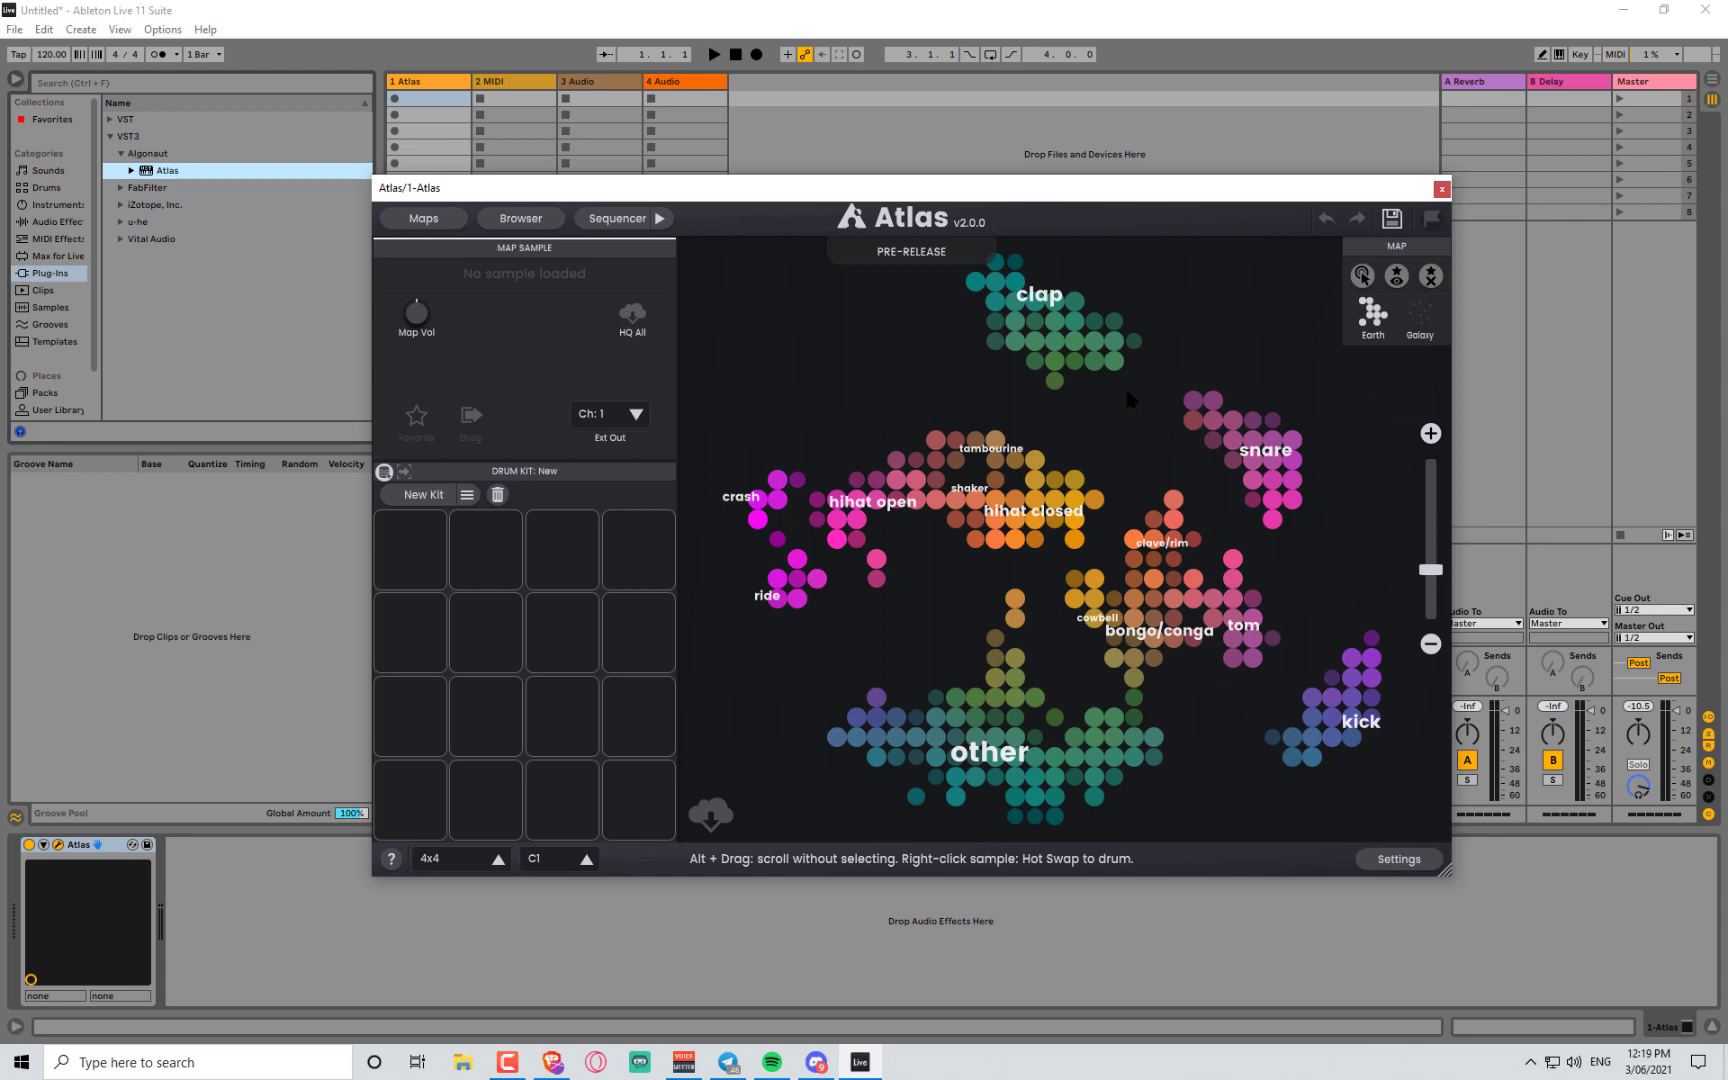
# - Enlarge the Atlas plug-in window and reposition it over the session view
pyautogui.moveTo(946, 190); pyautogui.dragTo(874, 108)
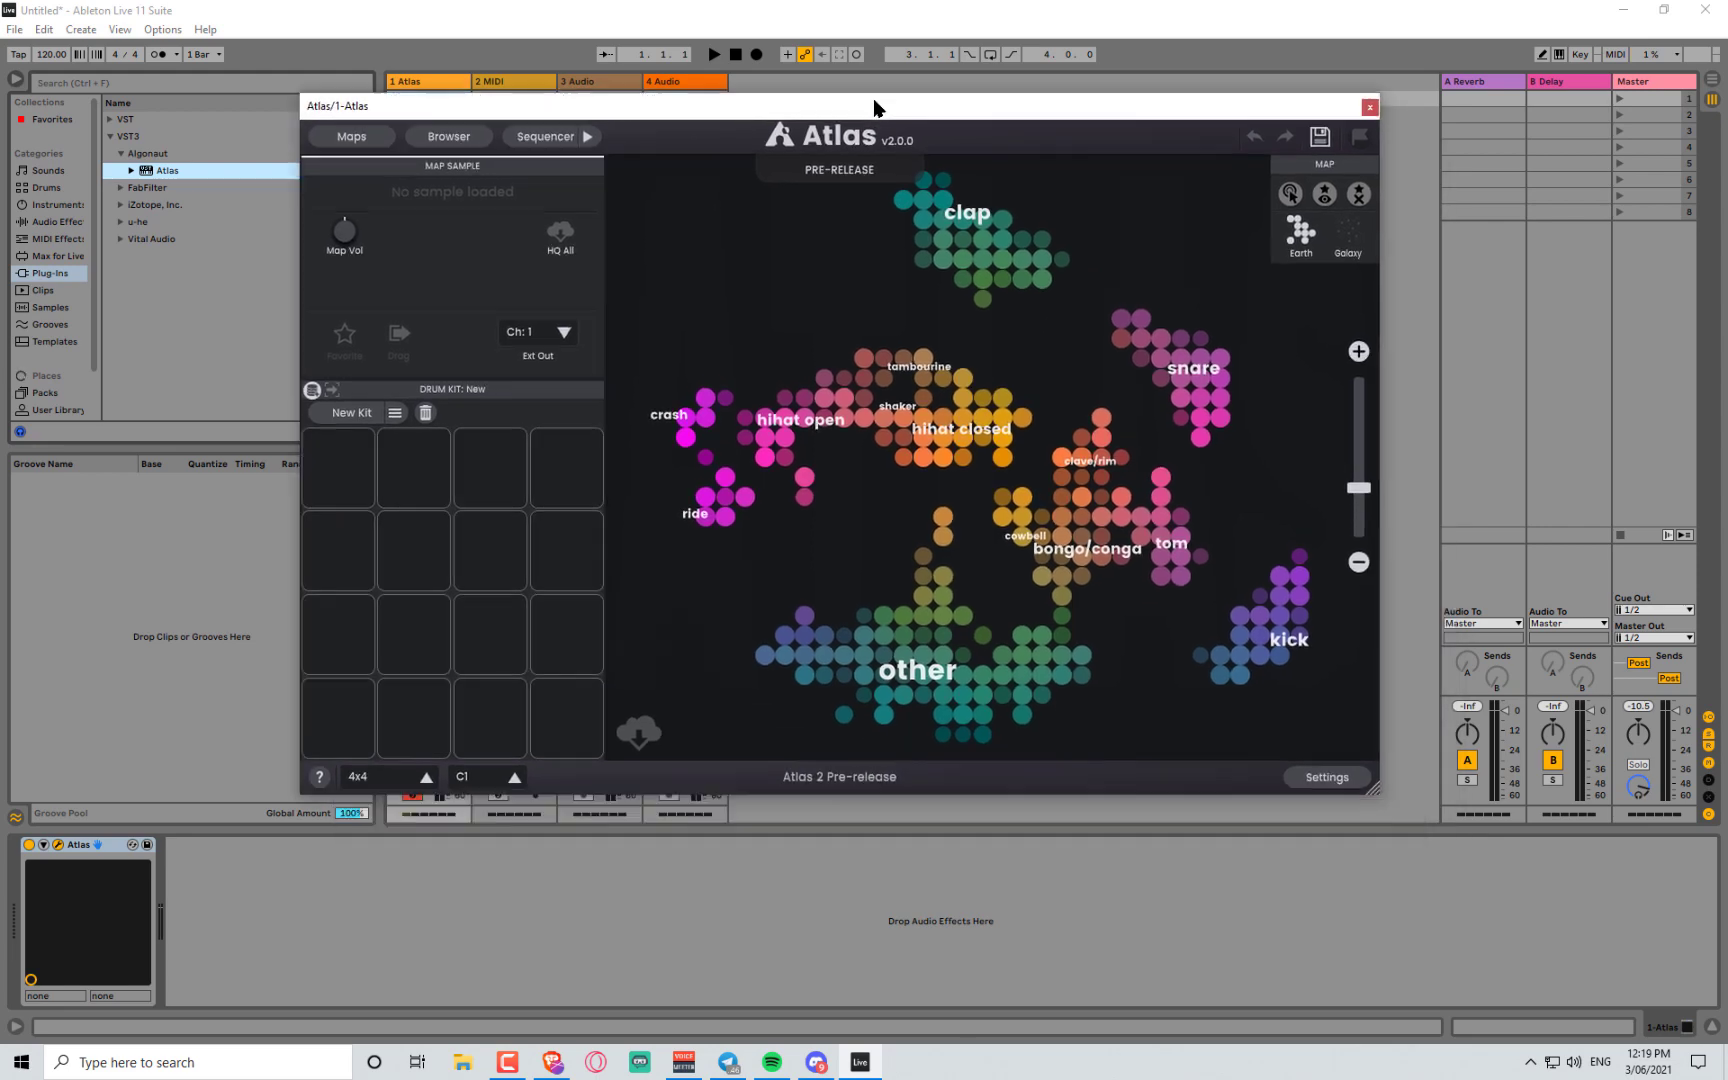
pyautogui.moveTo(1377, 796); pyautogui.dragTo(1524, 919)
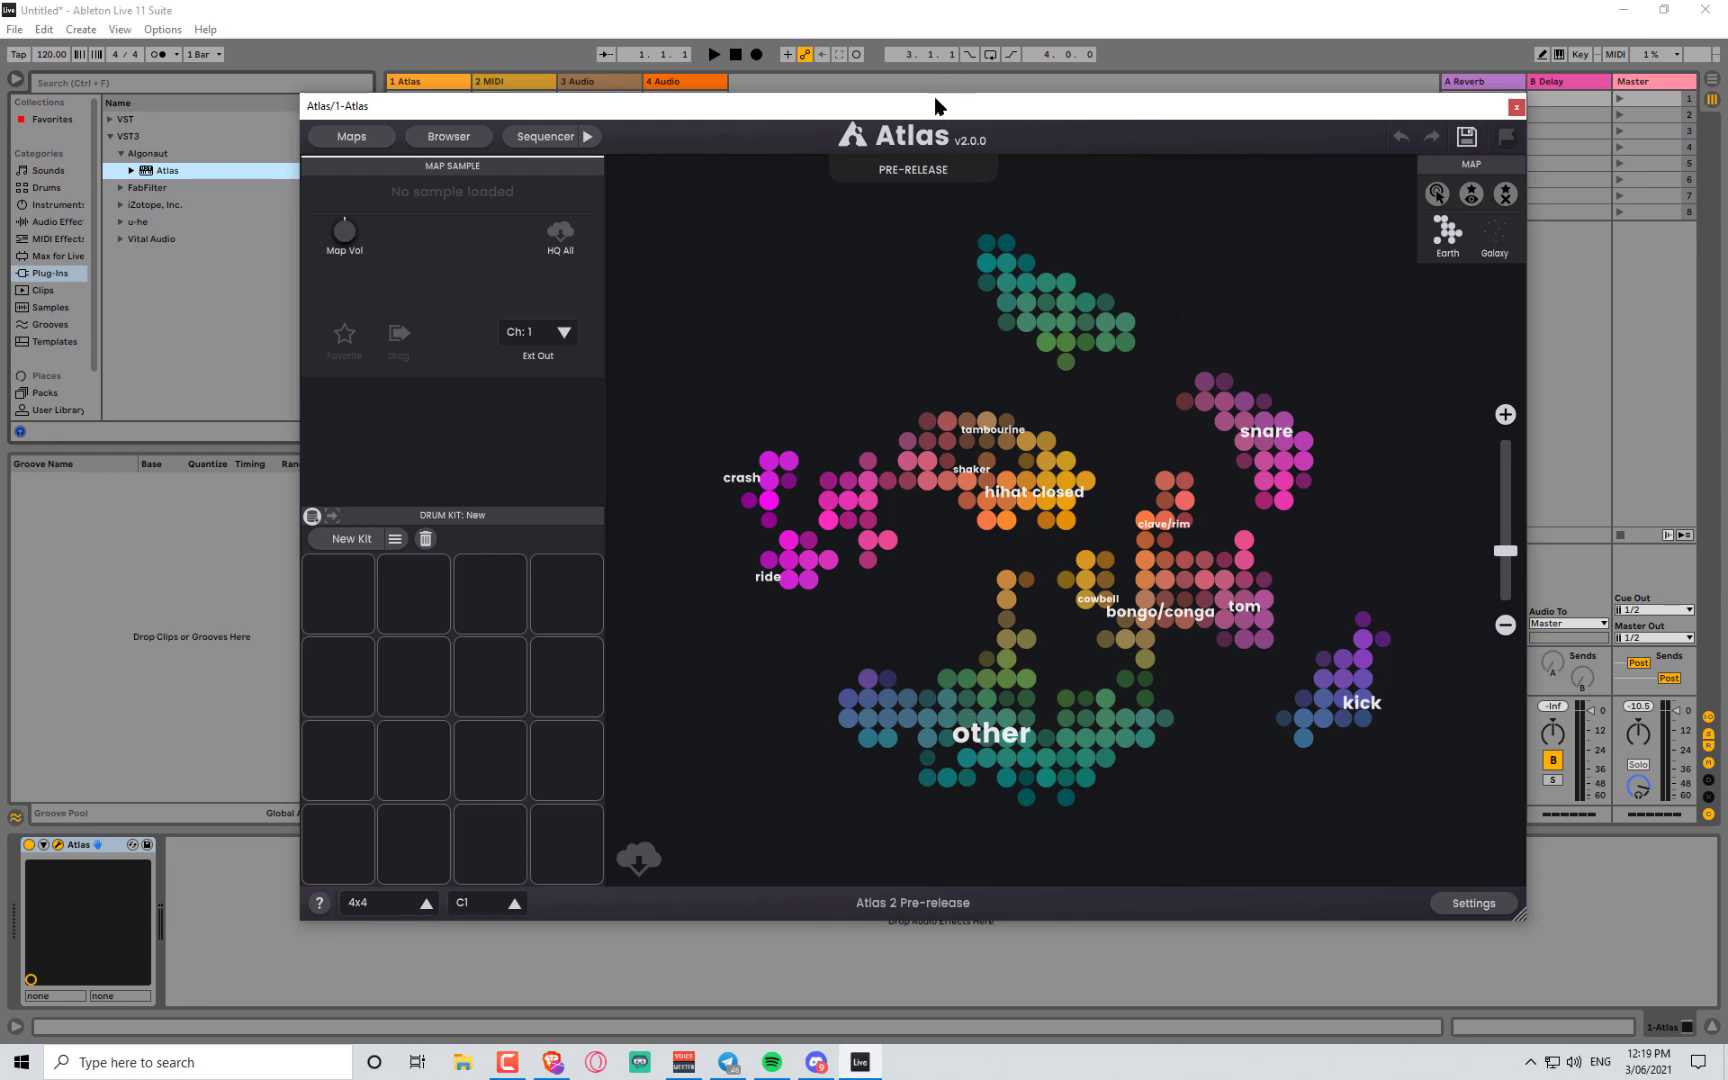
pyautogui.moveTo(936, 105); pyautogui.dragTo(923, 150)
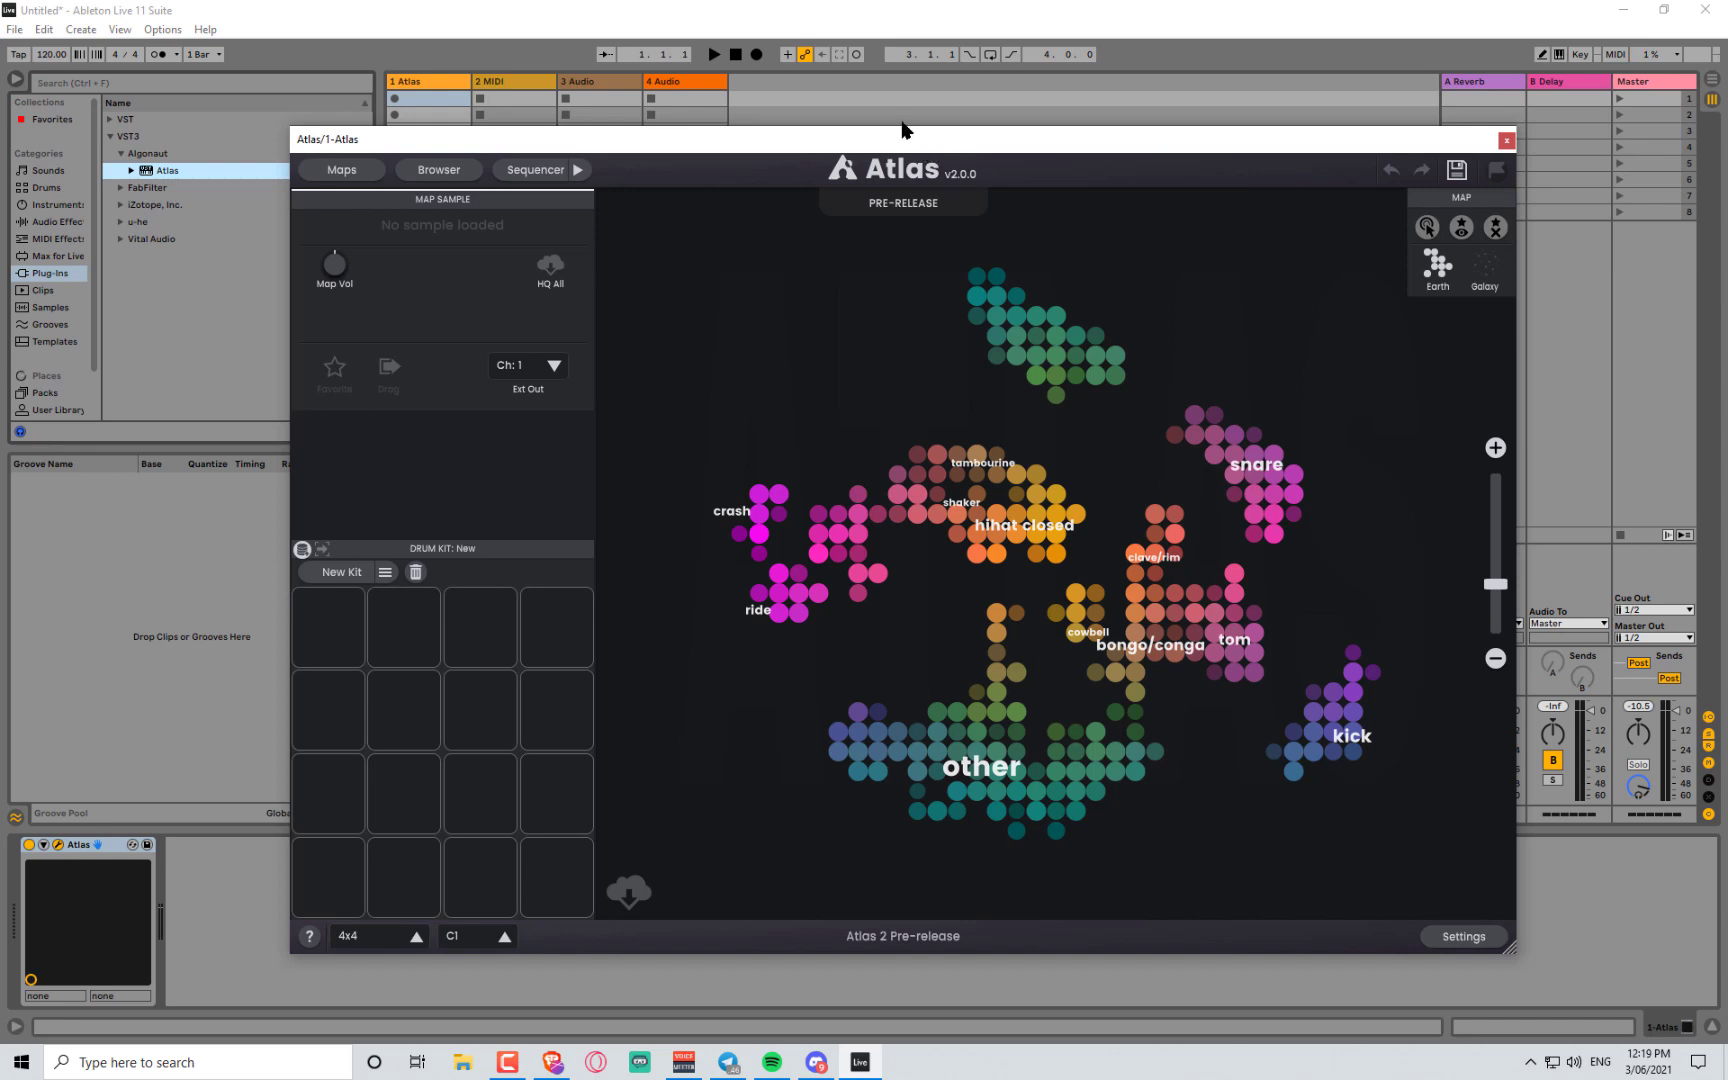
pyautogui.moveTo(905, 143); pyautogui.dragTo(903, 119)
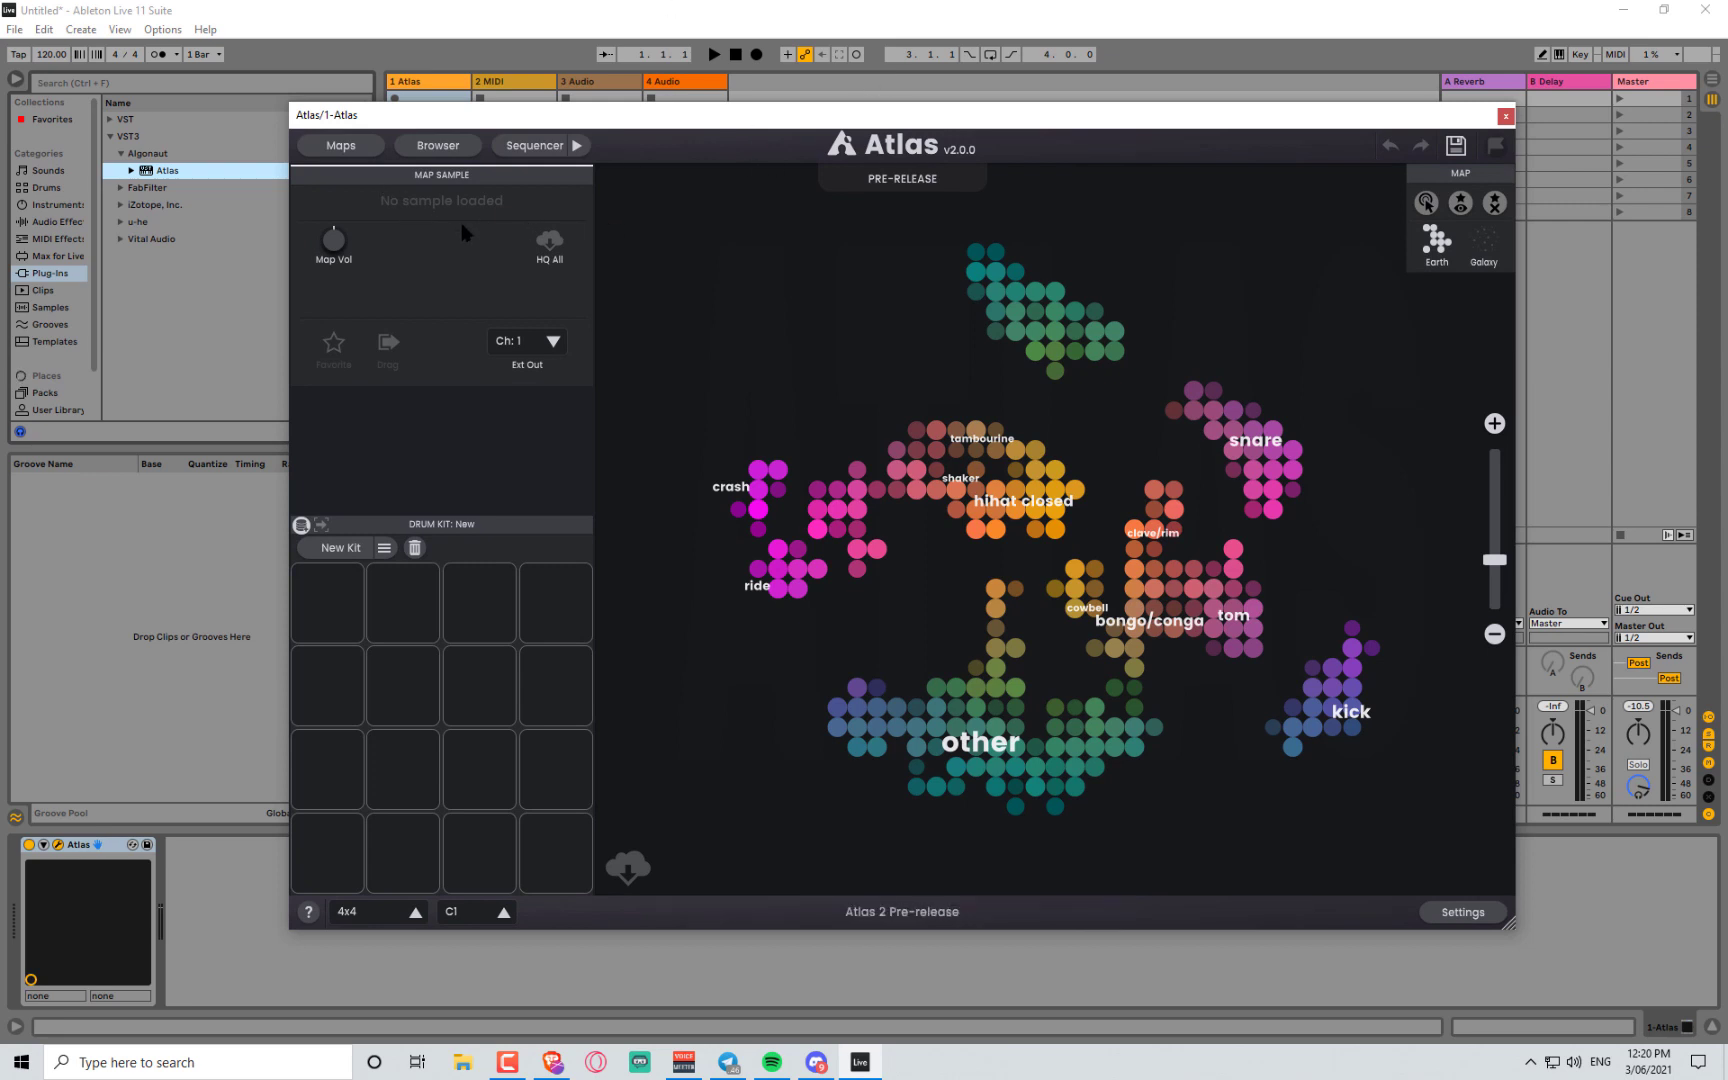
# - Review Map 1's sample folders in the map editor and load Map 1
pyautogui.click(336, 150)
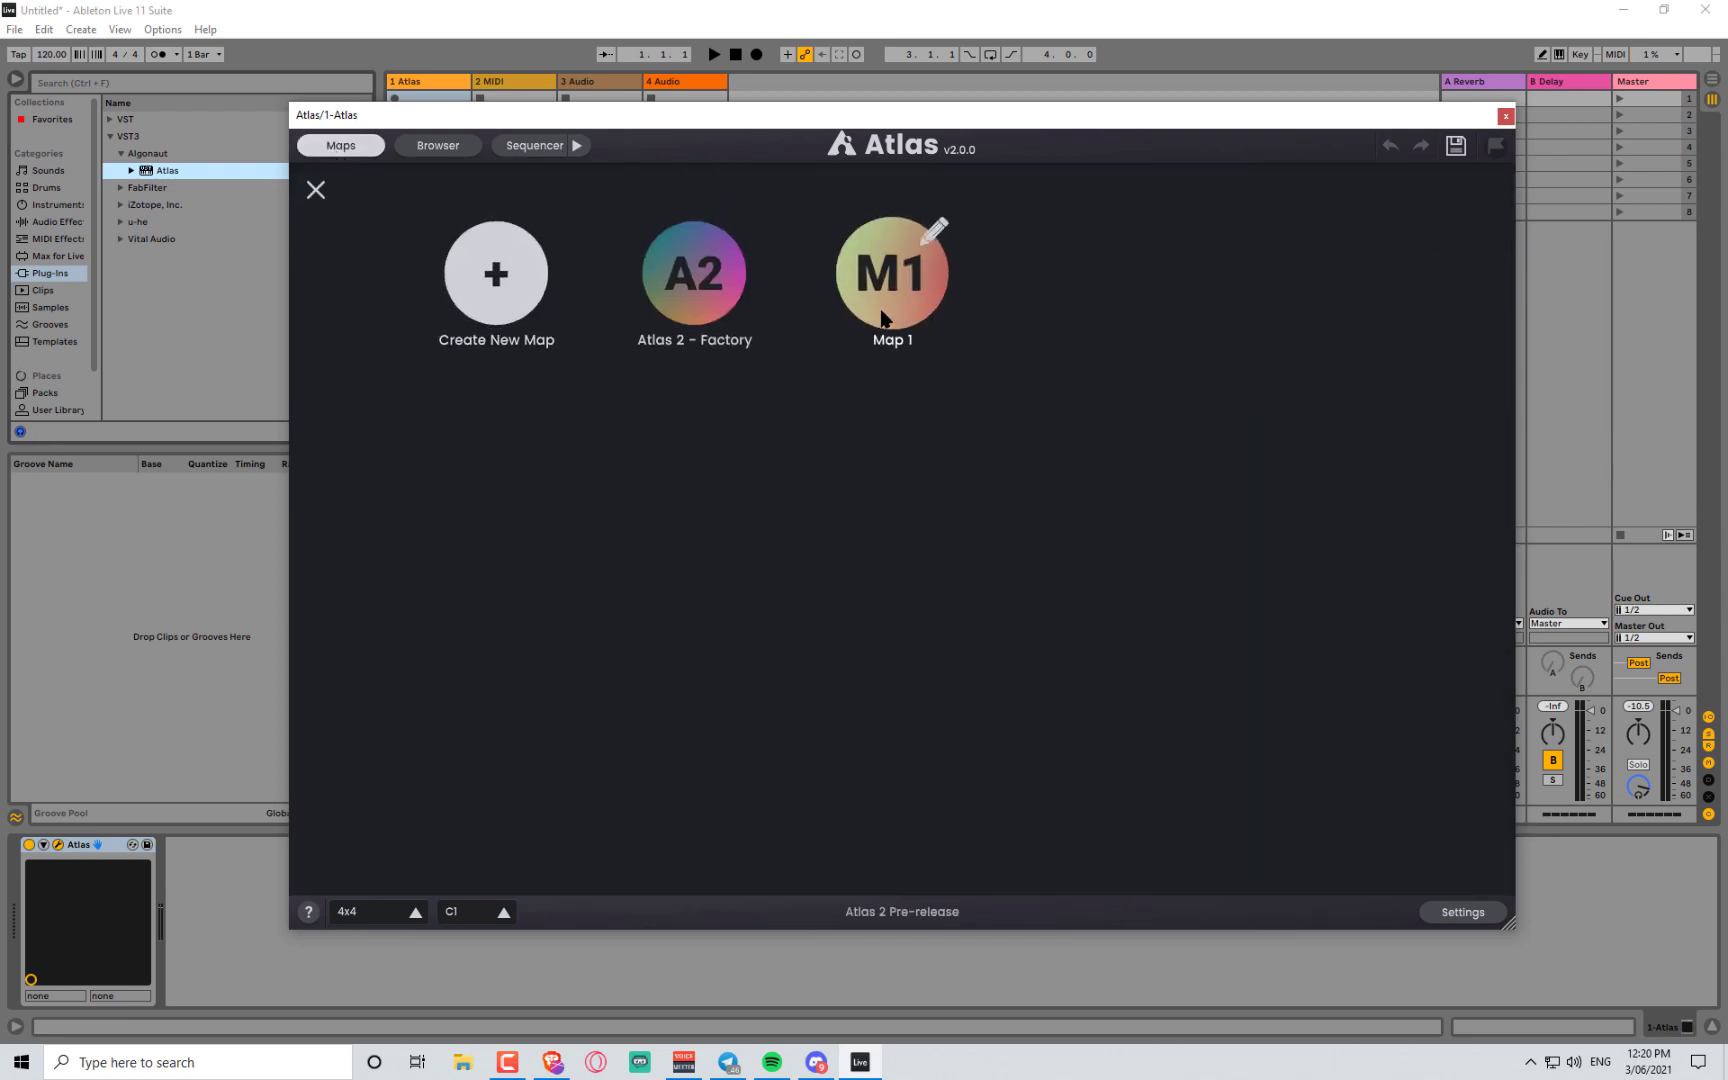
pyautogui.click(931, 238)
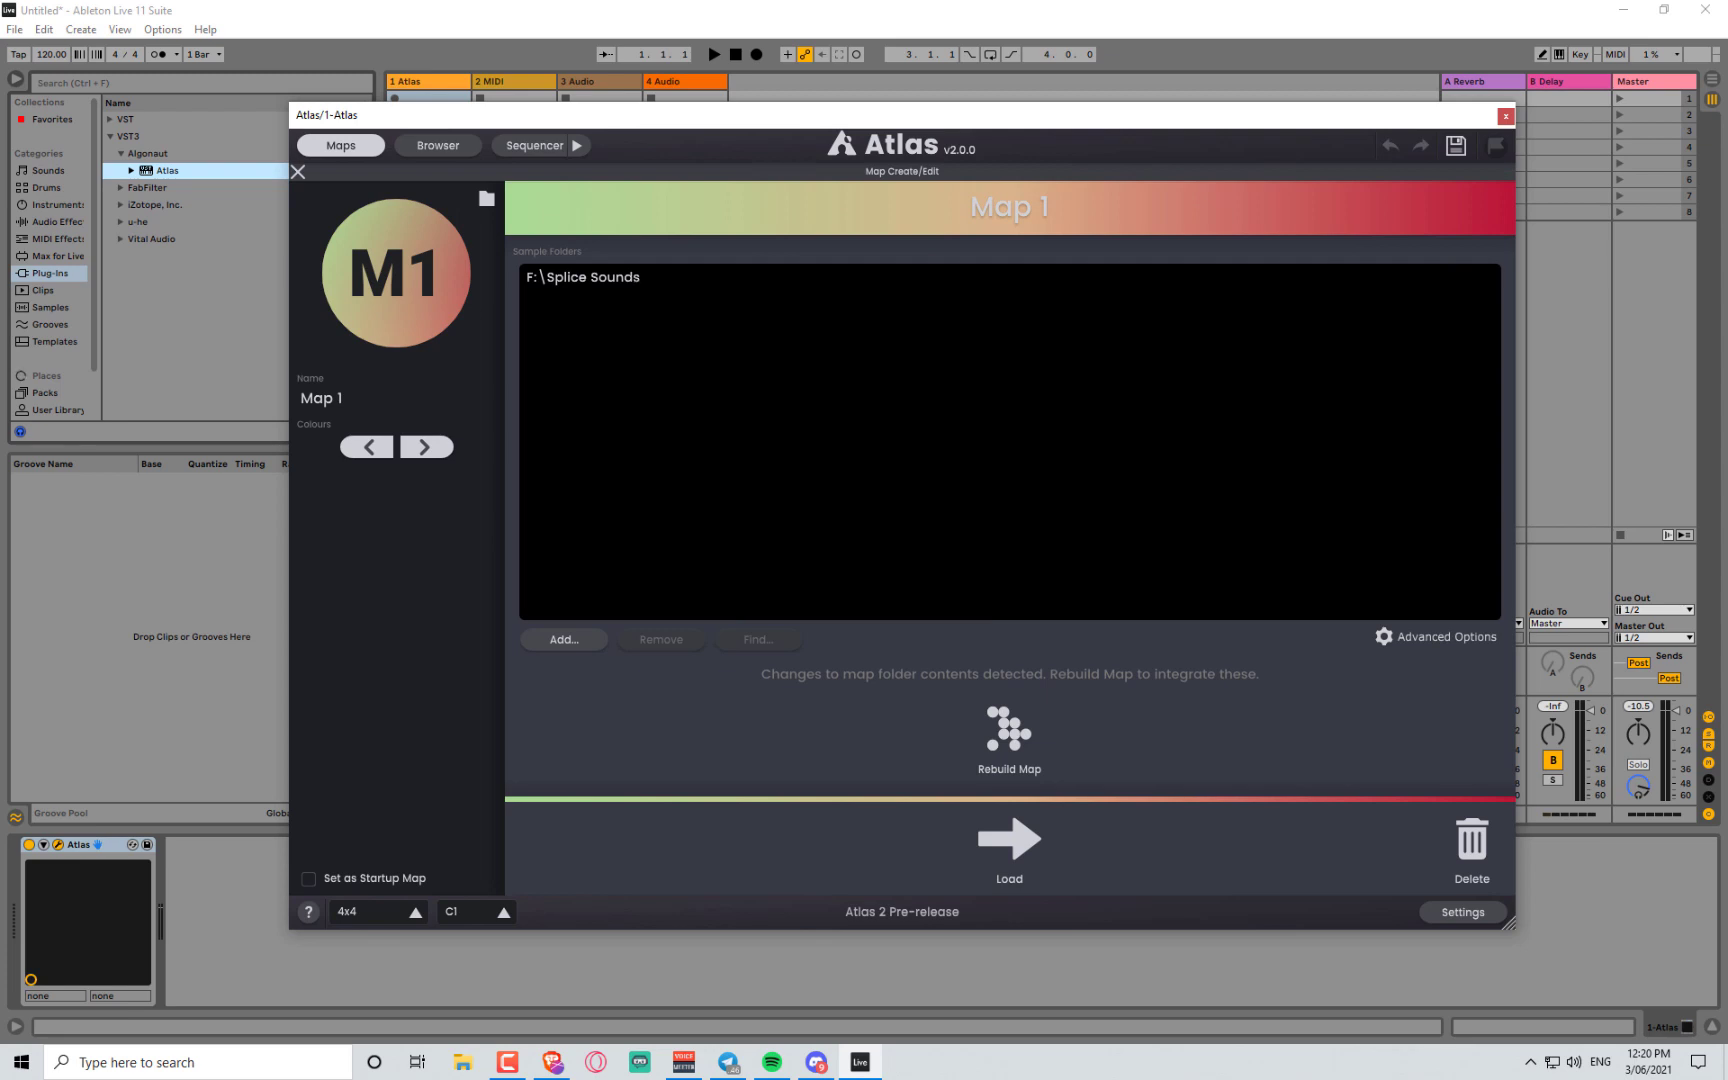
pyautogui.click(297, 172)
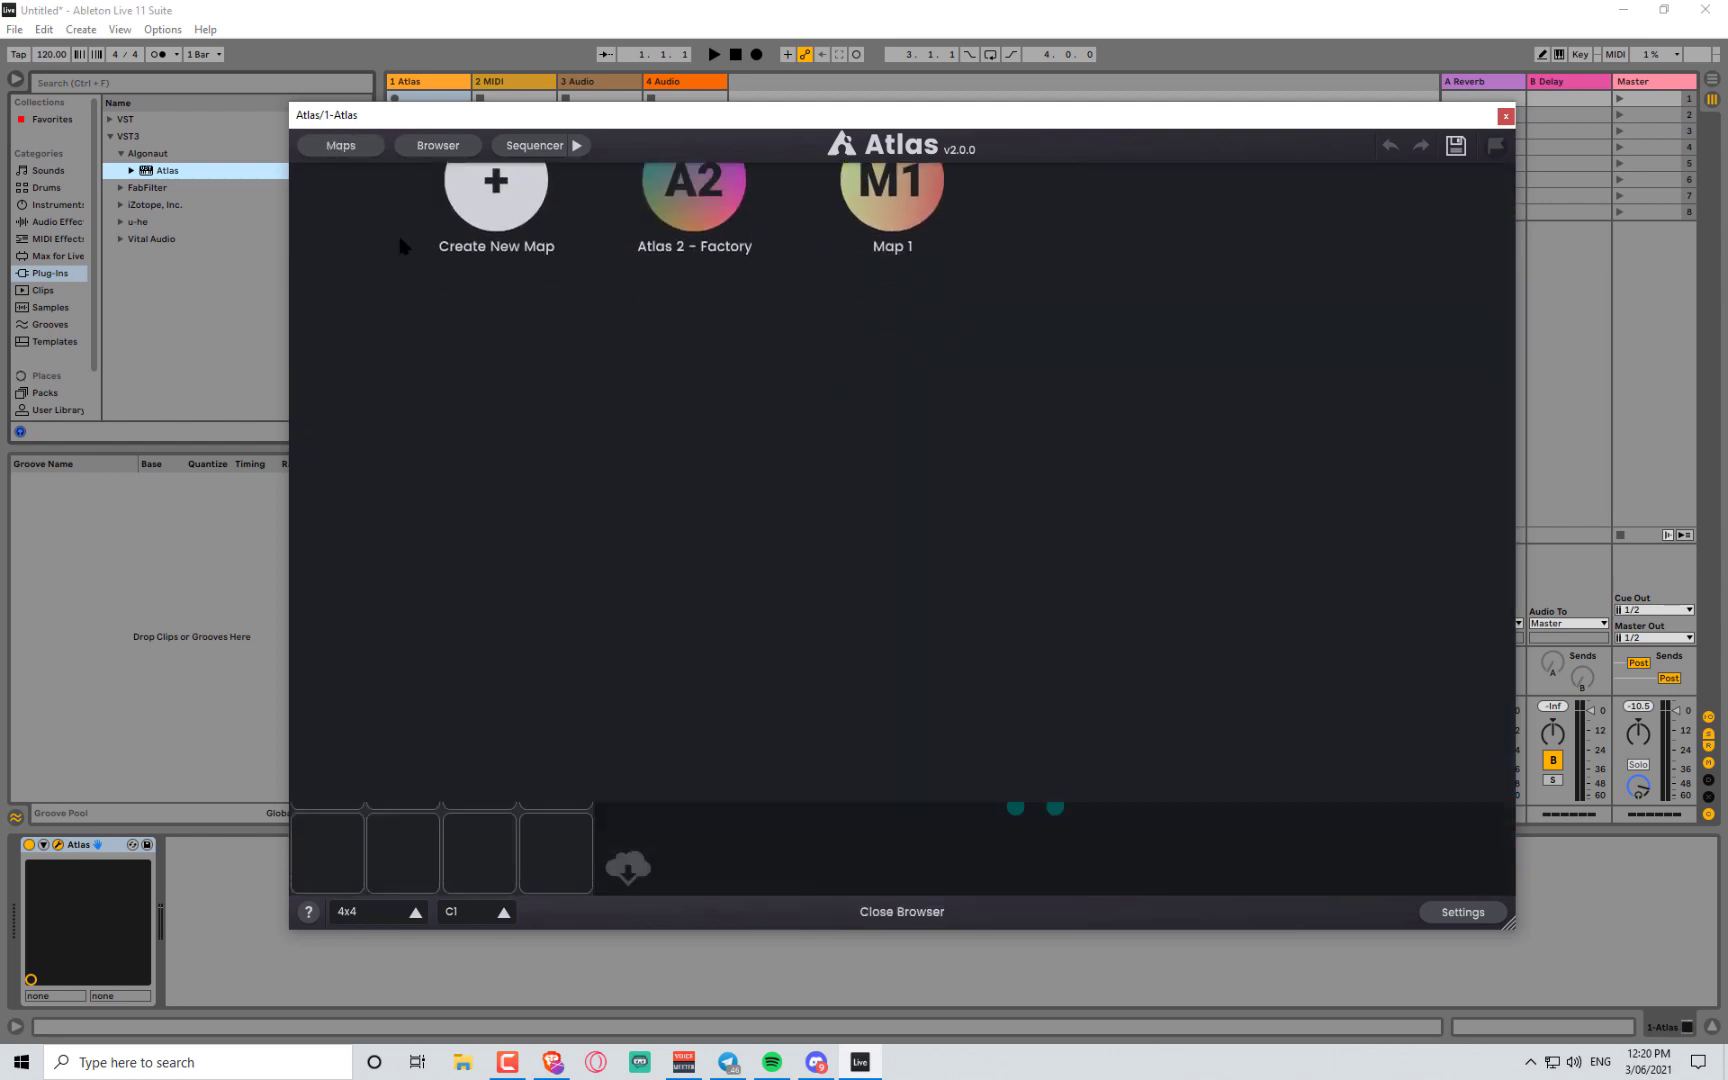
pyautogui.click(341, 145)
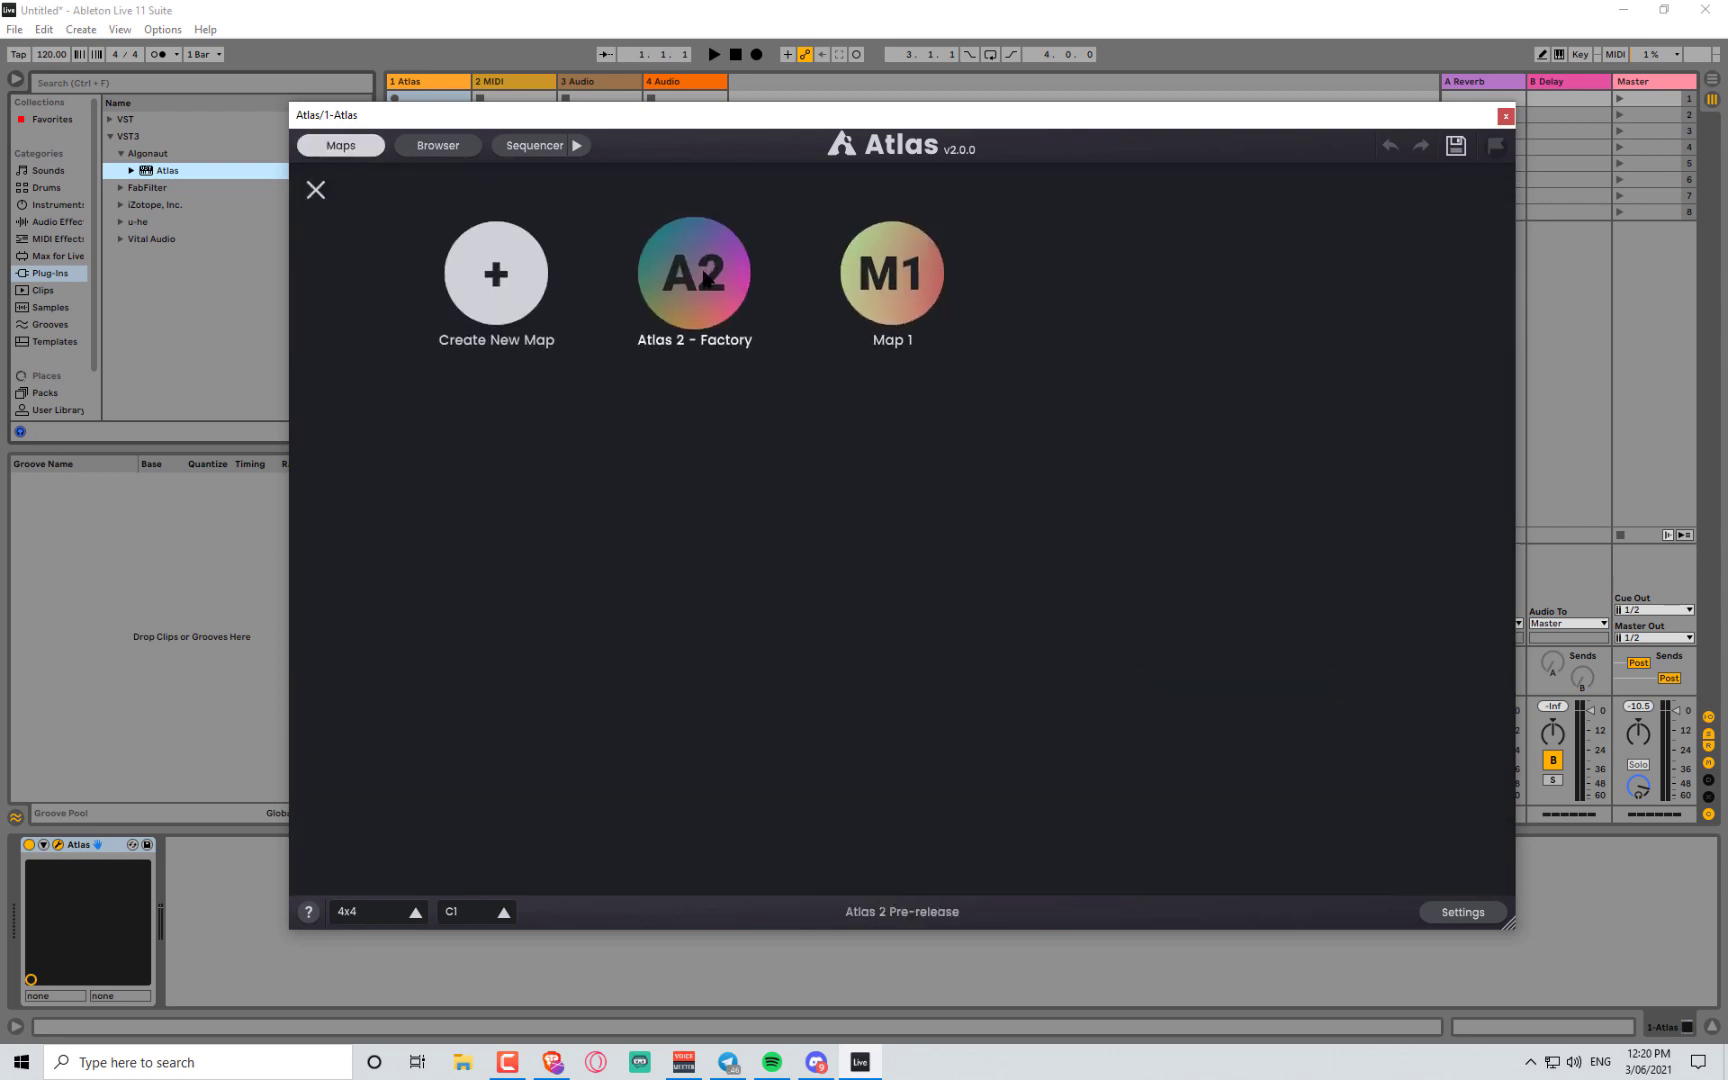
pyautogui.click(899, 284)
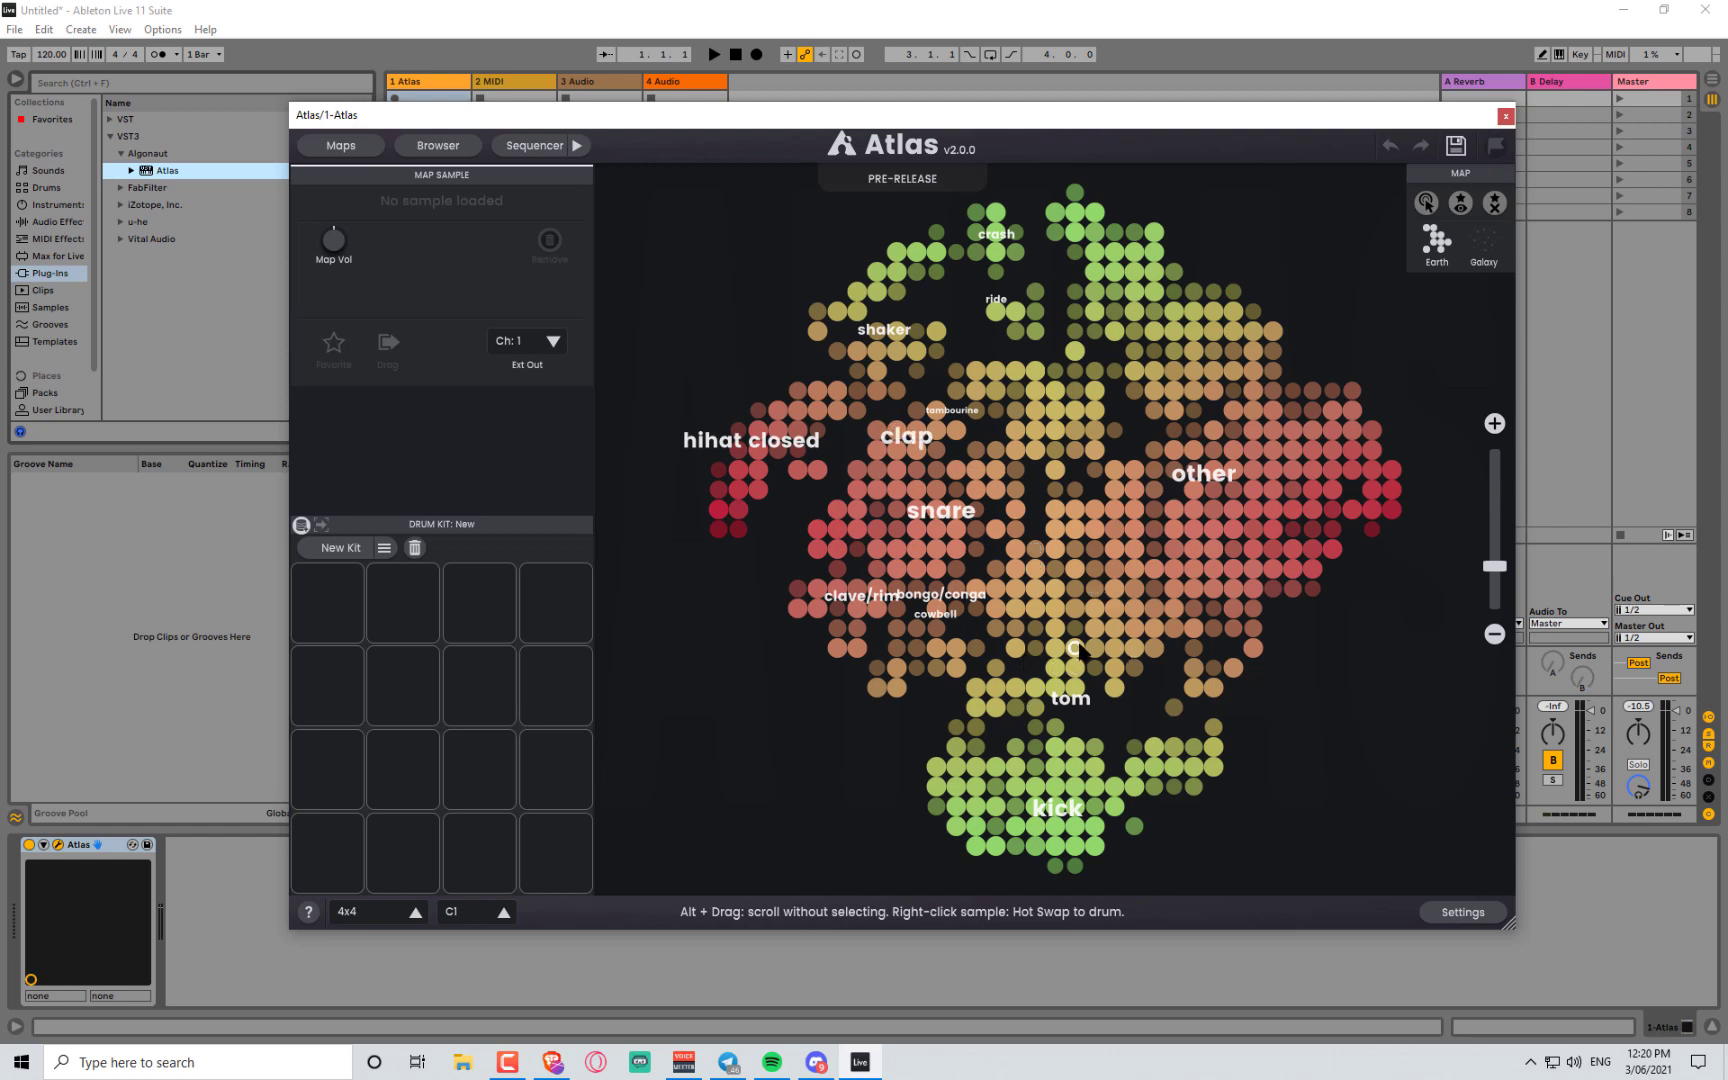
# - Audition several samples across the map, including TC_SH01_Perc_13 in the snare area and PMVO_Kick_06 in the kick cluster
pyautogui.click(1115, 648)
pyautogui.click(1095, 608)
pyautogui.click(1075, 589)
pyautogui.click(917, 569)
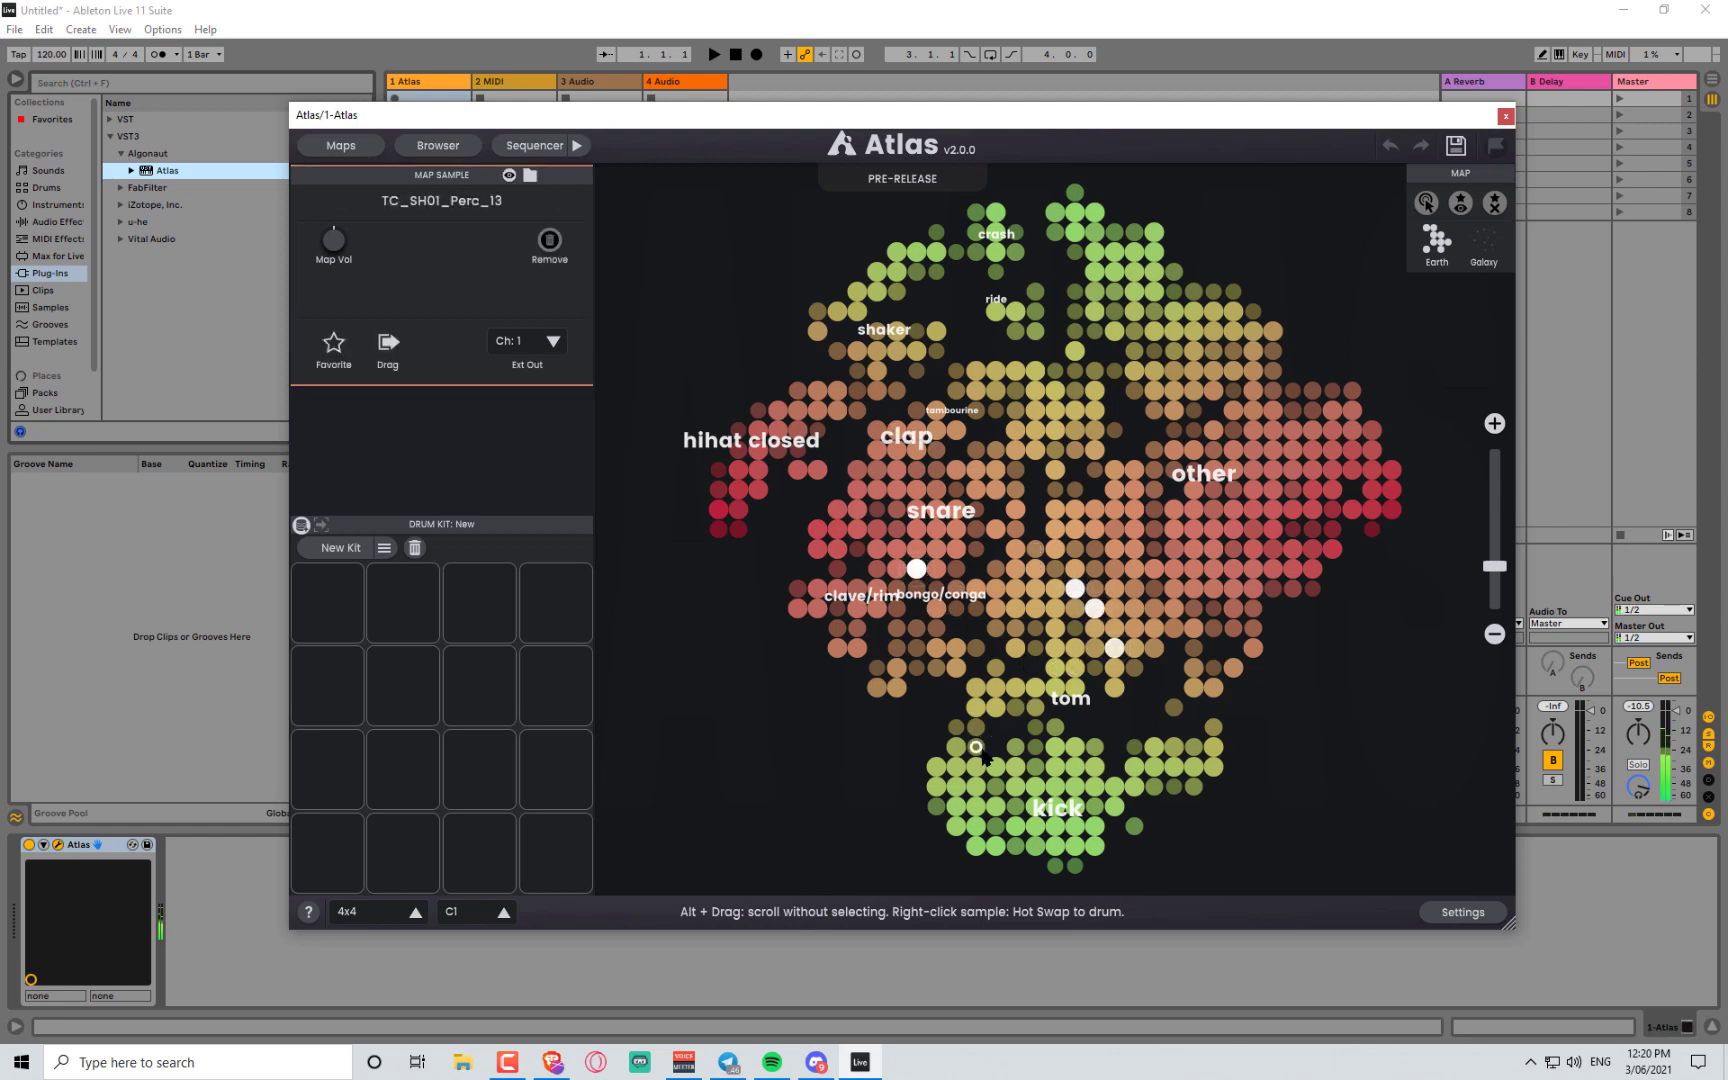
pyautogui.moveTo(983, 752)
pyautogui.mouseDown()
pyautogui.moveTo(1043, 785)
pyautogui.moveTo(1030, 816)
pyautogui.moveTo(973, 821)
pyautogui.moveTo(1015, 822)
pyautogui.mouseUp()
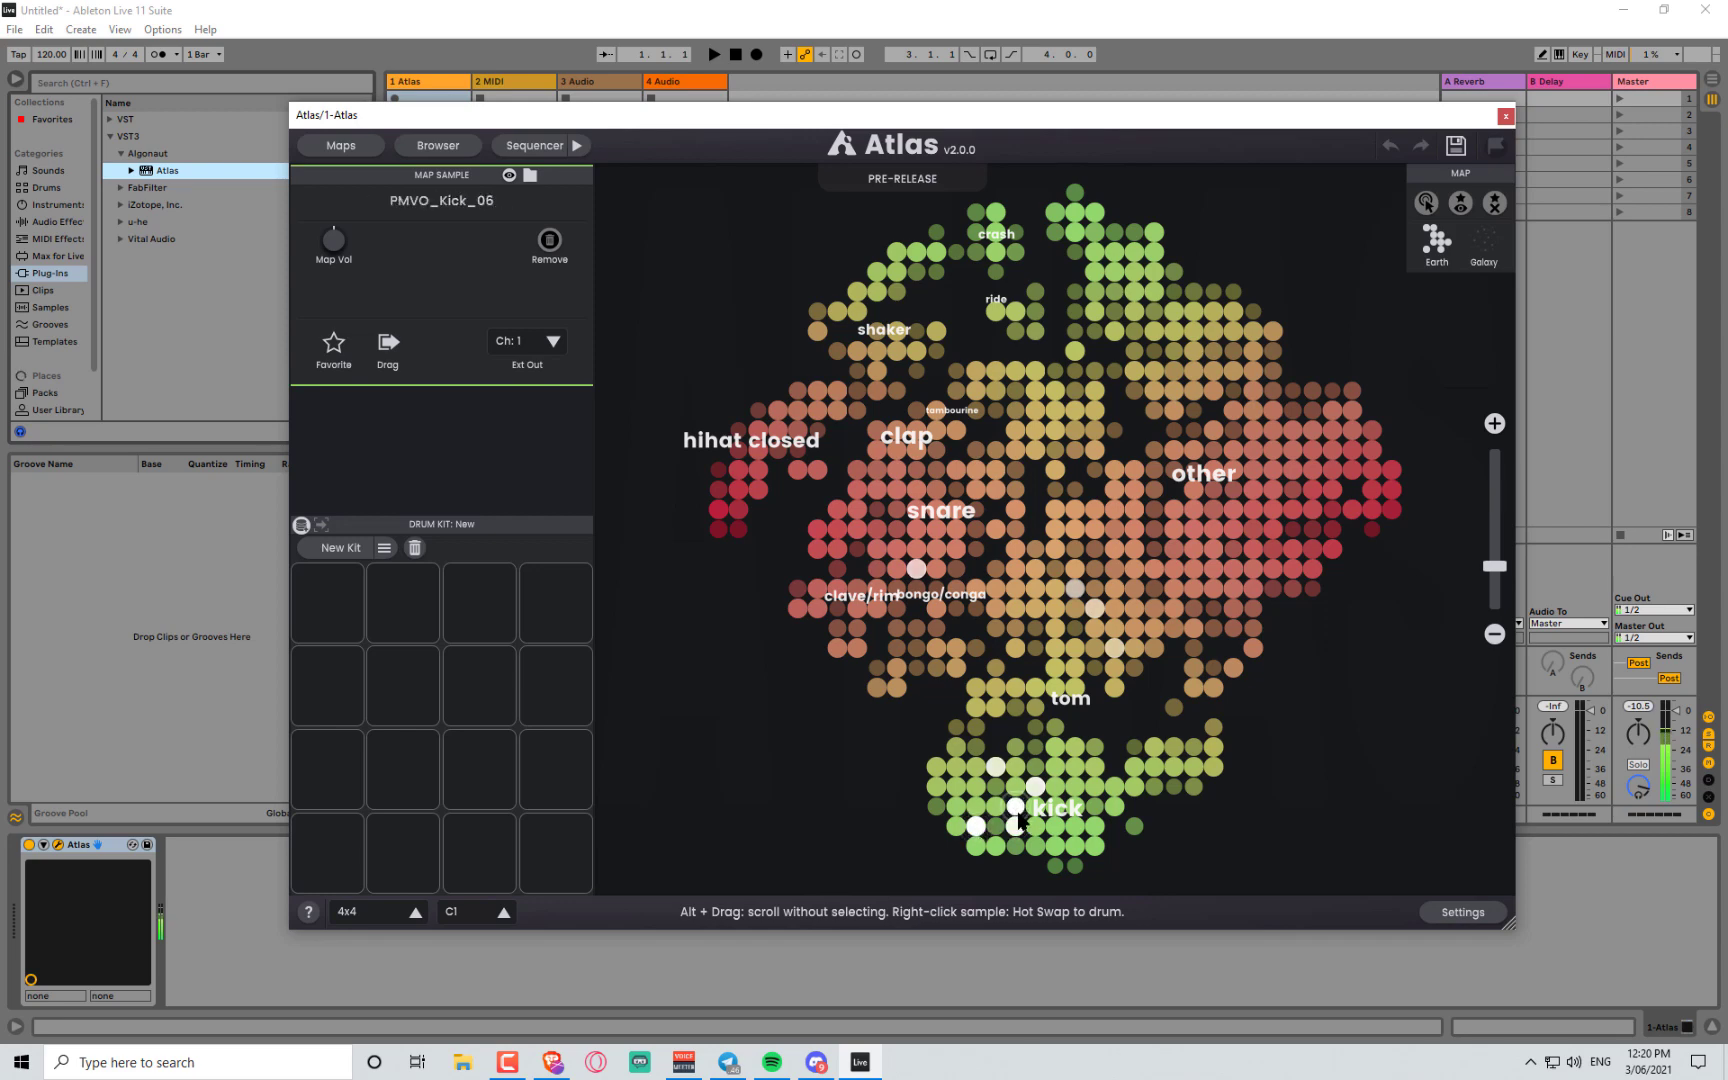
# - Compare the adjacent pair of samples containing OS_CW_Forest_Kick in the kick cluster
pyautogui.moveTo(1490, 568); pyautogui.dragTo(1494, 492)
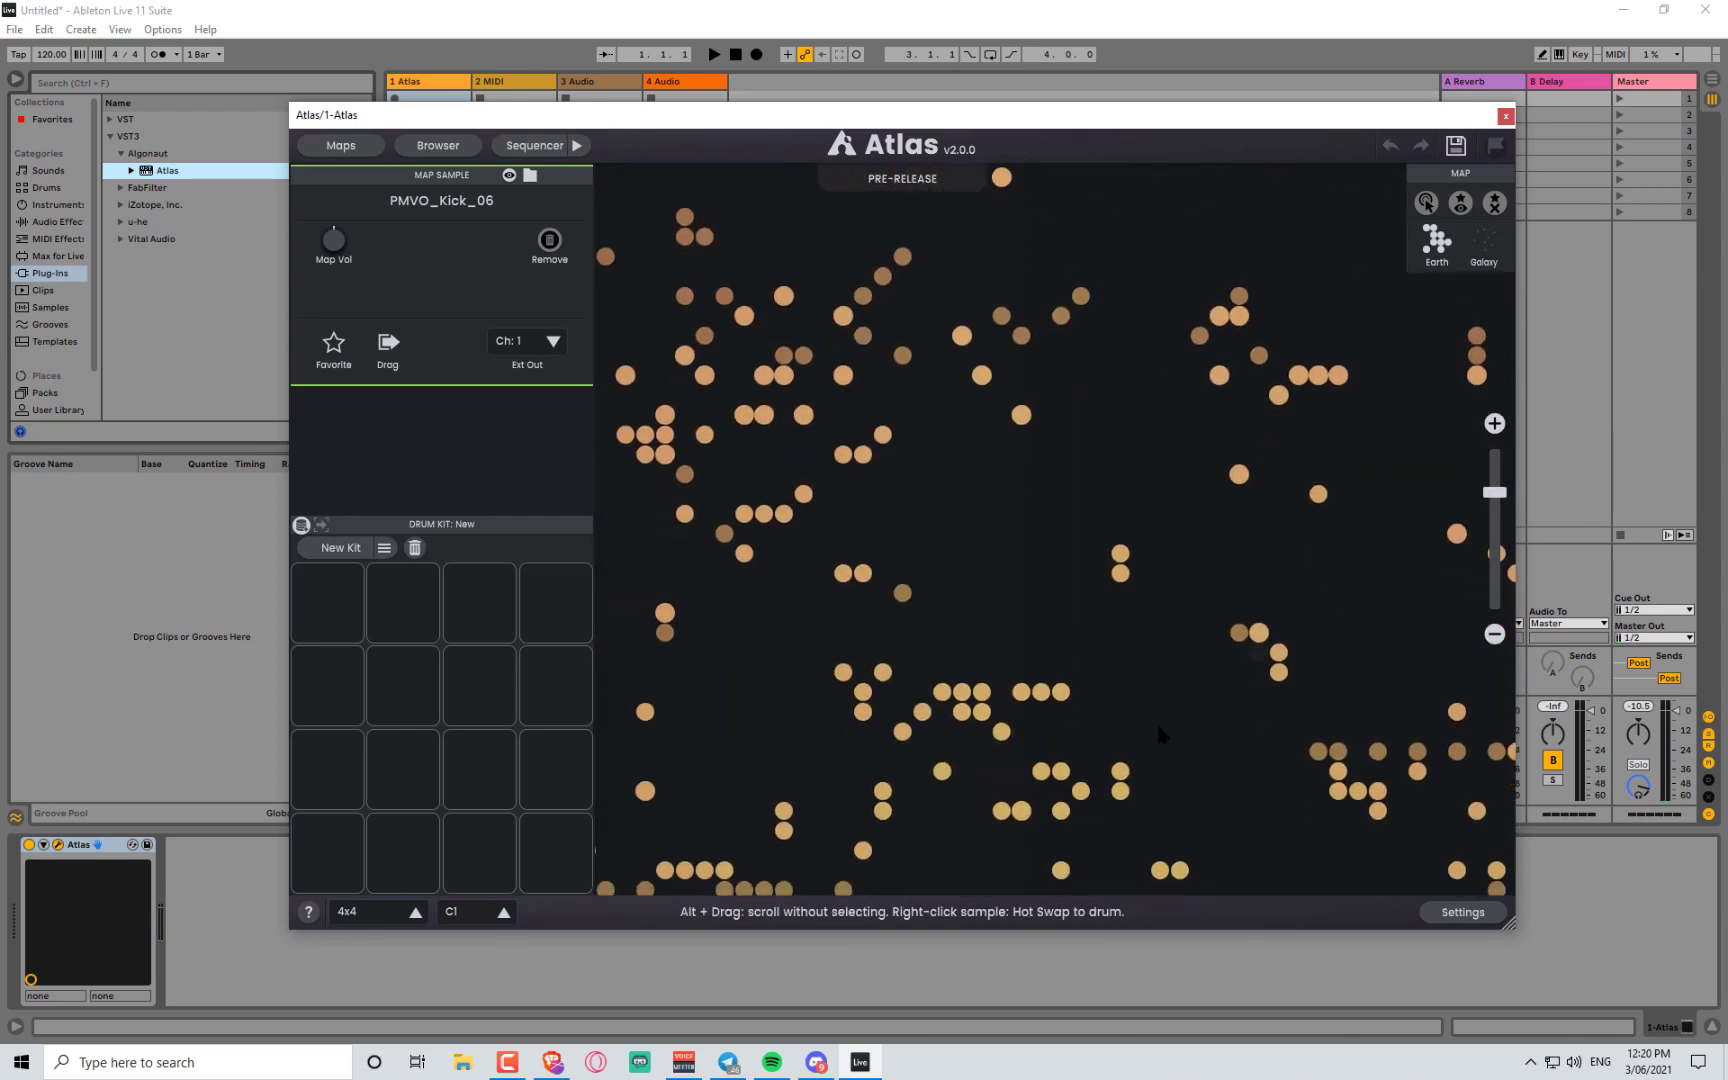
pyautogui.moveTo(1158, 728); pyautogui.dragTo(1246, 418)
pyautogui.moveTo(1070, 590)
pyautogui.mouseDown()
pyautogui.moveTo(1056, 565)
pyautogui.moveTo(1195, 330)
pyautogui.mouseUp()
pyautogui.moveTo(1114, 656); pyautogui.dragTo(893, 382)
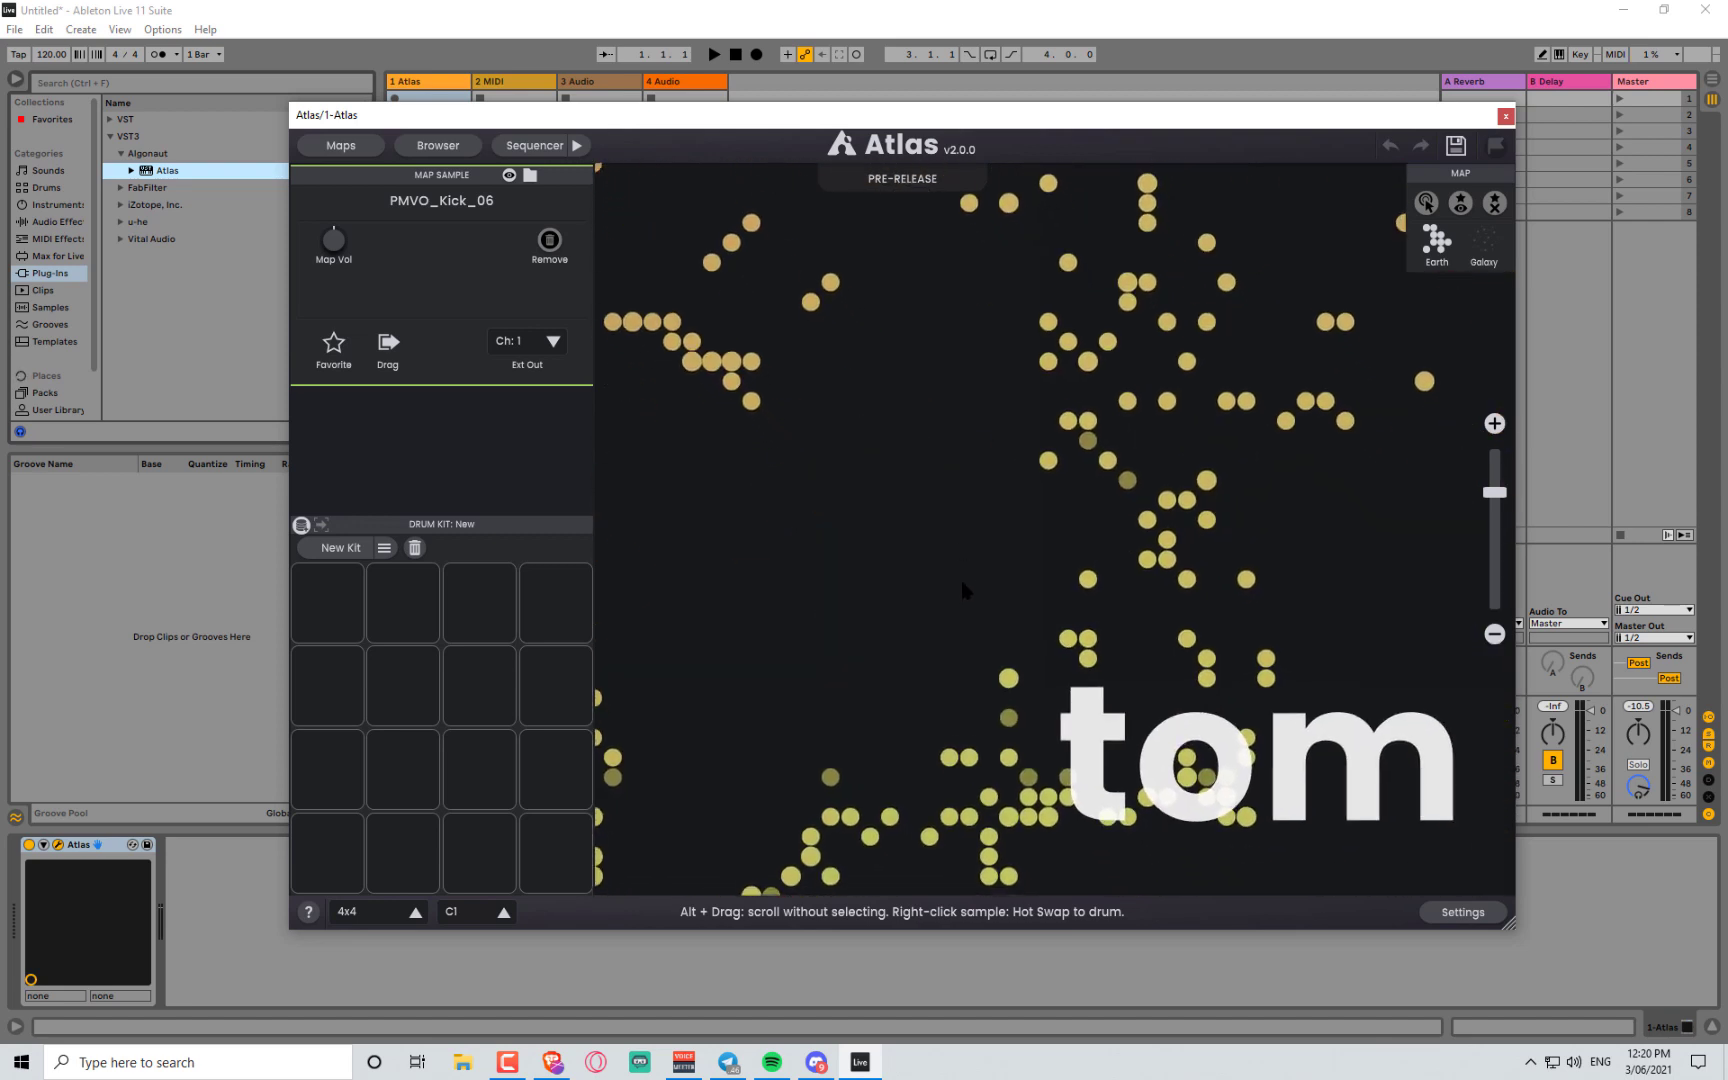
pyautogui.scroll(-10, 962, 590)
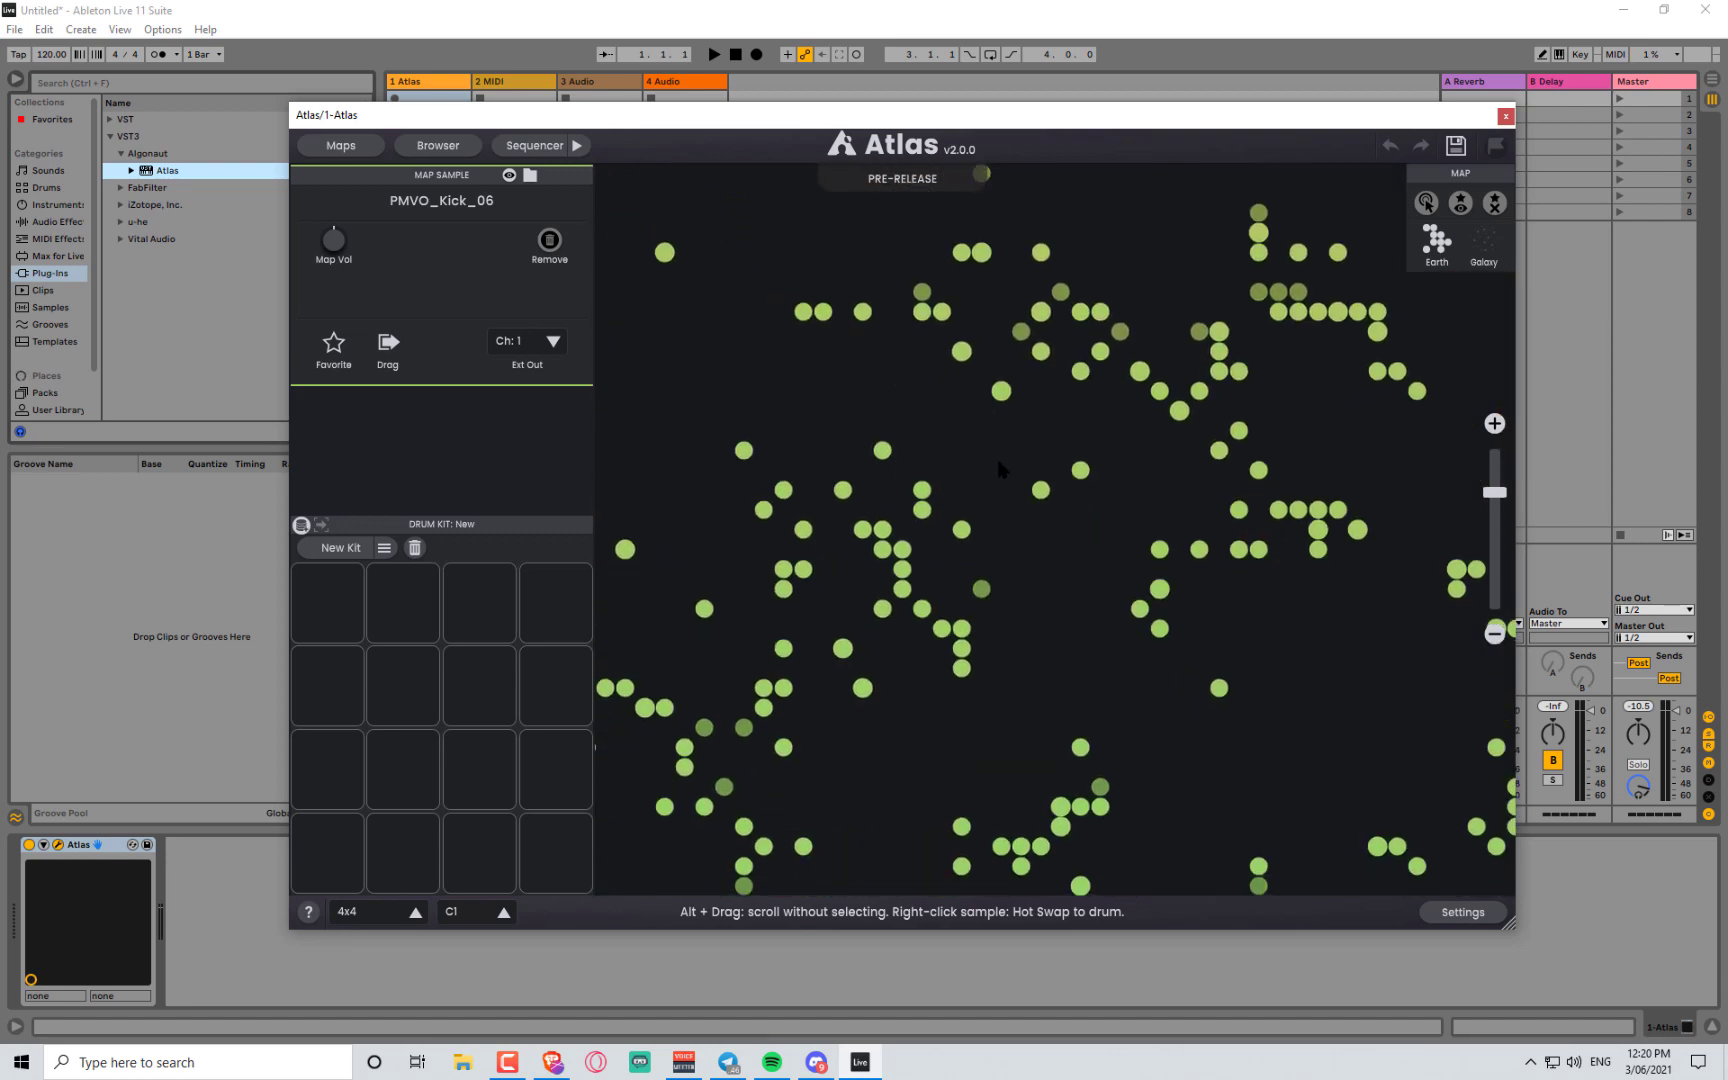
pyautogui.moveTo(1494, 492); pyautogui.dragTo(1494, 460)
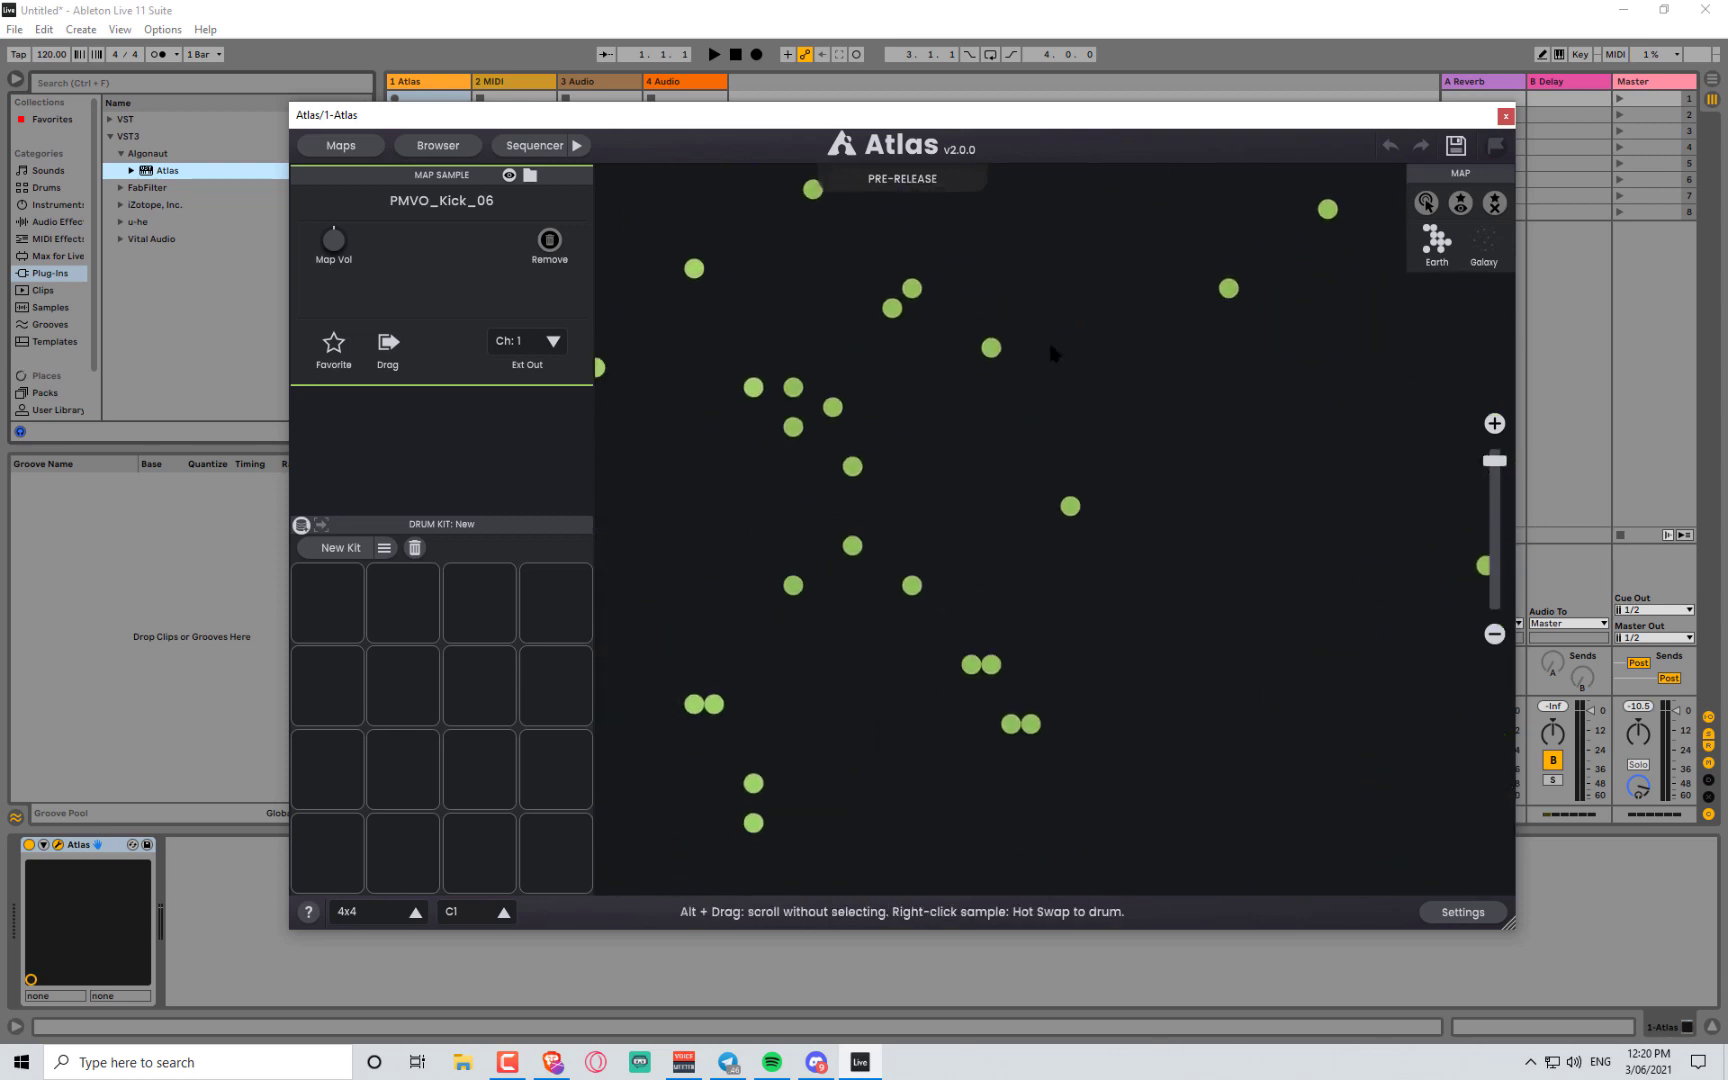
pyautogui.moveTo(1050, 353); pyautogui.dragTo(1112, 242)
pyautogui.moveTo(1007, 490); pyautogui.dragTo(1204, 503)
pyautogui.click(1040, 497)
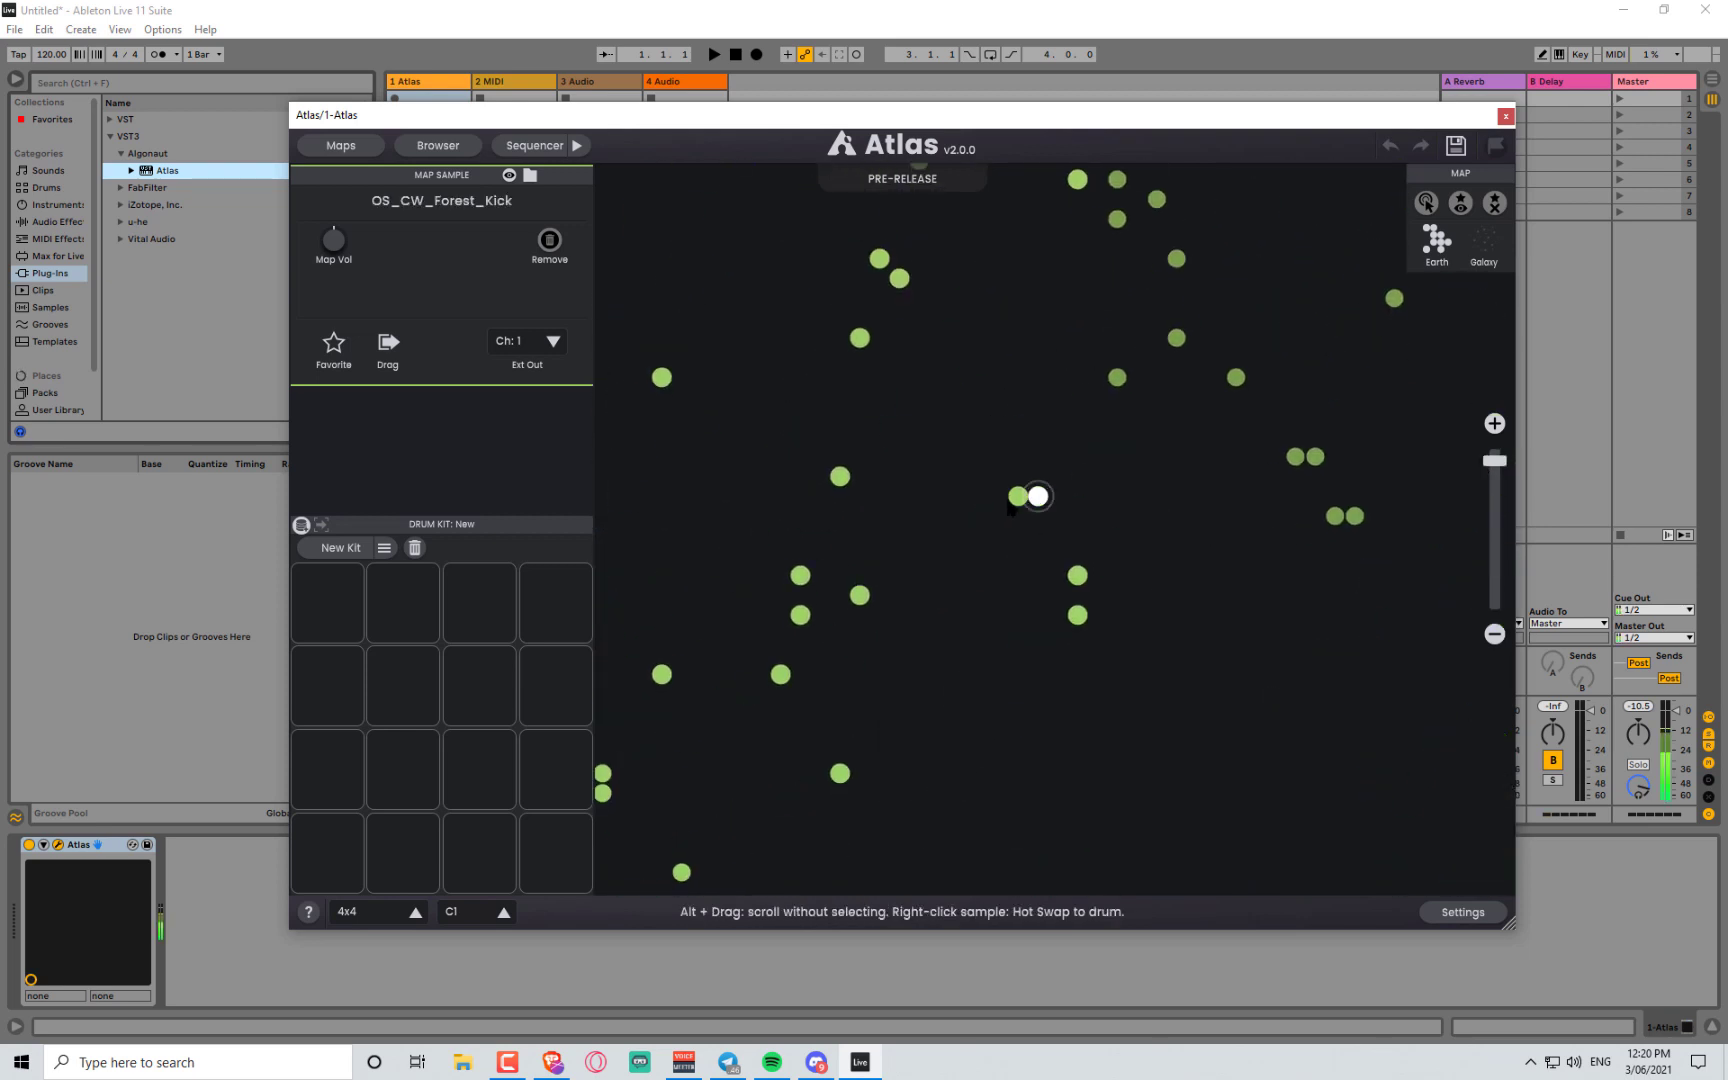
pyautogui.click(1017, 495)
pyautogui.click(1038, 496)
# - Audition neighbouring kick samples, including the ORBIT_Kick_Natural pair and the small group around jh_kick_one_shot_low_room_mud
pyautogui.click(1290, 461)
pyautogui.click(1314, 458)
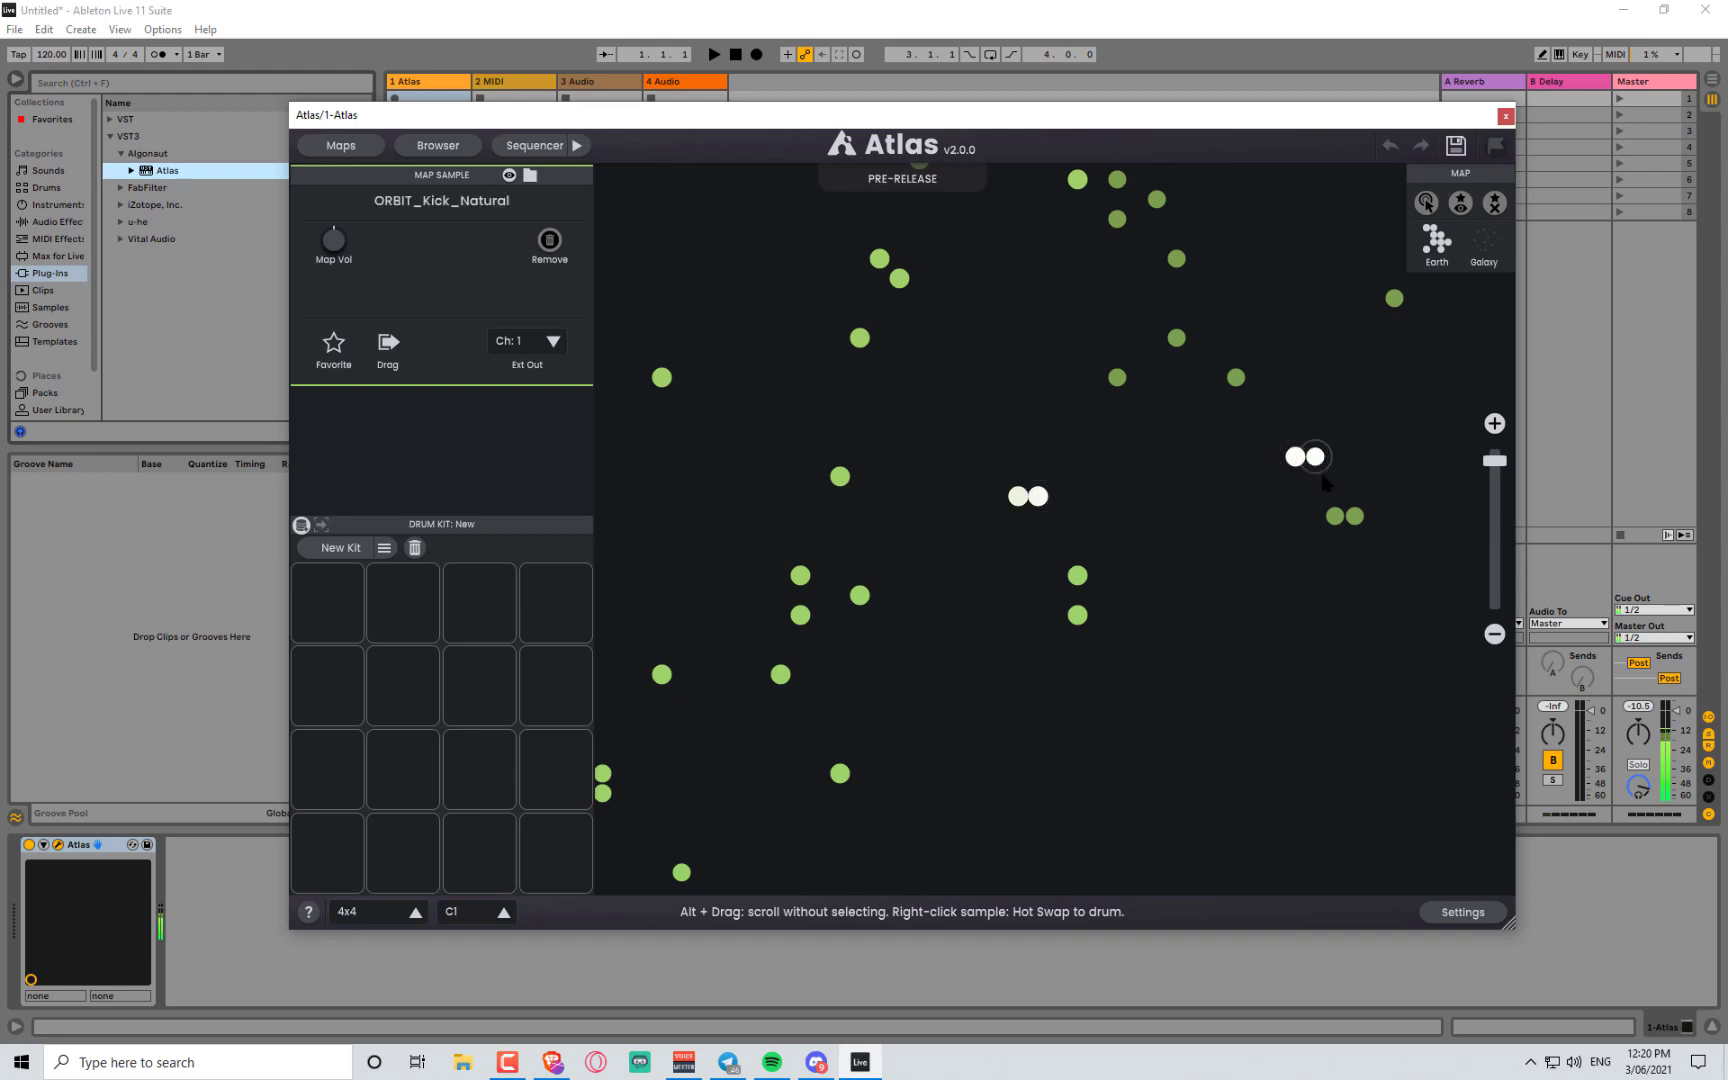
pyautogui.click(1334, 516)
pyautogui.click(1354, 516)
pyautogui.moveTo(1222, 589)
pyautogui.mouseDown()
pyautogui.moveTo(1132, 580)
pyautogui.moveTo(923, 482)
pyautogui.mouseUp()
pyautogui.moveTo(1116, 632); pyautogui.dragTo(1034, 512)
pyautogui.moveTo(983, 872)
pyautogui.mouseDown()
pyautogui.moveTo(1000, 806)
pyautogui.moveTo(980, 772)
pyautogui.moveTo(995, 798)
pyautogui.mouseUp()
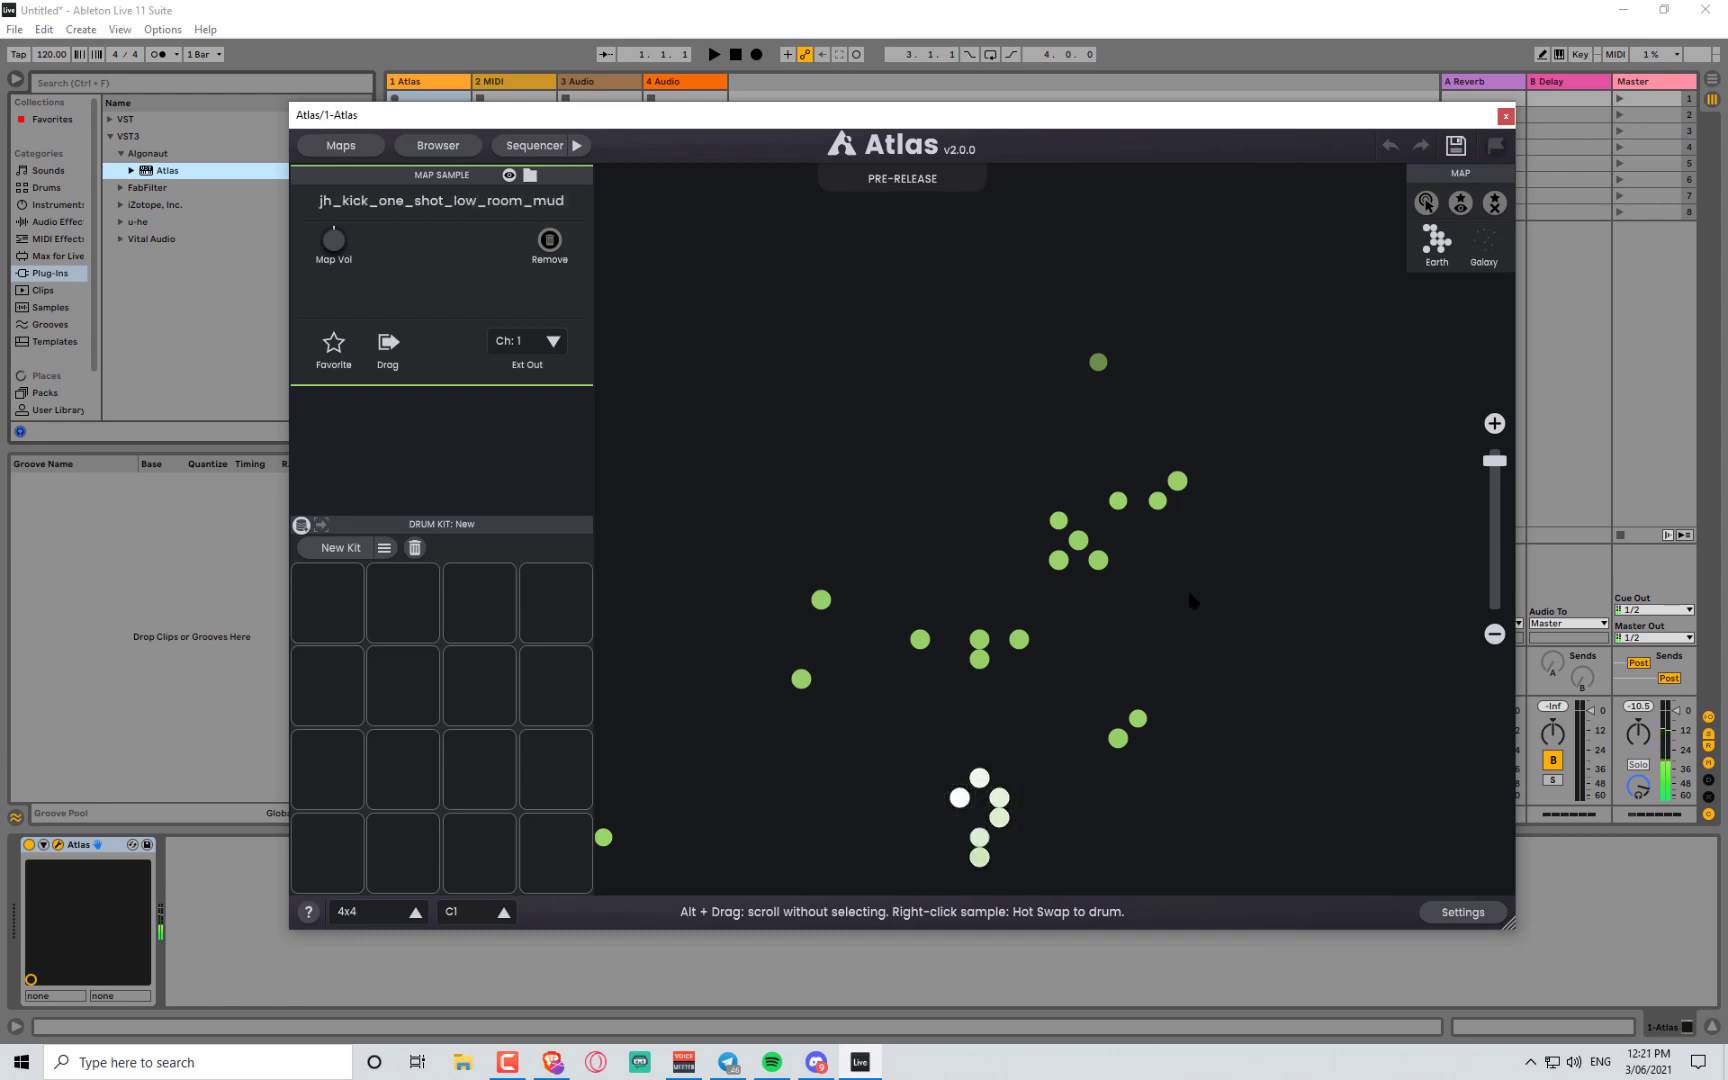
# - Audition further kick samples elsewhere in the kick cluster, including CLF_Kick_Warped
pyautogui.moveTo(1290, 540); pyautogui.dragTo(624, 356)
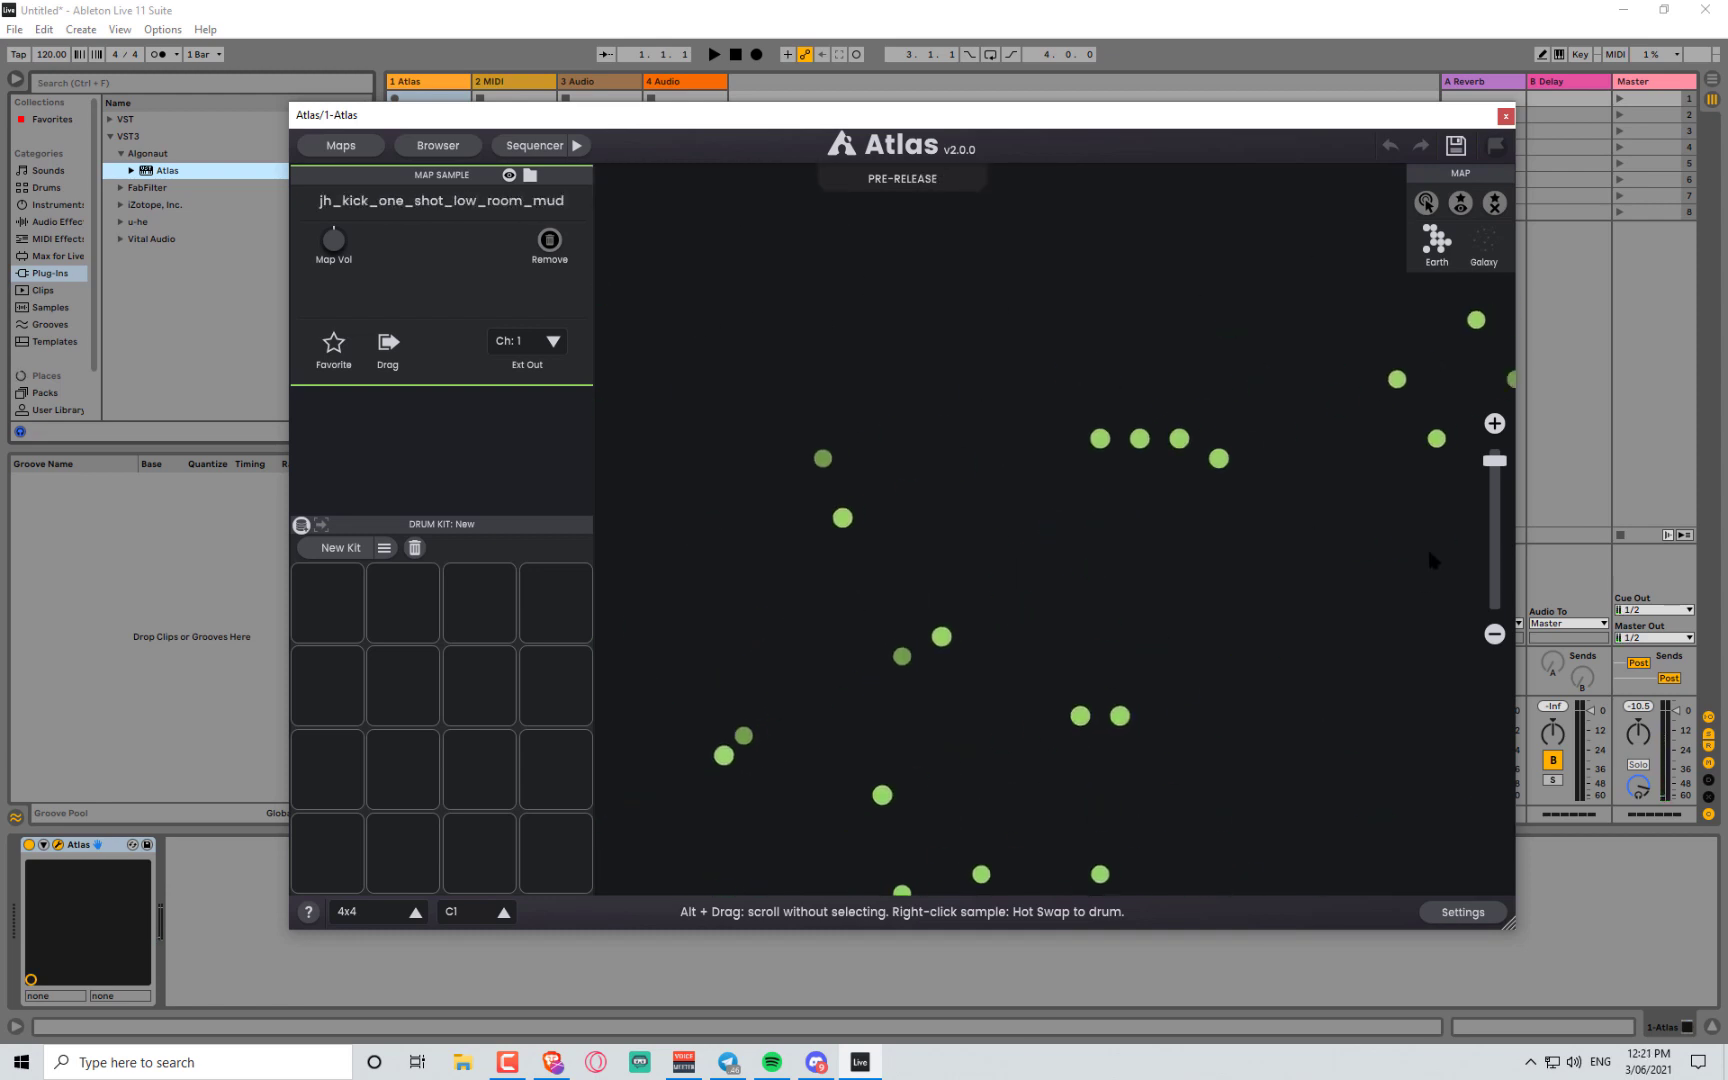
pyautogui.scroll(-5, 1030, 551)
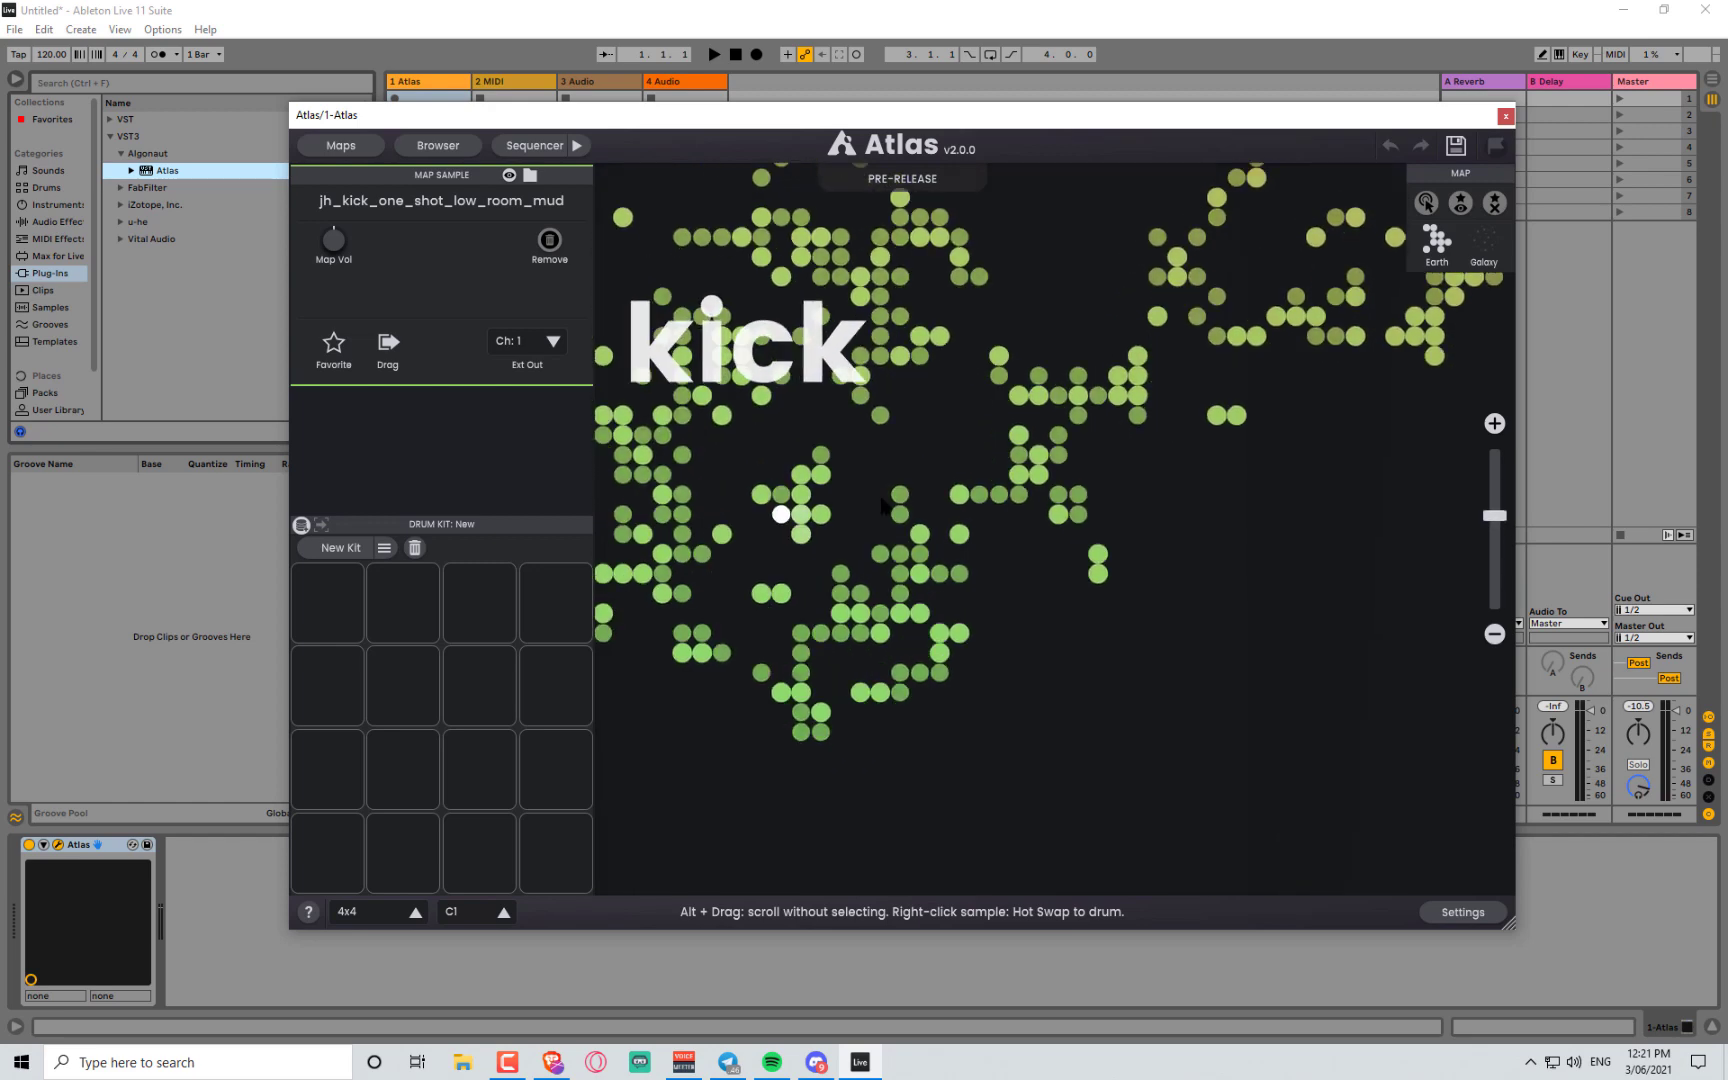
pyautogui.scroll(5, 882, 505)
pyautogui.moveTo(1036, 453)
pyautogui.mouseDown()
pyautogui.moveTo(1078, 545)
pyautogui.moveTo(1062, 476)
pyautogui.mouseUp()
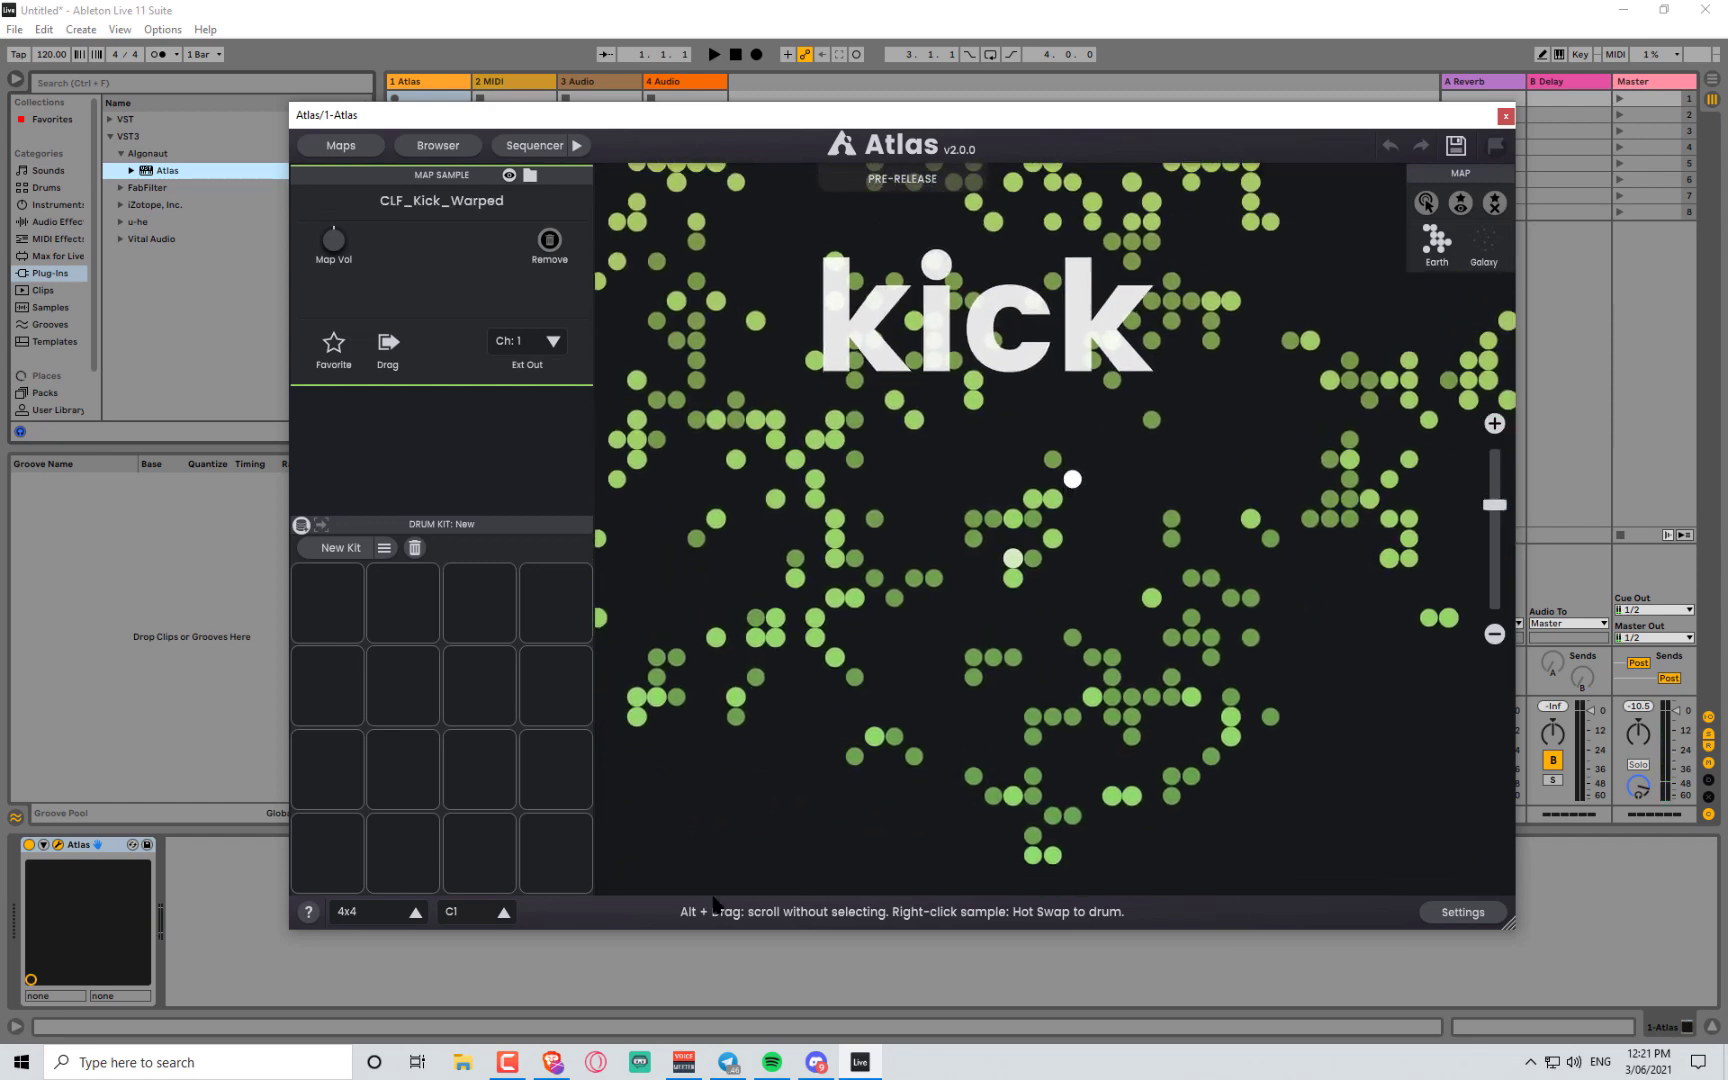
# - Compare two vertically adjacent samples in the snare cluster, including CLF_Snare_Chunk
pyautogui.moveTo(914, 629); pyautogui.dragTo(991, 729)
pyautogui.moveTo(788, 588); pyautogui.dragTo(1010, 738)
pyautogui.moveTo(1050, 430); pyautogui.dragTo(1115, 710)
pyautogui.moveTo(1090, 300); pyautogui.dragTo(1069, 714)
pyautogui.moveTo(1200, 190); pyautogui.dragTo(1403, 616)
pyautogui.moveTo(1018, 605); pyautogui.dragTo(1121, 735)
pyautogui.scroll(-6, 1122, 735)
pyautogui.scroll(5, 1208, 680)
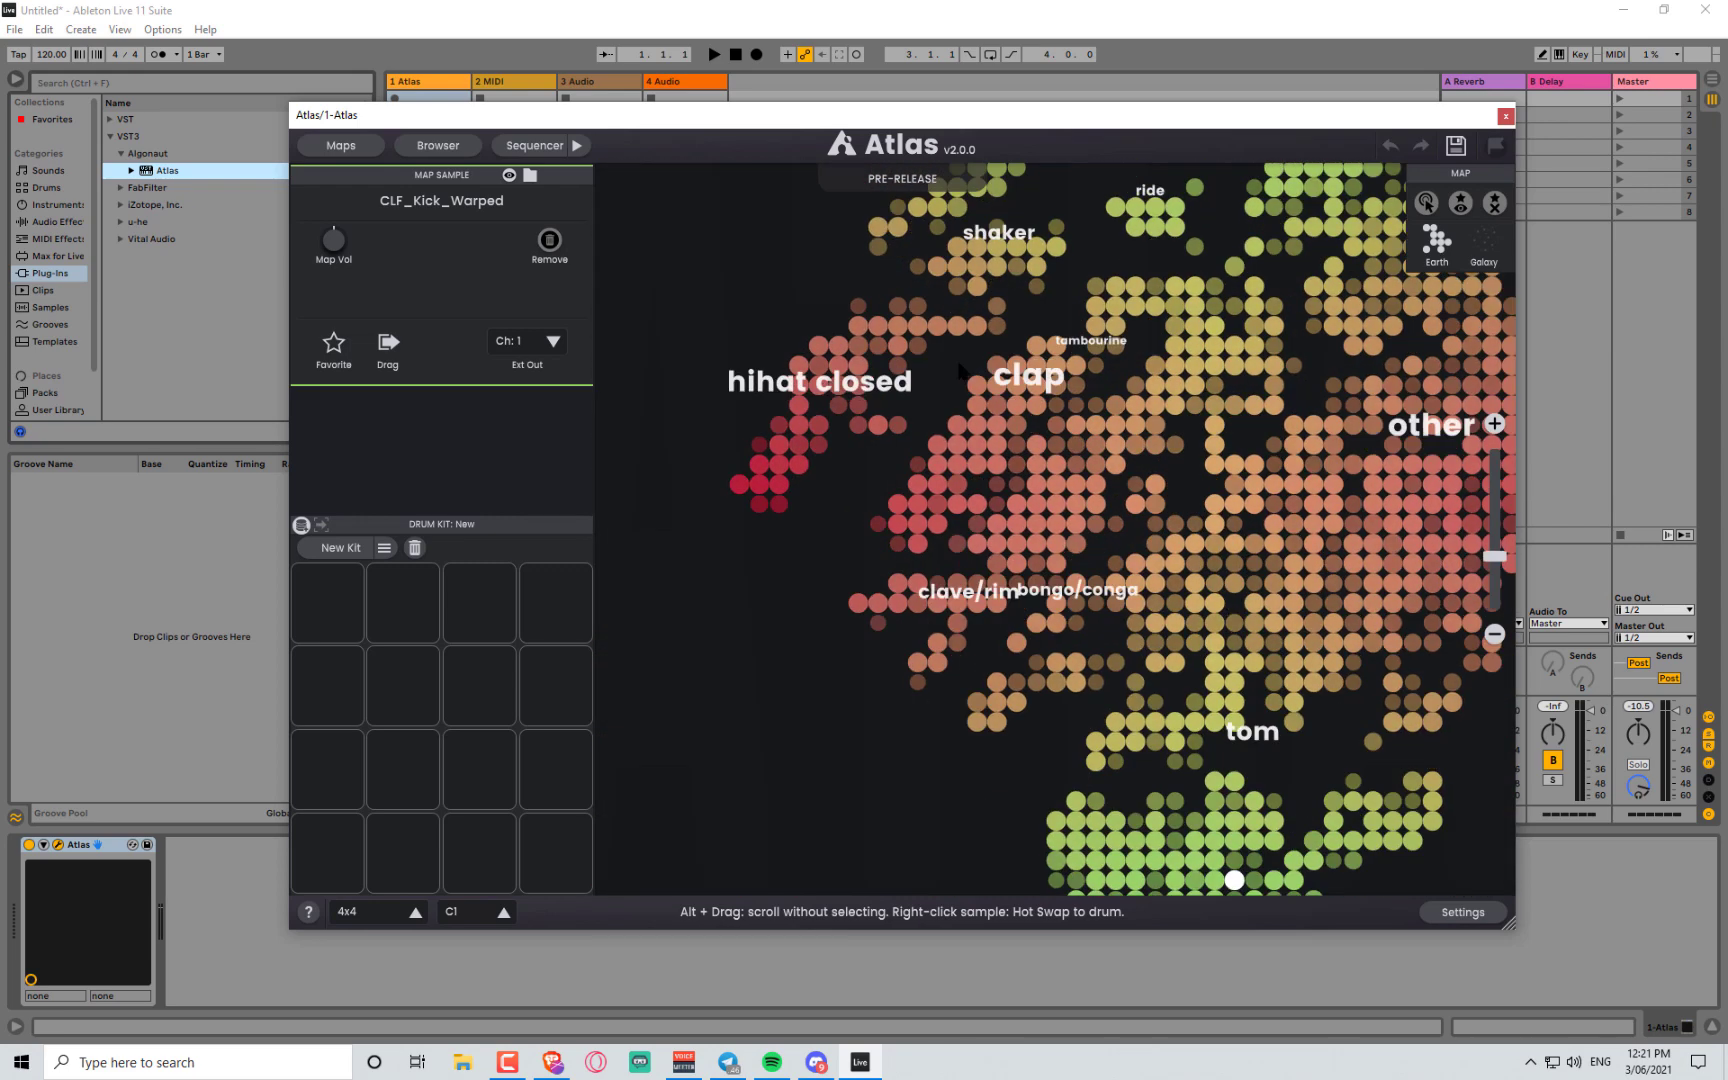
pyautogui.scroll(6, 1208, 680)
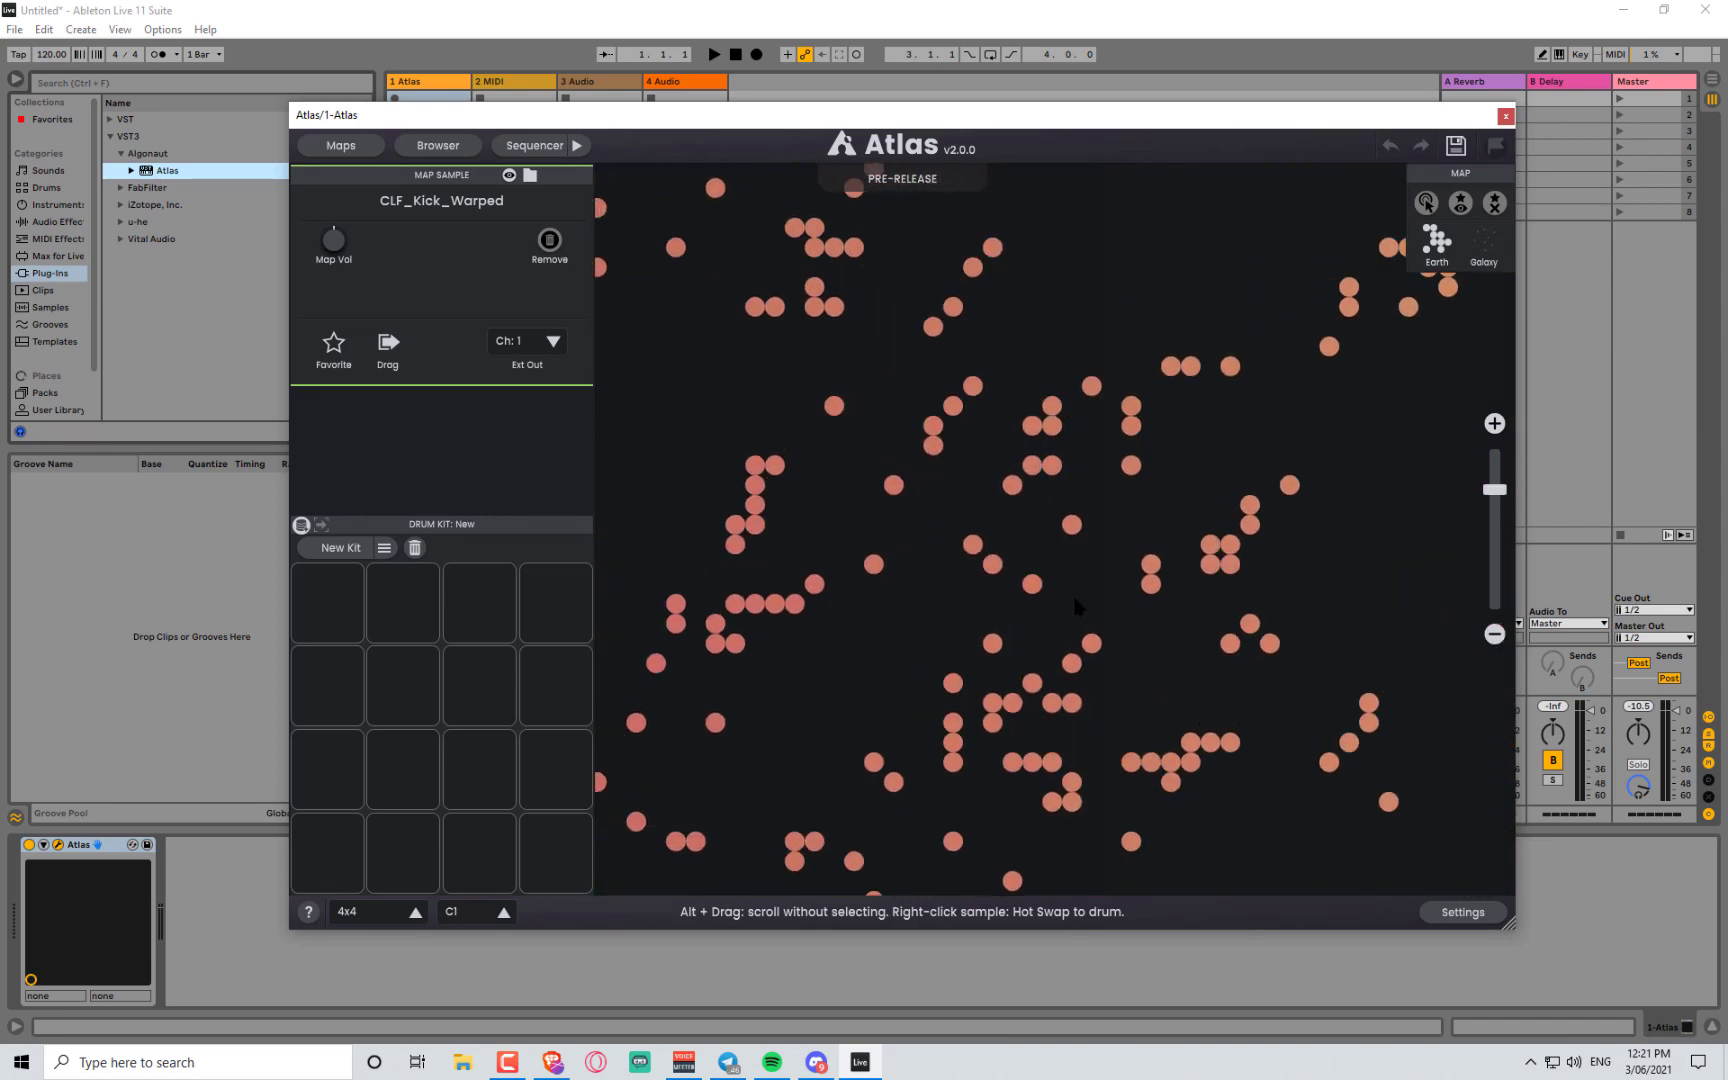
pyautogui.click(1288, 560)
pyautogui.click(1287, 548)
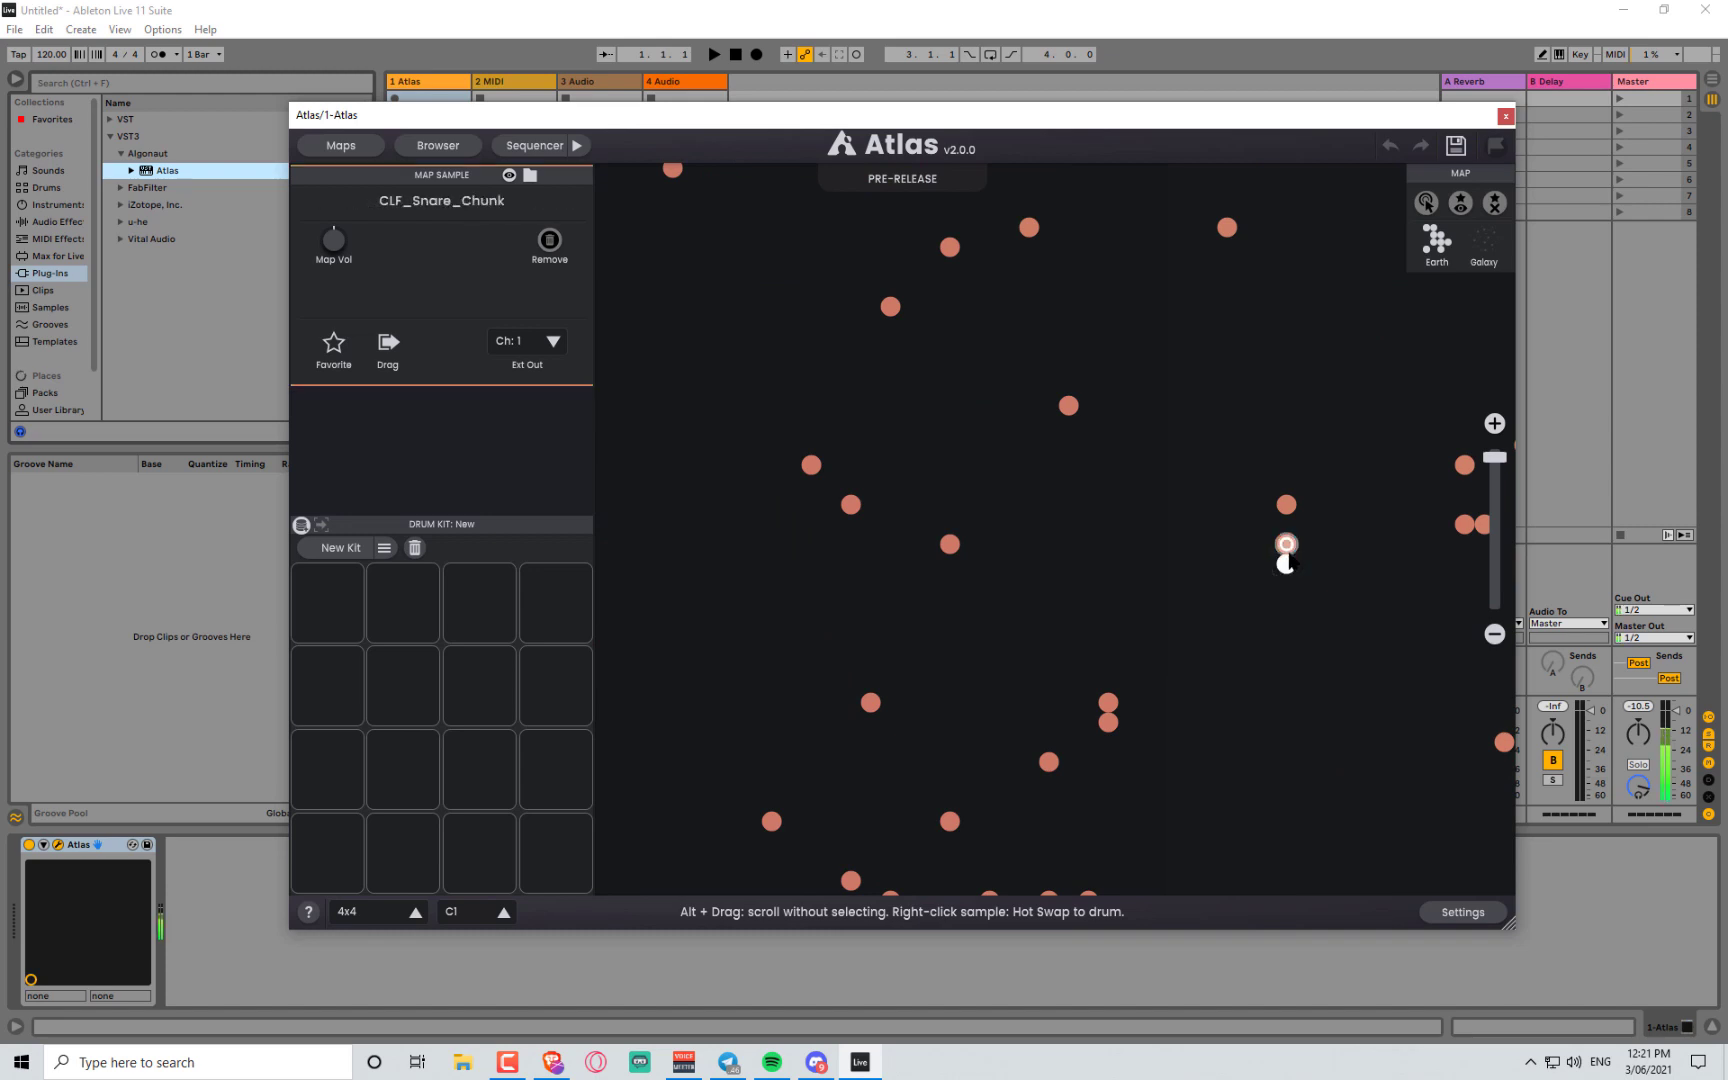
# - Audition two more close snare pairs, including IQ_813_HCB_Snare_24 and STD3_Snare_16
pyautogui.moveTo(1358, 558); pyautogui.dragTo(1081, 586)
pyautogui.click(1185, 553)
pyautogui.click(1207, 551)
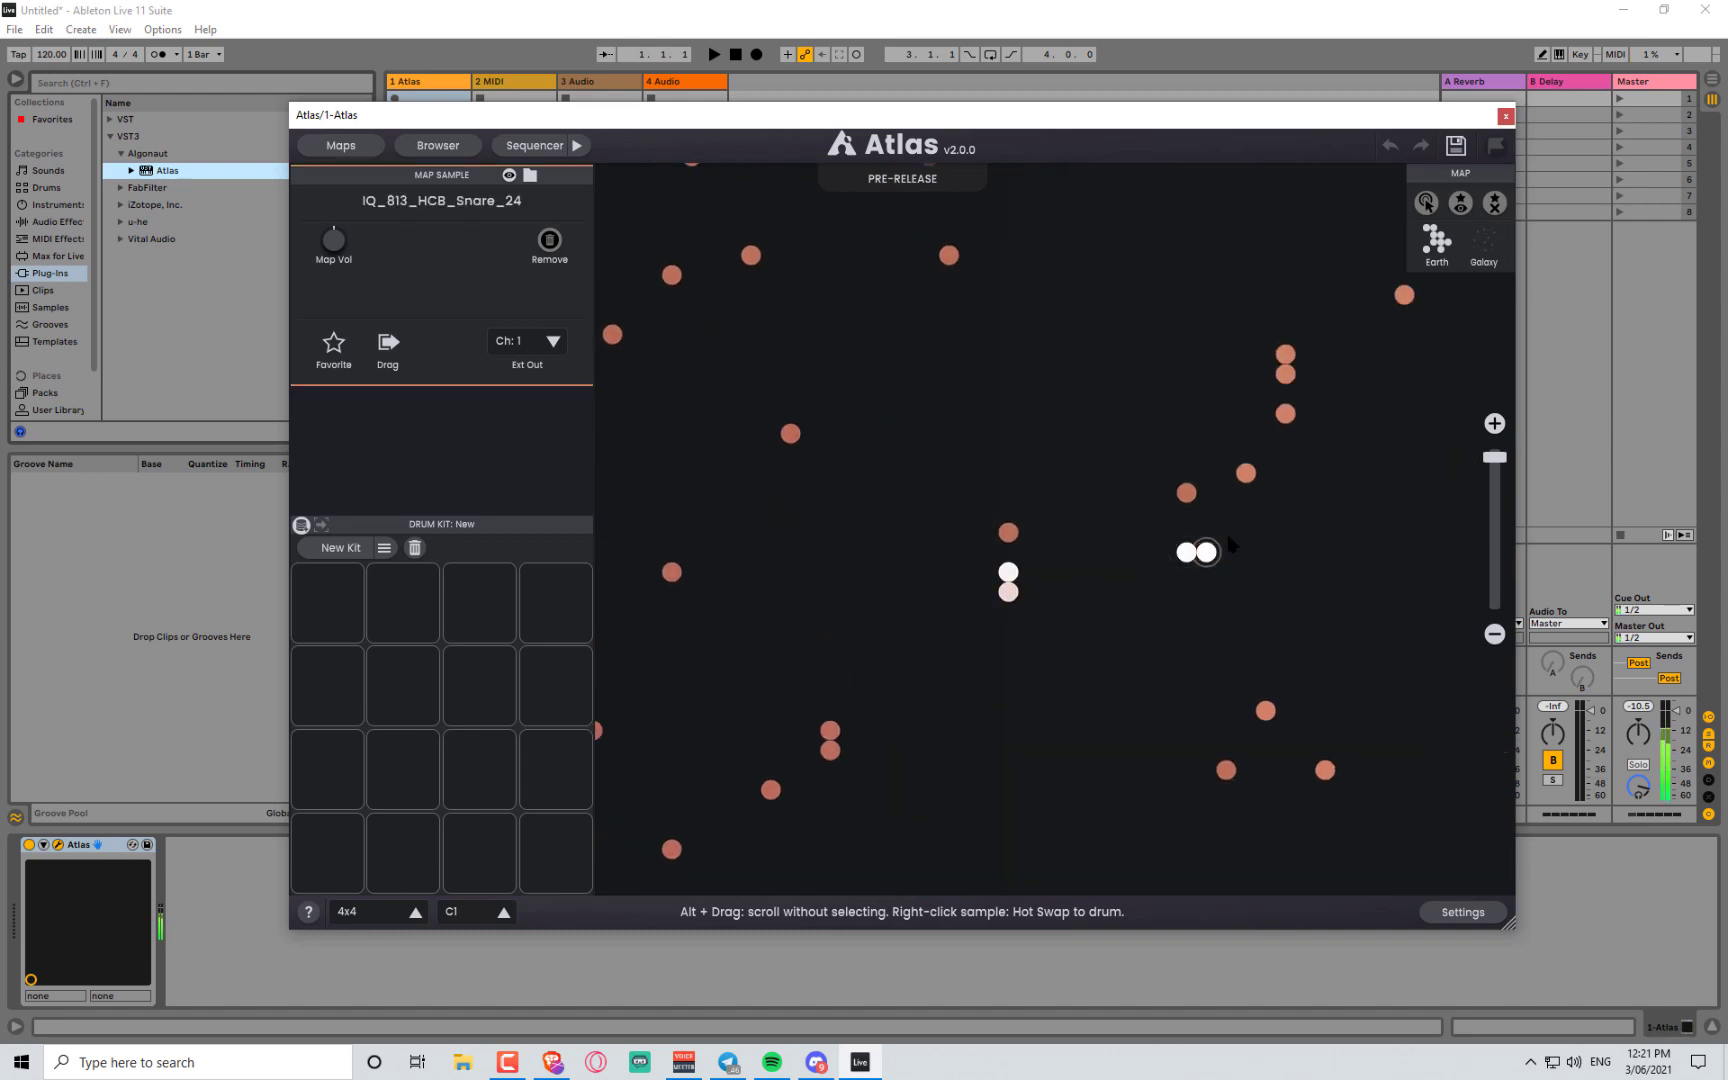
pyautogui.click(1284, 376)
pyautogui.click(1285, 358)
# - Compare the three touching snare samples in the group containing CLF_Snare_Arctic
pyautogui.moveTo(1364, 577); pyautogui.dragTo(710, 247)
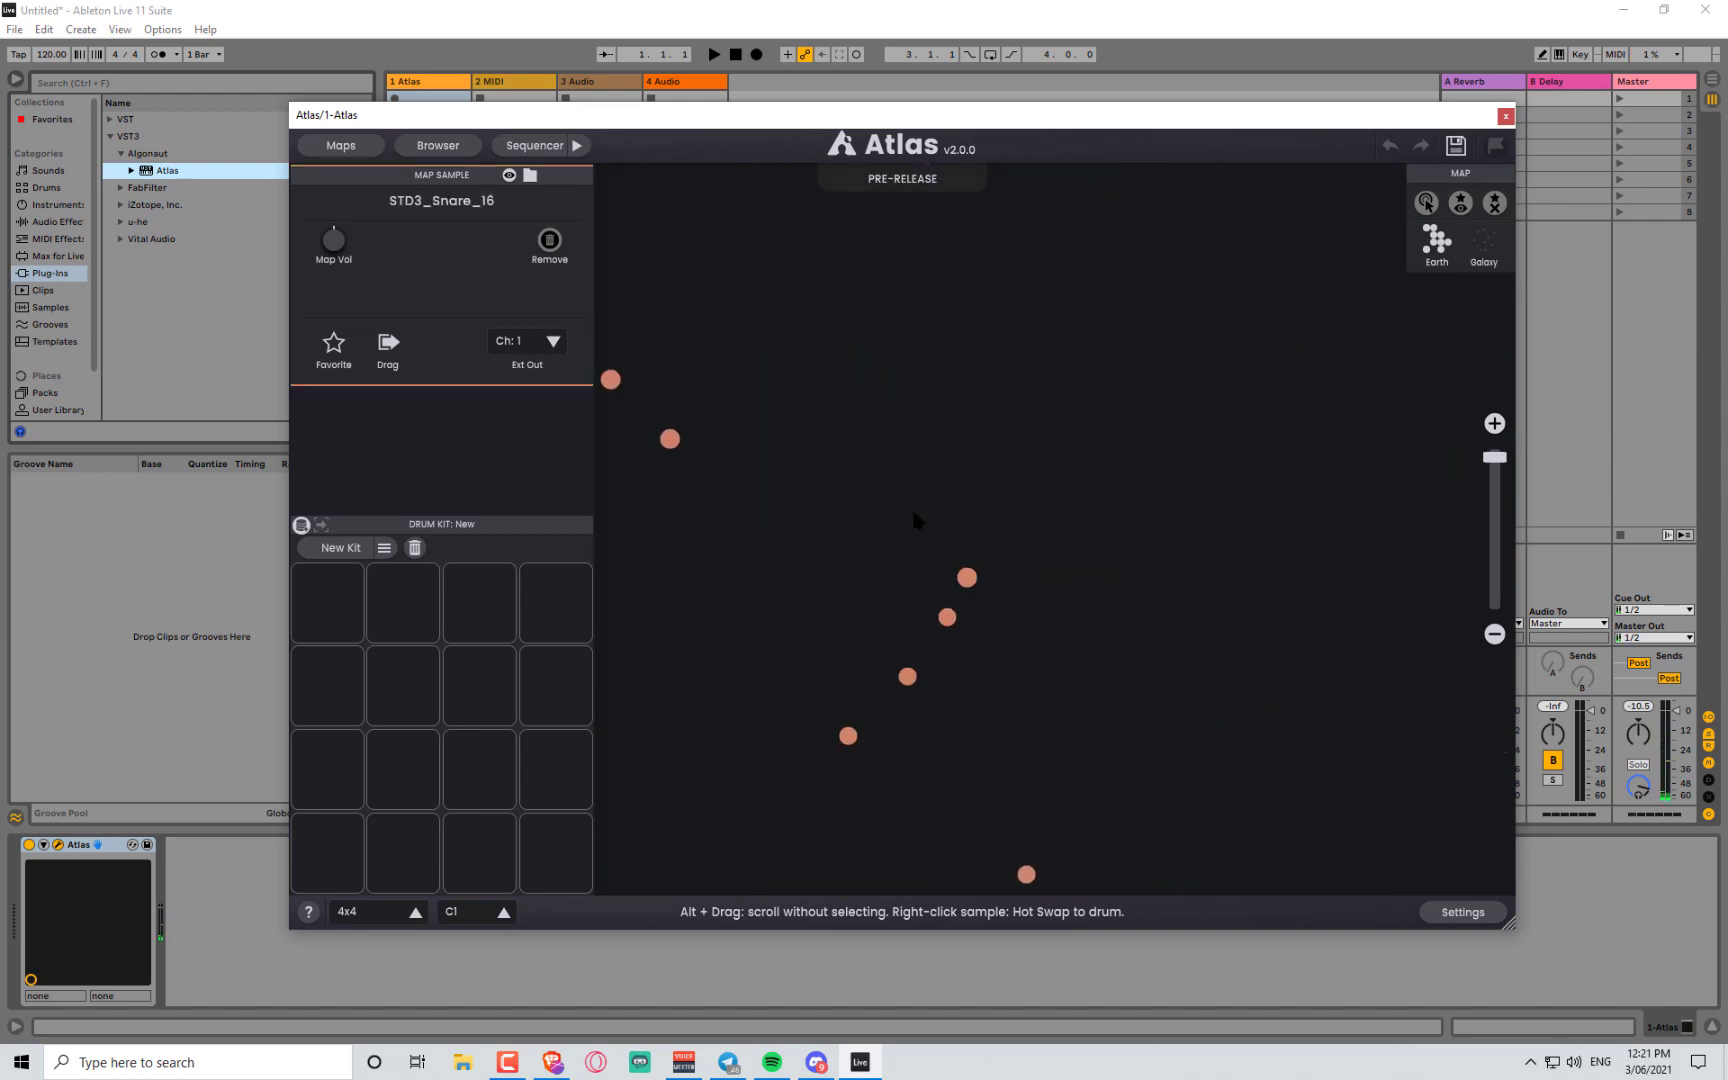
pyautogui.moveTo(915, 520); pyautogui.dragTo(968, 683)
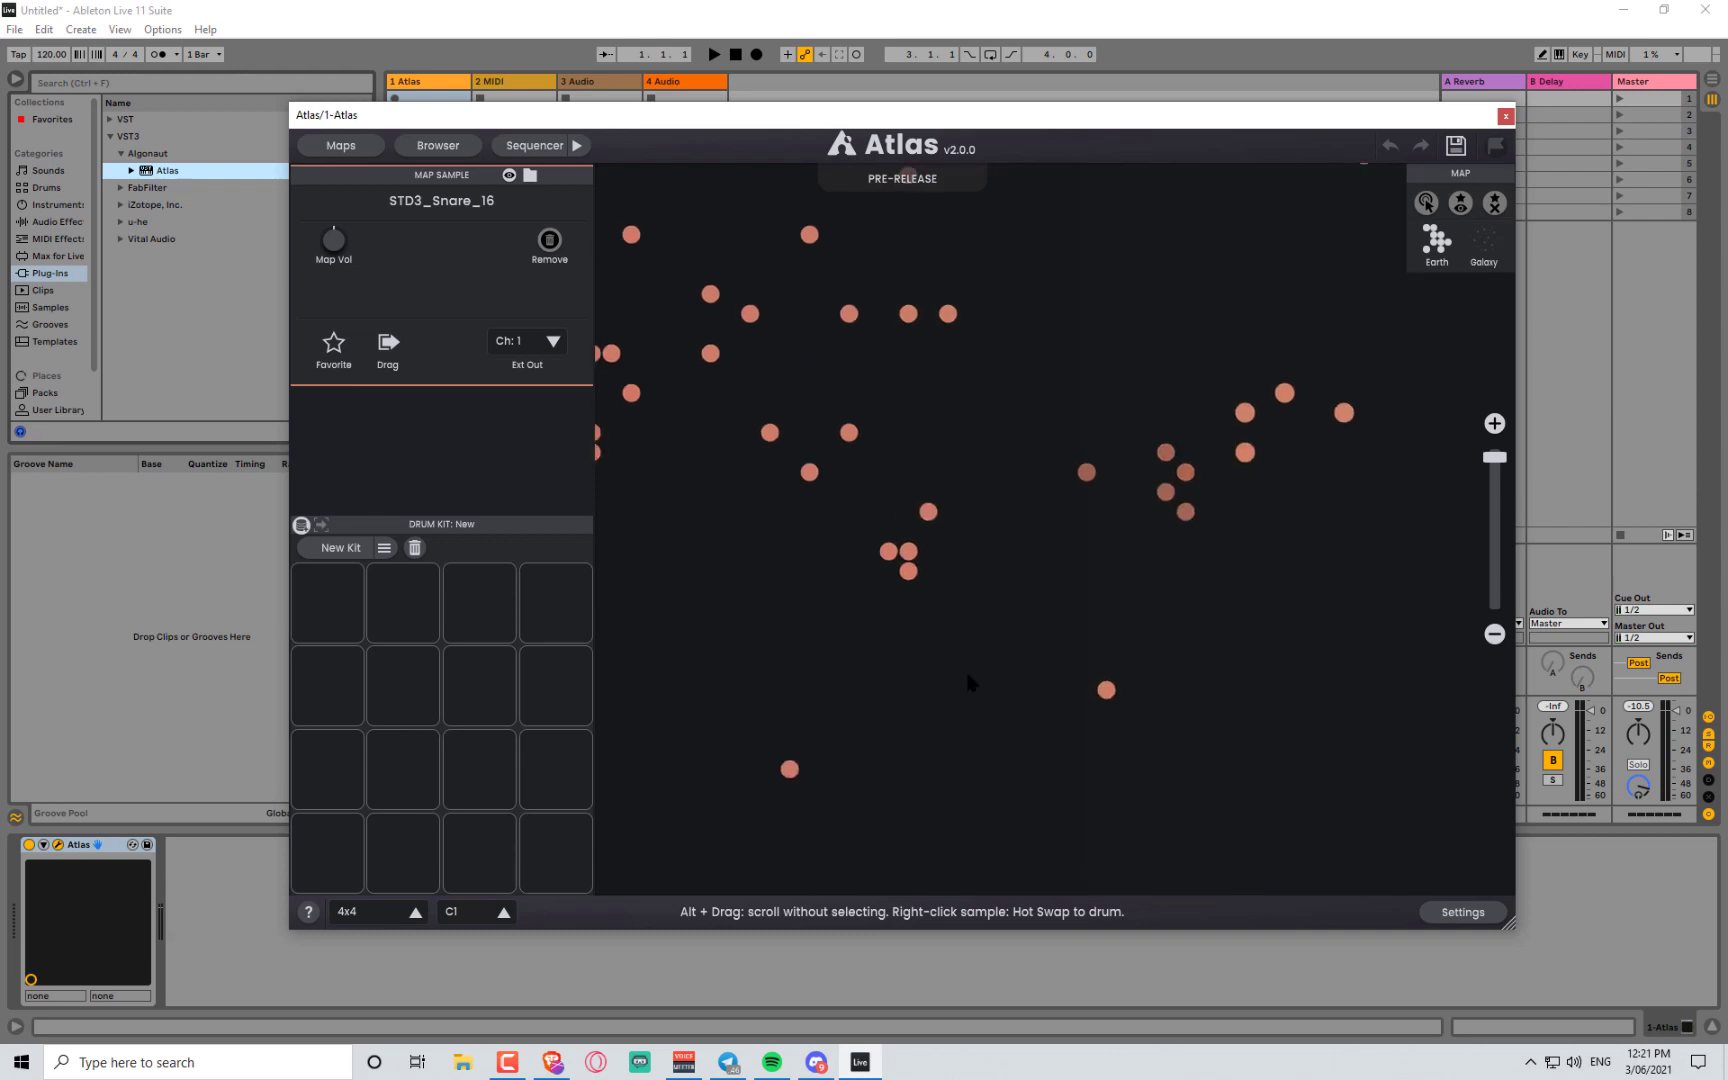
pyautogui.click(908, 555)
pyautogui.click(908, 573)
pyautogui.click(889, 553)
pyautogui.moveTo(677, 518); pyautogui.dragTo(908, 557)
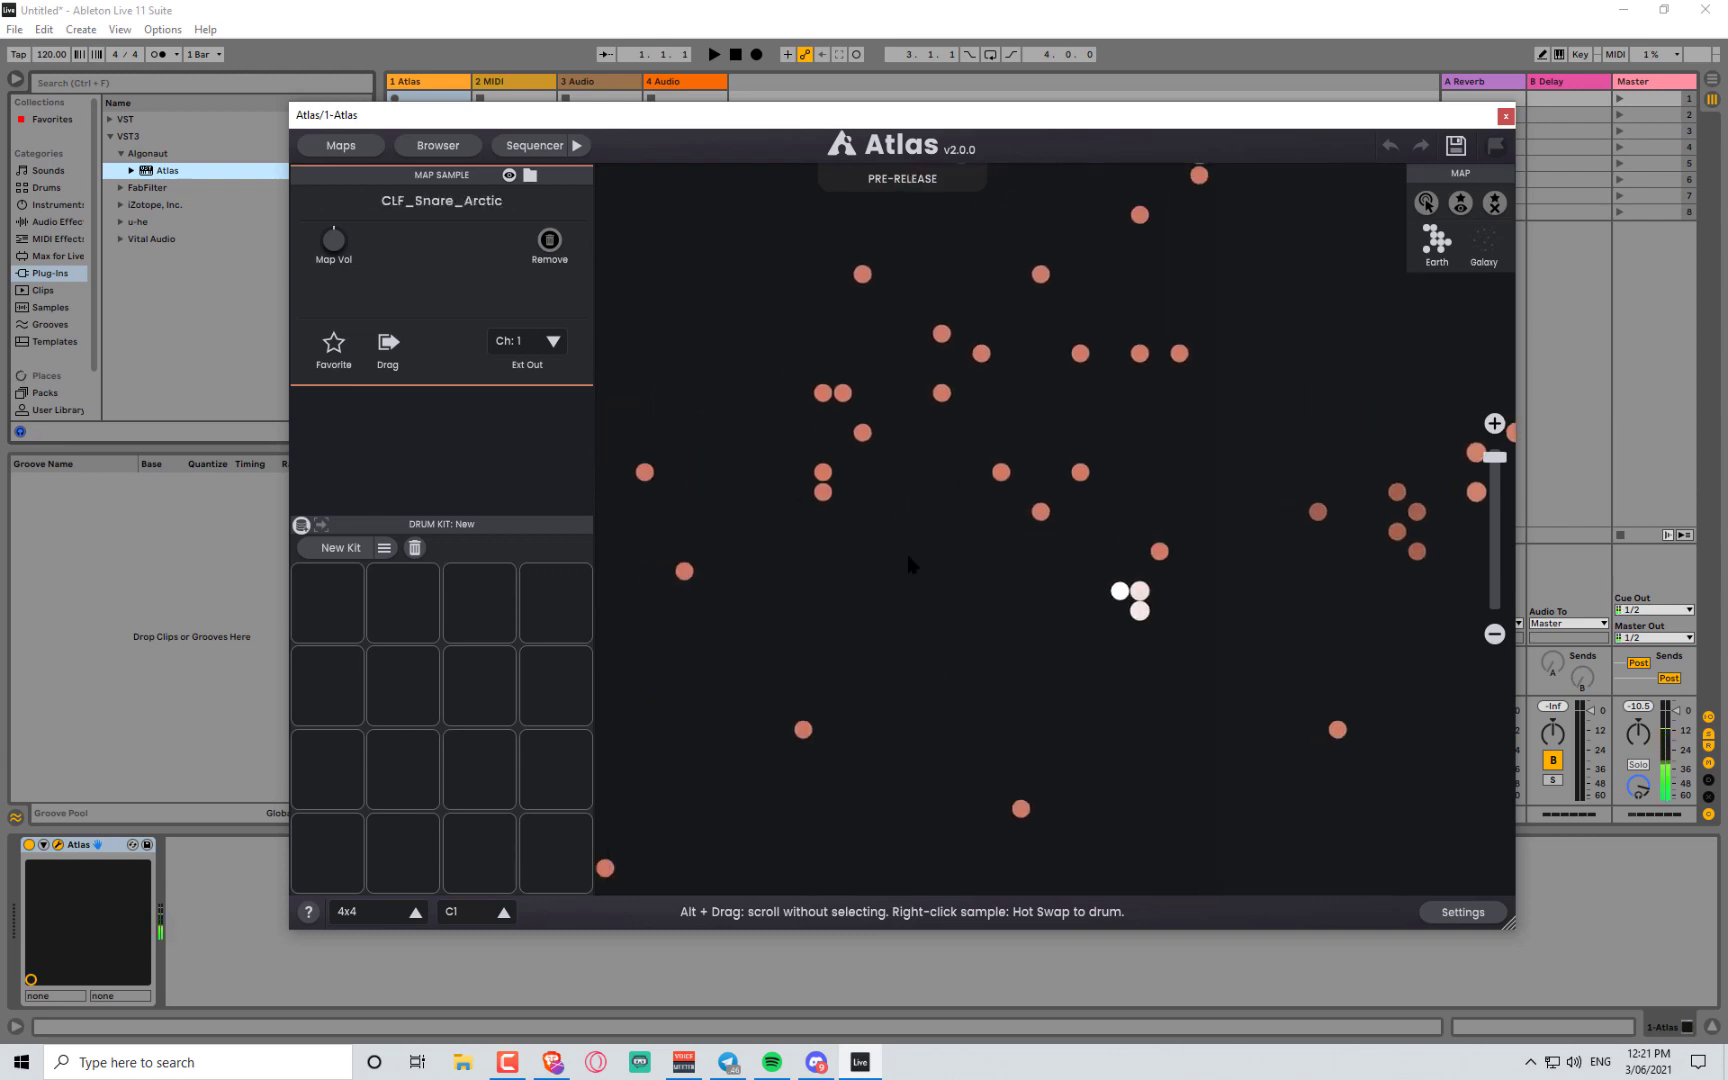
# - Audition the snare pairs containing jh_snare_one_shot_low_punch_power and jh_snare_one_shot_low_room_live
pyautogui.click(821, 493)
pyautogui.click(822, 472)
pyautogui.moveTo(799, 535)
pyautogui.mouseDown()
pyautogui.moveTo(1107, 525)
pyautogui.moveTo(1157, 417)
pyautogui.mouseUp()
pyautogui.moveTo(1049, 725); pyautogui.dragTo(1066, 520)
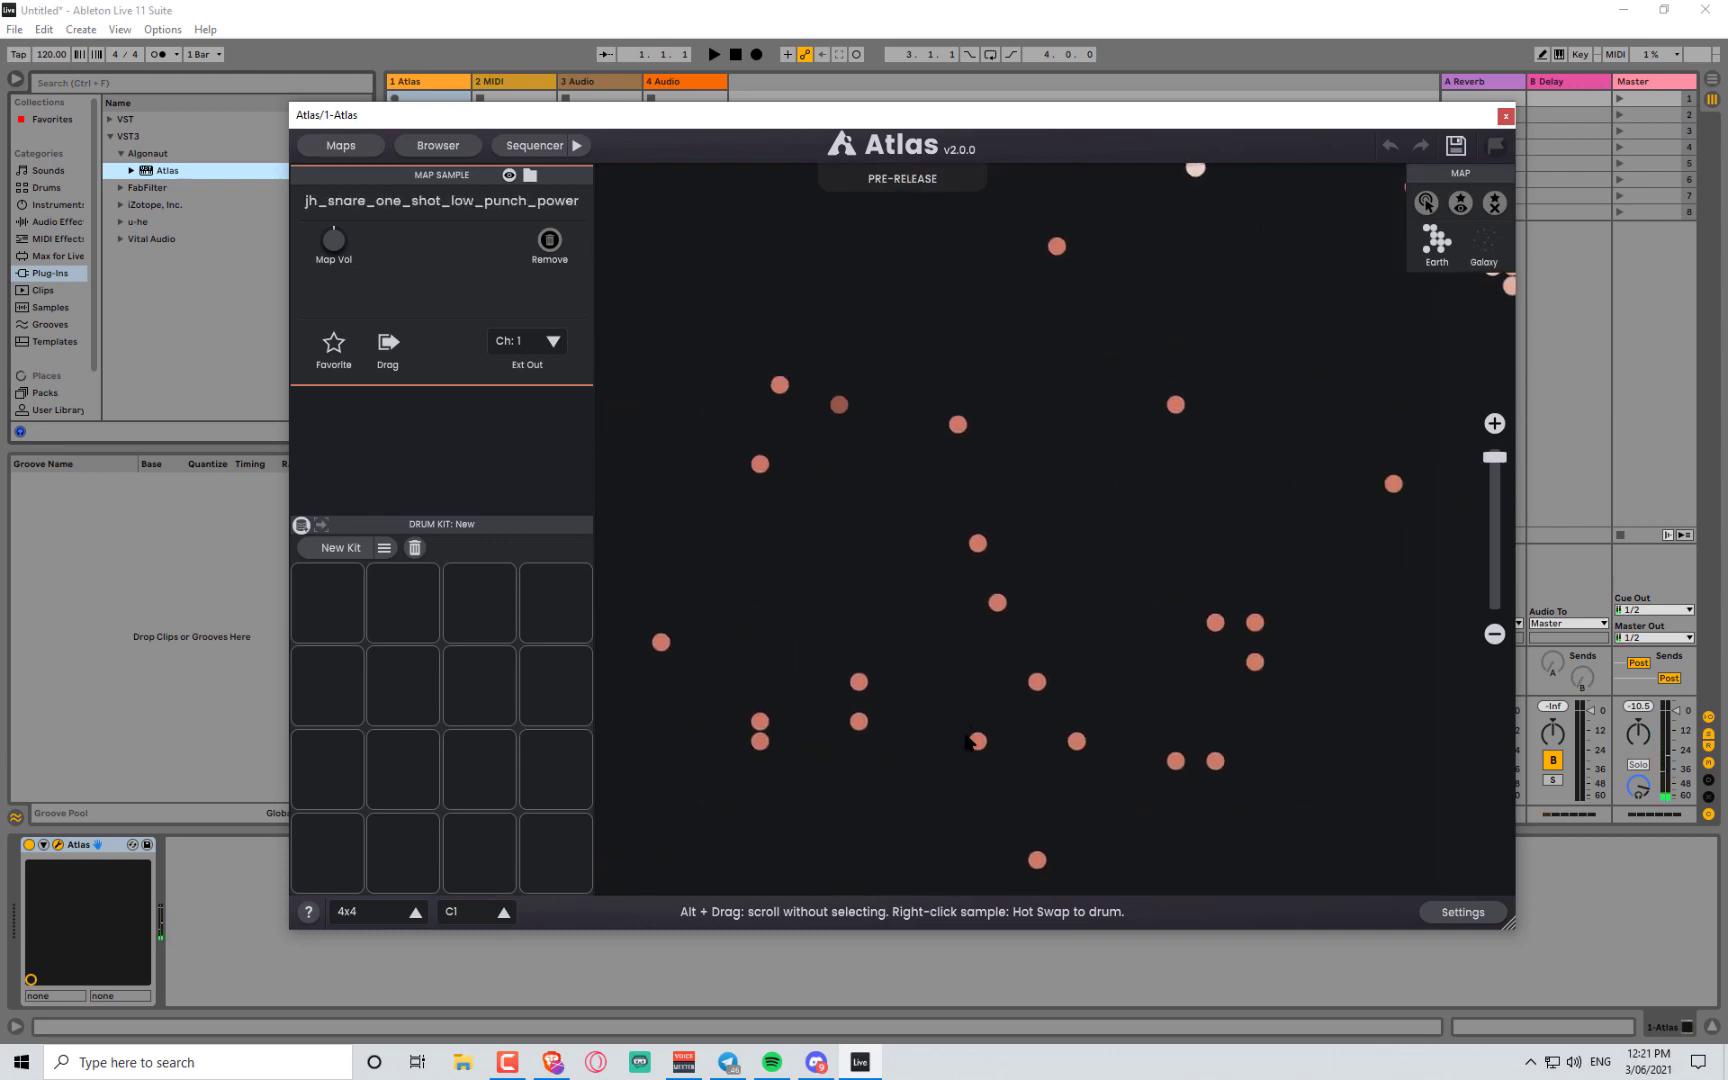
pyautogui.moveTo(758, 755); pyautogui.dragTo(765, 725)
# - Audition neighbouring samples in the "other" cluster, including CLF_Keys_One_Shot_01_Fm and CLF_FX_One_Shot_01
pyautogui.scroll(-3, 860, 565)
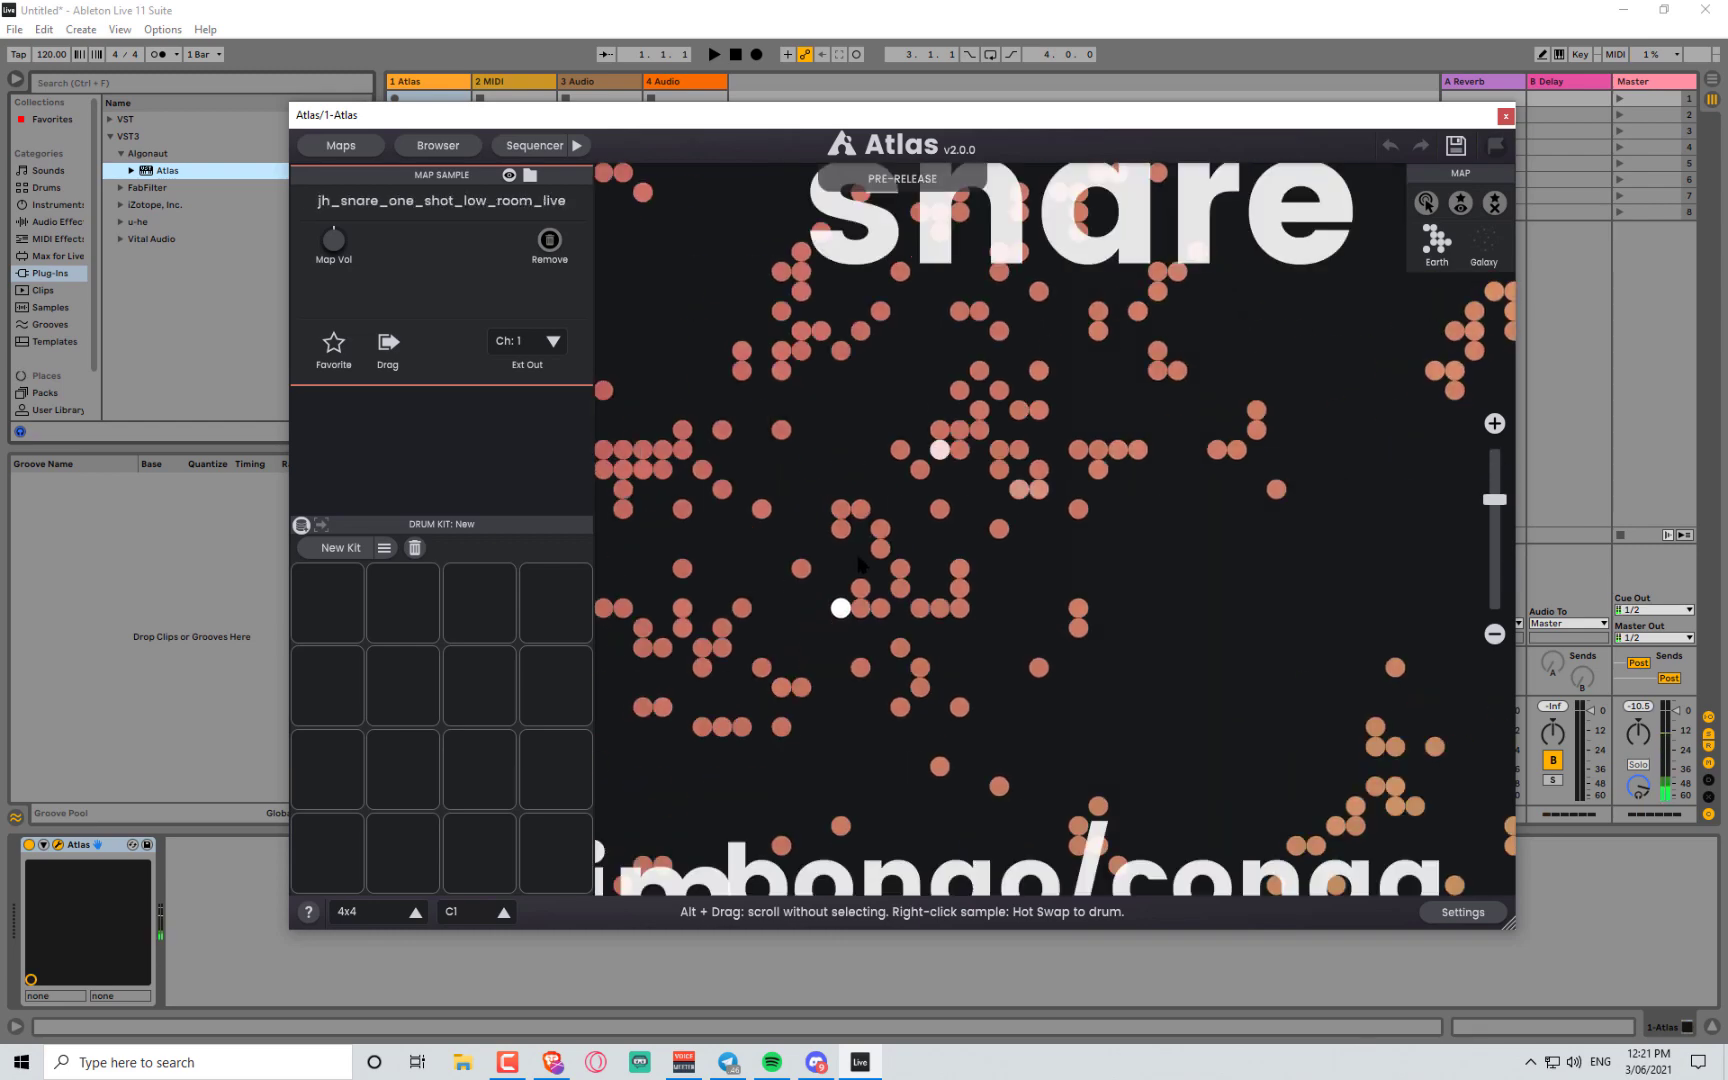
pyautogui.scroll(-5, 1141, 624)
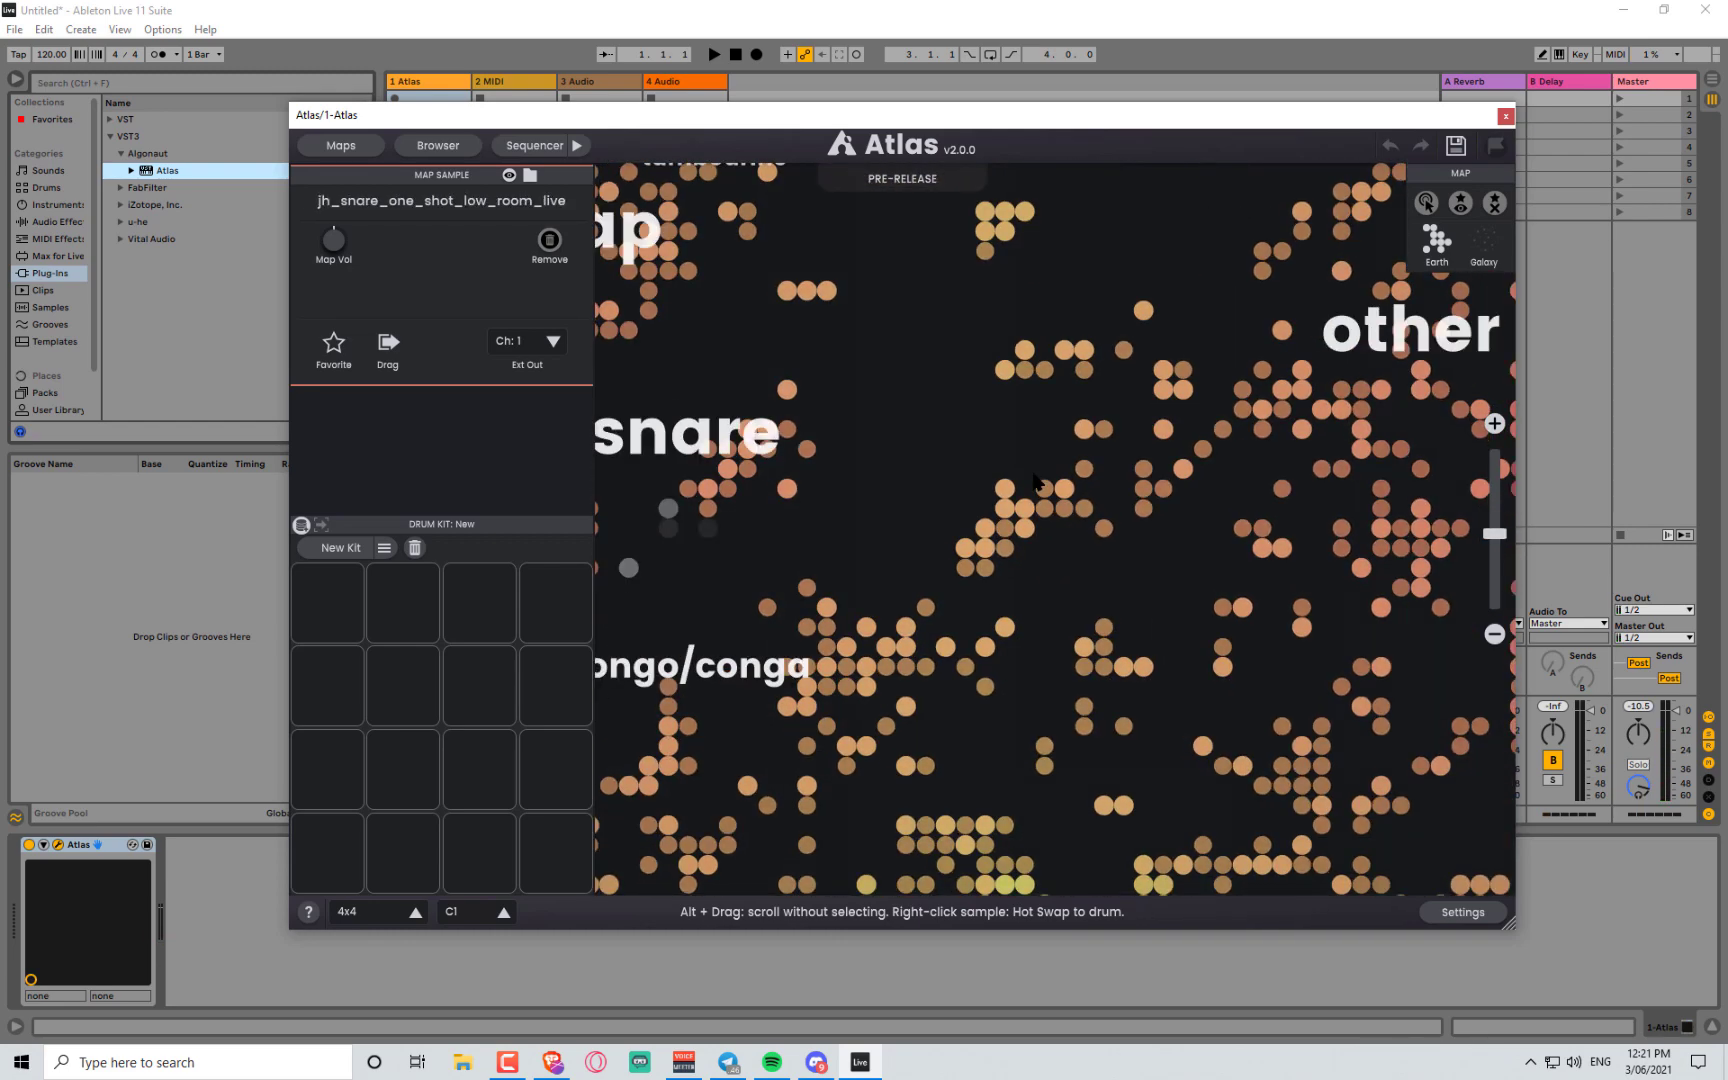
pyautogui.scroll(5, 1247, 630)
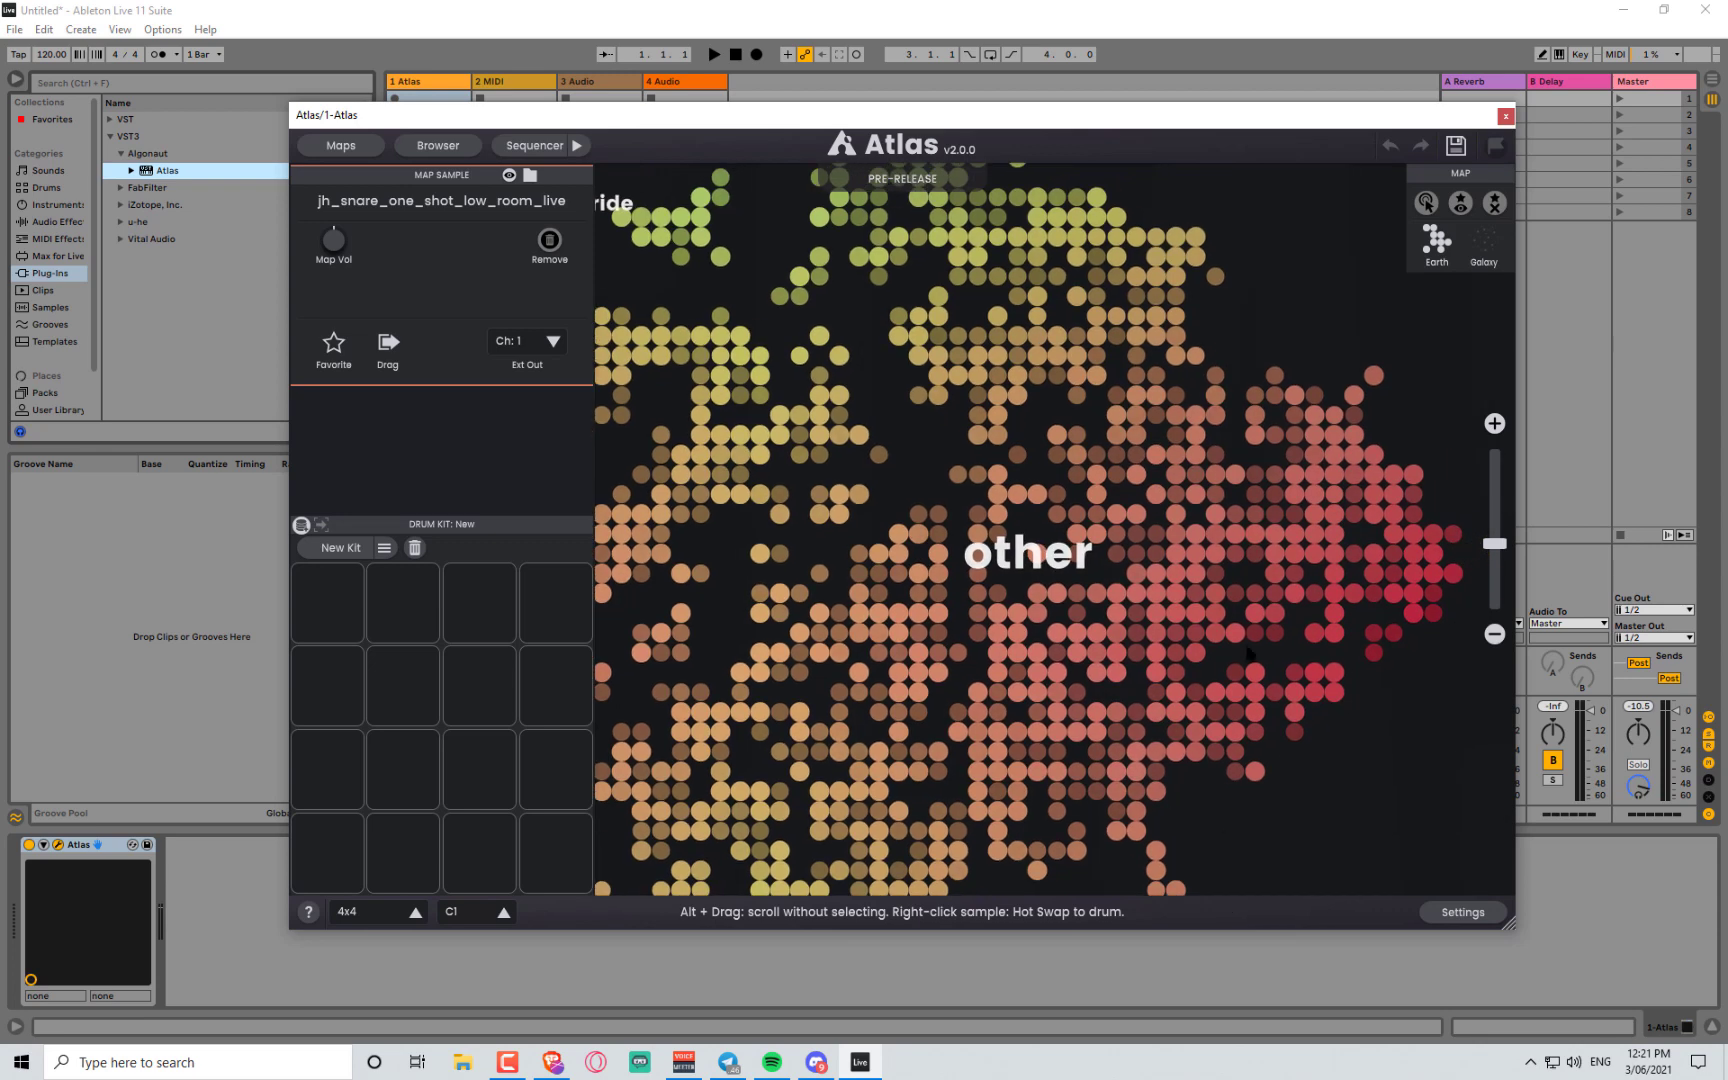
pyautogui.scroll(3, 1247, 630)
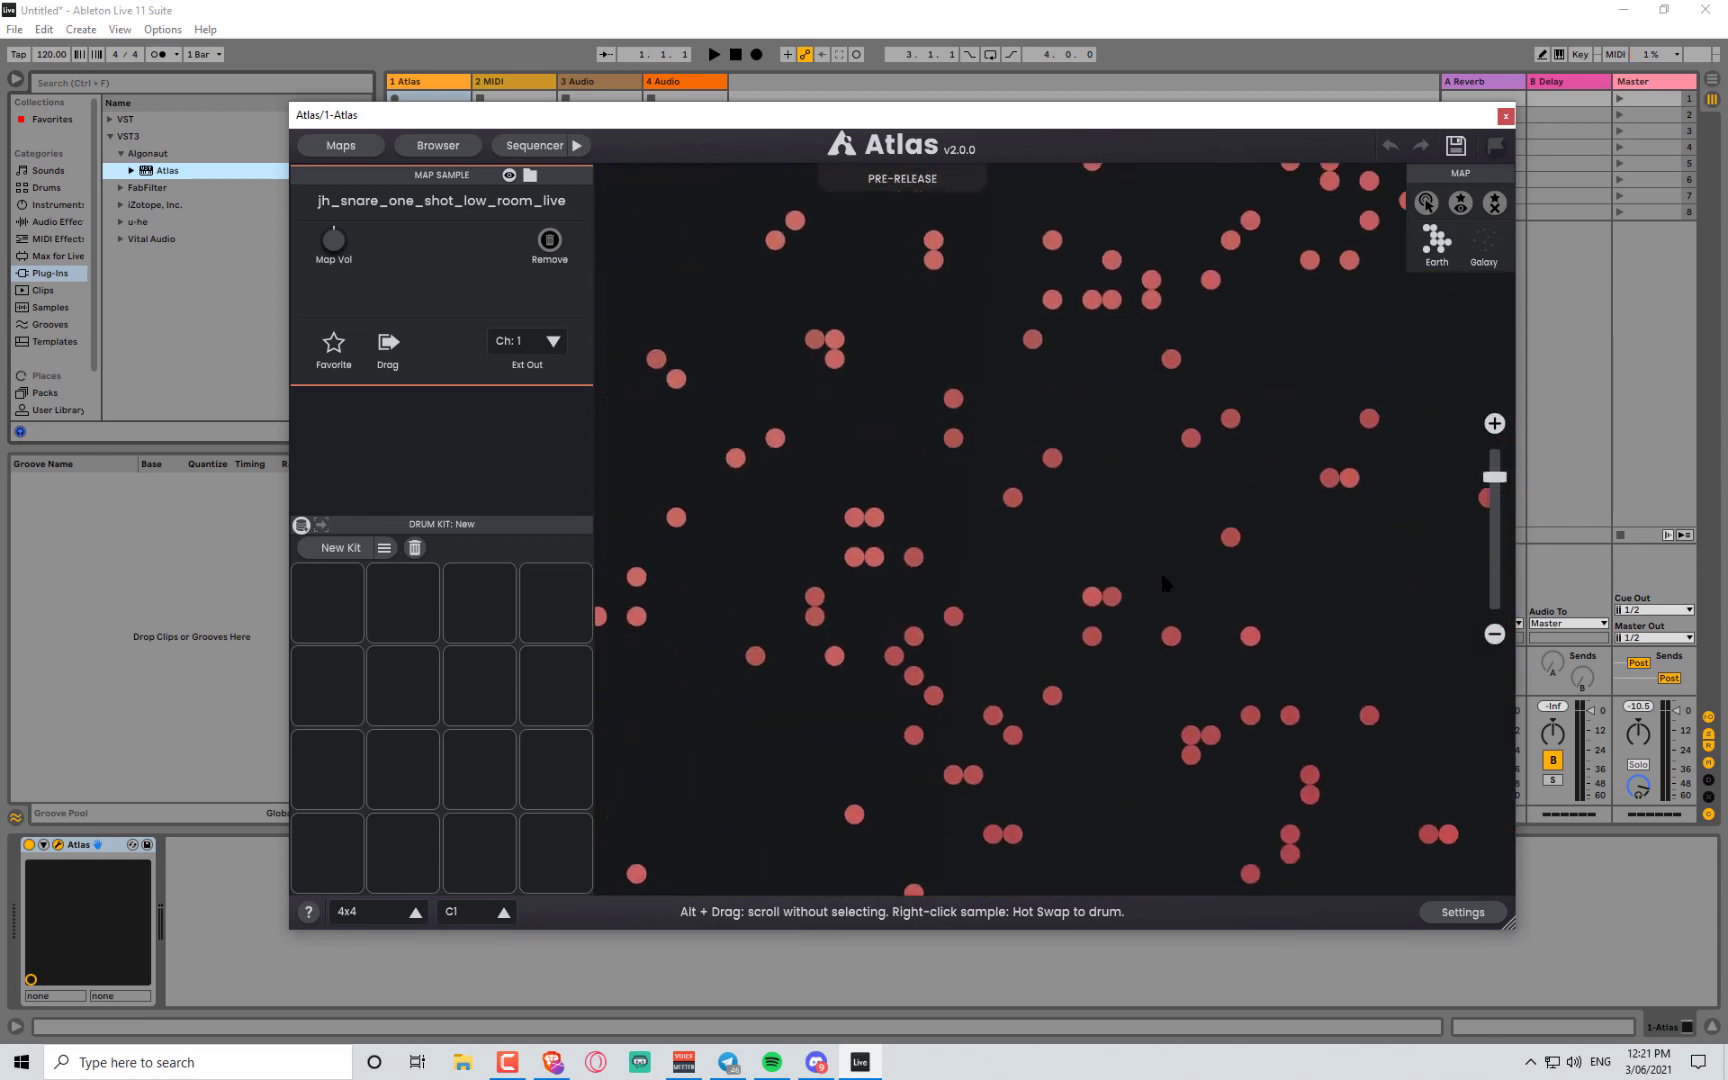
pyautogui.click(862, 522)
pyautogui.click(874, 559)
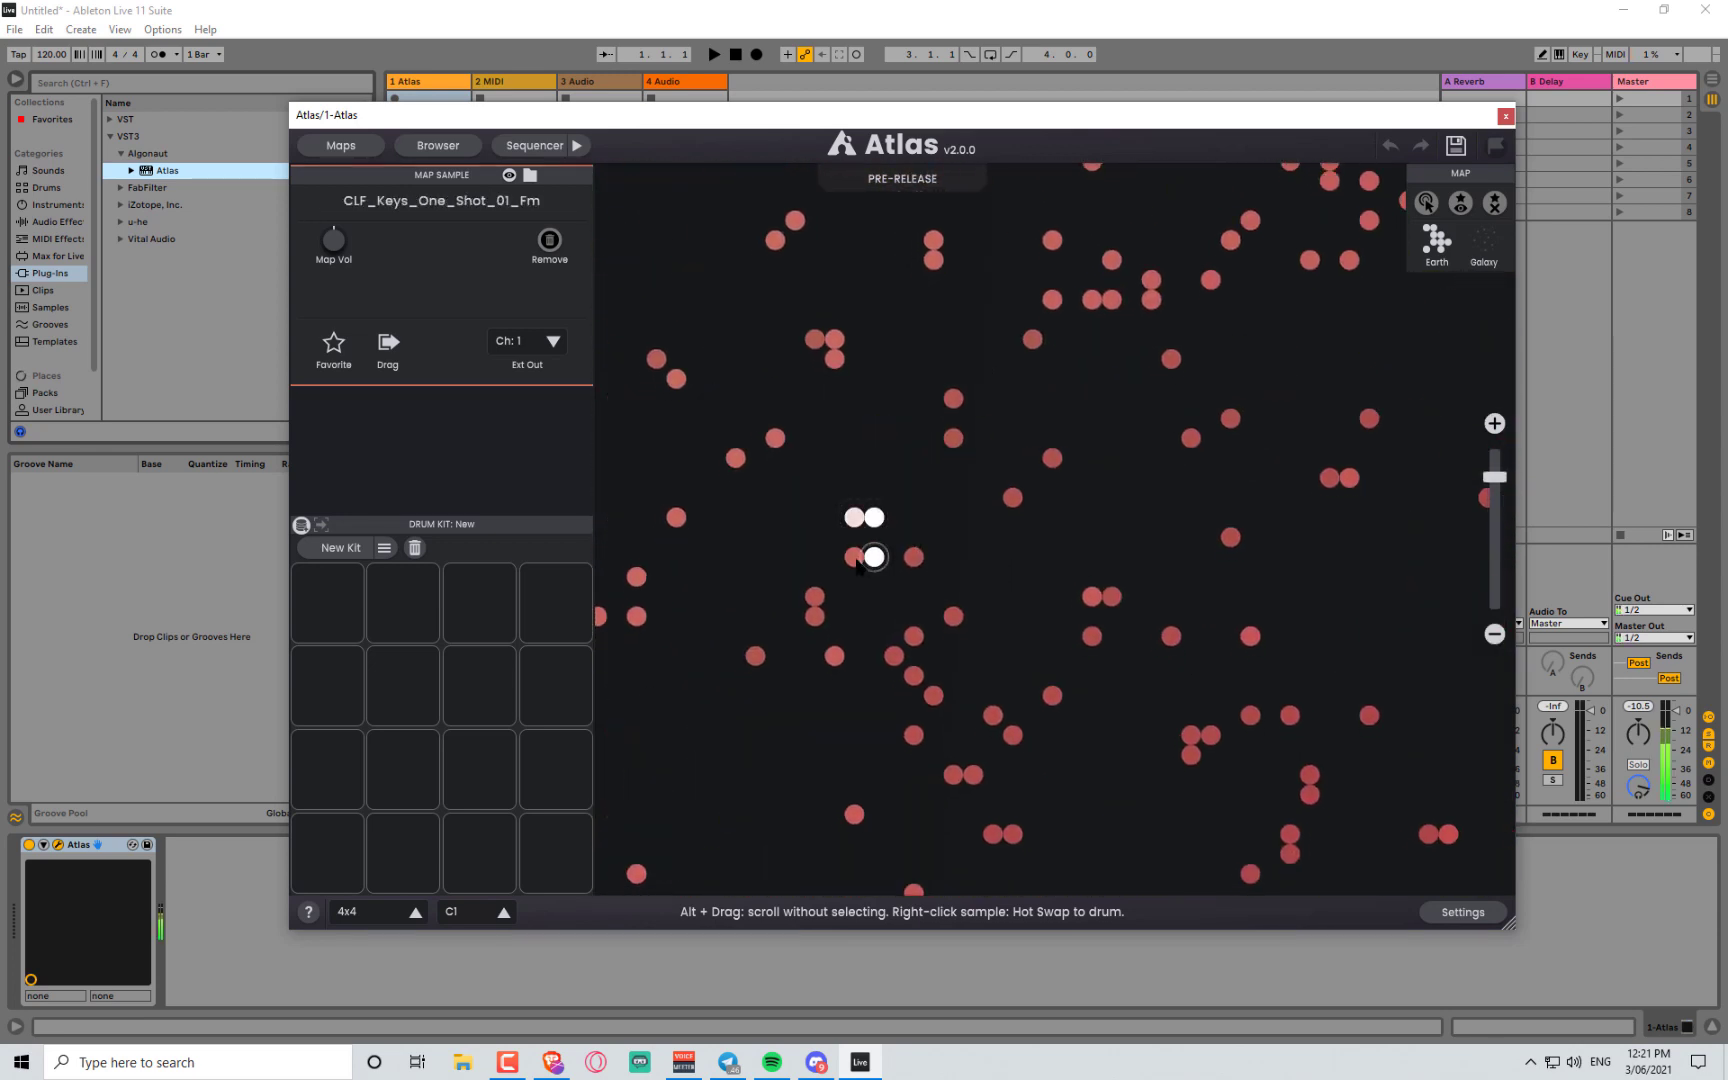
pyautogui.click(855, 559)
pyautogui.click(1092, 598)
pyautogui.click(1112, 598)
pyautogui.moveTo(1162, 663); pyautogui.dragTo(1187, 648)
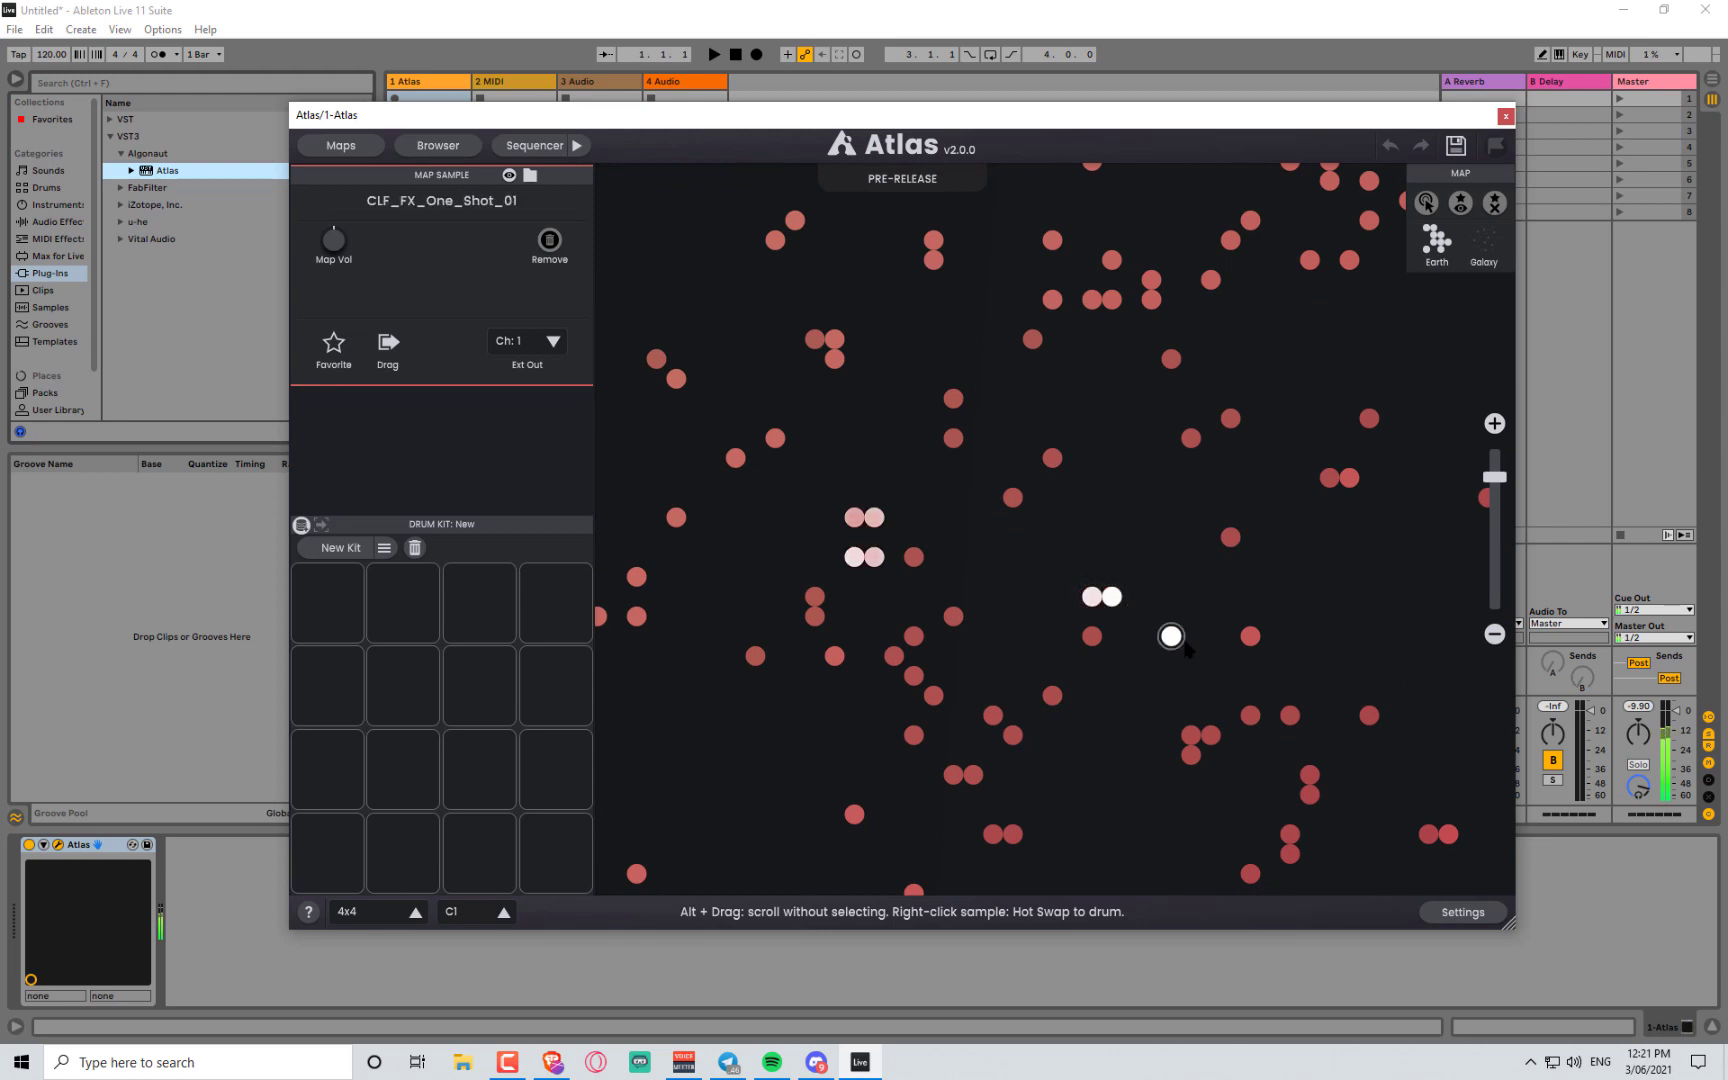
# - Audition more samples in the "other" cluster, including OV_Factory_Metal_24 and ct_lead_brah1_C
pyautogui.moveTo(1192, 777)
pyautogui.mouseDown()
pyautogui.moveTo(1188, 752)
pyautogui.moveTo(1218, 743)
pyautogui.mouseUp()
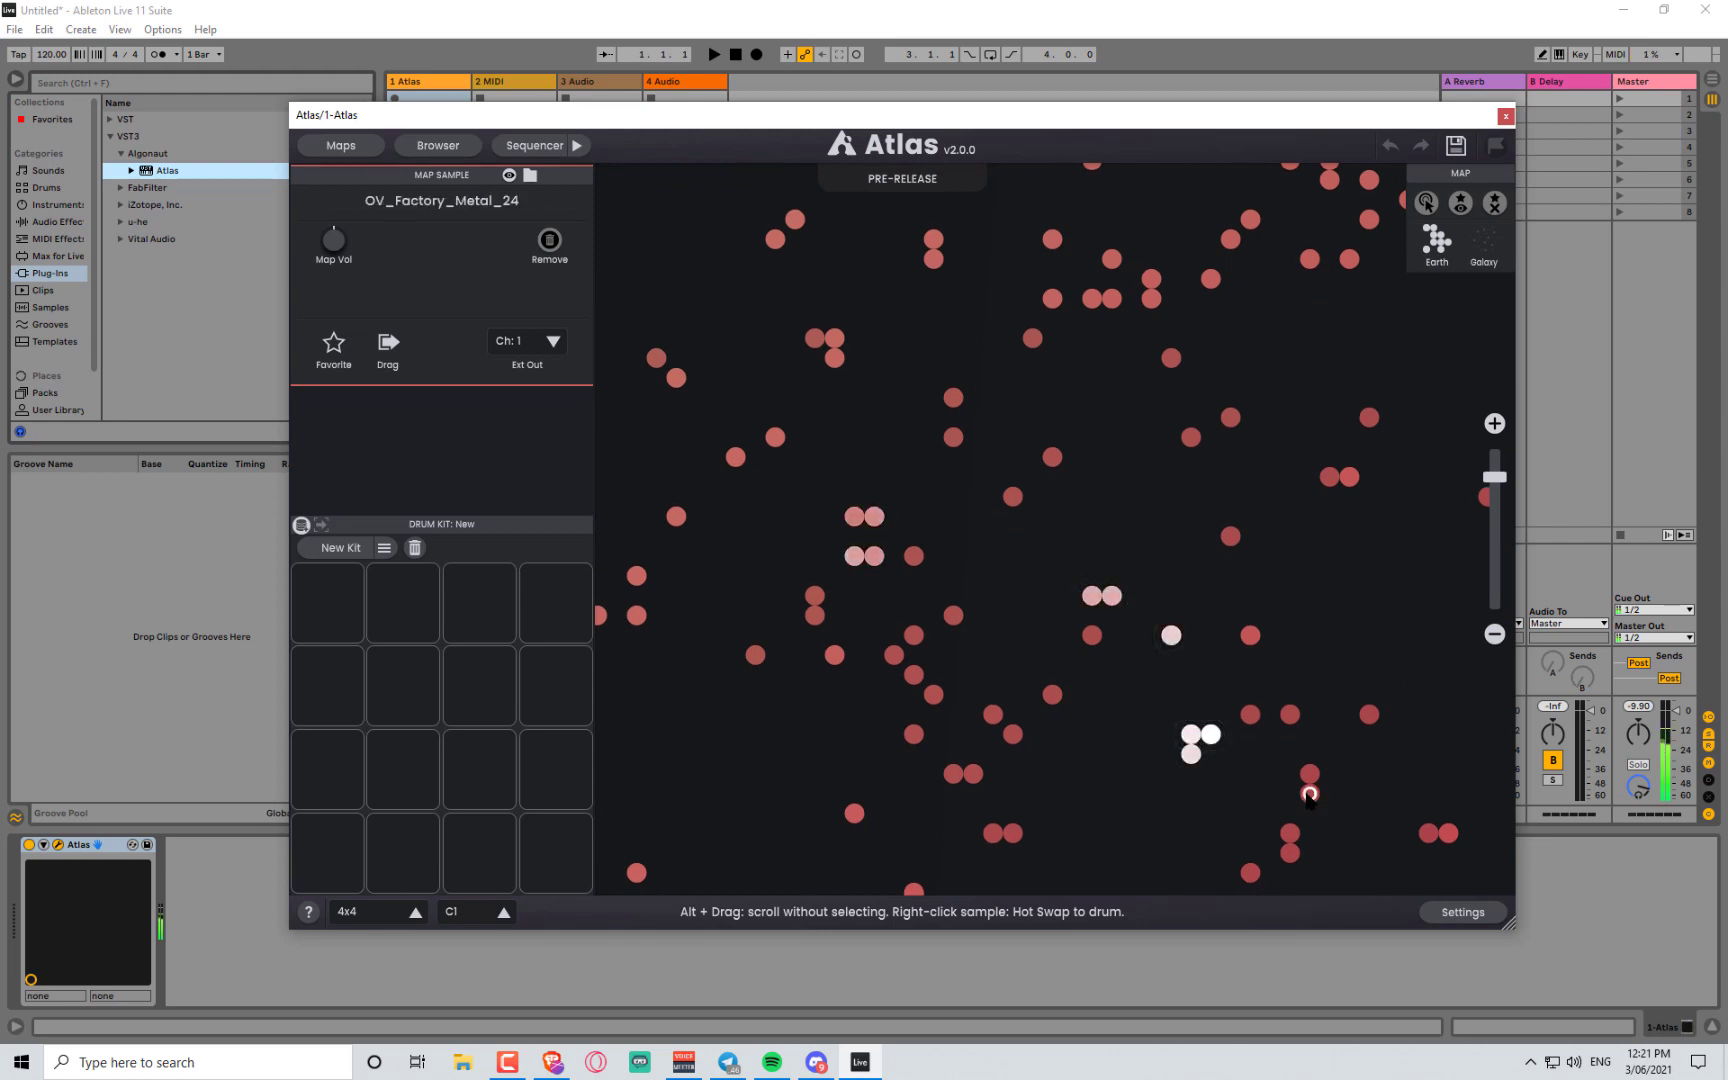
pyautogui.moveTo(1308, 795)
pyautogui.mouseDown()
pyautogui.moveTo(1306, 780)
pyautogui.moveTo(1290, 860)
pyautogui.mouseUp()
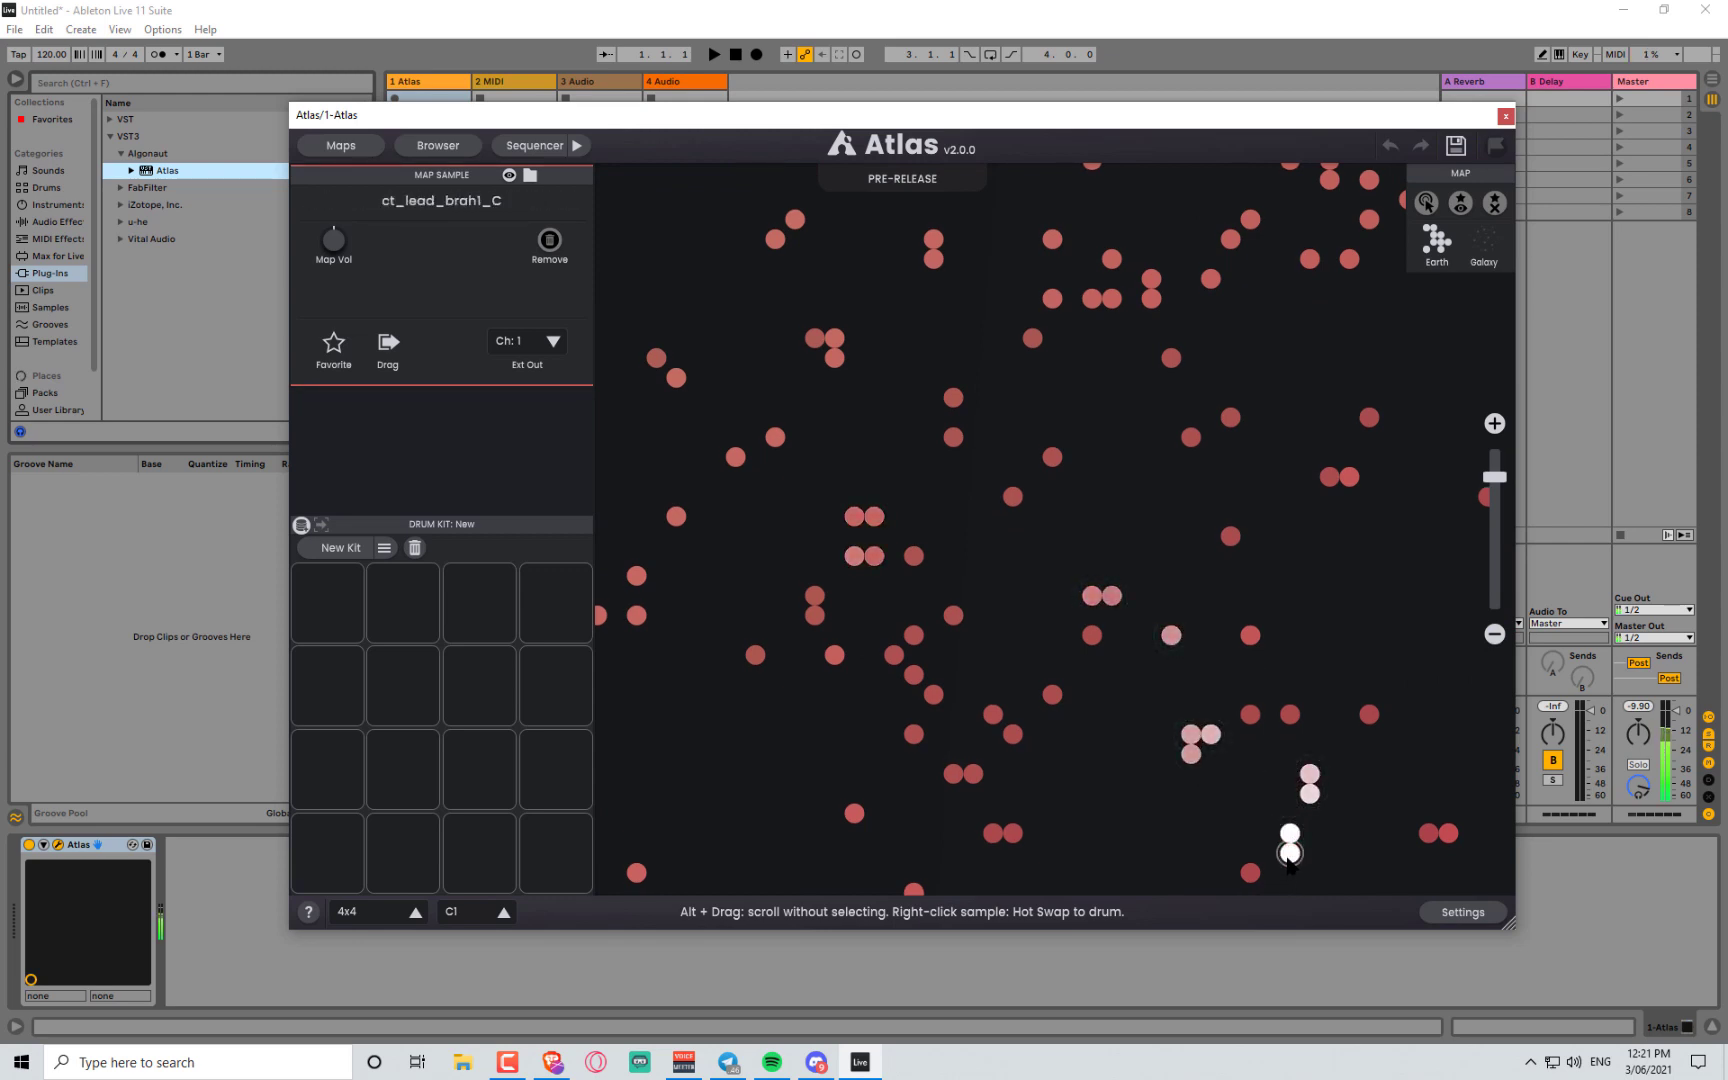
pyautogui.moveTo(1137, 860); pyautogui.dragTo(1290, 804)
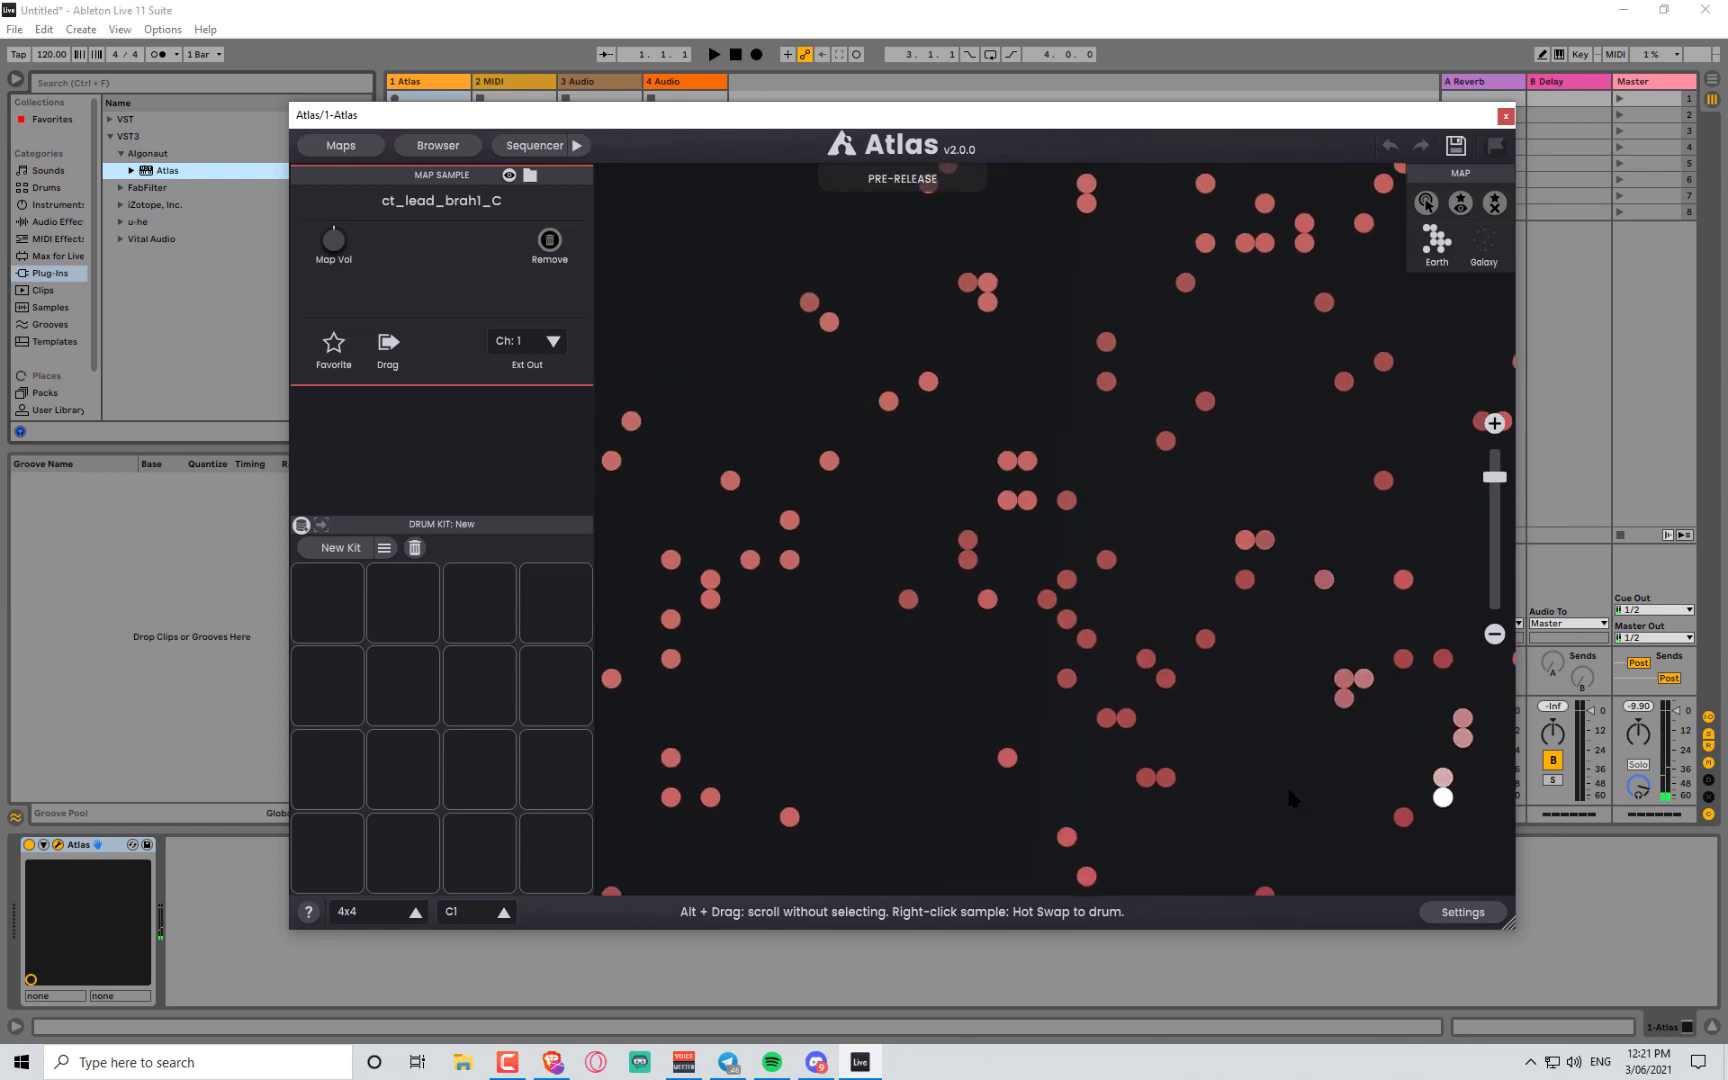
# - Compare the sample map's Earth and Galaxy layouts around the "other" cluster, ending in Galaxy mode
pyautogui.scroll(-5, 1200, 622)
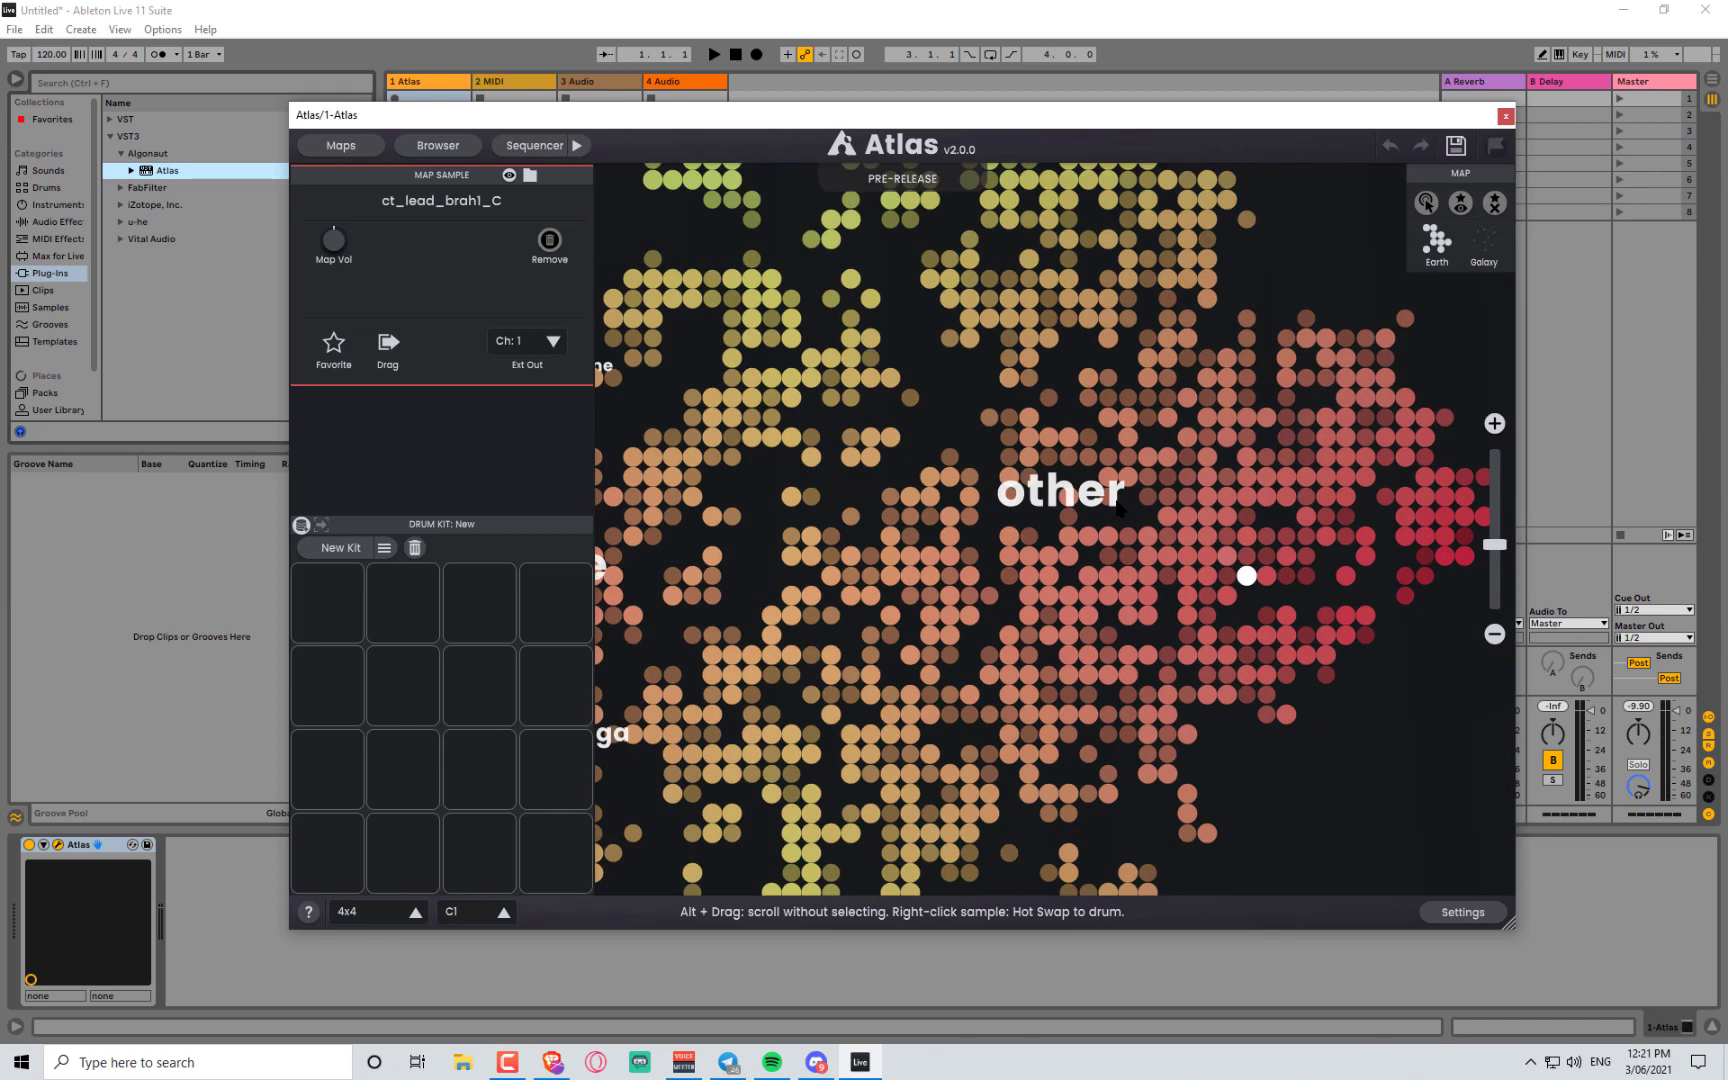
pyautogui.moveTo(1379, 745); pyautogui.dragTo(1432, 779)
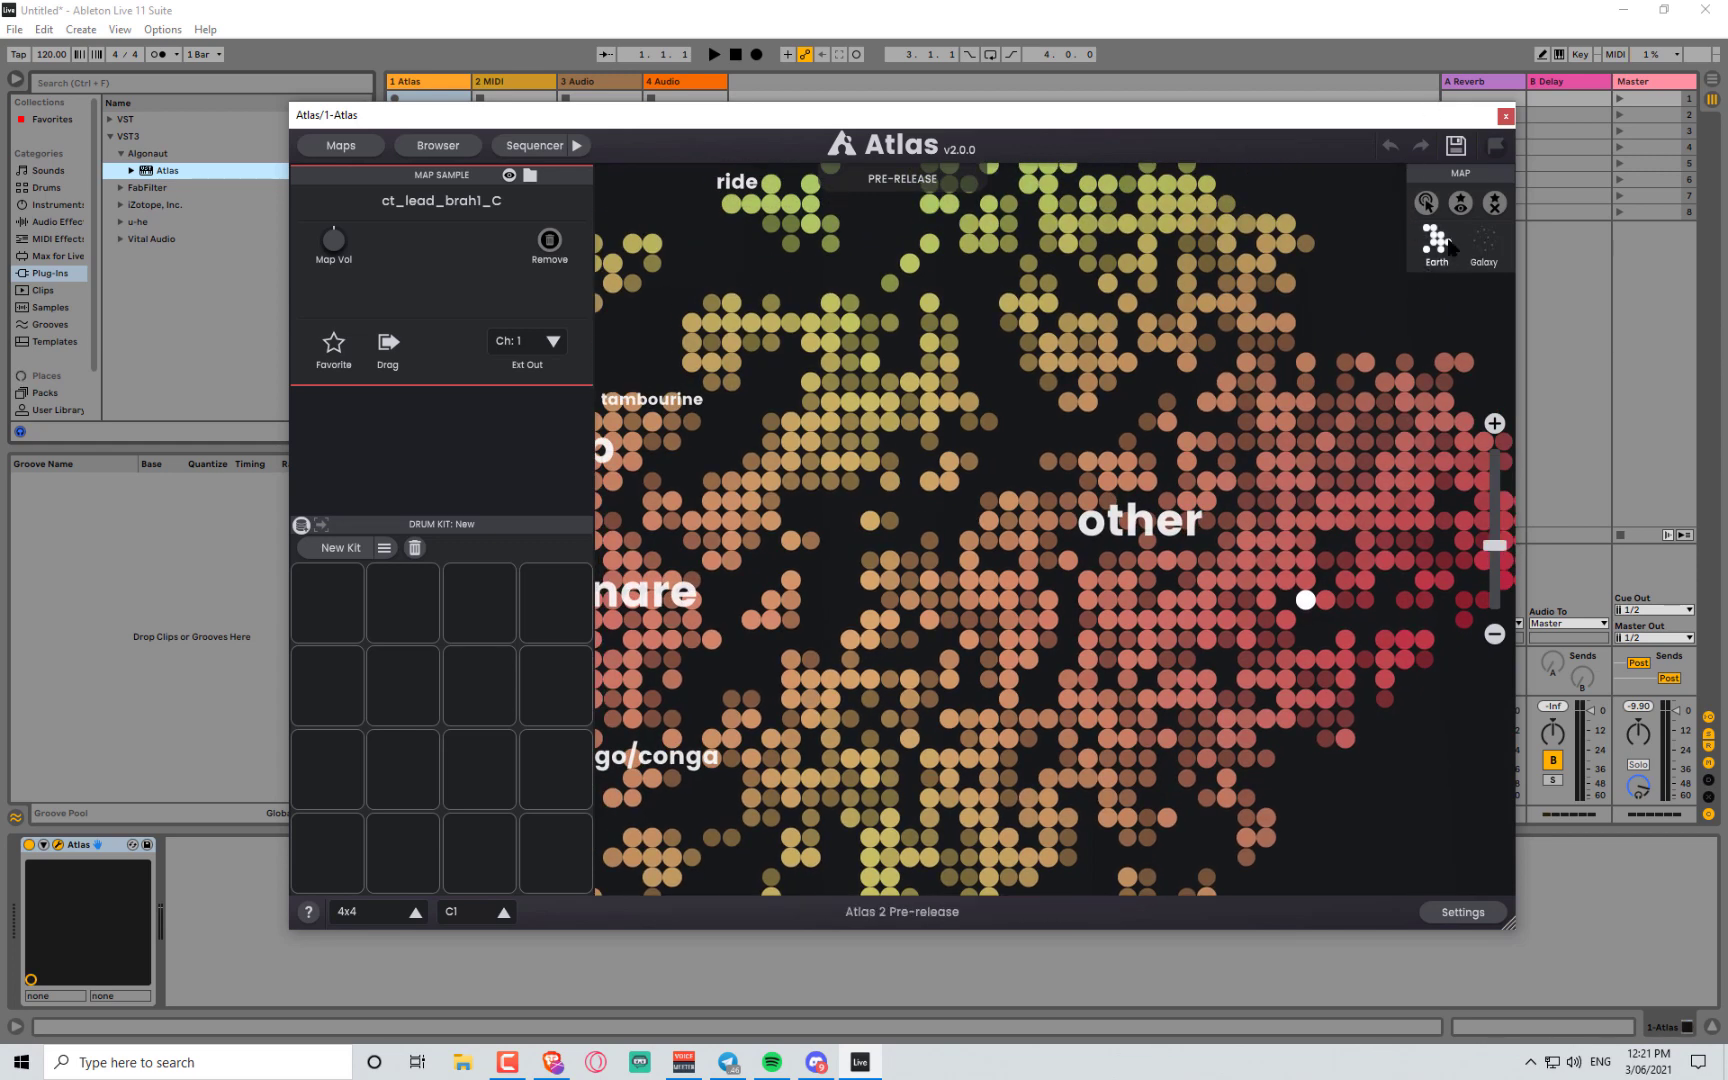
pyautogui.click(1492, 248)
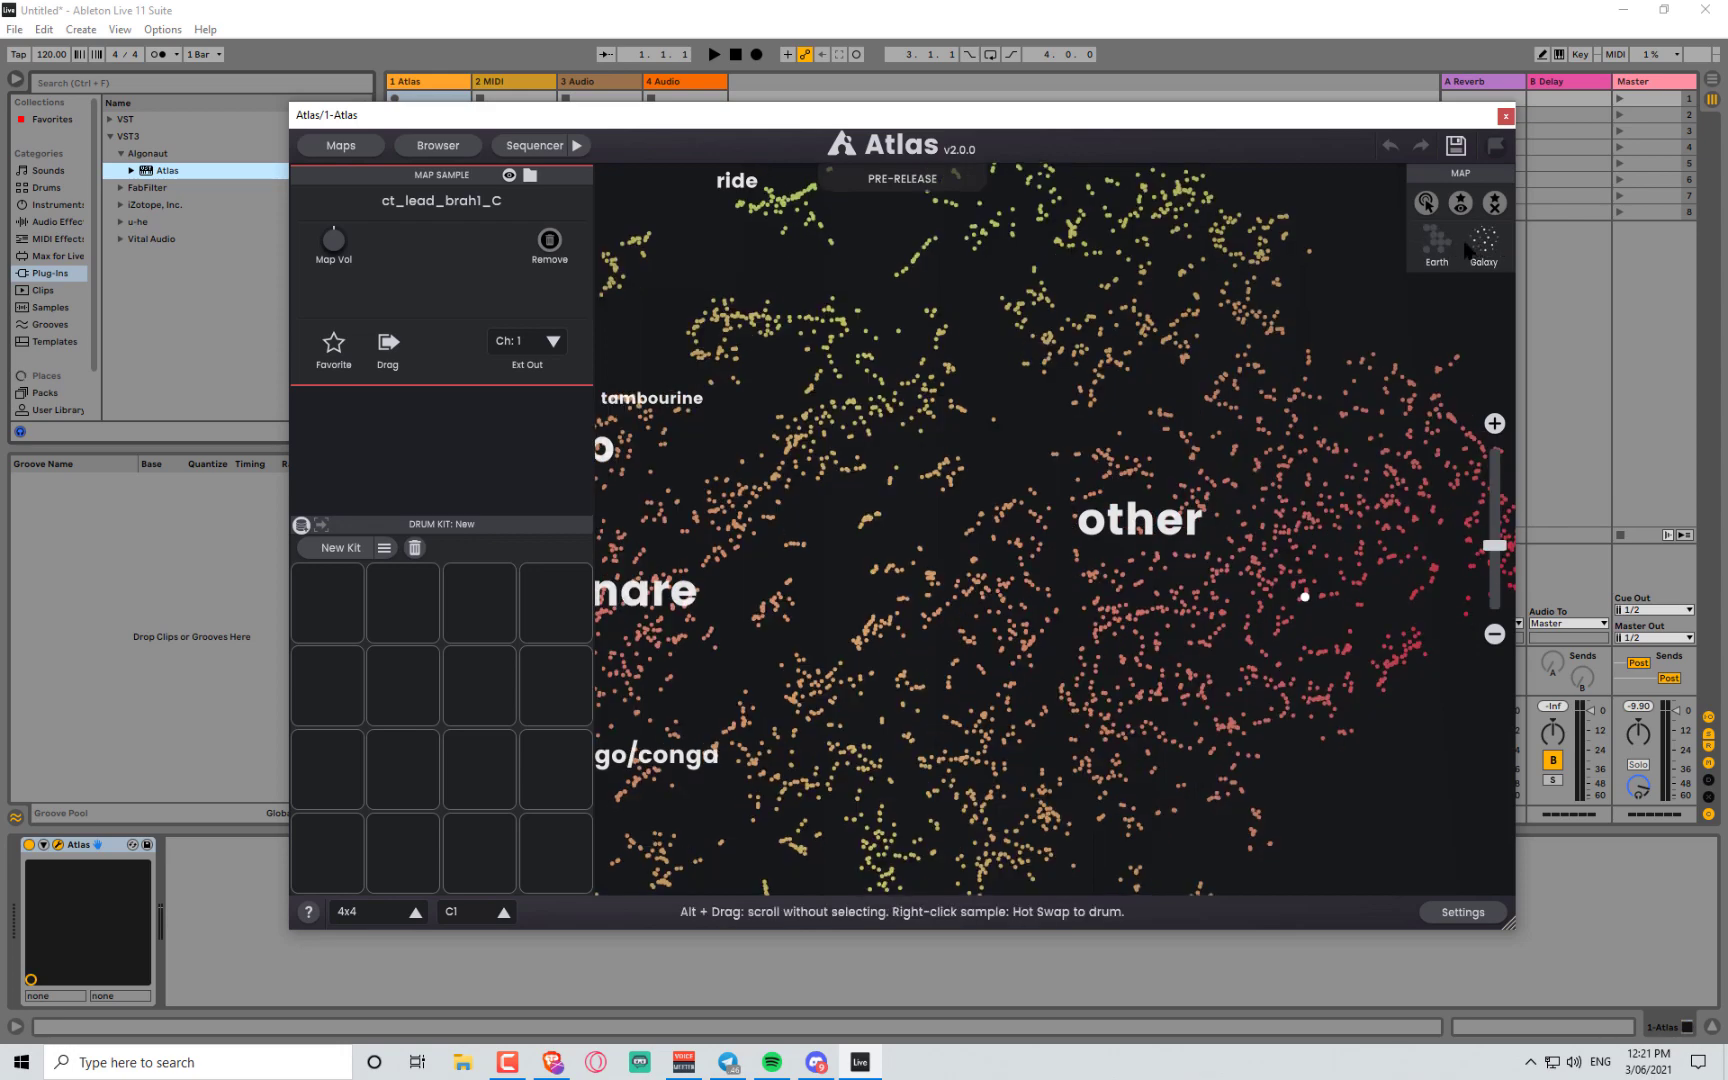
pyautogui.click(1441, 245)
pyautogui.click(1490, 246)
pyautogui.click(1443, 246)
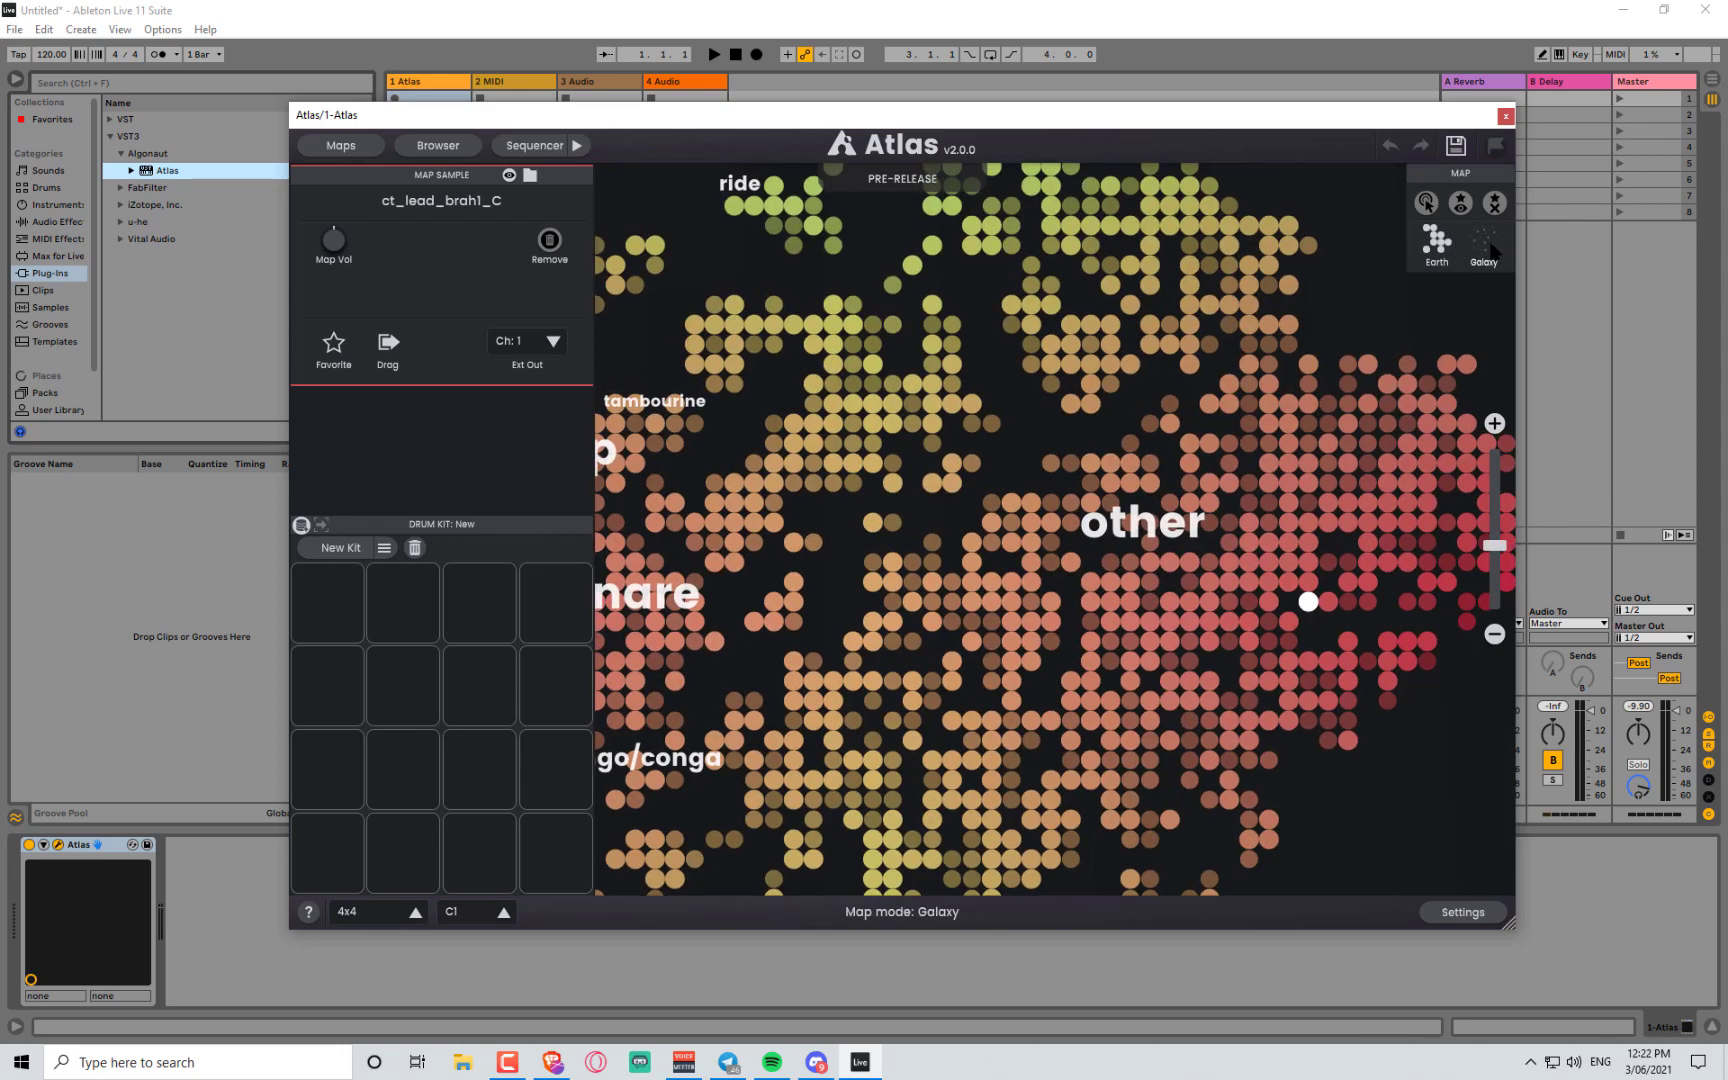
pyautogui.click(1487, 250)
# - Audition the close sample pair near the "other" cluster containing BRS_Wobble_Plastic_Short_Hit
pyautogui.scroll(10, 1043, 452)
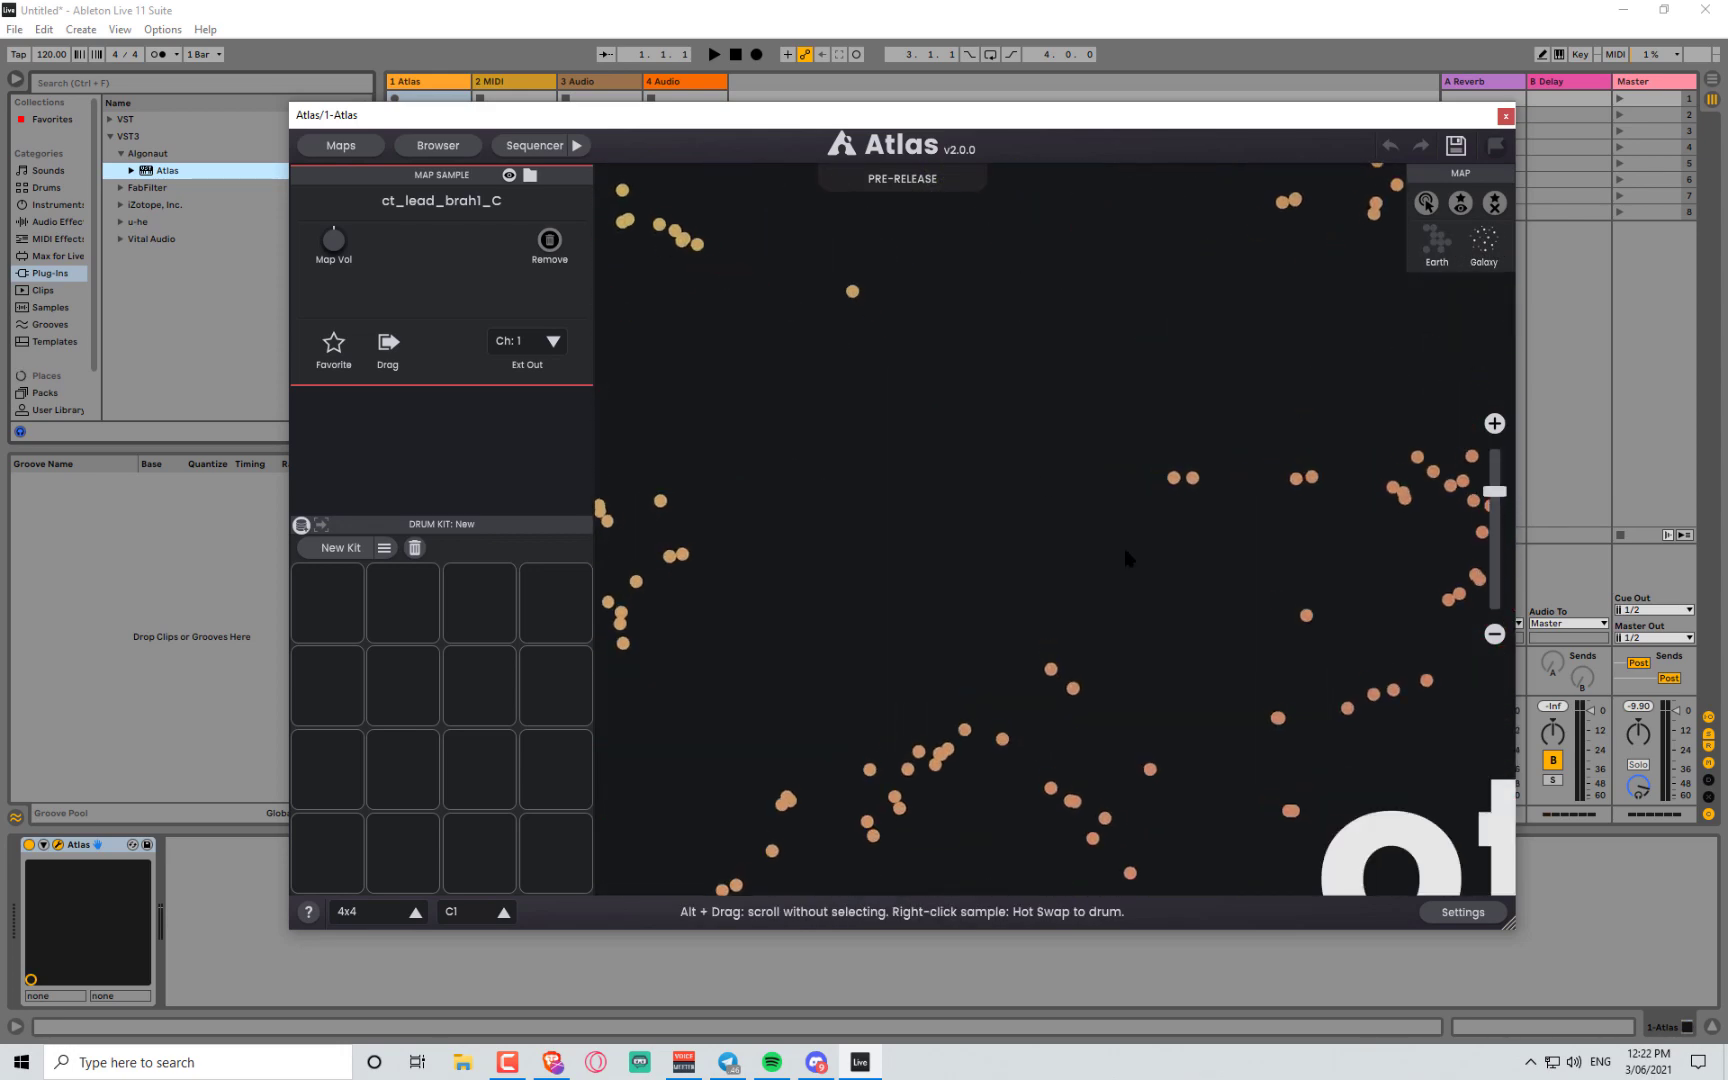
pyautogui.scroll(5, 1172, 563)
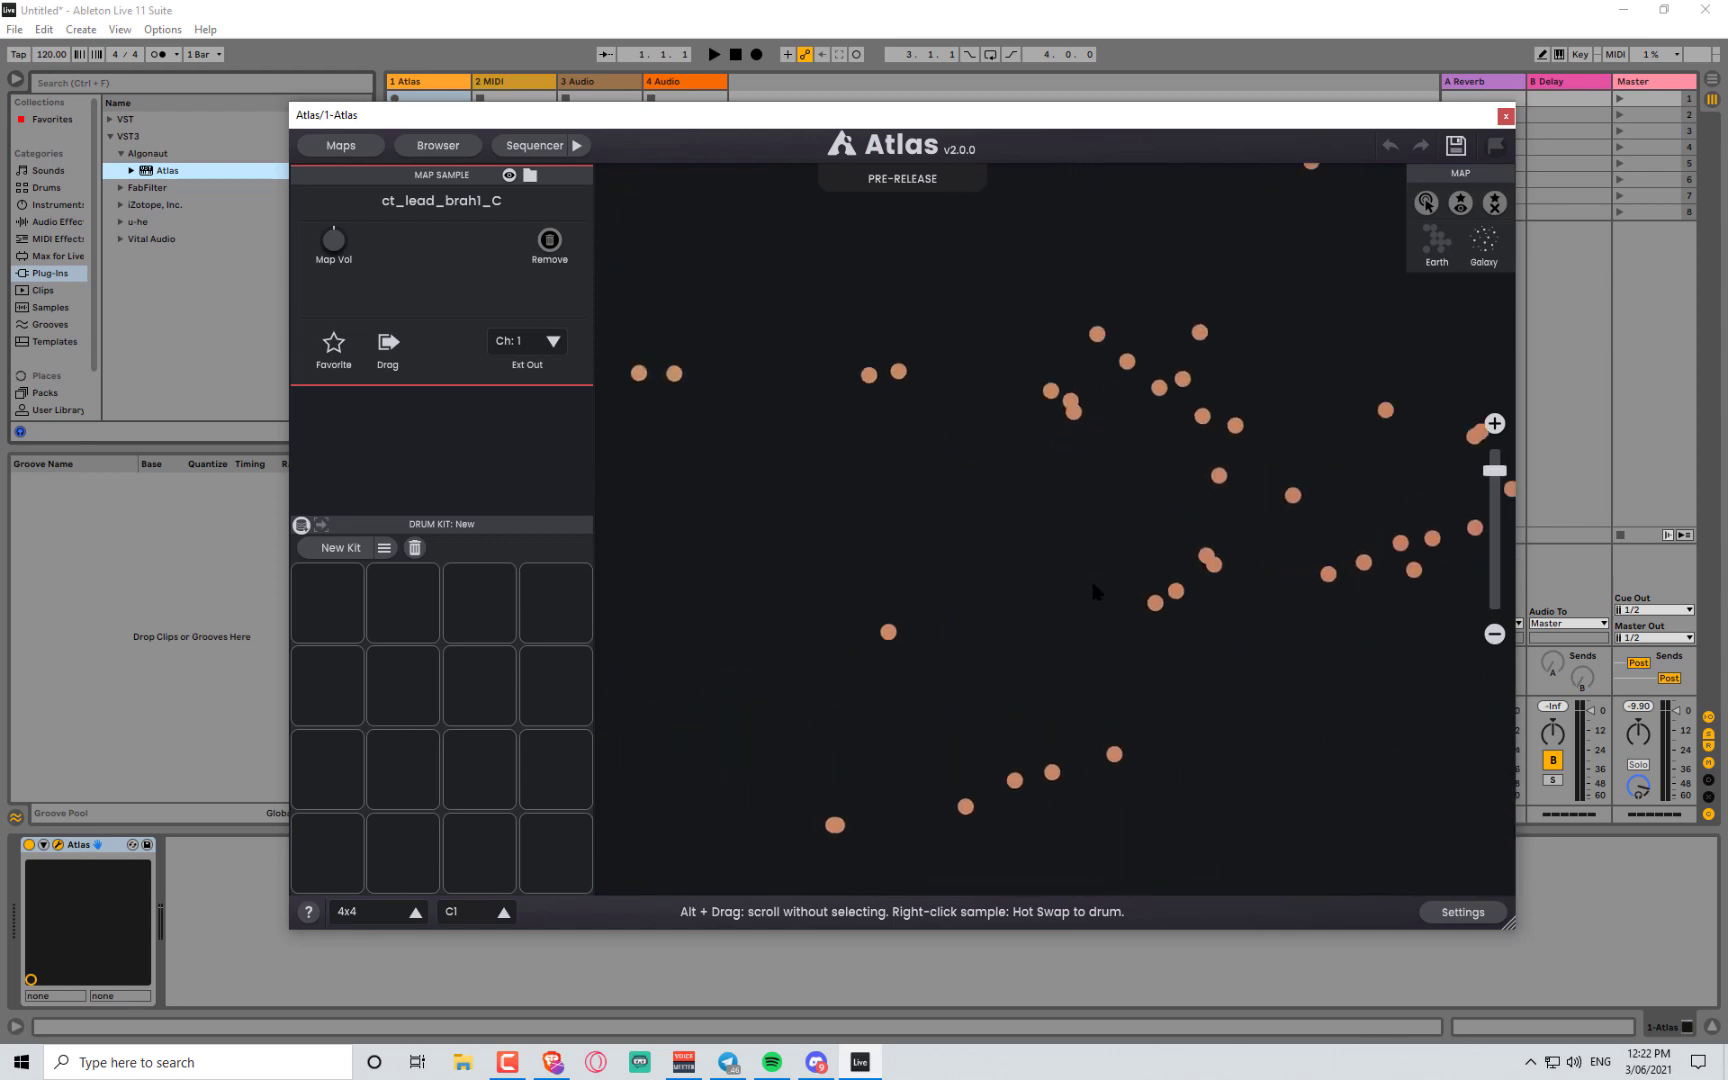
pyautogui.scroll(5, 1000, 565)
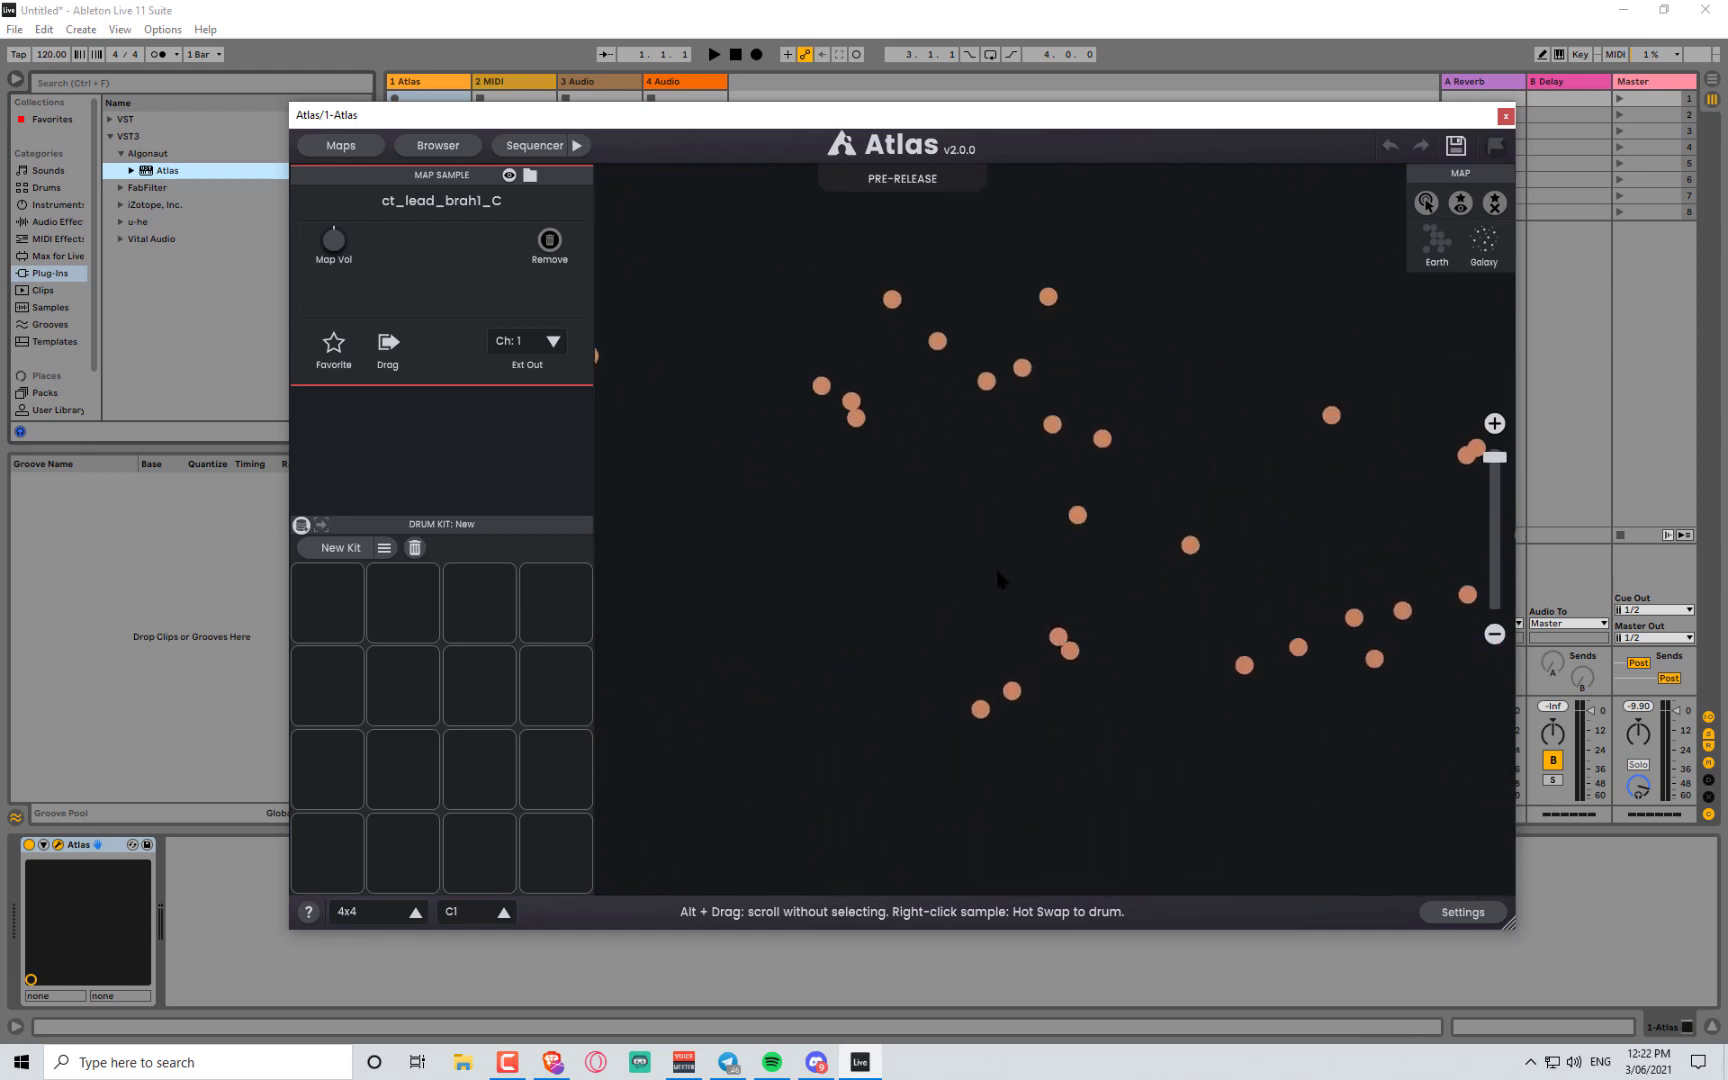
pyautogui.moveTo(963, 638); pyautogui.dragTo(1053, 687)
pyautogui.click(963, 573)
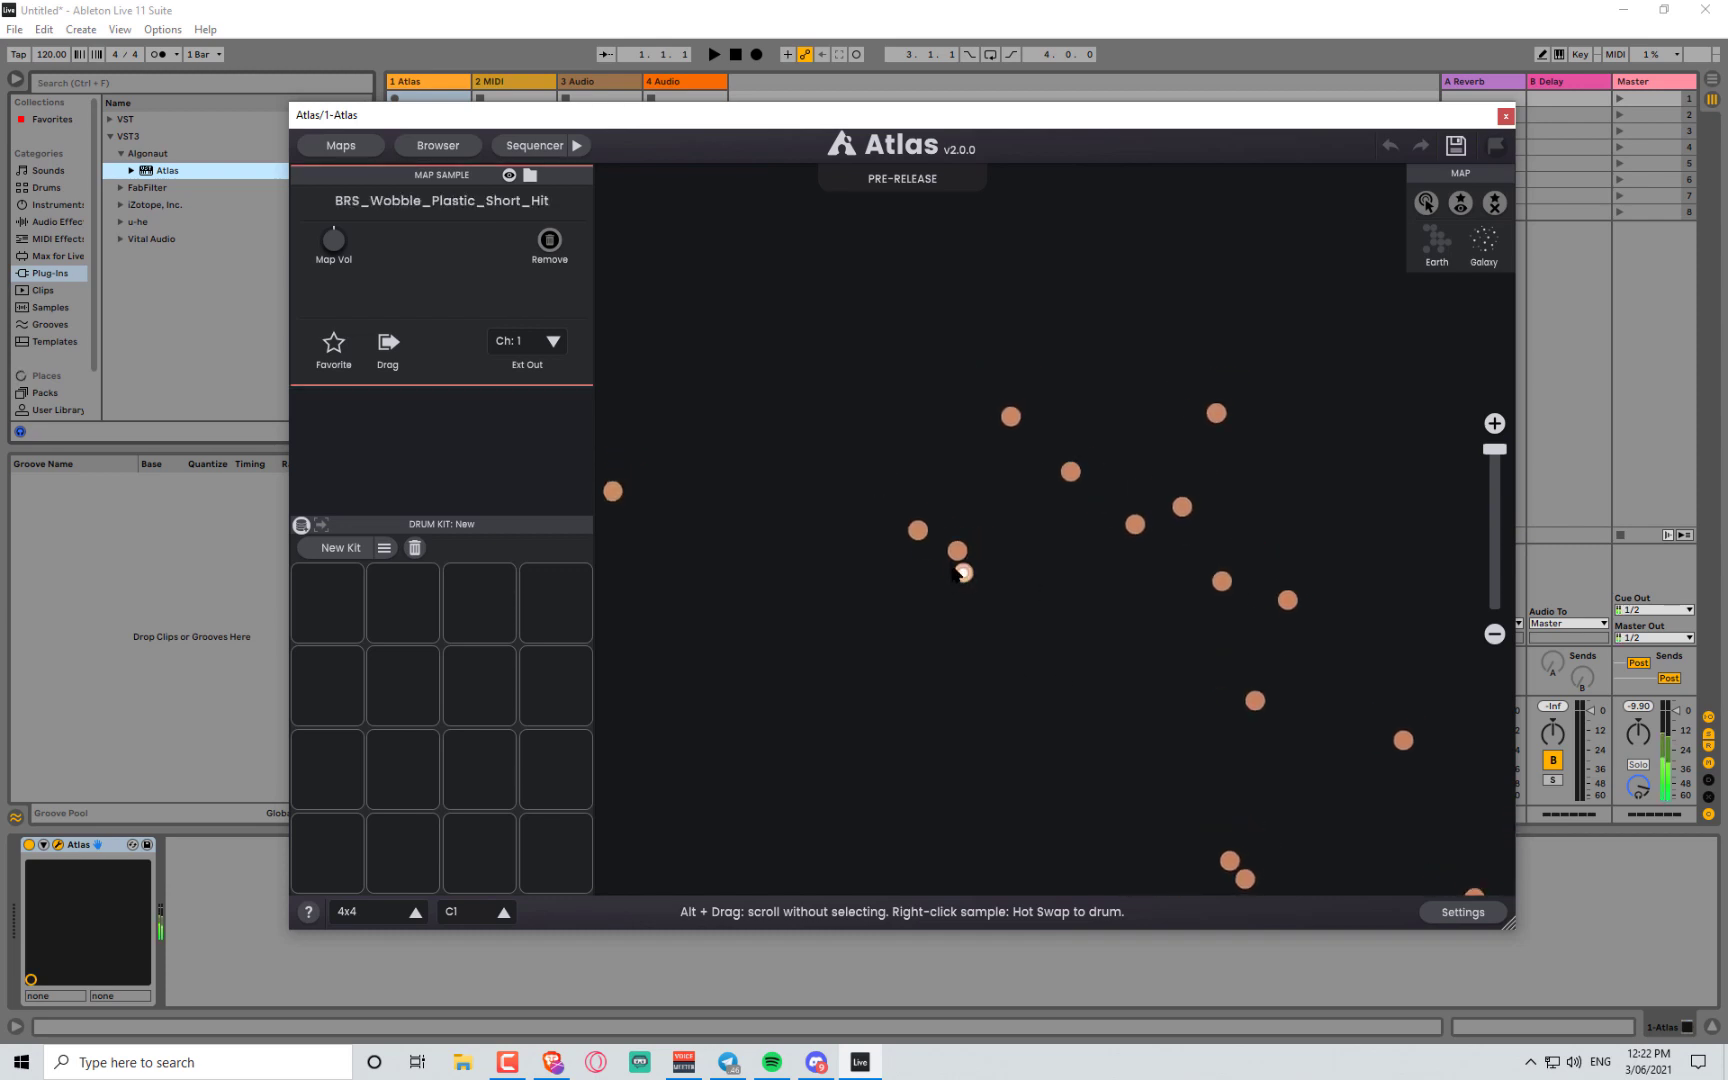
pyautogui.click(957, 550)
# - Compare the three closely spaced kick samples in the group containing vw2_kit02_kick and vw2_kick_townhall
pyautogui.scroll(-3, 1010, 580)
pyautogui.scroll(-10, 1003, 610)
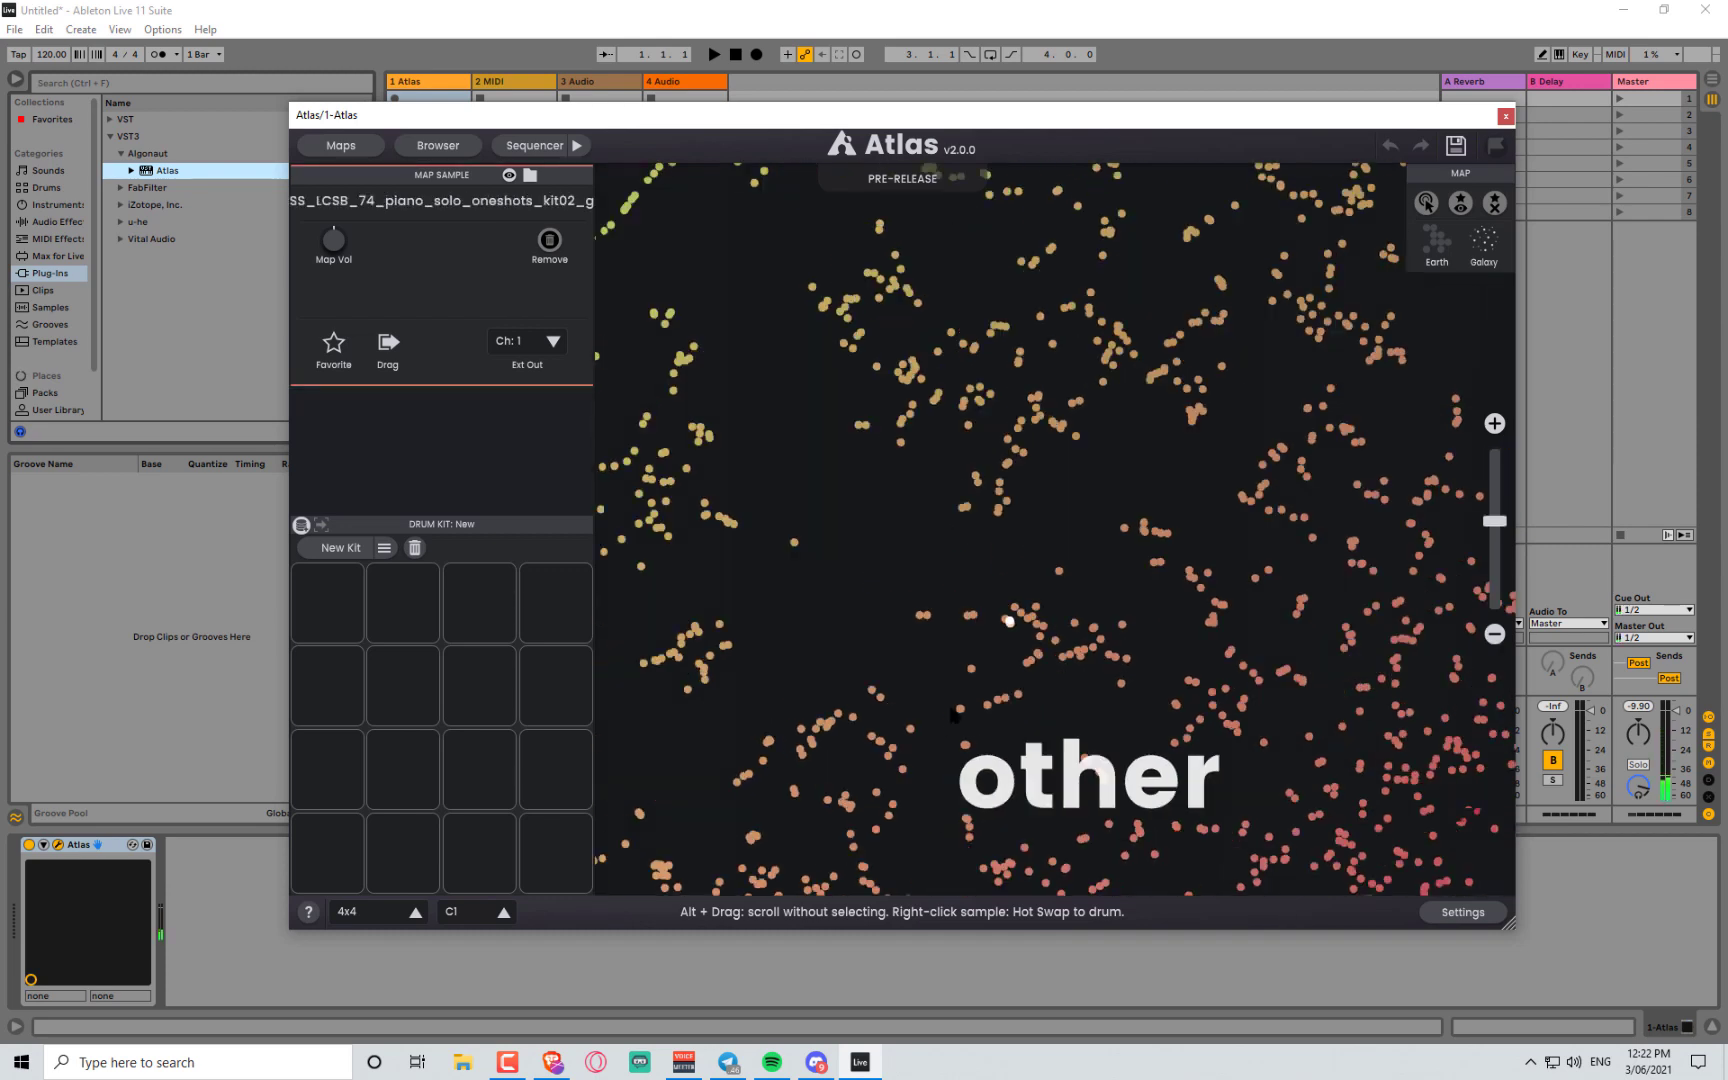
pyautogui.scroll(5, 1234, 370)
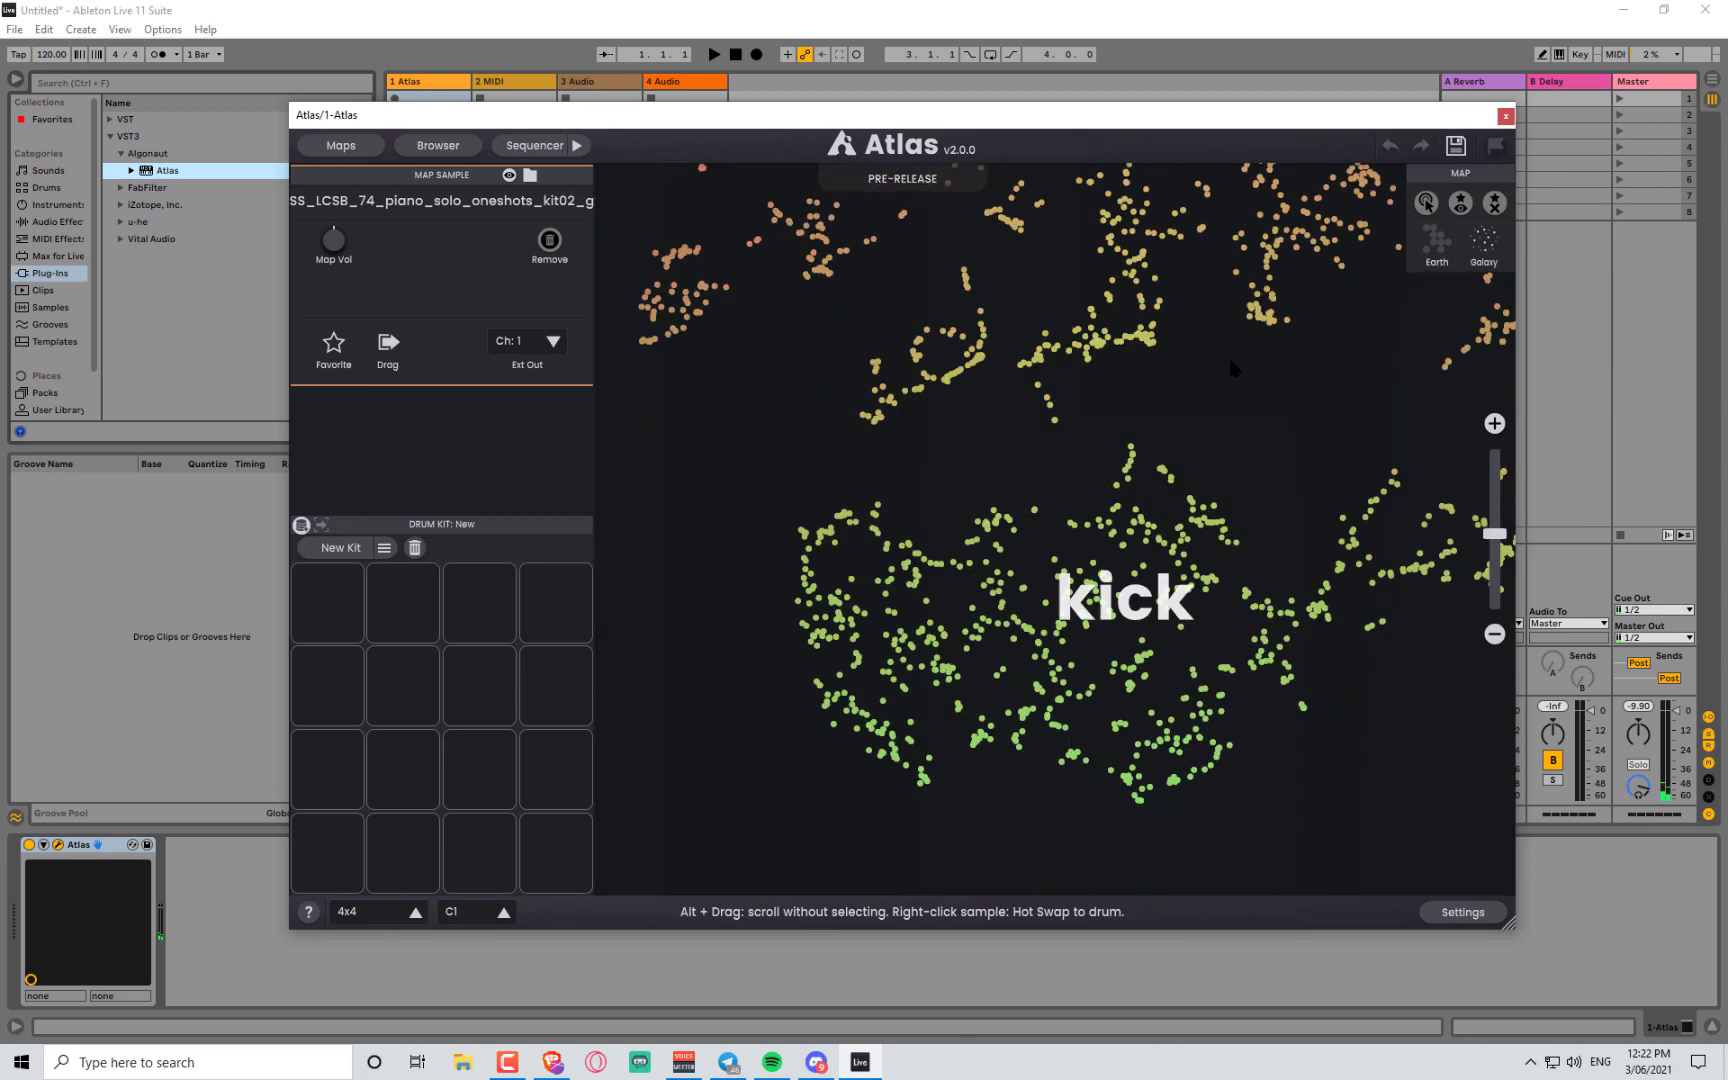
pyautogui.scroll(4, 1131, 473)
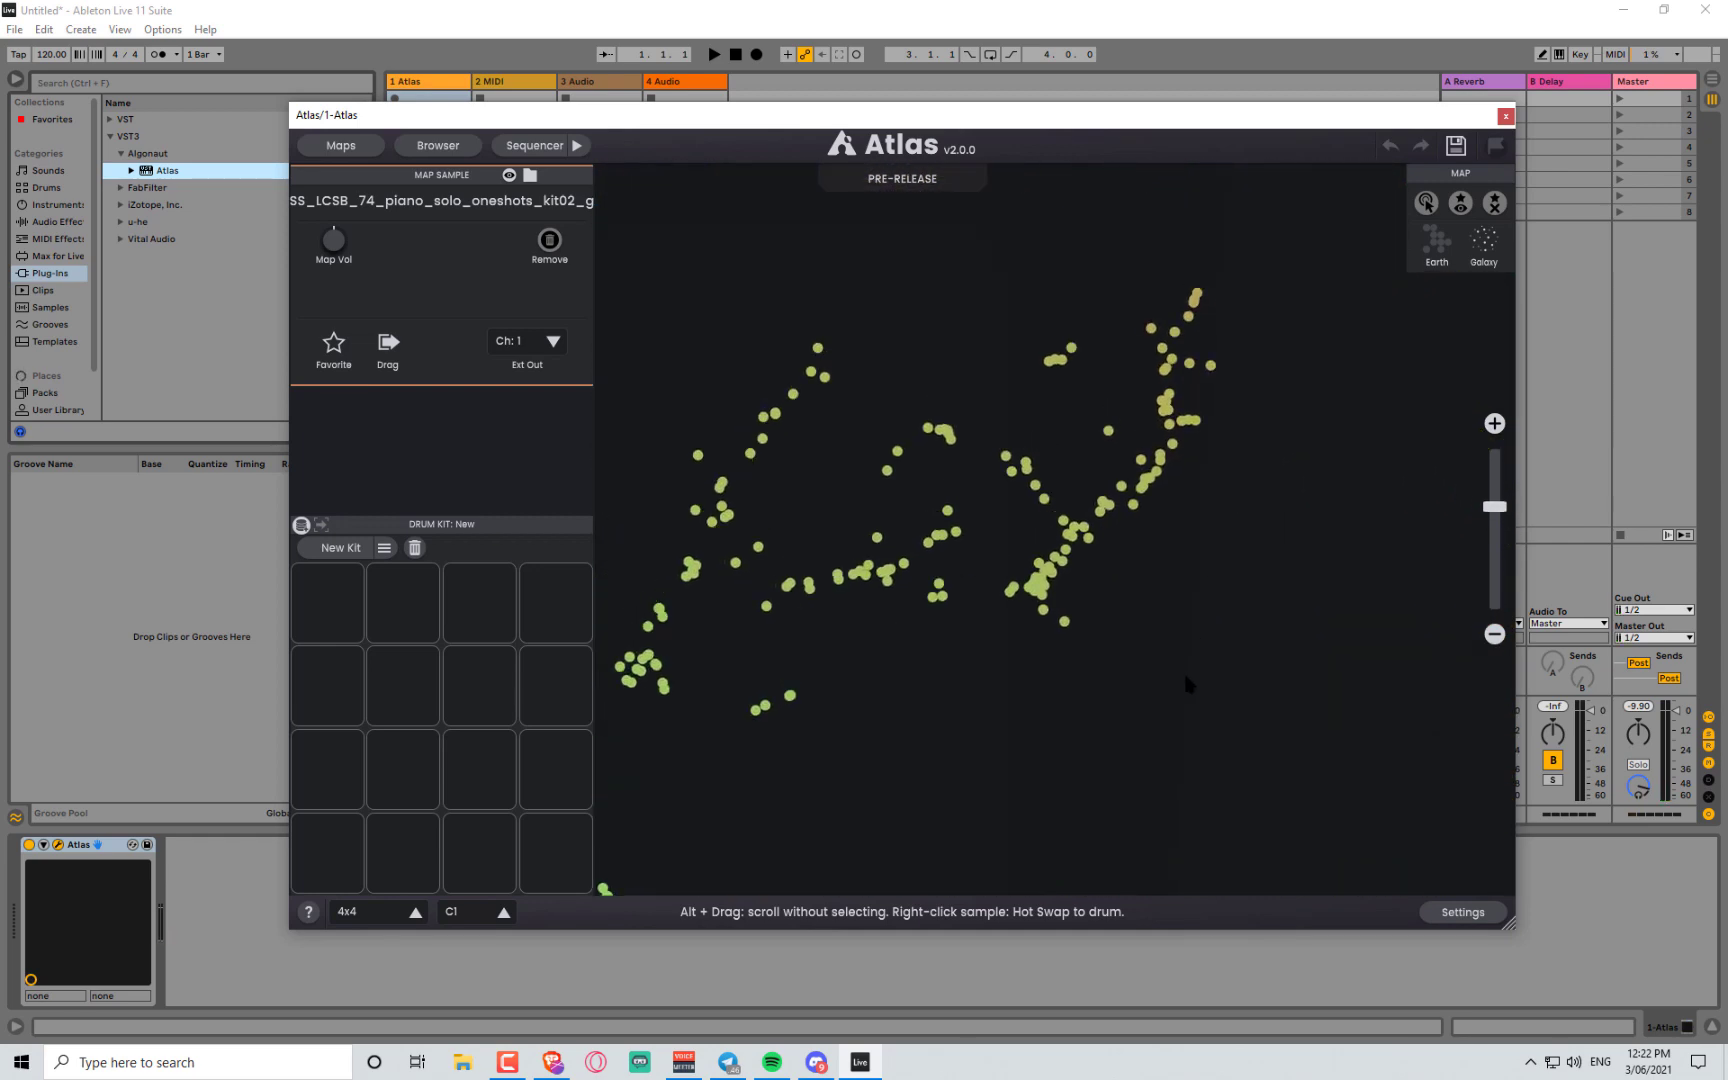
pyautogui.scroll(6, 1130, 494)
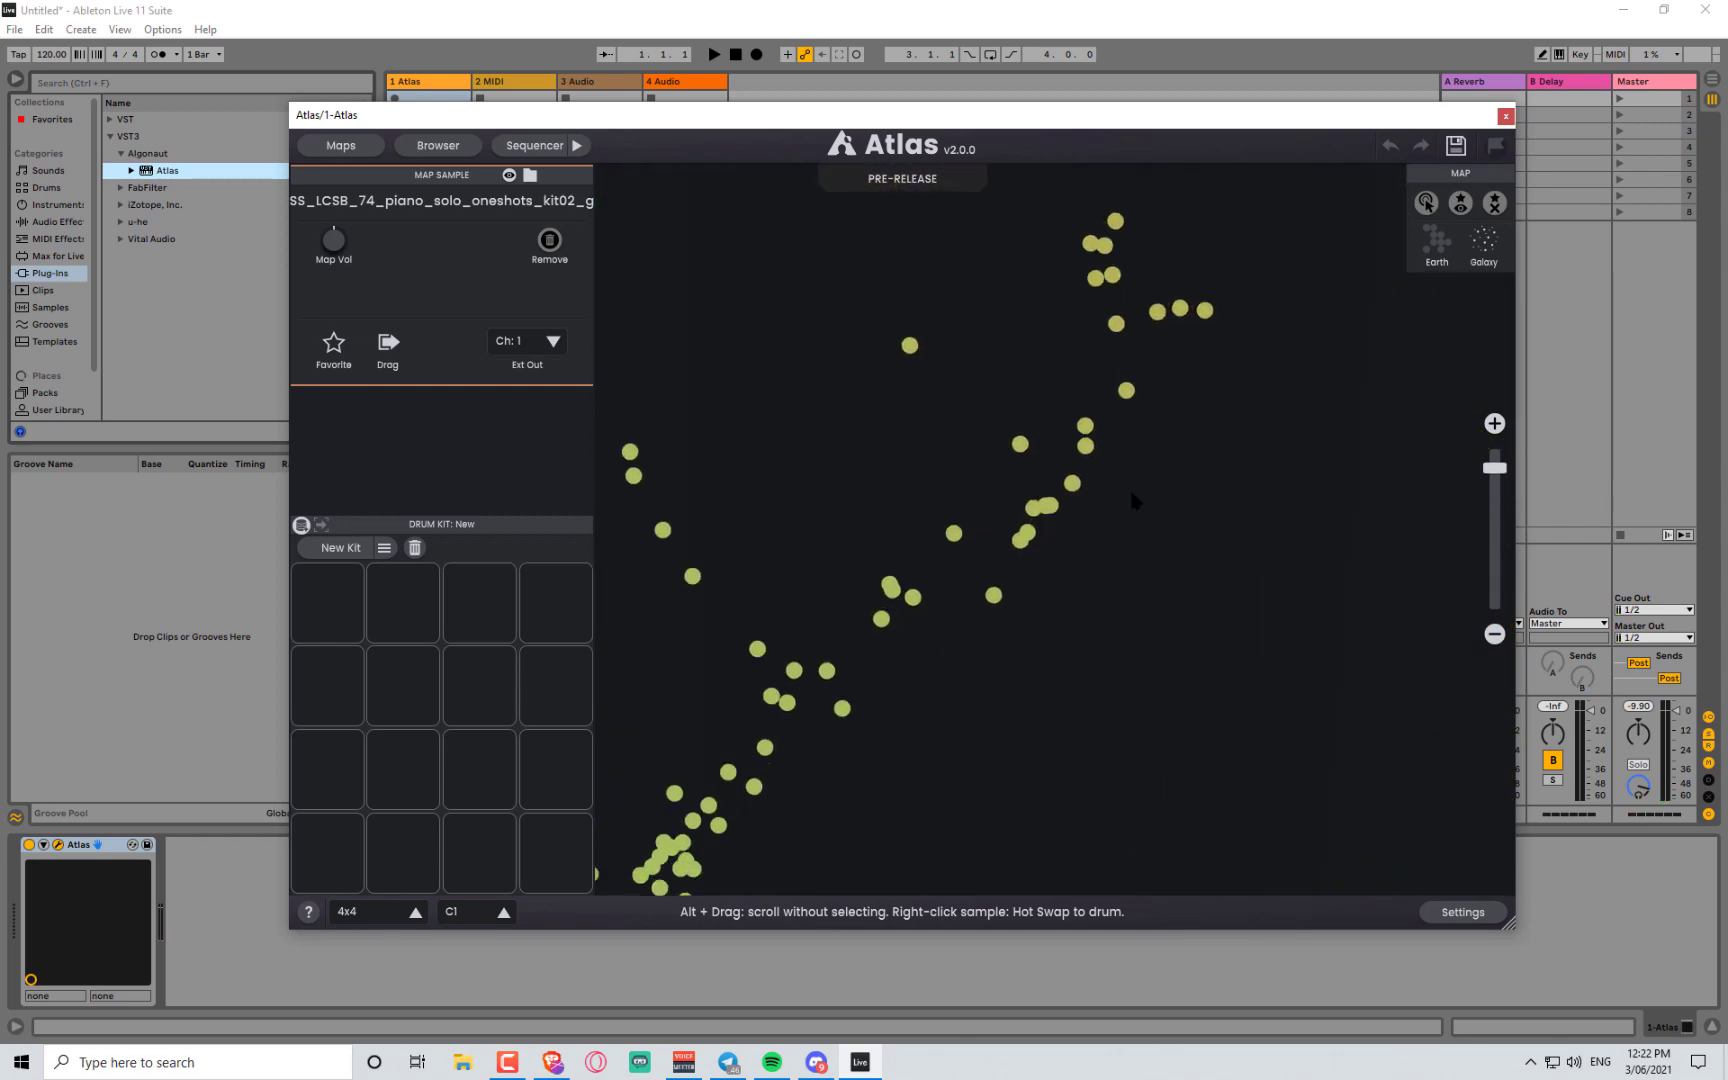
pyautogui.click(1010, 585)
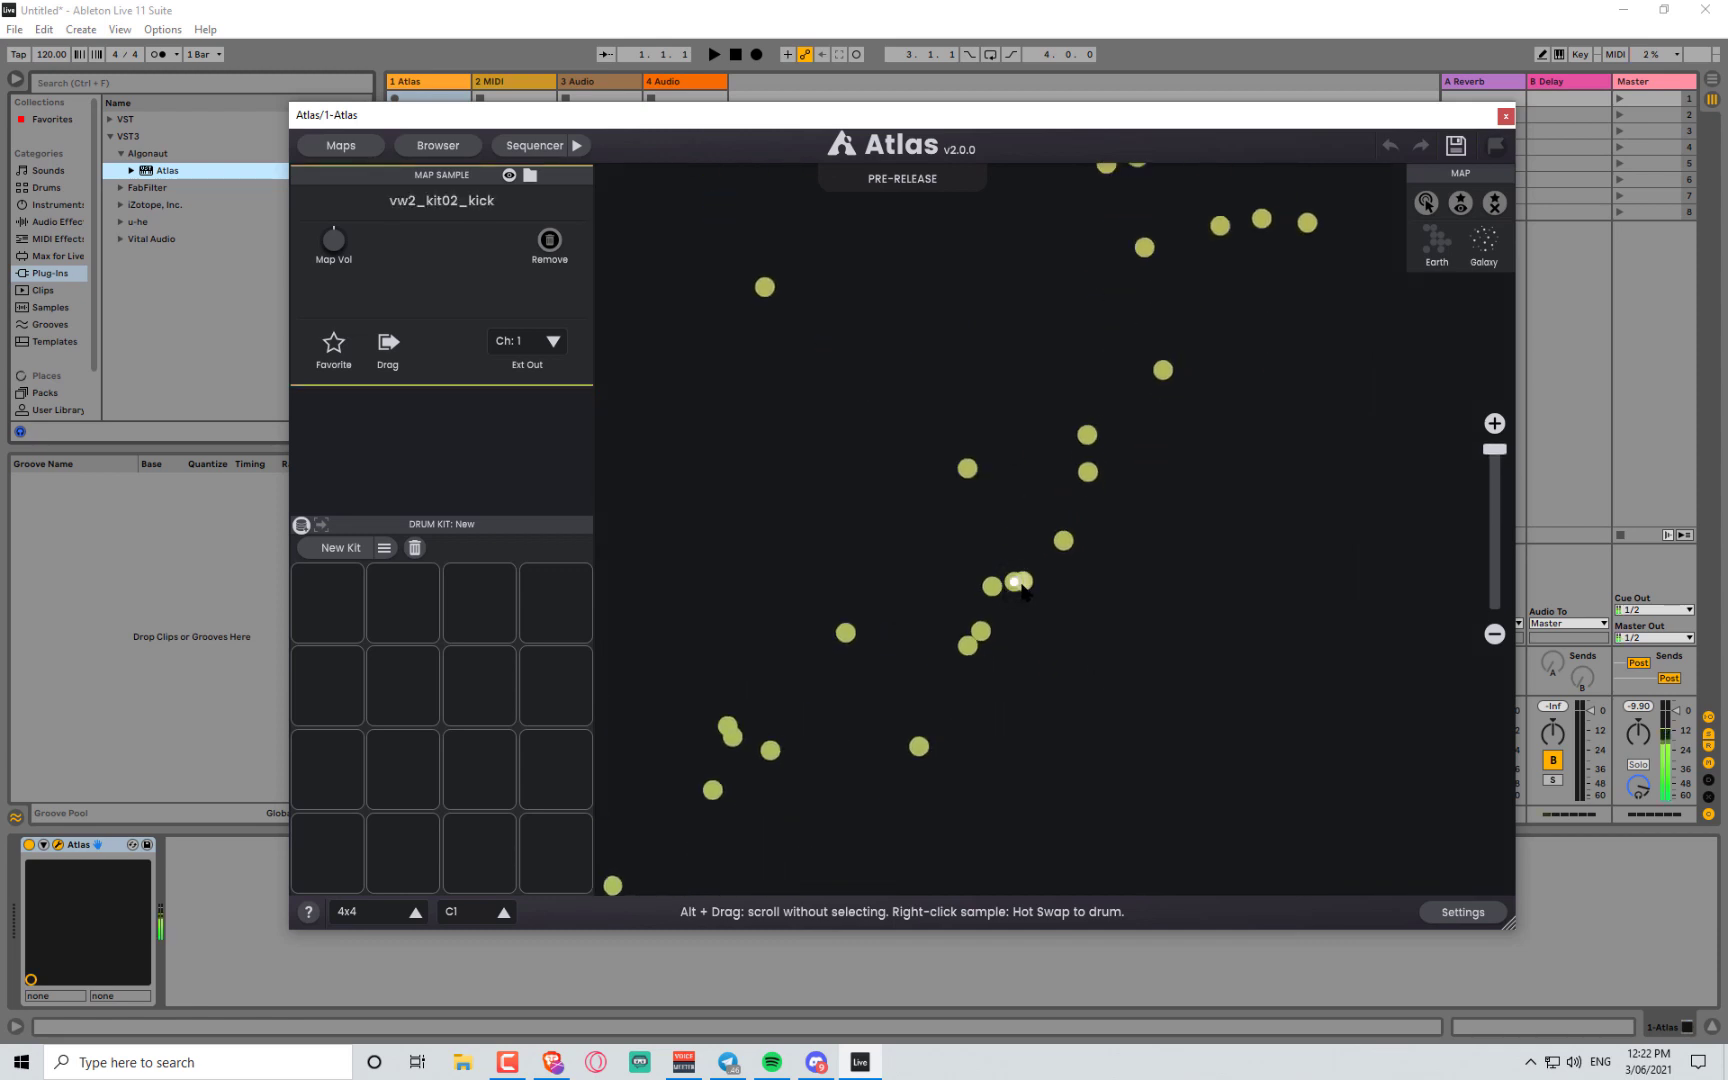
pyautogui.click(1022, 584)
pyautogui.click(991, 586)
pyautogui.click(1010, 584)
pyautogui.click(1020, 584)
pyautogui.moveTo(1010, 597); pyautogui.dragTo(1050, 582)
# - Audition the kick samples further down the same strand, including vw2_kick_tuff, LBN_808_decapitare_D and vw2_kick_irco
pyautogui.moveTo(845, 718); pyautogui.dragTo(928, 596)
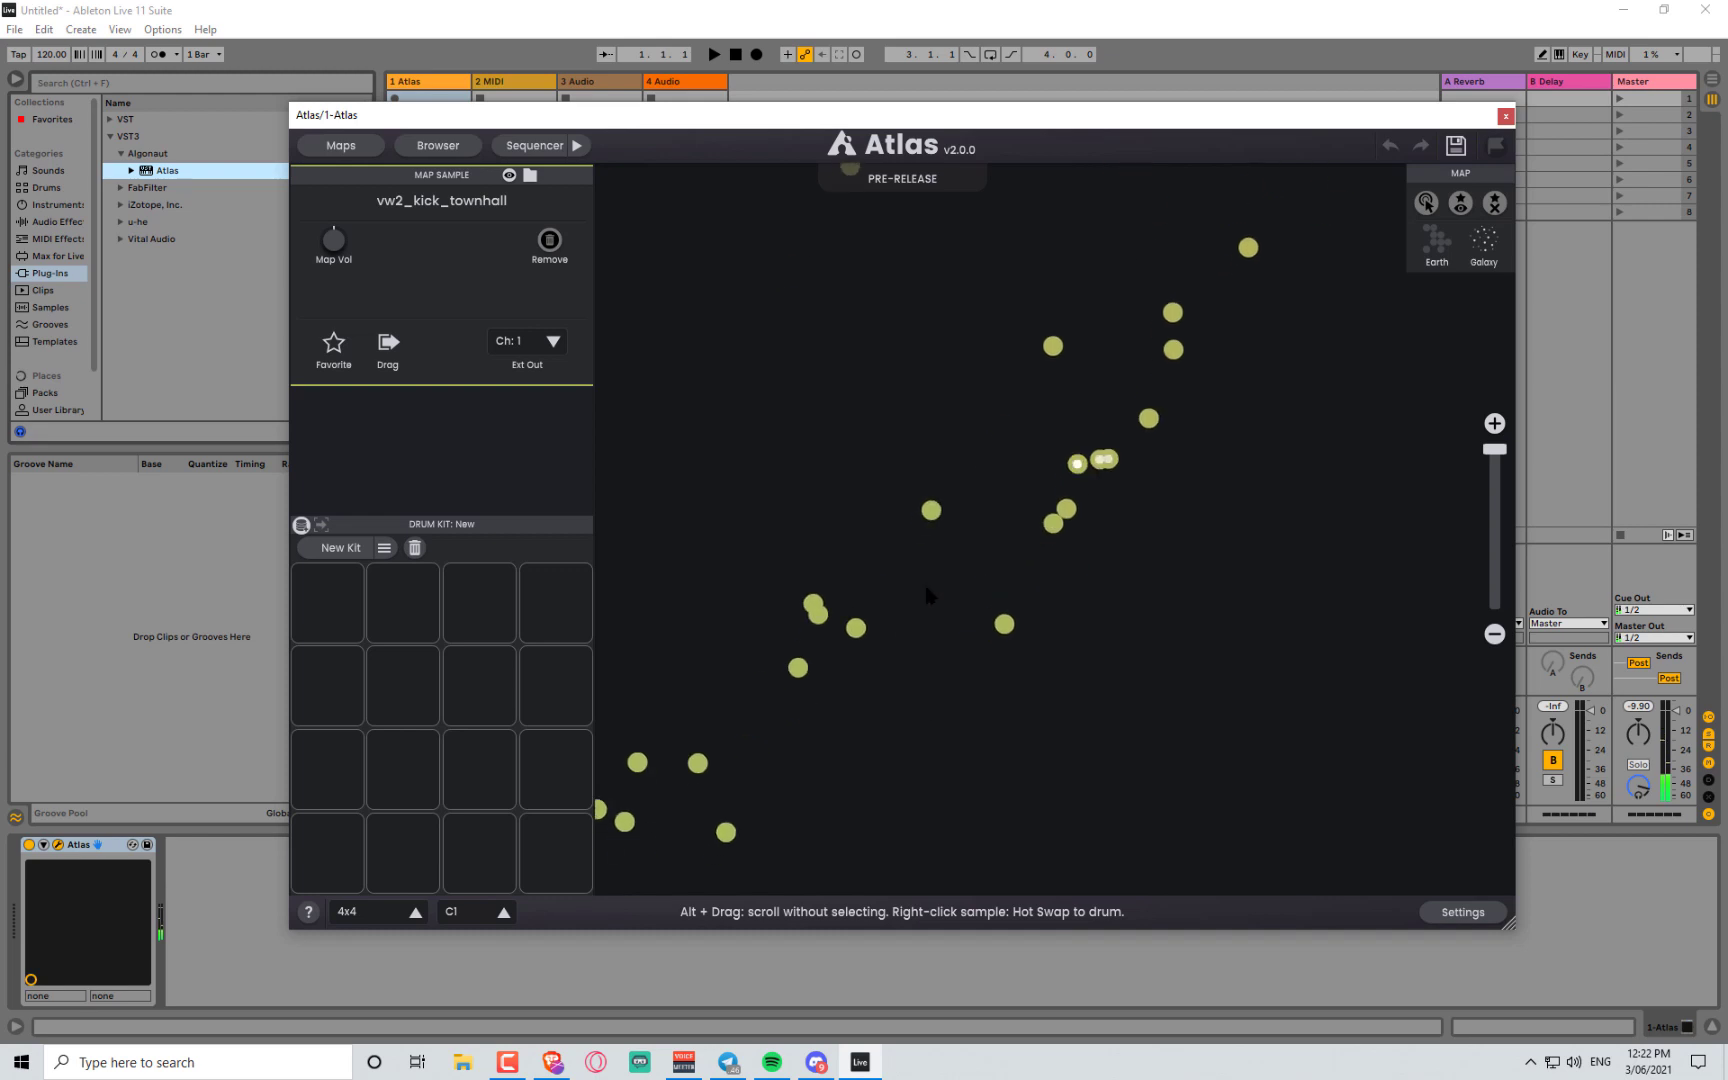
pyautogui.moveTo(815, 613); pyautogui.dragTo(826, 630)
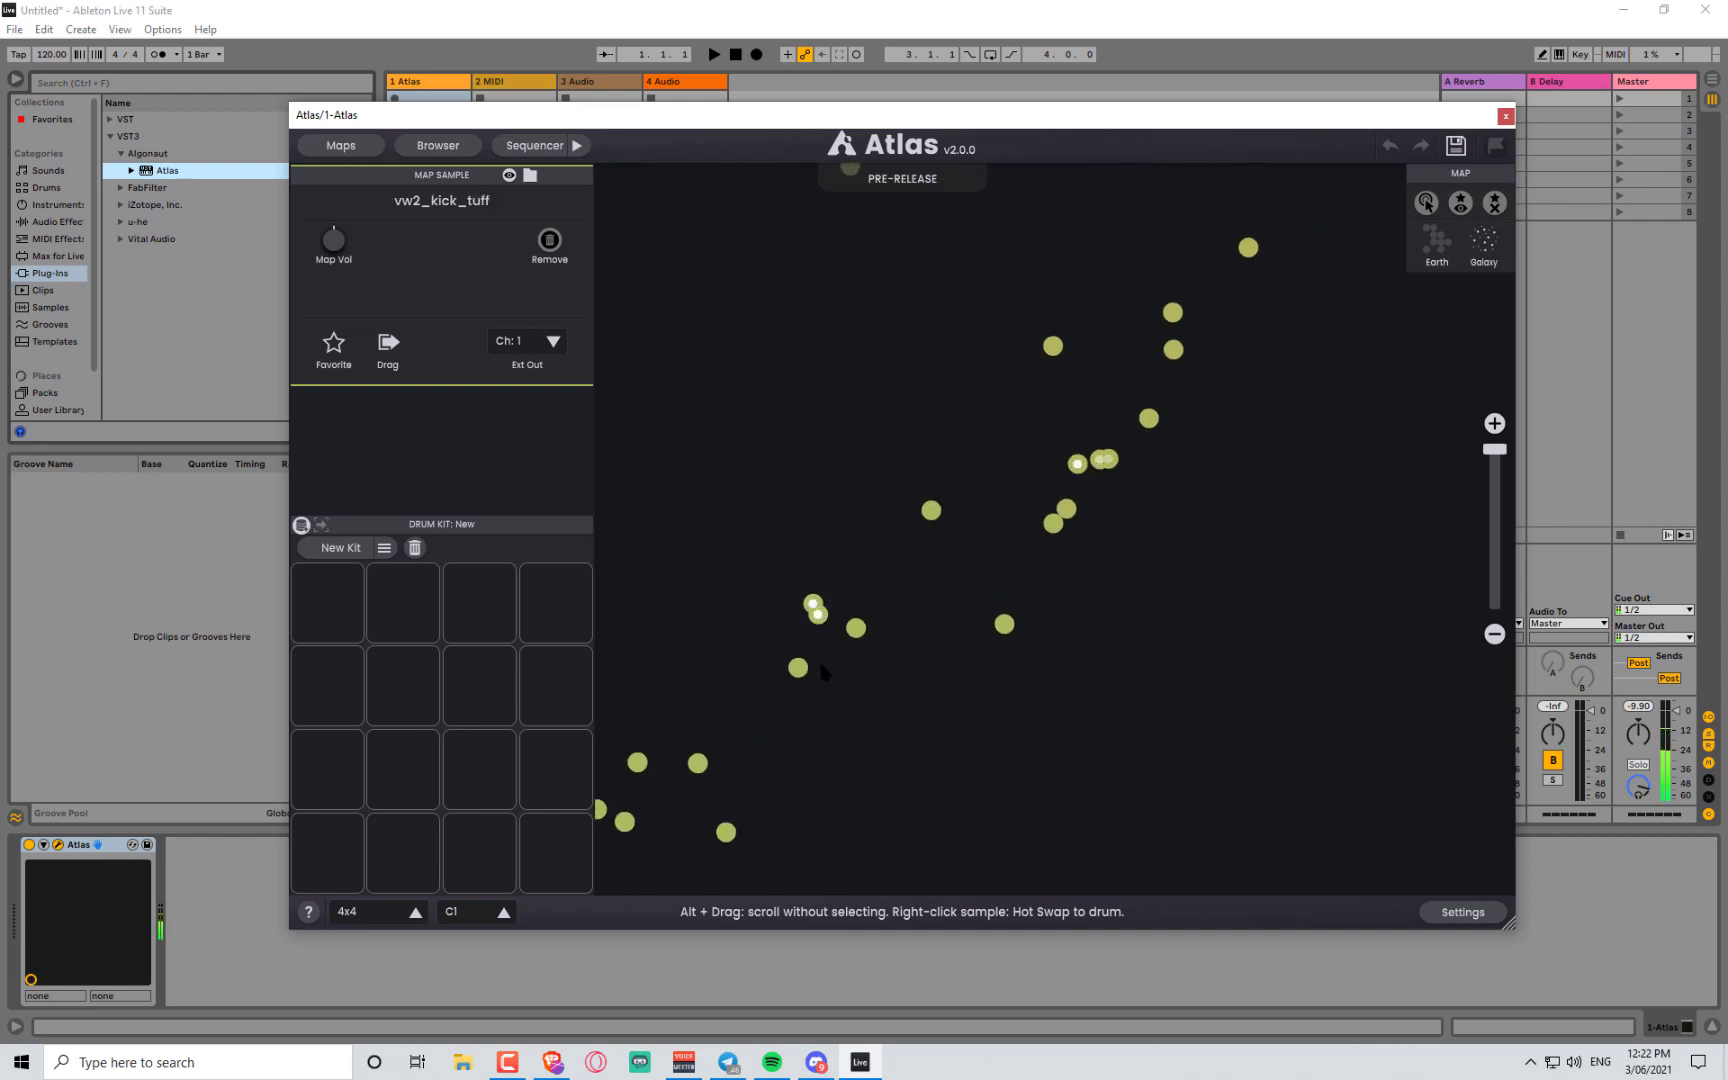
pyautogui.moveTo(720, 740); pyautogui.dragTo(797, 628)
pyautogui.click(775, 653)
pyautogui.click(804, 719)
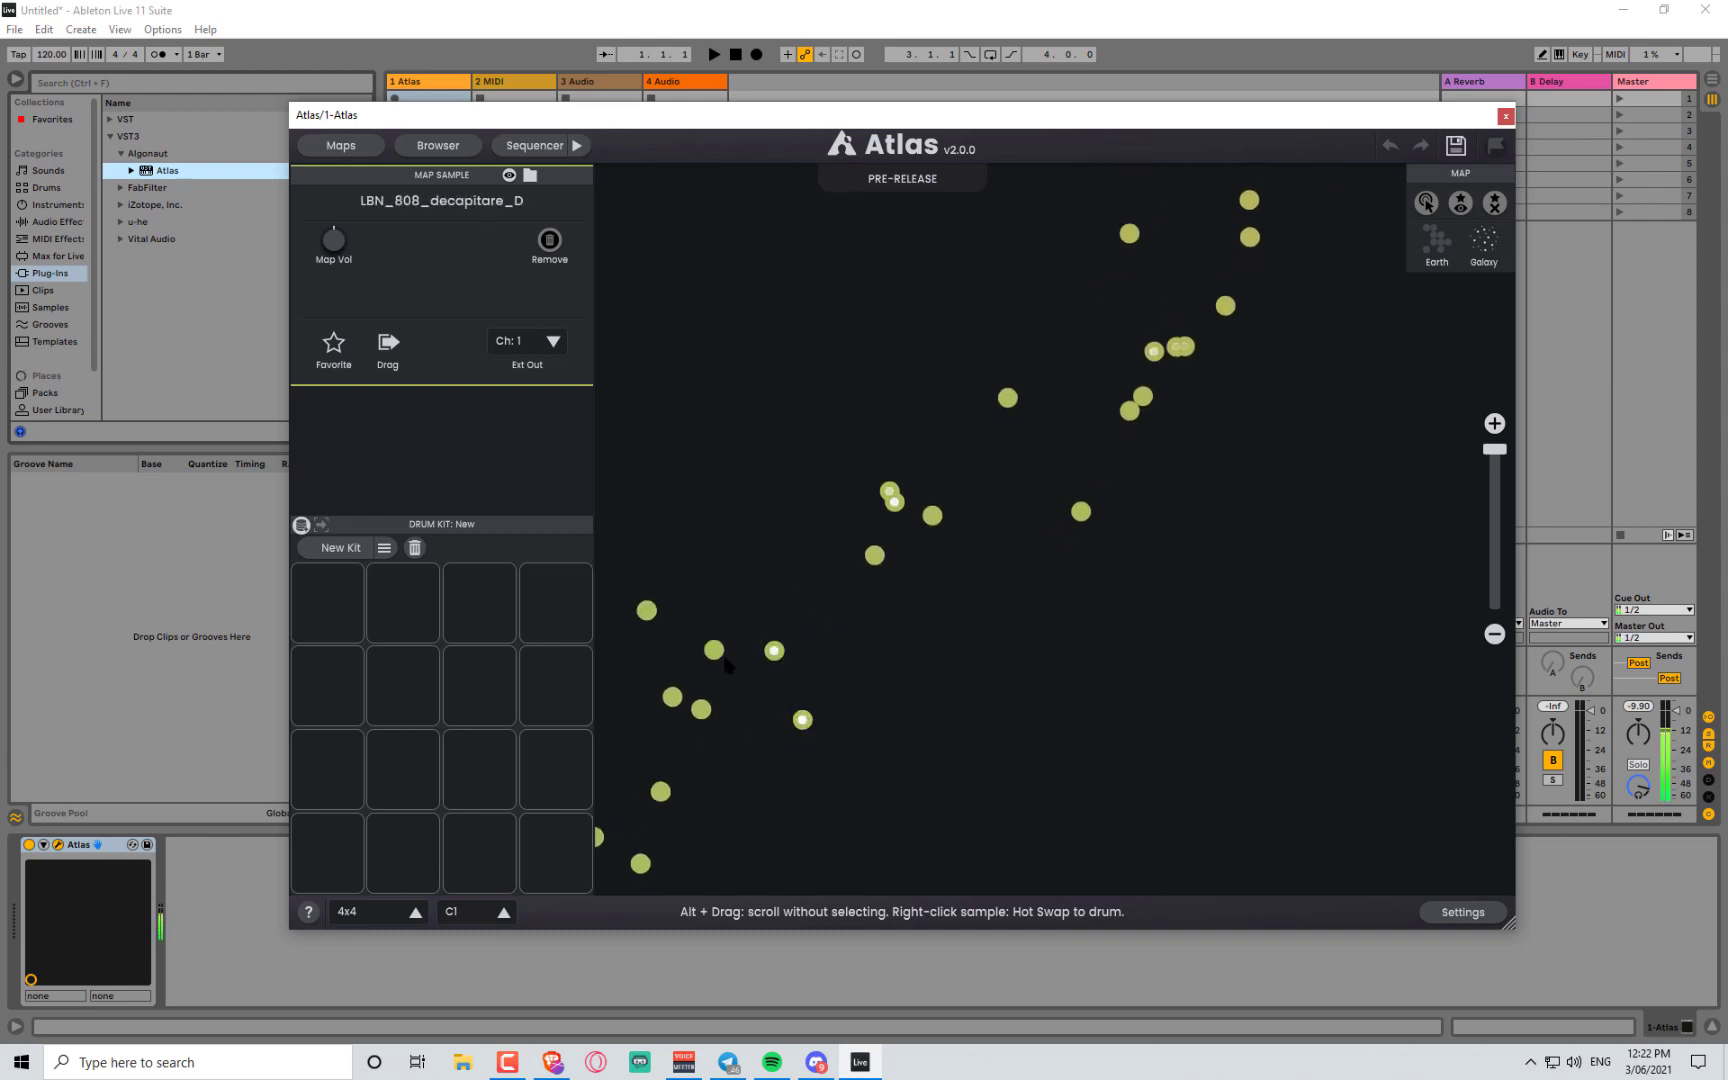
pyautogui.click(717, 652)
# - Audition the samples further up the strand, including the Slam_Movie_Trailer_Boom_Bang sample
pyautogui.scroll(-4, 1060, 617)
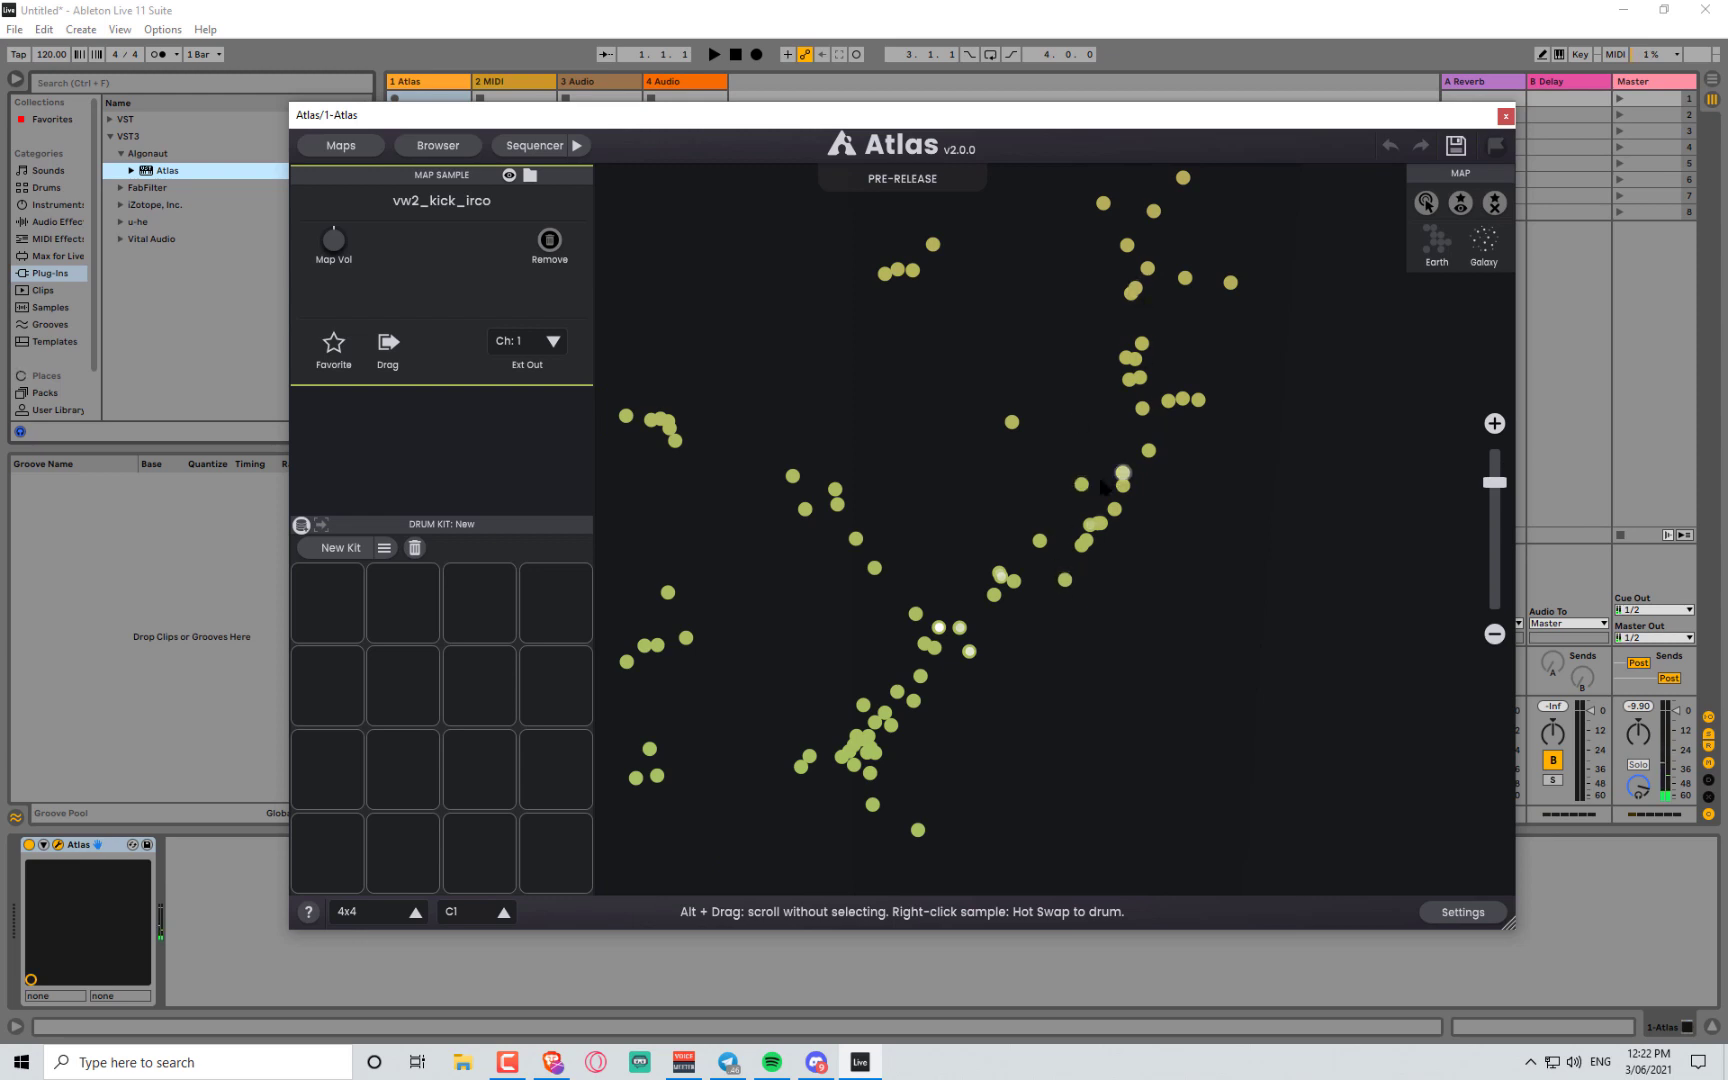
pyautogui.moveTo(1100, 483)
pyautogui.mouseDown()
pyautogui.moveTo(1140, 455)
pyautogui.moveTo(1130, 379)
pyautogui.moveTo(1150, 390)
pyautogui.moveTo(1134, 359)
pyautogui.mouseUp()
pyautogui.moveTo(1011, 470); pyautogui.dragTo(1127, 403)
# - Audition the small arc of neighbouring samples containing vw2_kick_clark and vw2_rim_rollon
pyautogui.moveTo(970, 571); pyautogui.dragTo(1033, 615)
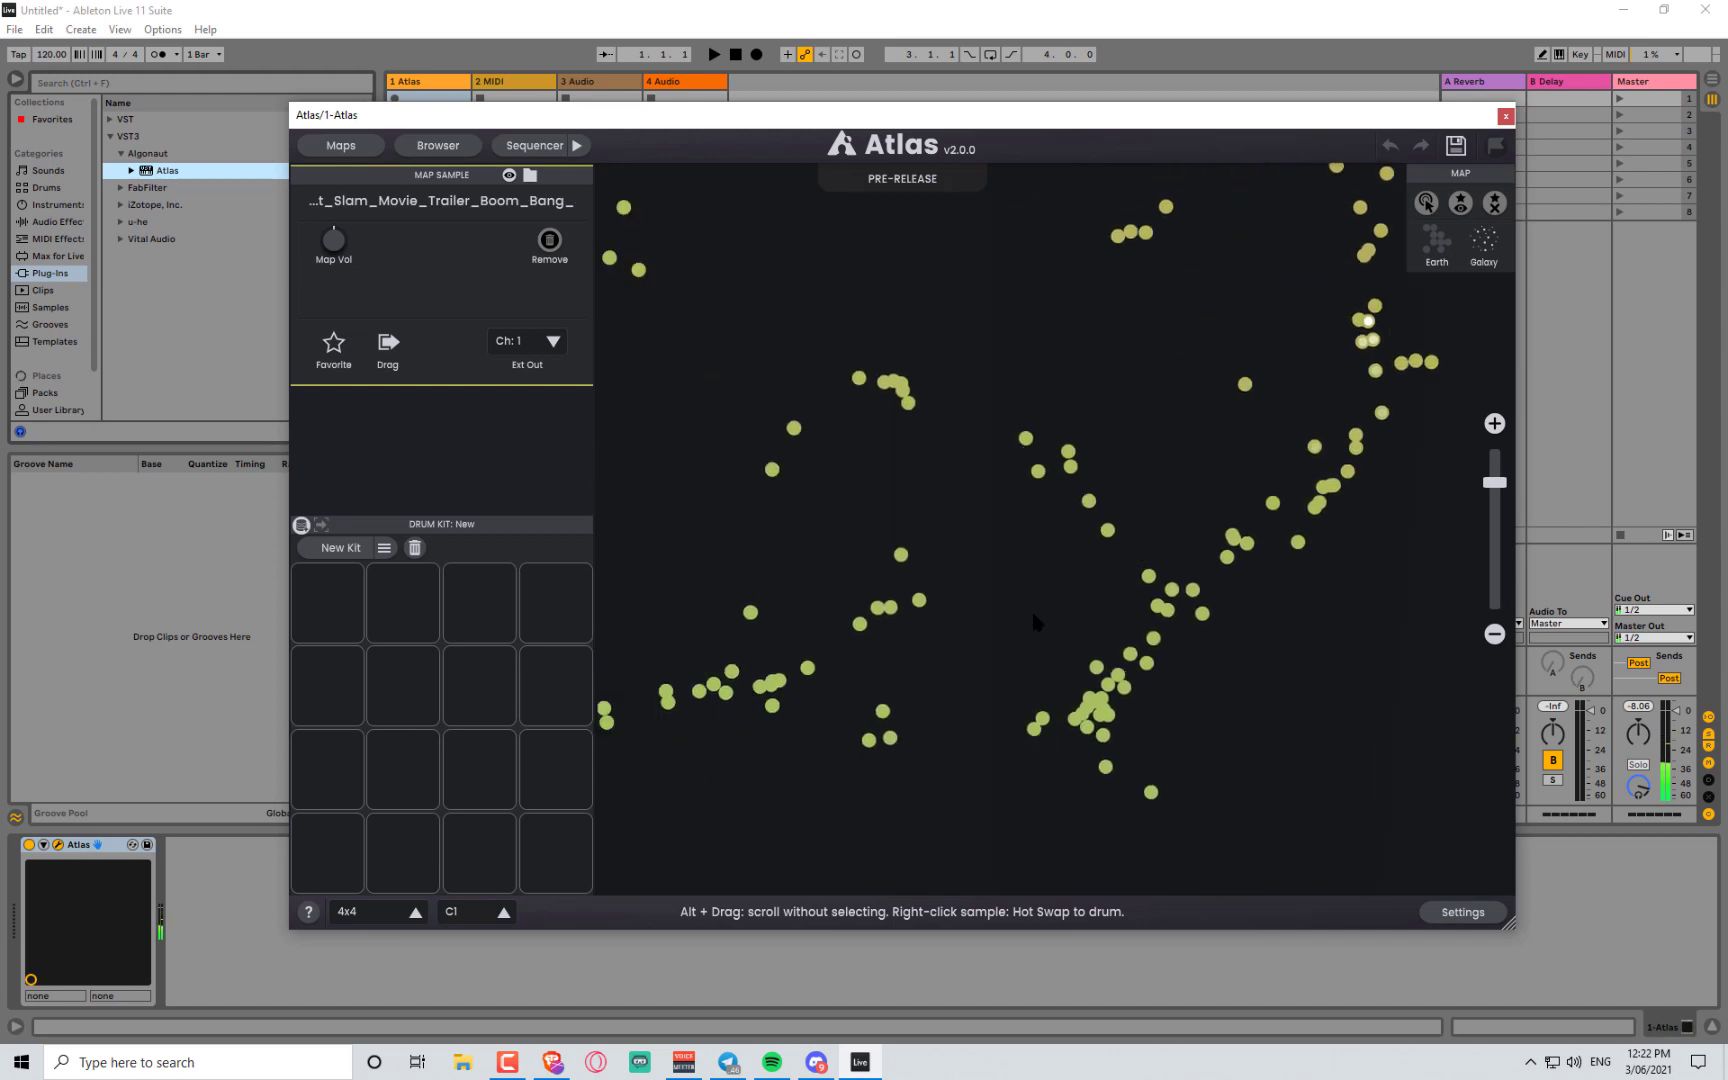
pyautogui.moveTo(937, 424); pyautogui.dragTo(950, 585)
pyautogui.scroll(7, 940, 540)
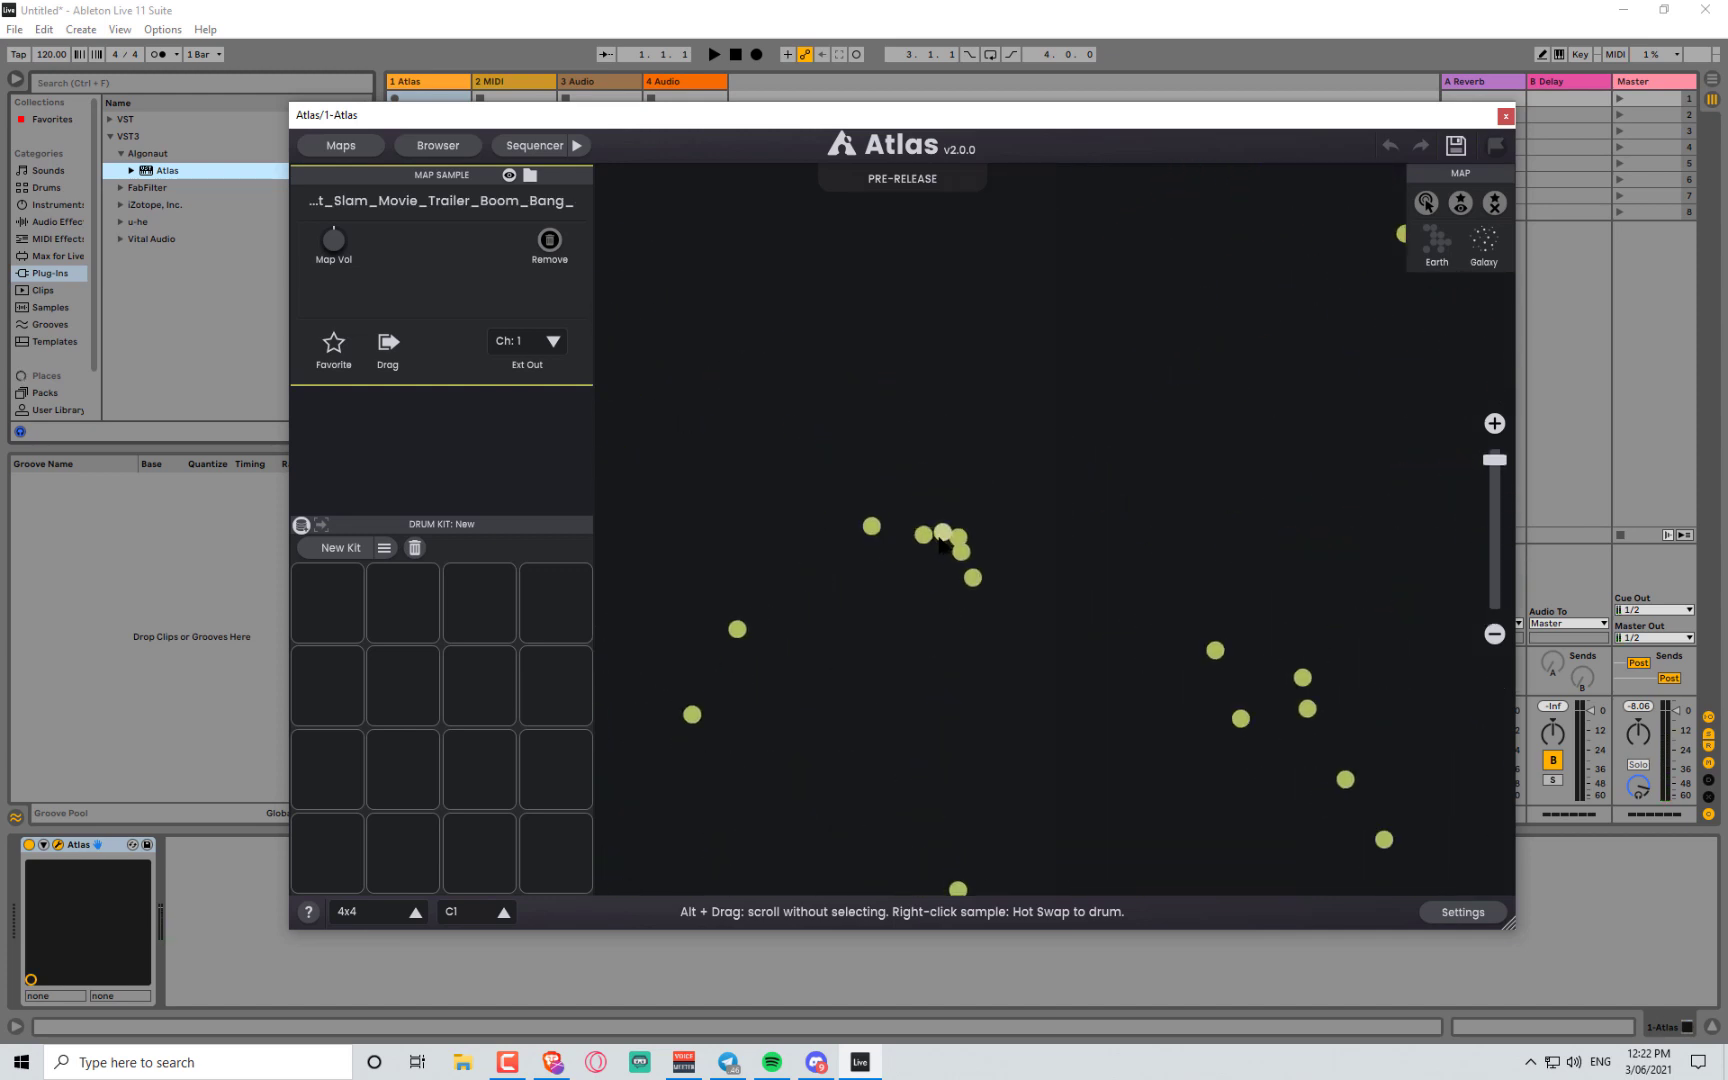
pyautogui.scroll(-2, 951, 585)
pyautogui.scroll(-2, 1100, 582)
pyautogui.scroll(3, 1100, 582)
pyautogui.scroll(2, 1010, 578)
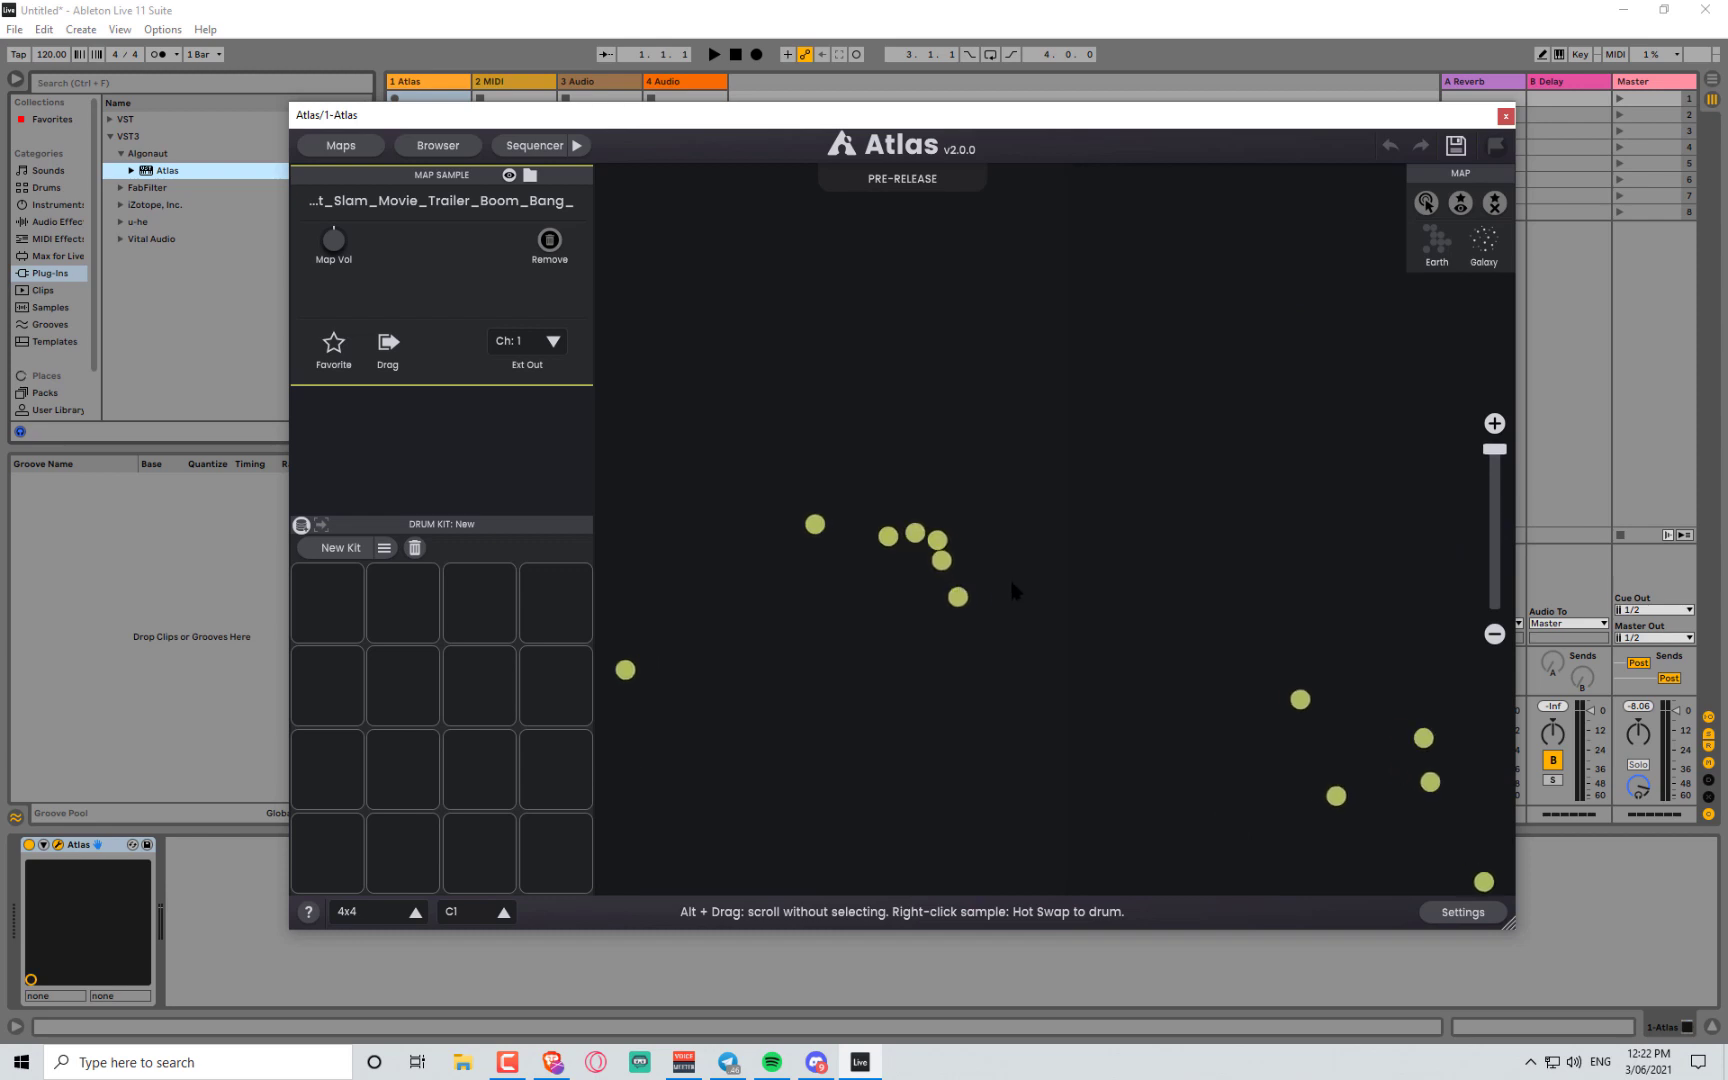
pyautogui.scroll(-4, 1010, 578)
pyautogui.scroll(4, 1010, 578)
pyautogui.click(886, 542)
pyautogui.click(914, 536)
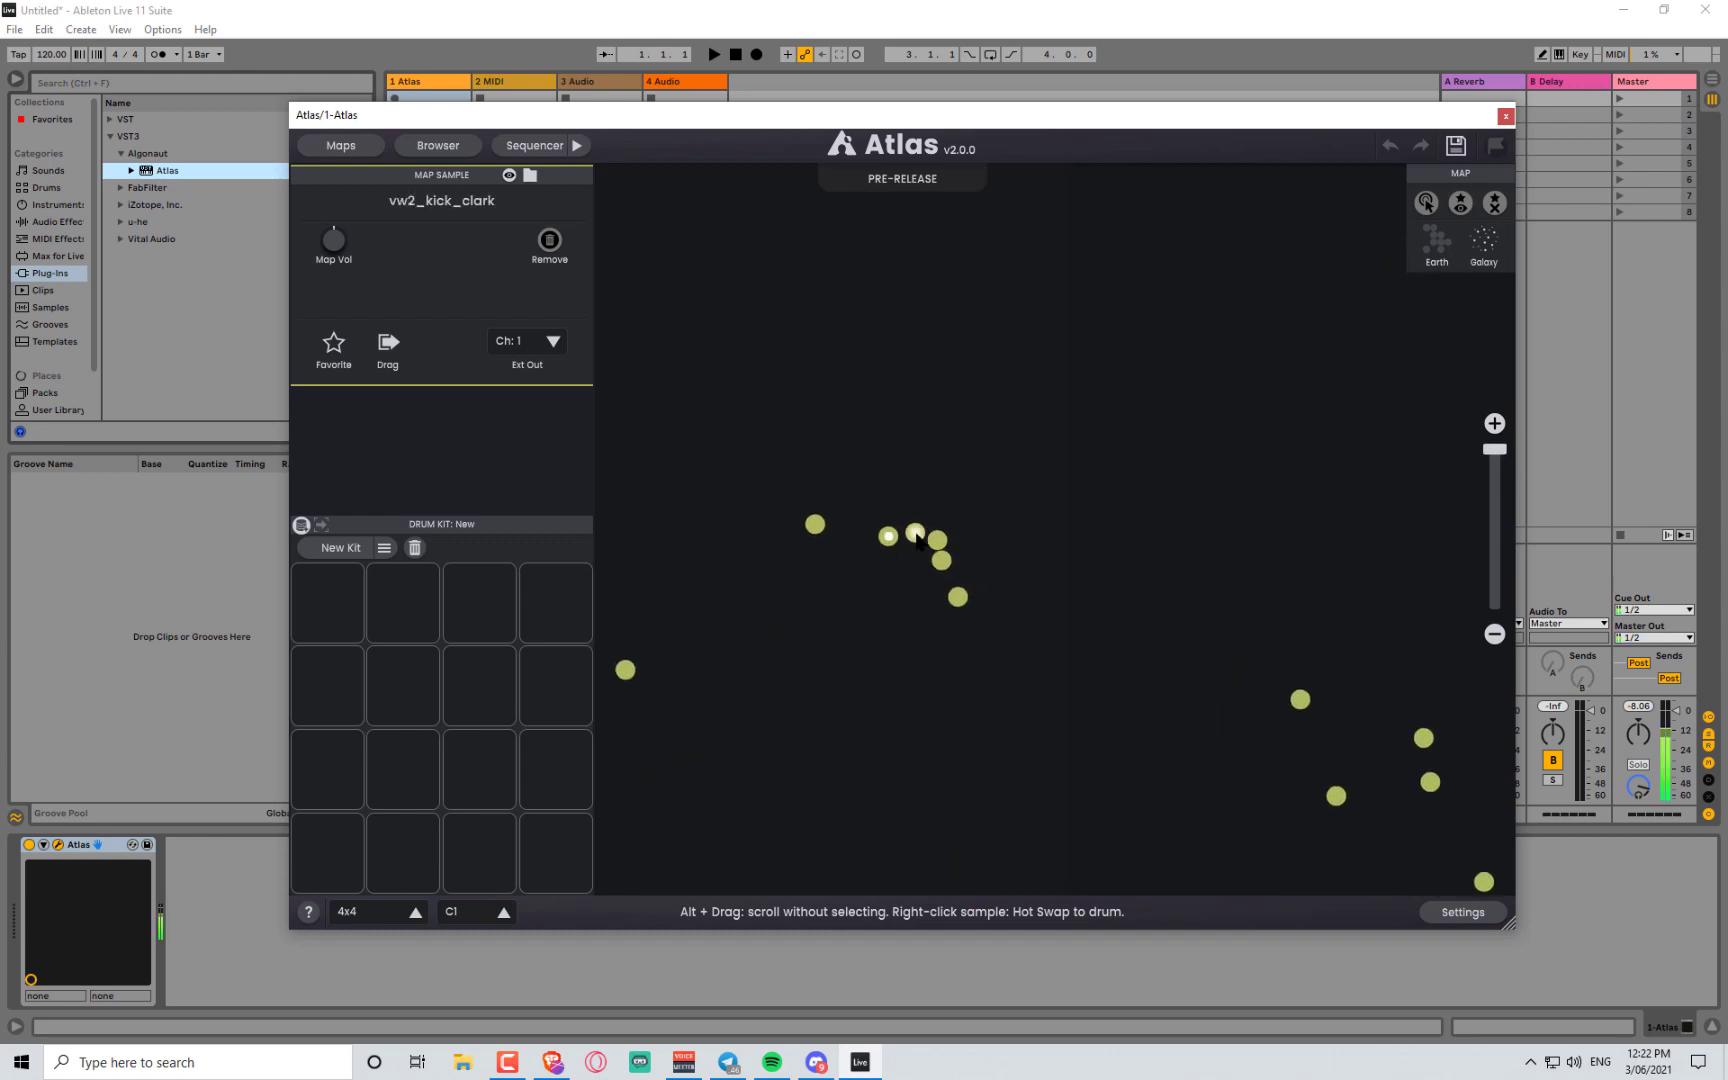
pyautogui.click(937, 541)
pyautogui.click(941, 561)
pyautogui.moveTo(957, 595); pyautogui.dragTo(1165, 456)
# - Audition two neighbouring groups at the kick cluster's upper-left edge, including the synthetic_mid_lofi_akonadi sample and jh_kick_one_shot_low_soft_tight
pyautogui.scroll(-5, 900, 600)
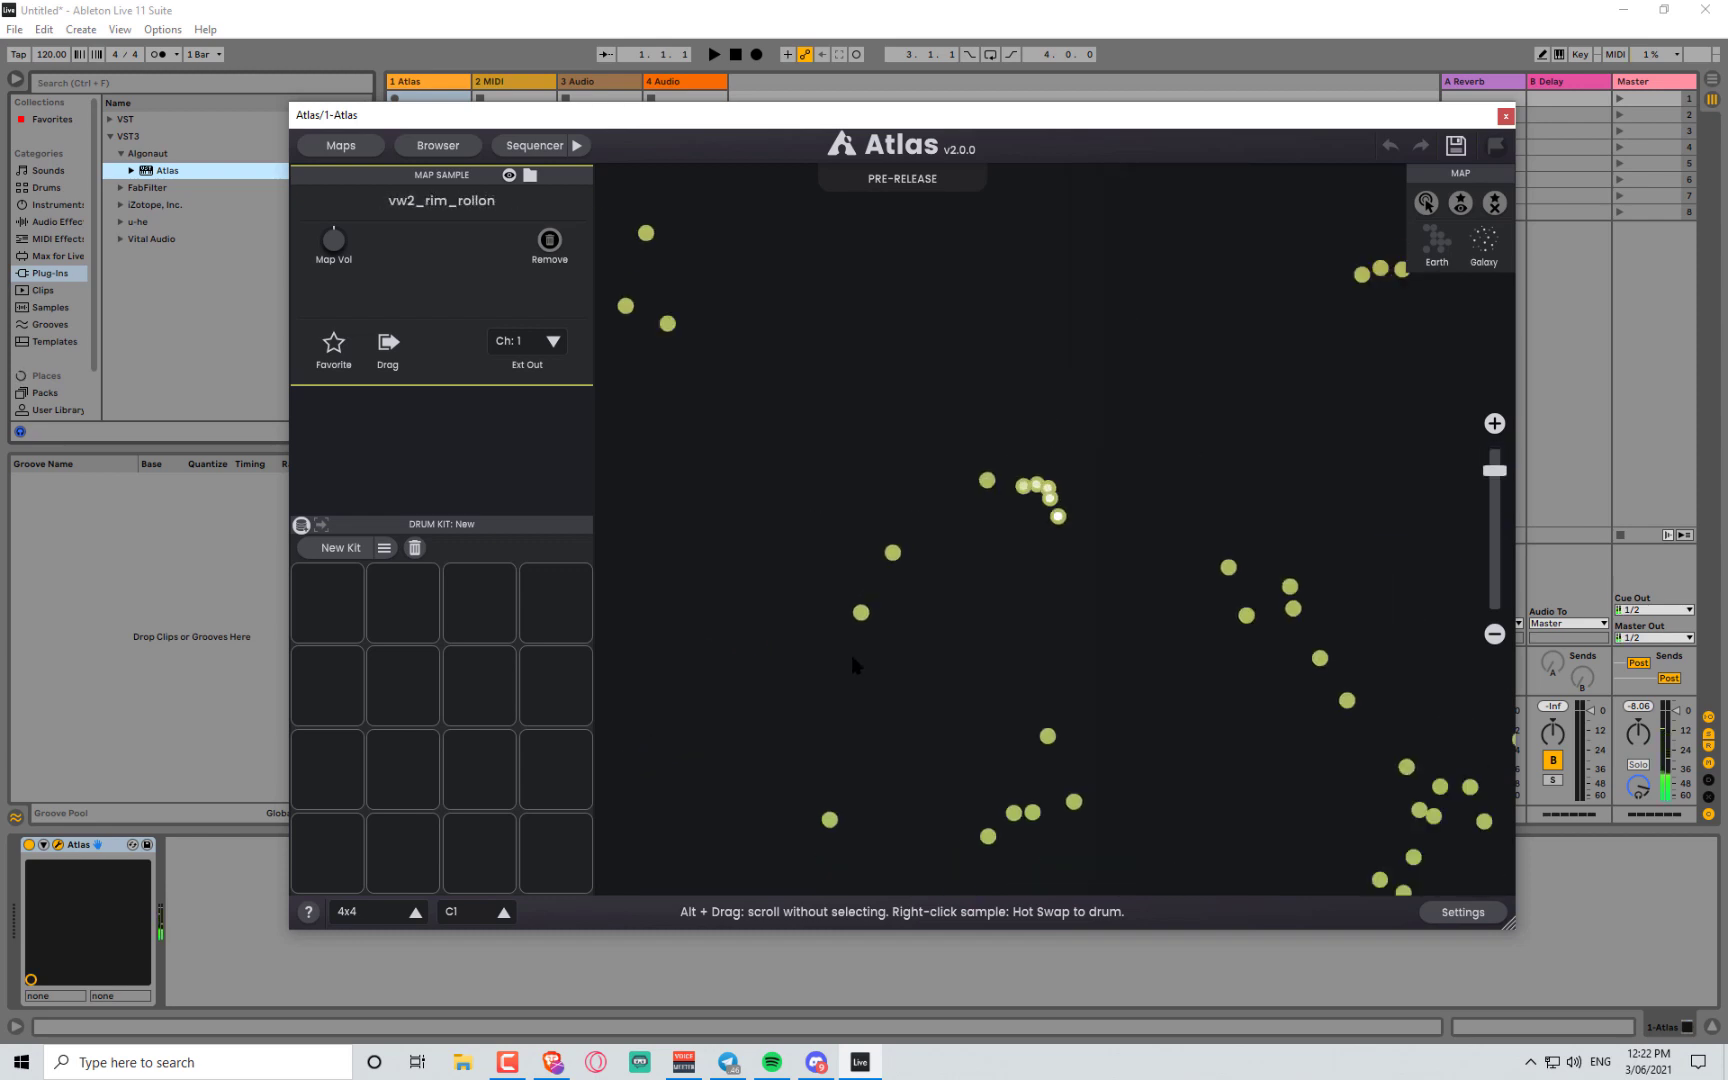
pyautogui.moveTo(835, 653); pyautogui.dragTo(1395, 586)
pyautogui.moveTo(810, 586); pyautogui.dragTo(881, 735)
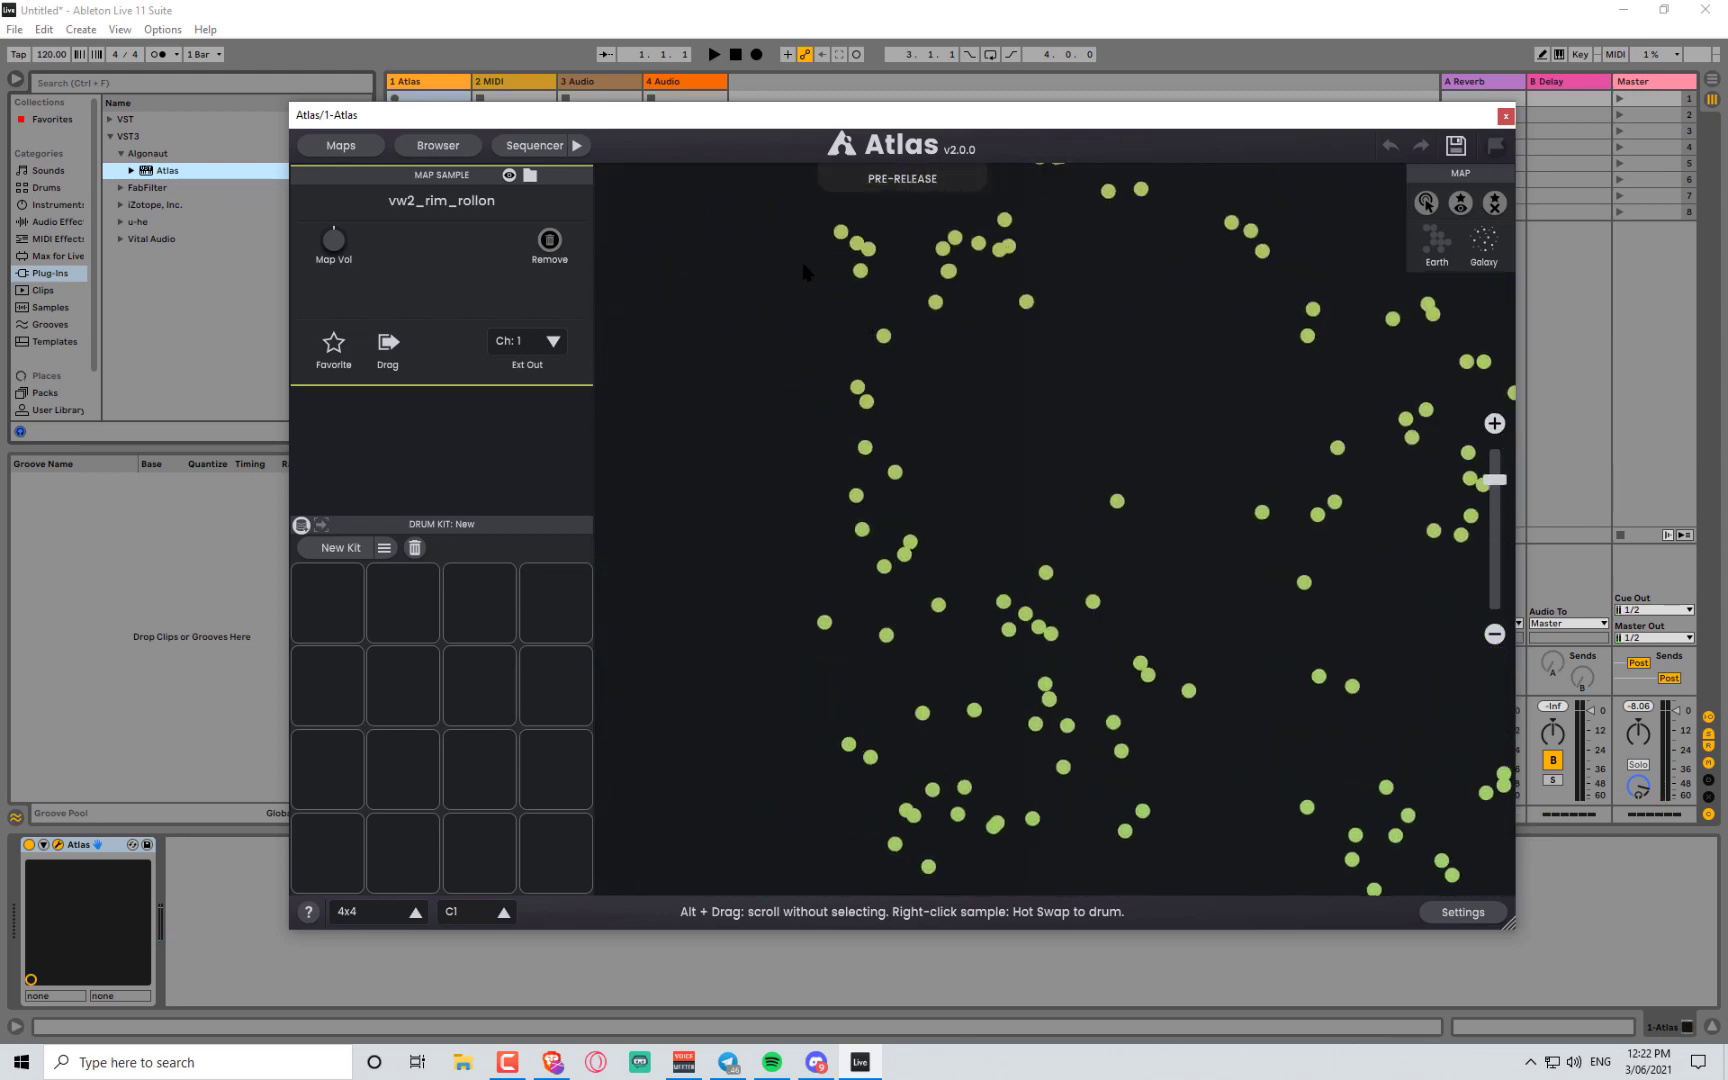
pyautogui.scroll(5, 818, 494)
pyautogui.moveTo(1155, 336)
pyautogui.mouseDown()
pyautogui.moveTo(1210, 339)
pyautogui.moveTo(1233, 297)
pyautogui.moveTo(1219, 342)
pyautogui.moveTo(1218, 276)
pyautogui.moveTo(1207, 348)
pyautogui.mouseUp()
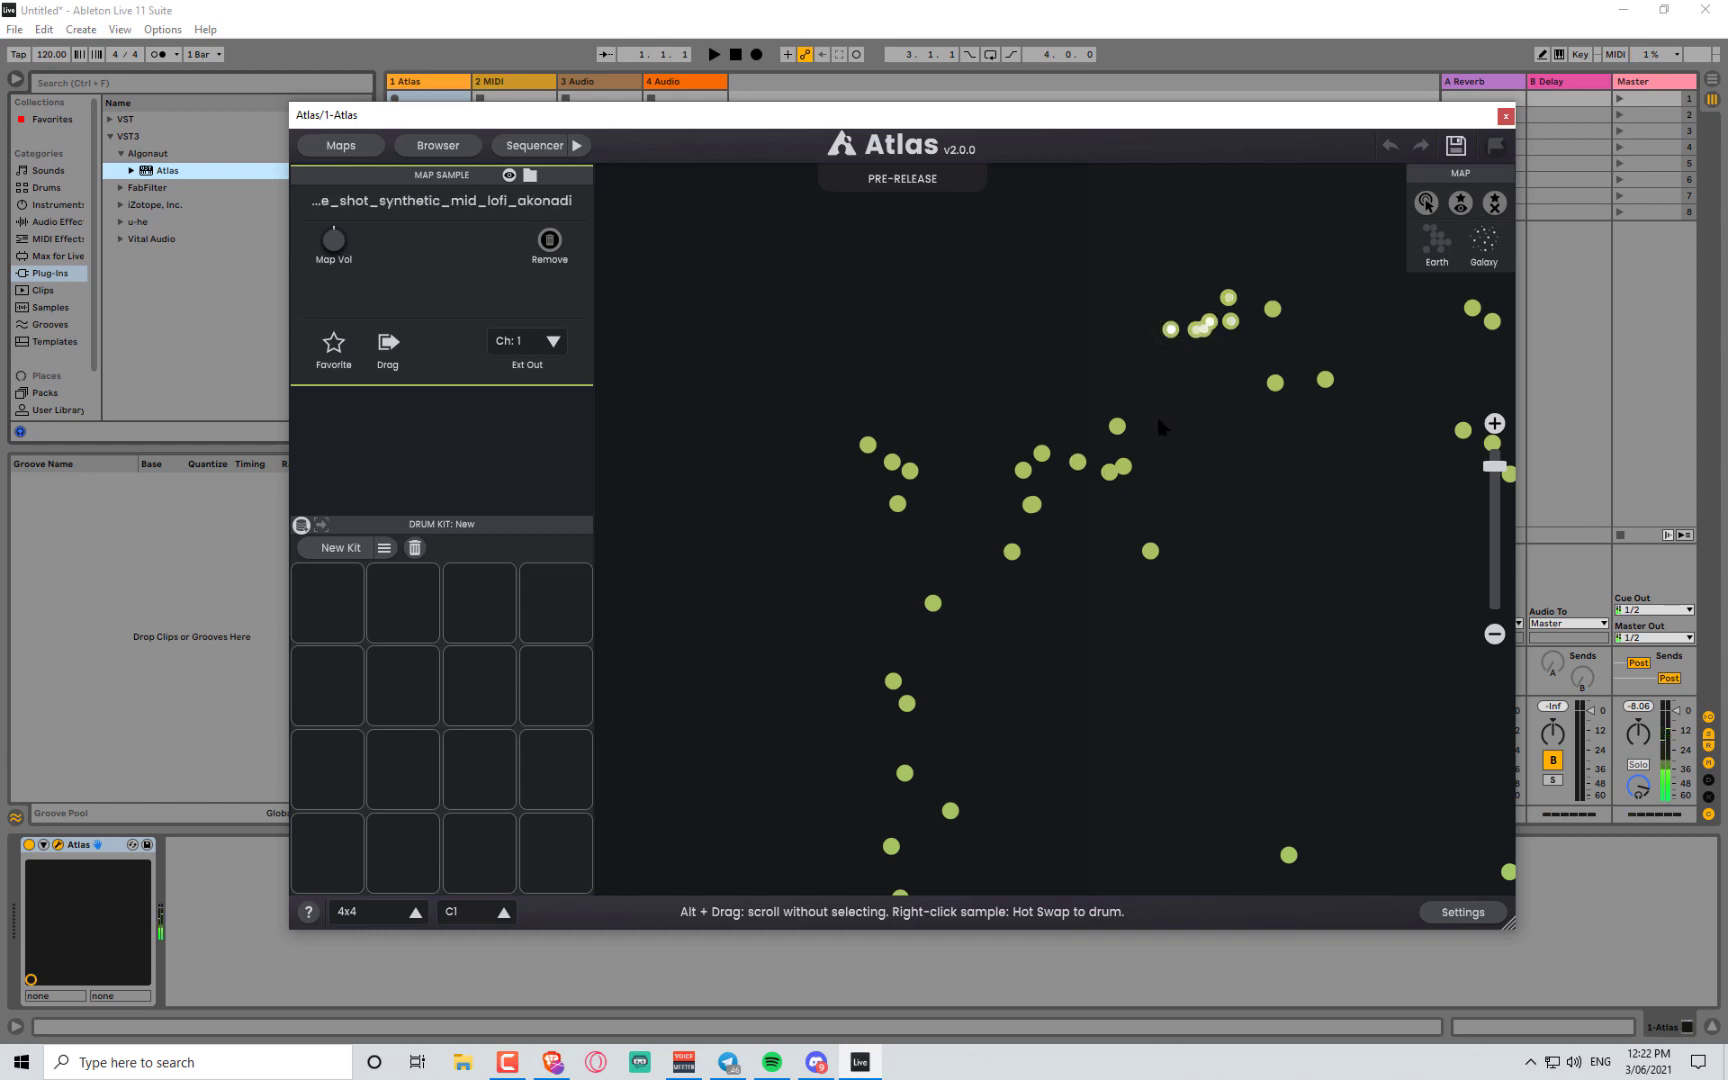
pyautogui.moveTo(1187, 435)
pyautogui.mouseDown()
pyautogui.moveTo(1162, 402)
pyautogui.moveTo(1140, 401)
pyautogui.moveTo(1071, 440)
pyautogui.moveTo(980, 437)
pyautogui.mouseUp()
# - Compare the four touching samples in the lower kick cluster group containing AD_Msyn_Tom1-35
pyautogui.scroll(-5, 1222, 510)
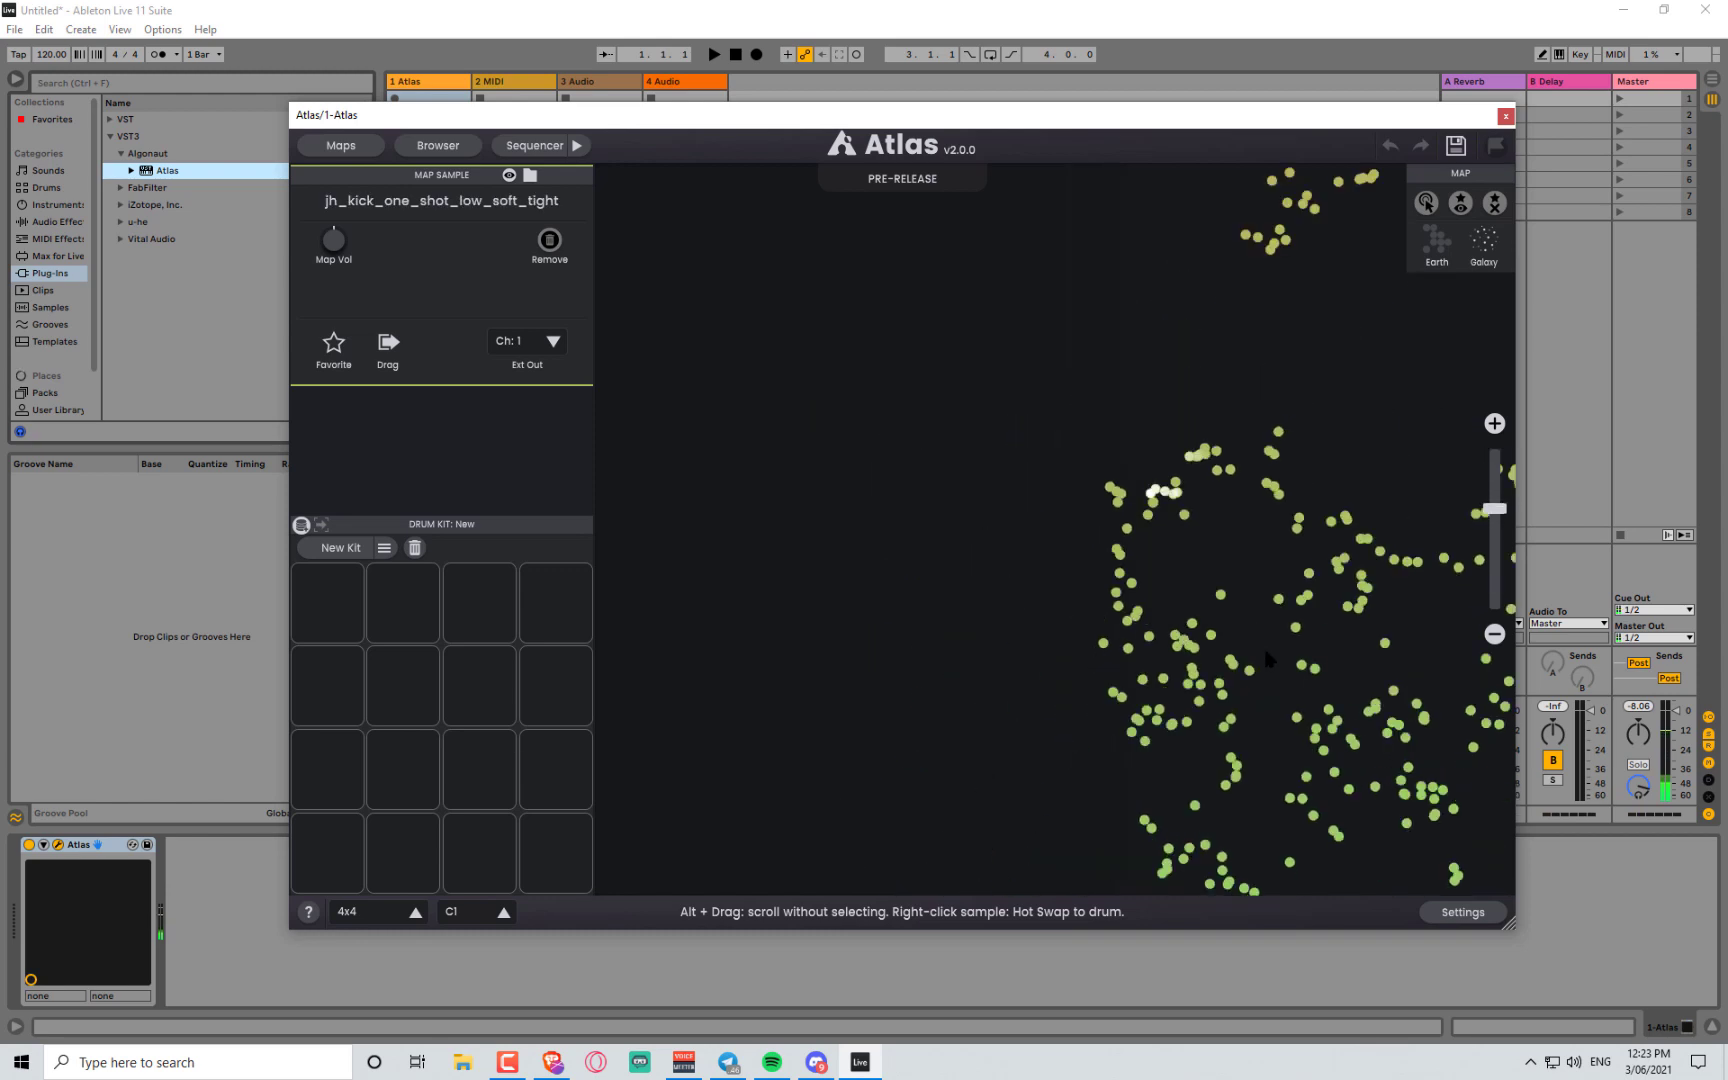
pyautogui.moveTo(1413, 869); pyautogui.dragTo(998, 510)
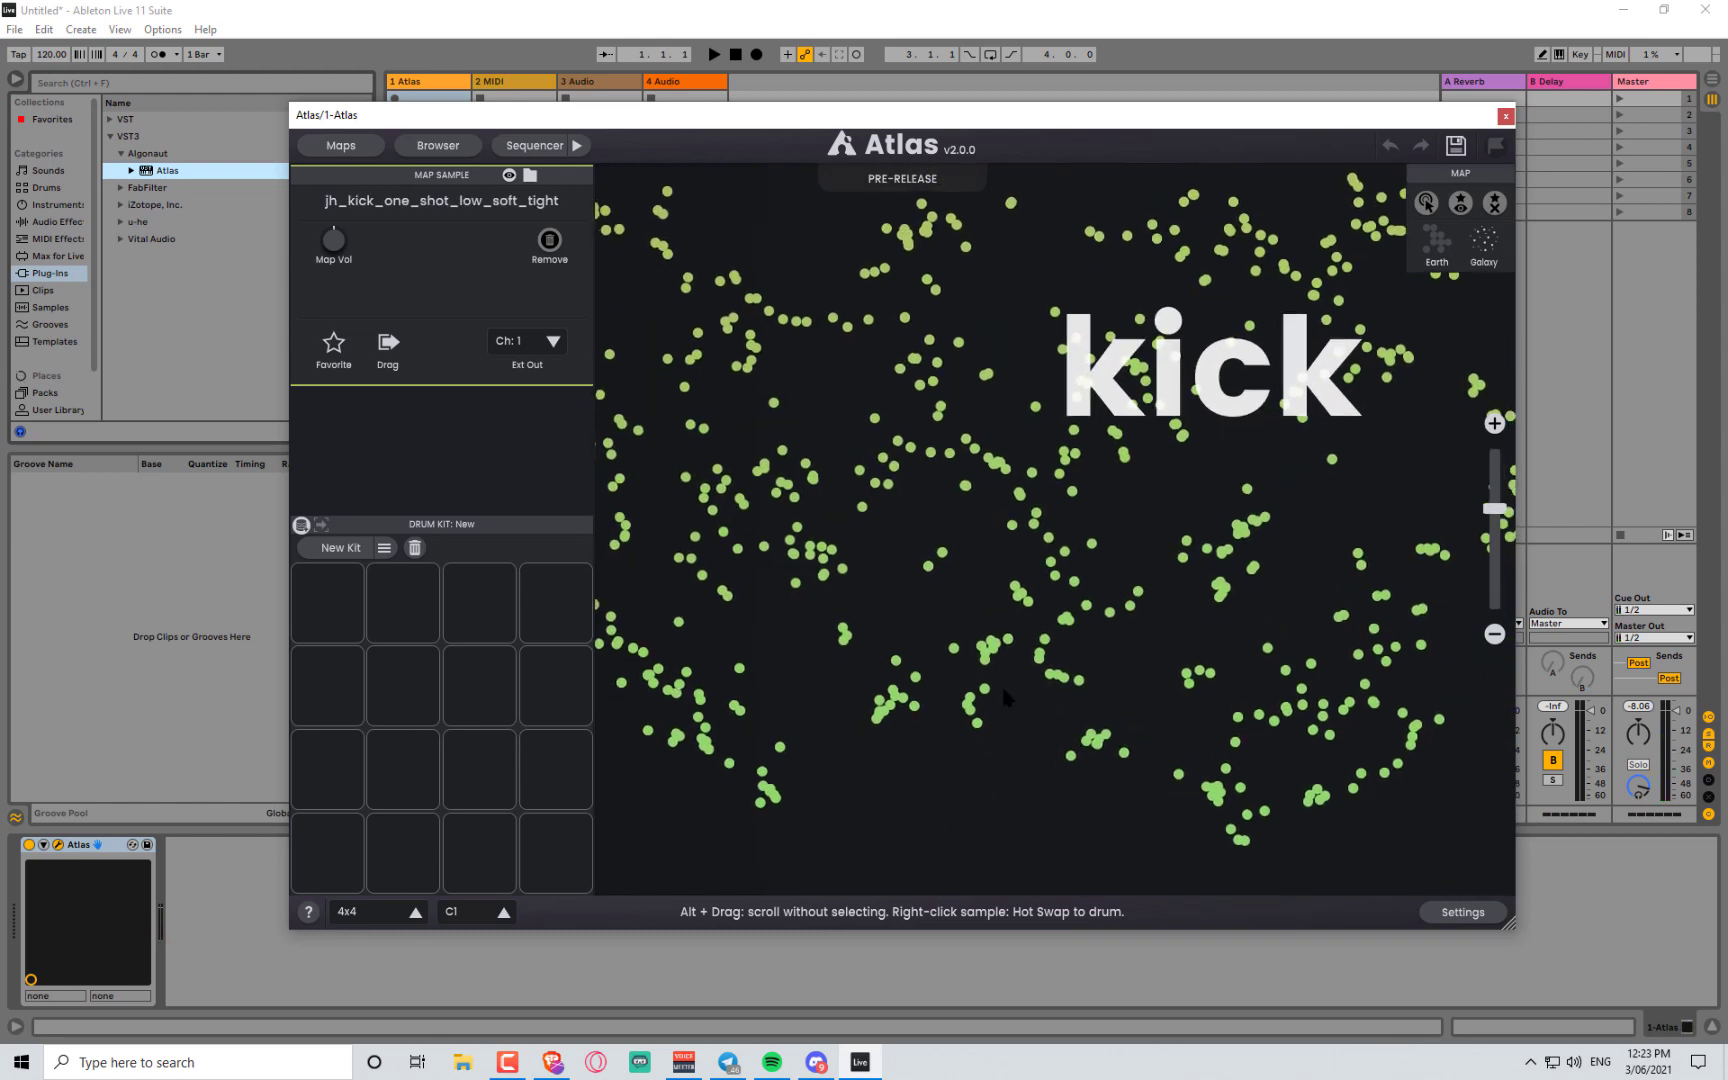
pyautogui.scroll(5, 1000, 682)
pyautogui.scroll(1, 1005, 682)
pyautogui.moveTo(1085, 648)
pyautogui.mouseDown()
pyautogui.moveTo(1022, 733)
pyautogui.moveTo(950, 771)
pyautogui.mouseUp()
pyautogui.moveTo(1066, 517)
pyautogui.mouseDown()
pyautogui.moveTo(1049, 595)
pyautogui.moveTo(1056, 803)
pyautogui.mouseUp()
pyautogui.moveTo(1154, 506); pyautogui.dragTo(1093, 718)
pyautogui.moveTo(1067, 382); pyautogui.dragTo(1105, 597)
pyautogui.scroll(-2, 1104, 488)
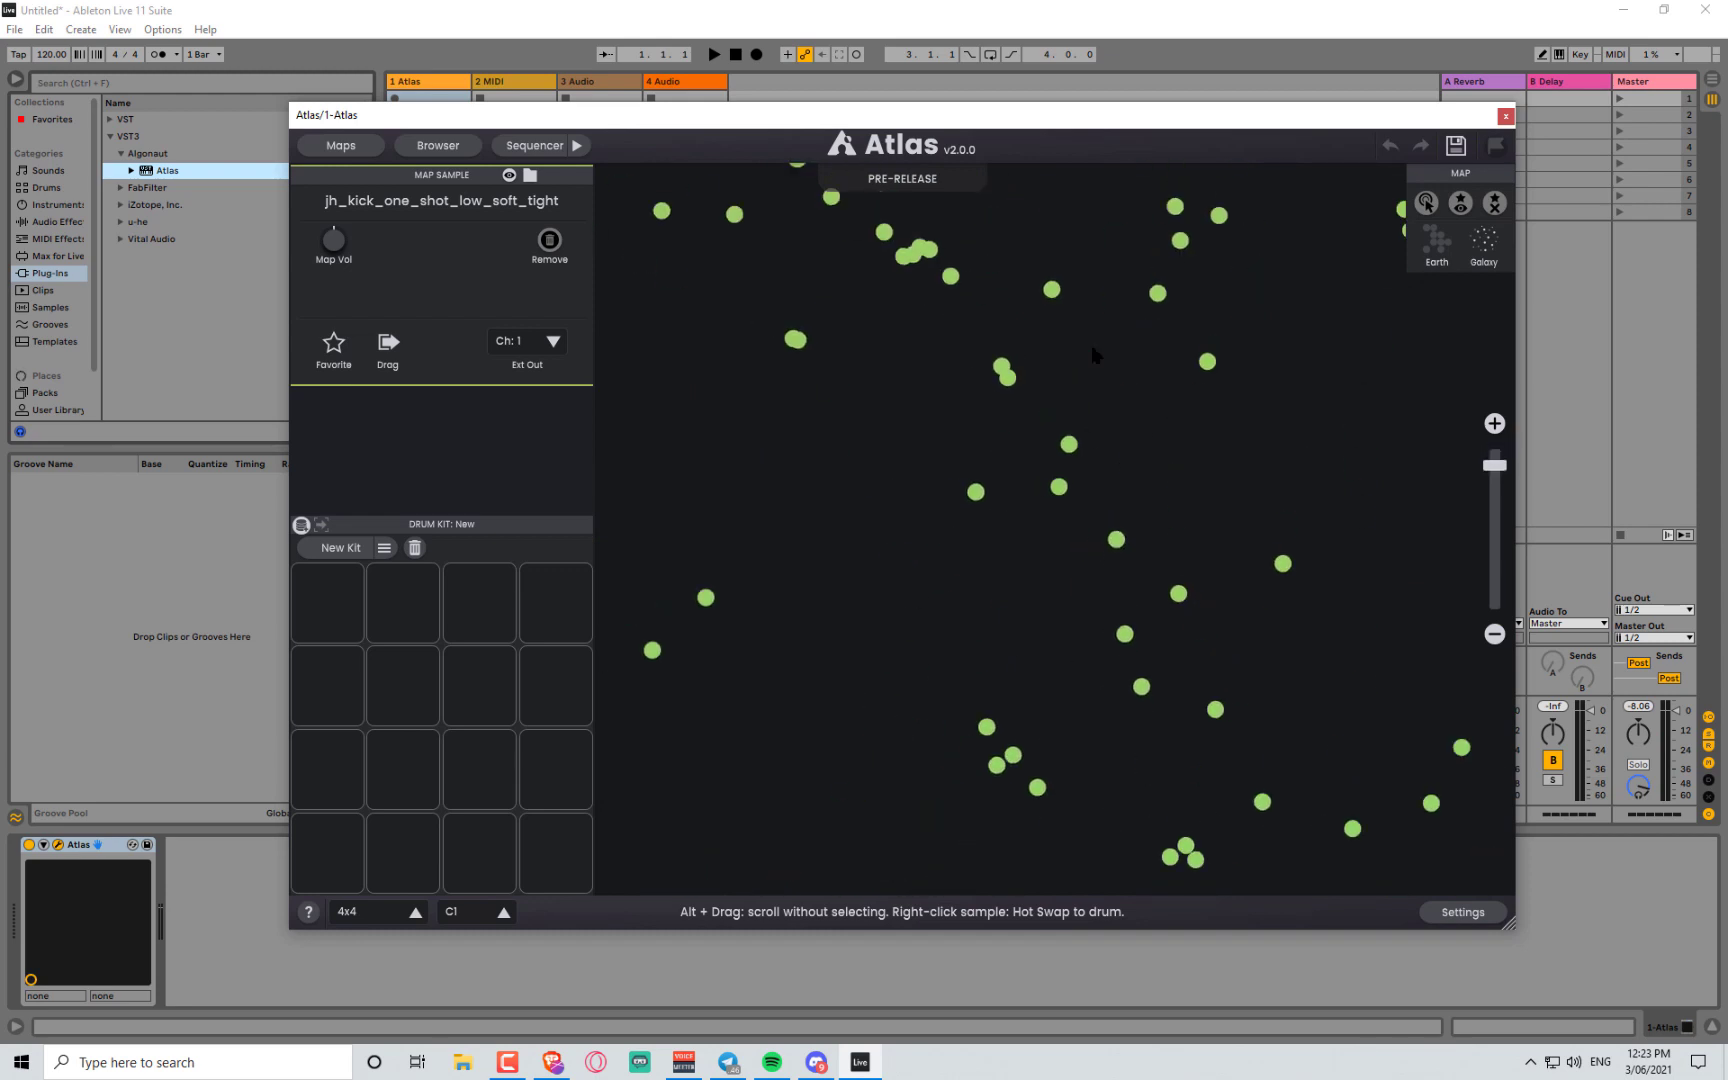
pyautogui.moveTo(1091, 346); pyautogui.dragTo(1110, 481)
pyautogui.scroll(2, 886, 420)
pyautogui.moveTo(886, 420); pyautogui.dragTo(917, 611)
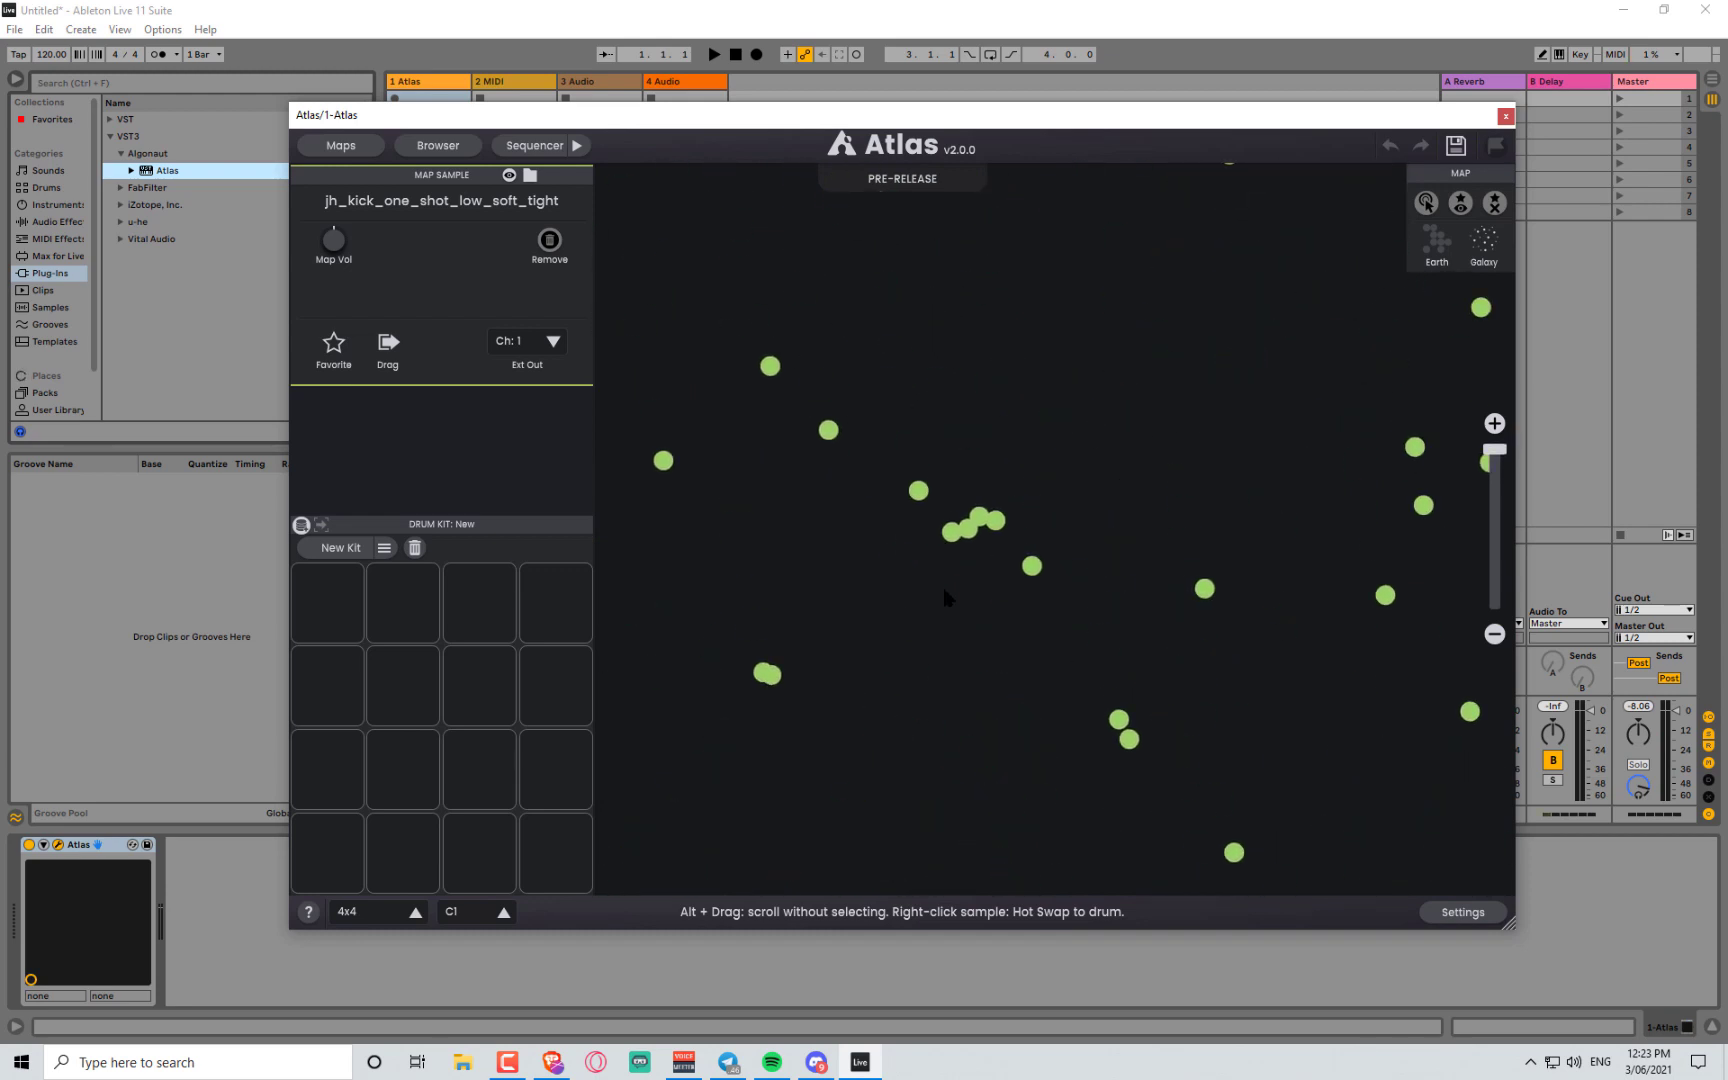
pyautogui.click(952, 533)
pyautogui.click(969, 530)
pyautogui.click(980, 517)
pyautogui.click(996, 521)
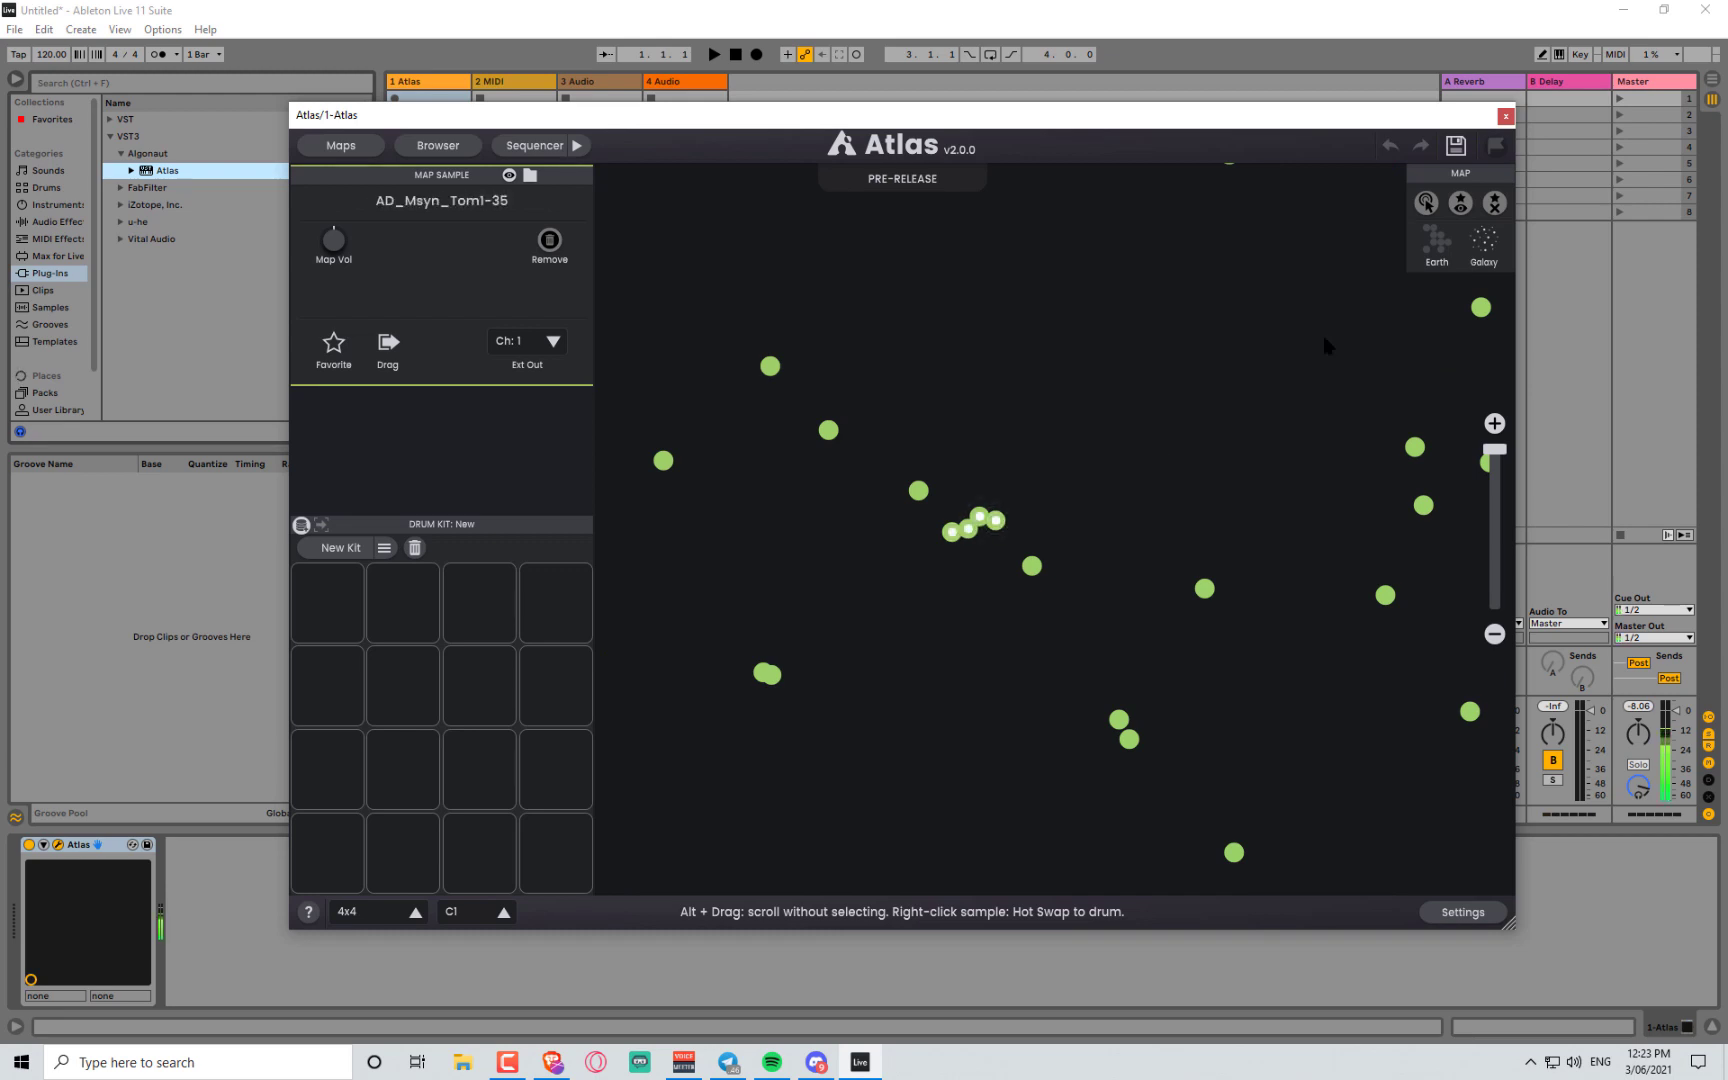
# - Compare the four-sample group in Earth and Galaxy modes, and replay its samples in Galaxy mode, including mau5_kick_15_F#m
pyautogui.click(1440, 244)
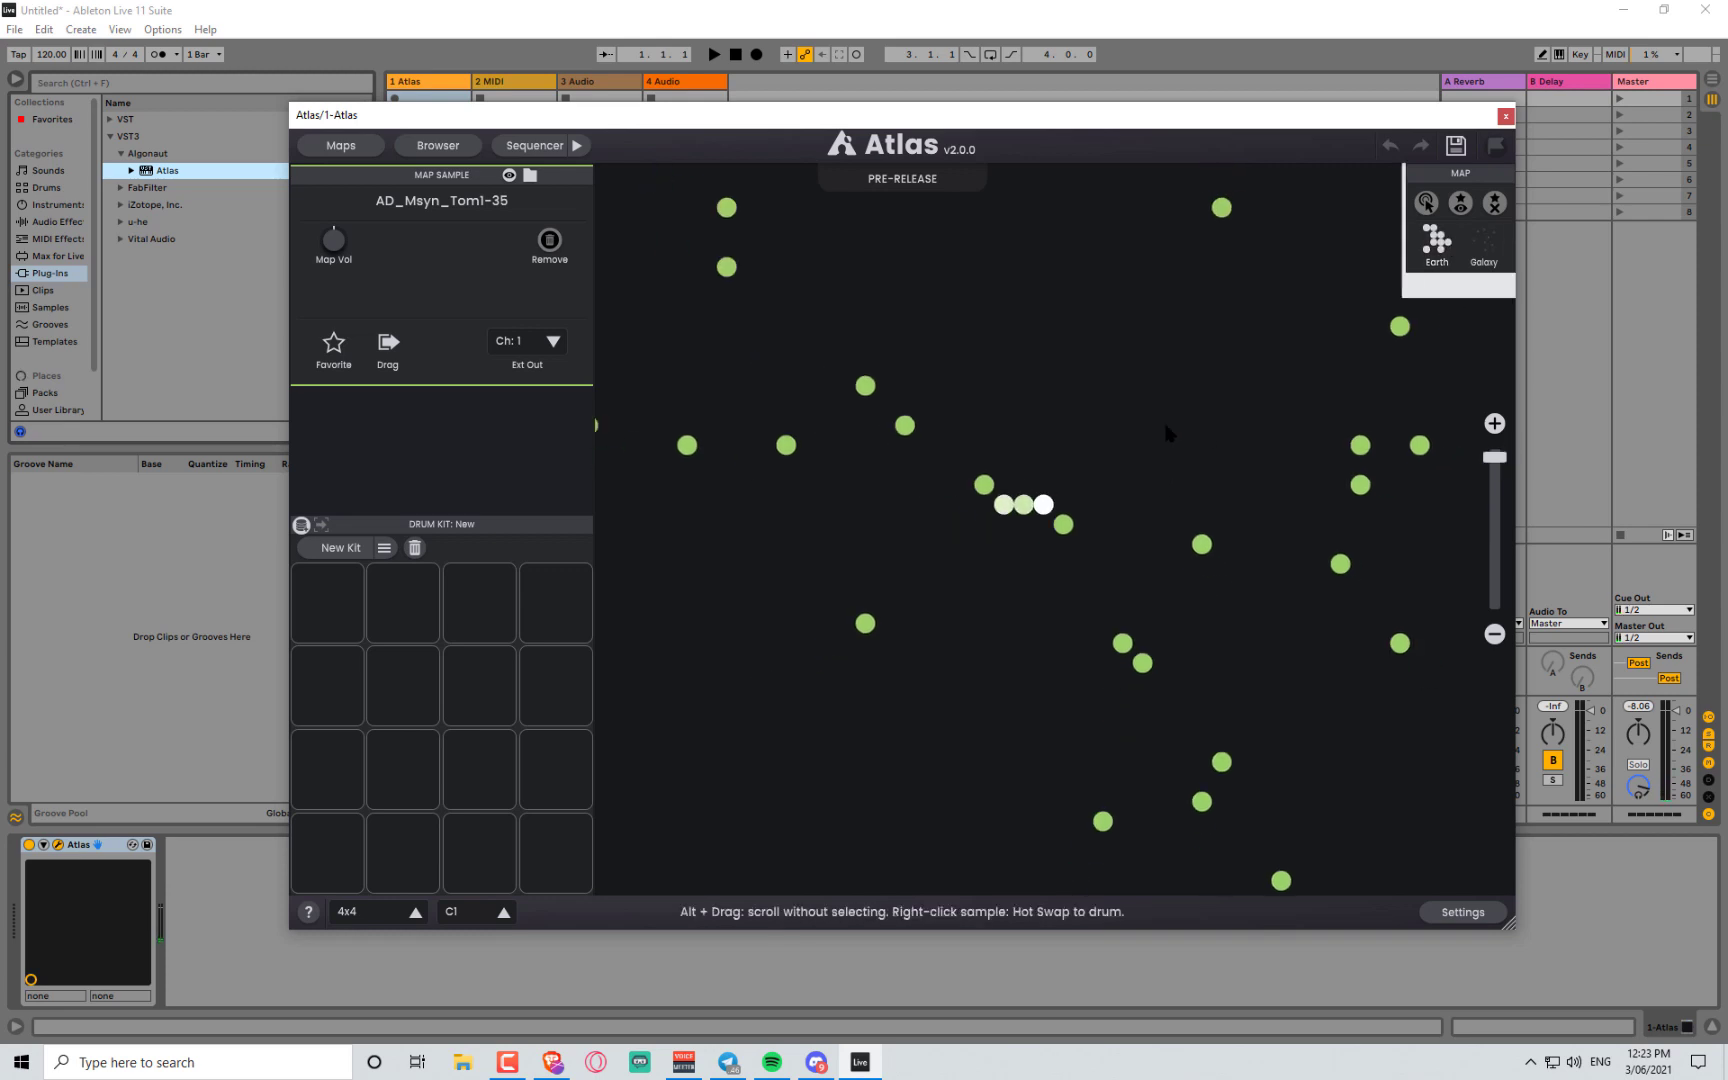
pyautogui.click(1484, 244)
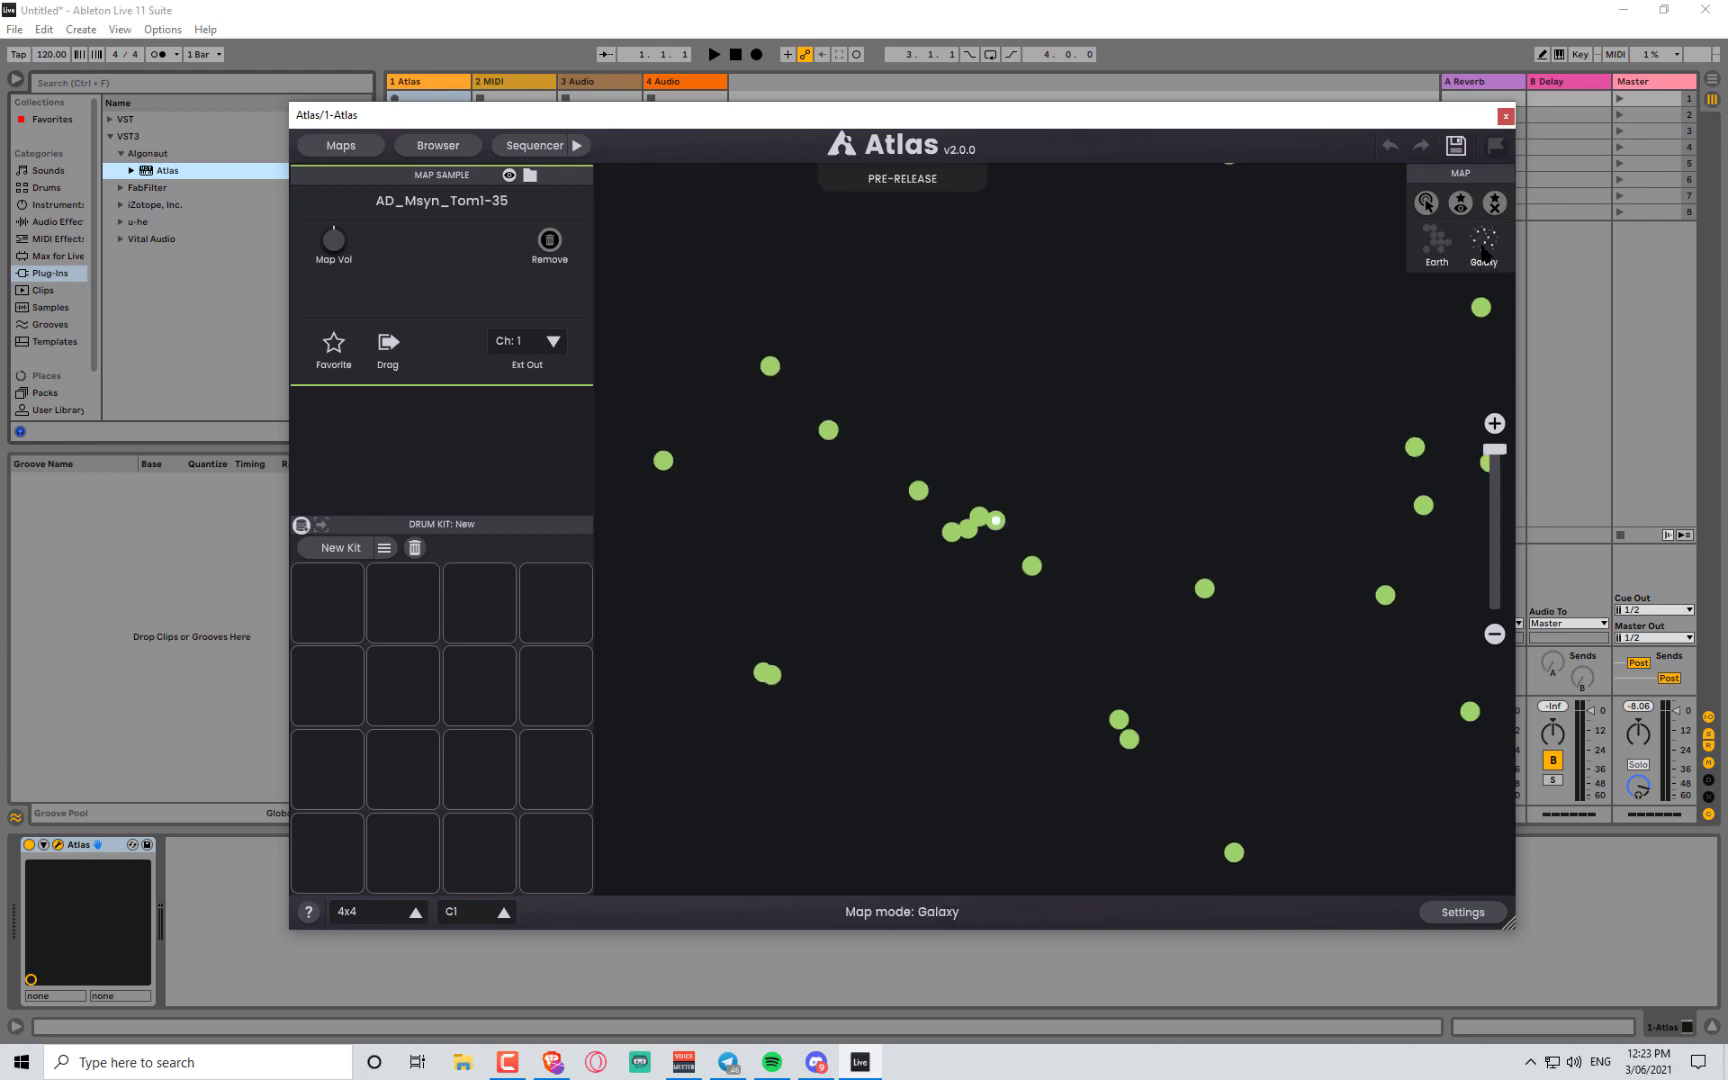
pyautogui.click(951, 532)
pyautogui.click(968, 528)
pyautogui.click(980, 515)
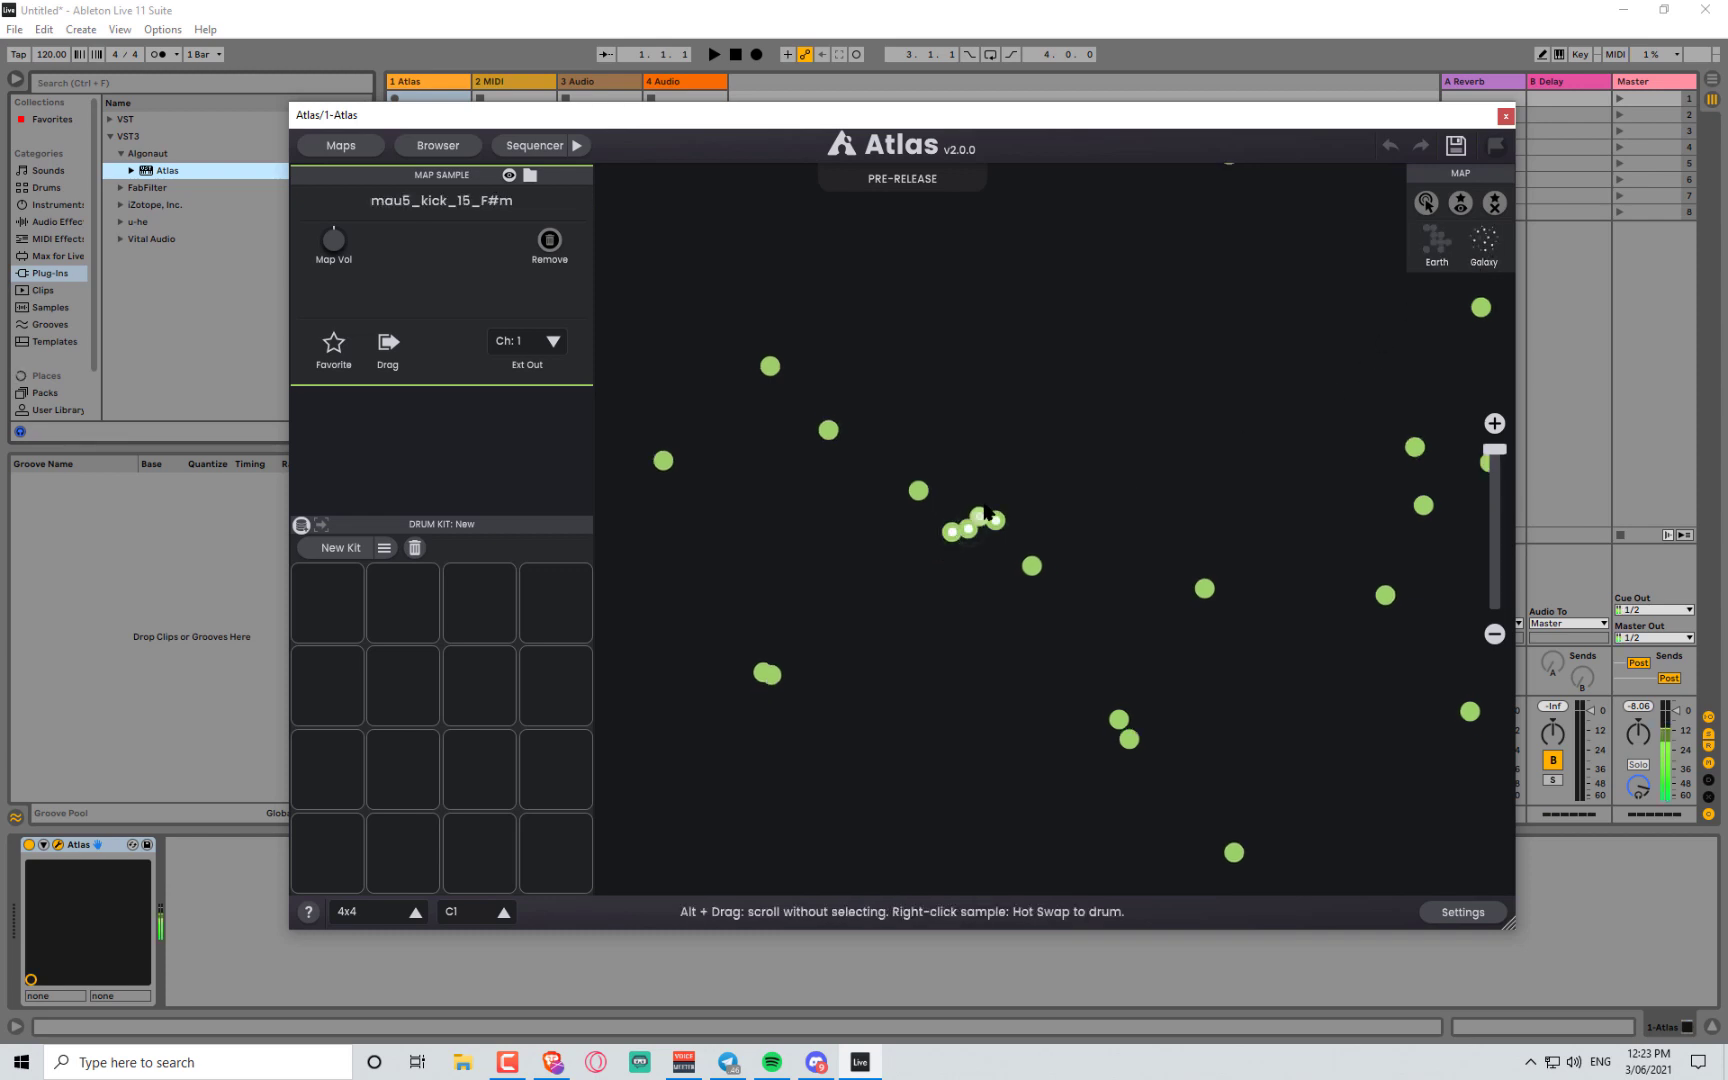
# - Audition the small kick group containing AD_Msyn_Tom1-35 in Earth mode and again in Galaxy mode, including mau5_kick_15_F#m
pyautogui.click(998, 518)
pyautogui.click(1438, 246)
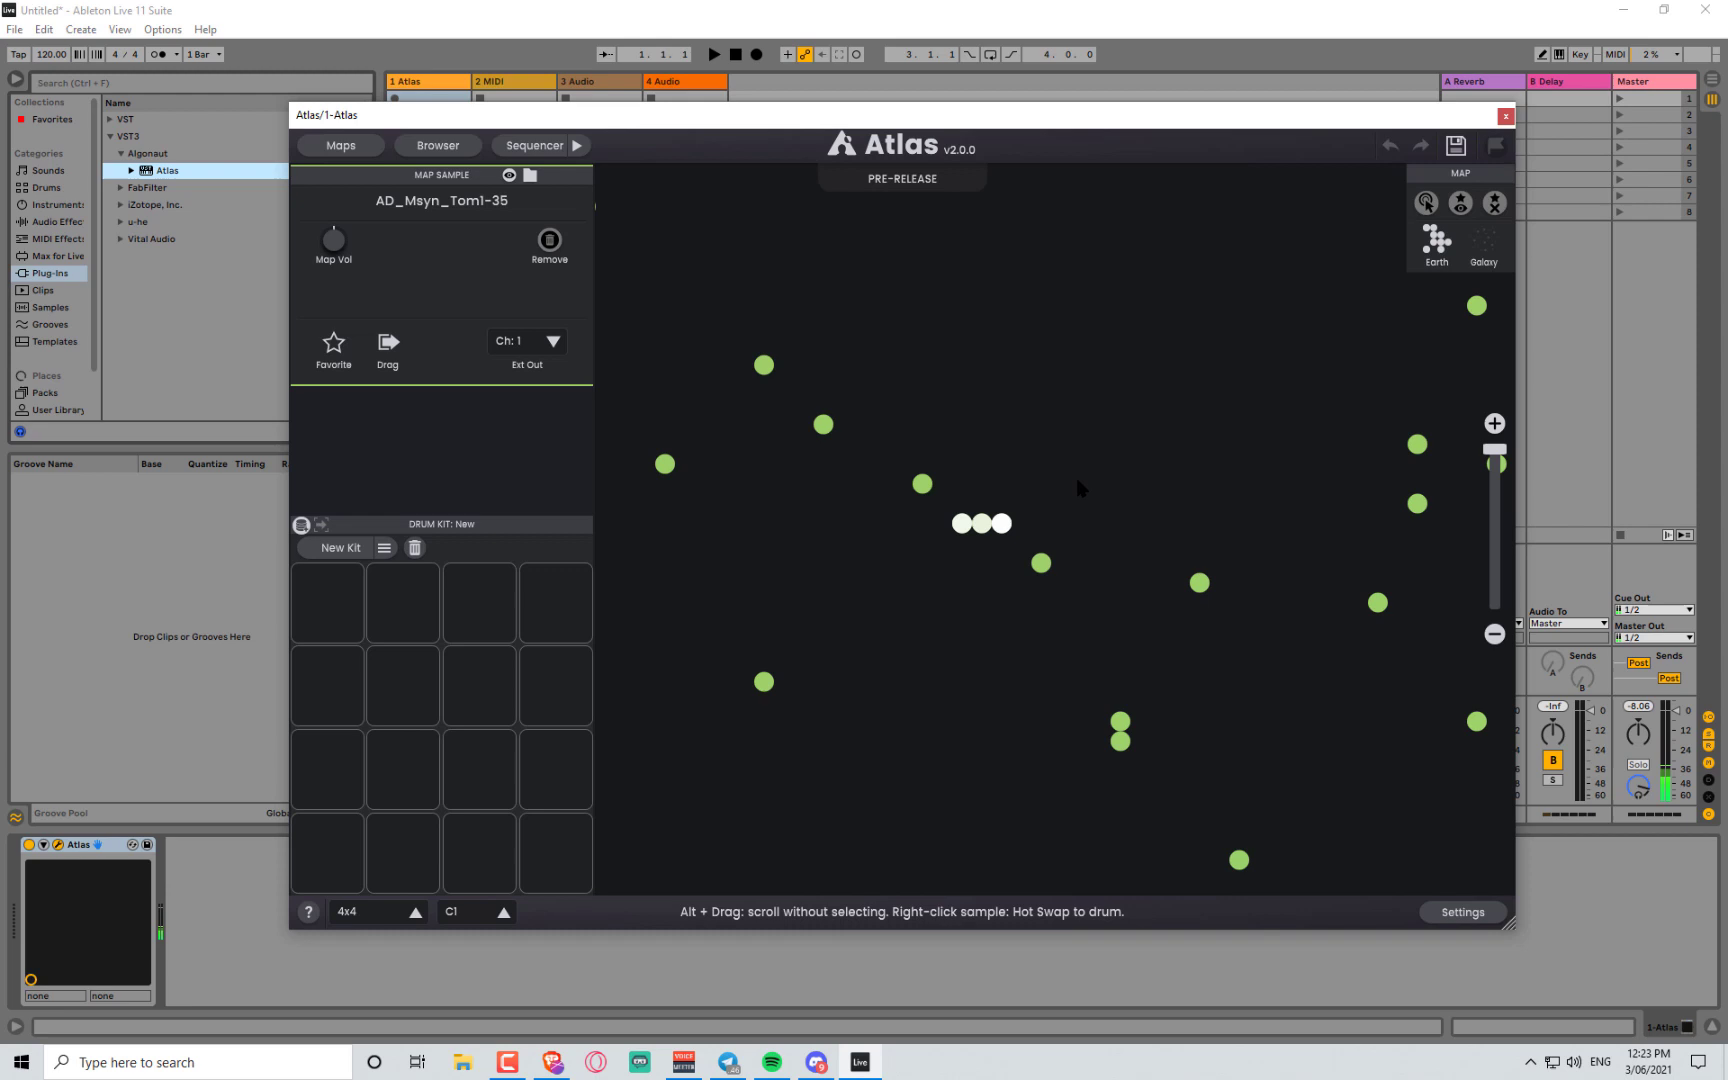
pyautogui.click(961, 526)
pyautogui.click(981, 525)
pyautogui.click(1001, 524)
pyautogui.click(1486, 250)
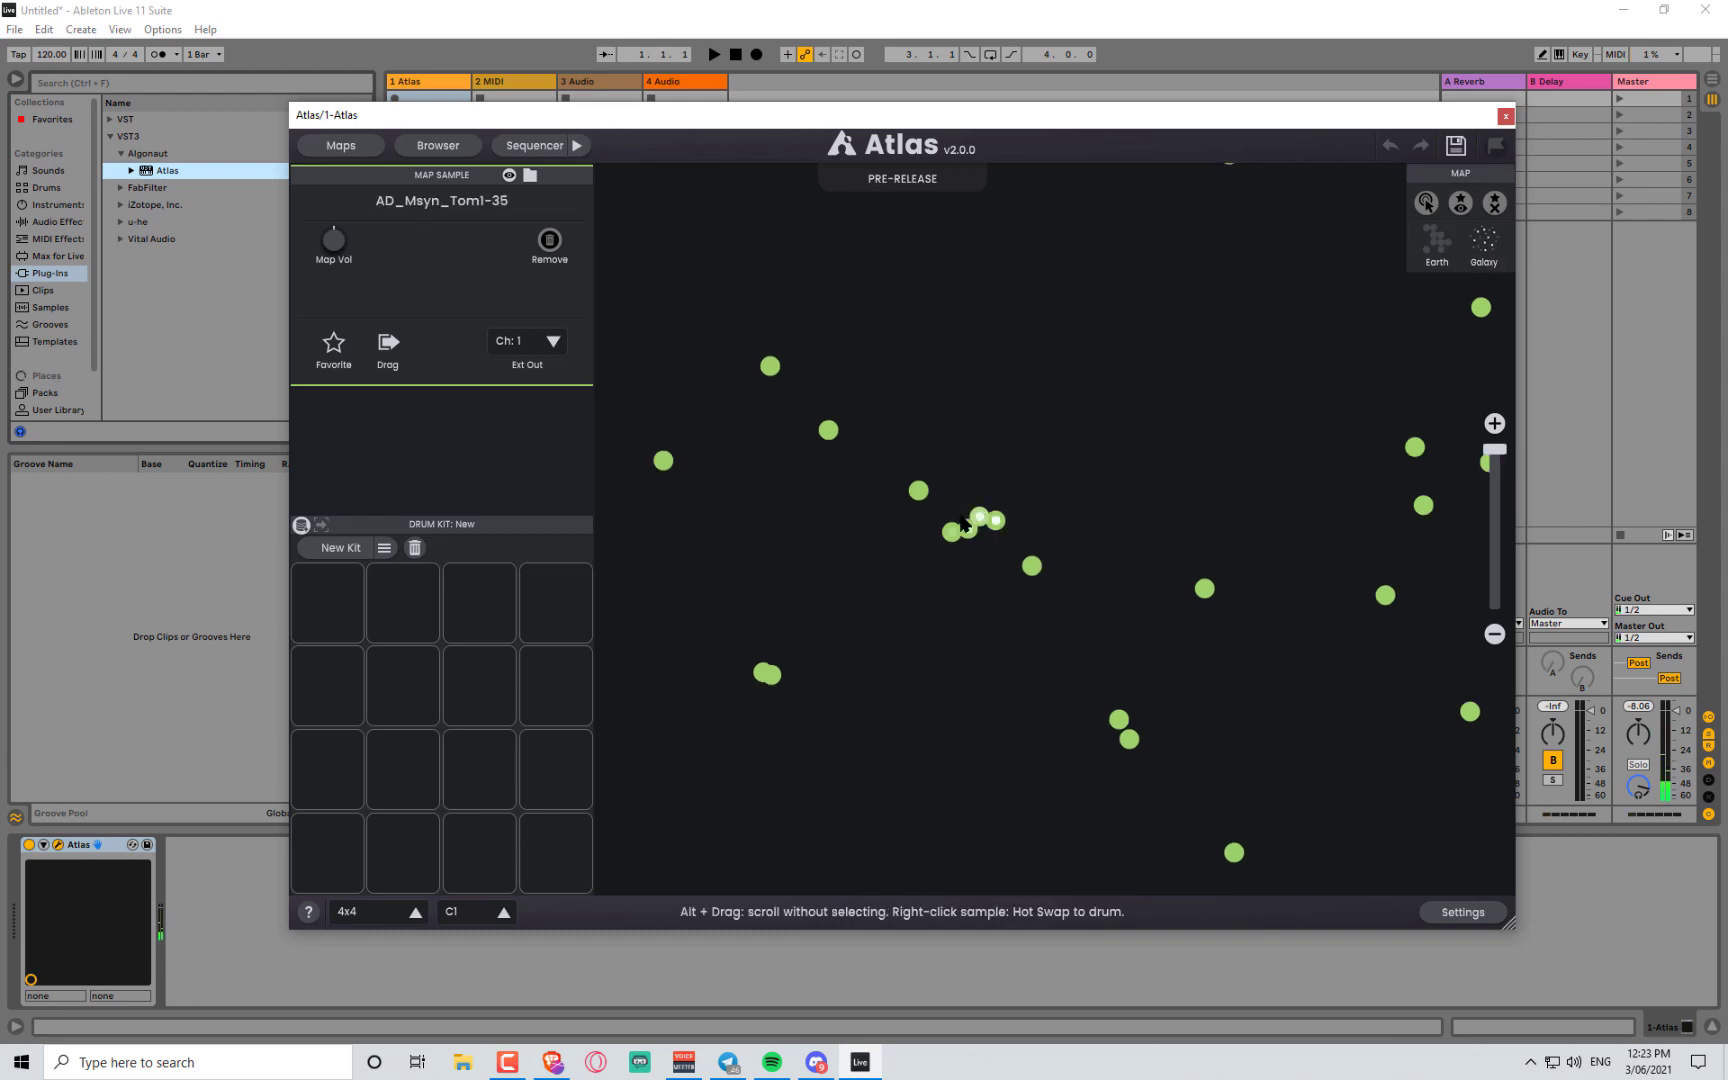
pyautogui.click(979, 541)
pyautogui.click(982, 519)
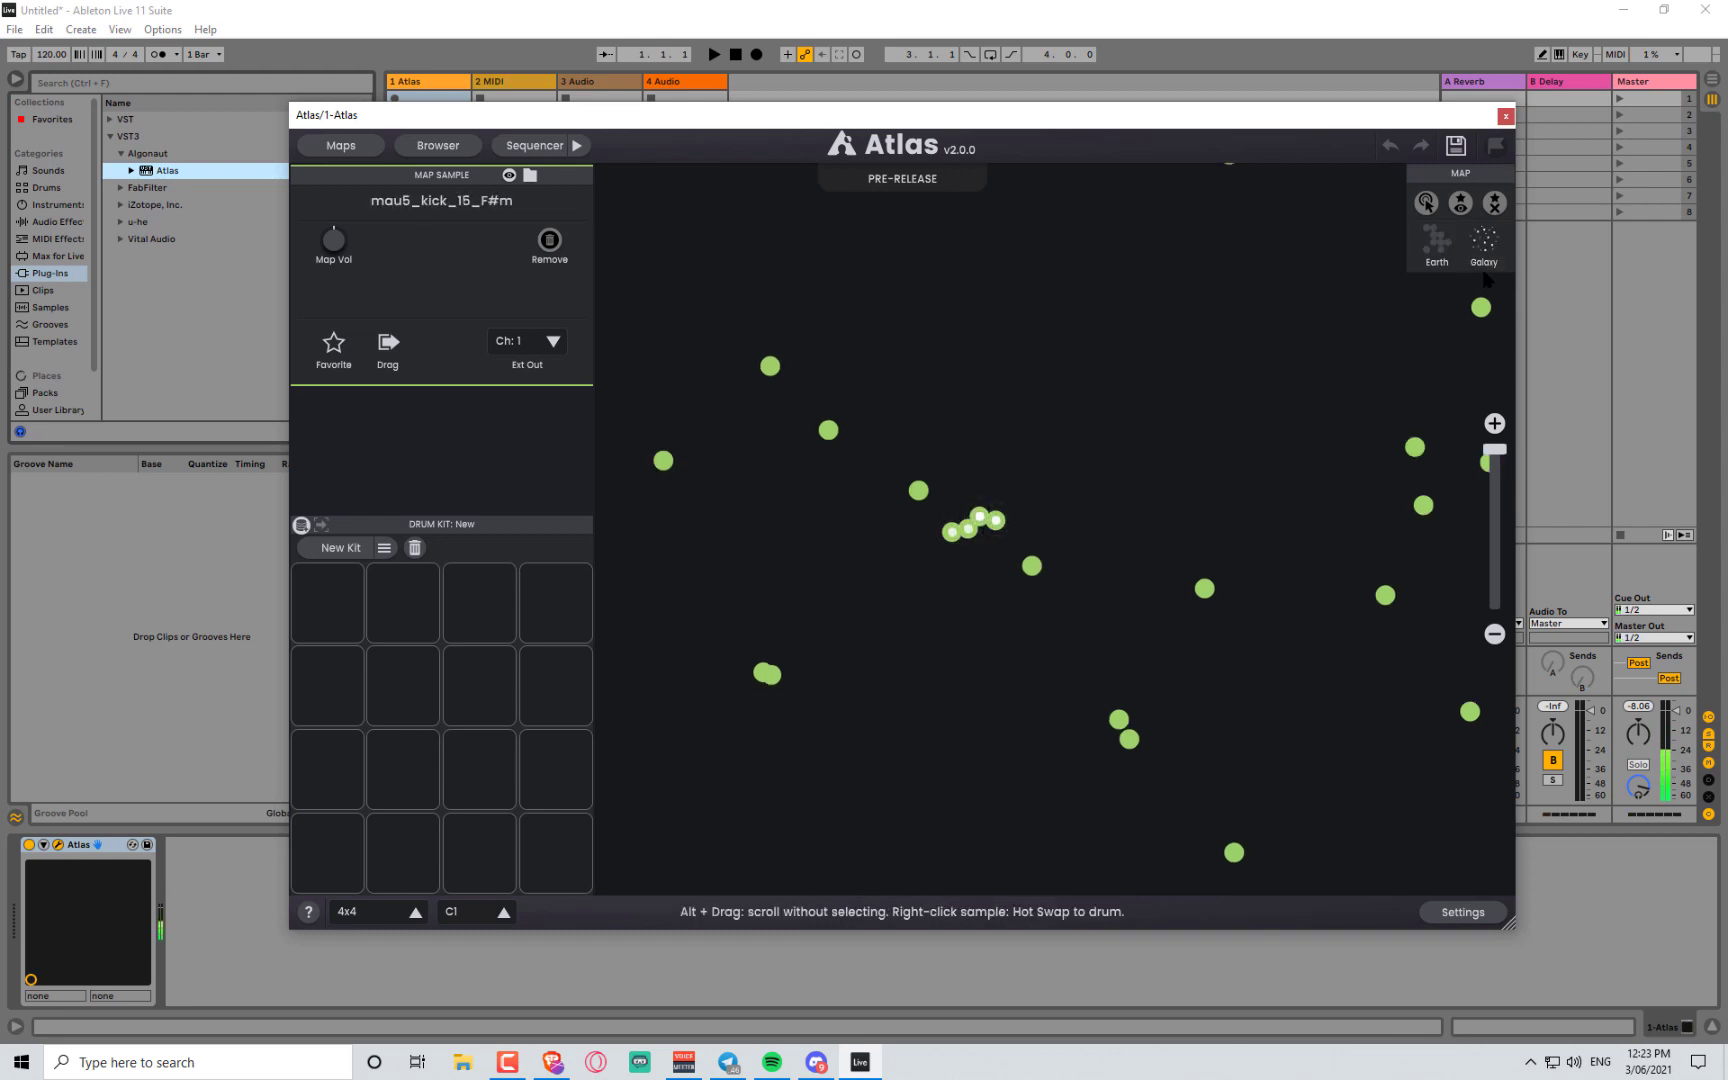
# - Compare the Earth and Galaxy layouts across the wider area from the kick cluster to snare and bongo/conga, finishing in Earth mode
pyautogui.click(1438, 248)
pyautogui.click(1438, 248)
pyautogui.click(1439, 250)
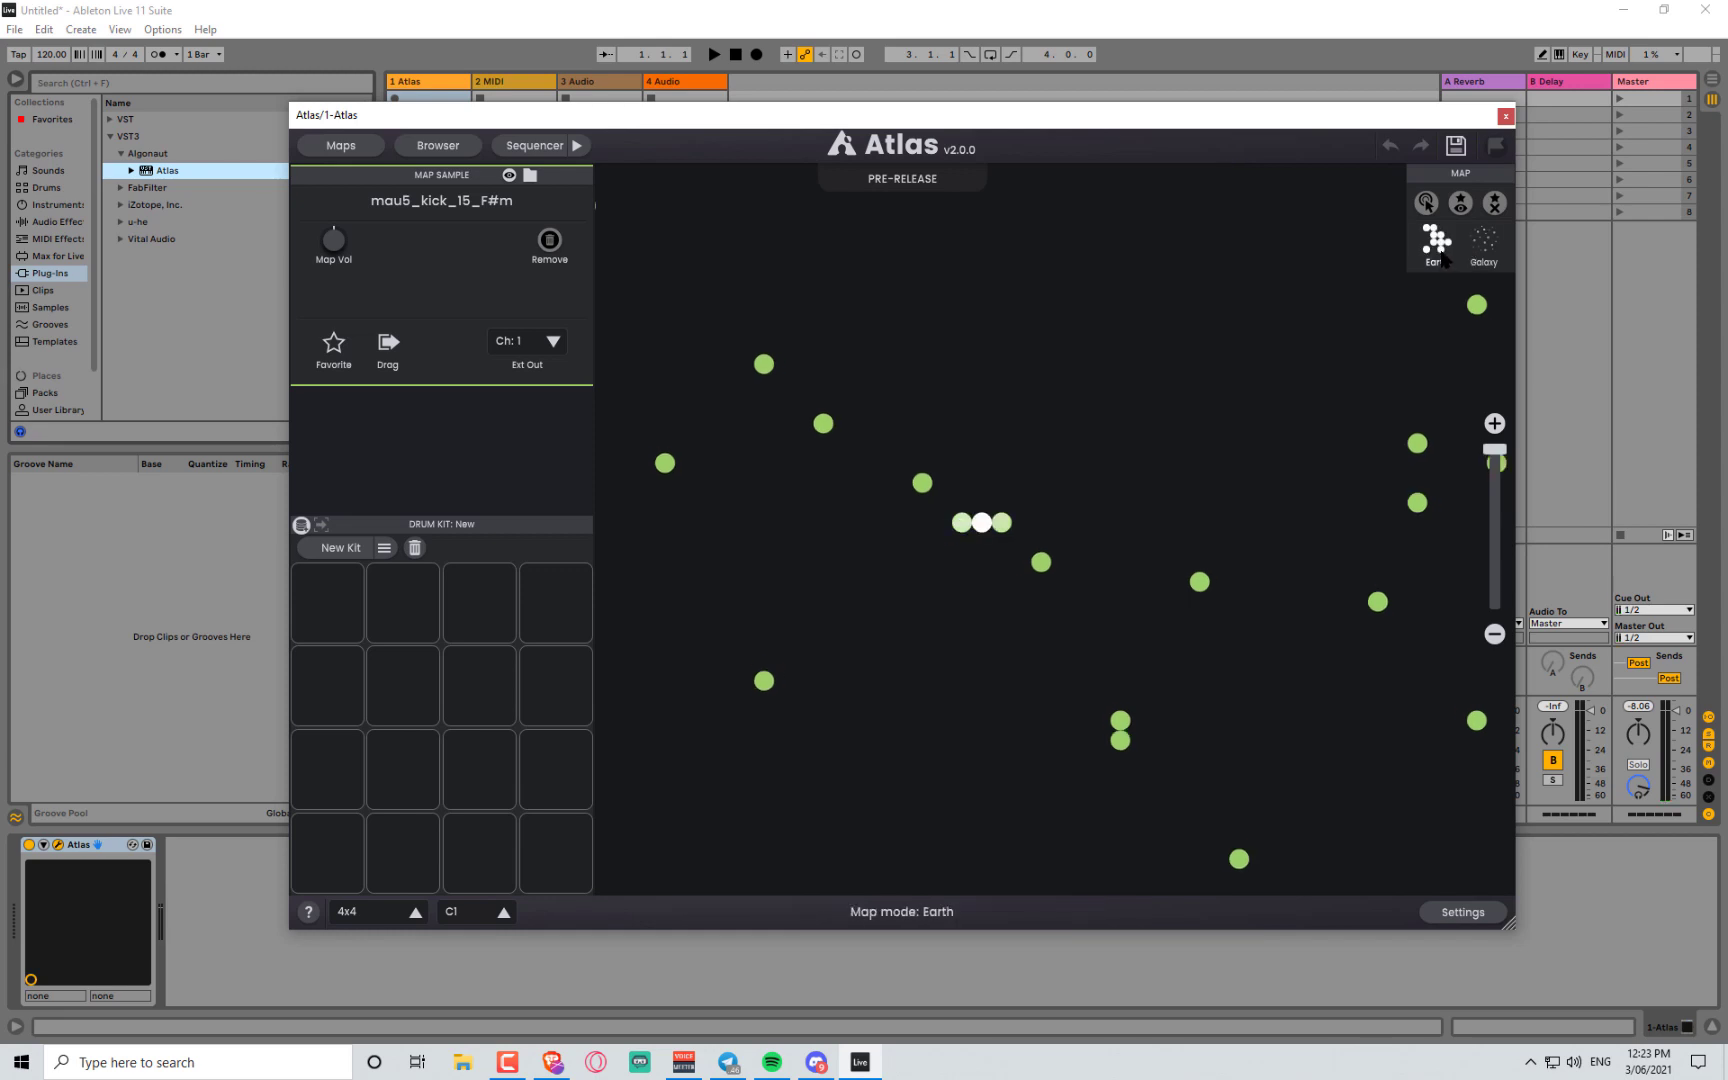
pyautogui.click(1439, 250)
pyautogui.scroll(-5, 1211, 471)
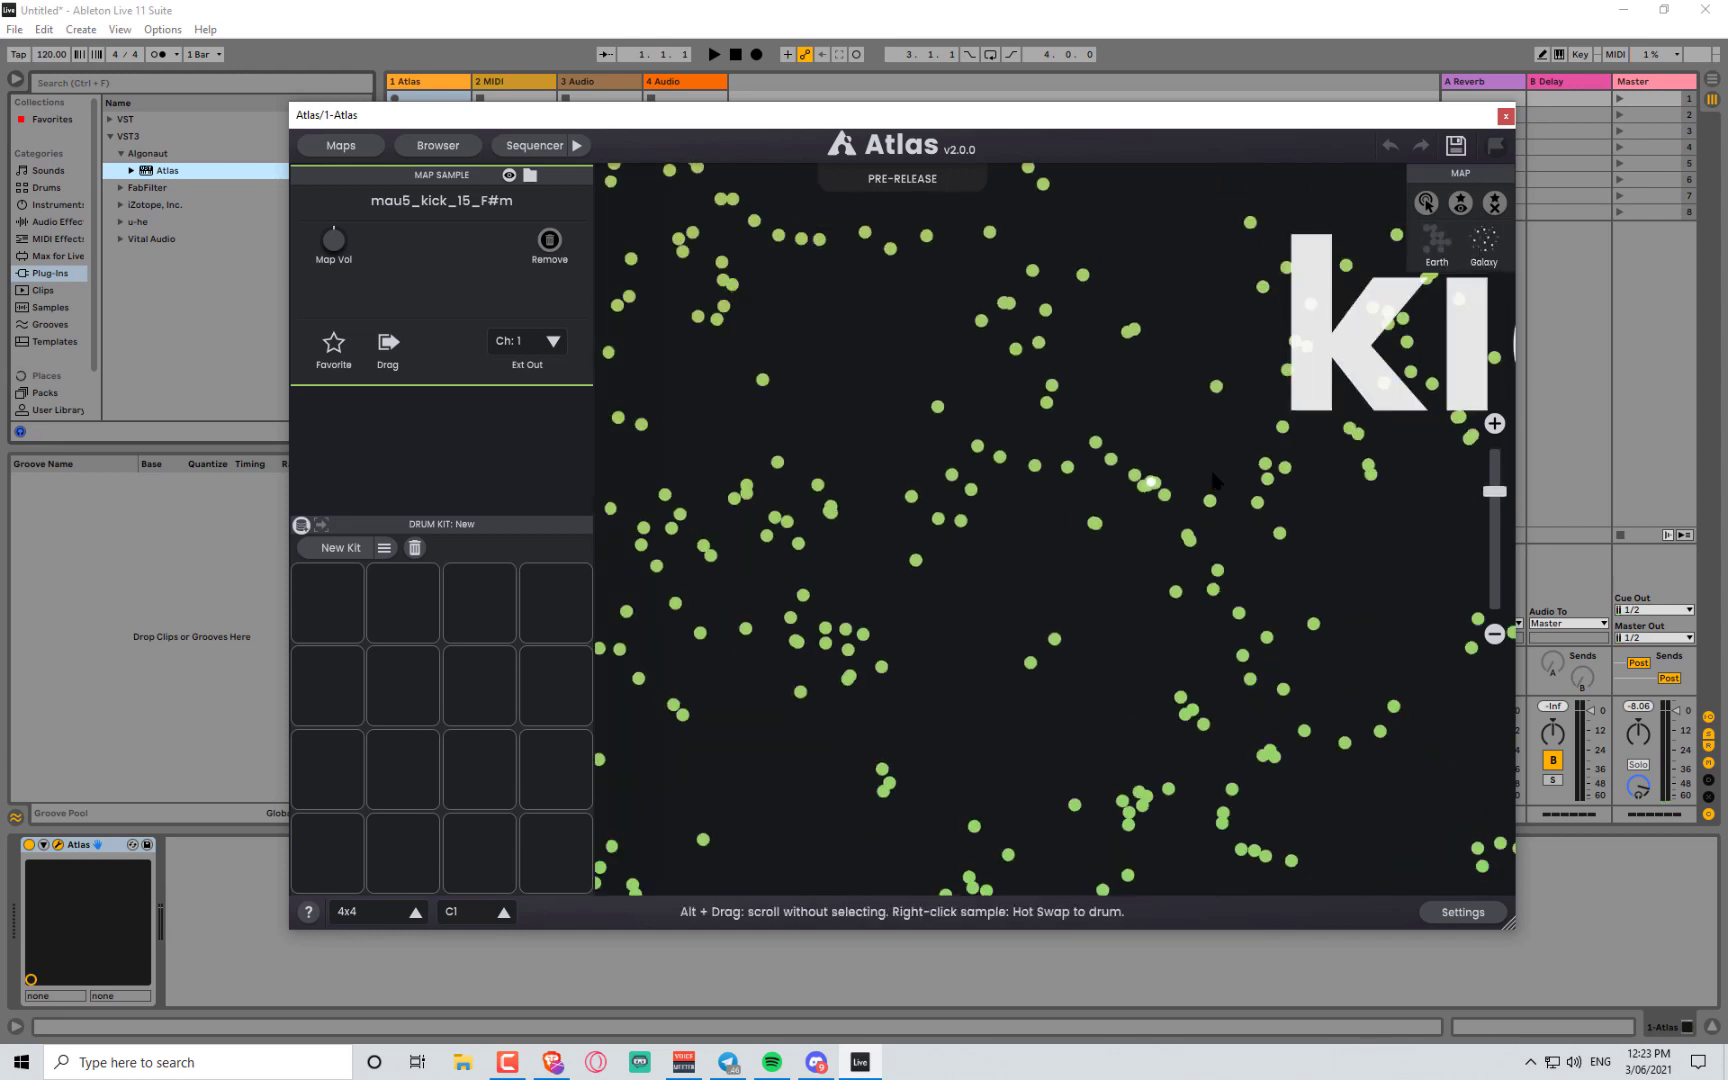
pyautogui.scroll(-8, 1205, 610)
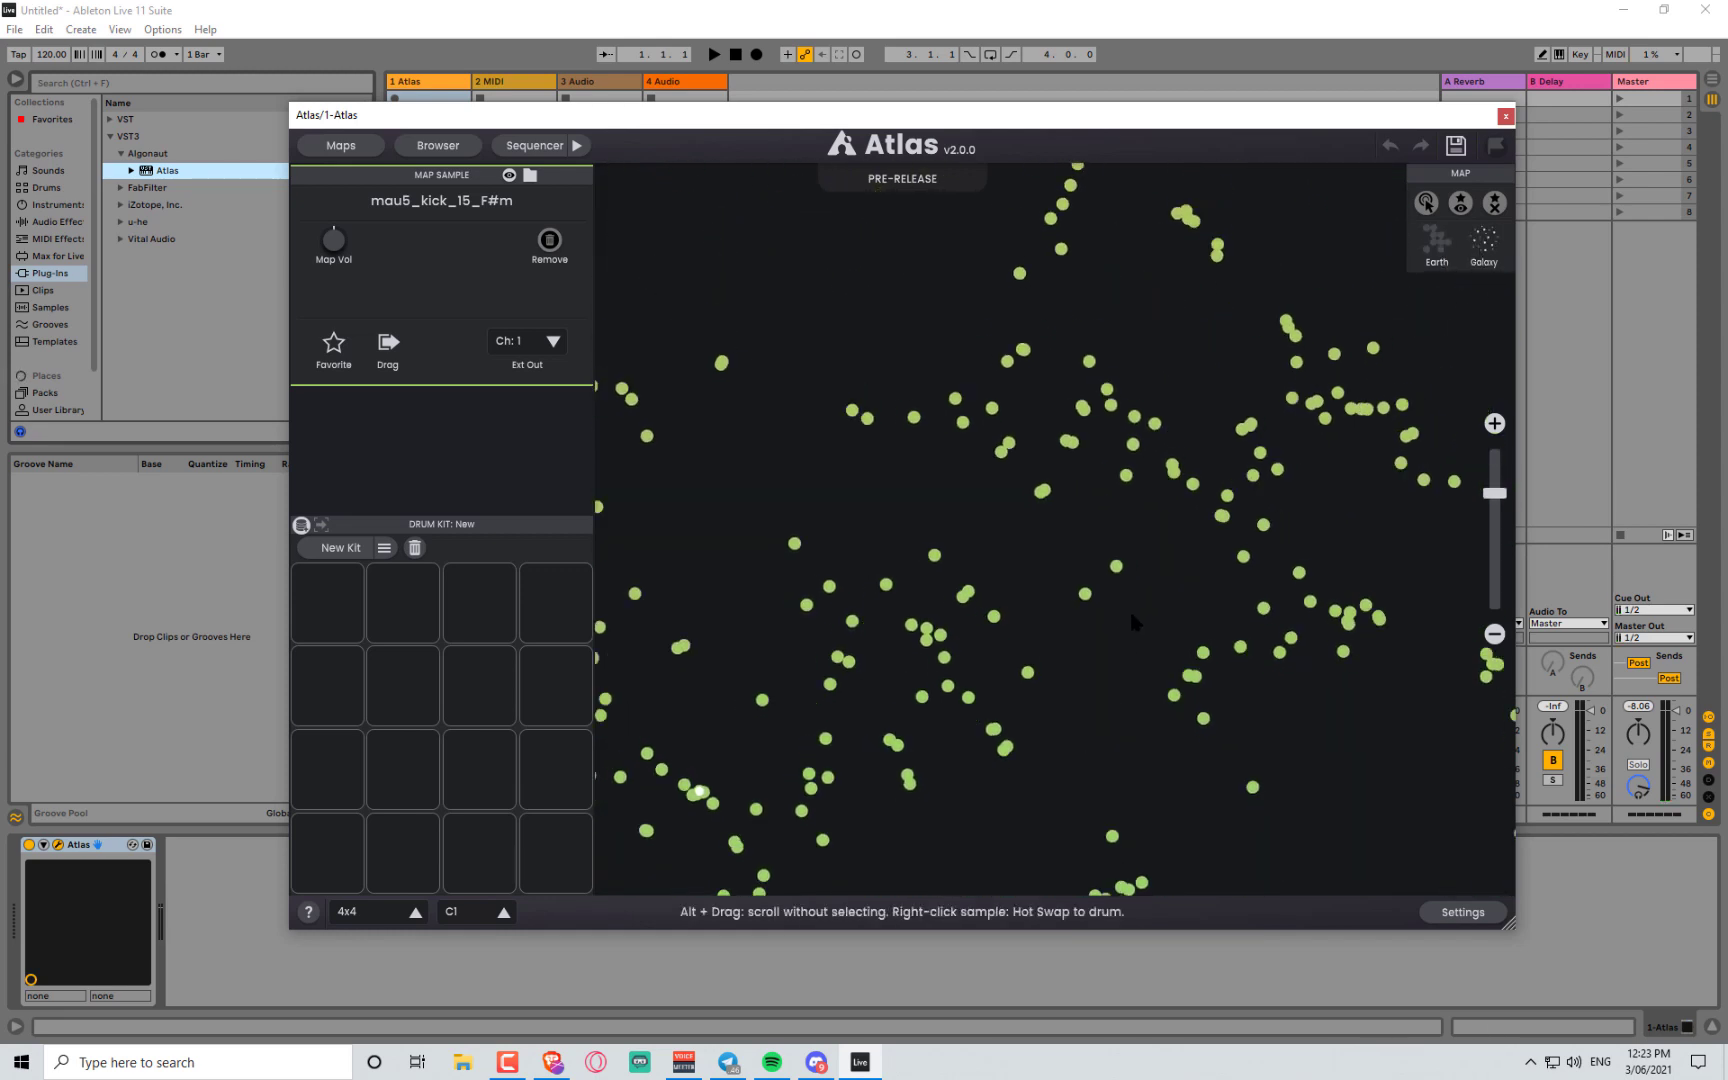
pyautogui.moveTo(1286, 477); pyautogui.dragTo(1198, 701)
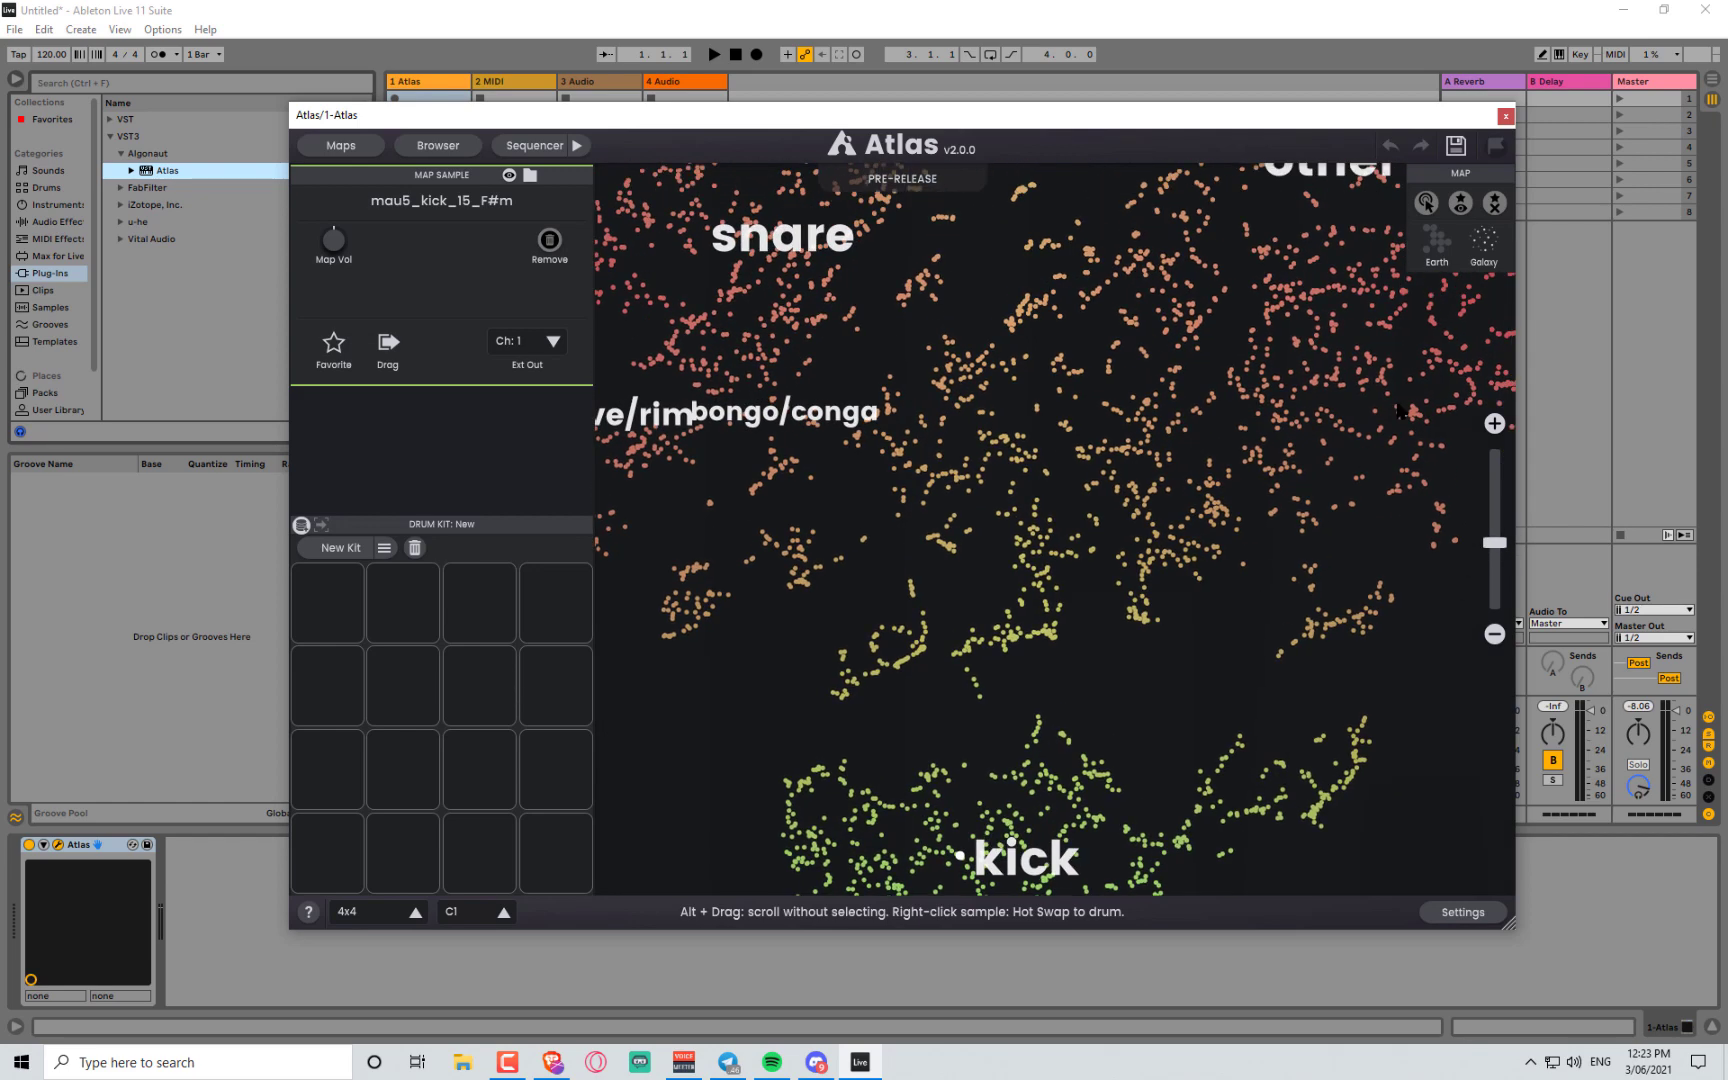
pyautogui.click(1471, 250)
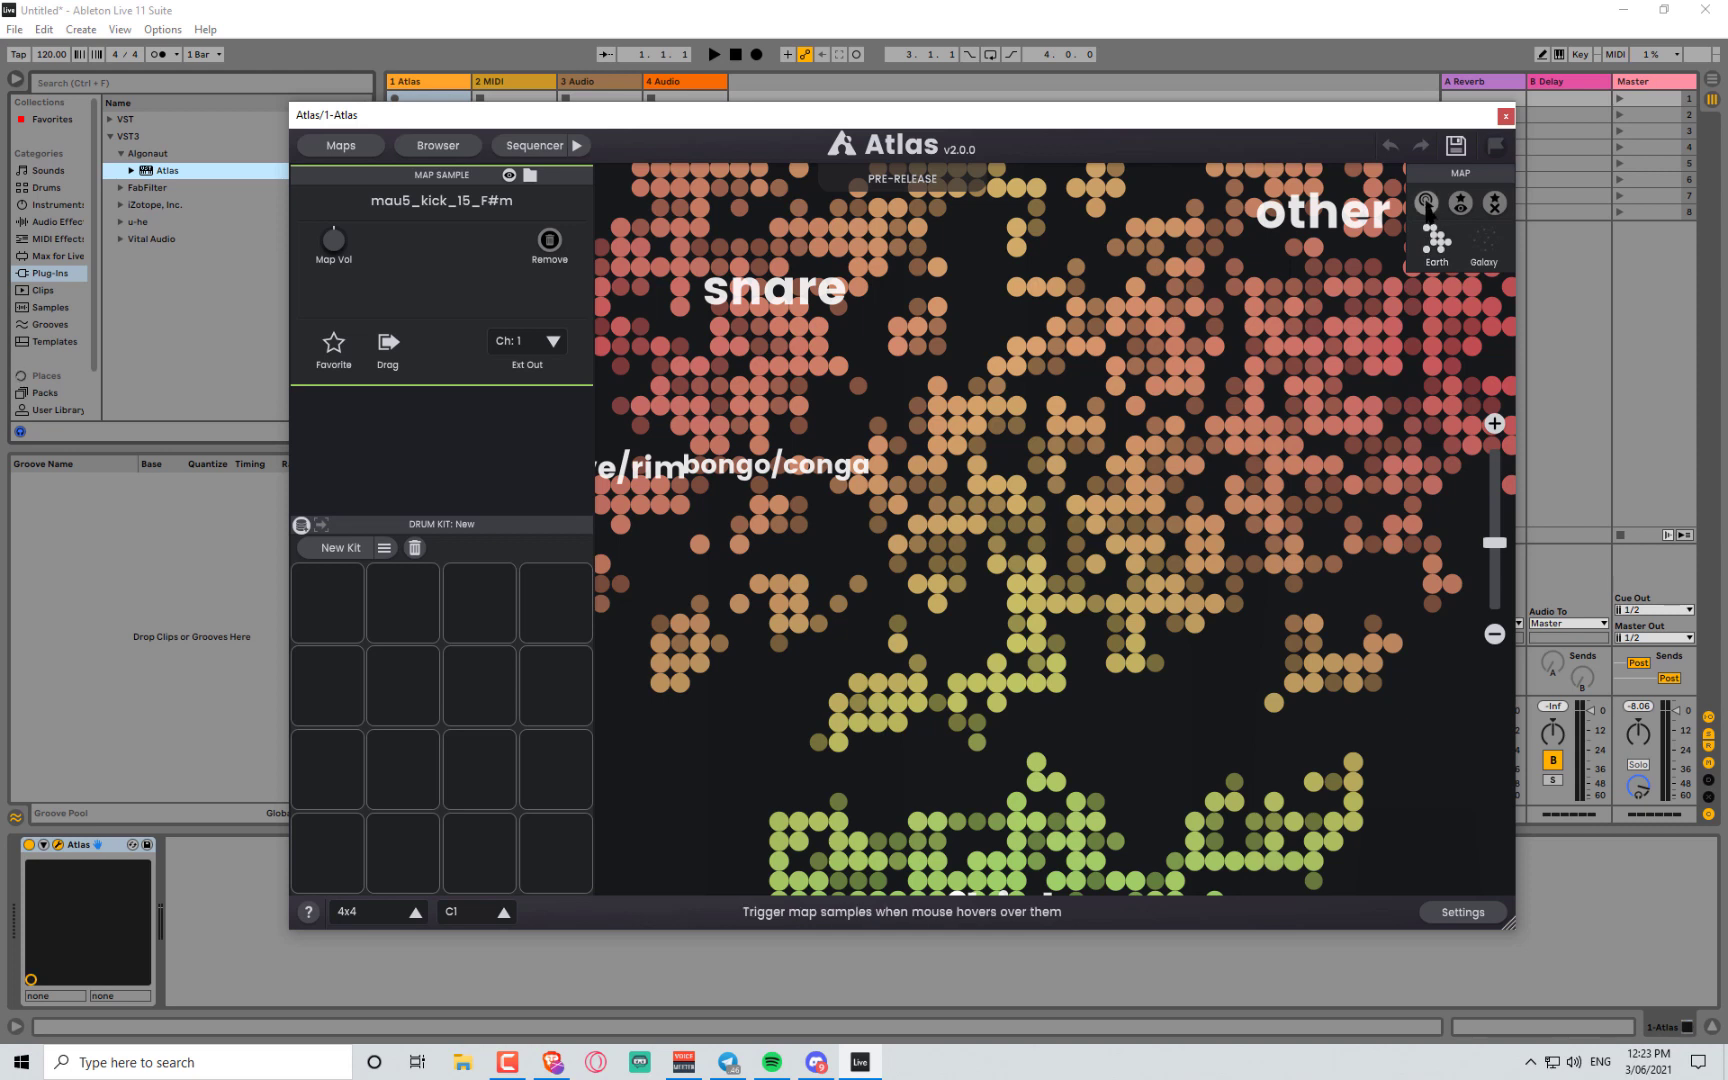
# - Enable hover triggering of map samples and sweep through the bongo/conga and other regions, including RSAC_Stab_Strike_8 and vt2_bass_one_shot_galene_C
pyautogui.click(1426, 204)
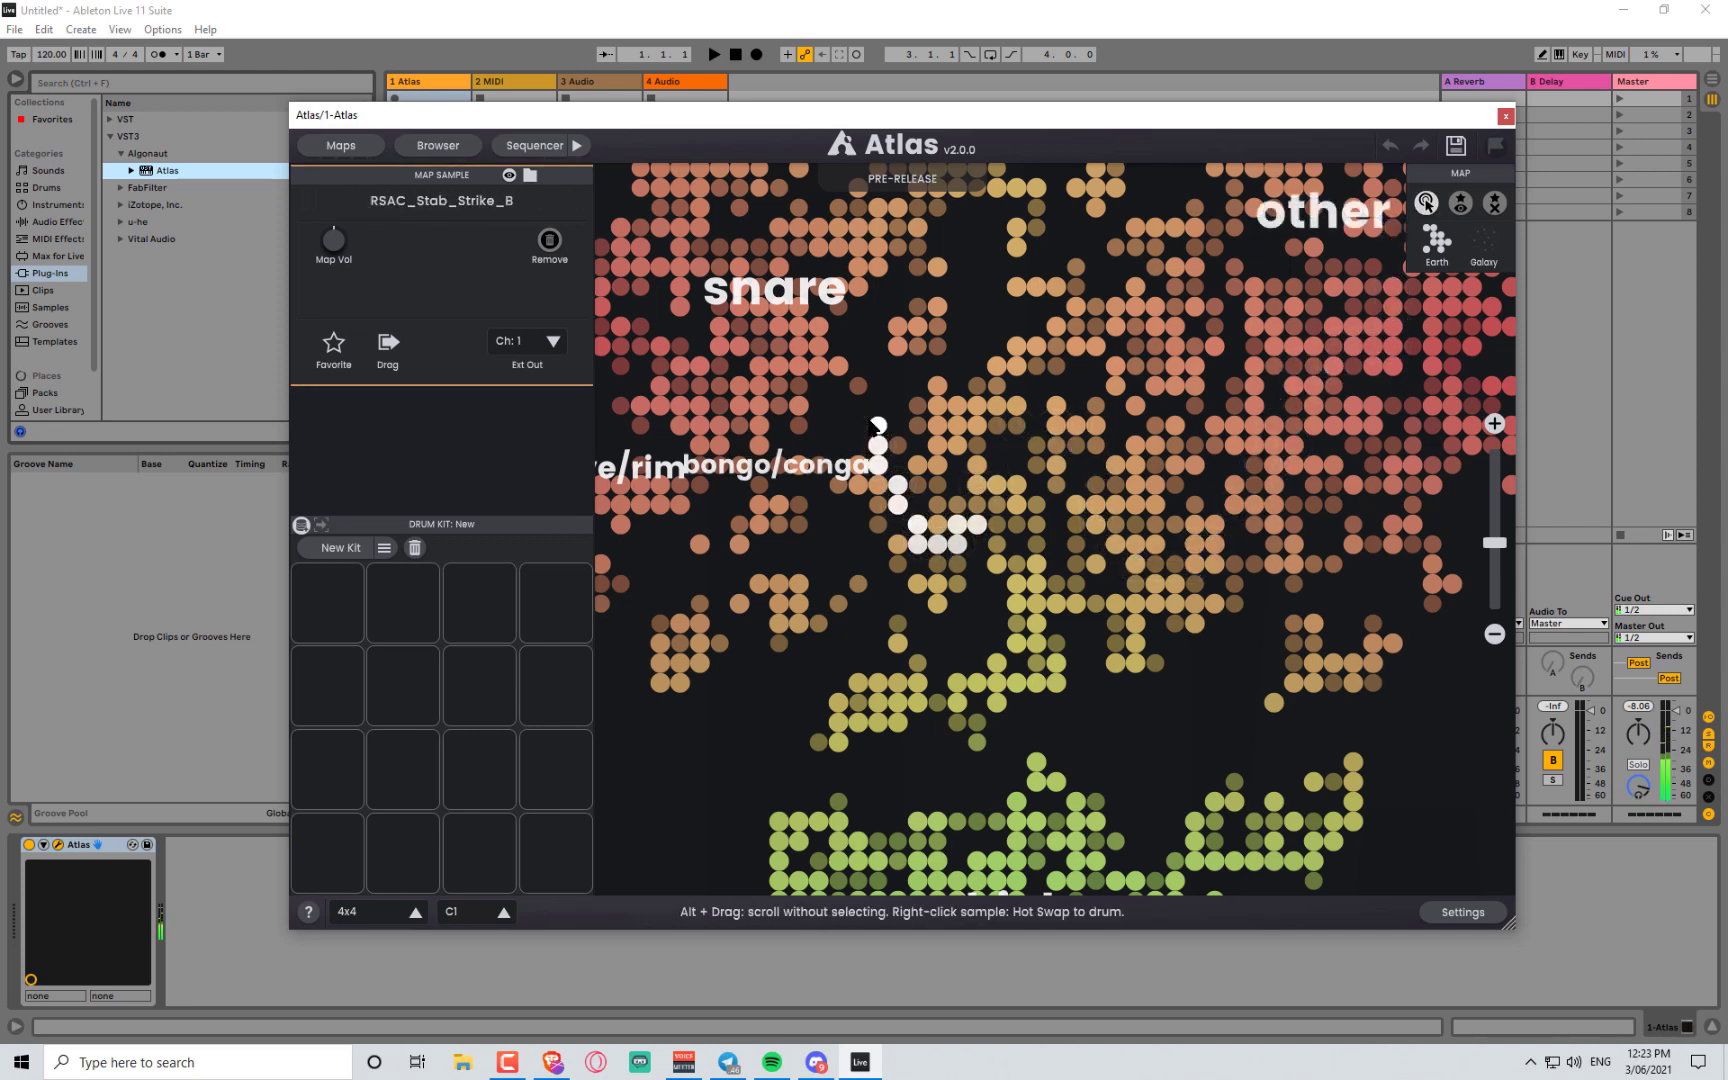
pyautogui.moveTo(1172, 741); pyautogui.dragTo(808, 820)
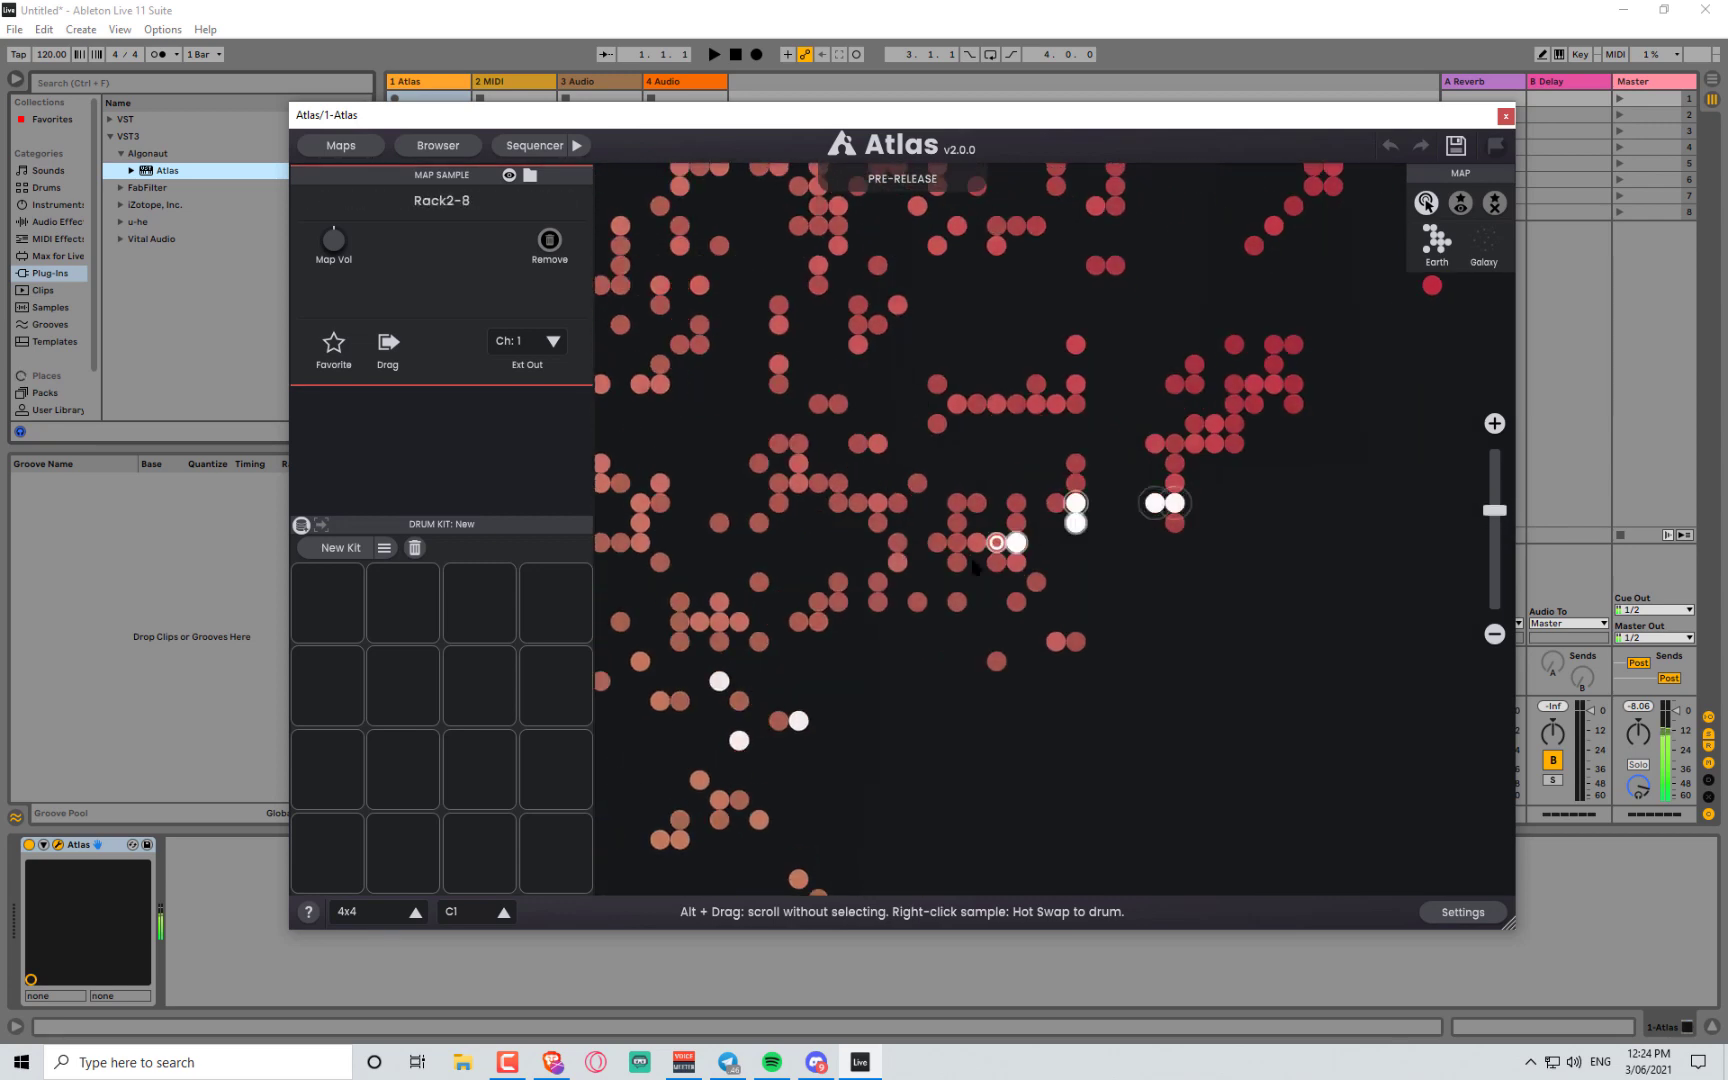
pyautogui.scroll(3, 1050, 580)
pyautogui.scroll(-3, 1018, 770)
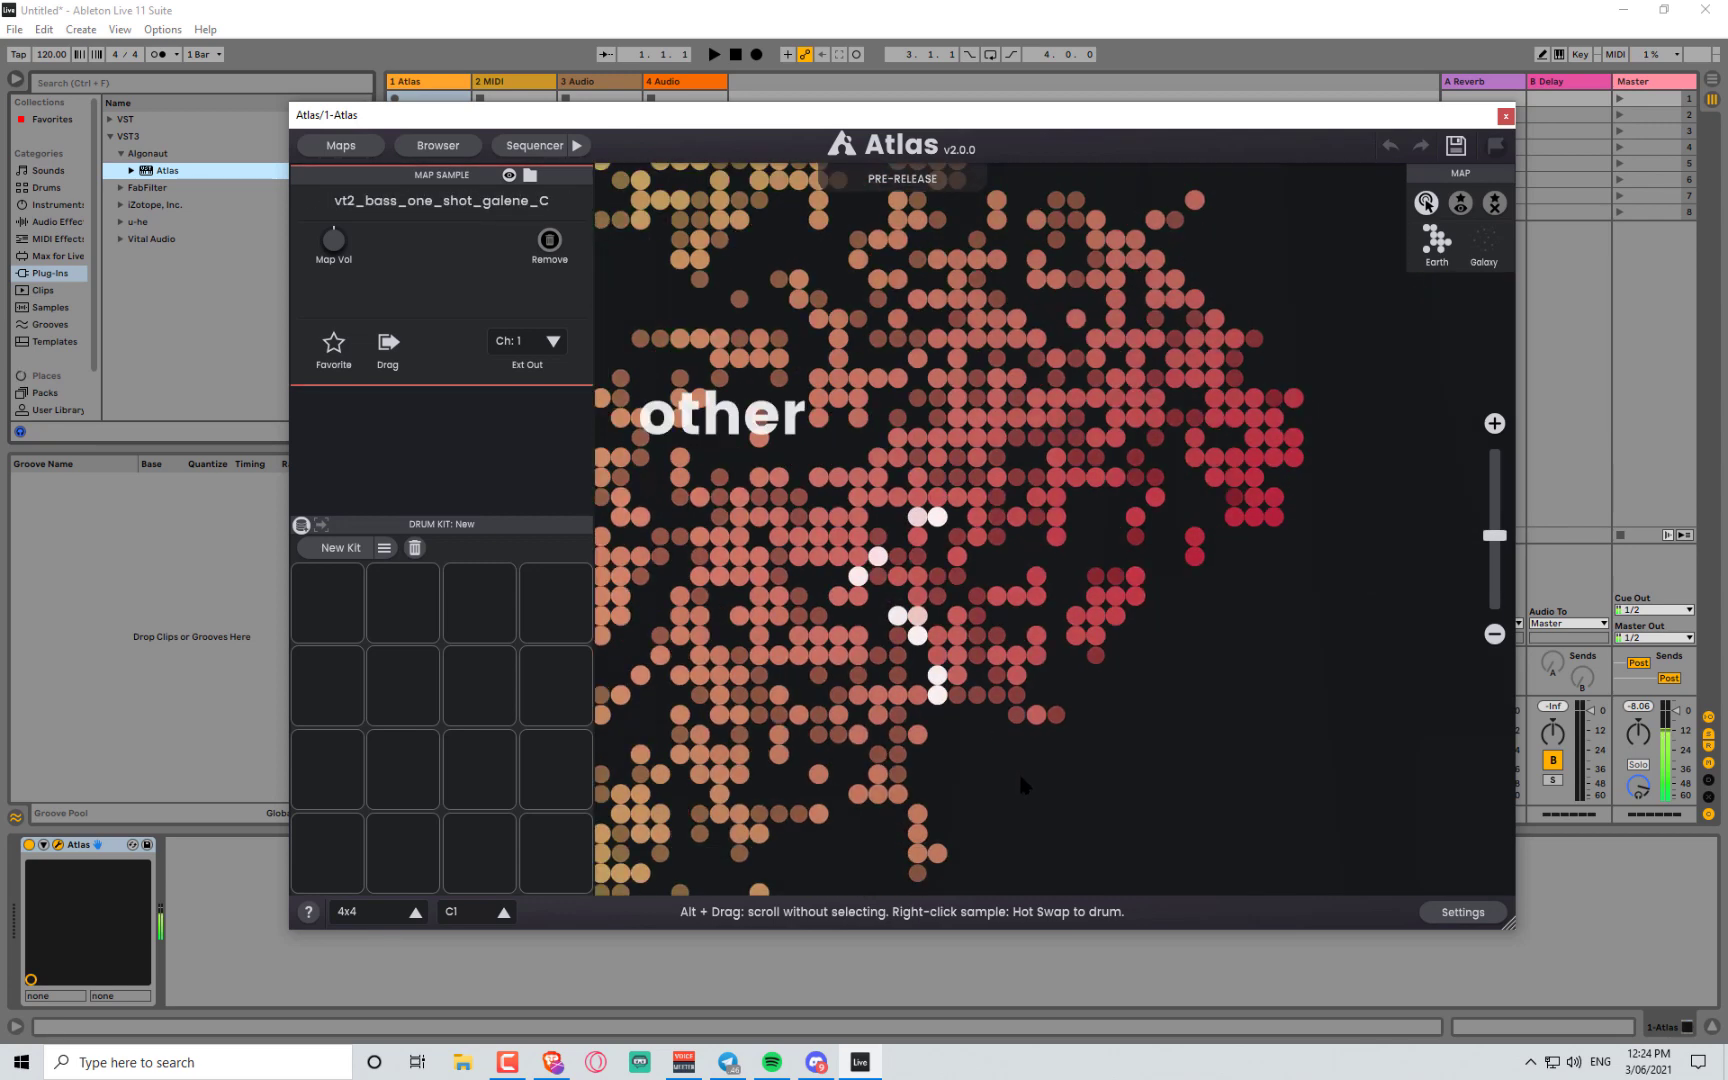
pyautogui.moveTo(1222, 725); pyautogui.dragTo(1267, 659)
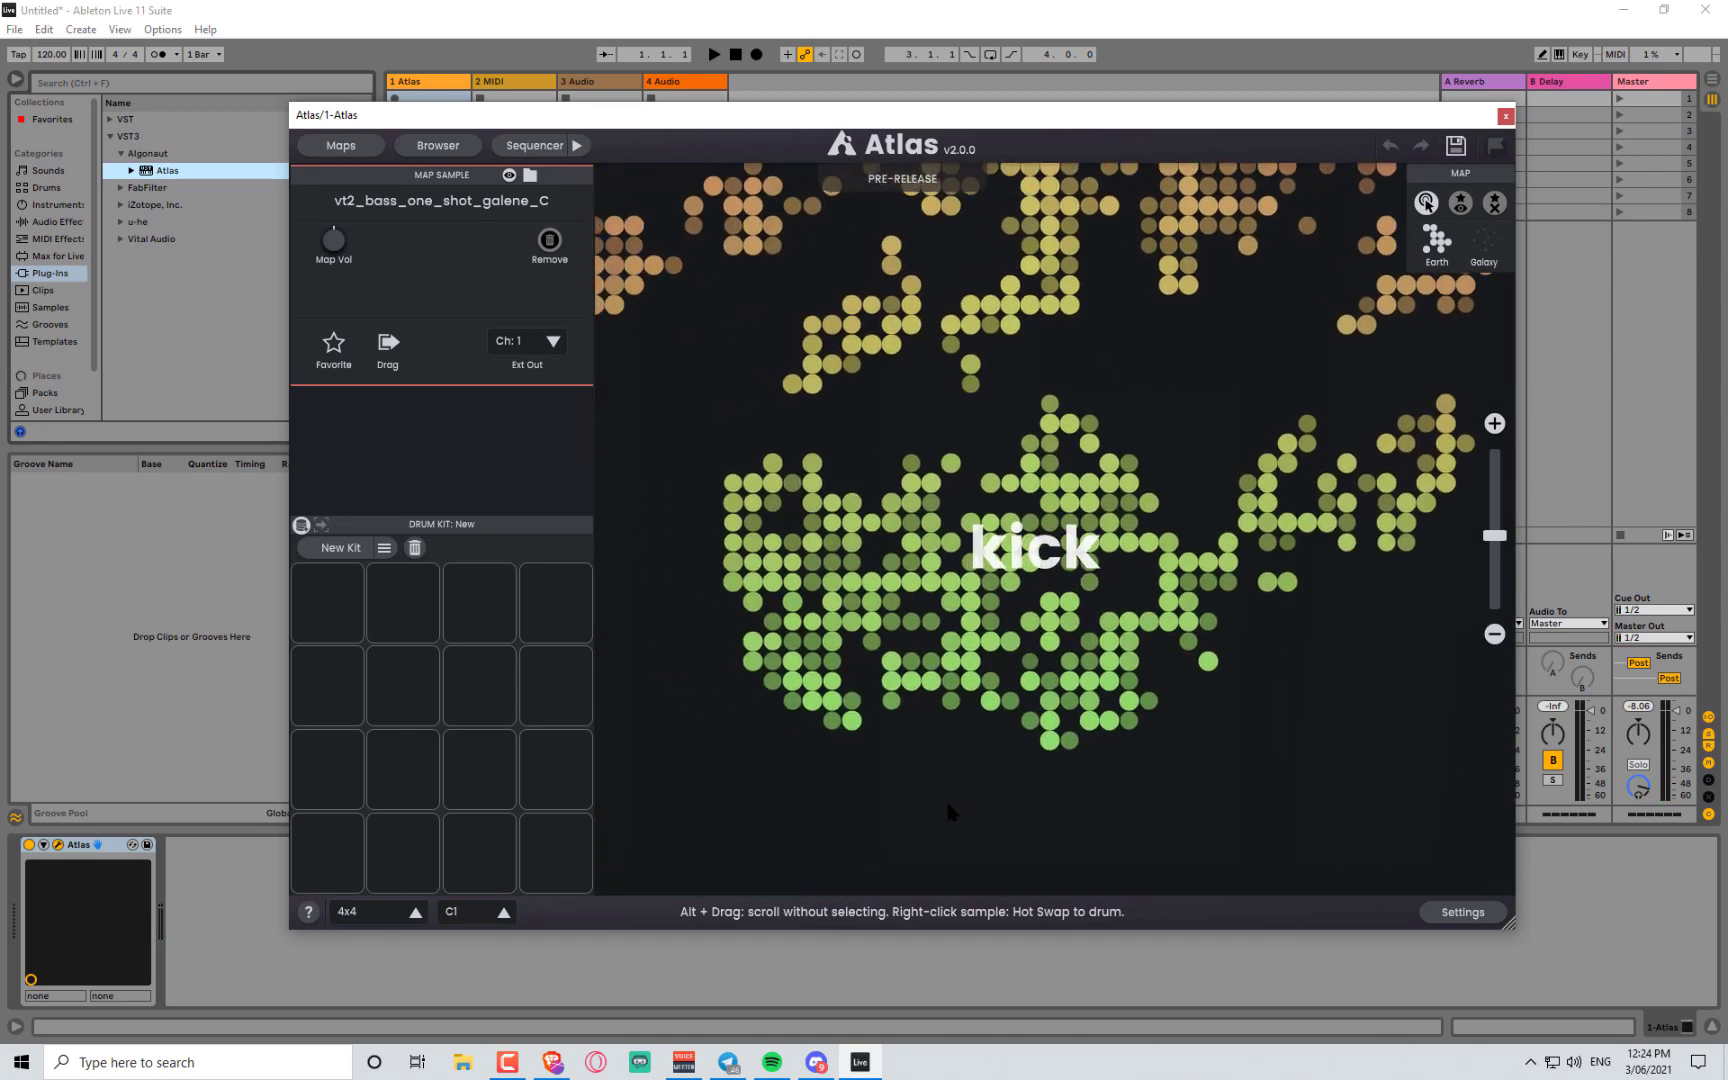
# - Sweep through the kick cluster to audition its samples, including DLF_kit1_verse_one_shot_kick and IQ_813_HCB_Kick_40
pyautogui.moveTo(855, 515)
pyautogui.mouseDown()
pyautogui.moveTo(775, 393)
pyautogui.moveTo(710, 377)
pyautogui.moveTo(668, 341)
pyautogui.moveTo(718, 277)
pyautogui.moveTo(841, 276)
pyautogui.moveTo(944, 236)
pyautogui.moveTo(1032, 362)
pyautogui.moveTo(1077, 476)
pyautogui.moveTo(1110, 499)
pyautogui.moveTo(1144, 596)
pyautogui.moveTo(1078, 840)
pyautogui.mouseUp()
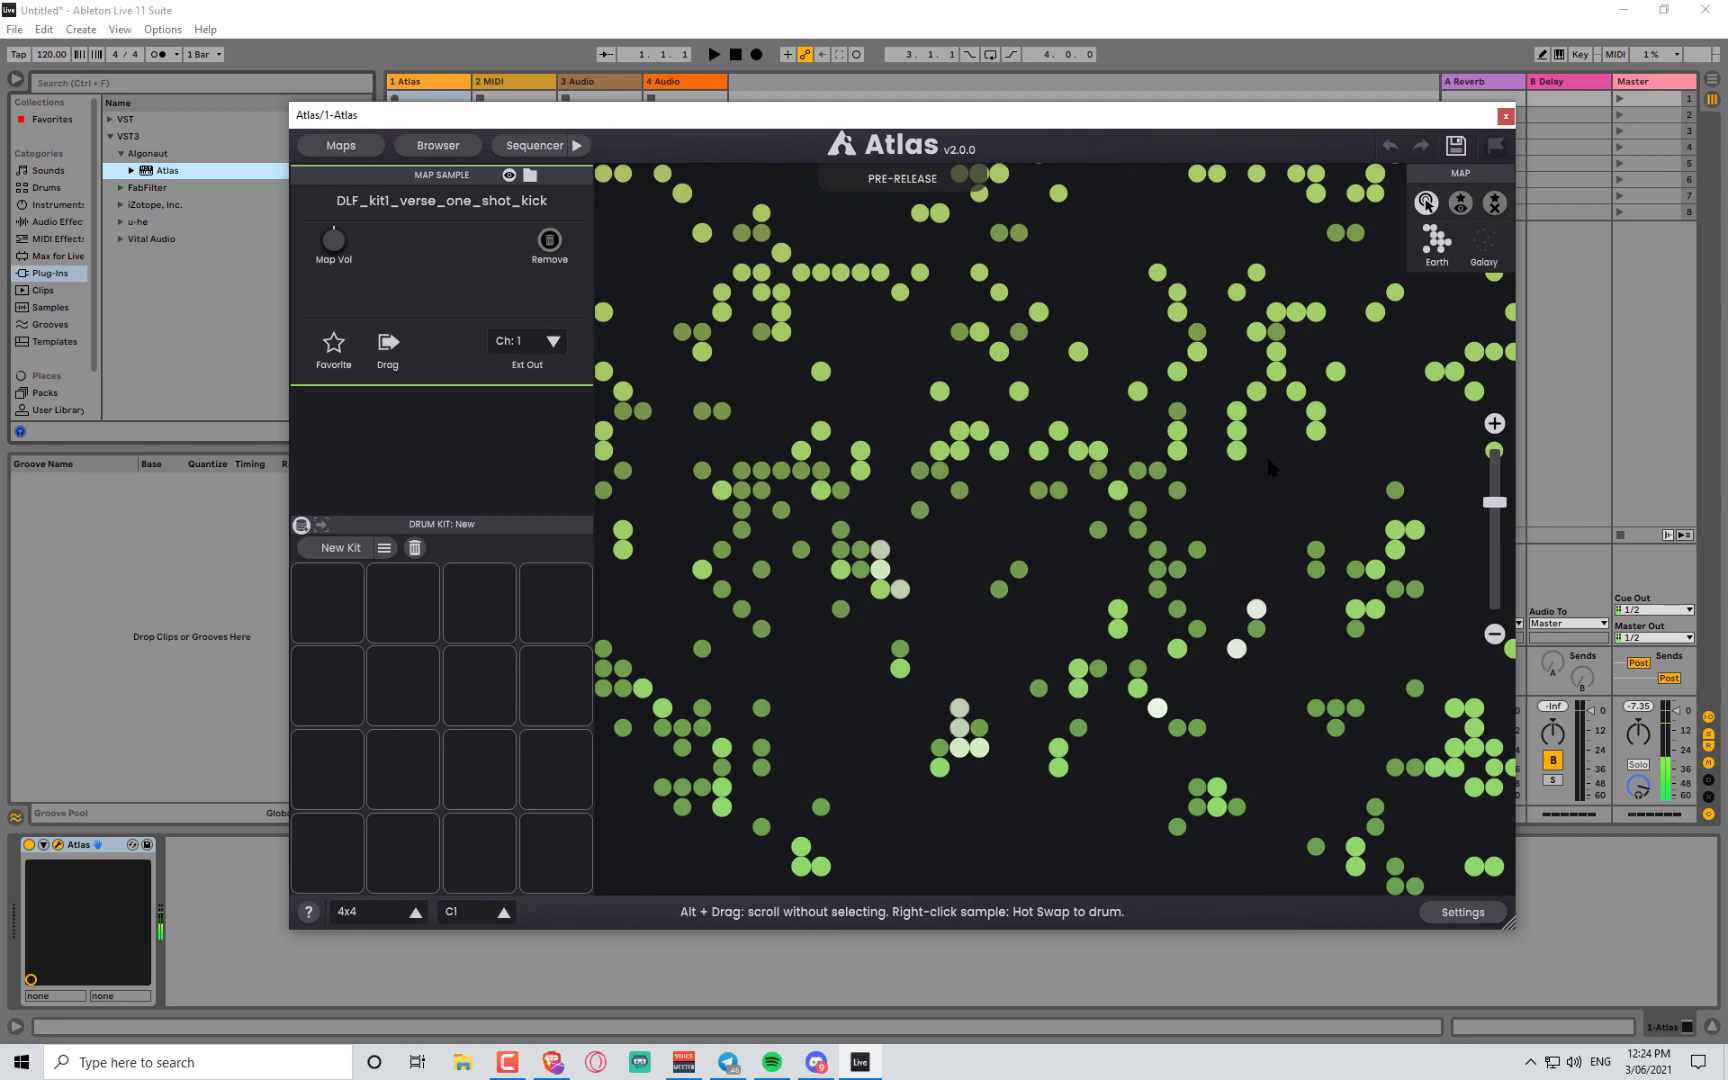
pyautogui.moveTo(755, 272)
pyautogui.mouseDown()
pyautogui.moveTo(945, 462)
pyautogui.moveTo(988, 597)
pyautogui.mouseUp()
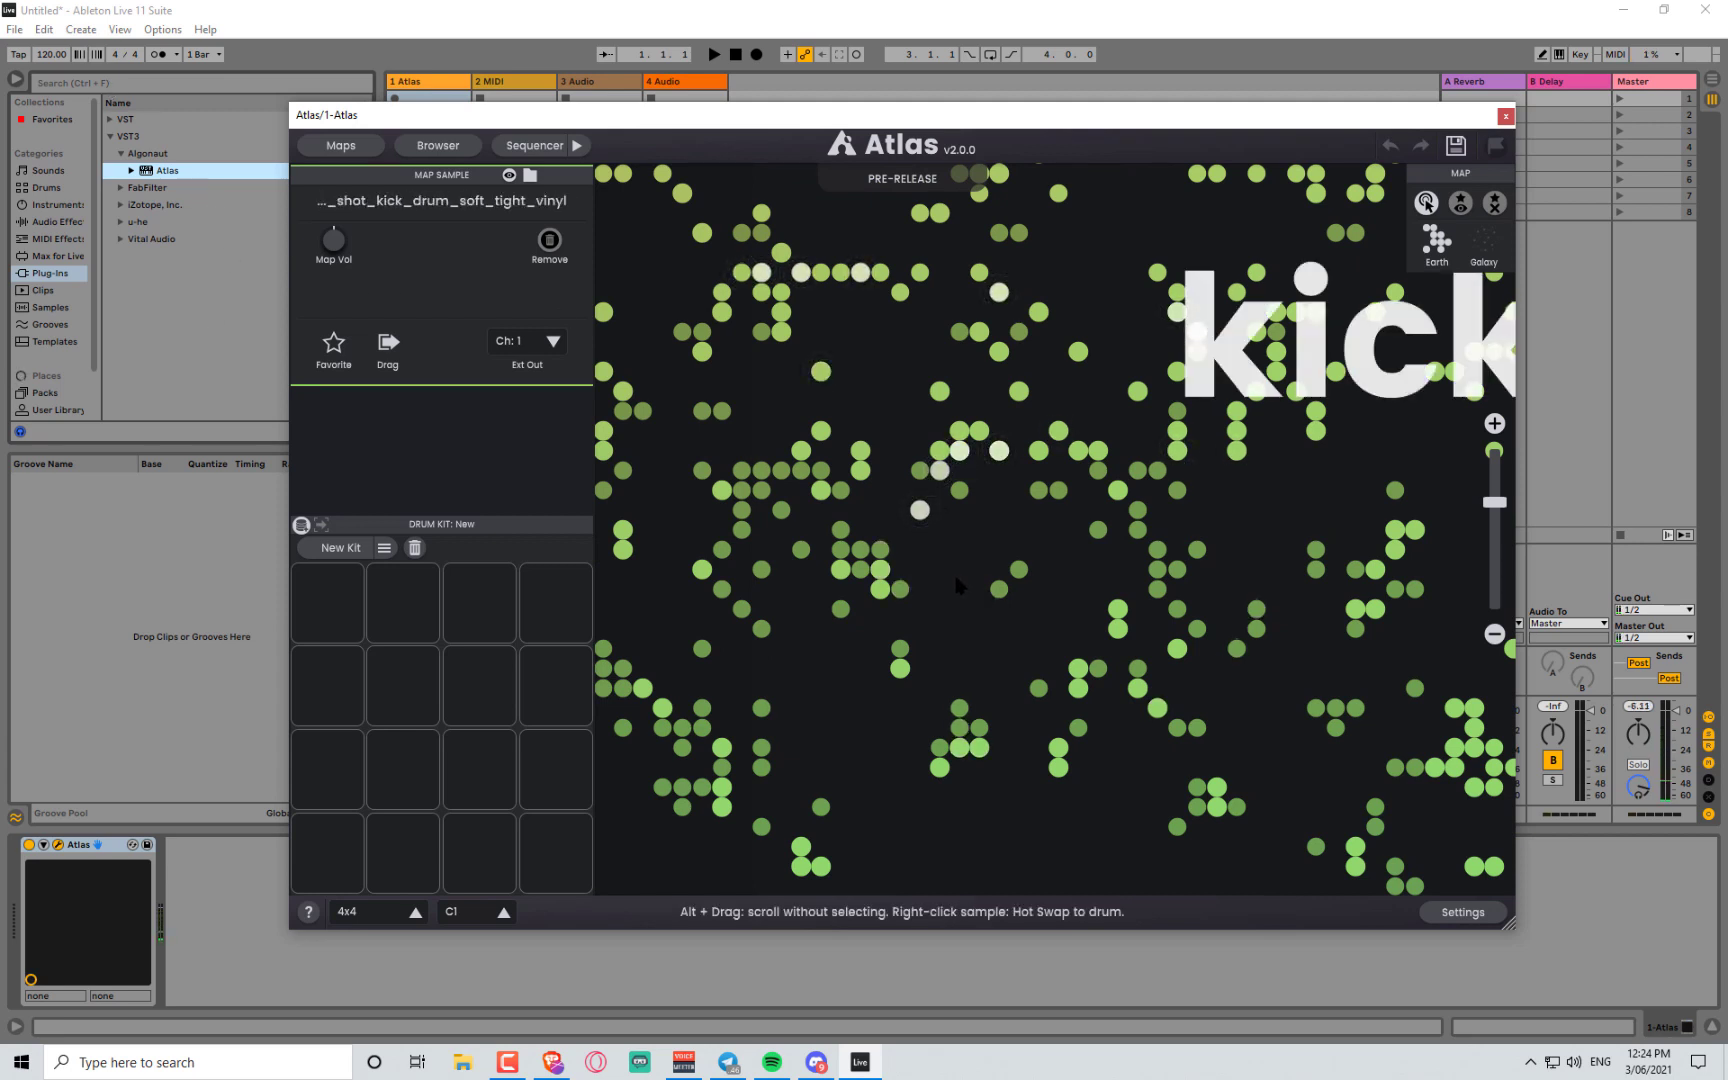
pyautogui.moveTo(957, 585); pyautogui.dragTo(949, 676)
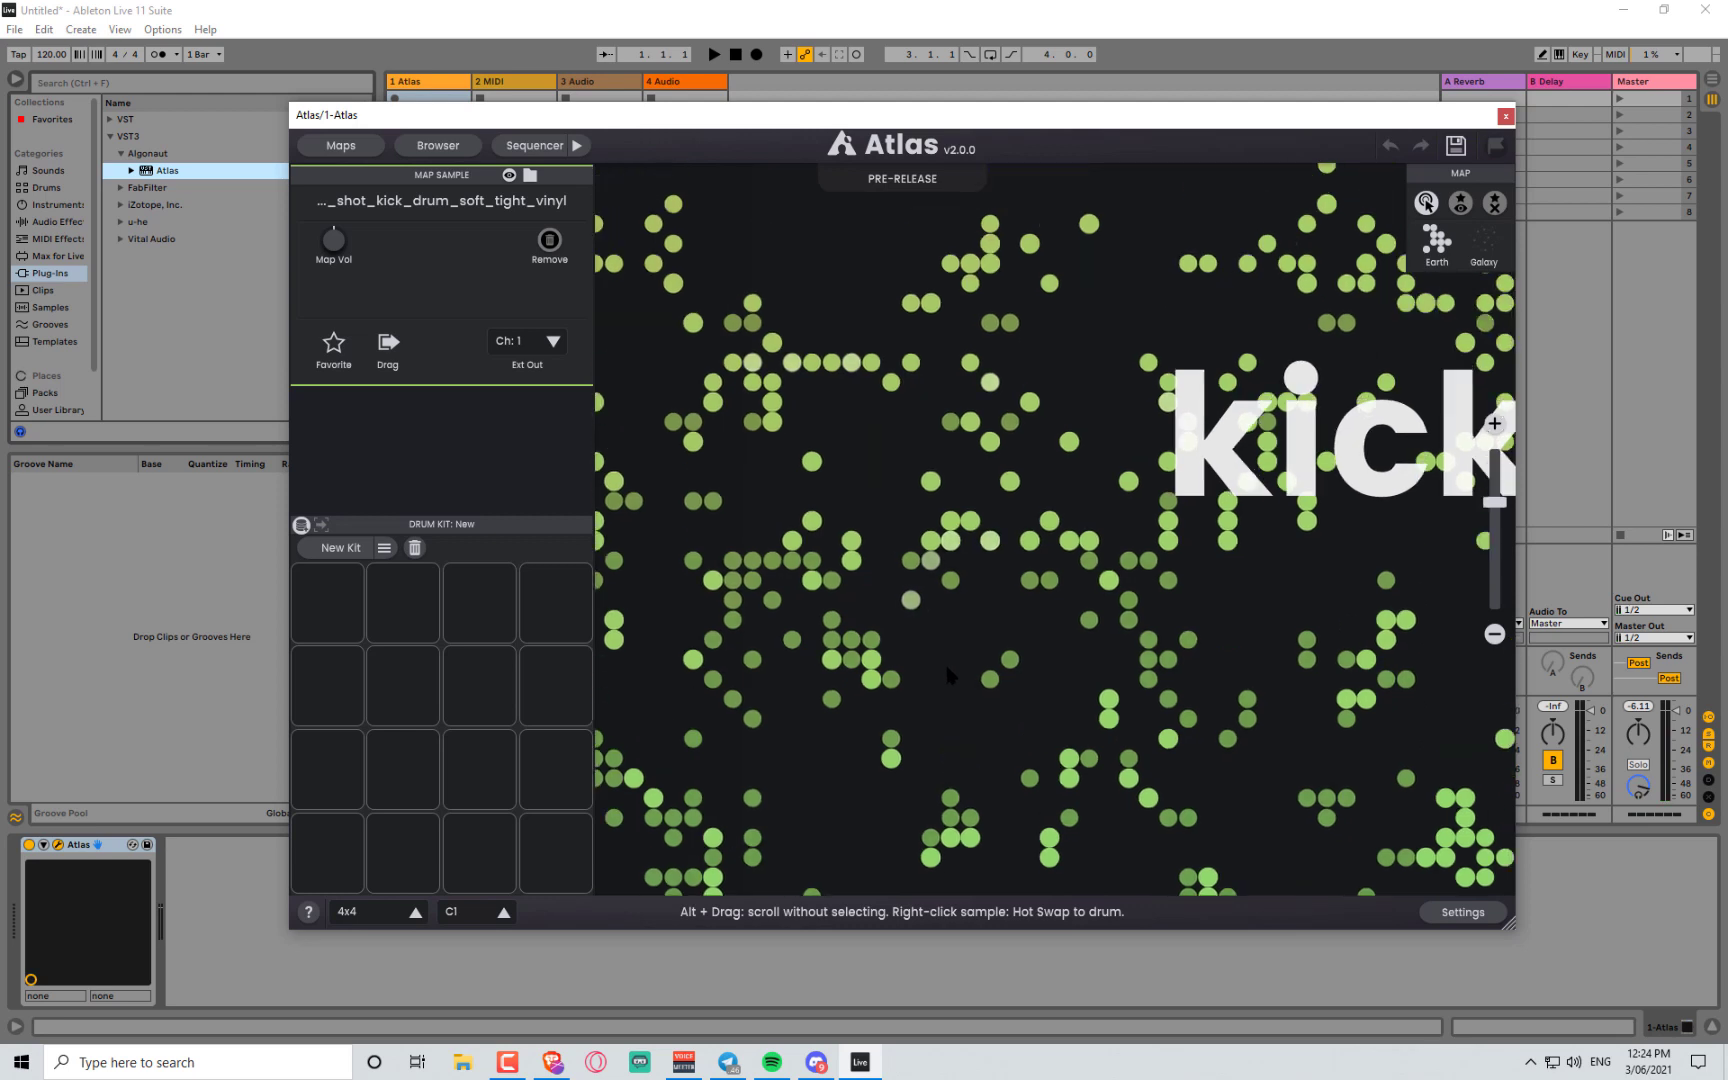
pyautogui.click(910, 558)
pyautogui.moveTo(866, 390)
pyautogui.mouseDown()
pyautogui.moveTo(868, 362)
pyautogui.moveTo(790, 362)
pyautogui.moveTo(840, 362)
pyautogui.moveTo(997, 222)
pyautogui.moveTo(976, 455)
pyautogui.moveTo(938, 483)
pyautogui.moveTo(960, 523)
pyautogui.mouseUp()
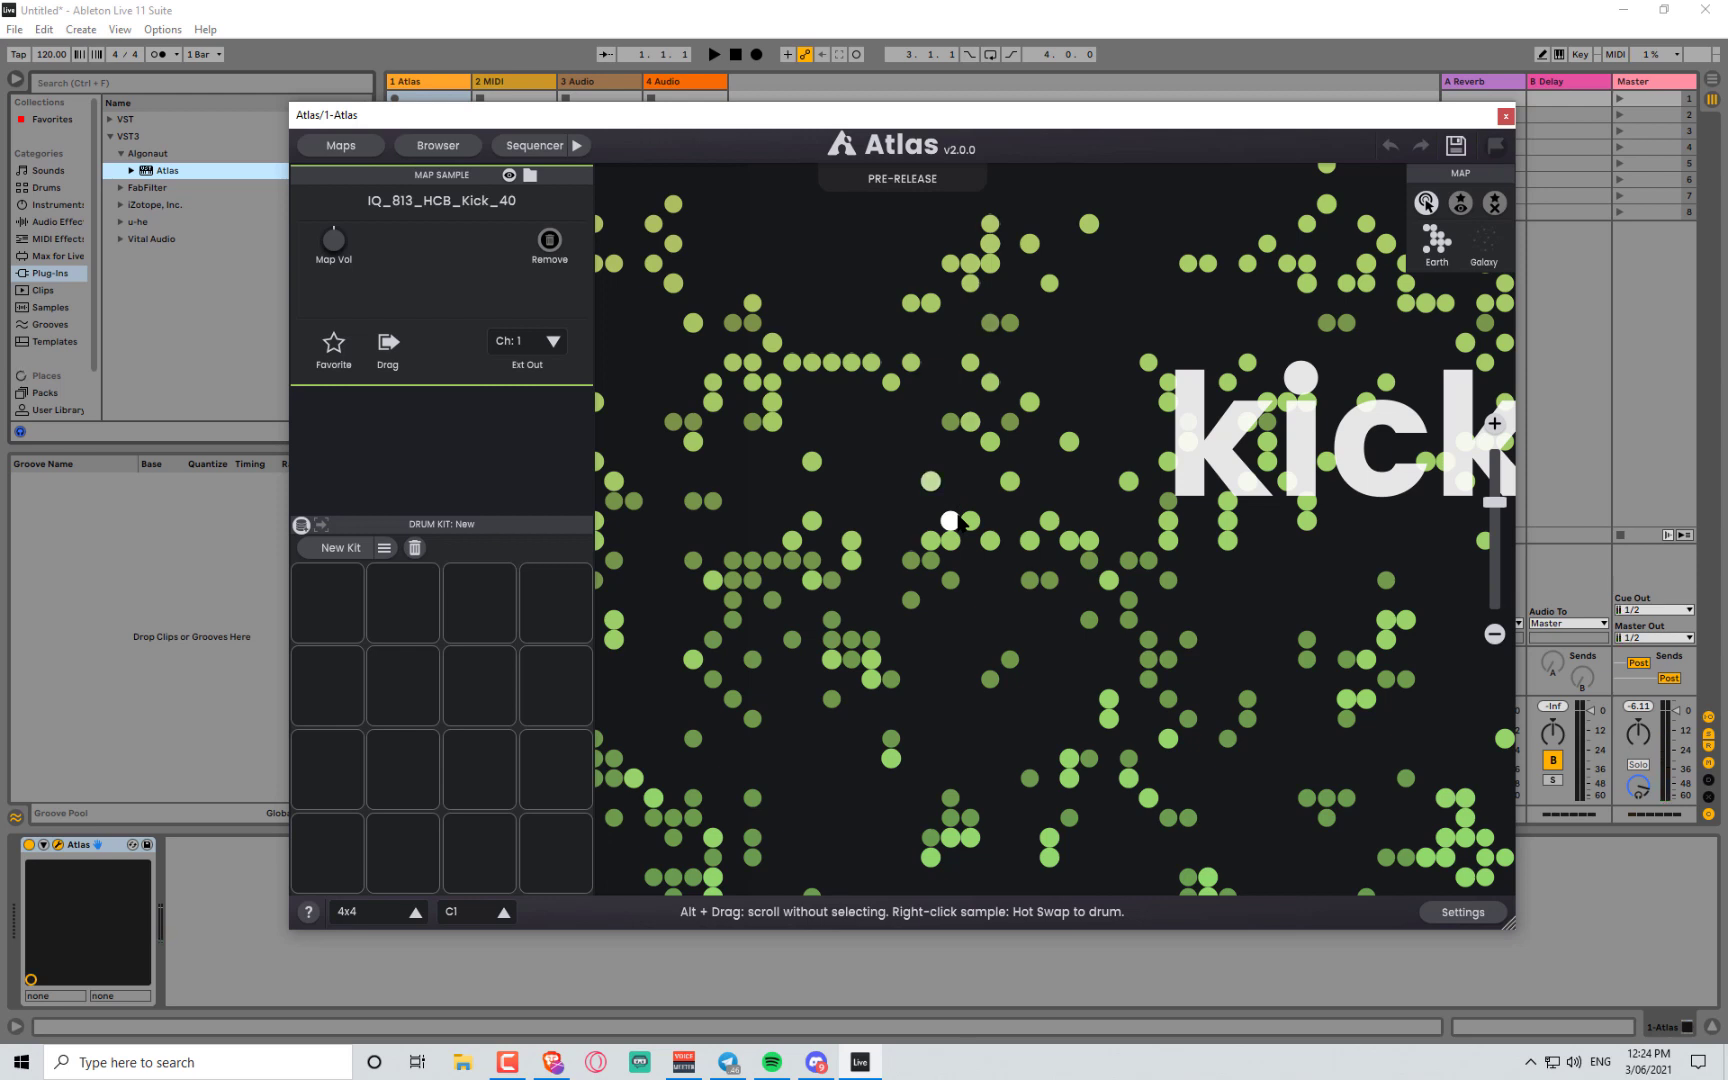
pyautogui.moveTo(958, 522)
pyautogui.mouseDown()
pyautogui.moveTo(940, 536)
pyautogui.moveTo(890, 378)
pyautogui.moveTo(788, 362)
pyautogui.moveTo(706, 494)
pyautogui.moveTo(728, 582)
pyautogui.moveTo(812, 572)
pyautogui.moveTo(752, 428)
pyautogui.moveTo(772, 428)
pyautogui.moveTo(845, 550)
pyautogui.moveTo(852, 648)
pyautogui.moveTo(830, 700)
pyautogui.moveTo(960, 495)
pyautogui.moveTo(945, 610)
pyautogui.moveTo(850, 740)
pyautogui.mouseUp()
pyautogui.moveTo(1045, 455); pyautogui.dragTo(972, 762)
pyautogui.moveTo(1160, 488); pyautogui.dragTo(882, 834)
# - Audition the row of TC_SR_Pulse13_BassKeys samples above the tom label by hovering, and turn hover triggering off
pyautogui.scroll(4, 968, 698)
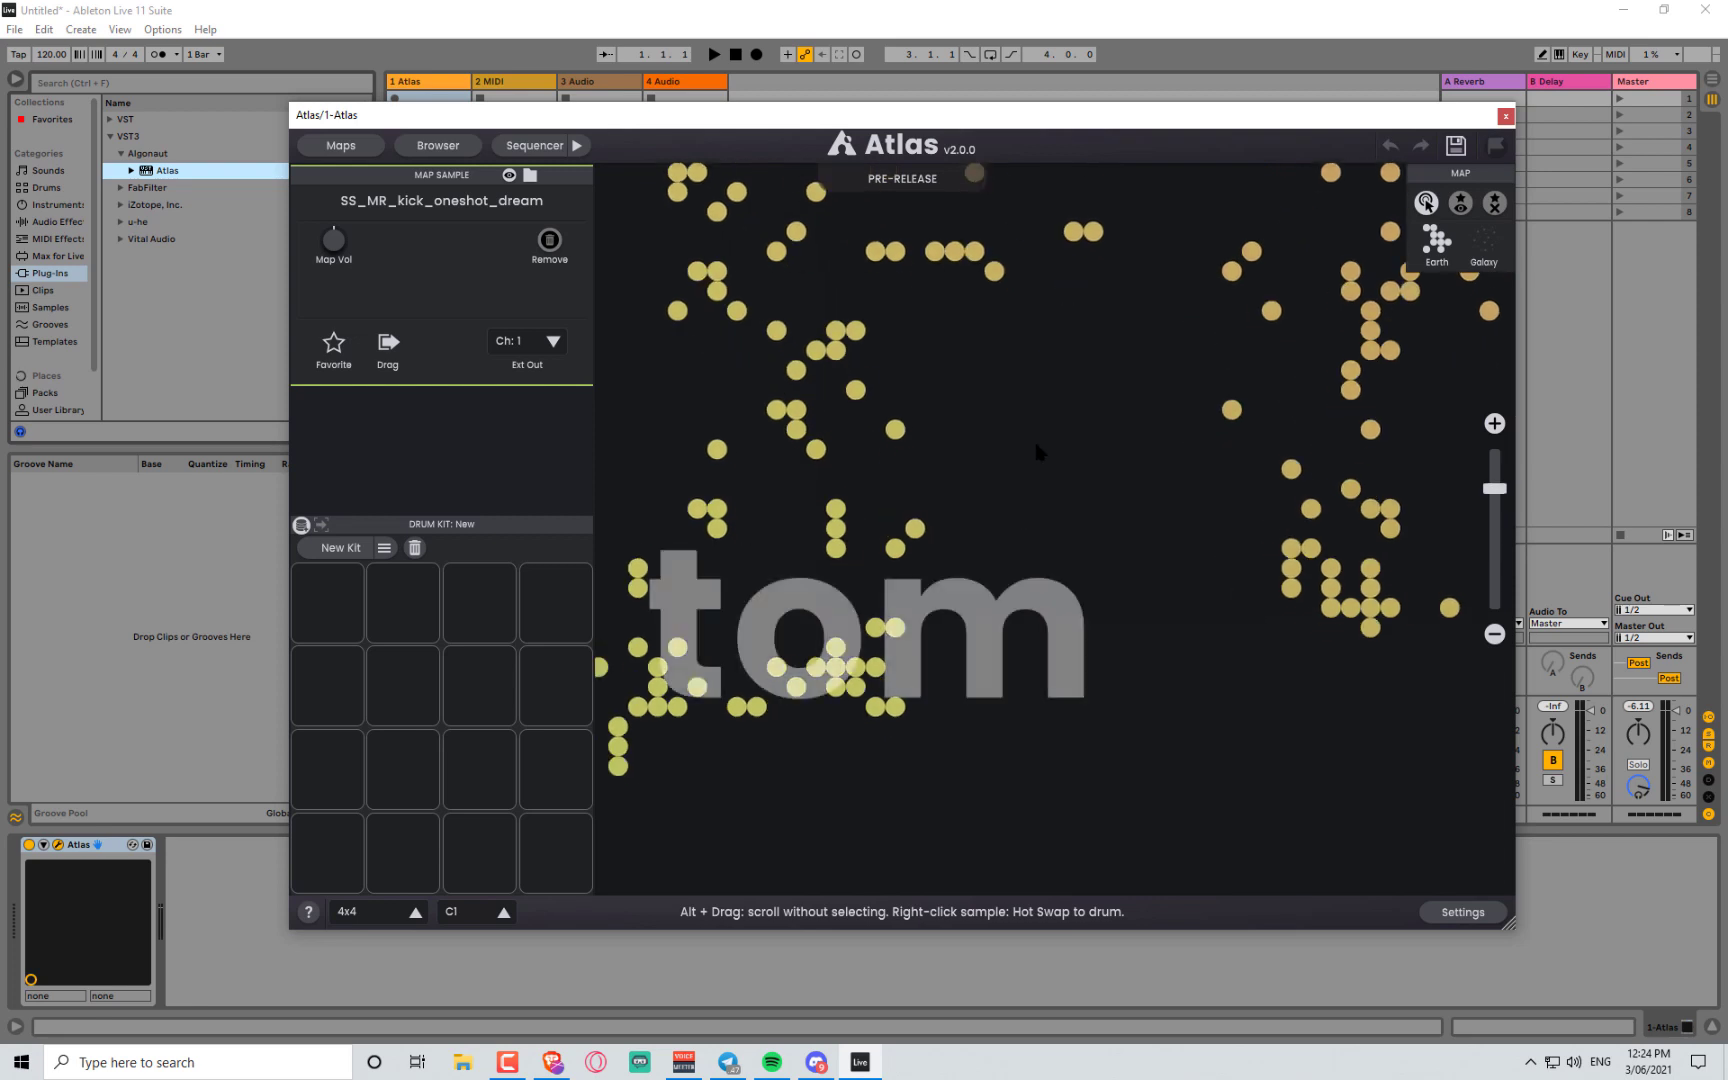
pyautogui.moveTo(988, 439)
pyautogui.mouseDown()
pyautogui.moveTo(961, 411)
pyautogui.moveTo(861, 428)
pyautogui.moveTo(881, 454)
pyautogui.moveTo(955, 460)
pyautogui.mouseUp()
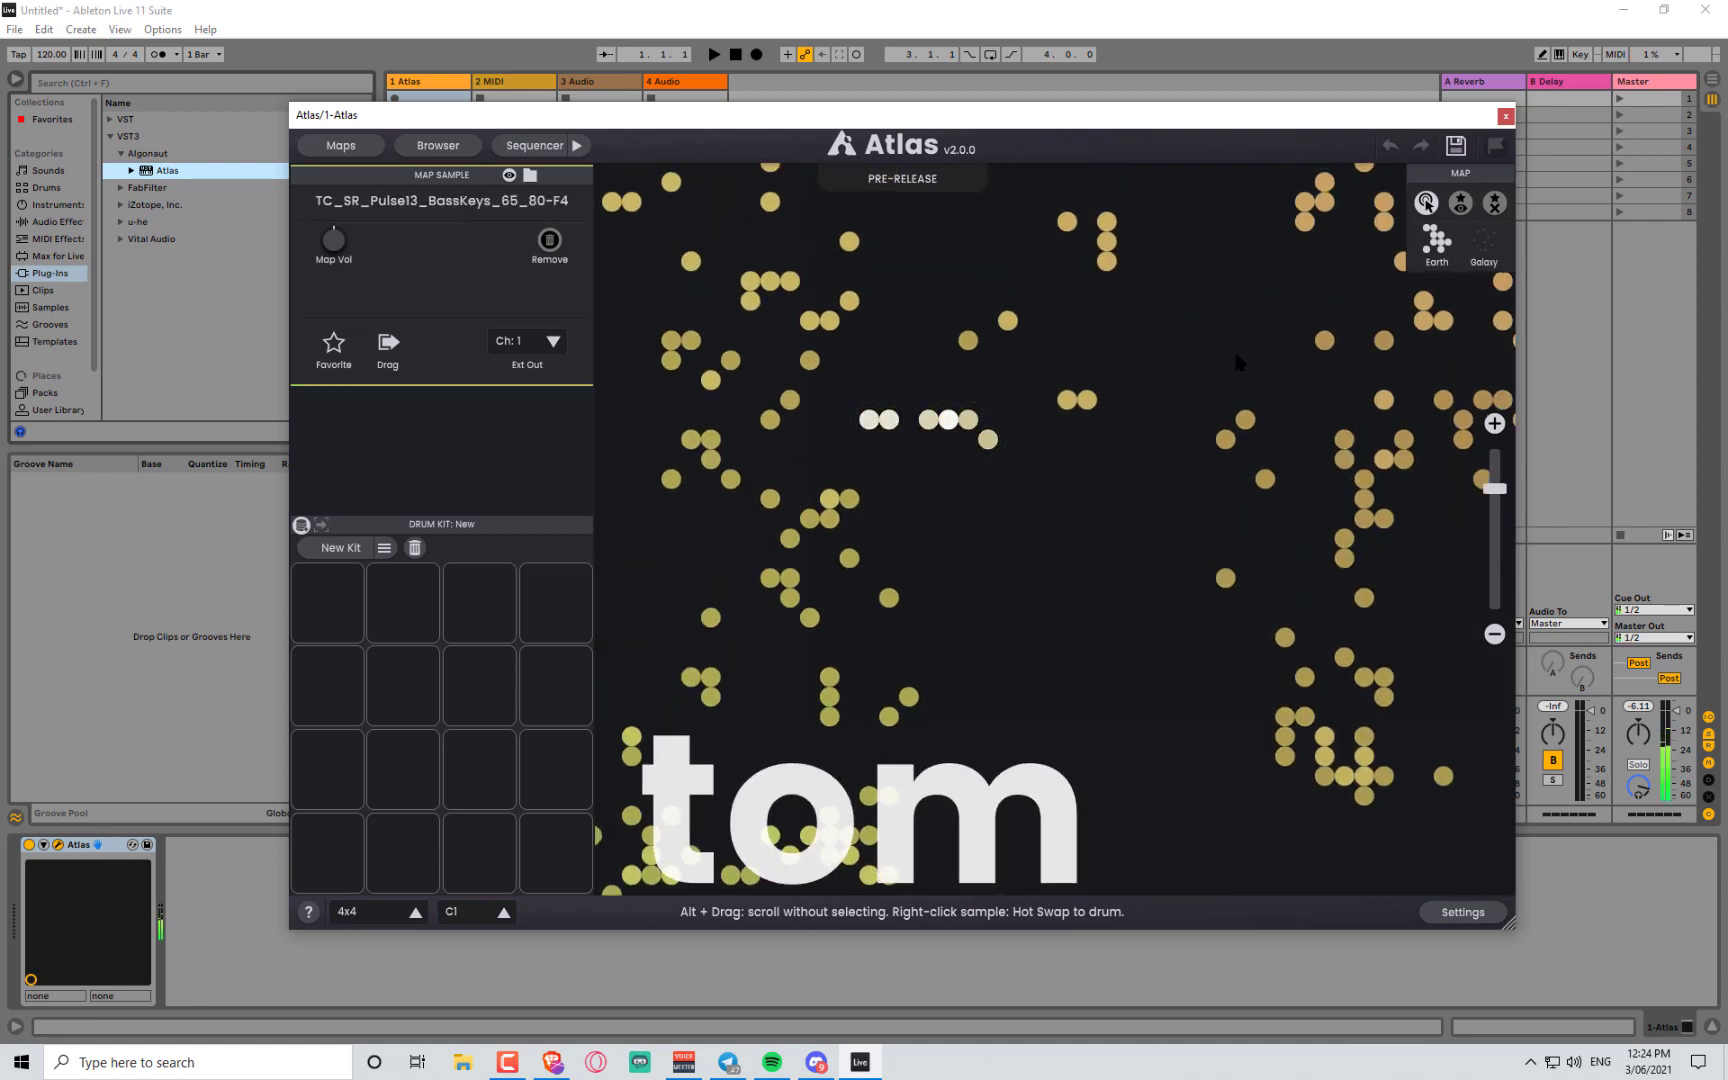
pyautogui.scroll(-3, 1219, 352)
pyautogui.click(1426, 204)
pyautogui.moveTo(1205, 320); pyautogui.dragTo(1203, 357)
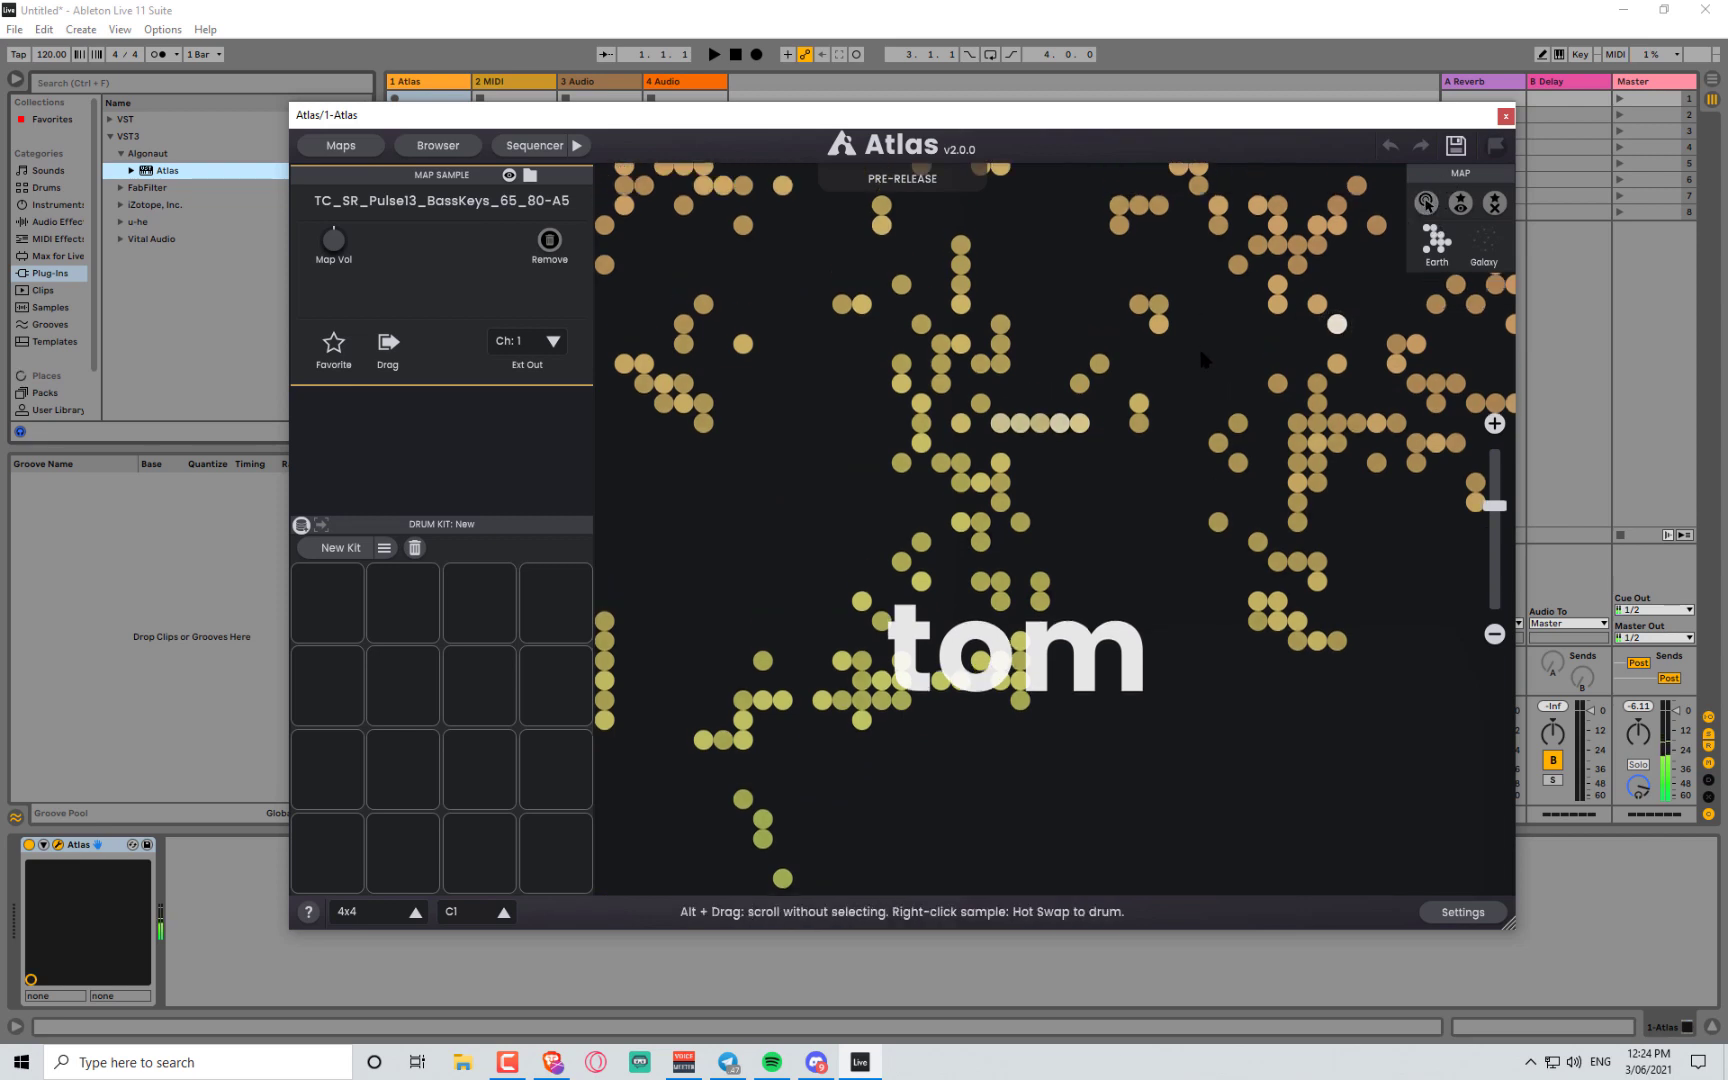
# - Try the favorites filter, and mark TC_SR_Pulse13_BassKeys_65_80-F4, JAY_DEE_vol_02_kit_01_bass_02_D# and vfm-81 as favorites
pyautogui.click(1465, 204)
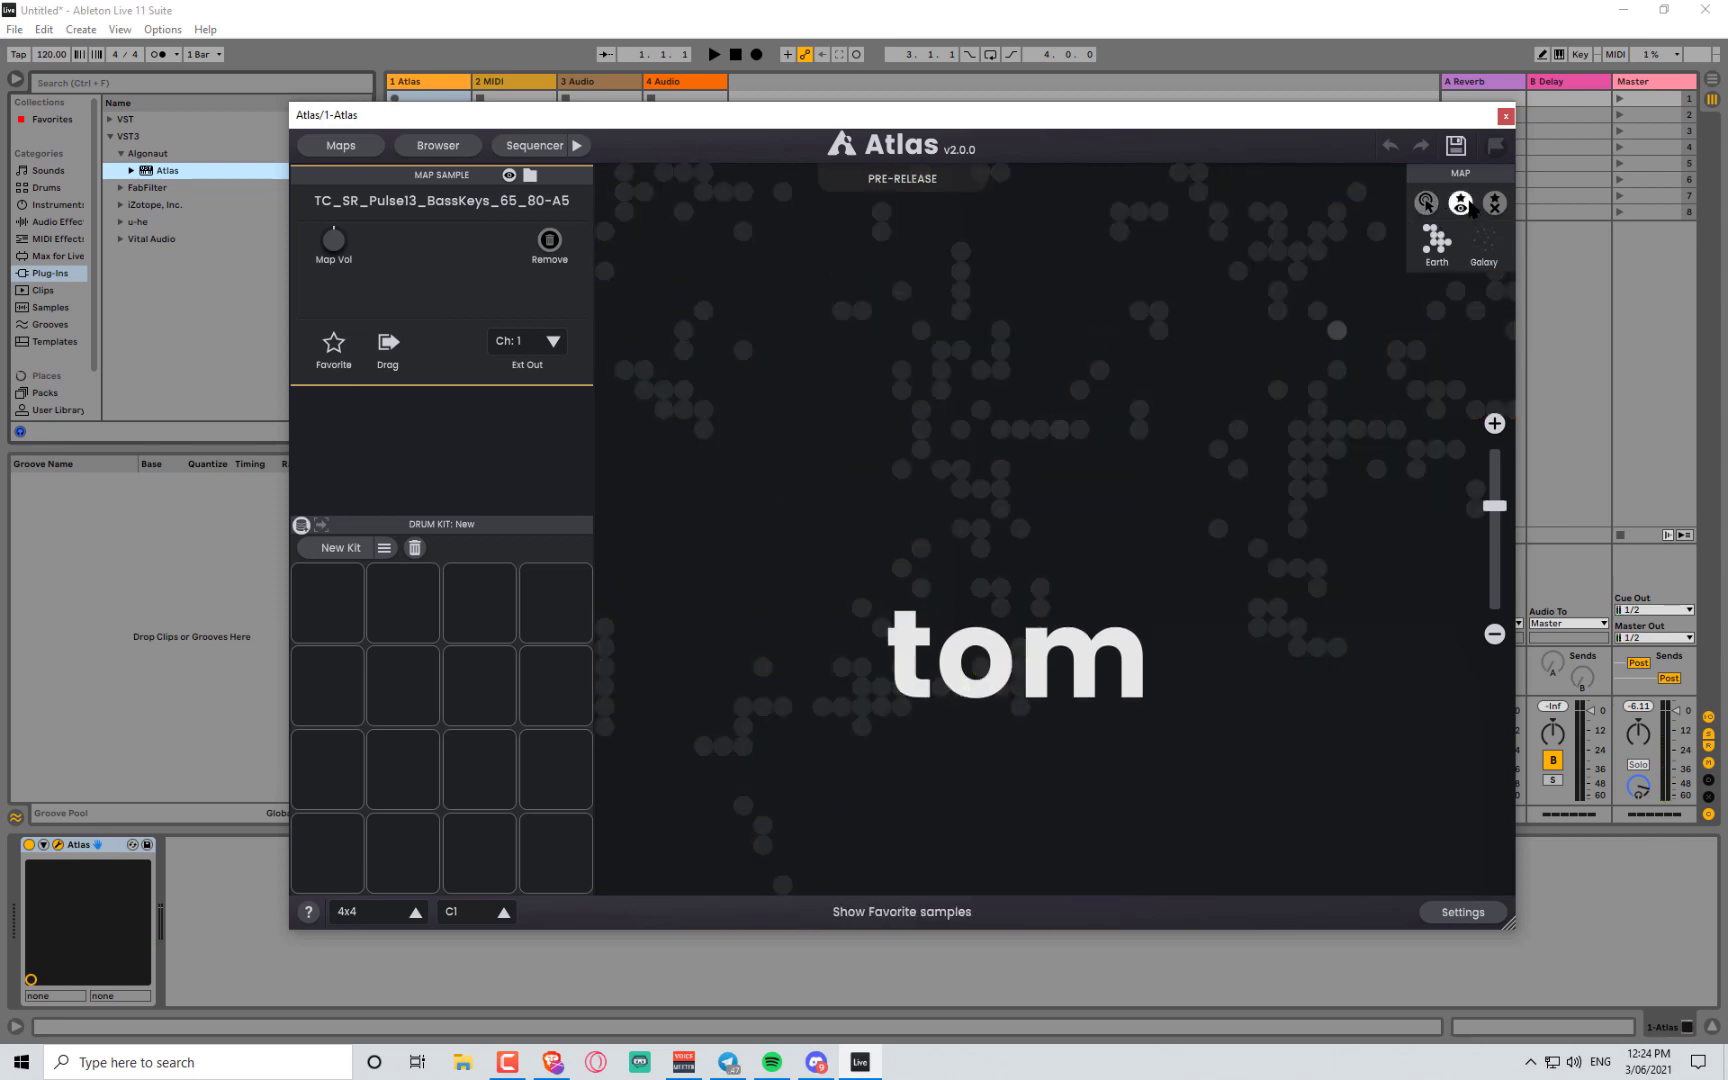
pyautogui.click(1466, 205)
pyautogui.click(1060, 430)
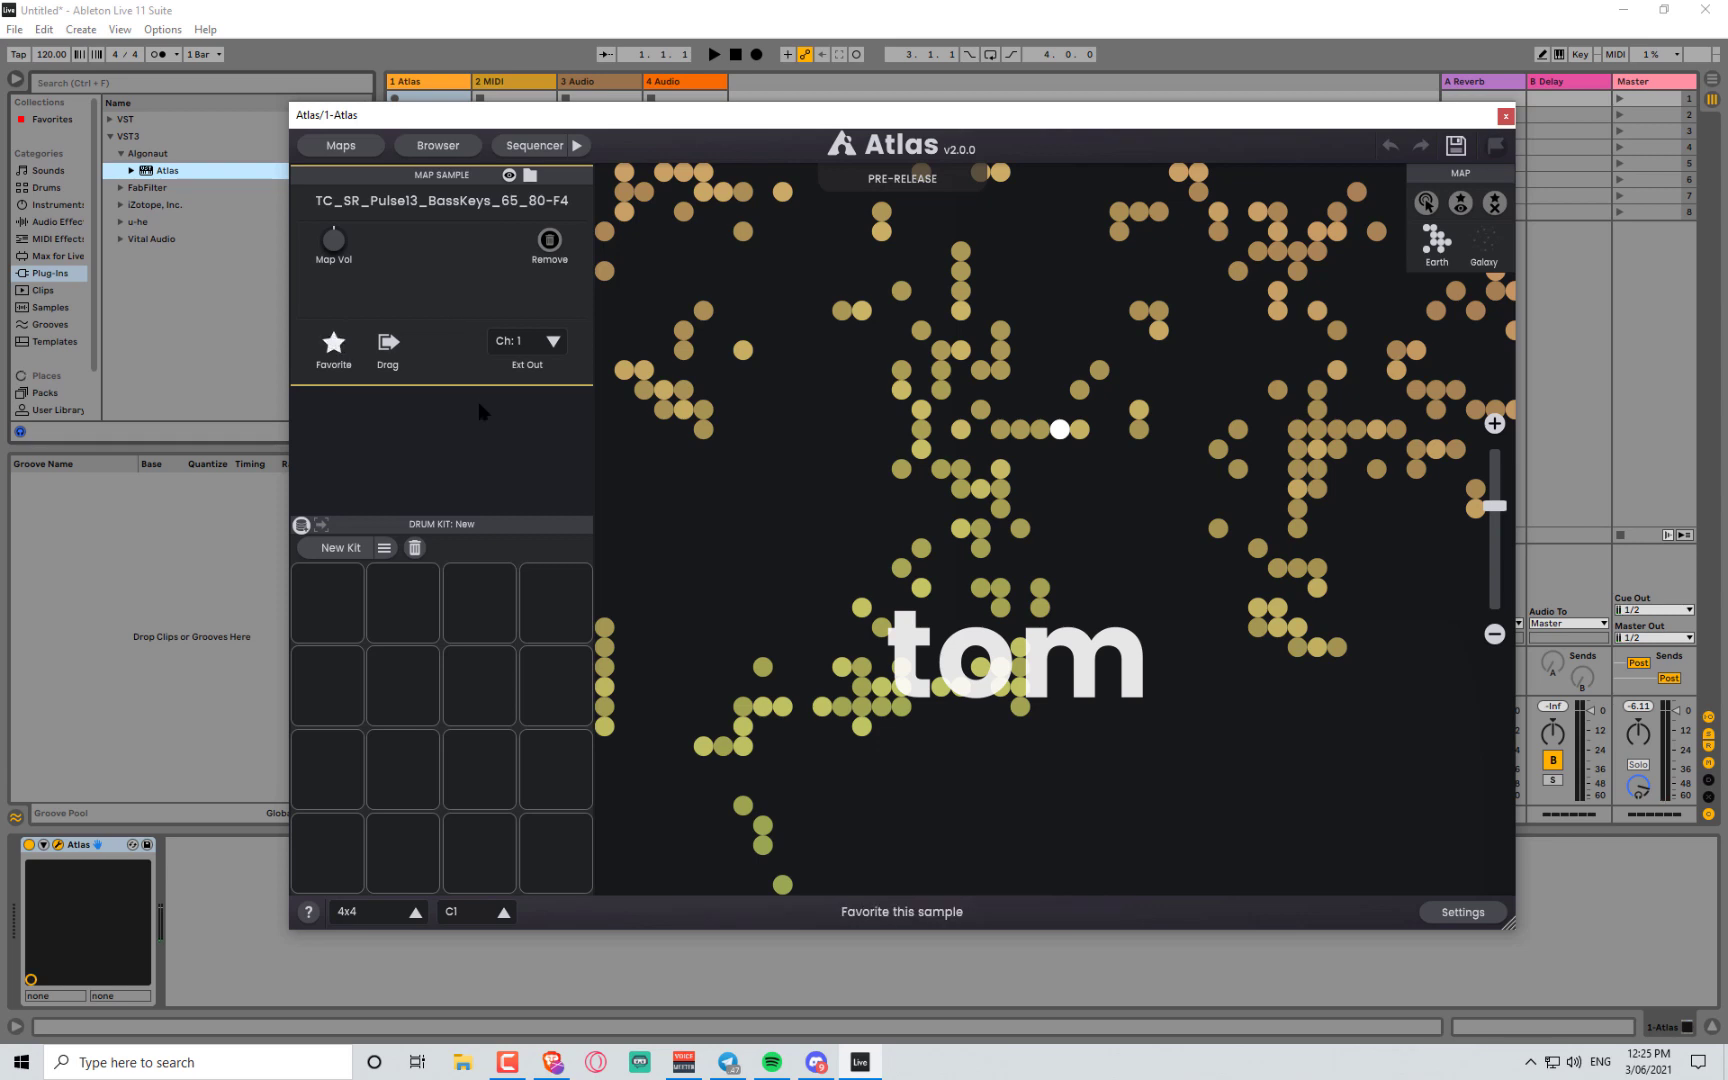
pyautogui.click(960, 311)
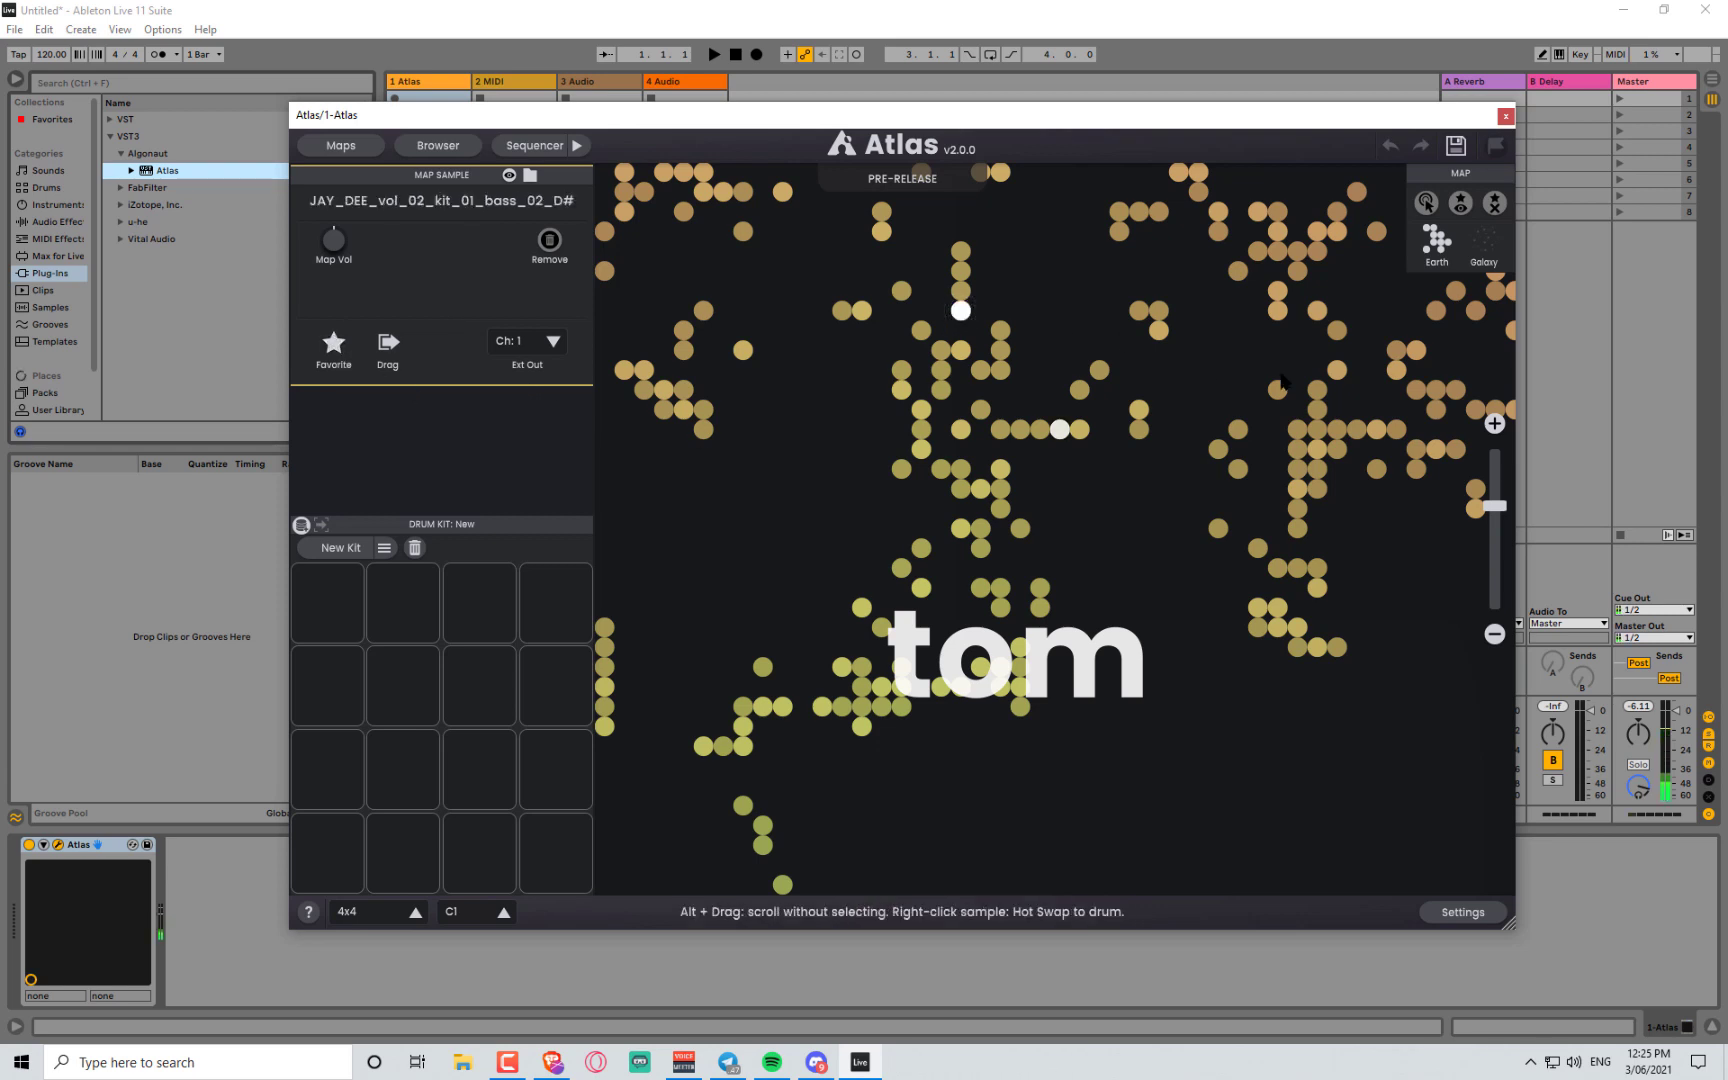
pyautogui.click(1338, 380)
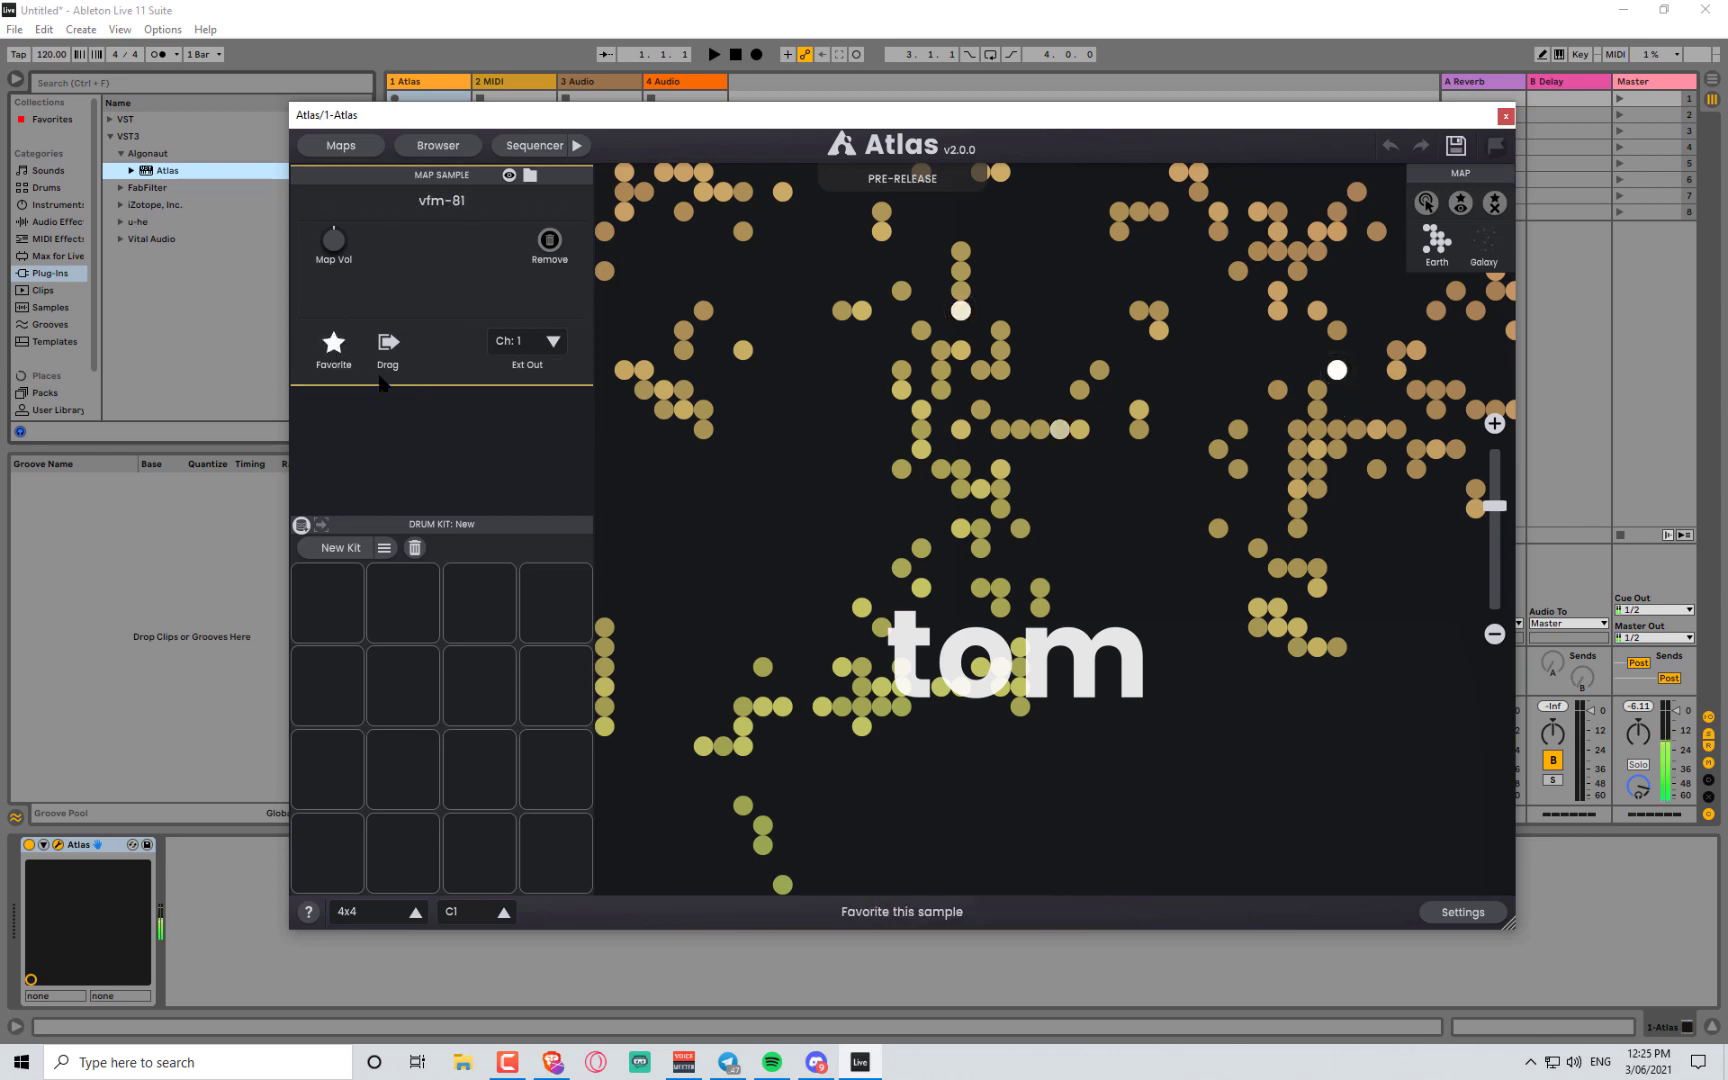
# - Compare the map with and without the favorites filter while replaying vfm-81, leaving the filter on
pyautogui.click(1460, 203)
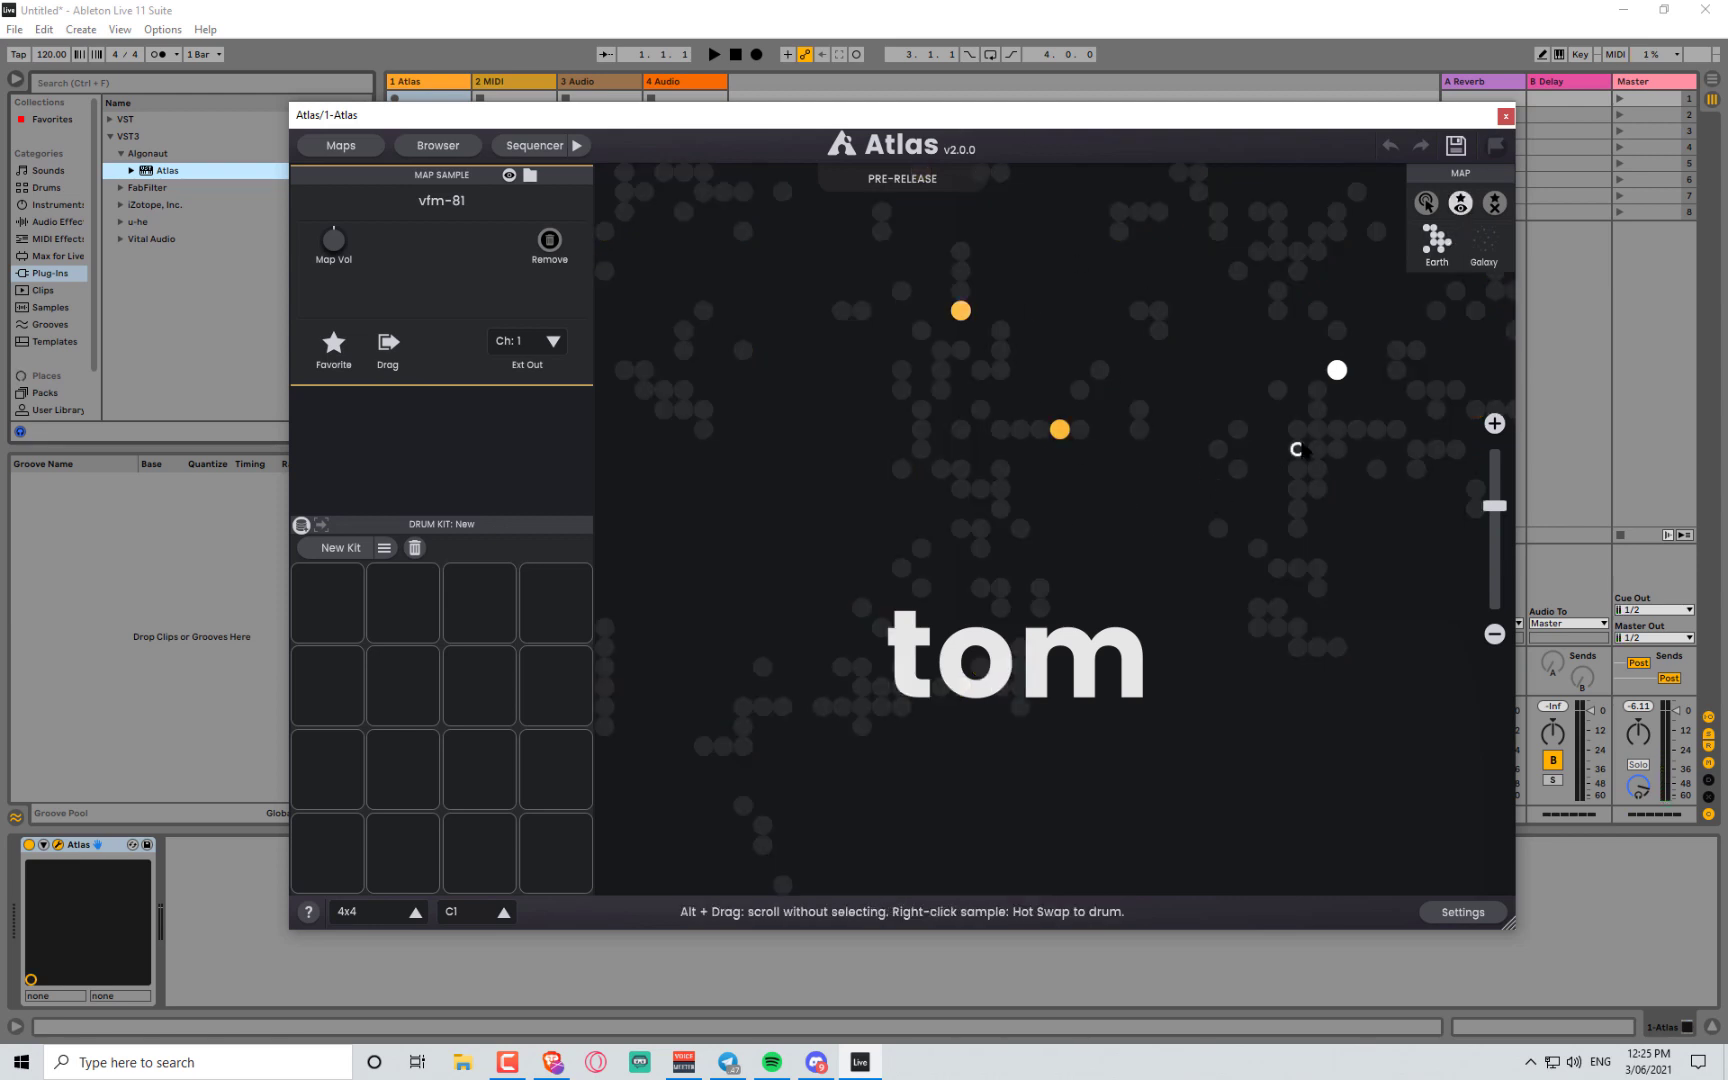
pyautogui.click(1337, 371)
pyautogui.click(1460, 204)
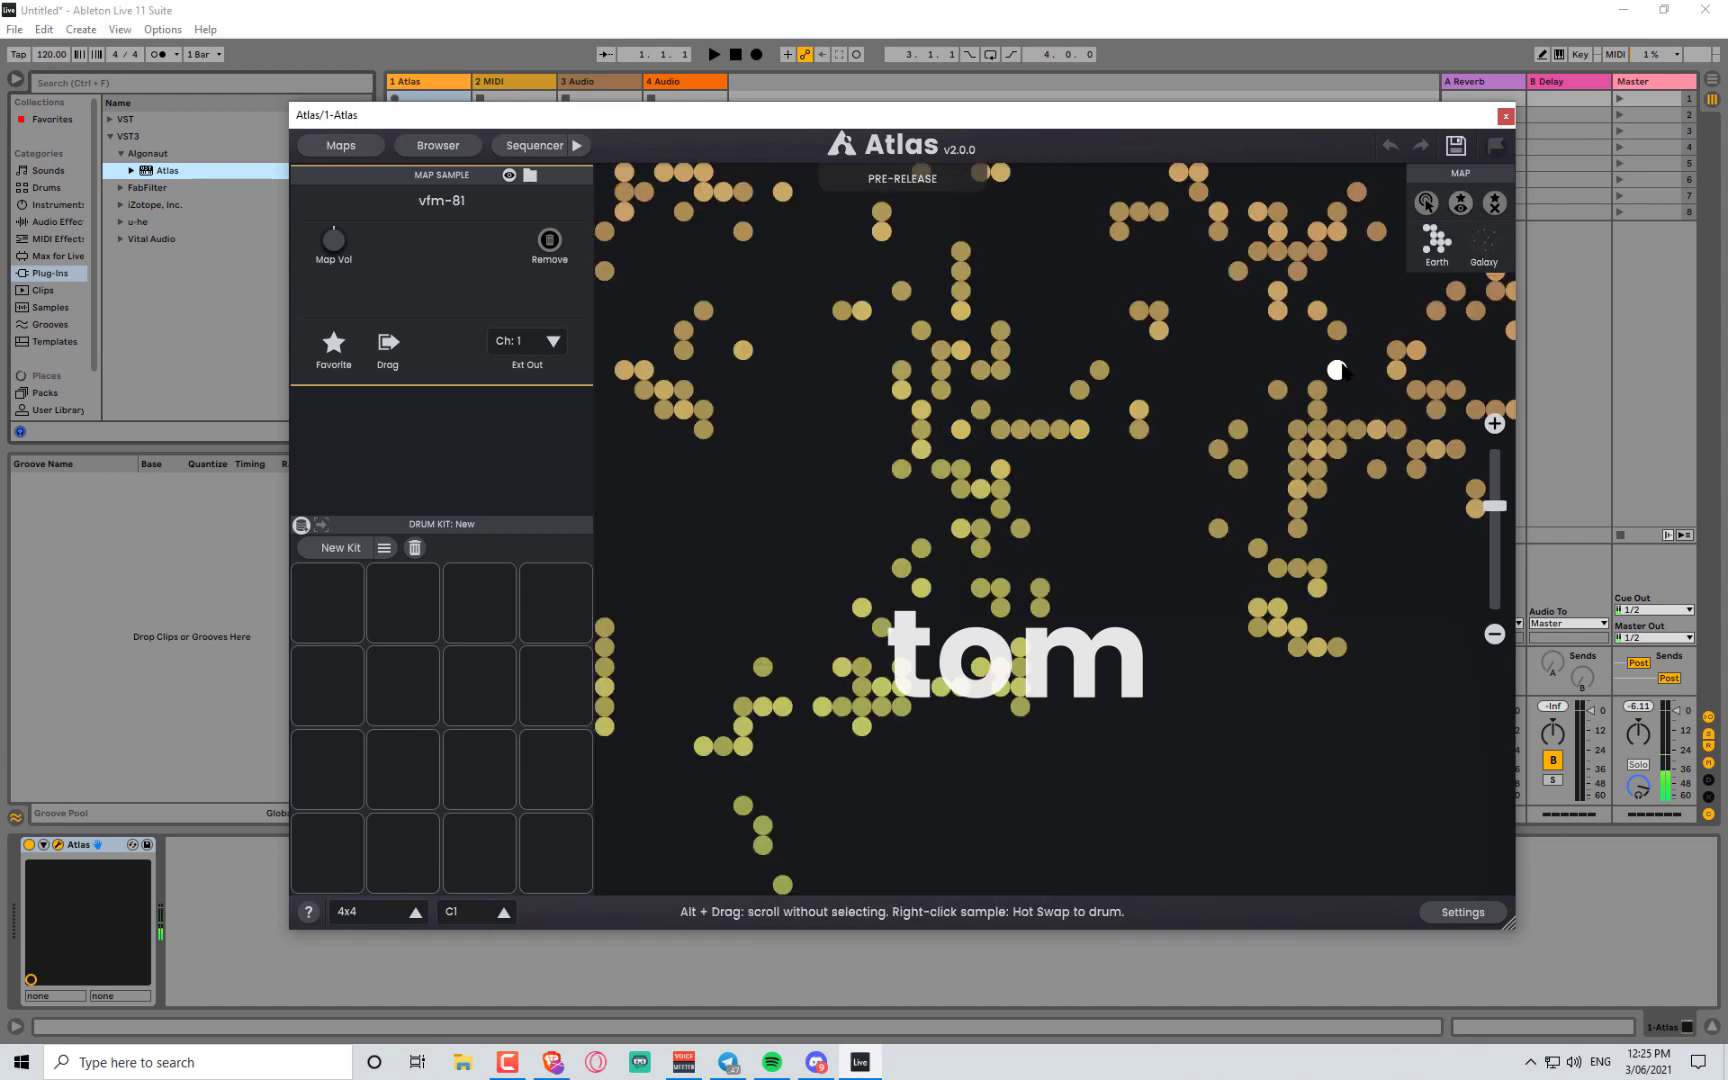
pyautogui.click(1460, 203)
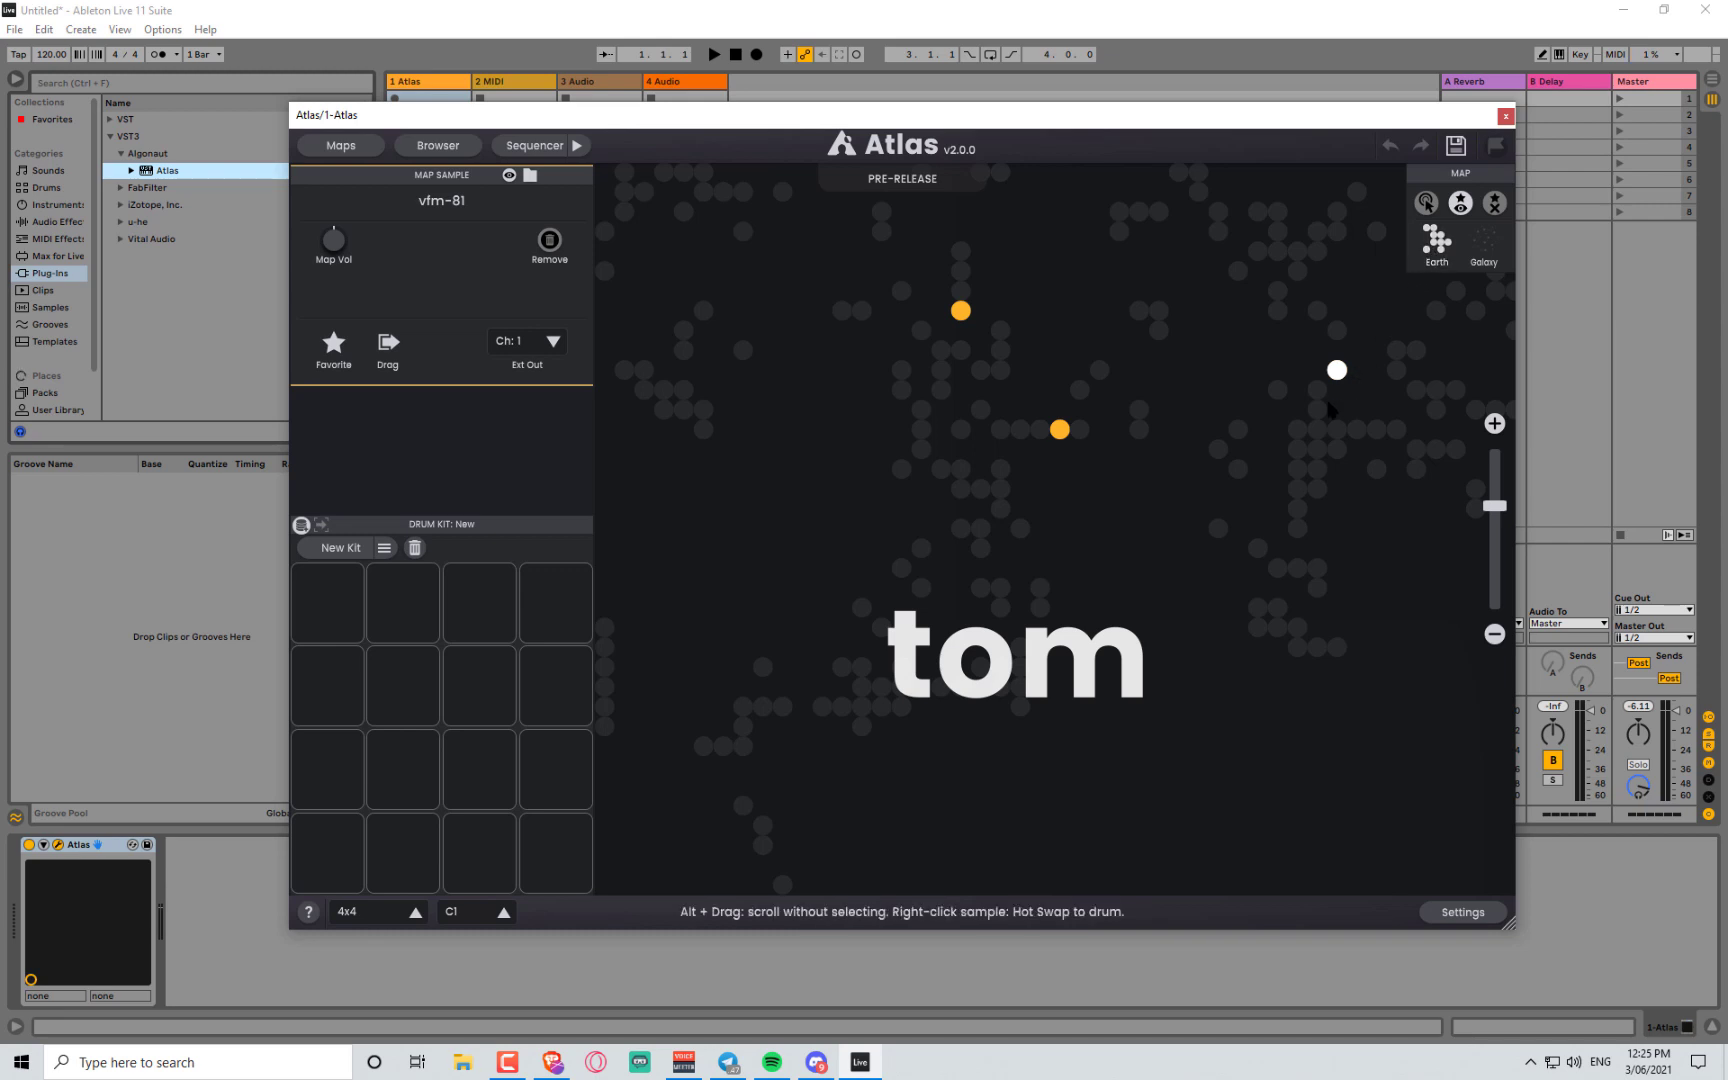
# - Reset all favorite samples for this map
pyautogui.click(1495, 204)
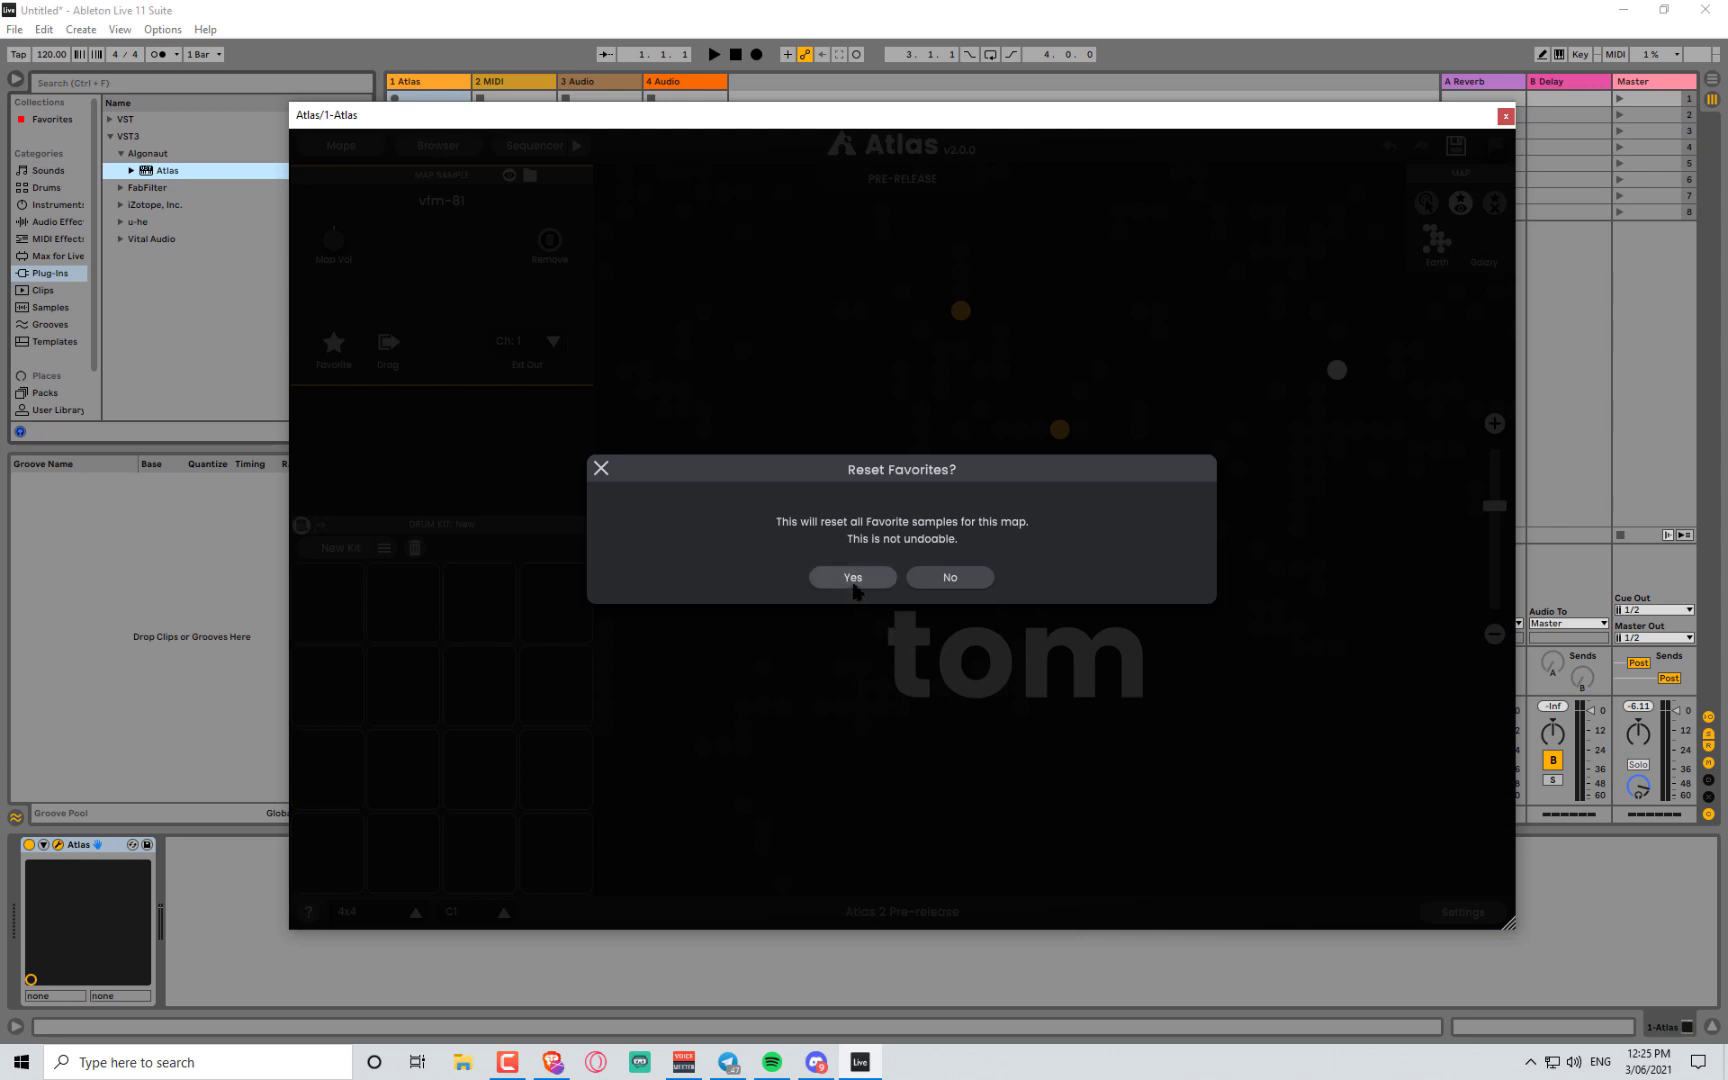
pyautogui.click(853, 584)
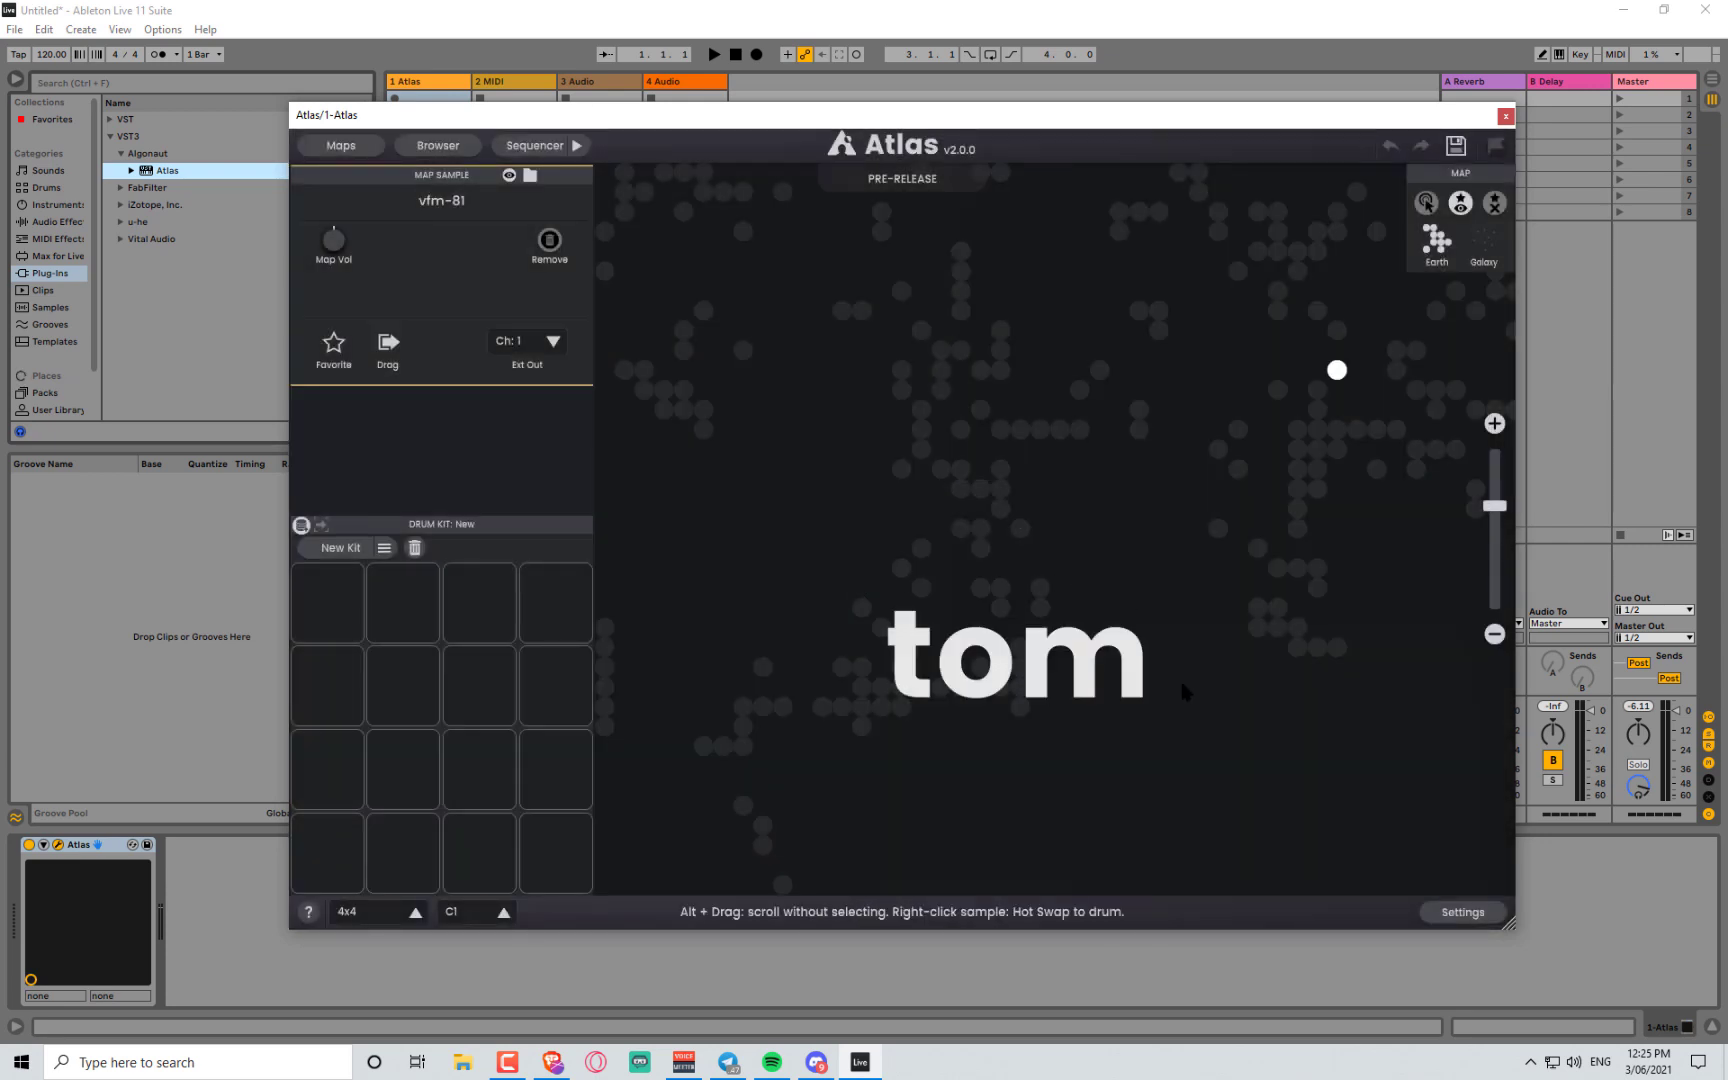
pyautogui.click(1495, 204)
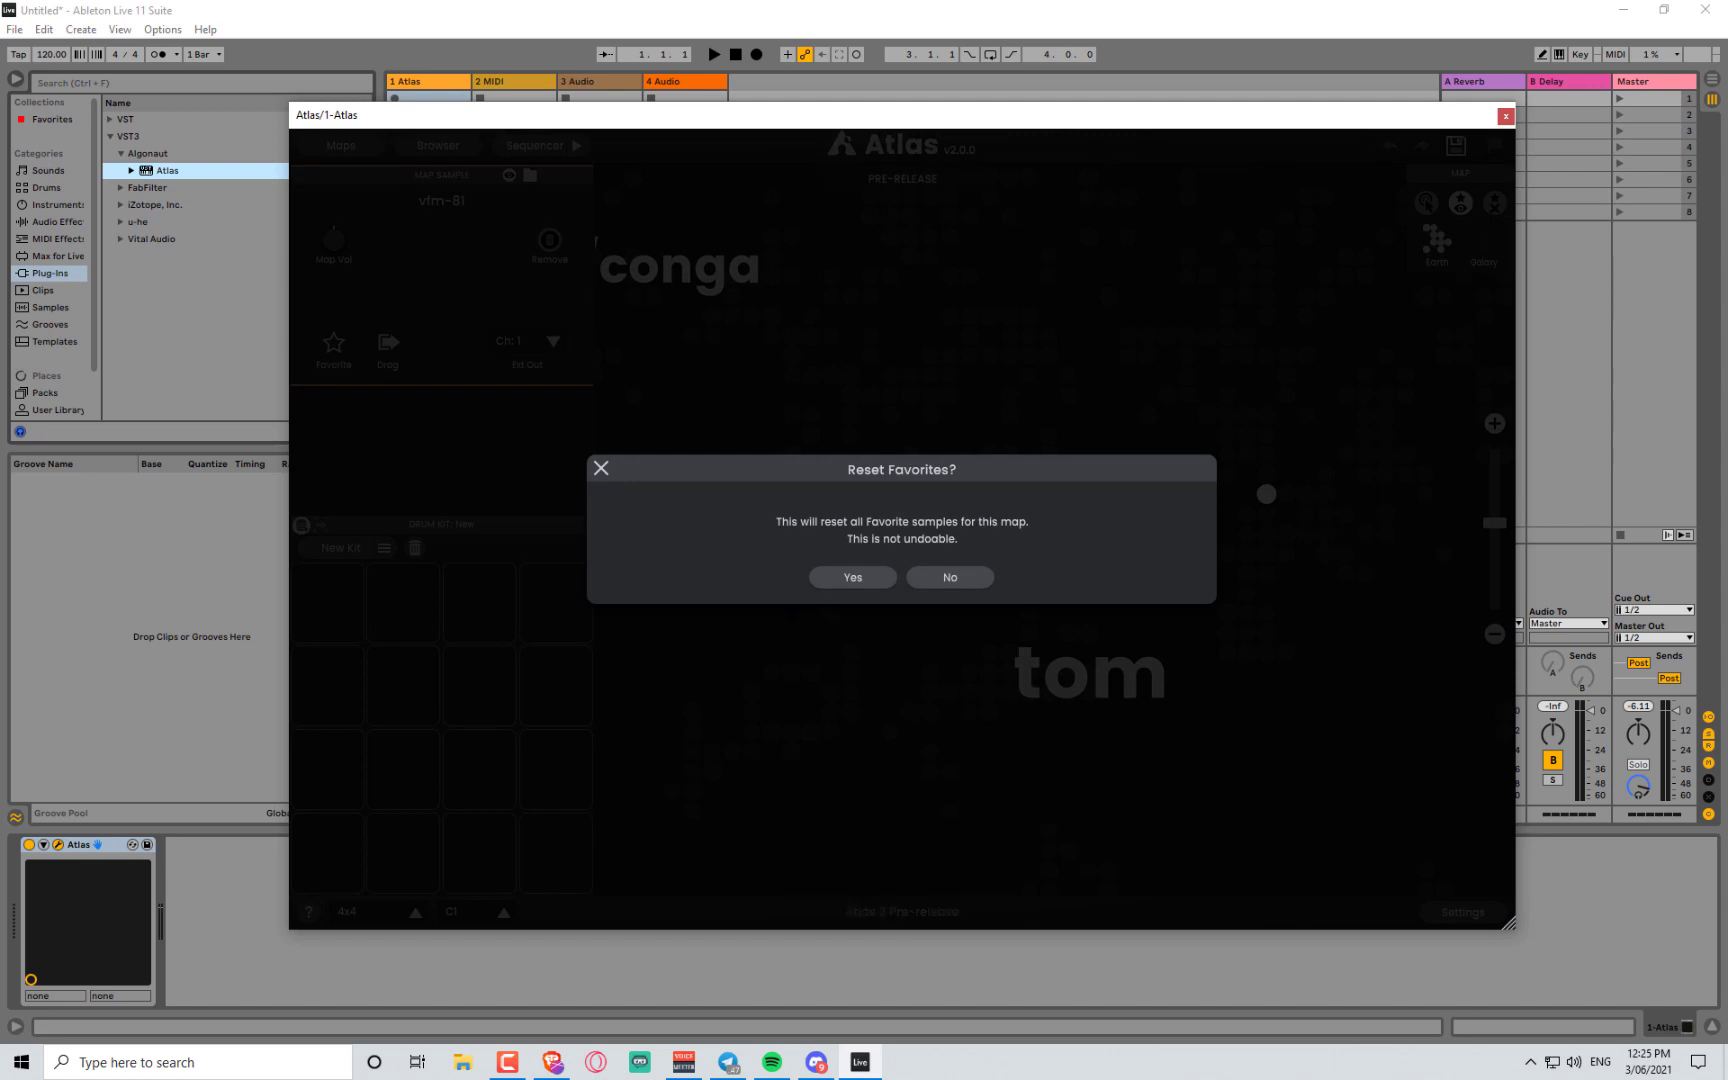
pyautogui.click(855, 583)
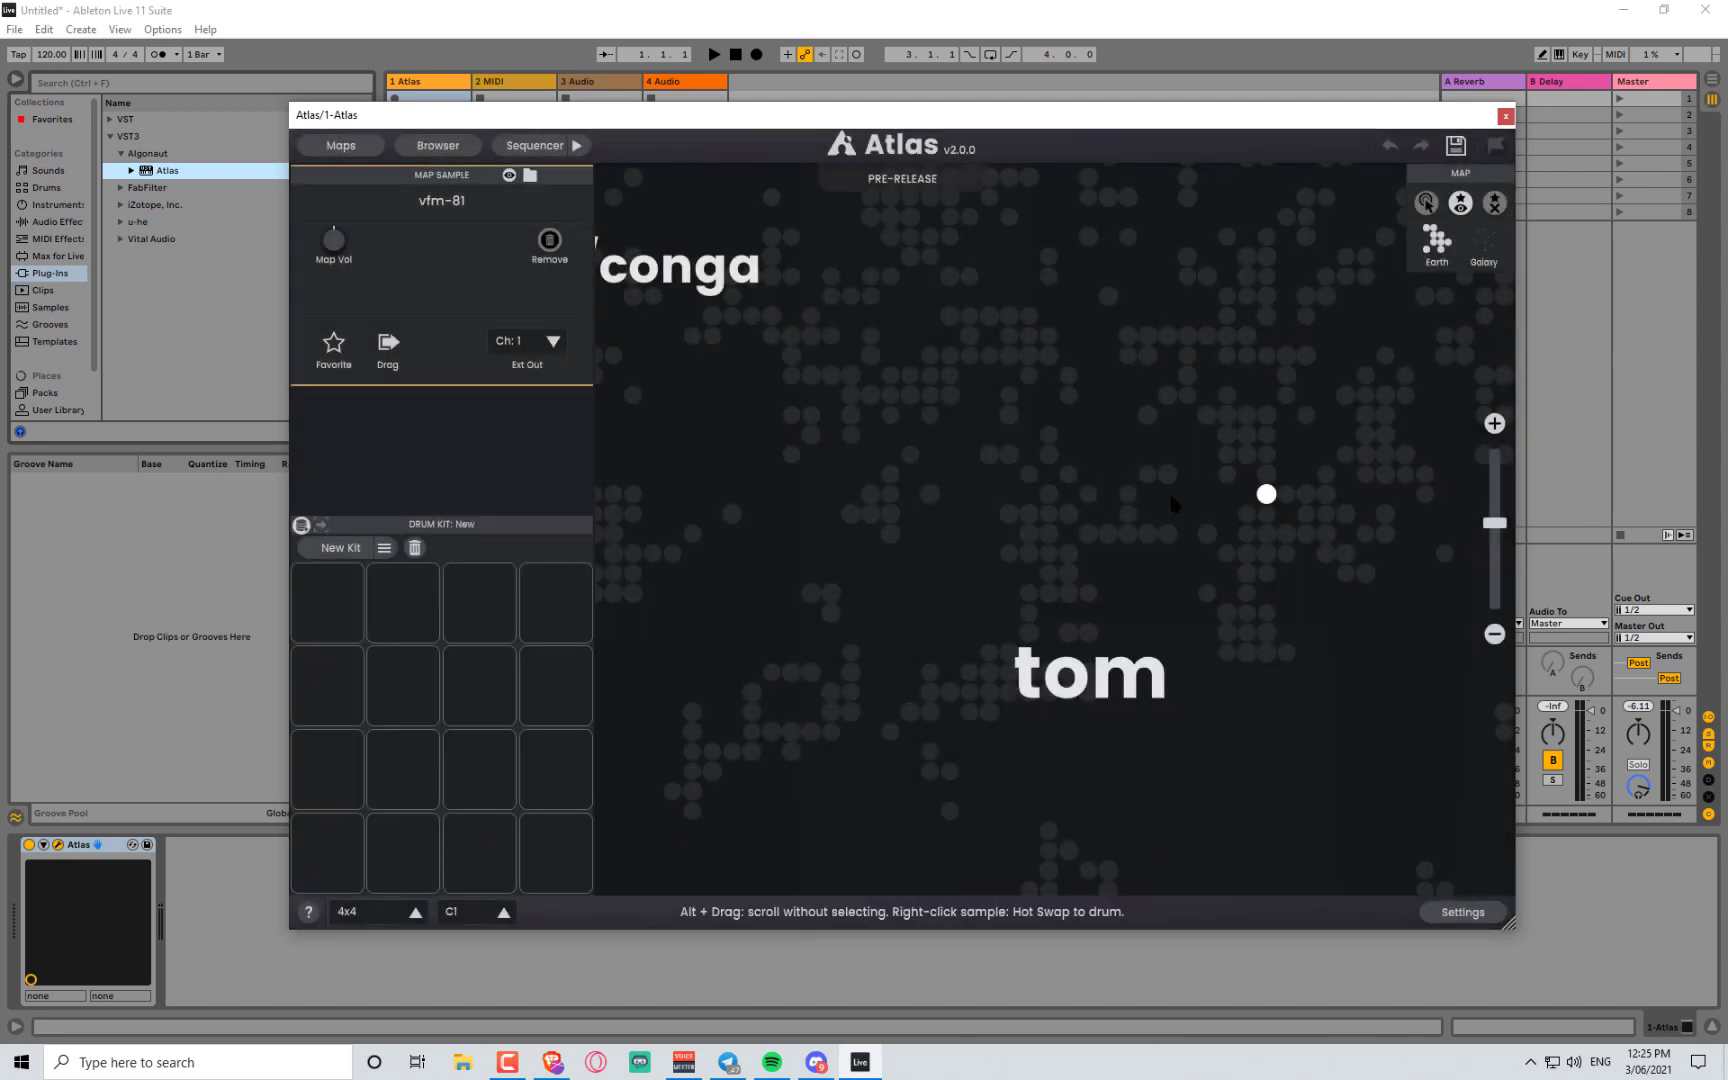
# - Generate a new 4x4 drum kit from the map's samples
pyautogui.moveTo(1225, 740)
pyautogui.mouseDown()
pyautogui.moveTo(1332, 688)
pyautogui.moveTo(1320, 748)
pyautogui.moveTo(1308, 703)
pyautogui.moveTo(1222, 750)
pyautogui.mouseUp()
pyautogui.scroll(-3, 1308, 703)
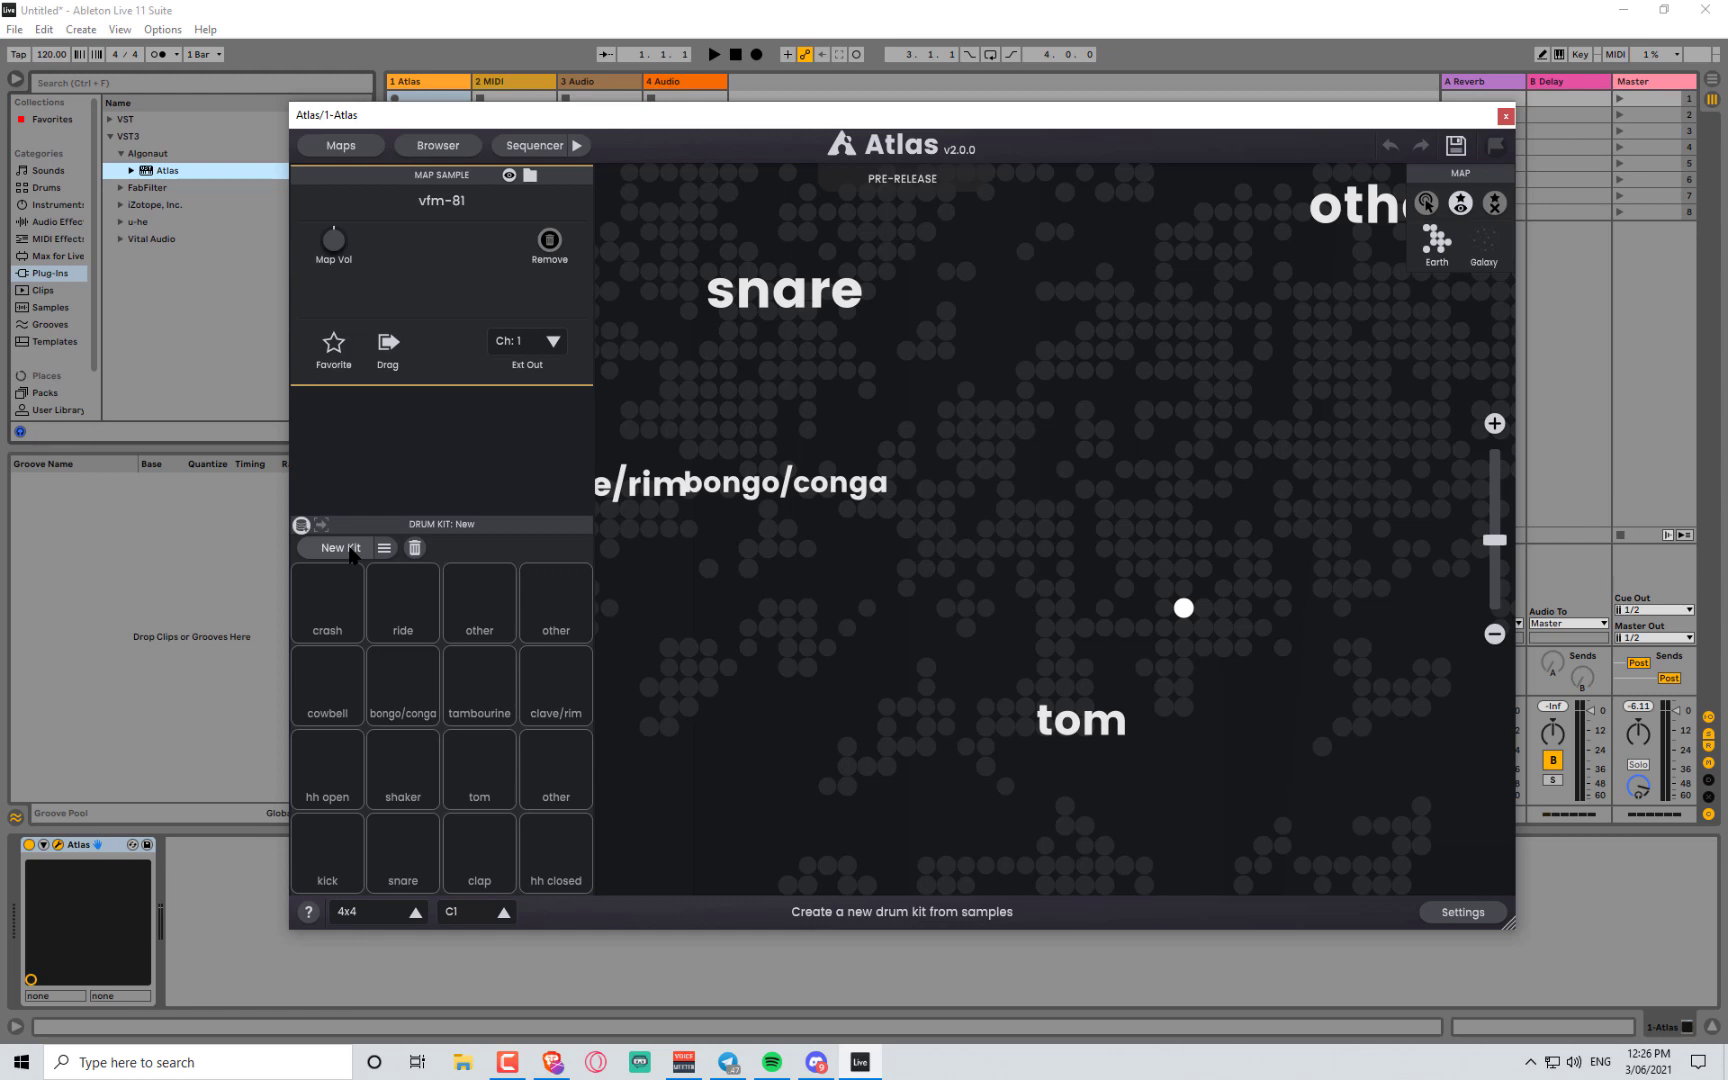
pyautogui.click(351, 550)
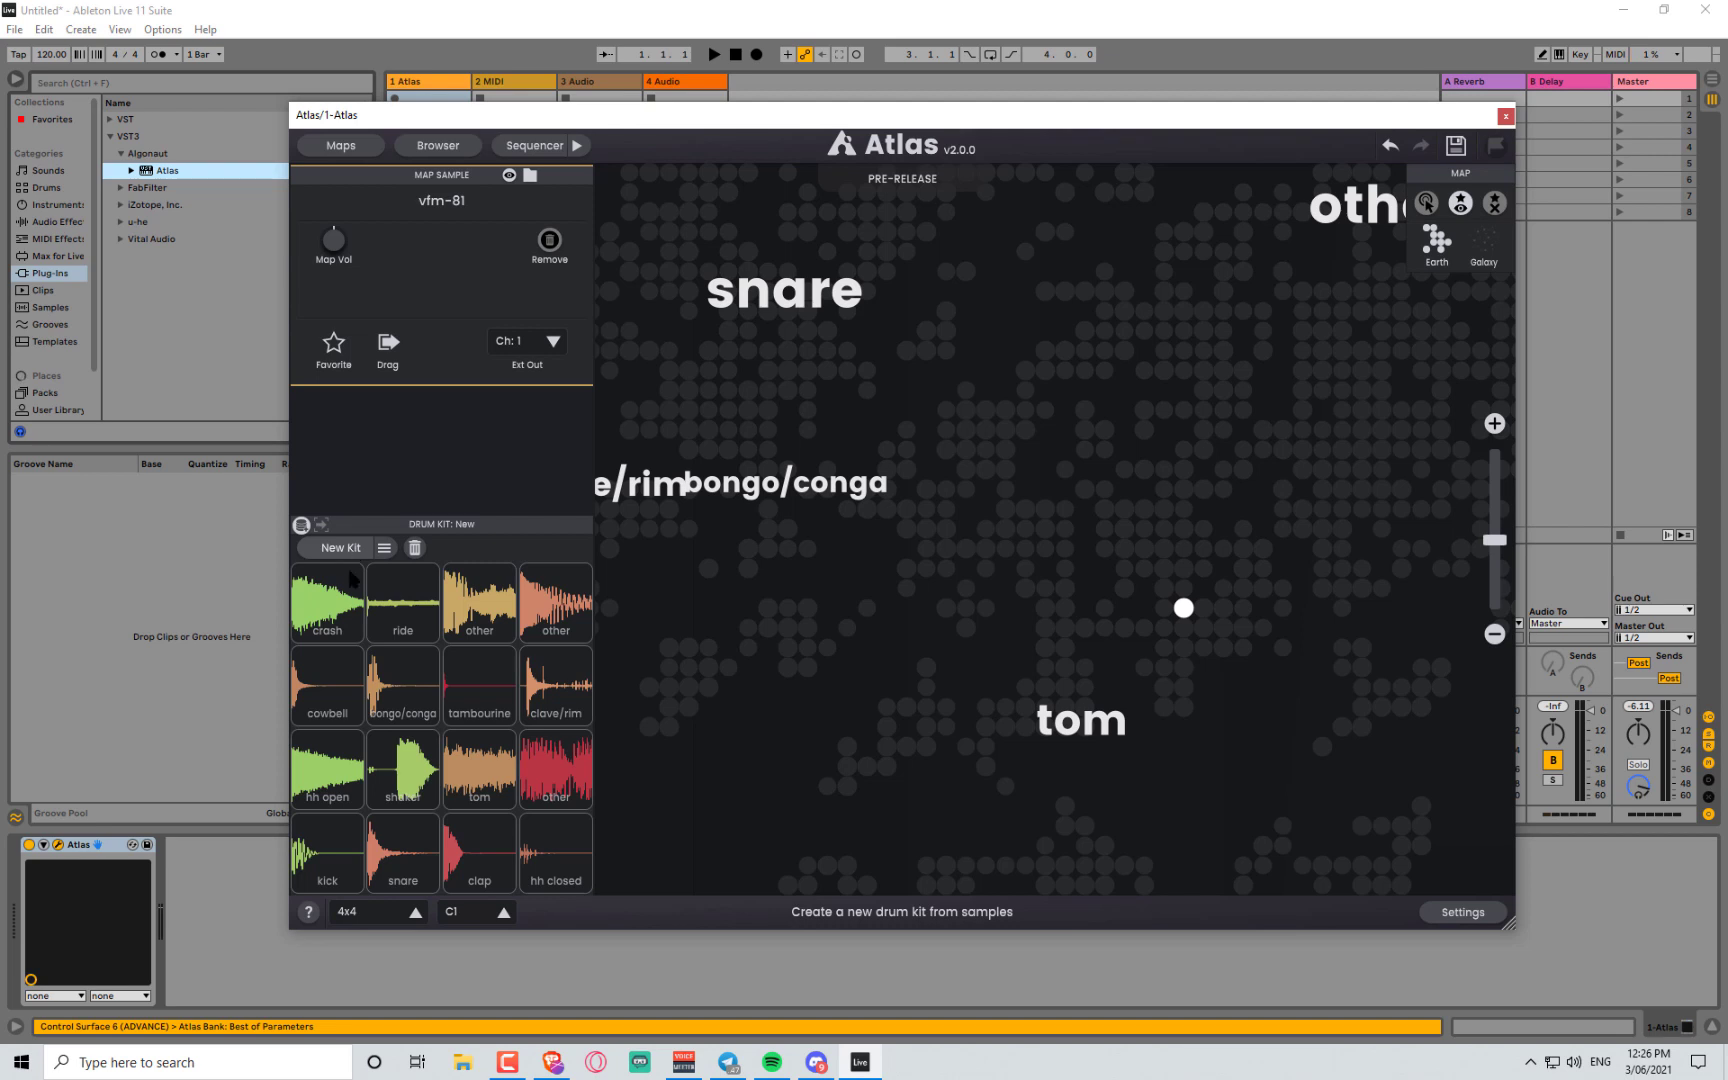
# - Audition the generated kit's pads across all four rows, finishing on the shaker pad
pyautogui.click(314, 864)
pyautogui.click(402, 862)
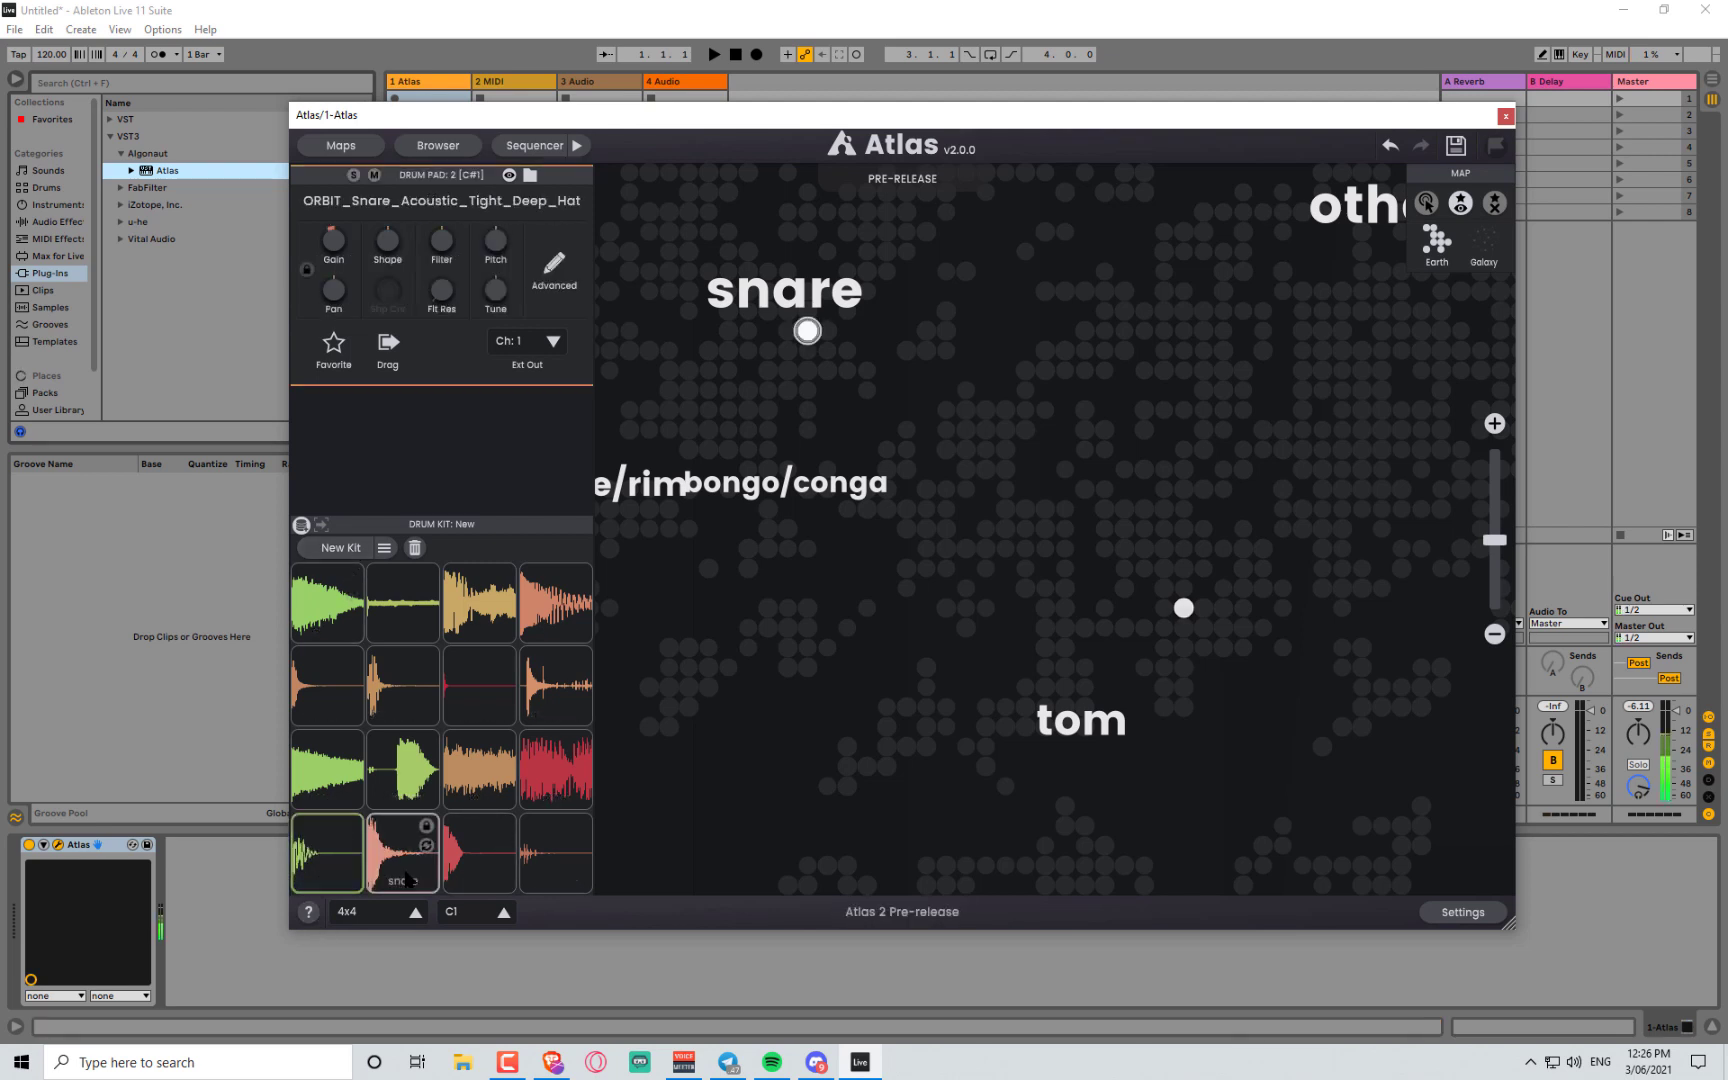
pyautogui.click(479, 862)
pyautogui.click(552, 862)
pyautogui.press('d')
pyautogui.press('f')
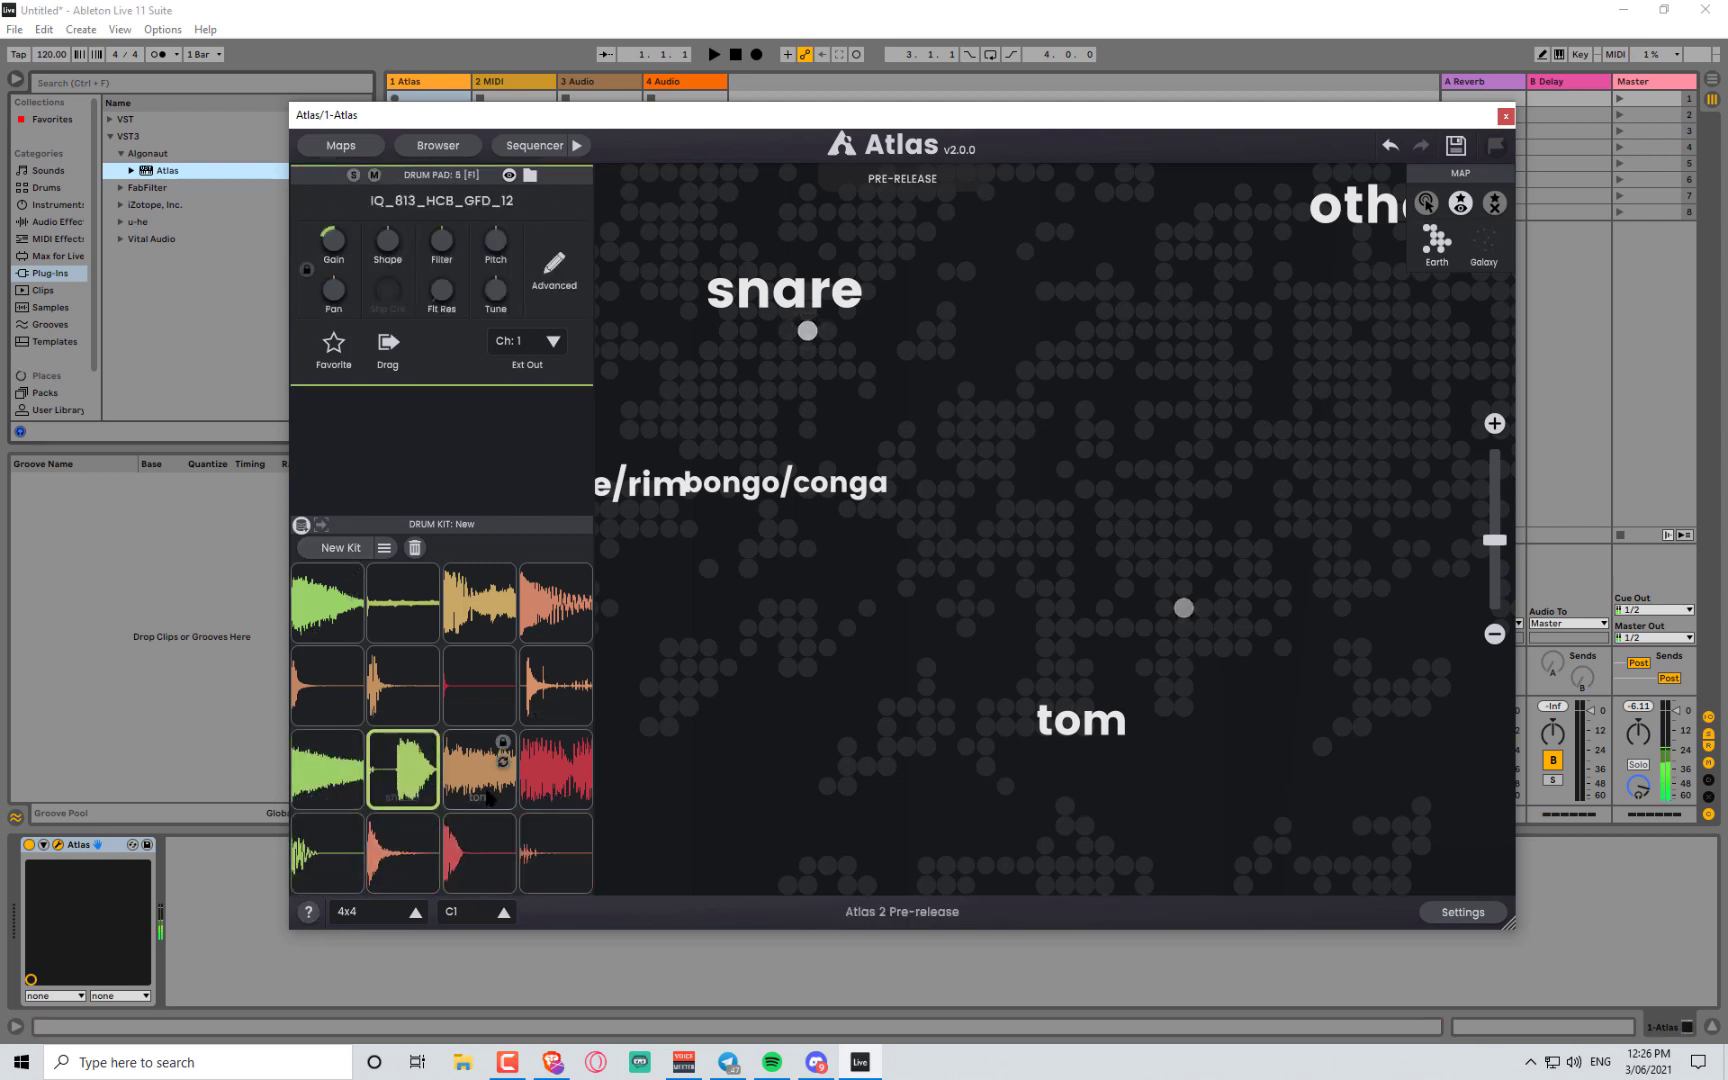
pyautogui.press('t')
pyautogui.press('g')
pyautogui.press('y')
pyautogui.press('h')
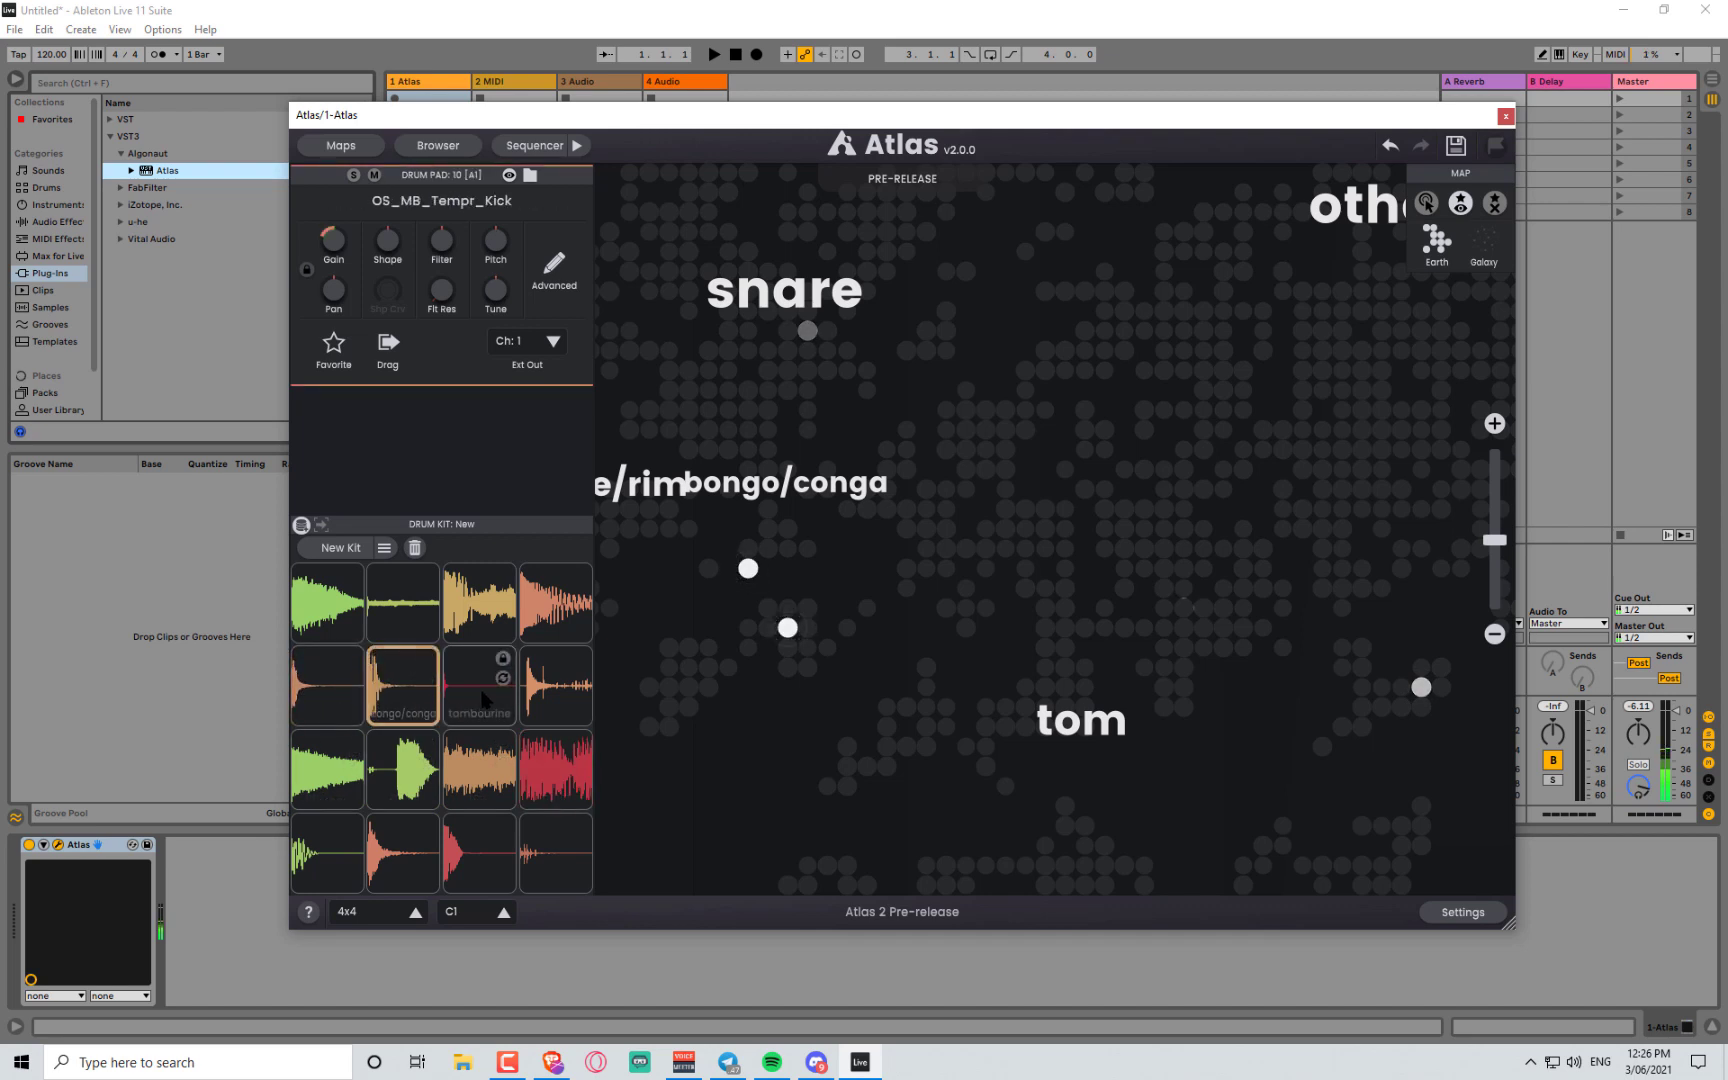
pyautogui.press('u')
pyautogui.press('j')
pyautogui.press('k')
pyautogui.press('o')
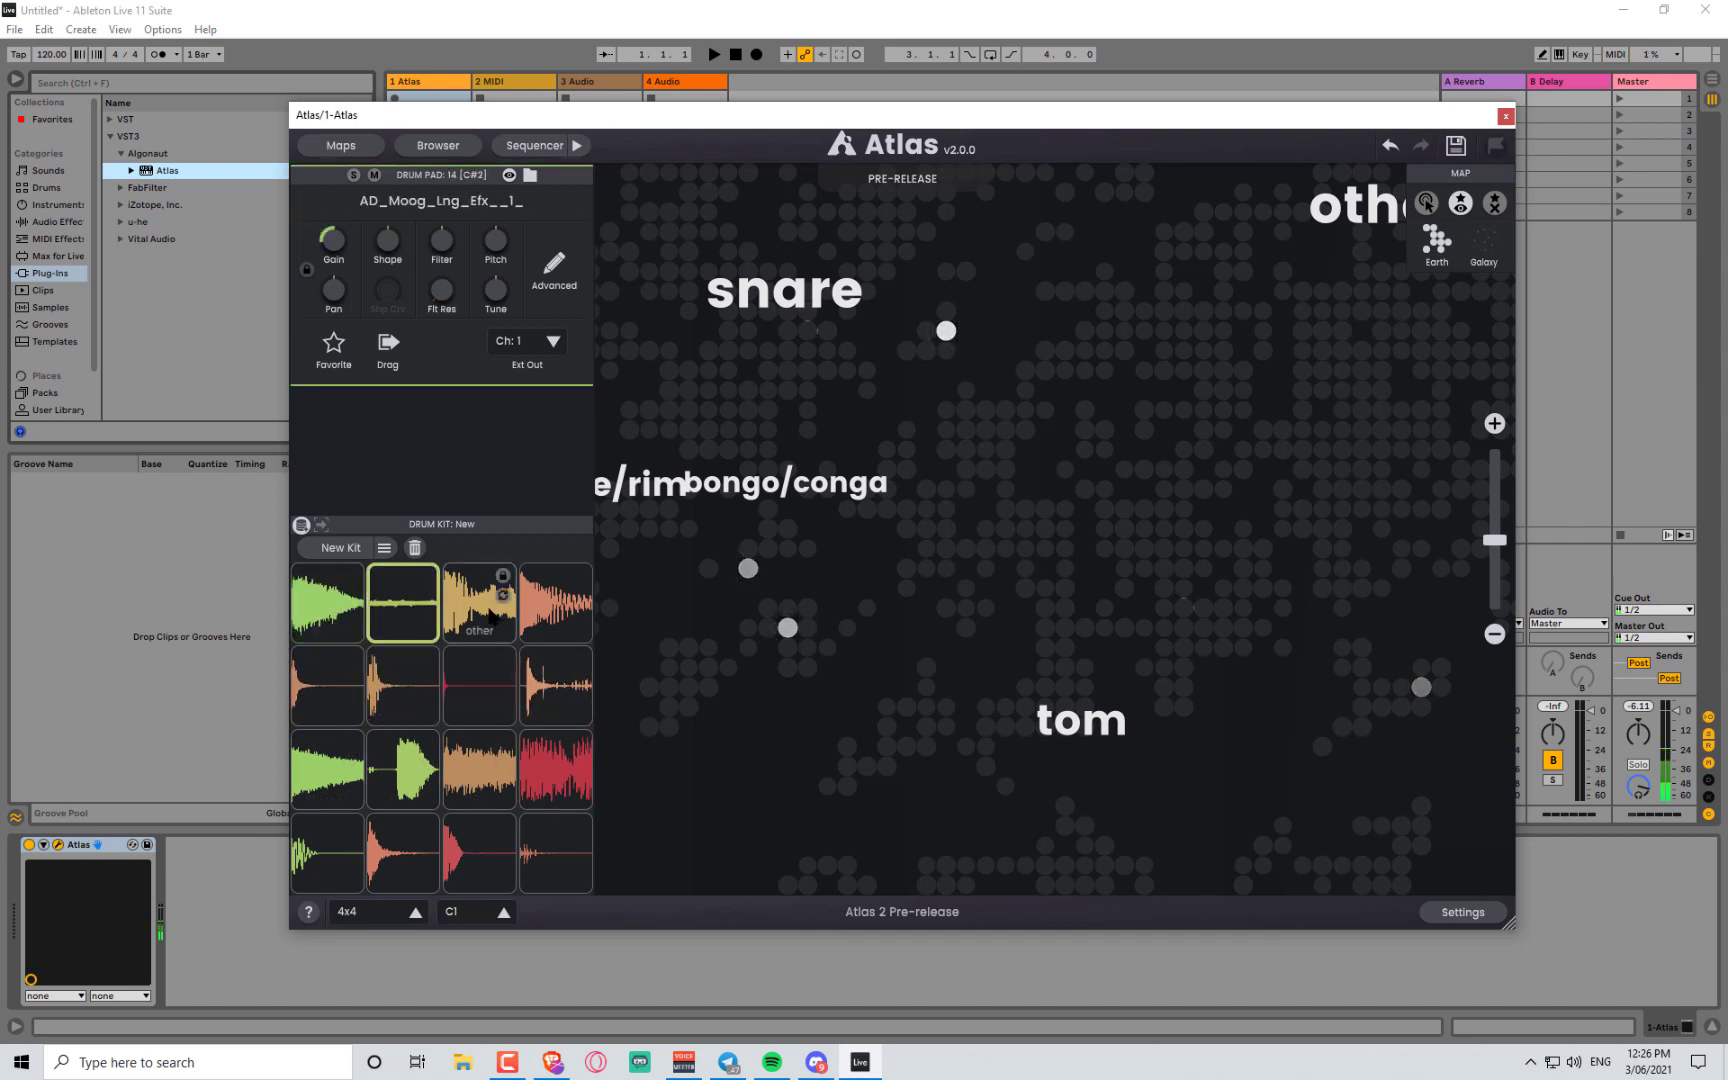
pyautogui.press('l')
pyautogui.press('p')
pyautogui.press('k')
pyautogui.press('o')
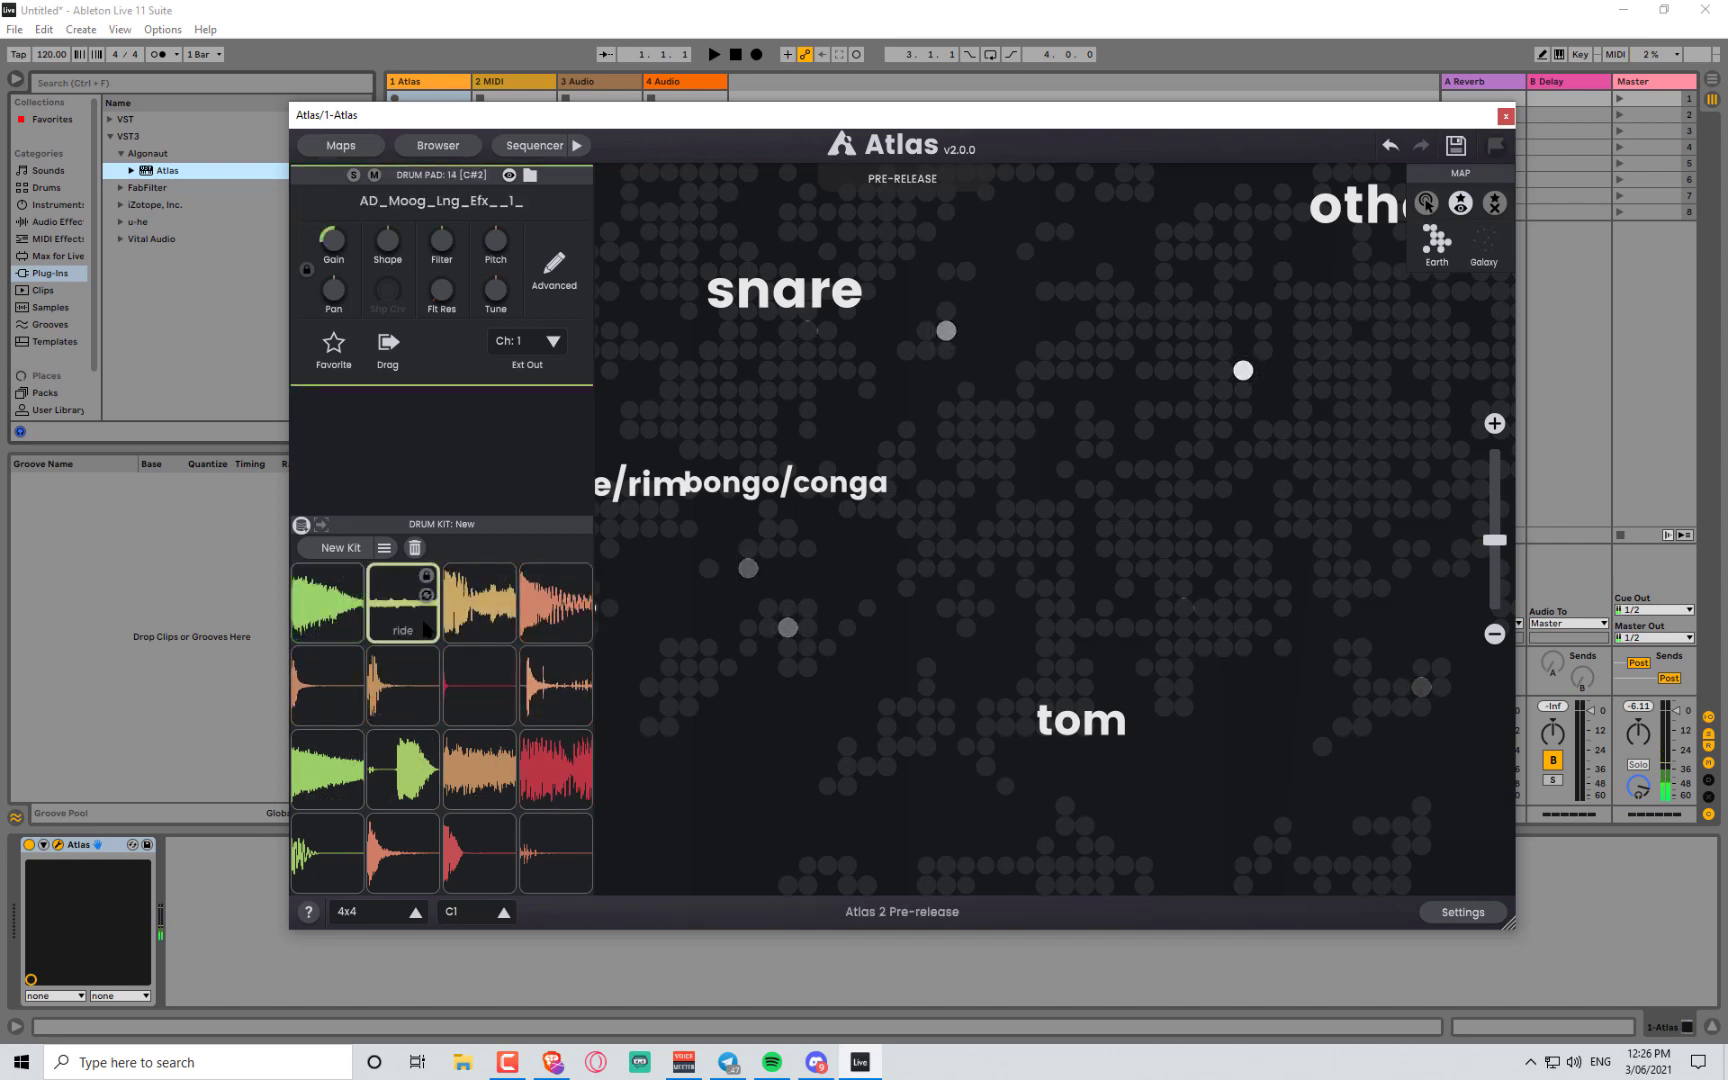
pyautogui.press('l')
pyautogui.press('y')
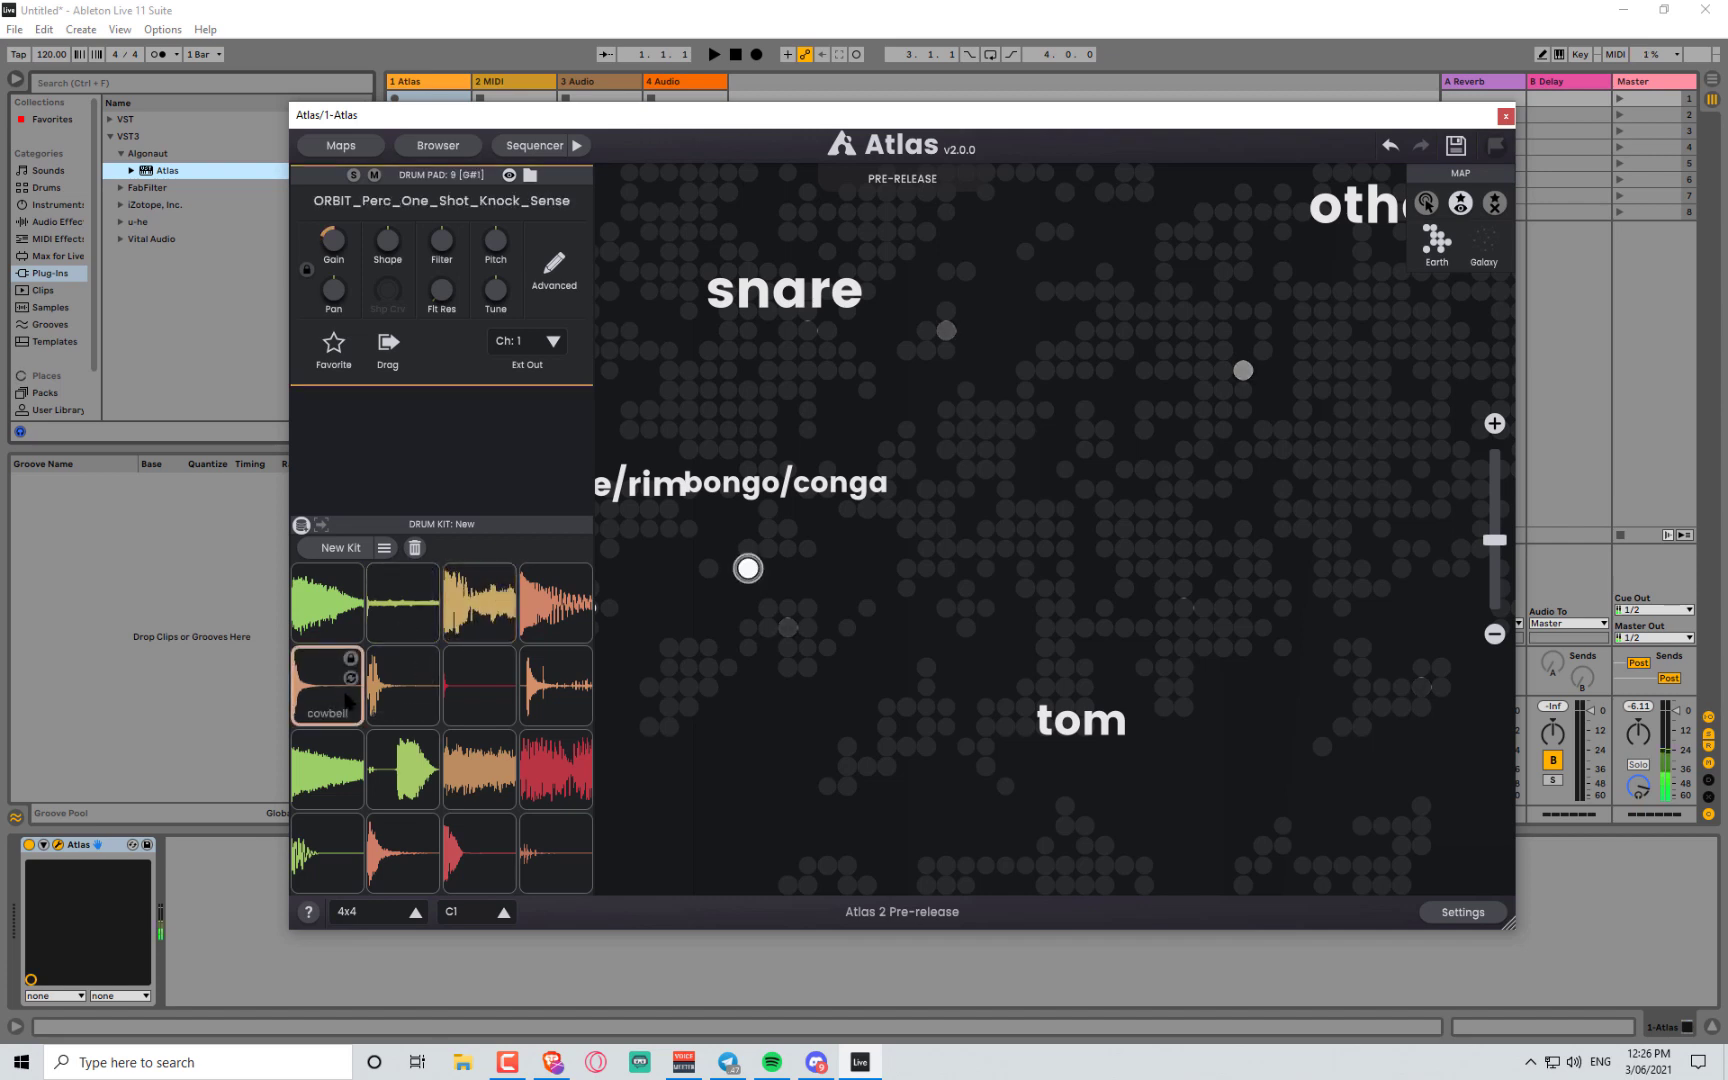
pyautogui.press('h')
pyautogui.press('d')
pyautogui.press('f')
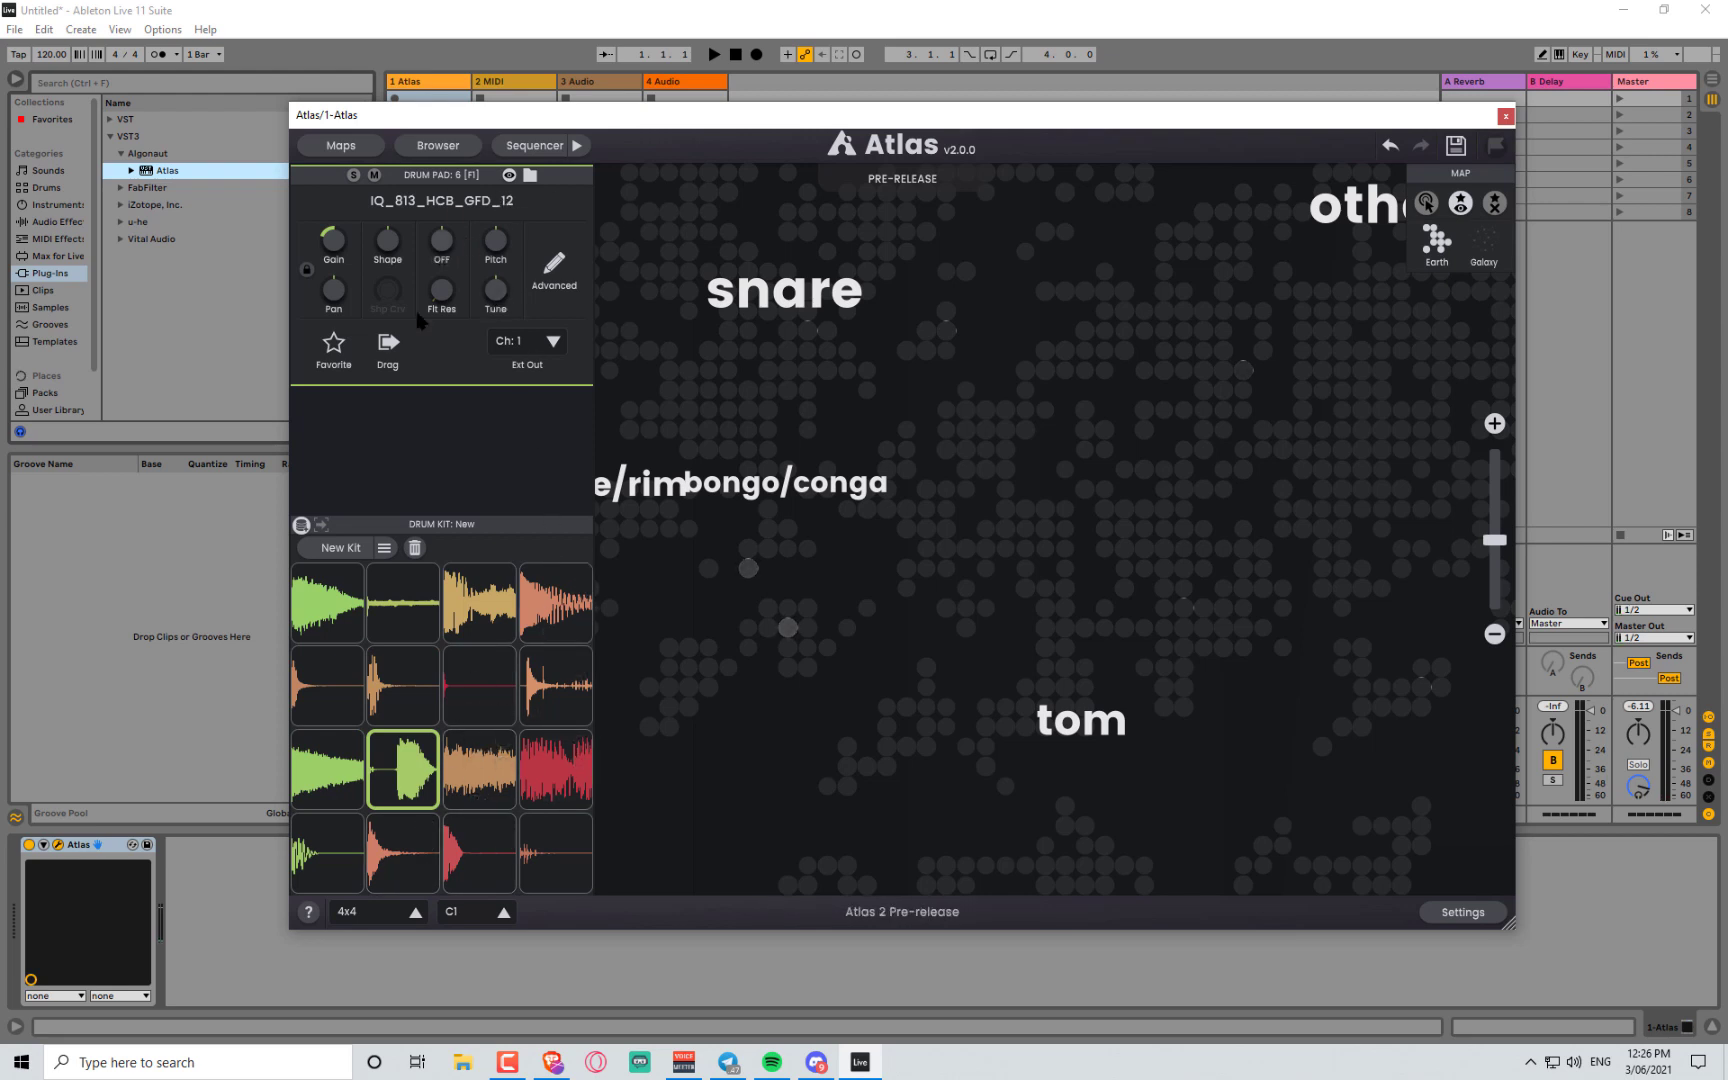
# - Open the Atlas sequencer, place a kick on the first step and play the sequence at a project tempo of 172 BPM
pyautogui.click(521, 150)
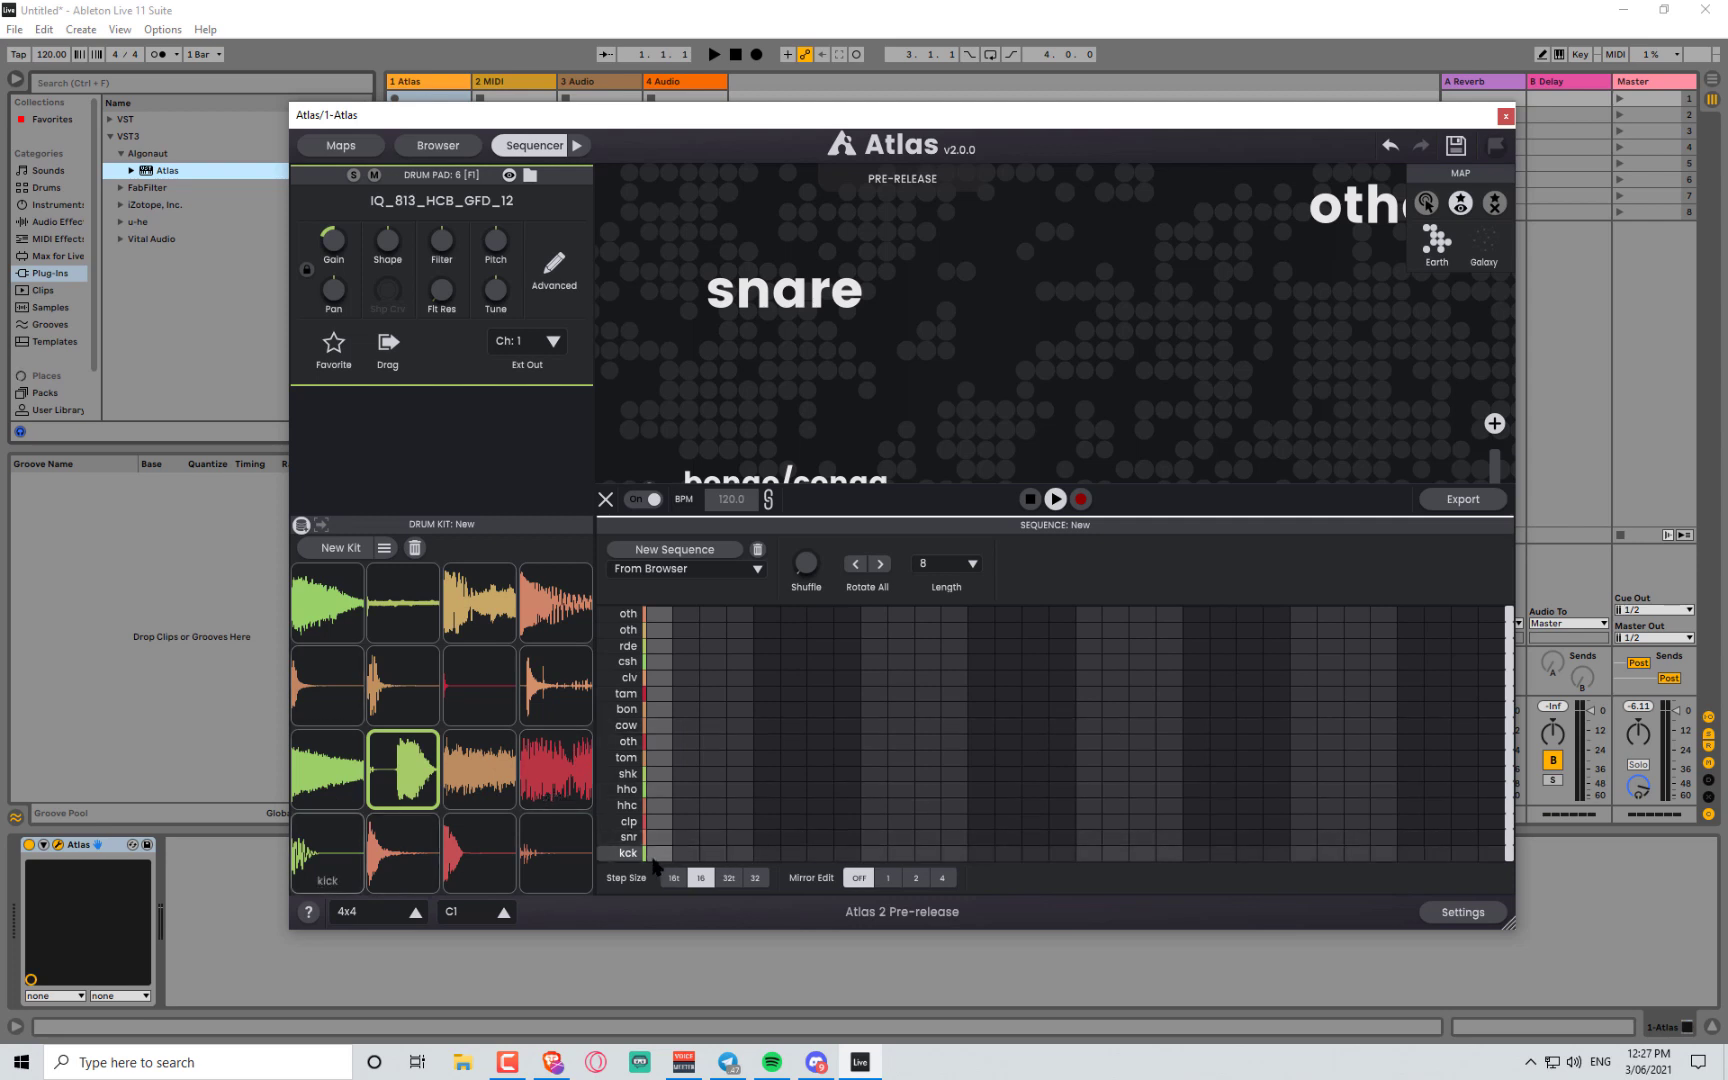
pyautogui.click(570, 15)
pyautogui.press('space')
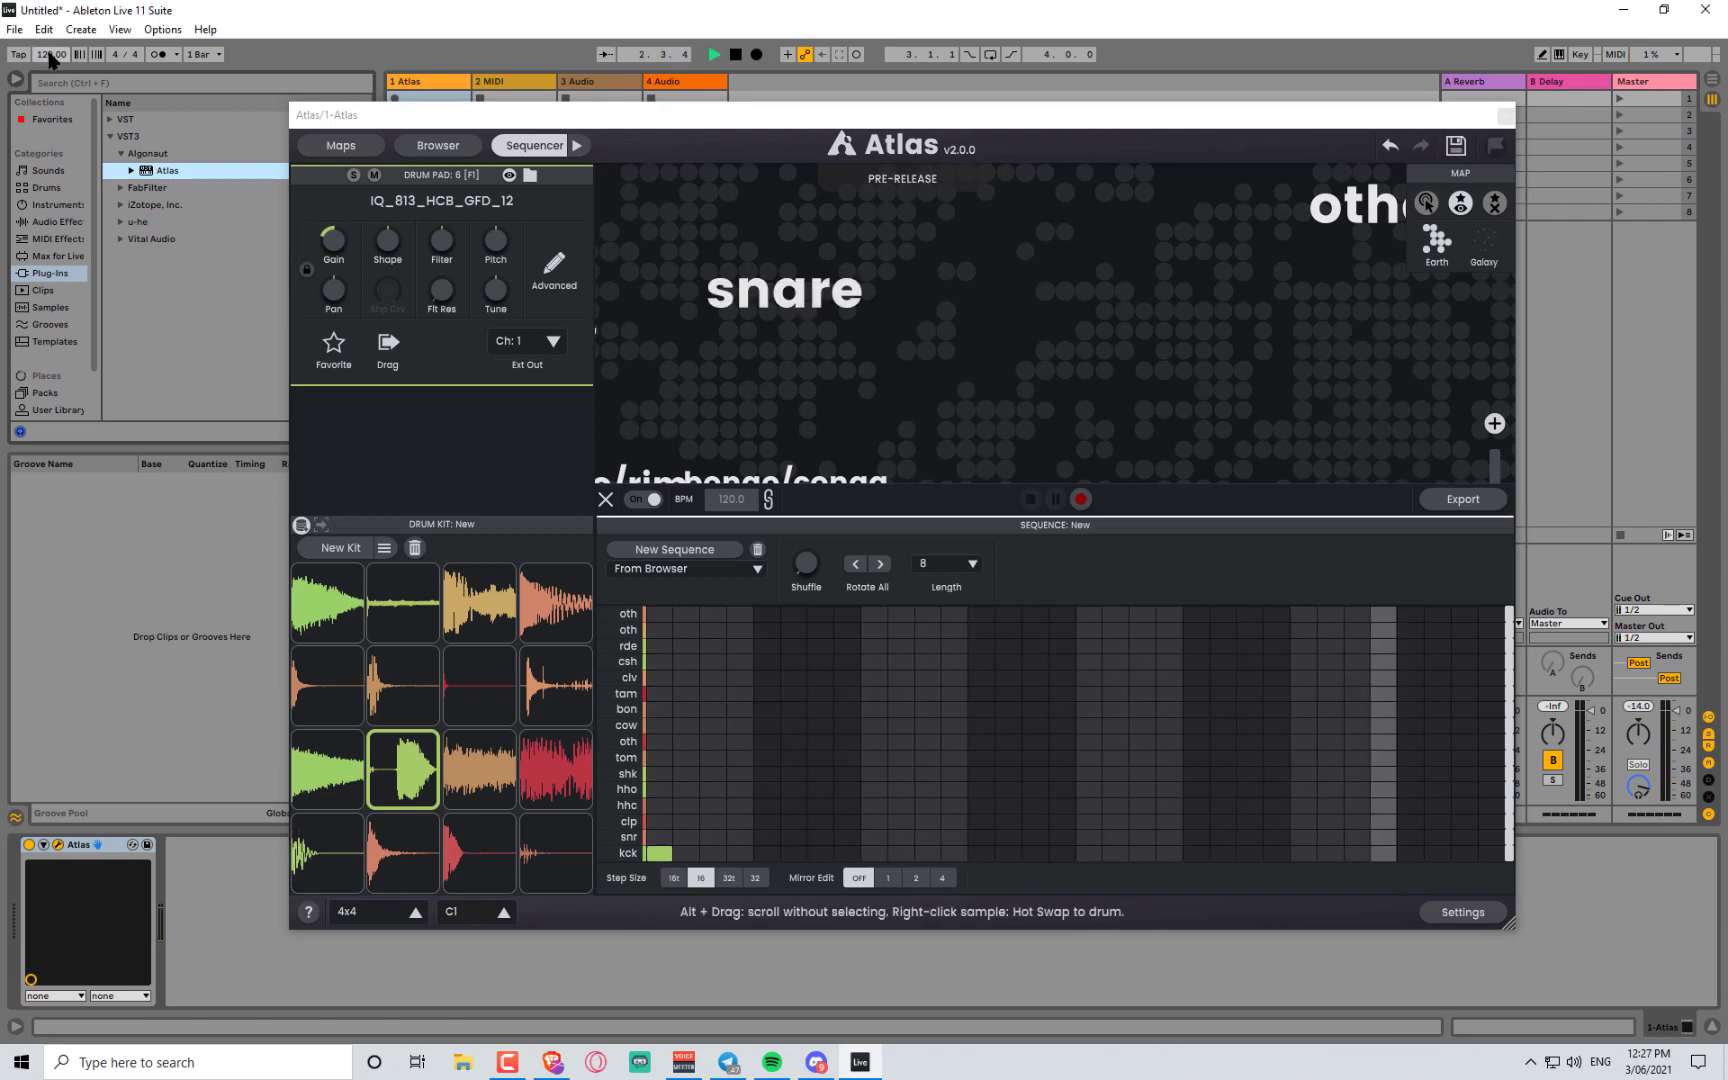
pyautogui.moveTo(51, 57); pyautogui.dragTo(51, 5)
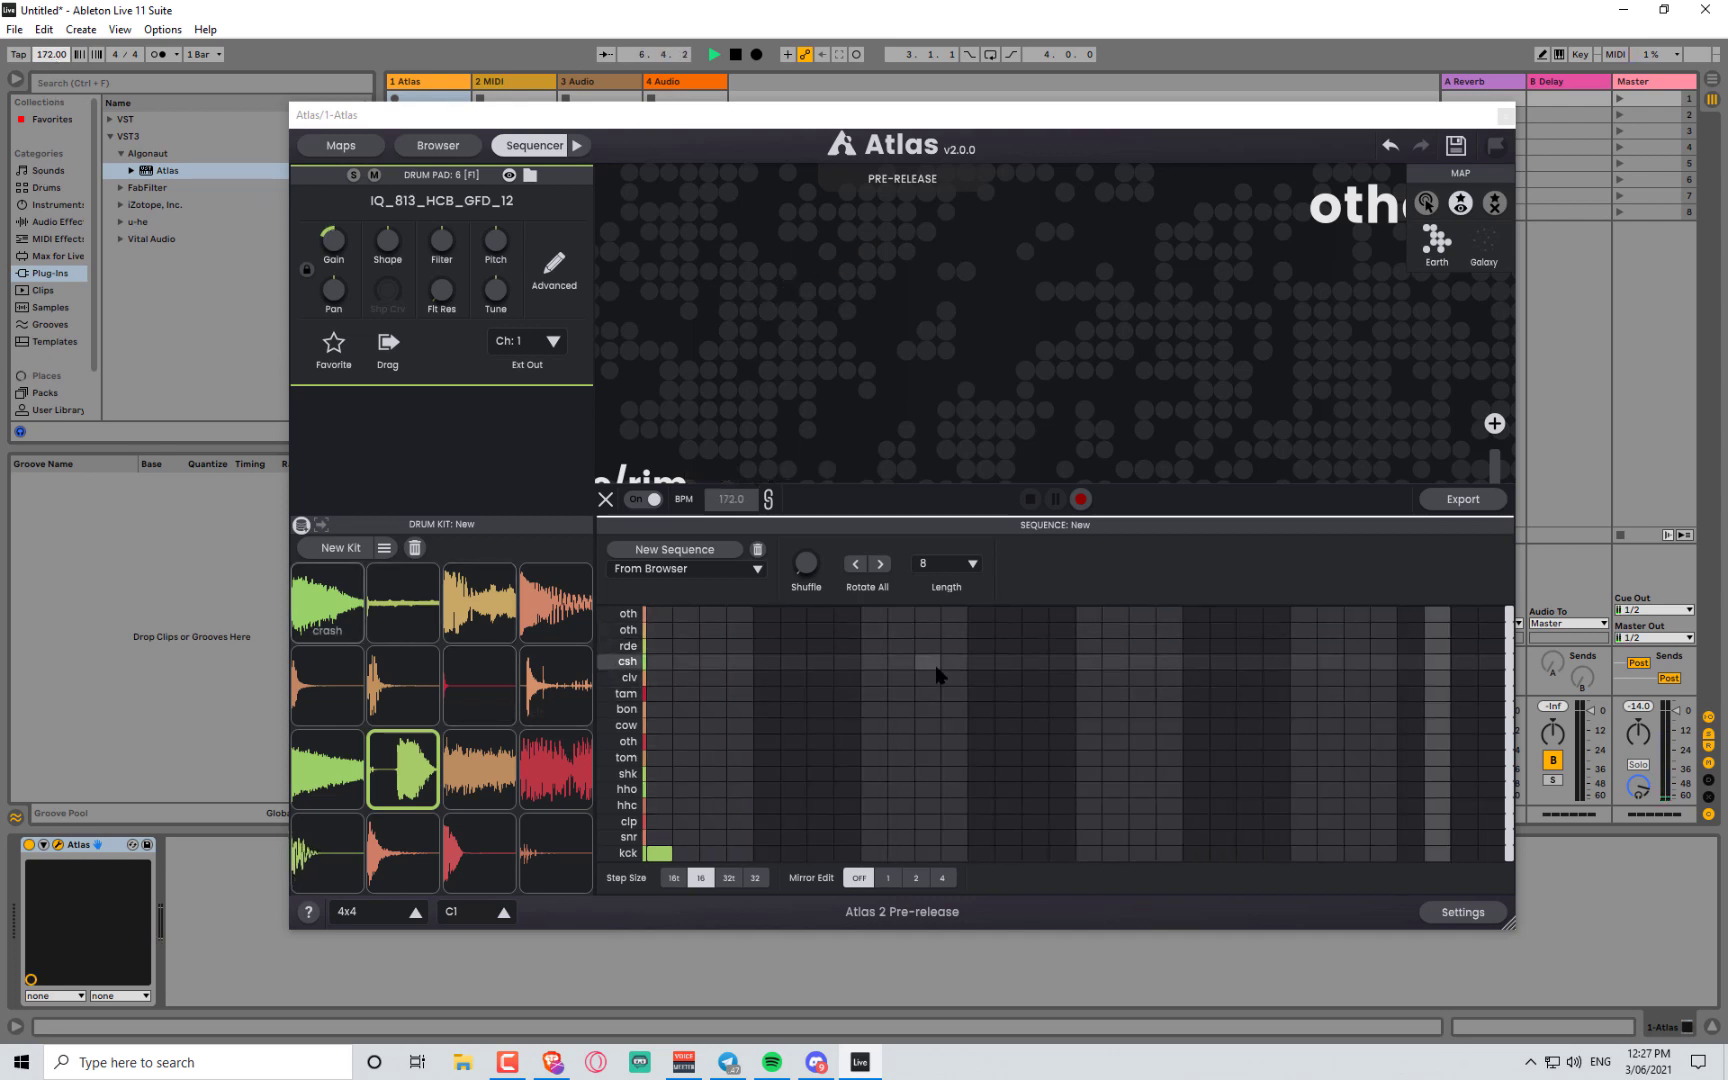
# - Set the sequence length to 4 and add snares on steps 5 and 13 and a kick on step 11
pyautogui.click(972, 565)
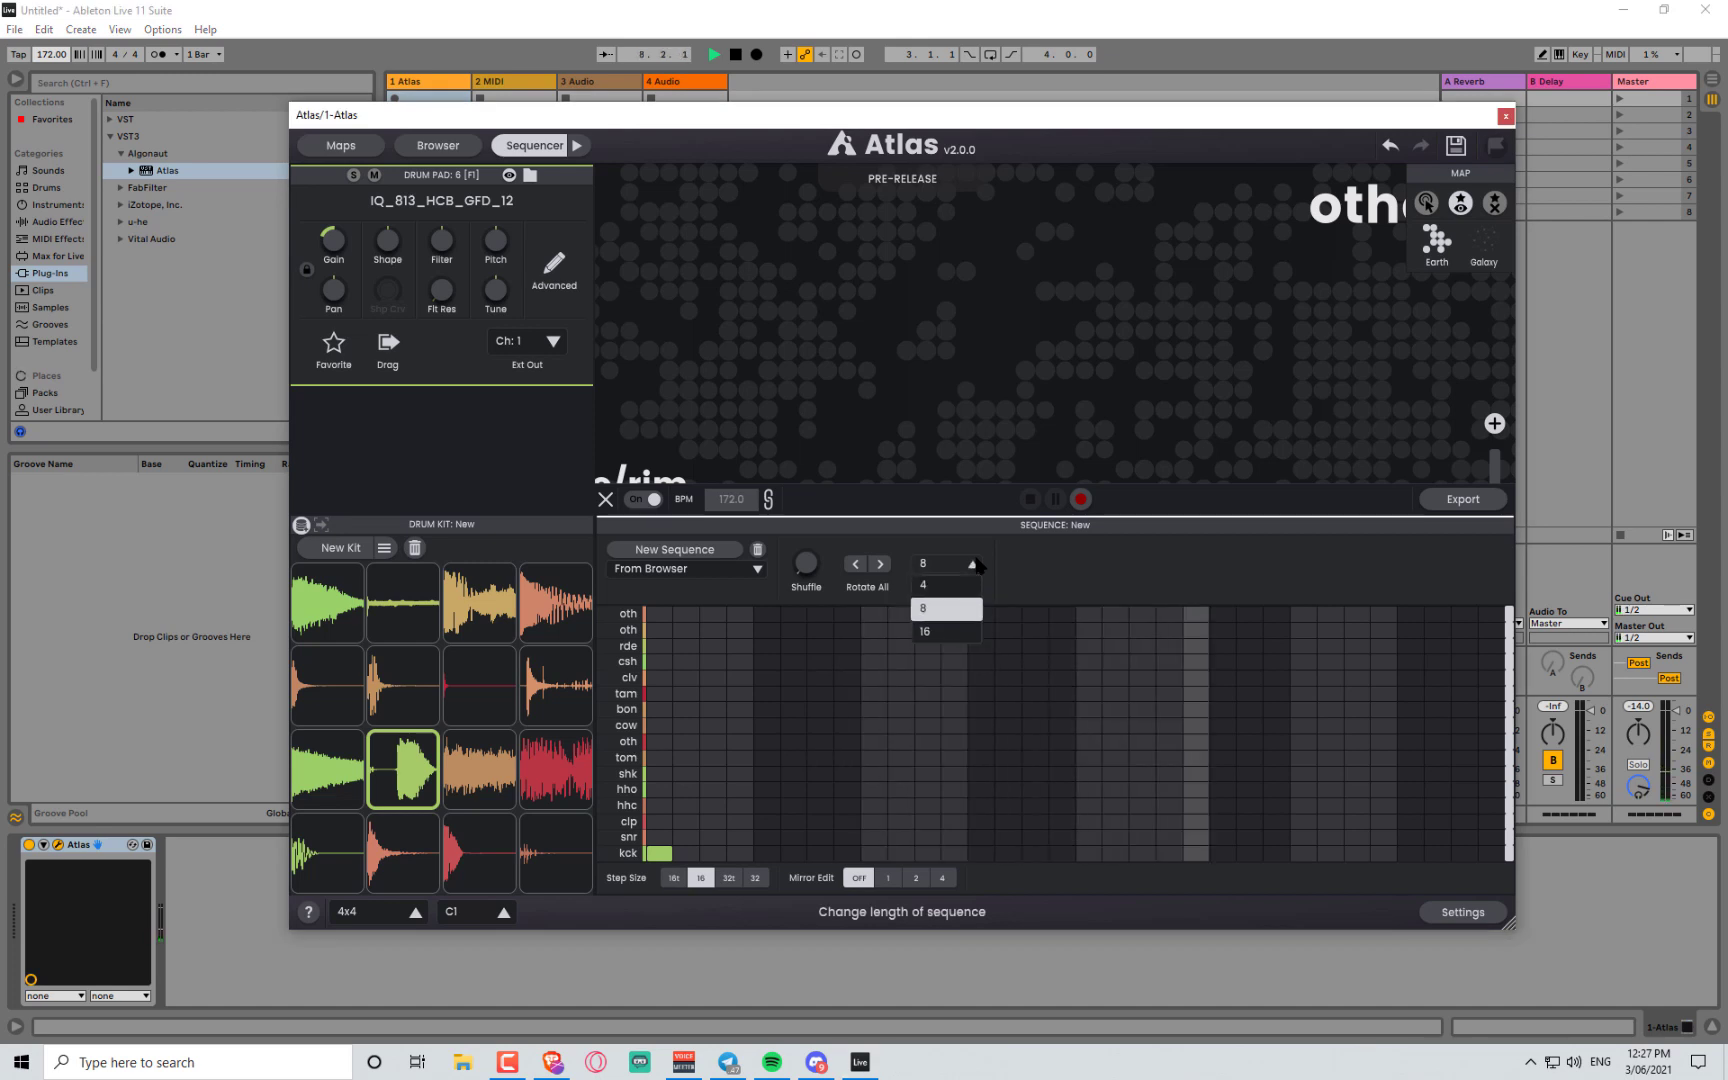
pyautogui.click(923, 584)
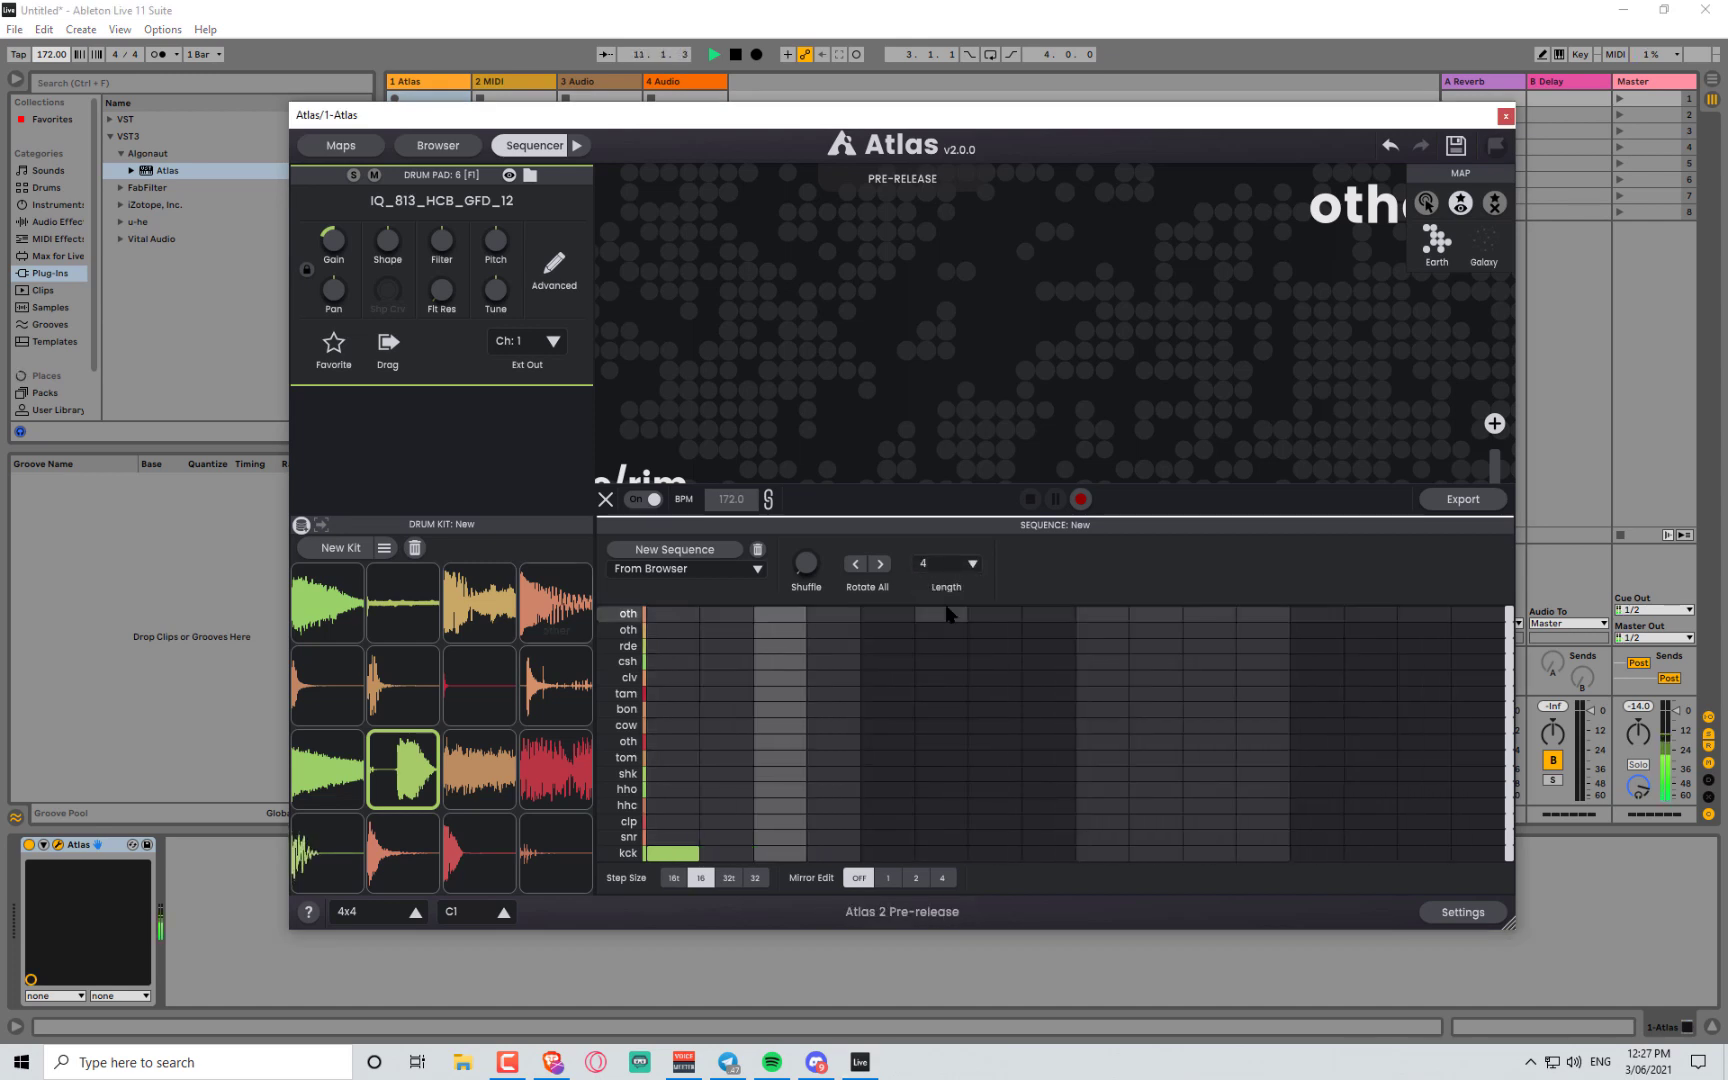
pyautogui.click(887, 838)
pyautogui.click(1316, 837)
pyautogui.click(1208, 853)
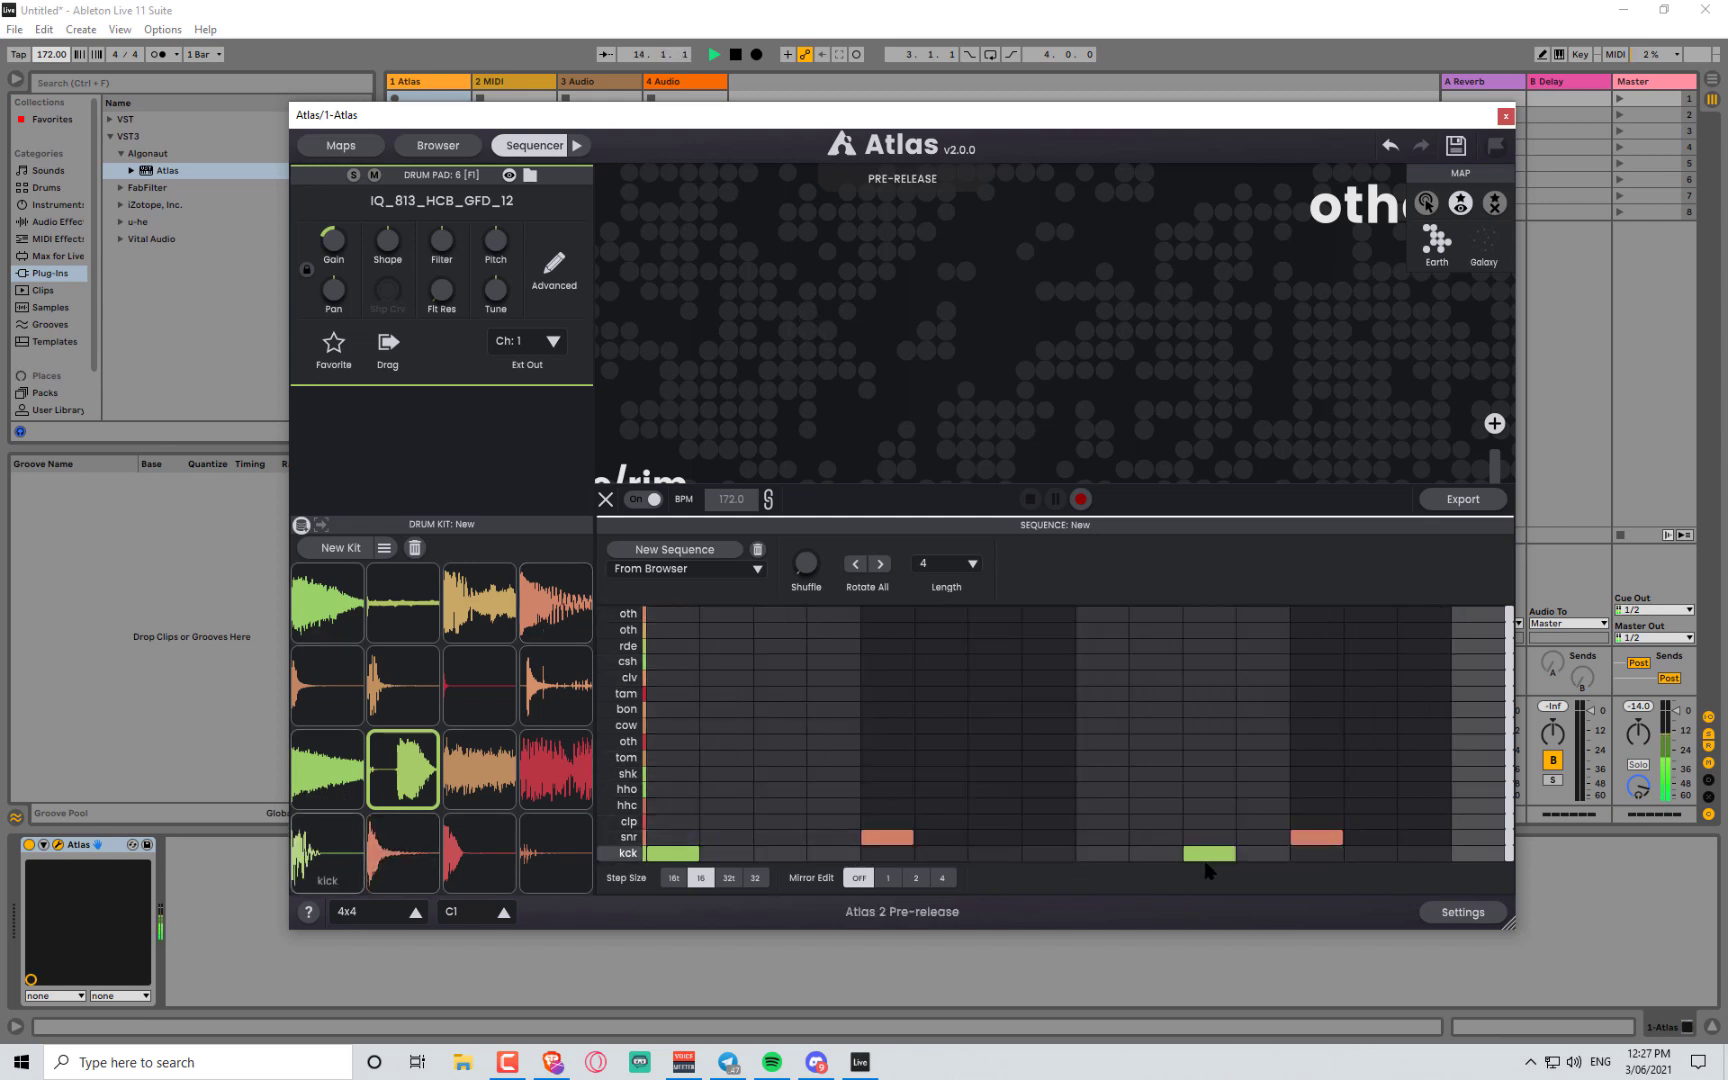
# - Fill the closed hi-hat row, replacing step 7 with an open hi-hat and step 12 with a shaker
pyautogui.moveTo(672, 806); pyautogui.dragTo(1504, 806)
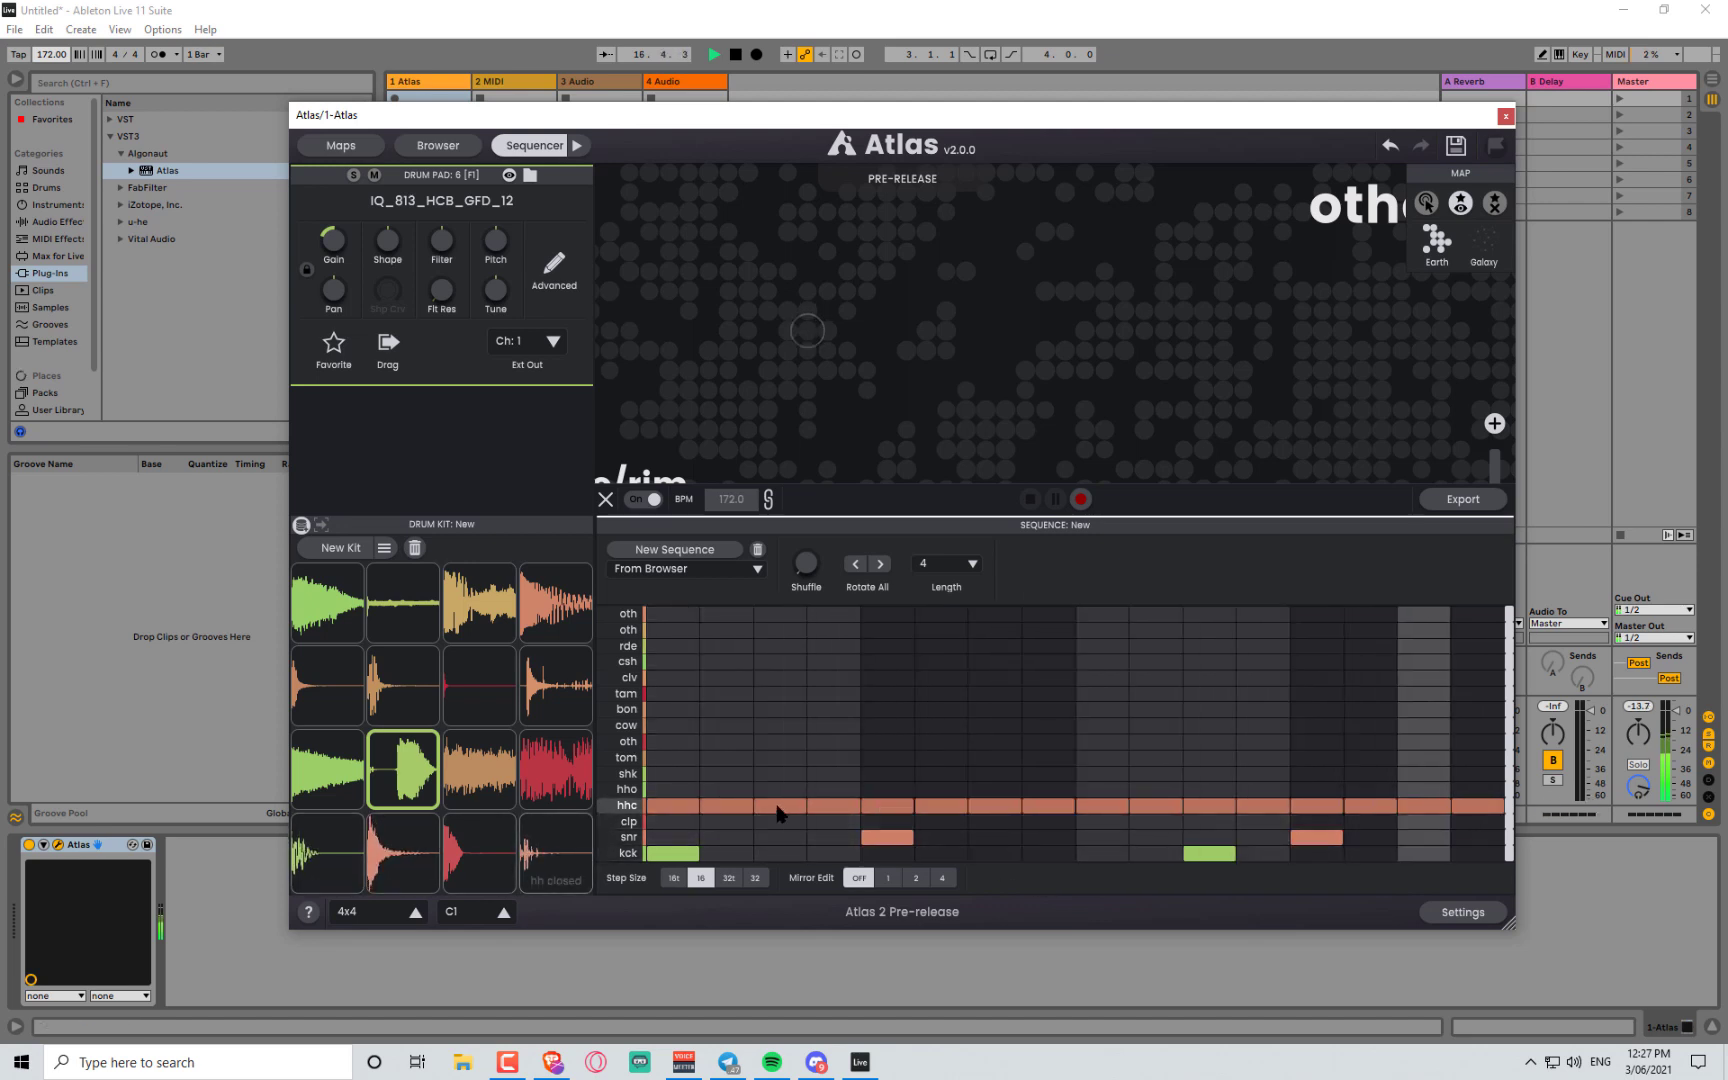
pyautogui.click(991, 790)
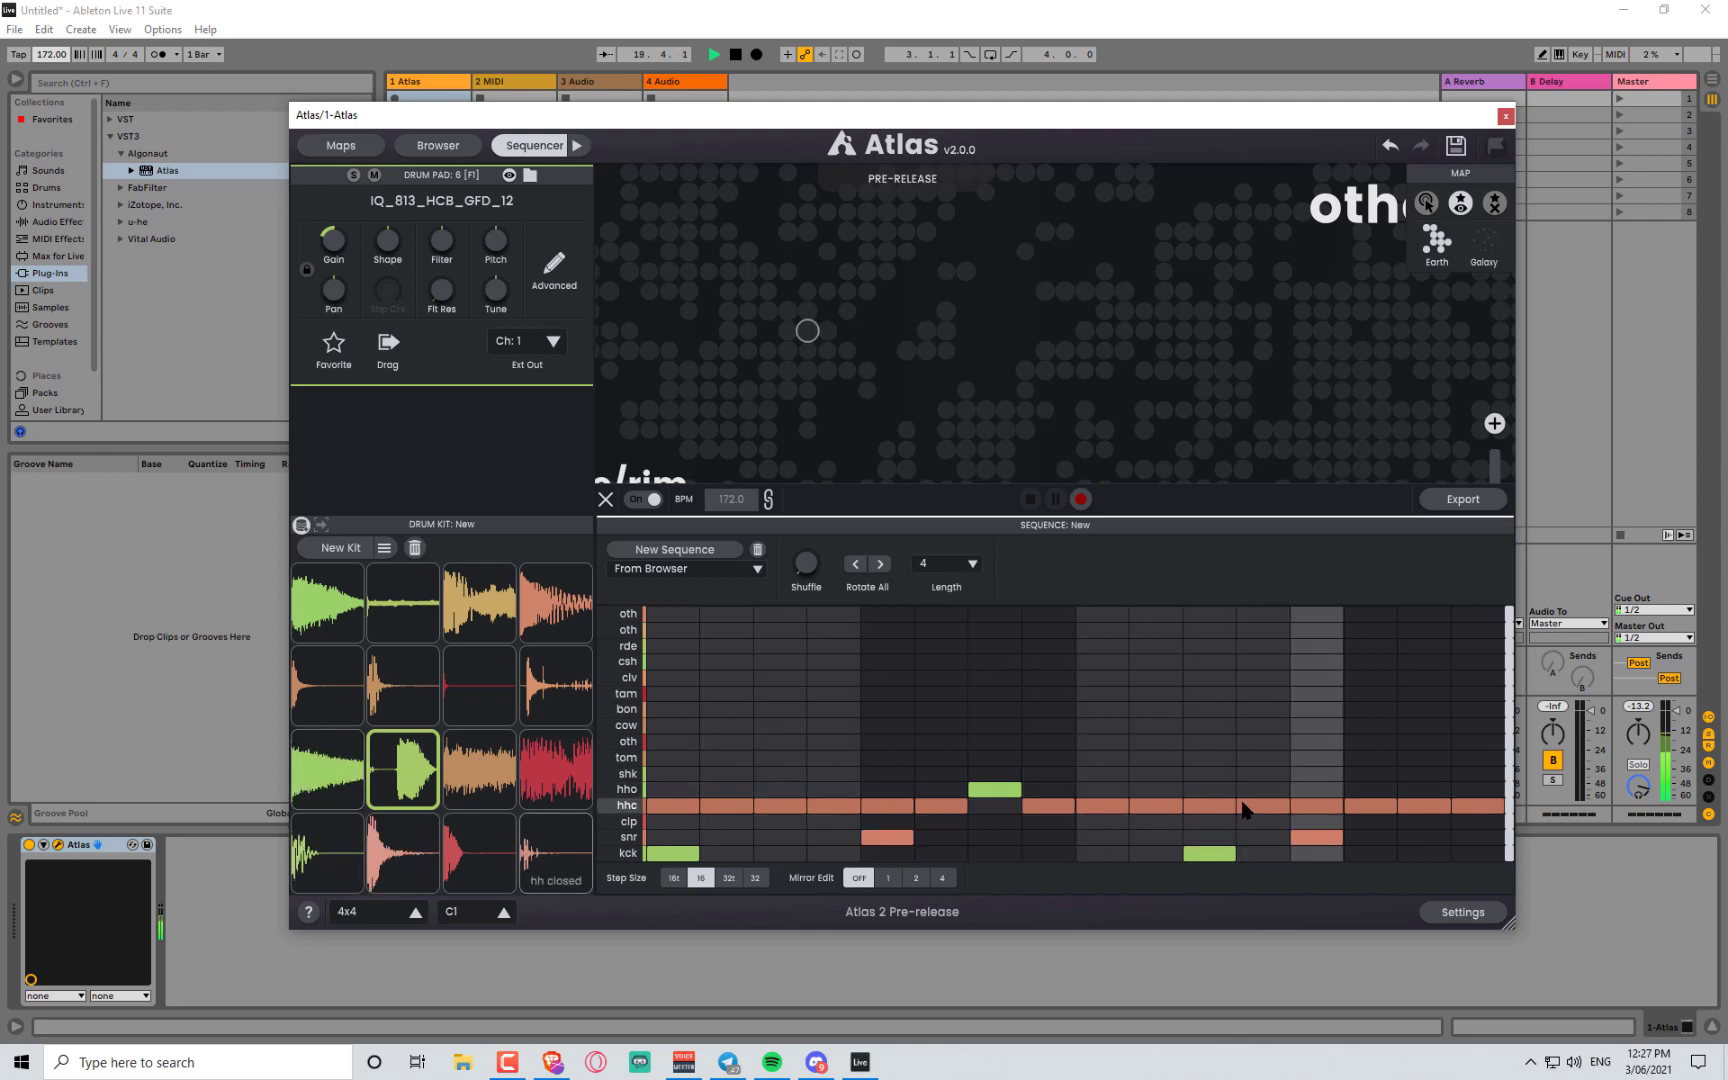
pyautogui.click(1262, 774)
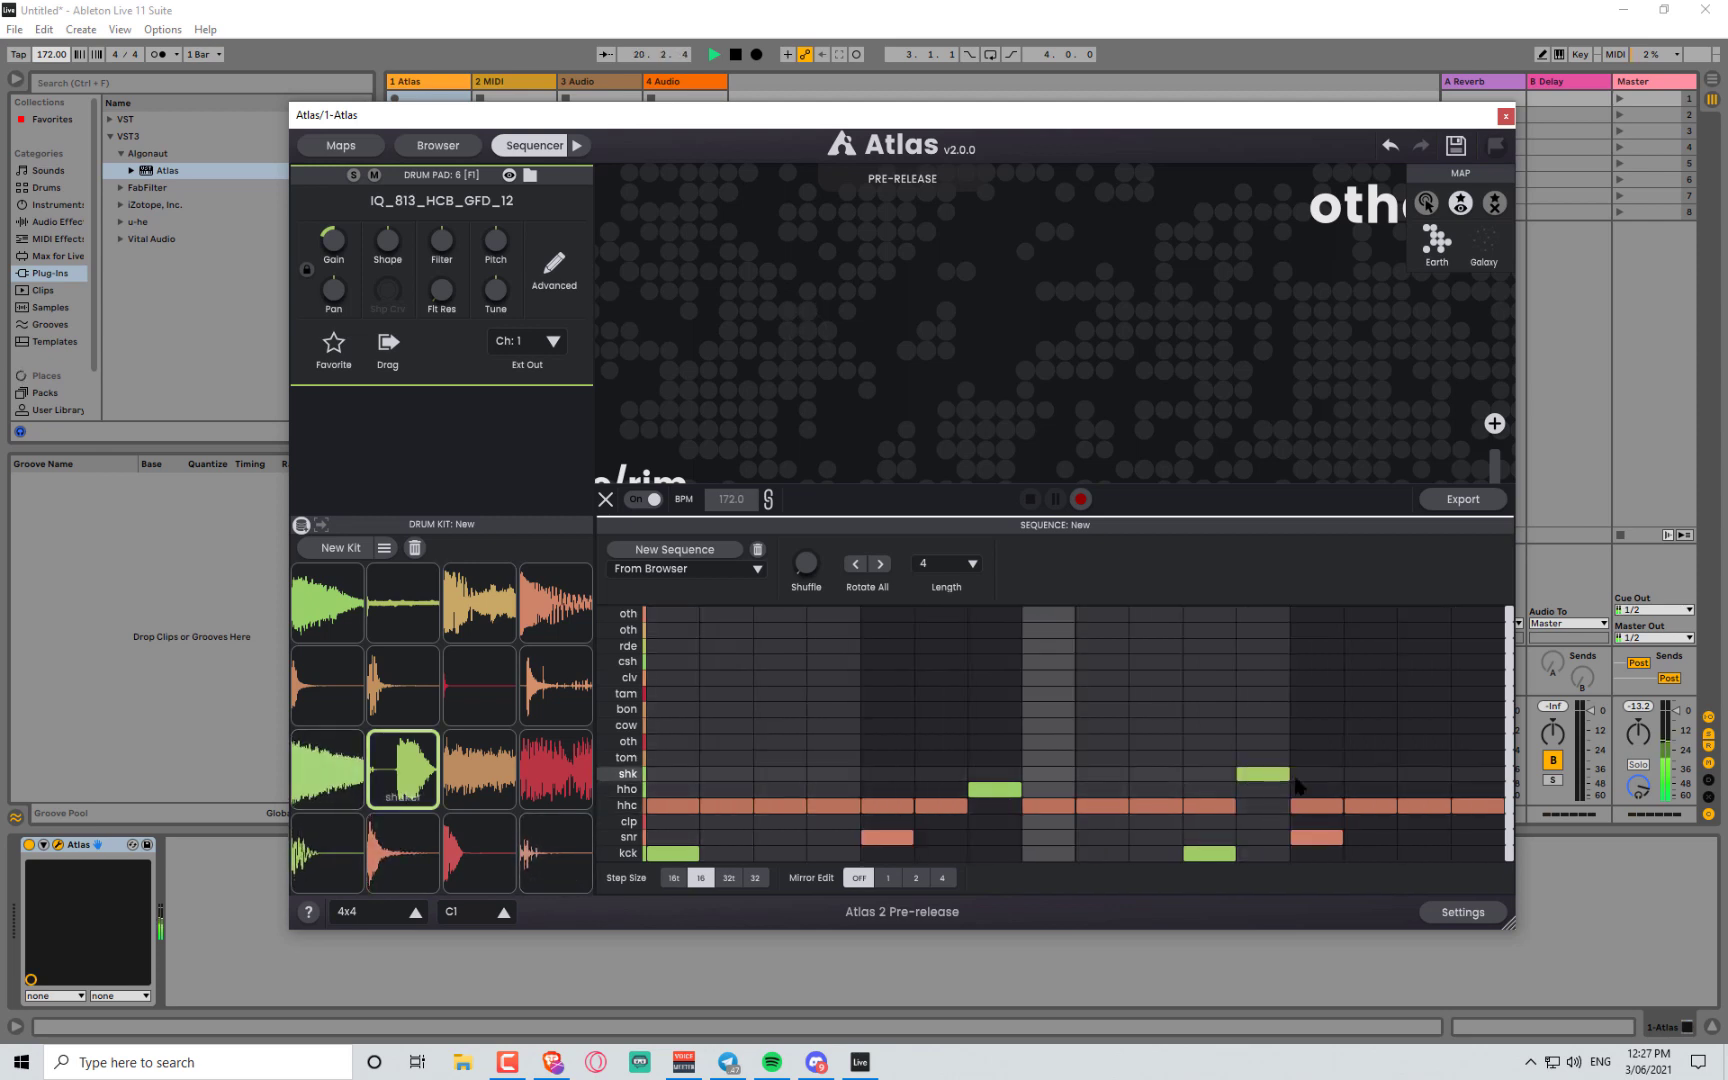
# - Place a tom on step 14 and swap the closed hi-hat on step 16 for a cowbell
pyautogui.click(1370, 741)
pyautogui.click(1476, 805)
pyautogui.click(1477, 725)
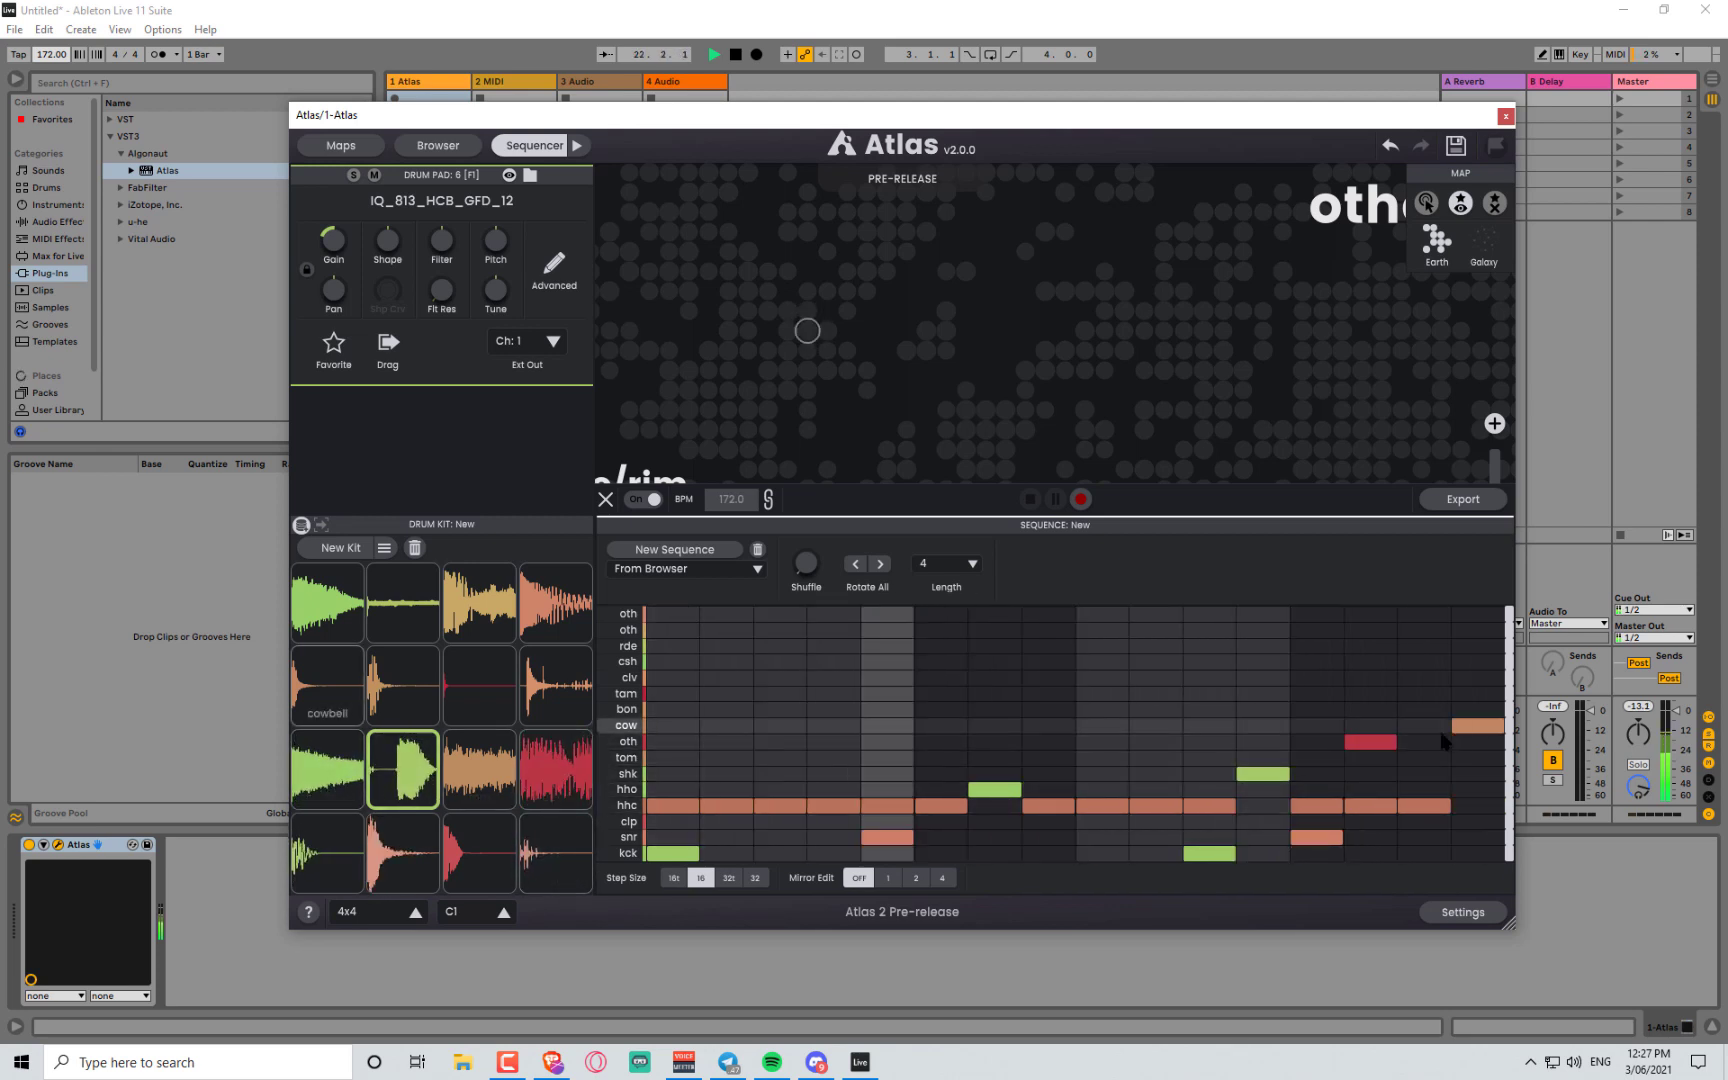
pyautogui.click(1385, 743)
pyautogui.click(1383, 758)
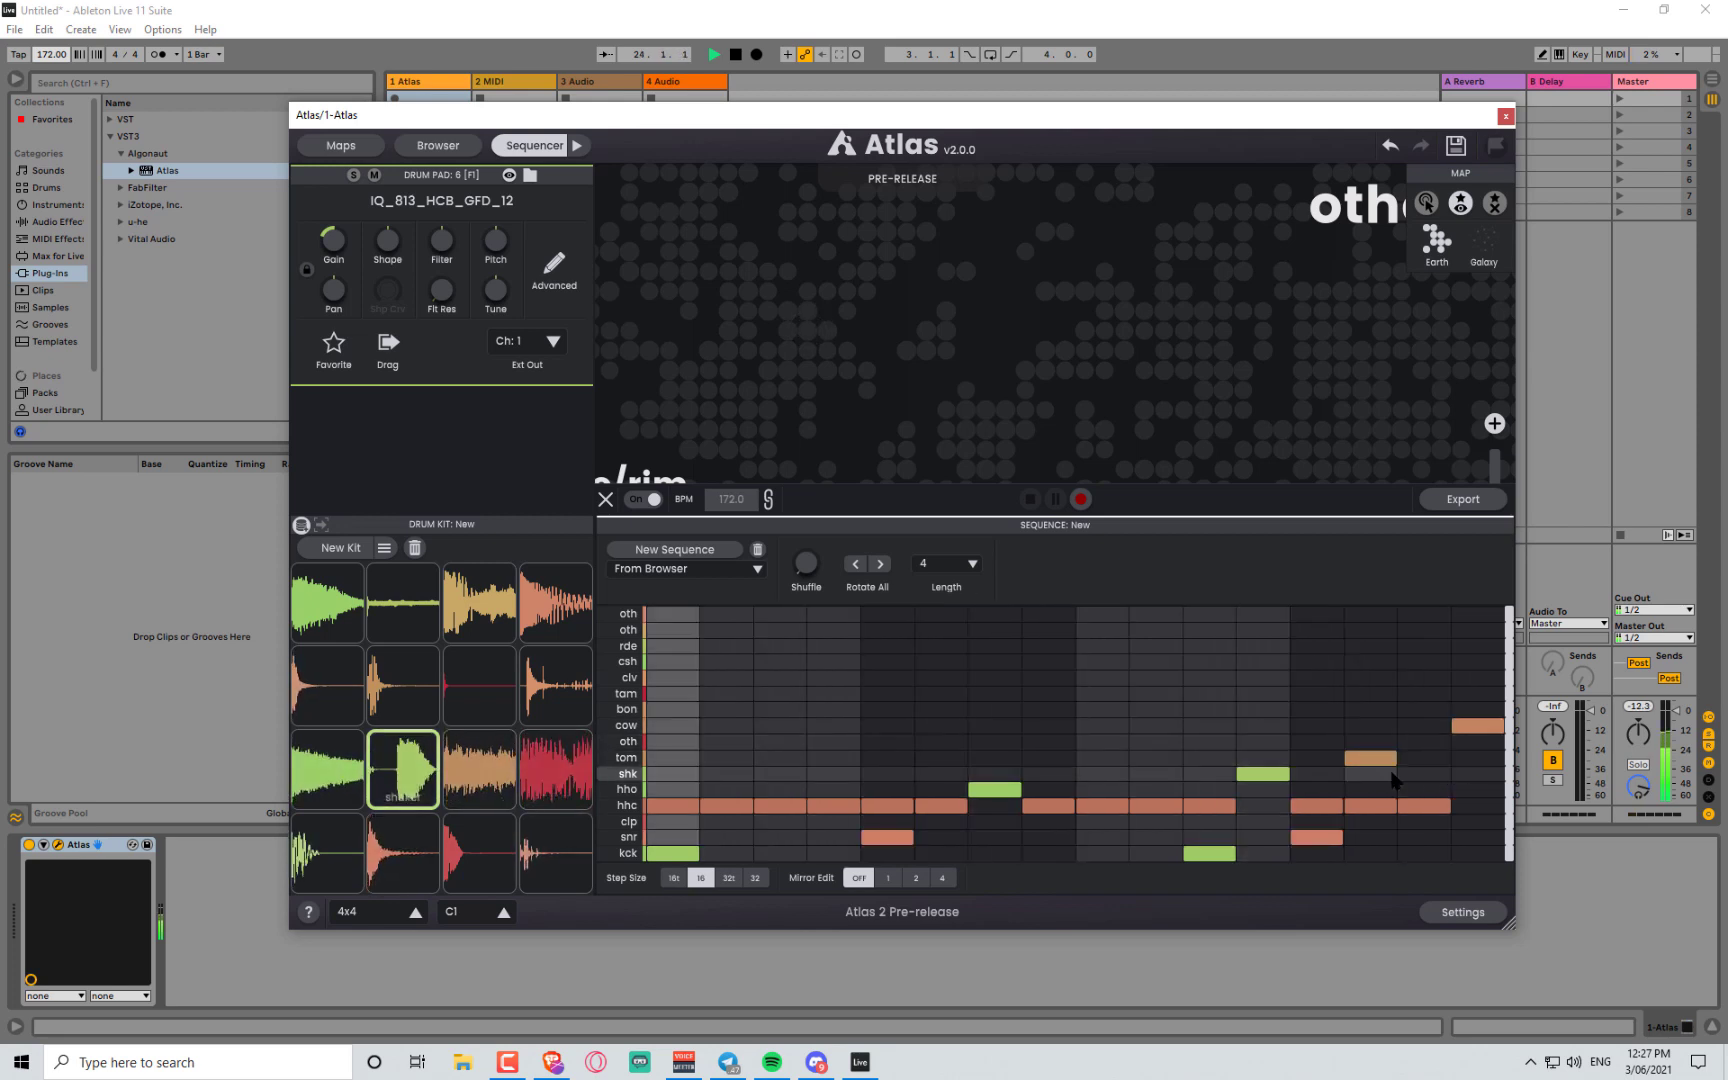
# - Replace the step 16 cowbell with a bongo, add a clave on step 15, and remove the closed hi-hats from steps 13 and 14
pyautogui.click(1477, 693)
pyautogui.click(1477, 725)
pyautogui.click(1473, 709)
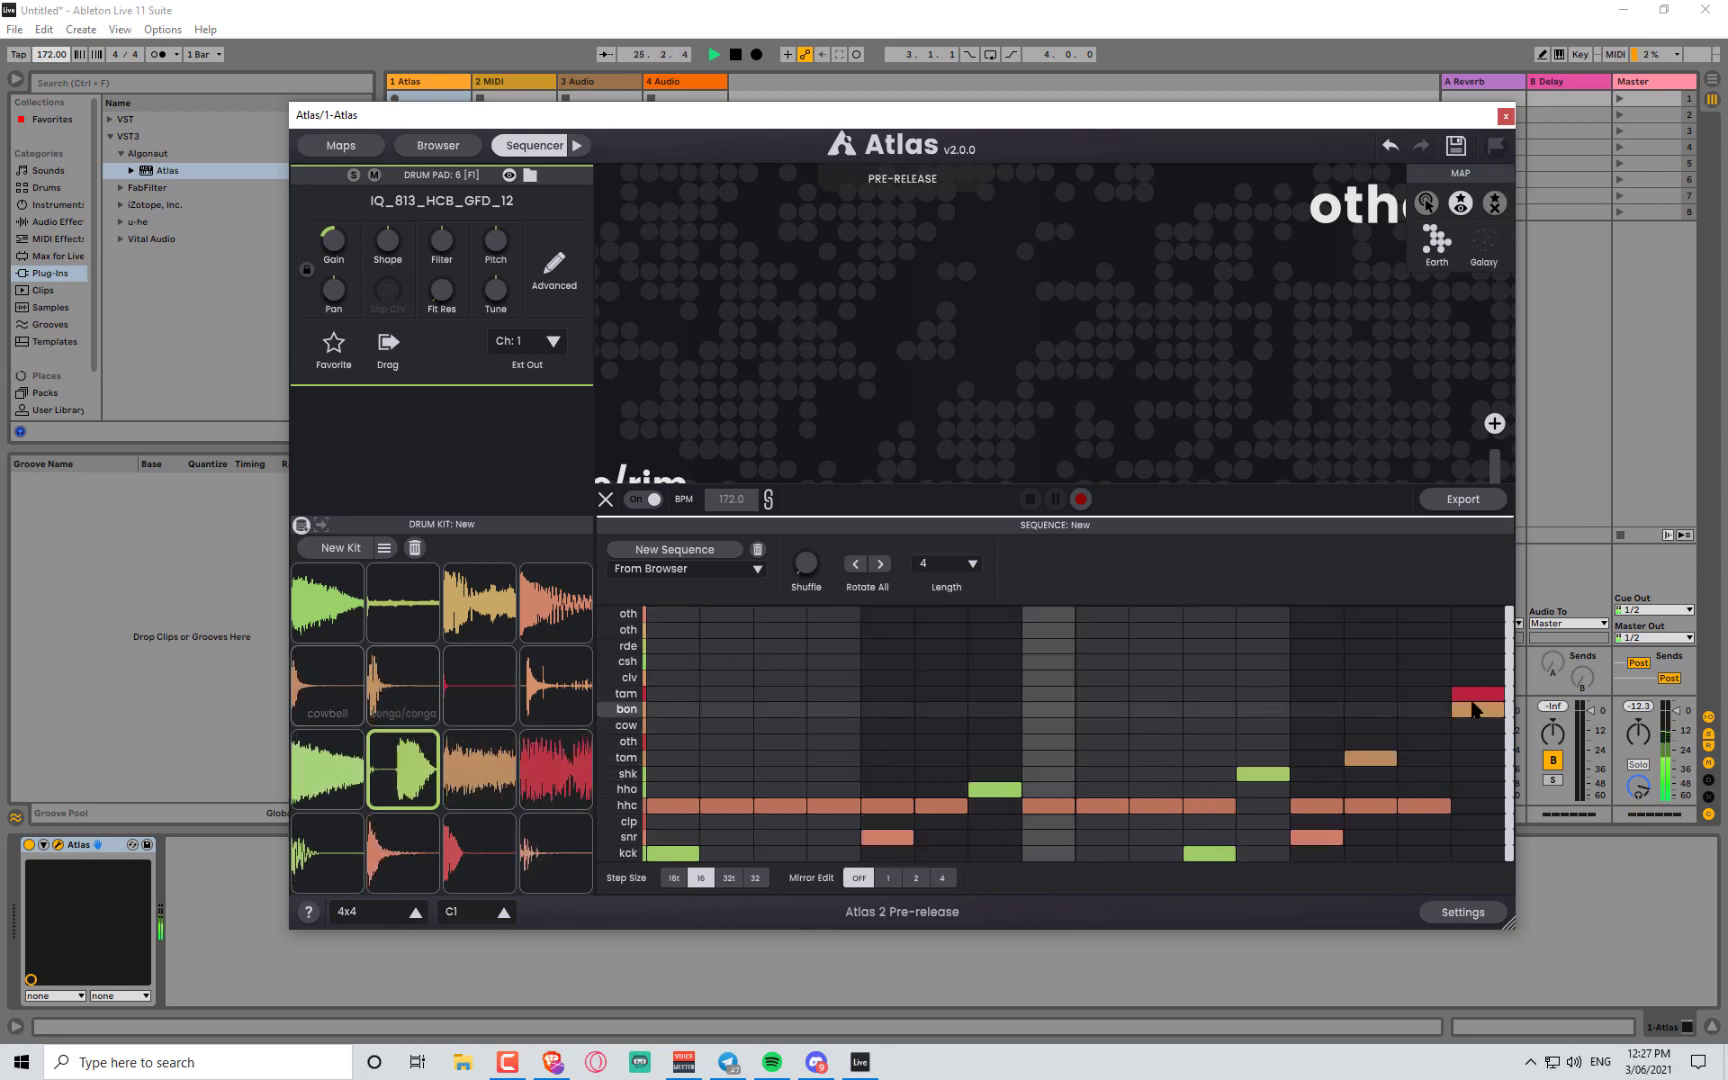
pyautogui.click(1477, 693)
pyautogui.click(1422, 678)
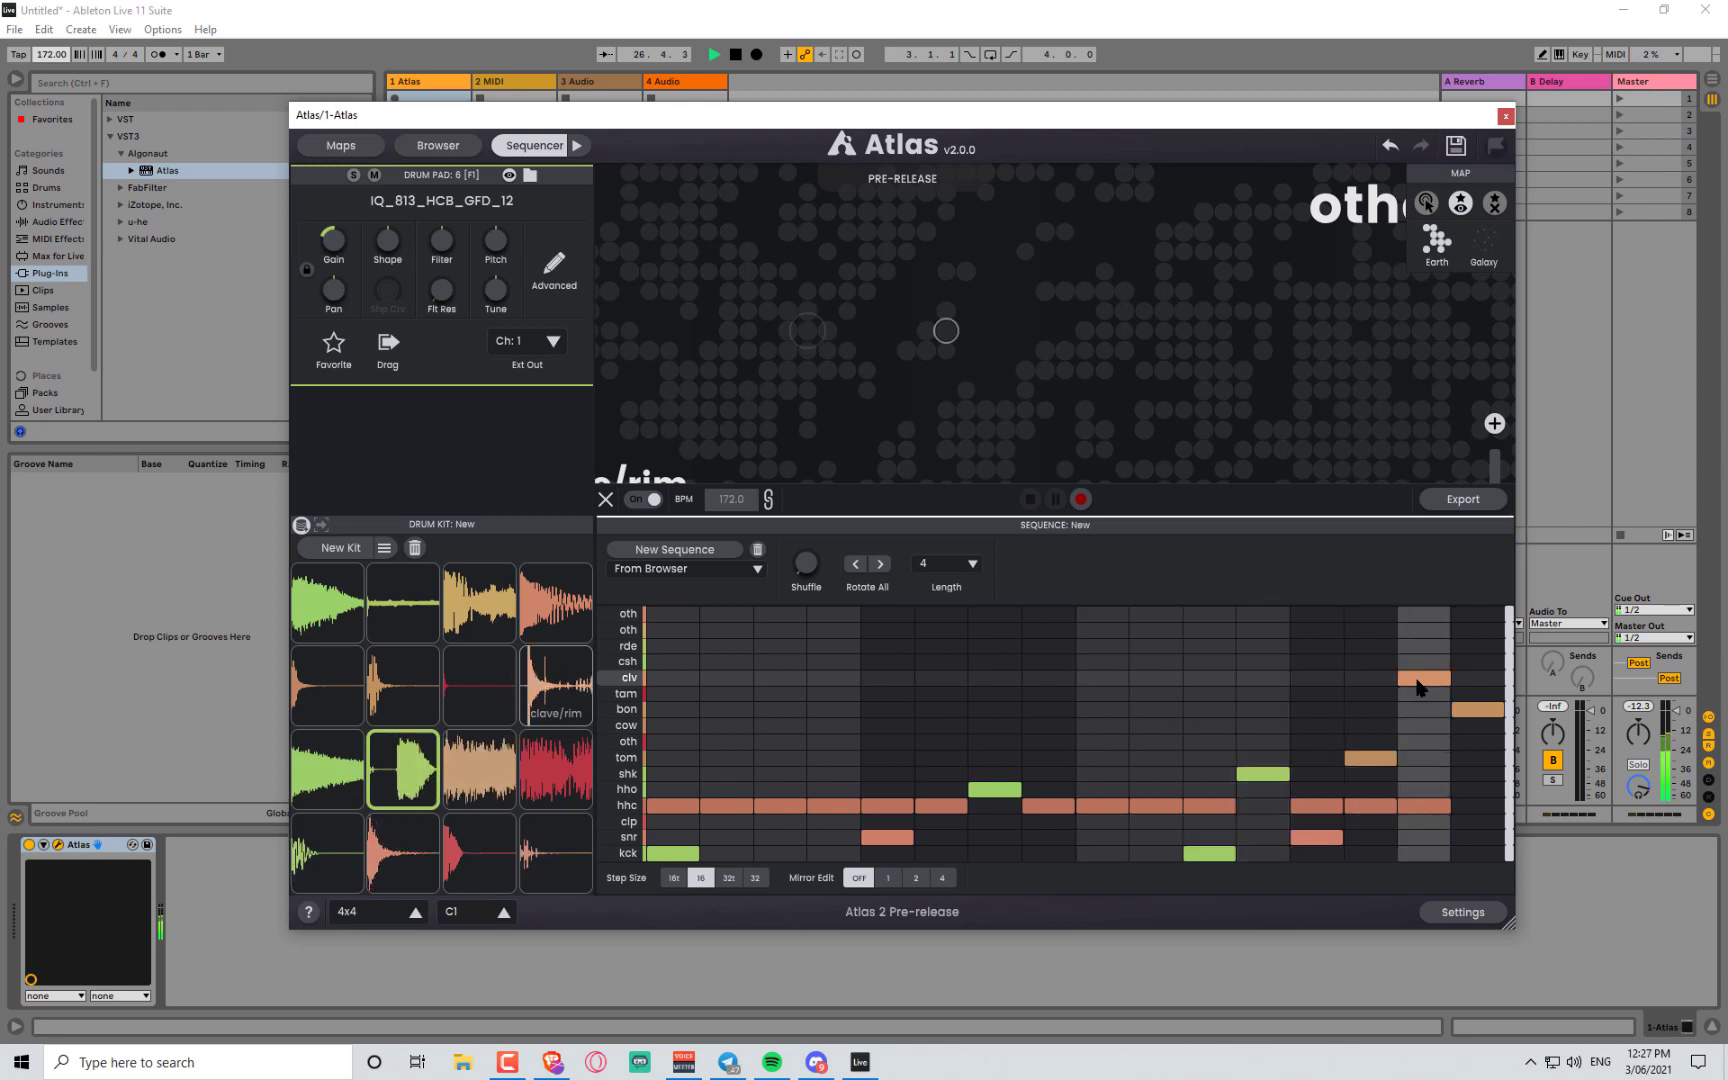
pyautogui.click(1318, 806)
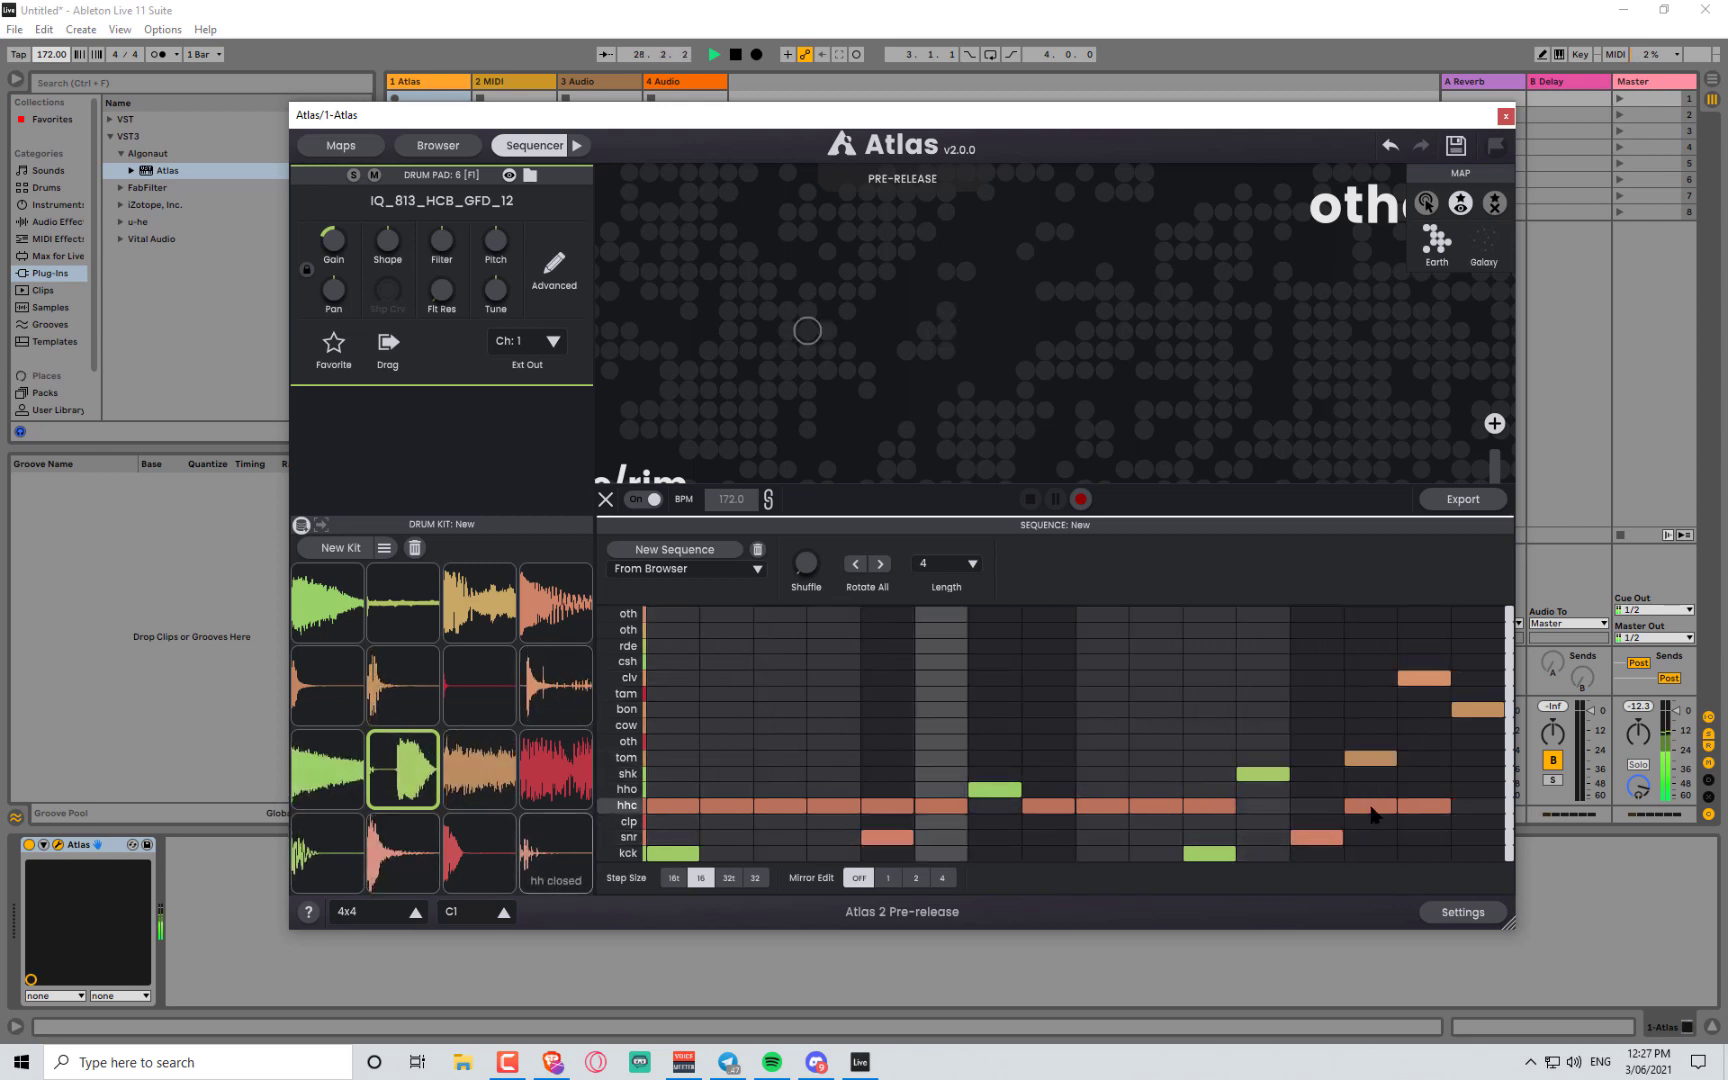
pyautogui.click(1371, 807)
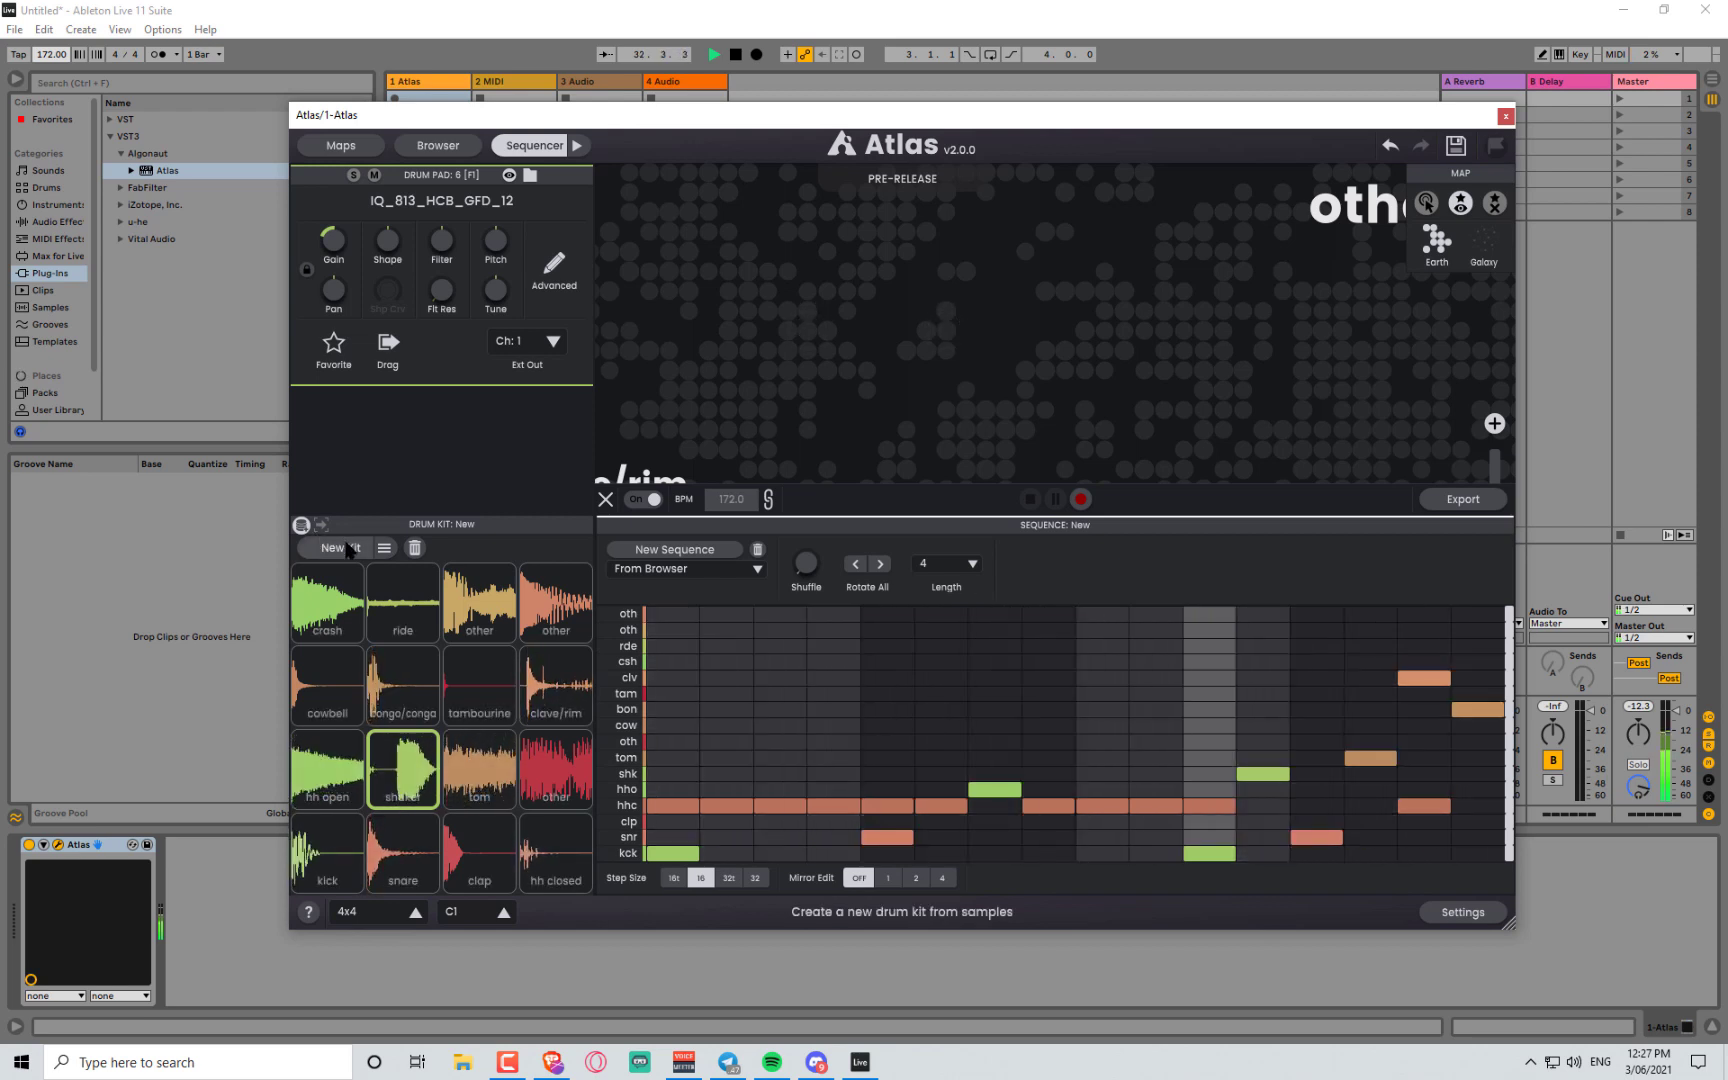
# - Generate five new drum kits in a row while the sequence keeps playing
pyautogui.click(340, 549)
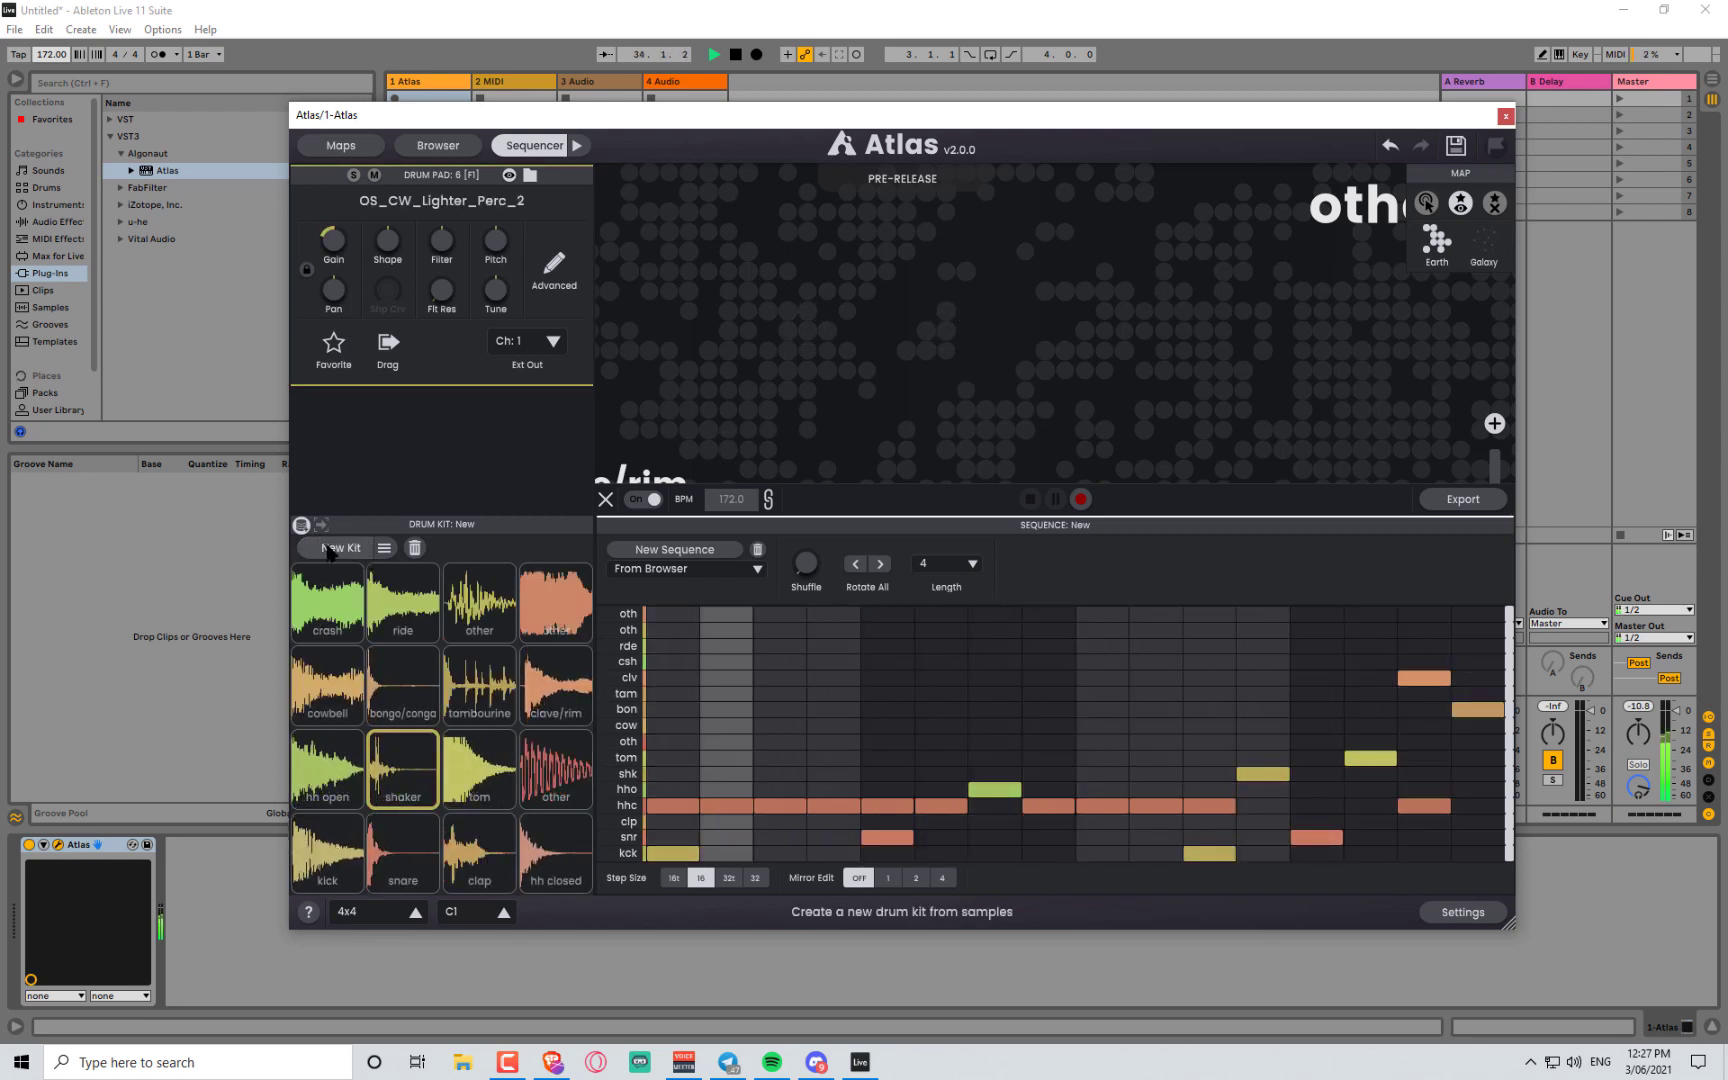
pyautogui.click(341, 549)
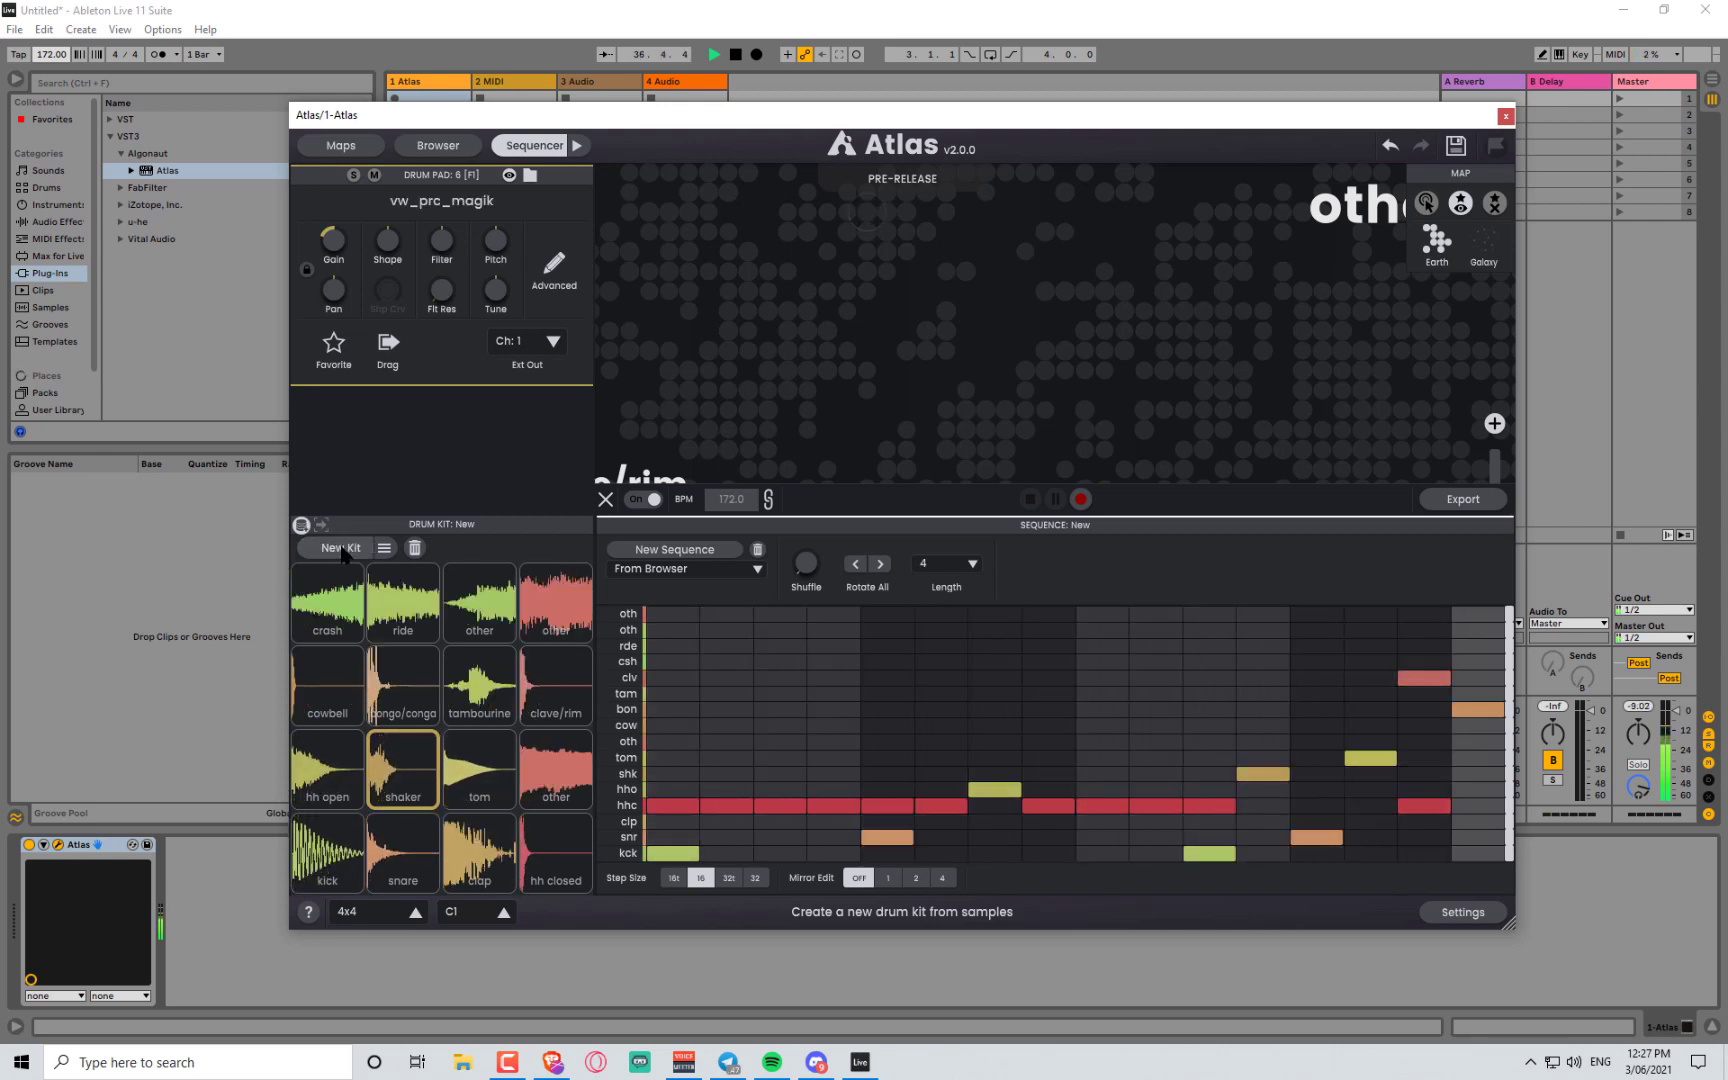
pyautogui.click(341, 549)
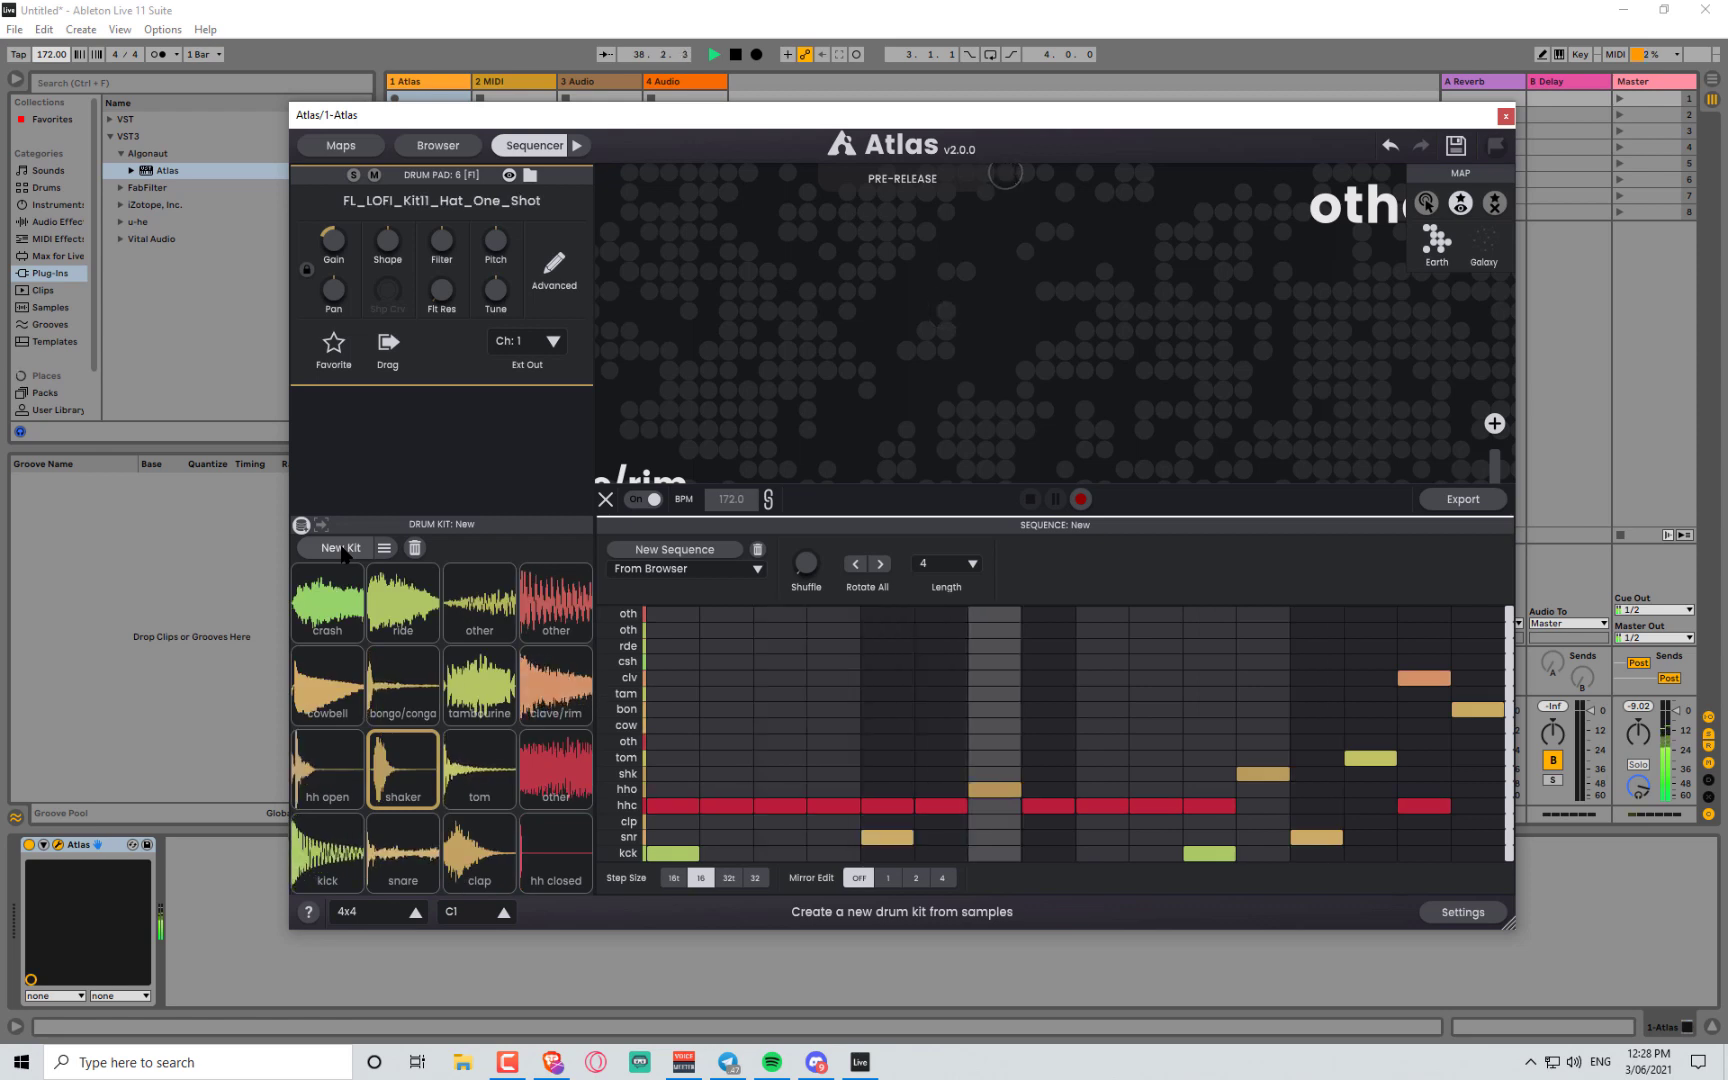
pyautogui.click(341, 549)
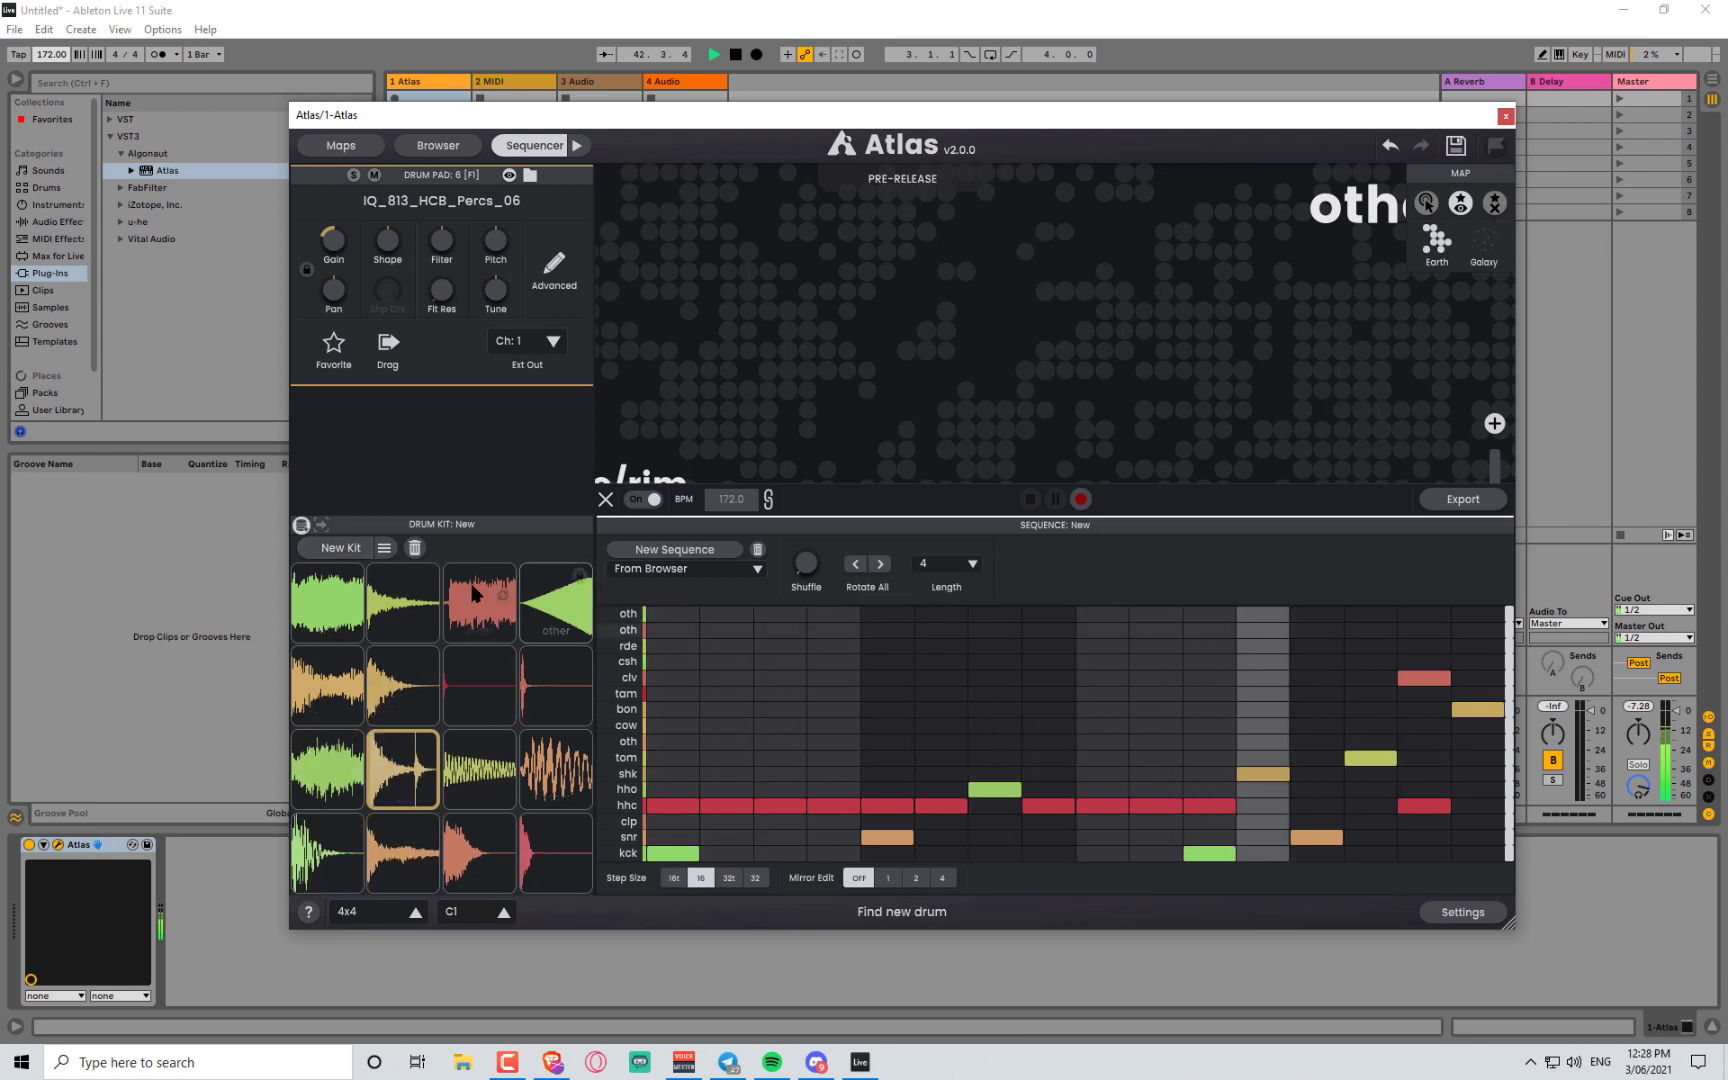
pyautogui.click(363, 549)
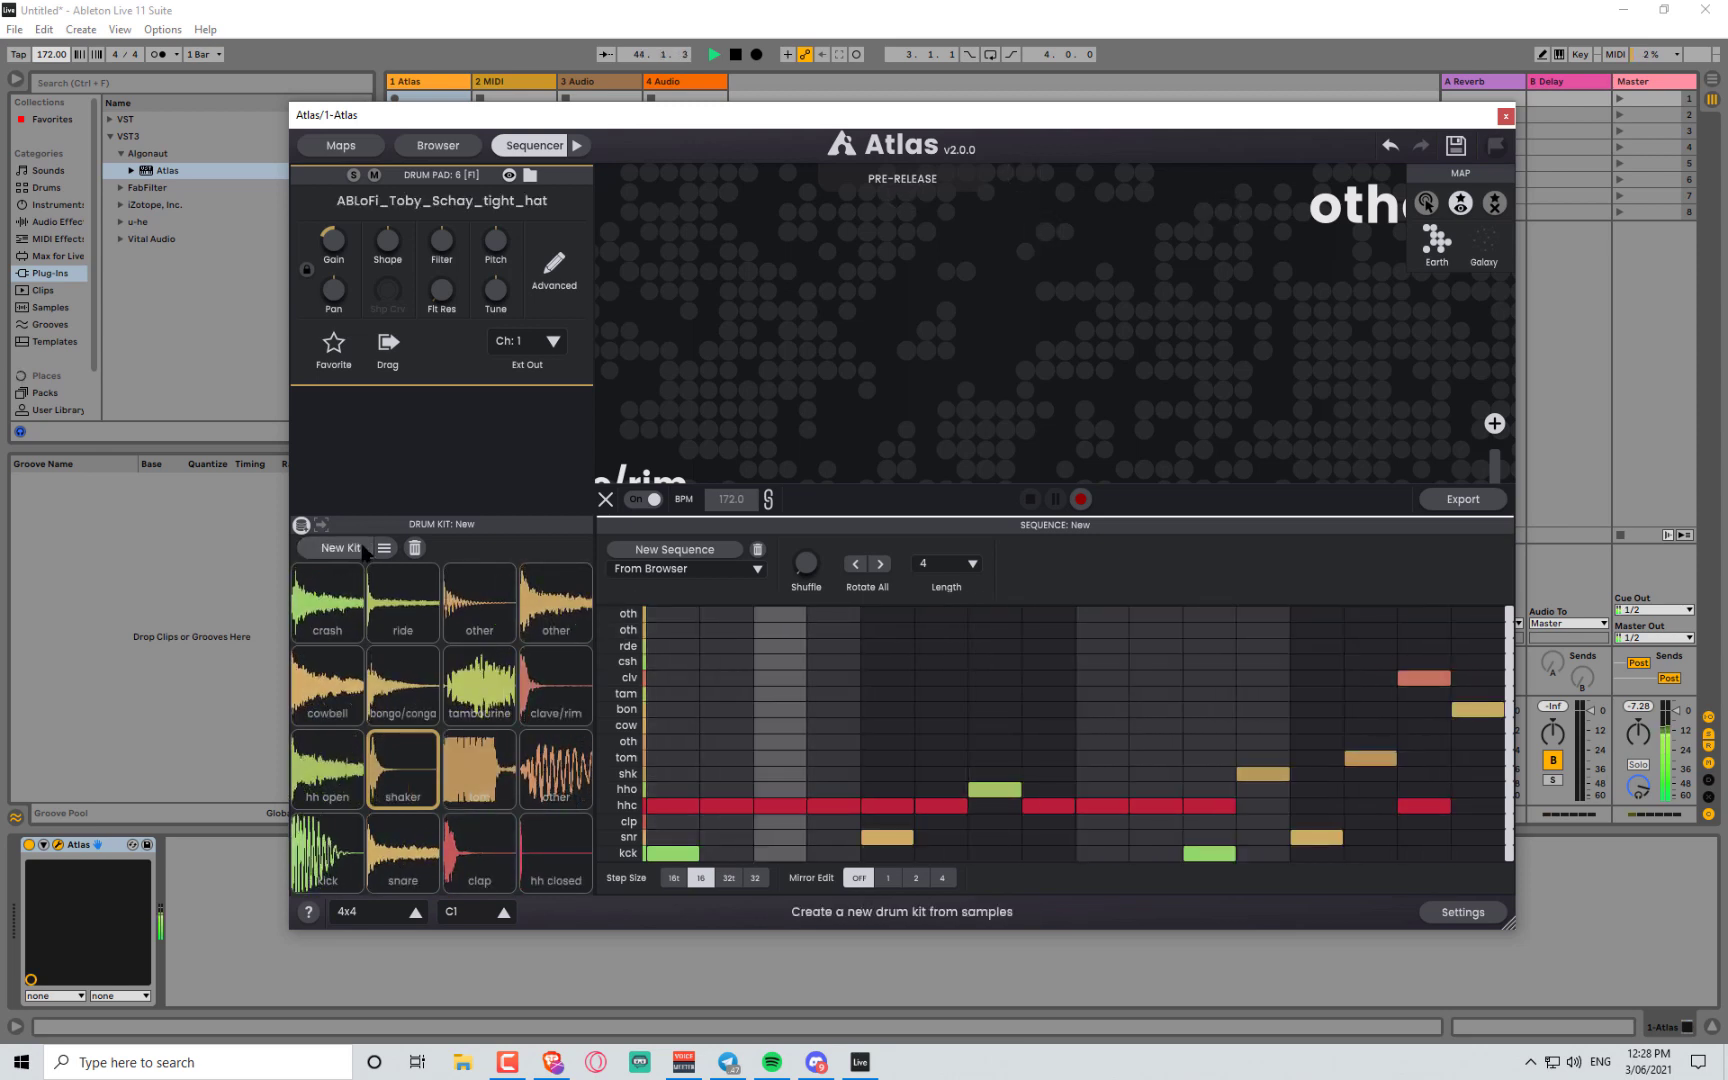
# - Select the kit's tom pad and stop the playback
pyautogui.moveTo(391, 575)
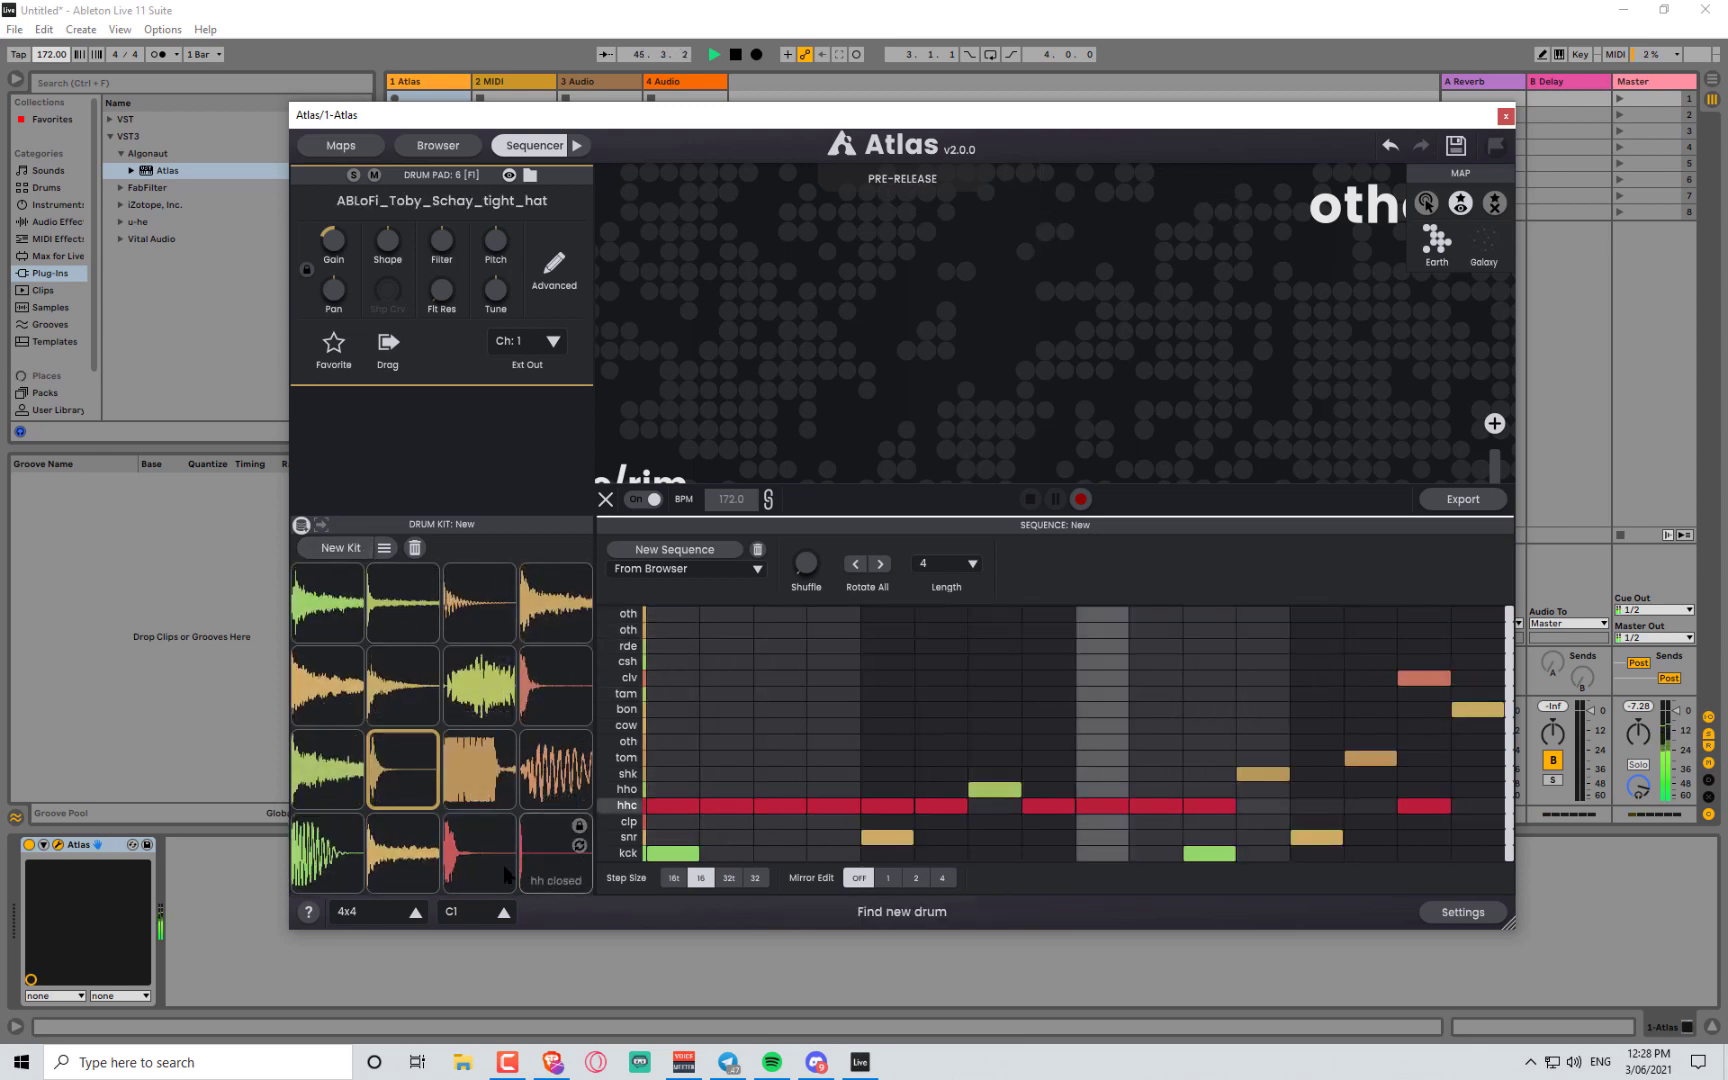
pyautogui.click(482, 775)
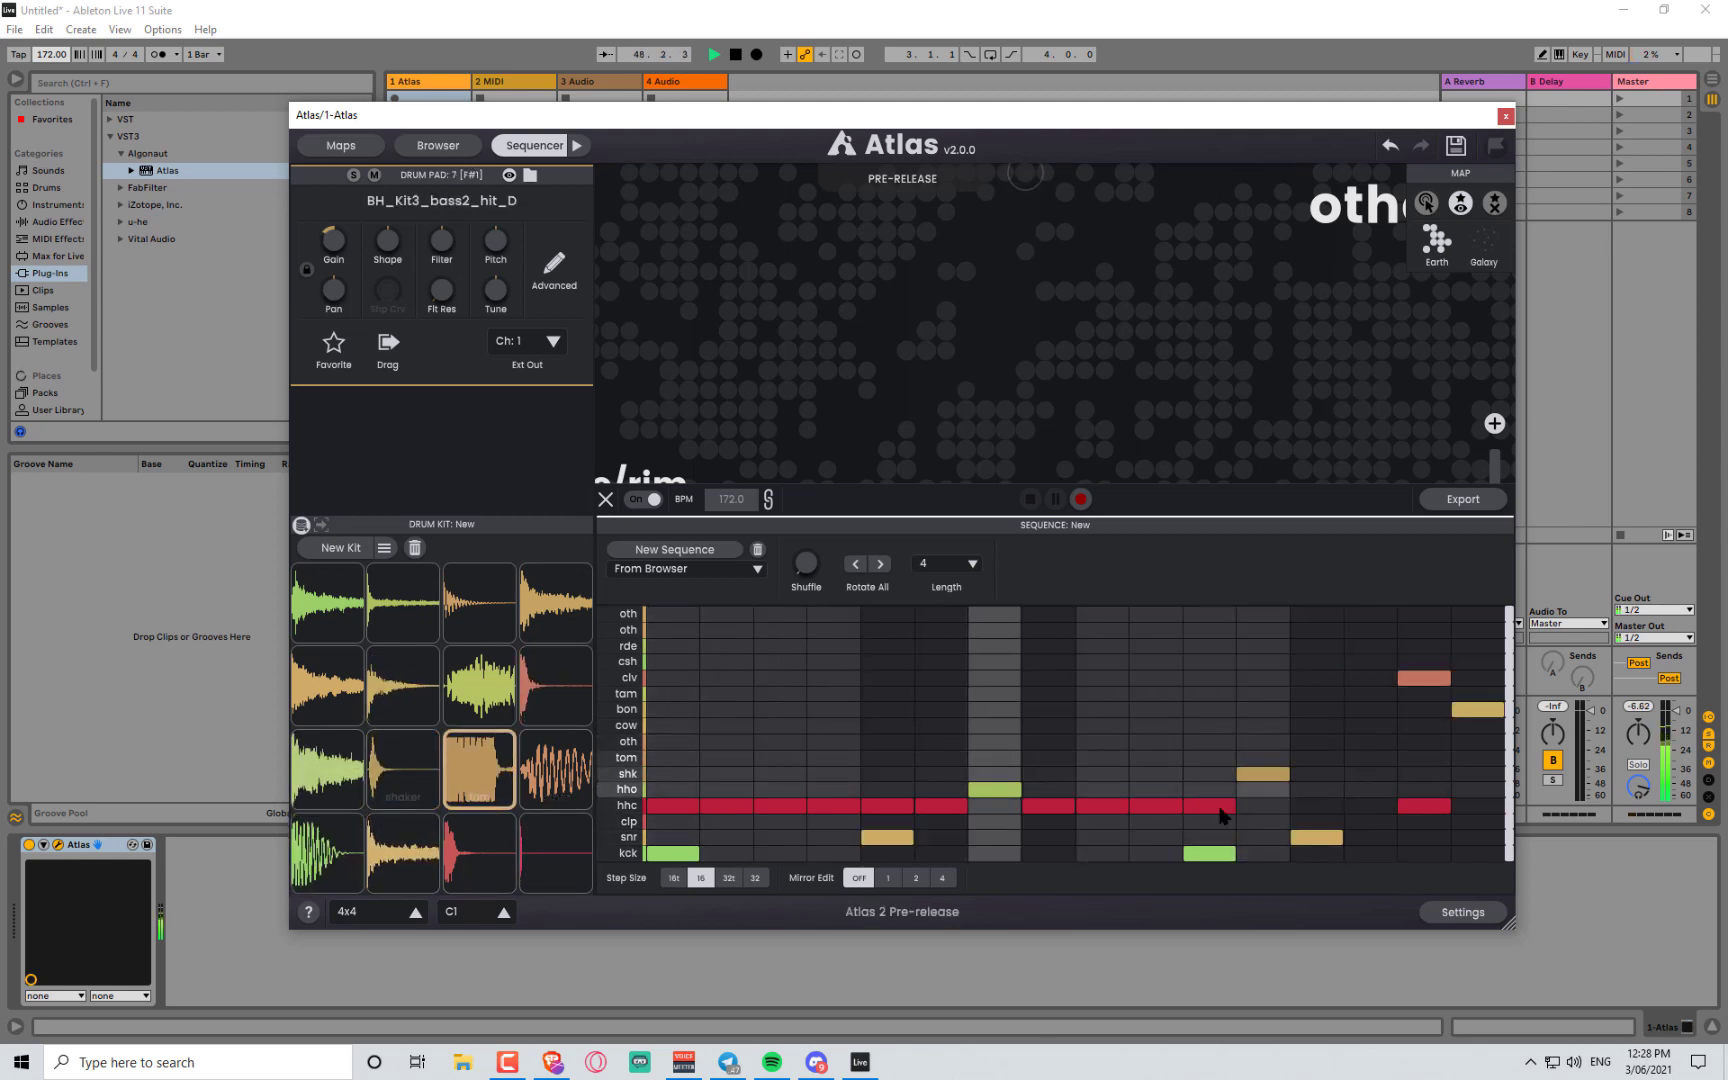
pyautogui.moveTo(308, 603)
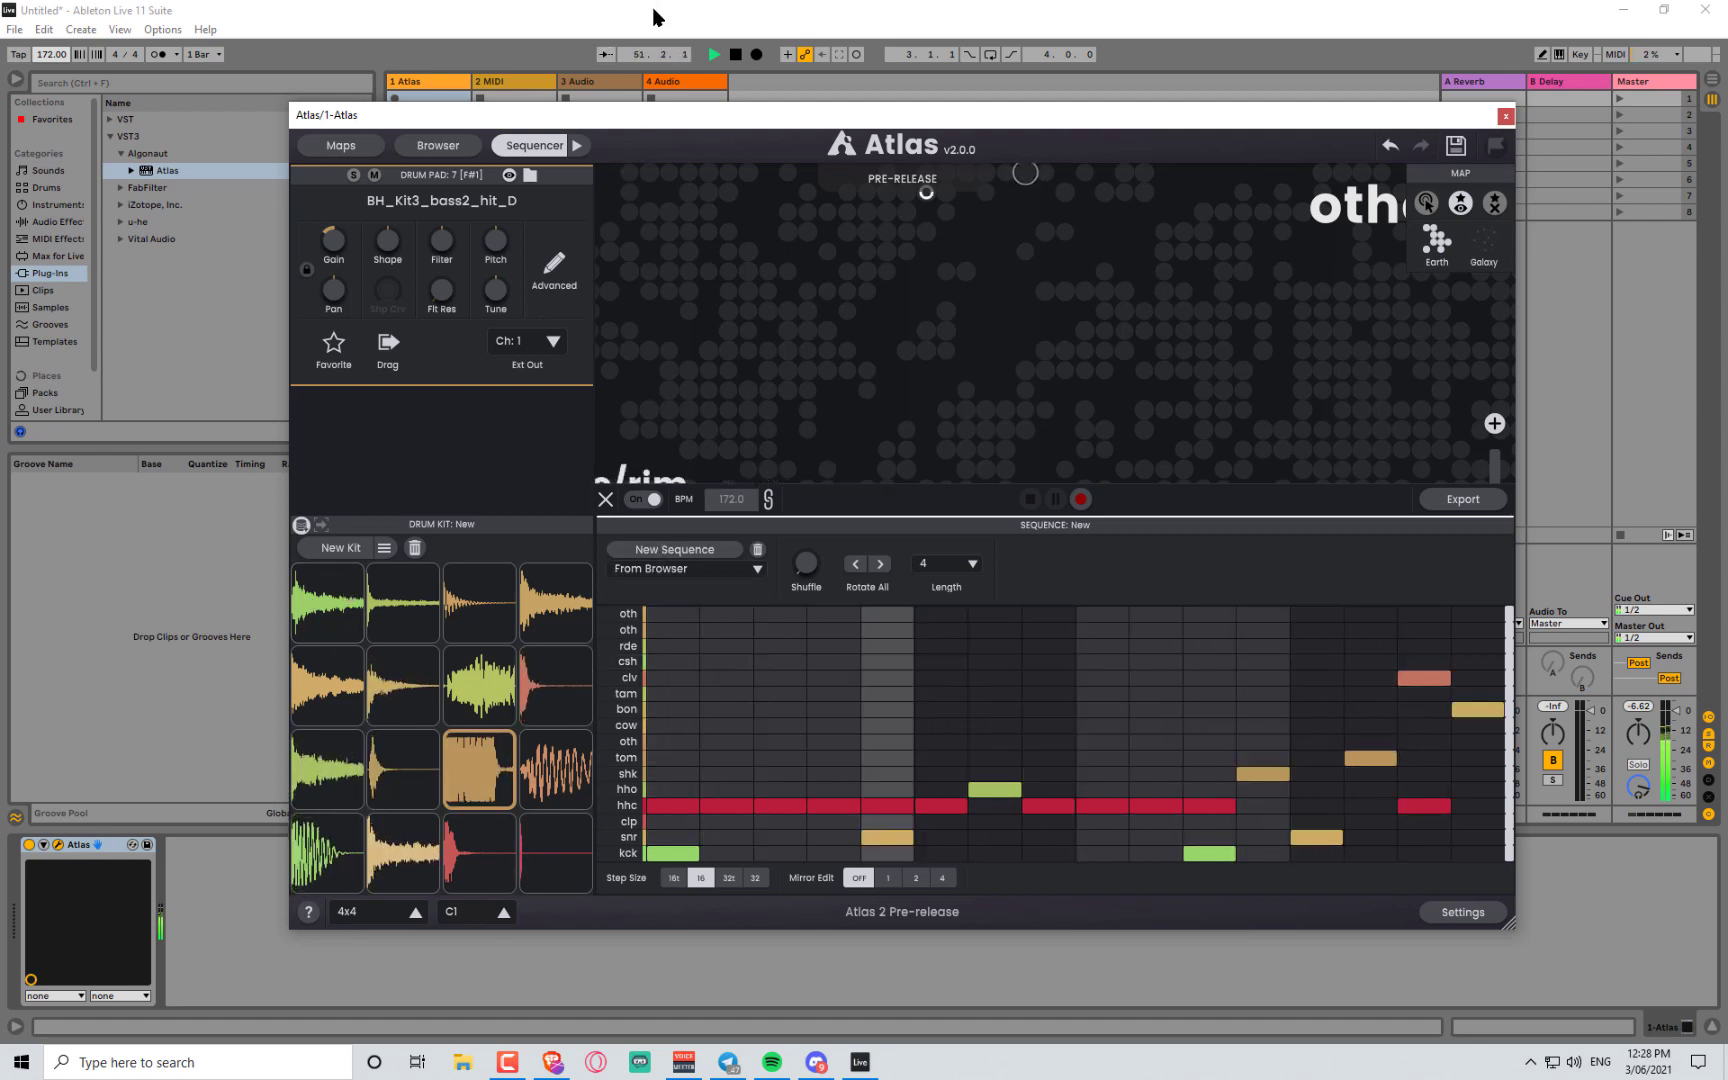
pyautogui.press('space')
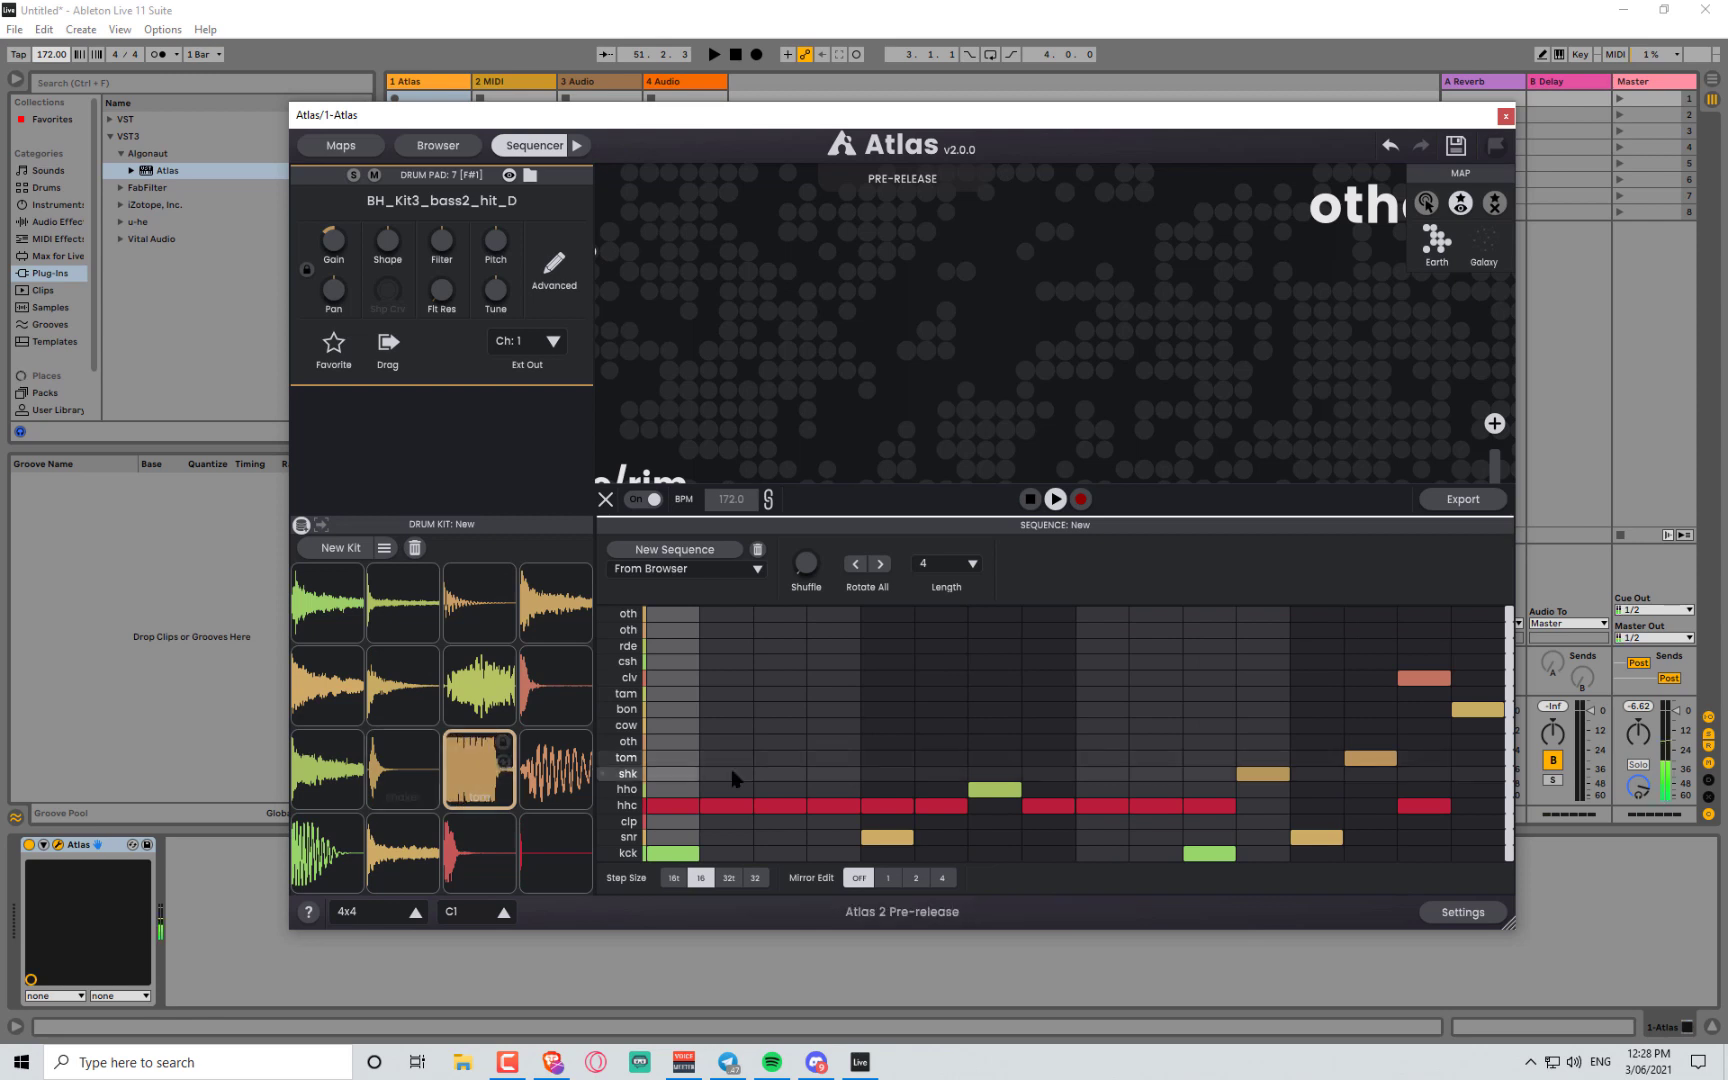
# - Close the sequencer and locate the samples of the tom and kick pads on the map
pyautogui.click(530, 148)
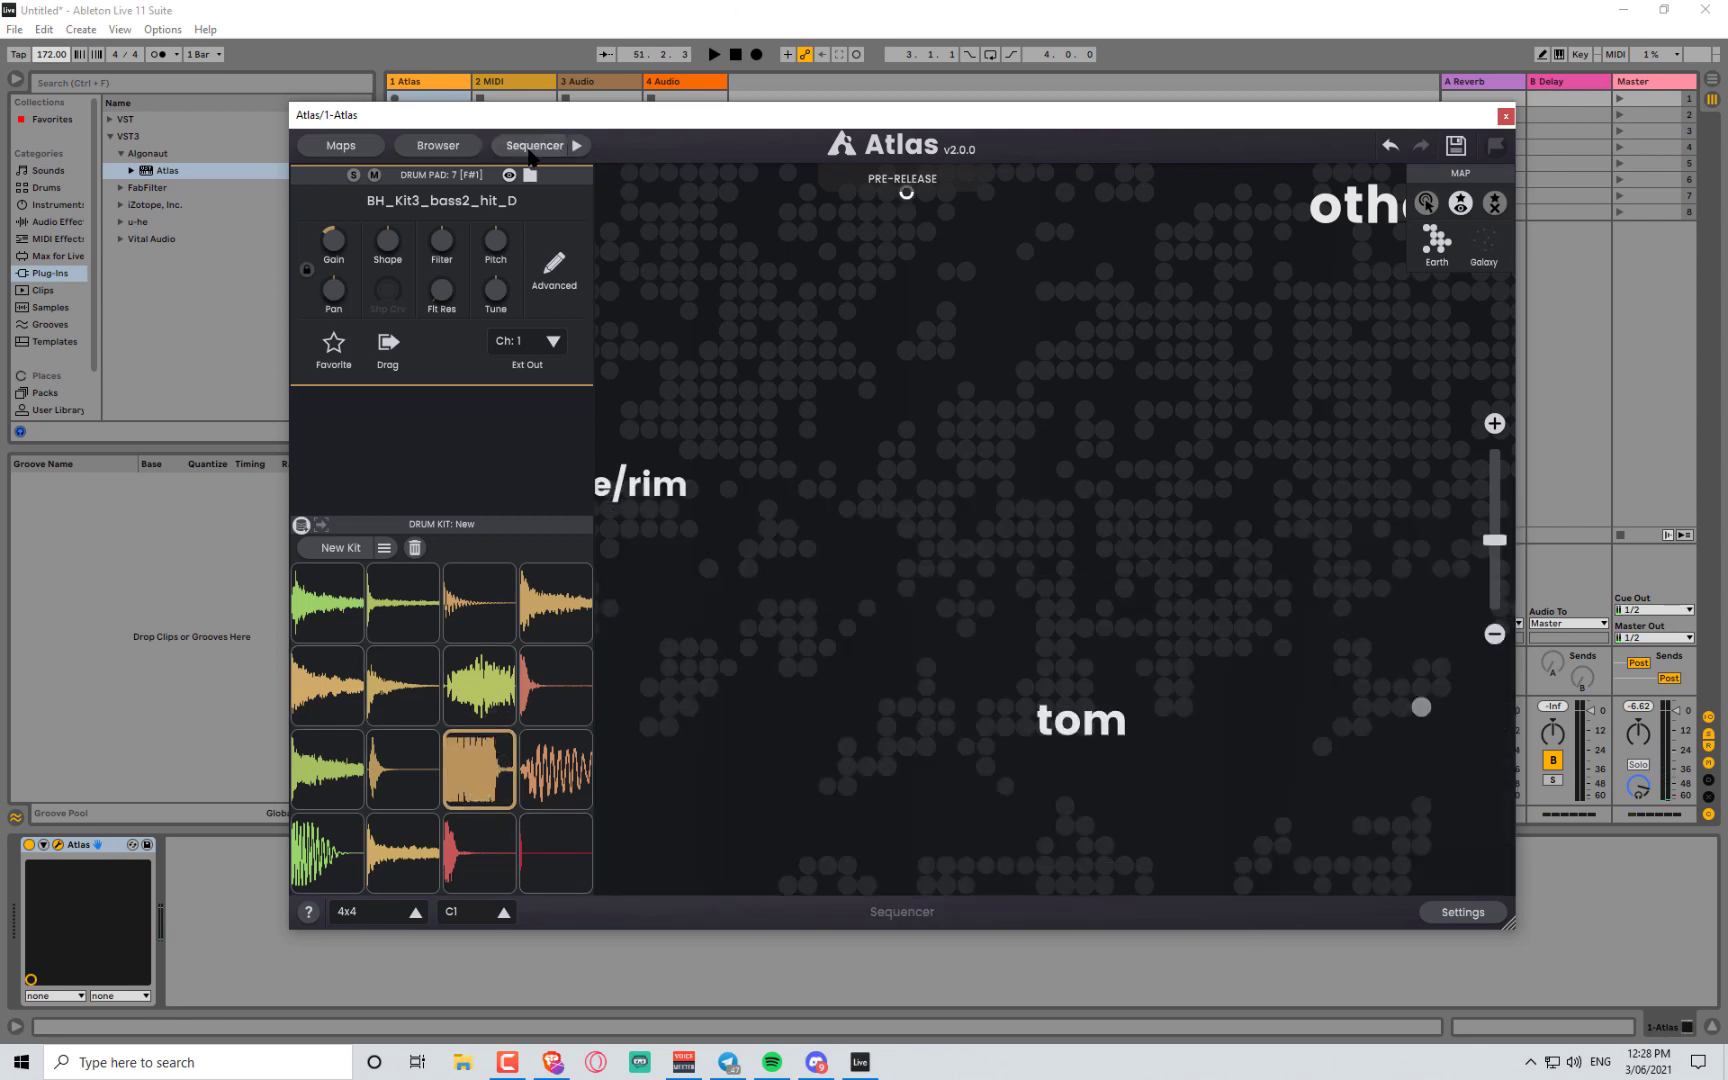
pyautogui.click(462, 796)
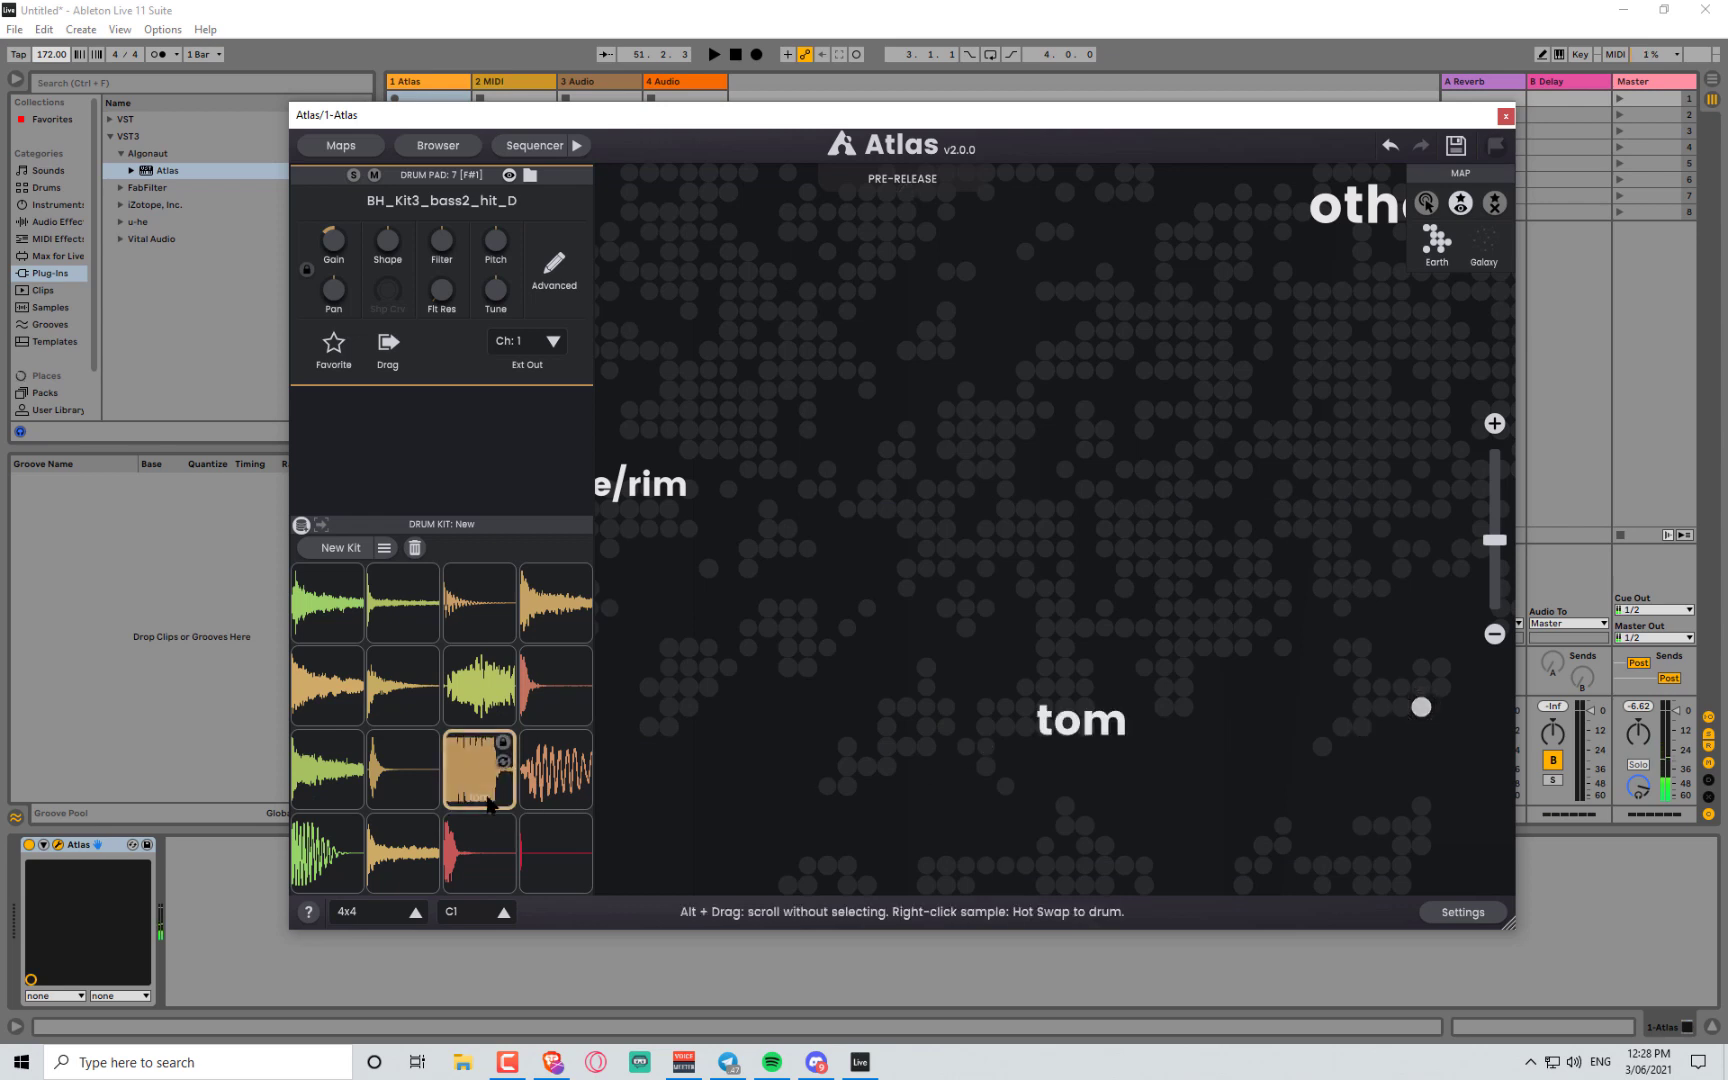
pyautogui.click(477, 795)
pyautogui.moveTo(982, 338); pyautogui.dragTo(1214, 884)
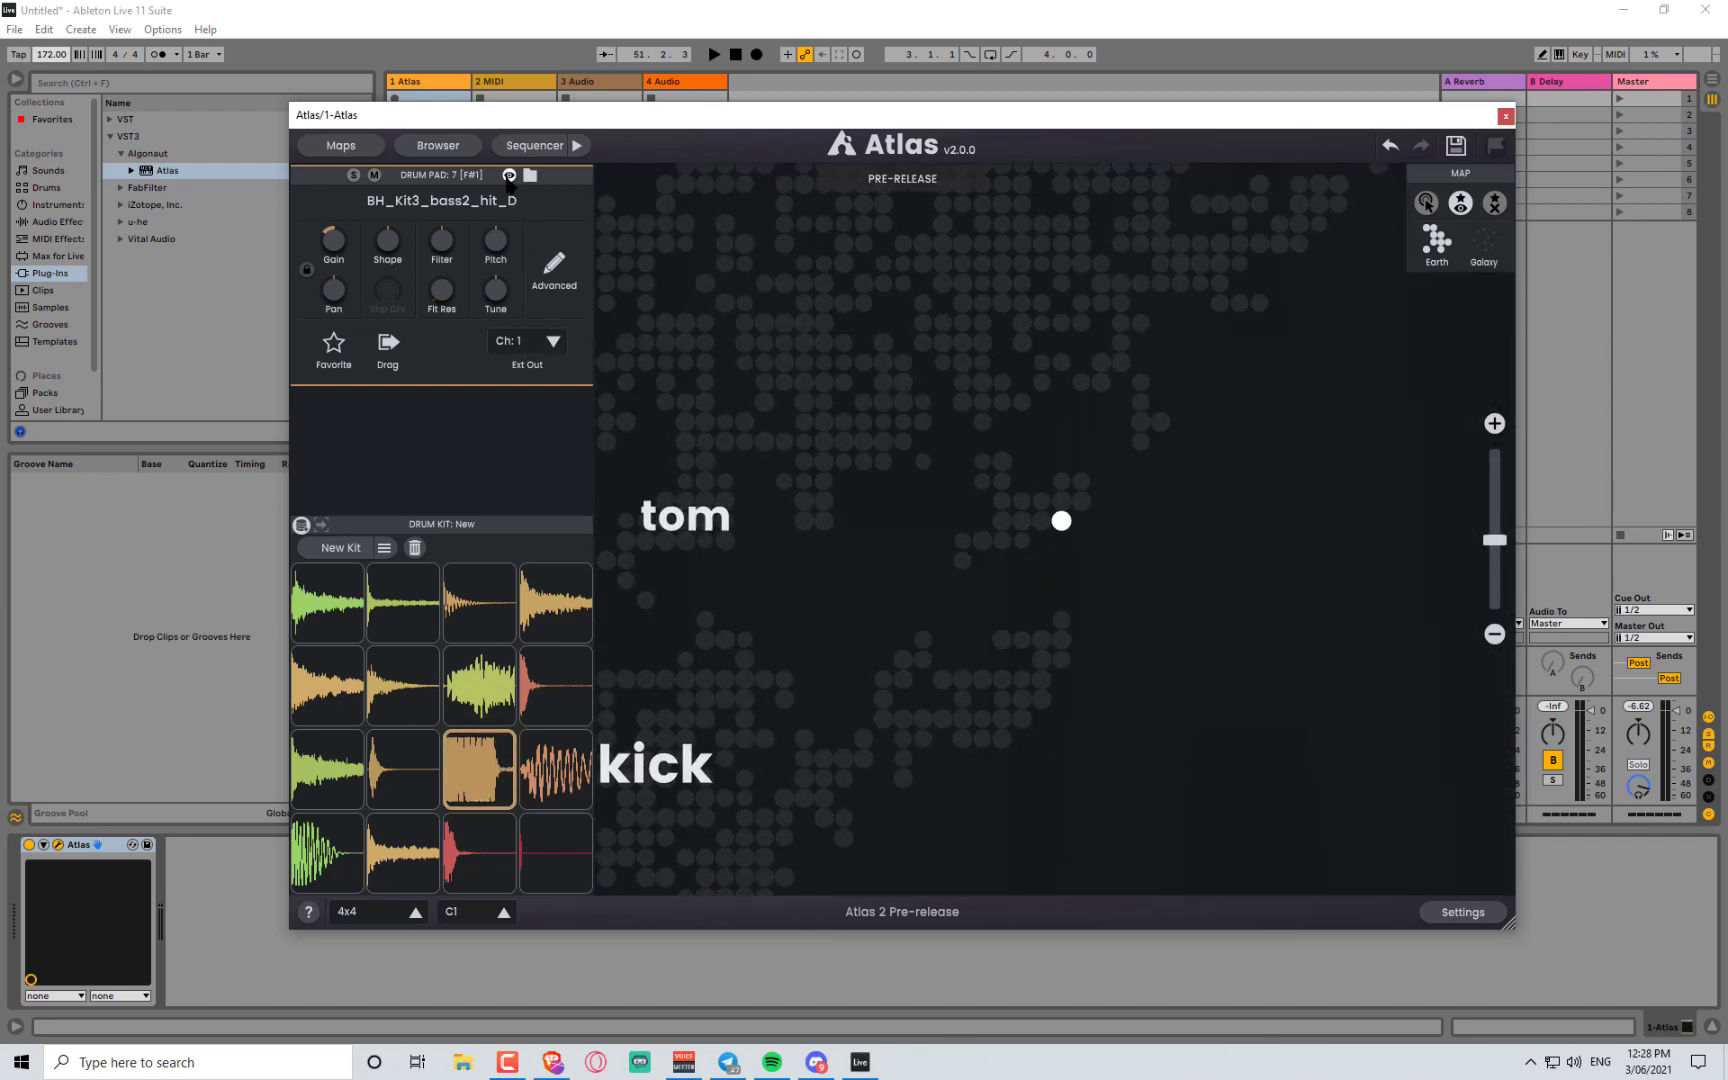
pyautogui.click(347, 888)
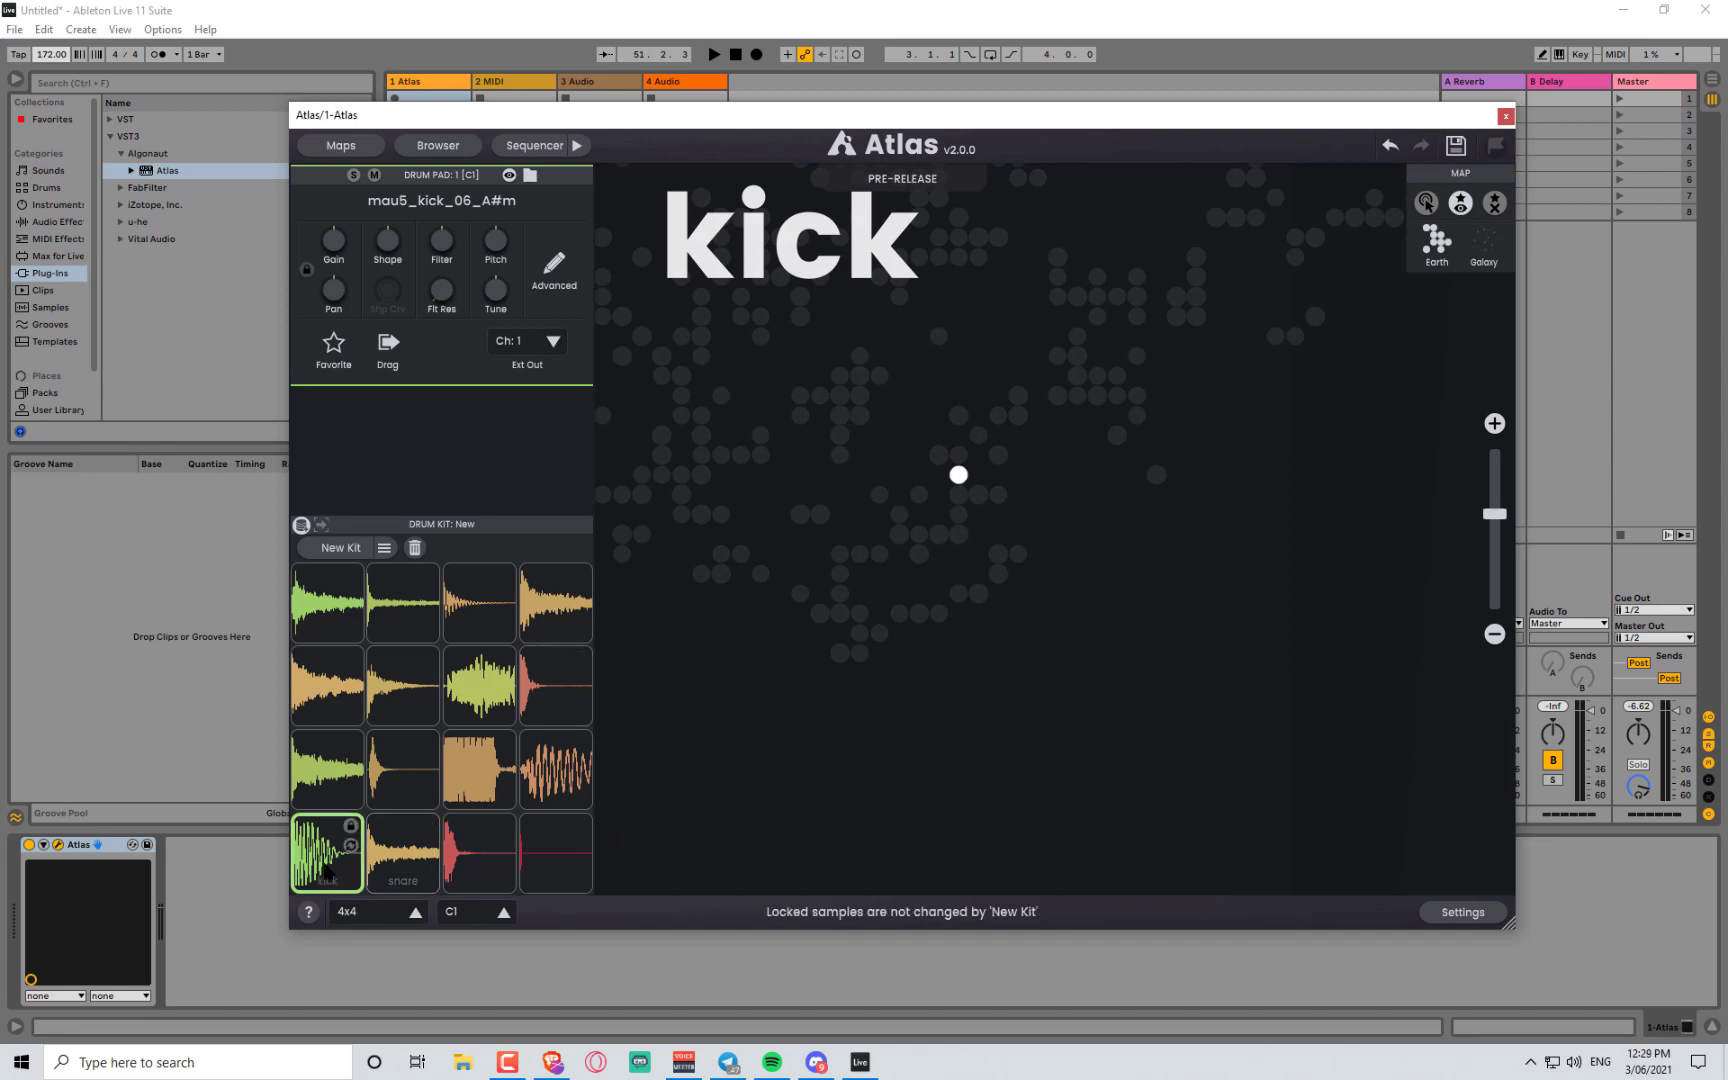
# - Audition the snare and tom pads, and find four new samples in a row for the tom pad
pyautogui.click(400, 855)
pyautogui.click(477, 792)
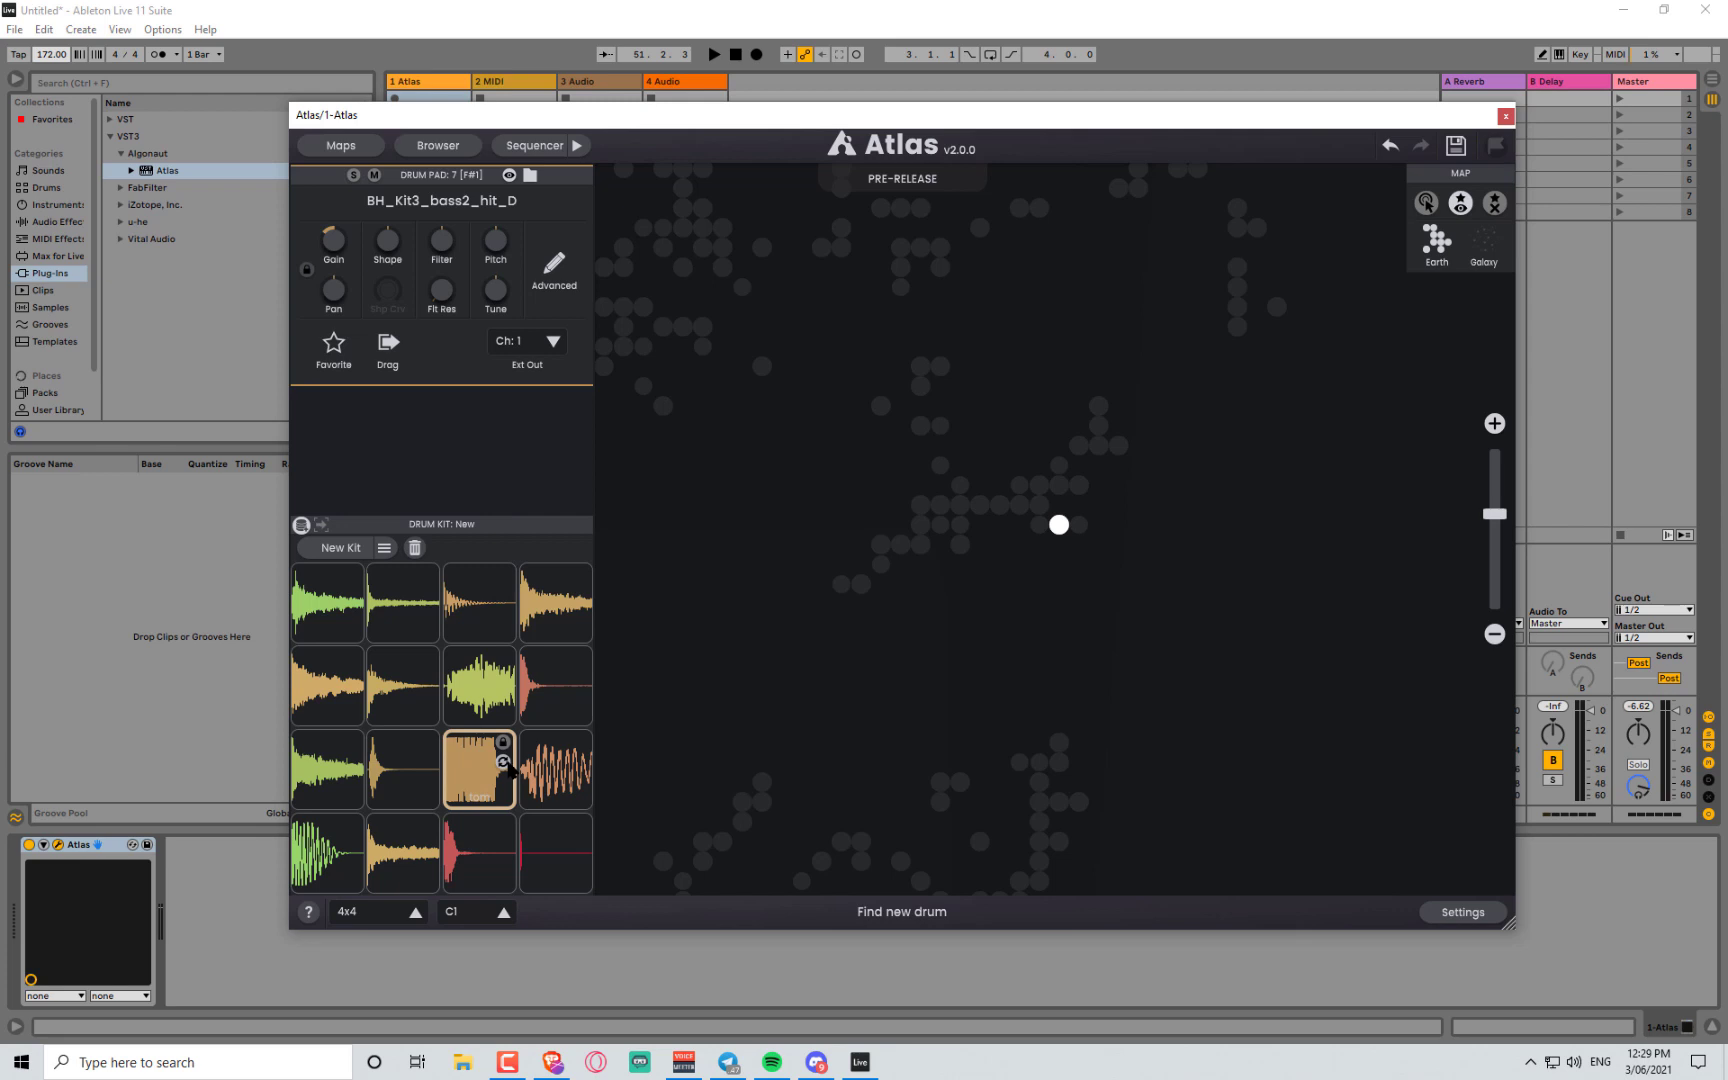
pyautogui.click(504, 762)
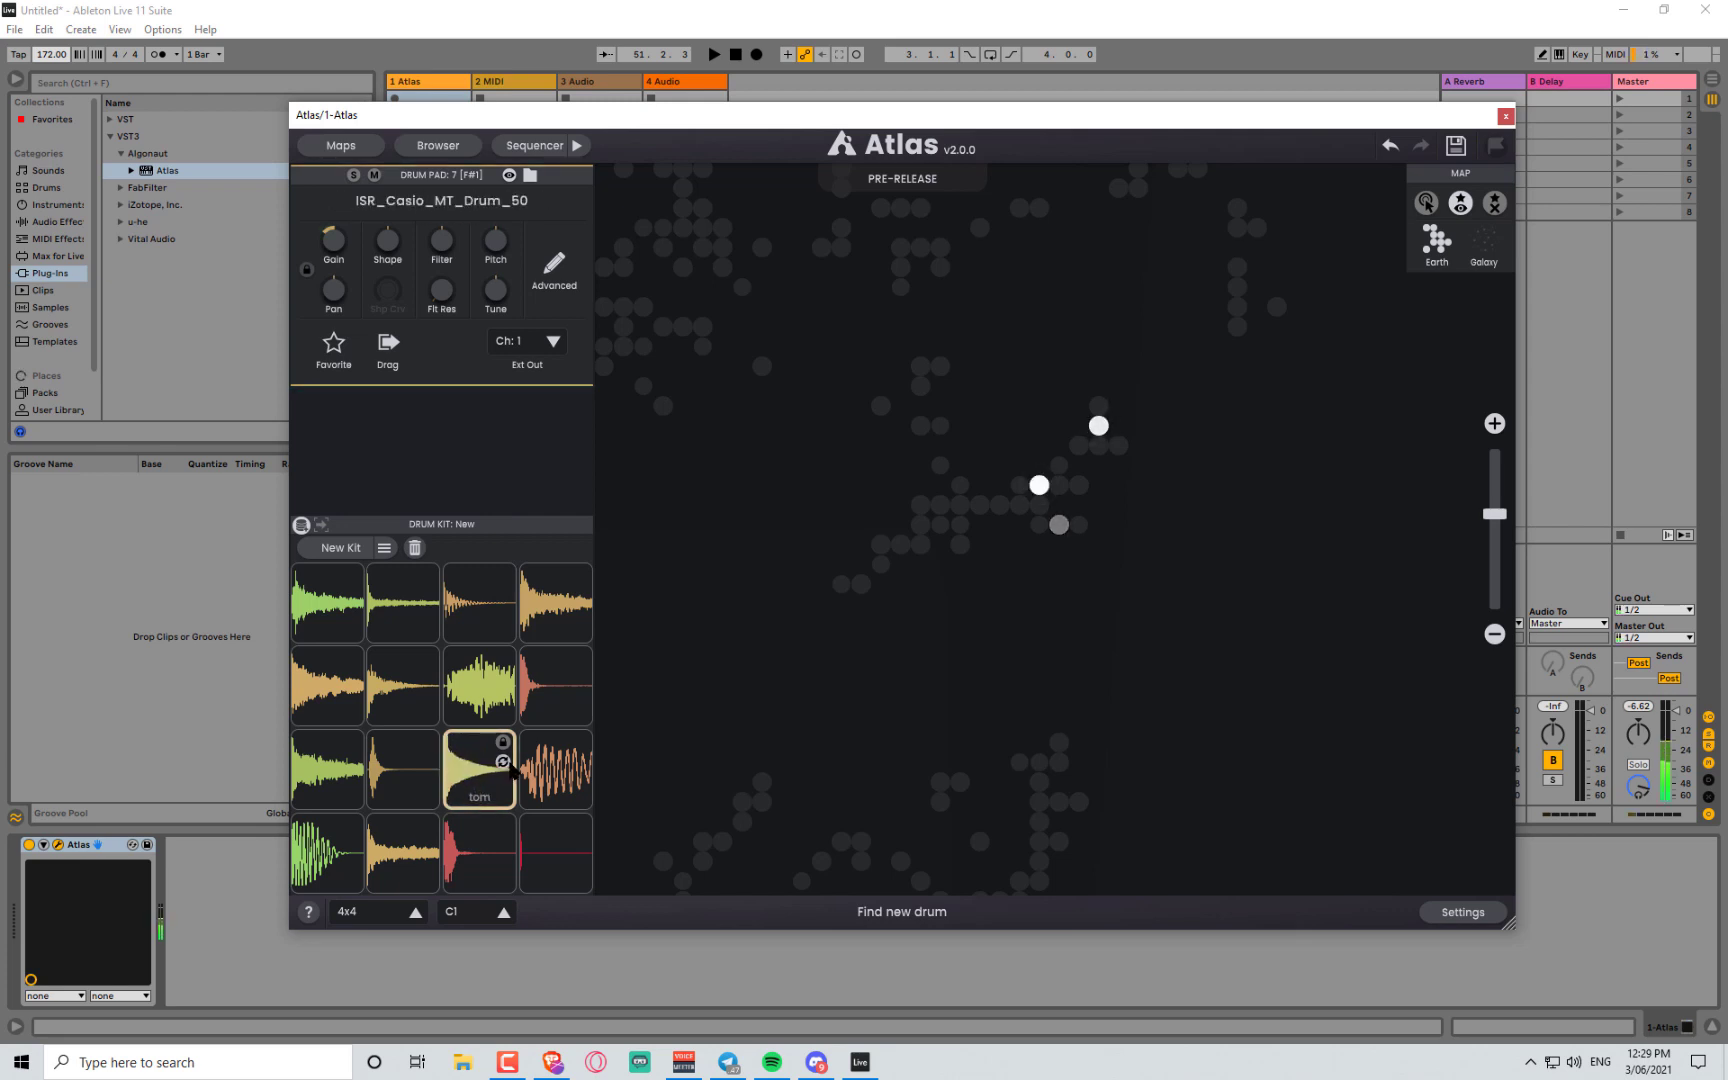
pyautogui.click(504, 762)
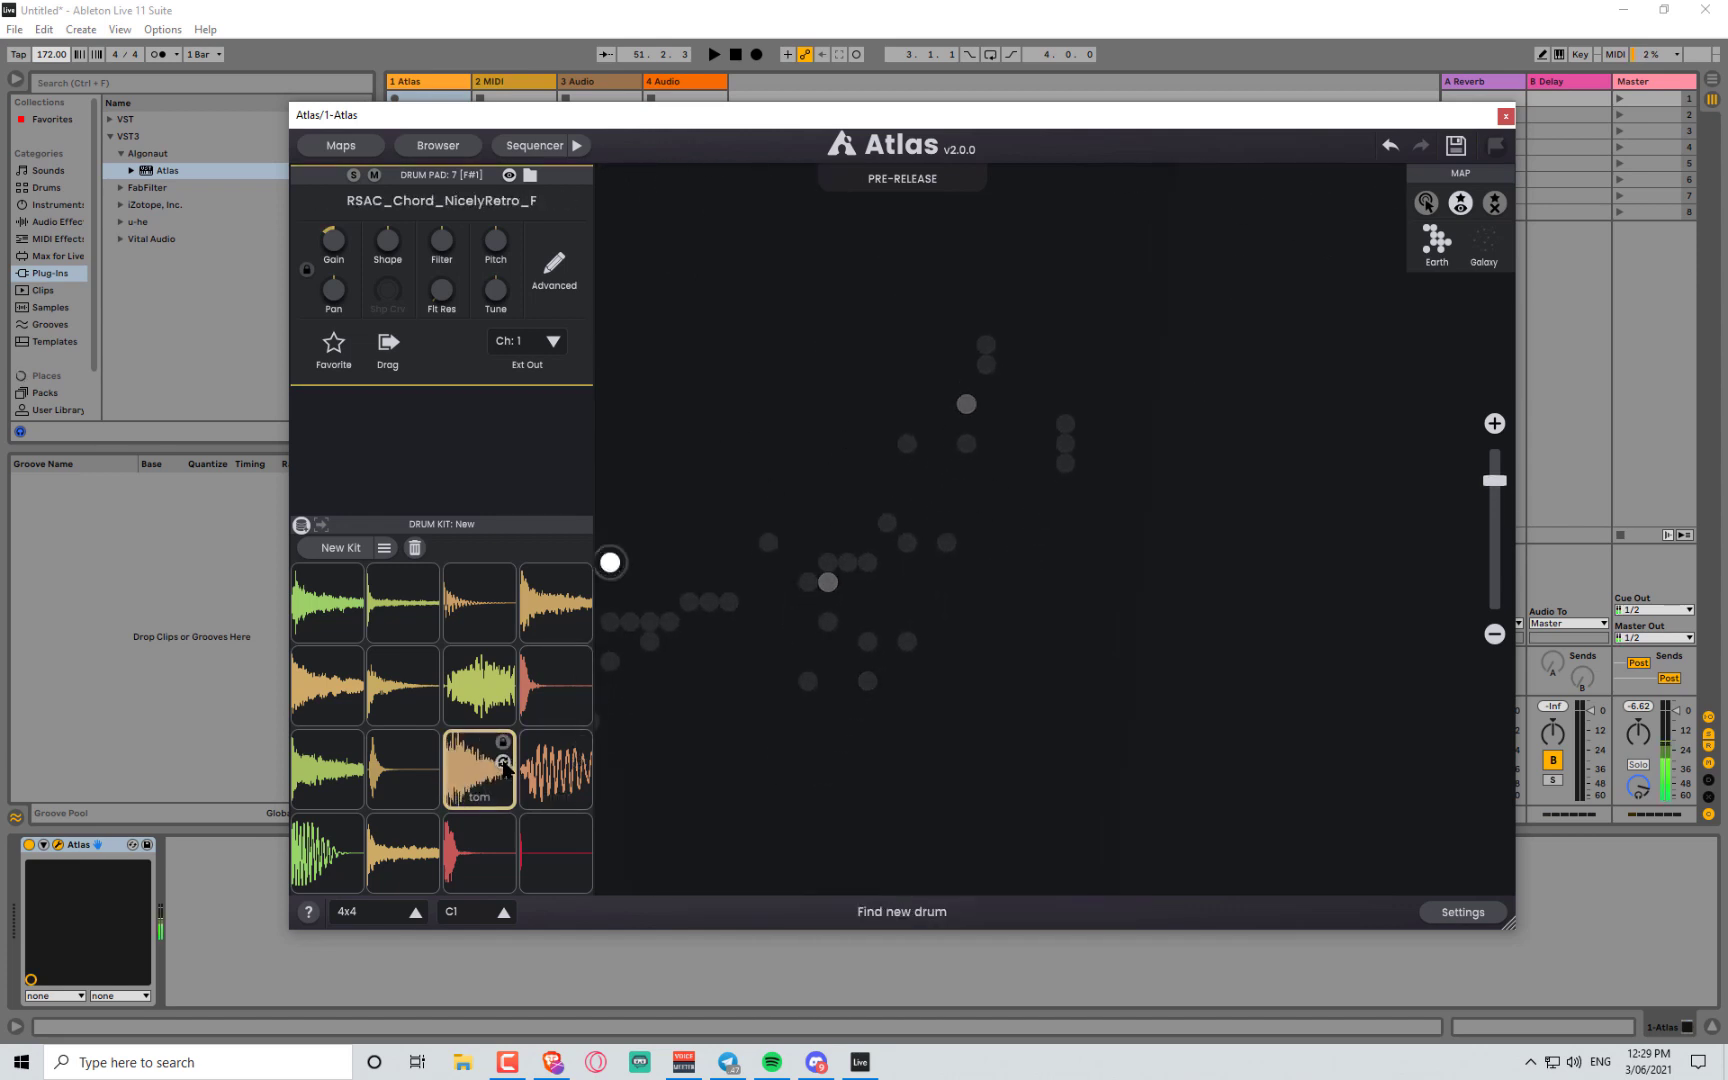
pyautogui.click(504, 763)
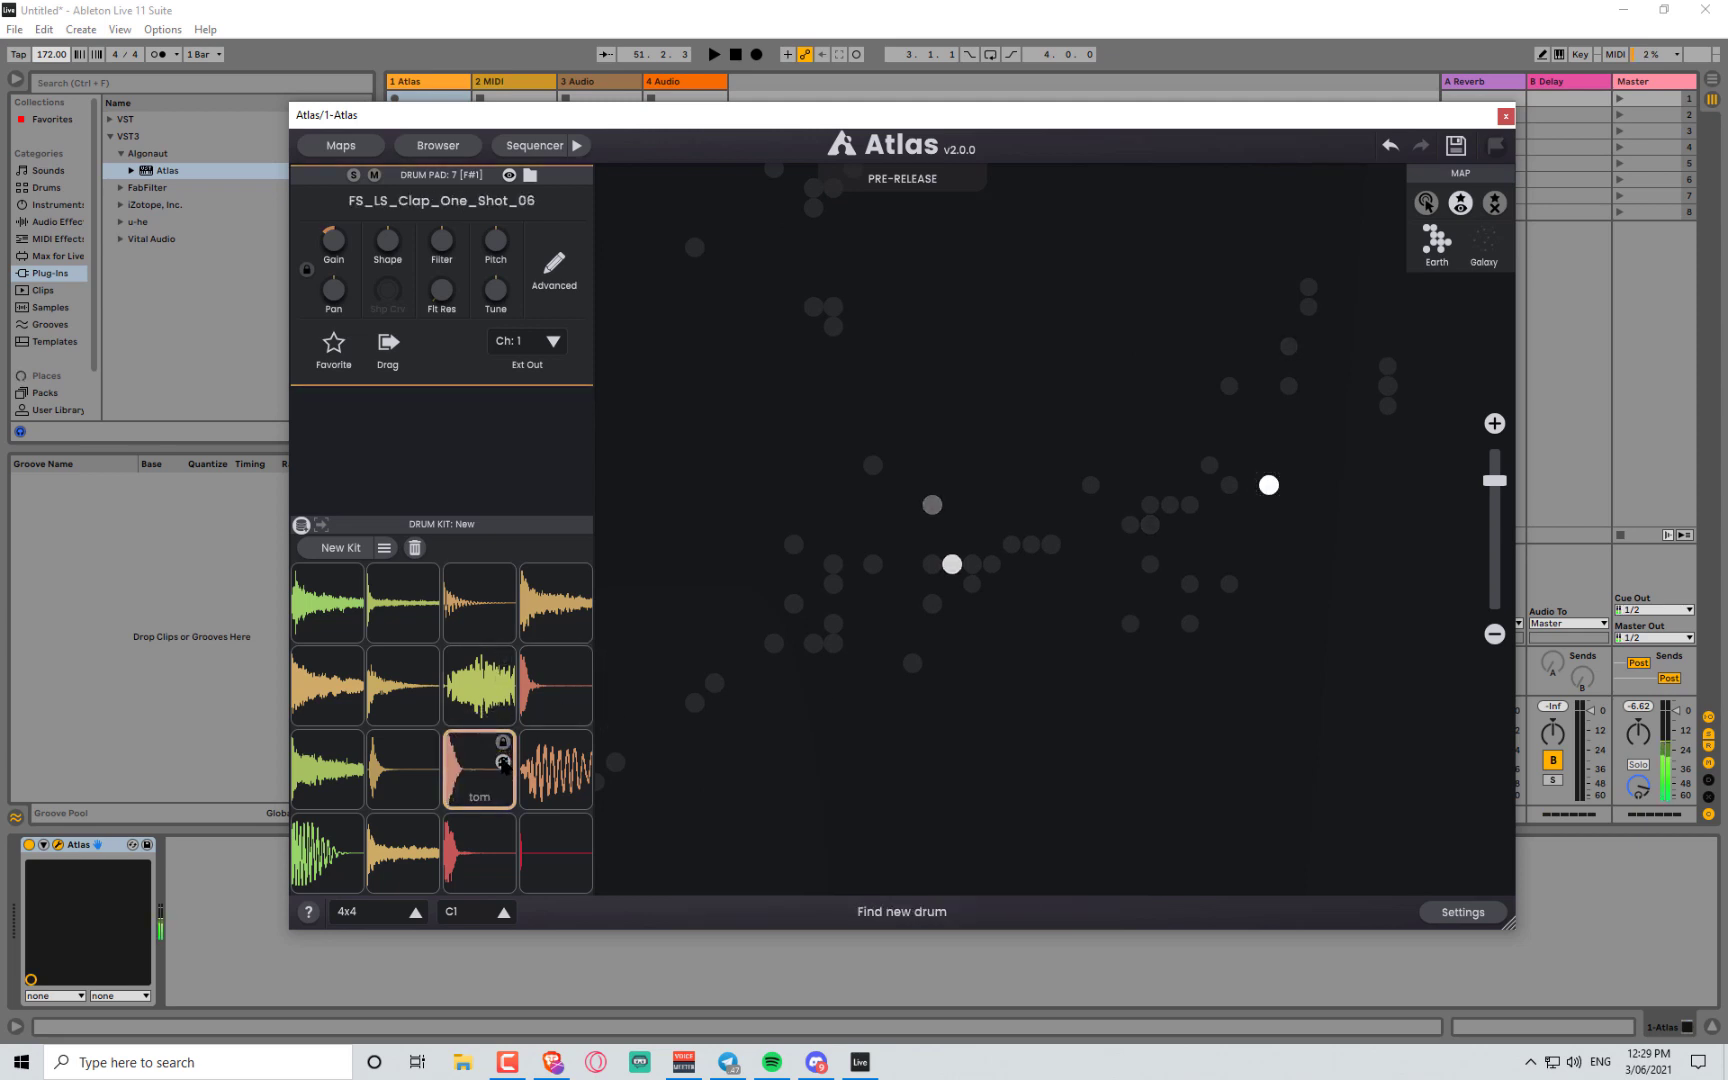
pyautogui.click(504, 763)
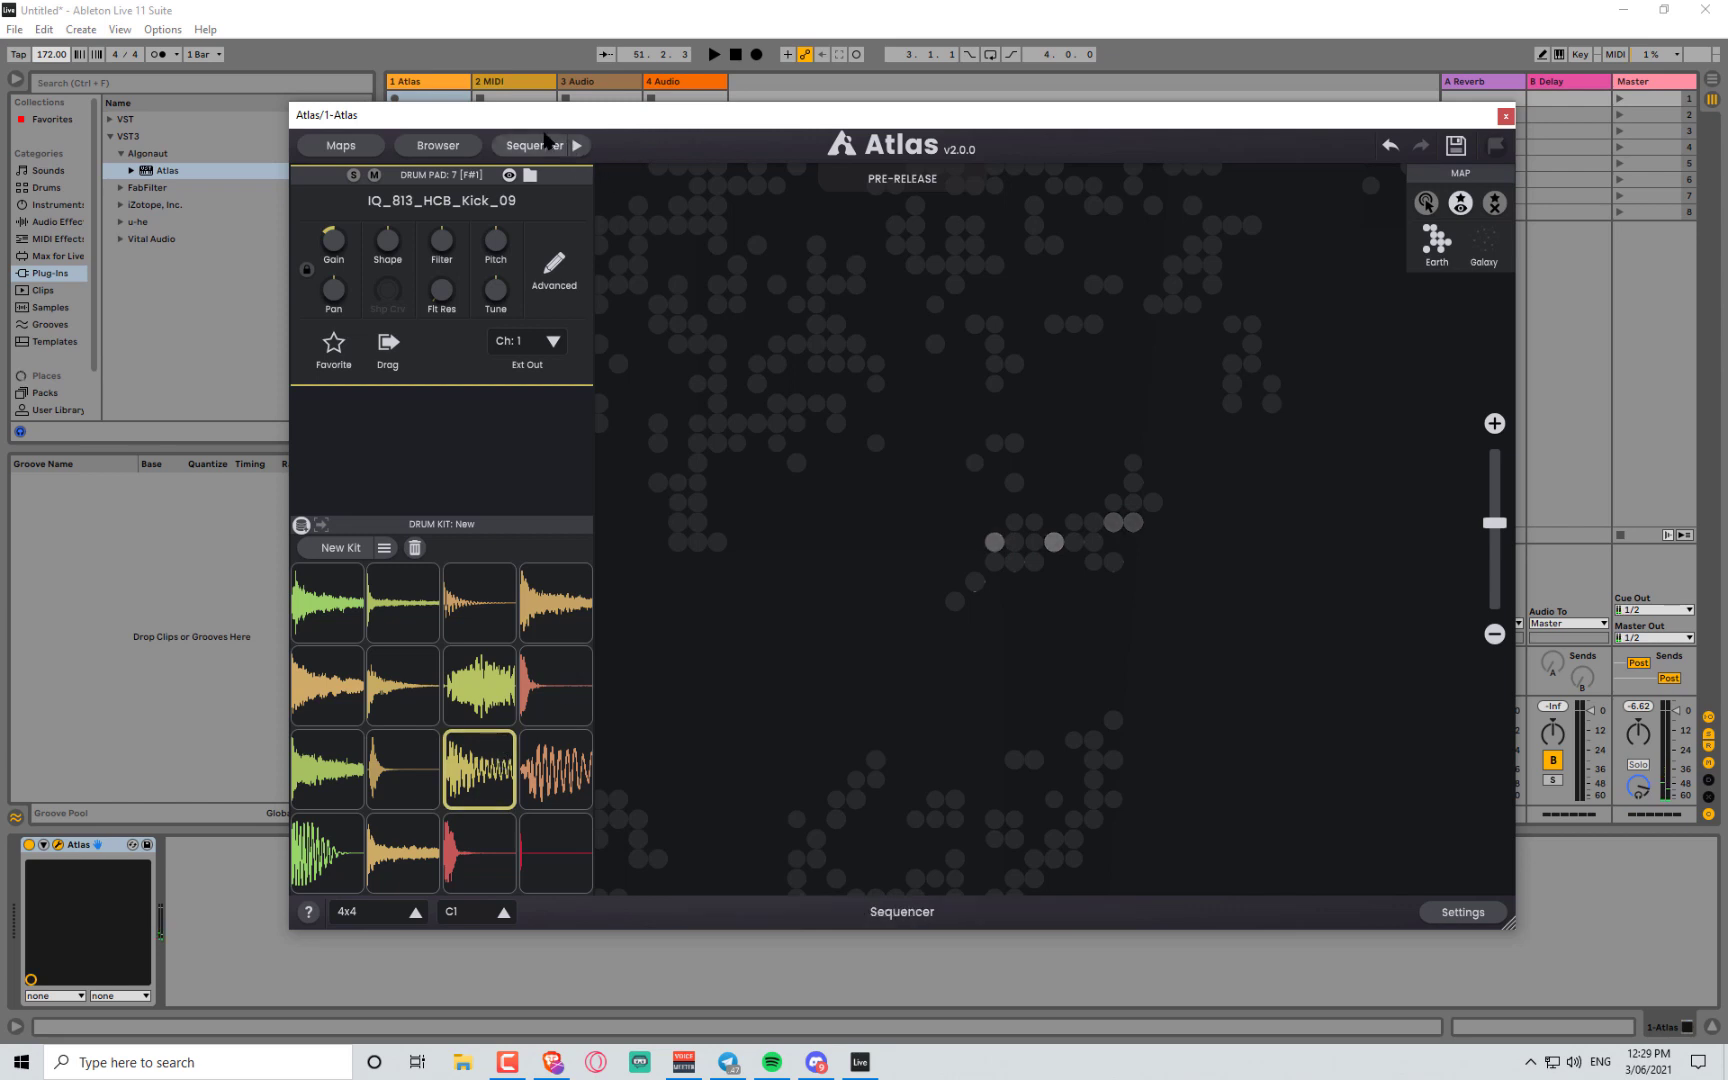
# - Reopen the sequencer with the beat playing and find six new samples in a row for the snare pad
pyautogui.click(578, 146)
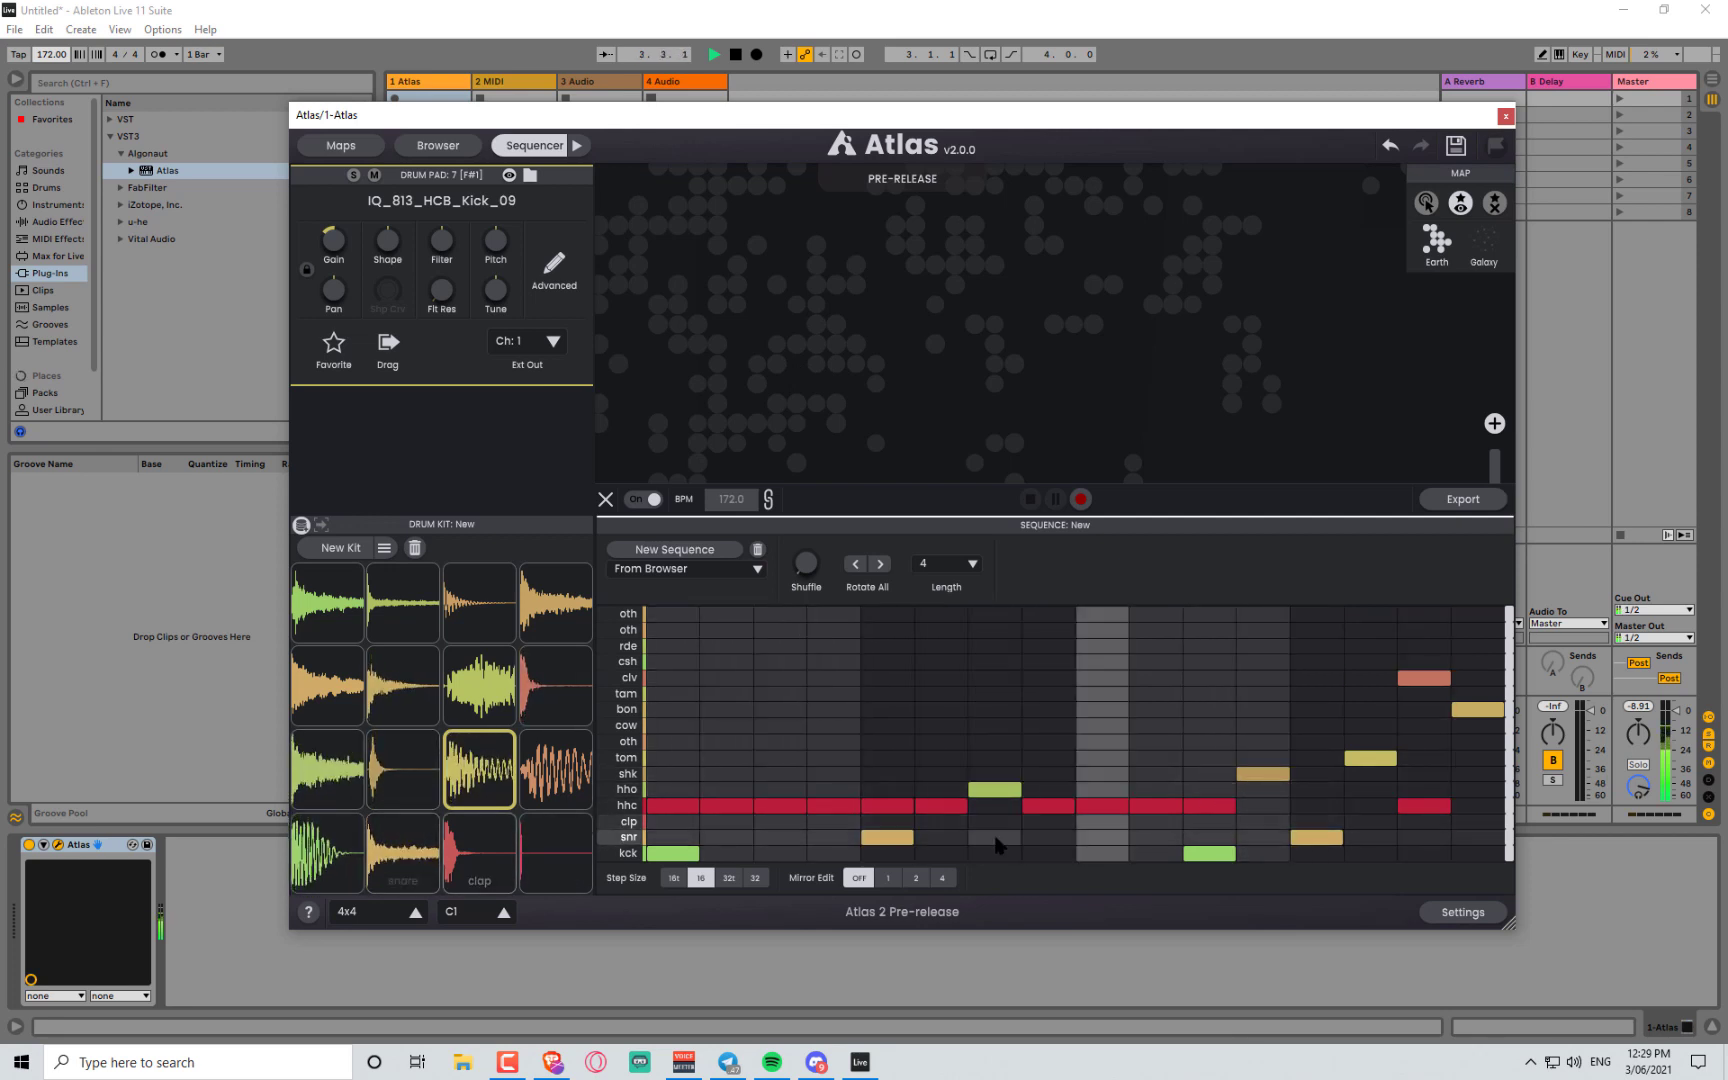
pyautogui.moveTo(427, 849)
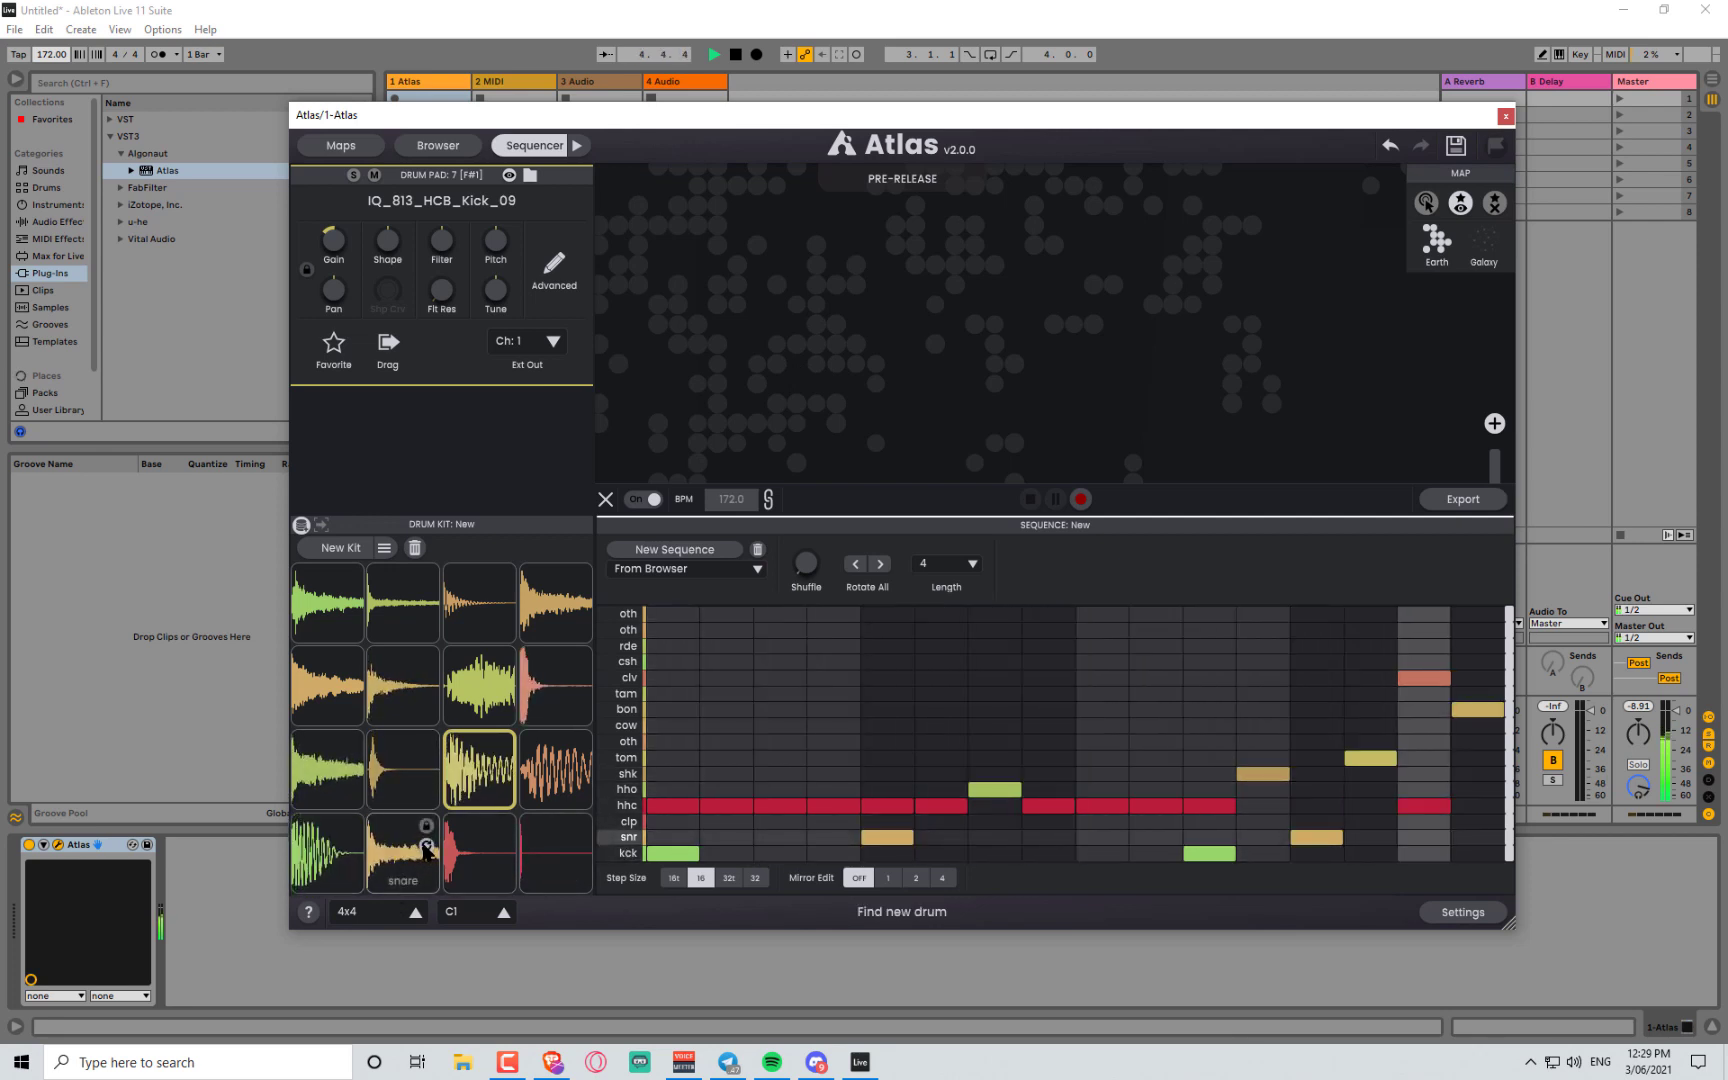
pyautogui.click(427, 850)
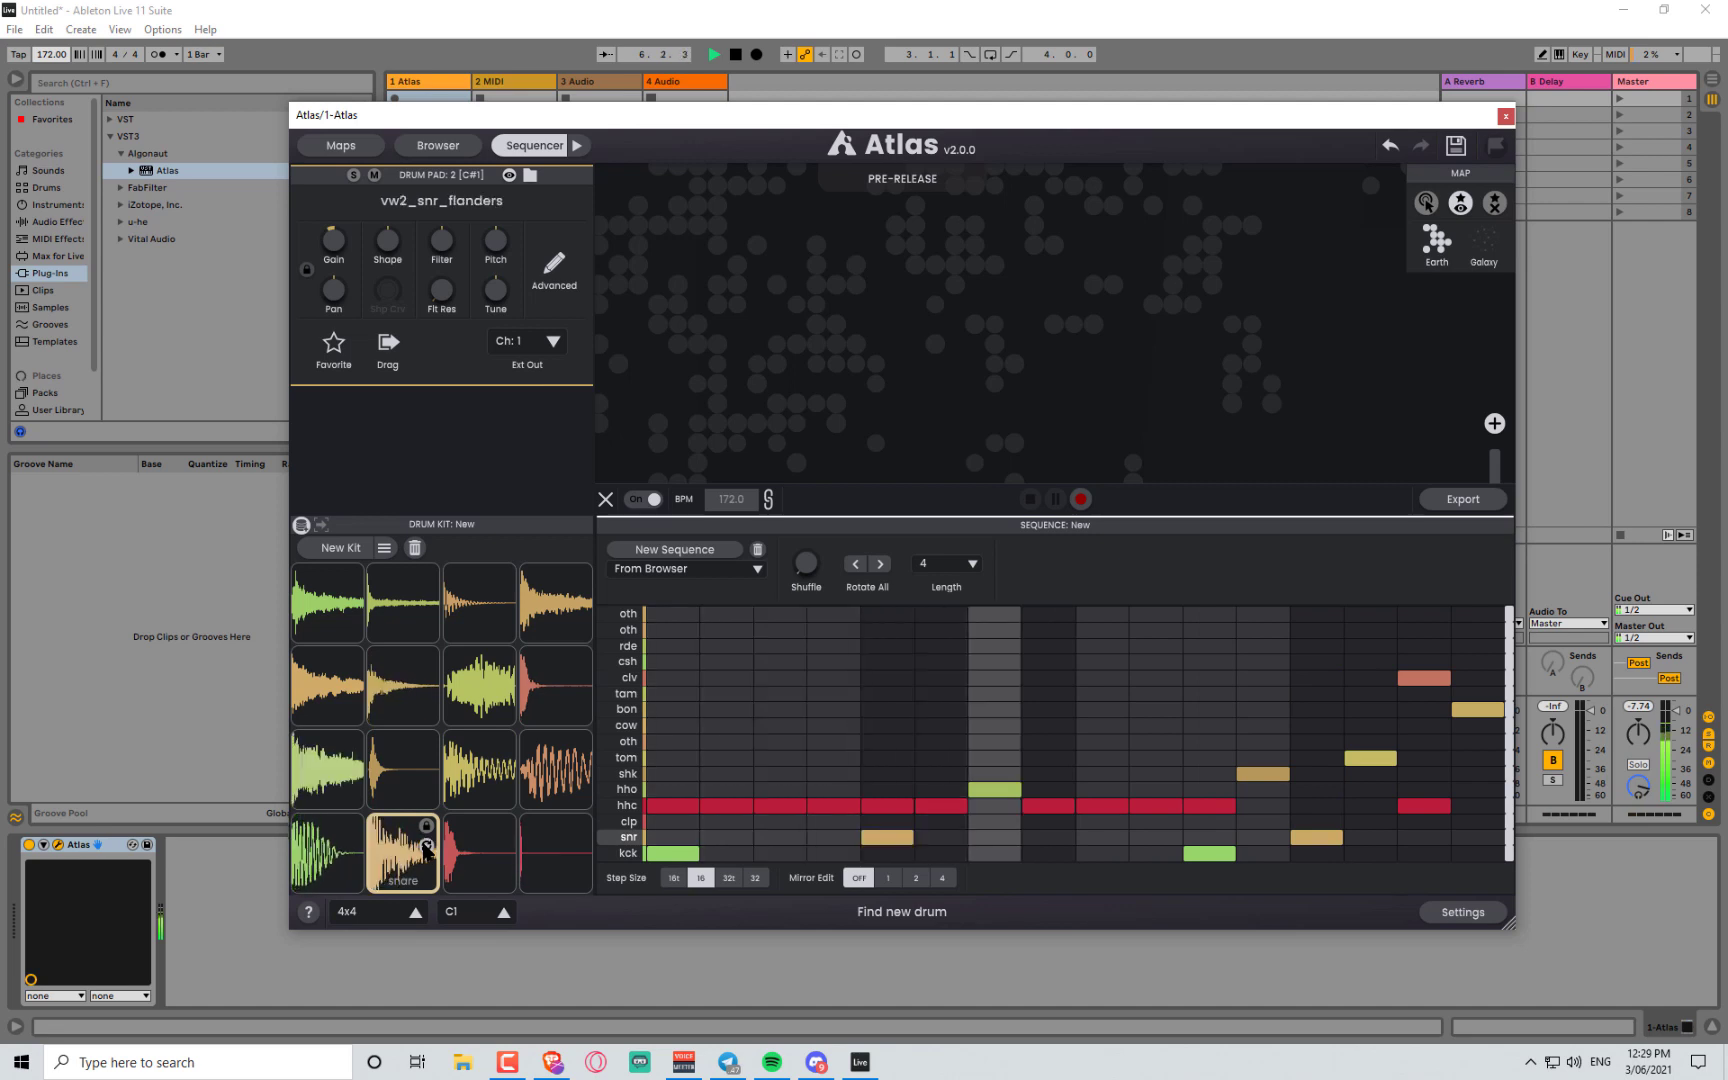
pyautogui.click(427, 850)
pyautogui.click(427, 850)
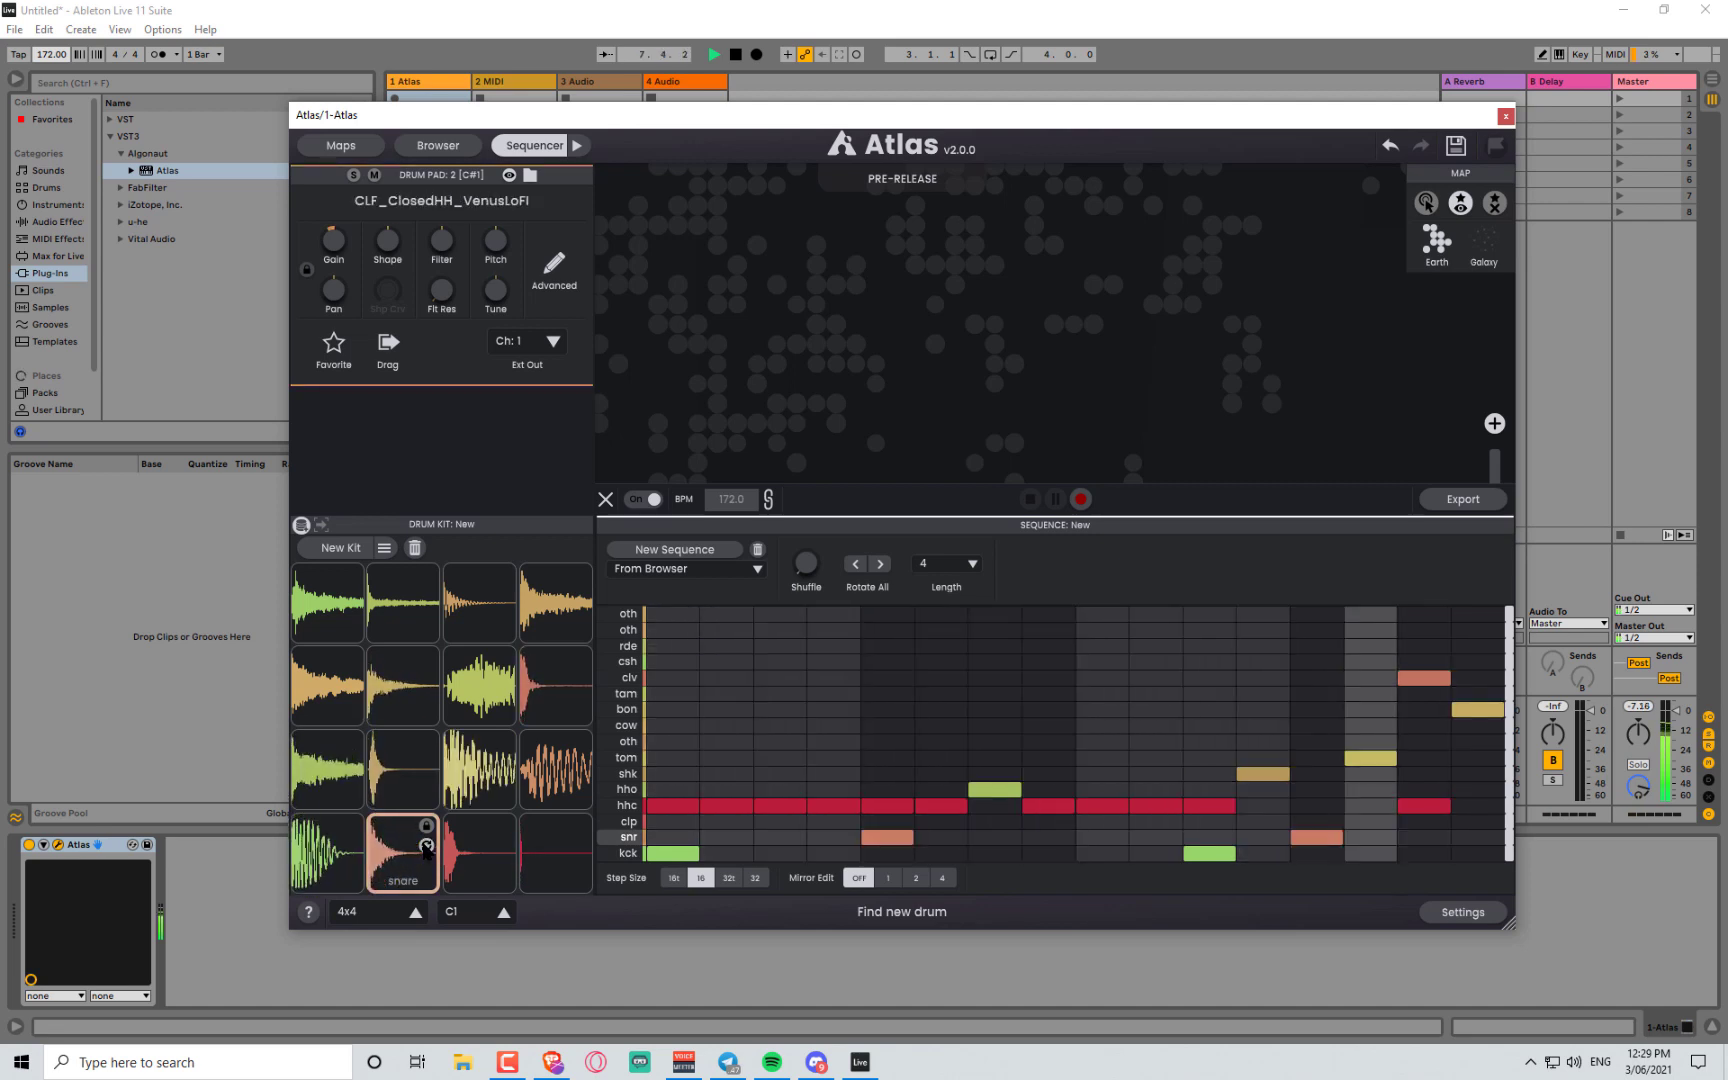
pyautogui.click(427, 850)
pyautogui.click(427, 850)
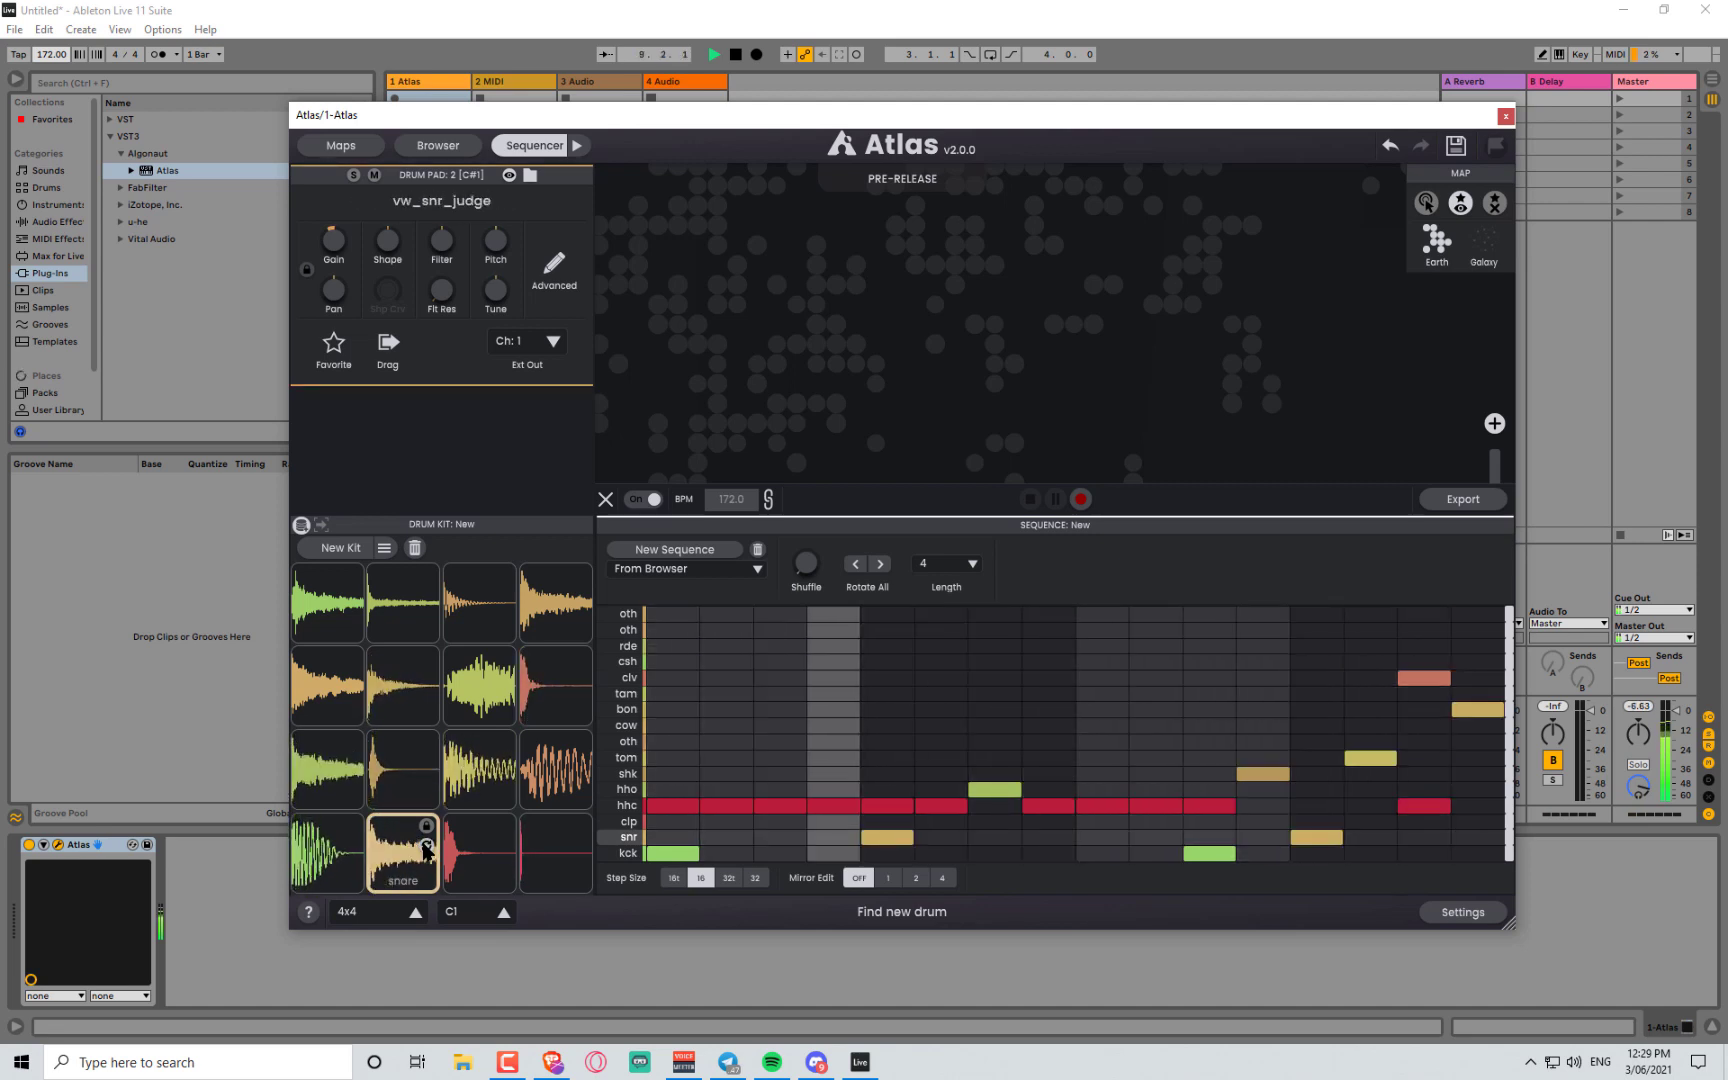
pyautogui.click(427, 850)
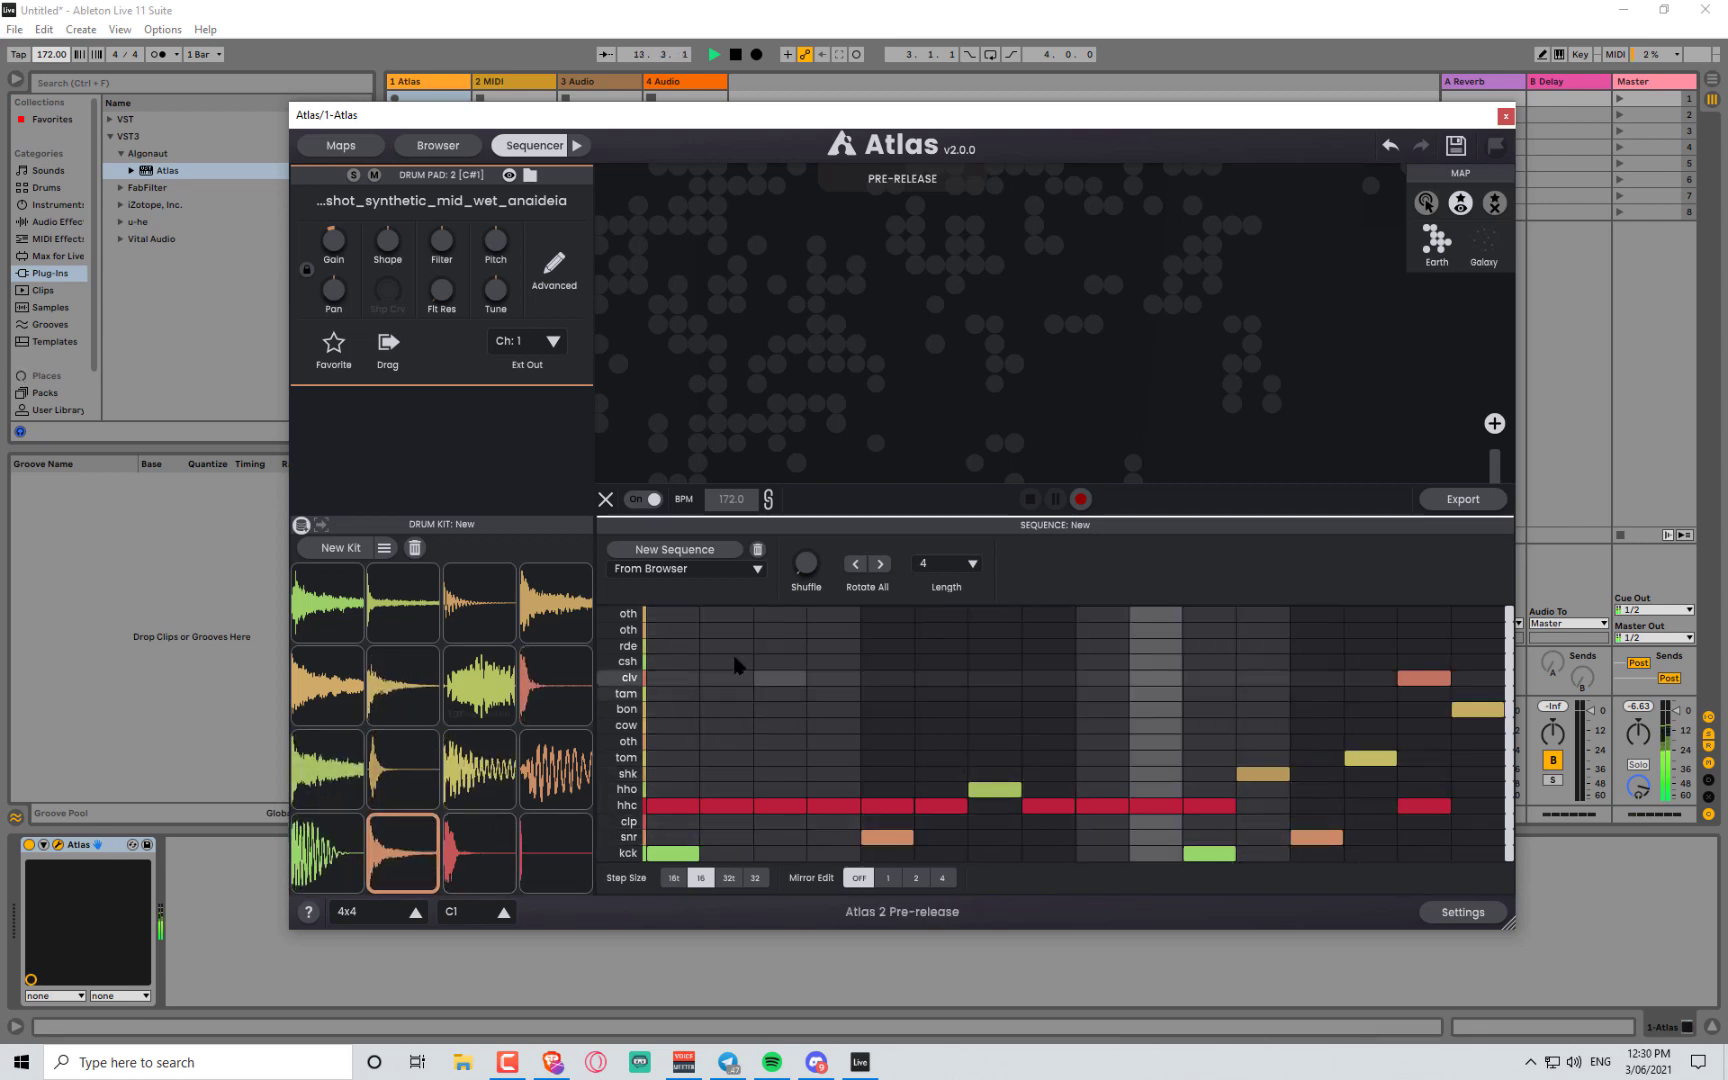
# - Add hits on steps 1, 7 and 13 of the first "oth" row and on steps 4 and 10 of the second
pyautogui.click(672, 613)
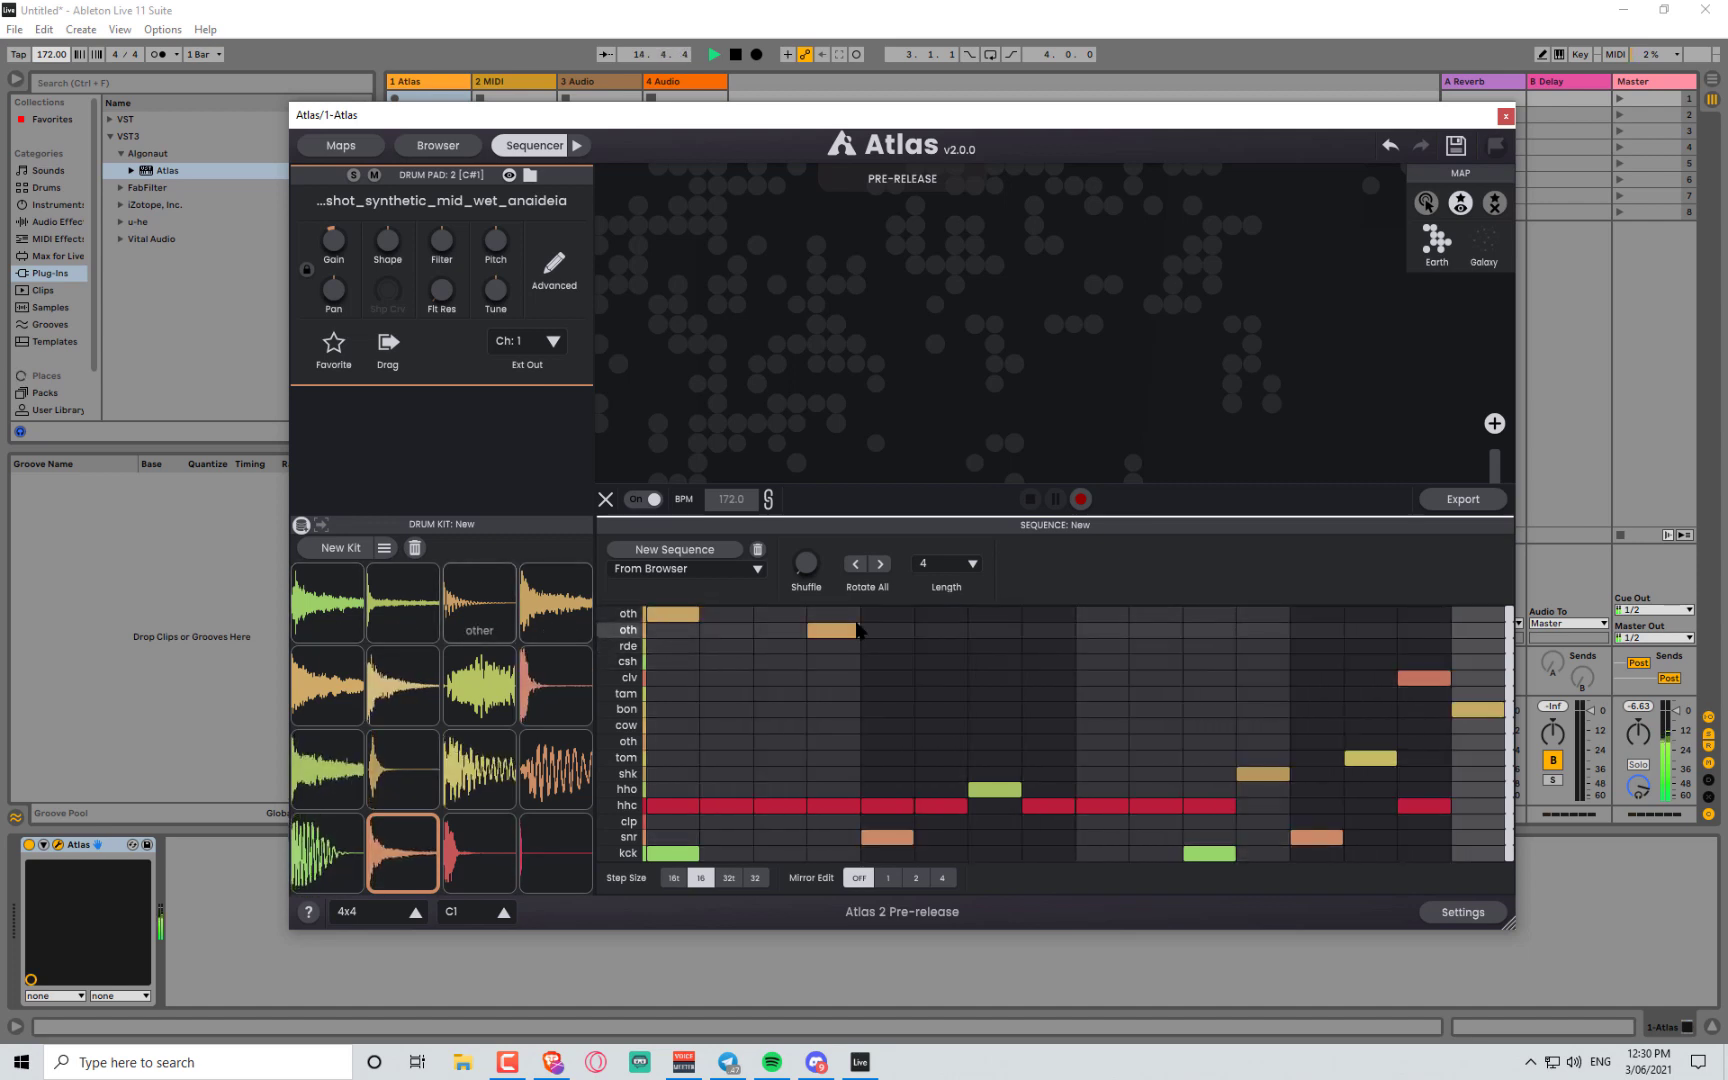
pyautogui.click(833, 629)
pyautogui.click(994, 613)
pyautogui.click(1156, 629)
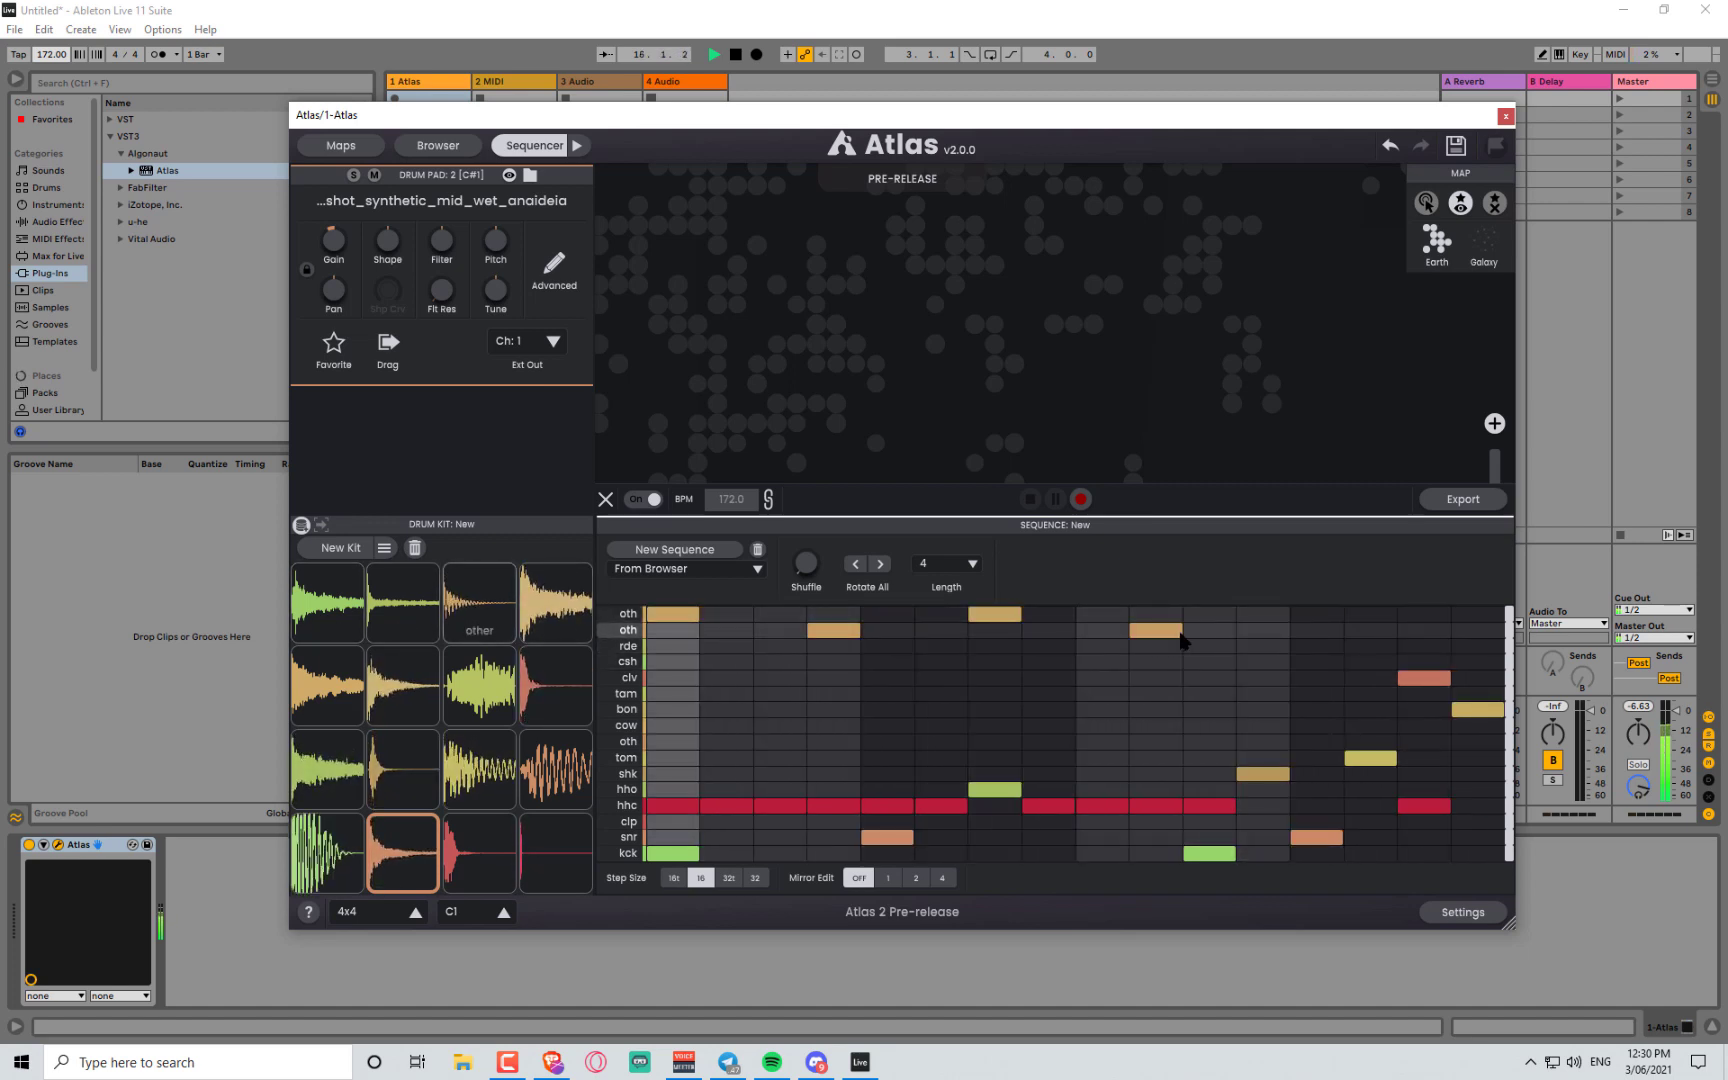
pyautogui.click(1316, 613)
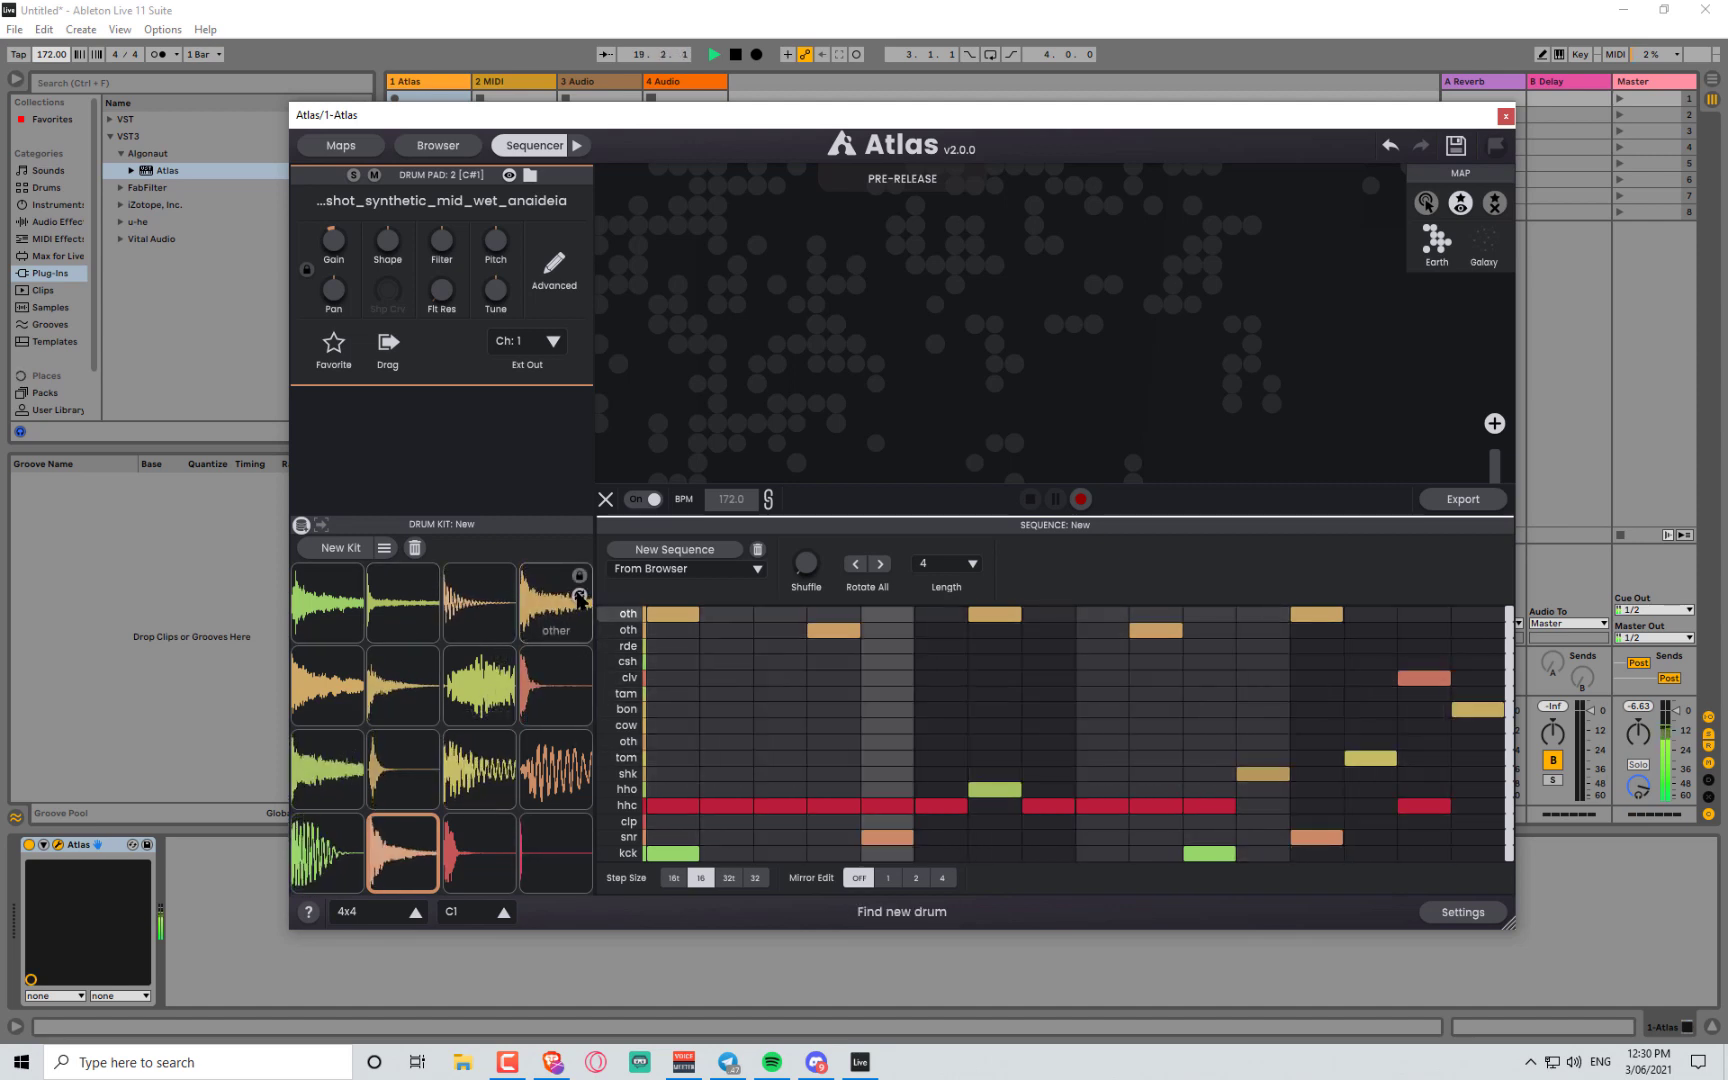
# - Keep finding new samples for drum pad 16, labelled other, until the FX one-shot vt2_fx_one_shot_mbokomu is loaded
pyautogui.click(580, 595)
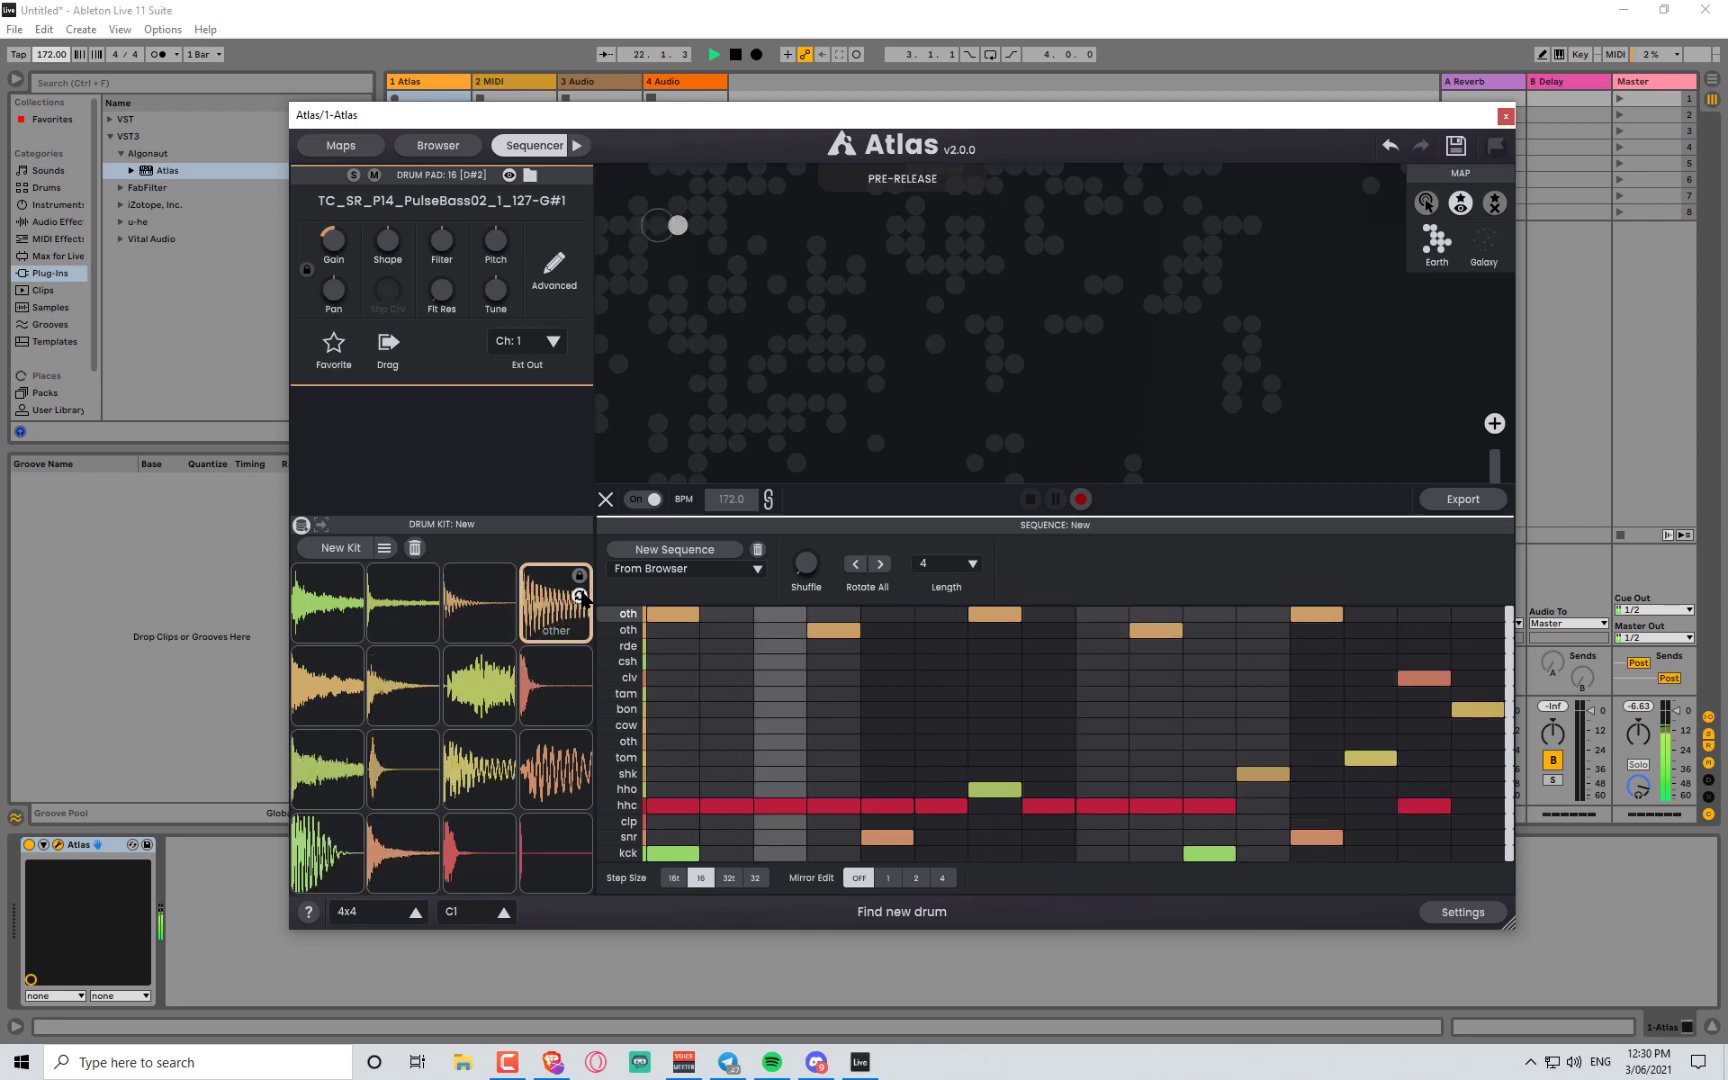
pyautogui.click(580, 595)
pyautogui.click(580, 595)
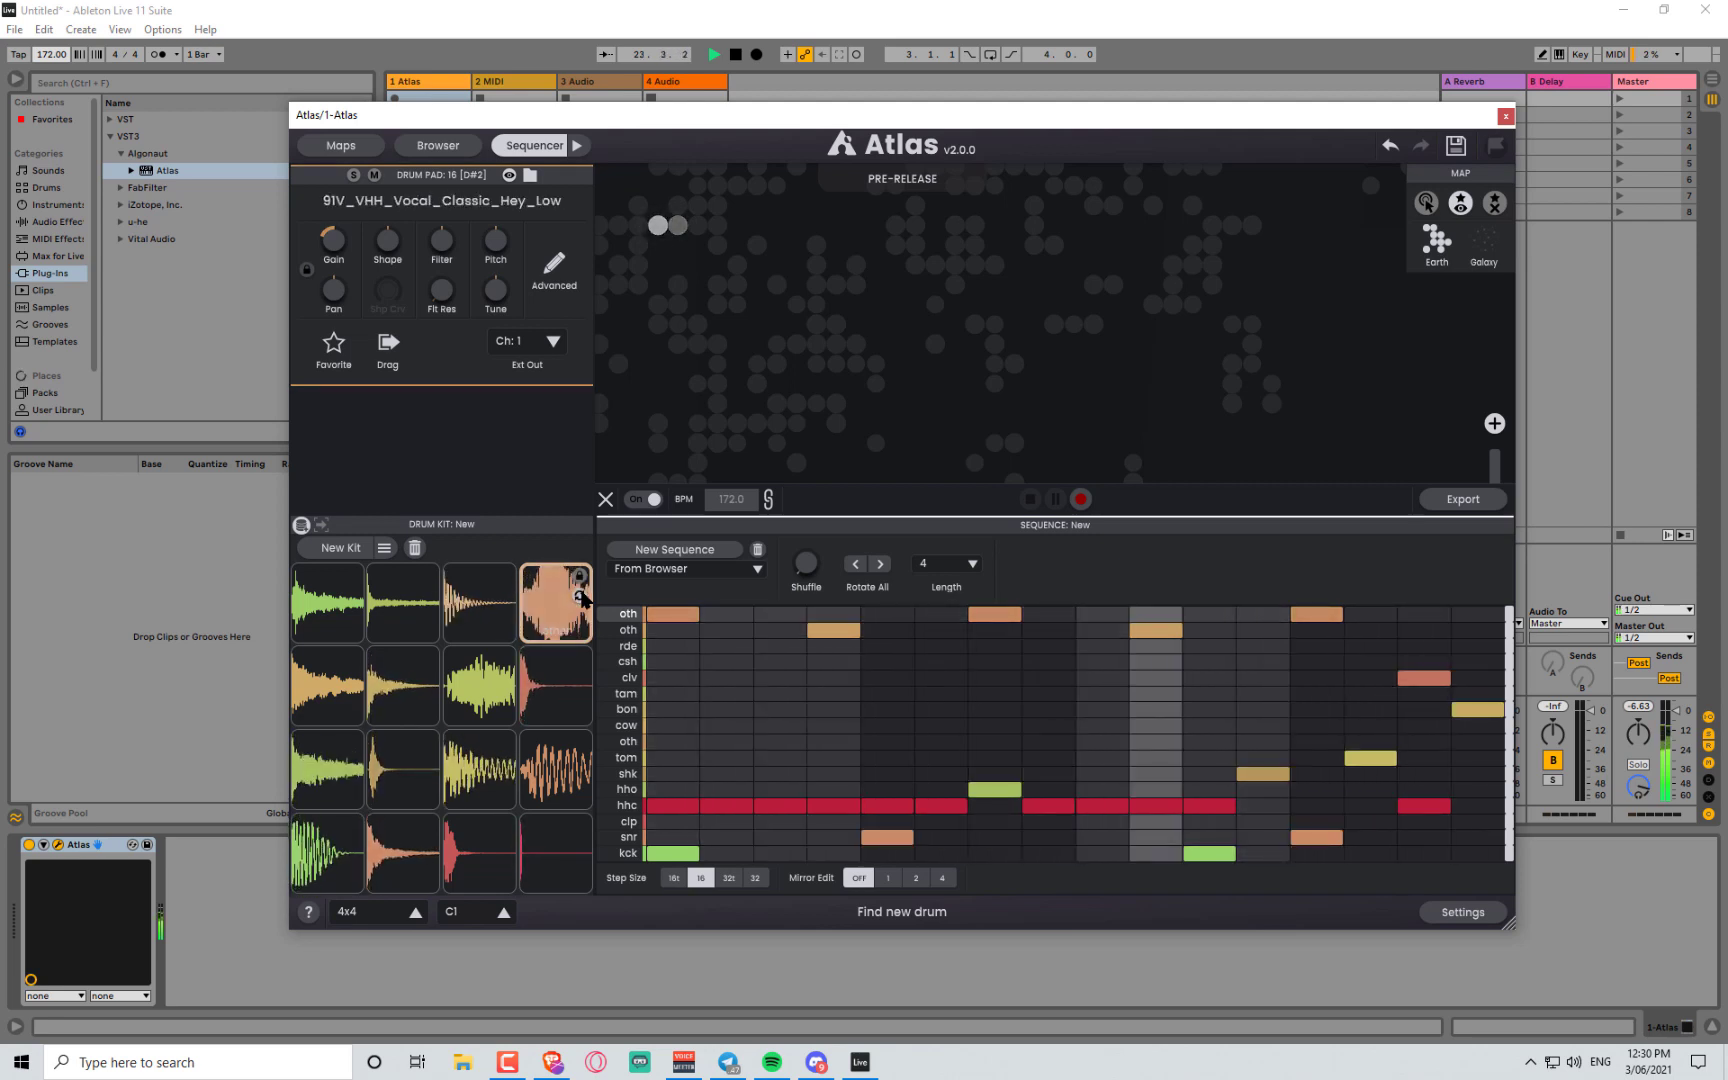
pyautogui.click(580, 595)
pyautogui.click(580, 595)
pyautogui.click(580, 595)
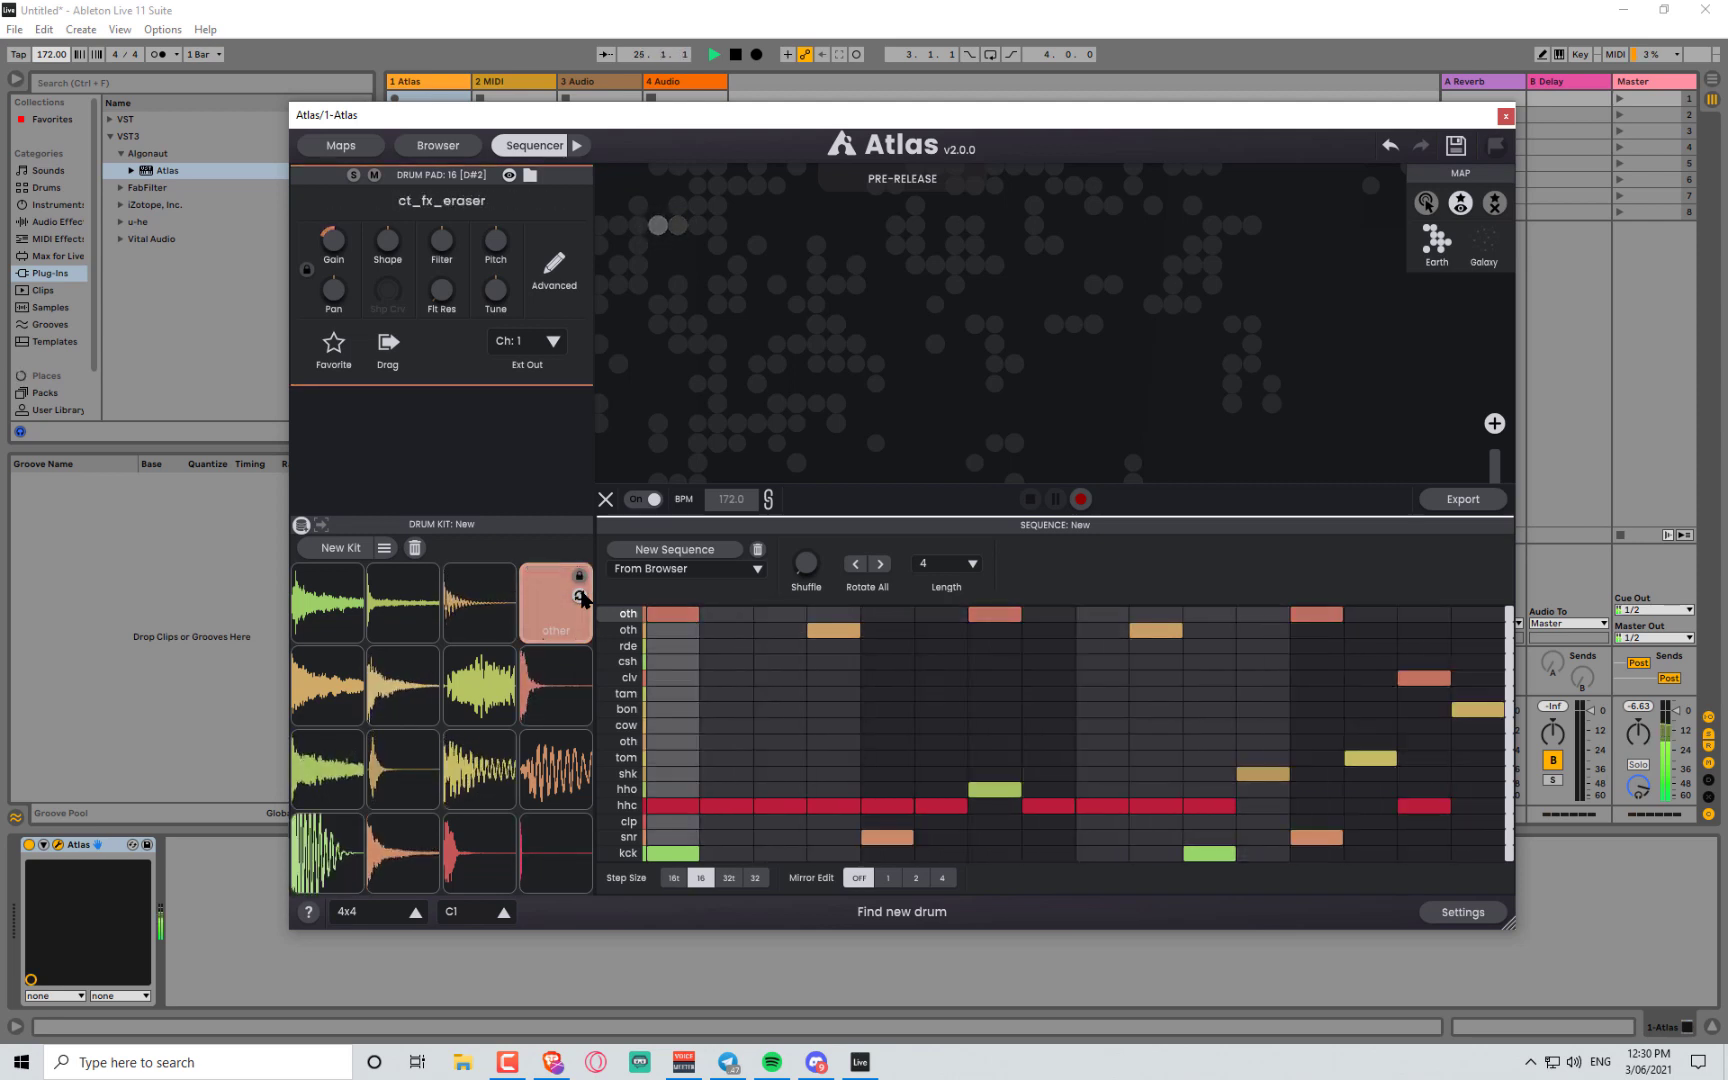
pyautogui.click(580, 595)
pyautogui.click(580, 595)
pyautogui.click(580, 595)
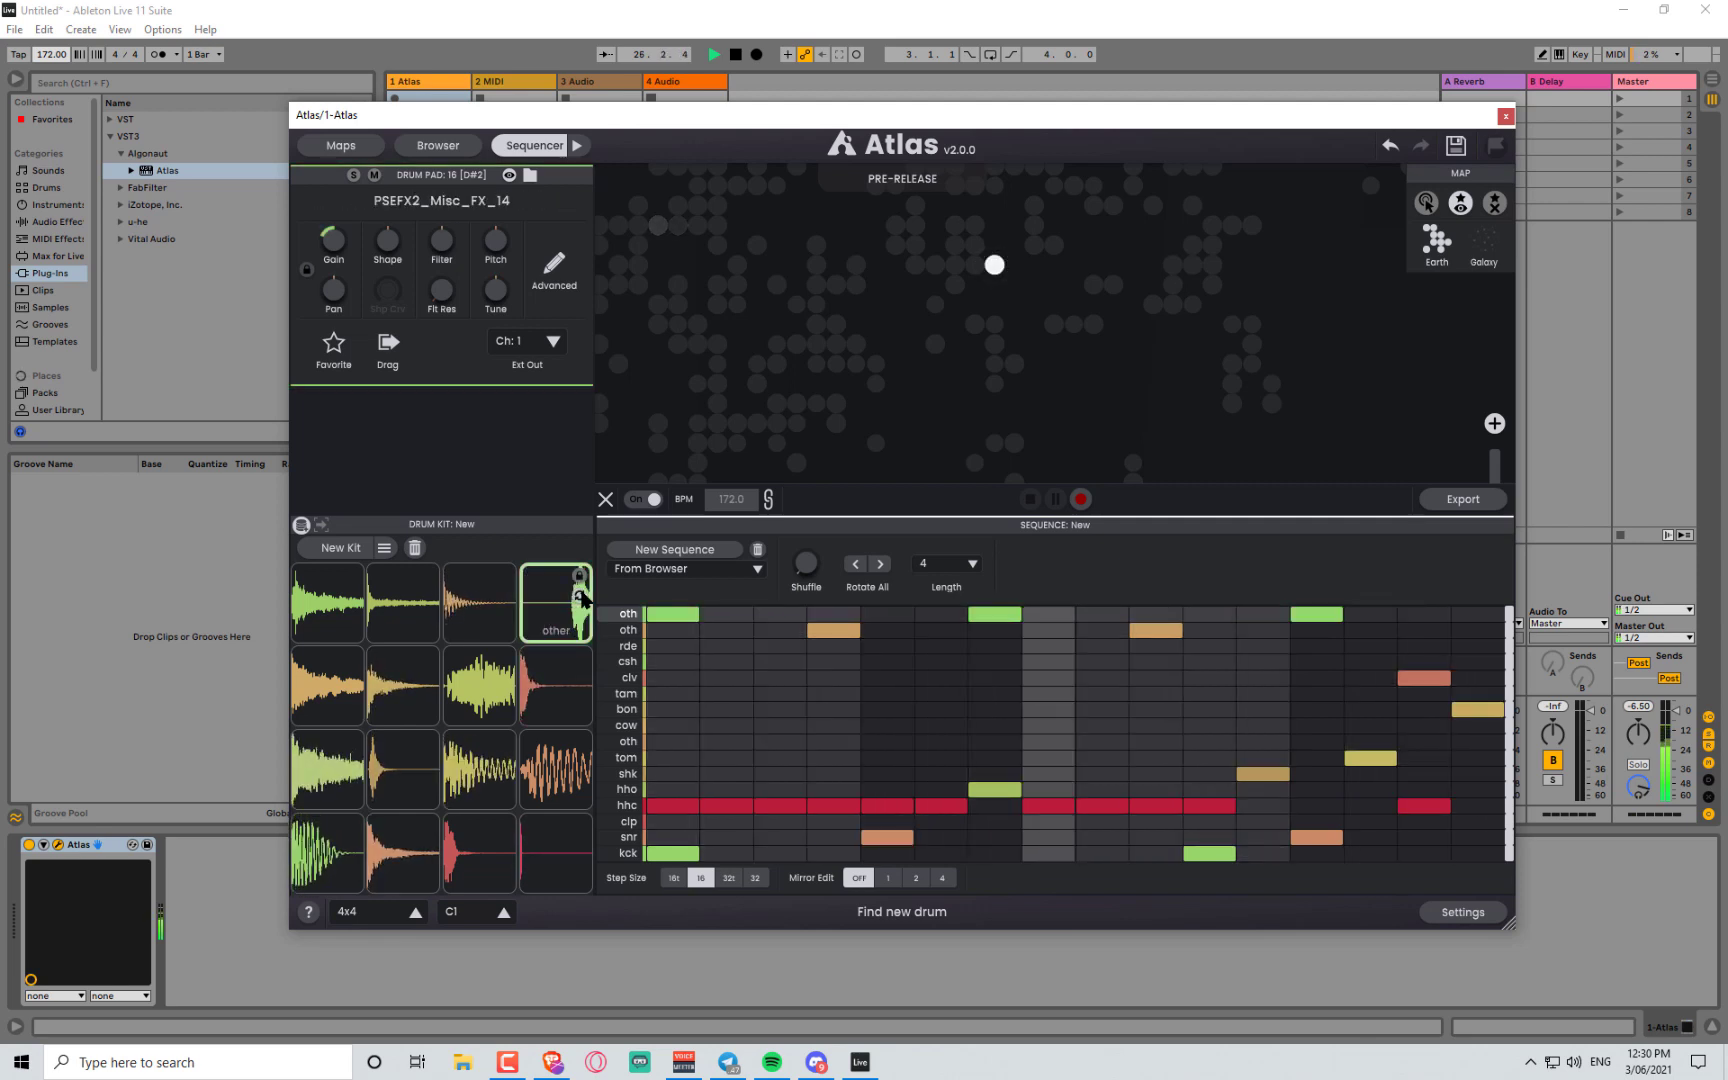
pyautogui.click(580, 595)
pyautogui.click(580, 595)
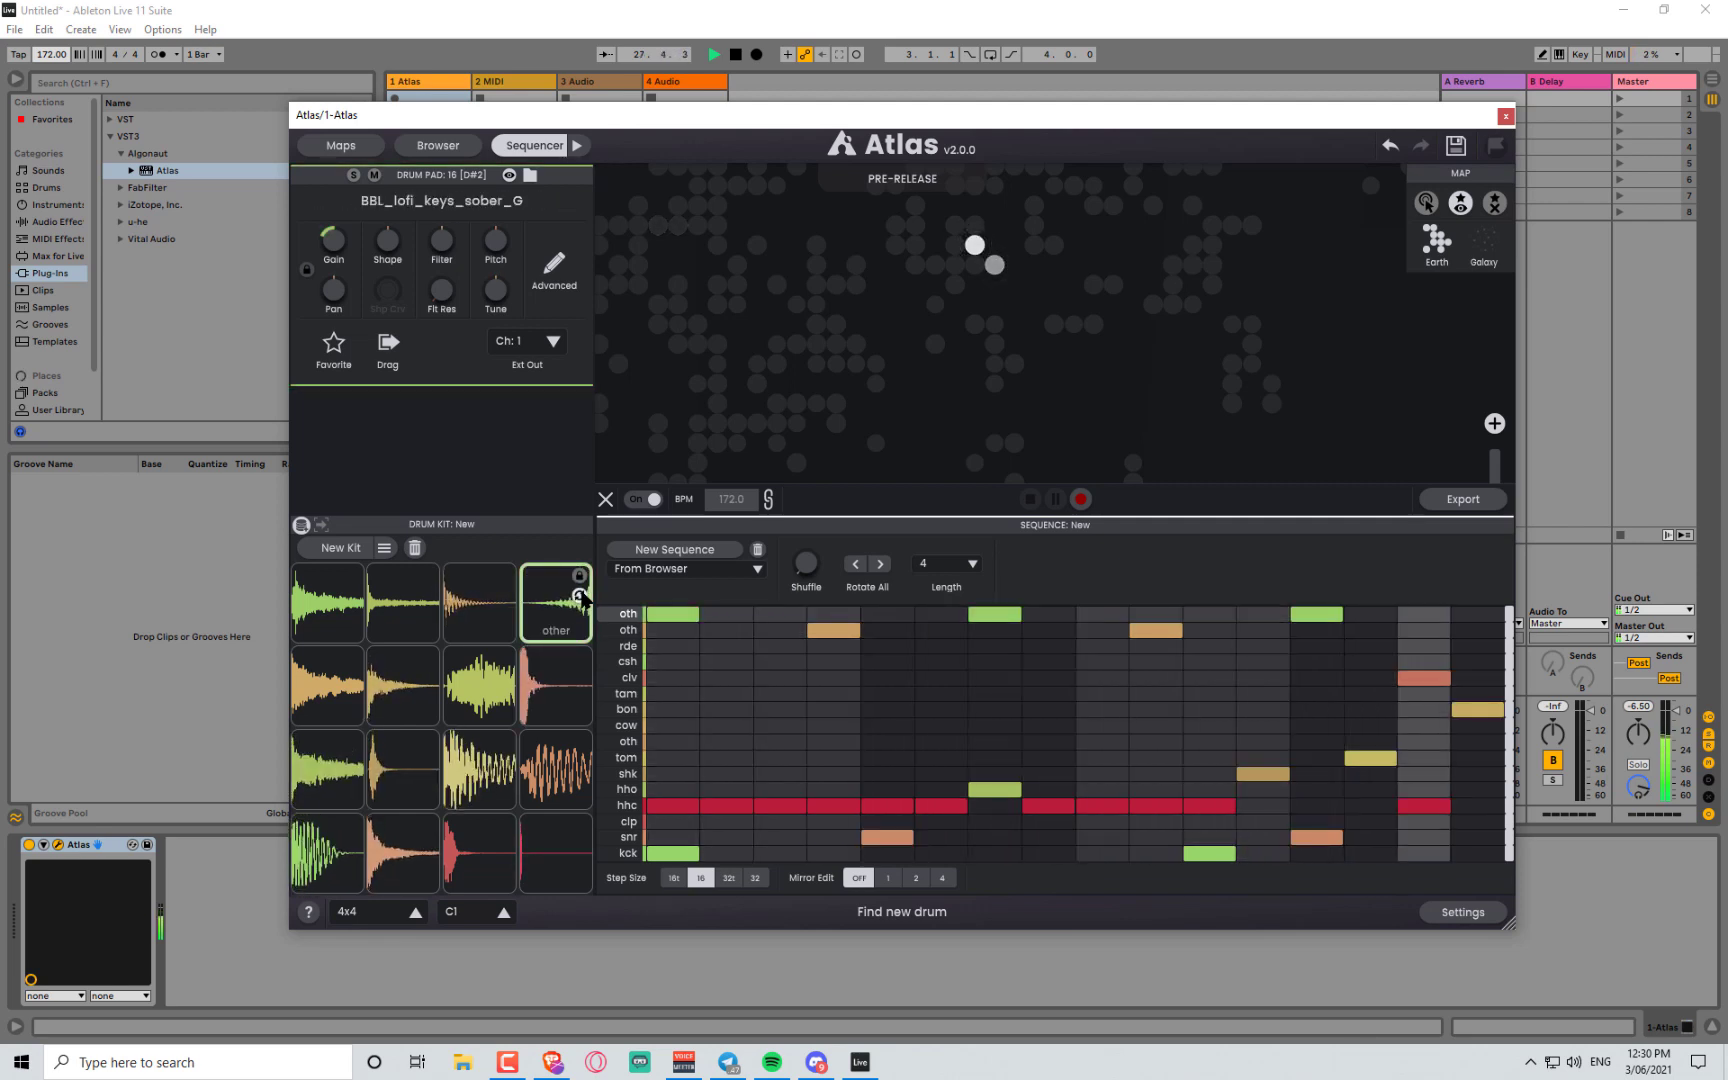
pyautogui.click(580, 595)
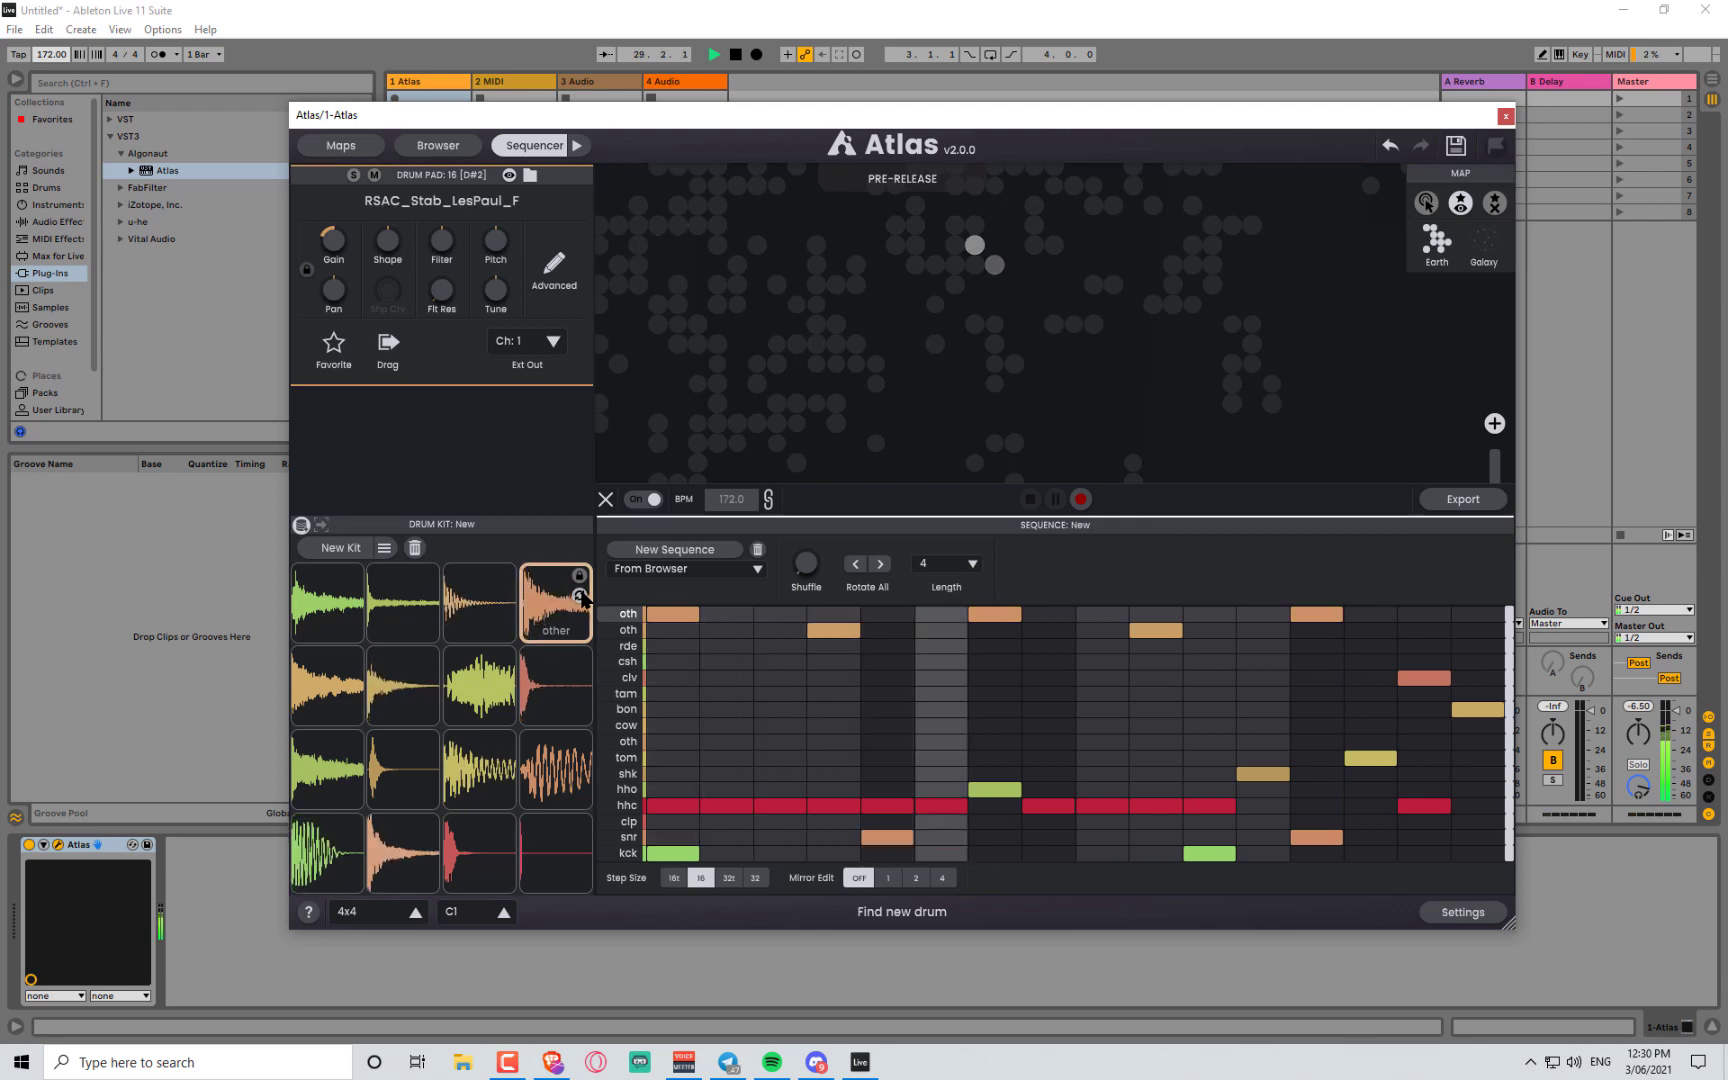
pyautogui.click(580, 595)
pyautogui.click(580, 595)
pyautogui.click(580, 595)
pyautogui.click(580, 595)
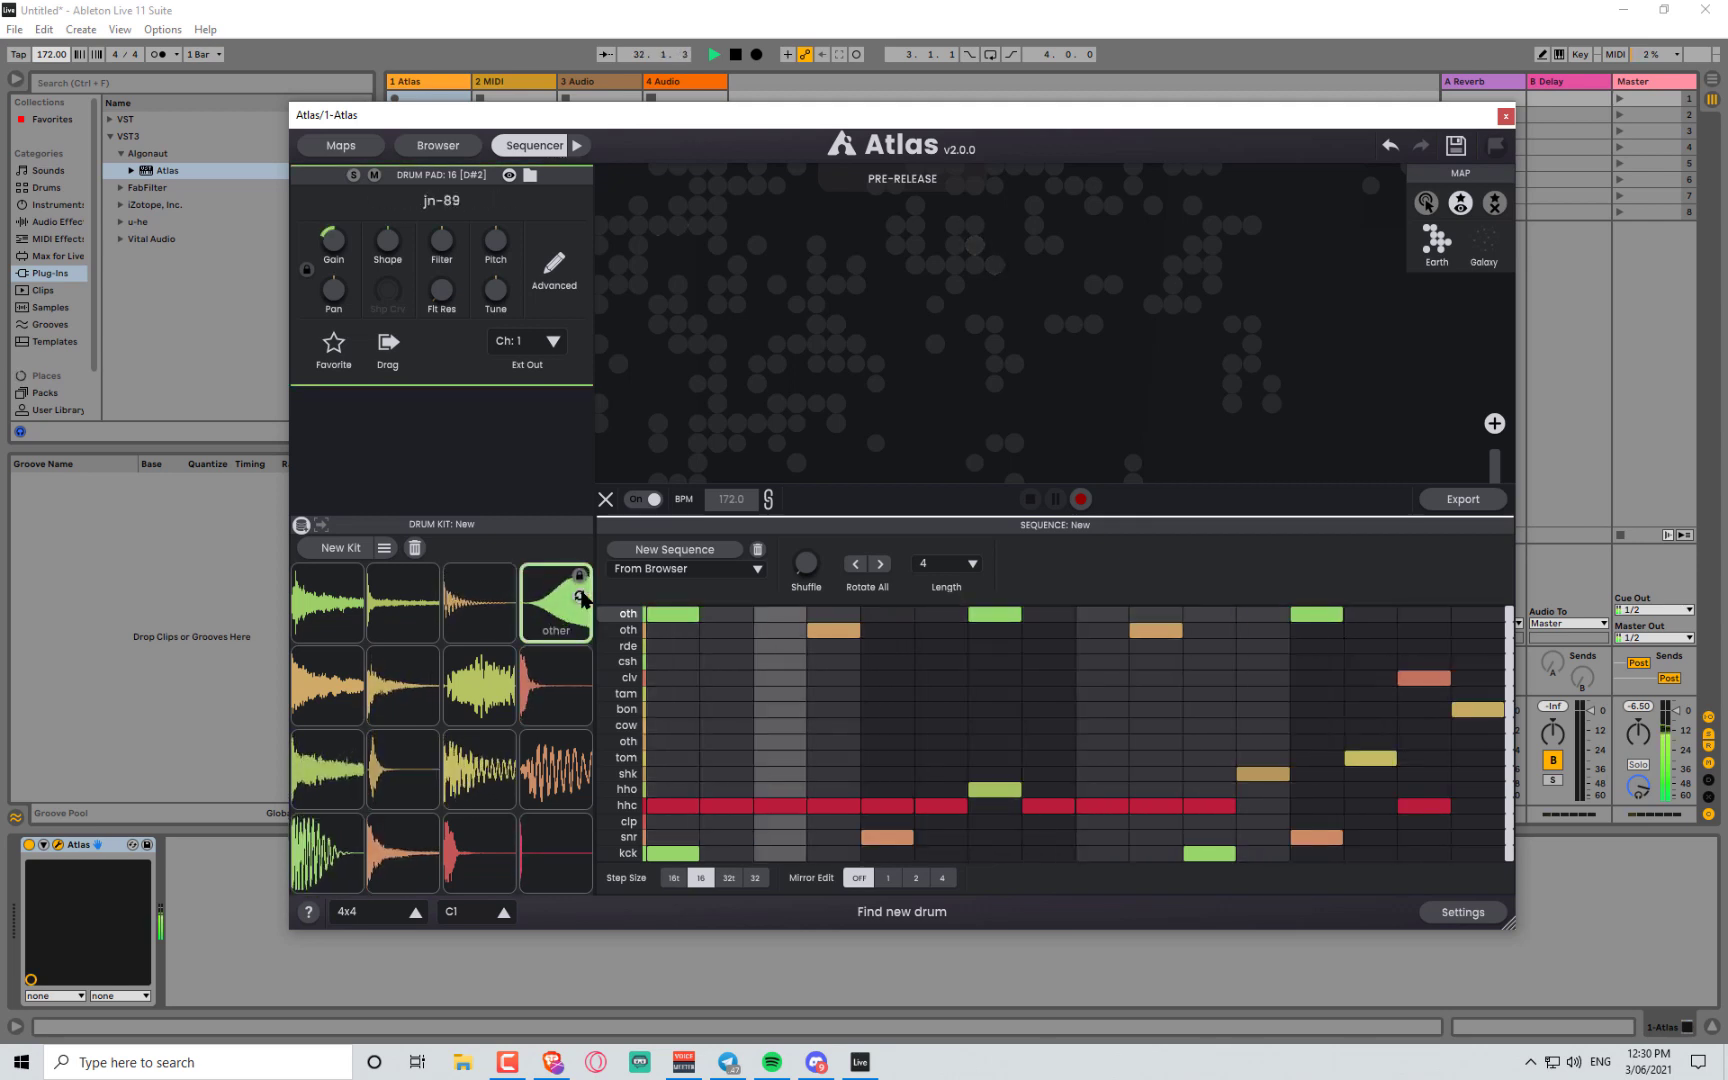
pyautogui.click(580, 595)
pyautogui.click(580, 595)
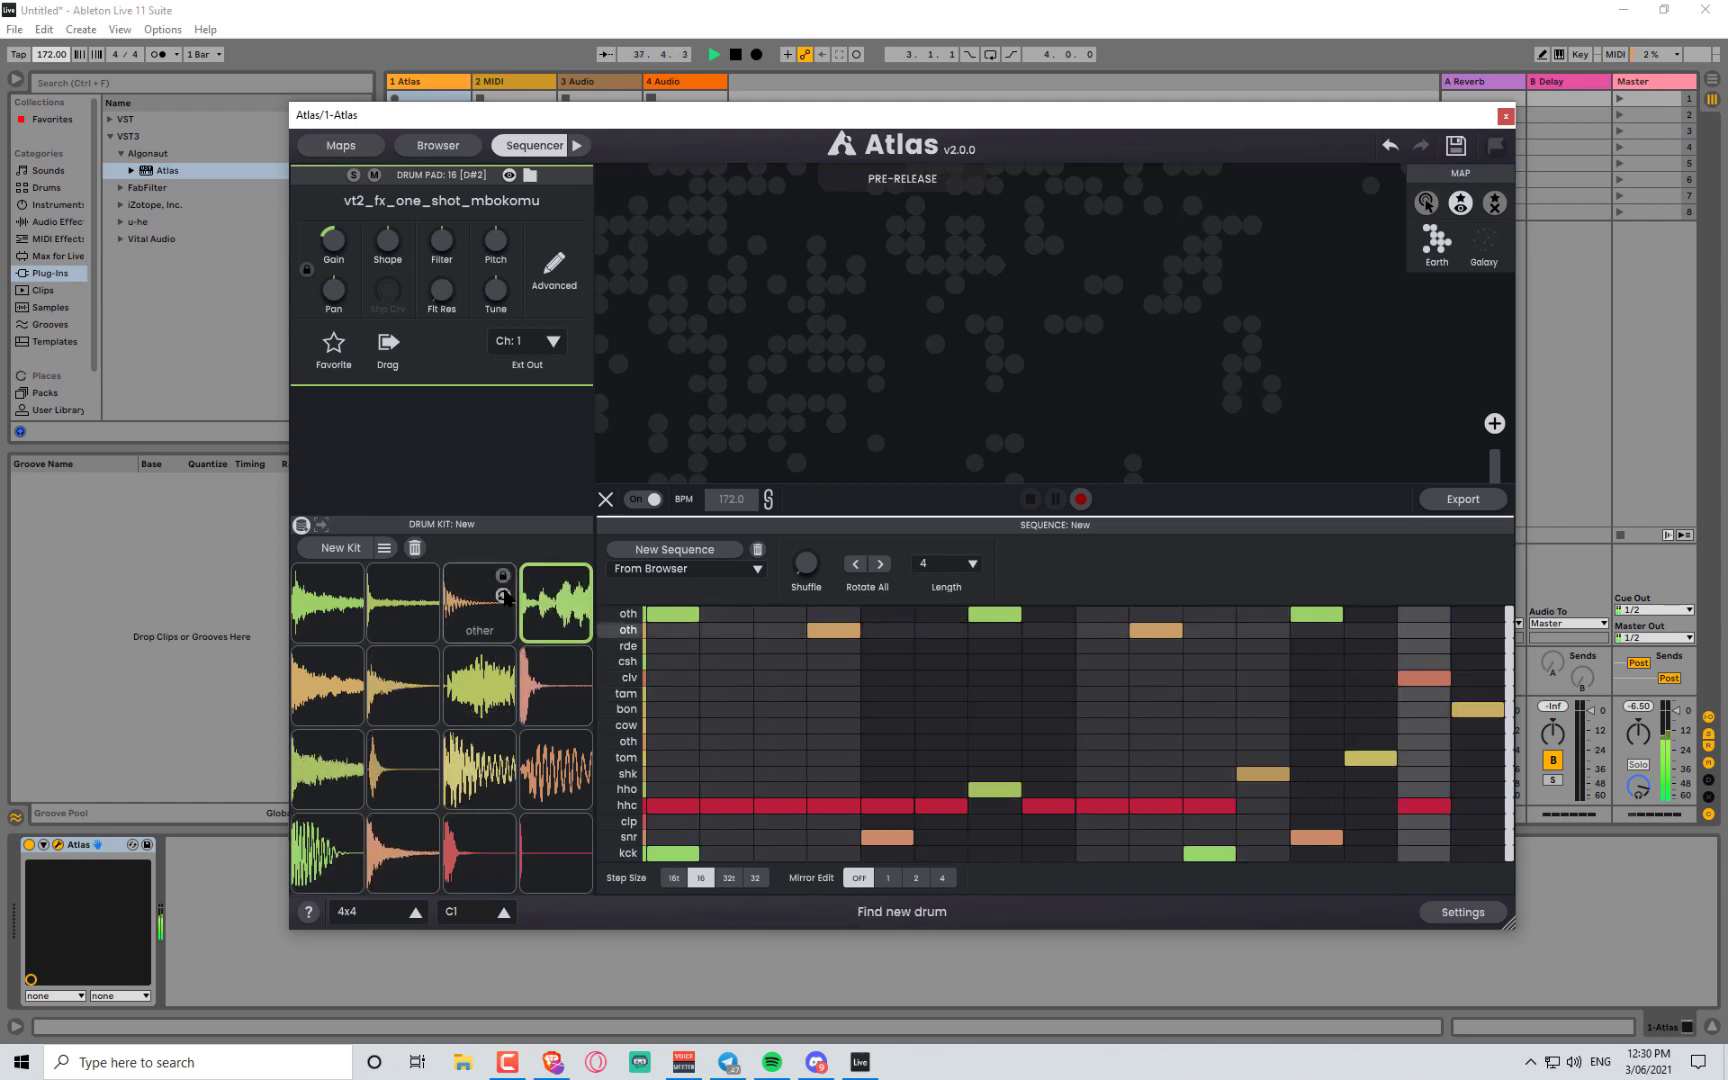
# - Find six new samples in a row for drum pad 15, the second "other" sound
pyautogui.click(503, 596)
pyautogui.click(505, 597)
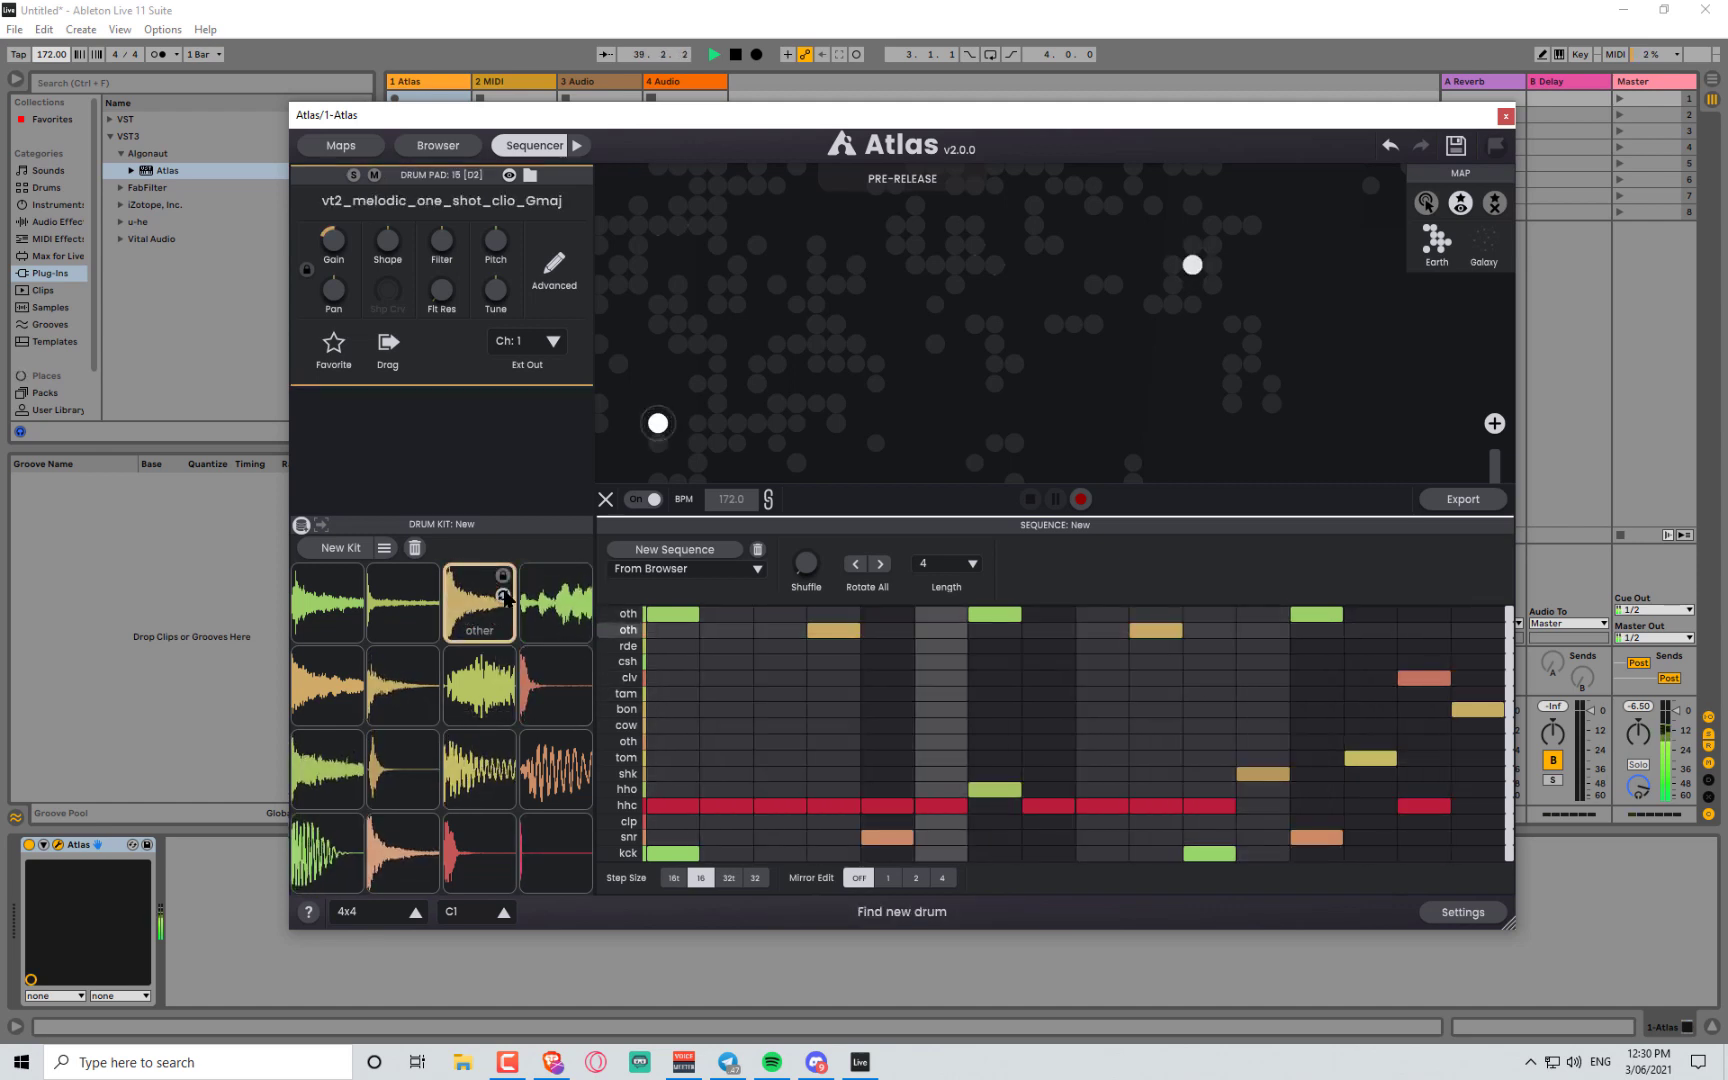
pyautogui.click(505, 597)
pyautogui.click(505, 597)
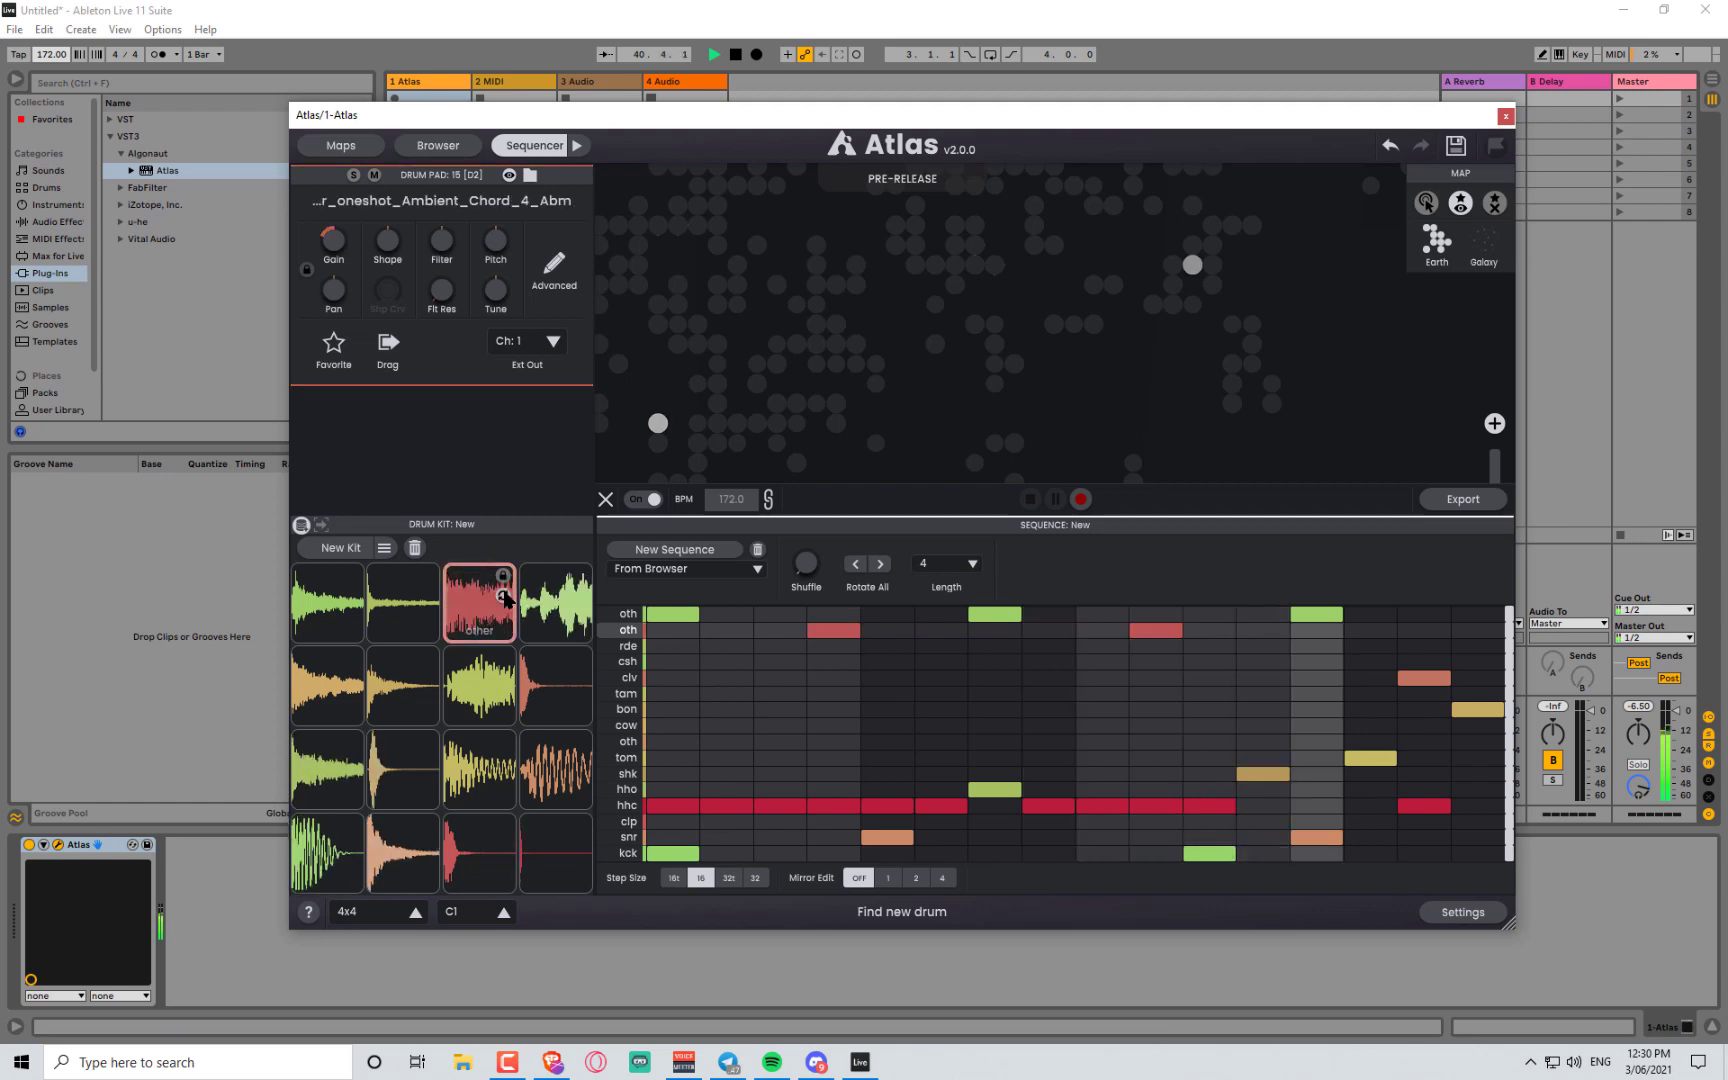
pyautogui.click(505, 597)
pyautogui.click(505, 597)
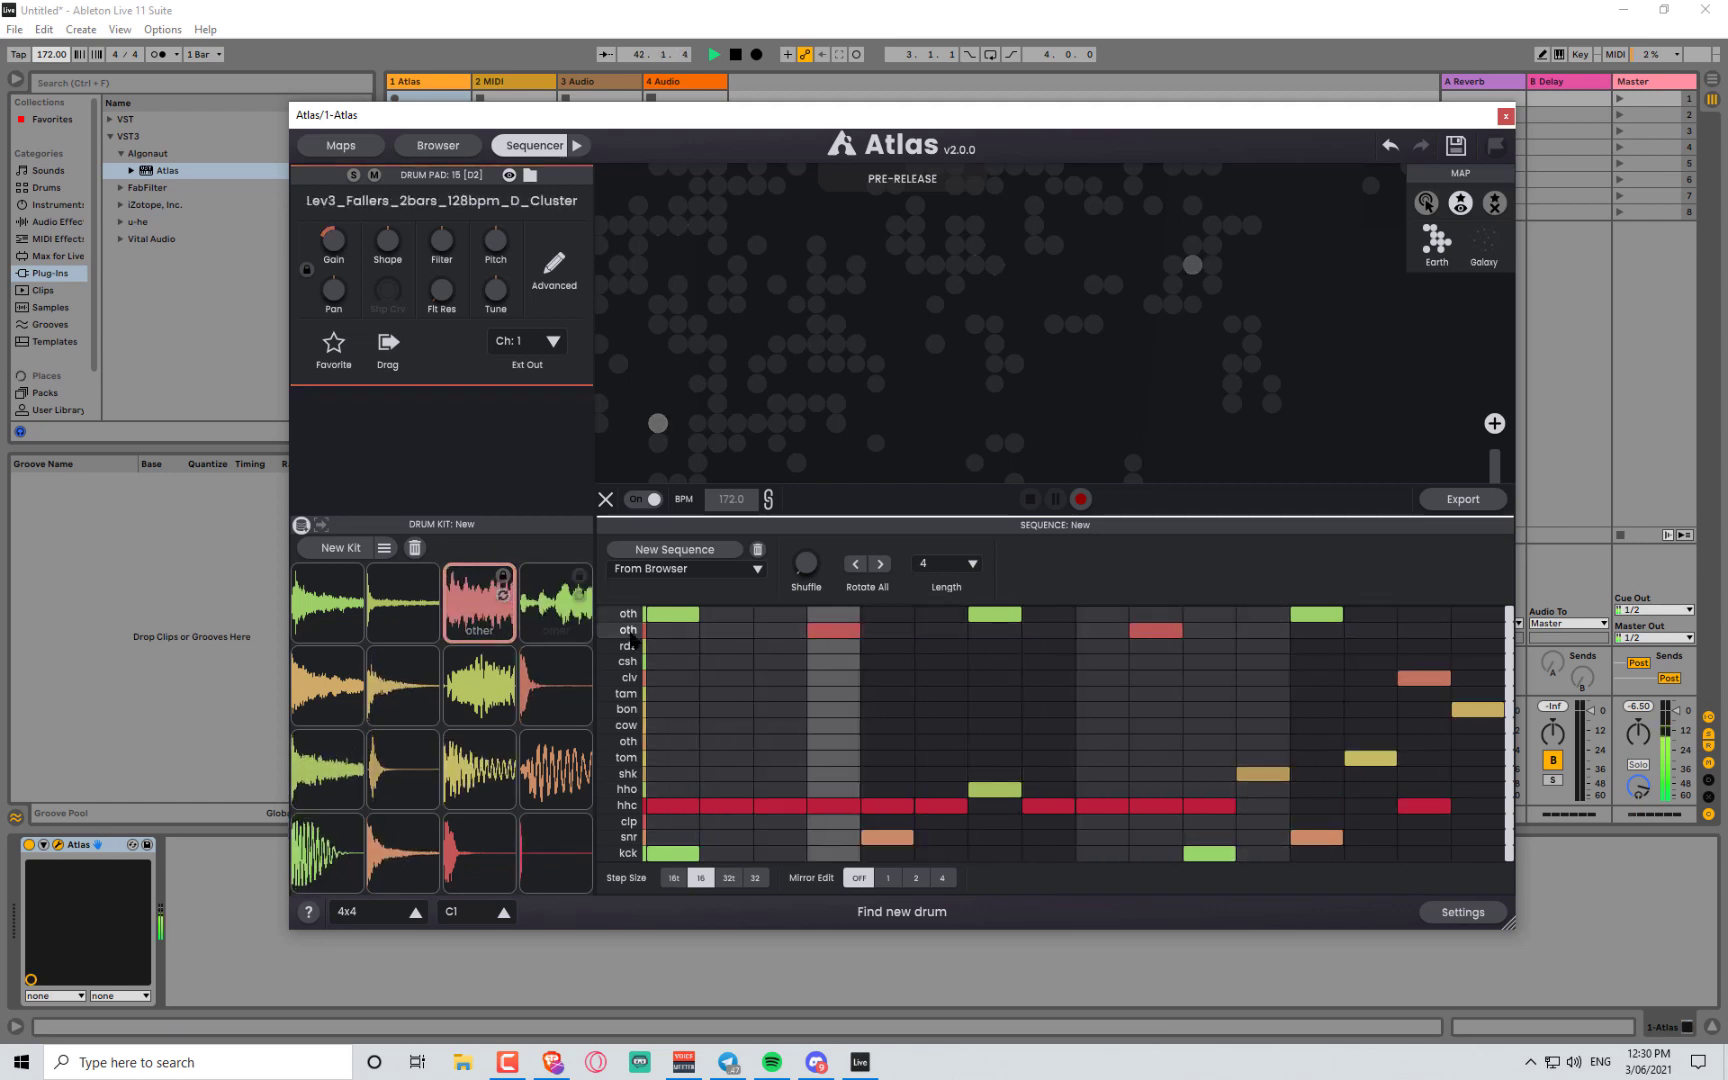
# - Remove the hits on steps 4 and 10 from the second "oth" row and add one on step 1
pyautogui.click(828, 631)
pyautogui.click(1160, 630)
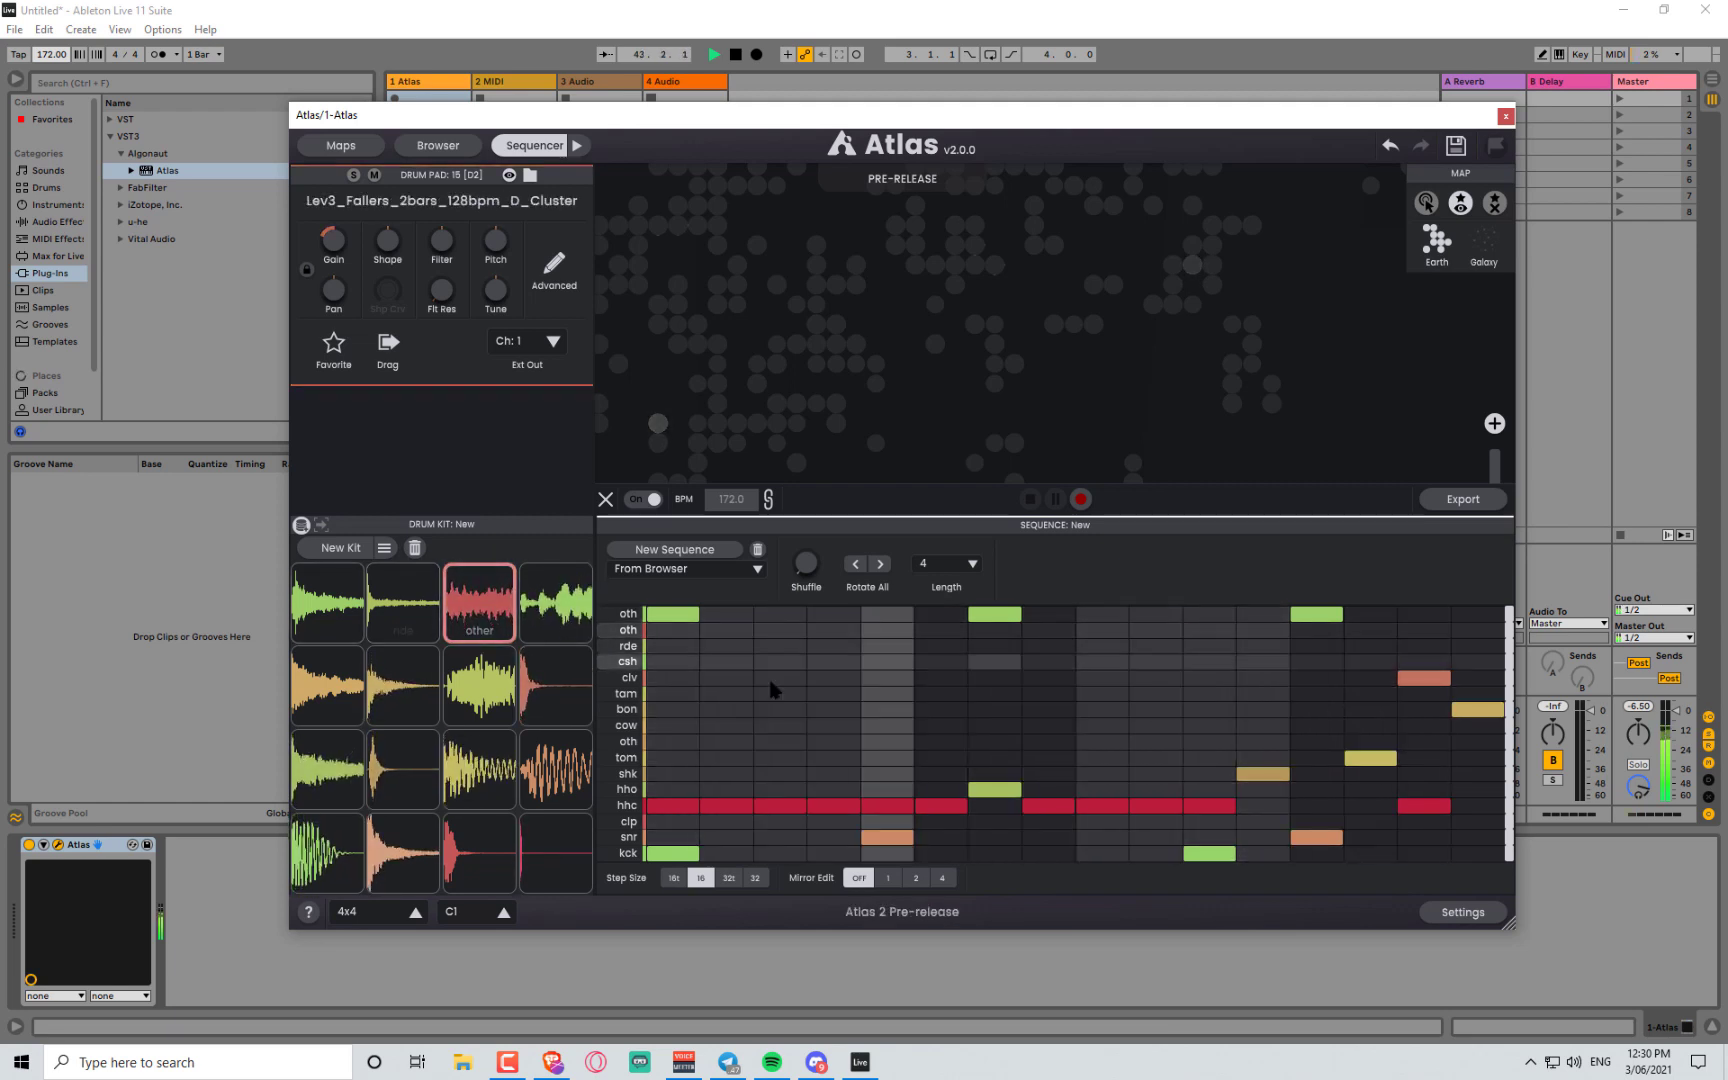
pyautogui.click(655, 630)
# - Replace drum pad 15's sample until the vocal one-shot 91V_VHH_Vocal_Classic_Test is loaded
pyautogui.moveTo(507, 600)
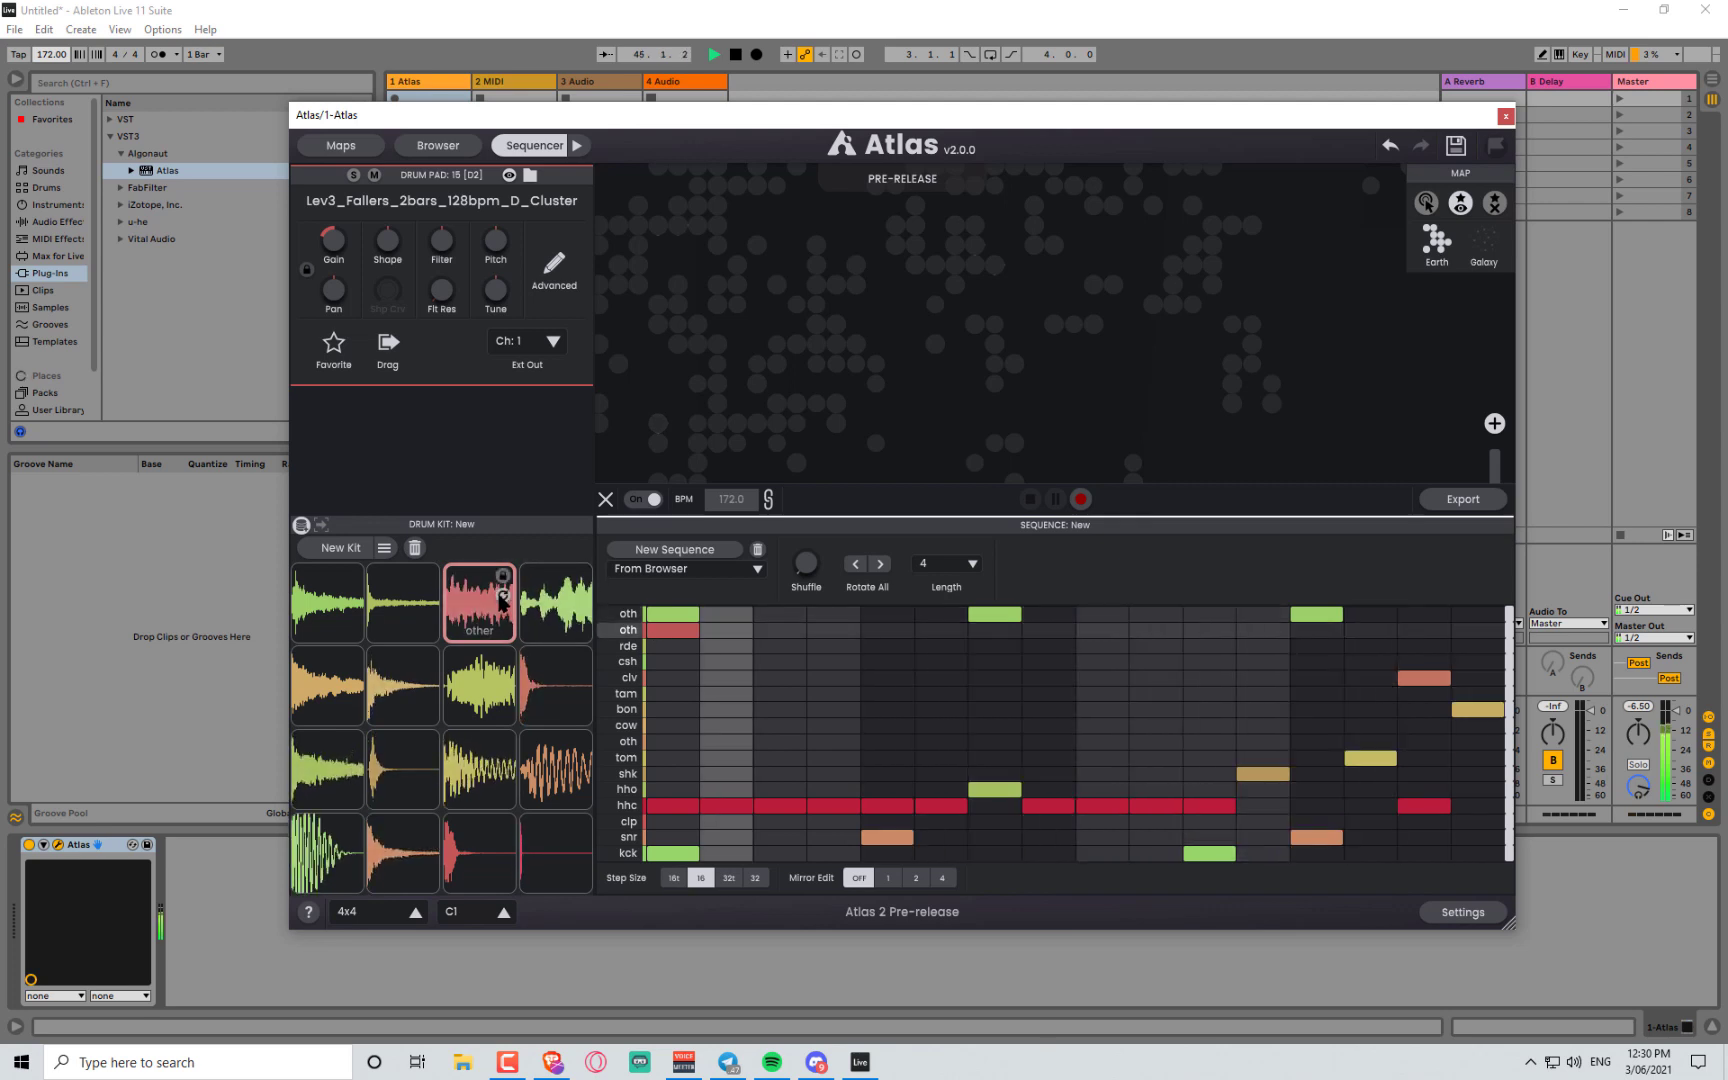
pyautogui.click(503, 596)
pyautogui.click(503, 596)
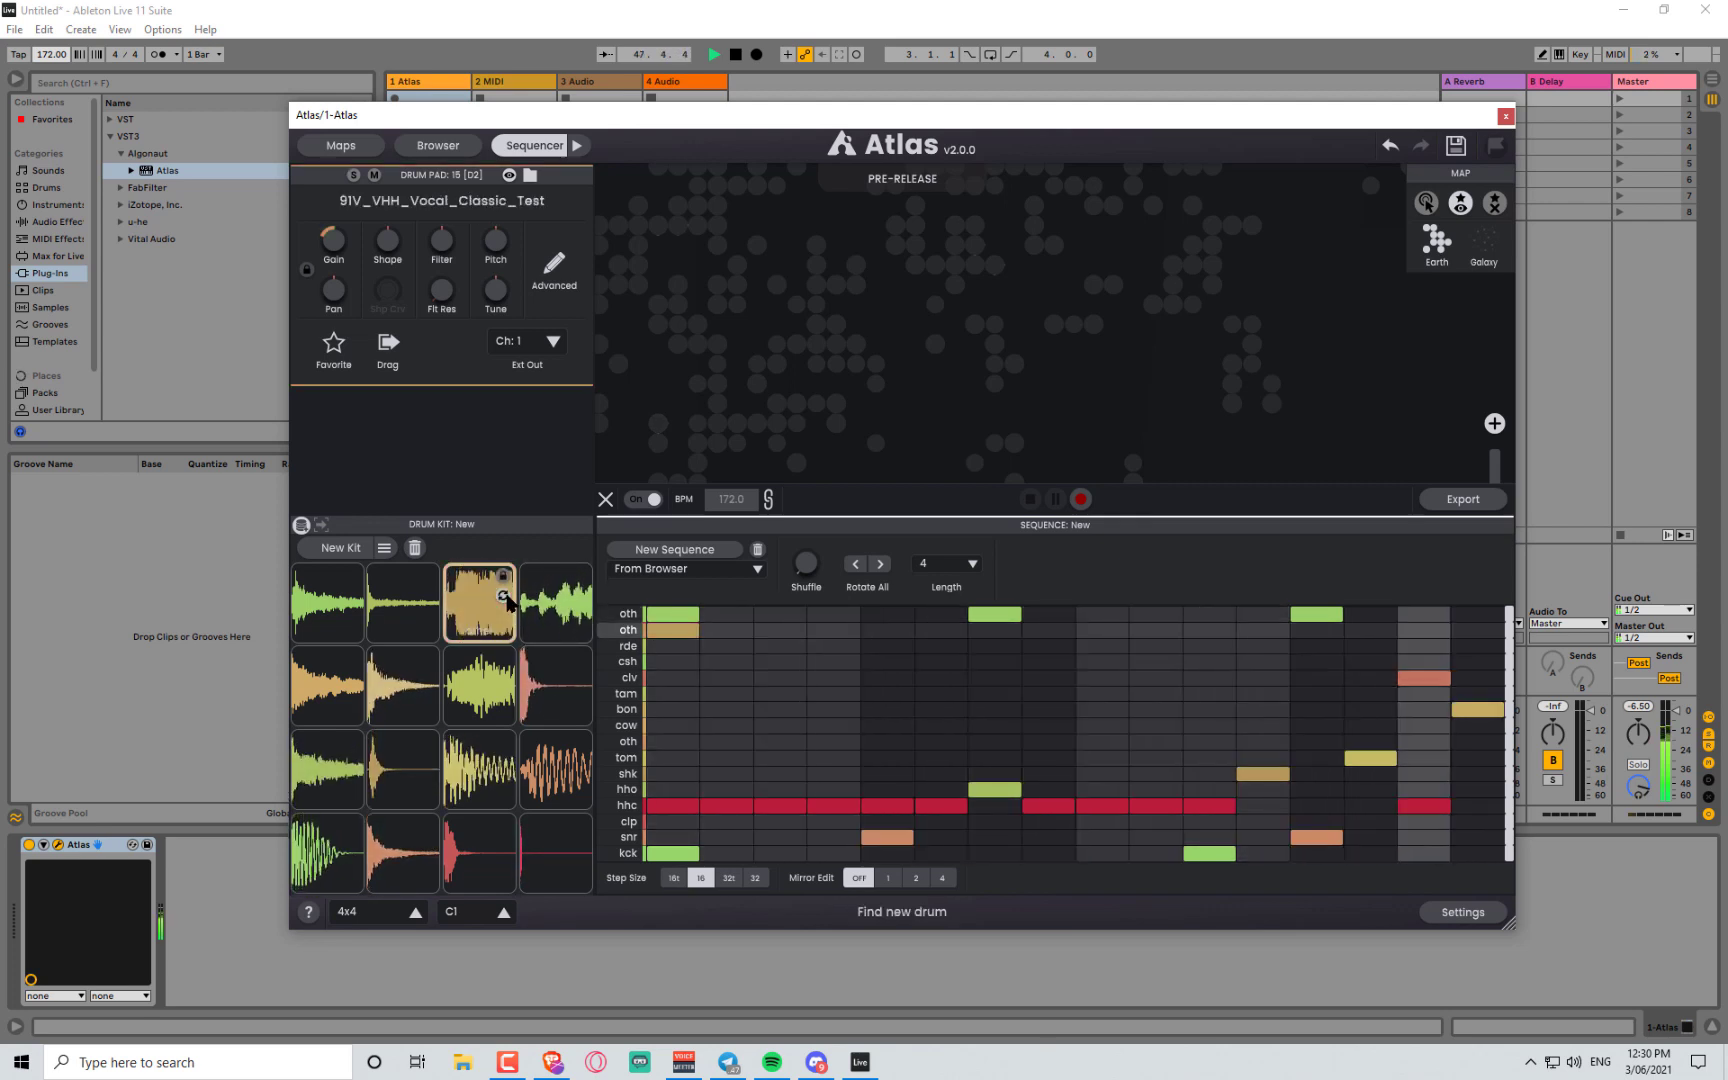
# - Set the sequence length to 16, and try out and remove a hit on step 15 of the second "oth" row
pyautogui.click(942, 564)
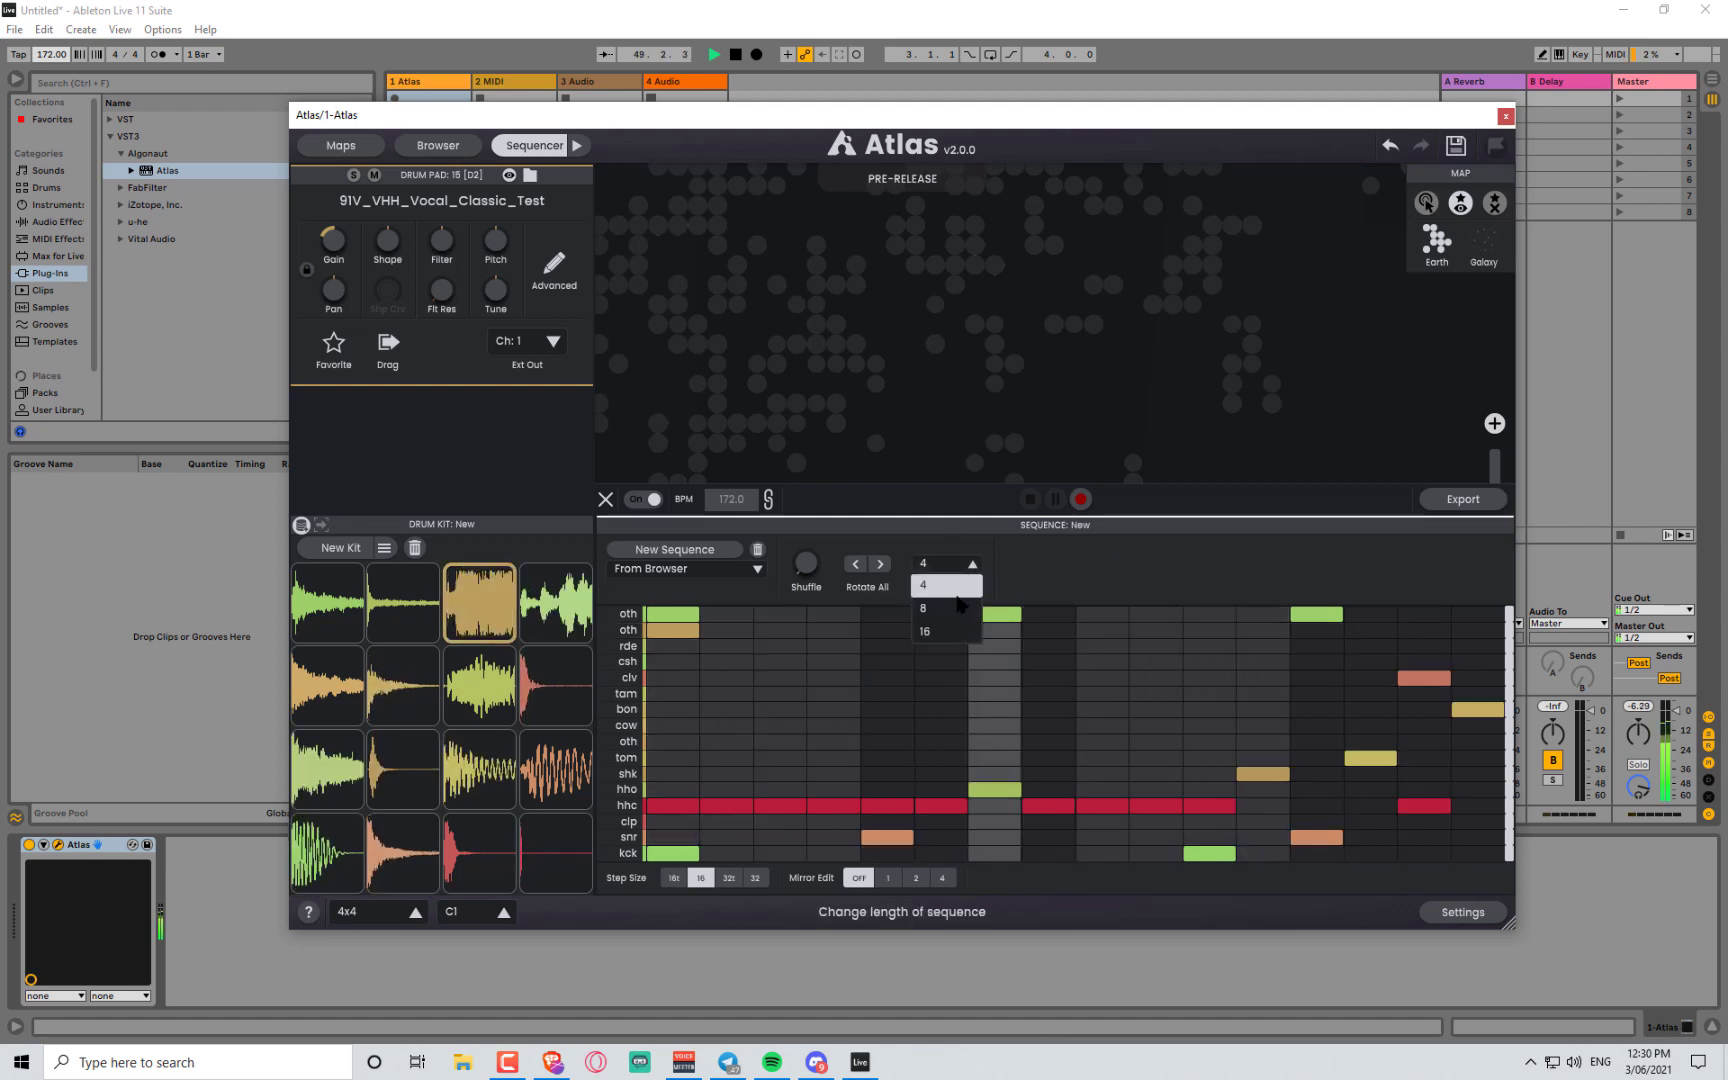
pyautogui.click(928, 630)
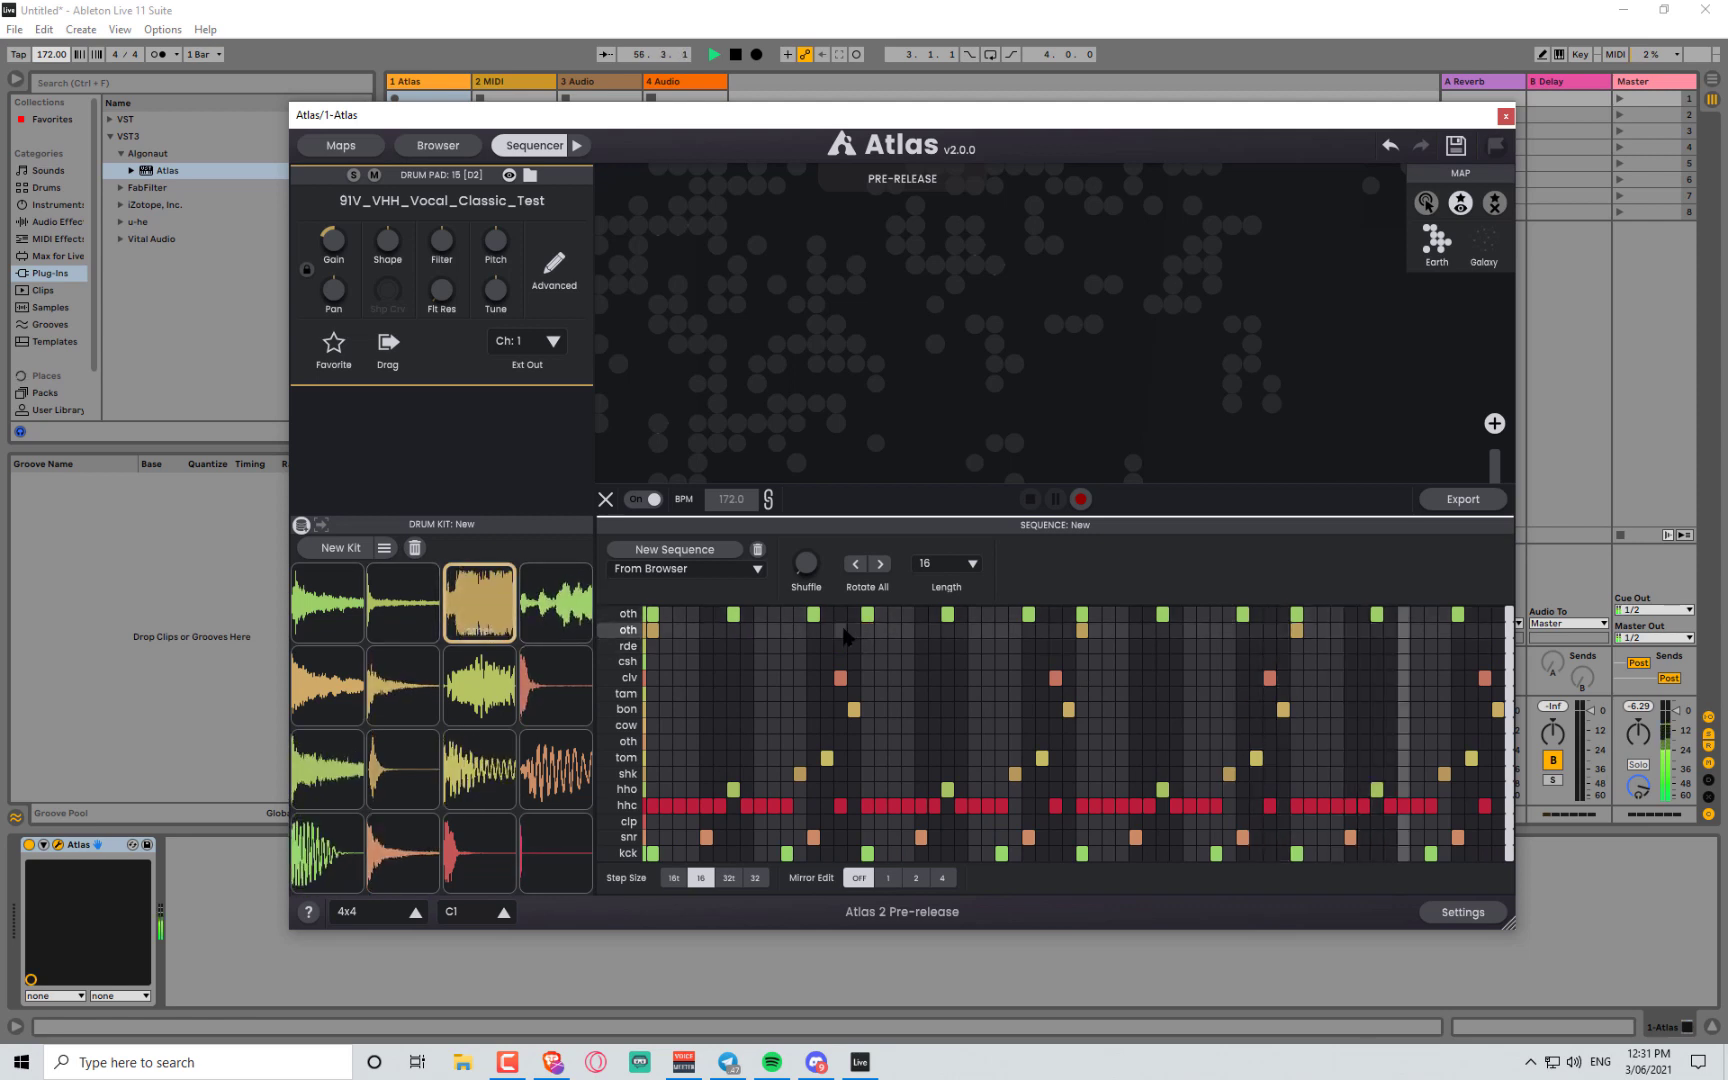
pyautogui.click(842, 630)
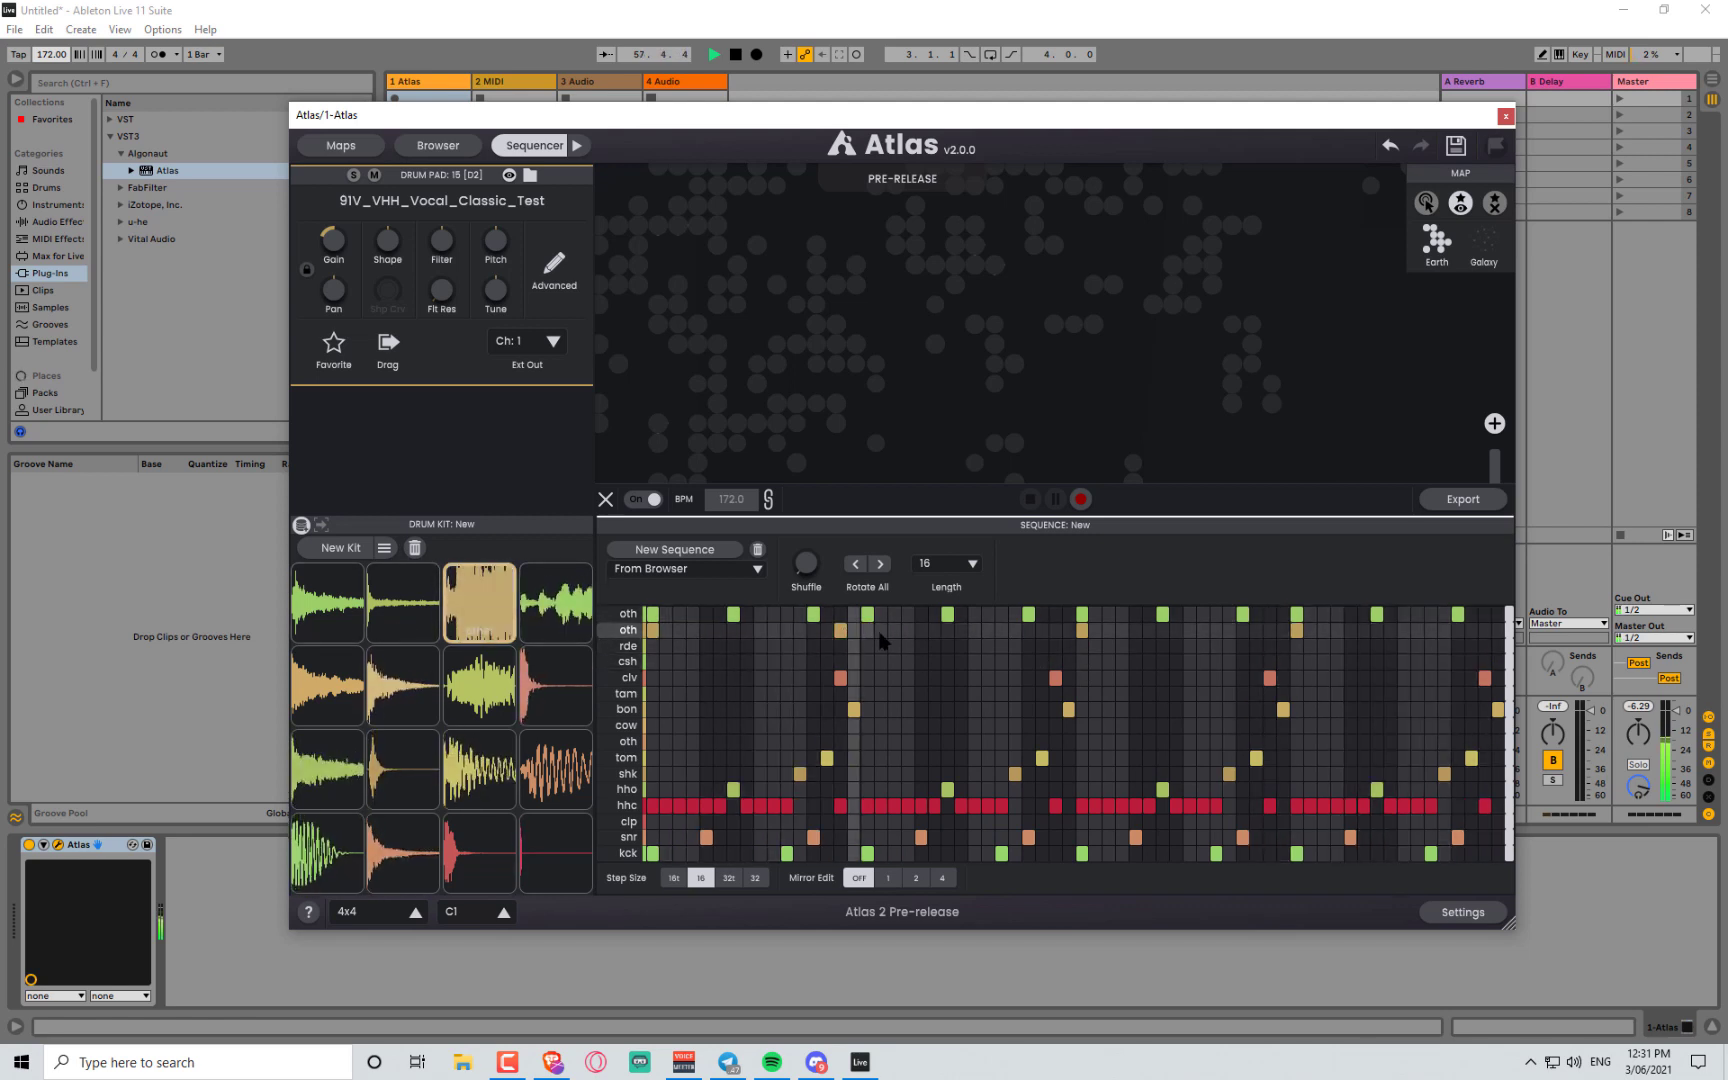
pyautogui.click(840, 630)
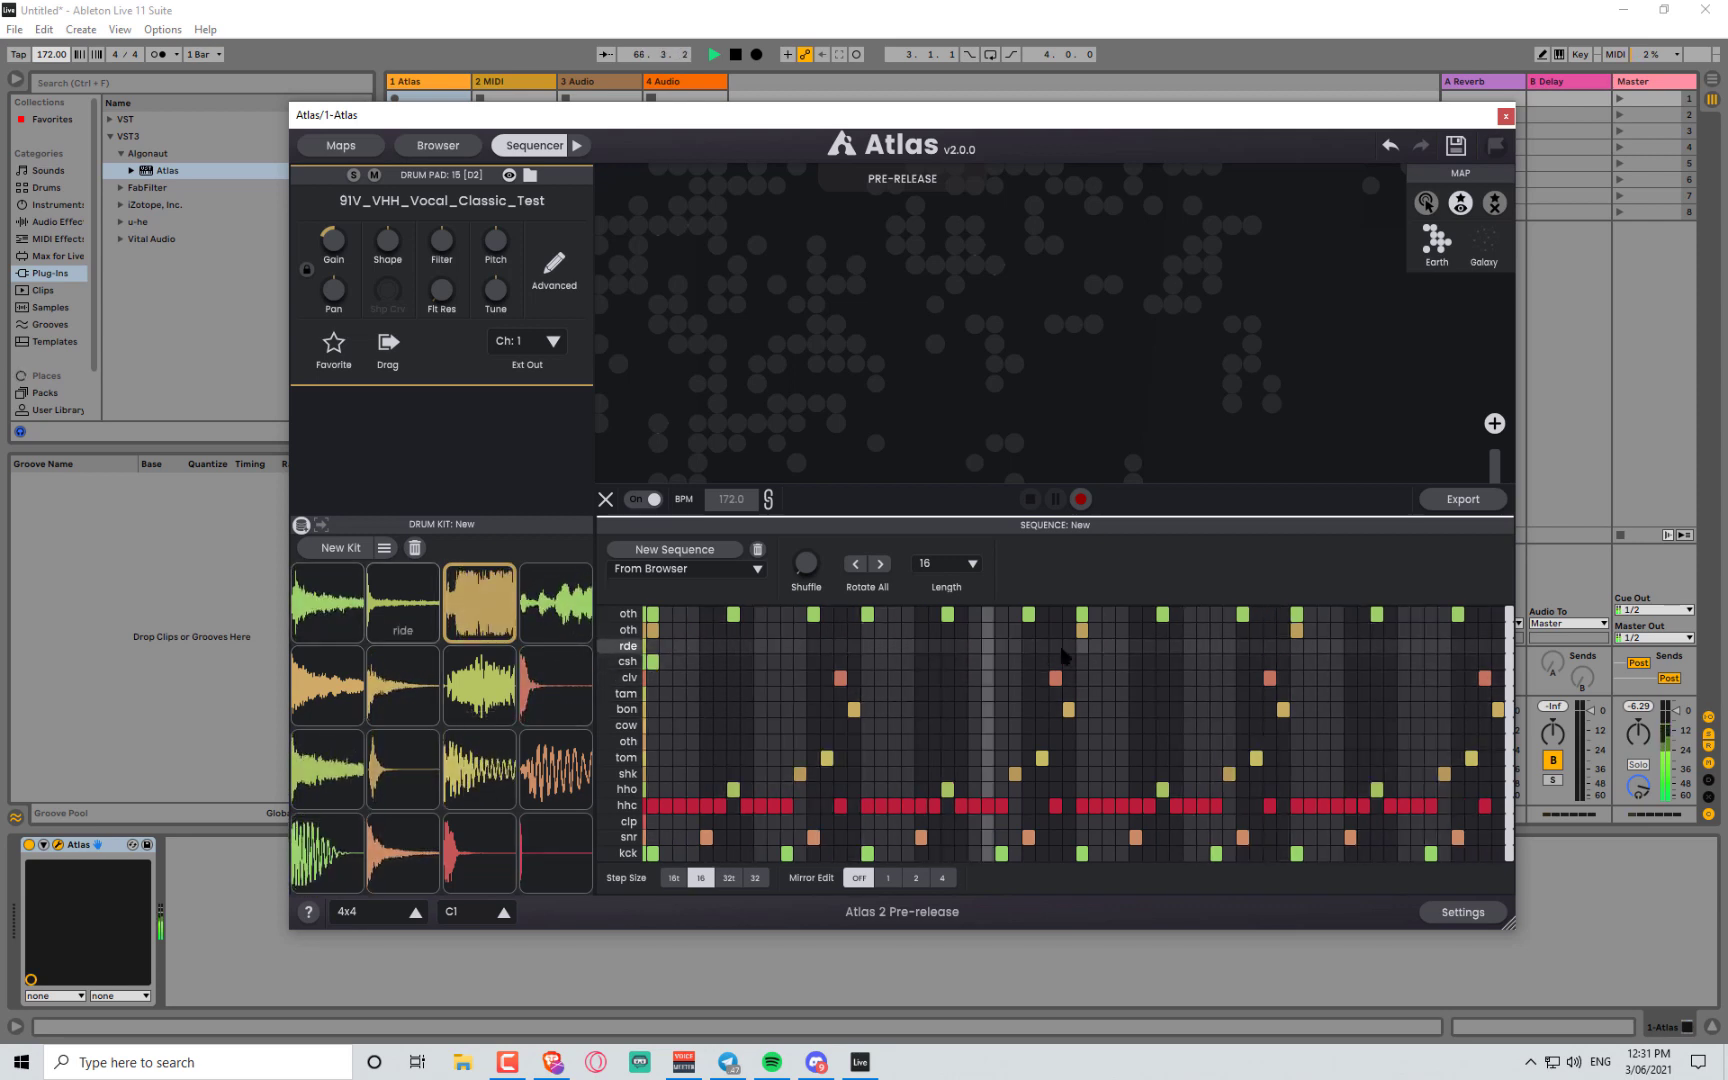
# - Add ride hits on steps 29 and 61, and find two new samples in a row for the crash pad
pyautogui.click(1028, 645)
pyautogui.click(1457, 645)
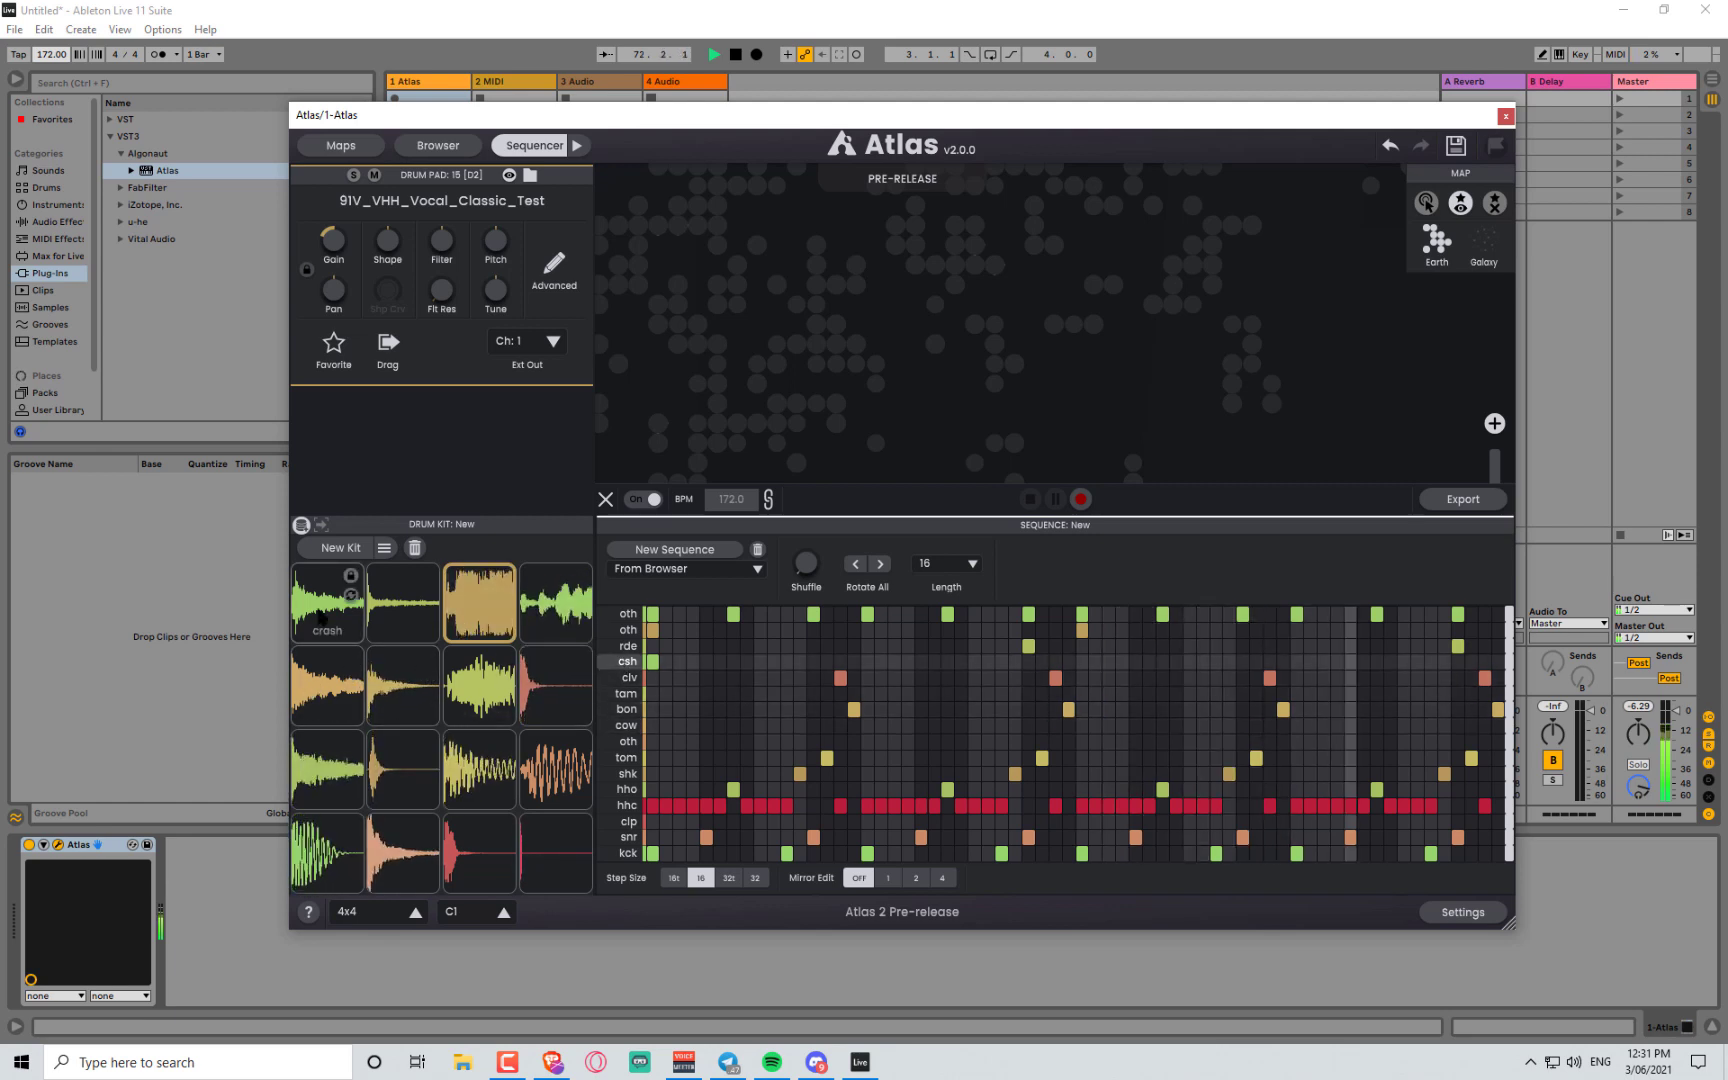
pyautogui.click(318, 605)
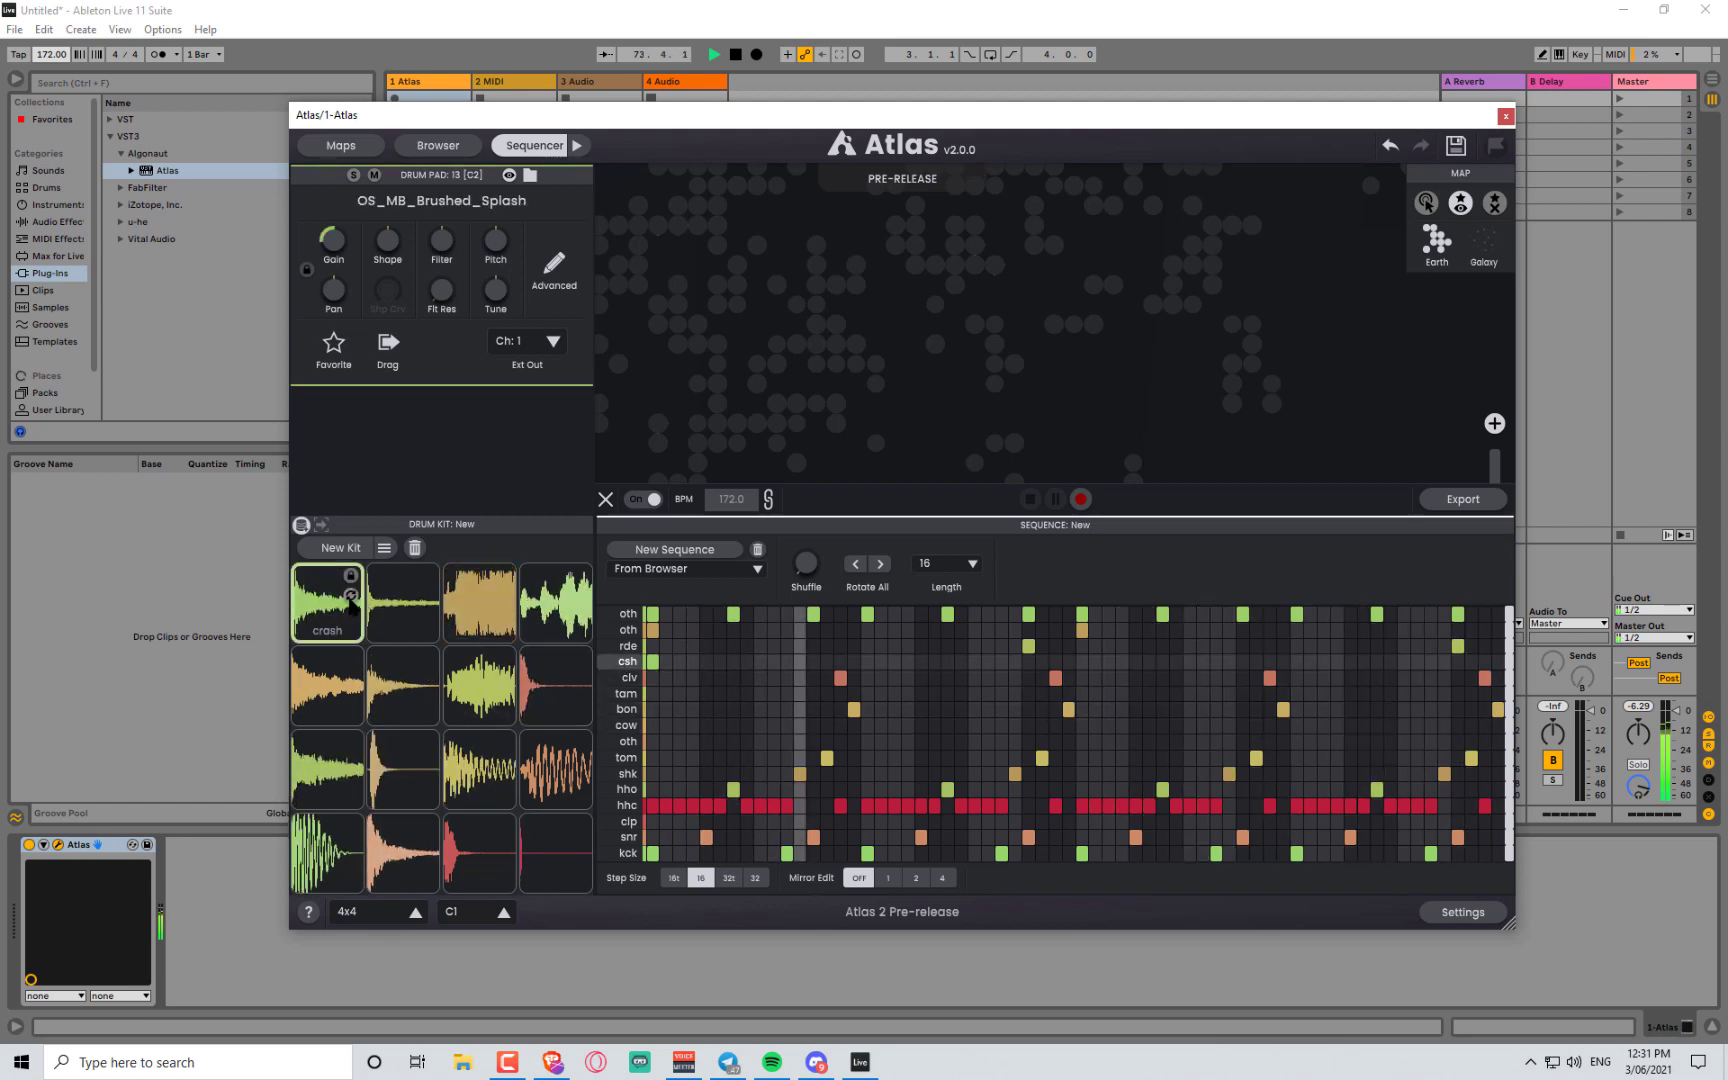
pyautogui.click(350, 596)
pyautogui.click(350, 597)
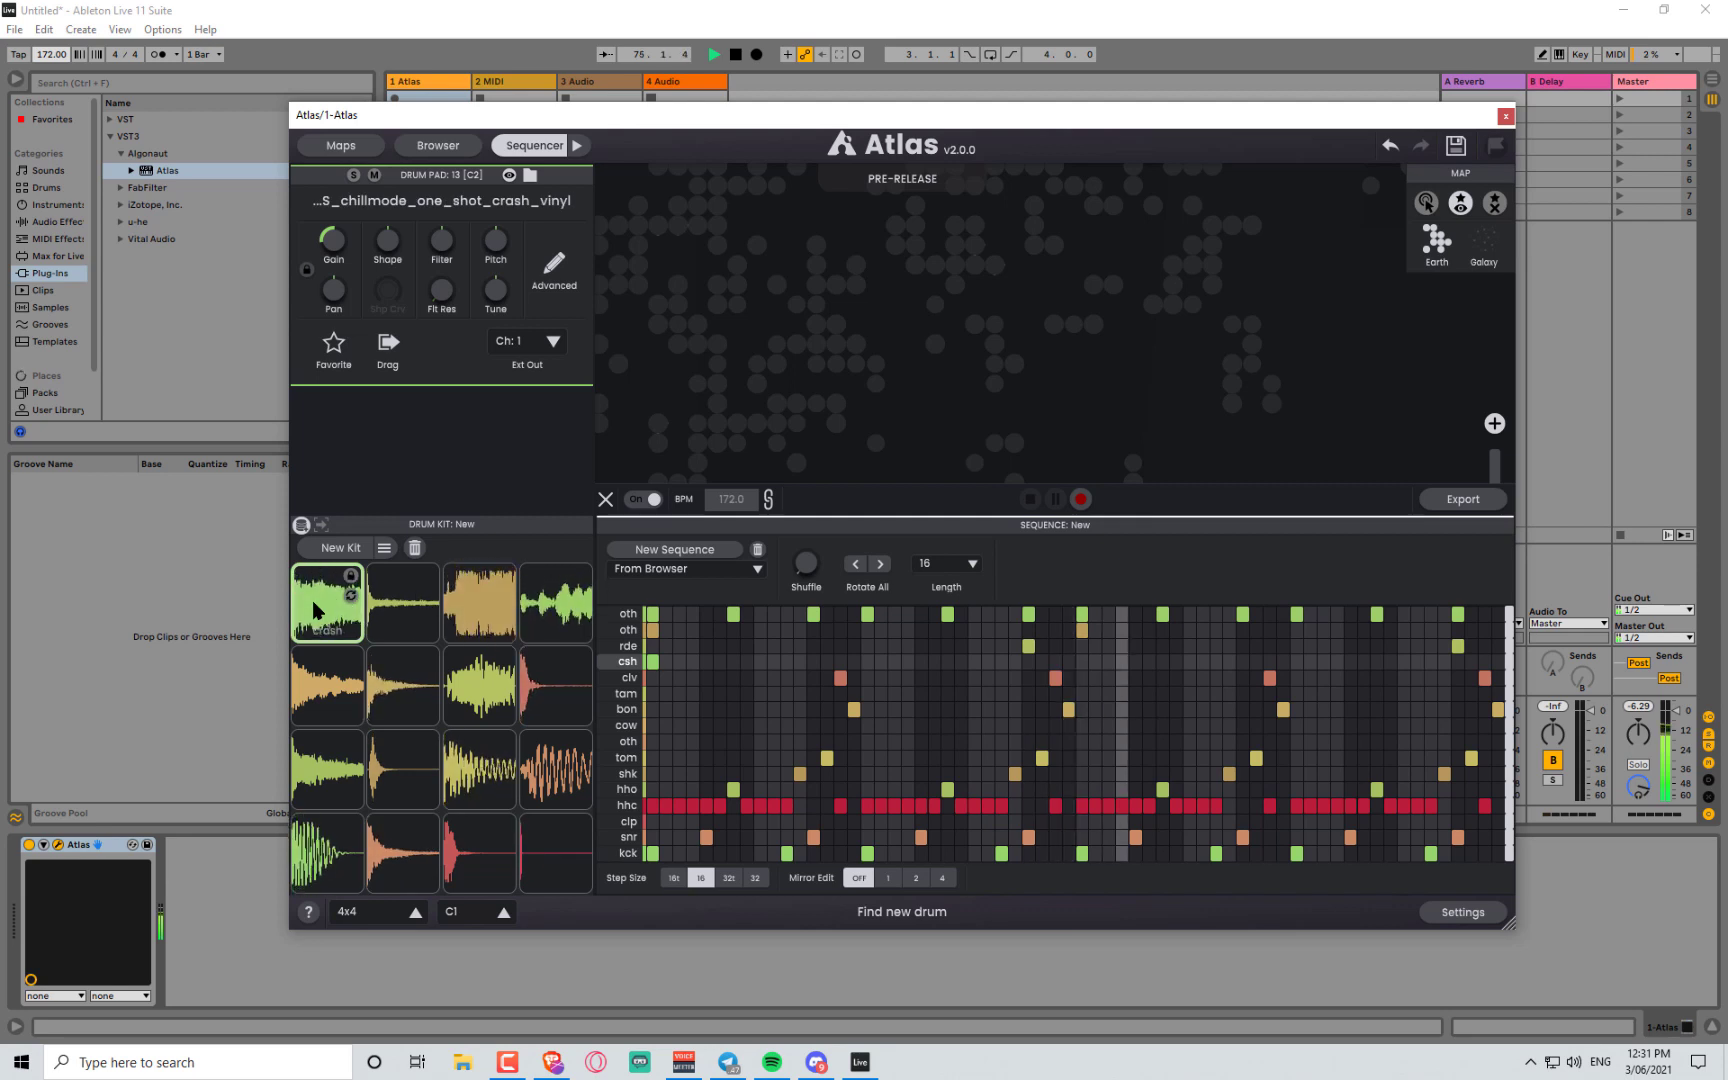
# - Replace the crash pad's sample until vw2_kit05_cym is loaded, and adjust its gain
pyautogui.click(350, 596)
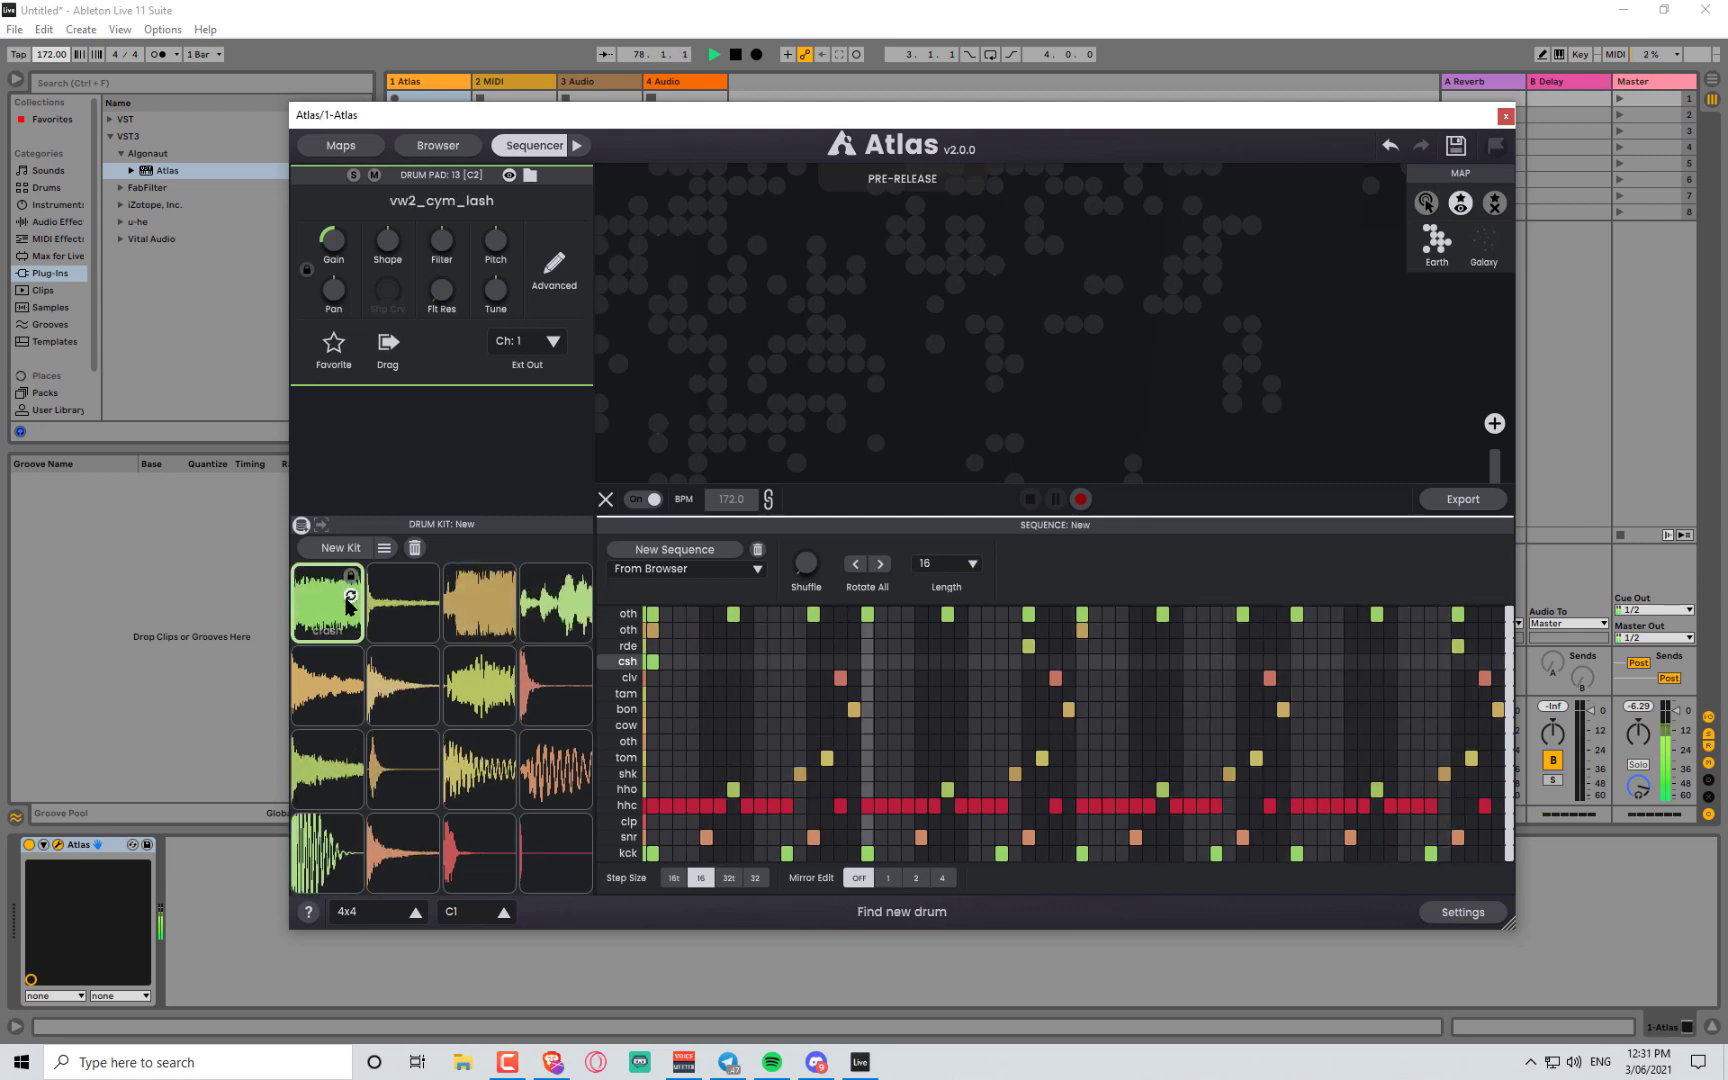
pyautogui.click(350, 597)
pyautogui.click(350, 597)
pyautogui.click(350, 597)
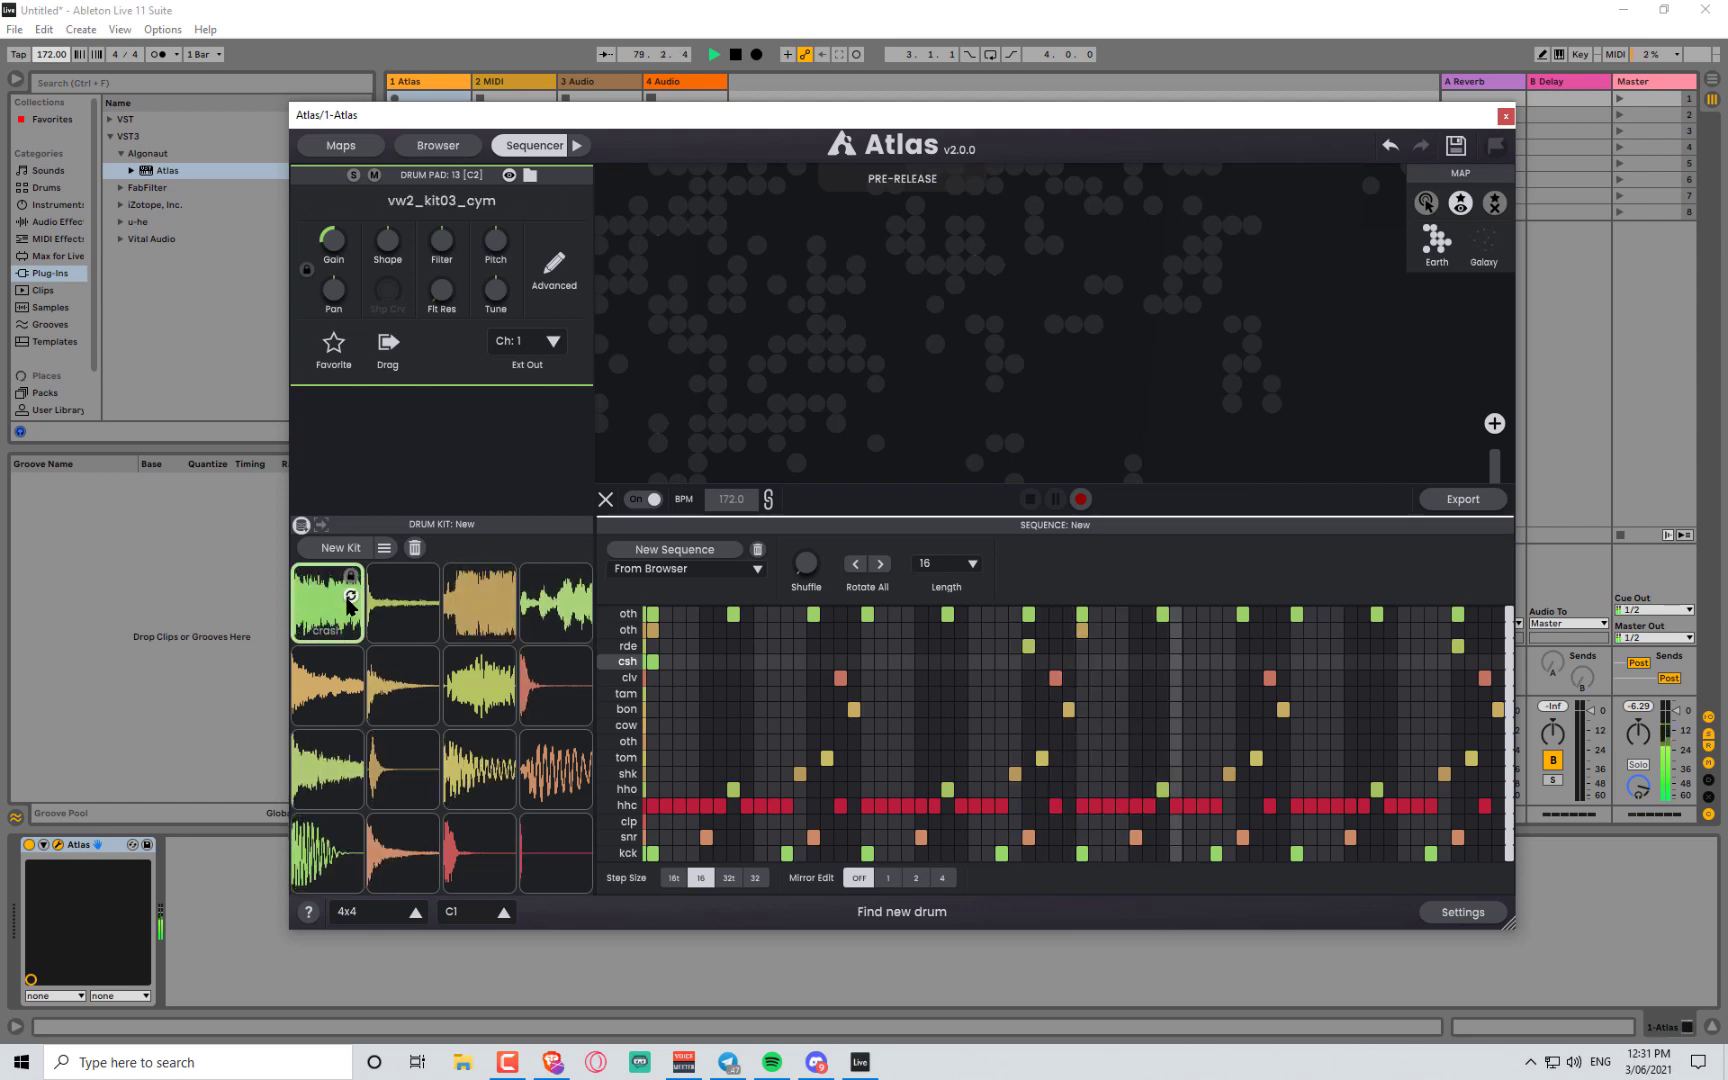
pyautogui.click(350, 597)
pyautogui.click(350, 597)
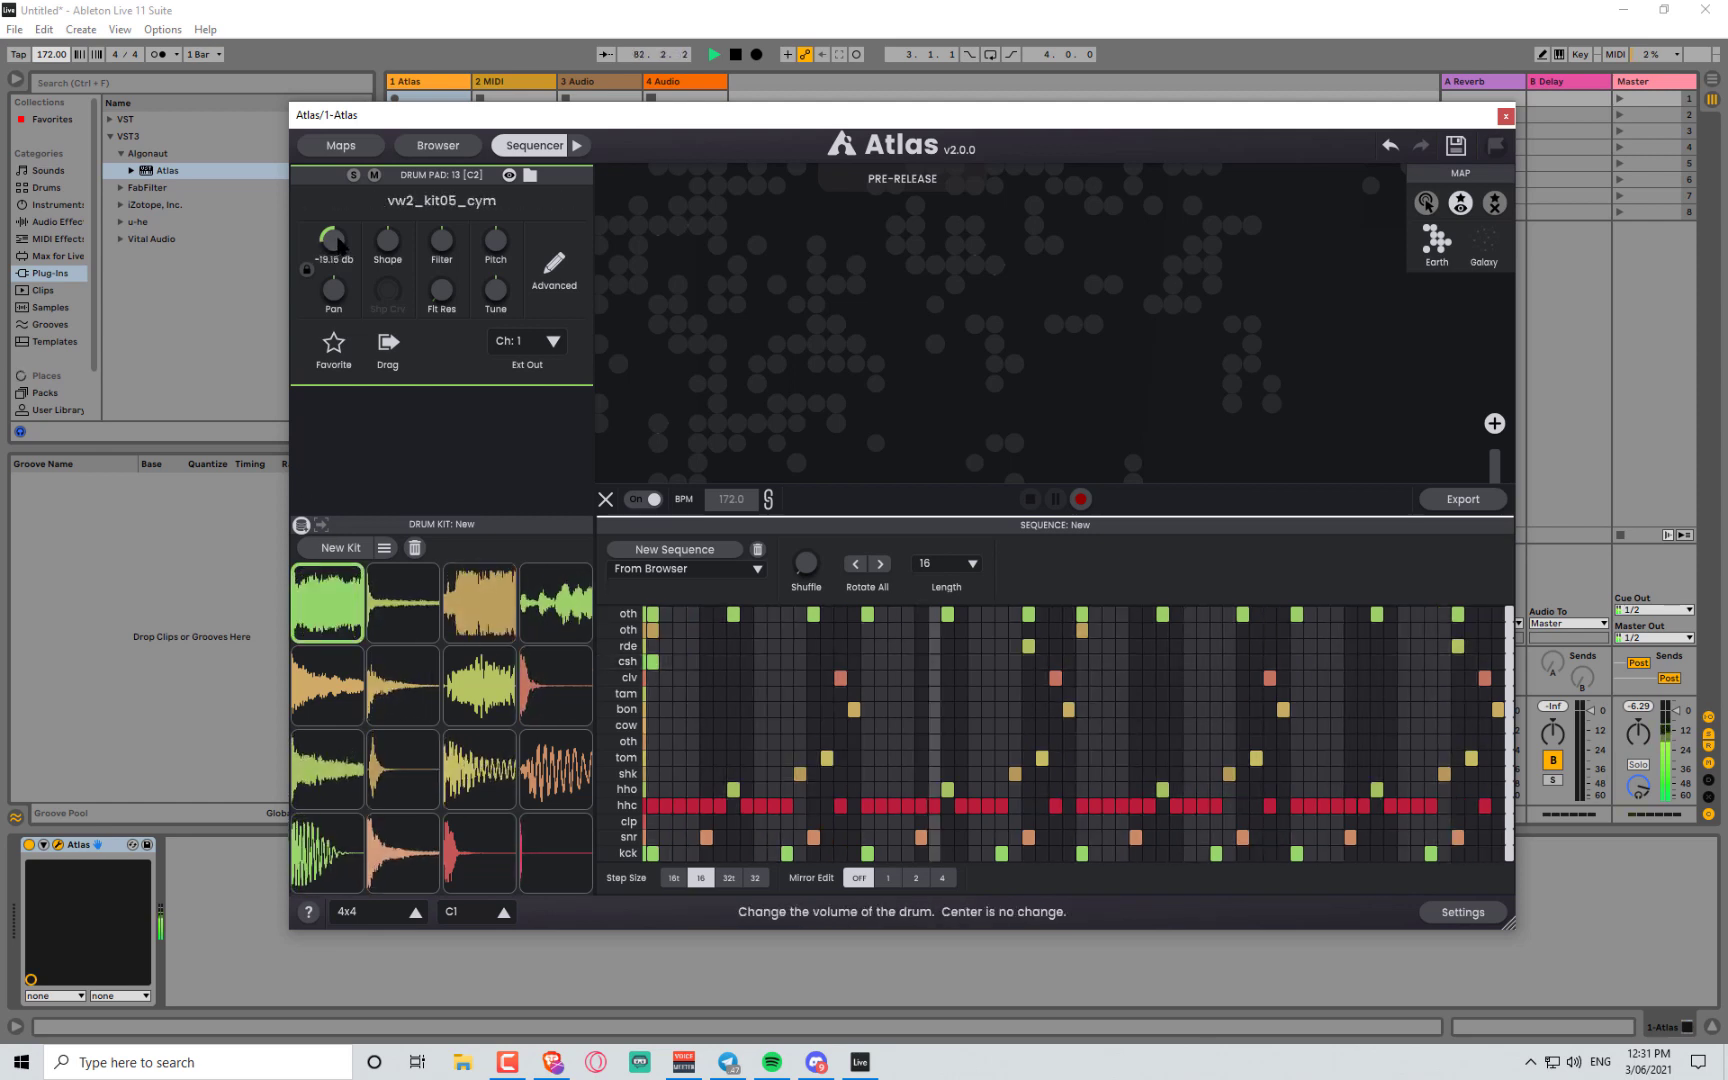
pyautogui.moveTo(336, 238); pyautogui.dragTo(327, 212)
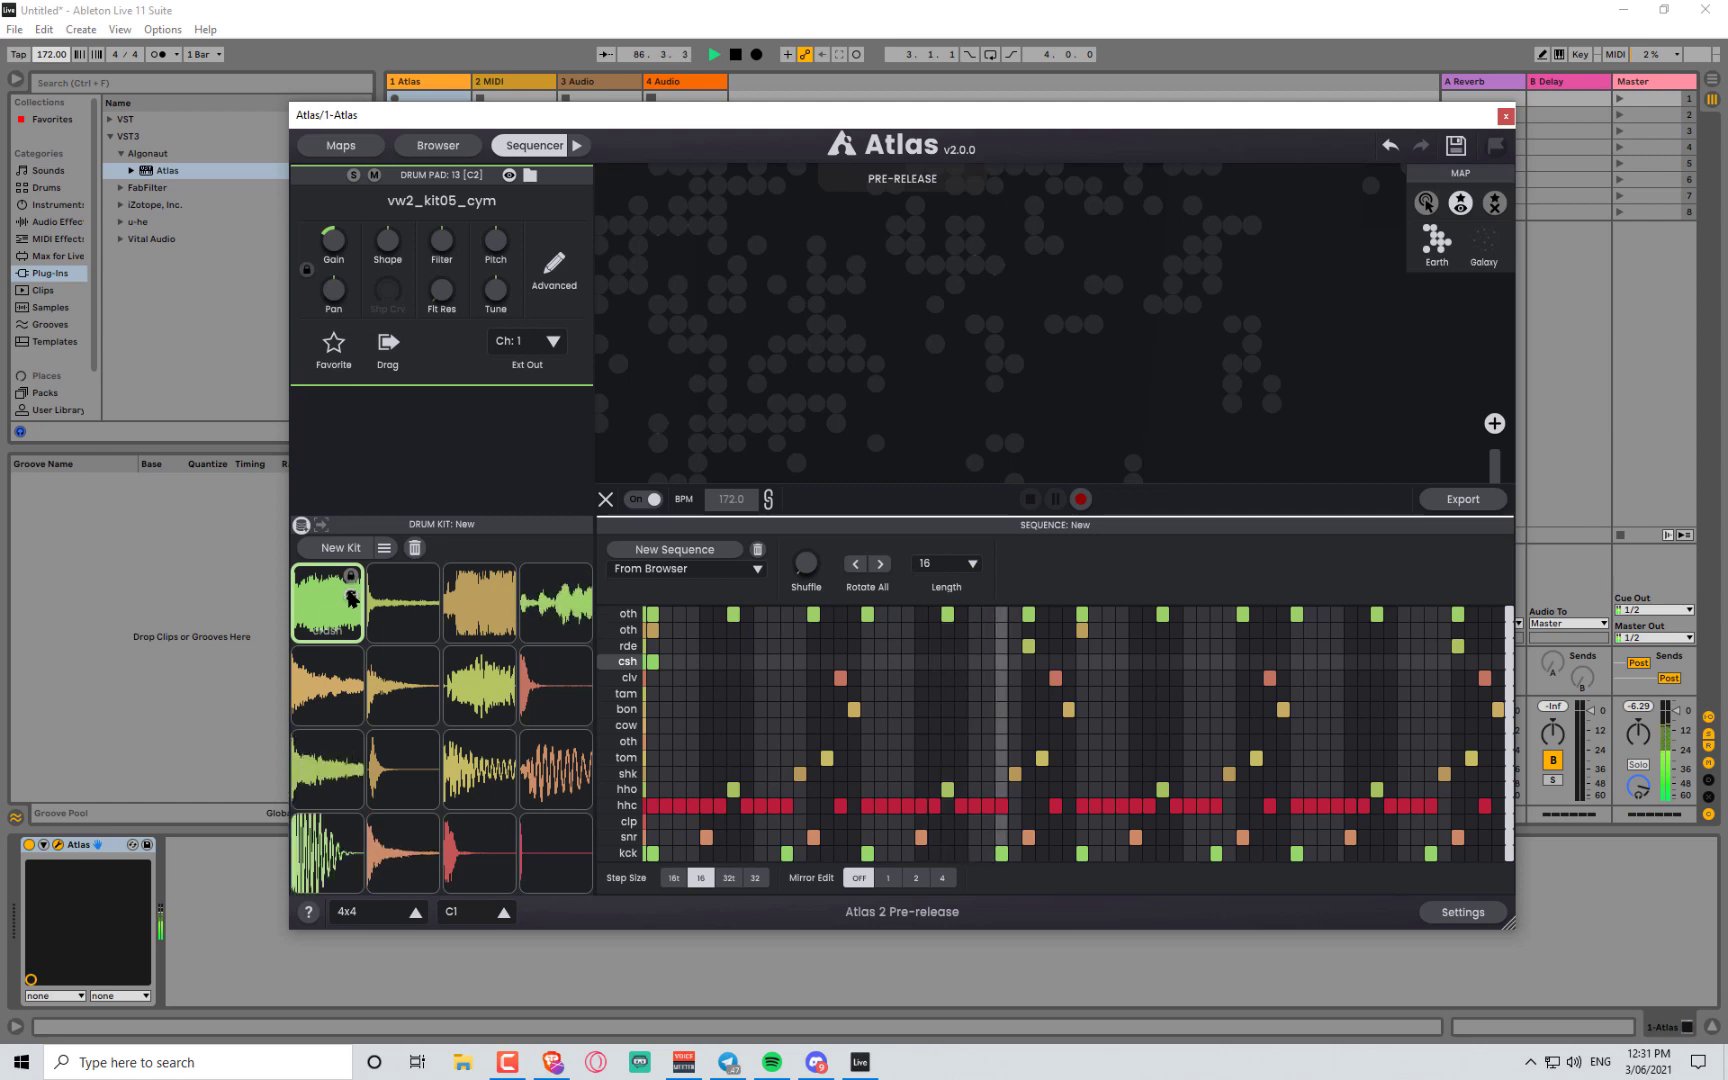
# - Replace the crash pad's sample until OS_SB_Style_Open_Hat is loaded
pyautogui.click(350, 598)
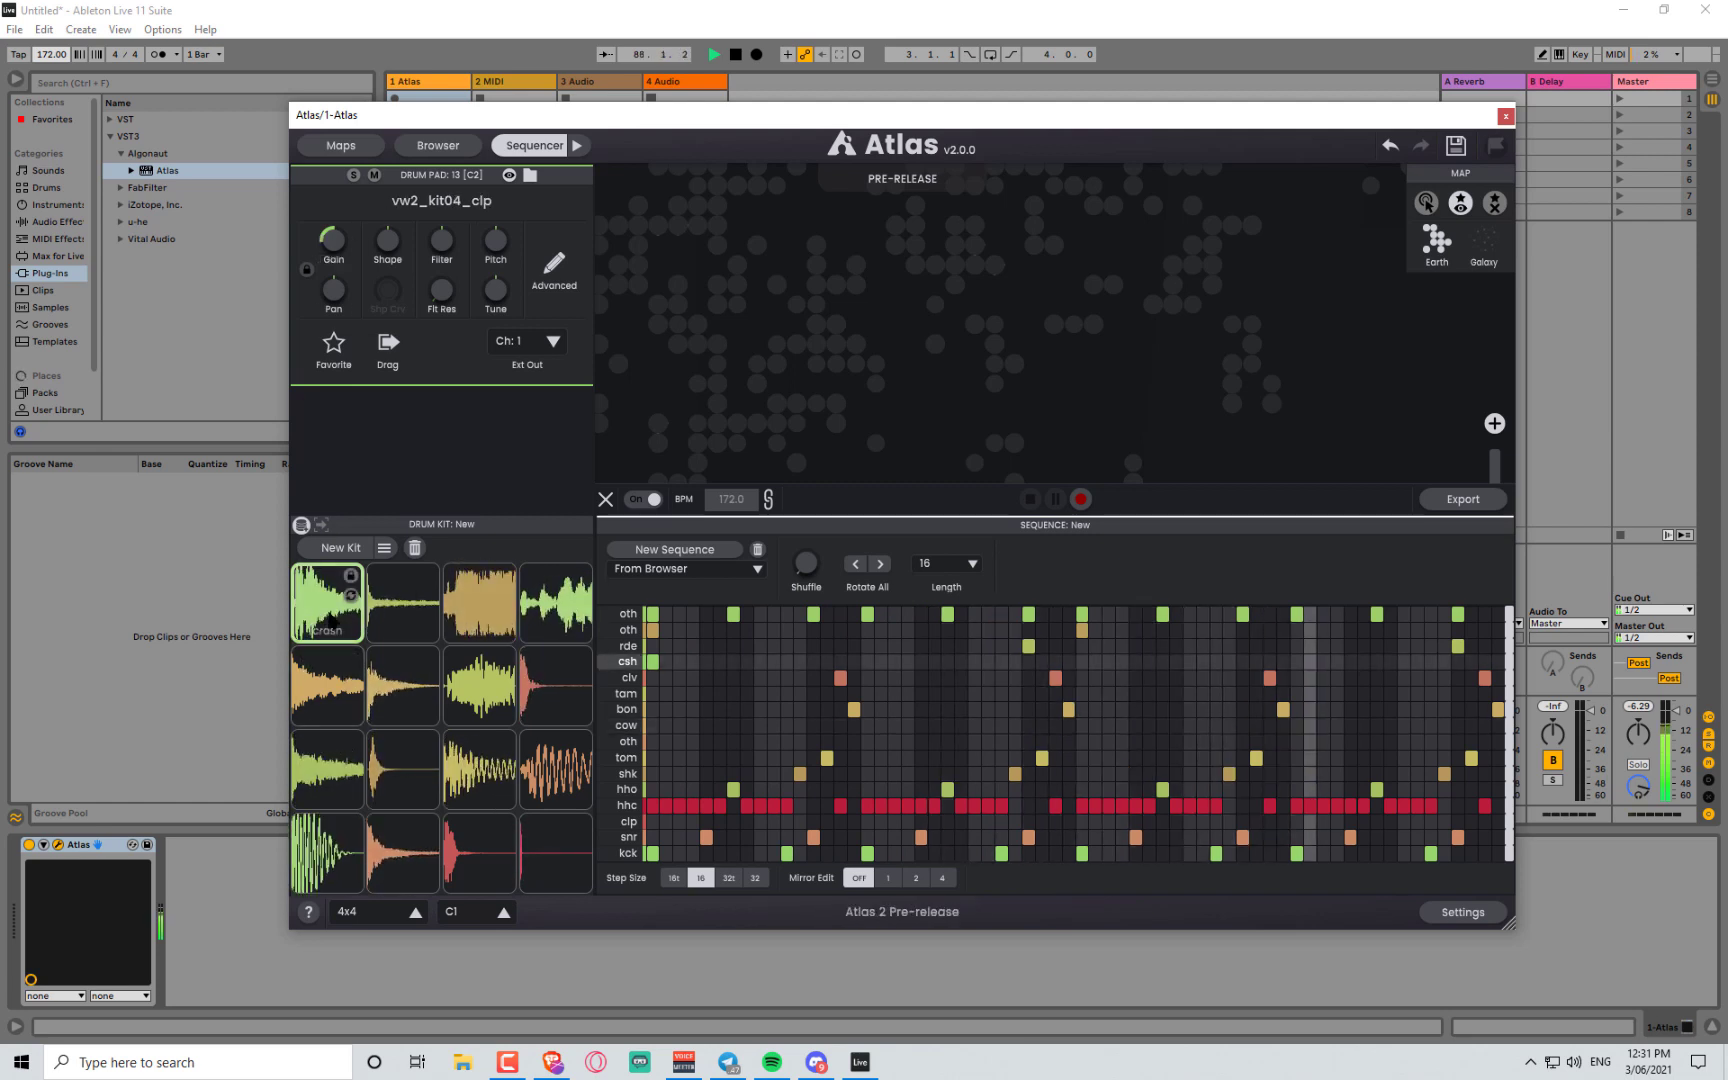
pyautogui.click(350, 597)
pyautogui.click(351, 597)
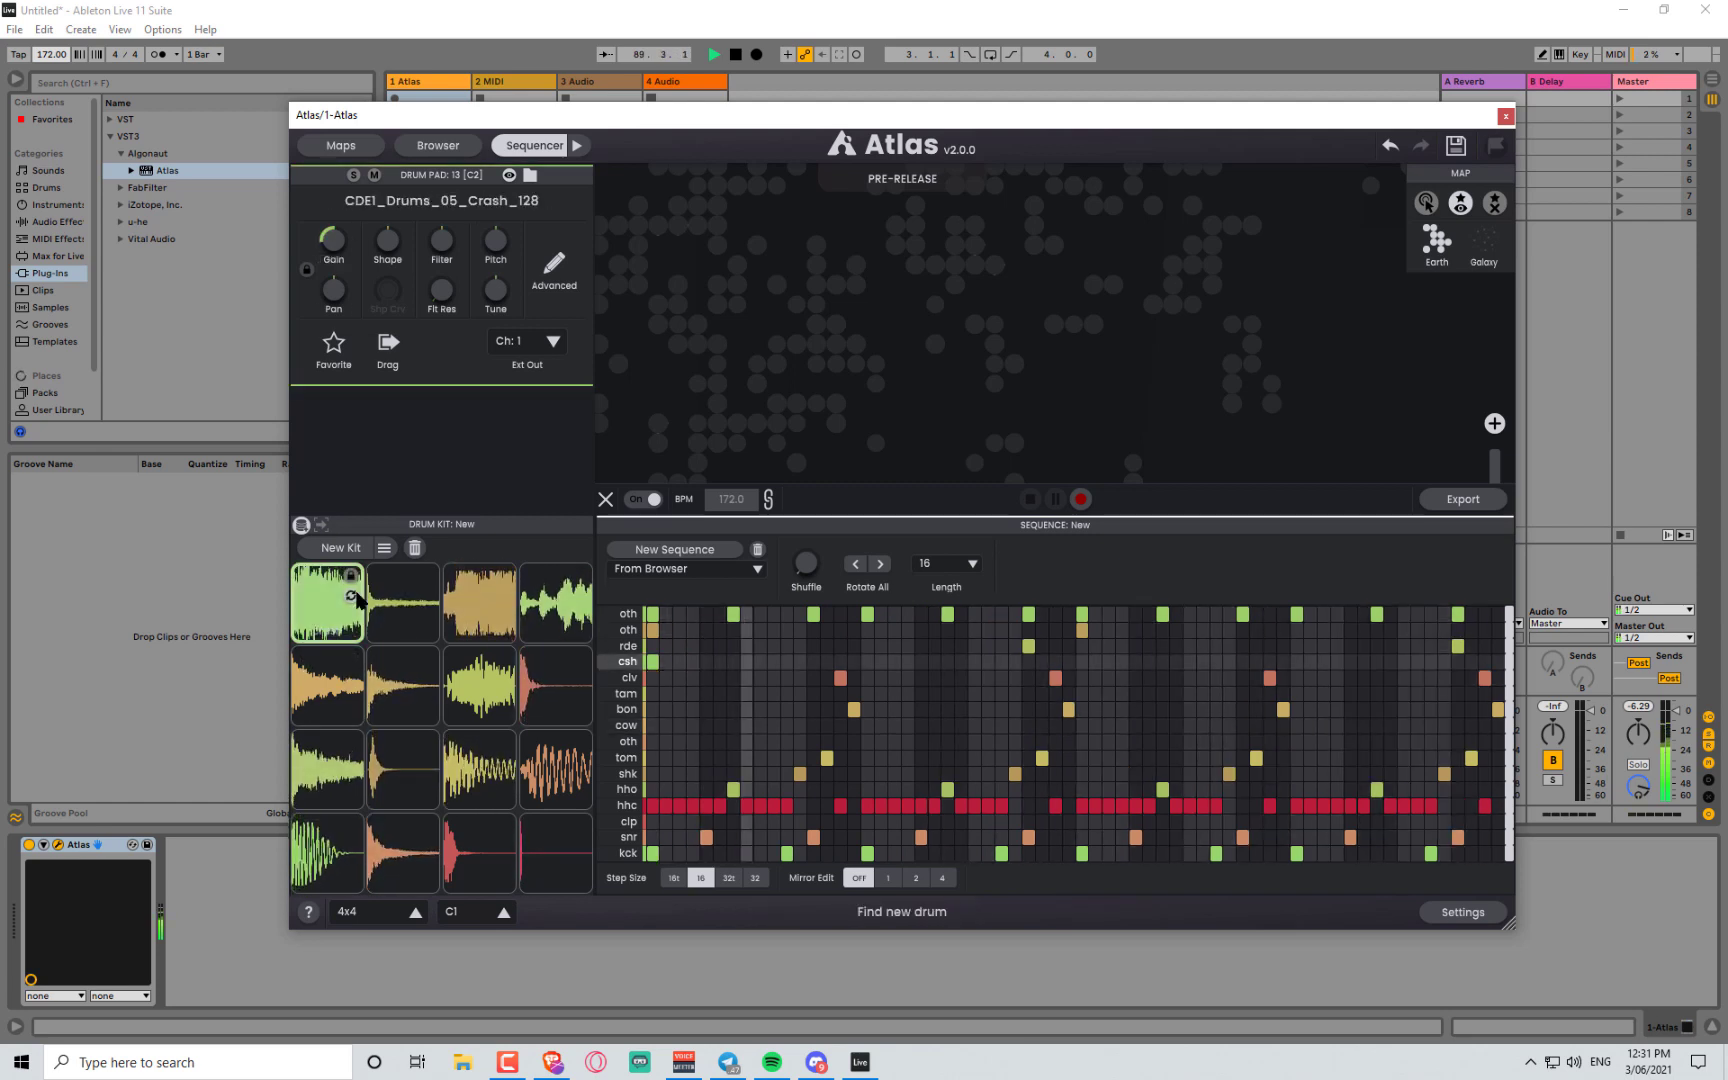
pyautogui.click(352, 597)
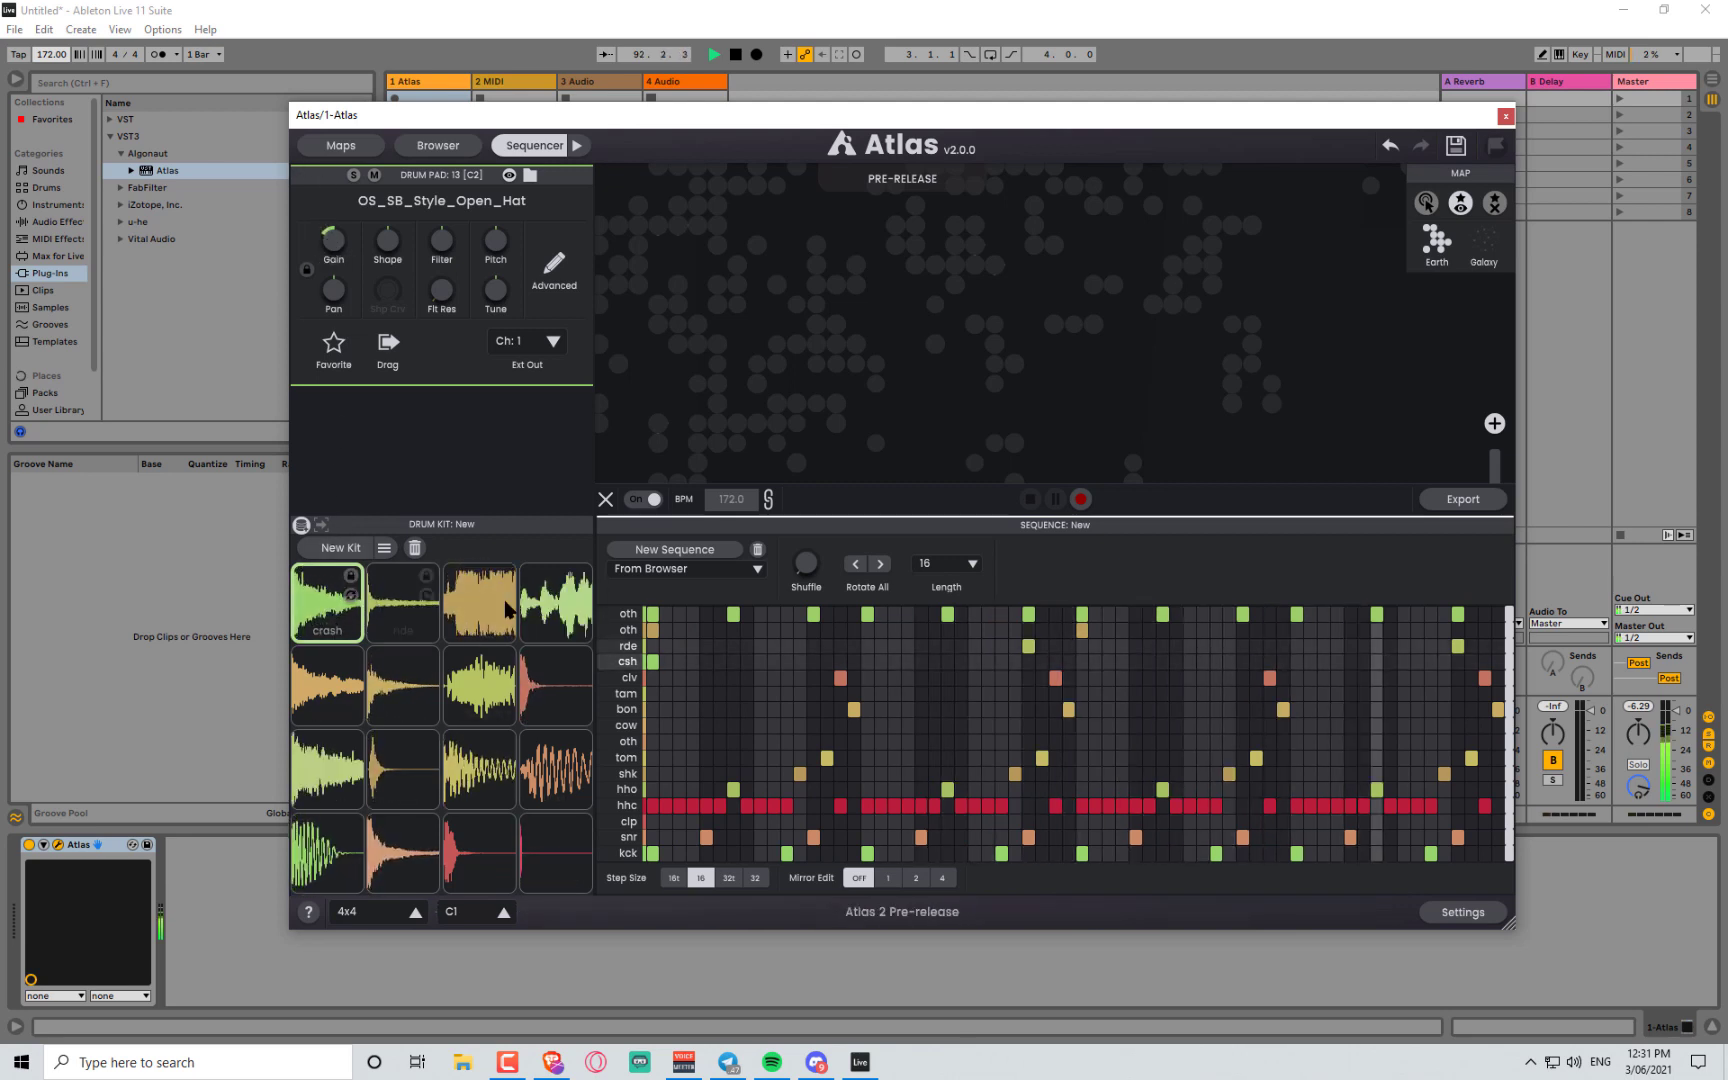
# - Fill the ride row with hits on every fourth step up to step 61
pyautogui.click(578, 598)
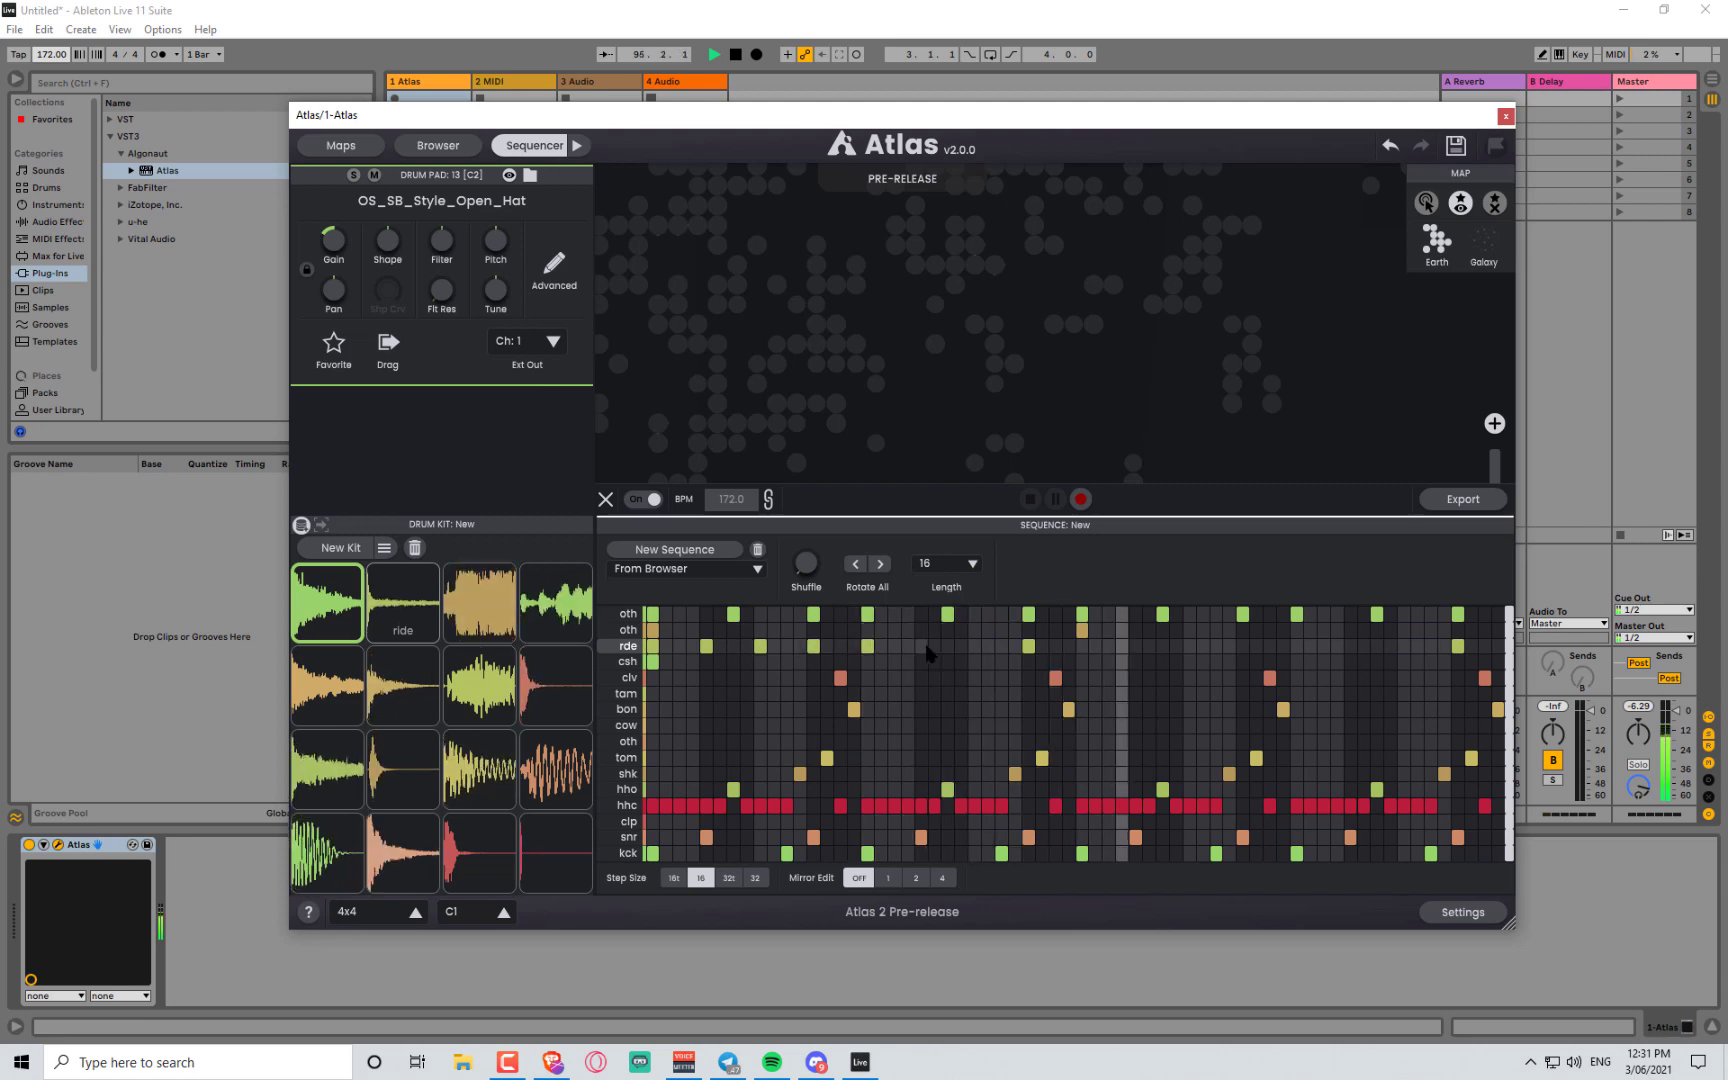
pyautogui.click(1189, 647)
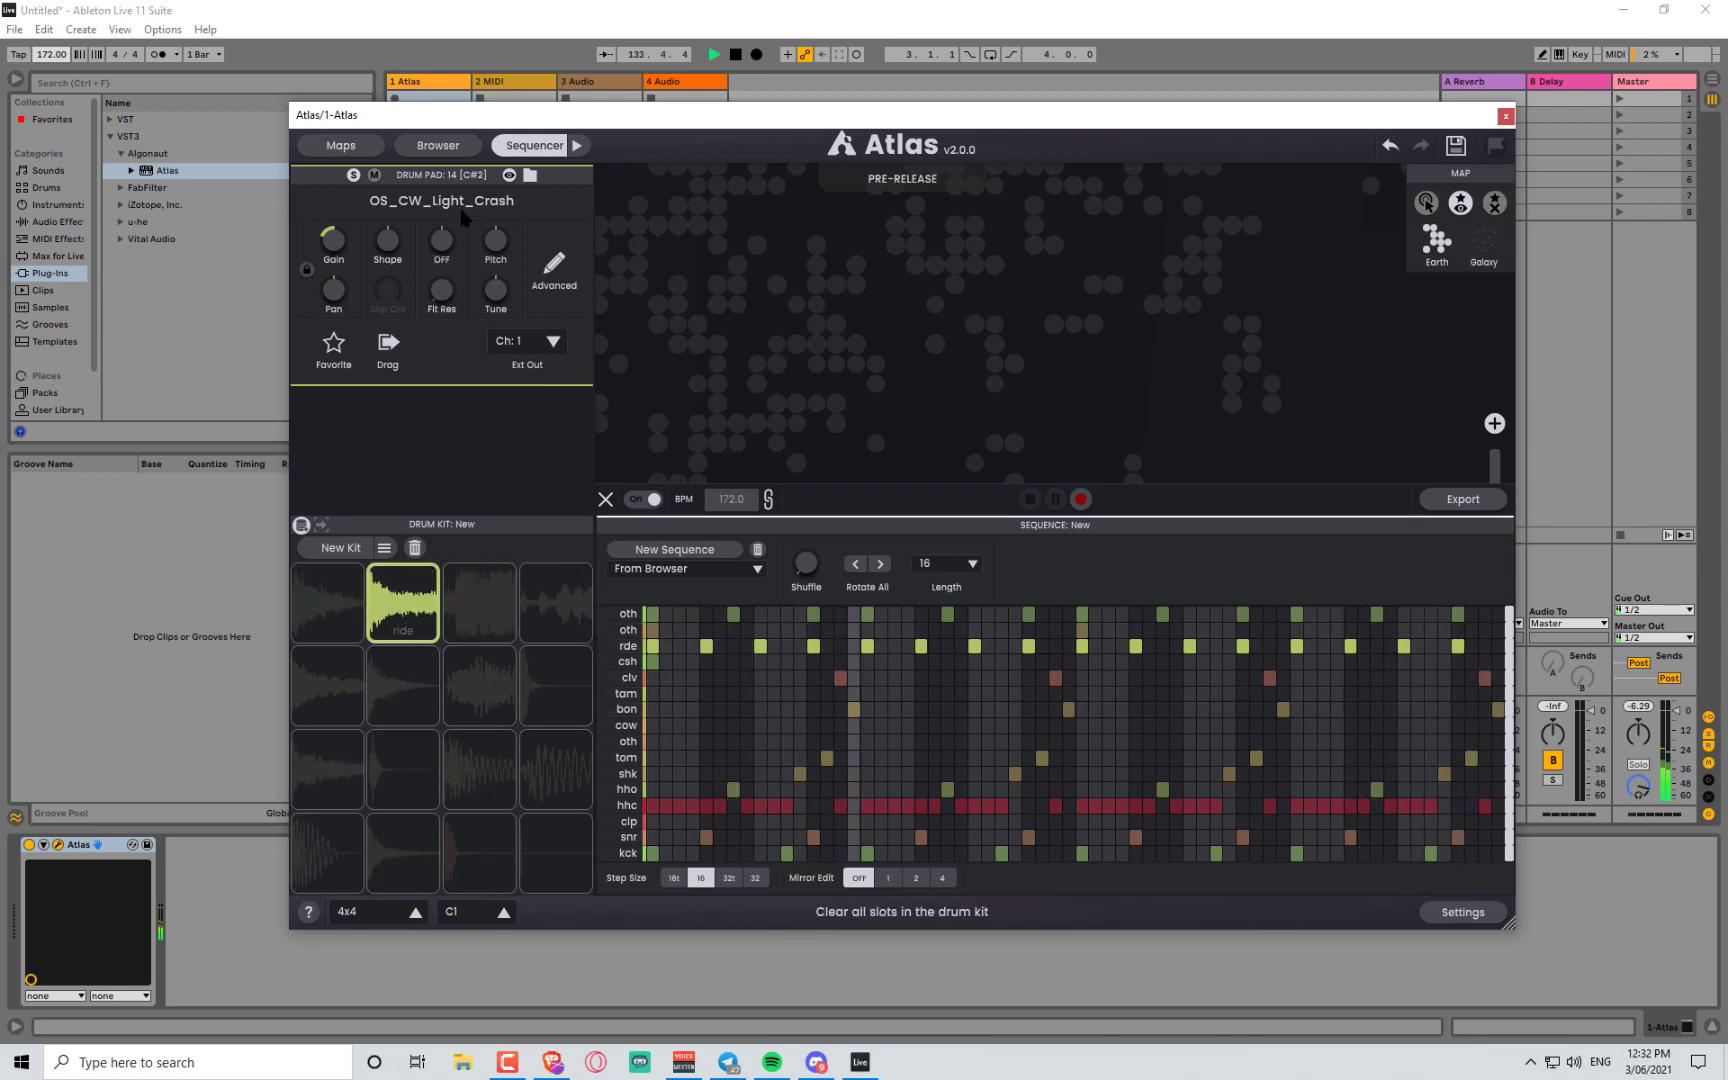
# - Shape the ride pad's OS_CW_Light_Crash sample with a release of about 103 ms and adjust its shape curve
pyautogui.scroll(-2, 386, 248)
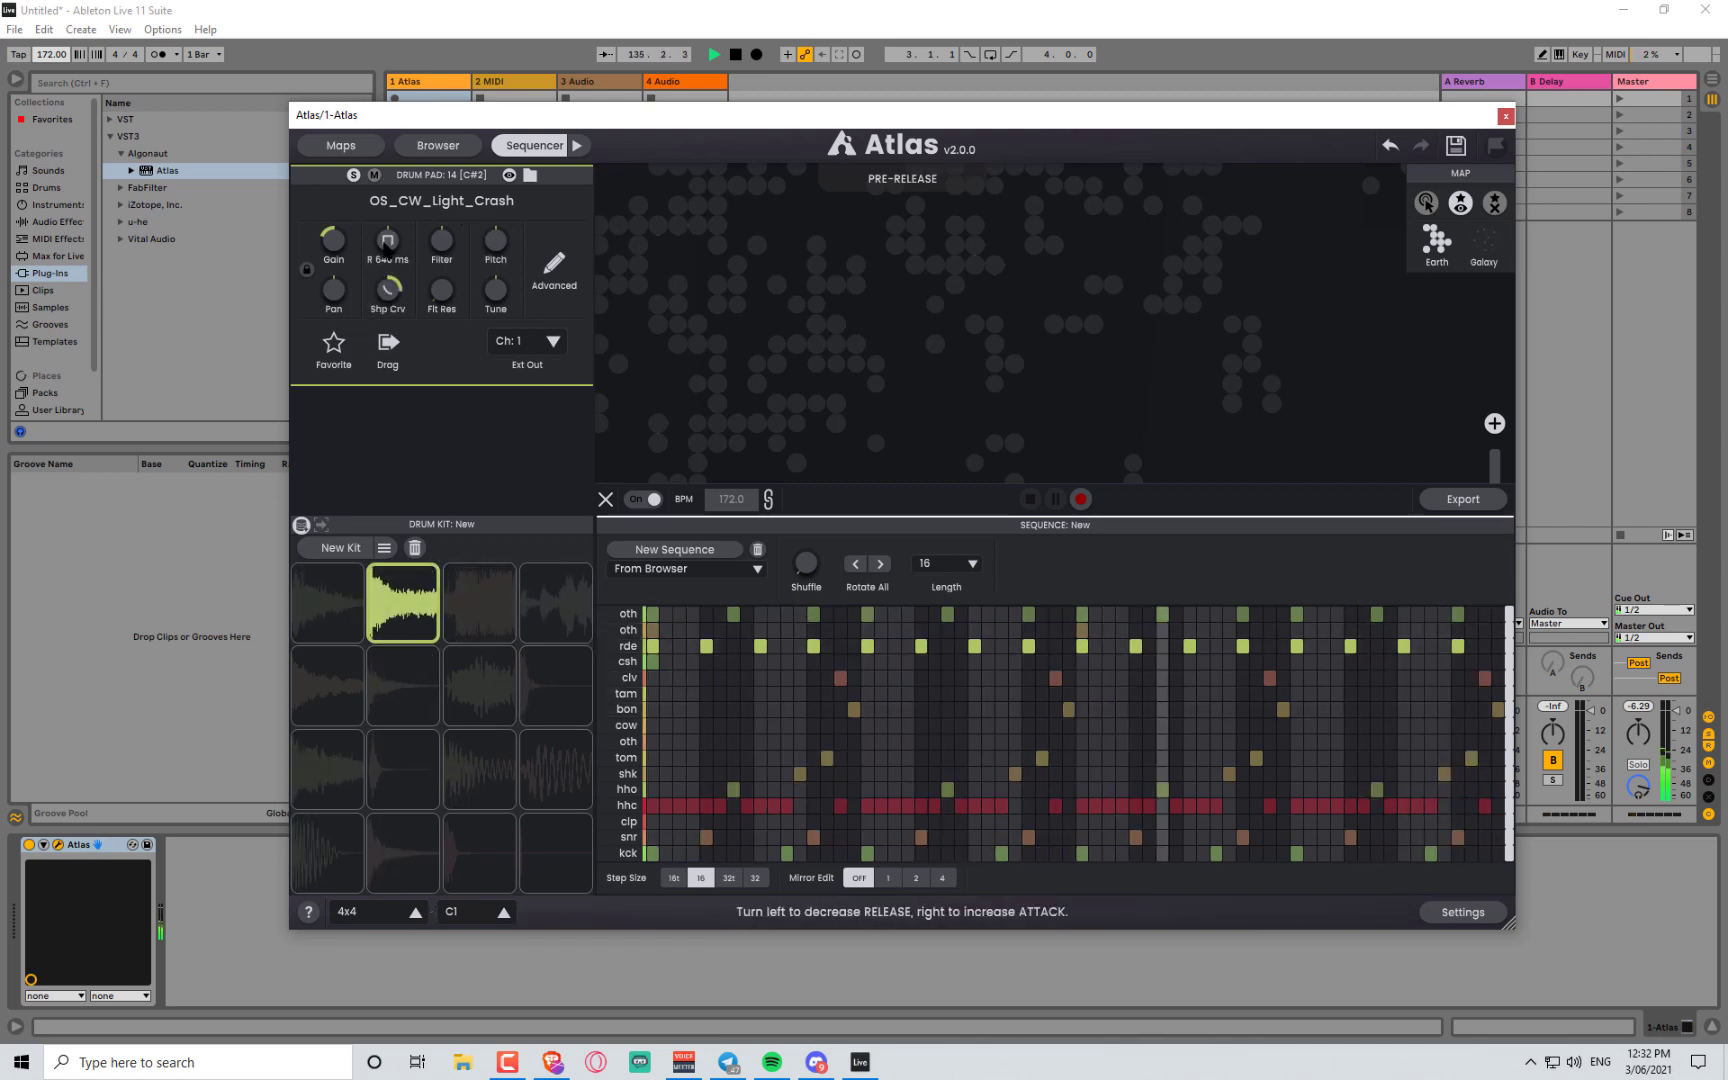
pyautogui.moveTo(397, 280); pyautogui.dragTo(407, 302)
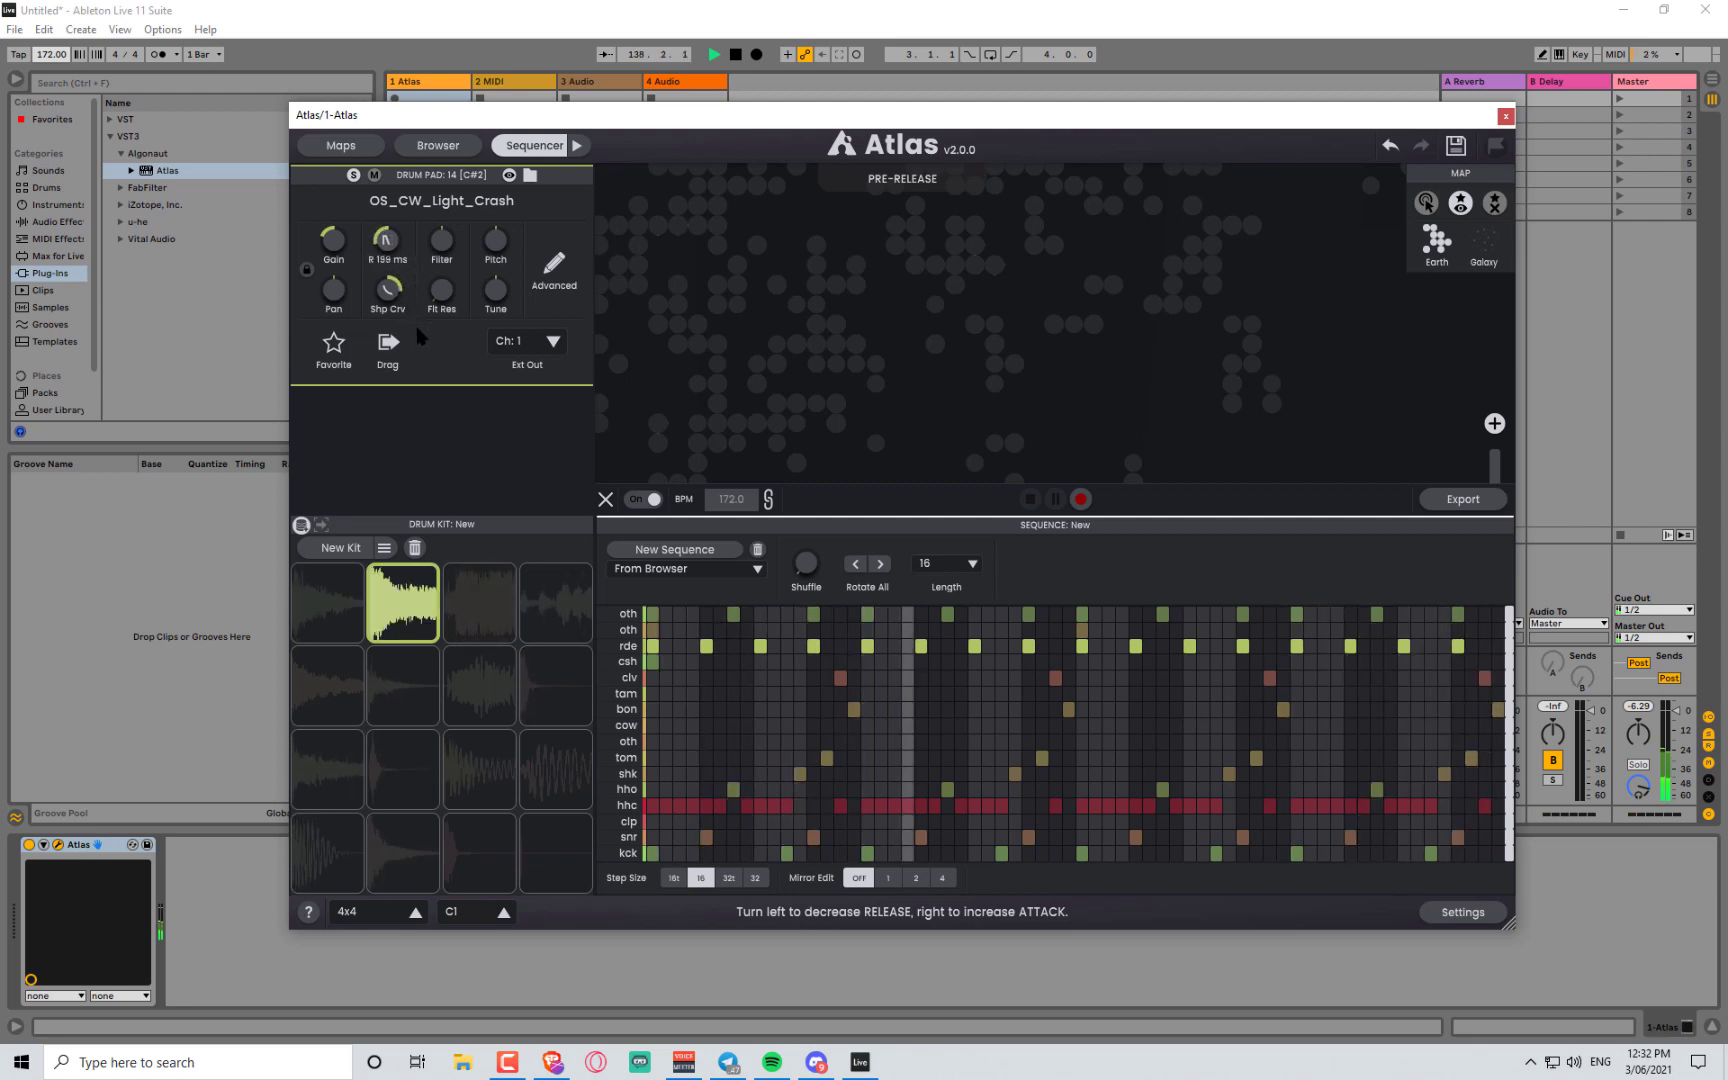
pyautogui.moveTo(421, 346); pyautogui.dragTo(384, 268)
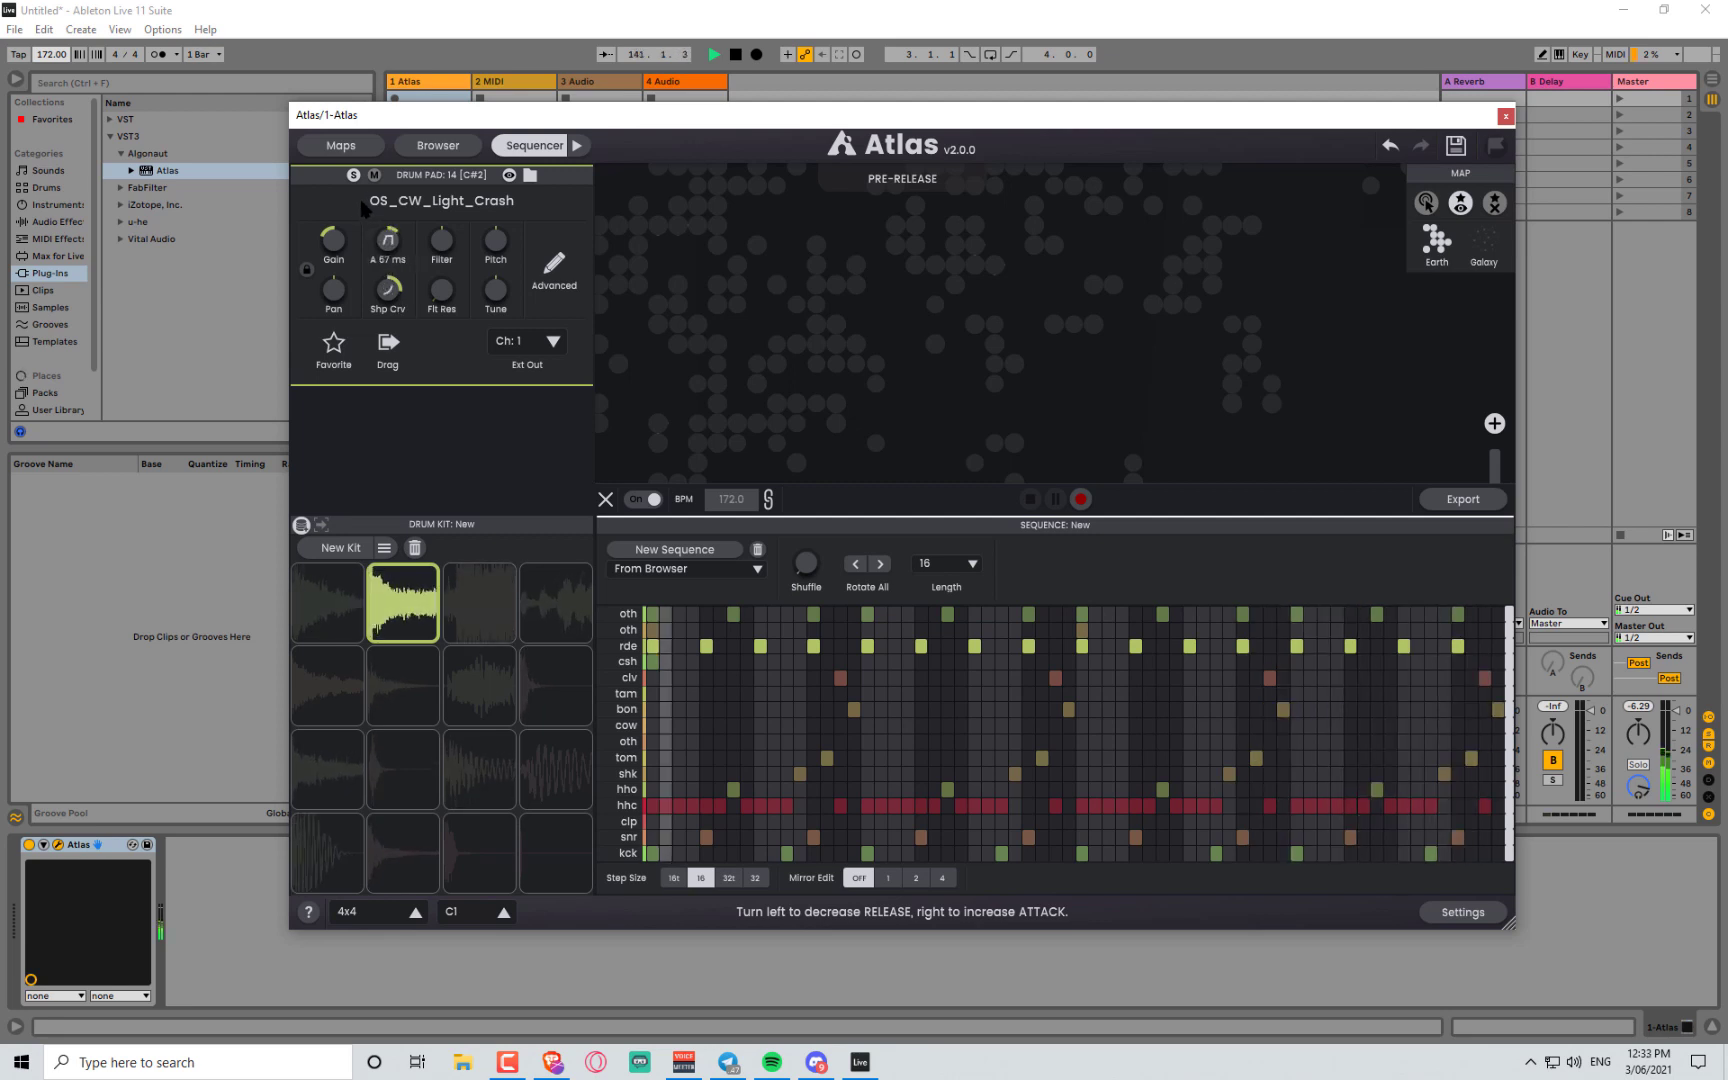
pyautogui.moveTo(352, 180); pyautogui.dragTo(415, 345)
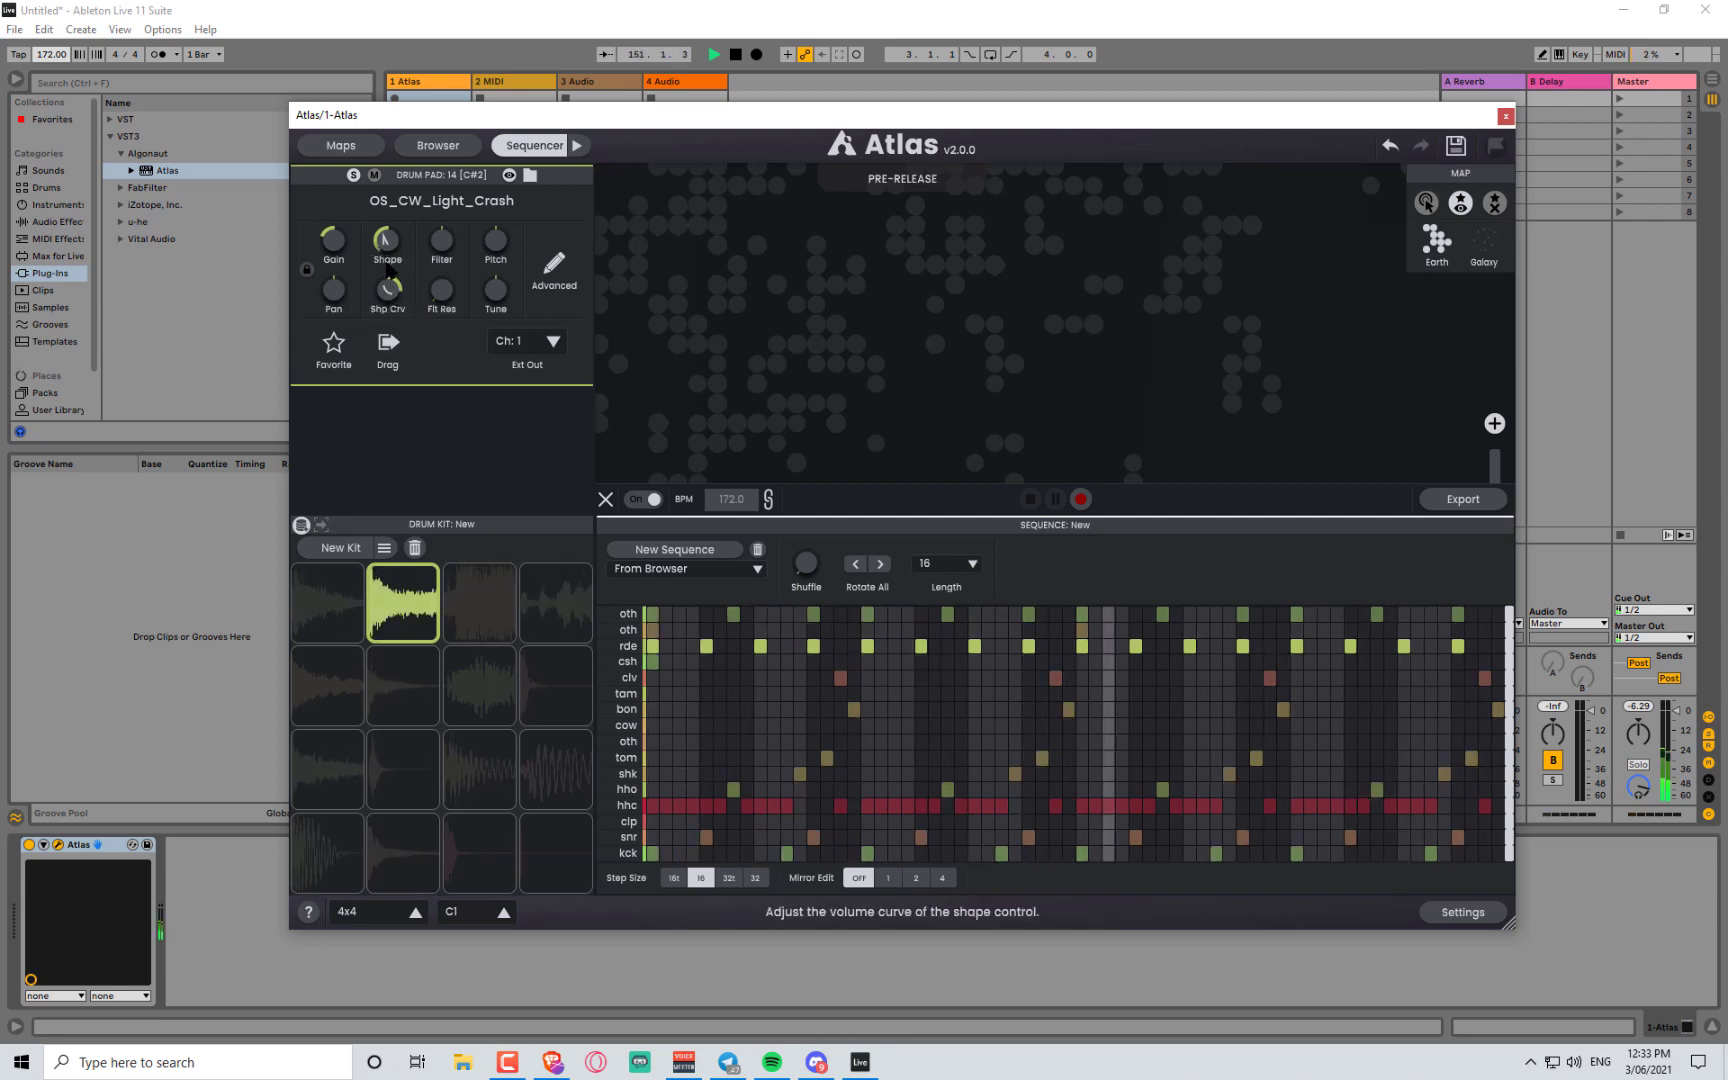
pyautogui.moveTo(389, 290); pyautogui.dragTo(381, 436)
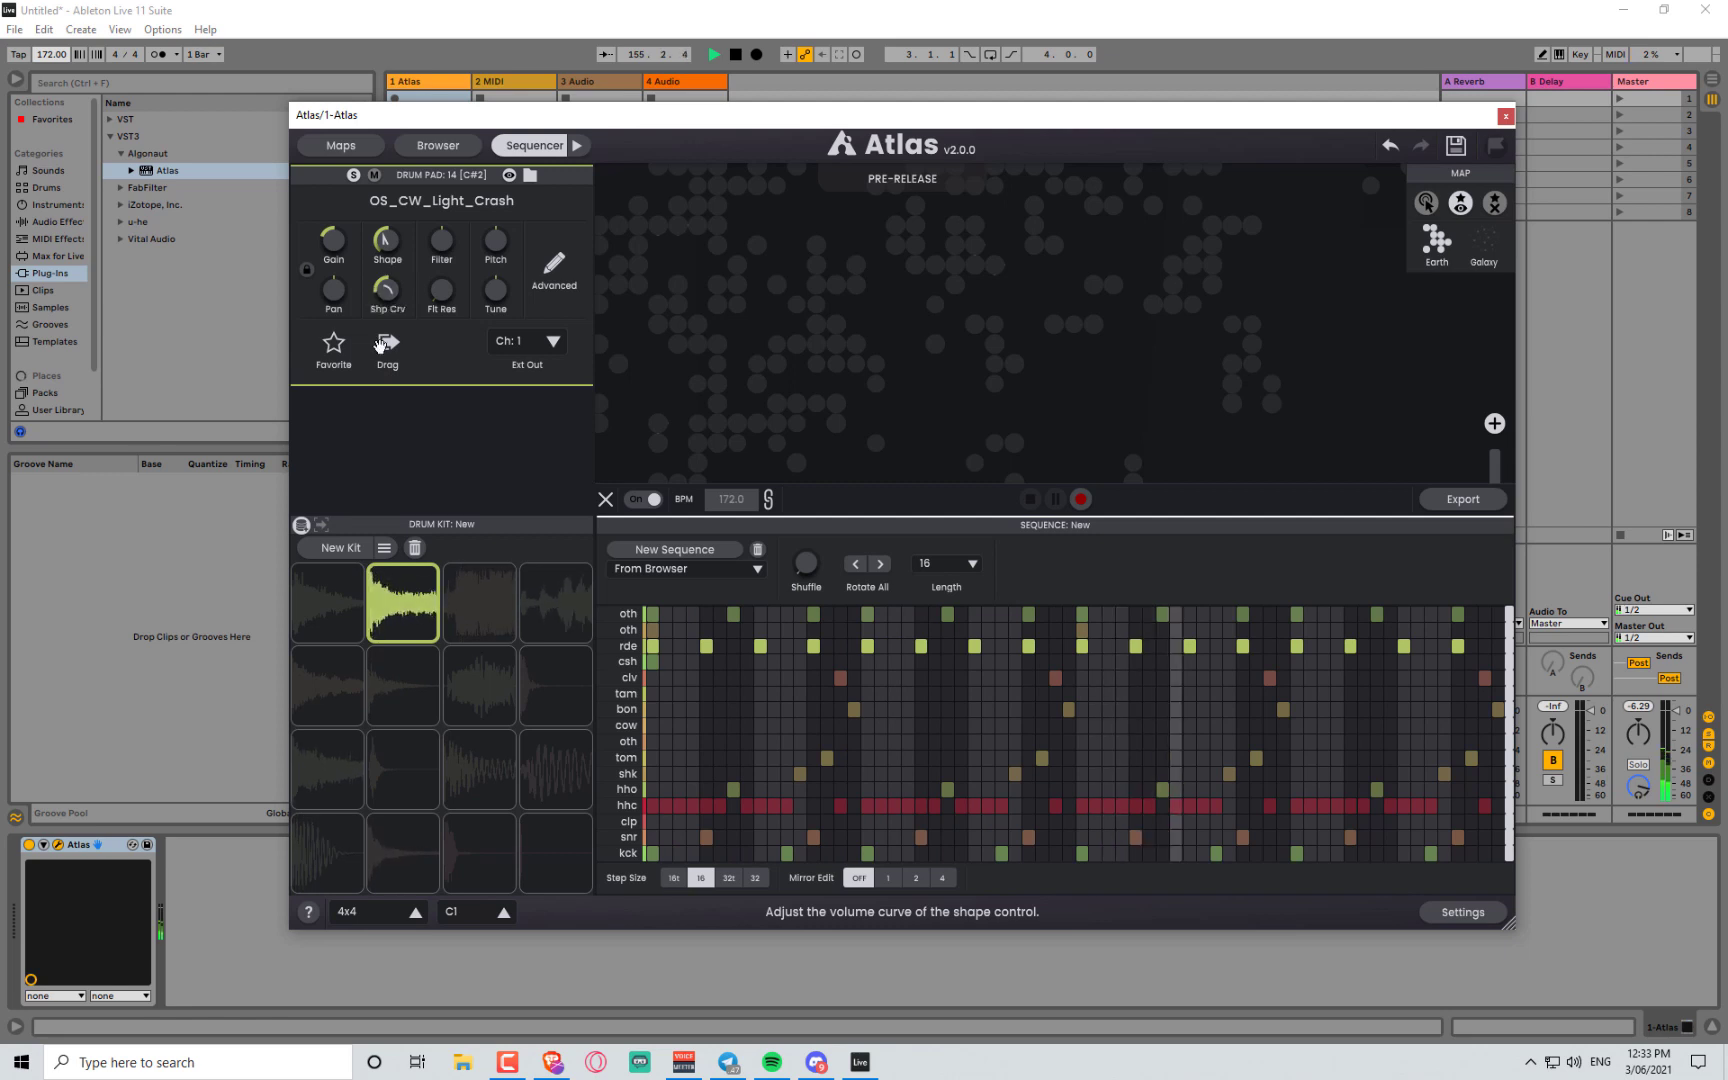
pyautogui.moveTo(384, 243); pyautogui.dragTo(372, 202)
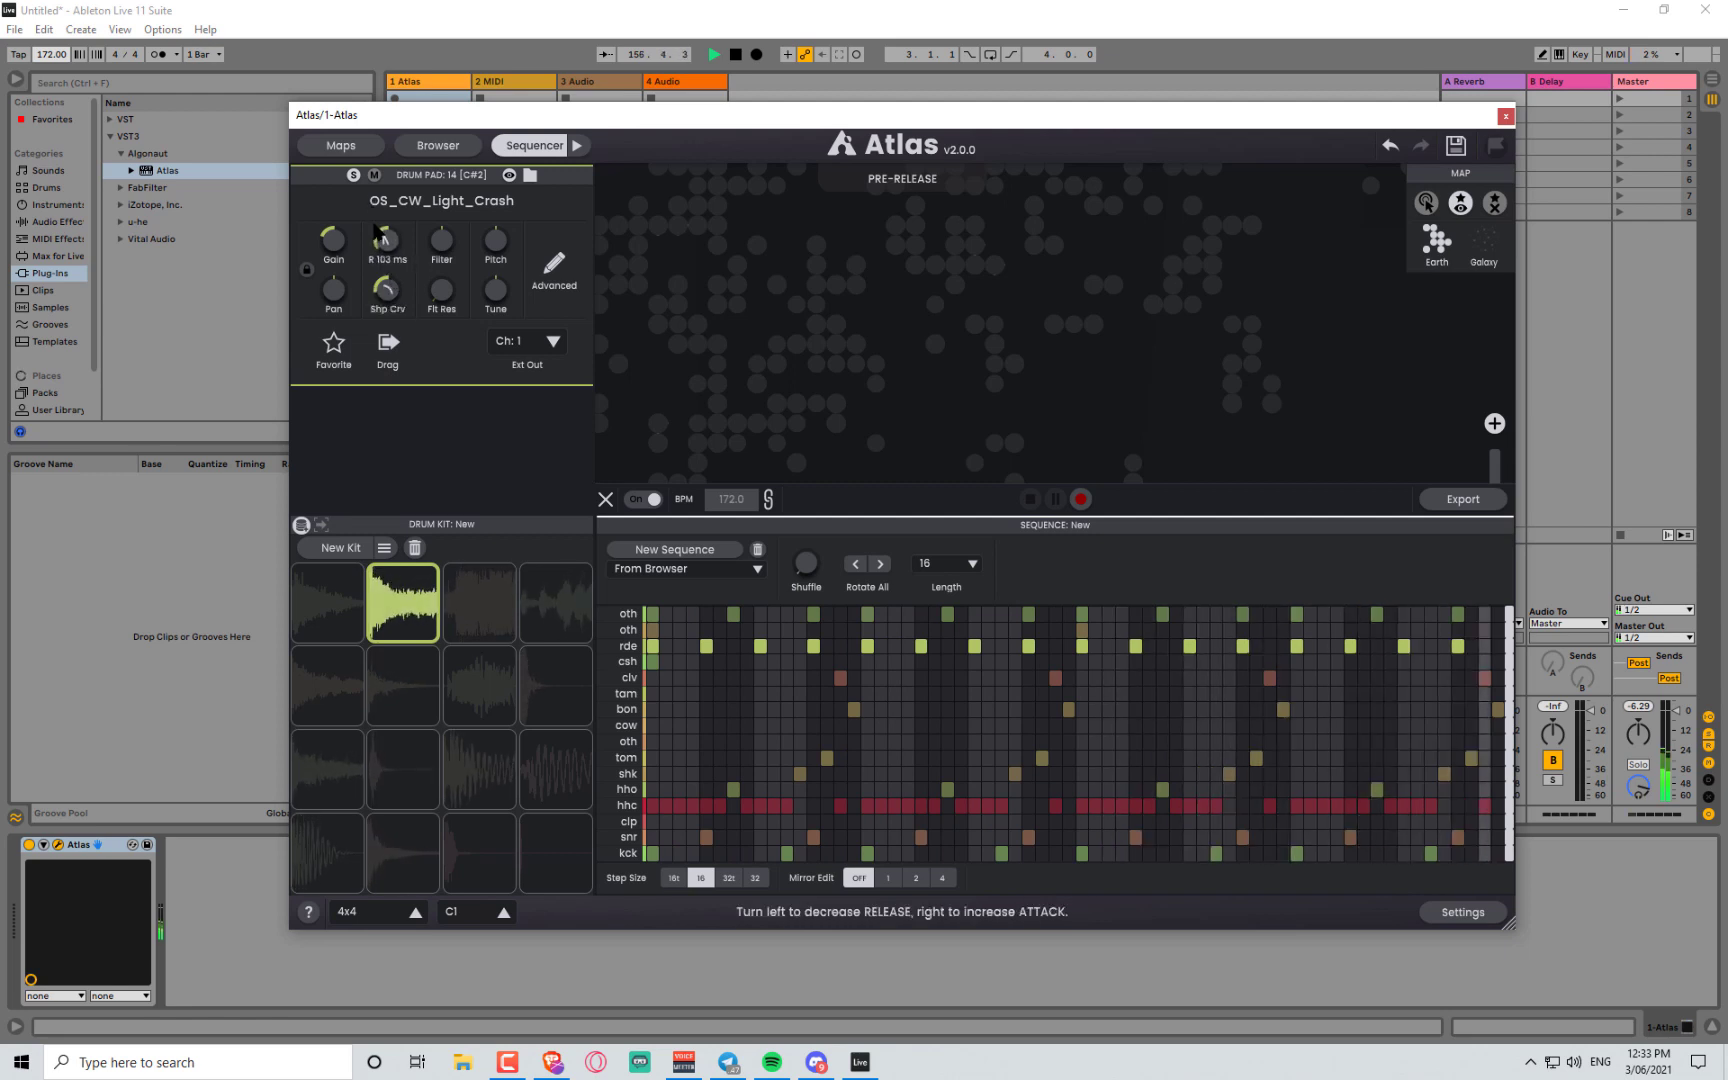
# - Replace the ride pad's sample with the high_soft_dusty ride one-shot, and adjust its shape and shape curve
pyautogui.moveTo(424, 580)
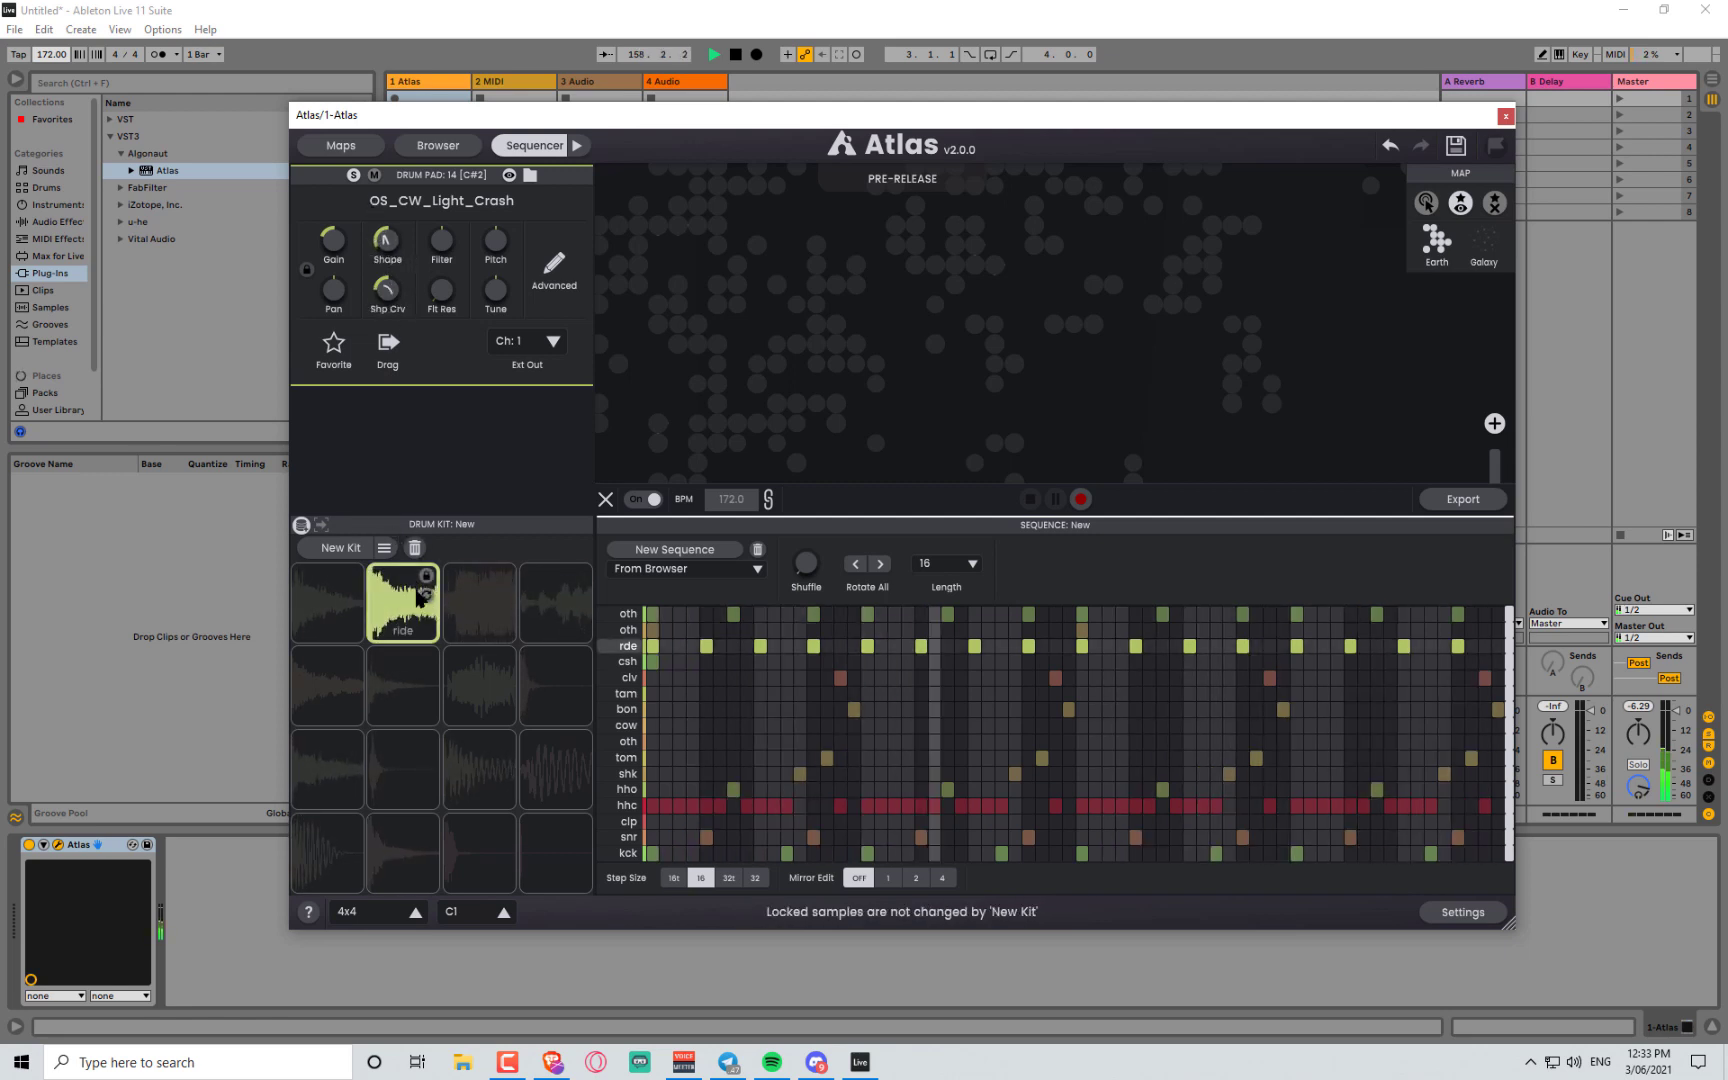
pyautogui.click(427, 597)
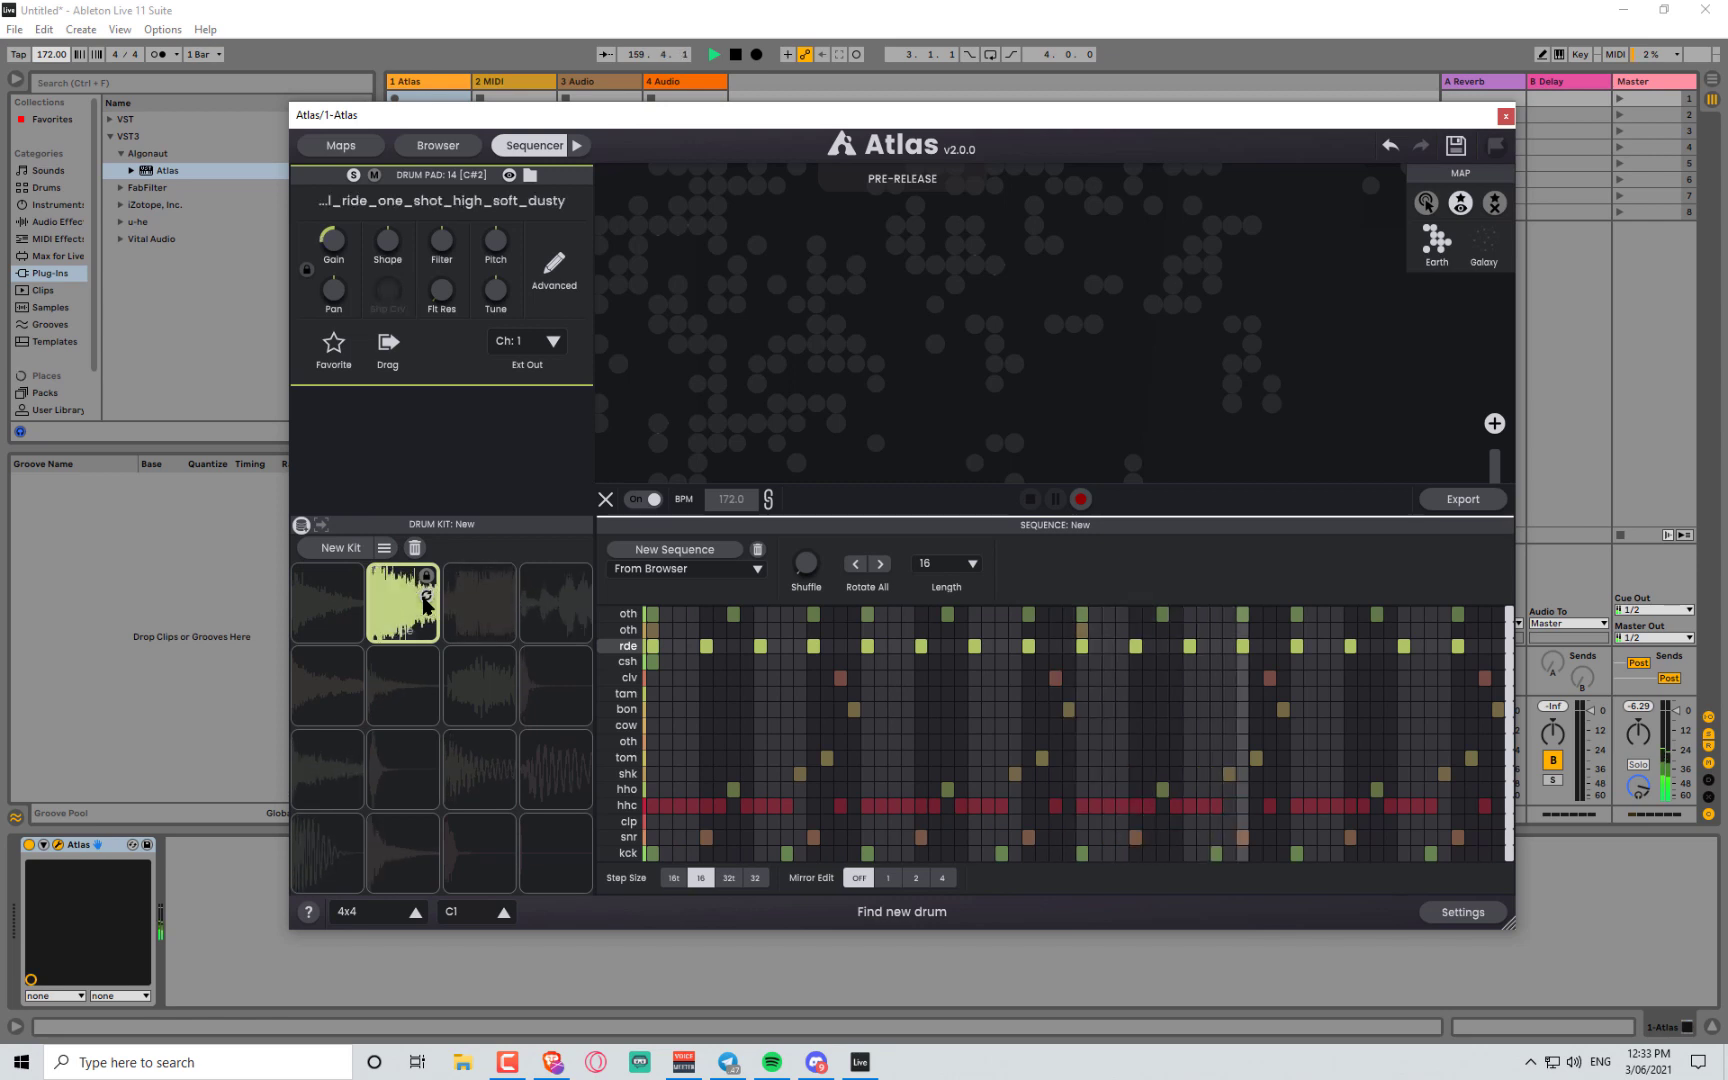
pyautogui.moveTo(387, 242); pyautogui.dragTo(409, 347)
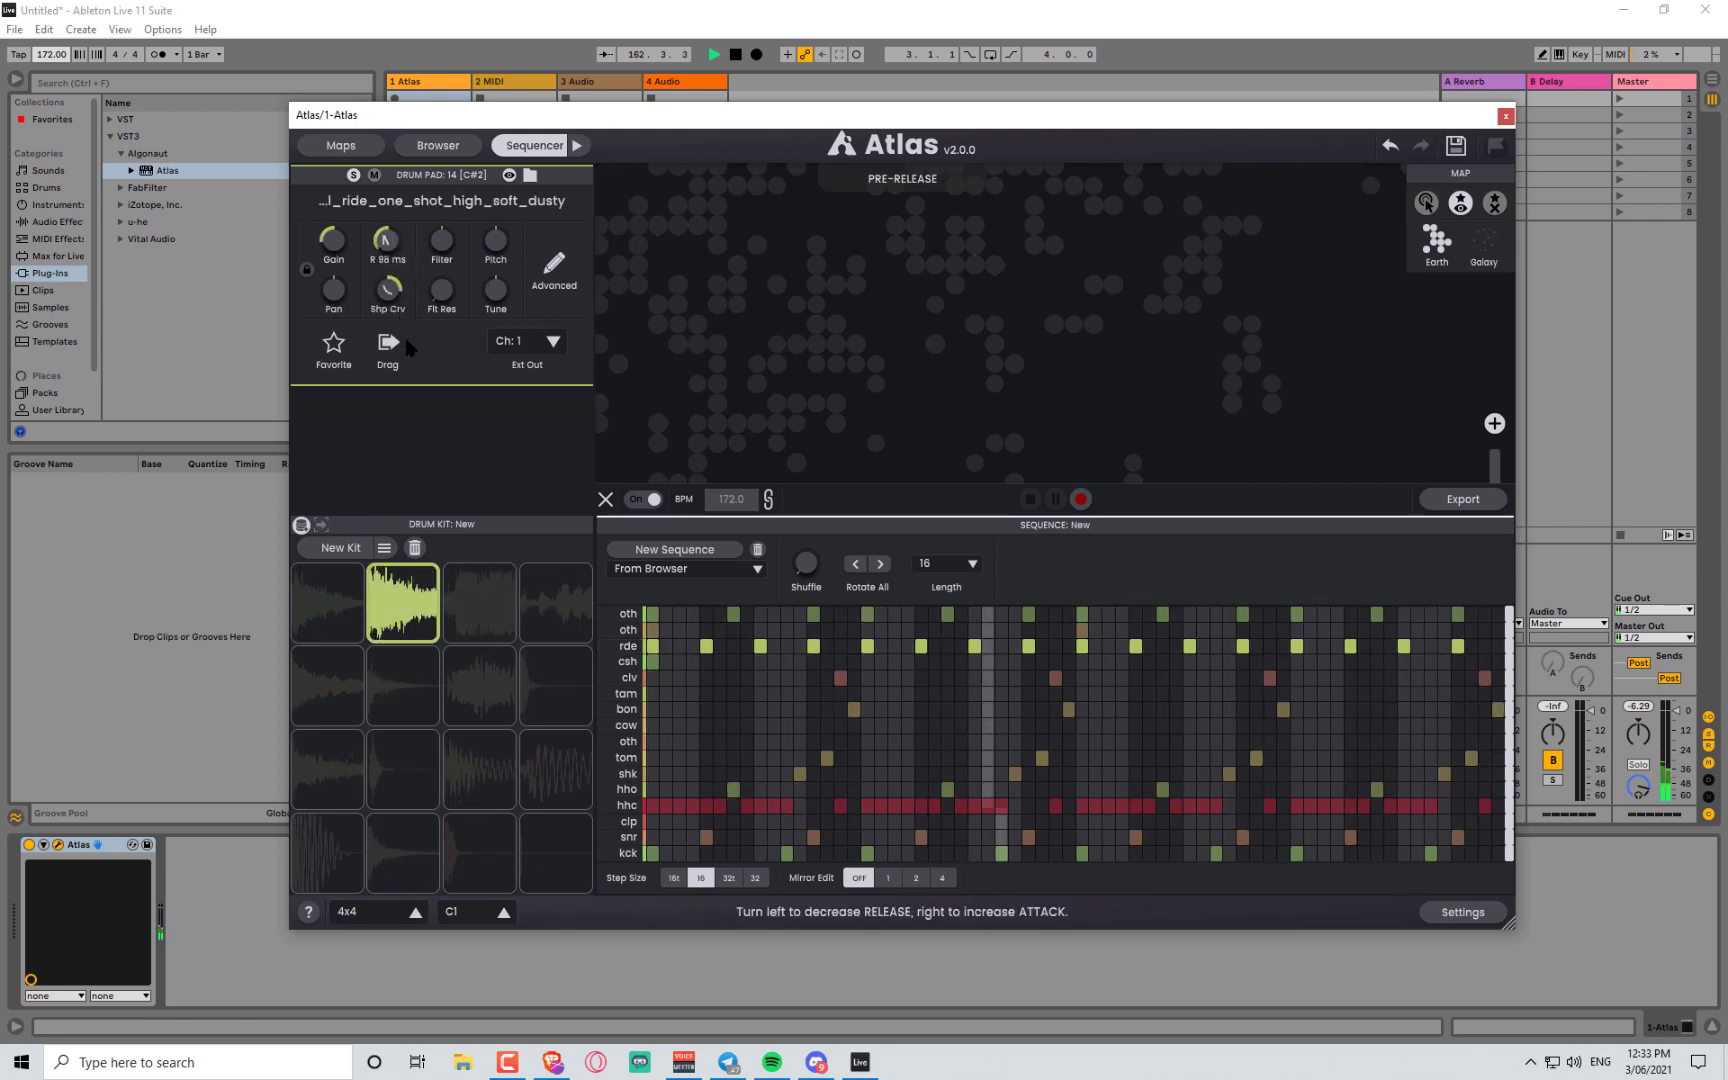
pyautogui.moveTo(389, 289); pyautogui.dragTo(387, 249)
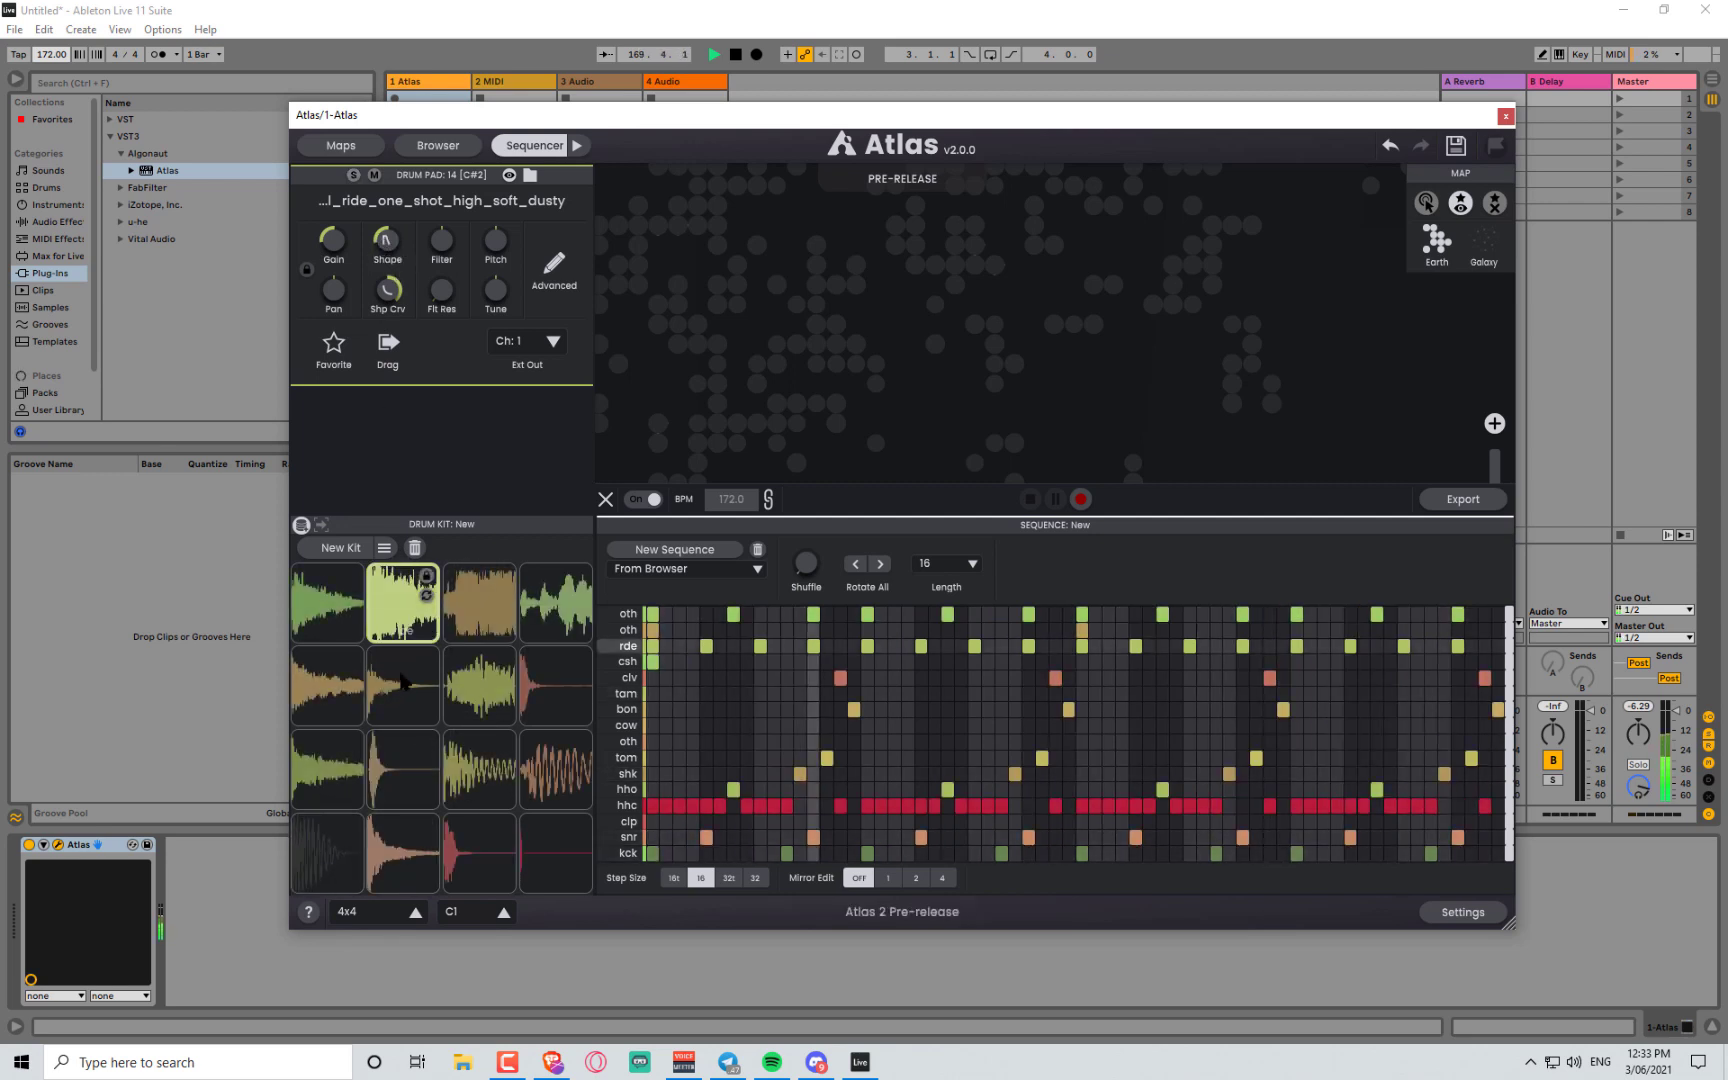
# - Swap the kick pad's sample and mute every pad except kick, snare, clap, closed hi-hat and ride
pyautogui.moveTo(397, 866)
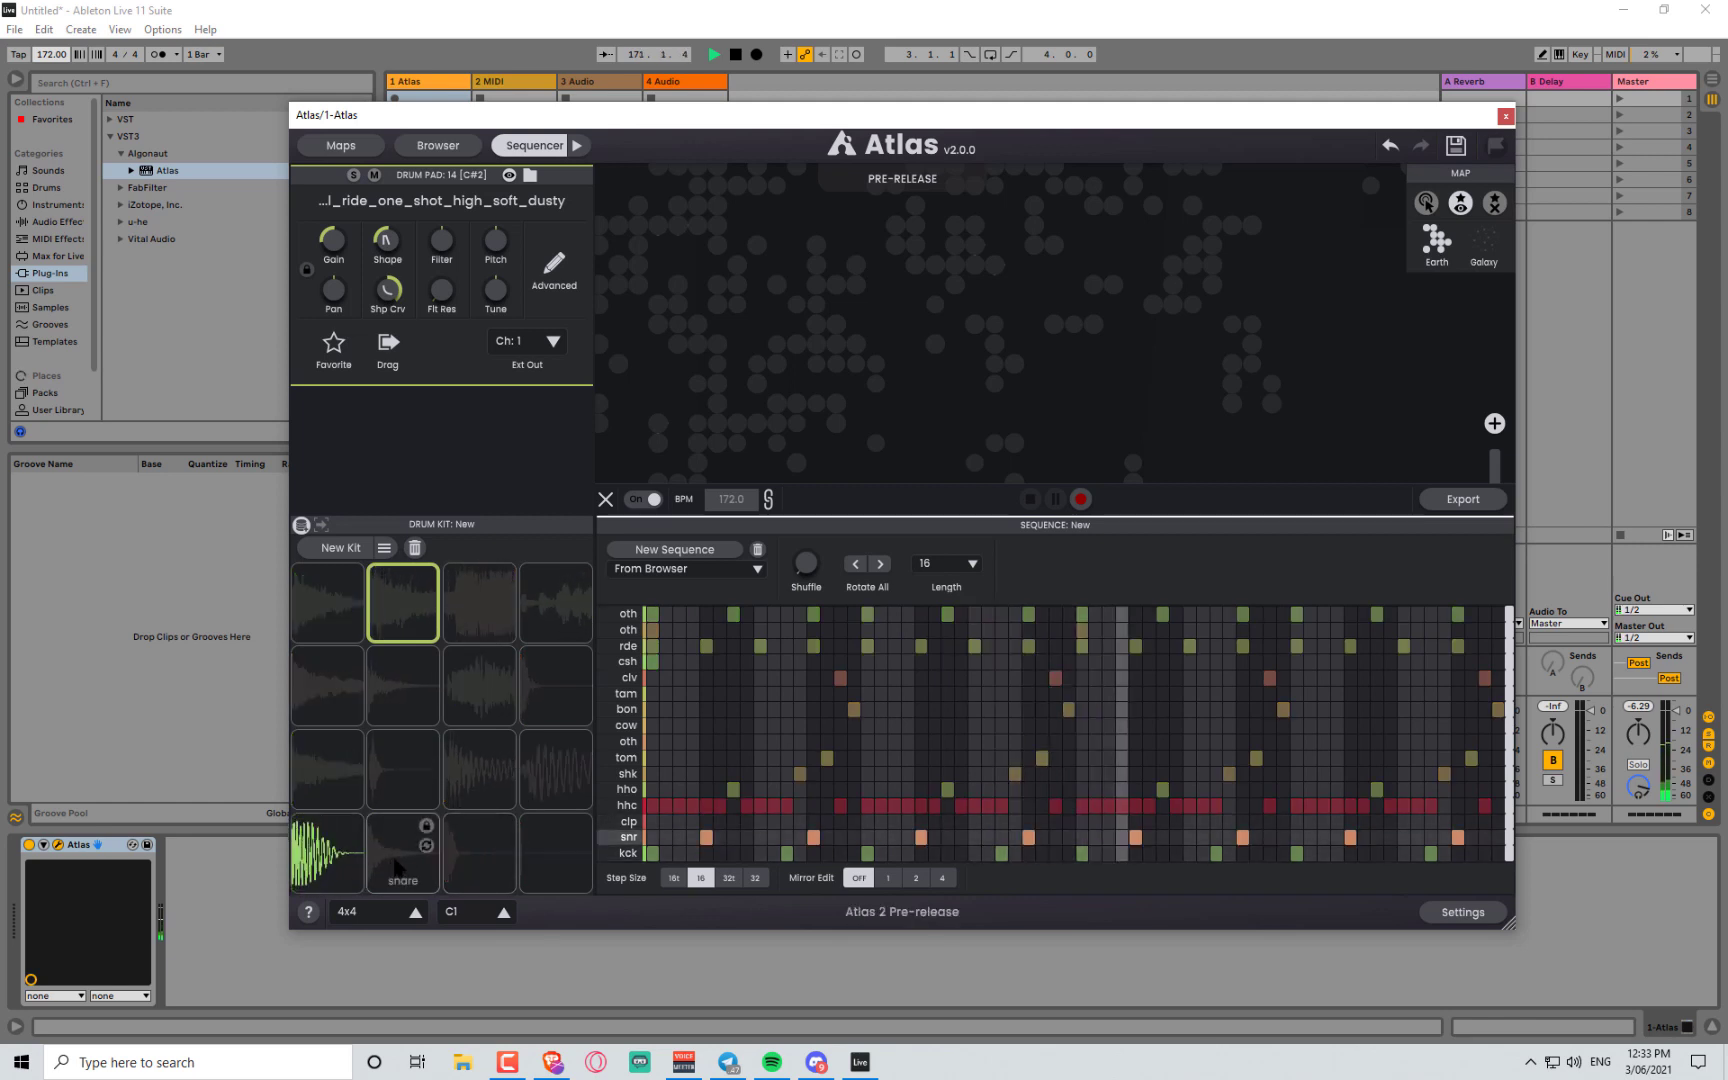
pyautogui.click(335, 855)
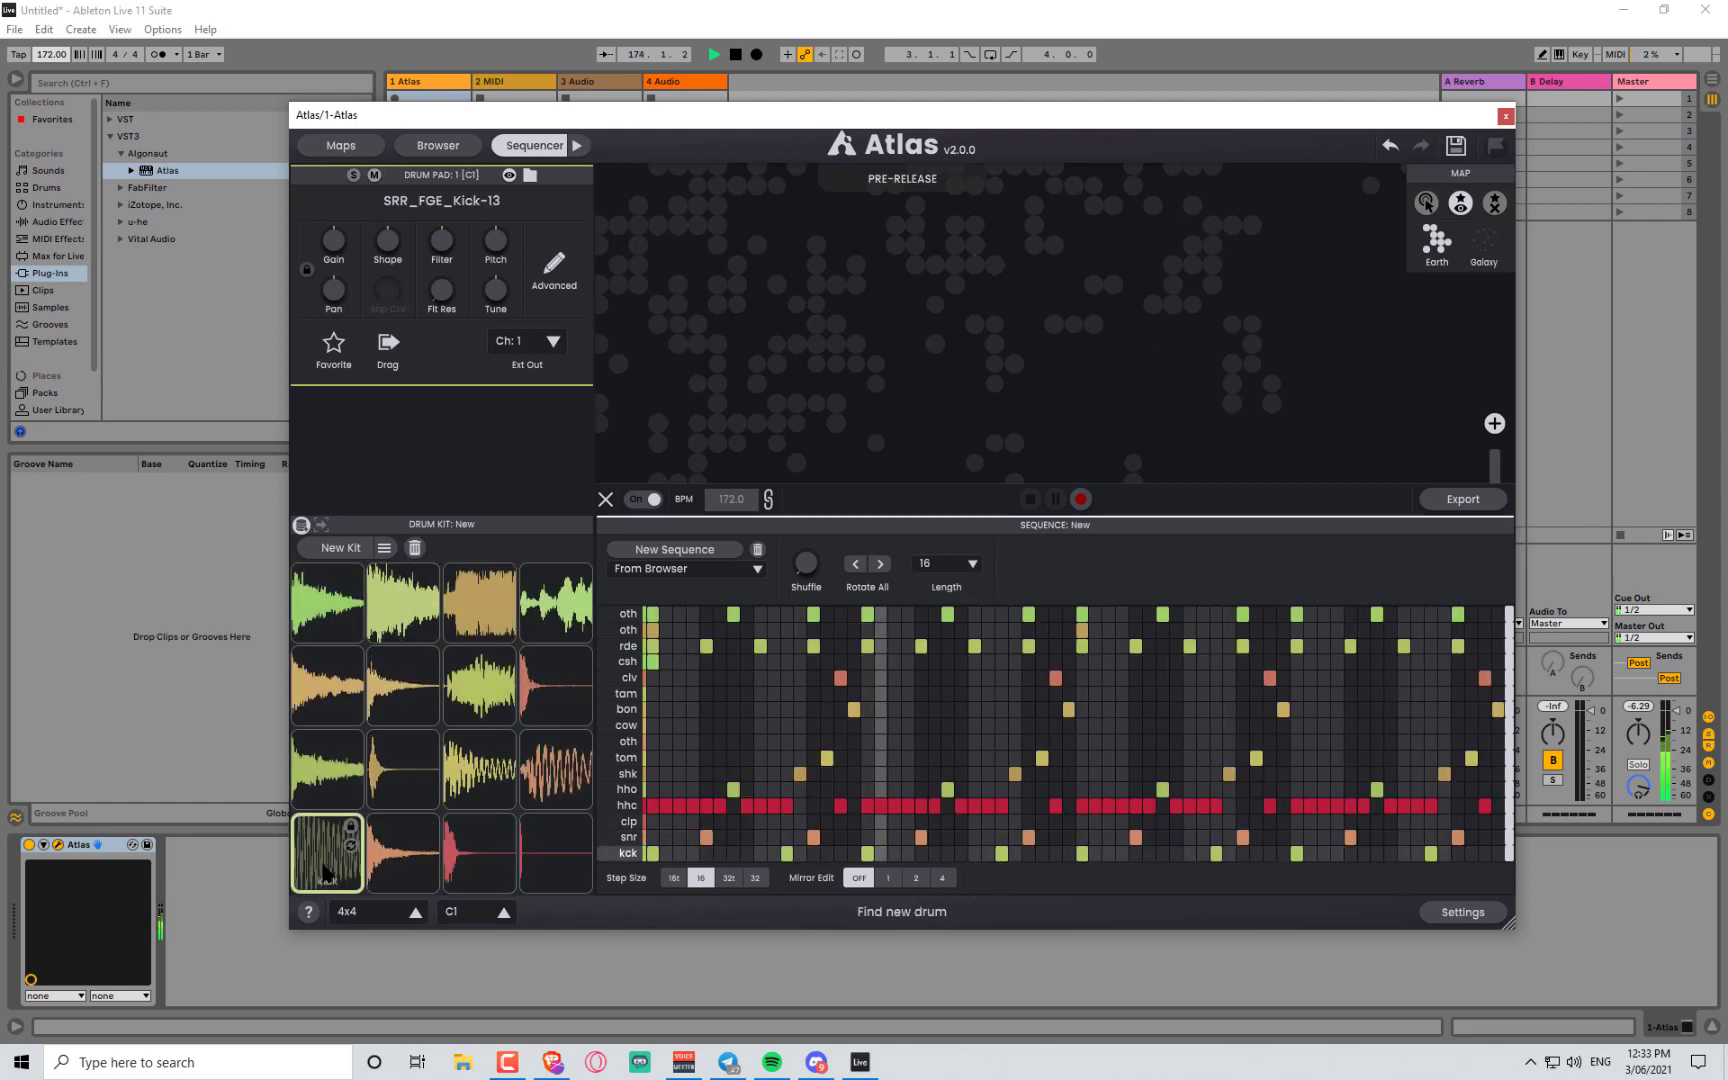
pyautogui.click(327, 768)
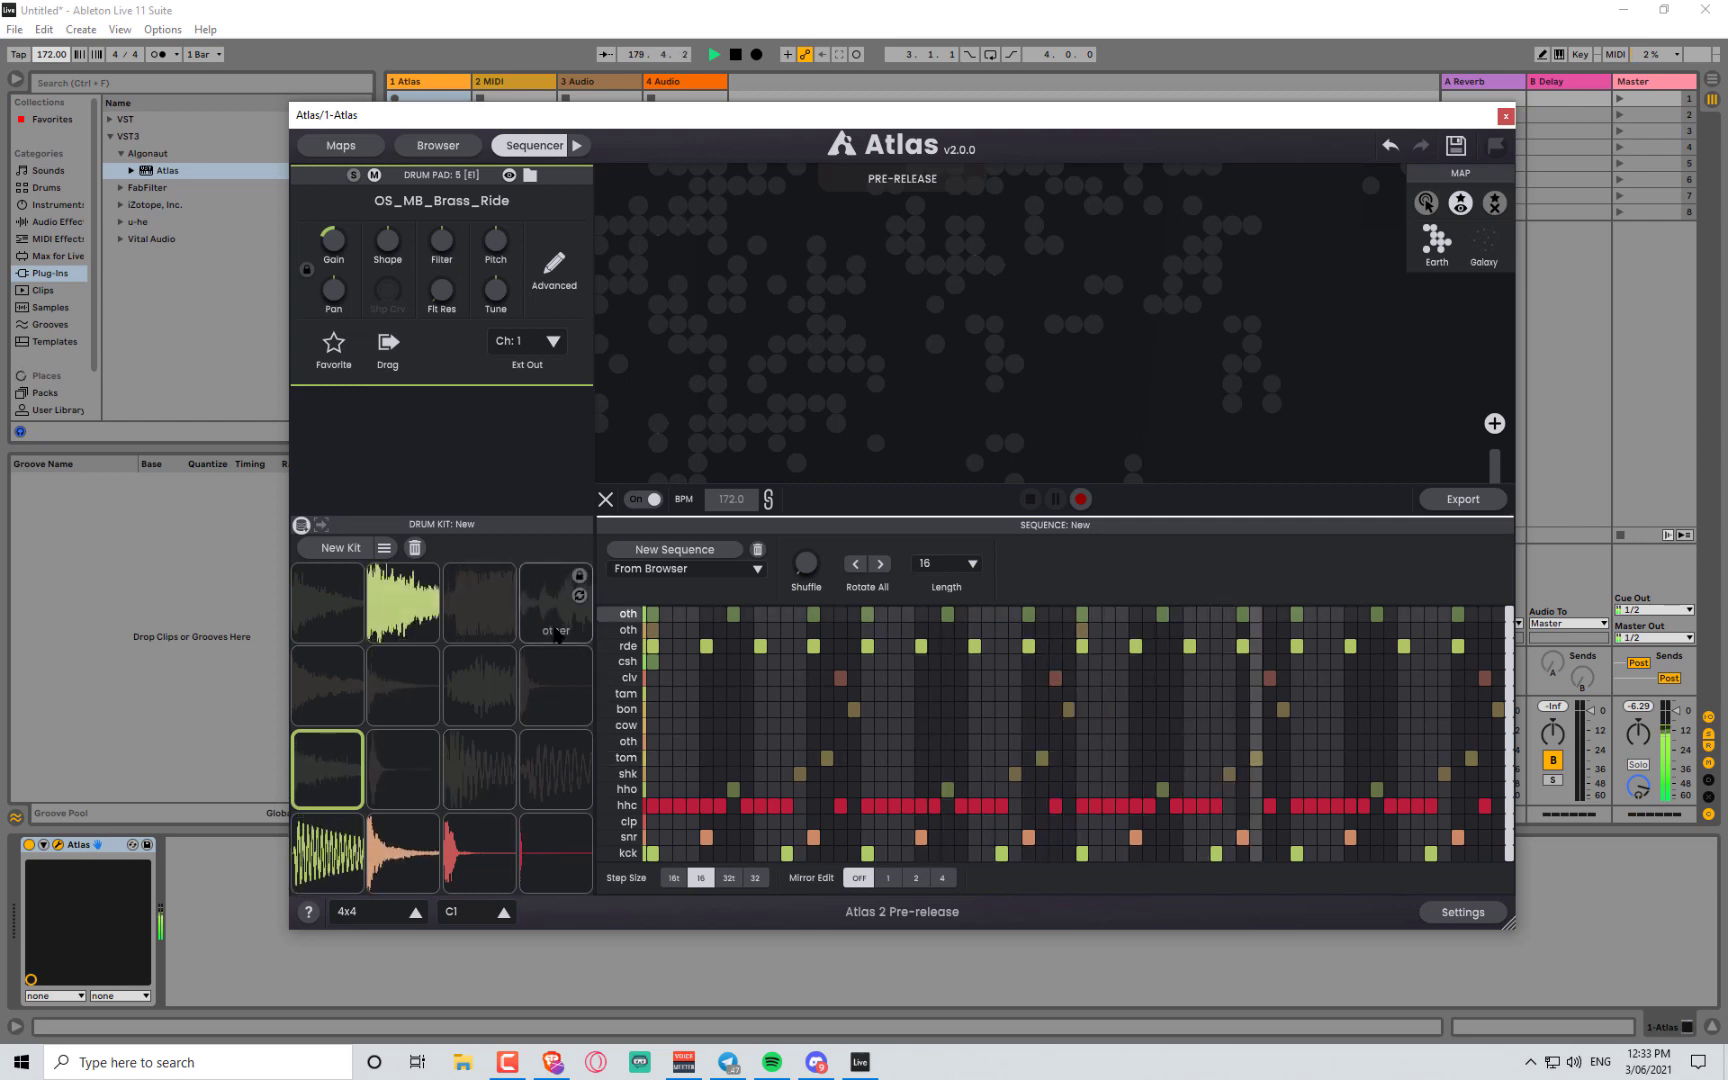
# - Replace the kick pad's sample until mau5_kick_02_G# is loaded, and shorten its release with the shape control
pyautogui.click(350, 849)
pyautogui.click(350, 848)
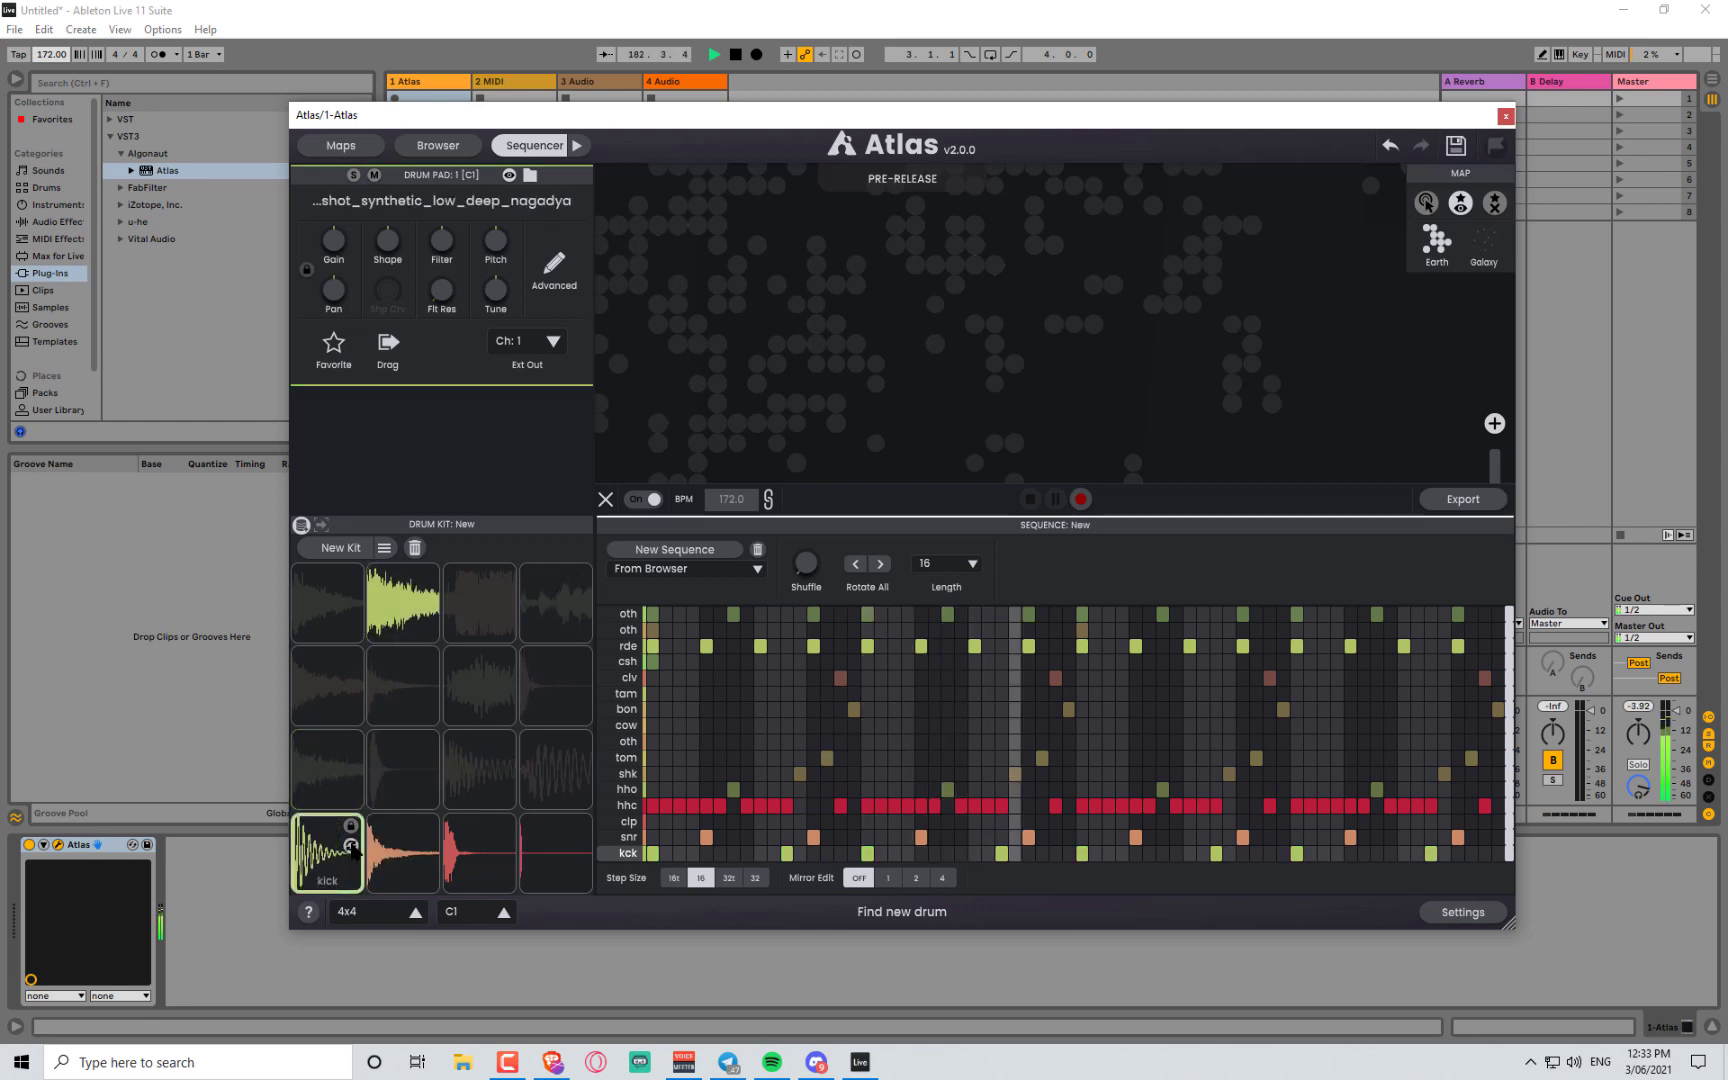
pyautogui.click(352, 848)
pyautogui.click(352, 848)
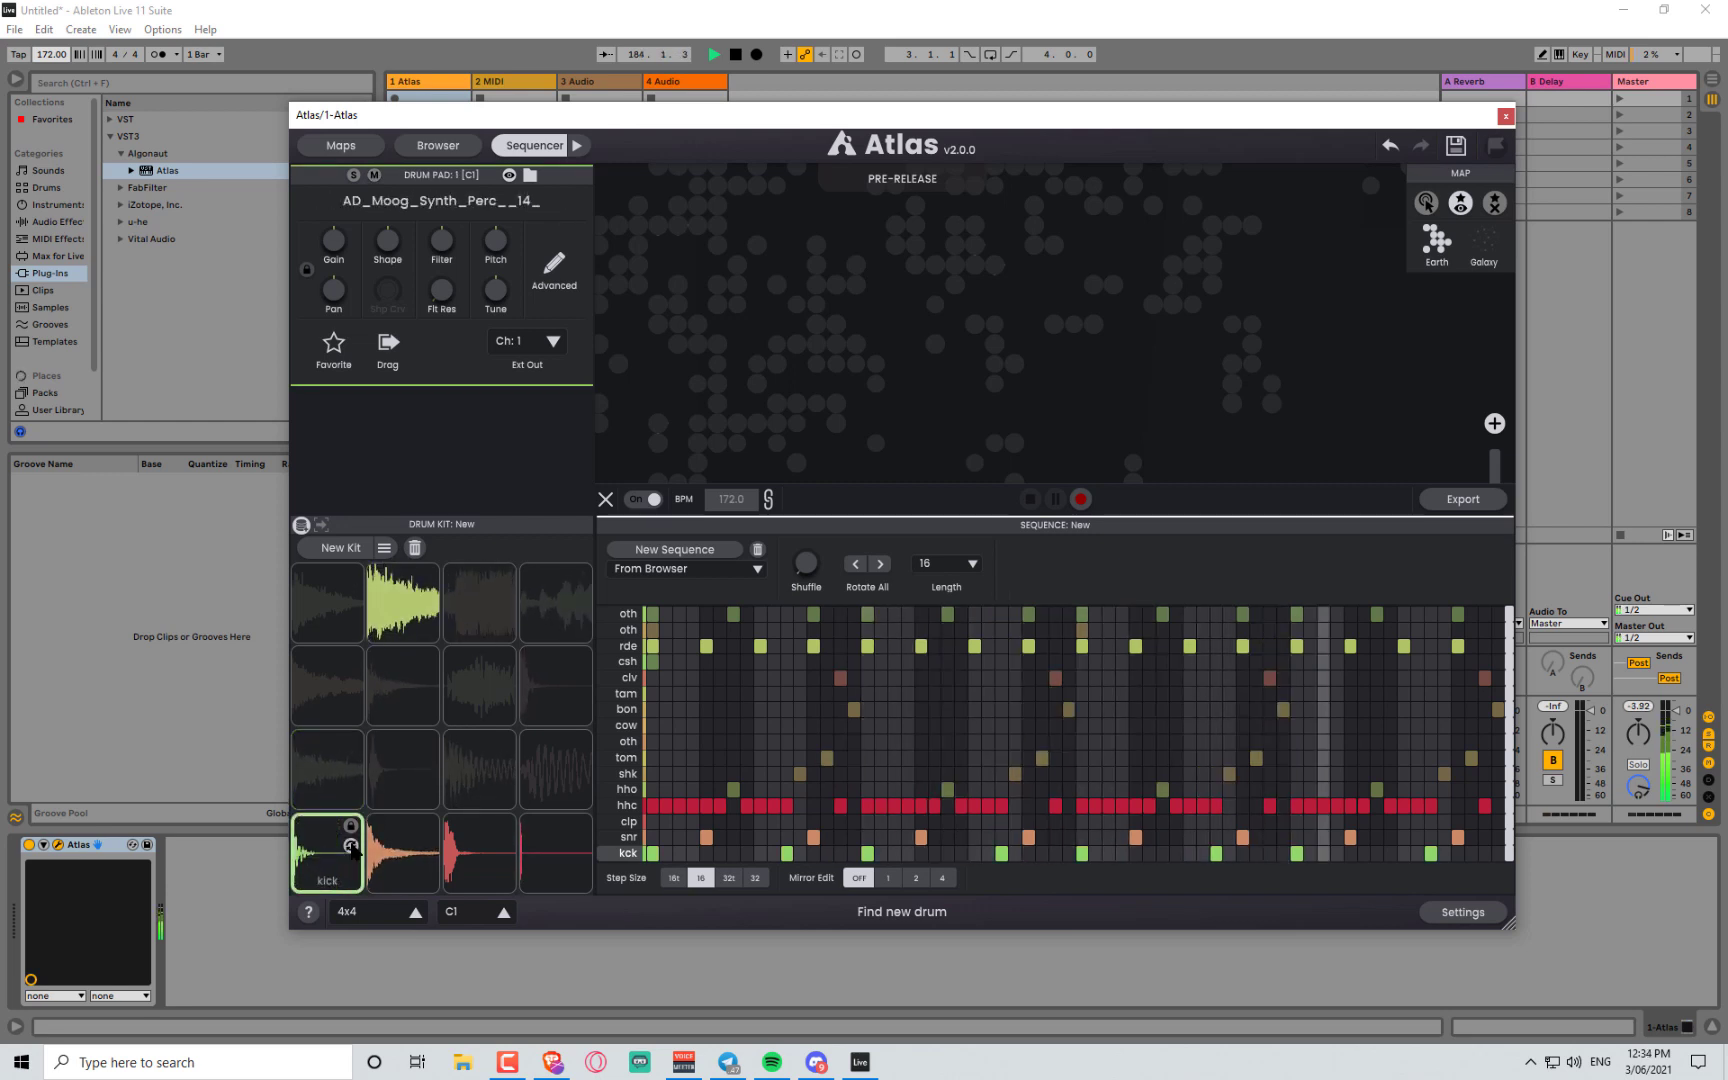
pyautogui.click(352, 848)
pyautogui.click(350, 848)
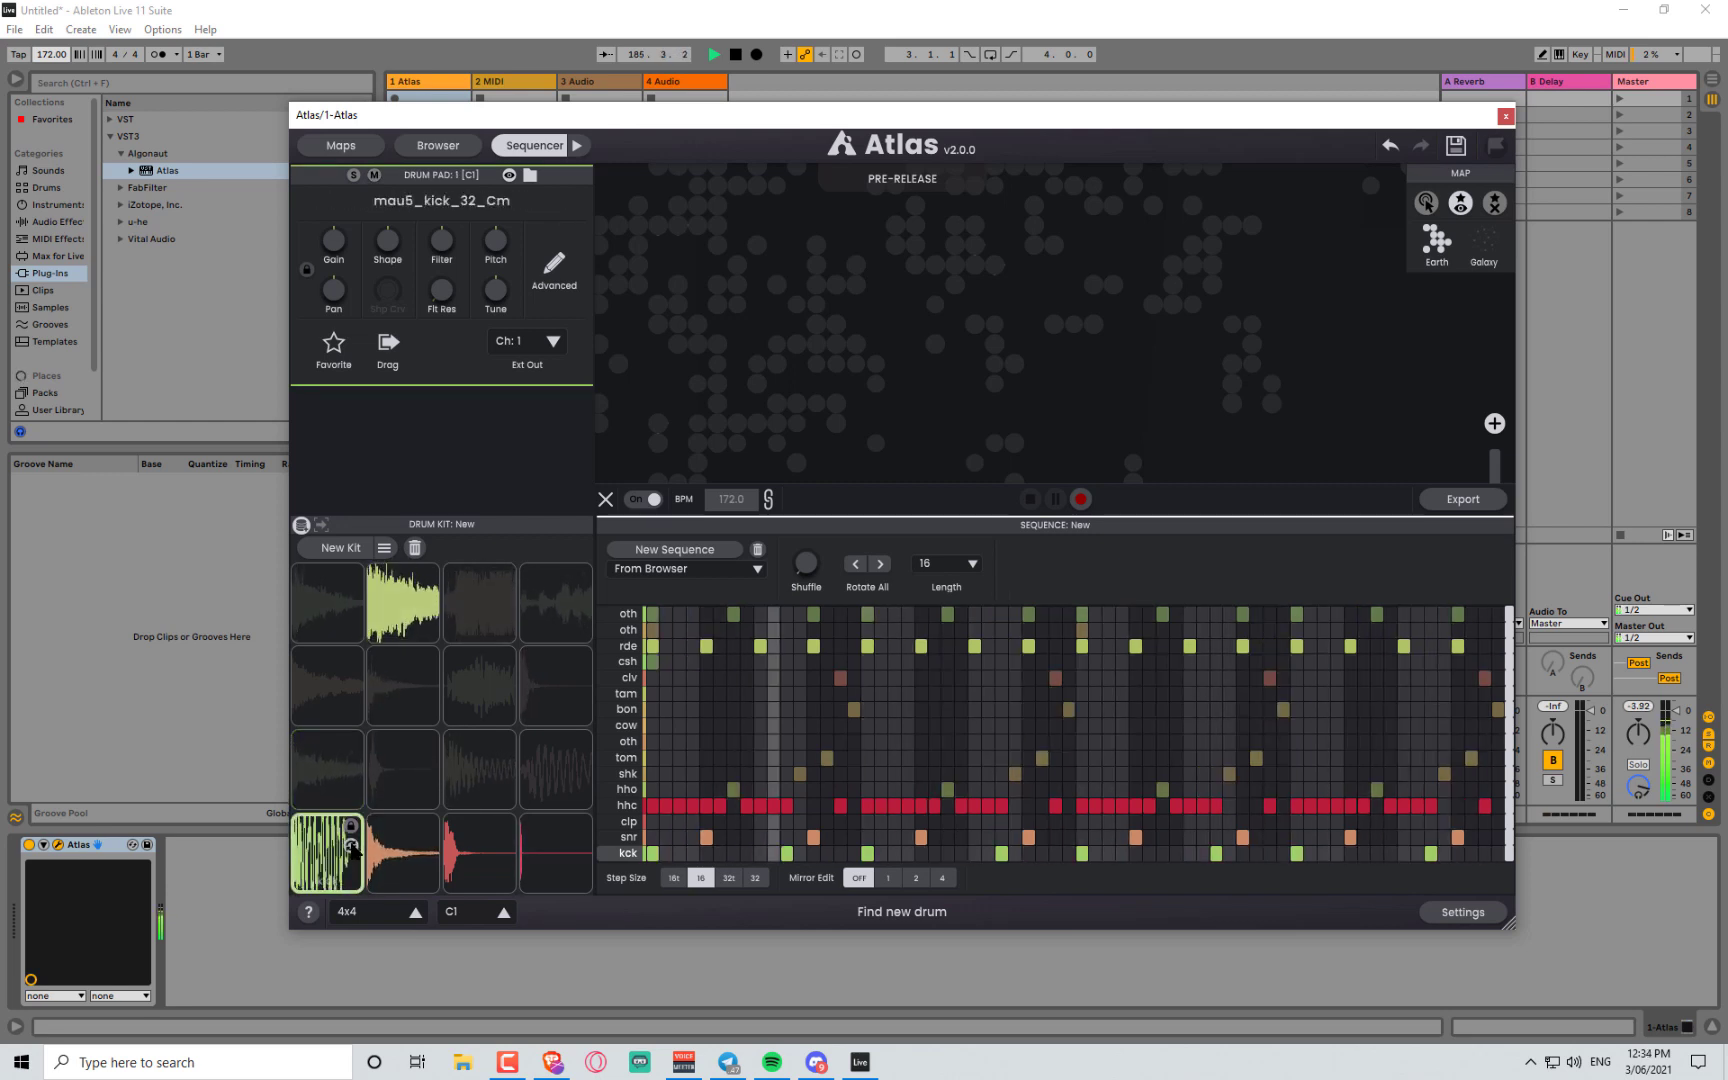
pyautogui.click(350, 848)
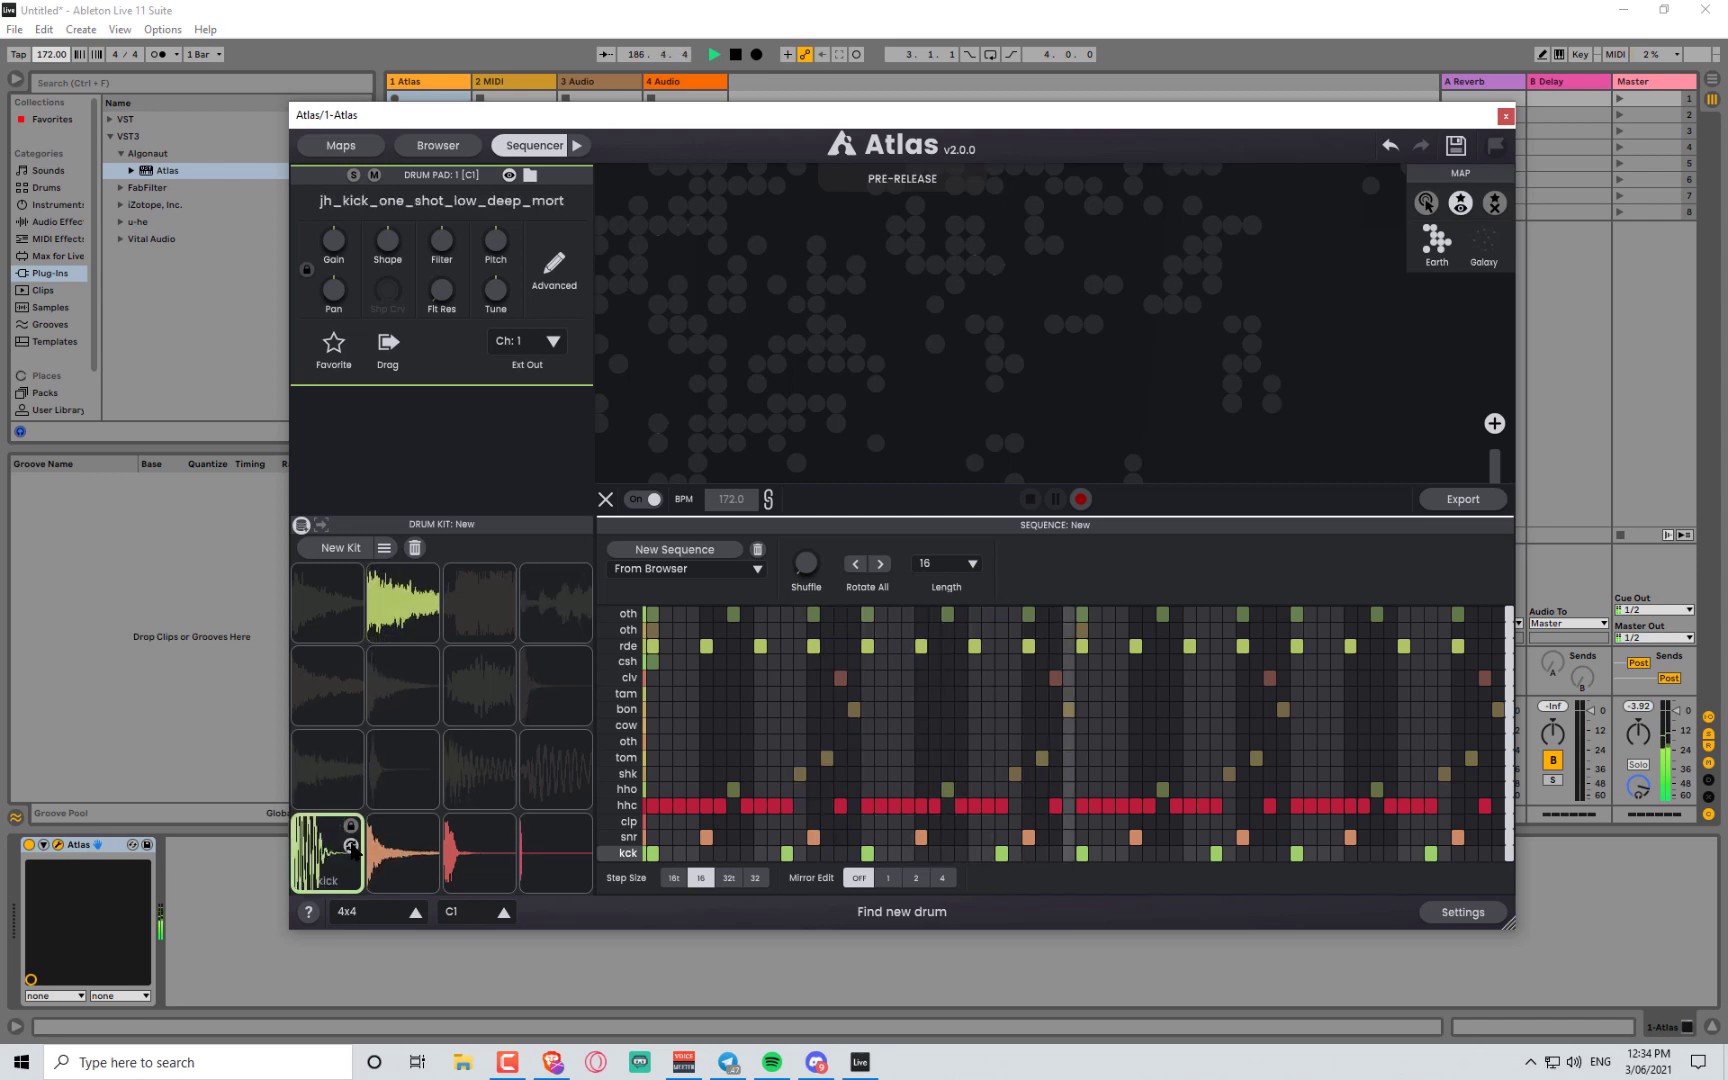
pyautogui.click(350, 848)
pyautogui.click(350, 848)
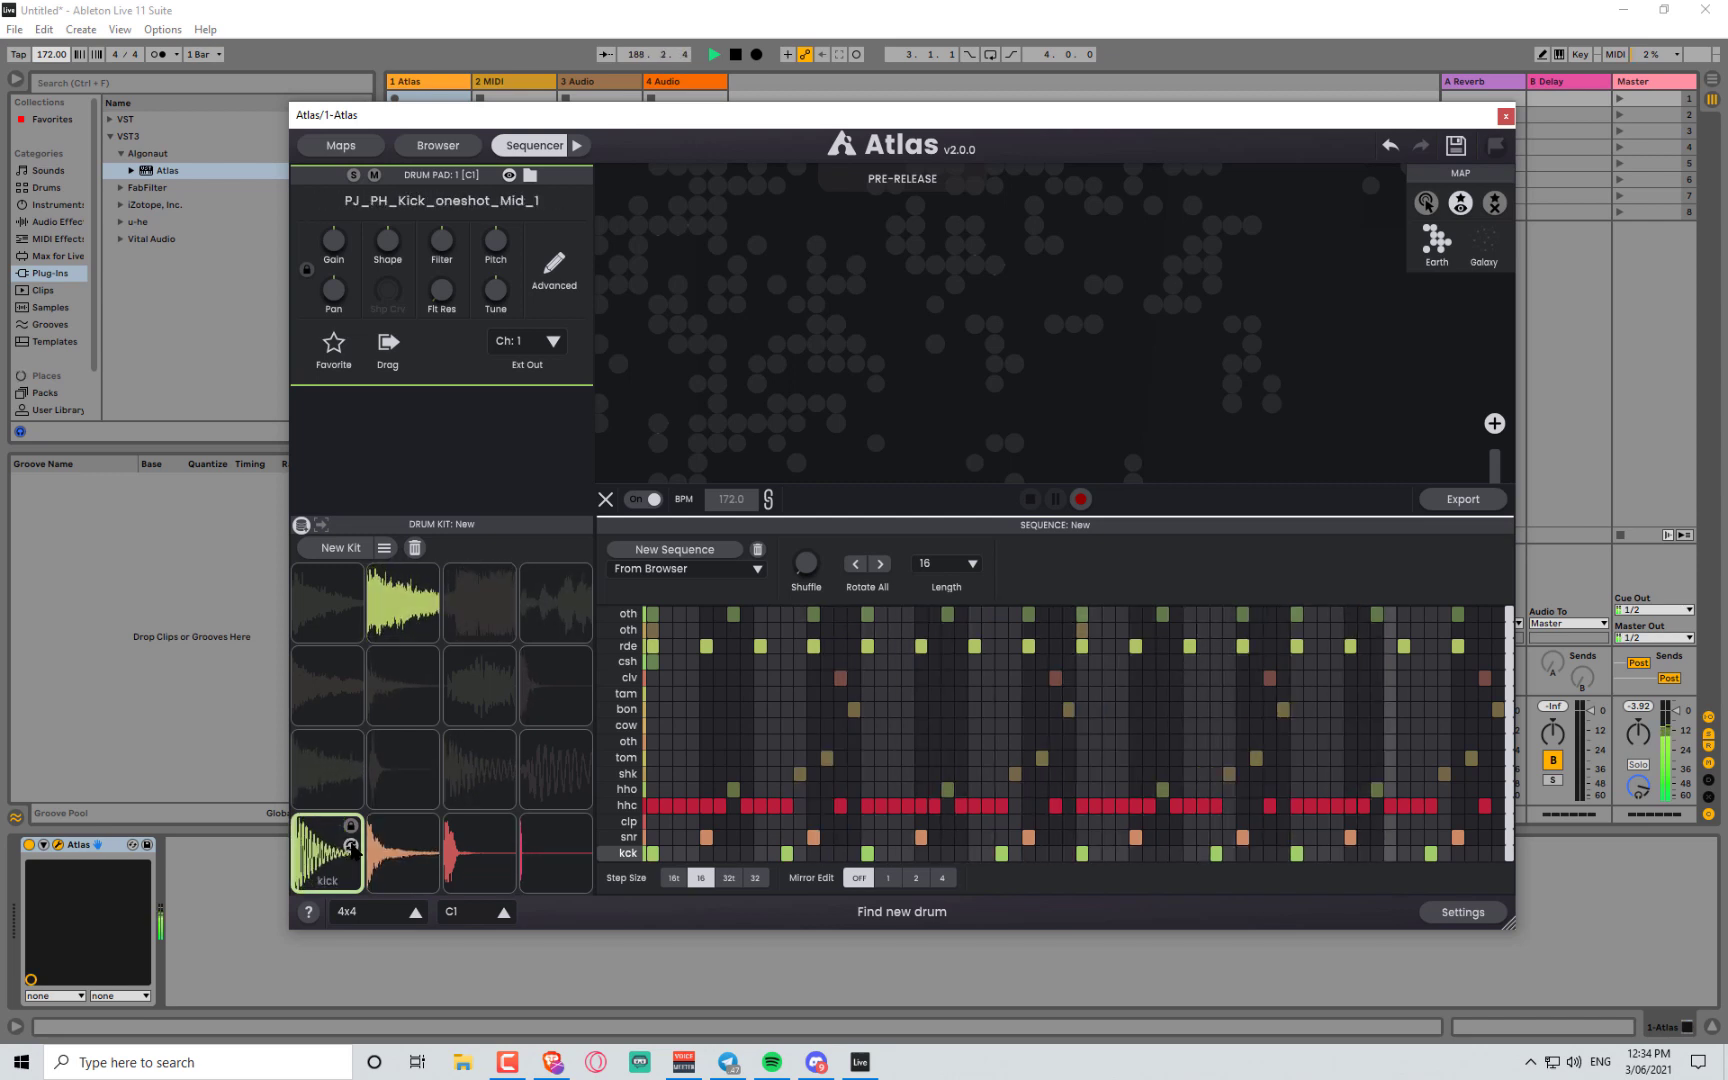
pyautogui.click(350, 848)
pyautogui.click(350, 848)
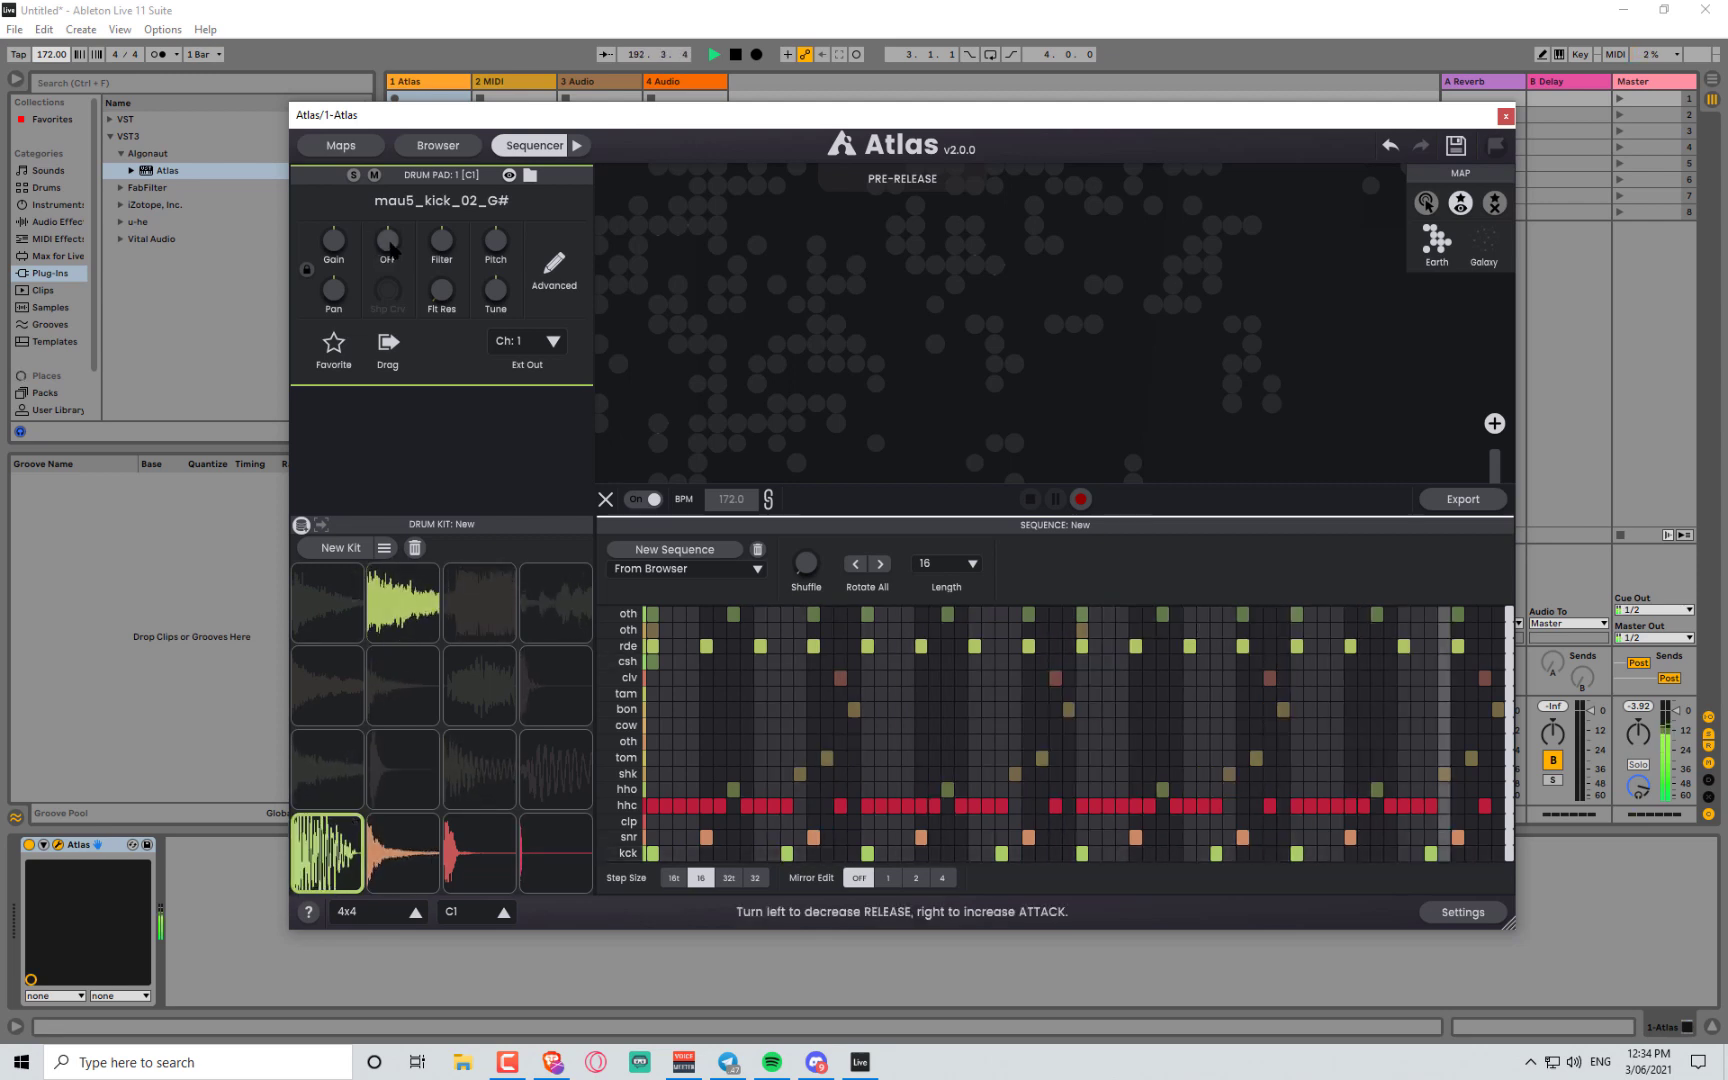
pyautogui.moveTo(389, 242); pyautogui.dragTo(389, 243)
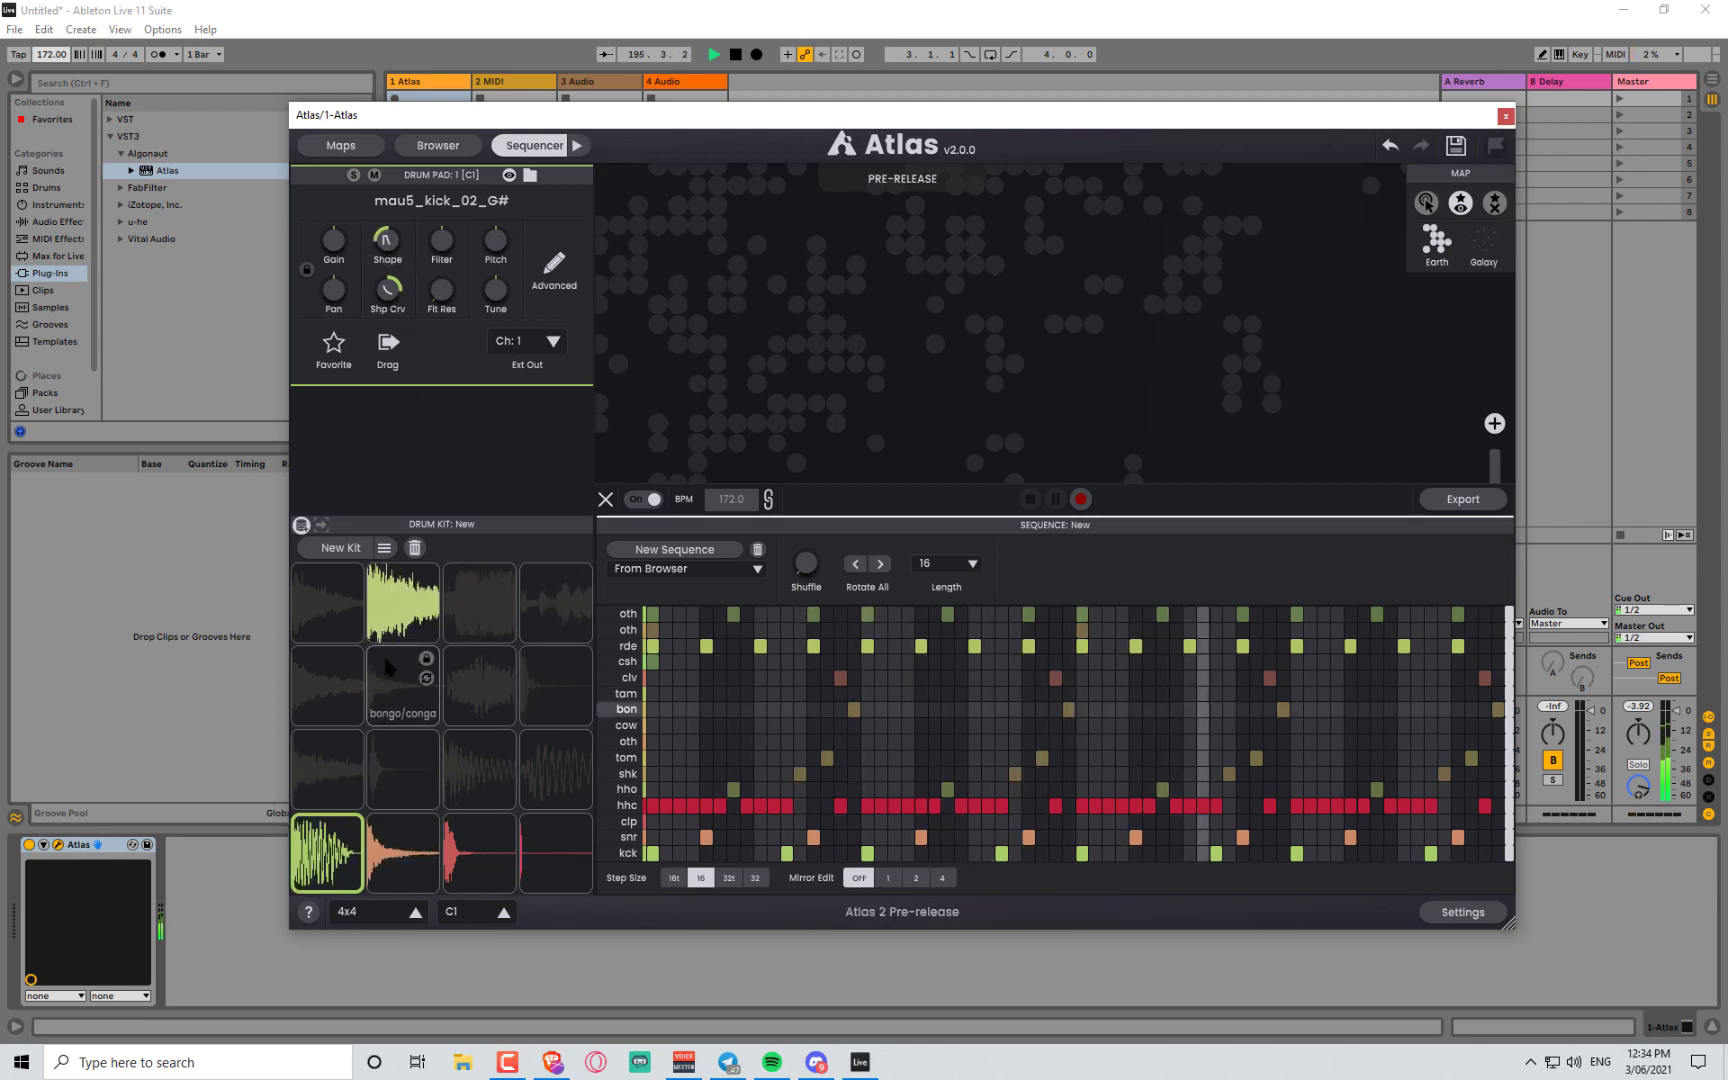
# - Isolate drum pad 16 and adjust the shape of its vt2_fx_one_shot_mbokomu sample
pyautogui.click(547, 620)
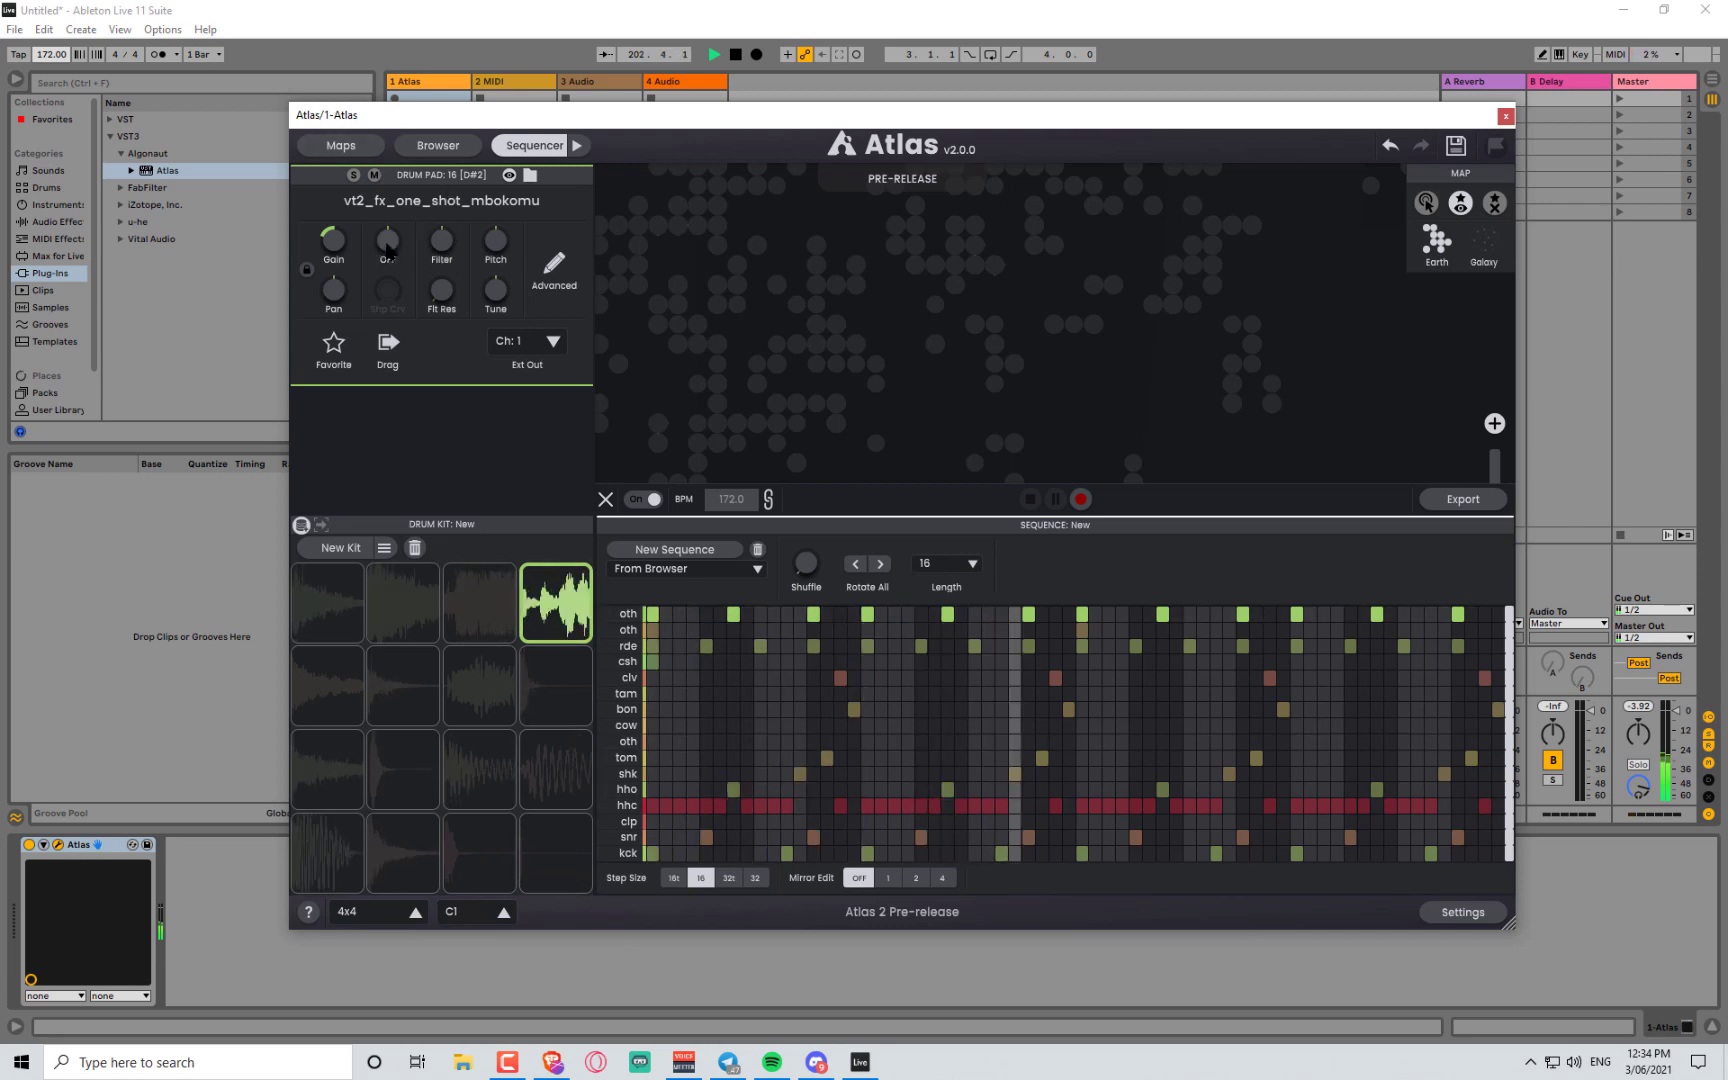
pyautogui.moveTo(388, 251); pyautogui.dragTo(345, 96)
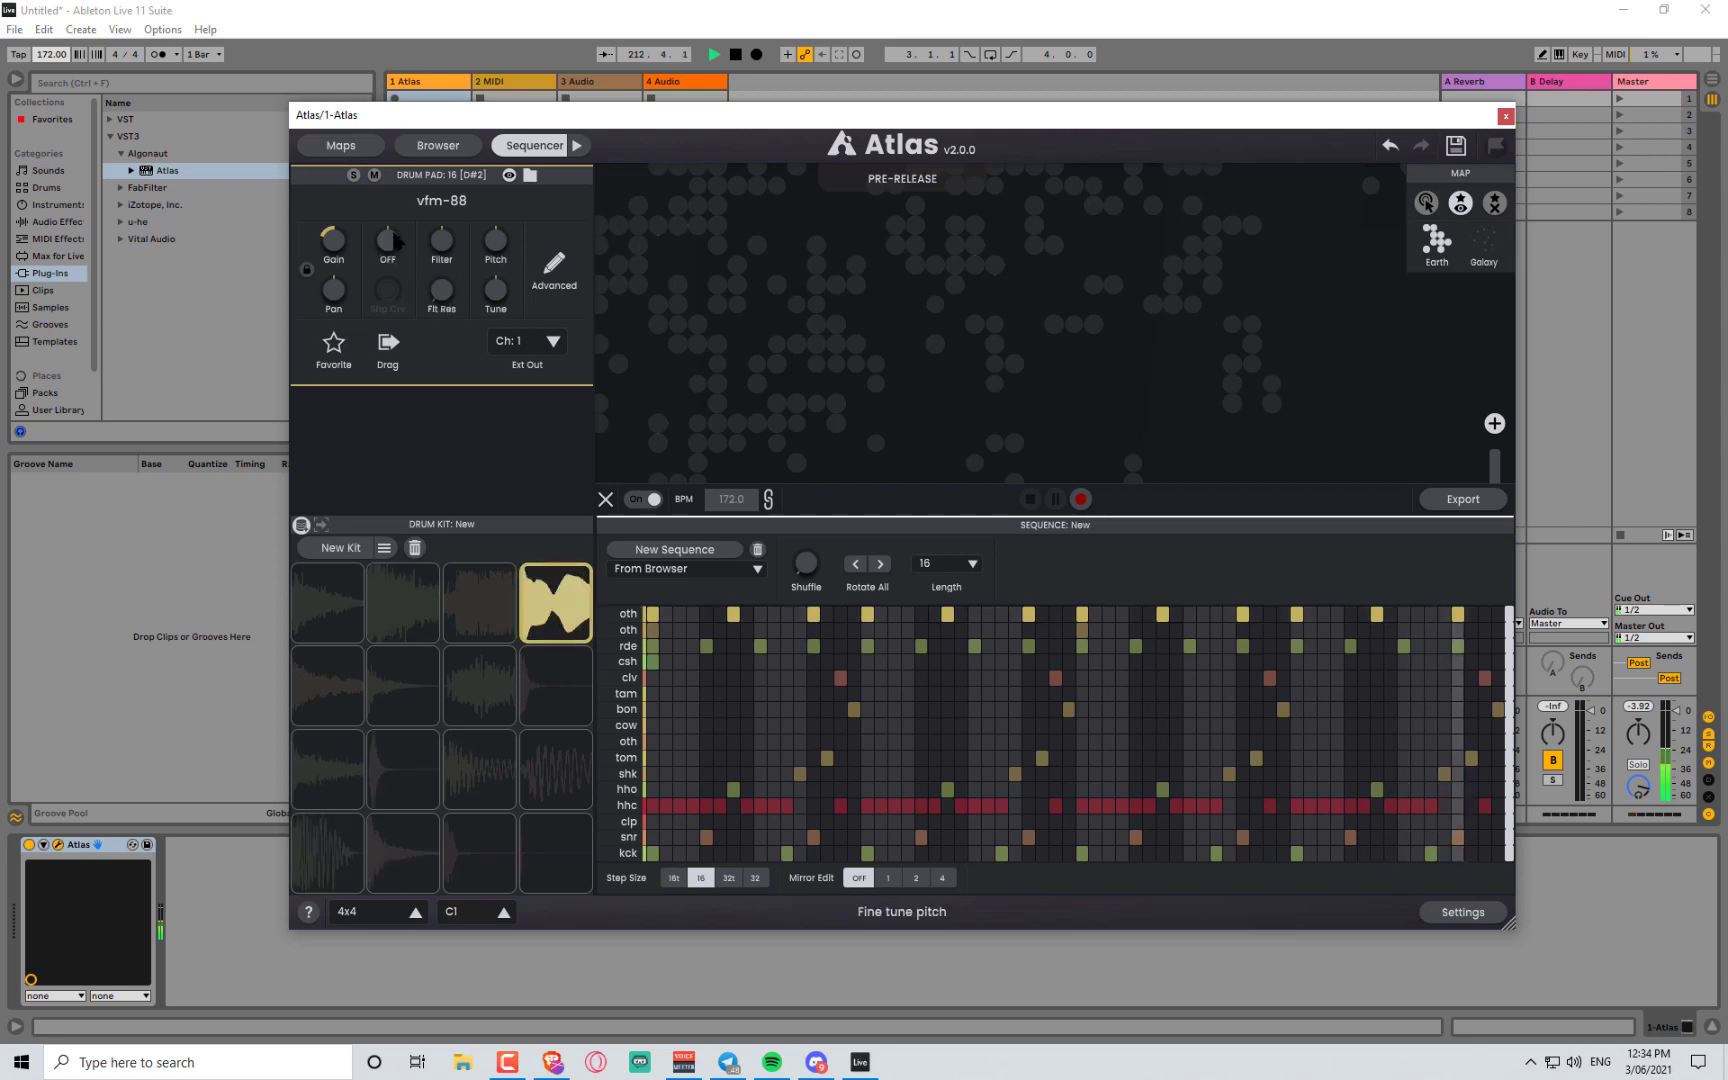
# - Replace pad 16's sample with BBL_lofi_piano_here_Am, and adjust its filter cutoff and resonance
pyautogui.click(579, 595)
pyautogui.click(579, 596)
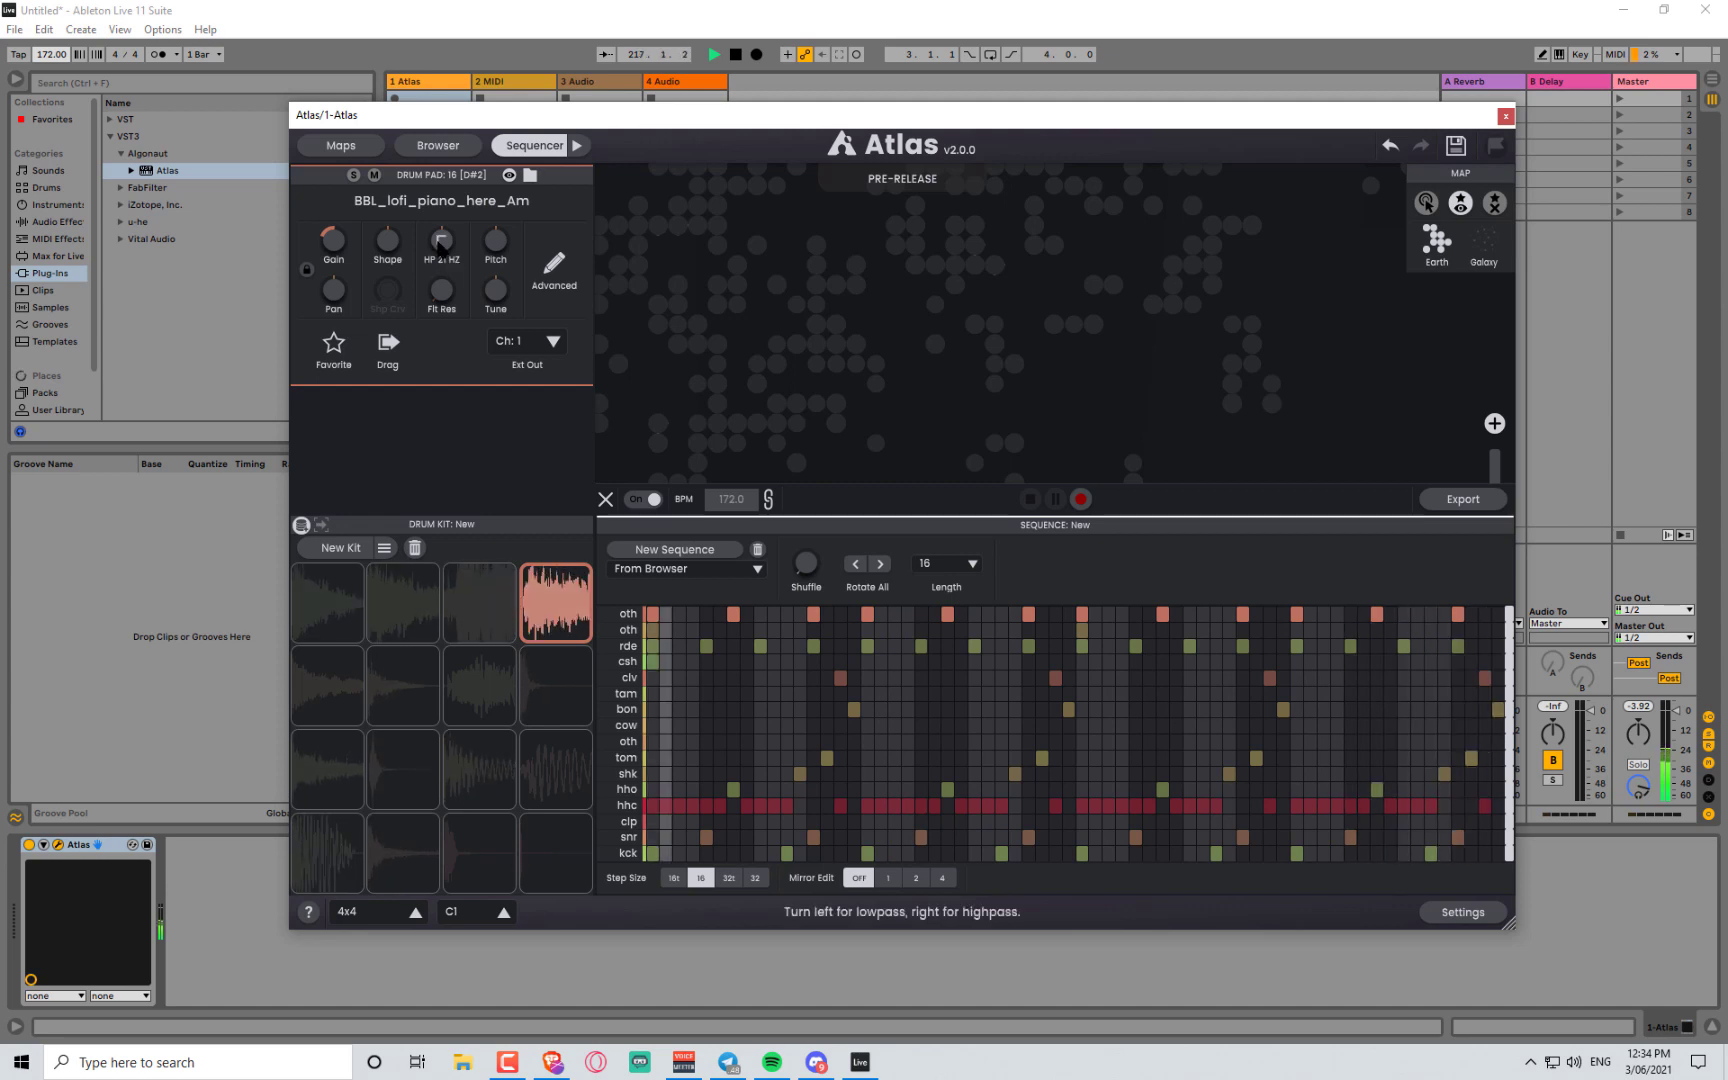
pyautogui.moveTo(438, 244); pyautogui.dragTo(393, 172)
pyautogui.moveTo(440, 253)
pyautogui.mouseDown()
pyautogui.moveTo(441, 342)
pyautogui.moveTo(440, 244)
pyautogui.mouseUp()
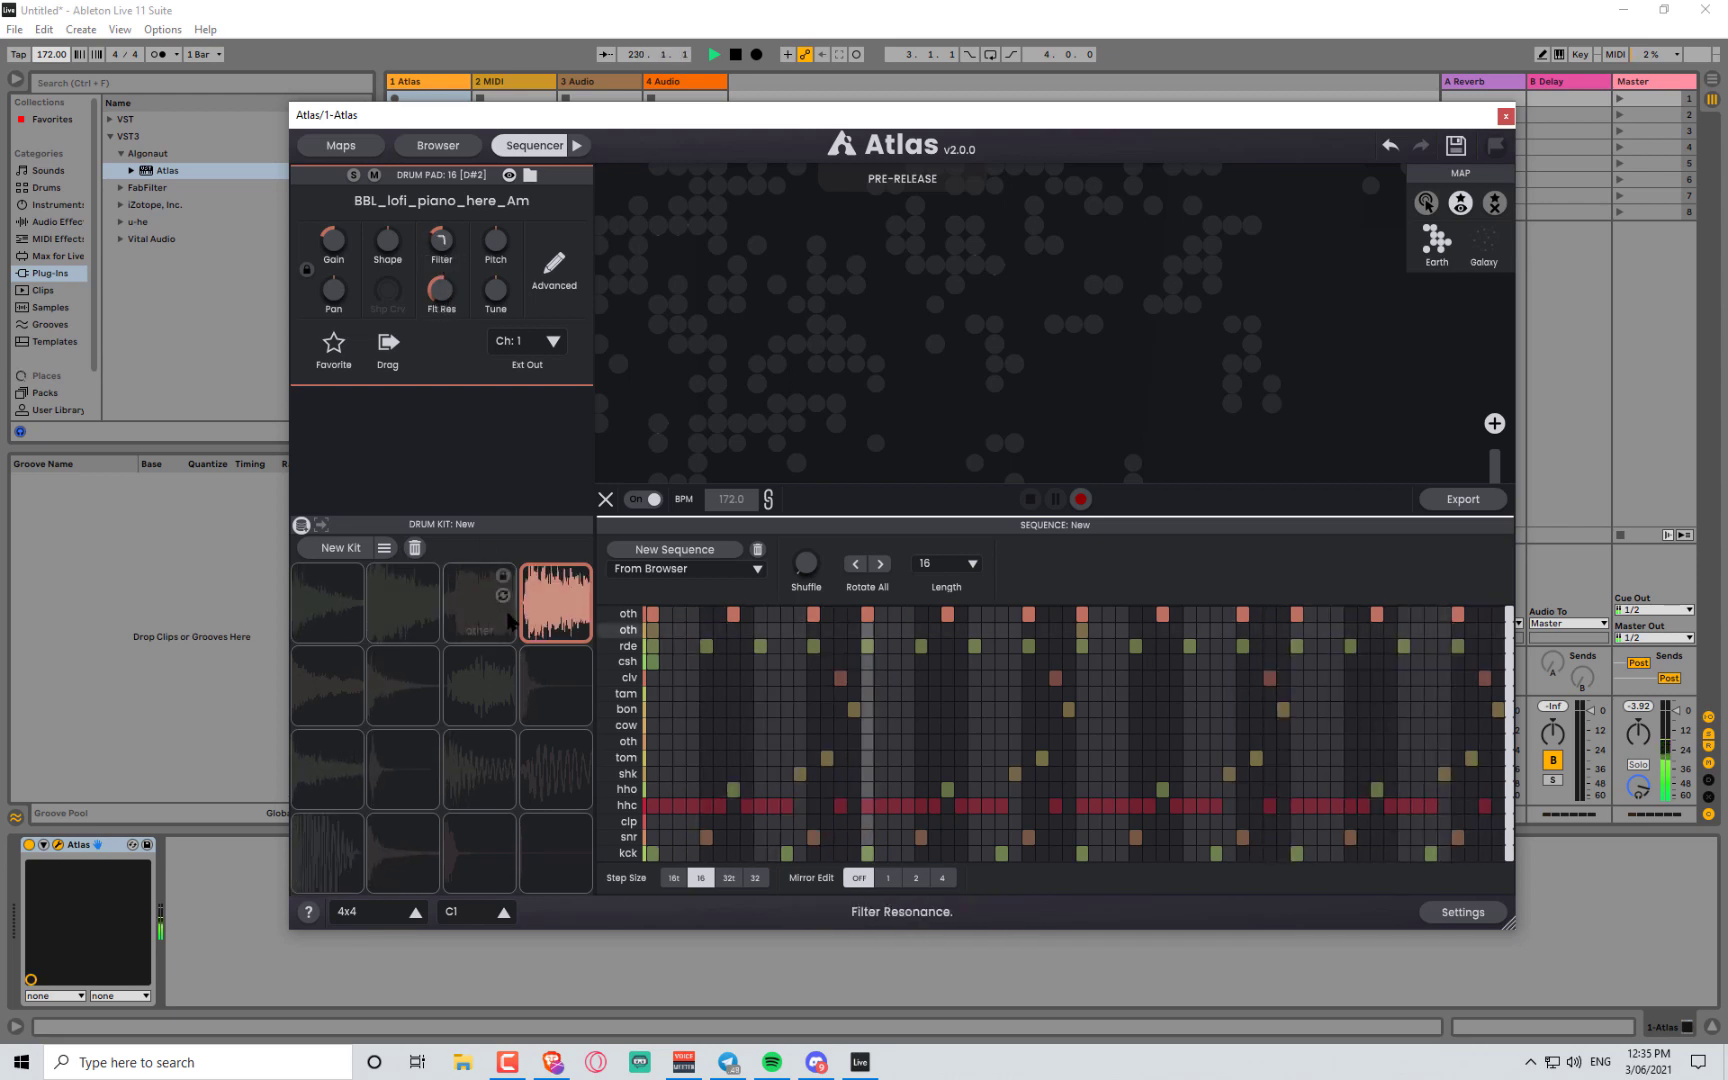
# - Replace drum pad 16's sample until CLF_Keys_One_Shot_25_Bm is loaded
pyautogui.click(579, 595)
pyautogui.click(579, 596)
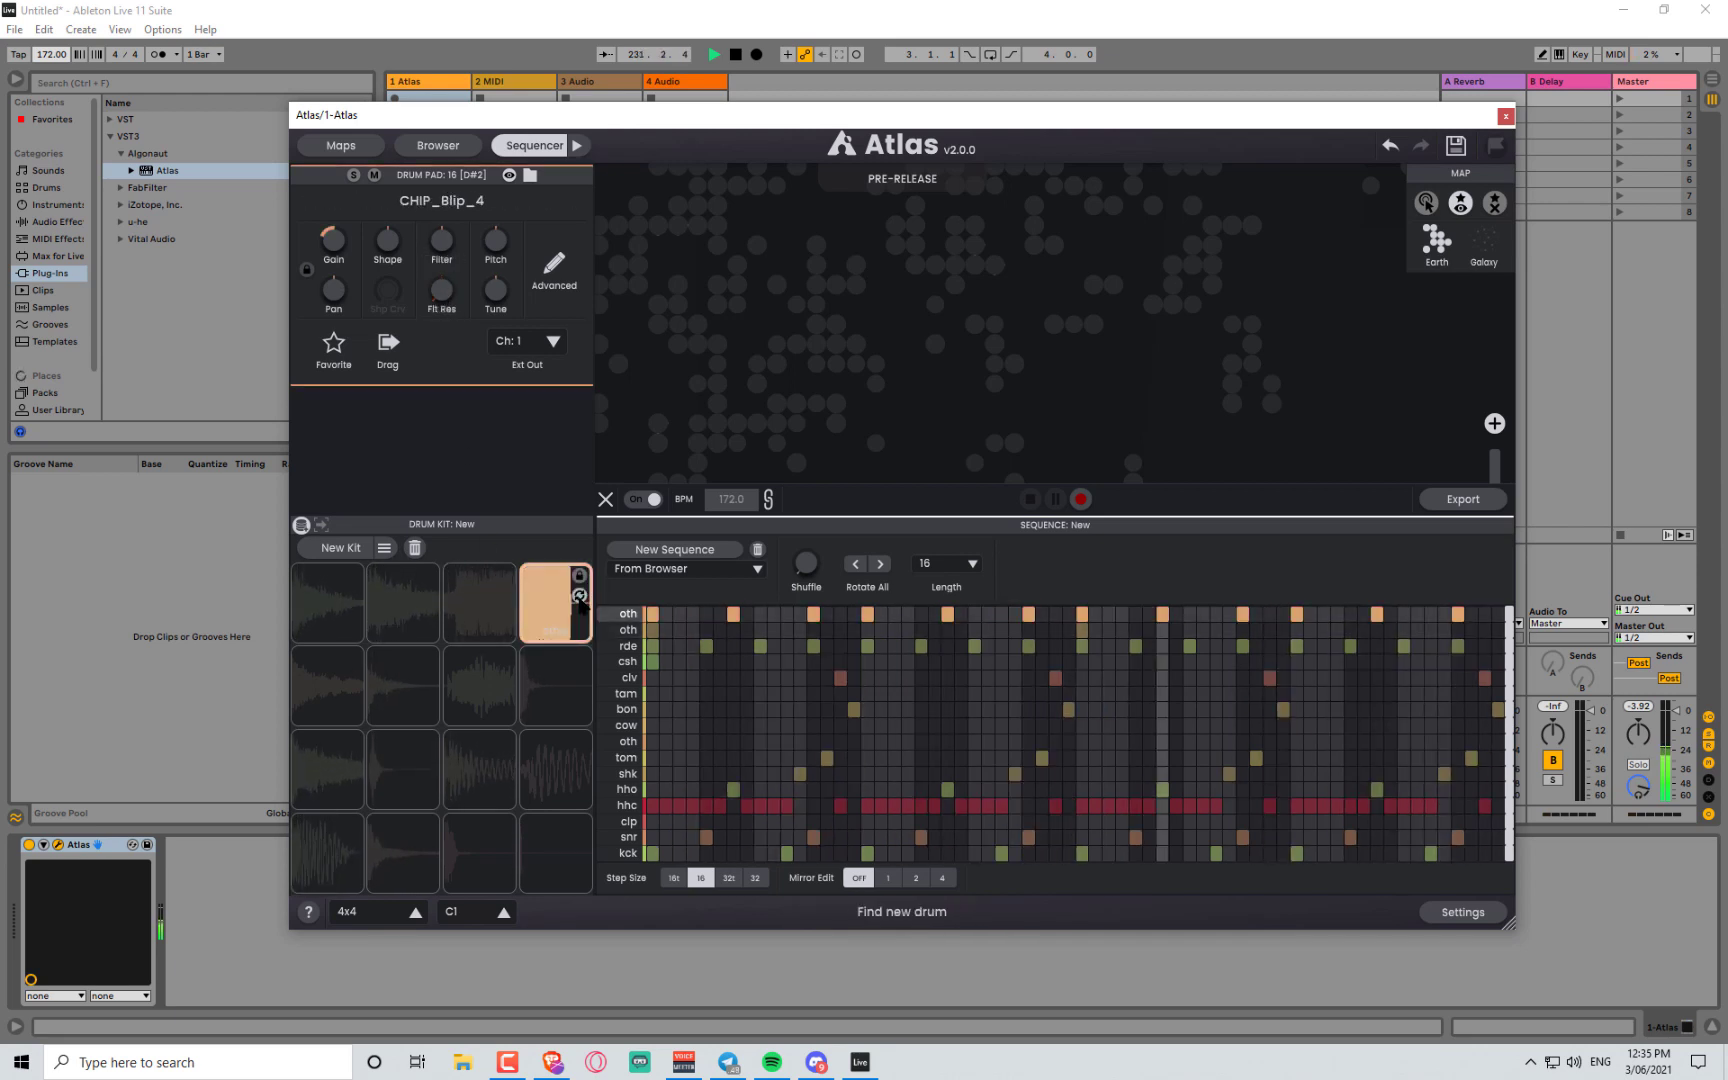
pyautogui.click(579, 596)
pyautogui.click(579, 596)
pyautogui.click(579, 596)
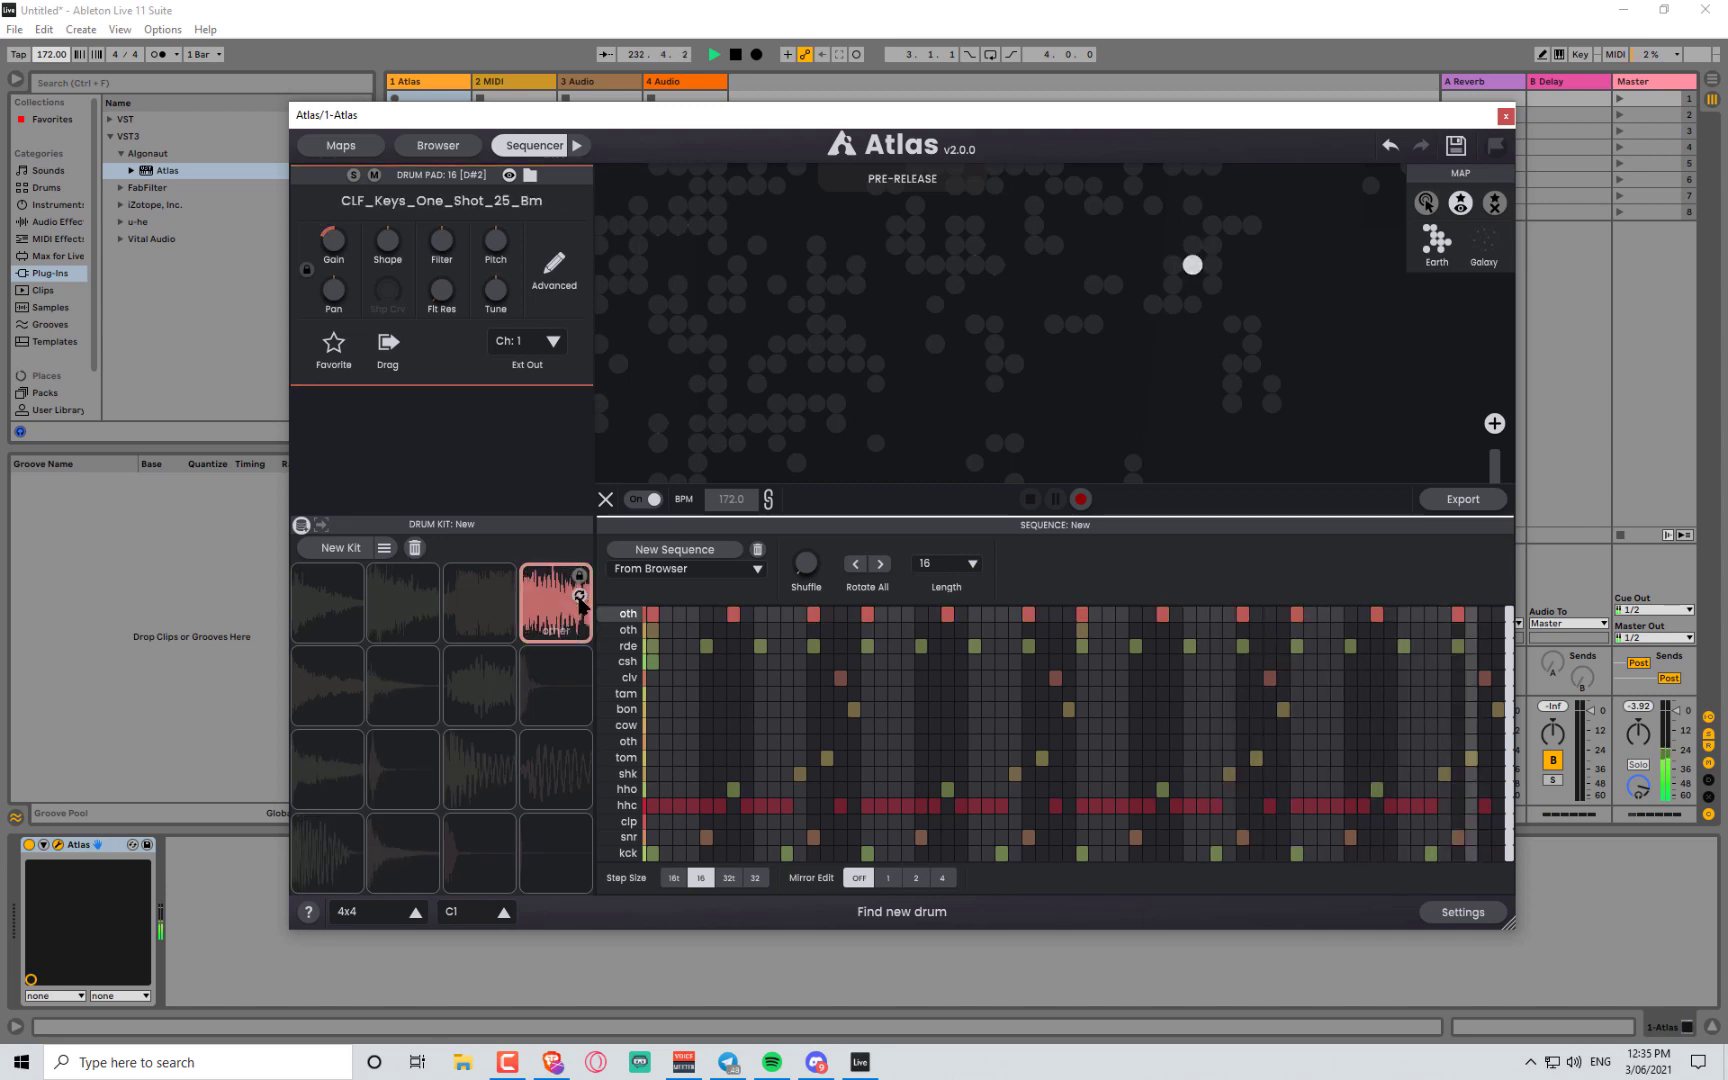
# - Replace drum pad 16's sample repeatedly until CHIP_Blip_6 is loaded
pyautogui.click(579, 596)
pyautogui.click(579, 596)
pyautogui.click(579, 596)
pyautogui.click(579, 596)
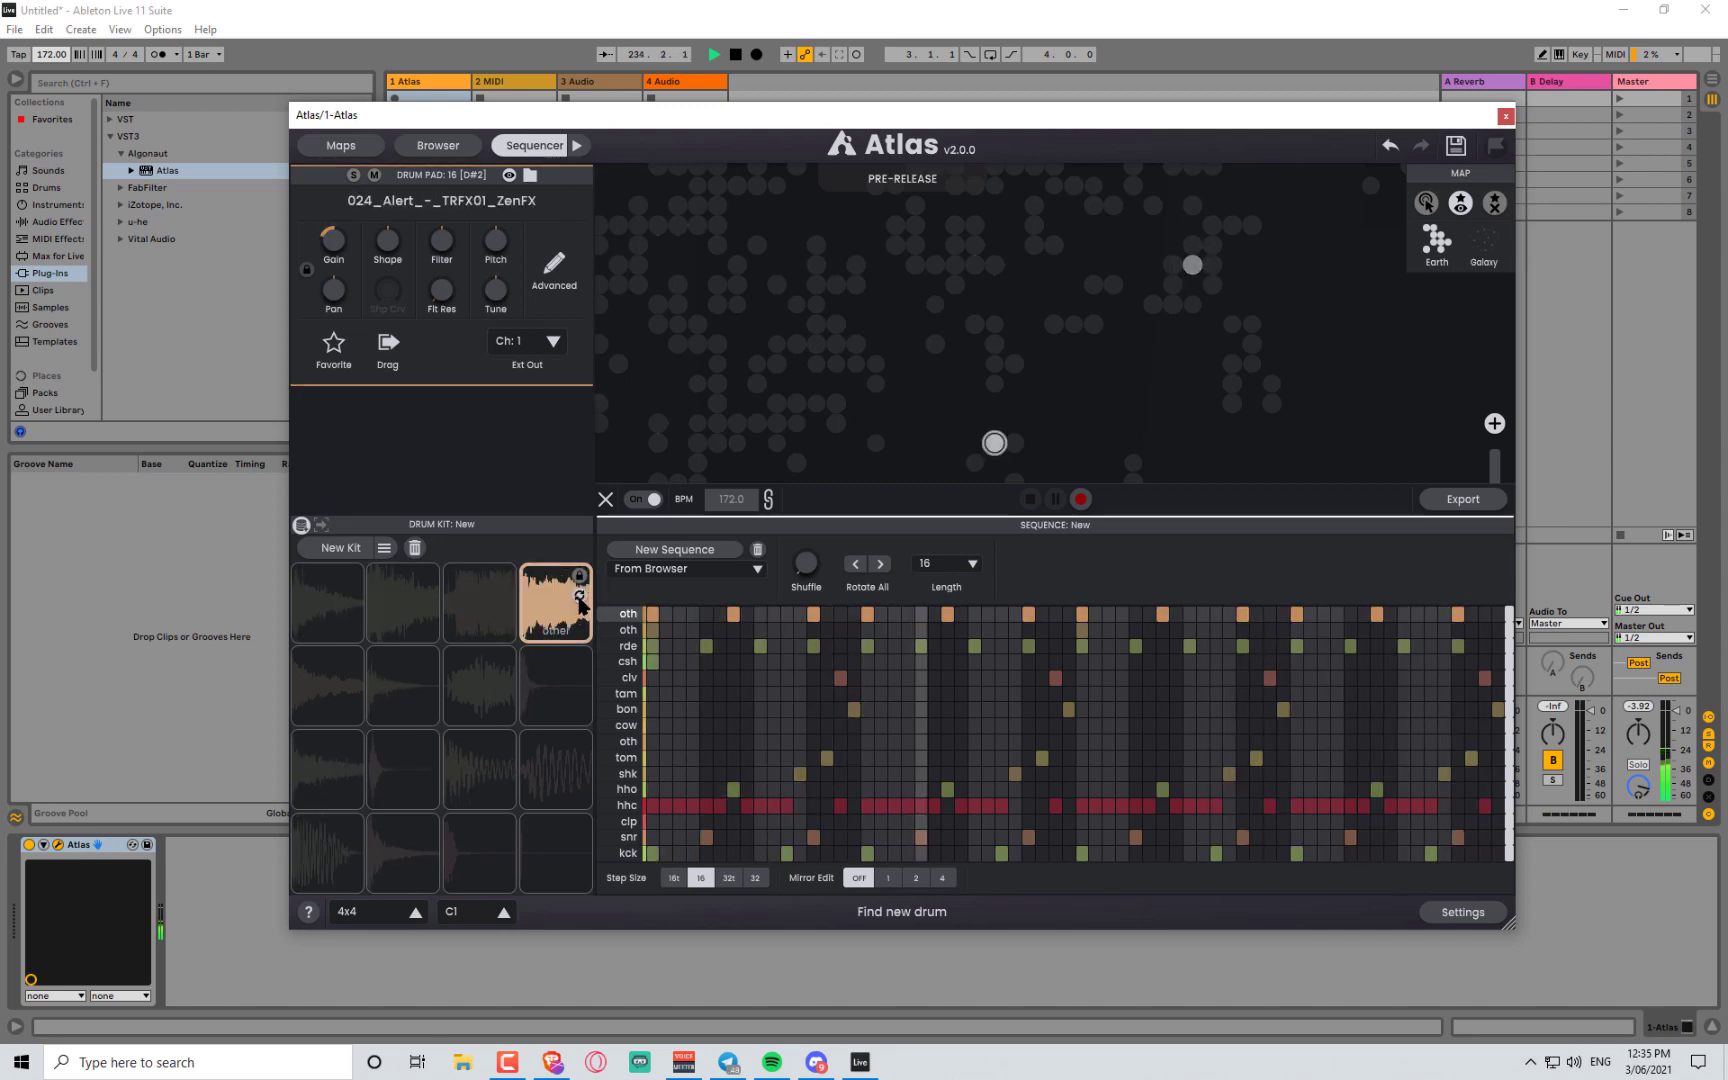
pyautogui.click(579, 596)
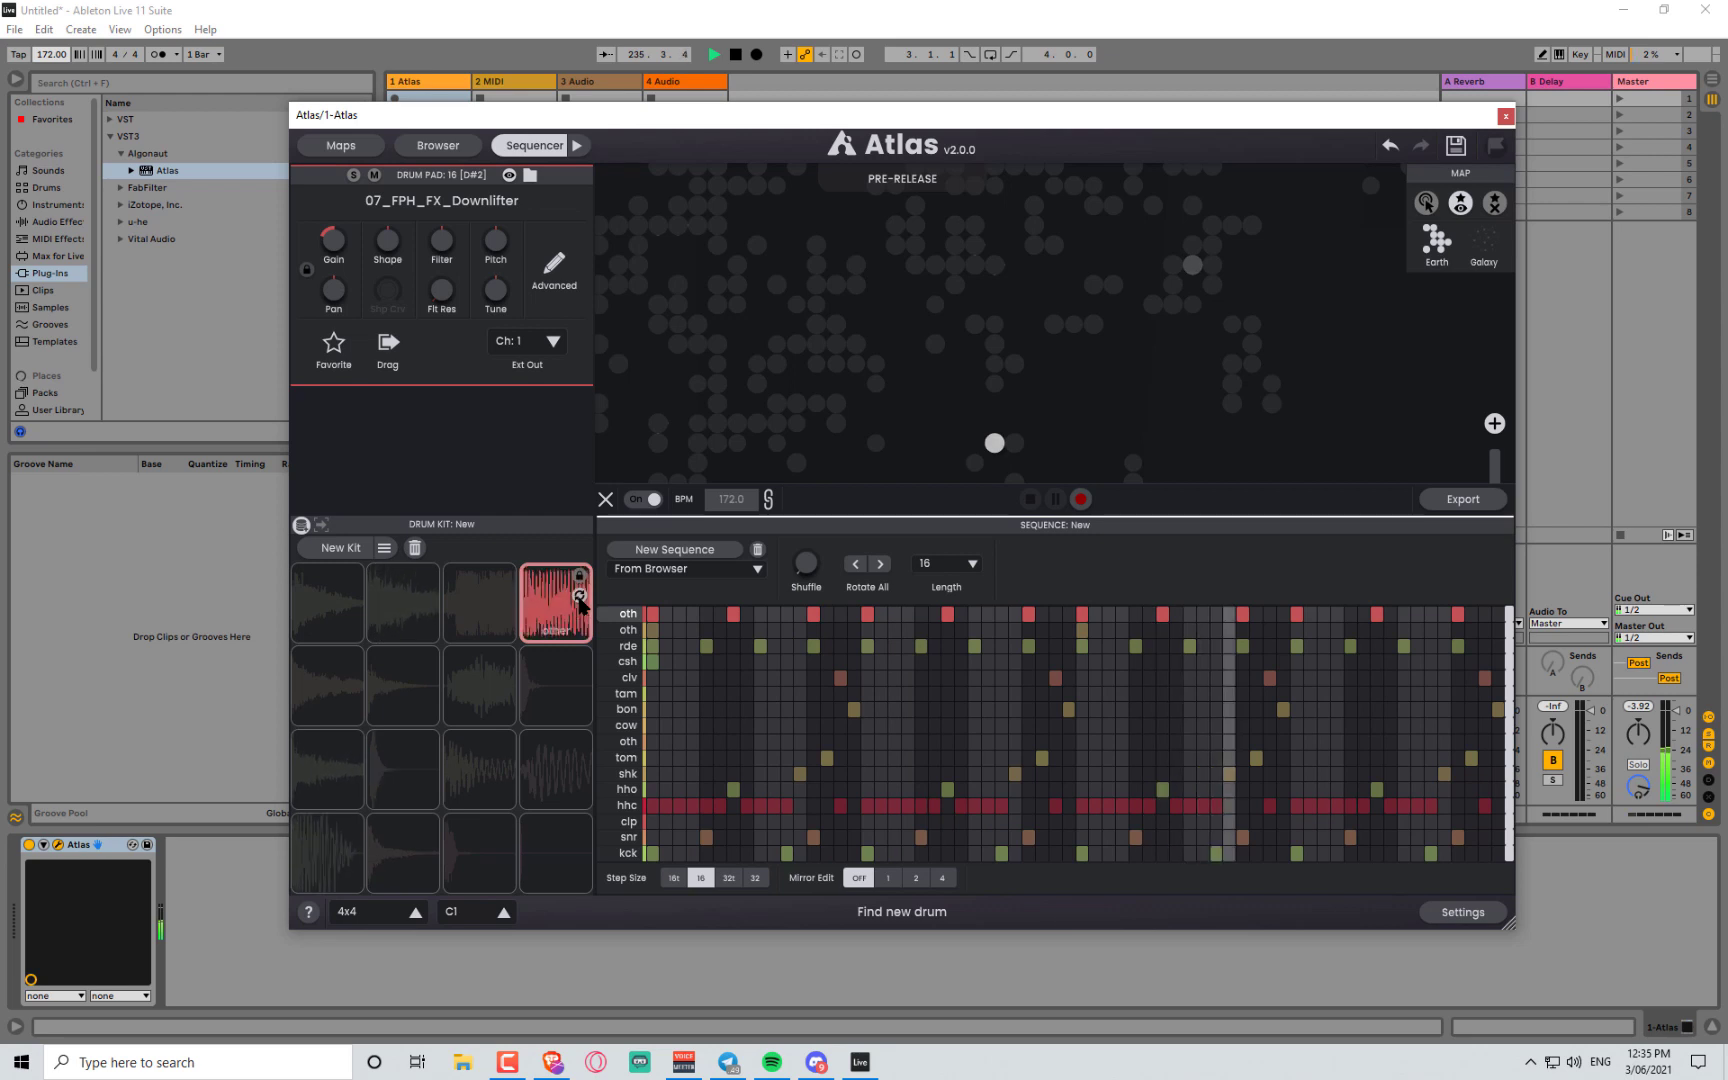
pyautogui.click(579, 596)
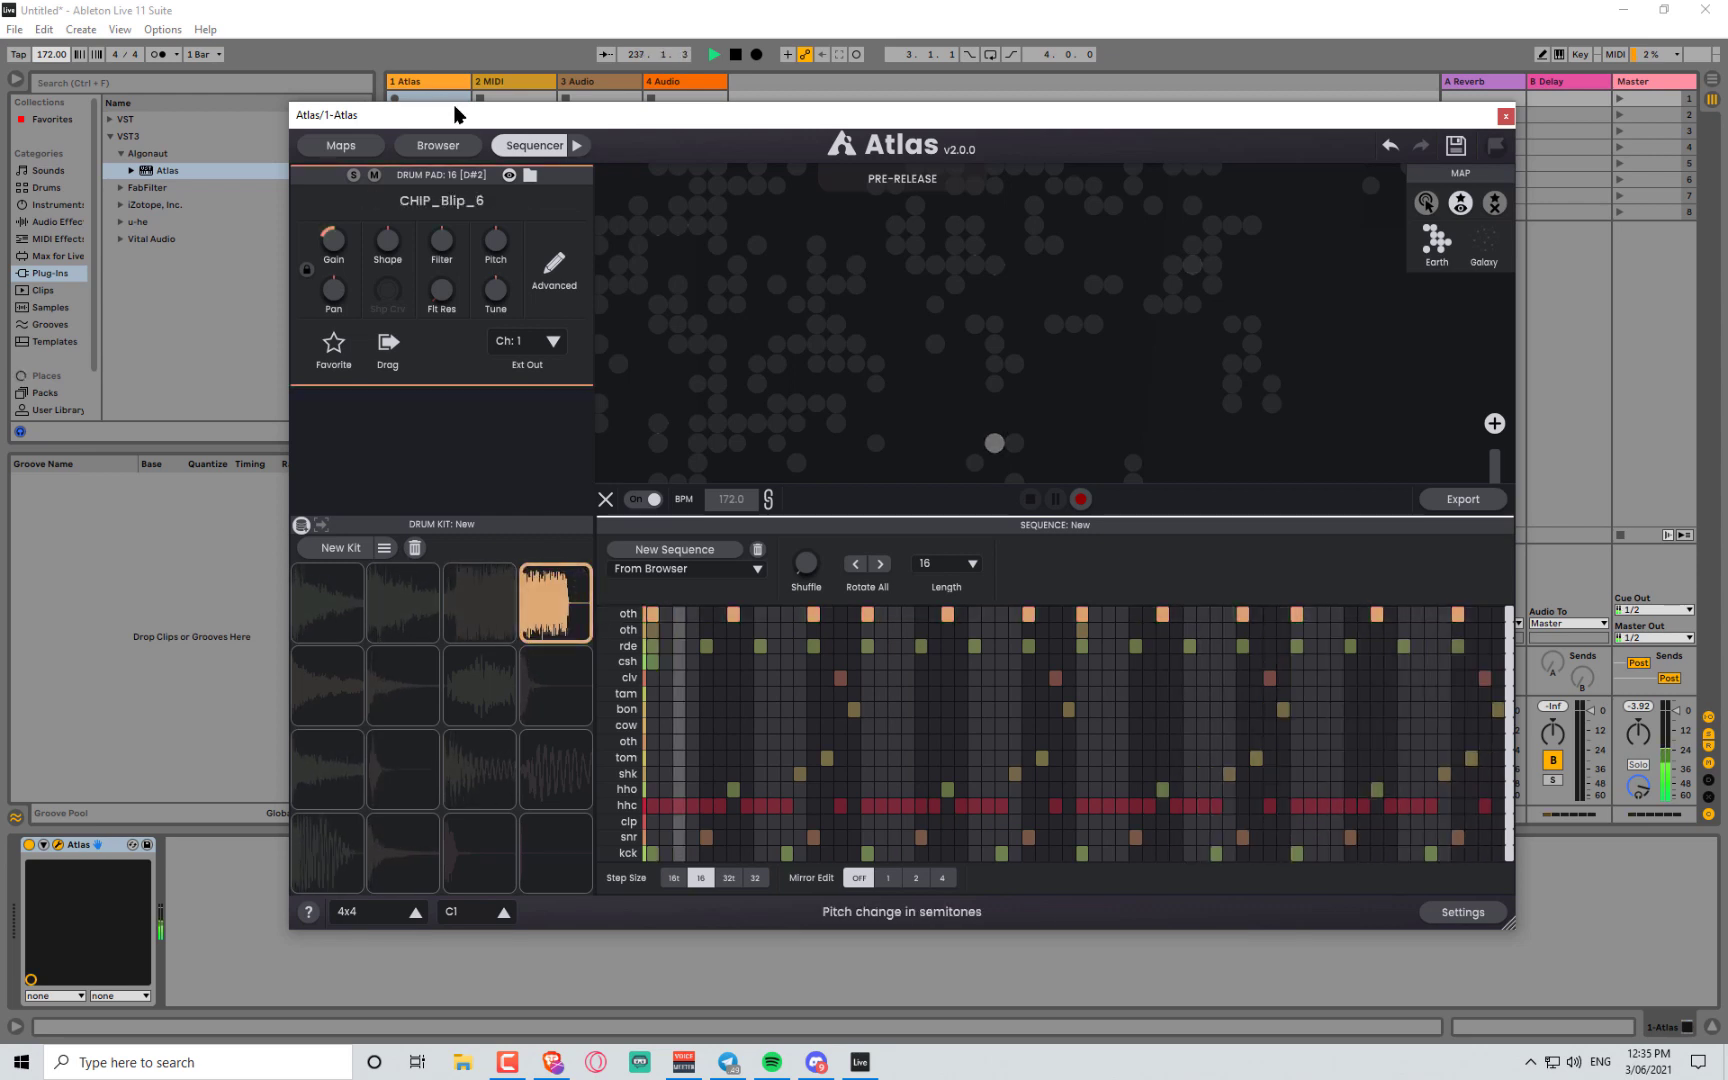
# - Adjust the low-pass filter cutoff on pad 16's CHIP_Blip_6 sample
pyautogui.moveTo(438, 237); pyautogui.dragTo(432, 240)
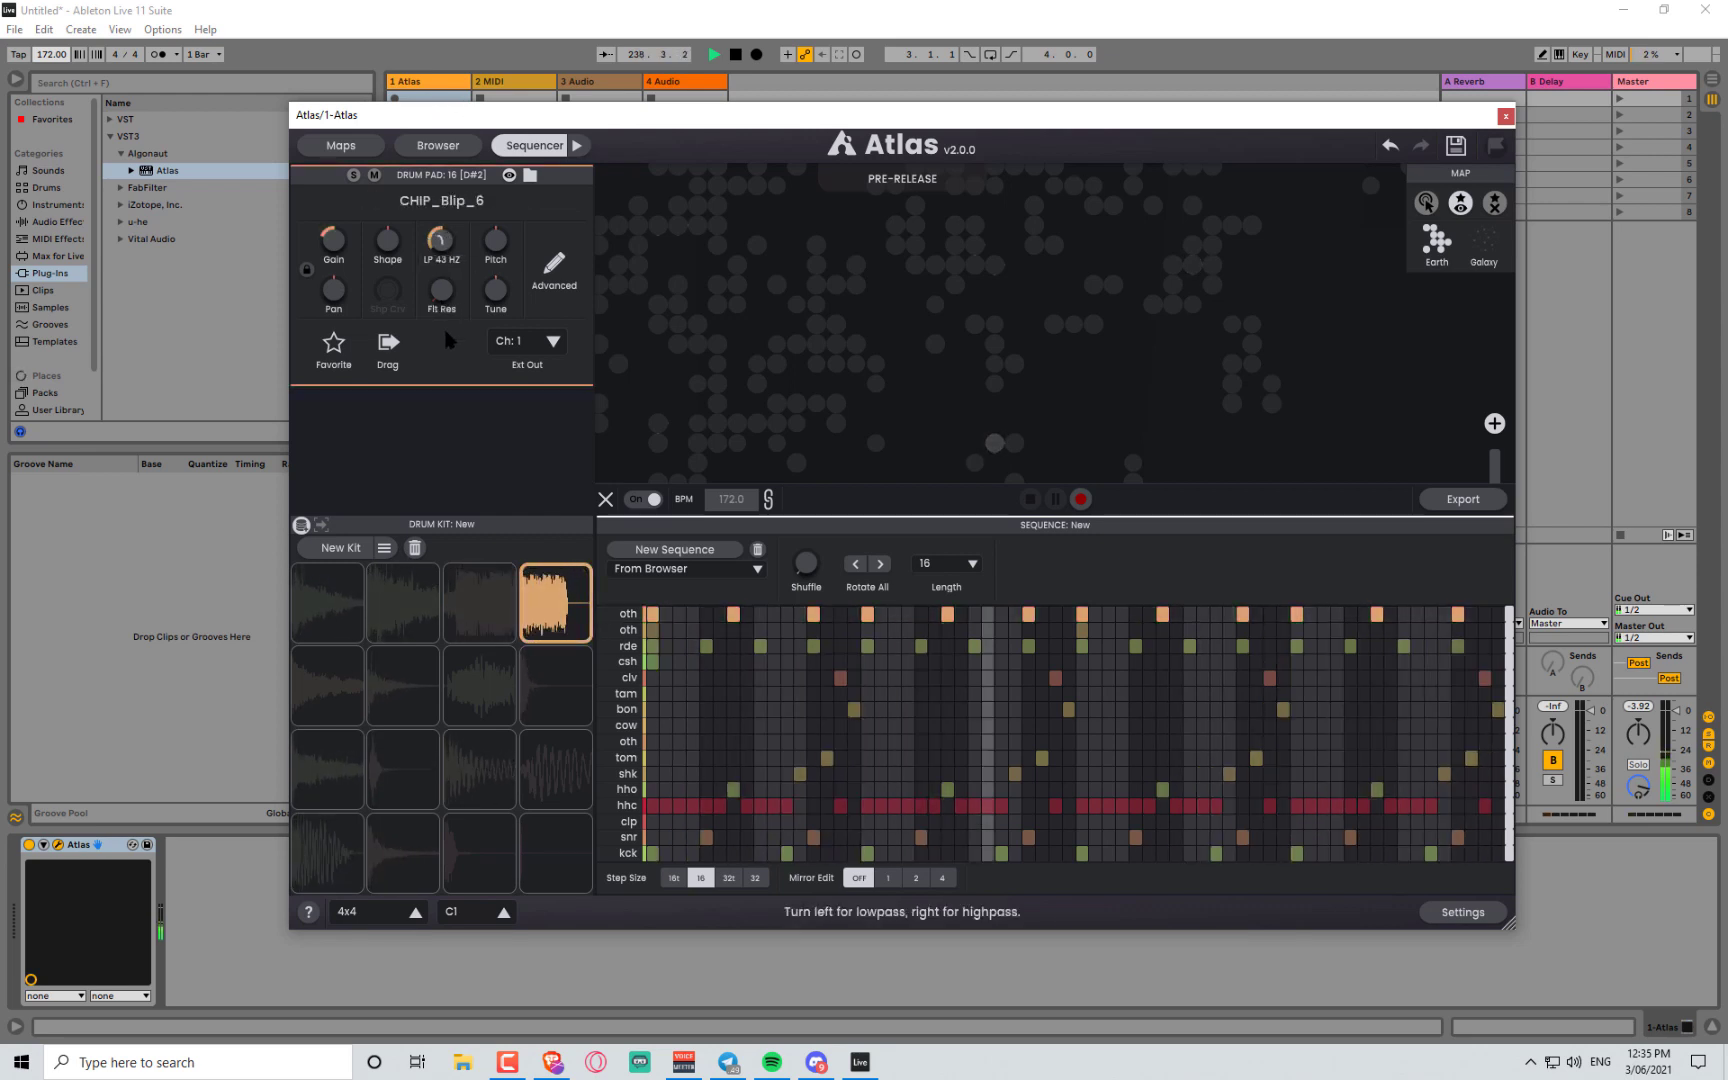
pyautogui.moveTo(446, 340); pyautogui.dragTo(385, 328)
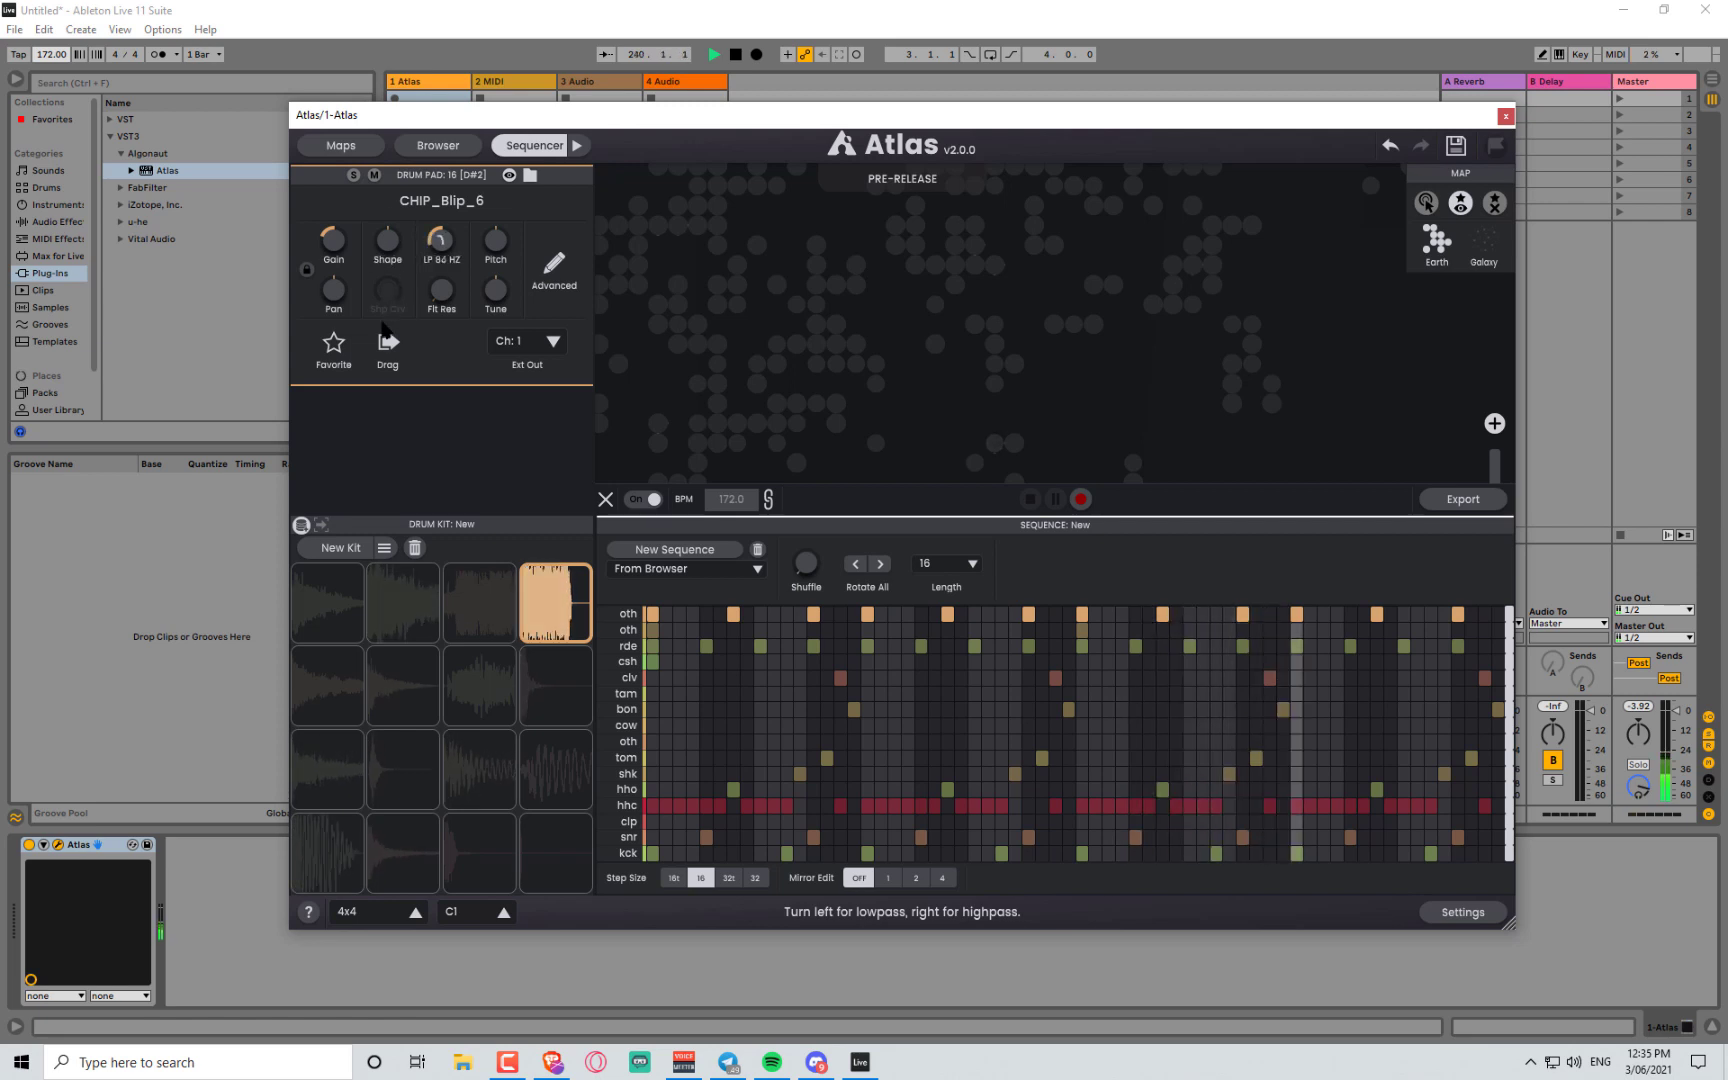
pyautogui.moveTo(443, 247); pyautogui.dragTo(441, 262)
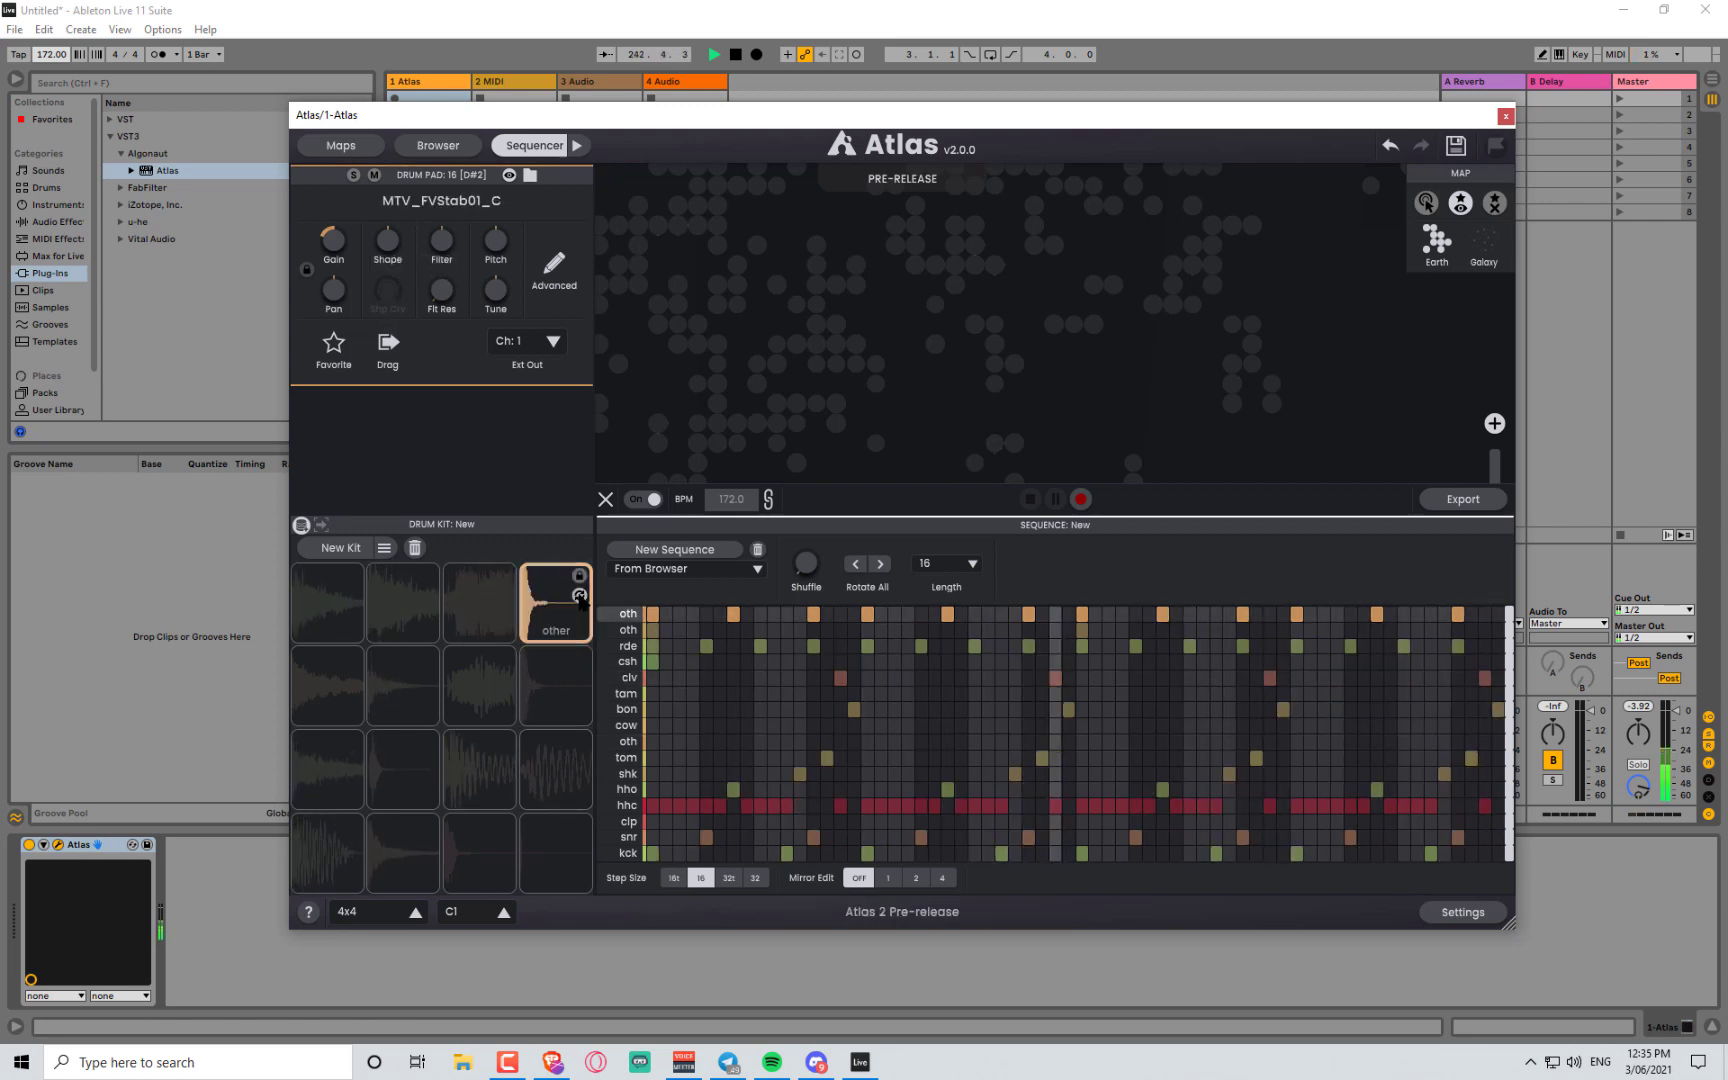
# - Load ct_bs_geez2_C on drum pad 16, and adjust its filter and pitch with the resonance at 0.00
pyautogui.click(580, 595)
pyautogui.moveTo(442, 242); pyautogui.dragTo(372, 260)
pyautogui.doubleClick(441, 298)
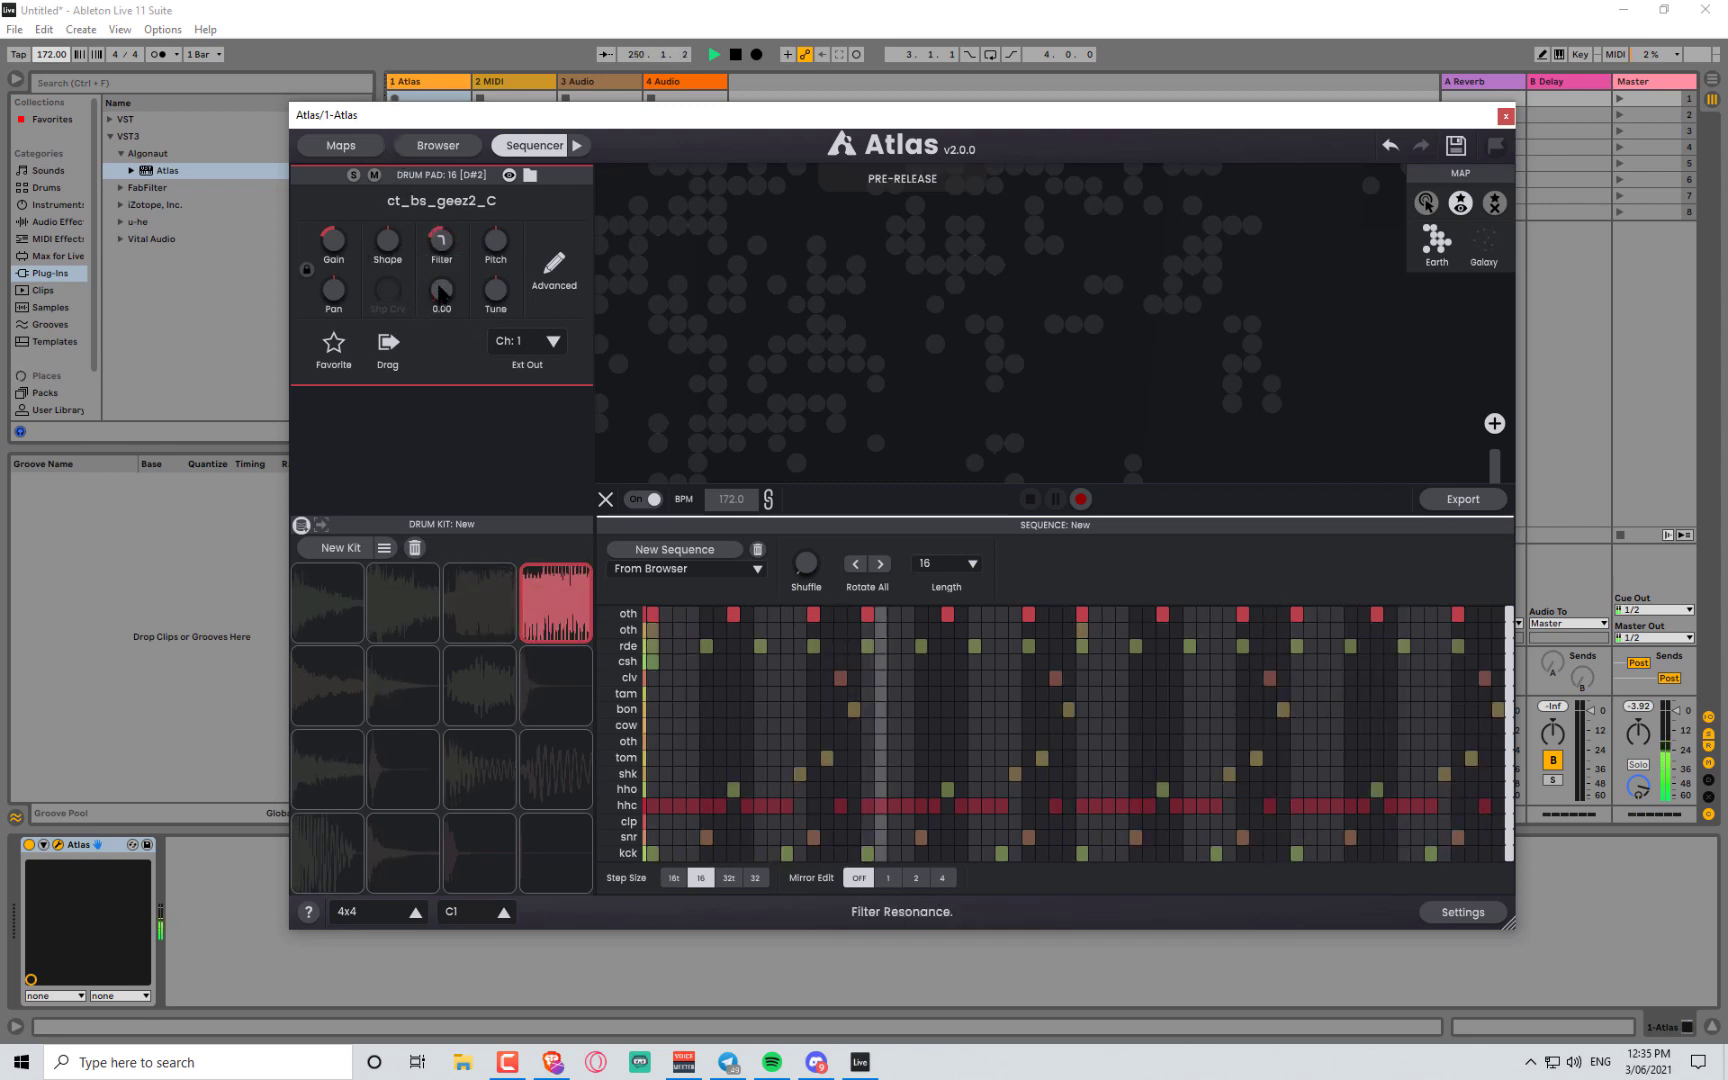
pyautogui.moveTo(493, 249); pyautogui.dragTo(499, 296)
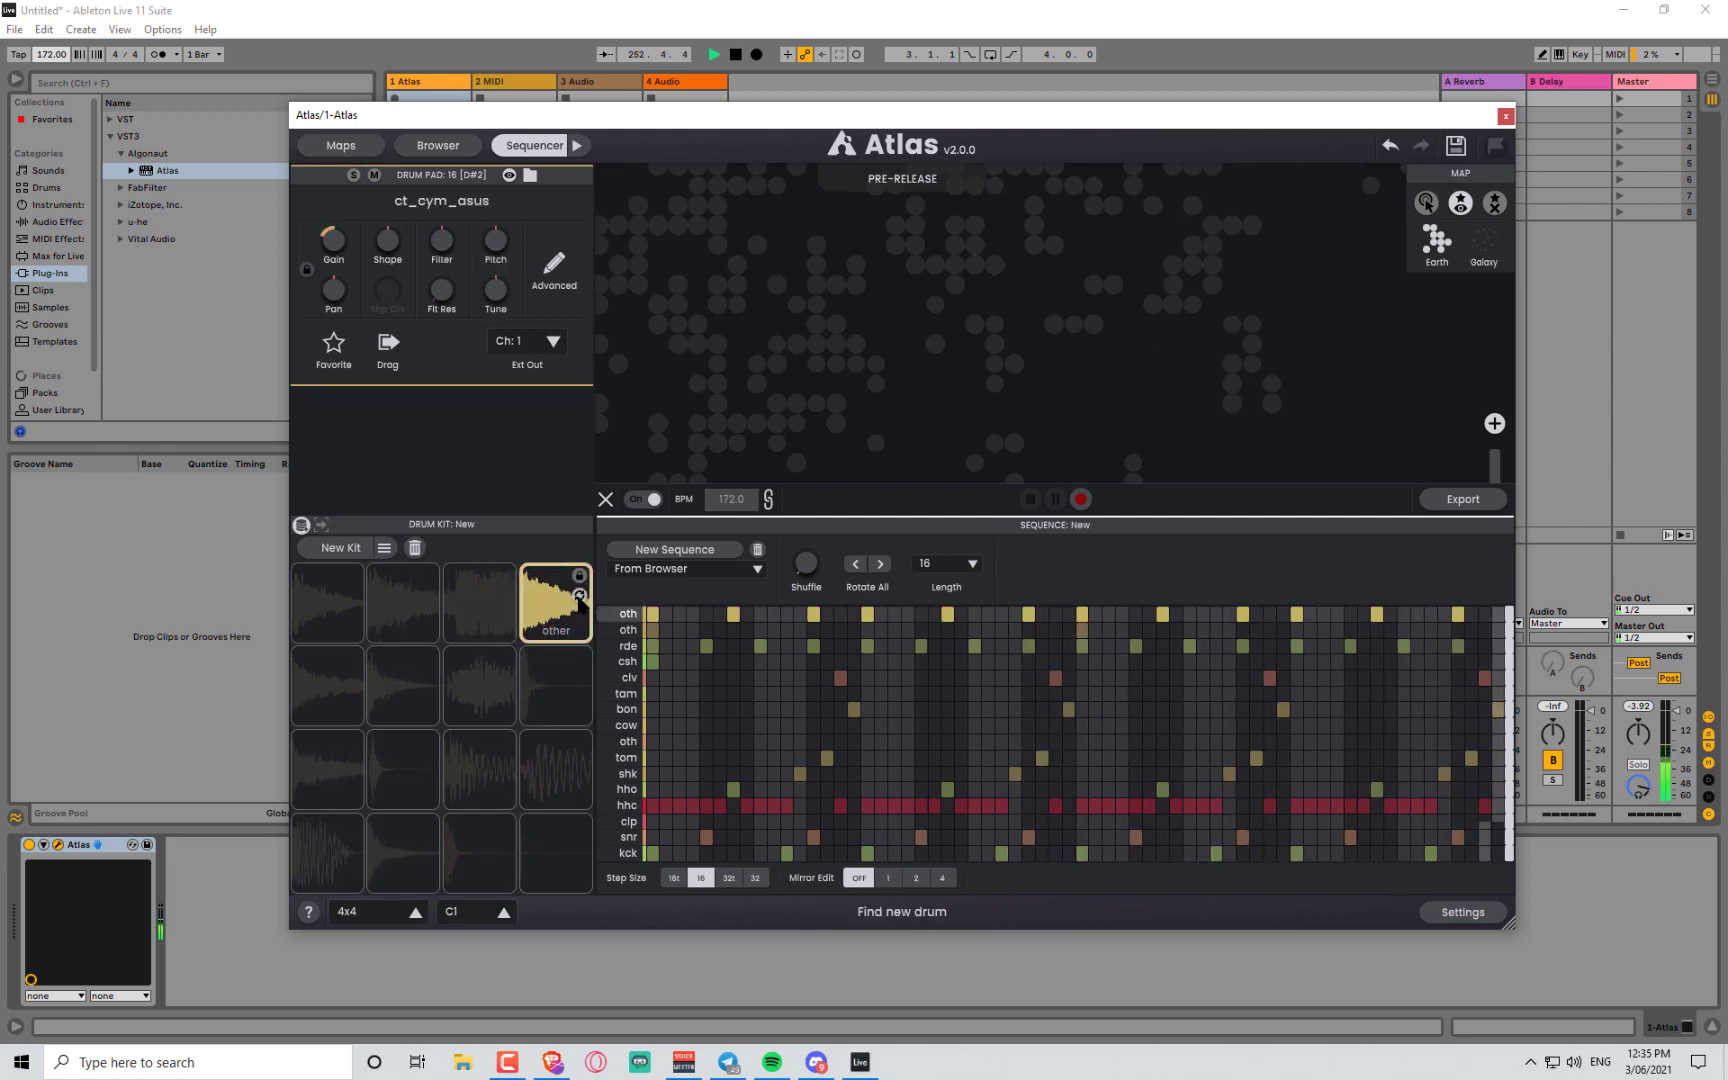
# - Replace drum pad 16's sample until WI_WOOD_TEXTURE_002 is loaded
pyautogui.click(579, 596)
pyautogui.click(579, 597)
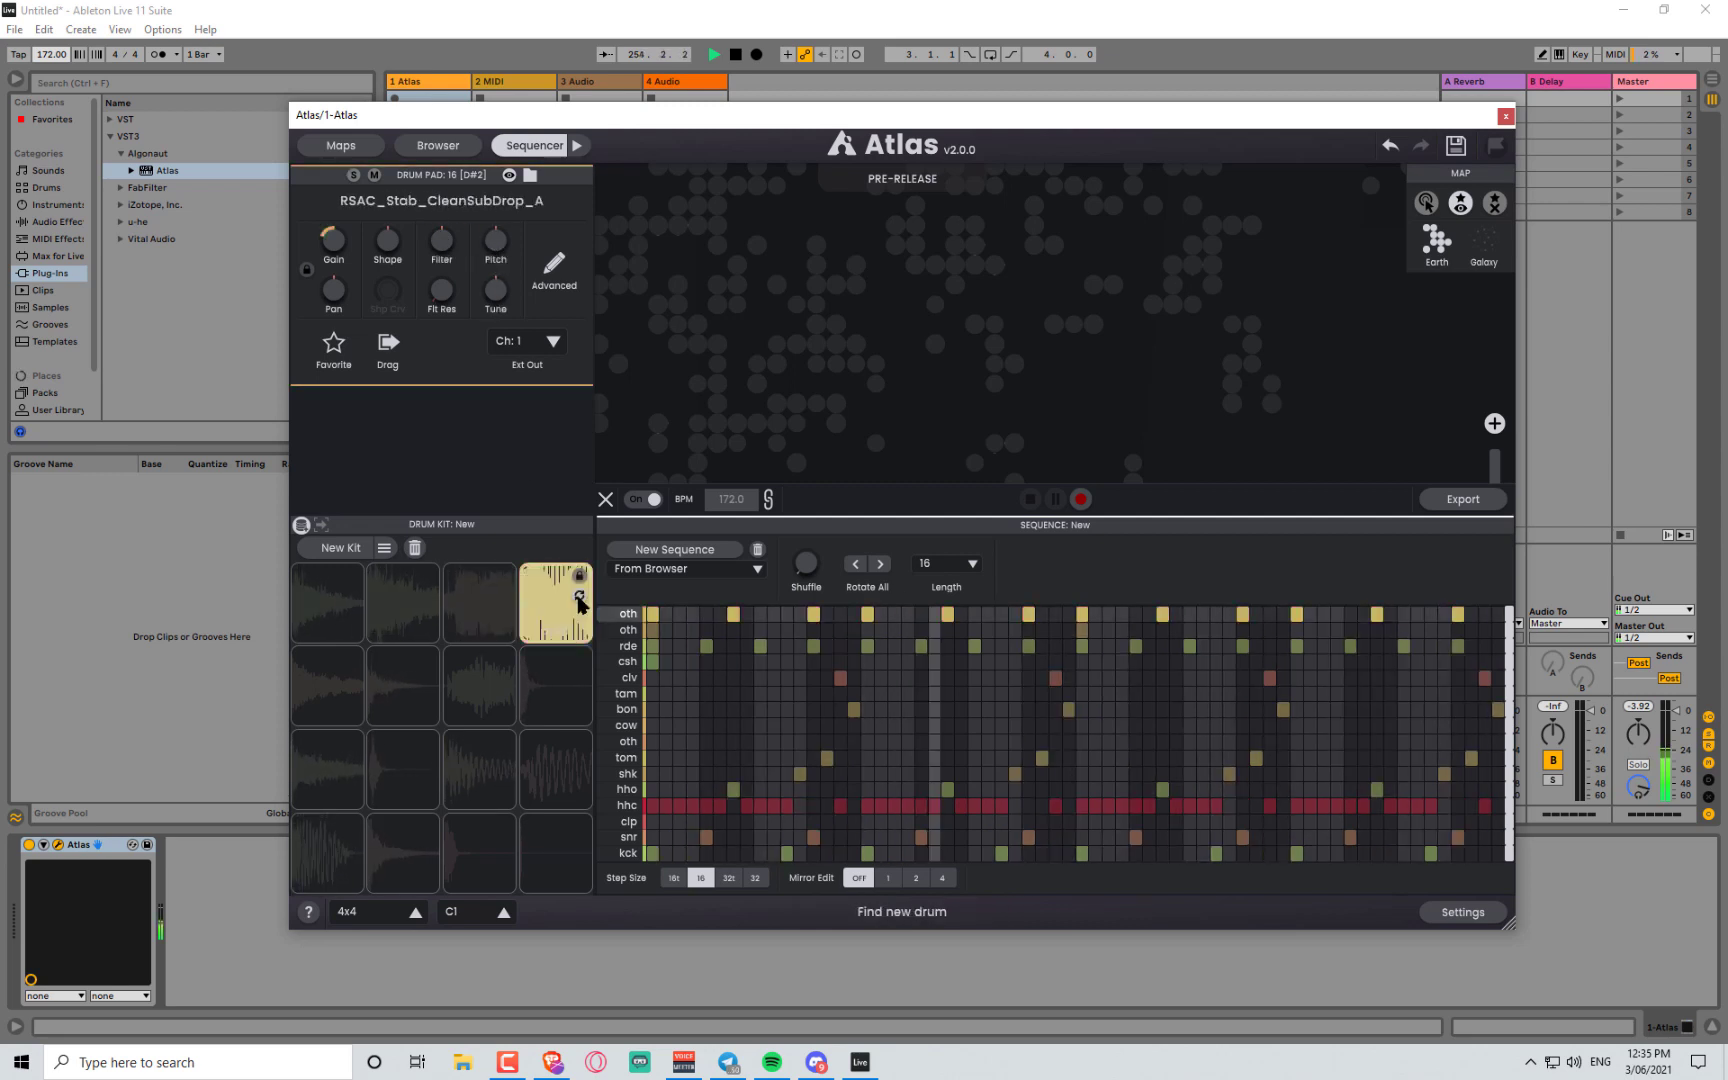
pyautogui.click(579, 597)
pyautogui.click(579, 597)
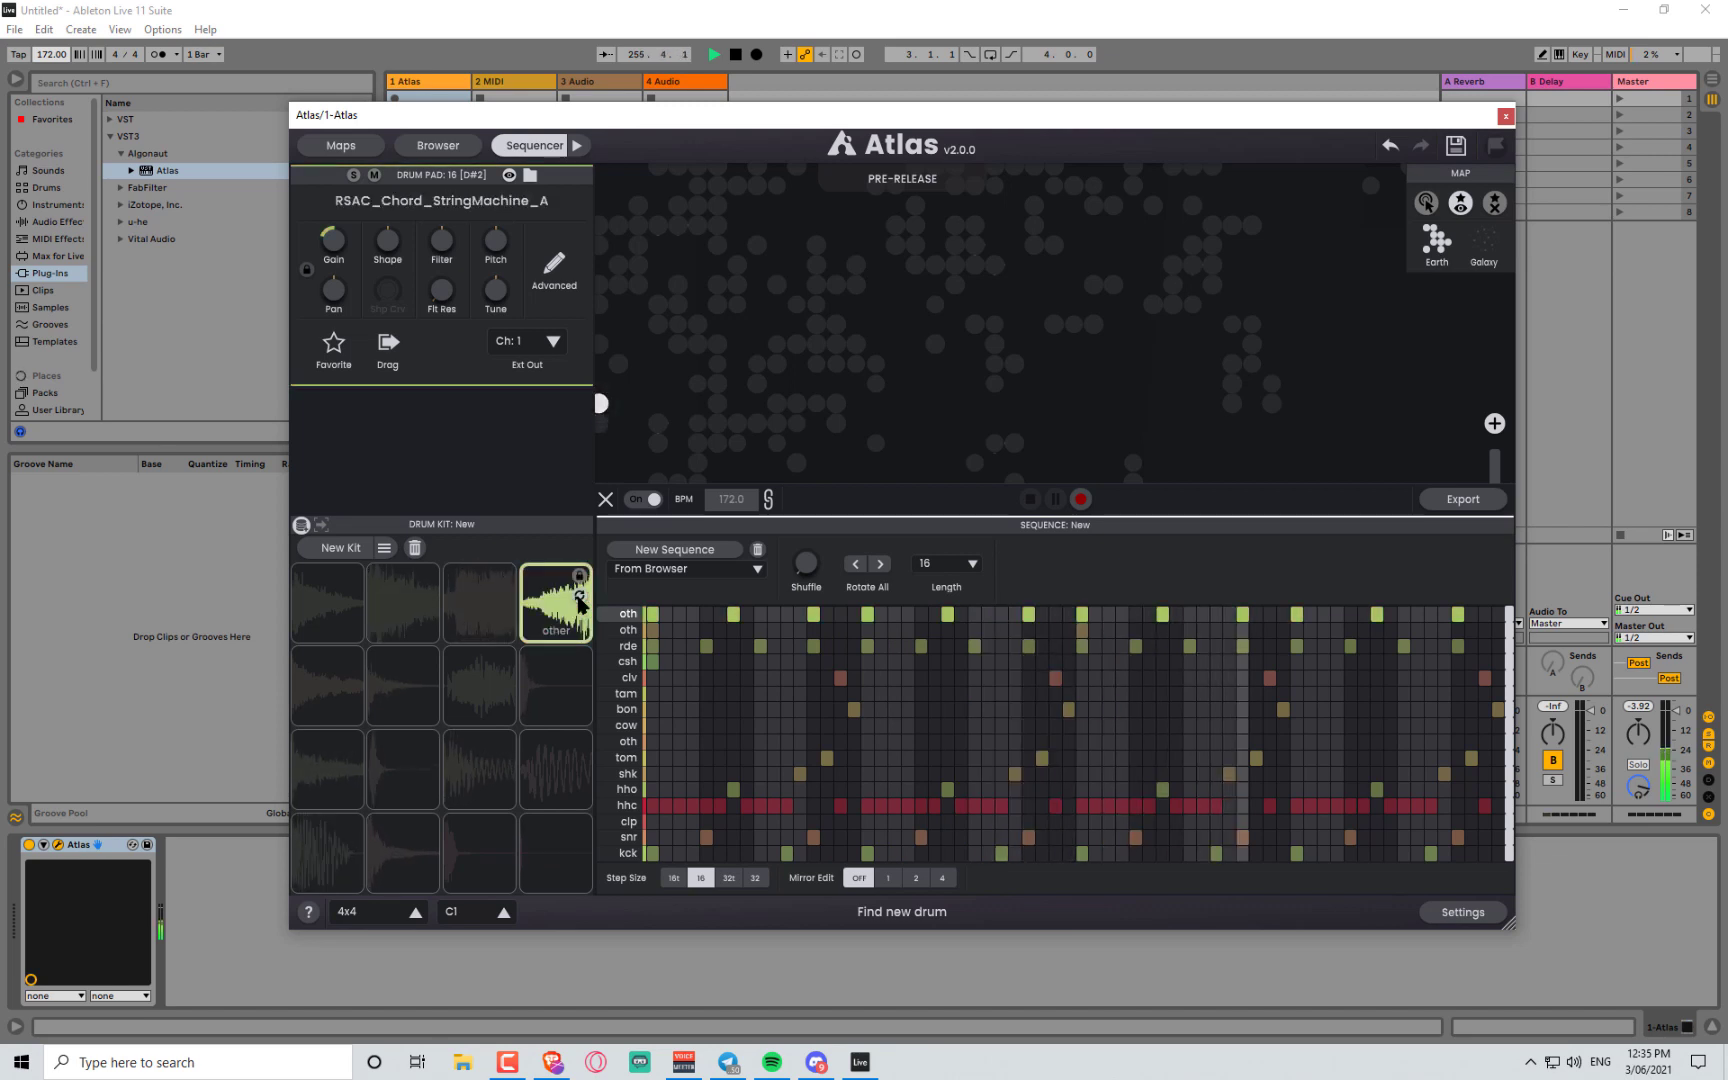
pyautogui.click(579, 597)
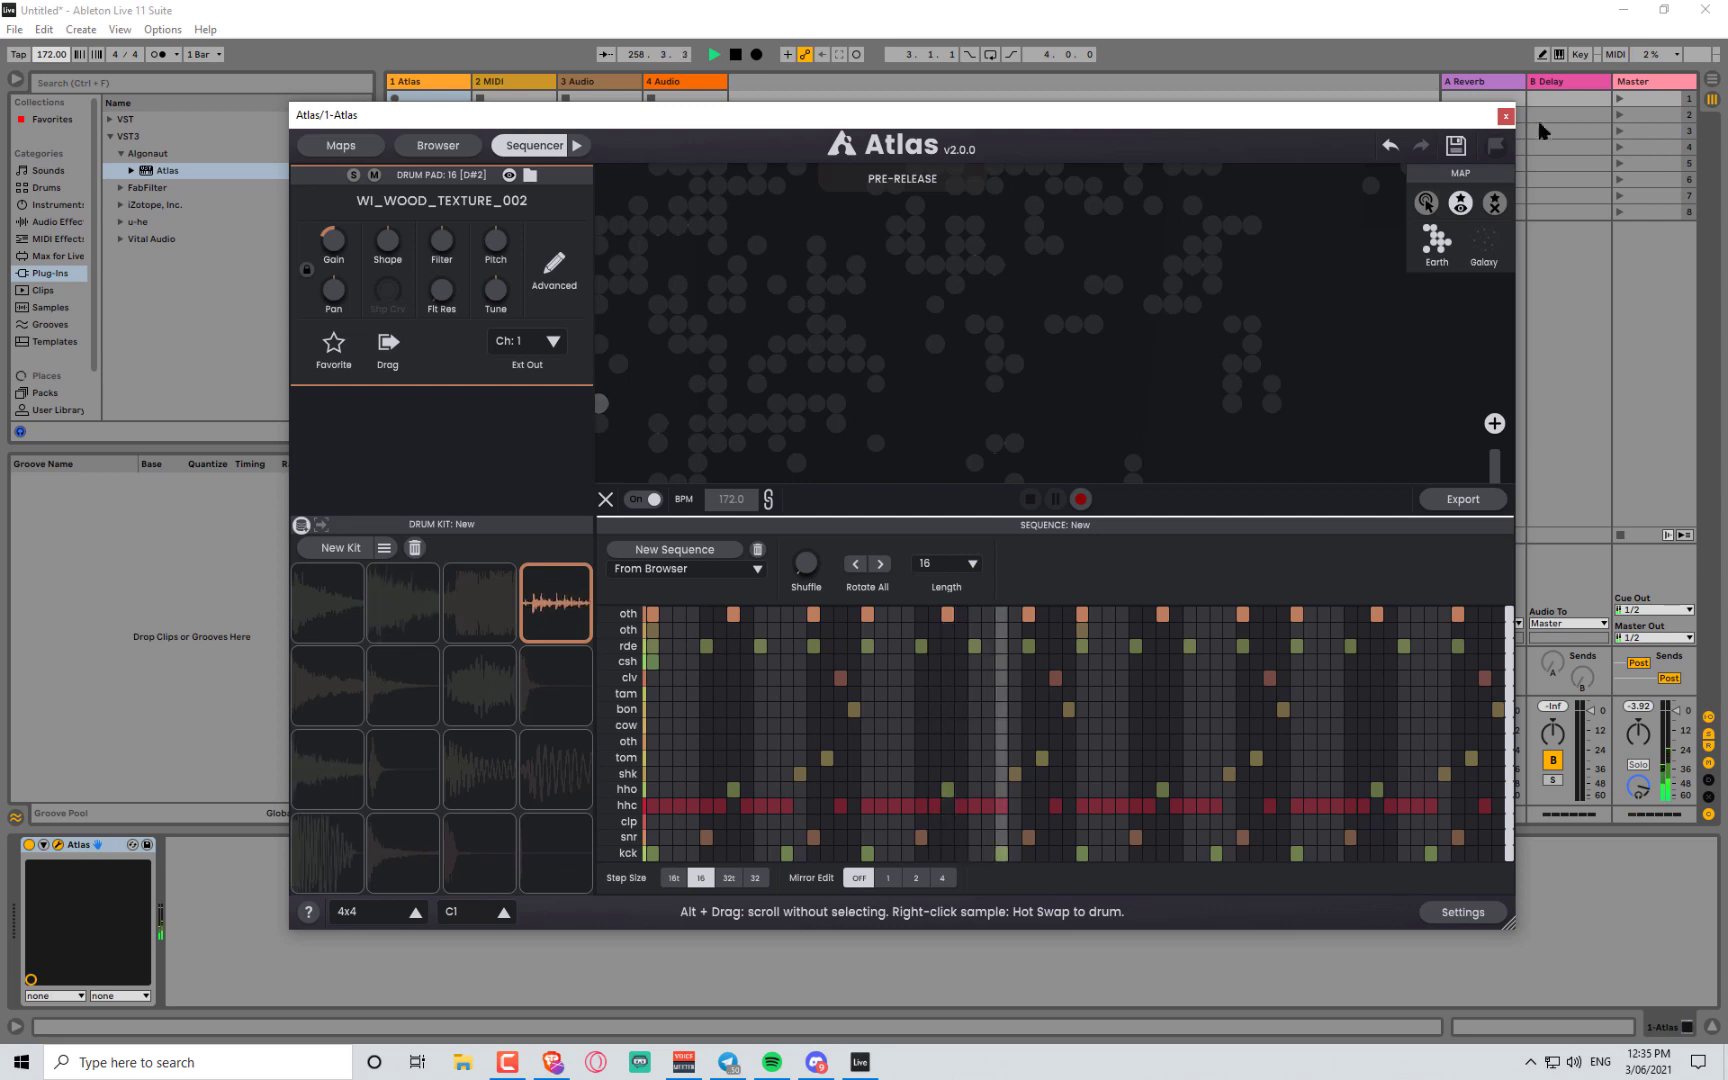
# - Undo pad 16's last sample swaps back to Rack2-26, and lower its pitch while keeping the default fine tuning
pyautogui.click(1390, 145)
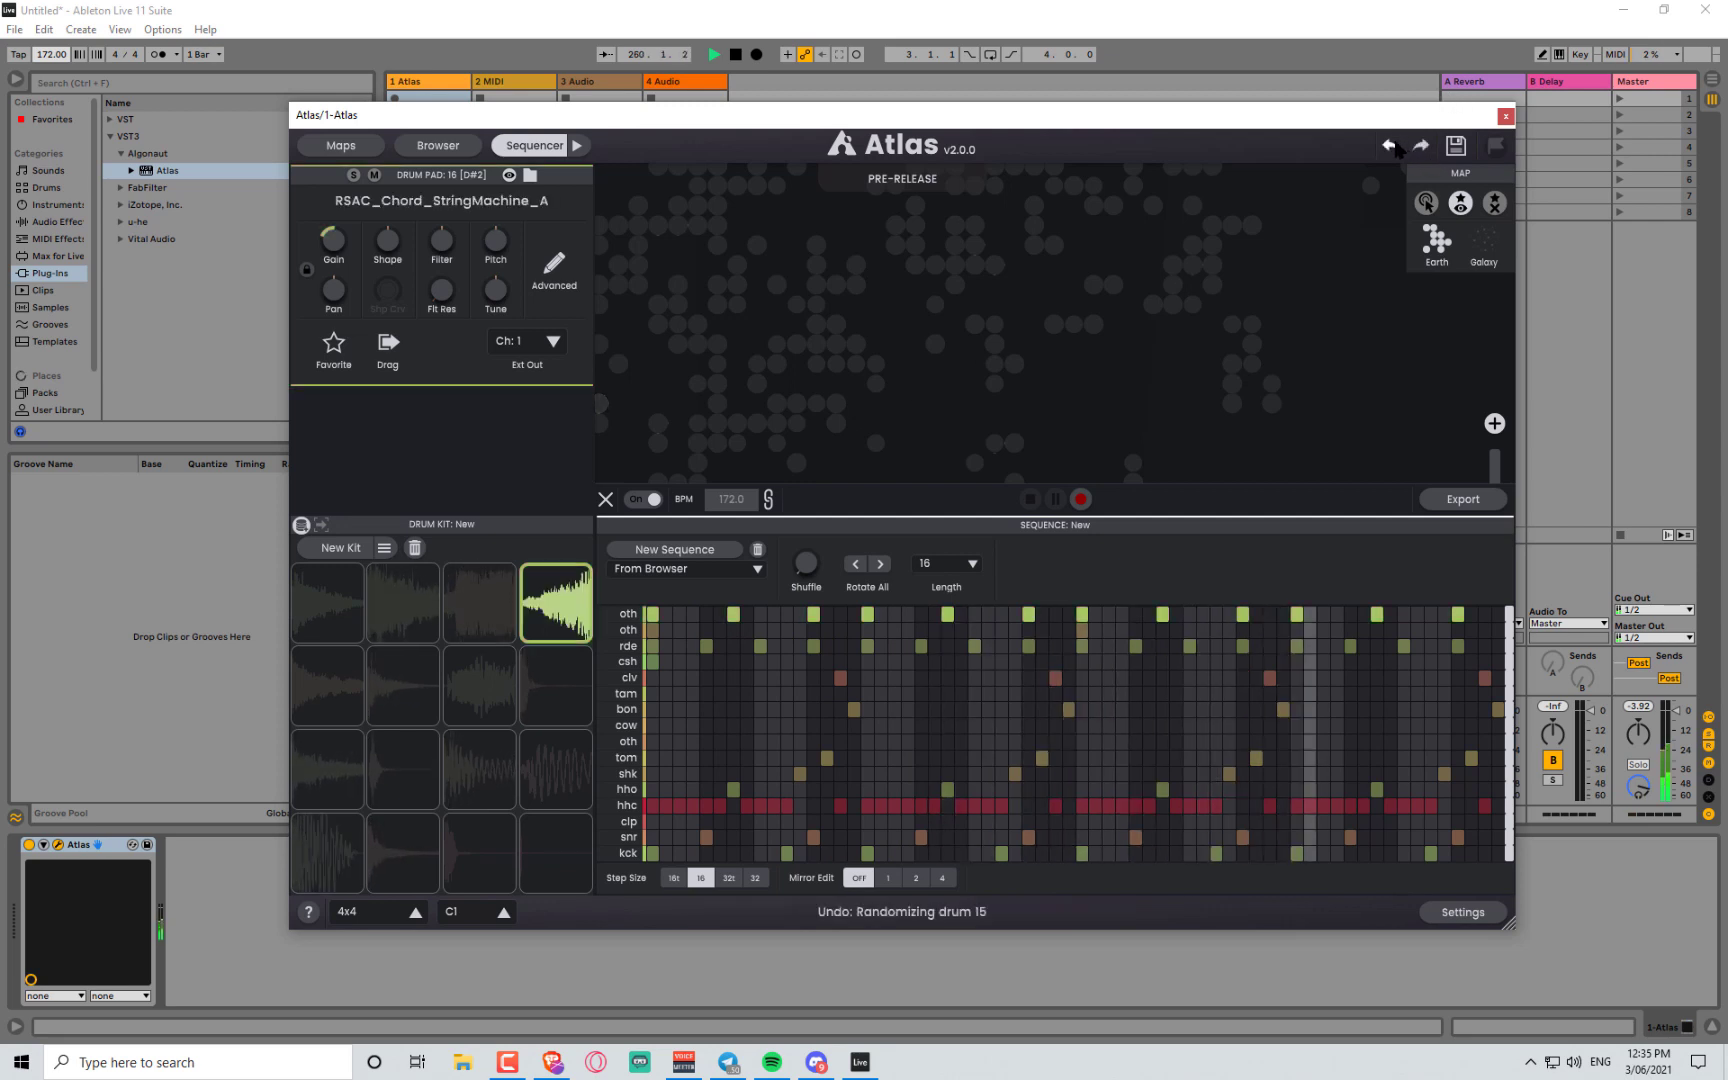
pyautogui.click(1396, 147)
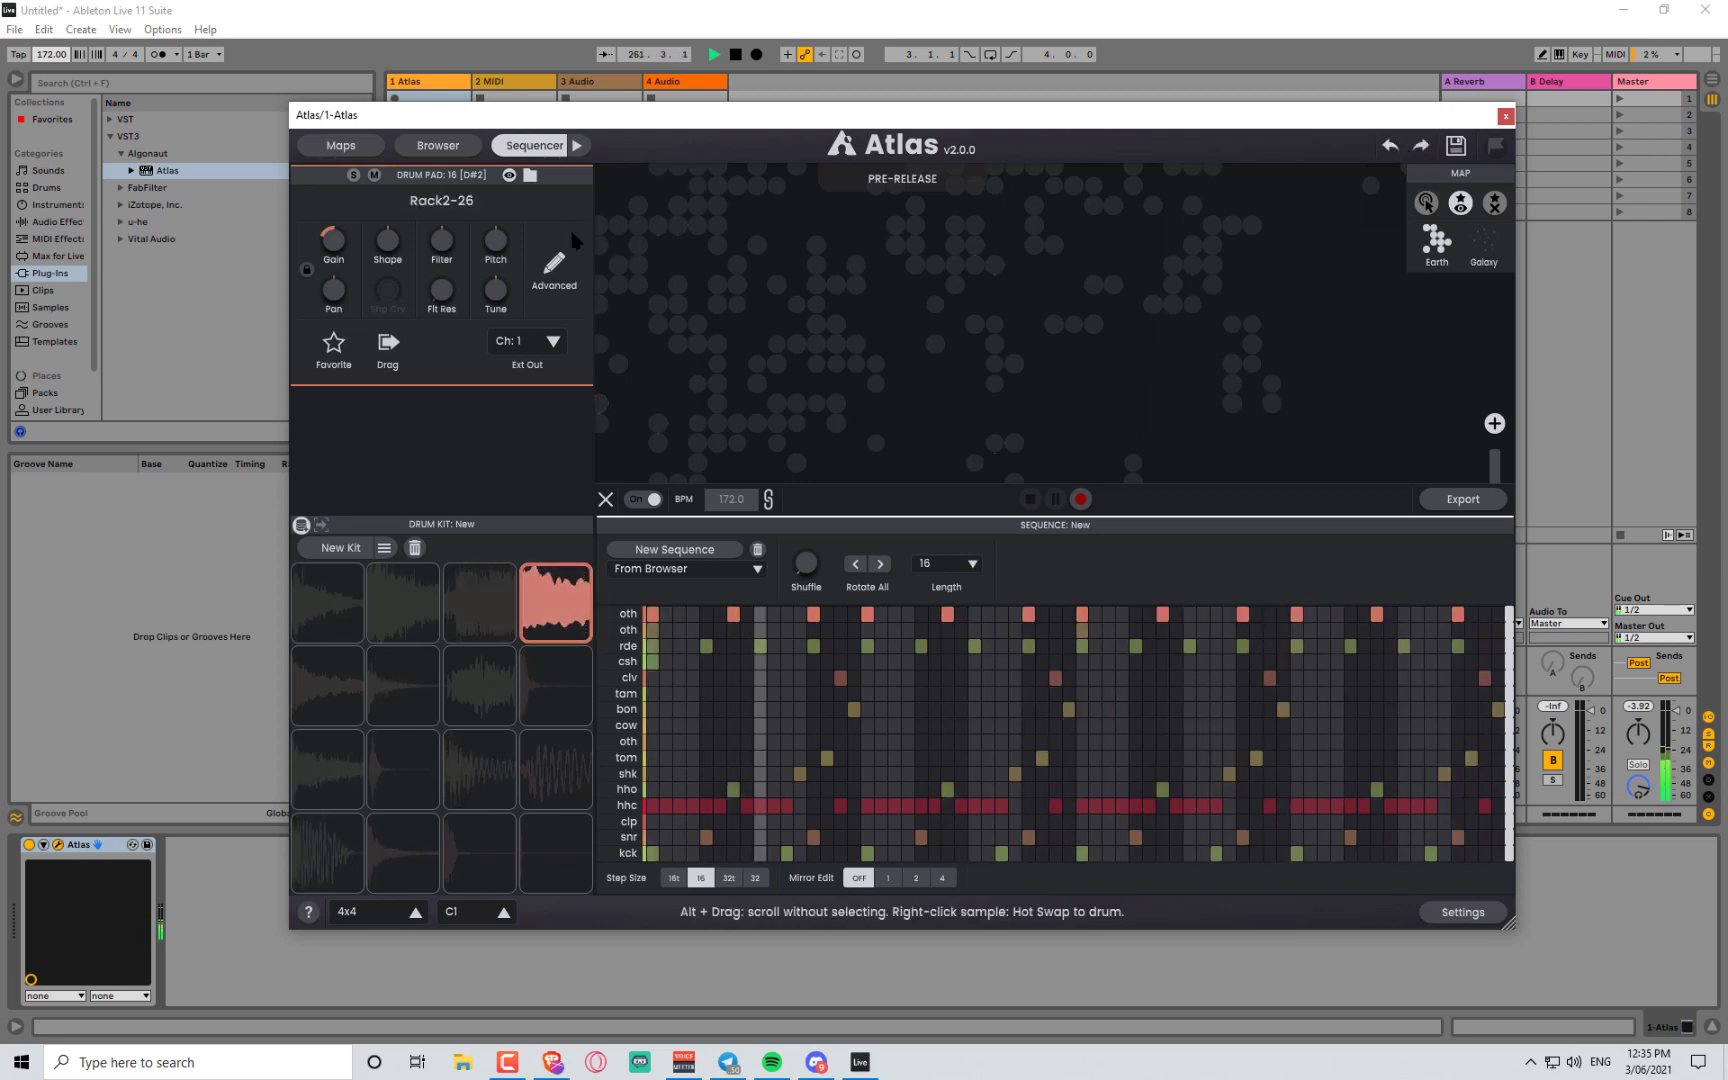
pyautogui.moveTo(495, 240); pyautogui.dragTo(503, 302)
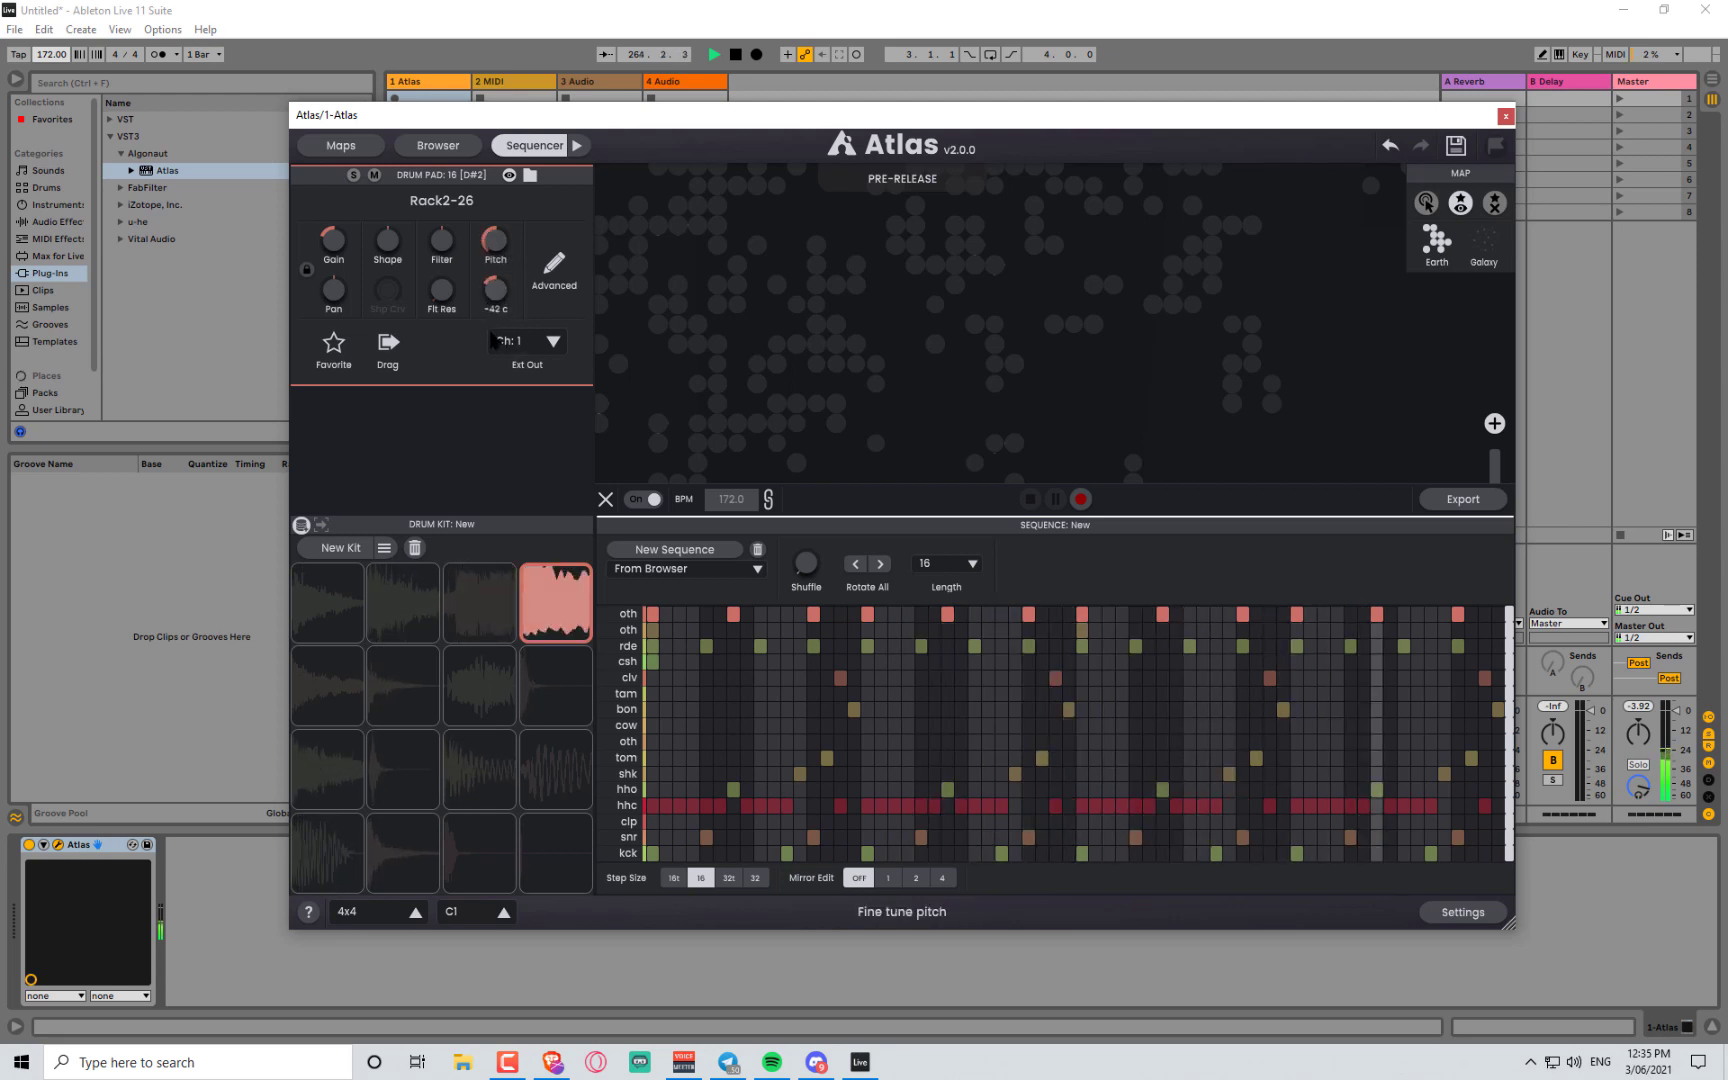
pyautogui.moveTo(478, 362); pyautogui.dragTo(493, 295)
pyautogui.doubleClick(493, 293)
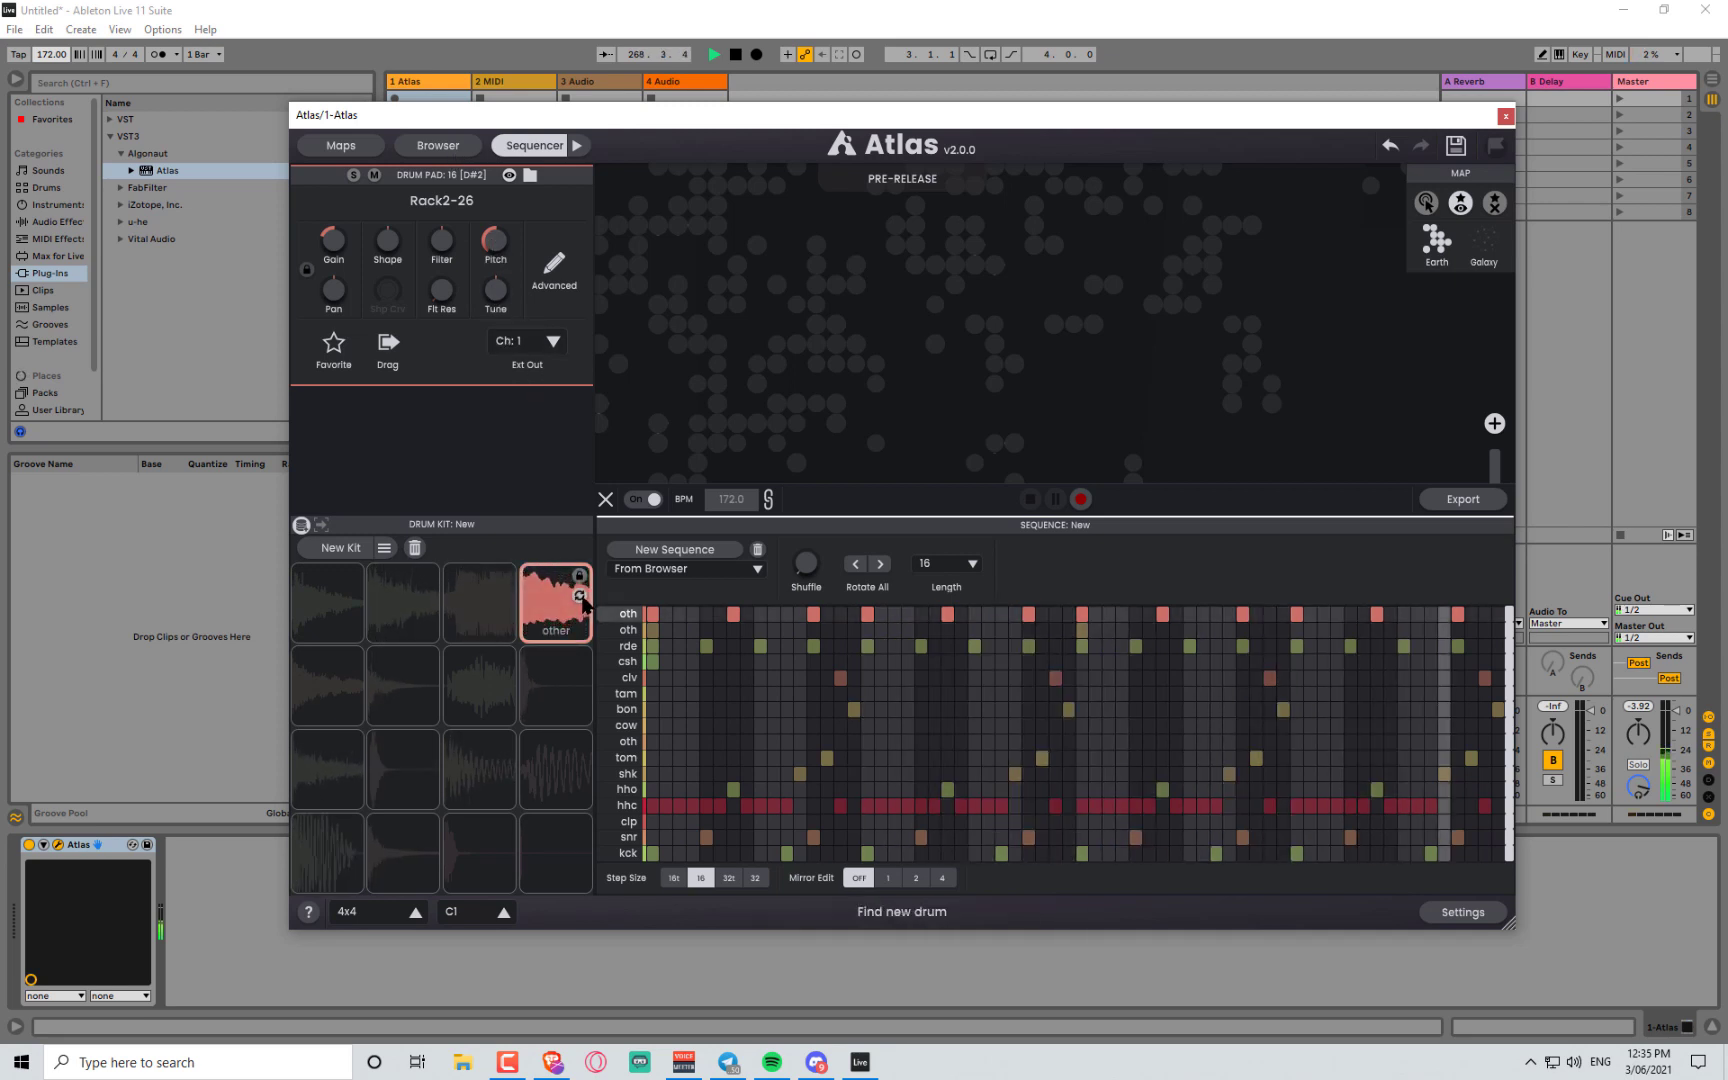
# - Replace drum pad 16's sample repeatedly until CHIP_Bass_Shot68_F_Maj_140 is loaded
pyautogui.click(579, 595)
pyautogui.click(579, 595)
pyautogui.click(579, 595)
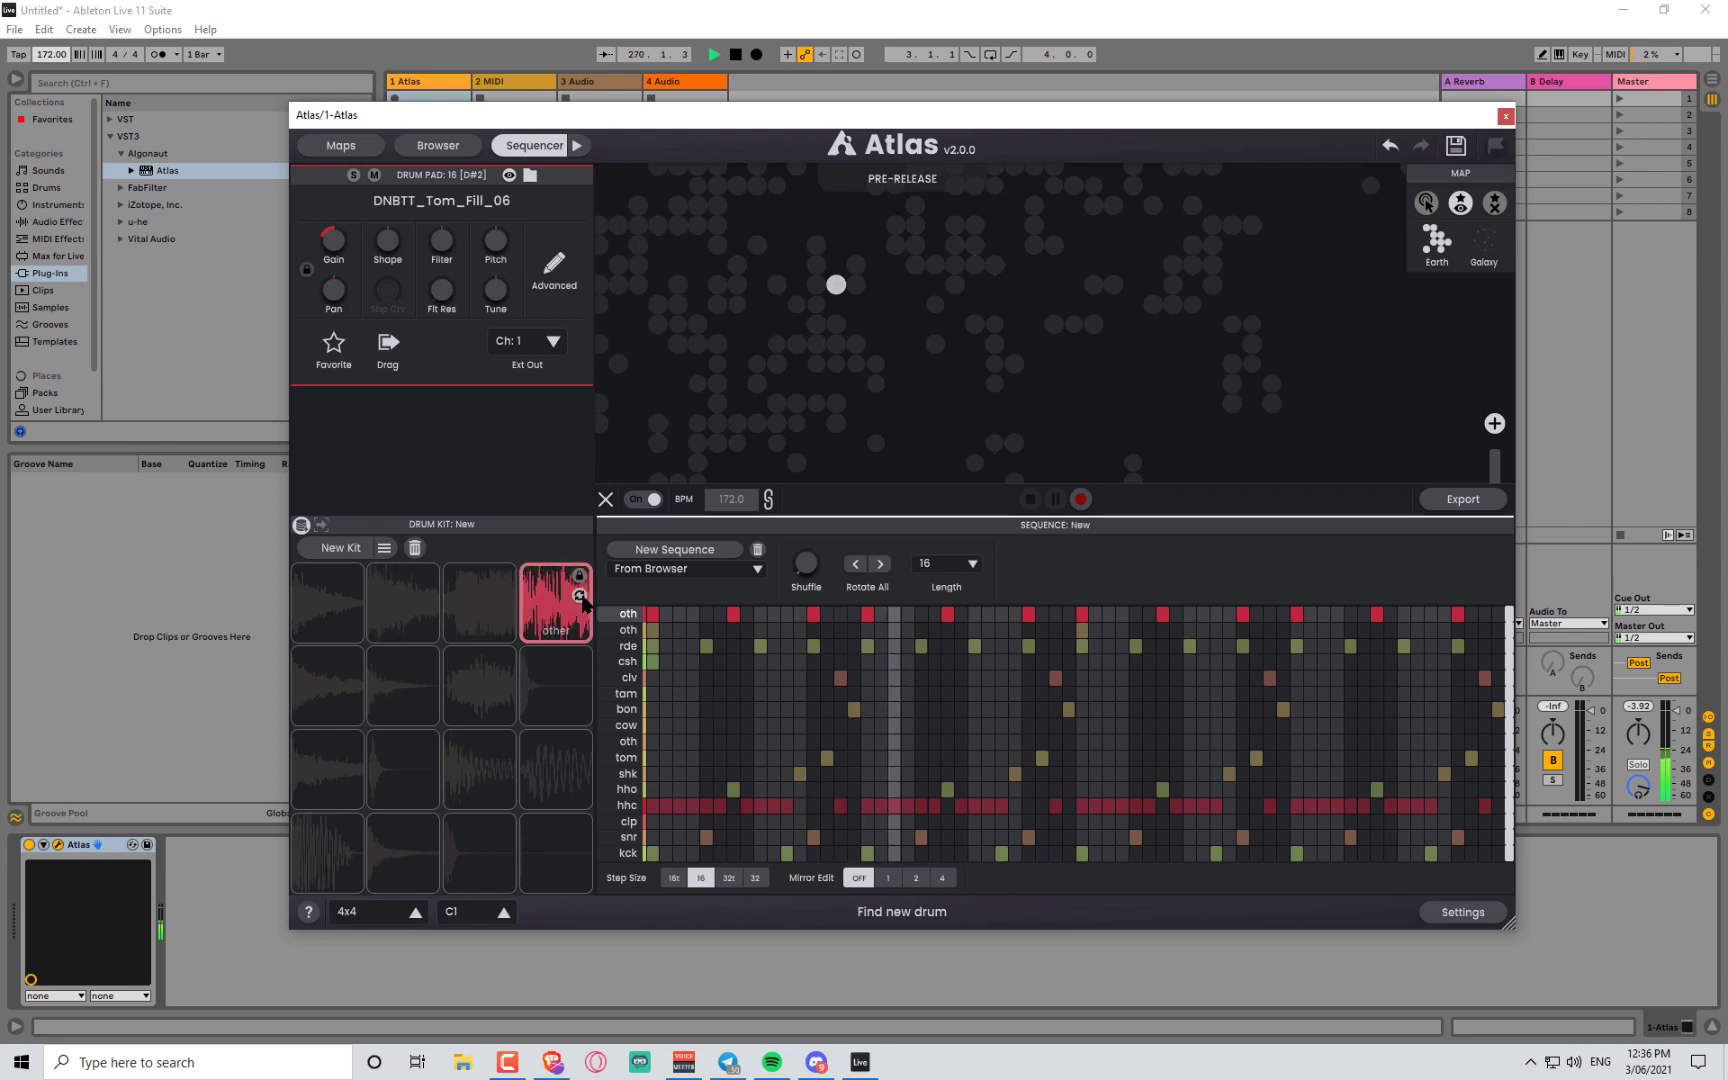
pyautogui.click(579, 595)
pyautogui.click(579, 595)
pyautogui.click(579, 595)
pyautogui.click(579, 595)
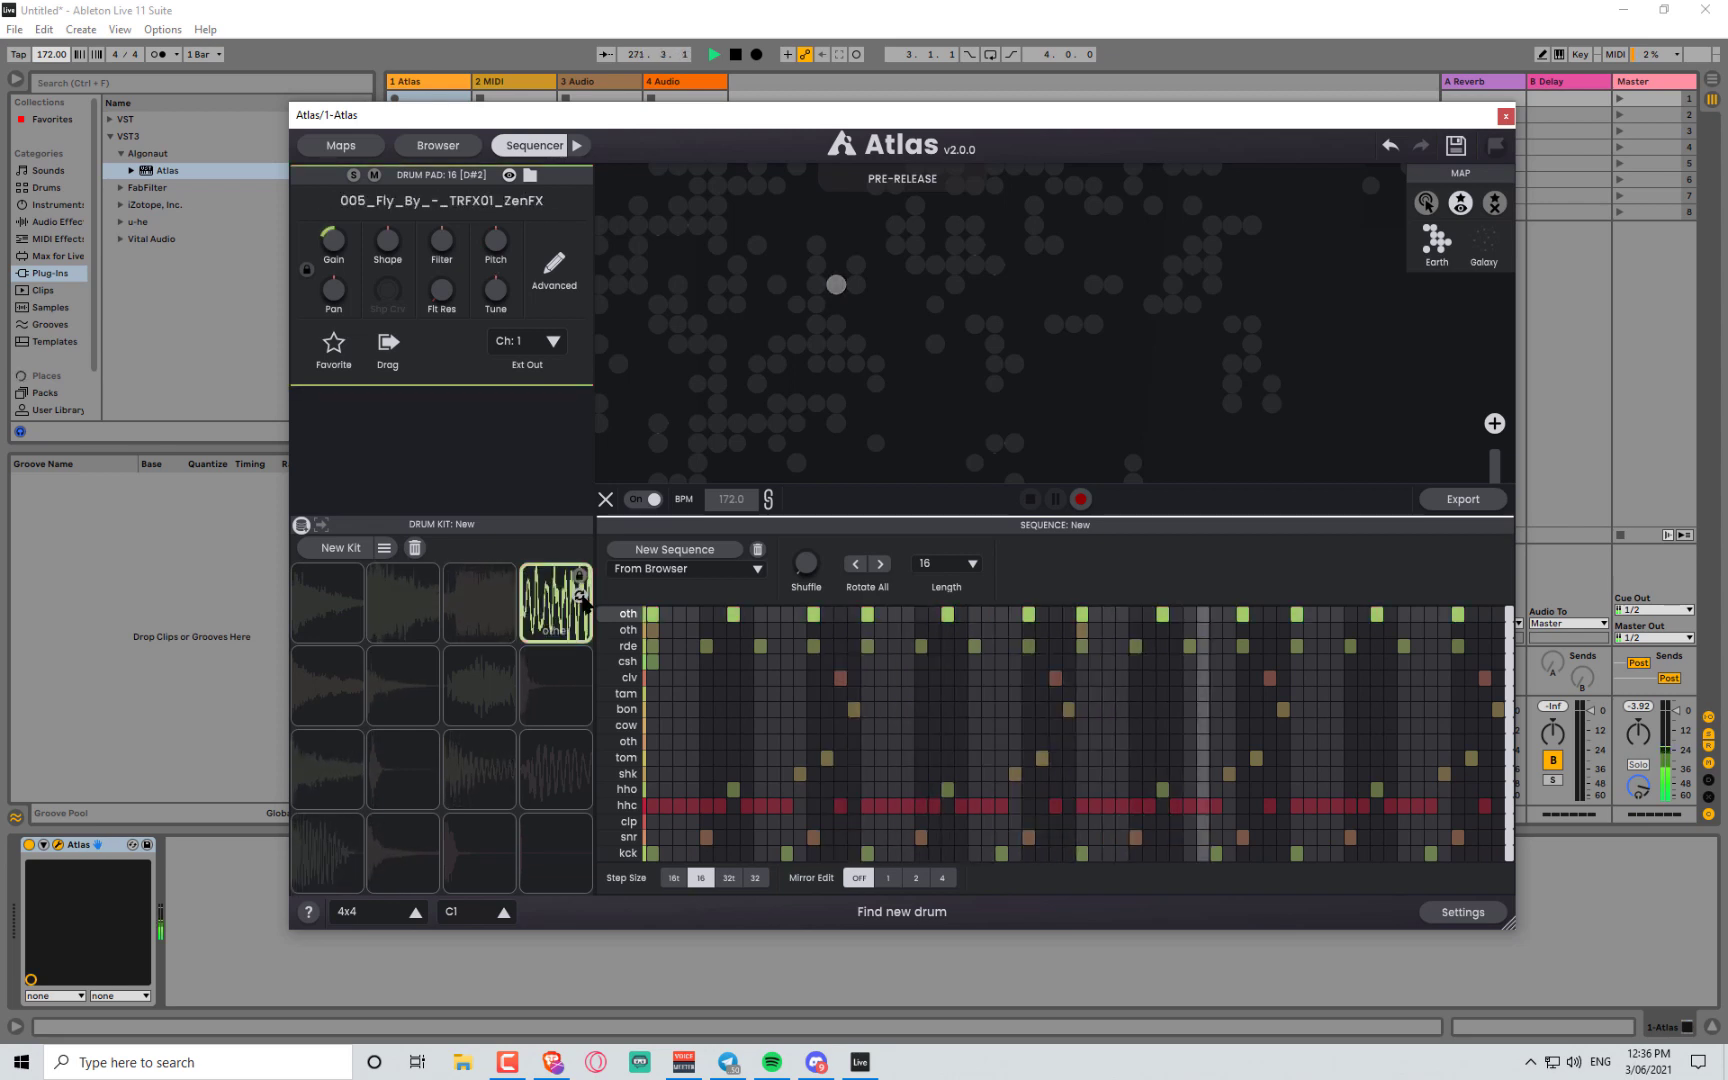
pyautogui.click(579, 595)
pyautogui.click(579, 595)
pyautogui.click(579, 595)
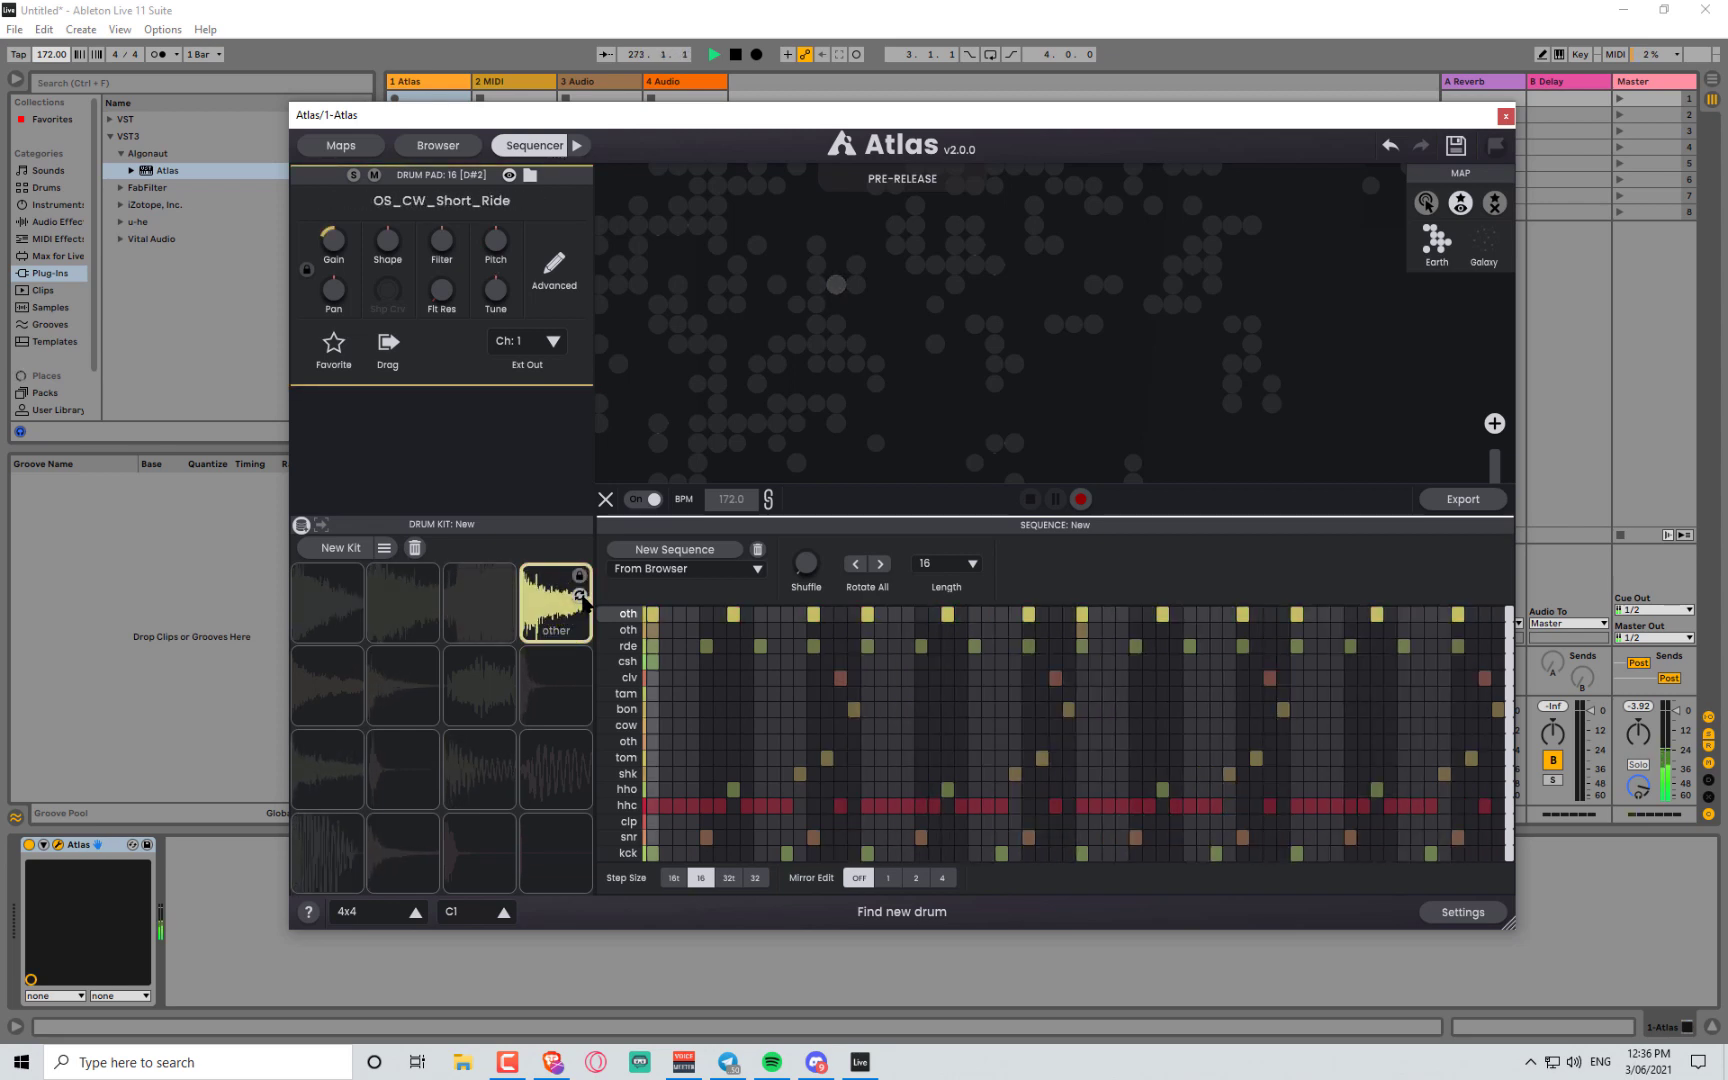
pyautogui.click(579, 595)
pyautogui.click(579, 595)
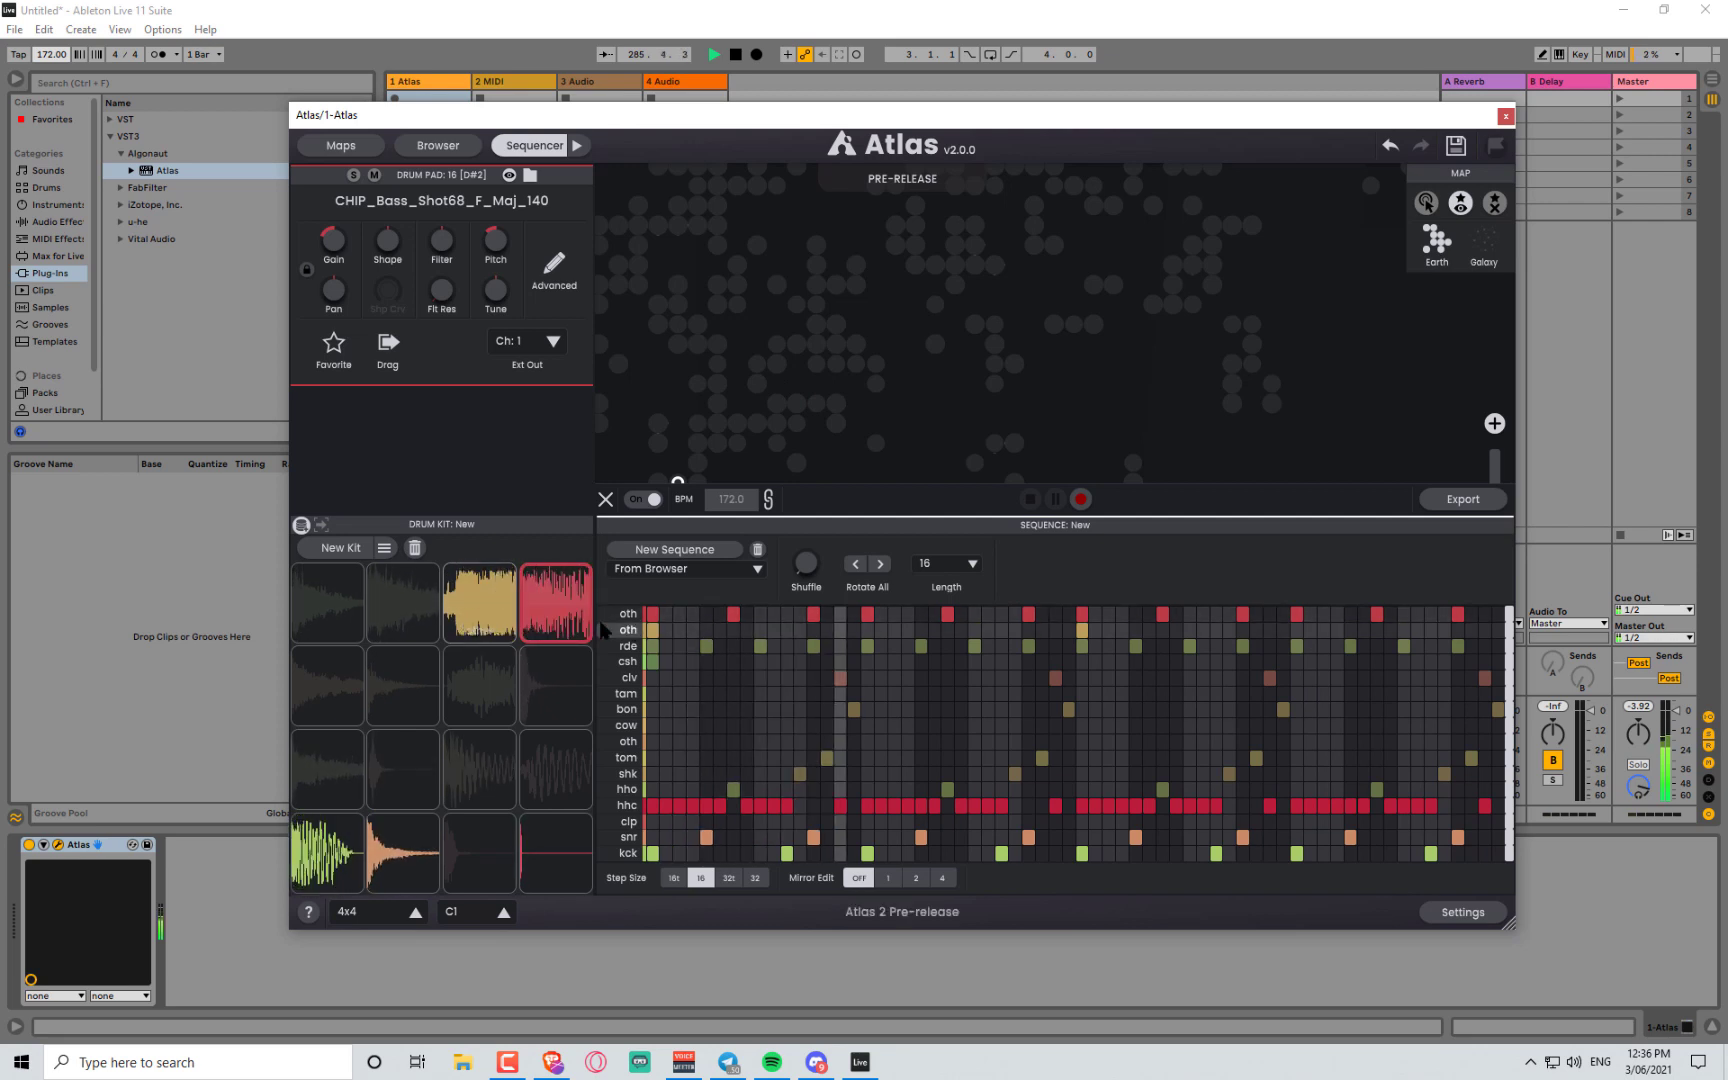
# - Load CLF_Guitar_One_Shot_08_A on drum pad 15, and add sequence hits on its row at steps 11, 17 and 23 plus a crash at step 7
pyautogui.click(498, 600)
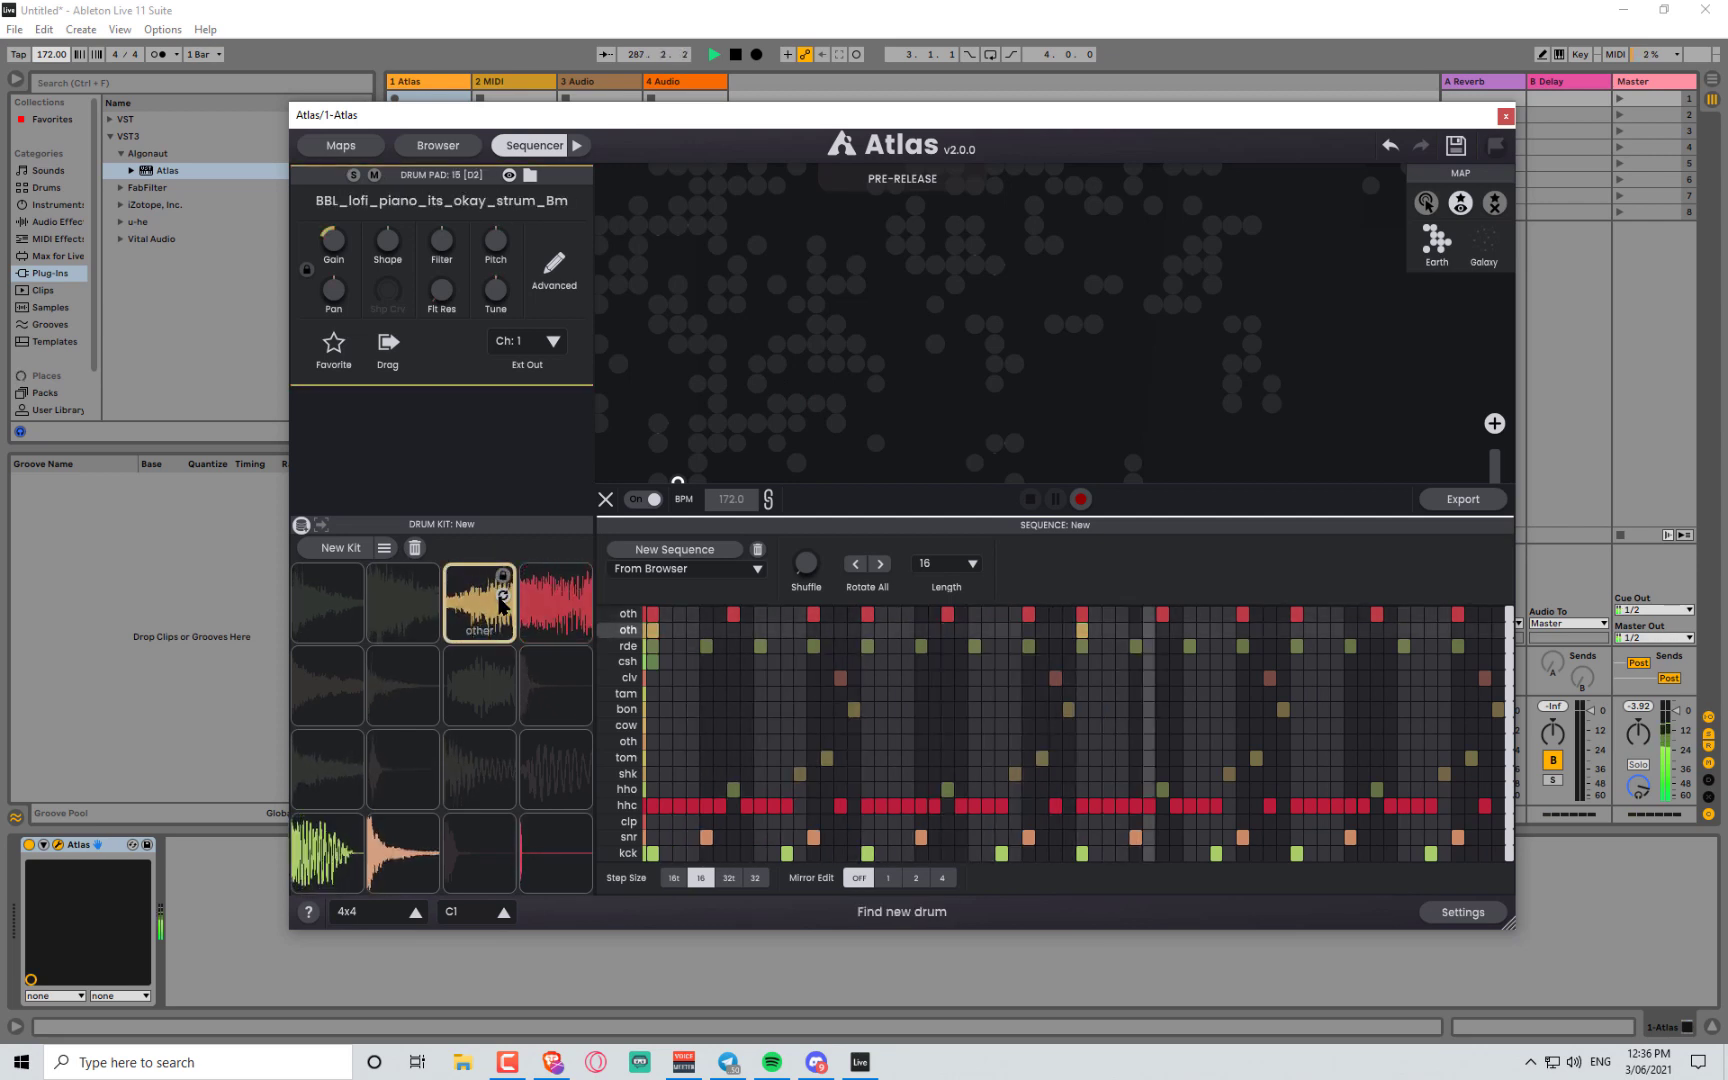
pyautogui.click(502, 597)
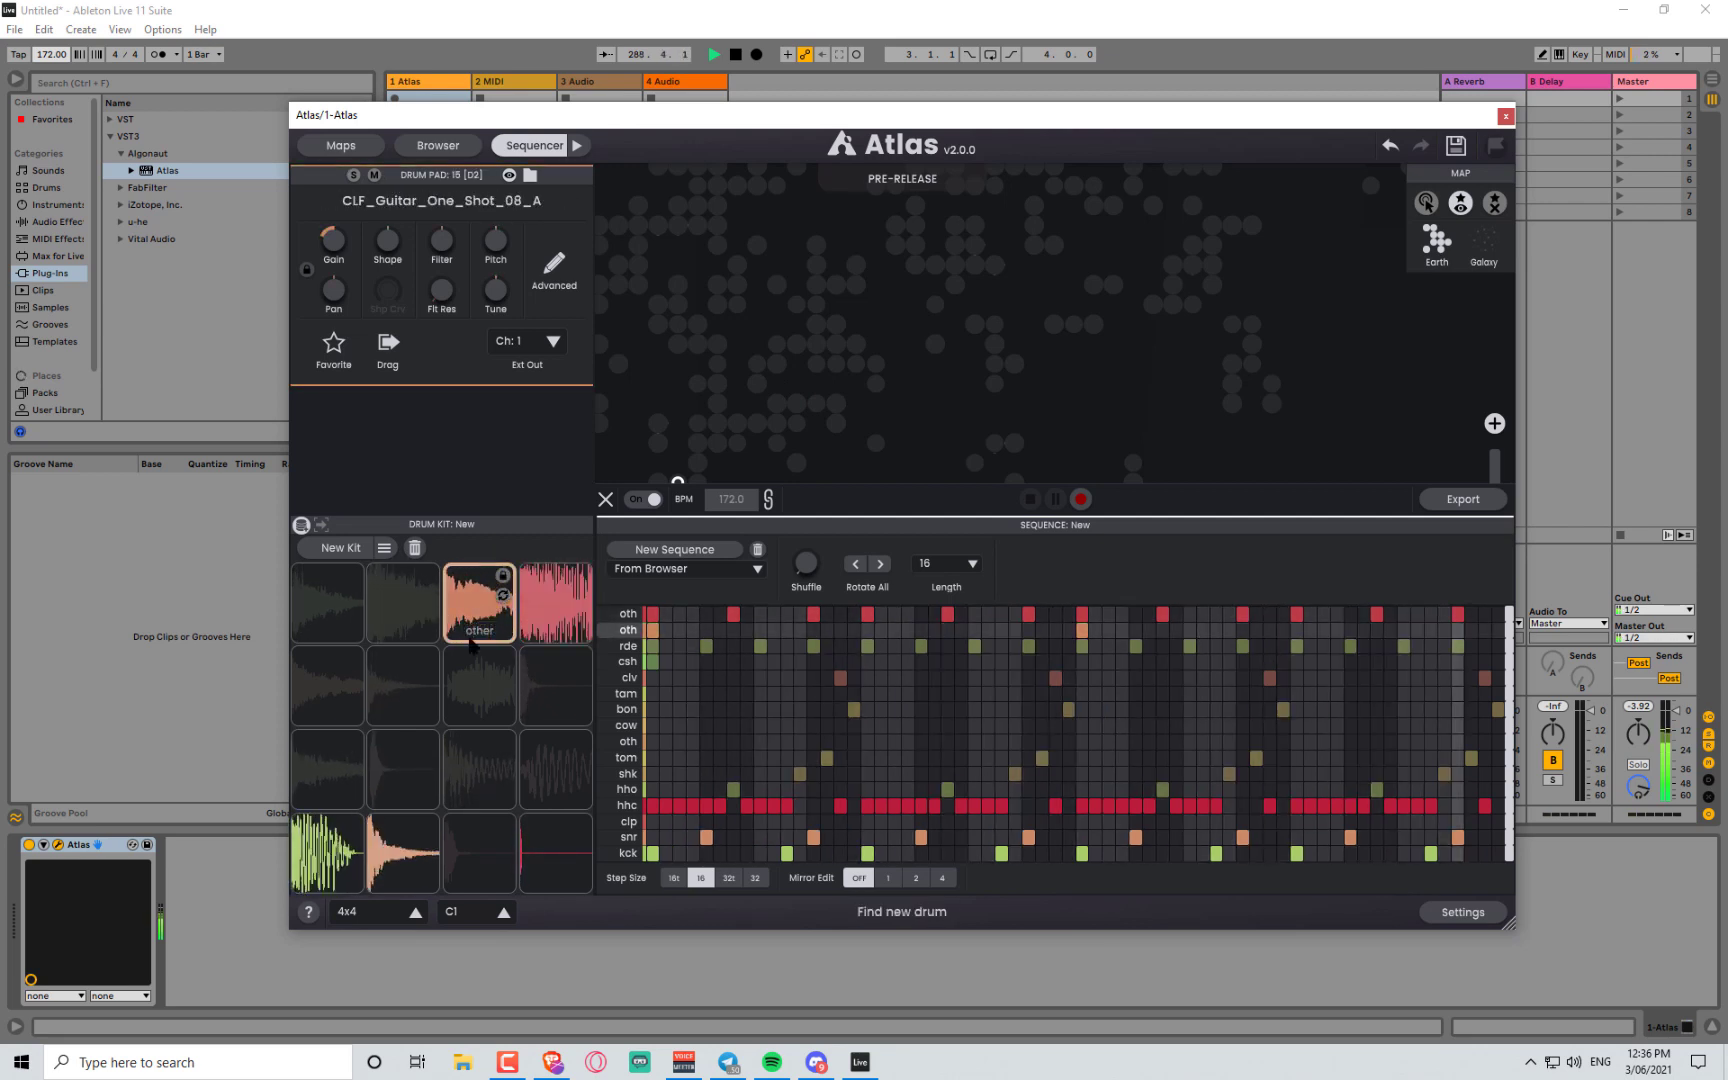
pyautogui.click(733, 661)
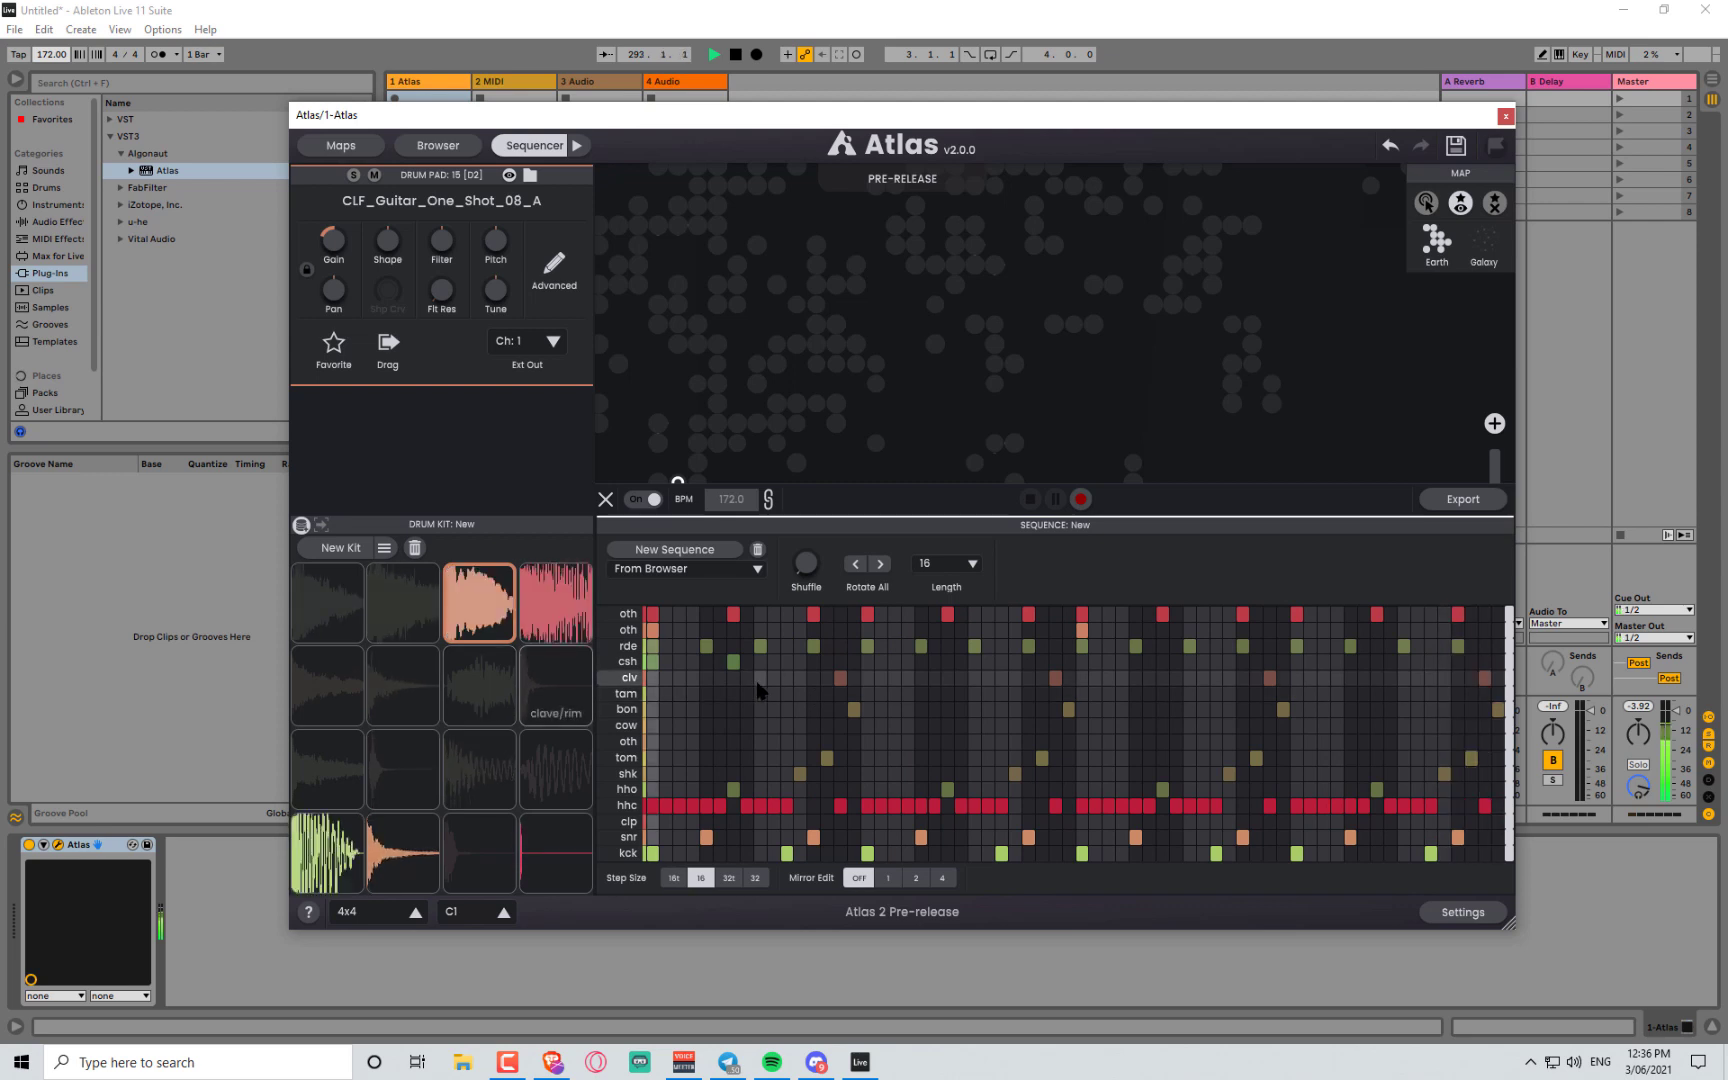
pyautogui.click(787, 630)
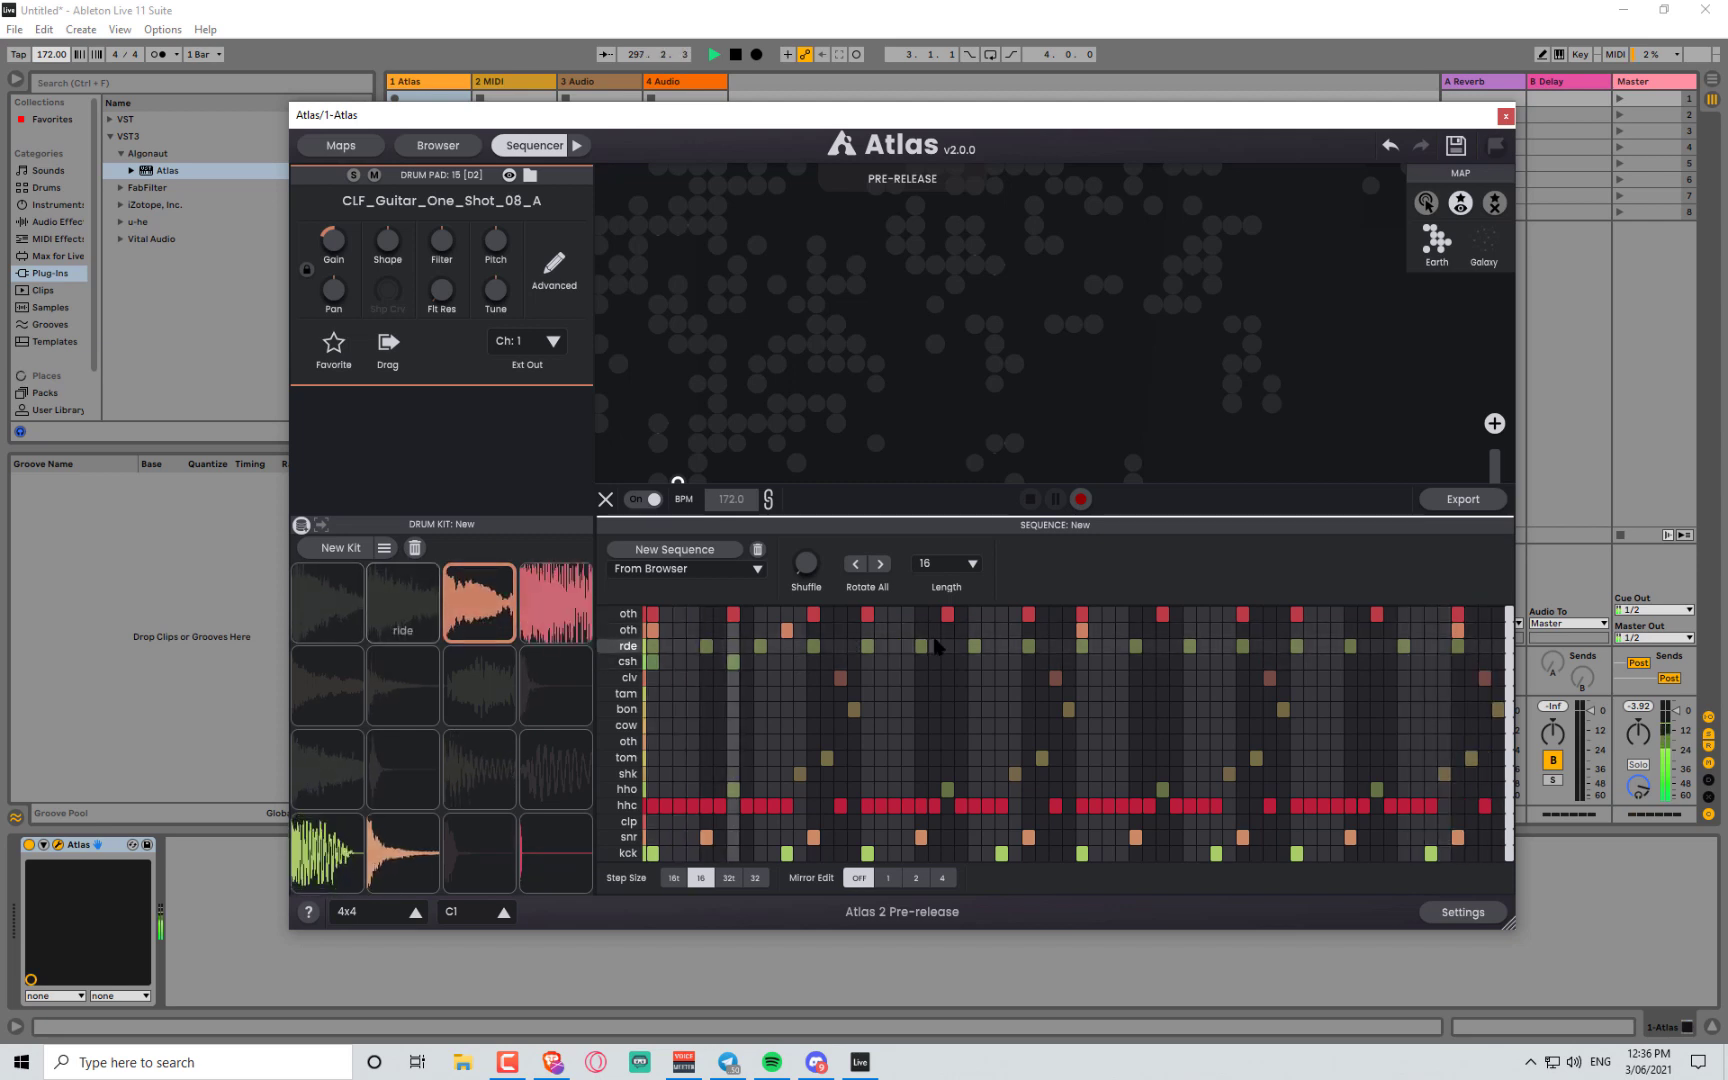
pyautogui.click(867, 630)
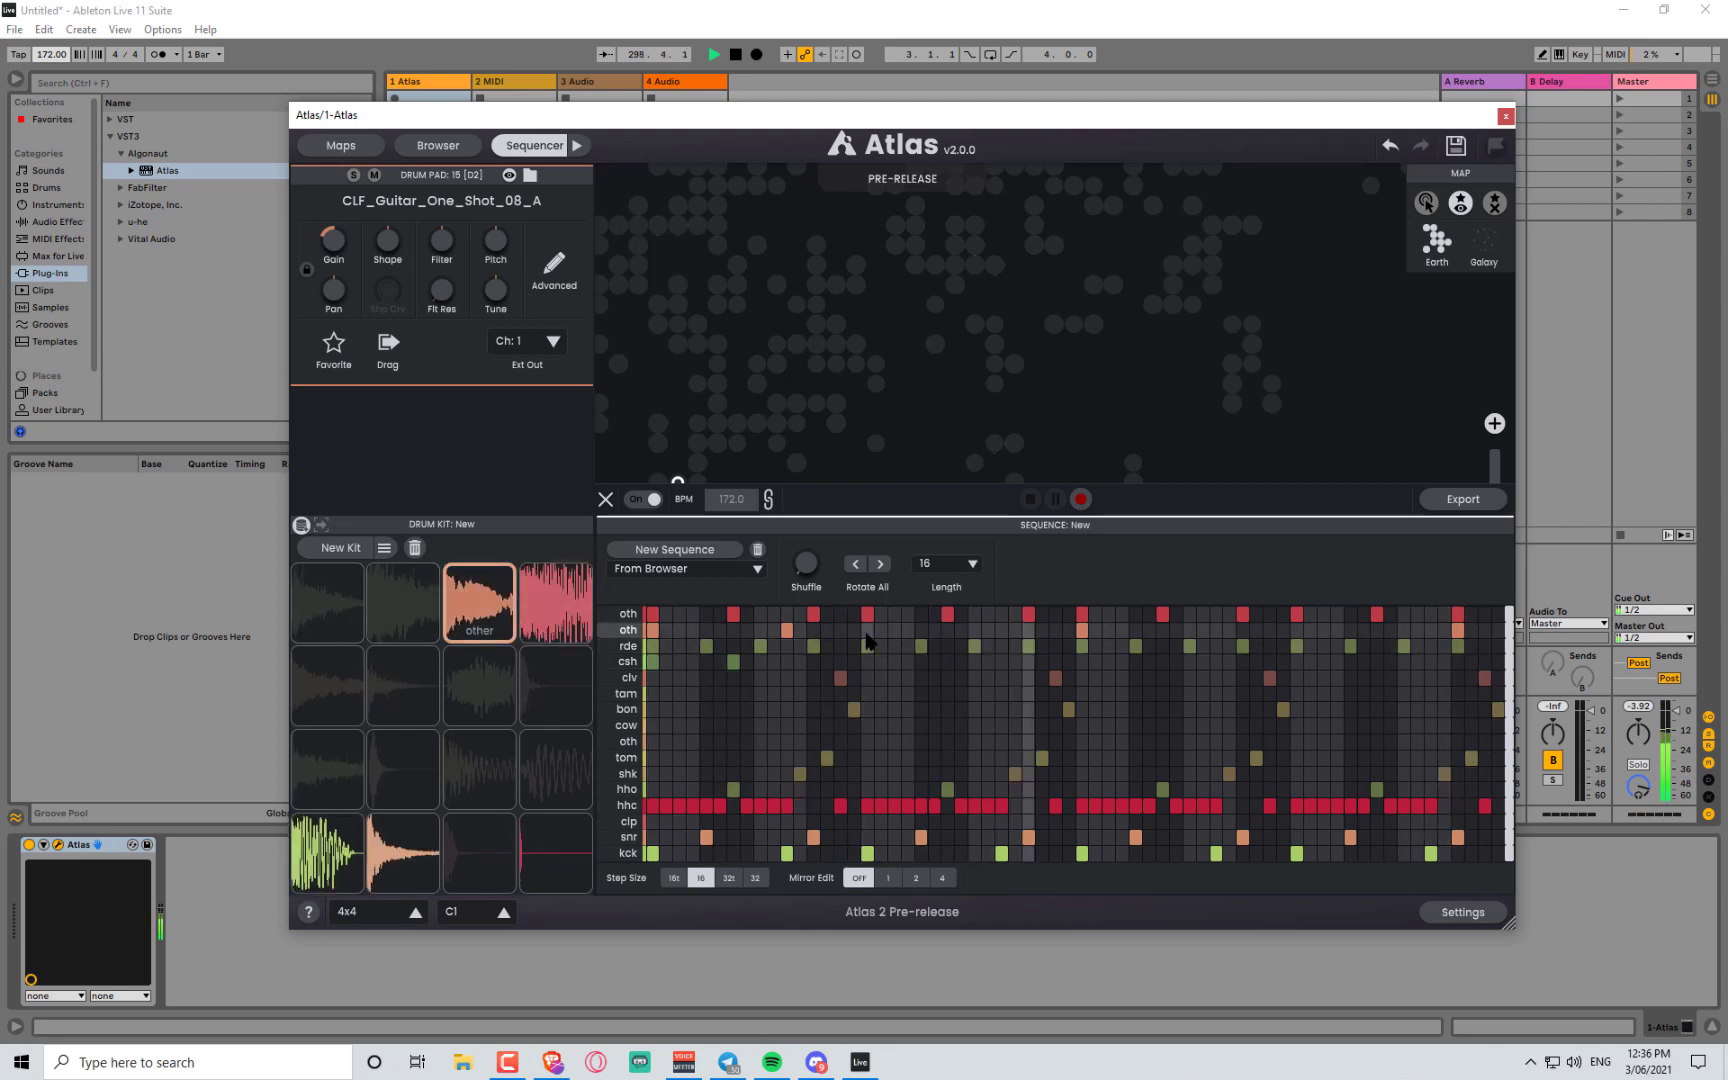
pyautogui.click(947, 631)
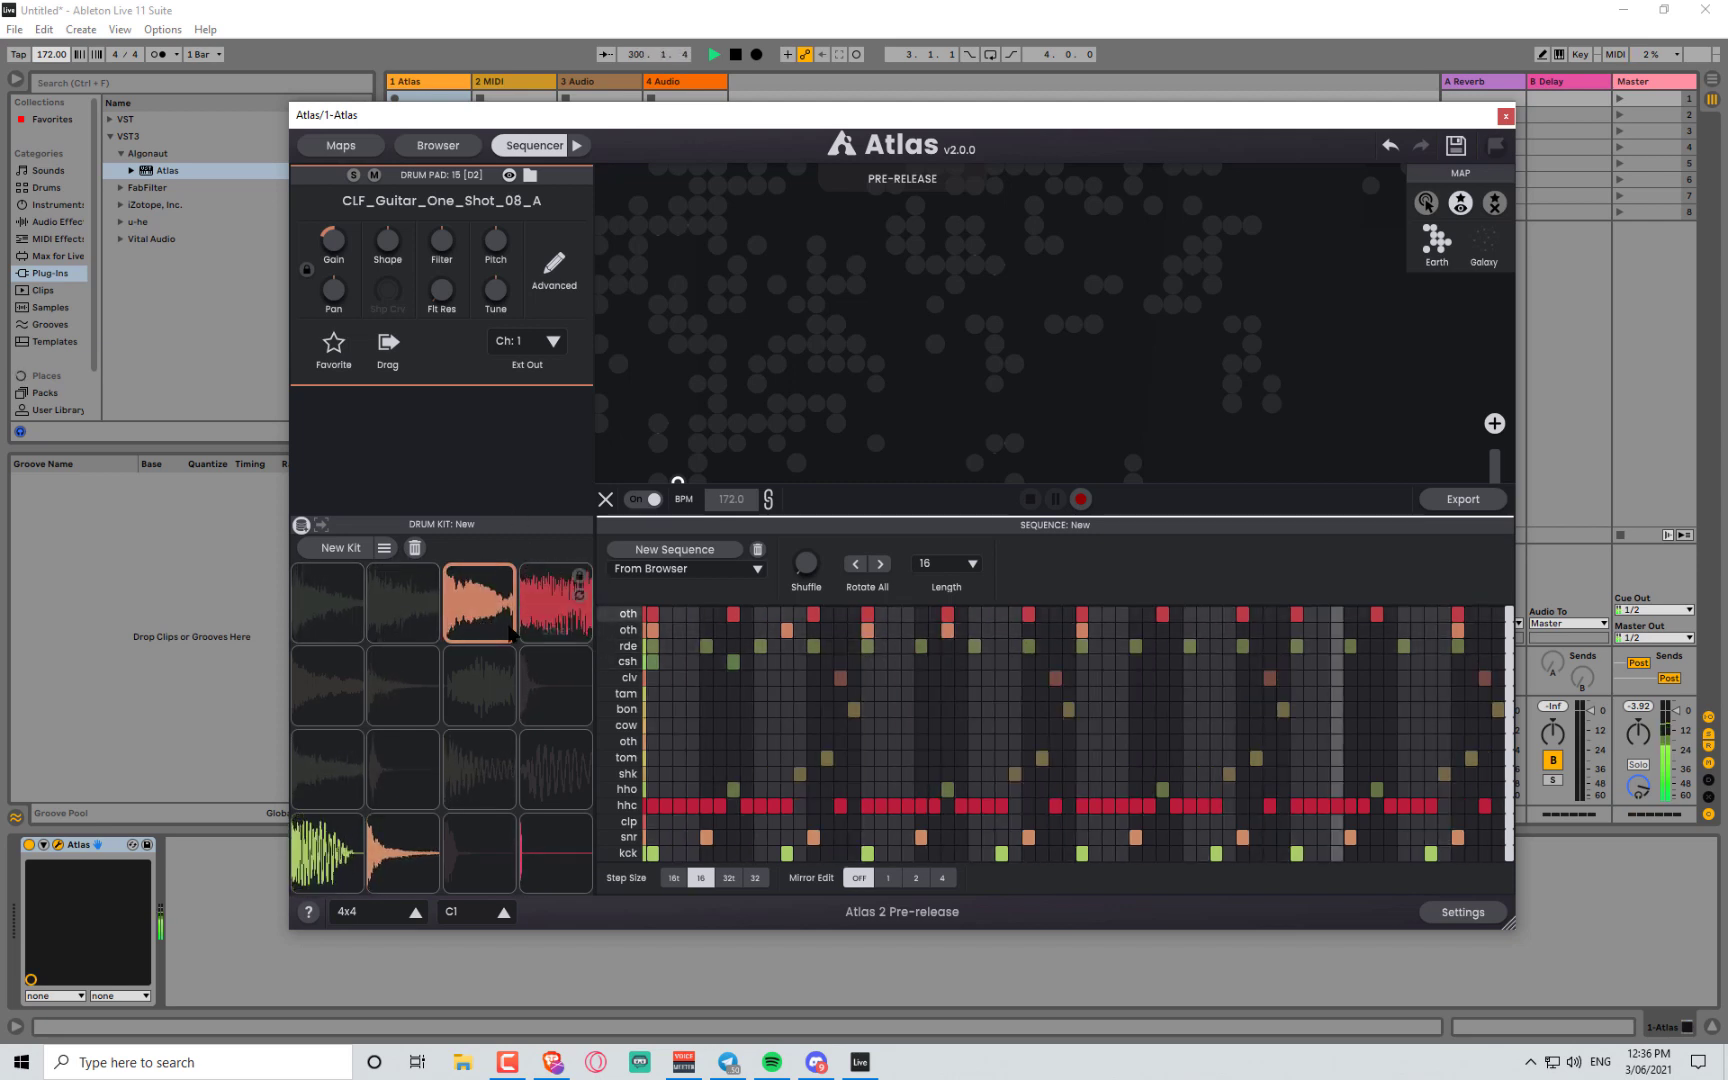
# - Lower the pitch of pad 15's guitar sample, and replace the sample until 051_Chord_Hit_Dm_-_TECHNOC_Zenhiser is loaded
pyautogui.moveTo(502, 255)
pyautogui.moveTo(502, 255); pyautogui.dragTo(501, 350)
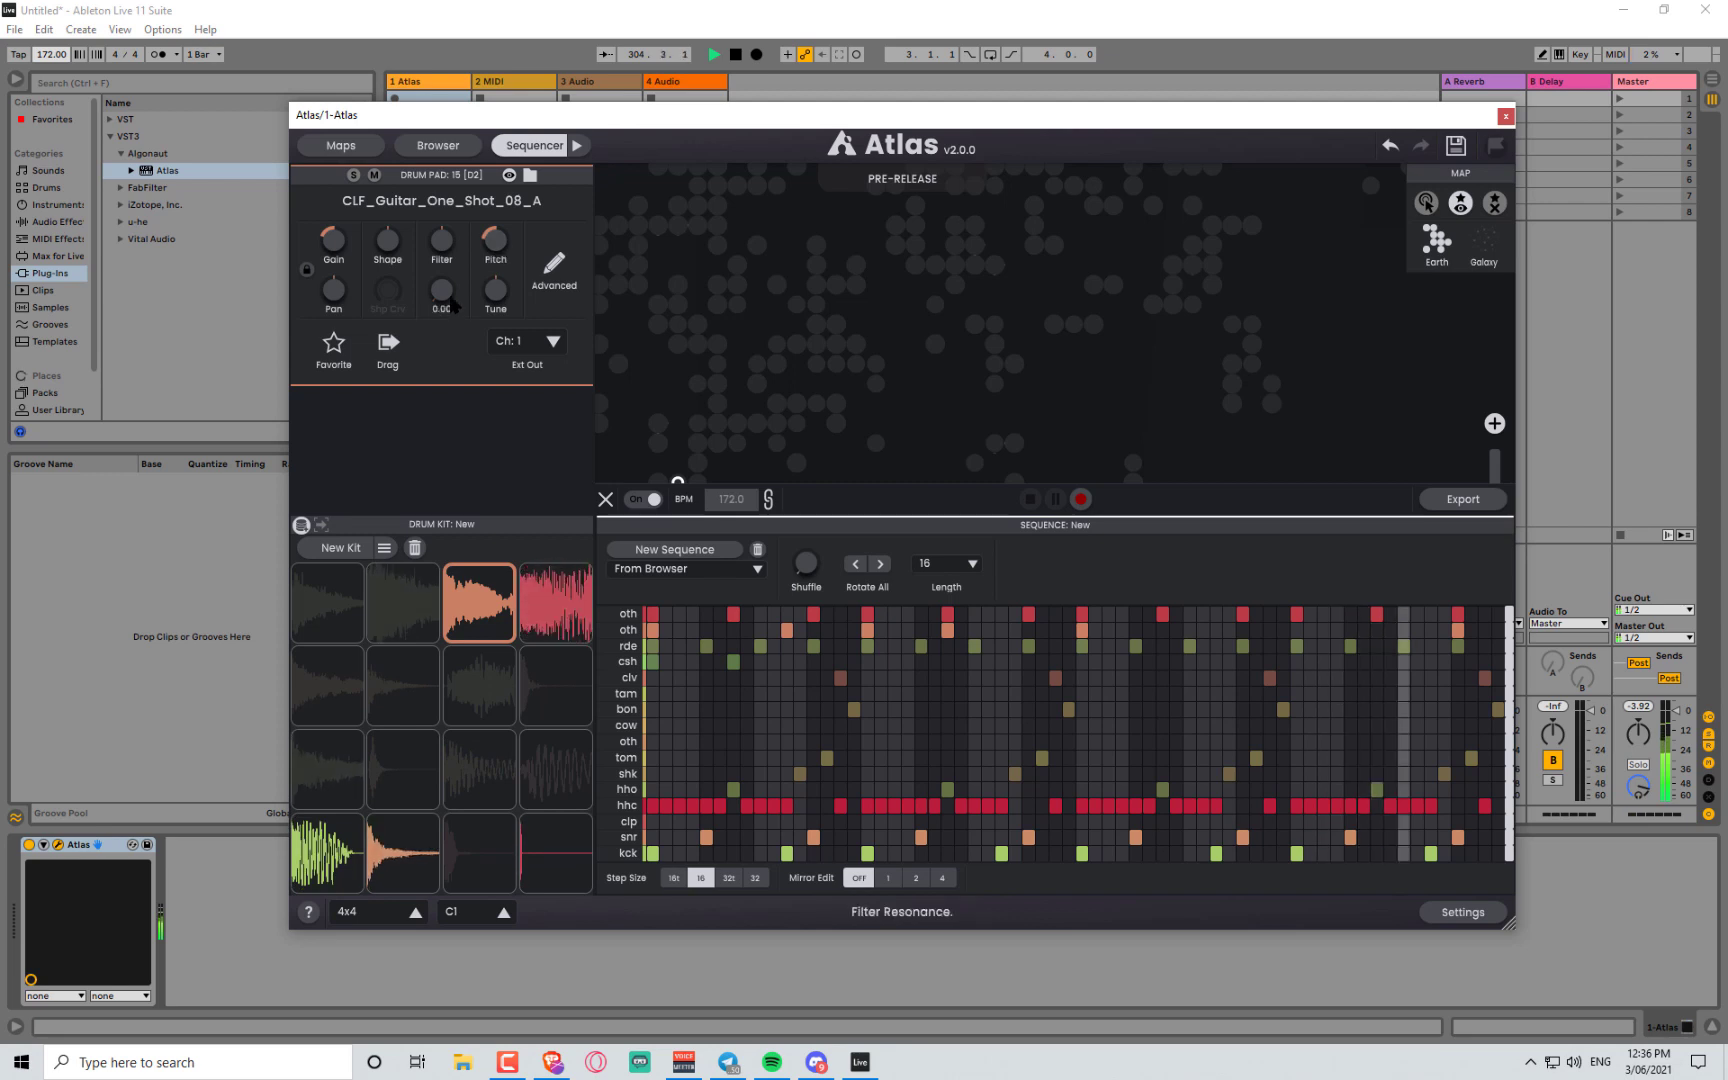
pyautogui.click(503, 595)
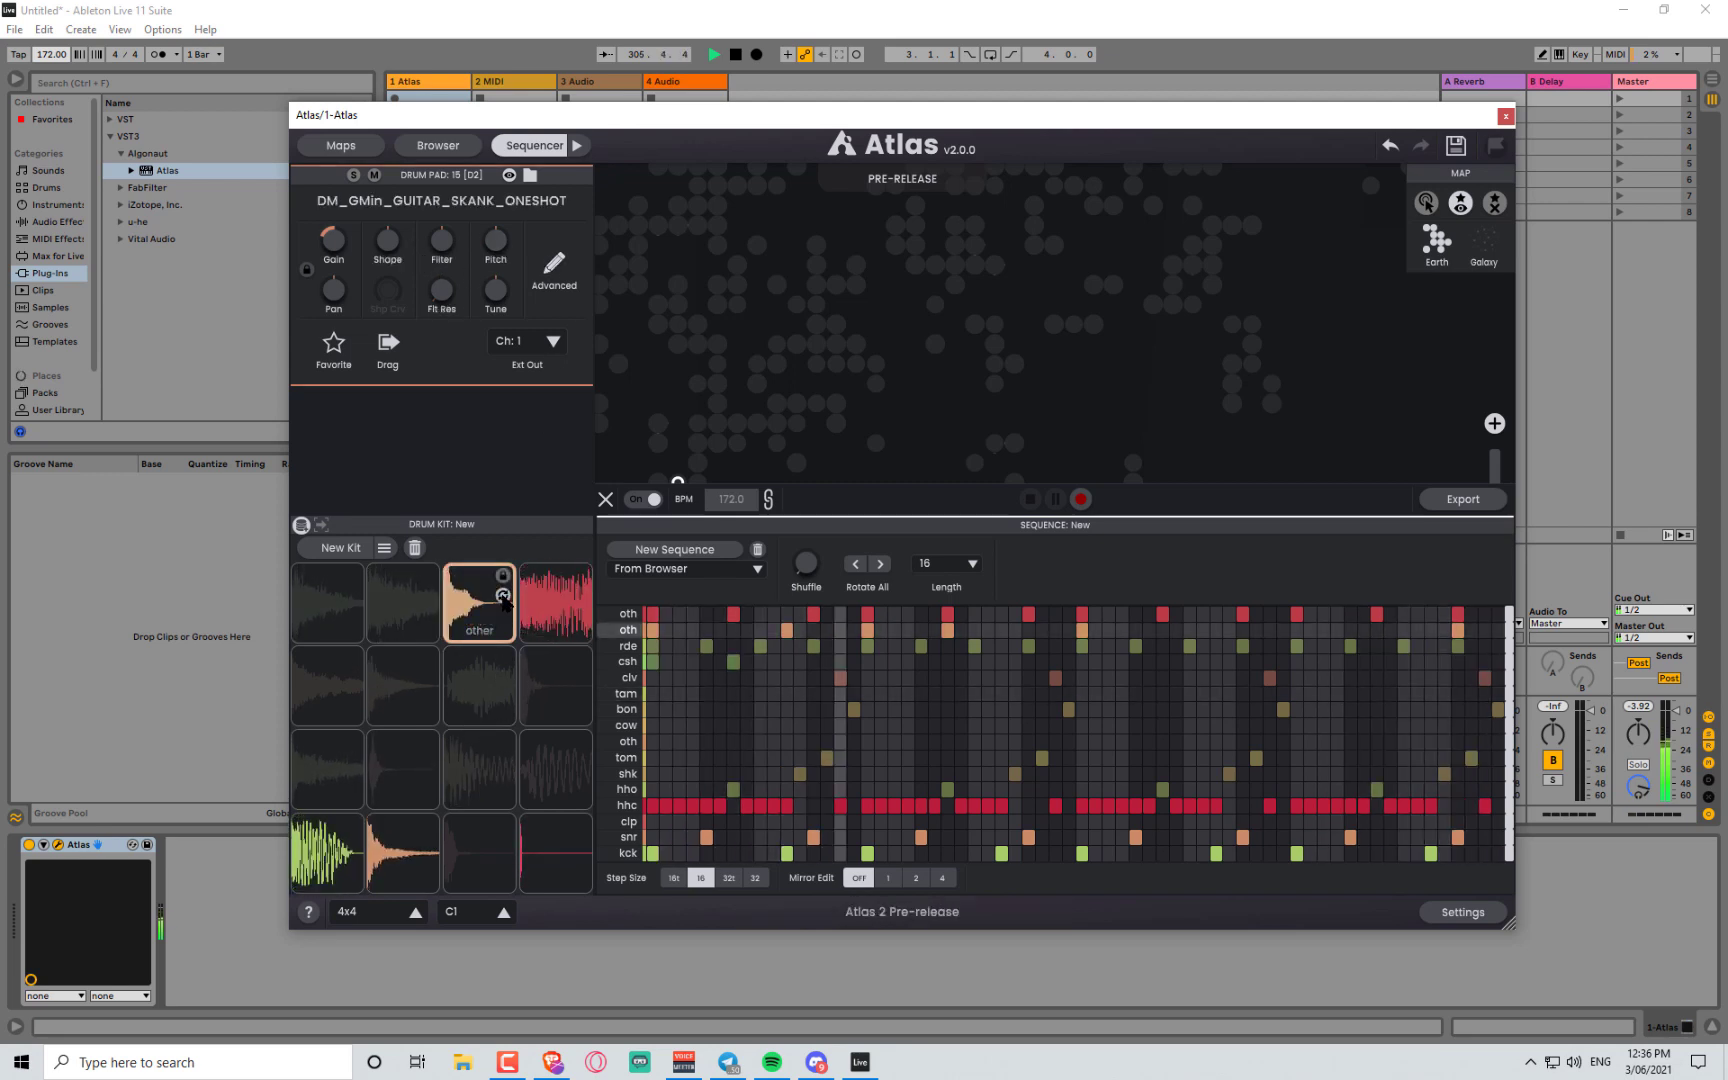
pyautogui.click(503, 595)
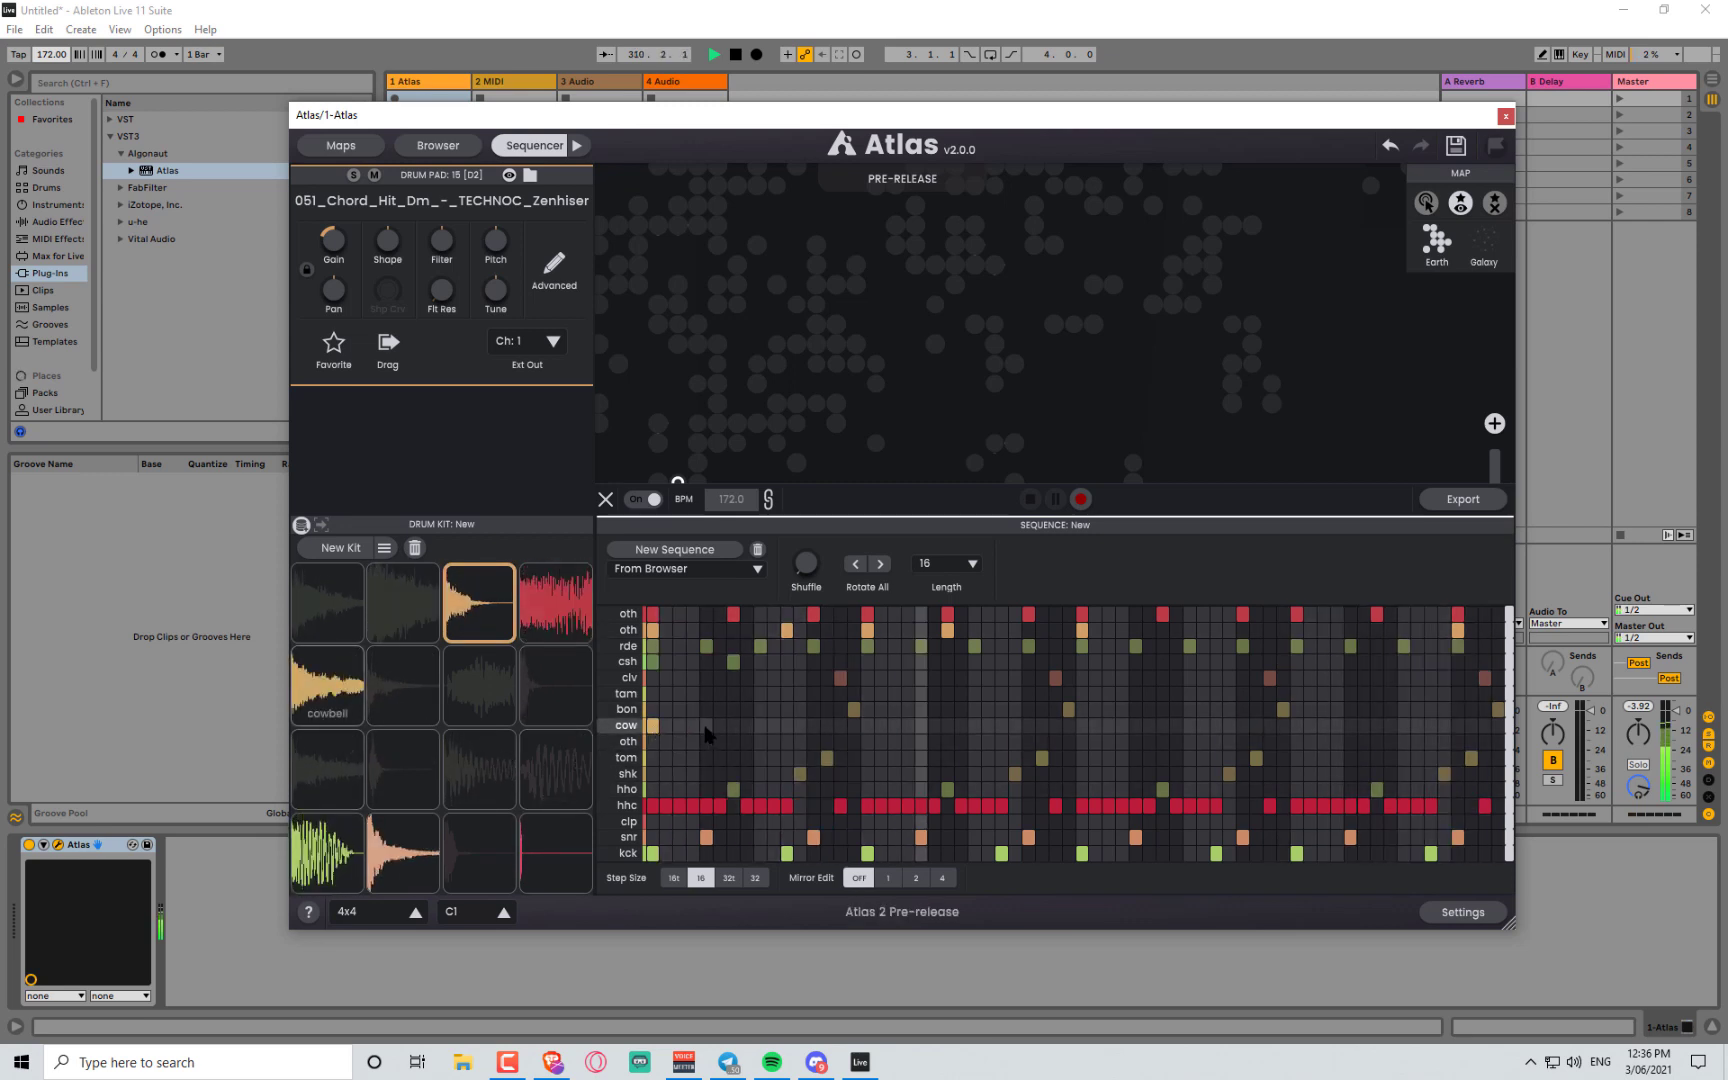
# - Add cowbell hits every four steps through step 33 of the sequence
pyautogui.click(760, 726)
pyautogui.click(813, 726)
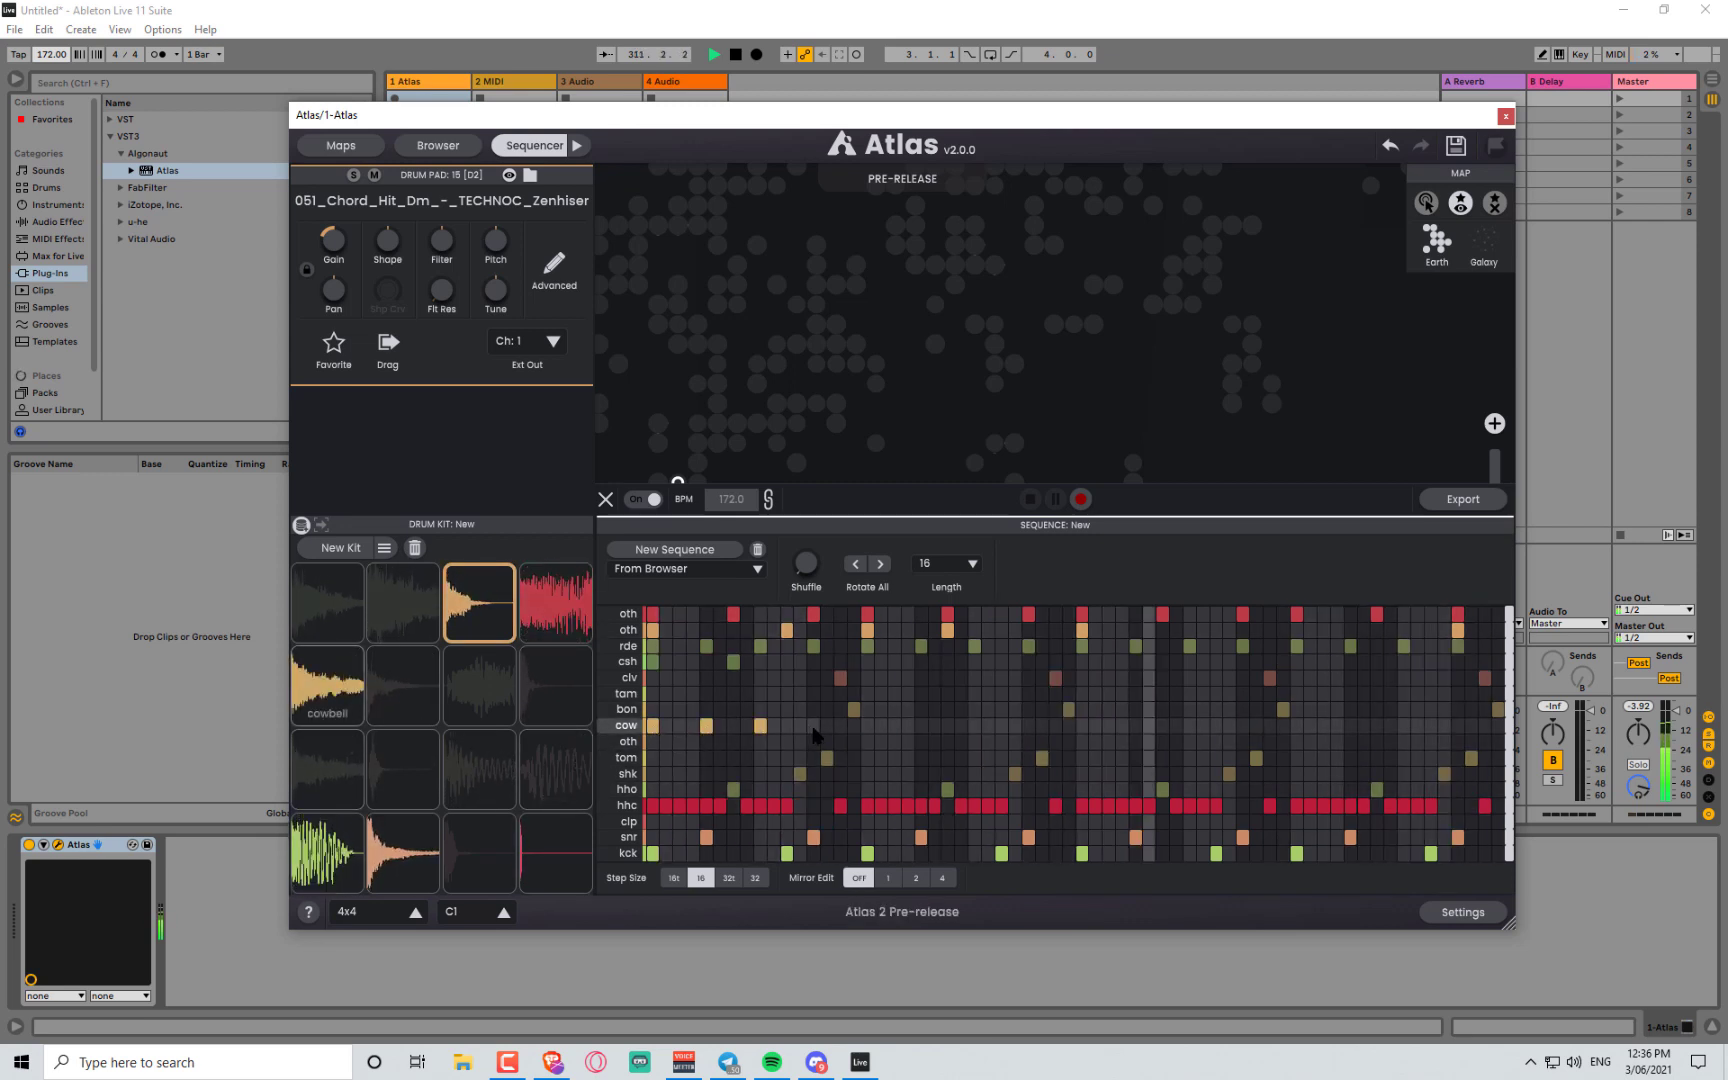
pyautogui.click(867, 726)
pyautogui.click(921, 726)
pyautogui.click(974, 726)
pyautogui.click(1028, 726)
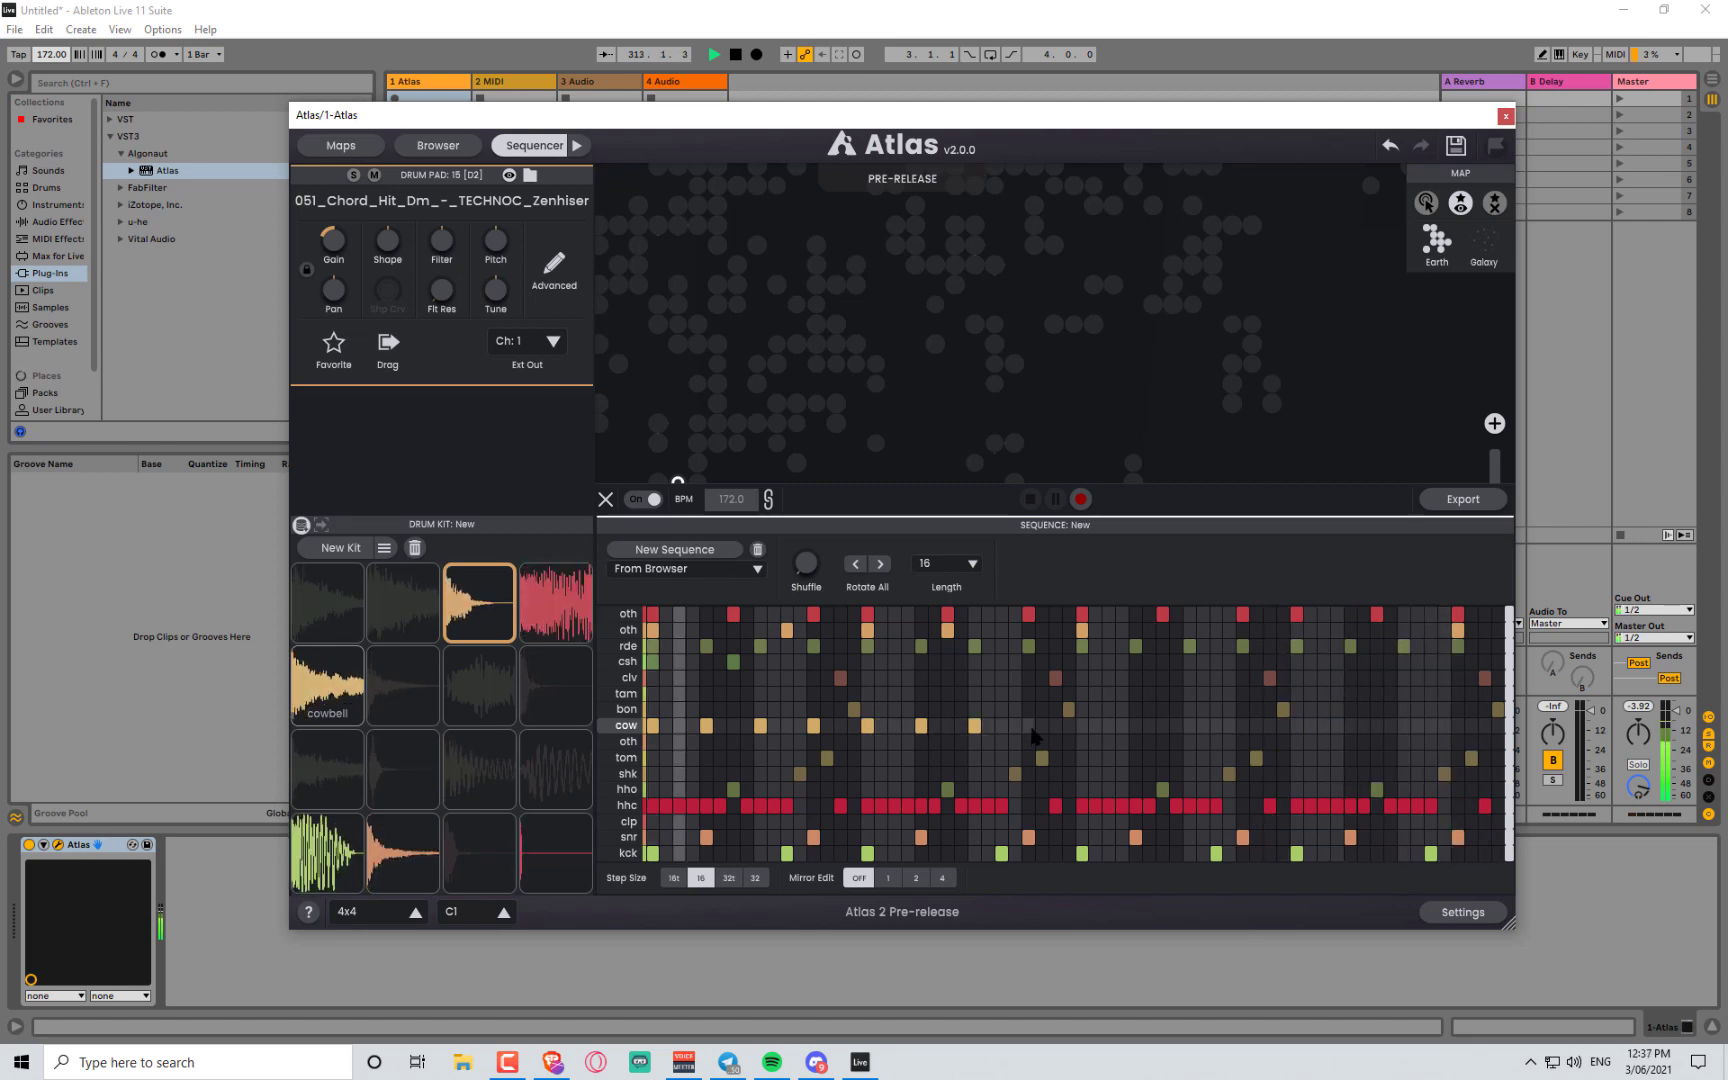
pyautogui.click(1082, 726)
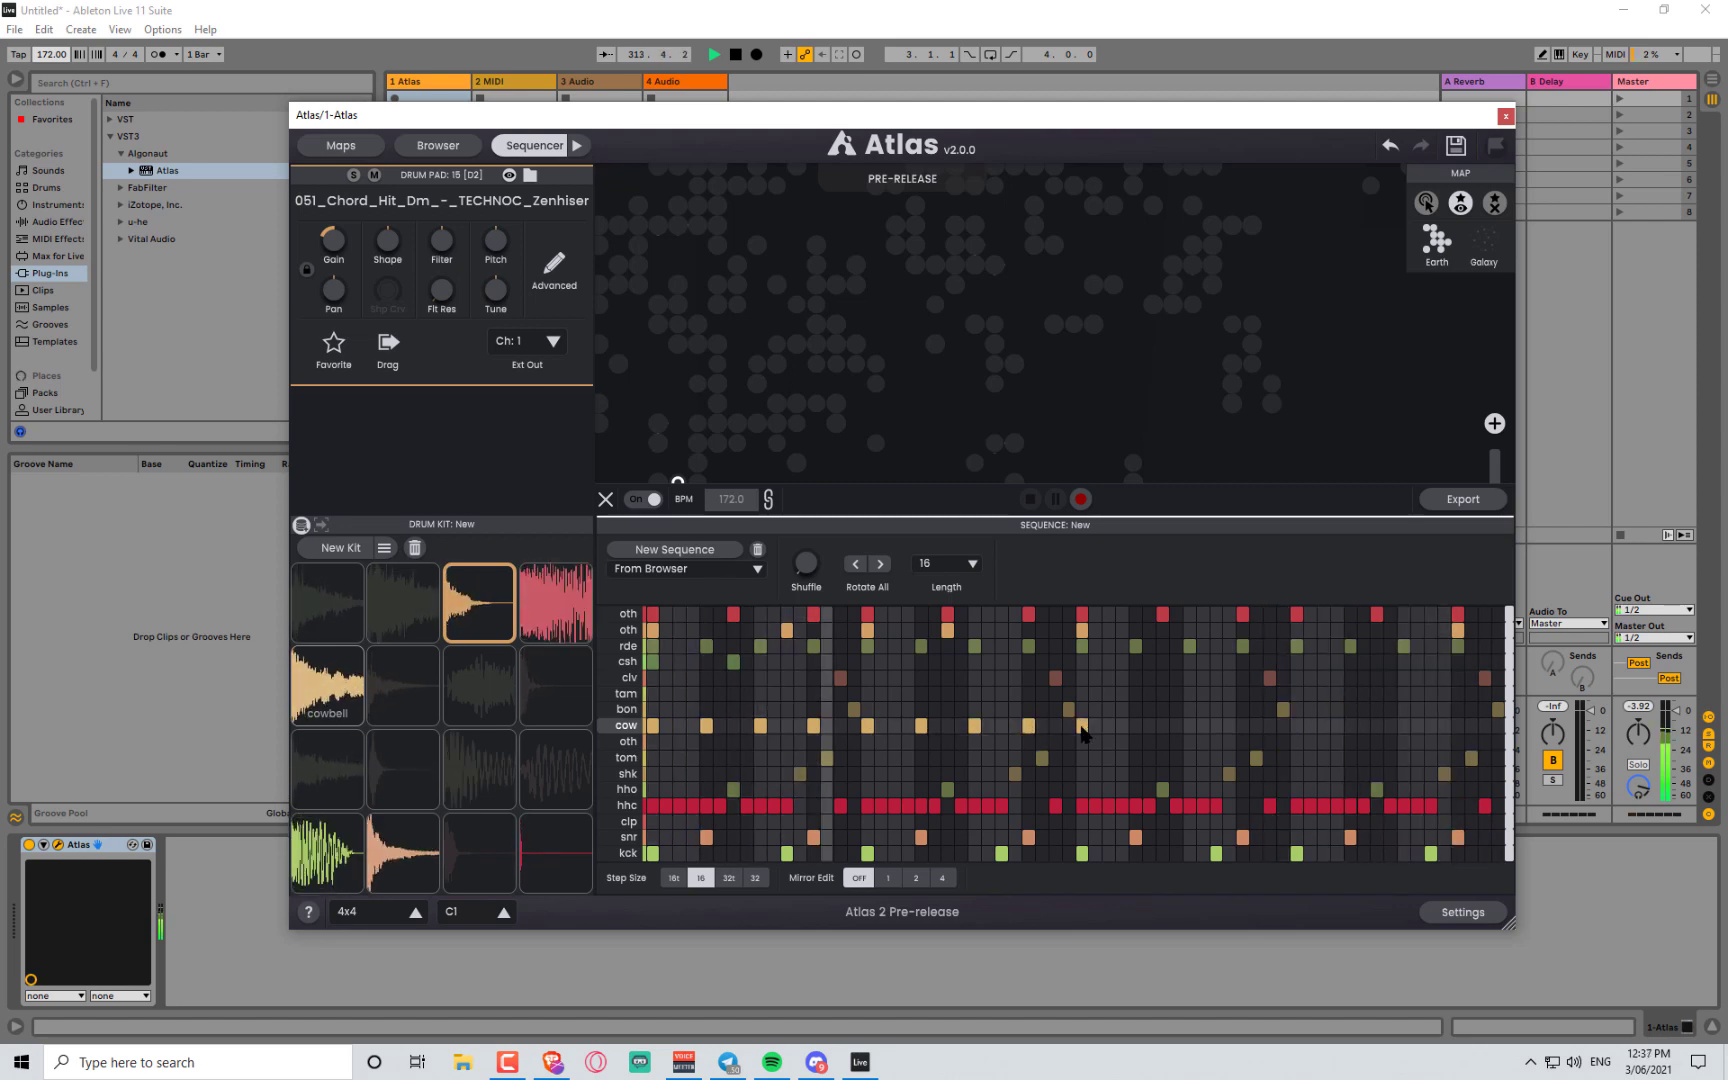
# - Load LF_percussion_06_v2 on the cowbell pad, and continue its hits every four steps, filling the last four steps of the sequence
pyautogui.click(351, 680)
pyautogui.click(1135, 726)
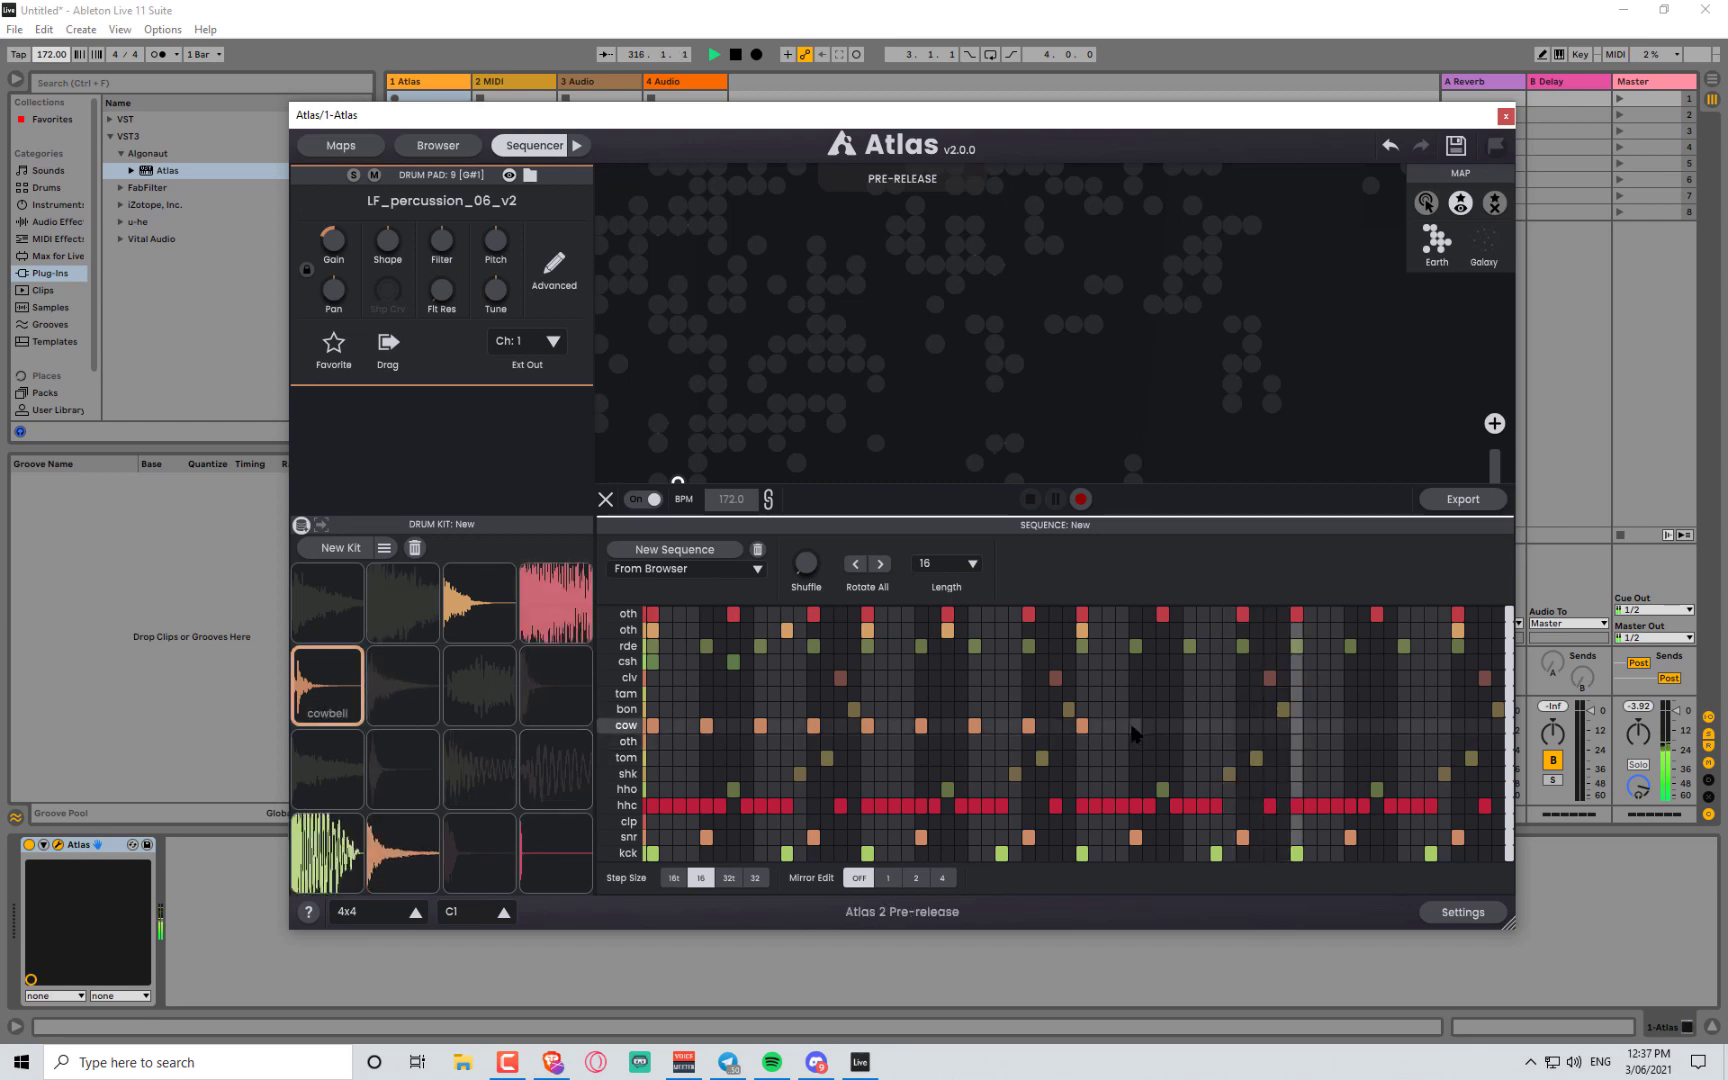
pyautogui.click(1189, 726)
pyautogui.click(1243, 726)
pyautogui.click(1297, 726)
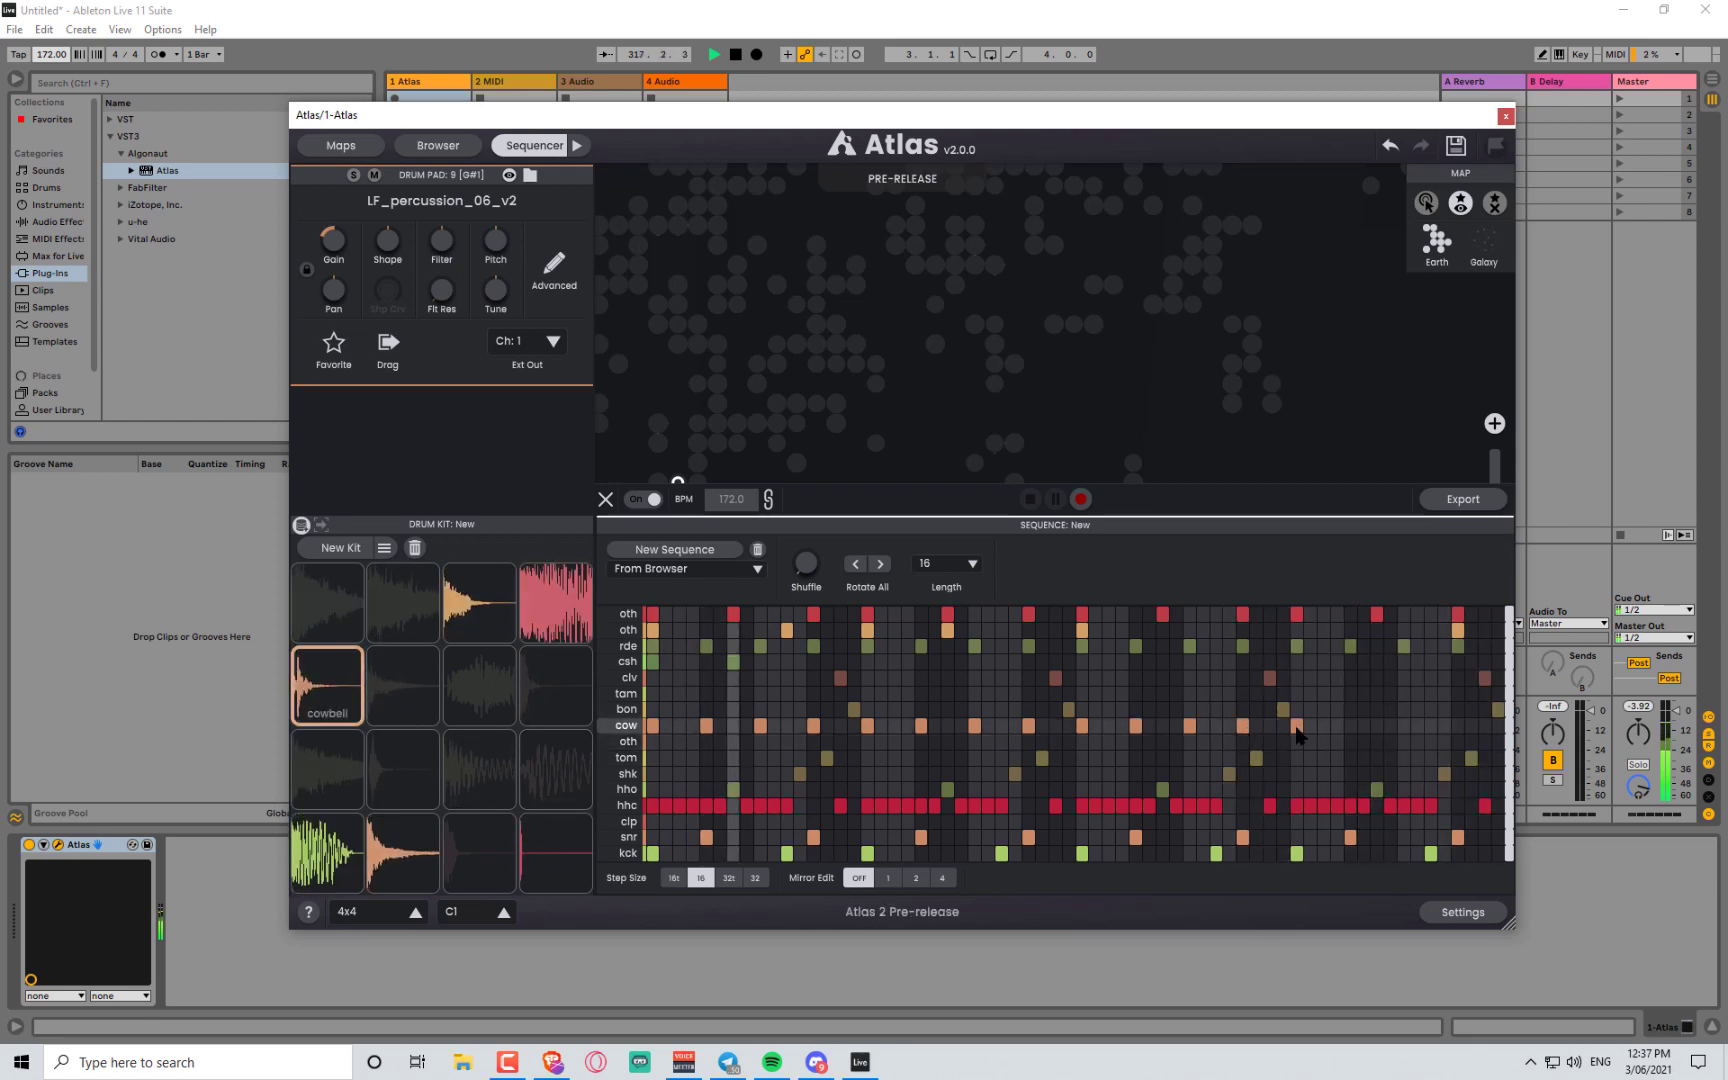
pyautogui.click(1352, 727)
pyautogui.click(1457, 728)
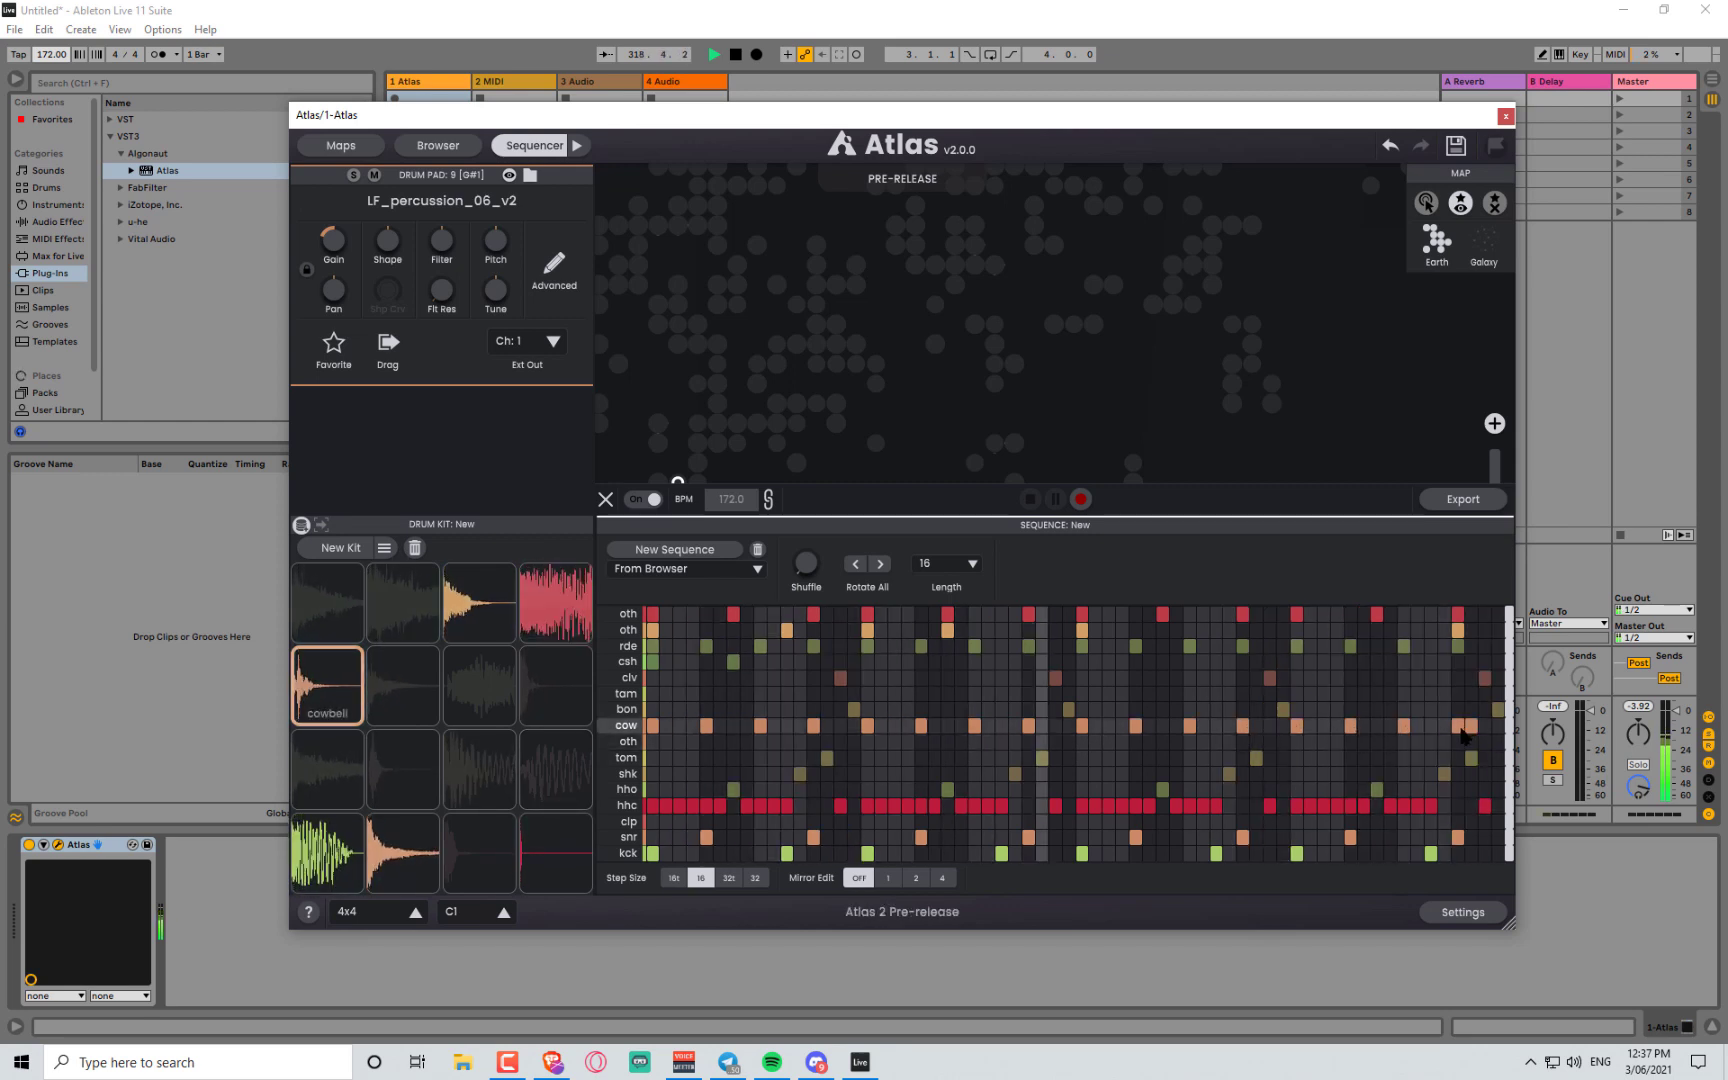
pyautogui.click(1431, 726)
pyautogui.click(1484, 726)
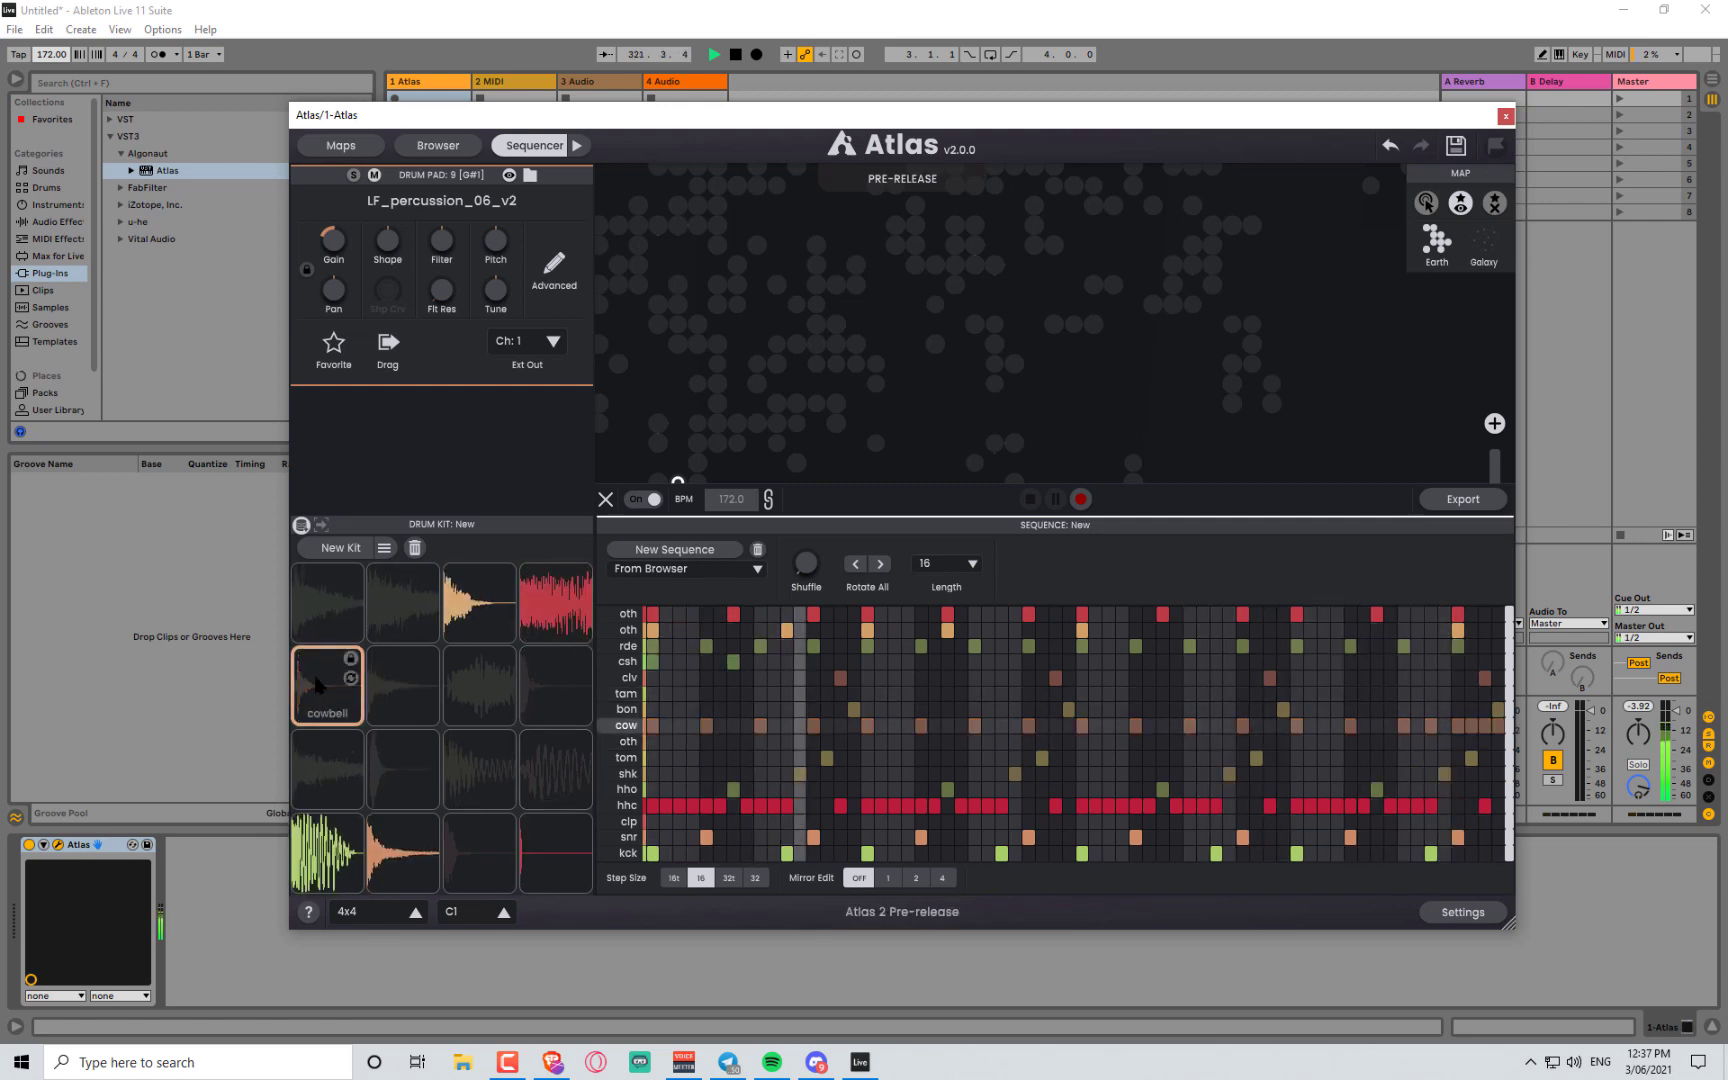
# - Replace the cowbell pad's sample until ORBIT_Snare_Broken is loaded, and shorten its release with the Shape control
pyautogui.click(350, 679)
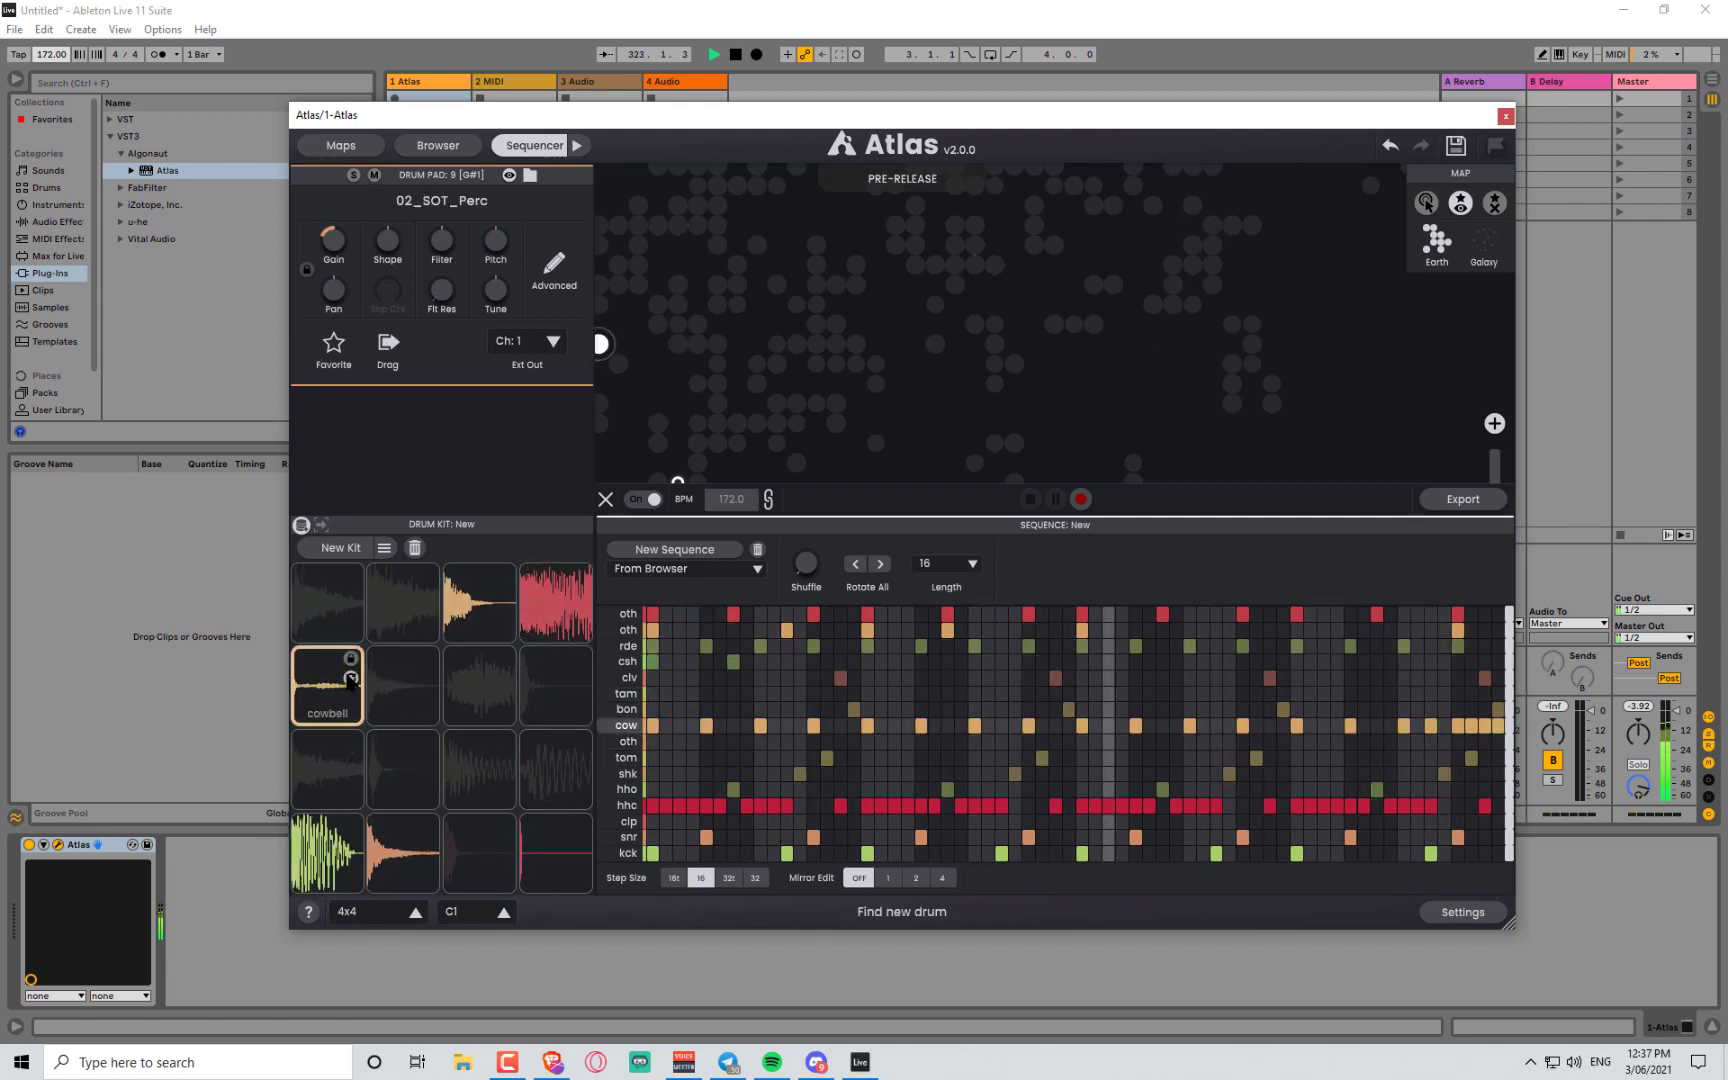
pyautogui.click(350, 679)
pyautogui.click(350, 679)
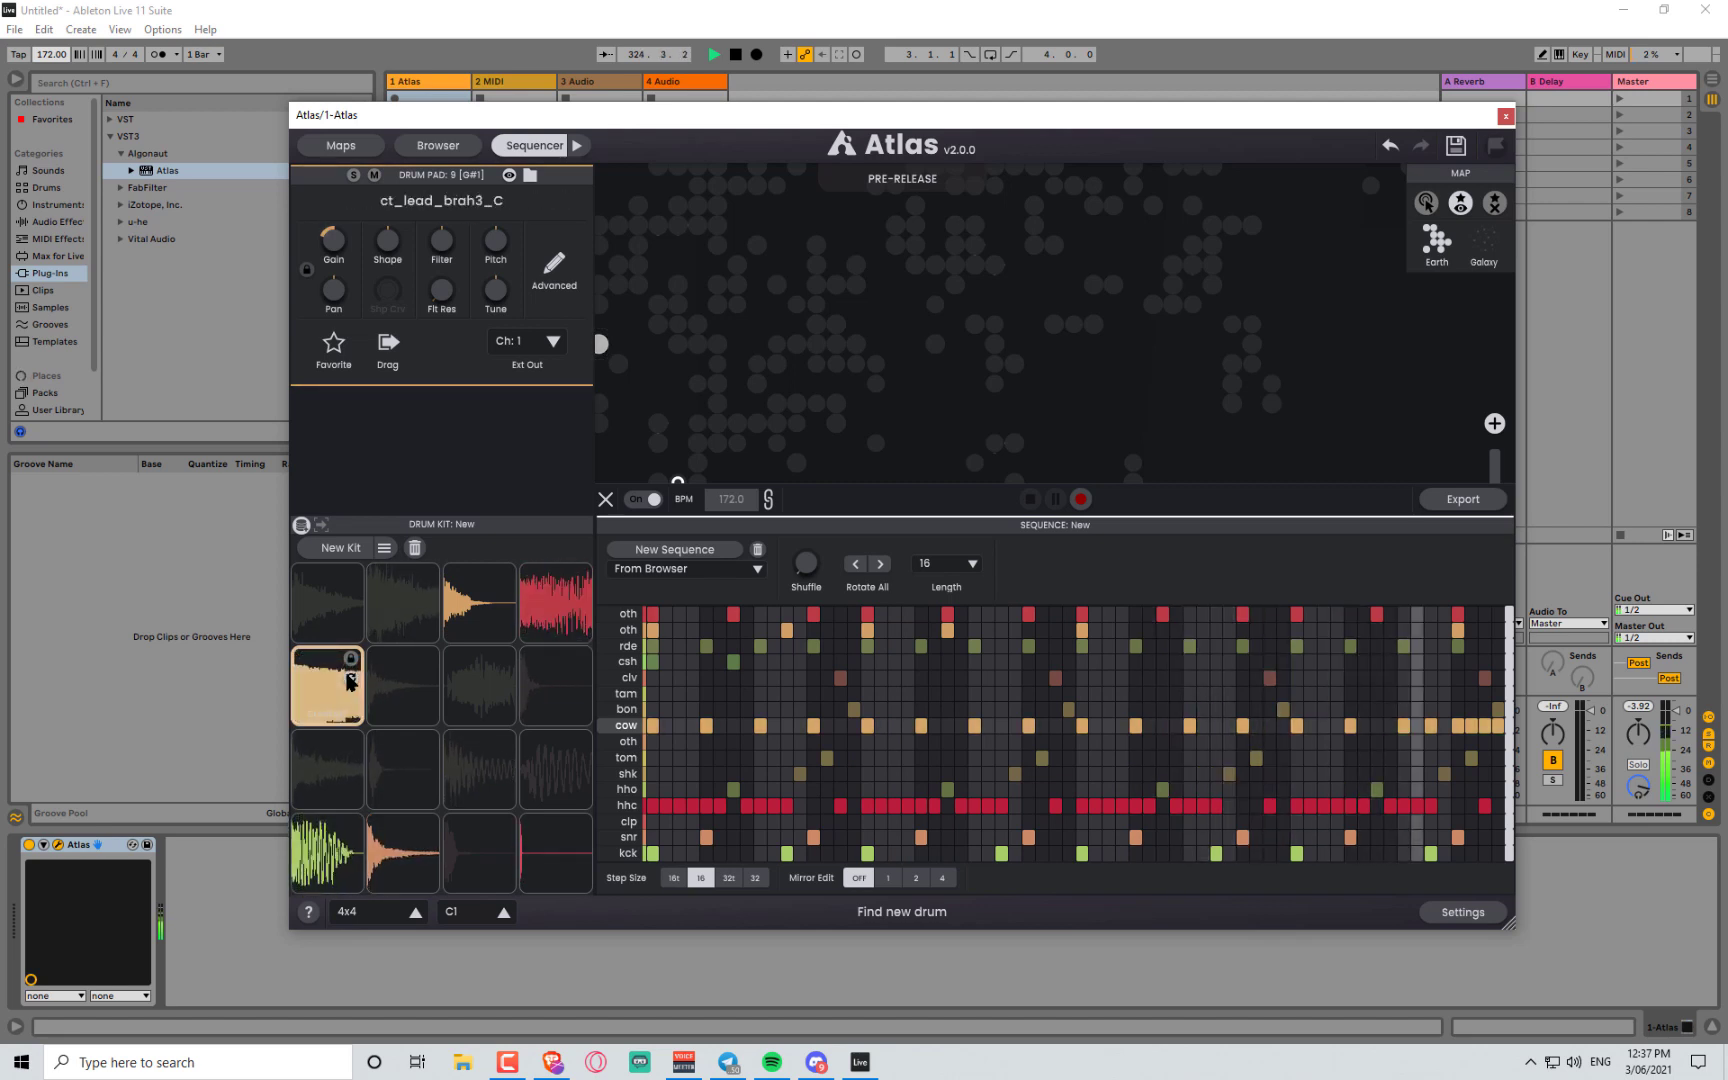
pyautogui.click(350, 679)
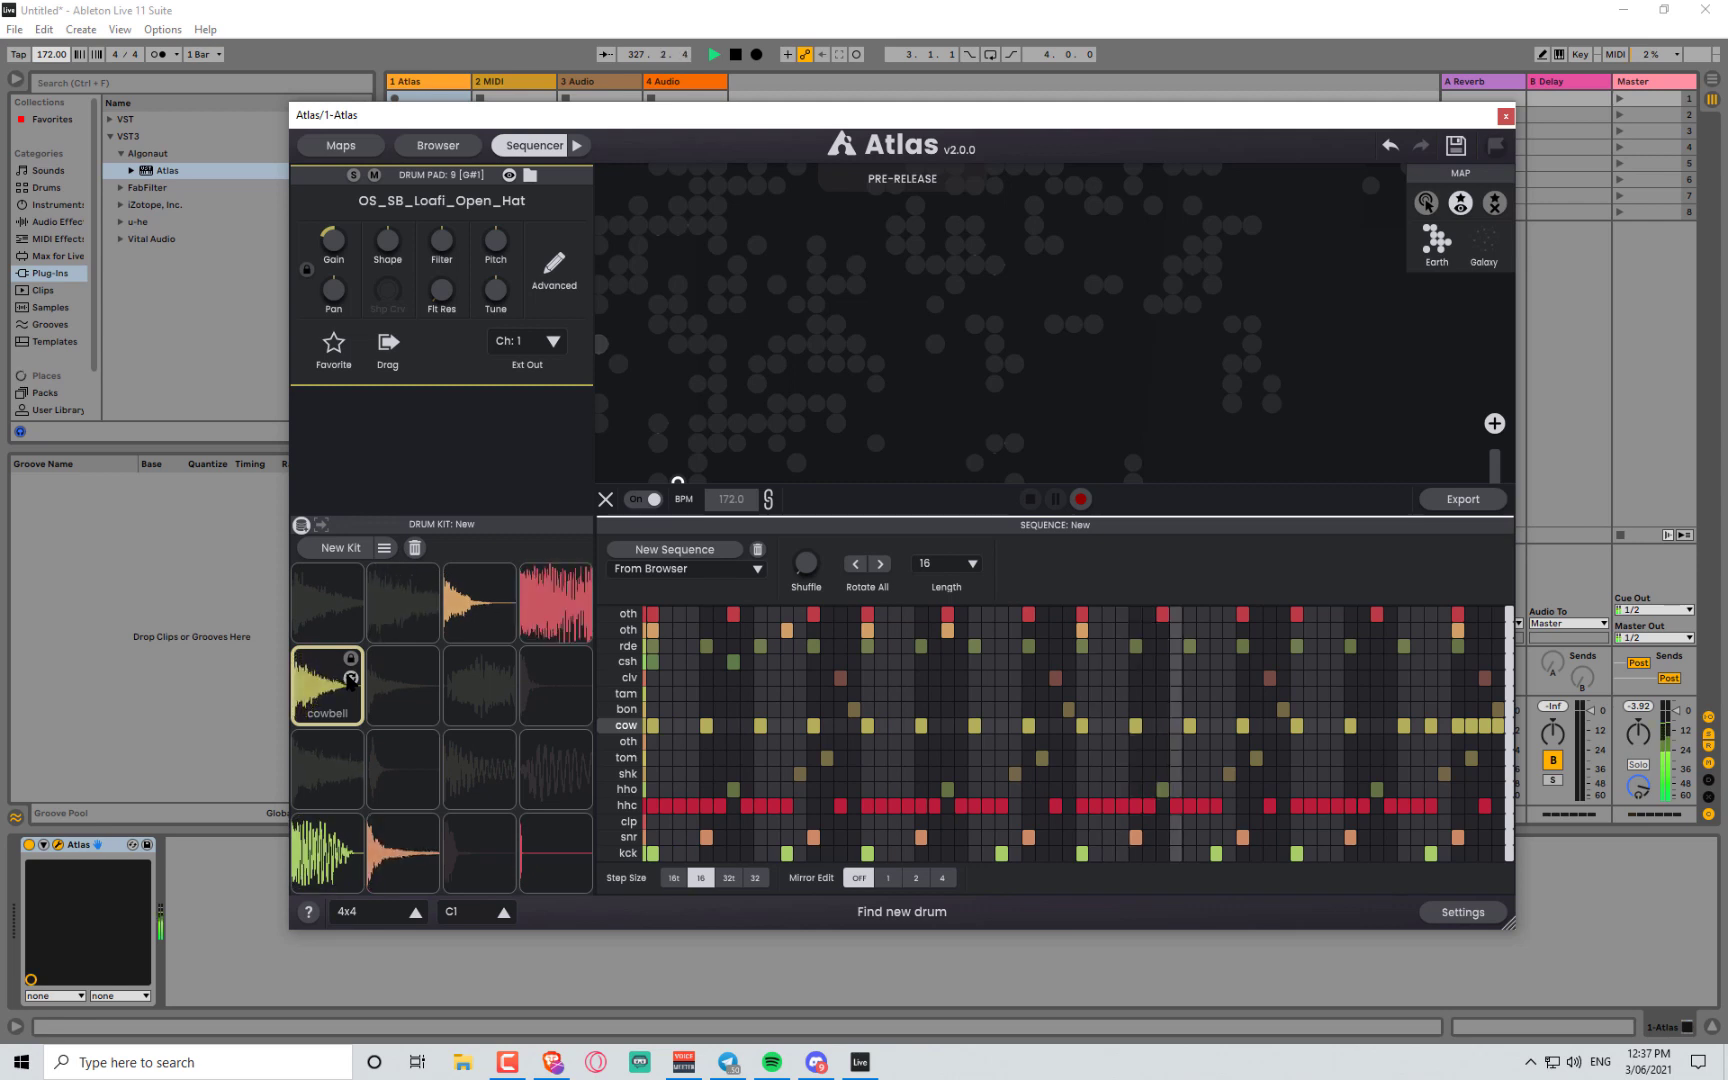
pyautogui.click(350, 679)
pyautogui.click(350, 679)
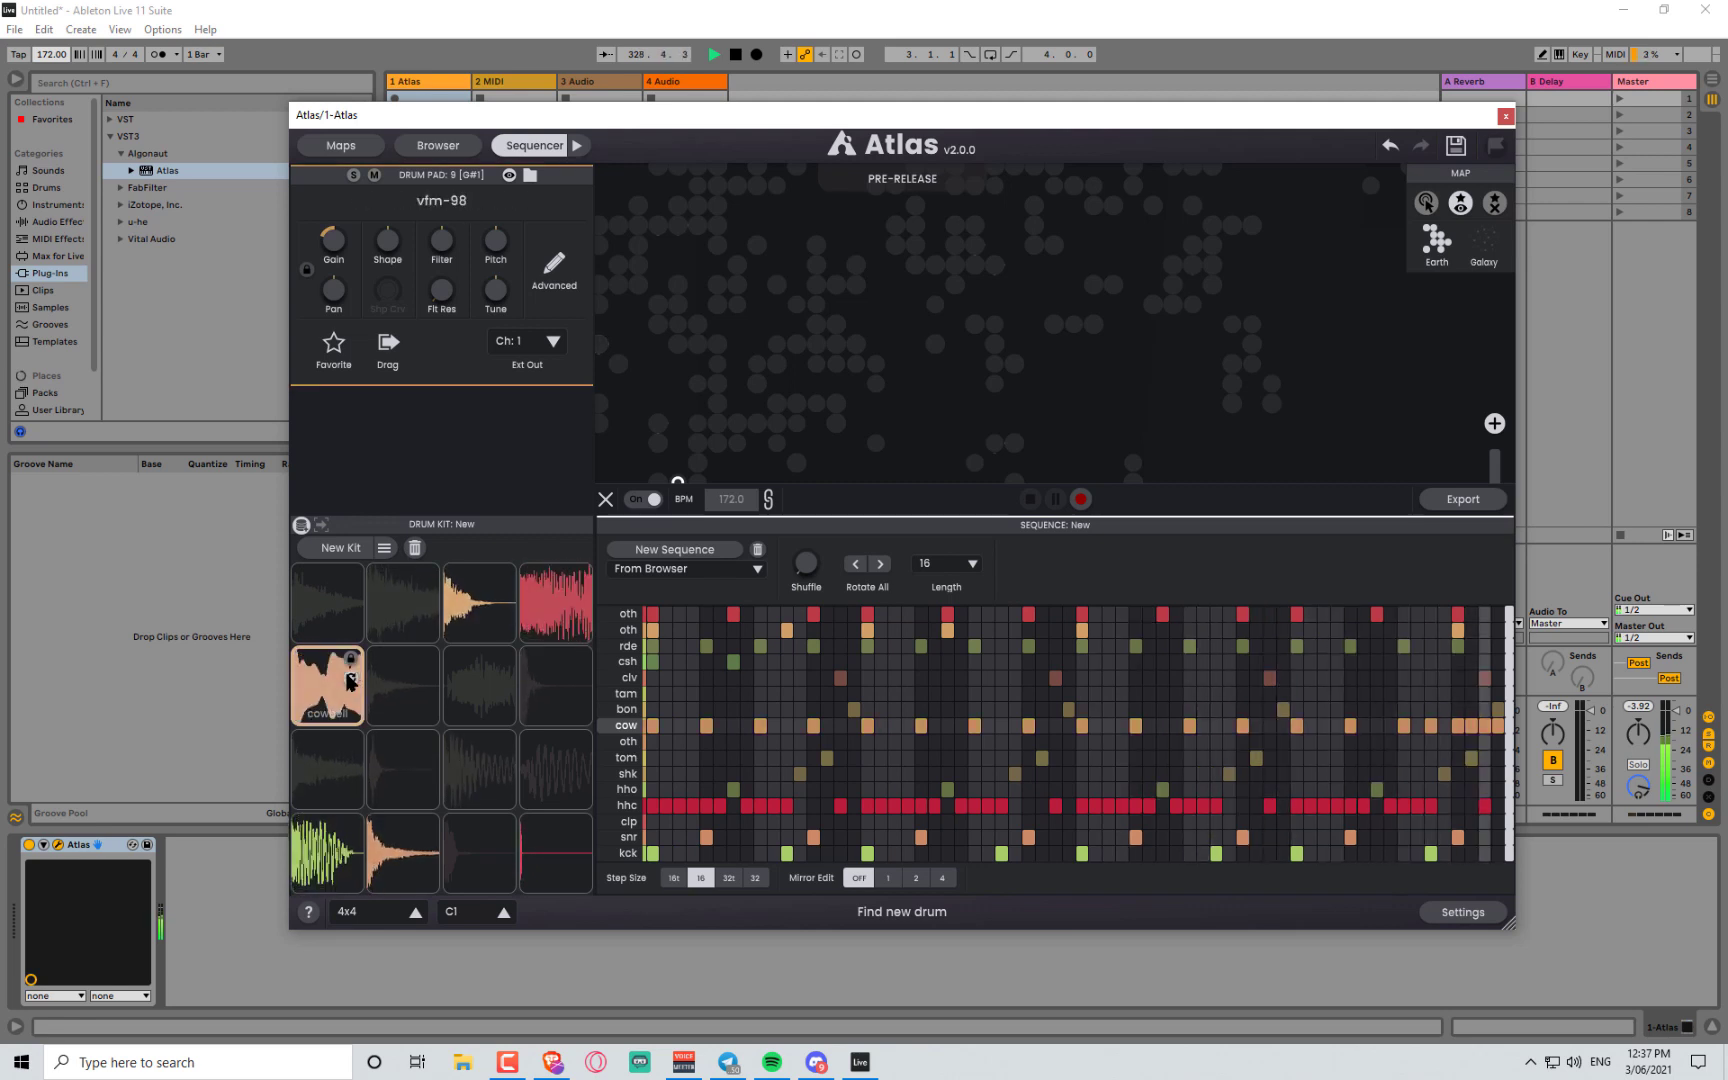
pyautogui.click(350, 679)
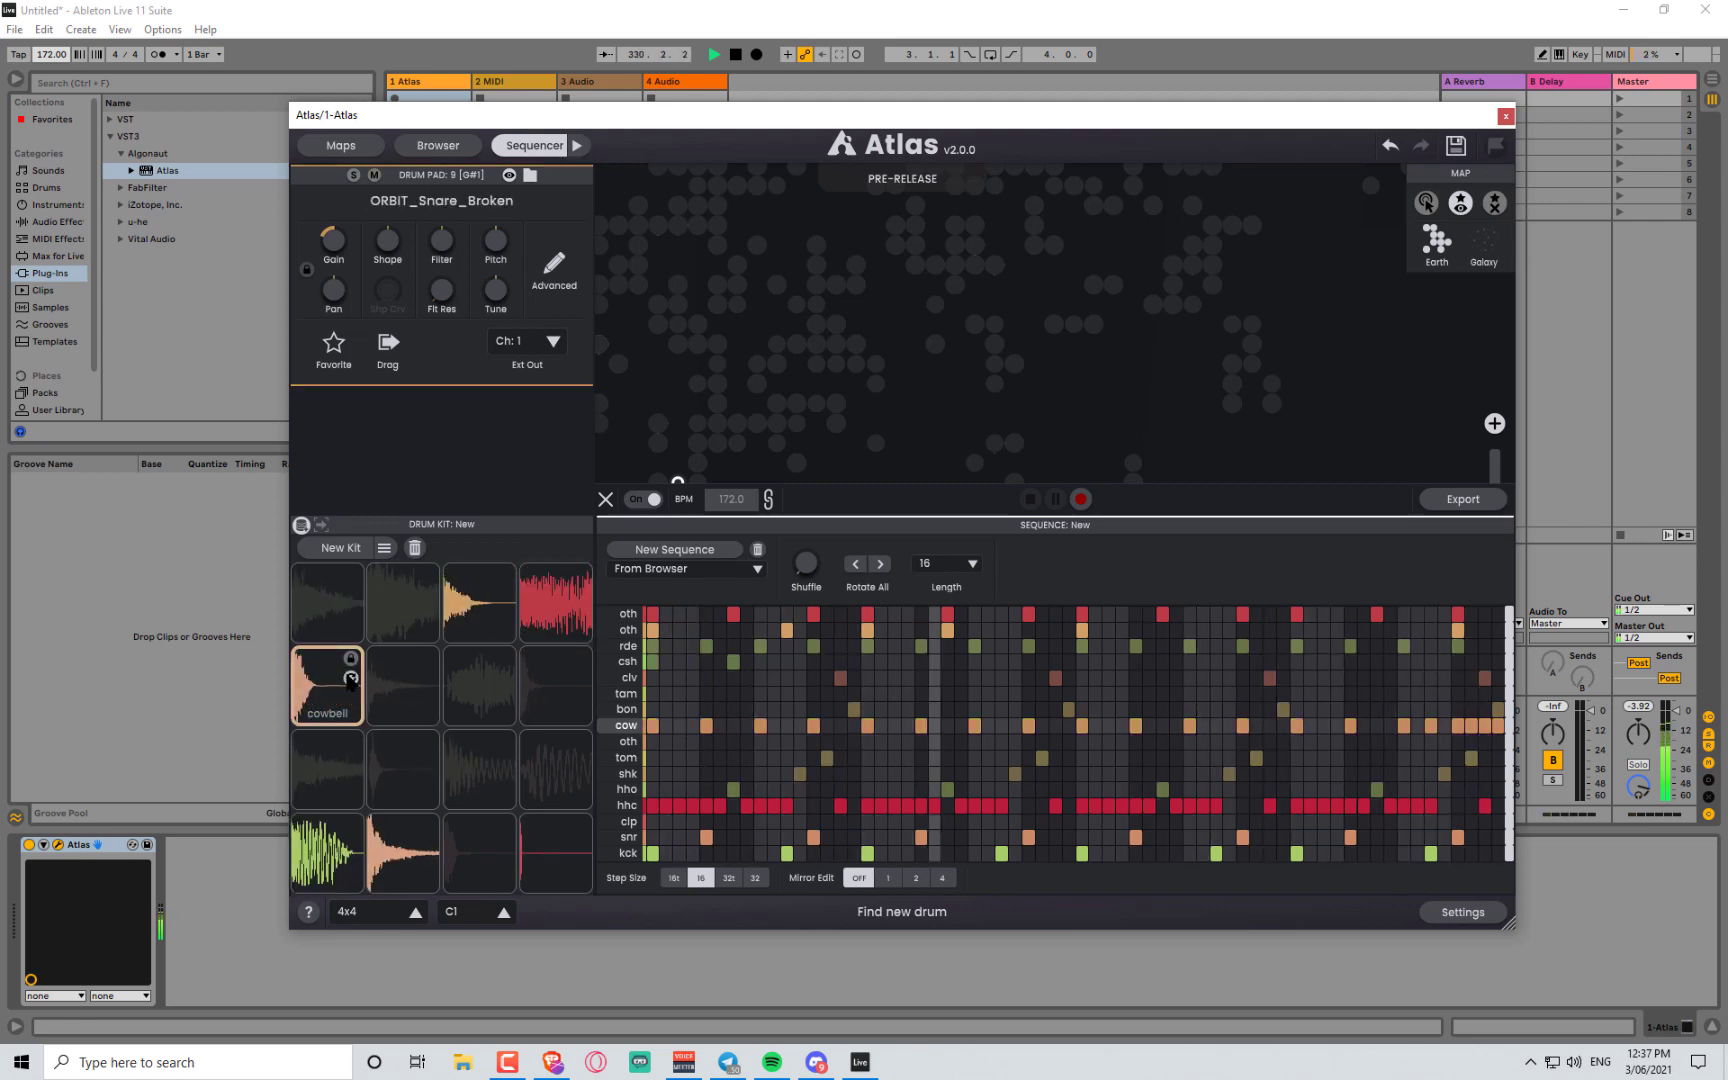
pyautogui.moveTo(389, 243); pyautogui.dragTo(394, 304)
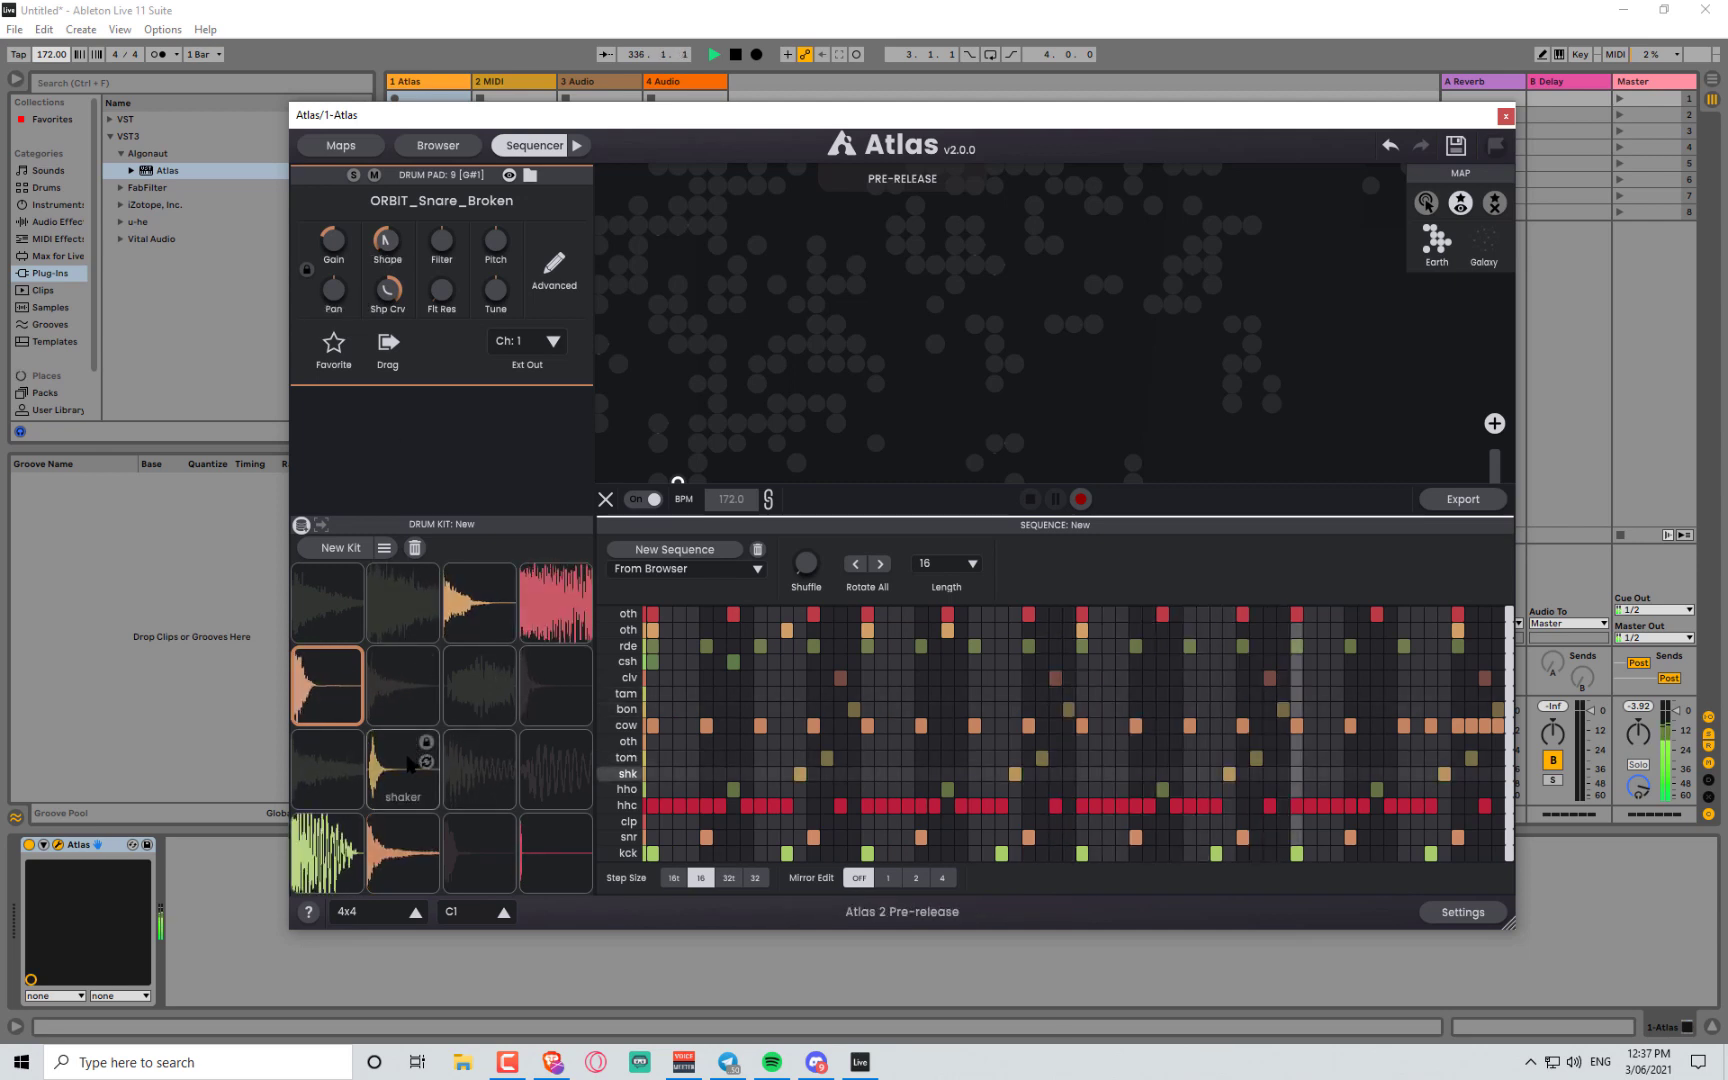
# - Fill the shaker row with a hit on every step of the sequence, and solo the shaker pad
pyautogui.click(383, 779)
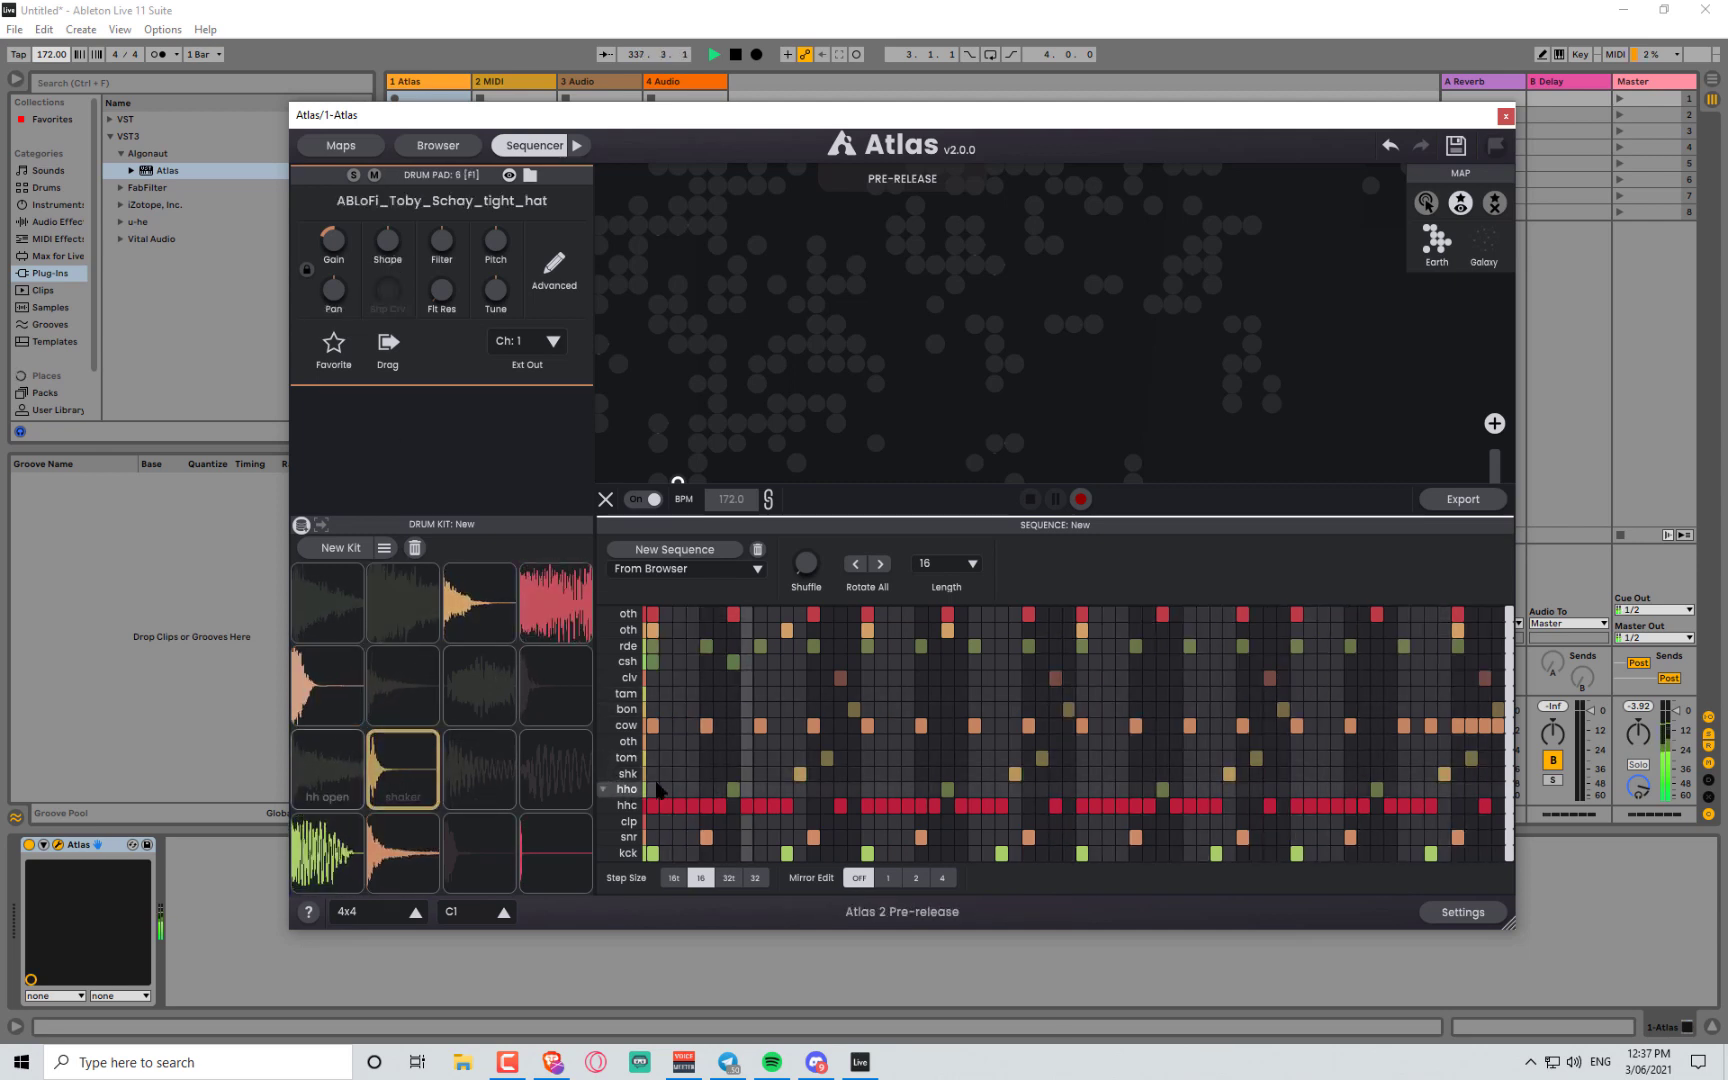
pyautogui.moveTo(651, 773); pyautogui.dragTo(1517, 795)
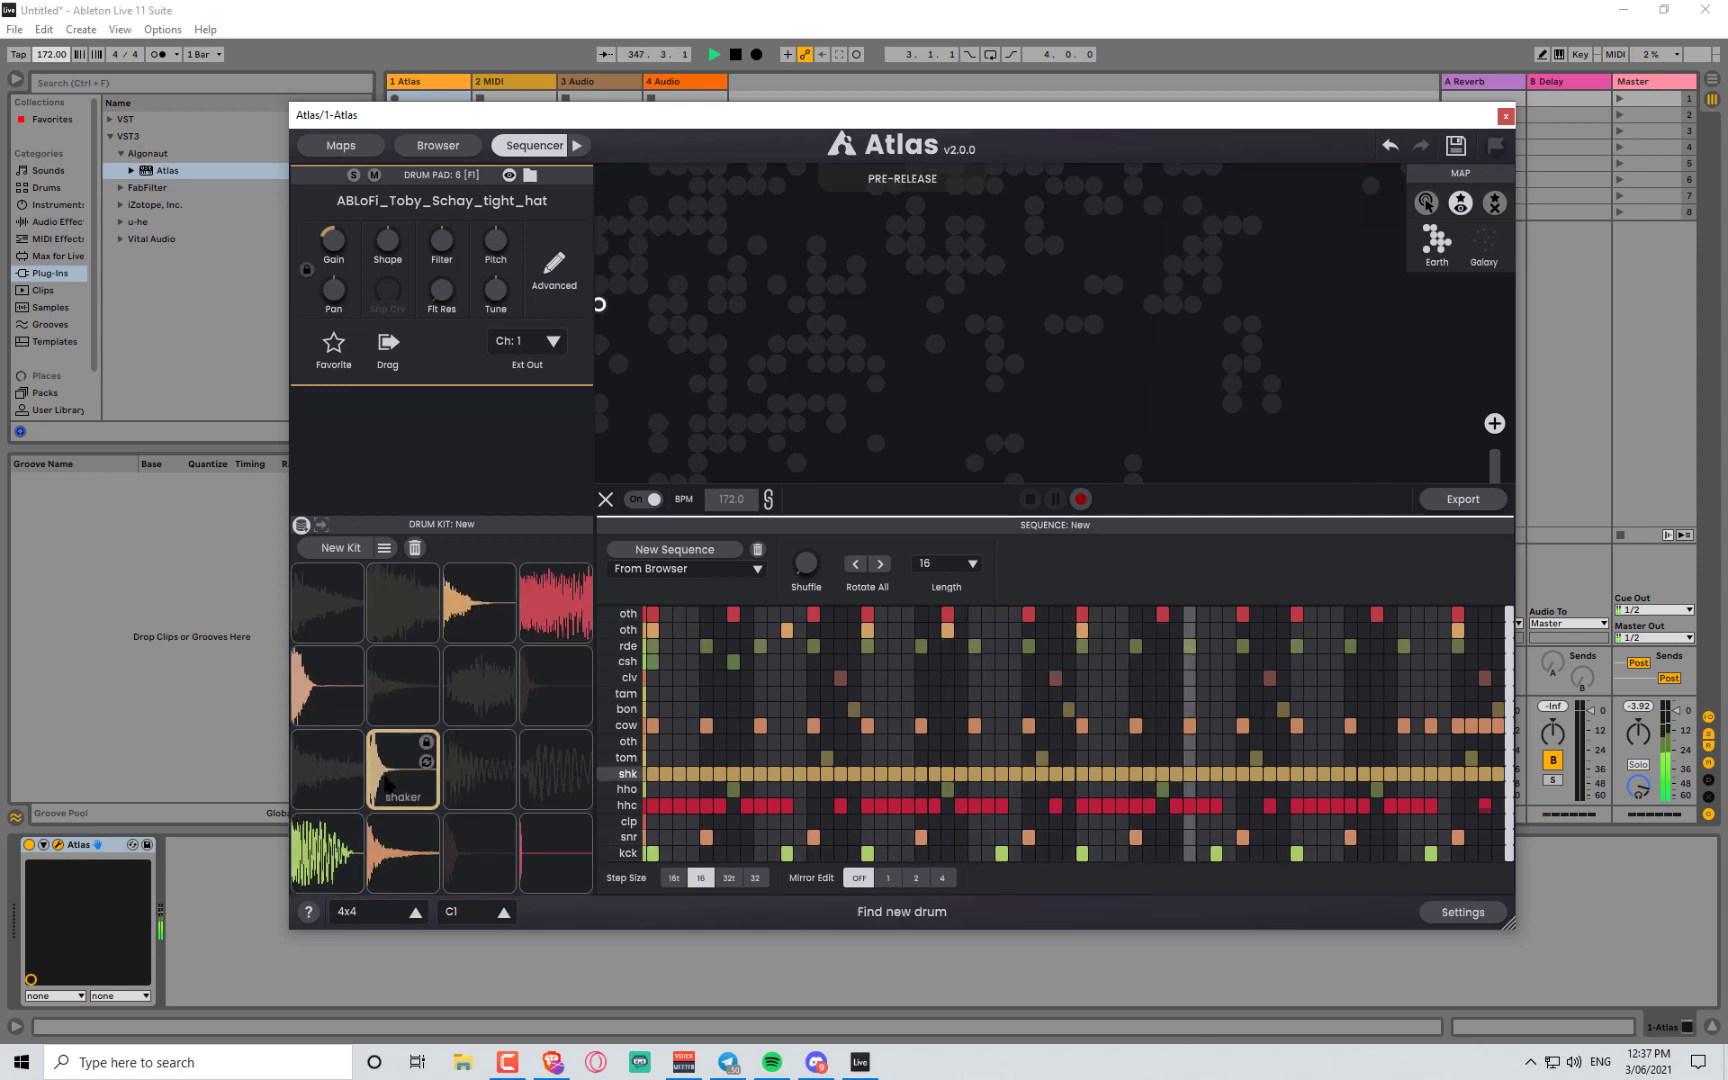
pyautogui.keyDown('ctrl'); pyautogui.click(385, 778); pyautogui.keyUp('ctrl')
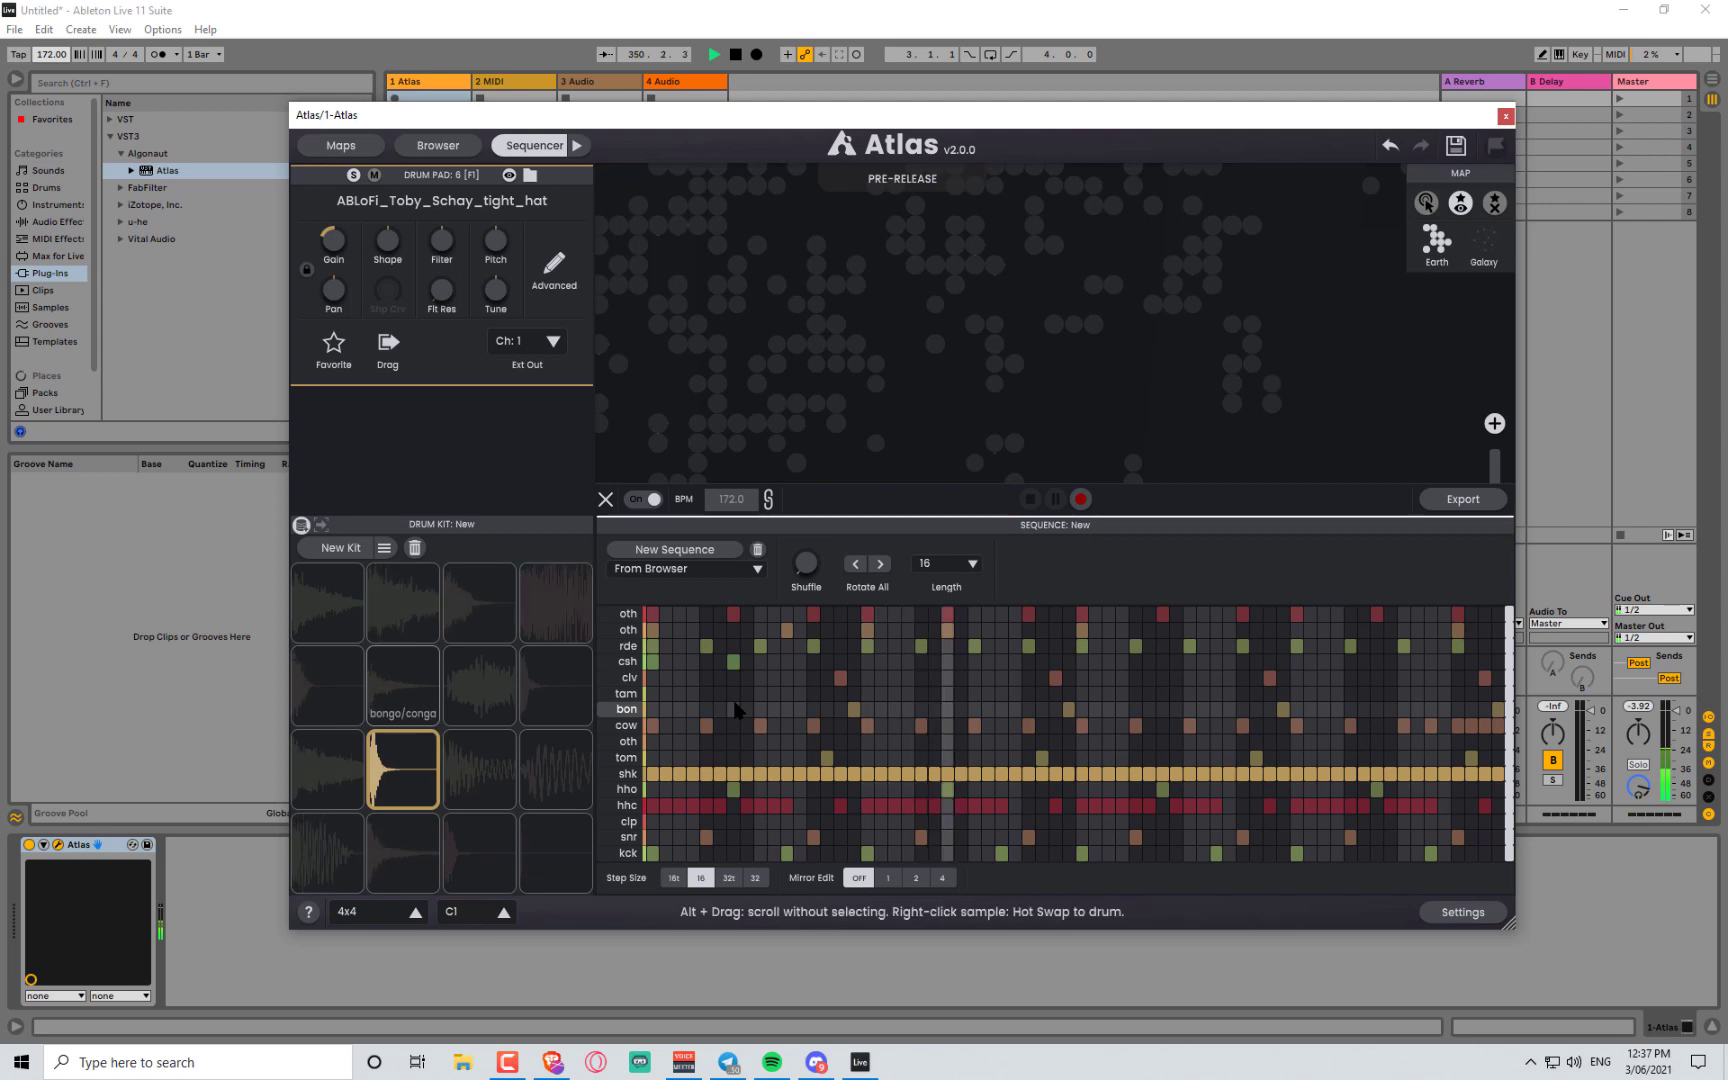
# - Set the step size to 32 and Mirror Edit to 1, and solo the bongo/conga pad with the kick and snare instead of the shaker
pyautogui.click(757, 879)
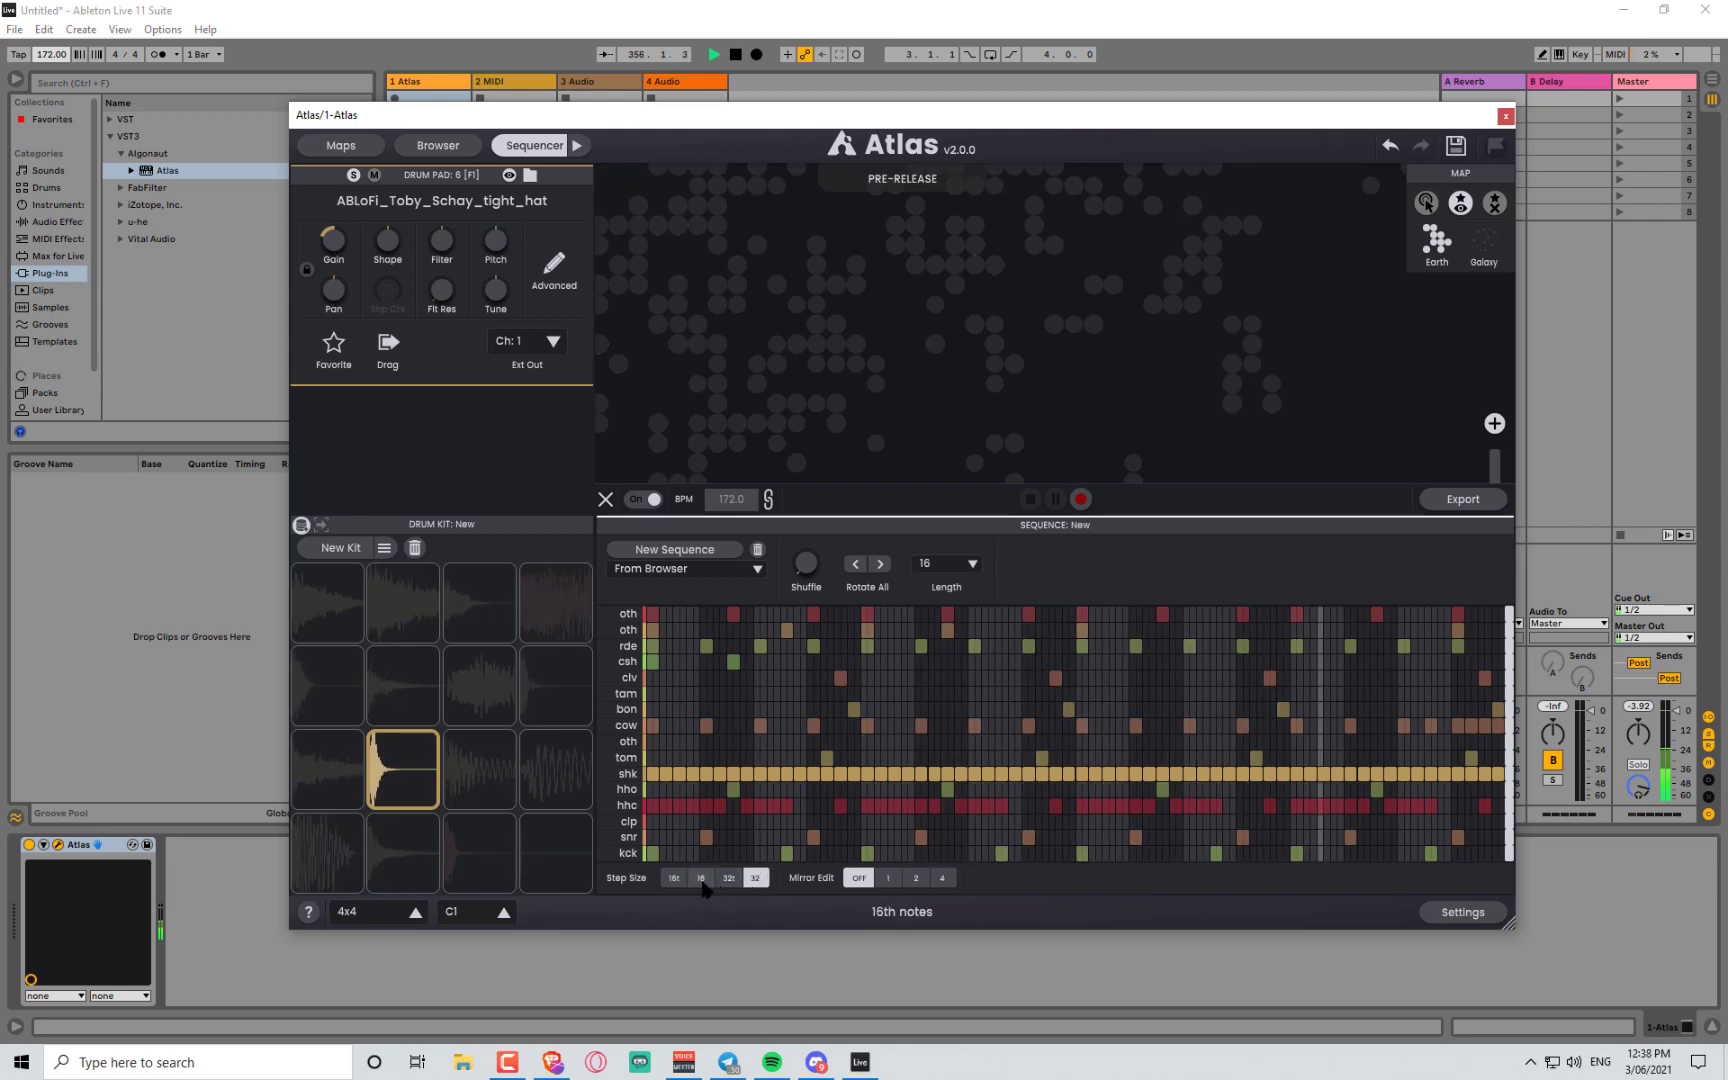
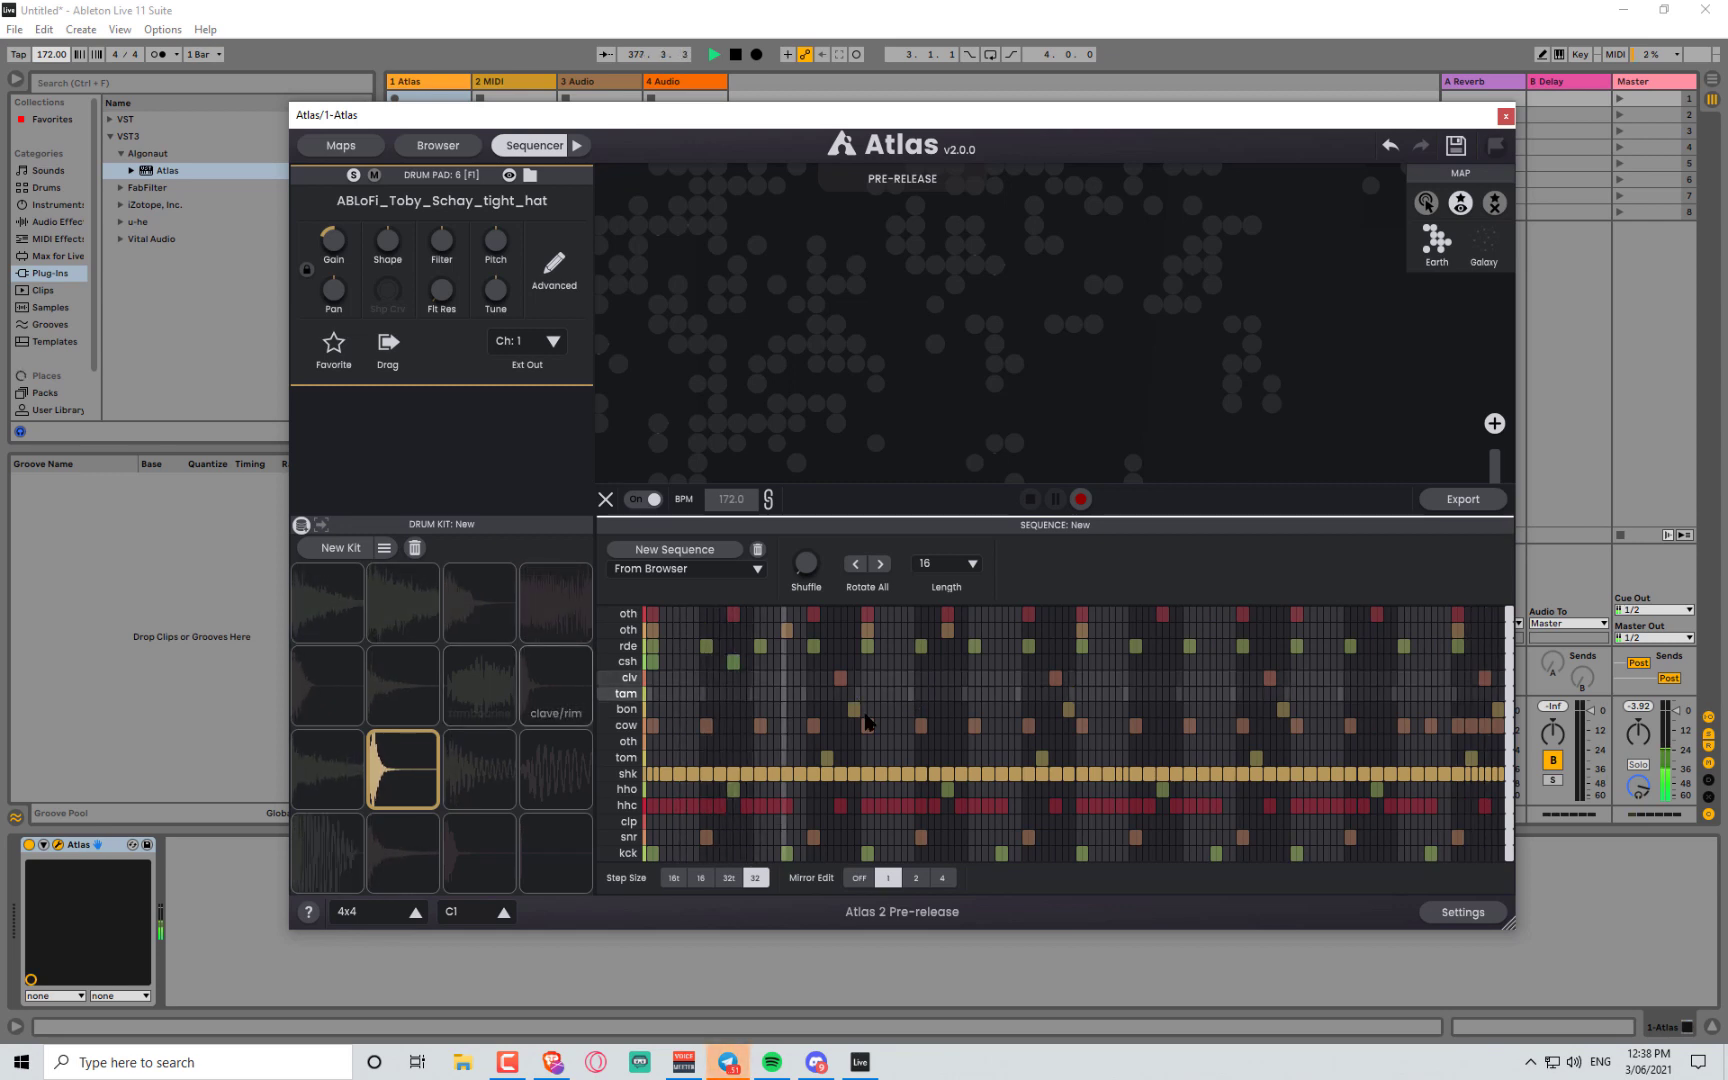
pyautogui.moveTo(469, 707)
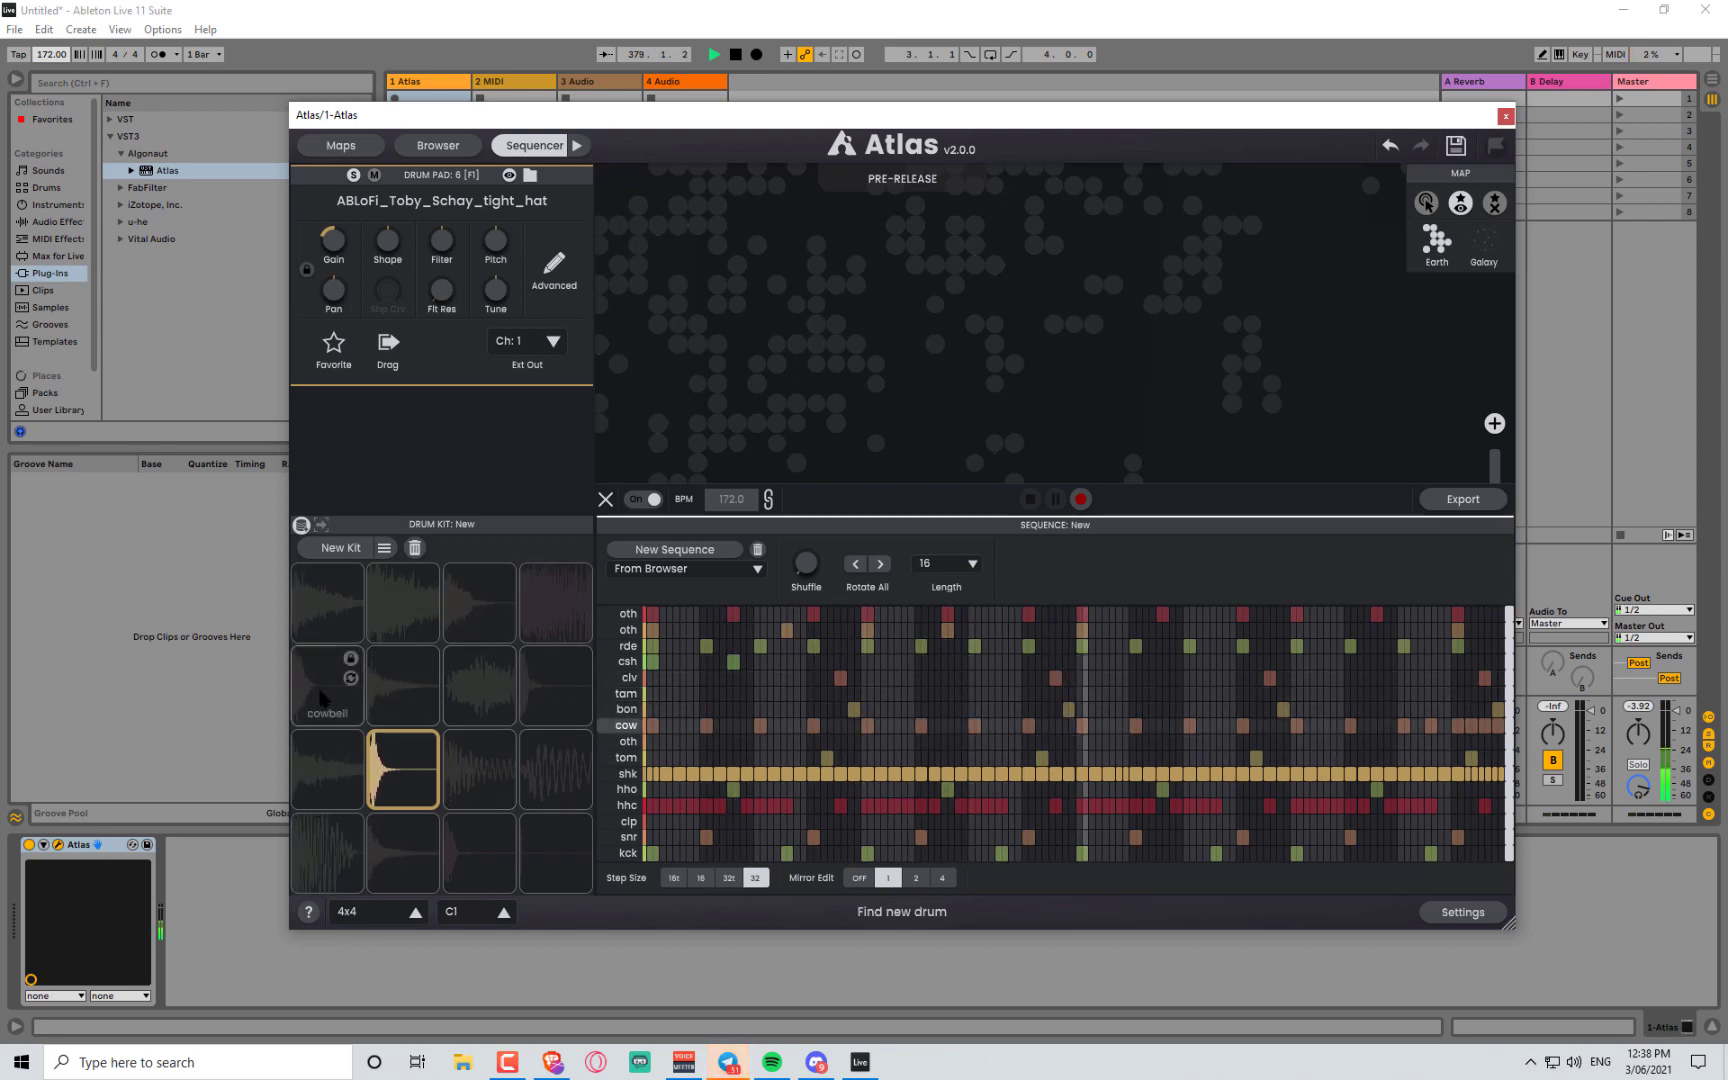
pyautogui.click(395, 713)
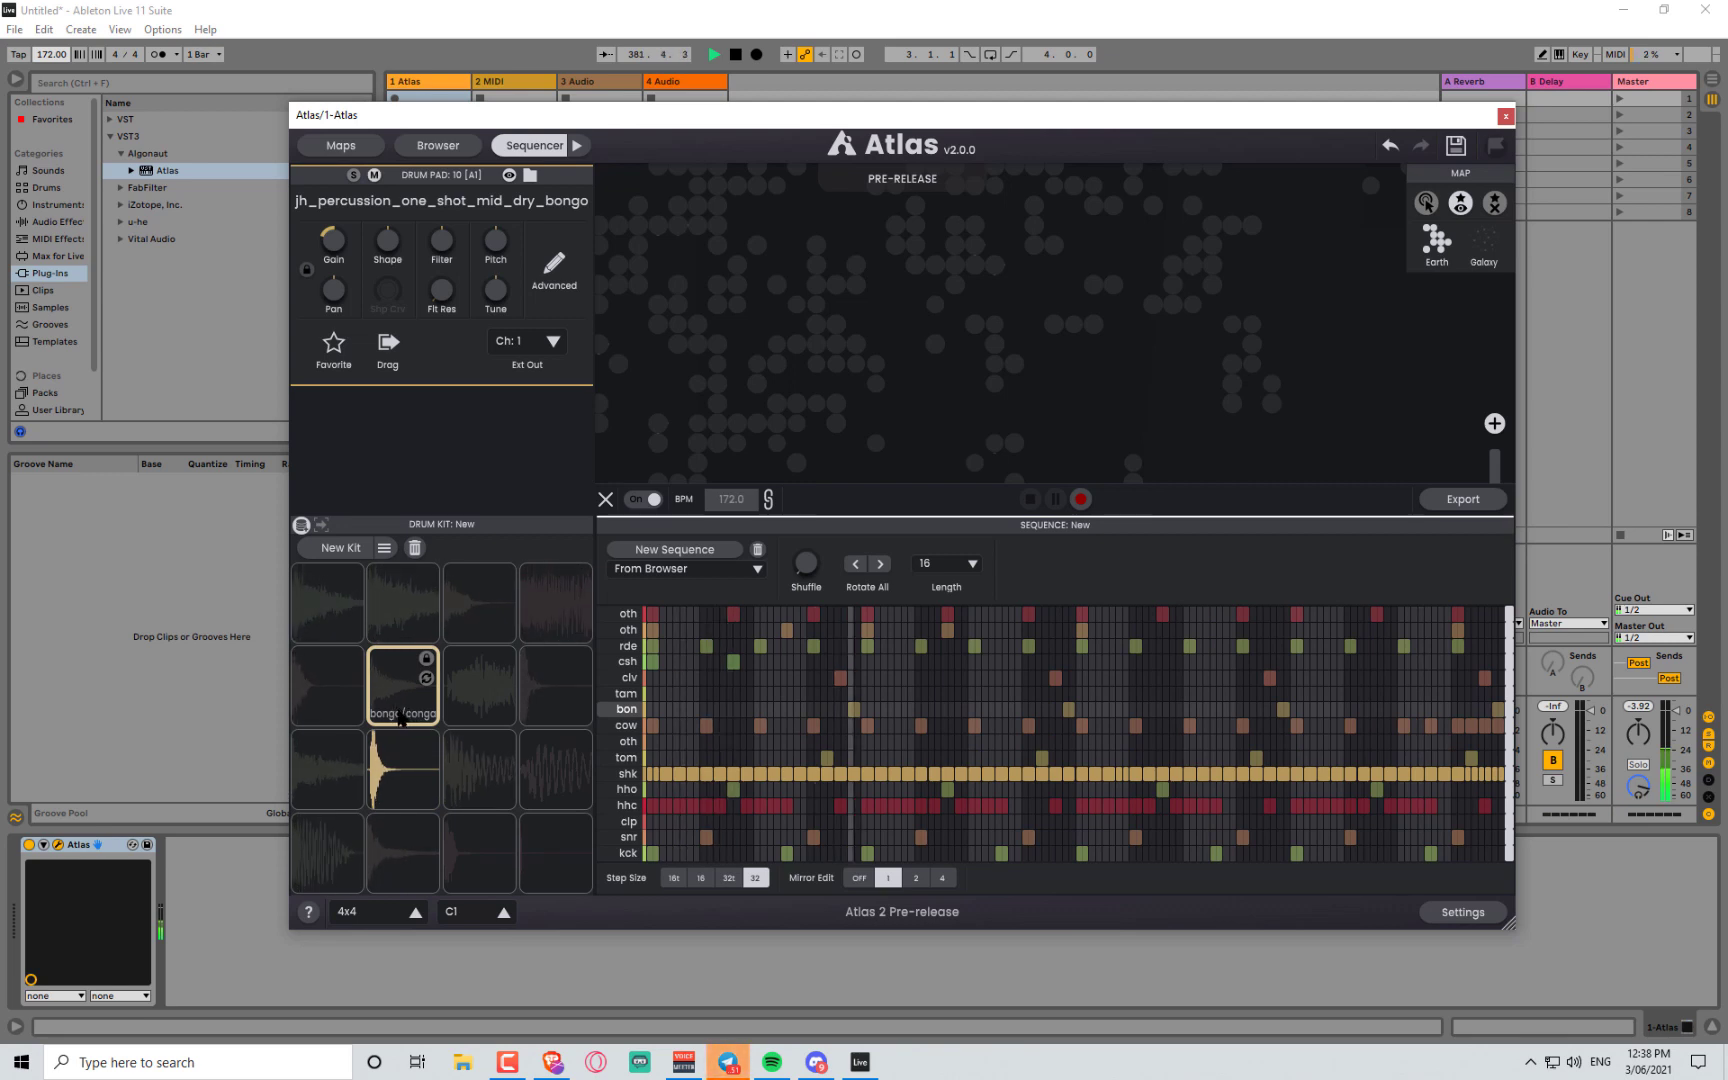
pyautogui.click(398, 709)
pyautogui.click(397, 707)
pyautogui.click(399, 714)
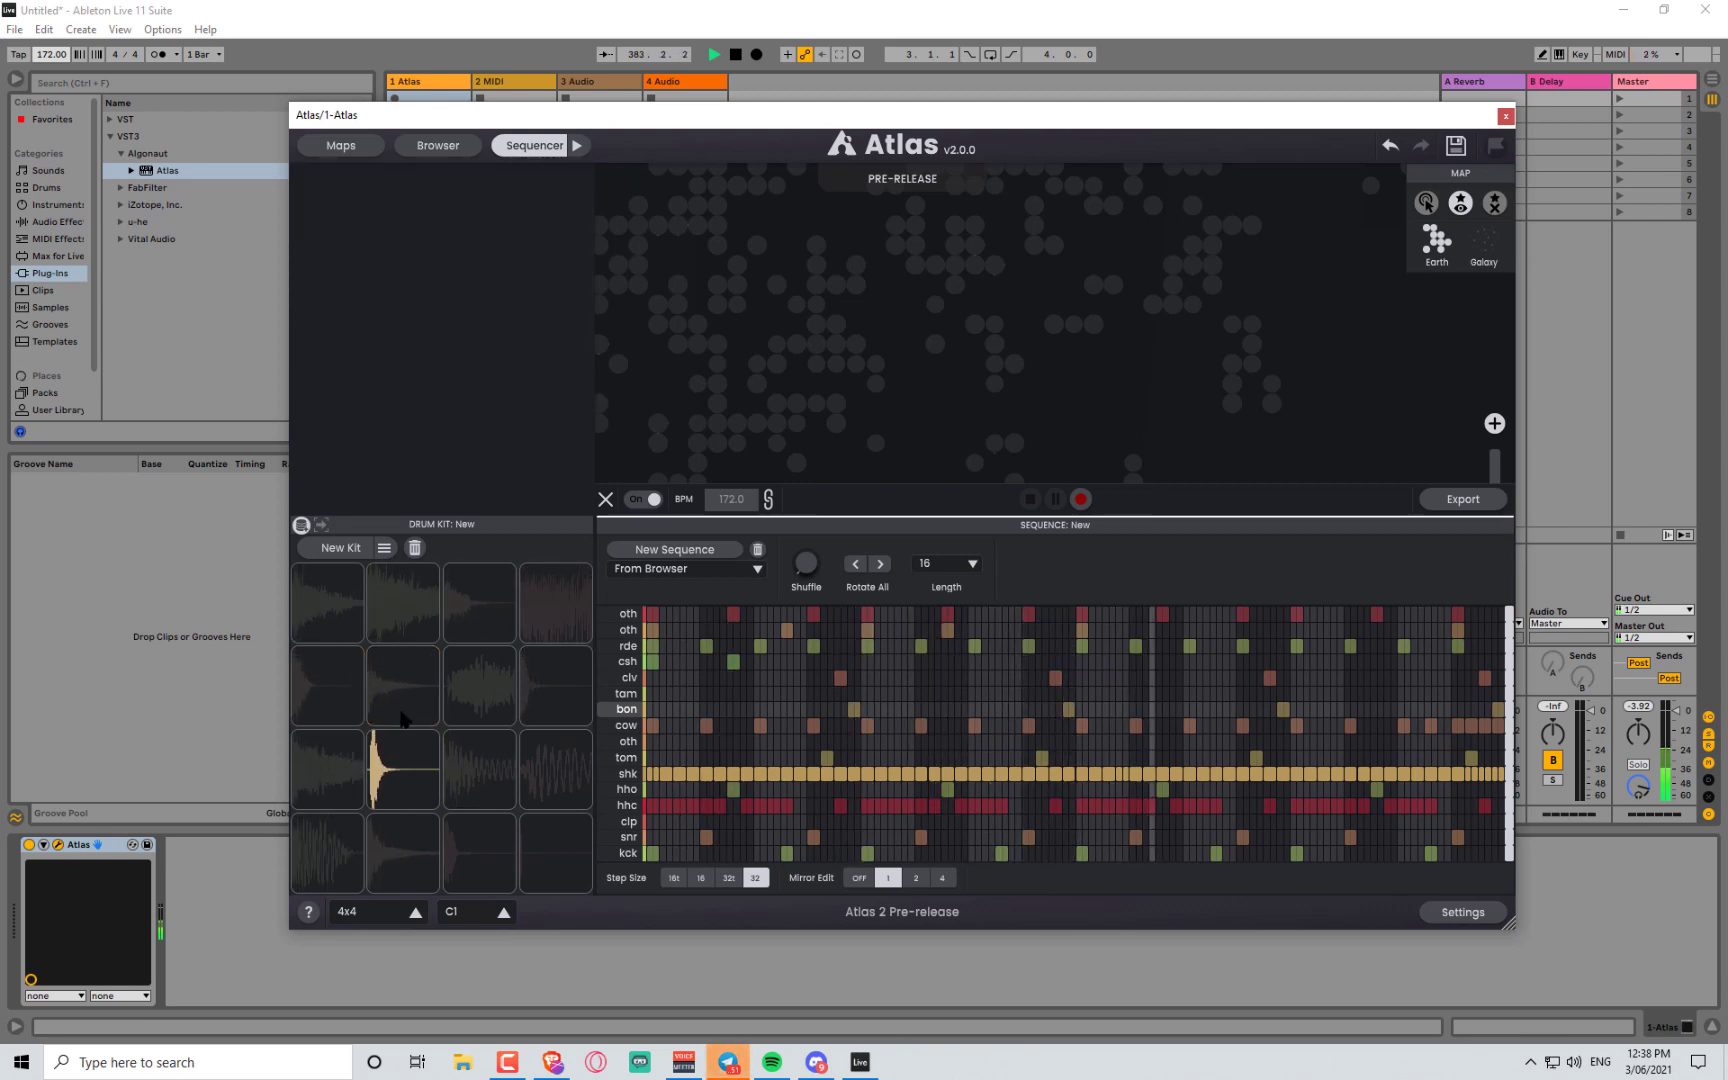
pyautogui.keyDown('alt'); pyautogui.click(393, 752); pyautogui.keyUp('alt')
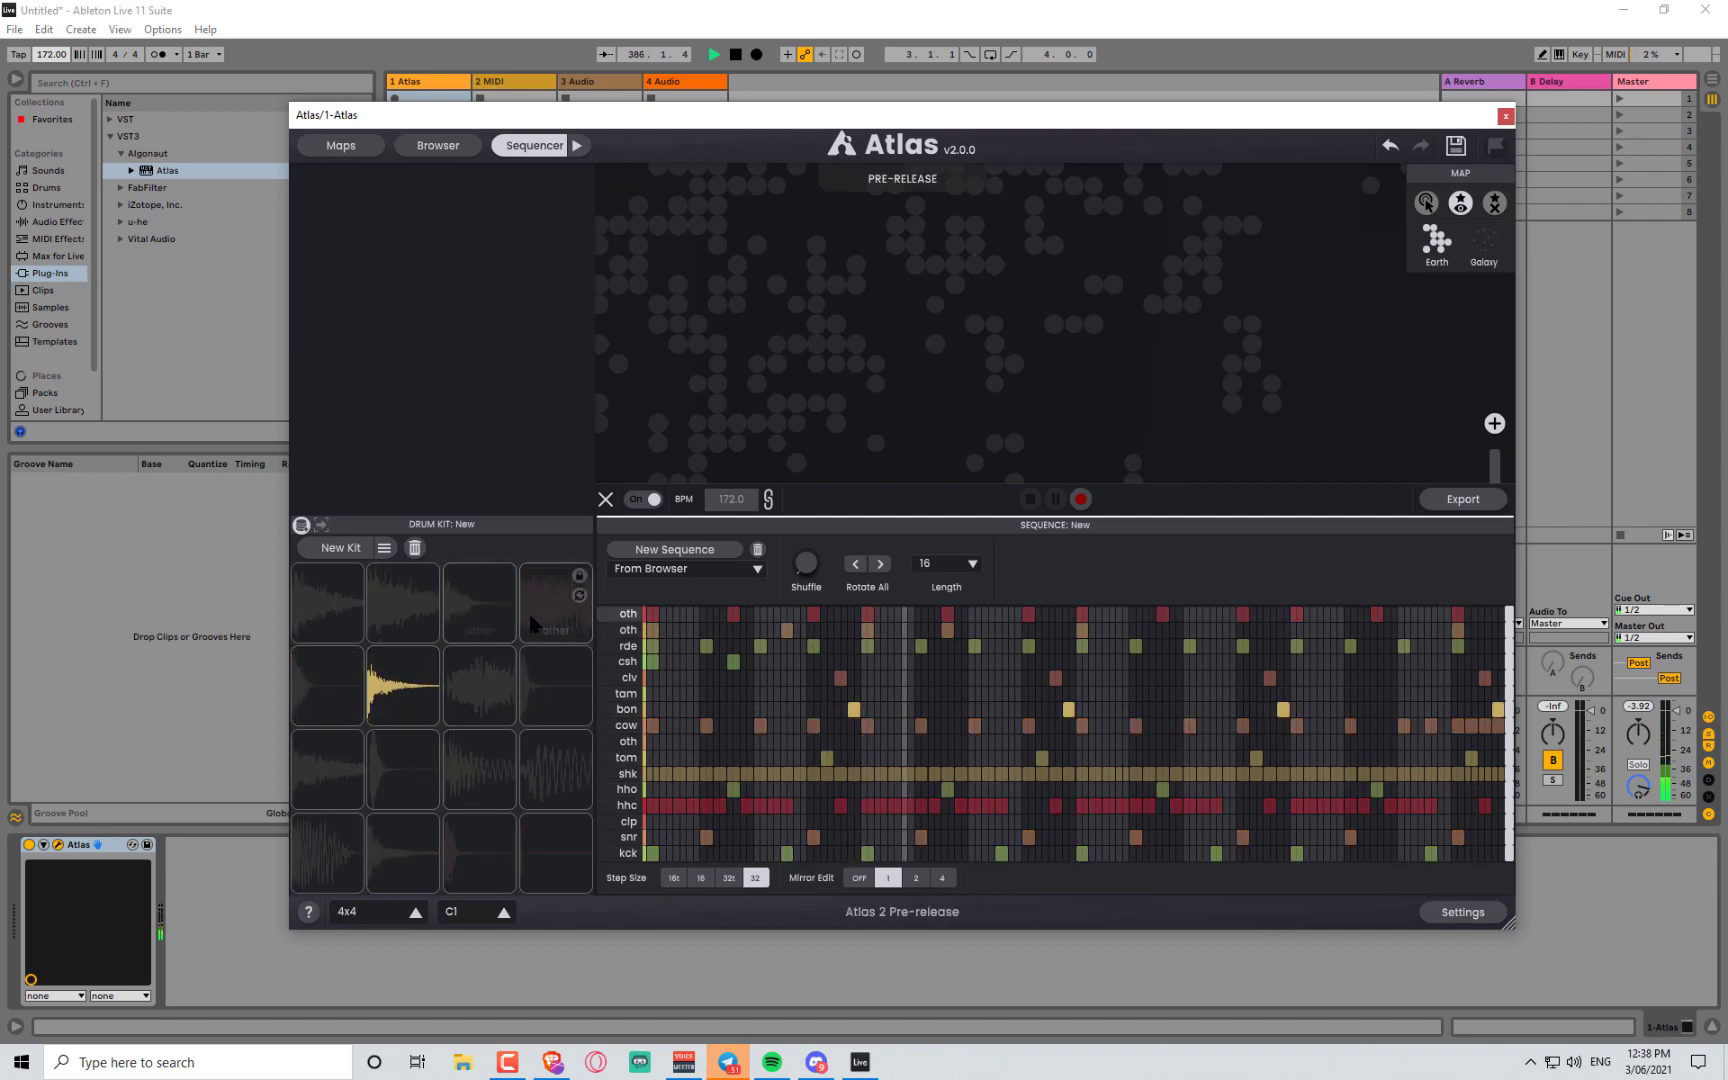
pyautogui.keyDown('alt'); pyautogui.click(404, 700); pyautogui.keyUp('alt')
pyautogui.keyDown('ctrl'); pyautogui.click(328, 698); pyautogui.keyUp('ctrl')
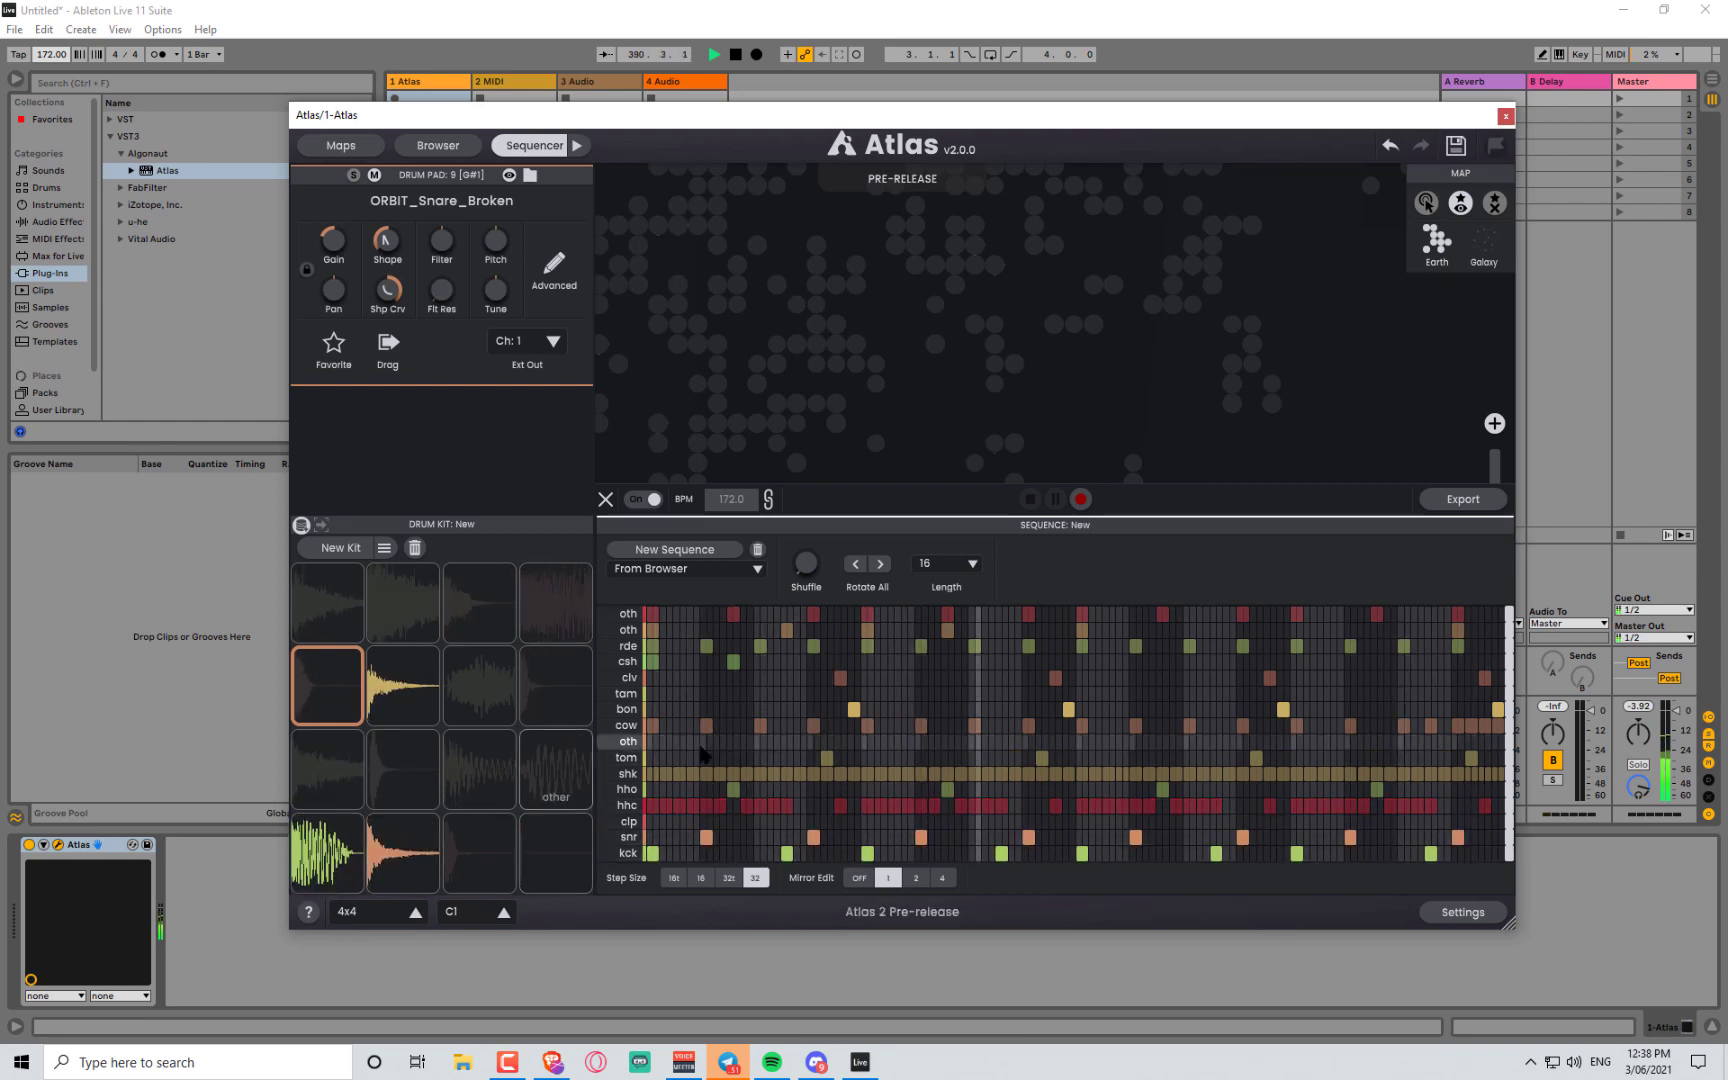
# - Try mirrored 32nd-note hits on the bongo/conga row, and clear all hits from that row
pyautogui.click(661, 709)
pyautogui.click(714, 709)
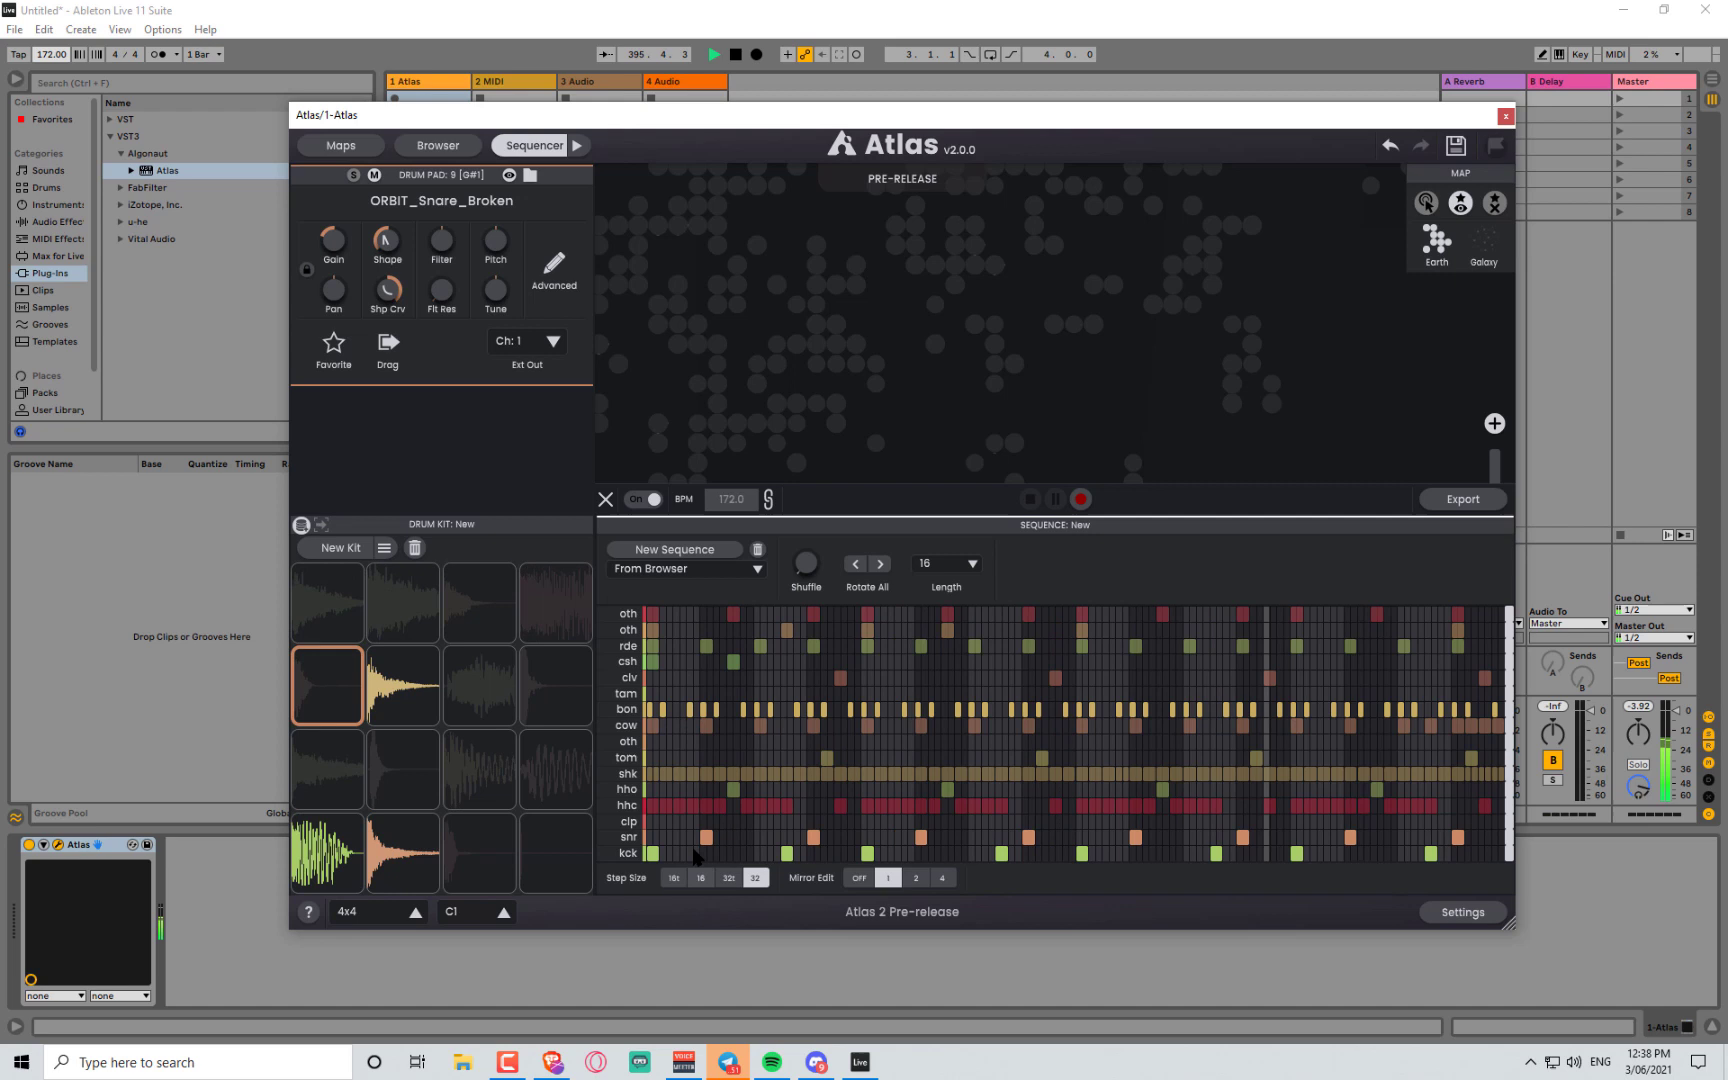
pyautogui.click(663, 709)
pyautogui.click(655, 709)
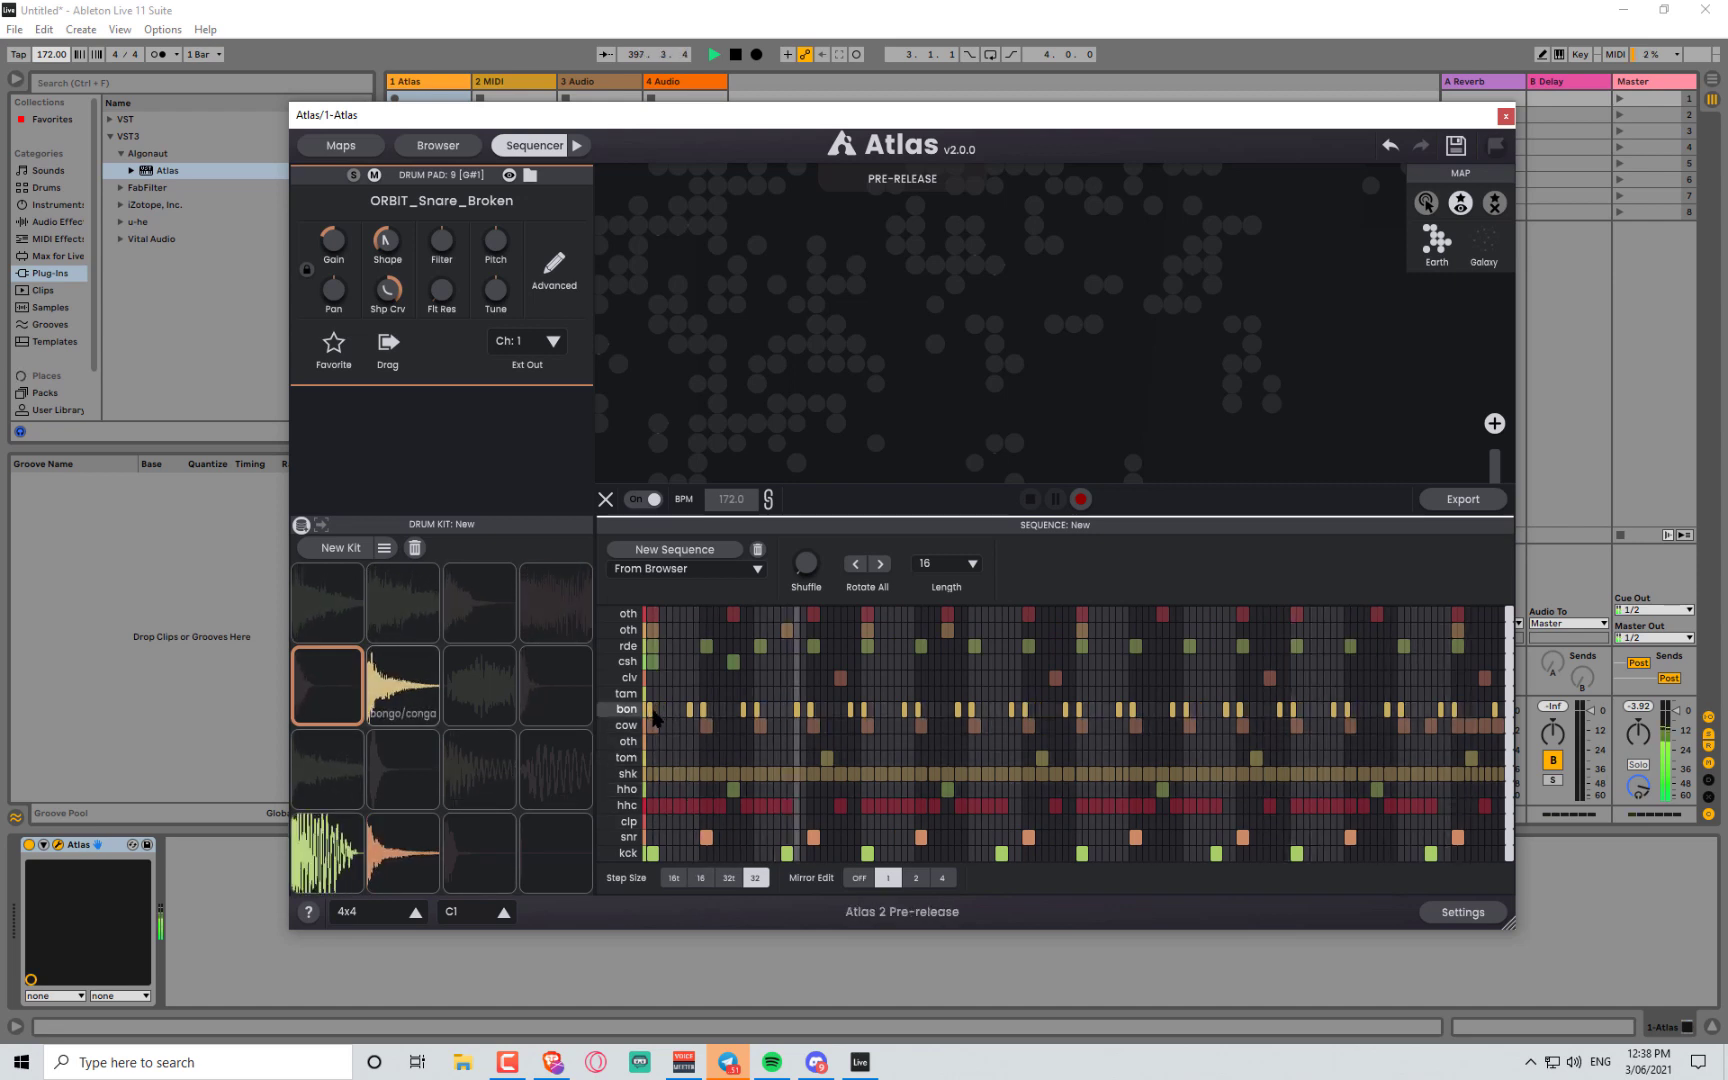
pyautogui.click(649, 709)
pyautogui.click(689, 709)
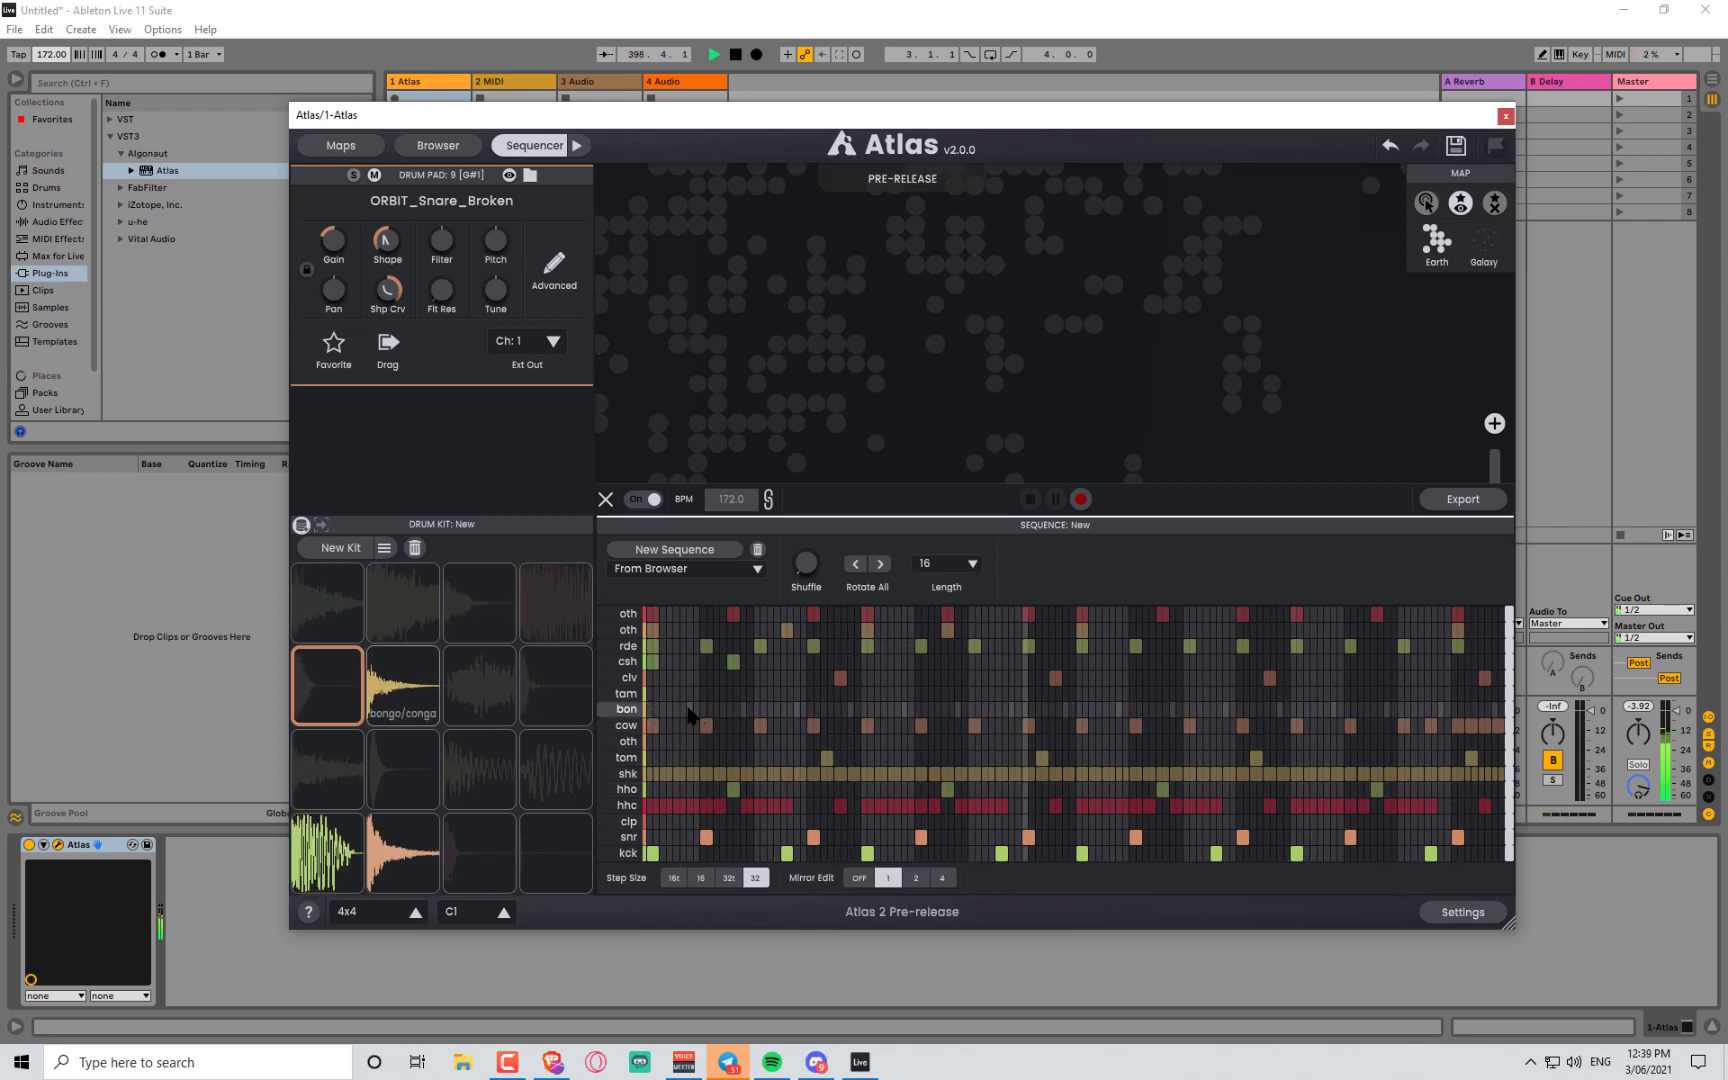
# - Set the step size to 16, and place mirrored bongo/conga hits every four steps, erasing any extra hits between them
pyautogui.click(700, 878)
pyautogui.click(653, 709)
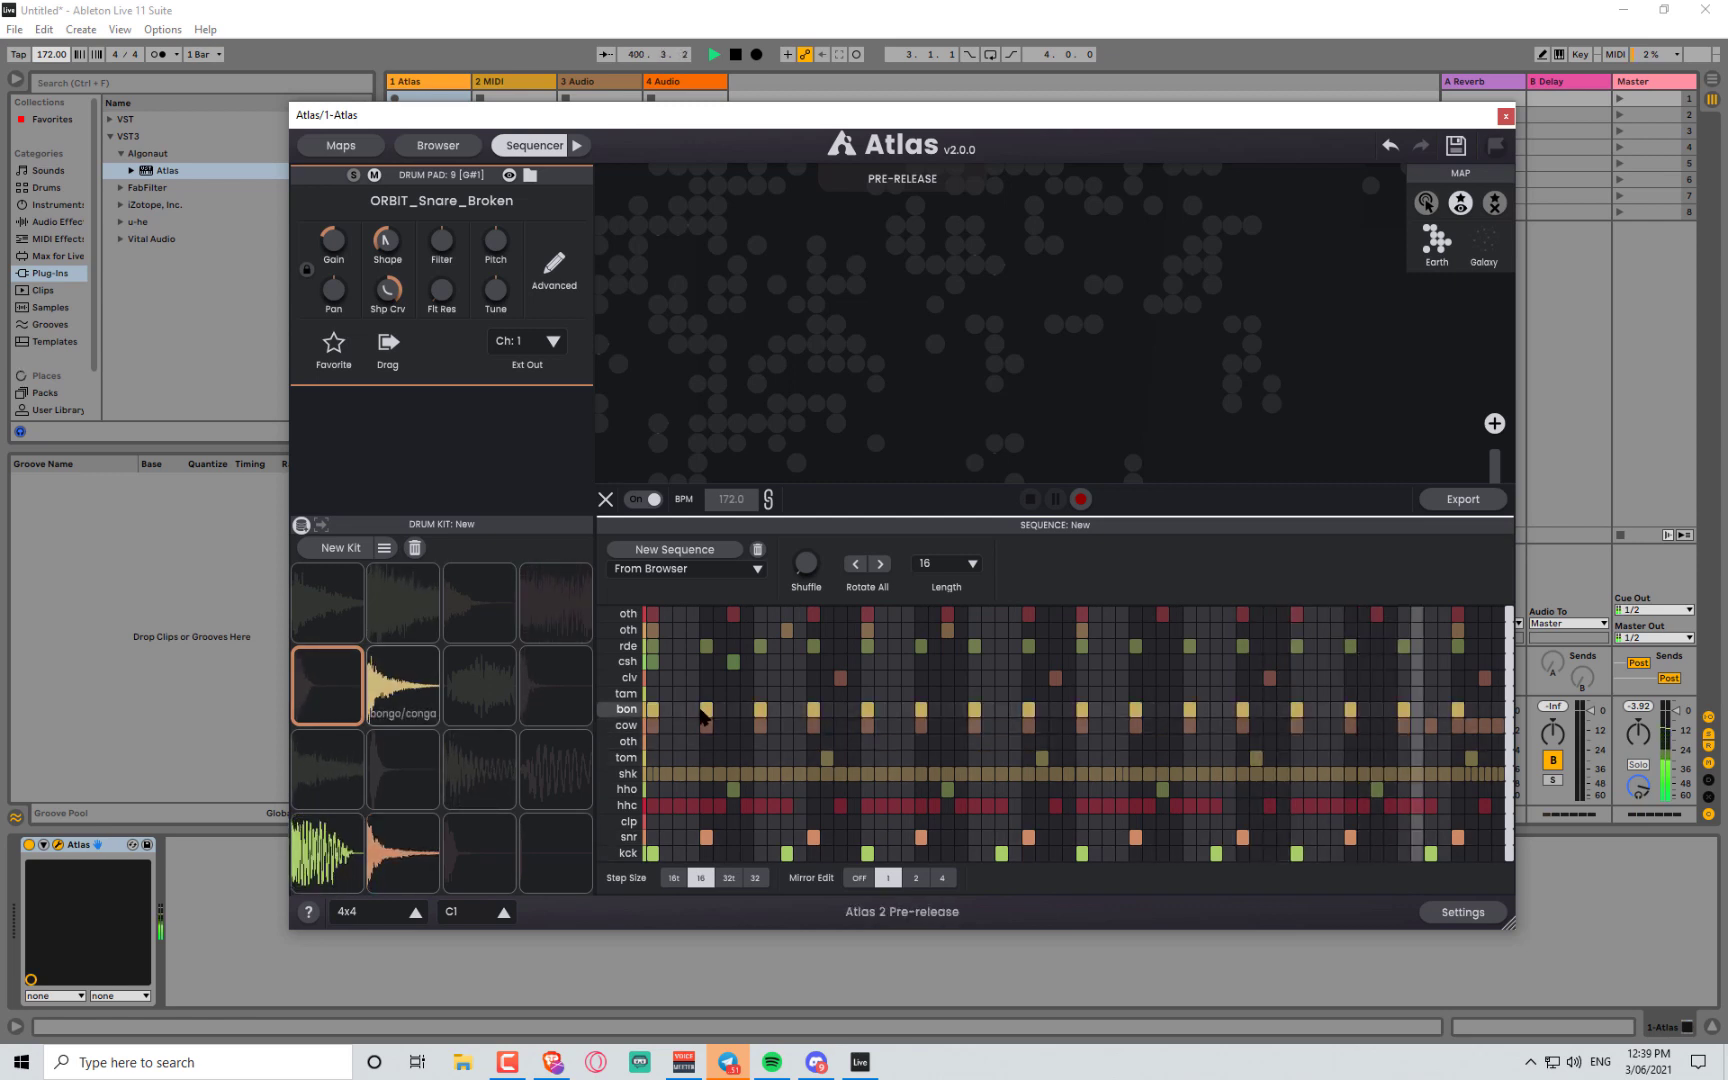
pyautogui.click(695, 709)
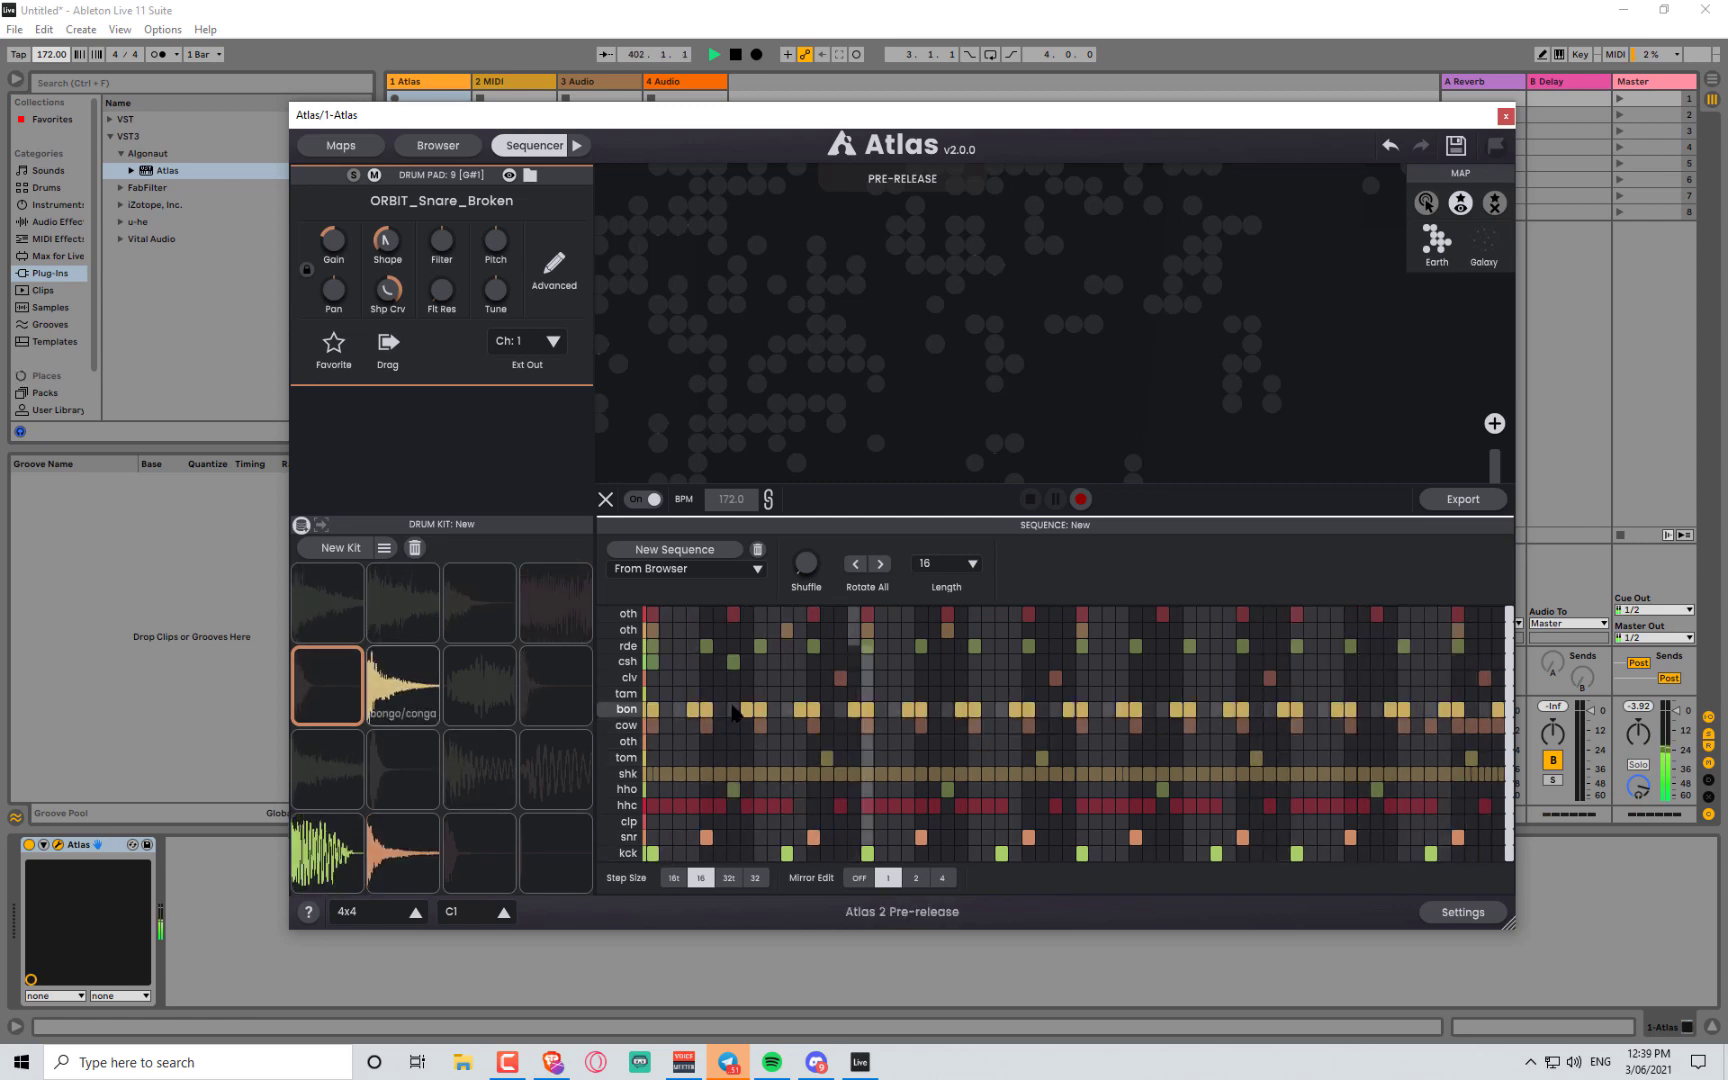
pyautogui.click(718, 708)
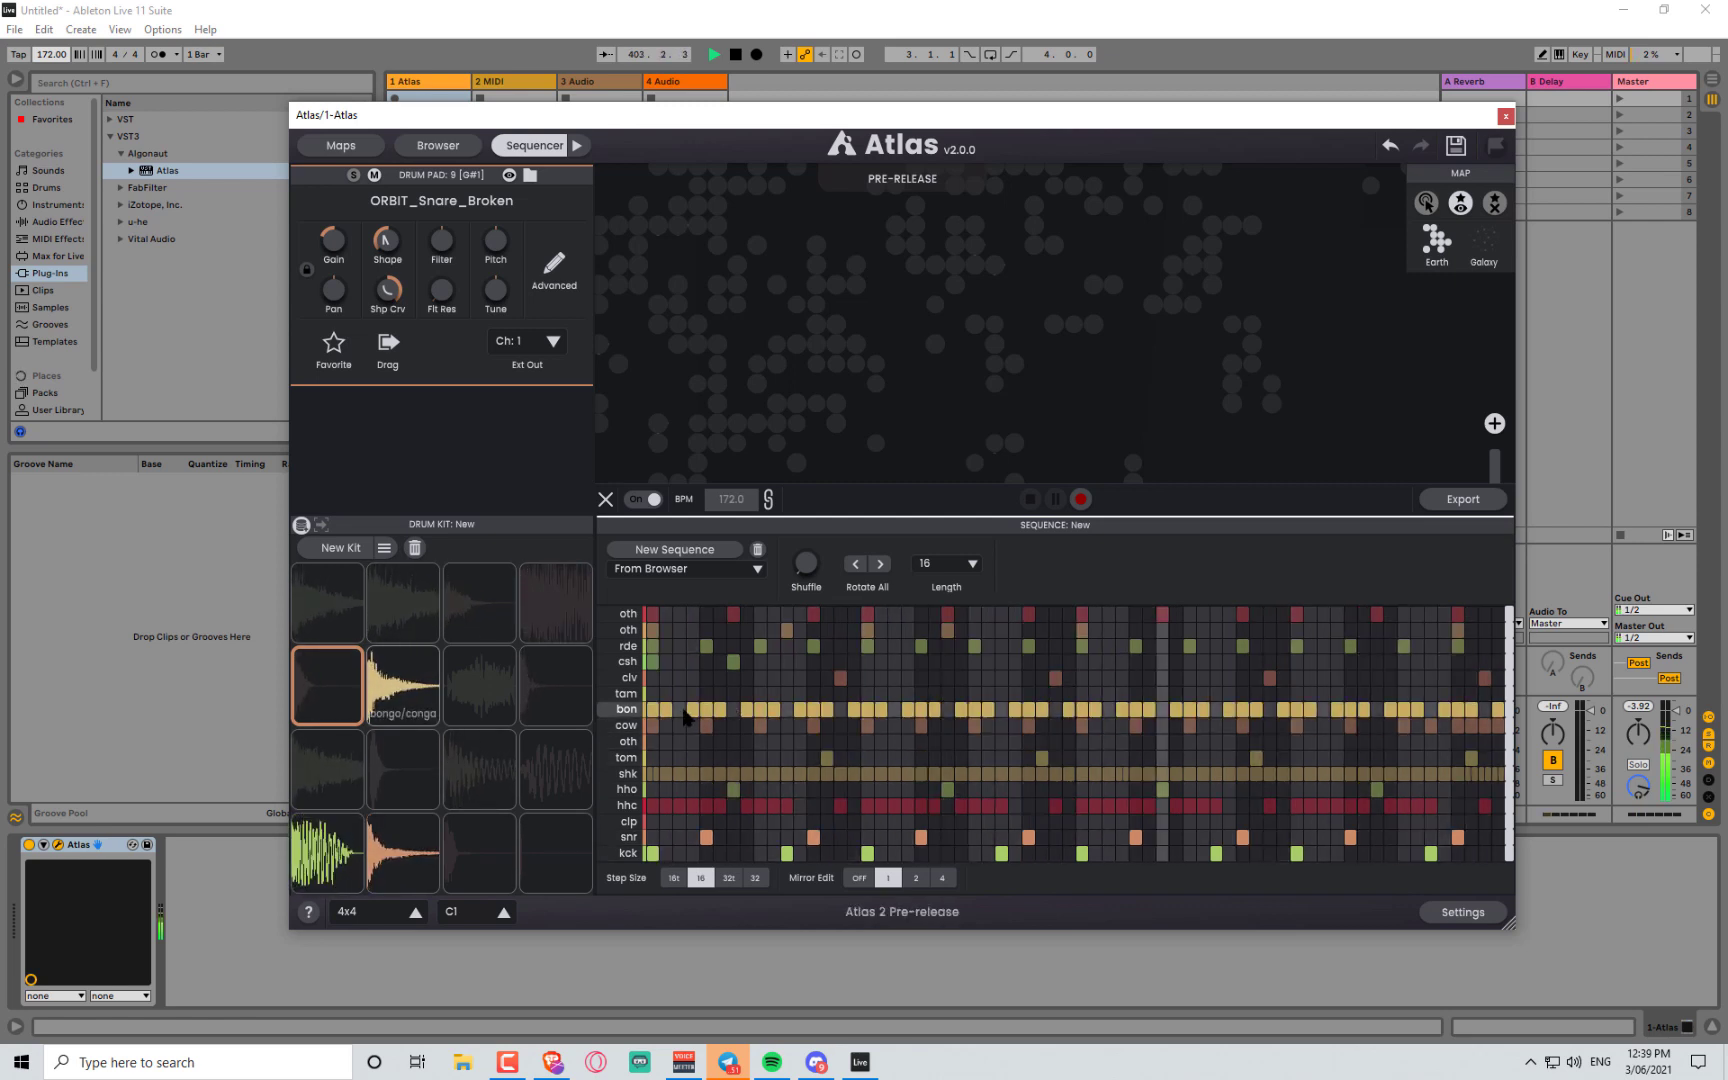
pyautogui.click(668, 714)
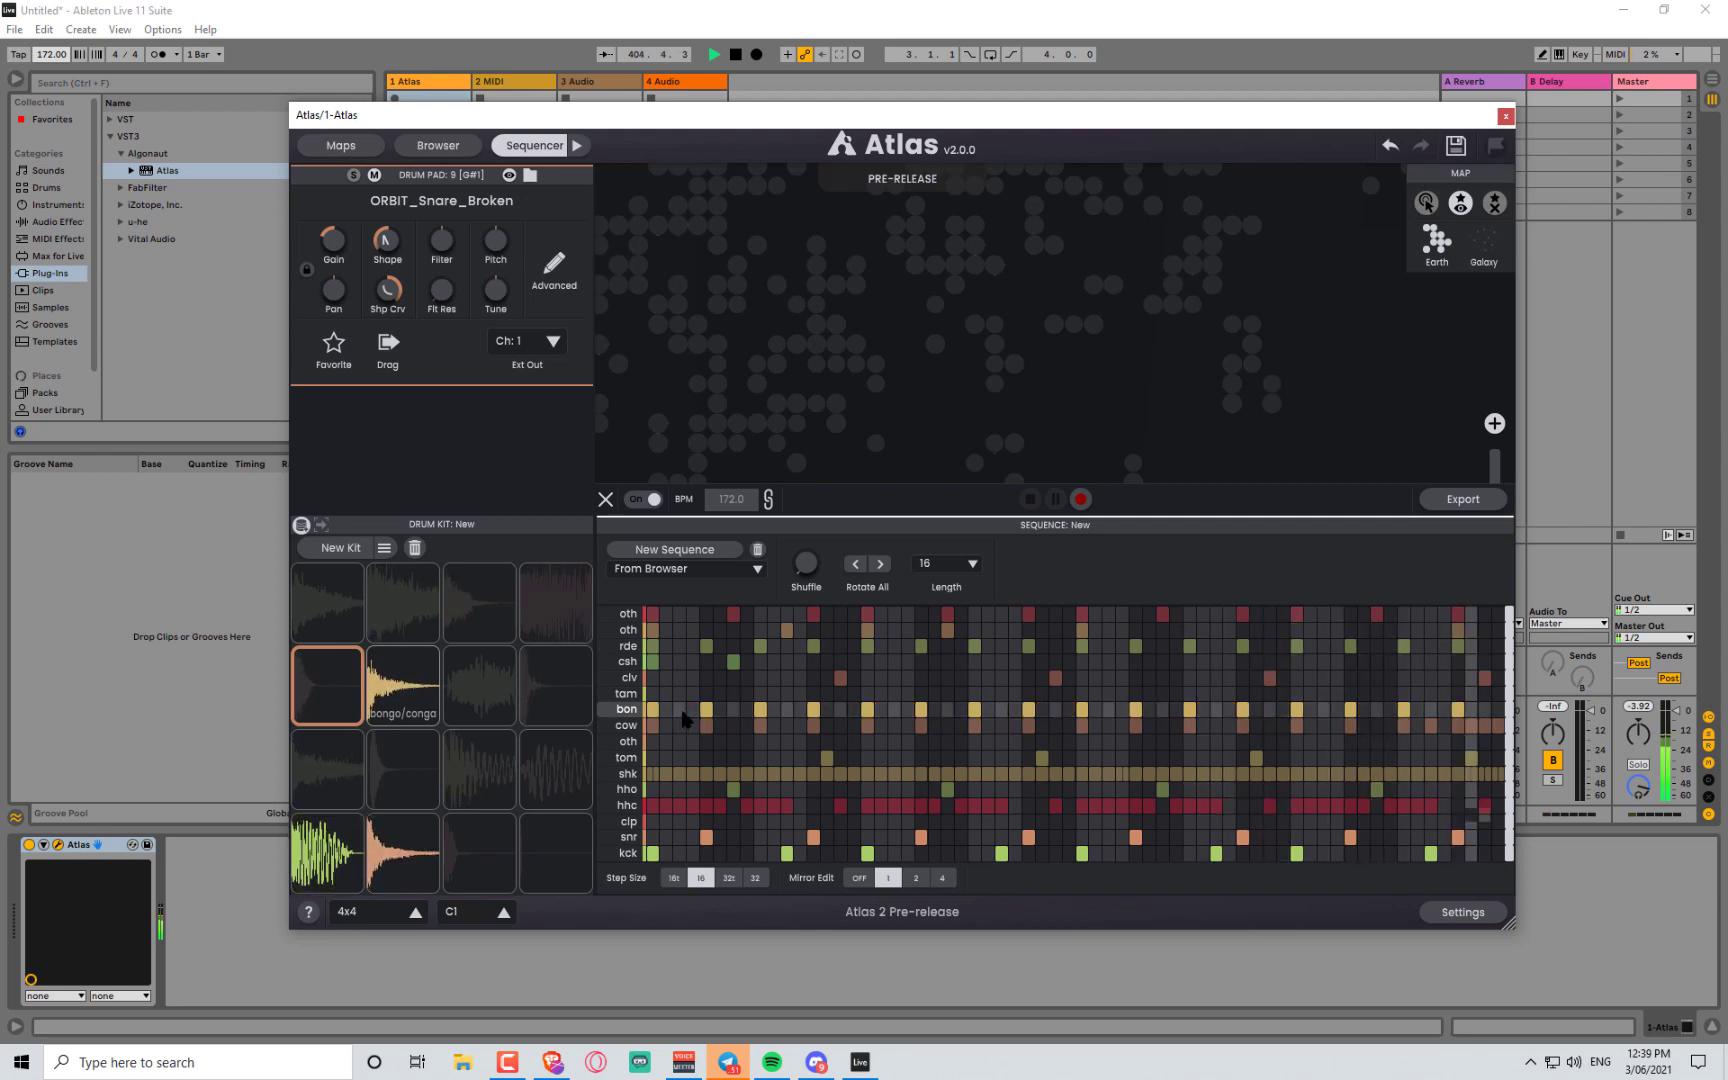
# - Add bongo/conga hits from step 3 with Mirror Edit 2, and from step 6 with Mirror Edit 4
pyautogui.click(915, 877)
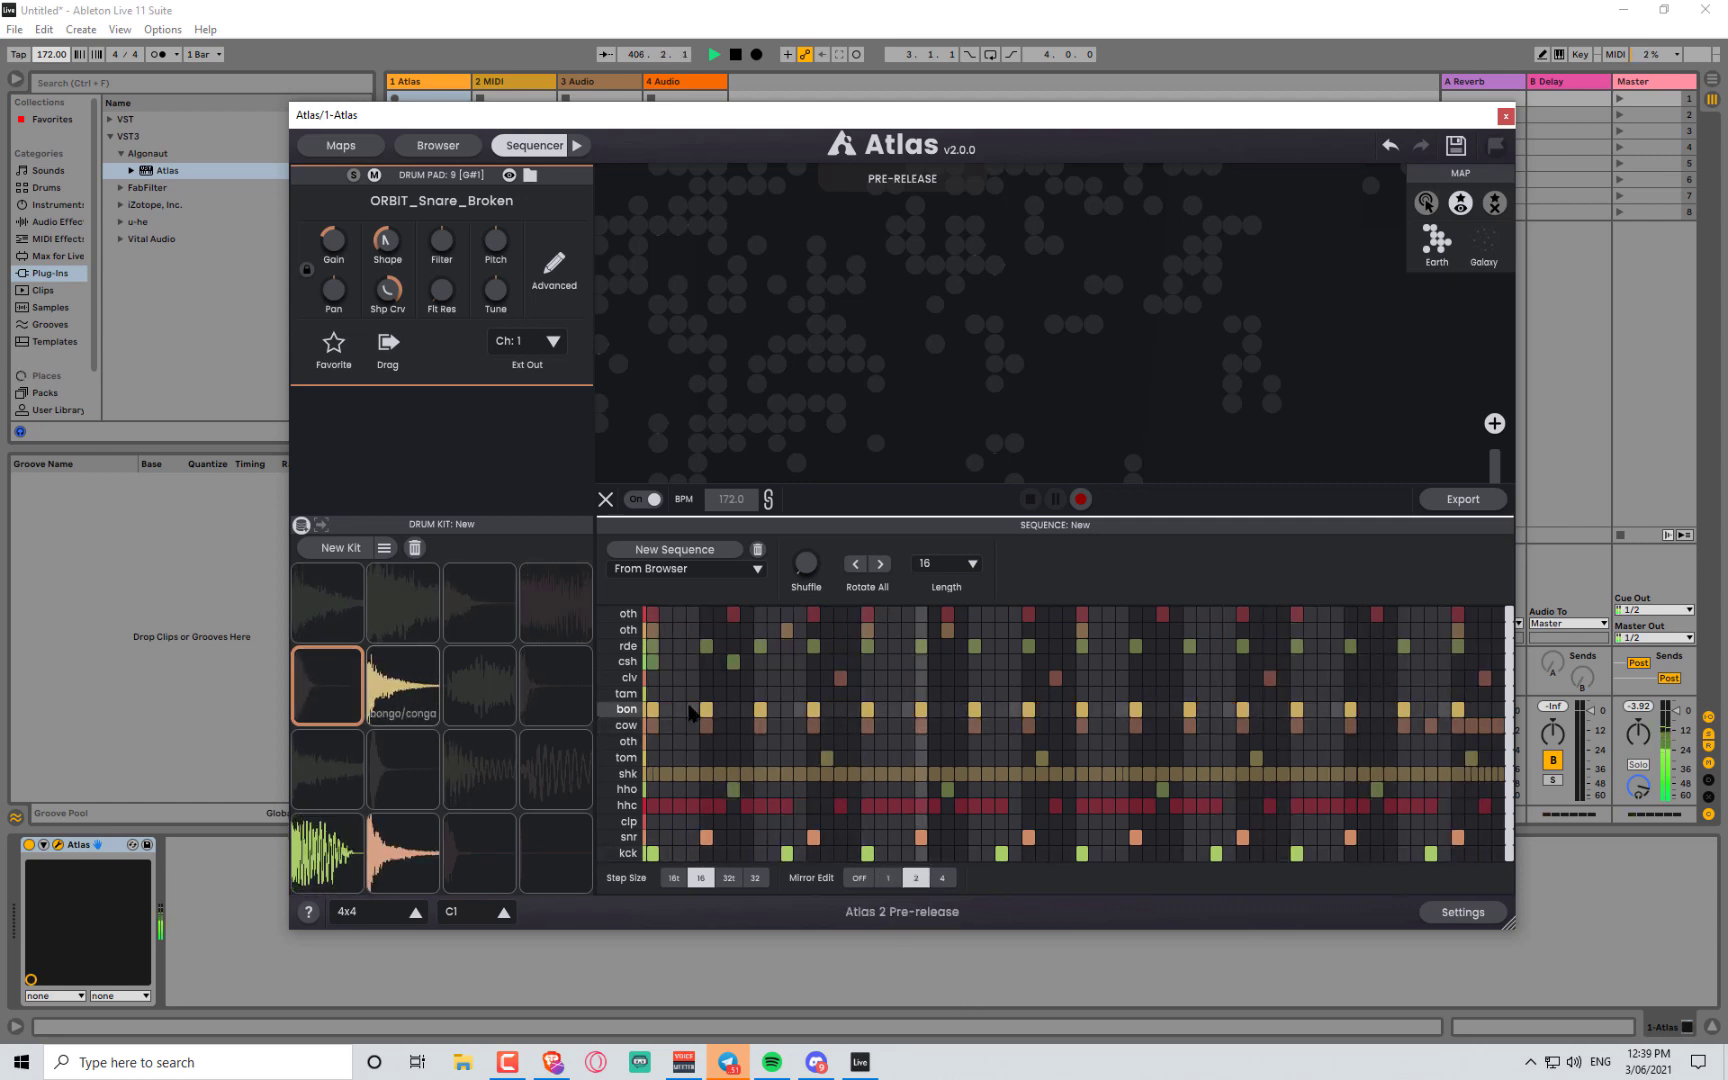
pyautogui.click(679, 709)
pyautogui.click(942, 877)
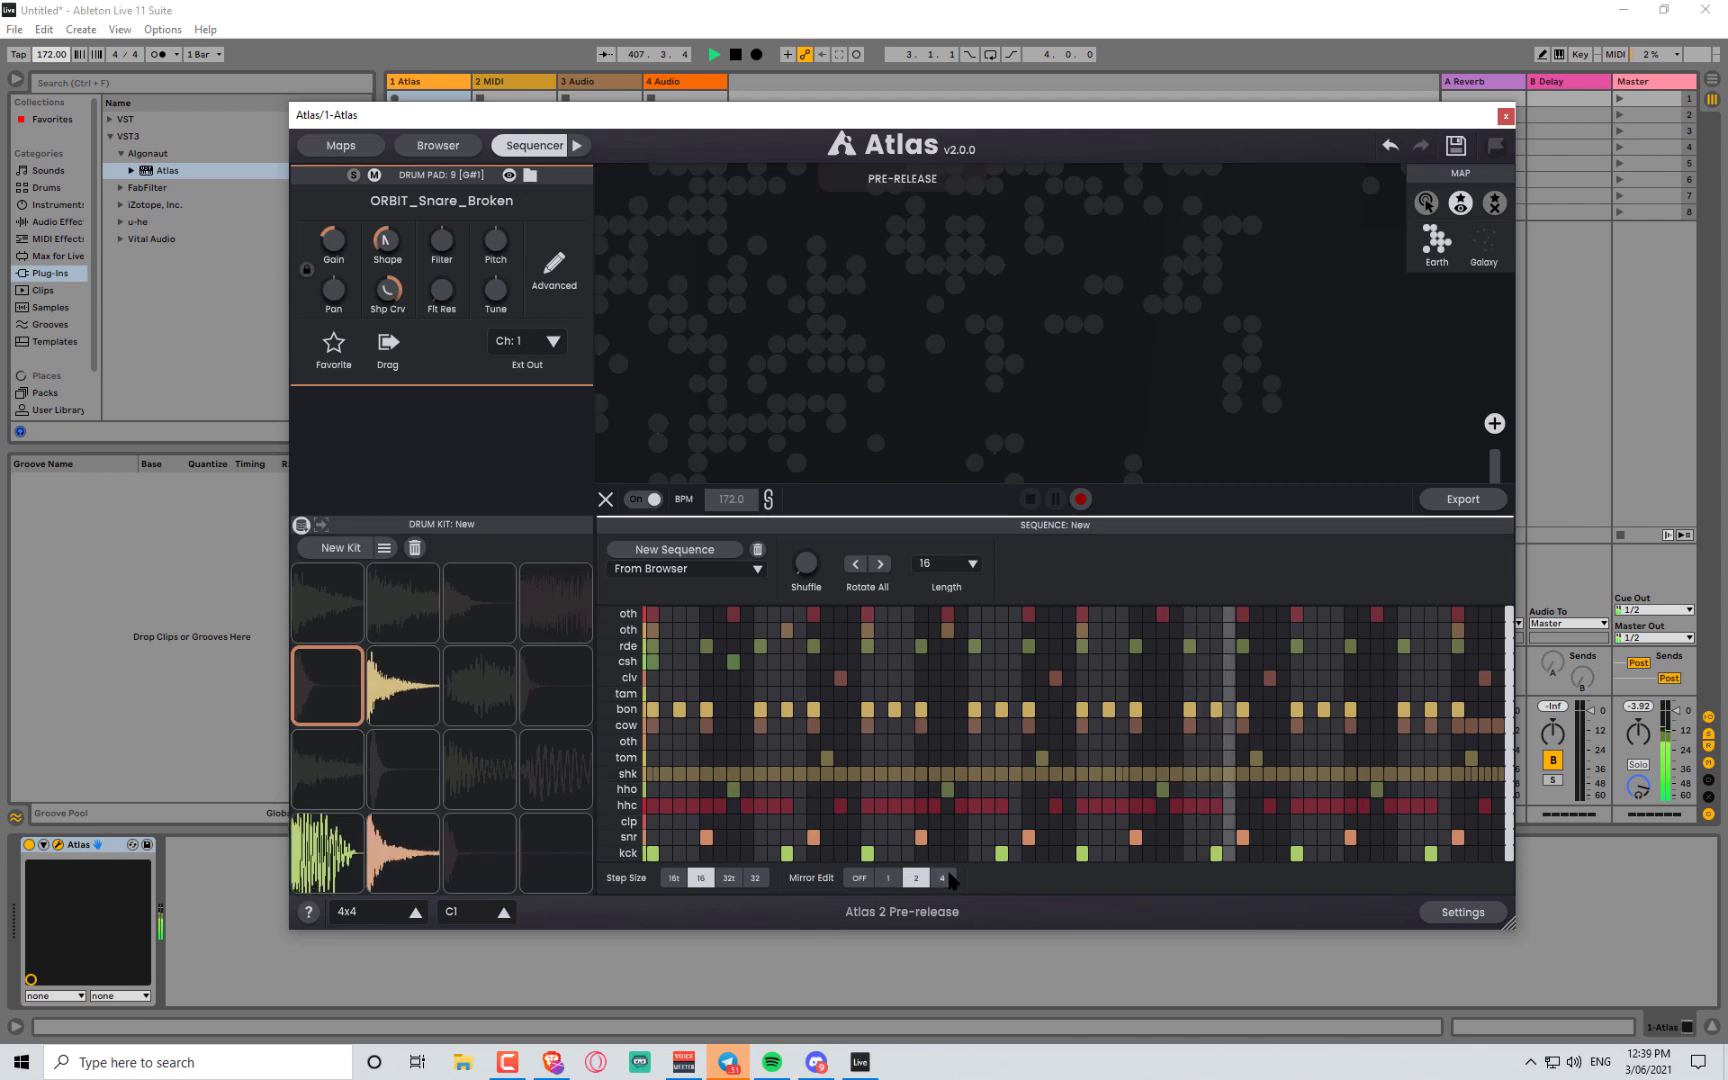
pyautogui.click(720, 709)
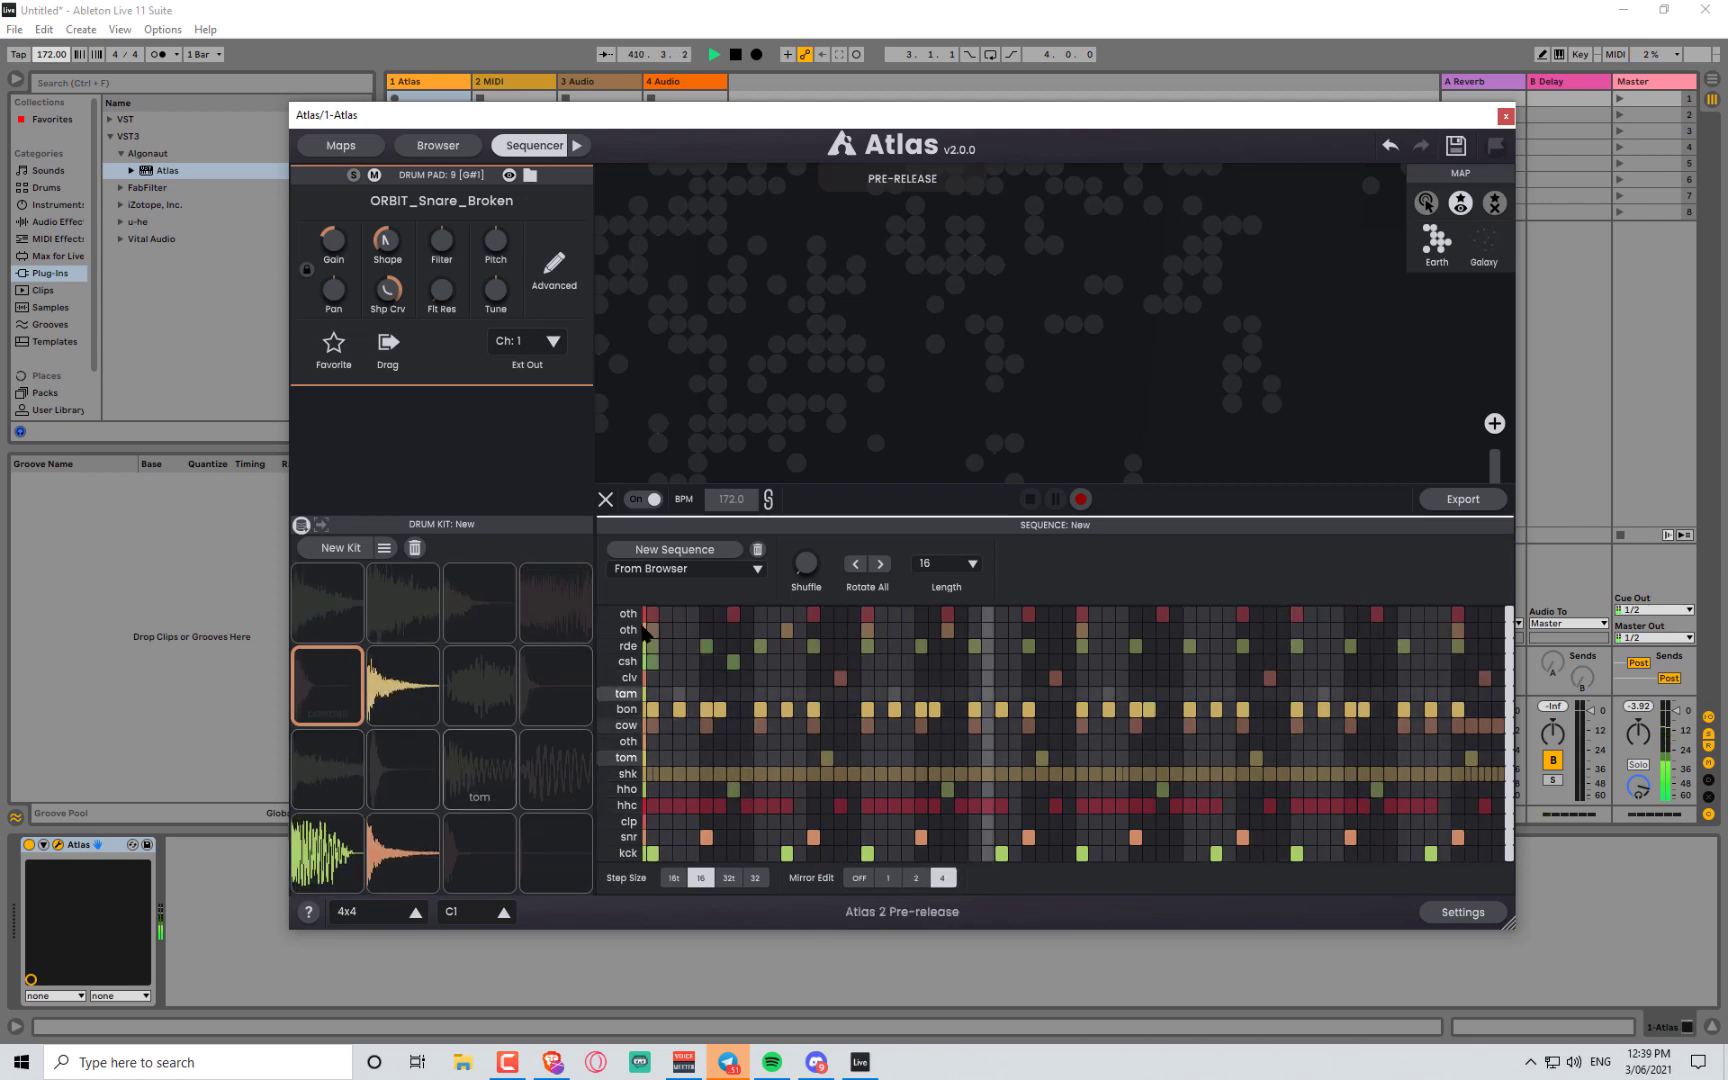
# - Replace the bongo/conga pad's sample until CHIP_Vocal_Overload is loaded
pyautogui.click(426, 679)
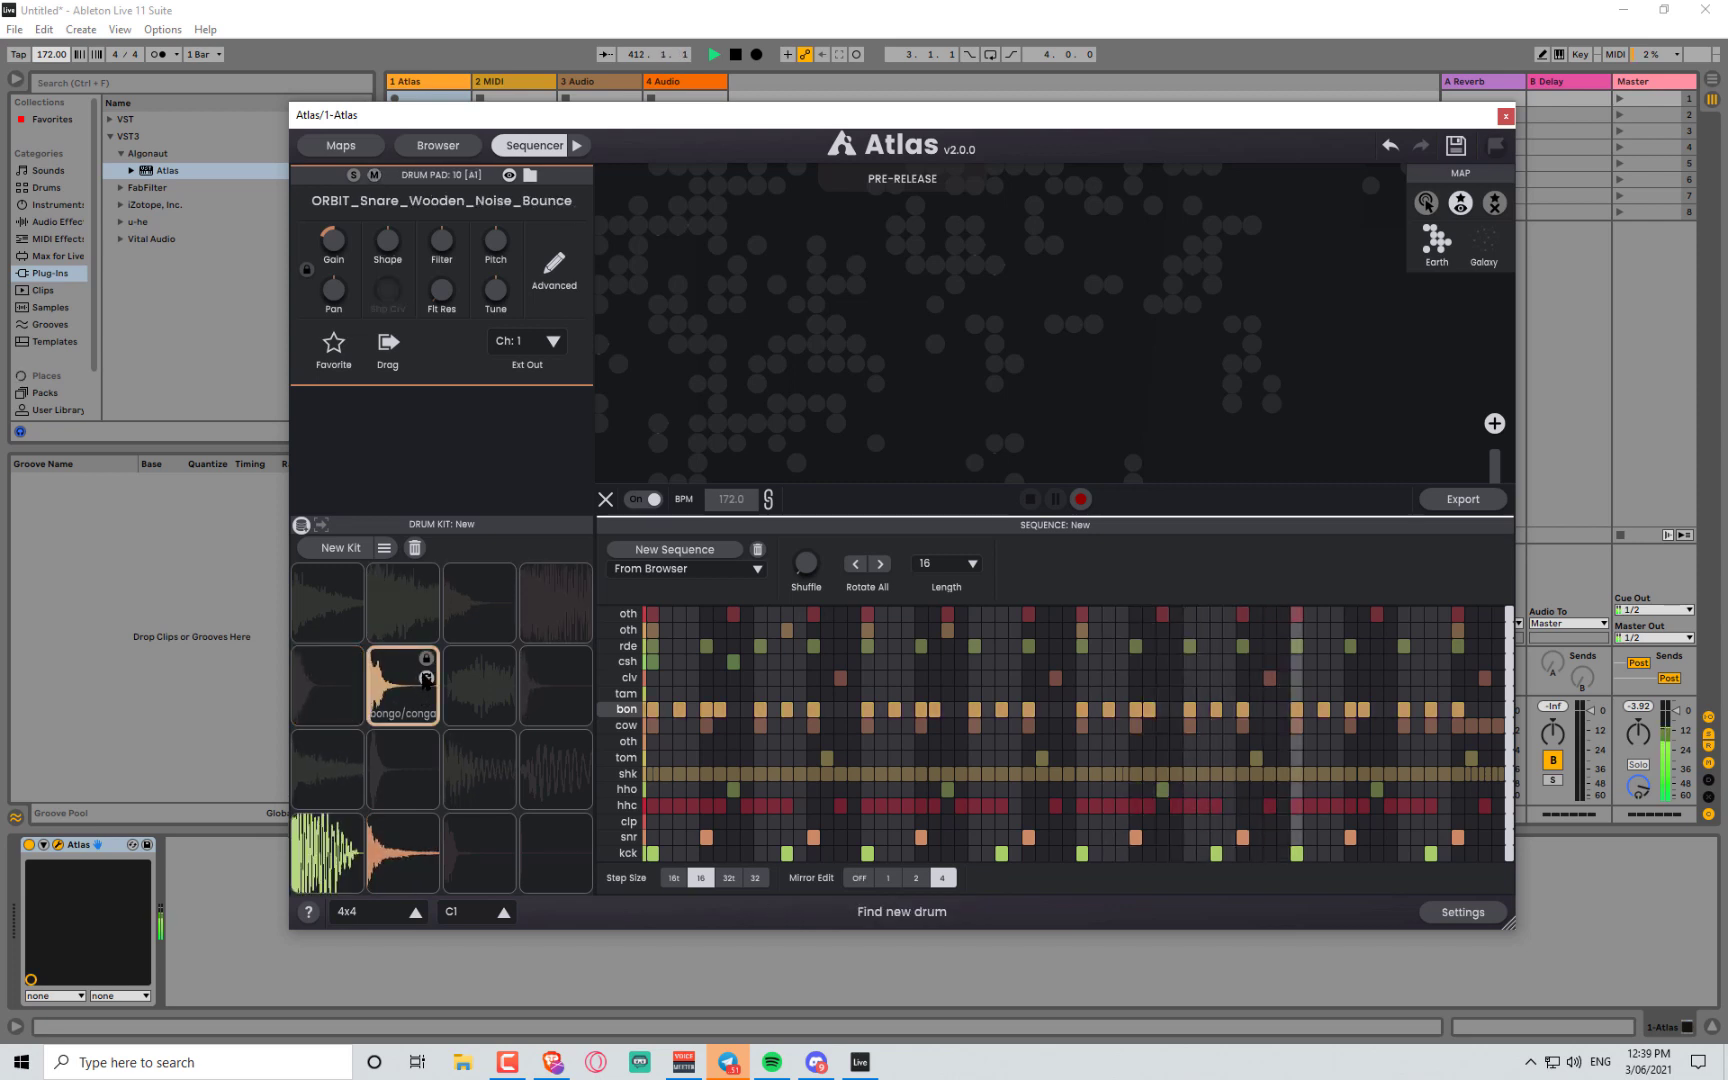
pyautogui.click(426, 678)
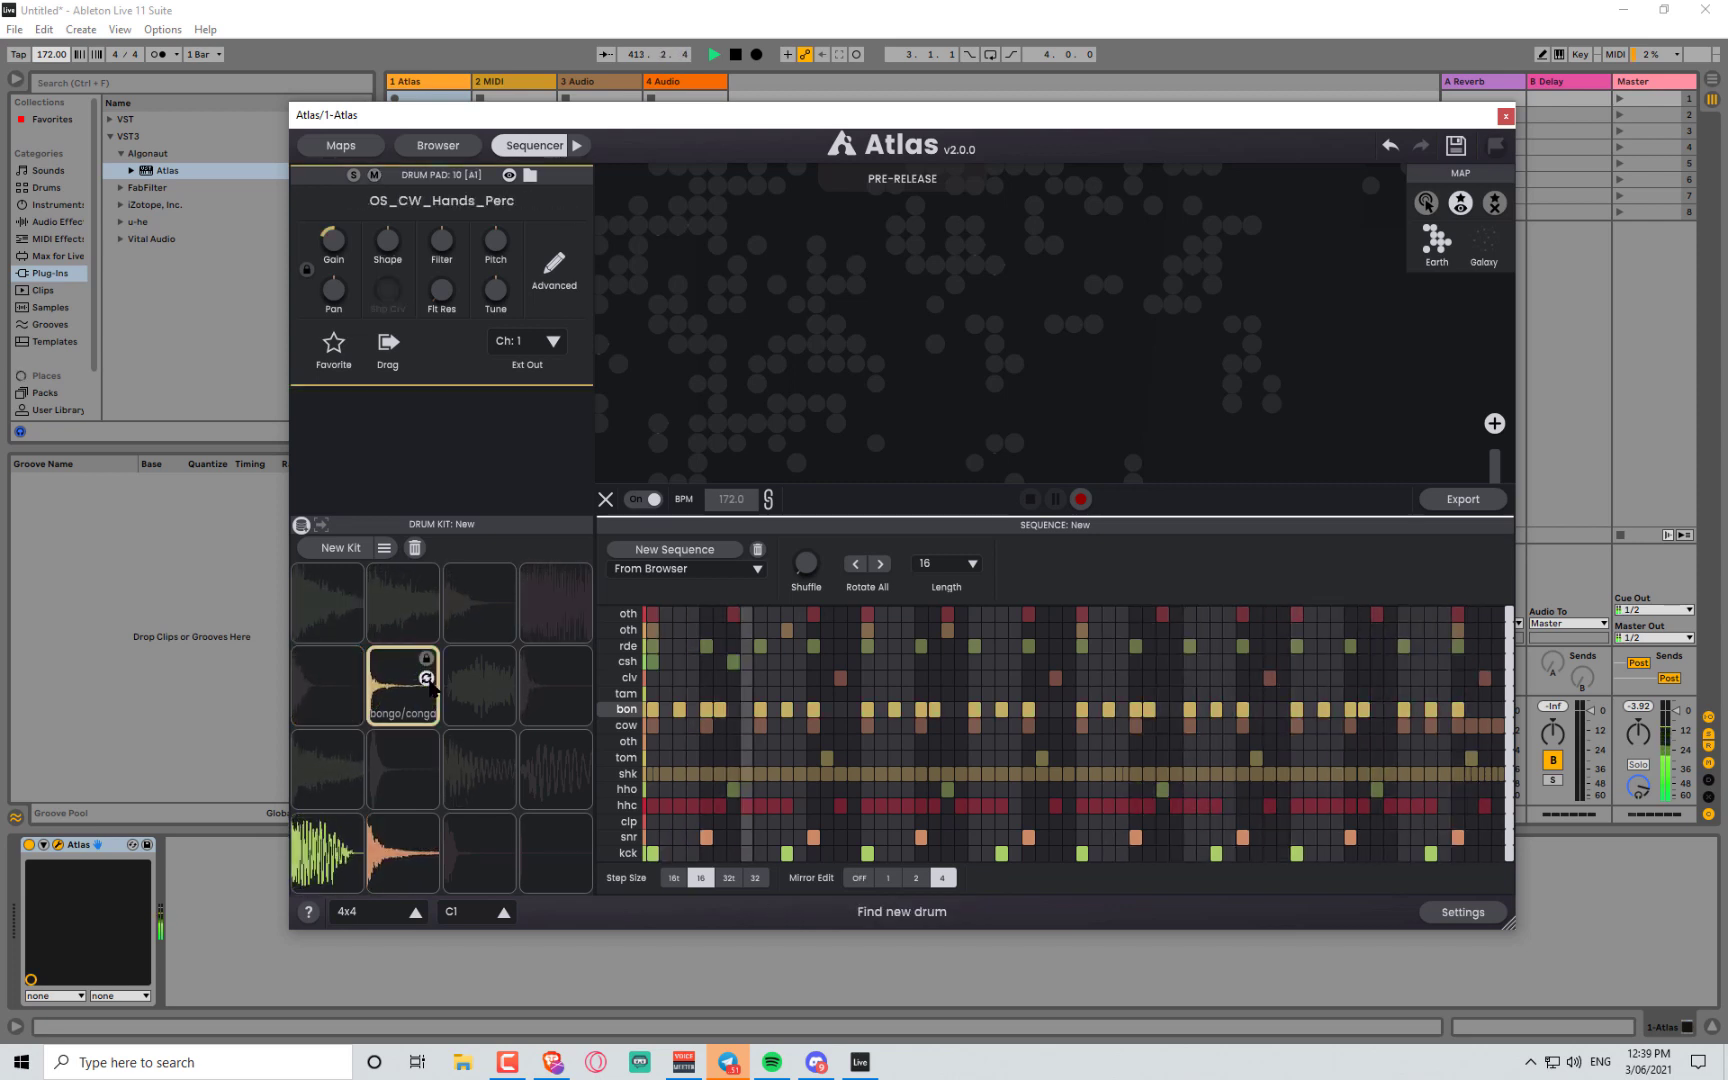
pyautogui.click(428, 679)
pyautogui.click(427, 679)
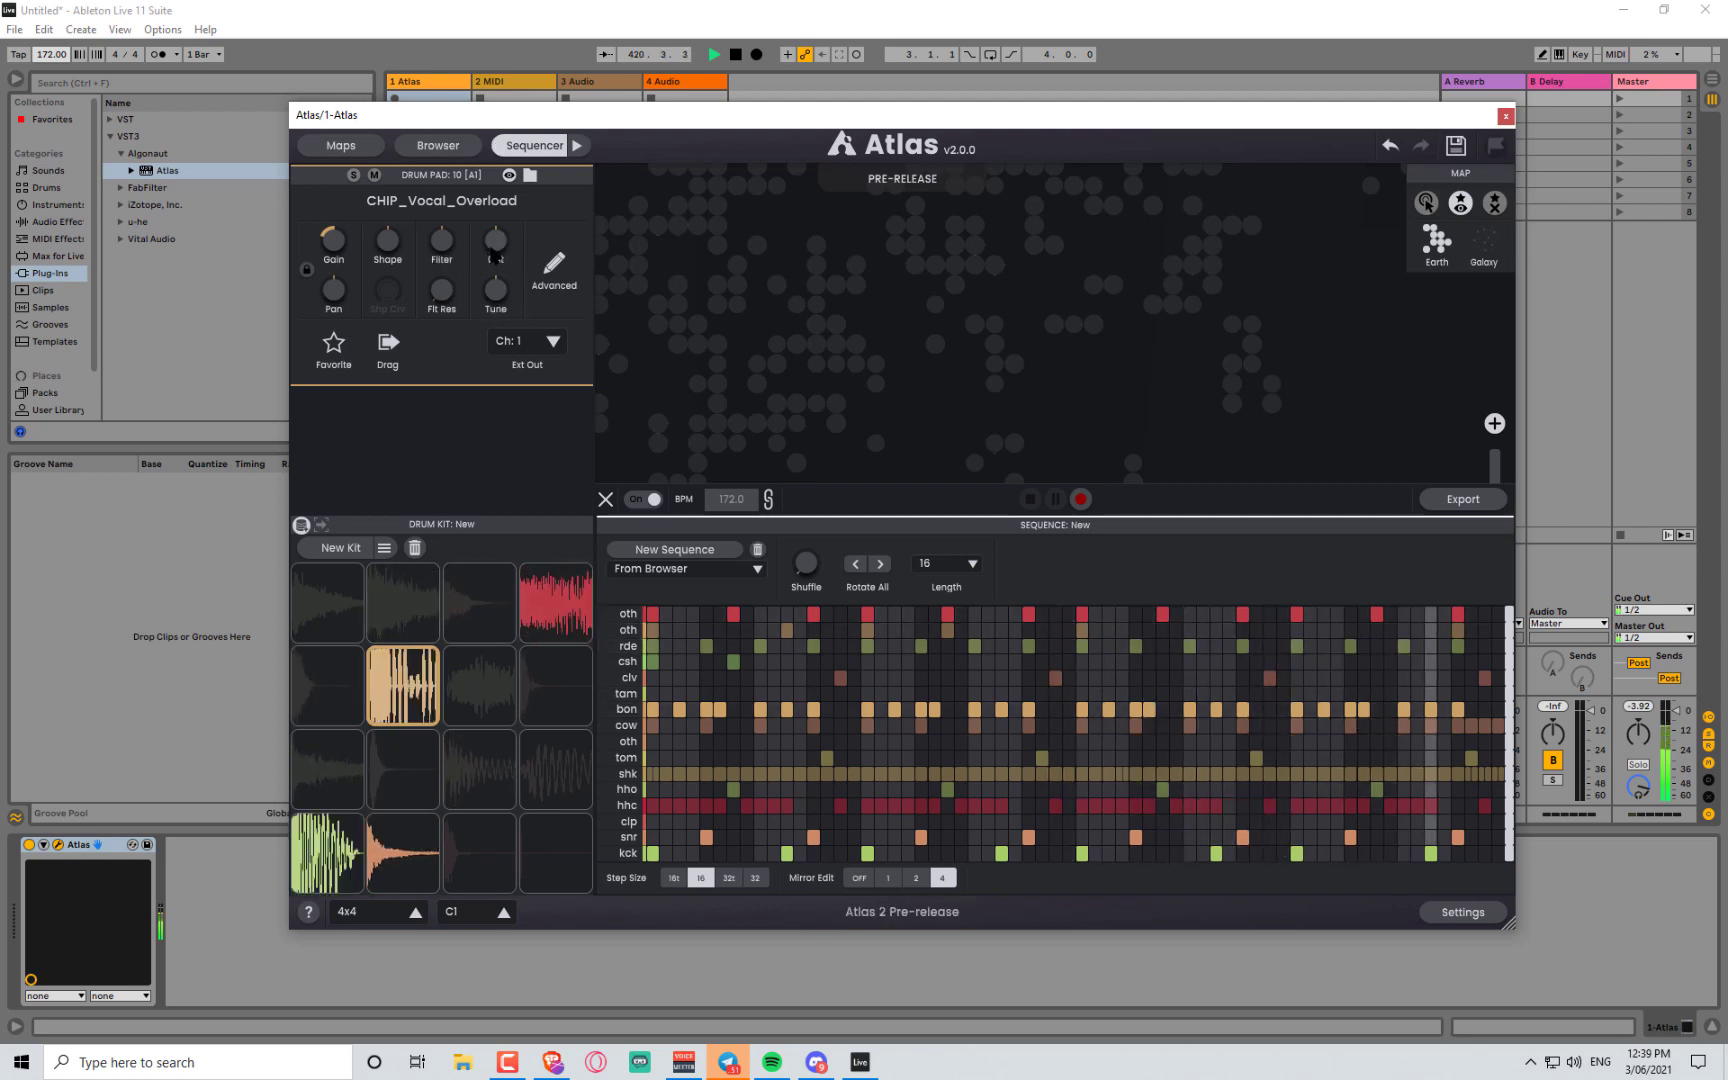
# - Adjust the envelope shape of the vocal sample on pad 10, and try a low-pass filter at 163 Hz
pyautogui.moveTo(495, 240); pyautogui.dragTo(497, 288)
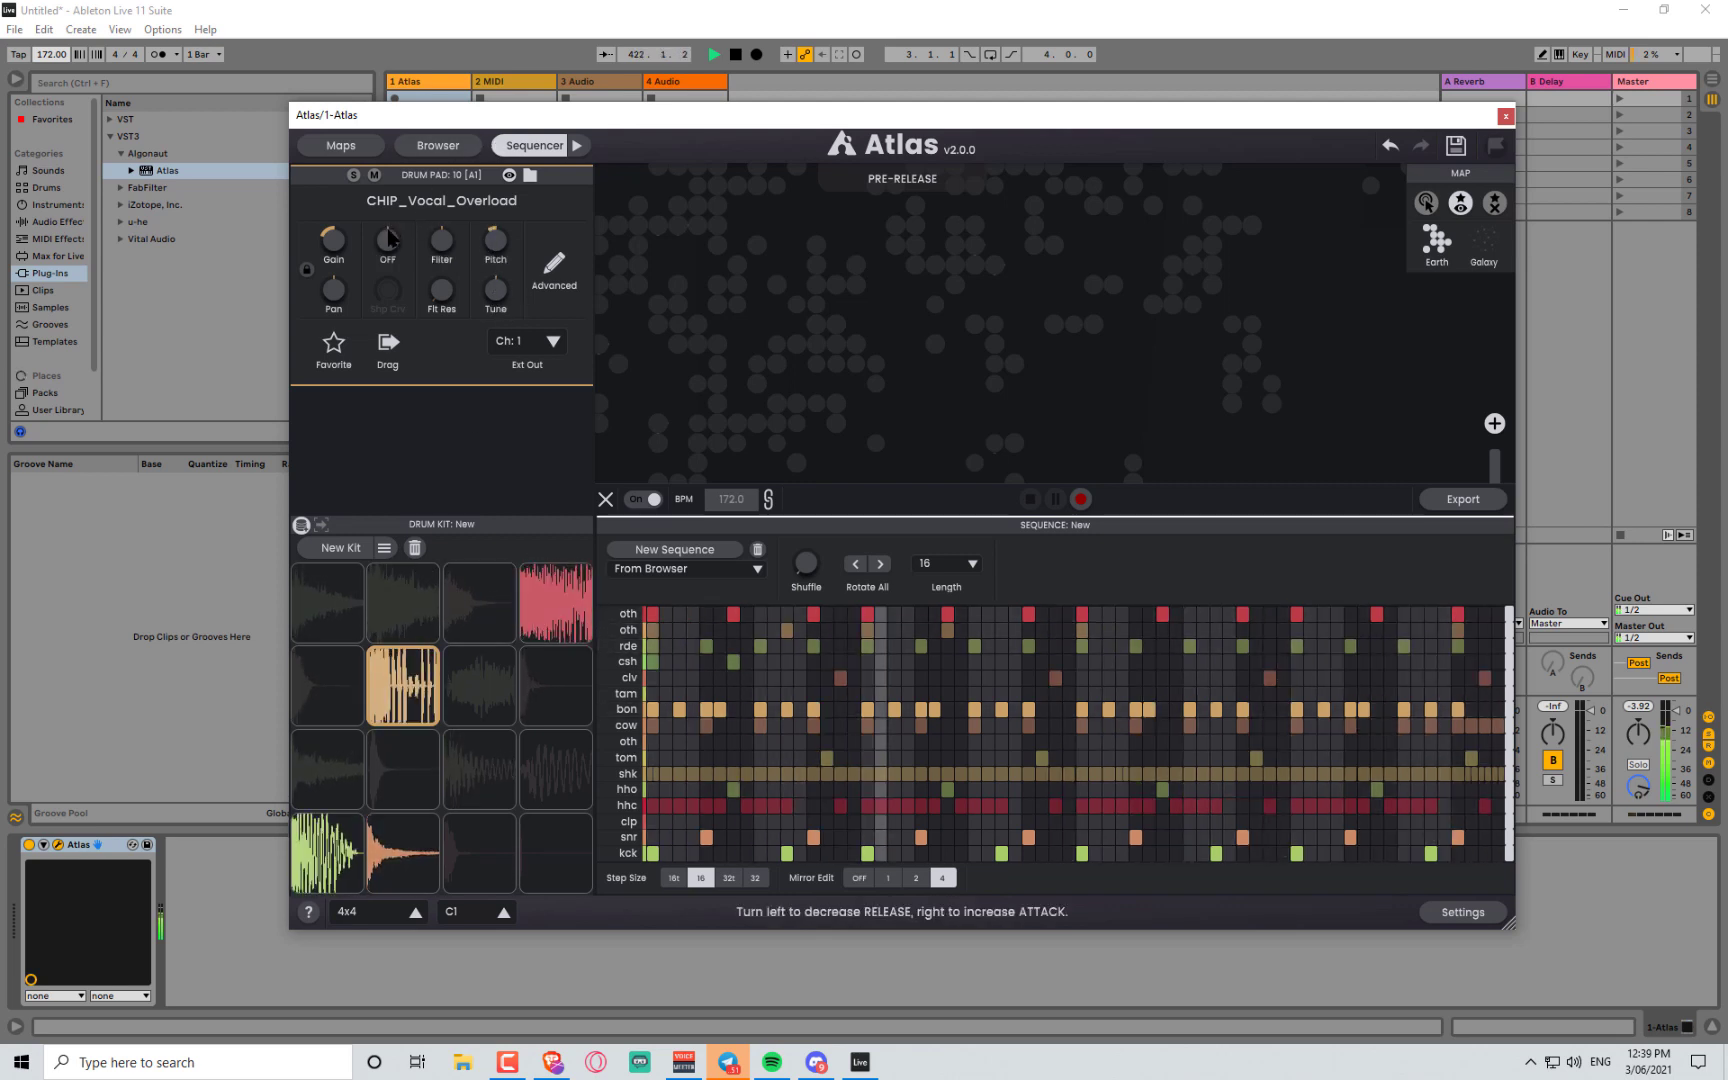
pyautogui.moveTo(388, 241); pyautogui.dragTo(405, 292)
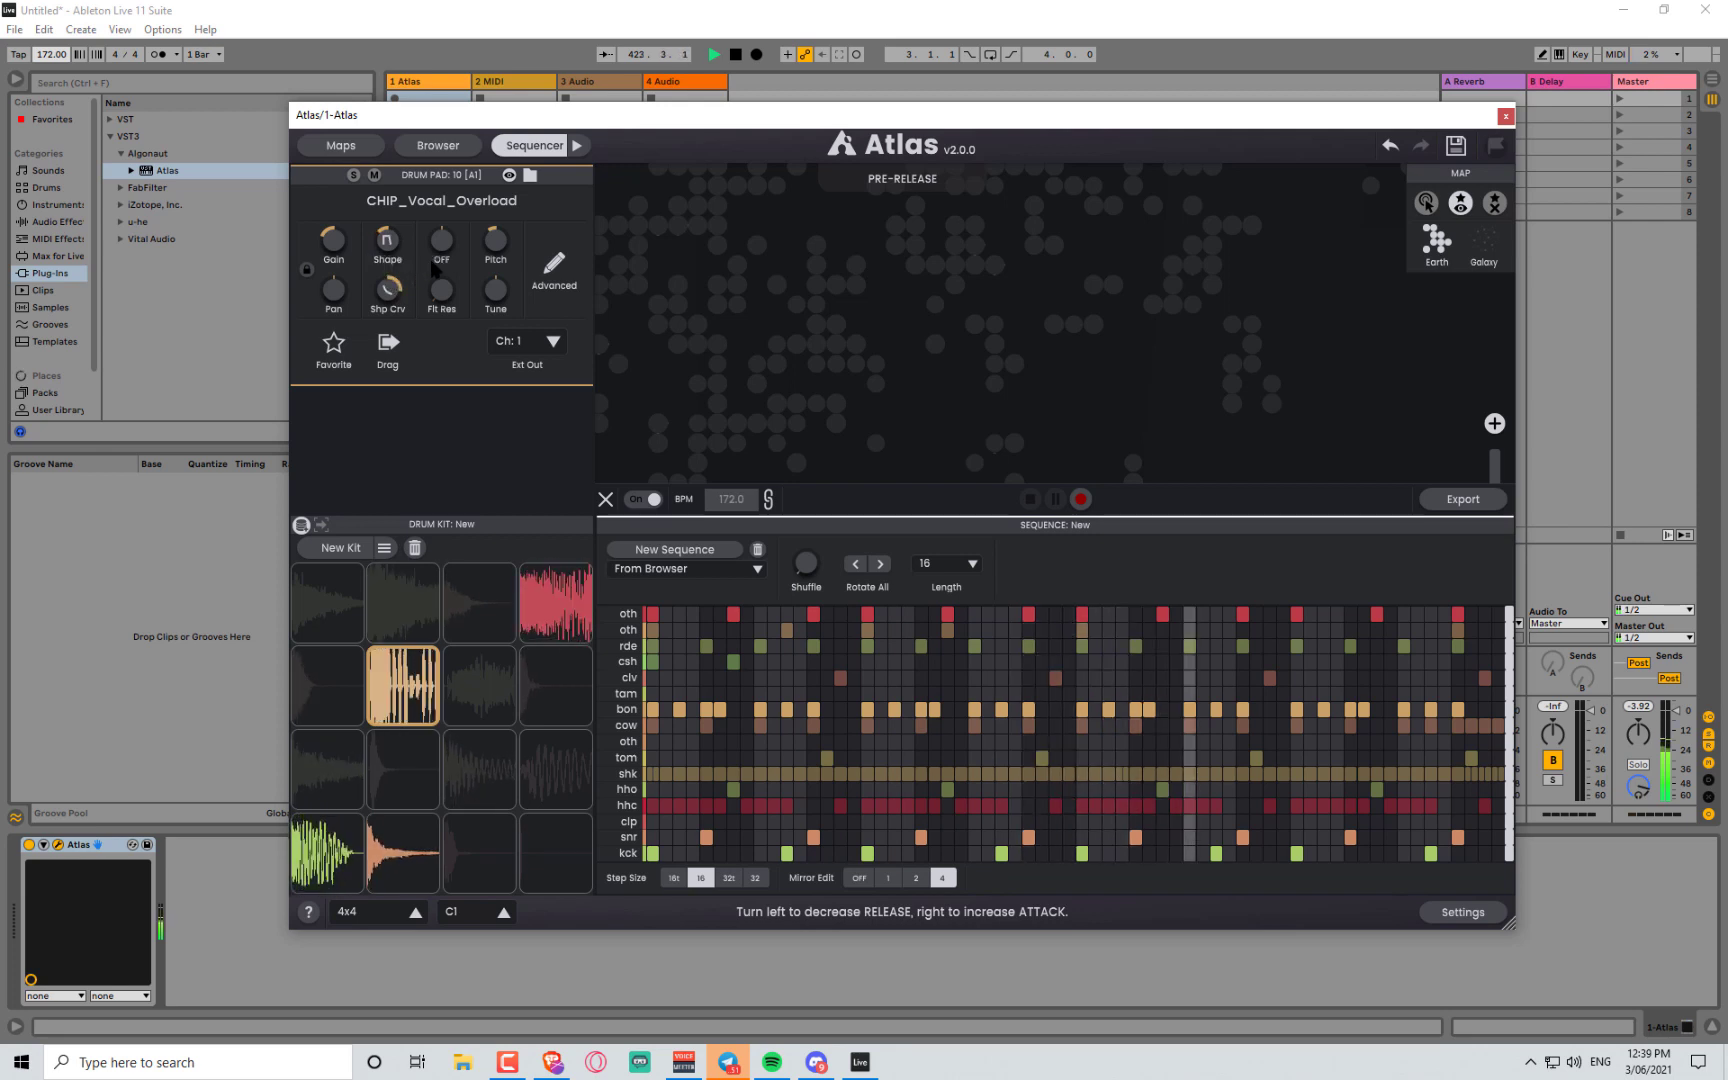
pyautogui.moveTo(452, 296); pyautogui.dragTo(450, 322)
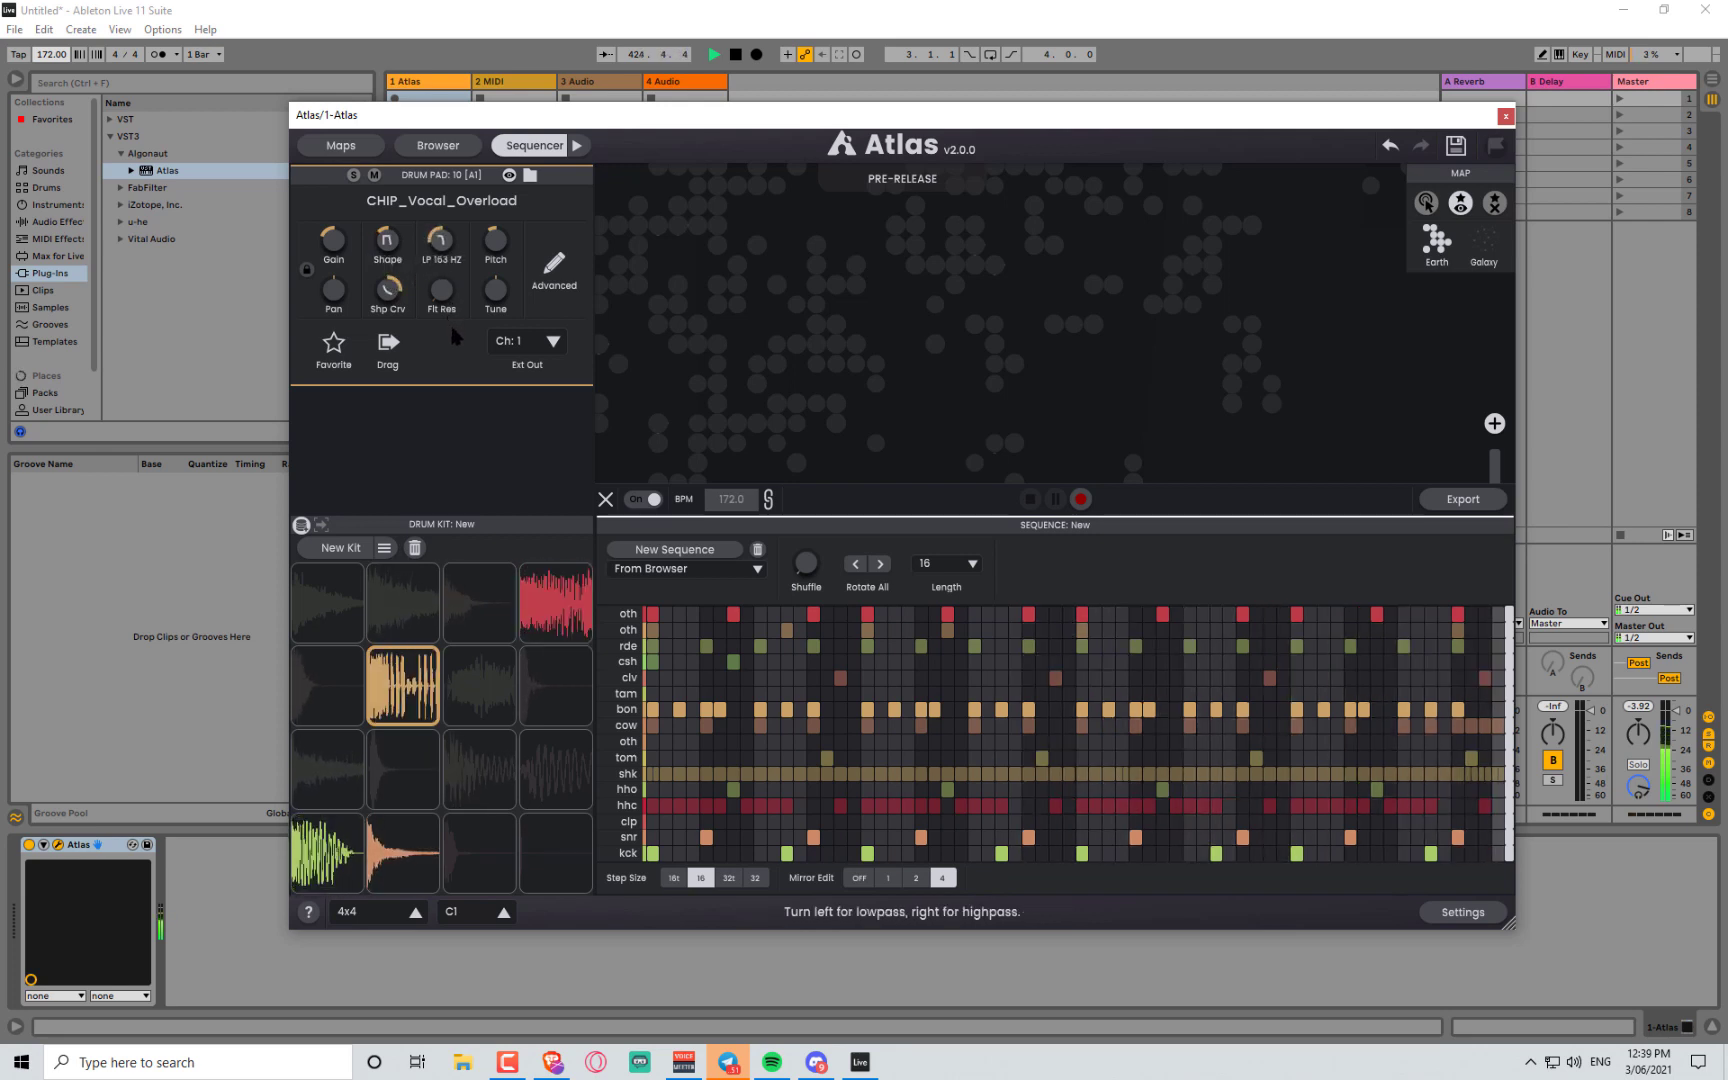
# - Adjust the low-pass filter of the bass sample on pad 16, and select the vocal sample's pad
pyautogui.click(532, 612)
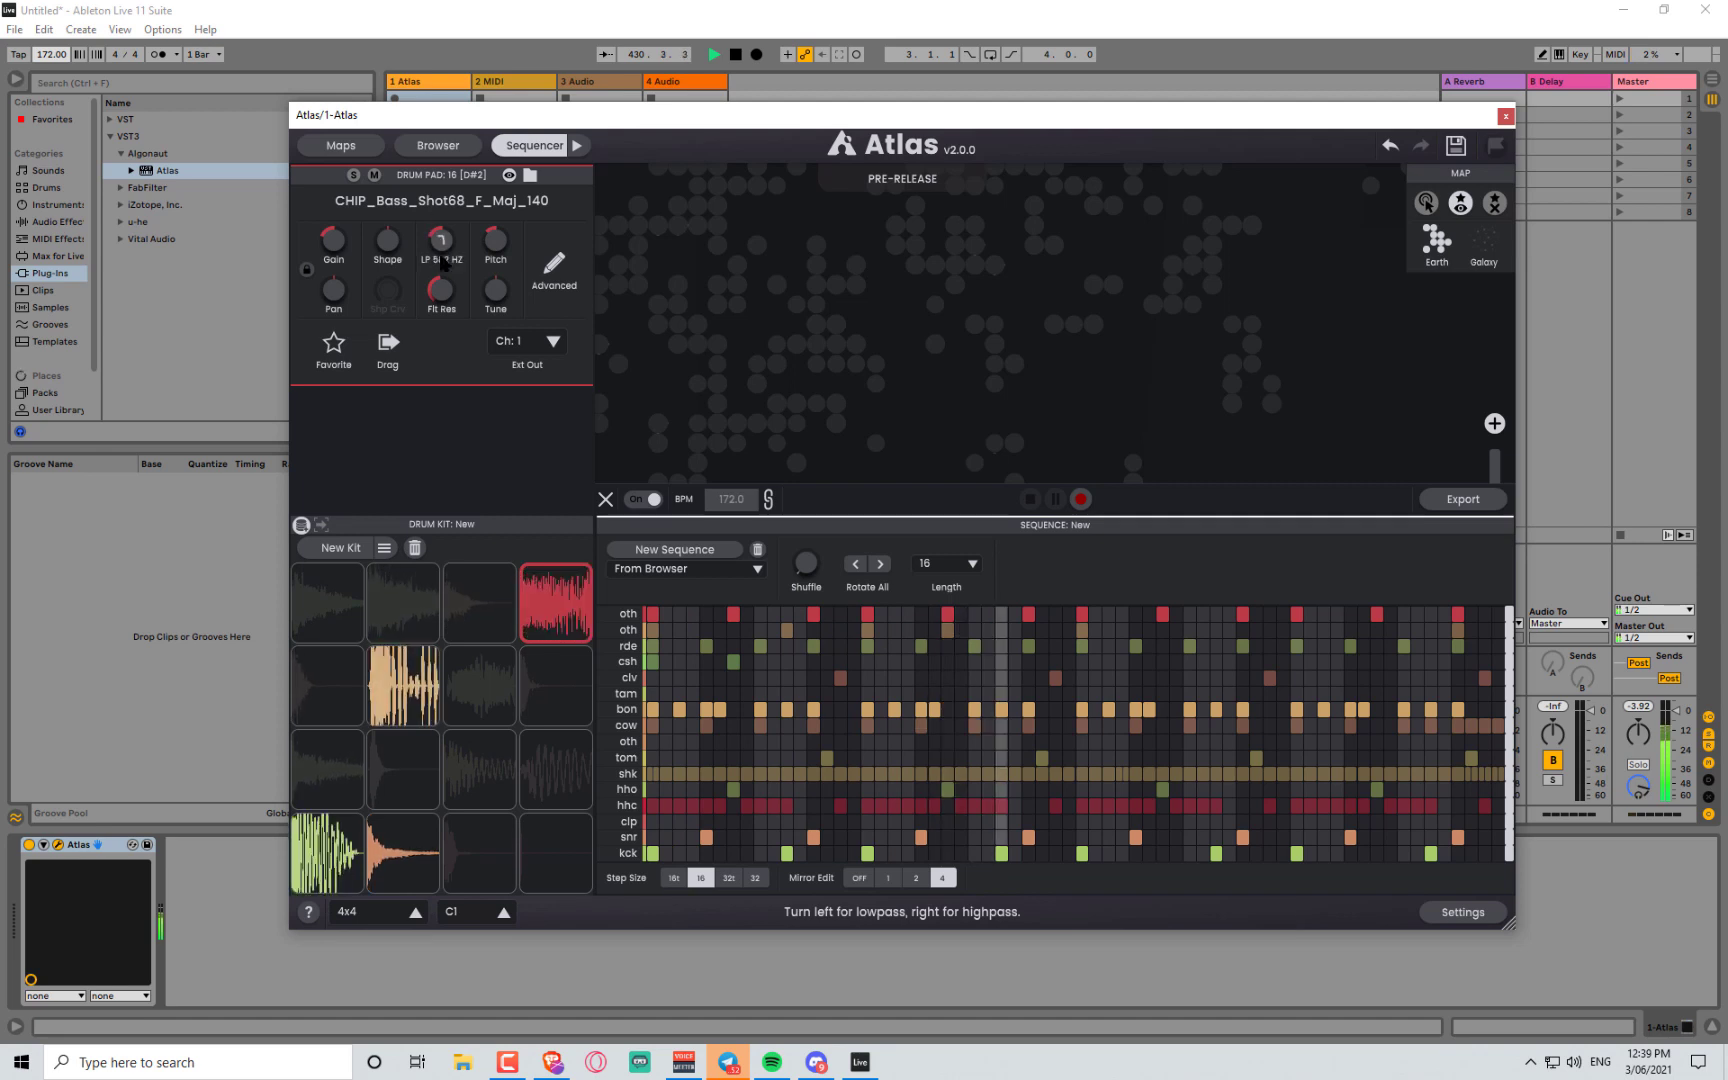
pyautogui.moveTo(420, 236); pyautogui.dragTo(428, 254)
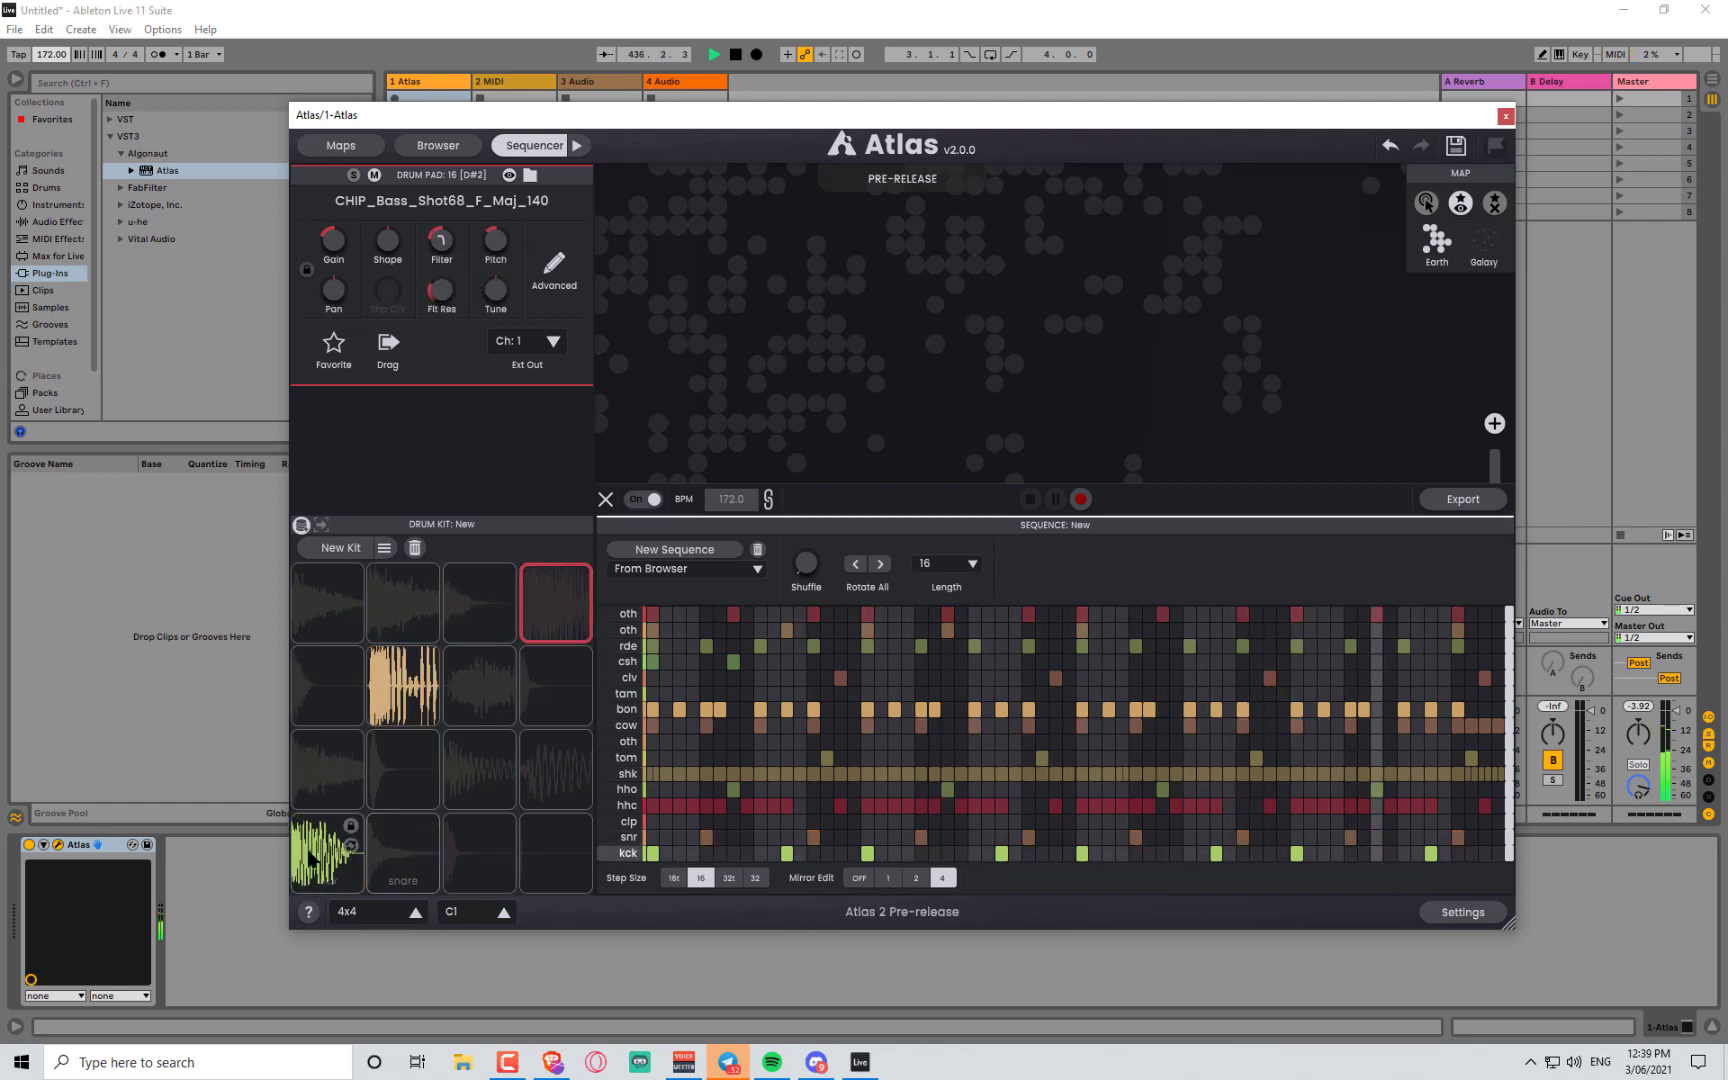
pyautogui.click(396, 694)
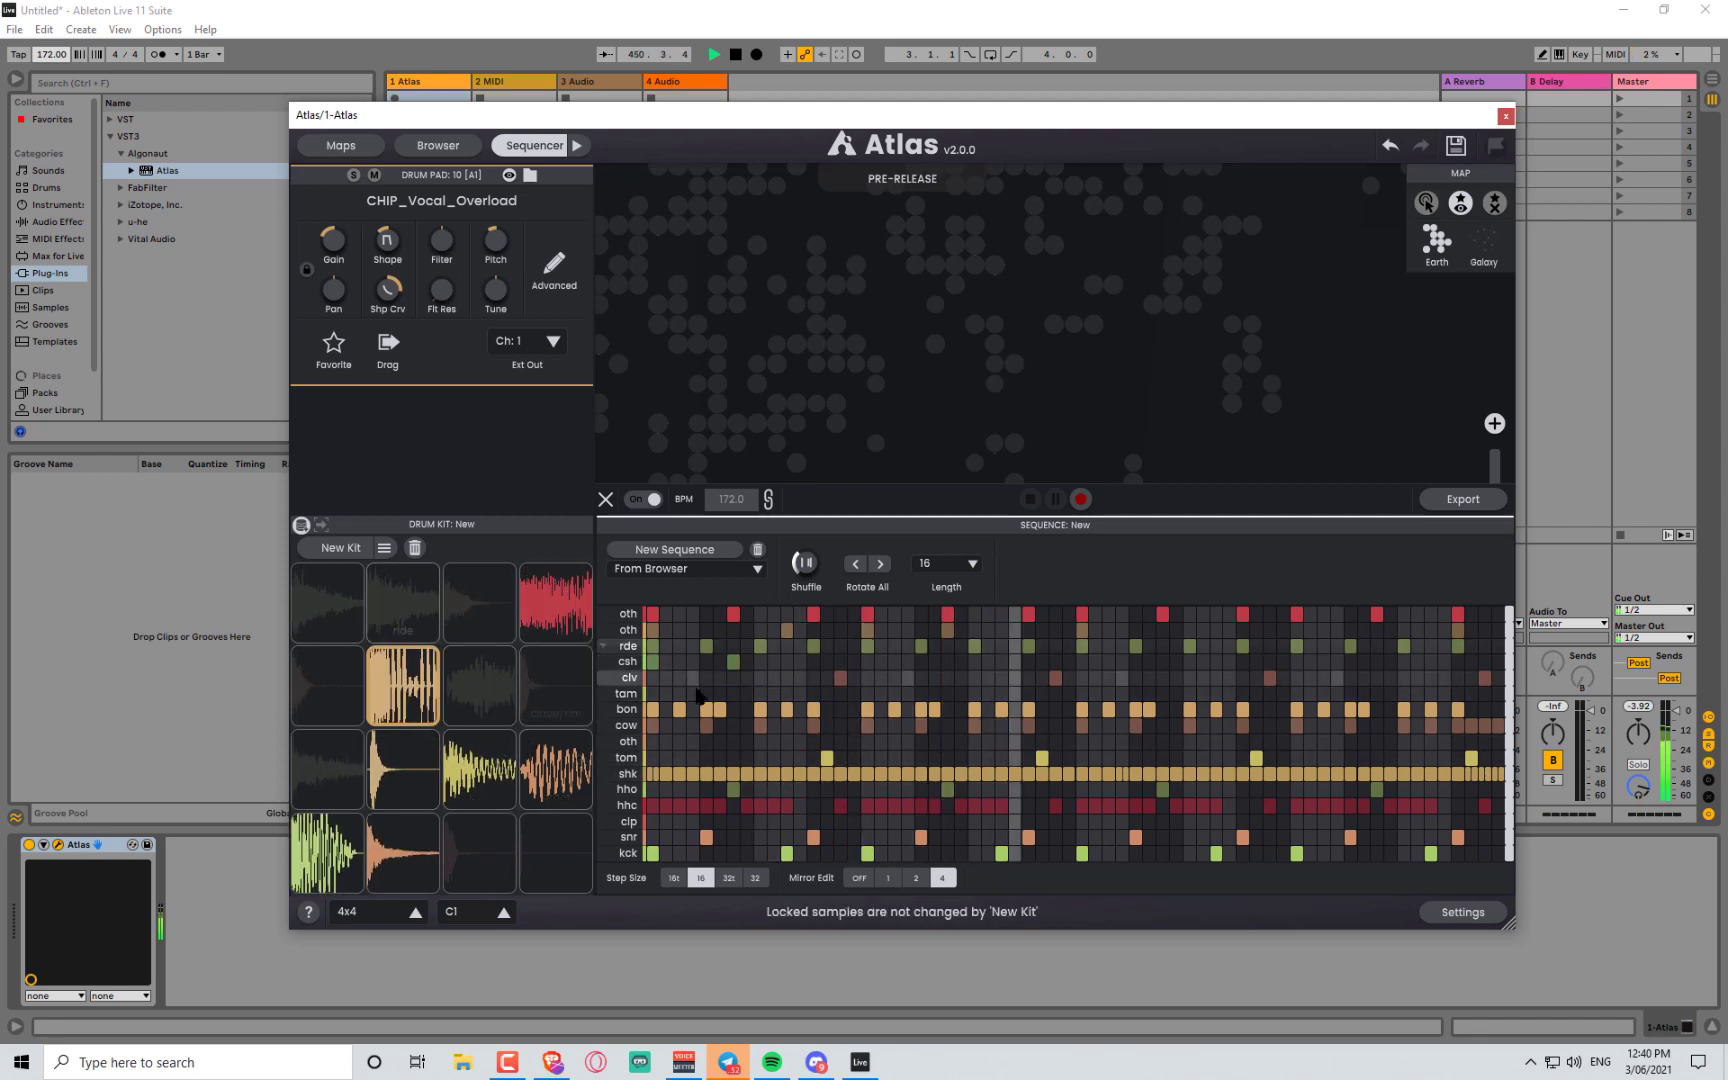
# - Set the sequence shuffle to 100% and lower the song tempo to 43 BPM
pyautogui.moveTo(813, 565)
pyautogui.moveTo(813, 565); pyautogui.dragTo(833, 370)
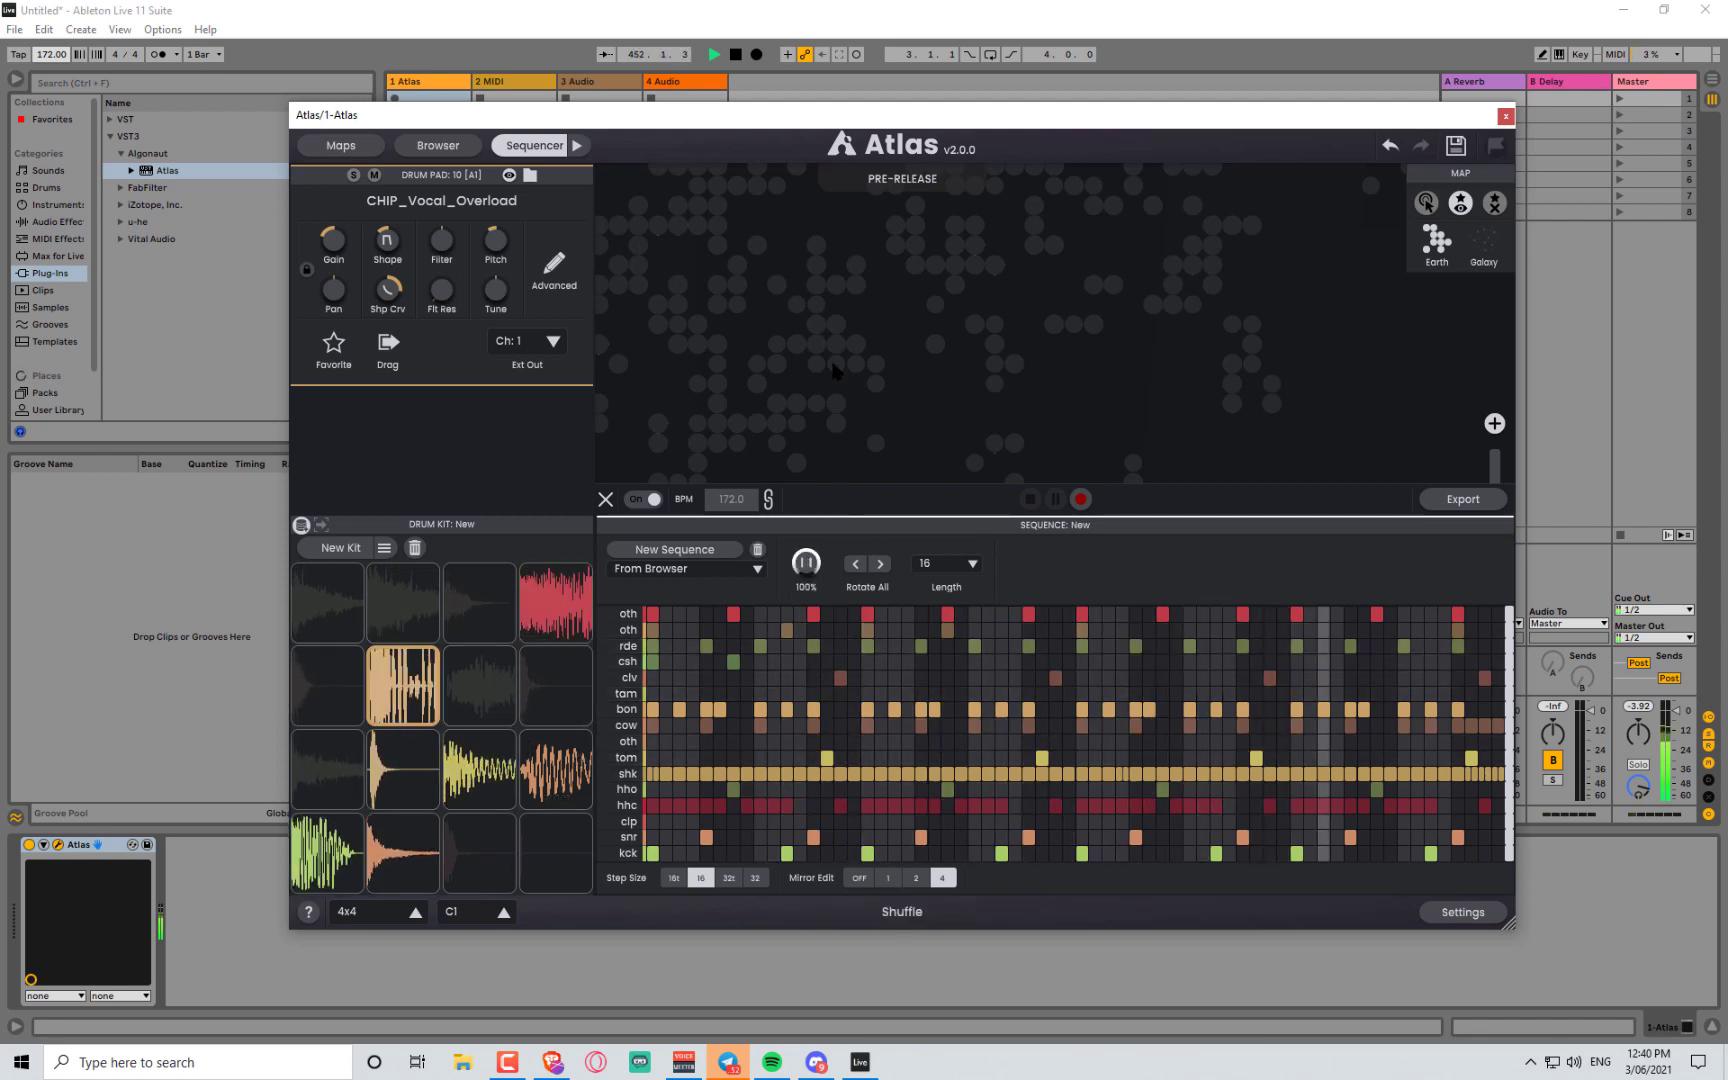
pyautogui.moveTo(51, 55); pyautogui.dragTo(51, 180)
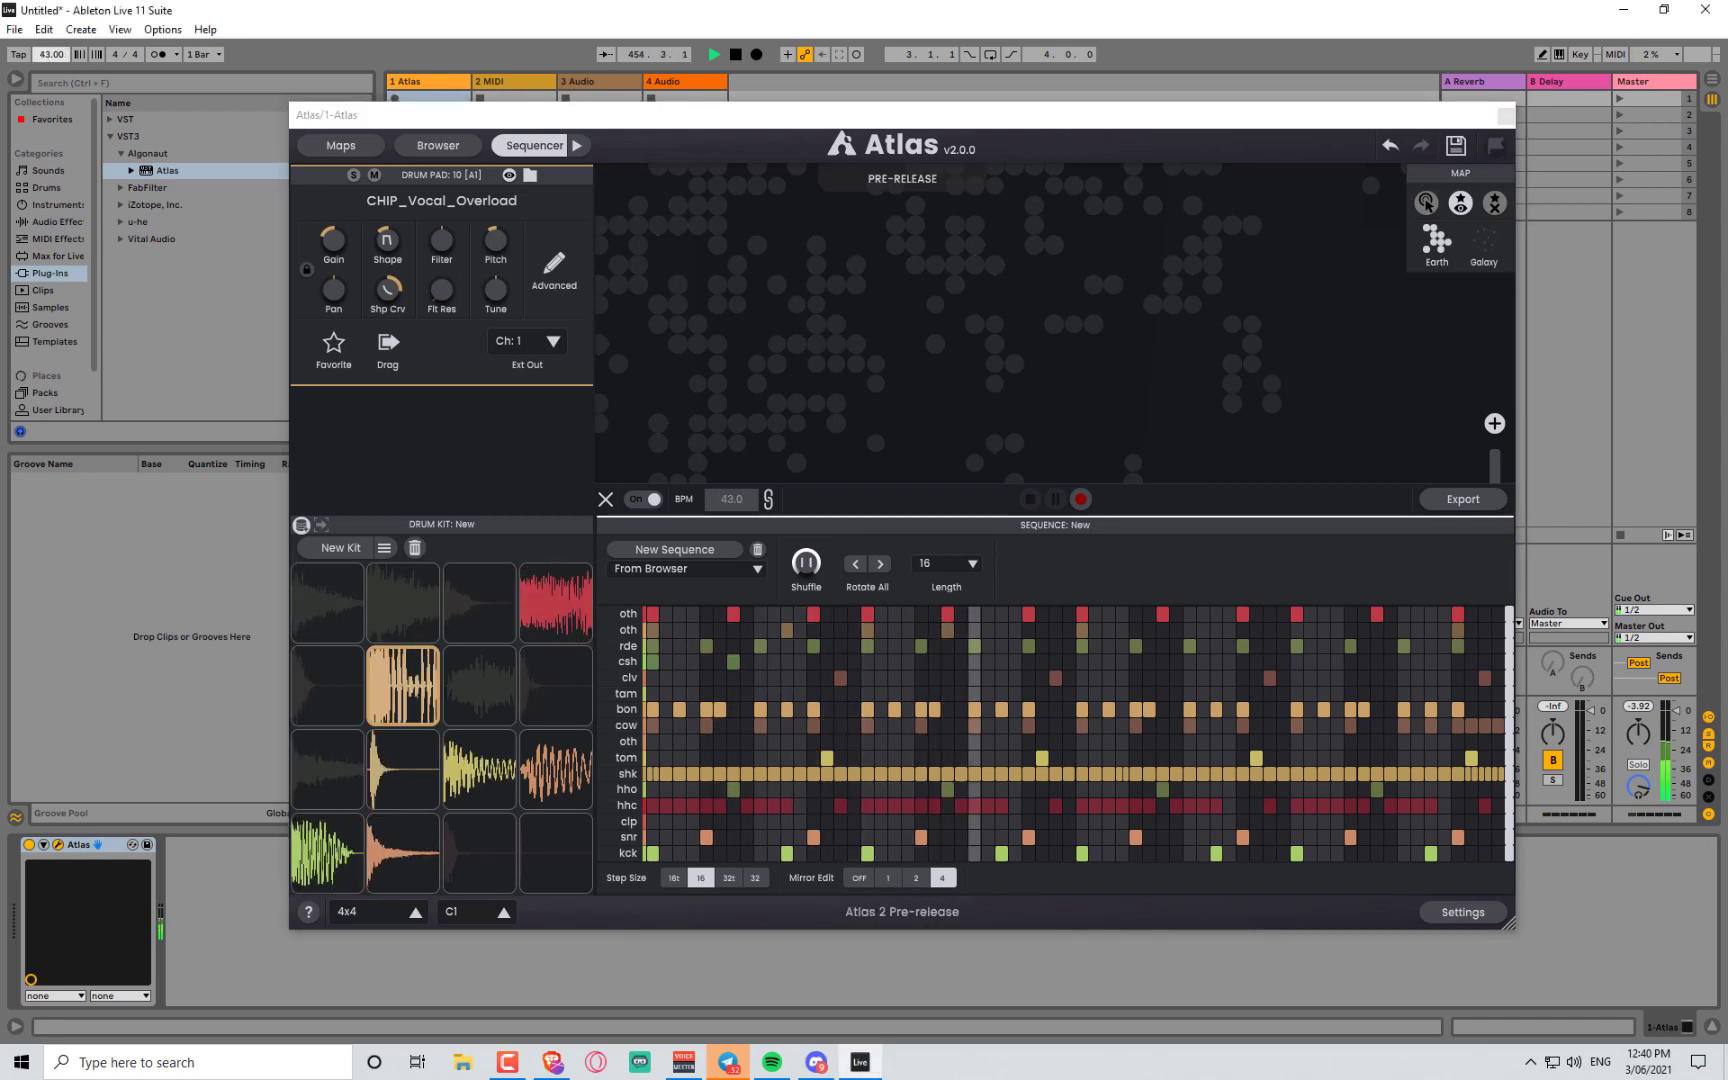
# - Select the bass sample on pad 16 and adjust its low-pass filter cutoff
pyautogui.click(566, 602)
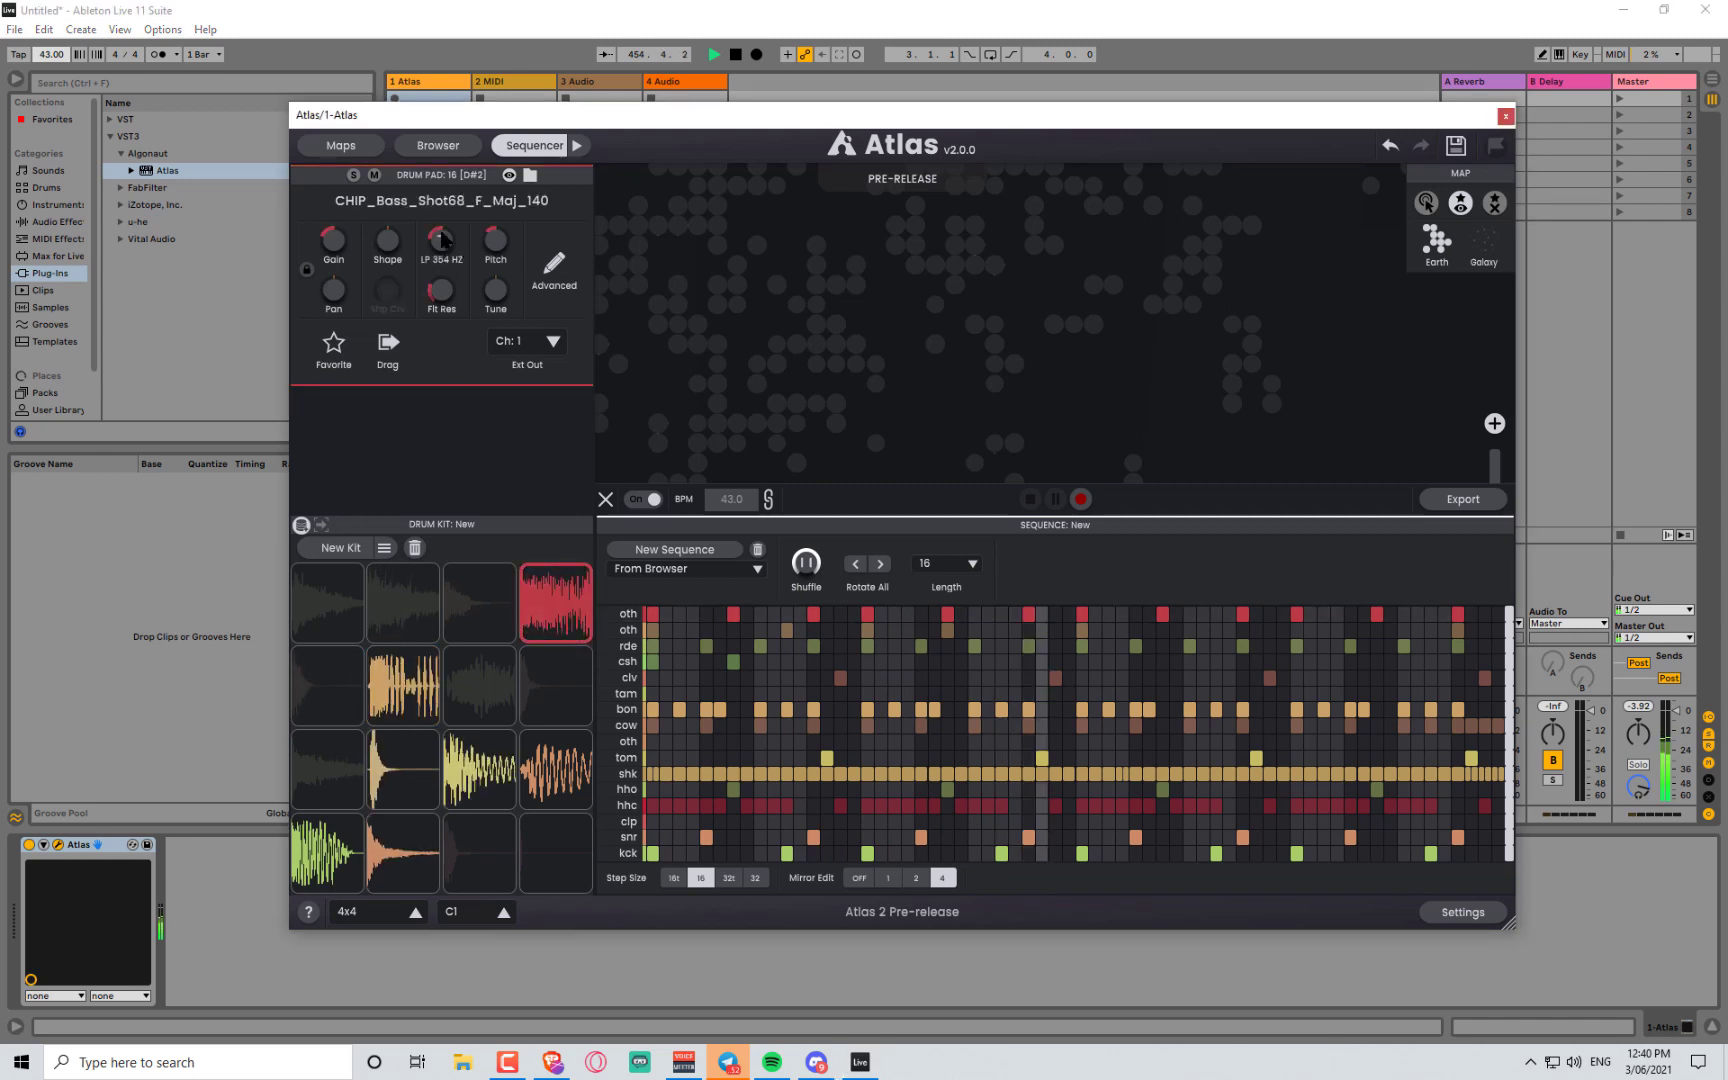
pyautogui.moveTo(428, 210); pyautogui.dragTo(419, 192)
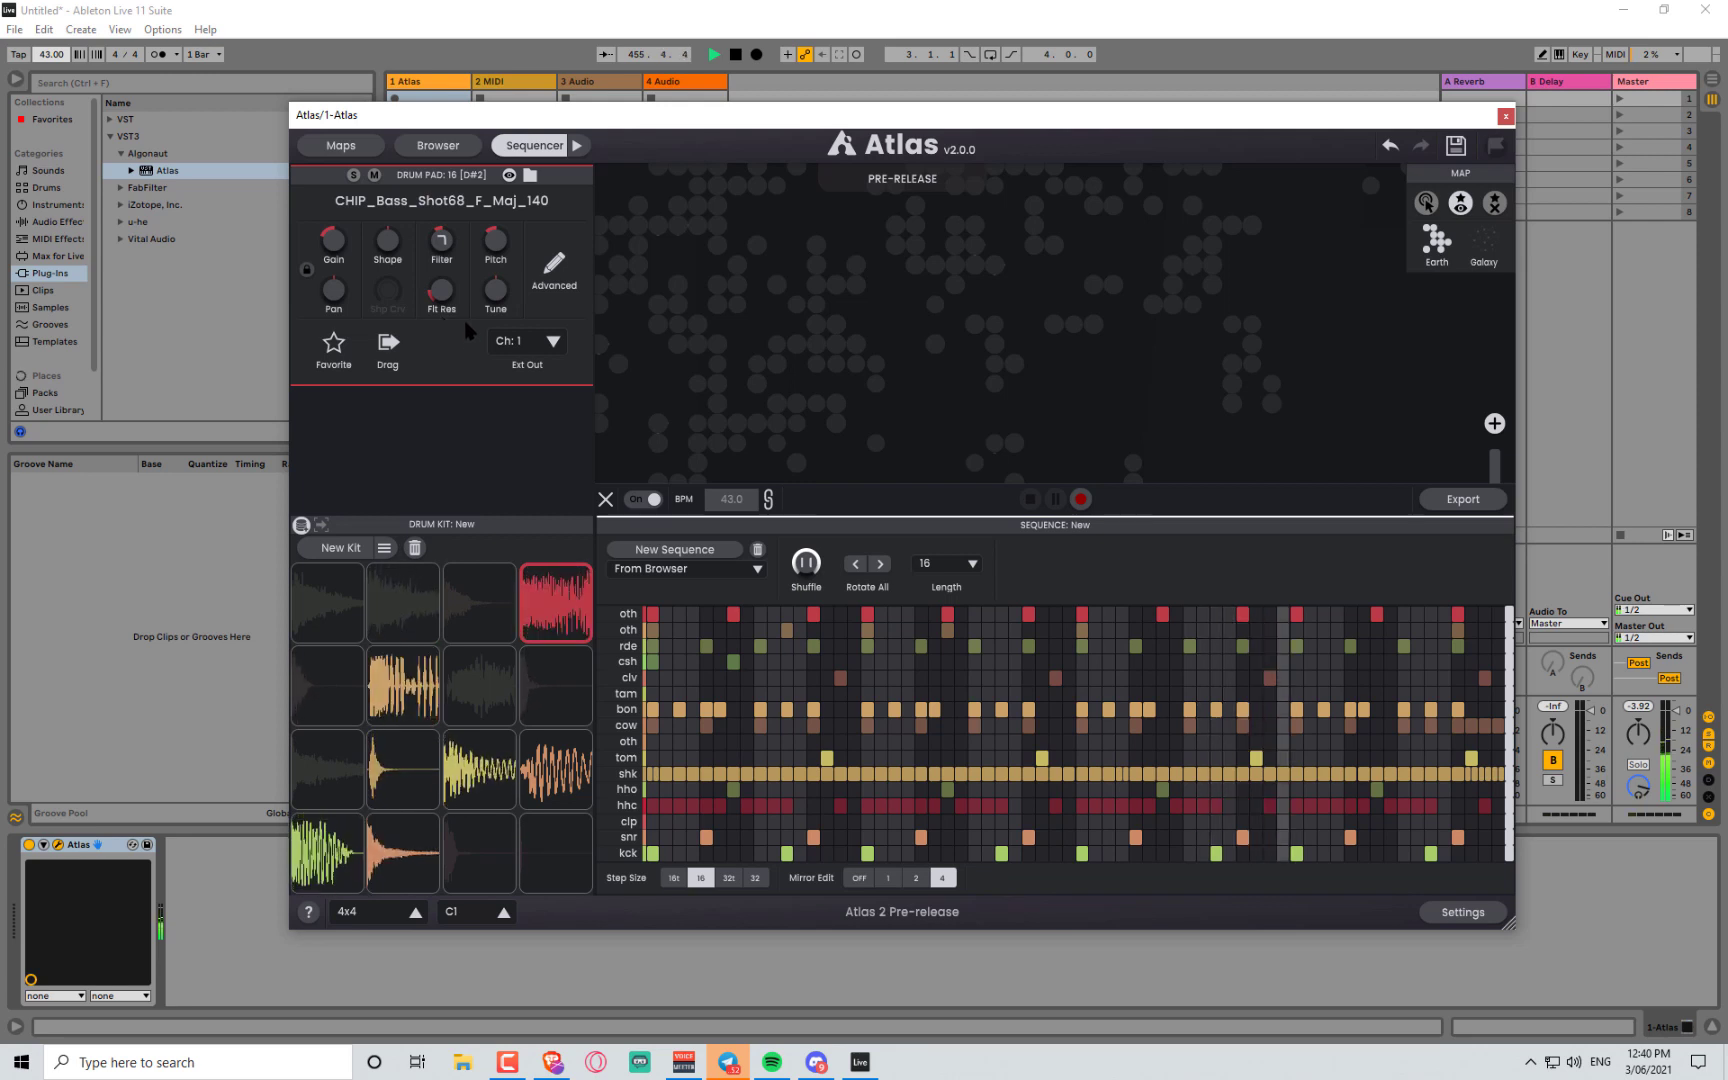
# - Set the song tempo to 173 BPM and turn the sequence shuffle off
pyautogui.moveTo(50, 55)
pyautogui.mouseDown()
pyautogui.moveTo(50, 14)
pyautogui.moveTo(52, 55)
pyautogui.mouseUp()
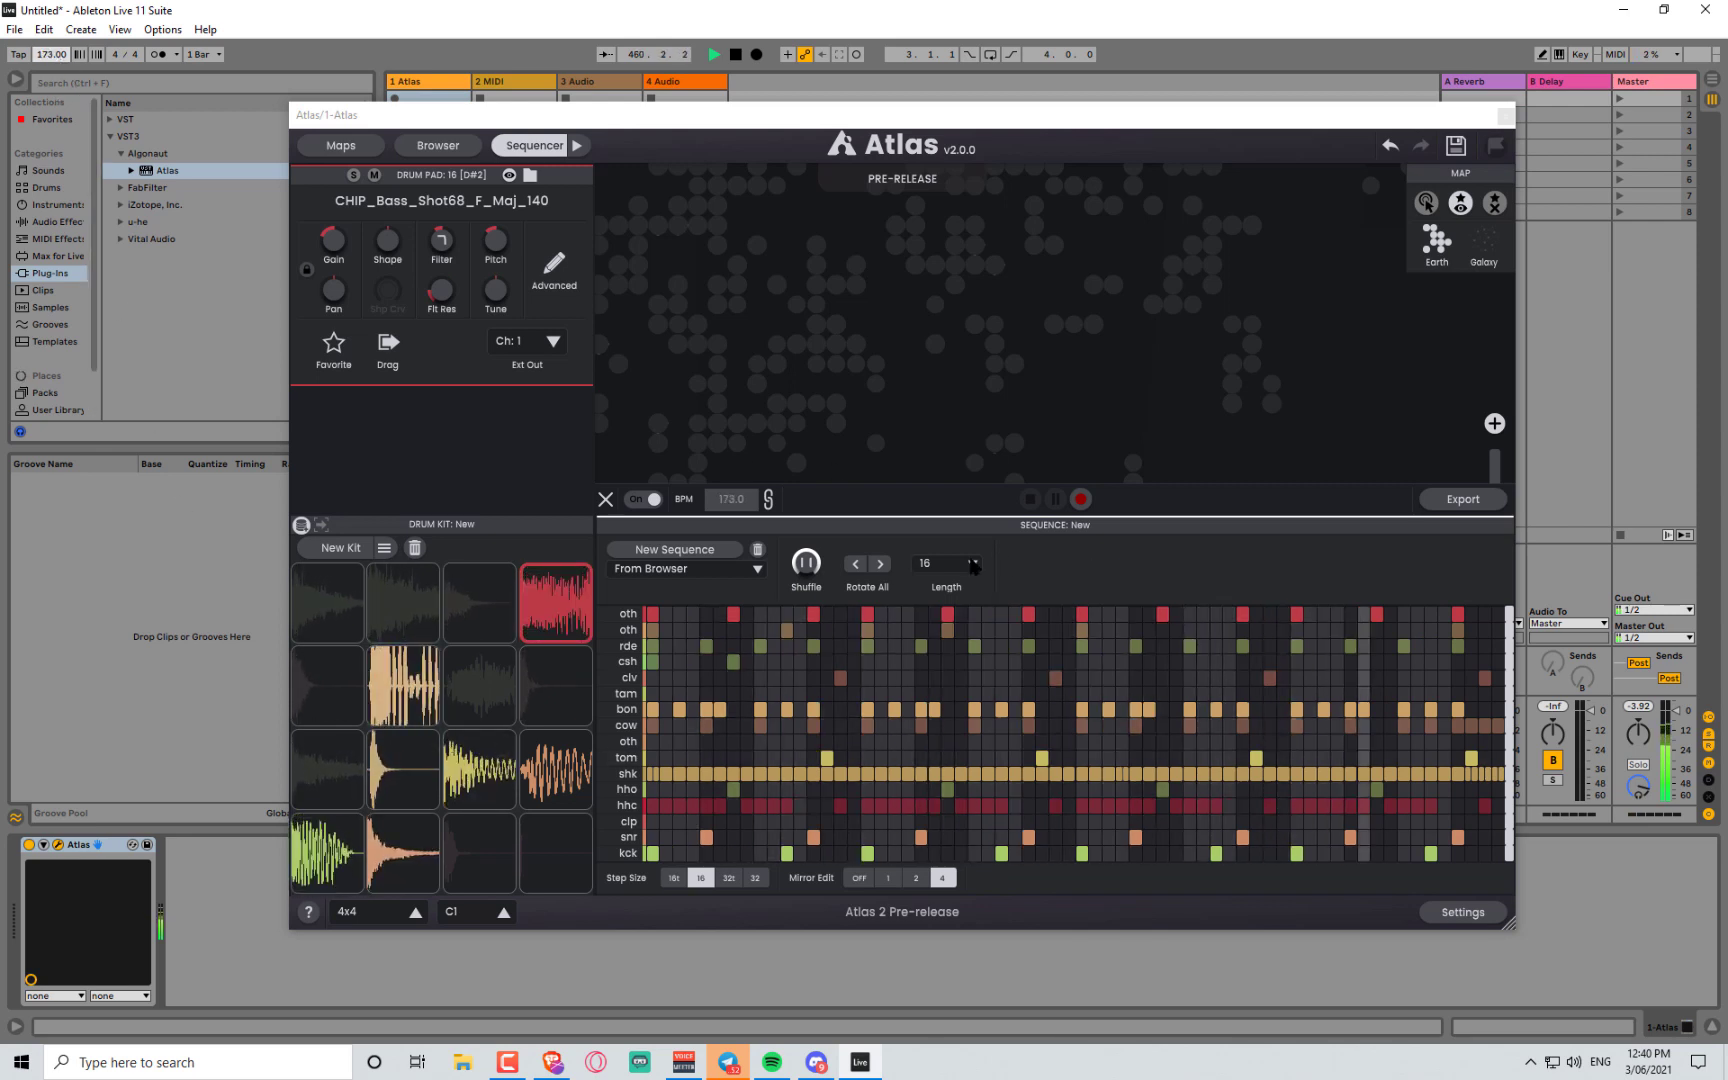
pyautogui.moveTo(806, 565); pyautogui.dragTo(754, 943)
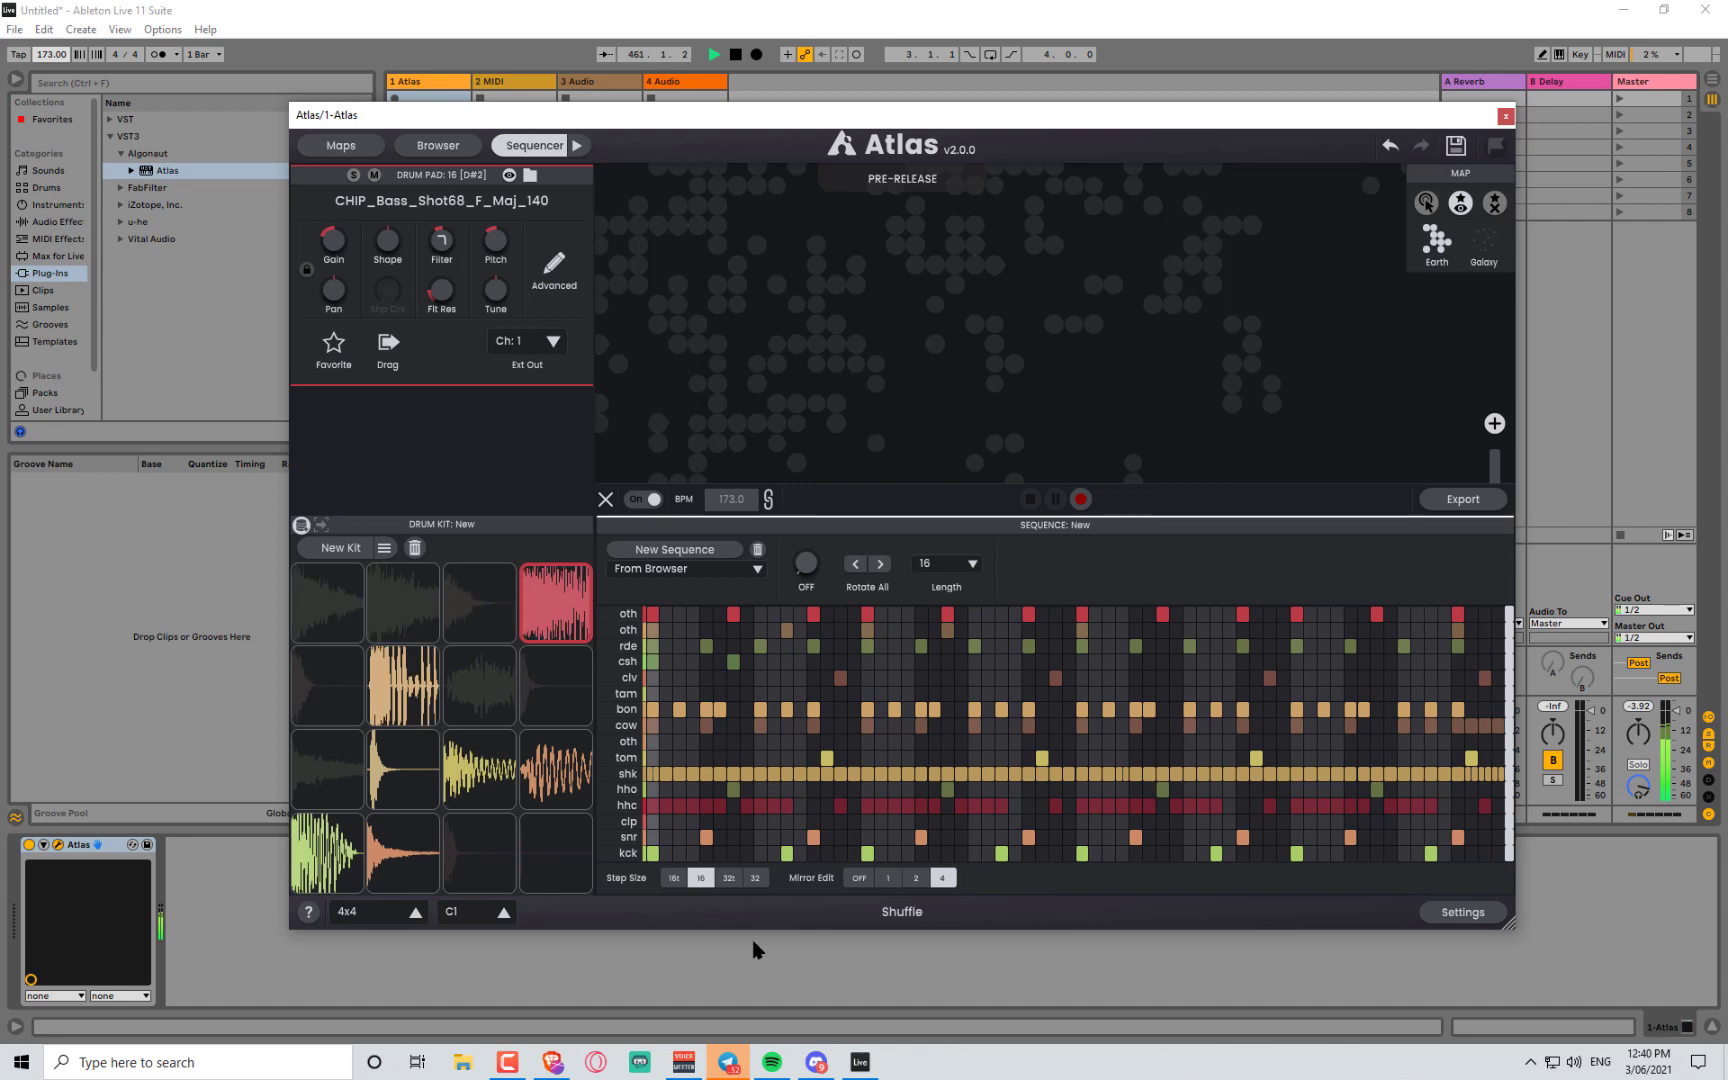
# - Try rotating all sequence notes to the right and left, and return them to their original position
pyautogui.click(881, 566)
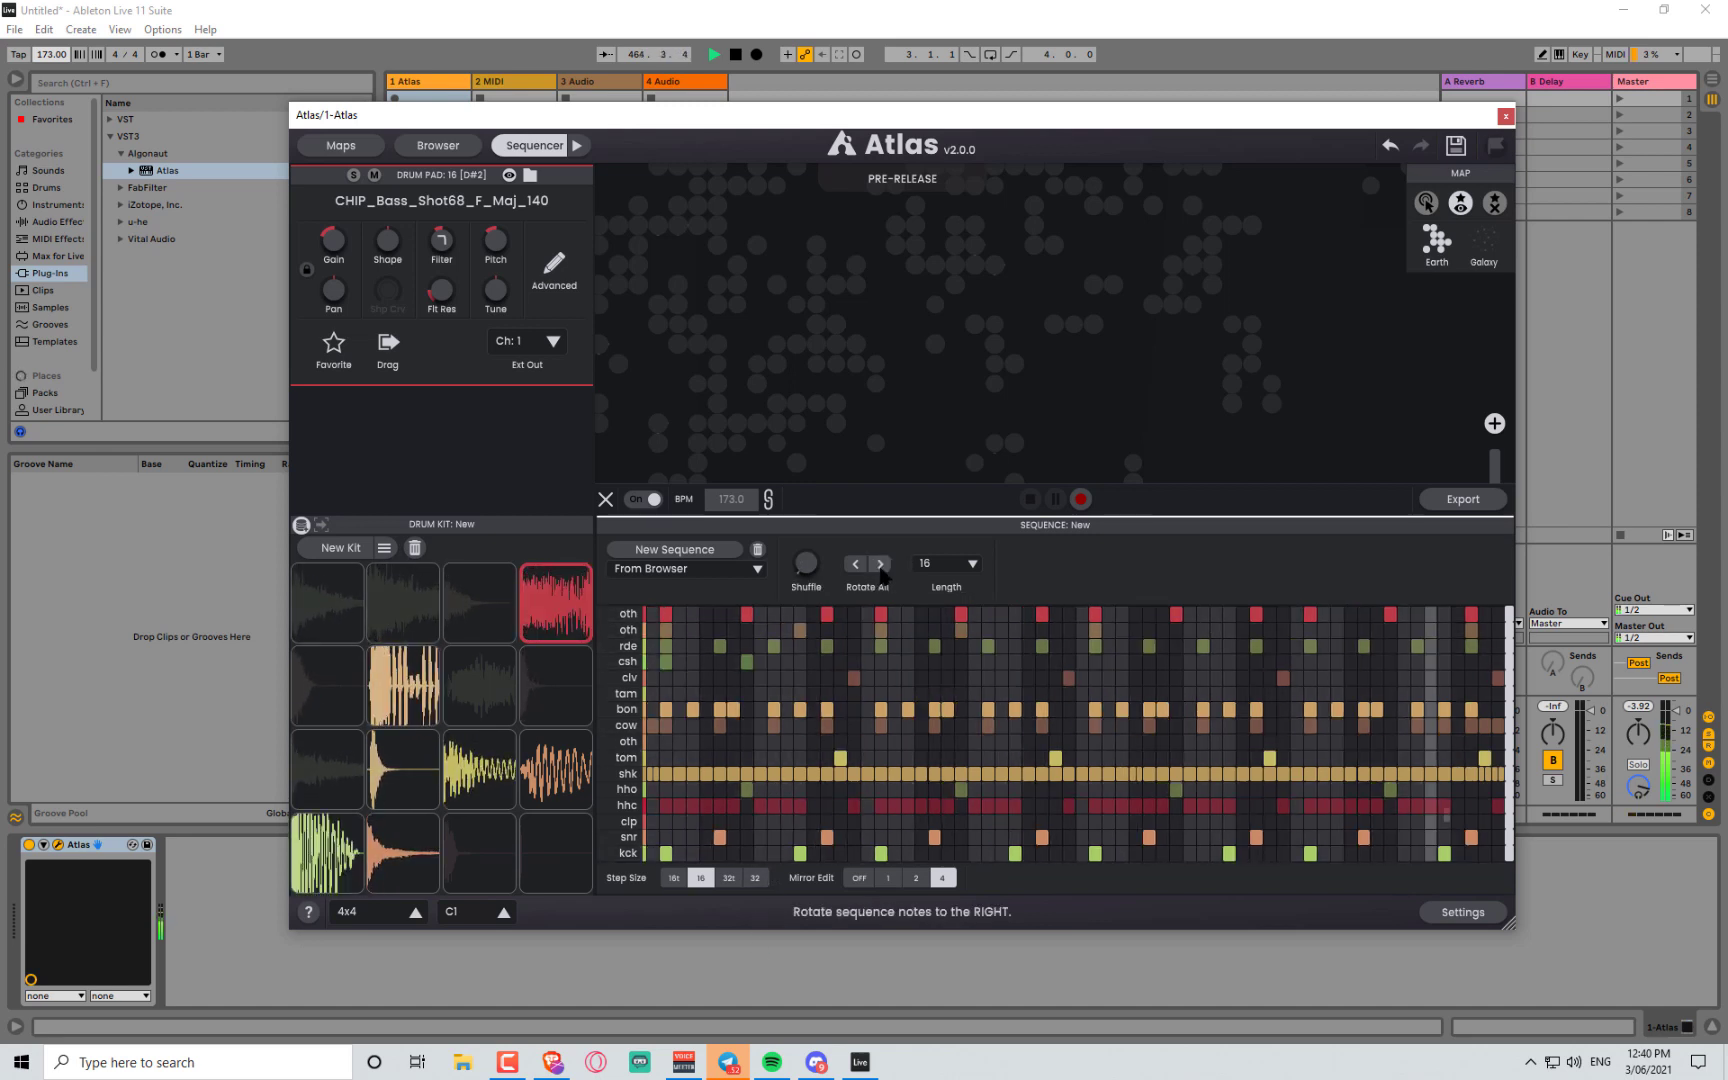
pyautogui.click(857, 565)
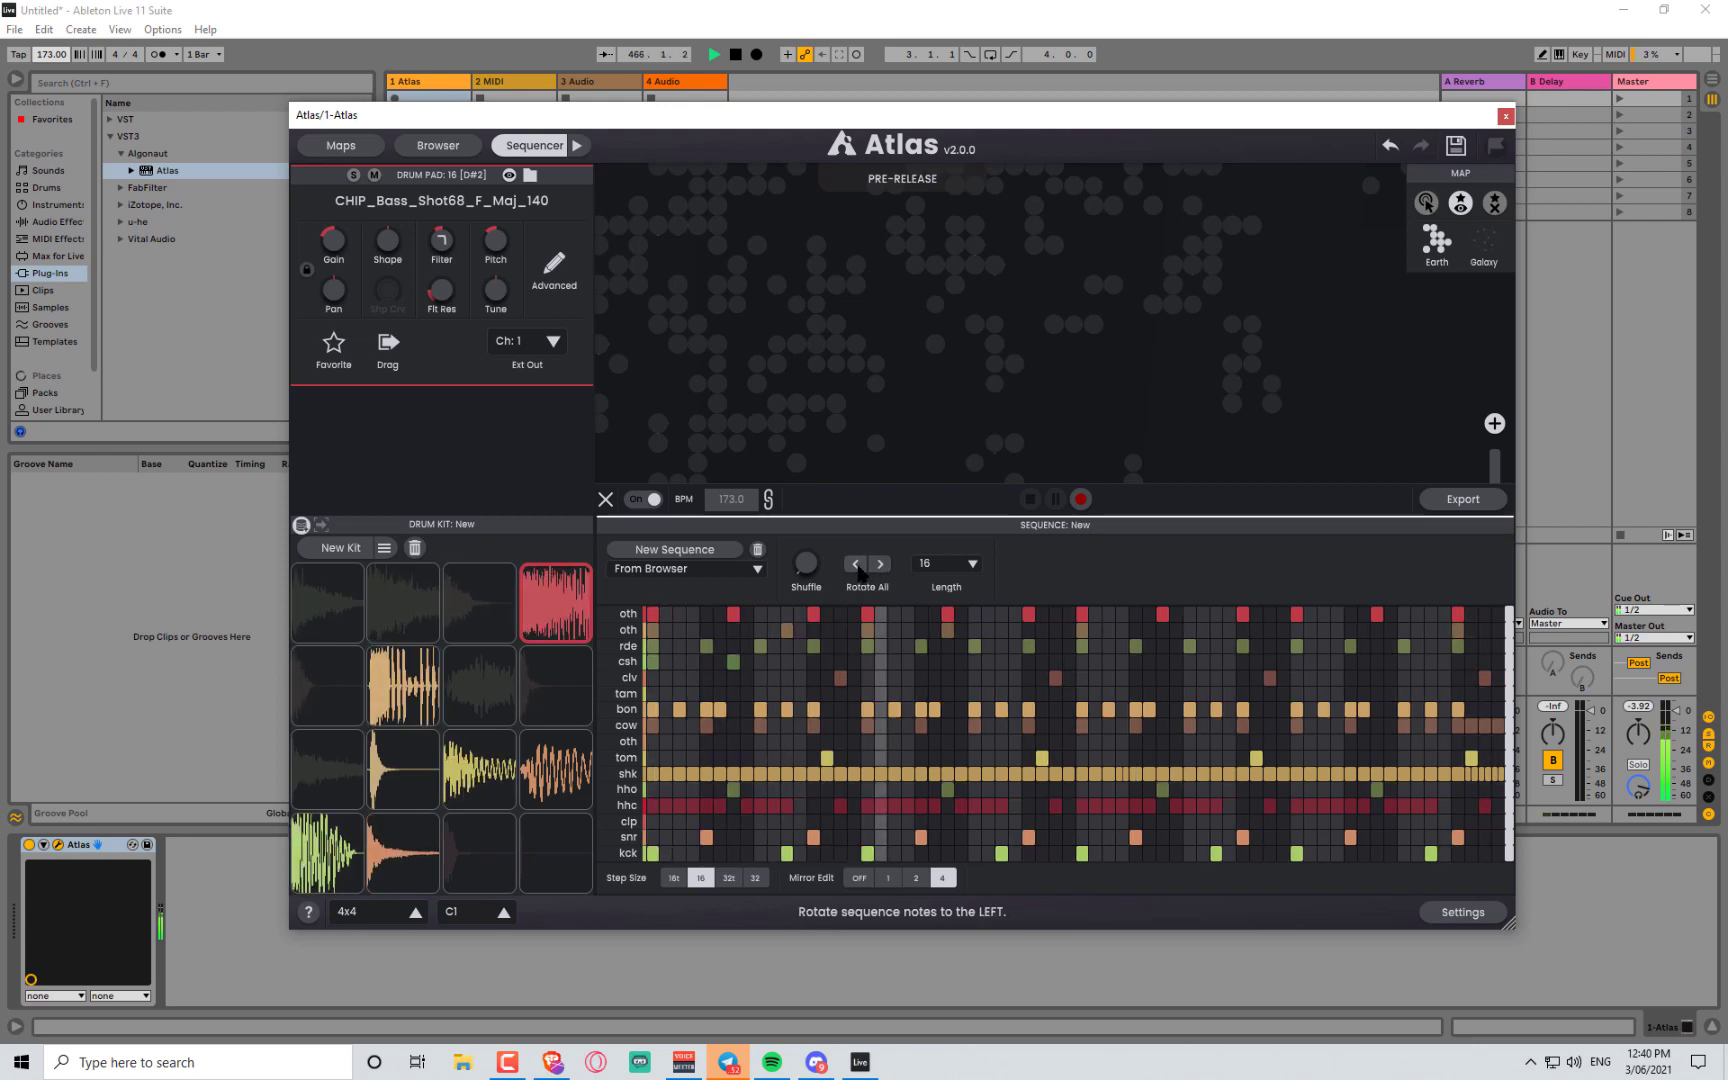
pyautogui.click(857, 565)
pyautogui.click(884, 561)
pyautogui.click(884, 561)
pyautogui.click(884, 561)
pyautogui.click(857, 565)
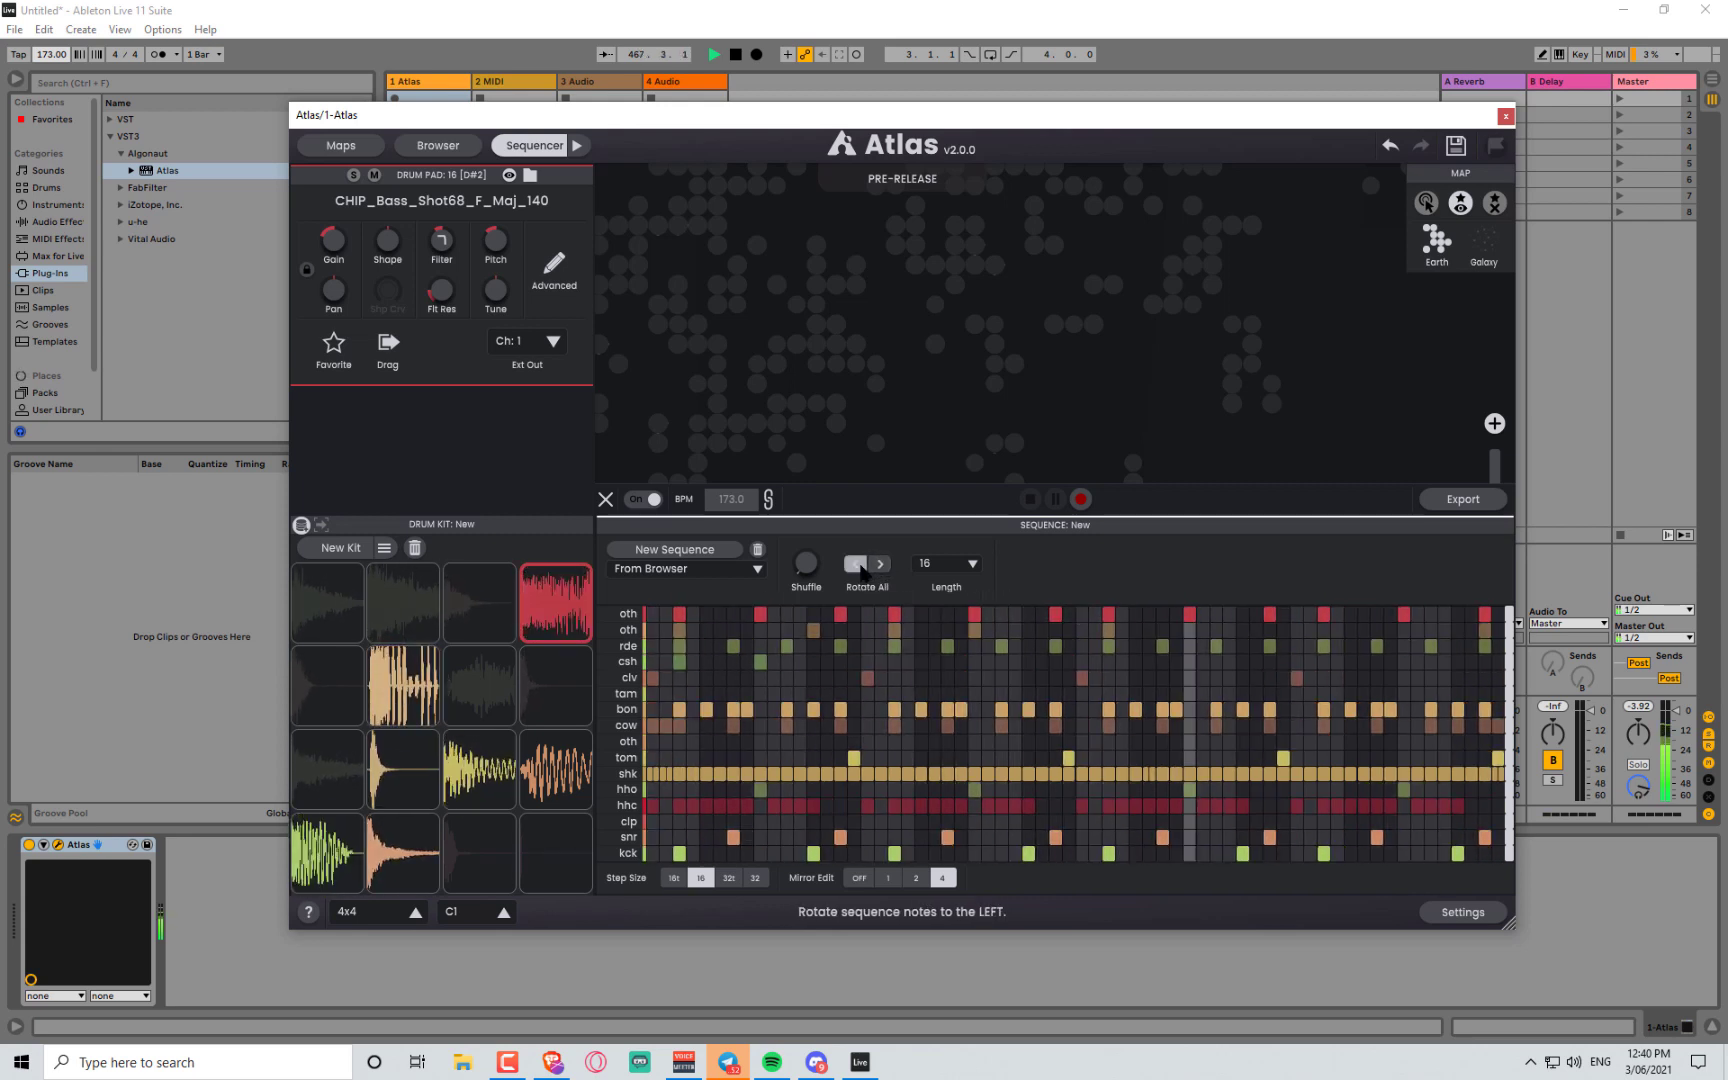
pyautogui.click(857, 565)
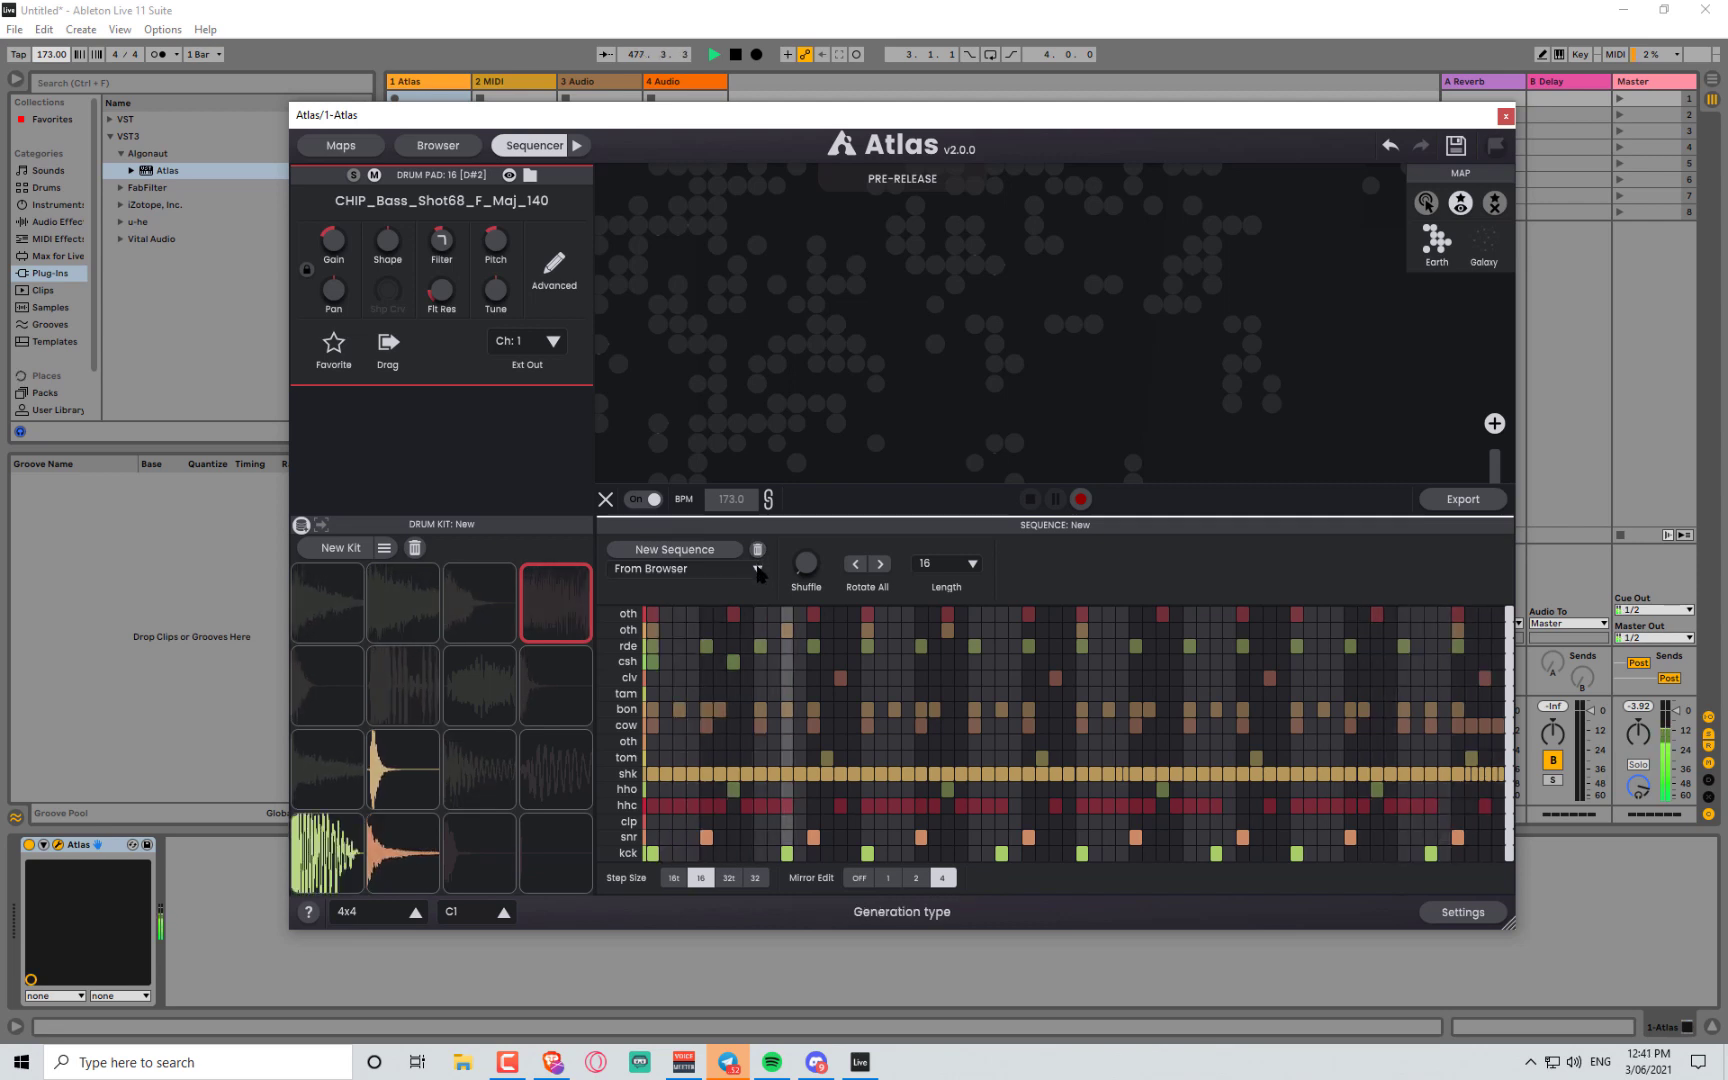
# - Check the generation types offered for new sequences, keeping From Browser
pyautogui.click(758, 569)
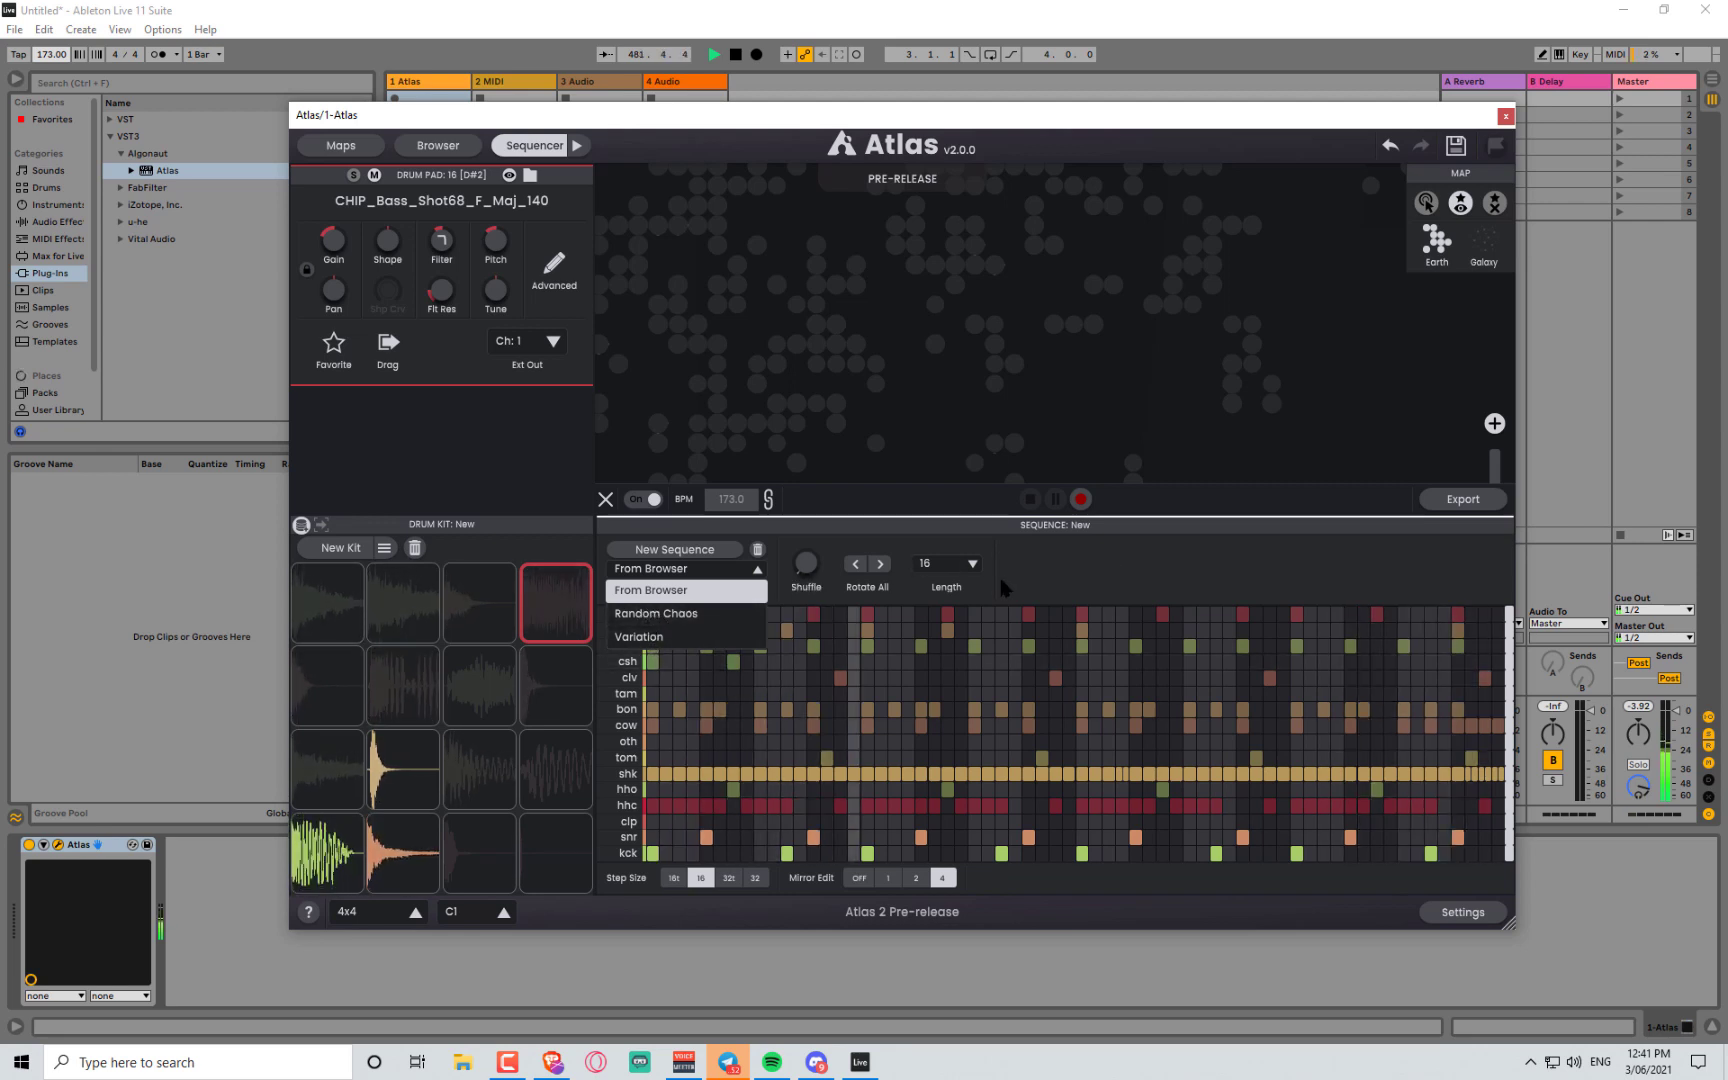
pyautogui.click(1078, 575)
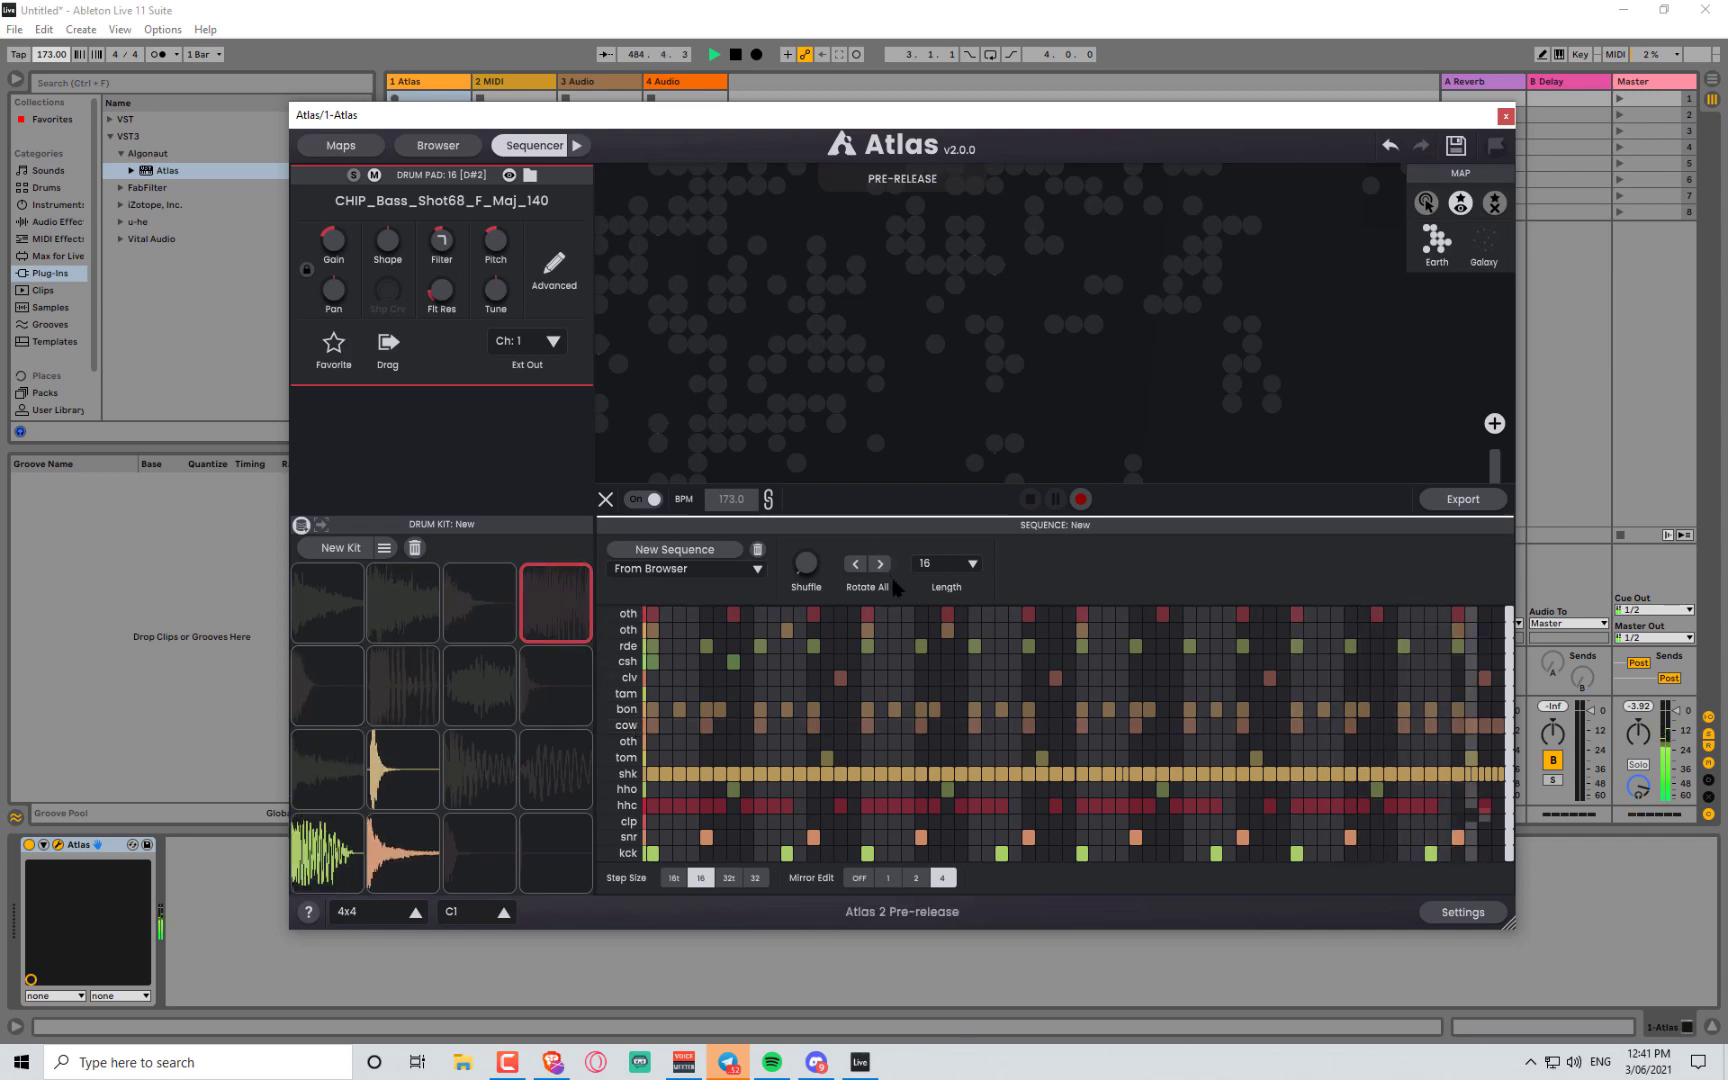
# - Save the loop as NewLoop1 in the User folder, and expand it there to show its drum kit and sequence
pyautogui.click(1456, 147)
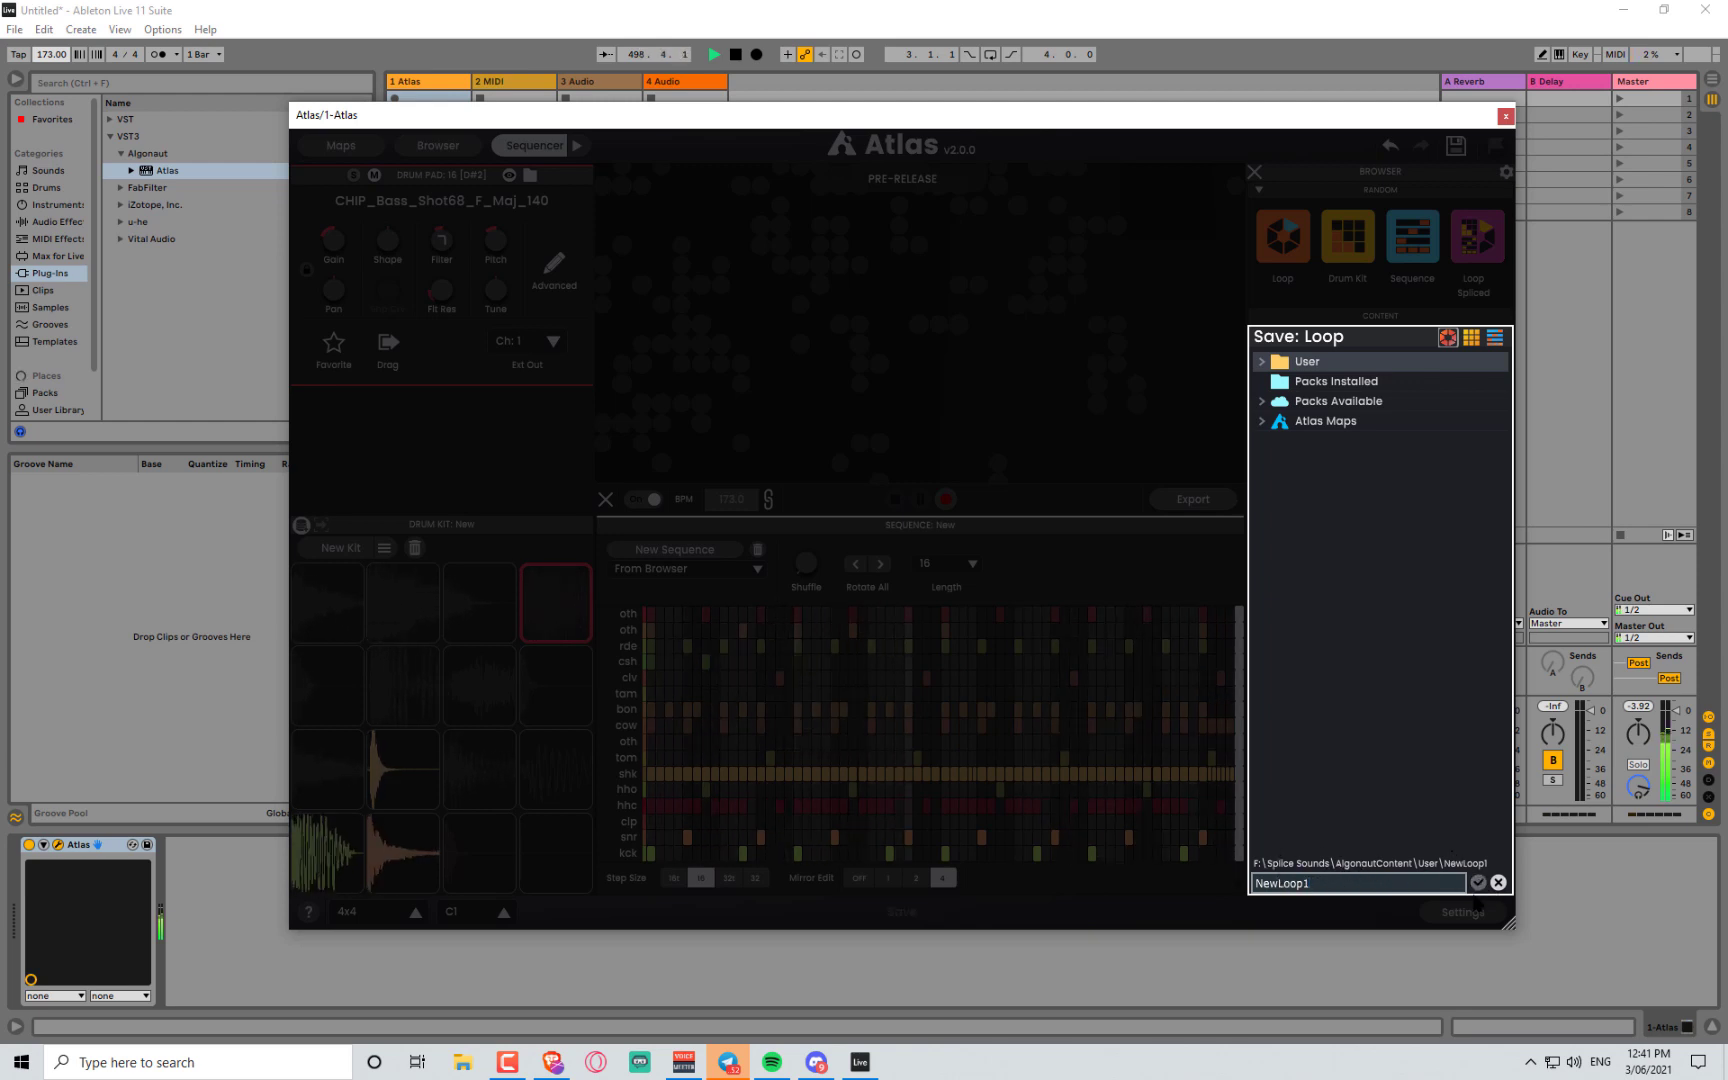
pyautogui.click(1477, 884)
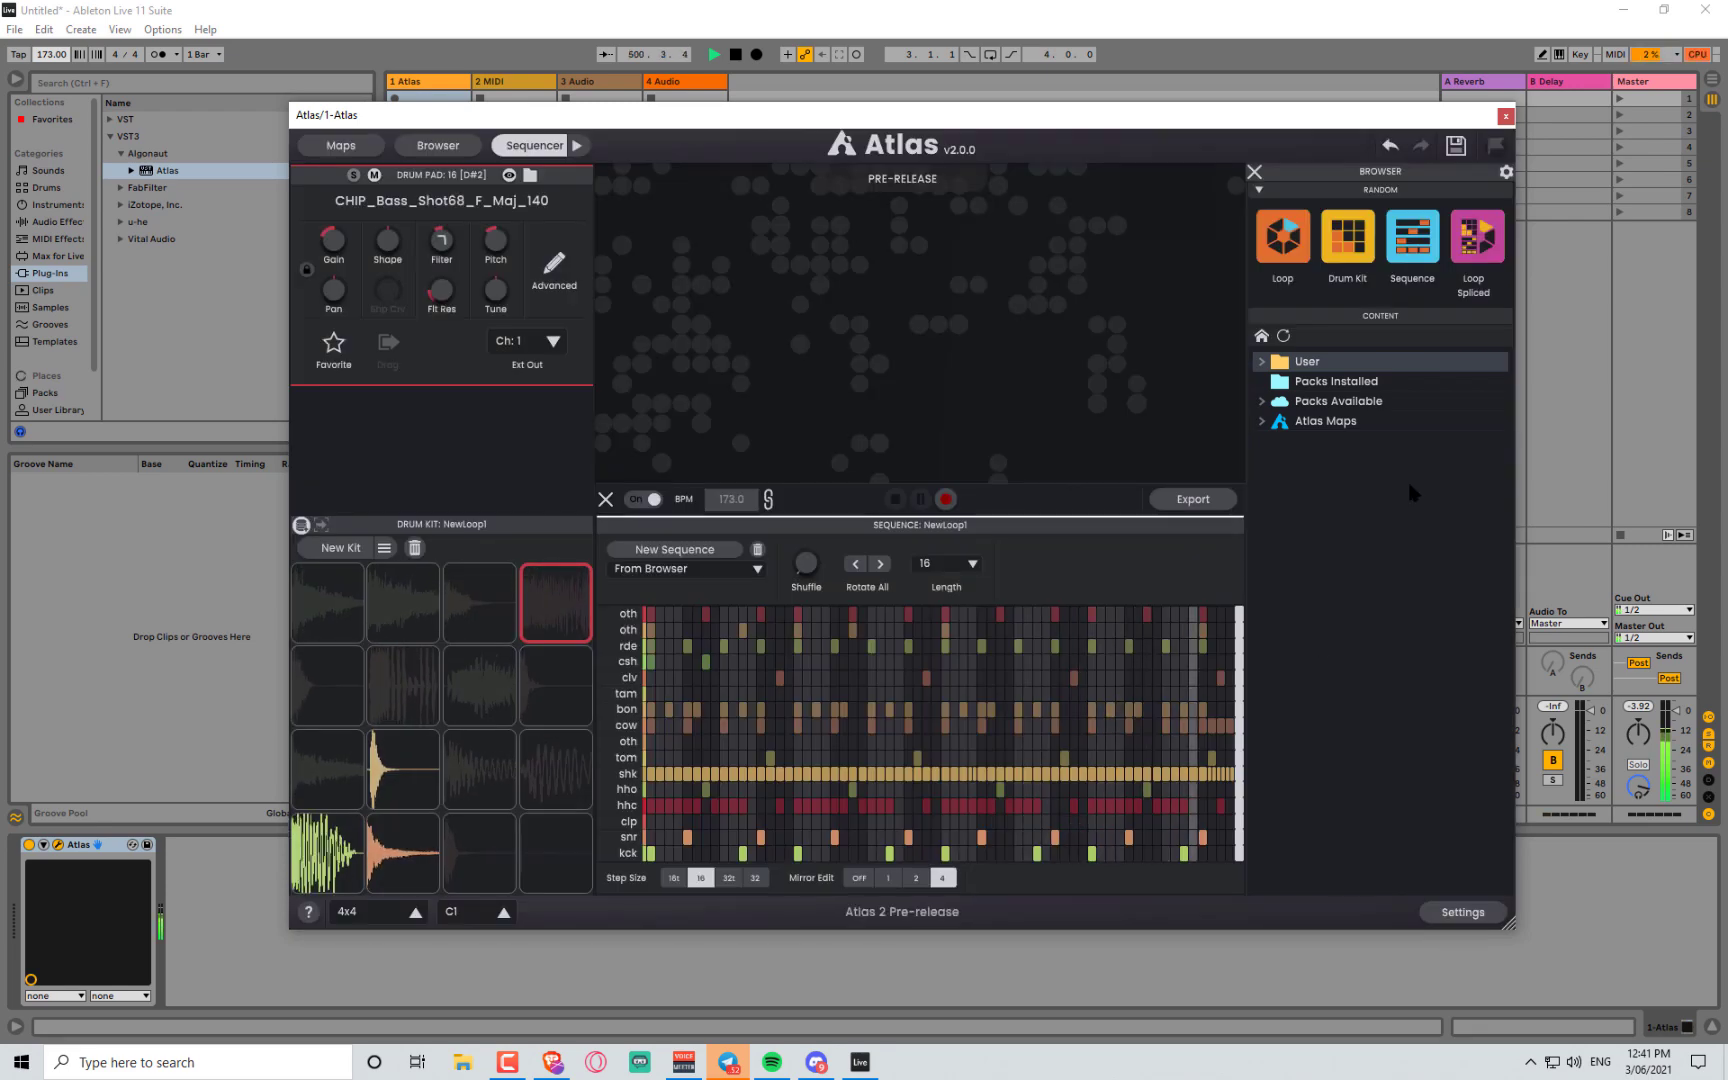
pyautogui.click(1259, 359)
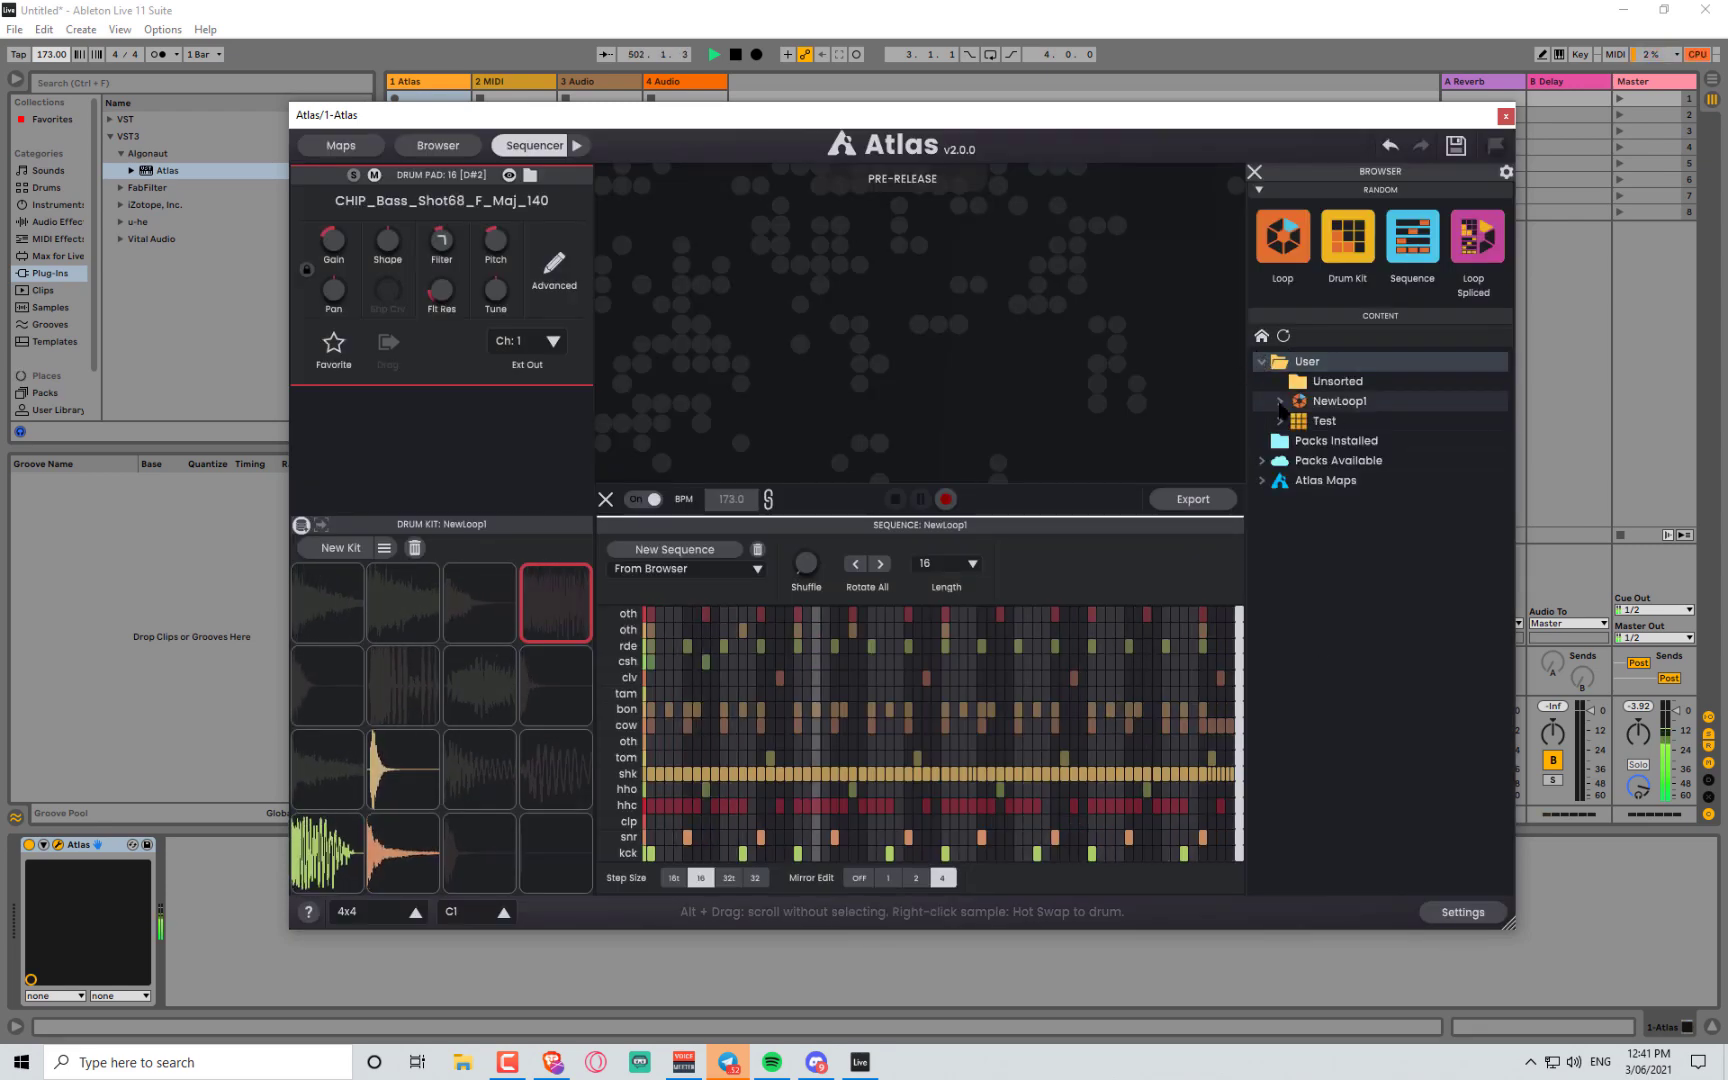
pyautogui.click(1280, 402)
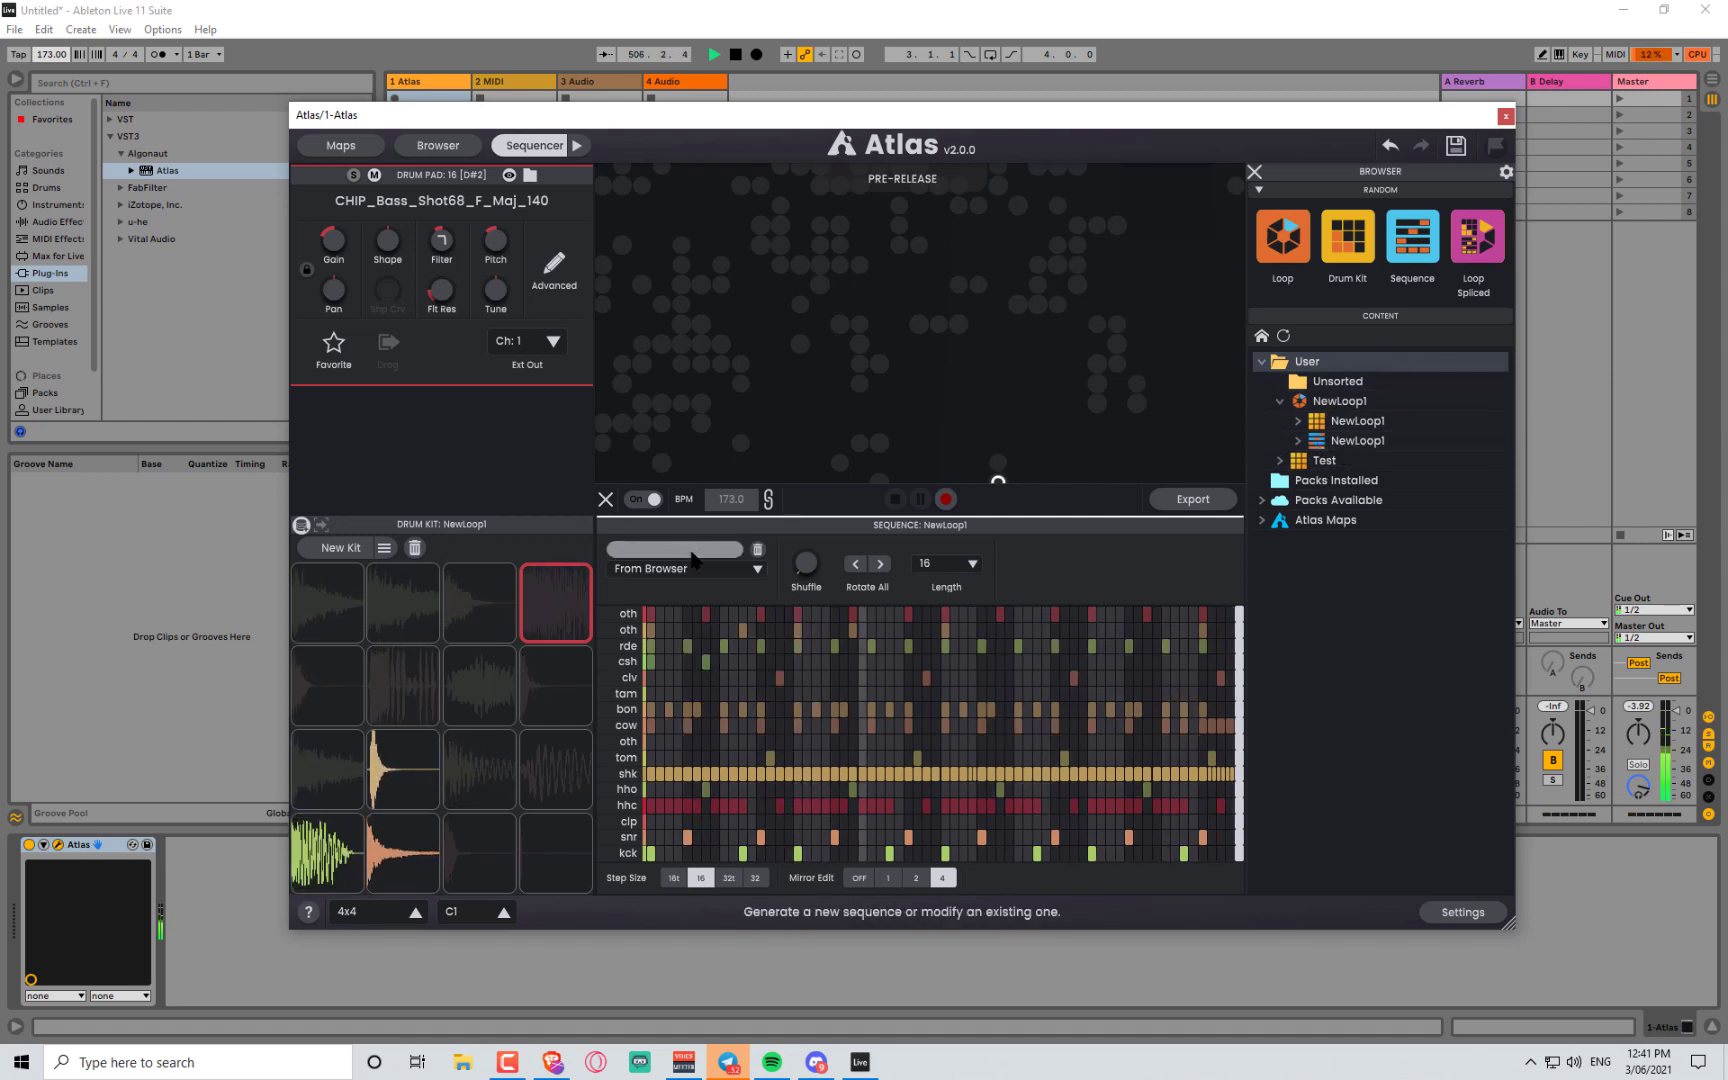
# - Clear the whole sequence and reload the saved NewLoop1 sequence
pyautogui.click(757, 549)
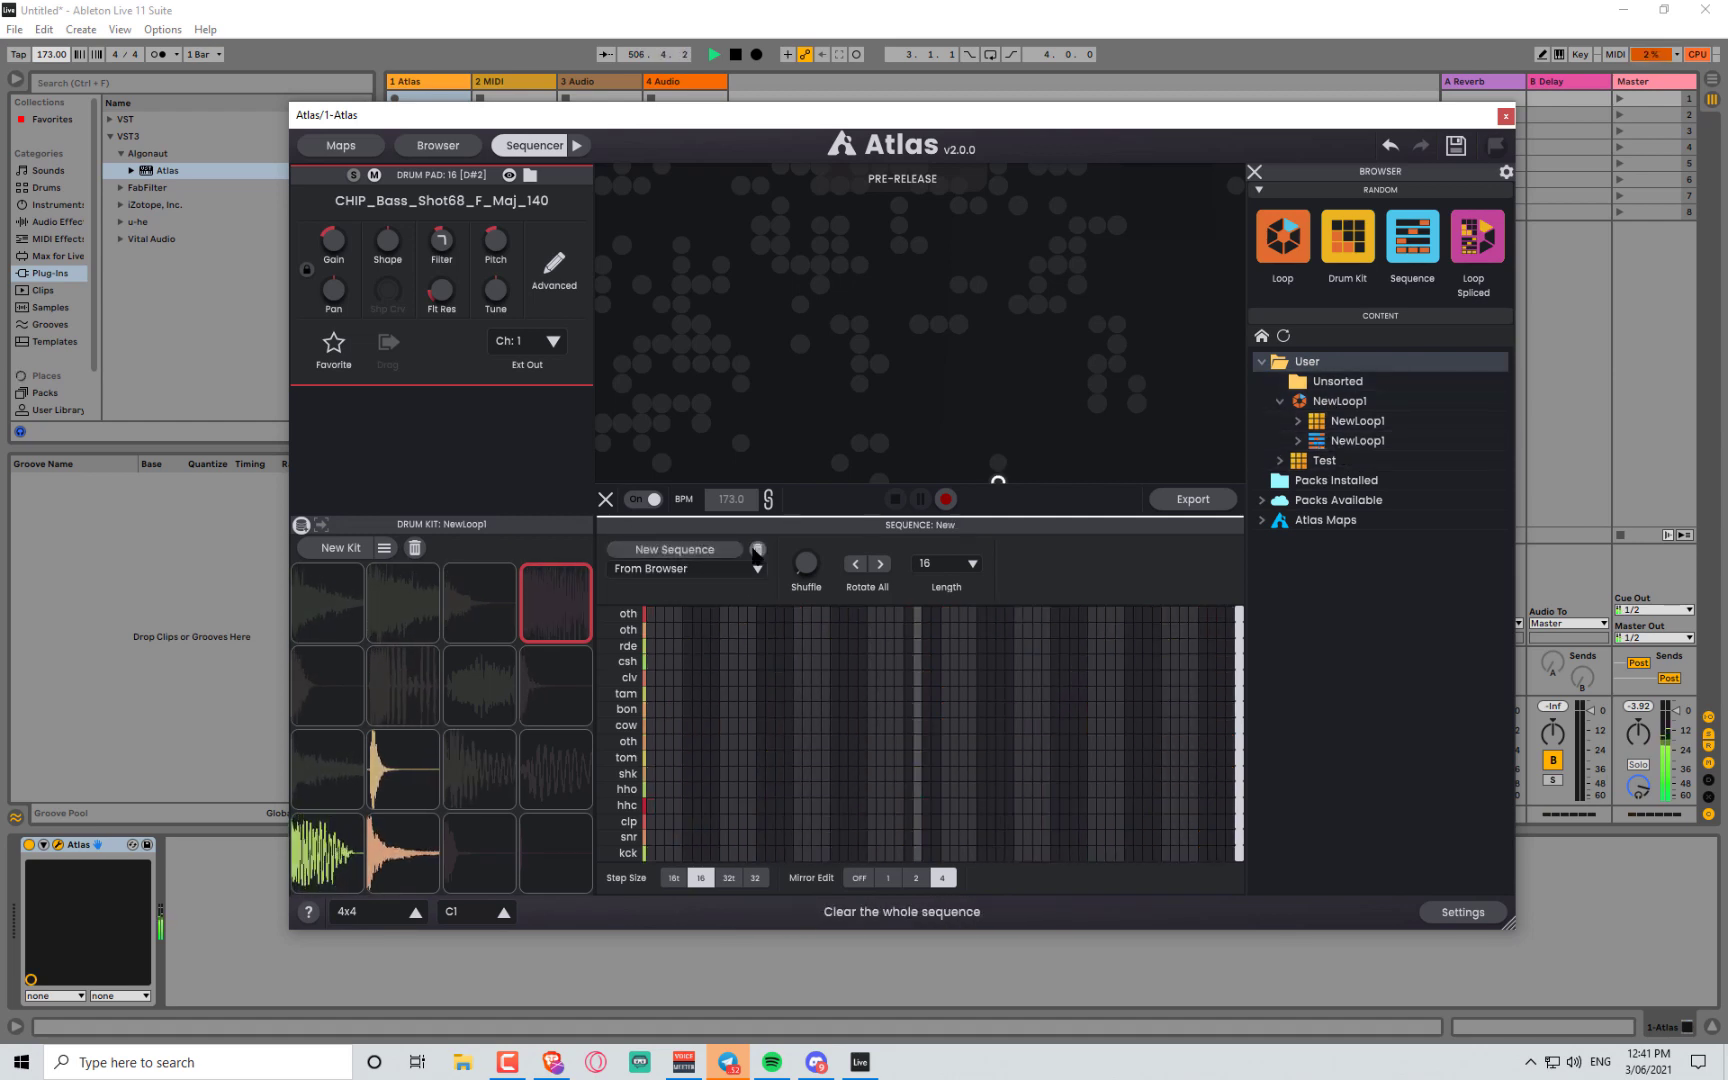
pyautogui.click(1336, 442)
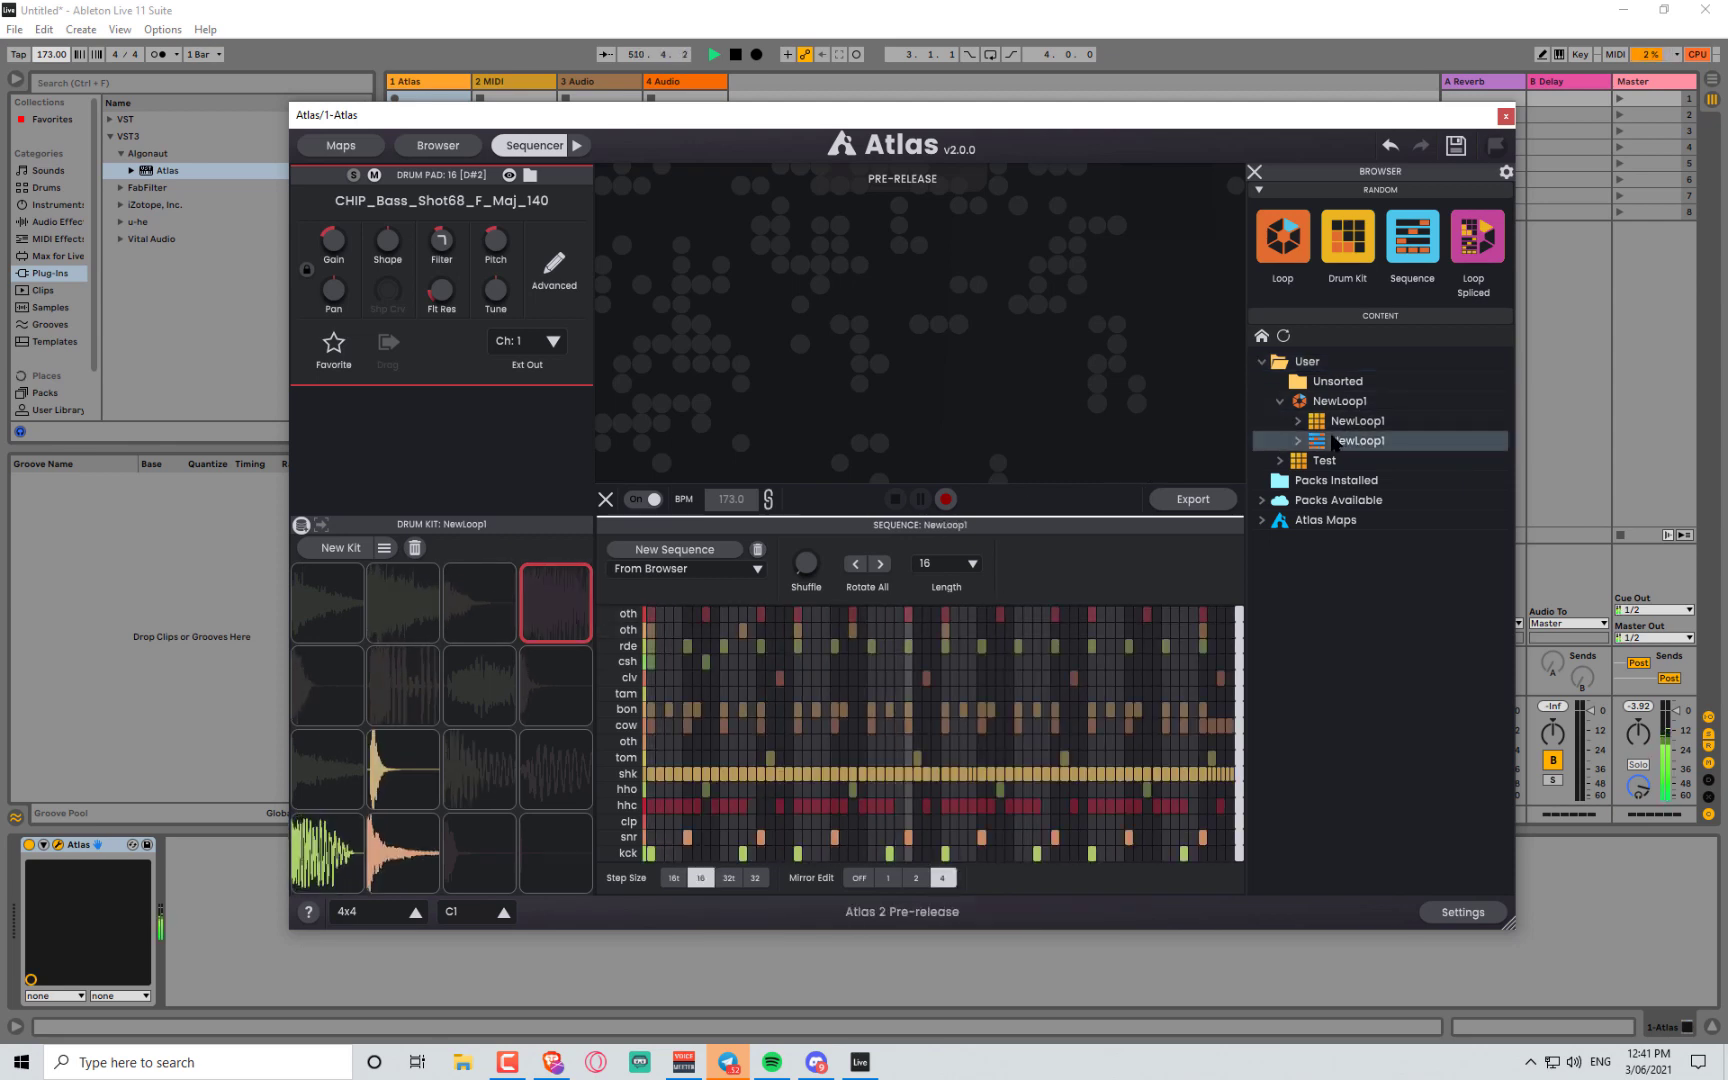
# - Generate seven new drum kits in a row to try the NewLoop1 sequence with different samples
pyautogui.click(345, 549)
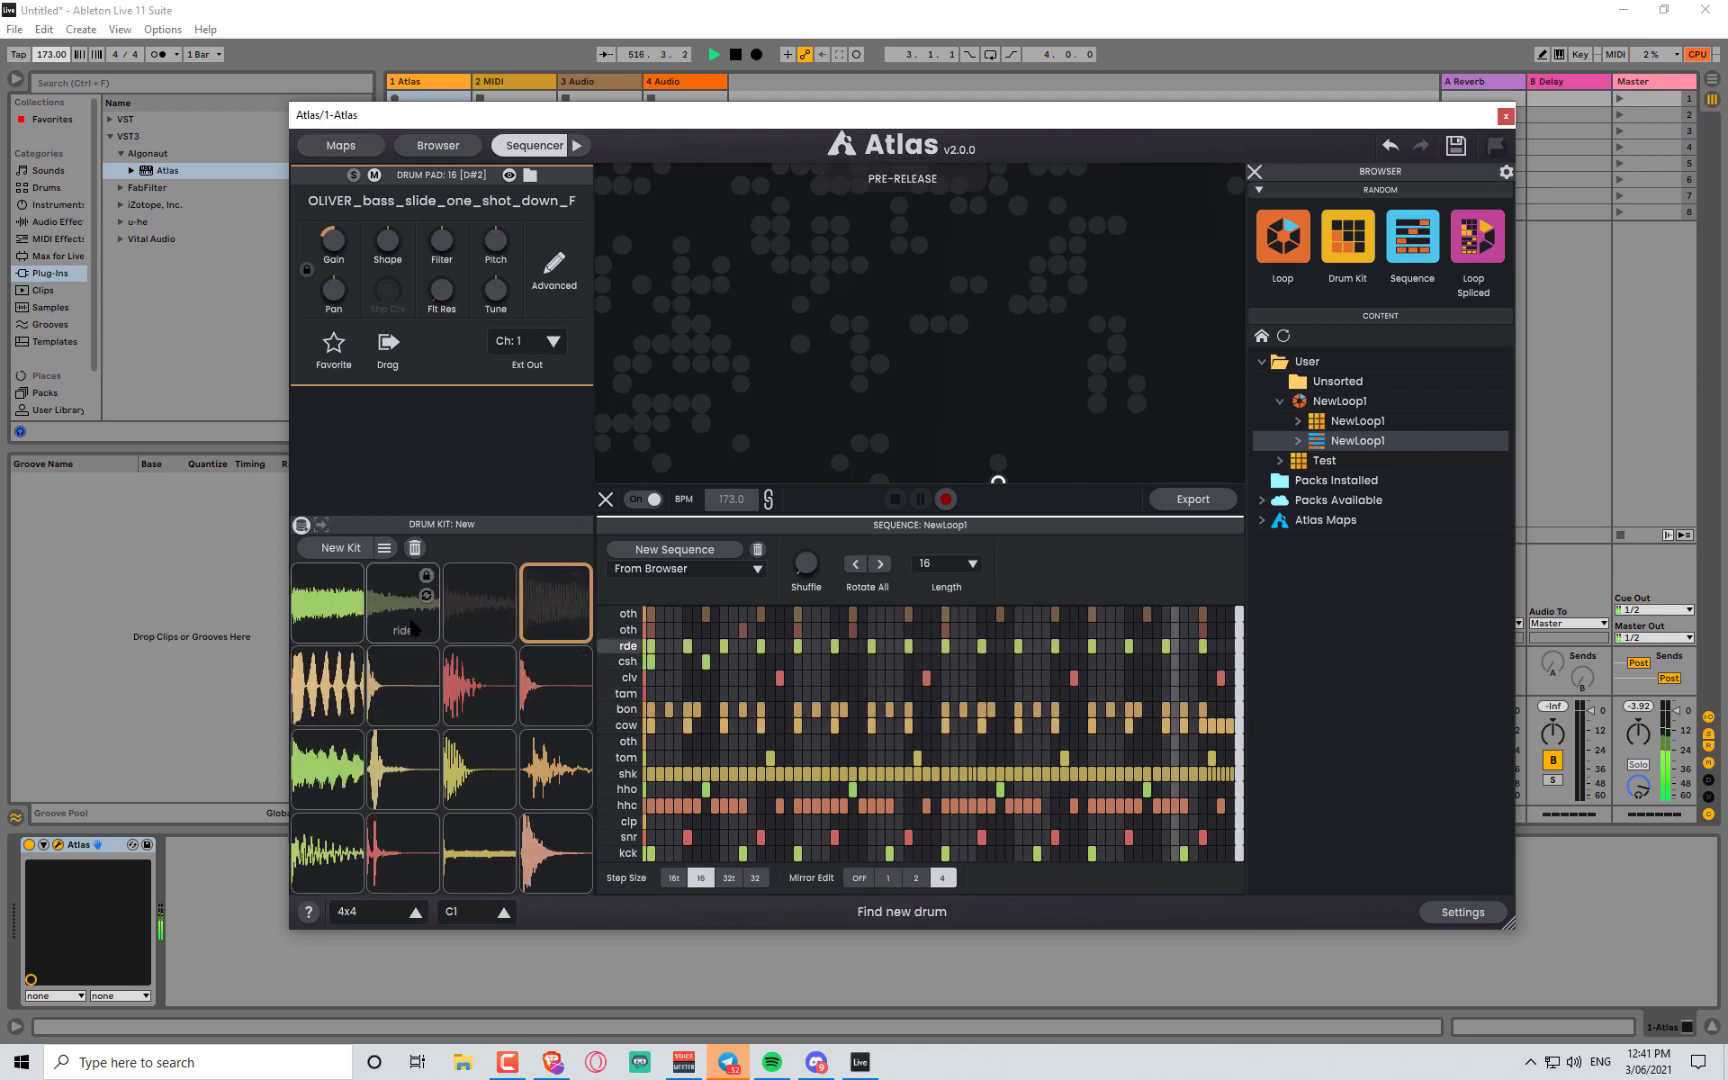
pyautogui.click(341, 550)
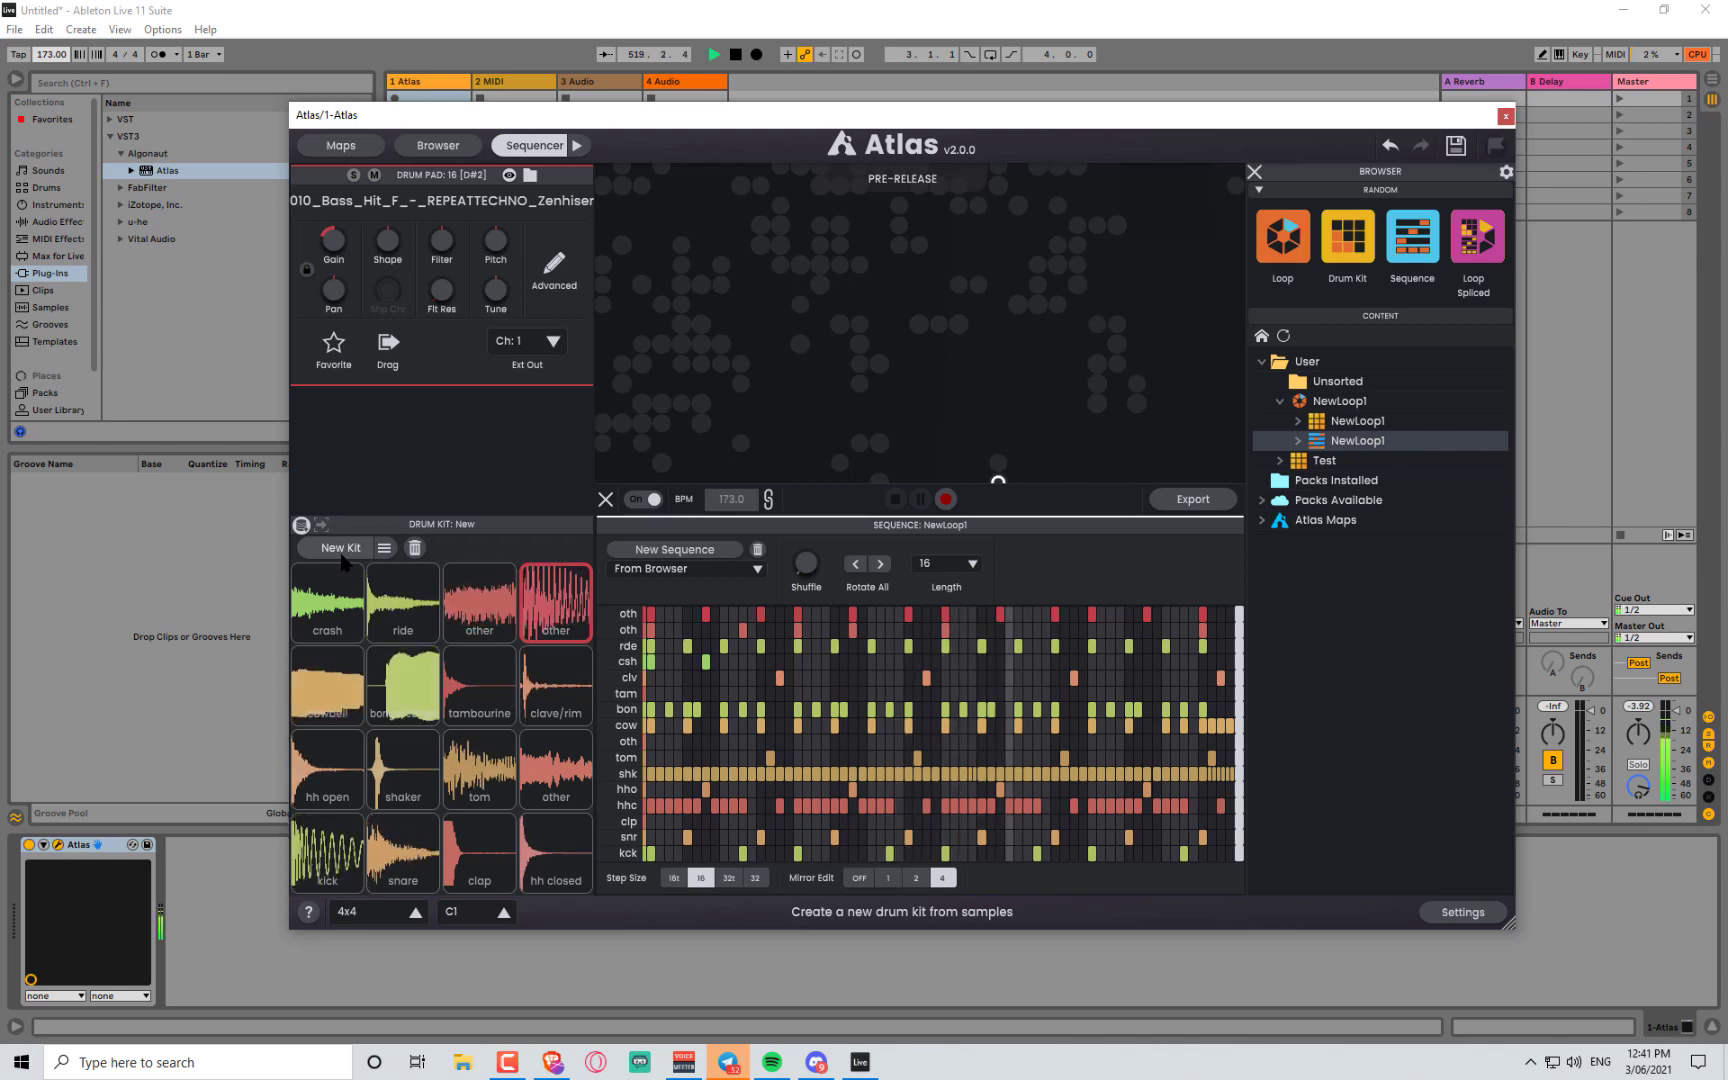
pyautogui.click(341, 549)
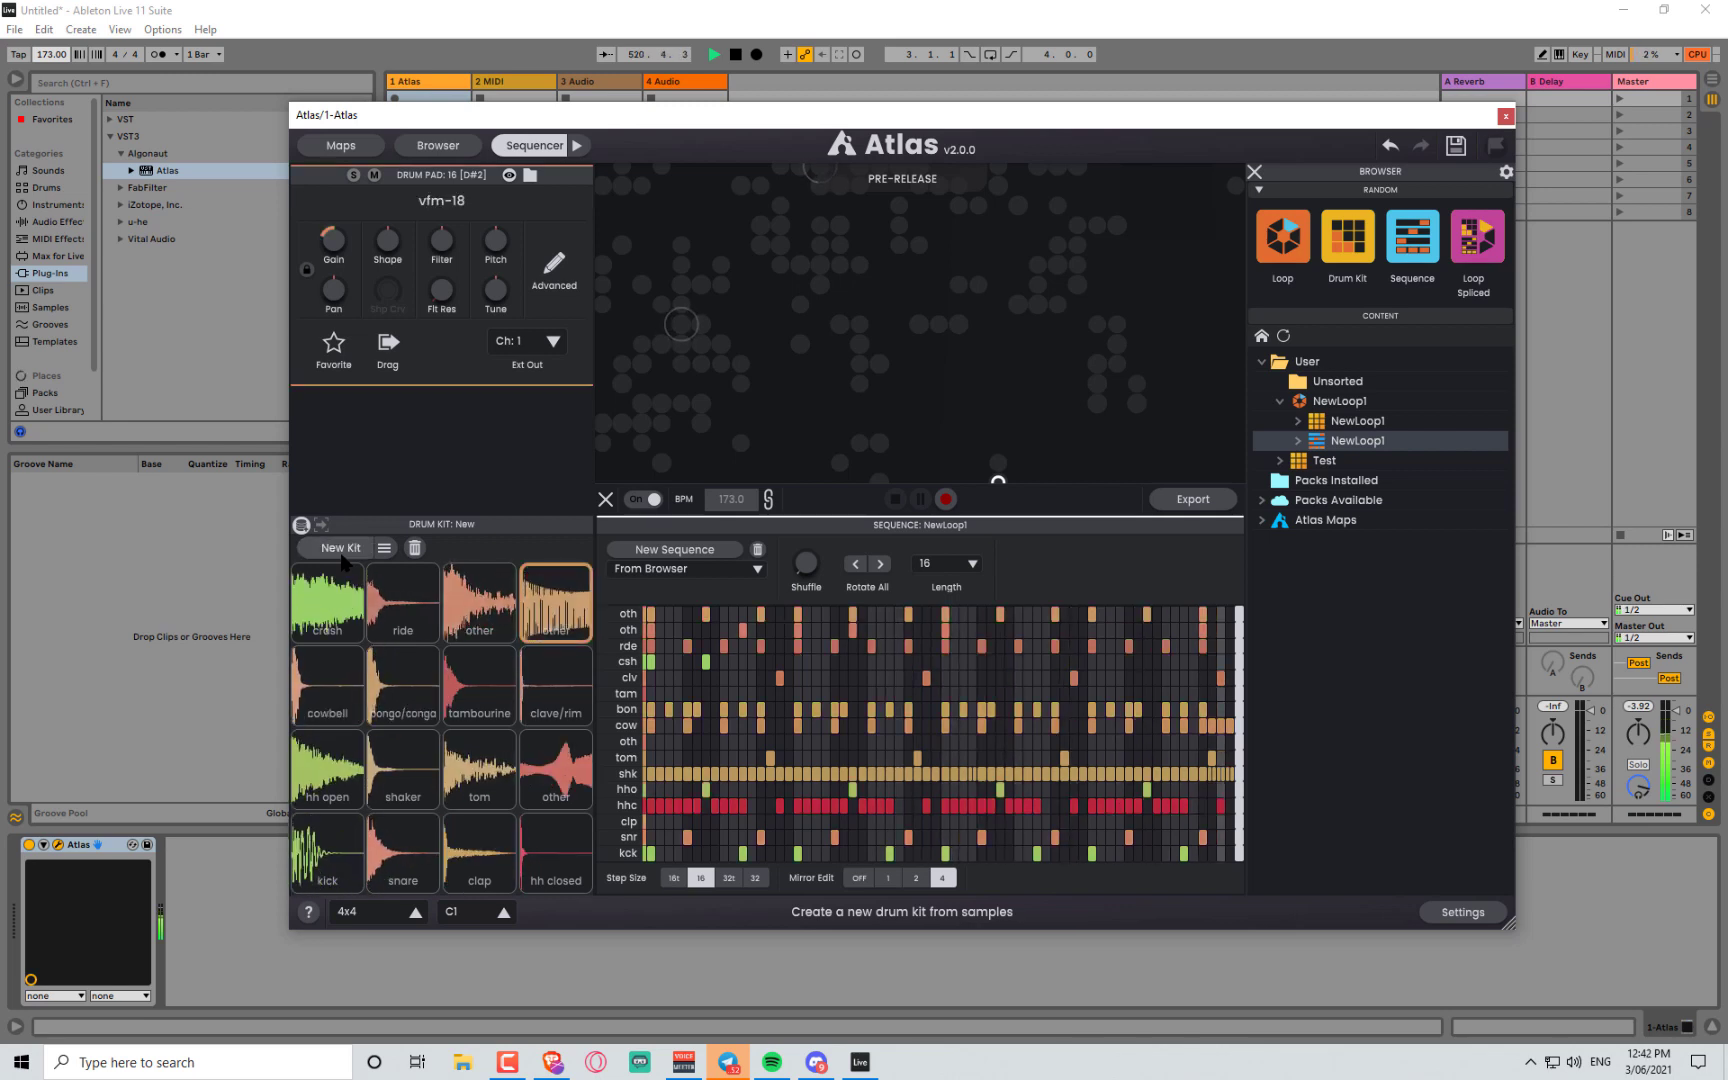
pyautogui.click(342, 557)
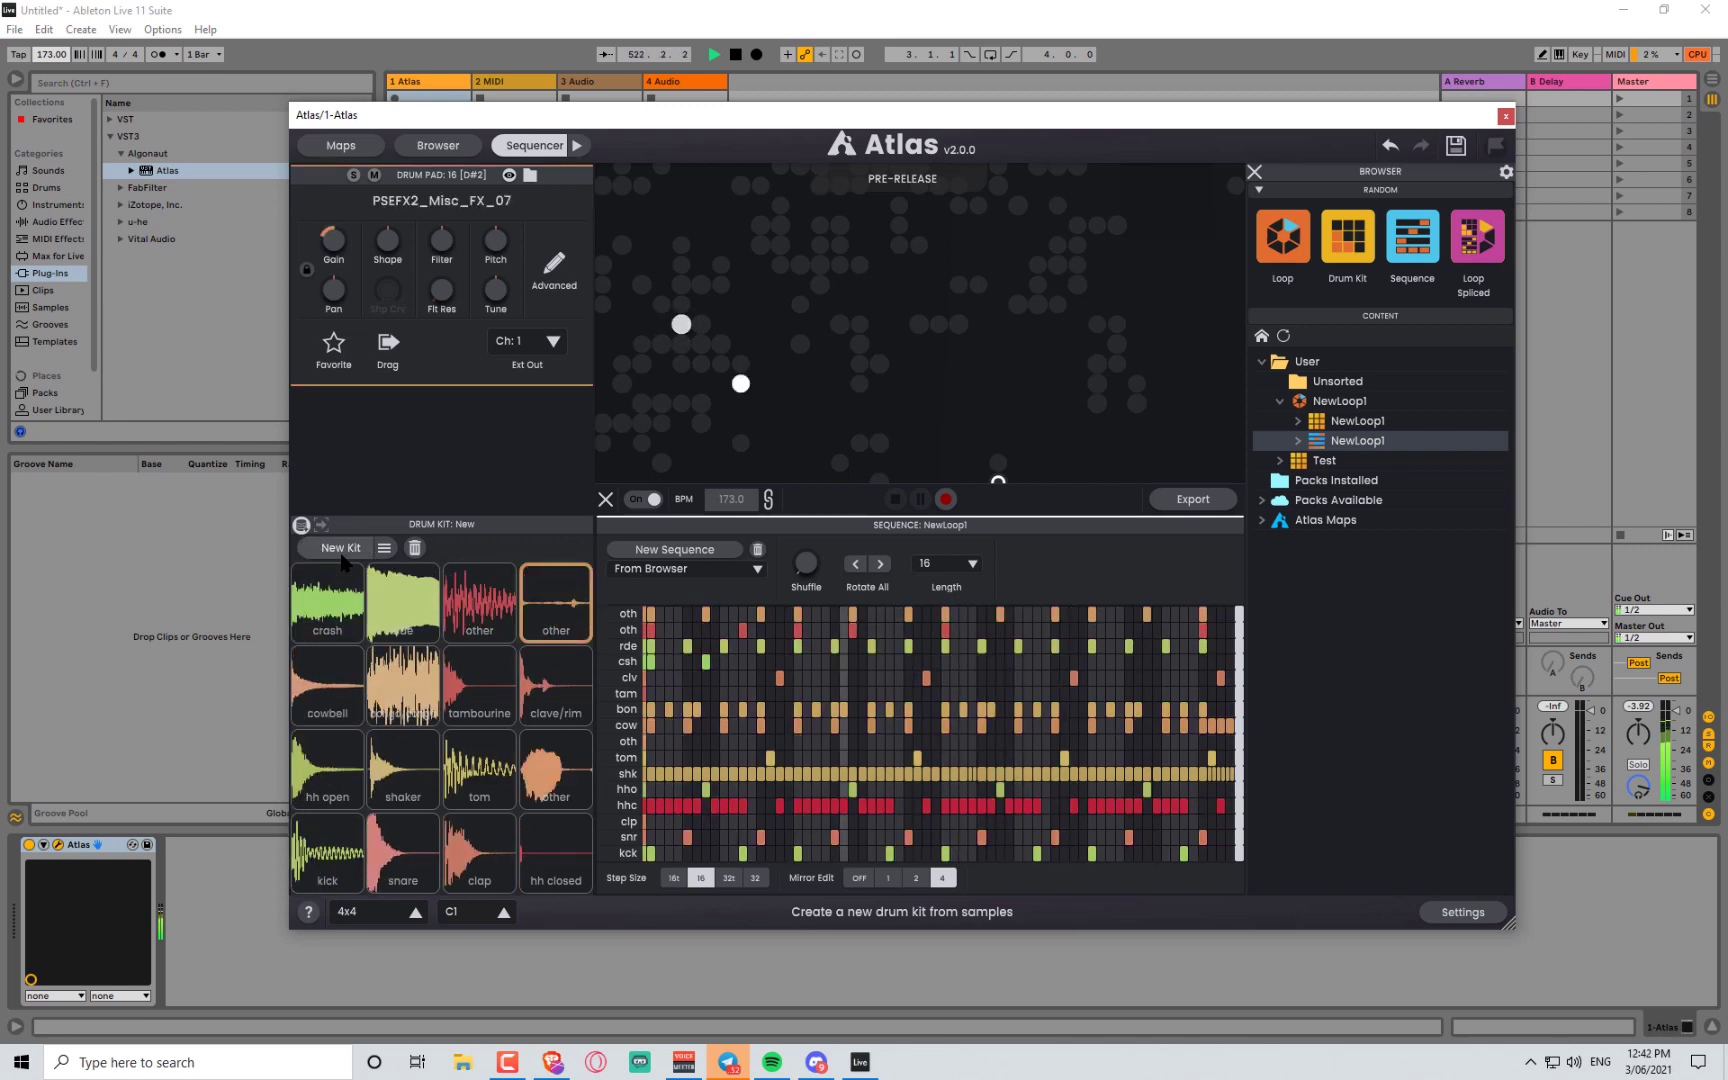
pyautogui.click(342, 550)
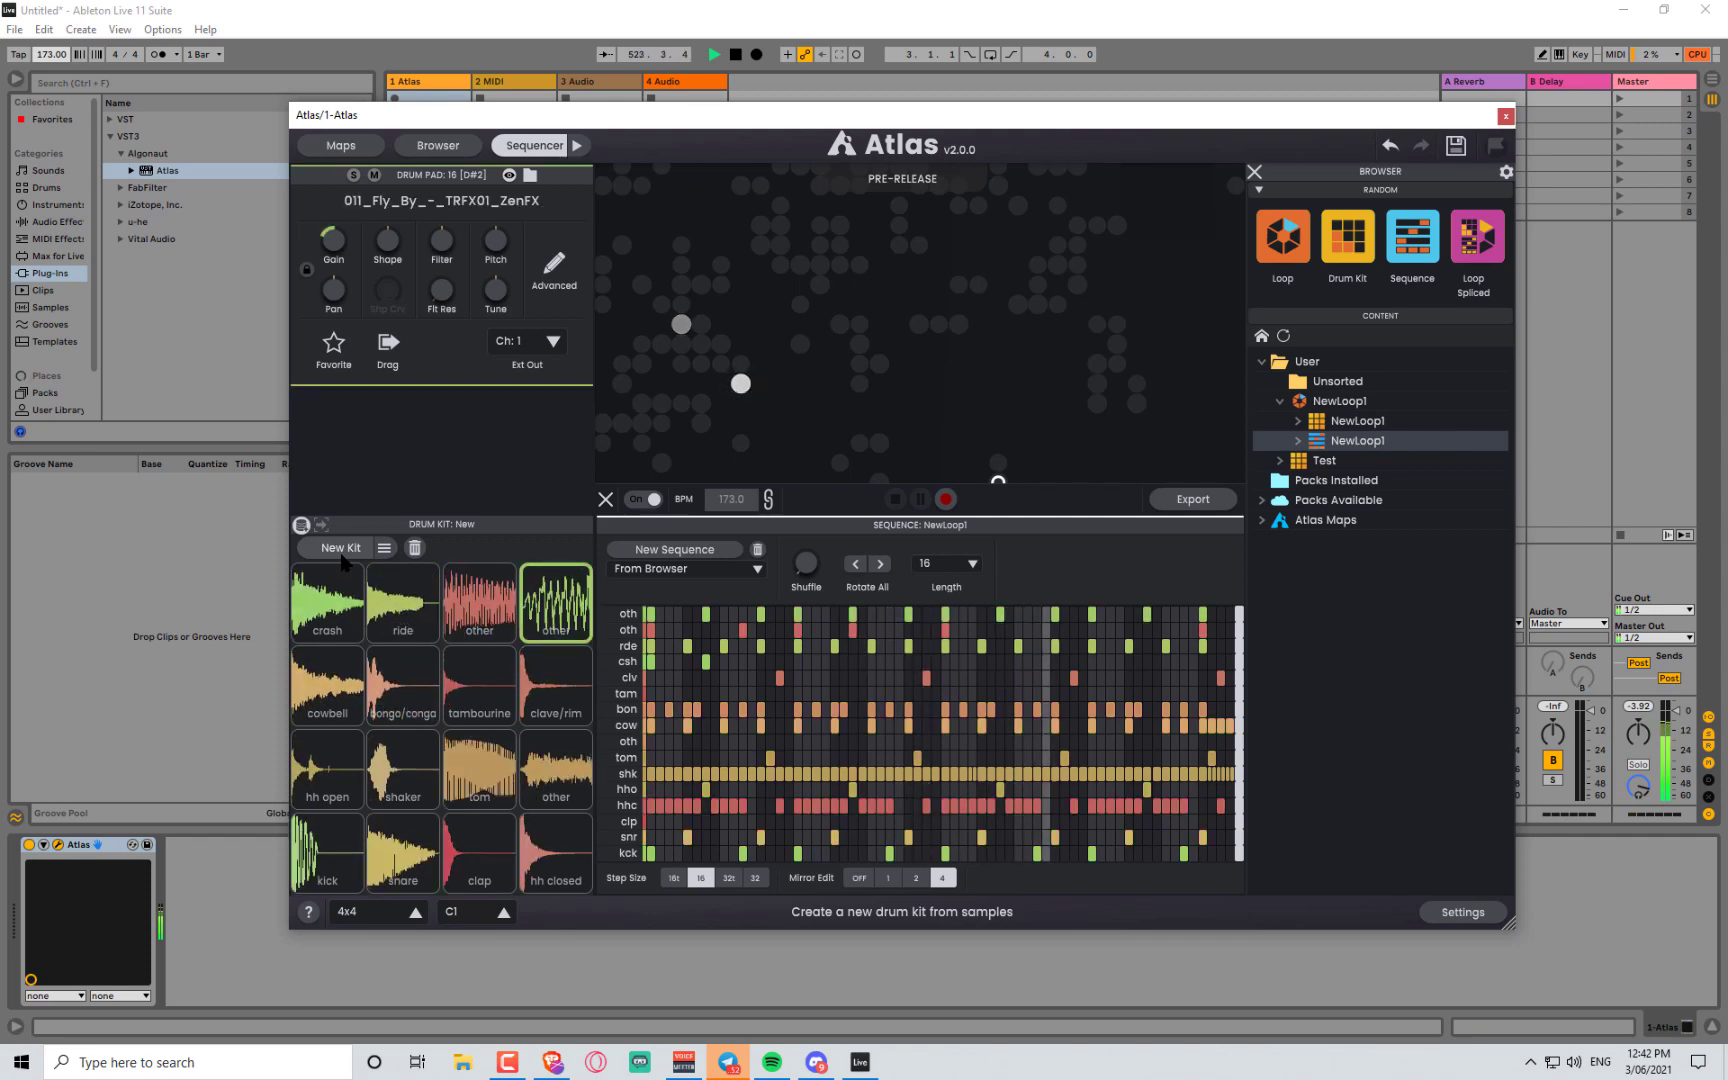
pyautogui.click(342, 557)
pyautogui.click(342, 550)
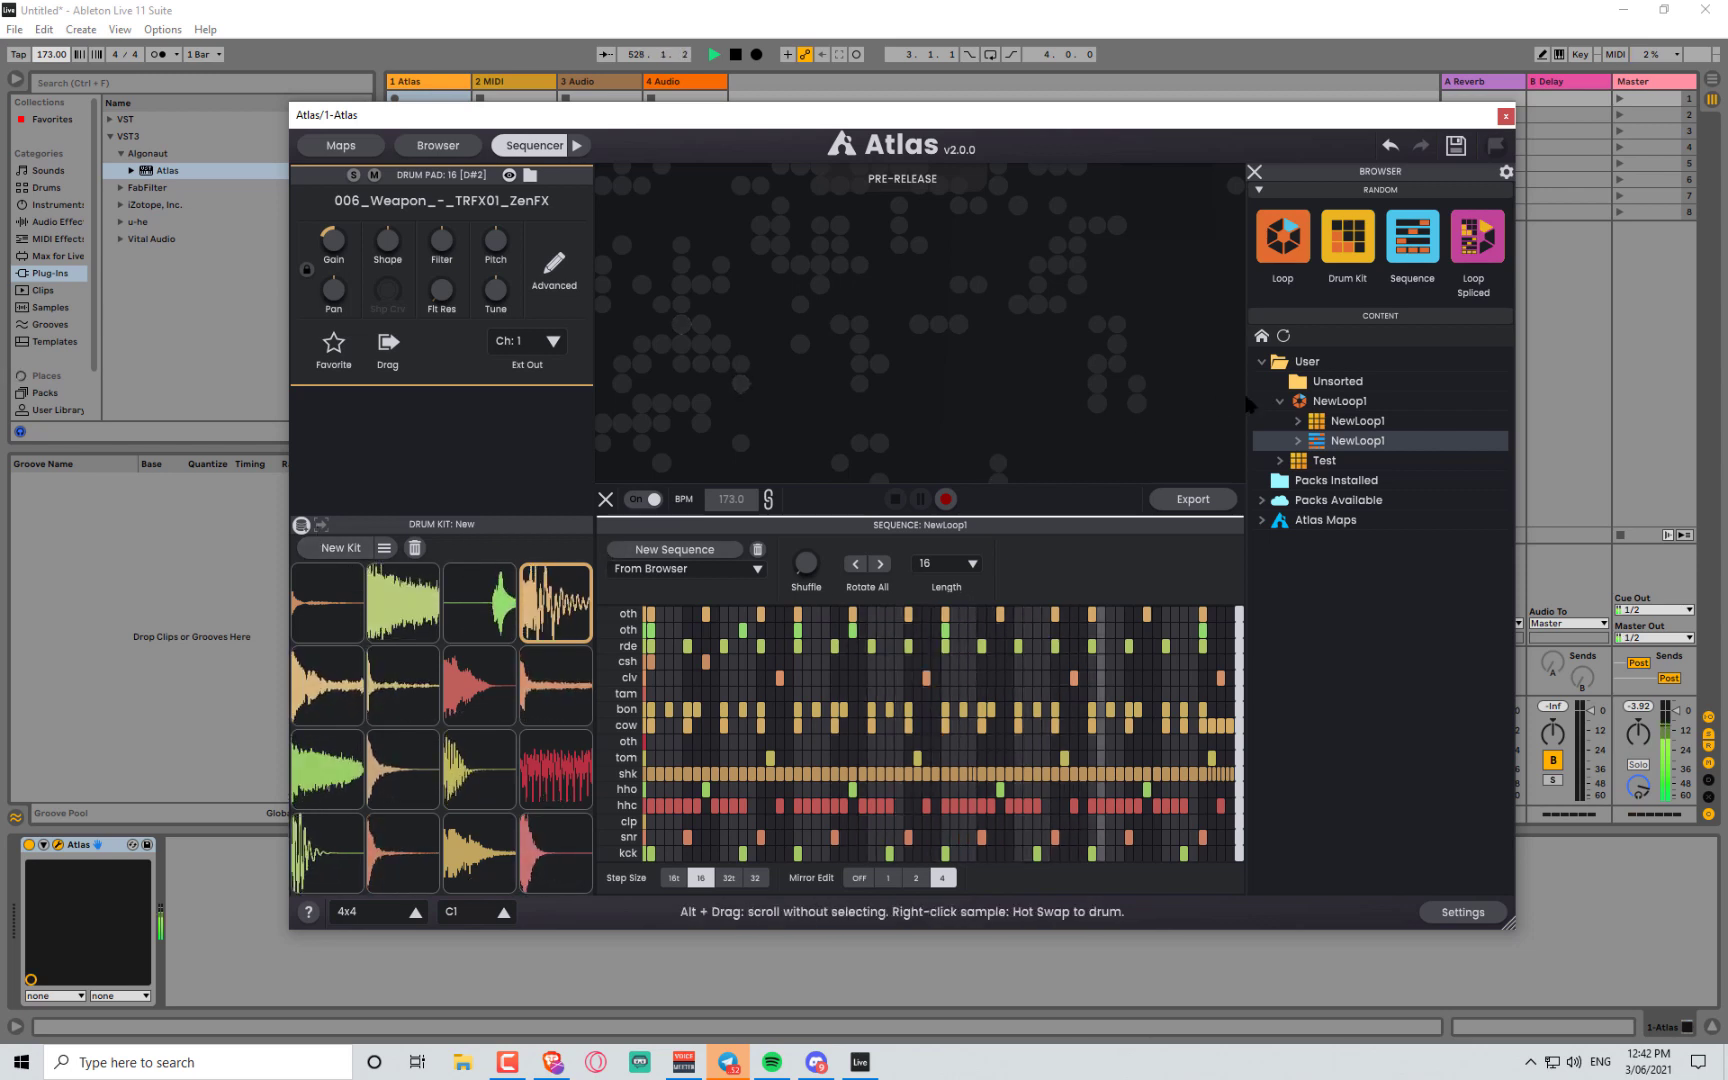
# - Load the saved NewLoop1 drum kit from the User folder
pyautogui.click(1352, 422)
pyautogui.doubleClick(1352, 424)
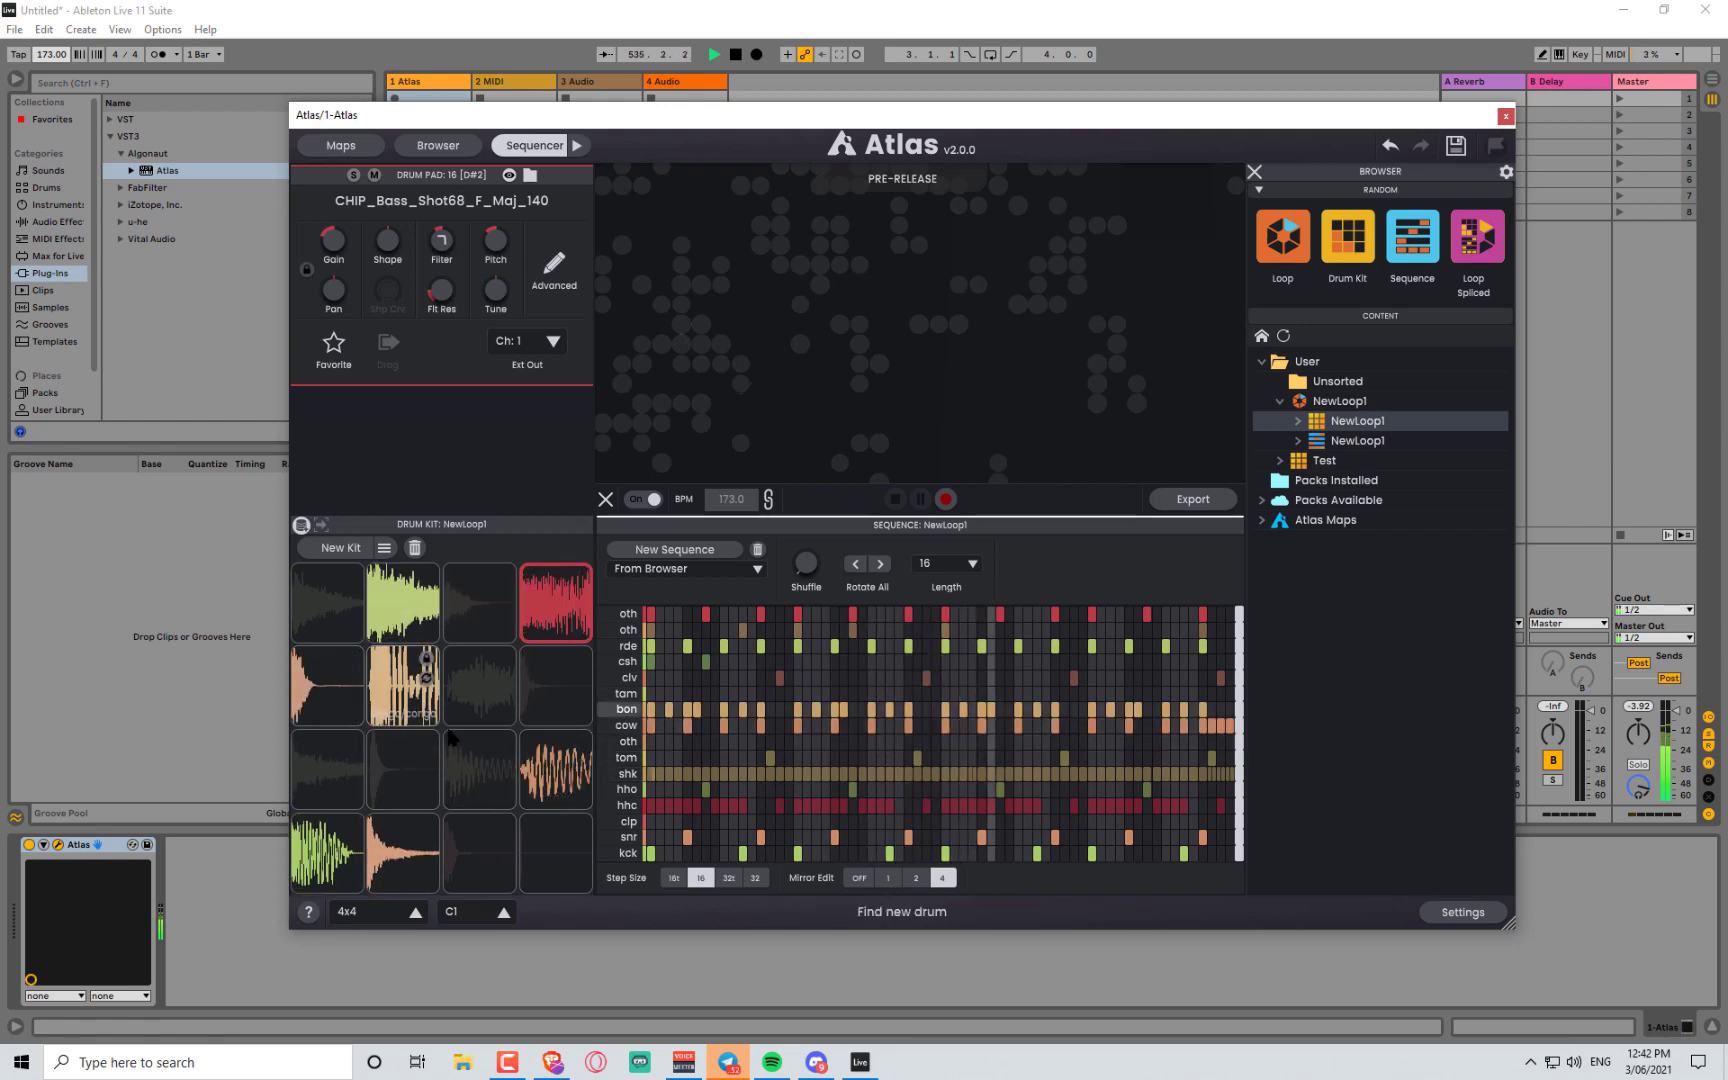
# - Apply a low-pass filter to the CHIP_Vocal_Overload sample on pad 10, and close the content browser
pyautogui.click(393, 708)
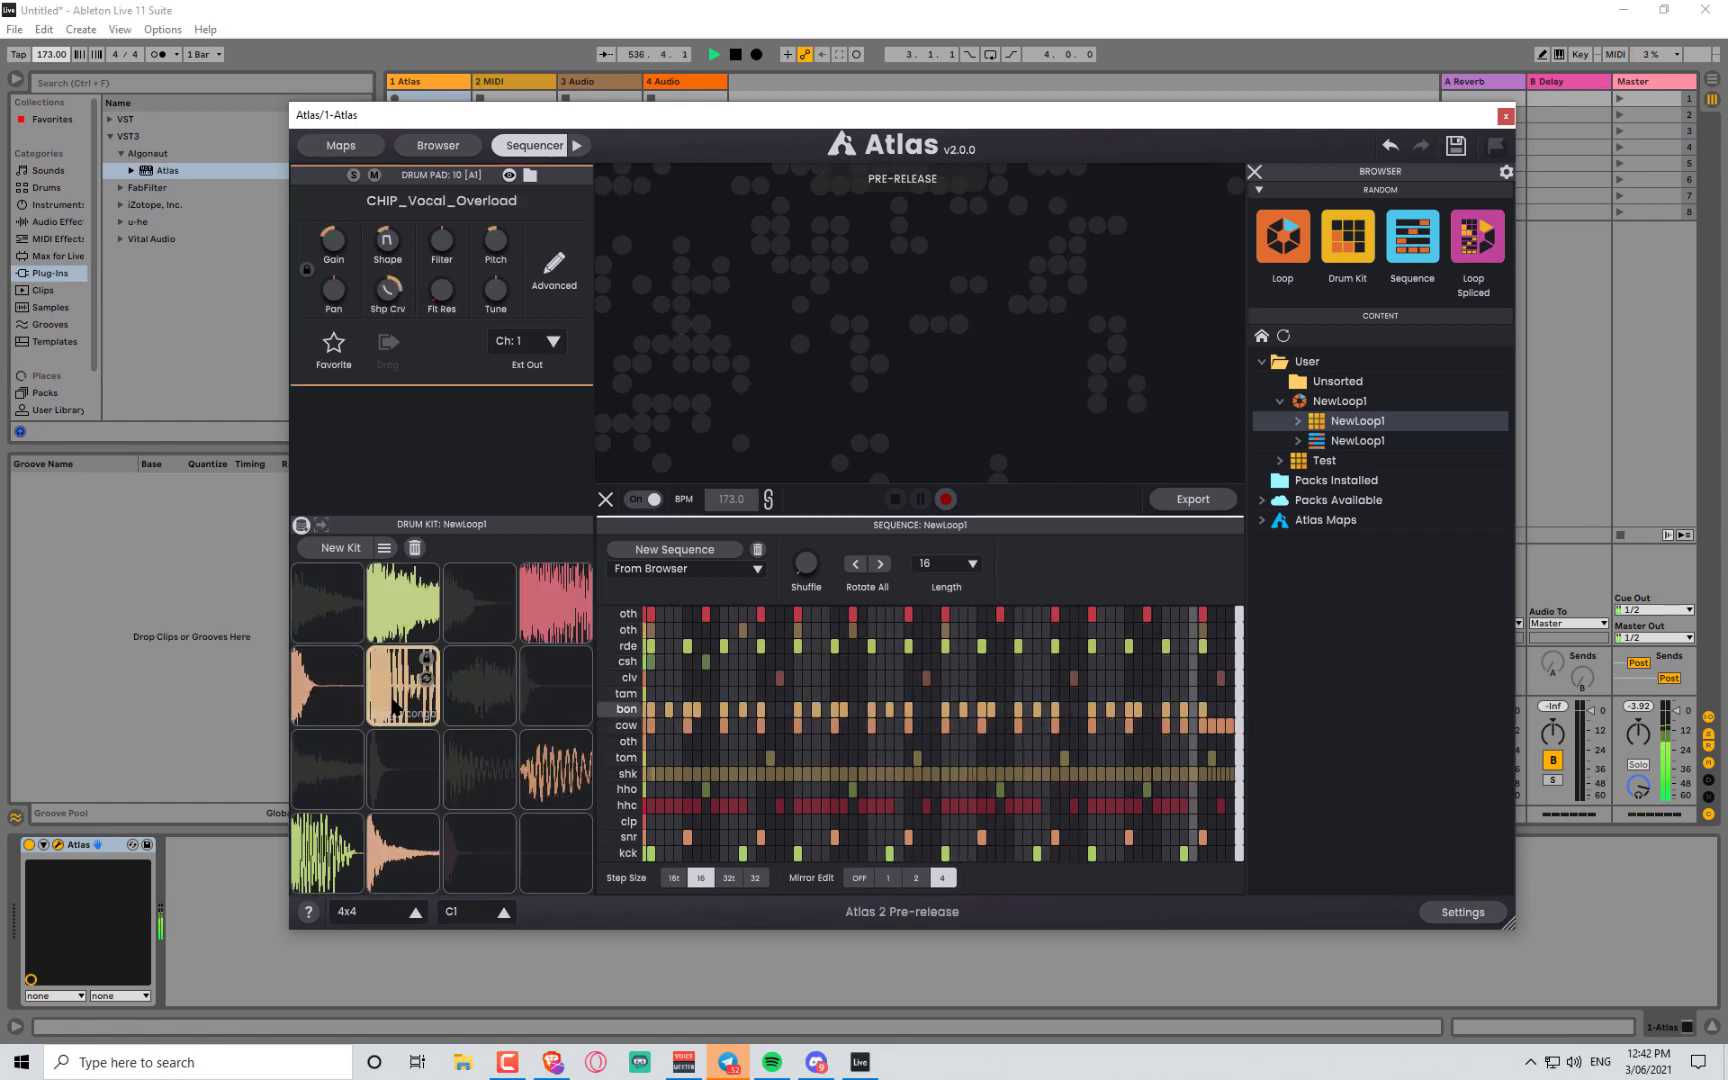
pyautogui.moveTo(450, 250); pyautogui.dragTo(449, 318)
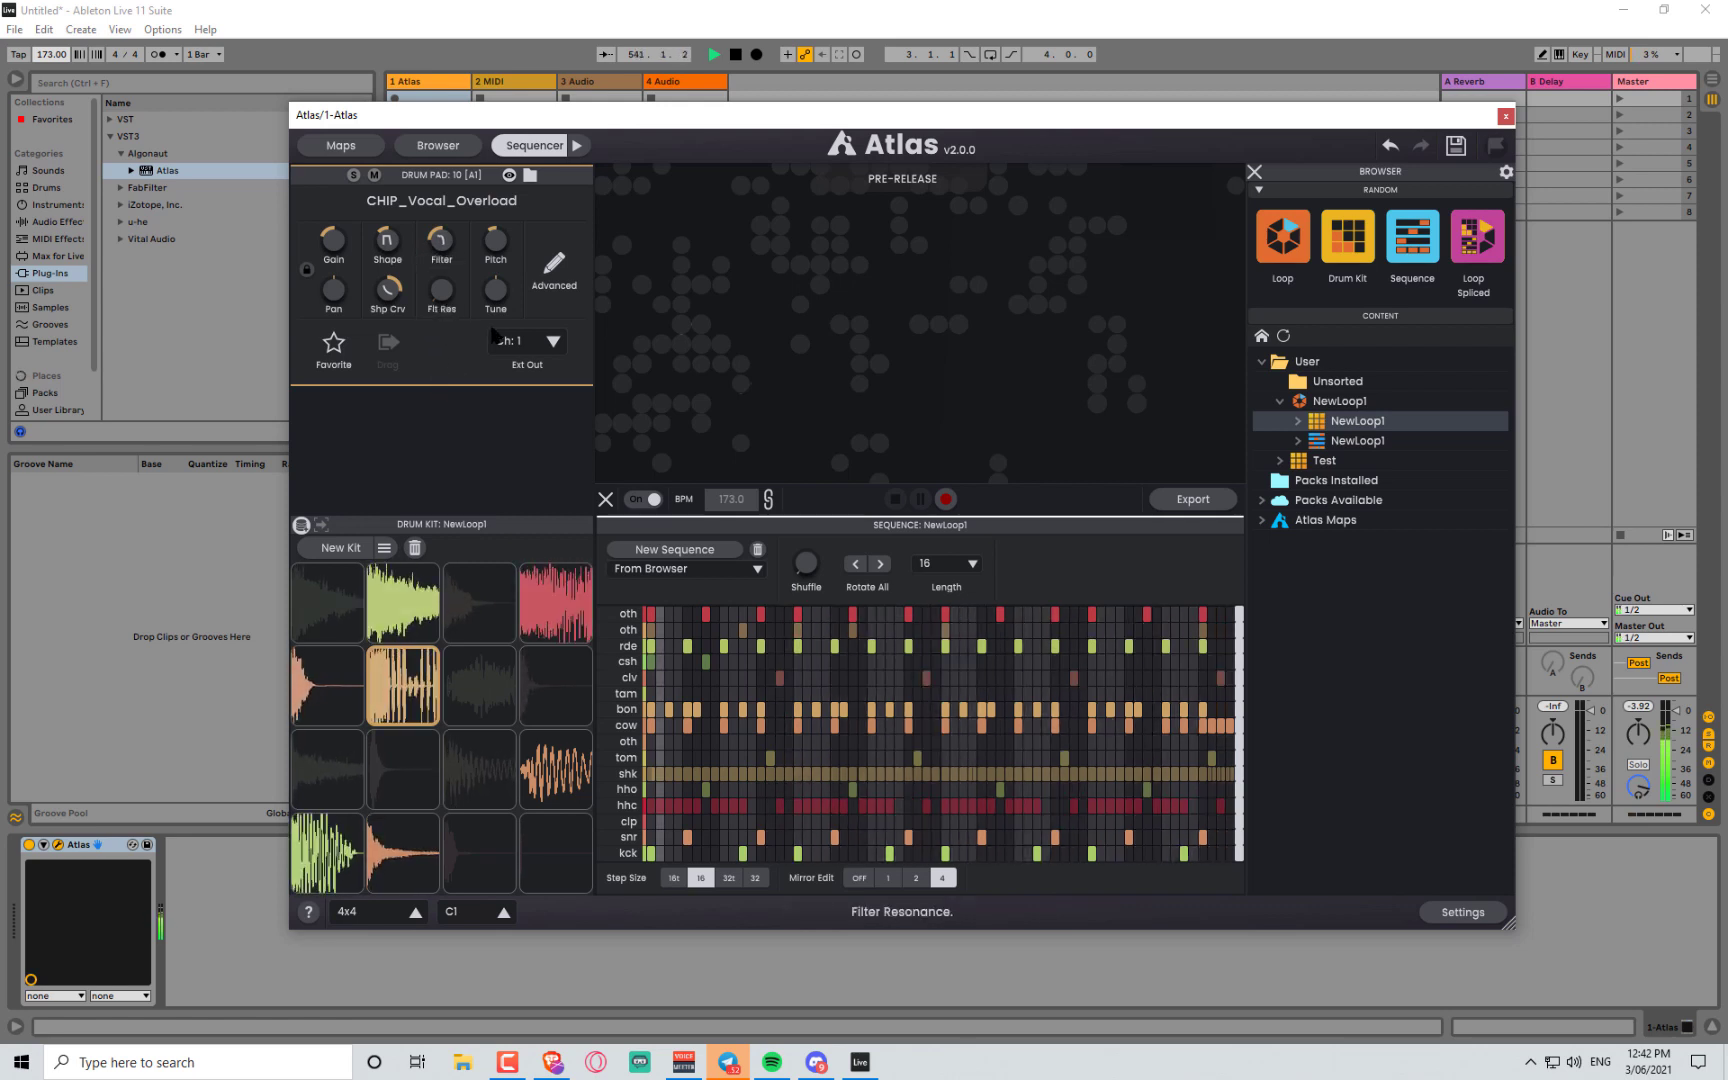
pyautogui.click(1254, 171)
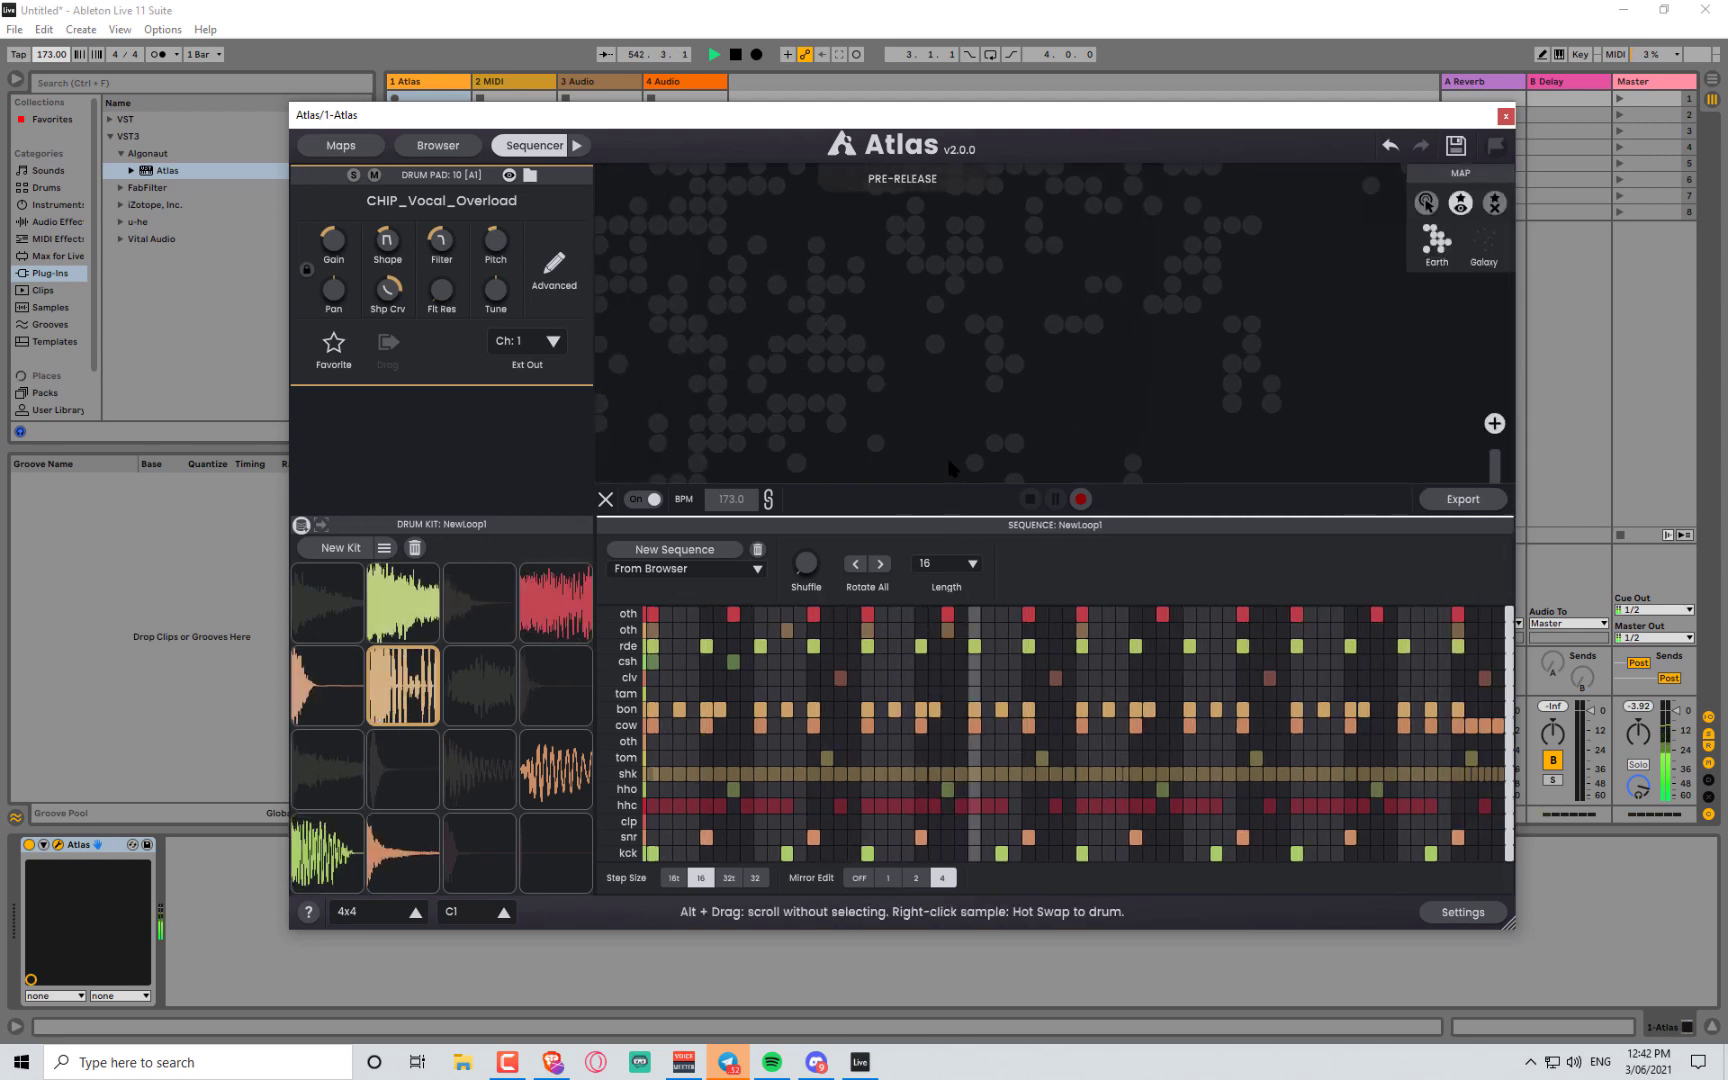
# - Stop playback, select the vocal sample's pad, and expand the bongo/conga channel in the sequencer
pyautogui.click(689, 8)
pyautogui.press('space')
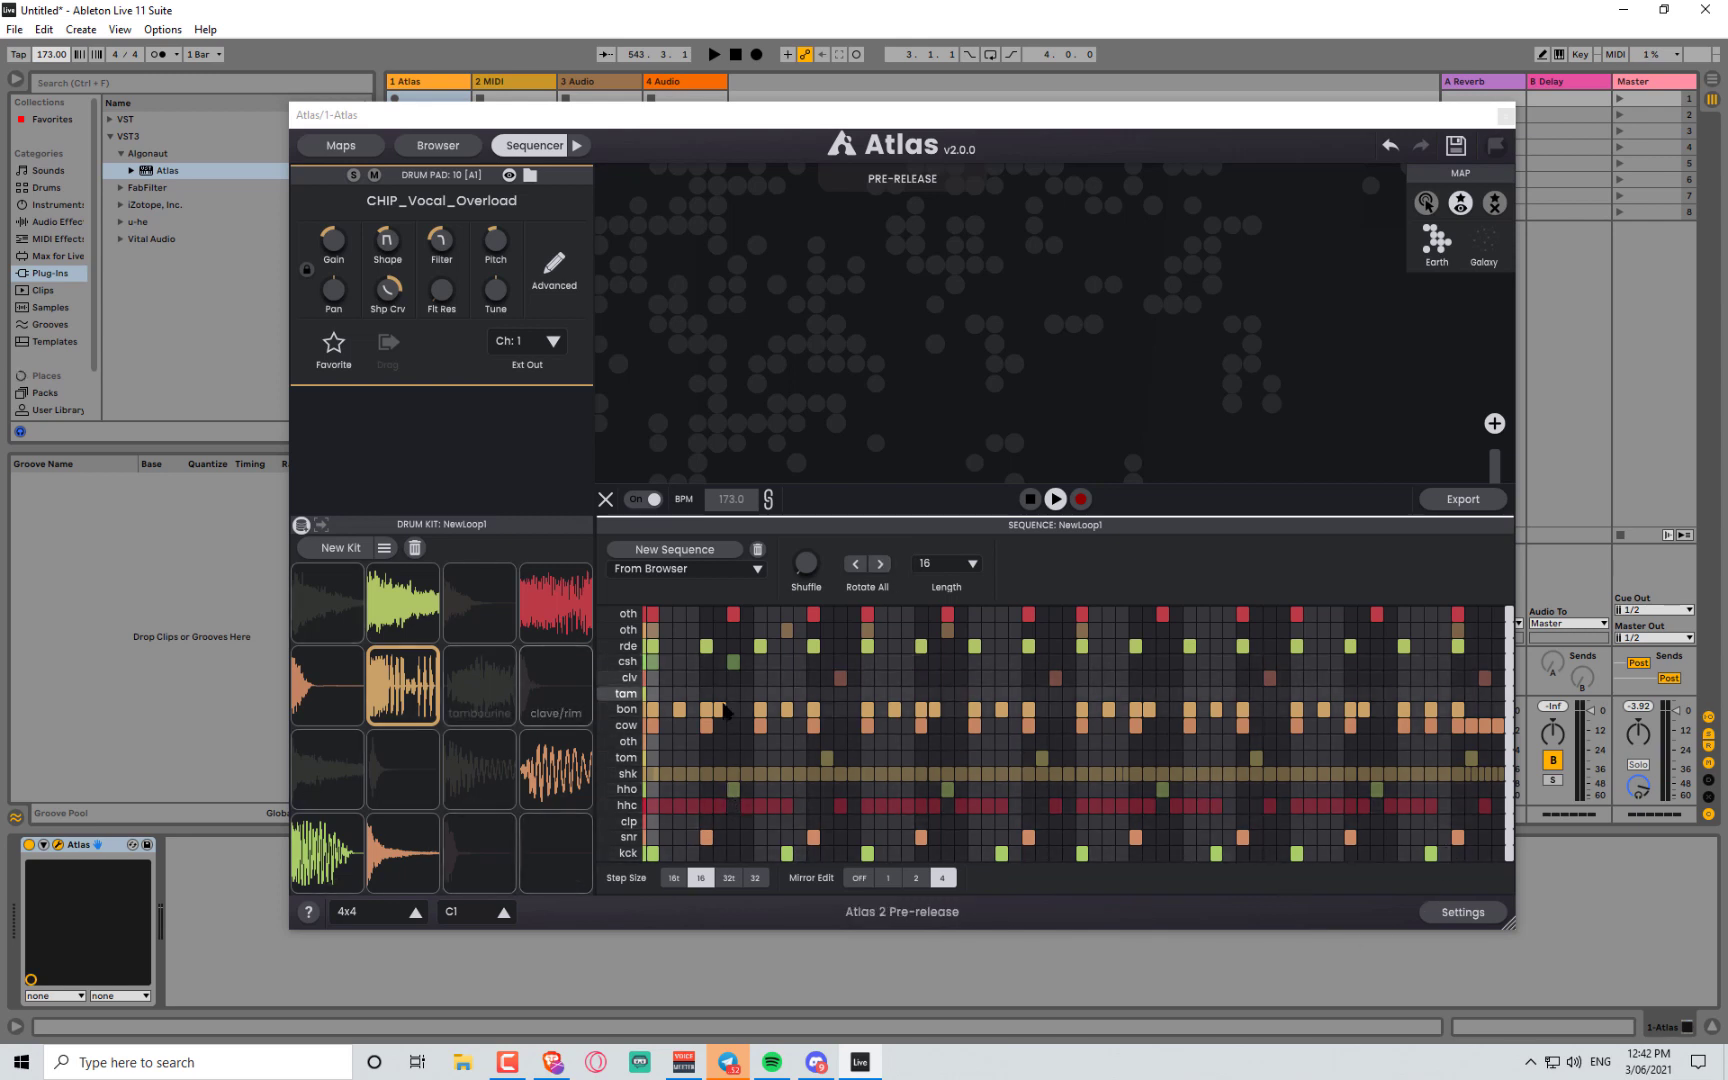
pyautogui.click(409, 697)
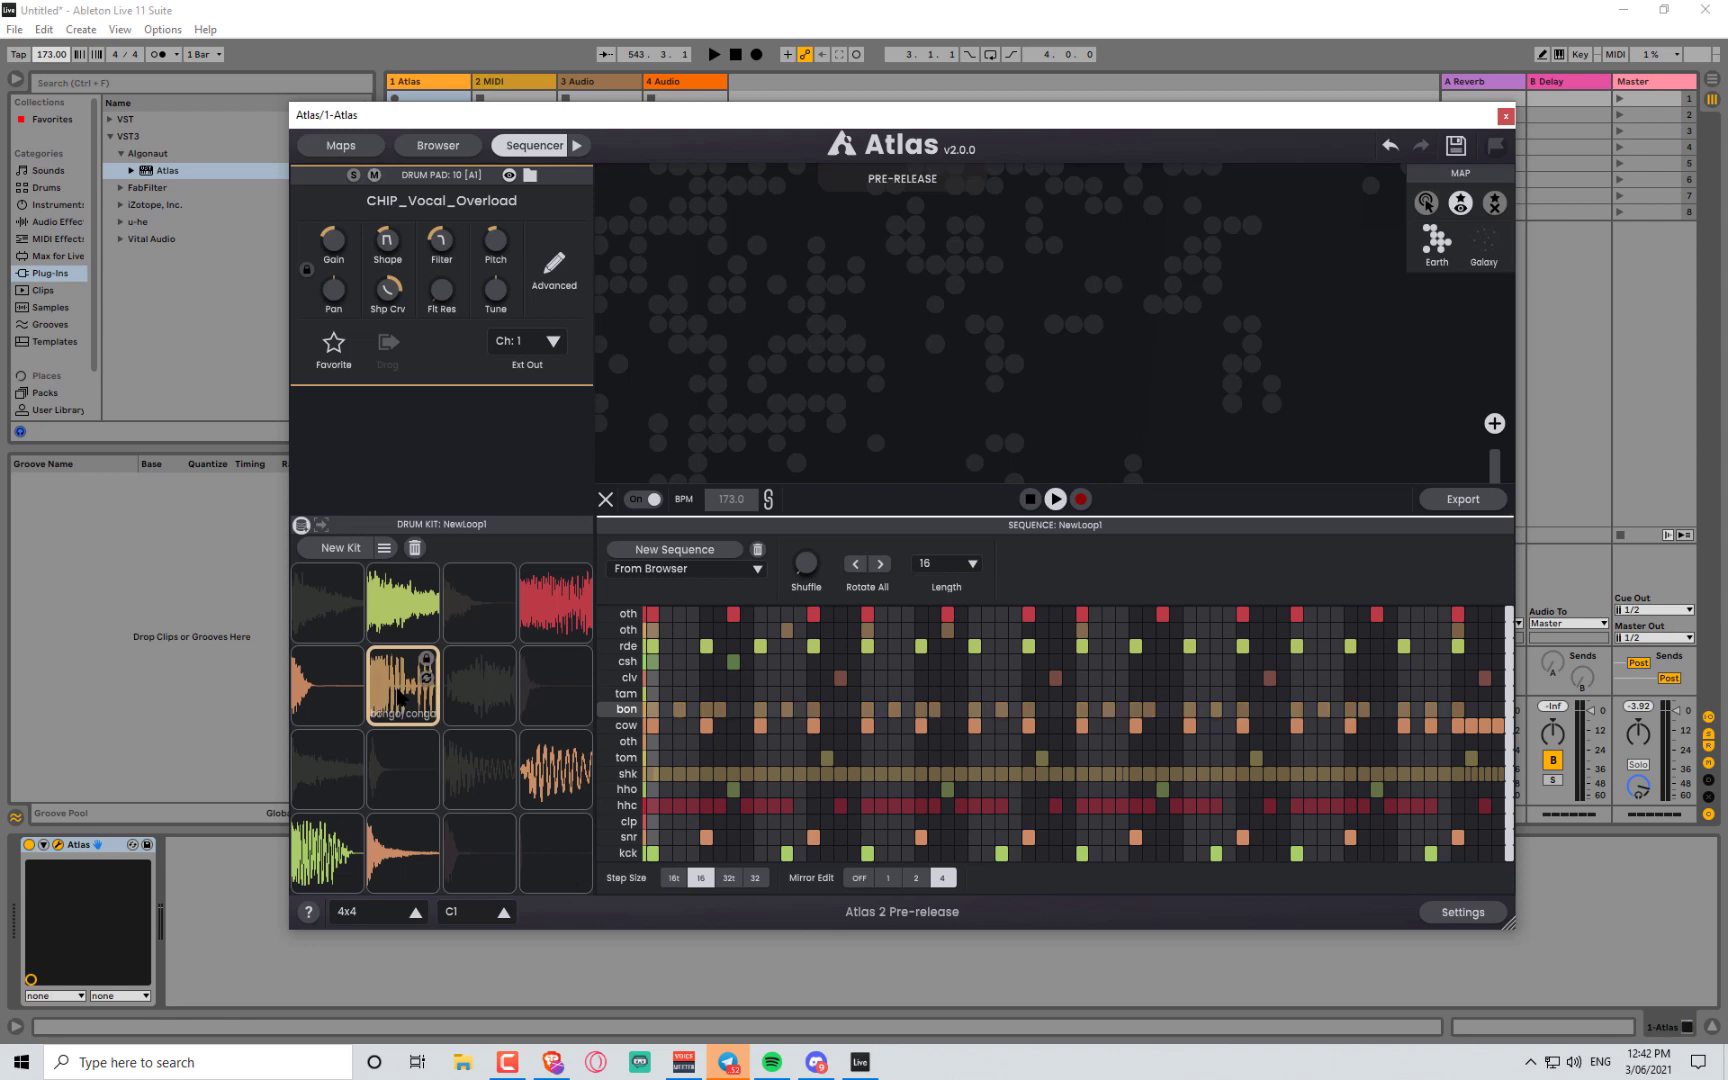
pyautogui.click(627, 709)
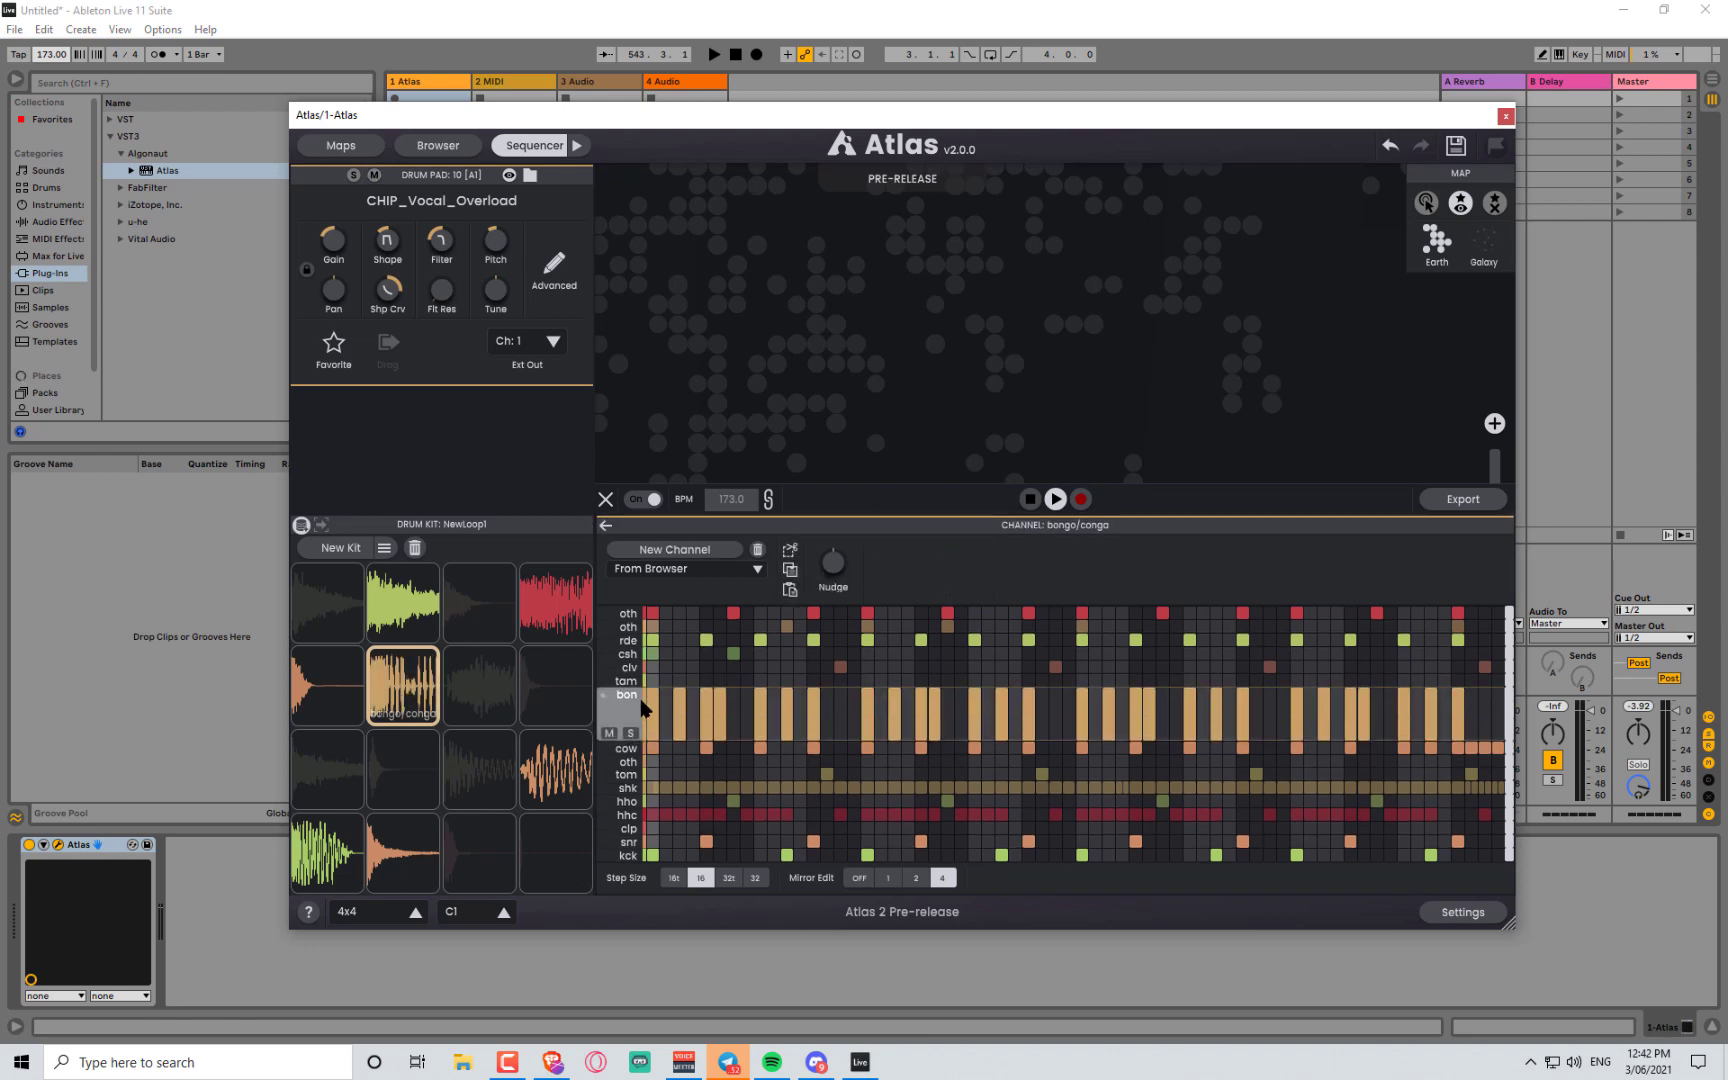
pyautogui.click(627, 709)
pyautogui.click(627, 709)
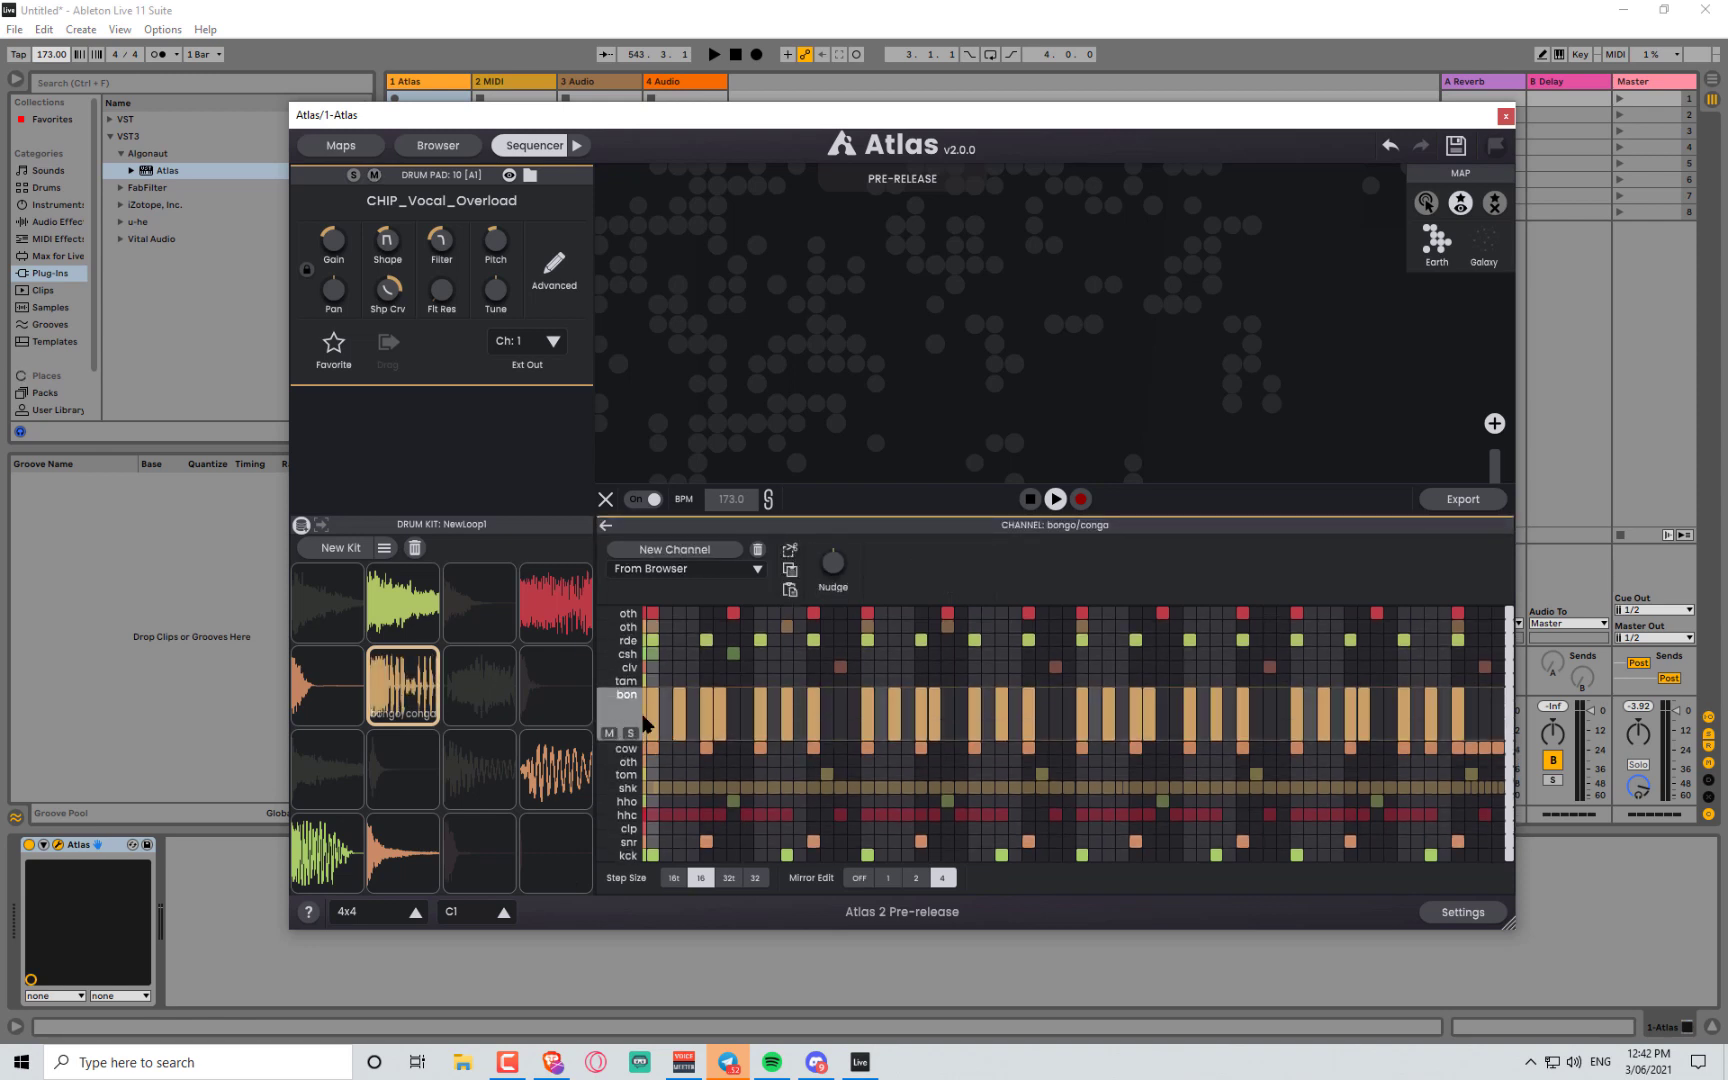
# - Expand the shaker channel in the sequencer, unmute it, and restart playback
pyautogui.click(628, 681)
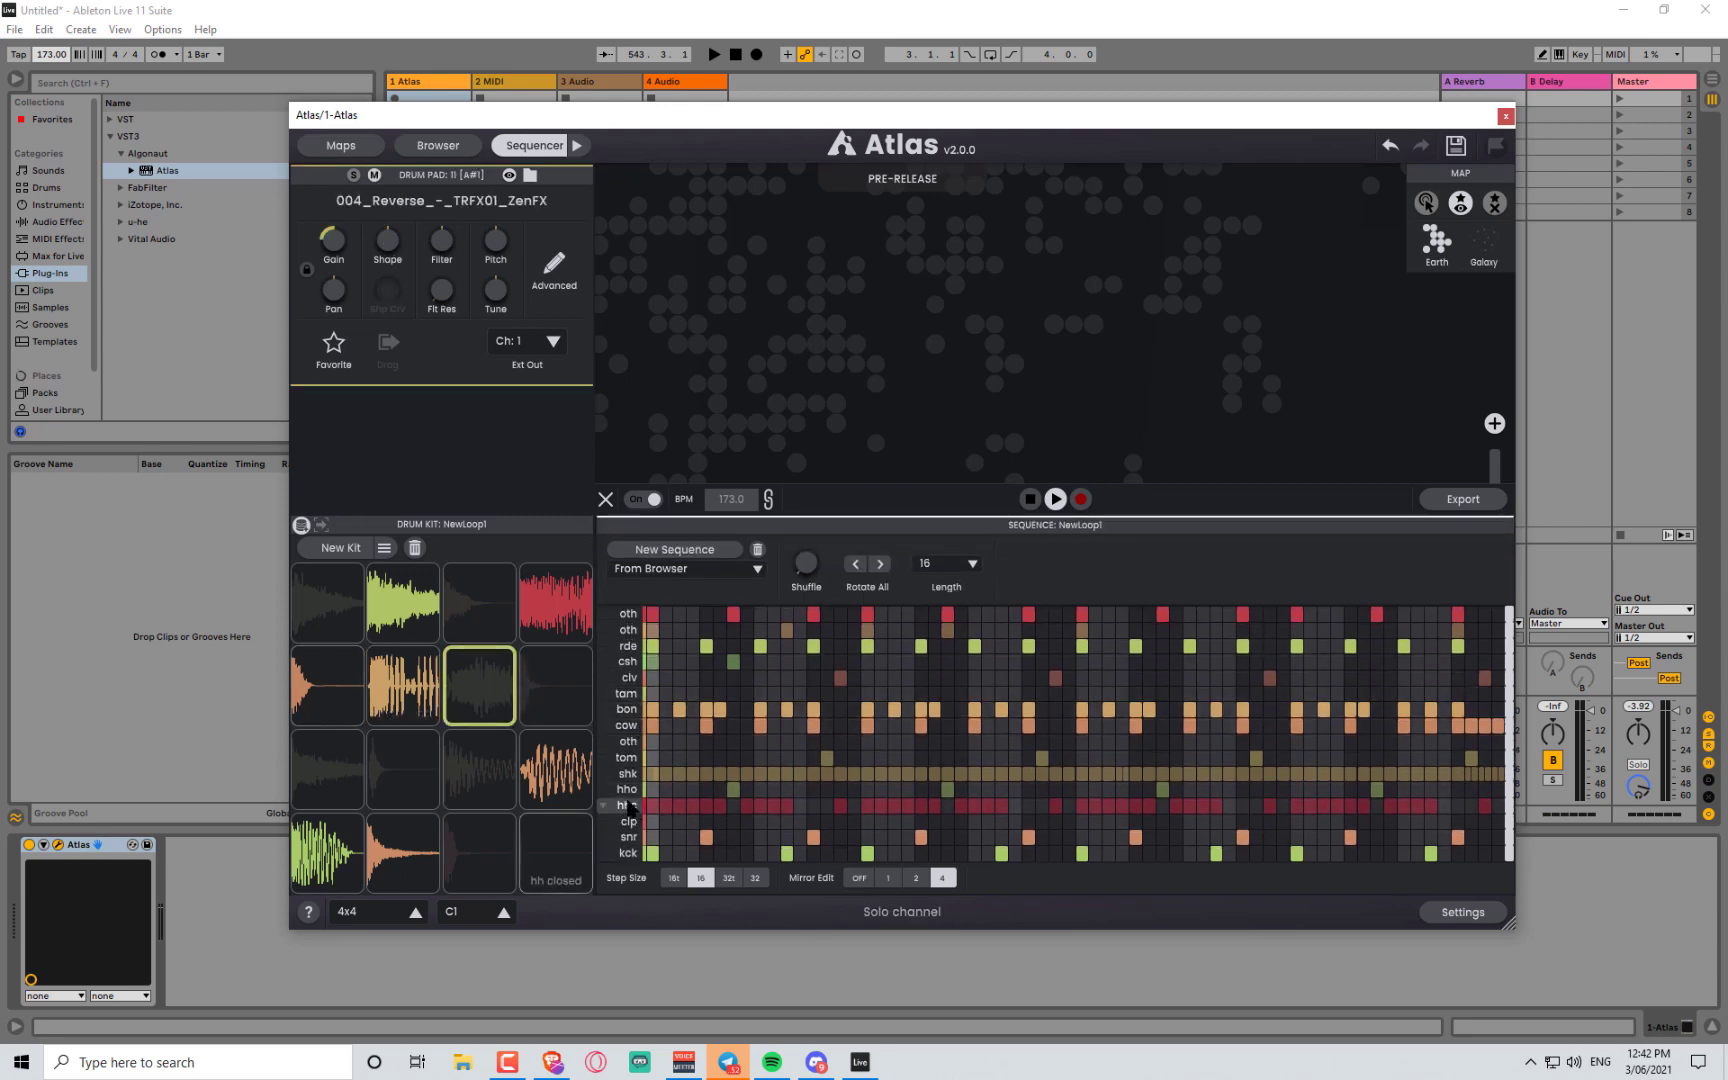
pyautogui.click(628, 773)
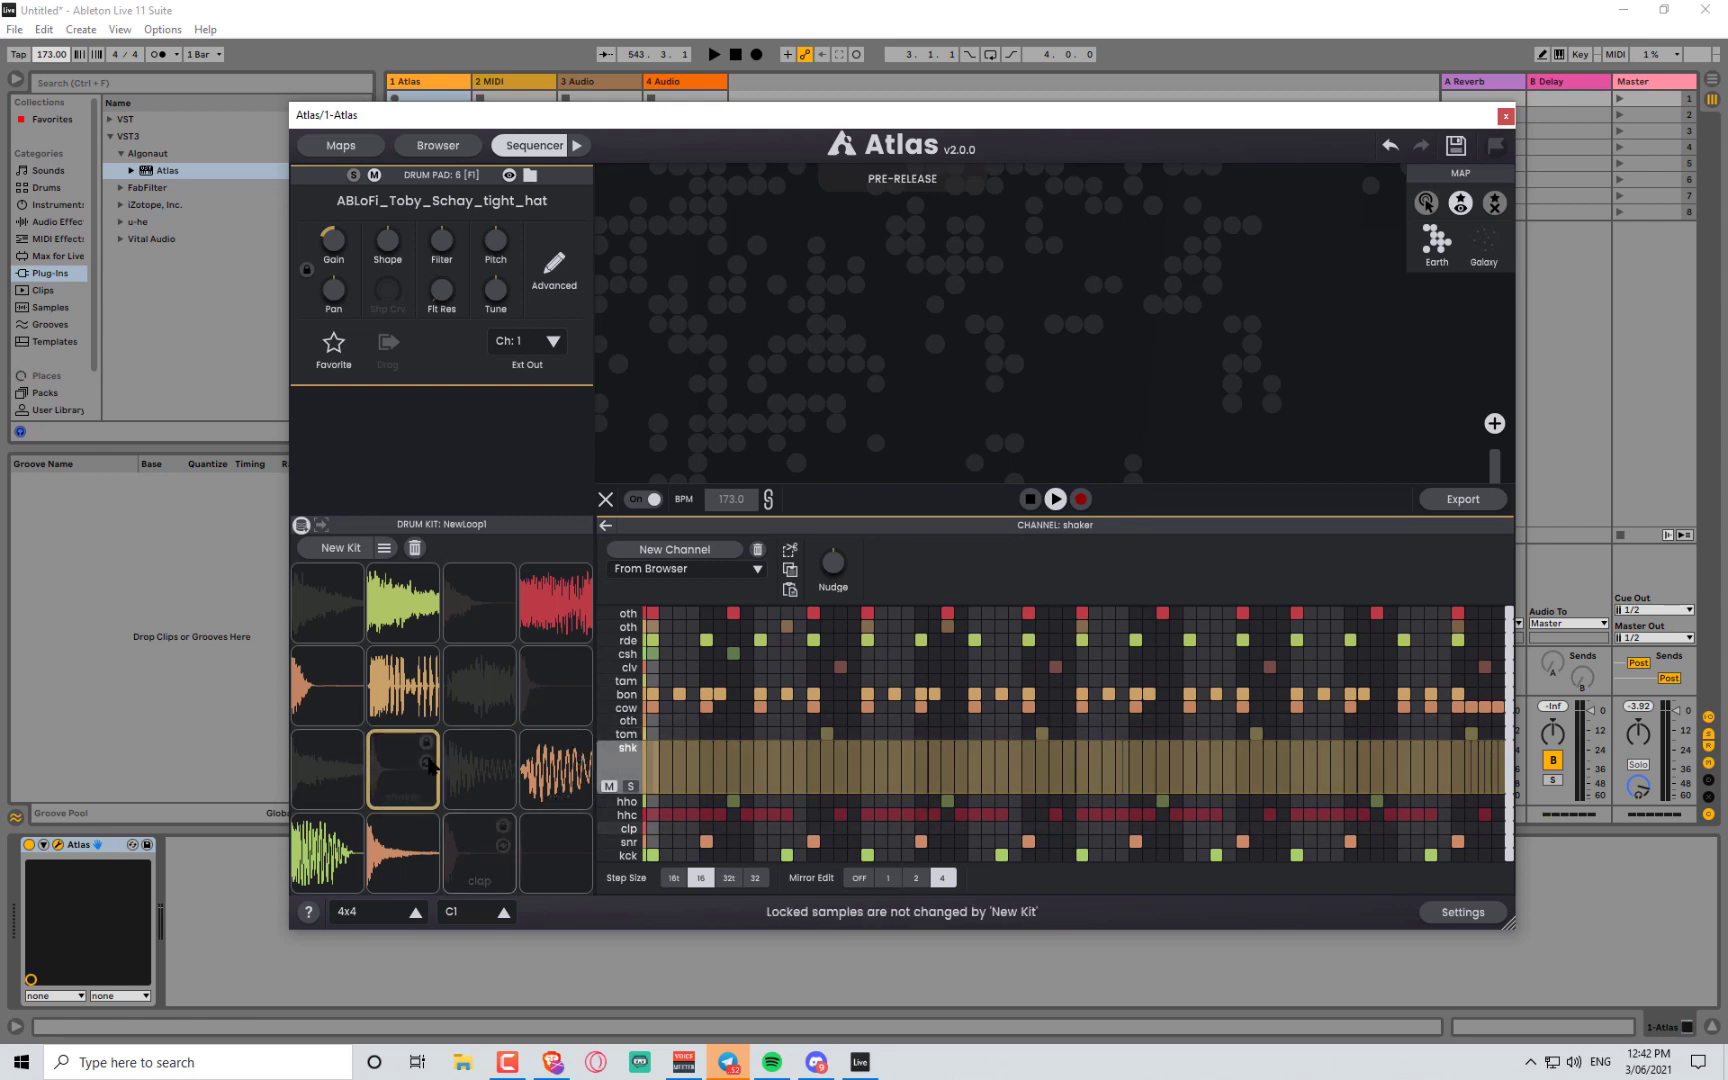
pyautogui.press('space')
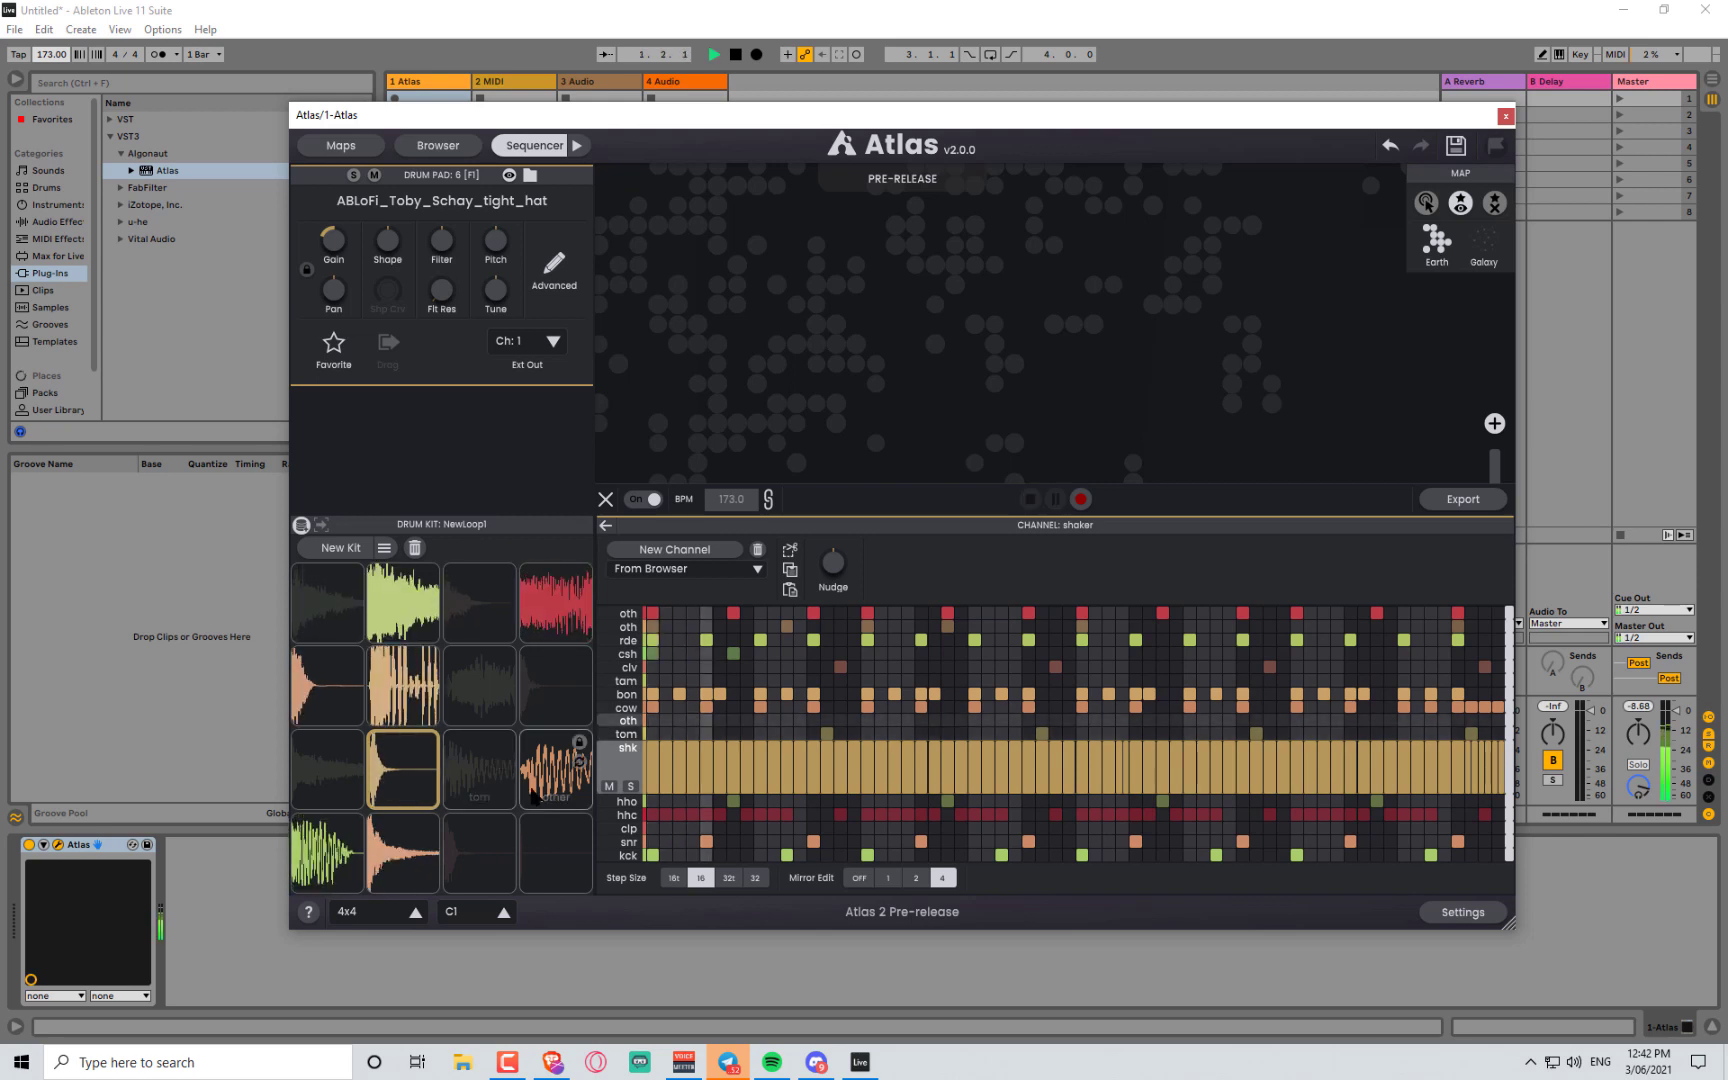
# - Solo the shaker channel and restart playback to hear its pattern alone
pyautogui.click(631, 786)
pyautogui.press('space')
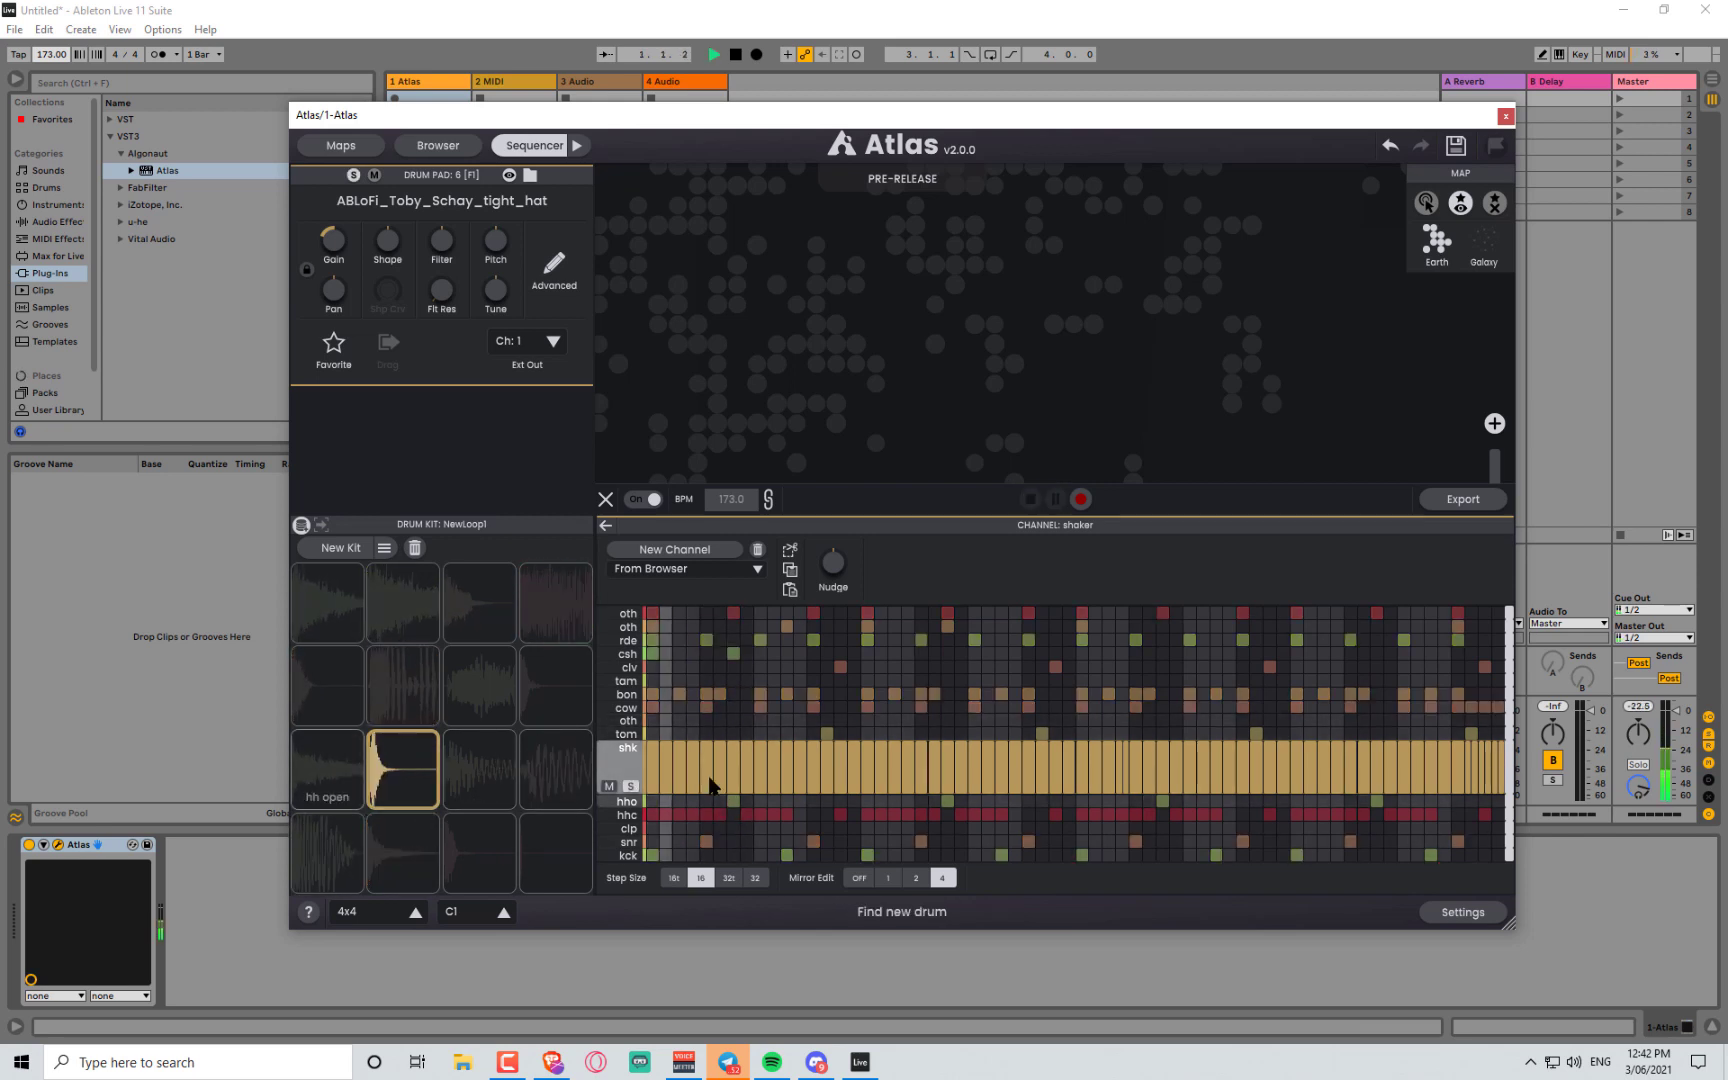
pyautogui.press('space')
pyautogui.press('space')
# - Lower several early shaker step velocities, first with four-way mirroring and then with Mirror Edit set to 1
pyautogui.click(681, 772)
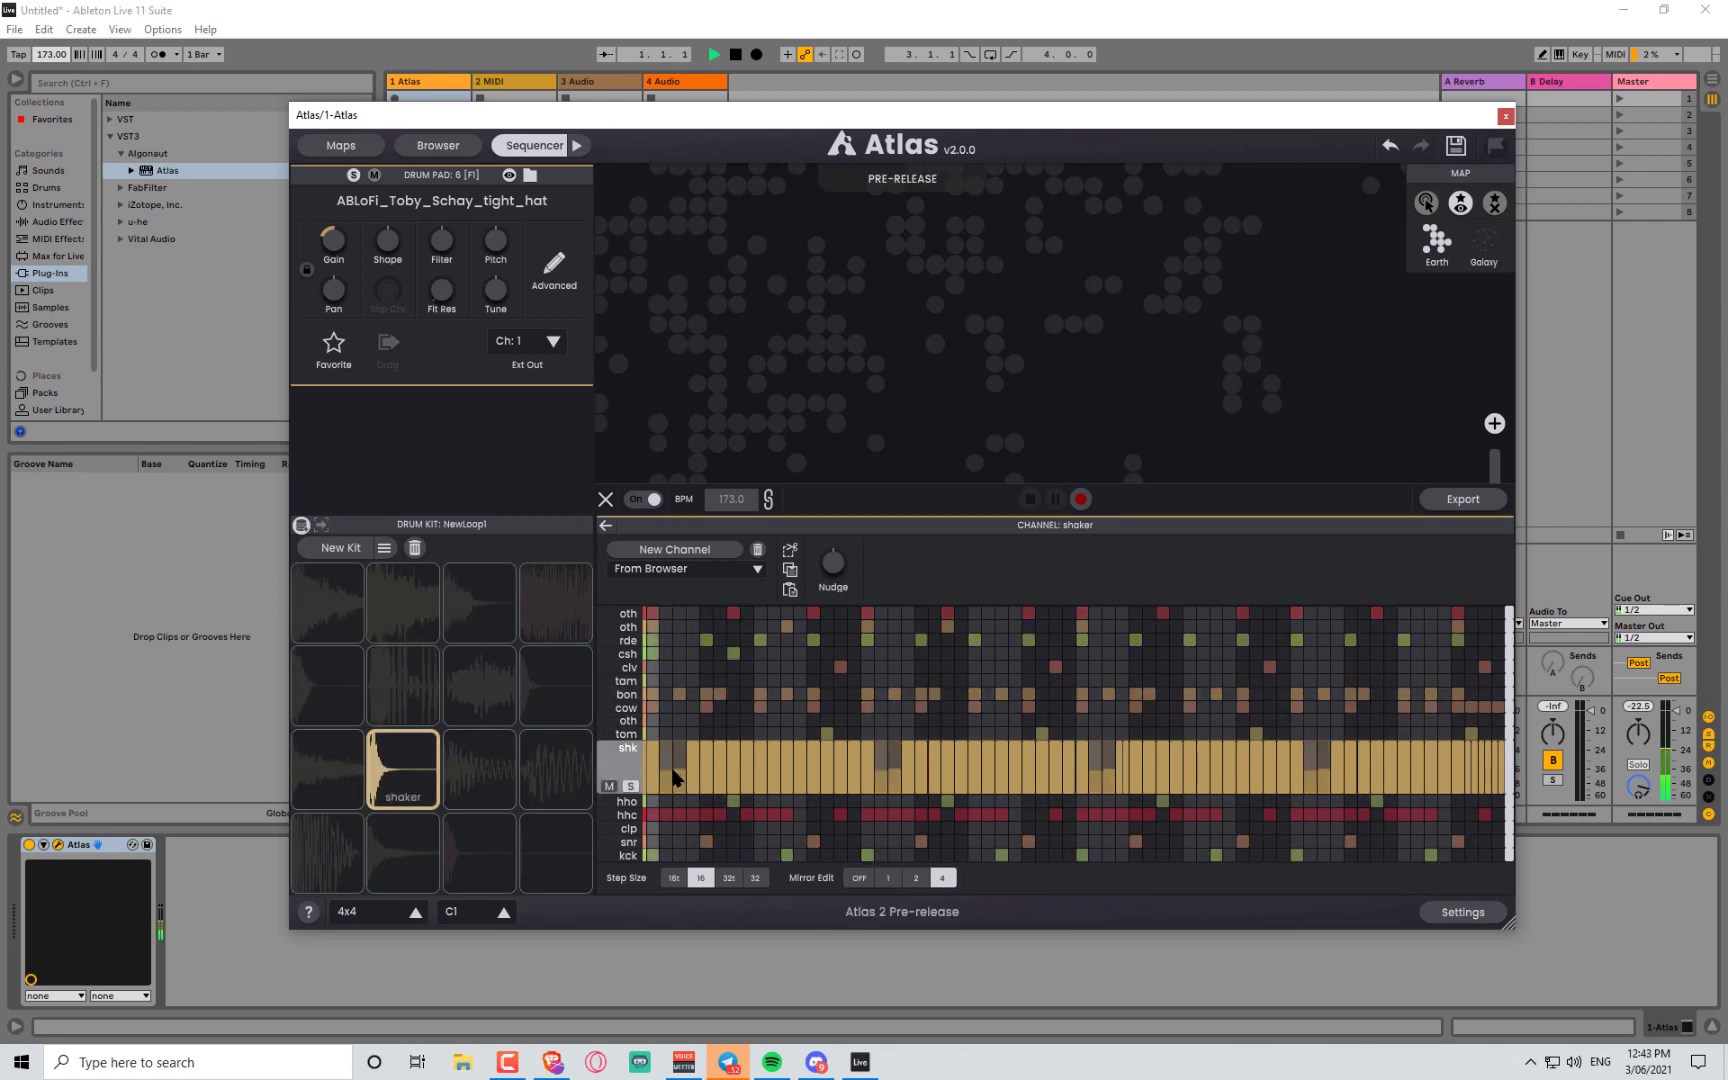
pyautogui.press('space')
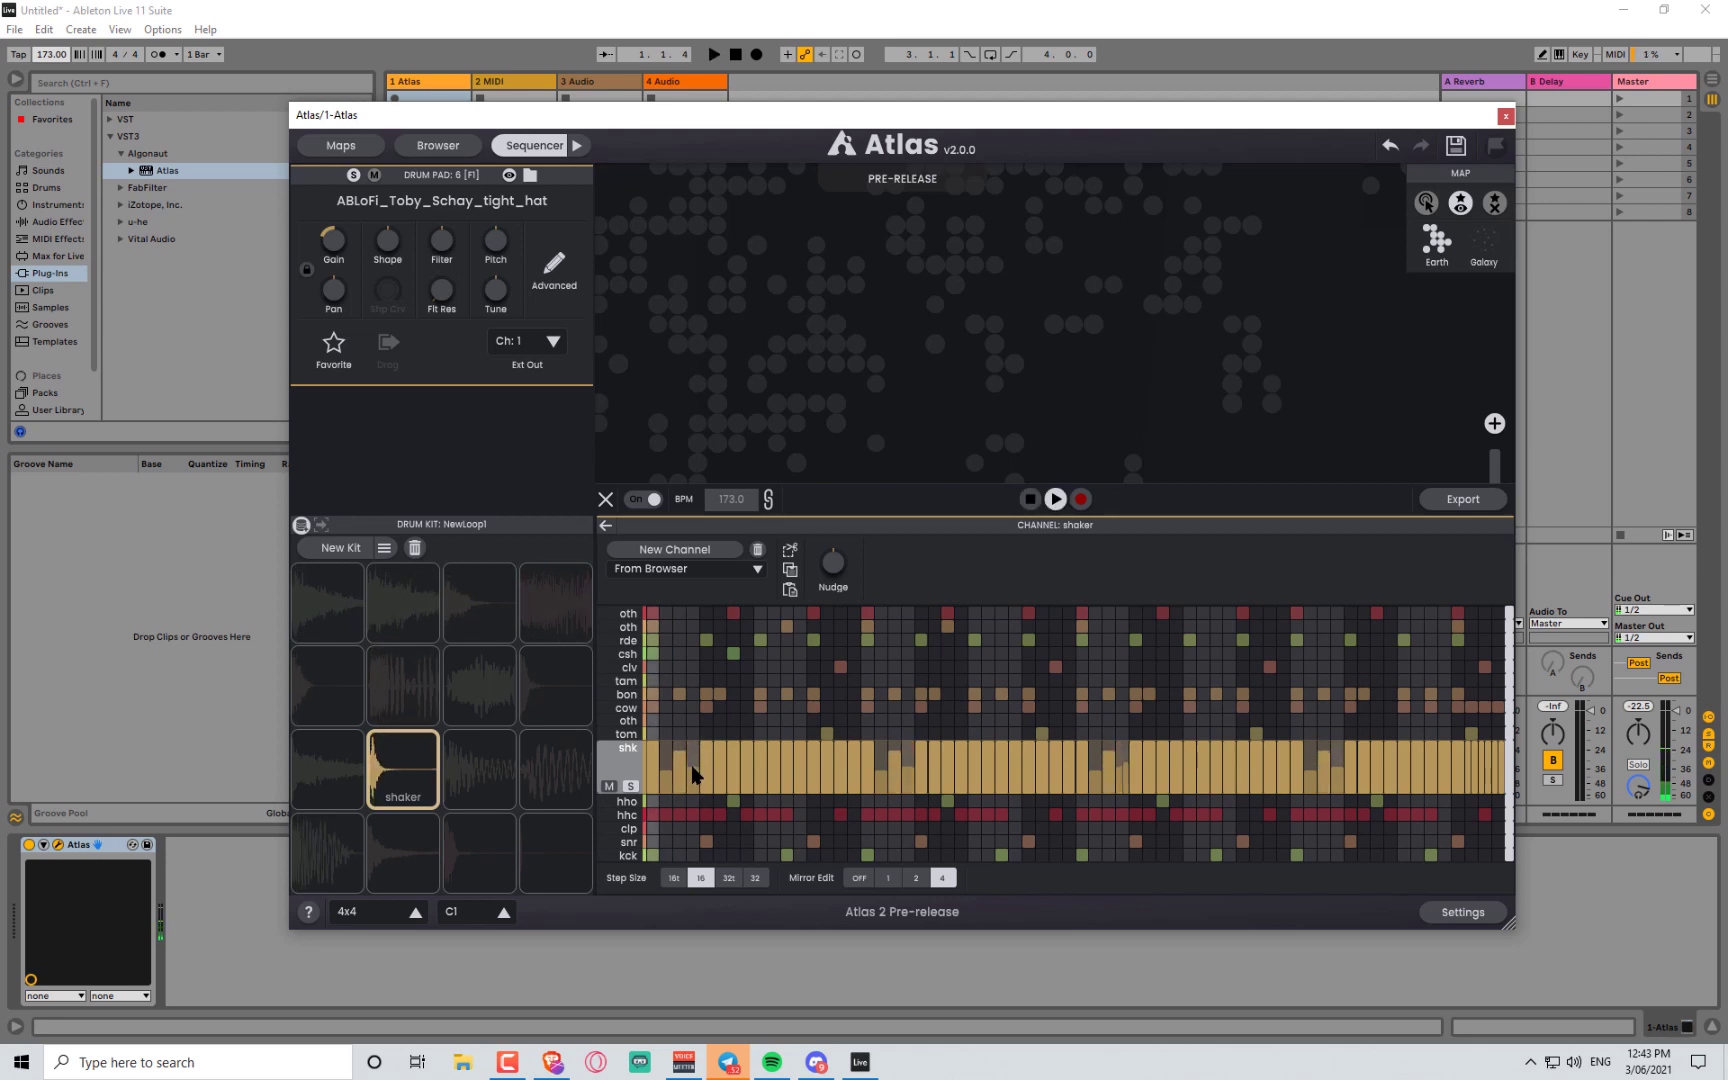
pyautogui.press('space')
pyautogui.press('space')
pyautogui.click(738, 776)
pyautogui.press('space')
pyautogui.press('space')
pyautogui.click(888, 878)
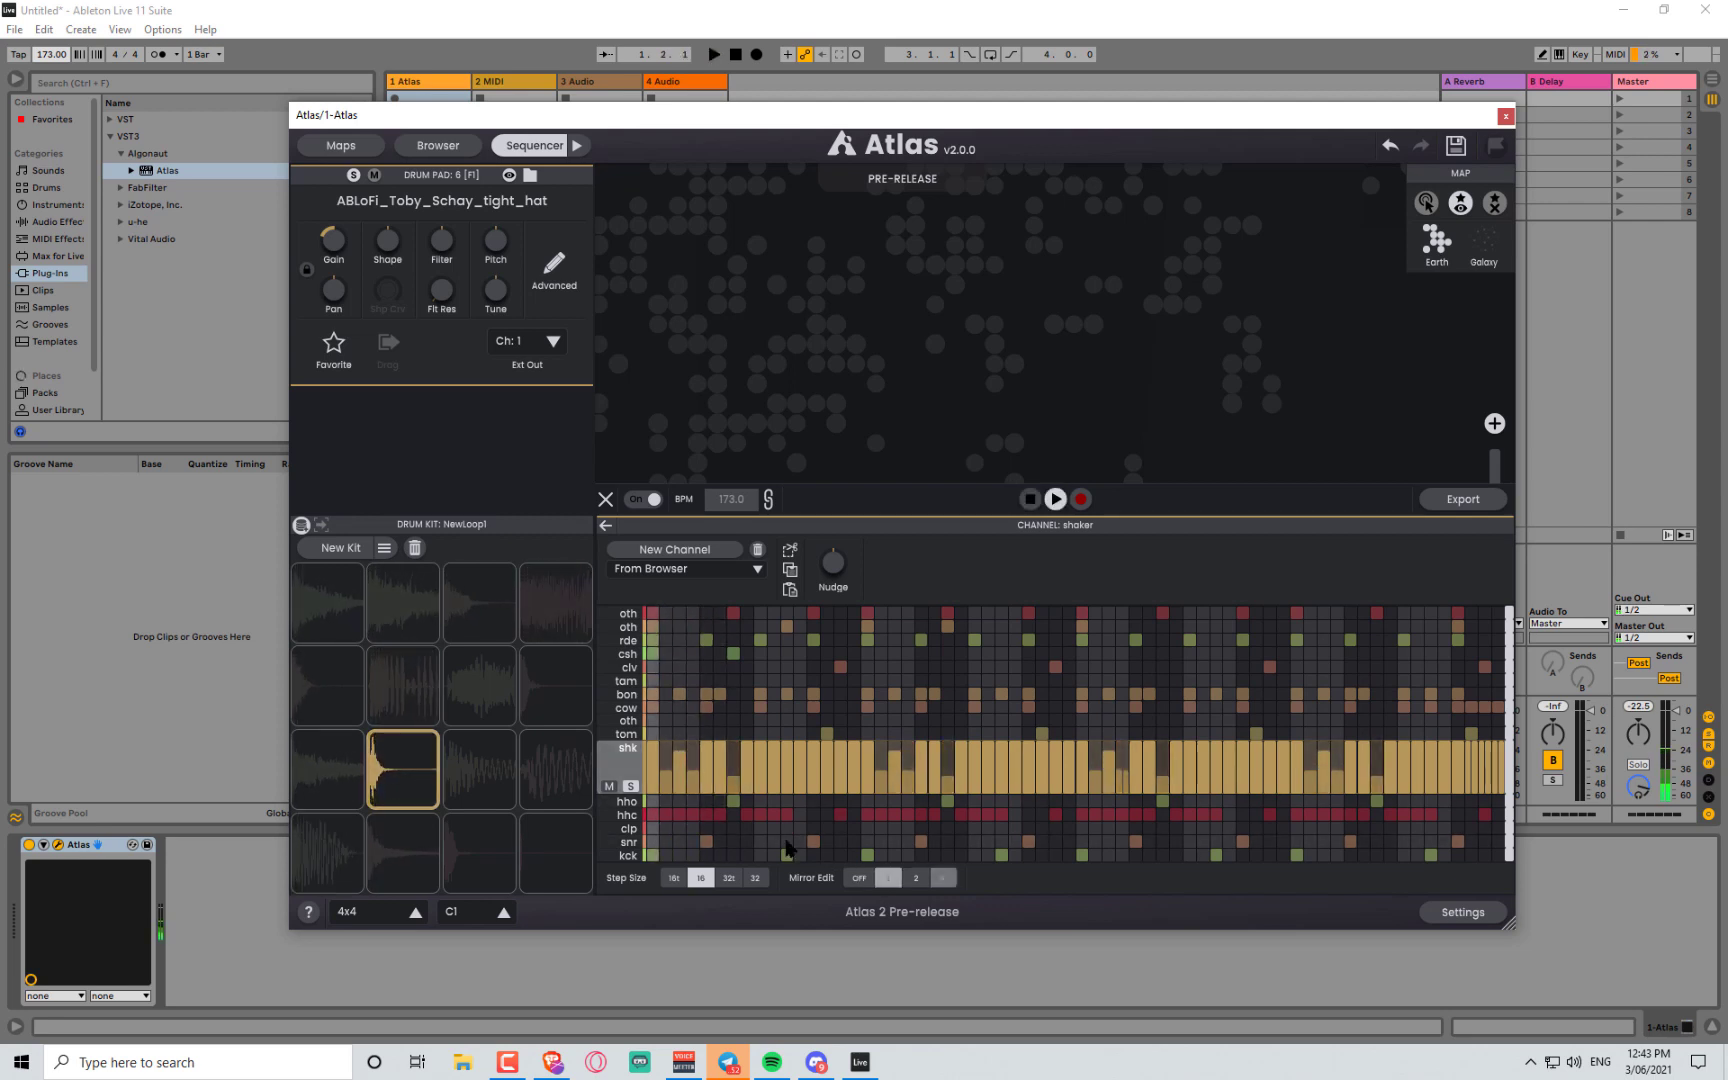
pyautogui.click(667, 761)
pyautogui.click(683, 761)
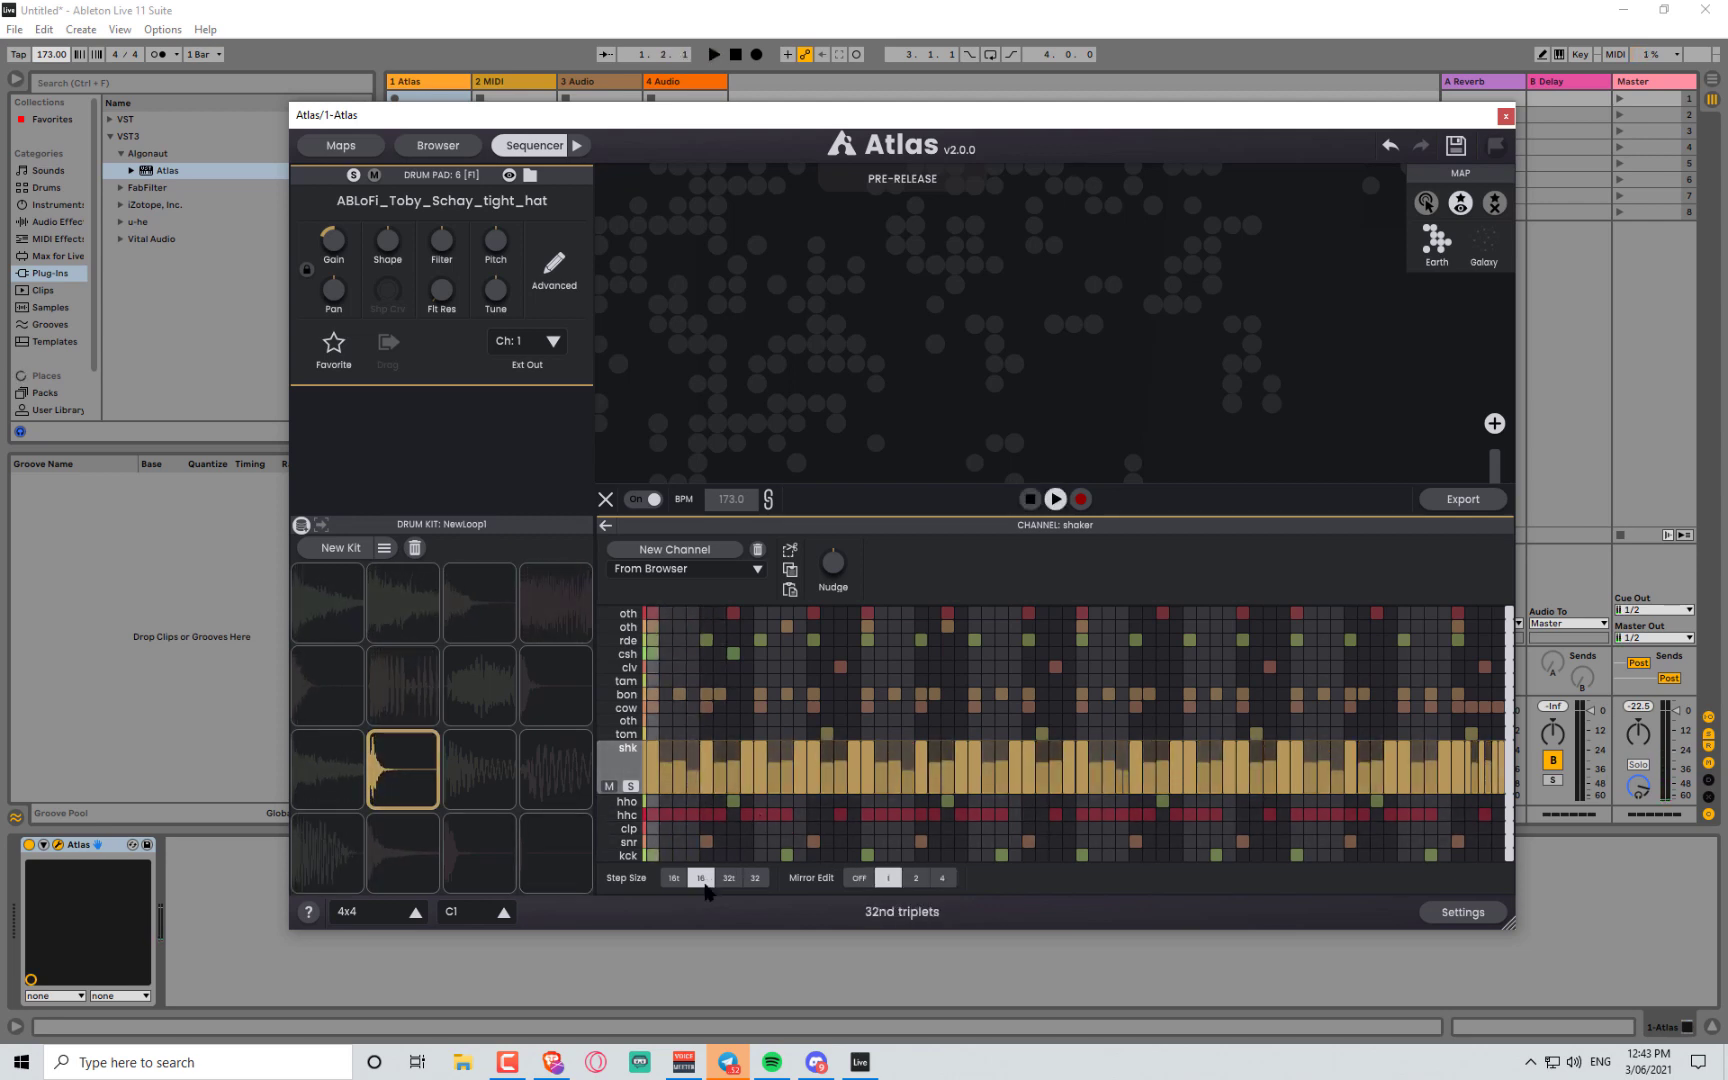
# - Collapse the shaker channel, erase all its notes, and refill every step at full velocity
pyautogui.click(622, 762)
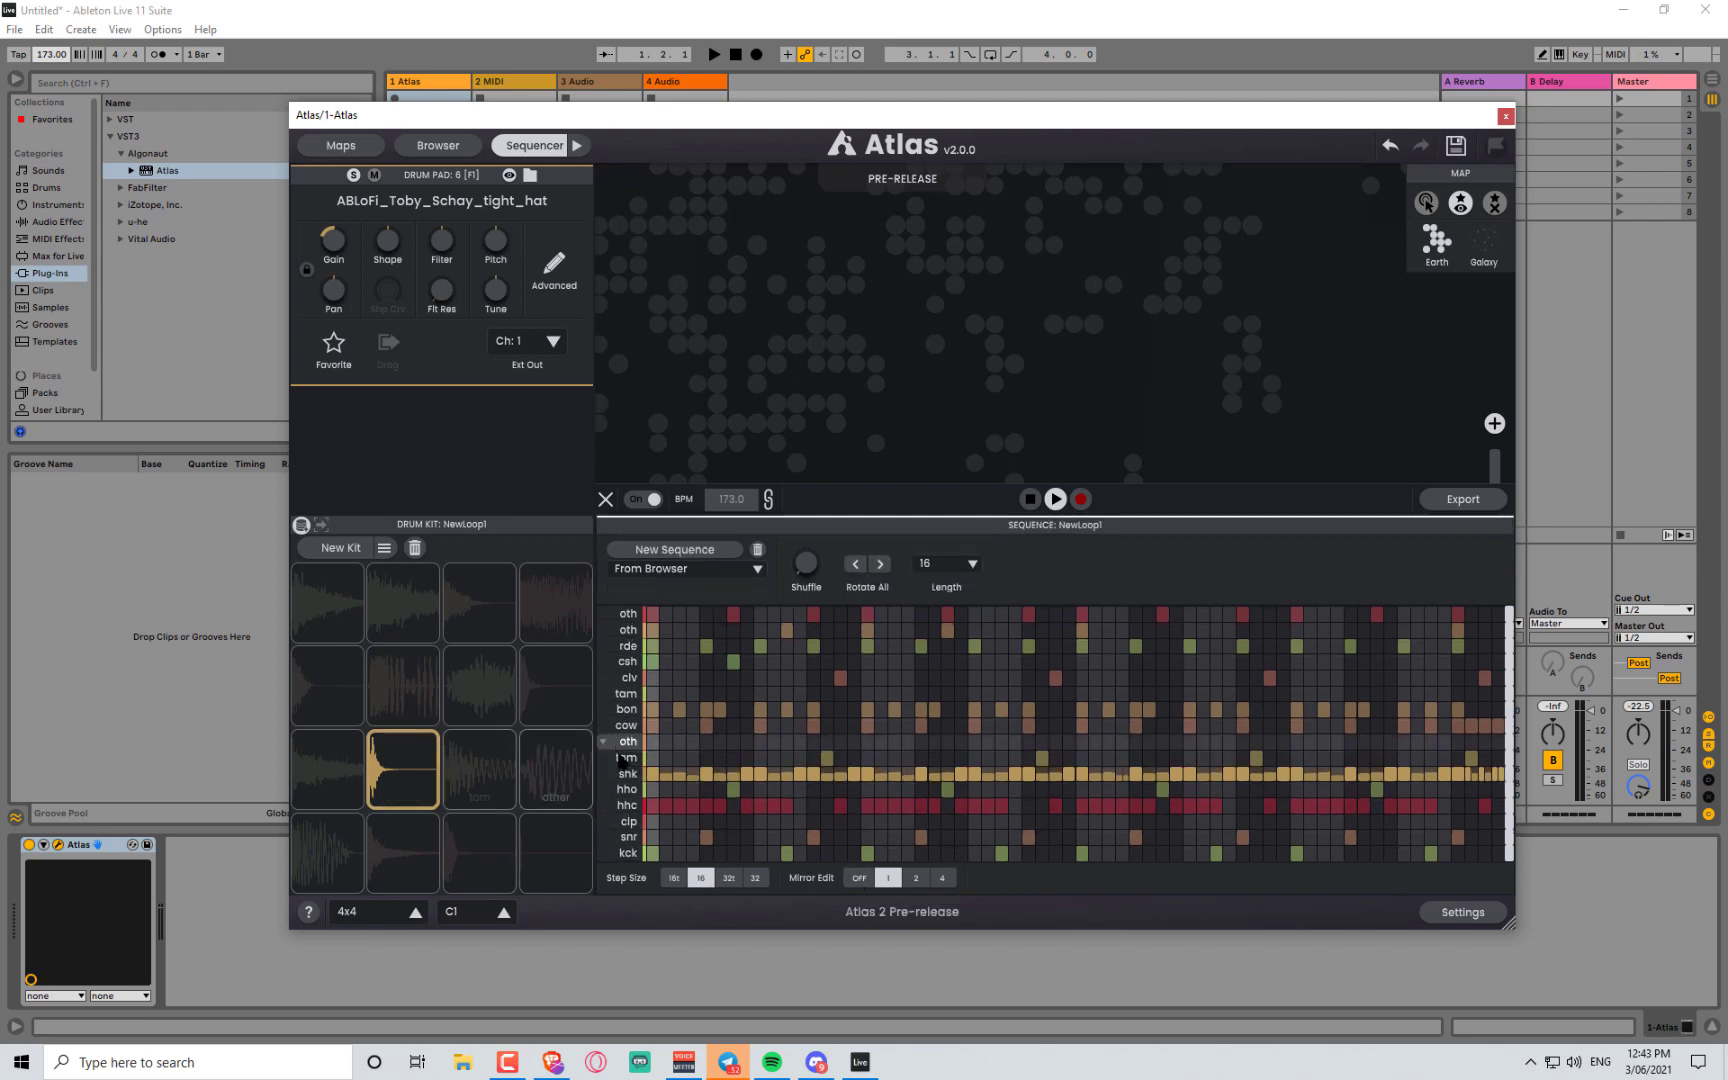
pyautogui.moveTo(651, 779); pyautogui.dragTo(749, 777)
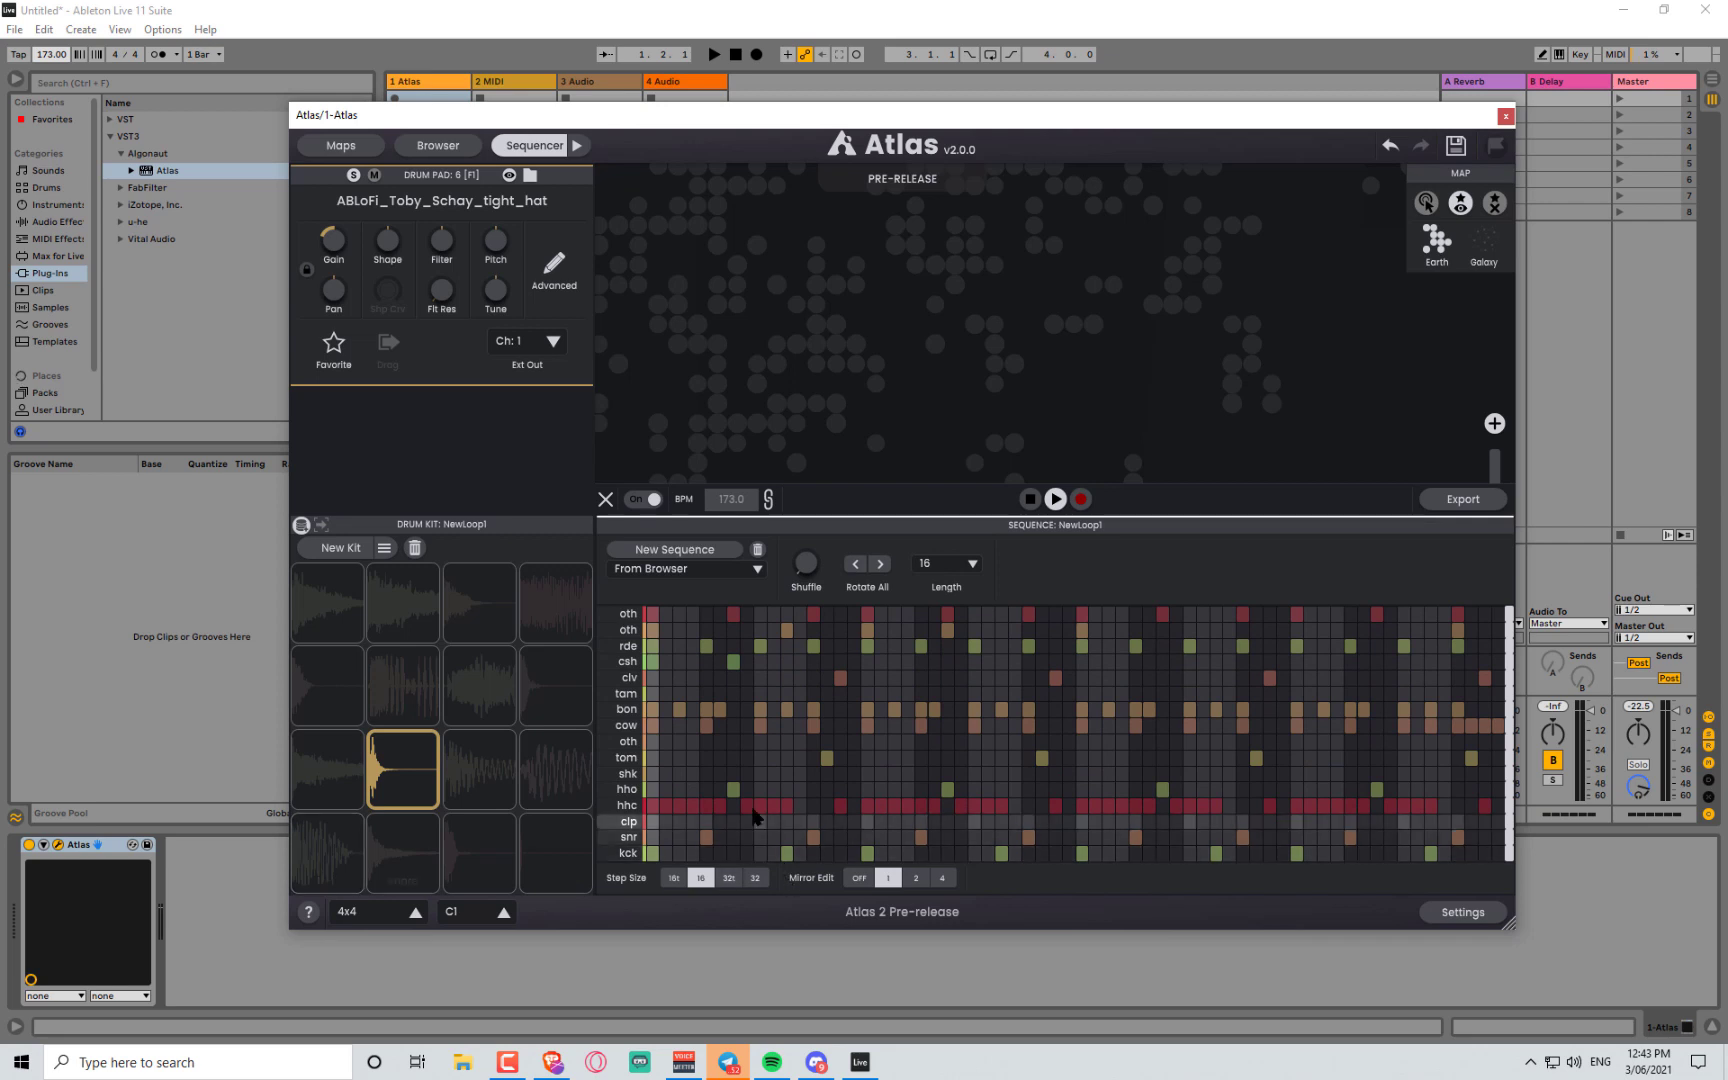
pyautogui.click(653, 774)
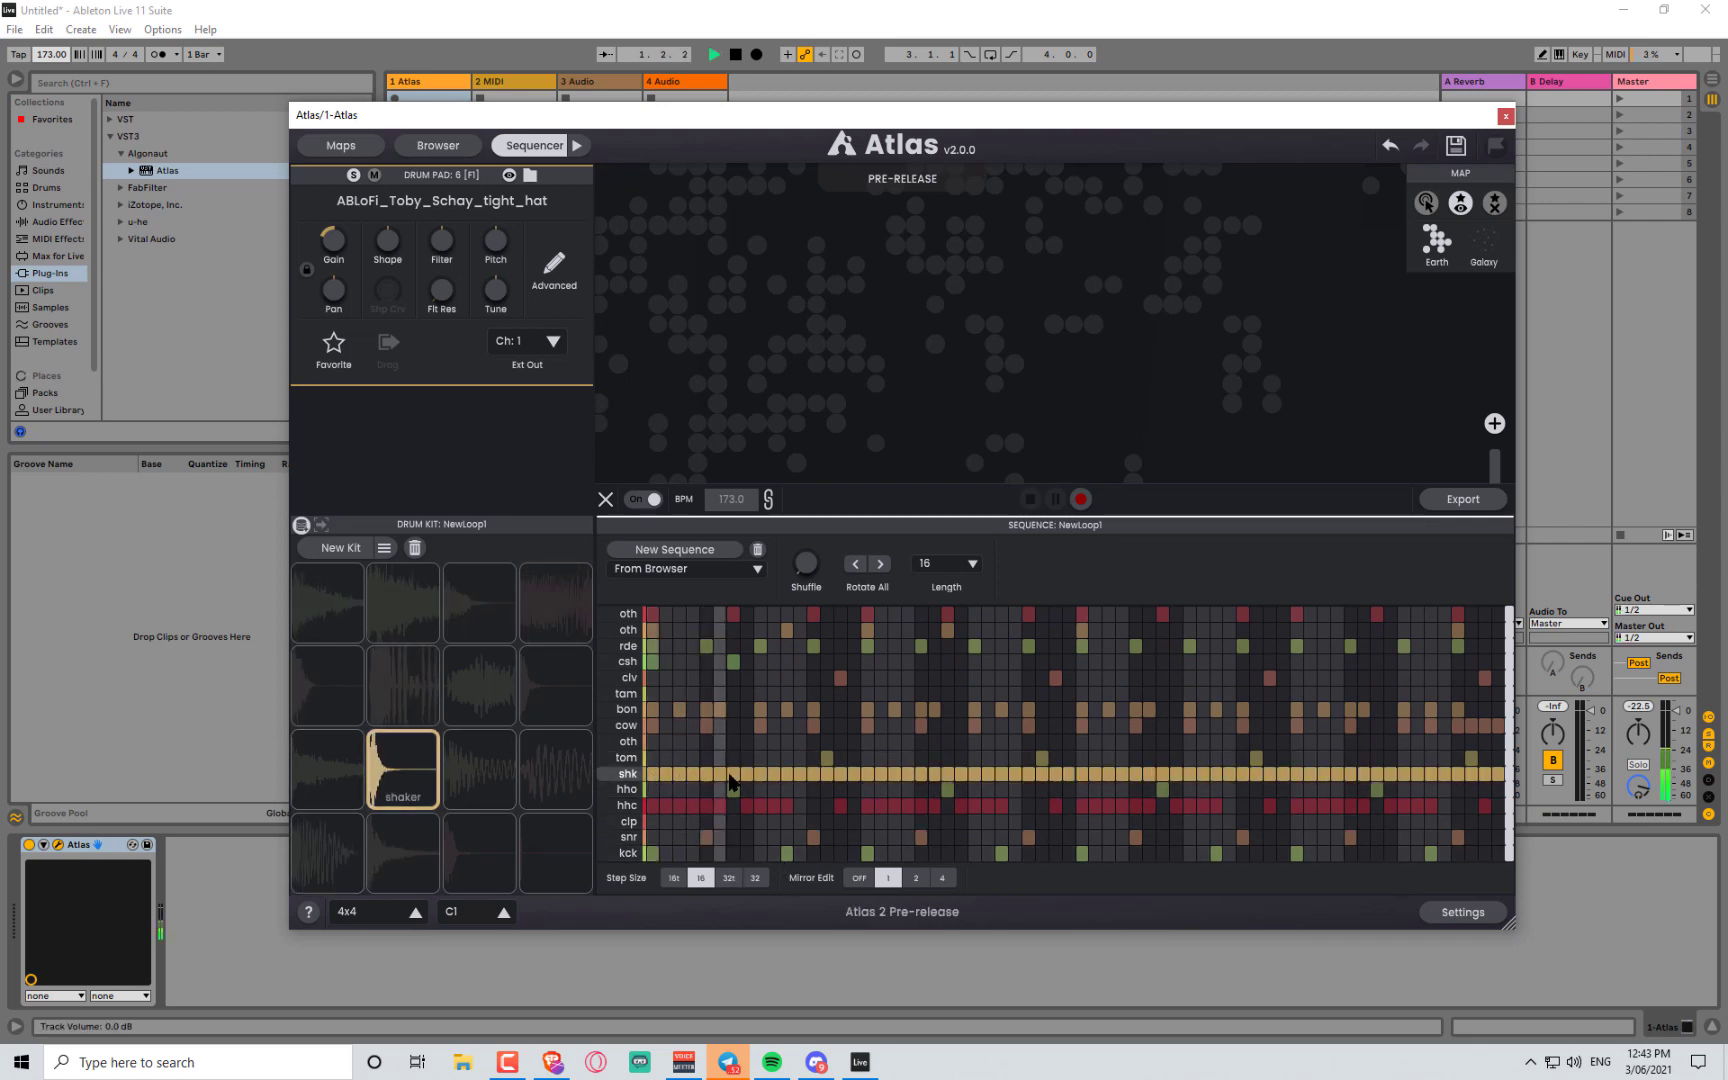
# - Expand the shaker channel and vary its step velocities in a mostly alternating loud and soft pattern, with mirroring off
pyautogui.click(614, 773)
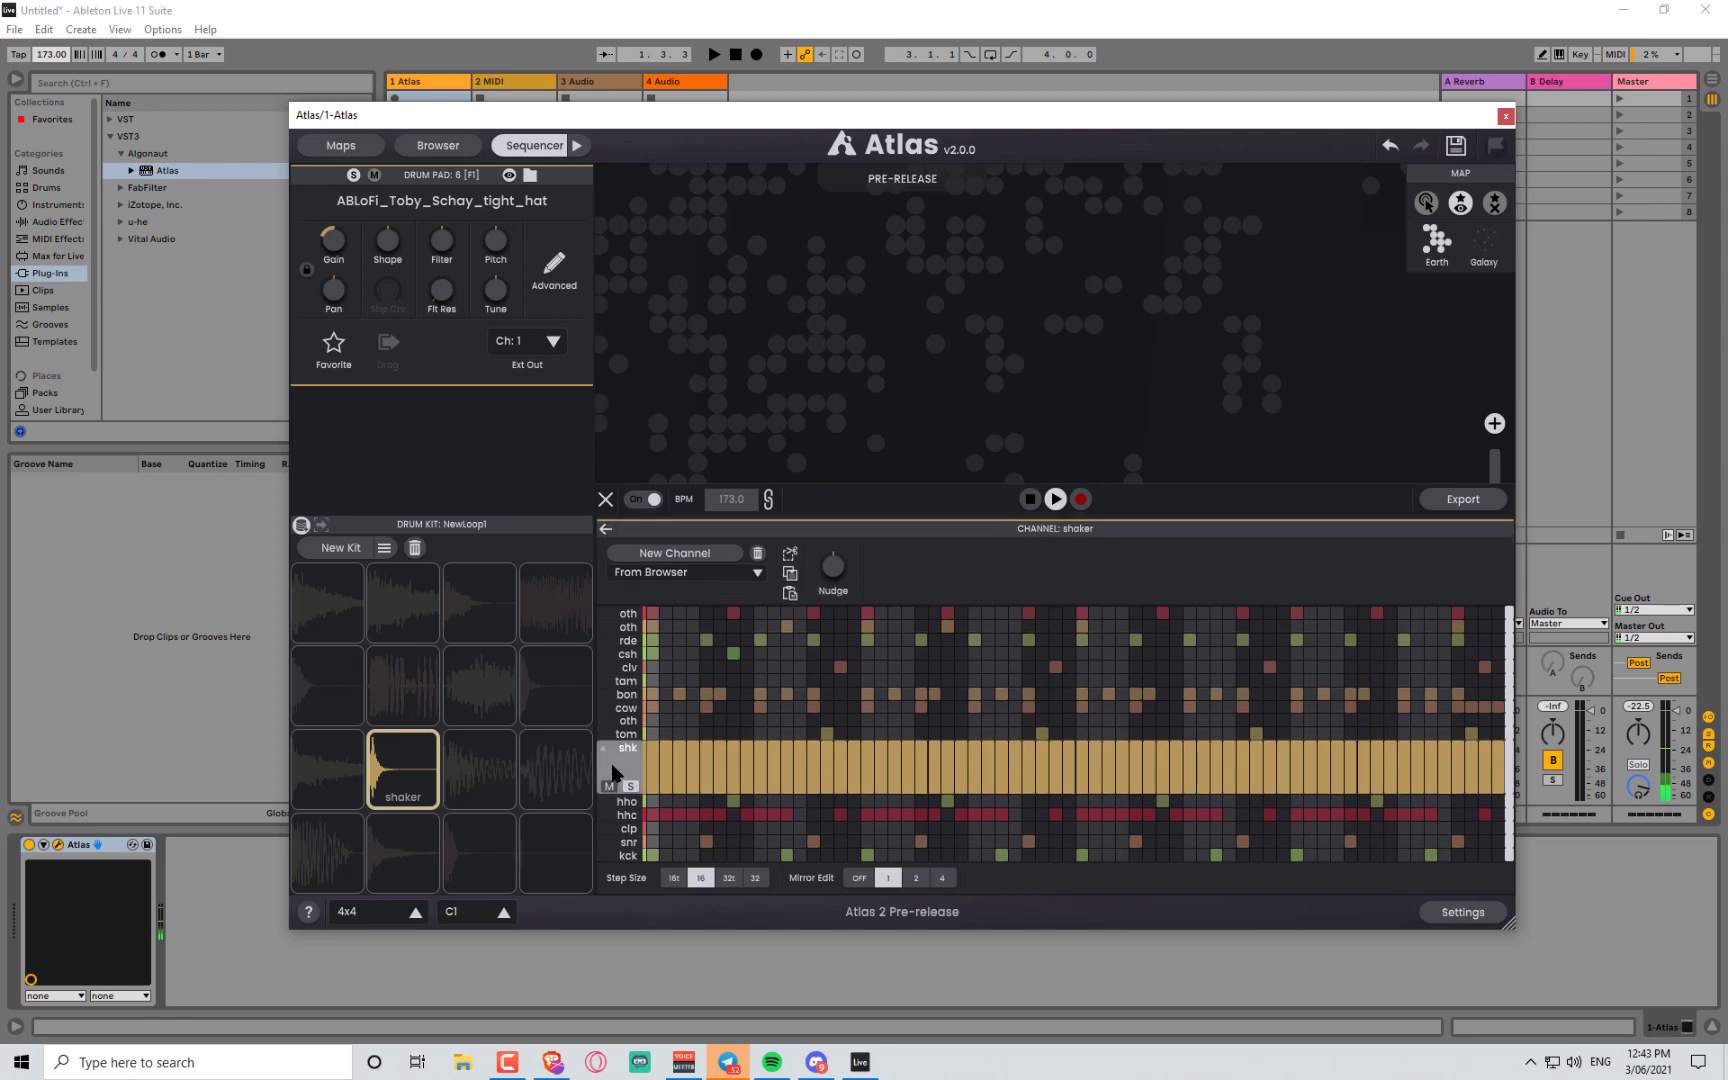
pyautogui.click(667, 772)
pyautogui.click(696, 768)
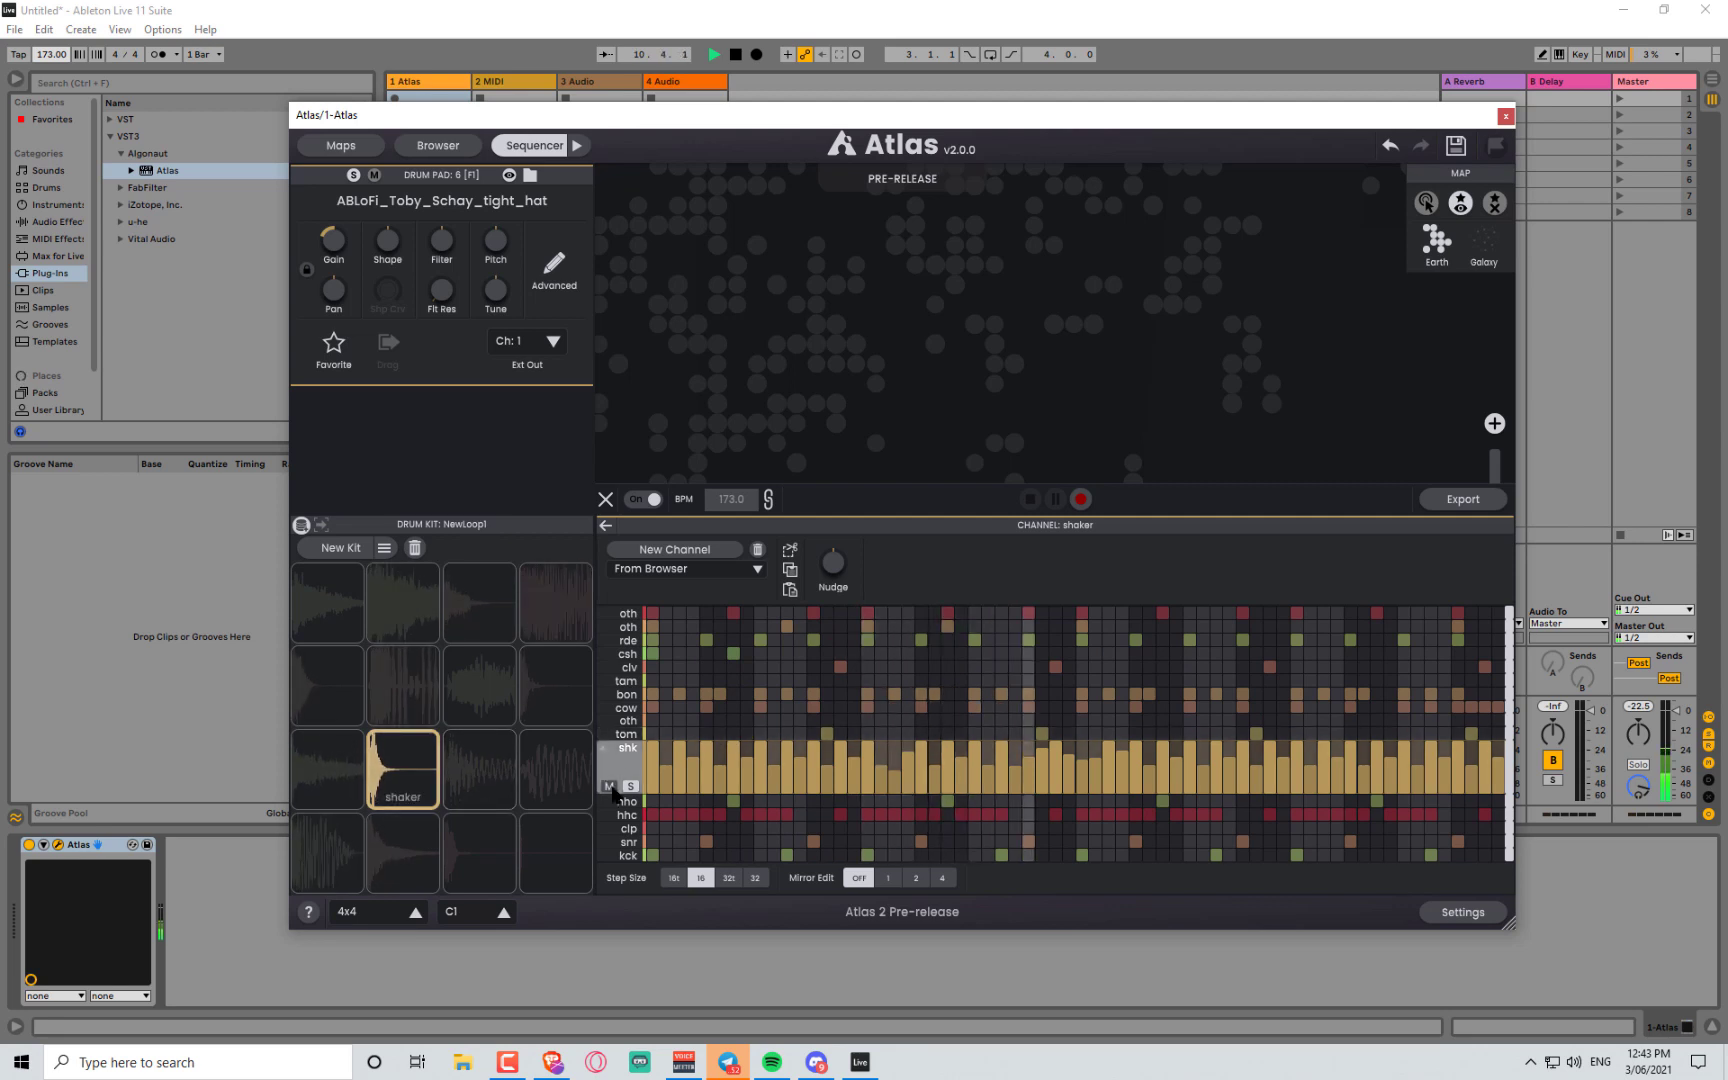
# - Expand the tom channel to check its notes, and collapse it again
pyautogui.click(622, 757)
pyautogui.click(627, 760)
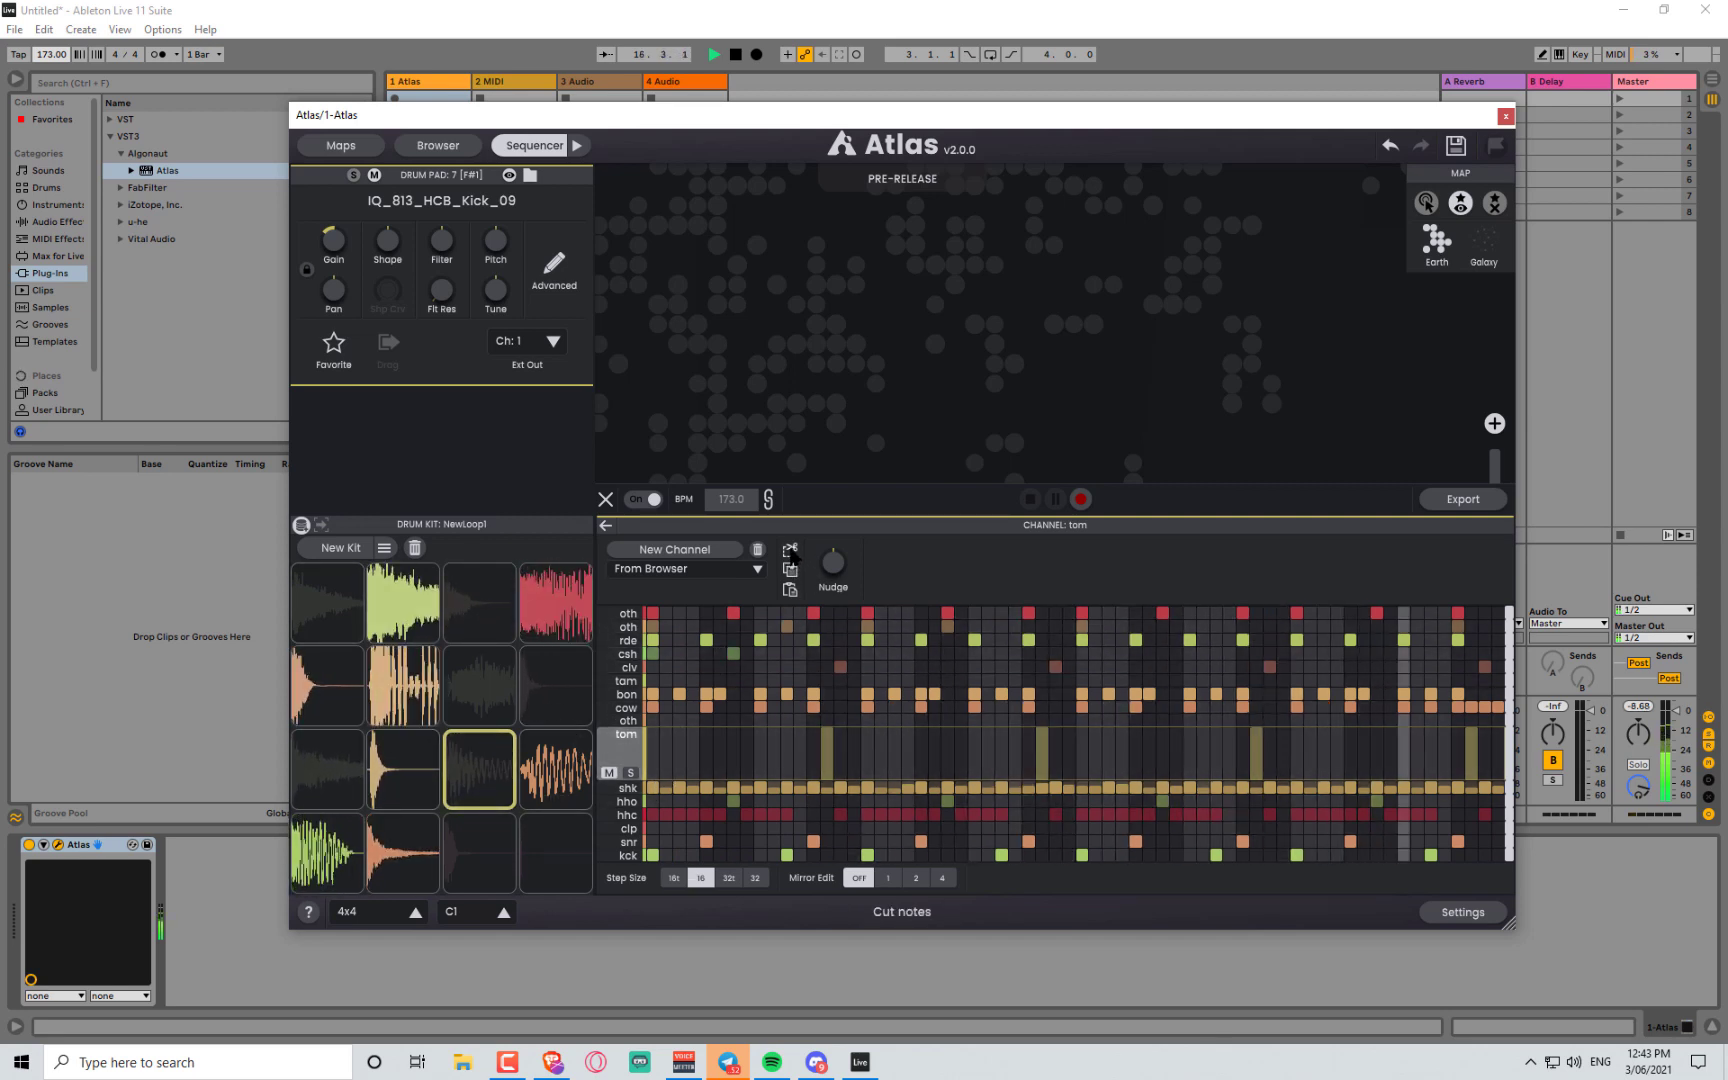
pyautogui.click(627, 742)
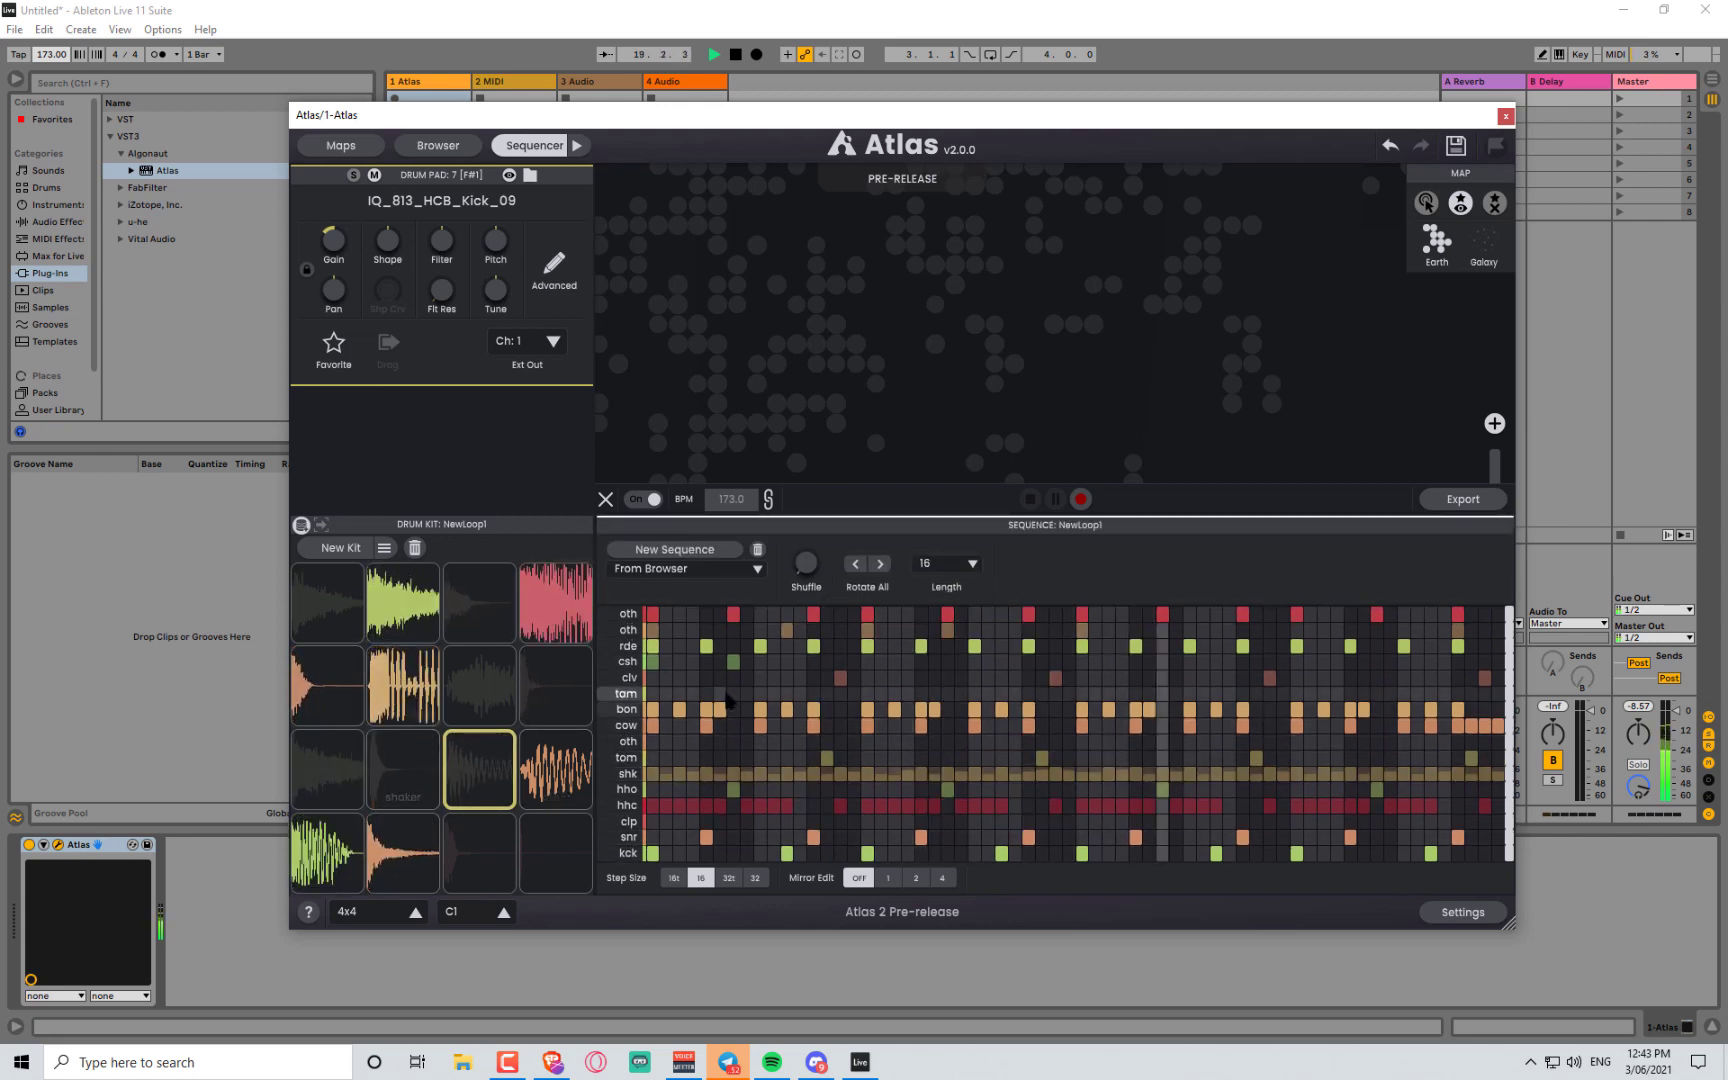
# - Solo the shaker, try nudging its channel's notes in time, and return the nudge to zero
pyautogui.keyDown('shift'); pyautogui.click(395, 797); pyautogui.keyUp('shift')
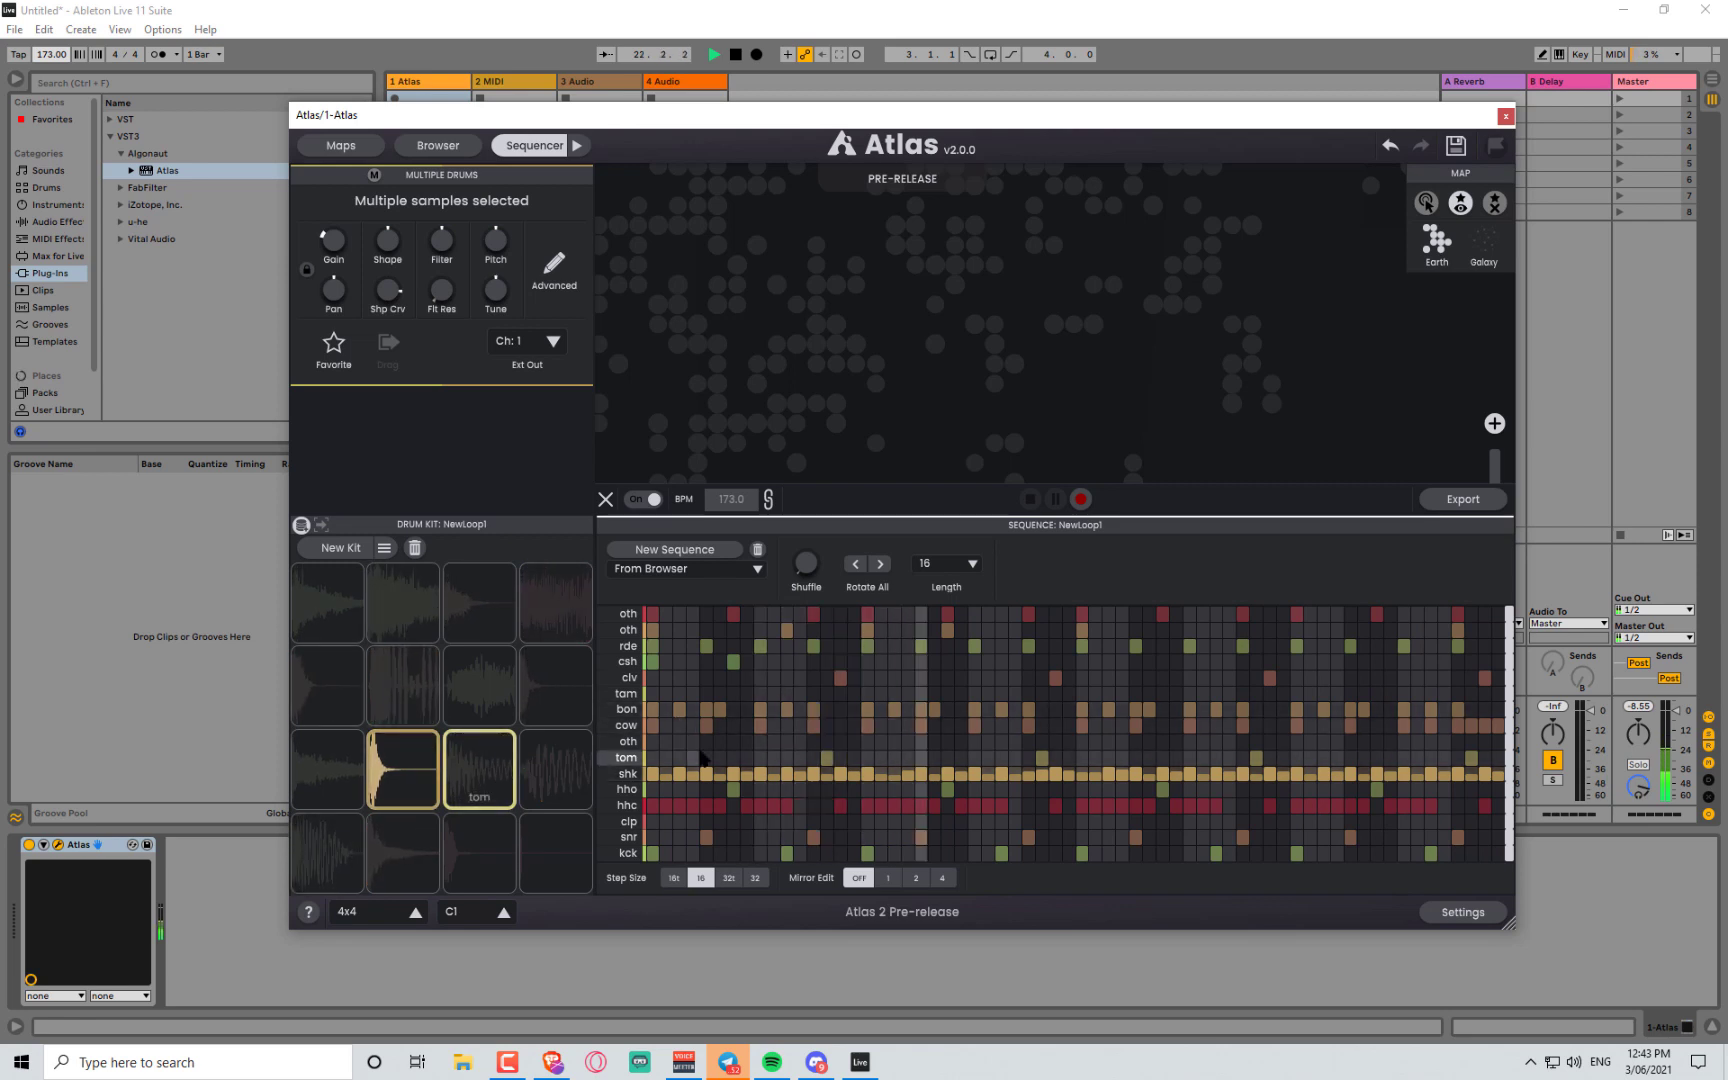
pyautogui.click(622, 777)
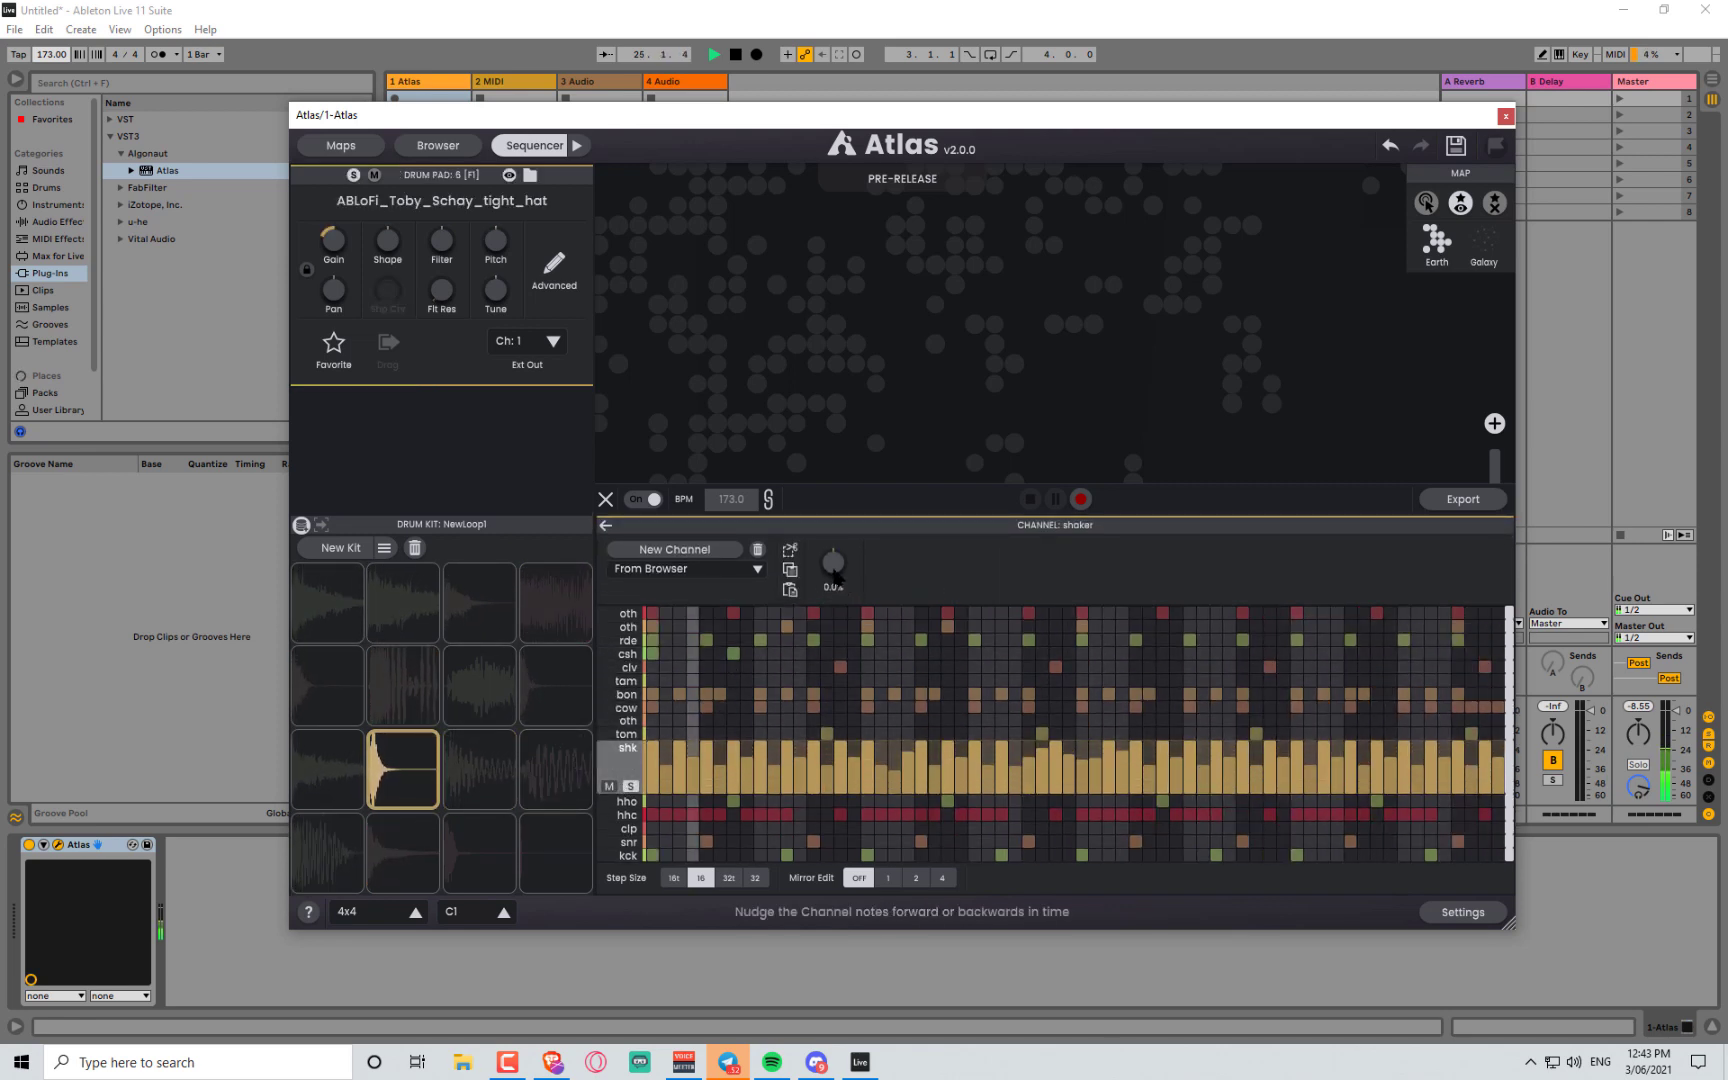
pyautogui.moveTo(836, 578); pyautogui.dragTo(834, 565)
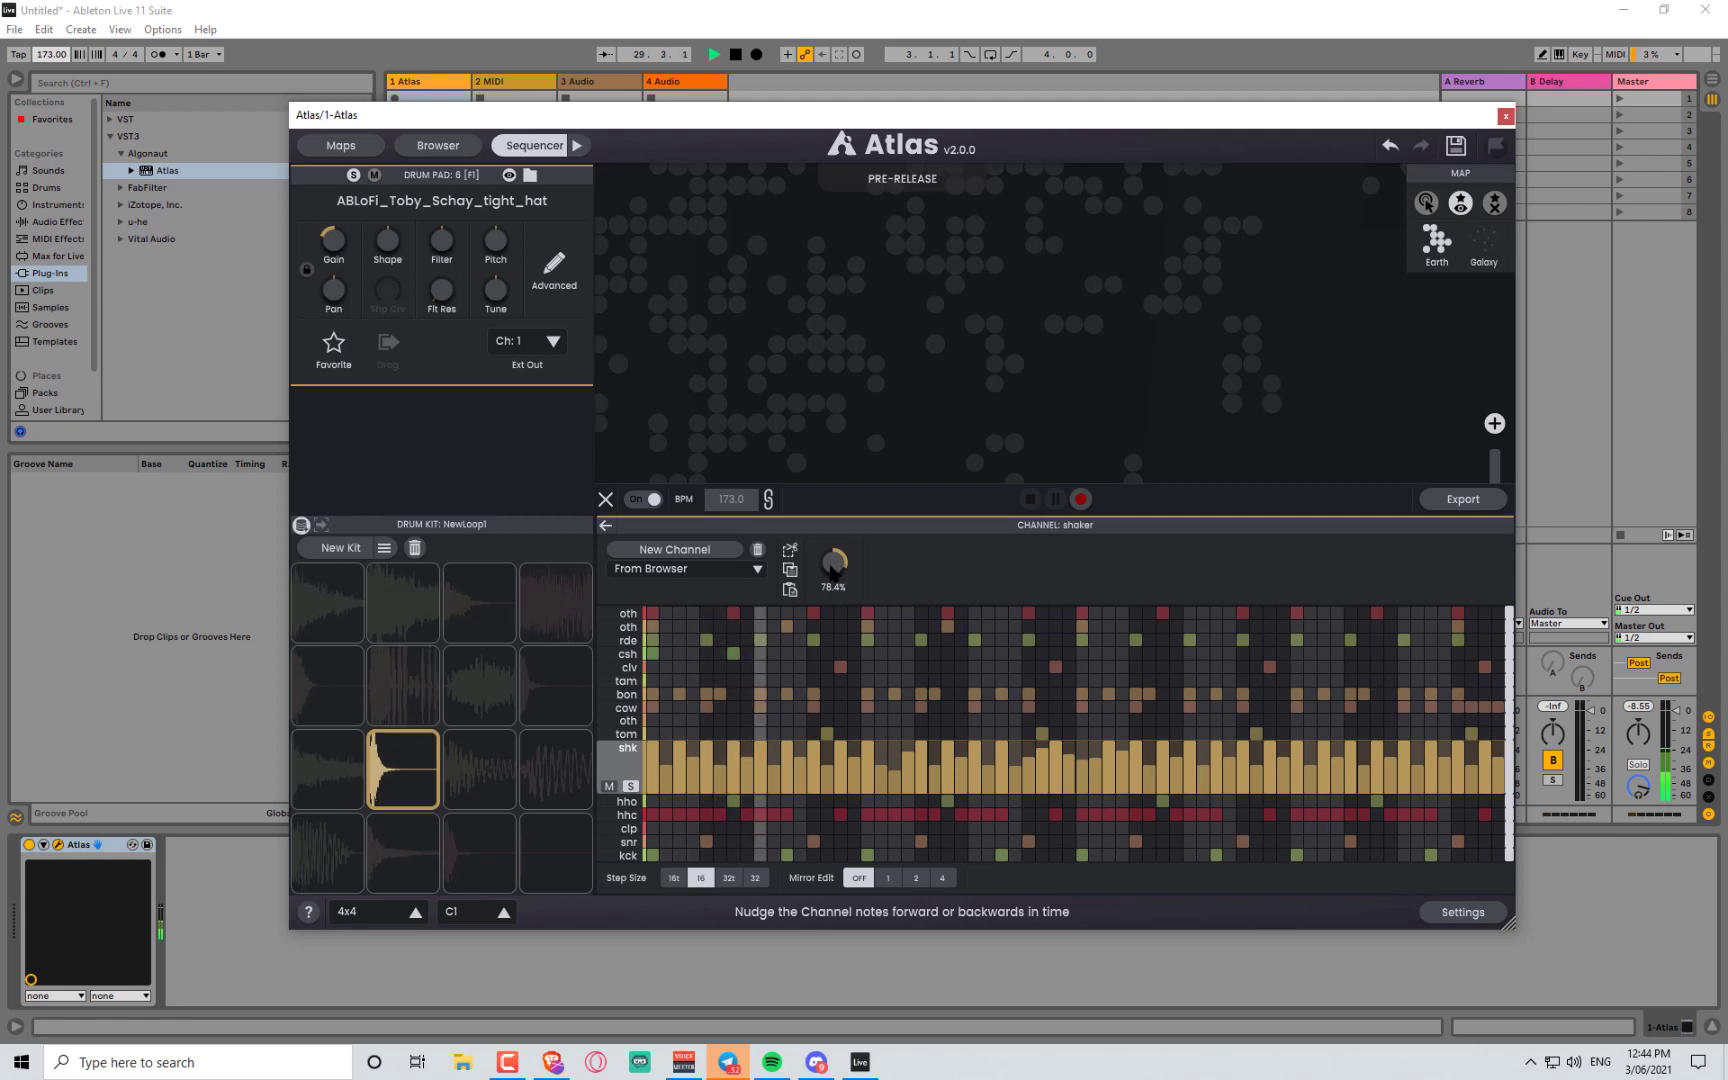
pyautogui.moveTo(838, 597); pyautogui.dragTo(835, 585)
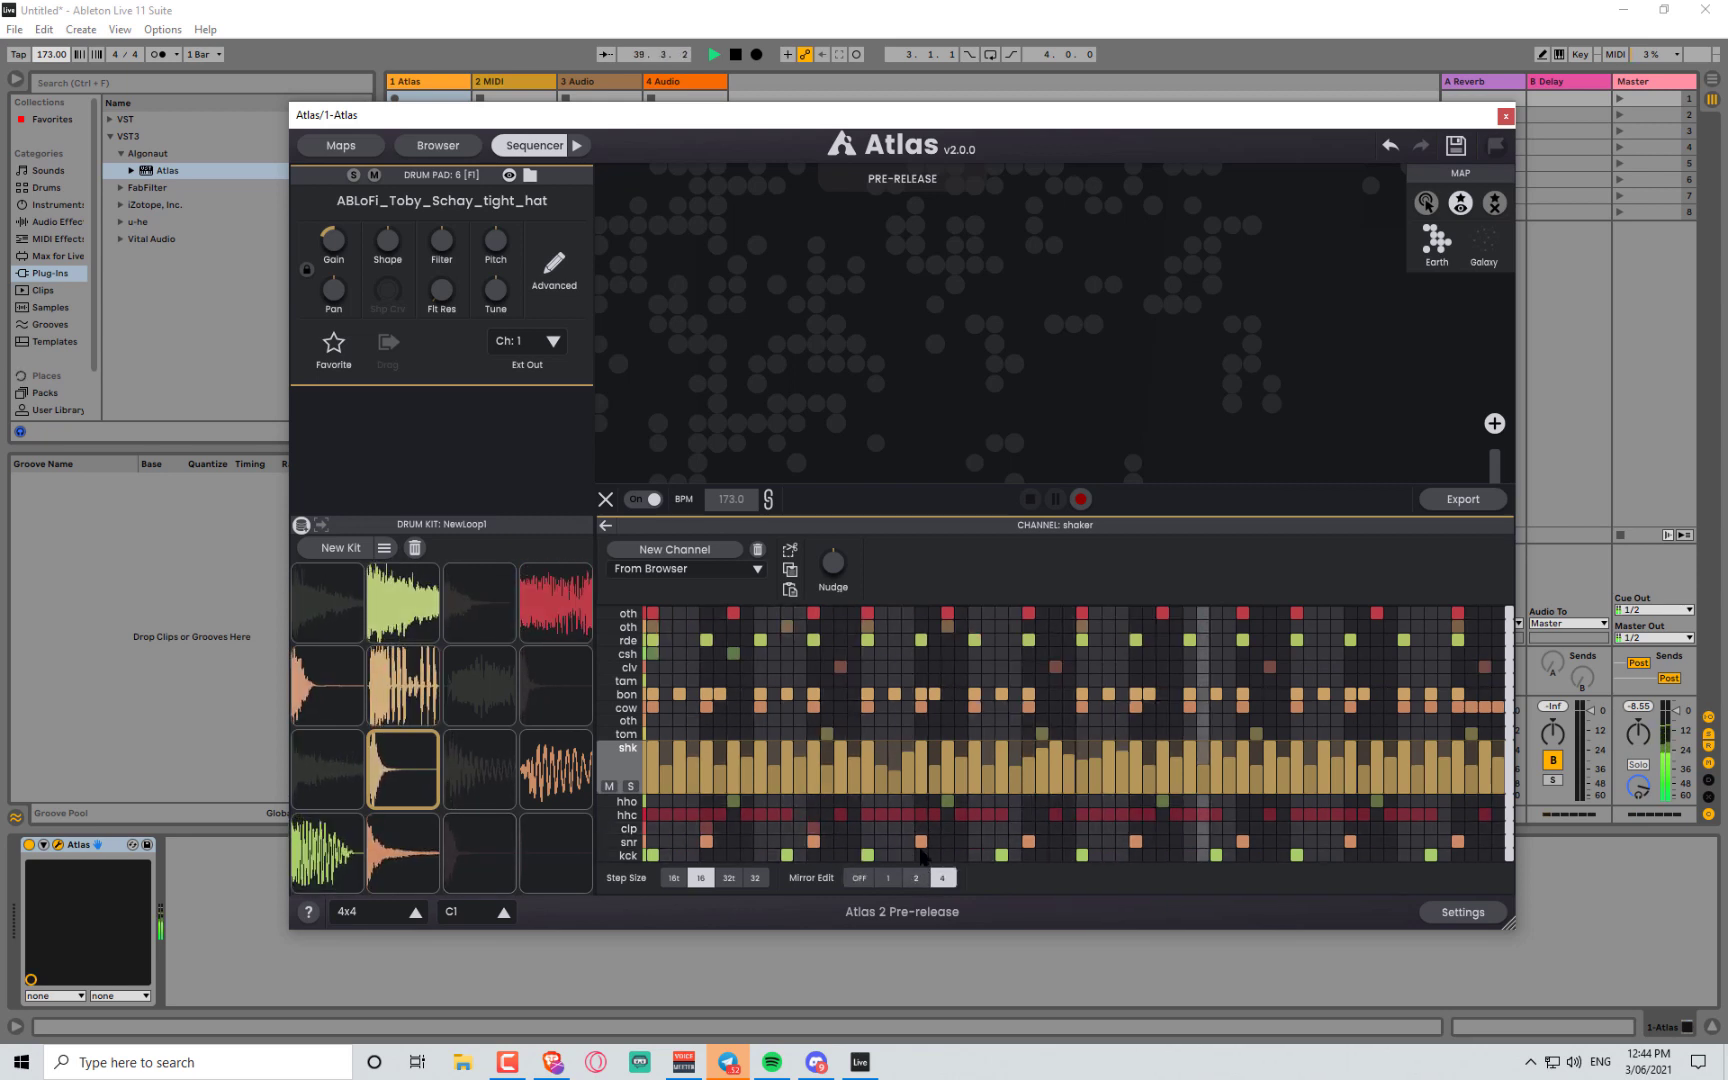
# - Set the sequencer's Mirror Edit to 2
pyautogui.click(887, 878)
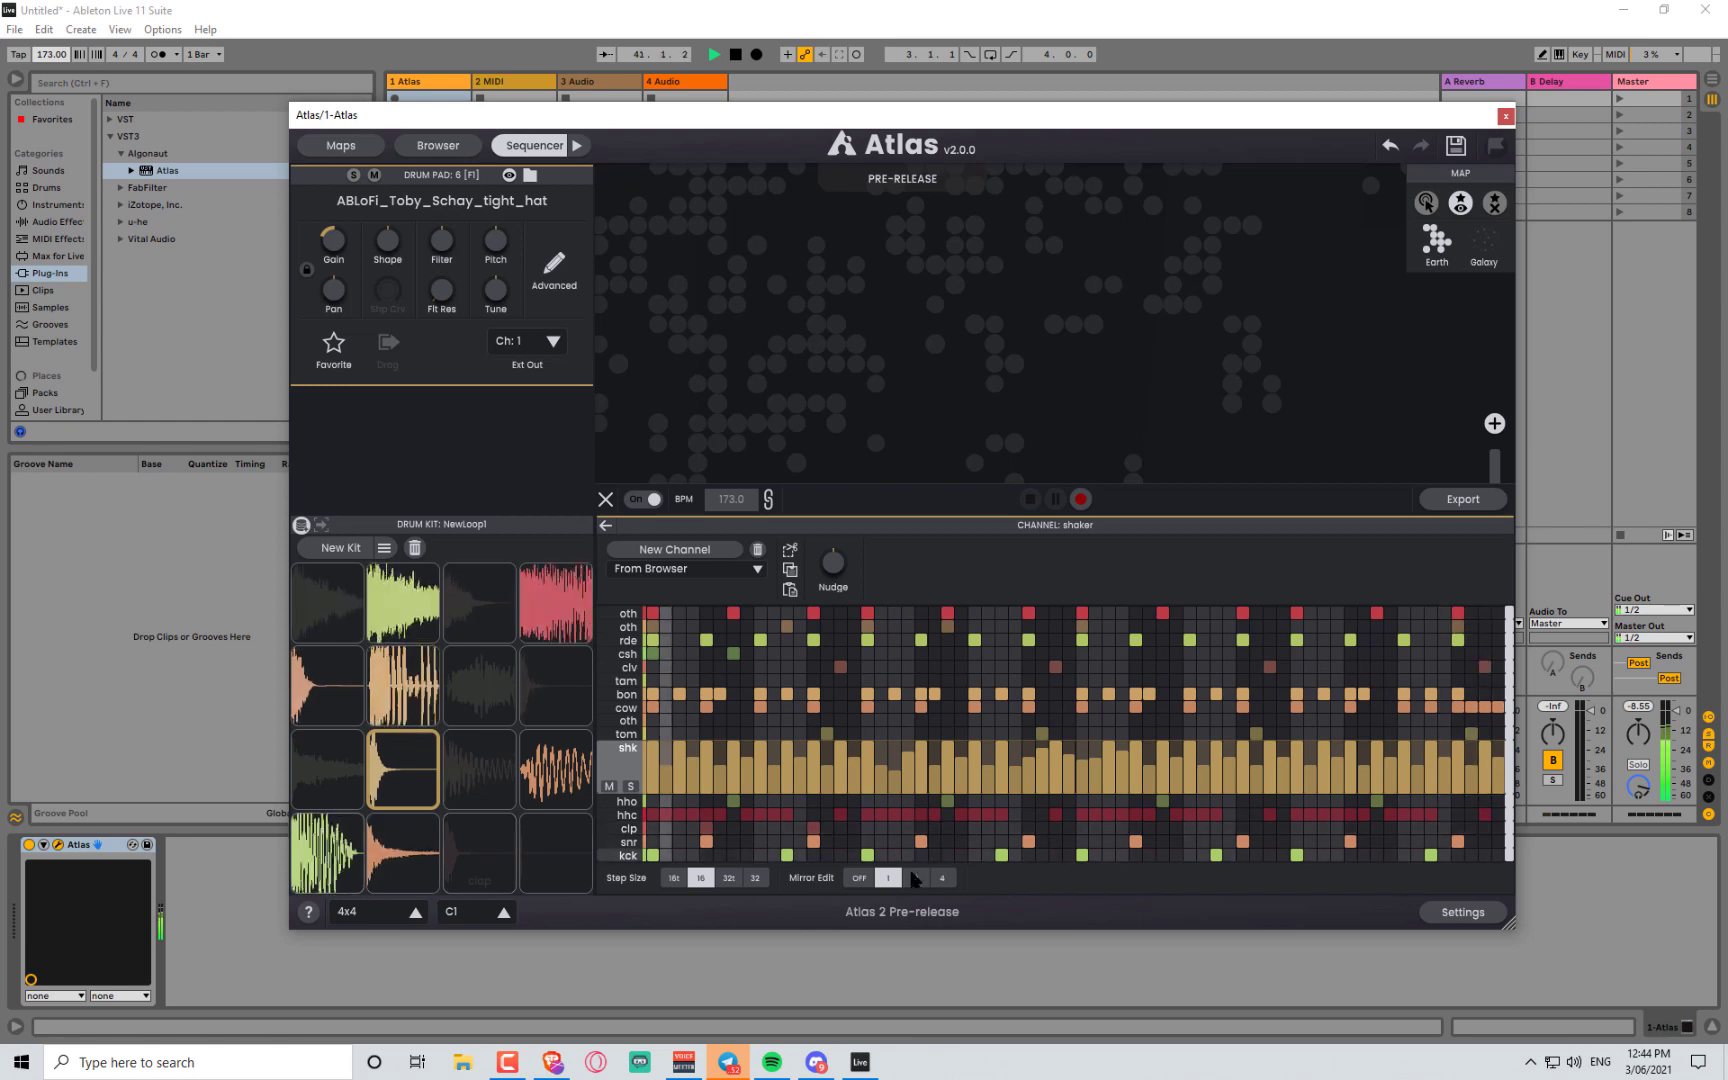
pyautogui.click(915, 878)
pyautogui.click(1081, 855)
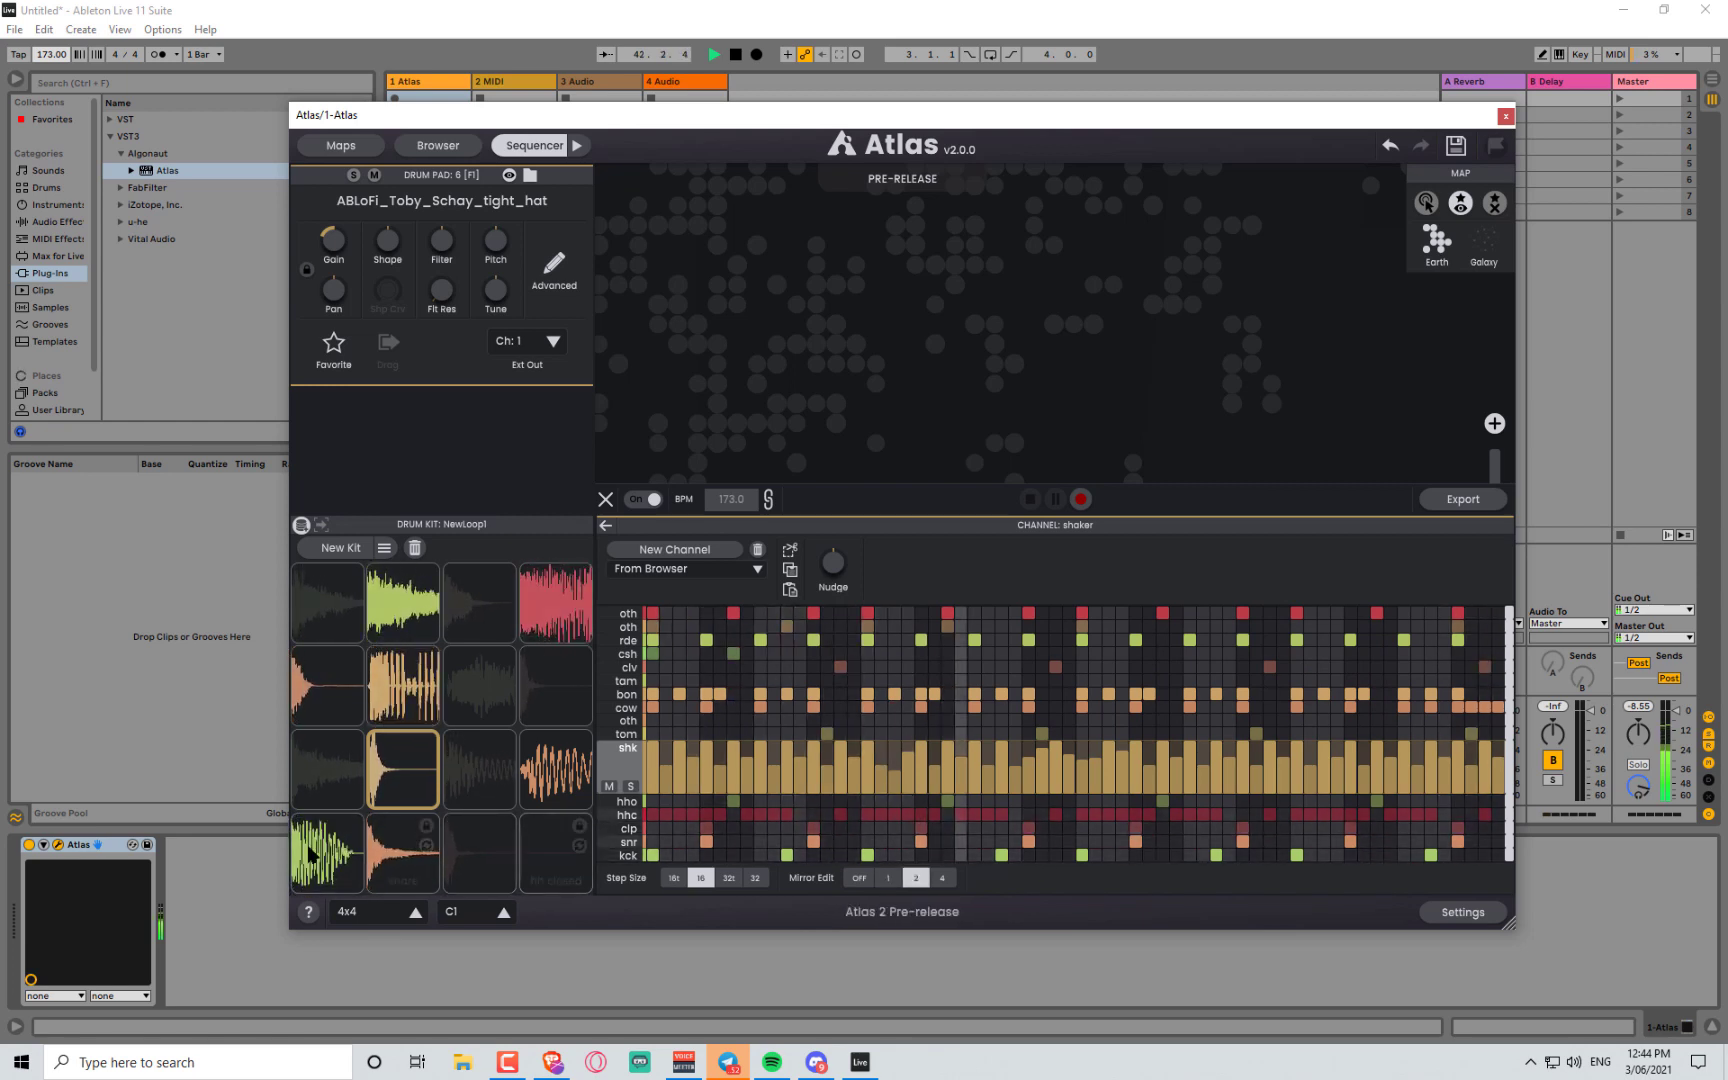
# - Mute the shaker, bongo/conga, red bass shot, ride and cowbell pads
pyautogui.moveTo(340, 865)
pyautogui.rightClick(400, 775)
pyautogui.rightClick(405, 690)
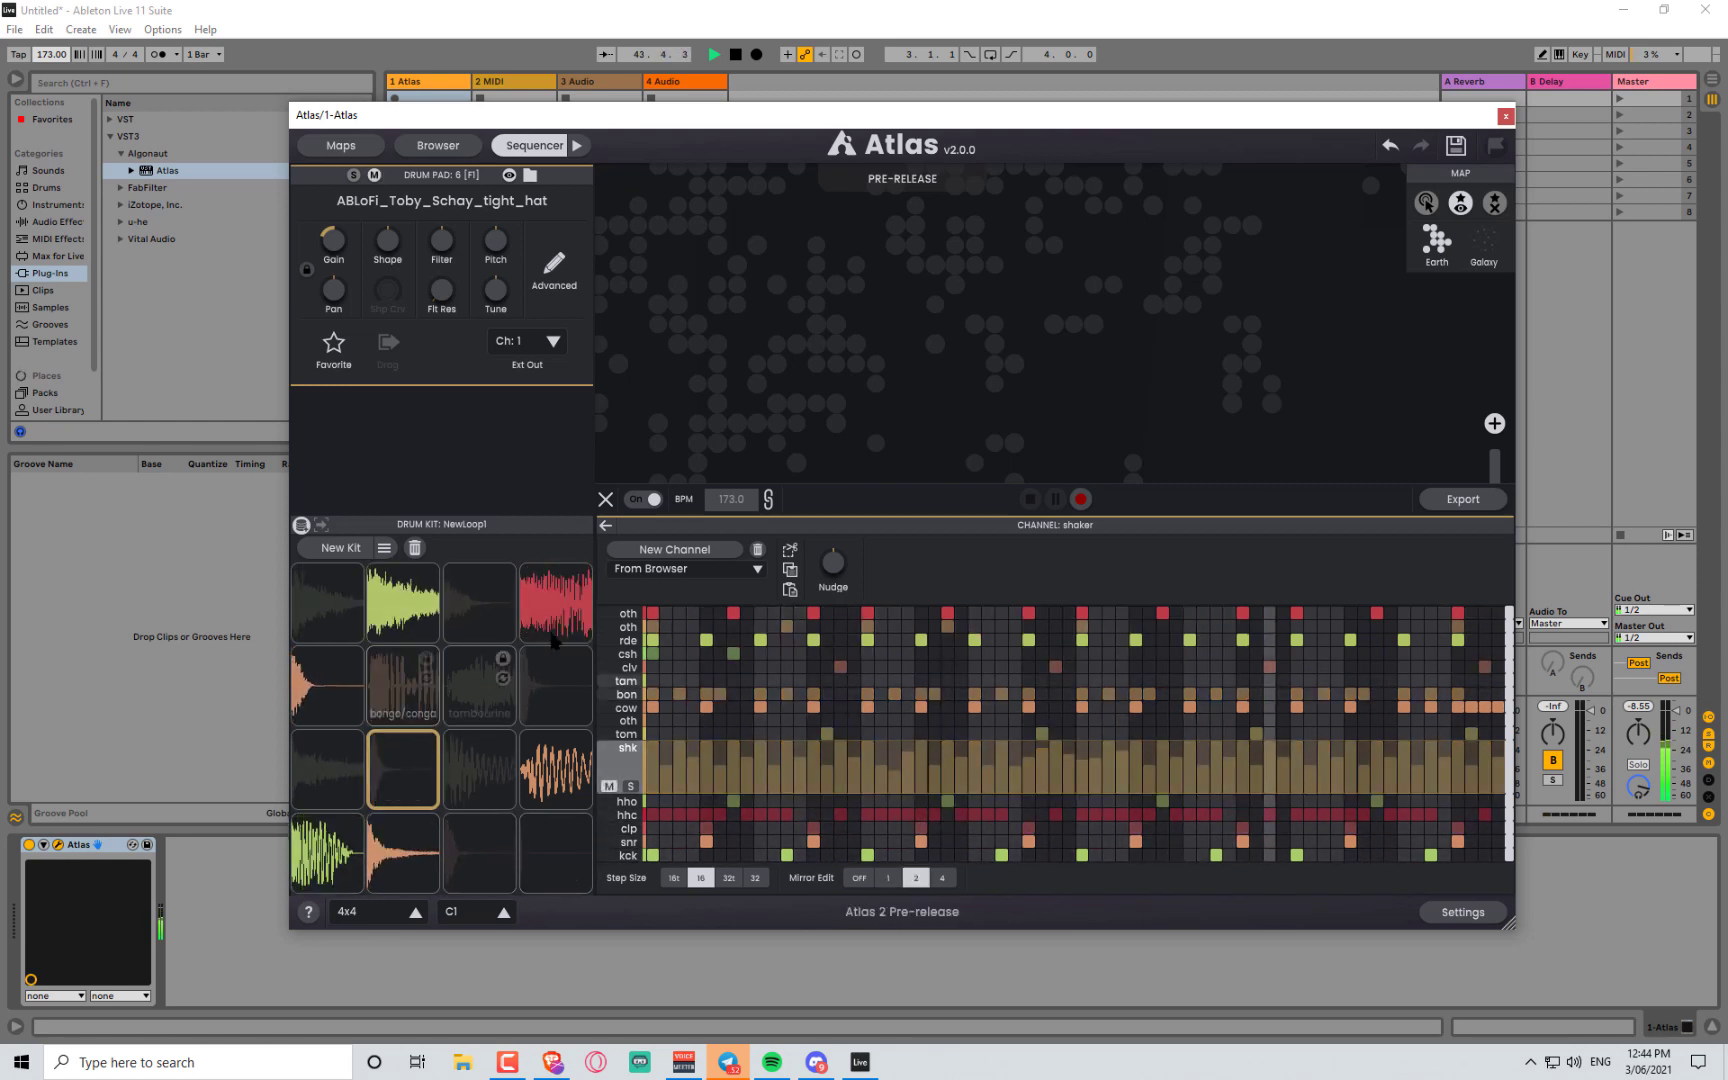
pyautogui.rightClick(553, 620)
pyautogui.rightClick(400, 612)
pyautogui.rightClick(320, 702)
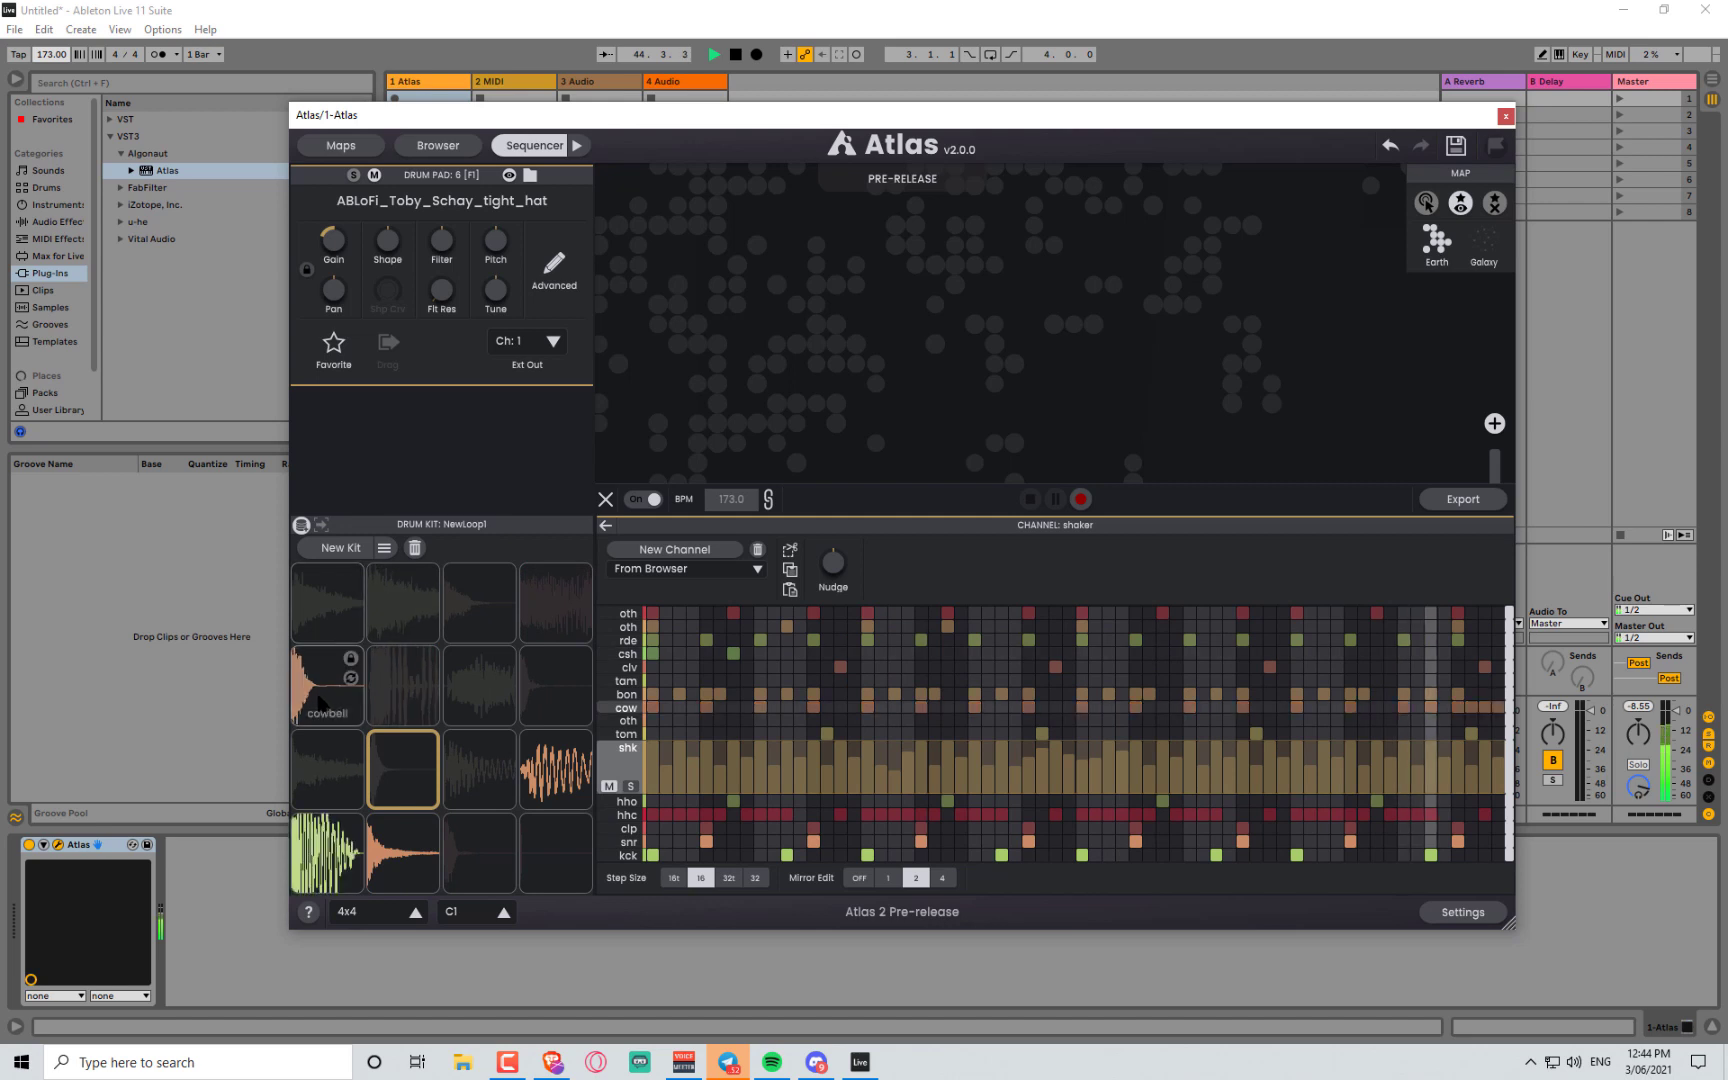
# - Swap the clap pad's sample for IQ_813_HCB_Clap_51 and nudge the clap channel's notes by about 99%
pyautogui.click(476, 864)
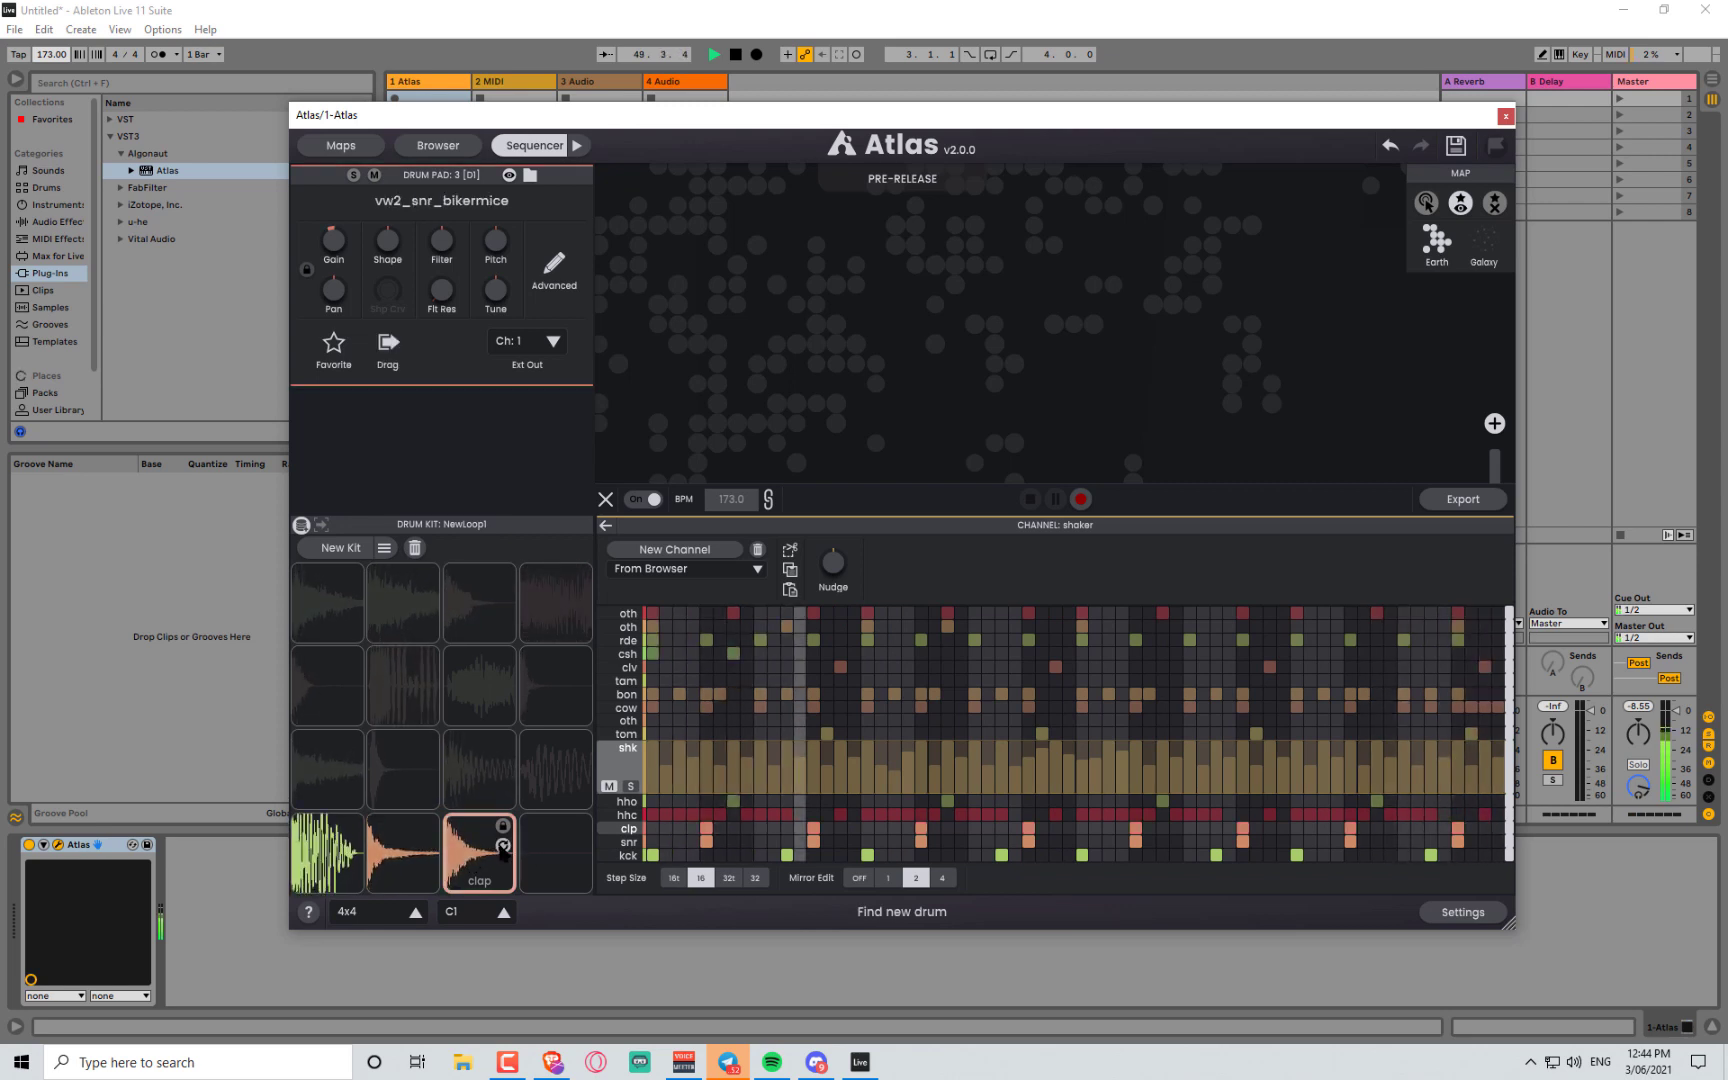
pyautogui.click(504, 847)
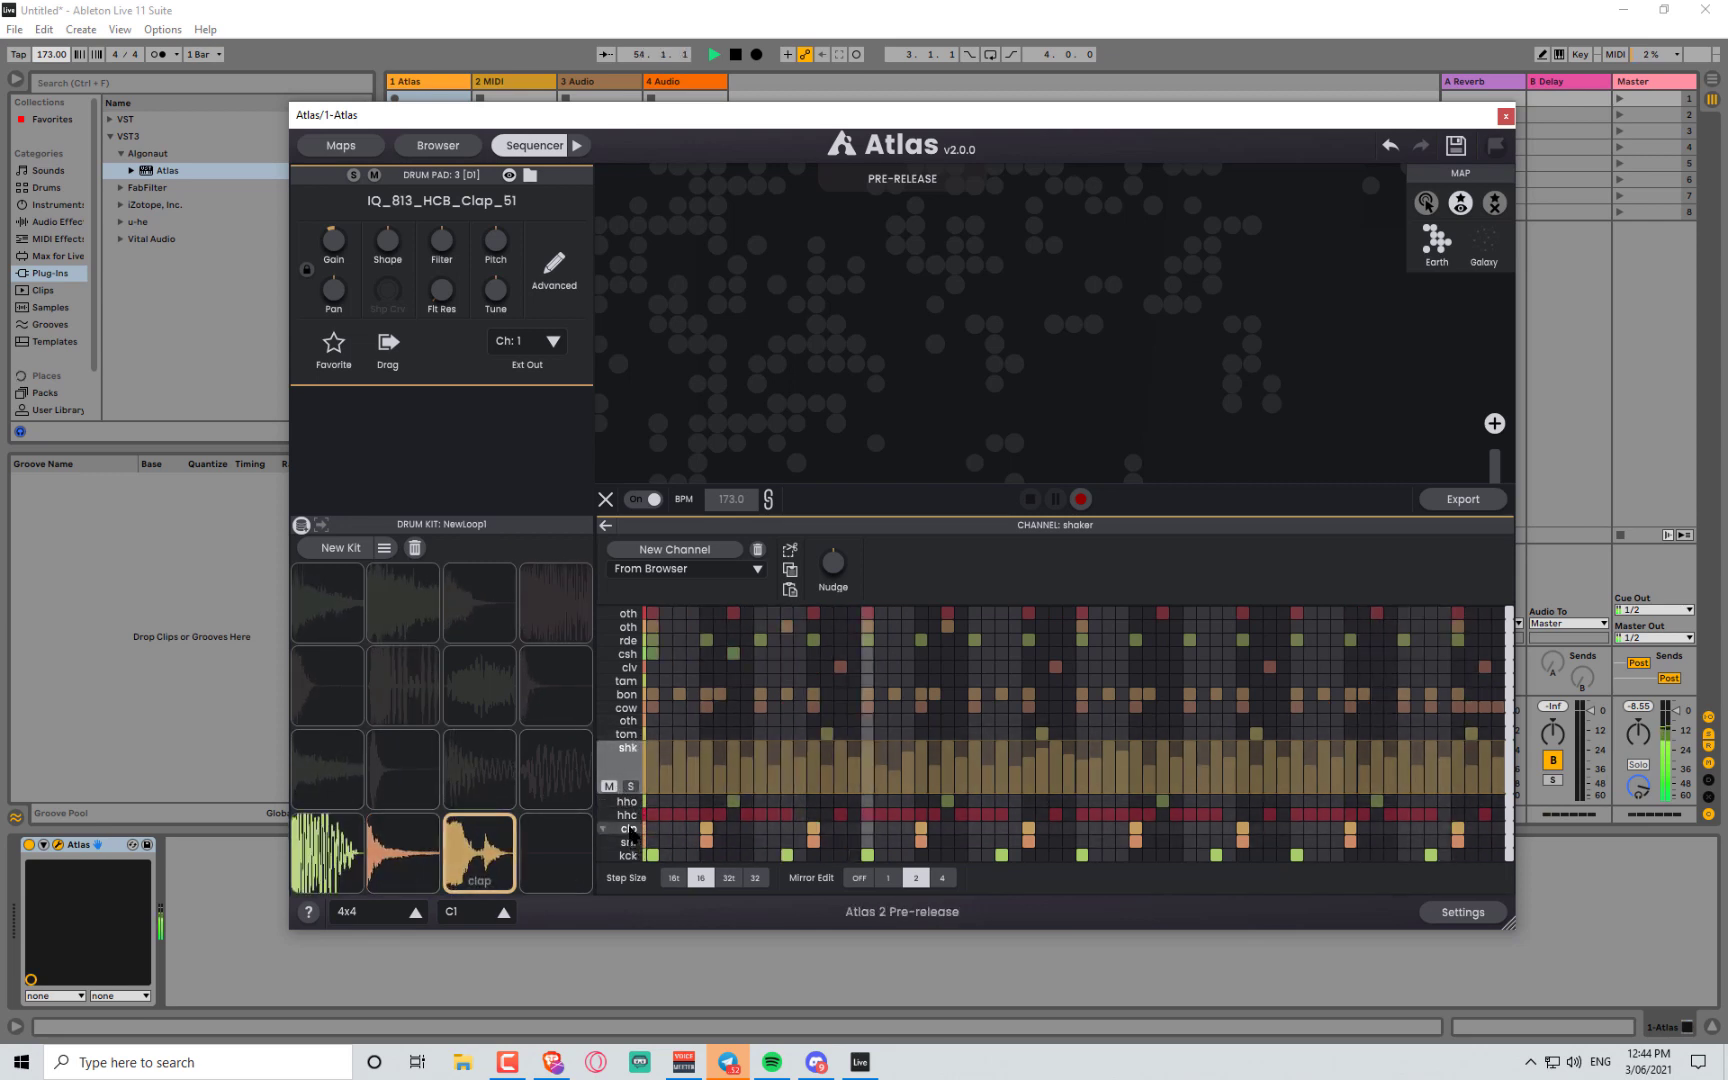
pyautogui.click(630, 829)
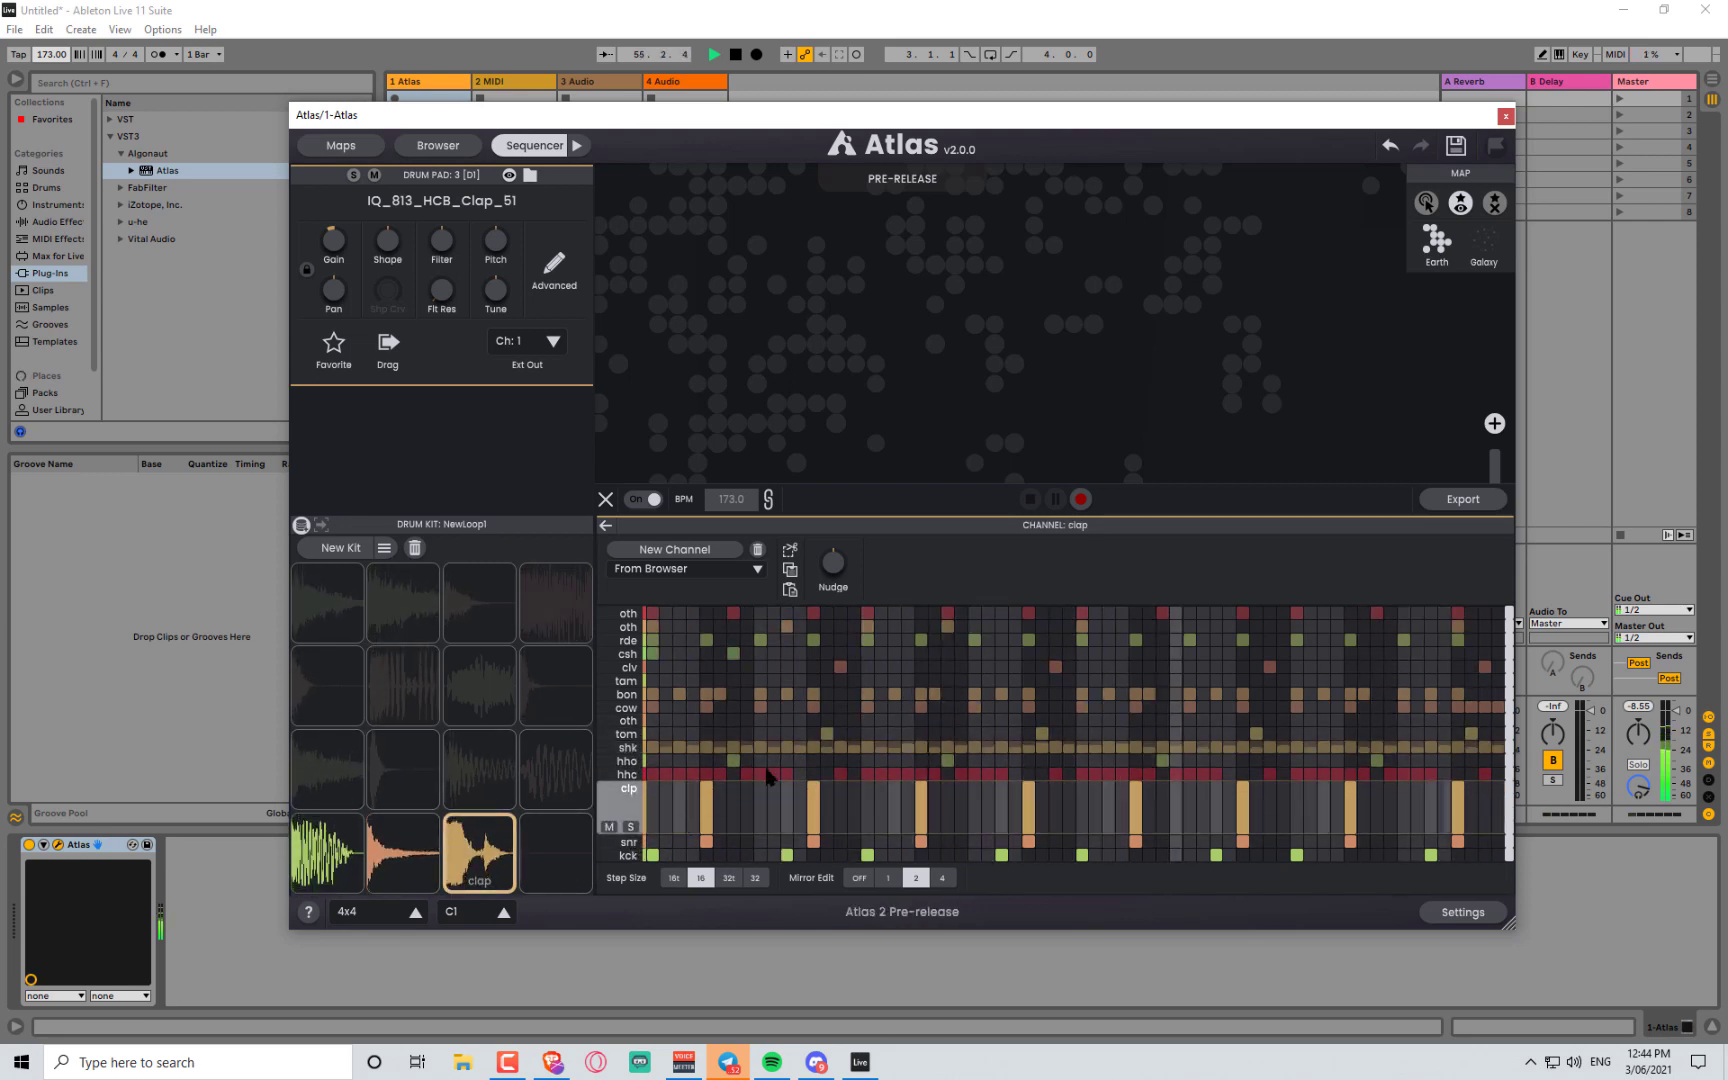
pyautogui.moveTo(836, 580); pyautogui.dragTo(817, 527)
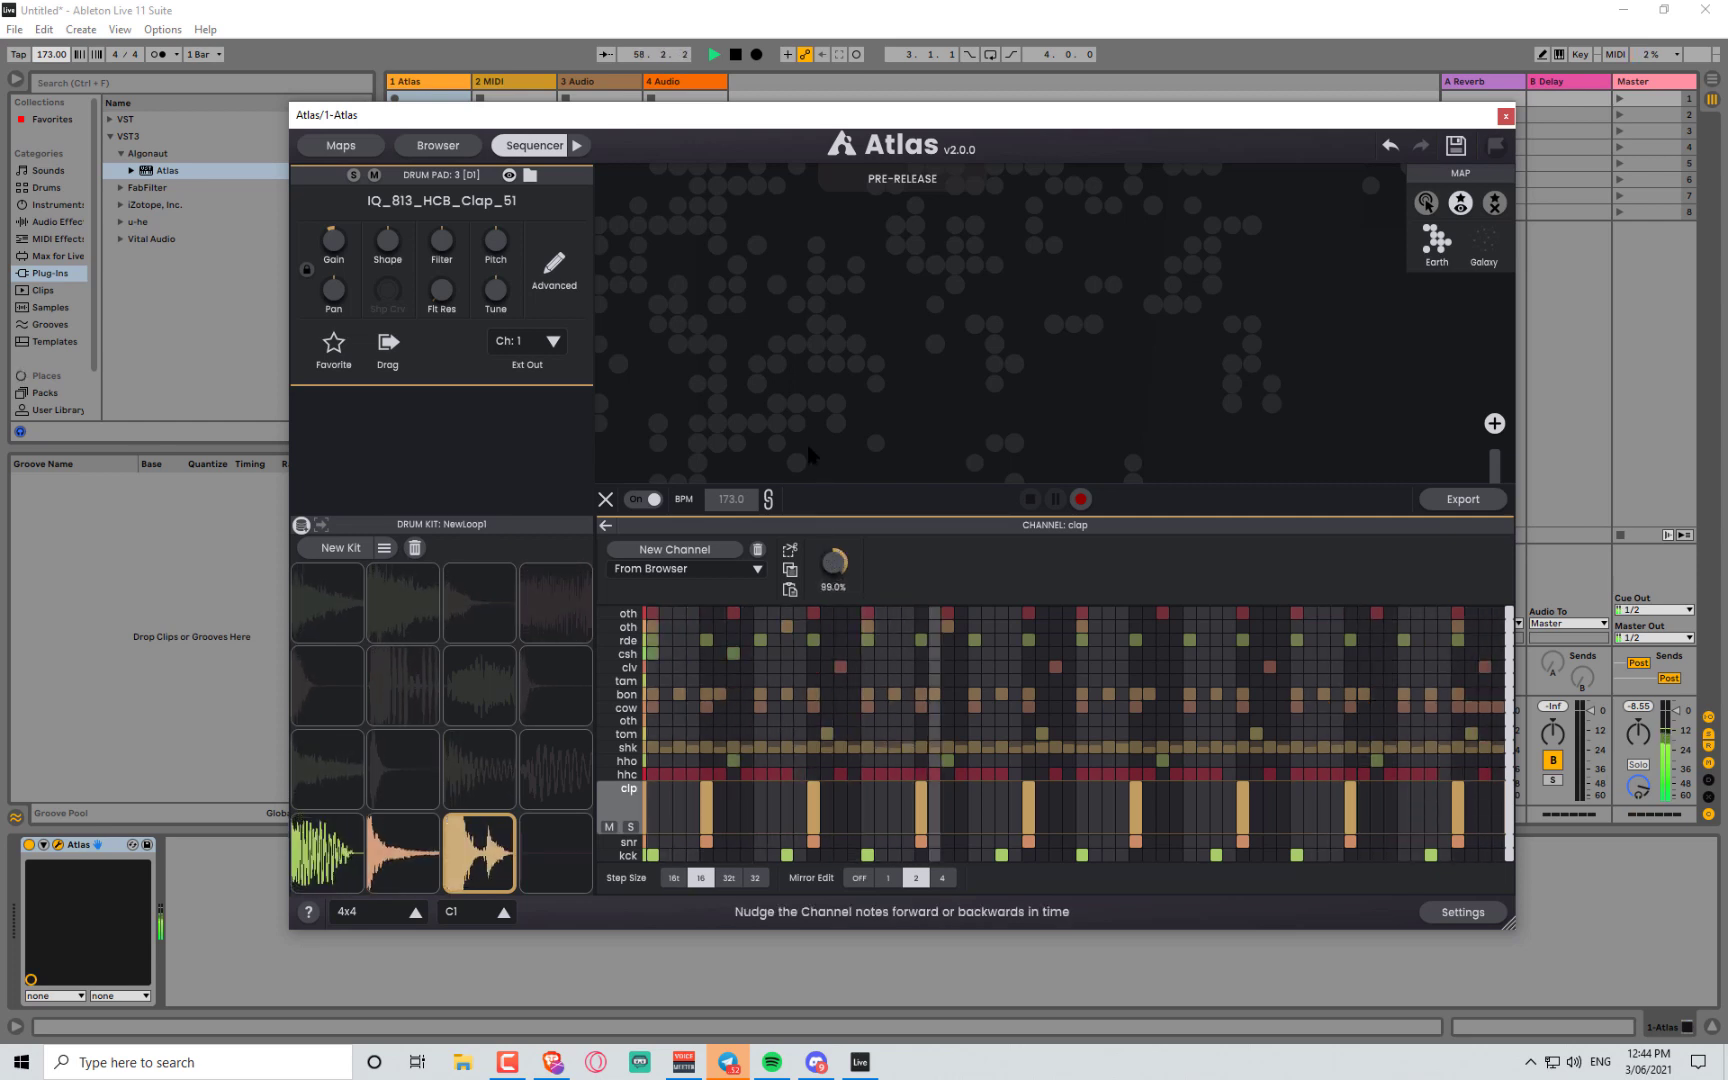
# - Lower the Live project's tempo to 130 BPM and unmute the shaker pad
pyautogui.moveTo(52, 55); pyautogui.dragTo(52, 85)
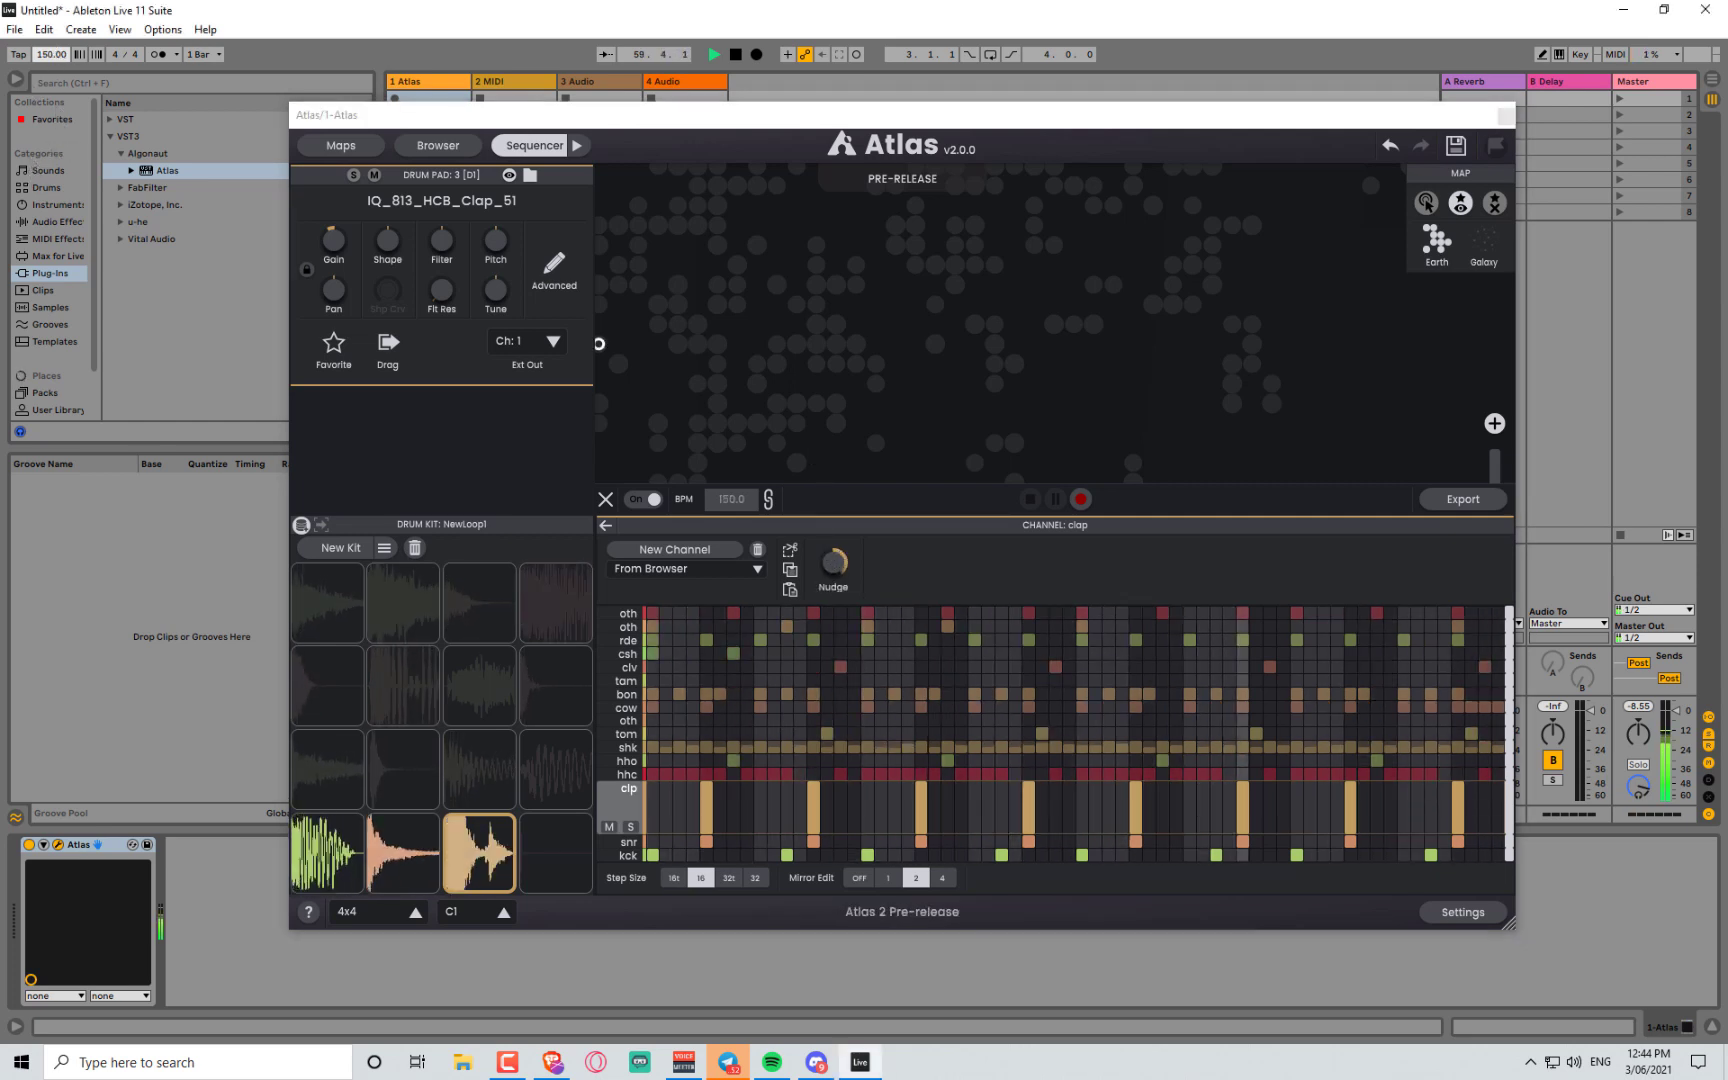
pyautogui.click(411, 792)
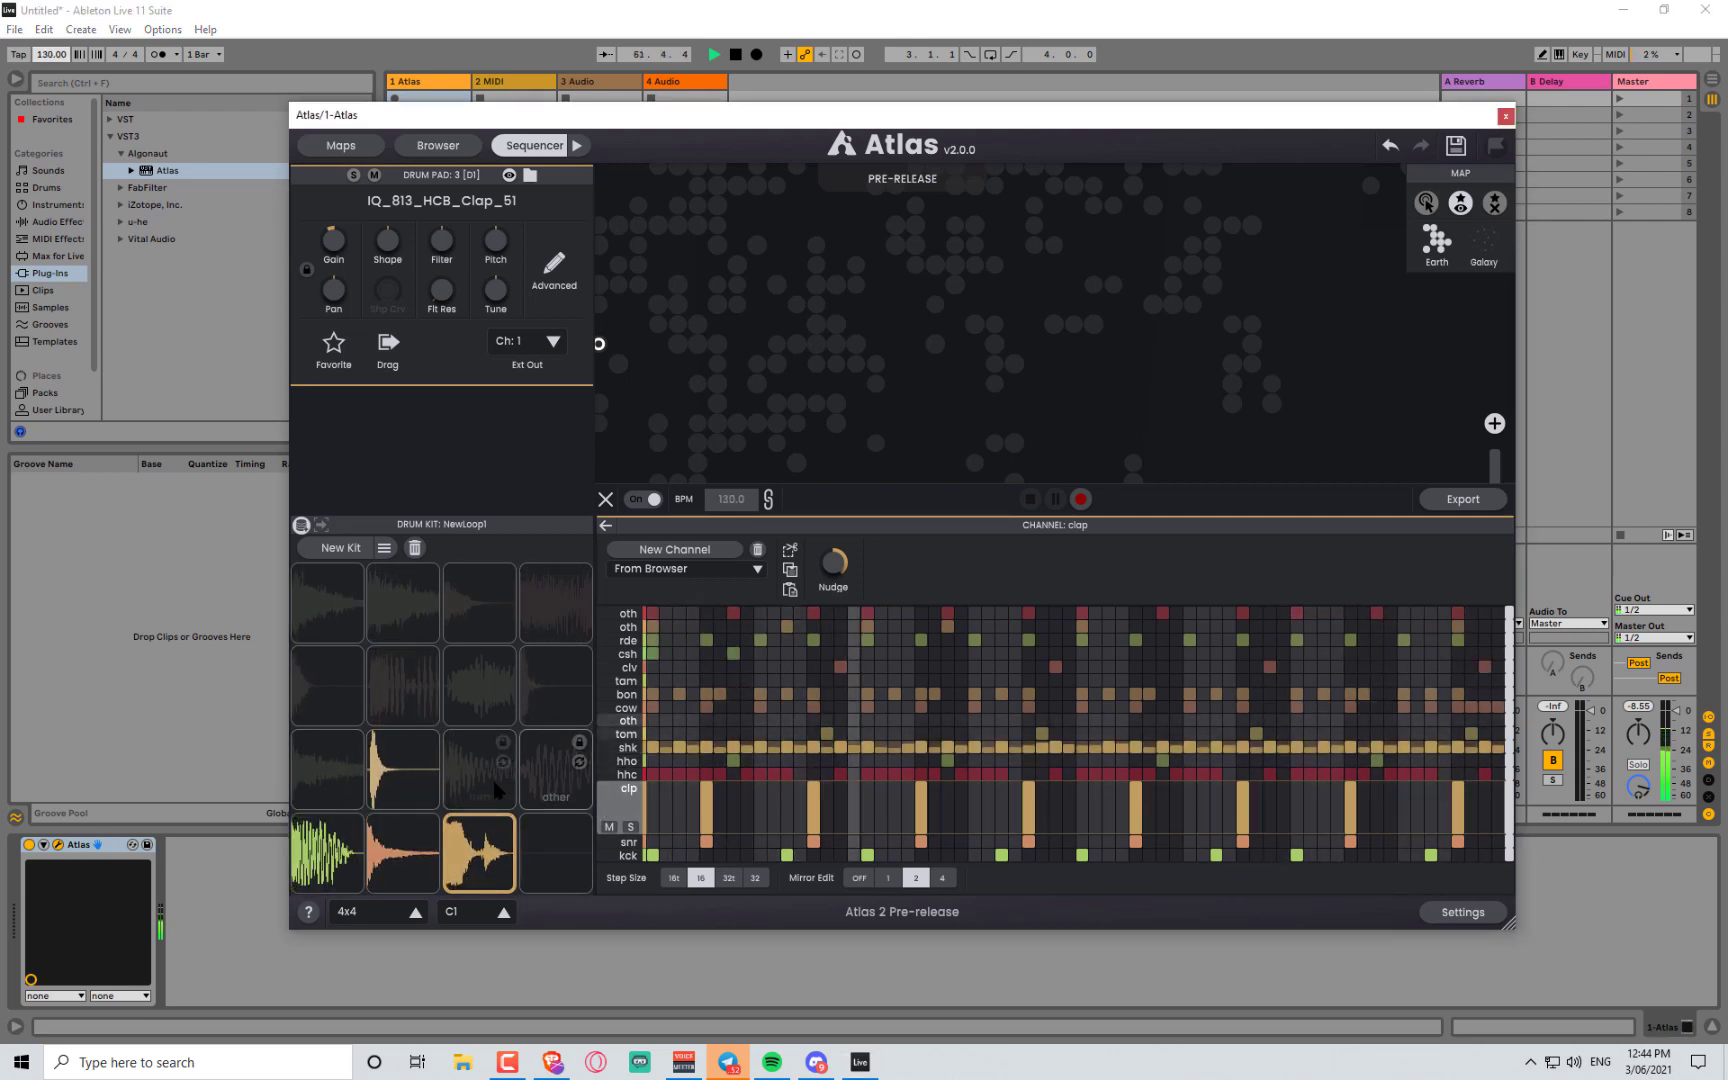
# - Cycle through replacement samples for the clap pad until IQ_813_HCB_Clap_54 is loaded
pyautogui.click(504, 846)
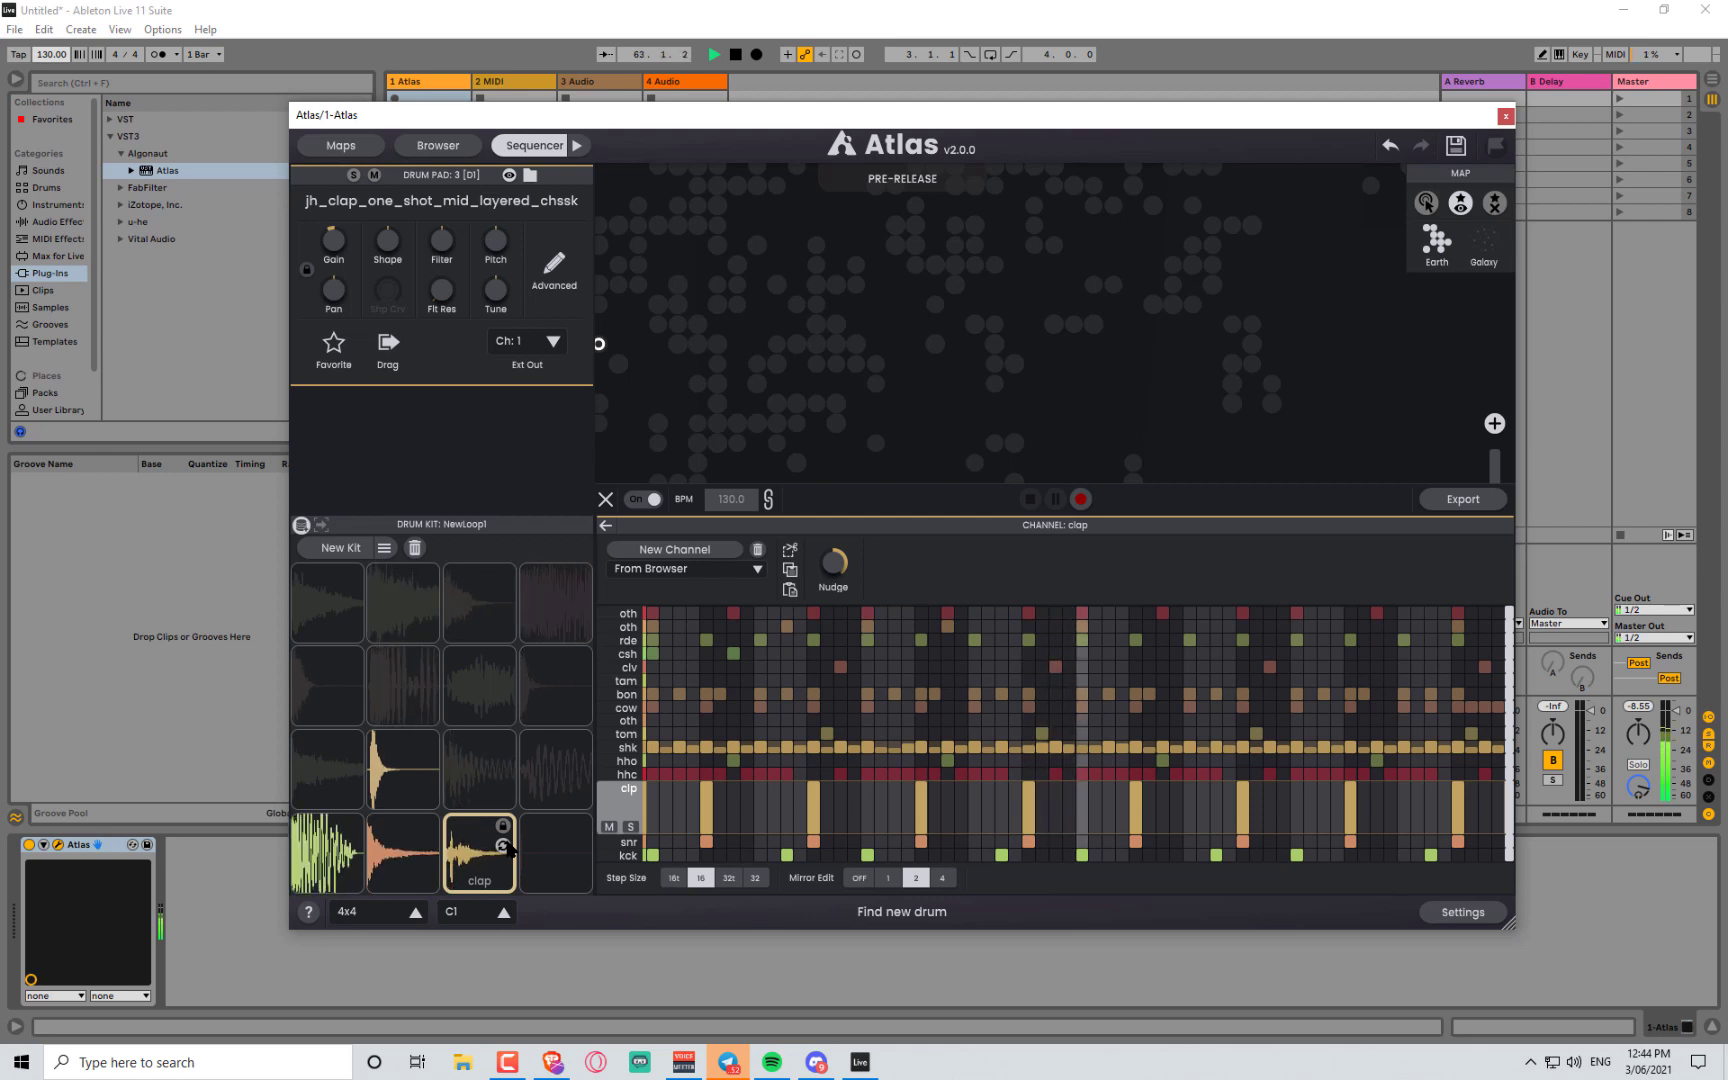
pyautogui.click(504, 846)
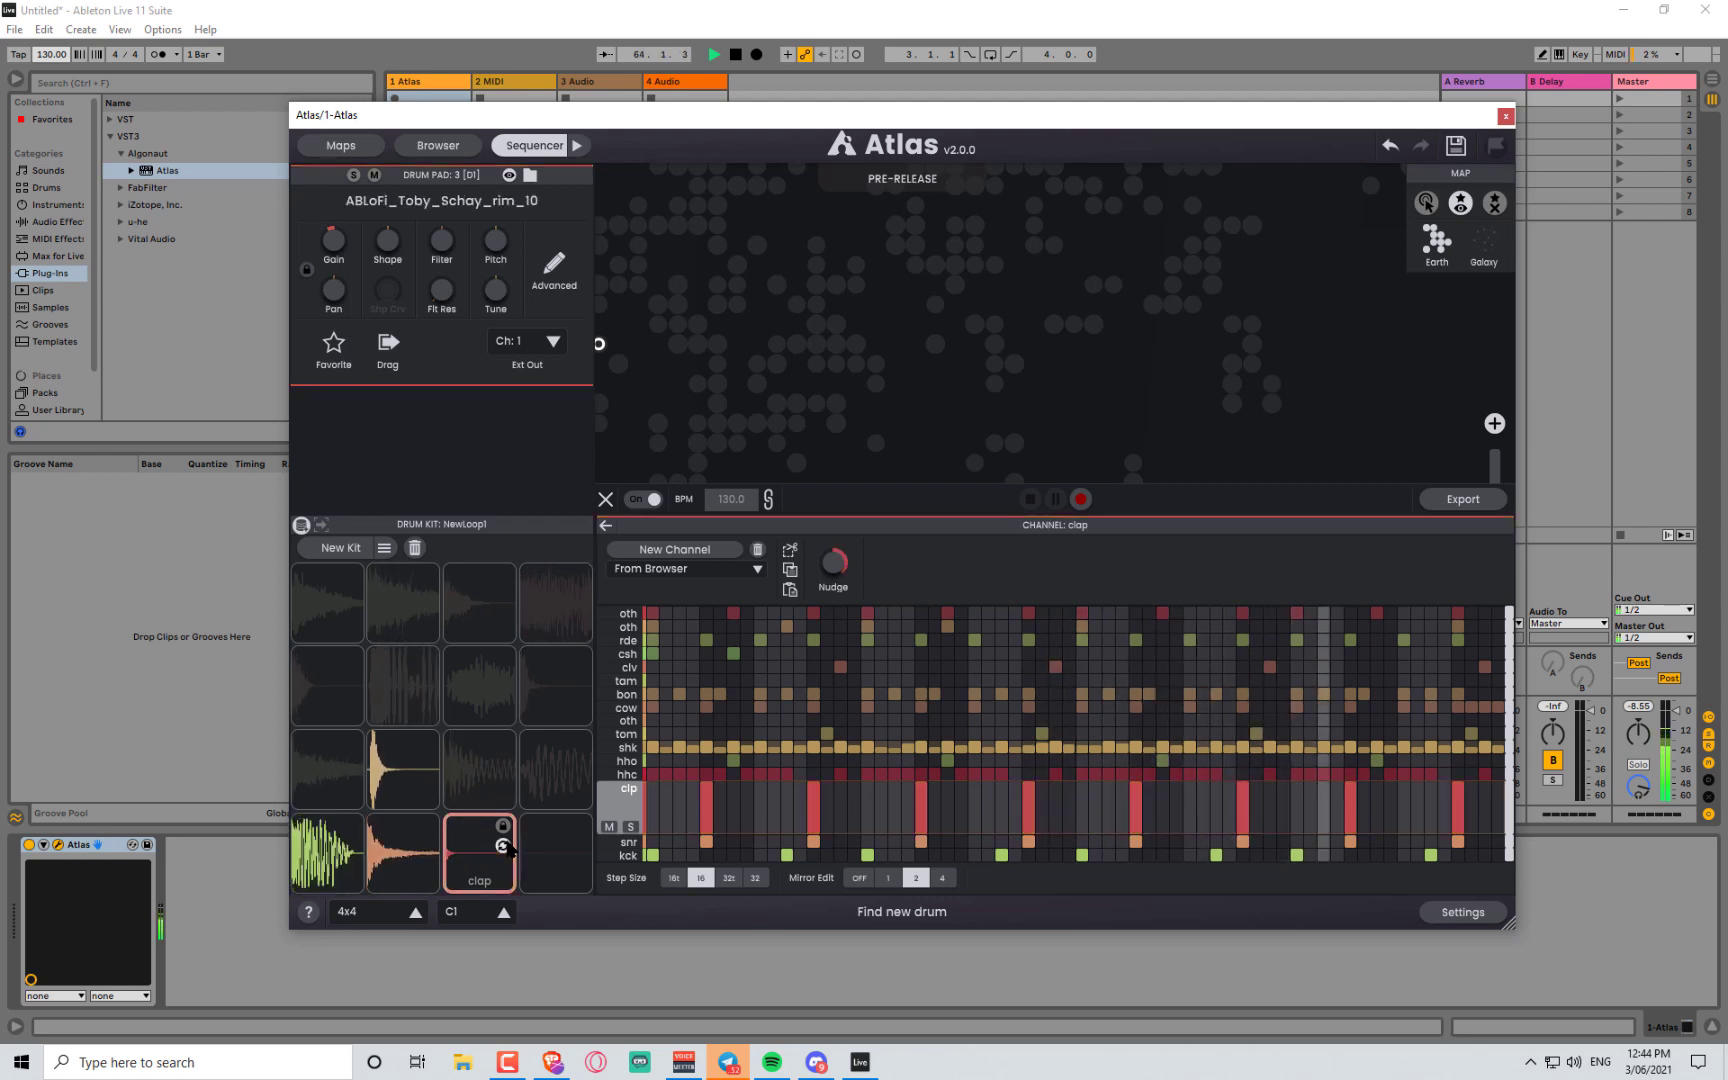
pyautogui.click(504, 846)
pyautogui.click(504, 846)
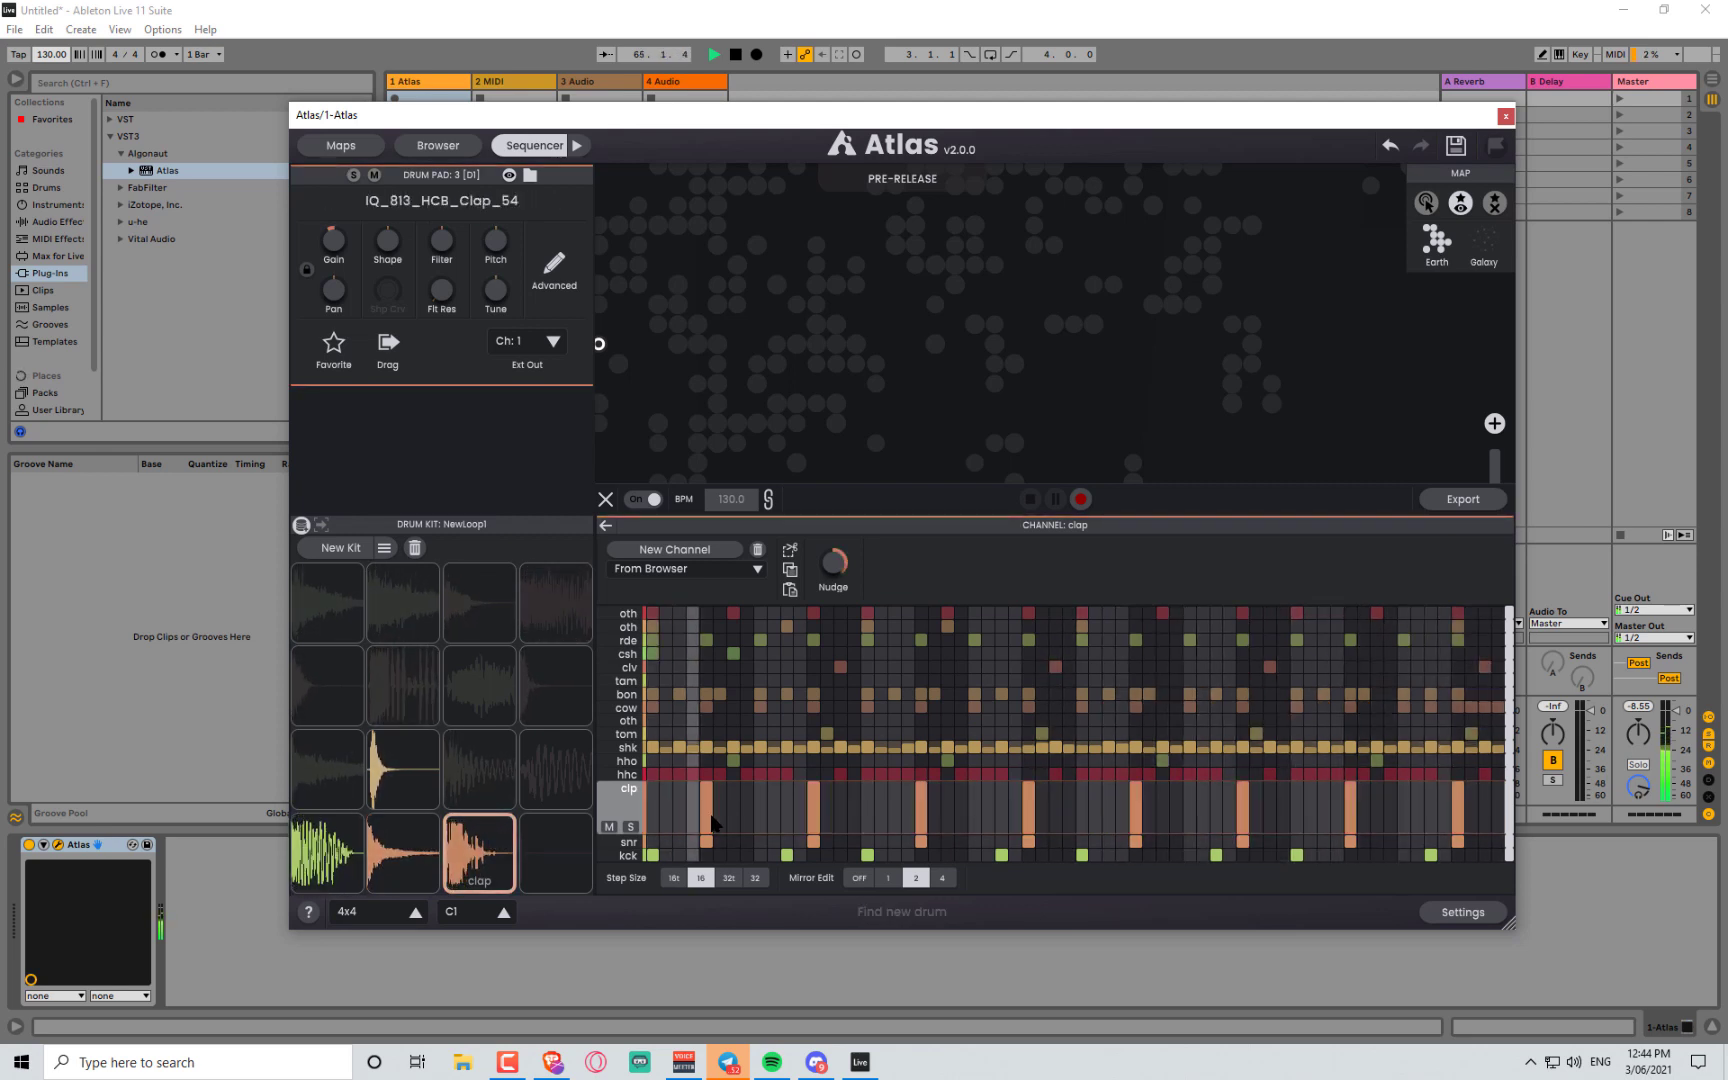
# - Try a softer extra clap hit after the first one and a velocity change on the first clap, with mirroring off
pyautogui.click(746, 820)
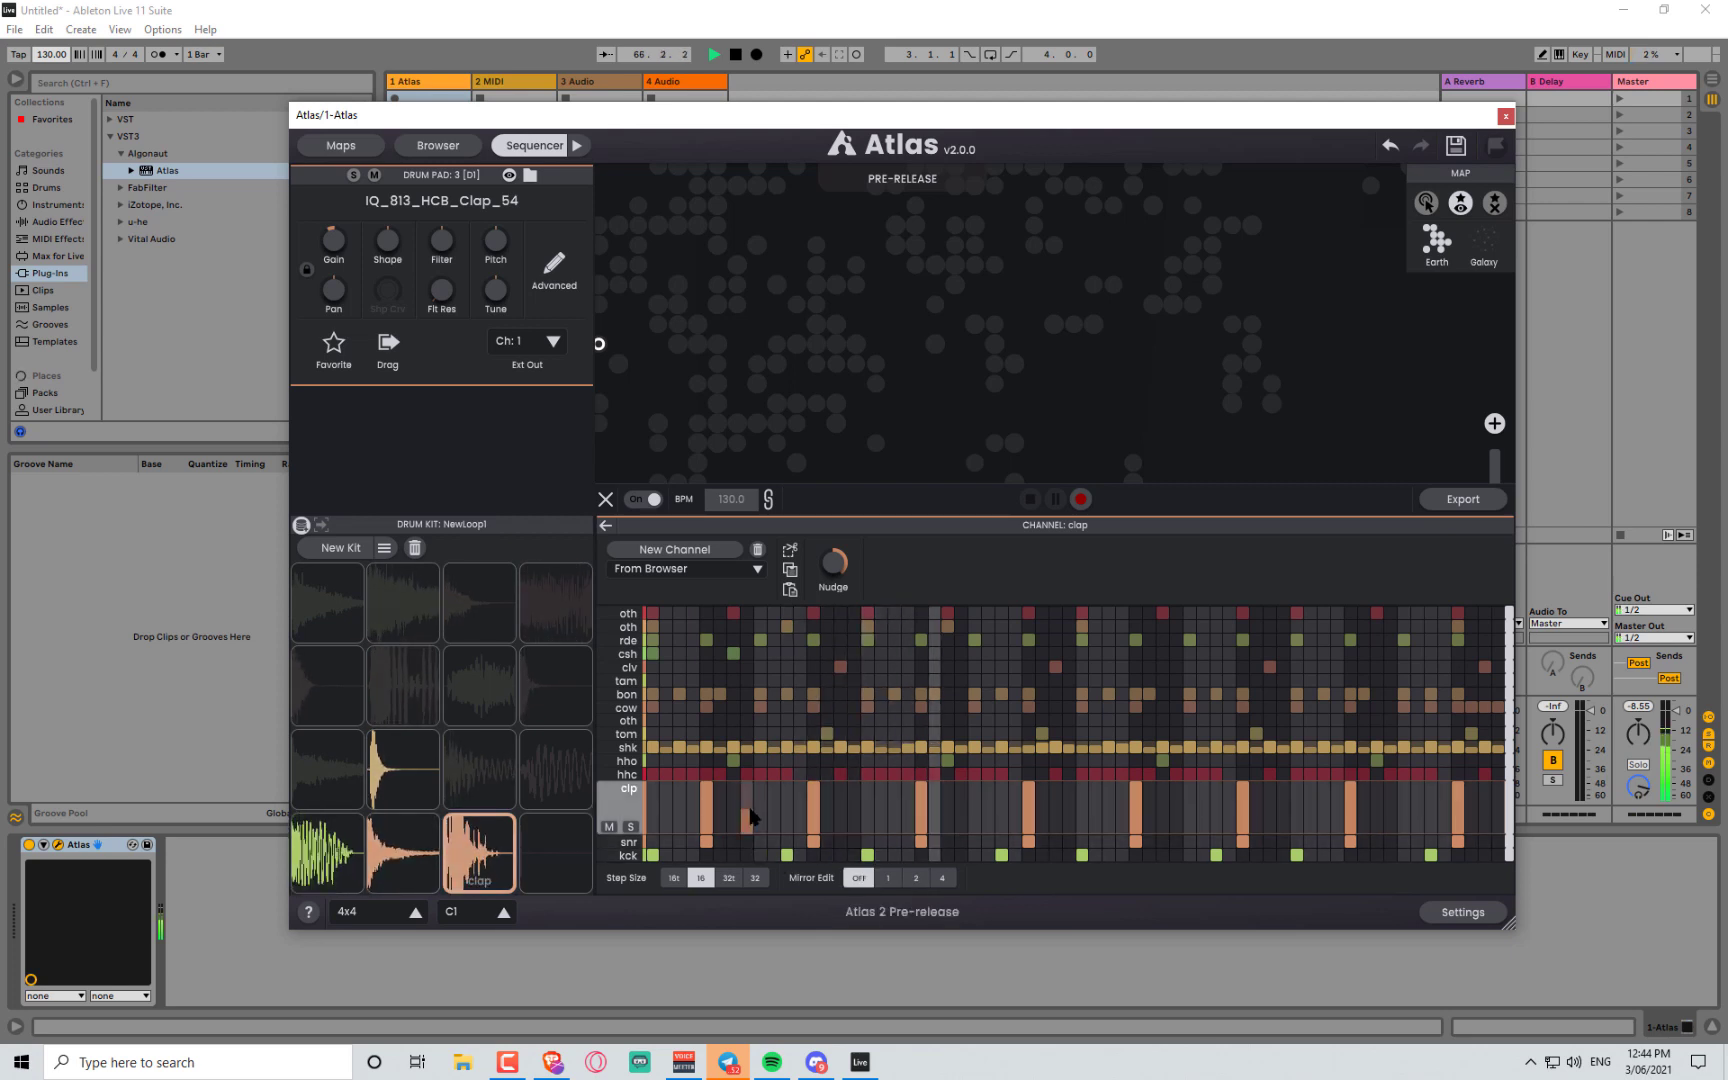
pyautogui.moveTo(706, 806)
pyautogui.mouseDown()
pyautogui.moveTo(693, 784)
pyautogui.moveTo(709, 790)
pyautogui.mouseUp()
pyautogui.click(694, 812)
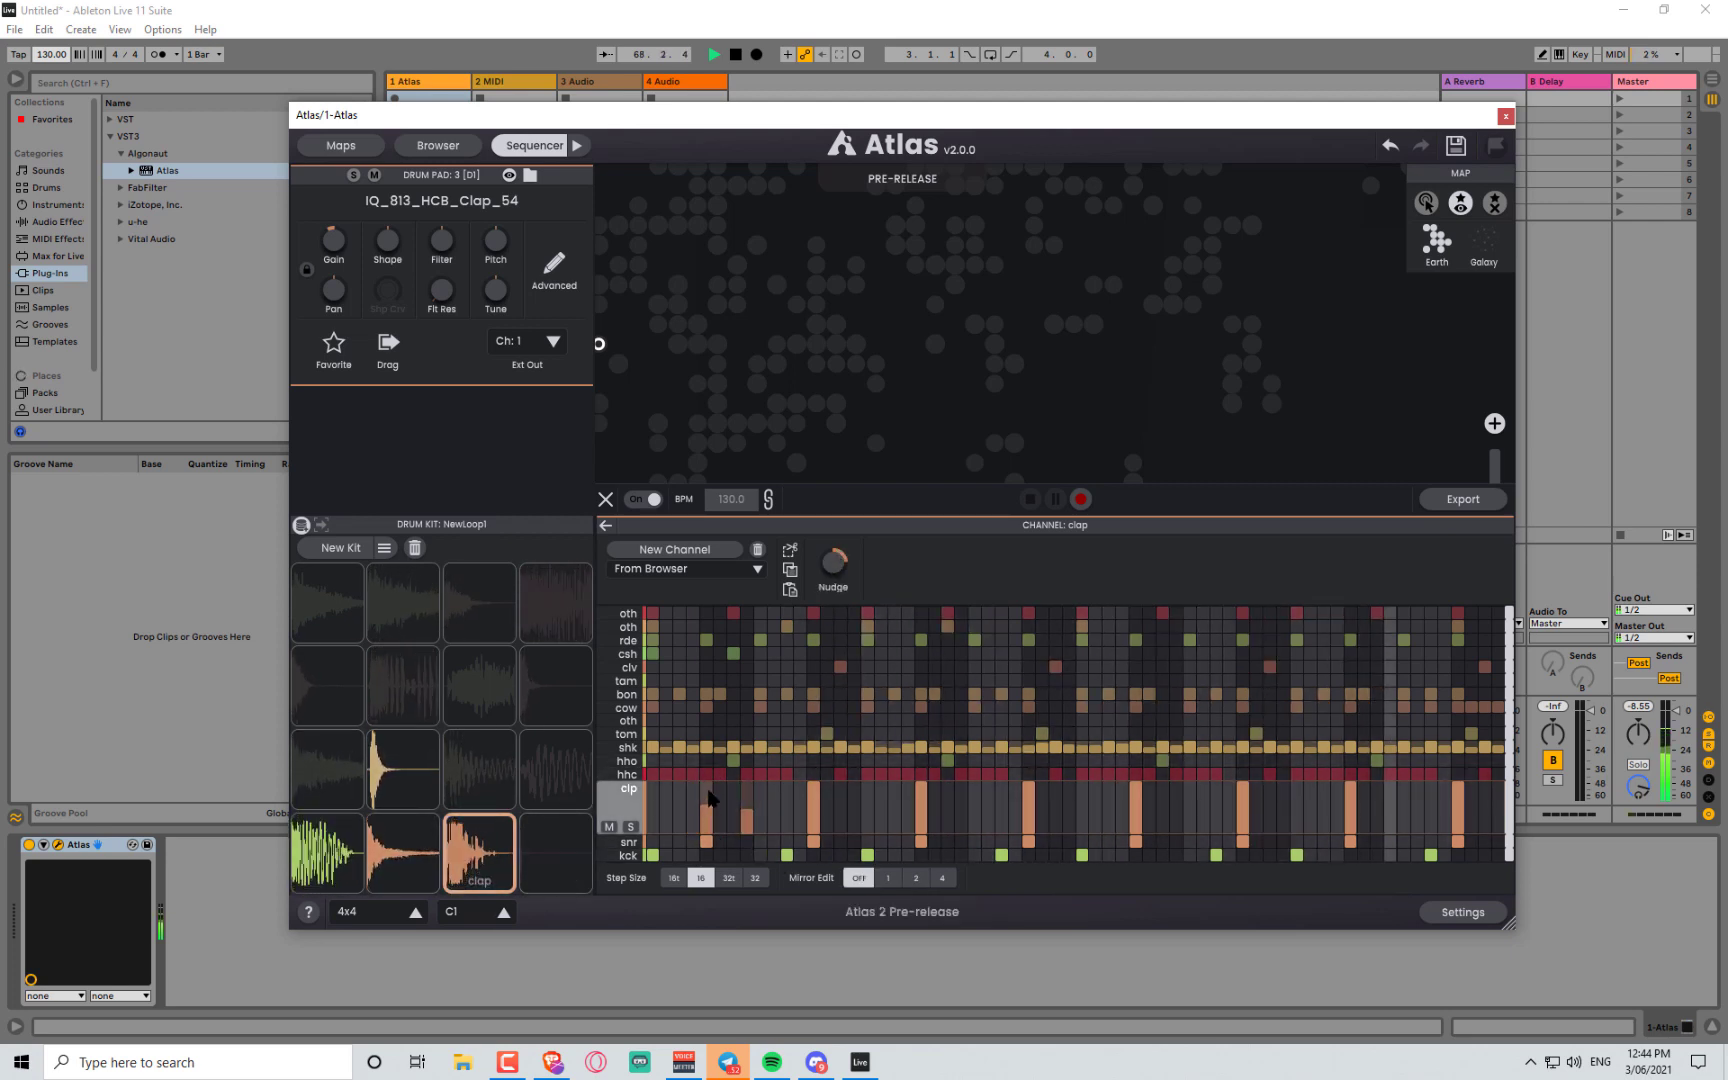
pyautogui.click(747, 818)
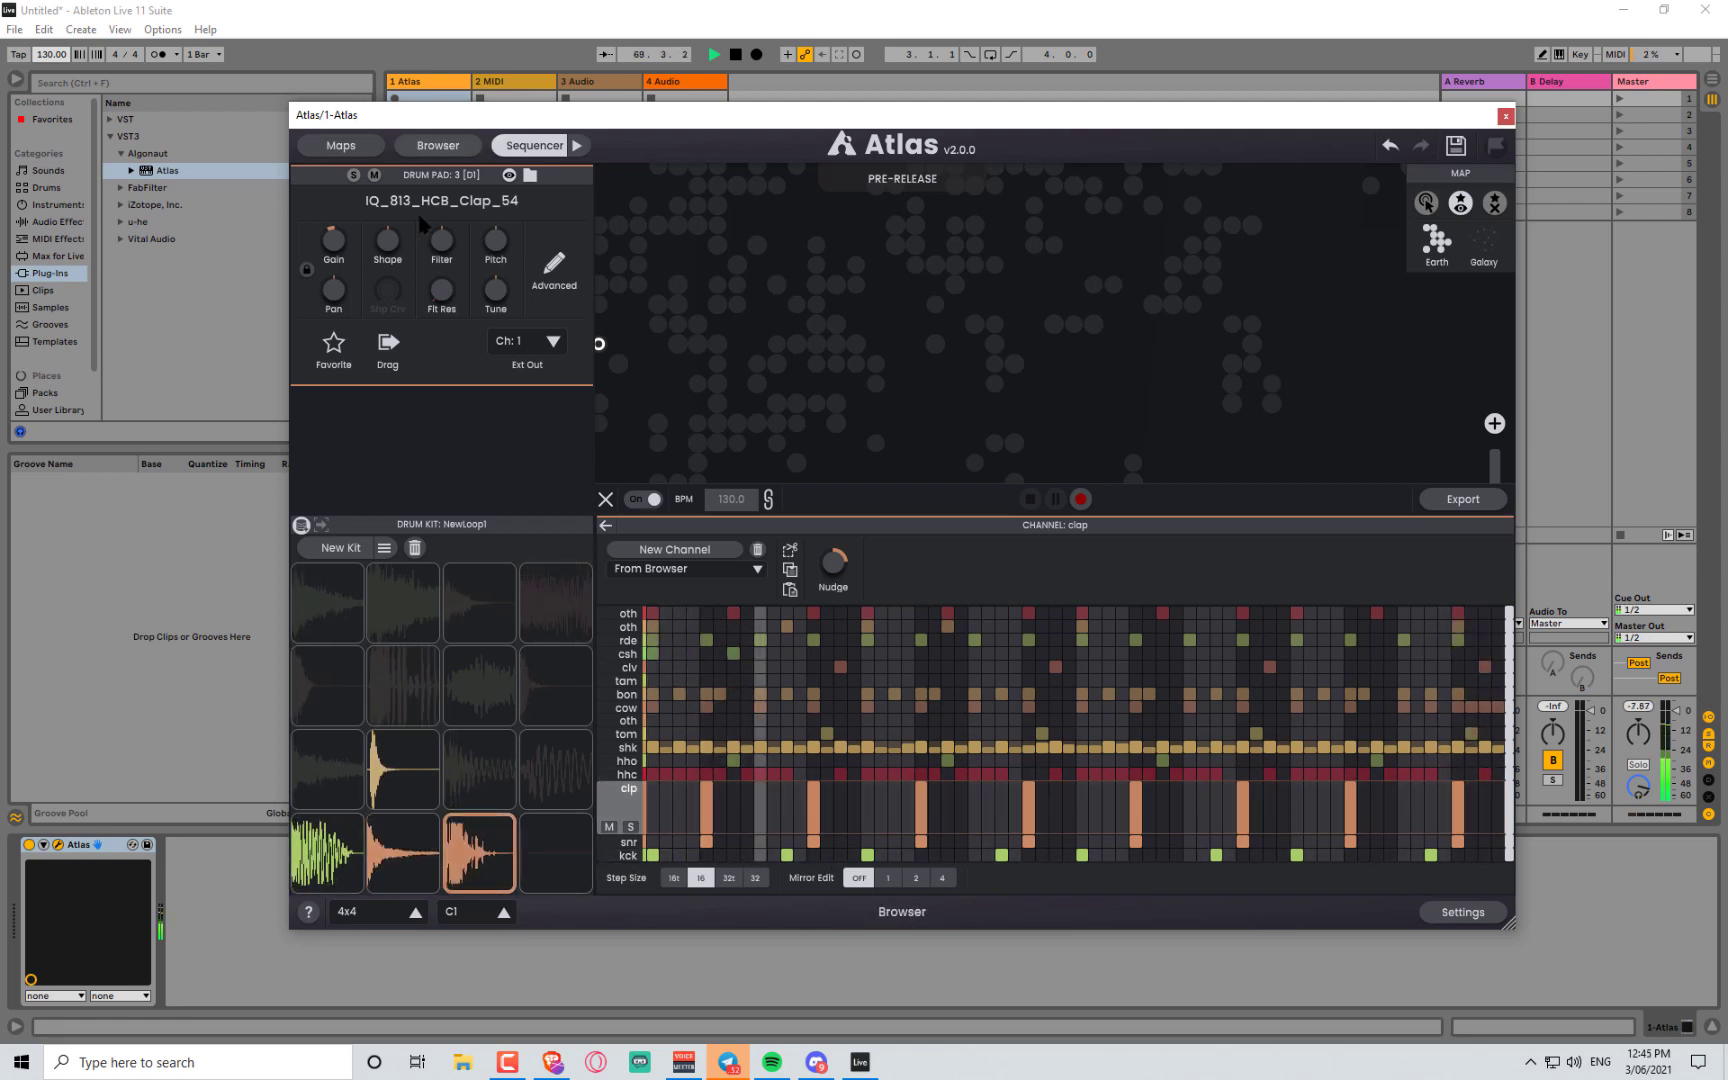
# - Adjust the clap sample's Shape and Pitch, and set its Shape Curve to about -0.7
pyautogui.moveTo(388, 243); pyautogui.dragTo(388, 276)
pyautogui.moveTo(497, 250); pyautogui.dragTo(497, 238)
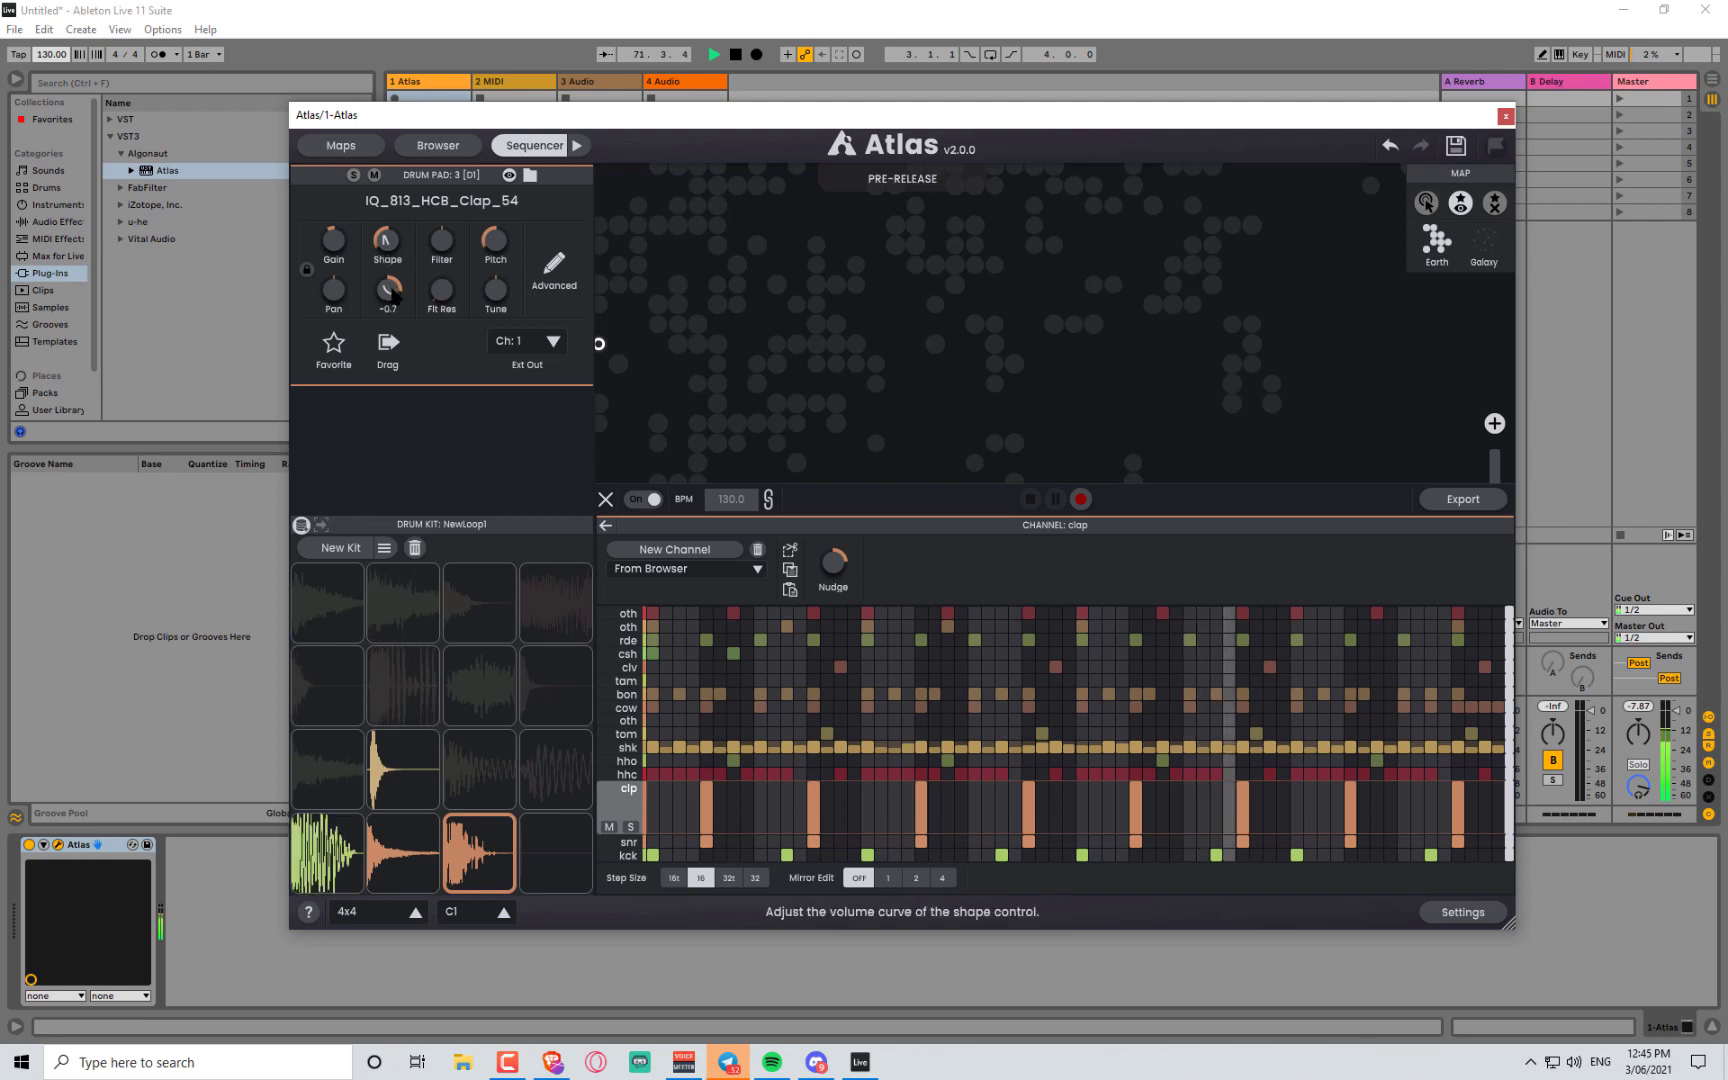
pyautogui.moveTo(387, 291); pyautogui.dragTo(384, 258)
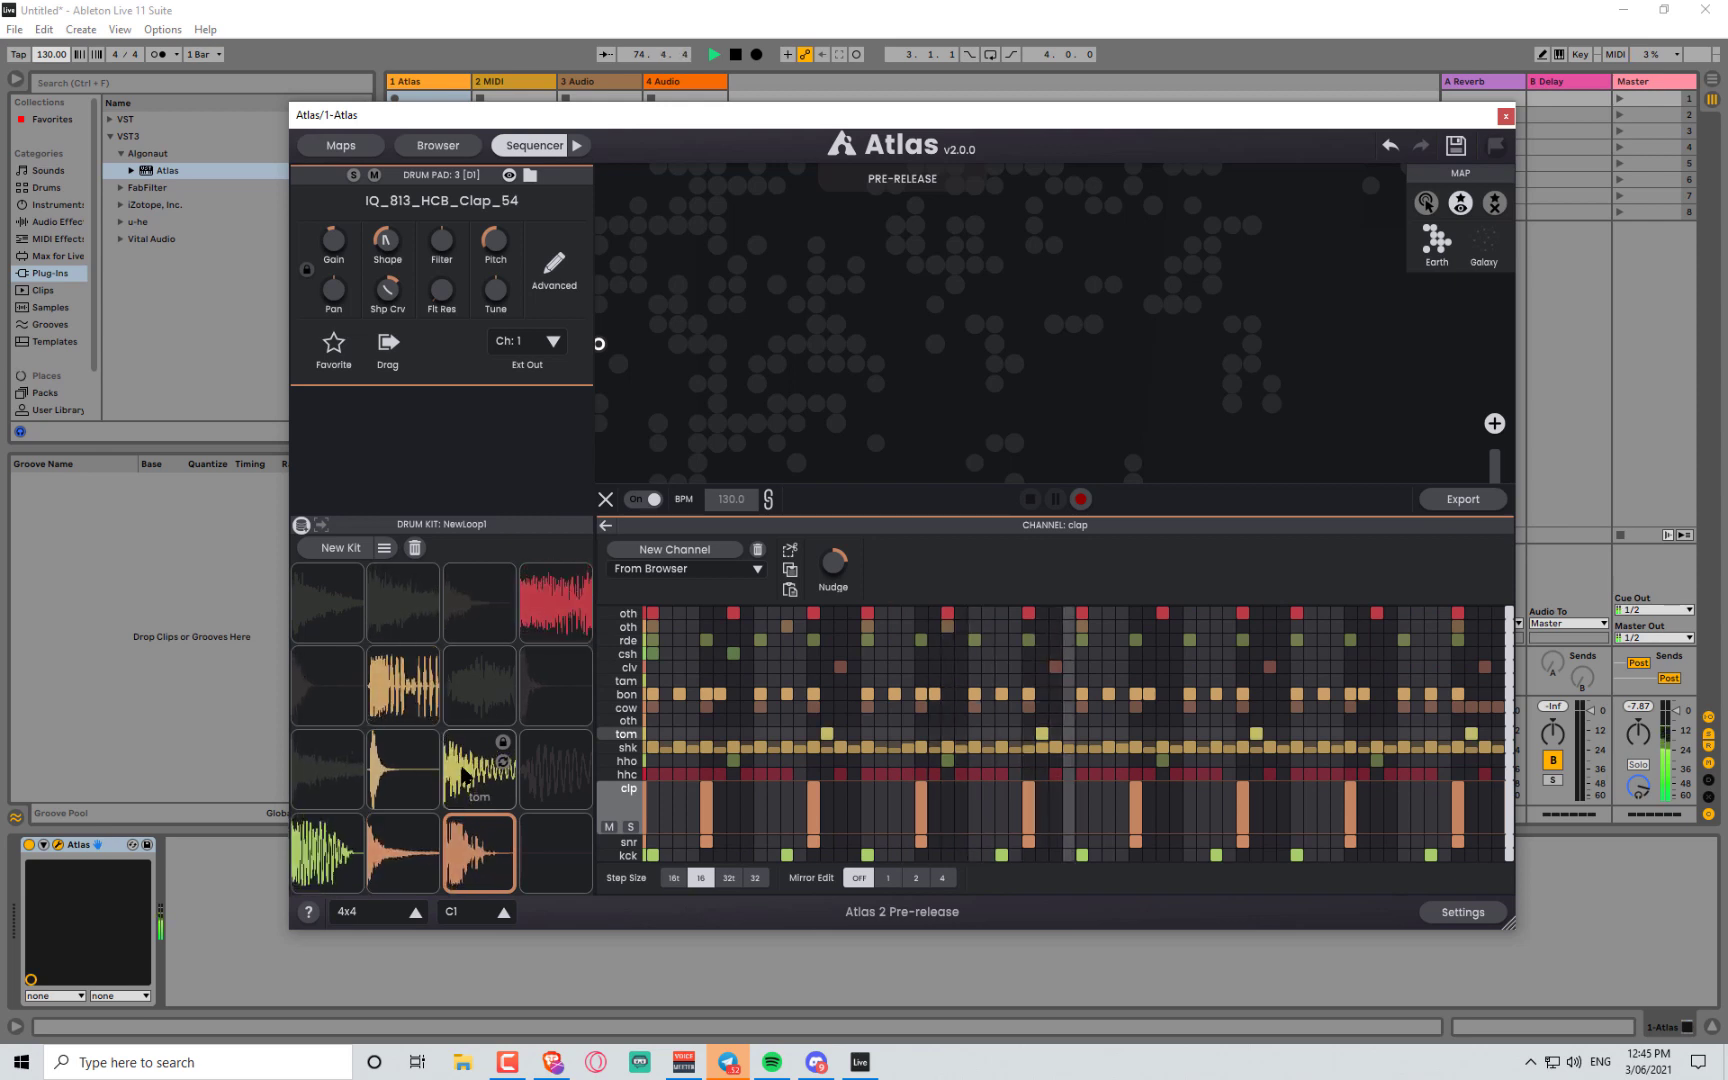
# - Select the CHIP_Bass_Shot68_F_Maj_140 pad and adjust its filter
pyautogui.click(551, 606)
pyautogui.moveTo(443, 243); pyautogui.dragTo(450, 295)
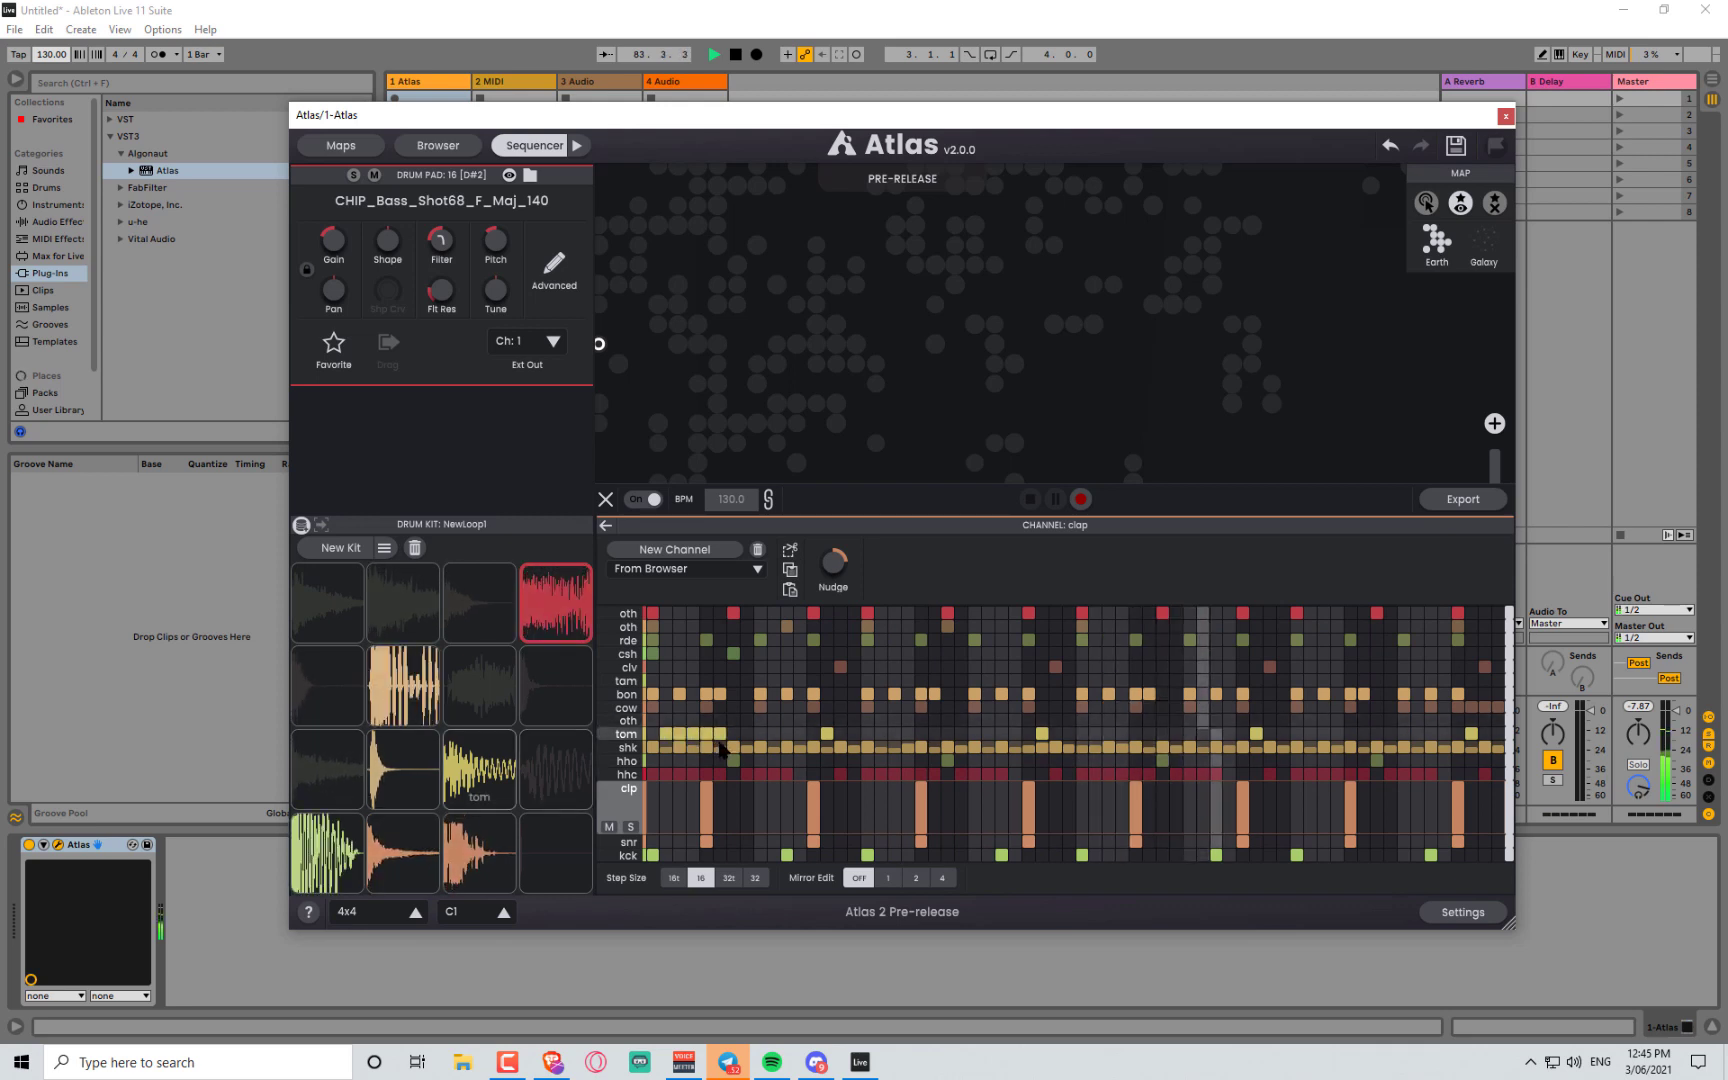
# - Copy the shaker channel's pattern into the clave/rim channel
pyautogui.click(628, 746)
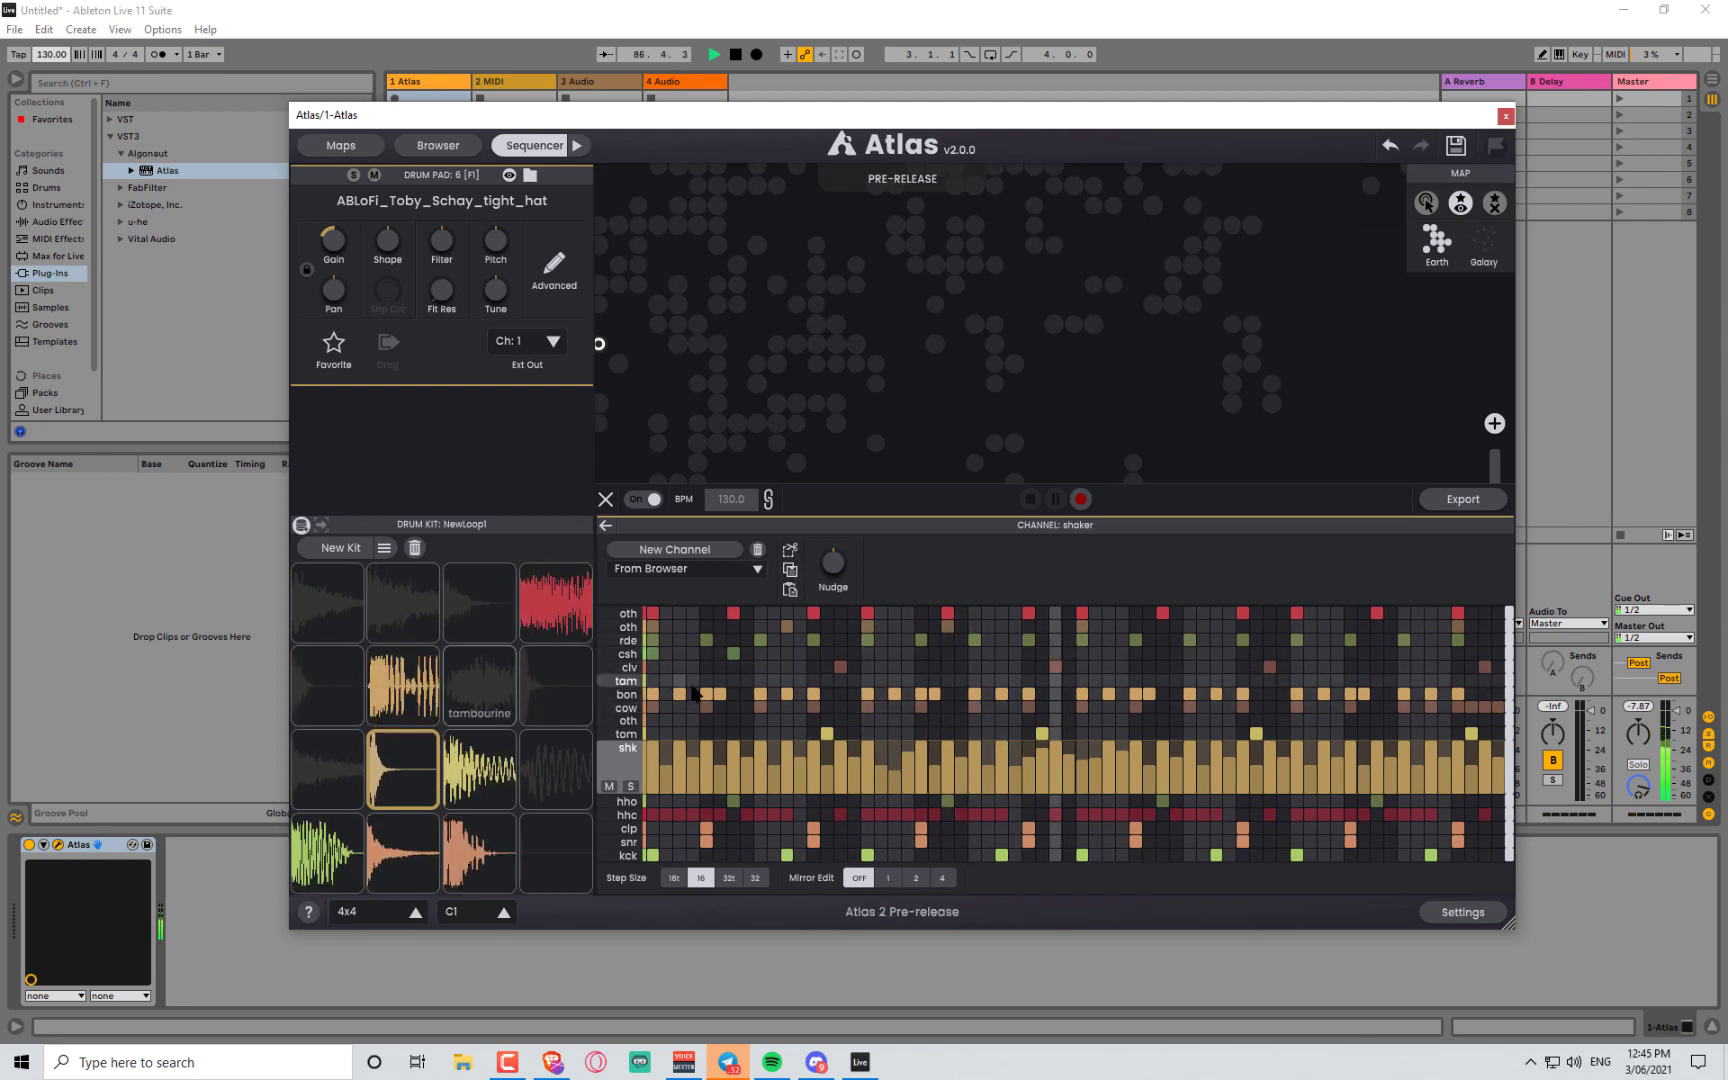
pyautogui.click(628, 667)
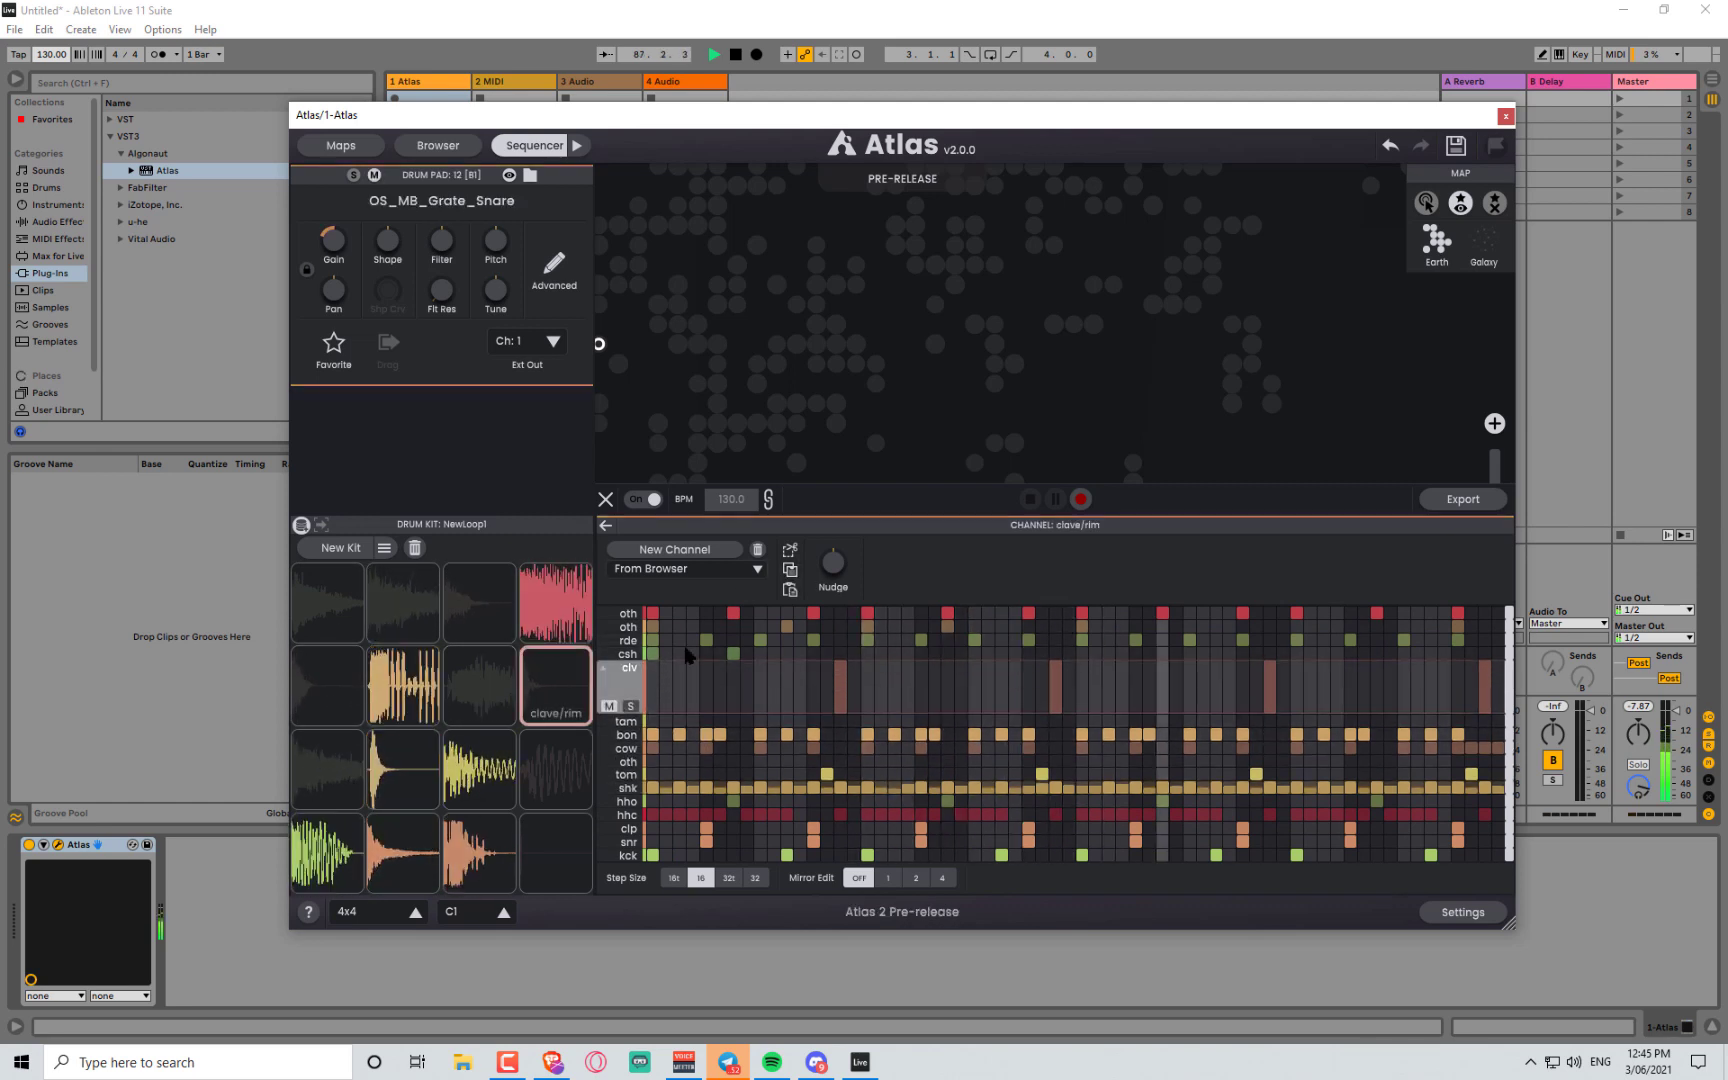
pyautogui.click(791, 592)
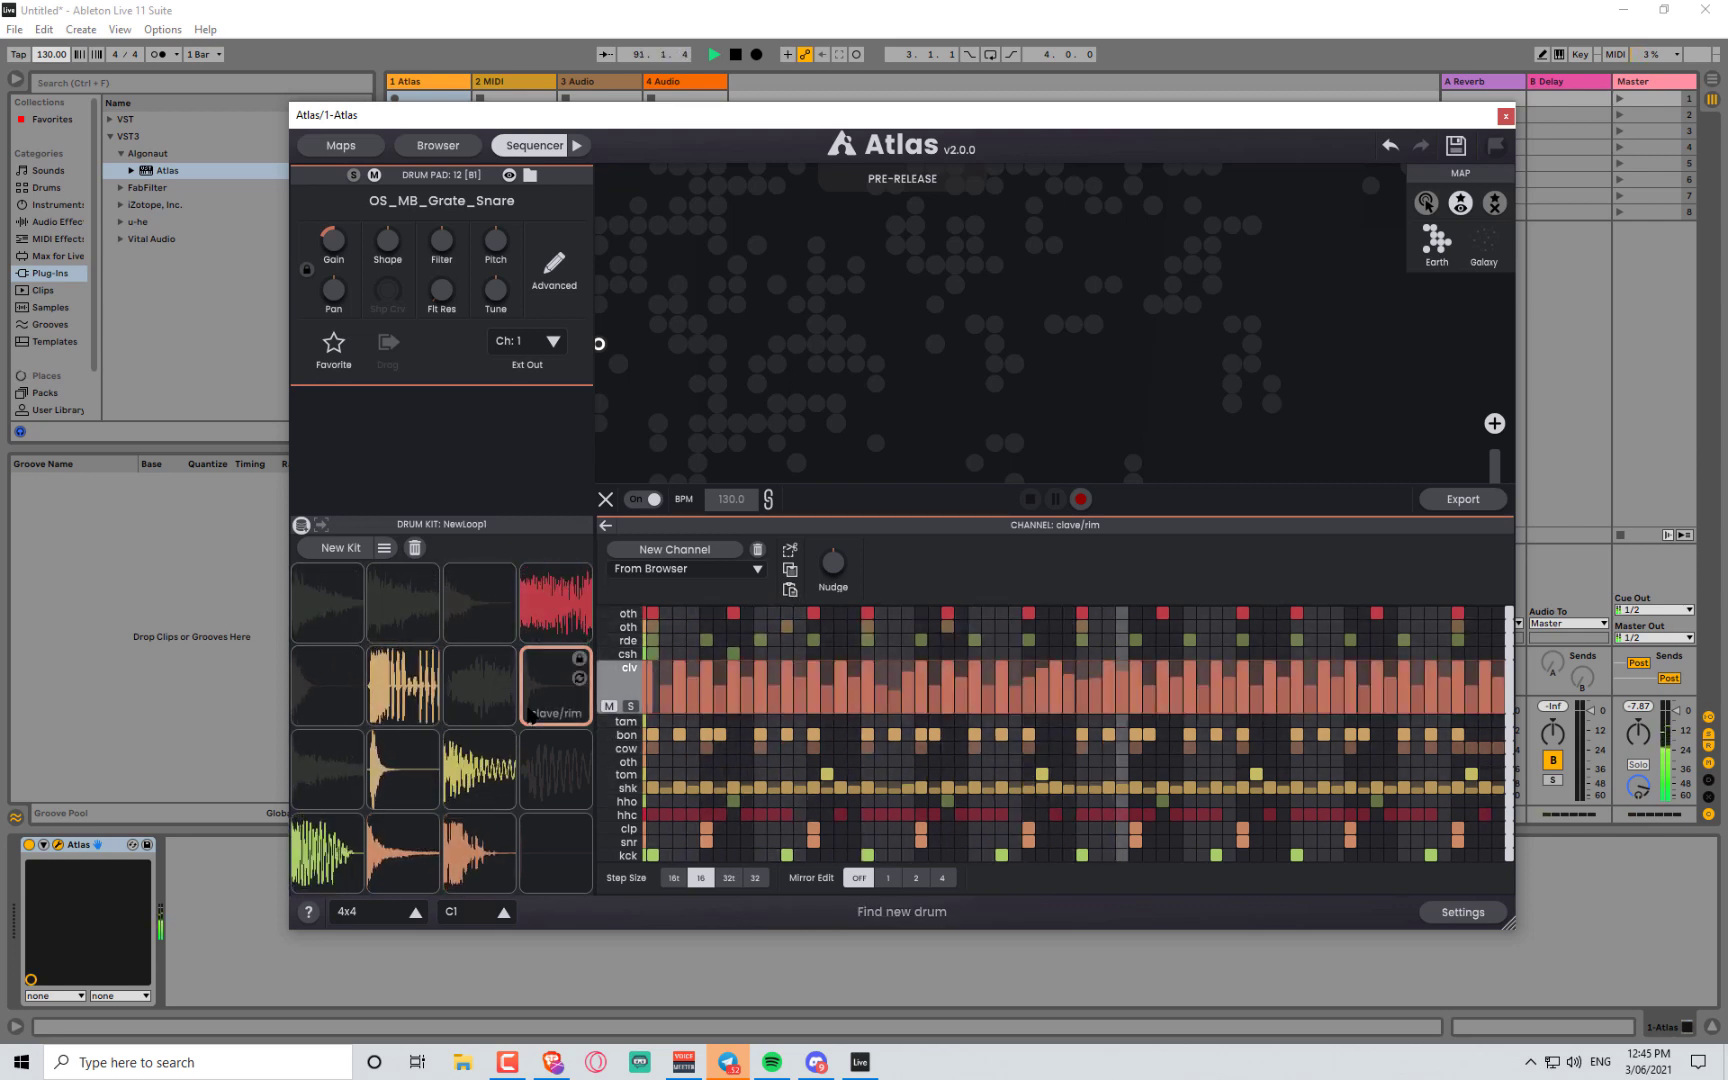
# - Cycle through replacement samples for the clave/rim pad until vw2_rim_mifflin is loaded
pyautogui.click(578, 680)
pyautogui.click(578, 680)
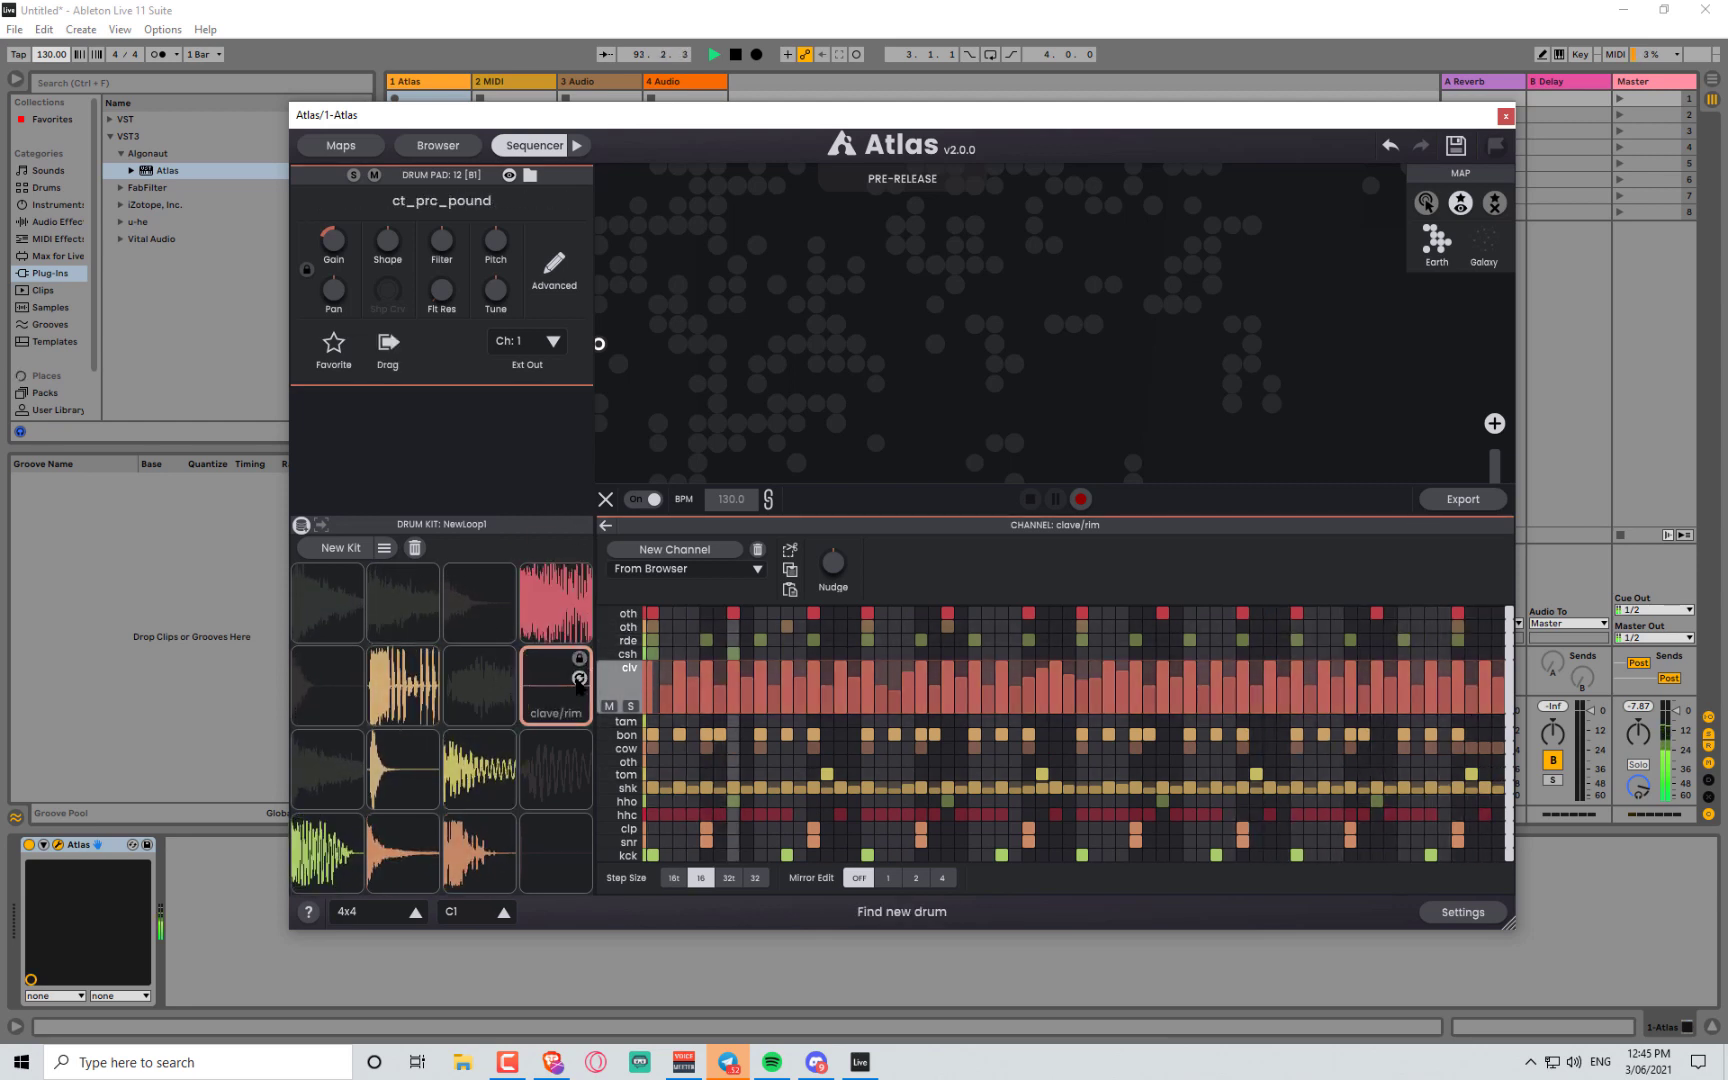
pyautogui.click(578, 680)
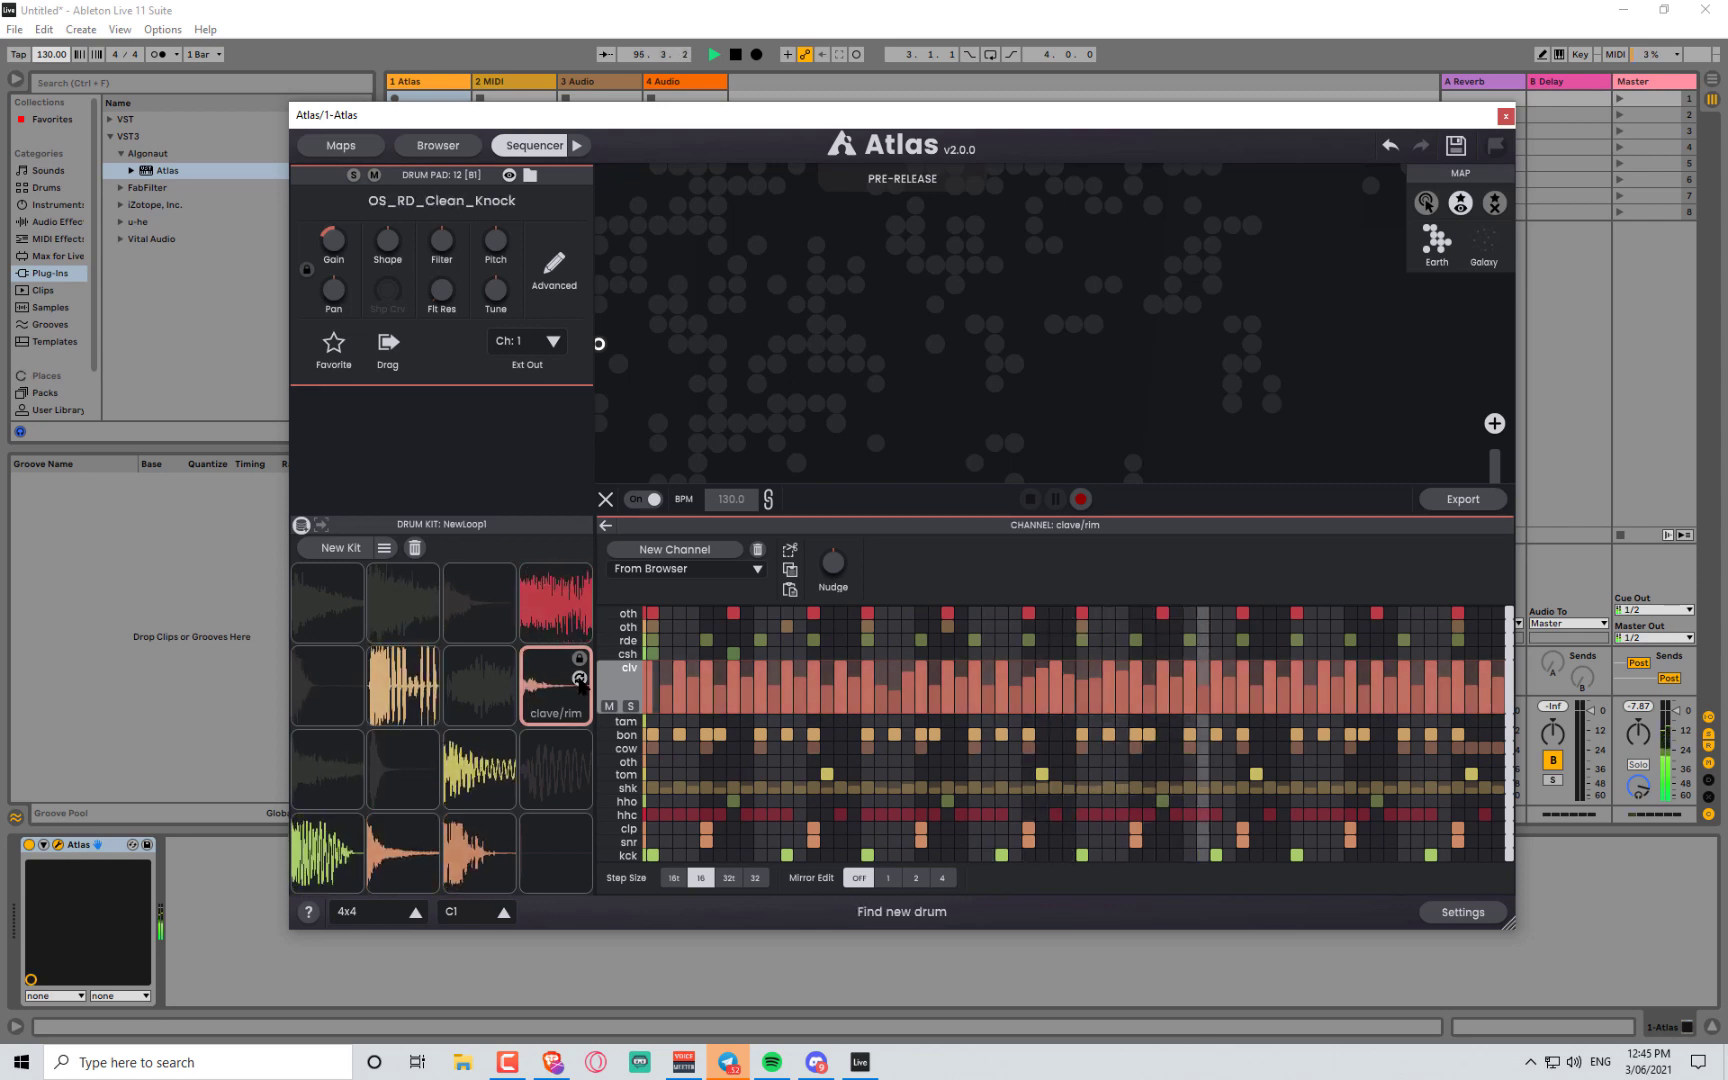
pyautogui.click(579, 680)
pyautogui.click(579, 680)
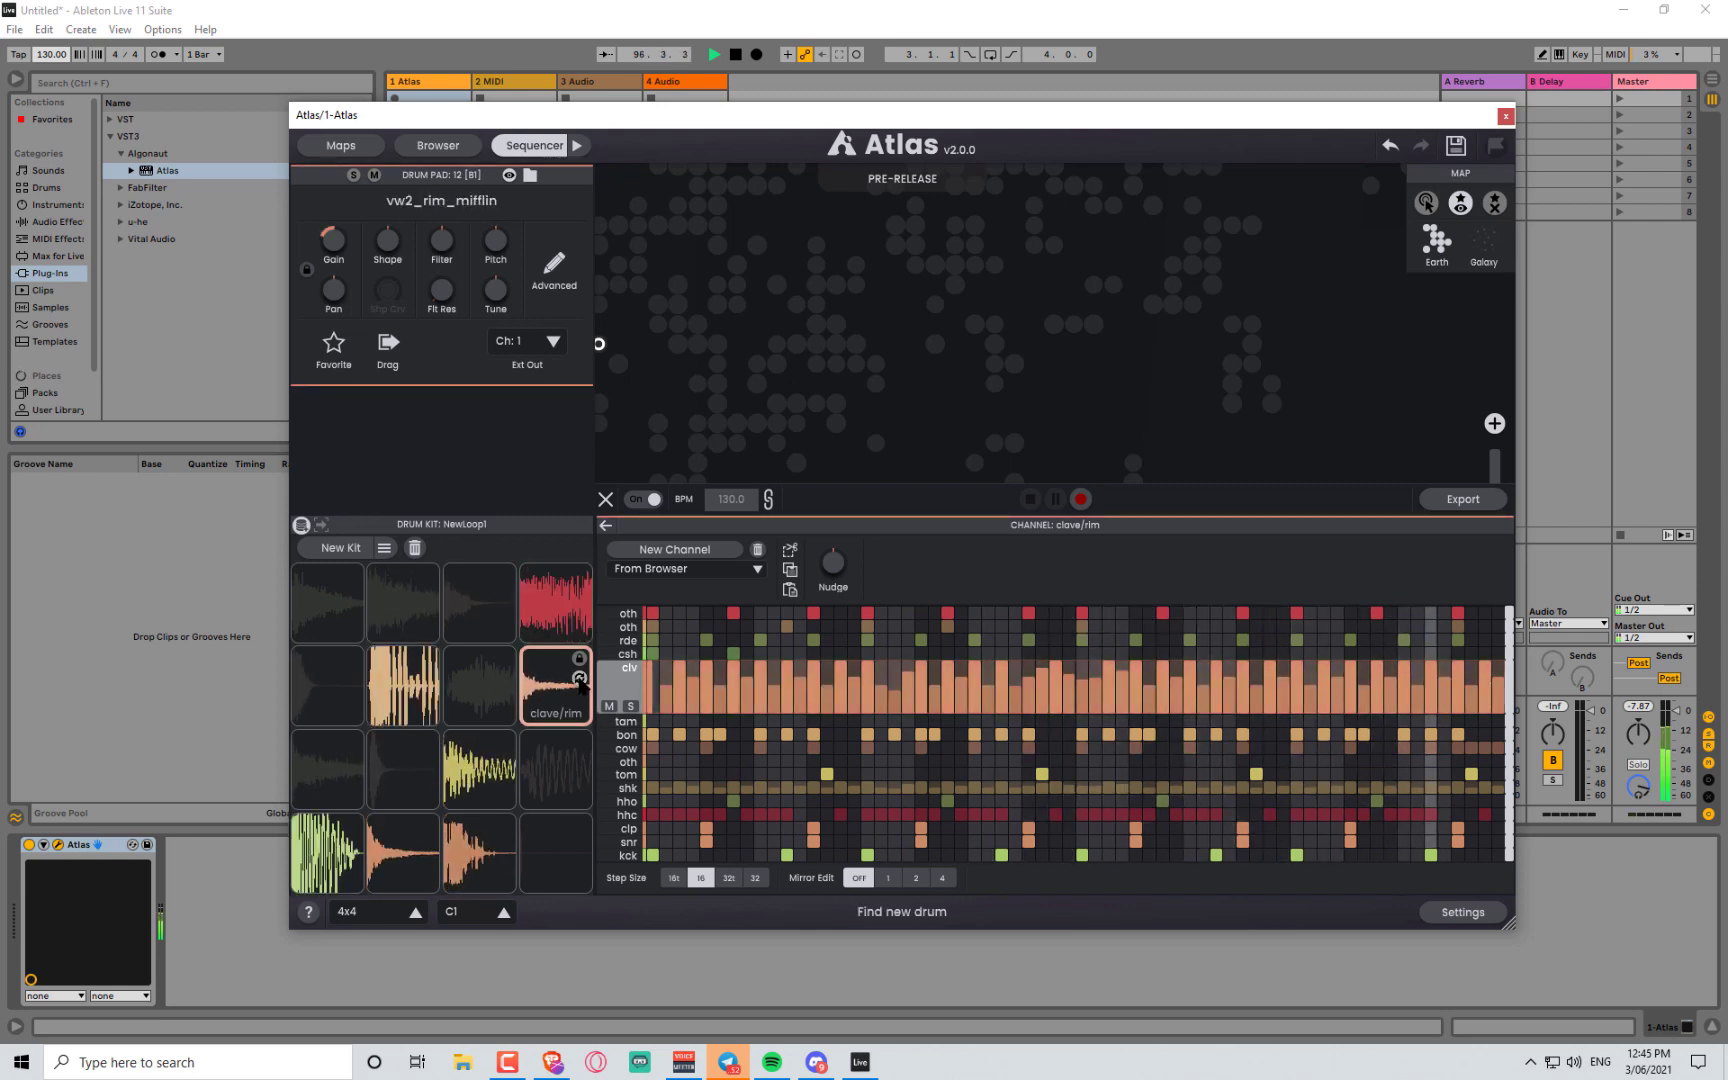
# - Set the project tempo to 171 BPM and collapse the clave/rim channel back to the whole sequence
pyautogui.moveTo(48, 54)
pyautogui.mouseDown()
pyautogui.moveTo(48, 11)
pyautogui.moveTo(48, 56)
pyautogui.mouseUp()
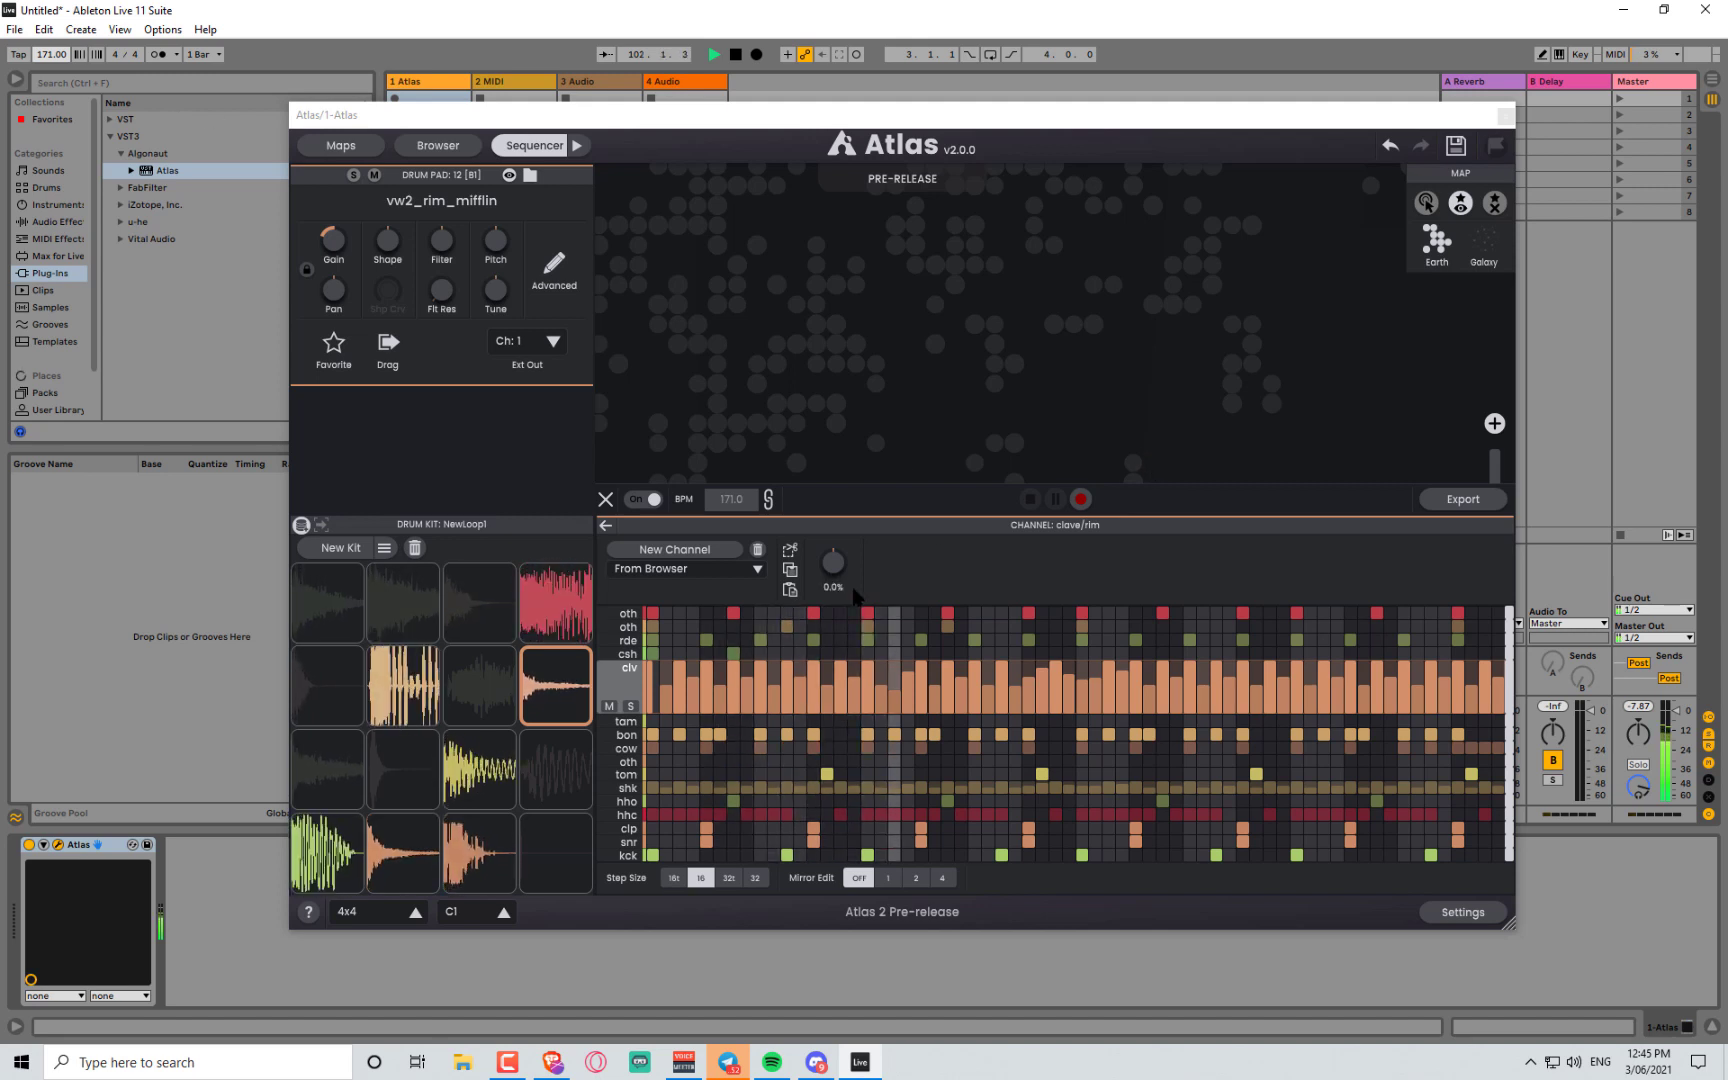
pyautogui.click(612, 684)
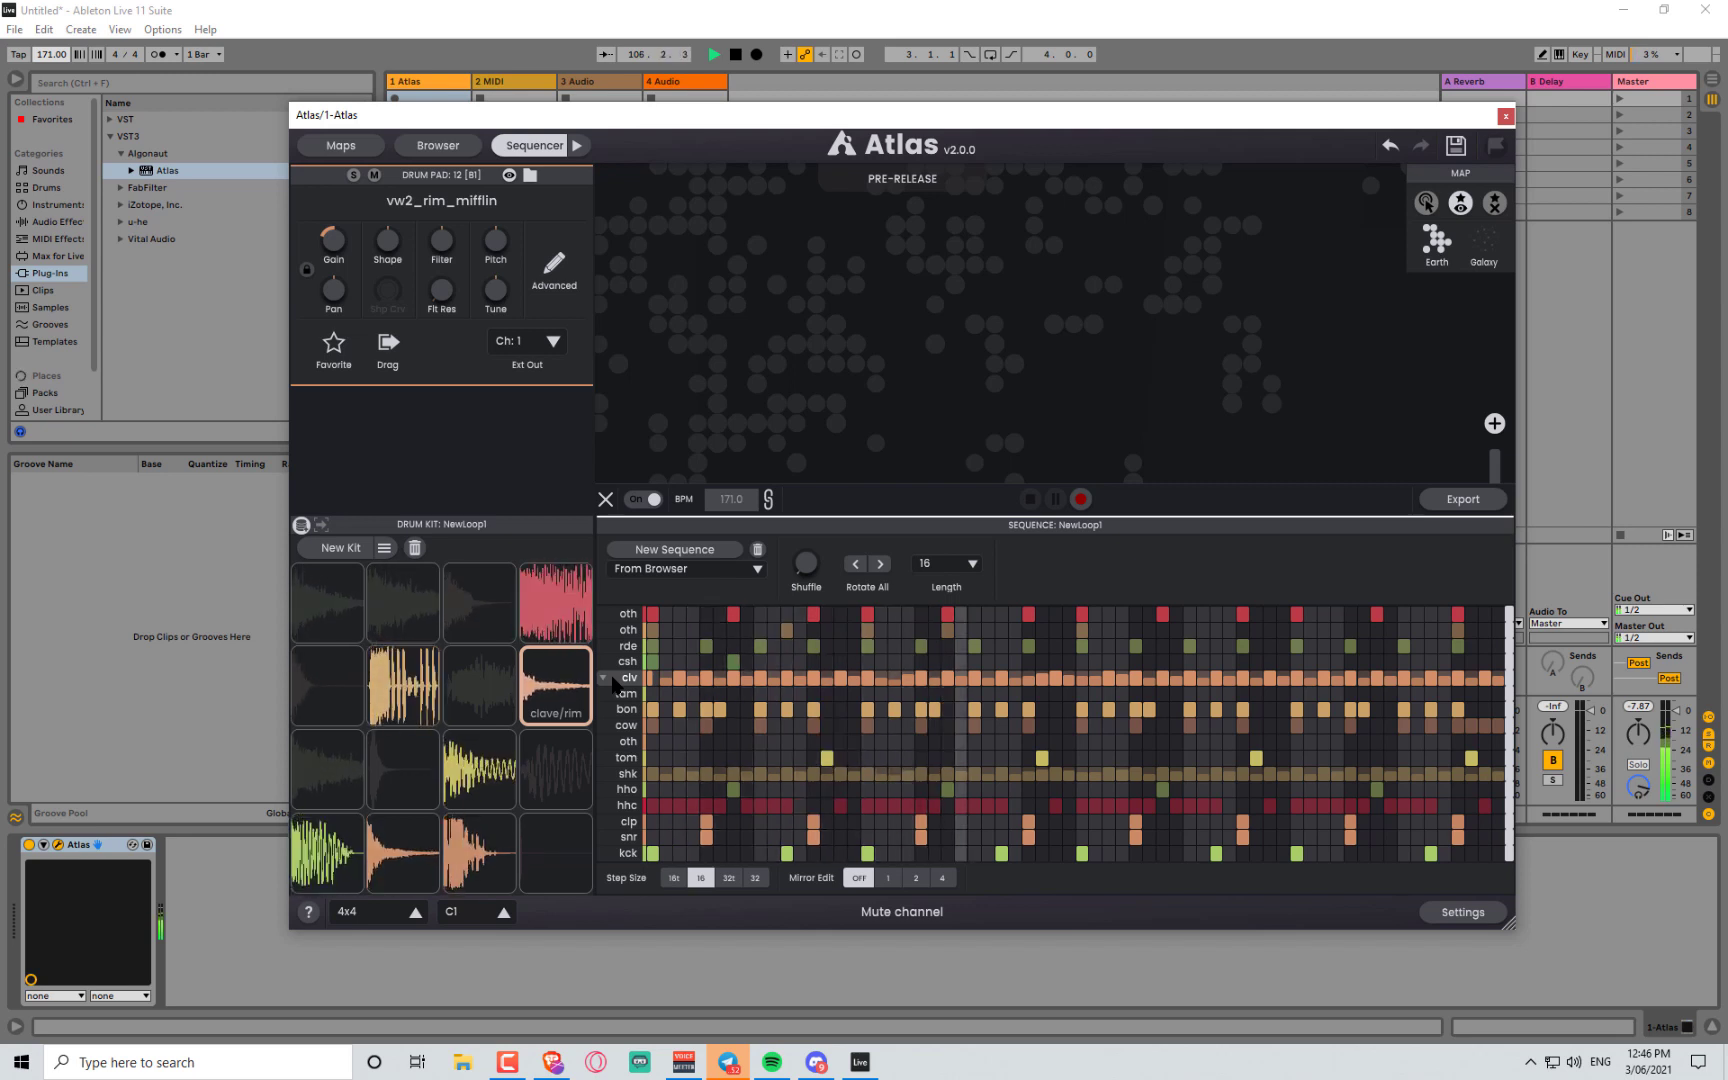
pyautogui.click(660, 32)
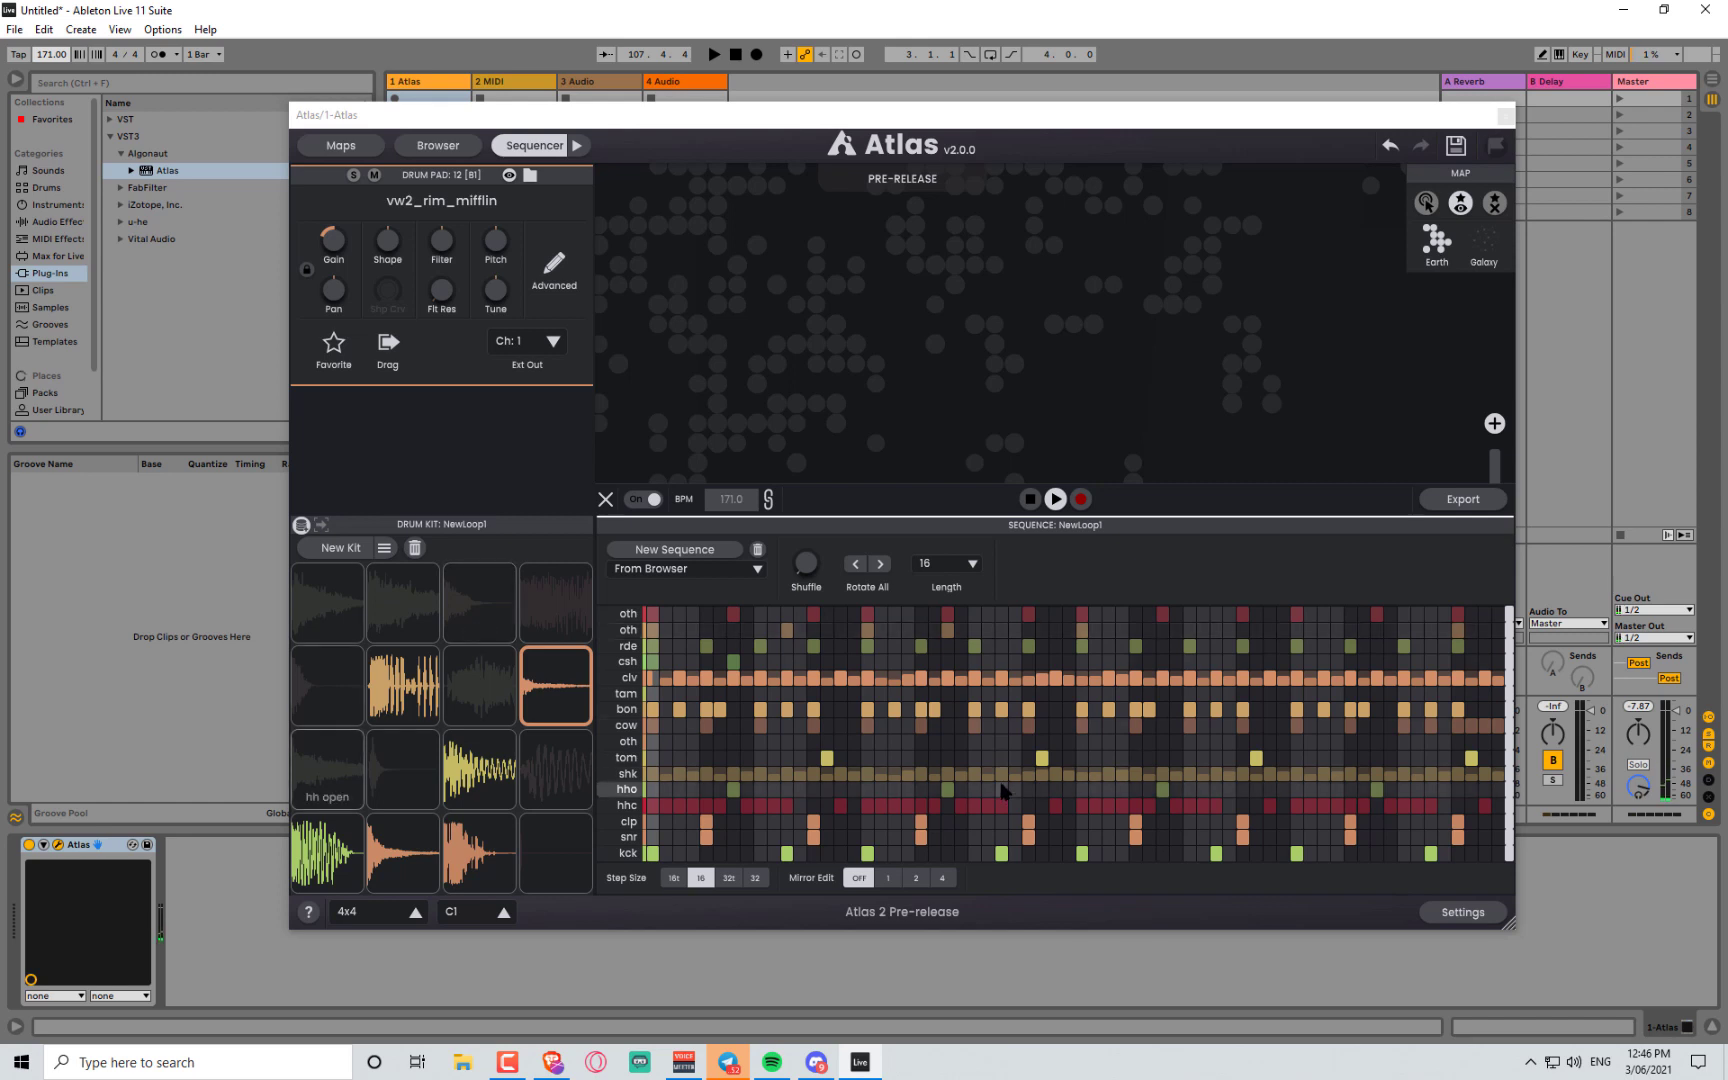
pyautogui.click(621, 694)
pyautogui.click(621, 695)
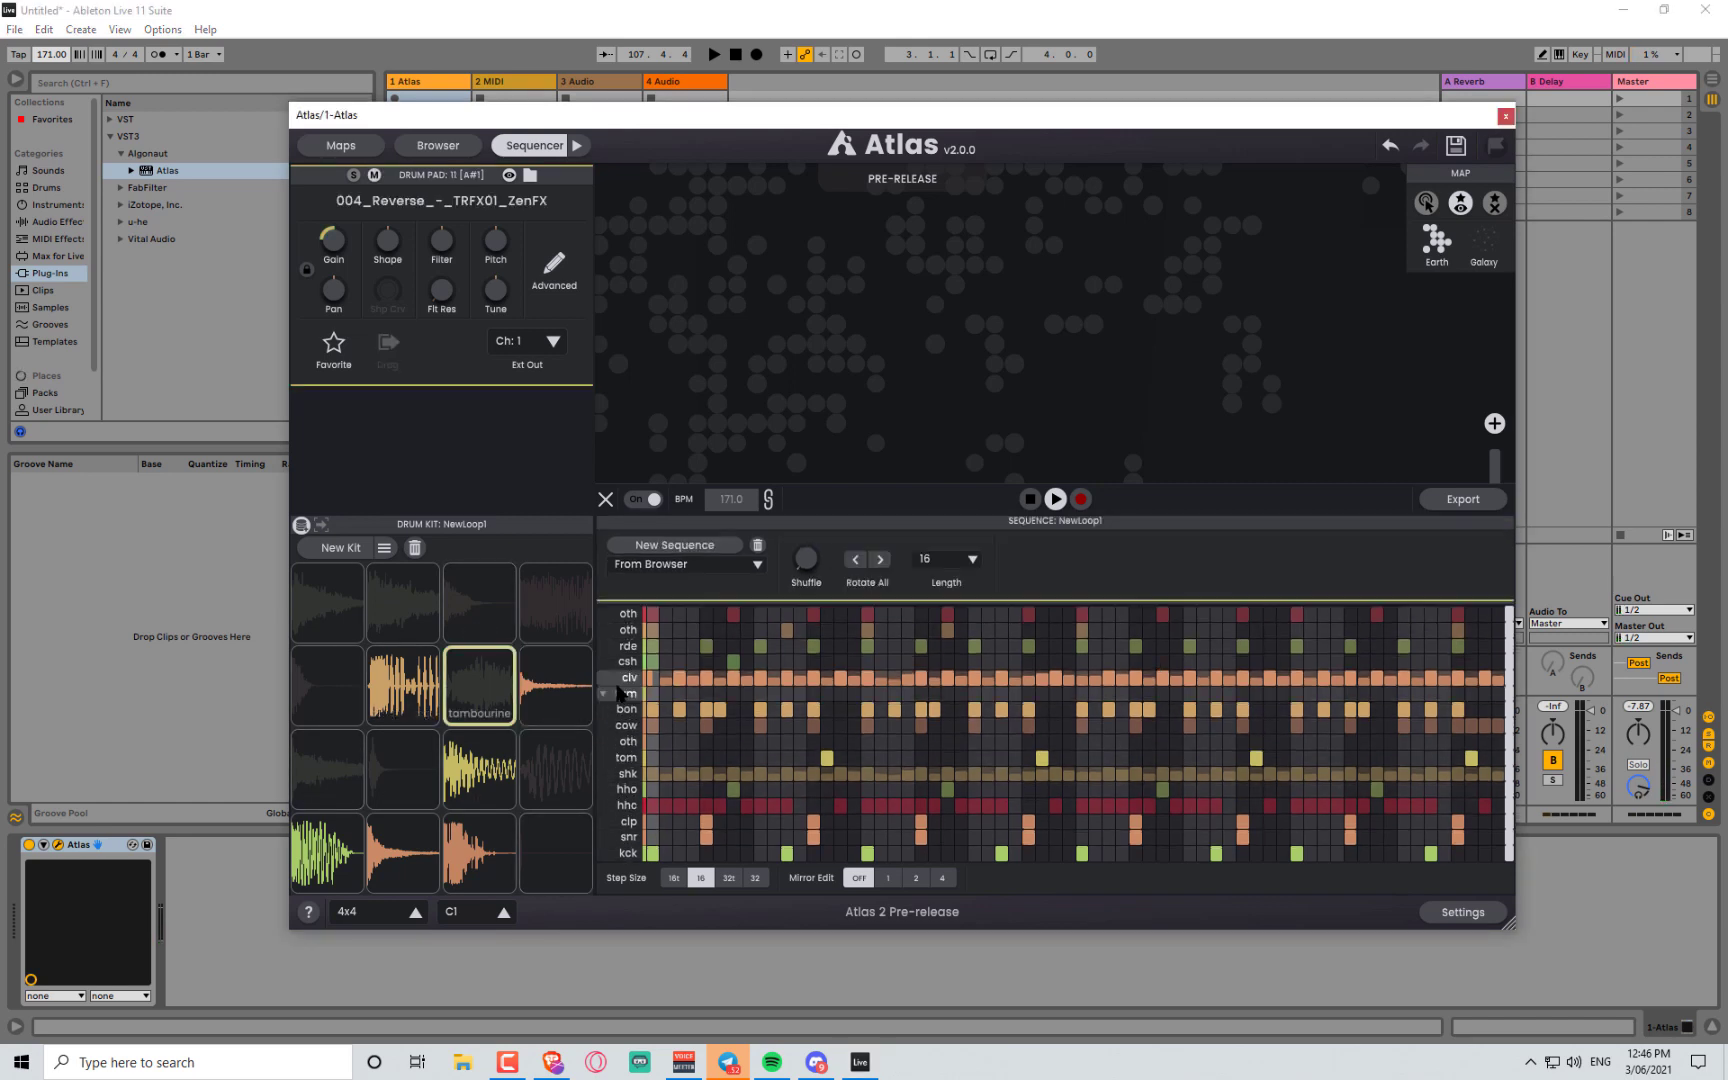
pyautogui.click(618, 700)
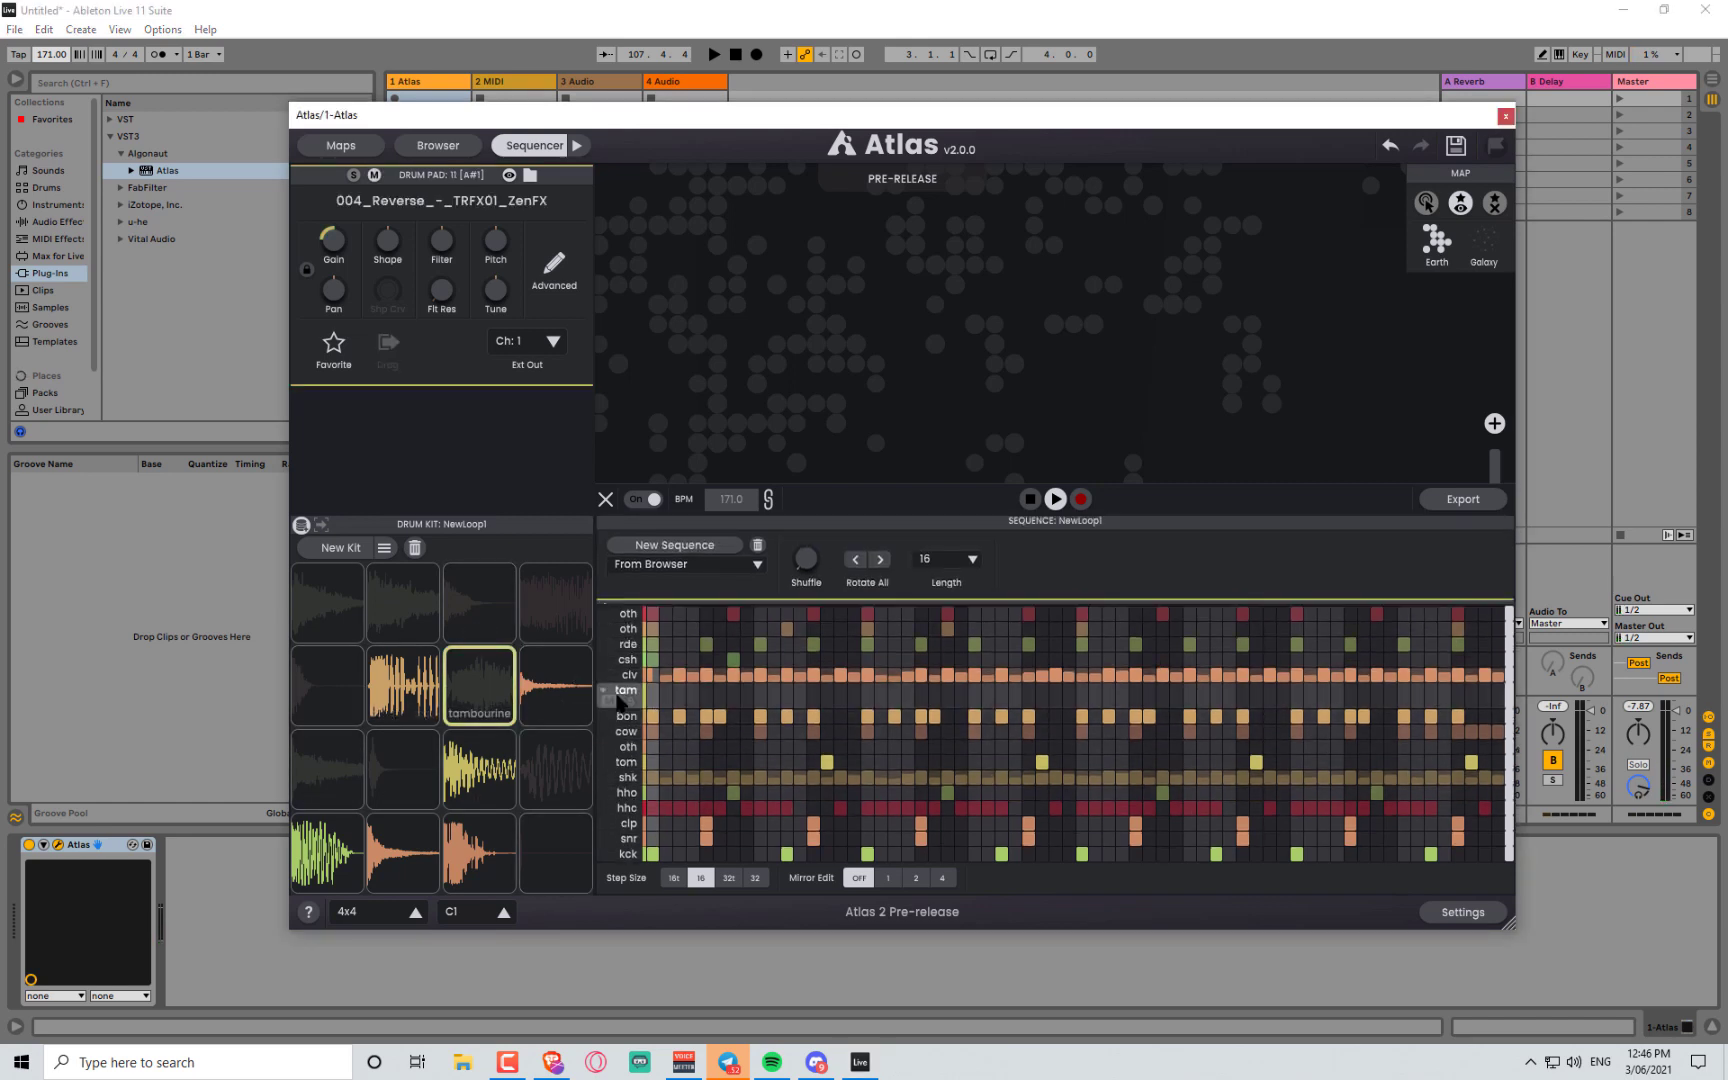
pyautogui.click(618, 701)
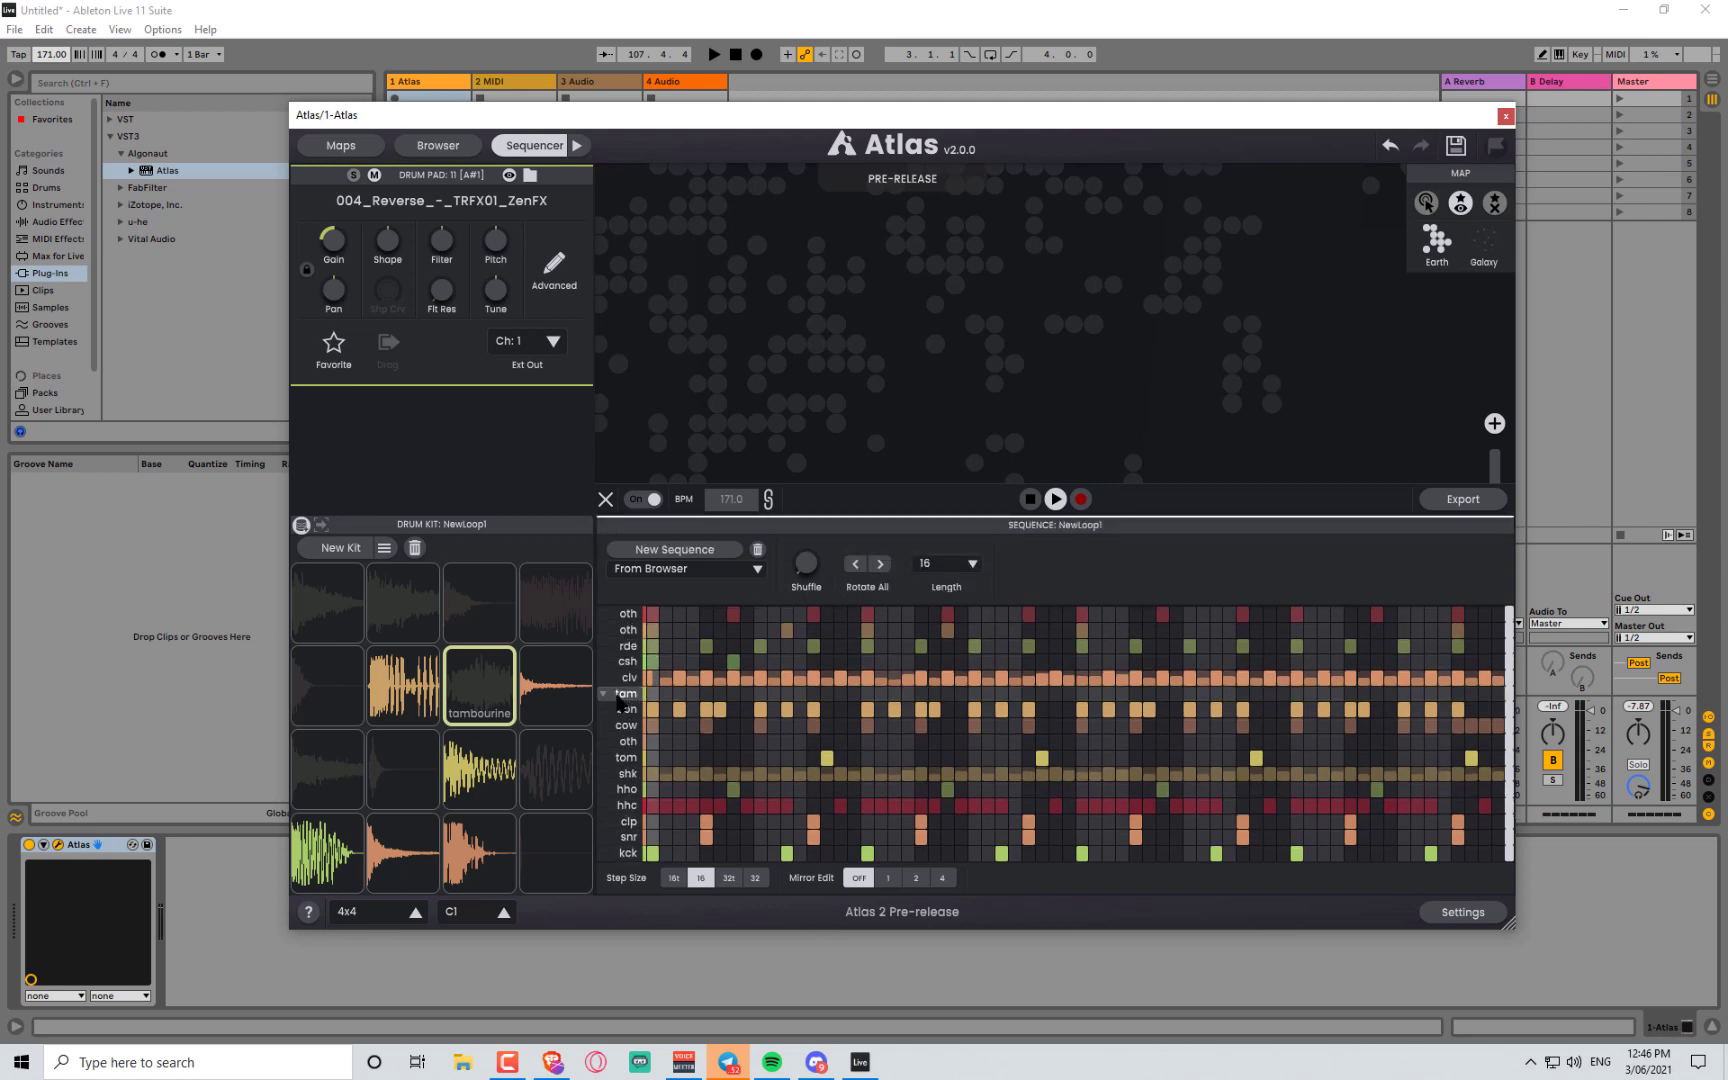
pyautogui.click(618, 701)
pyautogui.click(618, 701)
pyautogui.click(618, 701)
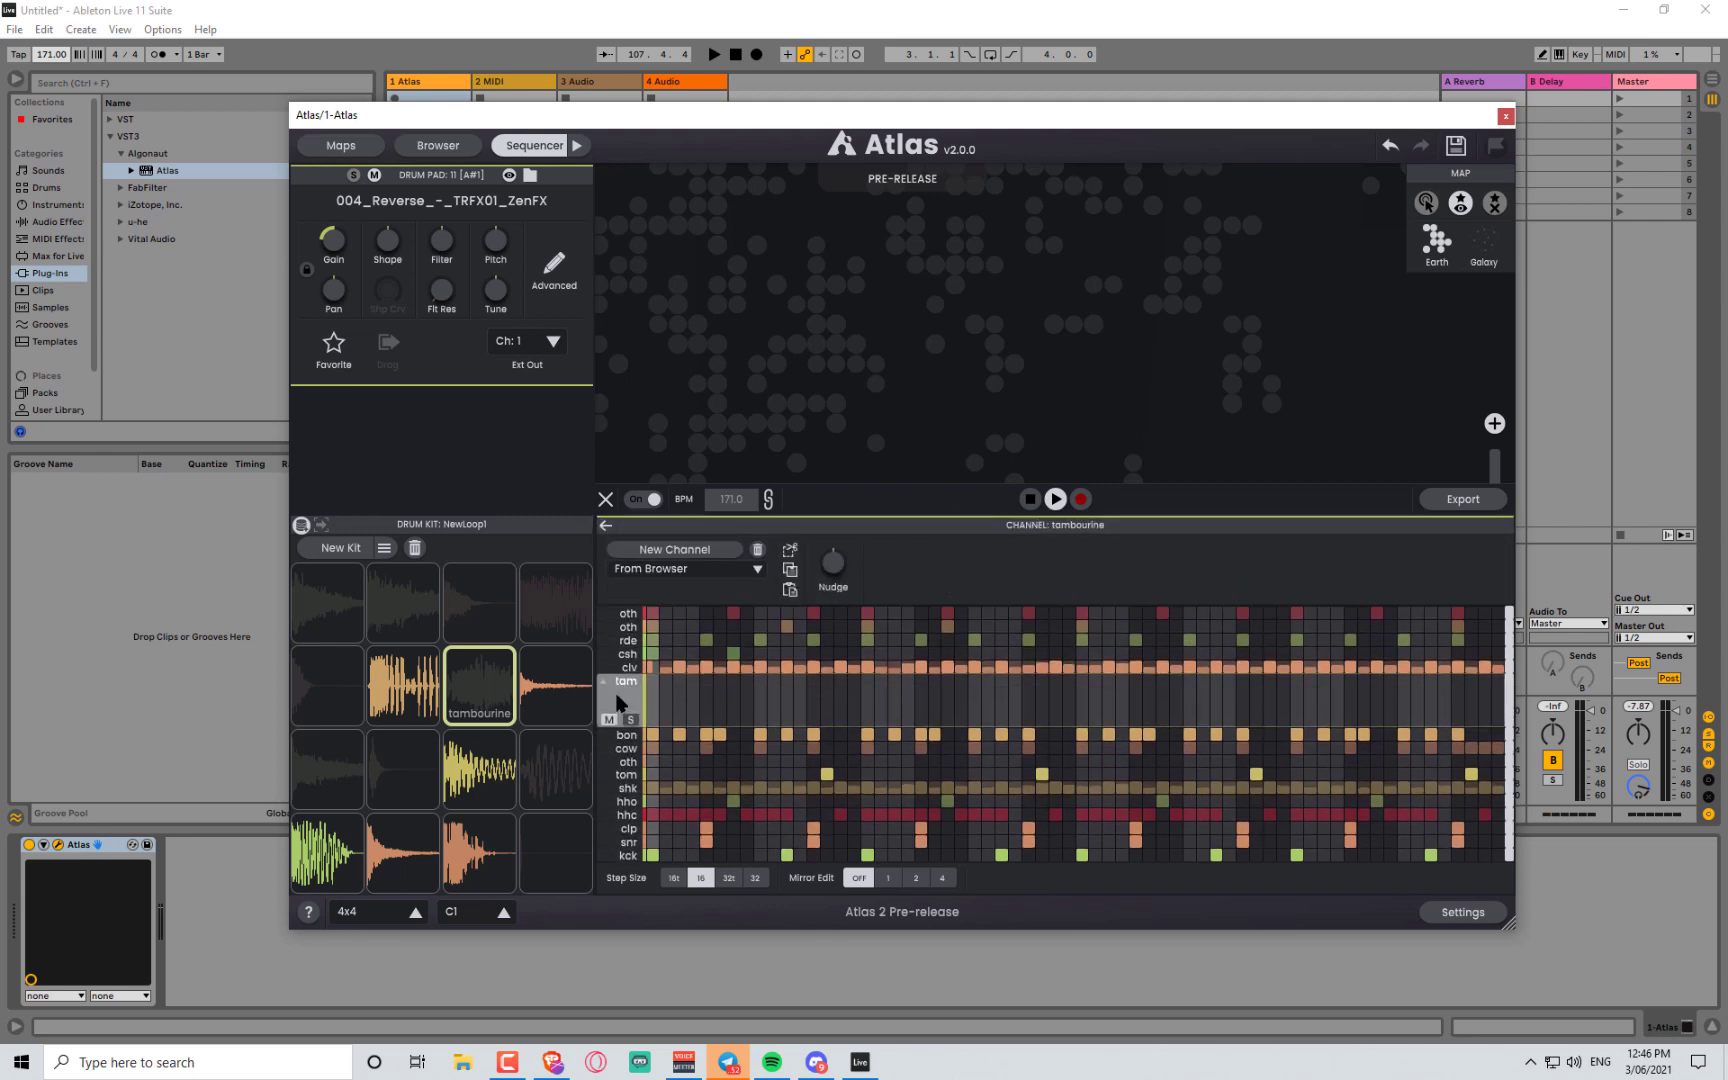
pyautogui.click(618, 701)
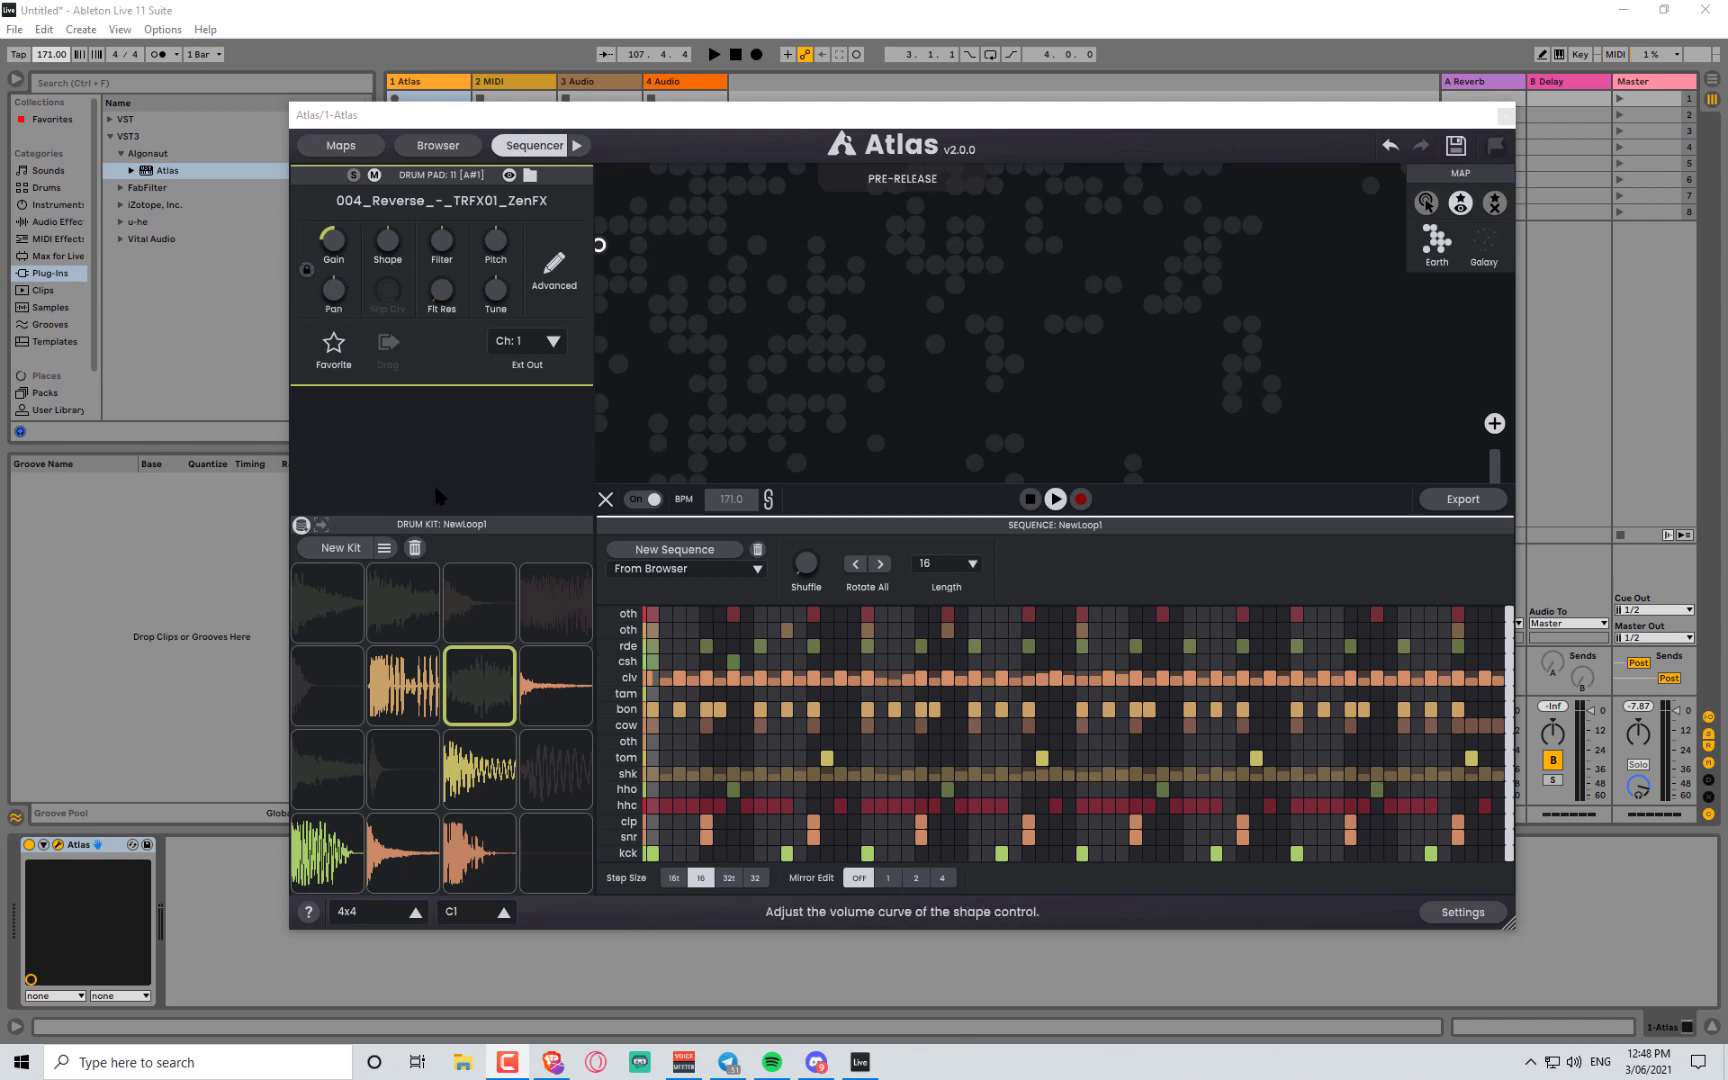
# - Unmute all muted drum pads, select the closed hi-hat pad, and play the loop briefly
pyautogui.press('space')
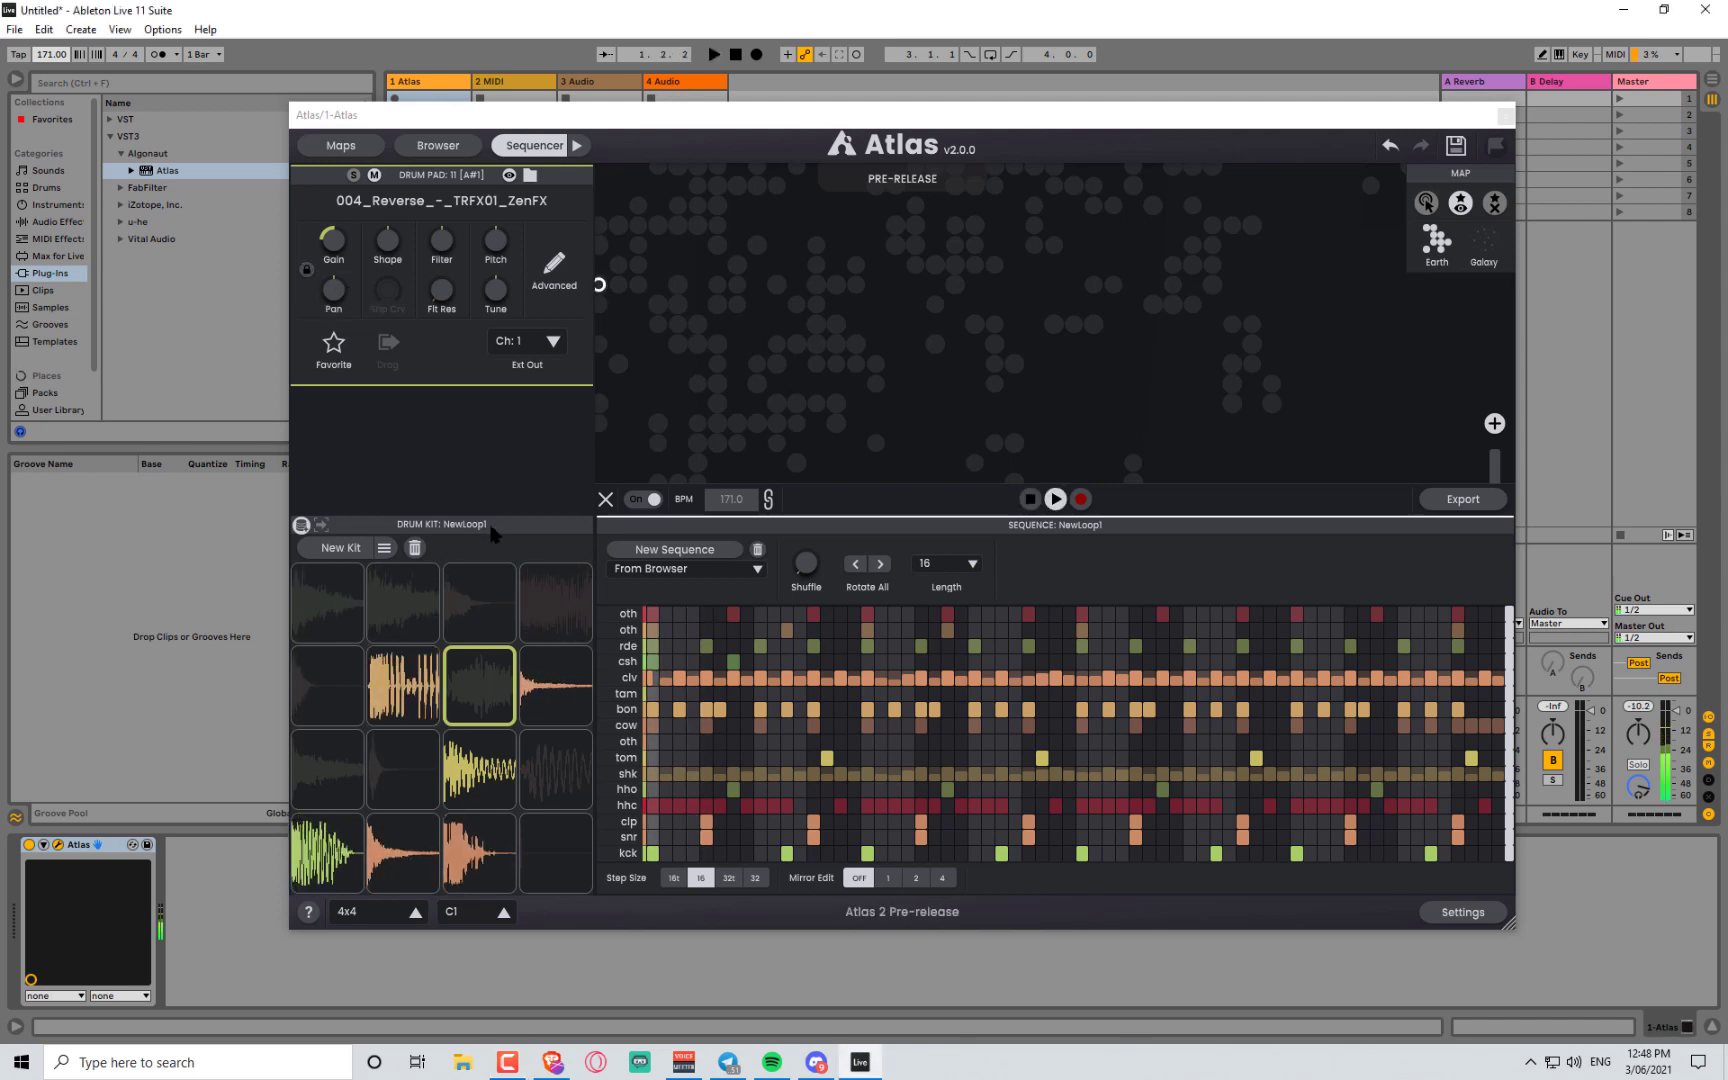
pyautogui.click(398, 695)
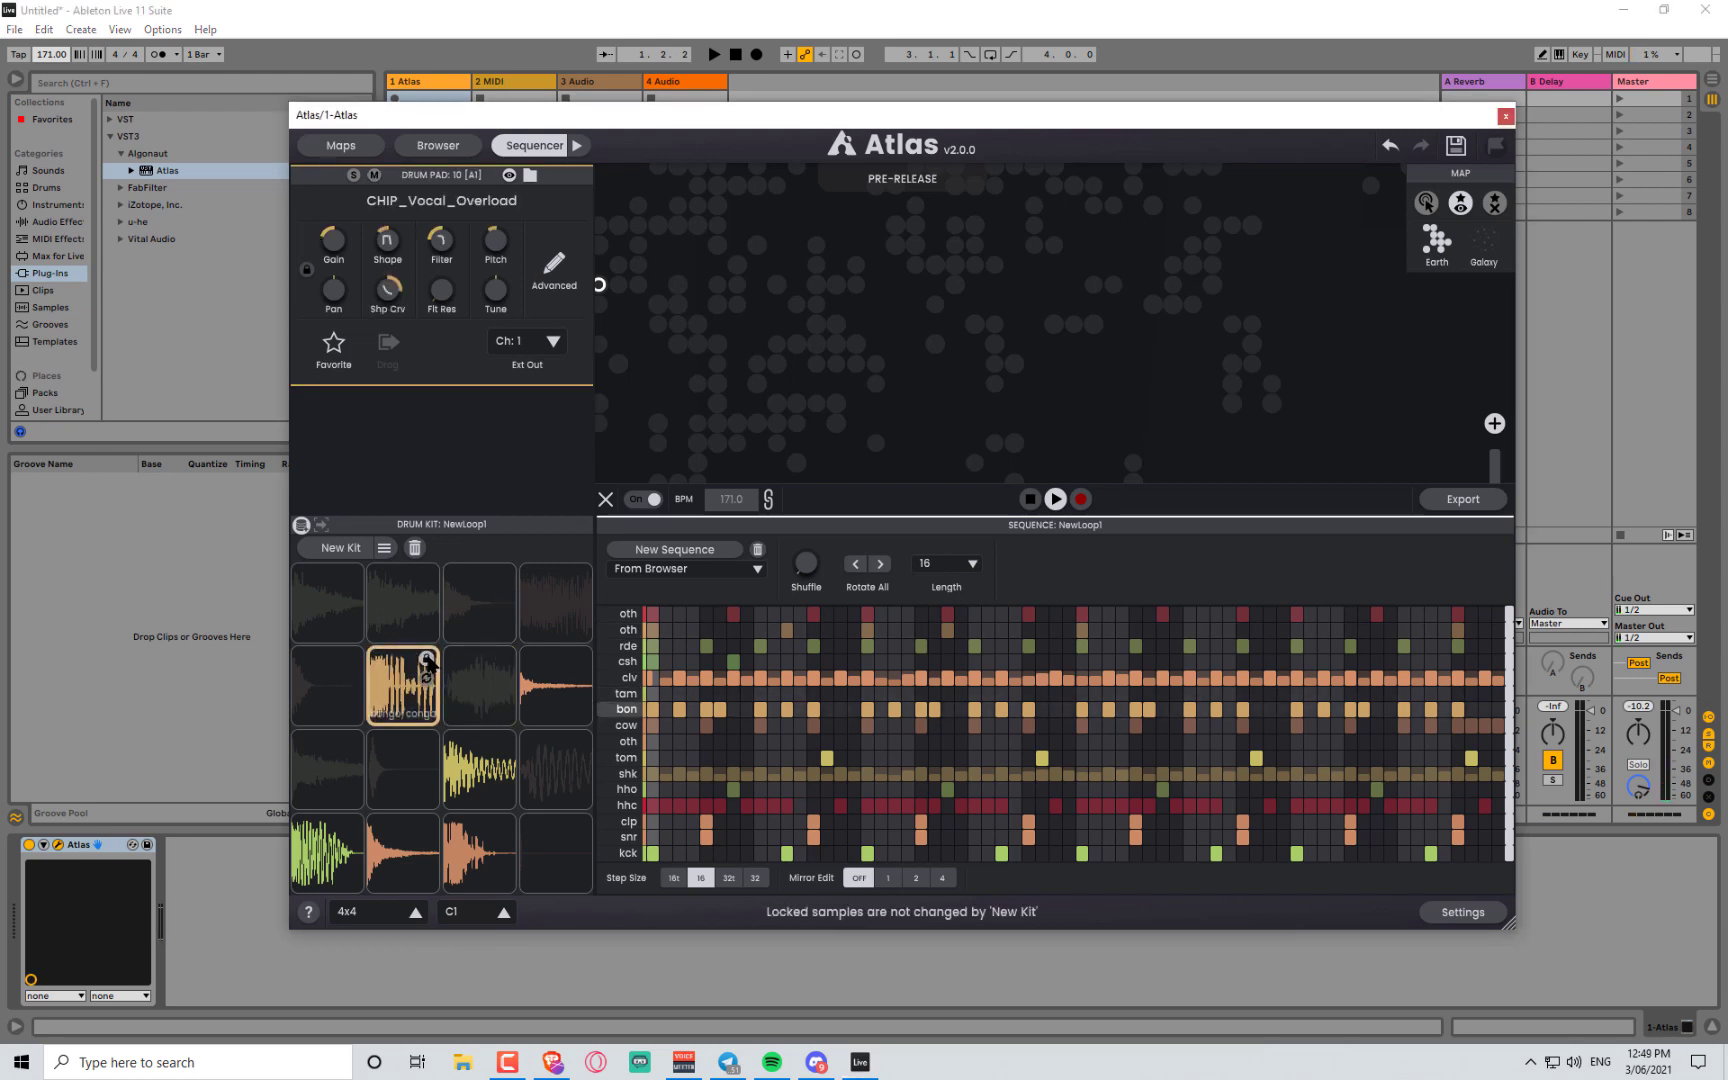
pyautogui.moveTo(310, 270)
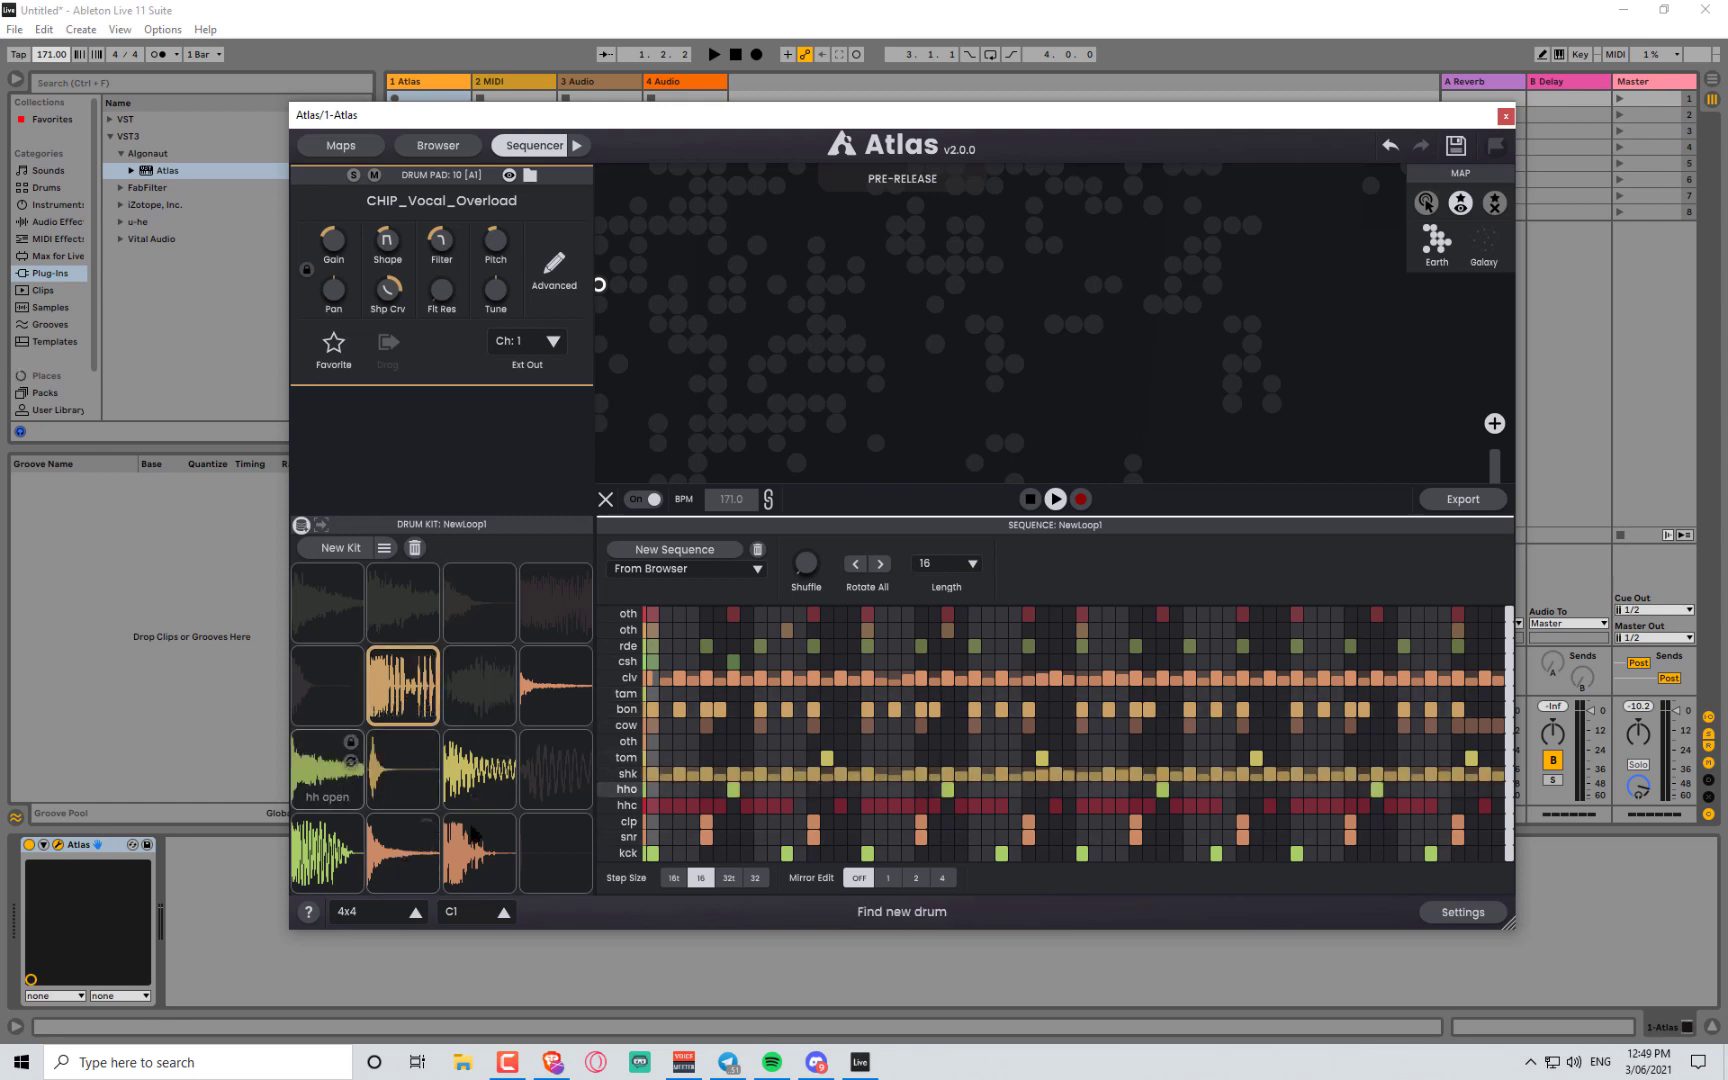
pyautogui.click(550, 850)
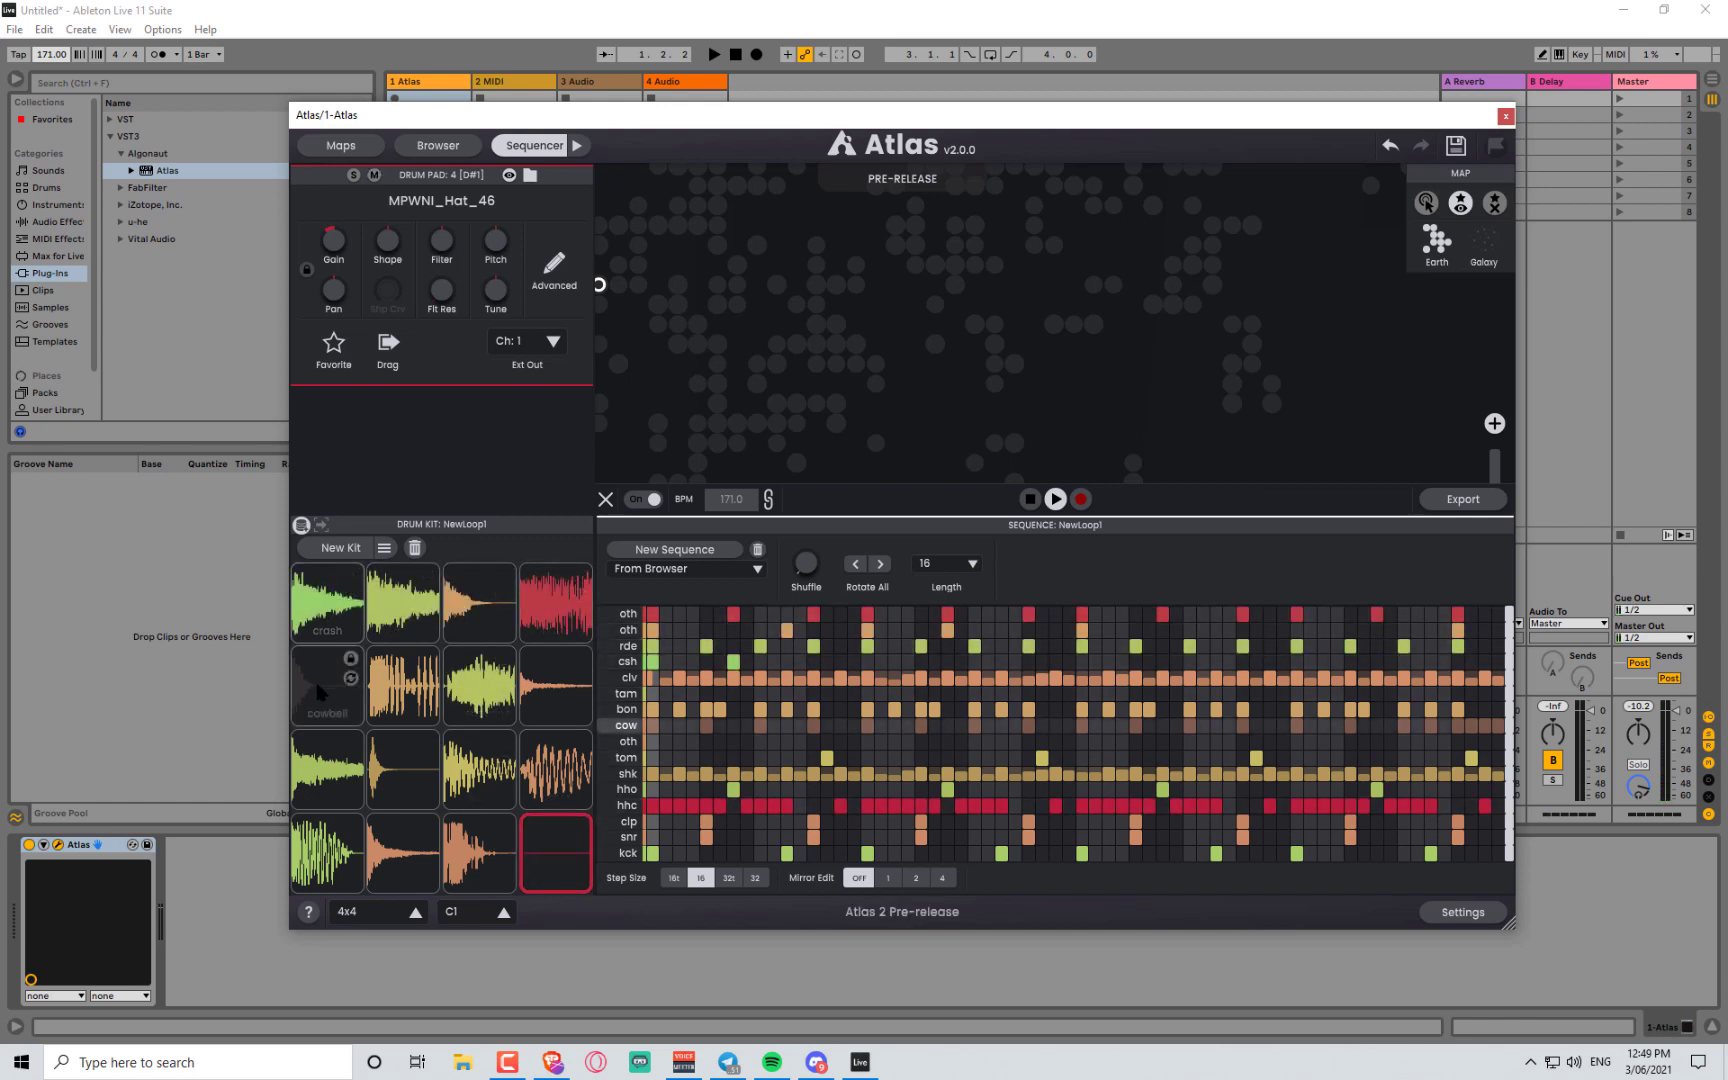
pyautogui.press('space')
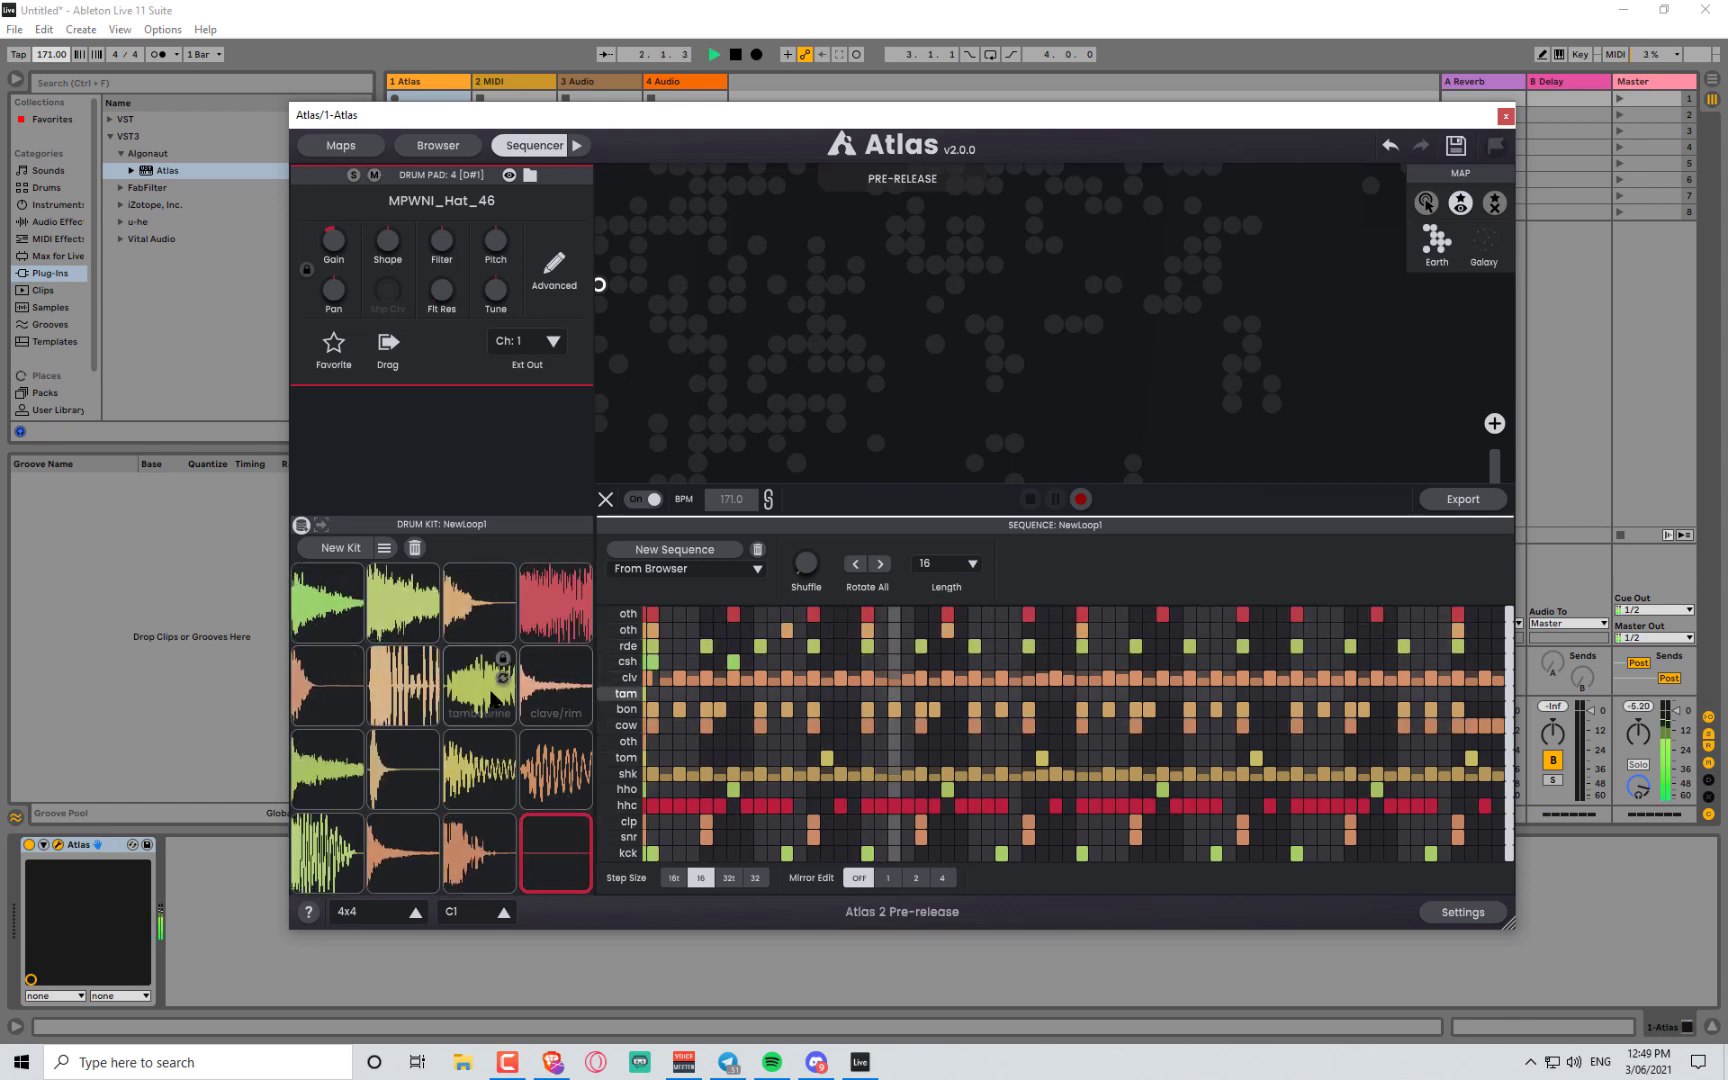
pyautogui.press('space')
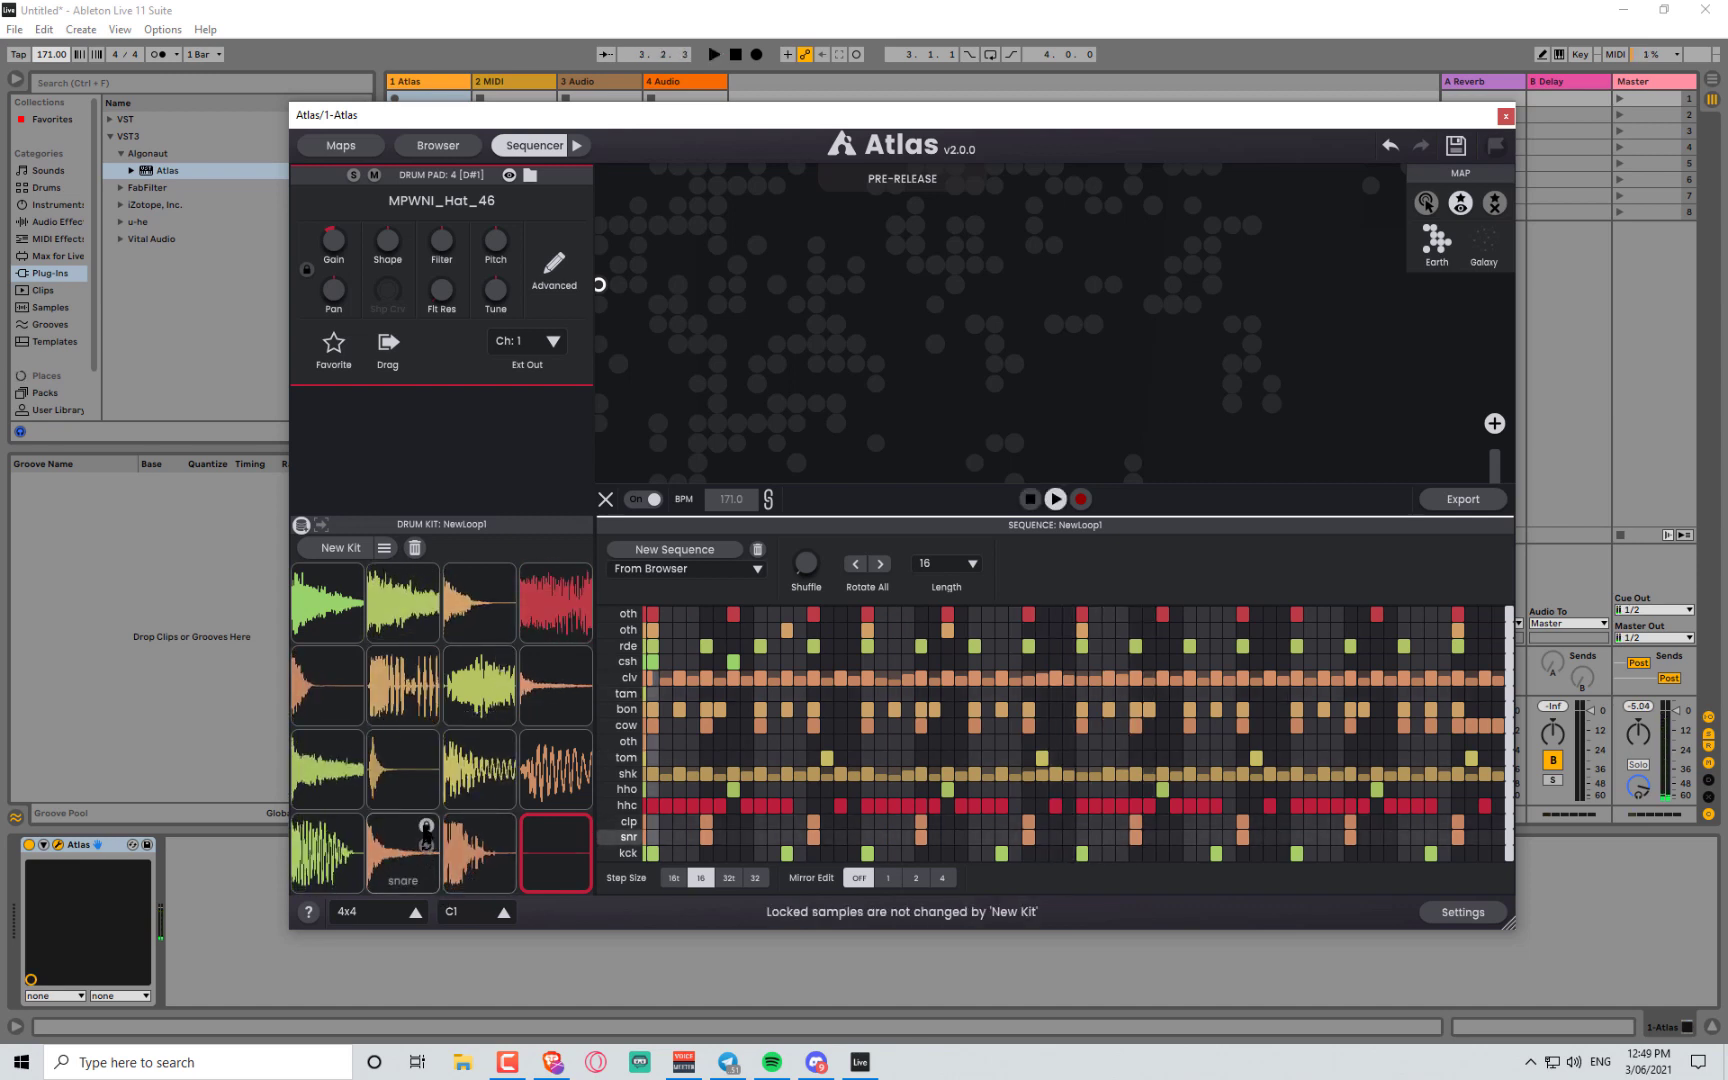
# - Lock the samples on the snare, kick, clap and closed hi-hat pads
pyautogui.click(426, 826)
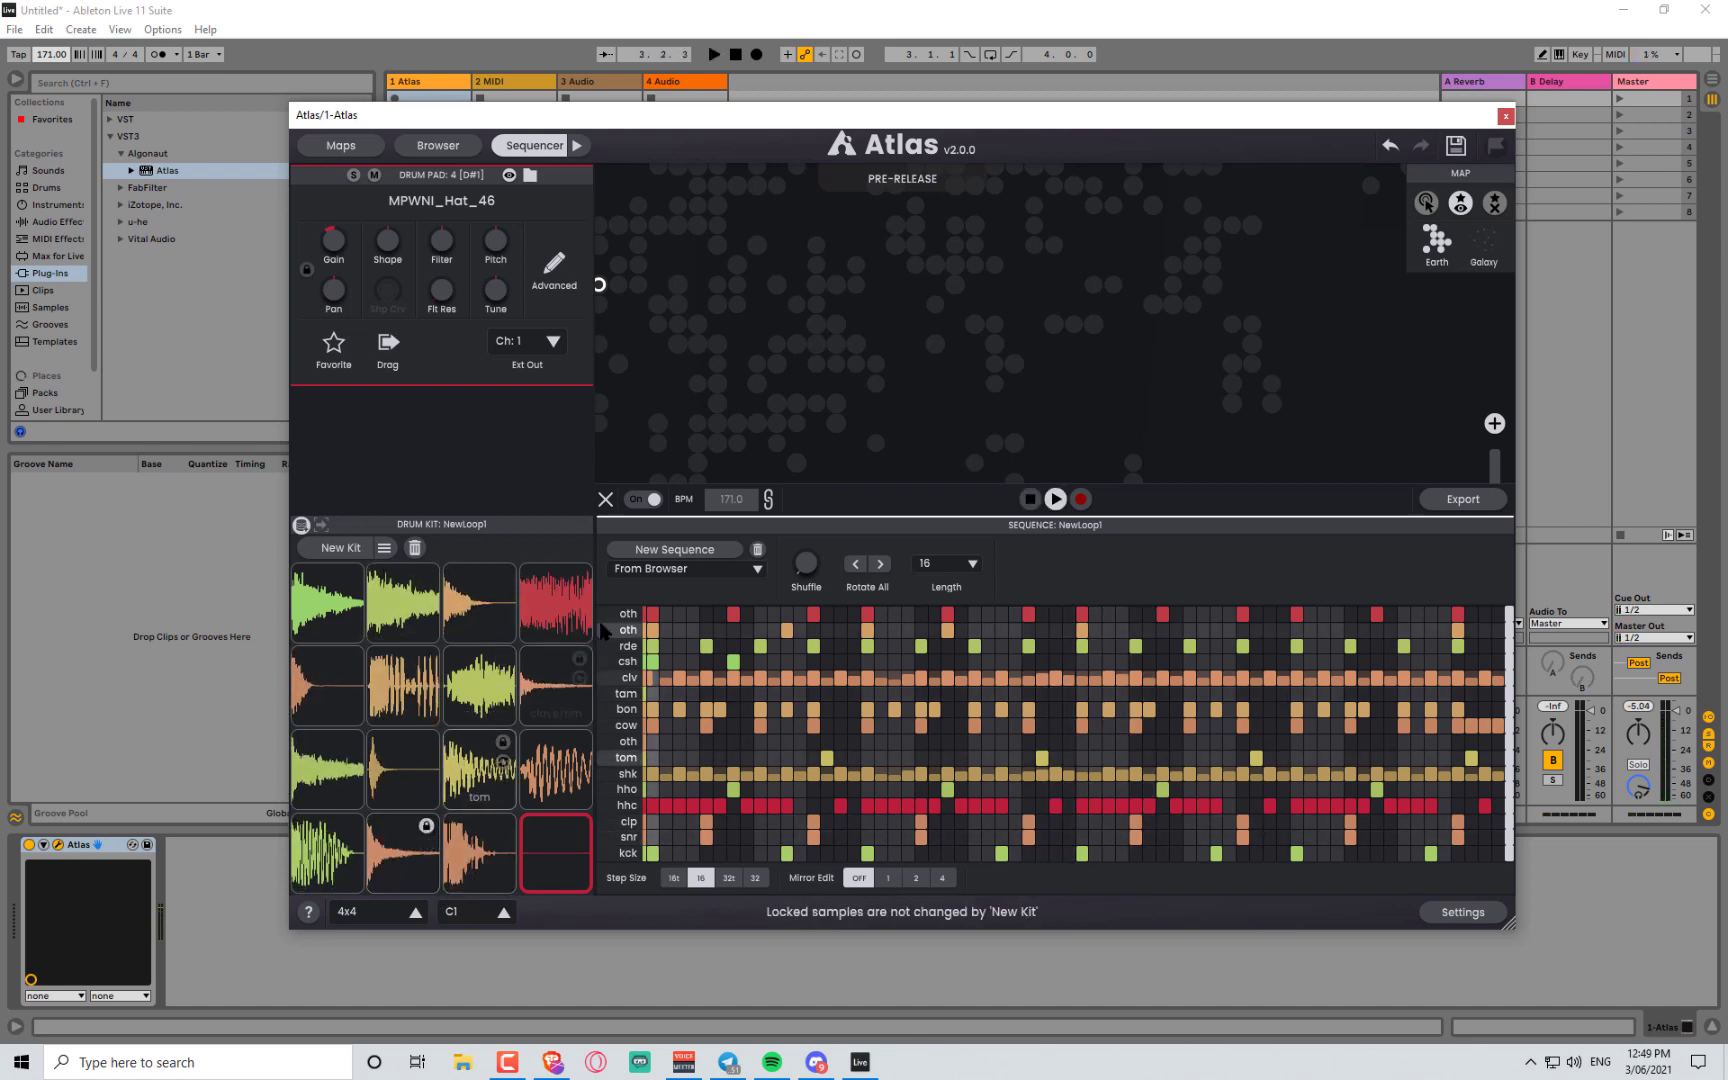
pyautogui.click(351, 826)
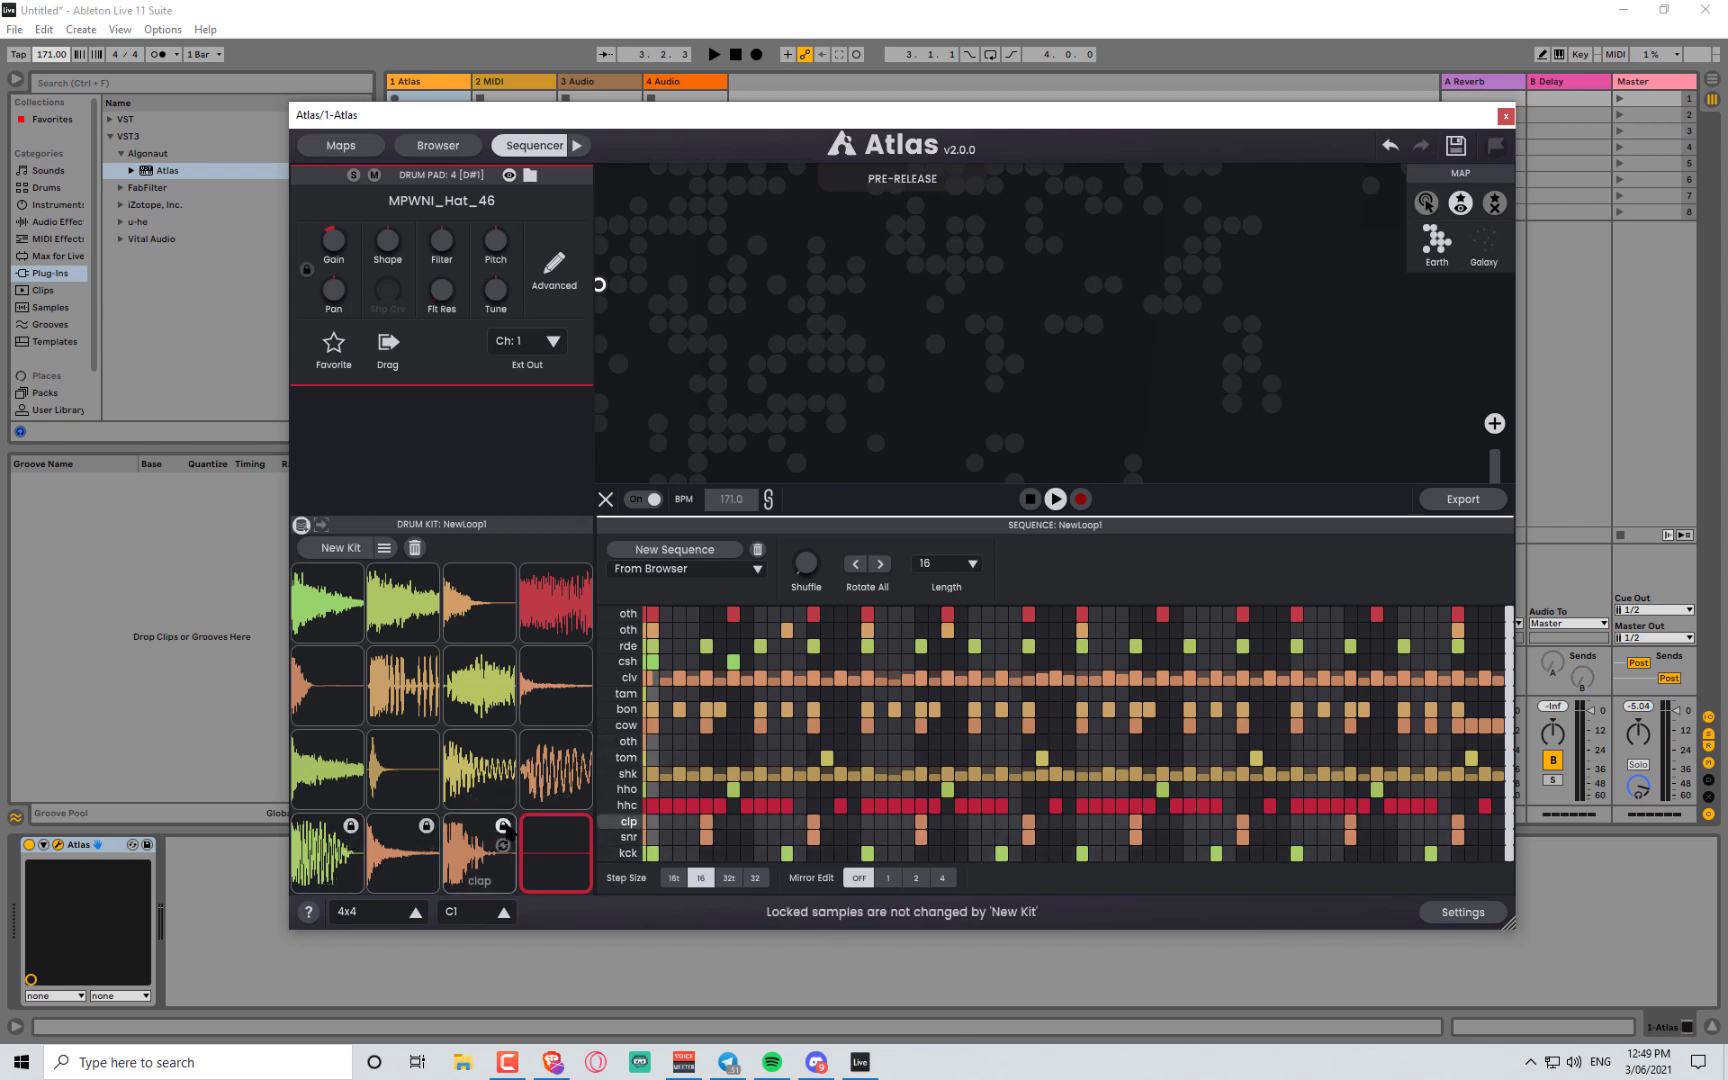
pyautogui.click(504, 826)
pyautogui.click(579, 826)
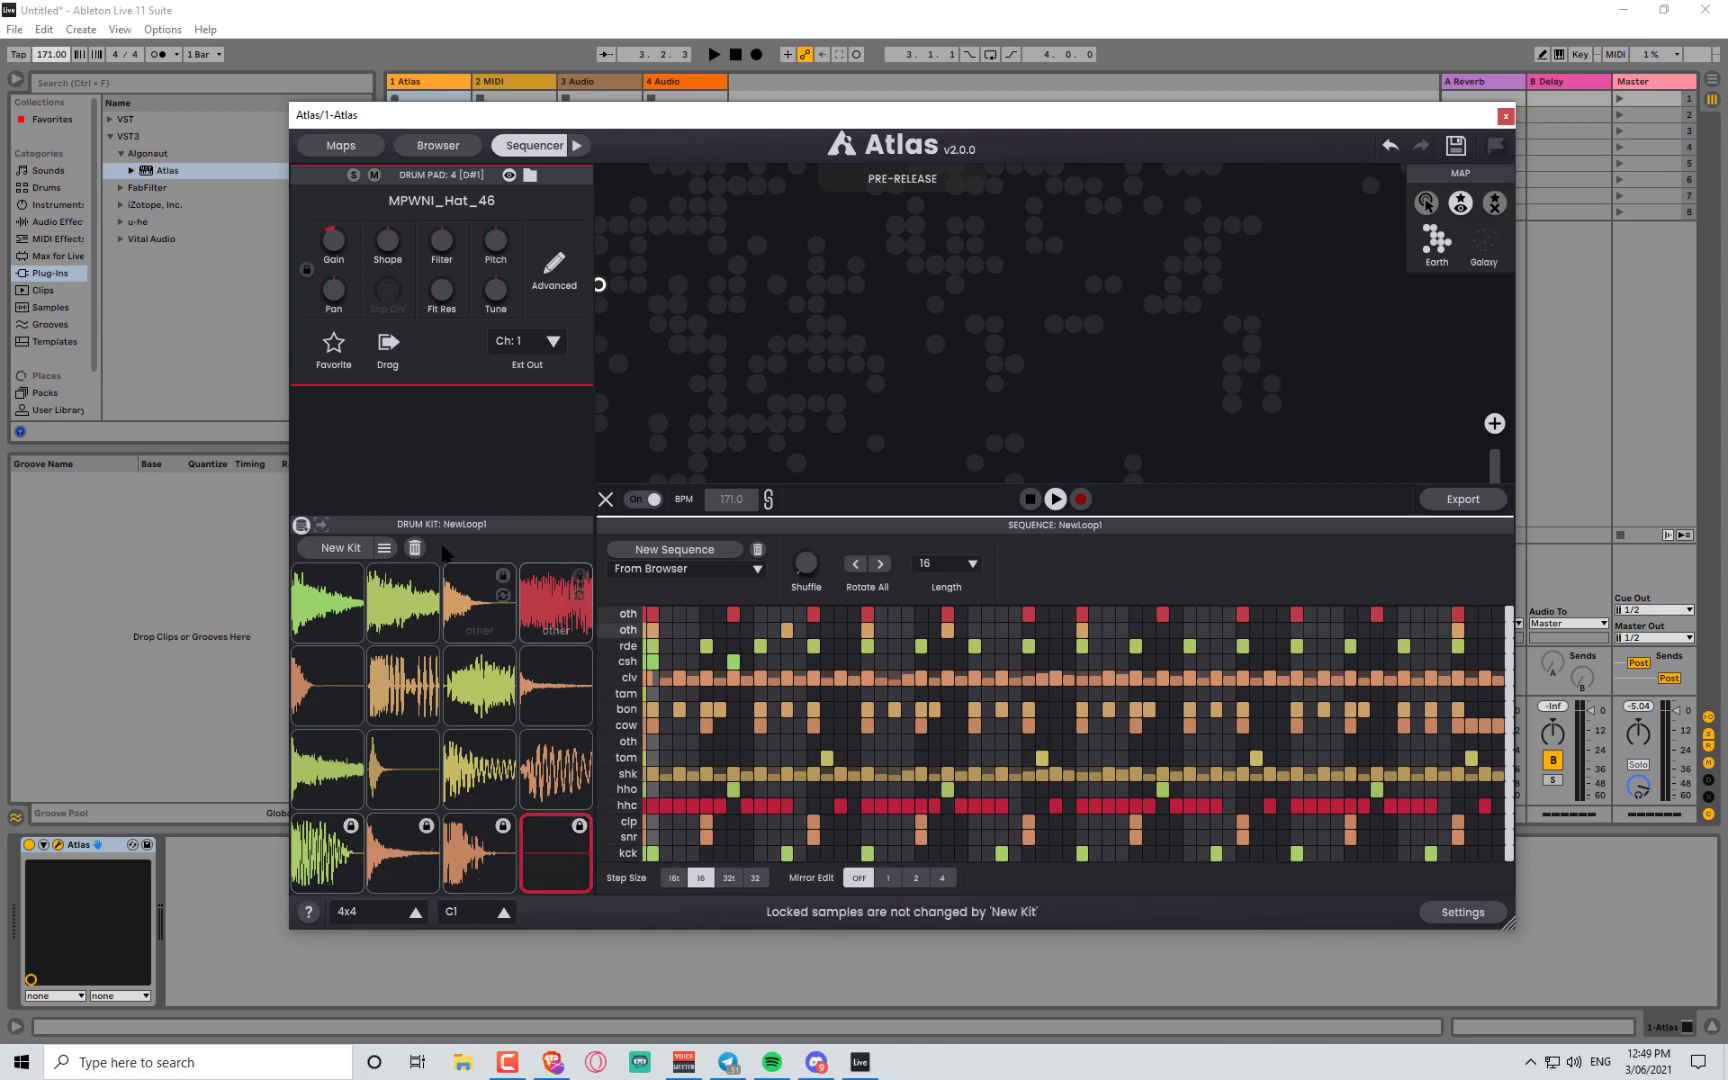
# - Generate three new kits in succession for the unlocked pads while playing the loop
pyautogui.click(340, 546)
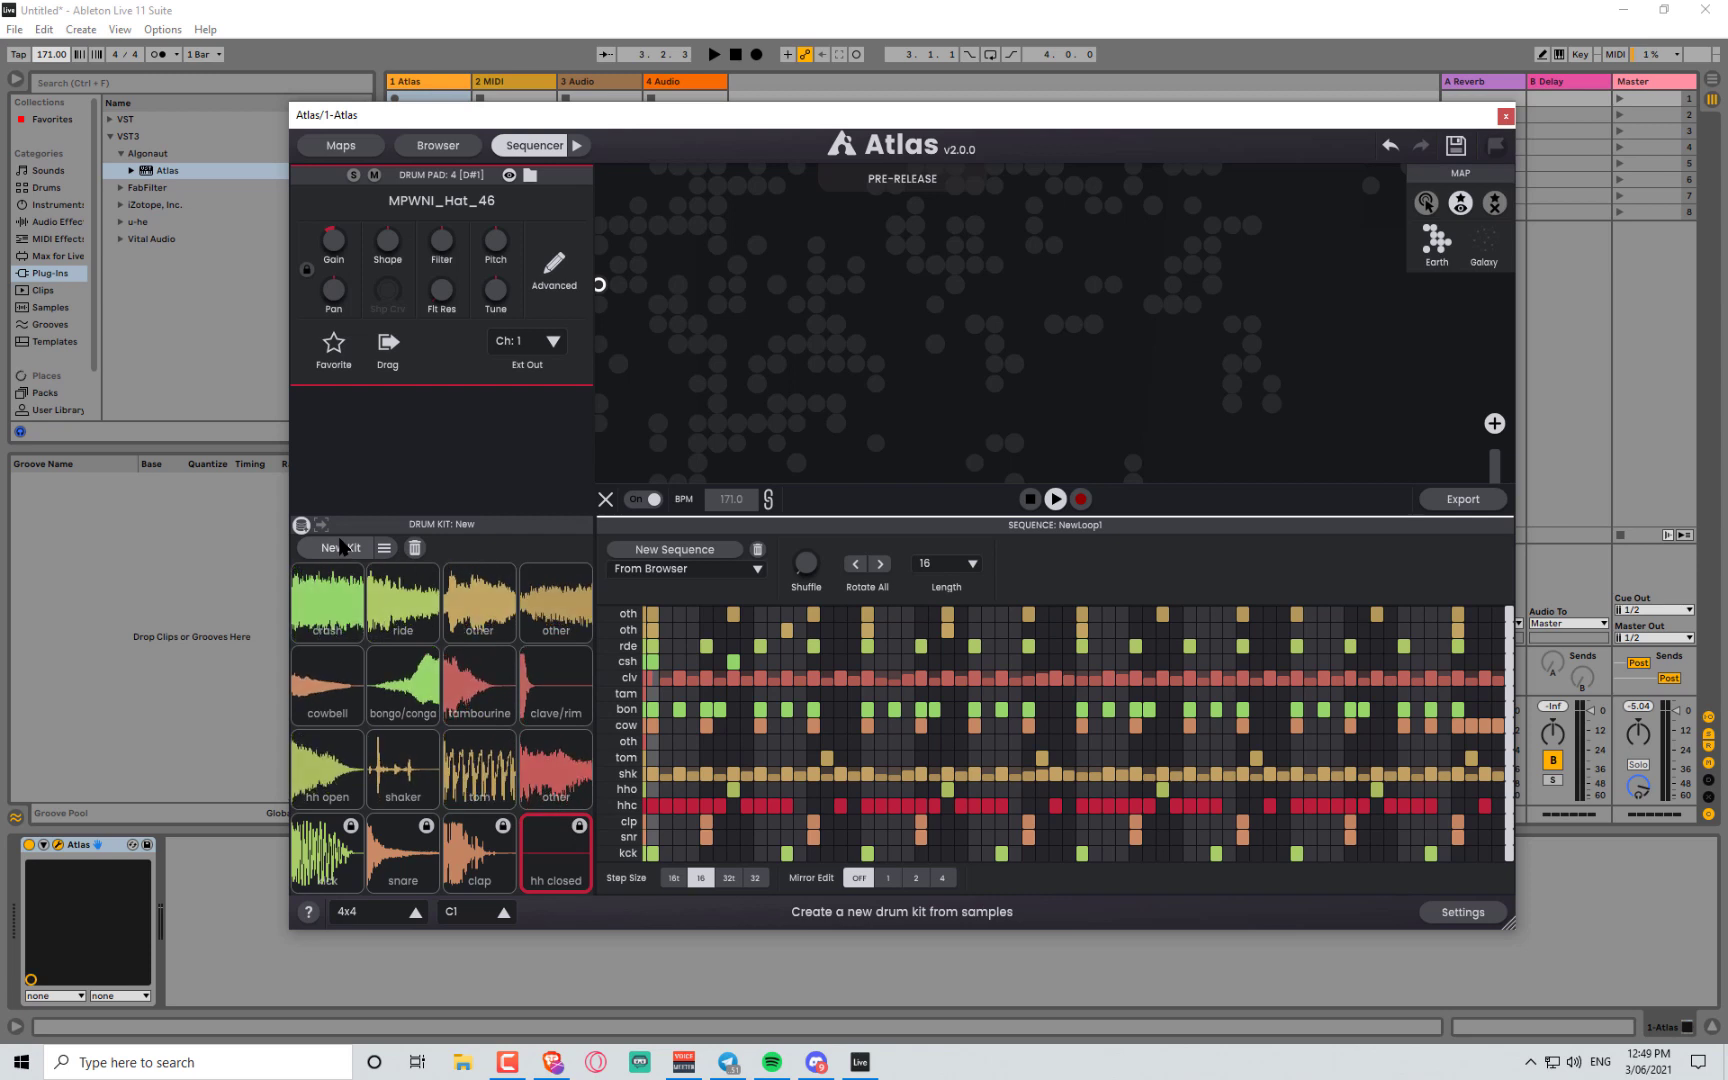
pyautogui.press('space')
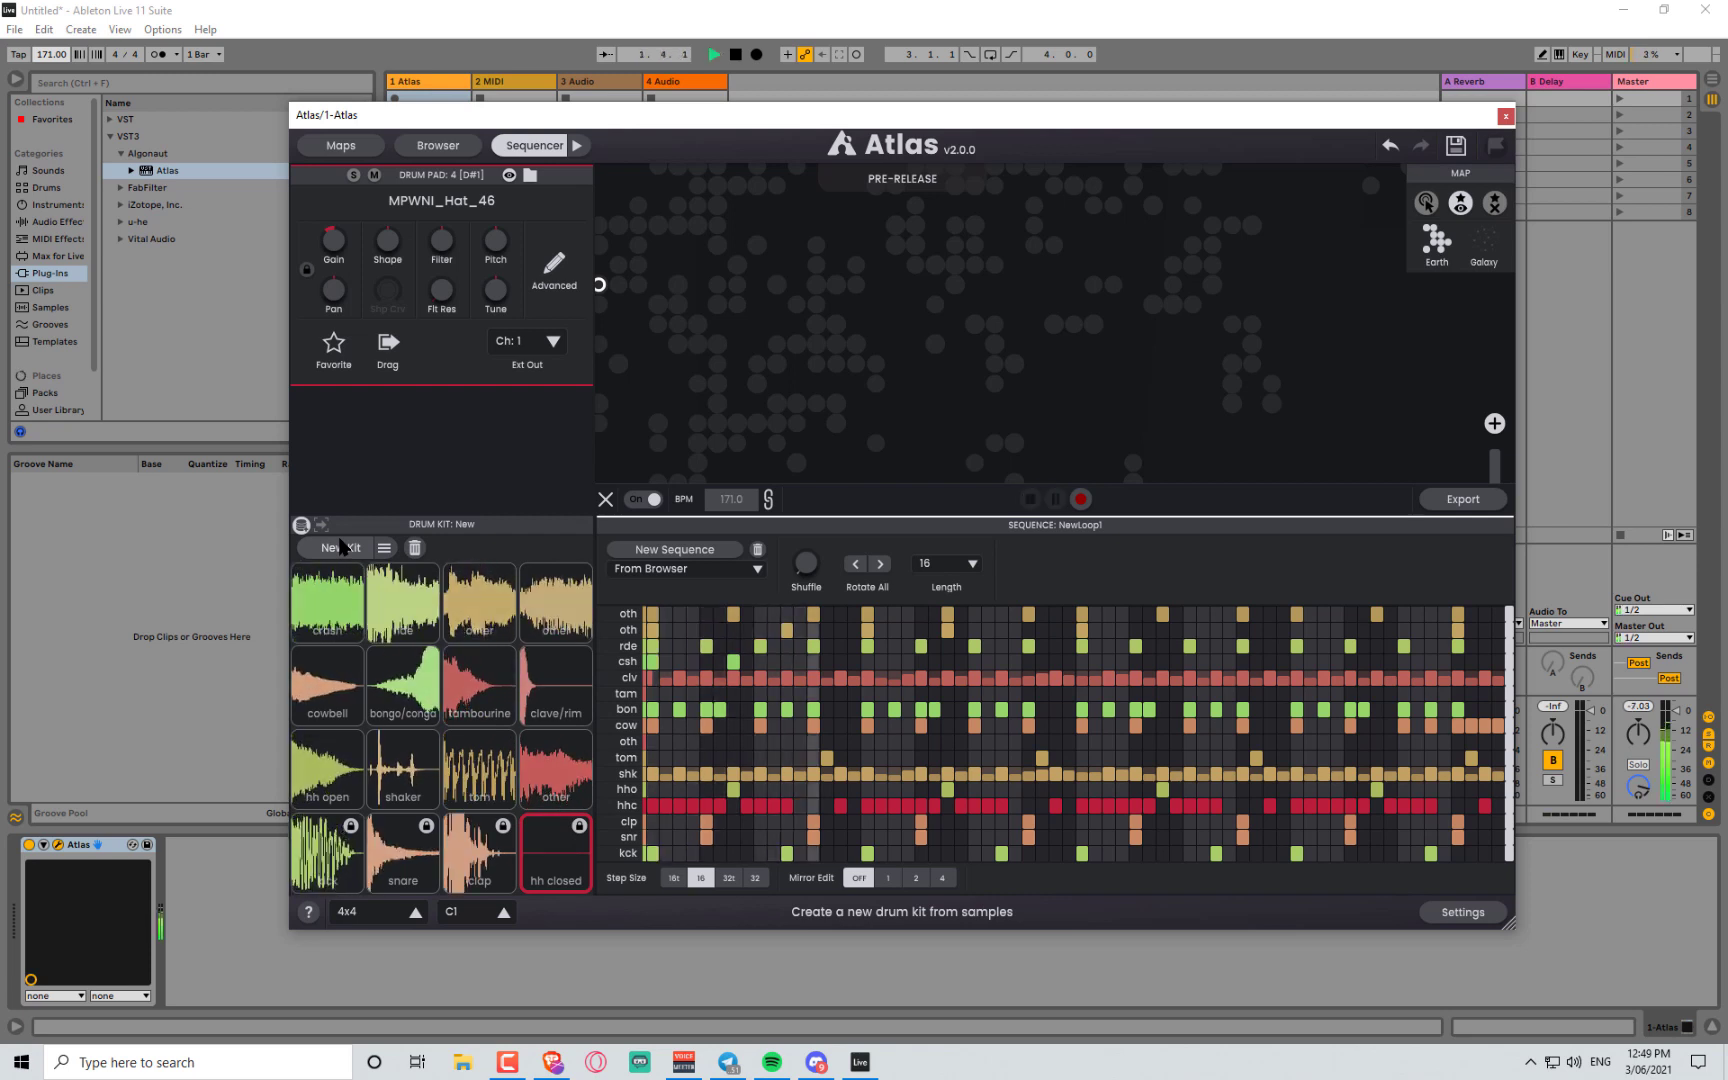
pyautogui.click(340, 546)
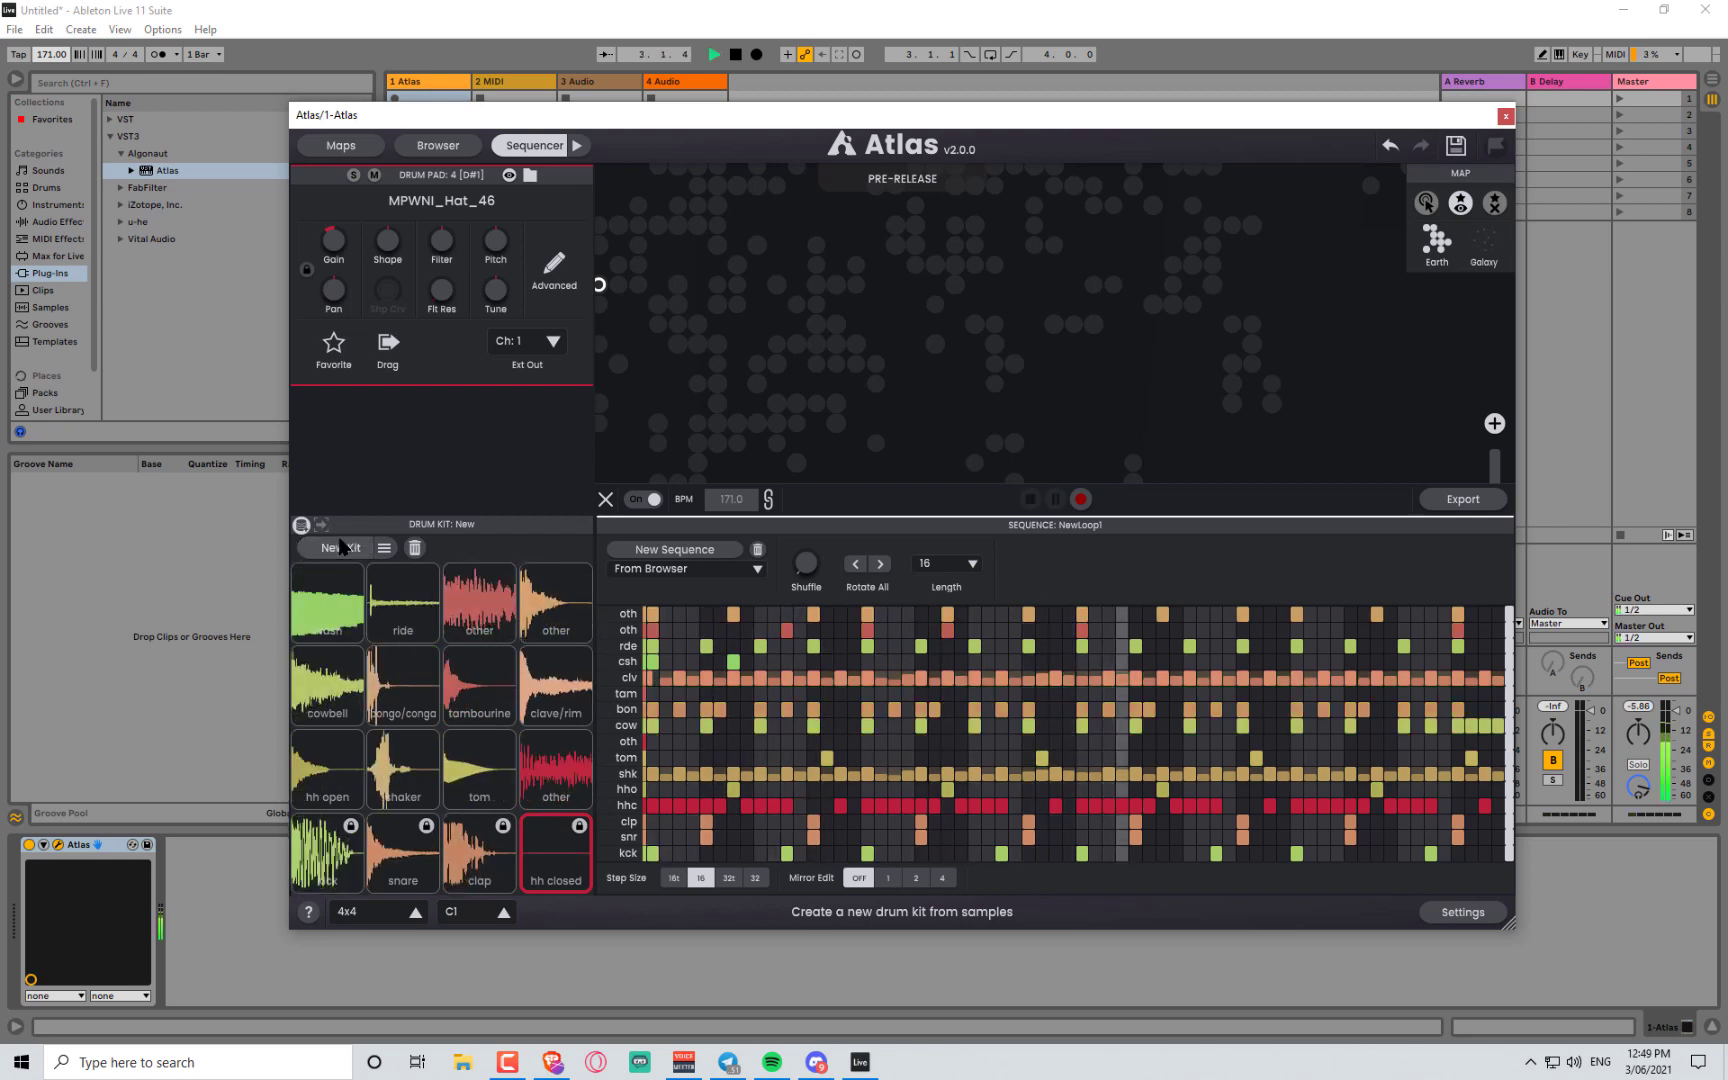
pyautogui.click(340, 546)
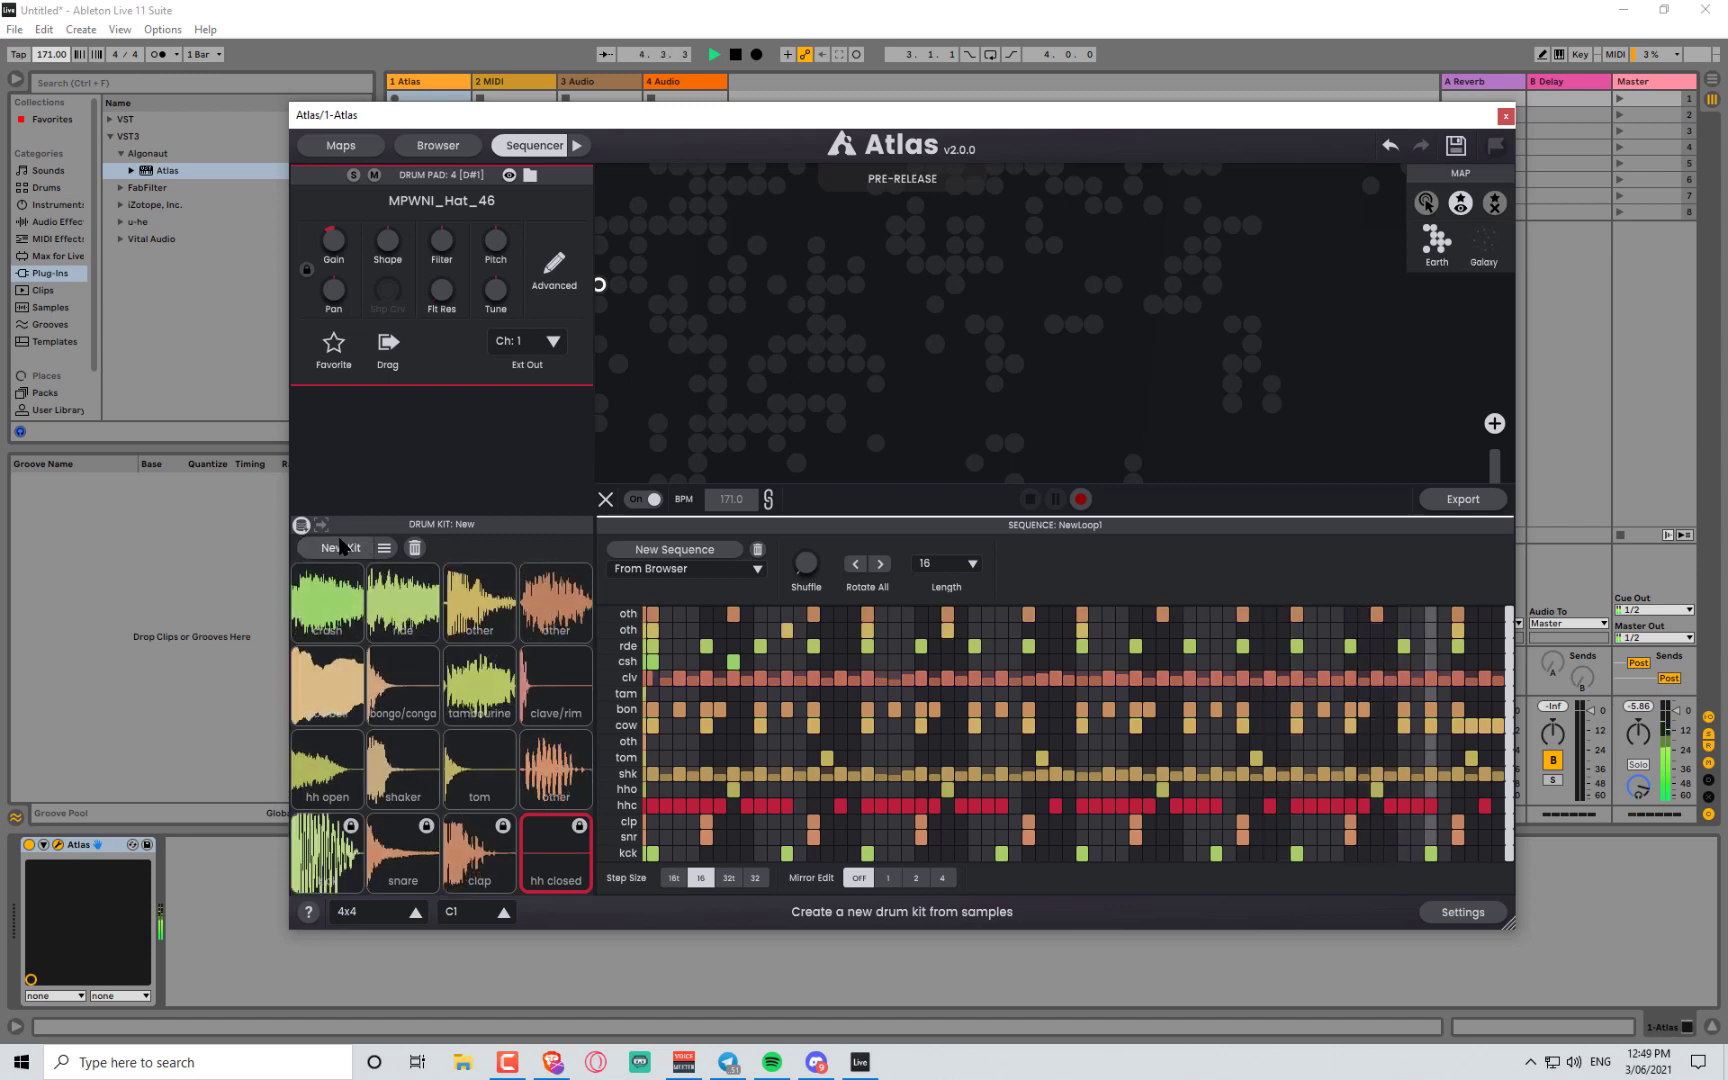
# - Generate new drum kits repeatedly, keeping the locked kick, snare, clap and closed hi-hat pads
pyautogui.click(340, 546)
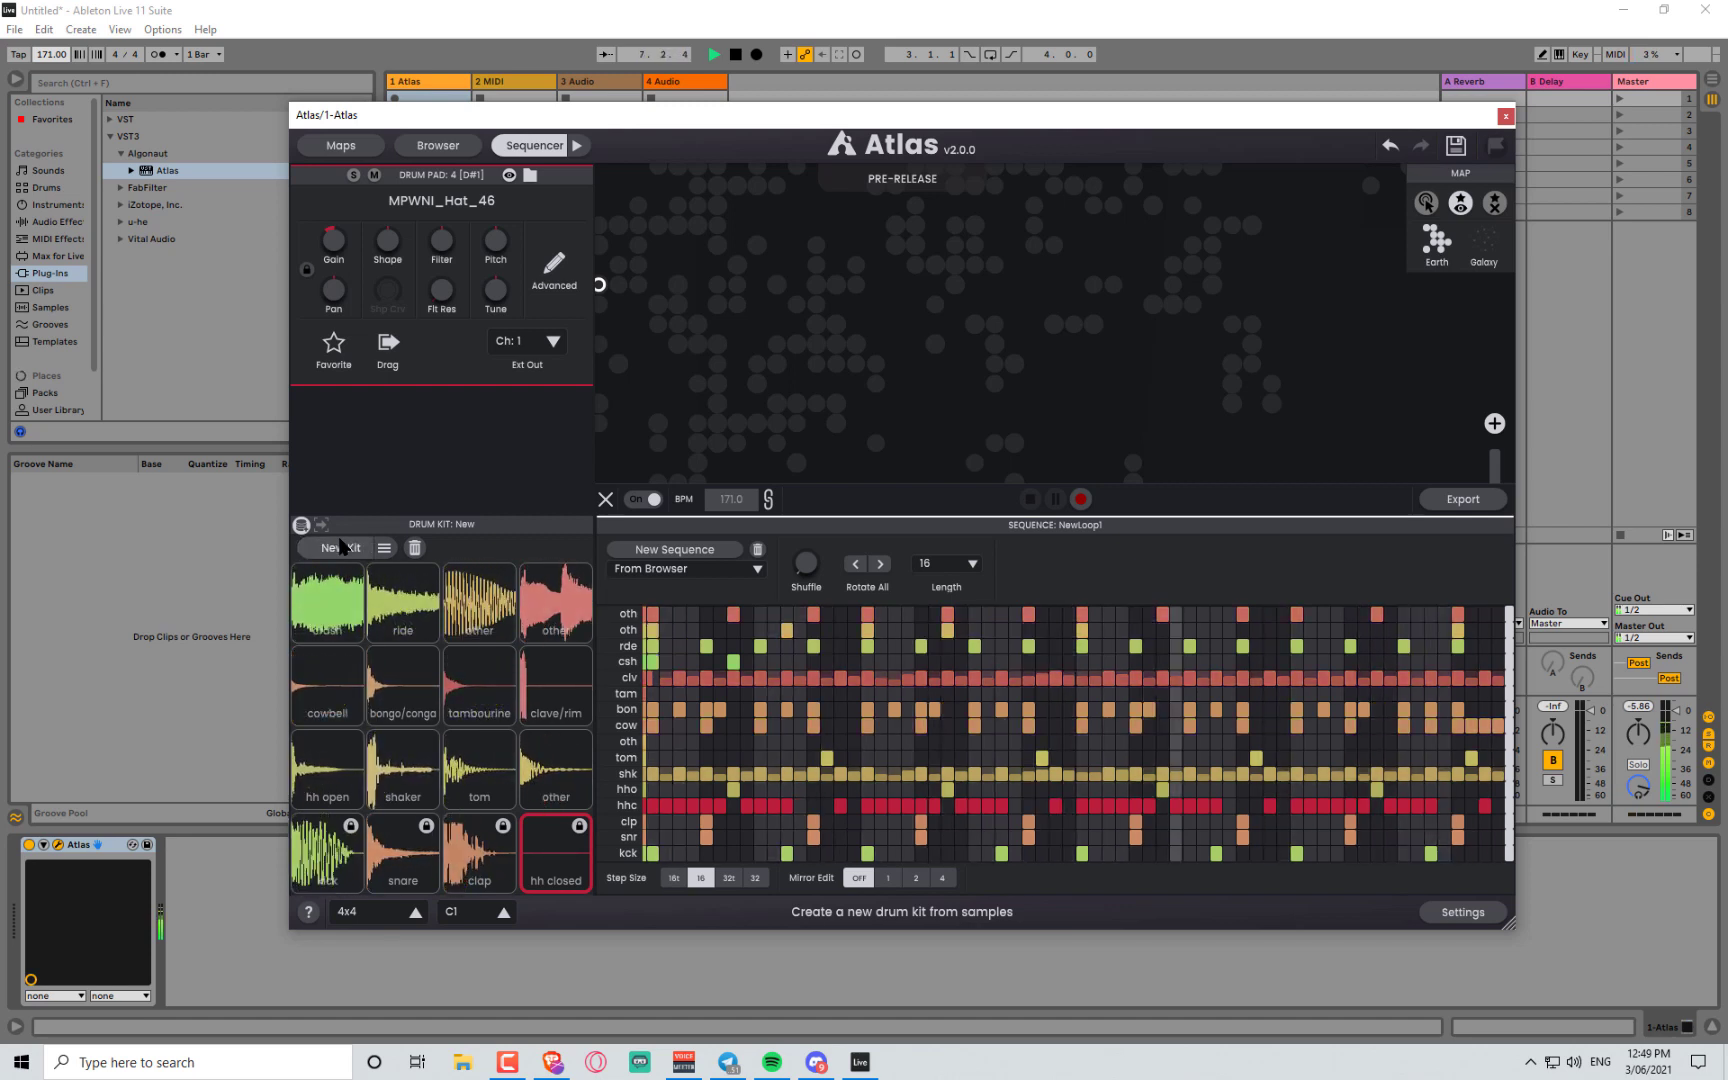
pyautogui.click(340, 546)
pyautogui.click(340, 546)
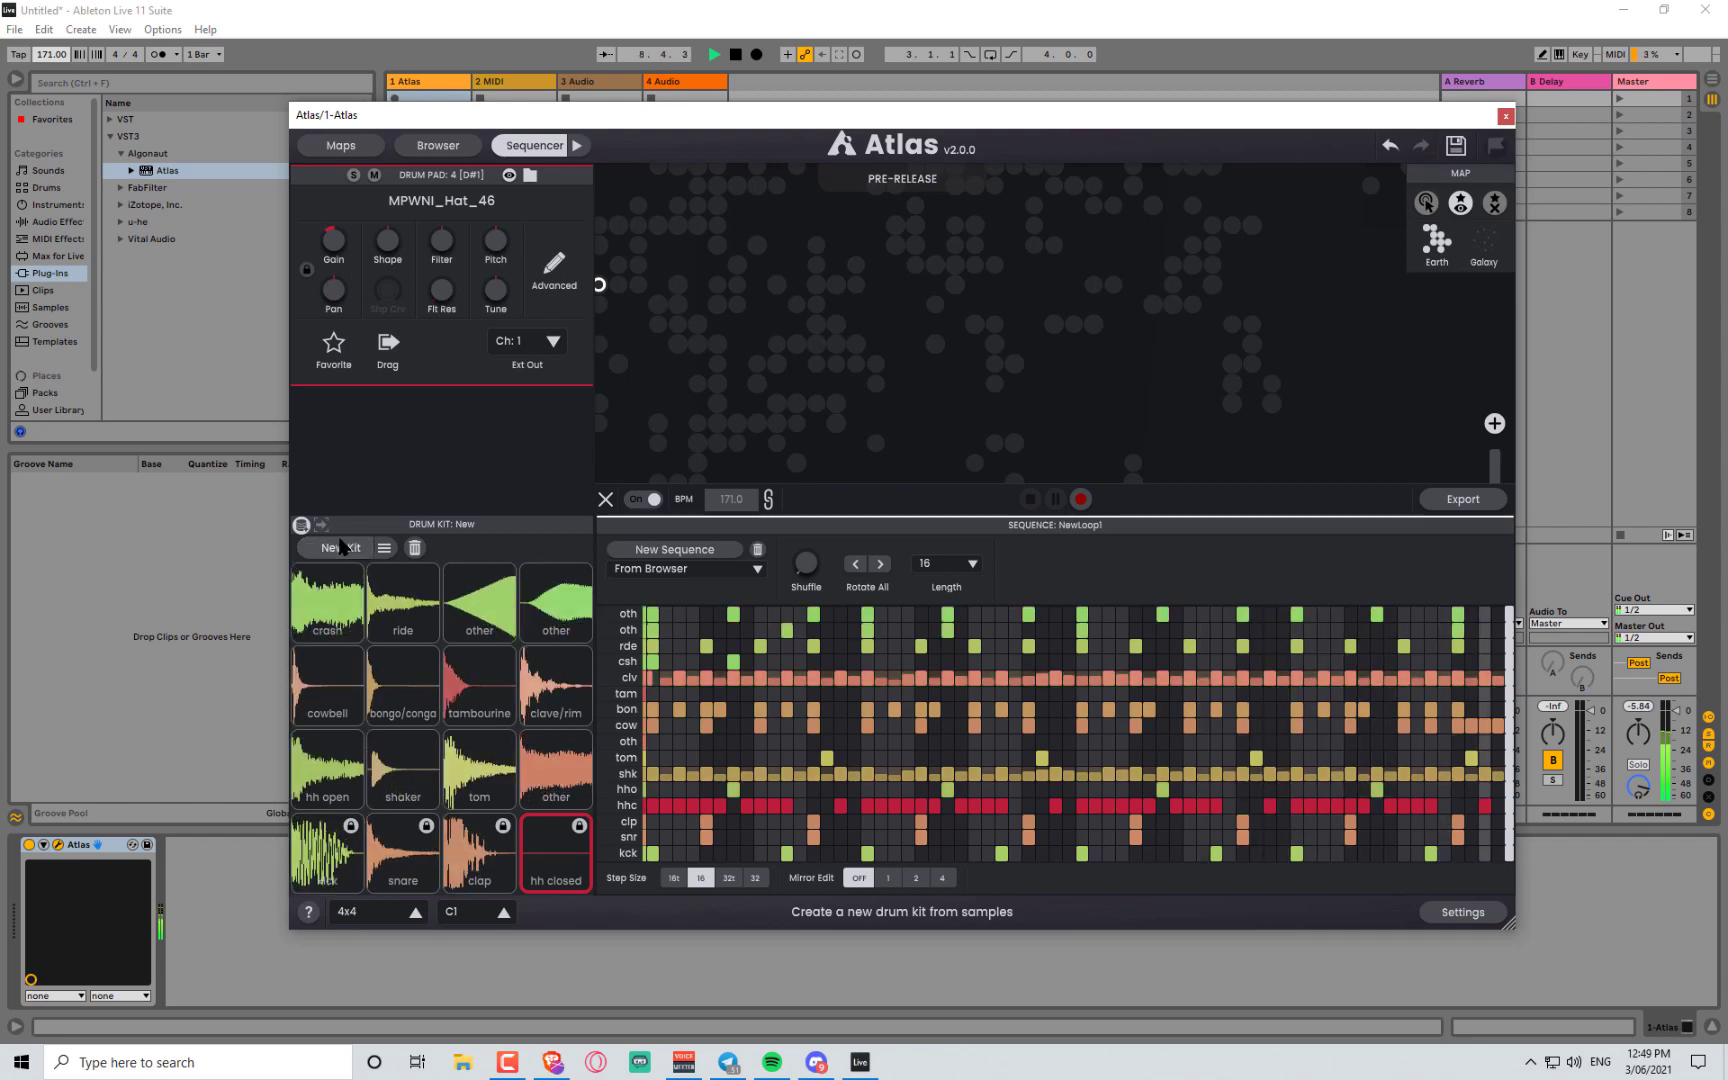
pyautogui.click(340, 546)
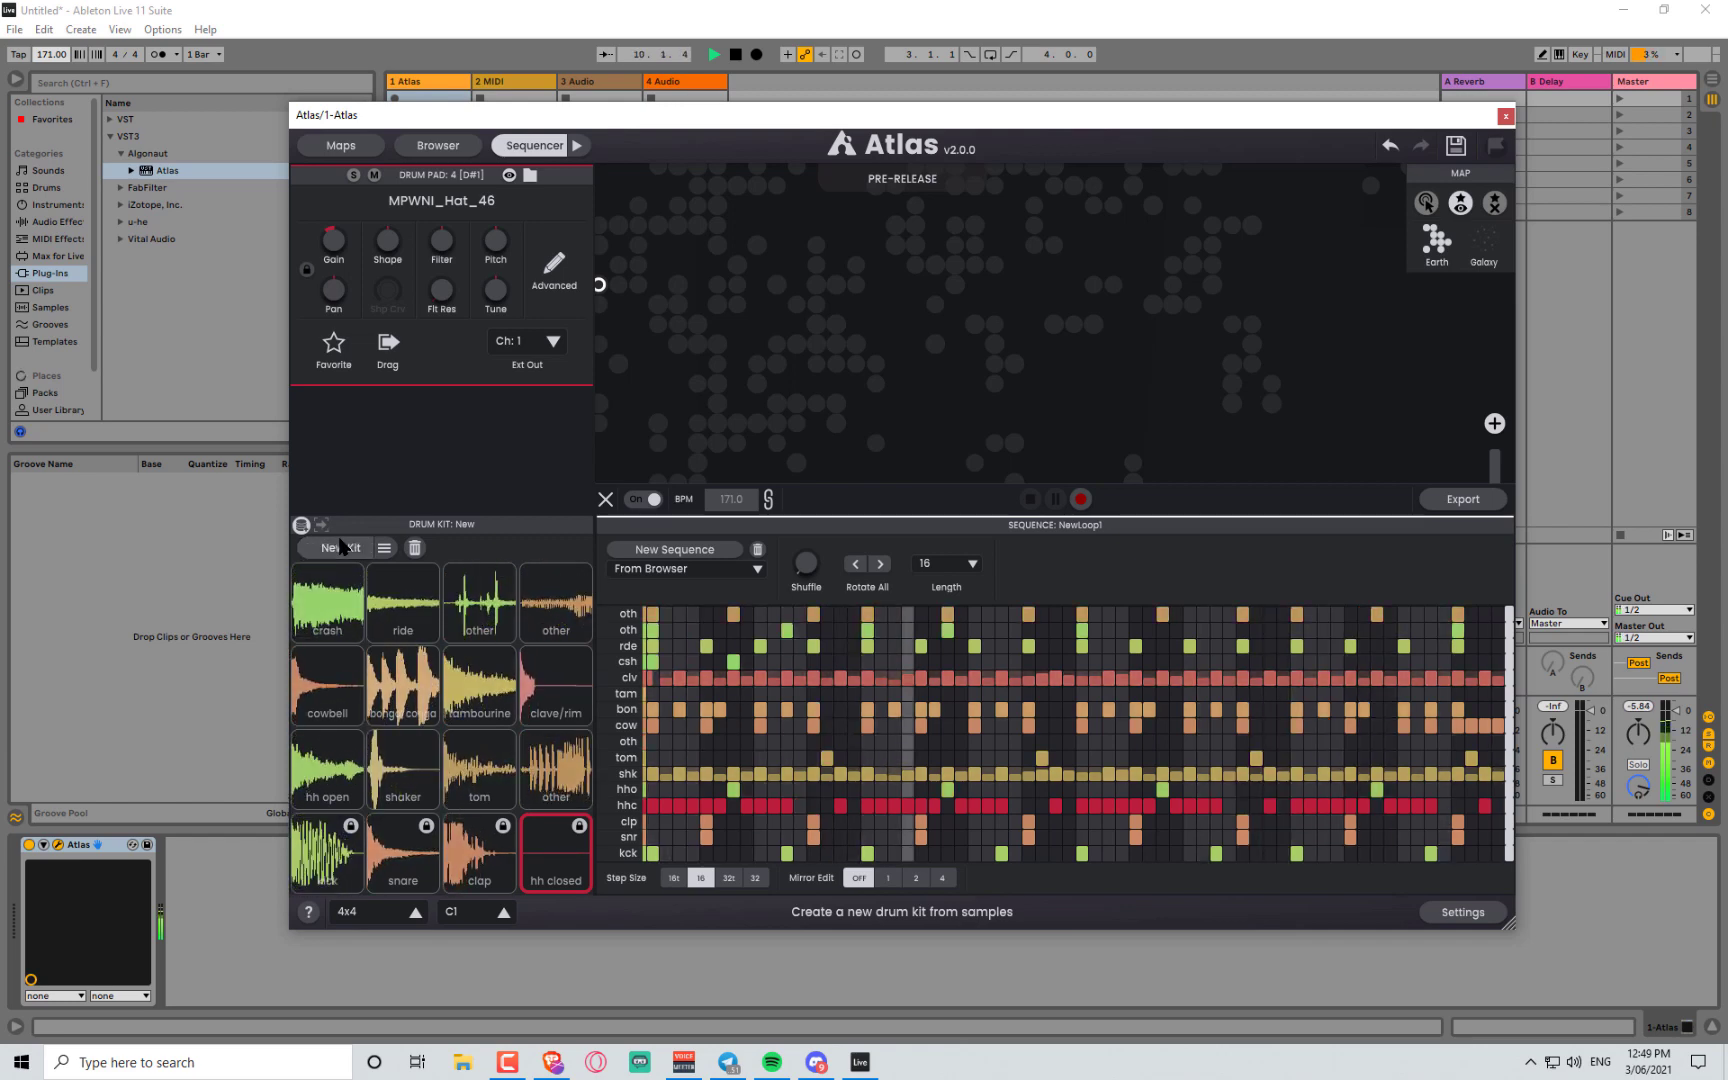
pyautogui.click(340, 546)
pyautogui.click(340, 546)
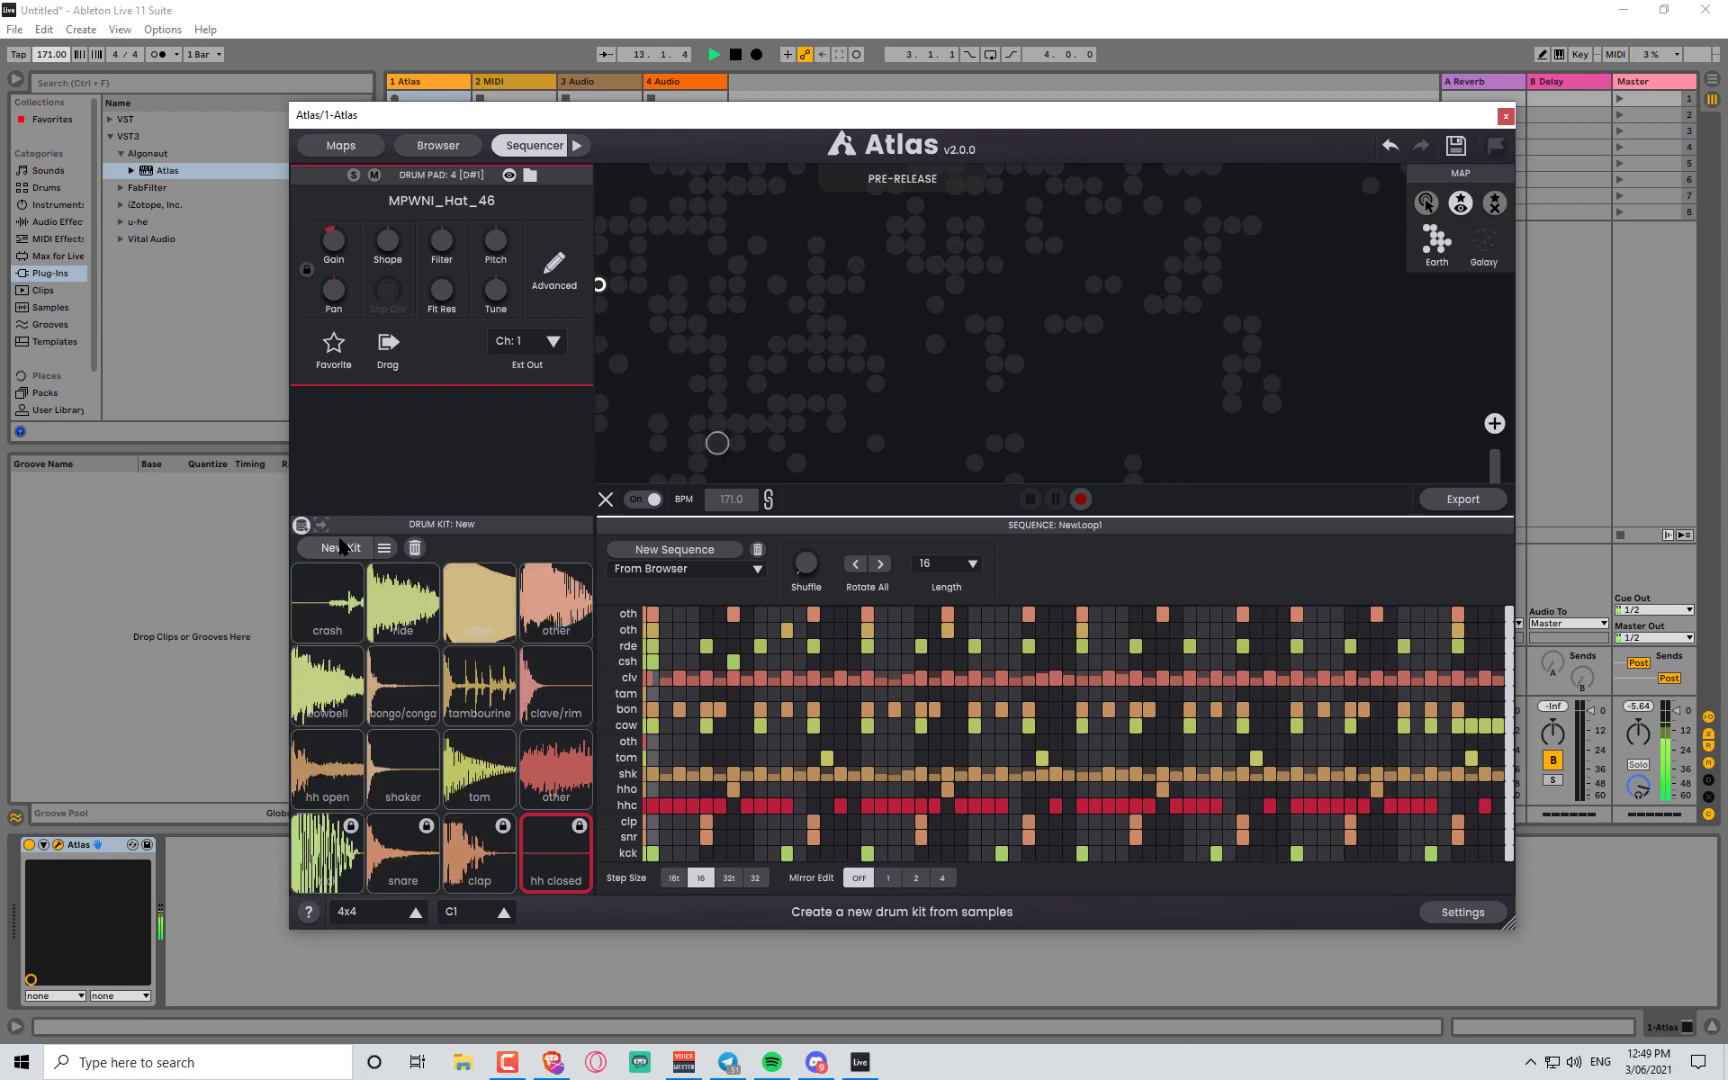
pyautogui.click(340, 546)
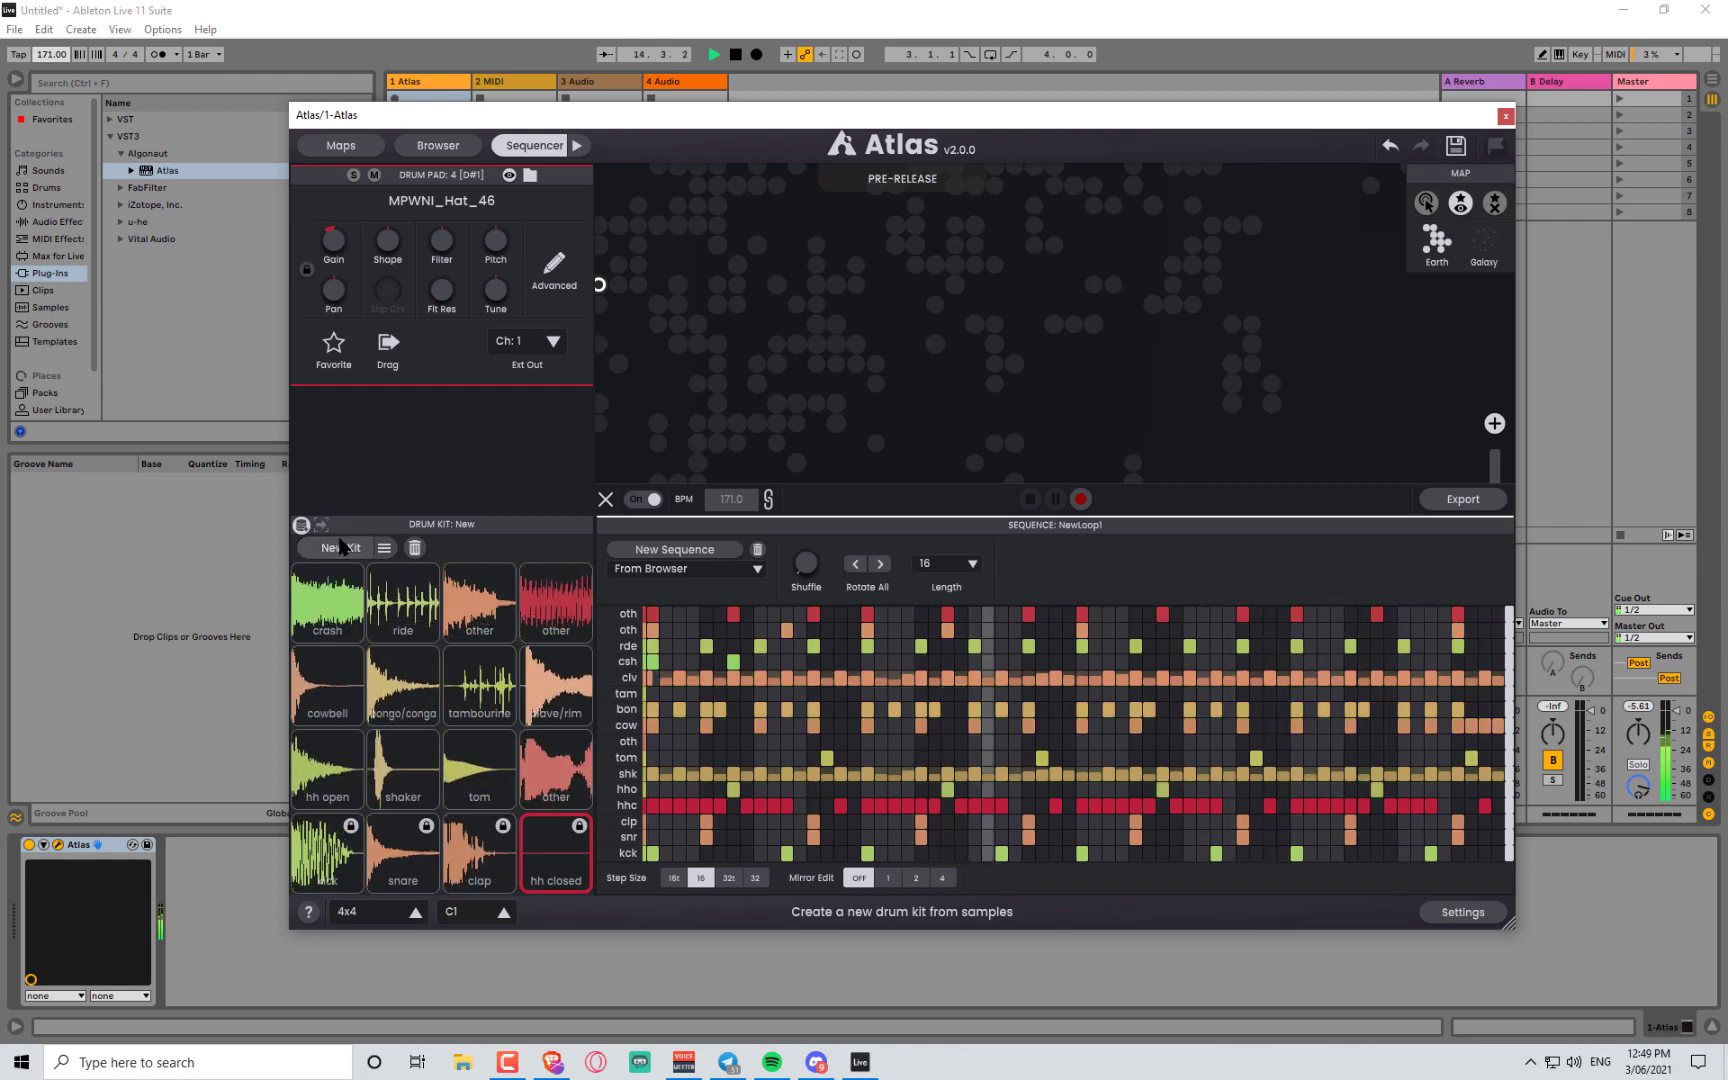
pyautogui.click(340, 546)
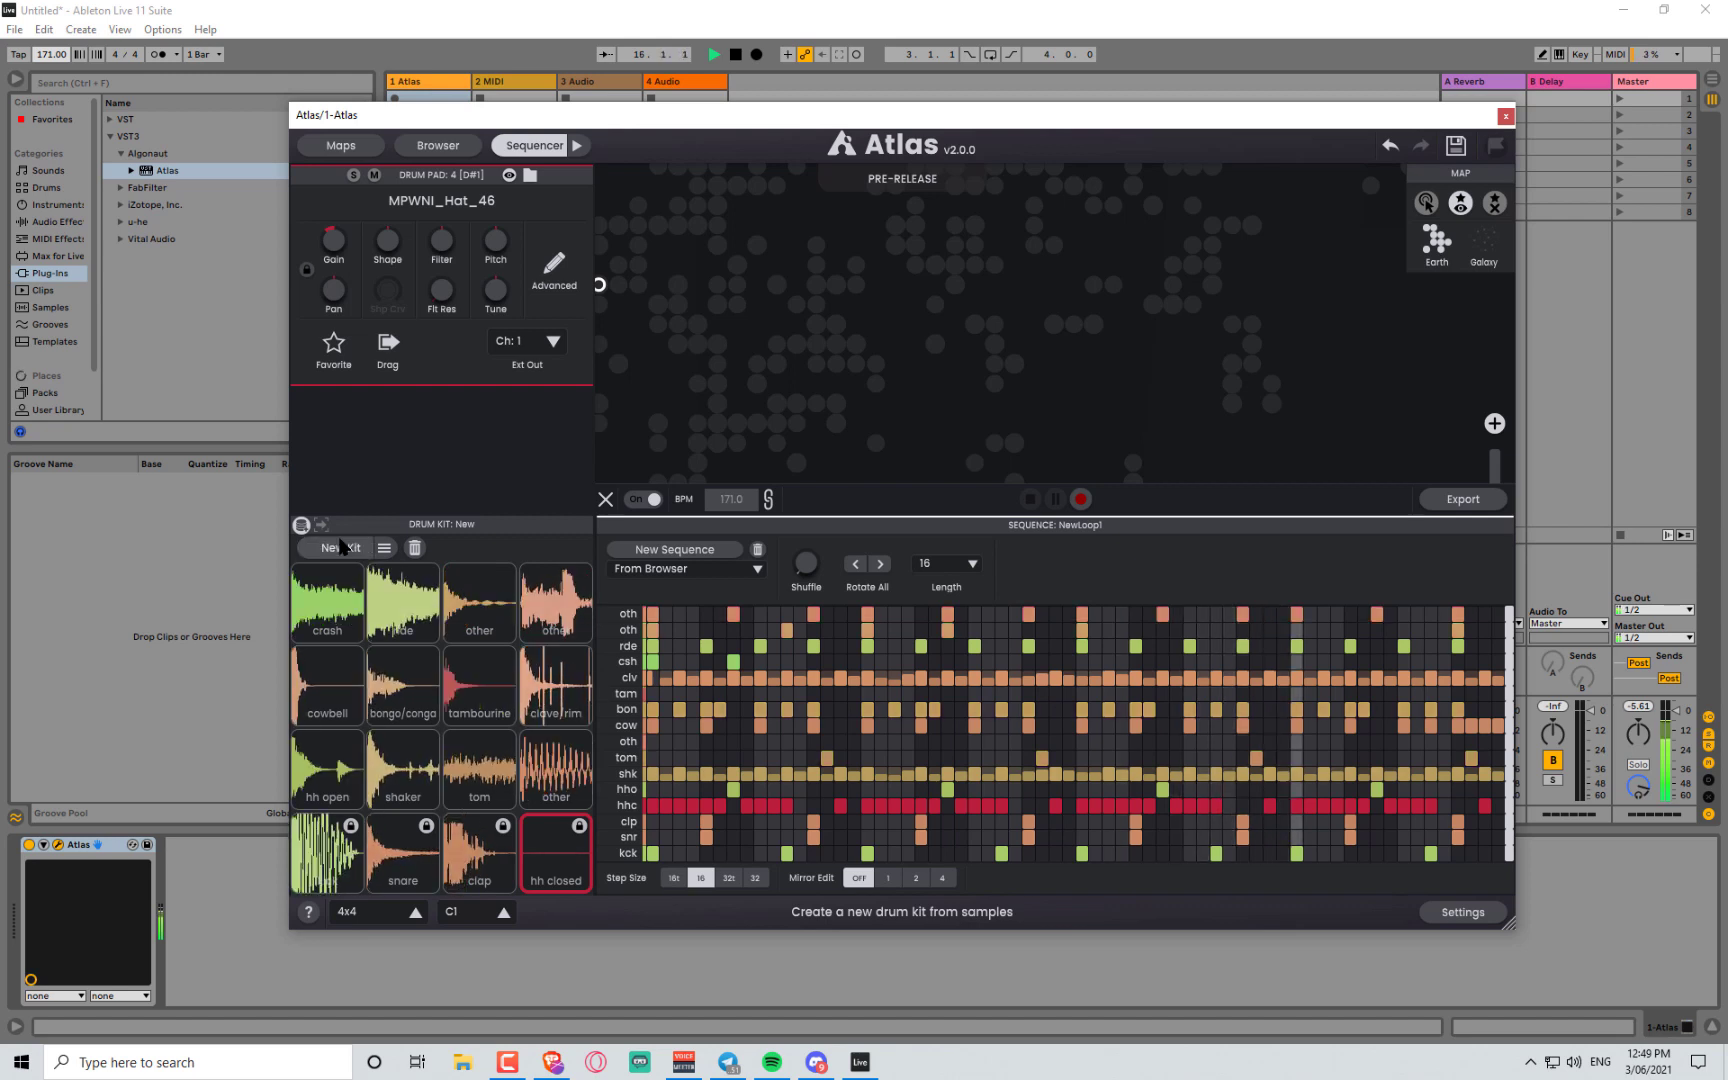
pyautogui.click(340, 546)
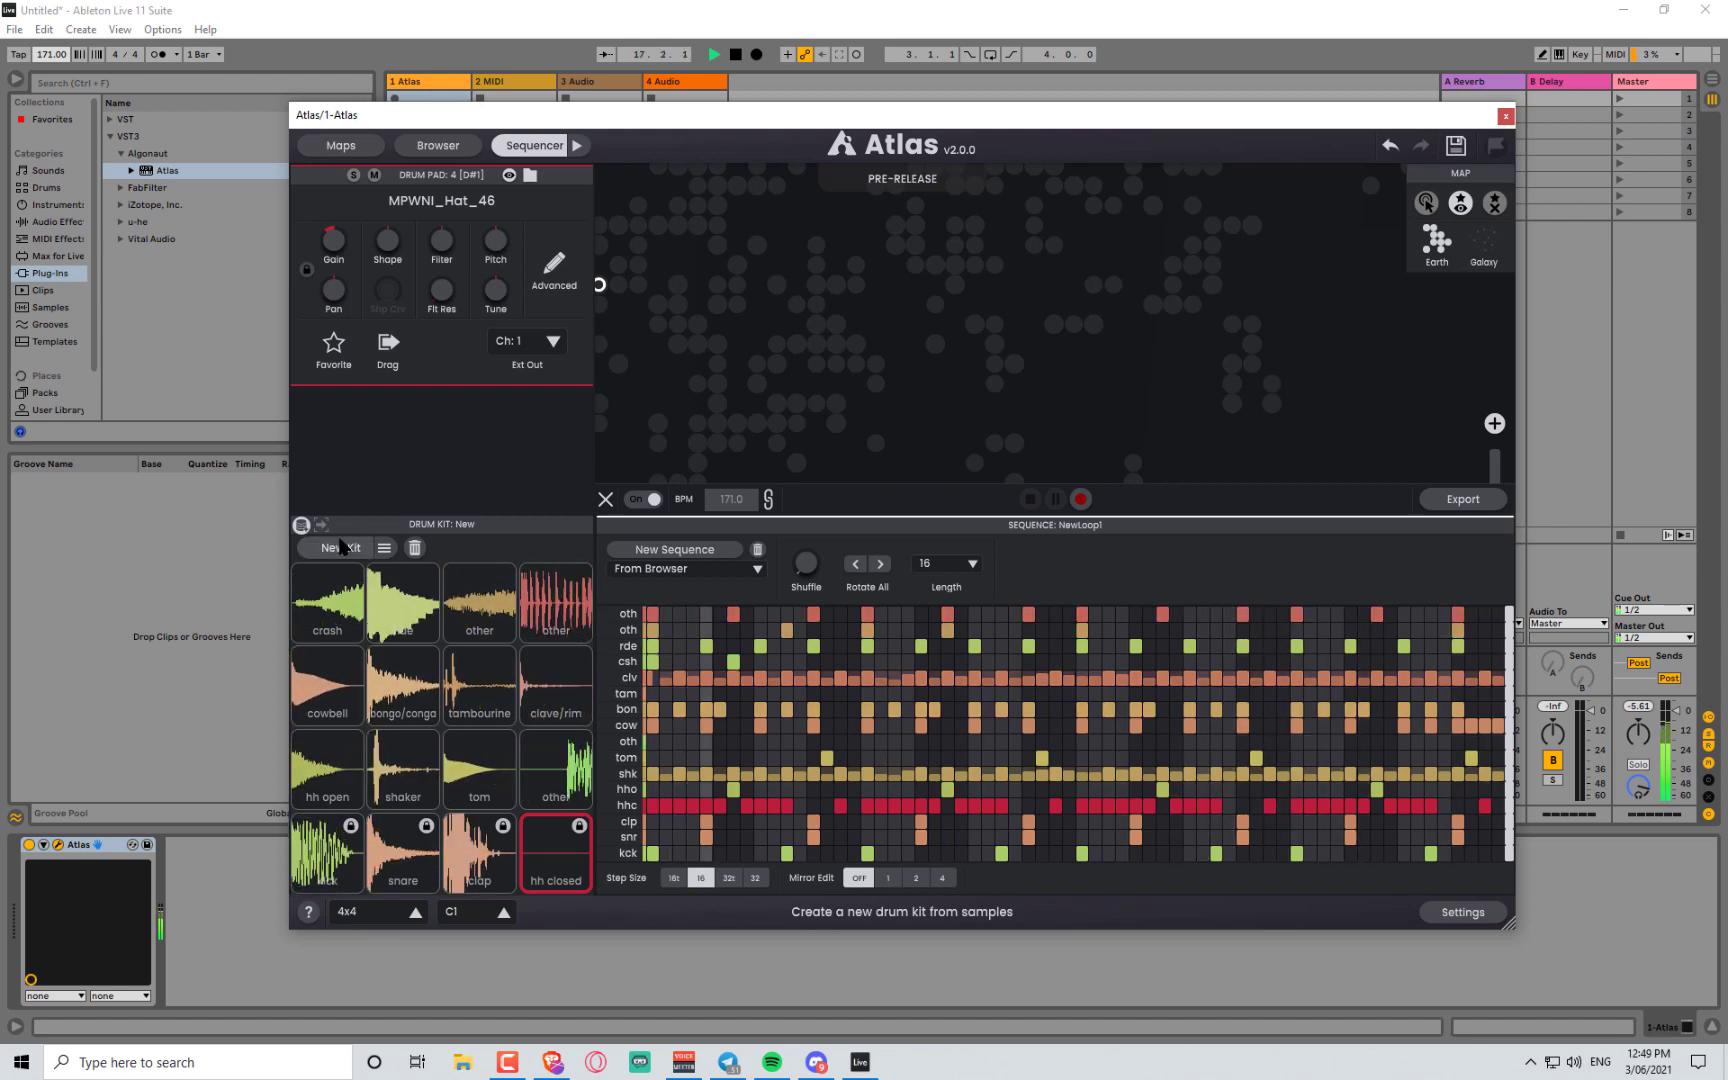
pyautogui.click(340, 546)
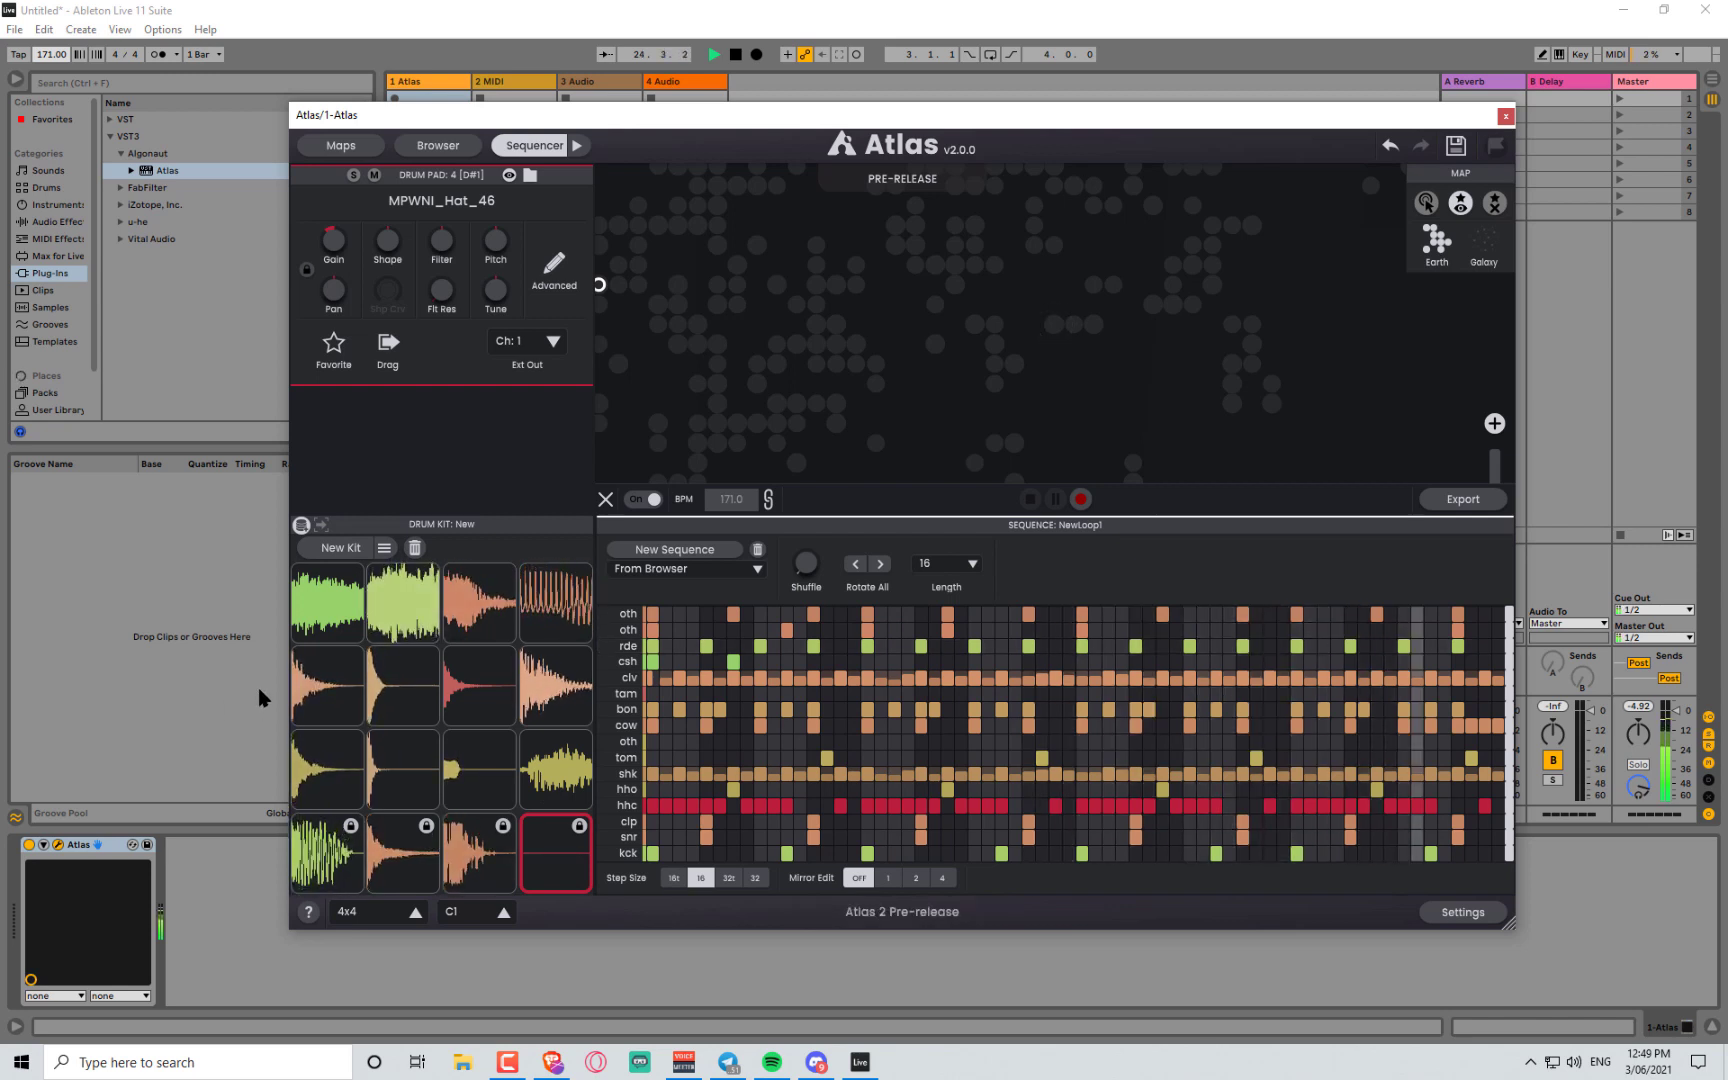
# - Audition the tambourine, bongo/conga, cowbell, crash and ride pads, plus drum pad 15 labelled "other"
pyautogui.click(466, 703)
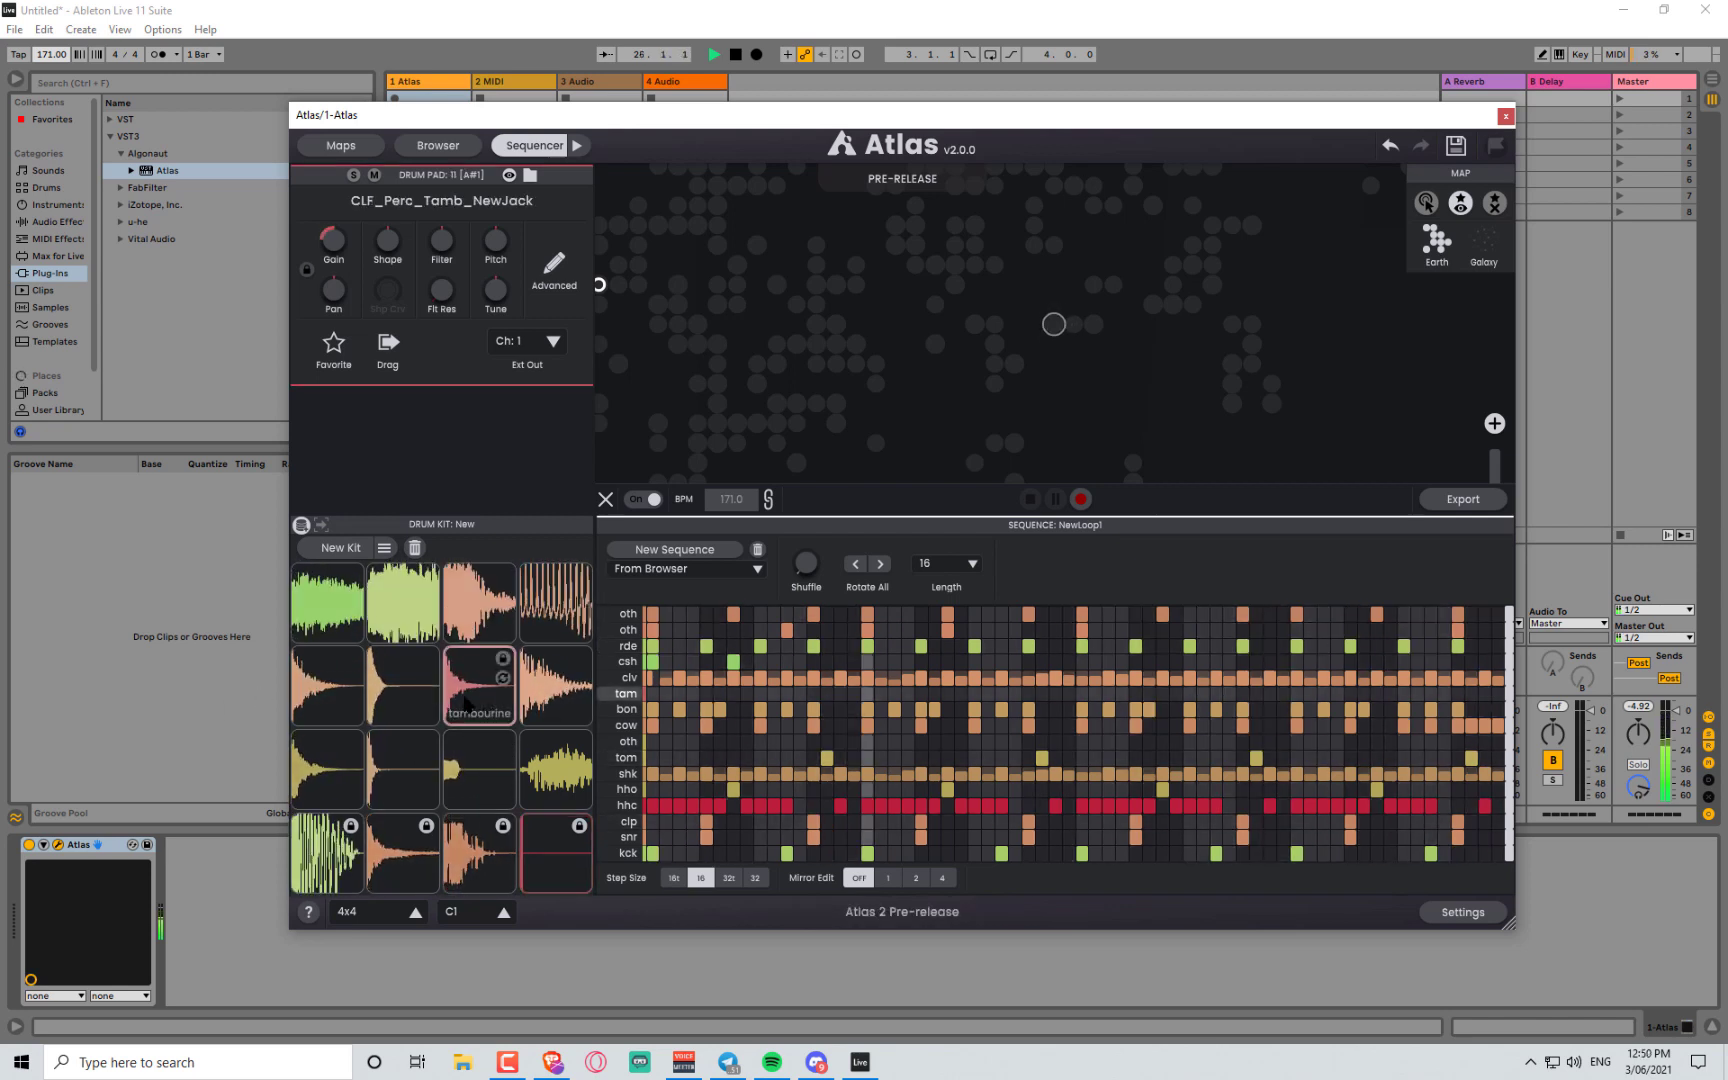
pyautogui.click(398, 697)
pyautogui.click(334, 690)
pyautogui.click(342, 616)
pyautogui.click(400, 614)
pyautogui.click(461, 615)
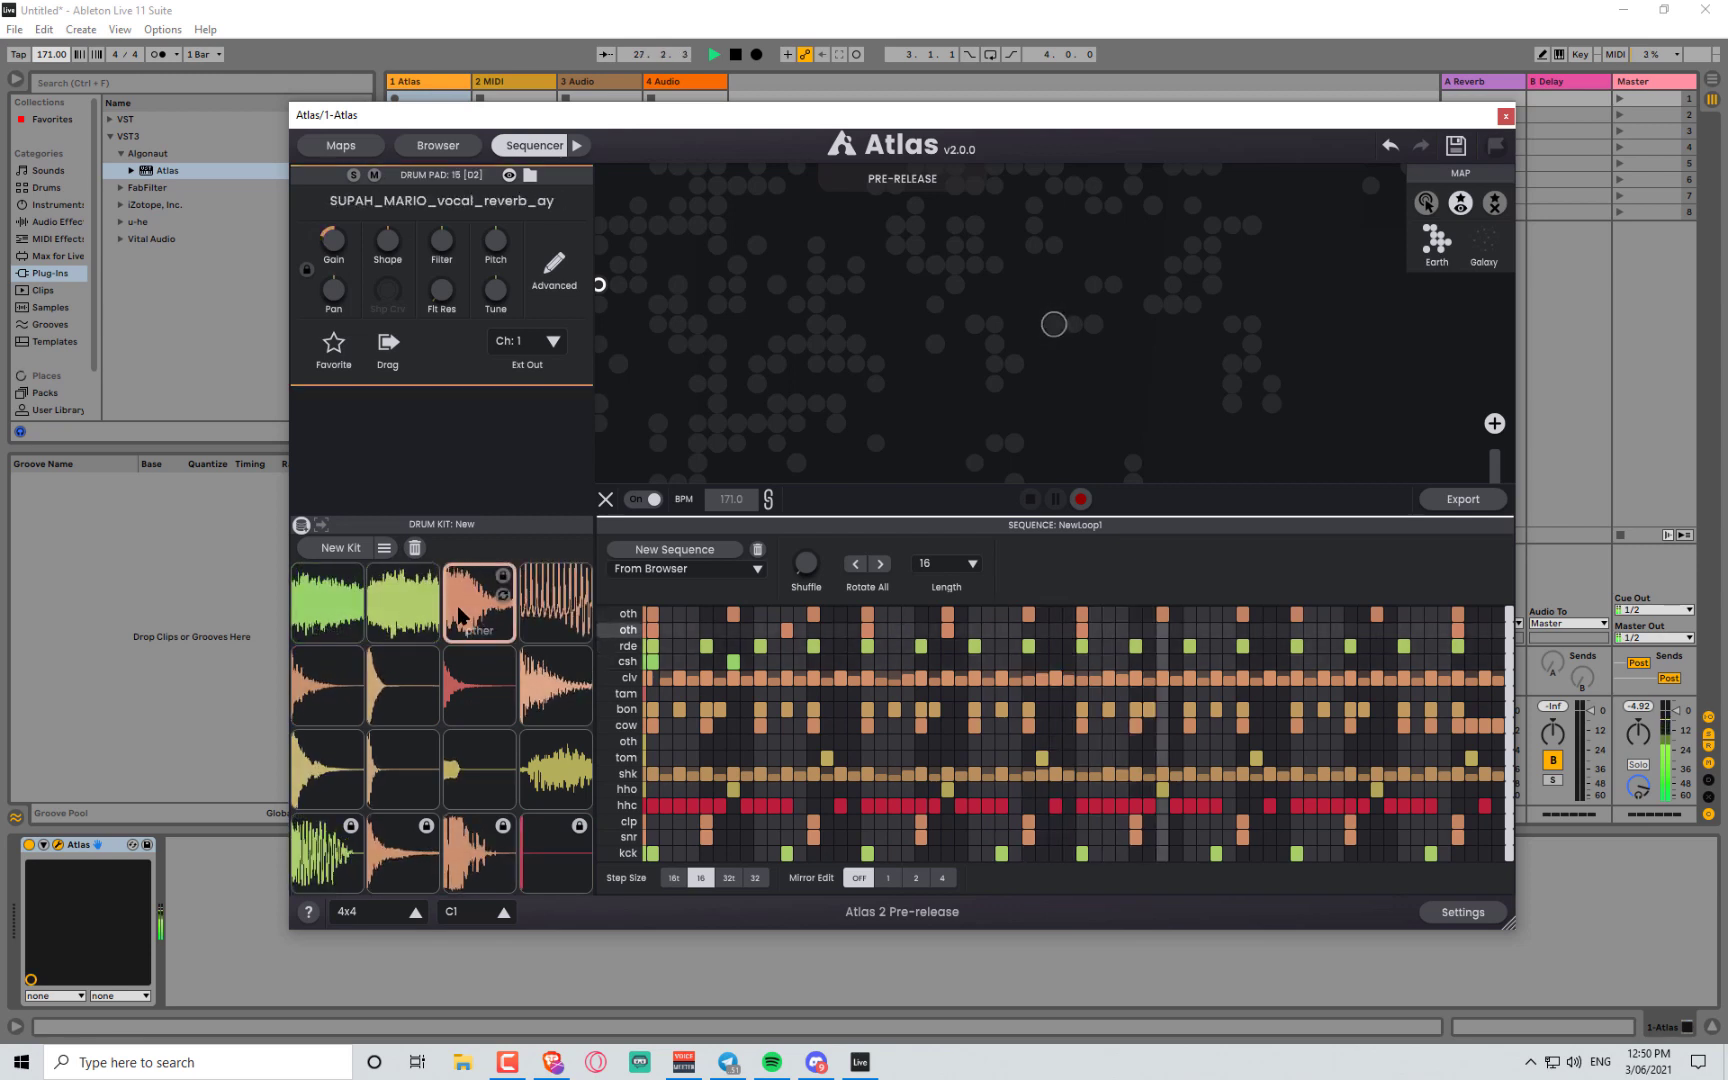
# - Swap drum pad 15's sample for new finds repeatedly until C_U2_Stab3 is loaded
pyautogui.click(503, 596)
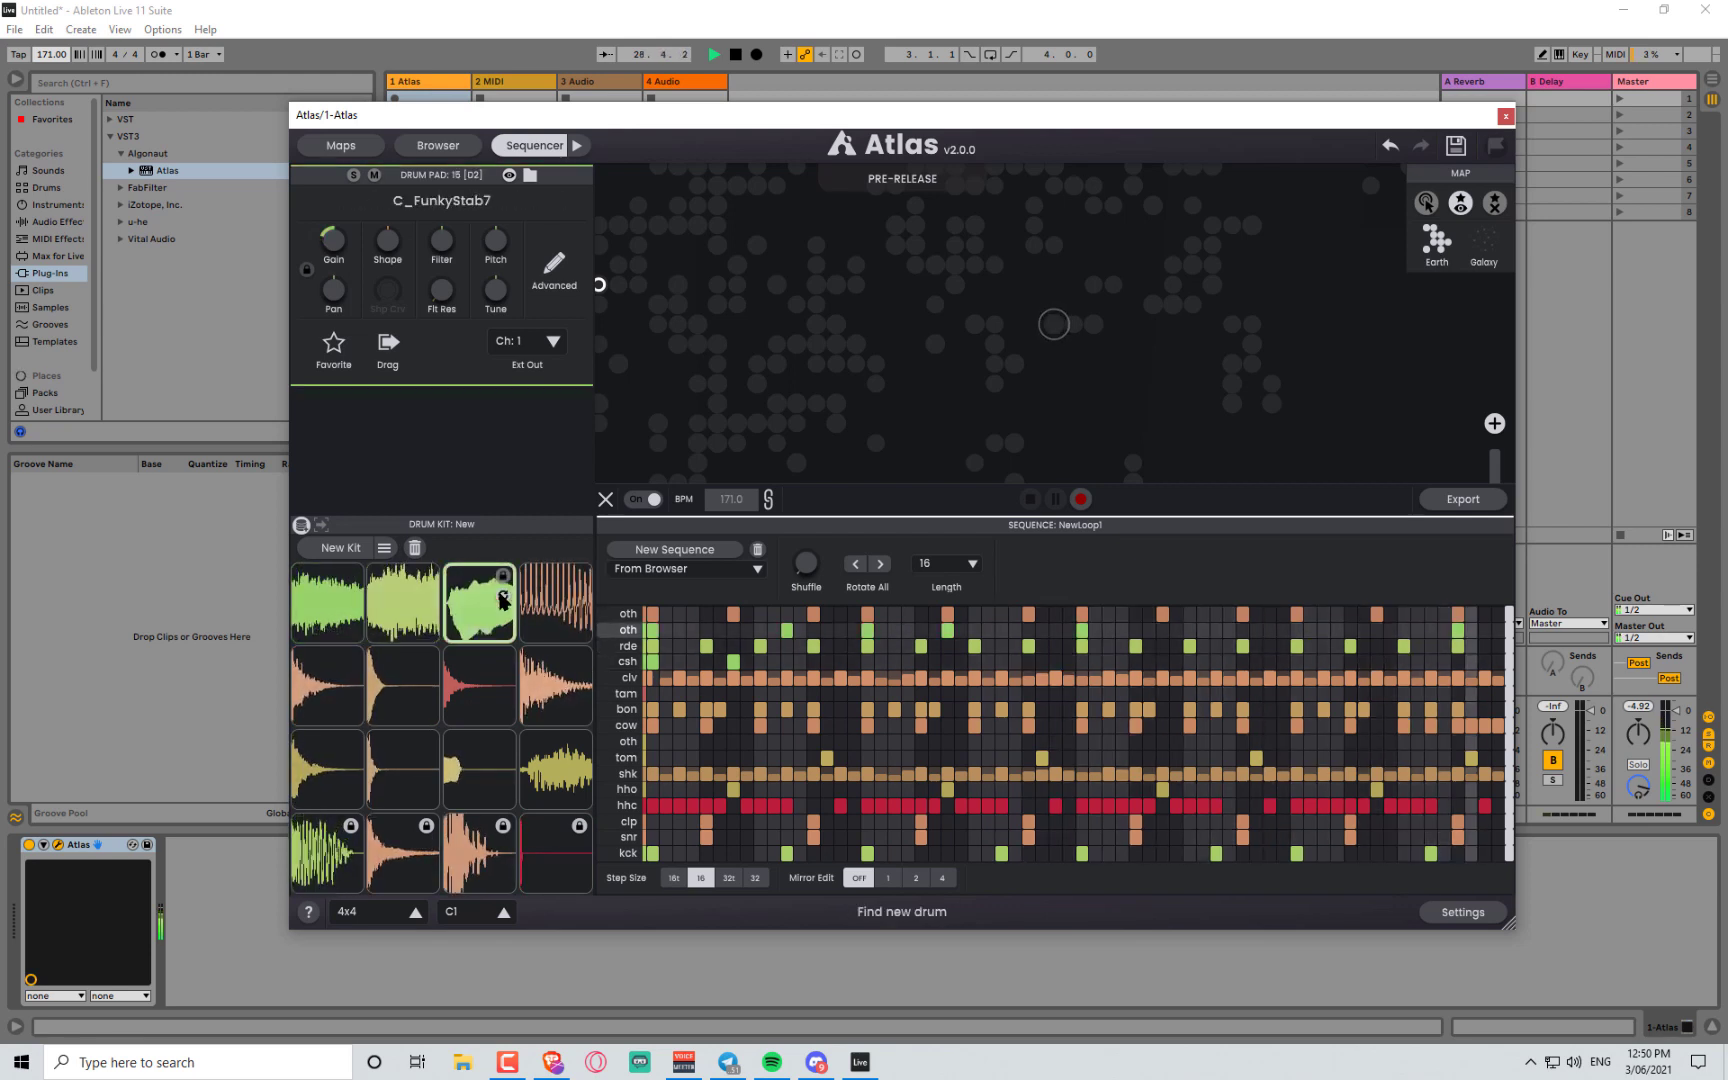
pyautogui.click(503, 598)
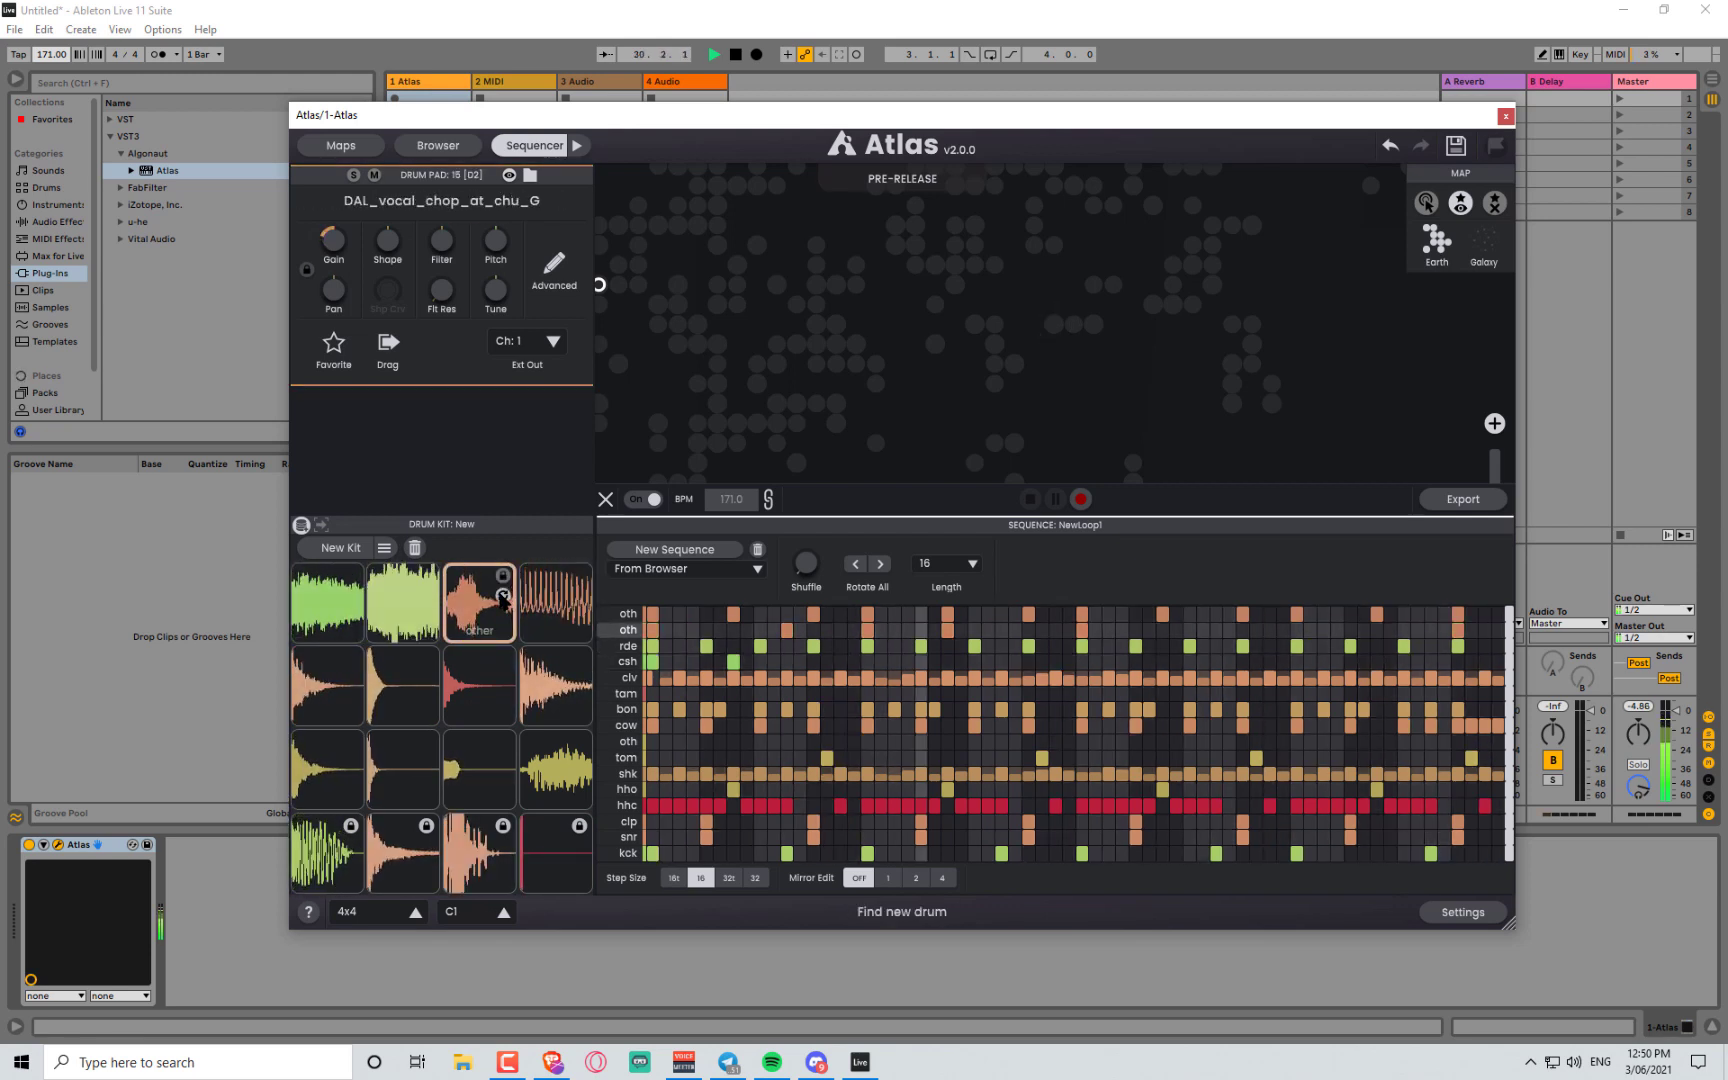
pyautogui.click(503, 597)
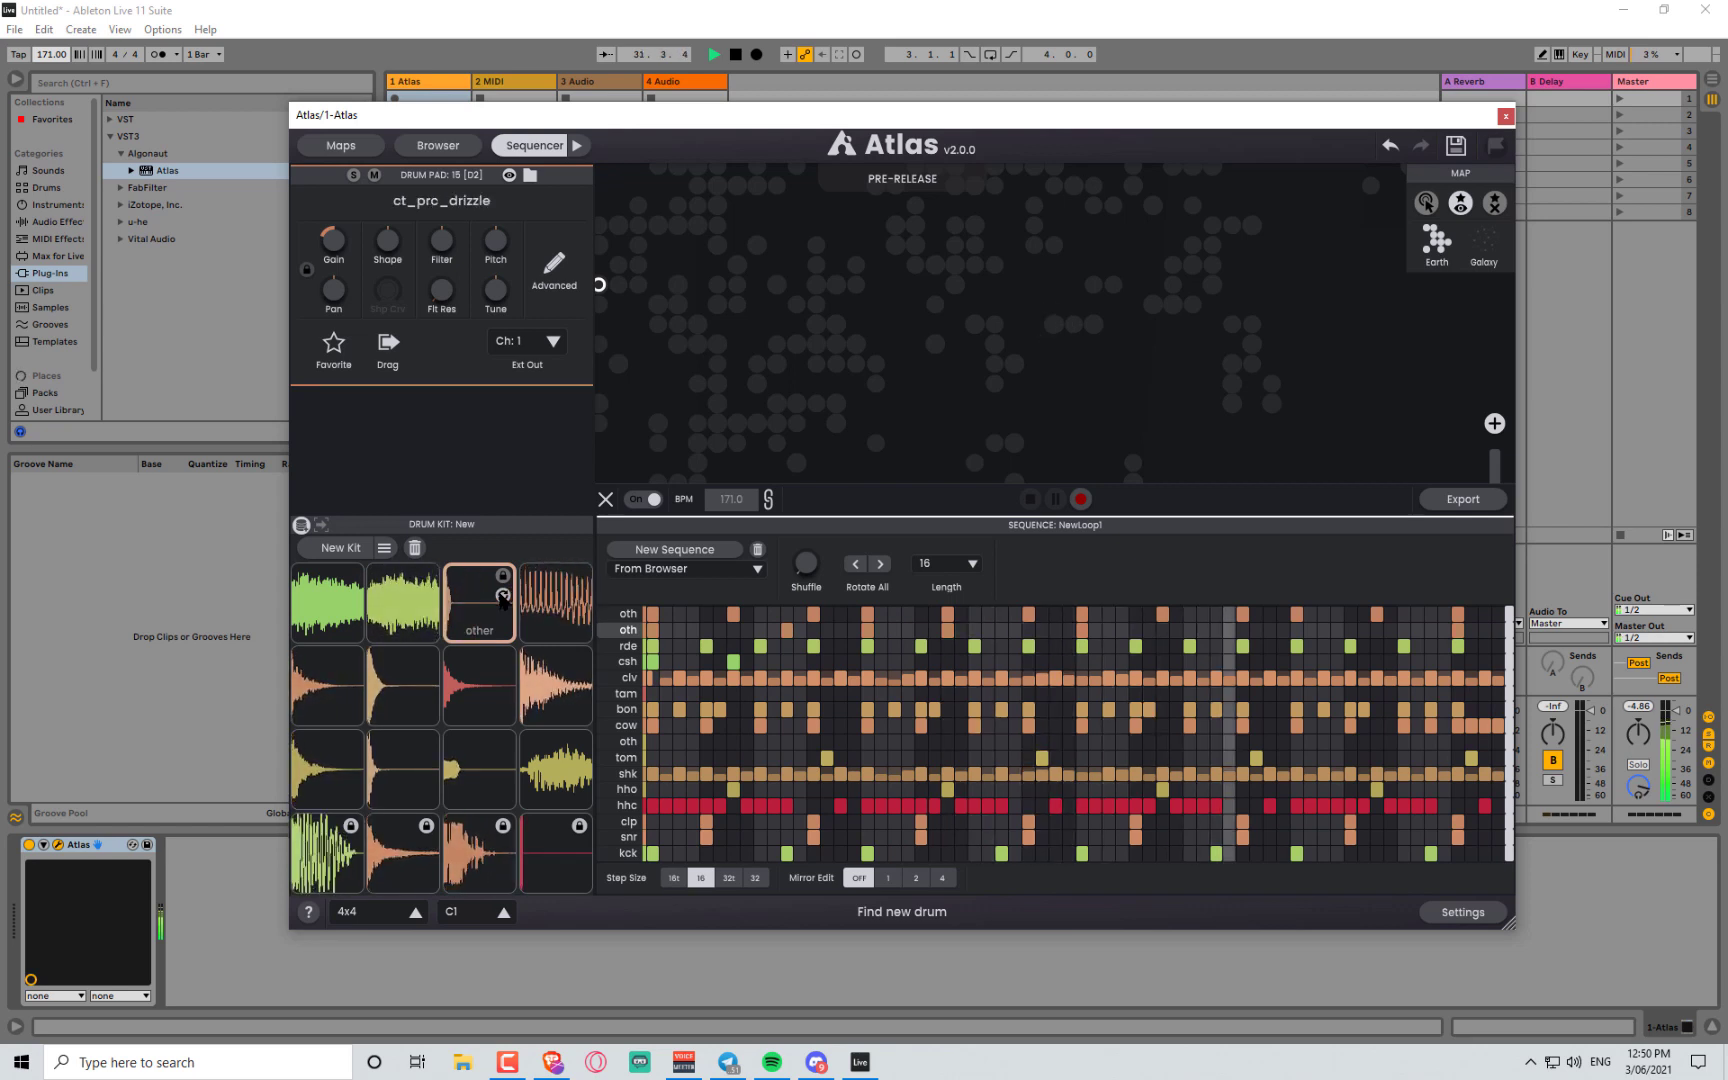
pyautogui.click(503, 597)
pyautogui.click(503, 597)
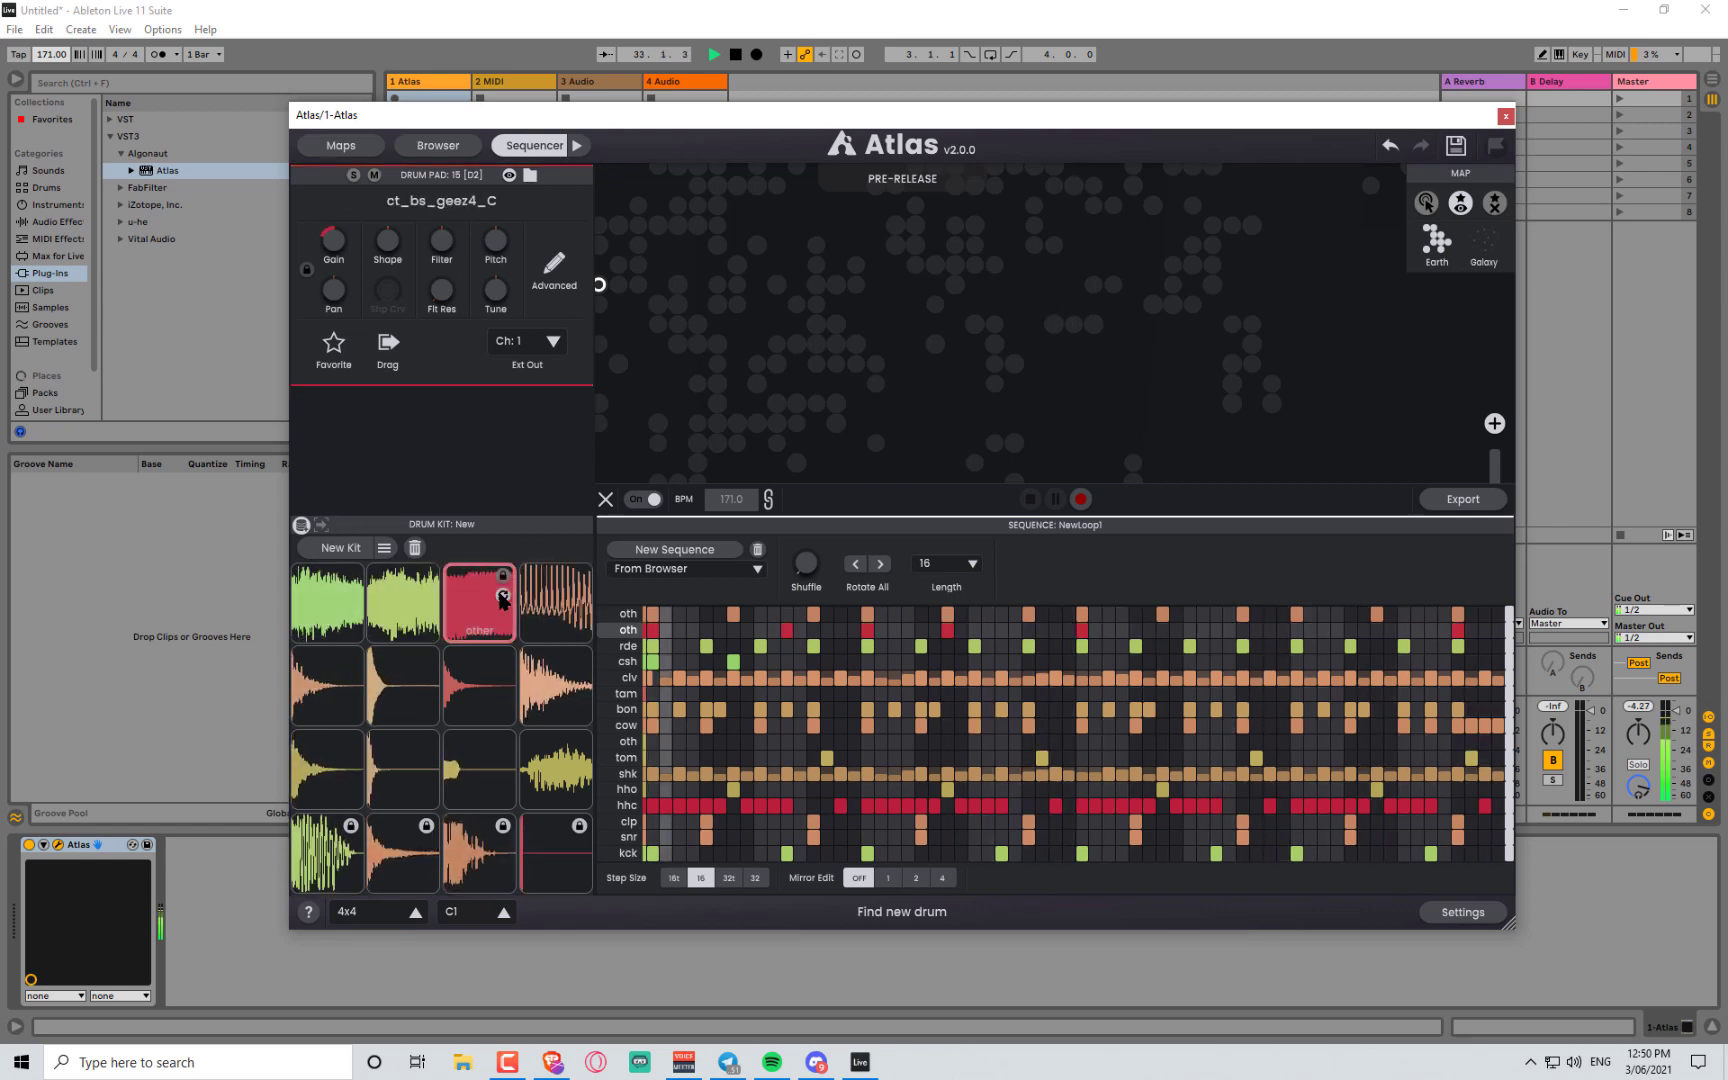
pyautogui.click(503, 597)
pyautogui.click(503, 597)
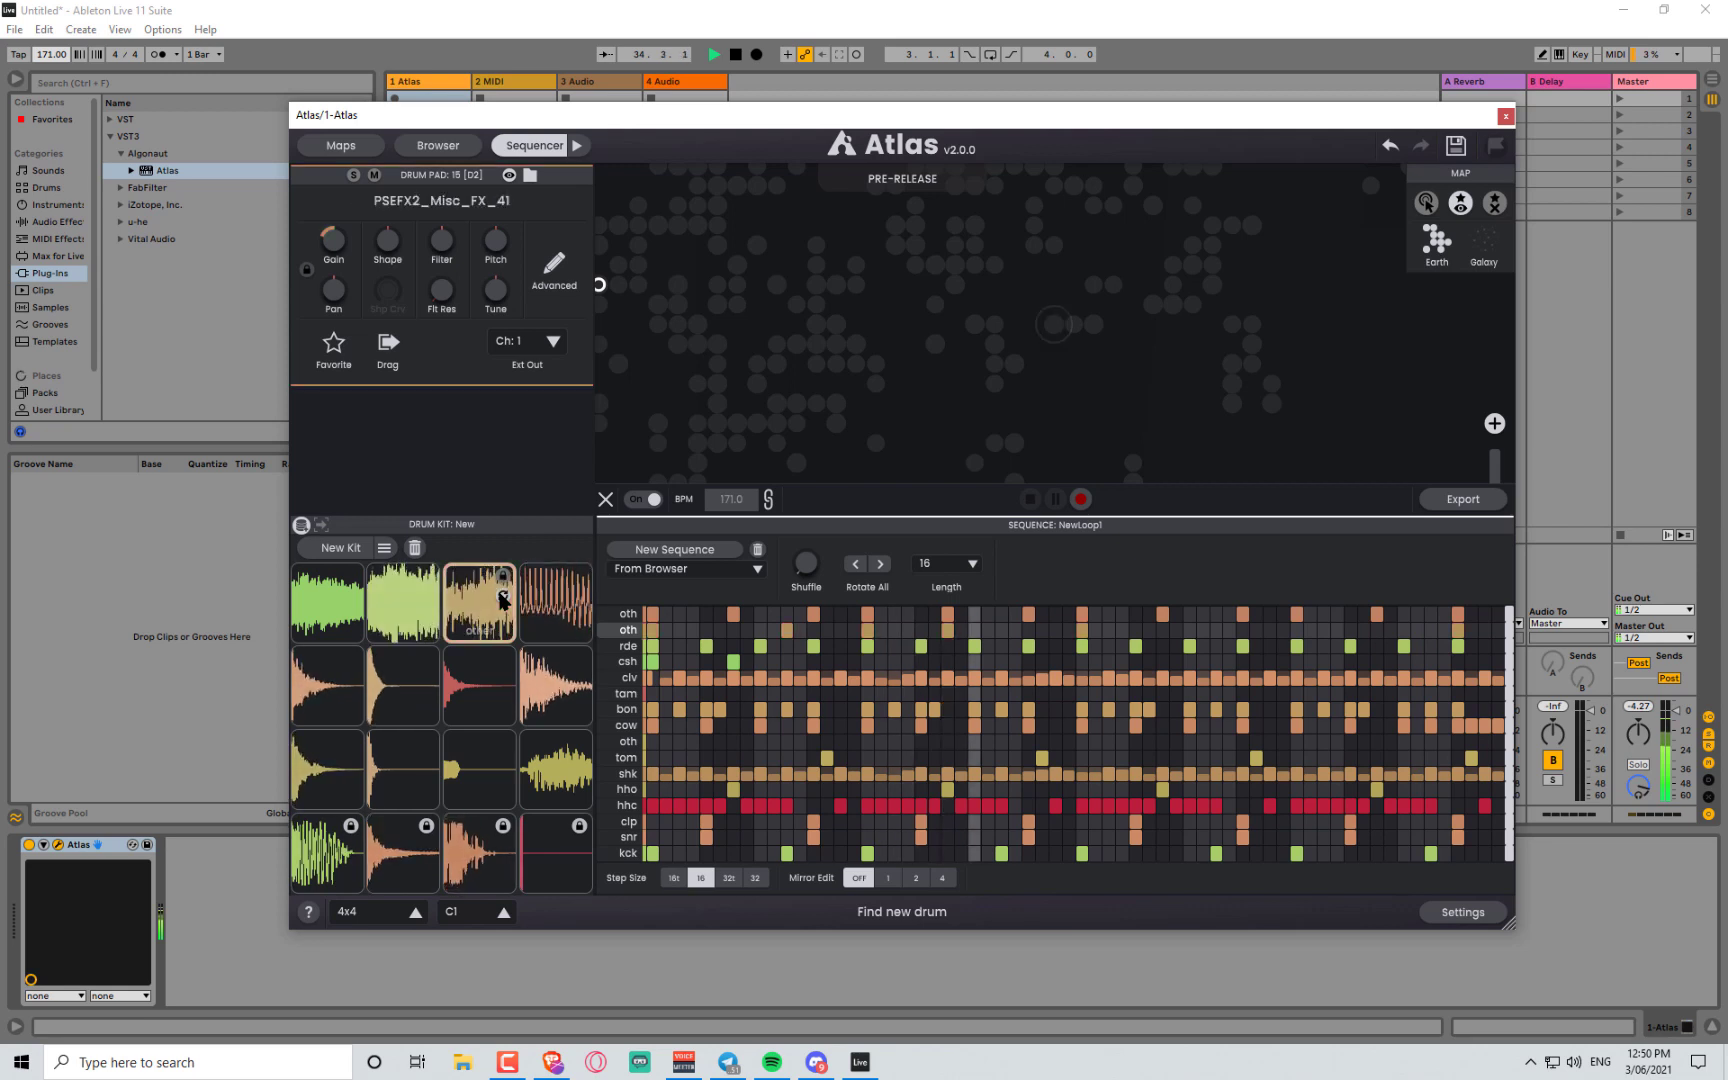
pyautogui.click(503, 597)
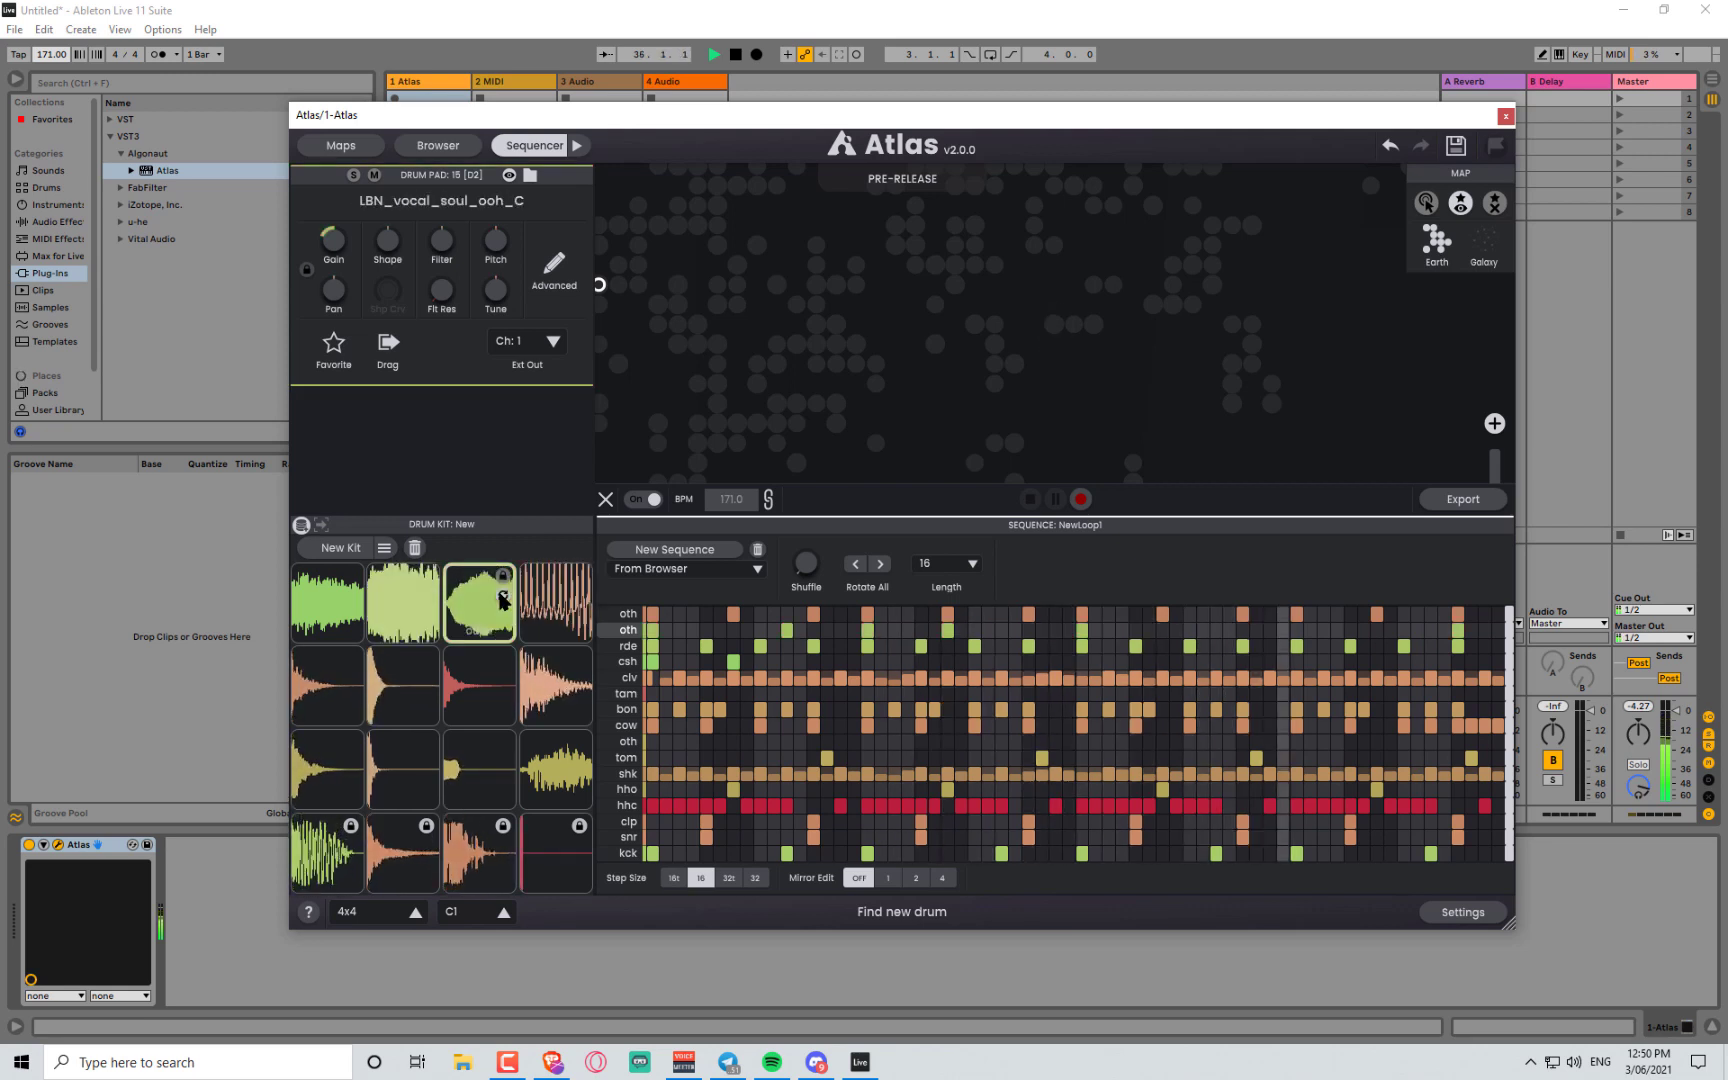
pyautogui.click(503, 597)
pyautogui.click(503, 597)
pyautogui.click(503, 597)
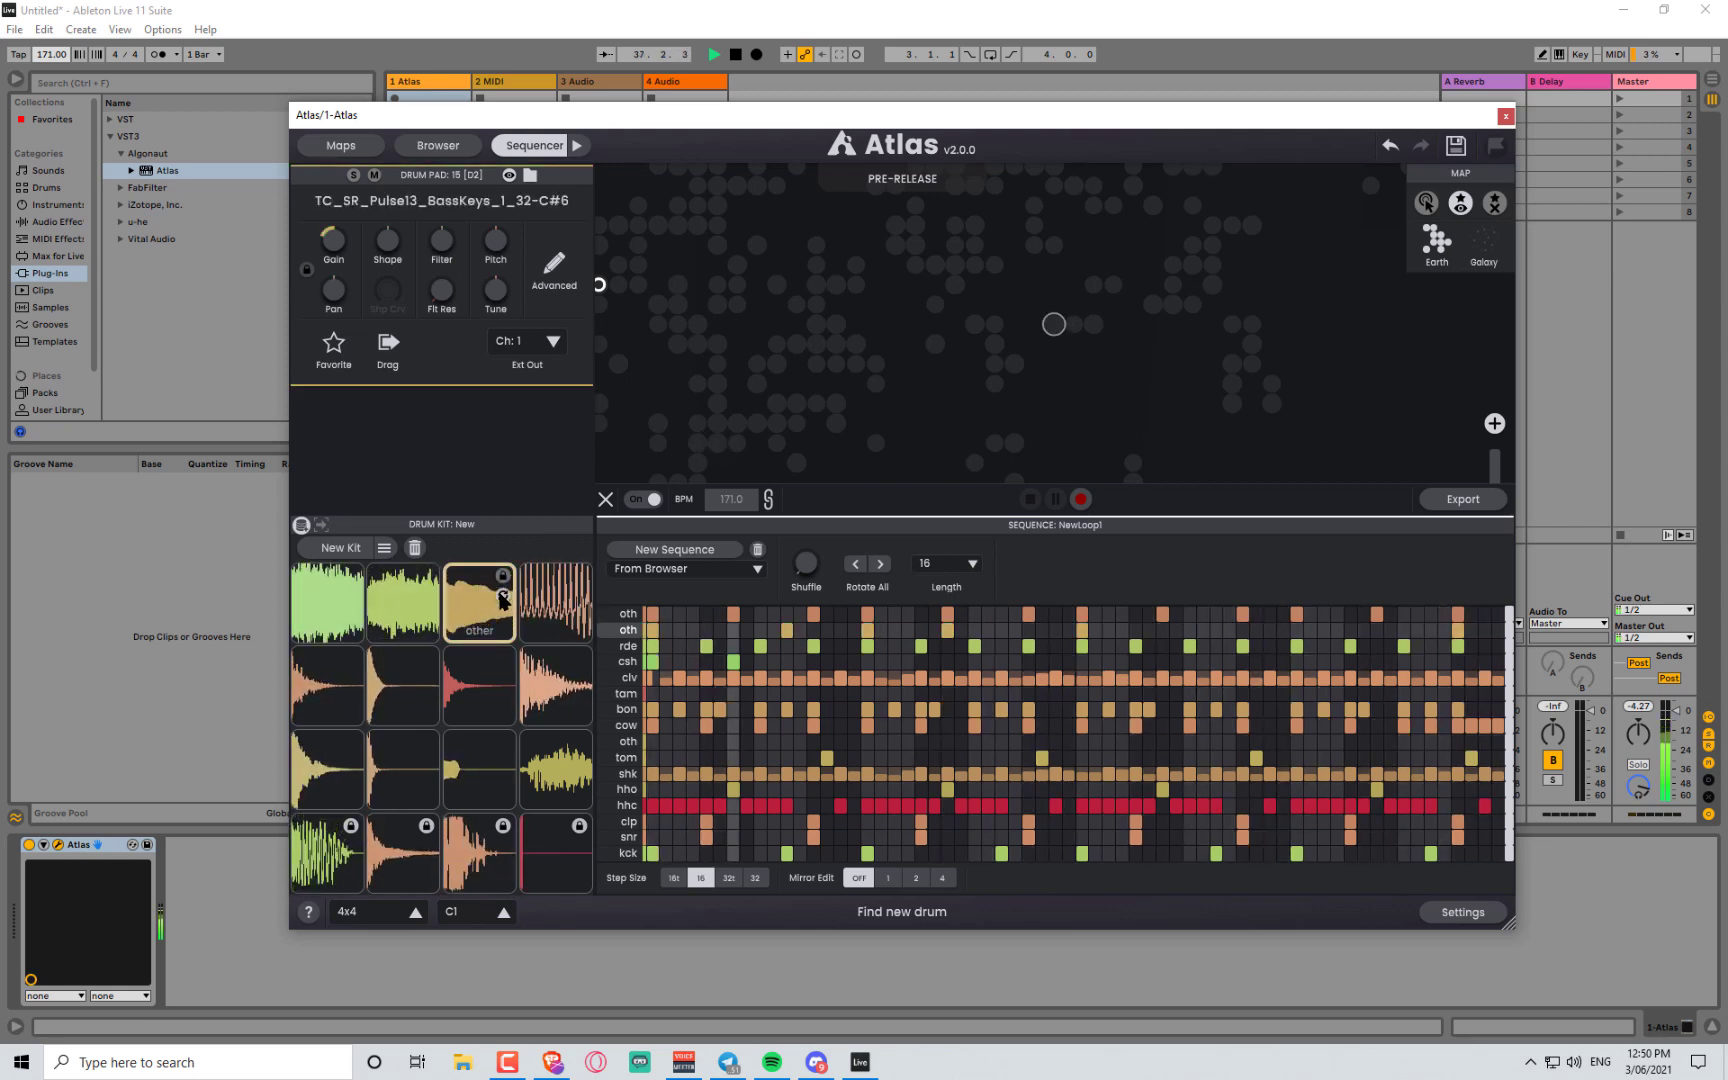
pyautogui.click(503, 597)
pyautogui.click(503, 597)
pyautogui.click(503, 597)
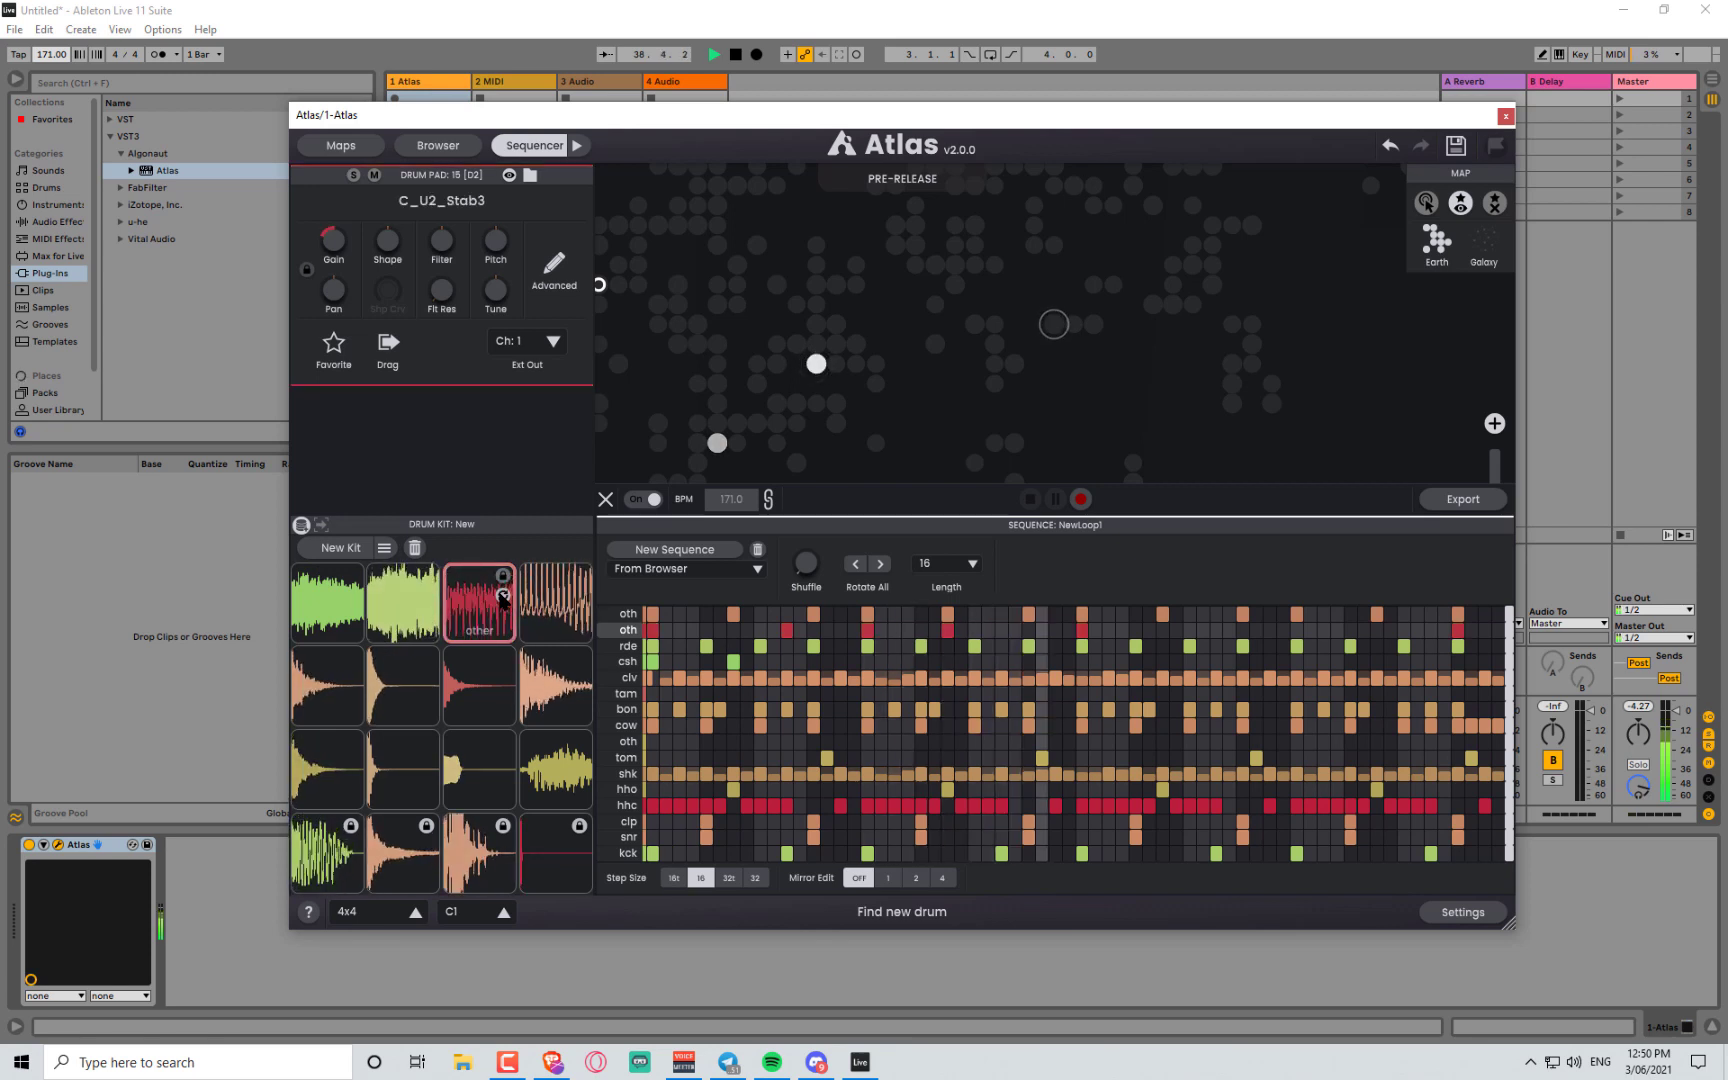
# - Solo drum pad 15, raise its pitch and adjust its shape, filter and resonance
pyautogui.moveTo(495, 240); pyautogui.dragTo(483, 193)
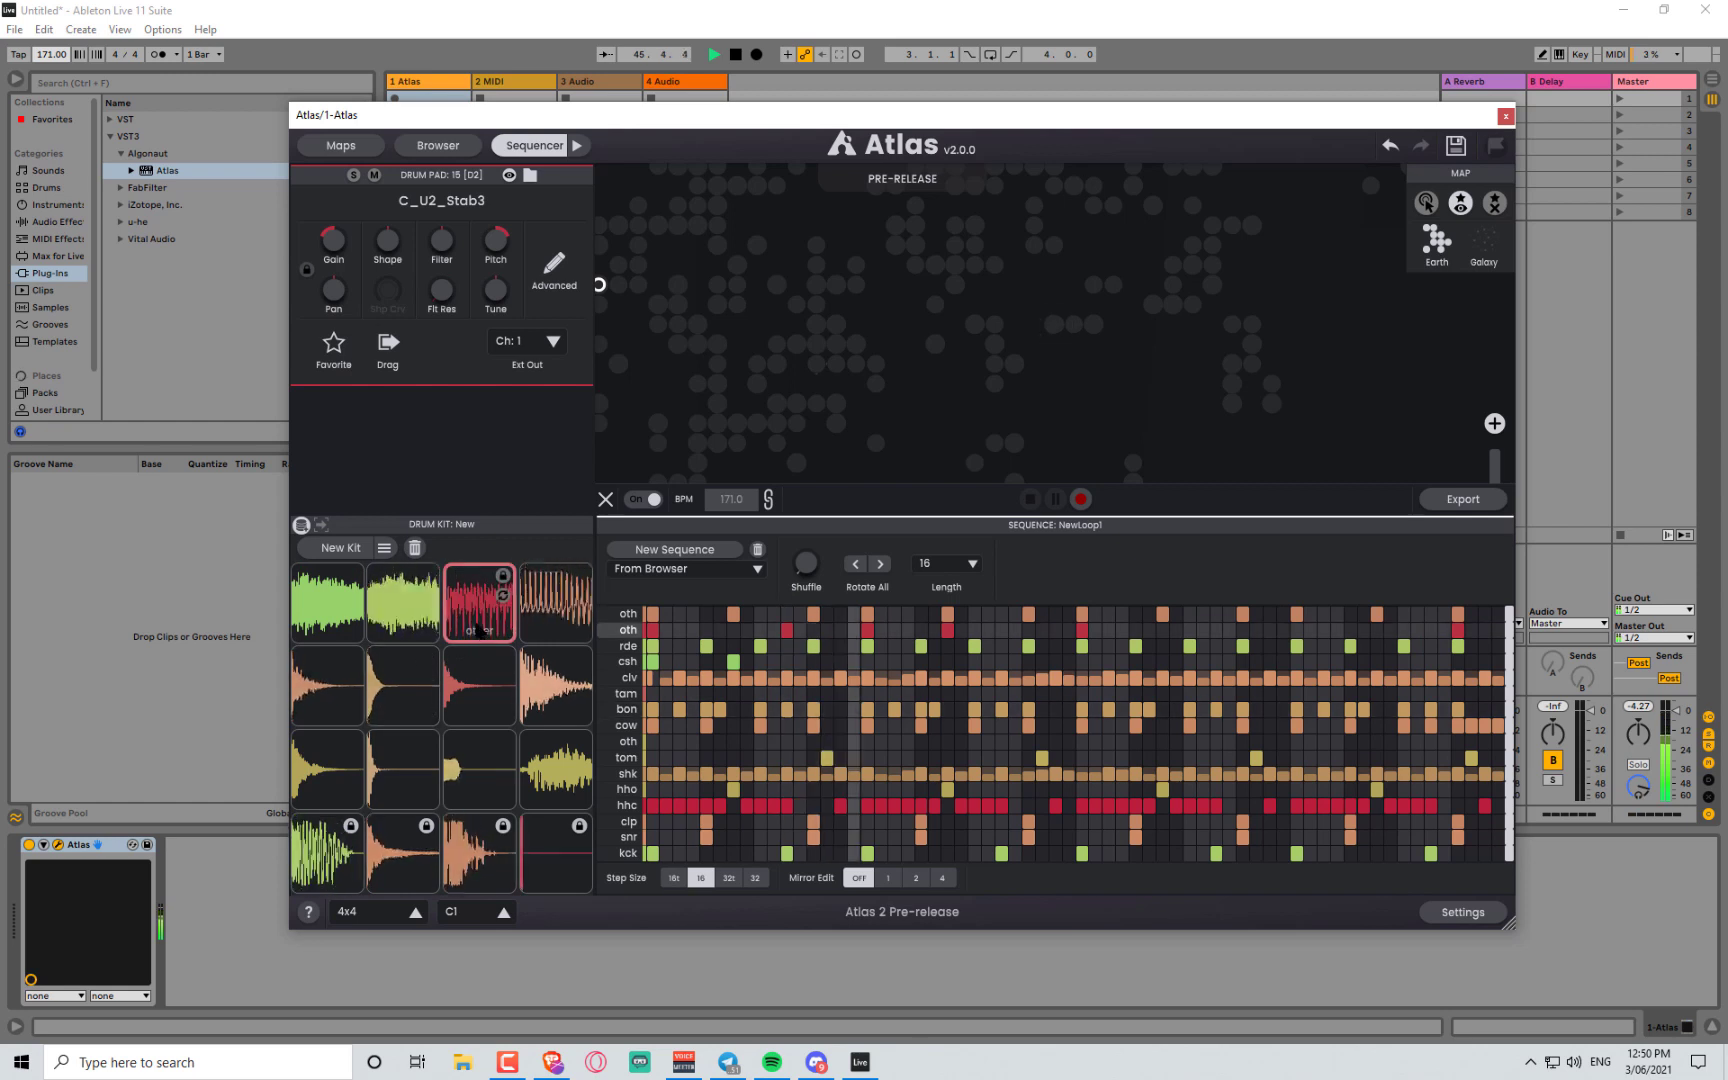
pyautogui.click(353, 175)
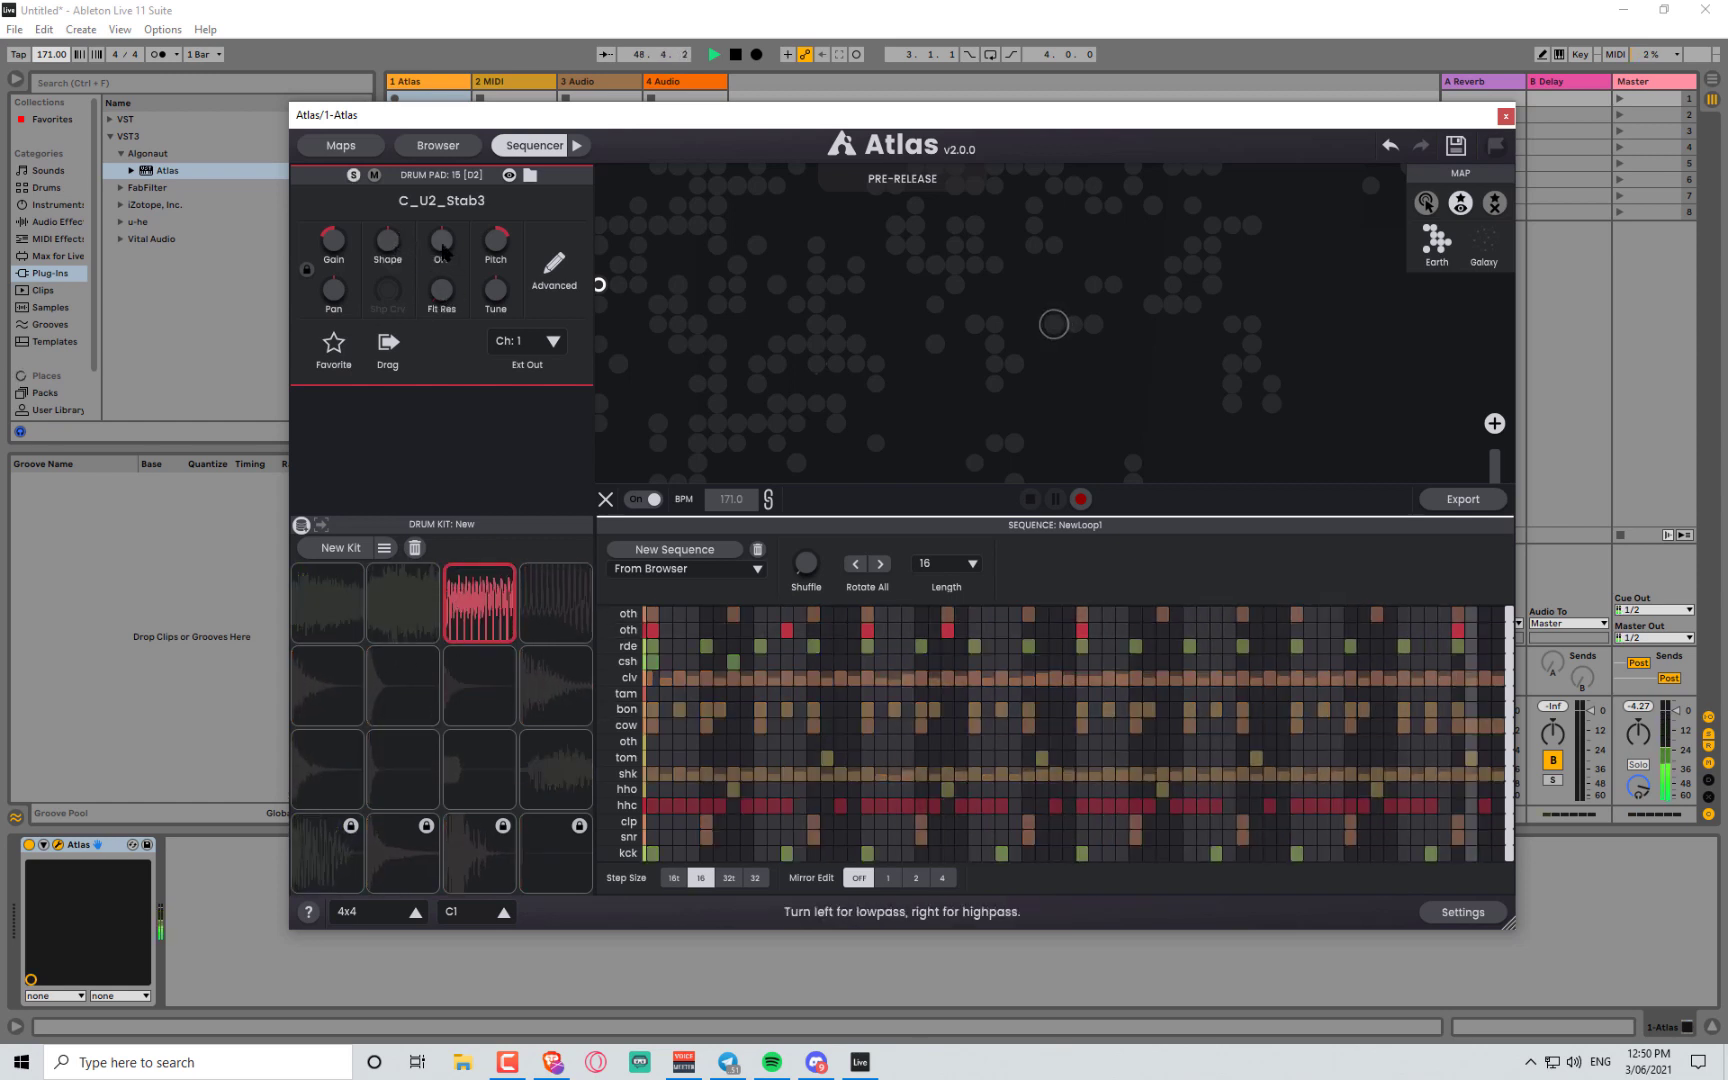
pyautogui.moveTo(441, 284); pyautogui.dragTo(400, 292)
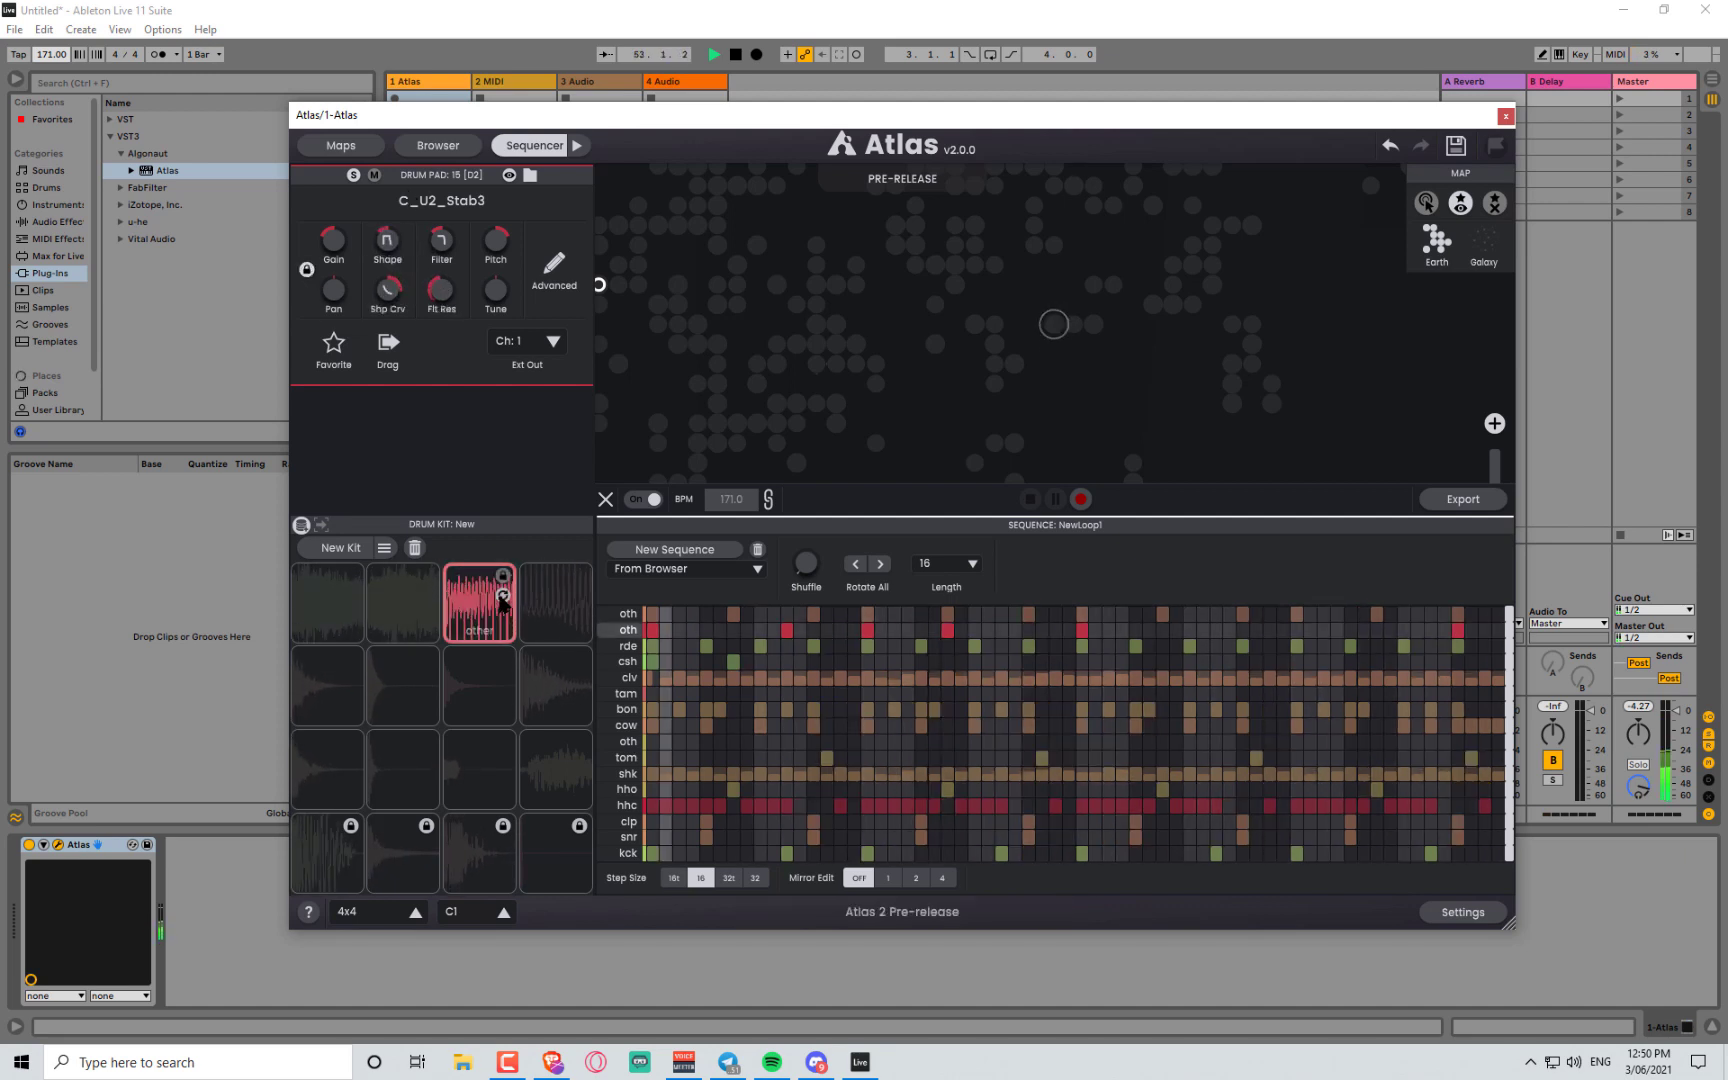
# - Find new samples for the soloed pad 15 until Lev_Bass_Angry_Robot_Bass_C#1 is loaded
pyautogui.click(503, 595)
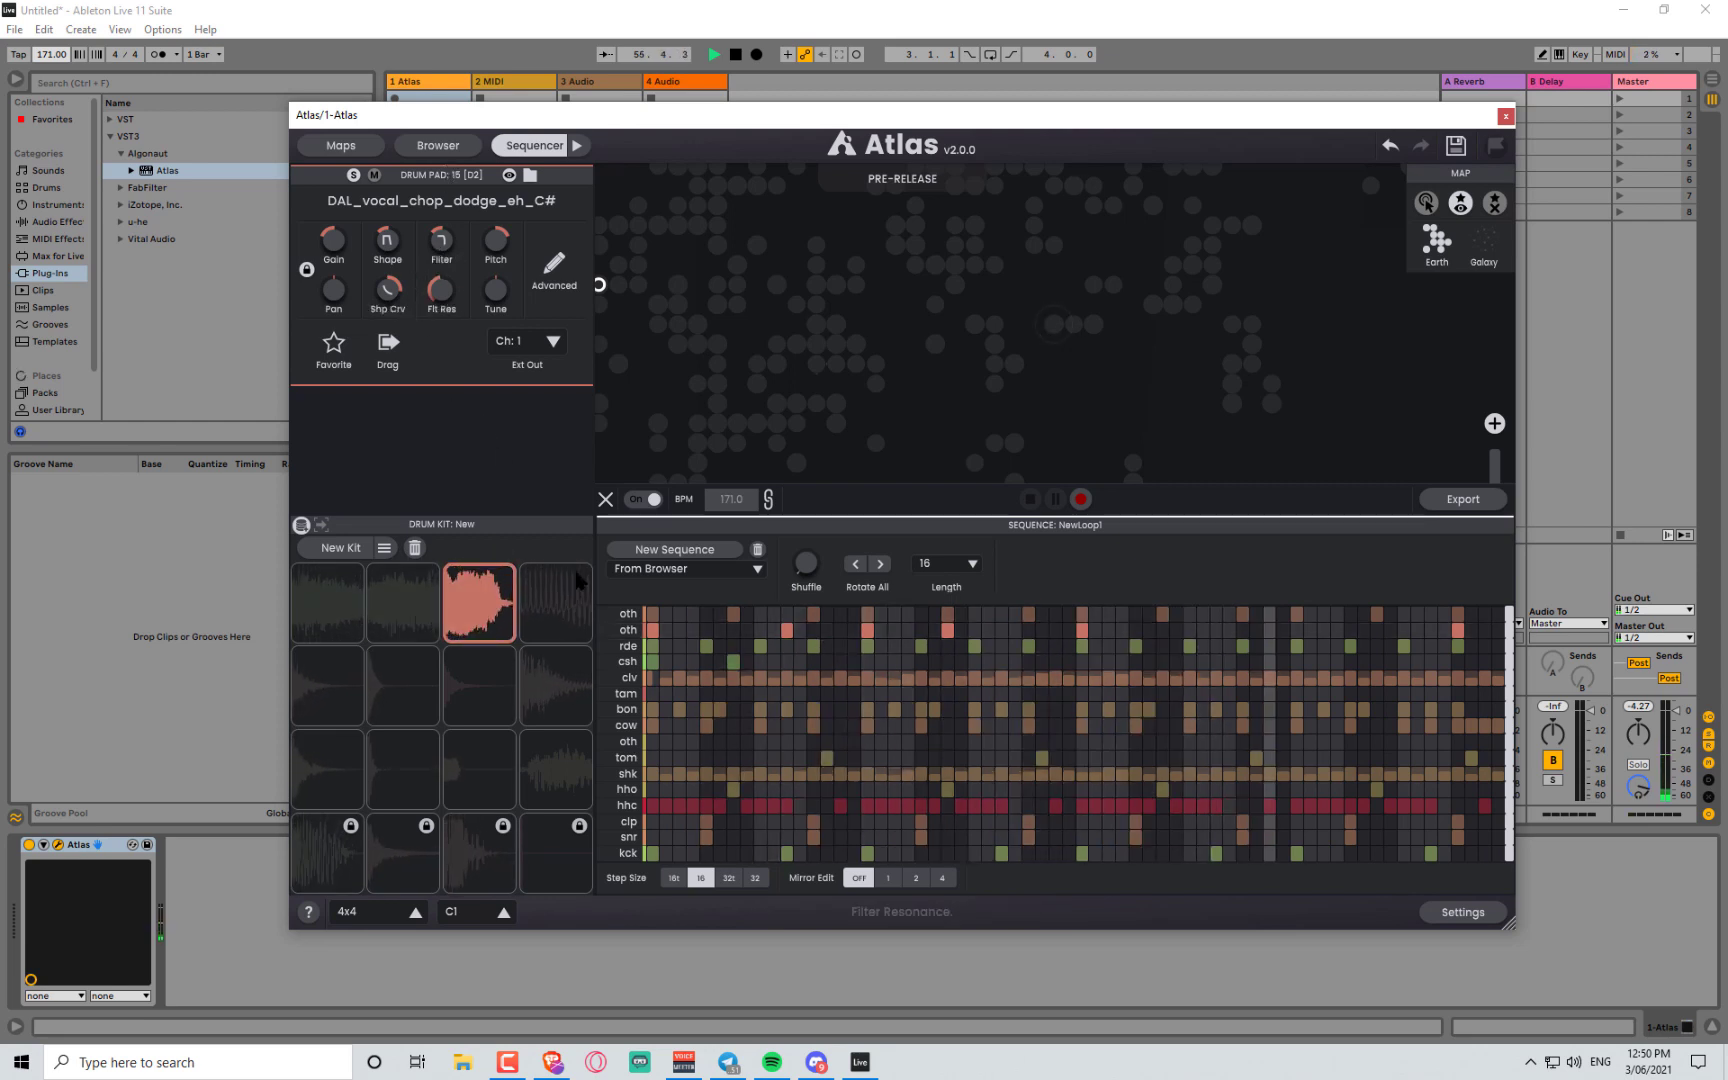
pyautogui.click(503, 595)
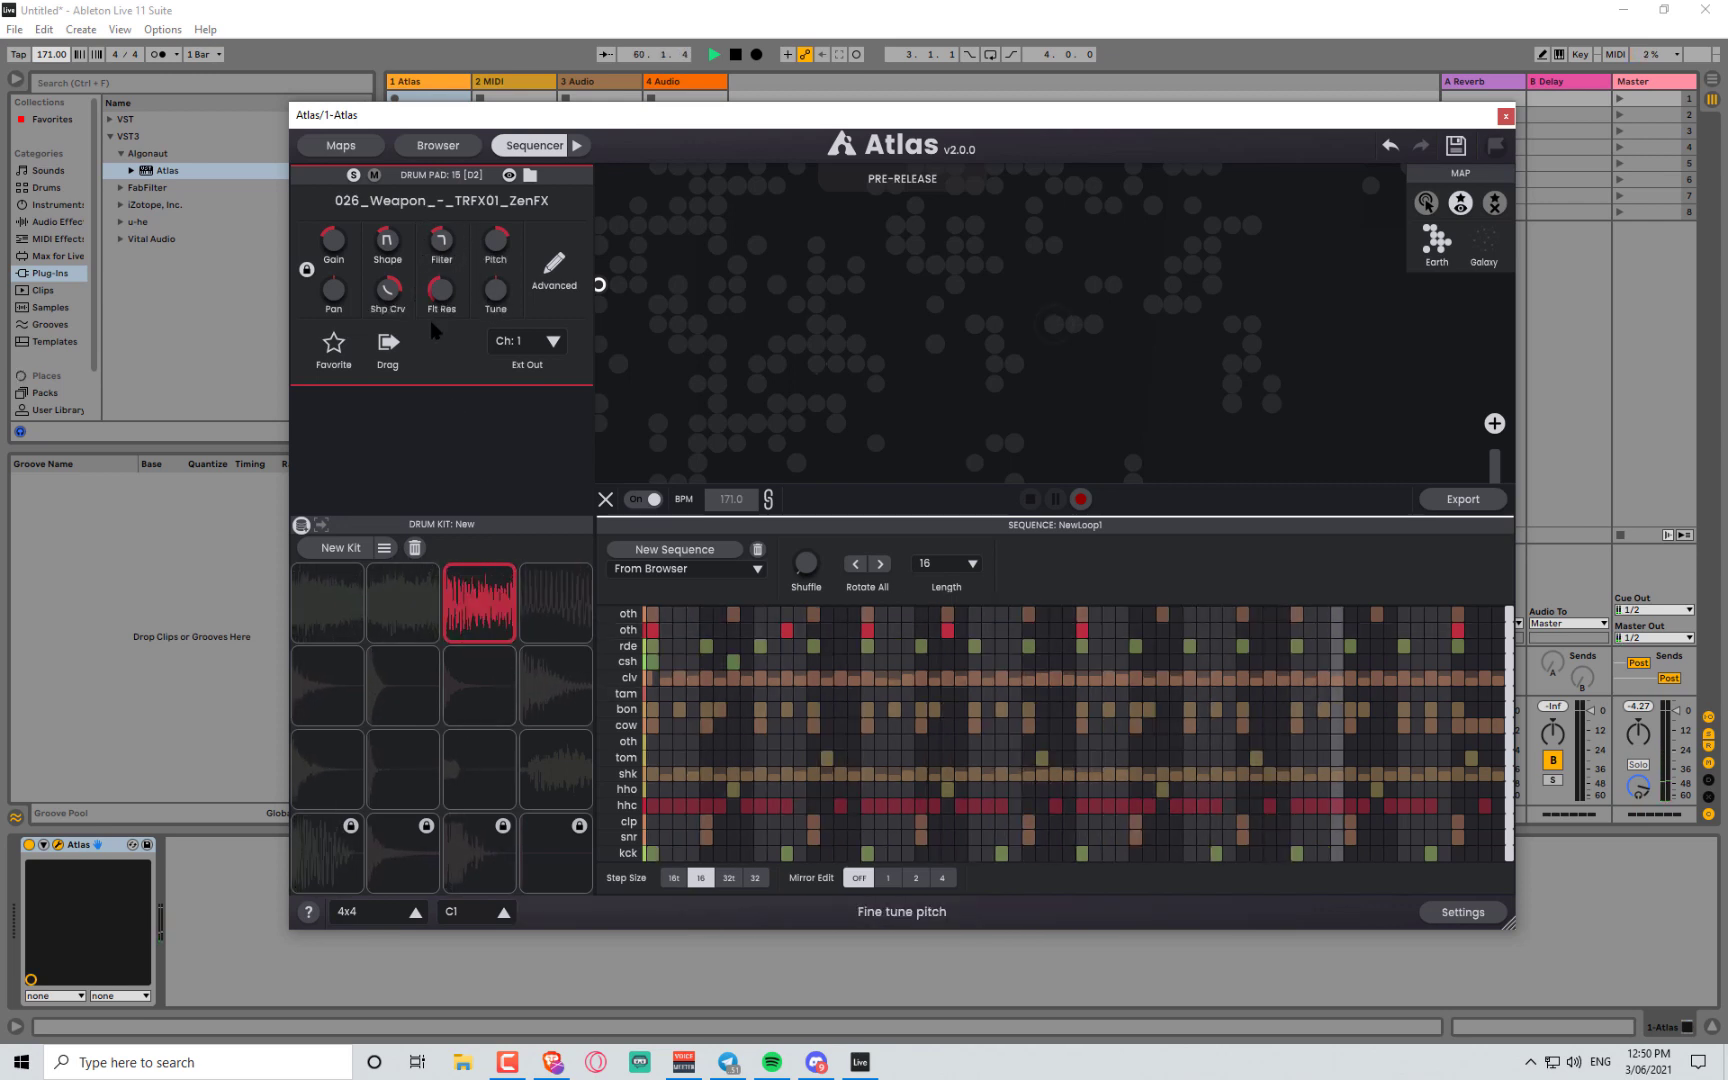
pyautogui.click(504, 596)
pyautogui.click(504, 596)
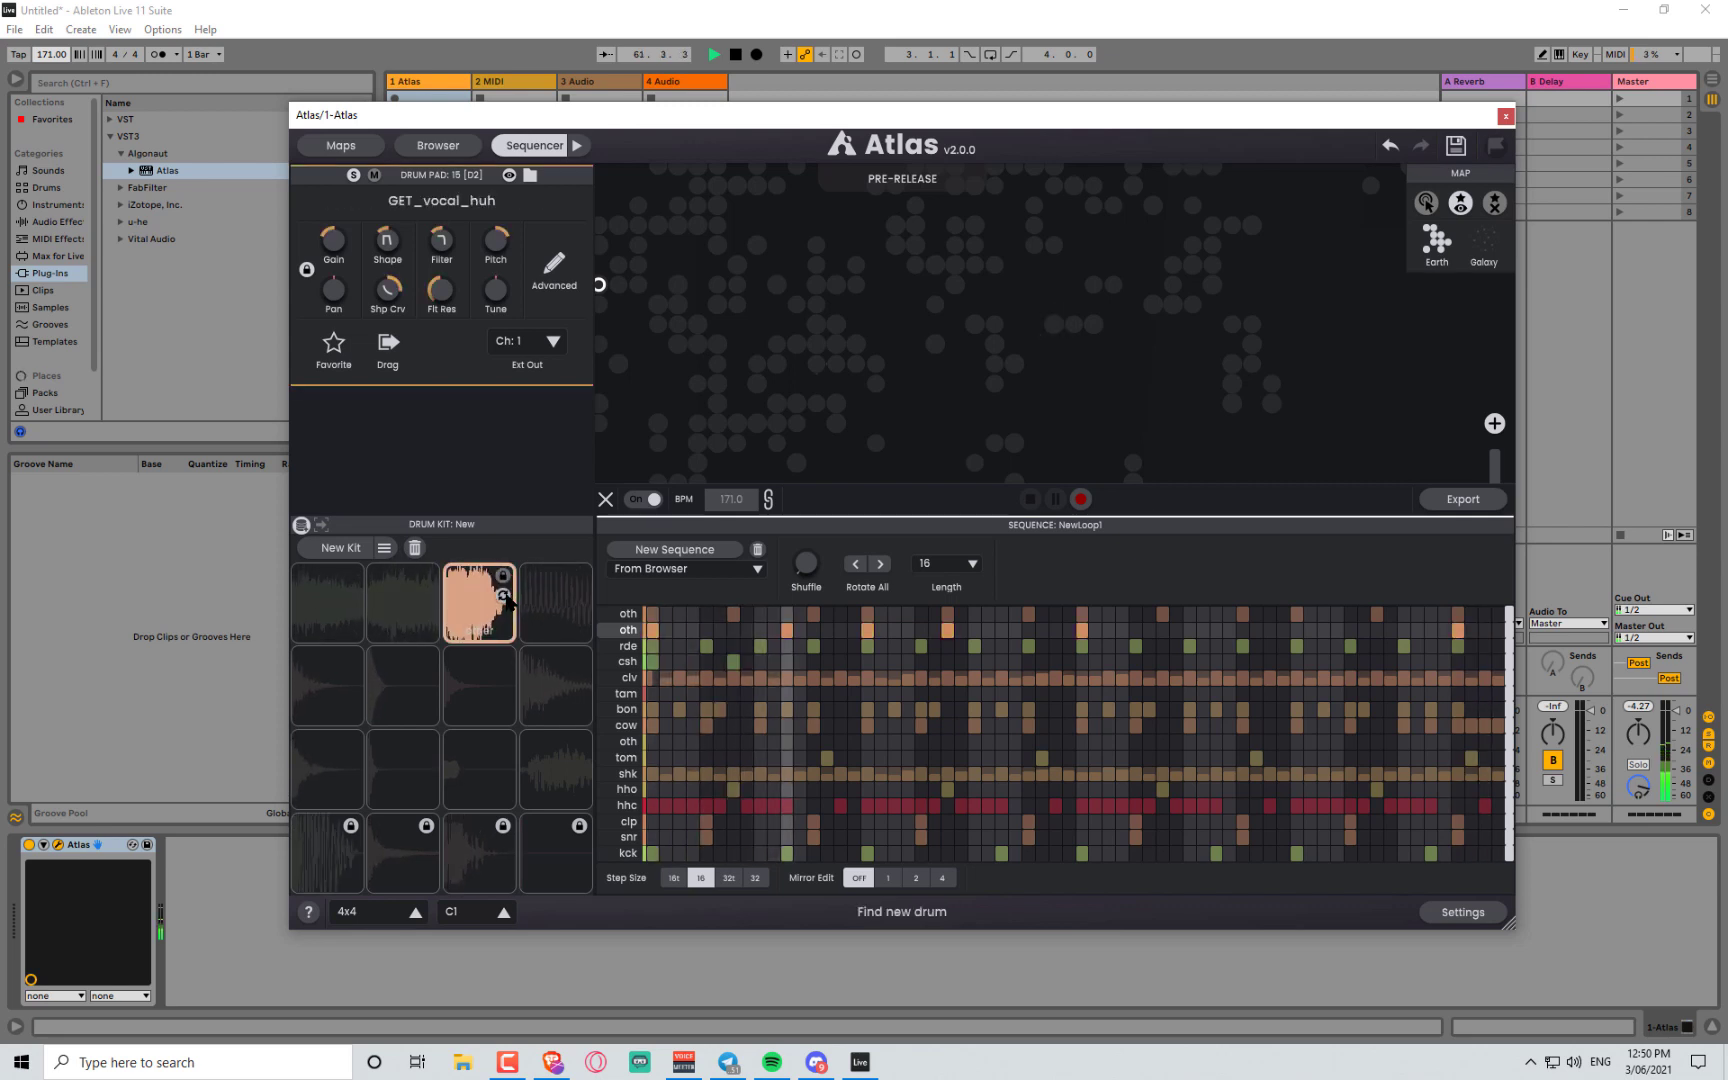
pyautogui.click(504, 596)
pyautogui.click(504, 596)
pyautogui.click(504, 596)
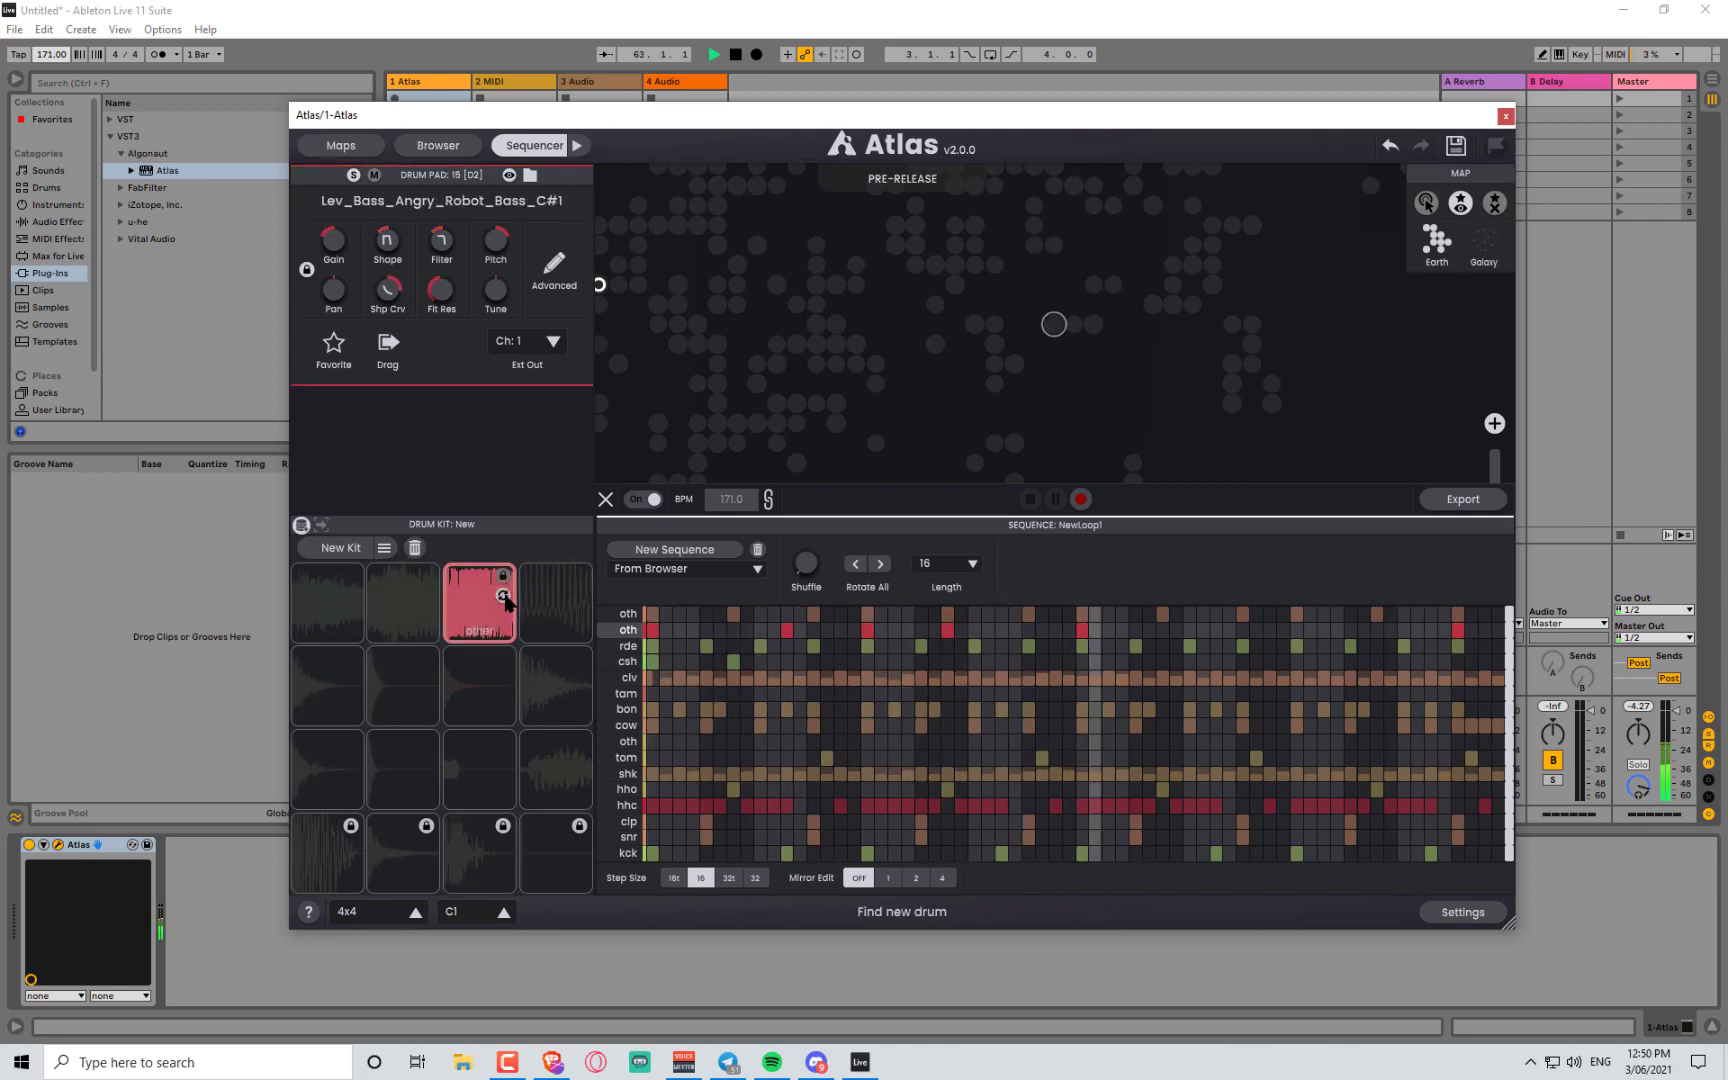
# - Unsolo pad 15 and readjust its pitch and filter with the full beat playing
pyautogui.moveTo(470, 620)
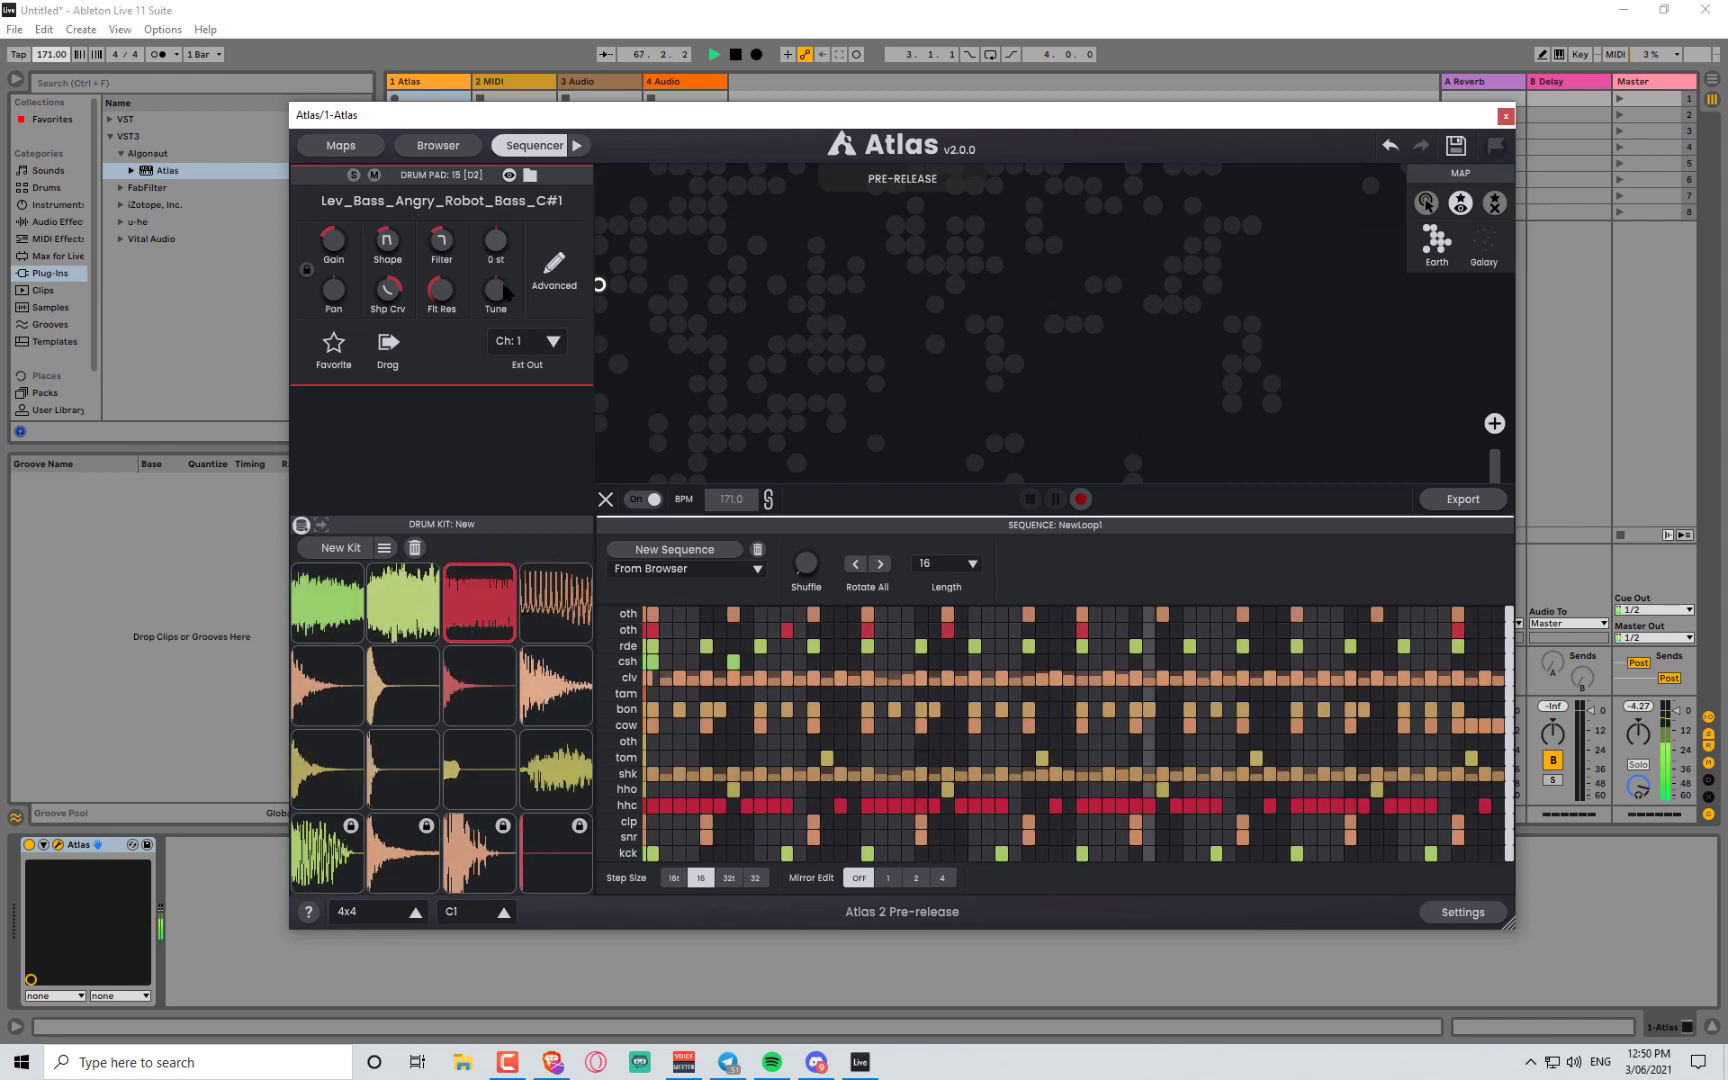
pyautogui.moveTo(499, 243); pyautogui.dragTo(506, 291)
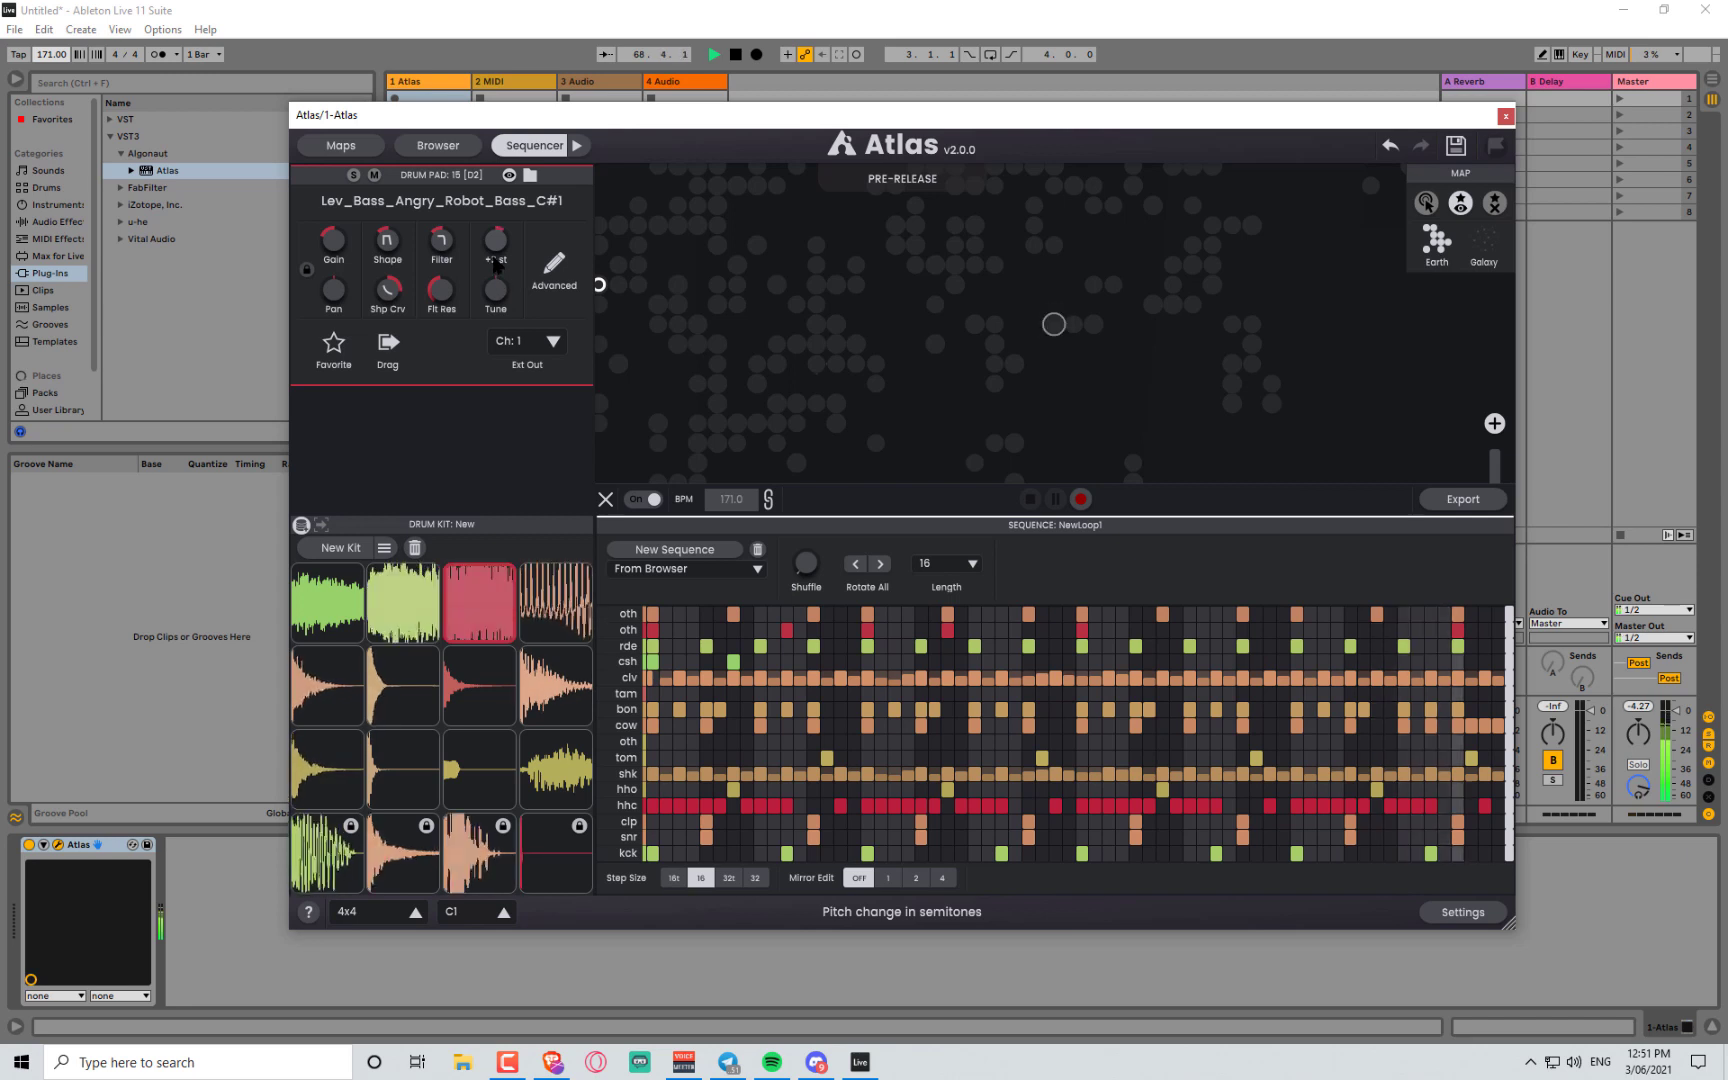
pyautogui.moveTo(441, 239)
pyautogui.moveTo(441, 239); pyautogui.dragTo(442, 198)
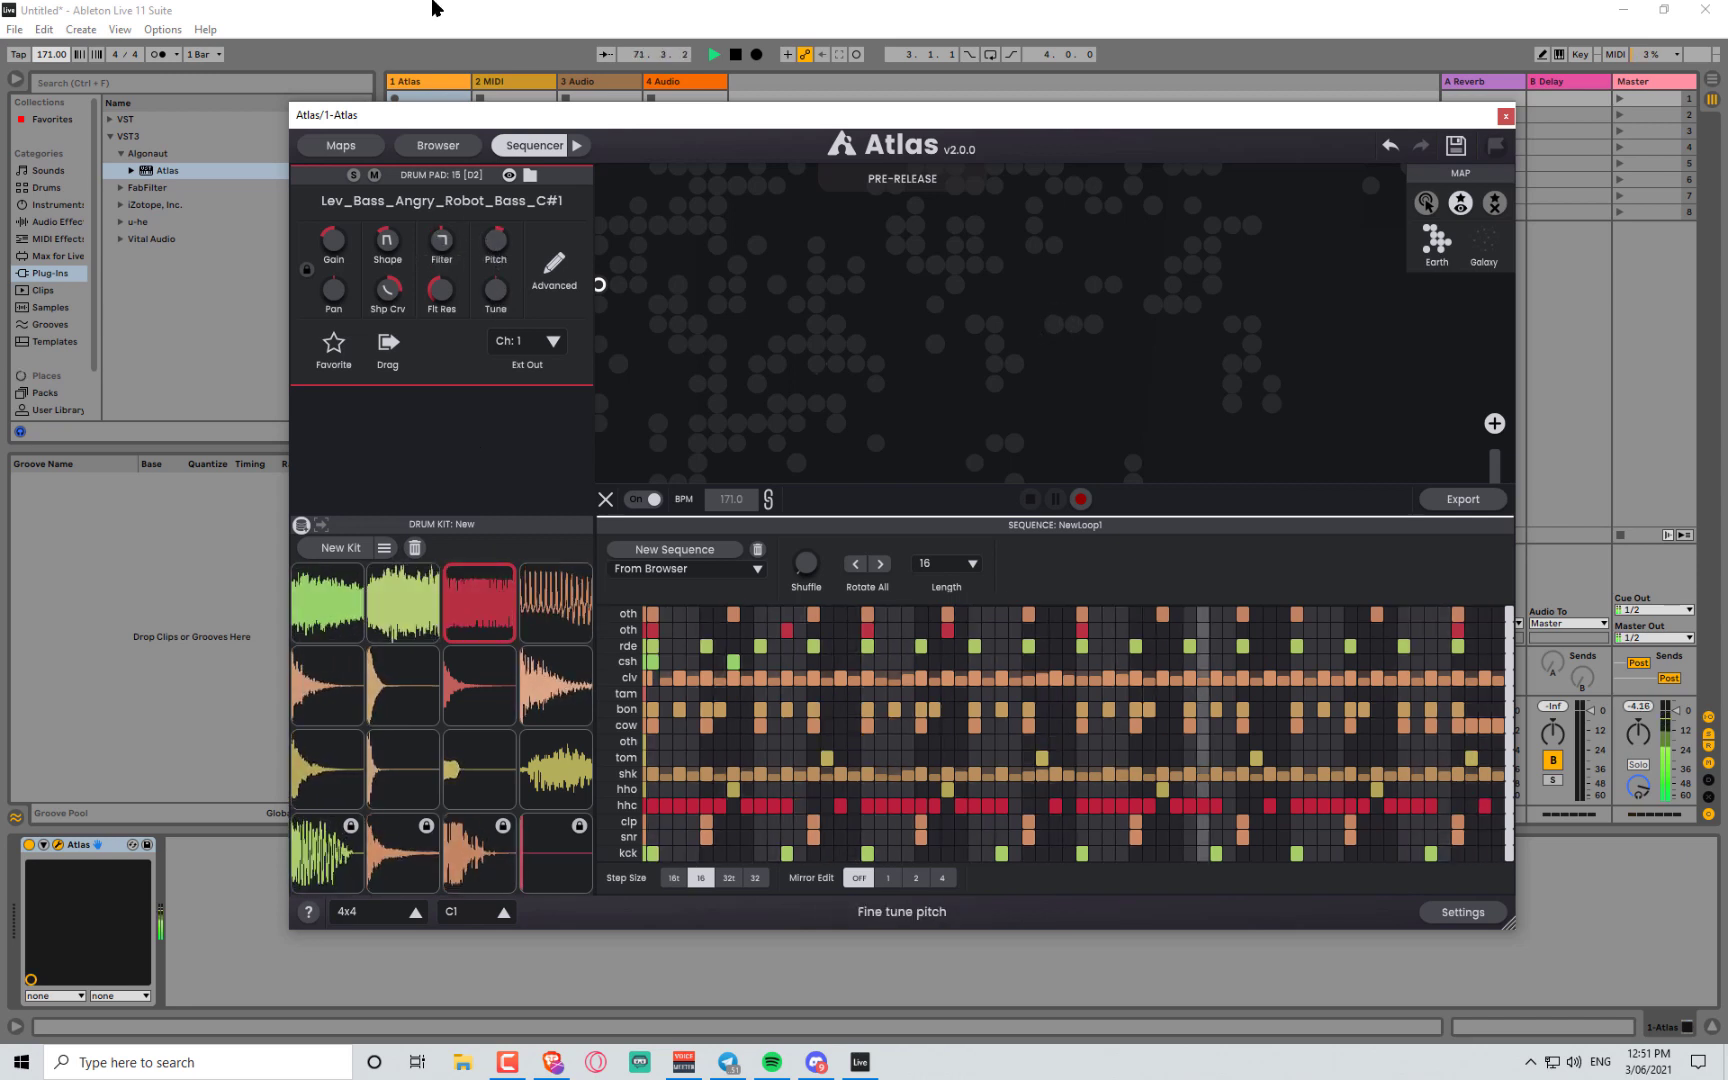
# - Stop playback, then place pad 15's Lev_Bass_Angry_Robot_Bass_C#1 sample in the first clip slot of track 3 Audio and launch it
pyautogui.click(440, 18)
pyautogui.press('space')
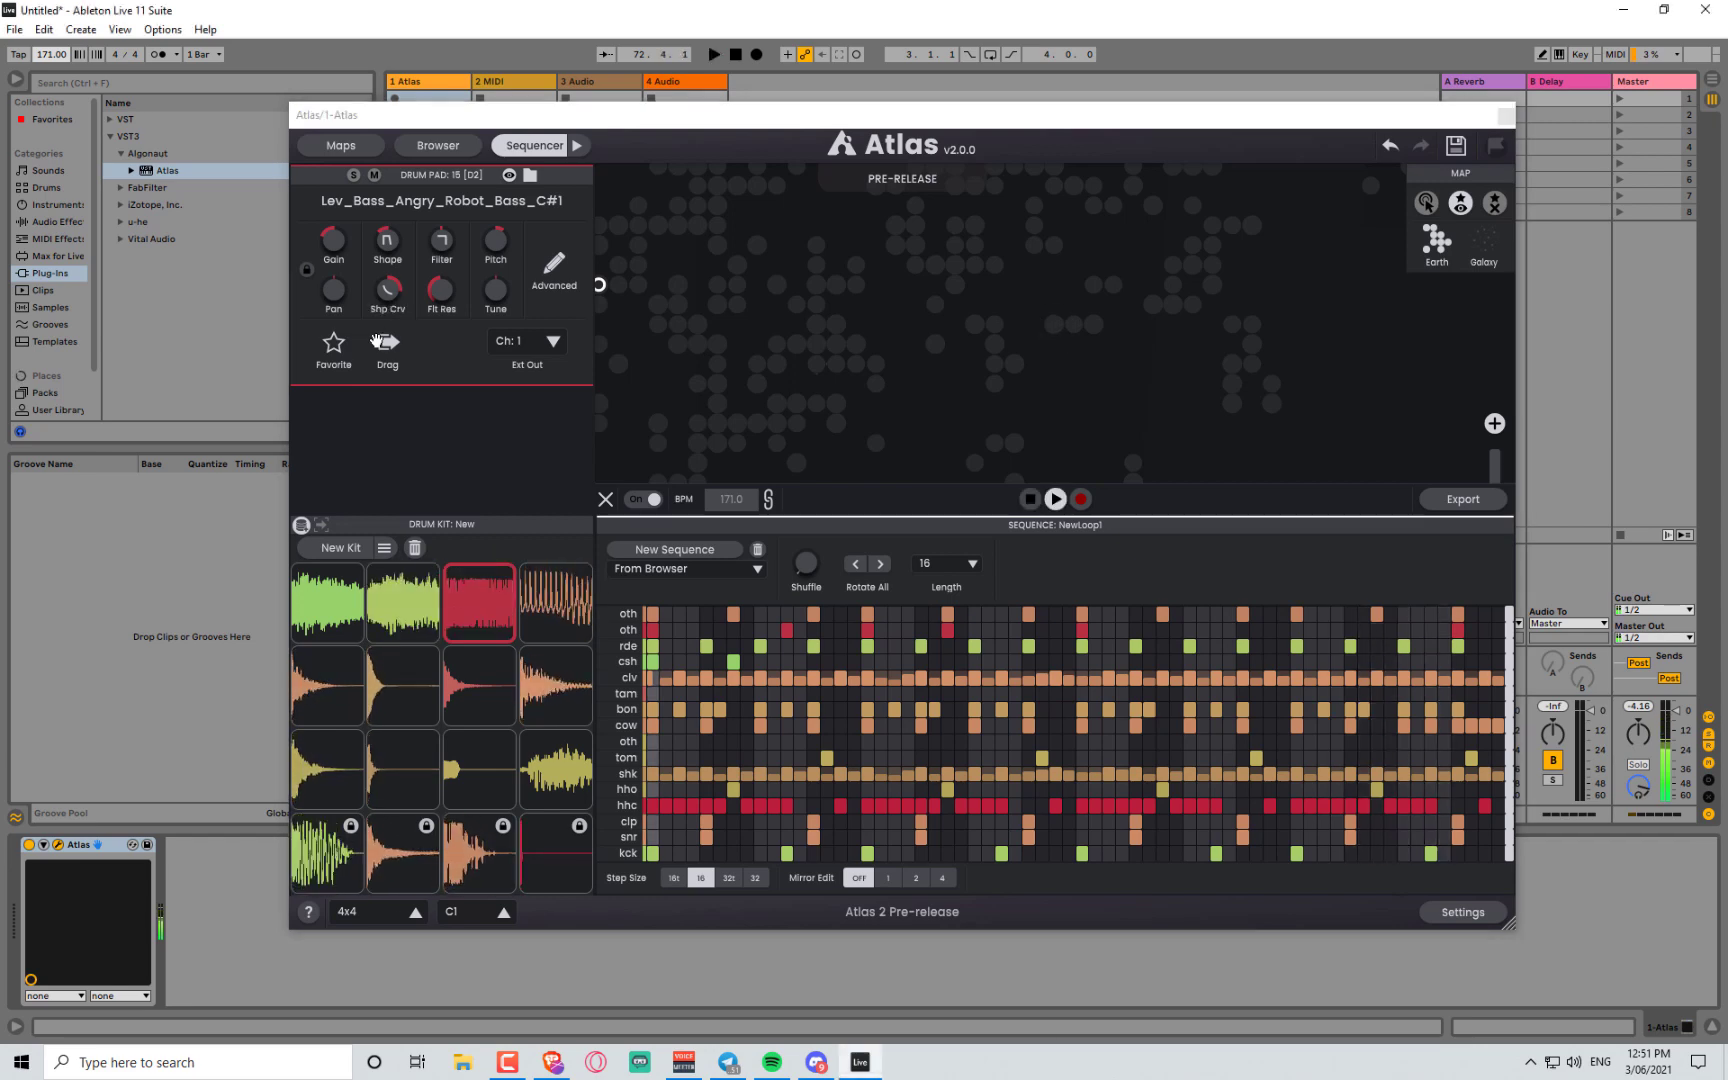
pyautogui.moveTo(618, 127); pyautogui.dragTo(645, 160)
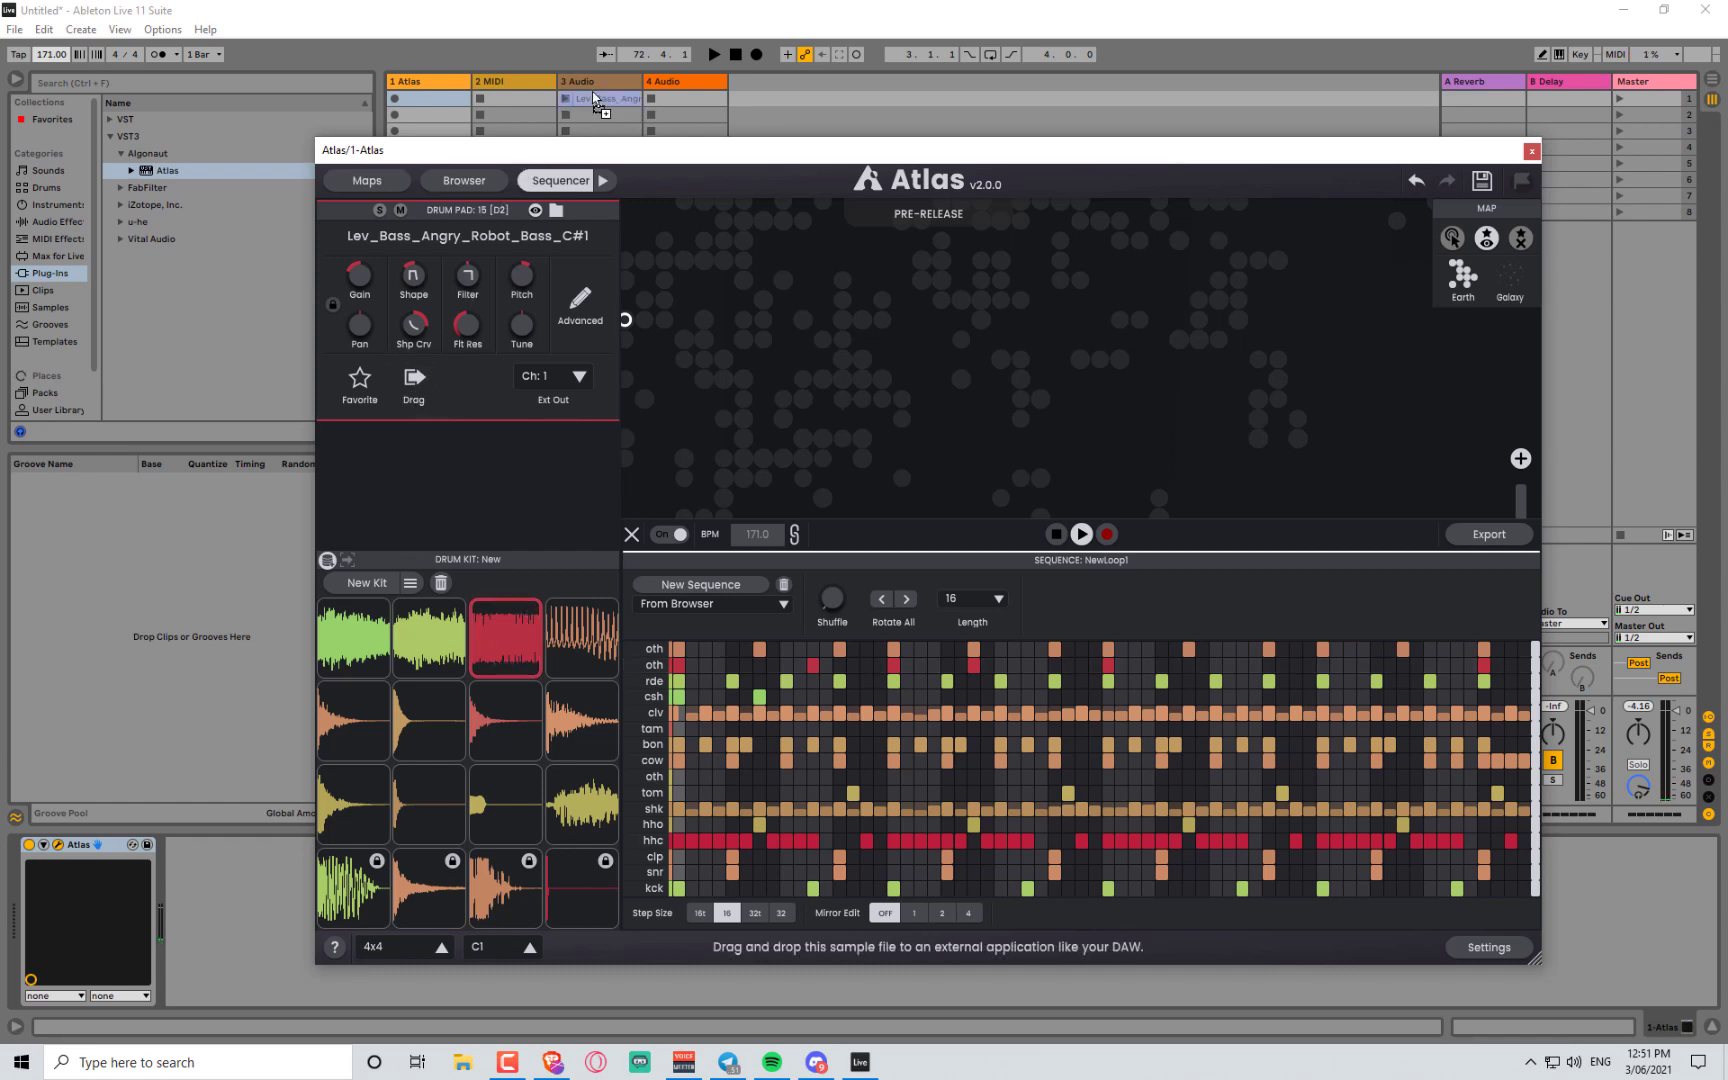
pyautogui.moveTo(594, 96); pyautogui.dragTo(595, 96)
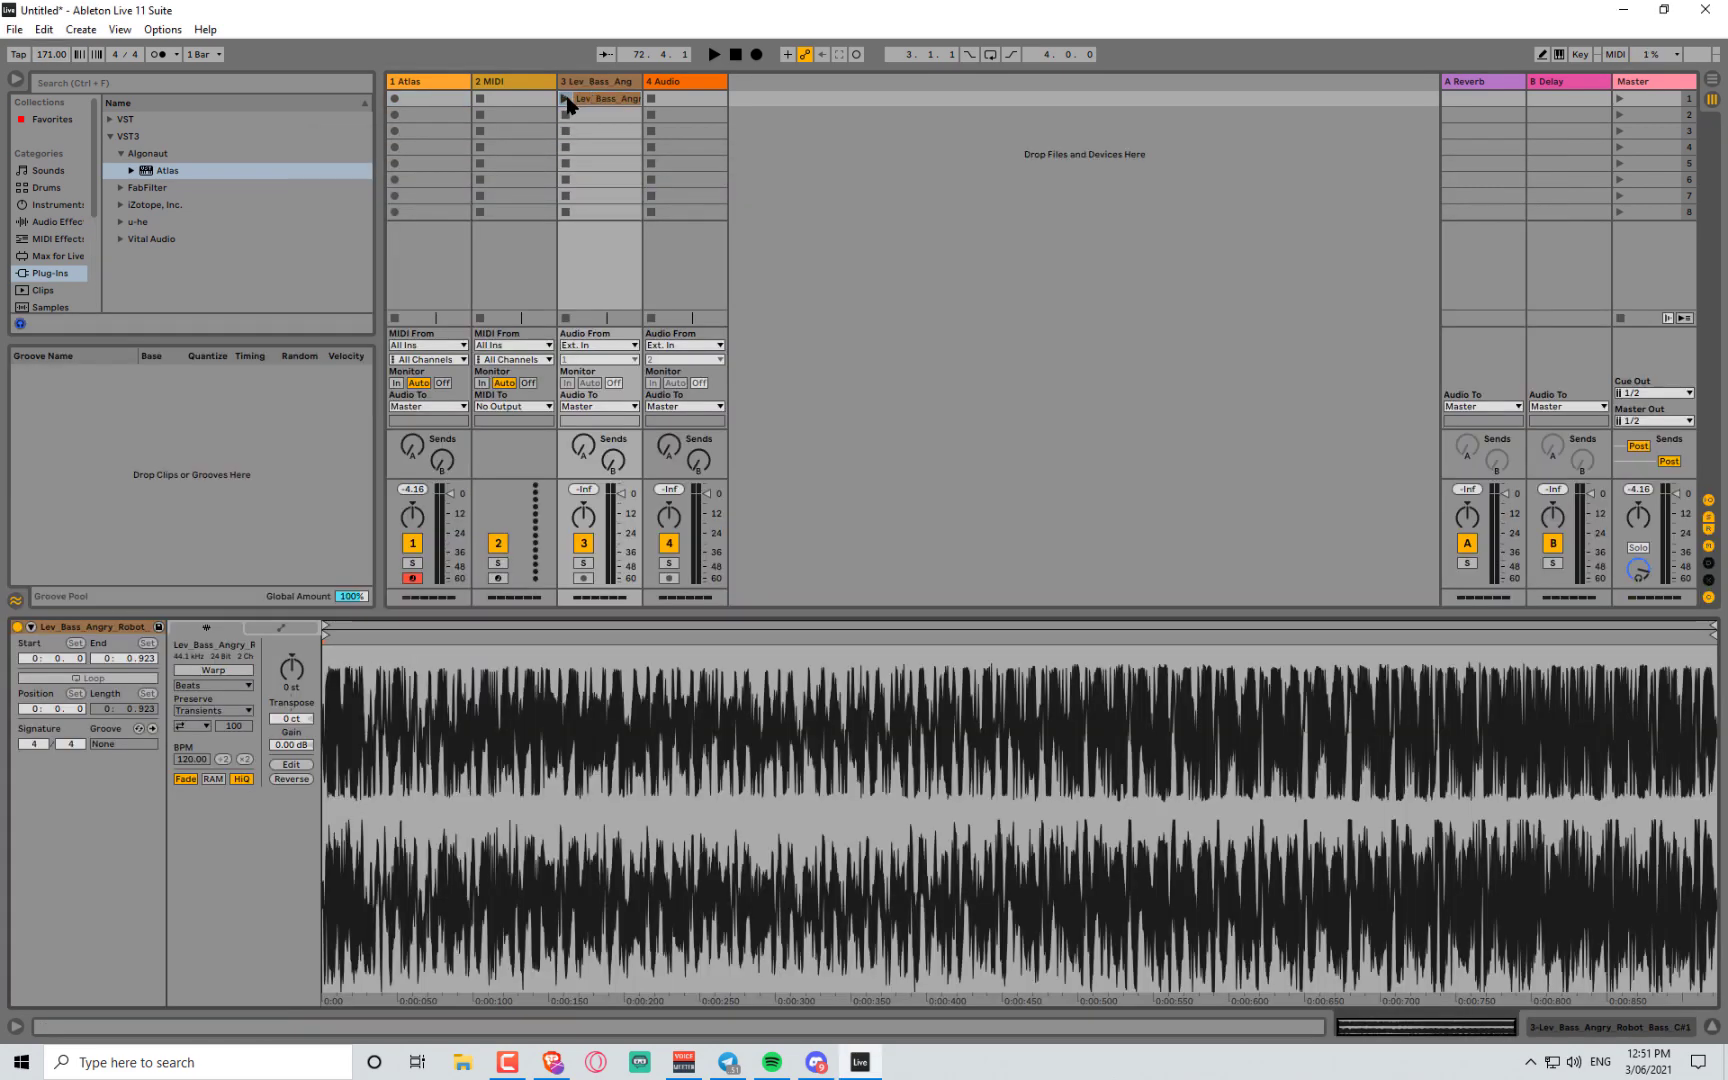
pyautogui.click(565, 98)
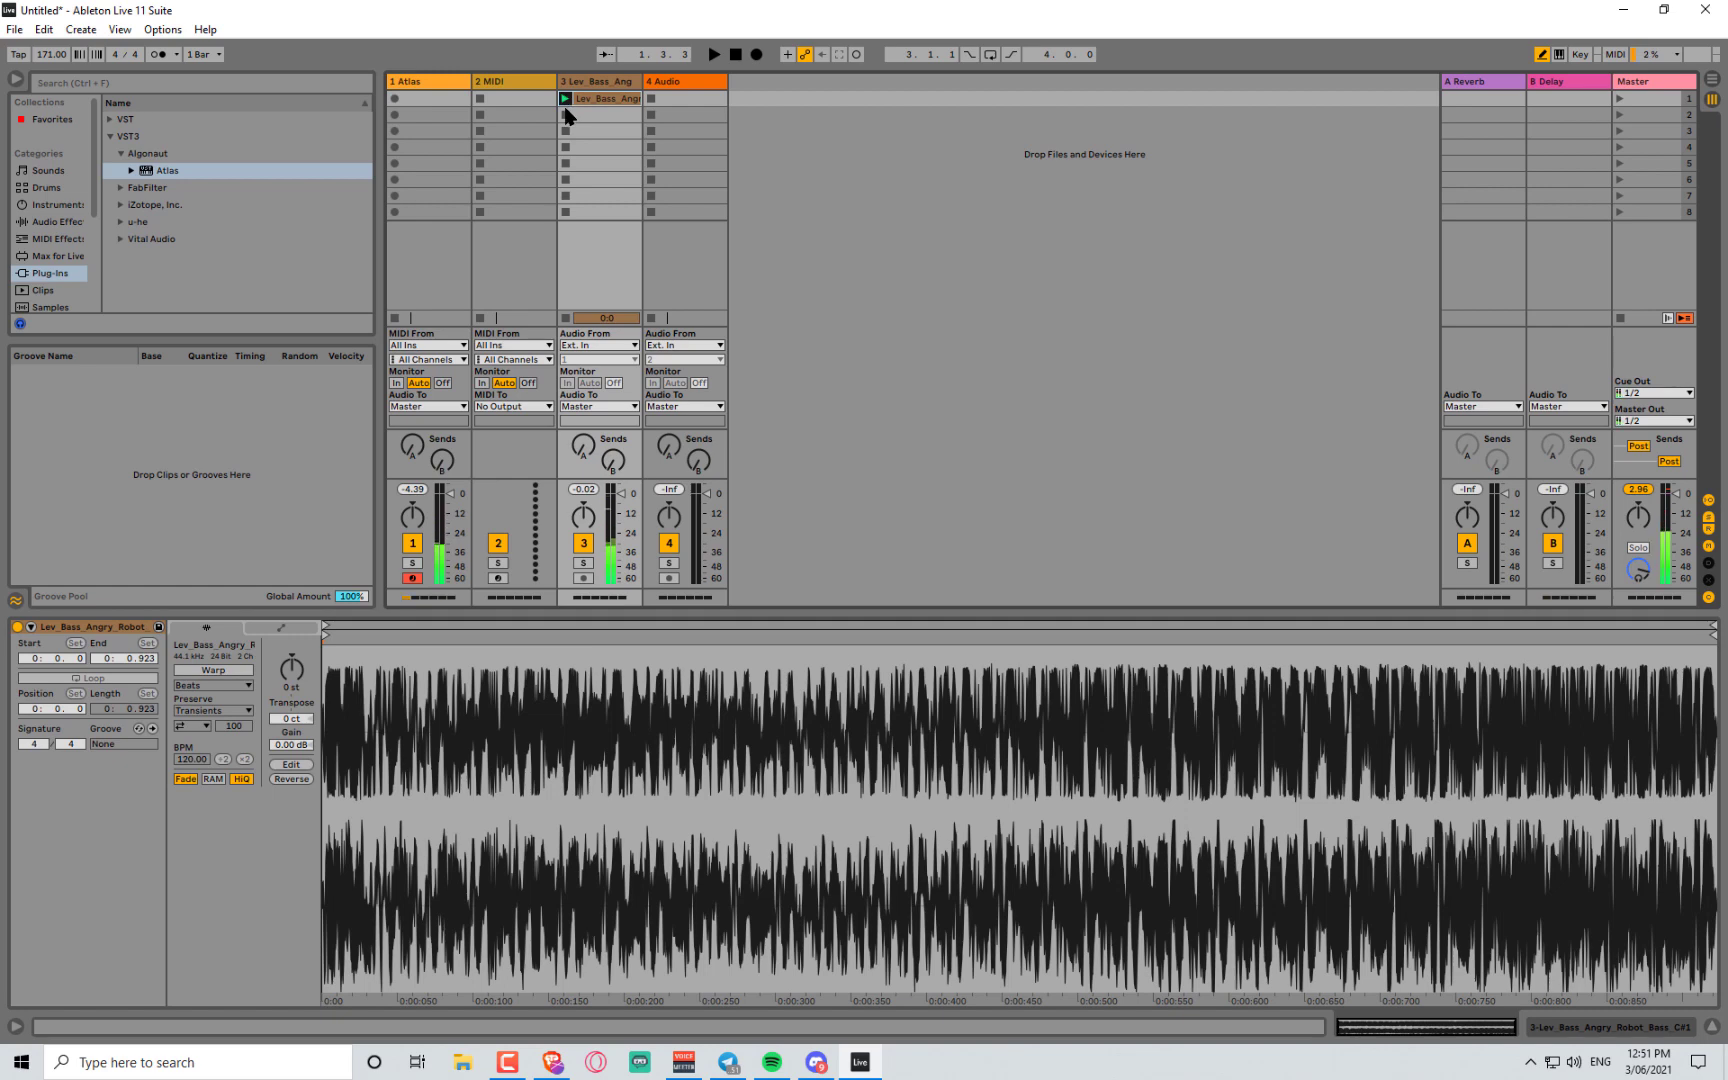
# - Return to the Atlas plug-in and drop pad 15's bass sample back onto the same drum pad
pyautogui.click(446, 88)
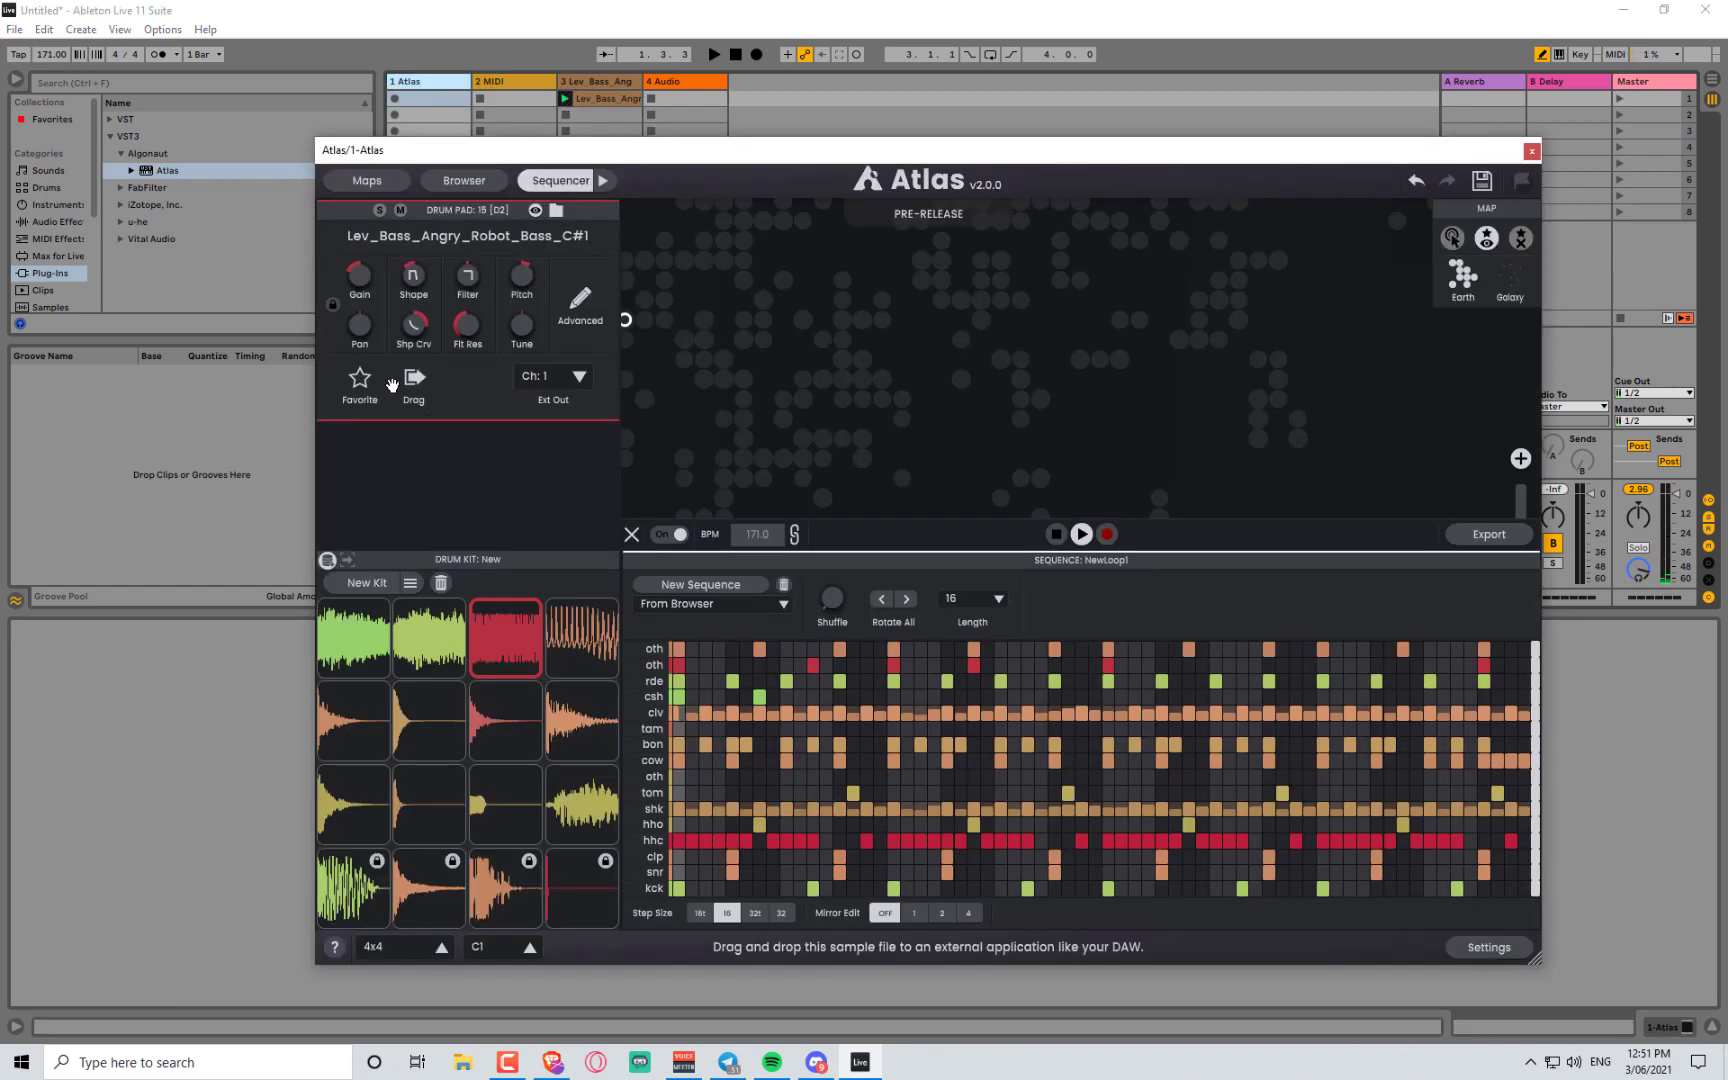
pyautogui.moveTo(476, 641); pyautogui.dragTo(610, 128)
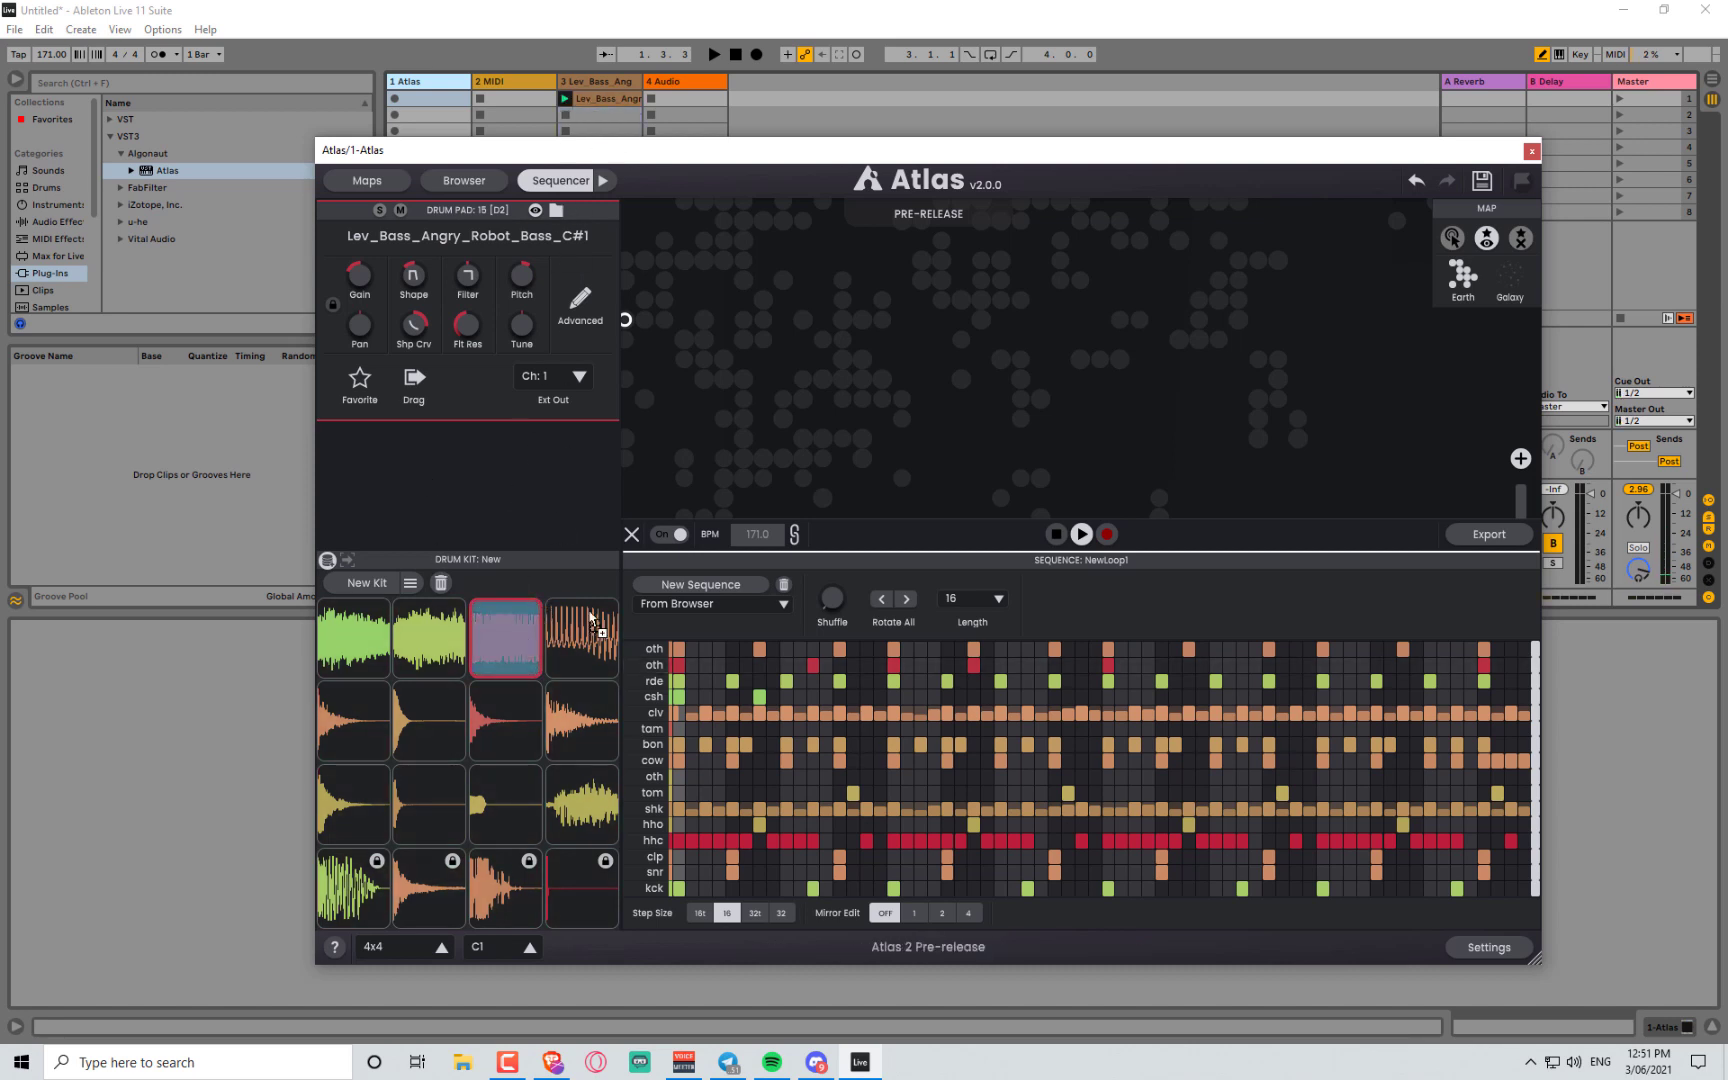
pyautogui.moveTo(591, 622); pyautogui.dragTo(522, 665)
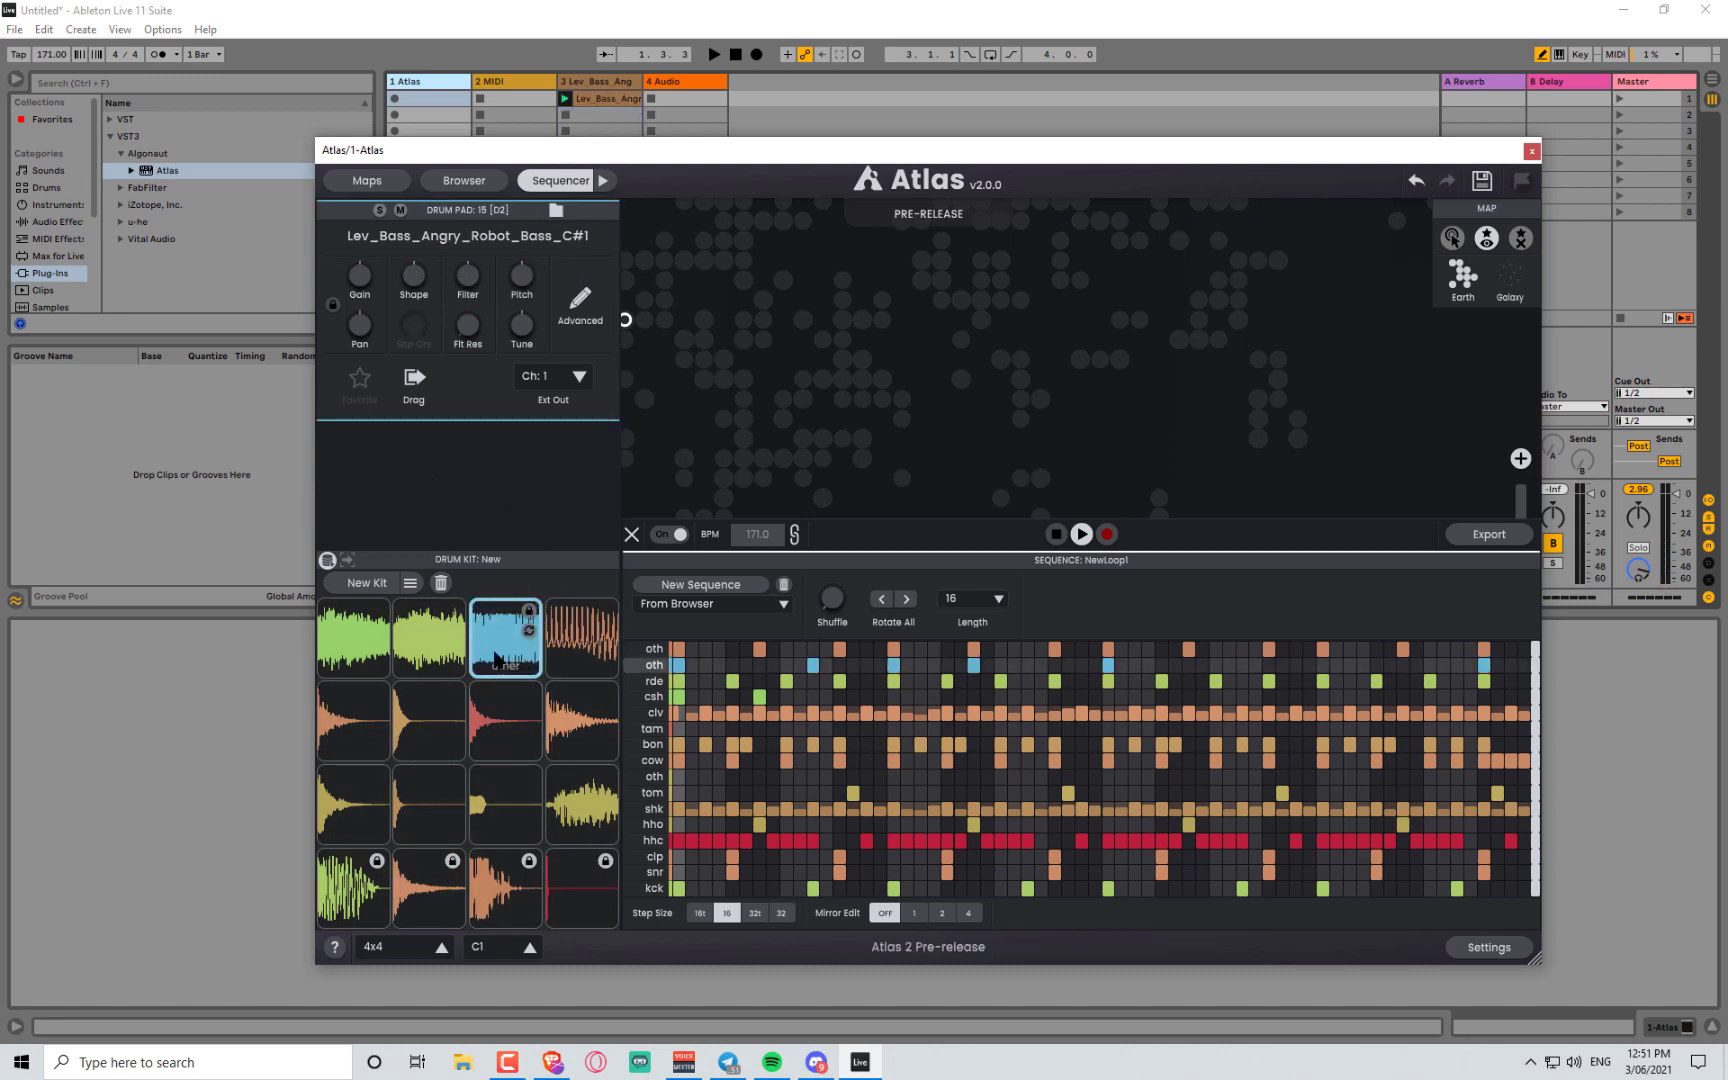
# - Load an empty Drum Rack onto track 2 MIDI
pyautogui.click(512, 85)
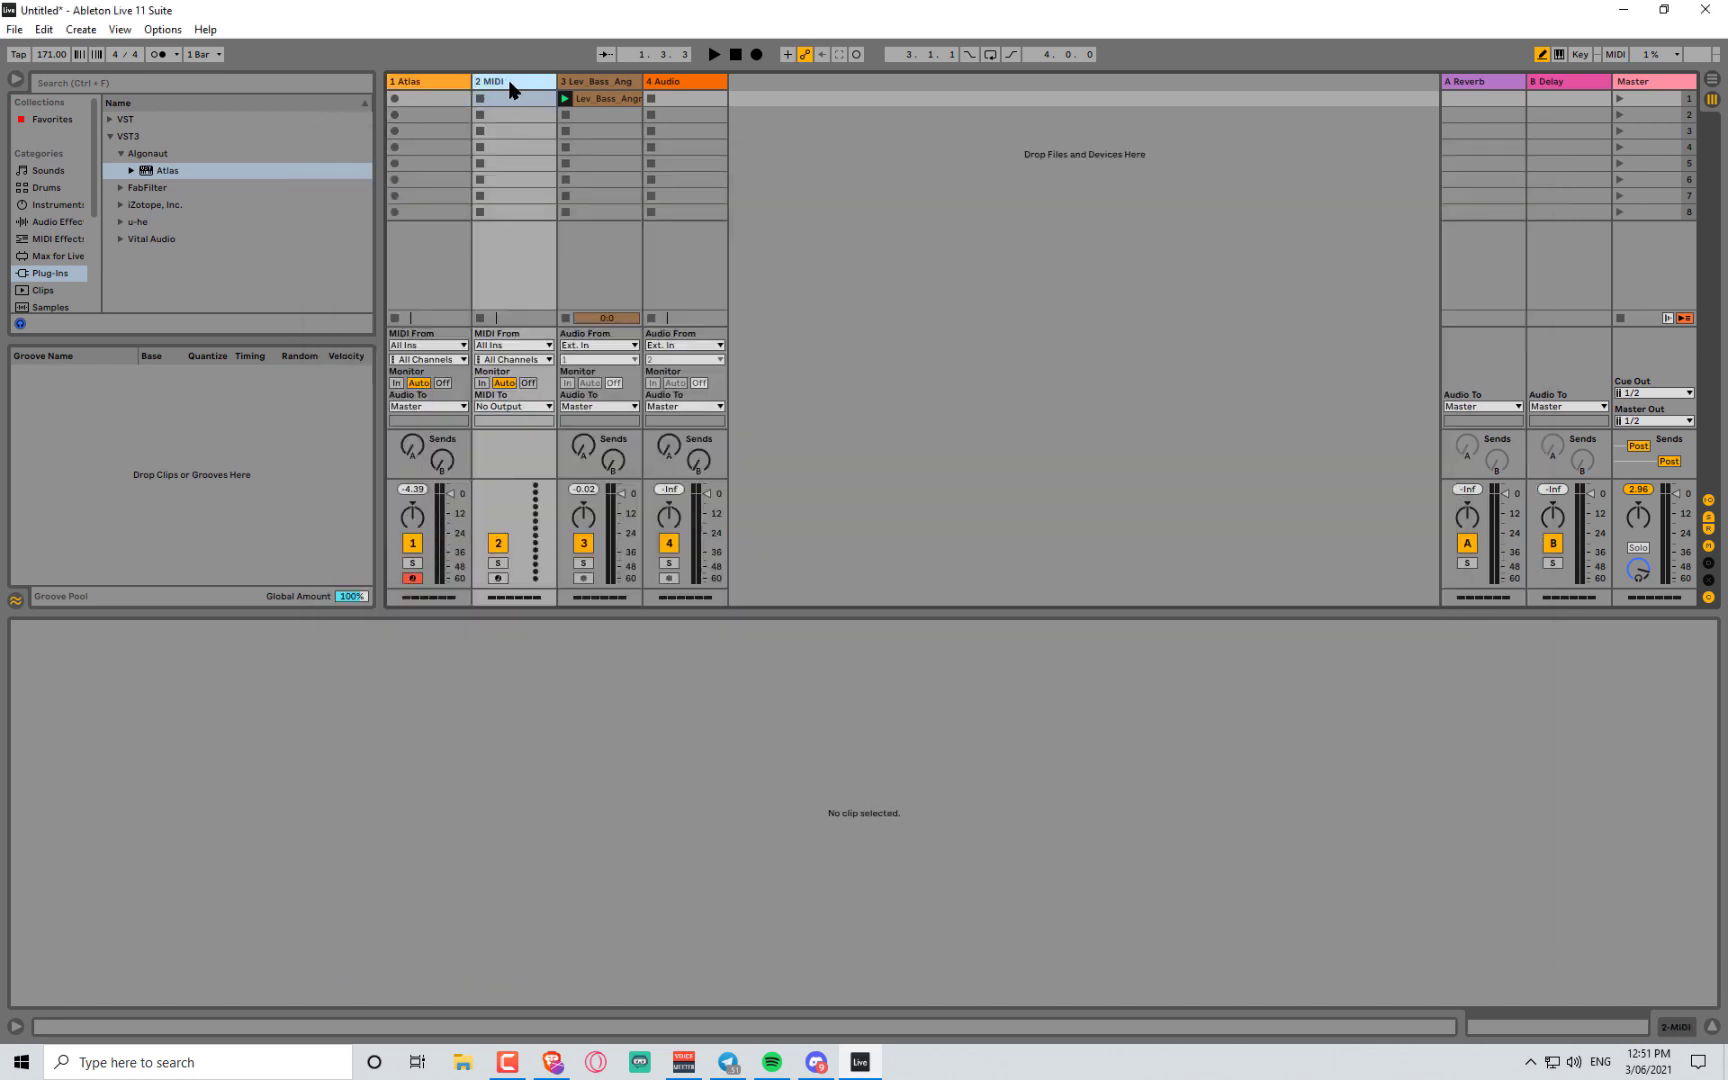
pyautogui.click(47, 187)
pyautogui.click(143, 134)
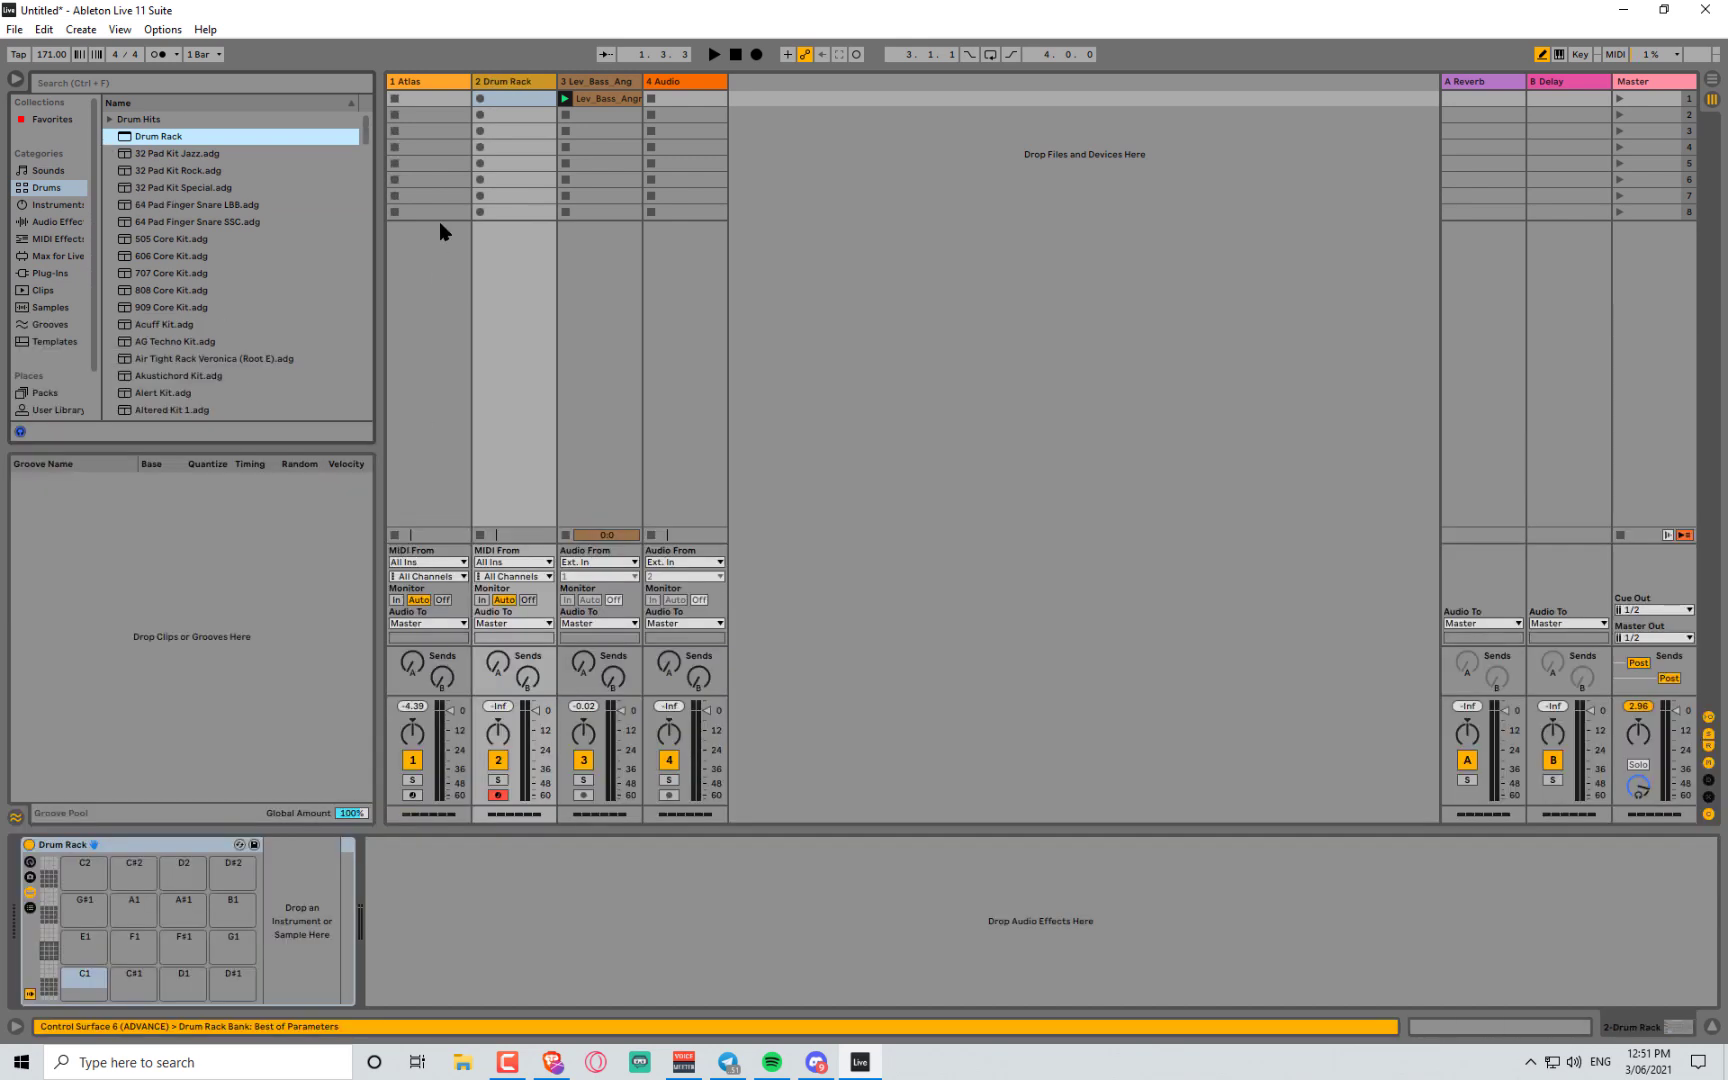
# - Select all 16 Atlas pads, transfer their samples into the Drum Rack on track 2, and audition the C1 rack pad
pyautogui.click(427, 83)
pyautogui.click(352, 643)
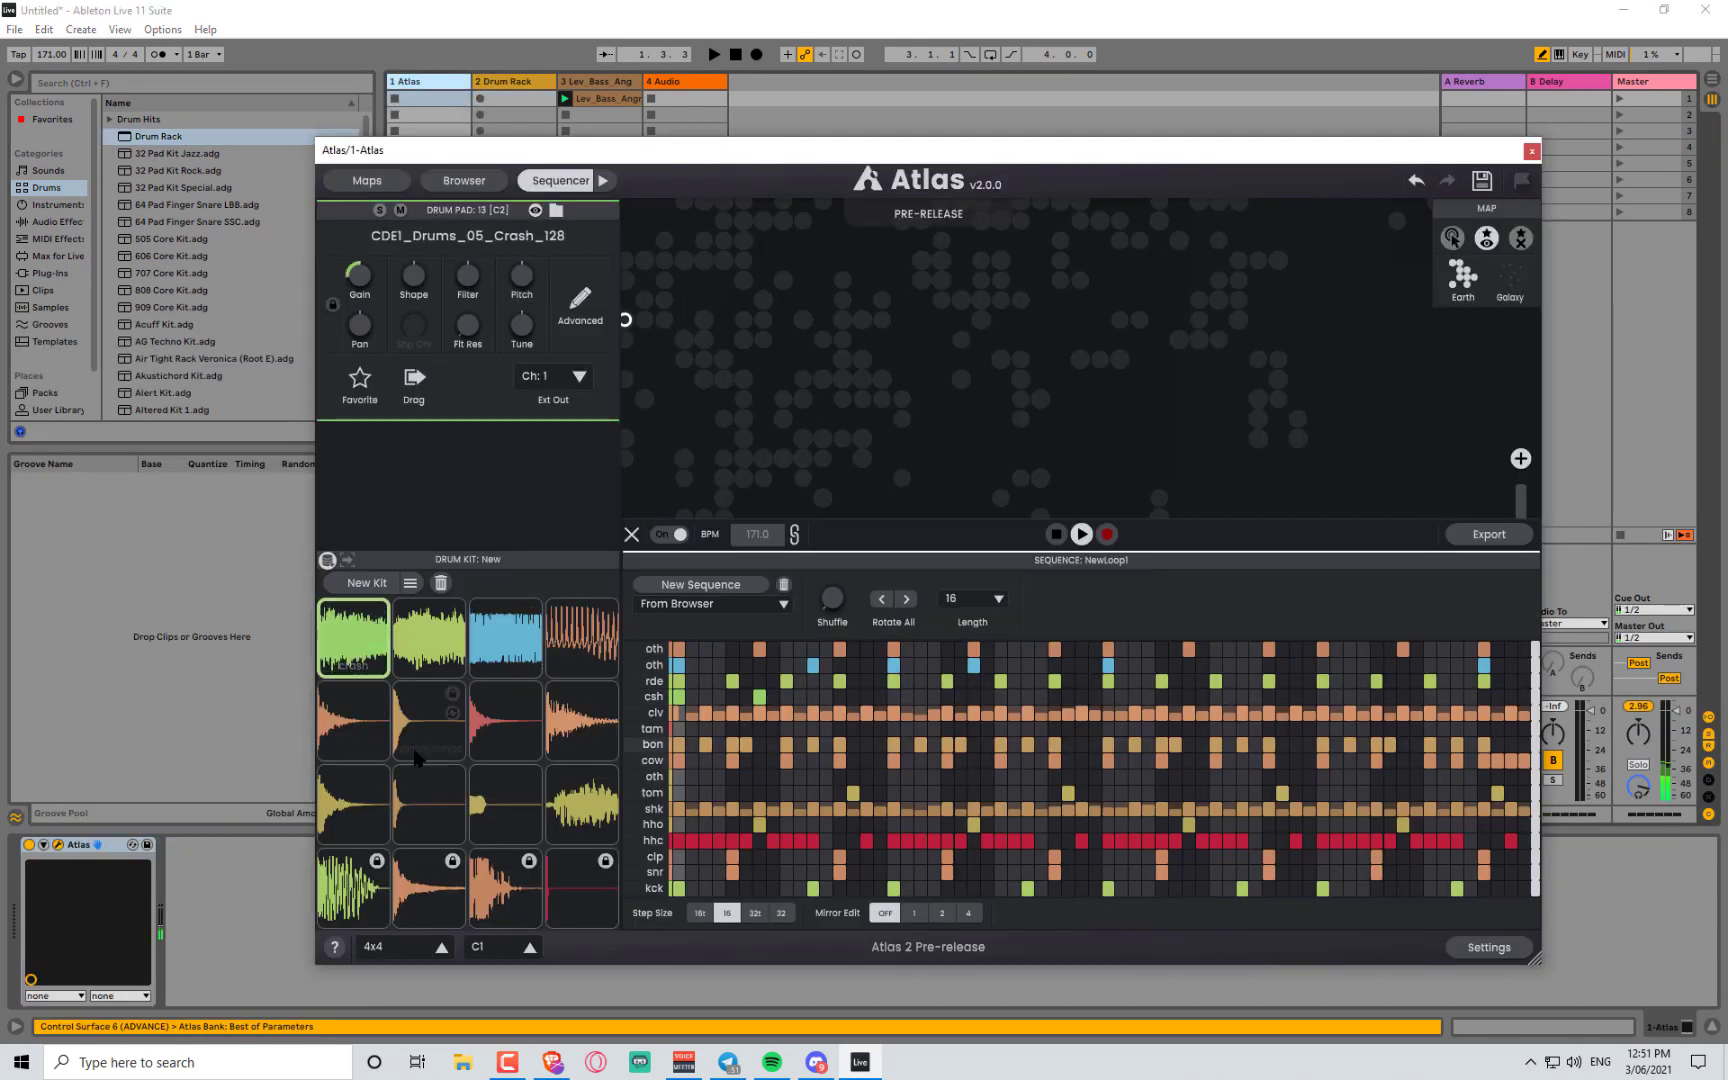
pyautogui.keyDown('shift'); pyautogui.click(572, 896); pyautogui.keyUp('shift')
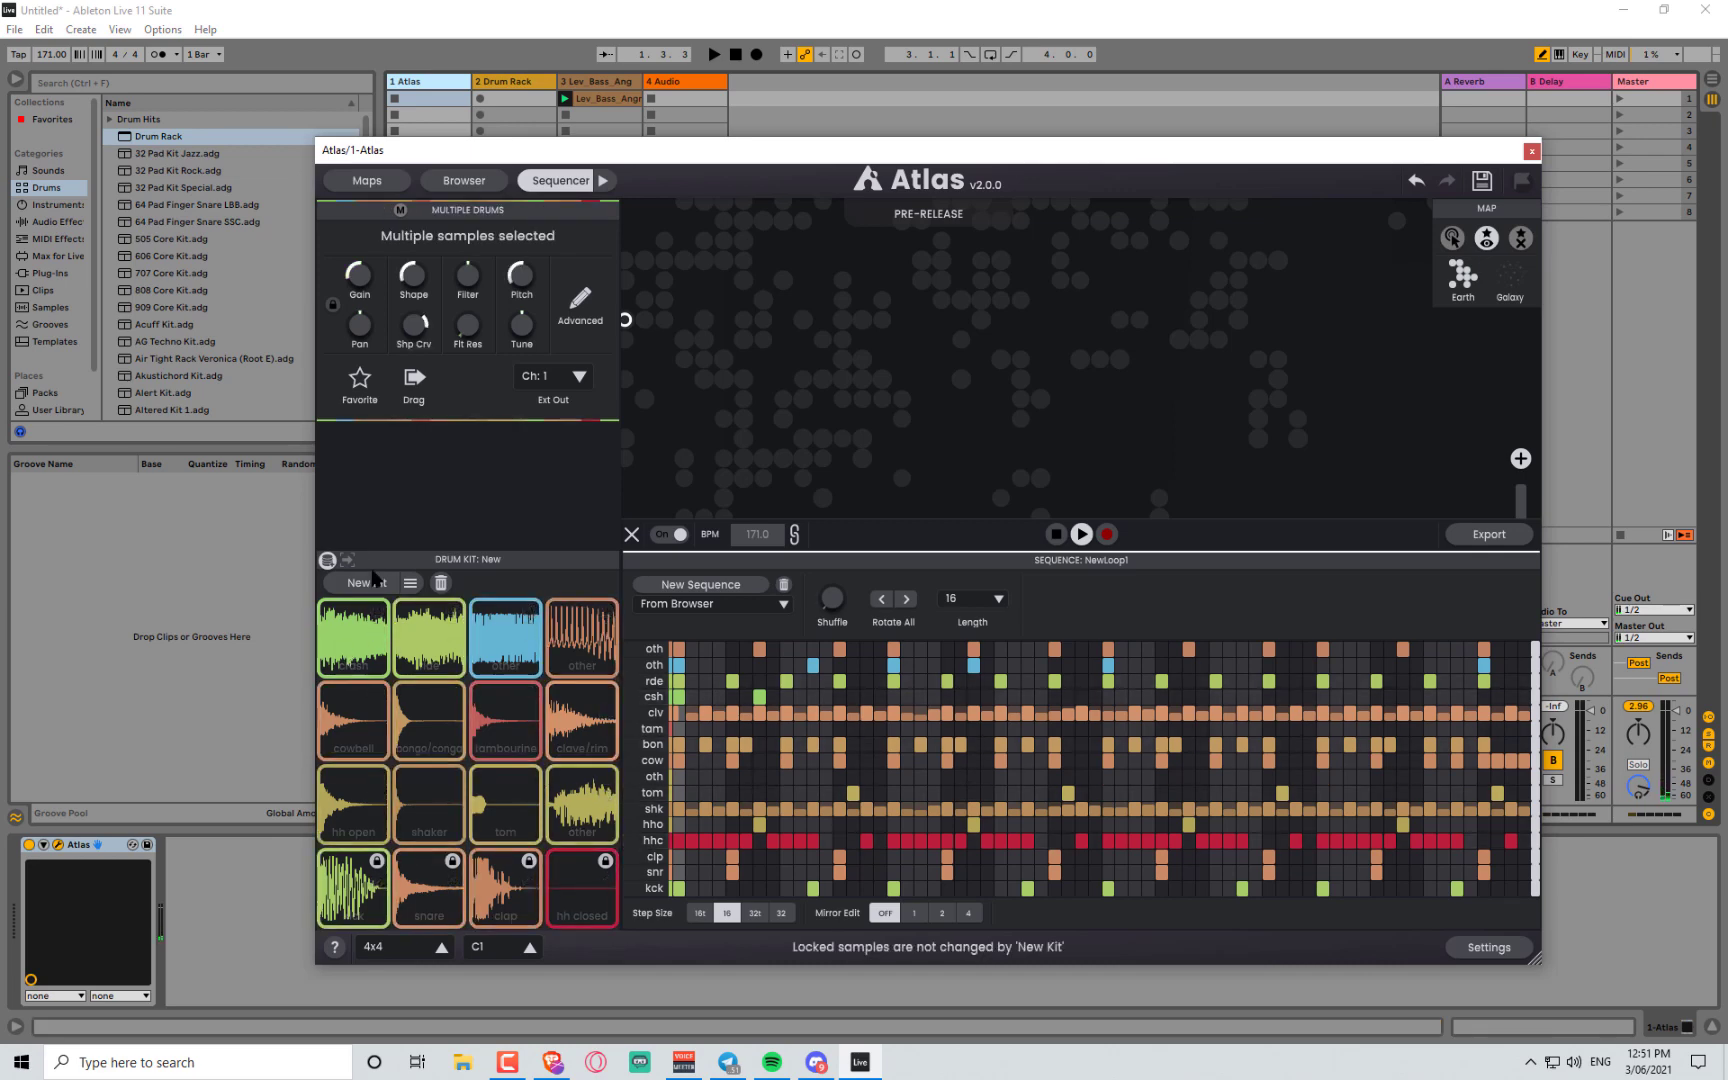
pyautogui.click(502, 79)
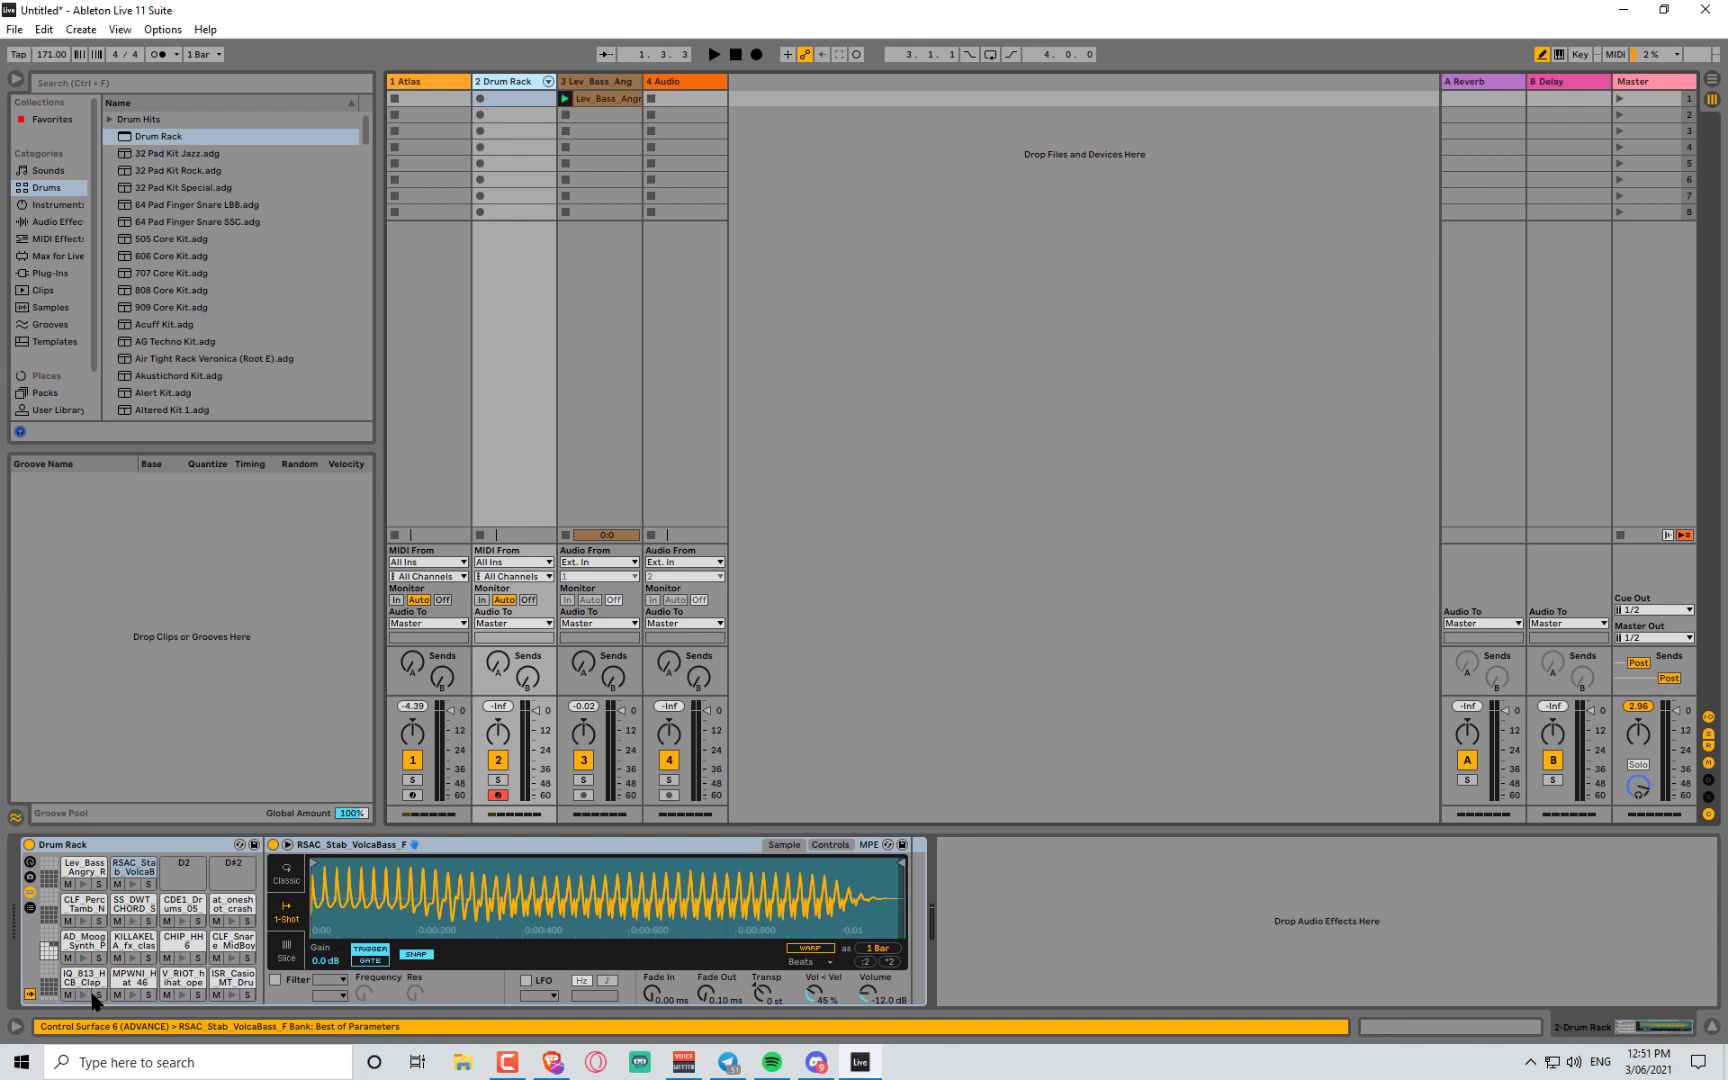
pyautogui.click(90, 995)
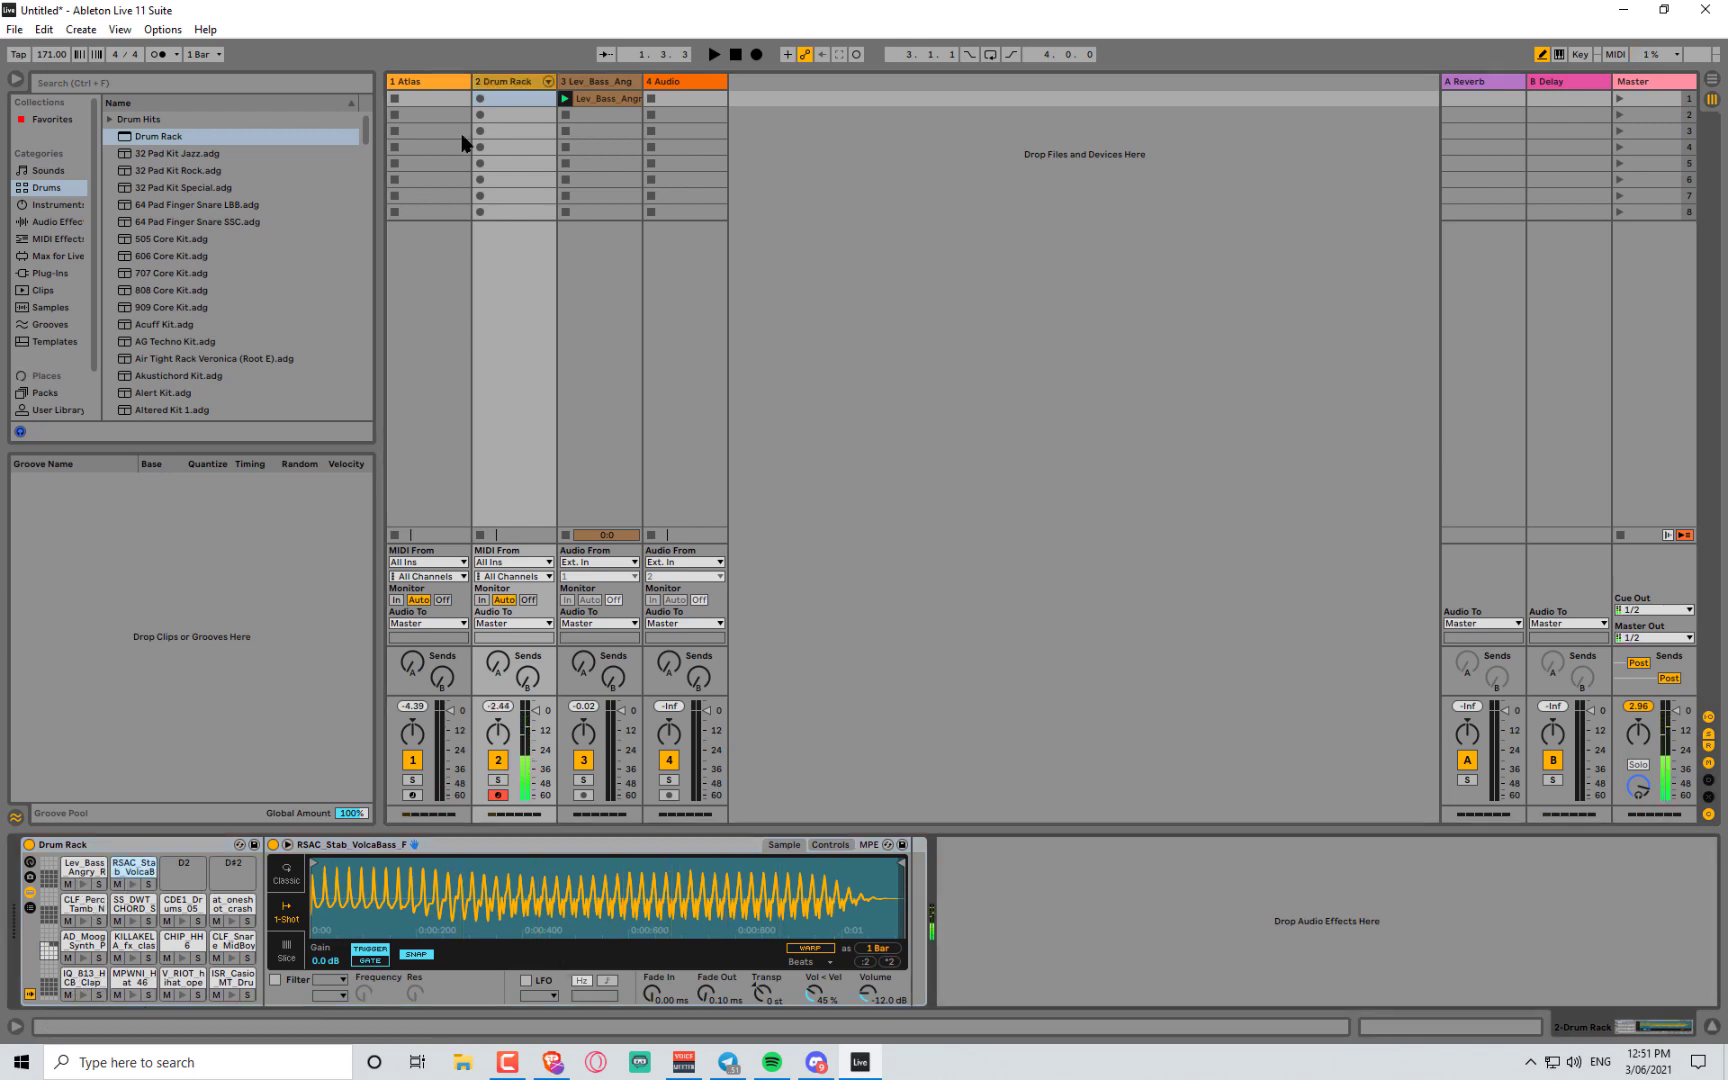
# - Delete the Lev_Bass_Angry clip from the first slot of track 3
pyautogui.click(424, 86)
pyautogui.click(605, 99)
pyautogui.press('Delete')
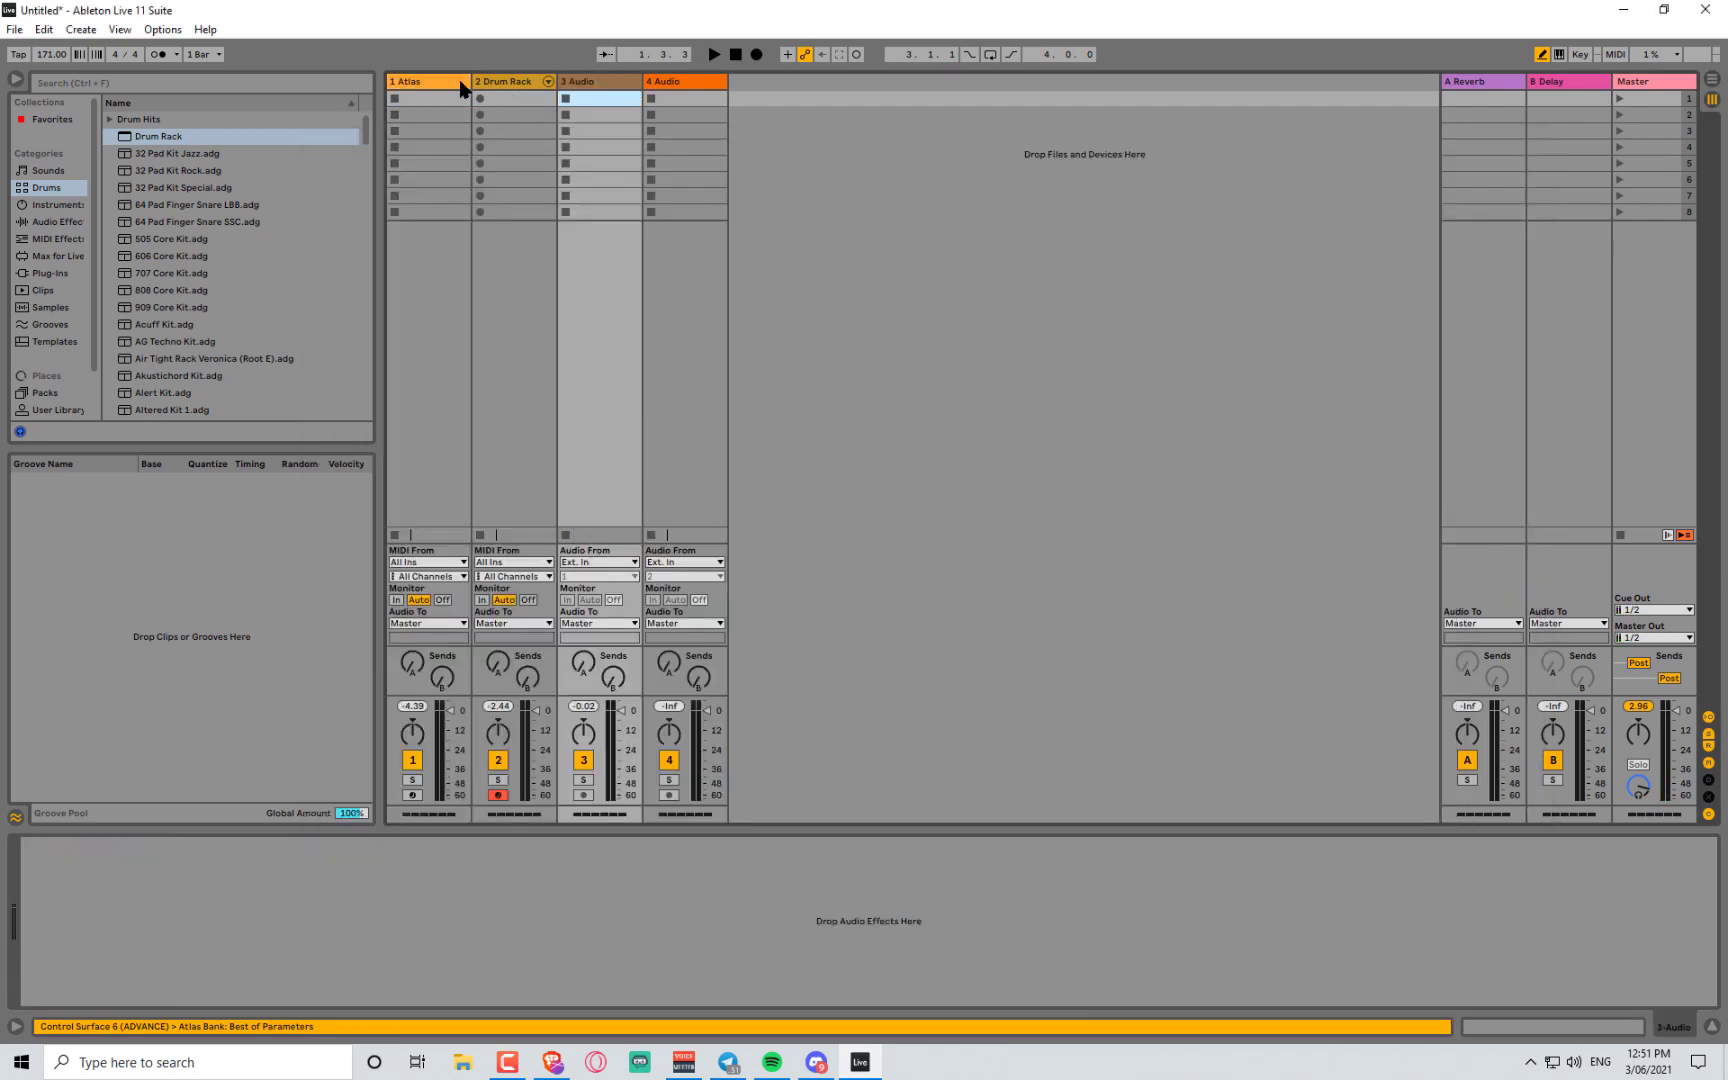
# - Return to the Atlas plug-in, solo pad 15 and find new samples for it until TW_Bass_30_Candlemass_Gm is loaded
pyautogui.click(458, 83)
pyautogui.press('space')
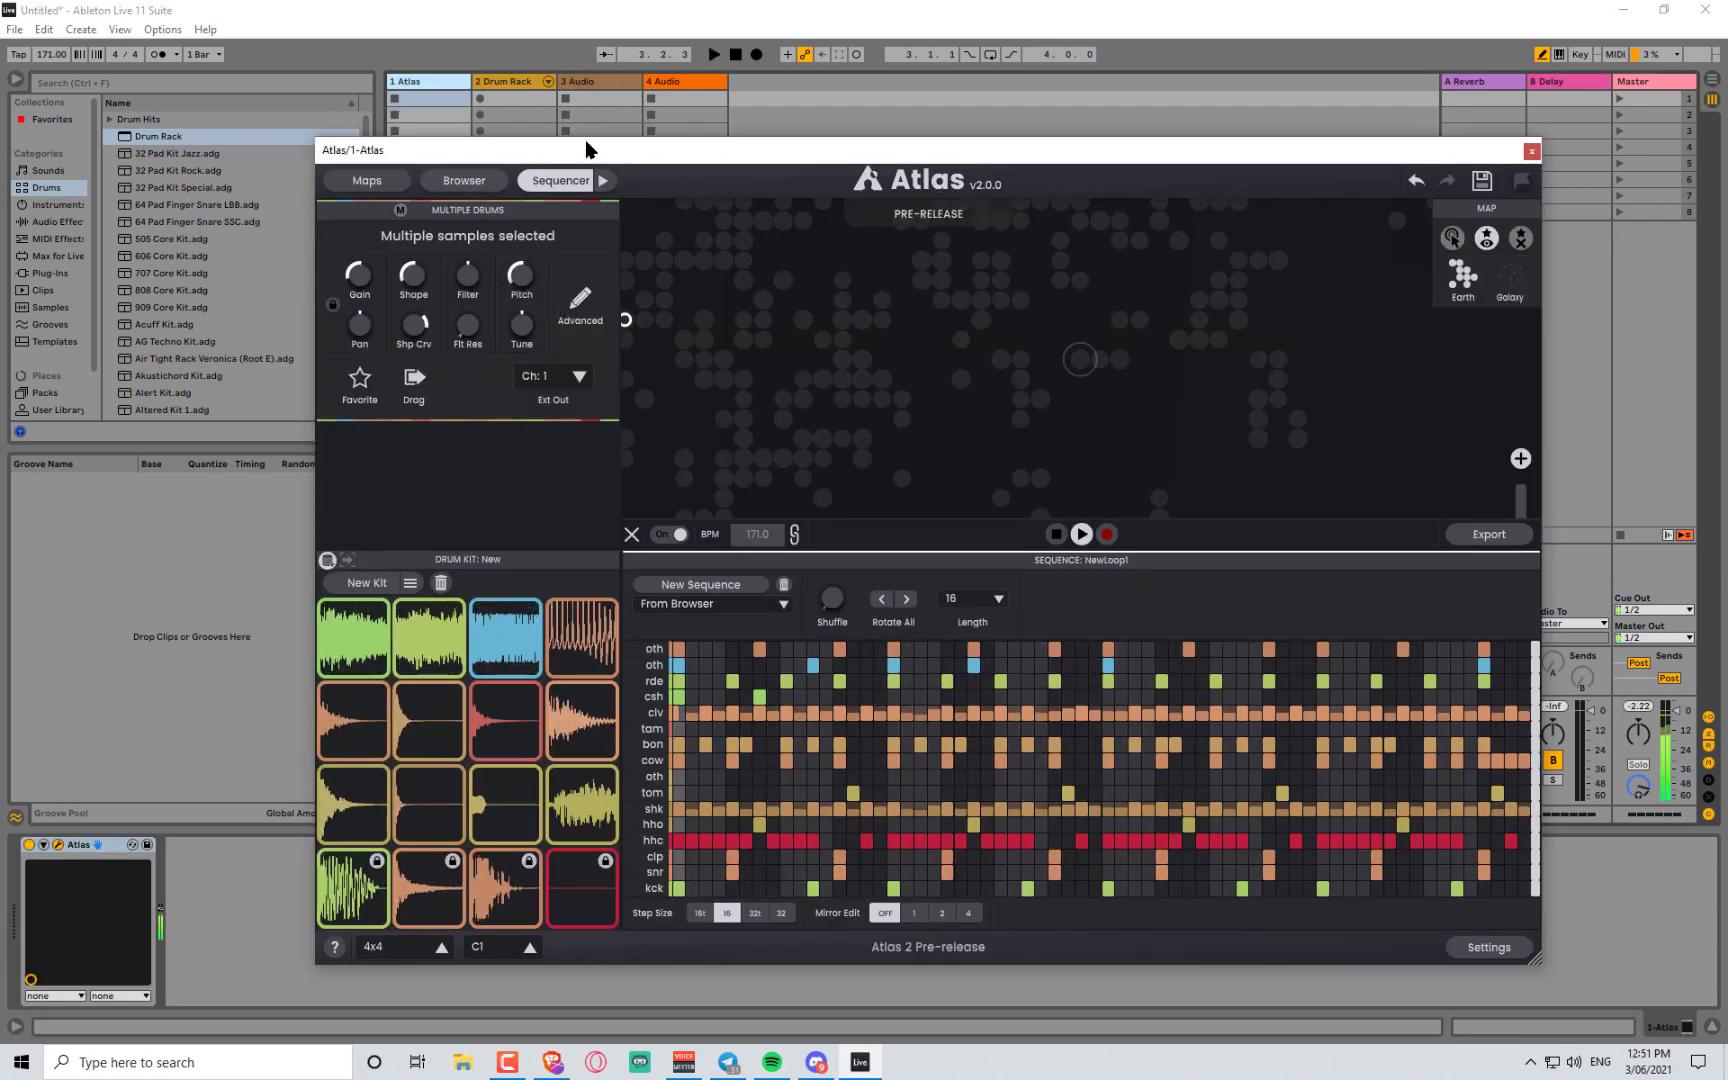
pyautogui.moveTo(586, 149); pyautogui.dragTo(684, 148)
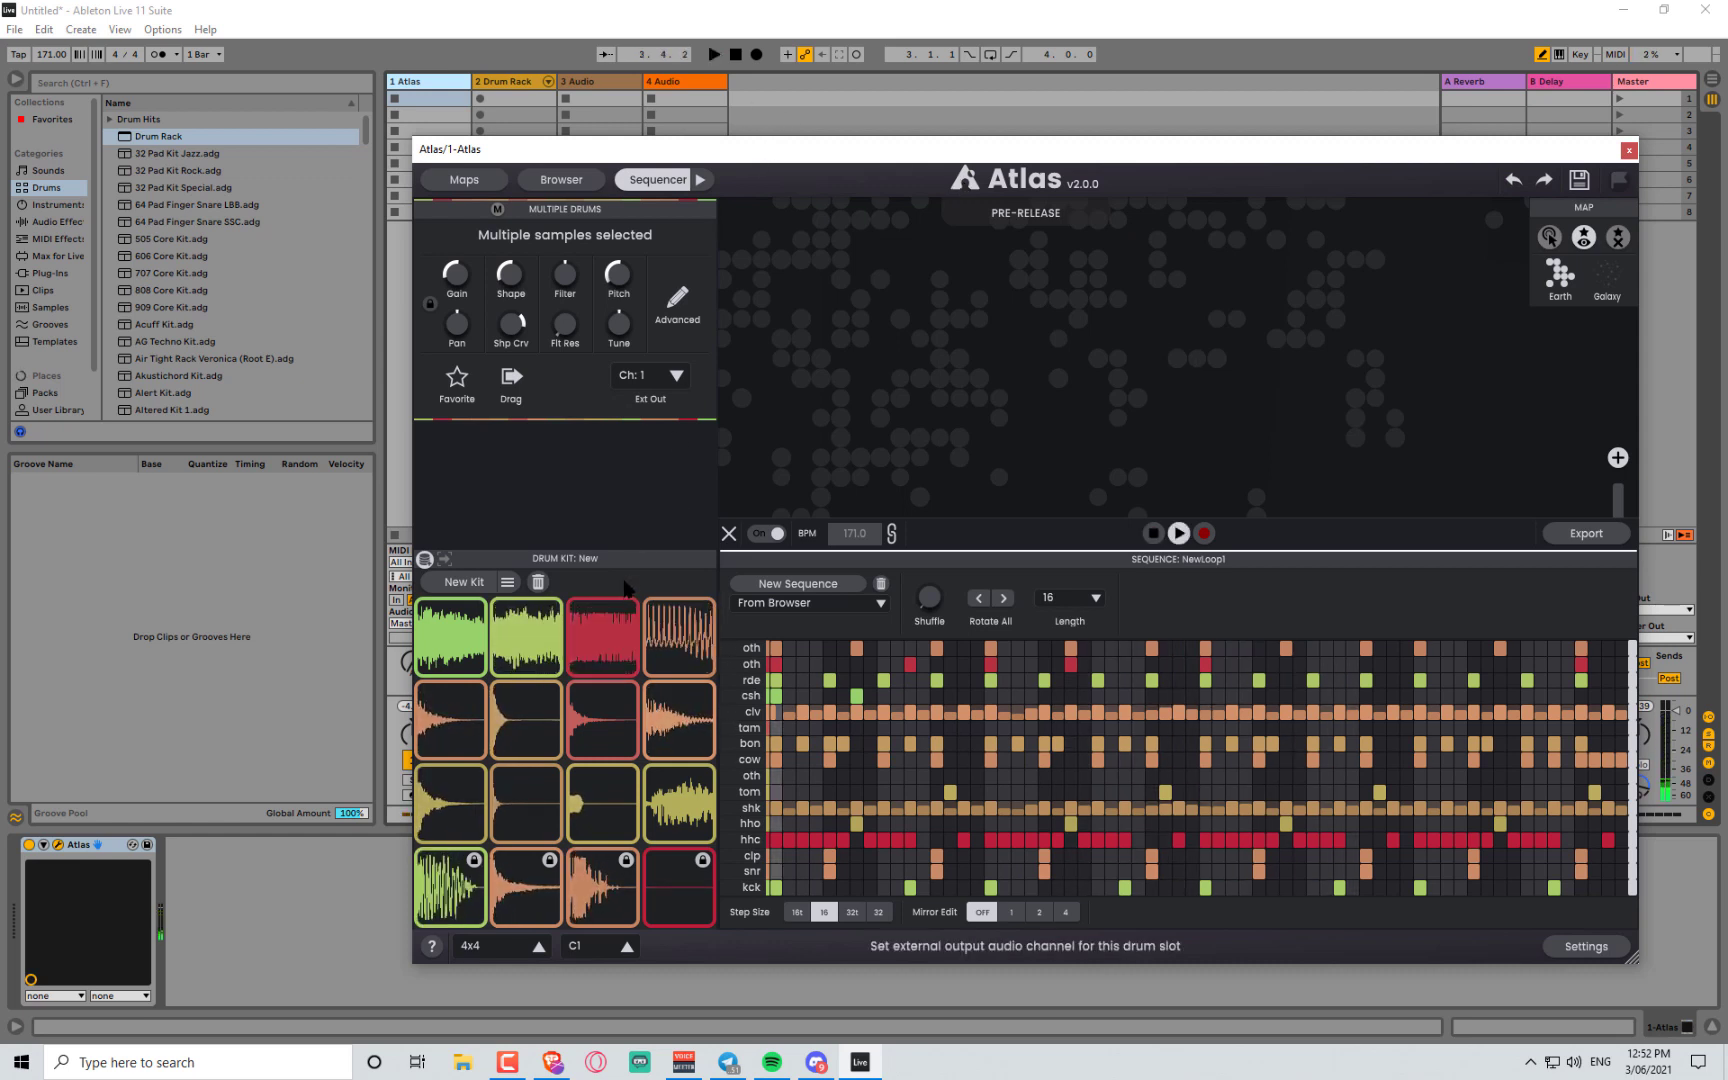
pyautogui.moveTo(612, 645)
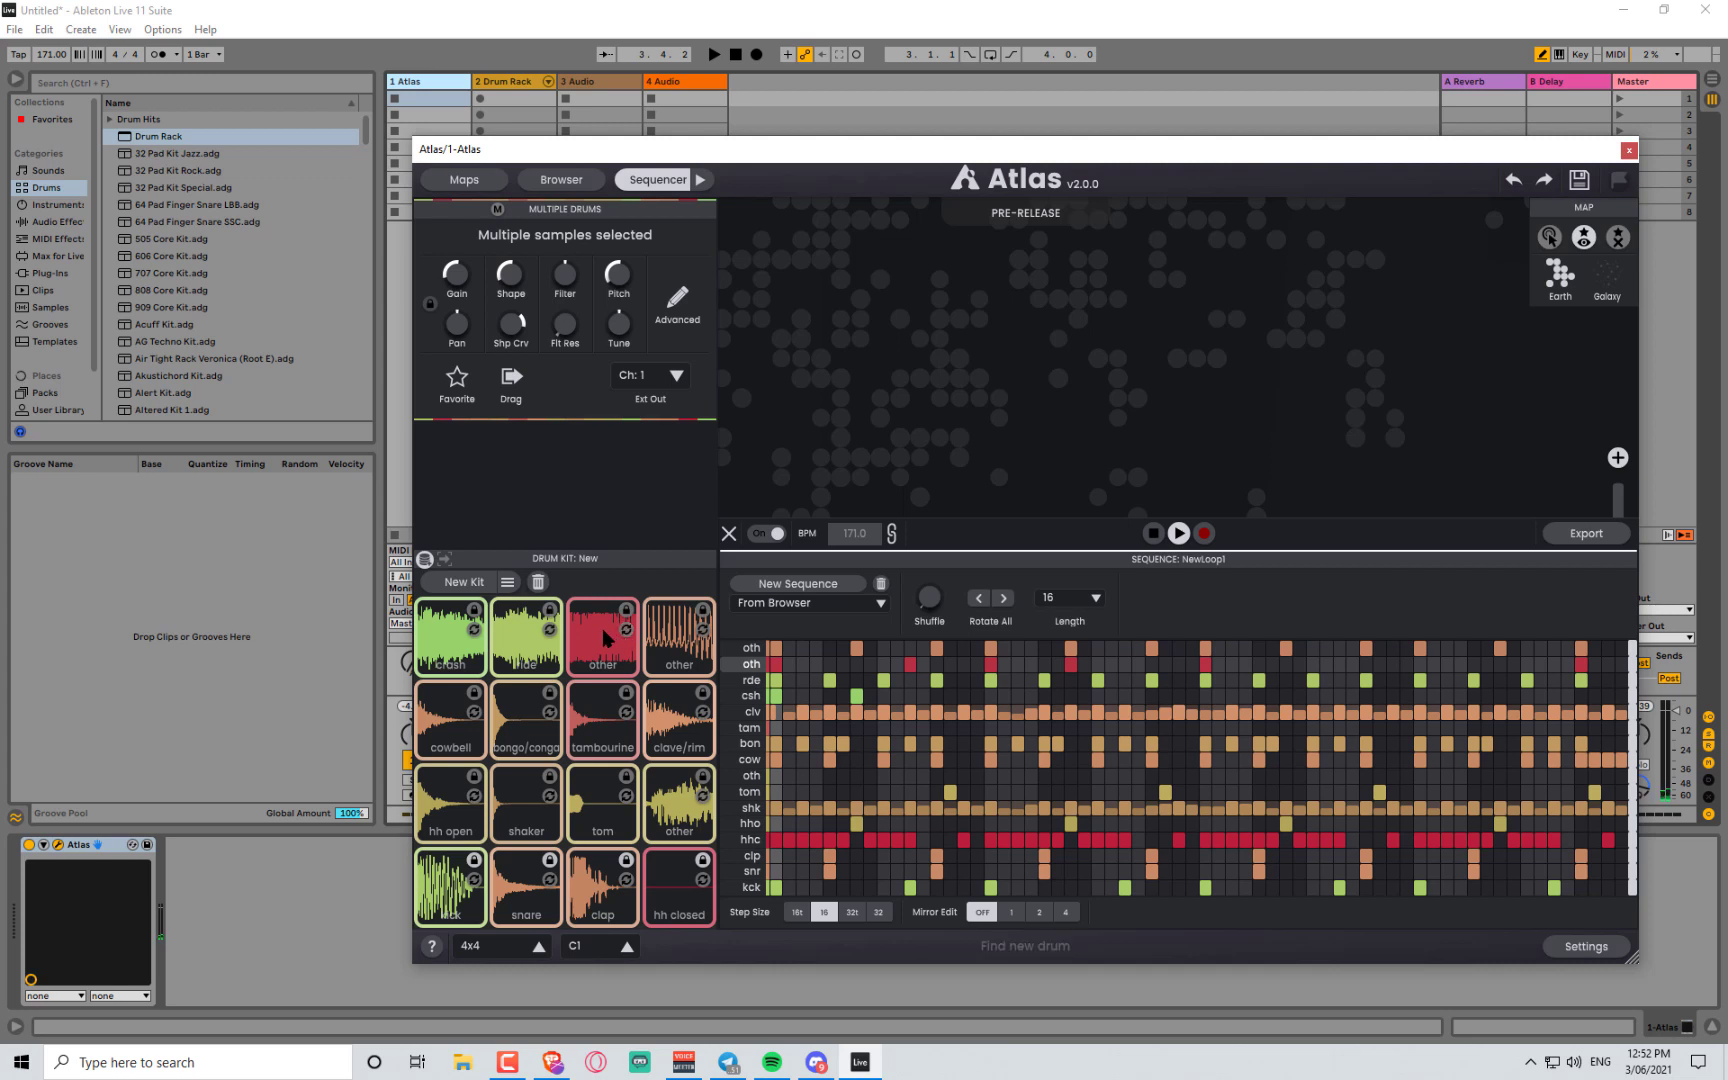
pyautogui.press('s')
pyautogui.press('space')
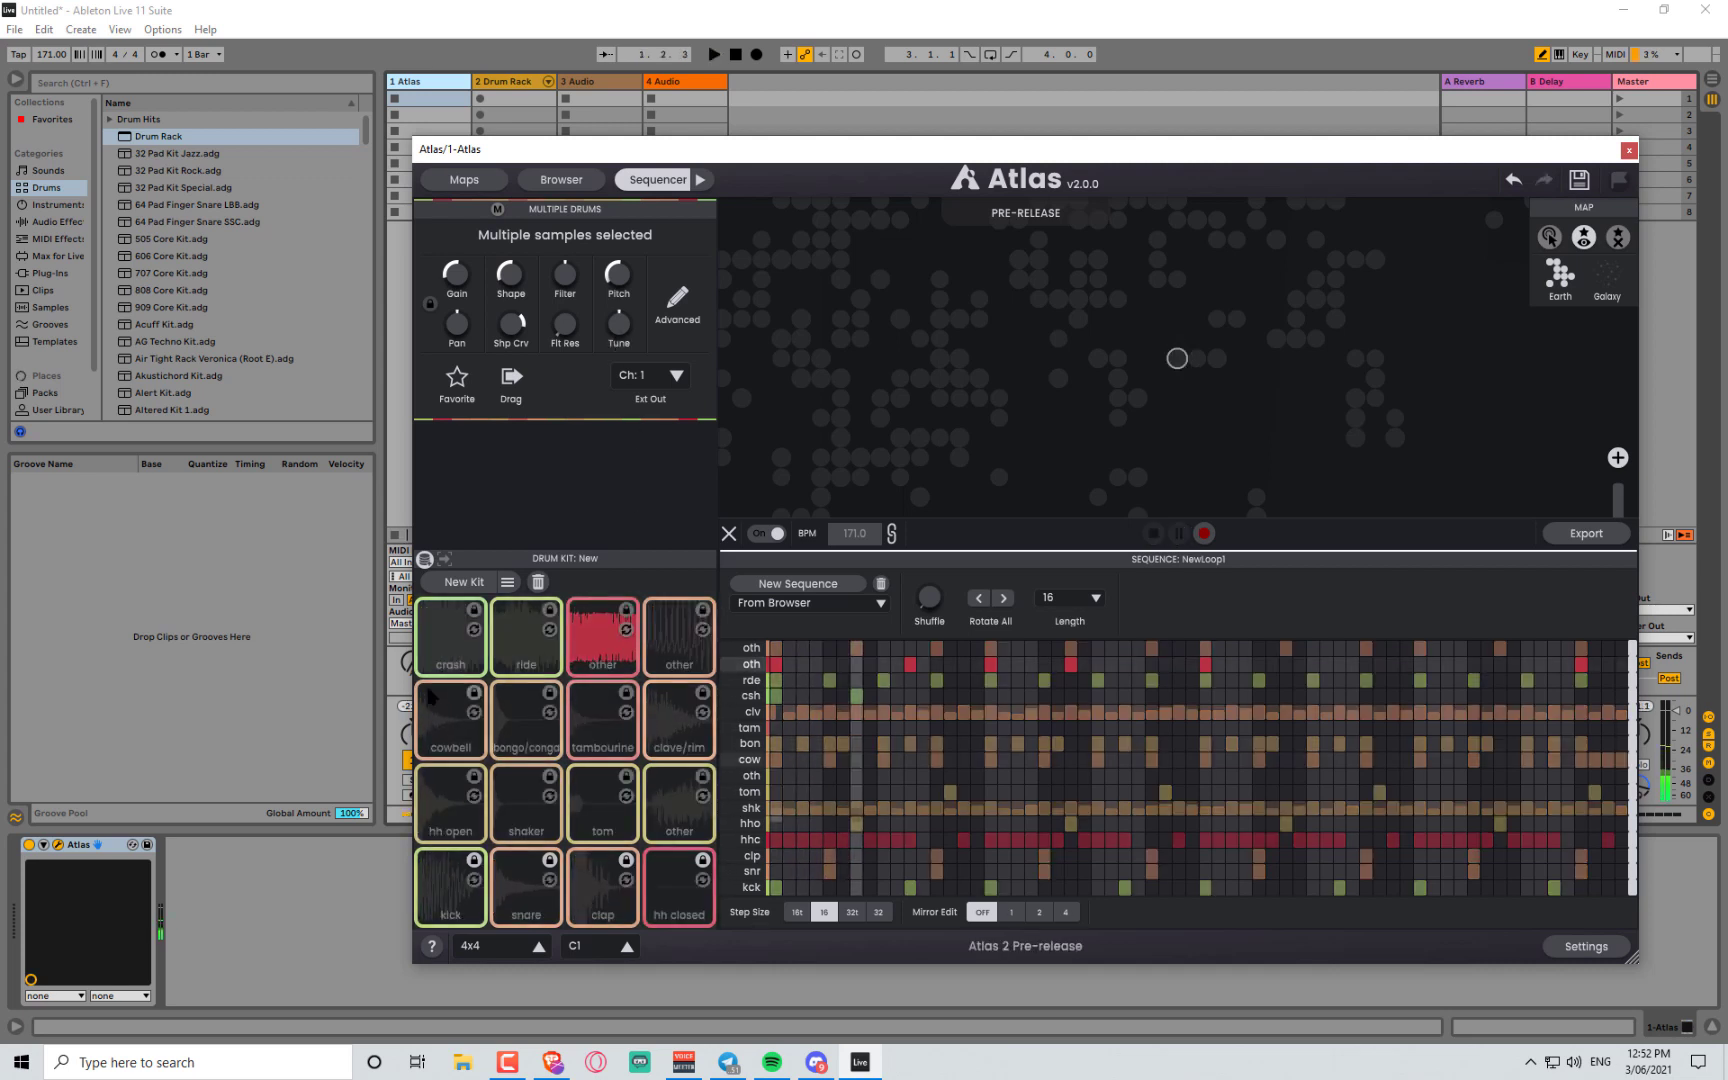
pyautogui.press('space')
pyautogui.click(474, 630)
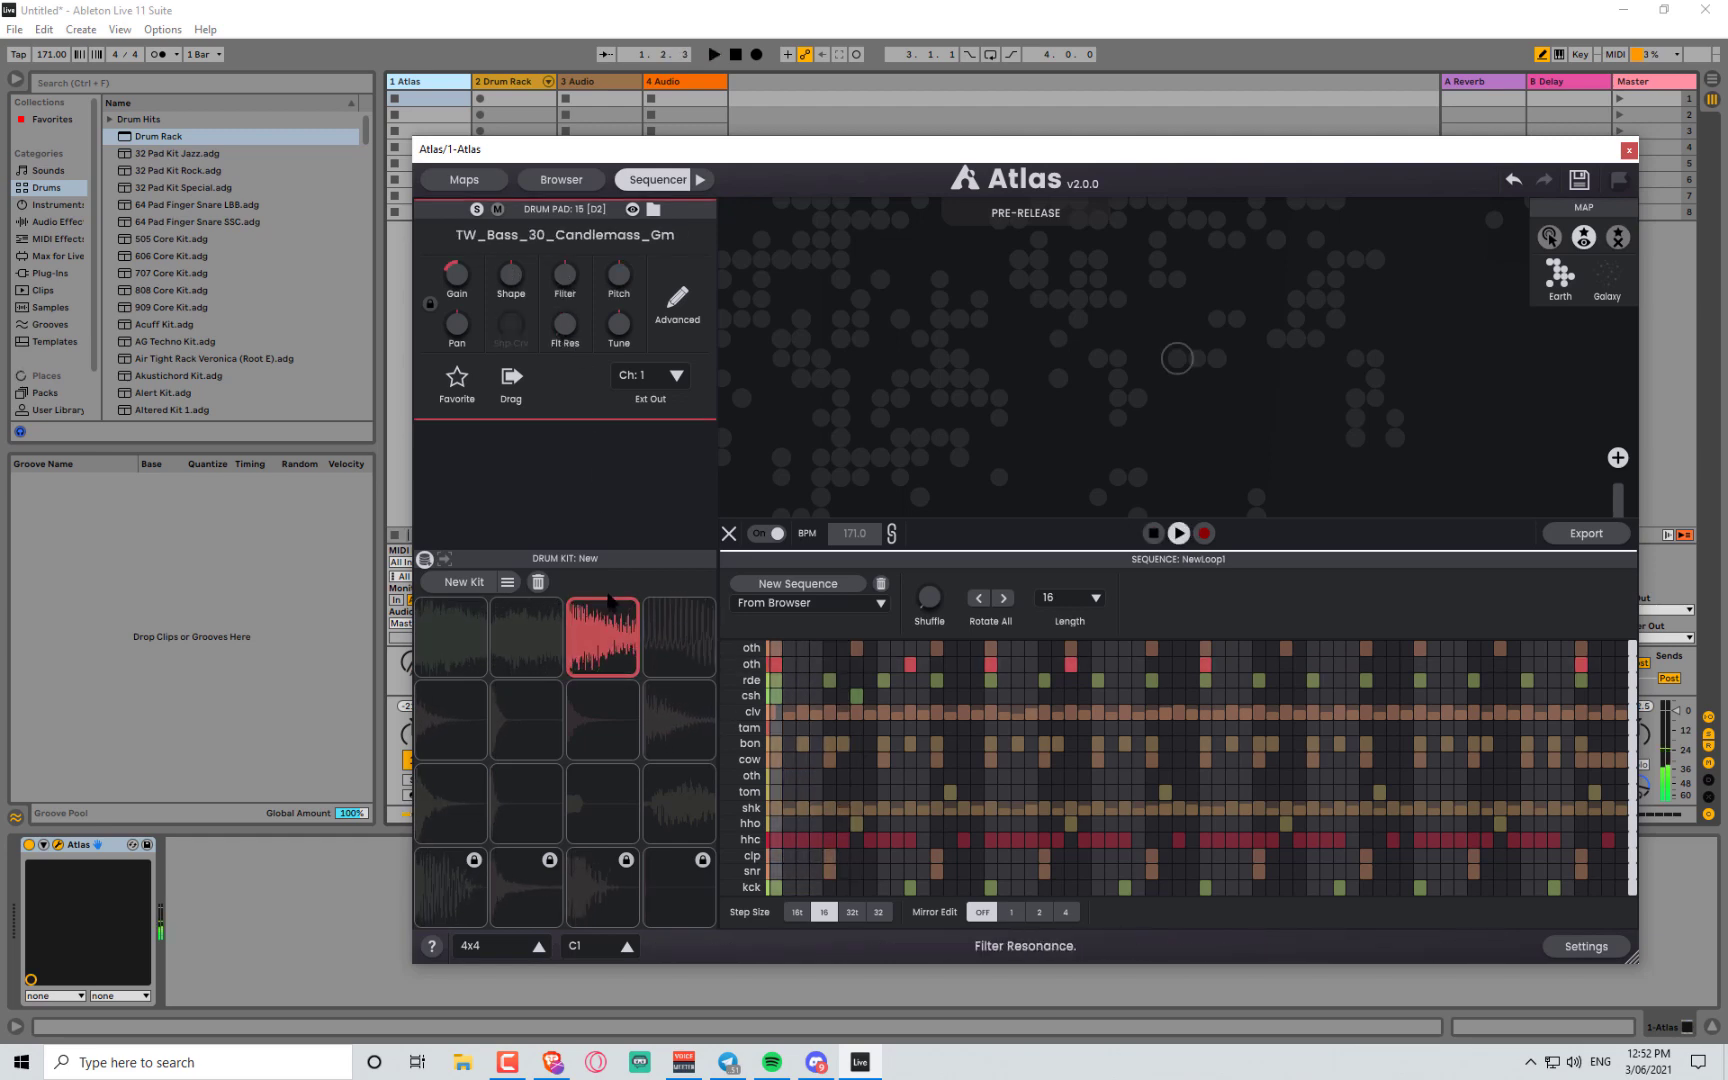
# - Open the advanced sample controls for pad 15 and set the sequence length to 4
pyautogui.click(678, 305)
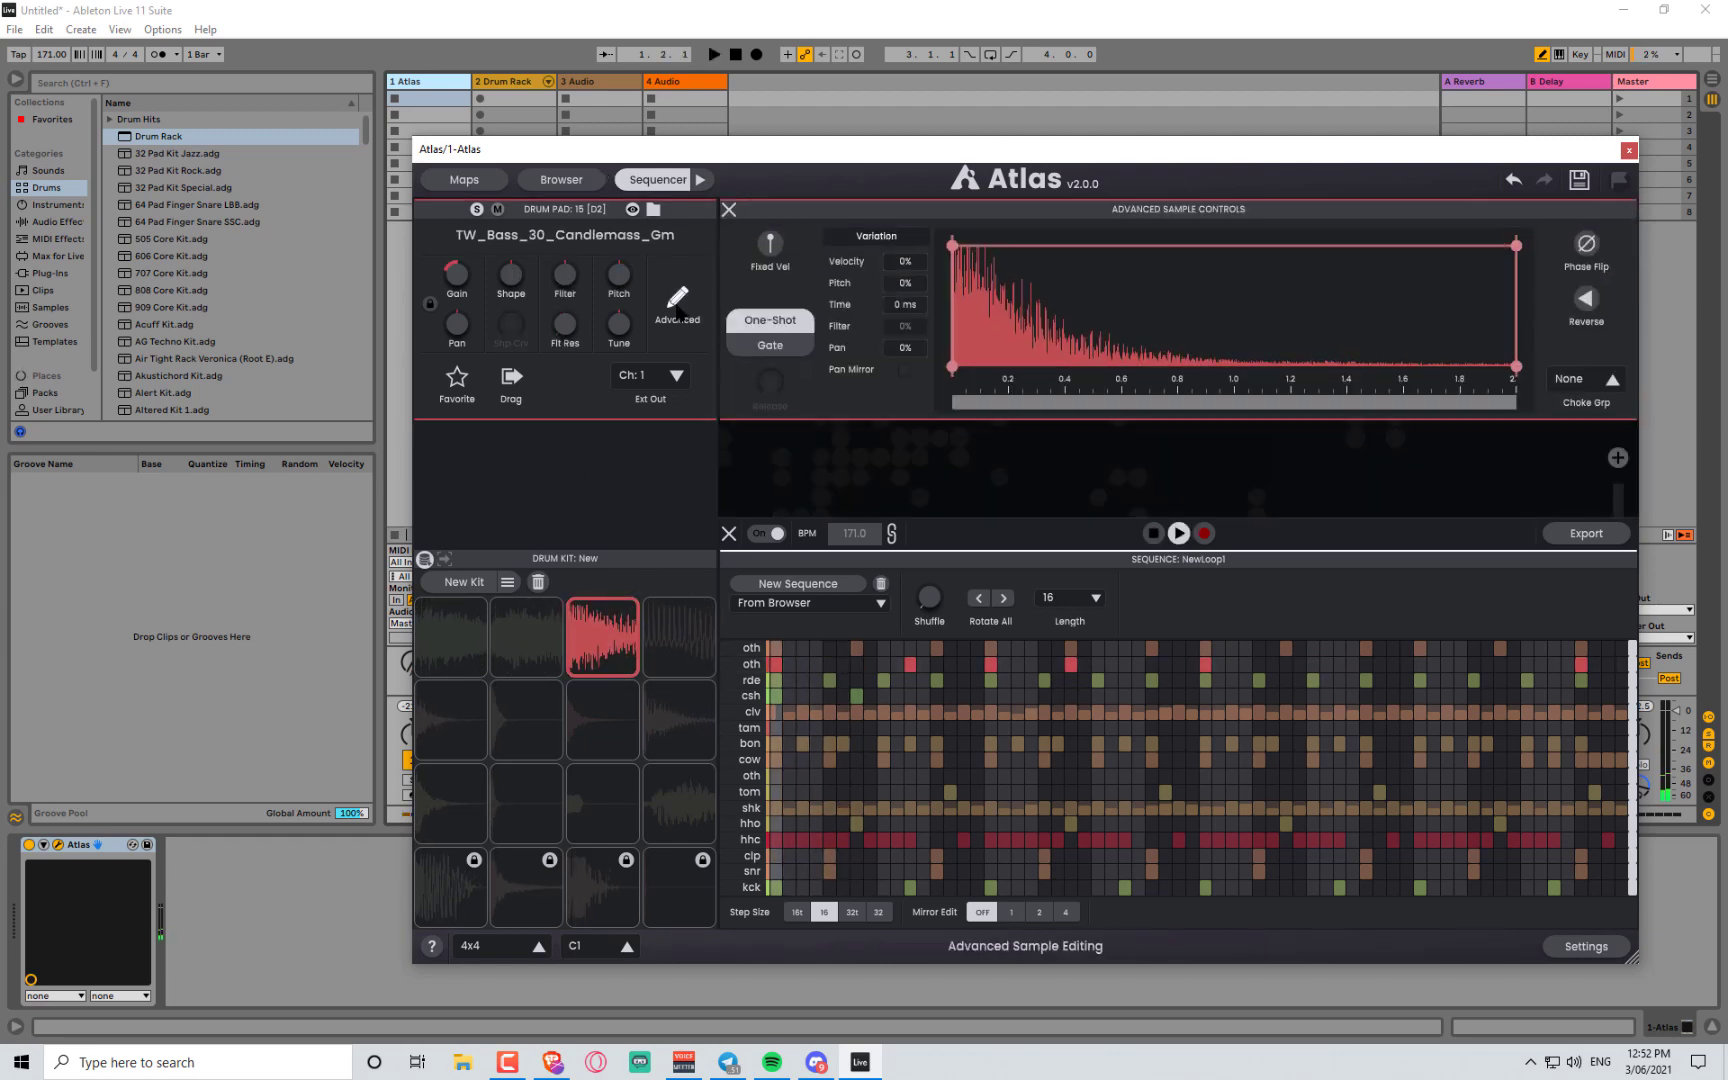
pyautogui.moveTo(737, 158); pyautogui.dragTo(576, 135)
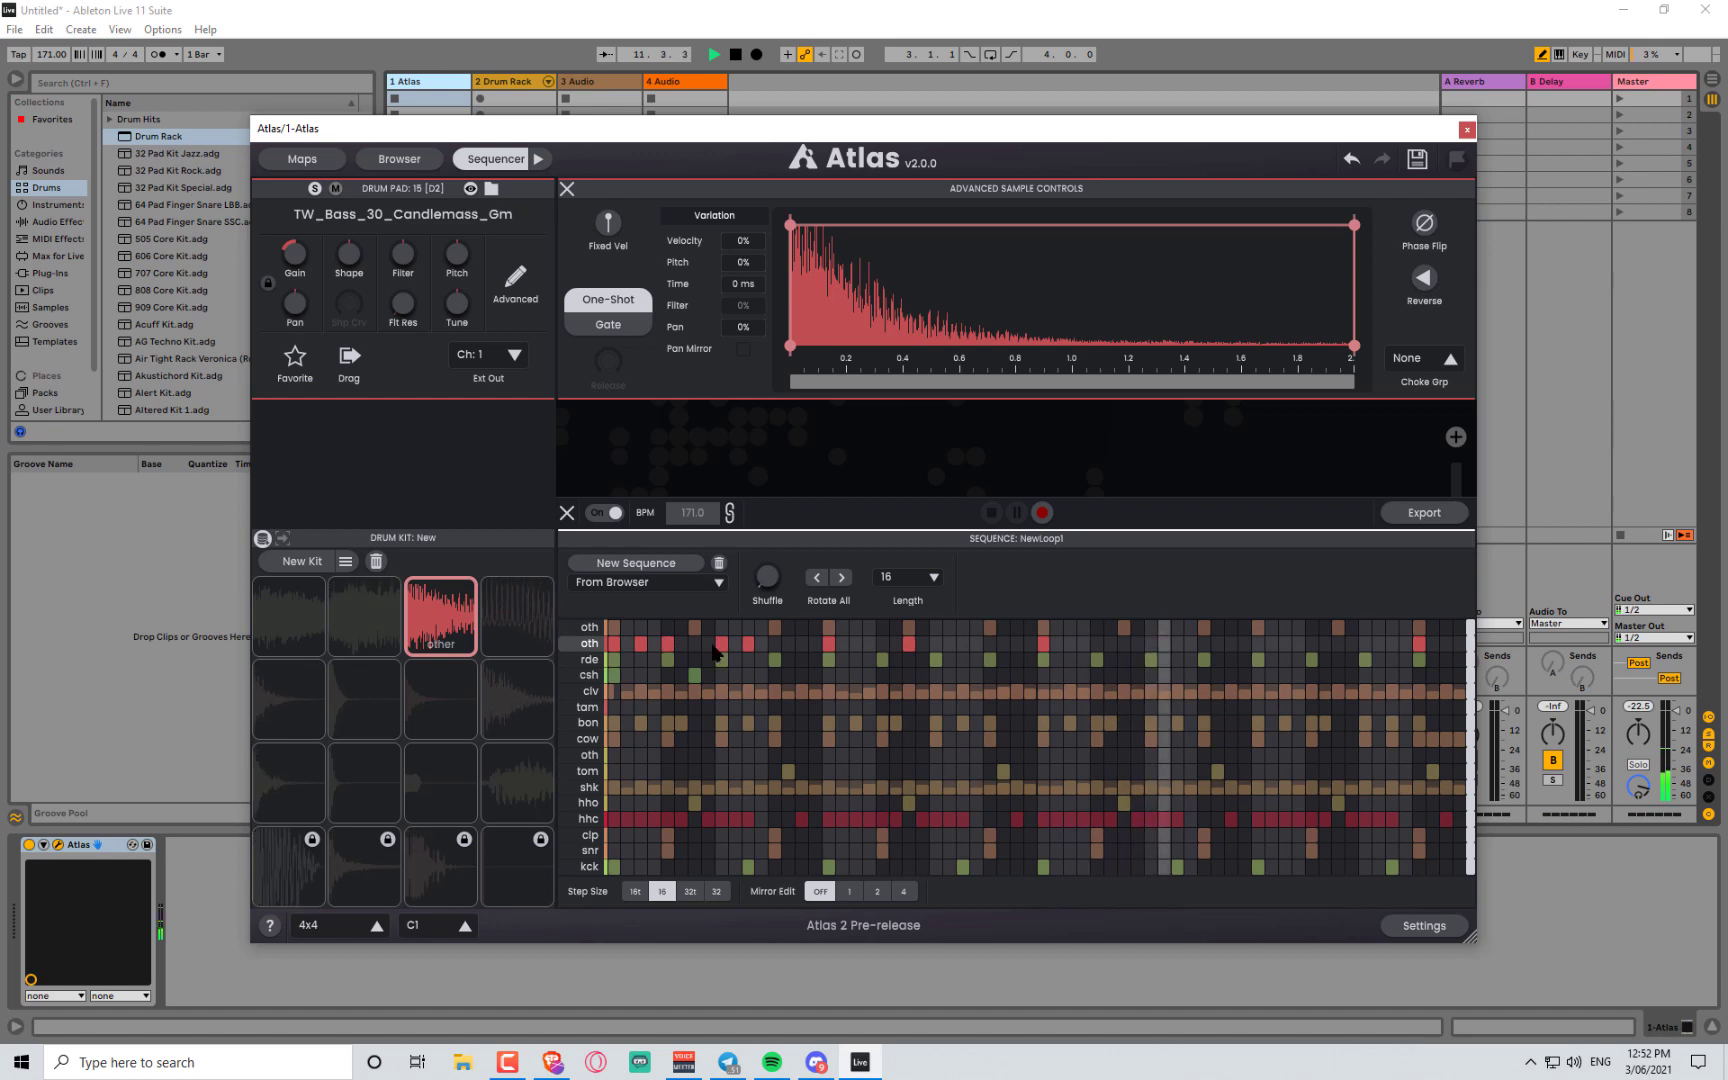
pyautogui.click(569, 646)
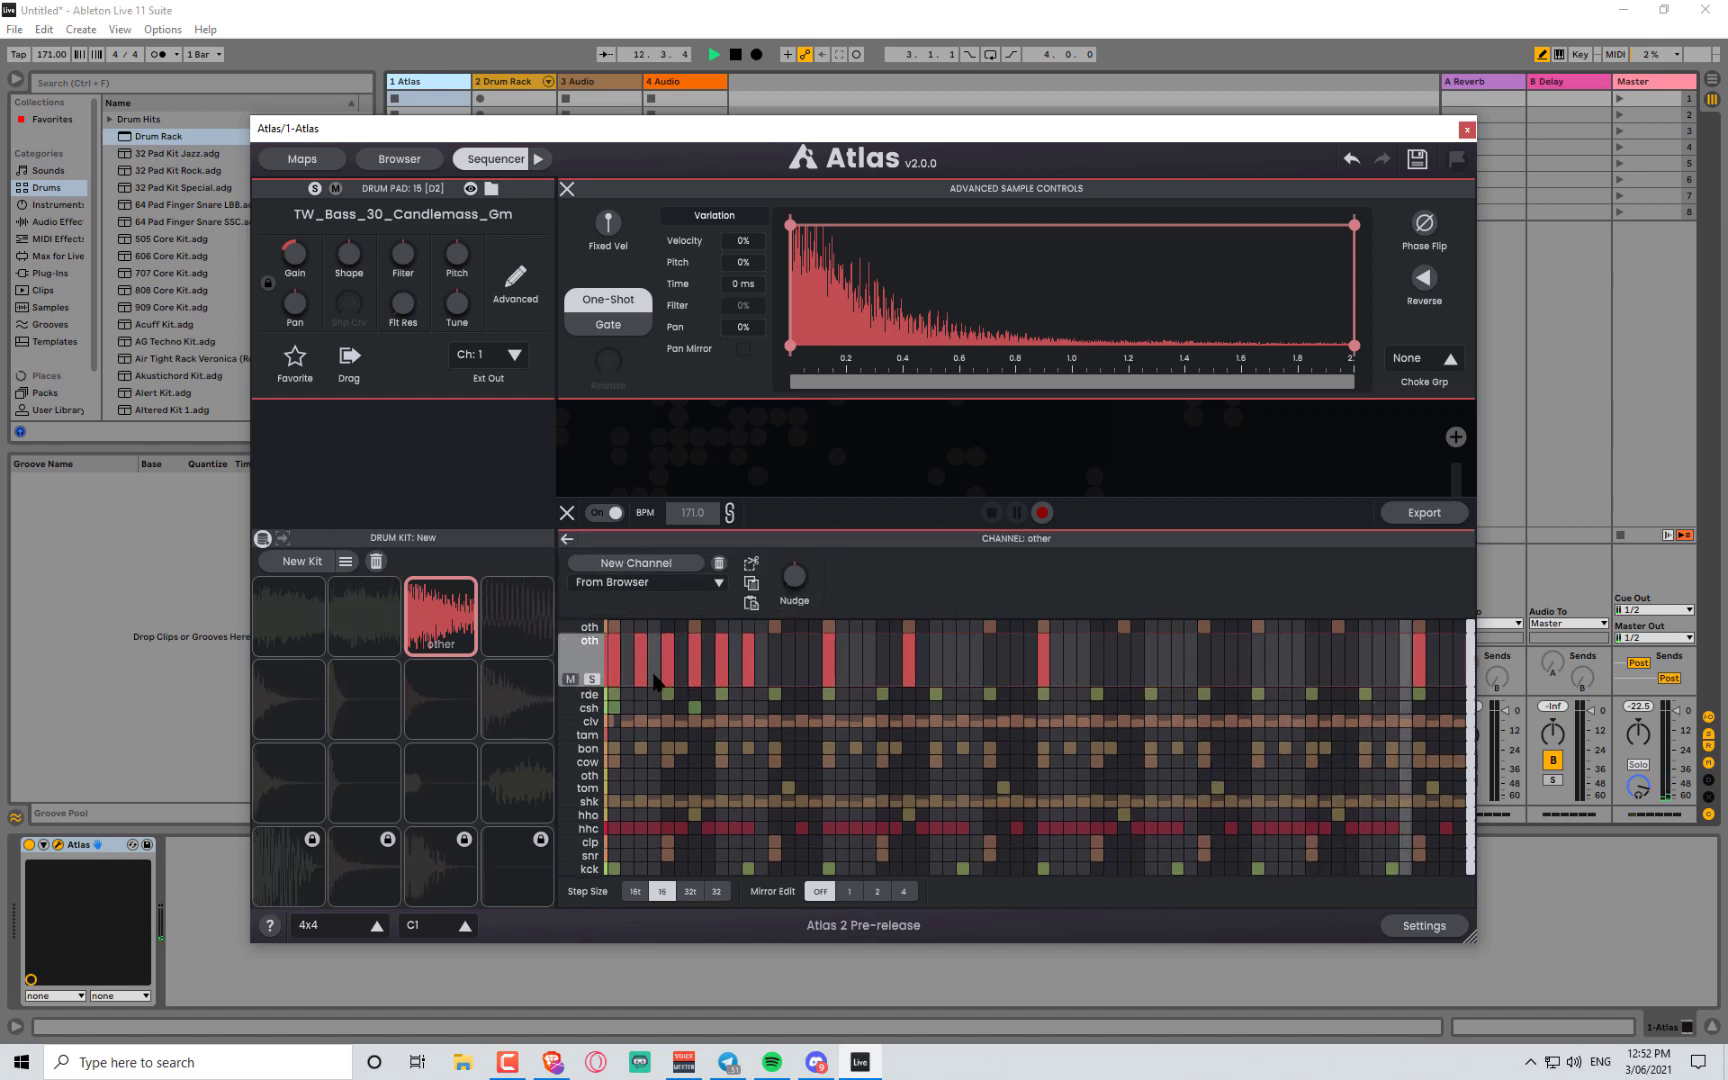
pyautogui.click(576, 664)
pyautogui.click(919, 597)
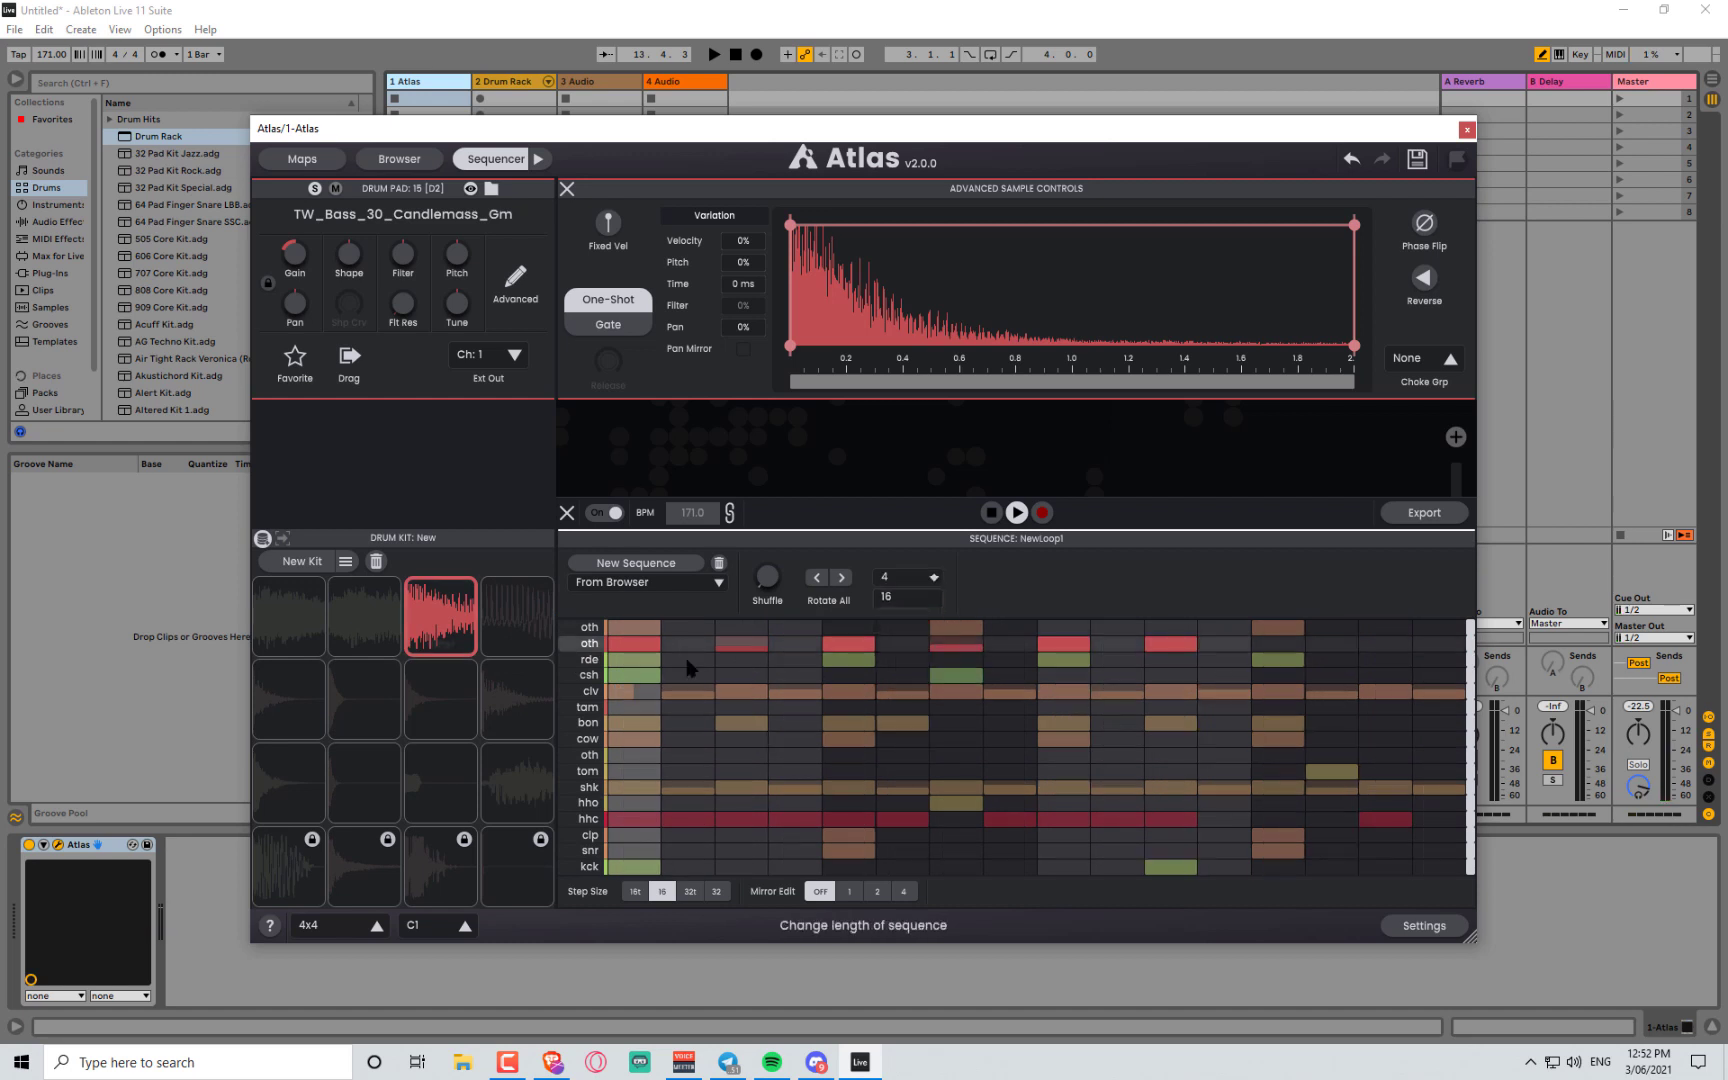
# - Expand pad 15's sequencer channel, compare playback with Fixed Vel on and off, and raise the third step's velocity
pyautogui.click(583, 645)
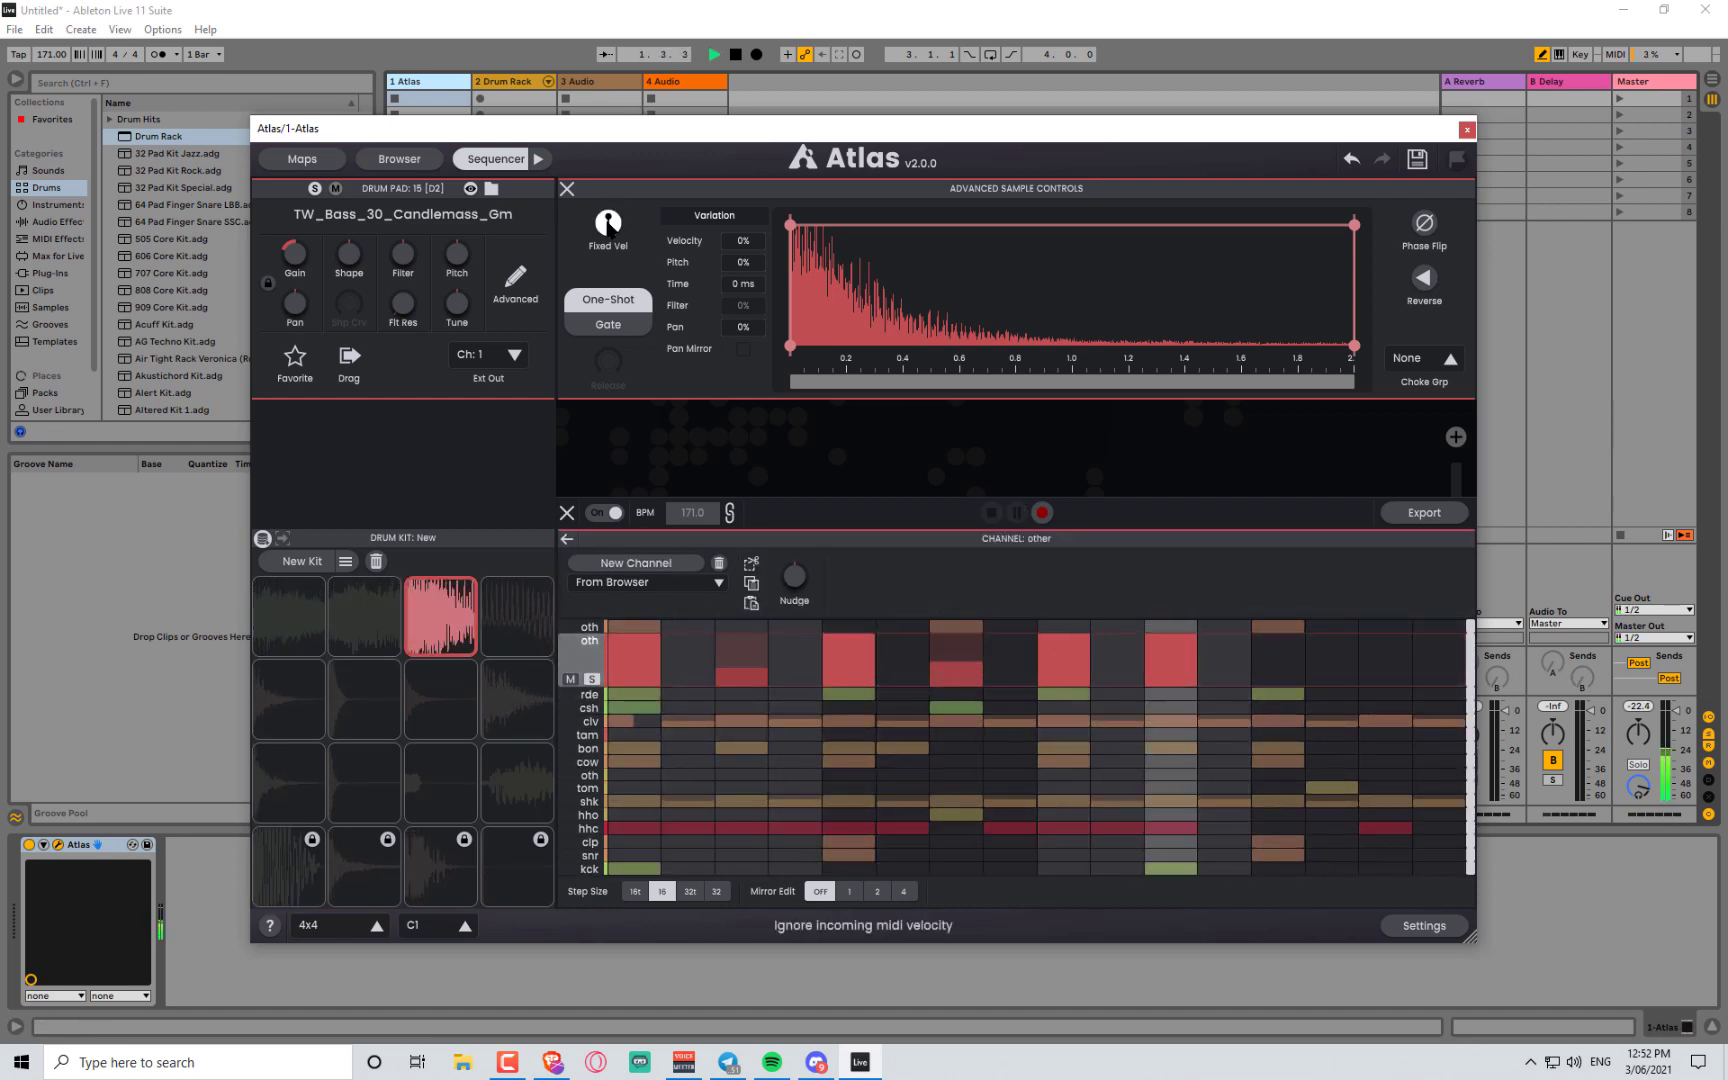
pyautogui.click(608, 222)
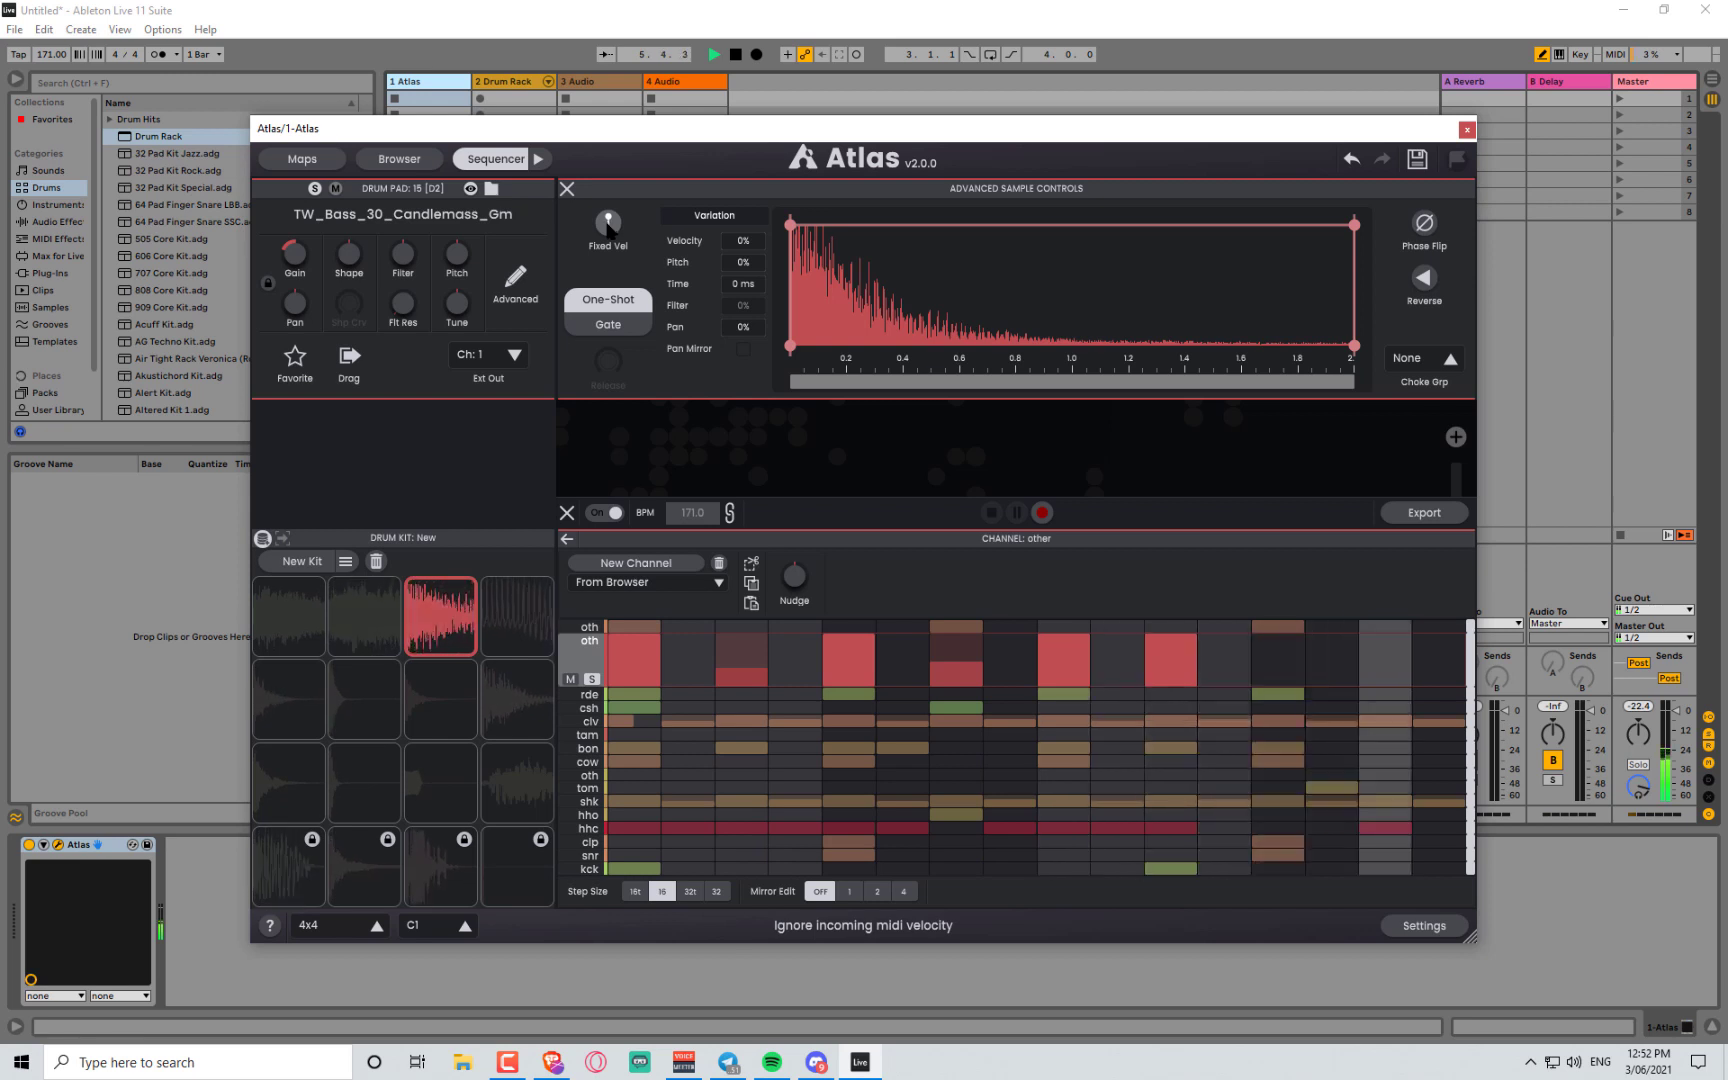
pyautogui.click(757, 652)
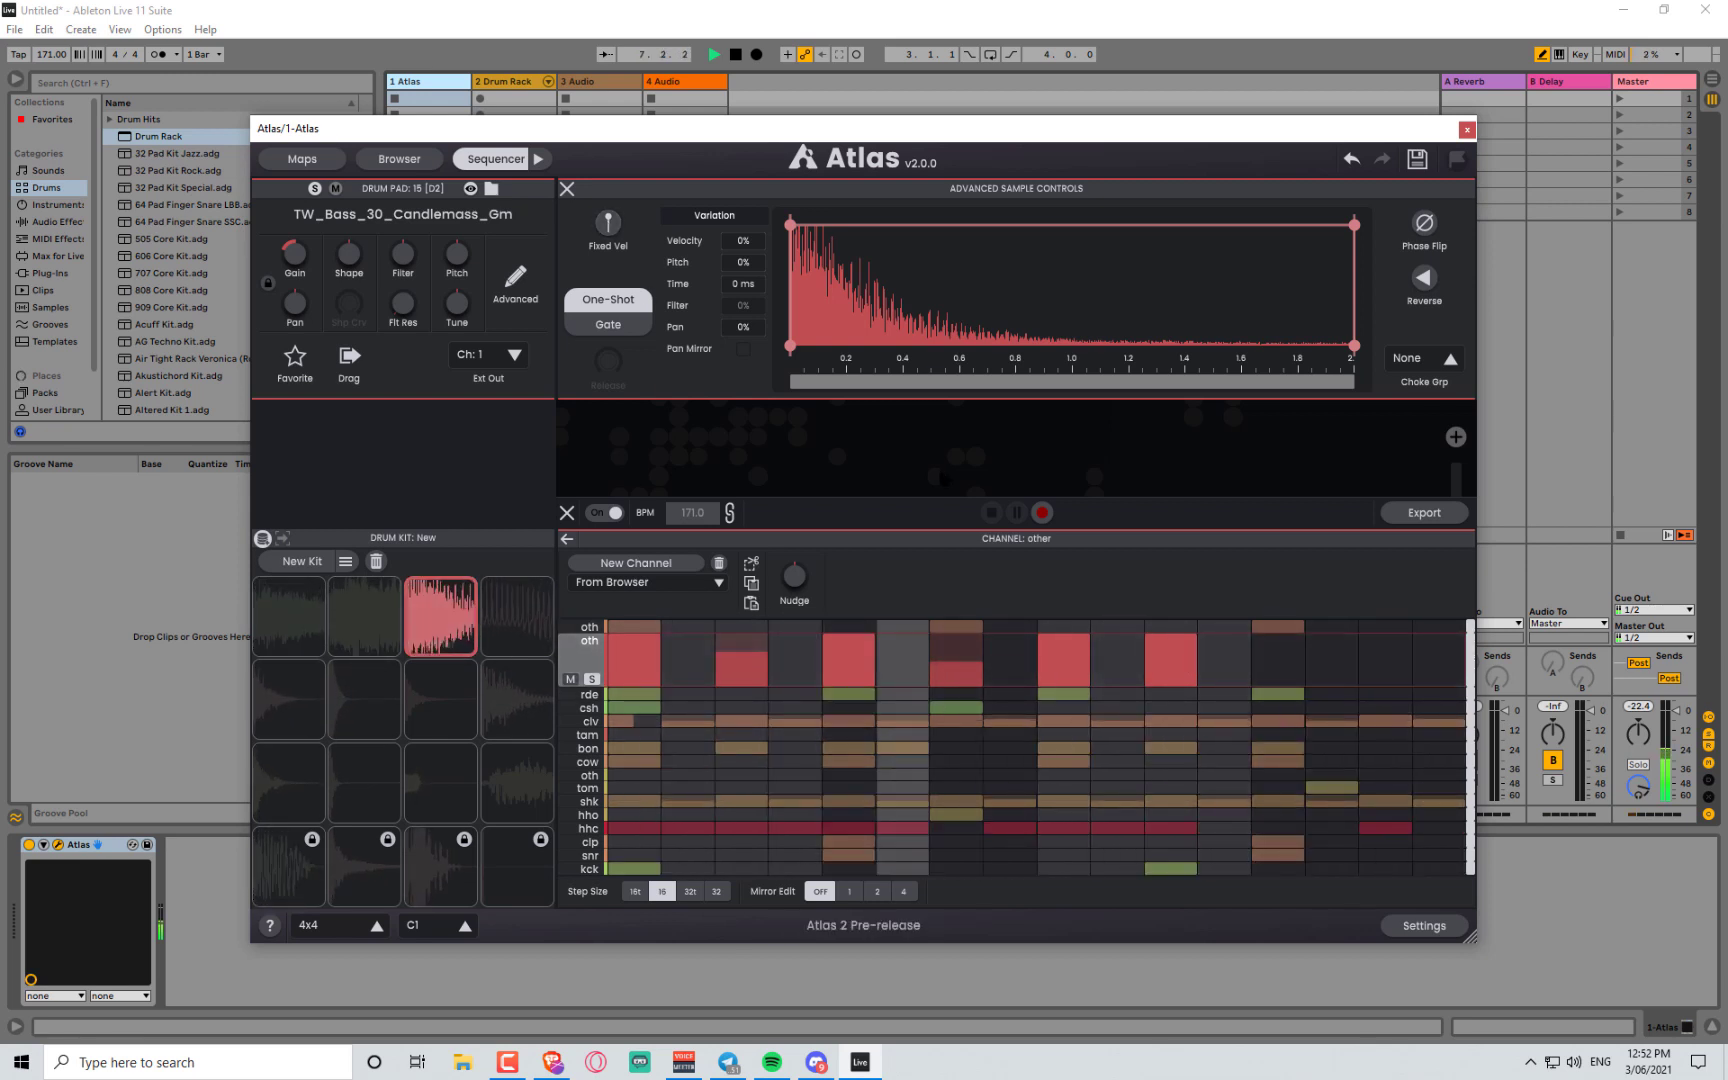
# - Try Gate playback with an adjusted release on pad 15, then return the pad to One-Shot
pyautogui.click(622, 323)
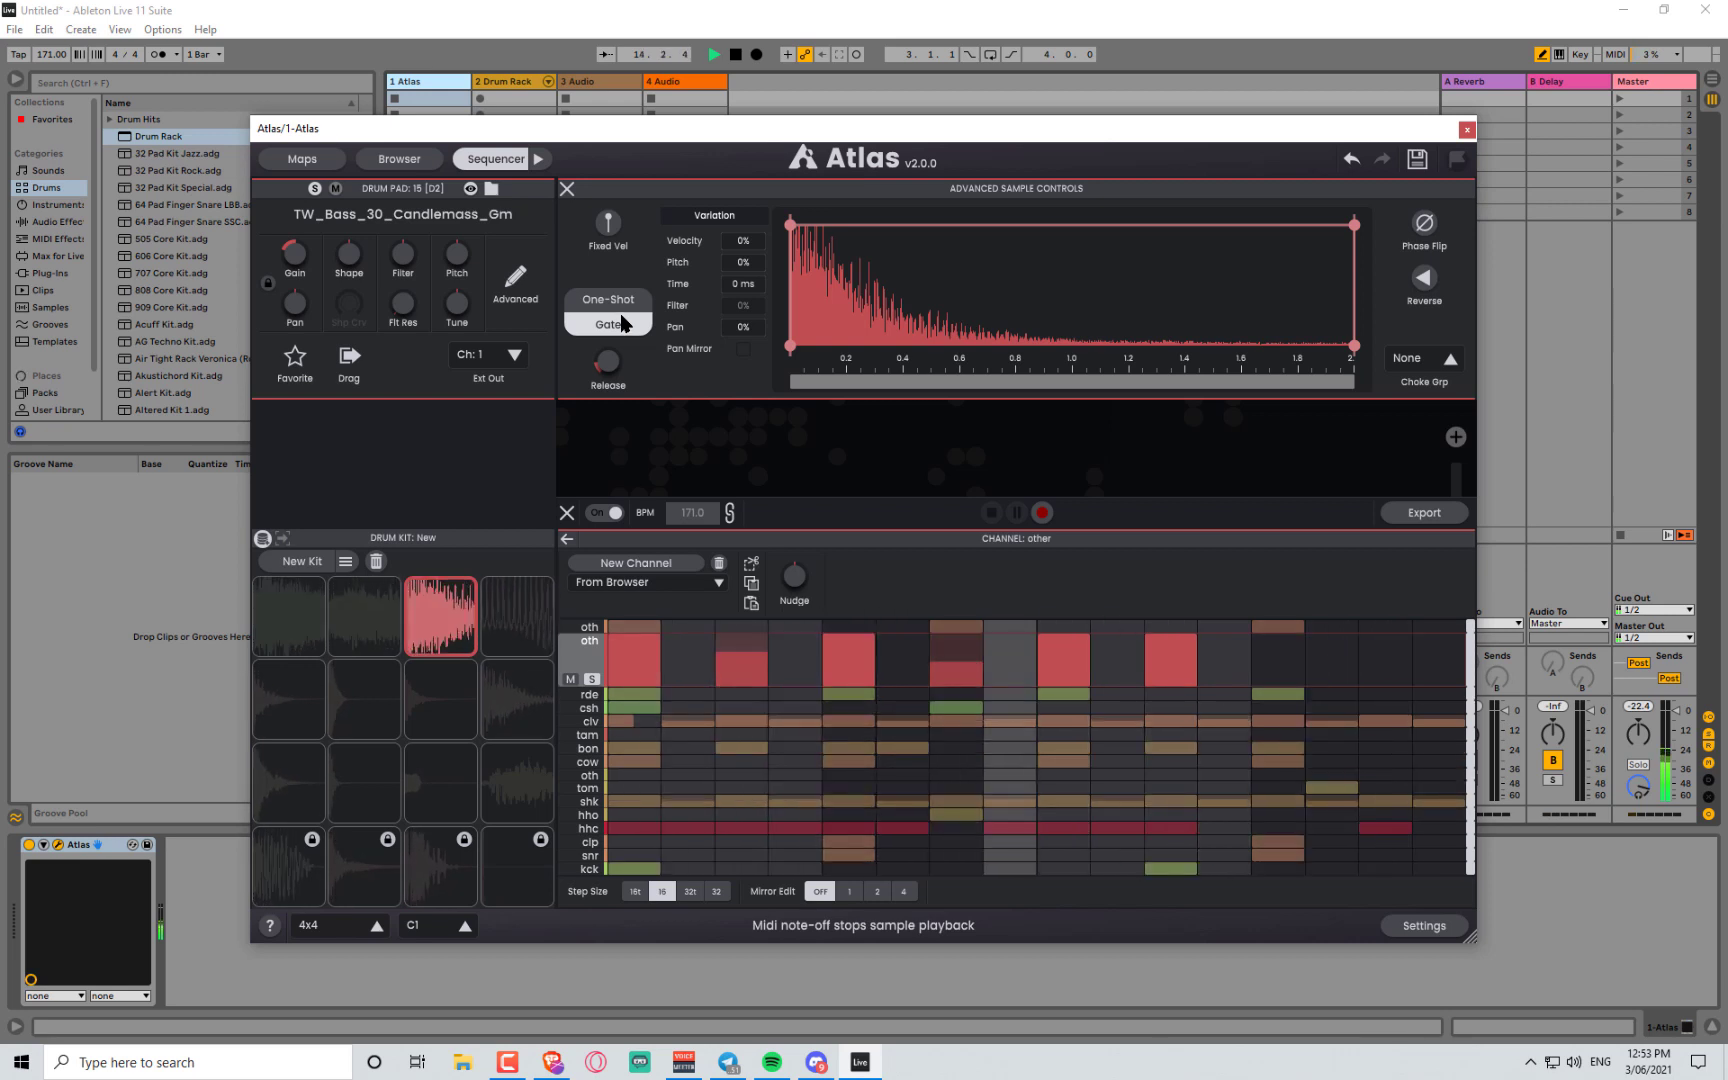
pyautogui.click(619, 327)
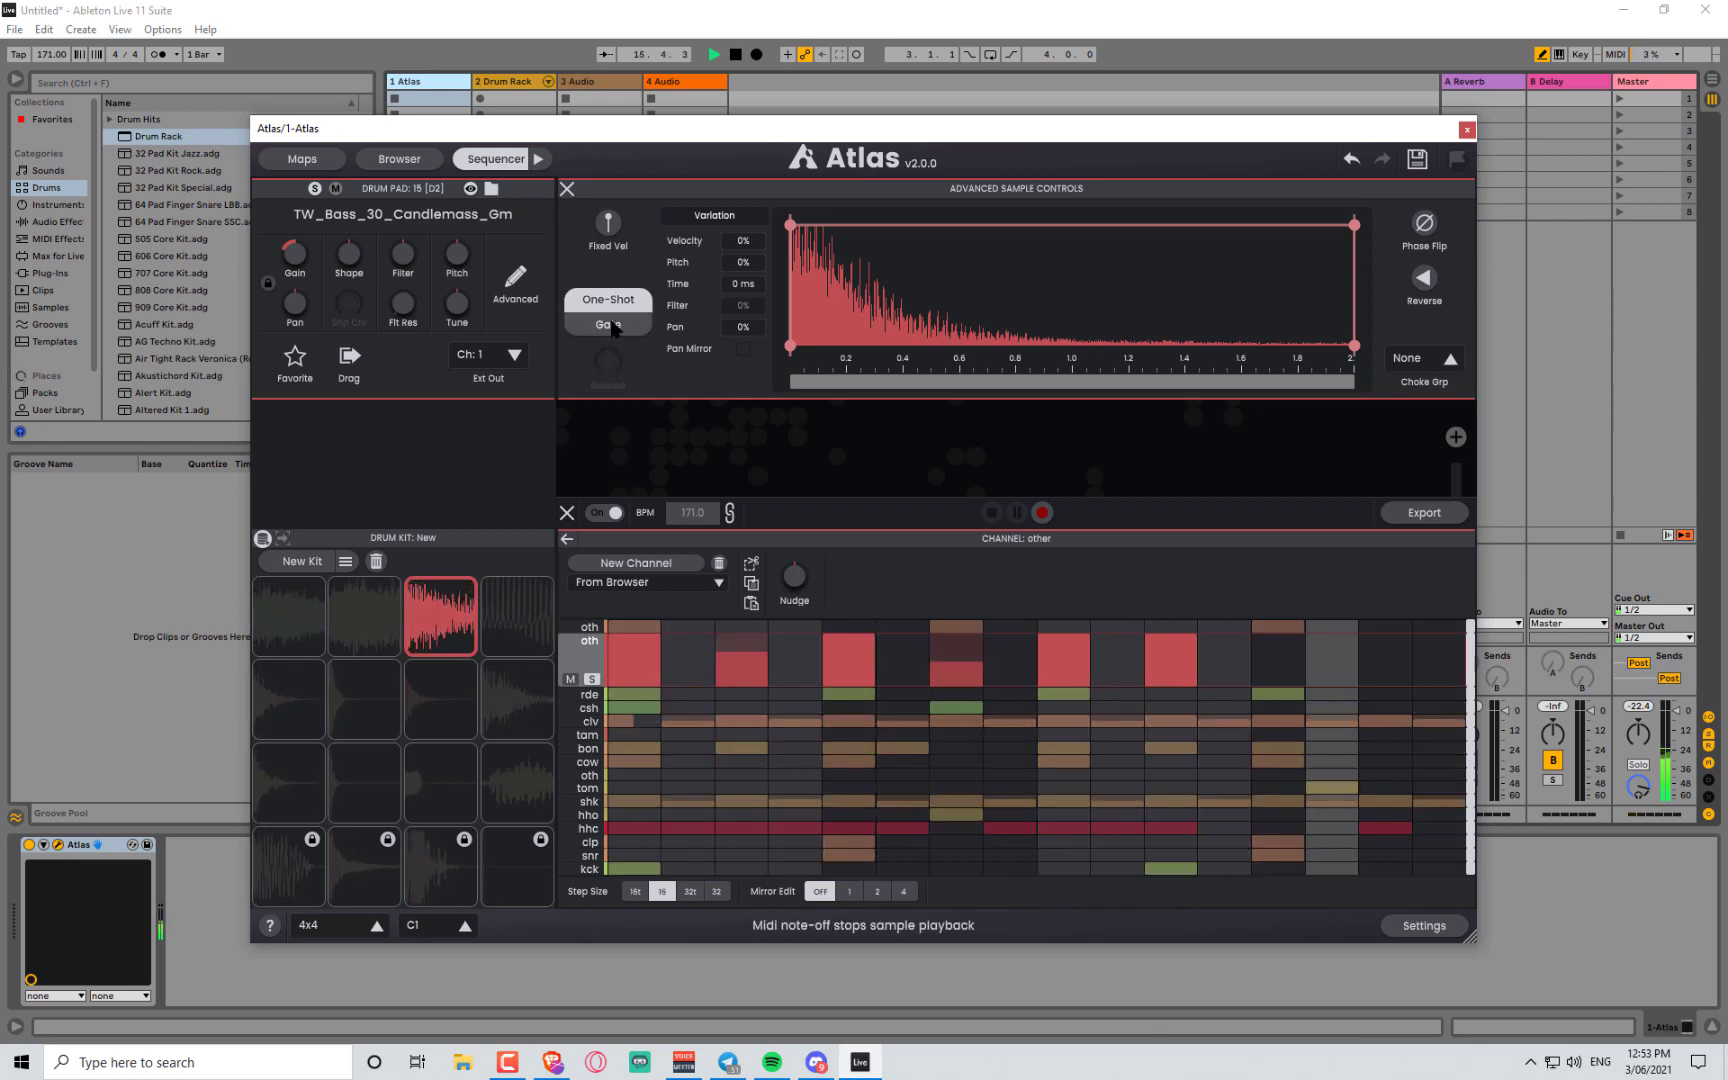
pyautogui.click(610, 325)
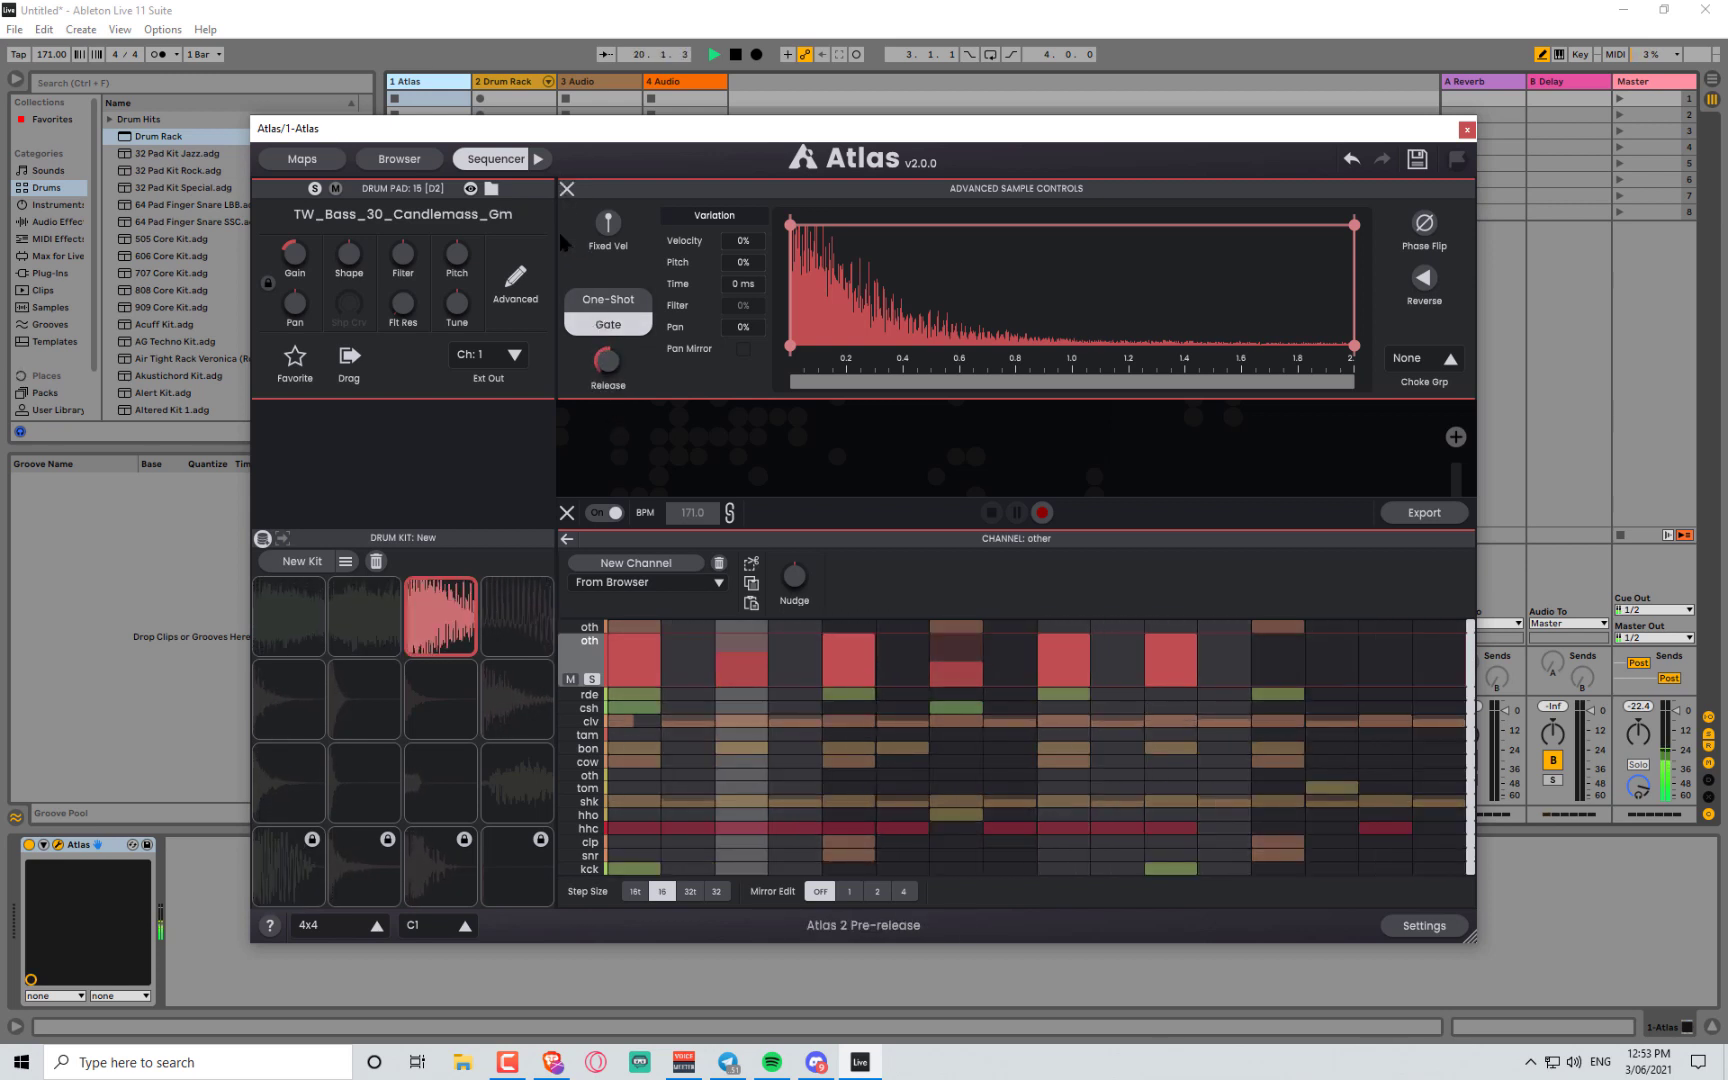
pyautogui.moveTo(619, 372)
pyautogui.mouseDown()
pyautogui.moveTo(619, 420)
pyautogui.moveTo(619, 374)
pyautogui.moveTo(619, 393)
pyautogui.mouseUp()
pyautogui.click(608, 299)
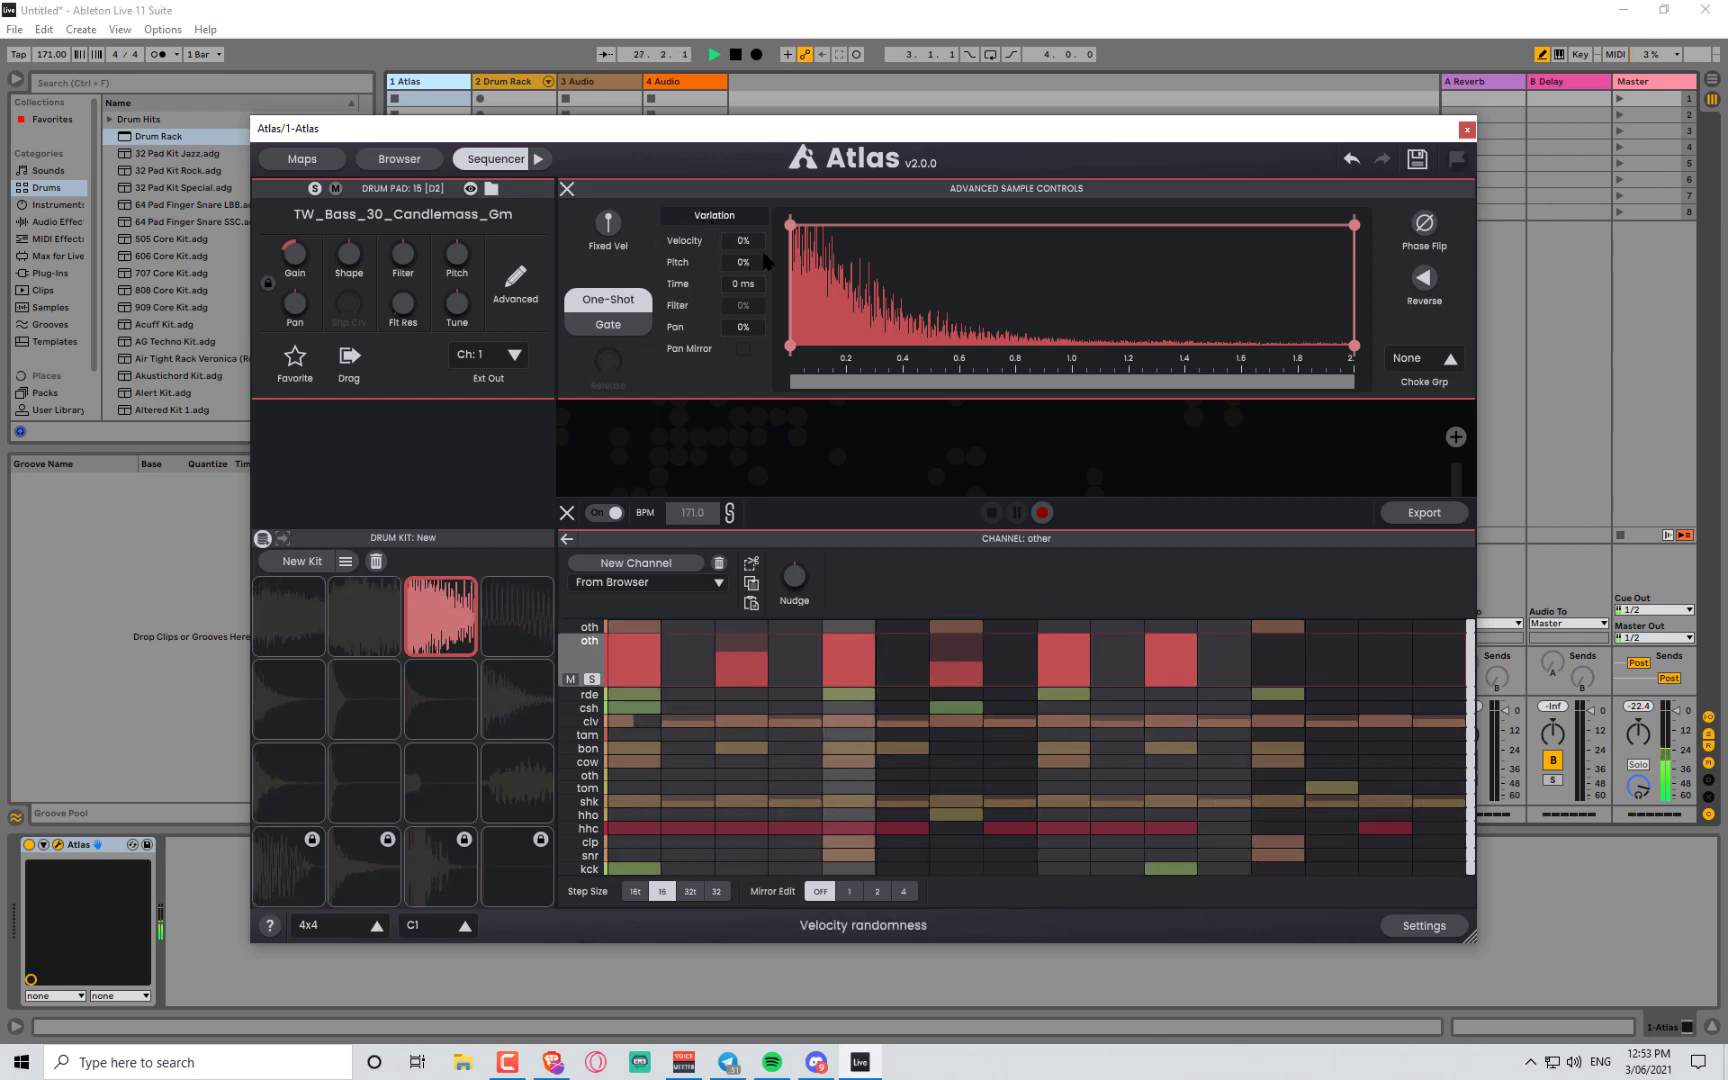
# - Enable Fixed Vel with 100% velocity variation on pad 15, and Fixed Vel with 42% velocity variation on the shaker pad
pyautogui.click(608, 225)
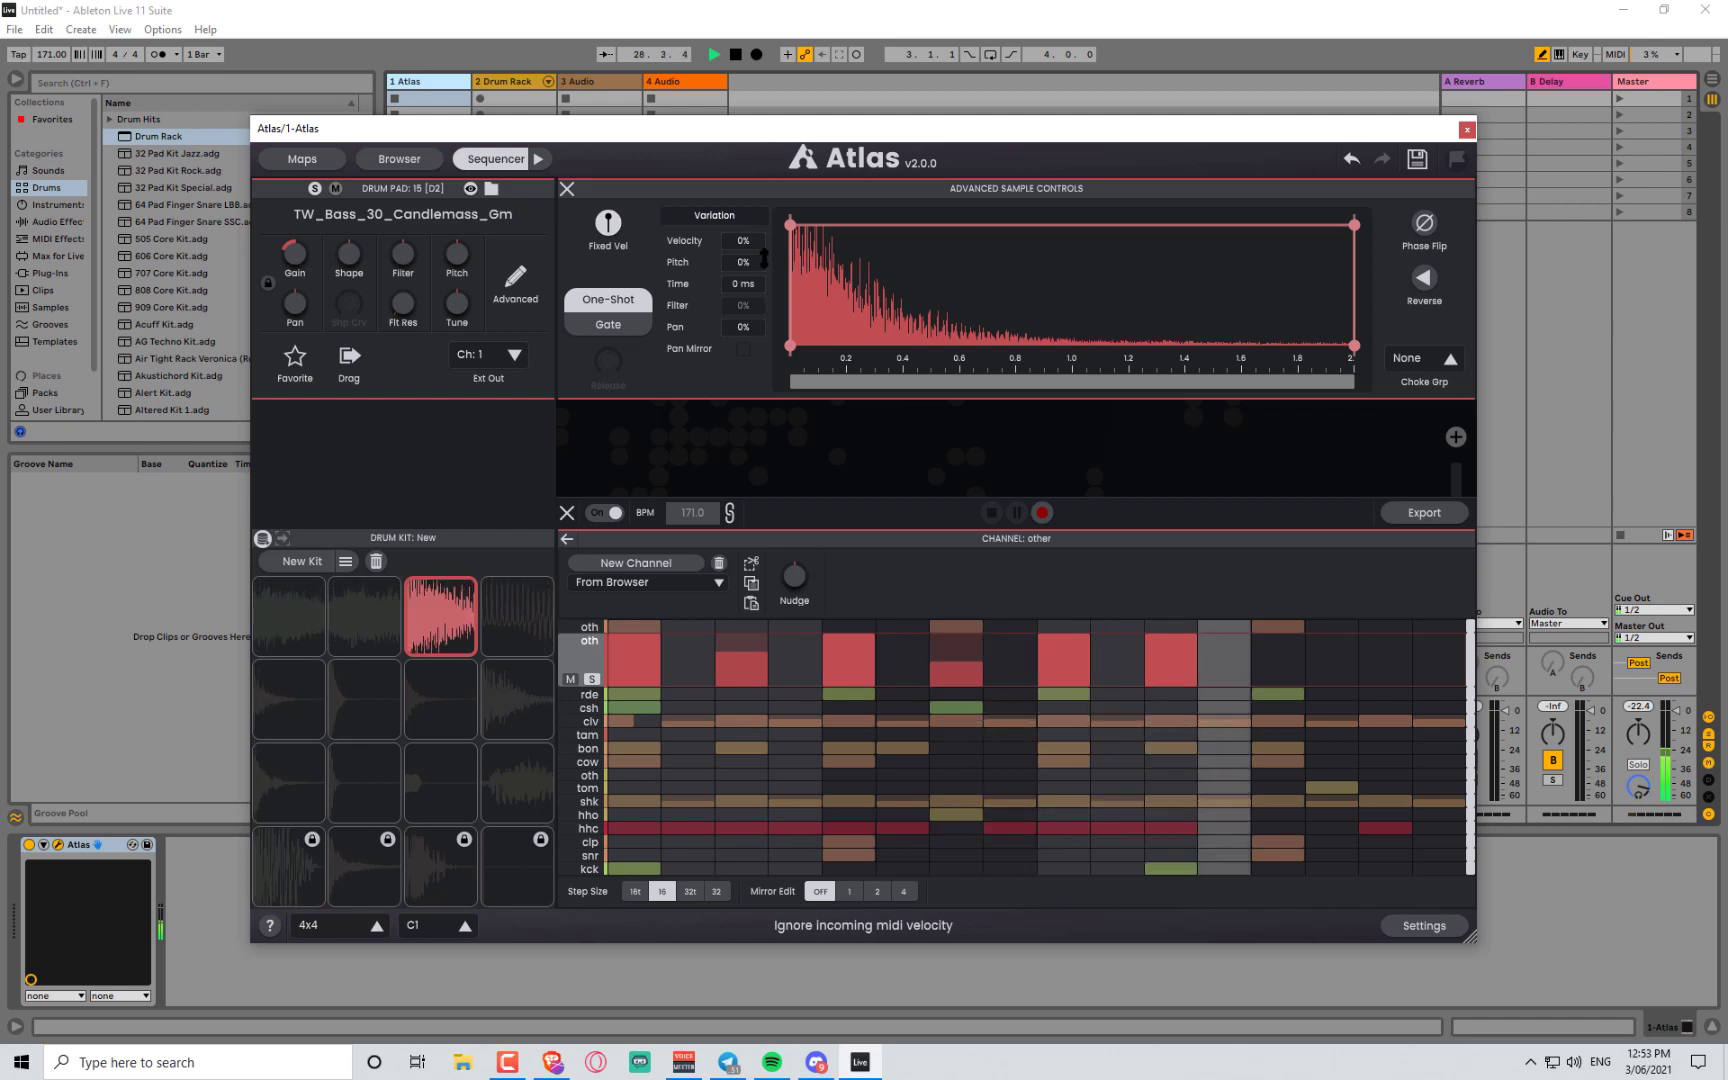
pyautogui.moveTo(745, 241); pyautogui.dragTo(745, 141)
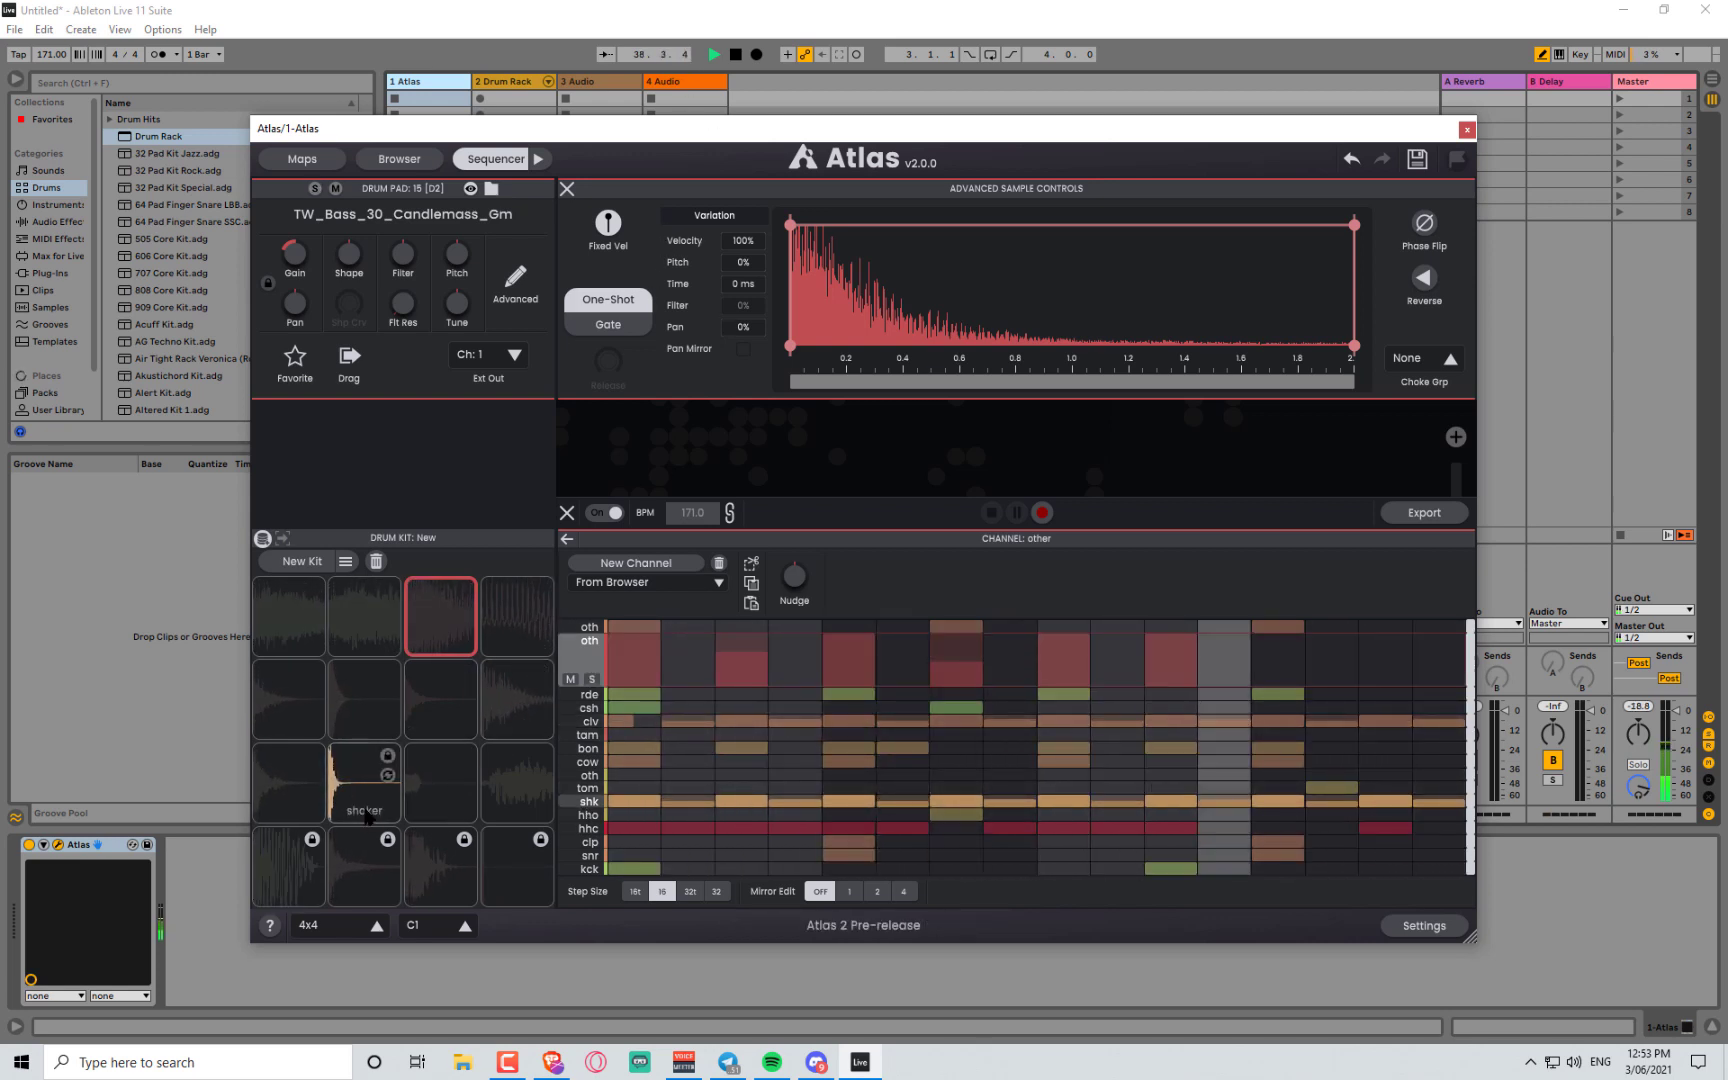
pyautogui.click(338, 790)
pyautogui.click(608, 224)
pyautogui.moveTo(743, 241); pyautogui.dragTo(743, 194)
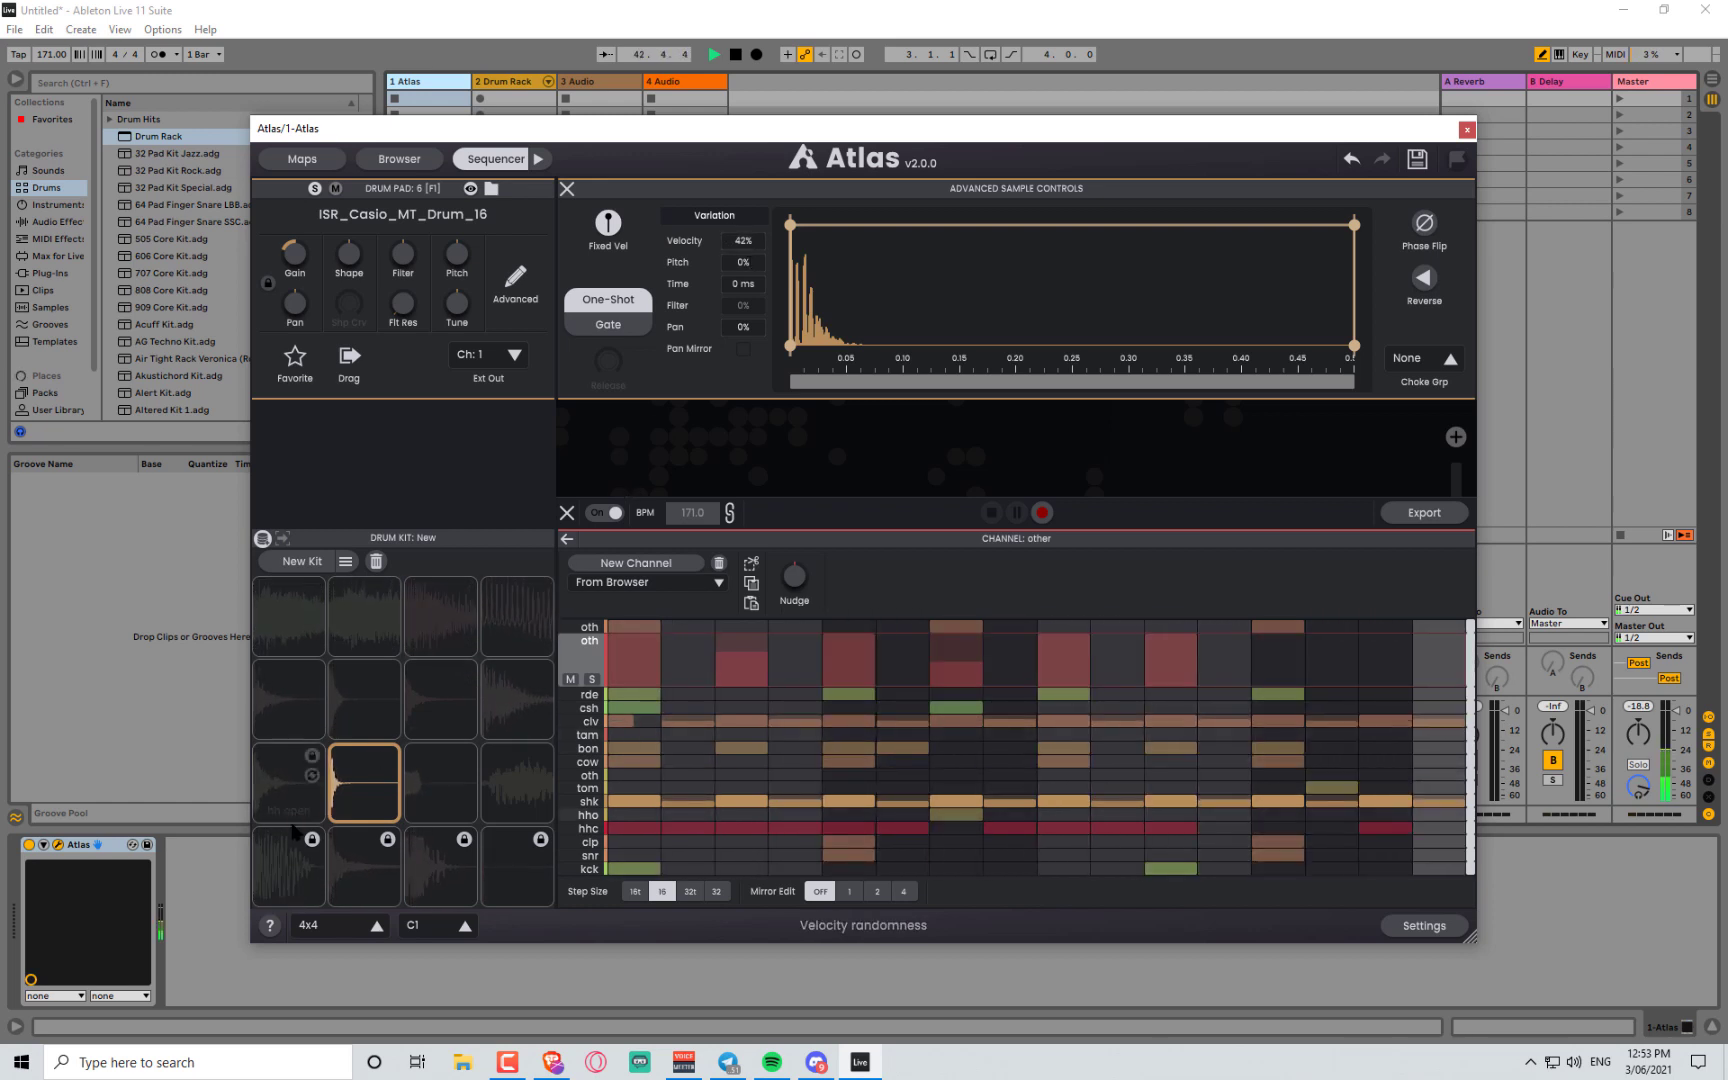
# - Clear the solos, solo pad 15 again, and set its velocity variation to 0% and pitch variation to 100%
pyautogui.click(318, 882)
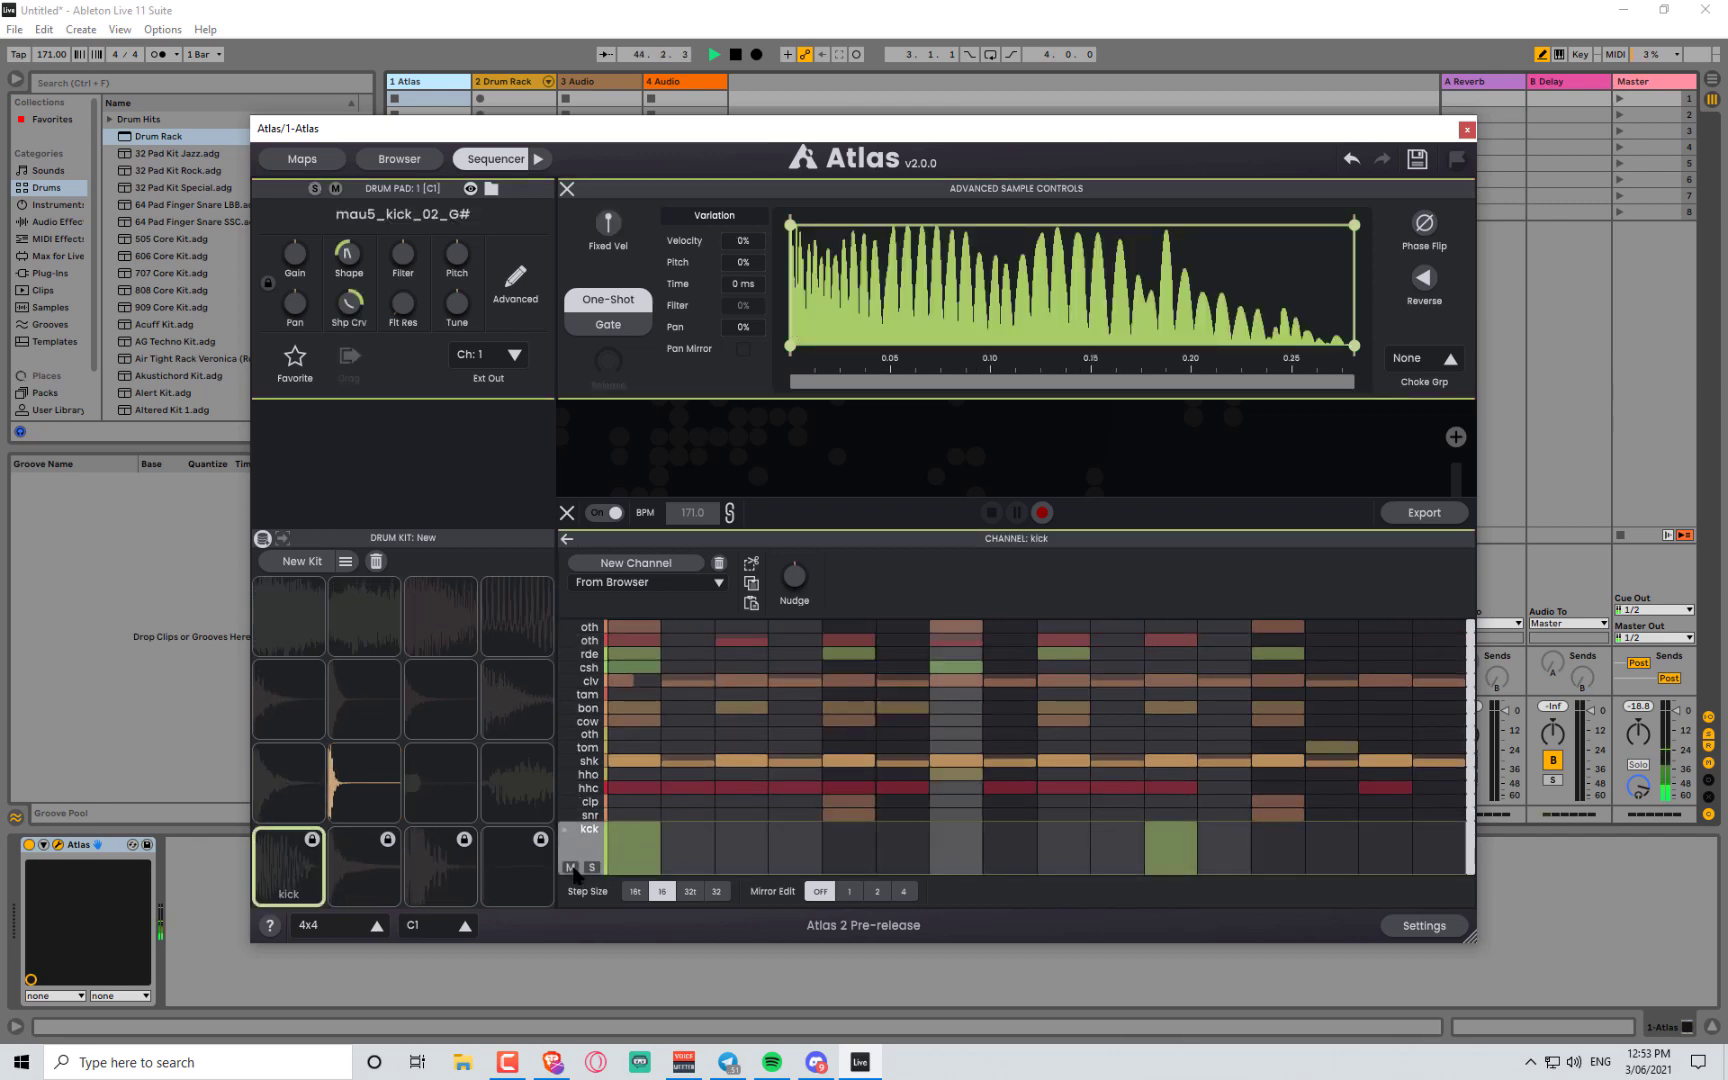
pyautogui.click(590, 868)
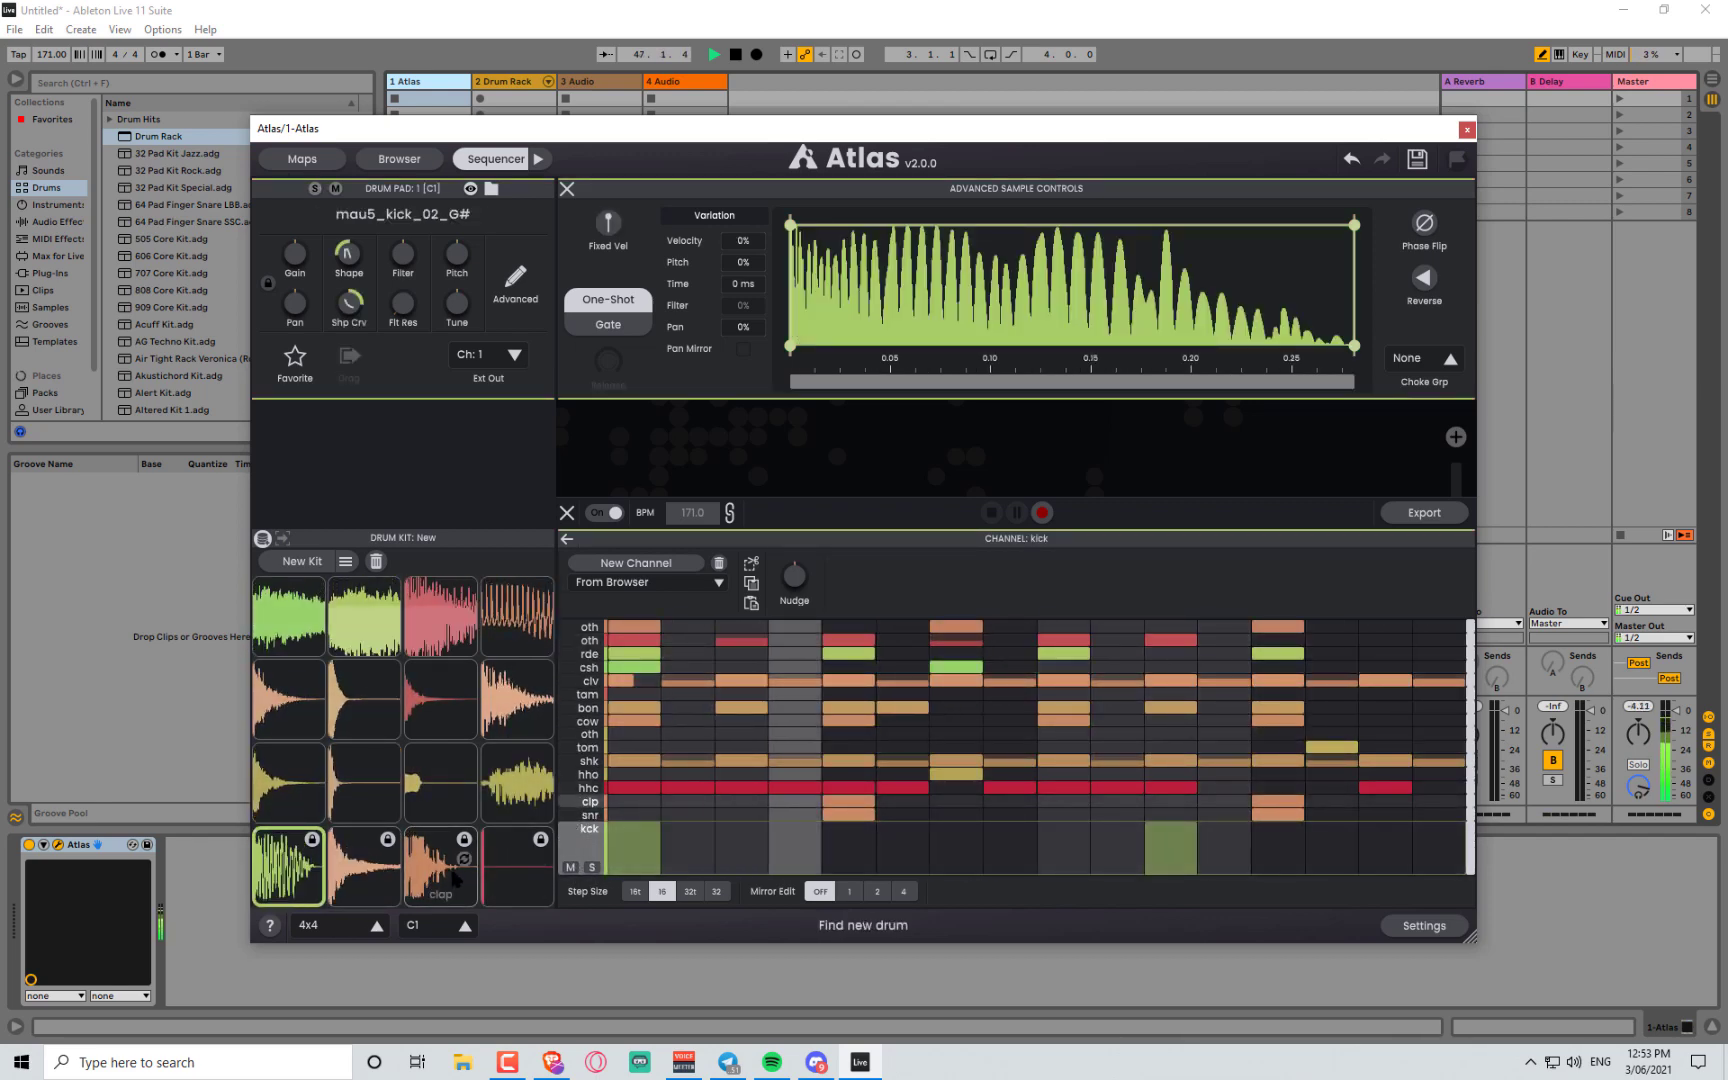
pyautogui.click(418, 615)
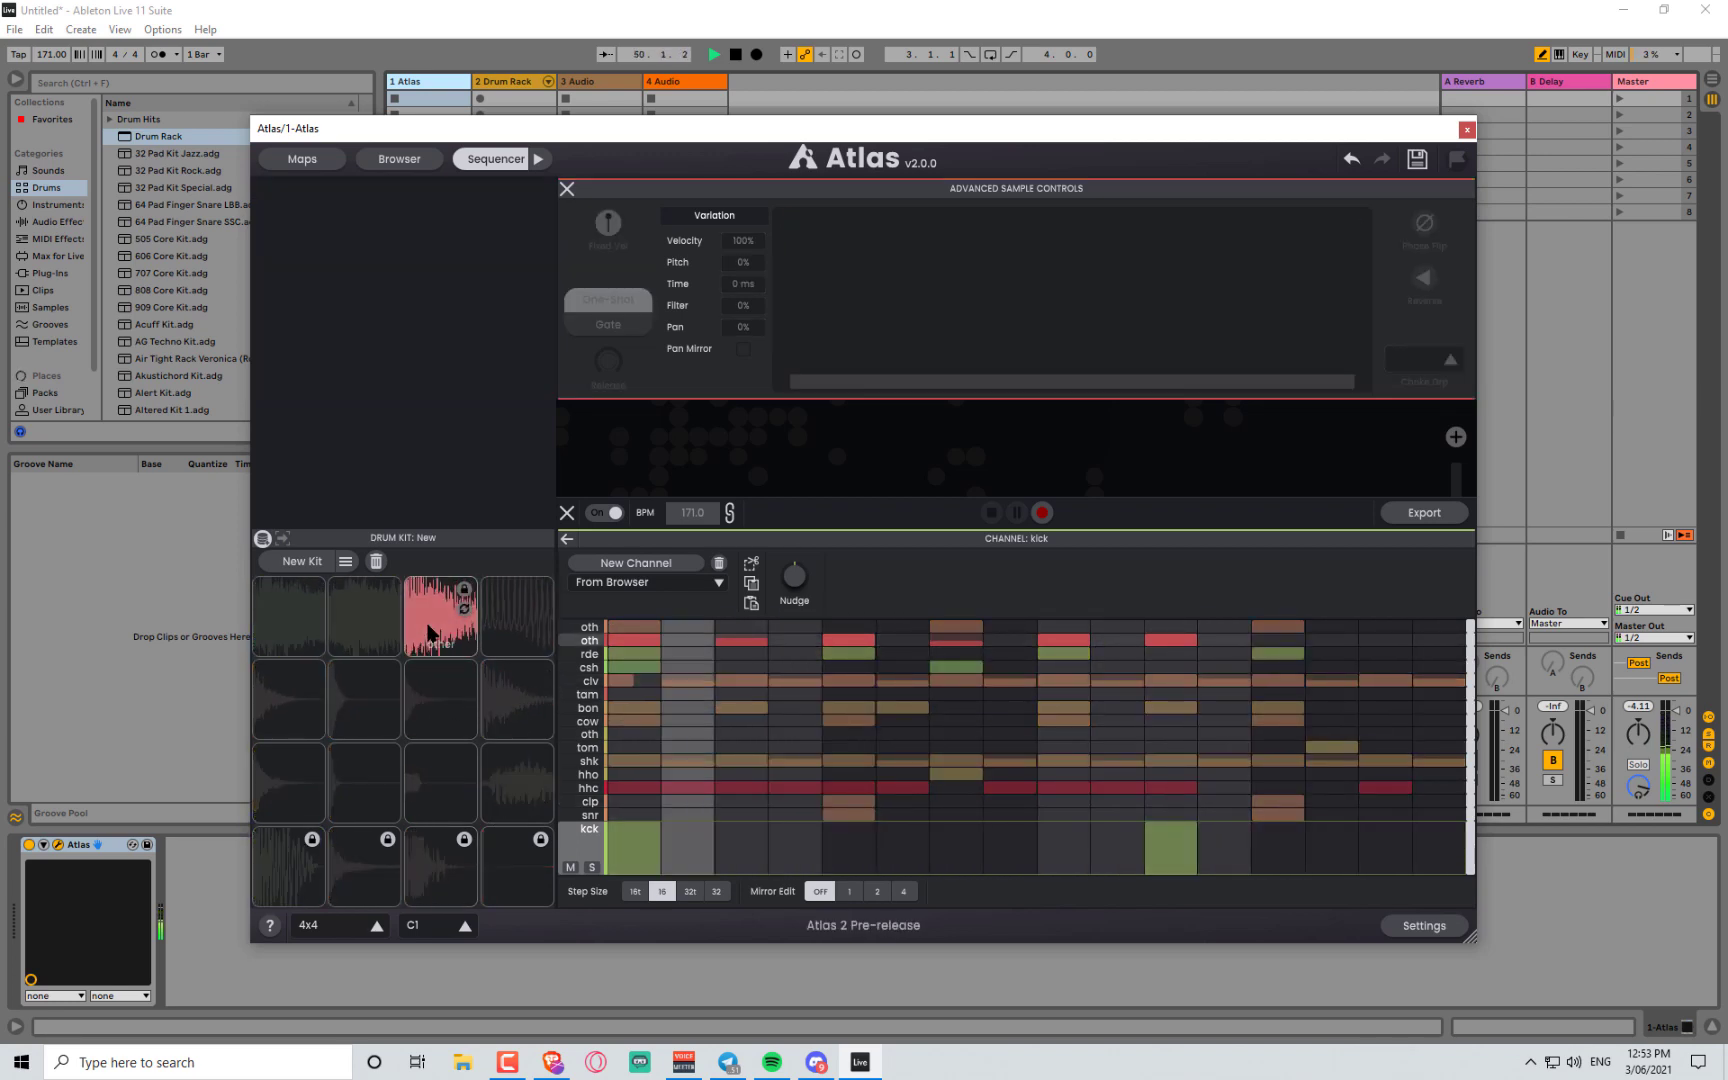
pyautogui.click(425, 632)
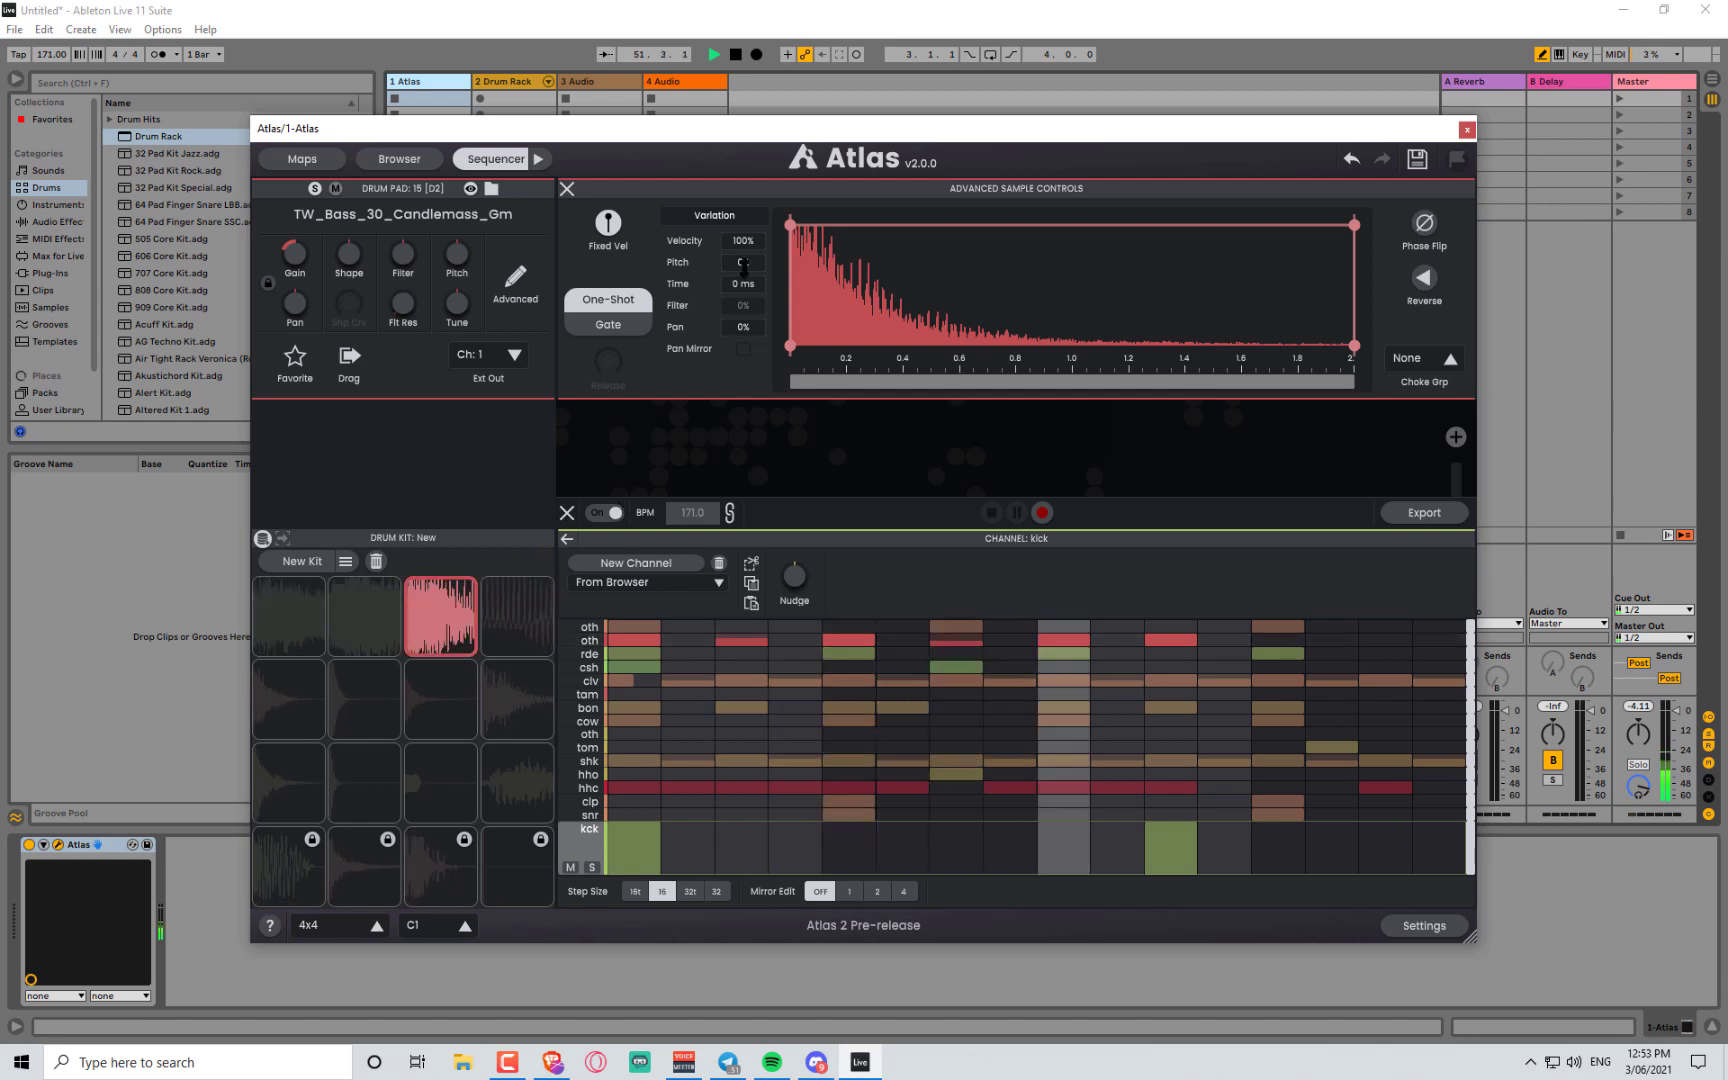
pyautogui.moveTo(743, 241); pyautogui.dragTo(745, 340)
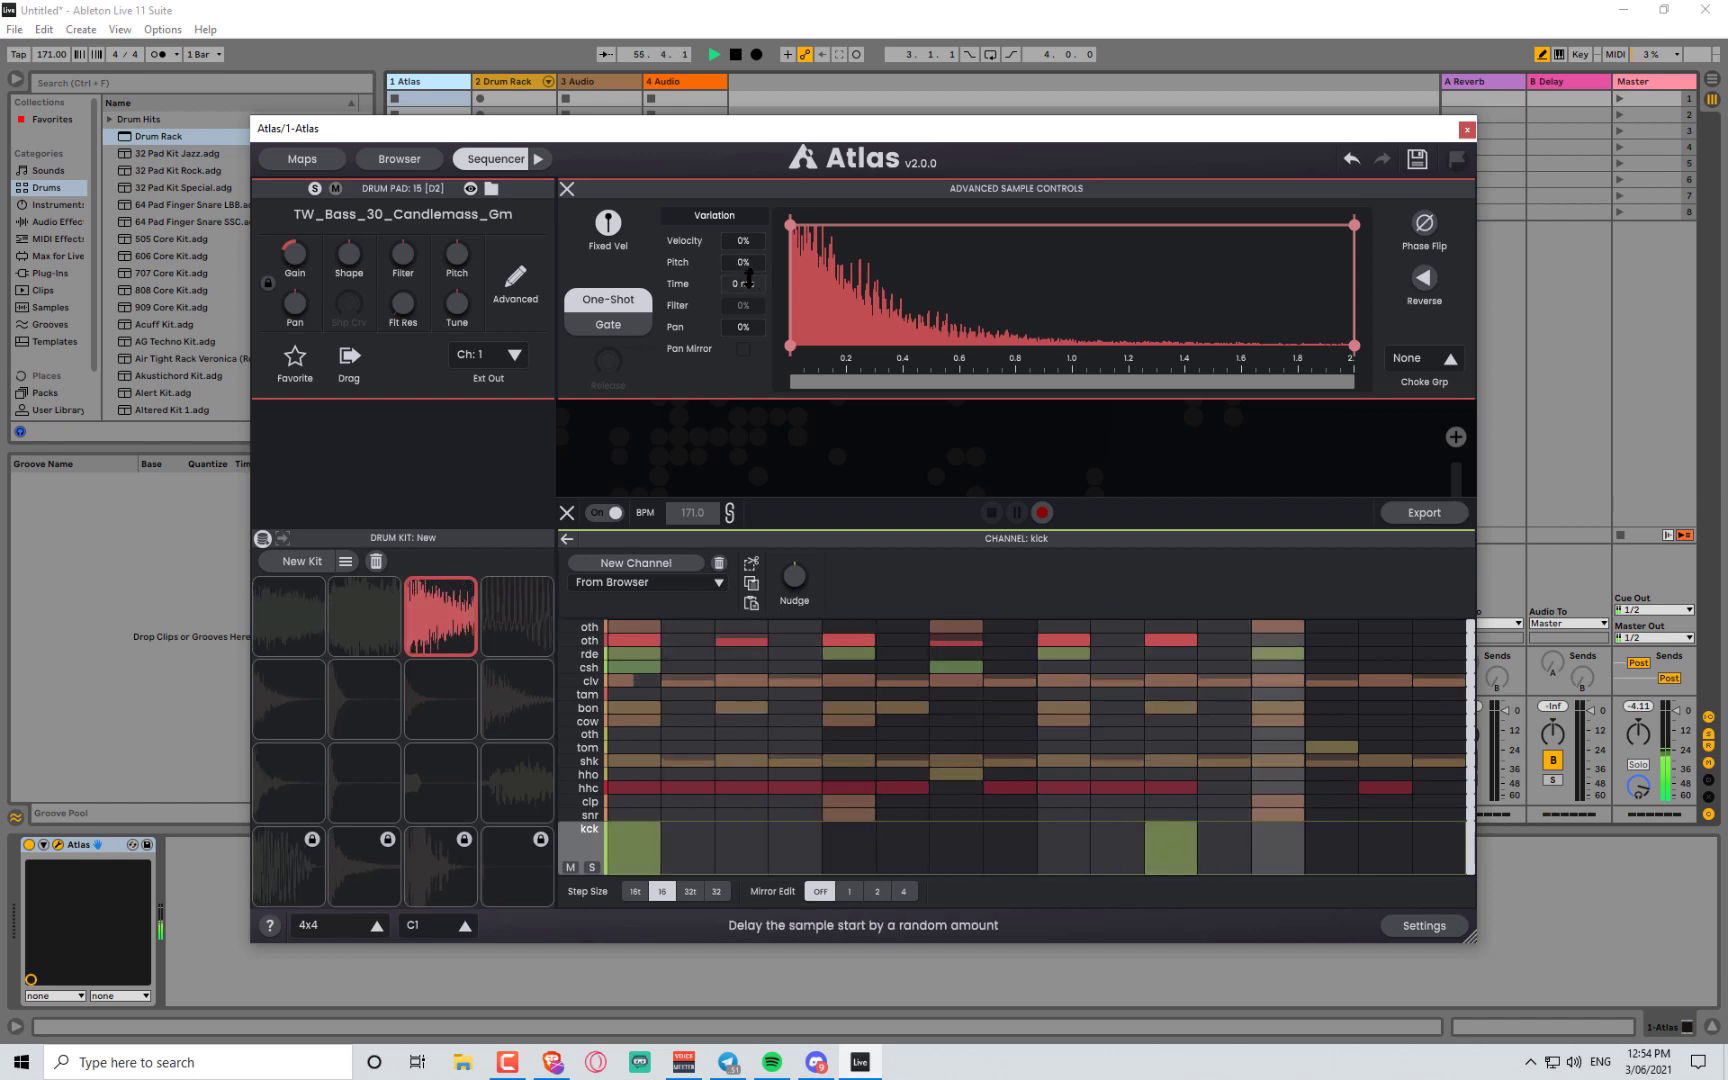
pyautogui.moveTo(745, 261); pyautogui.dragTo(745, 204)
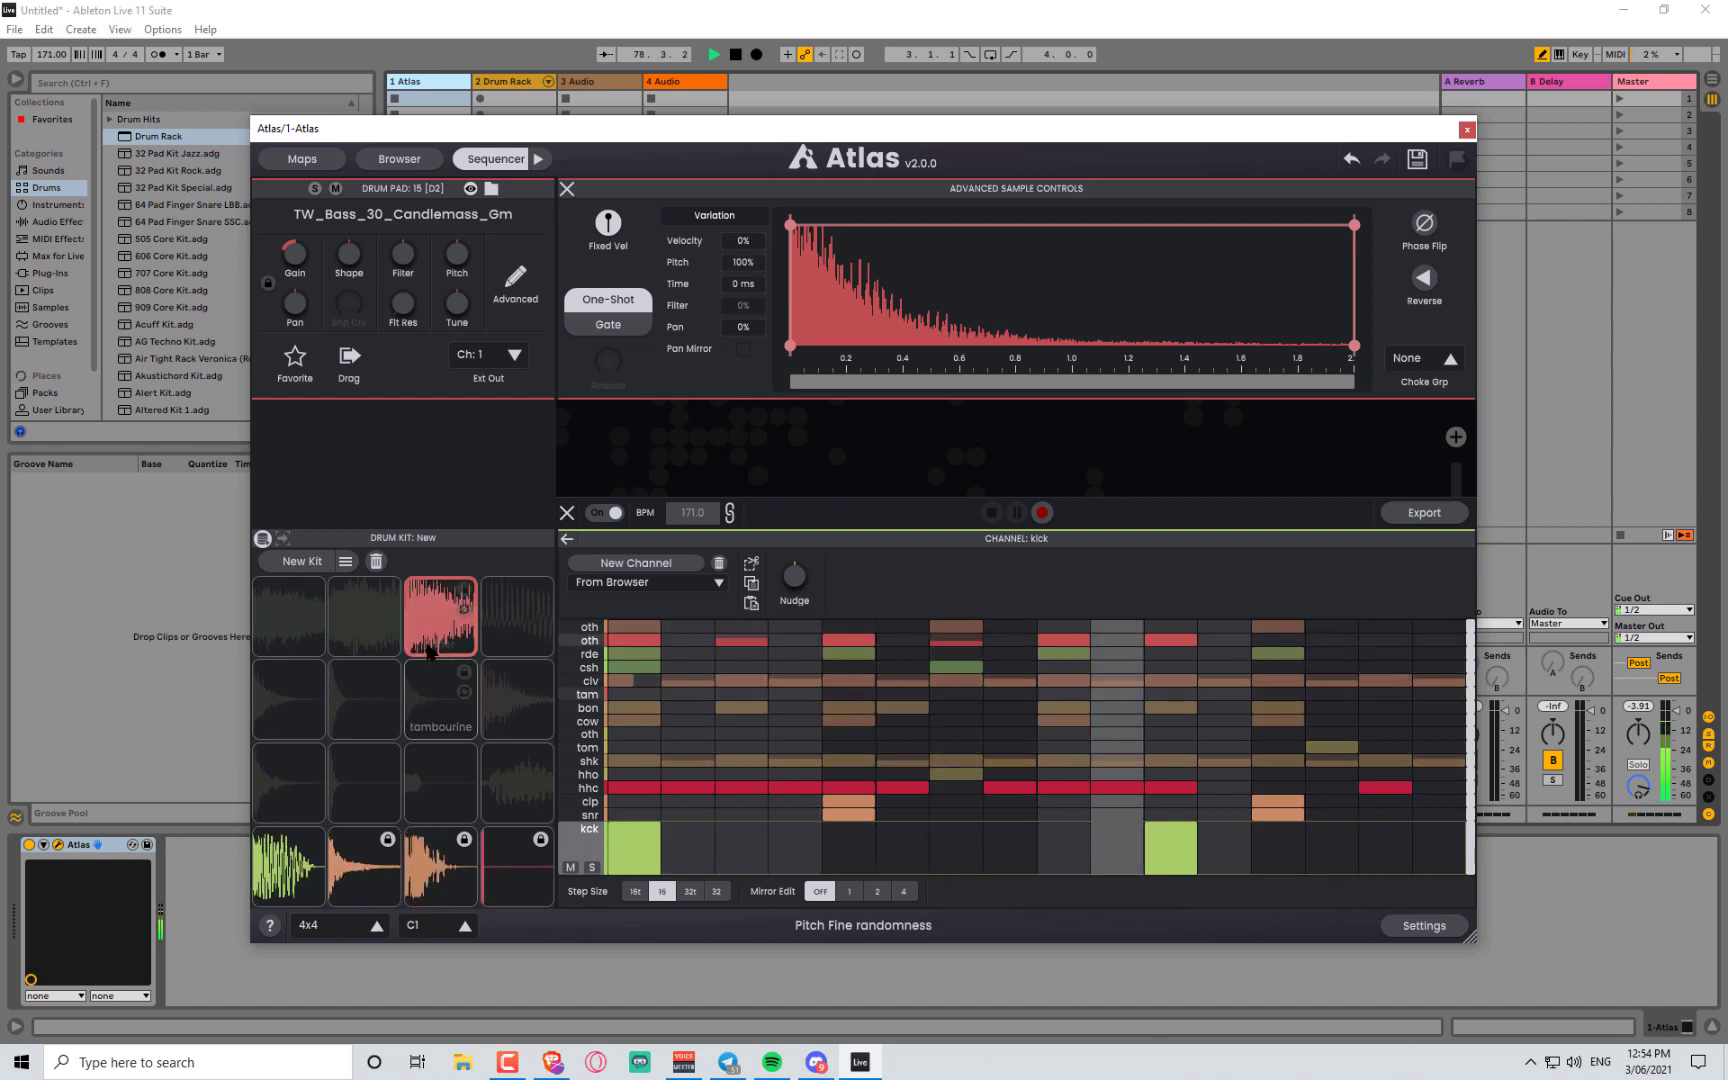
# - Set the clap pad's pitch variation to 100% and select the closed hi-hat pad
pyautogui.click(437, 880)
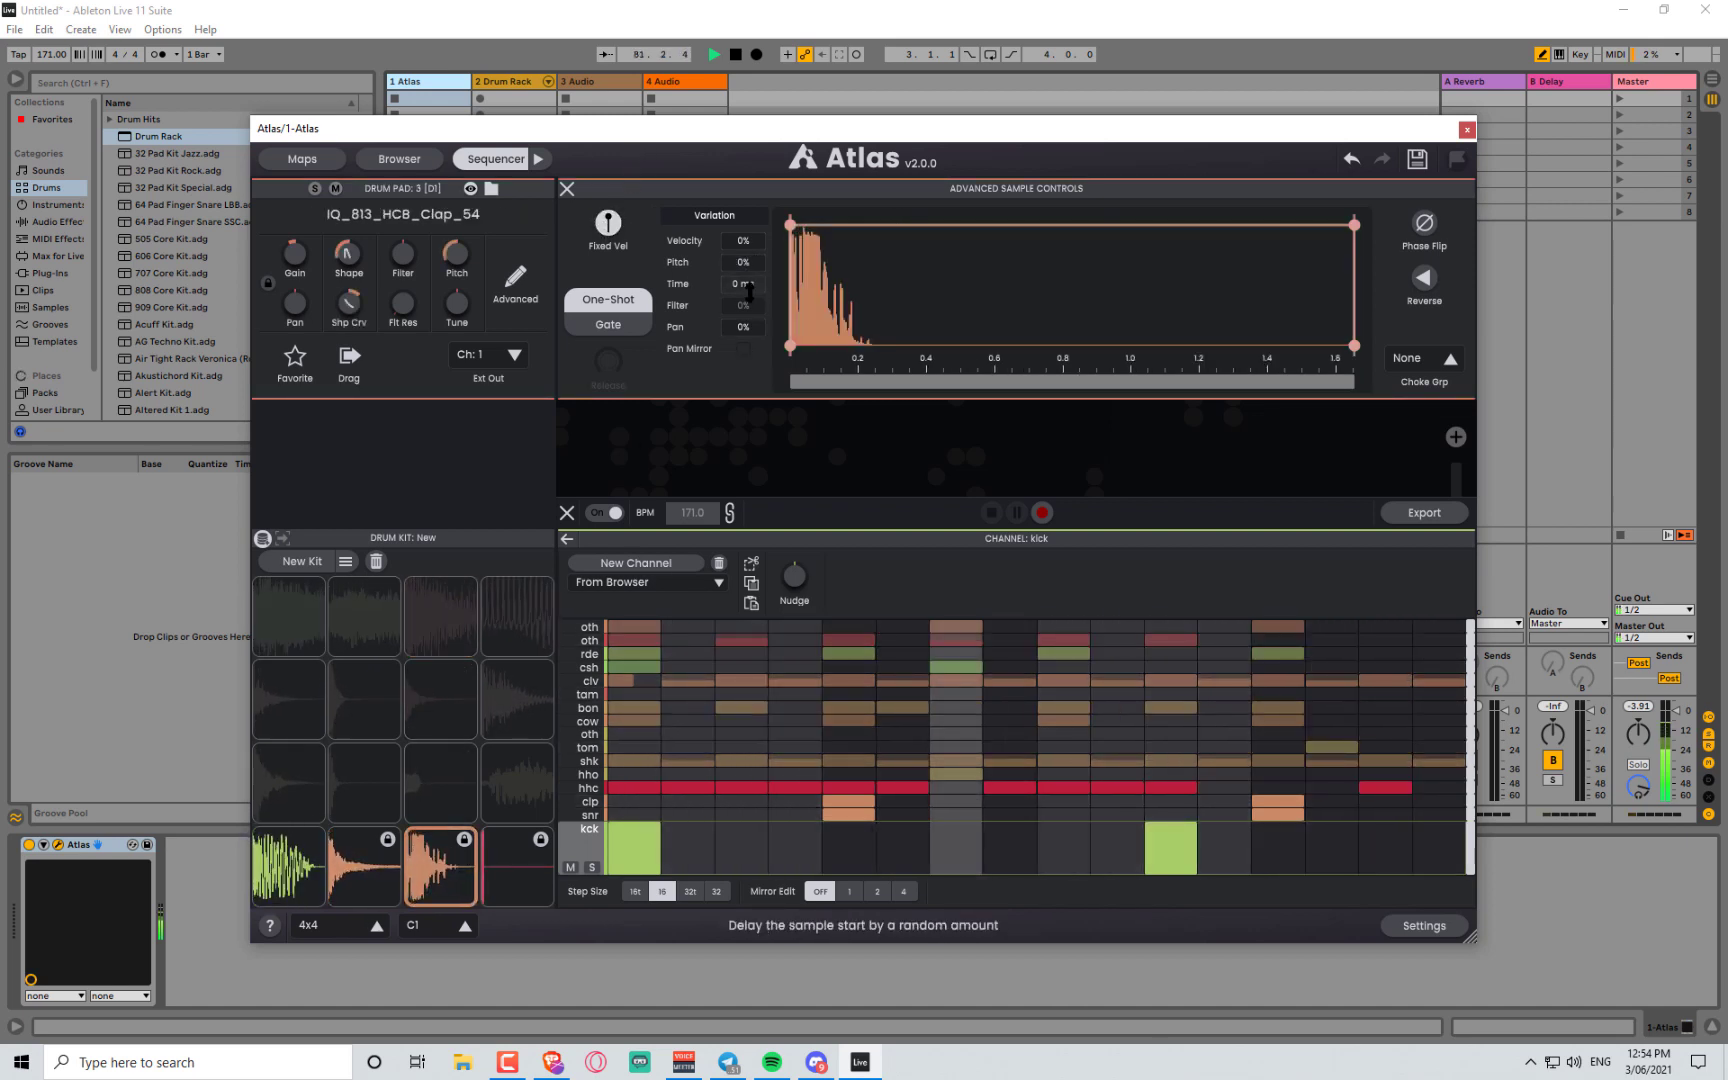
pyautogui.moveTo(733, 264); pyautogui.dragTo(729, 255)
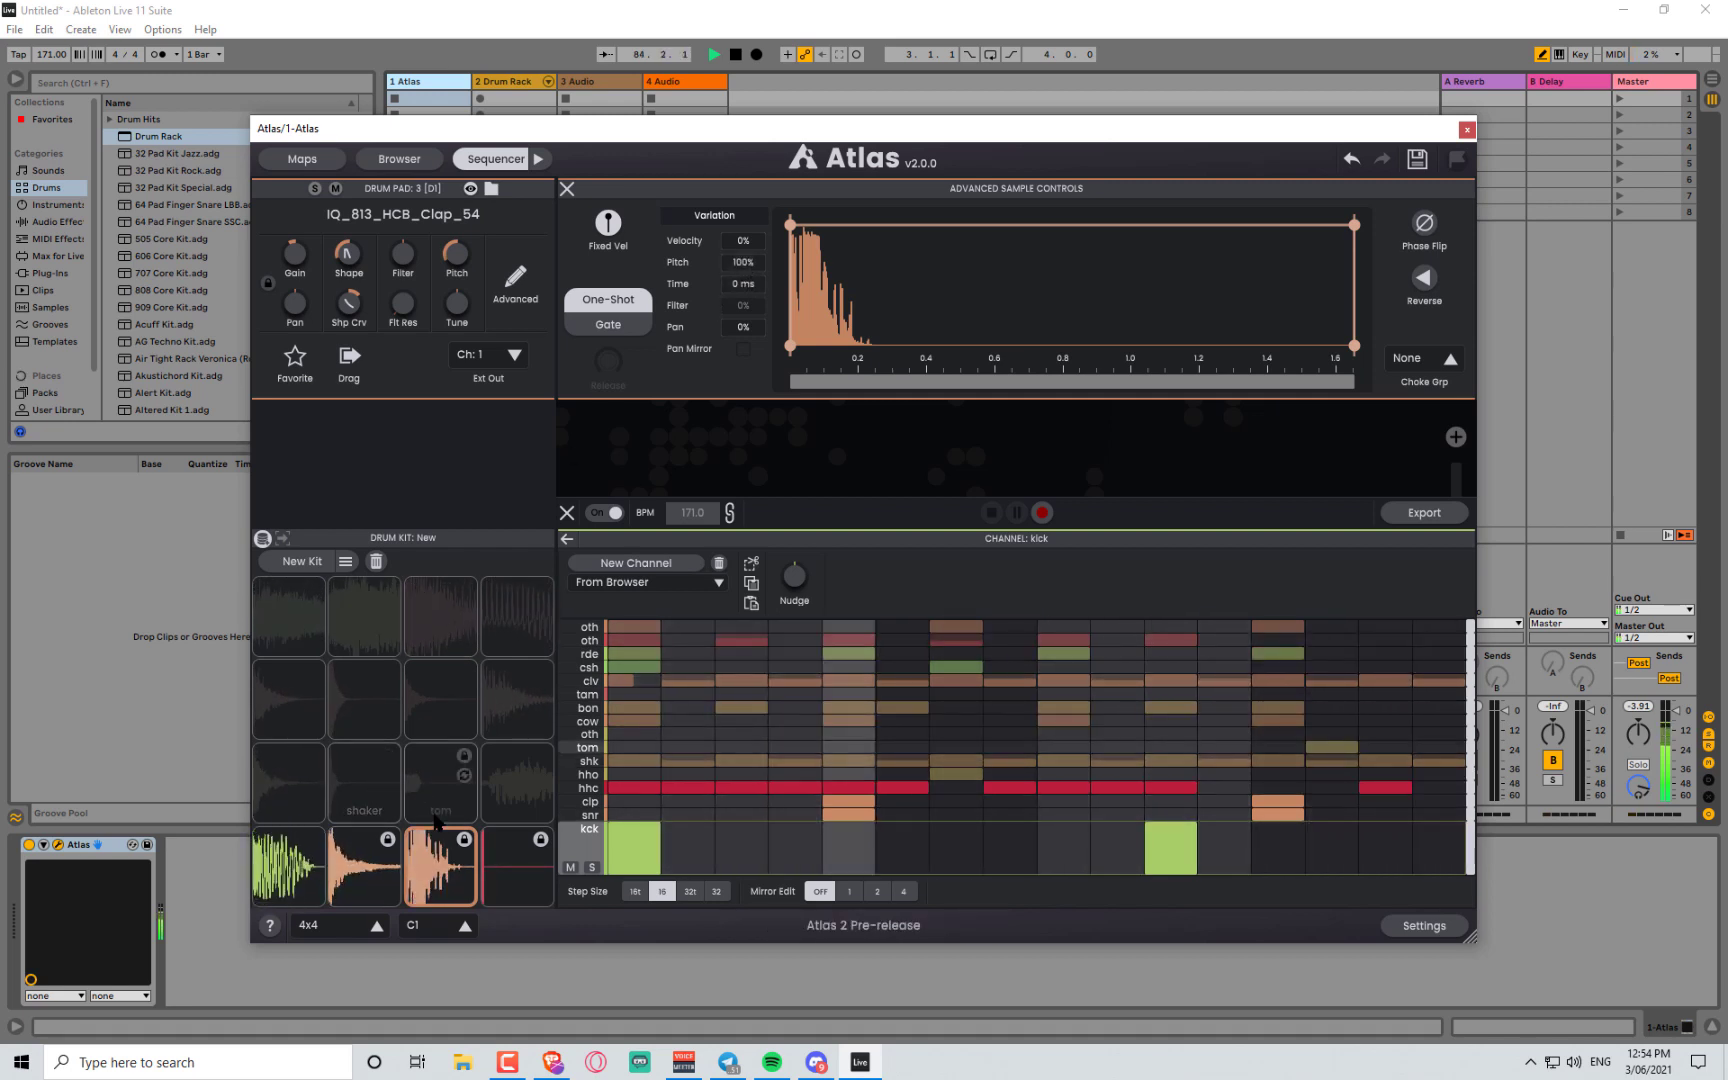
pyautogui.click(490, 884)
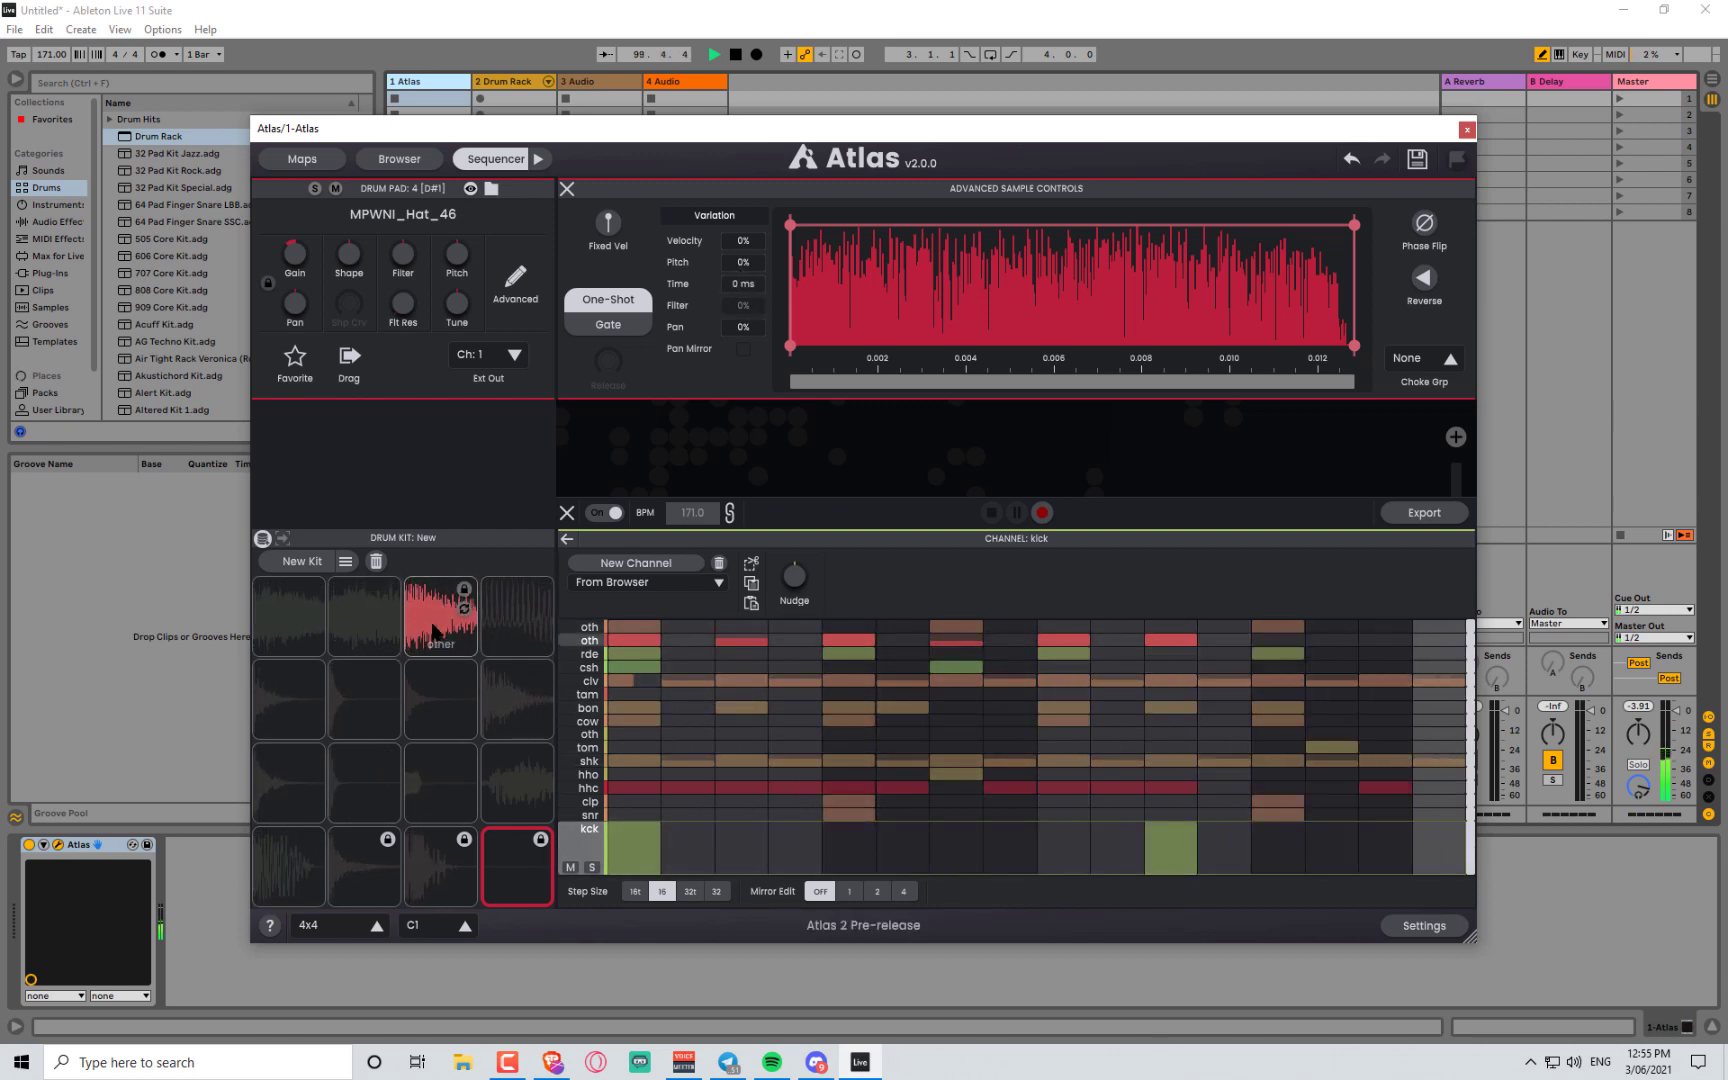
# - Select the clap pad, open its sequencer channel, and try nudging the channel's timing
pyautogui.click(442, 868)
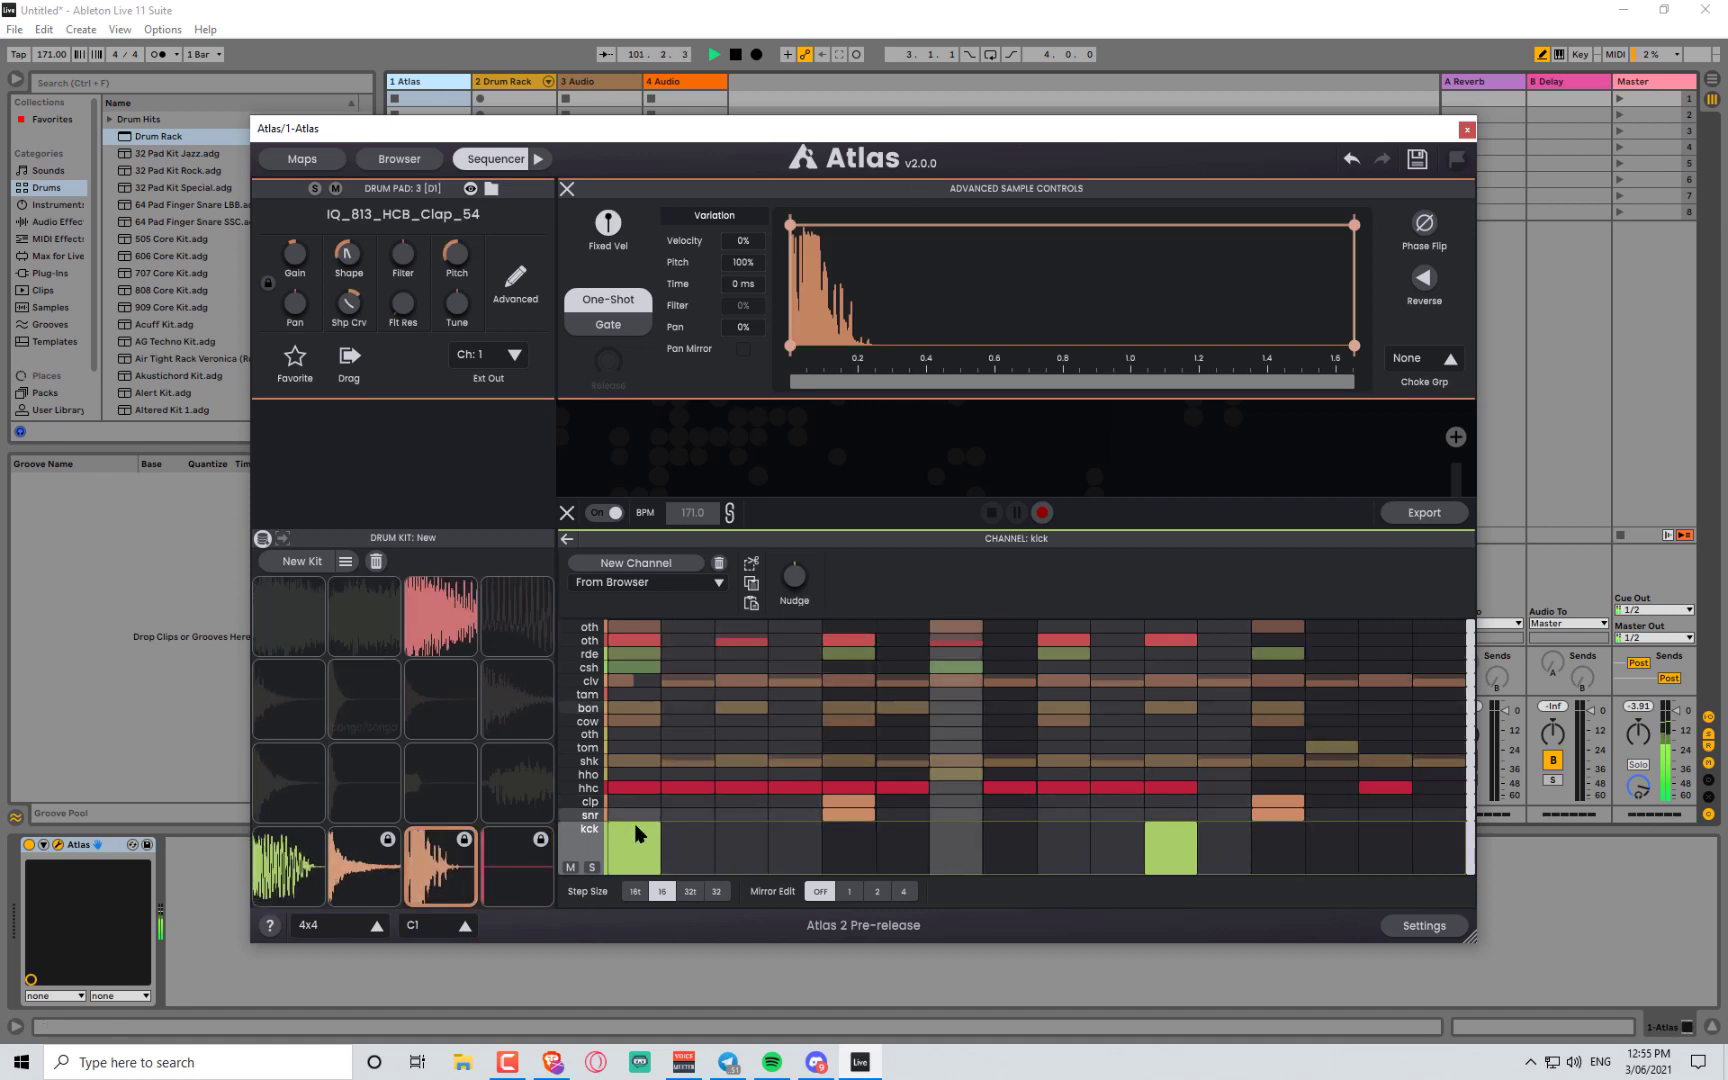
pyautogui.click(590, 802)
pyautogui.moveTo(794, 575); pyautogui.dragTo(782, 662)
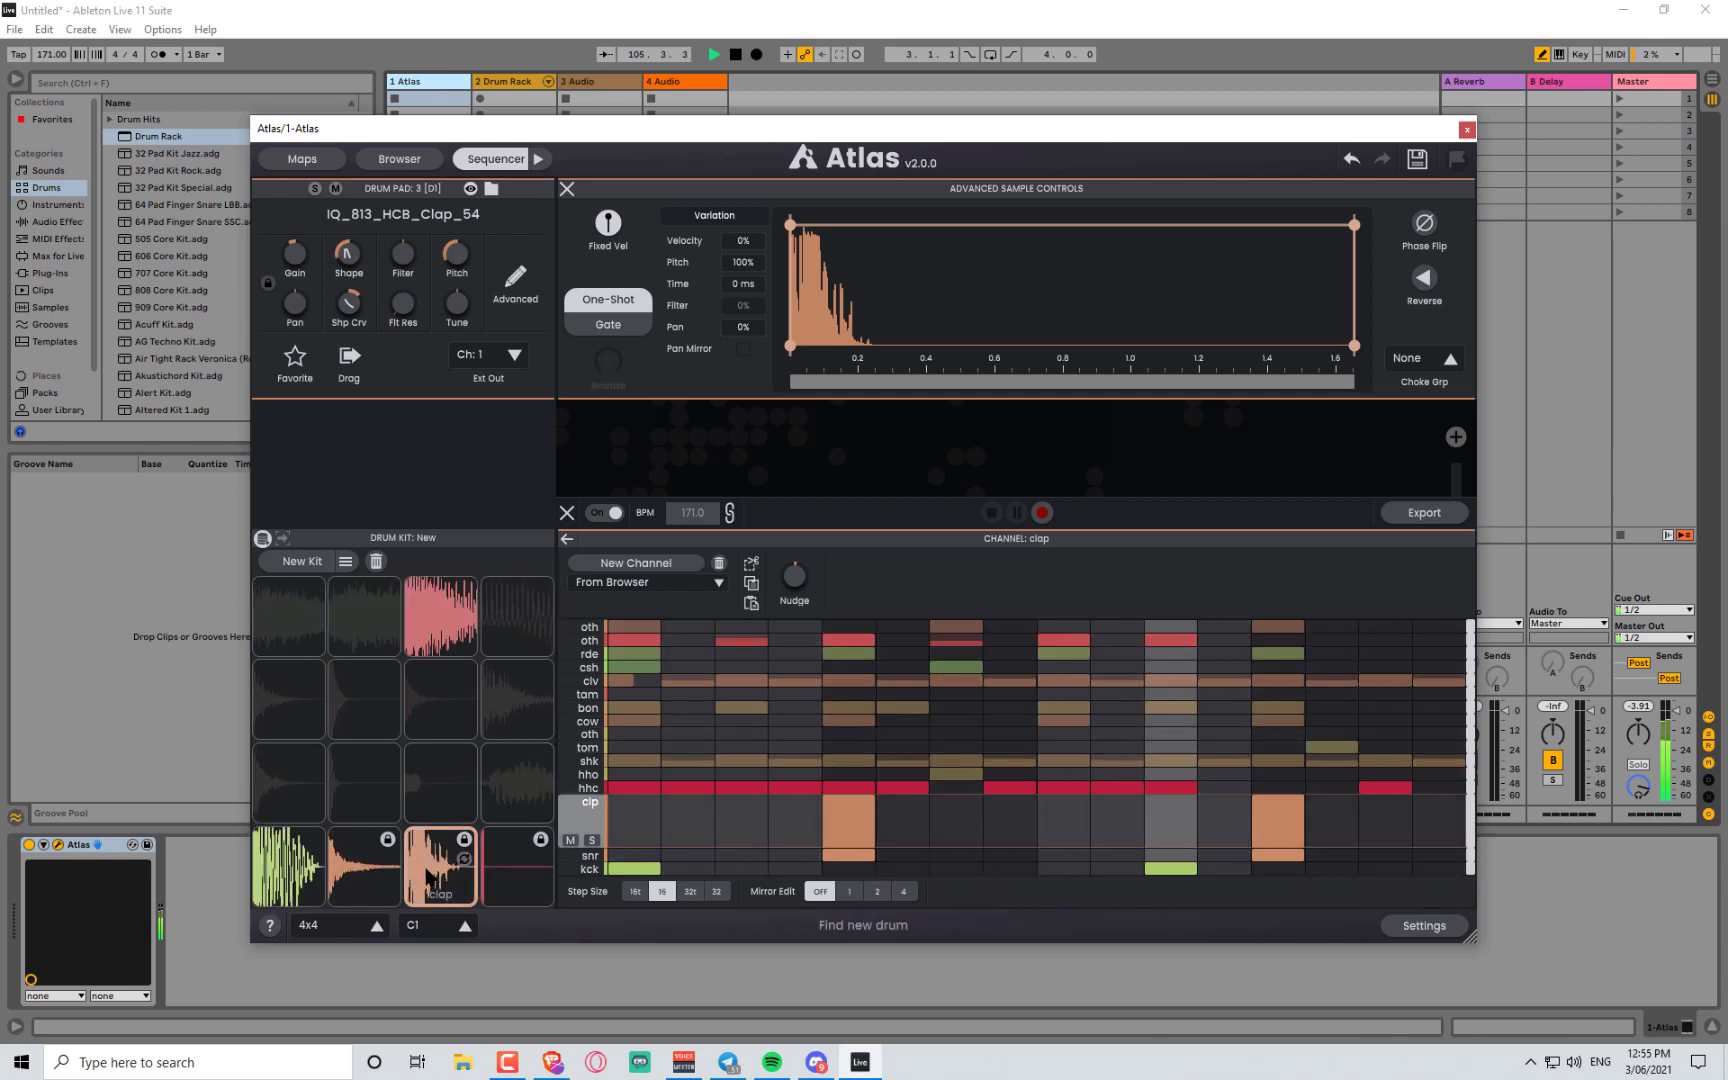
# - Try time variations of 250 ms and 120 ms on the clap pad, then reset the time variation to 0 ms
pyautogui.moveTo(747, 288); pyautogui.dragTo(747, 240)
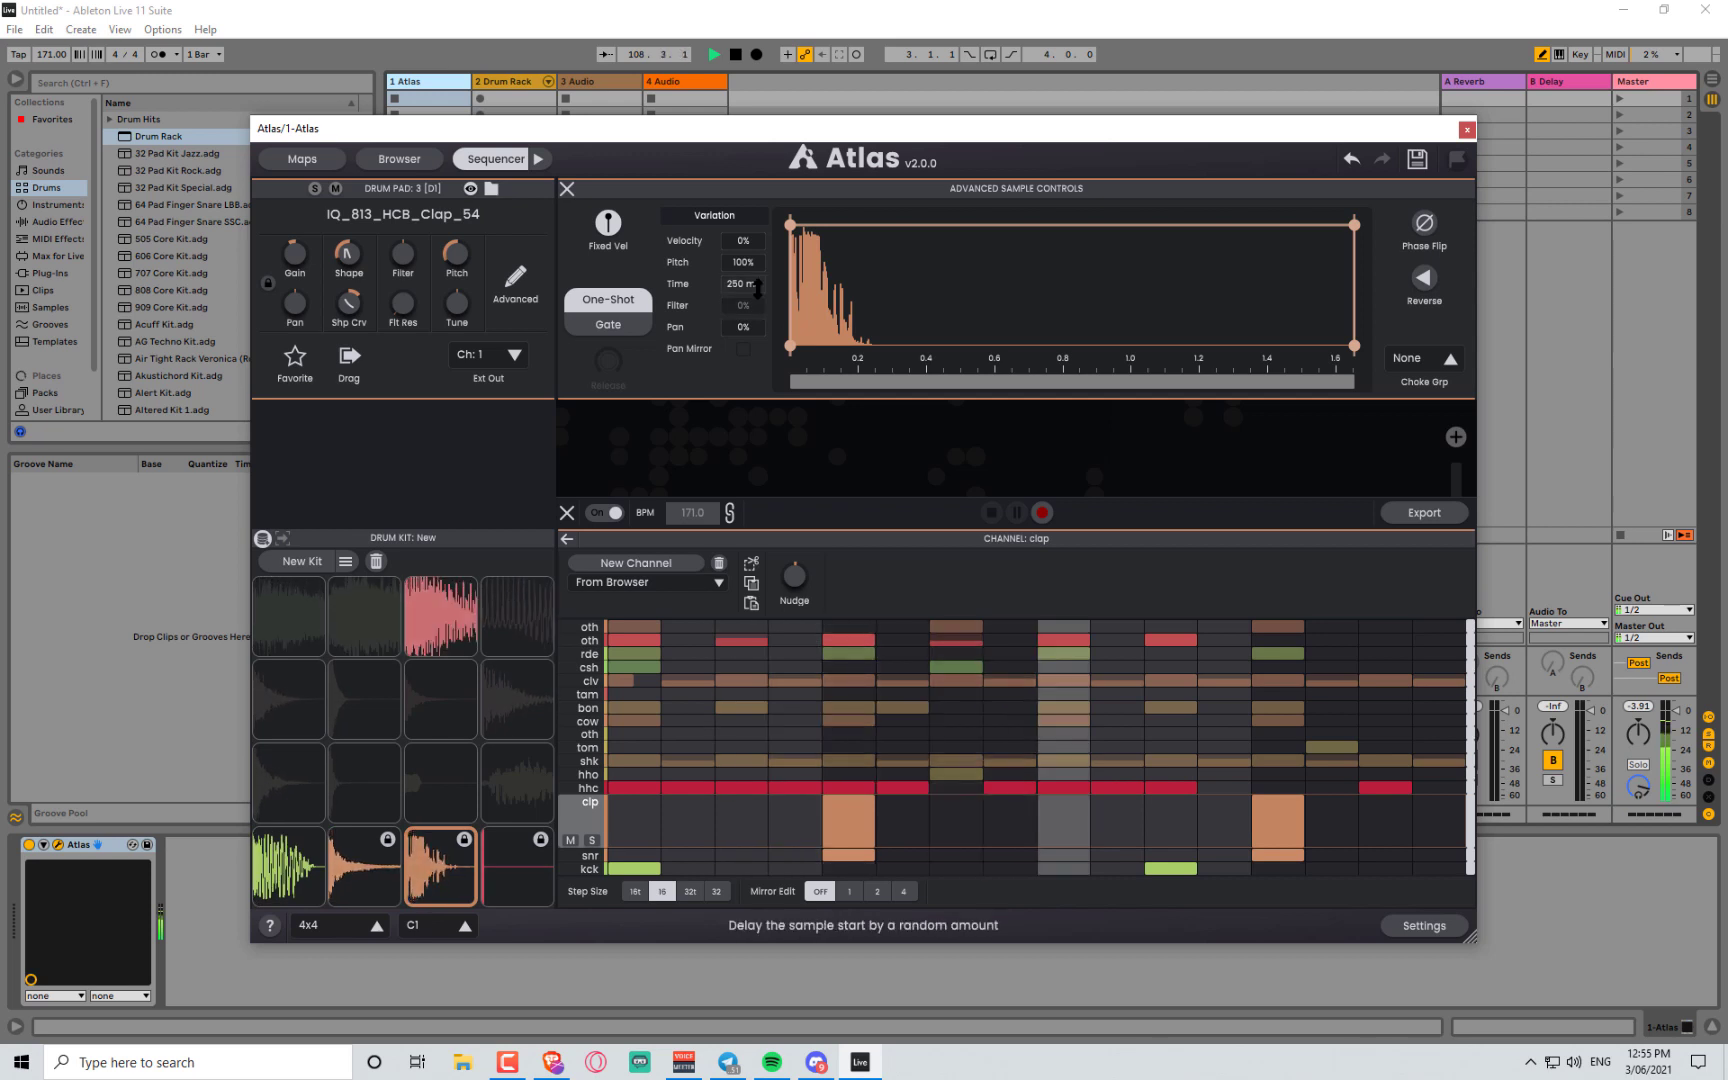
pyautogui.moveTo(743, 284)
pyautogui.mouseDown()
pyautogui.moveTo(743, 308)
pyautogui.moveTo(743, 288)
pyautogui.mouseUp()
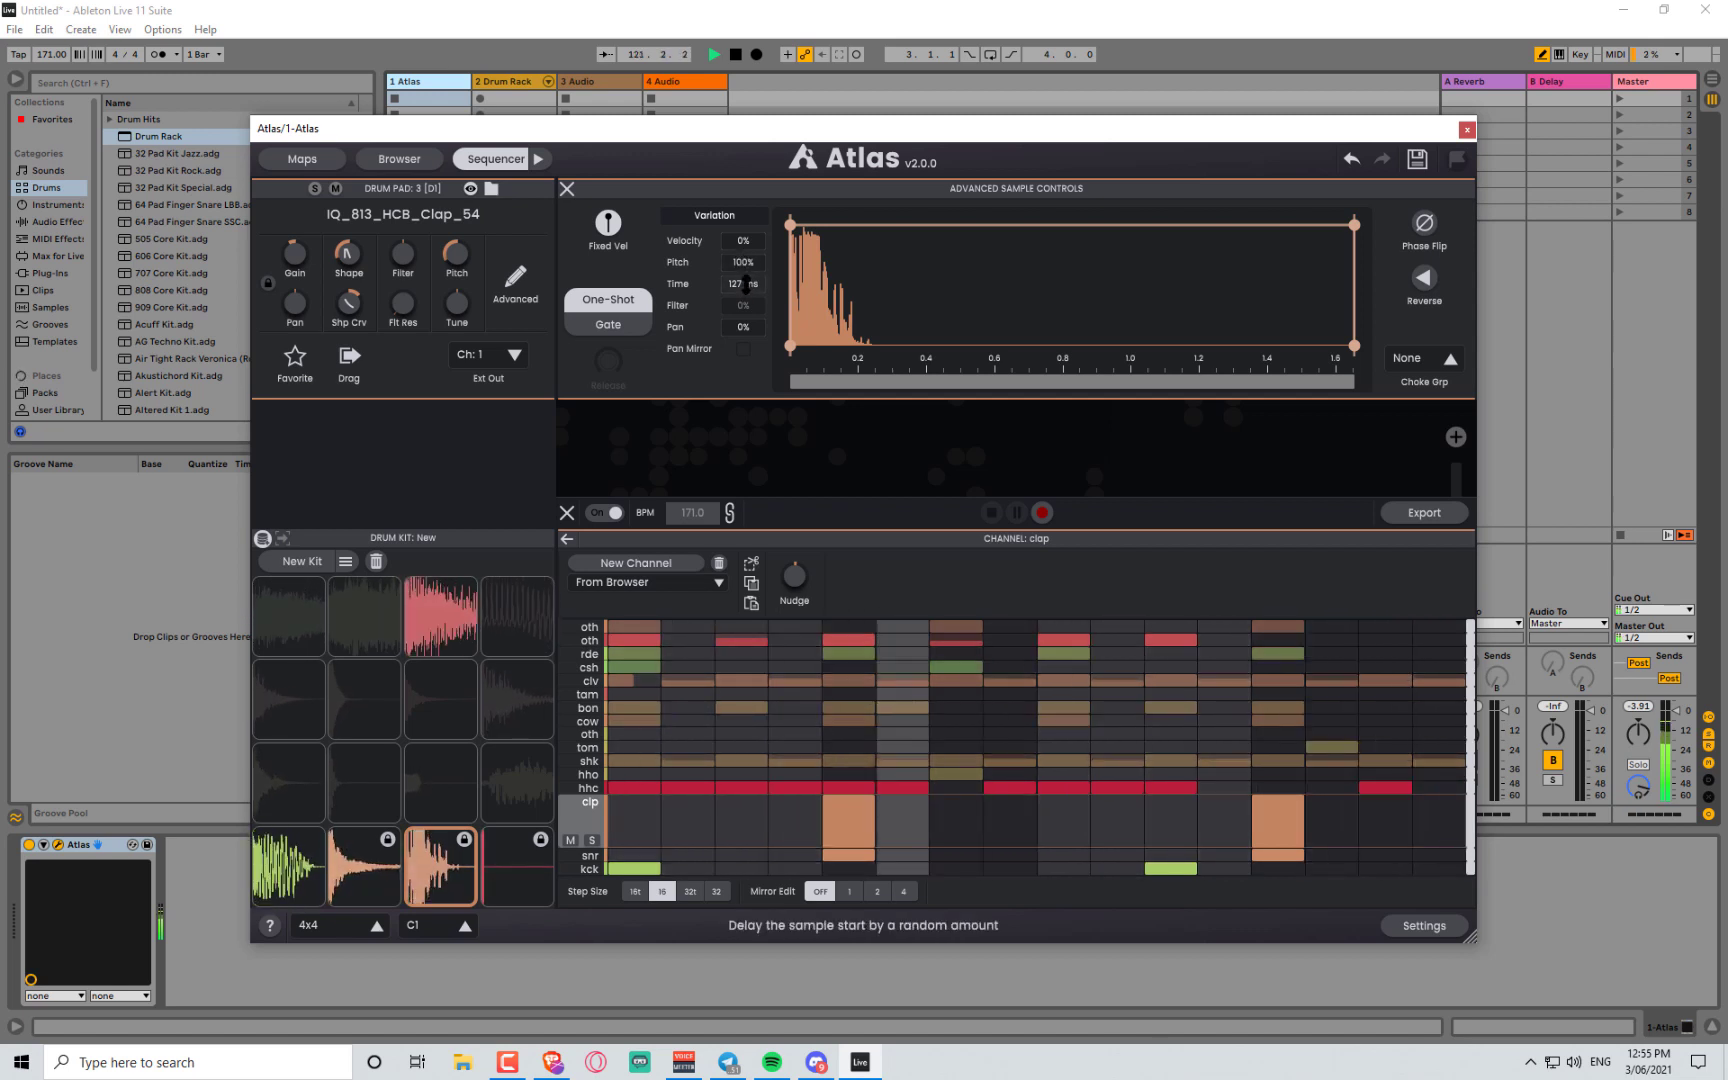
pyautogui.moveTo(742, 284); pyautogui.dragTo(742, 282)
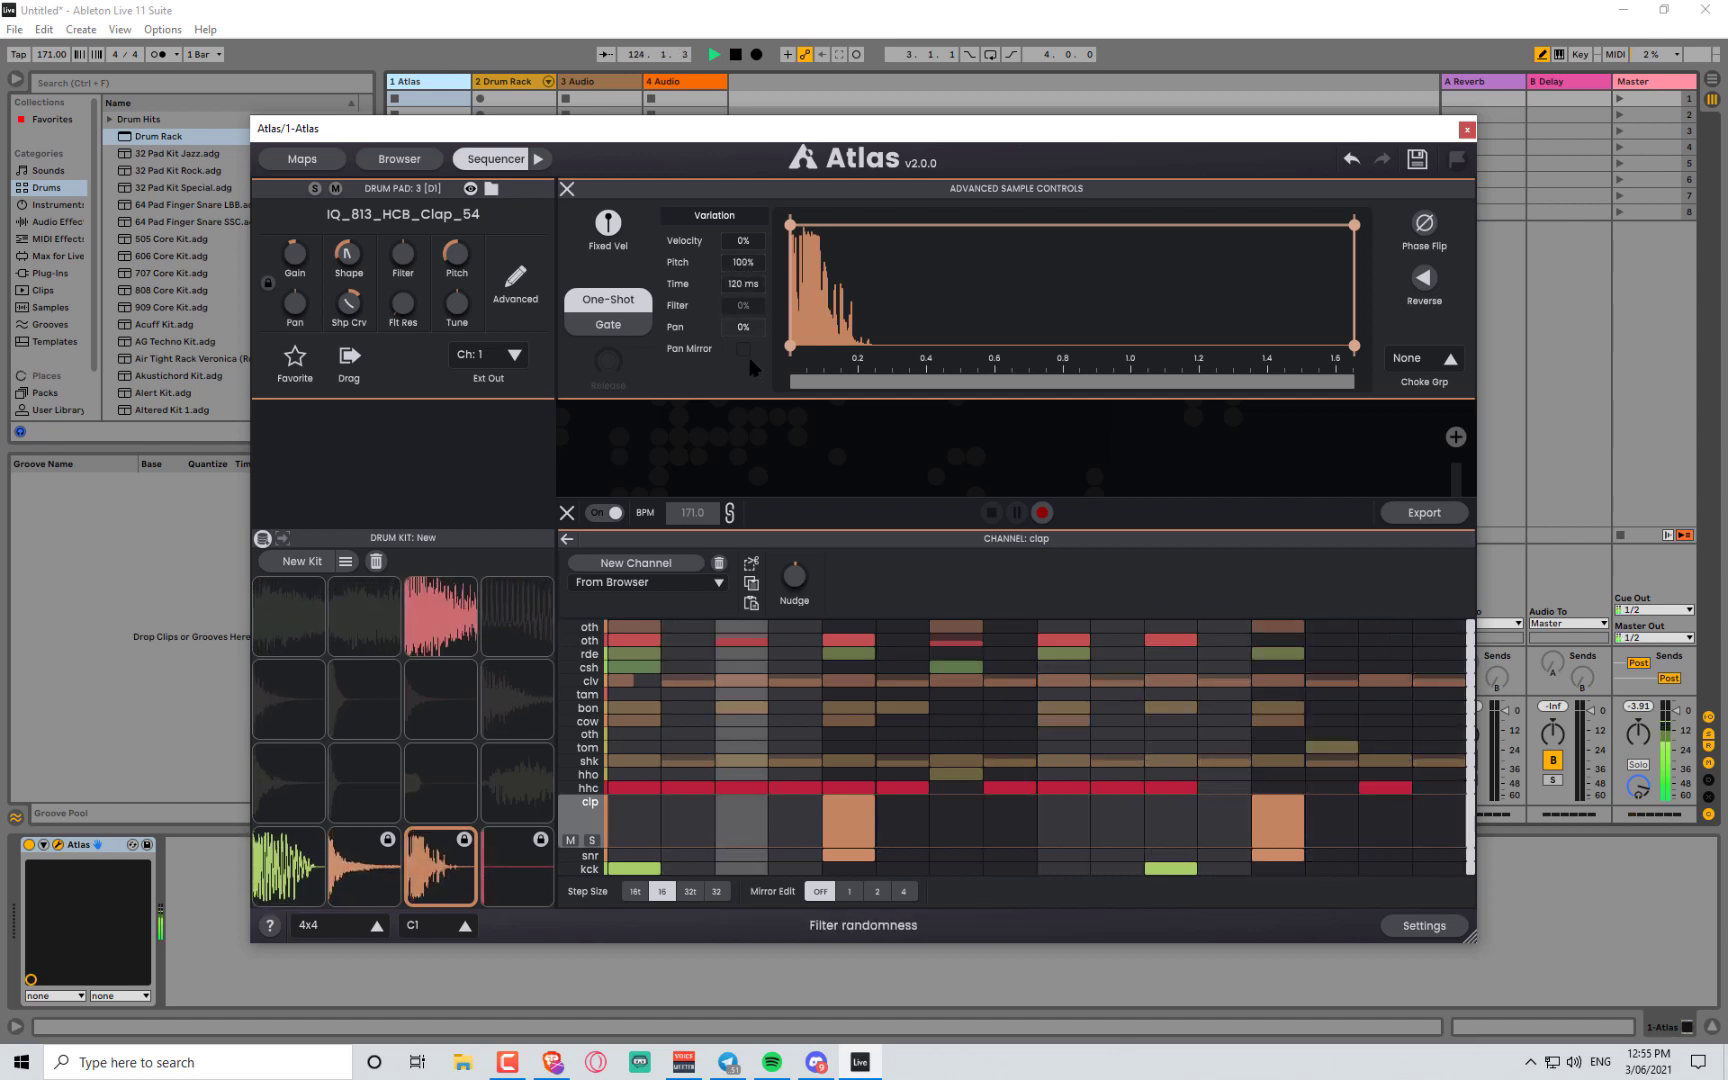
pyautogui.doubleClick(741, 284)
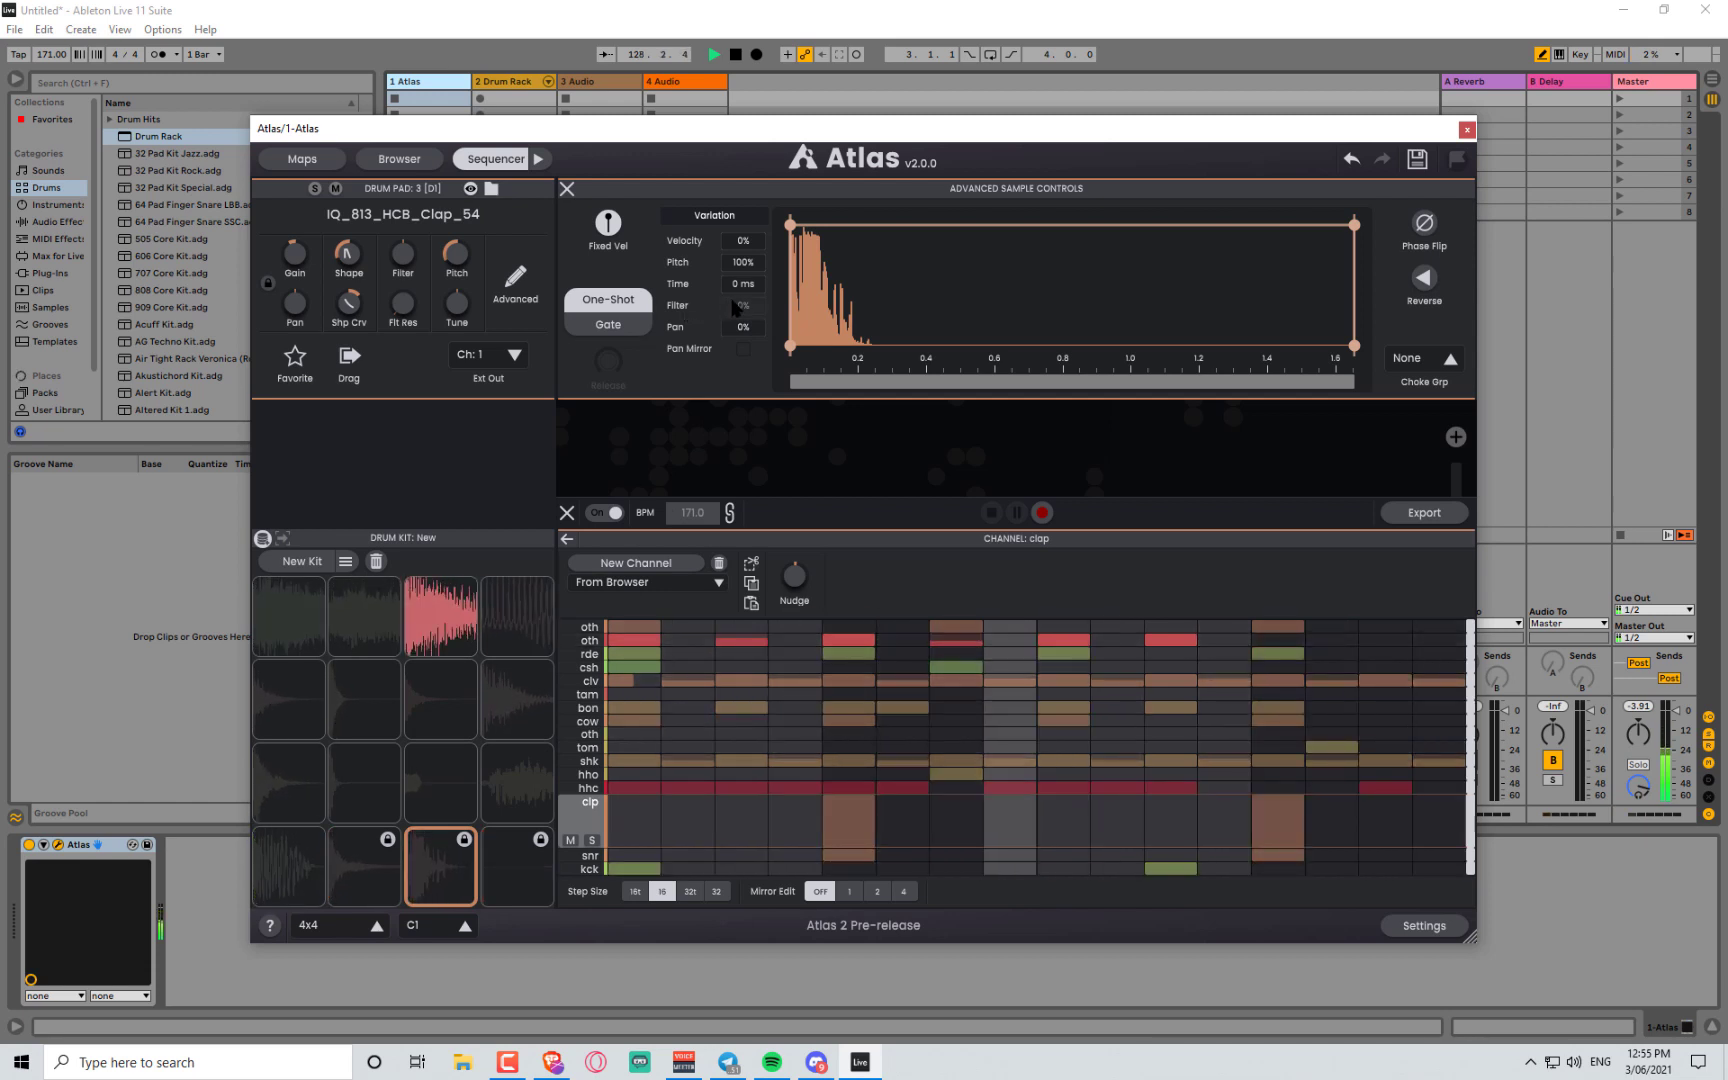
# - Apply a low-pass filter at about 138 Hz to pad 15, set its filter variation to 100%, and raise the filter resonance
pyautogui.moveTo(403, 257); pyautogui.dragTo(405, 300)
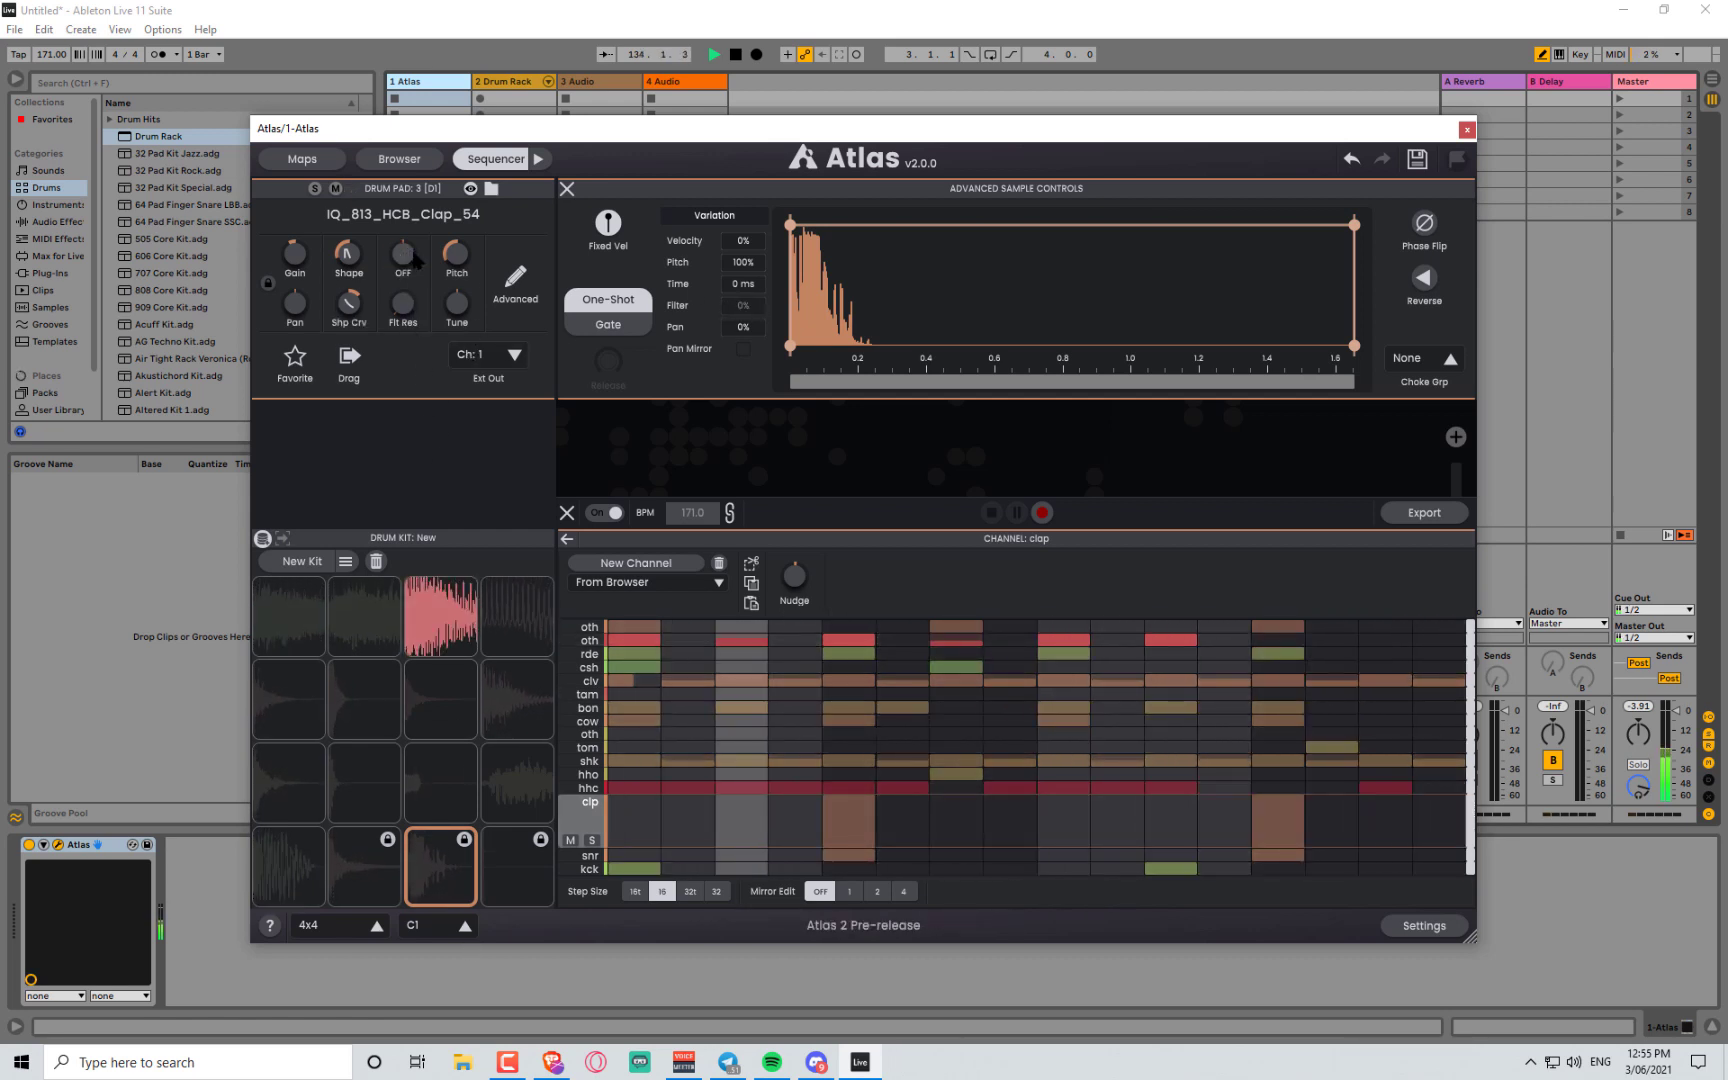
pyautogui.click(440, 615)
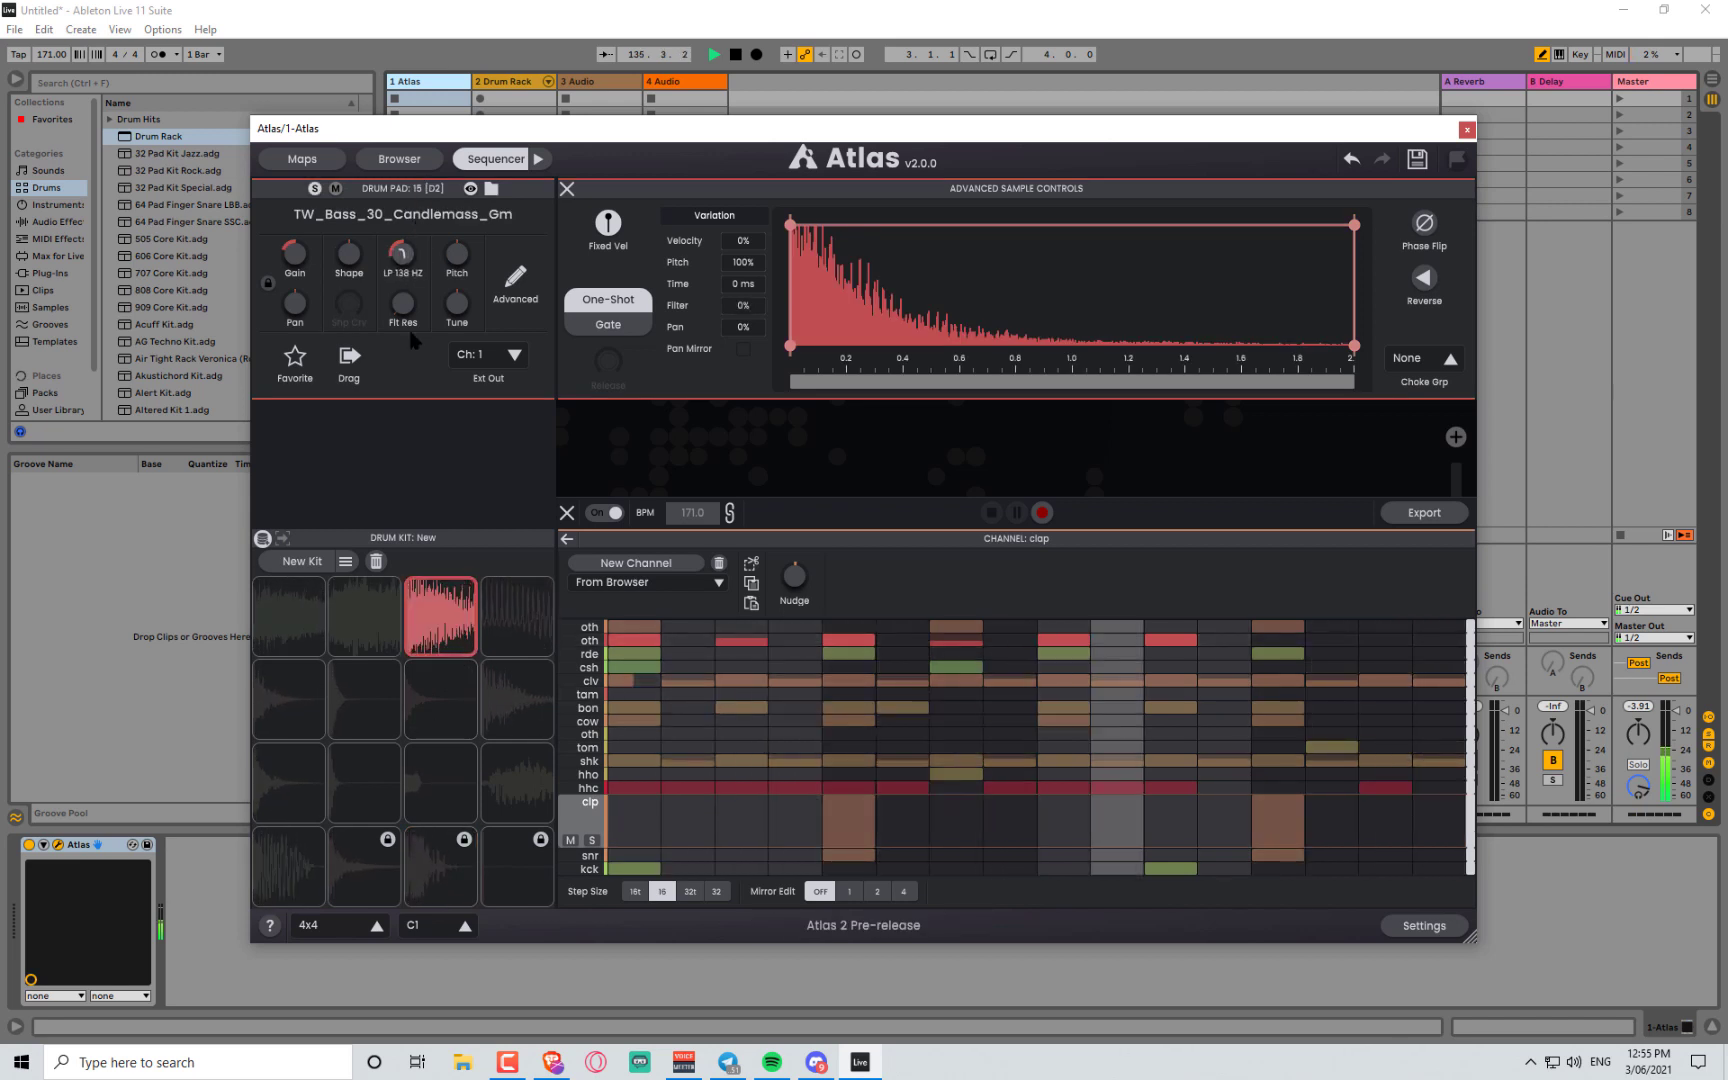
pyautogui.moveTo(743, 306); pyautogui.dragTo(743, 200)
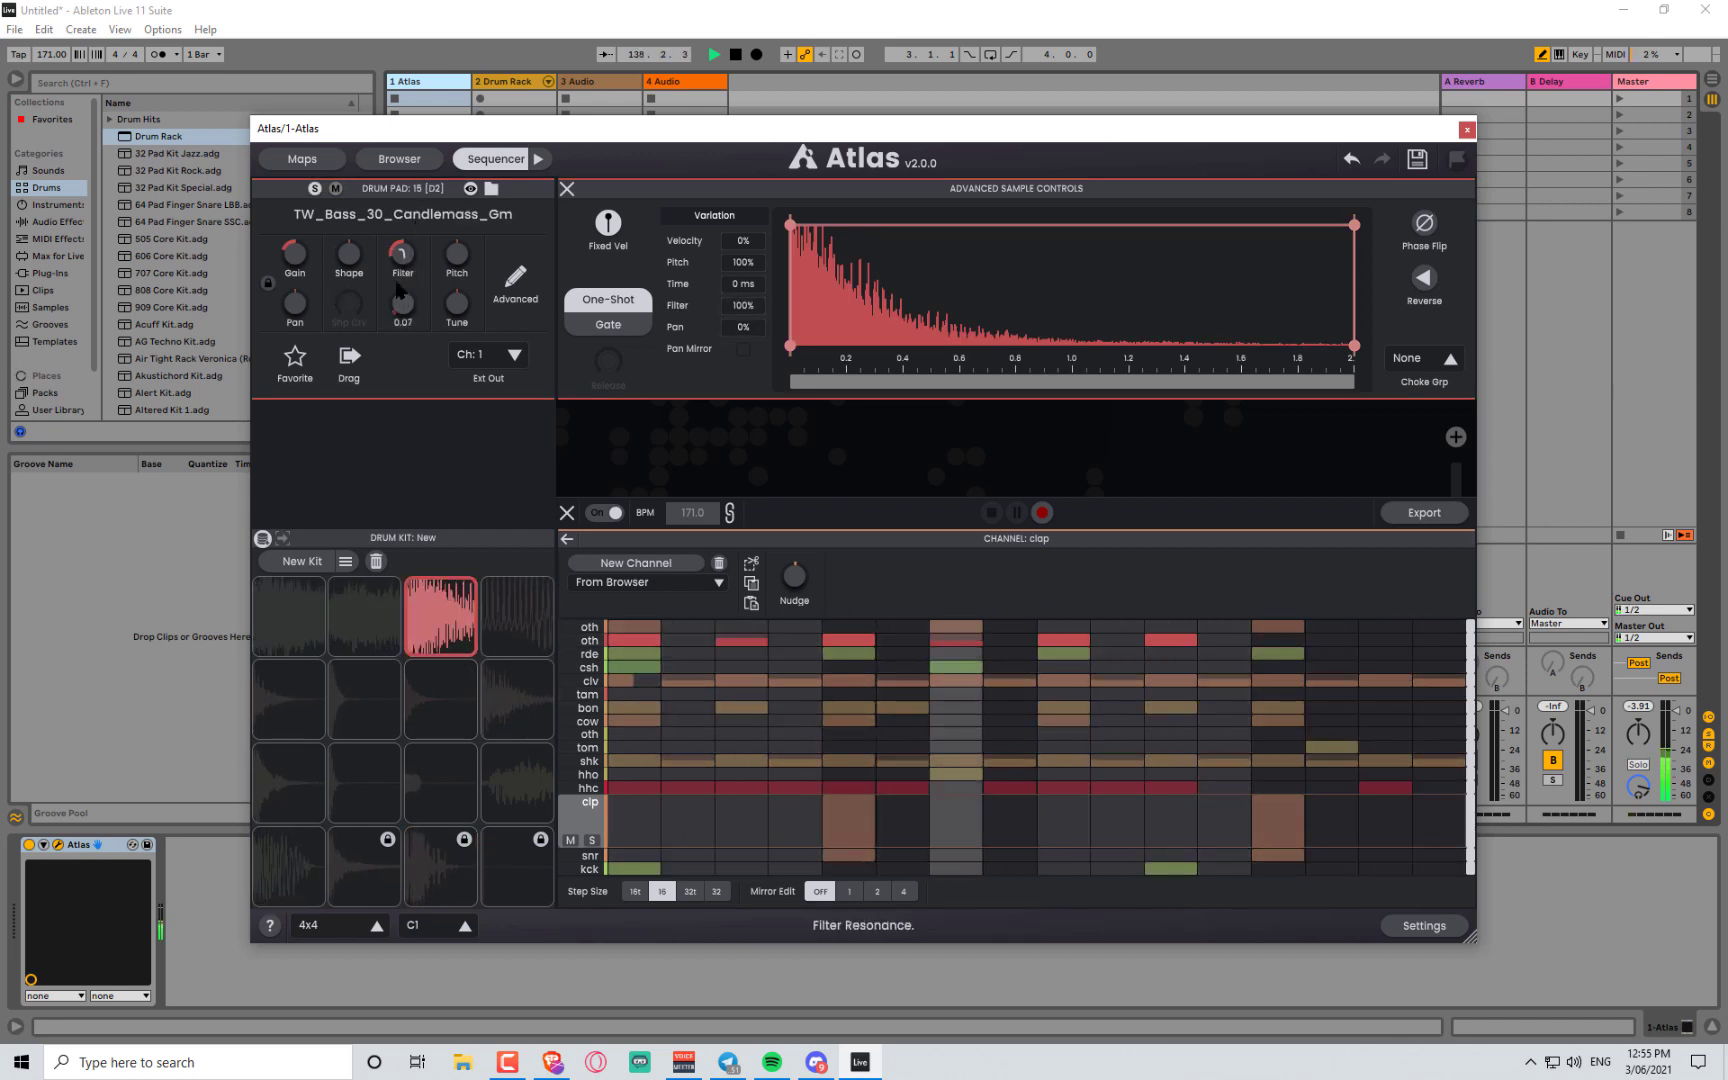
pyautogui.moveTo(402, 303); pyautogui.dragTo(363, 206)
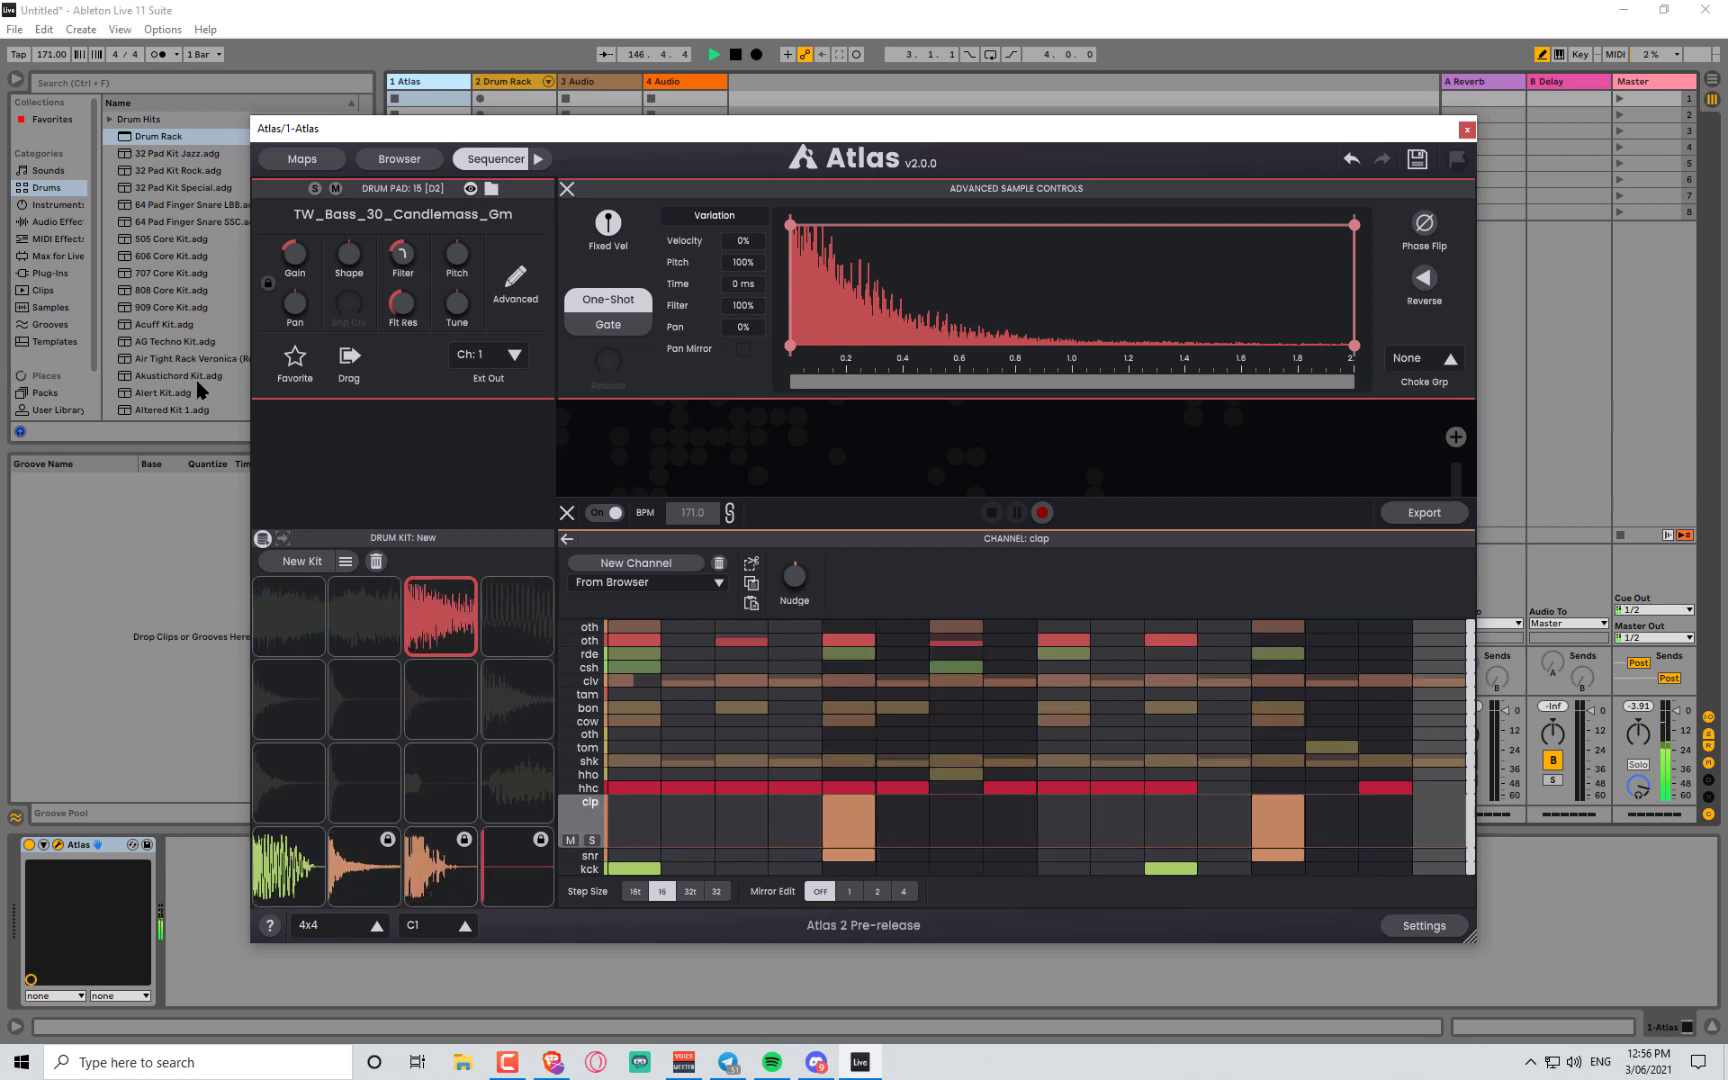
# - Select pad 16 and keep finding a new sample for it until 91V_VHH_Vocal_Male_Another_One is loaded
pyautogui.click(513, 634)
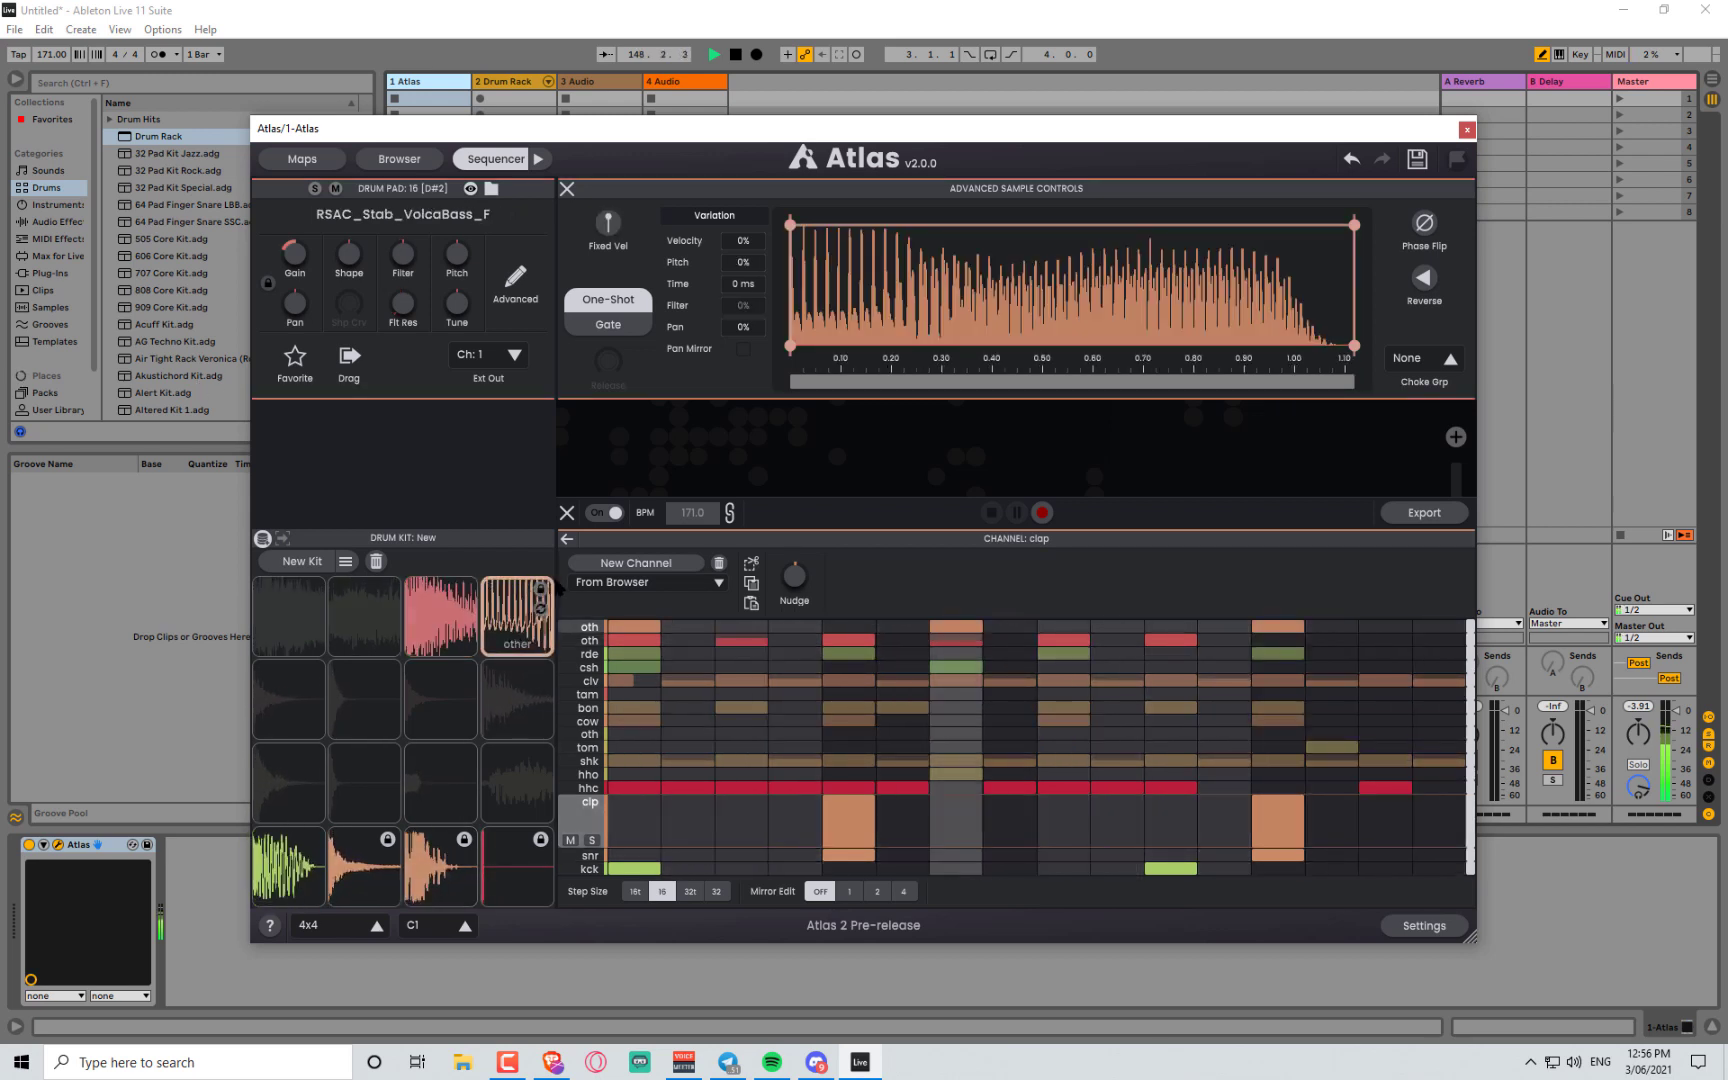
pyautogui.click(541, 610)
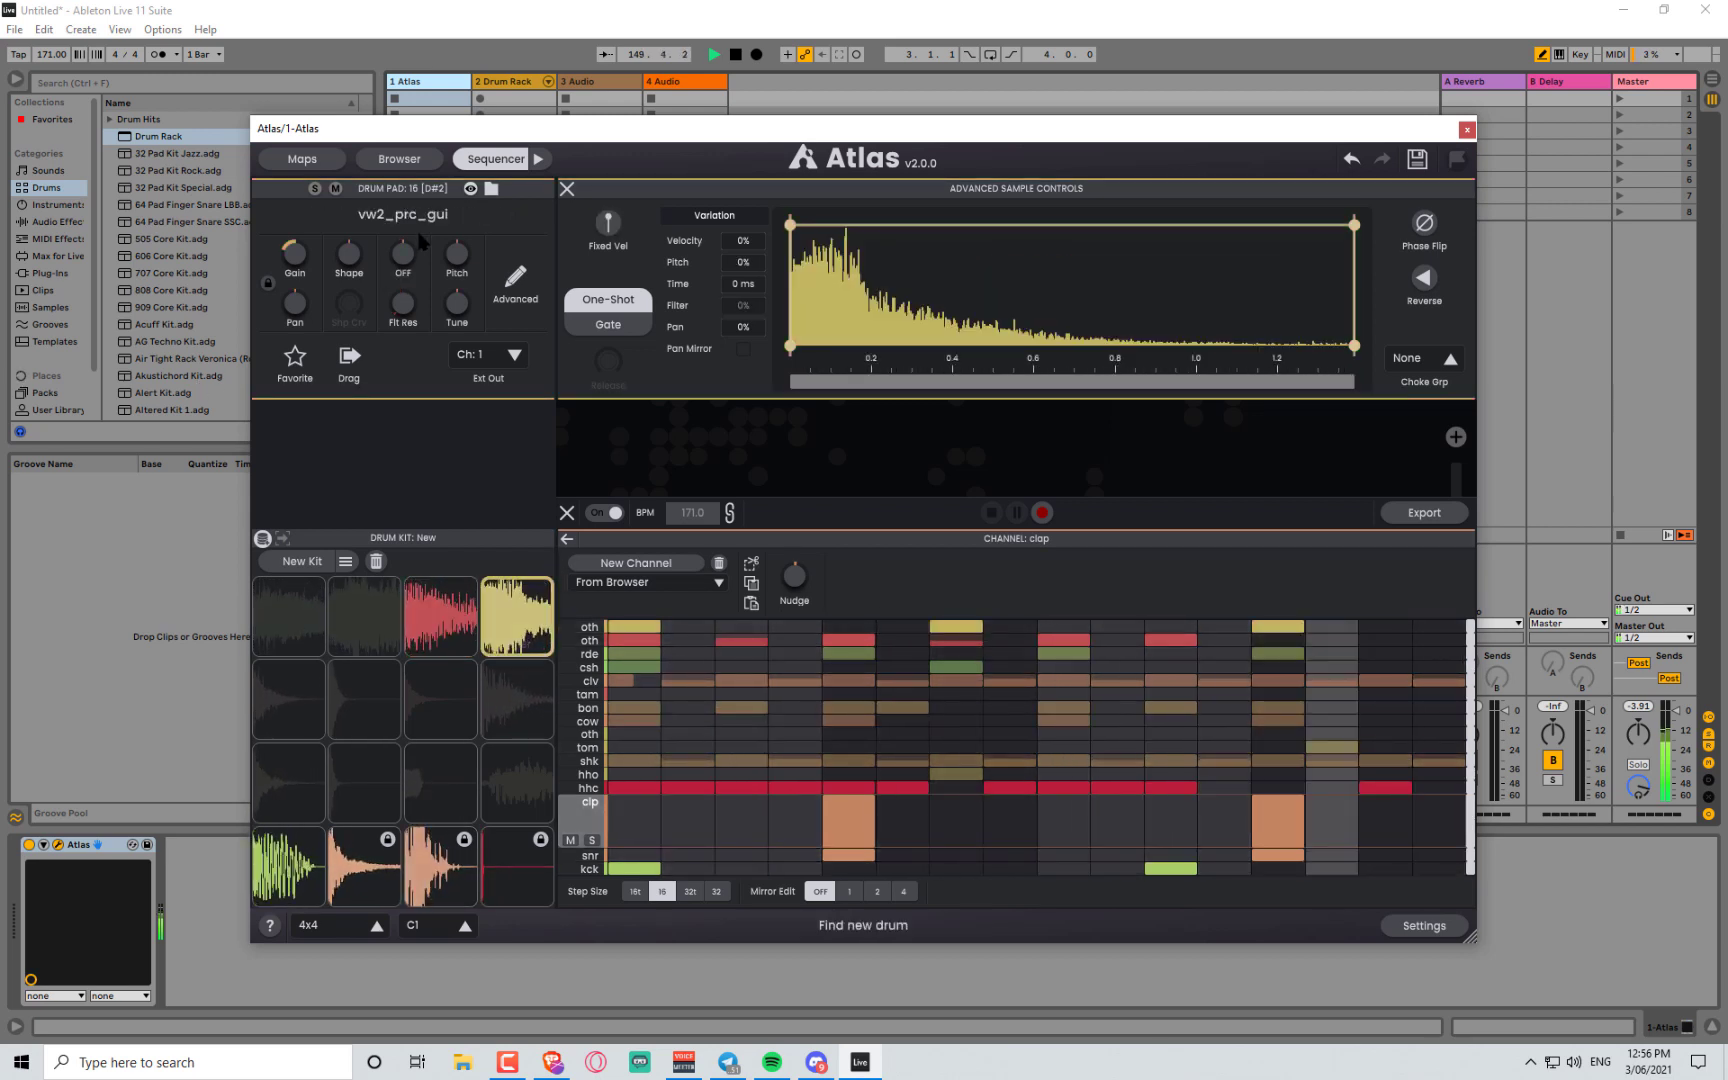
pyautogui.click(542, 611)
pyautogui.click(541, 611)
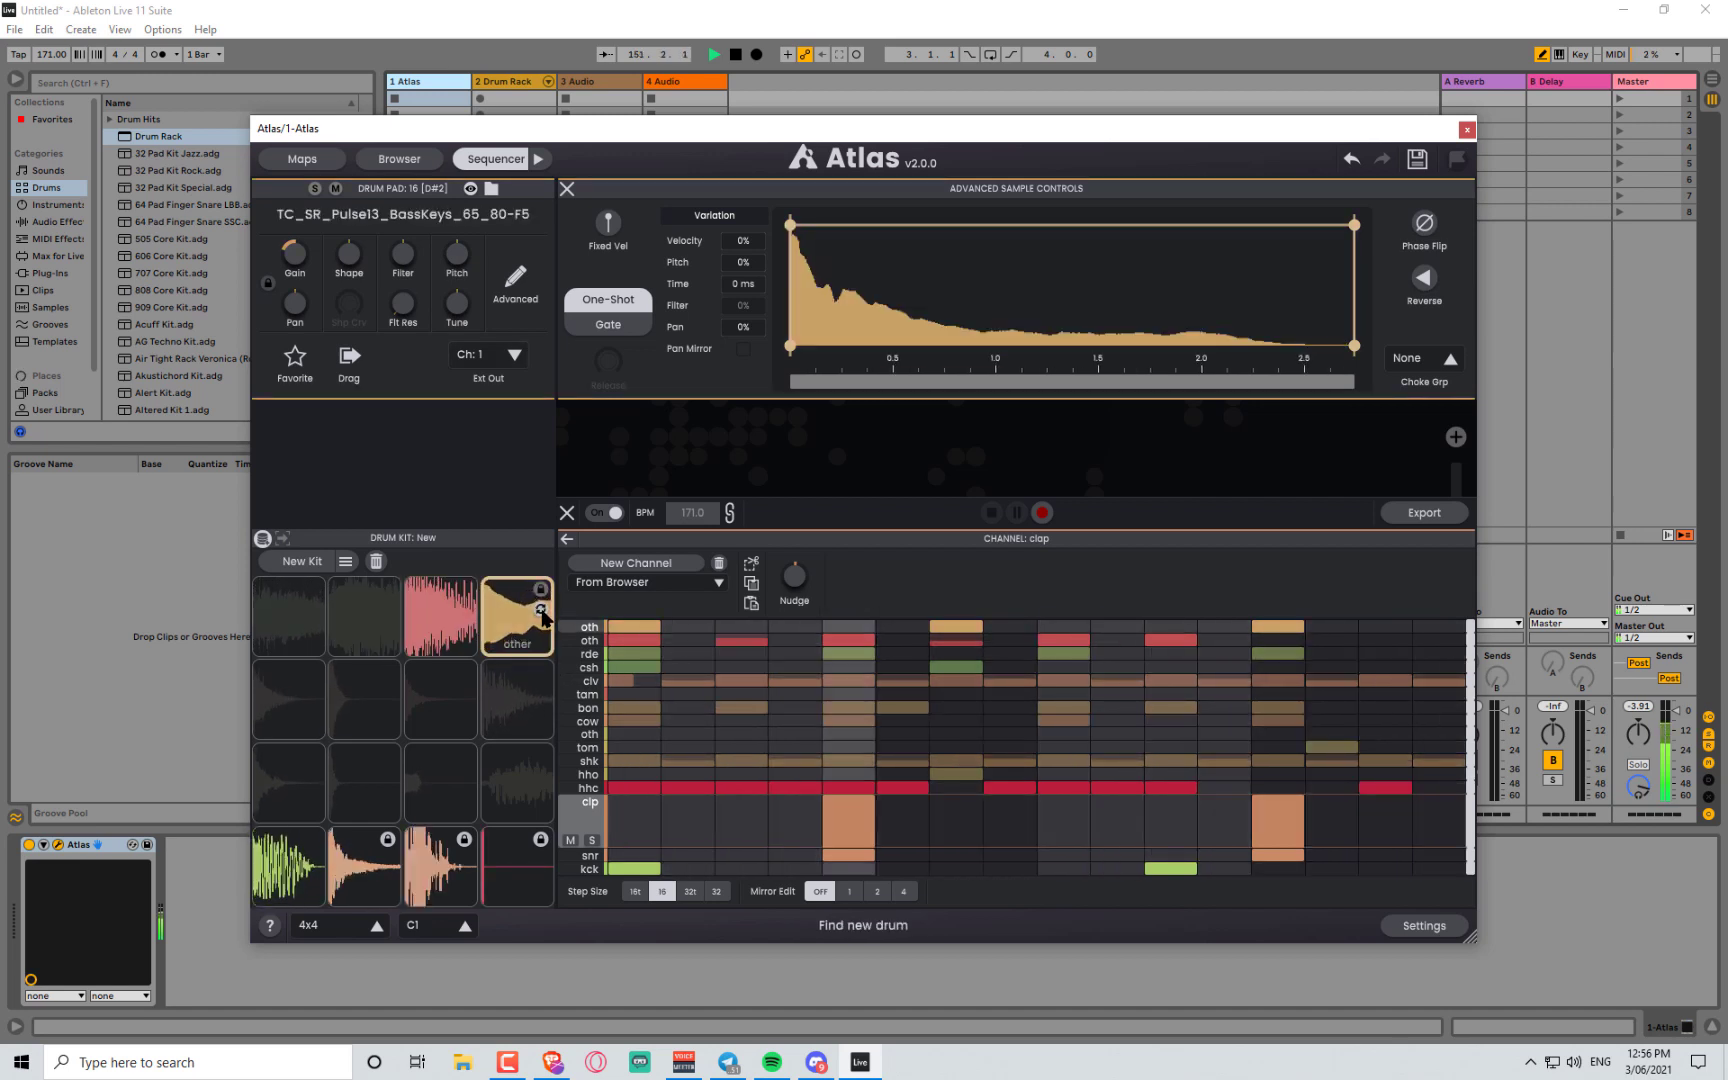
pyautogui.click(541, 611)
pyautogui.click(541, 611)
pyautogui.click(542, 611)
pyautogui.click(541, 611)
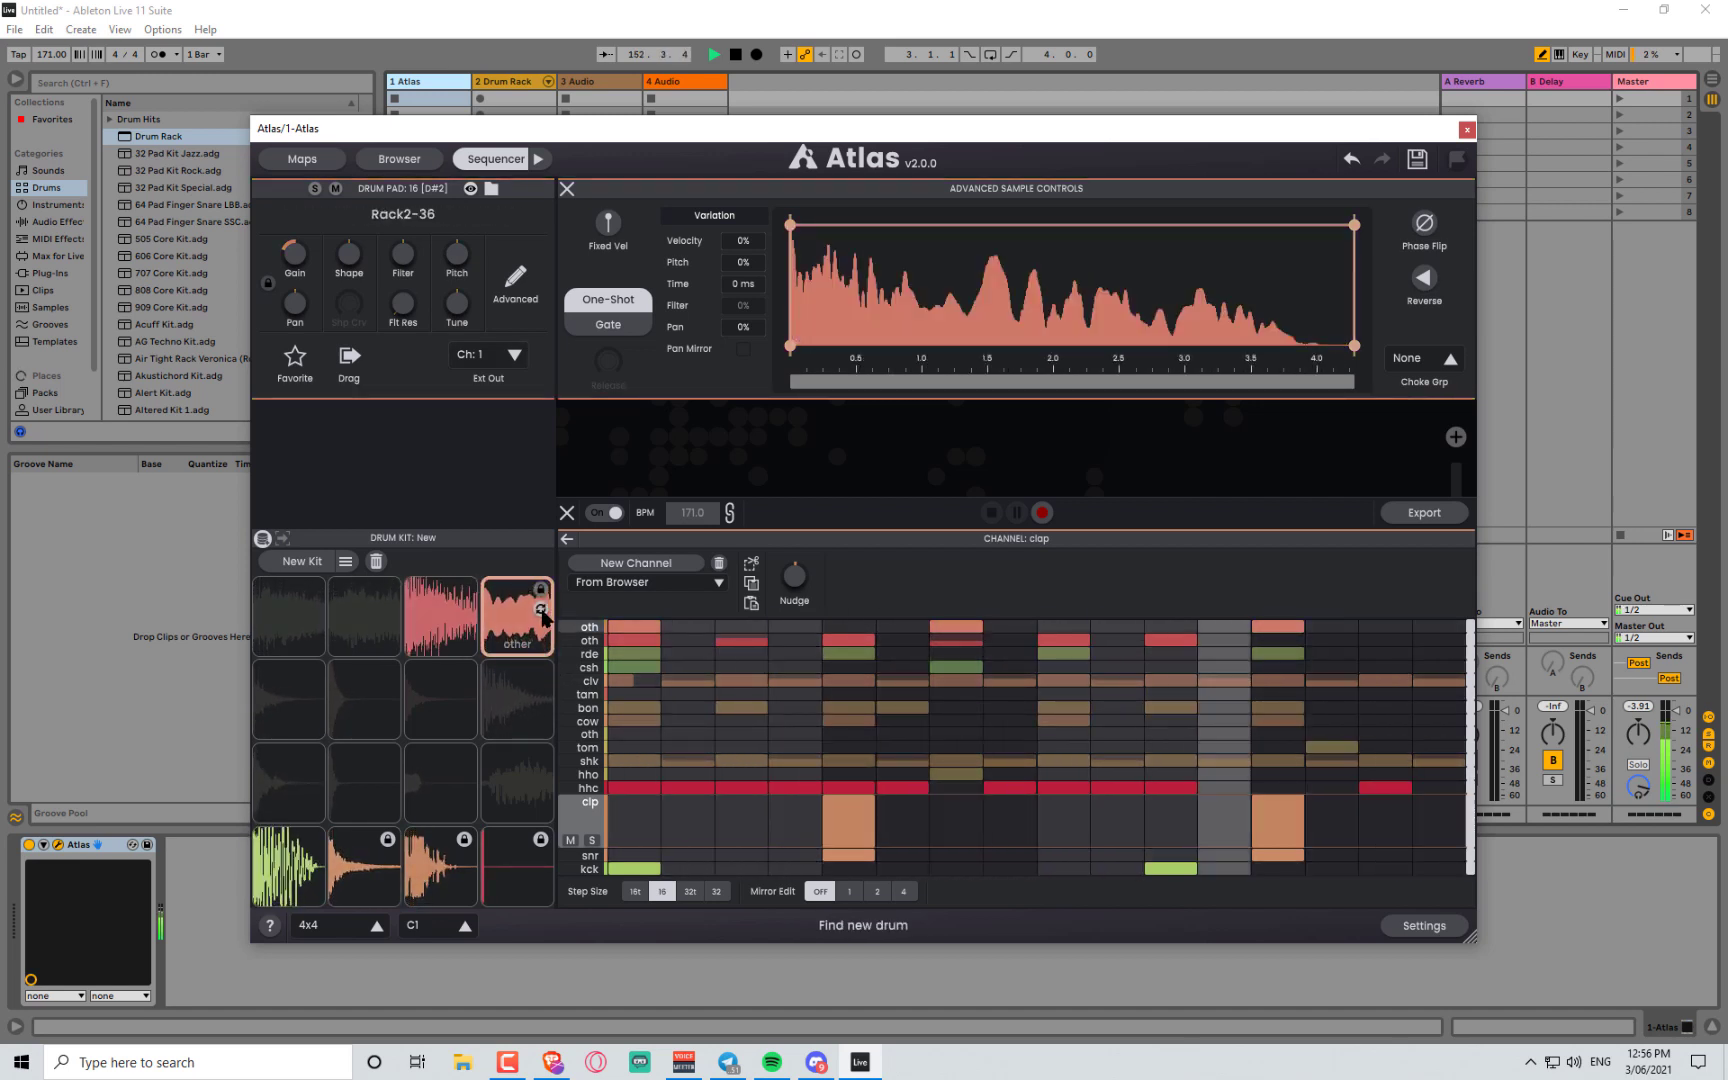
pyautogui.click(541, 611)
pyautogui.click(541, 611)
pyautogui.click(541, 611)
pyautogui.click(541, 611)
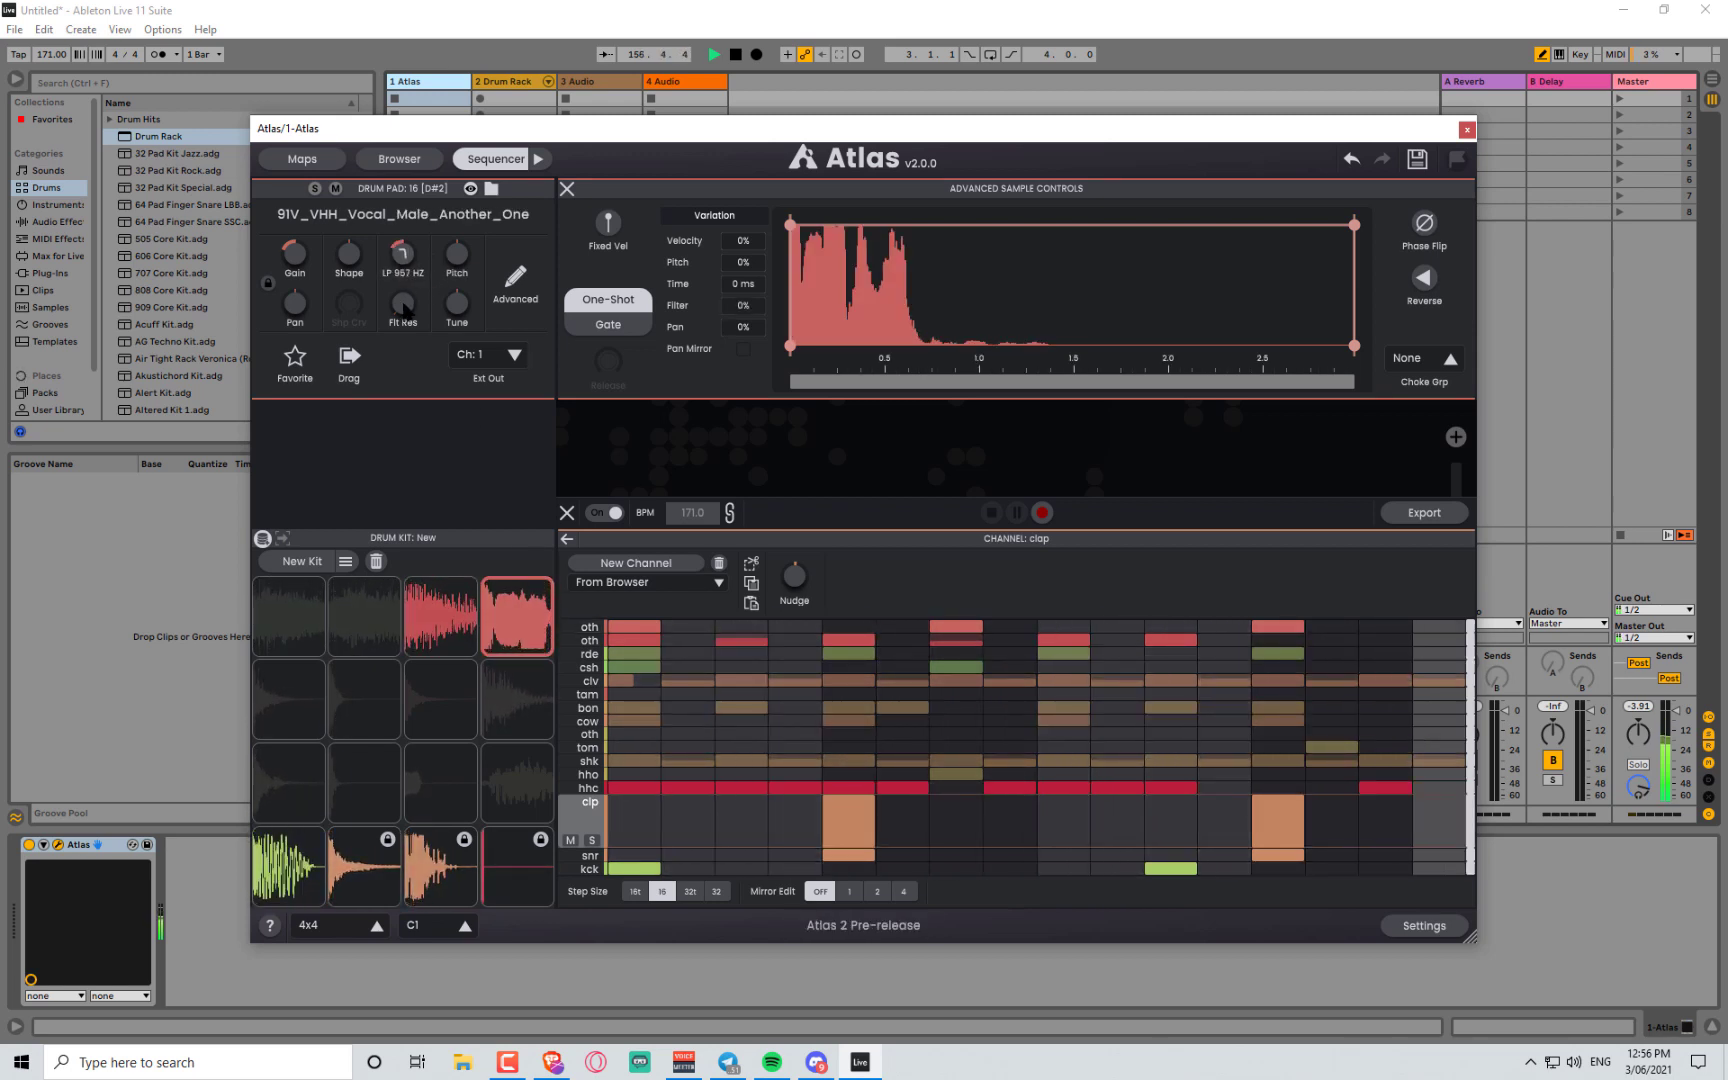
# - Set pad 16 to a high-pass filter with 0.37 resonance, variations of 53% pitch, 100% filter and 78% pan, and lock its controls
pyautogui.moveTo(403, 305); pyautogui.dragTo(388, 224)
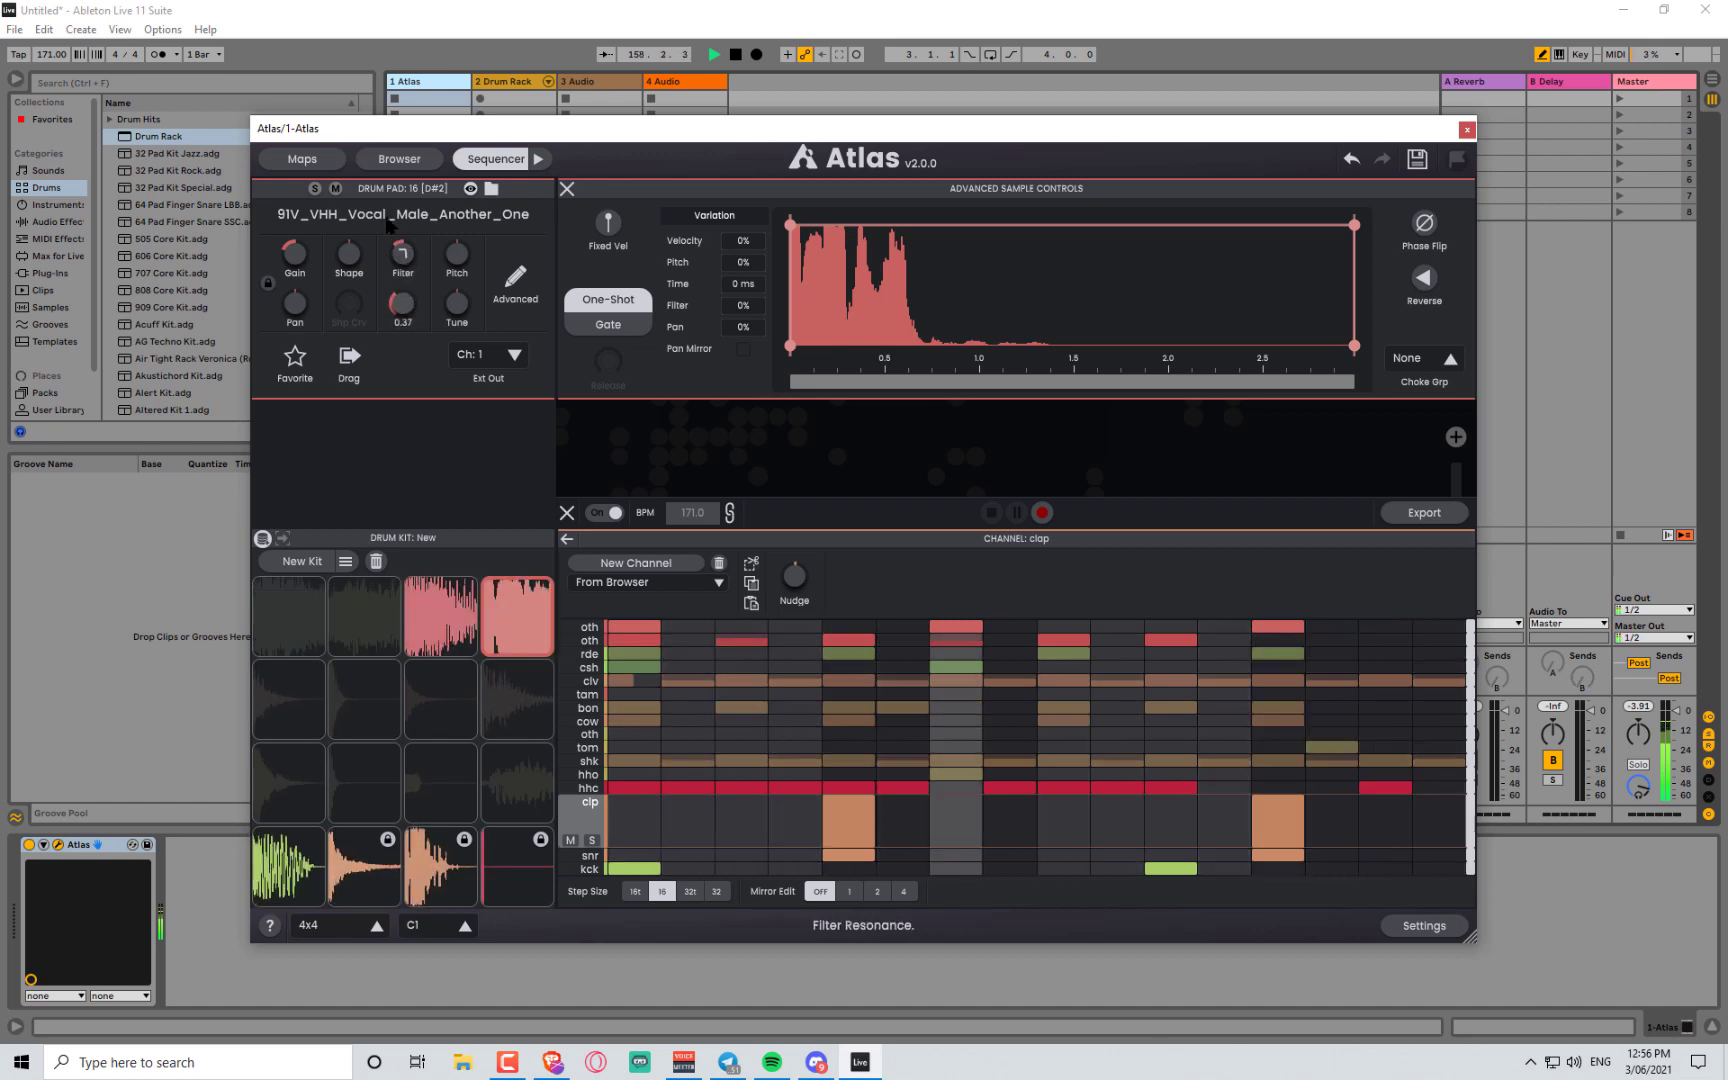
pyautogui.moveTo(743, 306); pyautogui.dragTo(743, 268)
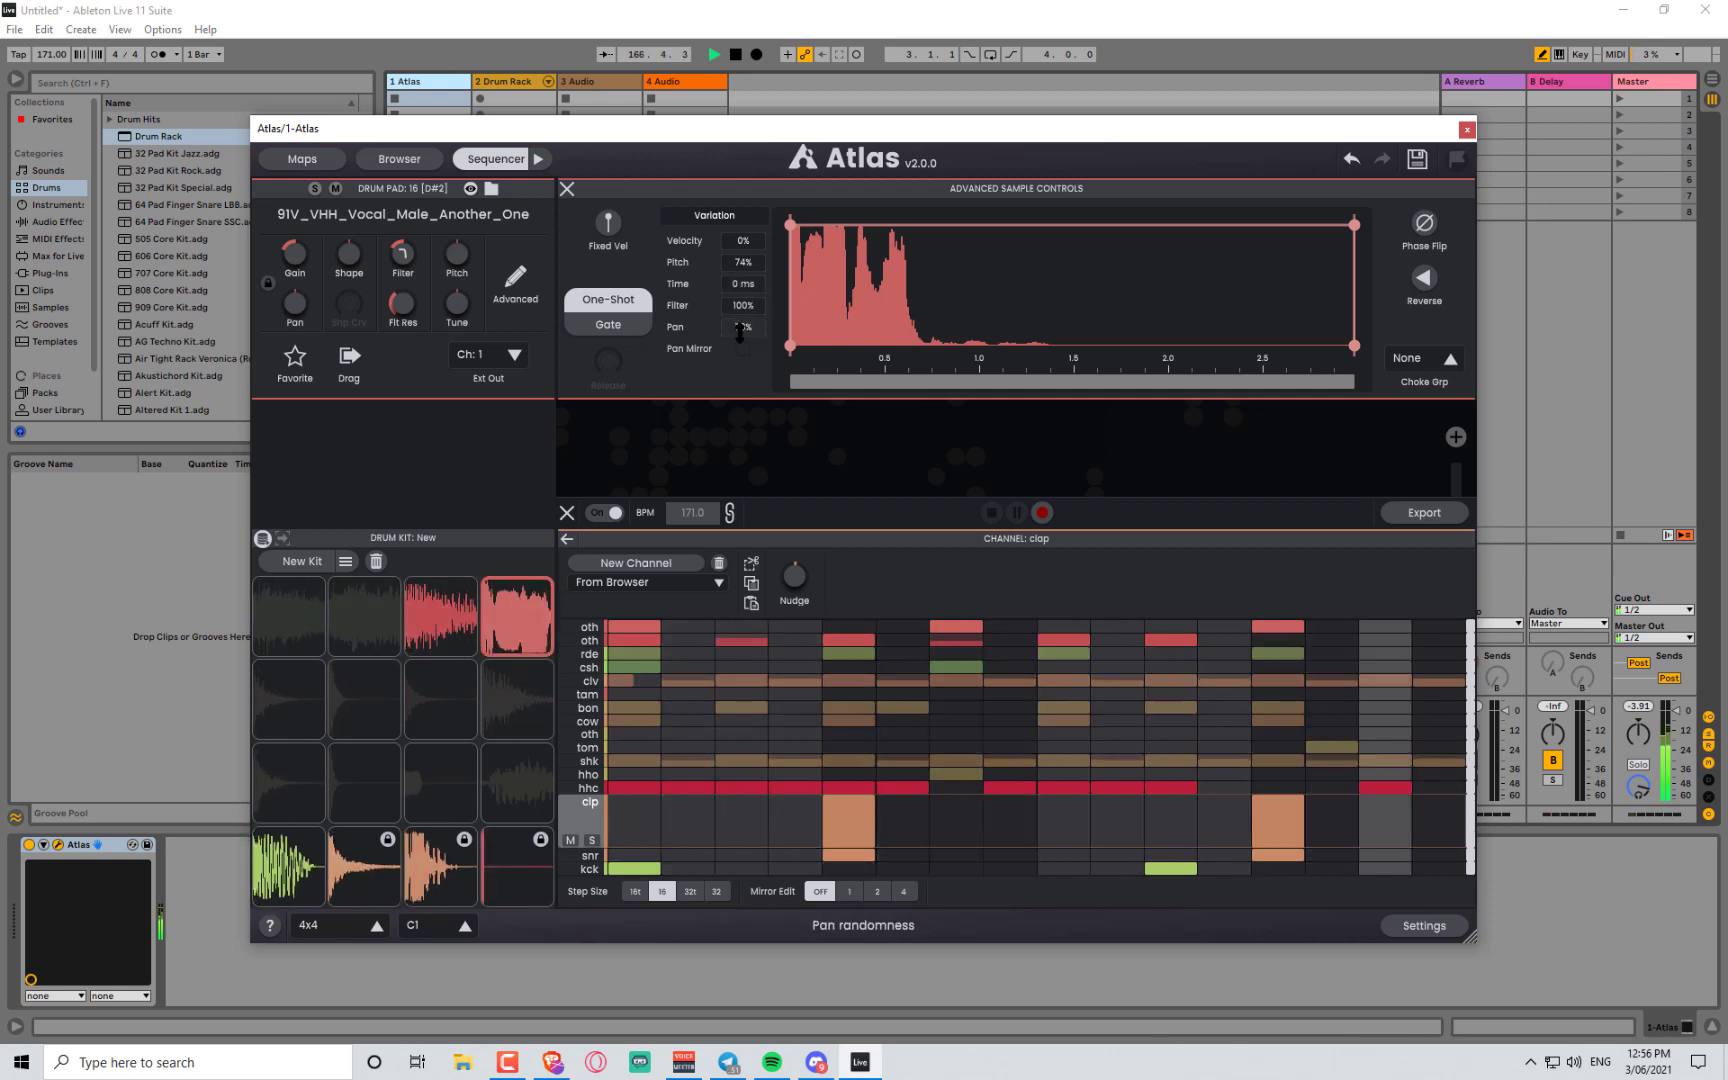
pyautogui.moveTo(751, 259); pyautogui.dragTo(750, 281)
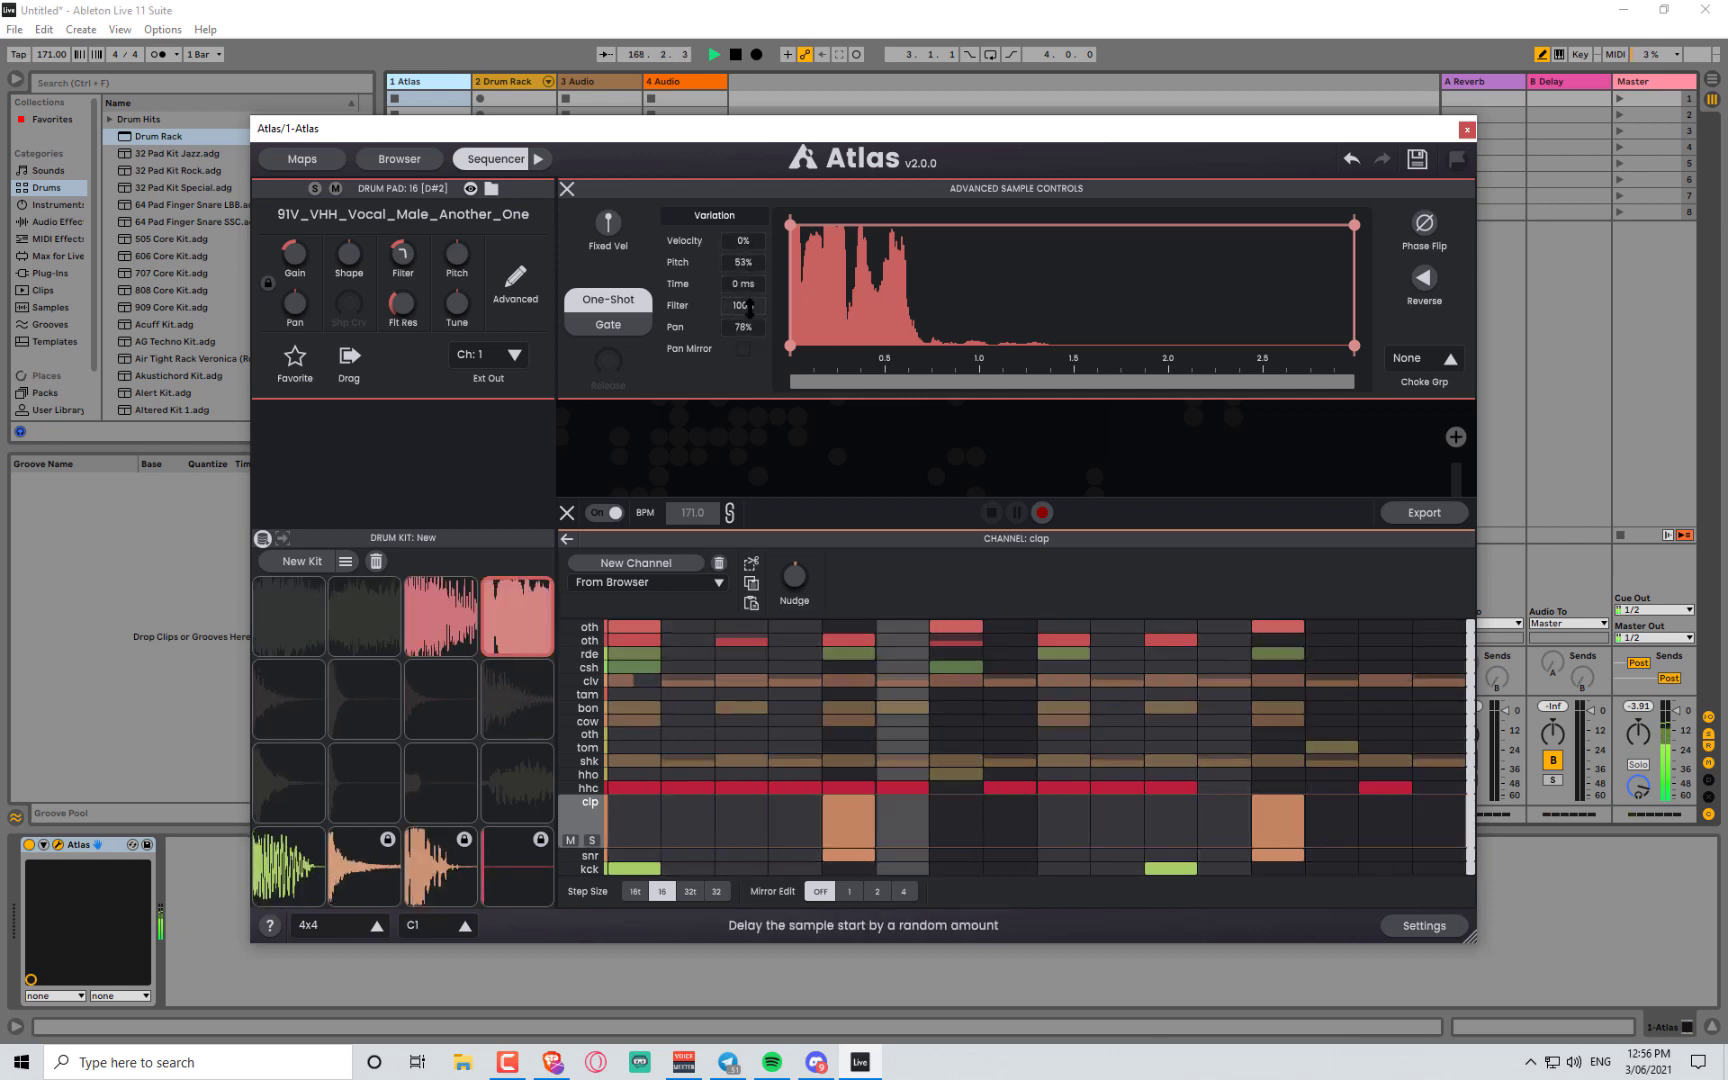
pyautogui.moveTo(397, 257); pyautogui.dragTo(378, 158)
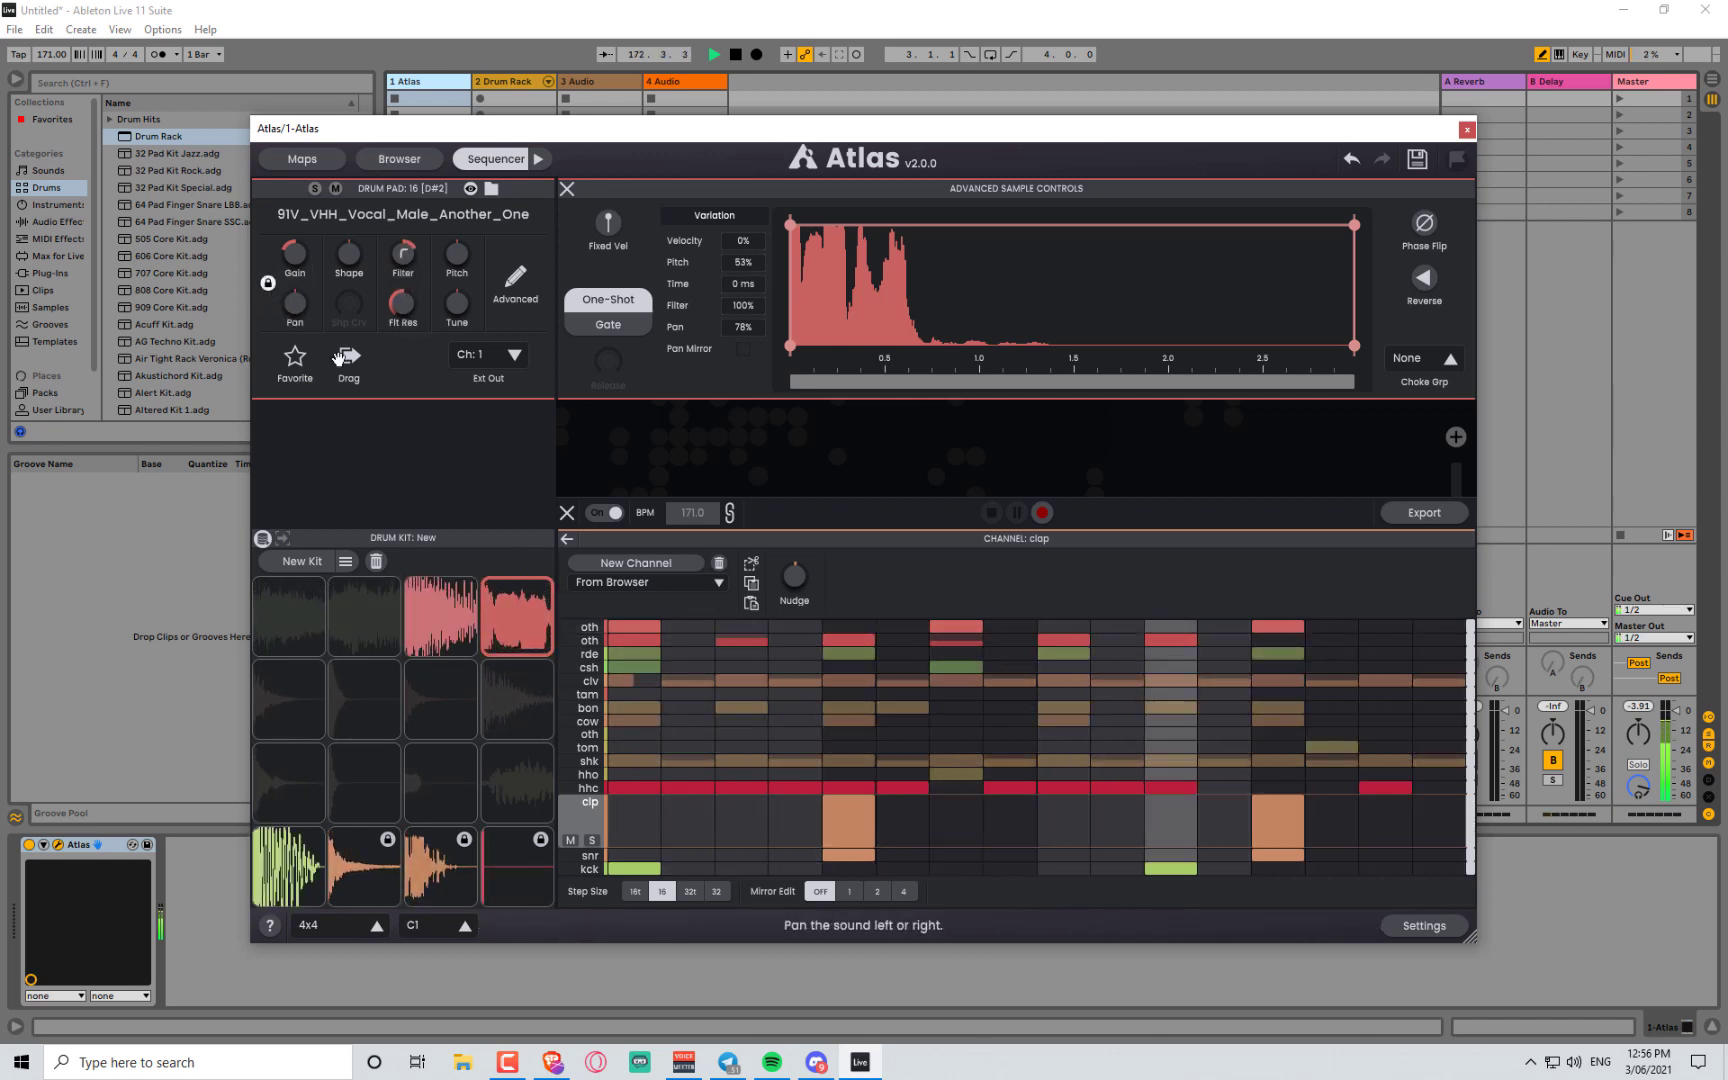
# - Swap pad 16's sample until CHIP_Vocal_Alphabet_Y is loaded, and reset the pad's pan variation to 0%
pyautogui.click(541, 610)
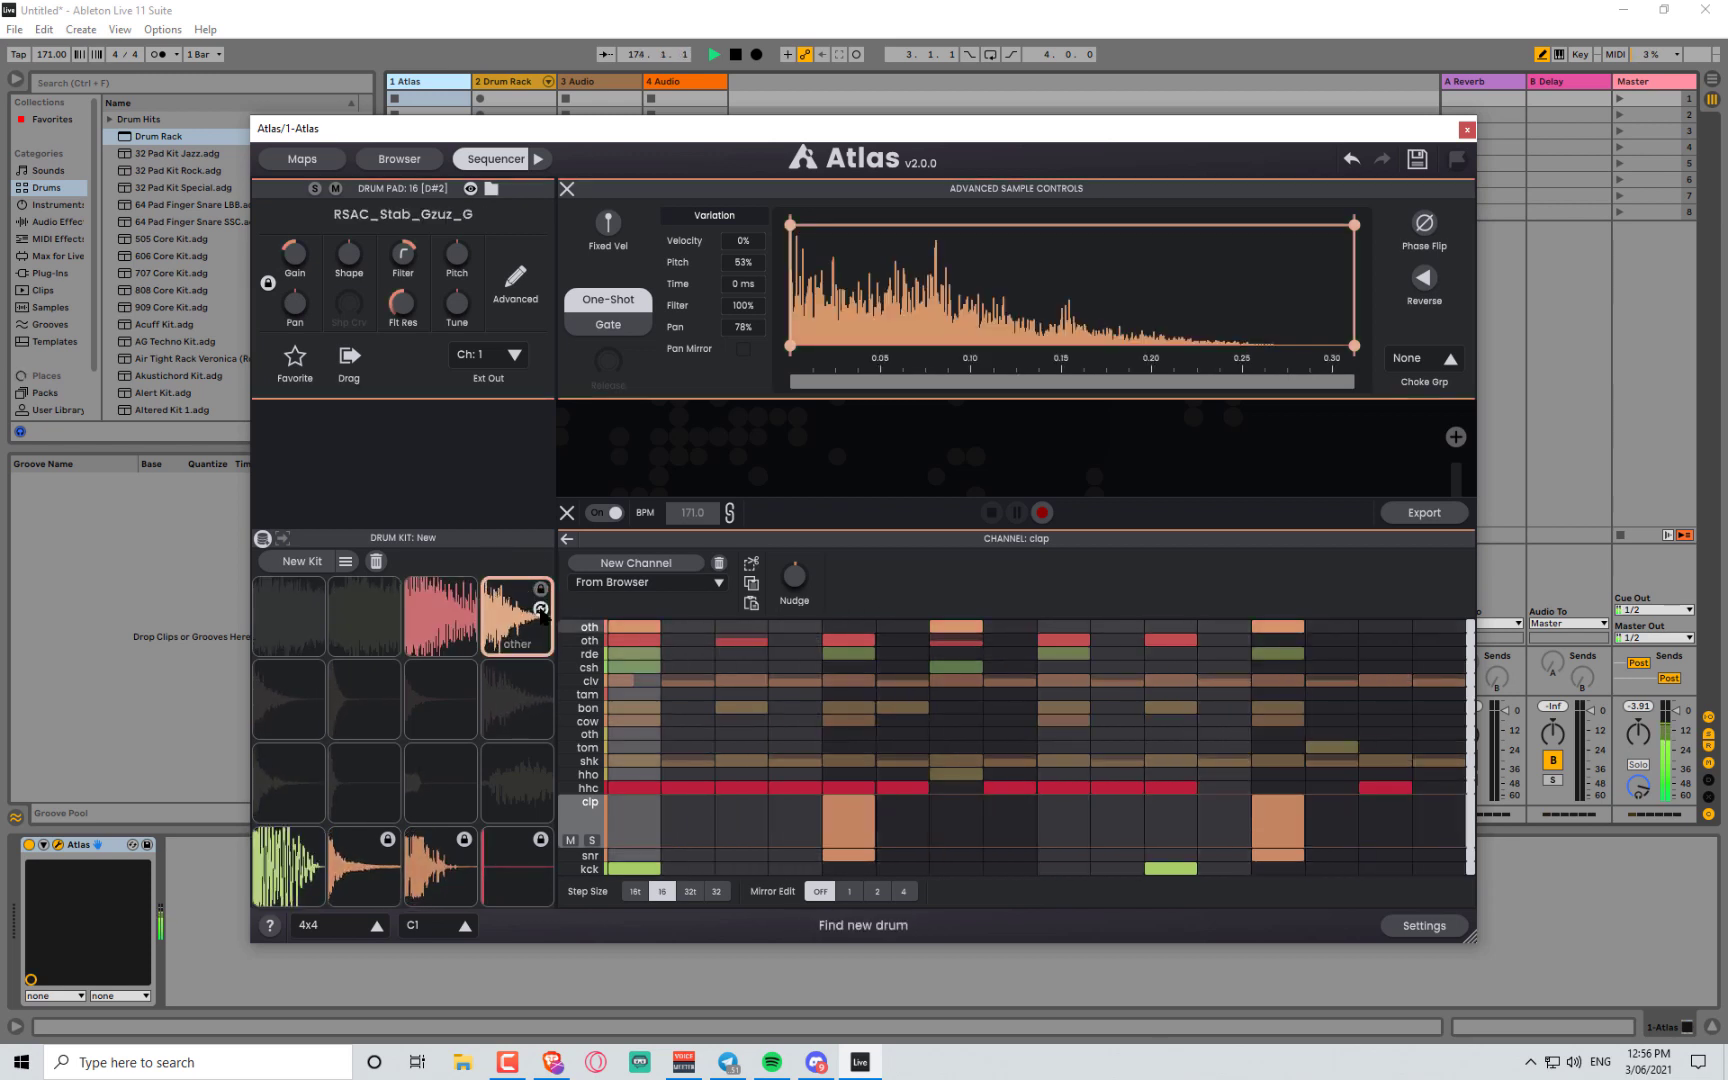
pyautogui.click(541, 610)
pyautogui.click(541, 610)
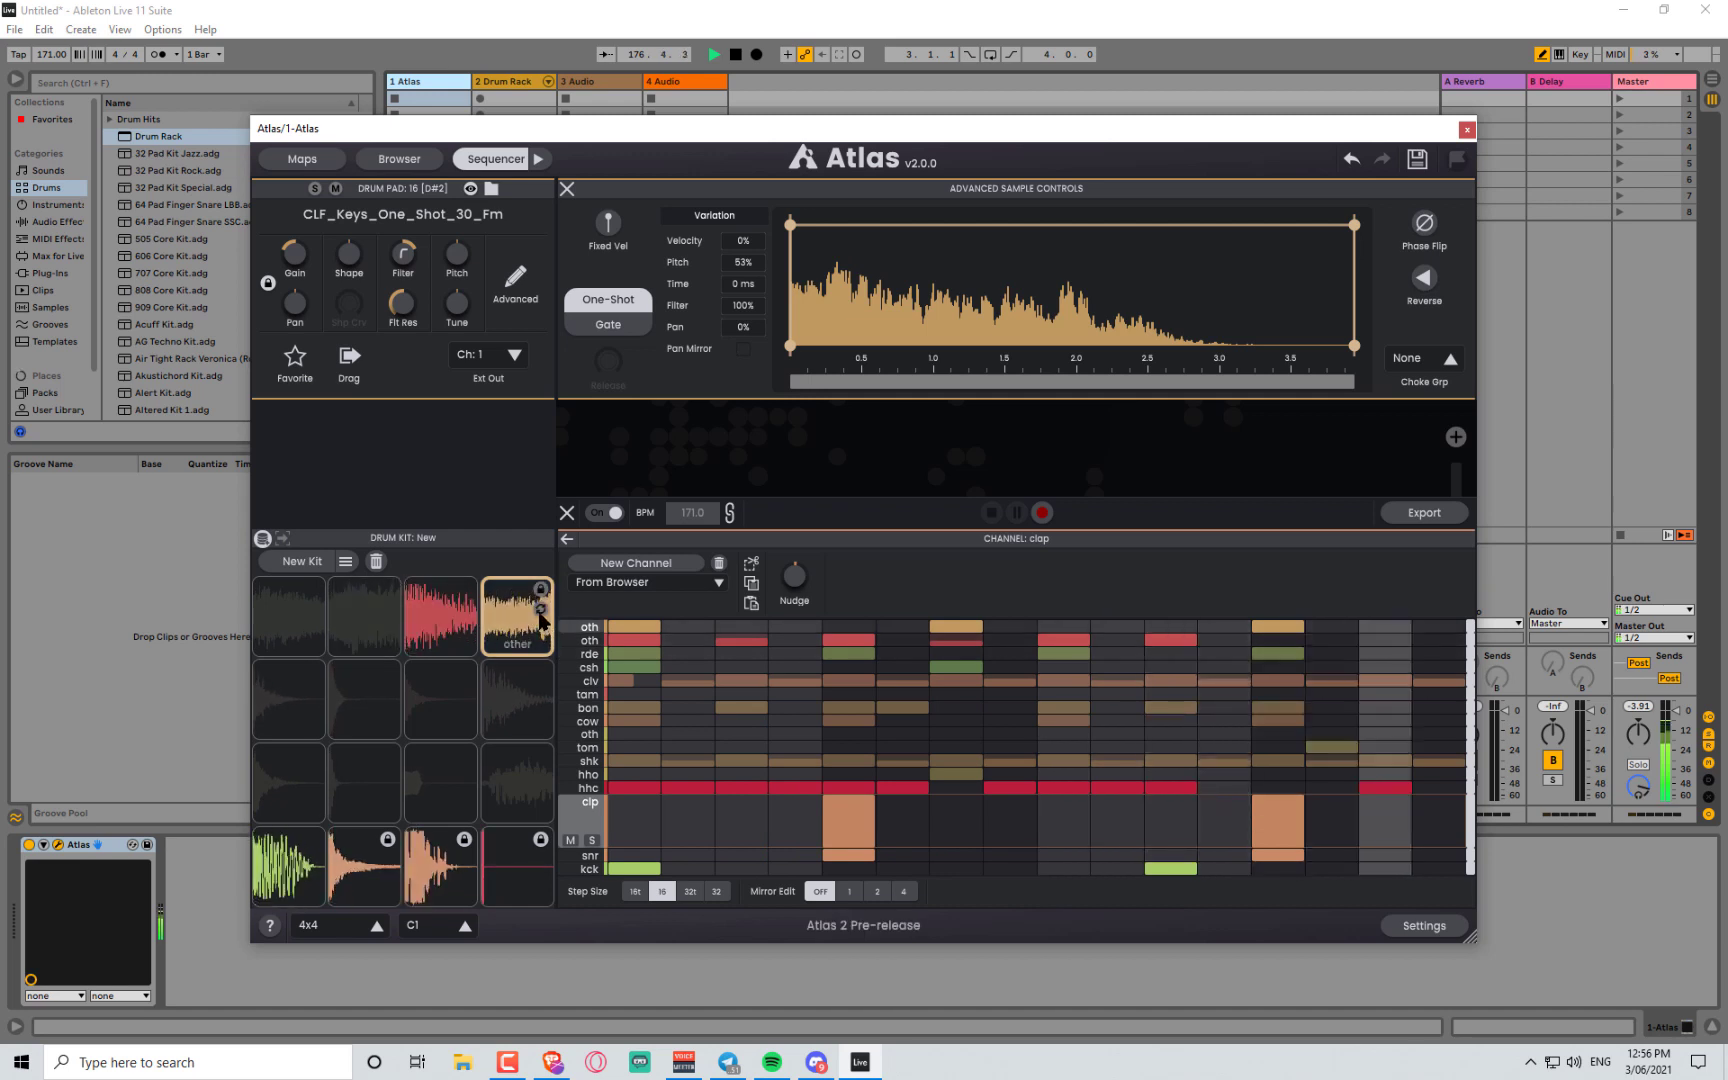
pyautogui.click(541, 610)
pyautogui.click(541, 610)
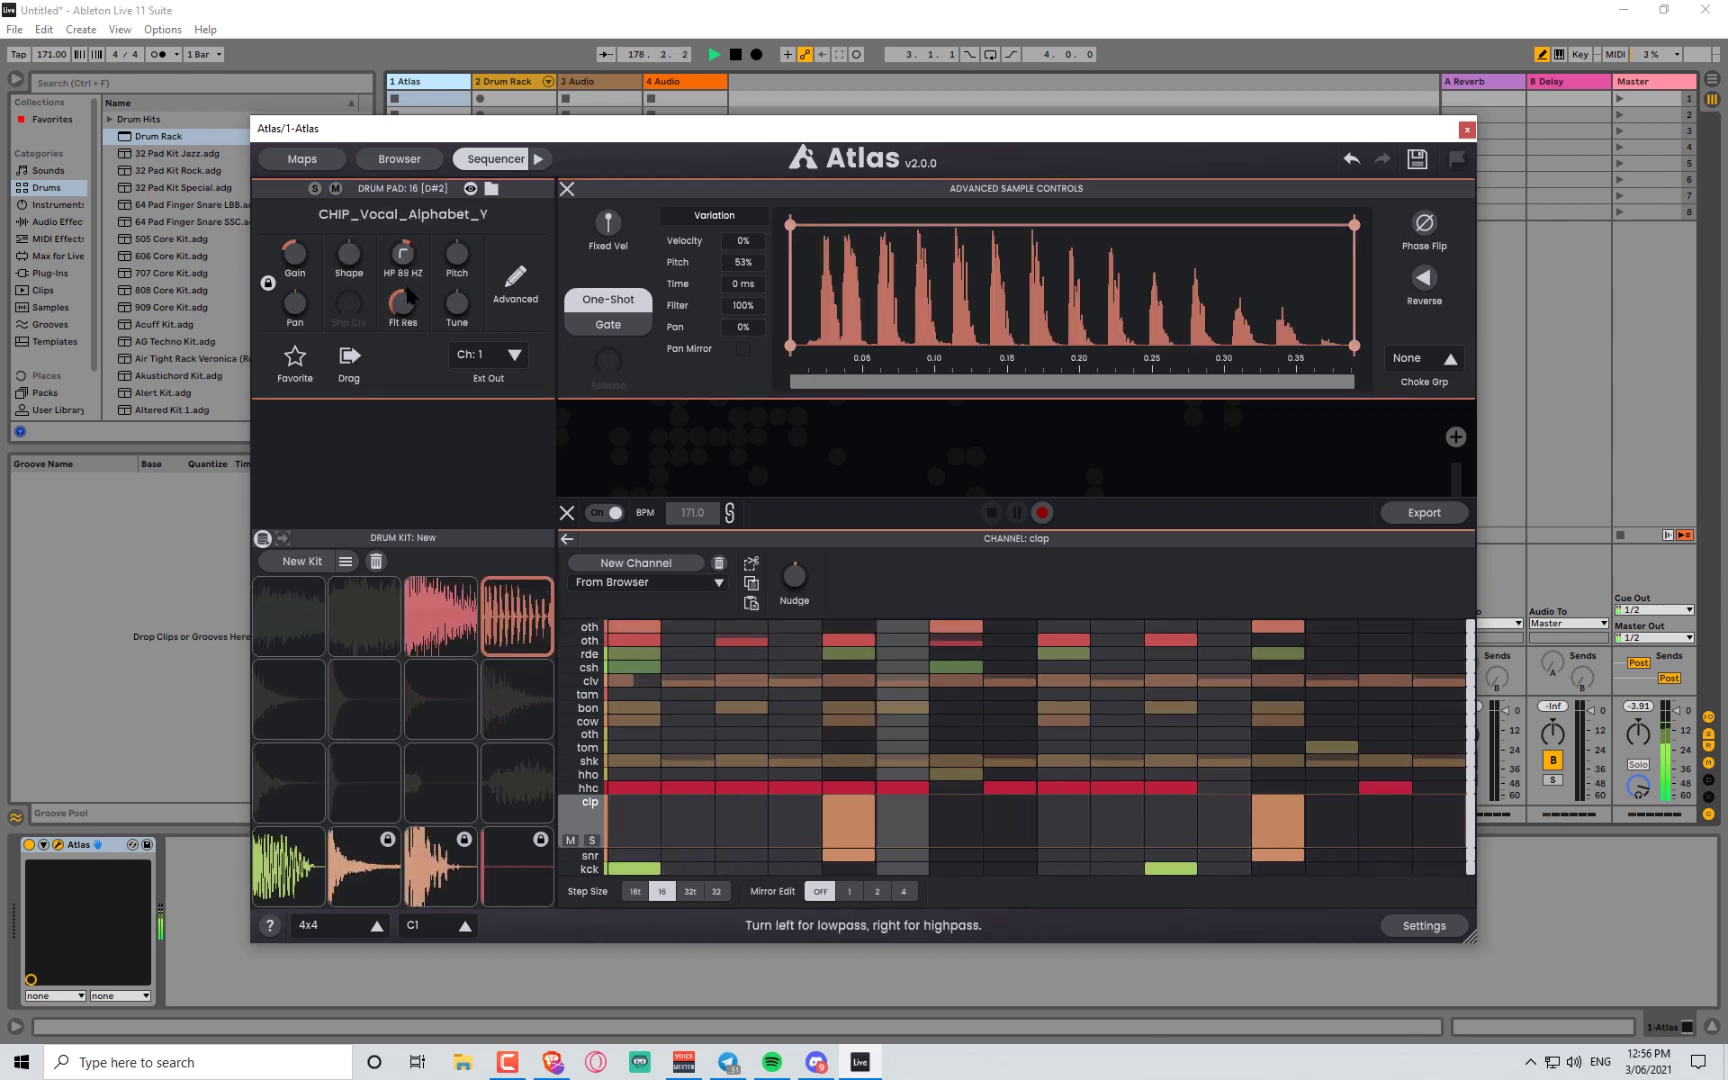
# - Continue finding new samples for pad 16 until 020_Machine_-_TRFX01_ZenFX is loaded
pyautogui.click(541, 610)
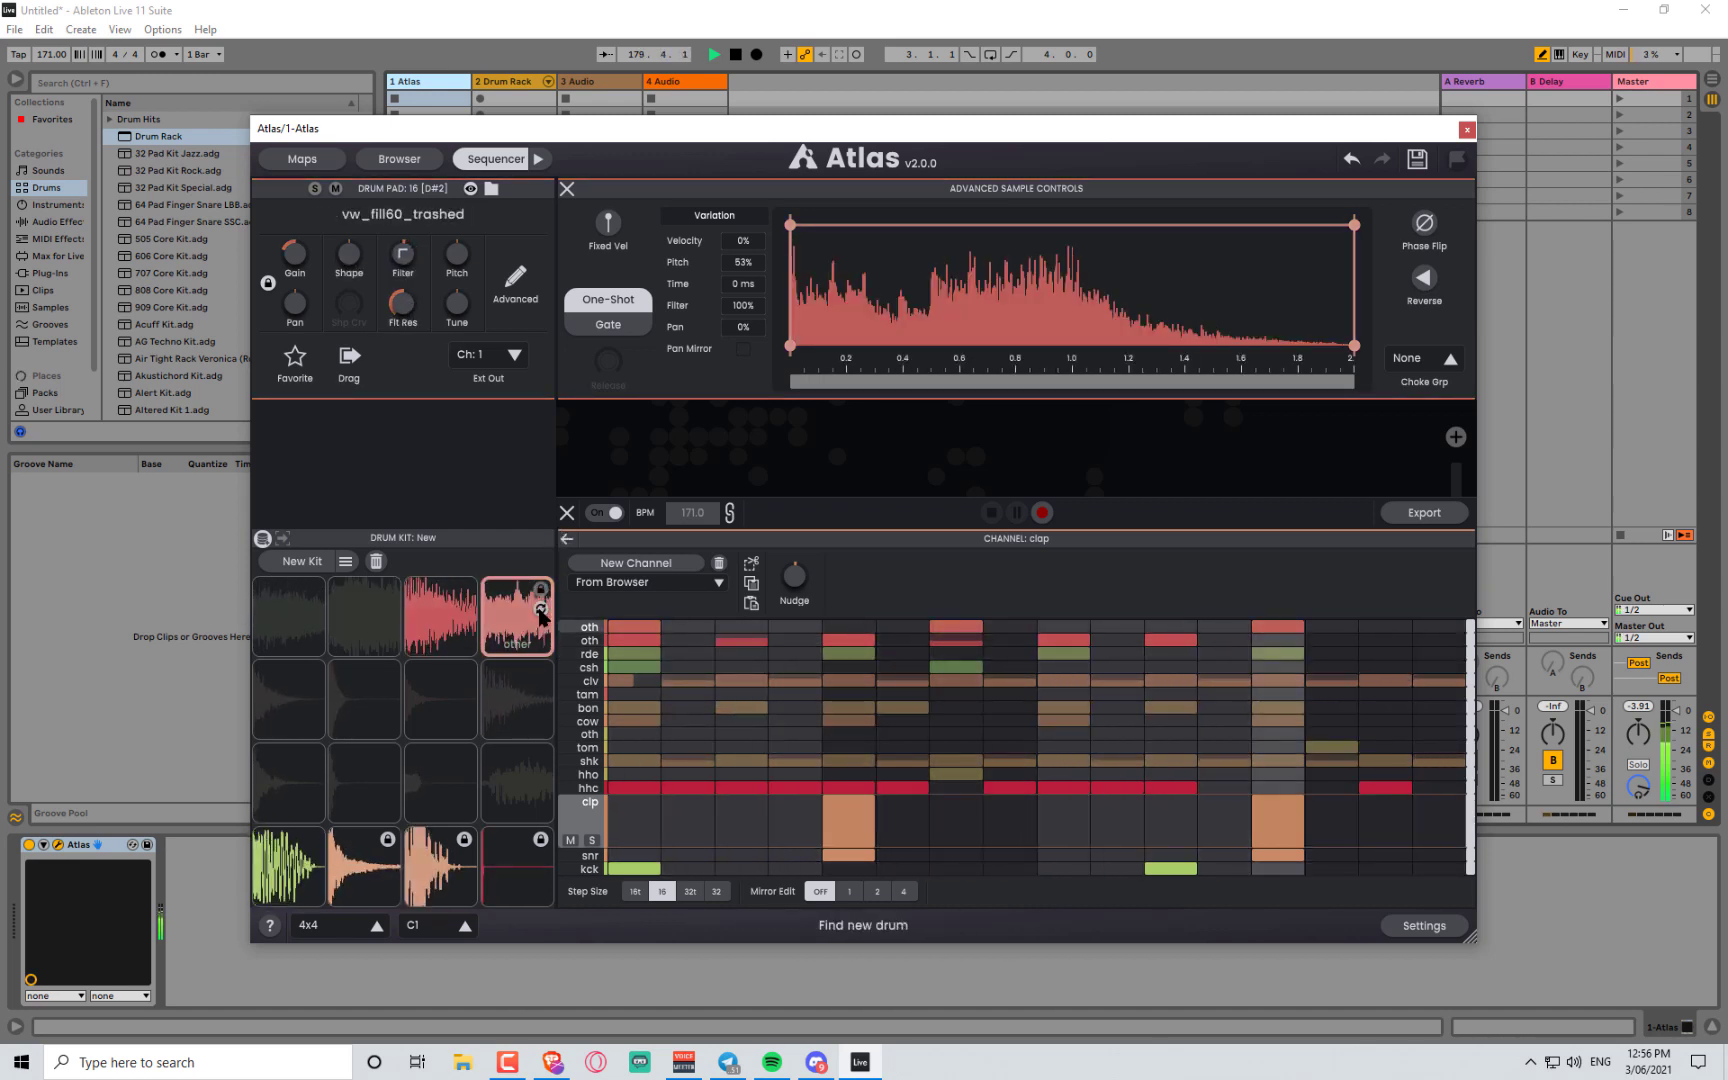
pyautogui.click(541, 610)
pyautogui.click(541, 610)
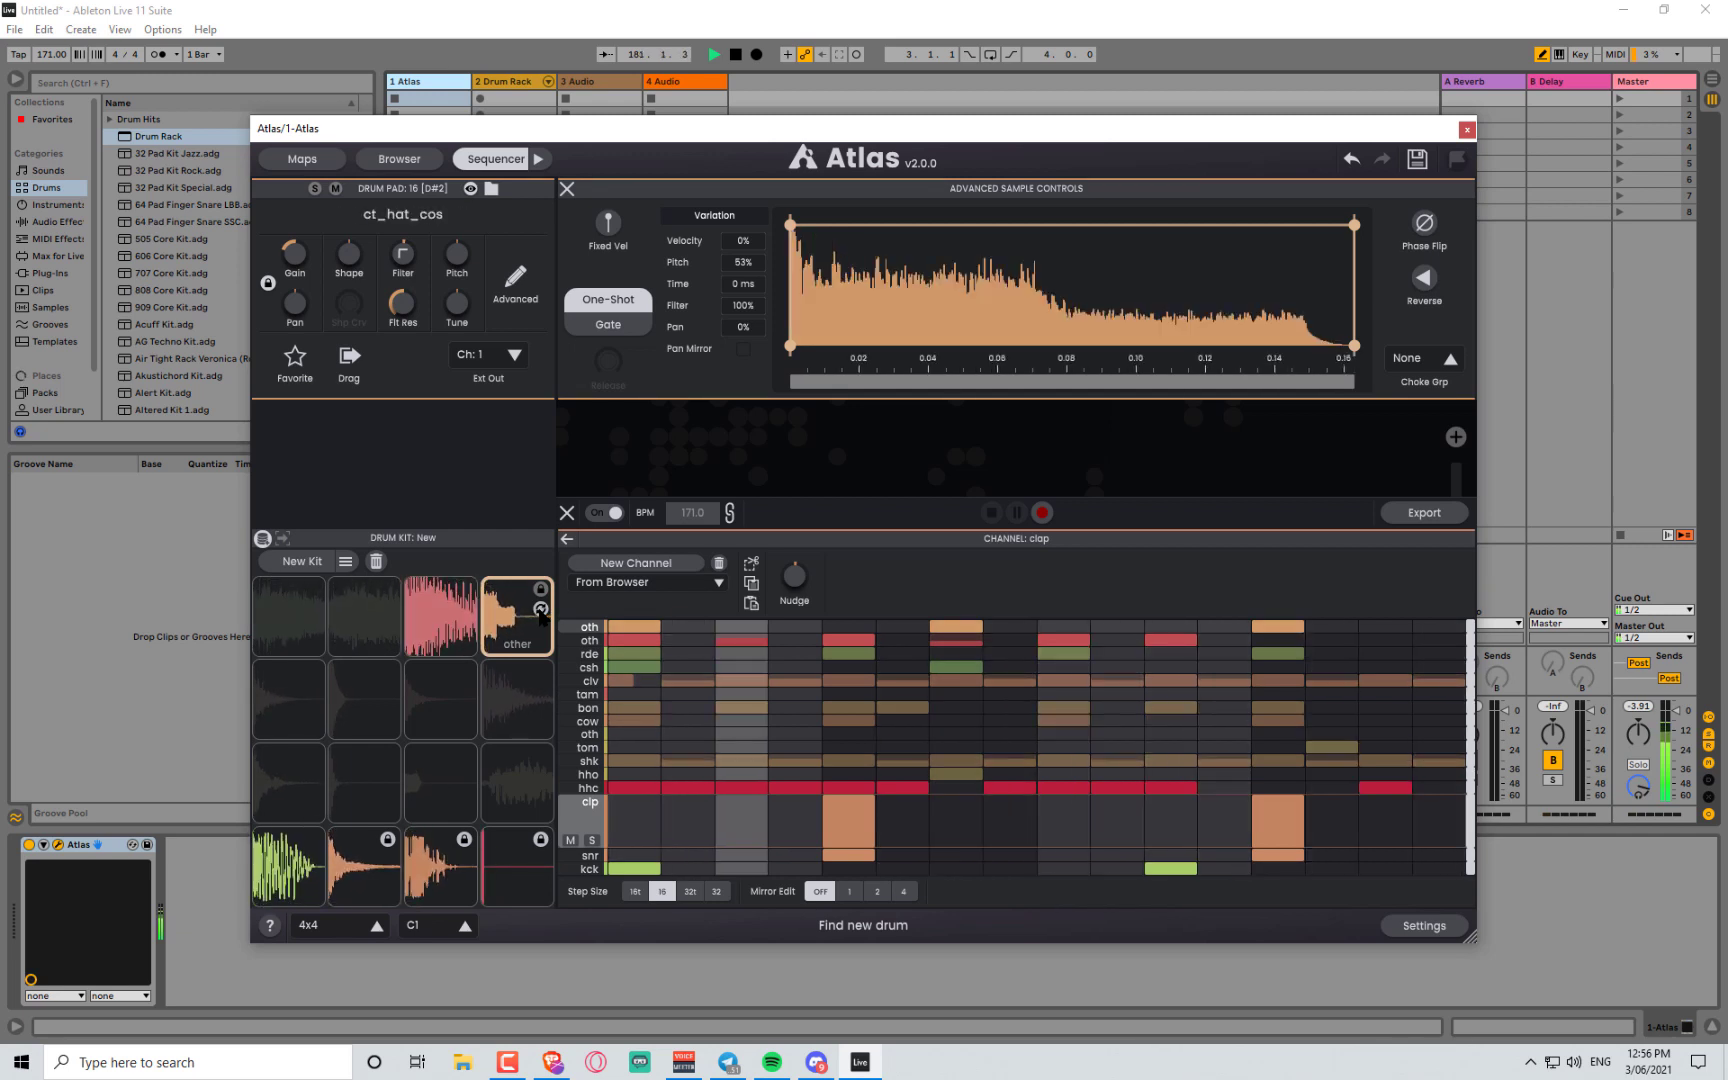
pyautogui.click(541, 610)
pyautogui.click(541, 610)
pyautogui.click(541, 610)
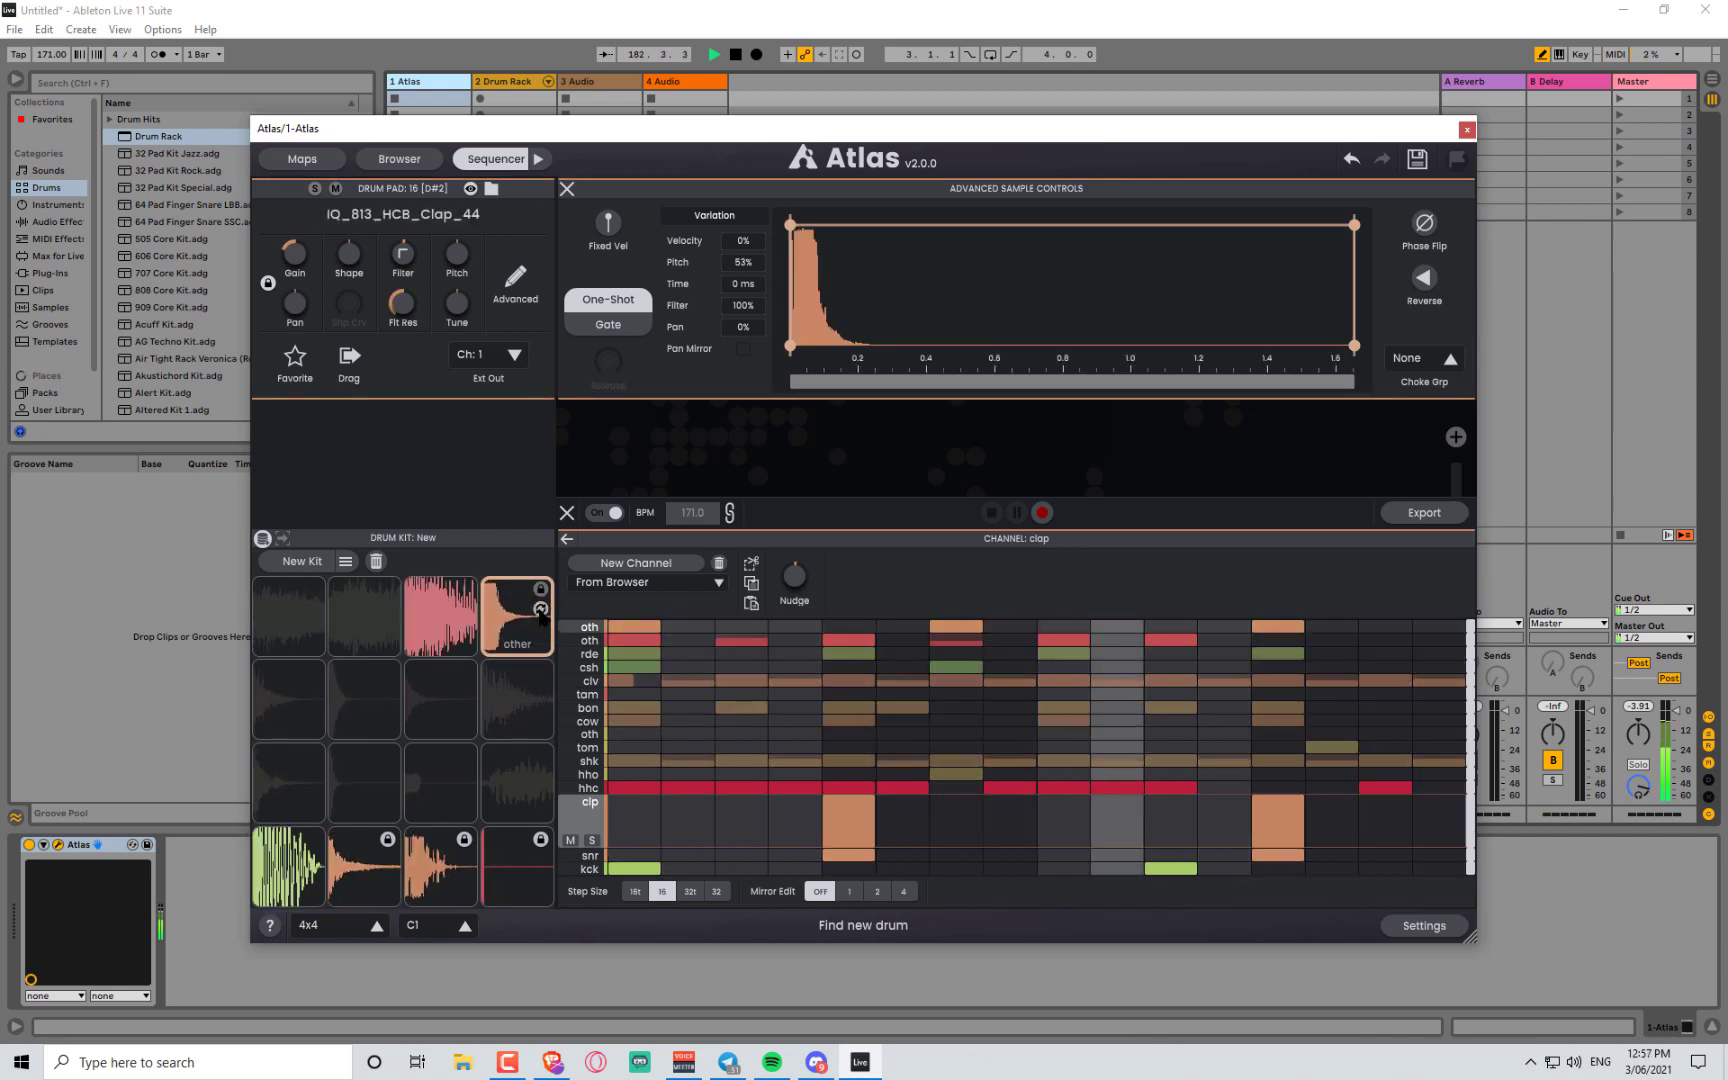
pyautogui.click(541, 610)
pyautogui.click(541, 610)
pyautogui.click(541, 610)
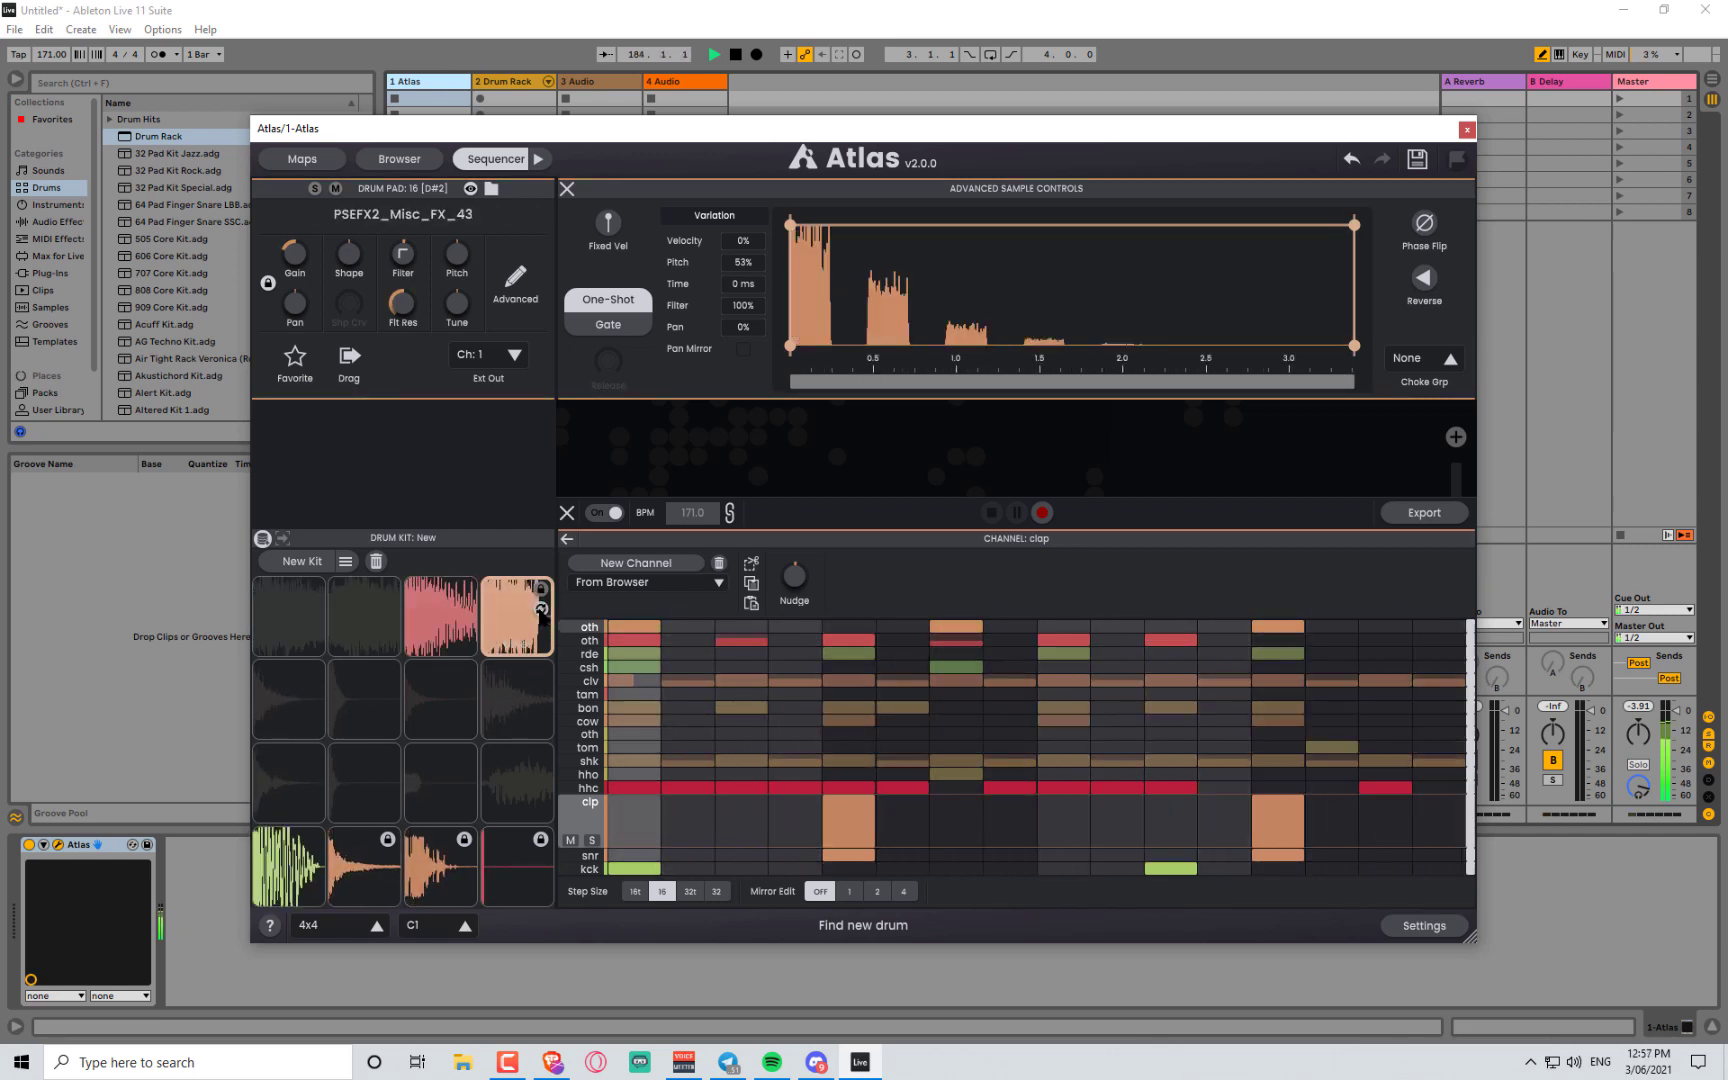
pyautogui.click(541, 610)
pyautogui.click(541, 610)
pyautogui.click(541, 610)
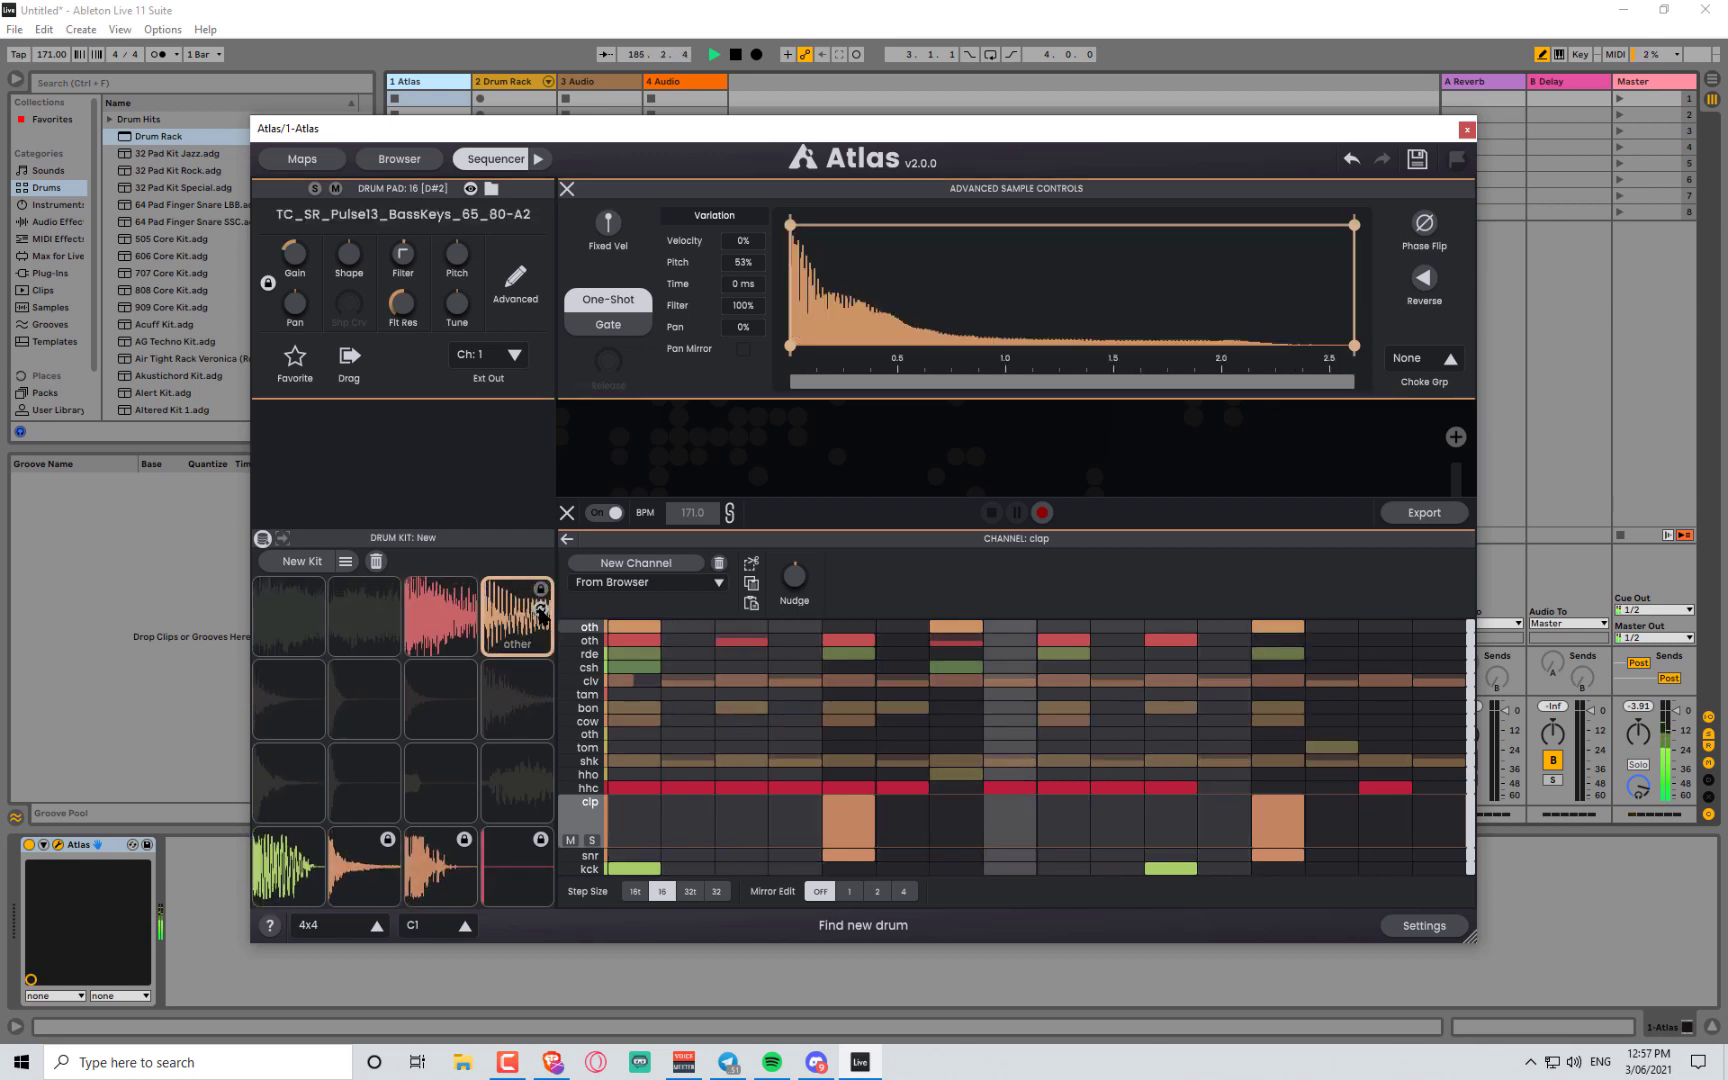
pyautogui.click(541, 610)
pyautogui.click(541, 610)
pyautogui.click(541, 610)
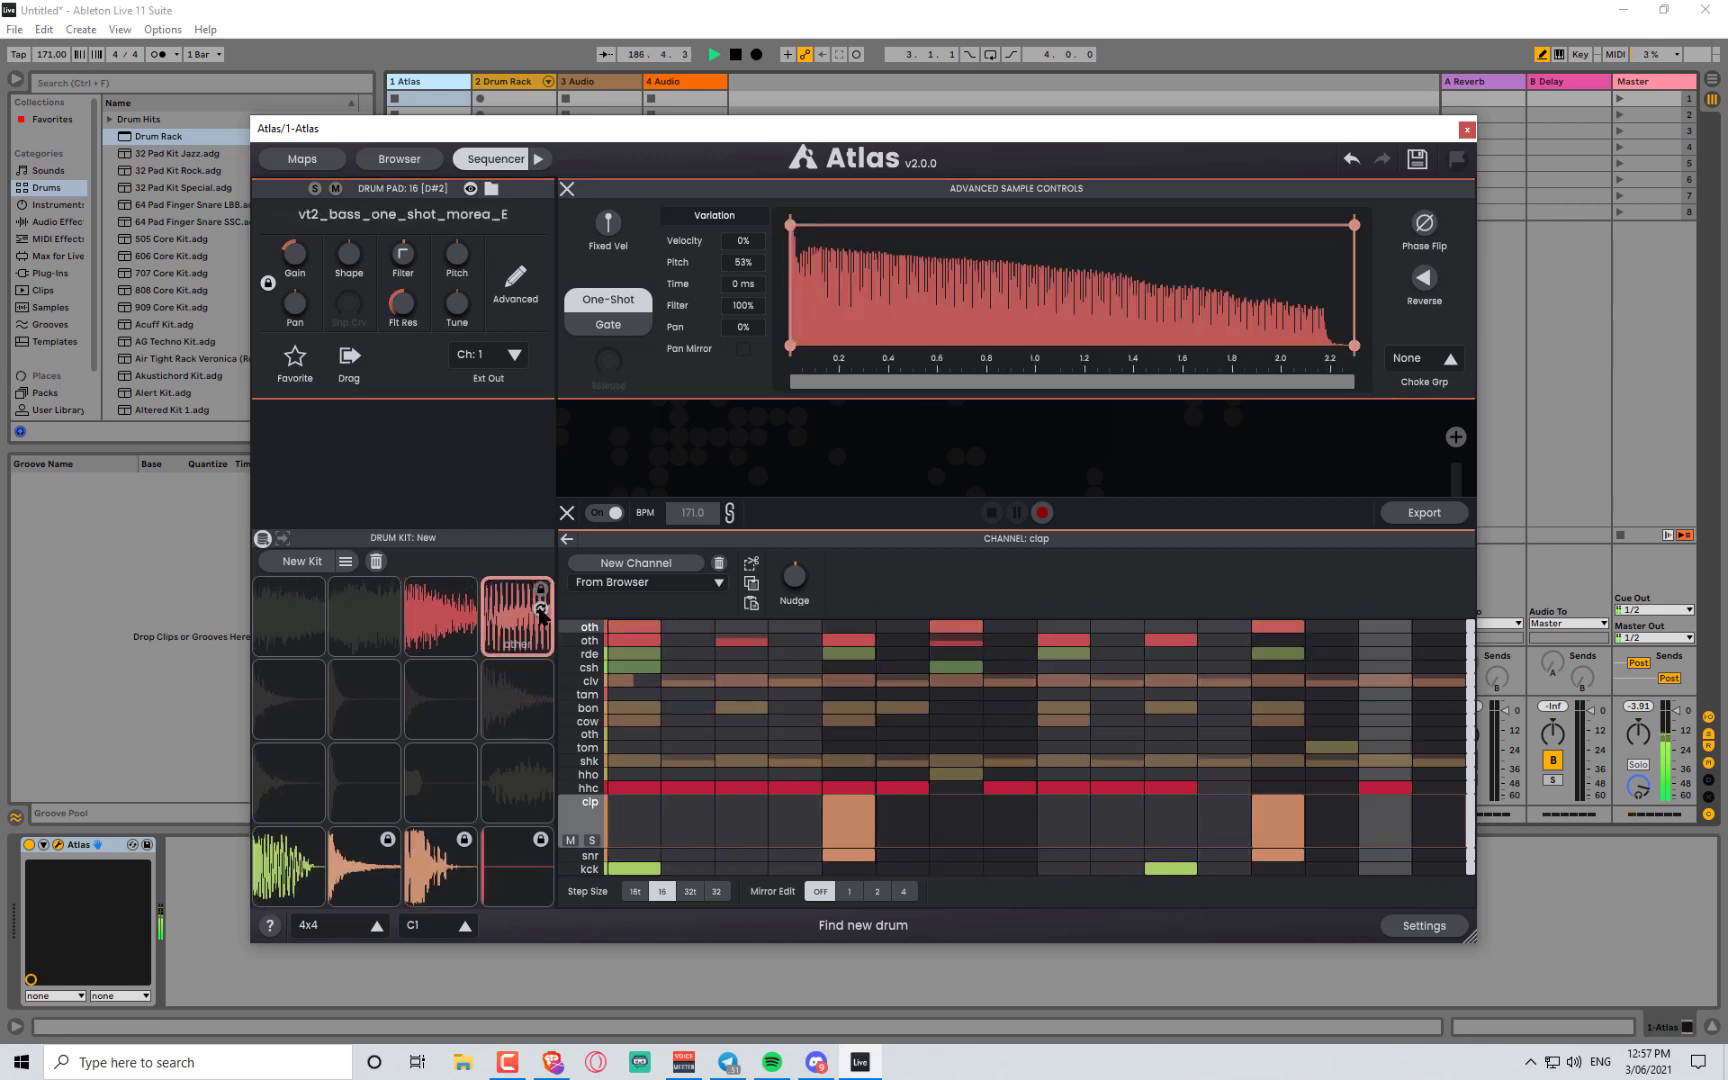
pyautogui.click(541, 610)
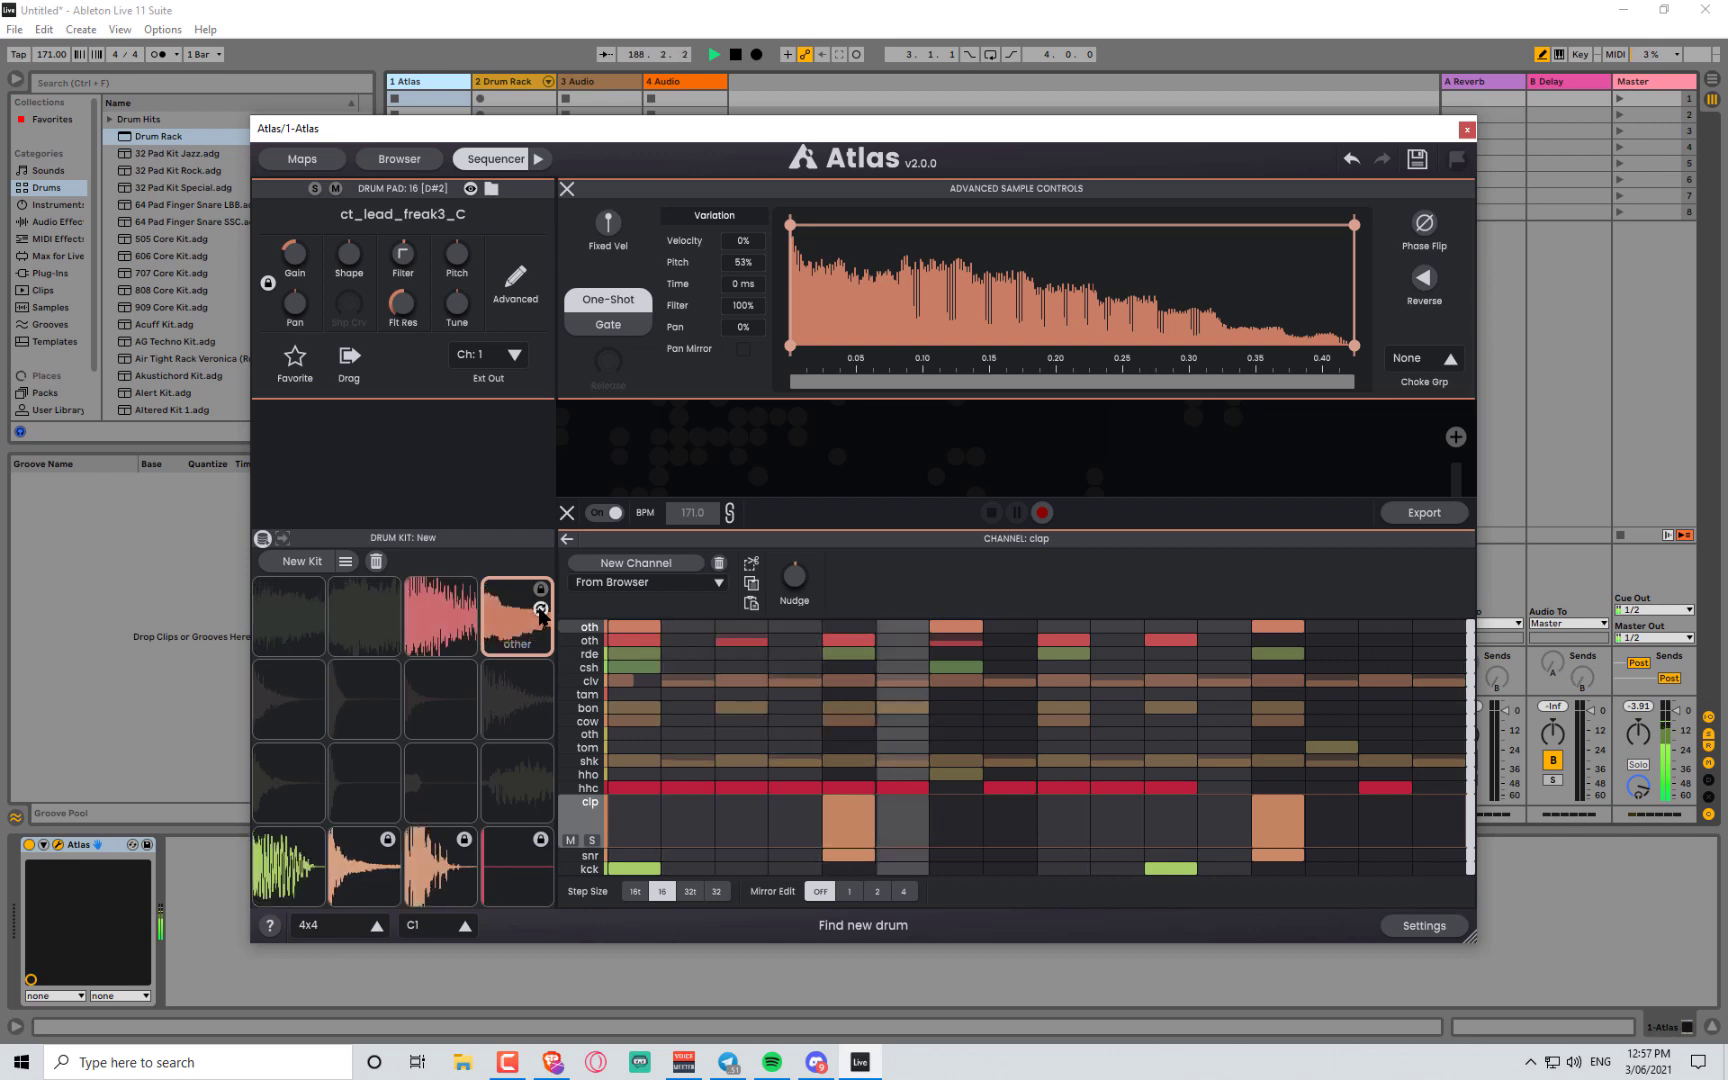
pyautogui.click(541, 610)
pyautogui.click(541, 610)
pyautogui.click(541, 610)
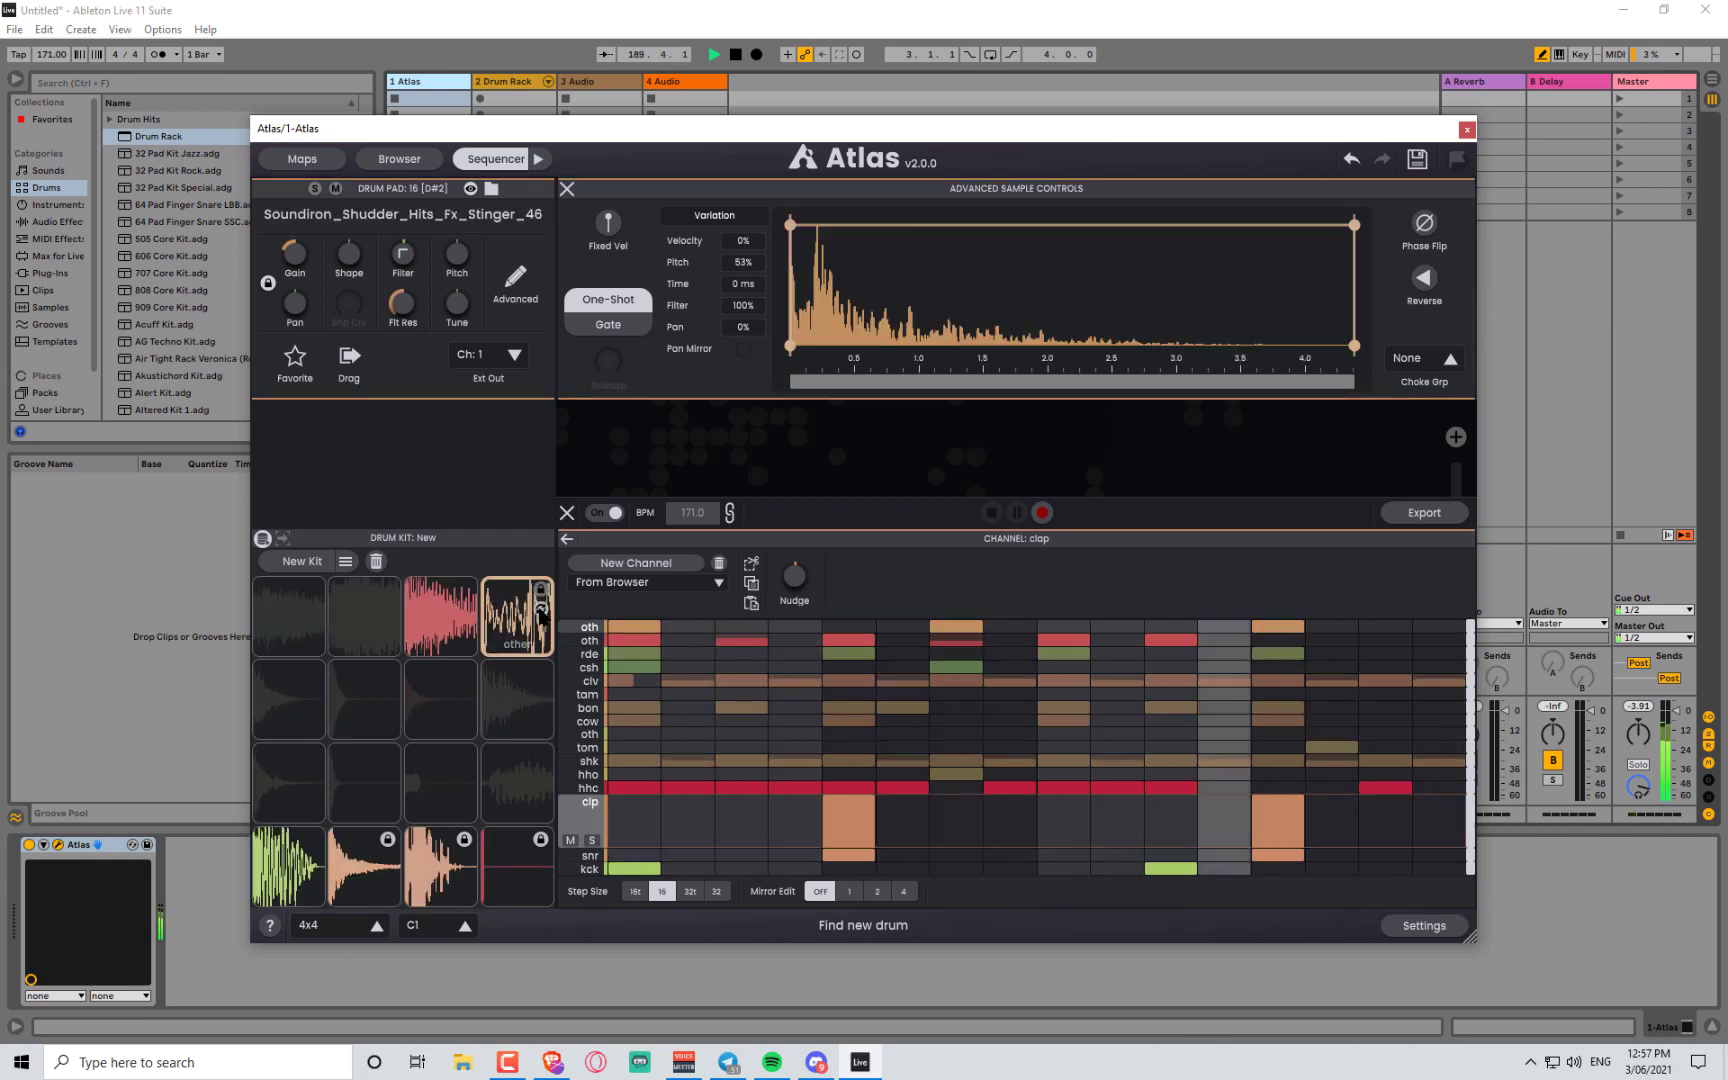
pyautogui.click(541, 610)
pyautogui.click(541, 610)
pyautogui.click(541, 610)
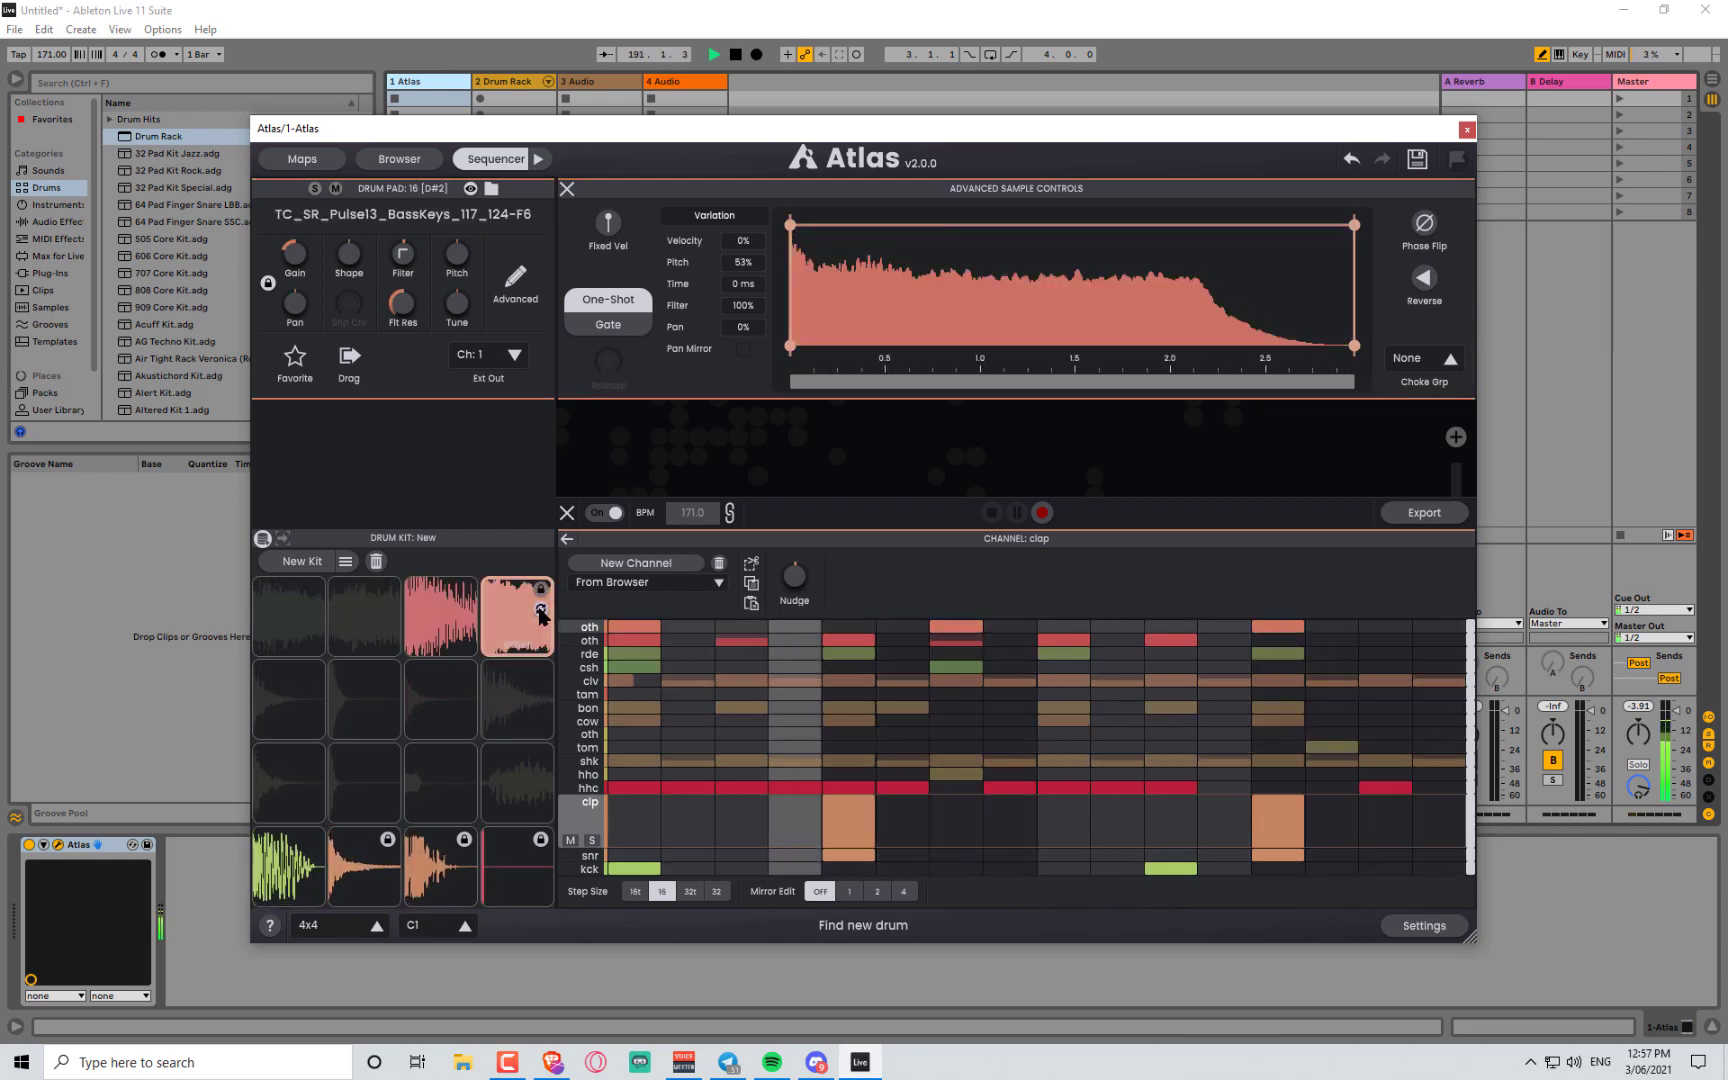
pyautogui.click(541, 610)
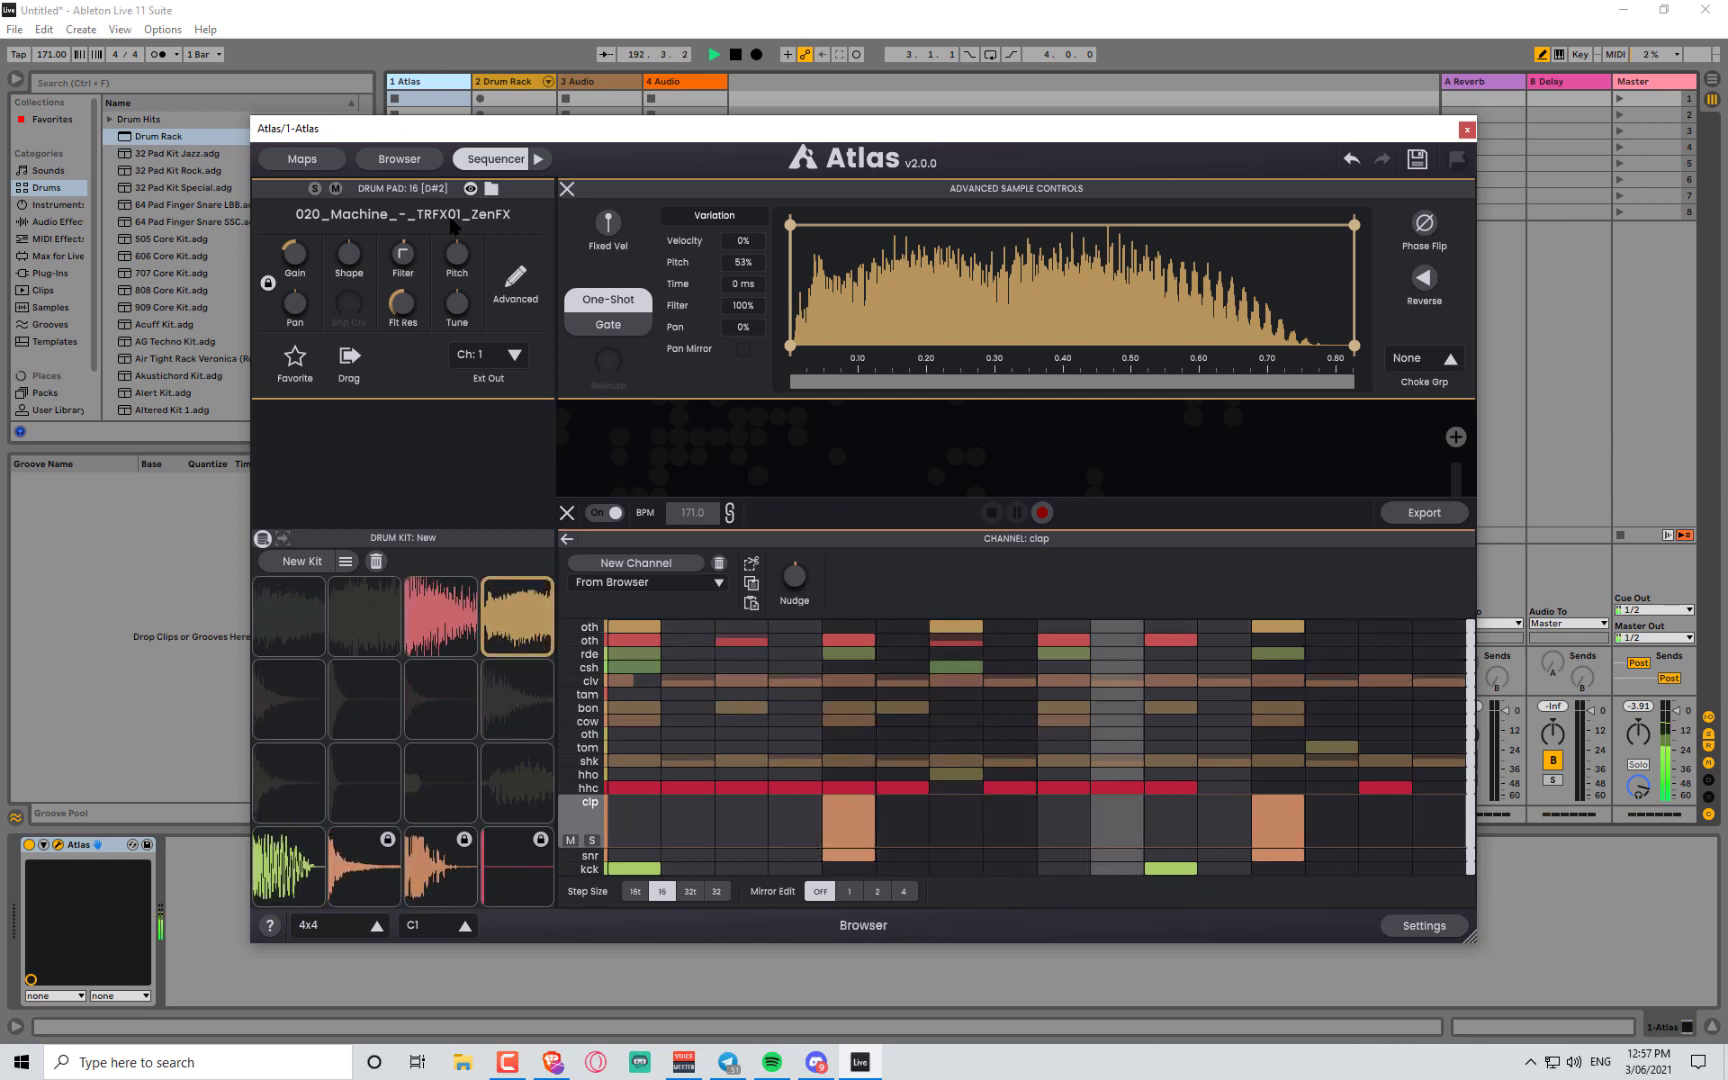
# - Adjust pad 16's filter and pitch, and give its sample a fade-in of about 67 ms with the start moved to about 0.12 s
pyautogui.scroll(1, 466, 313)
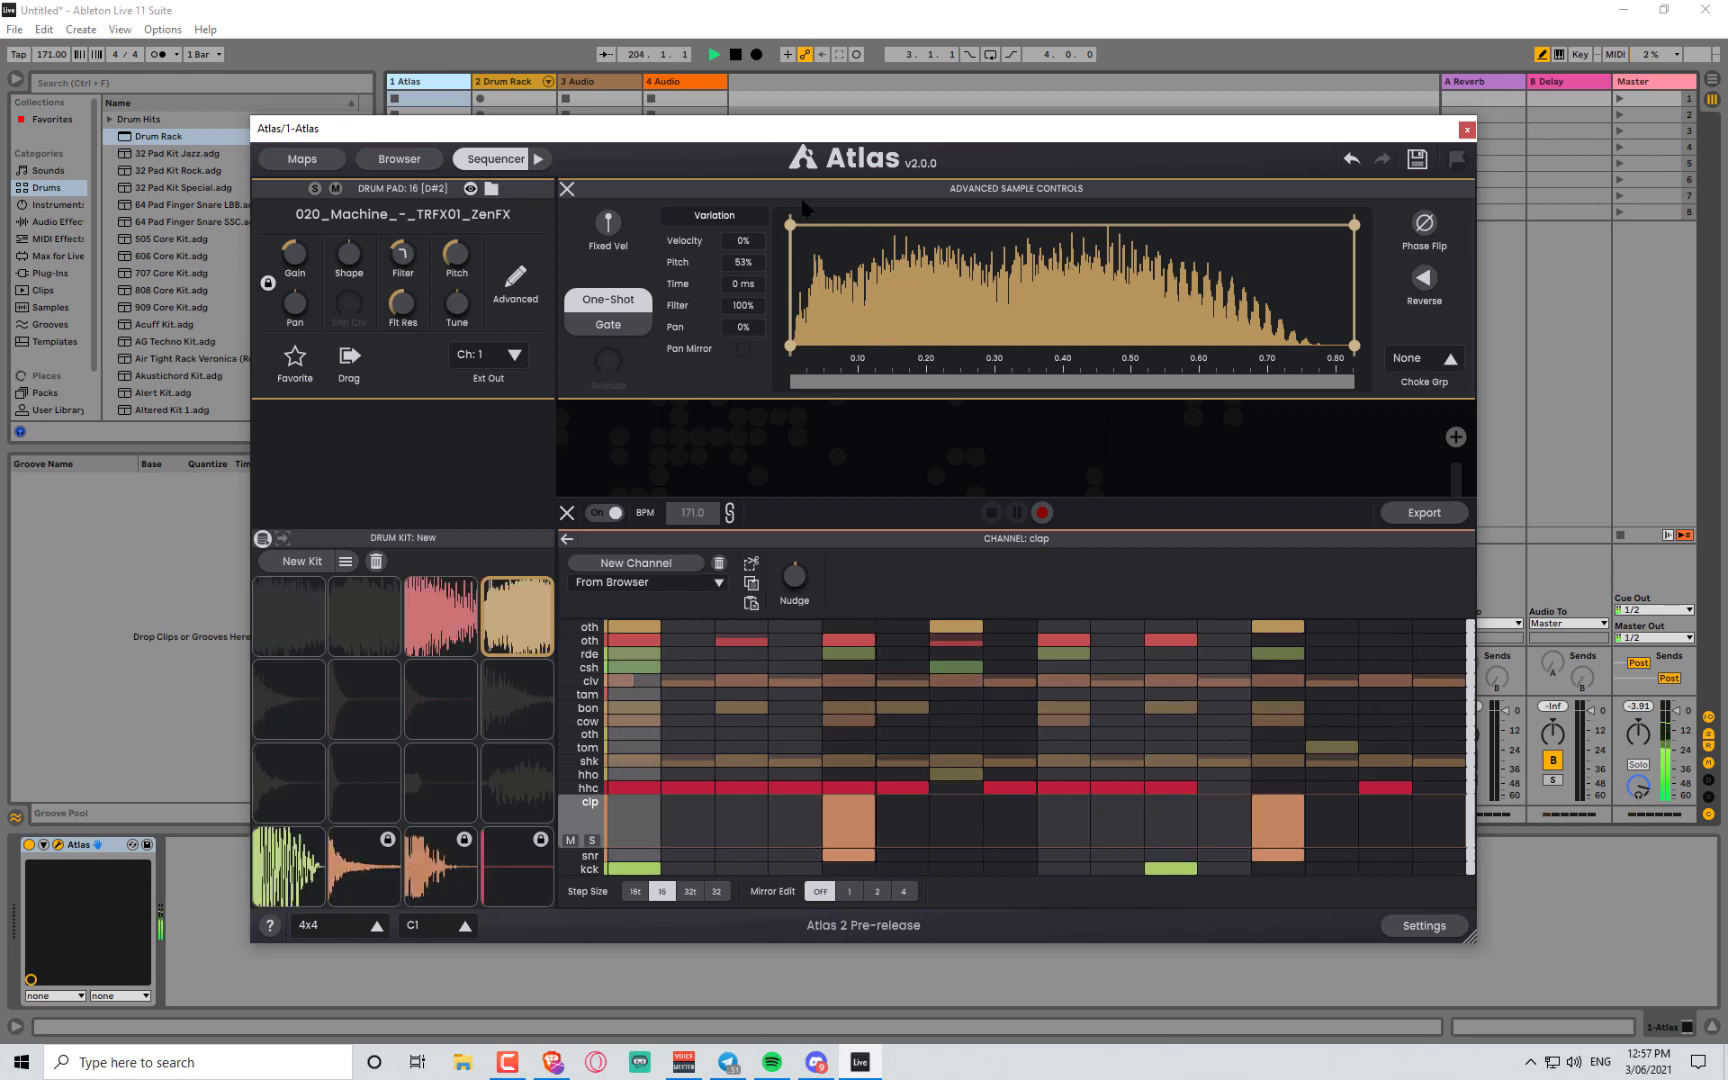
pyautogui.moveTo(790, 226); pyautogui.dragTo(818, 352)
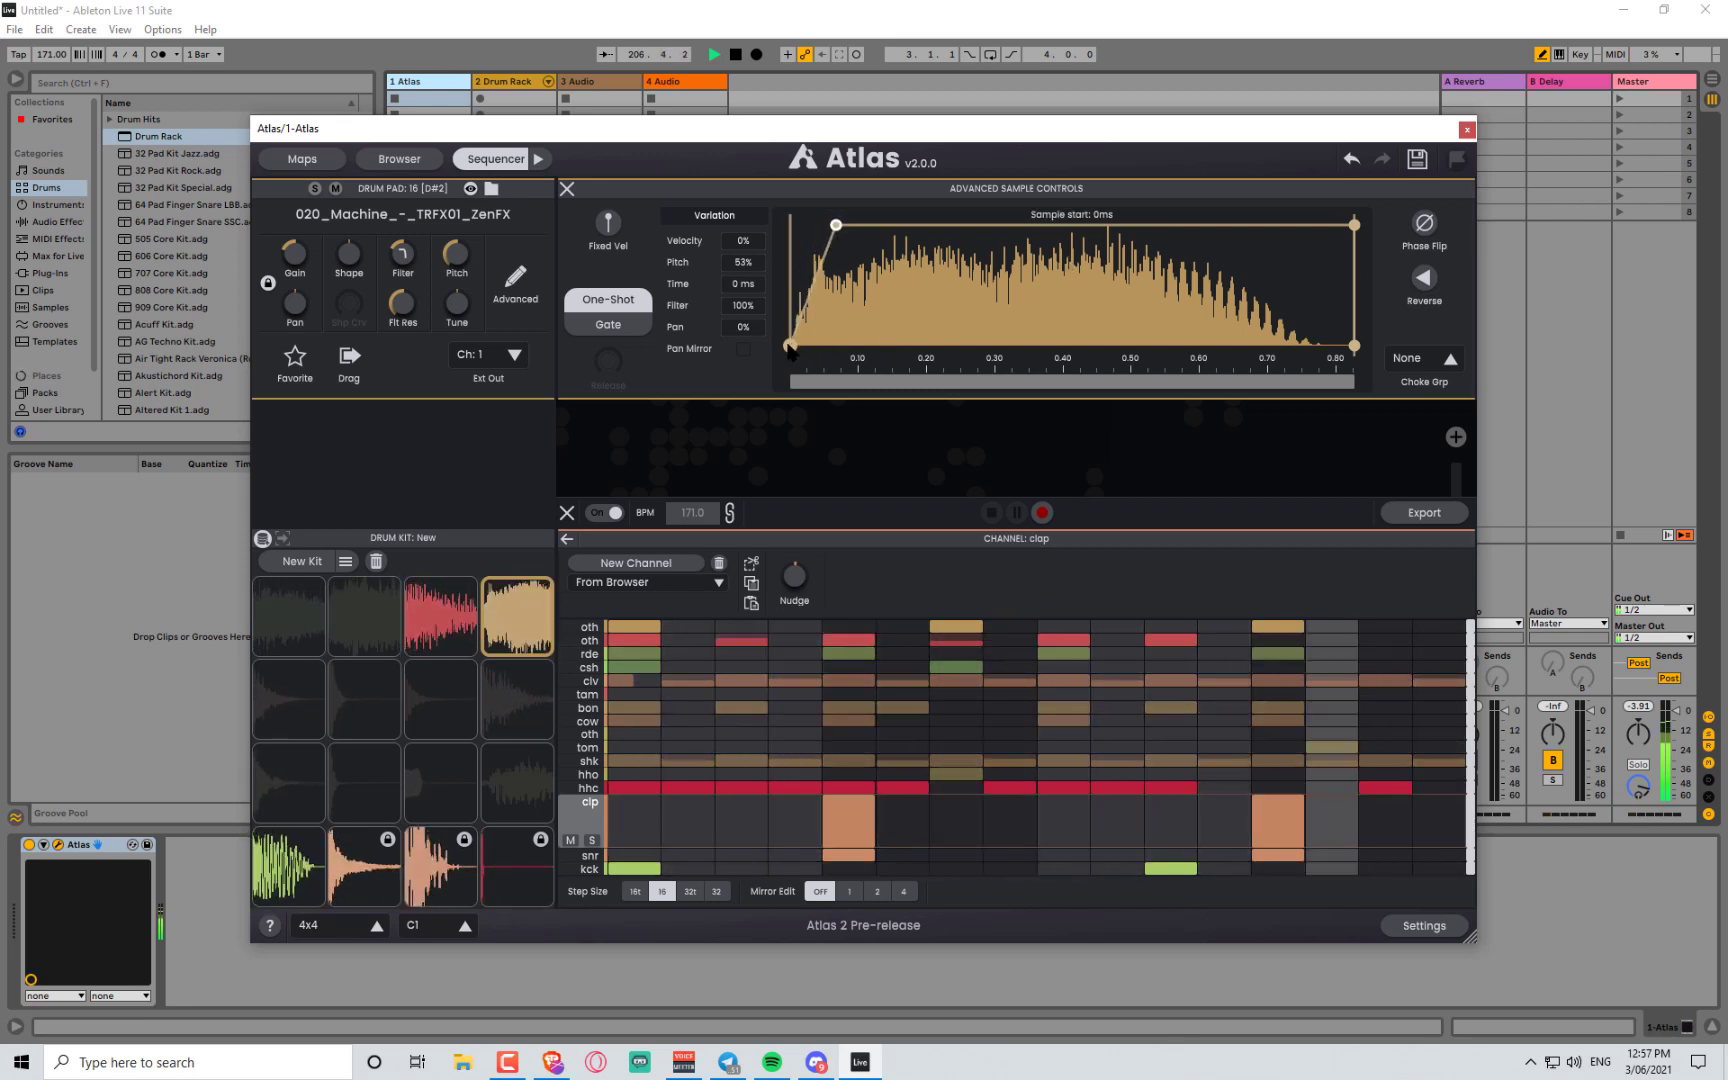
pyautogui.moveTo(790, 346); pyautogui.dragTo(872, 346)
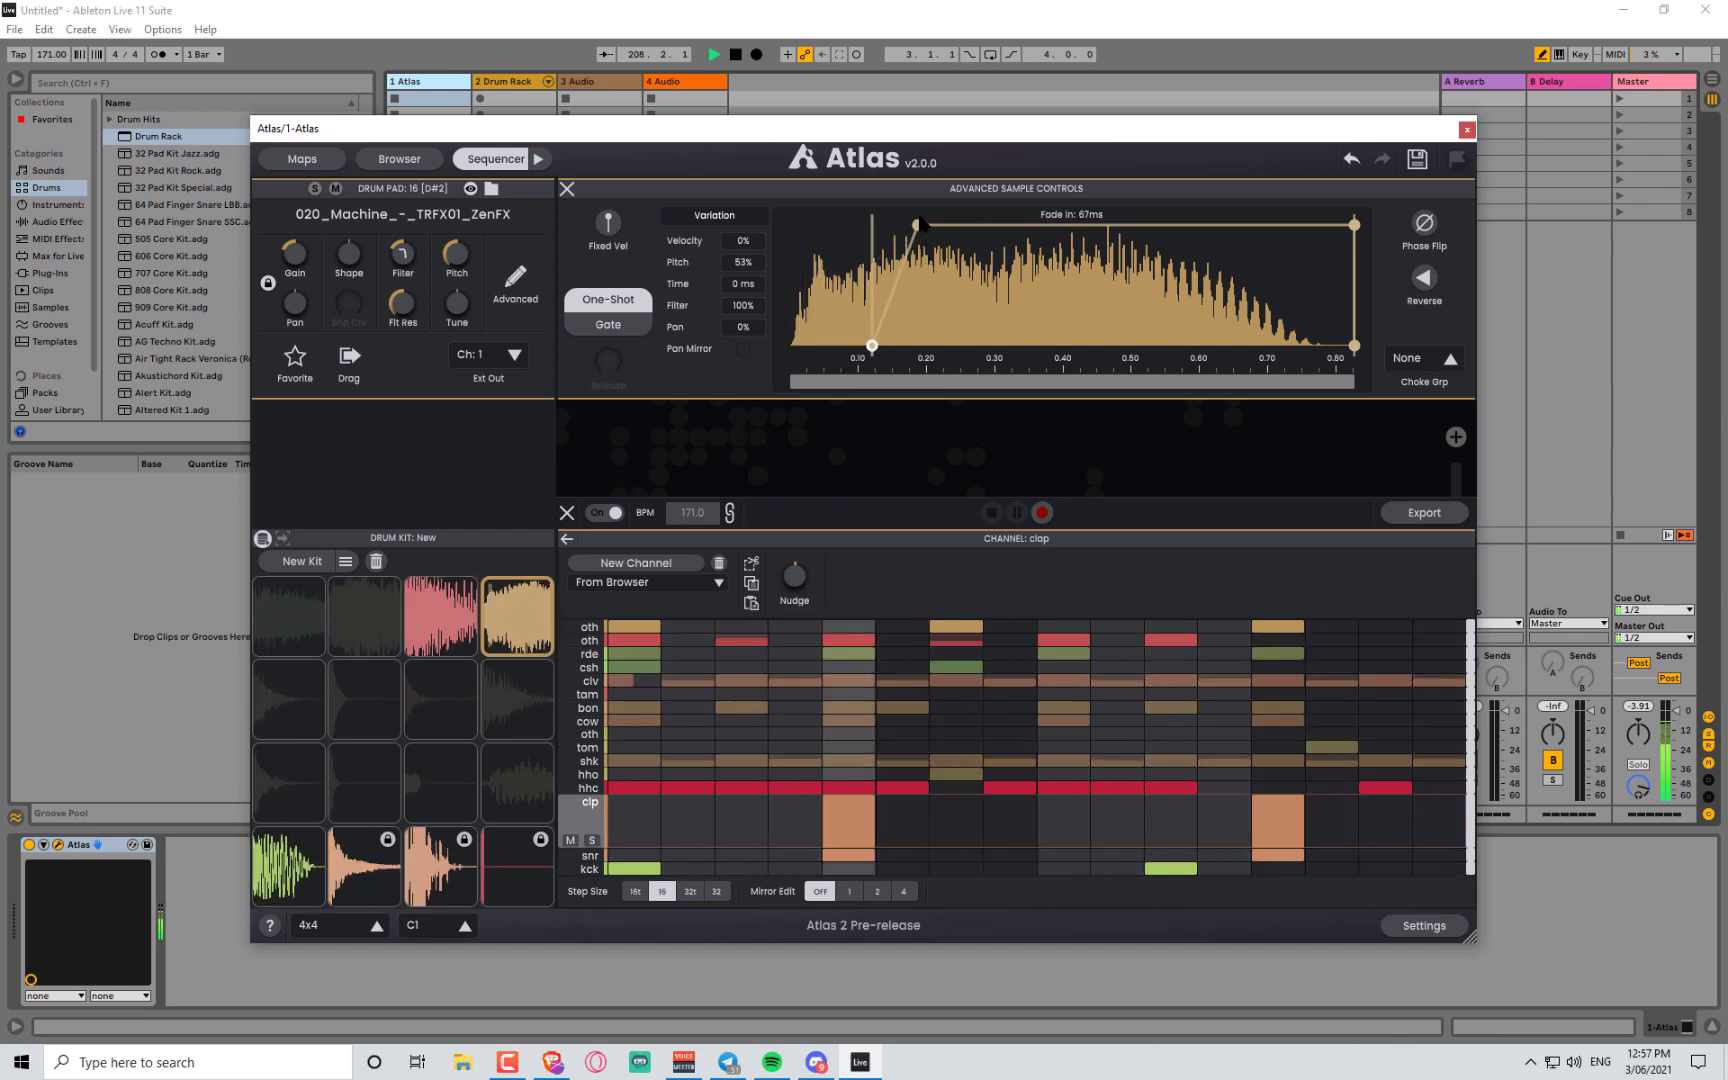
# - Set pad 16's filter variation to 58% and shorten its sample's fade-in to about 42 ms
pyautogui.moveTo(905, 228); pyautogui.dragTo(872, 225)
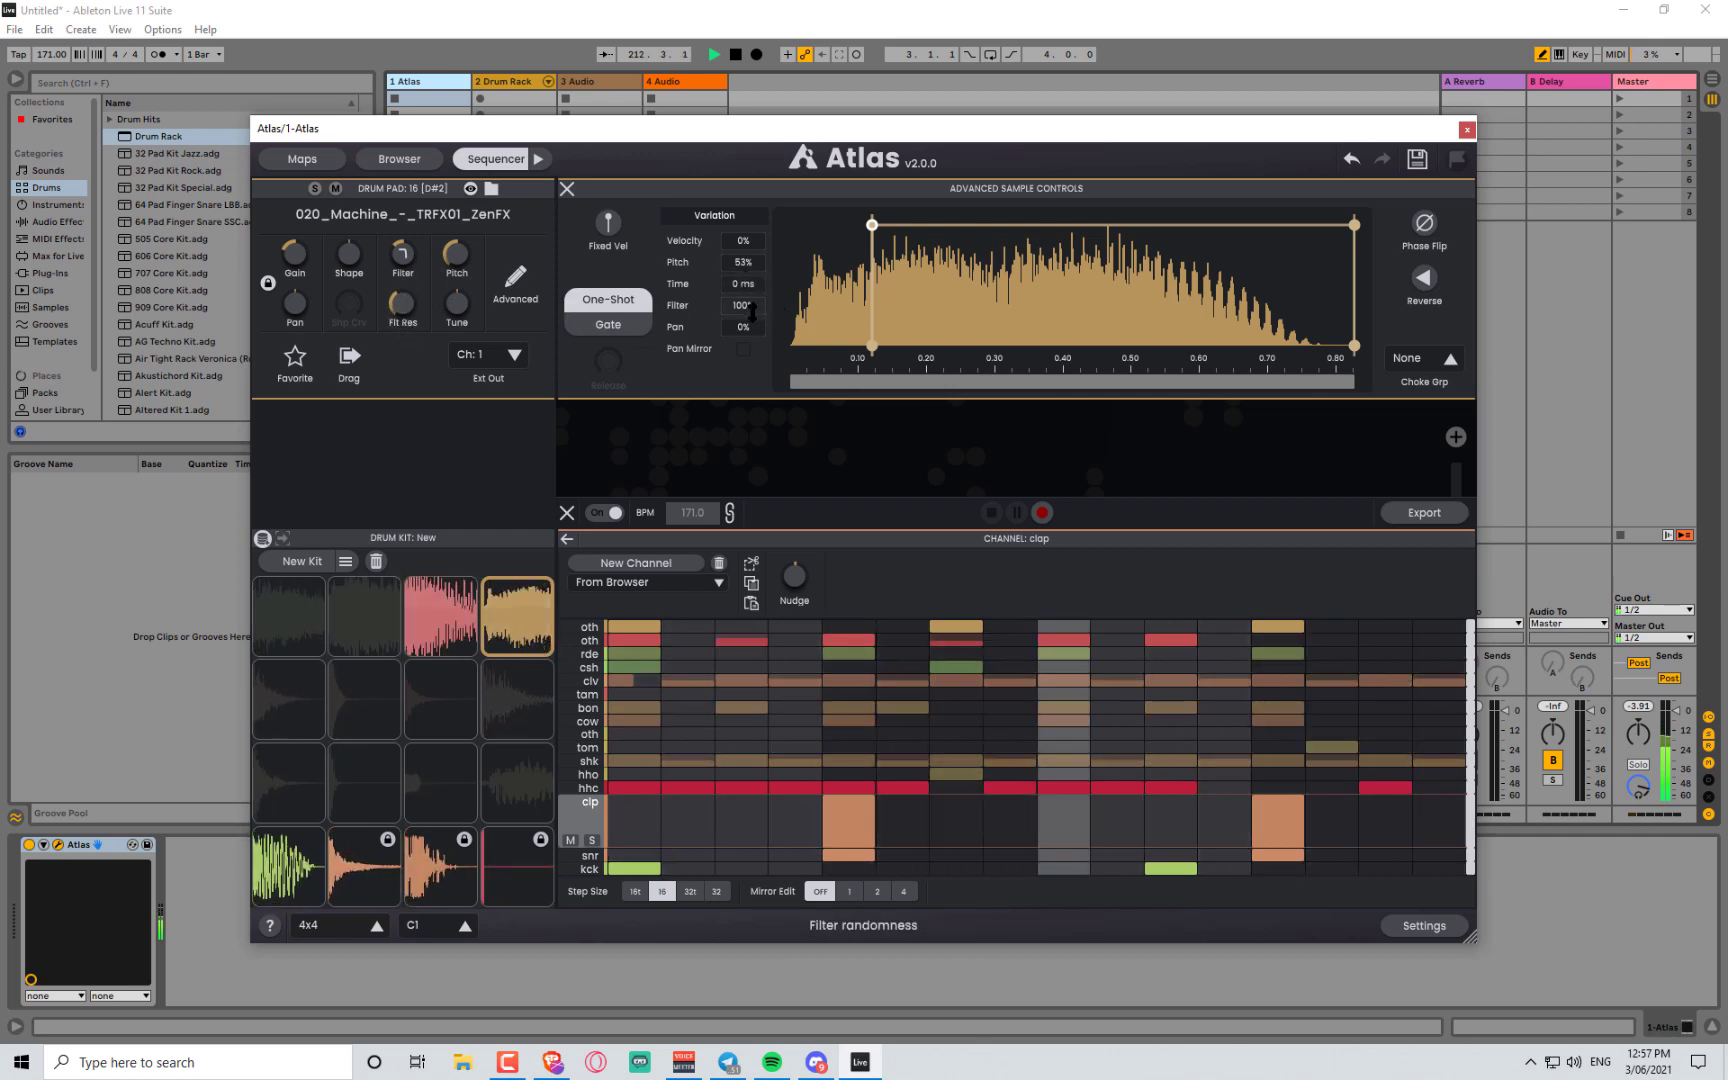
pyautogui.moveTo(743, 306); pyautogui.dragTo(743, 314)
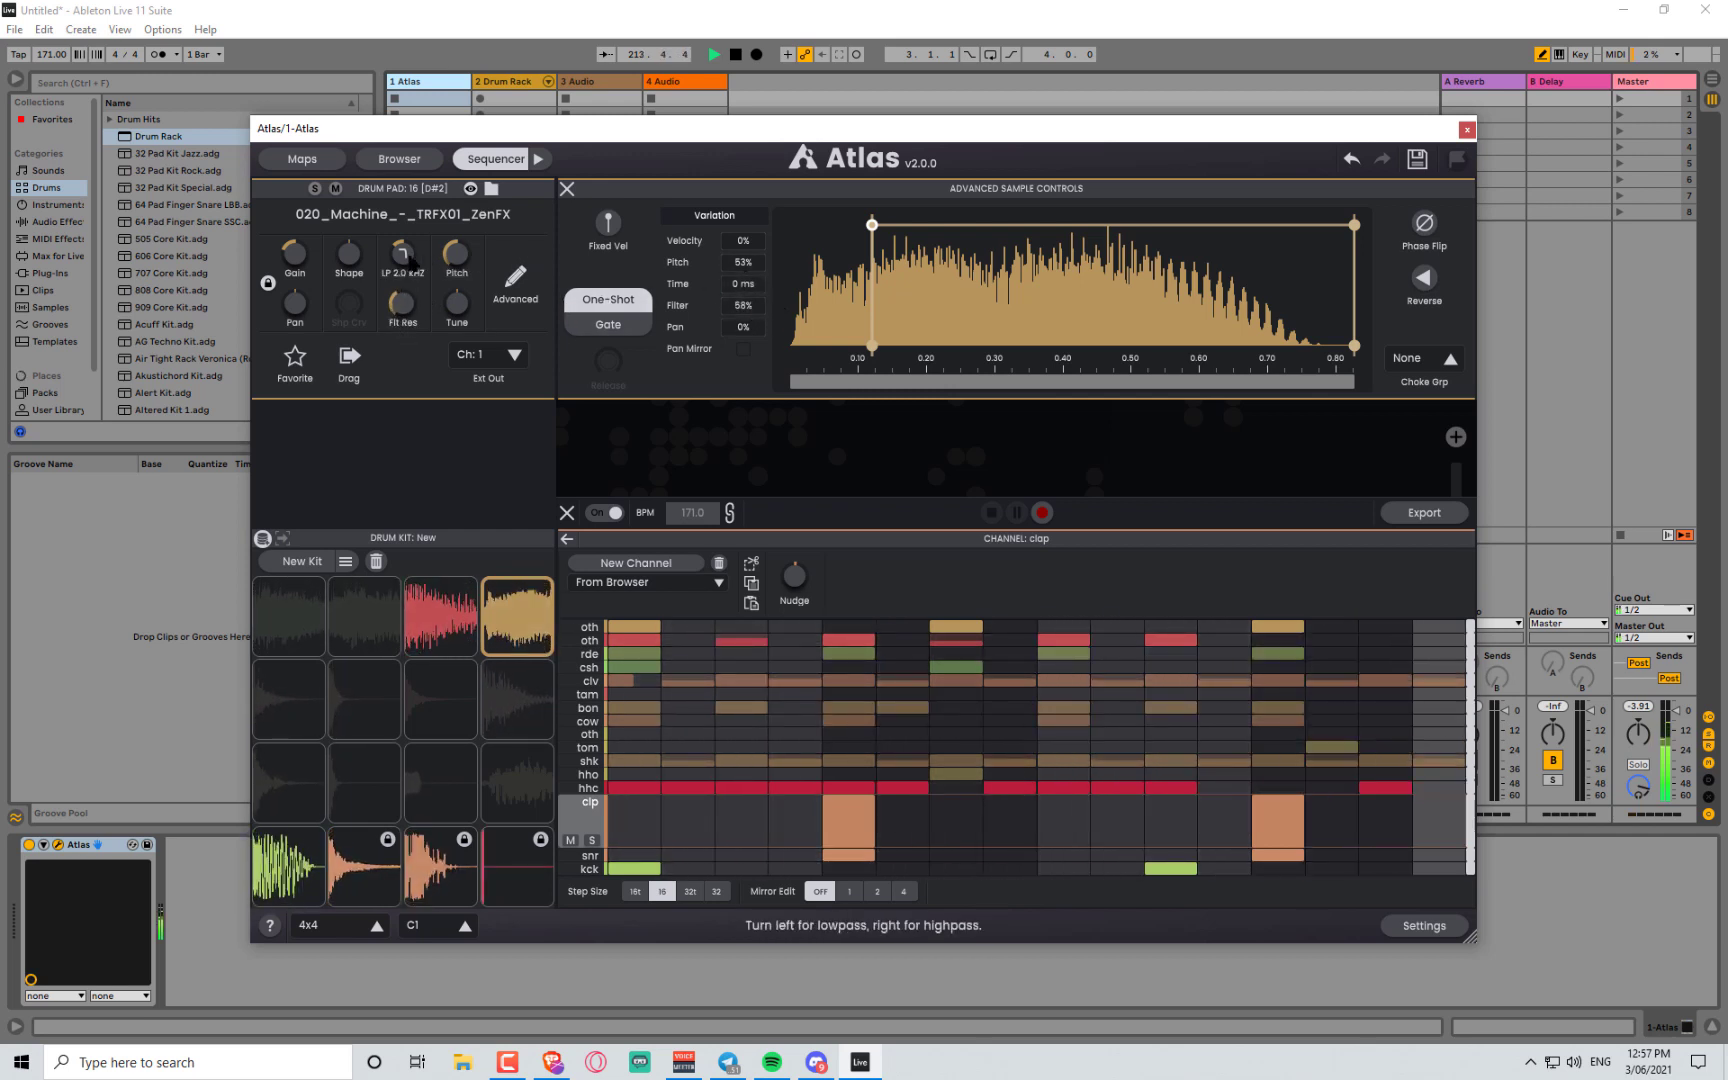
pyautogui.moveTo(872, 224); pyautogui.dragTo(900, 228)
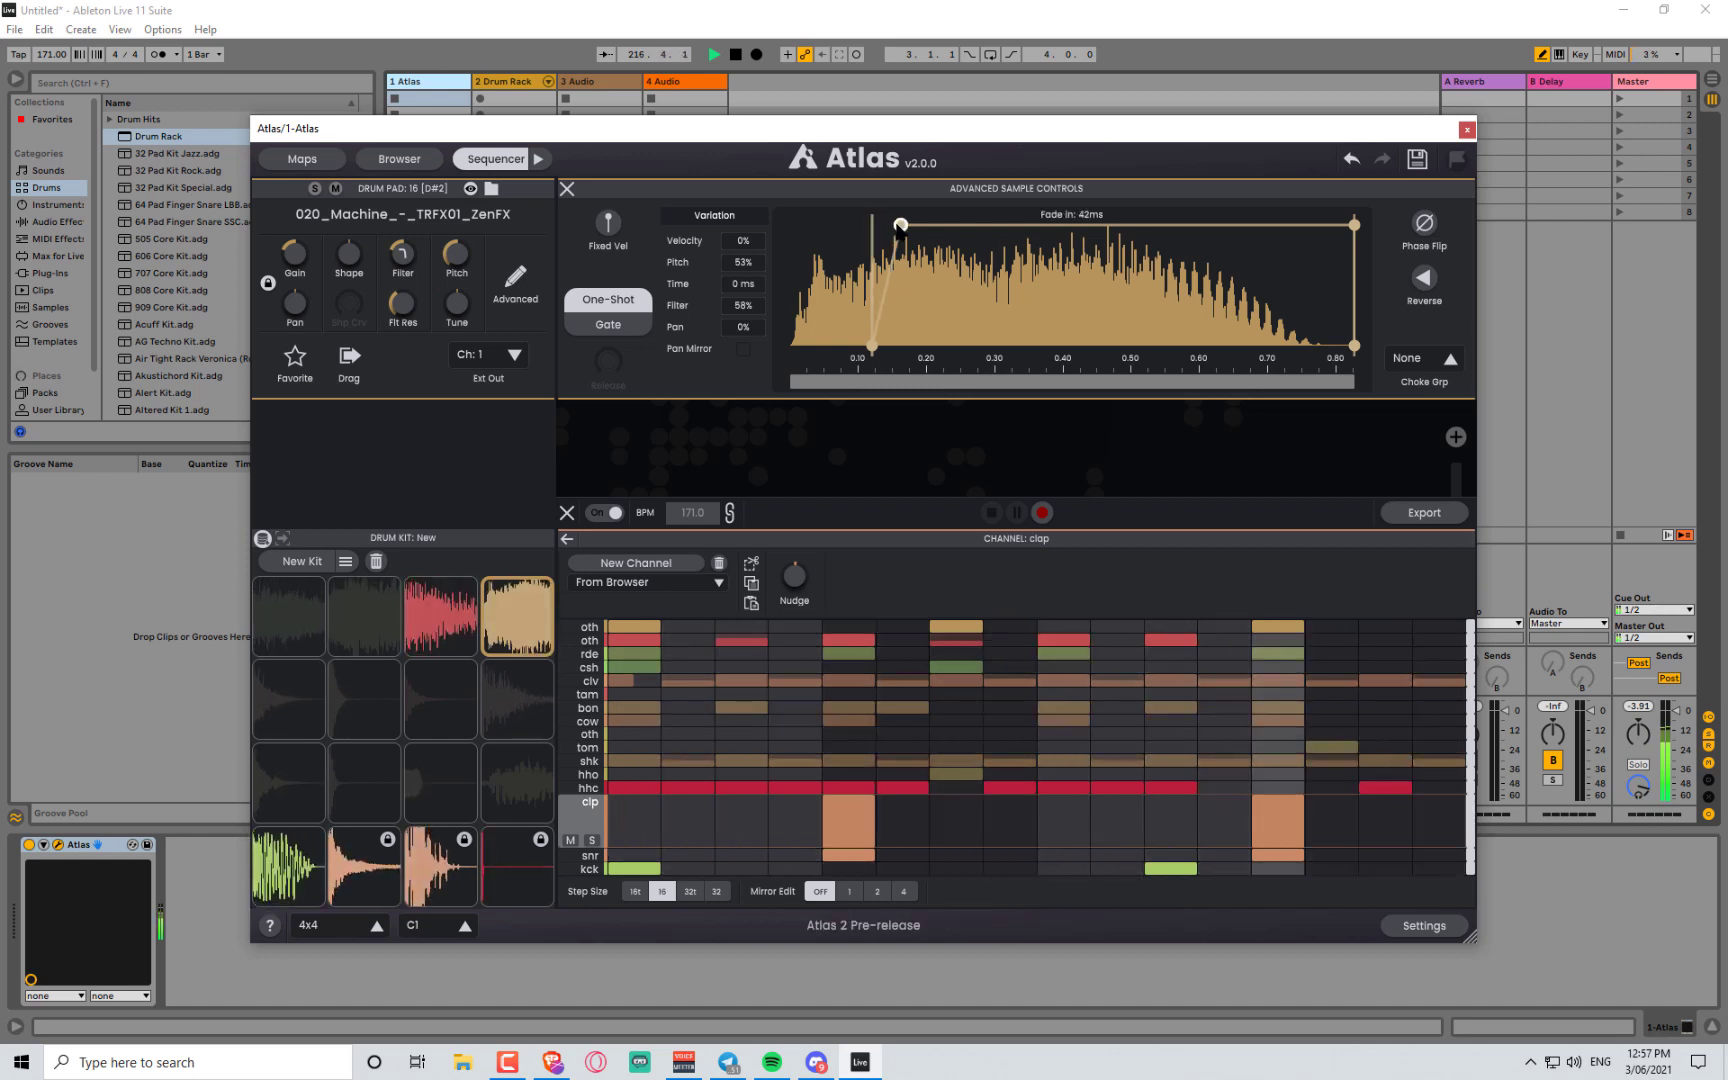
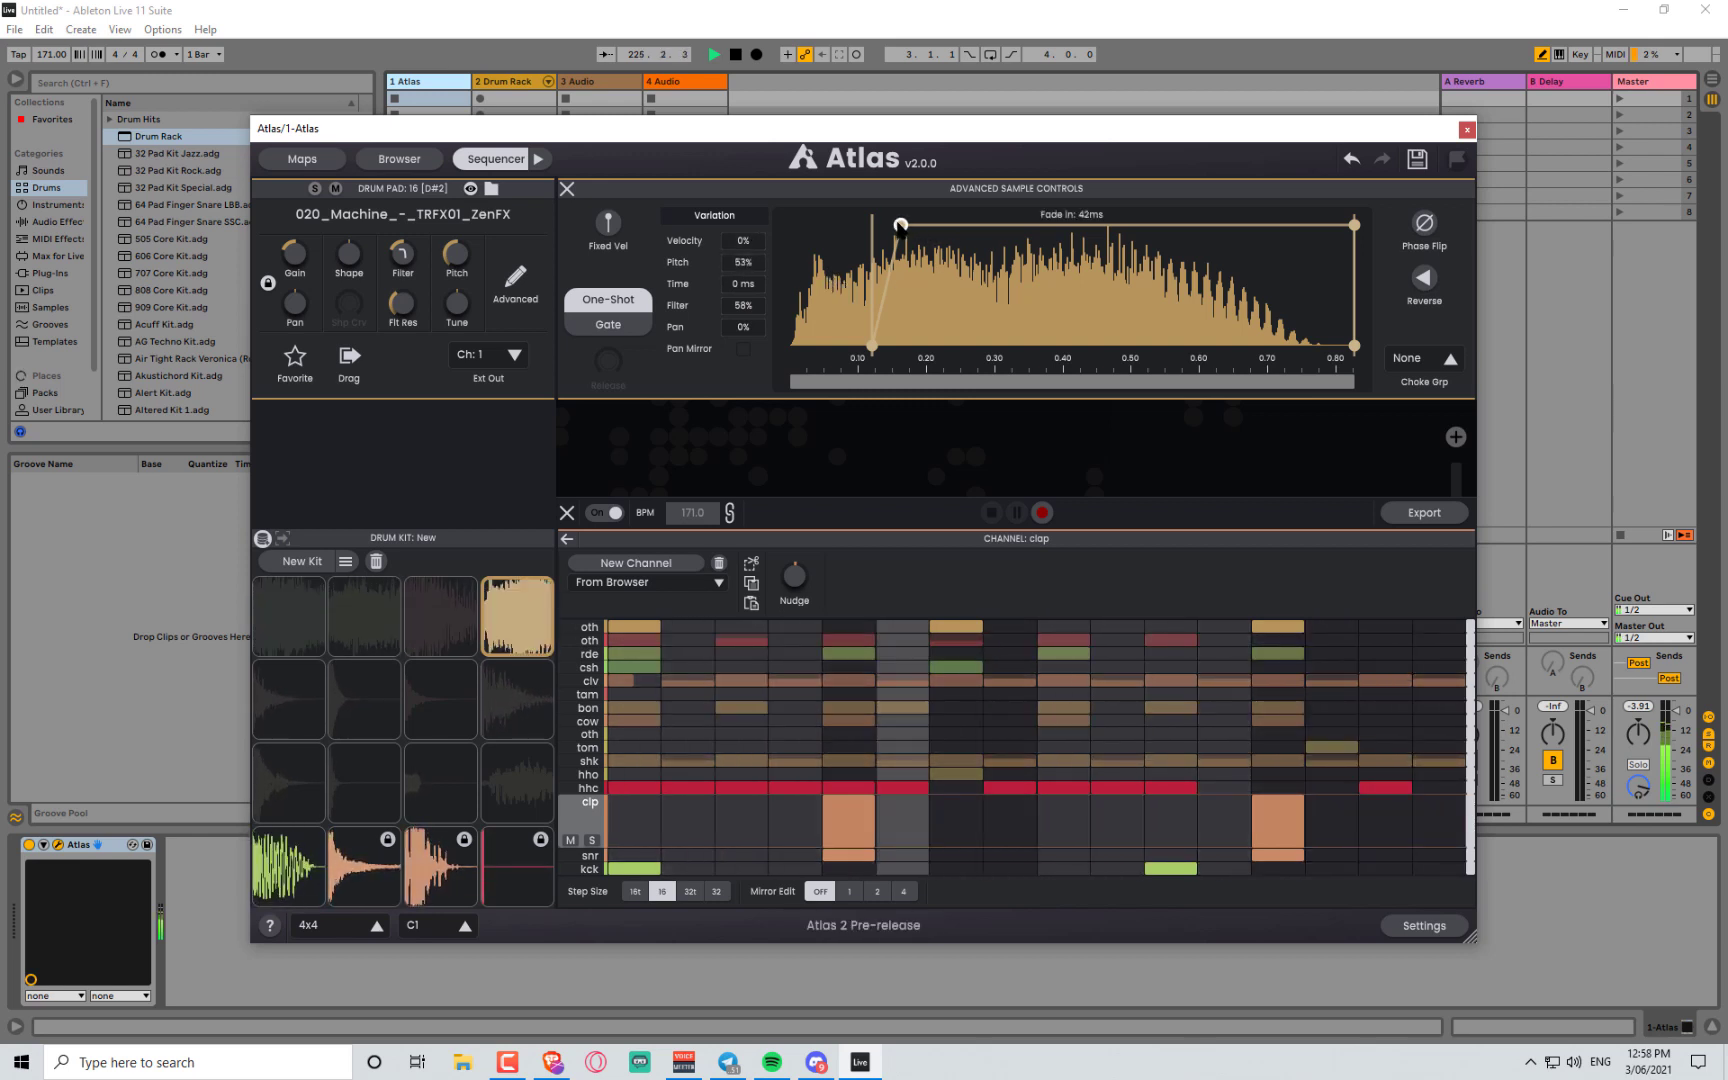
# - Move pad 16's sample start to about 0.21 s and give it a long fade-in reaching full level at about 0.48 s
pyautogui.moveTo(873, 350)
pyautogui.moveTo(873, 350); pyautogui.dragTo(788, 347)
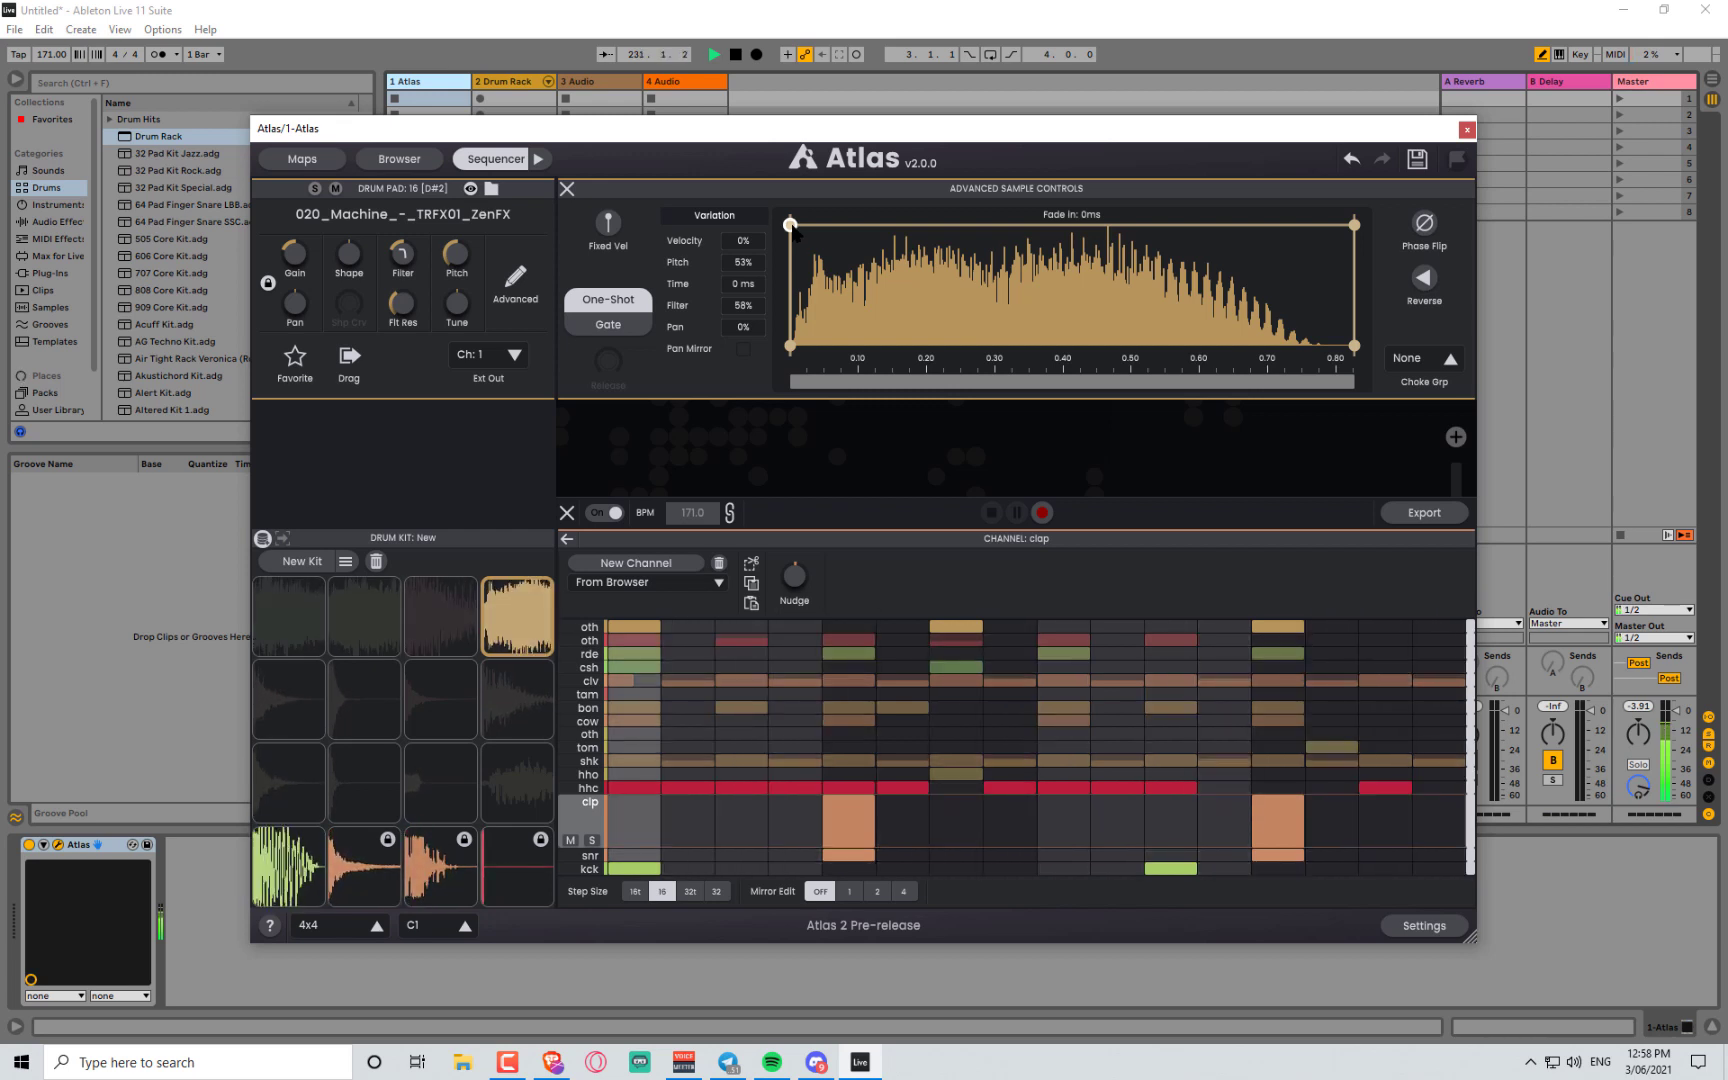
pyautogui.moveTo(793, 228); pyautogui.dragTo(802, 228)
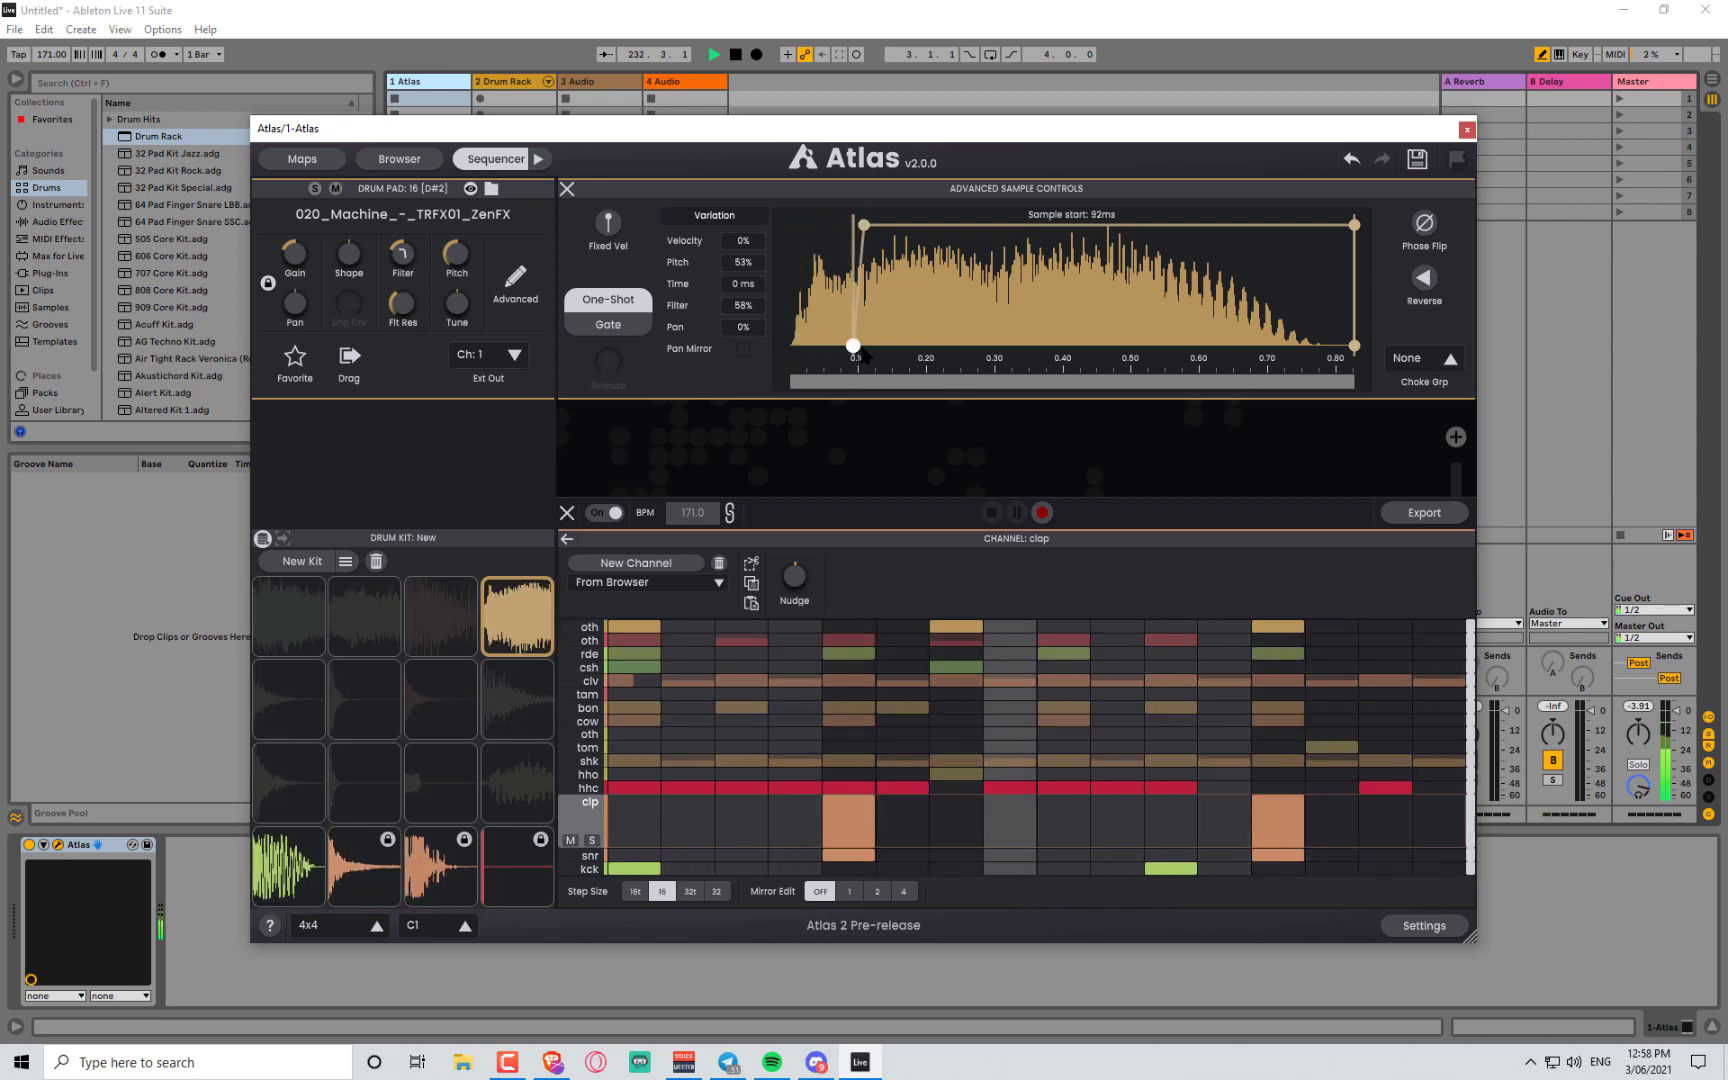
pyautogui.moveTo(862, 355); pyautogui.dragTo(1121, 225)
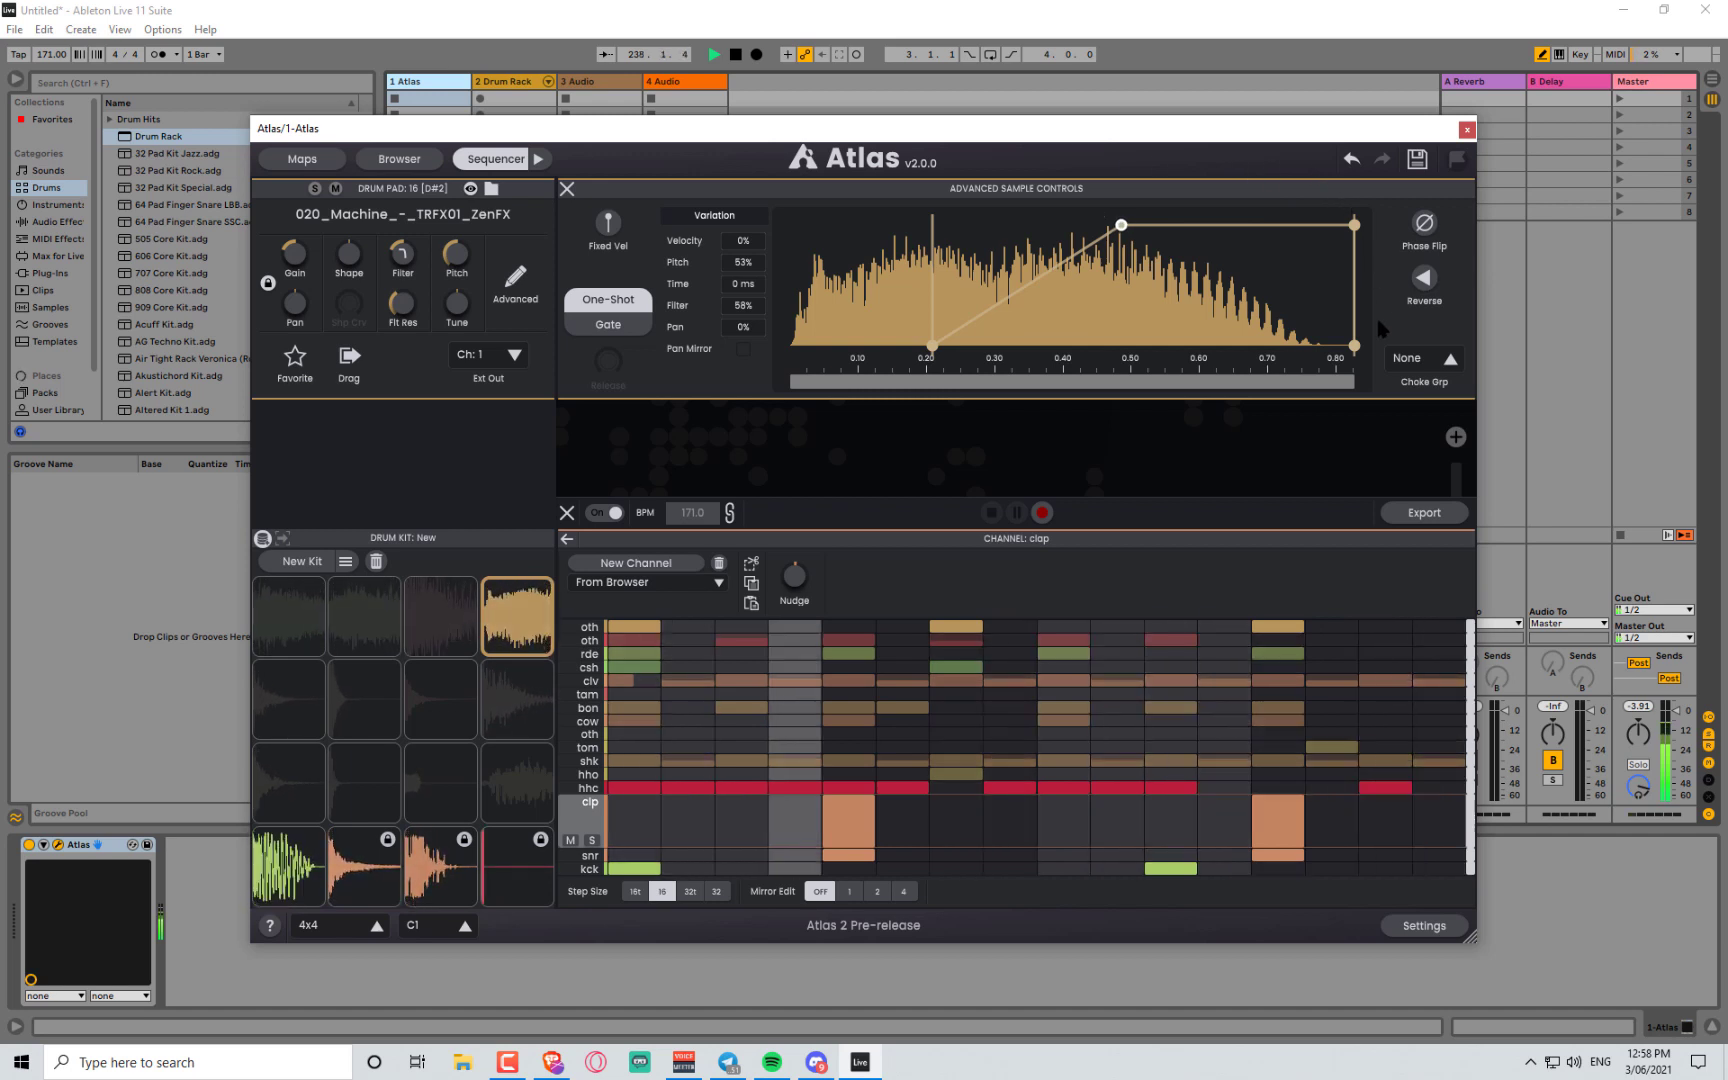
# - End pad 16's sample at about 0.70 s with a fade-out, and shorten its fade-in to about 205 ms
pyautogui.moveTo(1354, 345); pyautogui.dragTo(1272, 372)
pyautogui.moveTo(1269, 224); pyautogui.dragTo(1224, 232)
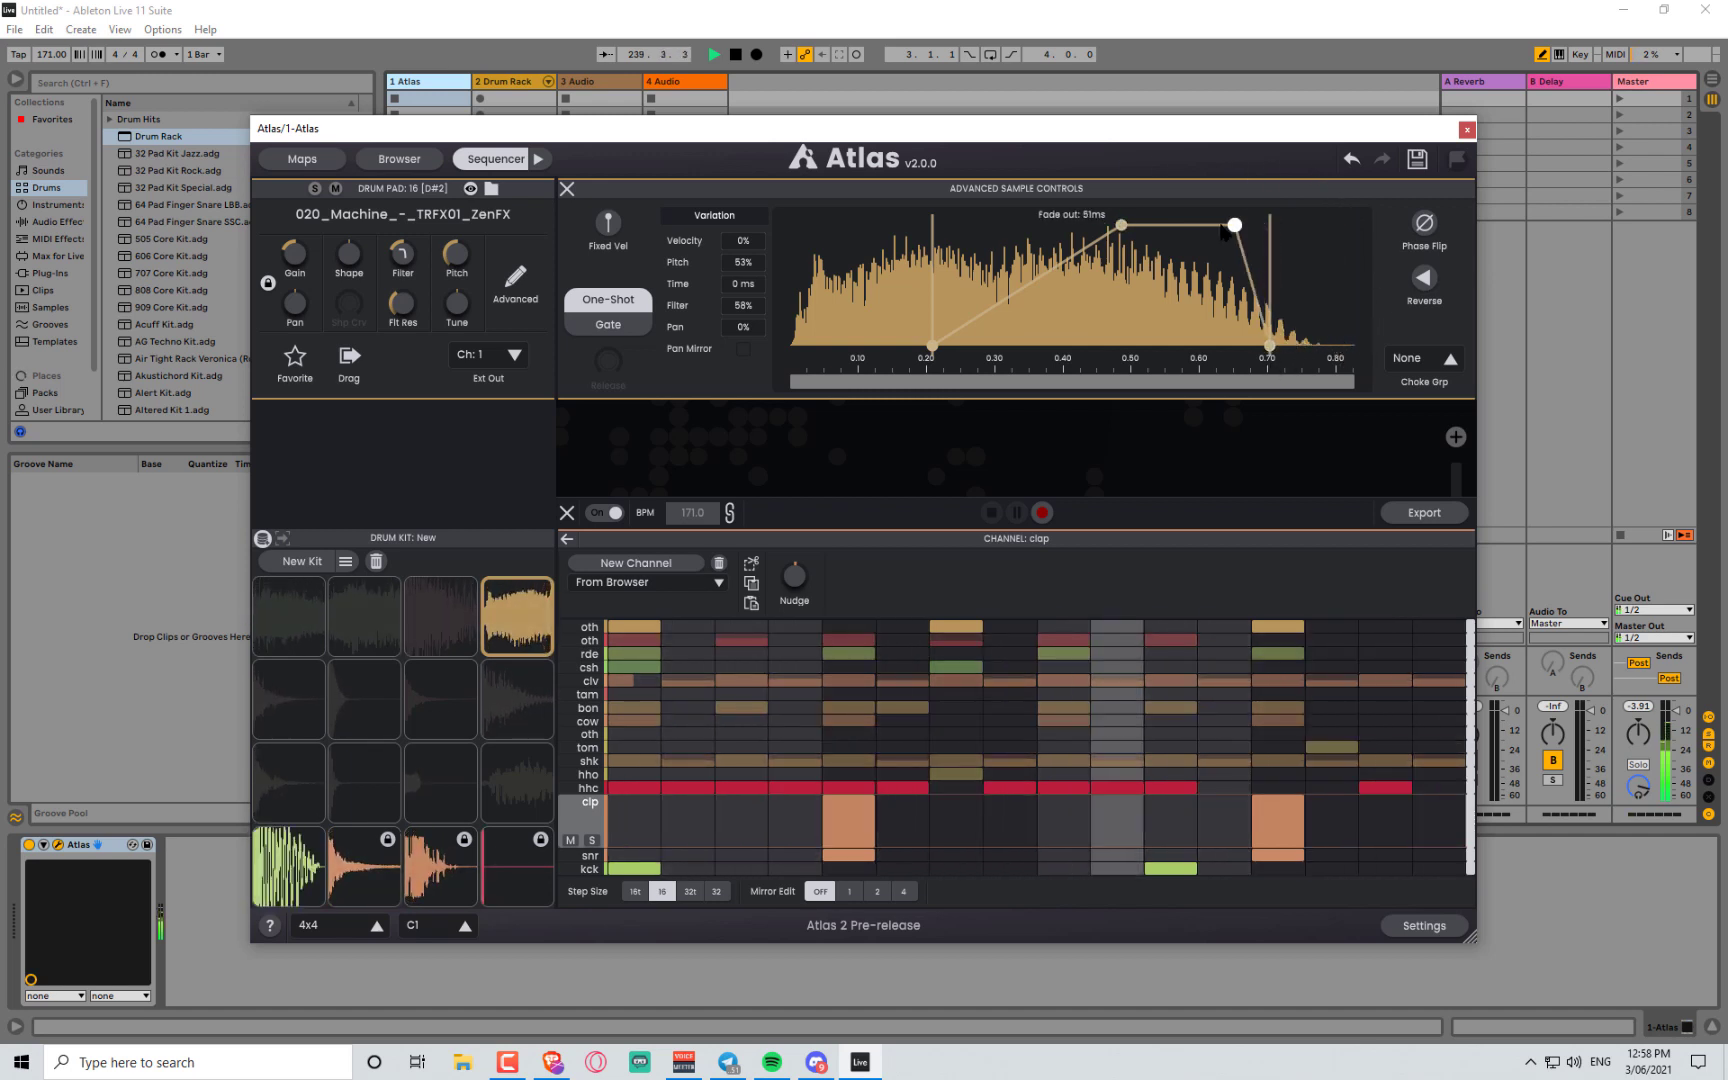
pyautogui.moveTo(1257, 382); pyautogui.dragTo(1257, 450)
pyautogui.scroll(-5, 1041, 387)
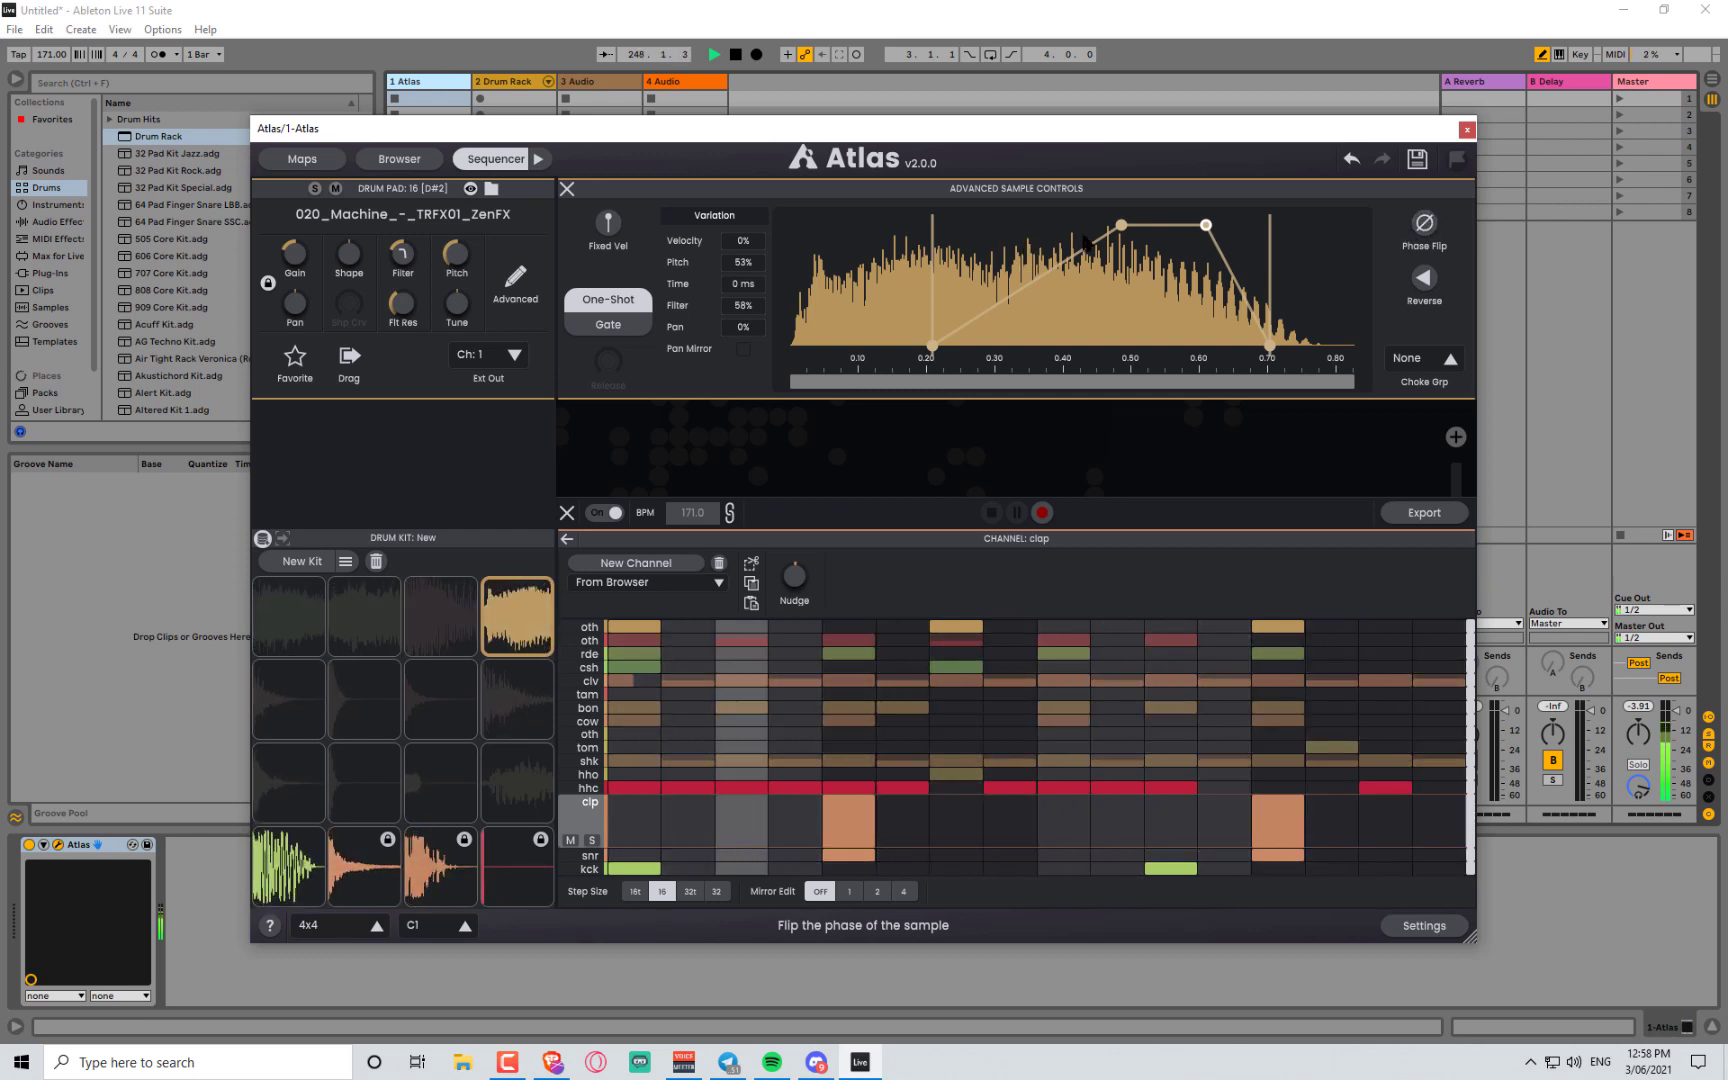
pyautogui.moveTo(1121, 225); pyautogui.dragTo(1073, 225)
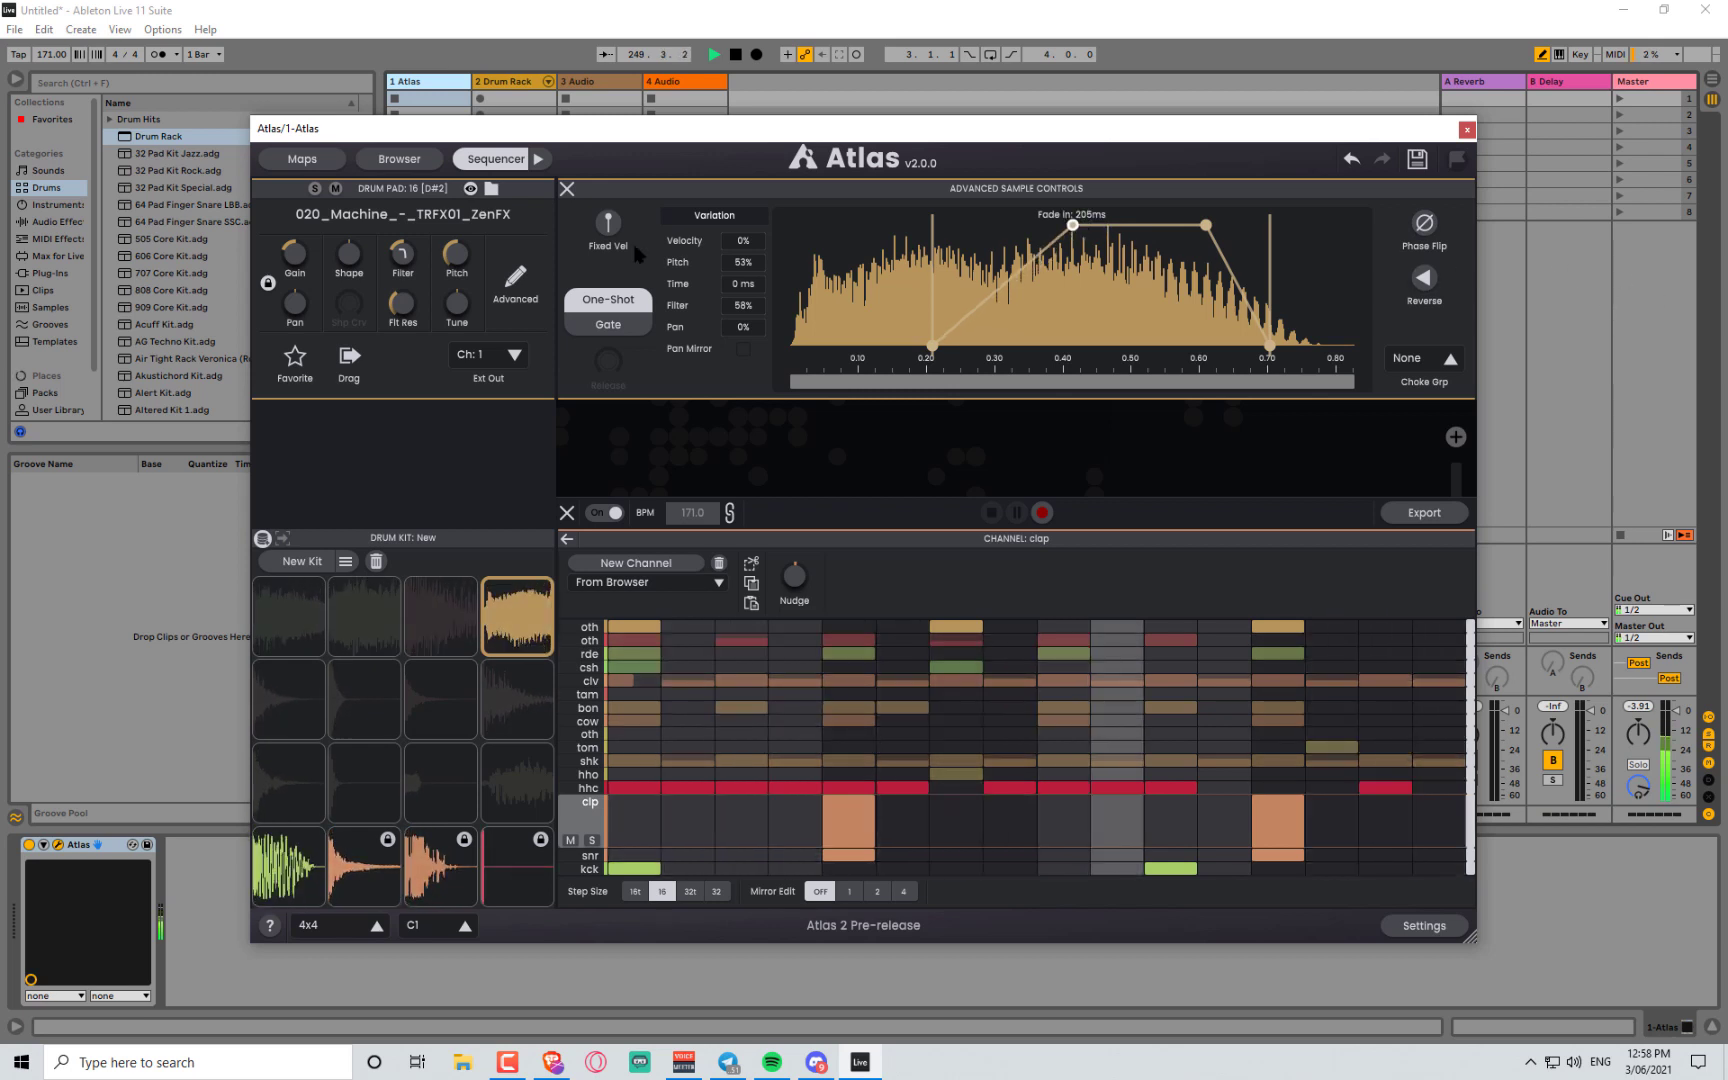
# - Reverse pad 15's sample, and find new samples for the pad, going back to CHIP_Bass_Shot22_G_140
pyautogui.click(433, 632)
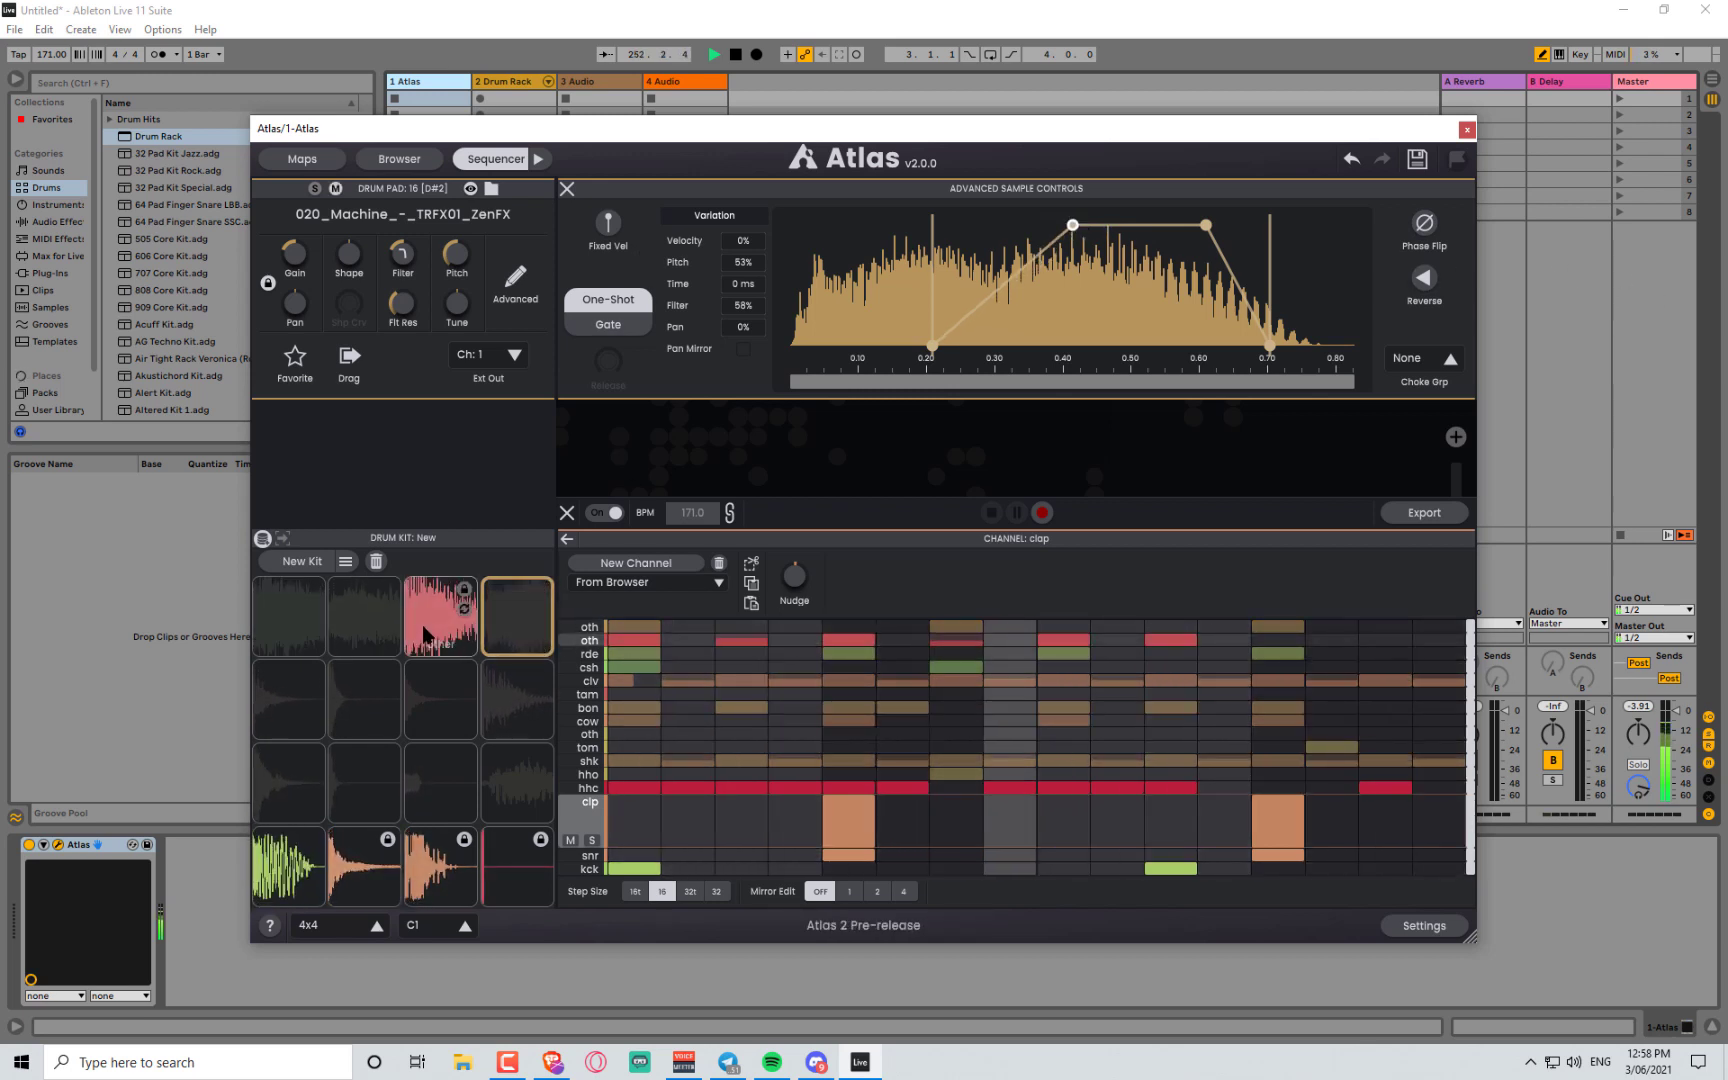
pyautogui.click(1424, 279)
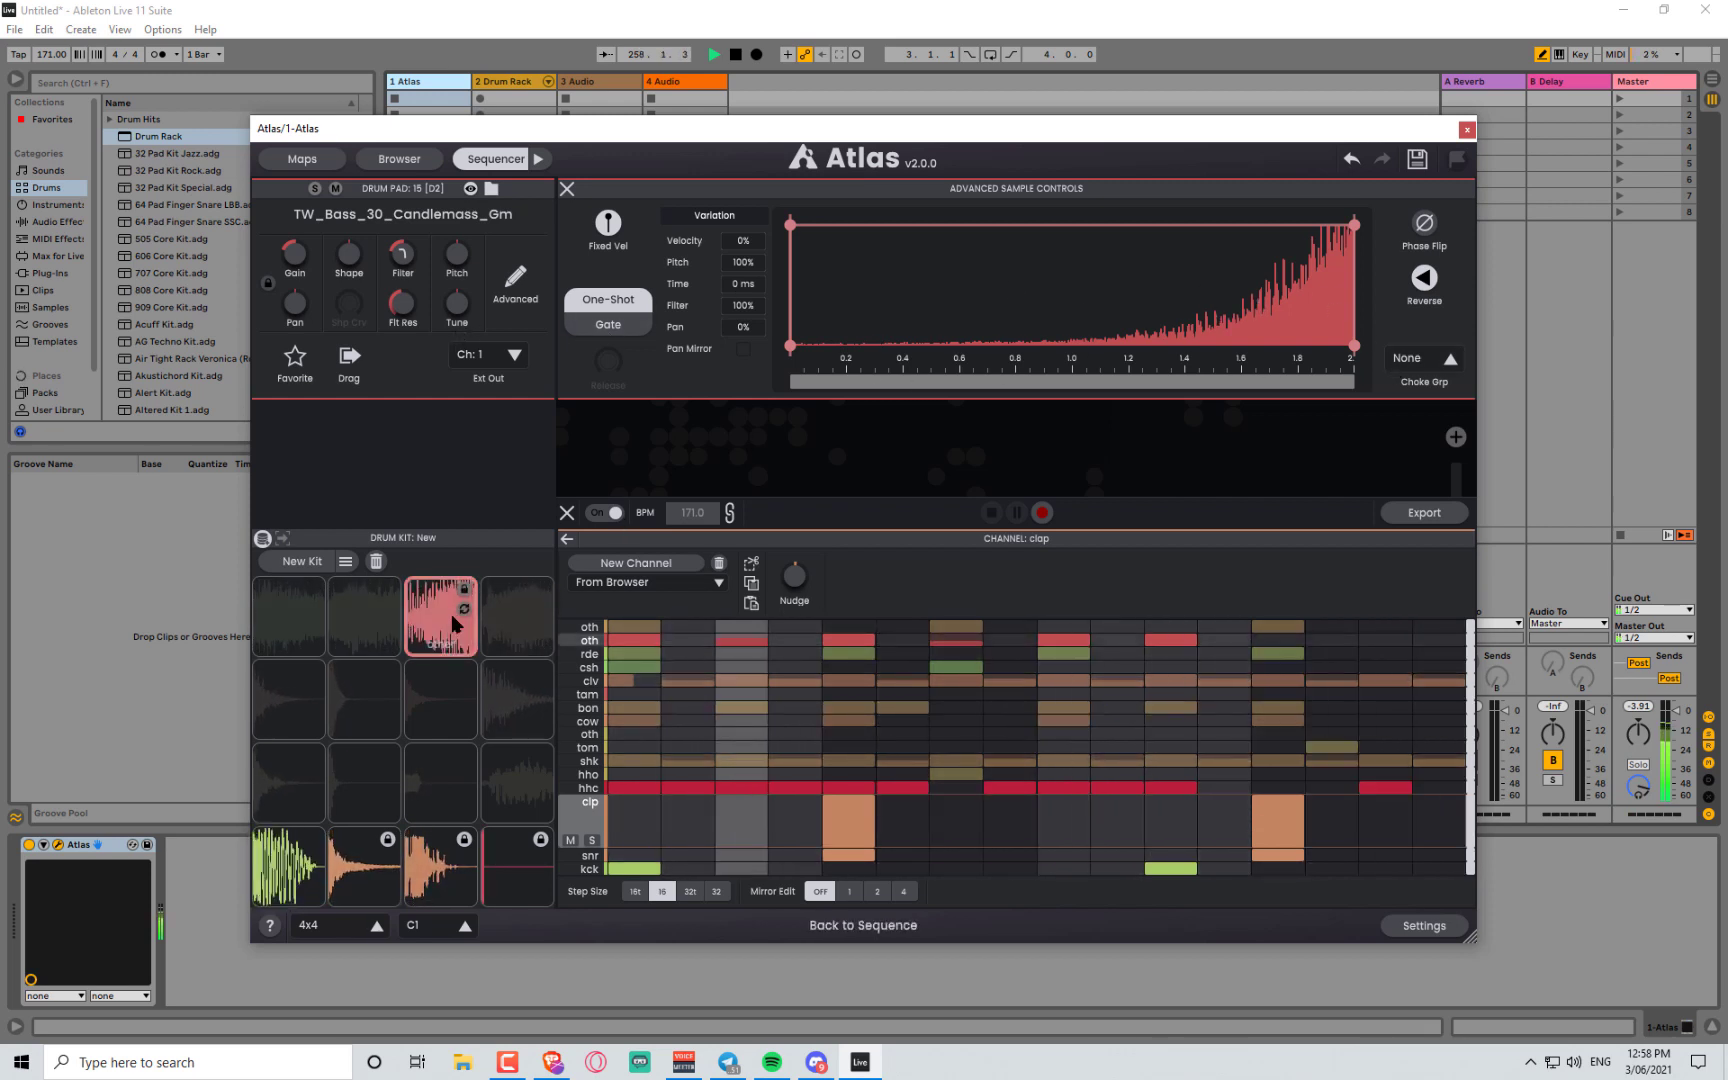
pyautogui.click(463, 608)
pyautogui.click(463, 608)
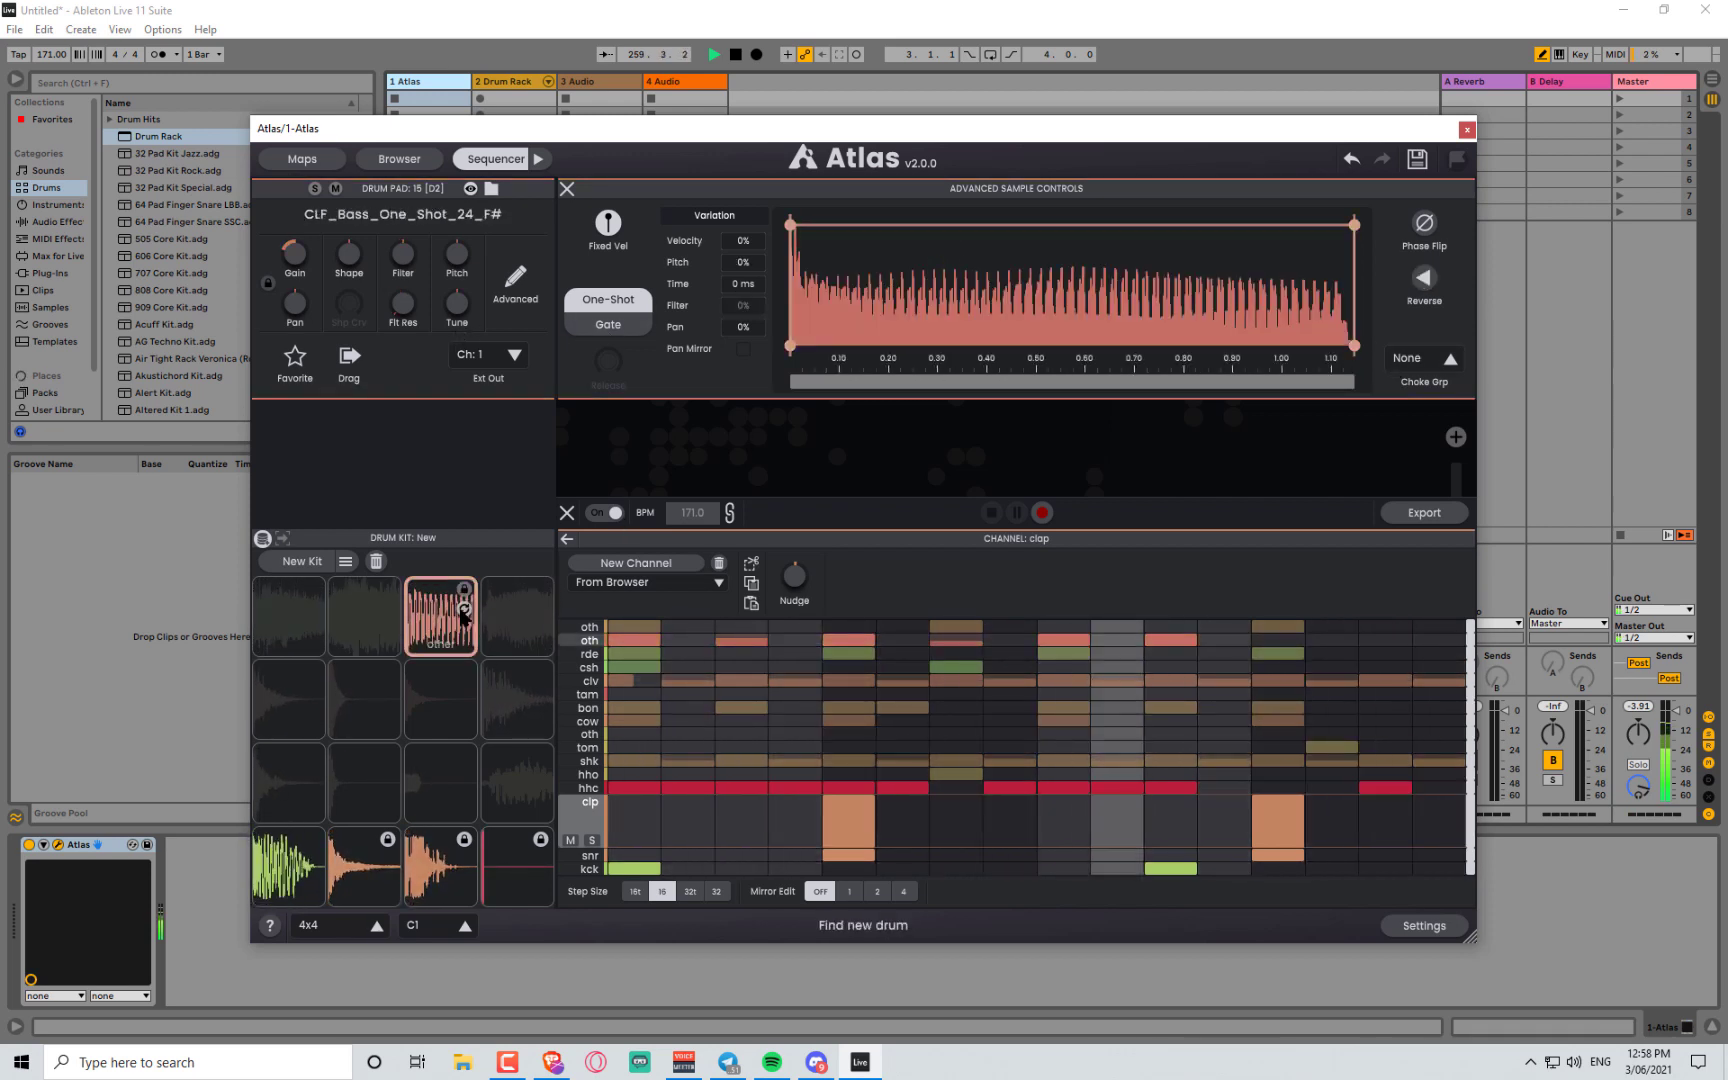
pyautogui.click(463, 608)
pyautogui.click(463, 608)
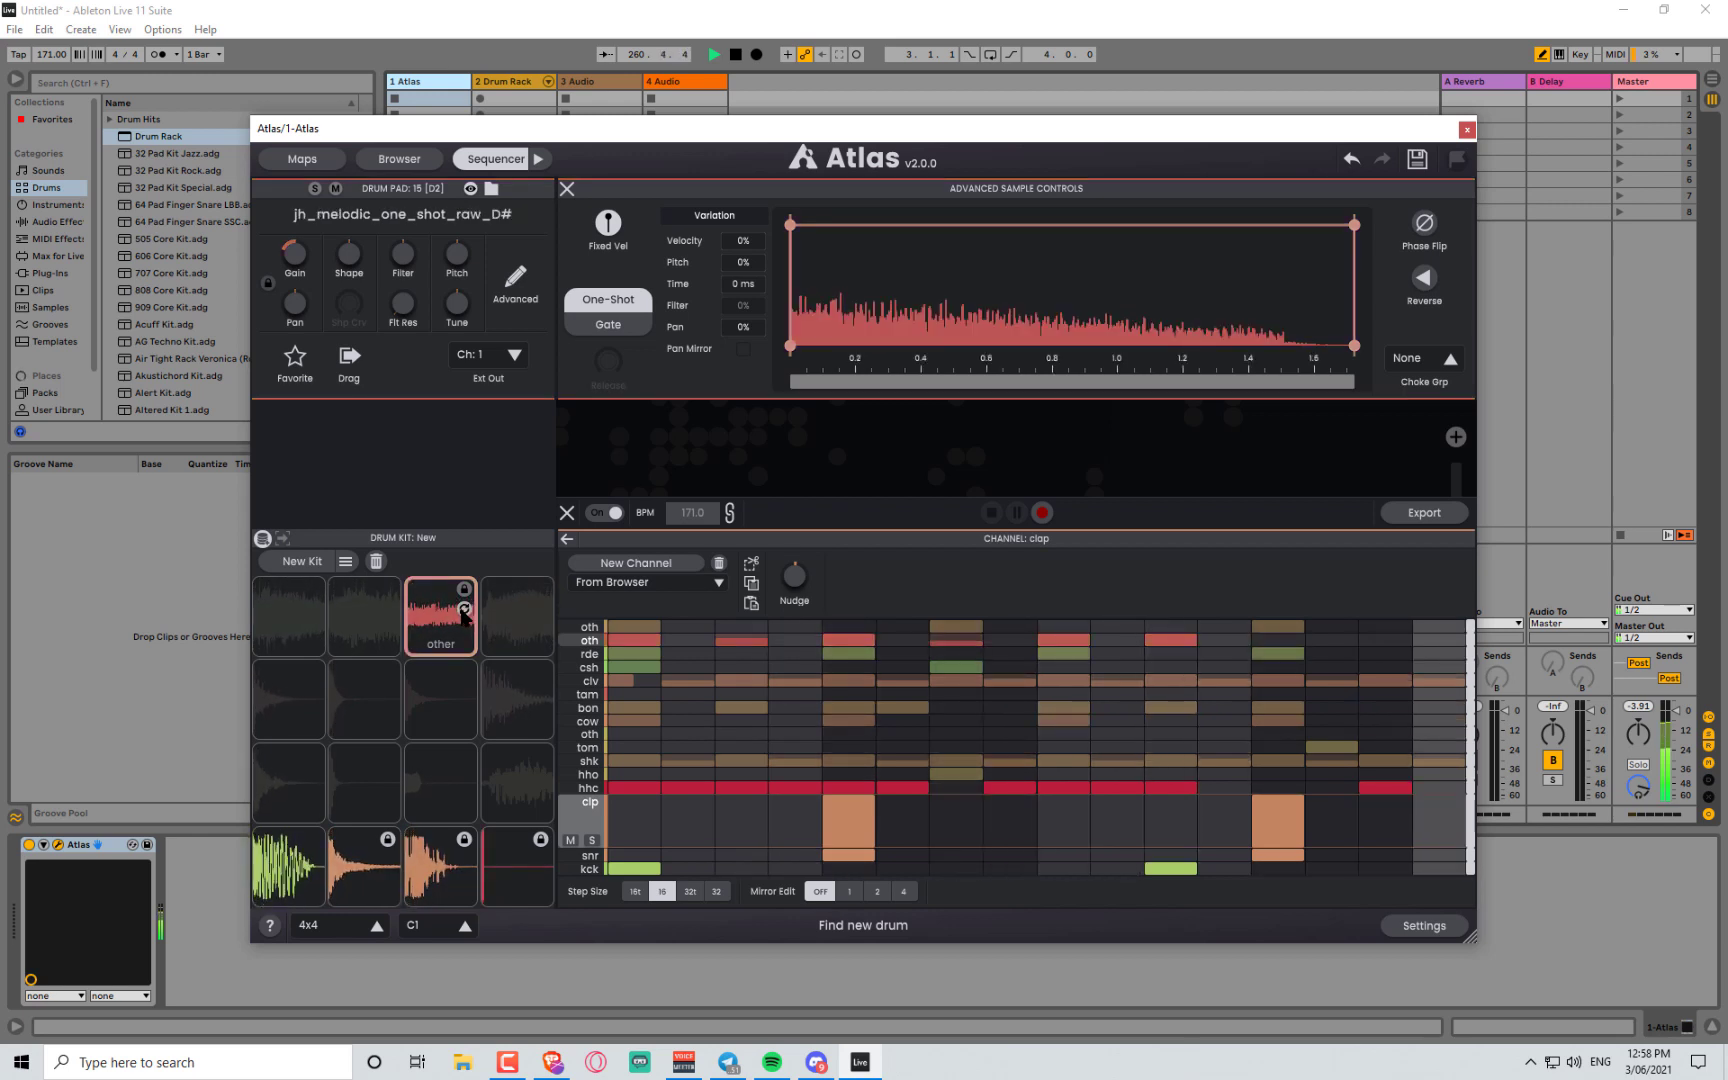
pyautogui.click(463, 608)
pyautogui.click(463, 608)
pyautogui.click(463, 608)
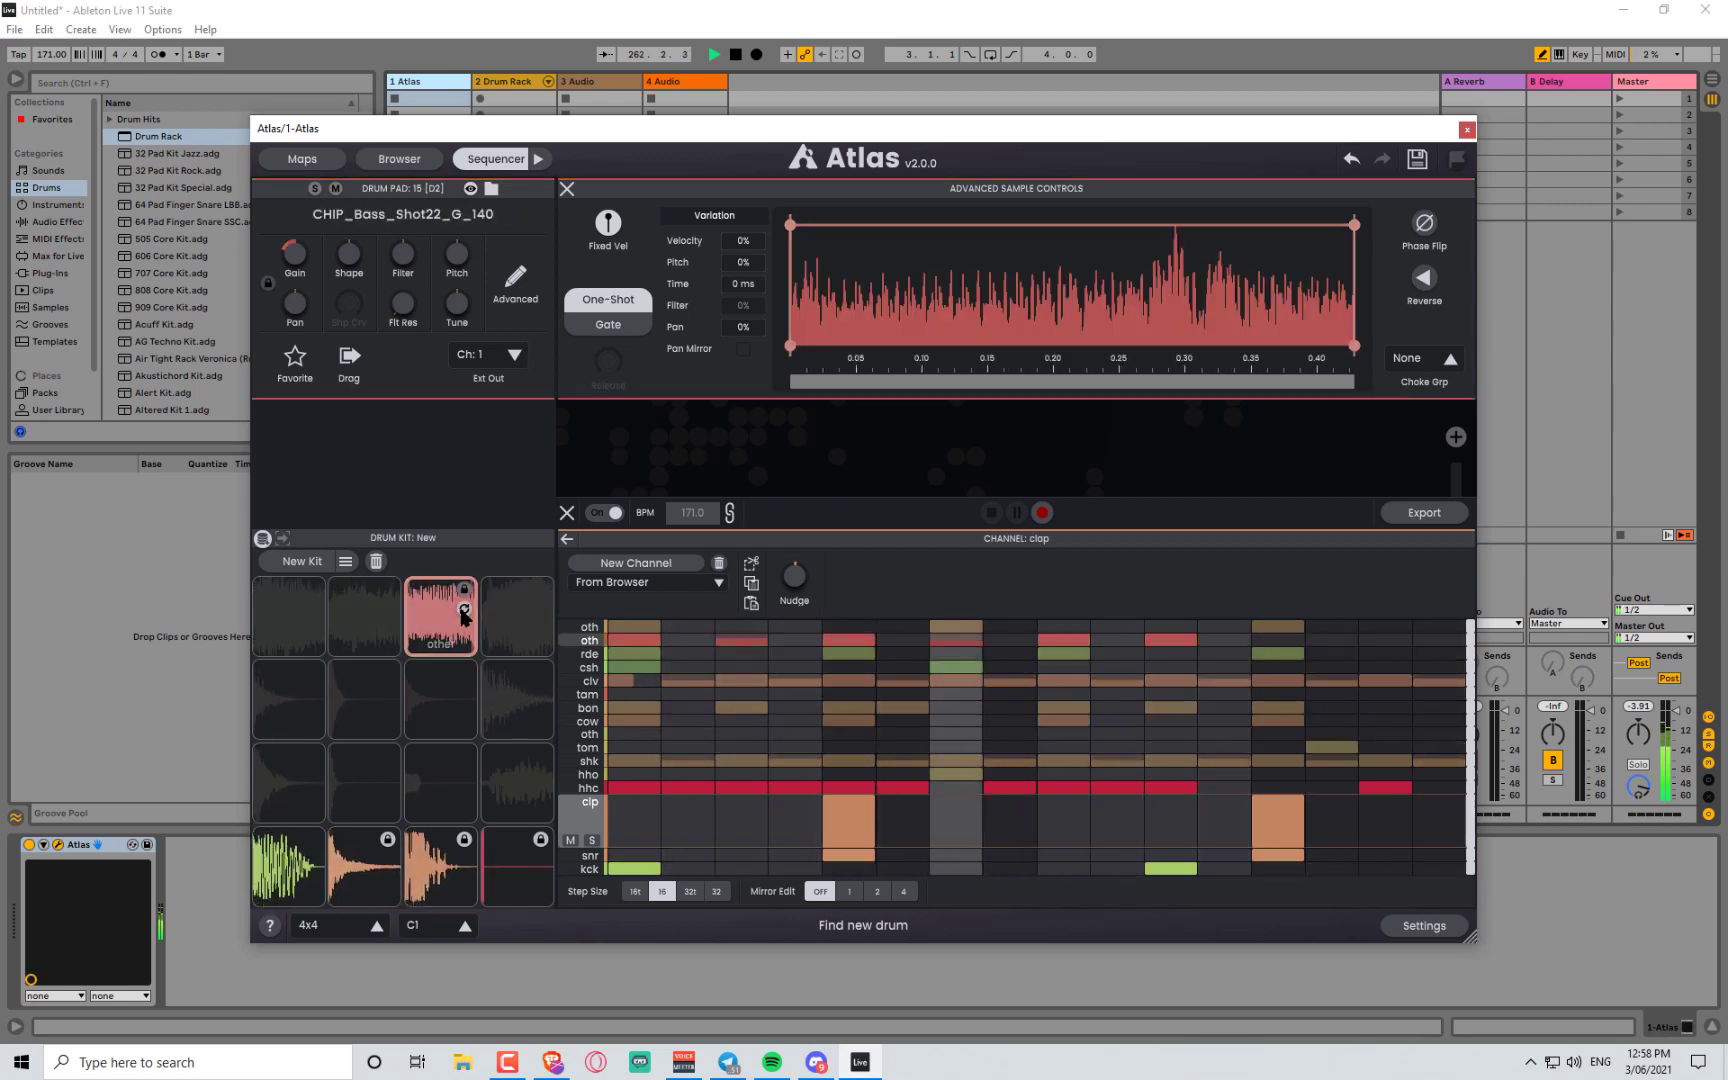
pyautogui.click(463, 608)
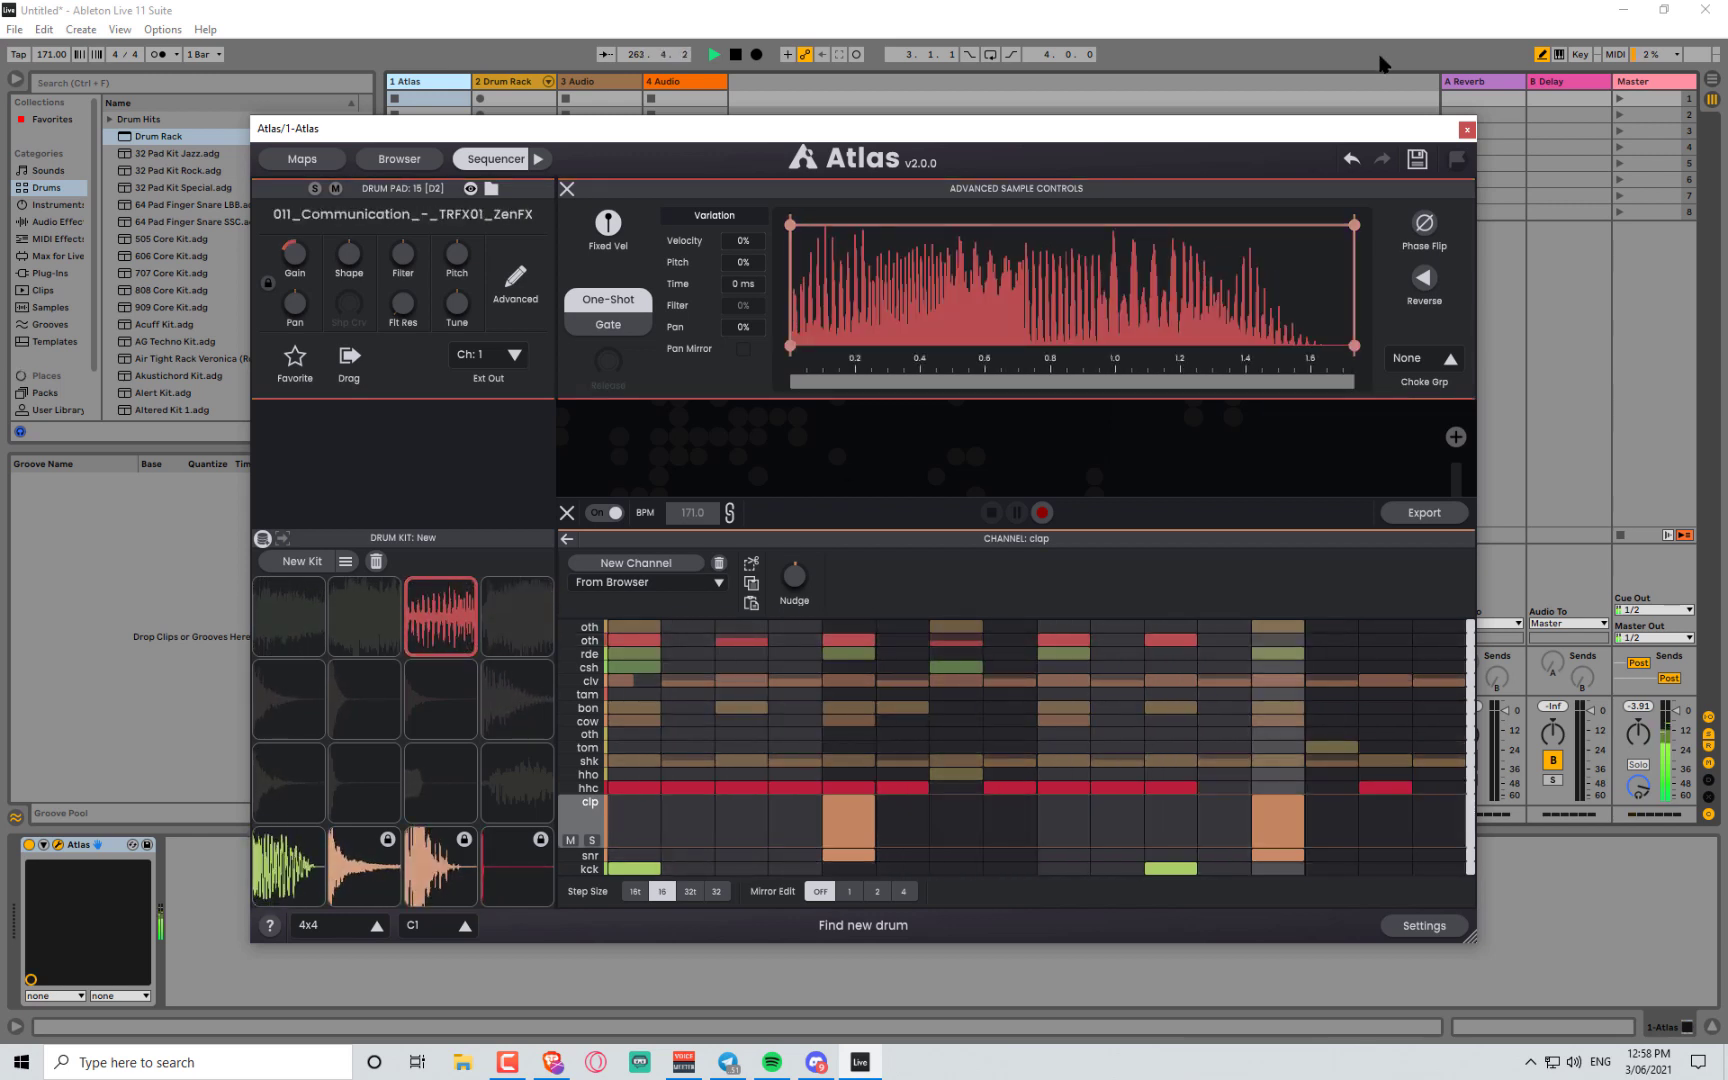
pyautogui.click(1350, 160)
# - Reverse pad 15's bass sample and trim it to about 28–203 ms with a fade-out
pyautogui.click(1424, 278)
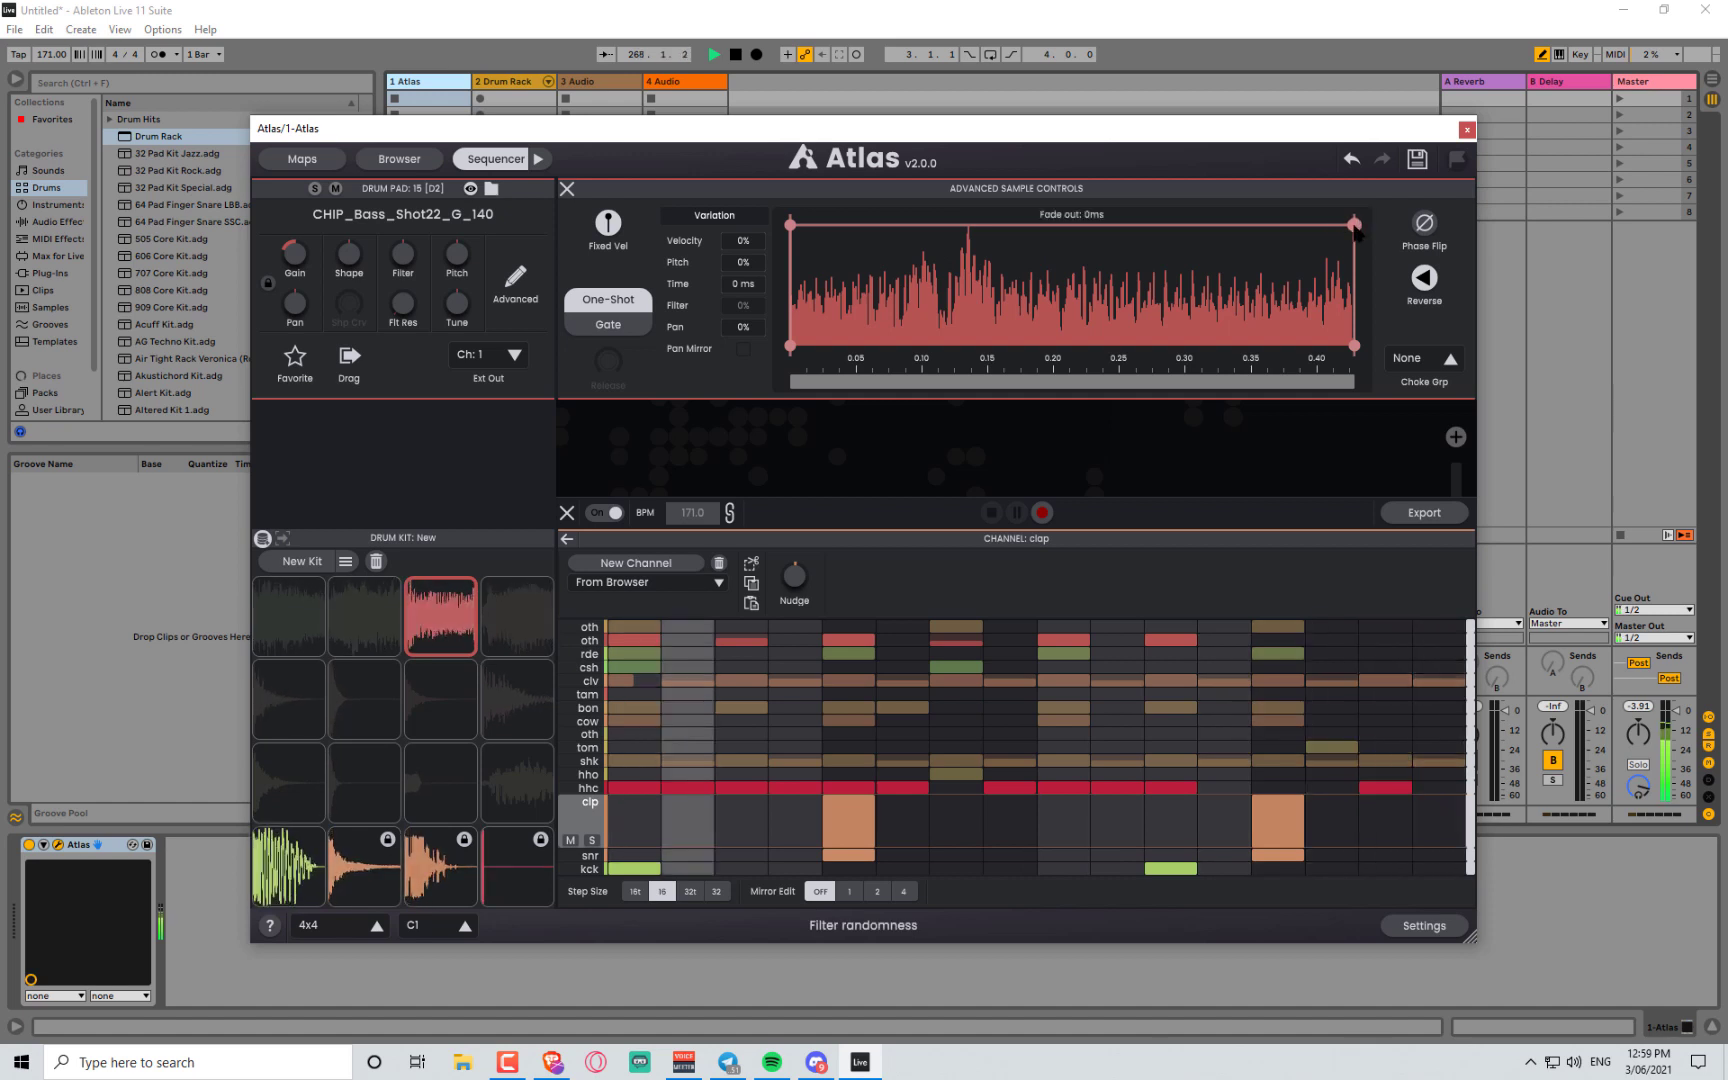
pyautogui.moveTo(1354, 345); pyautogui.dragTo(1058, 345)
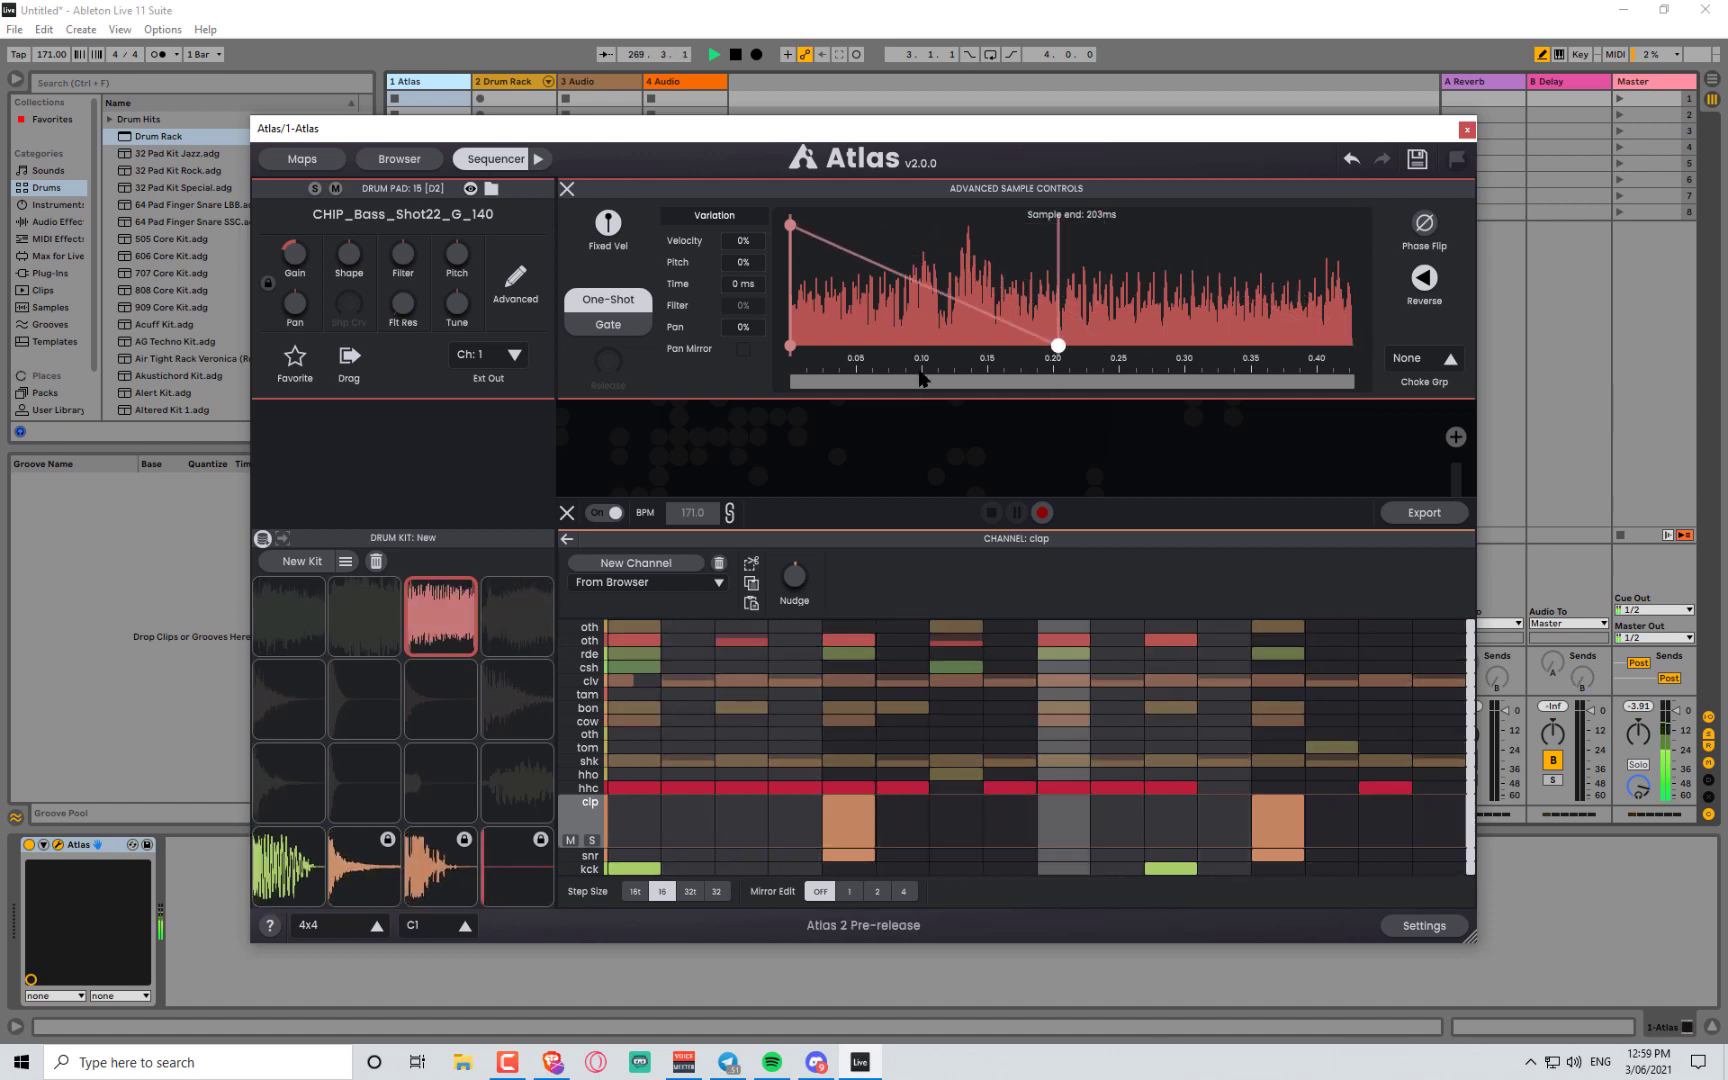
pyautogui.moveTo(790, 225); pyautogui.dragTo(976, 225)
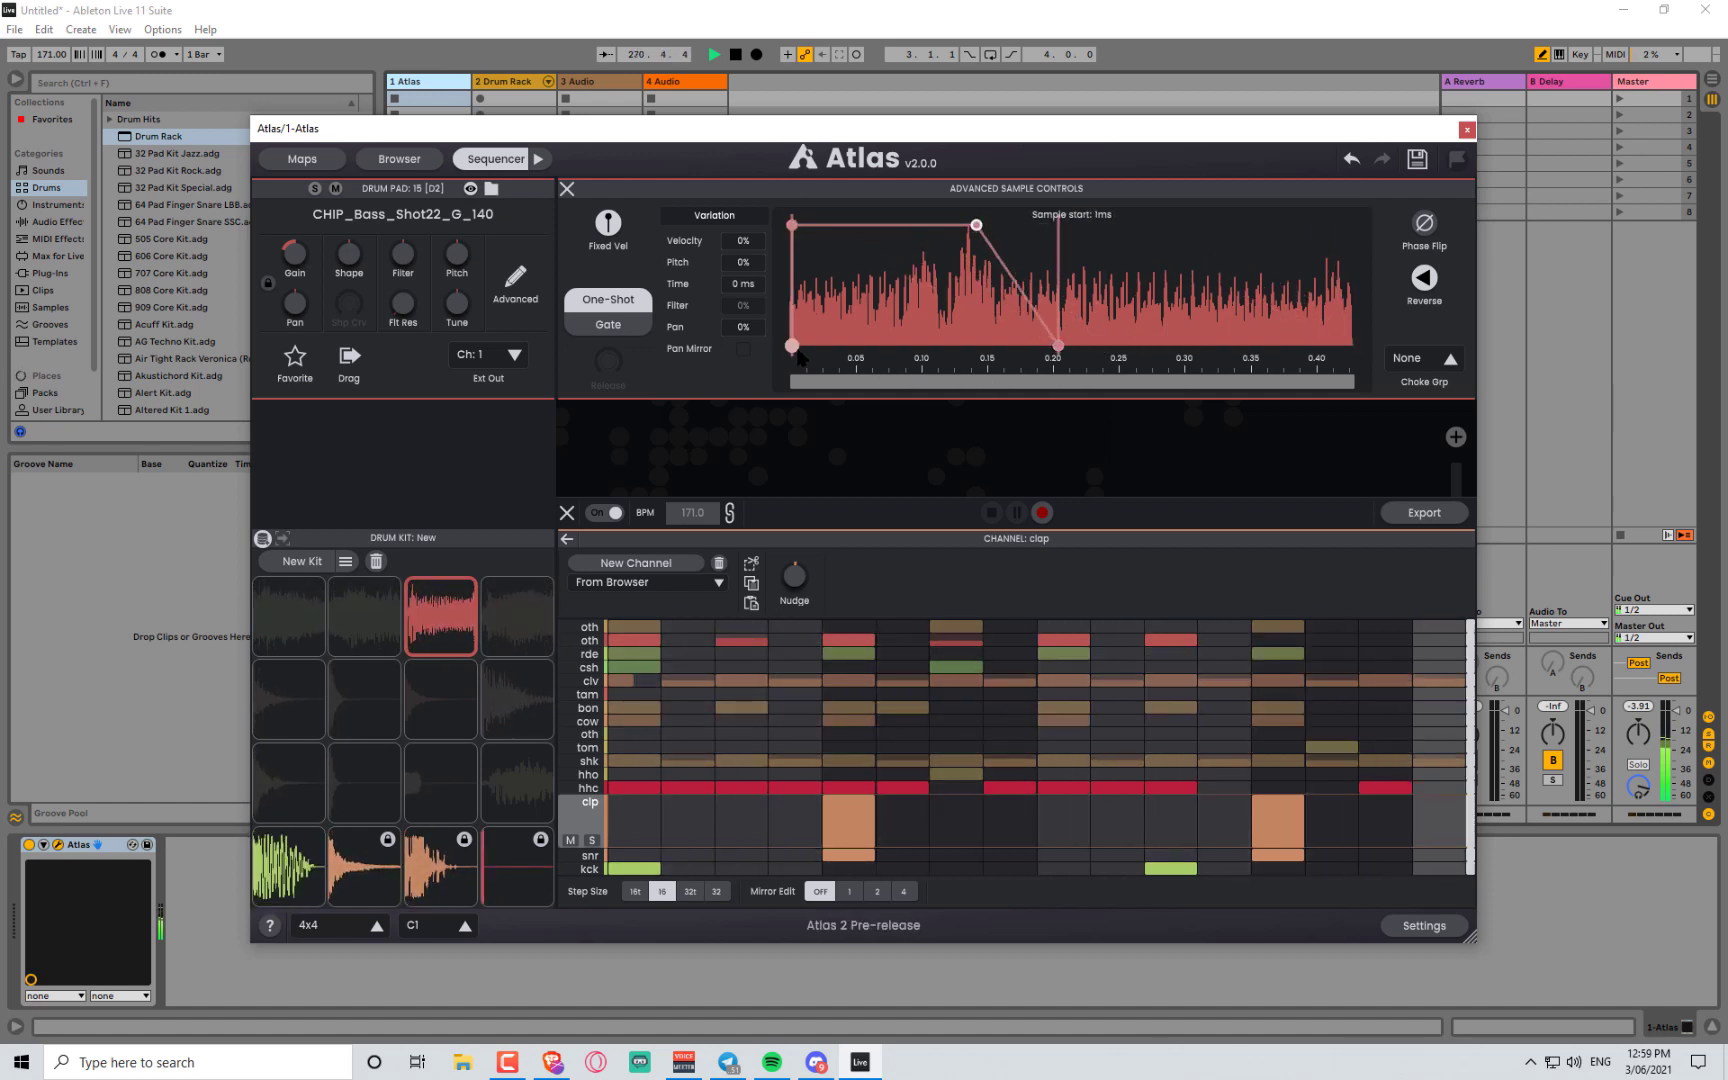
pyautogui.moveTo(795, 347)
pyautogui.mouseDown()
pyautogui.moveTo(879, 343)
pyautogui.moveTo(829, 345)
pyautogui.mouseUp()
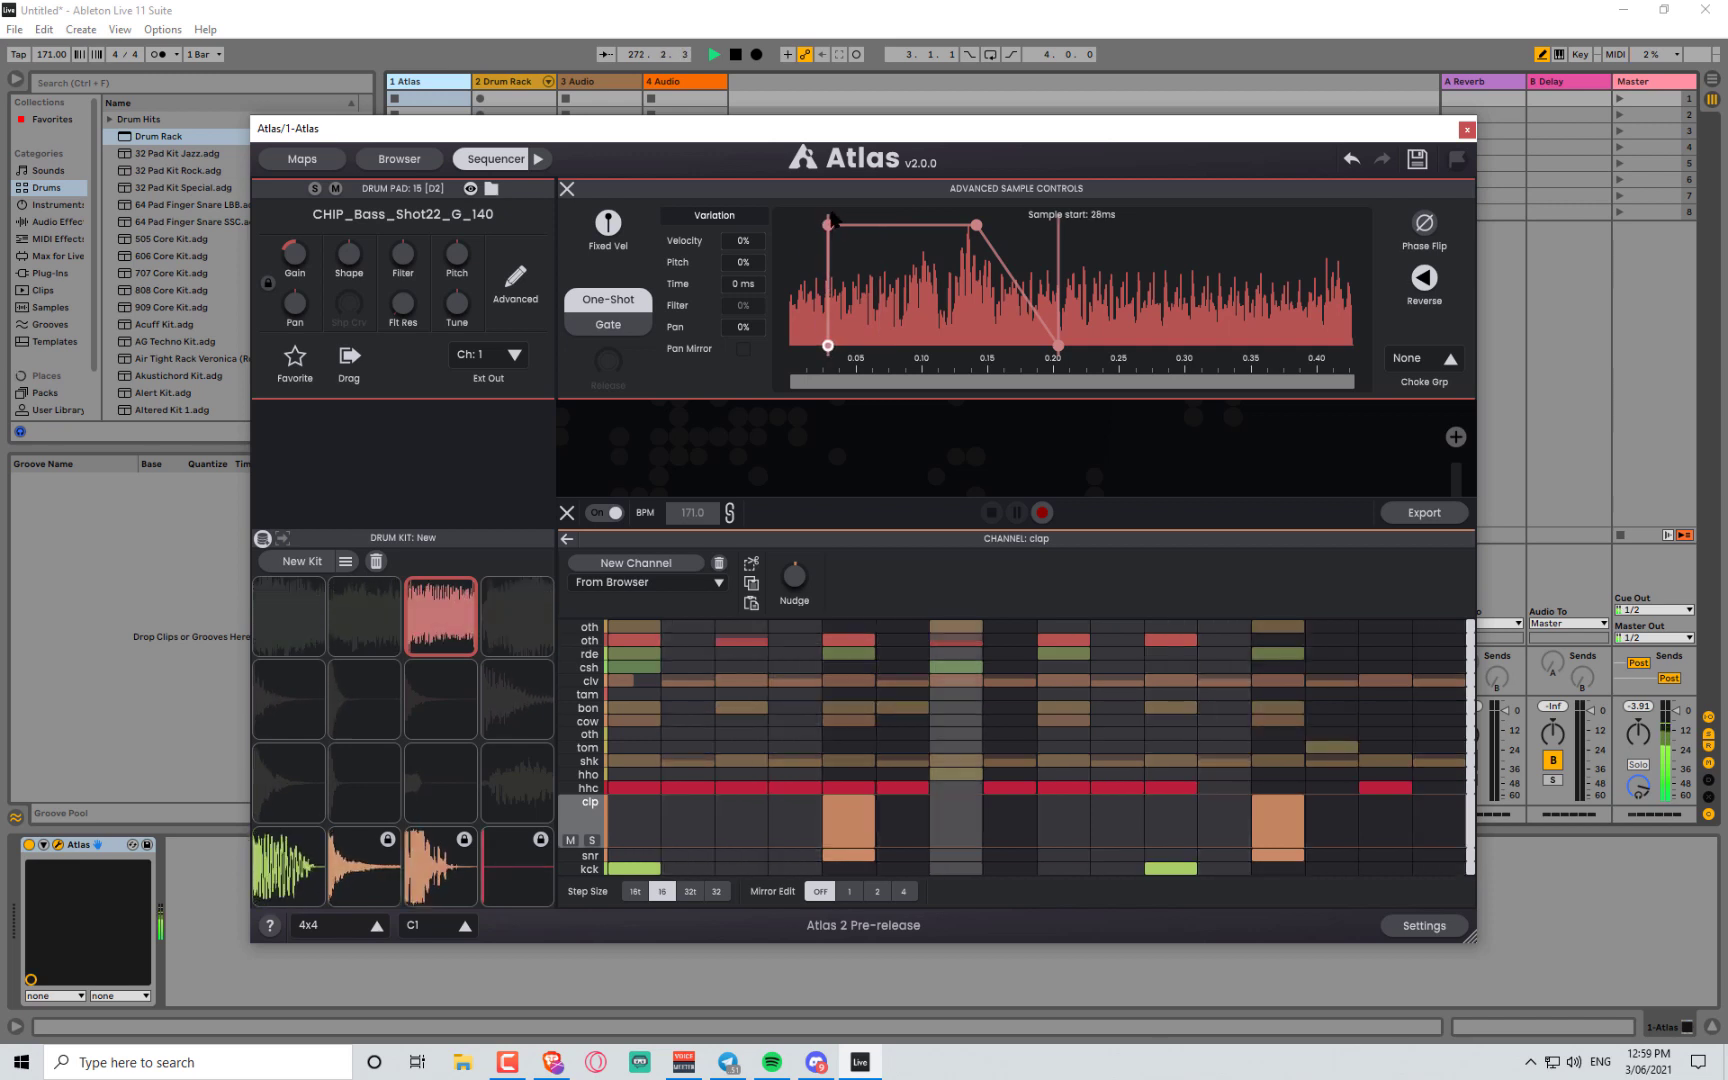
# - Give pad 15's sample a fade-in of about 46 ms and a low-pass filter with 76% variation
pyautogui.moveTo(830, 222); pyautogui.dragTo(889, 226)
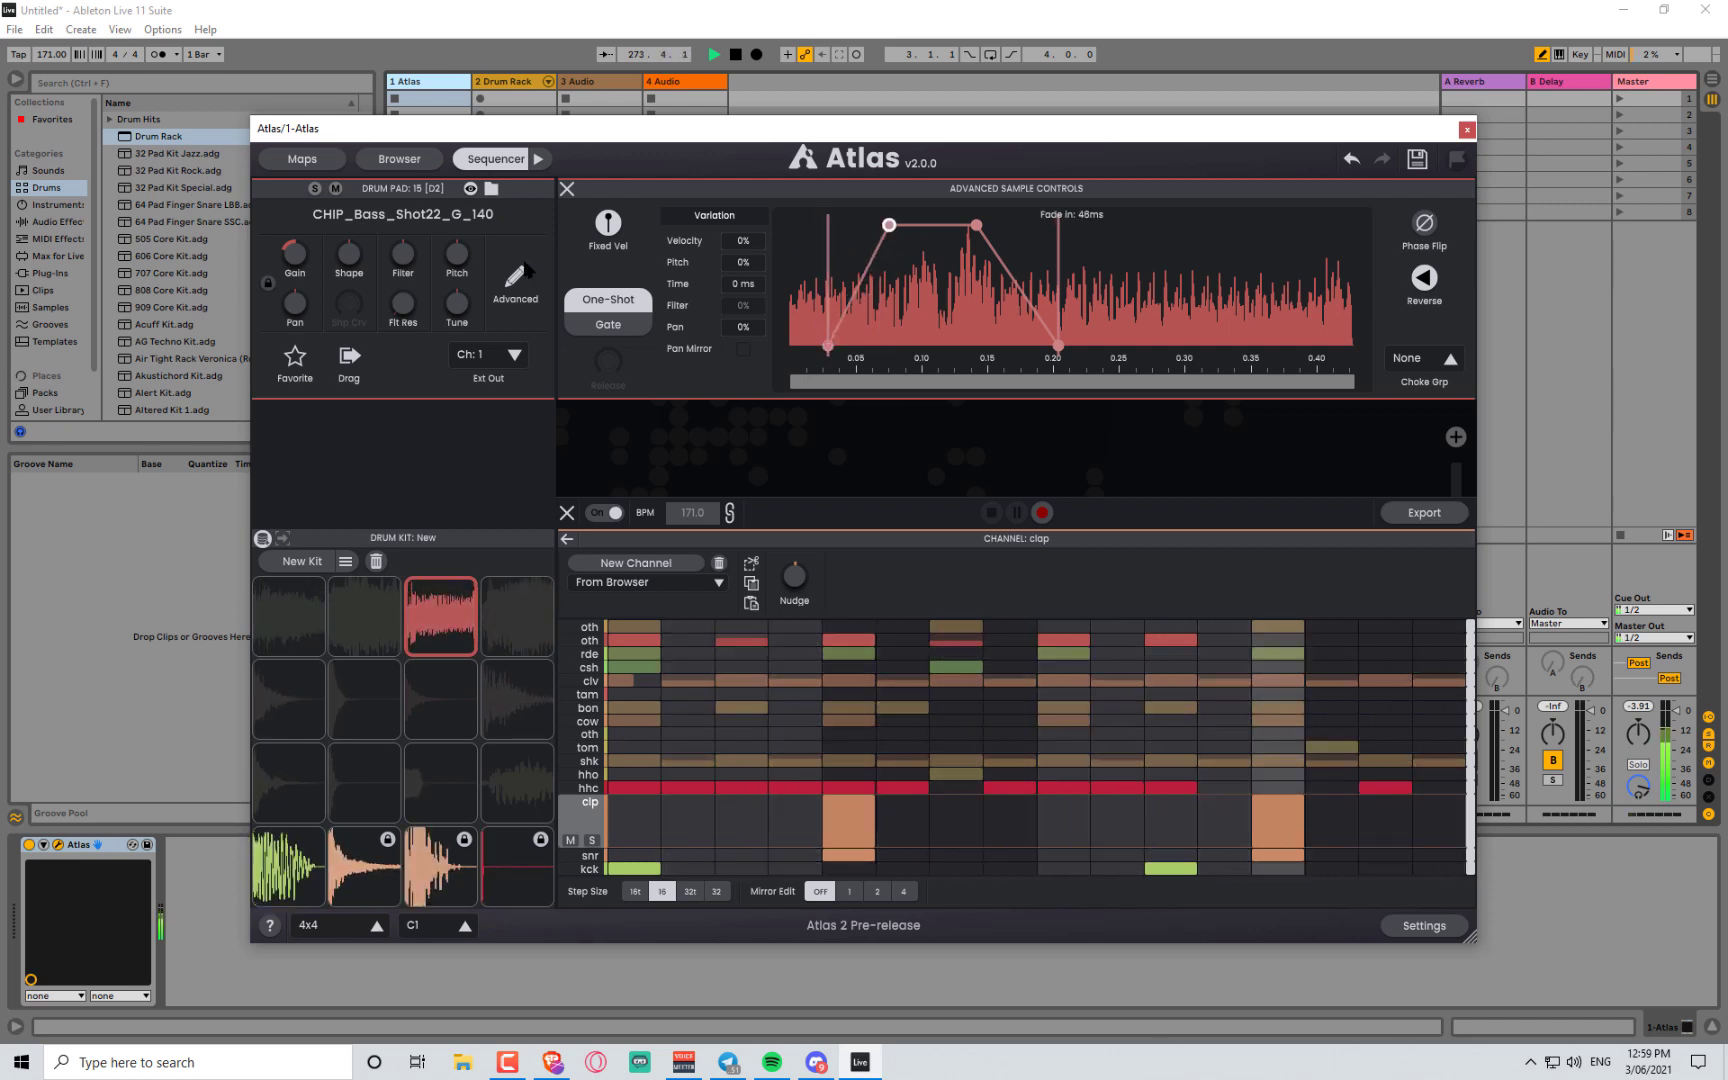
pyautogui.moveTo(402, 258); pyautogui.dragTo(404, 312)
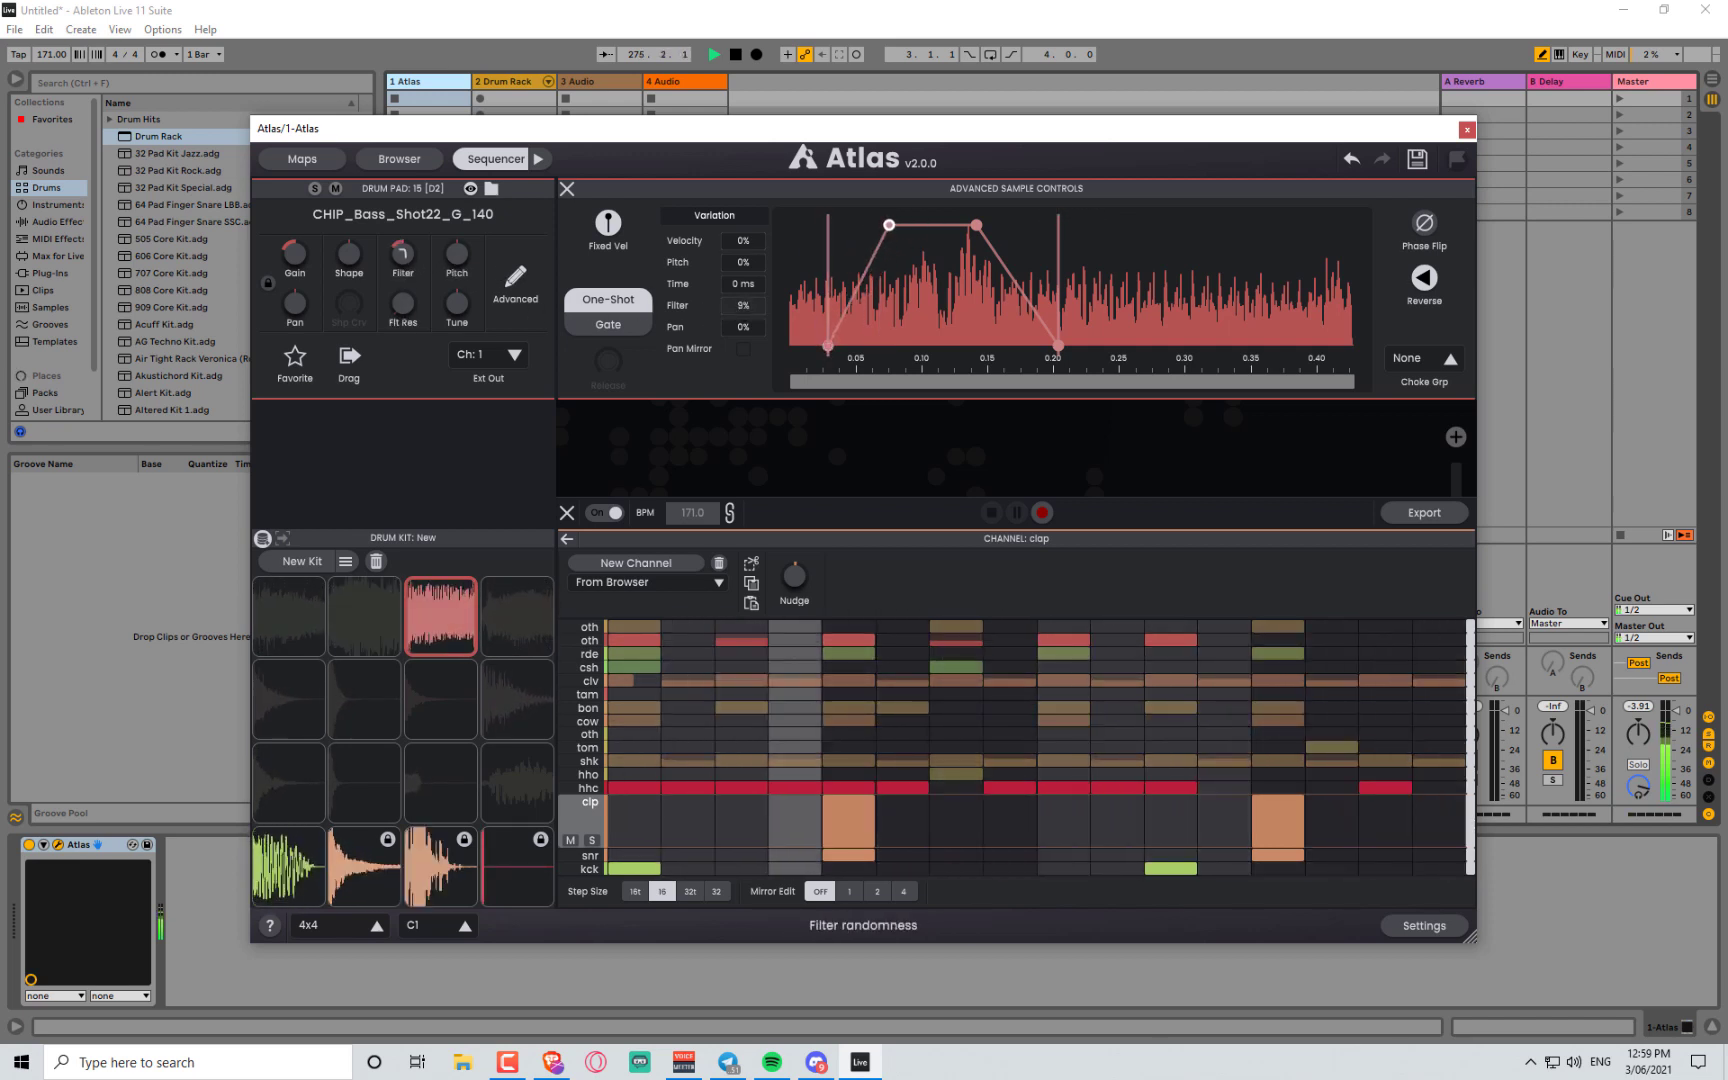
pyautogui.moveTo(743, 302); pyautogui.dragTo(743, 279)
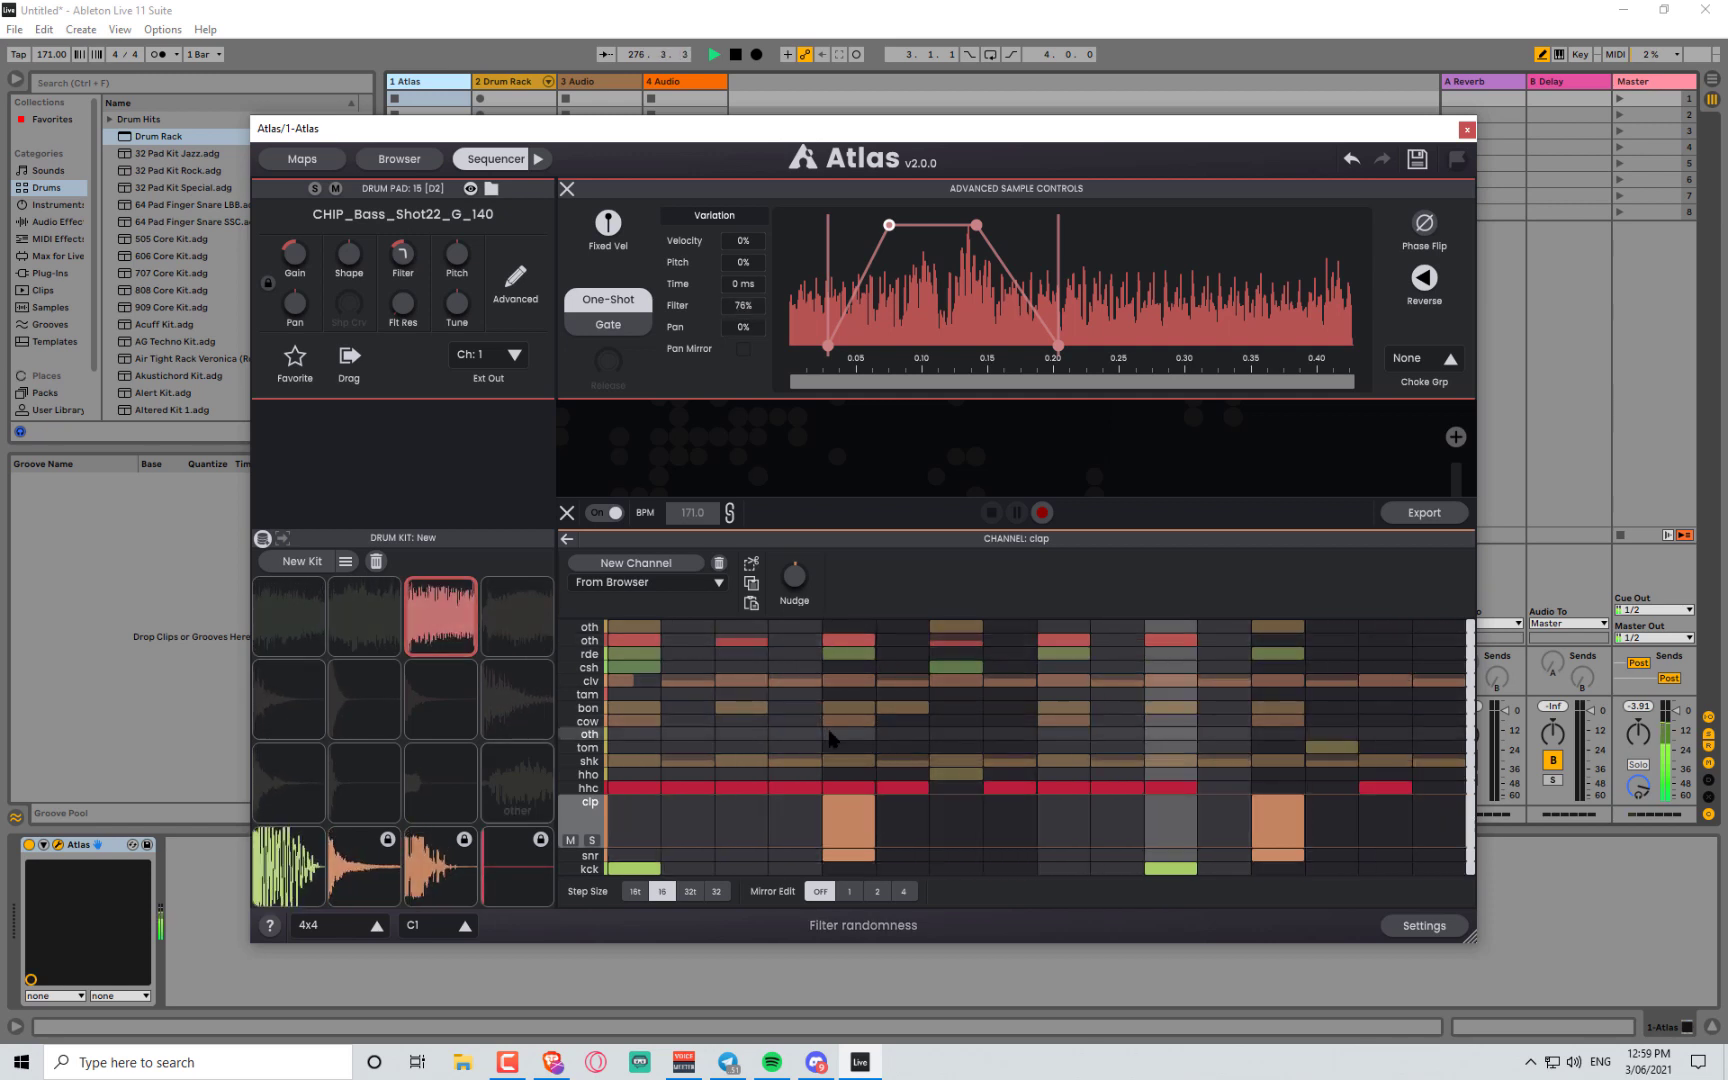
# - Rework pad 15's row with hits on steps 1, 4, 8 and 12, and fill in most of the row up to step 15
pyautogui.click(749, 641)
pyautogui.click(838, 642)
pyautogui.click(799, 642)
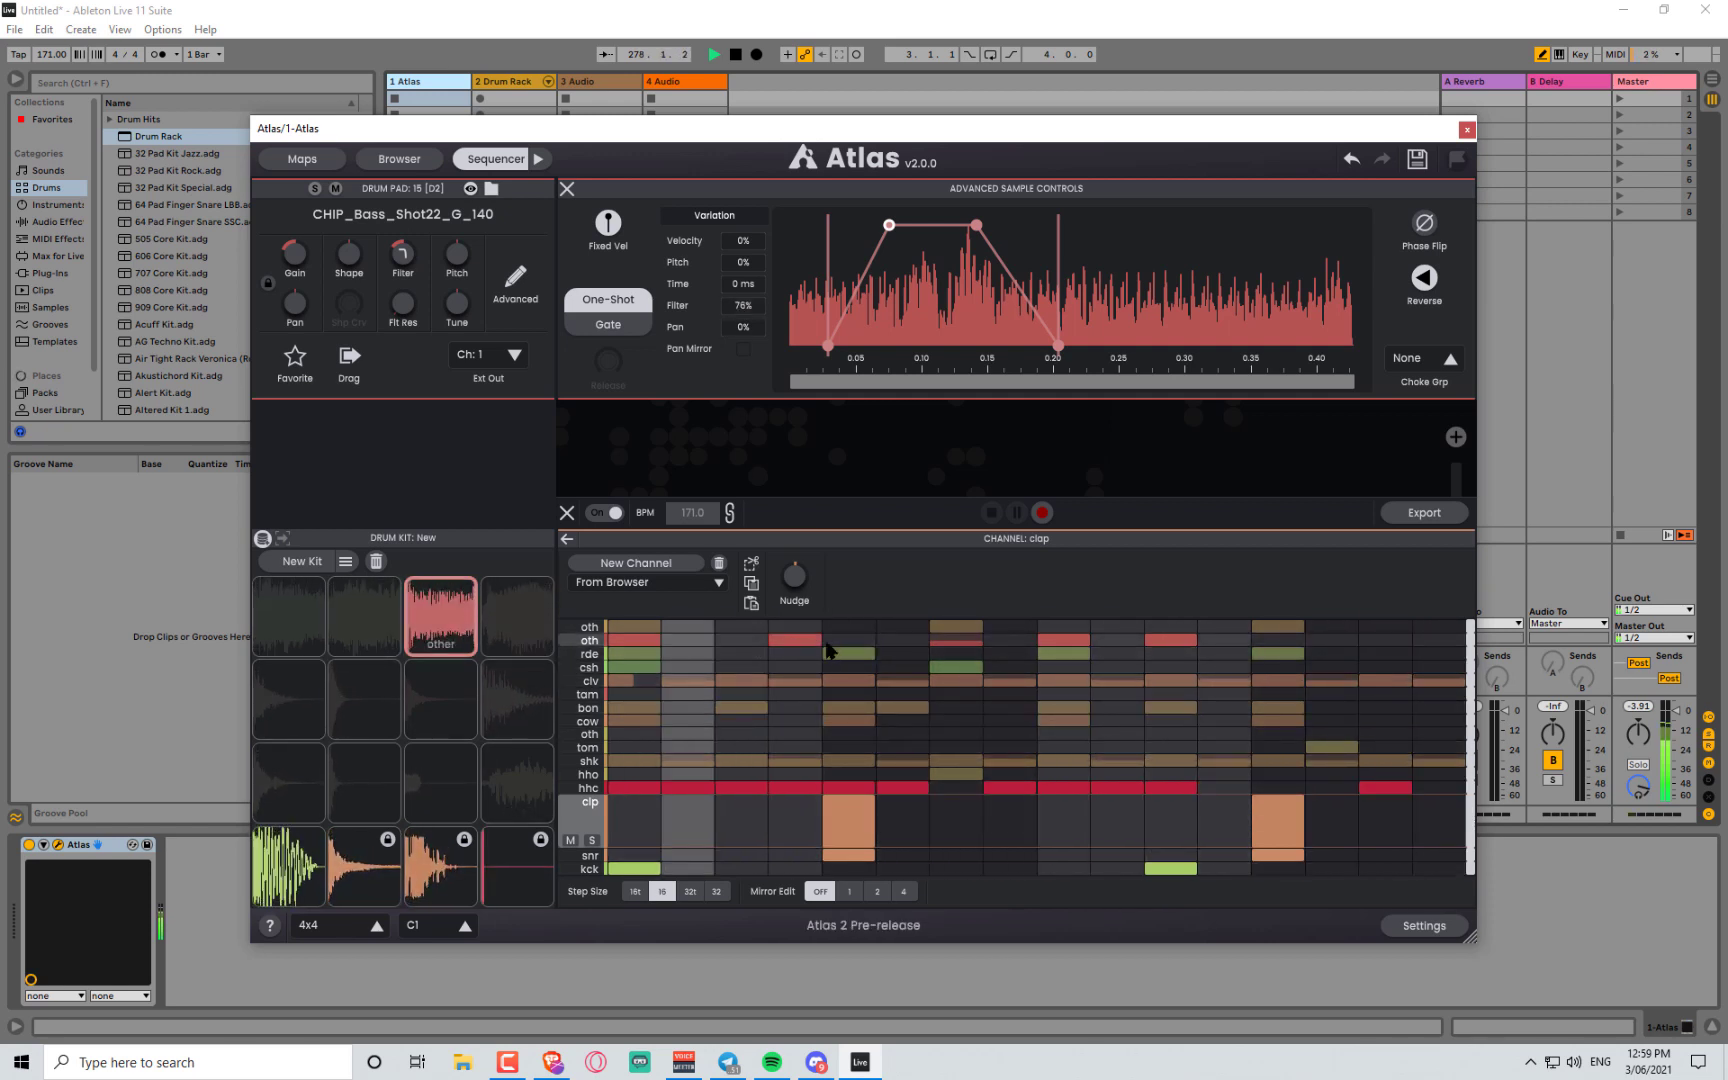
pyautogui.click(955, 643)
pyautogui.click(1050, 641)
pyautogui.click(1008, 641)
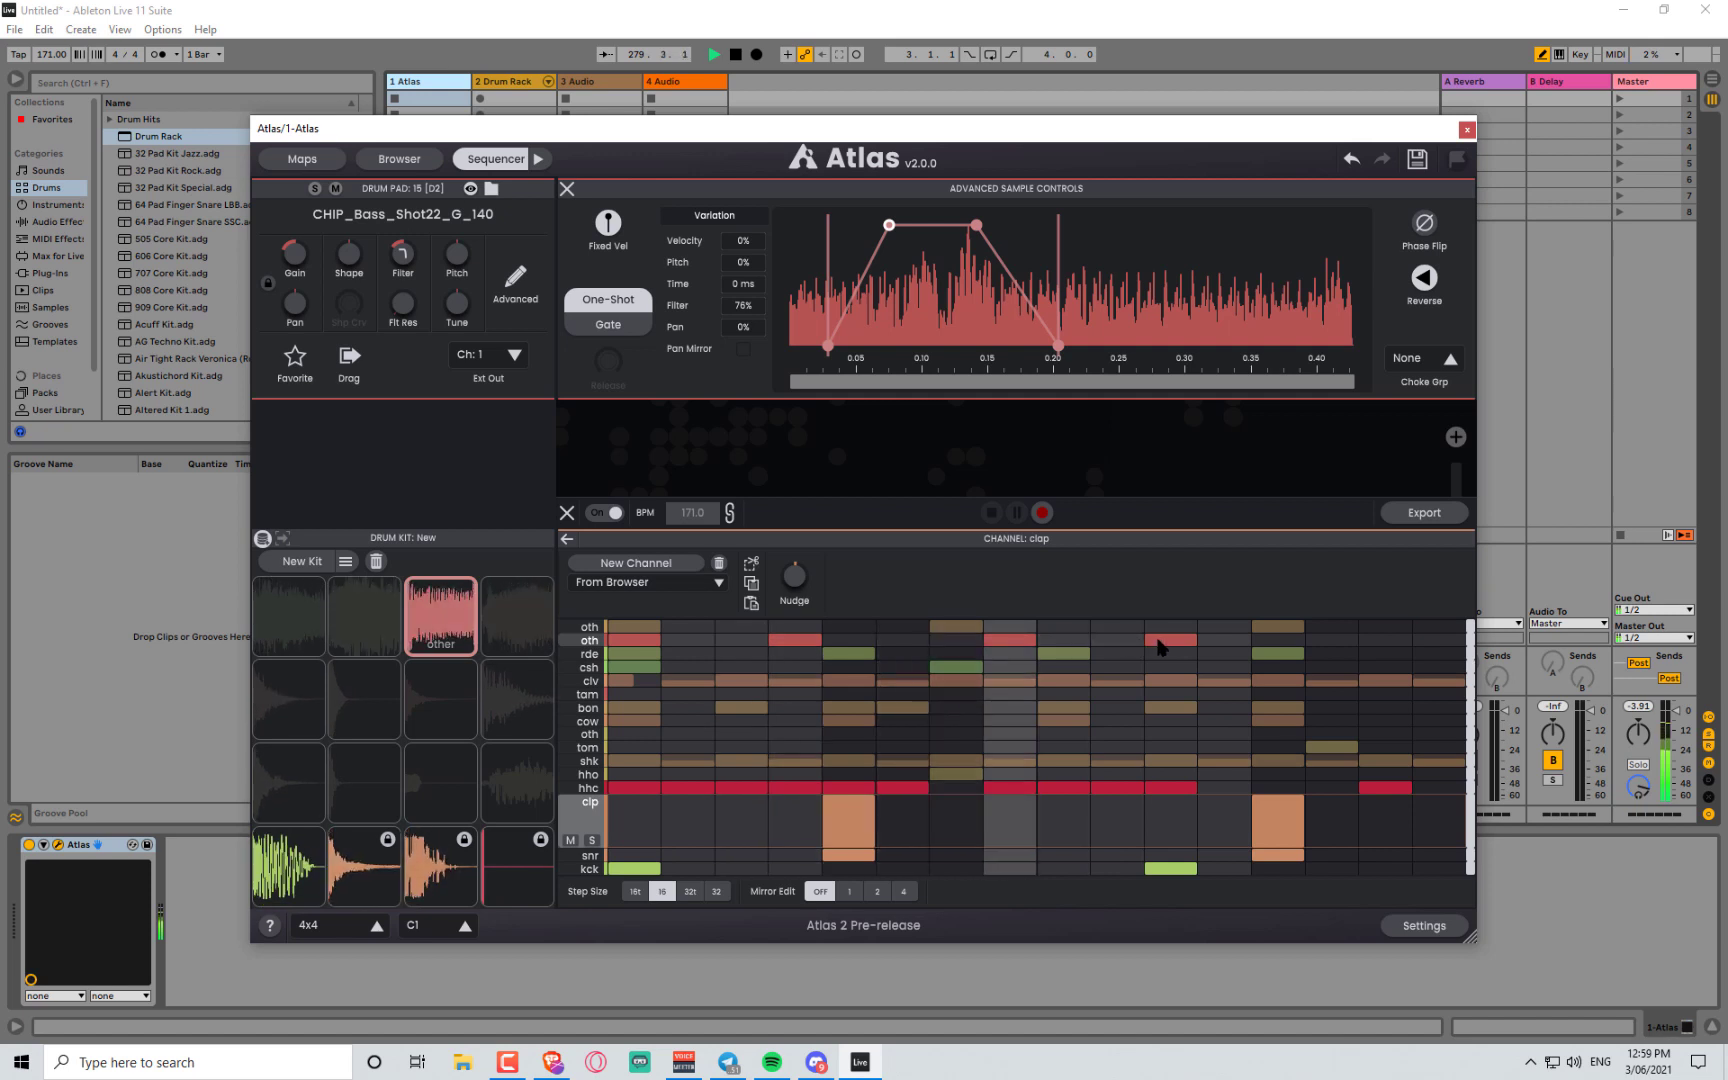
pyautogui.click(1385, 640)
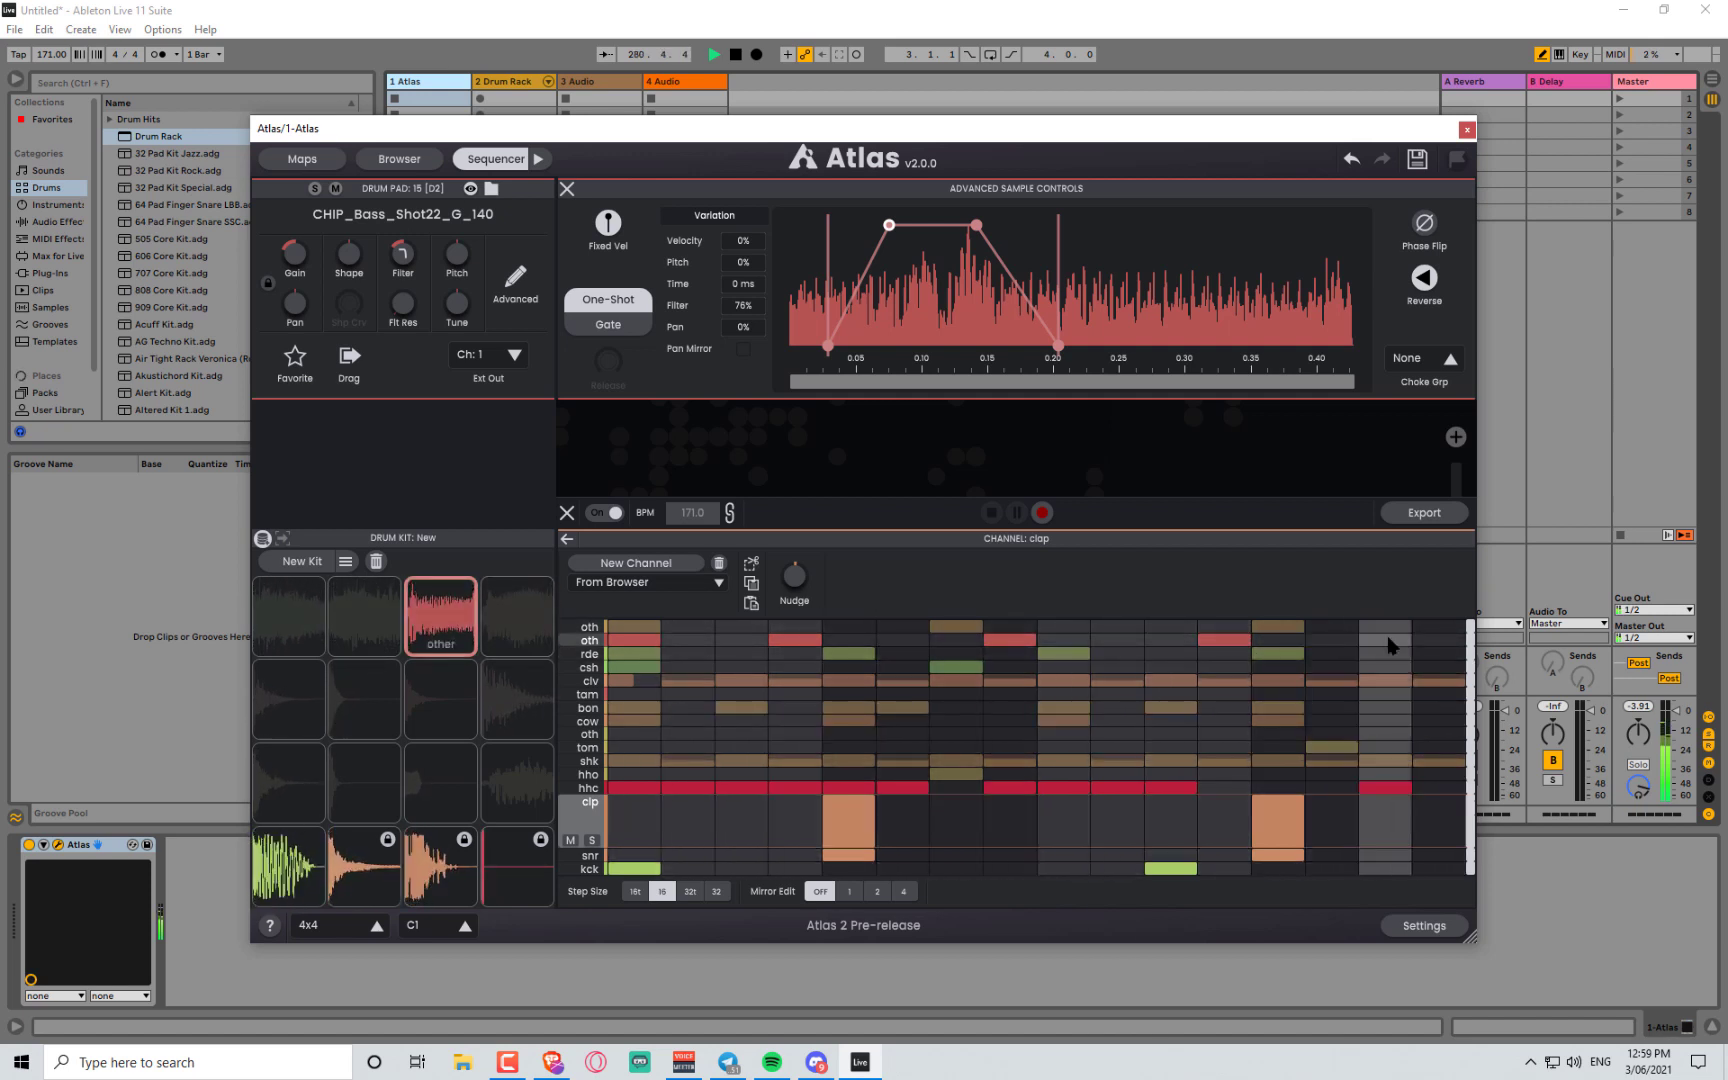
pyautogui.moveTo(688, 641)
pyautogui.mouseDown()
pyautogui.moveTo(1024, 658)
pyautogui.moveTo(1399, 644)
pyautogui.mouseUp()
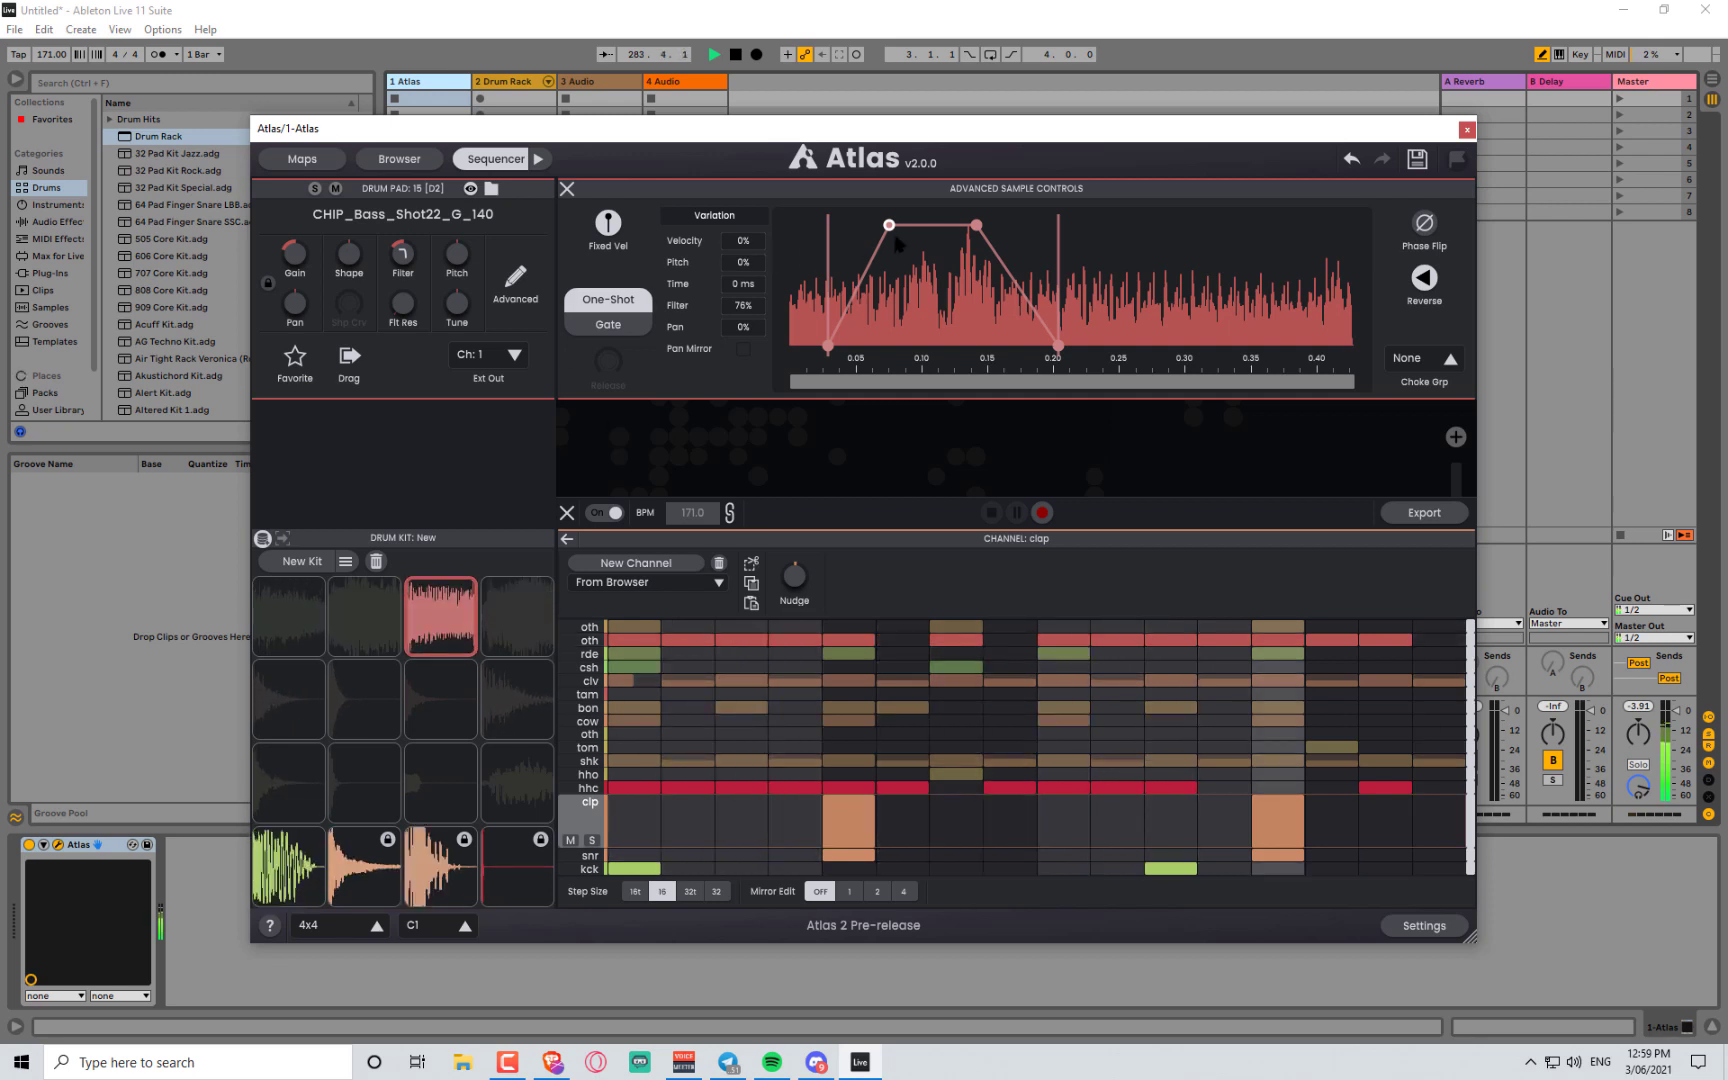
# - Remove pad 15's fade-in, and strengthen its filtering with a lower low-pass cutoff, more resonance and 94% filter variation
pyautogui.moveTo(895, 240); pyautogui.dragTo(655, 190)
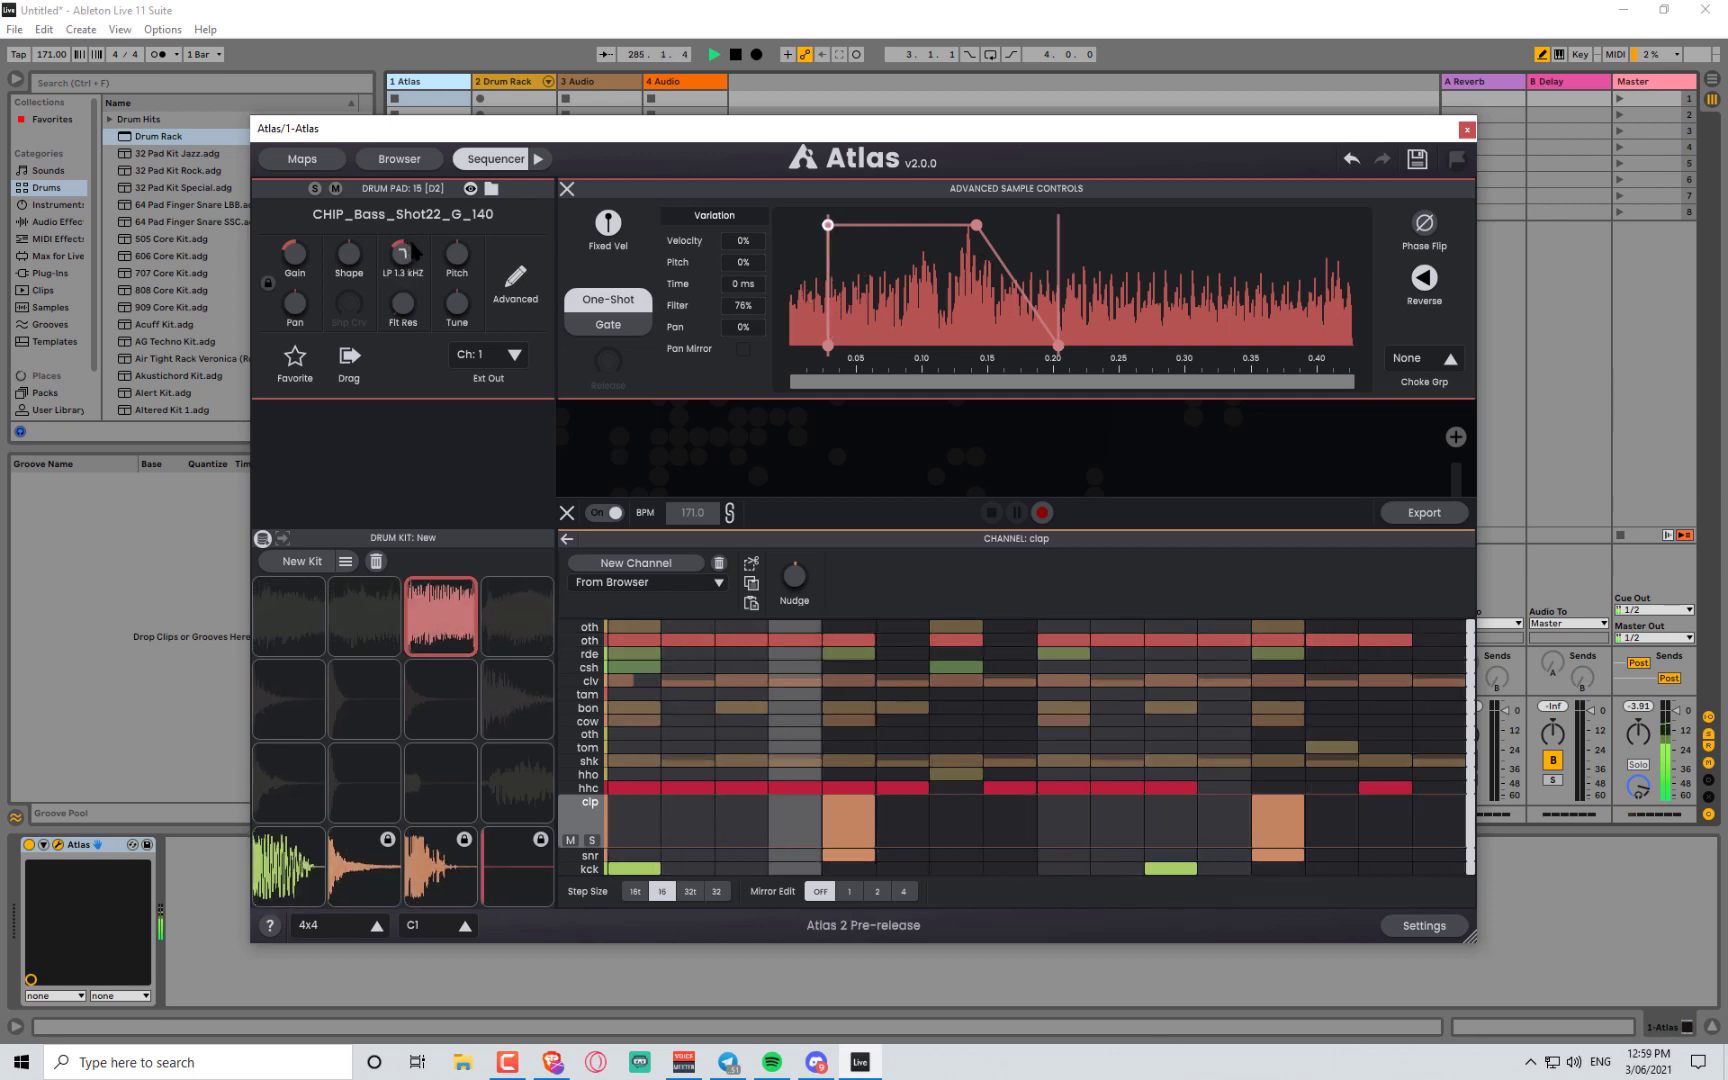
pyautogui.moveTo(392, 320); pyautogui.dragTo(372, 178)
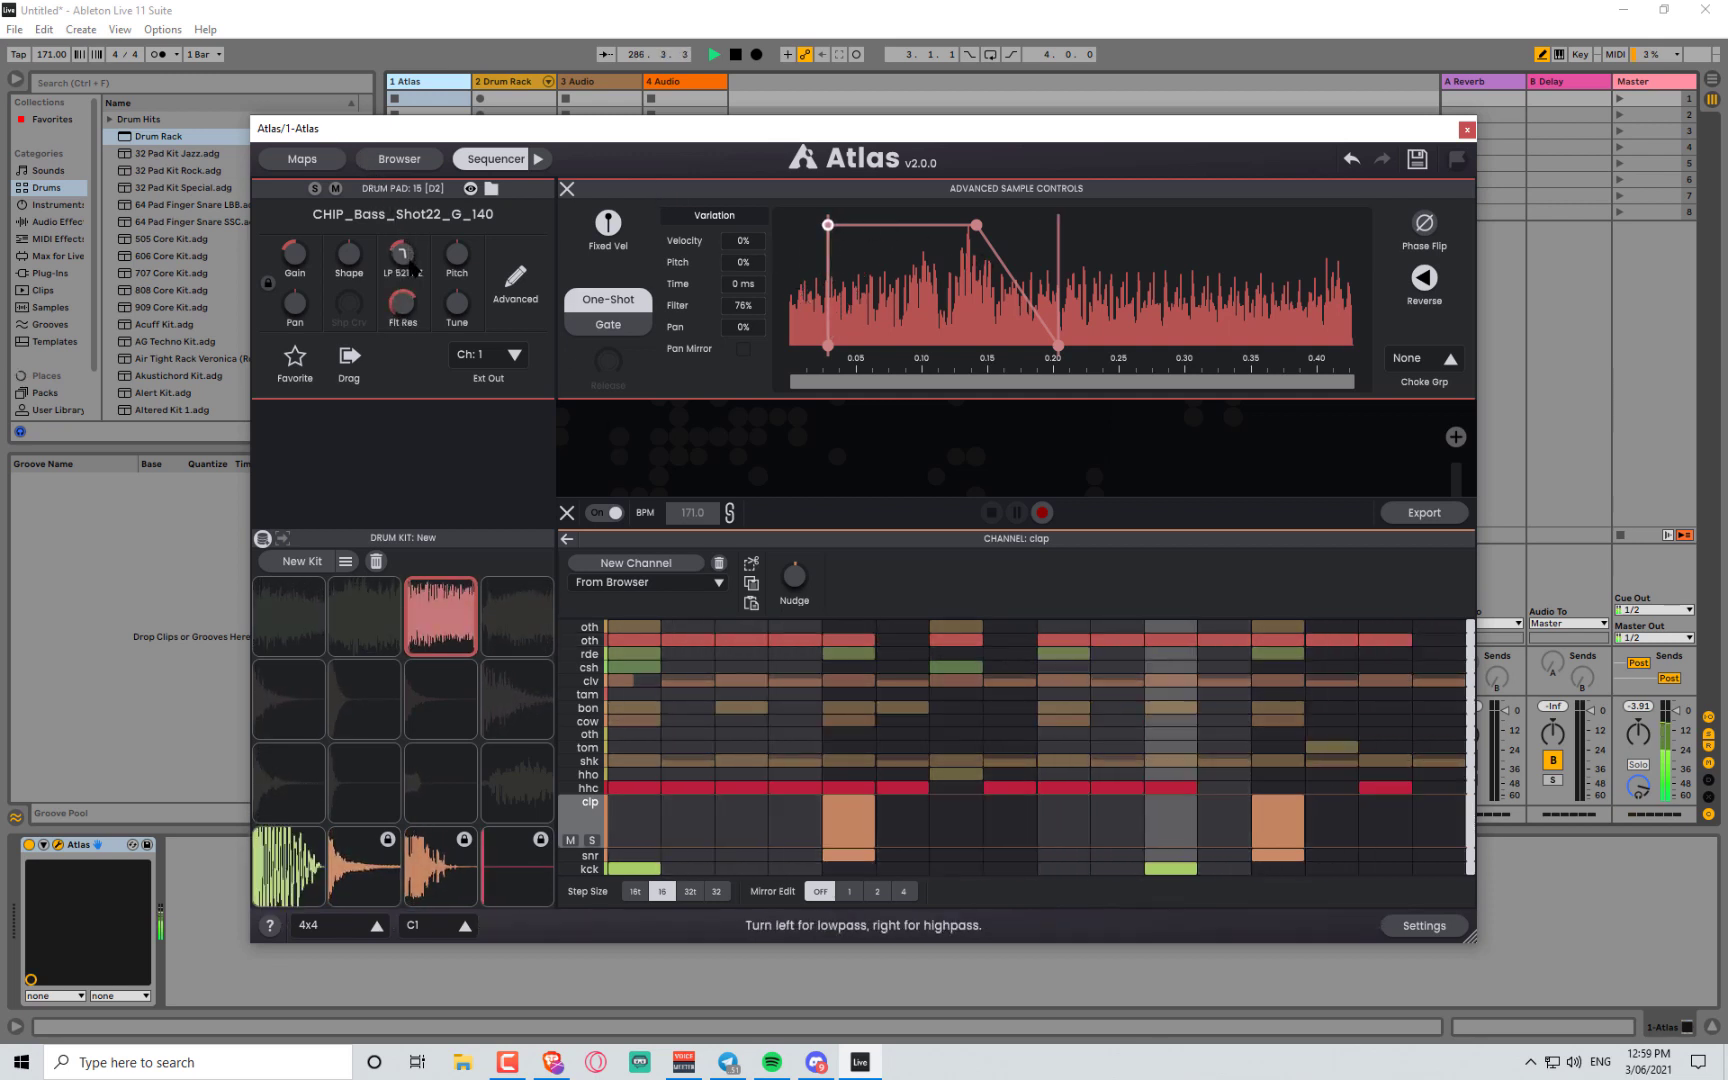
pyautogui.moveTo(745, 299); pyautogui.dragTo(744, 276)
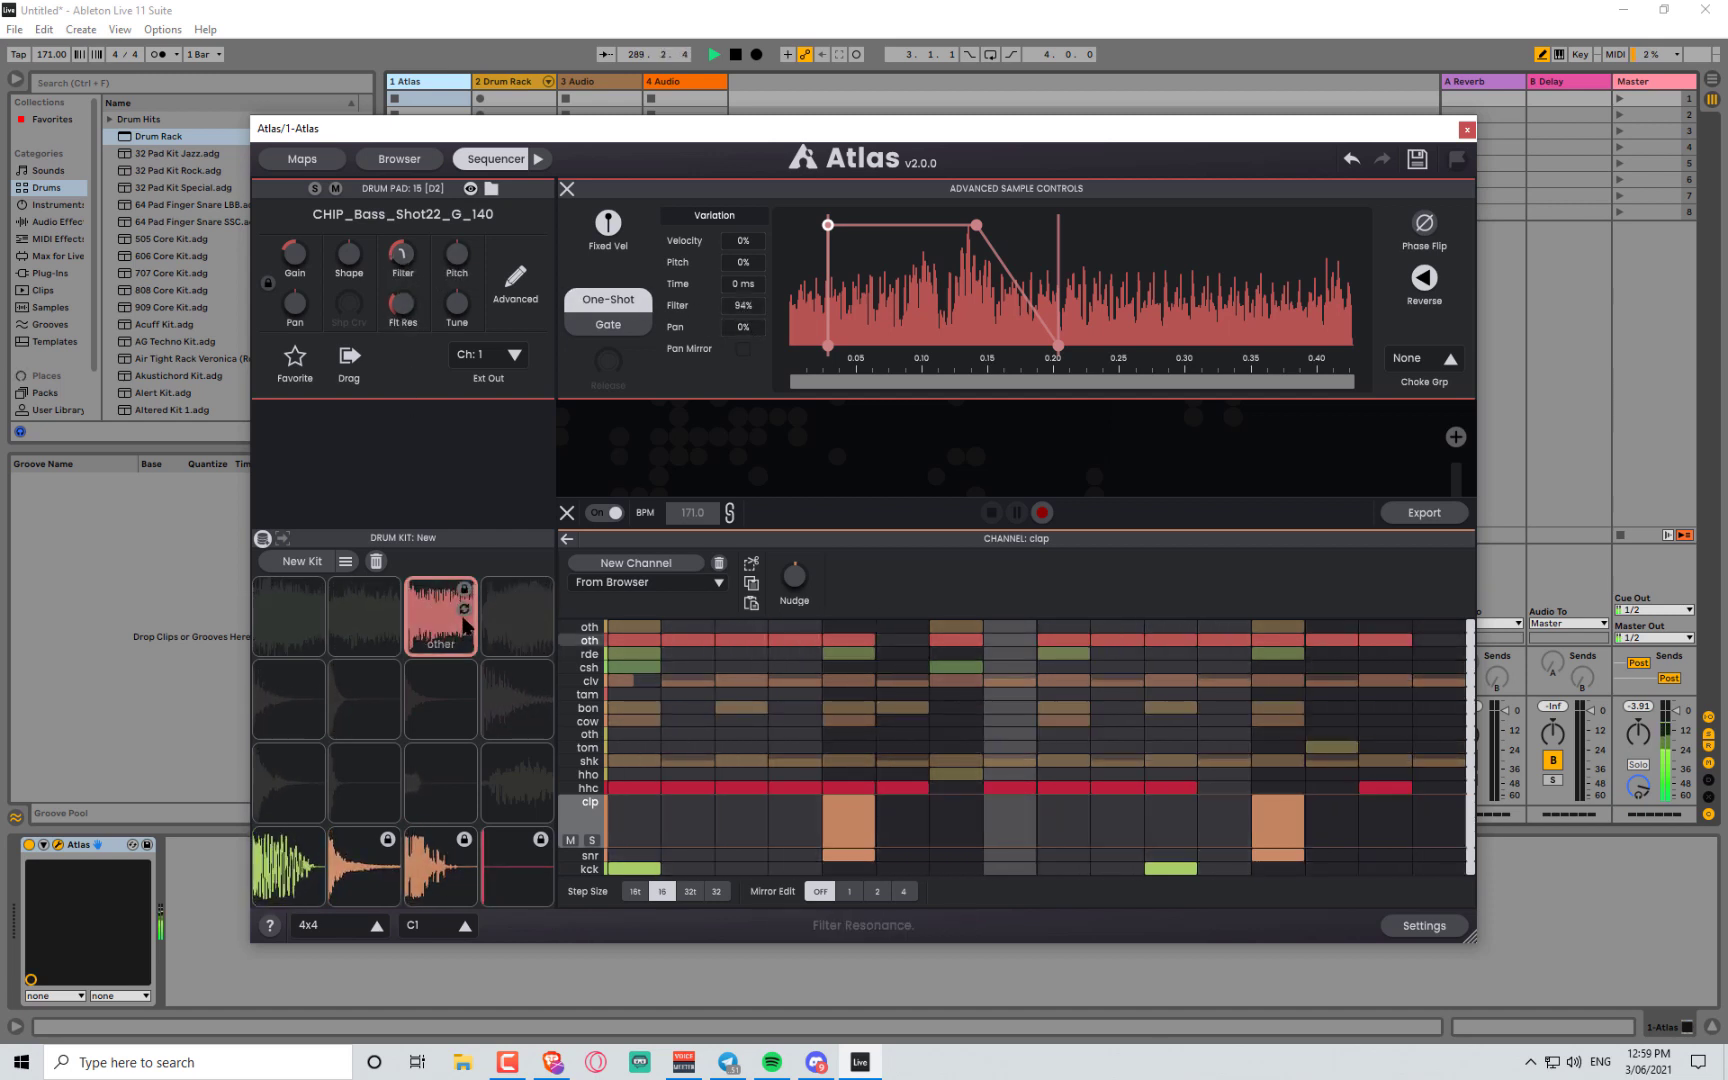
# - Find new samples for pad 15 until ISR_Casio_MT_Drum_46 is loaded
pyautogui.click(464, 610)
pyautogui.click(464, 610)
pyautogui.click(464, 610)
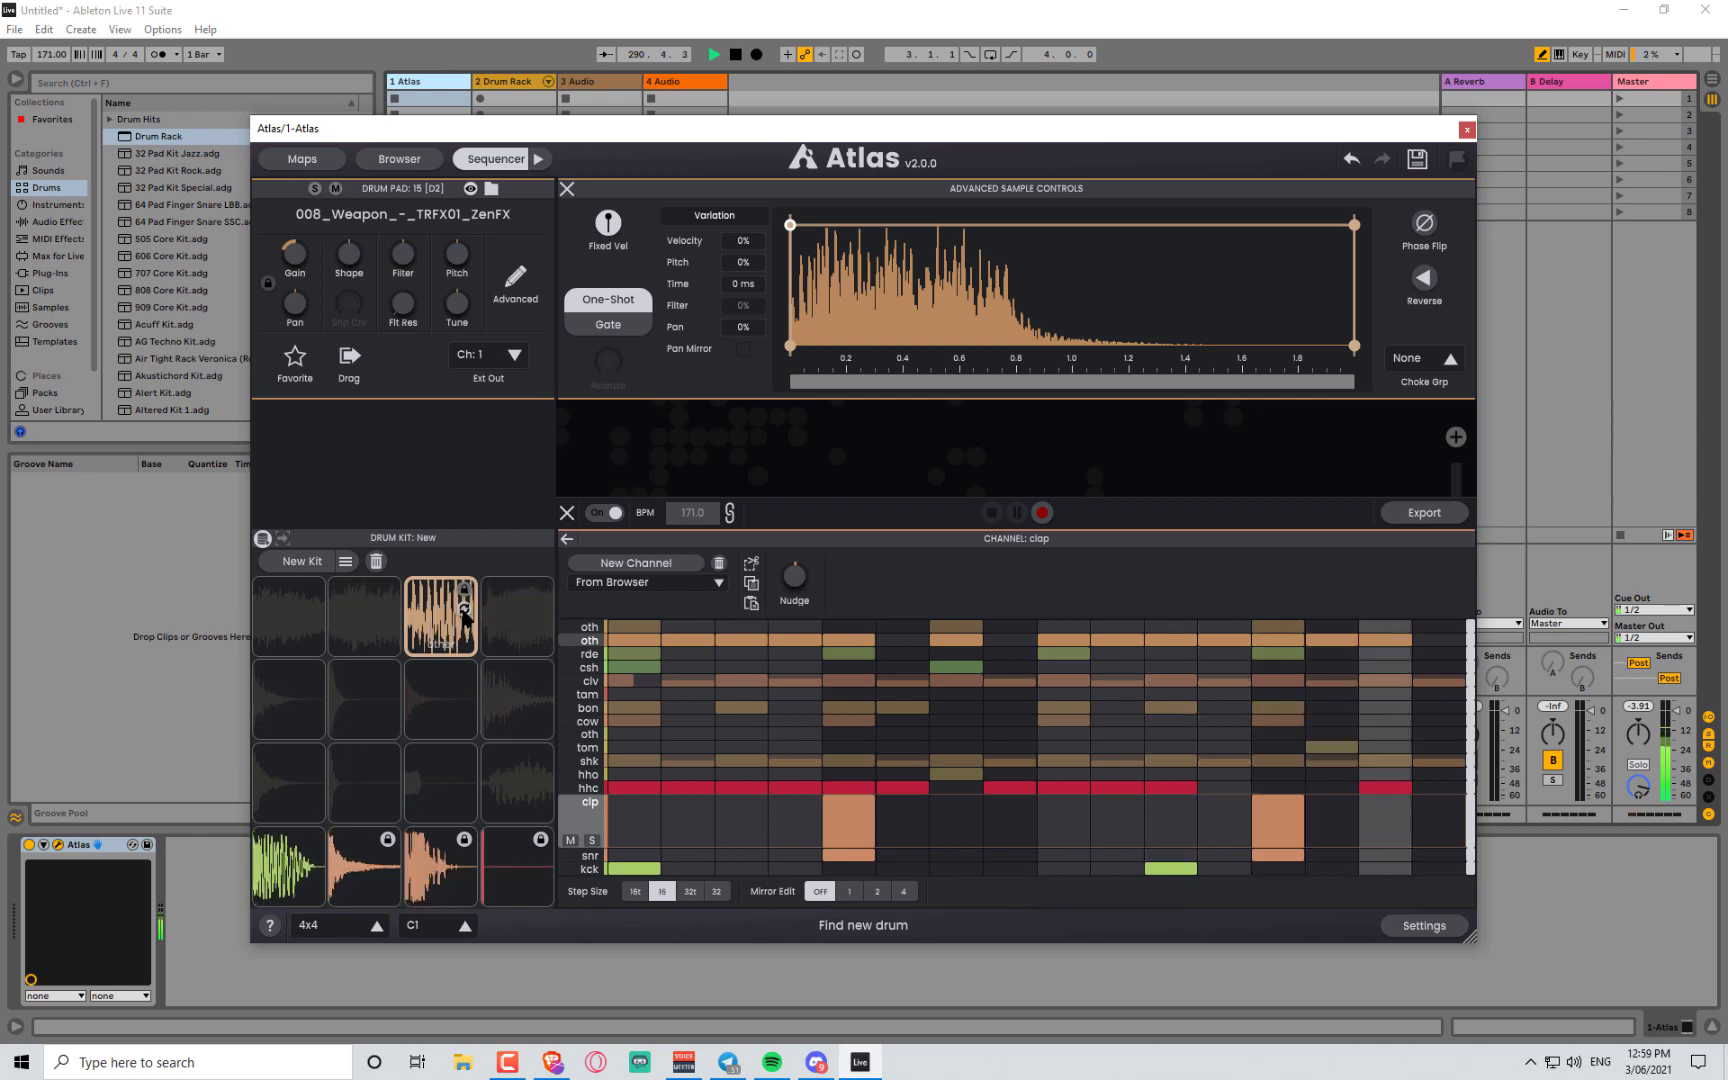
pyautogui.click(464, 610)
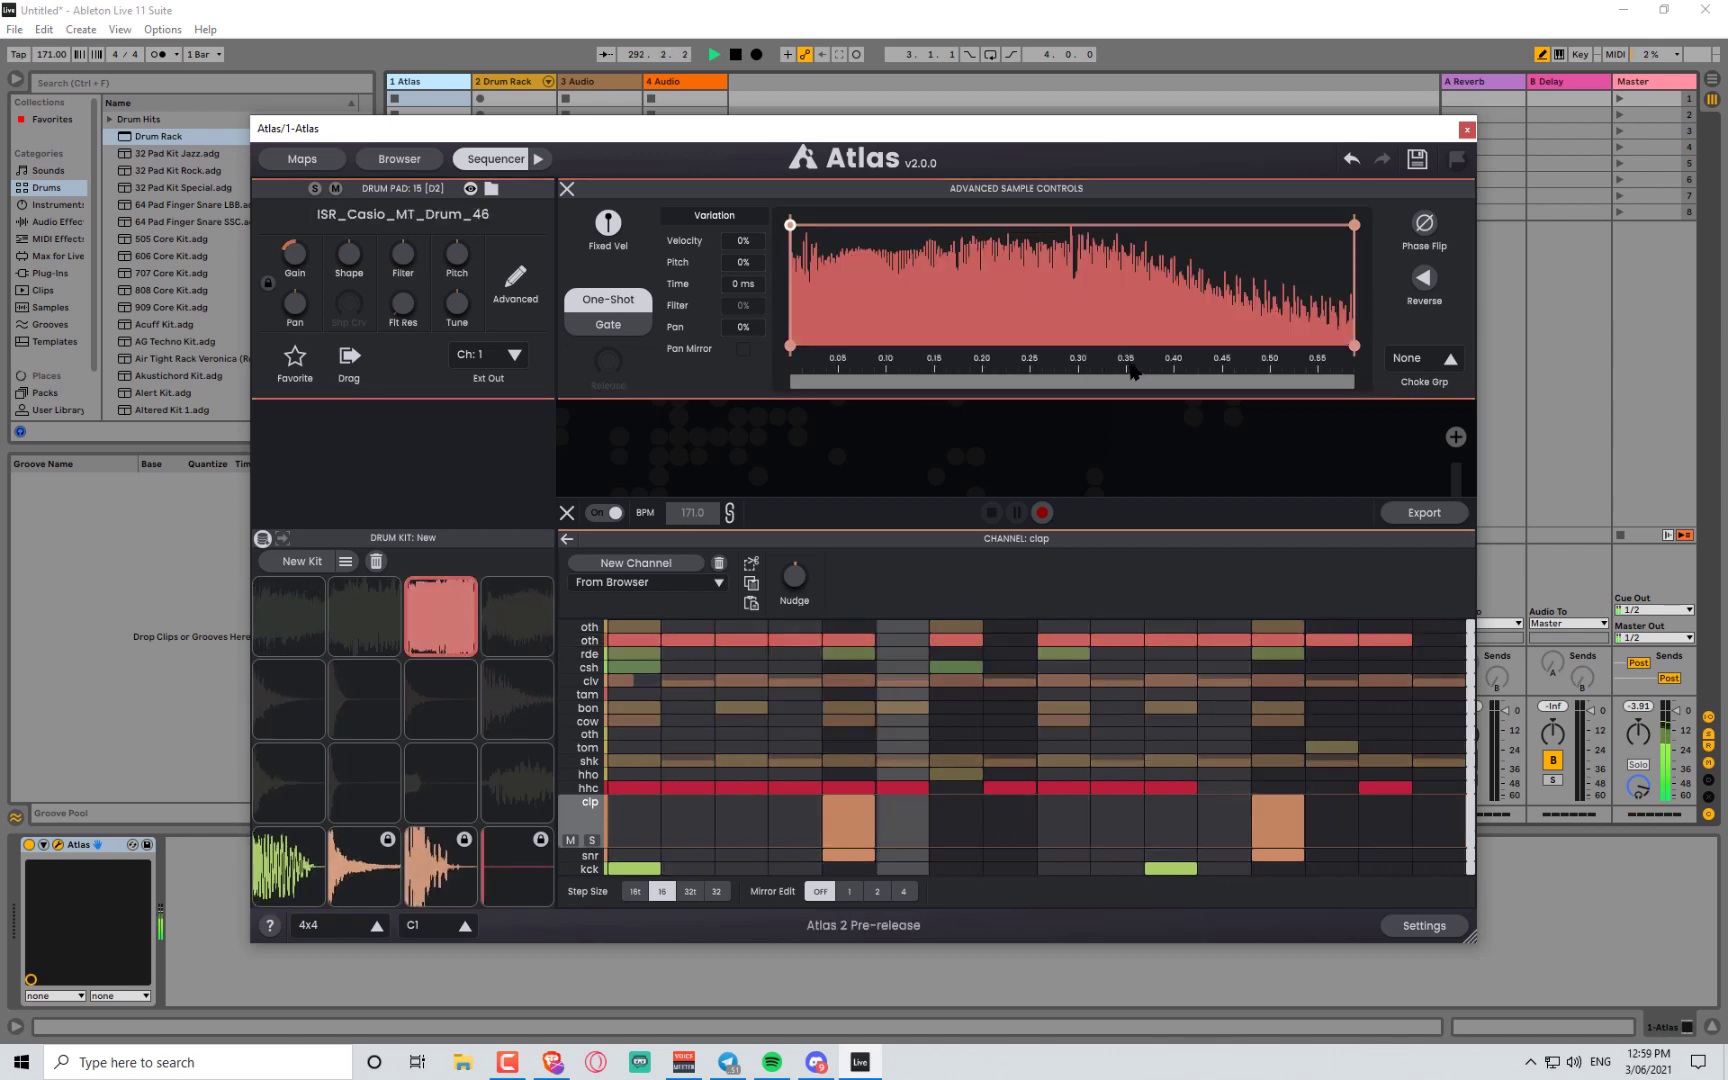
# - Clear pad 16's first hit and reprogram pad 15's row with hits on steps 1, 5, 8 and 13
pyautogui.moveTo(616, 640); pyautogui.dragTo(1386, 641)
pyautogui.click(622, 629)
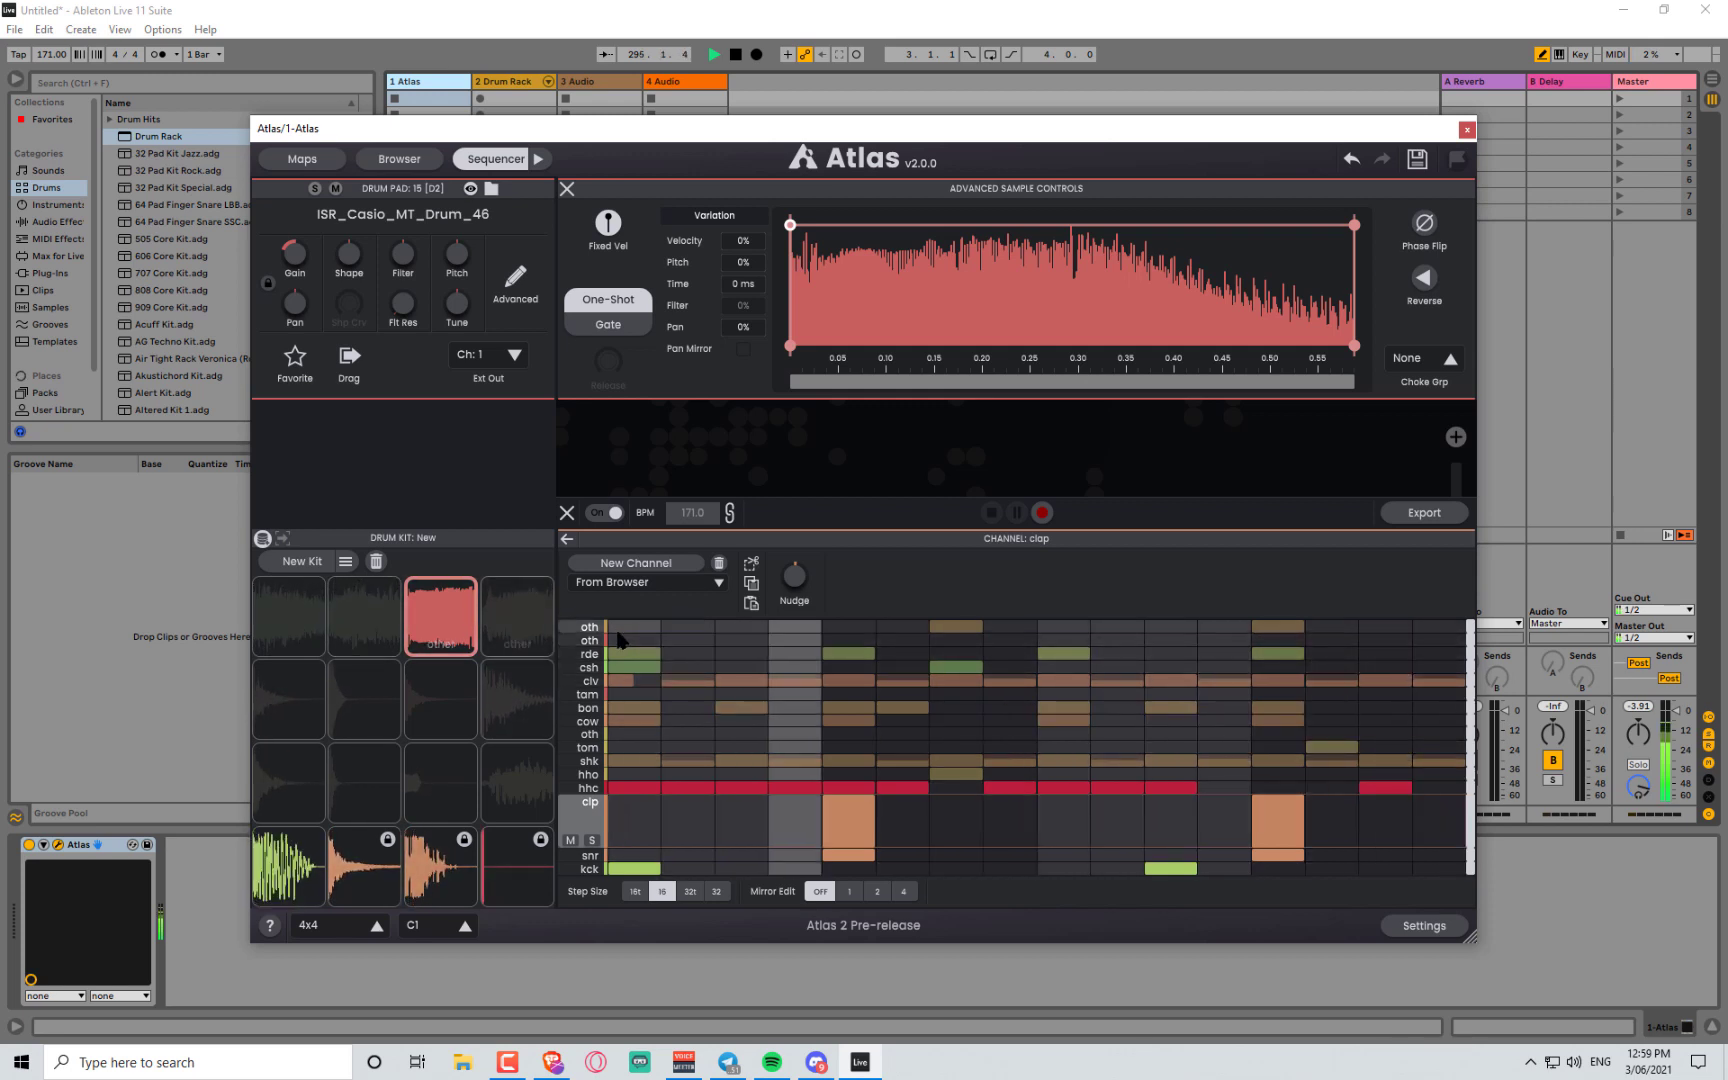
pyautogui.click(633, 643)
pyautogui.click(848, 641)
pyautogui.click(1062, 642)
pyautogui.click(1280, 642)
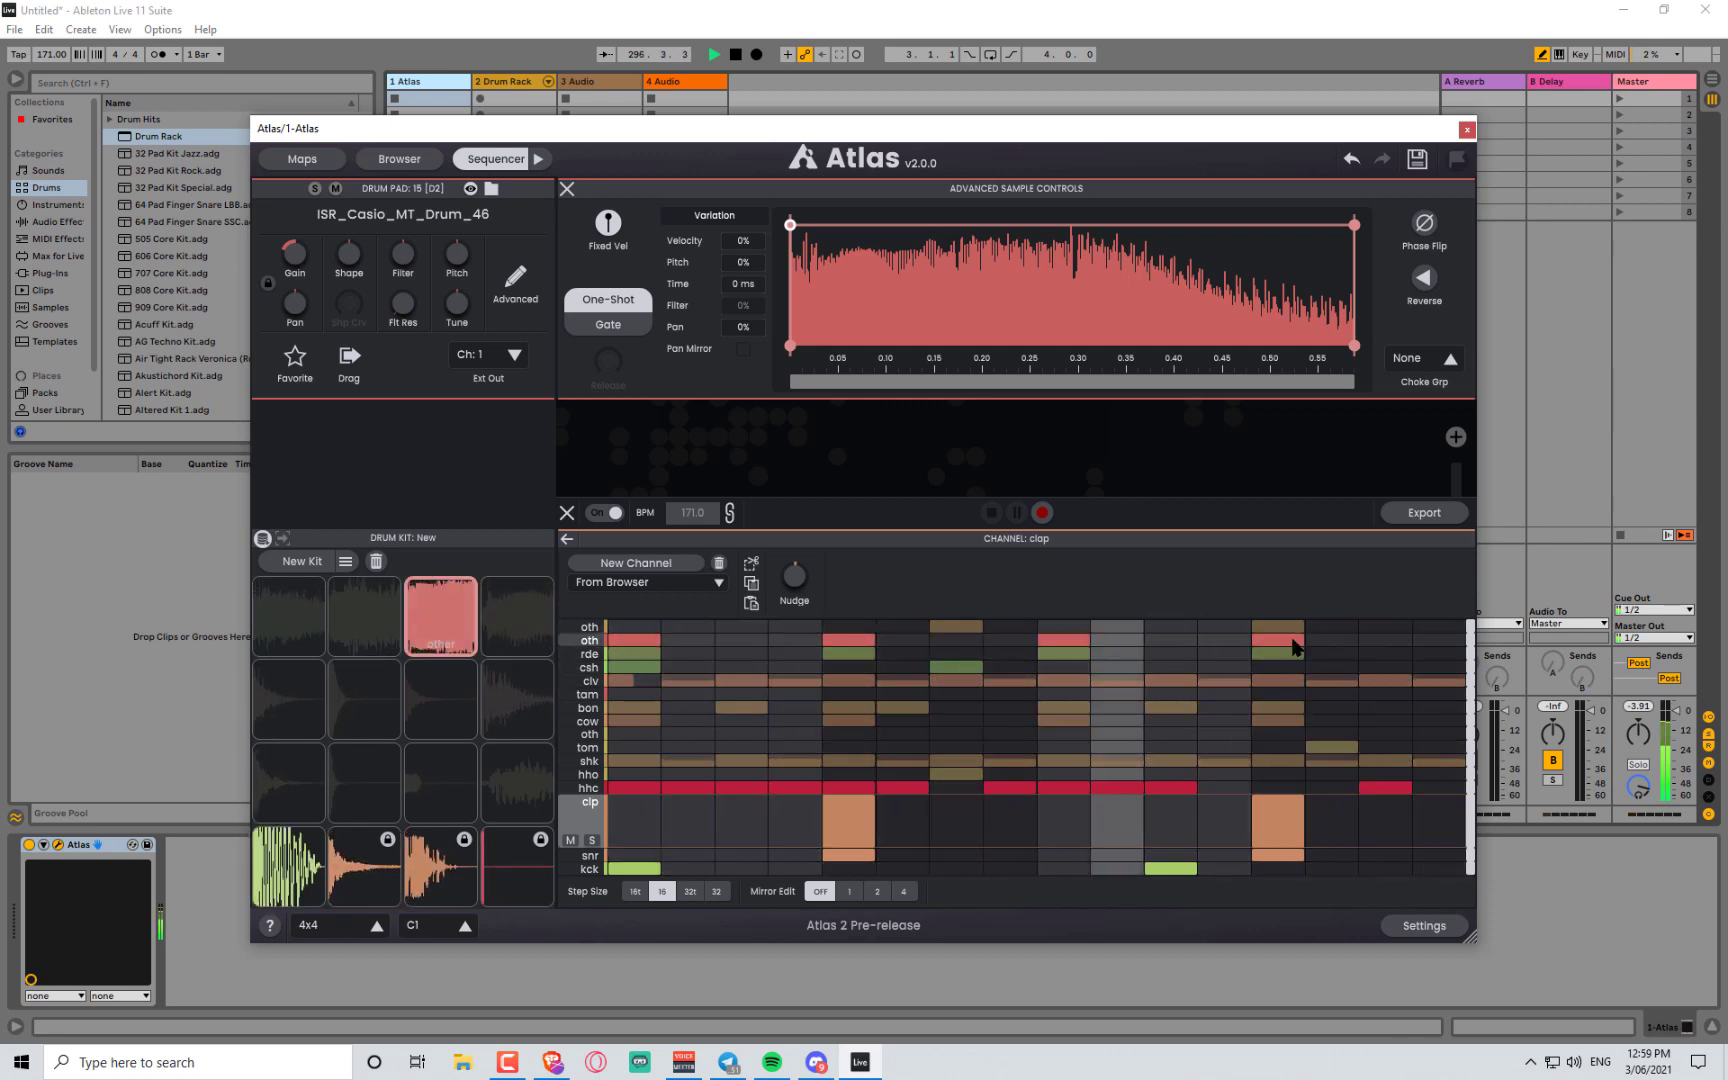
pyautogui.click(1062, 643)
pyautogui.click(1012, 642)
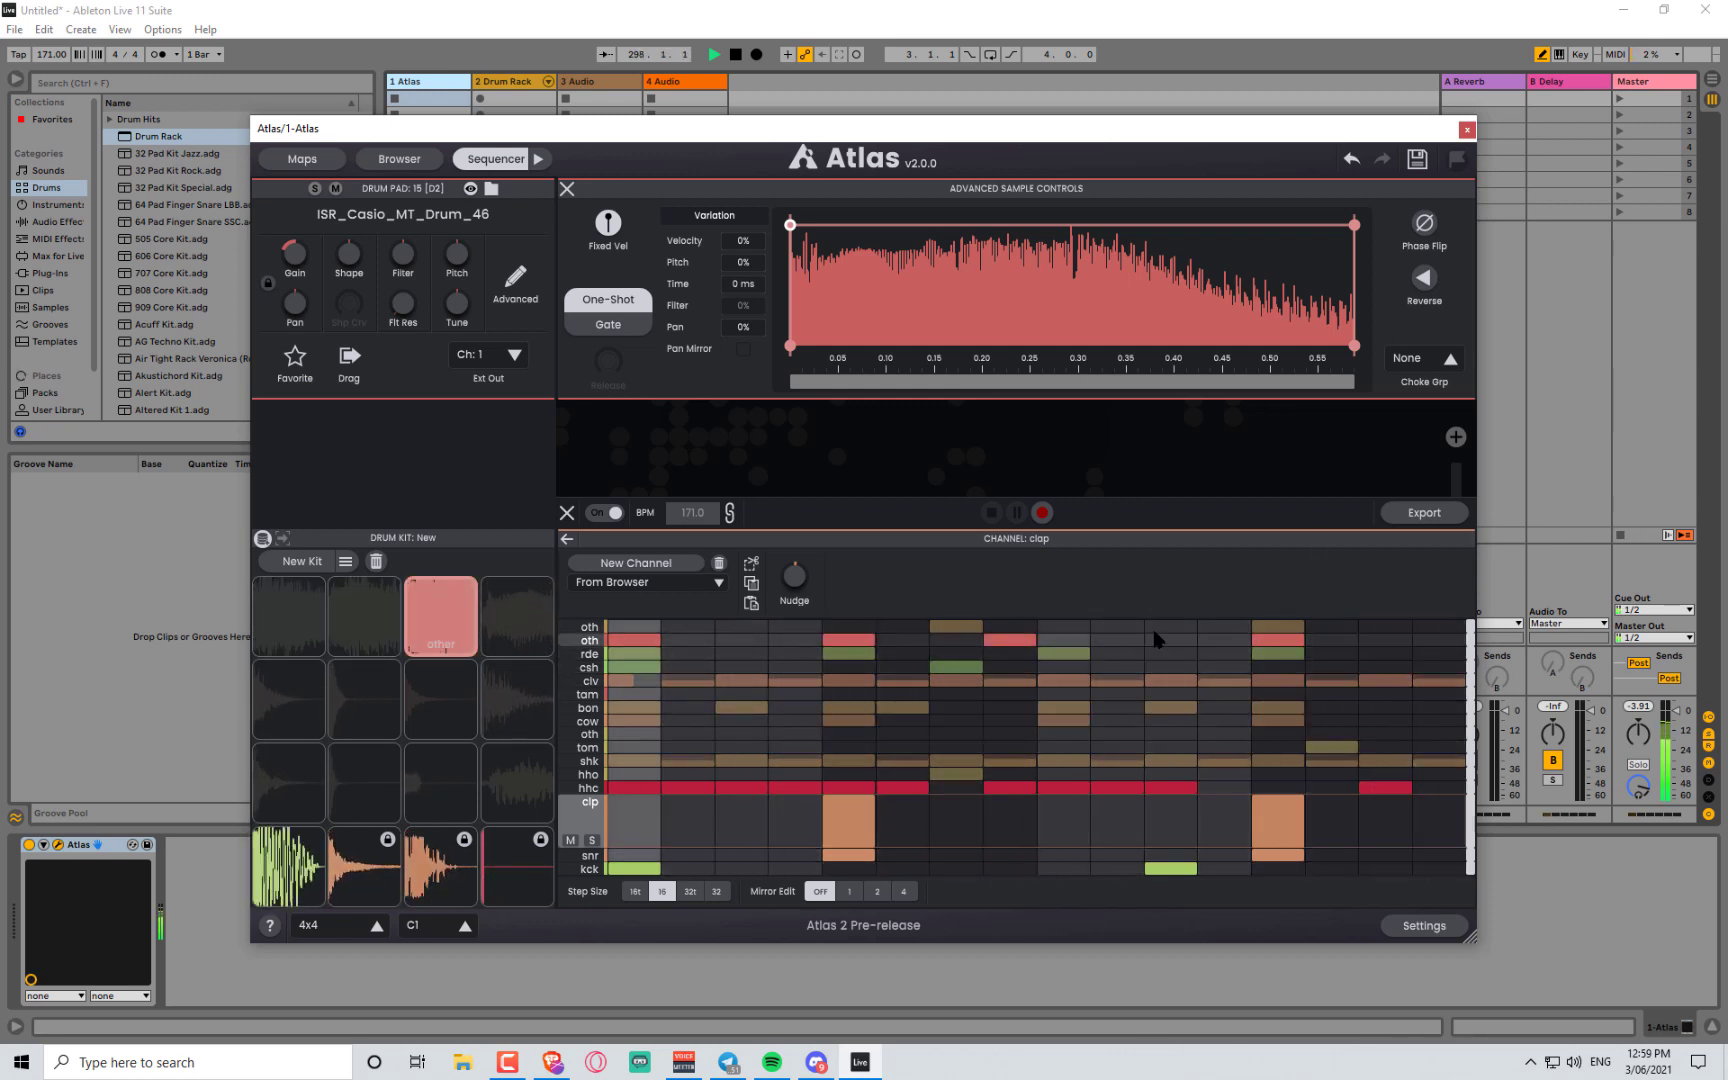
# - Move pad 15's step 13 hit to step 15, add a hit on step 11, and assign the pad to choke group 1
pyautogui.click(1178, 641)
pyautogui.click(1285, 642)
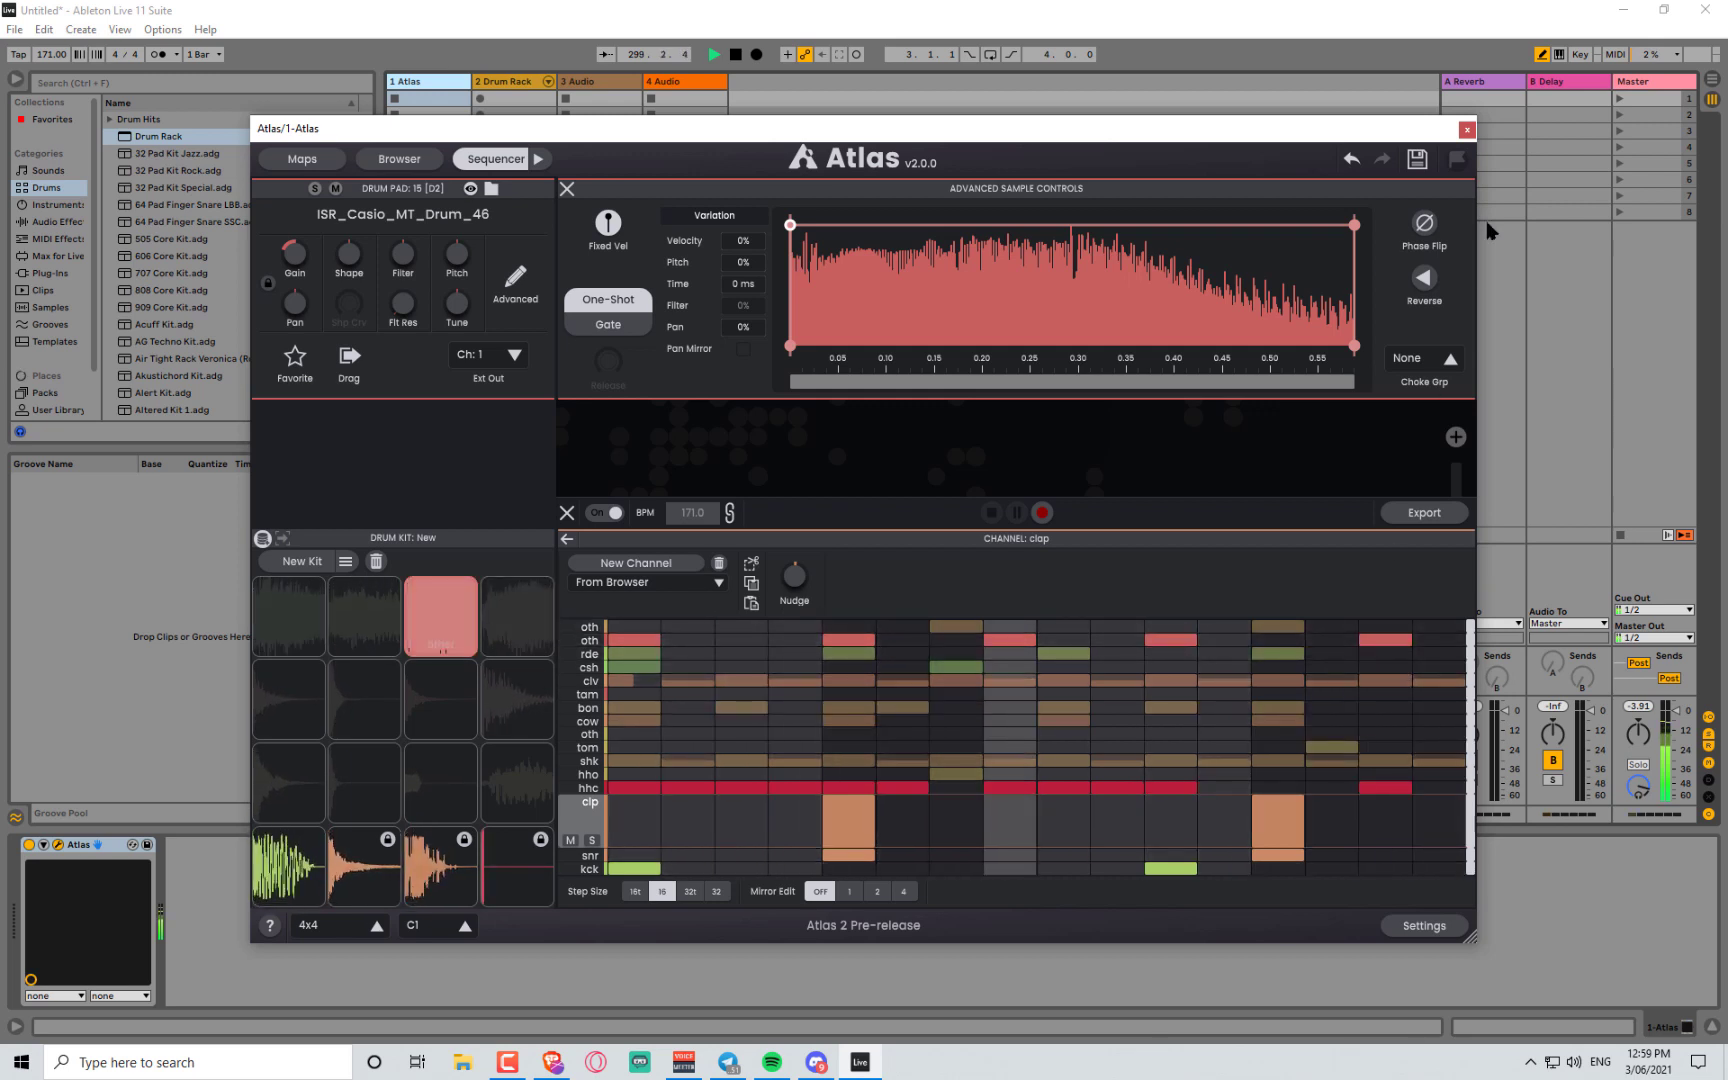
pyautogui.click(1432, 364)
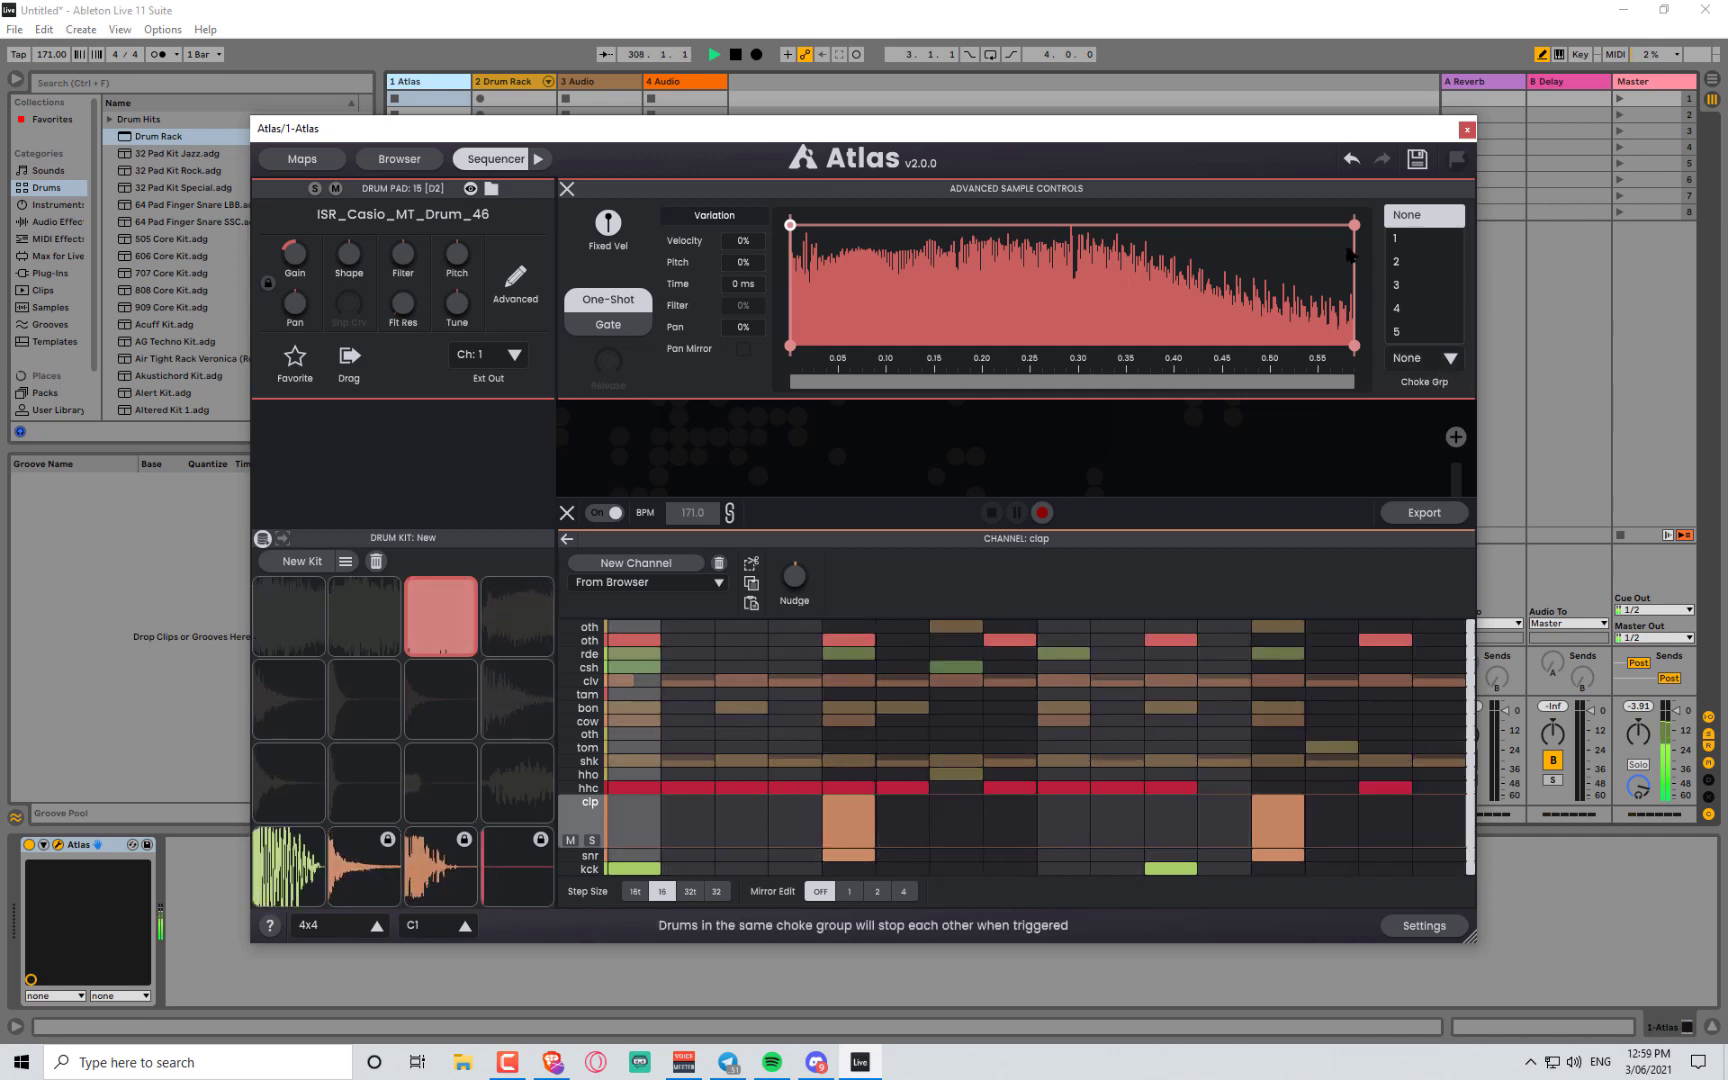
pyautogui.click(1397, 243)
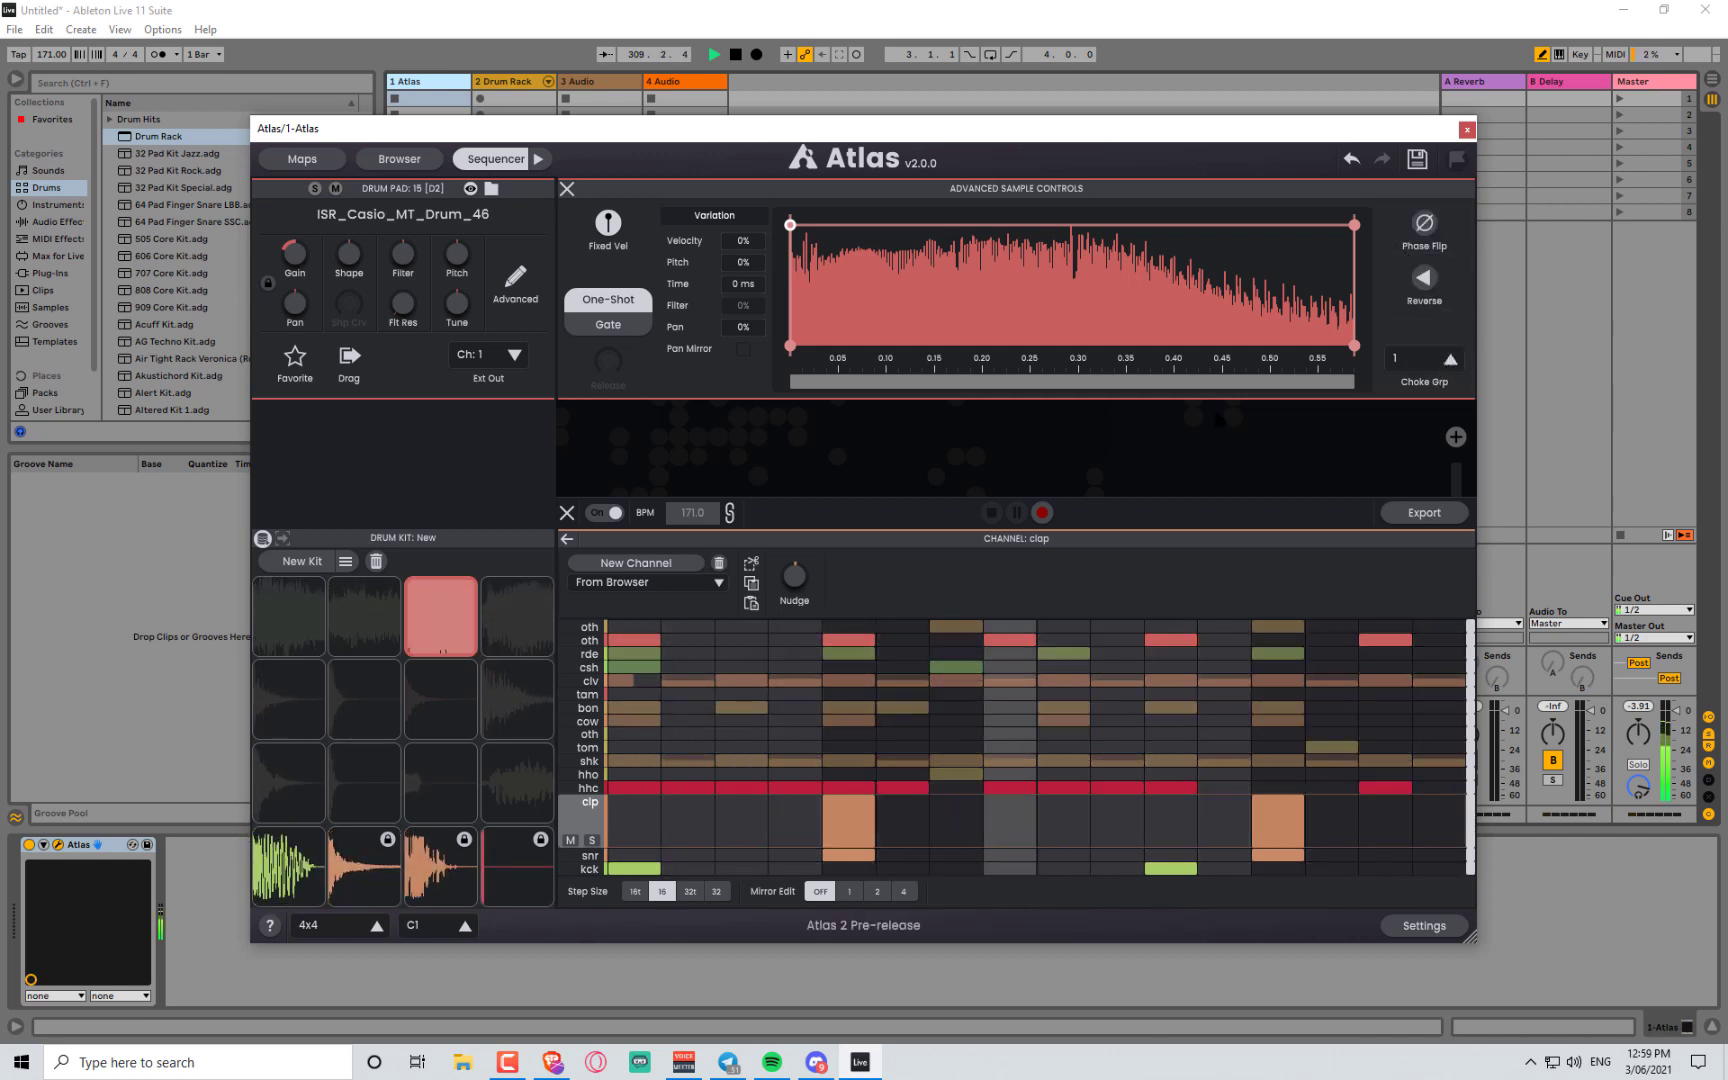
# - Assign pad 16 to choke group 1
pyautogui.click(517, 620)
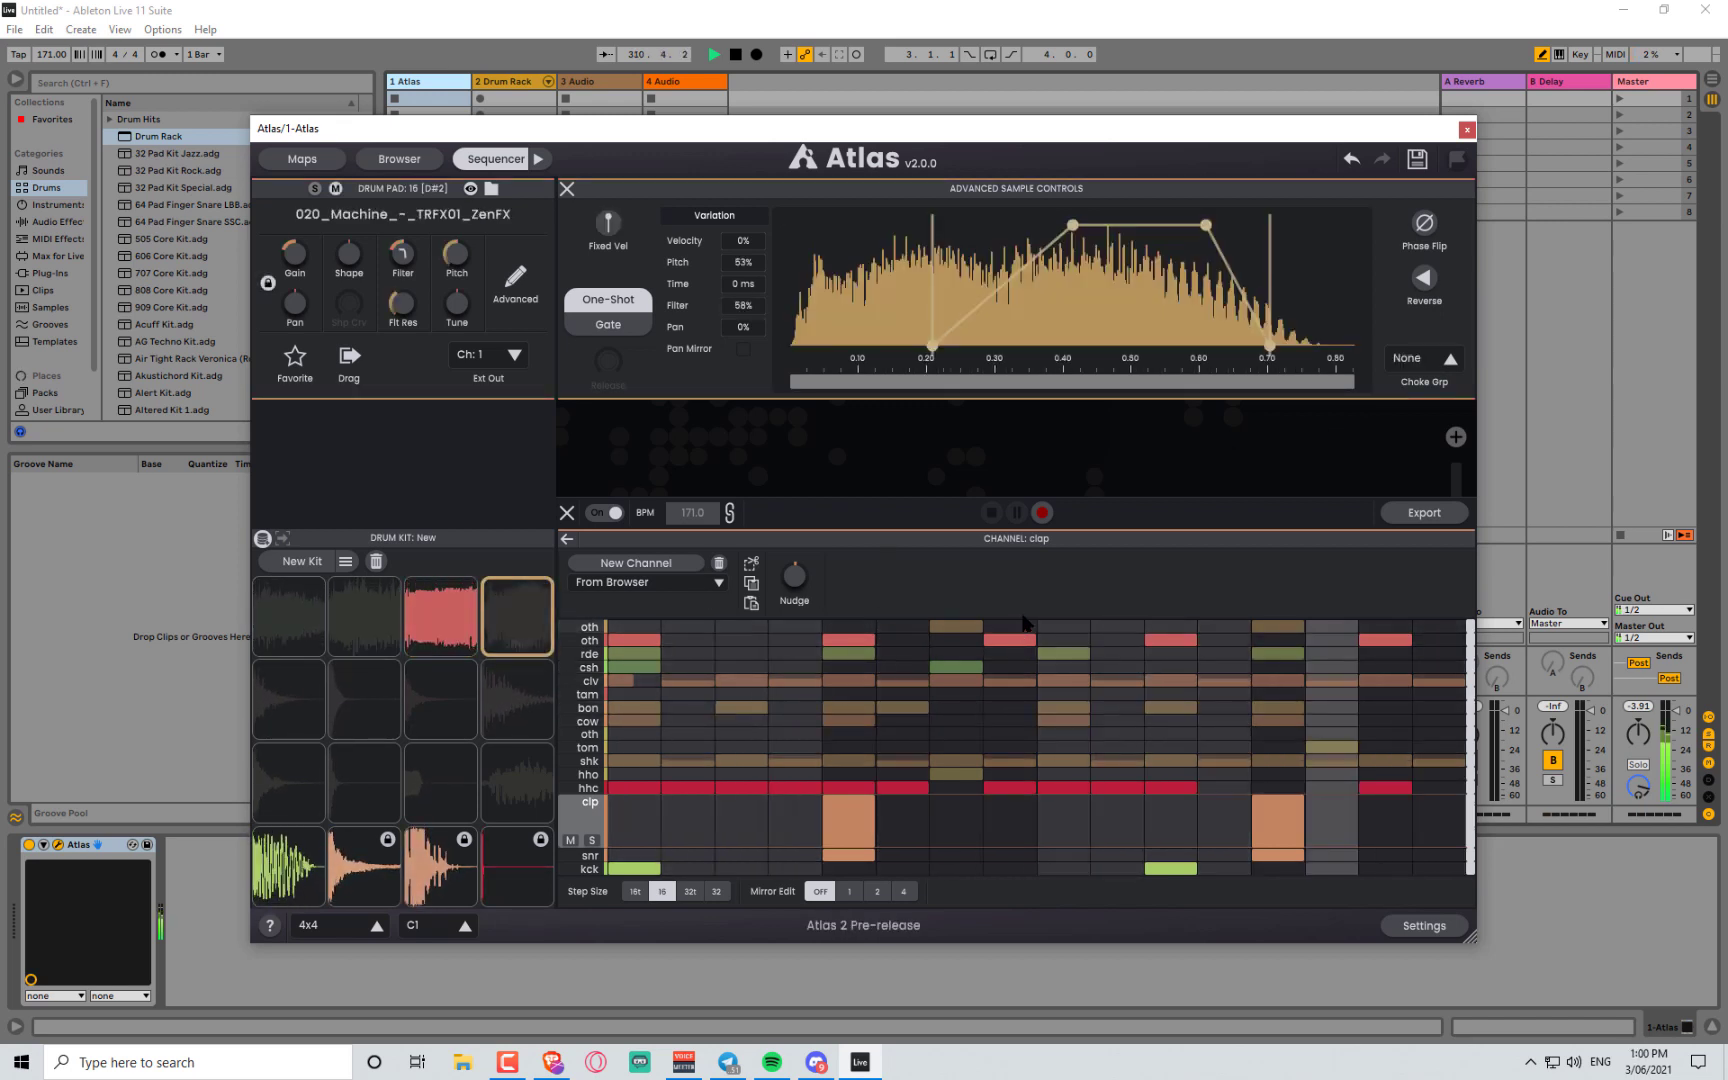
pyautogui.click(1449, 359)
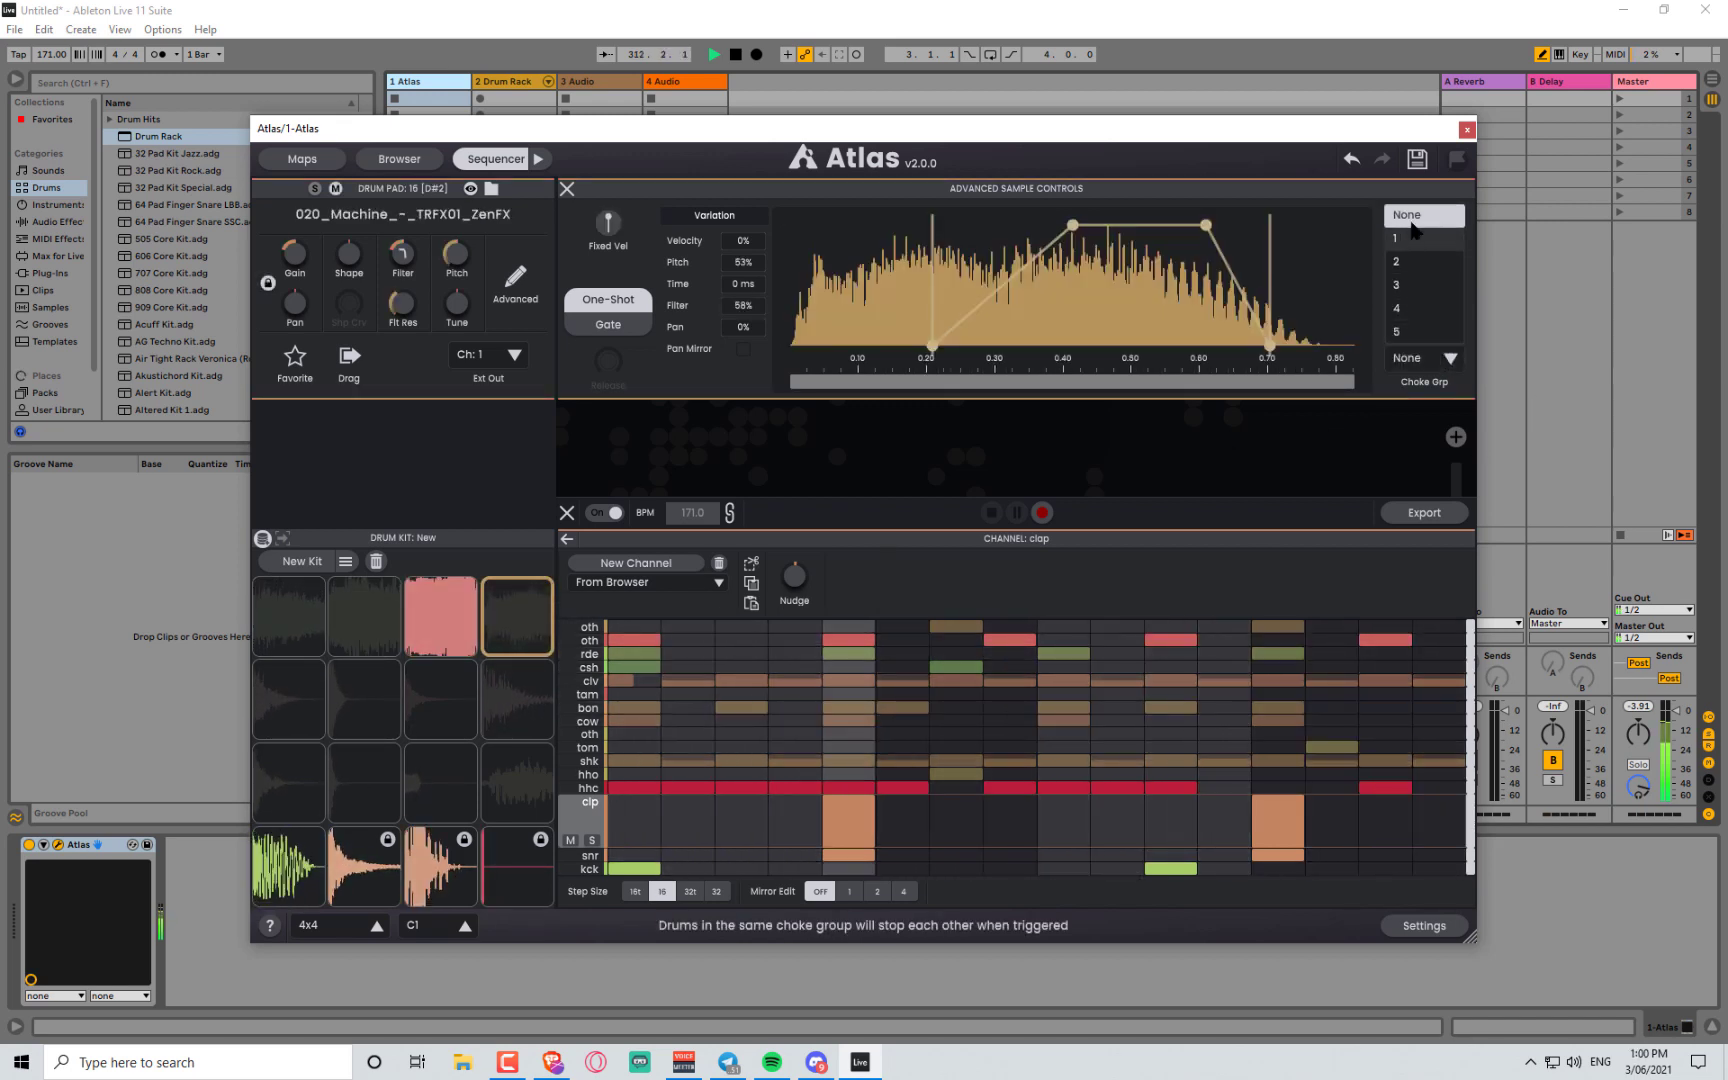
pyautogui.click(1414, 241)
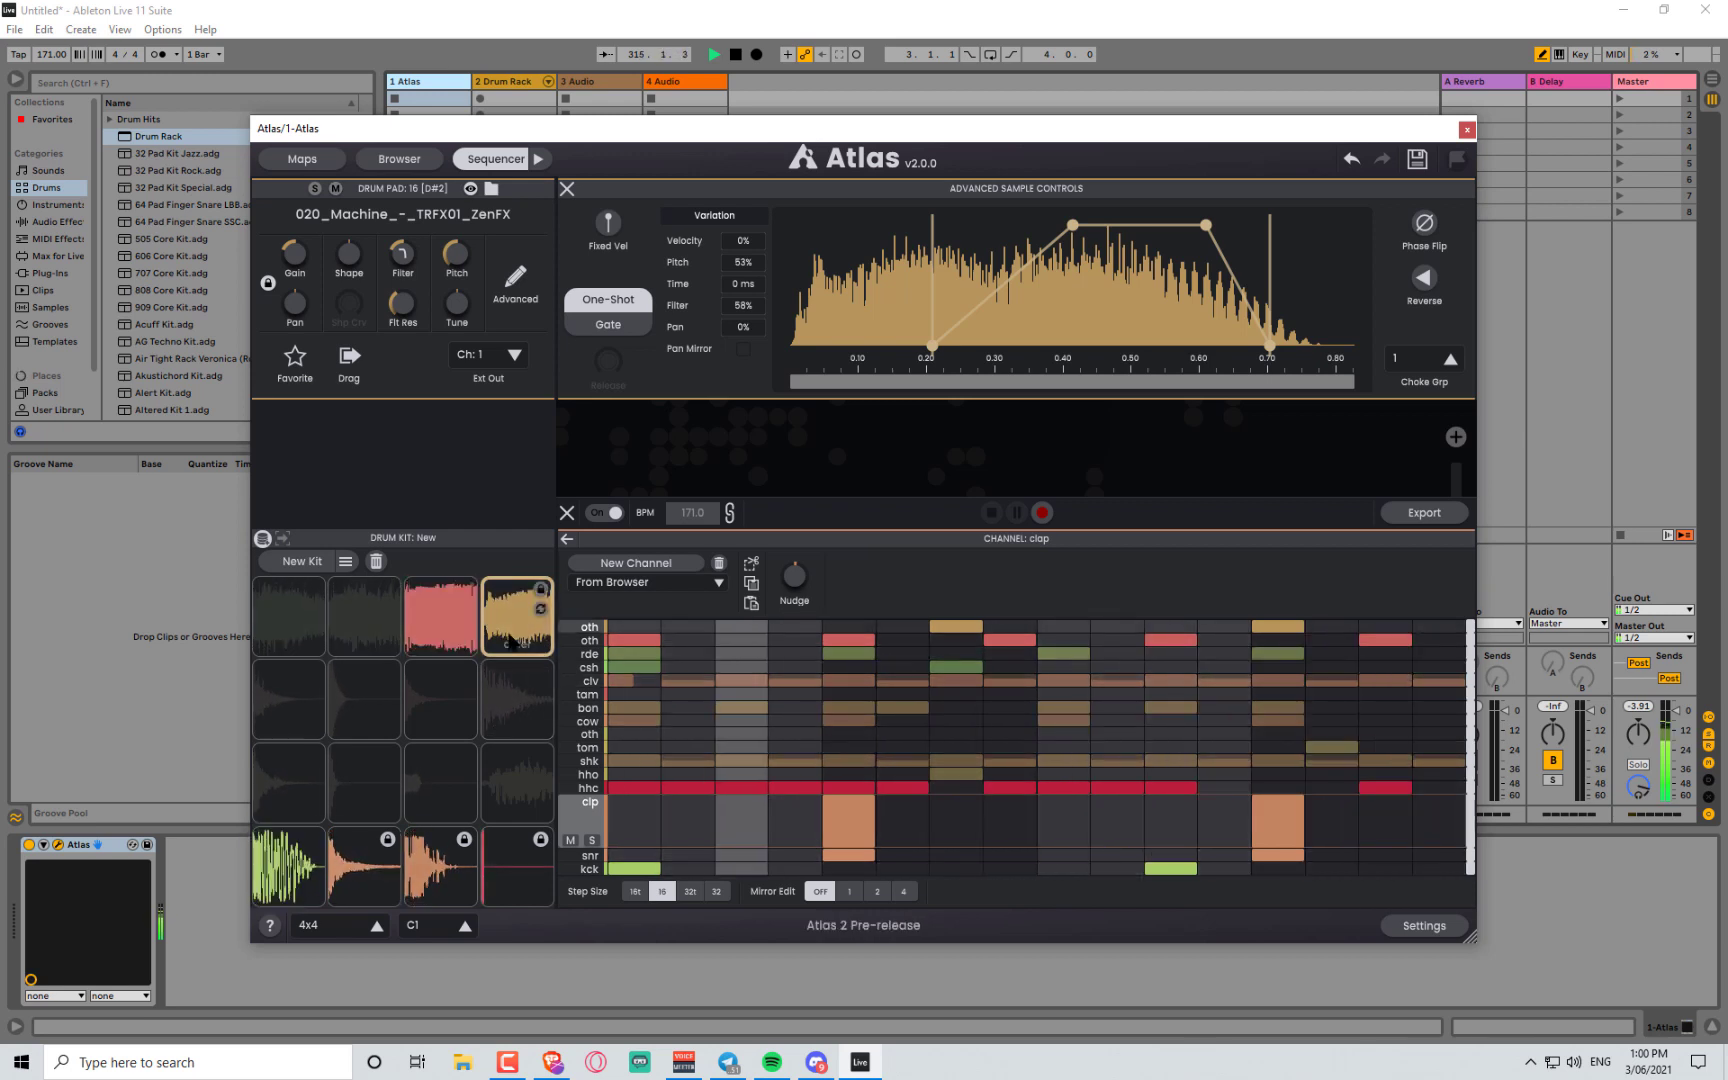
# - Cycle pad 16 through a series of new samples while the sequence plays
pyautogui.click(543, 609)
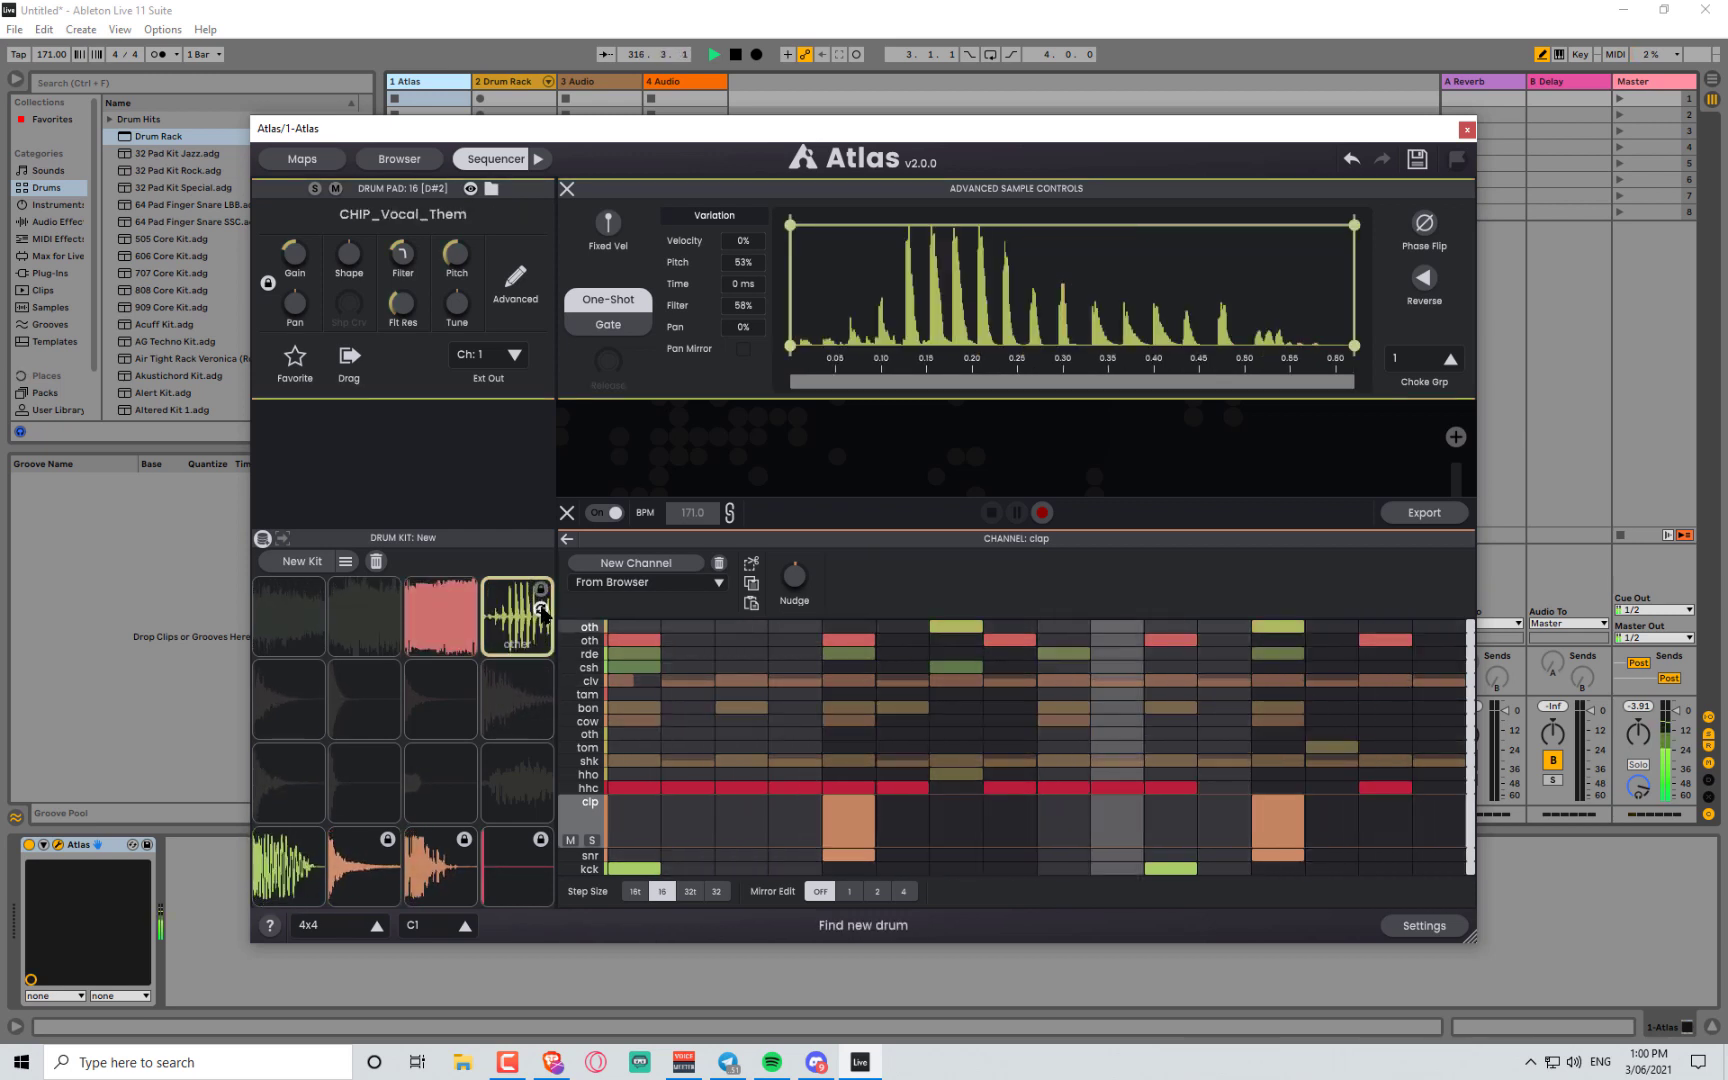
pyautogui.click(543, 609)
pyautogui.click(543, 609)
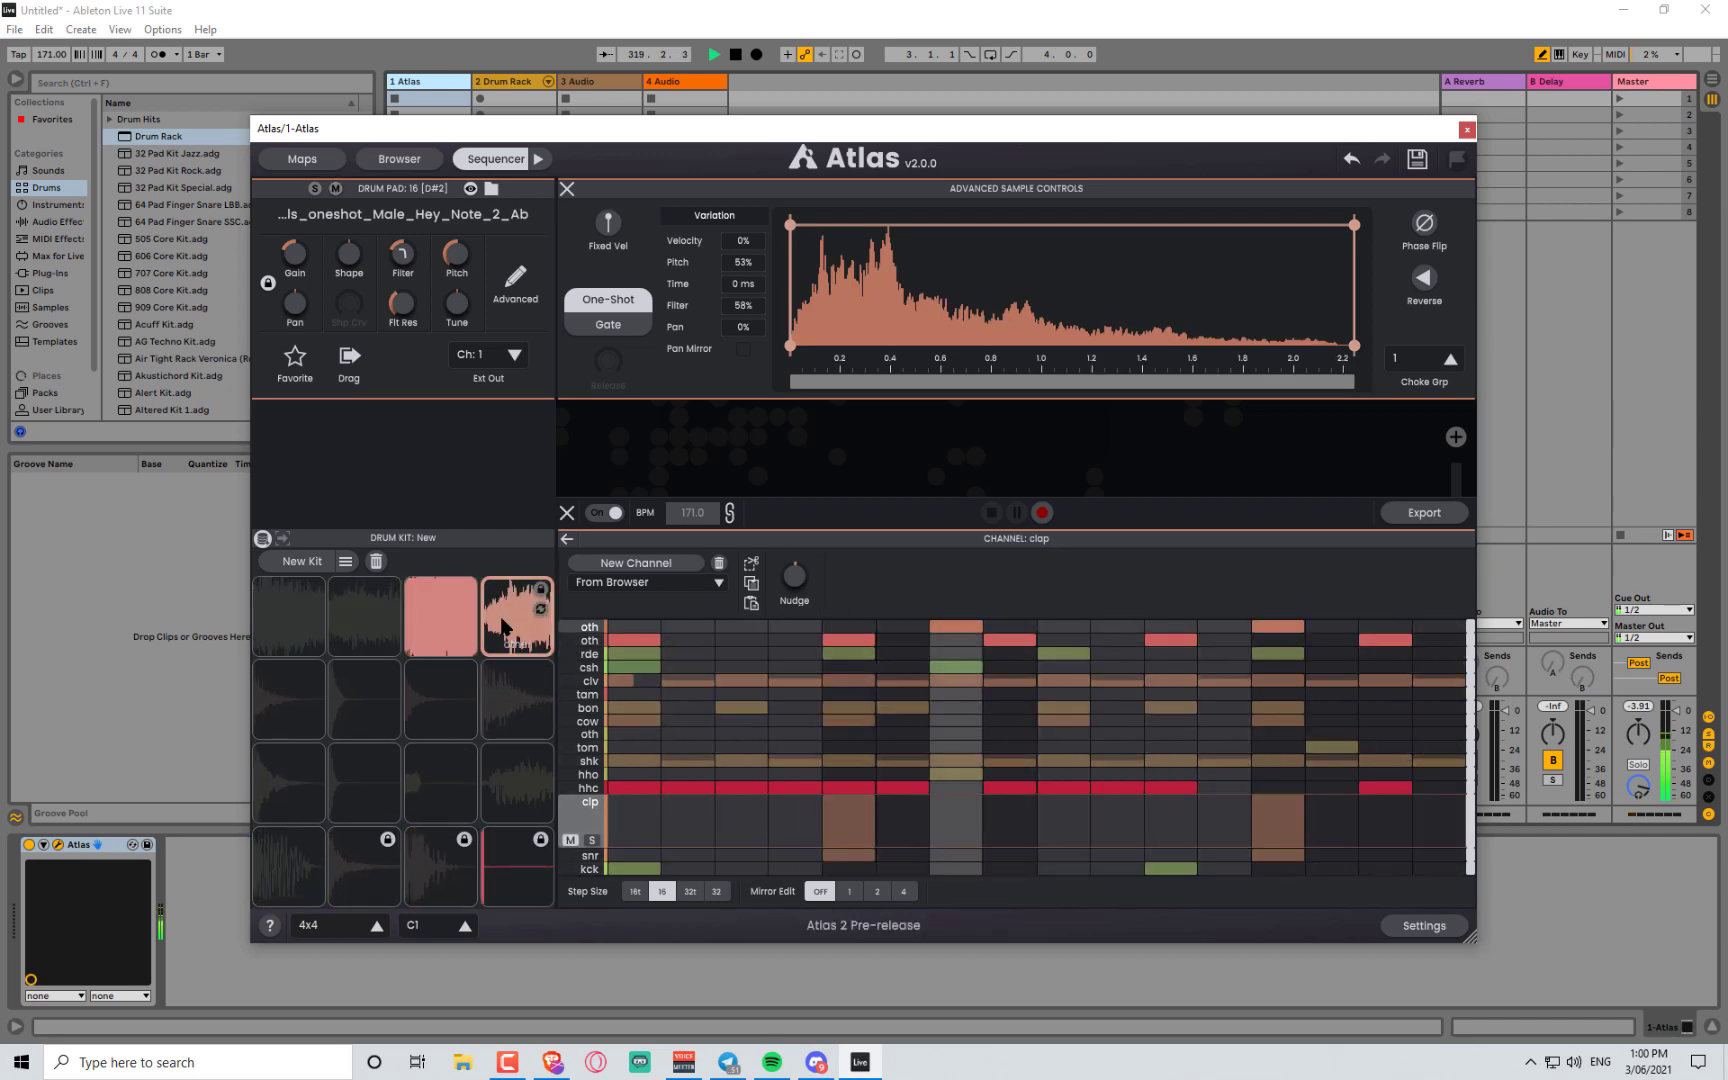
pyautogui.click(541, 609)
pyautogui.click(541, 609)
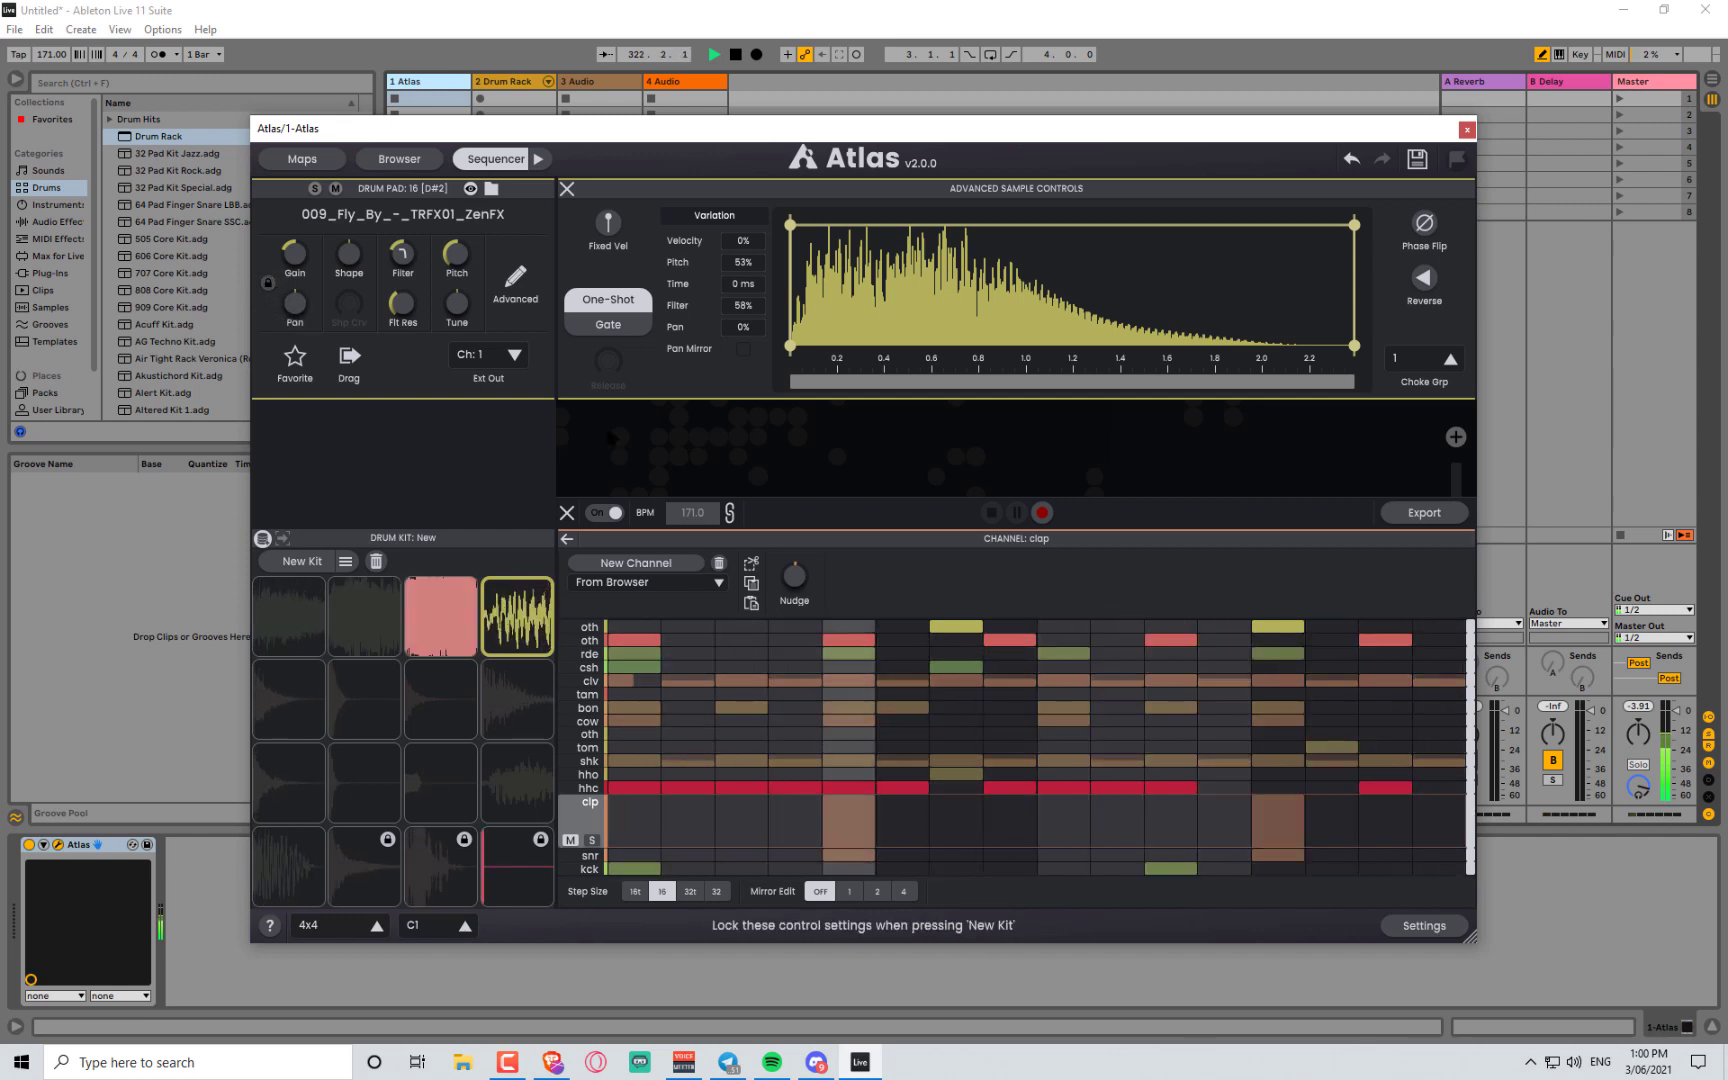
pyautogui.click(541, 609)
pyautogui.click(541, 609)
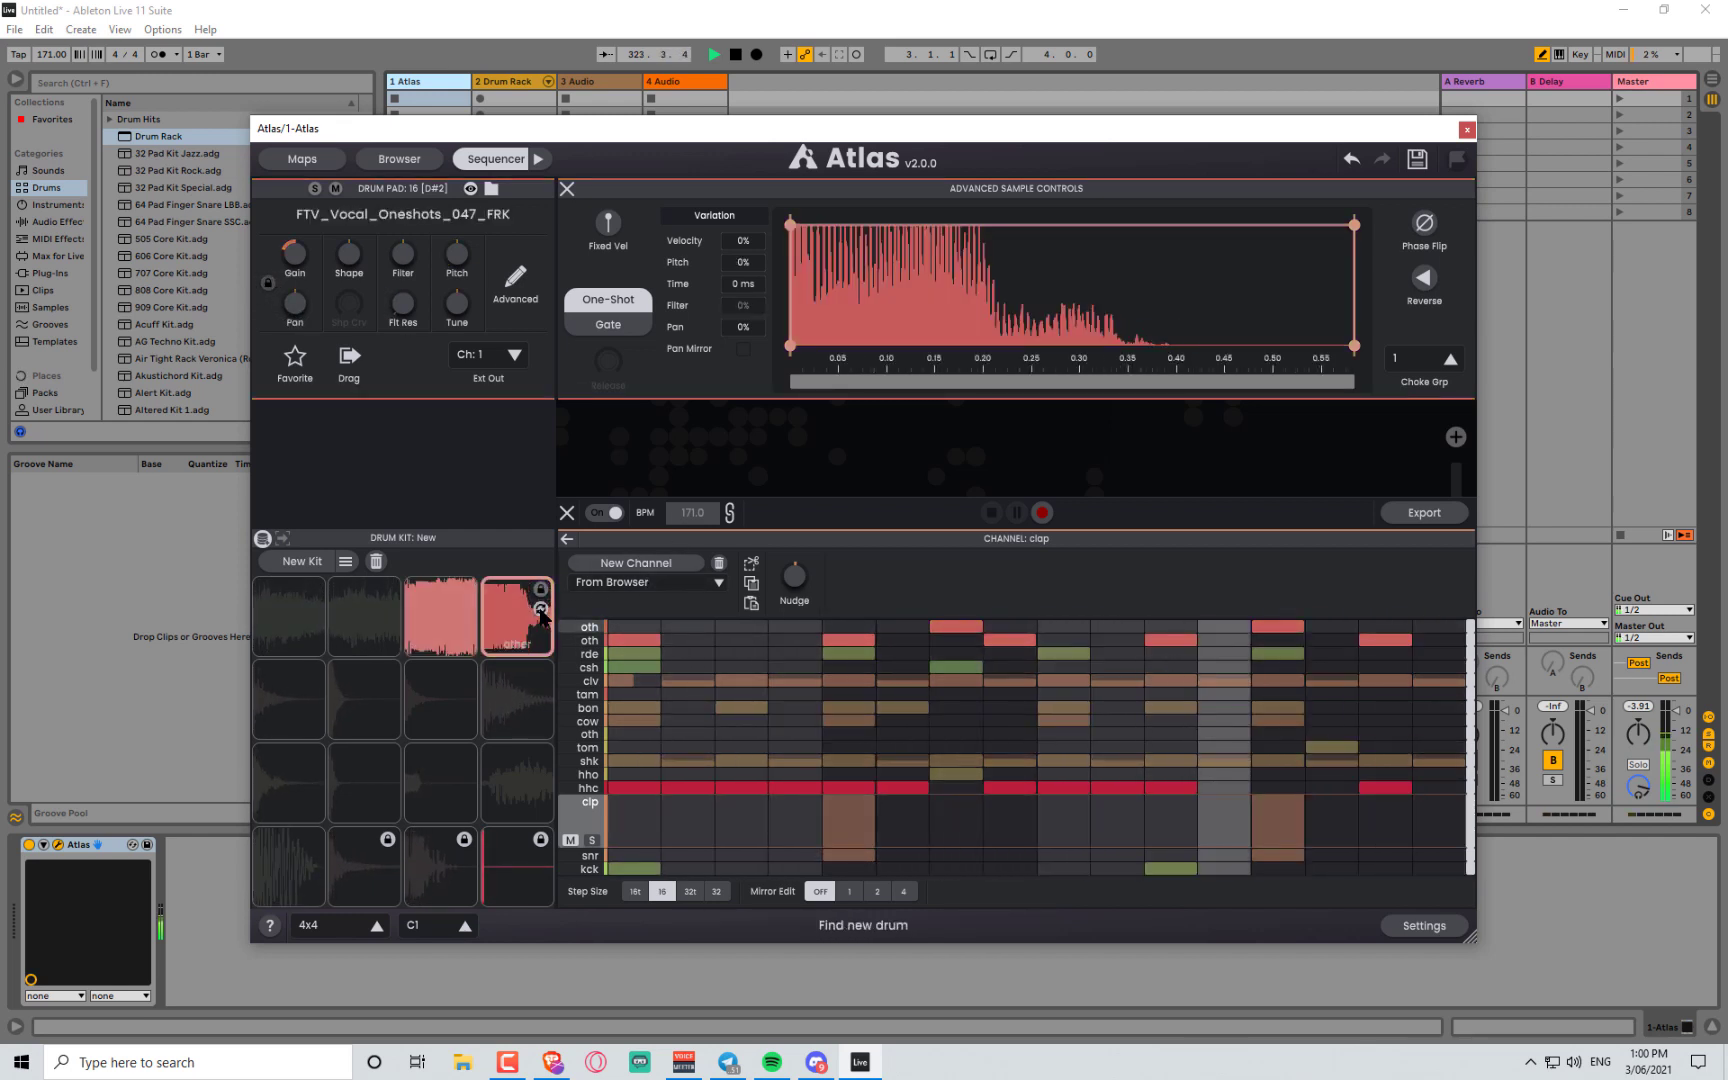
pyautogui.click(541, 609)
pyautogui.click(541, 609)
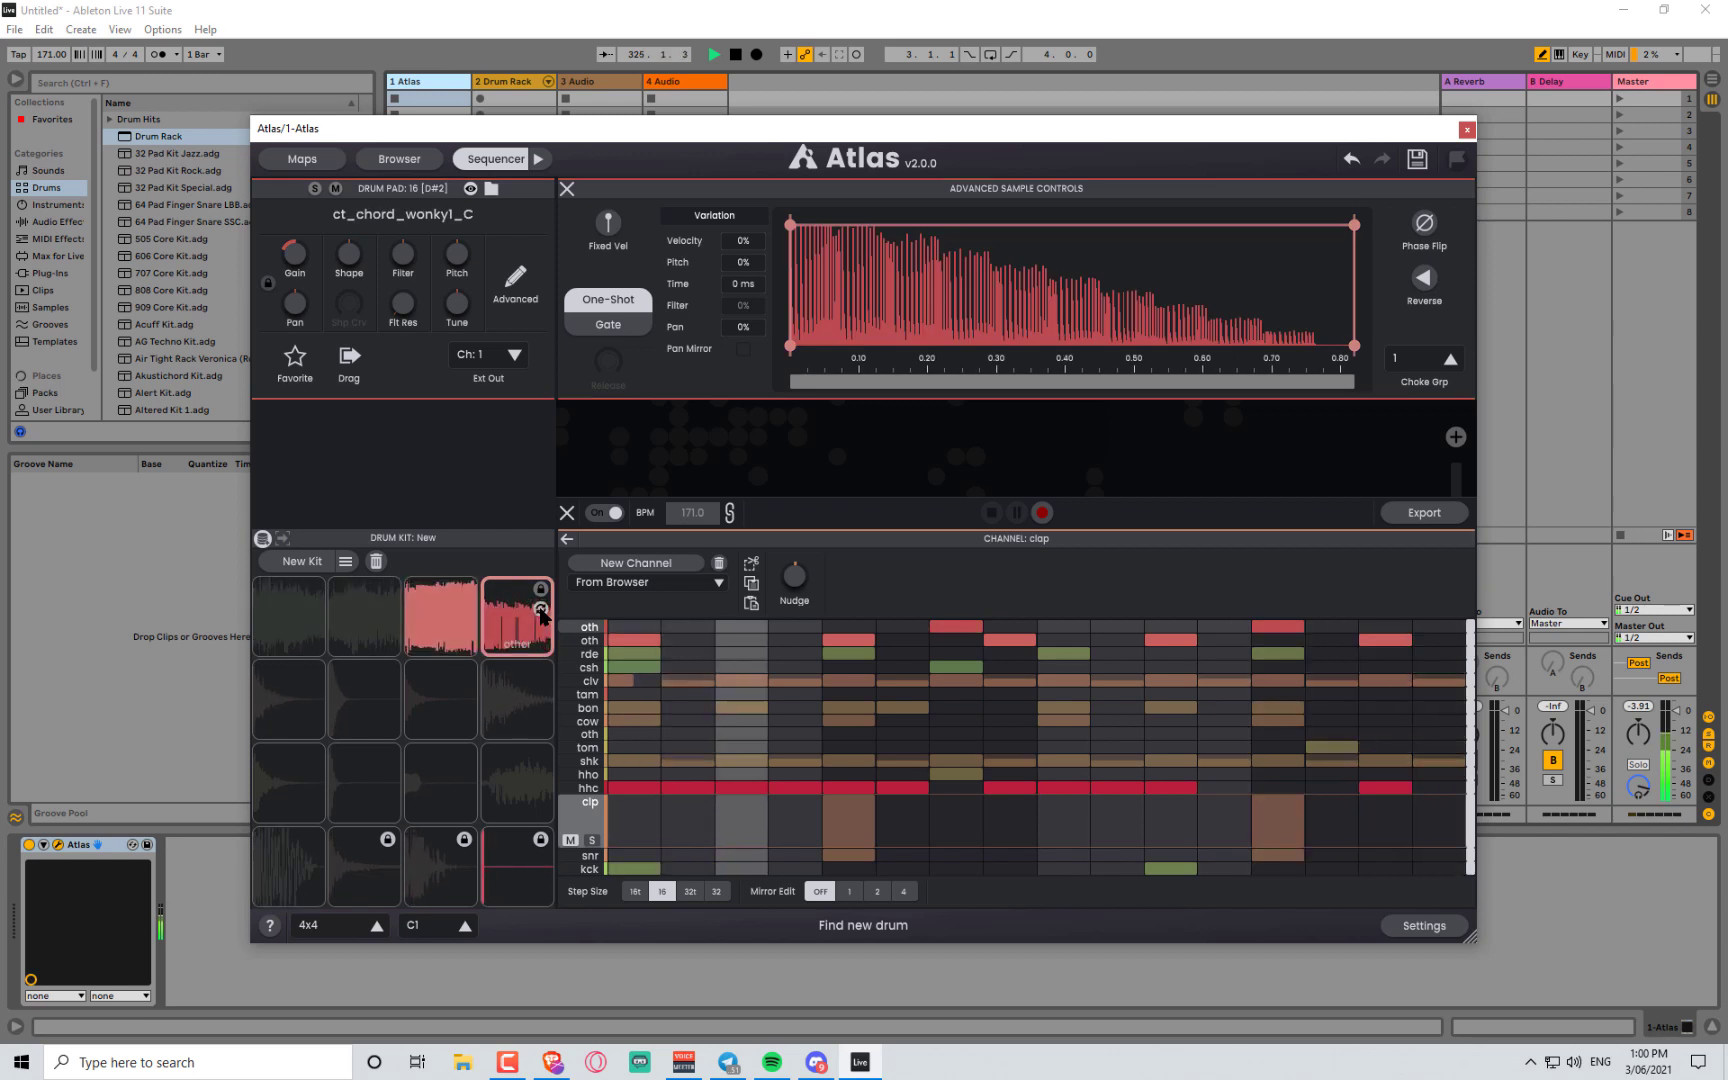
pyautogui.click(541, 609)
pyautogui.click(541, 609)
# - Find a new sample for pad 15, and cycle pad 16's samples until 066_Movement_-_TRFX01_ZenFX is loaded
pyautogui.click(460, 620)
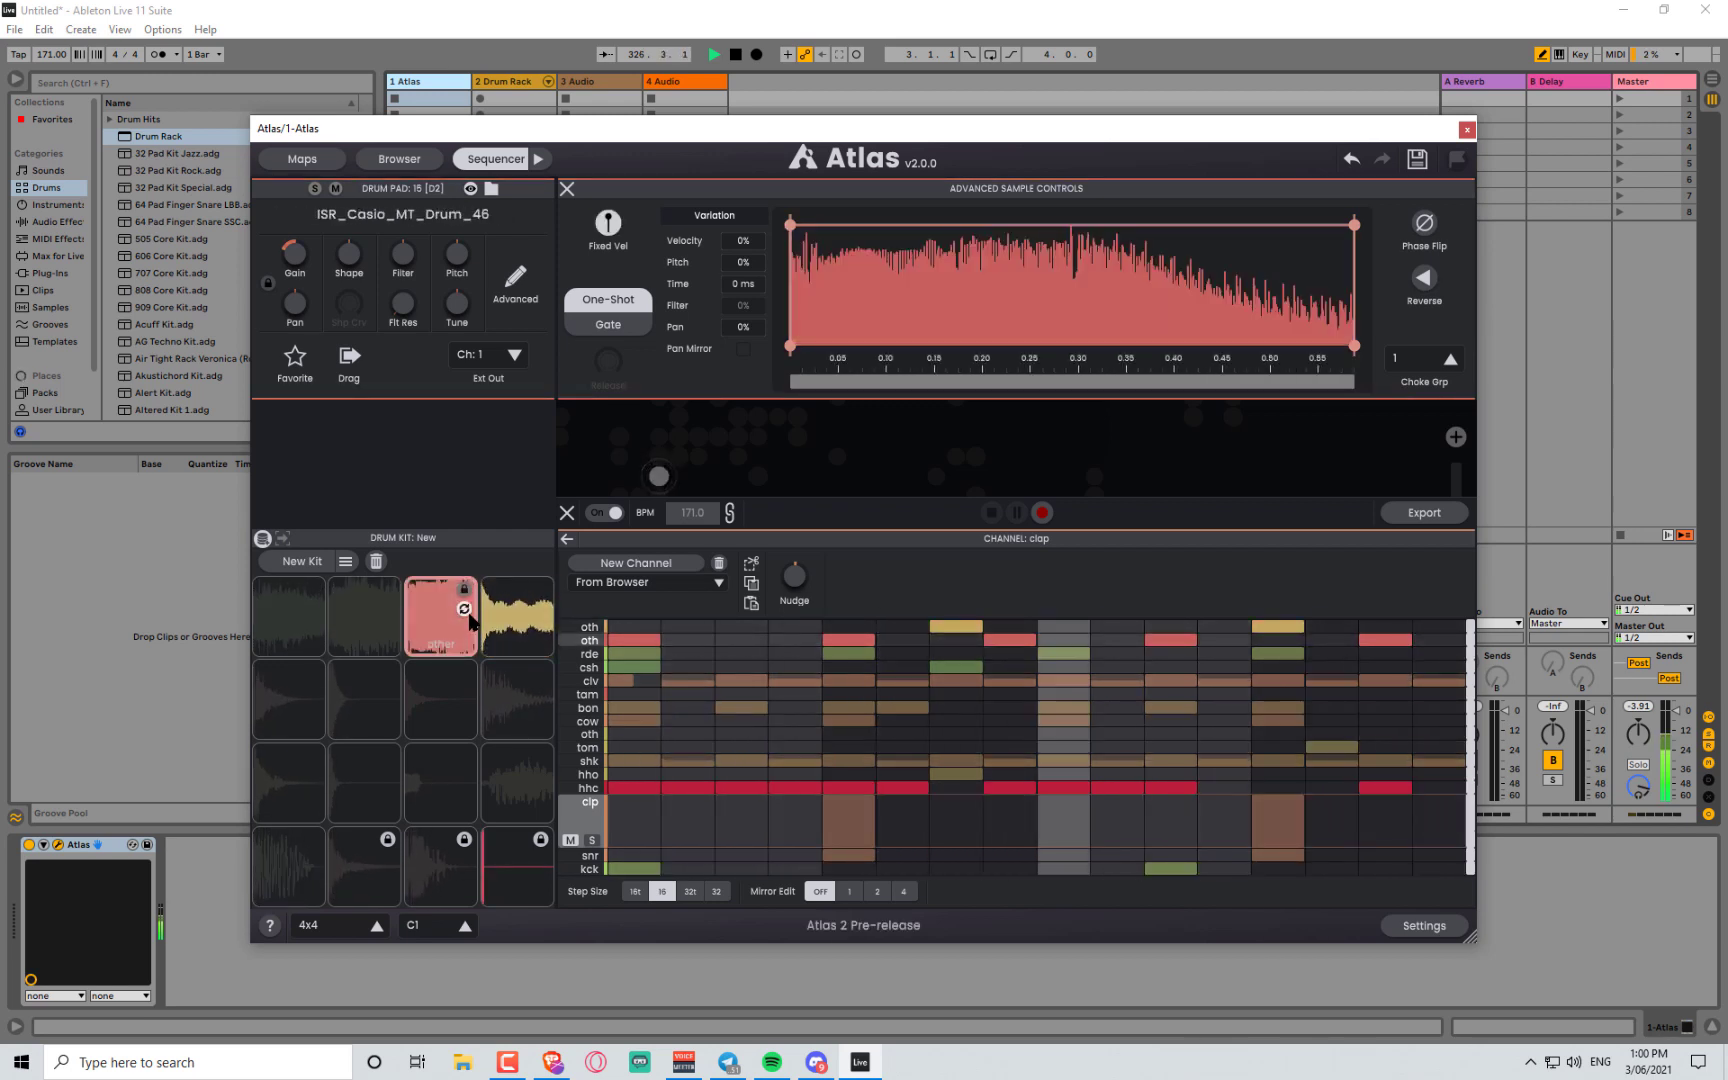
pyautogui.click(541, 609)
pyautogui.click(541, 609)
pyautogui.click(541, 609)
pyautogui.click(541, 609)
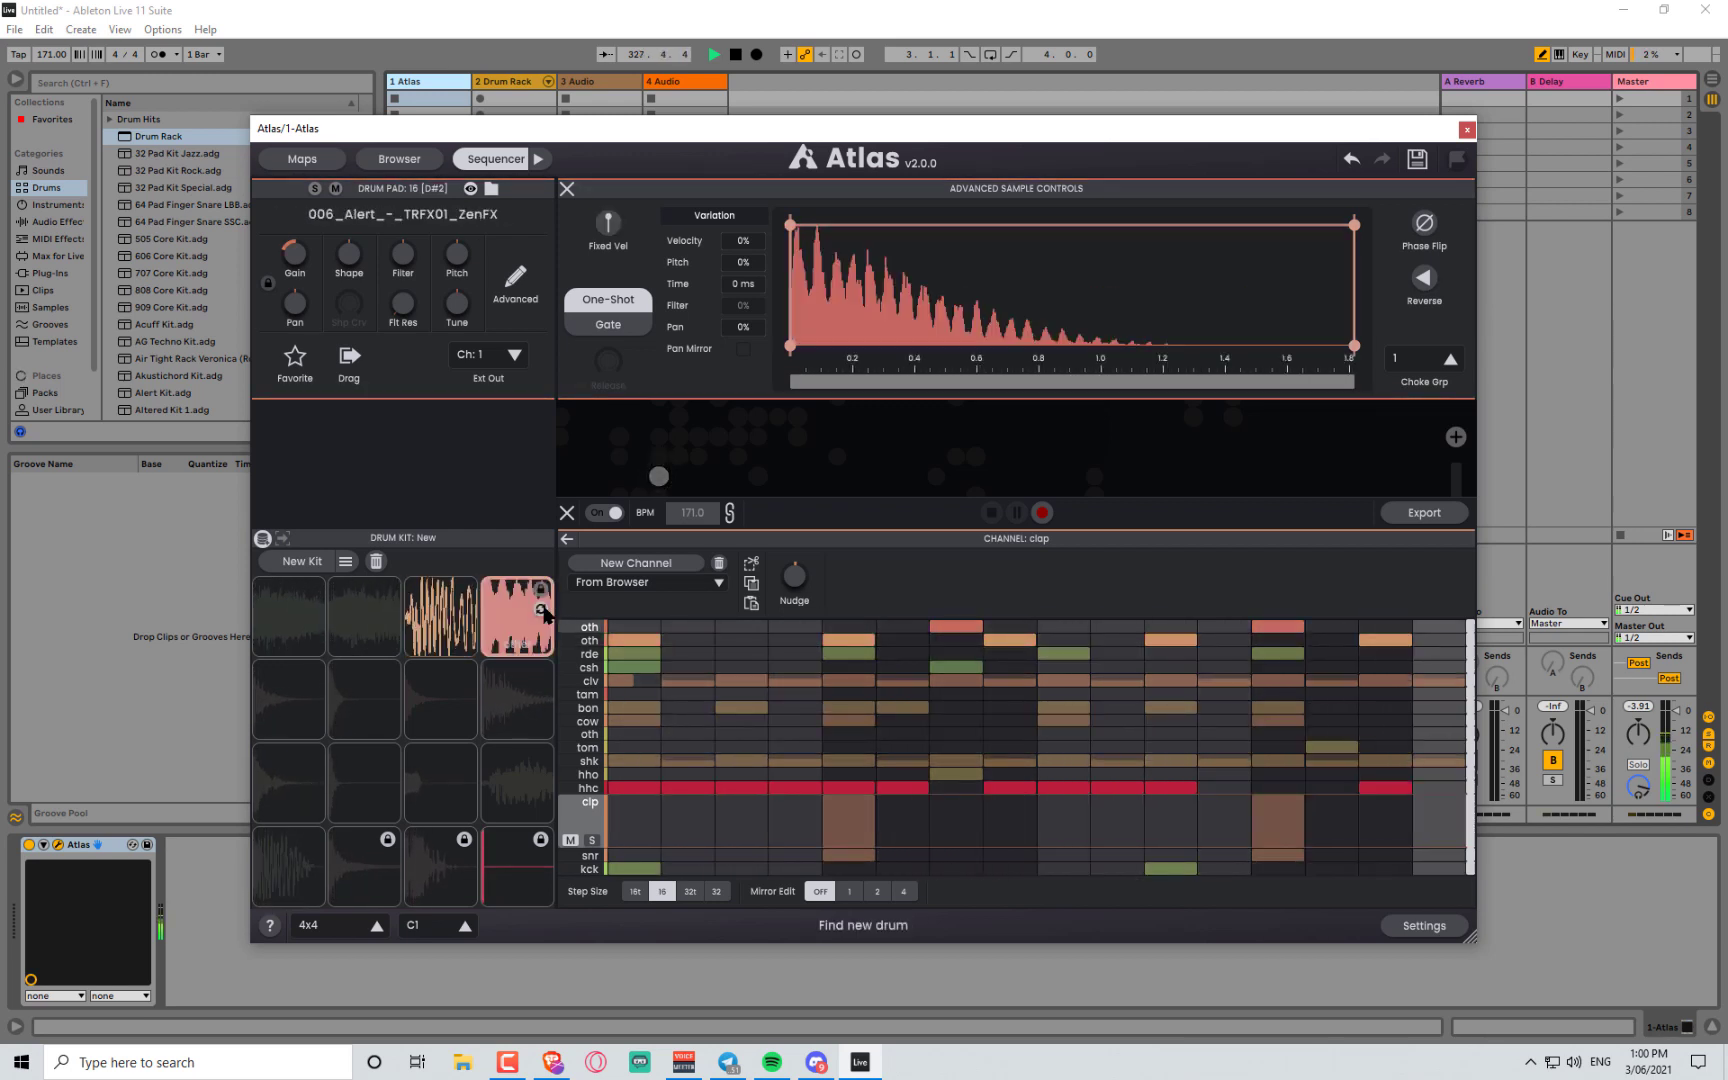
pyautogui.click(541, 609)
pyautogui.click(541, 609)
pyautogui.click(541, 609)
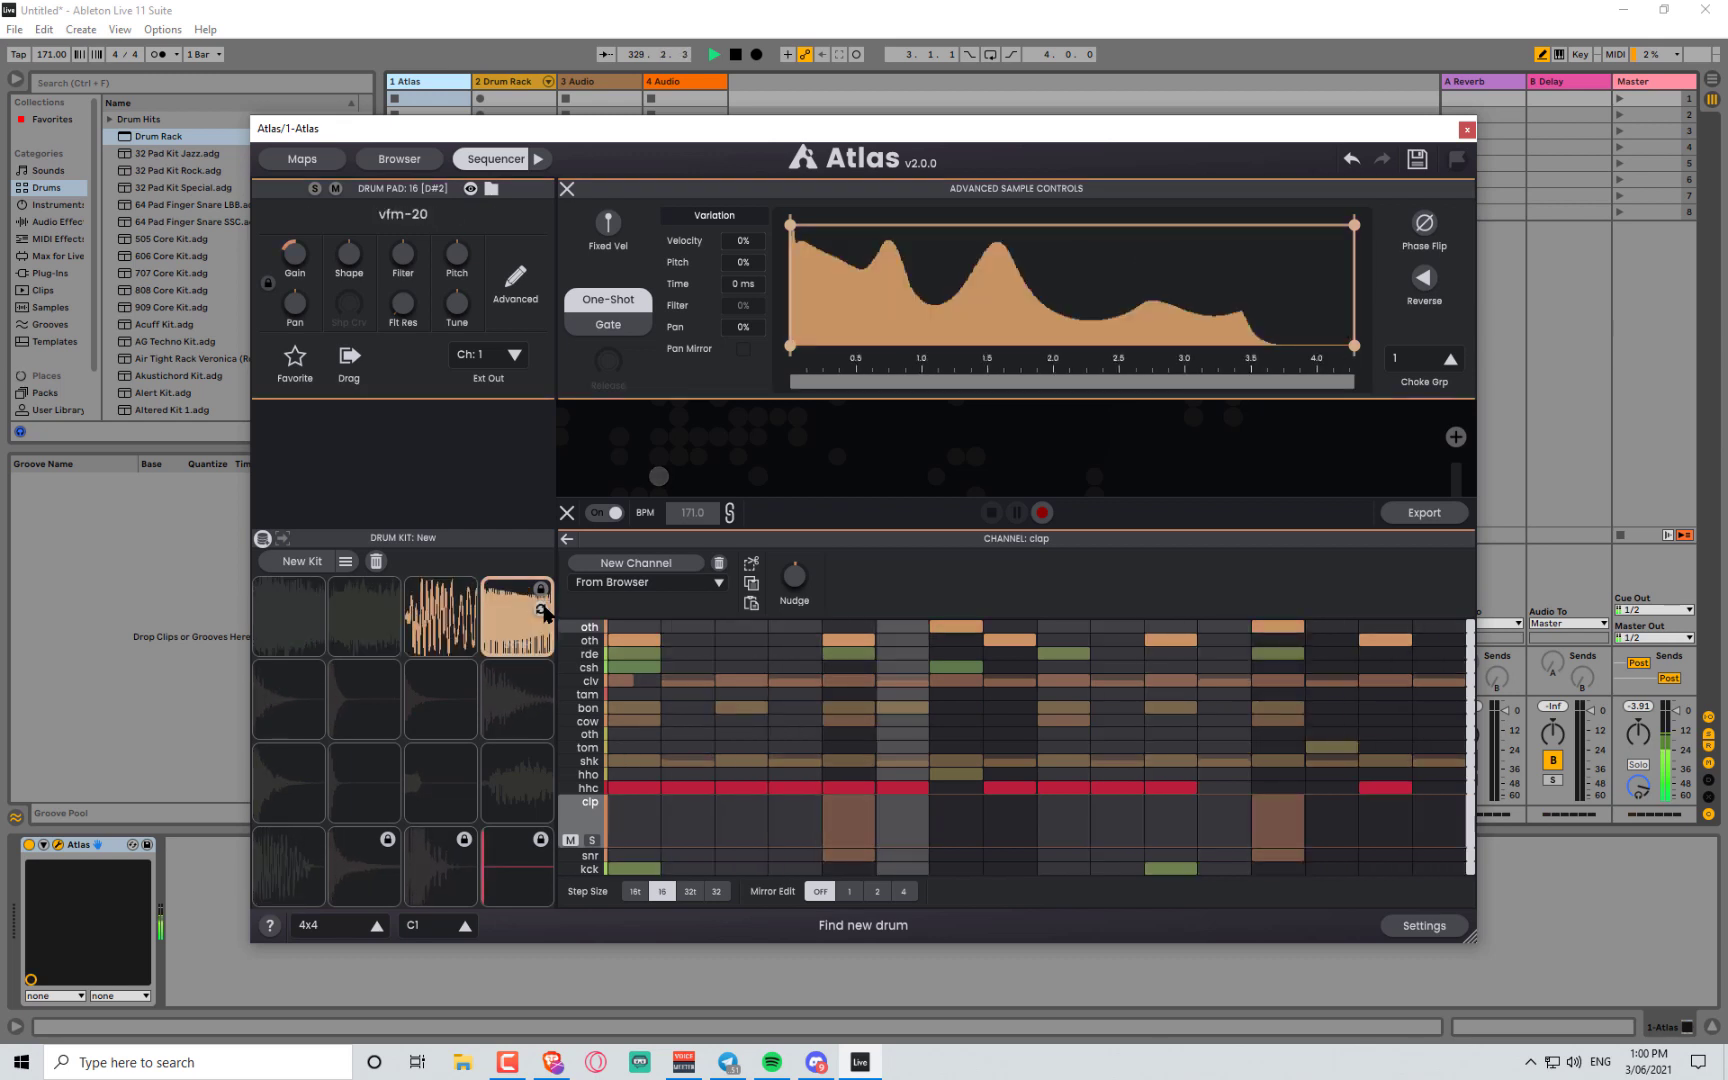
pyautogui.click(541, 609)
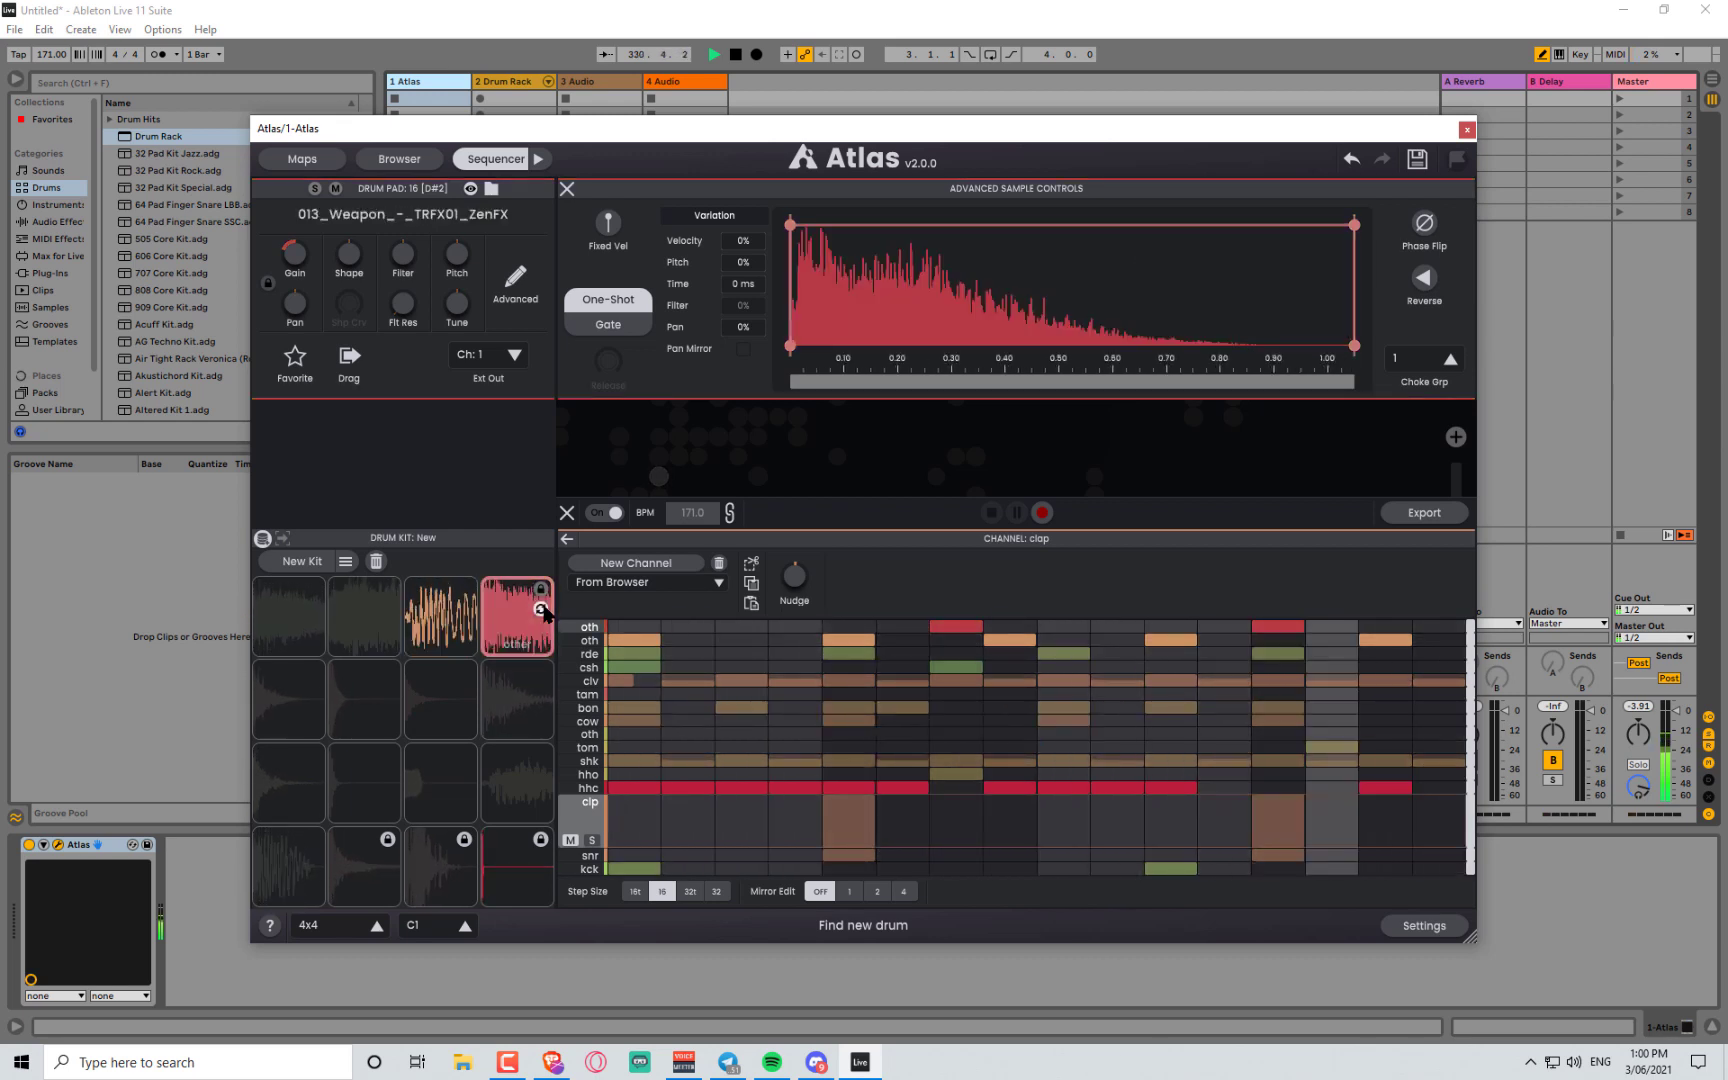
pyautogui.click(541, 609)
pyautogui.click(541, 609)
pyautogui.click(541, 609)
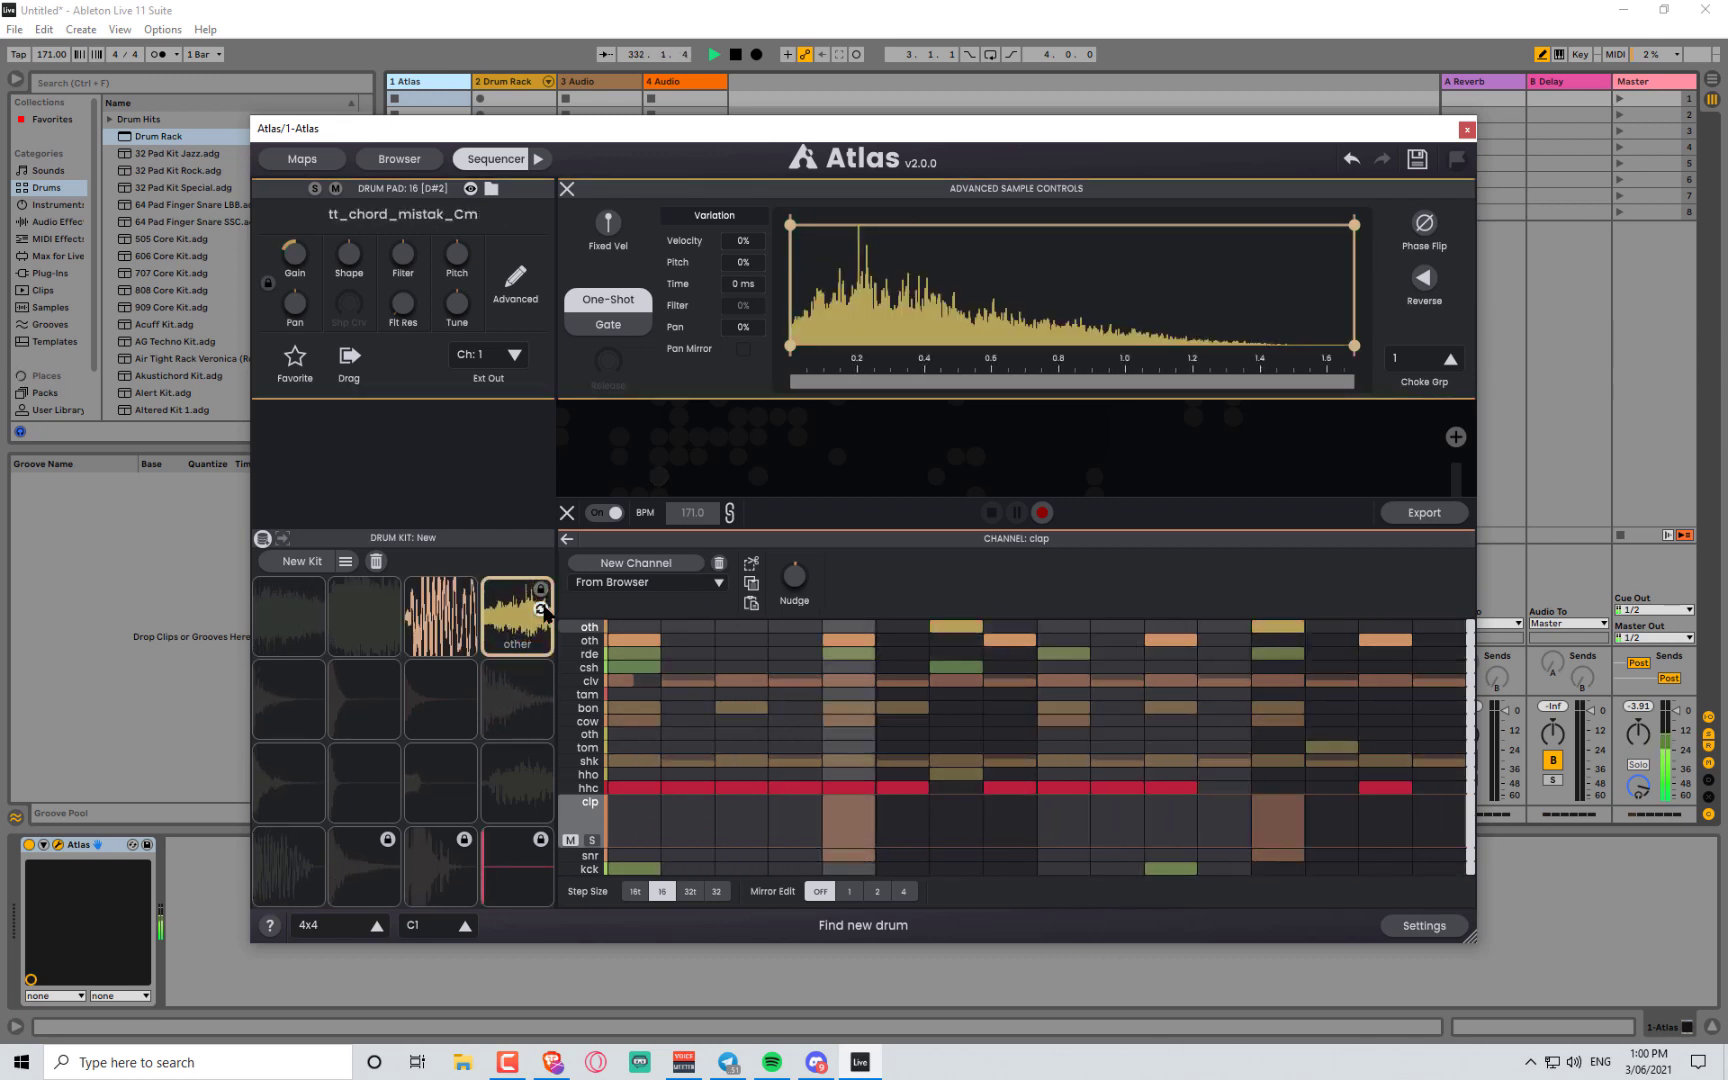
pyautogui.click(541, 609)
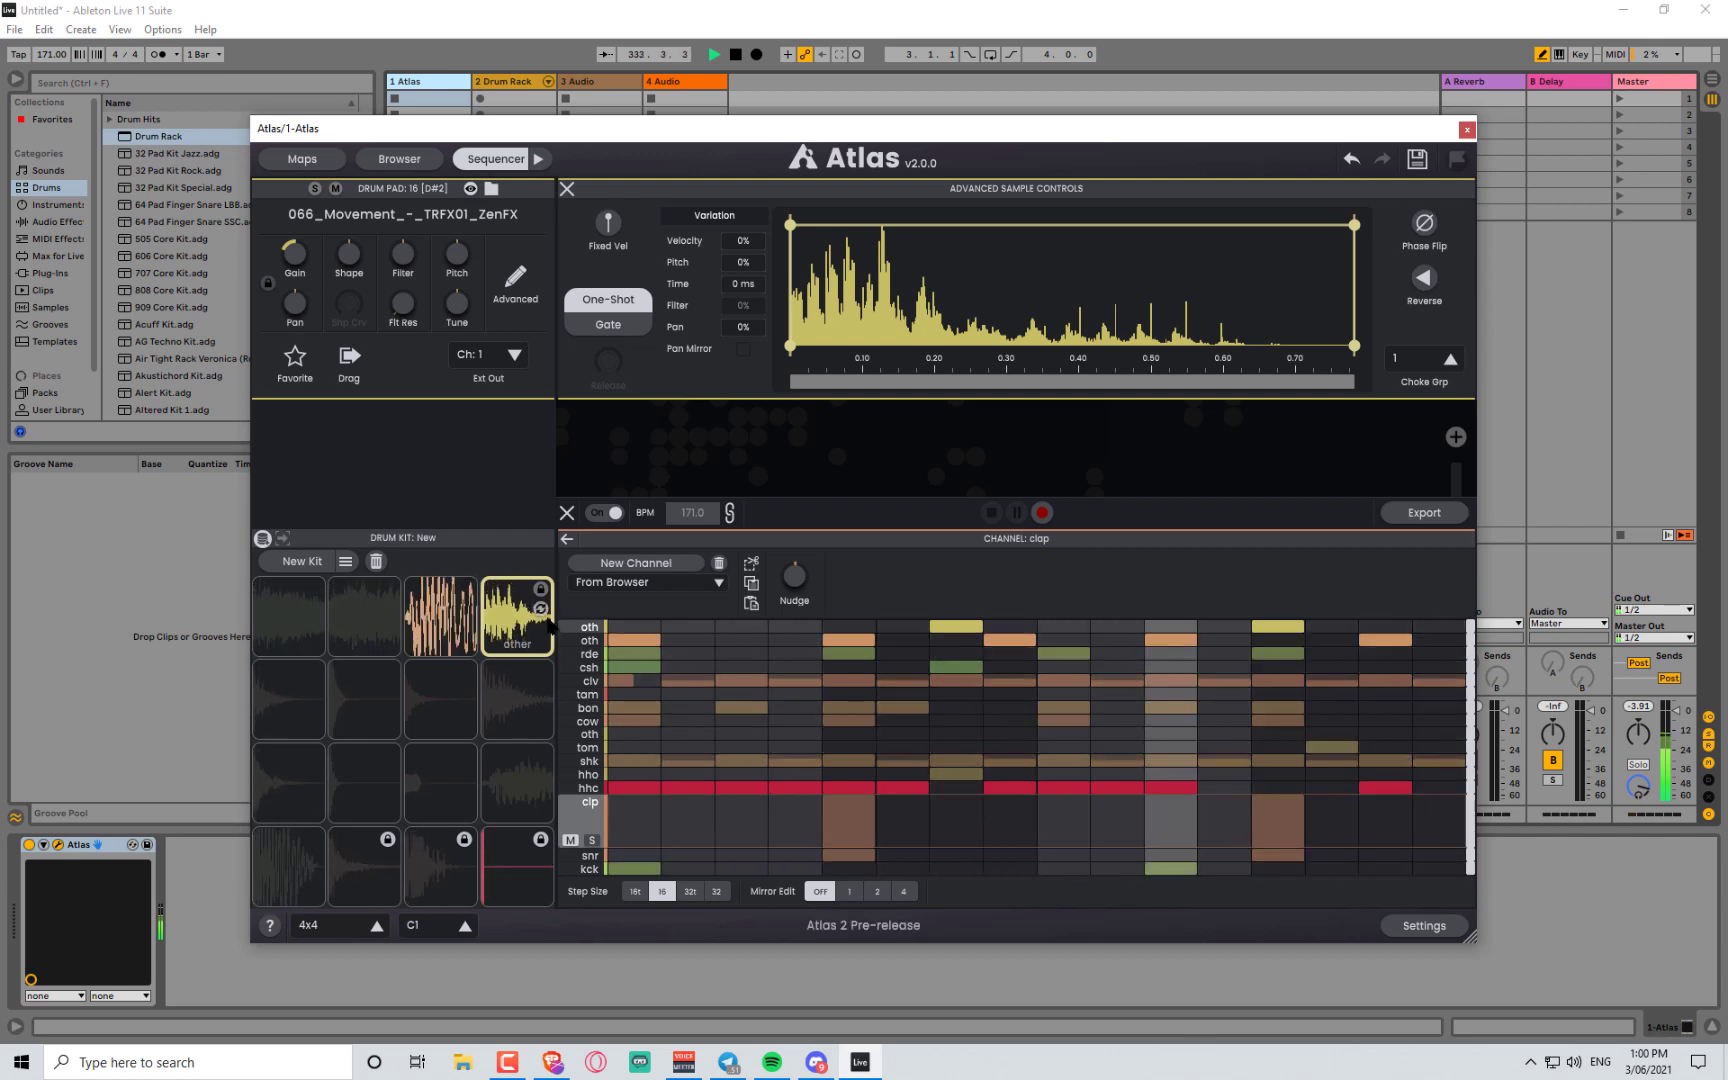
# - Switch pad 16's choke group to None and back to 1 to compare the sound
pyautogui.click(1448, 358)
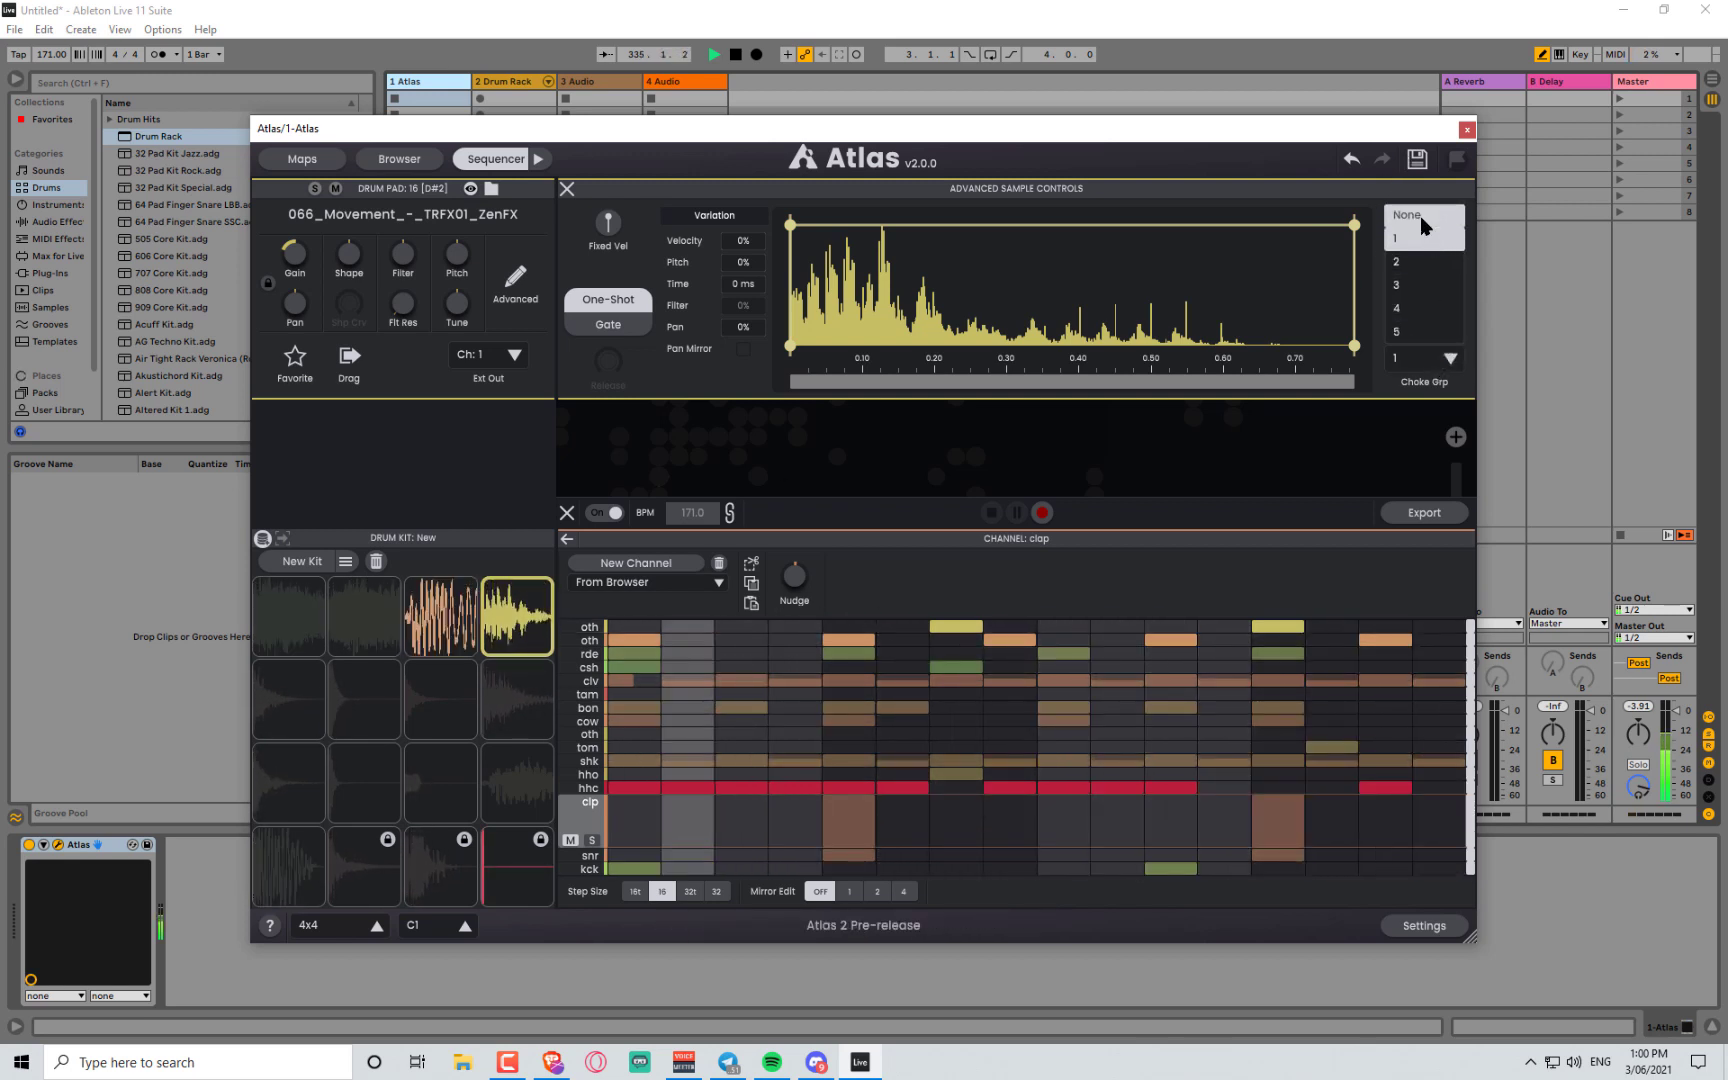
pyautogui.click(1420, 216)
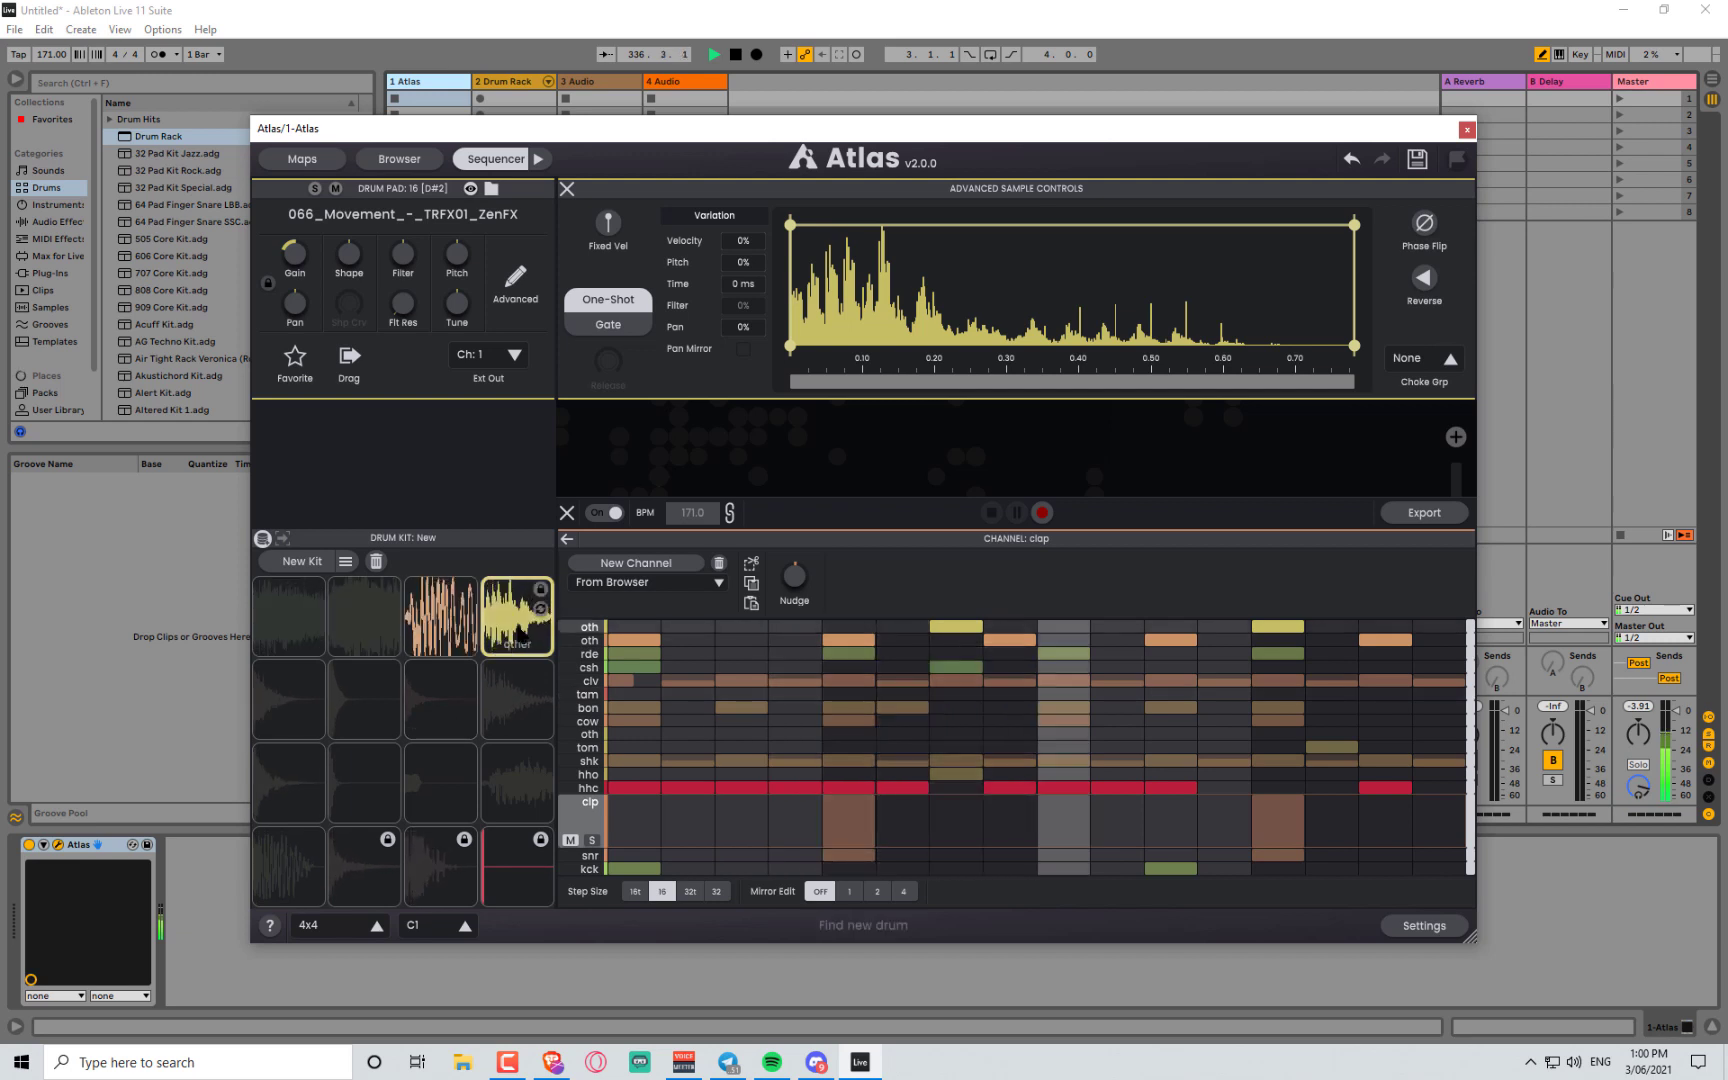
pyautogui.click(1443, 358)
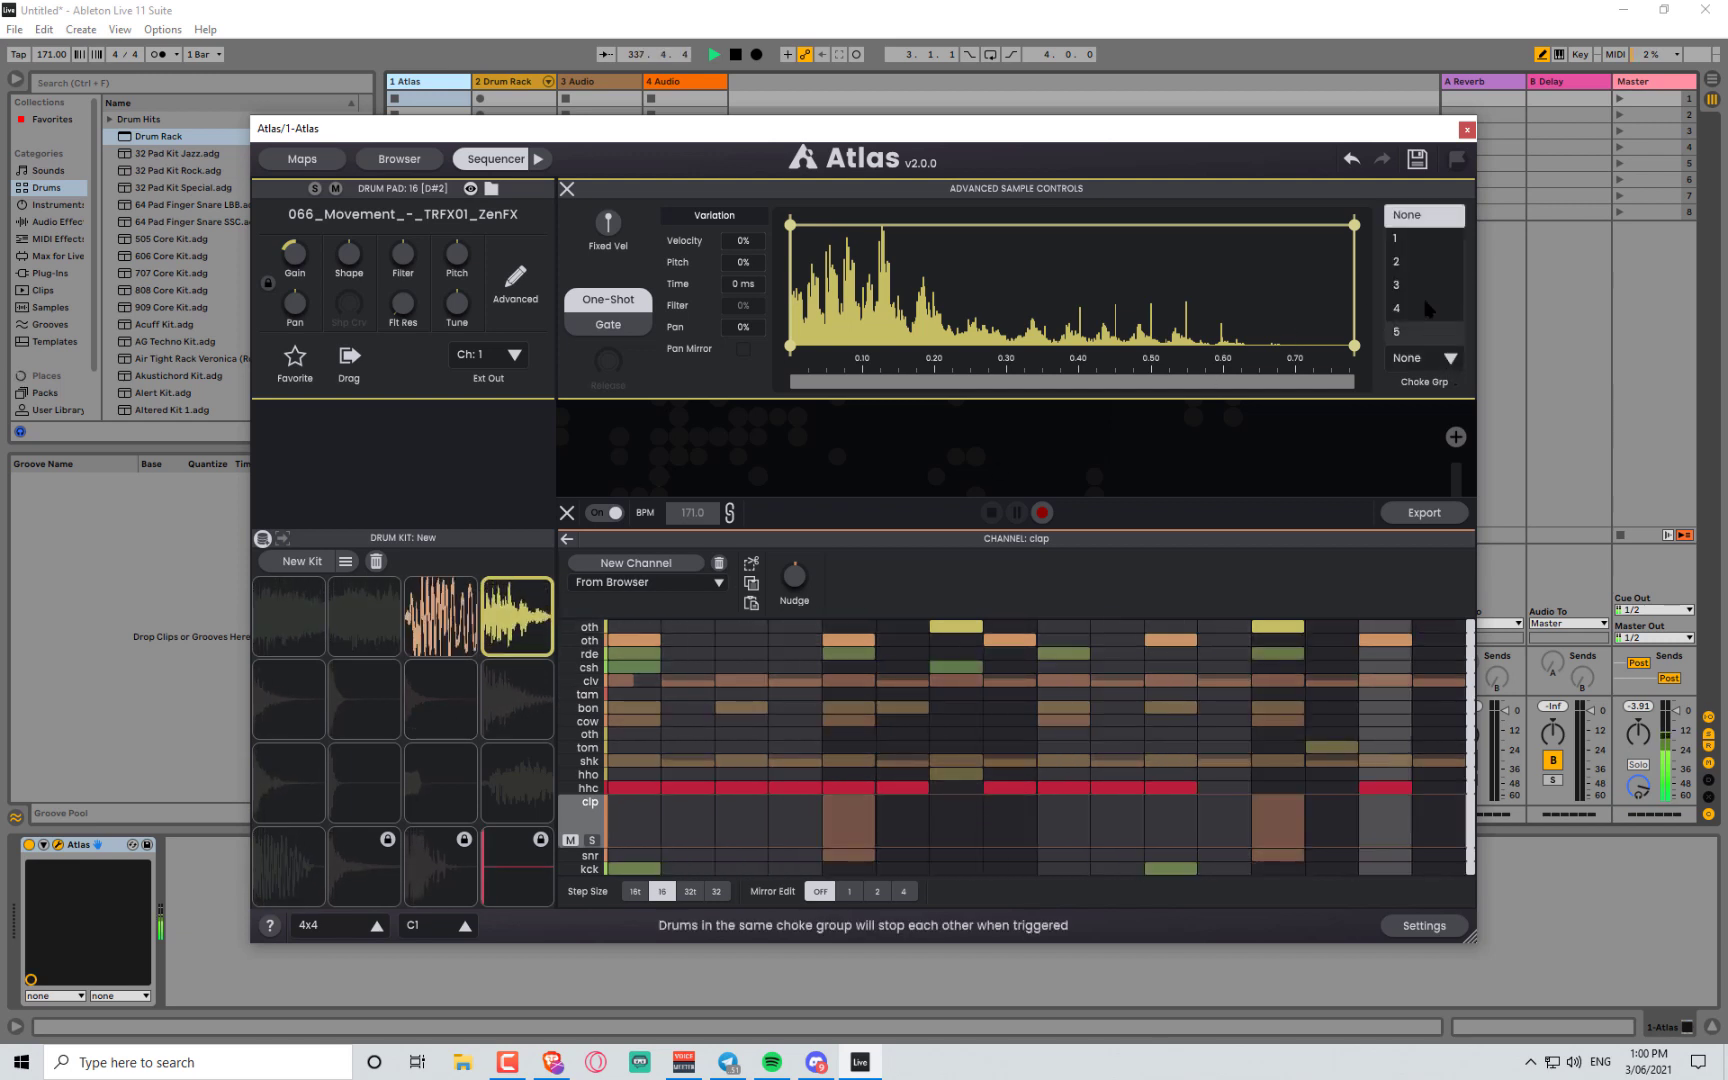
pyautogui.click(1403, 242)
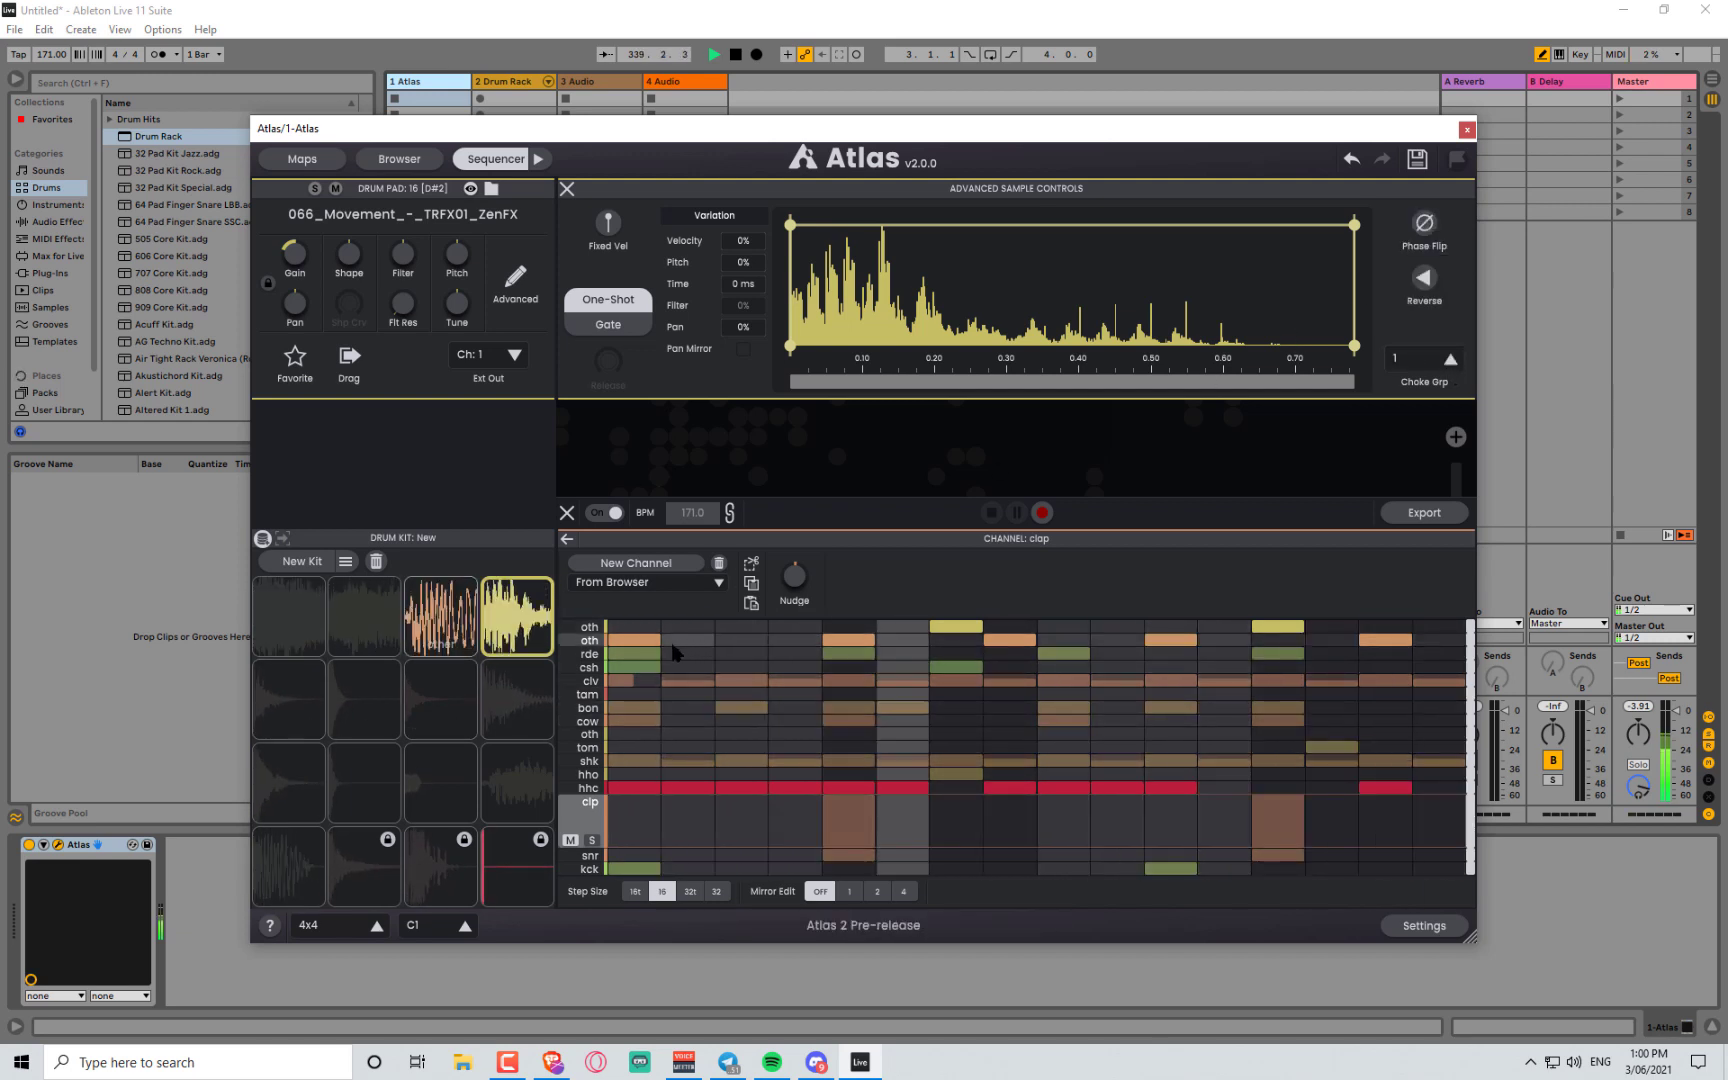
# - Fill every step of pad 15's row, and rearrange pad 16's hits to steps 3, 7, 10 and 16
pyautogui.moveTo(667, 641)
pyautogui.mouseDown()
pyautogui.moveTo(936, 631)
pyautogui.moveTo(1312, 641)
pyautogui.mouseUp()
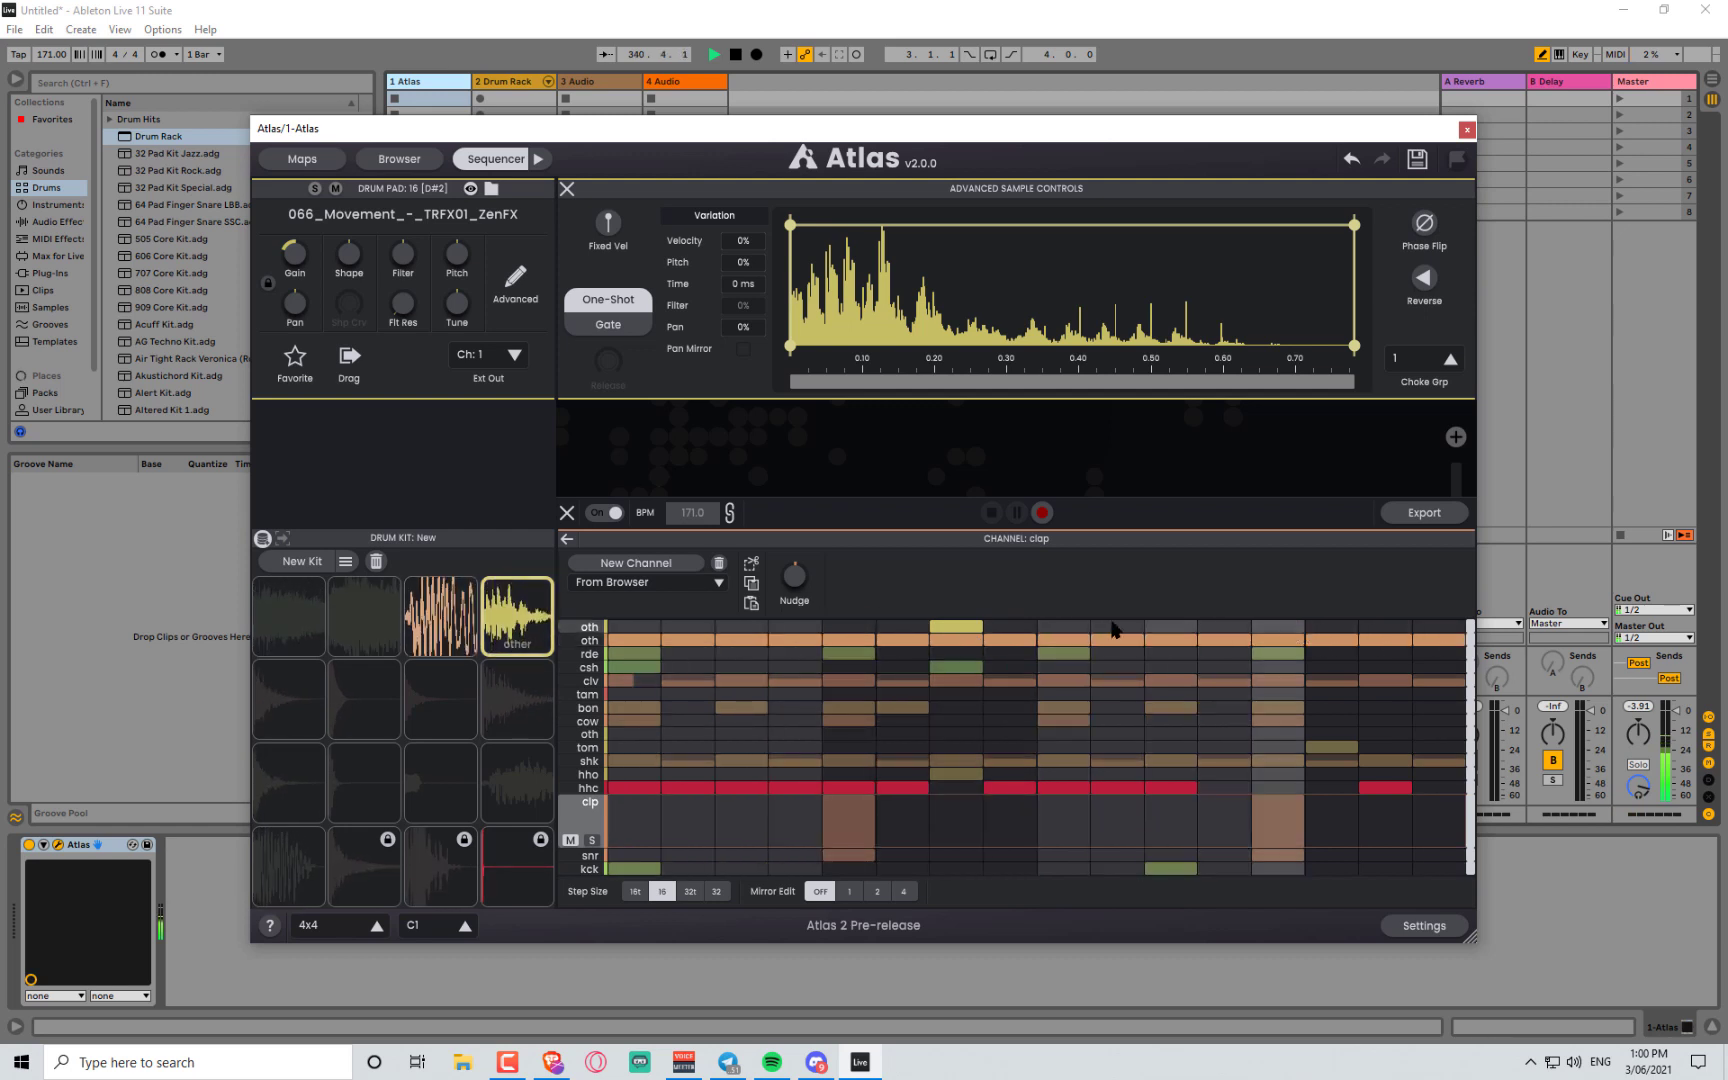
pyautogui.click(972, 628)
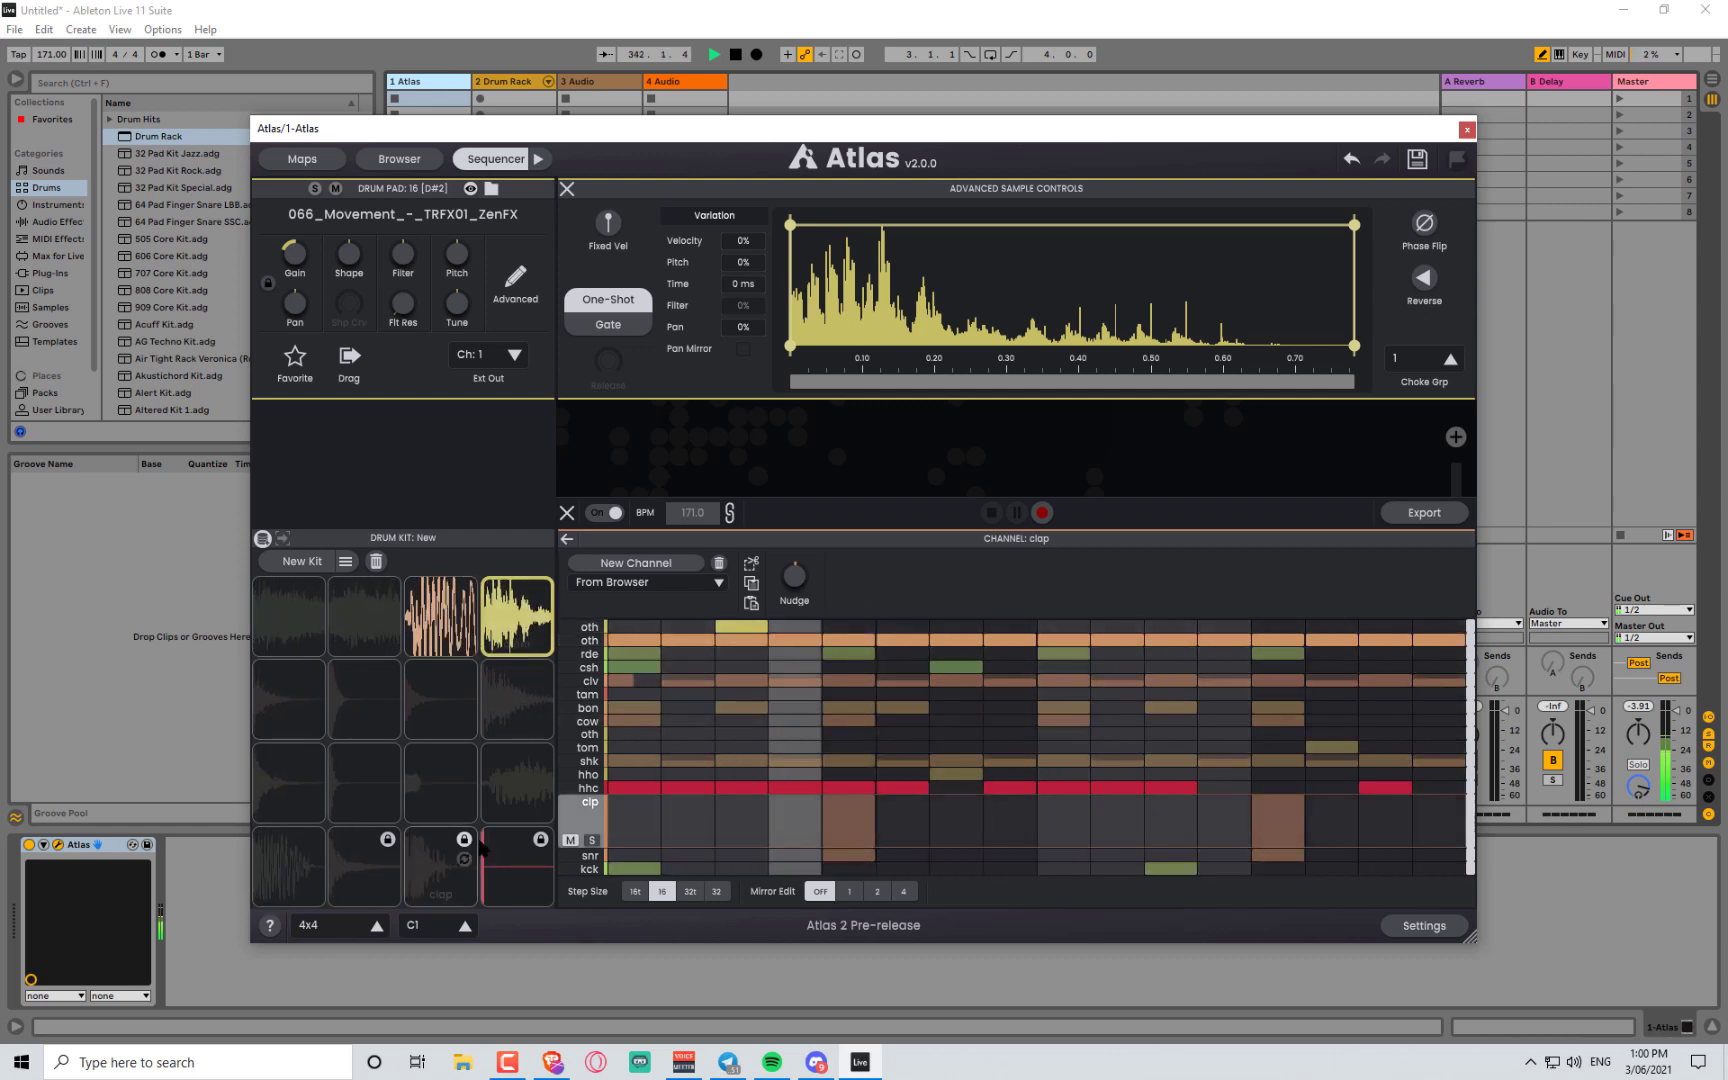
pyautogui.click(958, 627)
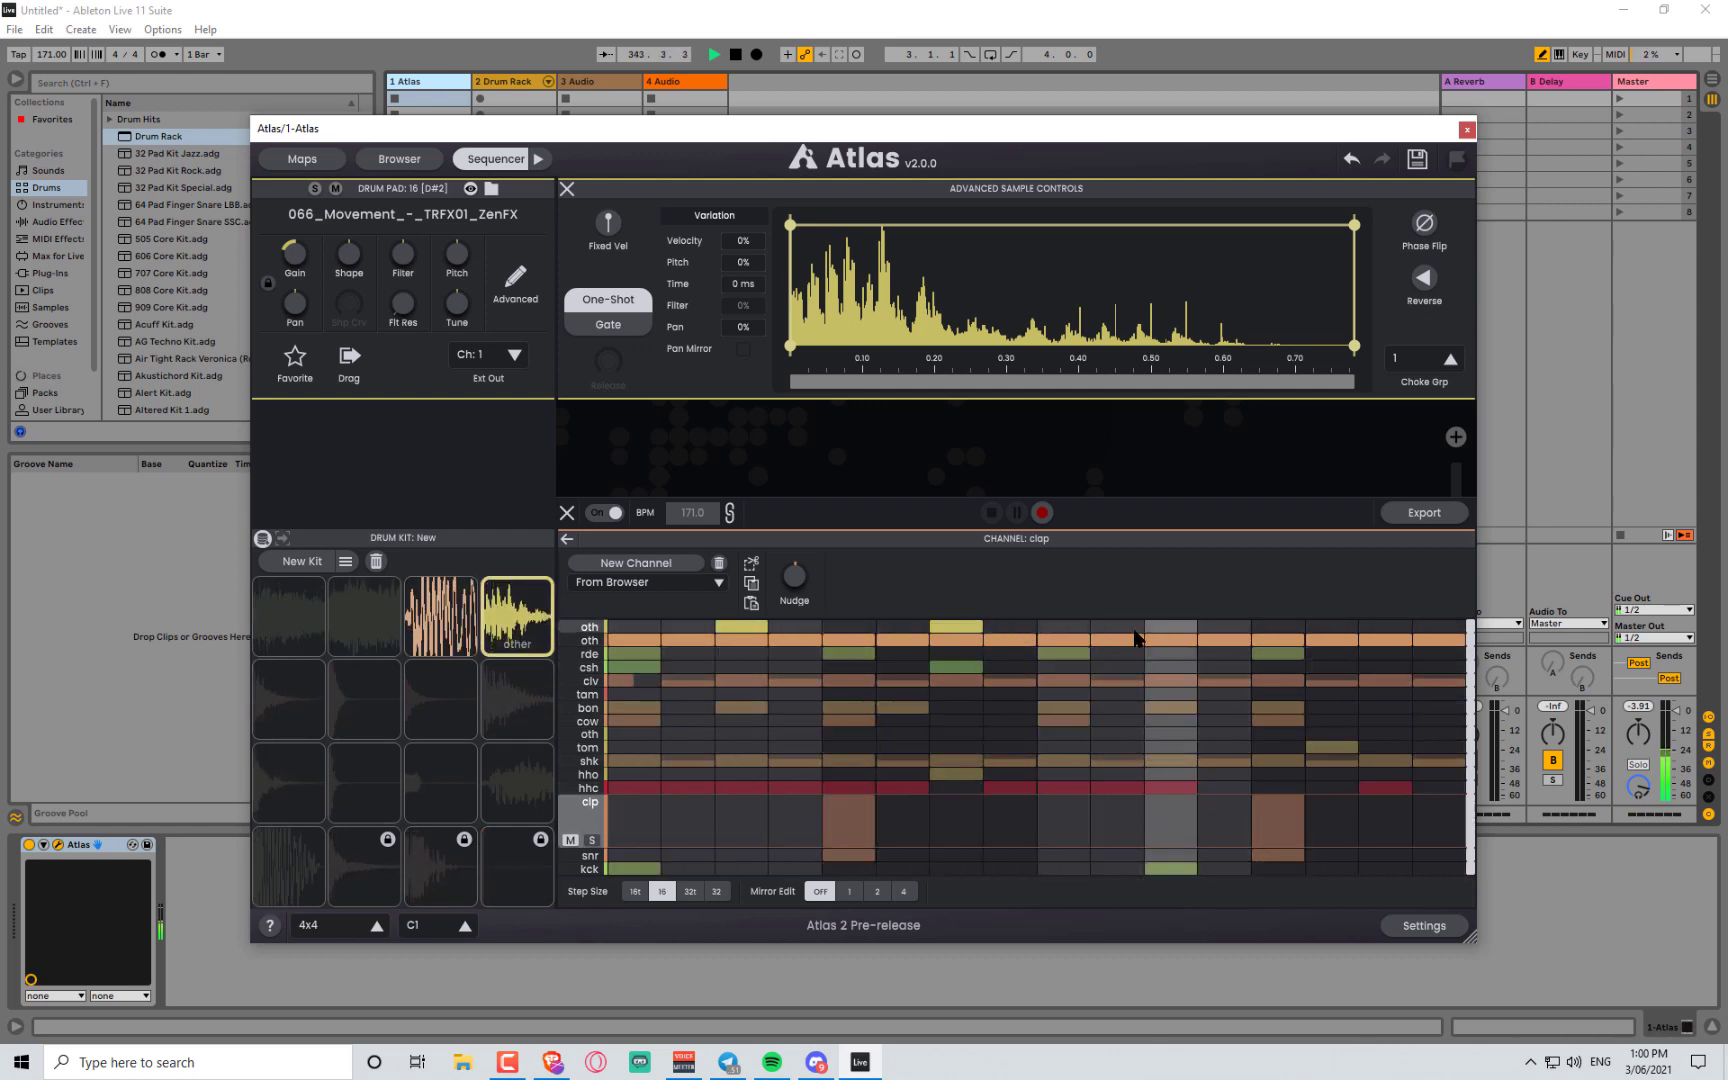
pyautogui.click(1117, 627)
pyautogui.click(1432, 626)
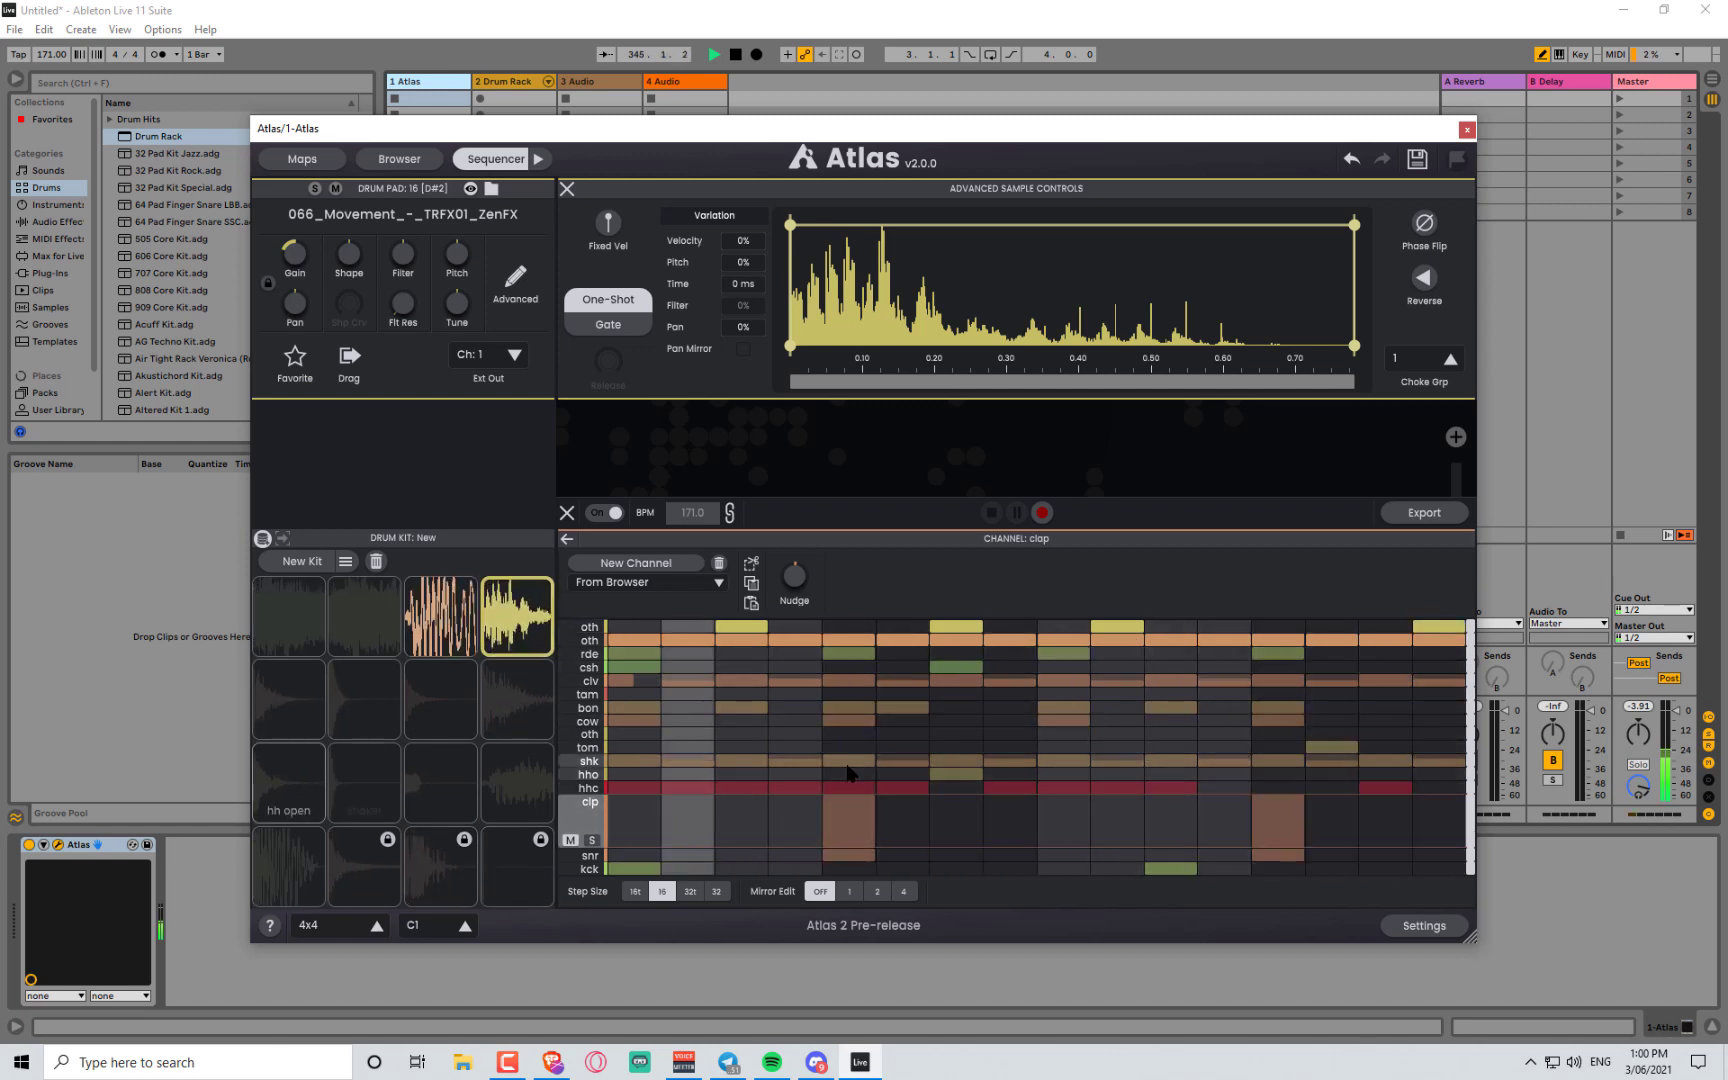
# - Find new samples for pad 15 and return to vt2_melodic_one_shot_repyt_Fmin9
pyautogui.moveTo(422, 632)
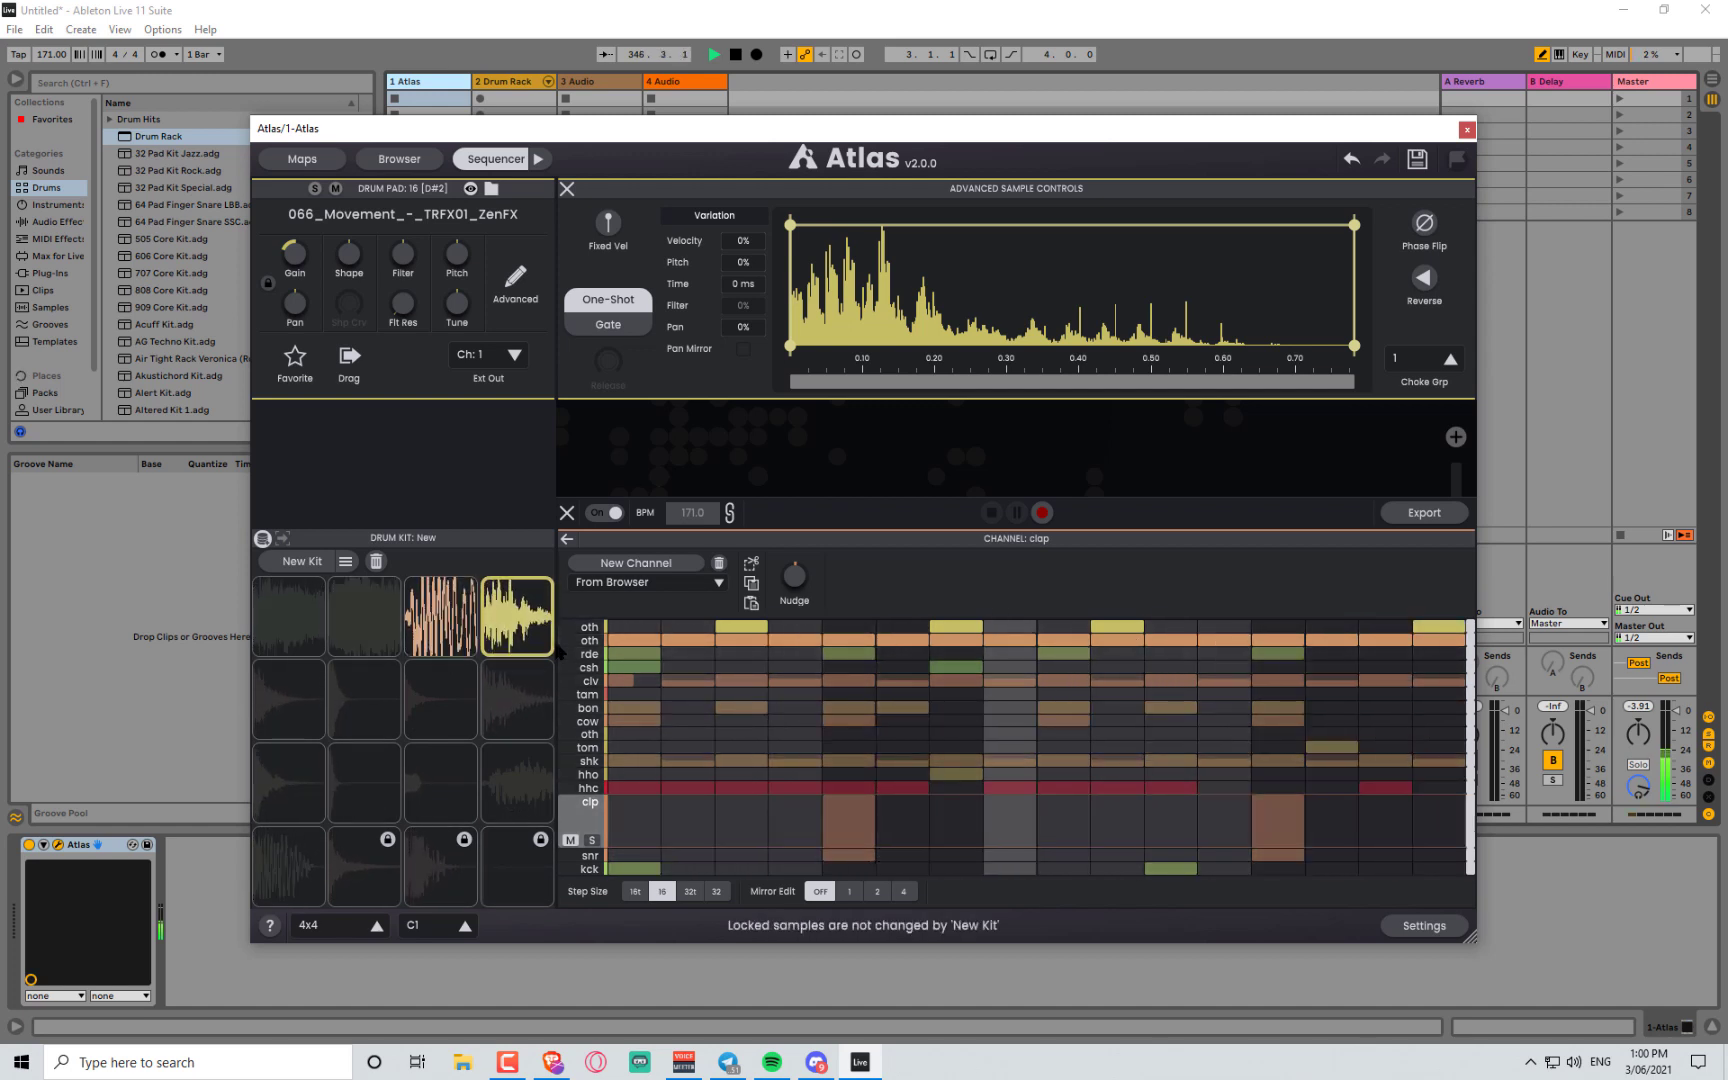
pyautogui.click(462, 620)
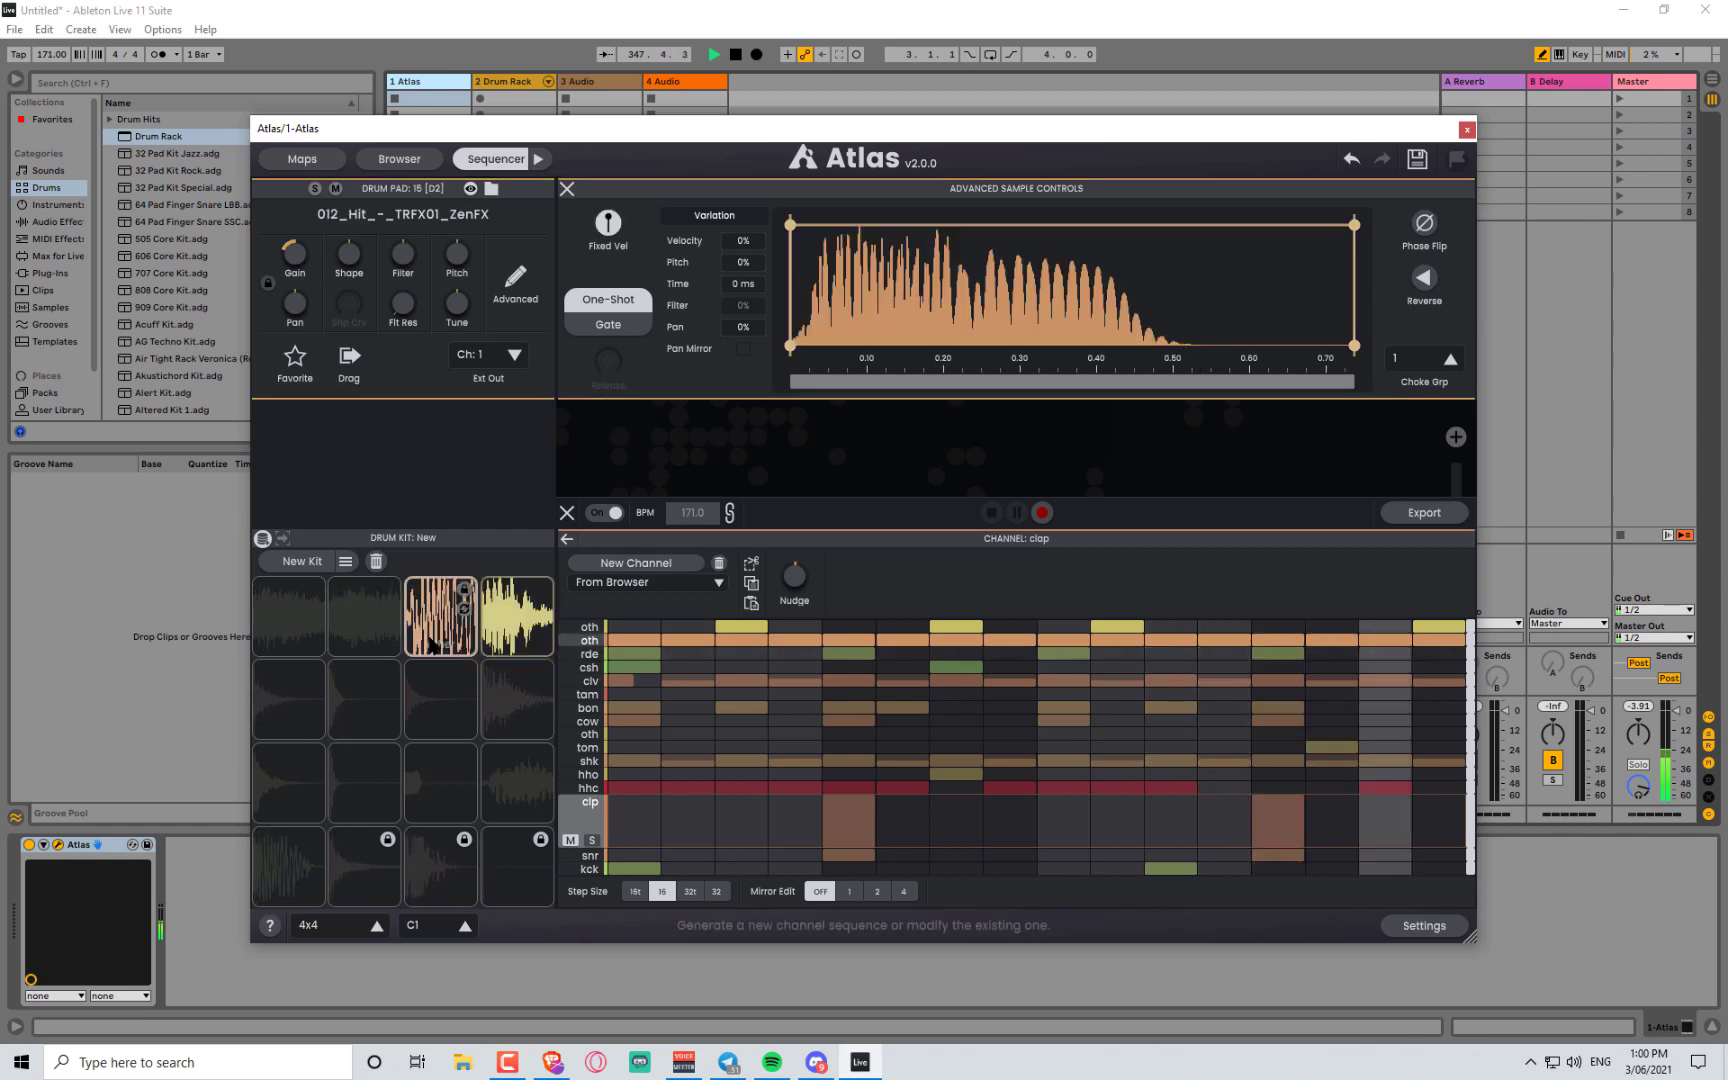
pyautogui.click(467, 612)
pyautogui.click(467, 612)
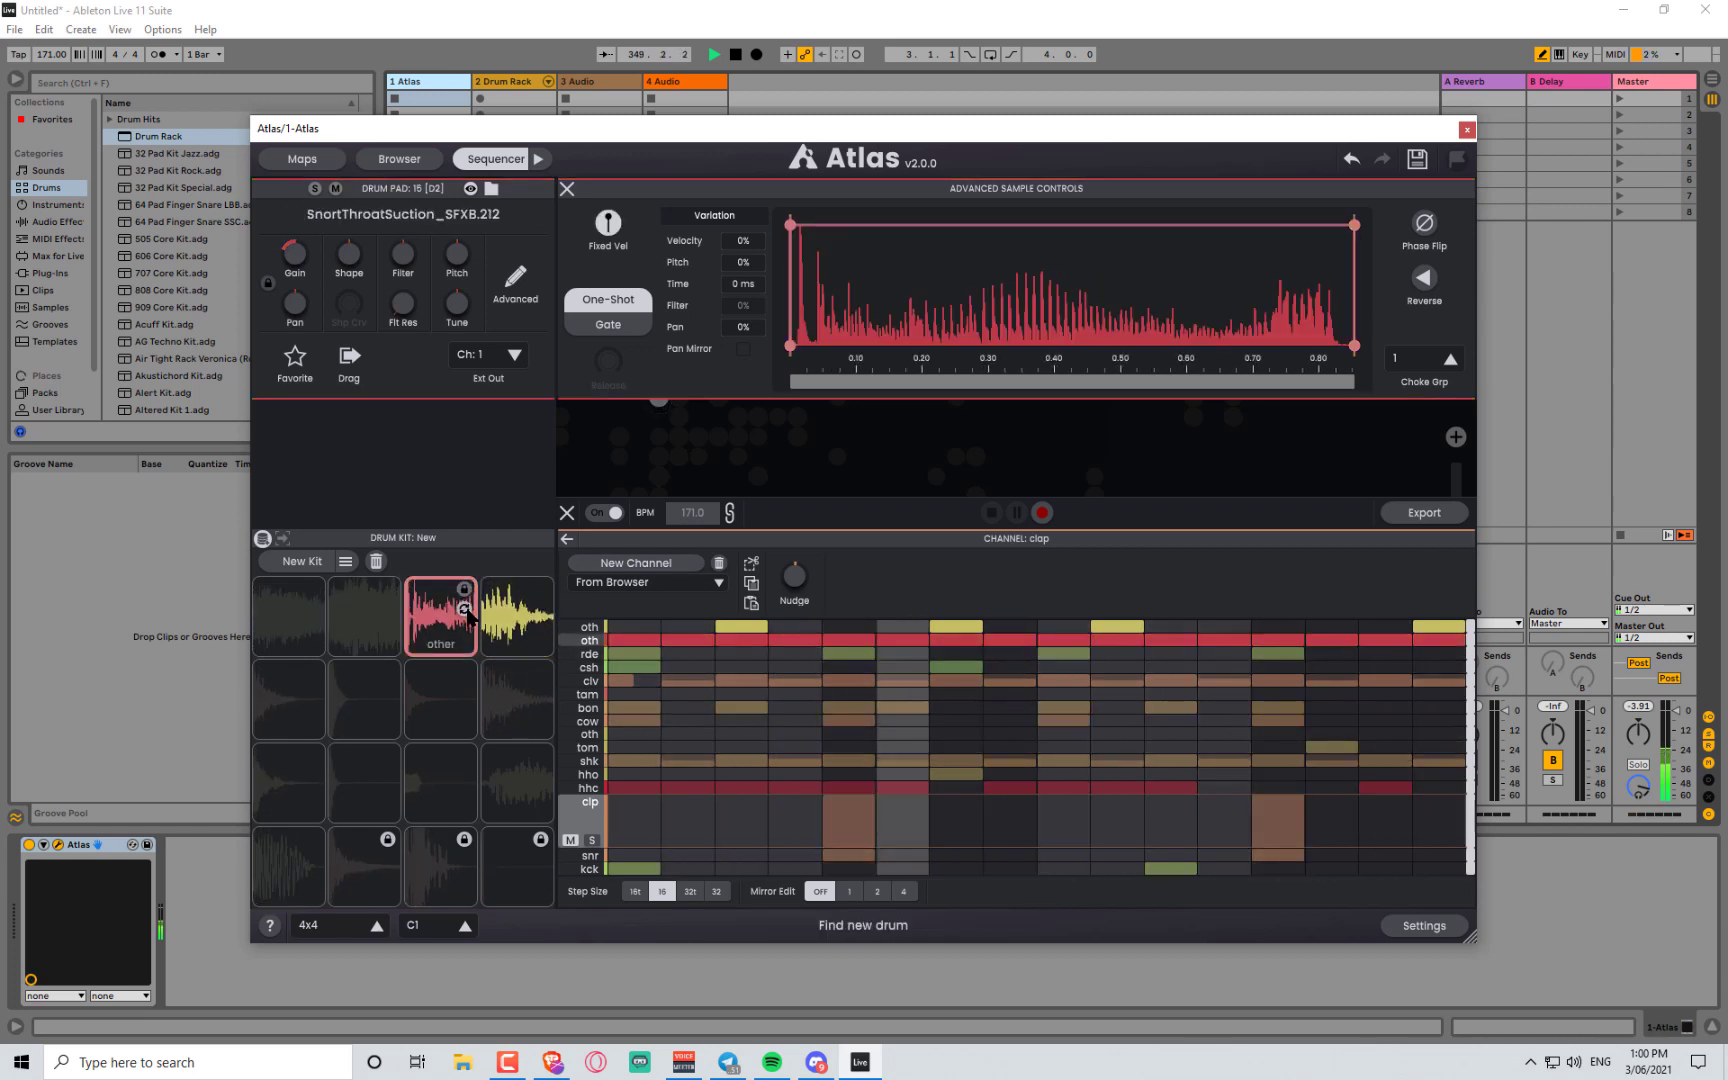
pyautogui.click(467, 612)
pyautogui.click(466, 611)
pyautogui.click(466, 611)
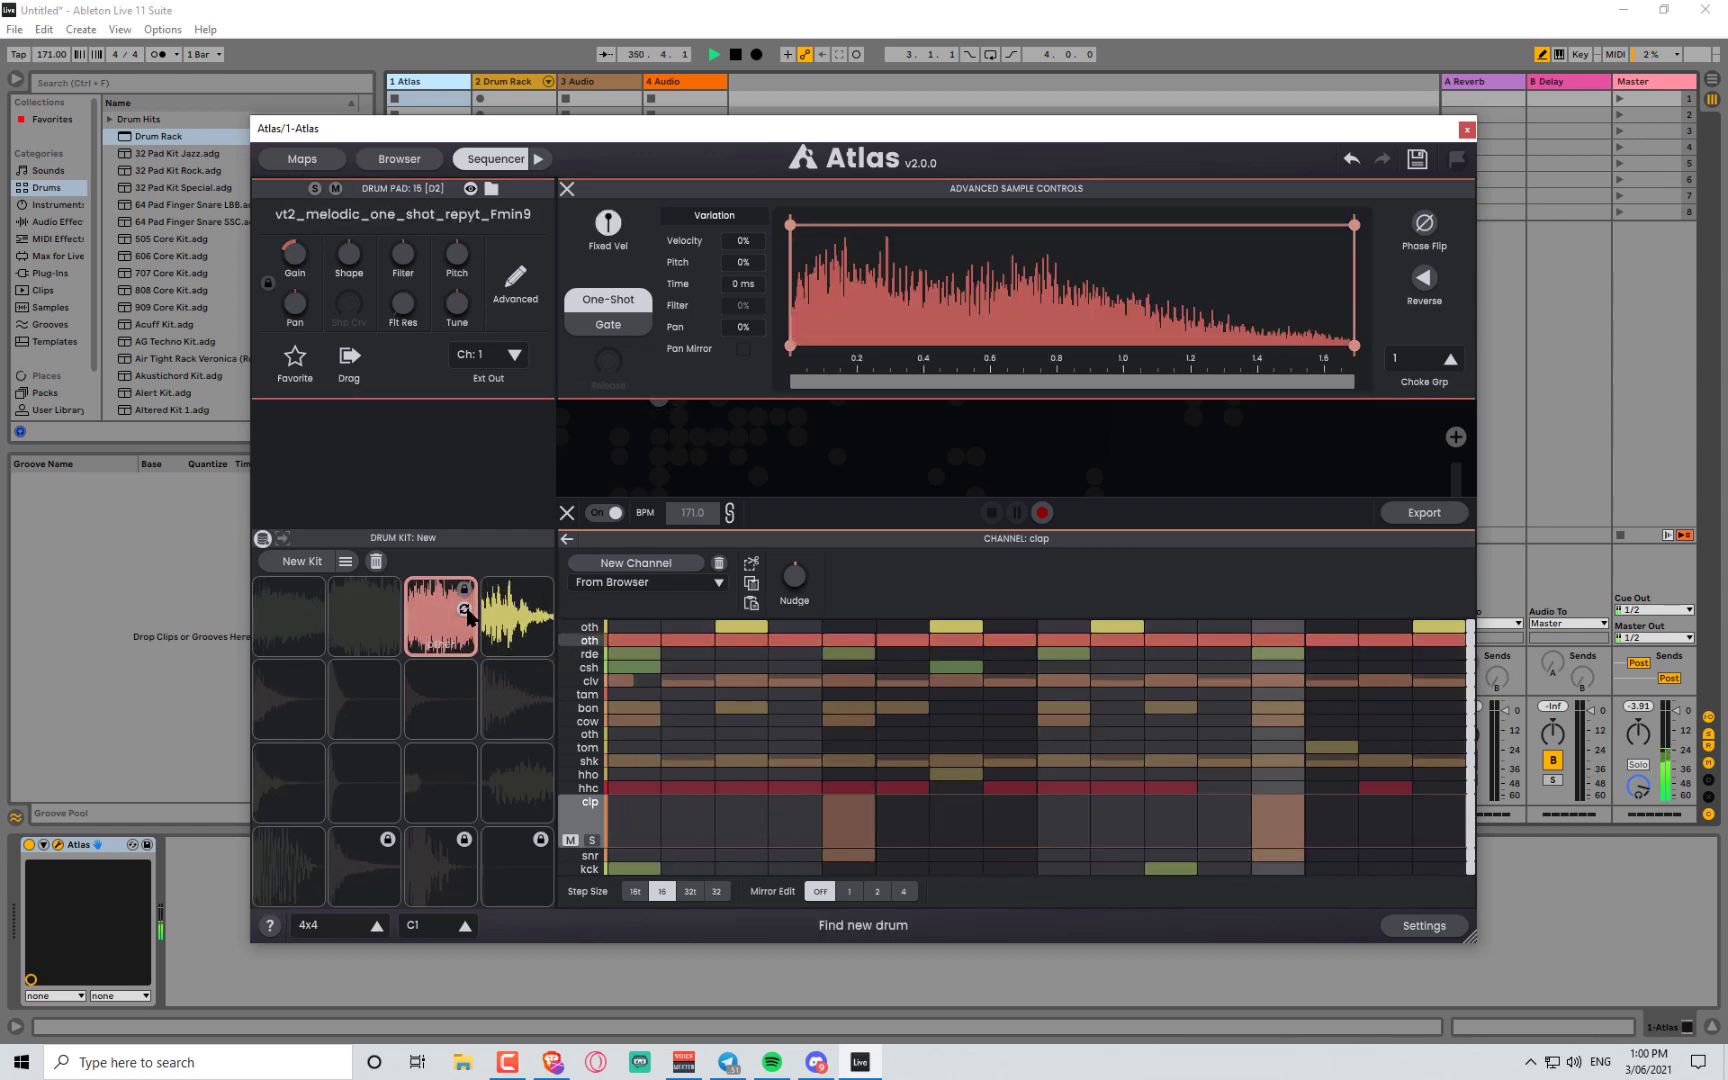
pyautogui.click(466, 611)
pyautogui.click(466, 611)
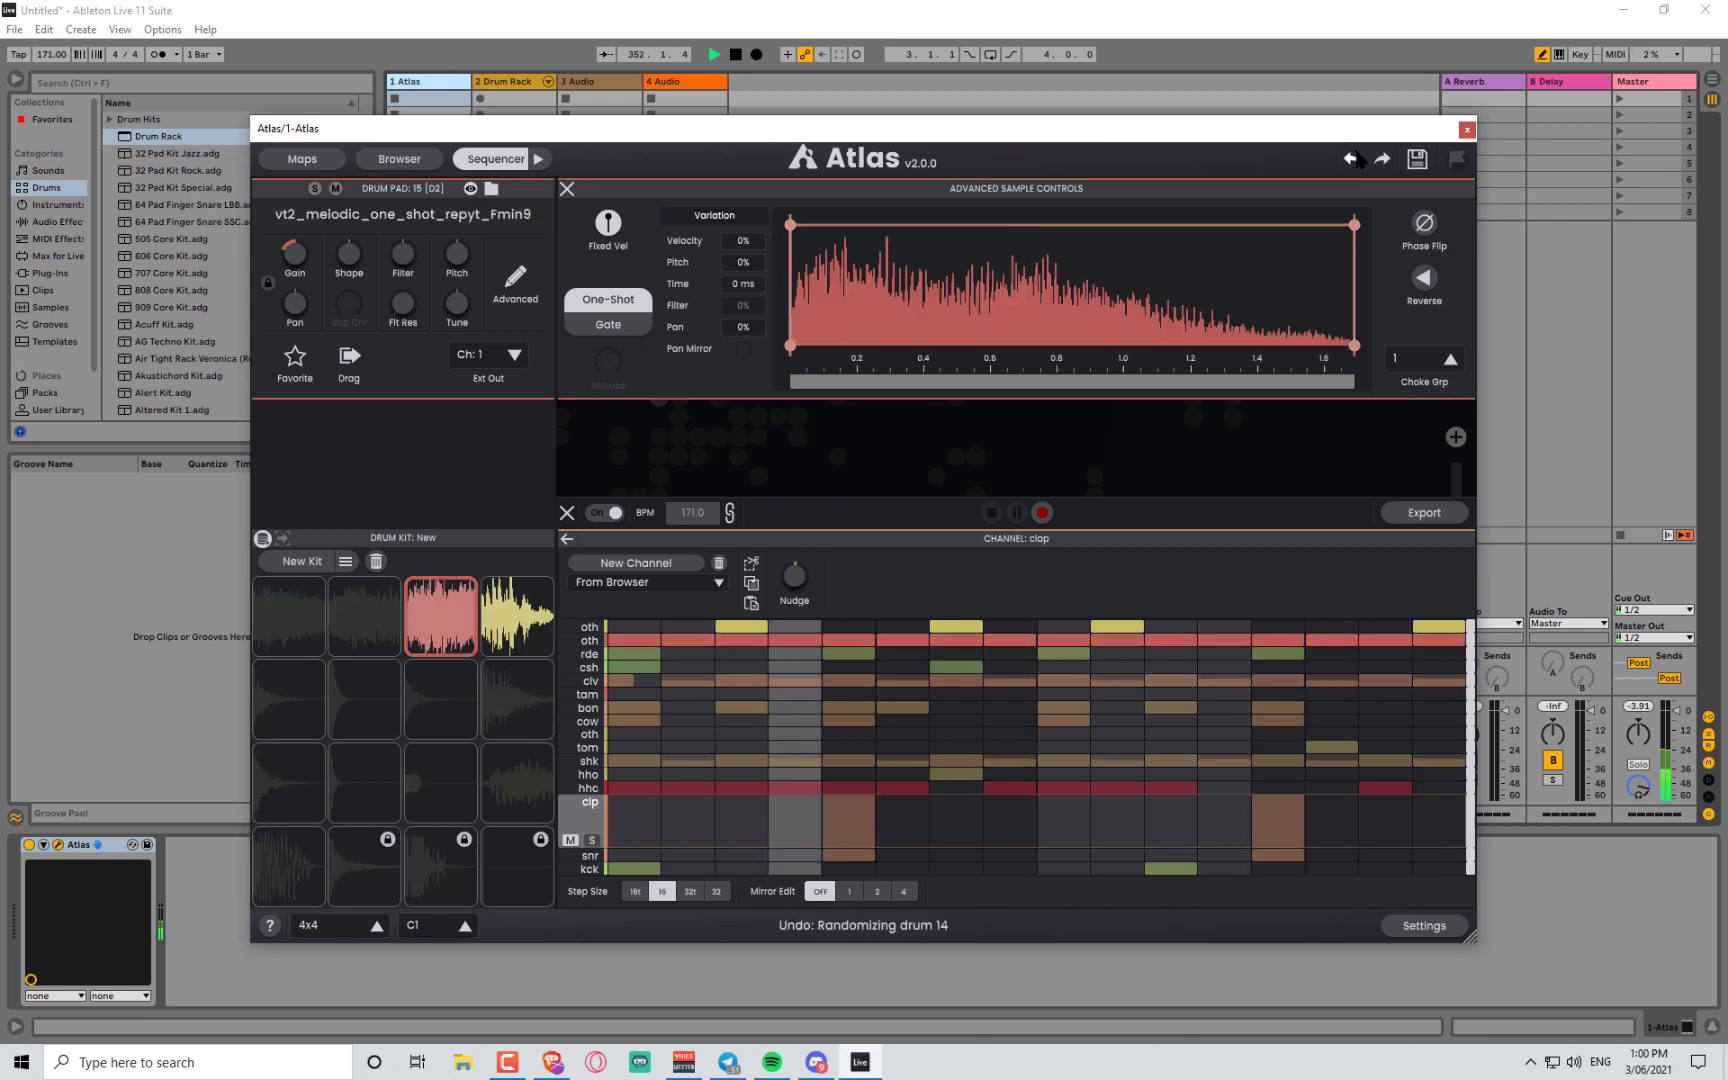
# - Find new samples for pad 16 until WG_stab_hype_siren is loaded
pyautogui.click(530, 620)
pyautogui.click(542, 611)
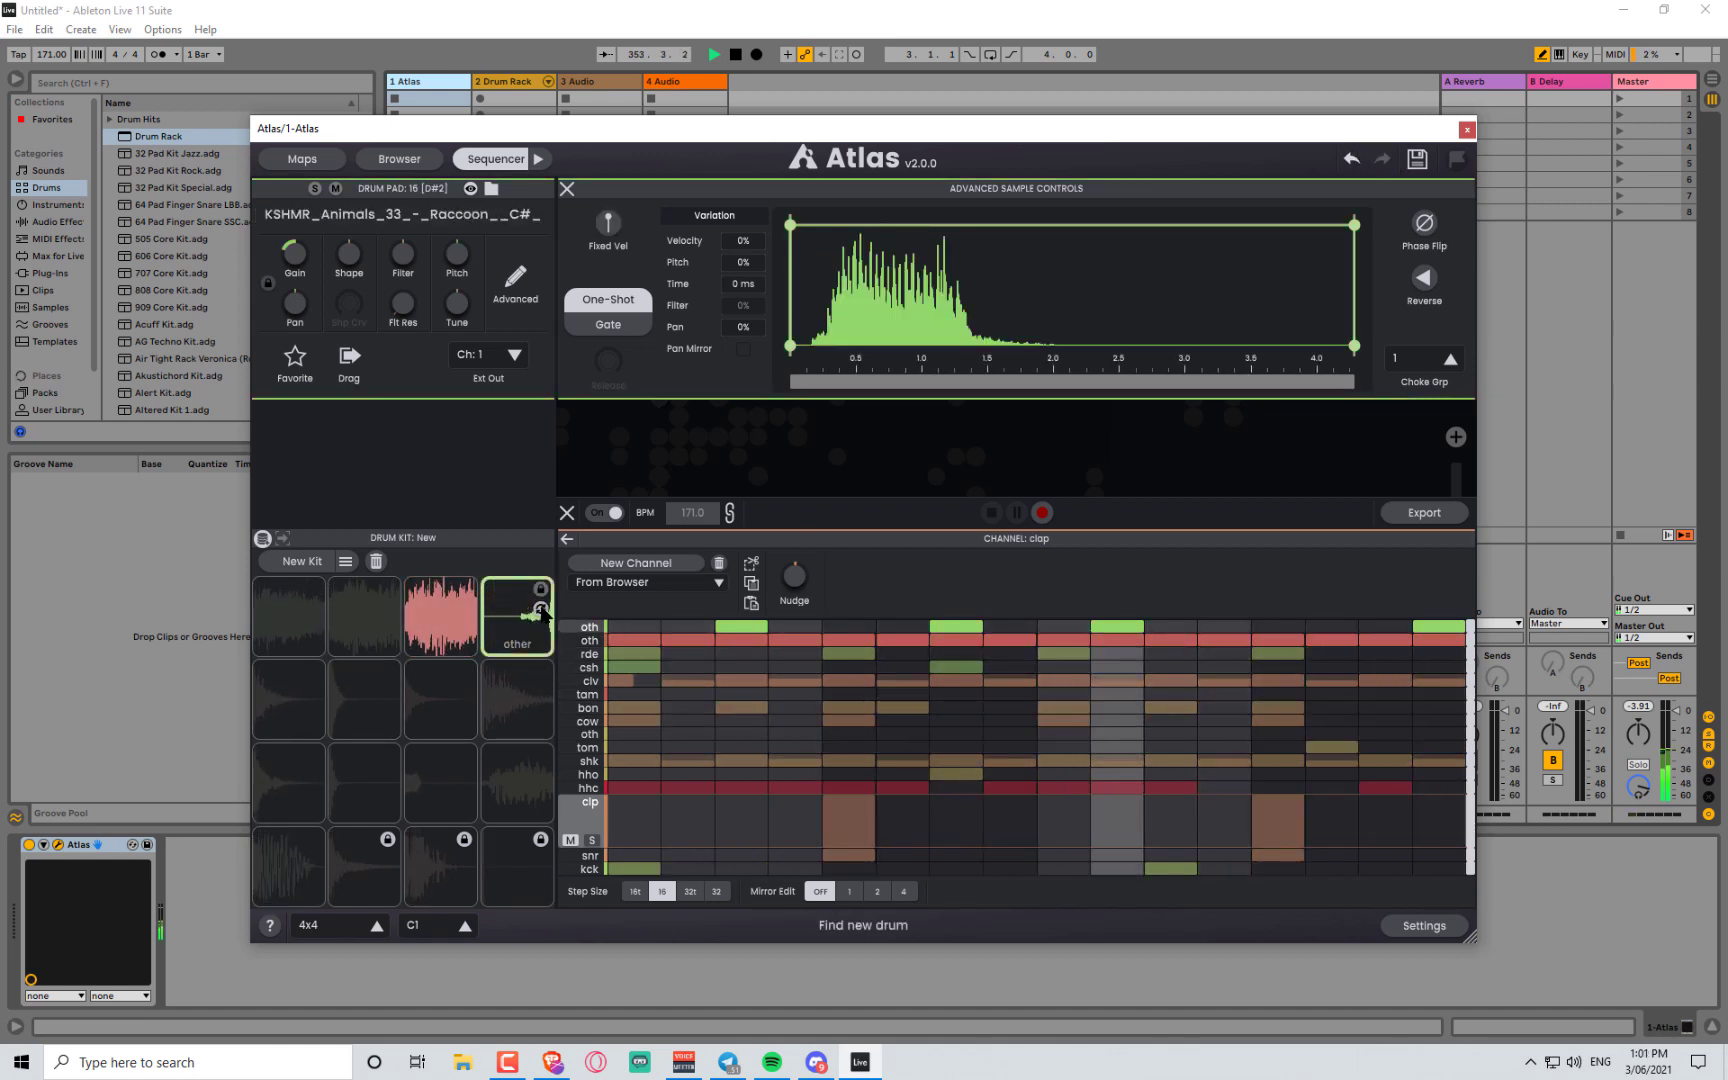
pyautogui.click(542, 611)
pyautogui.click(542, 611)
pyautogui.click(542, 611)
pyautogui.click(542, 611)
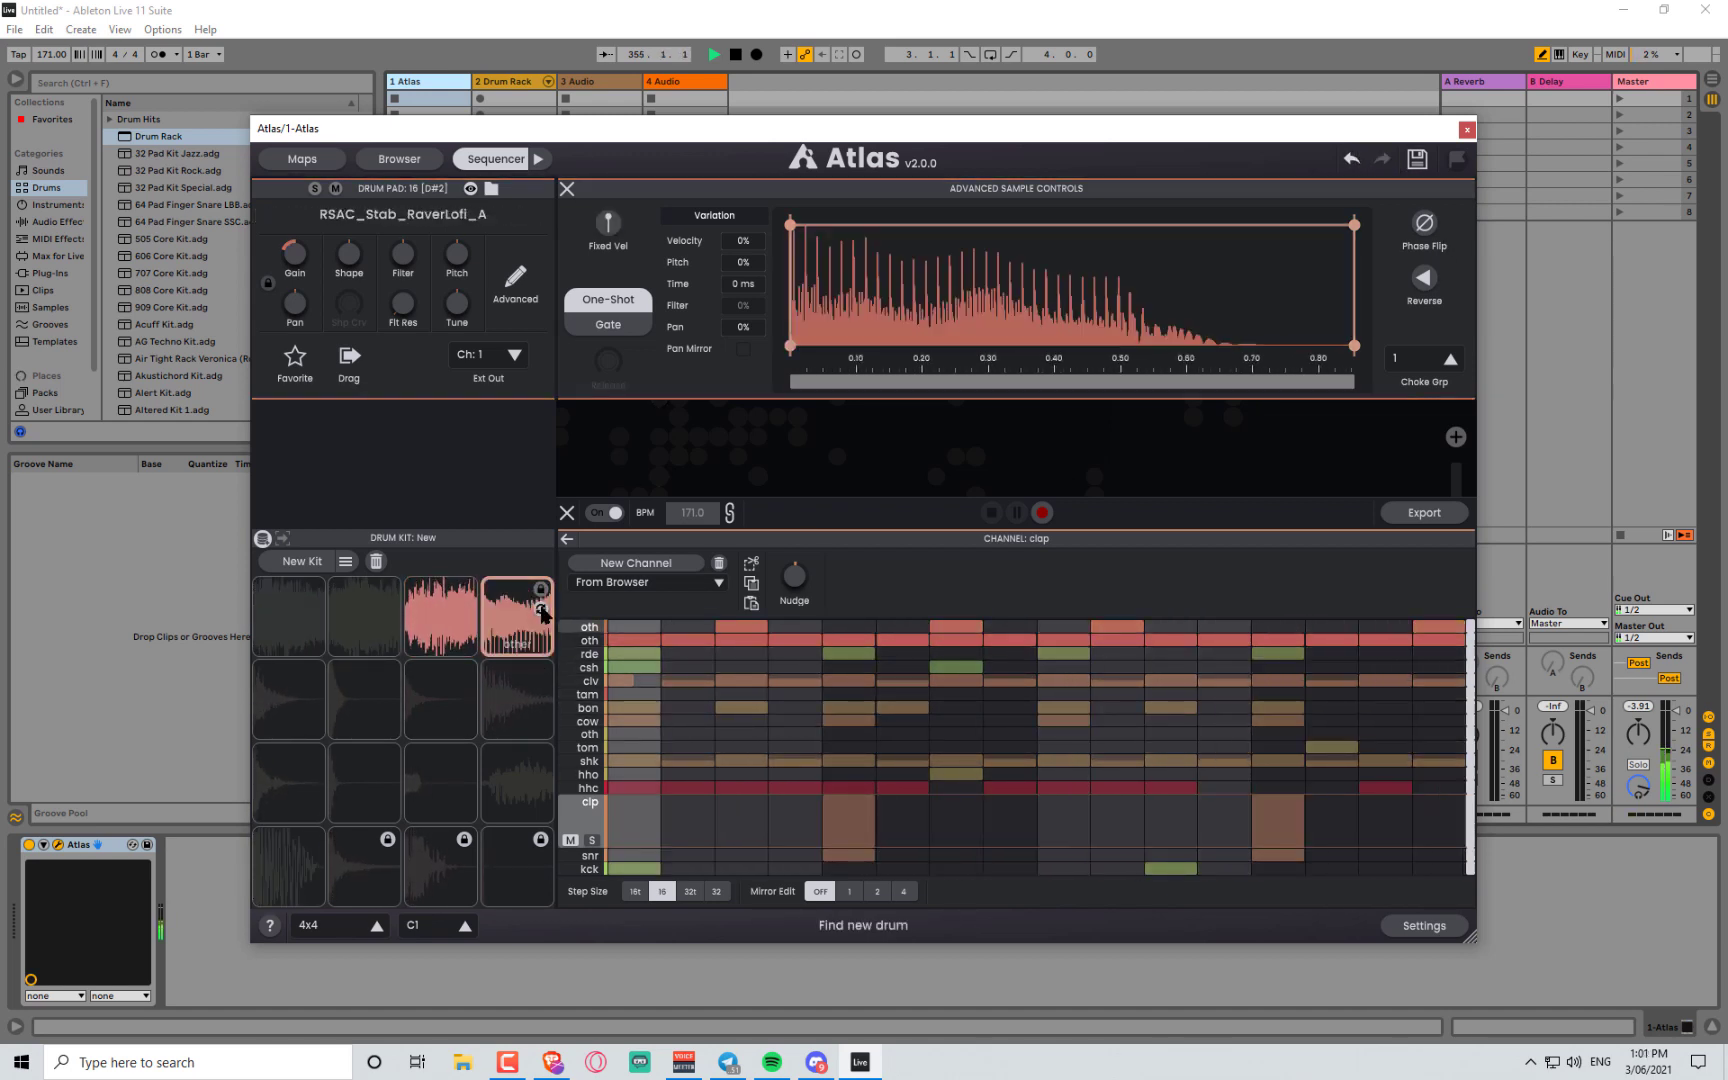
pyautogui.click(542, 611)
pyautogui.click(542, 611)
pyautogui.click(542, 611)
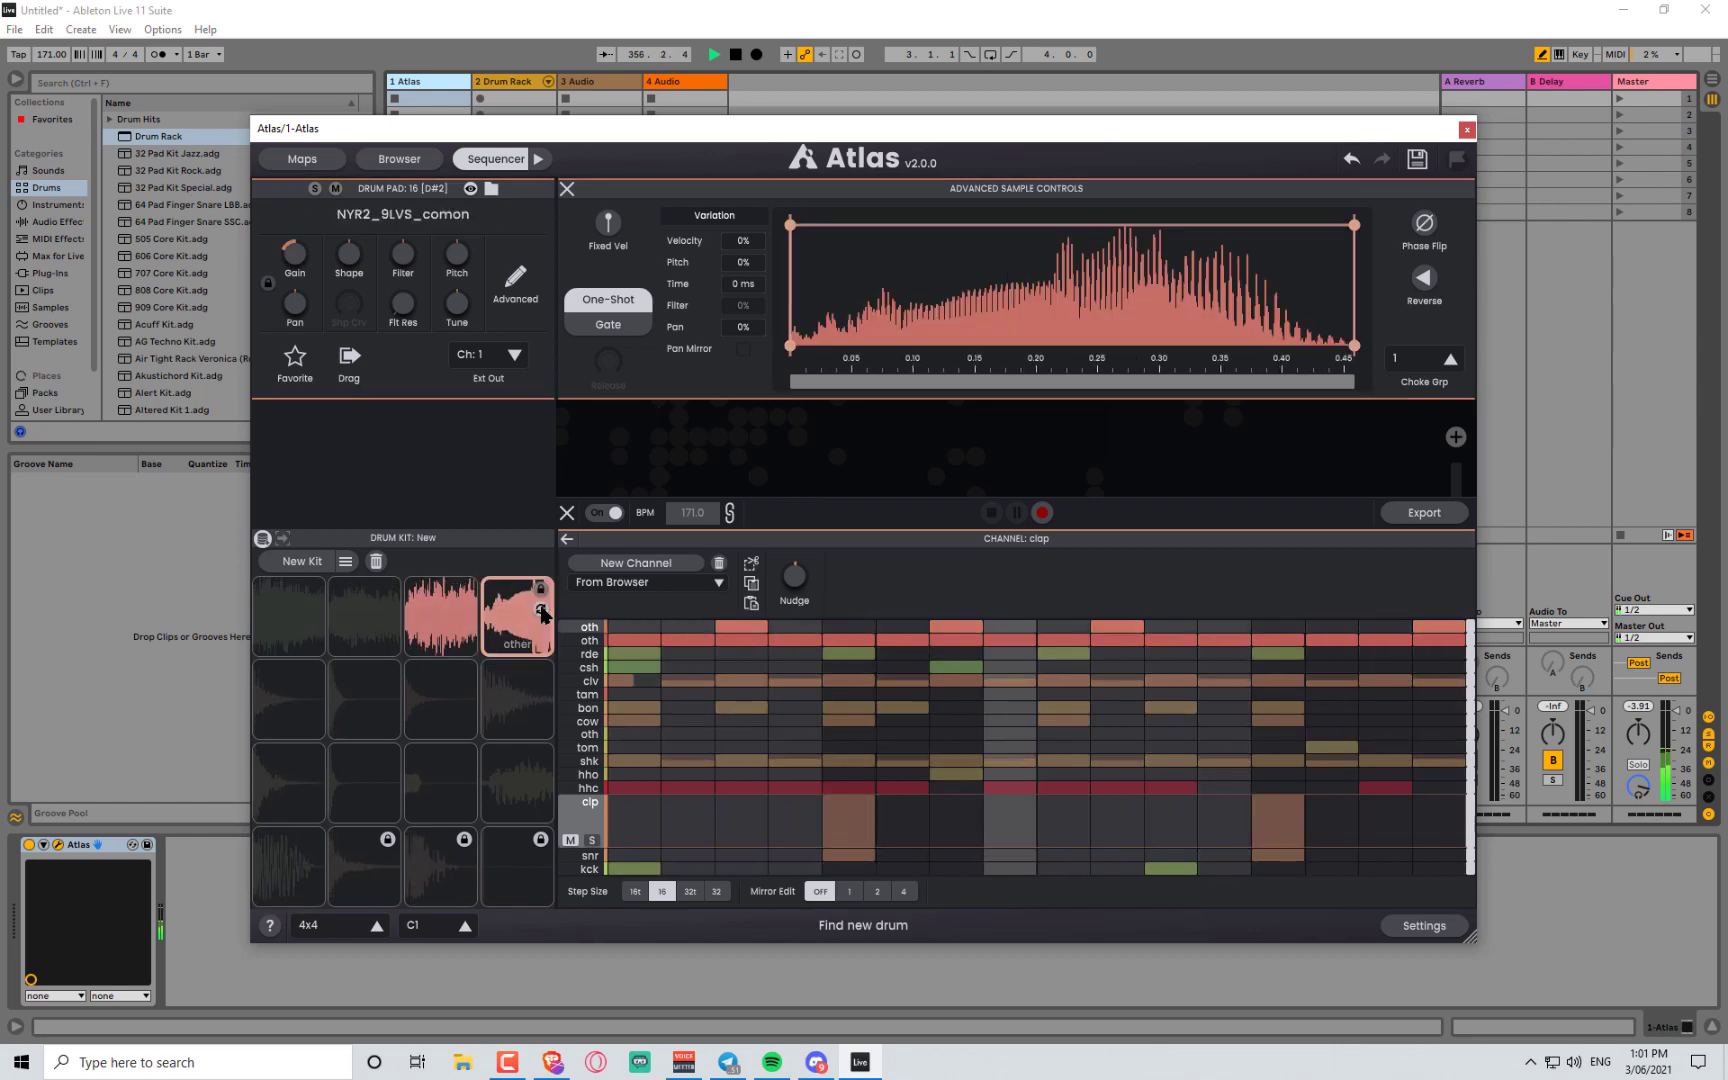
pyautogui.click(542, 611)
pyautogui.click(542, 611)
pyautogui.click(542, 611)
pyautogui.click(542, 611)
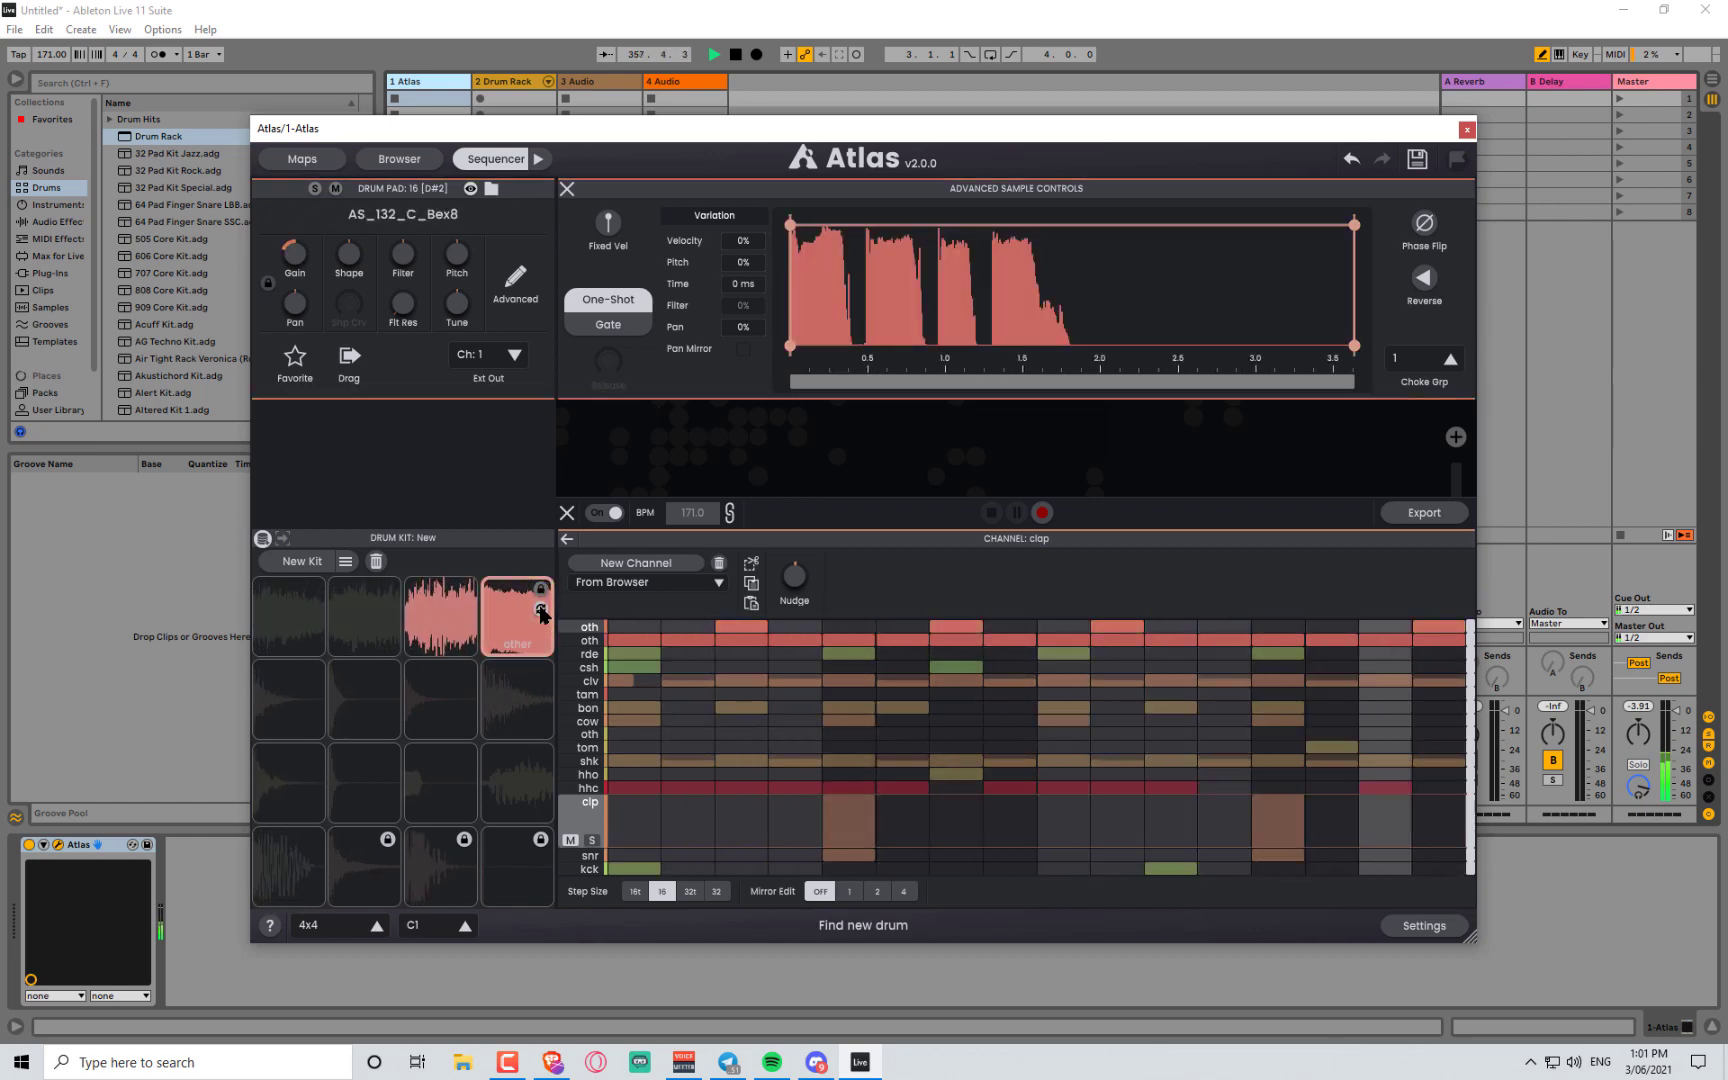
pyautogui.click(542, 611)
pyautogui.click(542, 611)
pyautogui.click(542, 611)
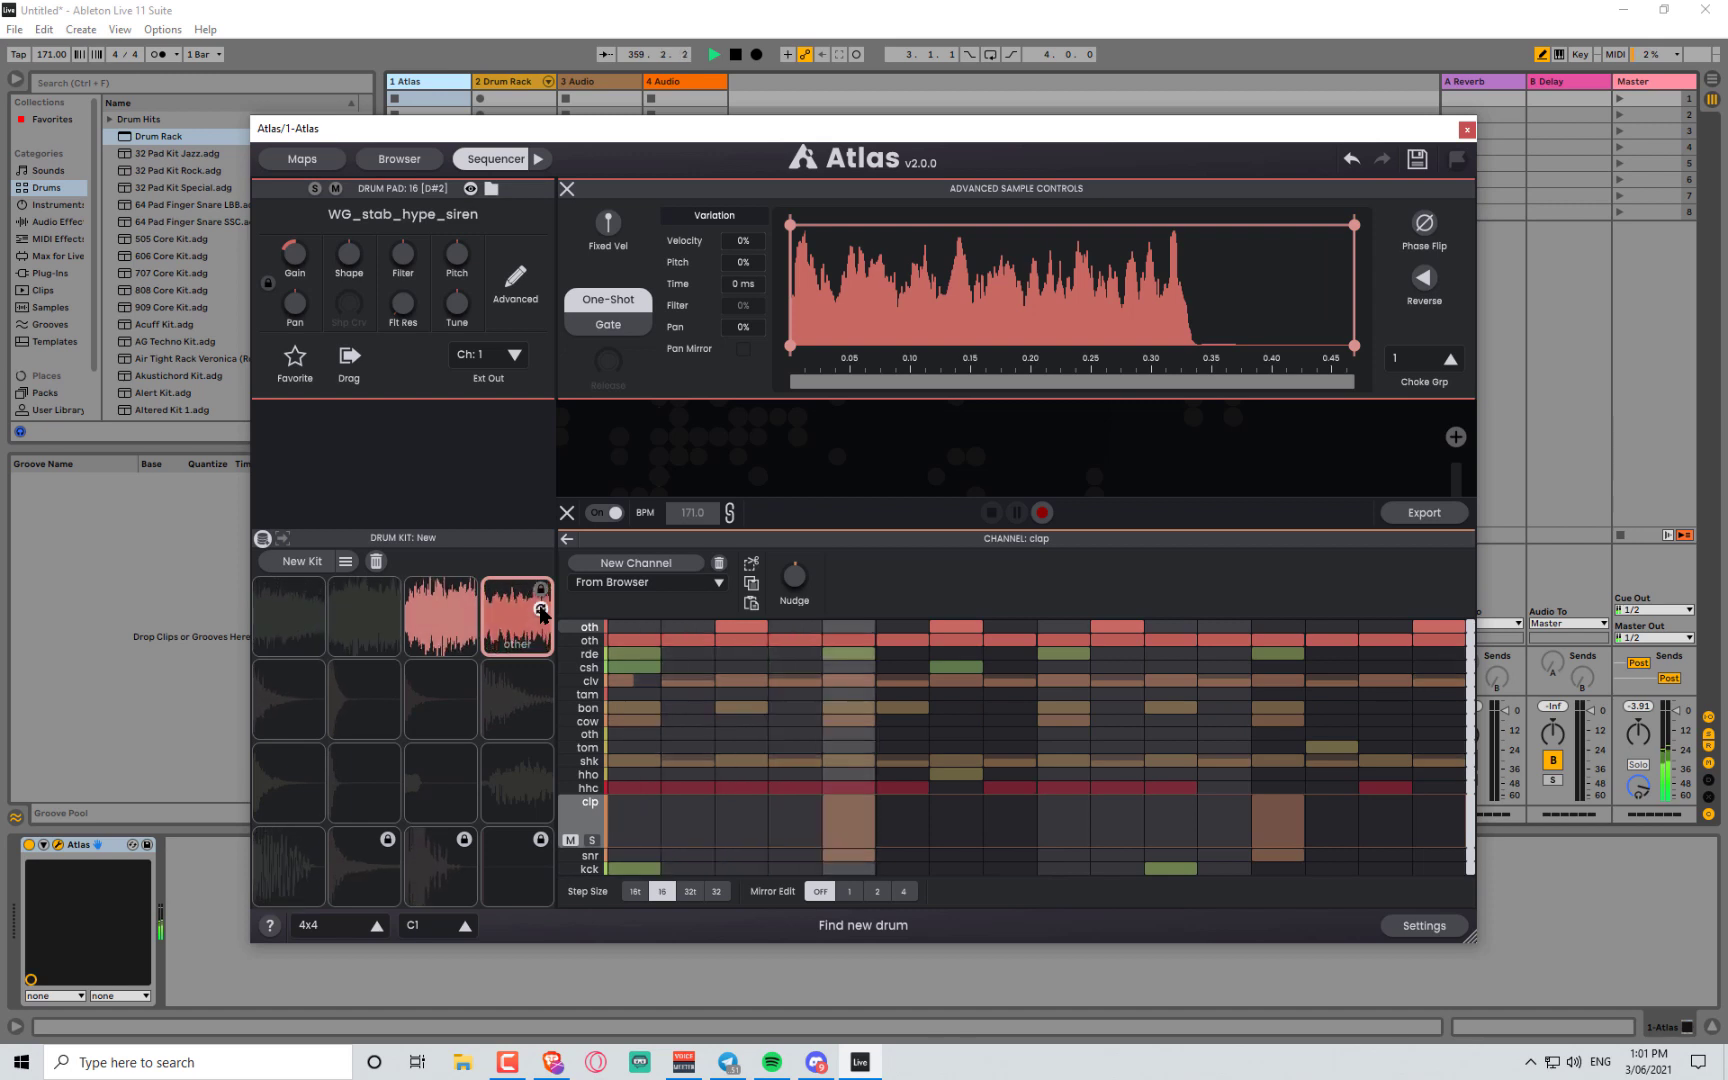
# - Keep finding new samples for pad 16 until CLF_Keys_One_Shot_31_F is loaded
pyautogui.click(542, 611)
pyautogui.click(542, 611)
pyautogui.click(542, 611)
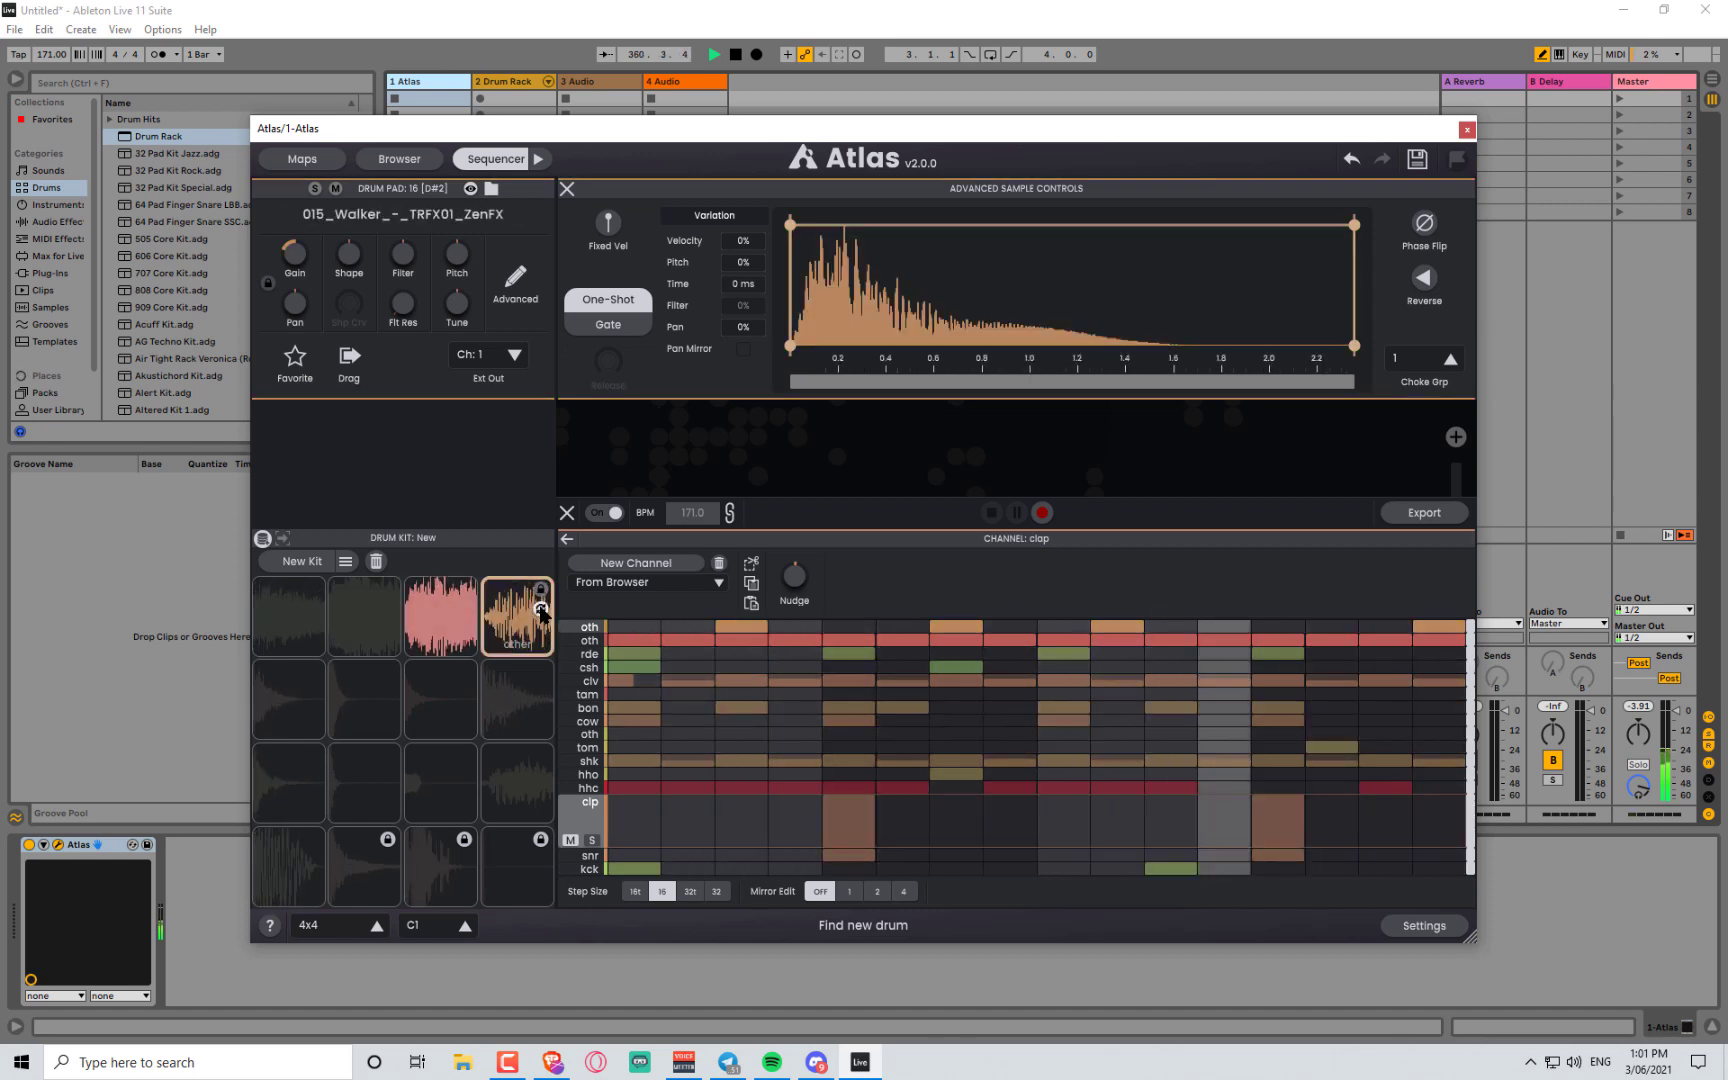
pyautogui.click(542, 611)
pyautogui.click(542, 611)
pyautogui.click(542, 611)
pyautogui.click(542, 611)
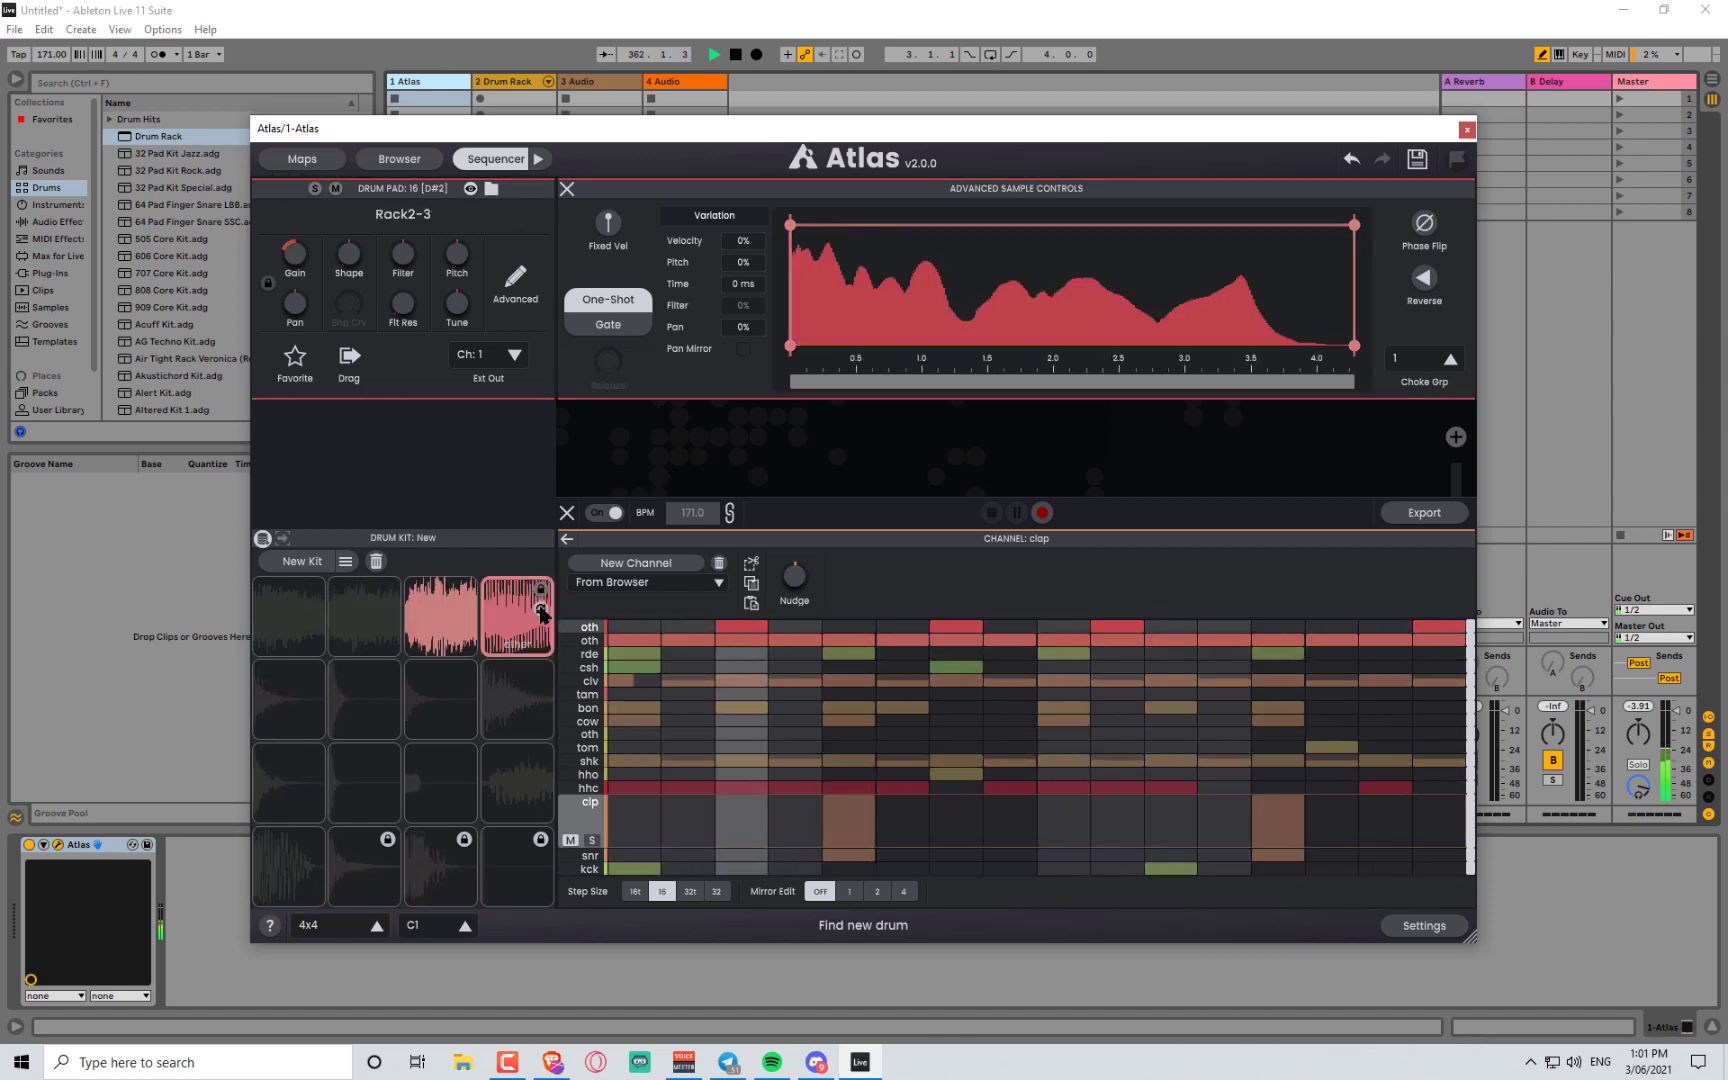
pyautogui.click(542, 611)
pyautogui.click(542, 611)
pyautogui.click(542, 611)
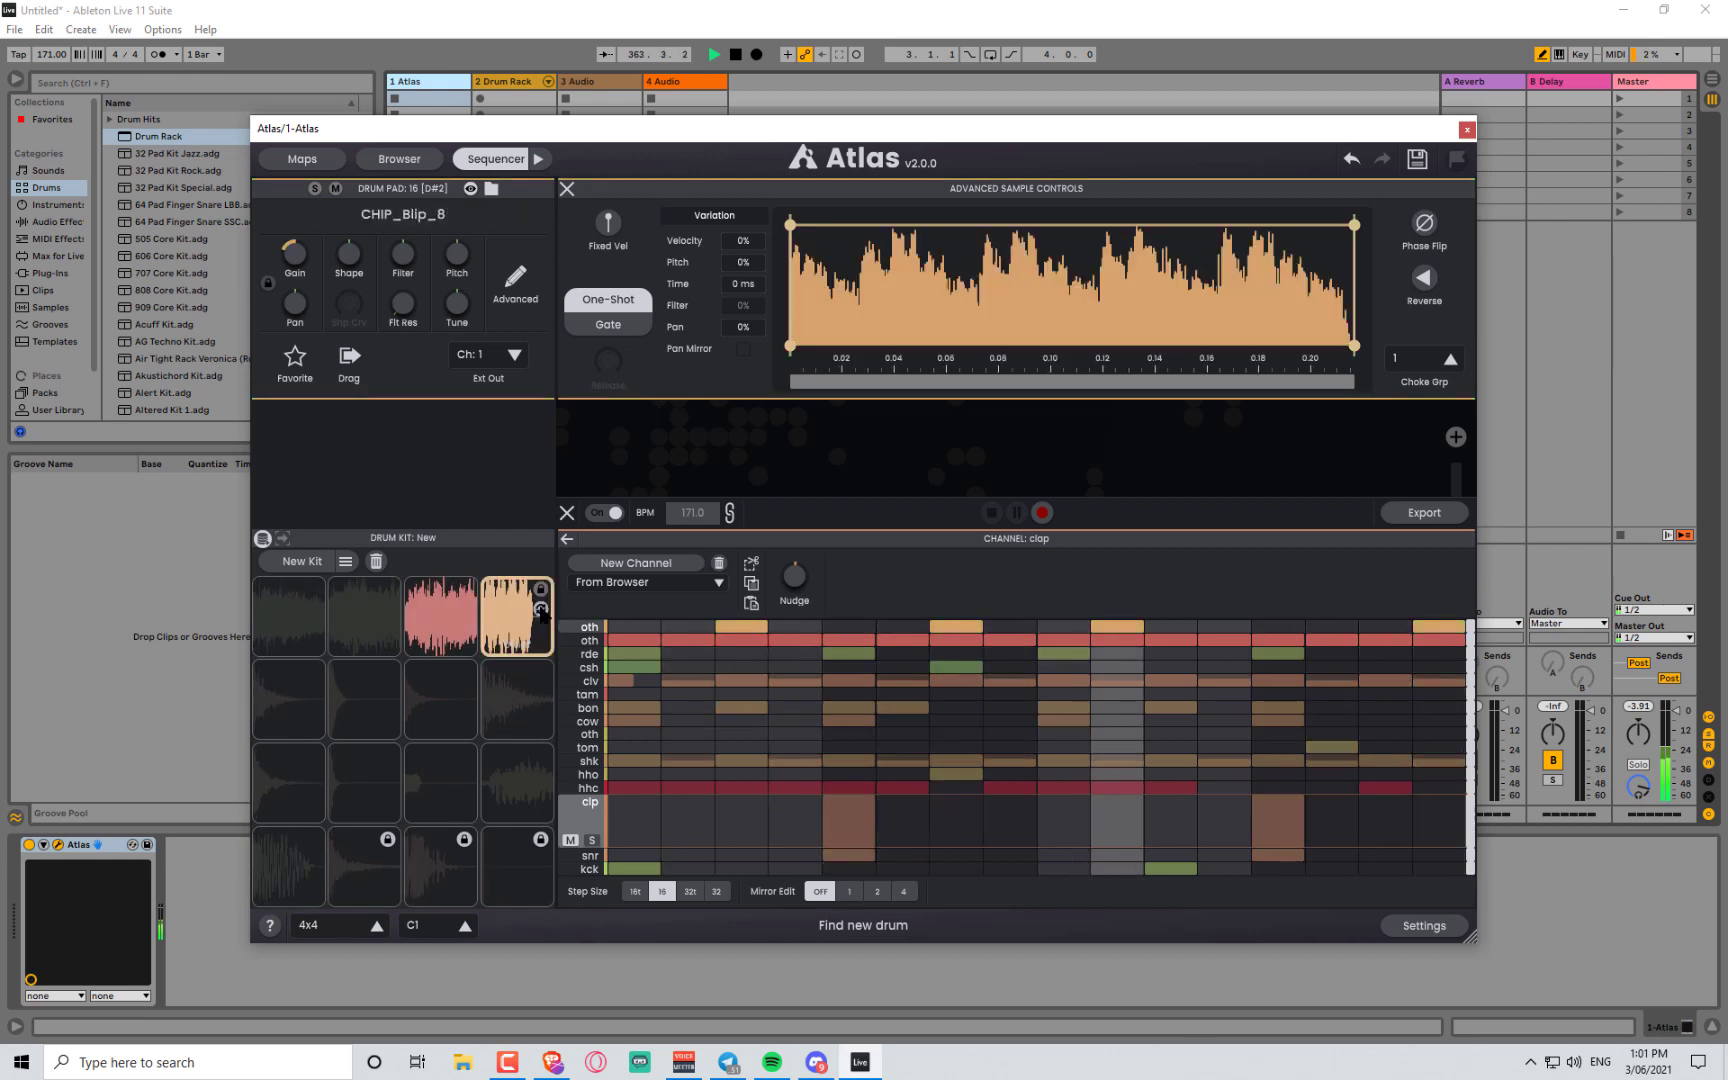
pyautogui.click(542, 611)
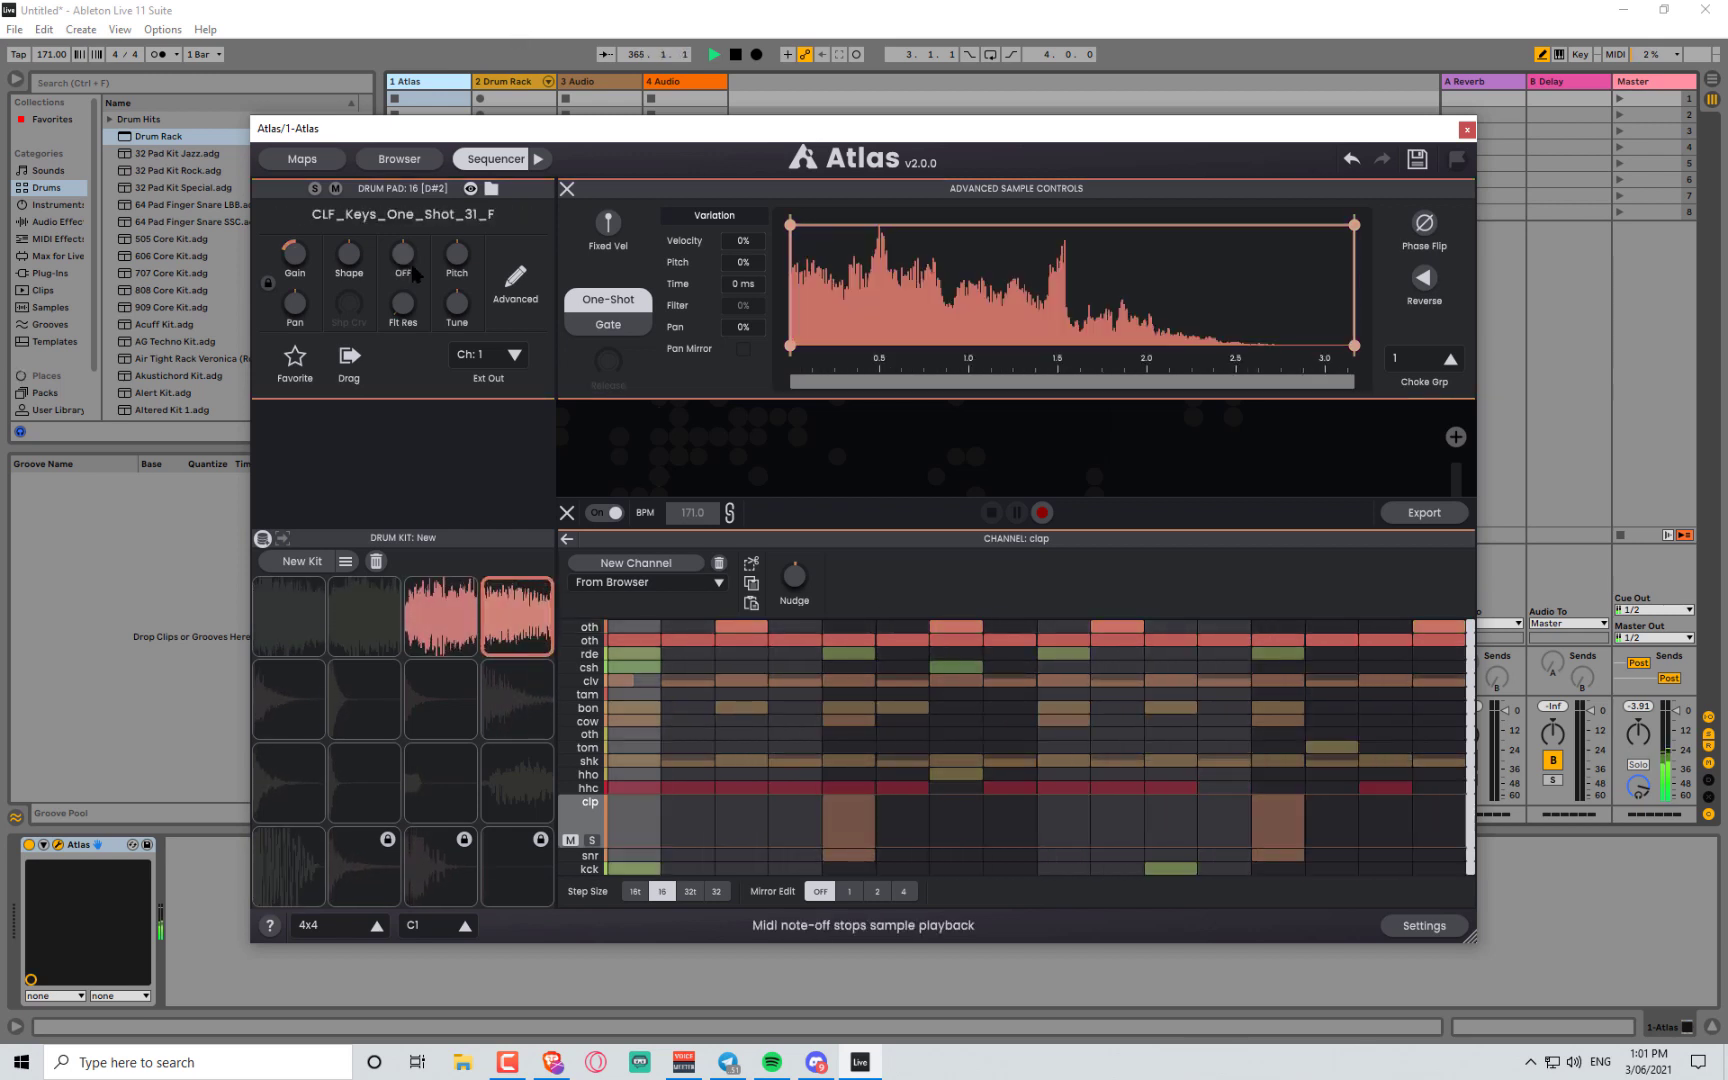
# - Lower pad 16's pitch to -5 semitones and adjust the Shape of its CLF_Keys_One_Shot_31_F sample
pyautogui.moveTo(457, 255); pyautogui.dragTo(465, 305)
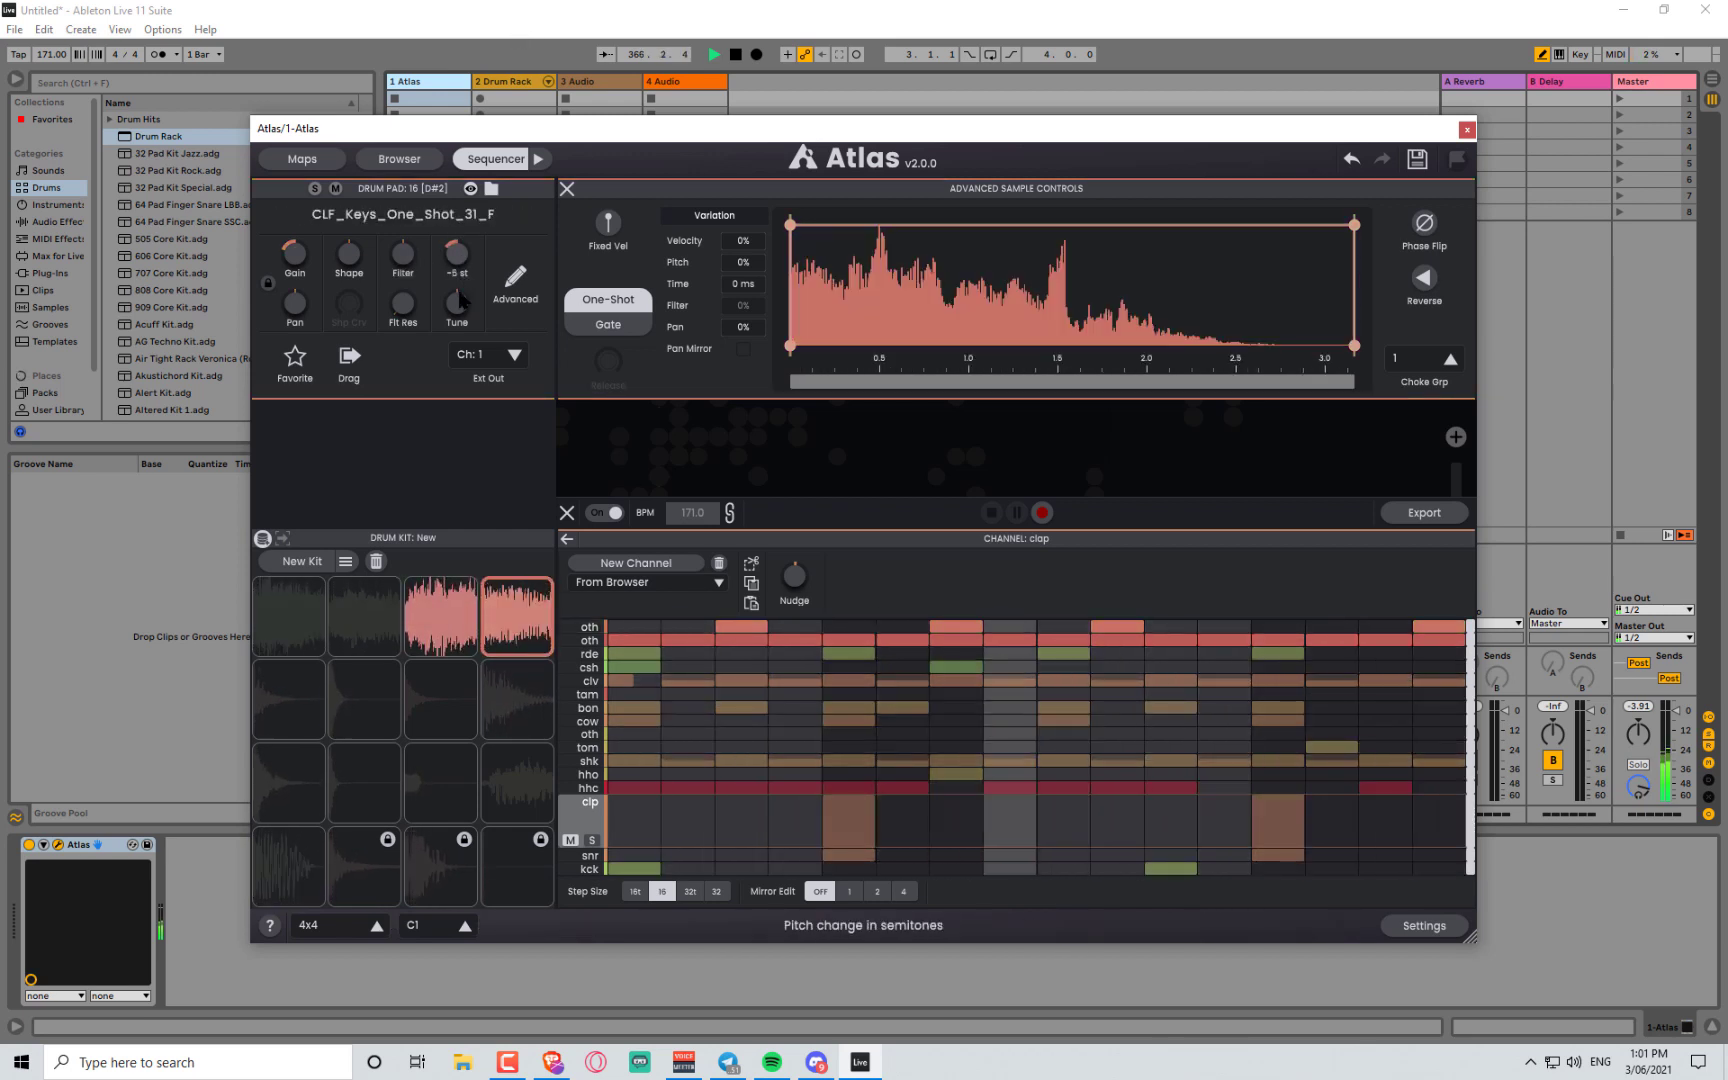
pyautogui.moveTo(349, 254); pyautogui.dragTo(370, 335)
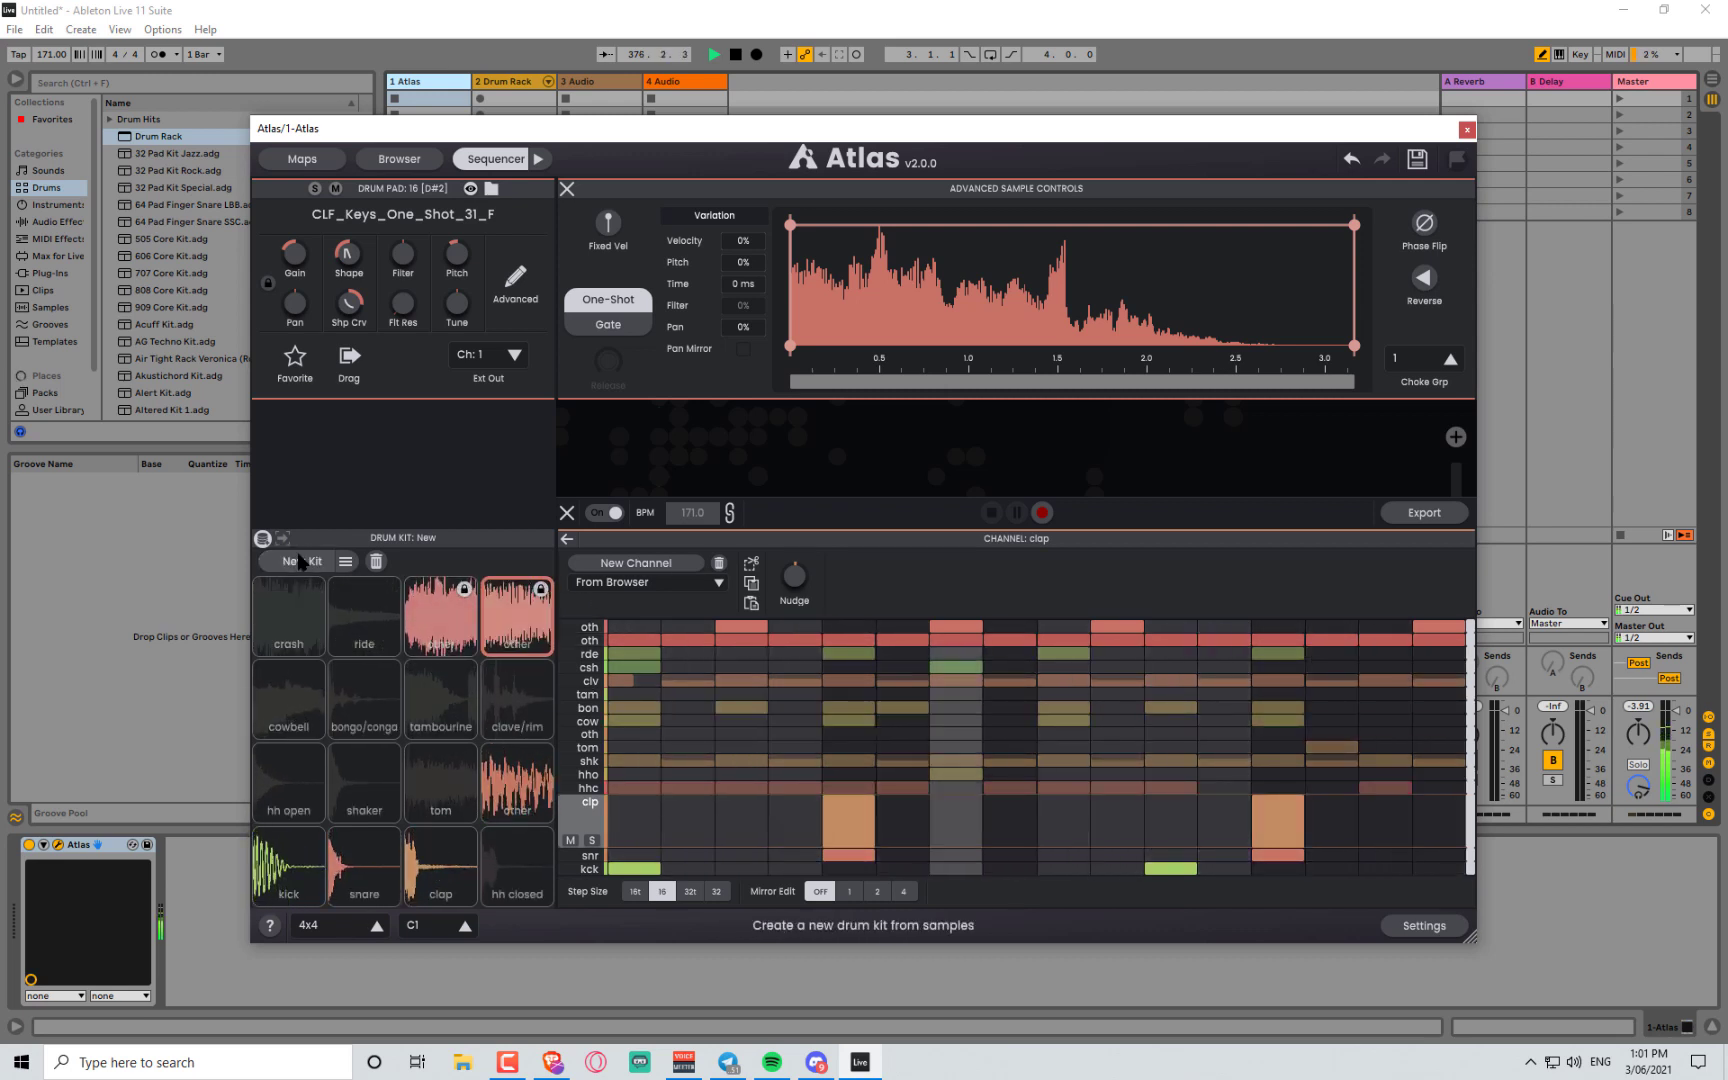
# - Set the project tempo to 125 BPM and rearrange the kick hits to steps 1, 5, 9 and 13
pyautogui.click(51, 55)
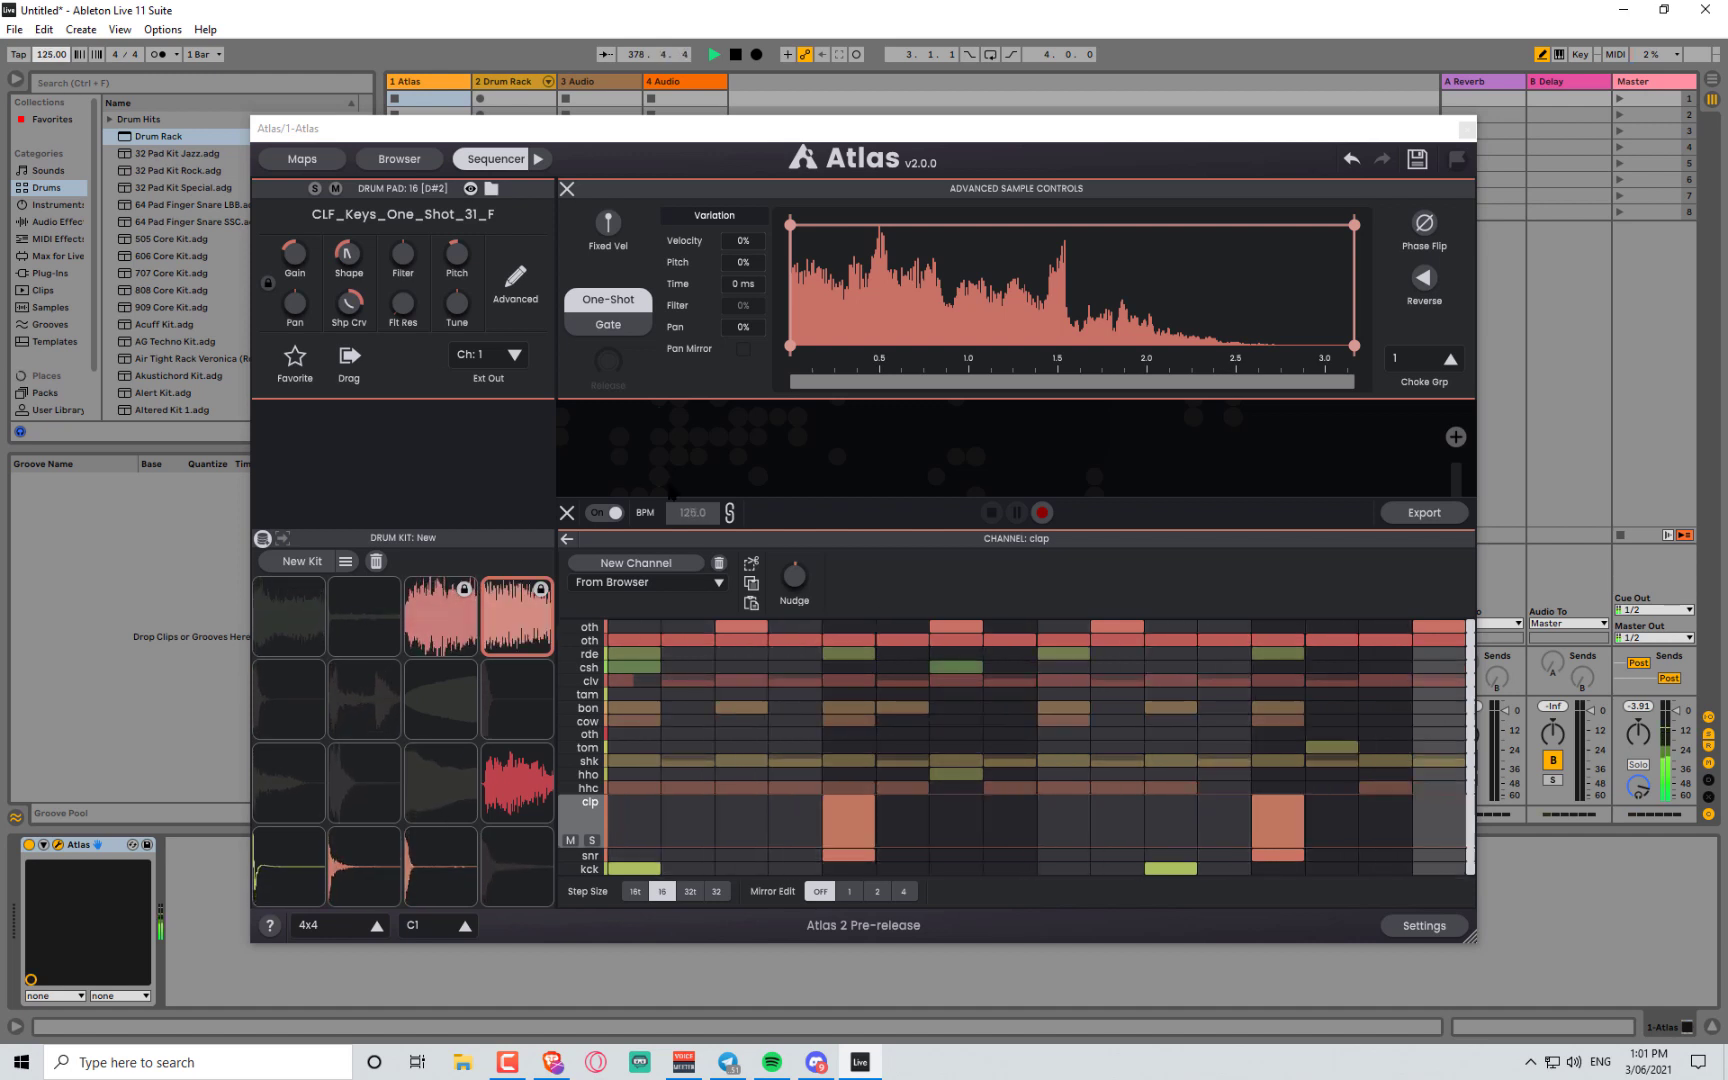
pyautogui.click(852, 868)
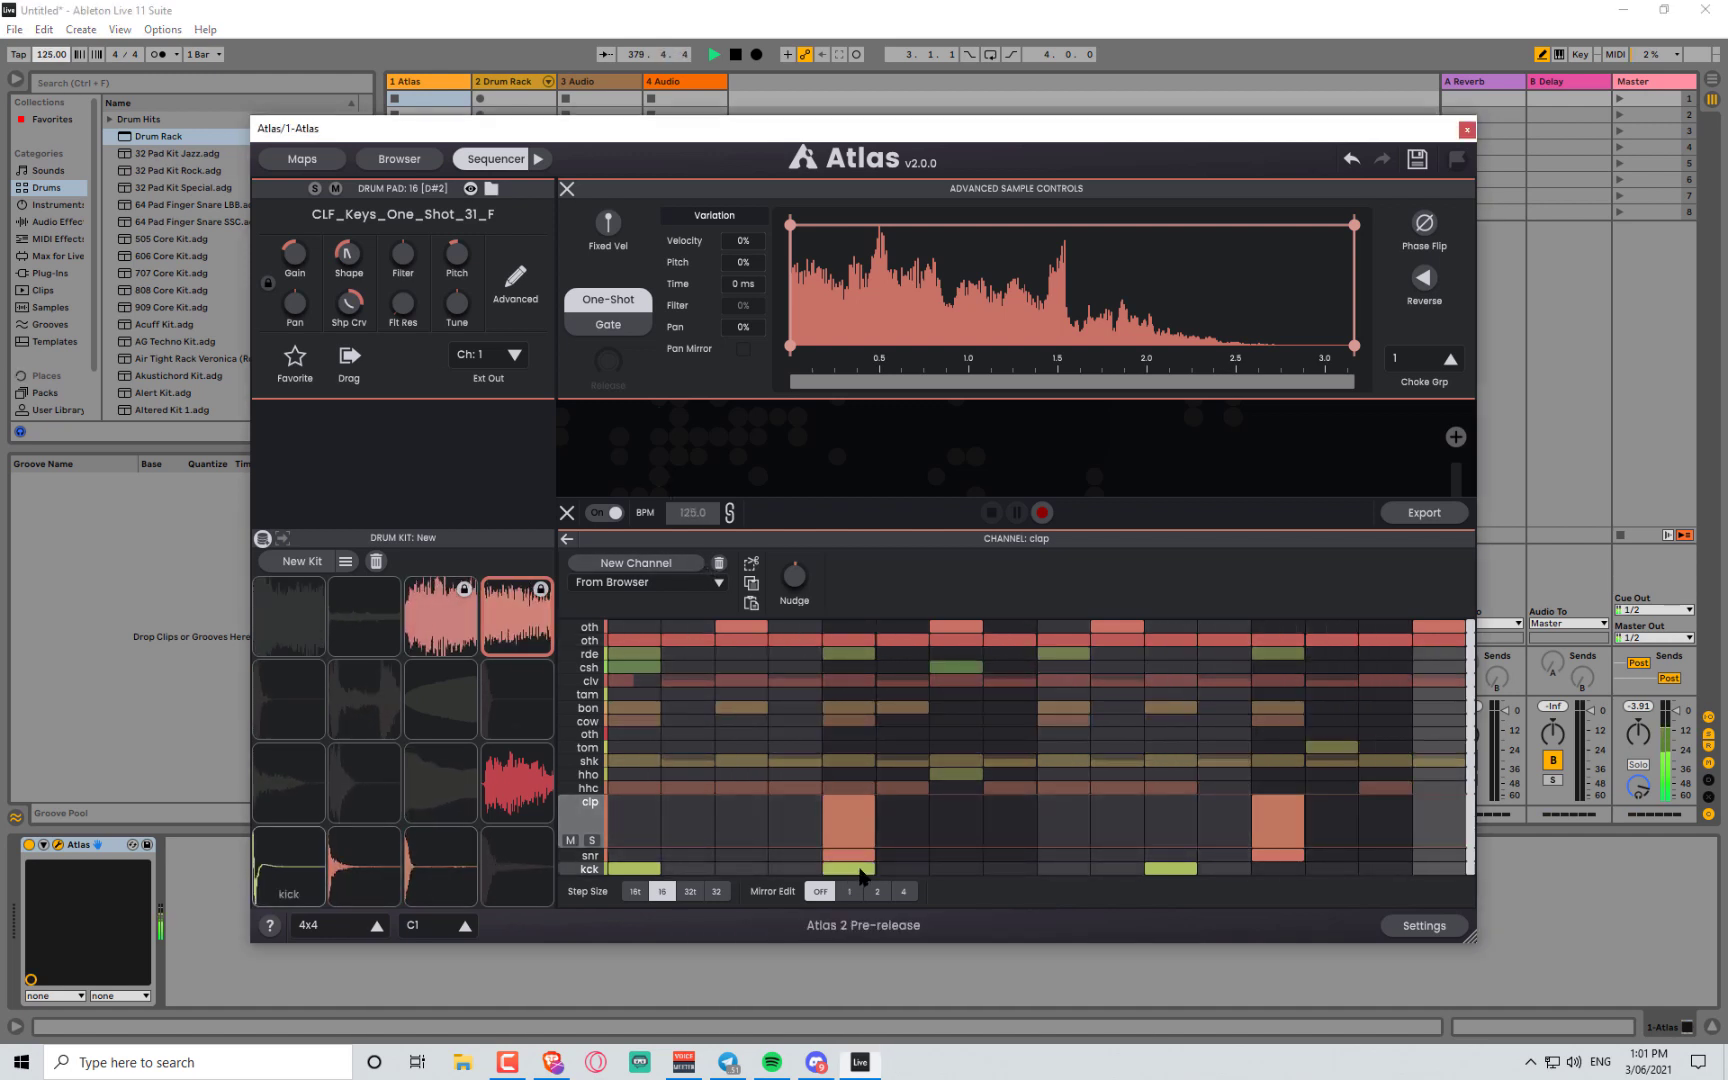
pyautogui.click(1174, 869)
pyautogui.click(1272, 870)
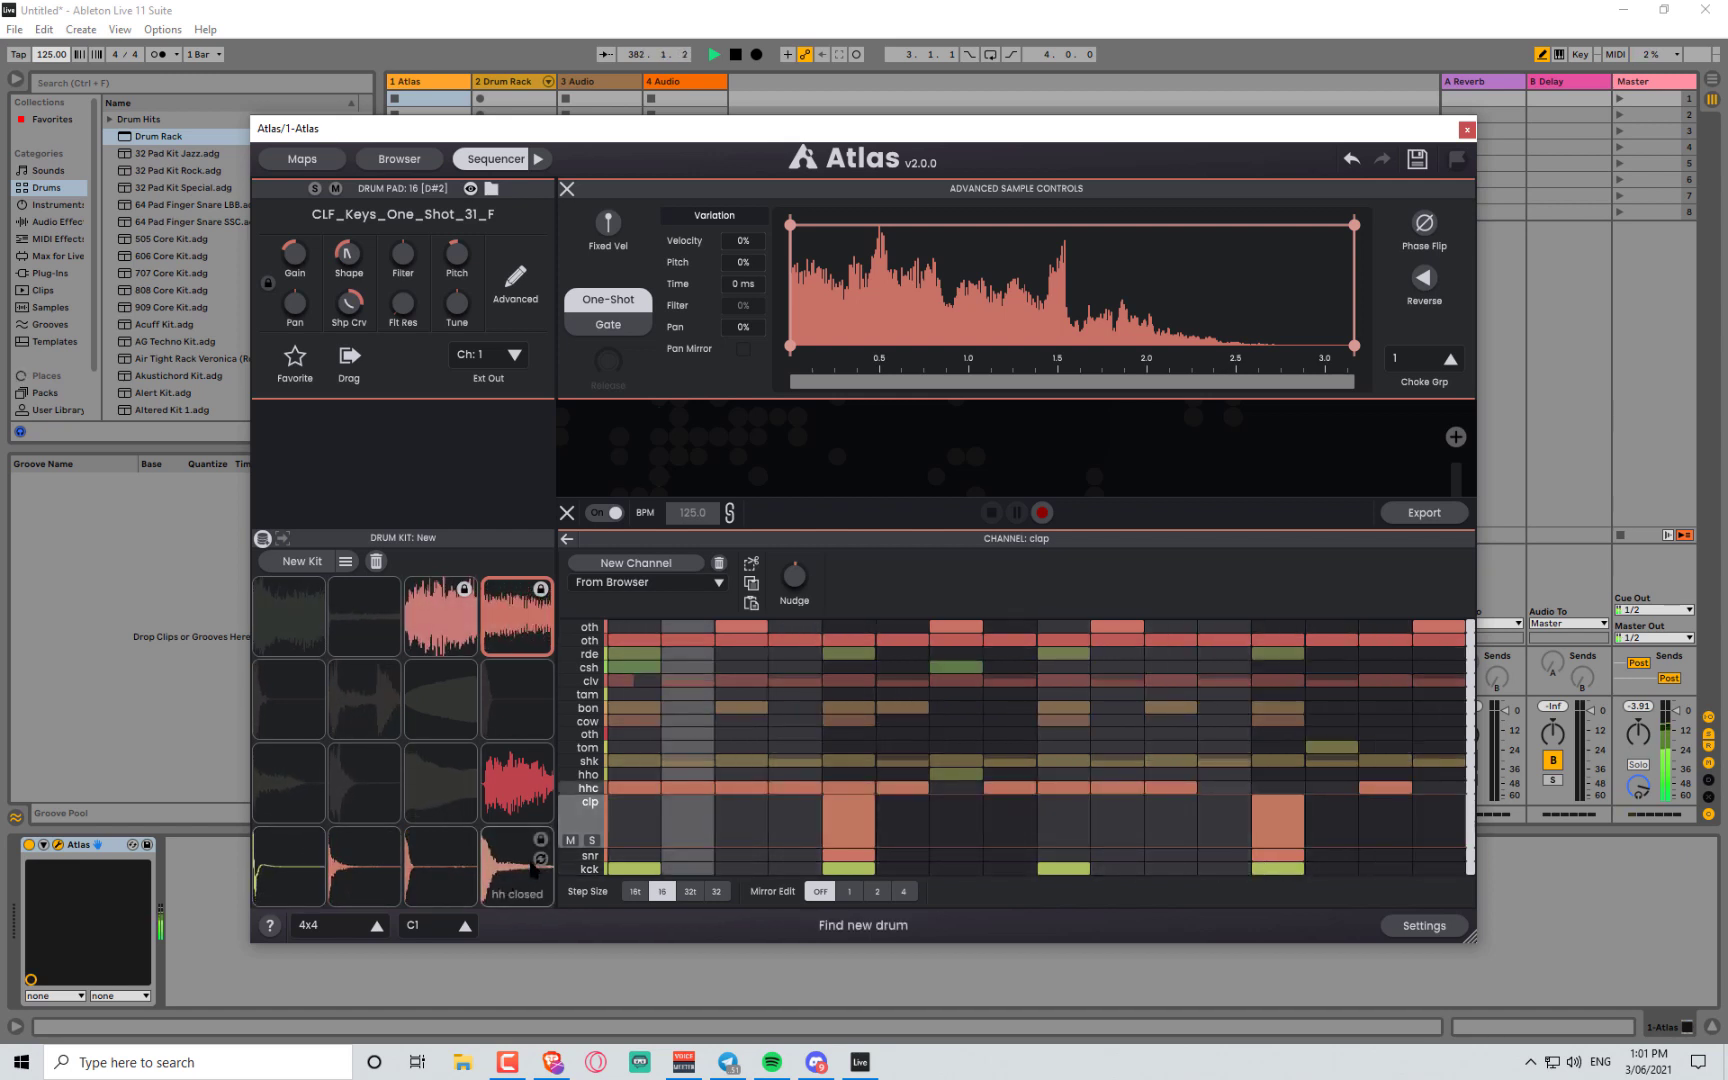
# - Thin out the closed hi-hat row so that it only hits on steps 3, 7, 11 and 15
pyautogui.click(848, 791)
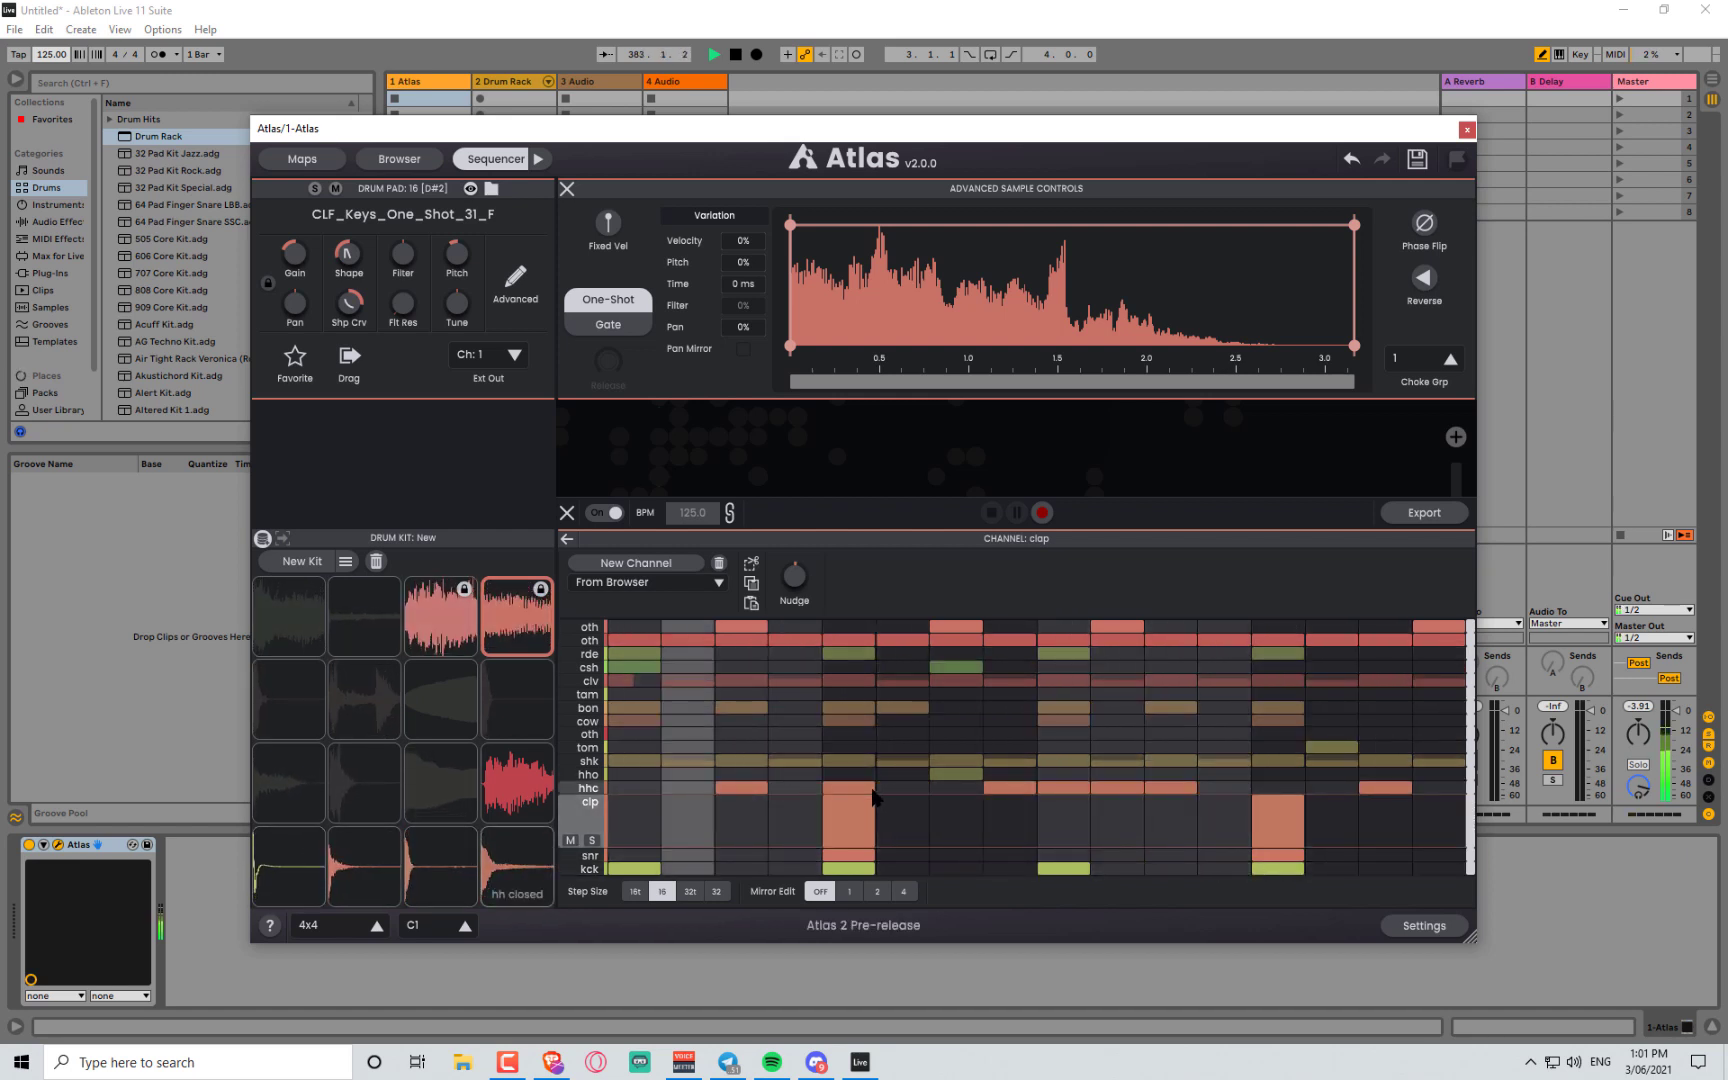
pyautogui.click(902, 791)
pyautogui.click(956, 791)
pyautogui.click(1010, 791)
pyautogui.click(1064, 791)
pyautogui.click(1120, 791)
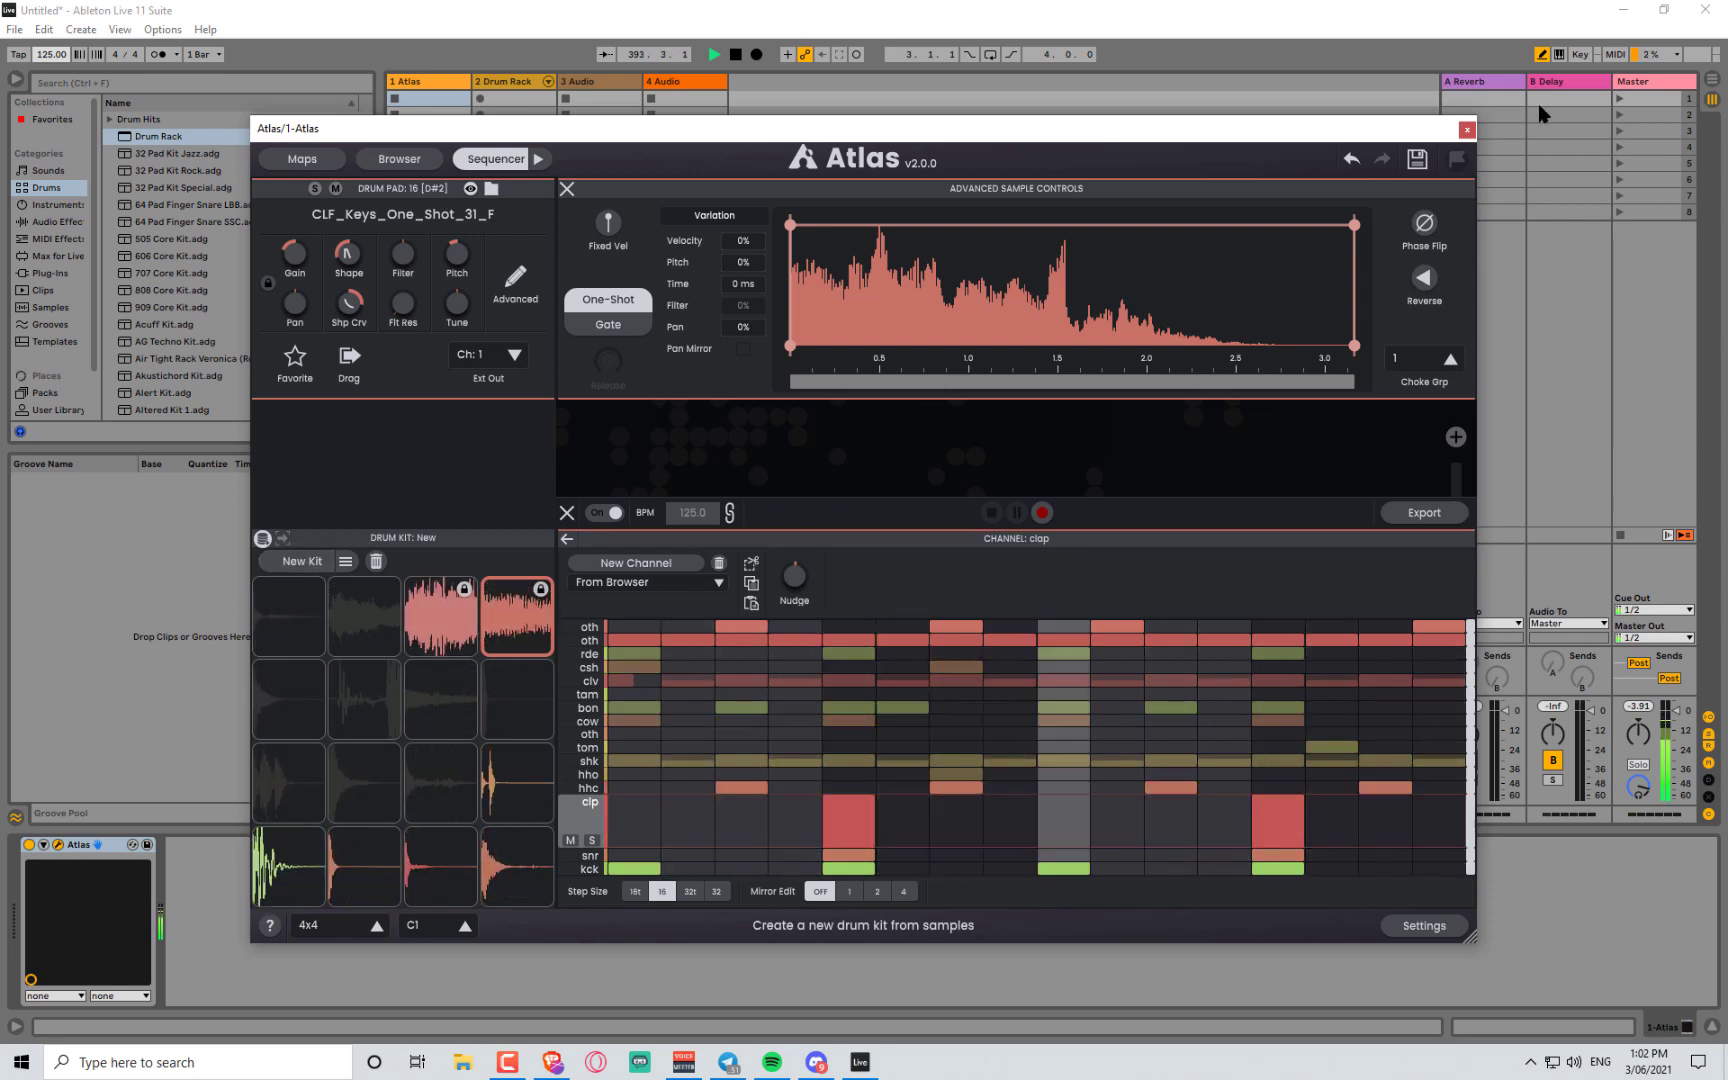
# - Generate a new drum kit around the locked pads and unmute the muted percussion pads
pyautogui.click(314, 562)
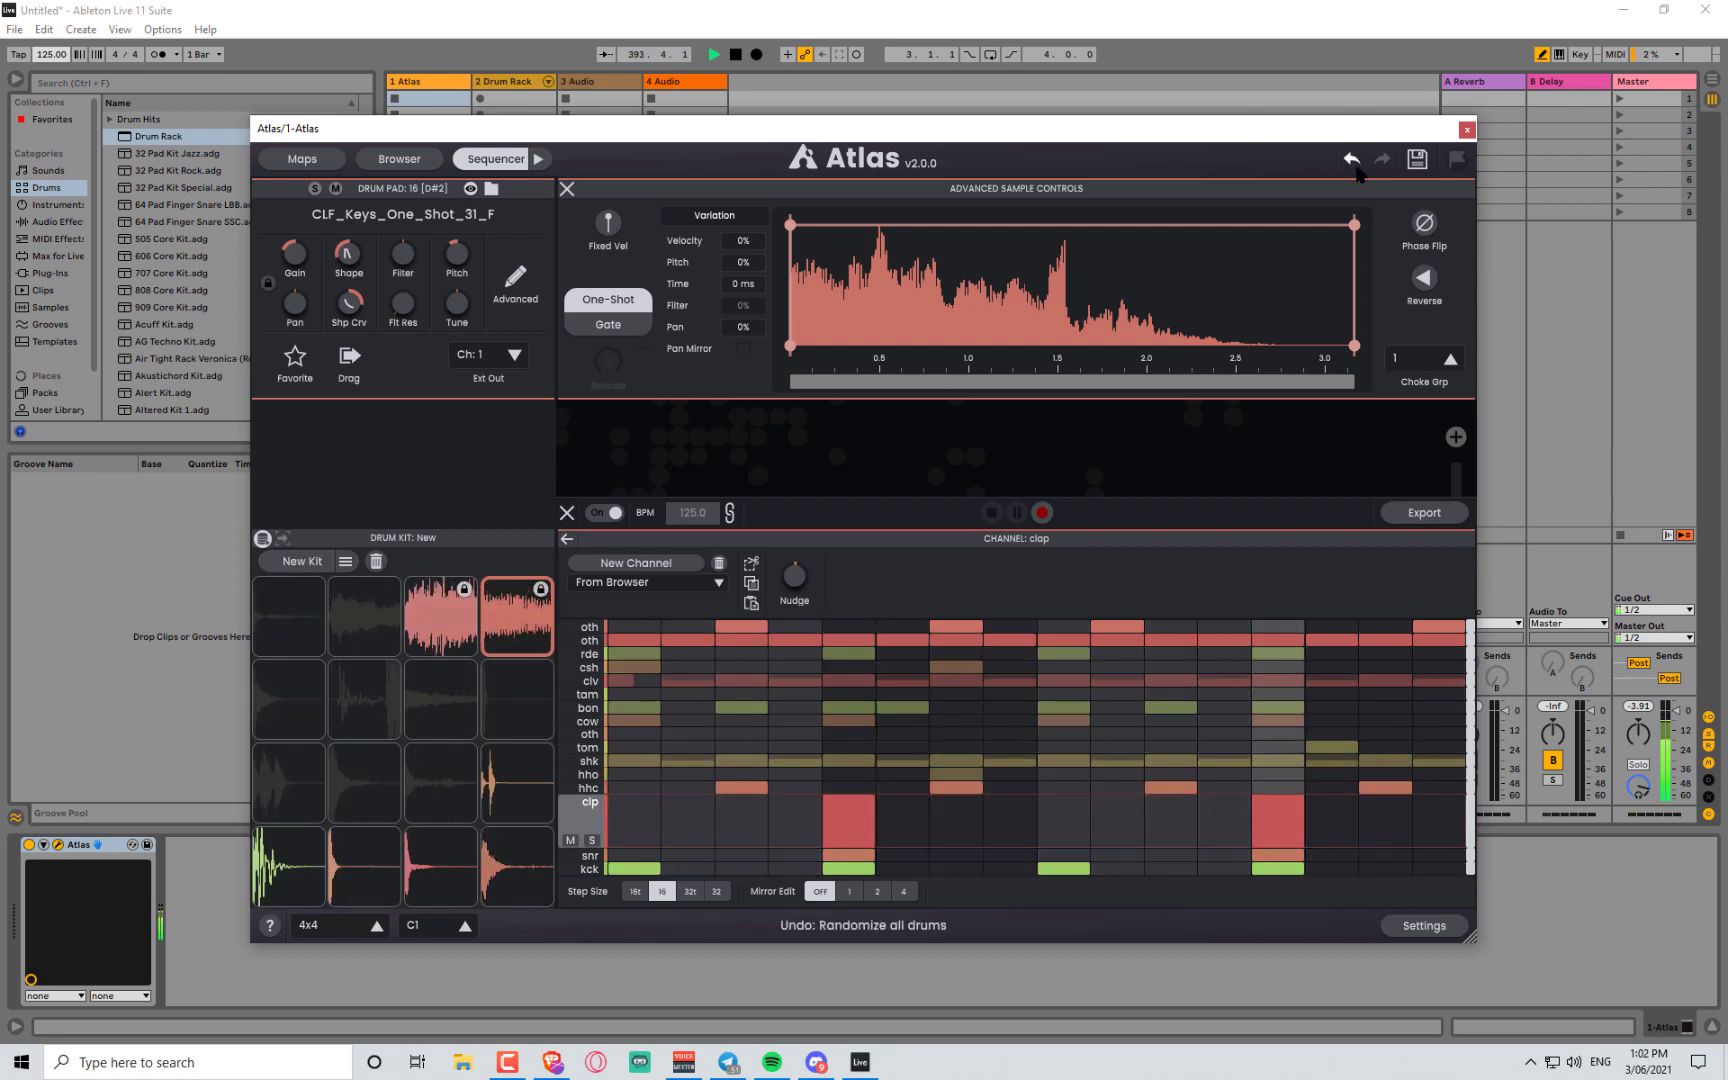
pyautogui.rightClick(461, 694)
pyautogui.rightClick(386, 695)
pyautogui.rightClick(374, 800)
pyautogui.rightClick(440, 808)
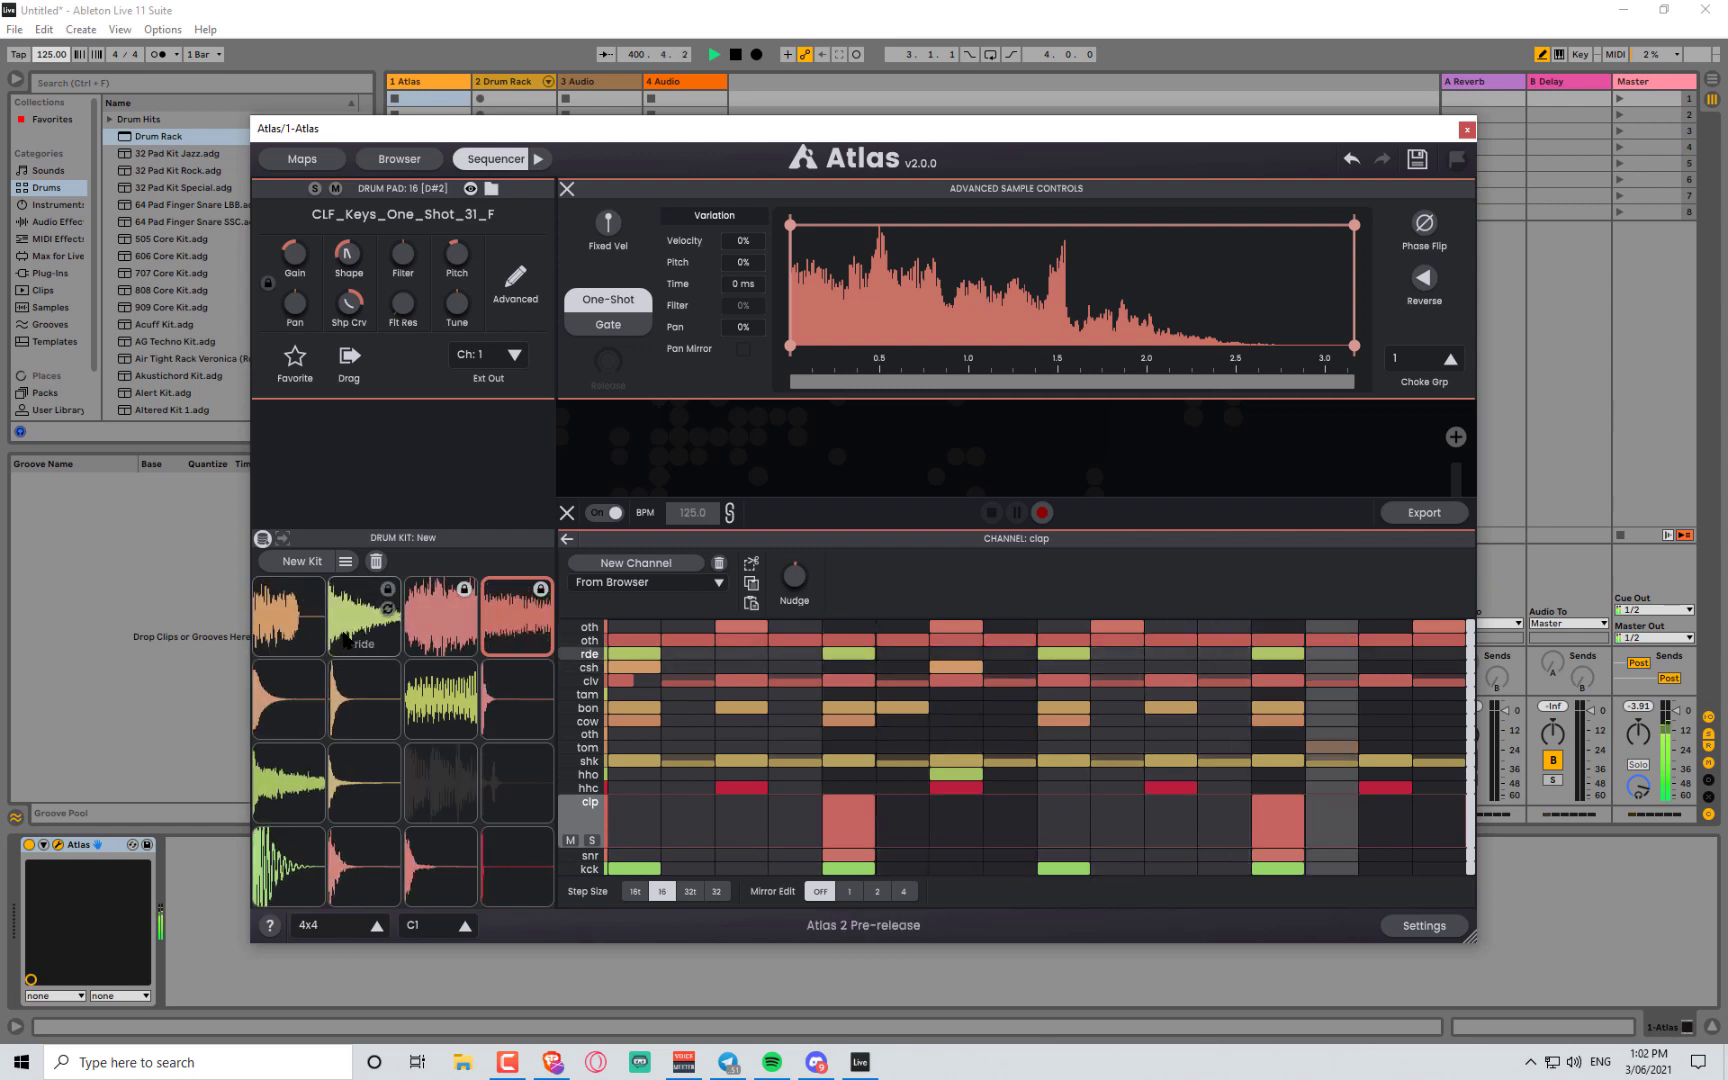
# - Try other pitches for pad 15's melodic one-shot and return it to 0 semitones
pyautogui.click(412, 640)
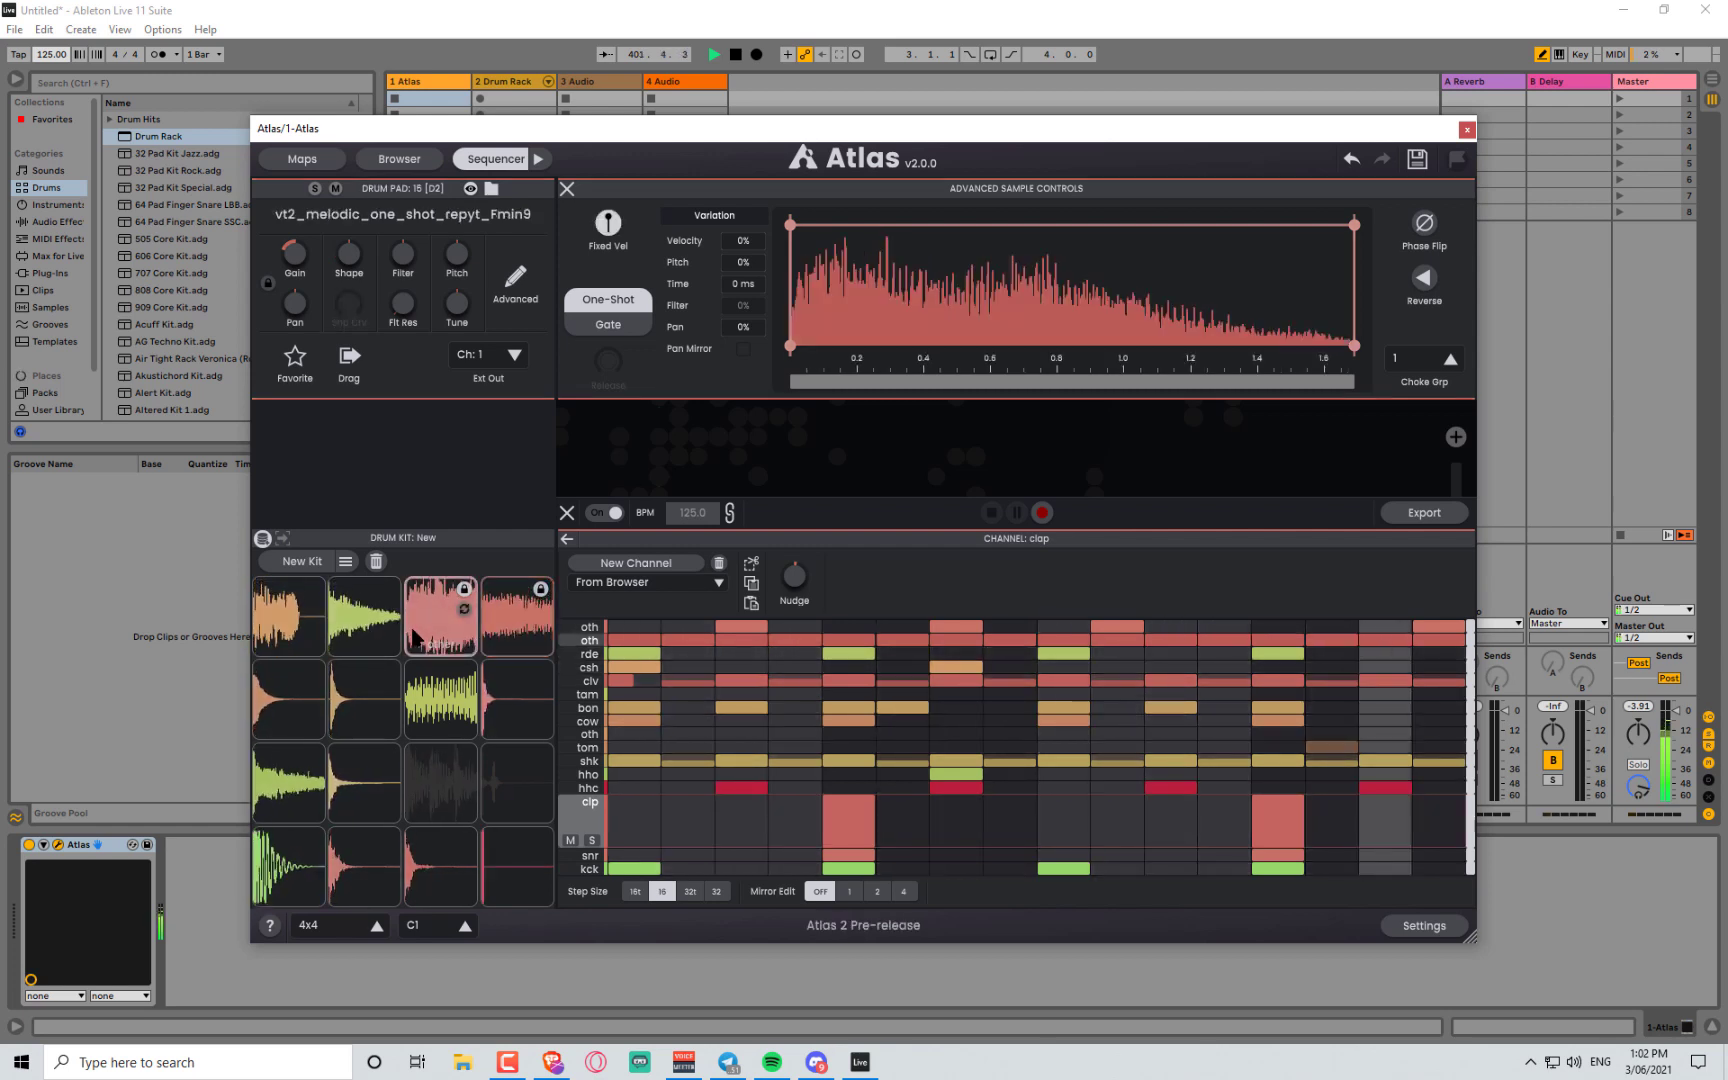
pyautogui.moveTo(459, 265)
pyautogui.mouseDown()
pyautogui.moveTo(441, 225)
pyautogui.moveTo(447, 258)
pyautogui.mouseUp()
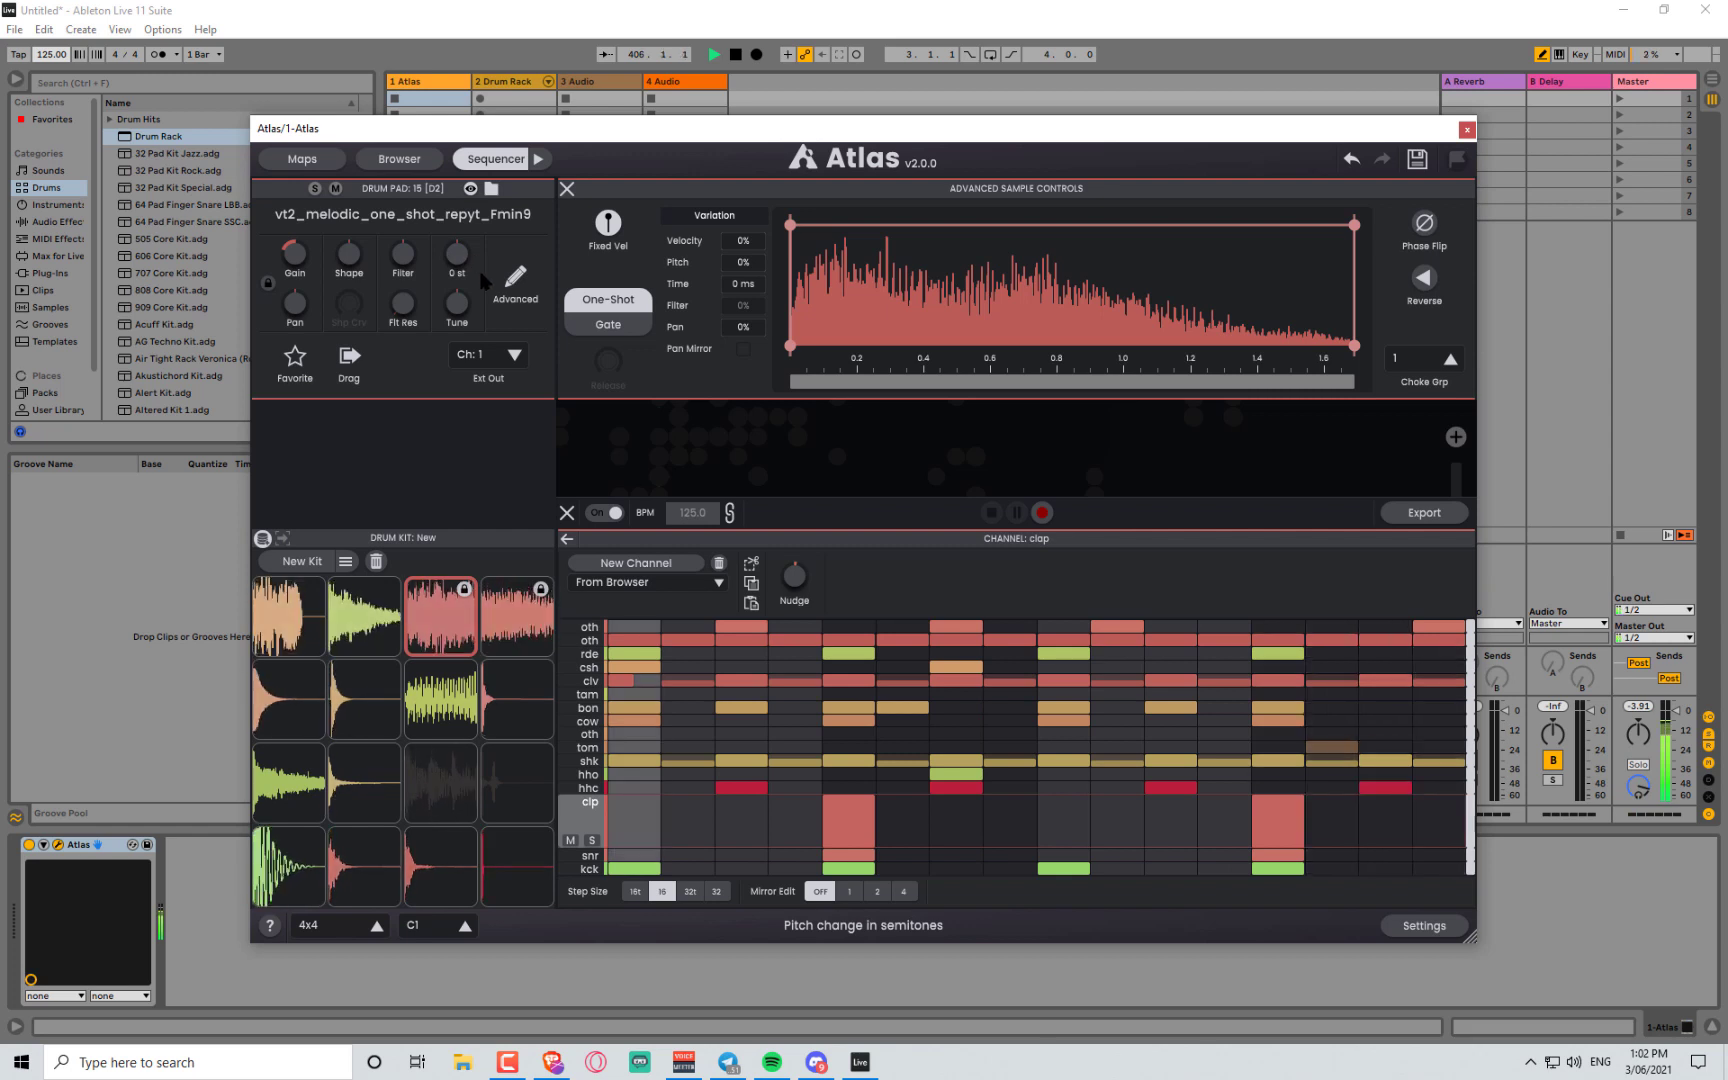
# - Add a tom hit on step 1, then return to the full sequence and set its length to 16
pyautogui.click(441, 800)
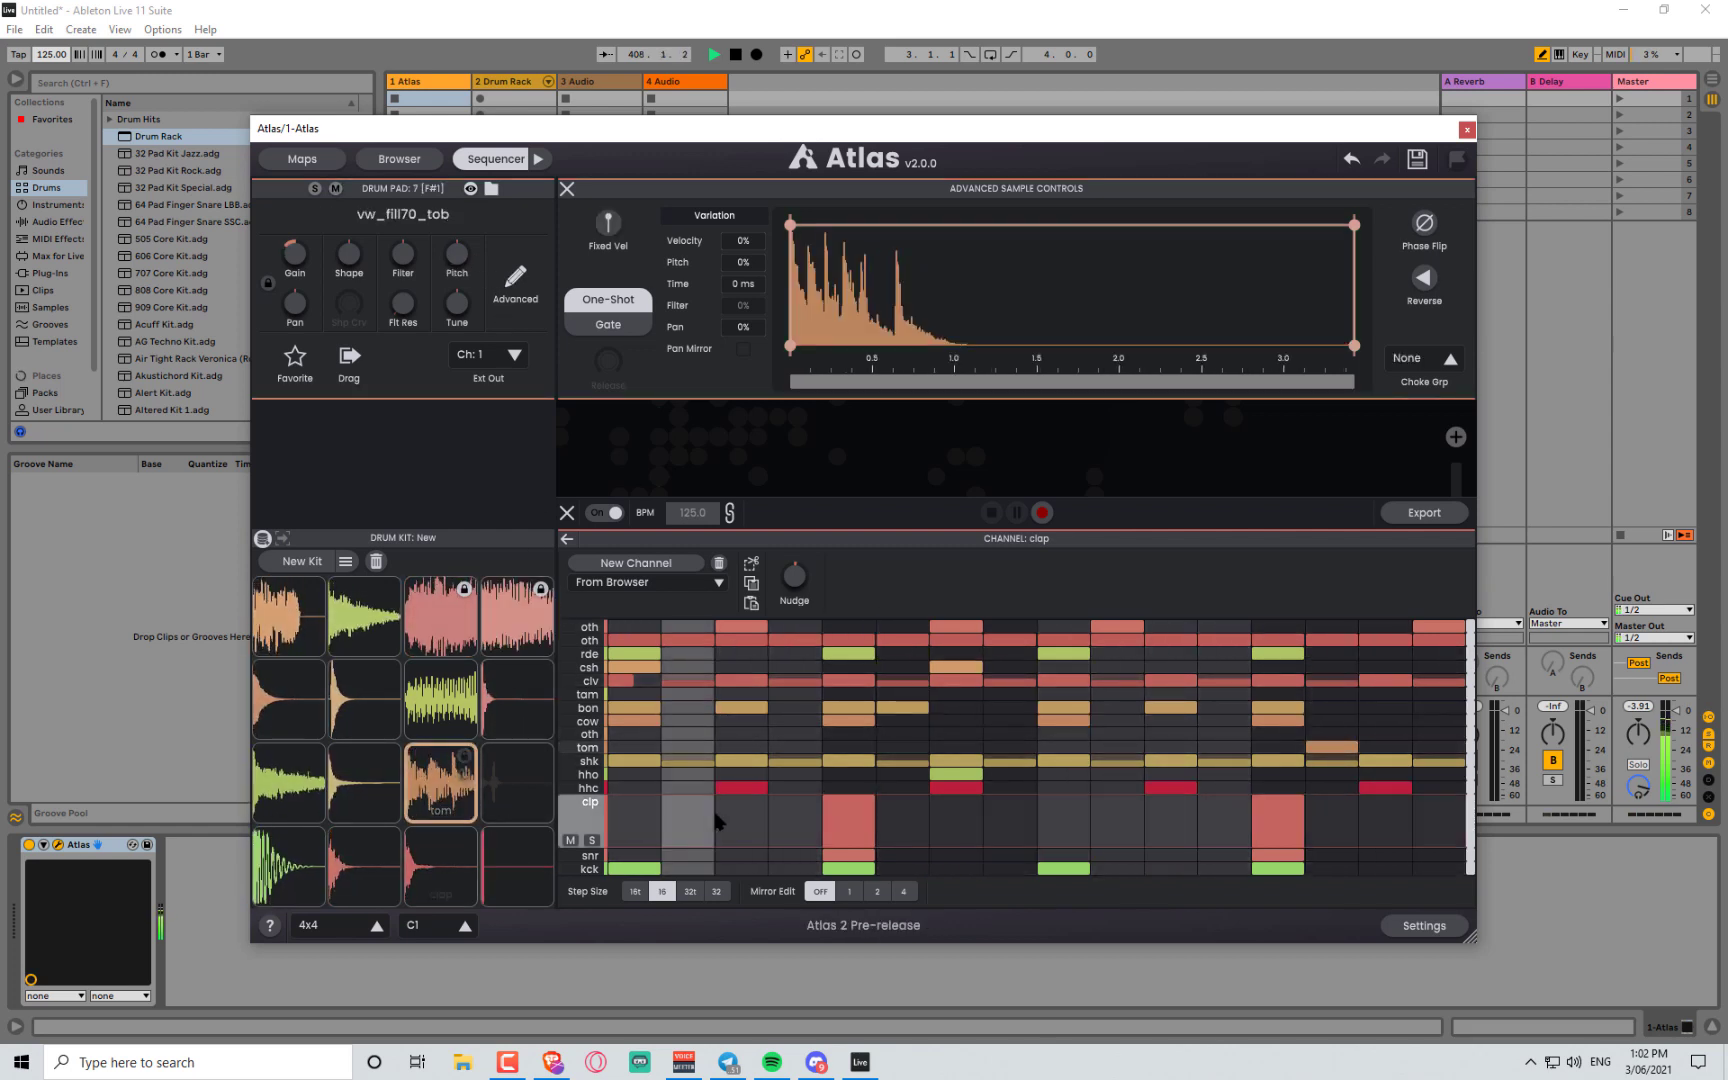
pyautogui.click(632, 748)
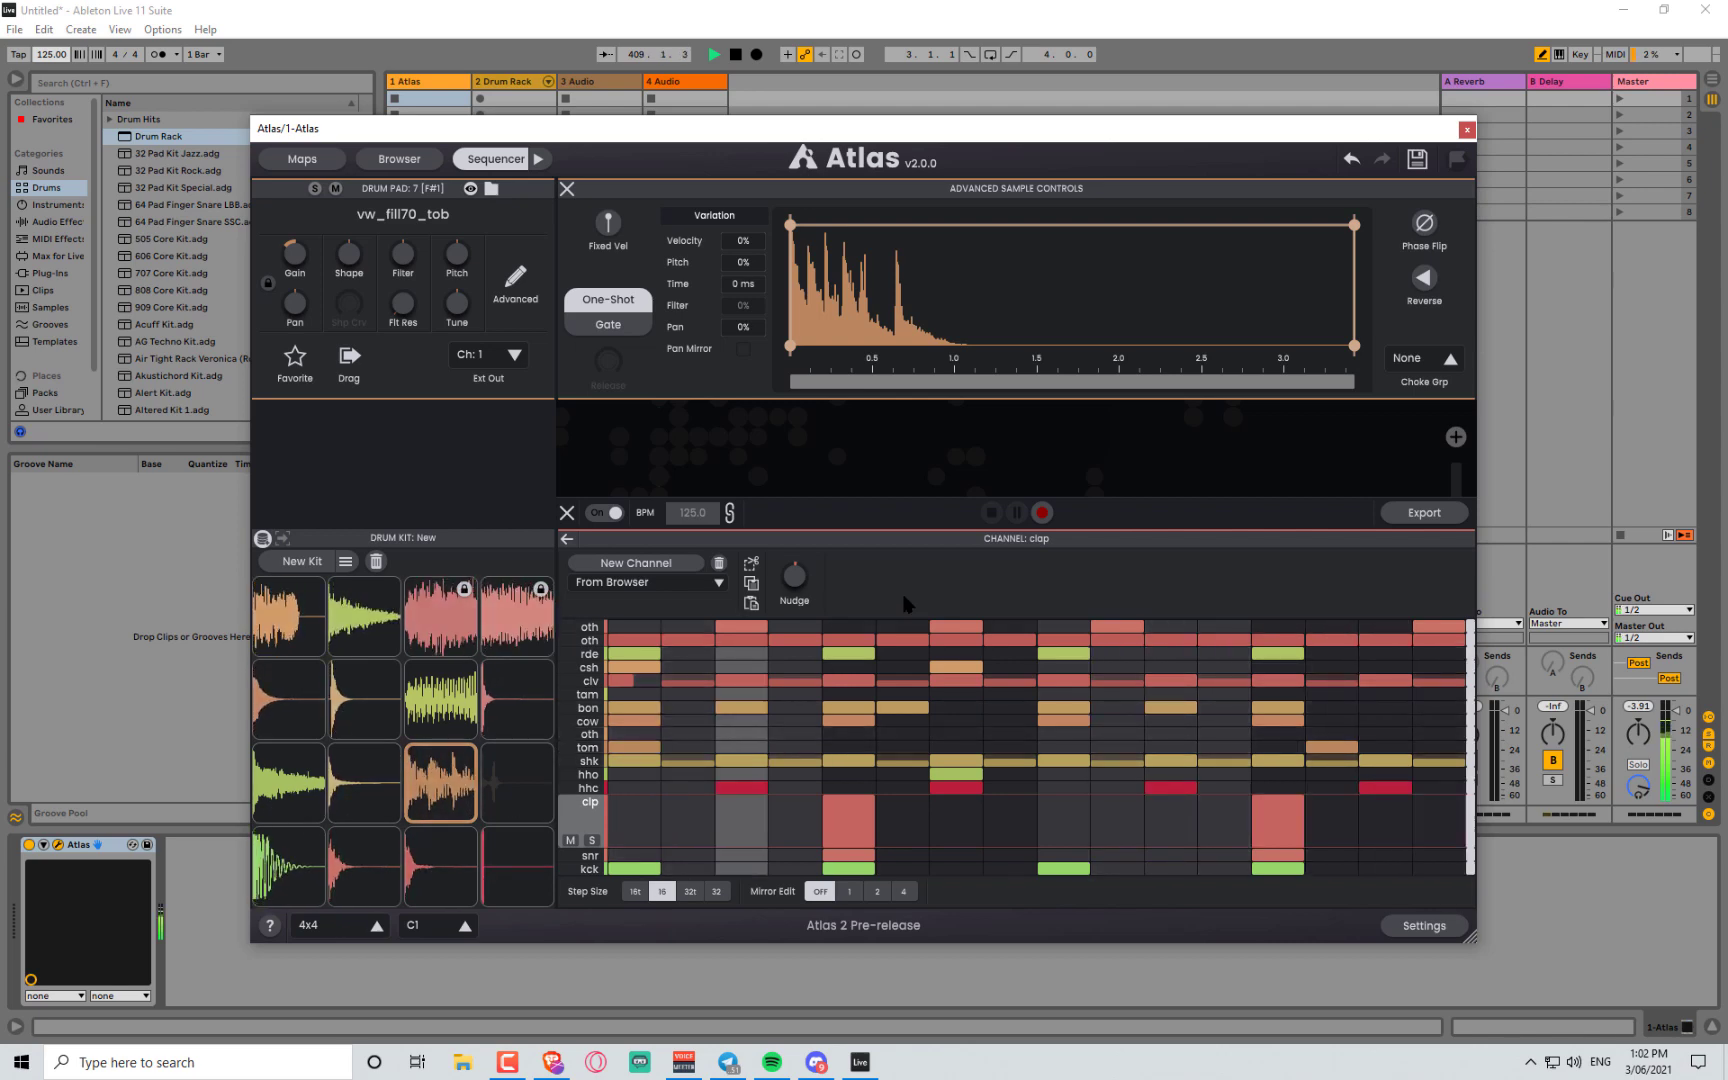
pyautogui.click(573, 816)
pyautogui.click(567, 560)
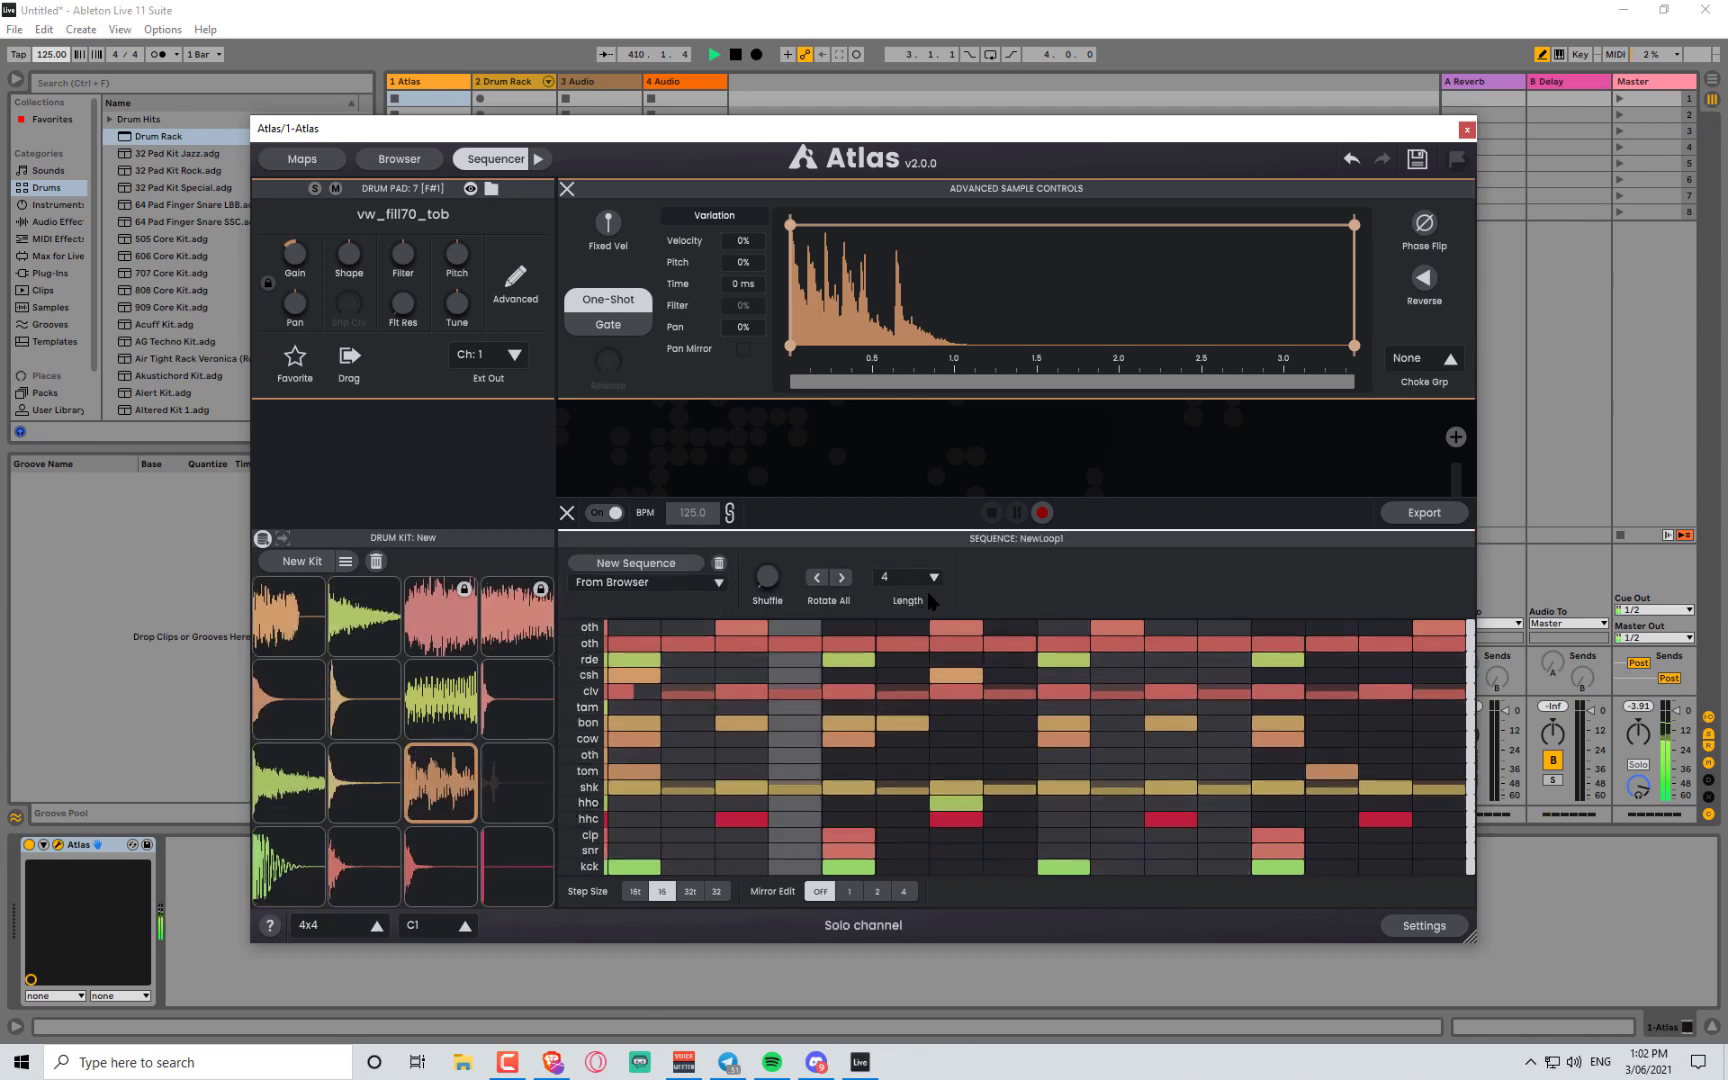
pyautogui.click(908, 577)
pyautogui.click(897, 645)
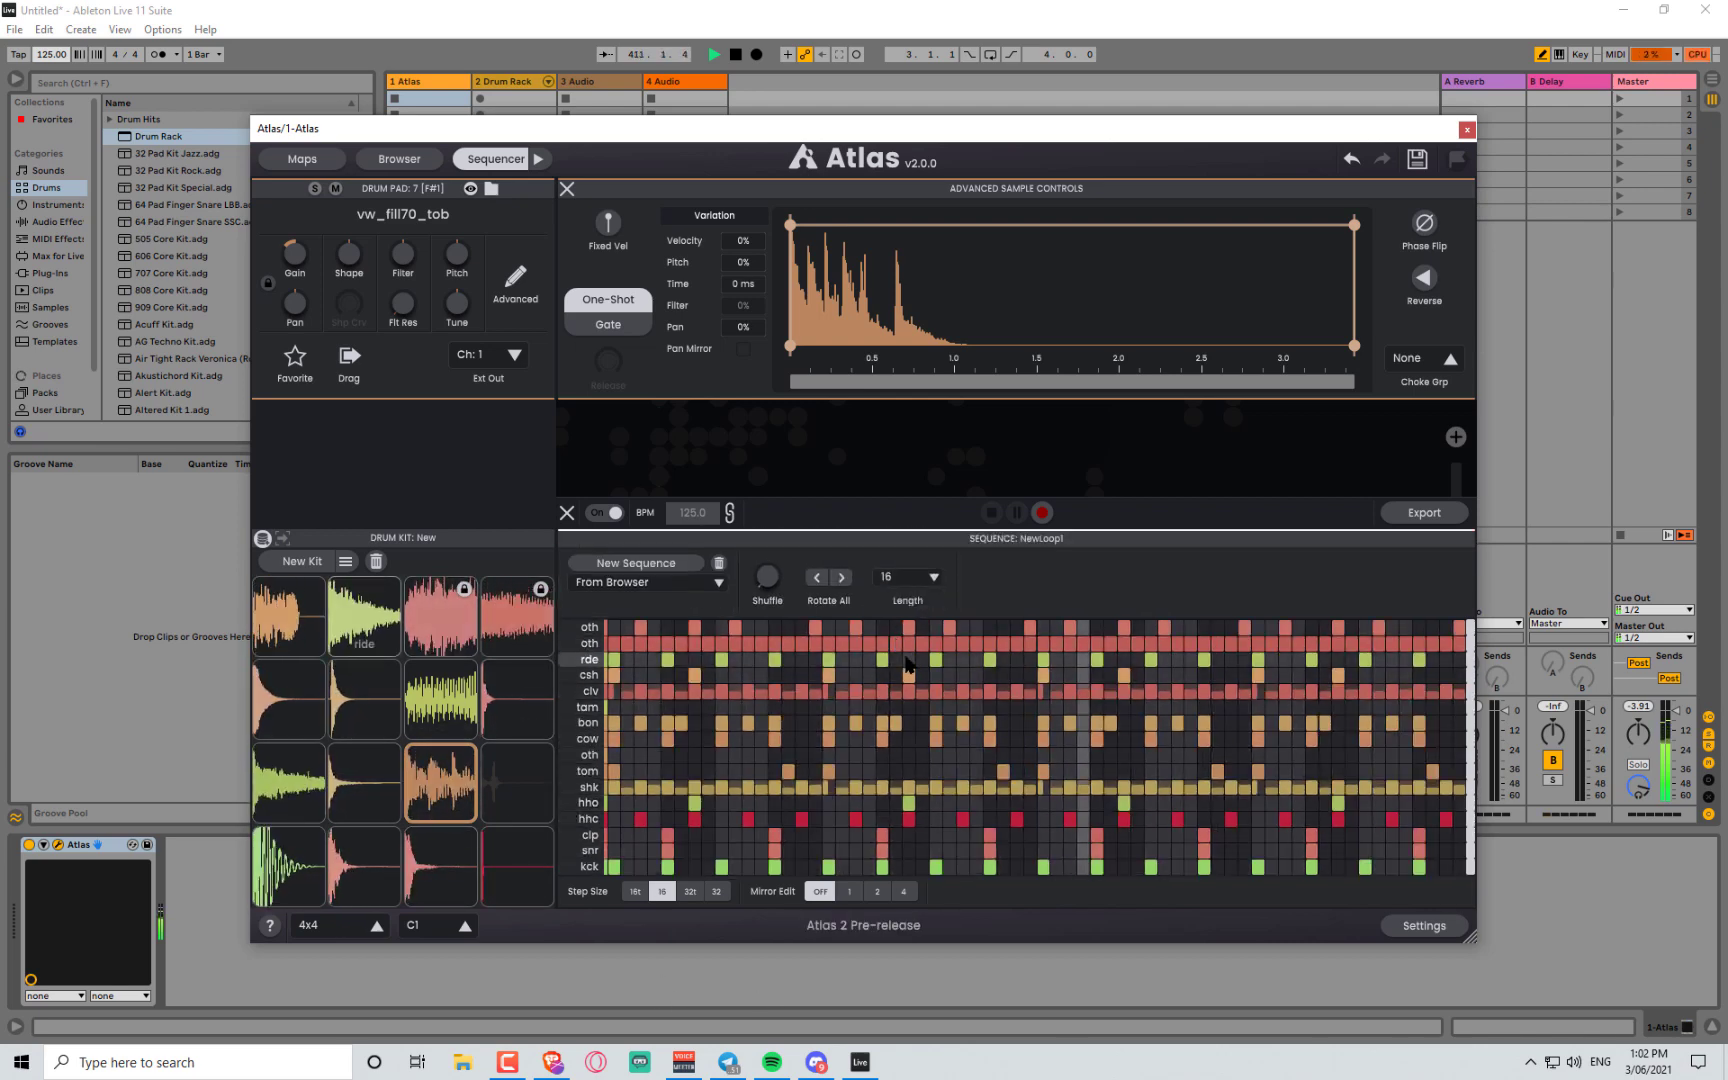
# - Hide the sequencer to reveal the full sample map and locate the tom pad's sample on it
pyautogui.moveTo(415, 787)
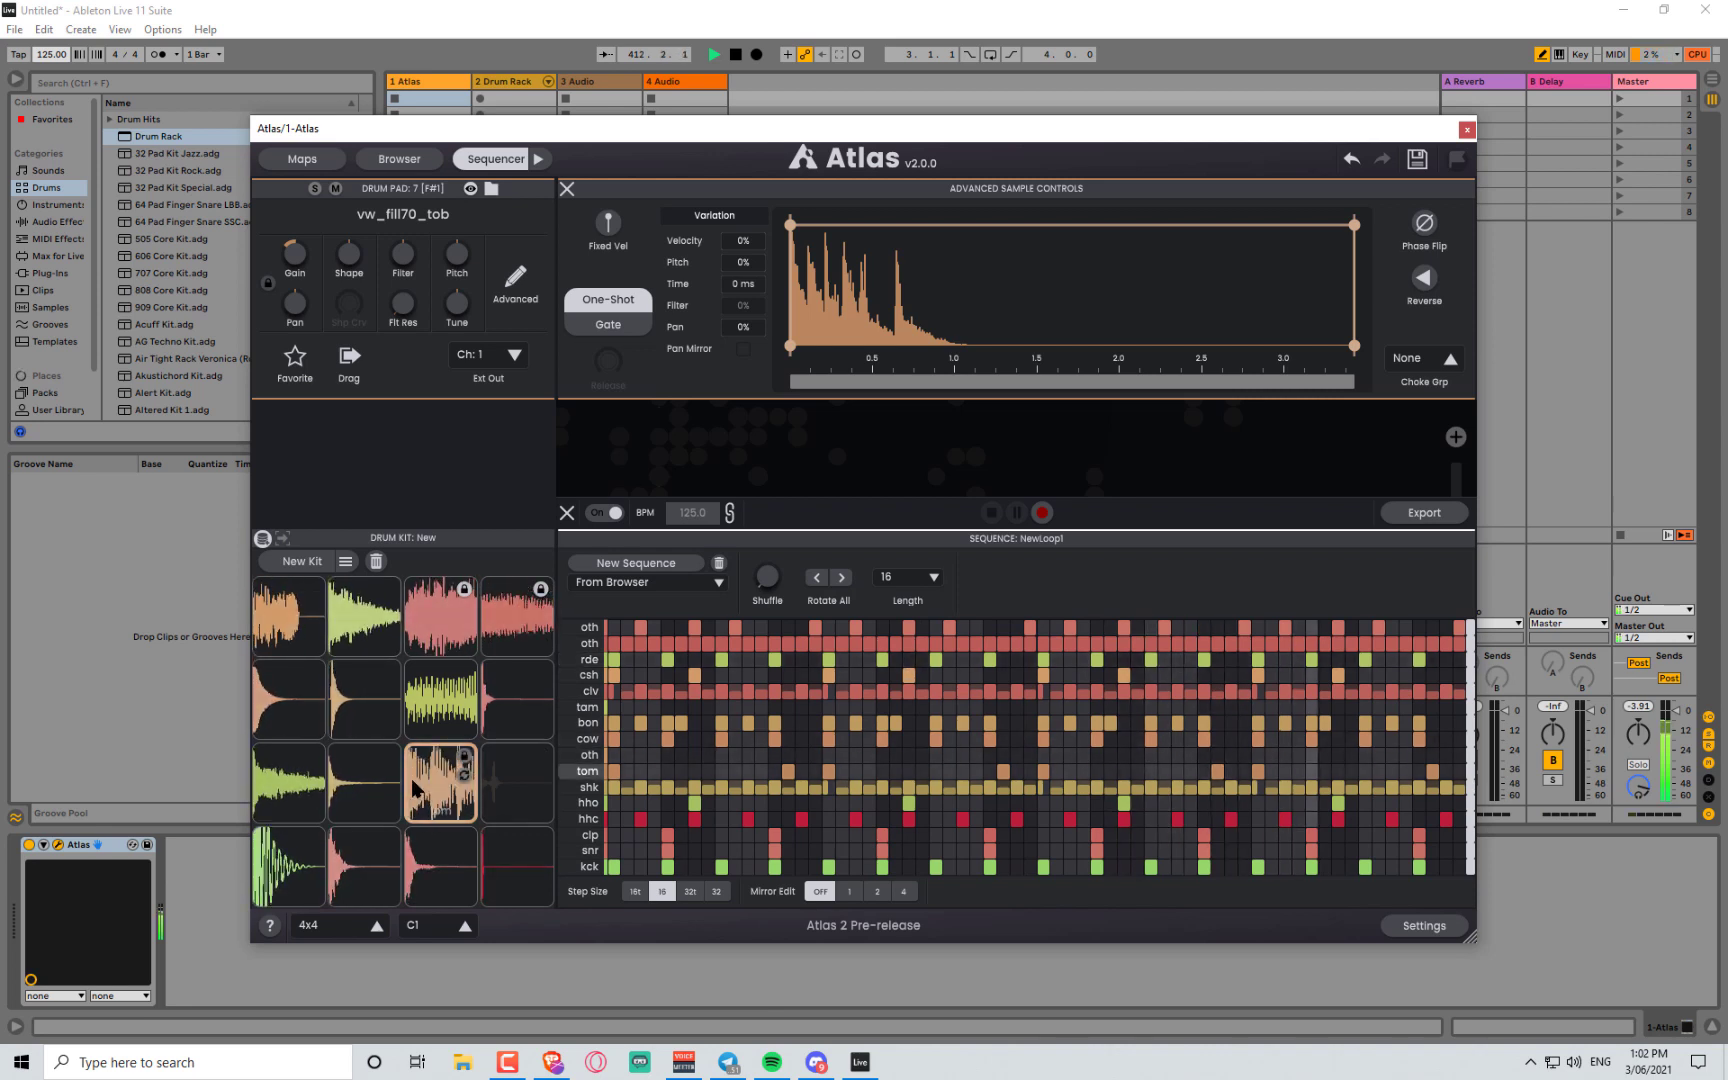
pyautogui.click(308, 162)
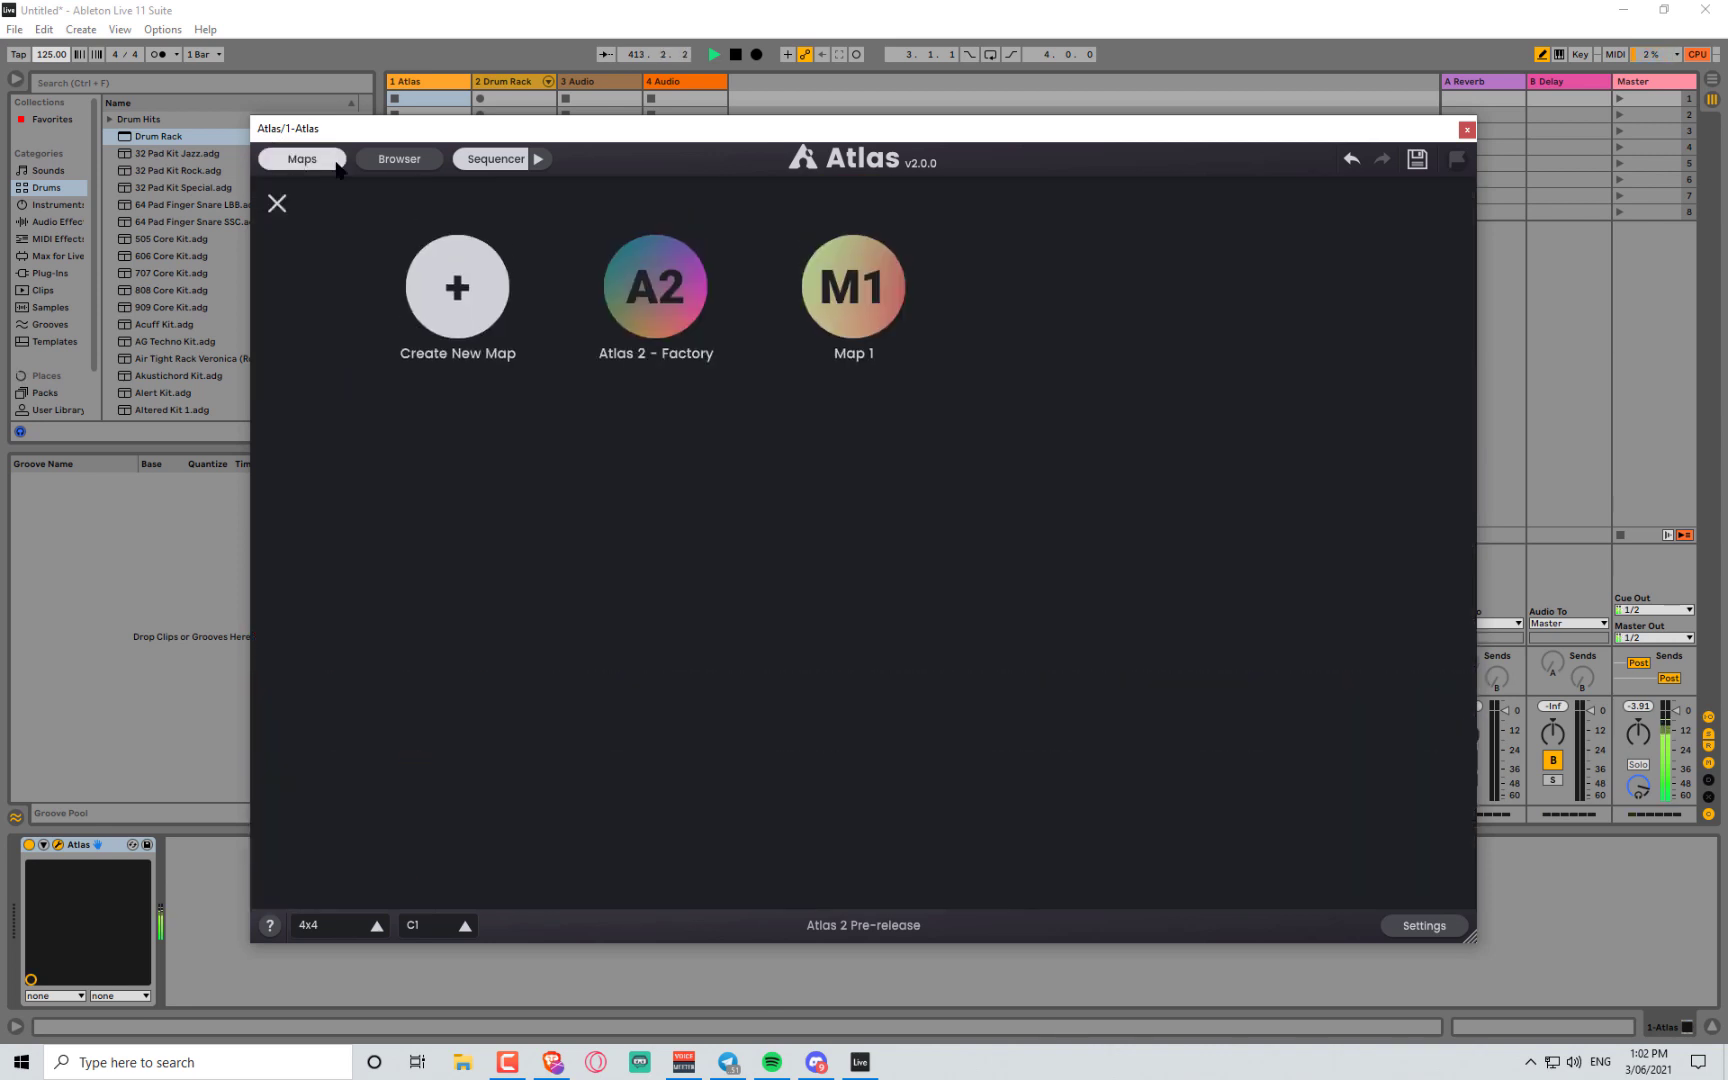
pyautogui.click(277, 203)
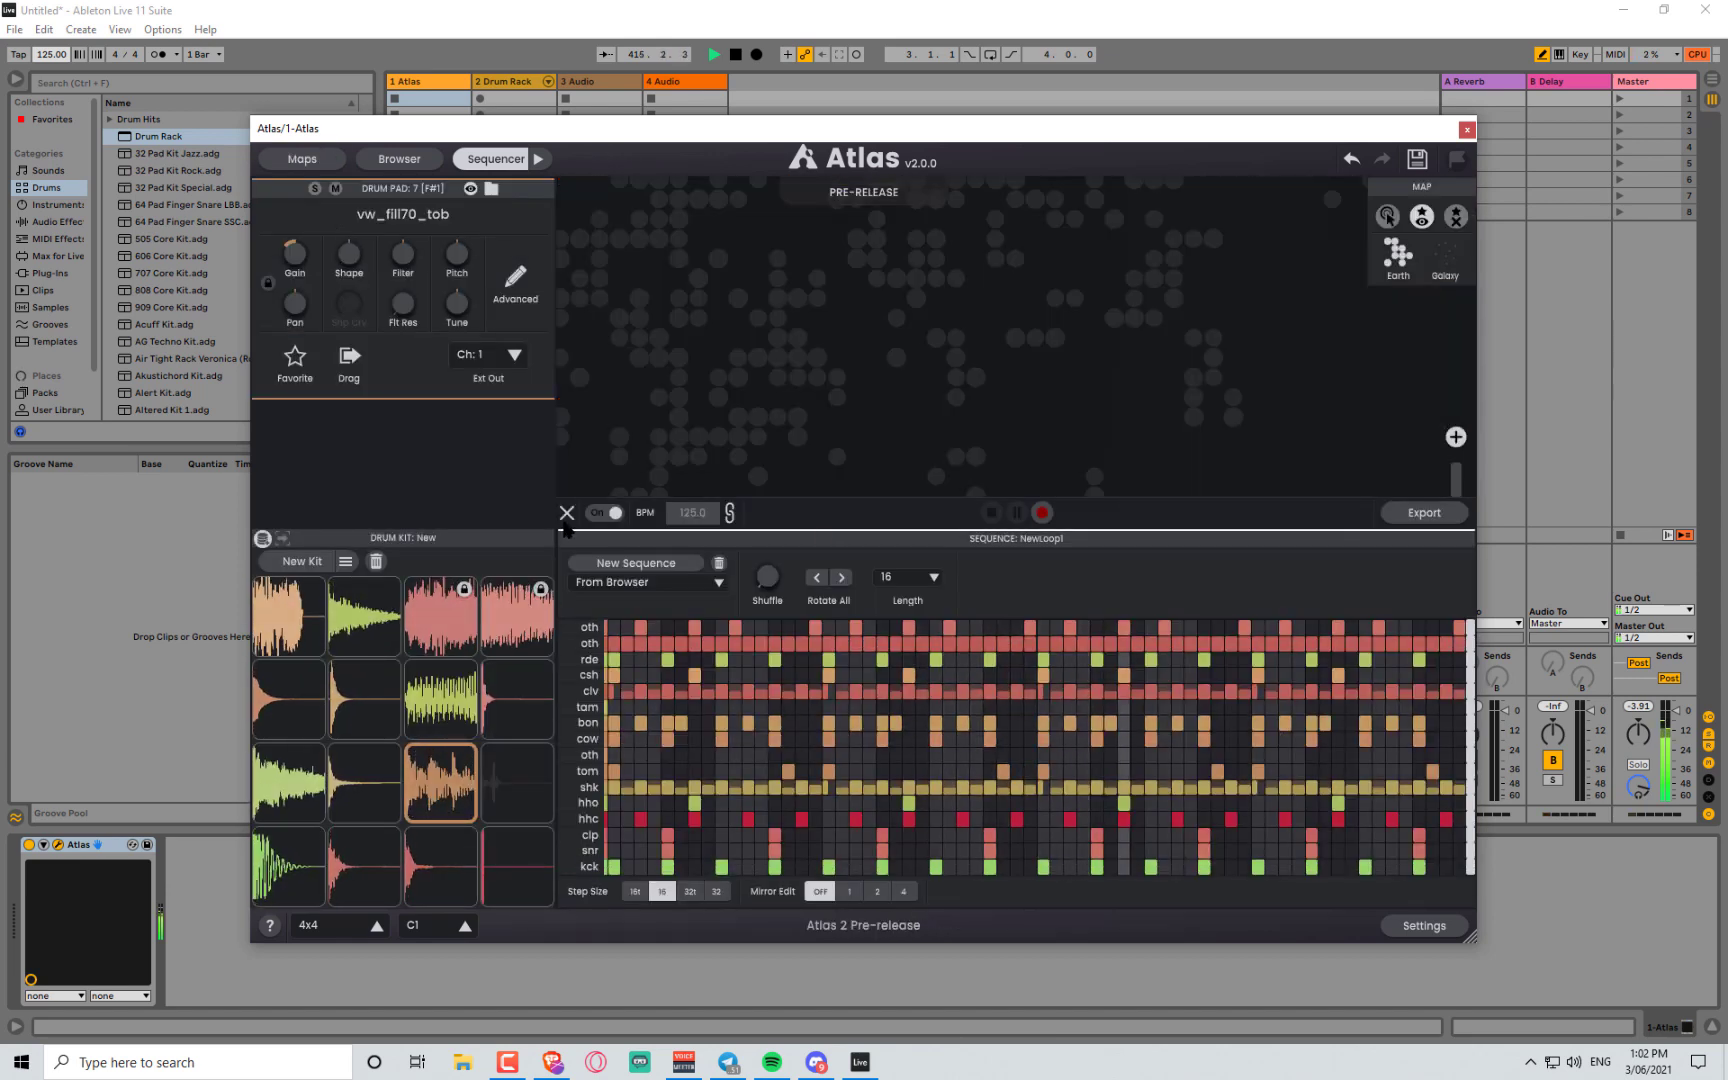
pyautogui.click(567, 513)
pyautogui.rightClick(421, 798)
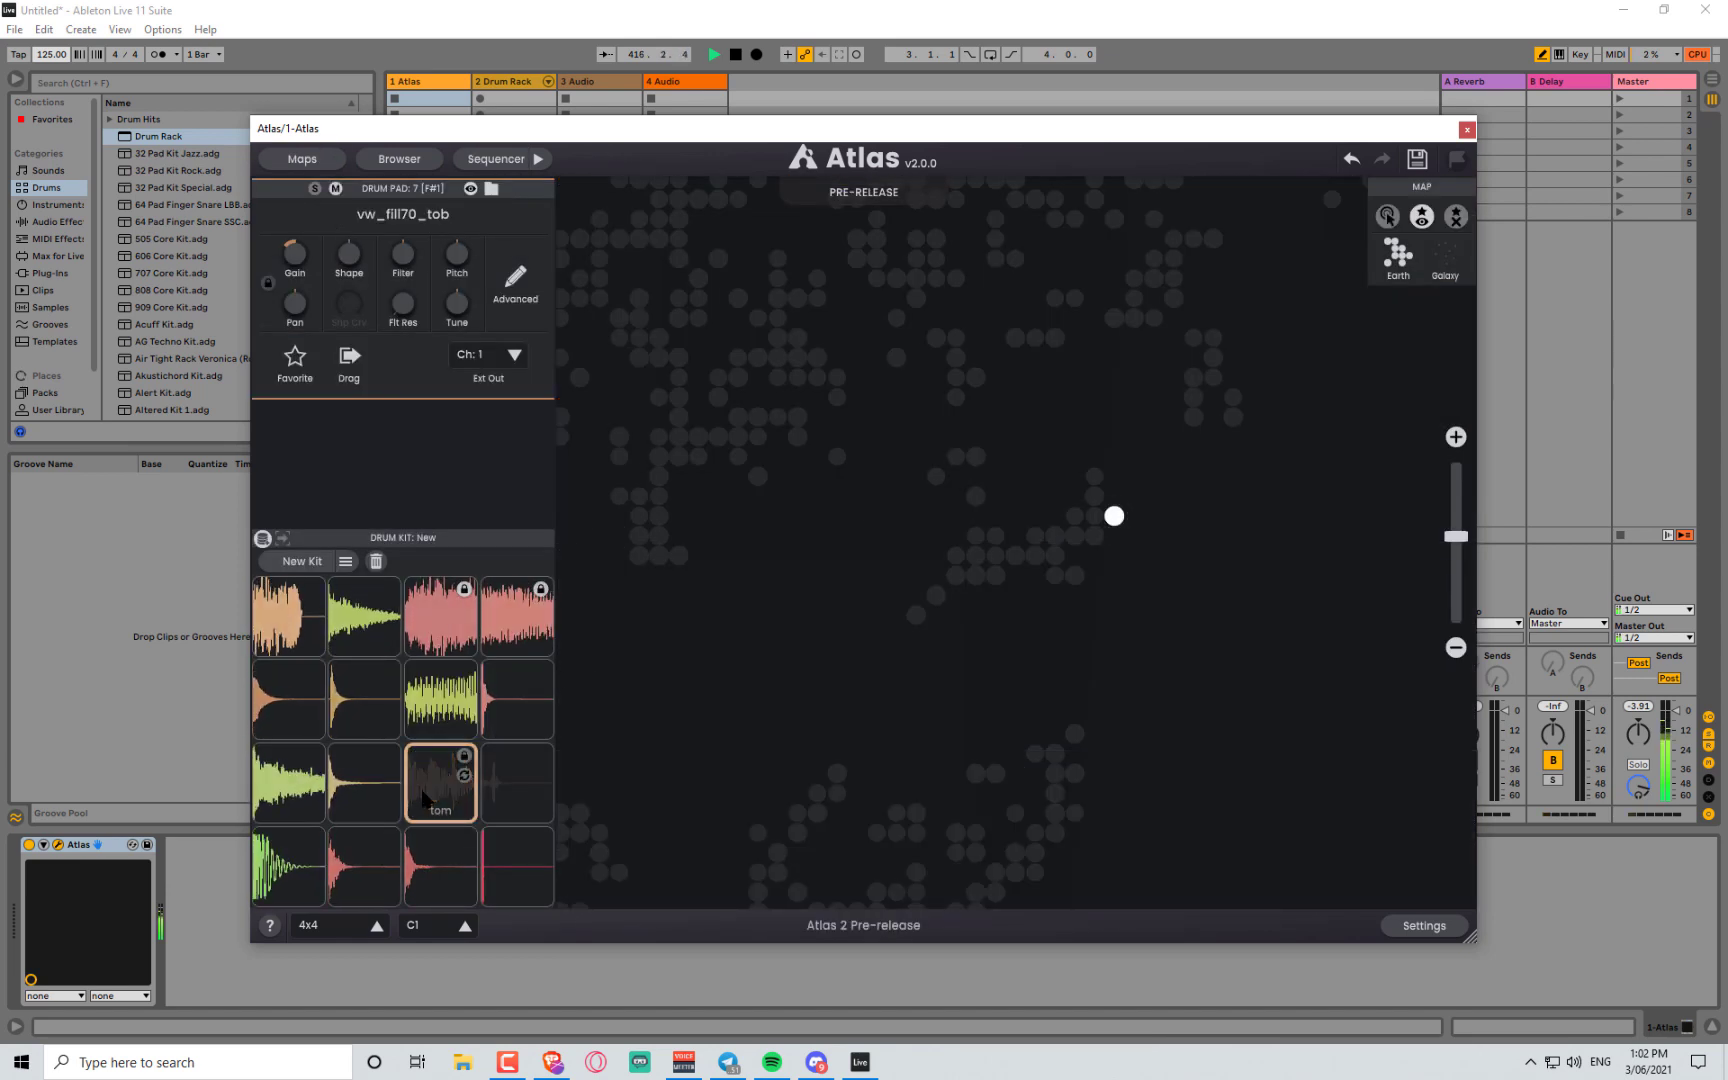
pyautogui.click(470, 187)
# - Audition samples in the map's "other" region and swap ct_cym_drizzy onto pad 7
pyautogui.scroll(-5, 1152, 284)
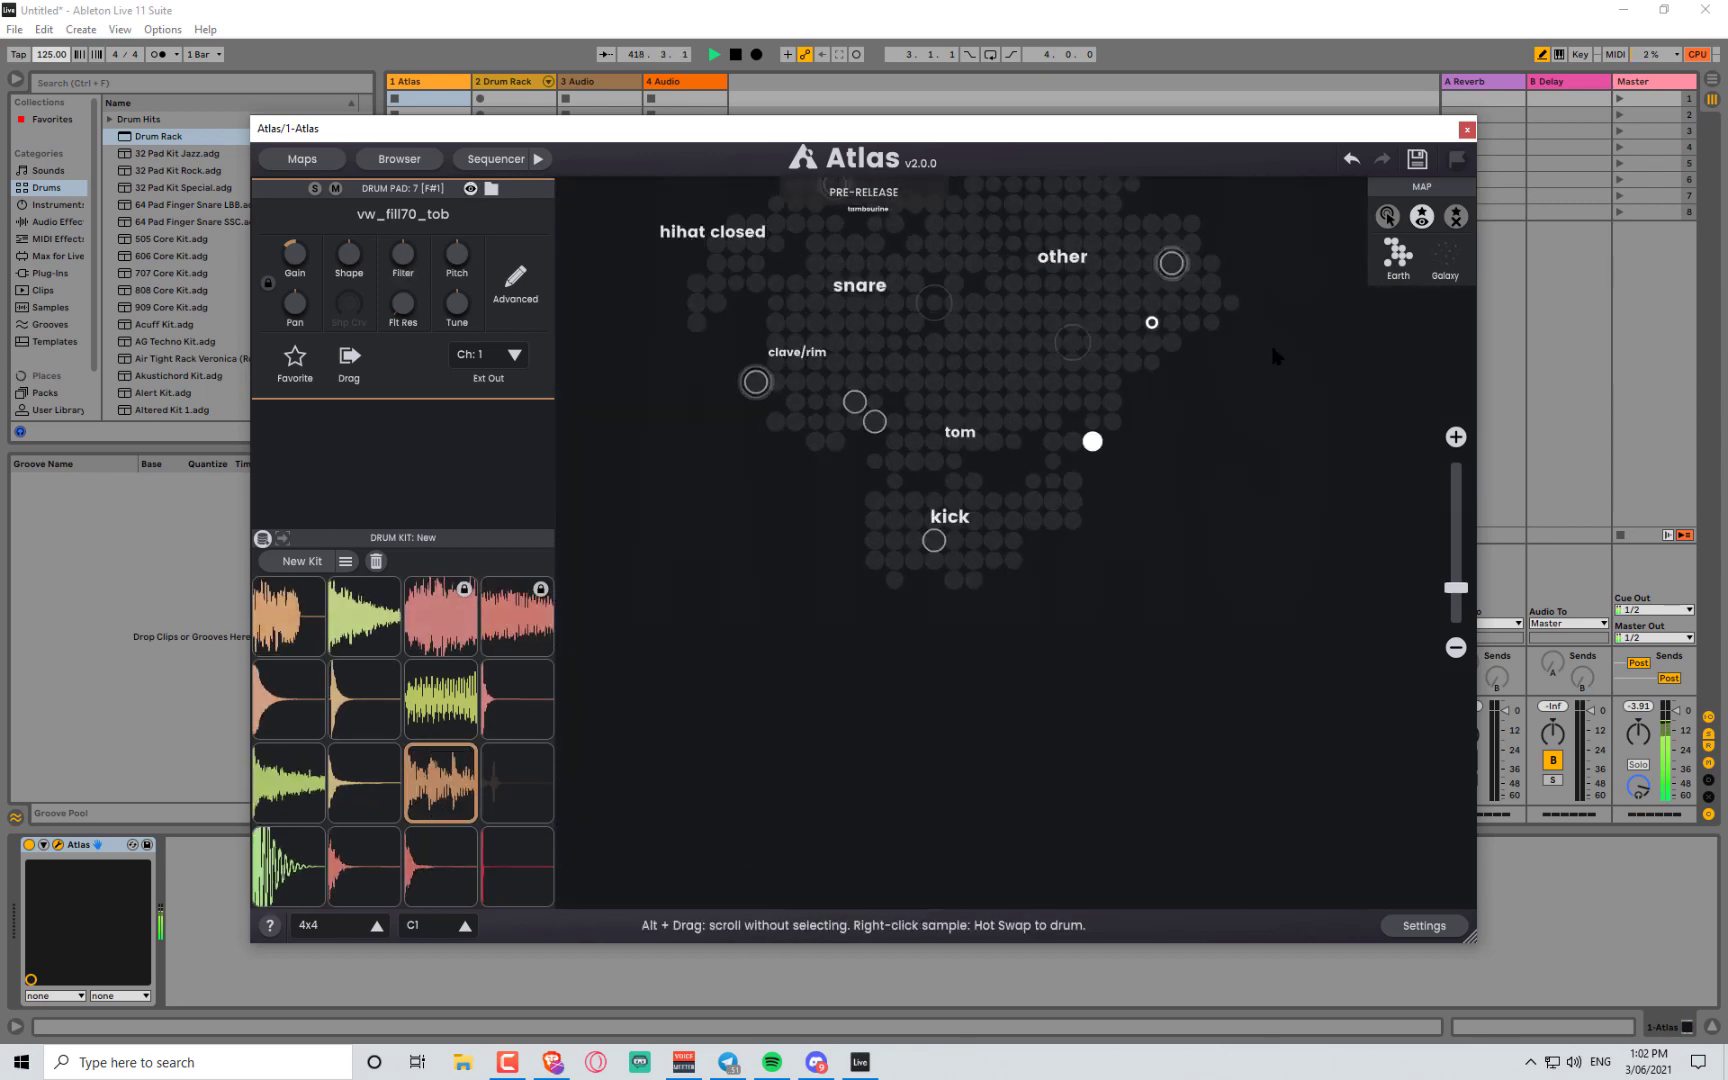
pyautogui.moveTo(1273, 349); pyautogui.dragTo(1266, 565)
pyautogui.scroll(5, 1048, 372)
pyautogui.scroll(-10, 1045, 400)
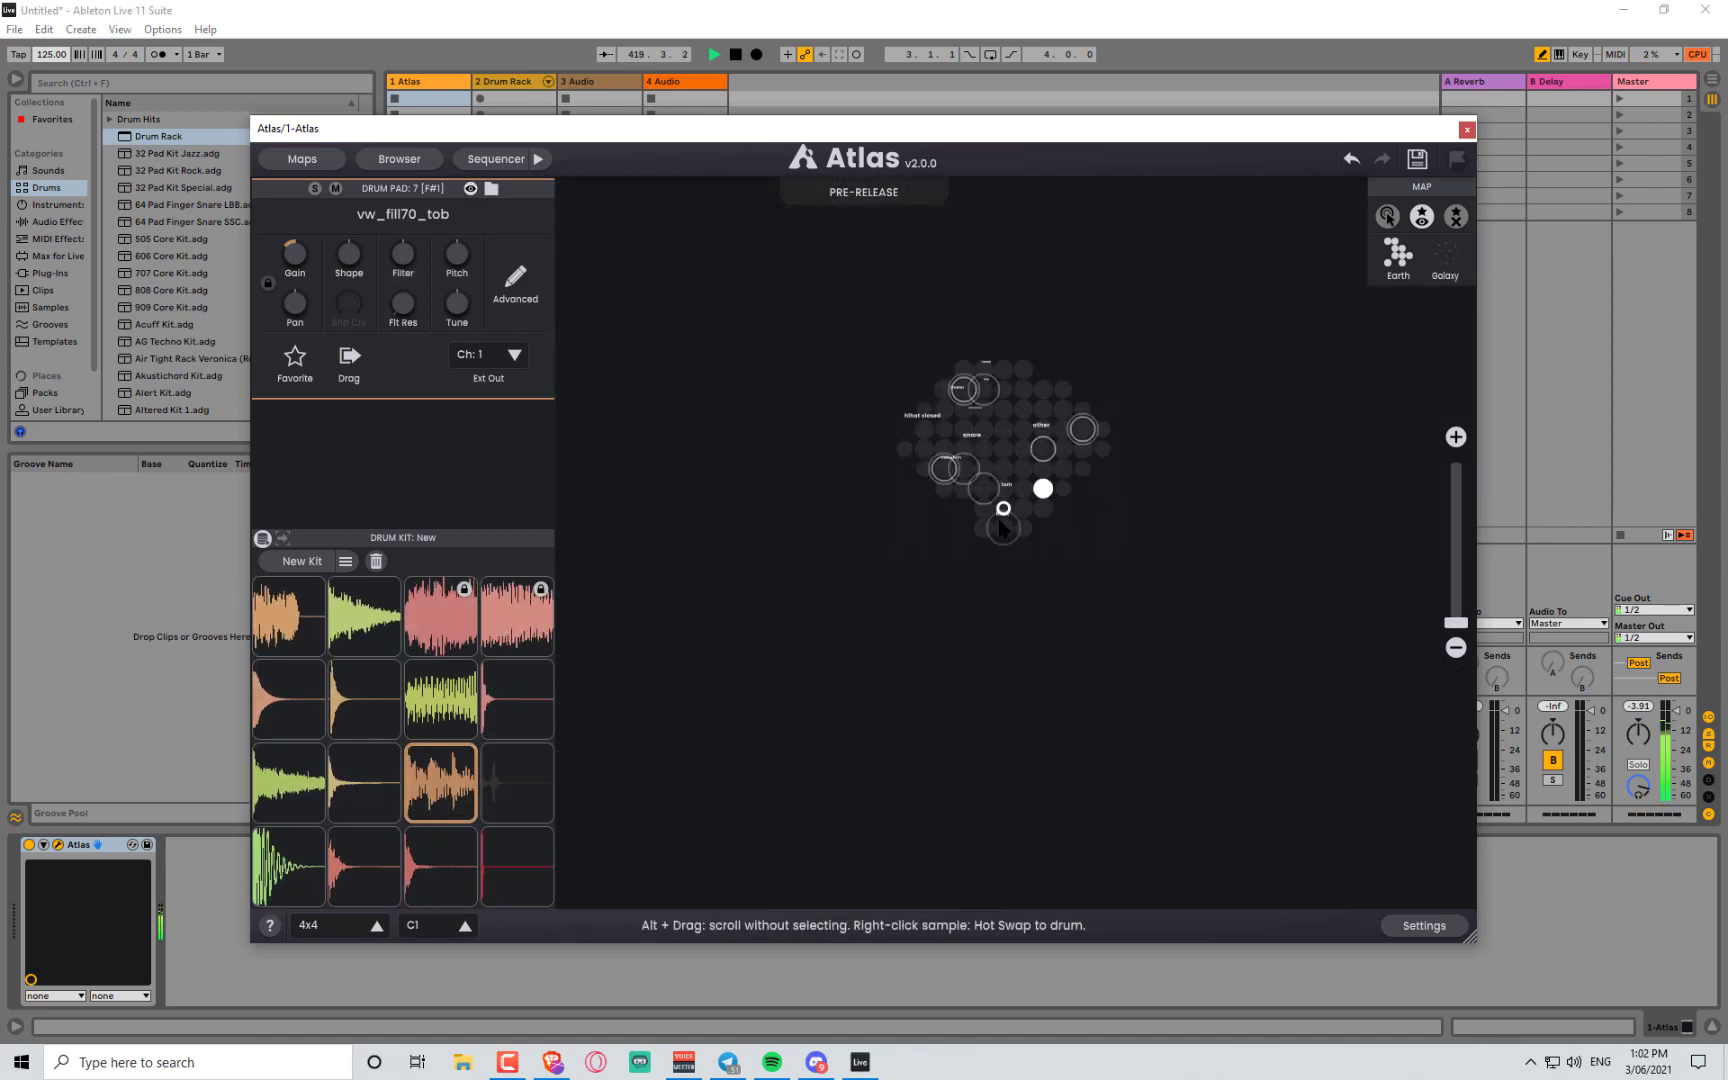
pyautogui.scroll(2, 1020, 500)
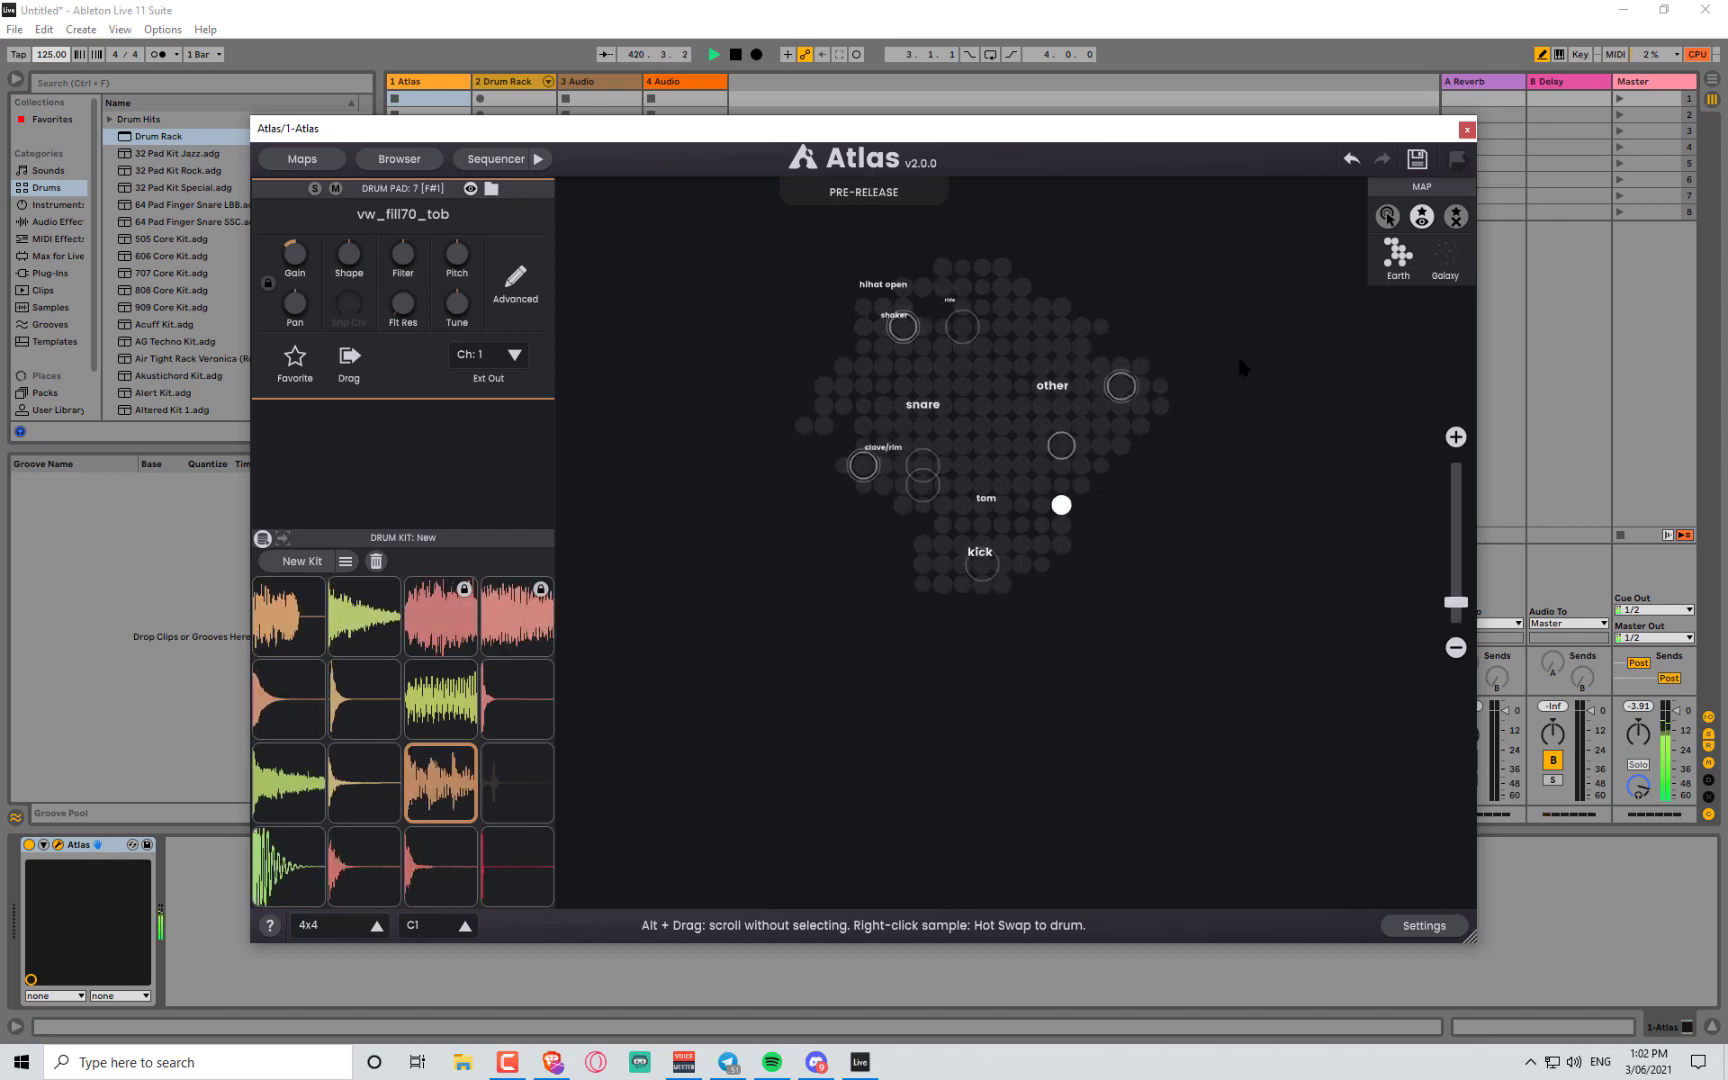
pyautogui.scroll(2, 1206, 521)
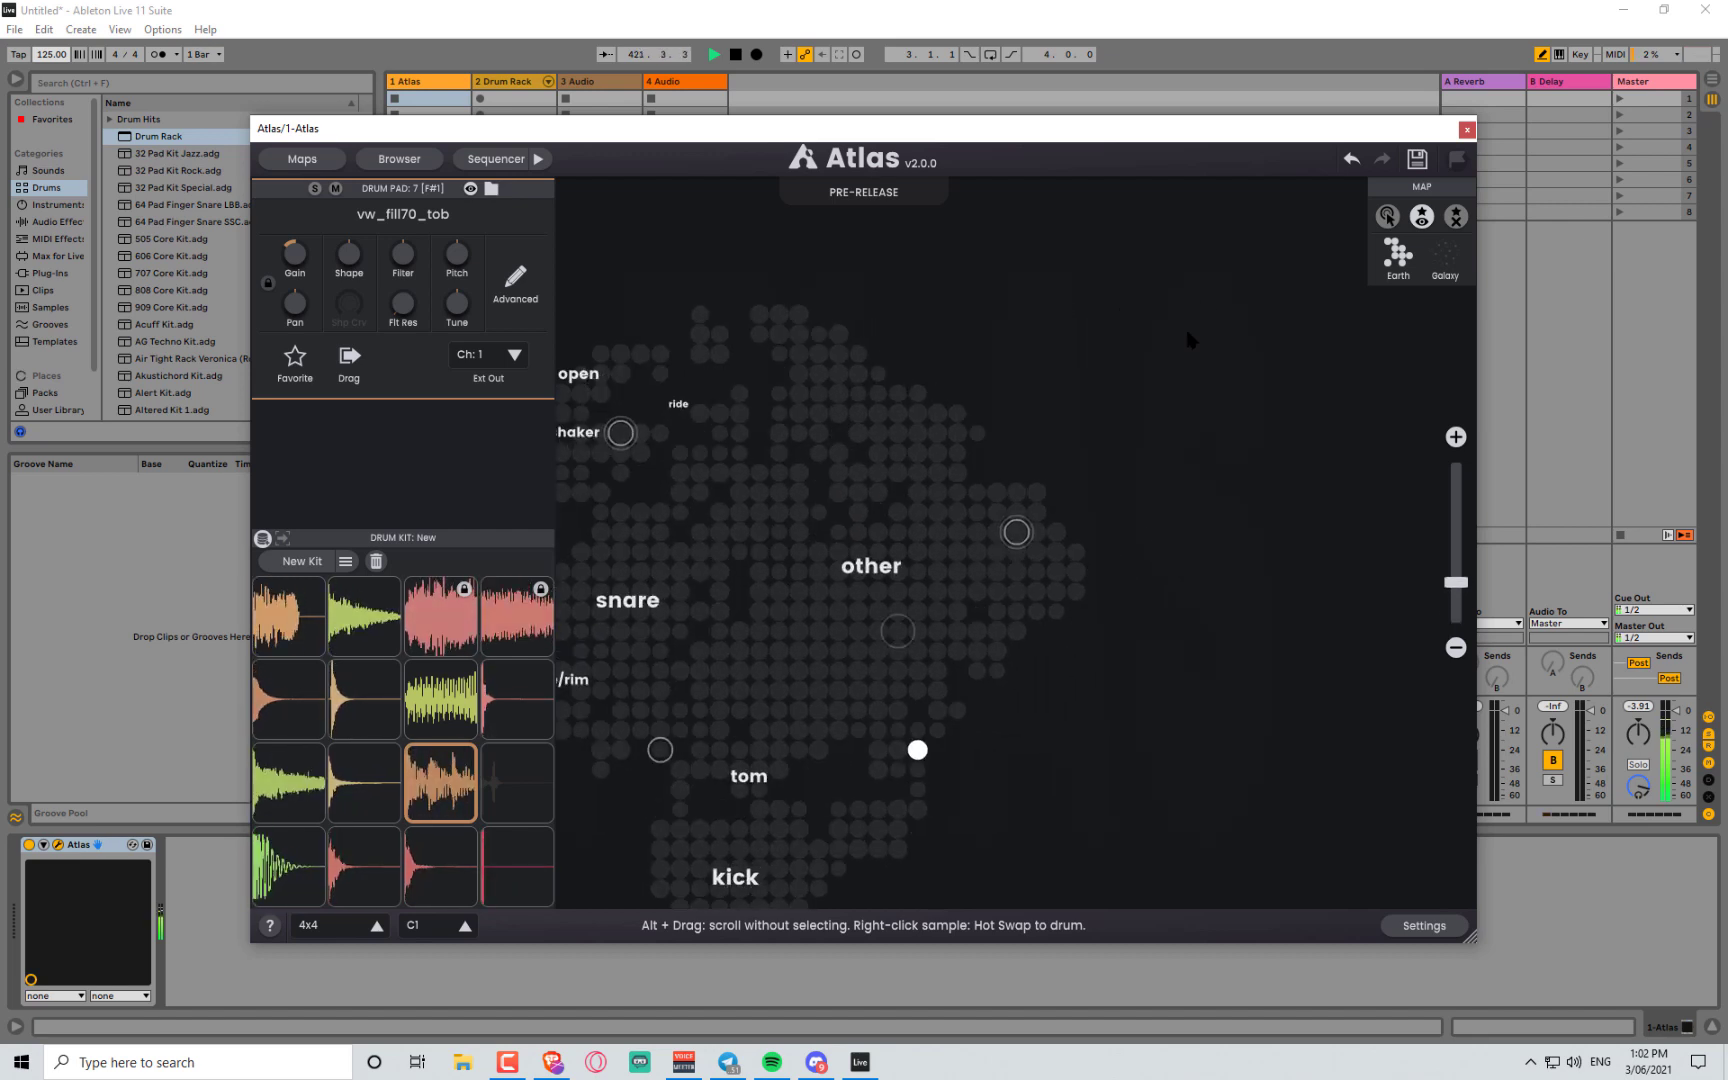
pyautogui.scroll(3, 1080, 467)
pyautogui.click(957, 648)
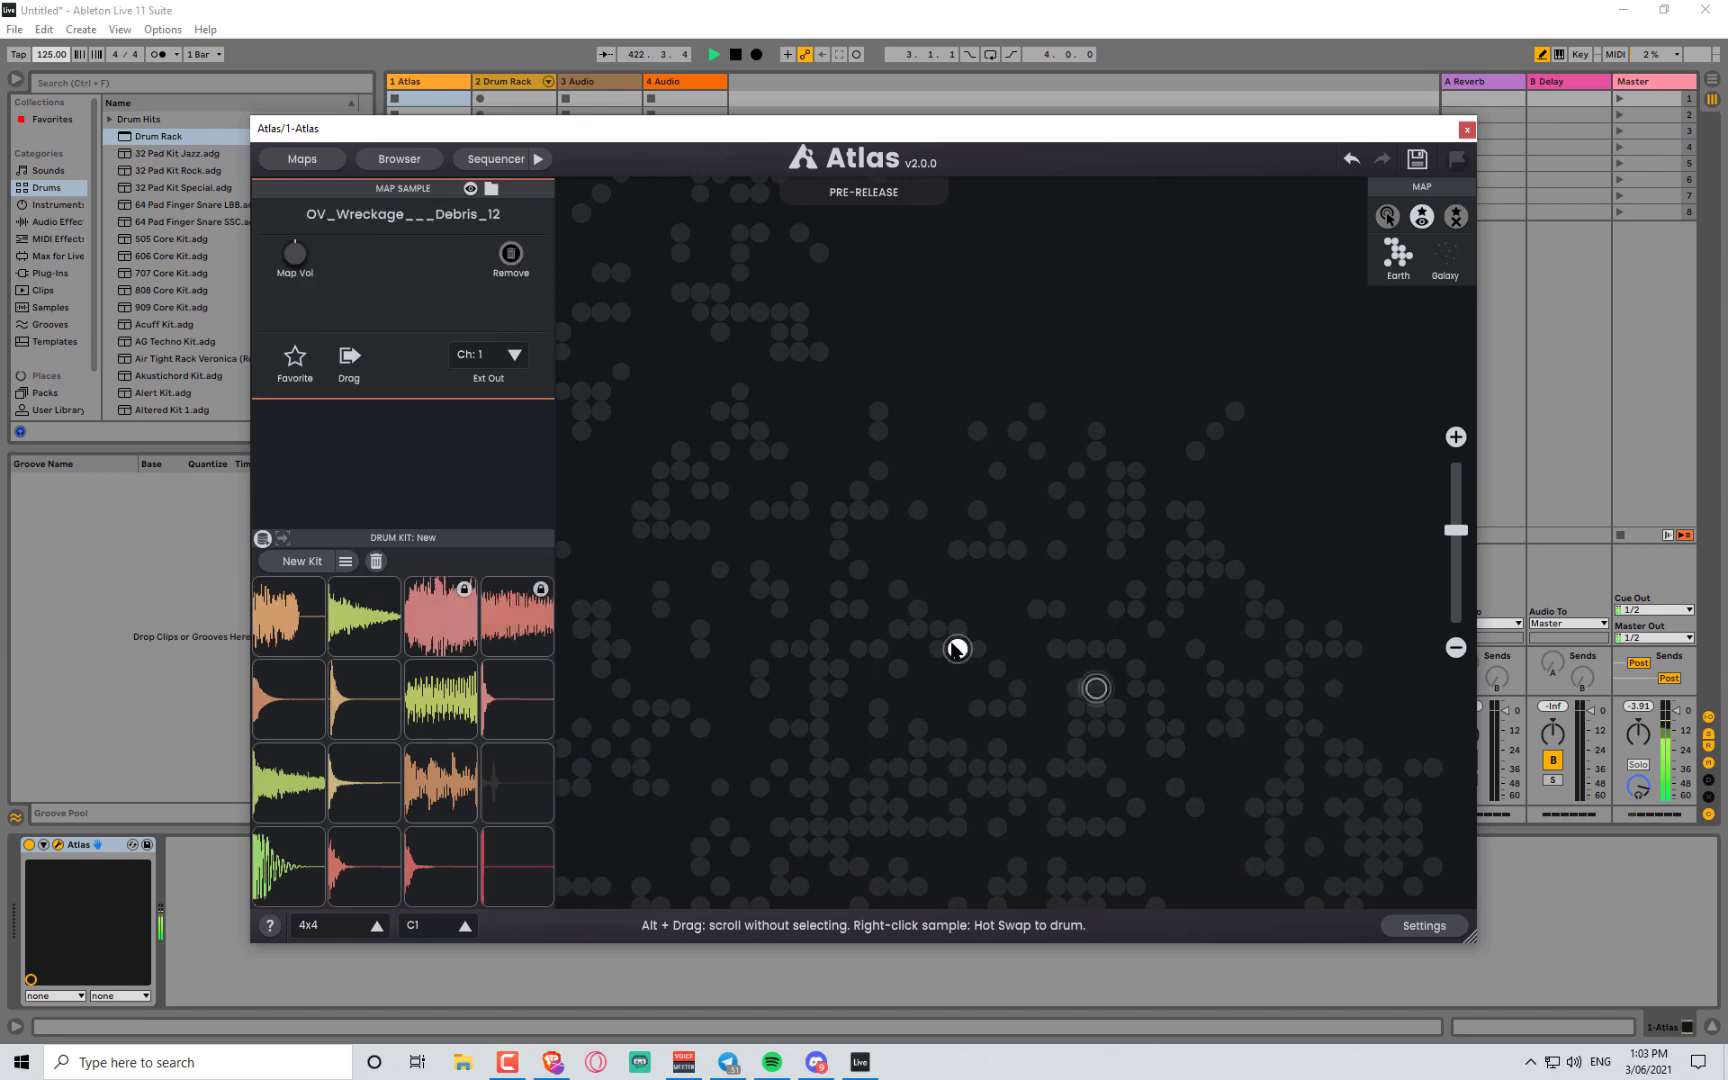
pyautogui.click(936, 650)
pyautogui.click(937, 629)
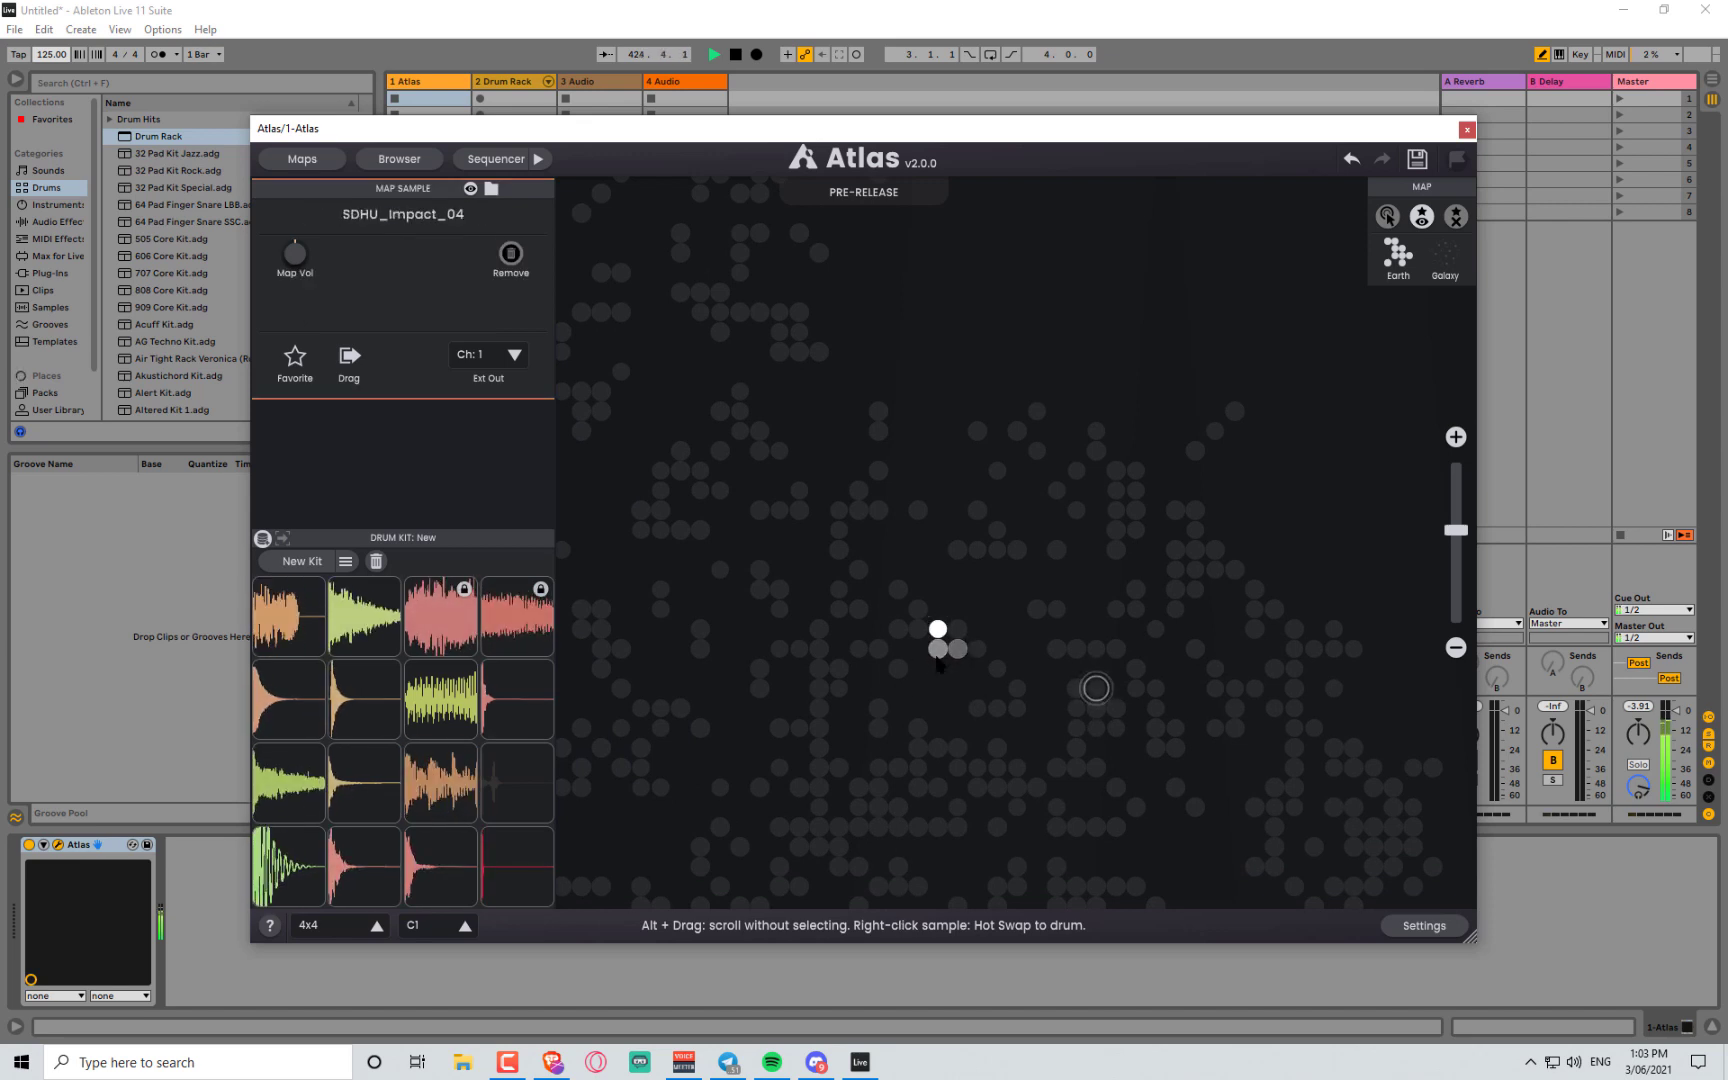
pyautogui.scroll(2, 1000, 686)
pyautogui.click(857, 585)
pyautogui.click(858, 566)
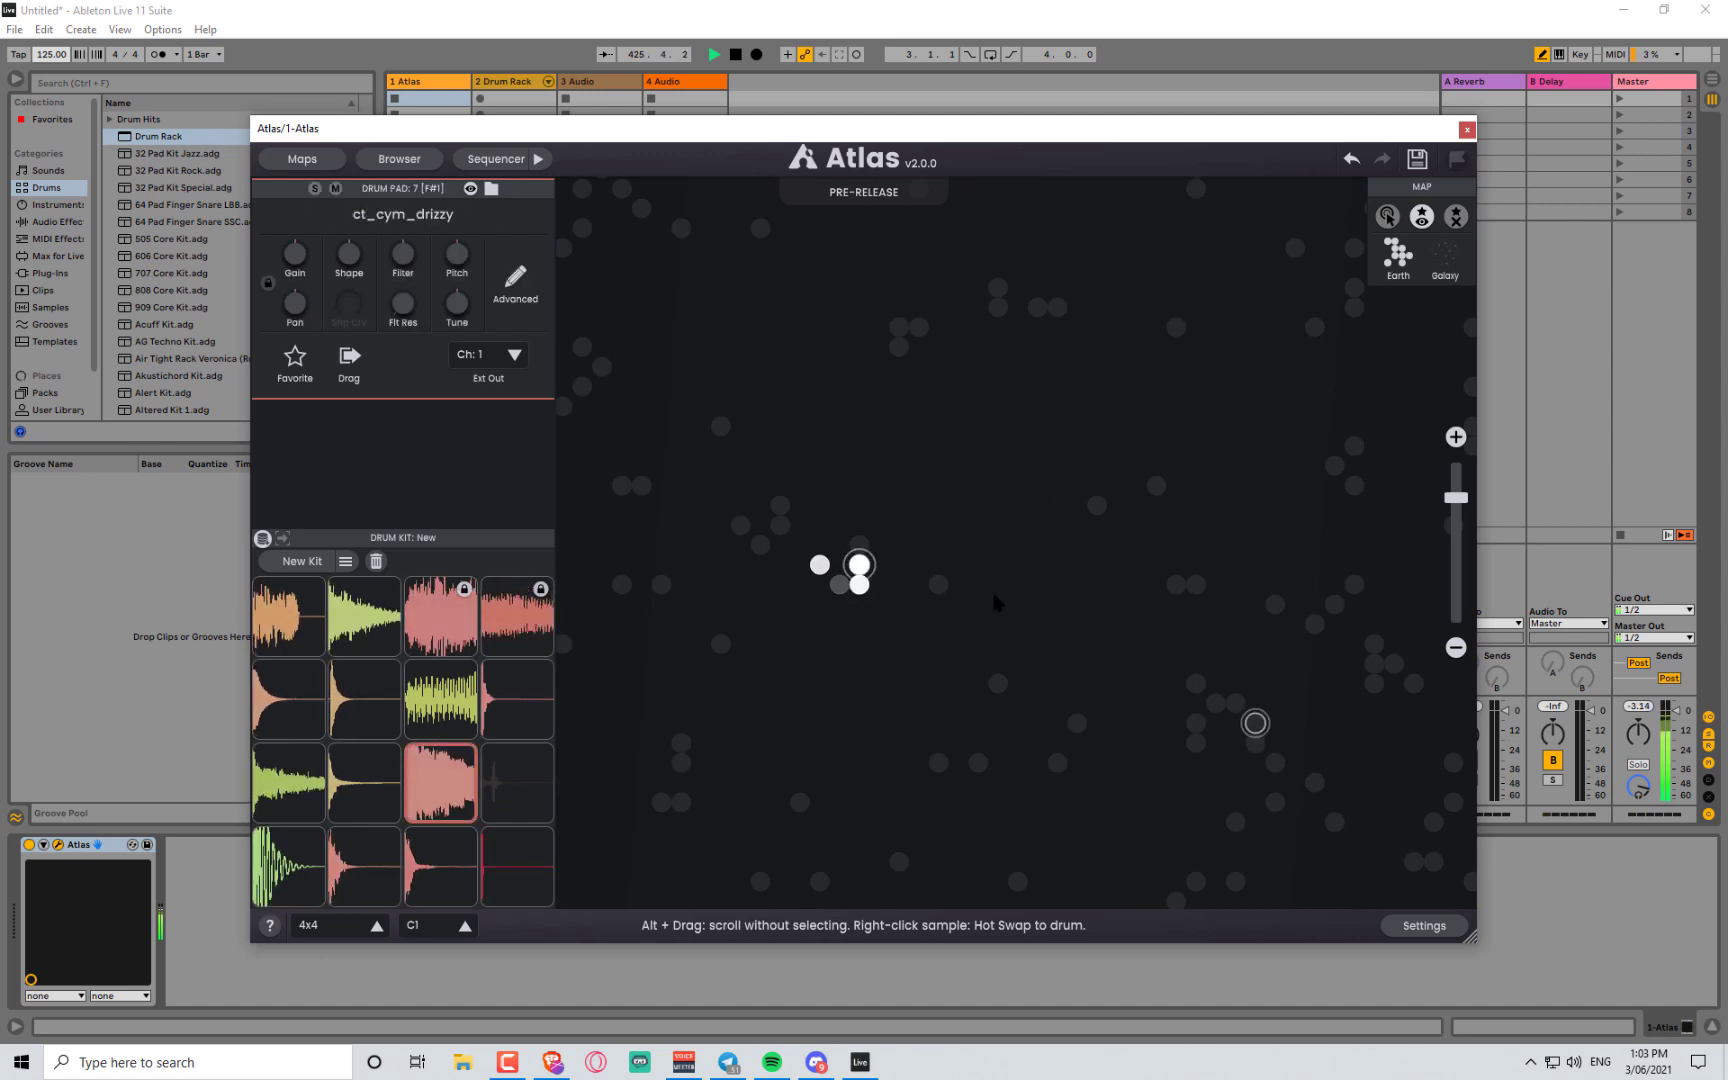
# - Try further map samples for pad 7, including 002_Communication_-_TRFX01_ZenFX, CHIP_Bass_Shot60_G_140 and ct_fx_curv
pyautogui.moveTo(1168, 458); pyautogui.dragTo(778, 680)
pyautogui.click(882, 632)
pyautogui.click(902, 633)
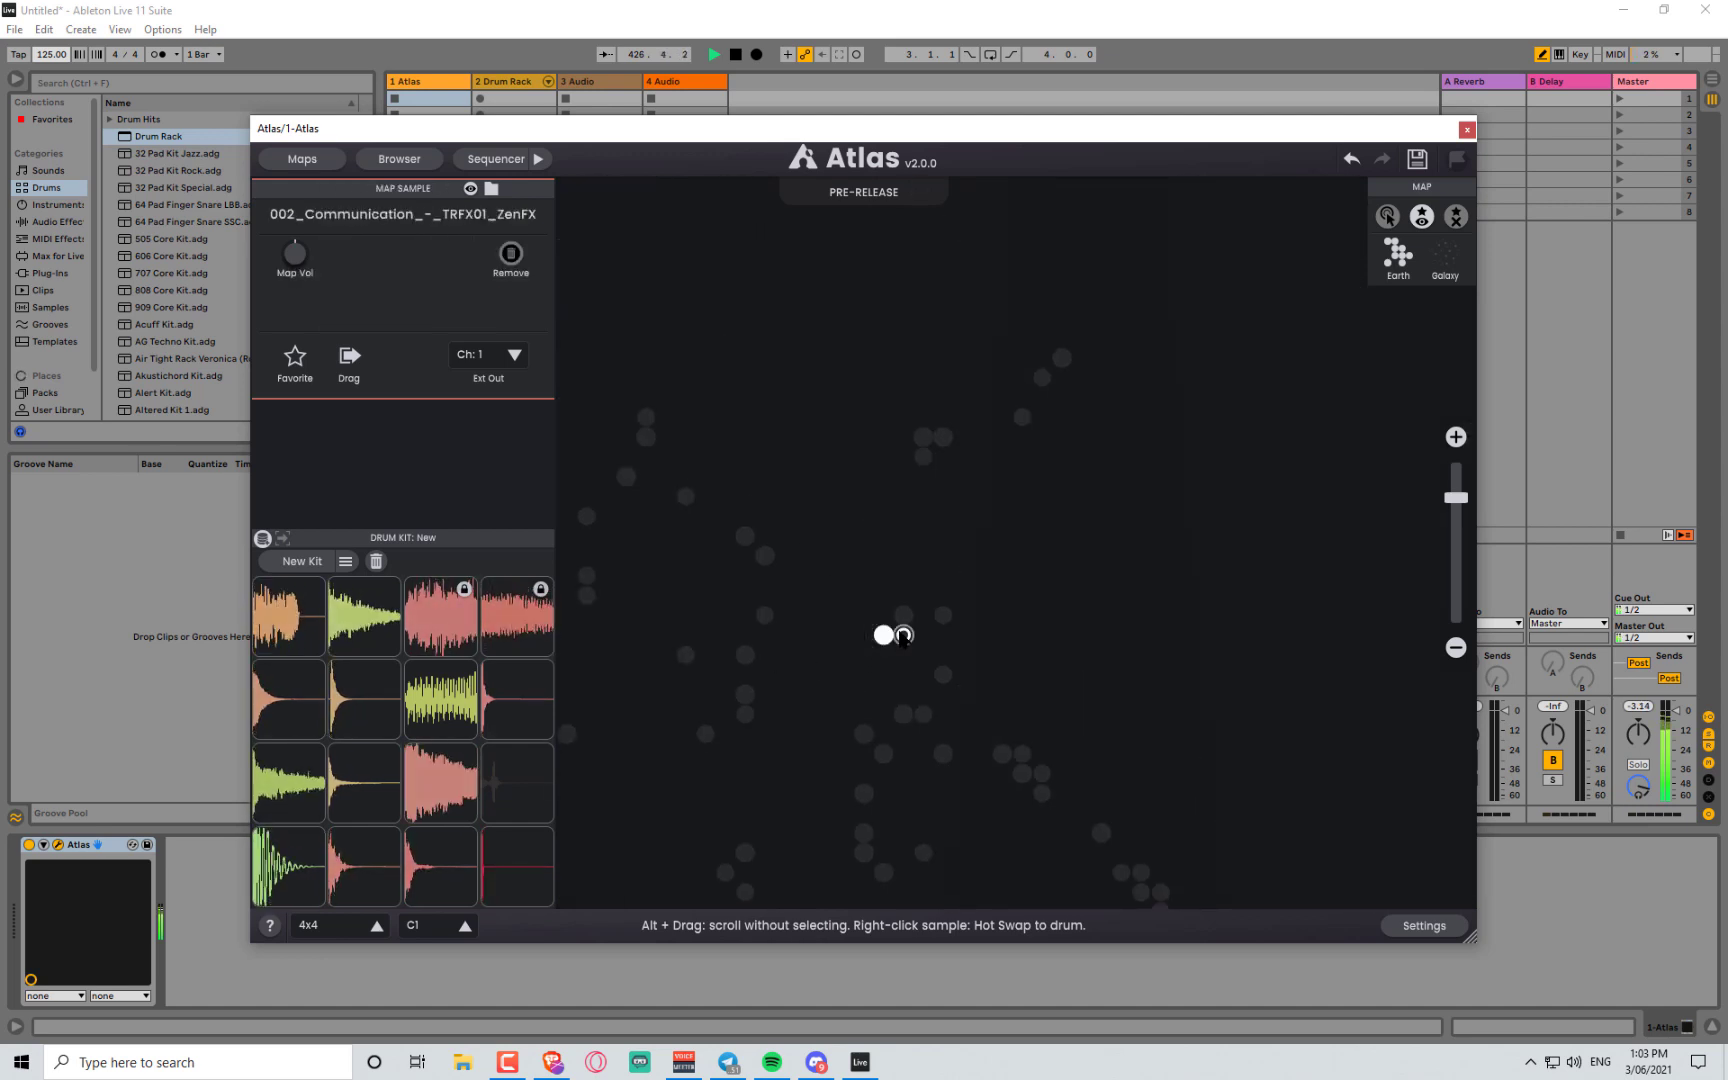
pyautogui.click(904, 615)
pyautogui.moveTo(1154, 704); pyautogui.dragTo(1097, 400)
pyautogui.click(1103, 608)
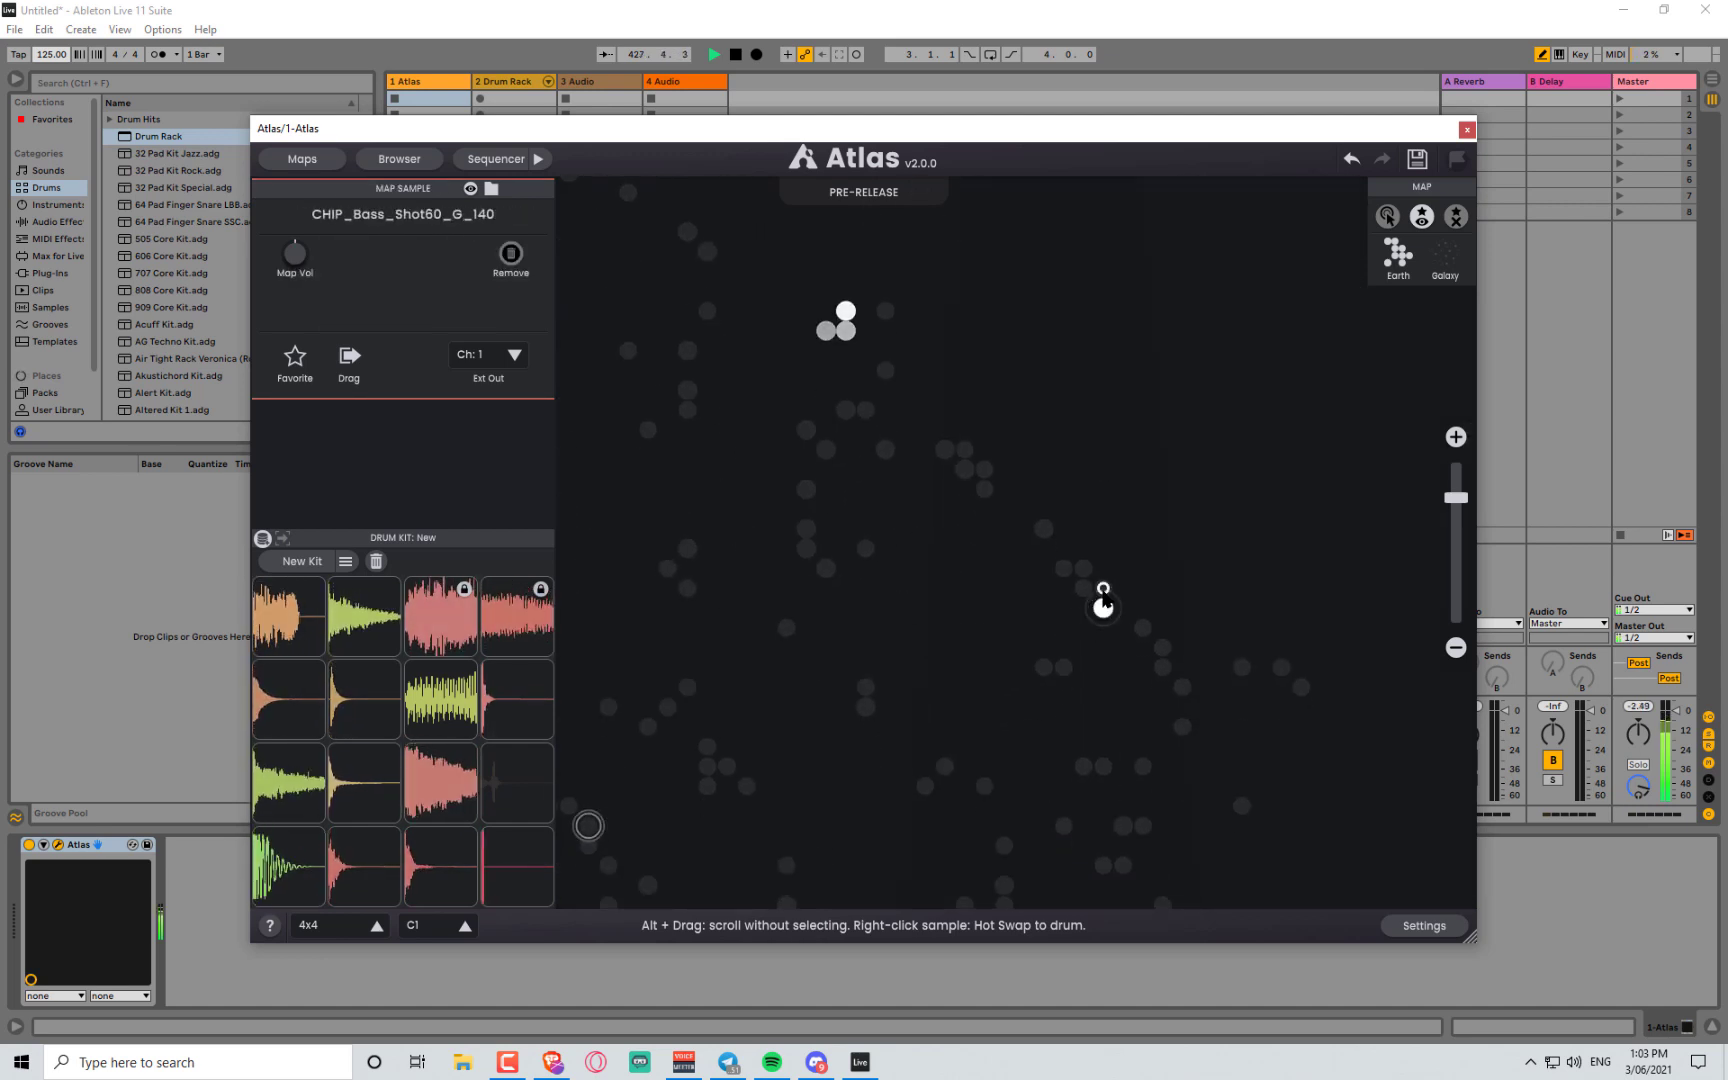
pyautogui.click(1104, 590)
pyautogui.moveTo(924, 745); pyautogui.dragTo(1180, 186)
pyautogui.click(963, 582)
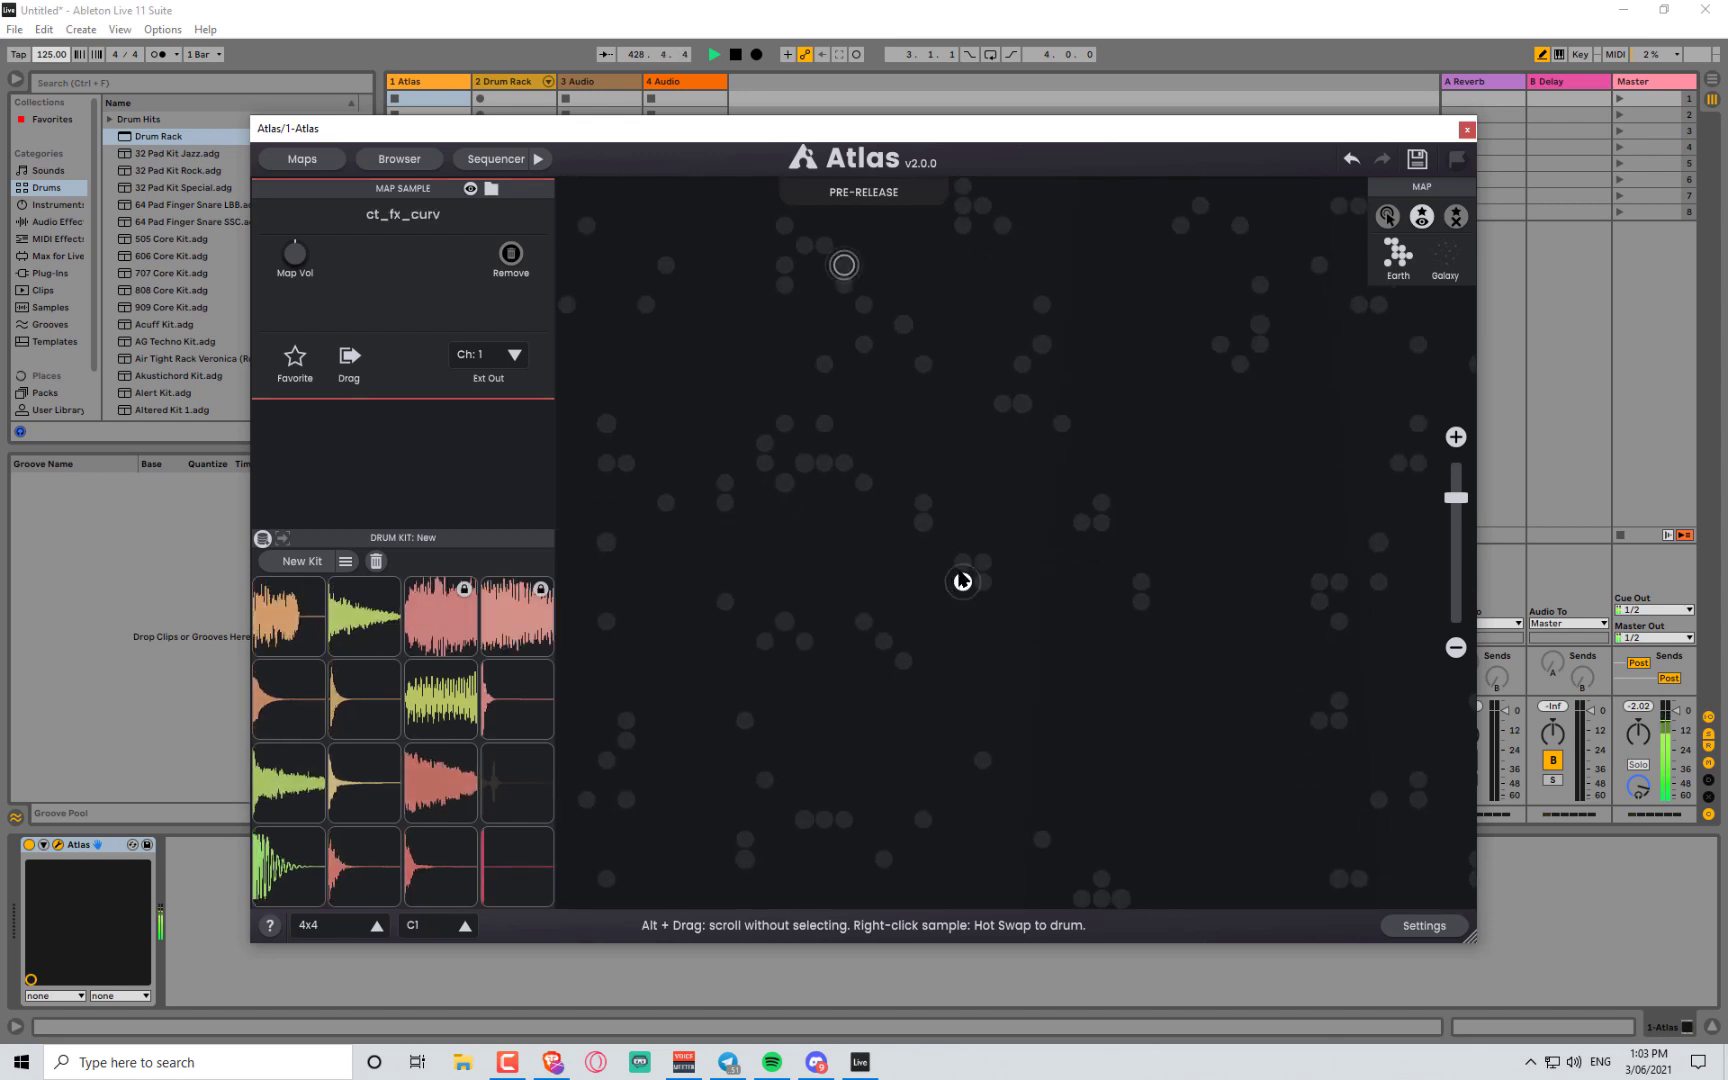
pyautogui.click(963, 563)
# - Audition another area of the map and load CLF_Keys_One_Shot_12_D#m onto pad 7
pyautogui.moveTo(942, 566); pyautogui.dragTo(1400, 274)
pyautogui.click(1026, 708)
pyautogui.click(827, 784)
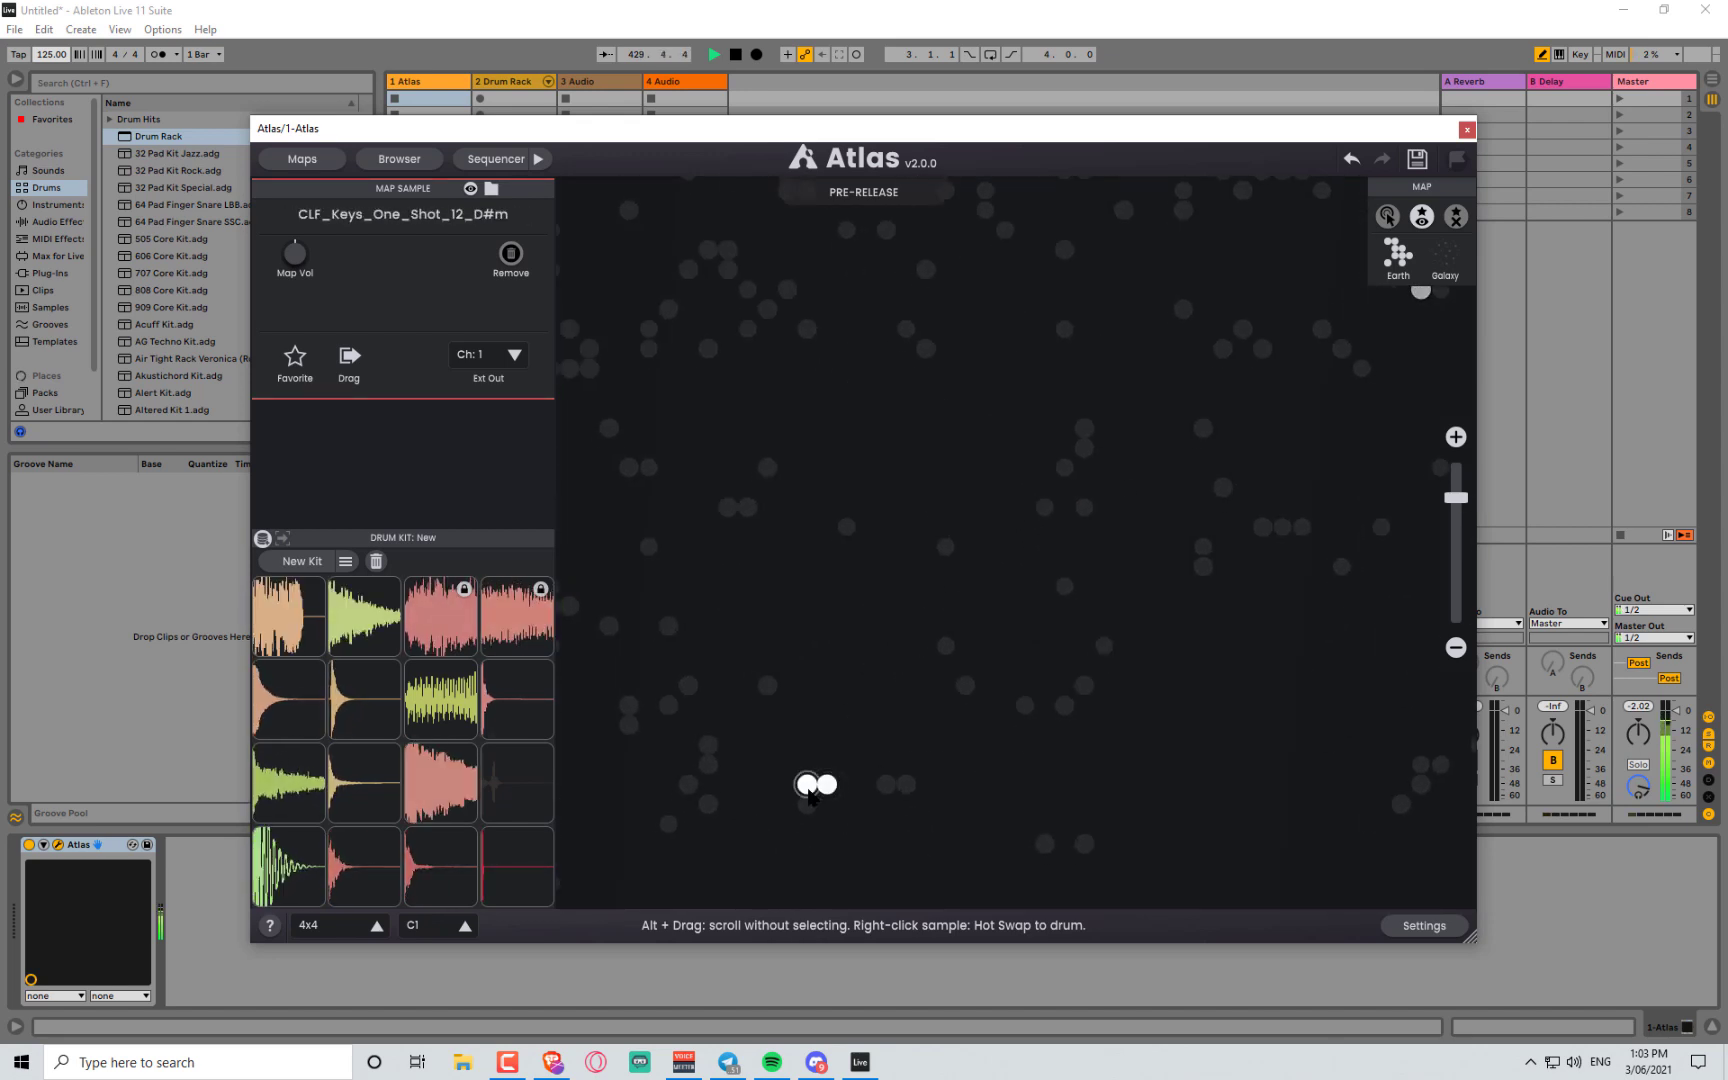
pyautogui.moveTo(813, 678); pyautogui.dragTo(947, 583)
pyautogui.click(981, 684)
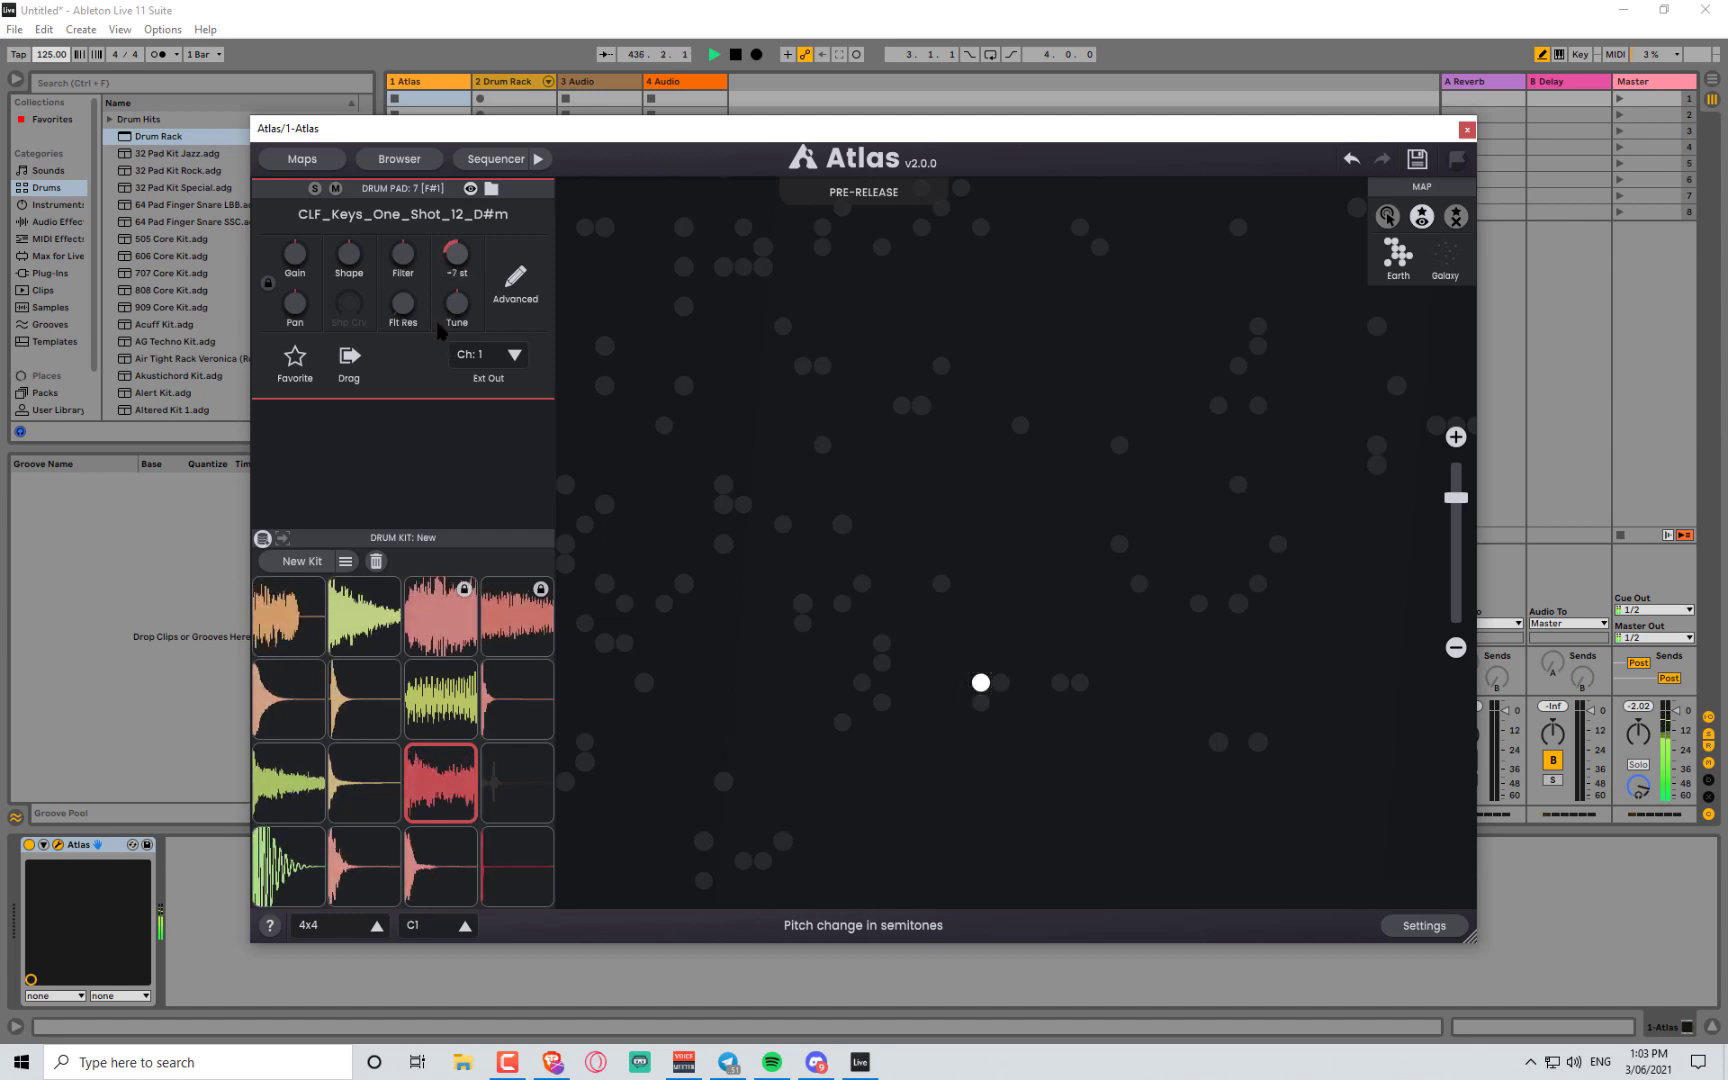
# - Try RSAC_Chord_OldLowPiano_E from the map on pad 7 and raise its pitch by 2 semitones
pyautogui.moveTo(991, 646); pyautogui.dragTo(1063, 615)
pyautogui.moveTo(808, 600); pyautogui.dragTo(903, 626)
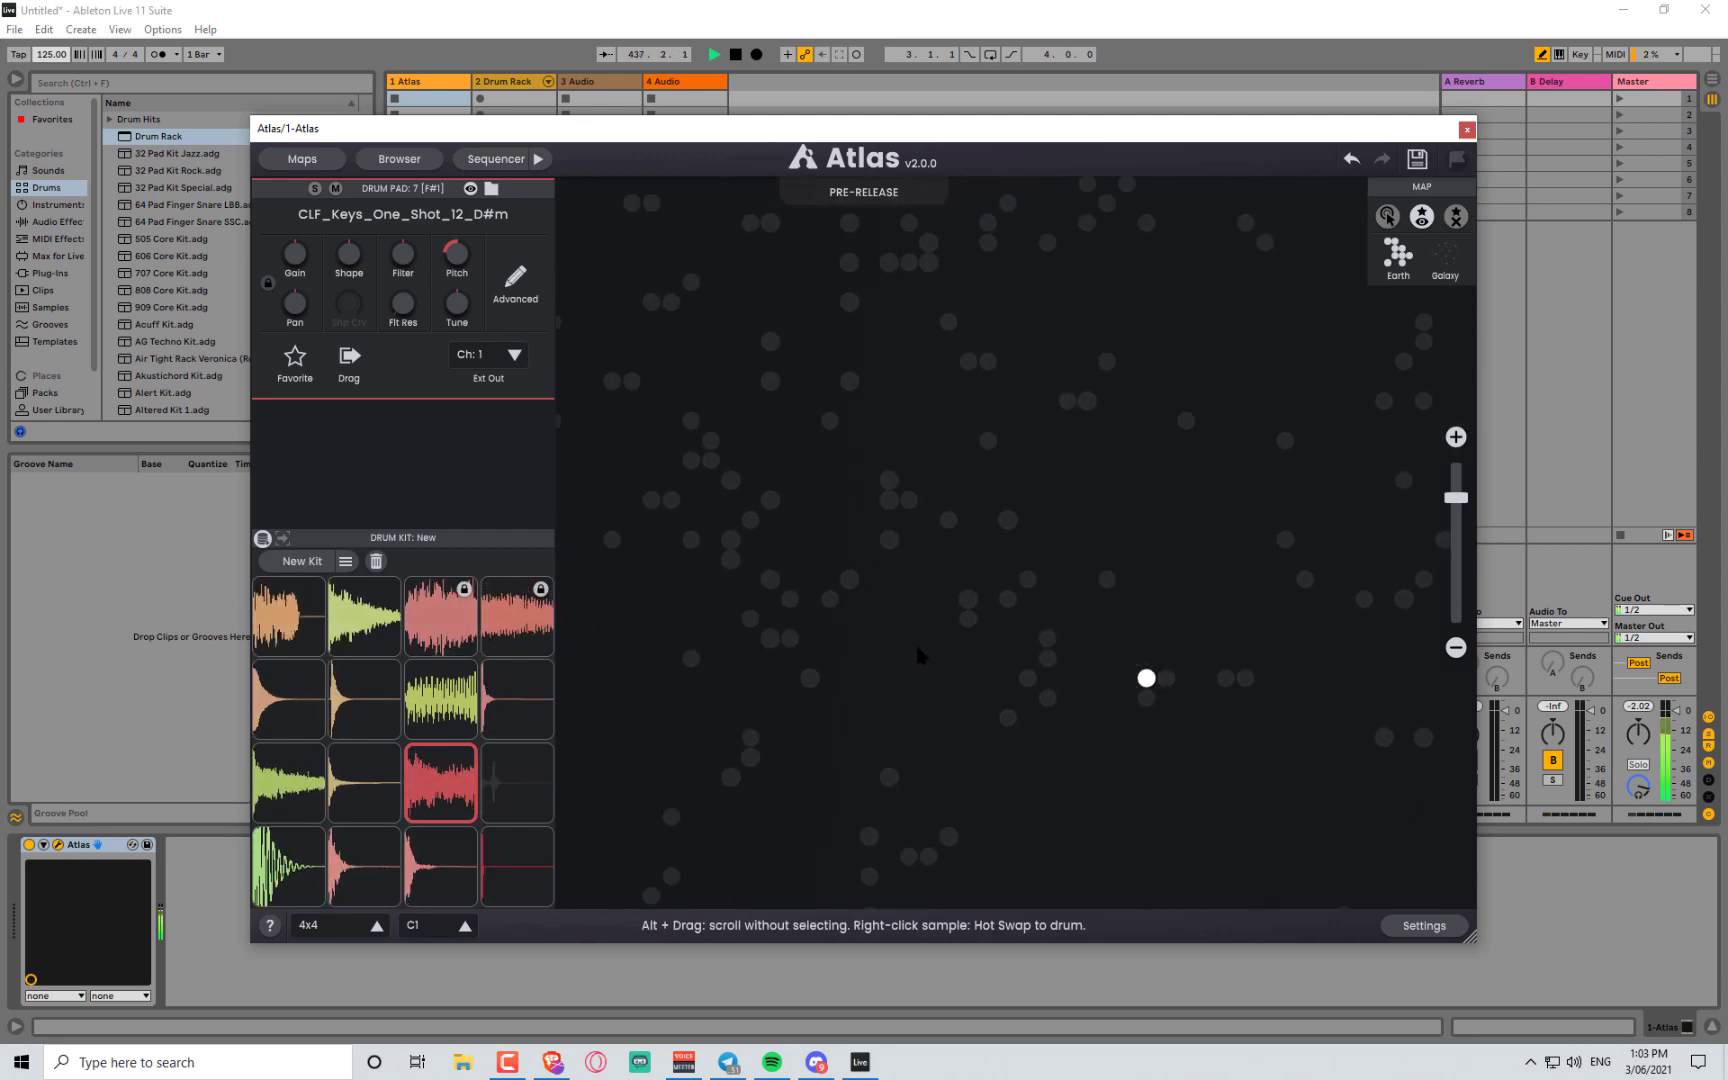
pyautogui.click(889, 500)
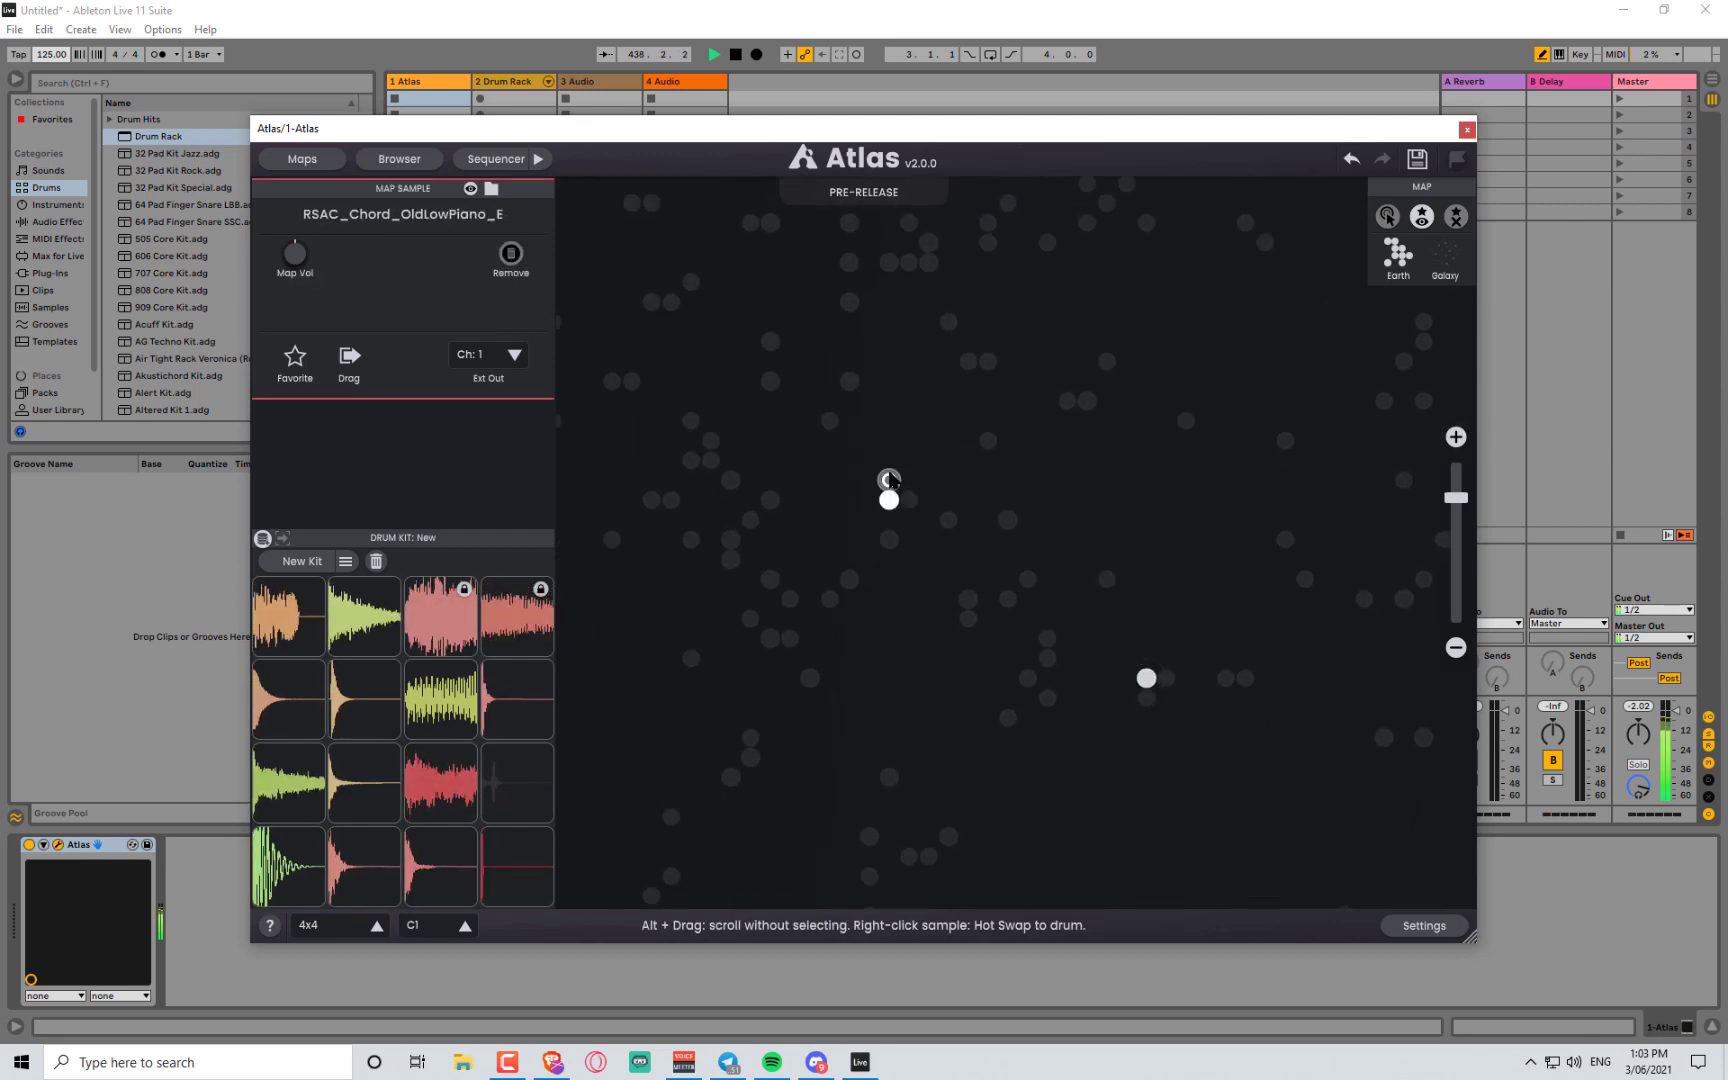
pyautogui.click(887, 488)
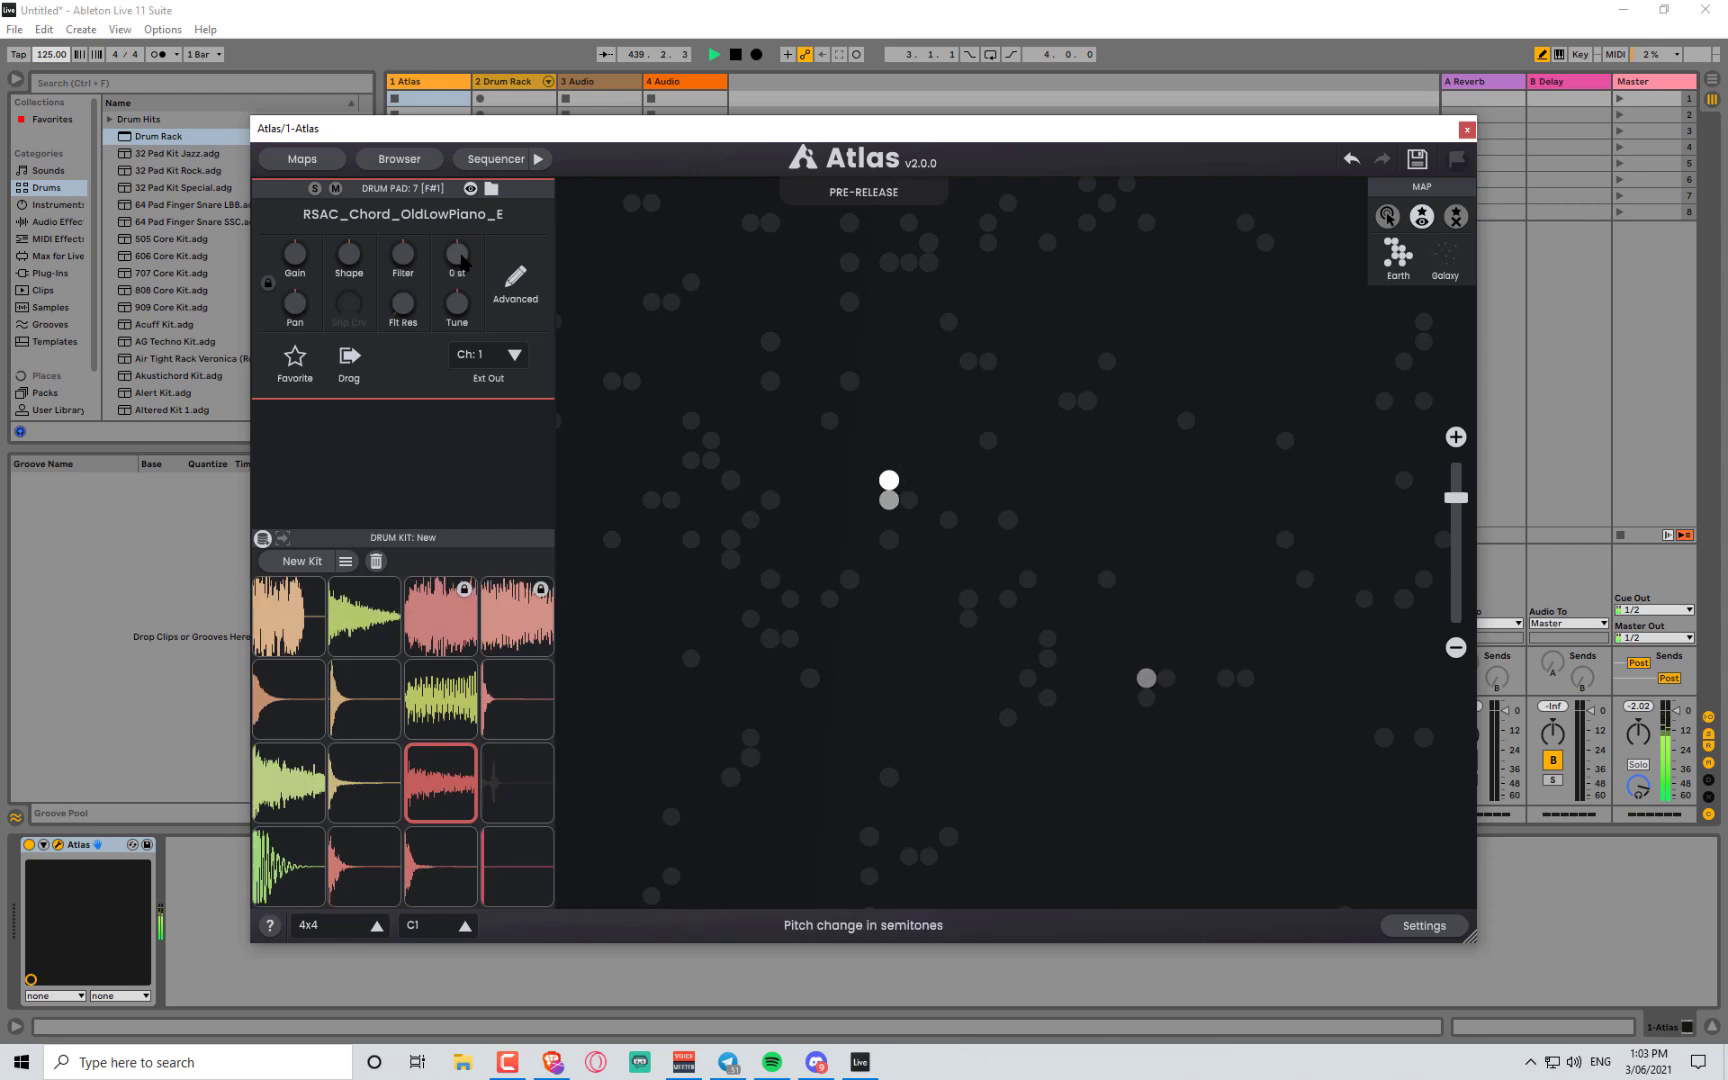
pyautogui.moveTo(456, 255); pyautogui.dragTo(462, 322)
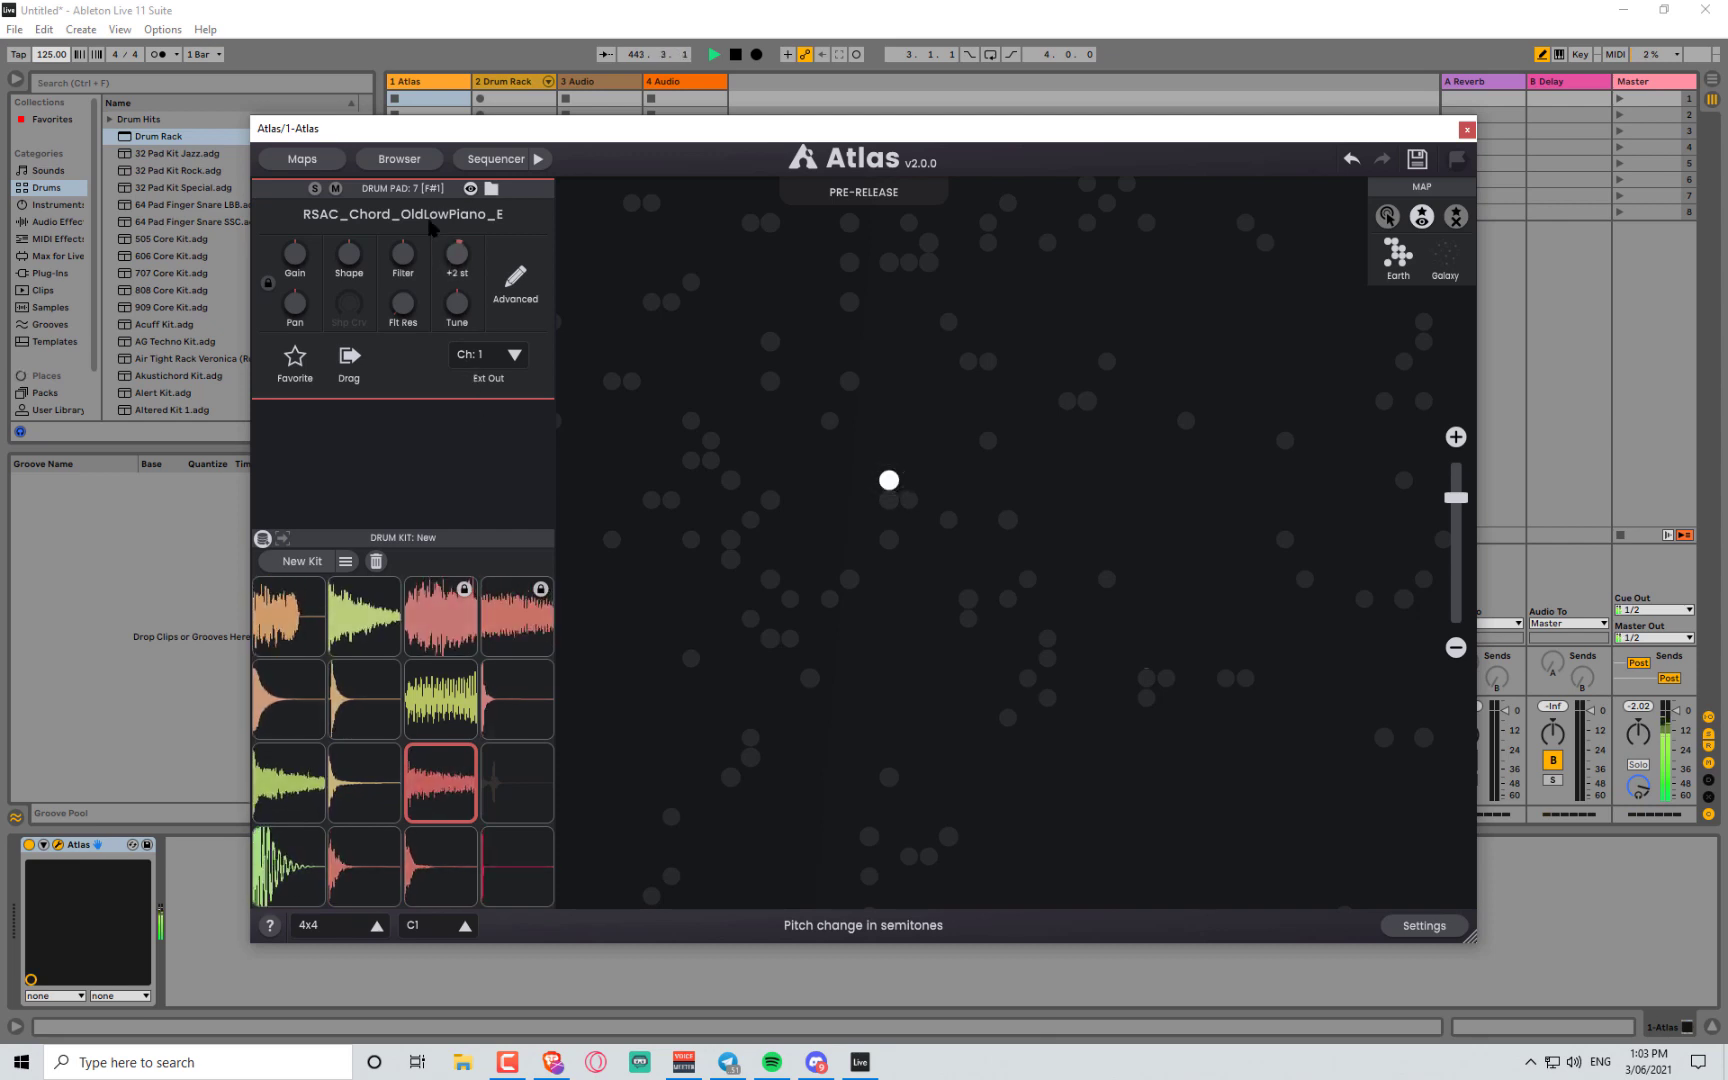
# - Try vocal one-shots from another map area on pad 7, including 91V_VHH_Vocal_Male_In_The_Bag and FTV_Vocal_Oneshots_028_FRK
pyautogui.click(790, 598)
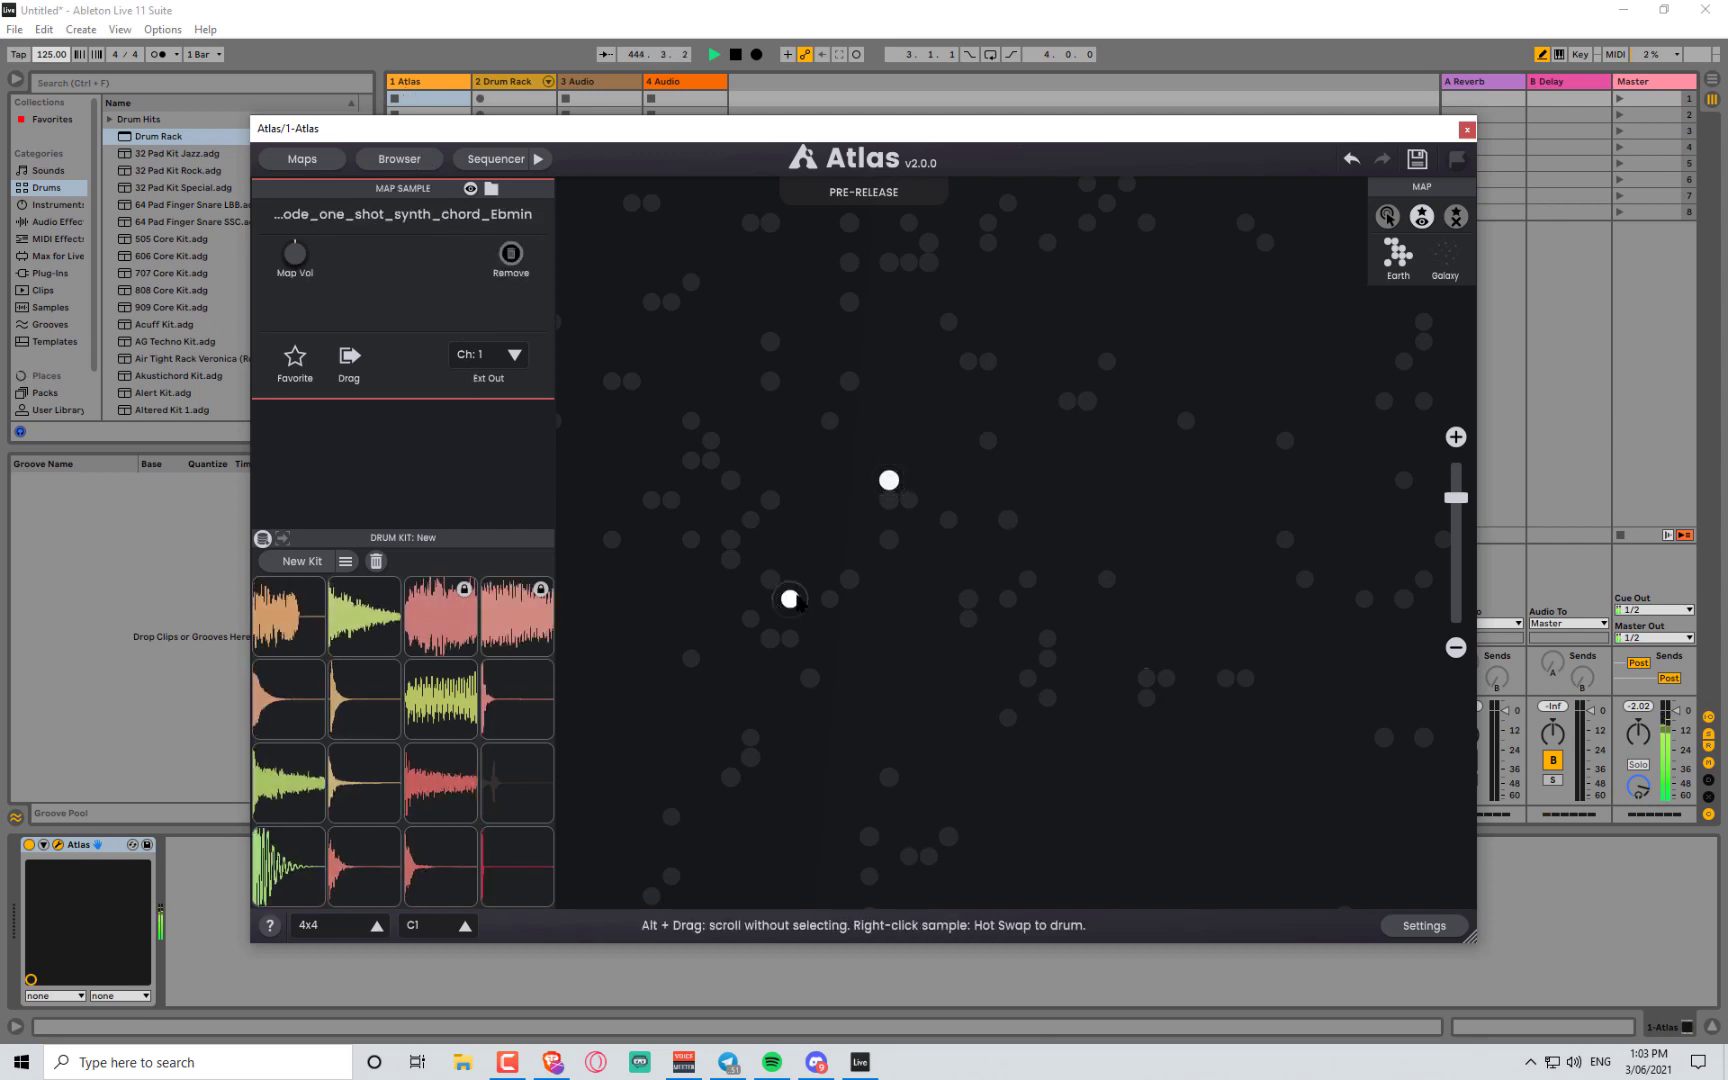
pyautogui.click(771, 580)
pyautogui.moveTo(859, 695); pyautogui.dragTo(1016, 448)
pyautogui.click(1085, 610)
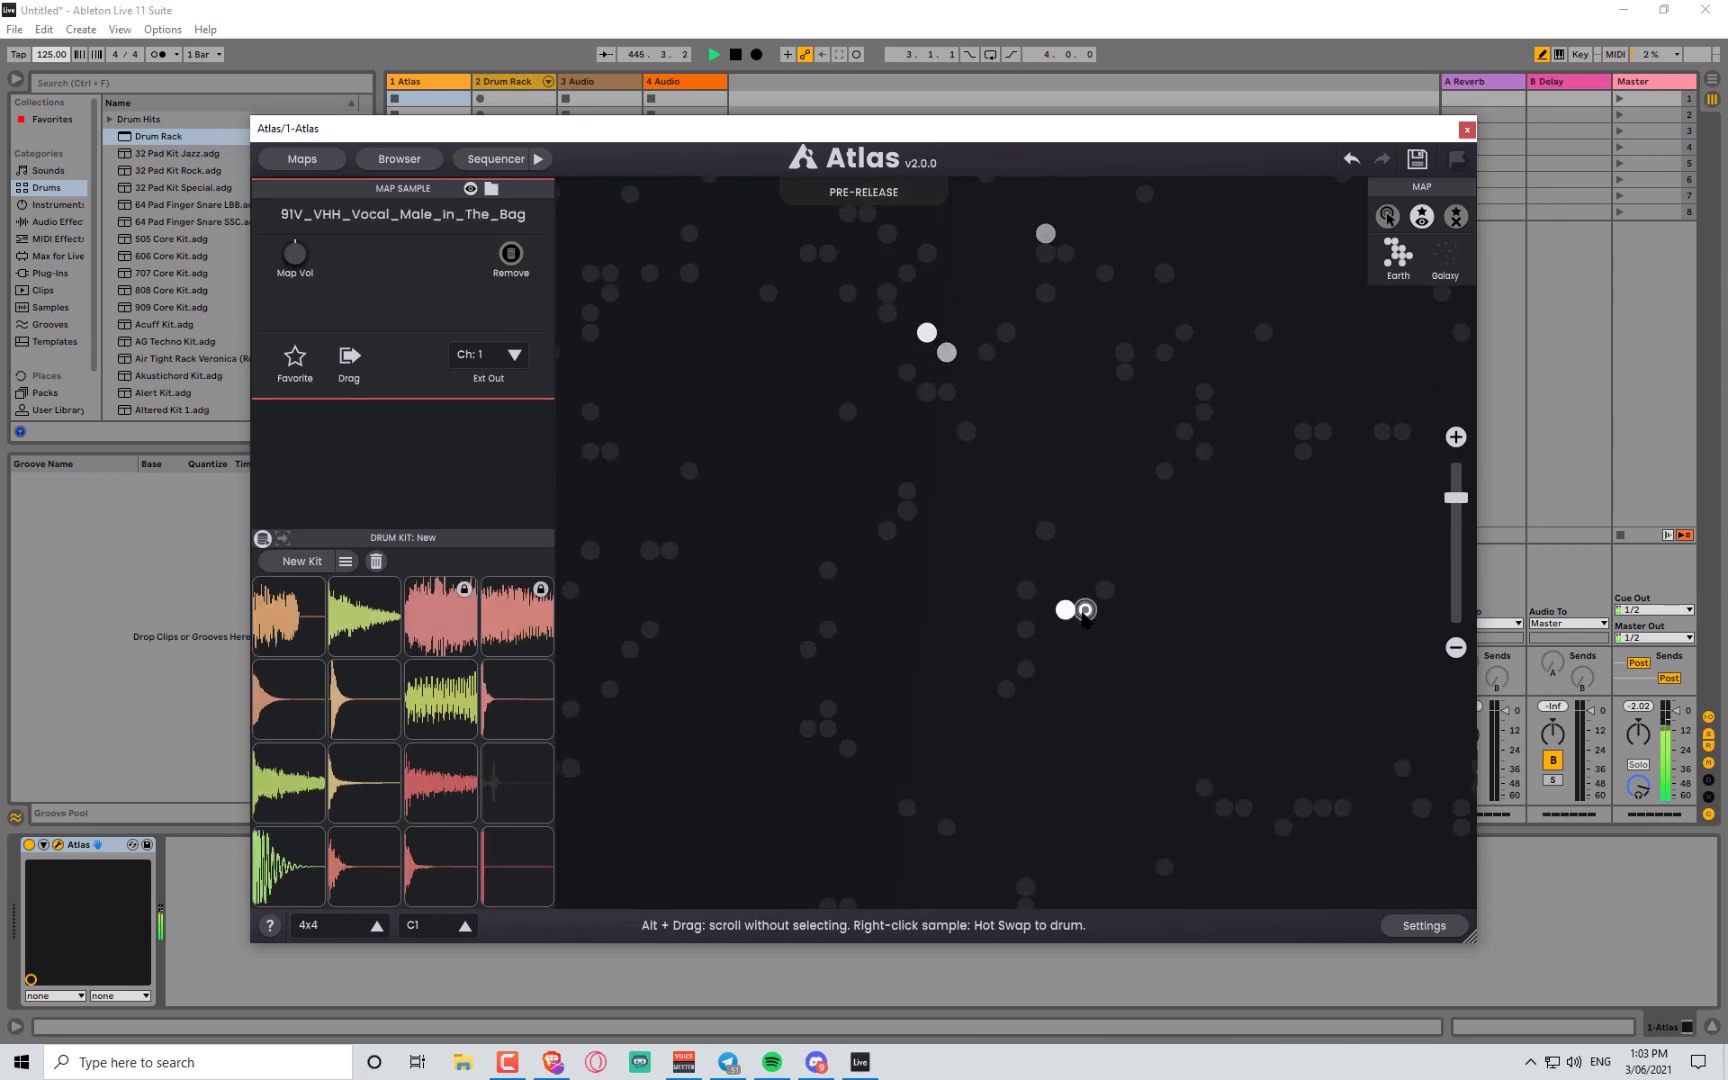
pyautogui.rightClick(1090, 613)
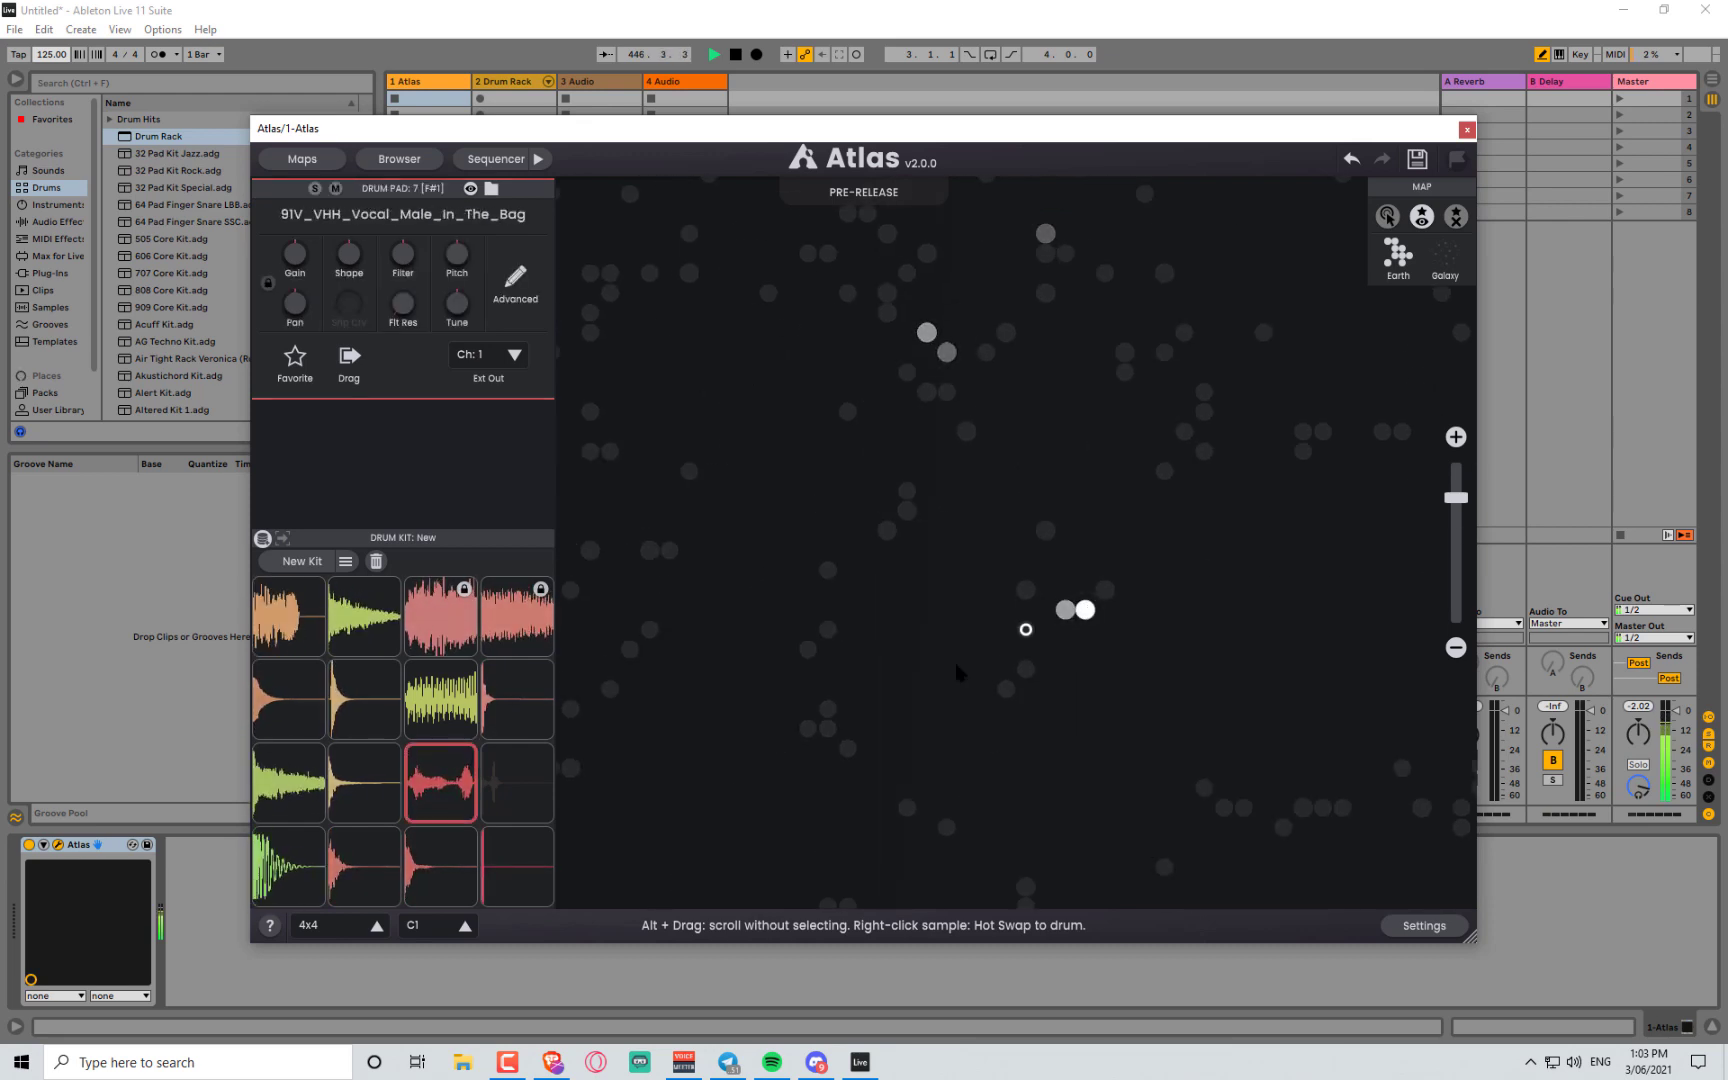
pyautogui.moveTo(957, 672); pyautogui.dragTo(977, 632)
pyautogui.rightClick(887, 678)
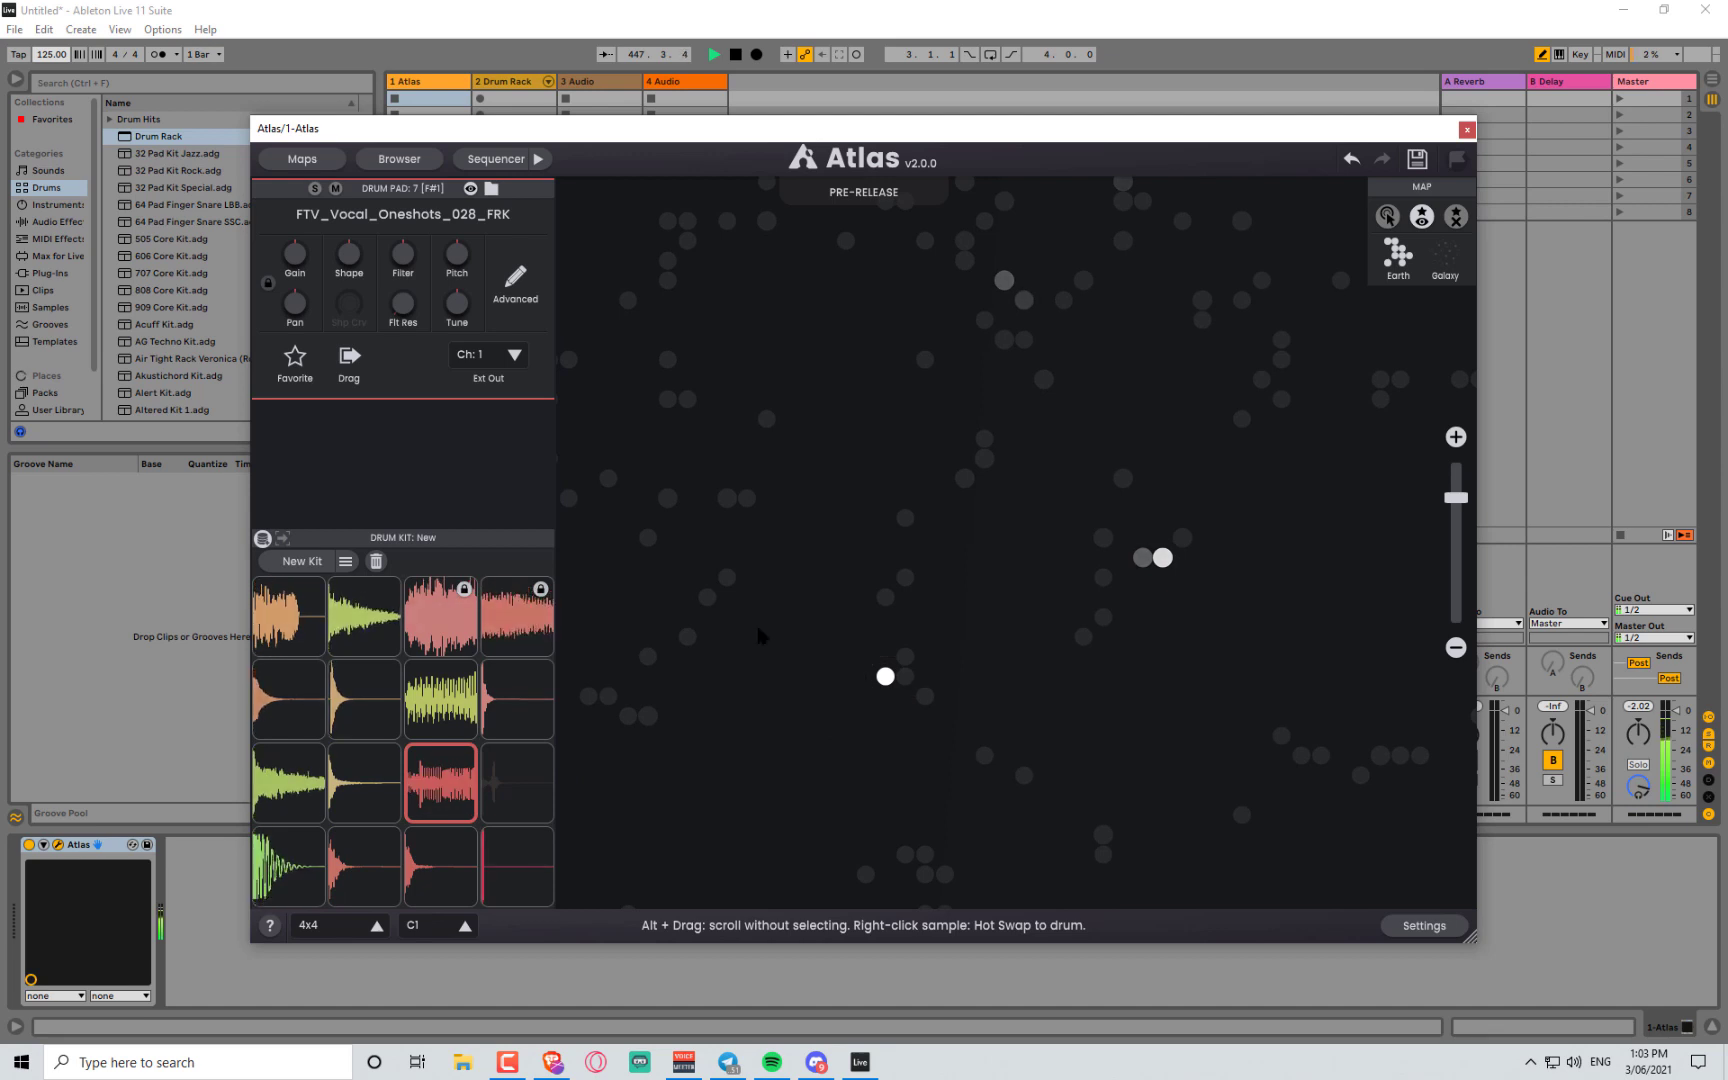
# - Try DLF_kit3_glock2_one_shot_D_minor and 91V_VHP_Male_Vocal_Riff_Papa_Cm on pad 7, auditioning nearby map samples in between
pyautogui.moveTo(760, 636); pyautogui.dragTo(829, 634)
pyautogui.click(710, 684)
pyautogui.click(730, 703)
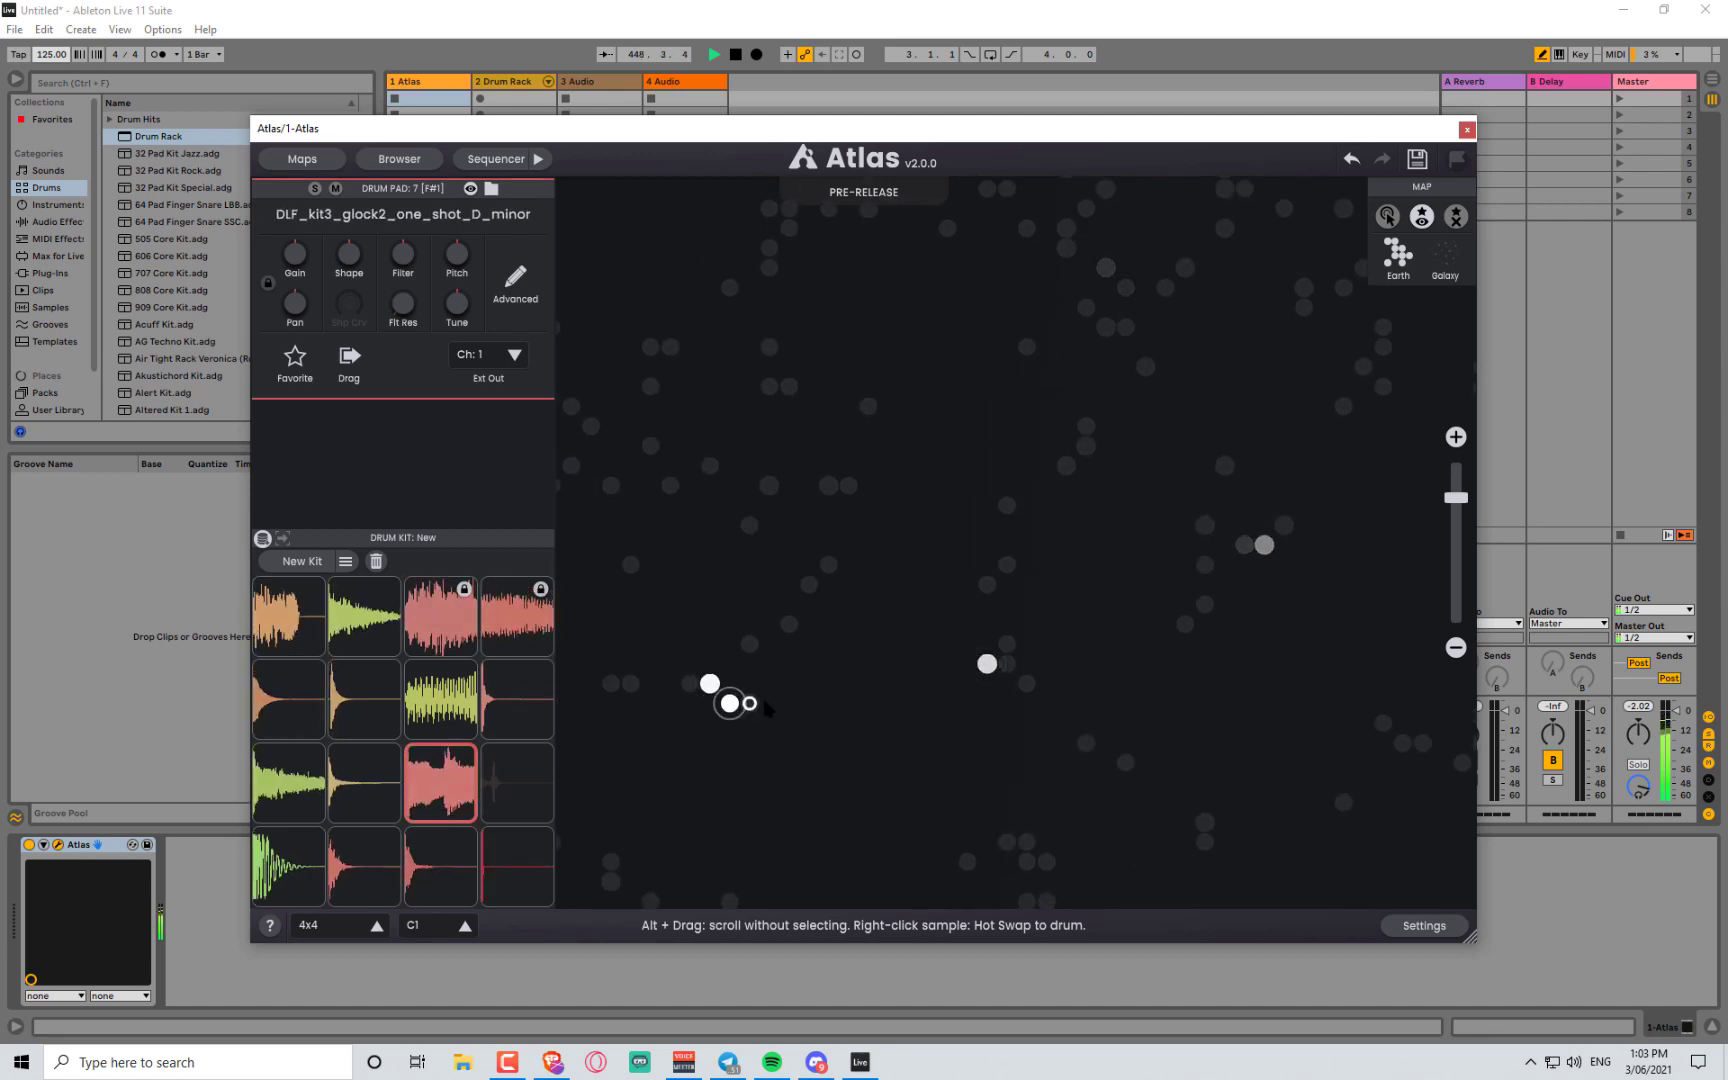
pyautogui.click(670, 486)
pyautogui.click(651, 446)
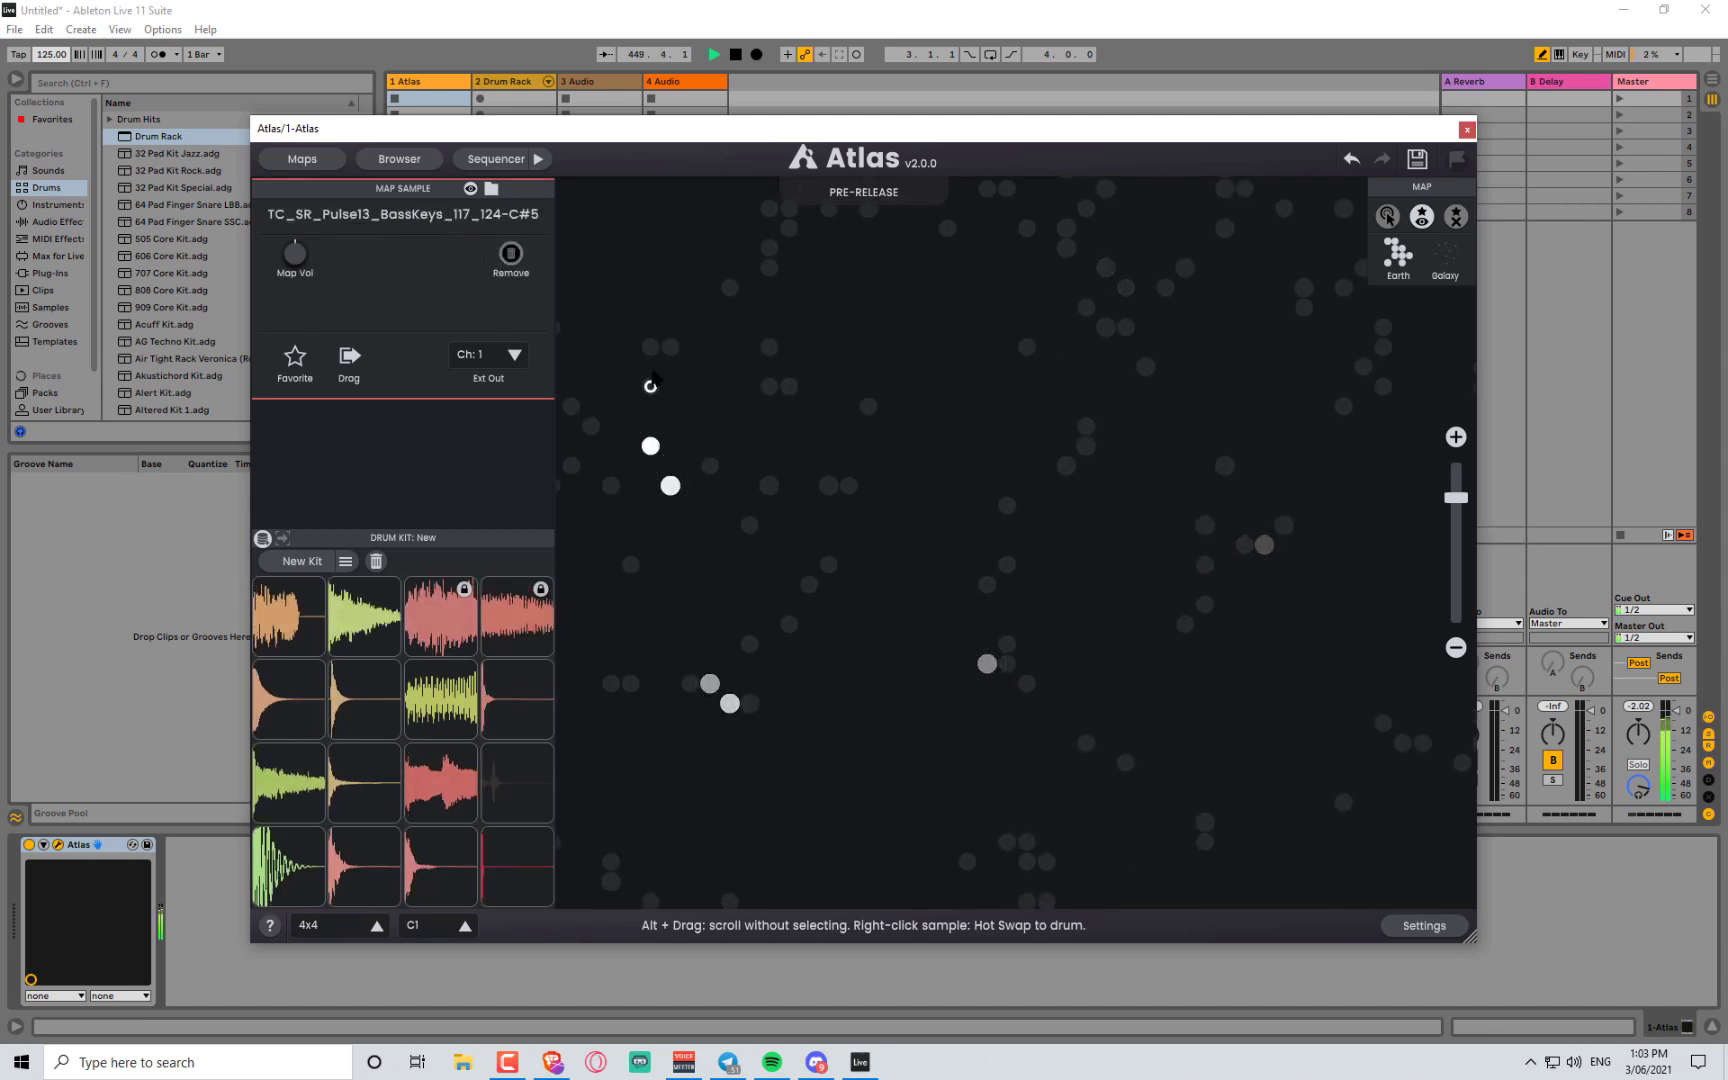
pyautogui.click(651, 348)
pyautogui.moveTo(686, 447); pyautogui.dragTo(828, 357)
pyautogui.rightClick(793, 255)
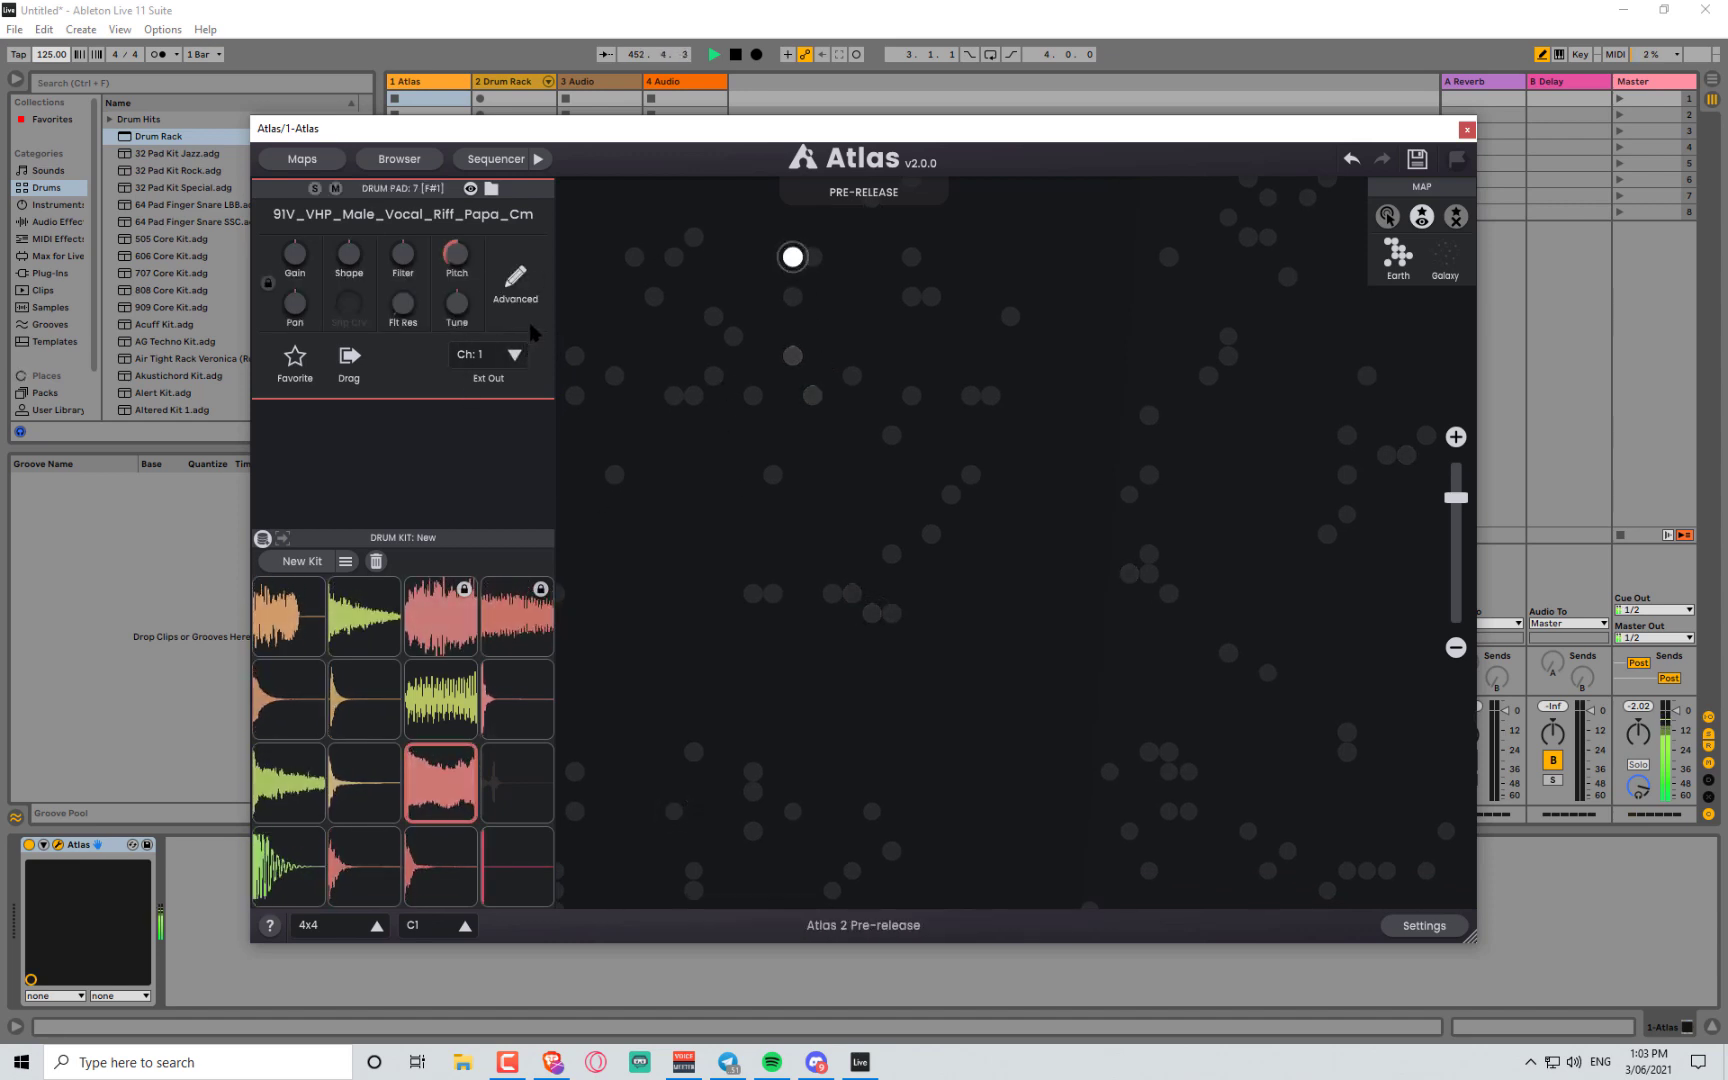
# - Open the advanced sample controls for pad 7's vocal riff and move its sample start past the initial attack
pyautogui.click(515, 280)
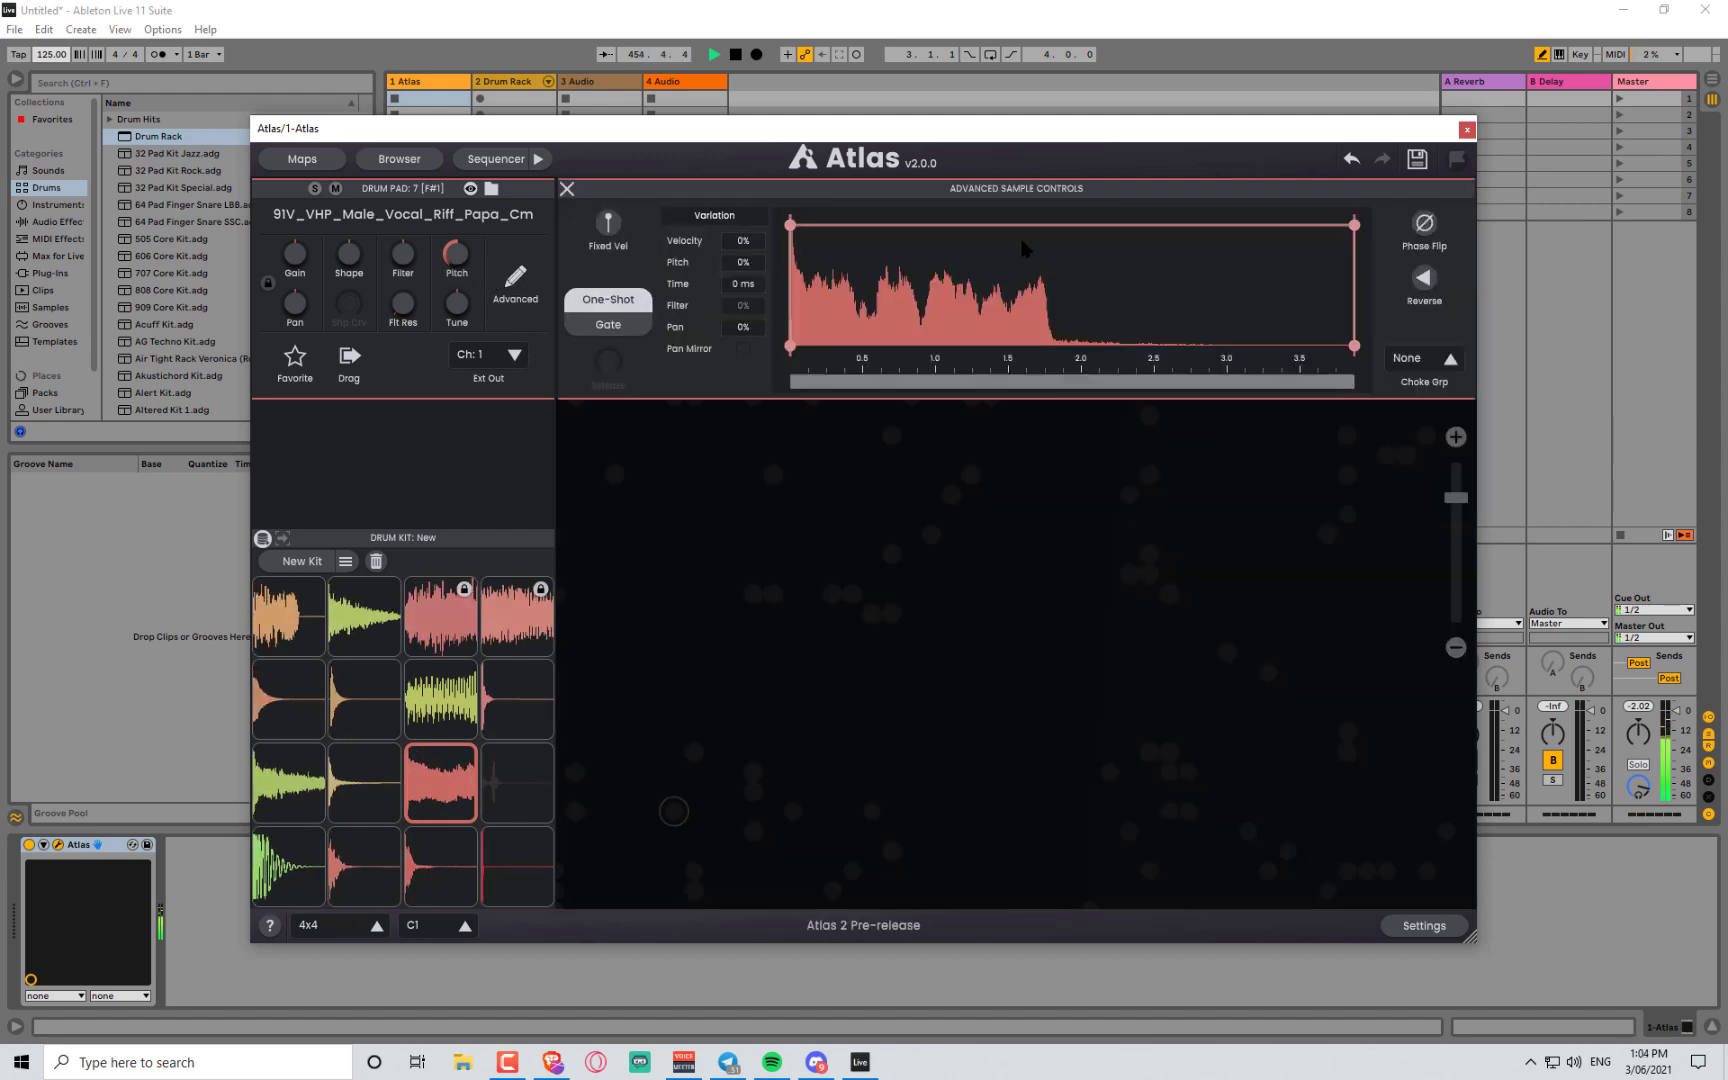
pyautogui.moveTo(791, 344)
pyautogui.mouseDown()
pyautogui.moveTo(822, 354)
pyautogui.moveTo(801, 358)
pyautogui.mouseUp()
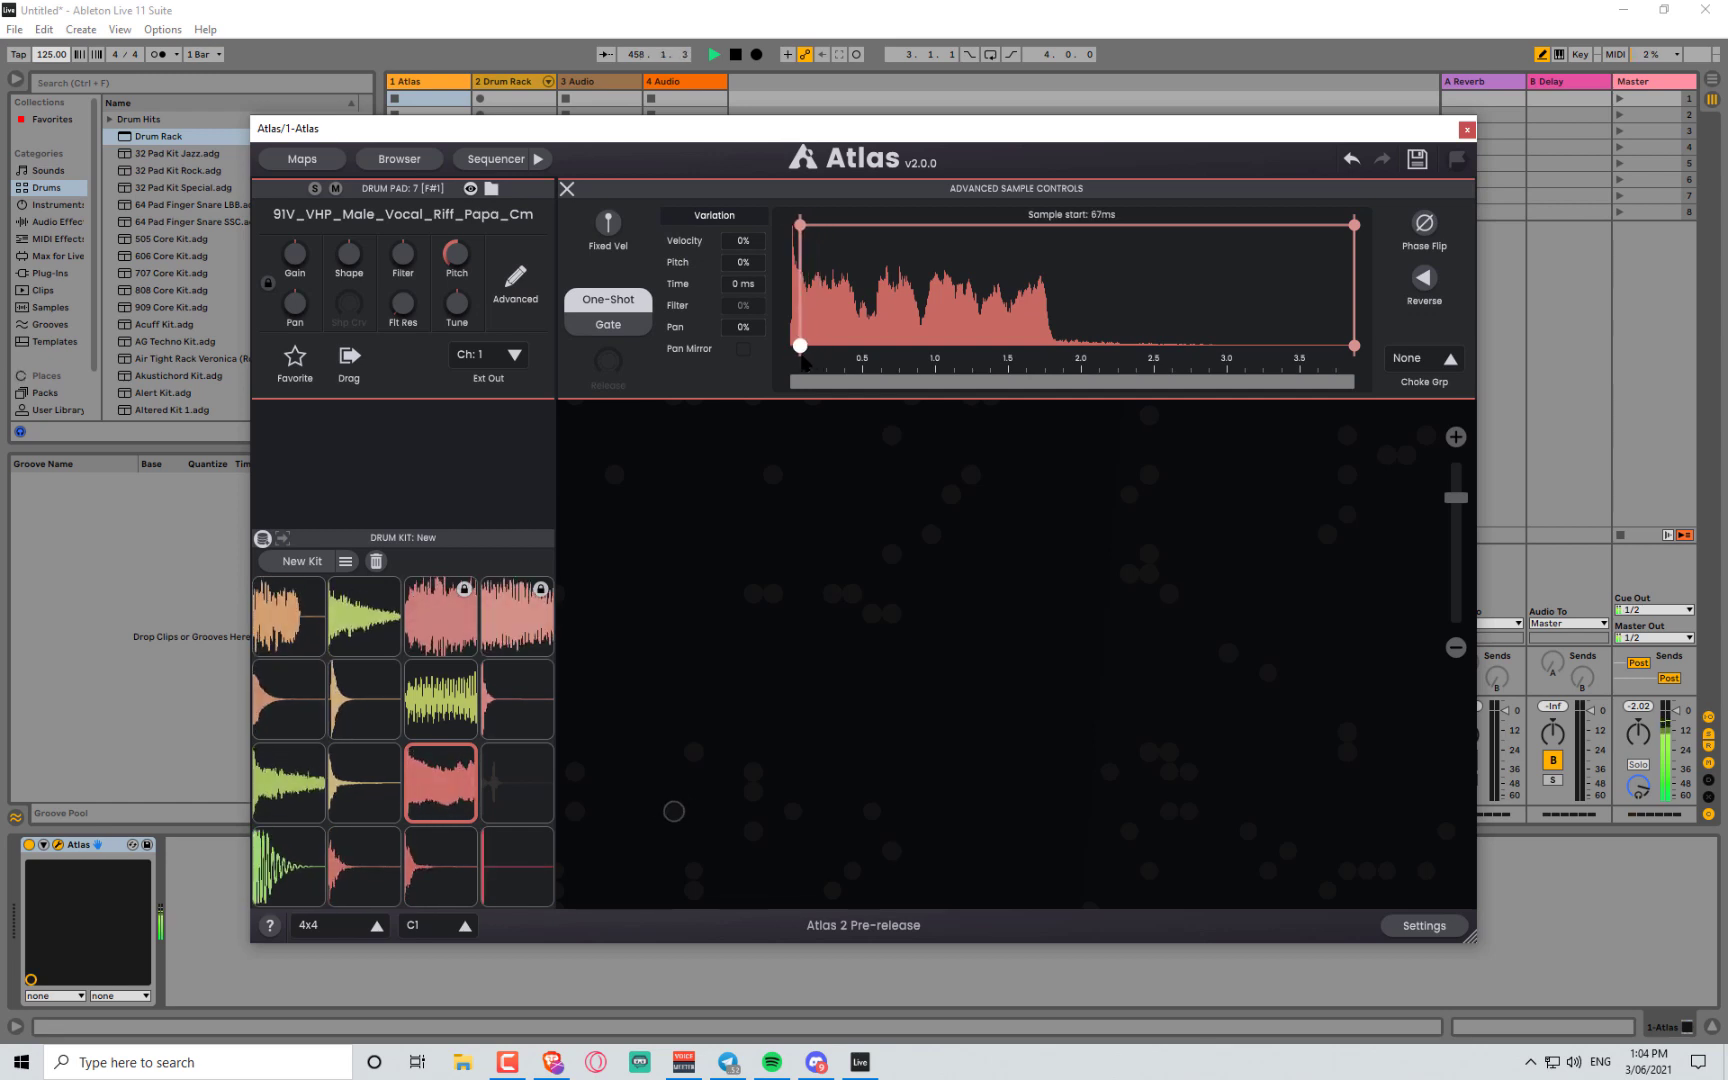
pyautogui.moveTo(805, 358); pyautogui.dragTo(814, 355)
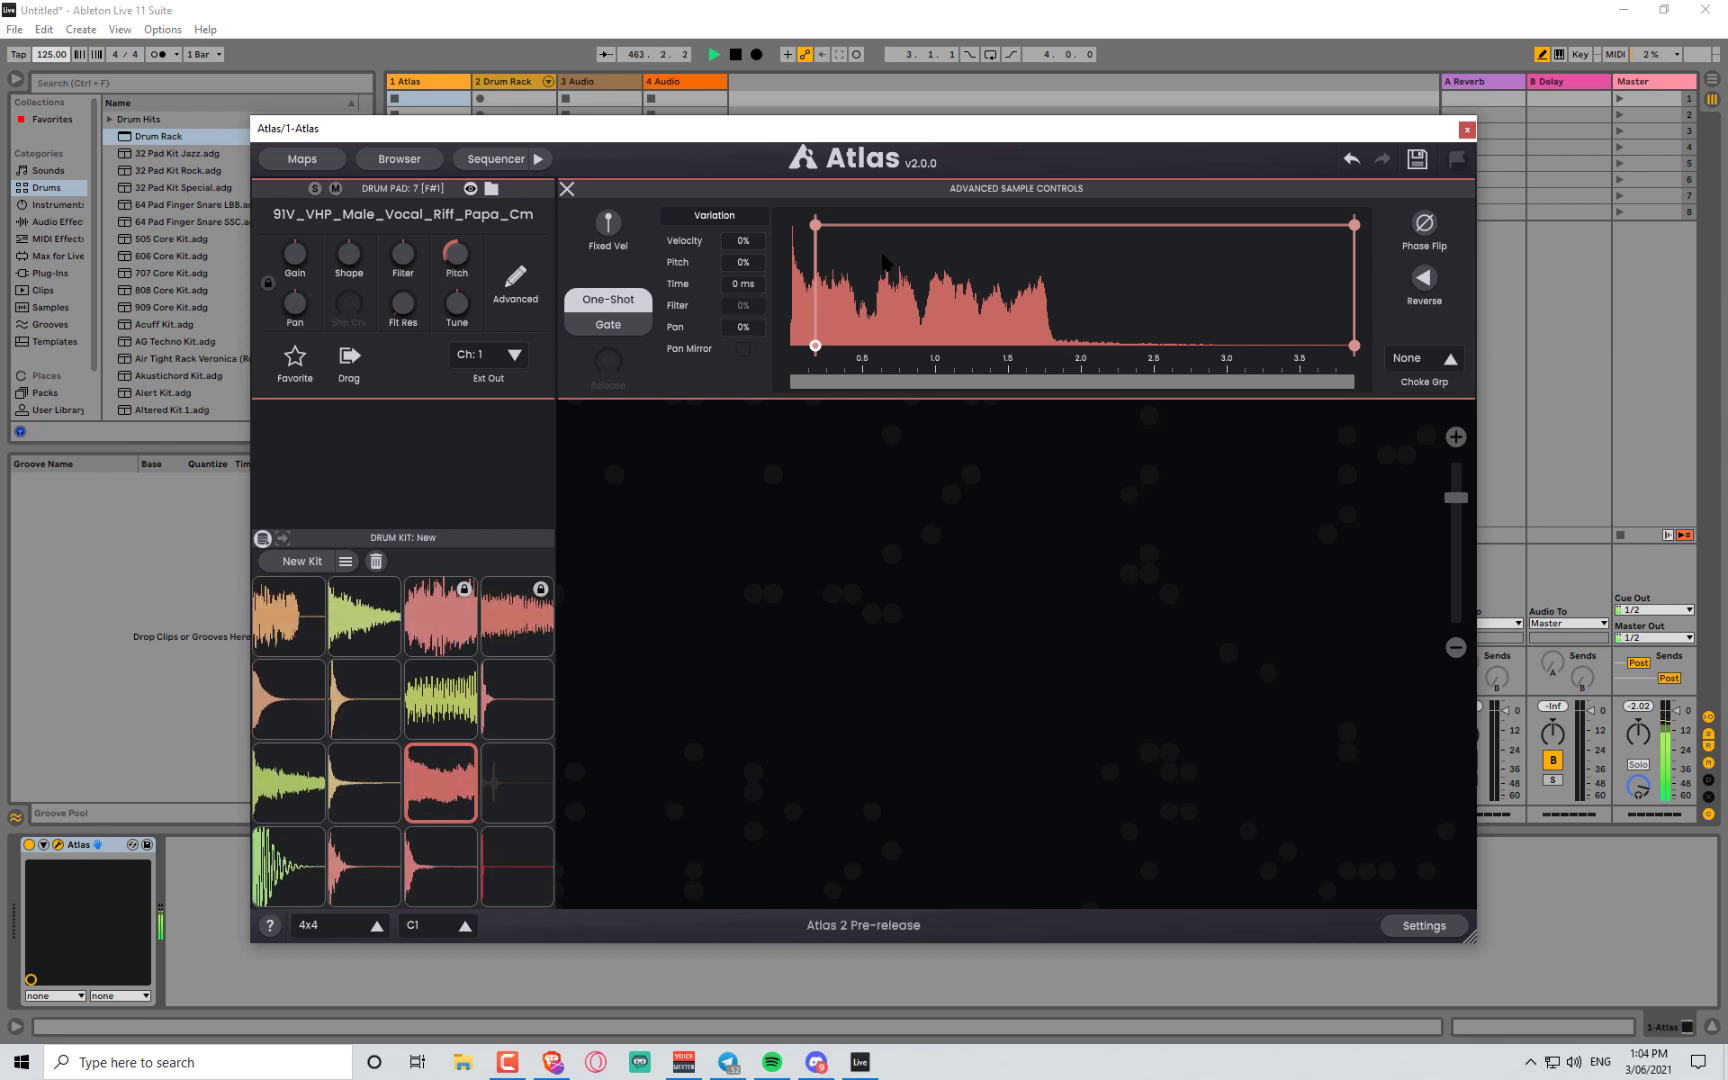
pyautogui.moveTo(815, 347); pyautogui.dragTo(809, 346)
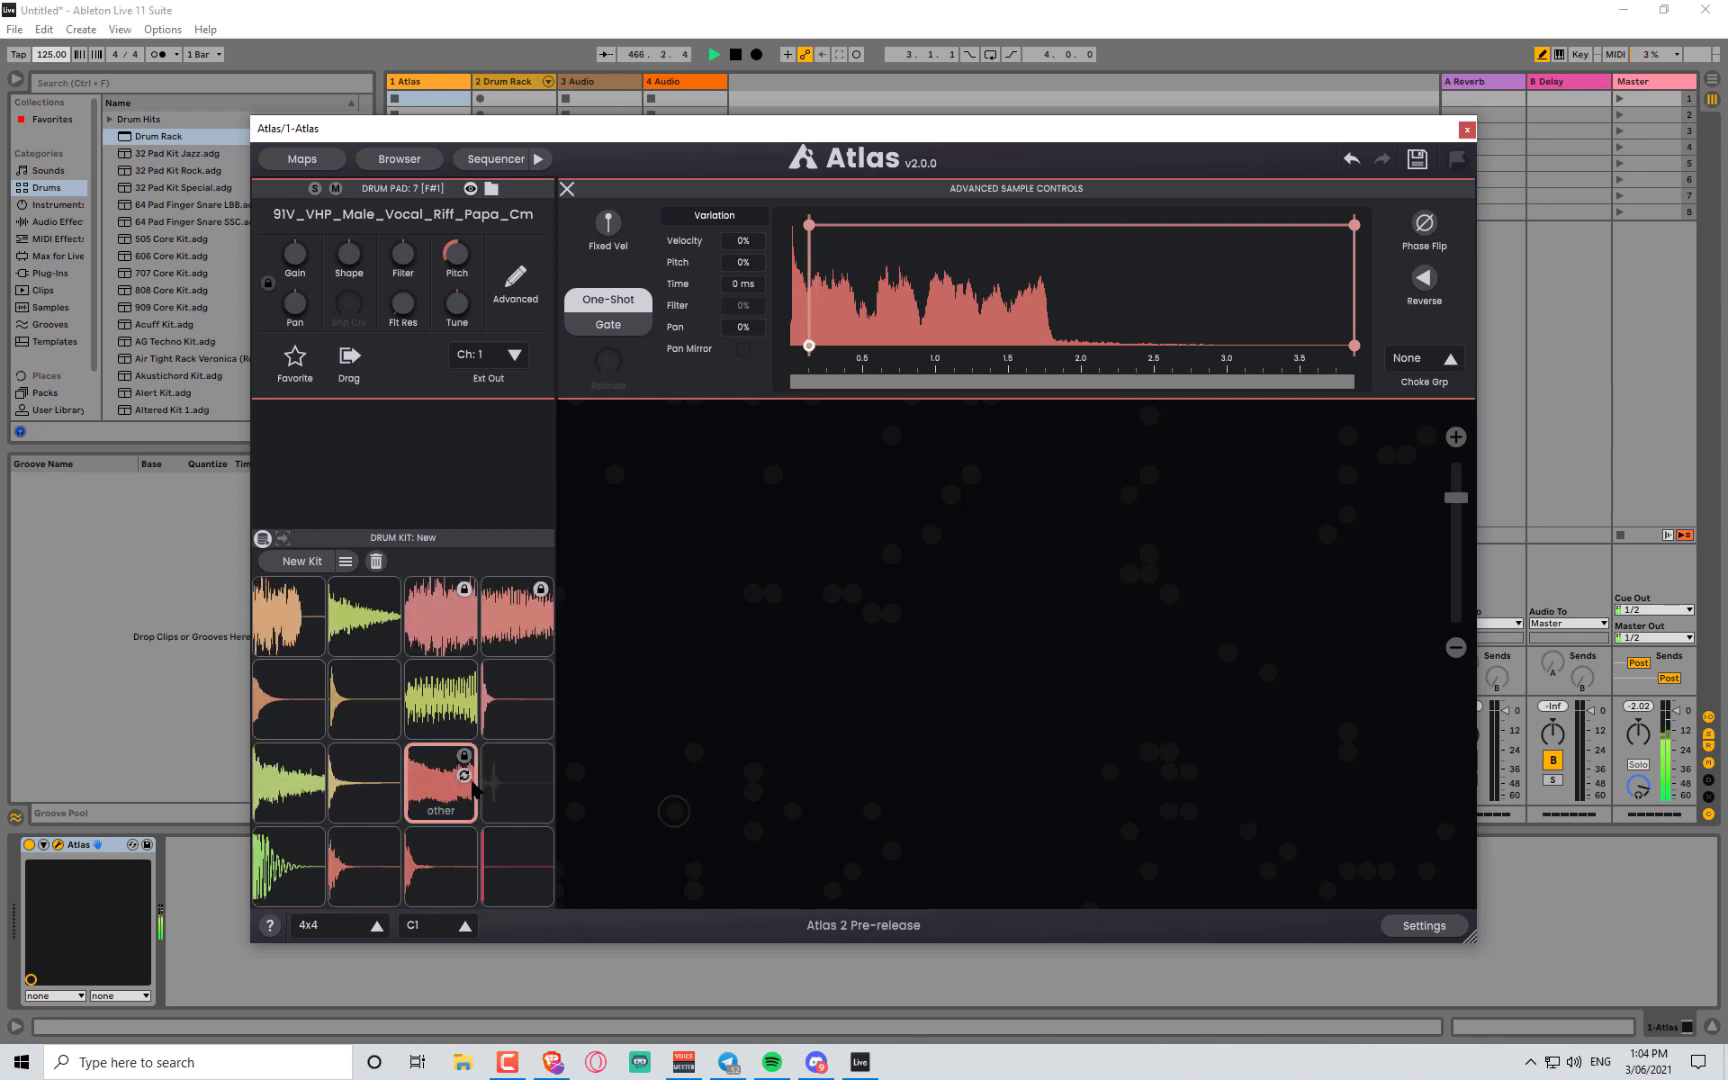
# - Cycle pad 7 through new random sounds until UKB_Stabs_One_Shot_08_Gm is loaded, and lower its pitch
pyautogui.click(464, 776)
pyautogui.click(464, 776)
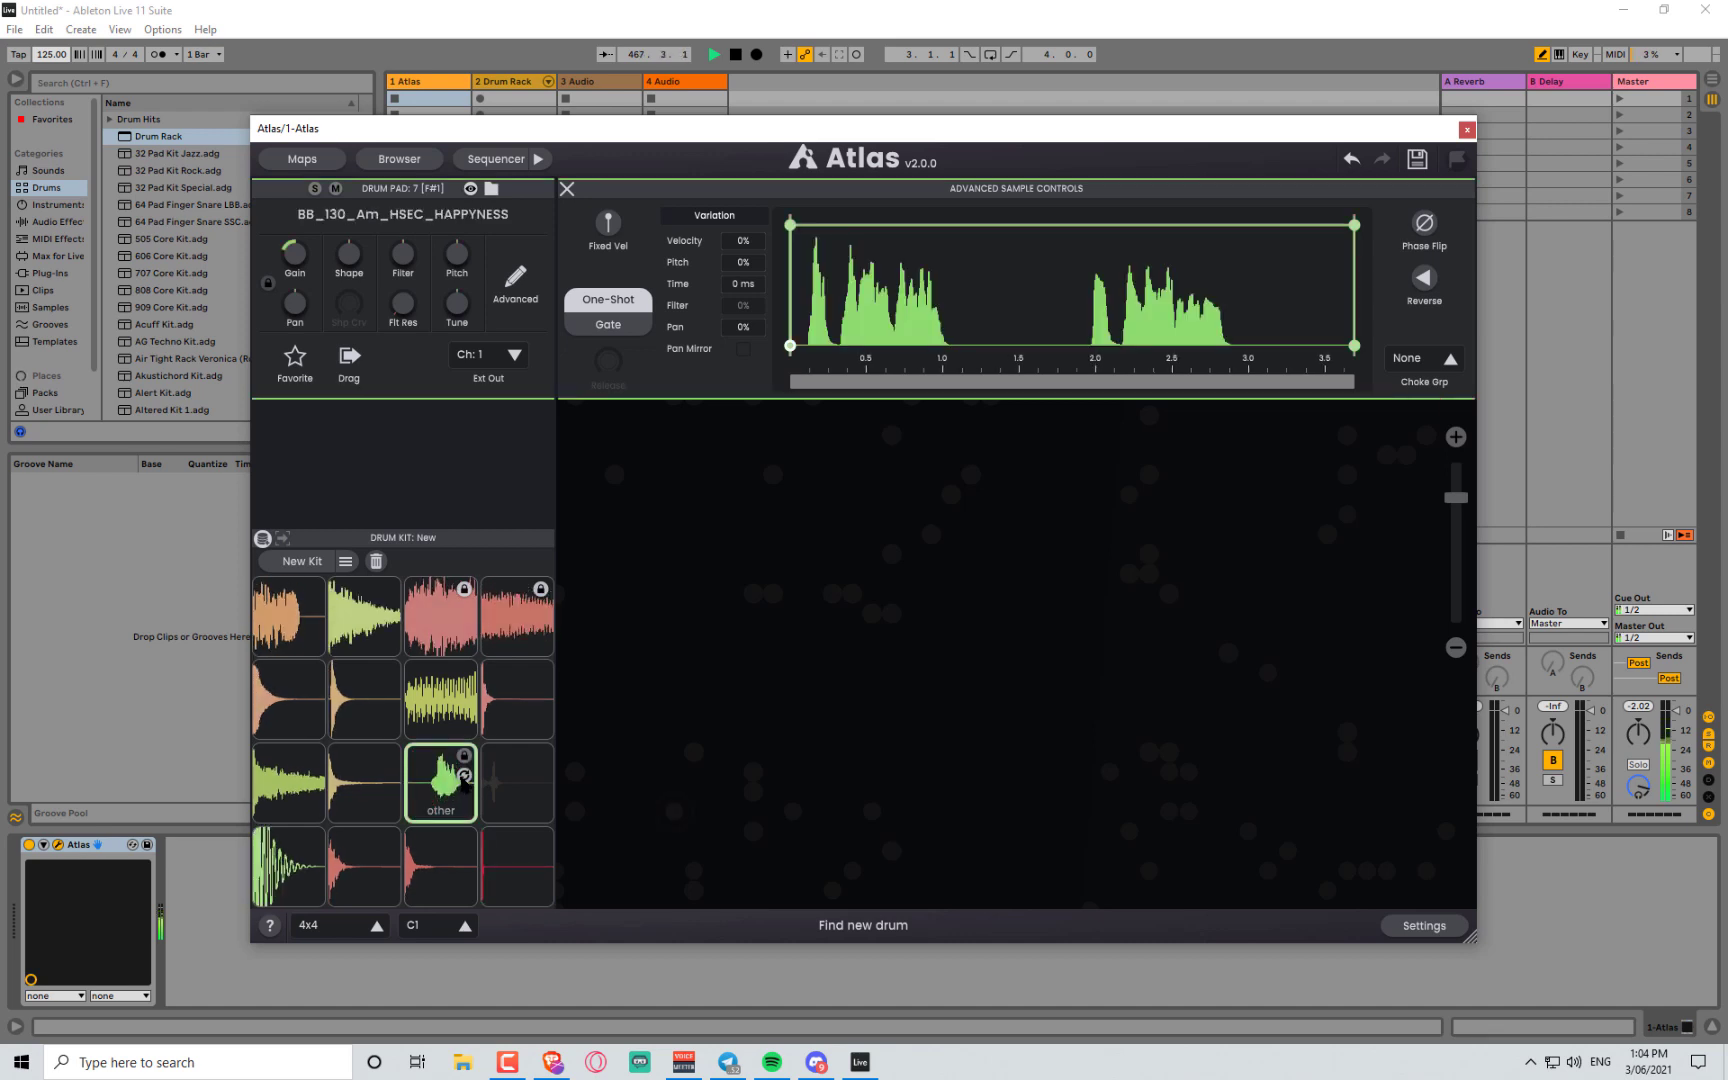
pyautogui.click(464, 776)
pyautogui.click(464, 776)
pyautogui.click(464, 777)
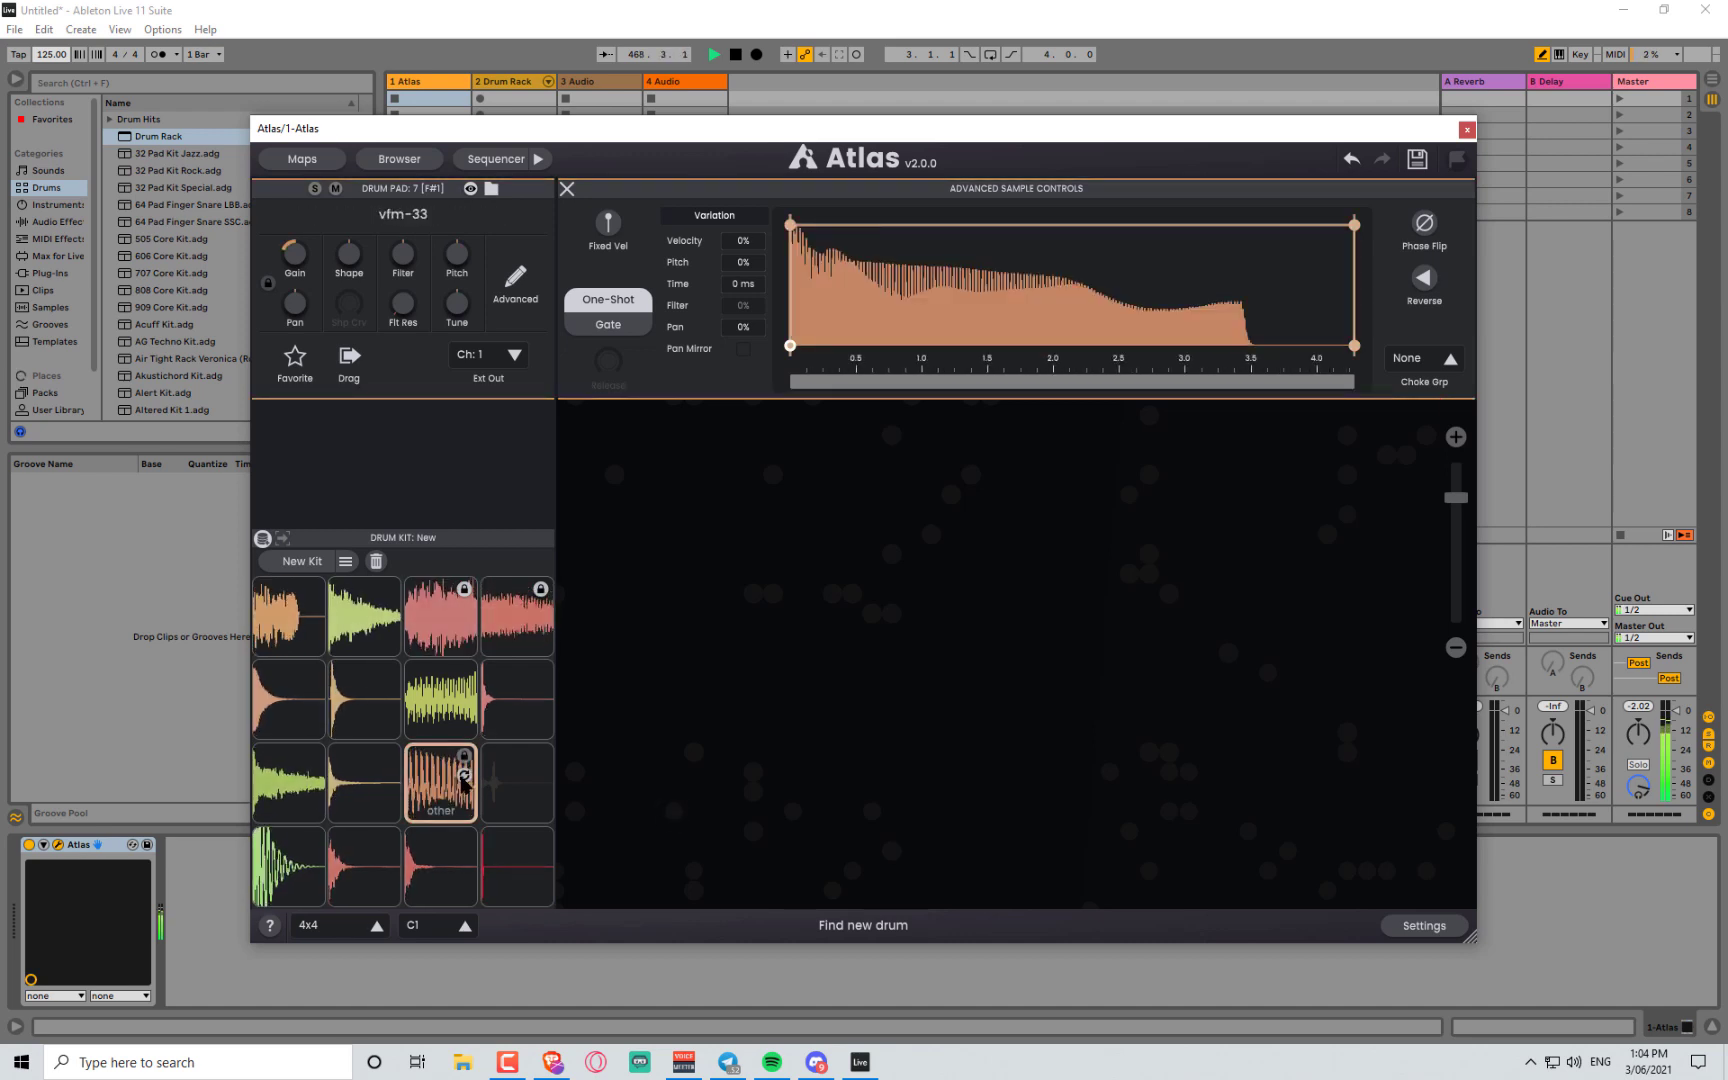
pyautogui.click(464, 776)
pyautogui.click(464, 776)
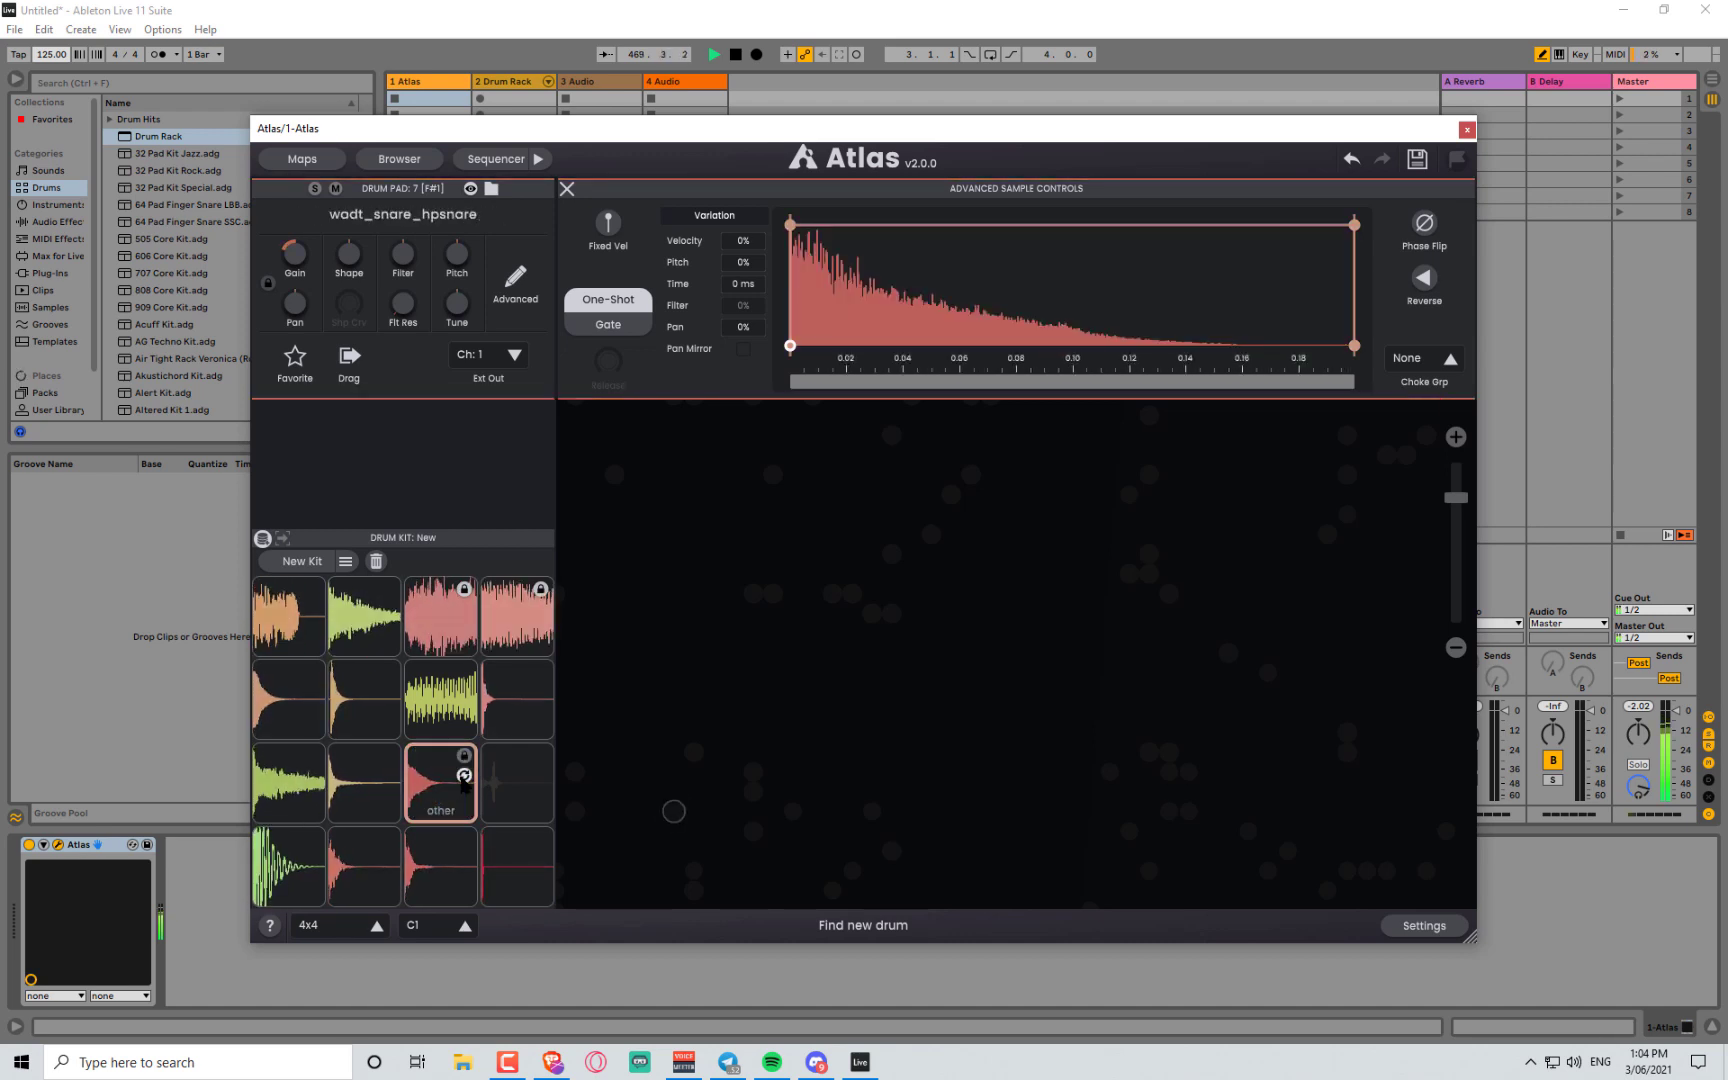
pyautogui.click(464, 776)
pyautogui.click(464, 776)
pyautogui.click(464, 776)
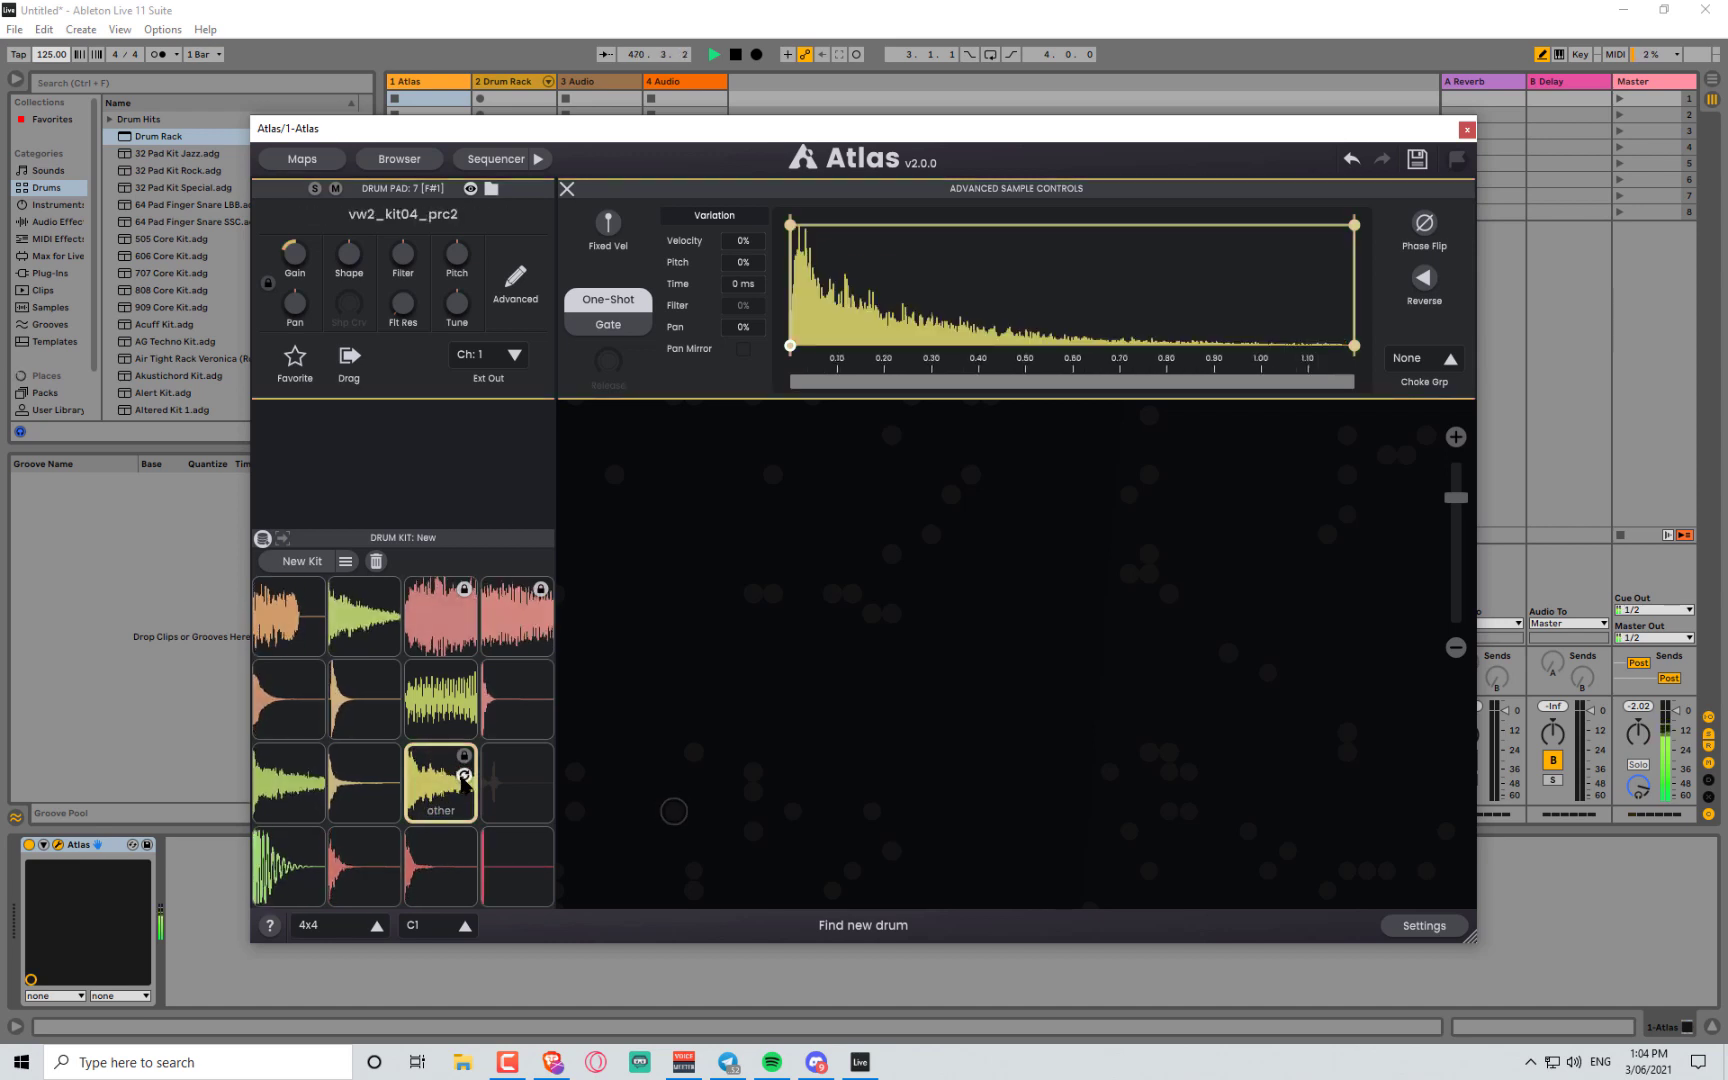
pyautogui.click(464, 776)
pyautogui.click(464, 776)
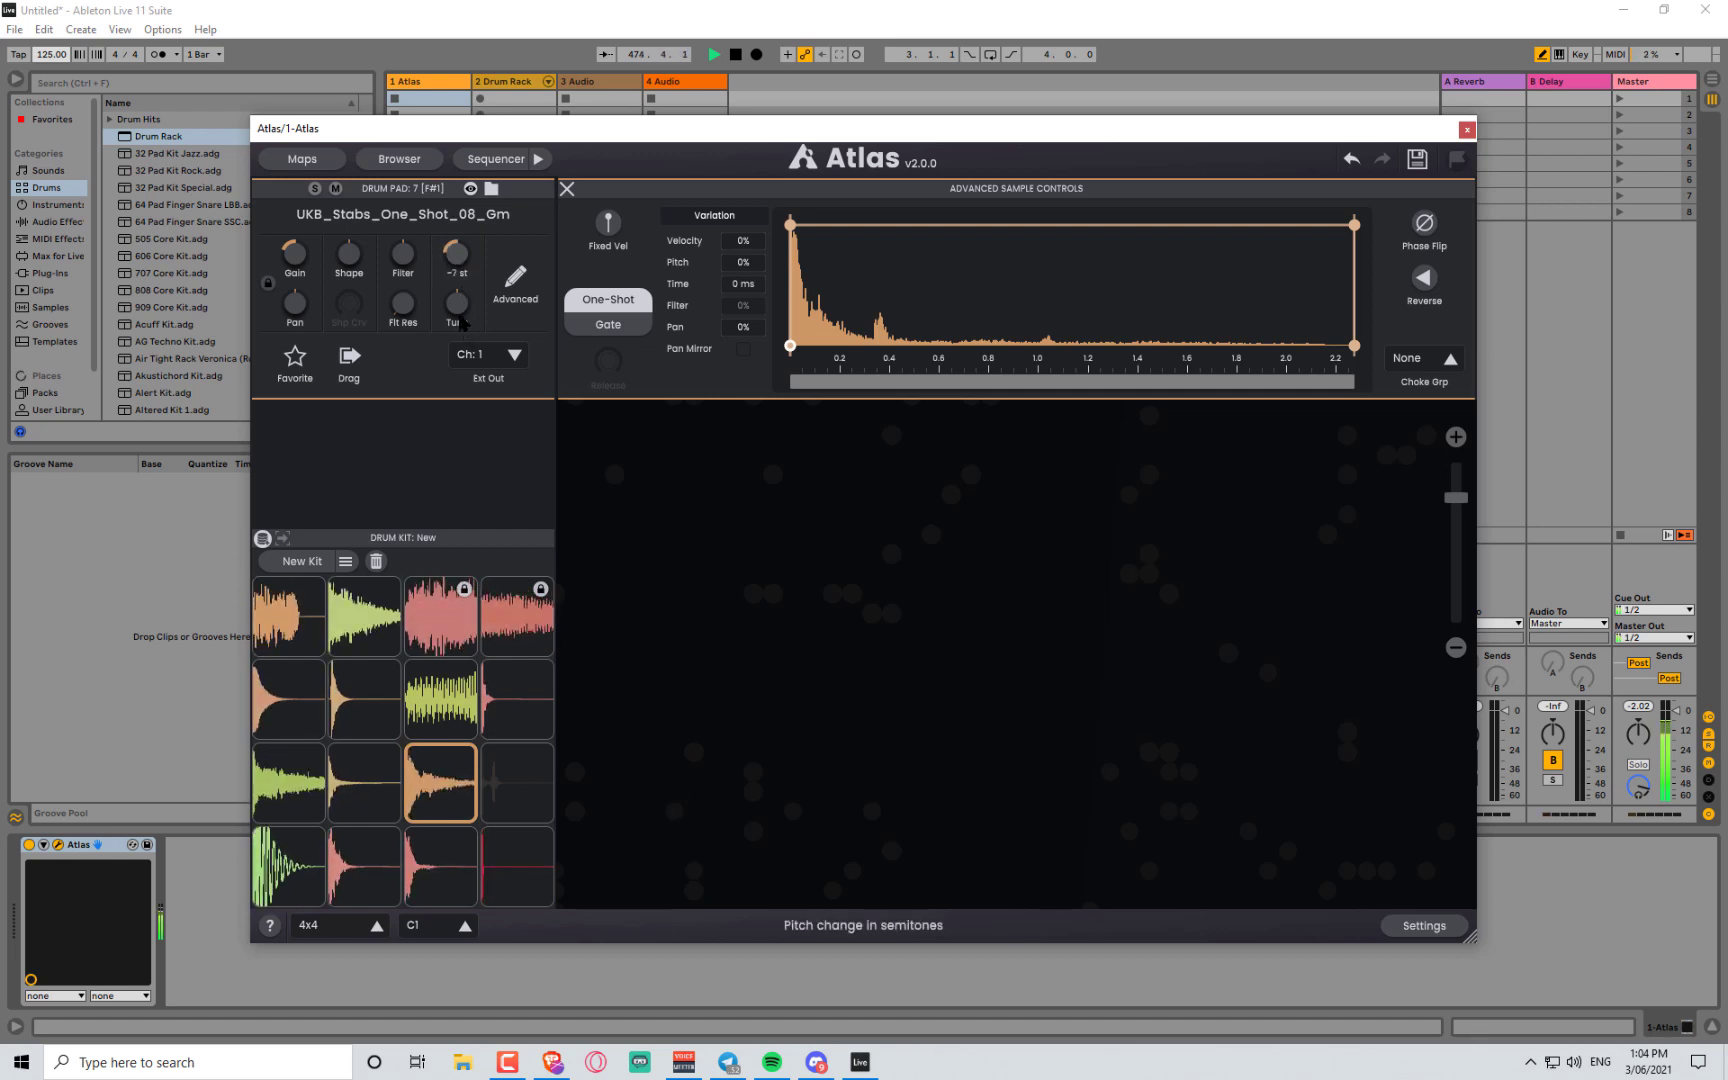
# - Try a low-pass filter on pad 15's vt2_melodic_one_shot_repyt_Fmin9 and adjust its volume shape
pyautogui.click(438, 606)
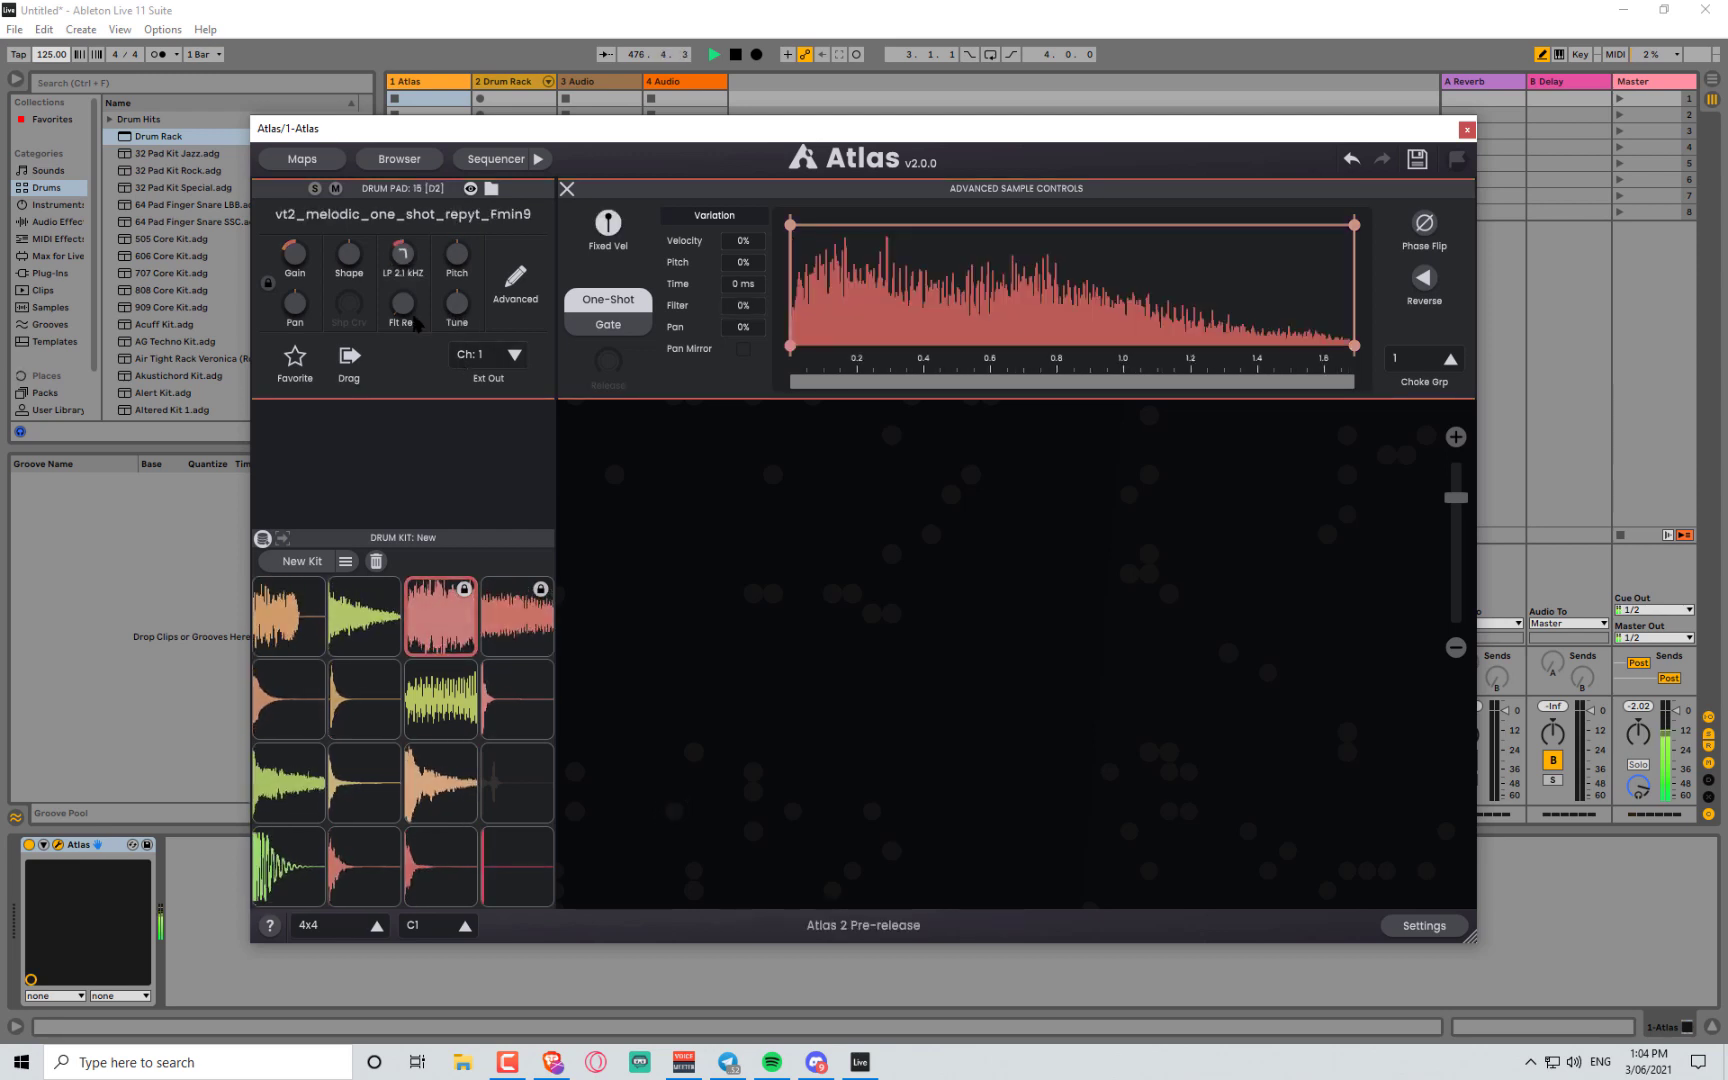
pyautogui.moveTo(416, 323); pyautogui.dragTo(406, 390)
pyautogui.moveTo(377, 325); pyautogui.dragTo(354, 283)
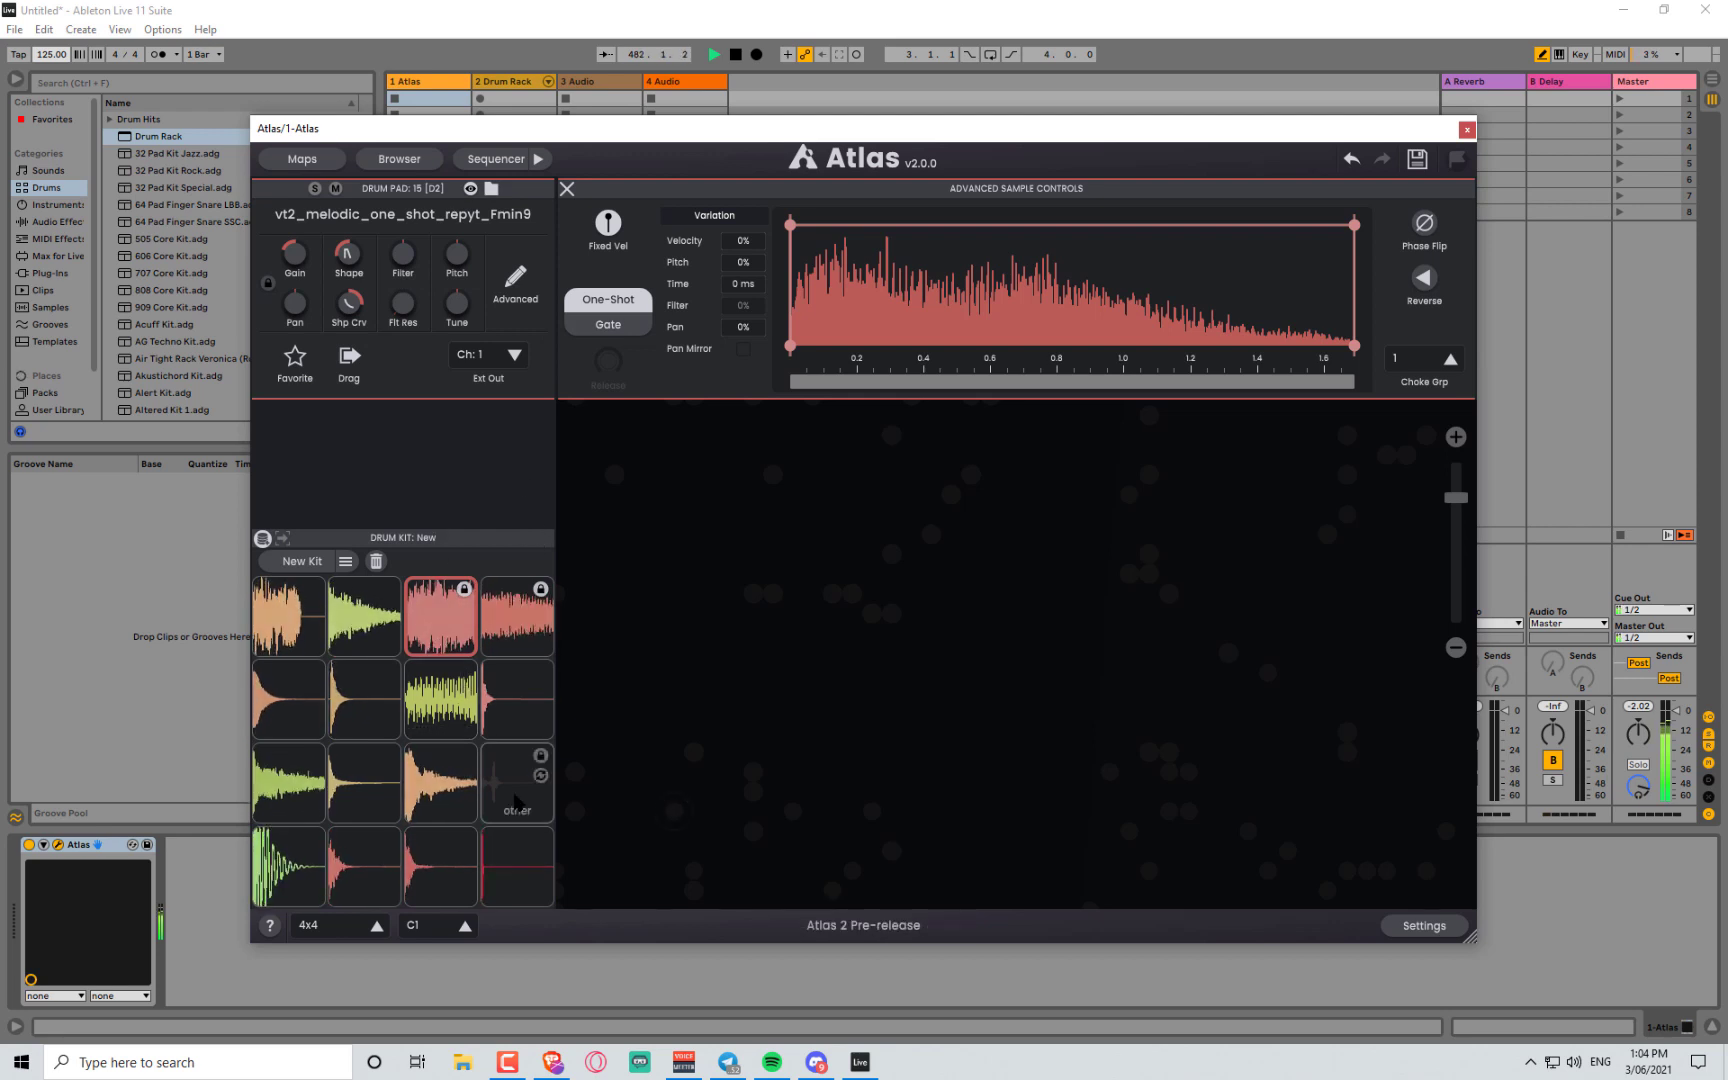
# - Show the sequencer and program repeating hits for pad 8's OS_SB_Tape_Perc, with Mirror Edit set to 2
pyautogui.click(516, 800)
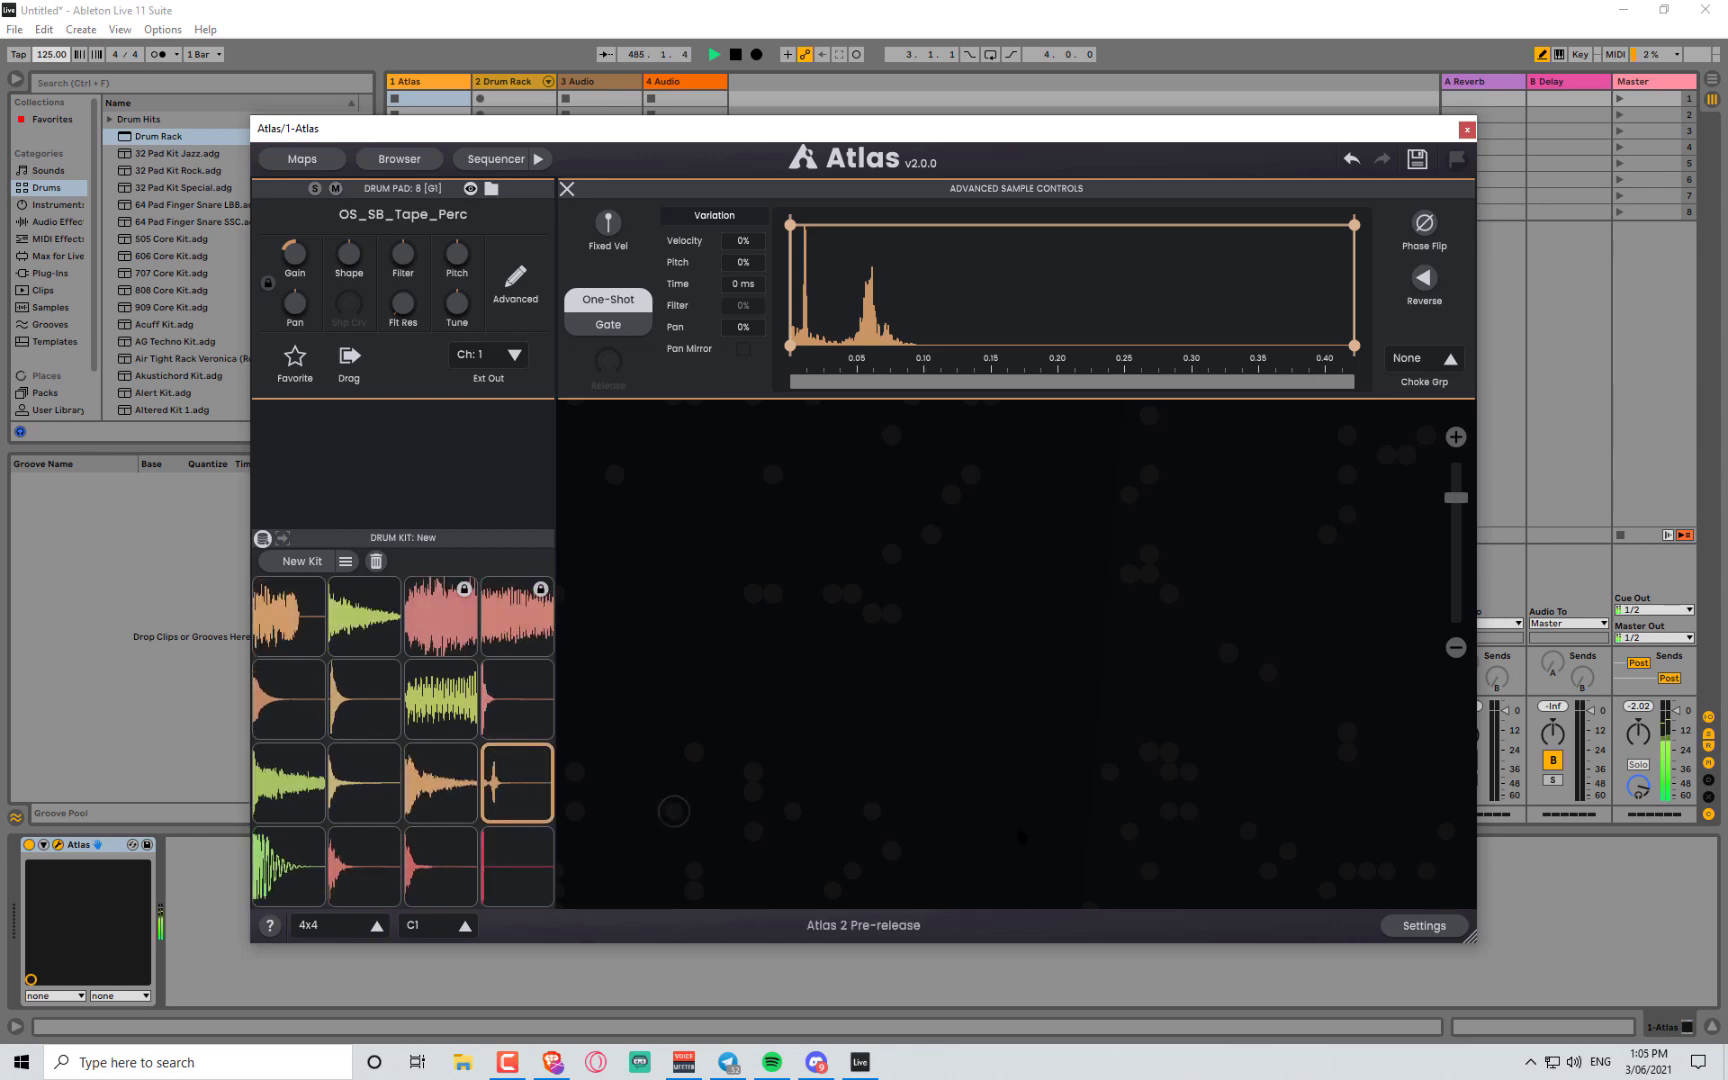
pyautogui.click(492, 162)
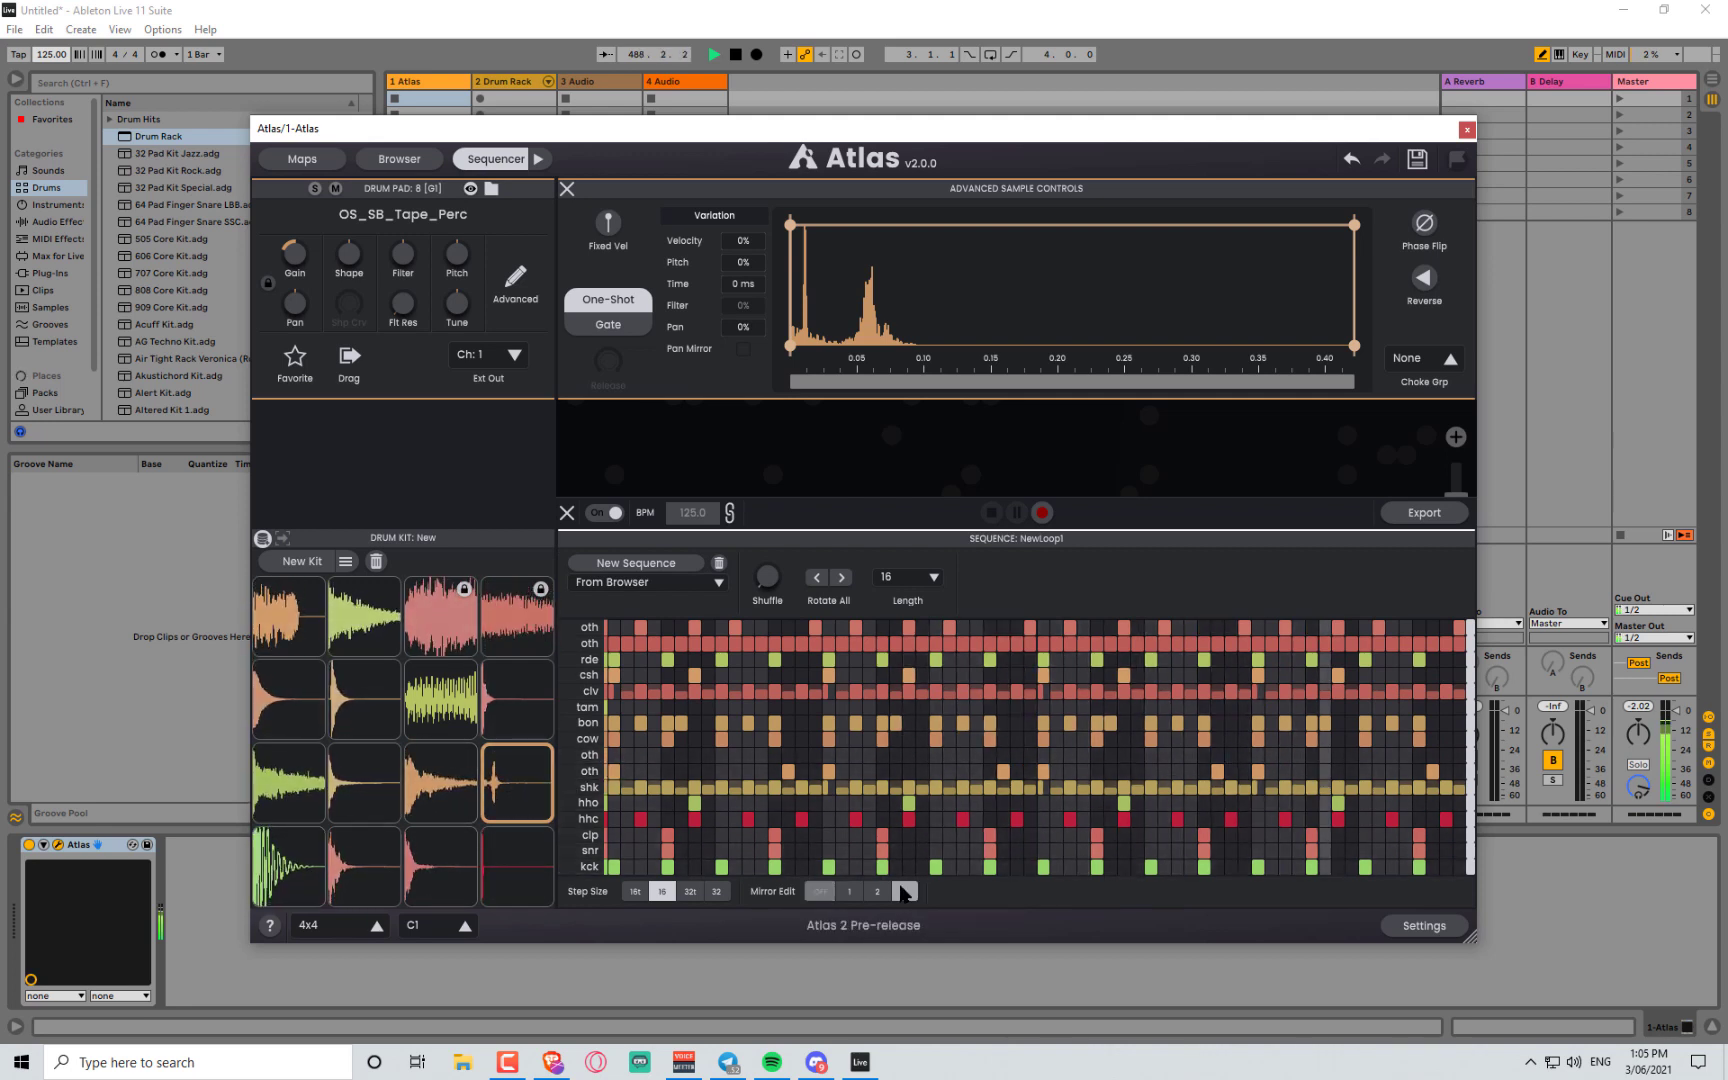
pyautogui.click(849, 891)
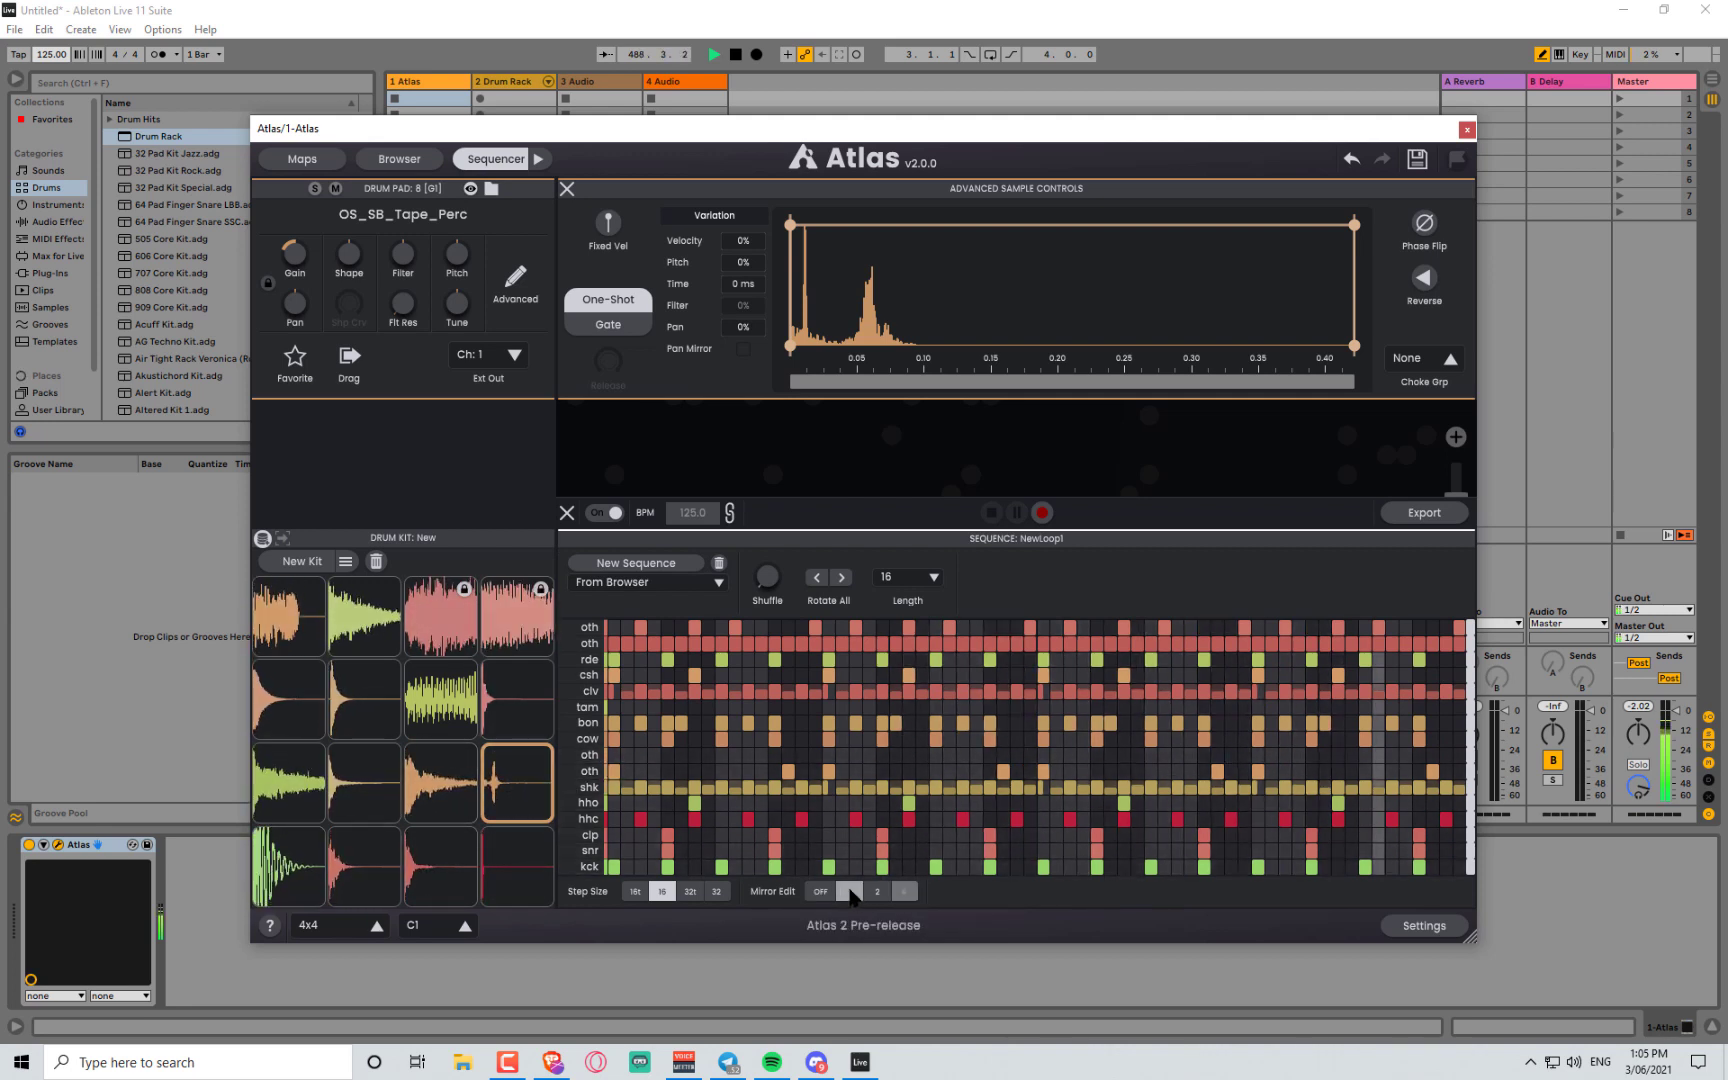
pyautogui.click(627, 755)
pyautogui.click(653, 755)
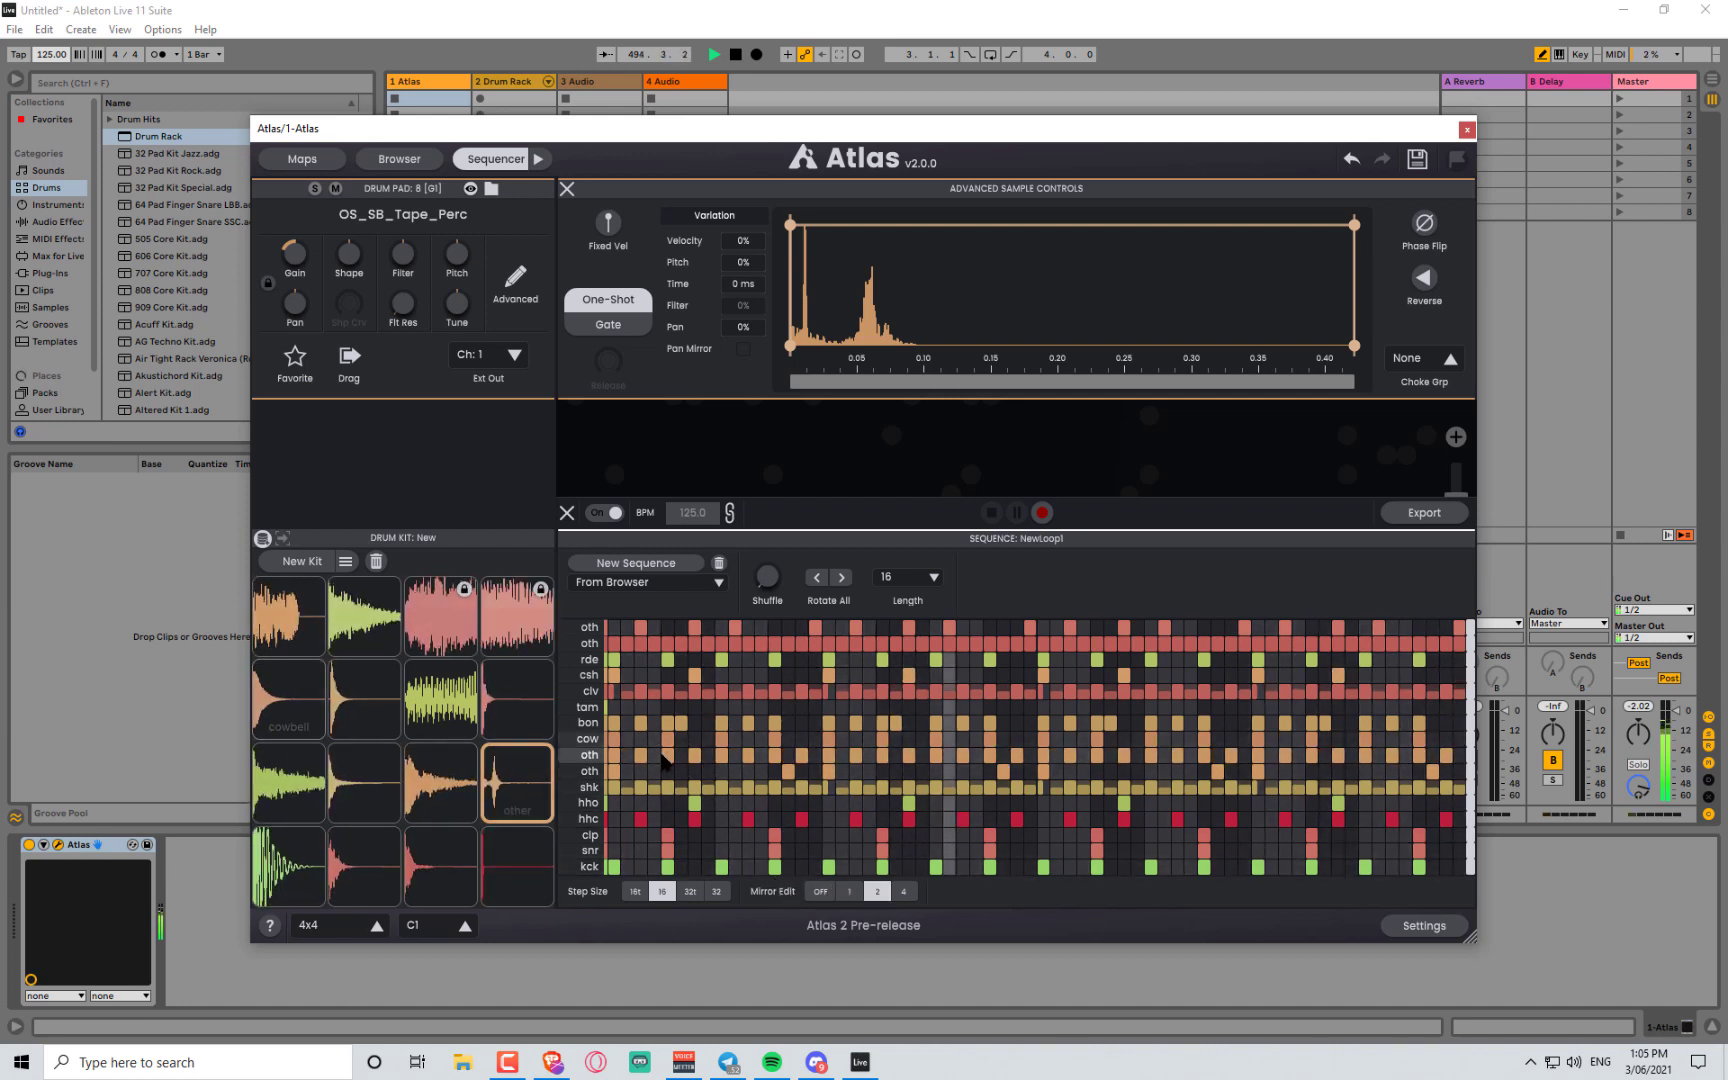
pyautogui.click(877, 891)
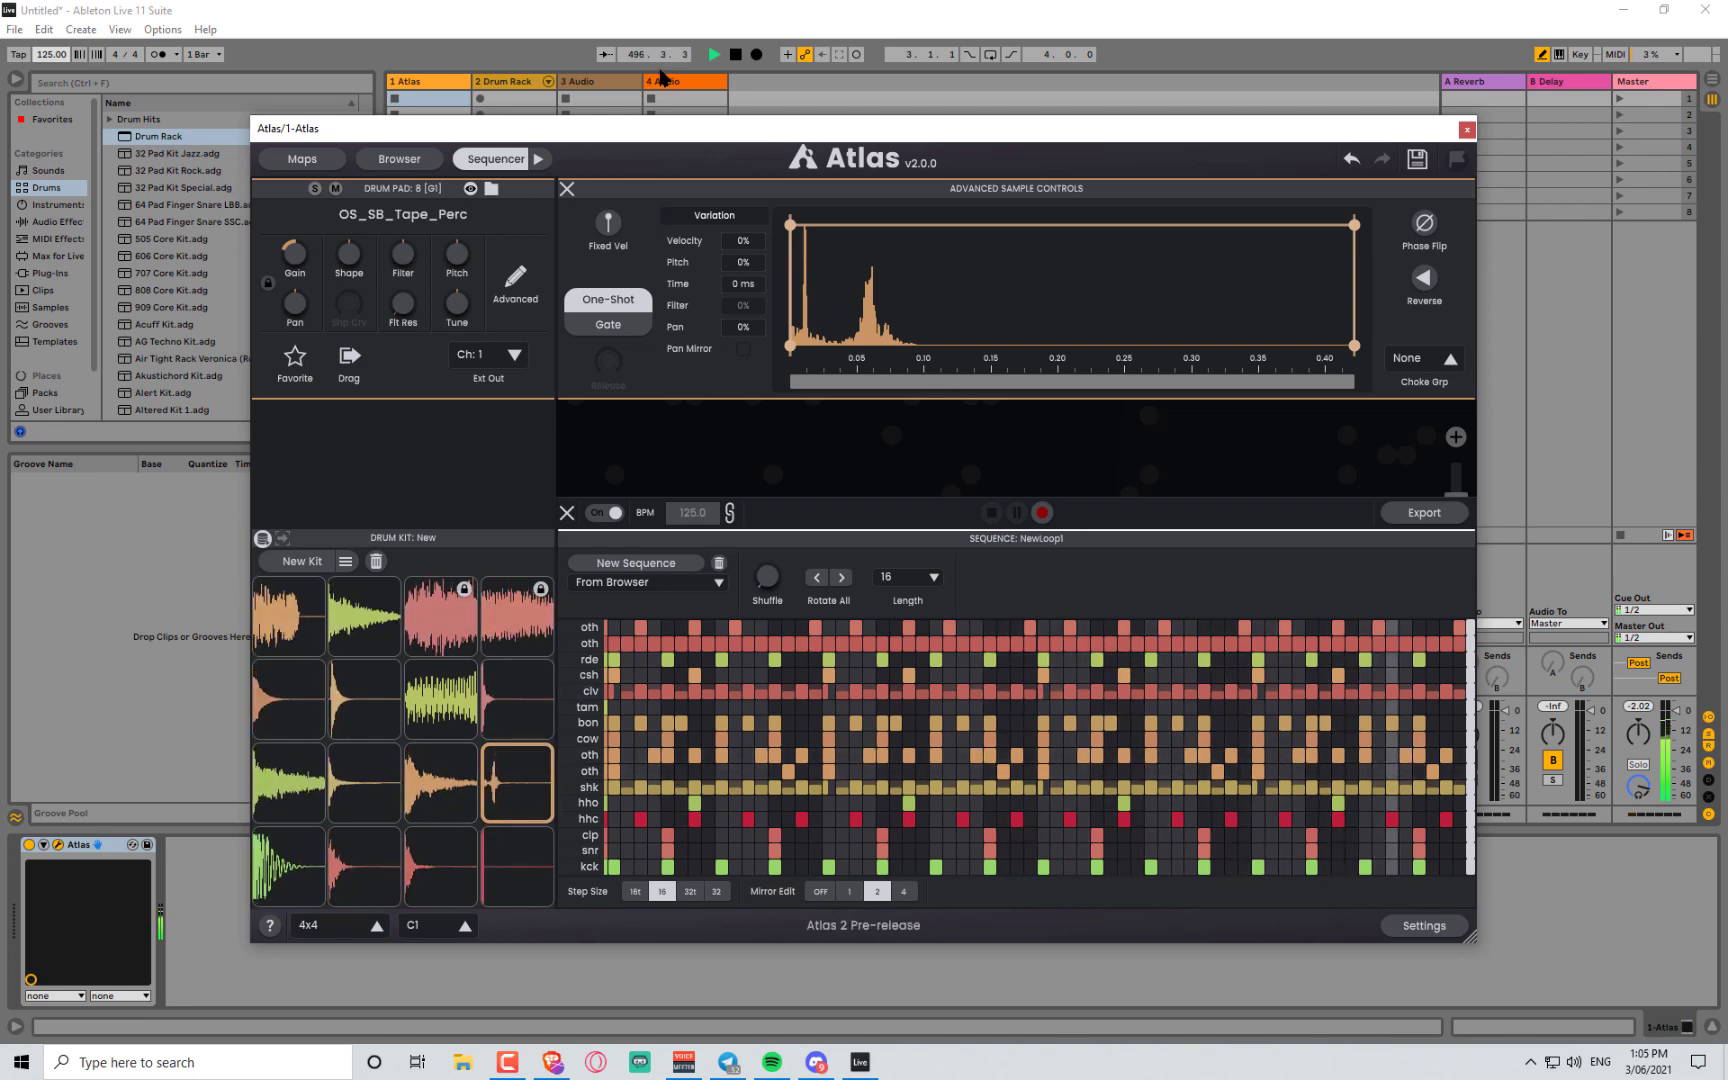
# - Stop playback, then hide the sequencer and the advanced sample controls to expose the full sample map
pyautogui.click(634, 26)
pyautogui.press('space')
pyautogui.click(537, 157)
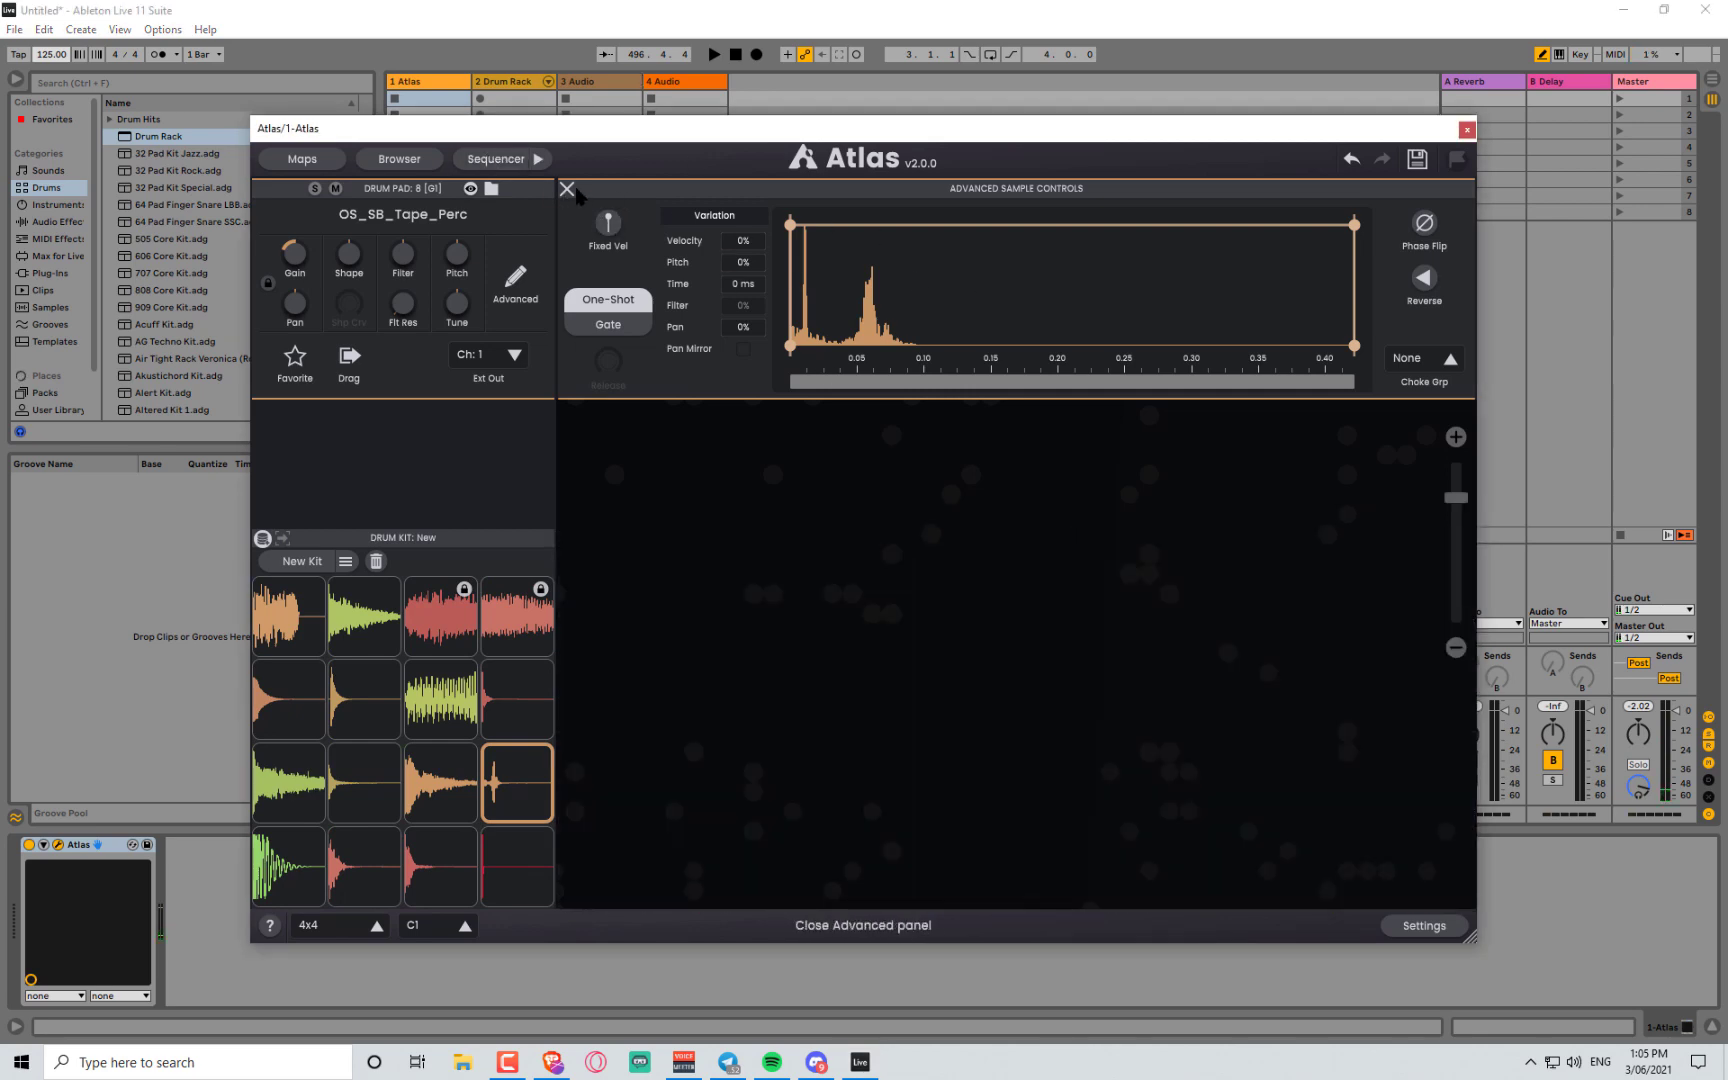
pyautogui.click(567, 189)
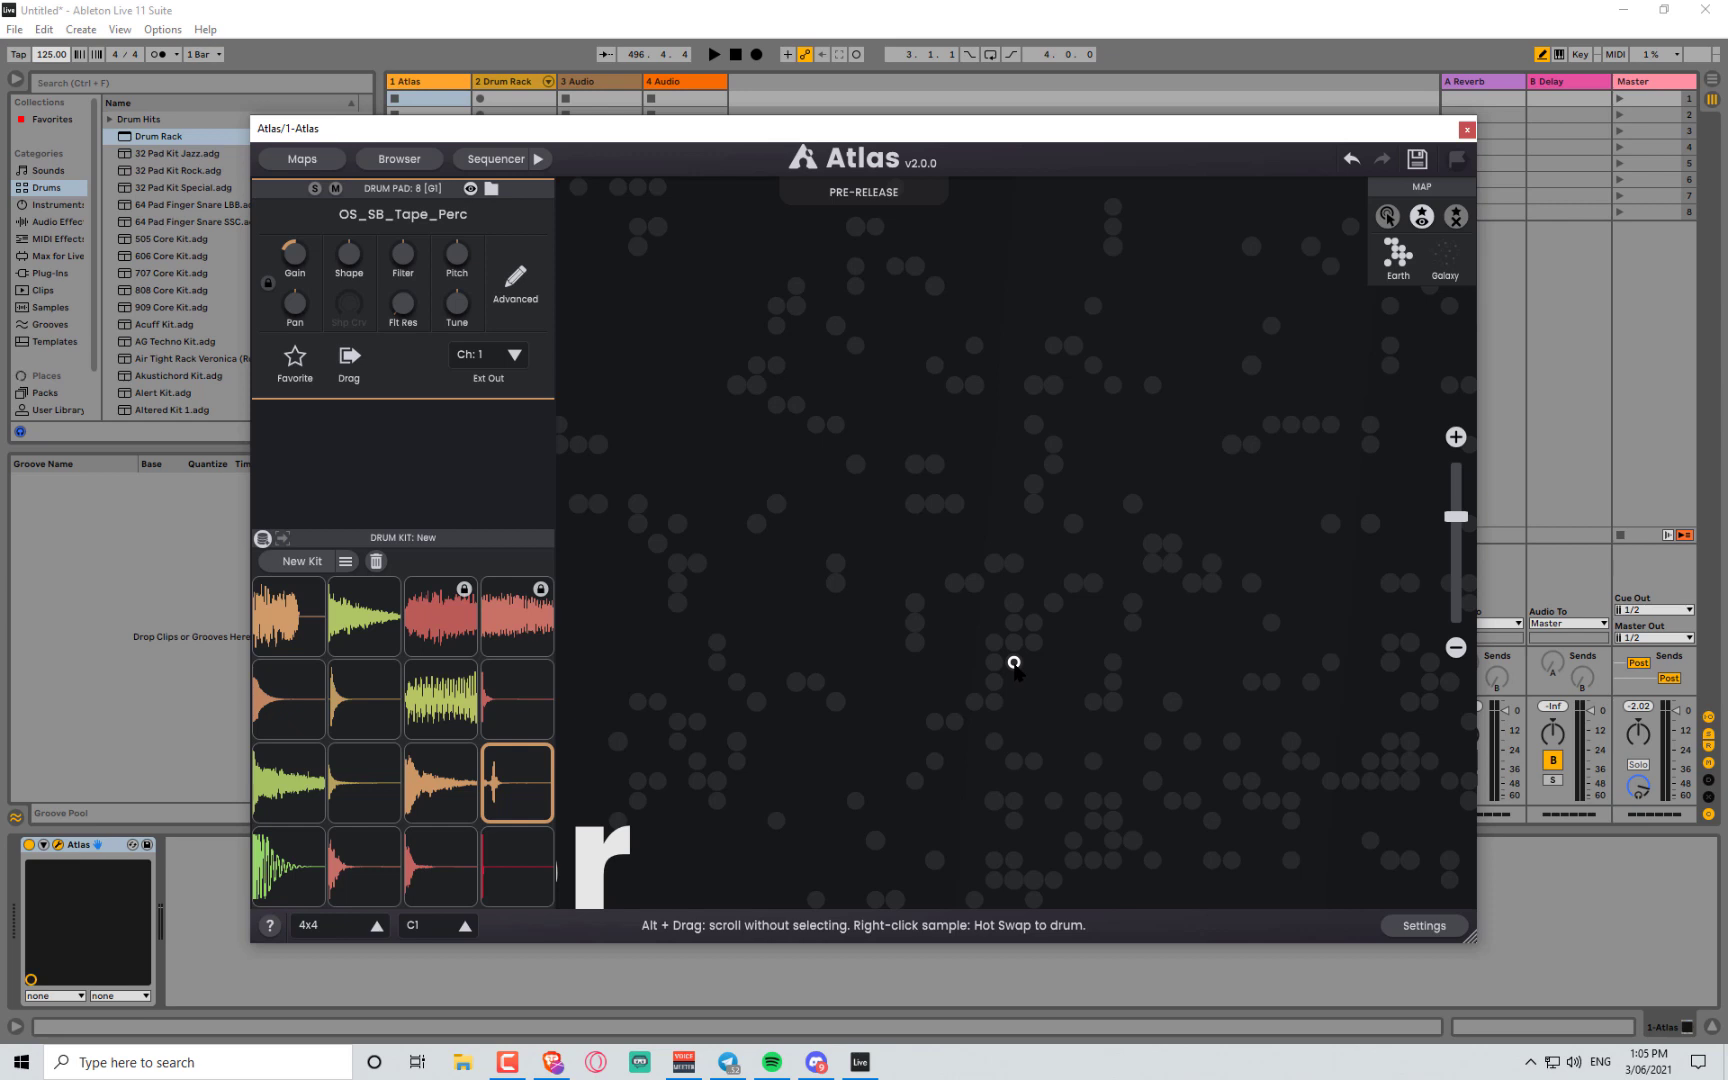
# - Swap pad 8's sample from the map, trying the Modern_Piano_Chord_4_F#m one-shot and 022_Weapon_-_TRFX01_ZenFX
pyautogui.click(1014, 662)
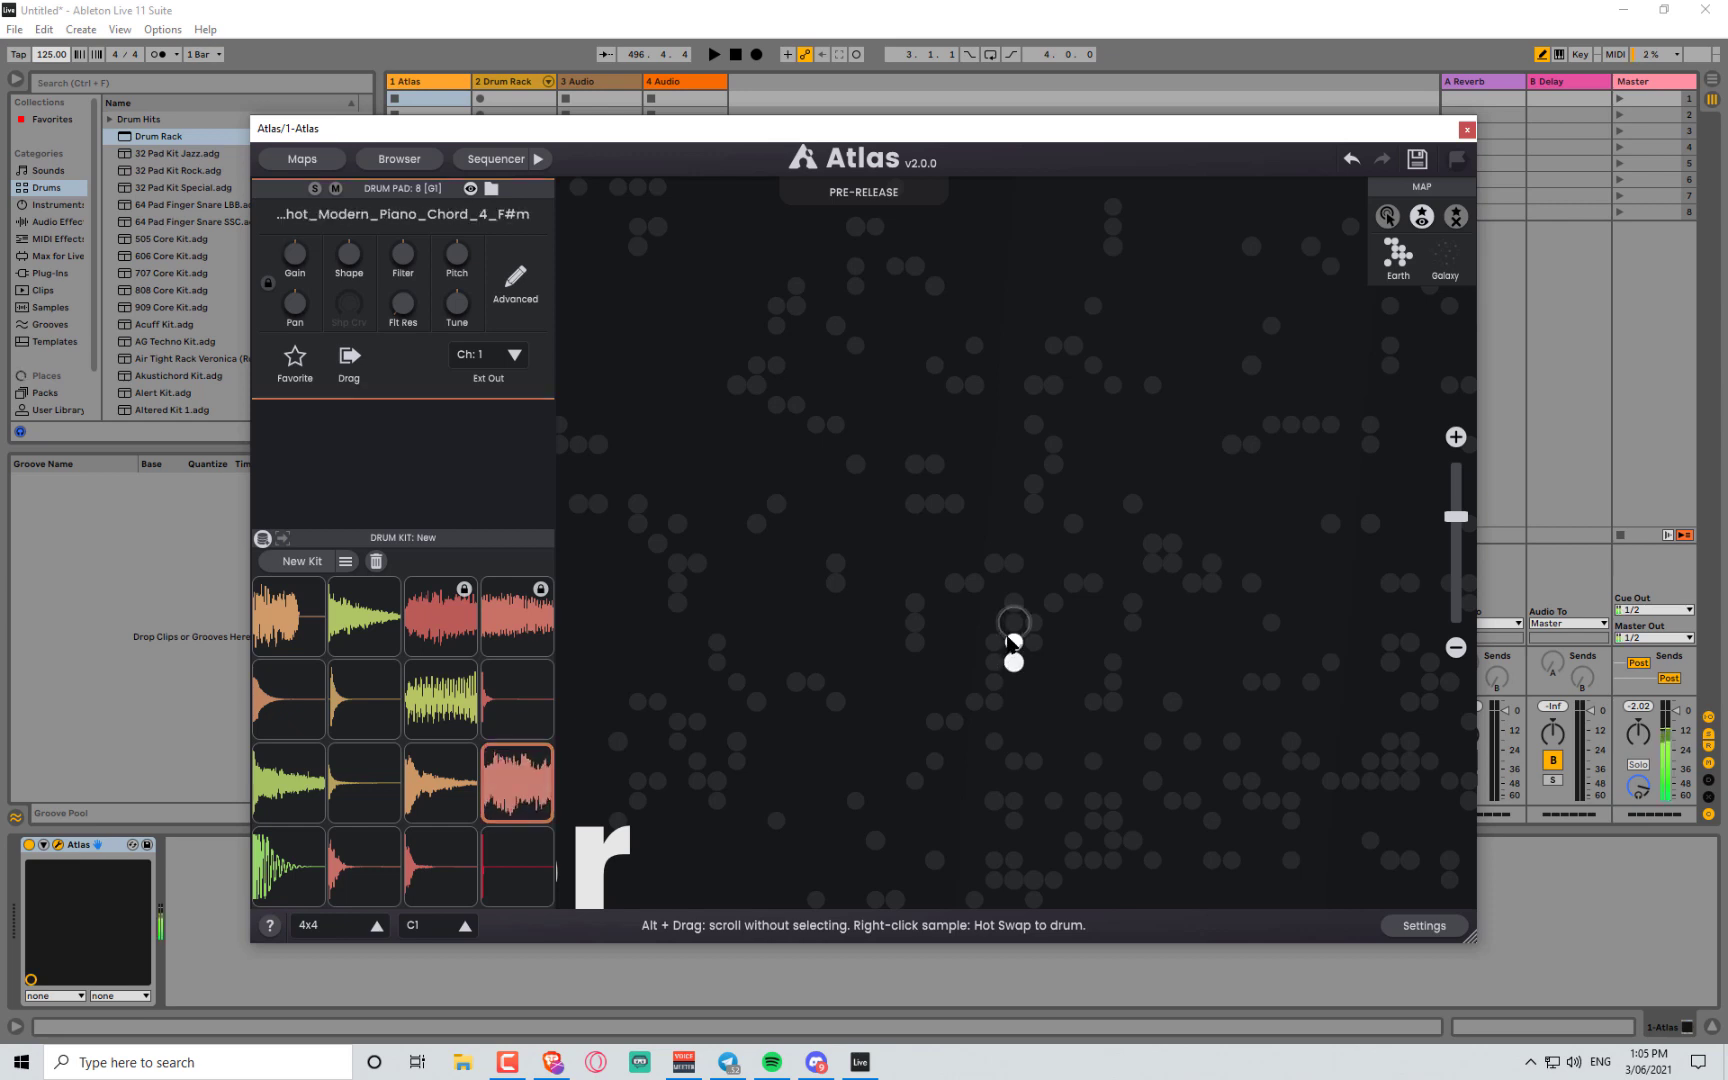
pyautogui.click(795, 412)
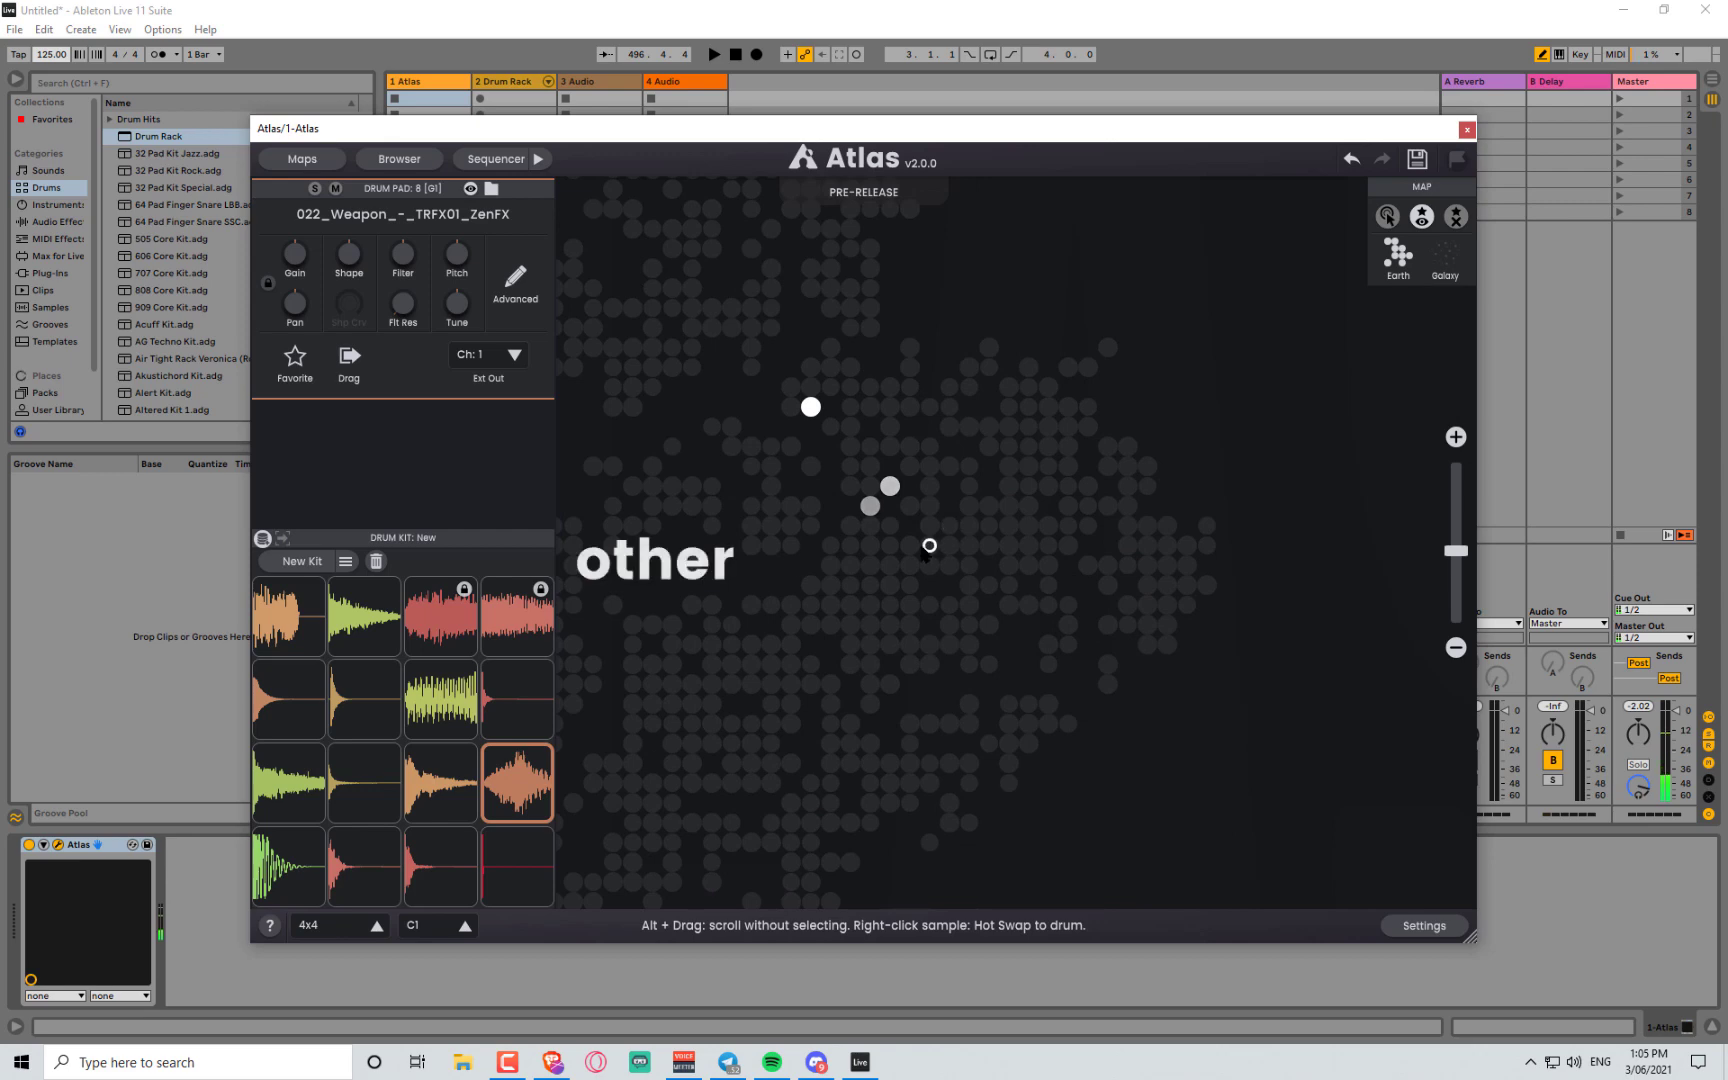
pyautogui.moveTo(929, 545); pyautogui.dragTo(1148, 462)
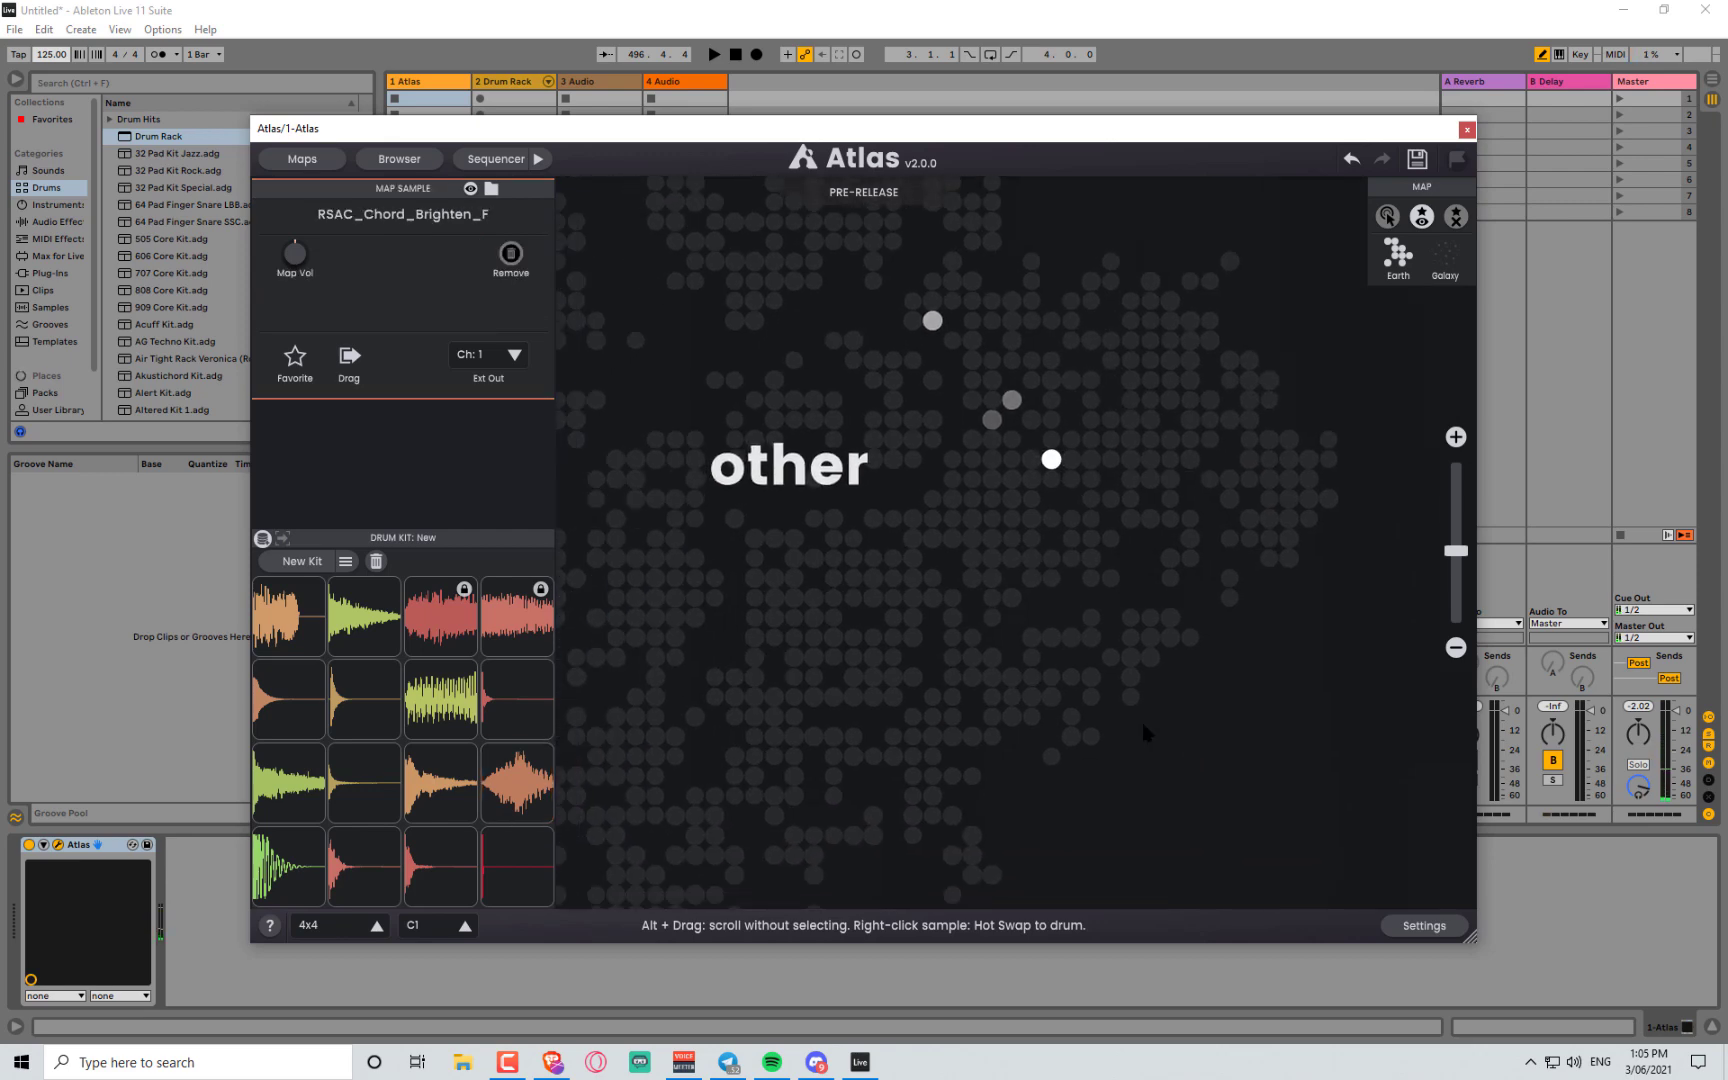
# - Audition samples between the snare and other regions of the map and turn on hover playback
pyautogui.scroll(-3, 1090, 373)
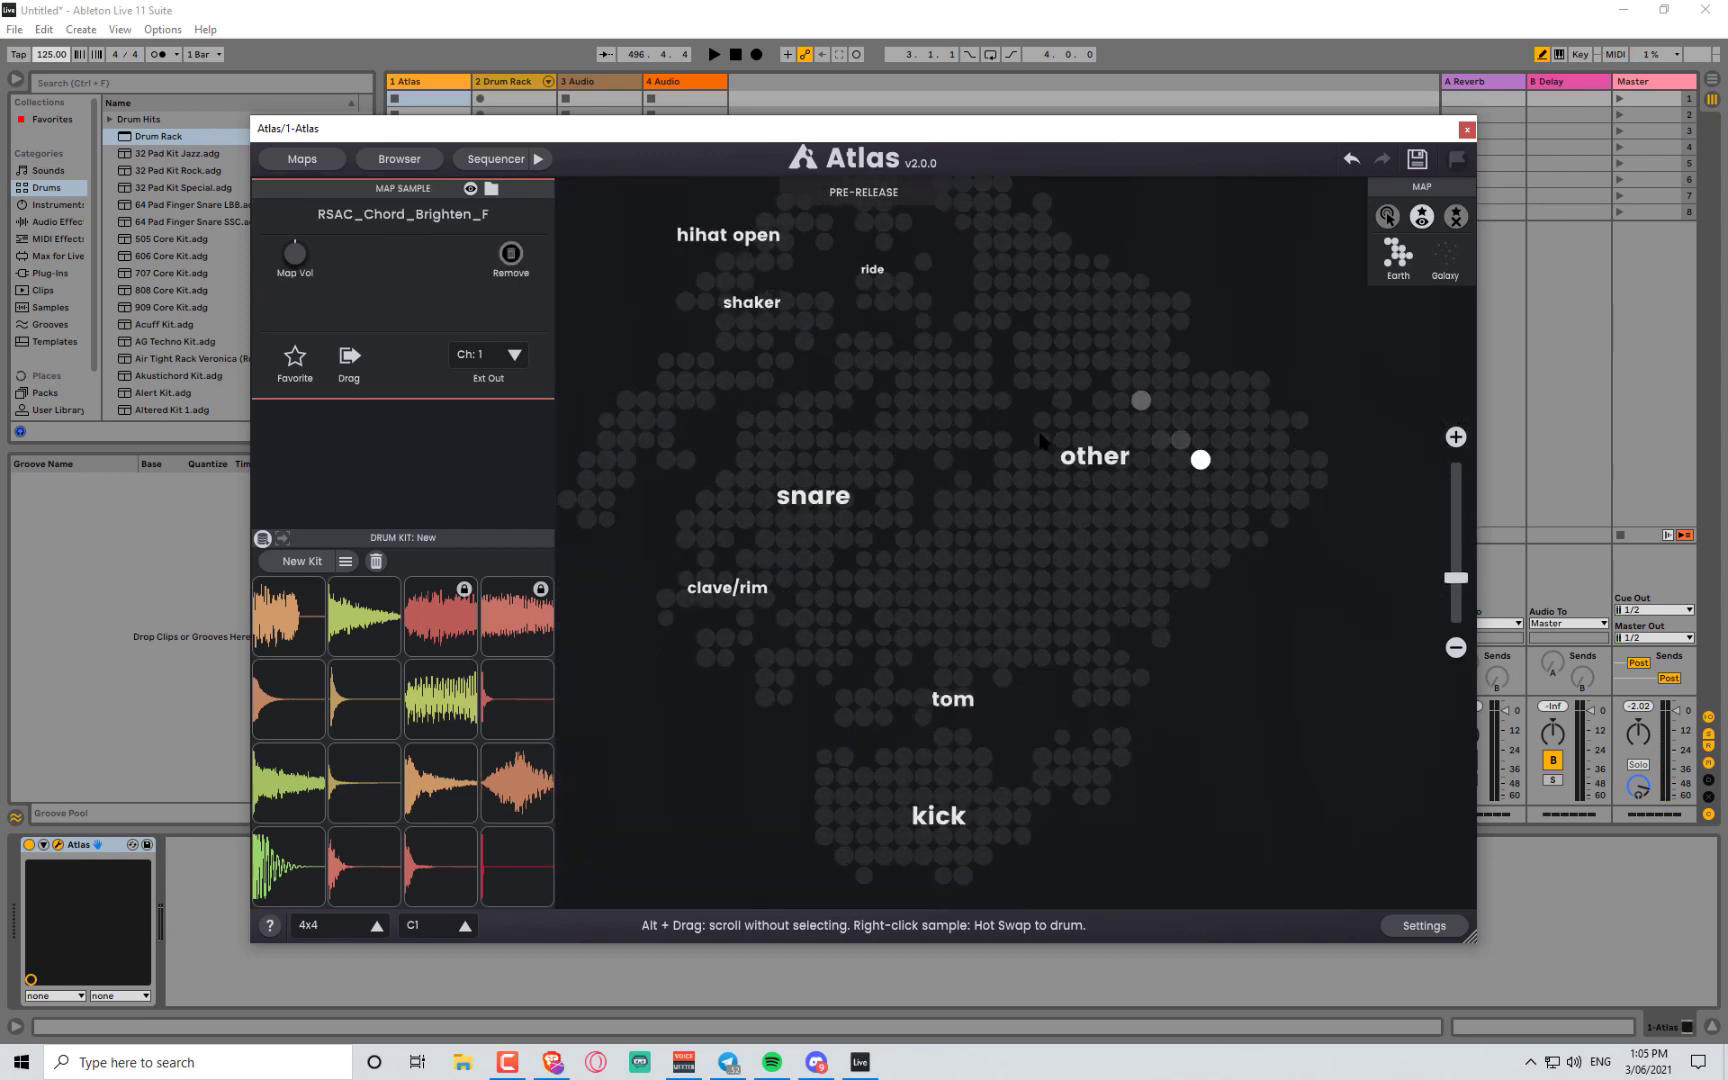
pyautogui.scroll(2, 1125, 605)
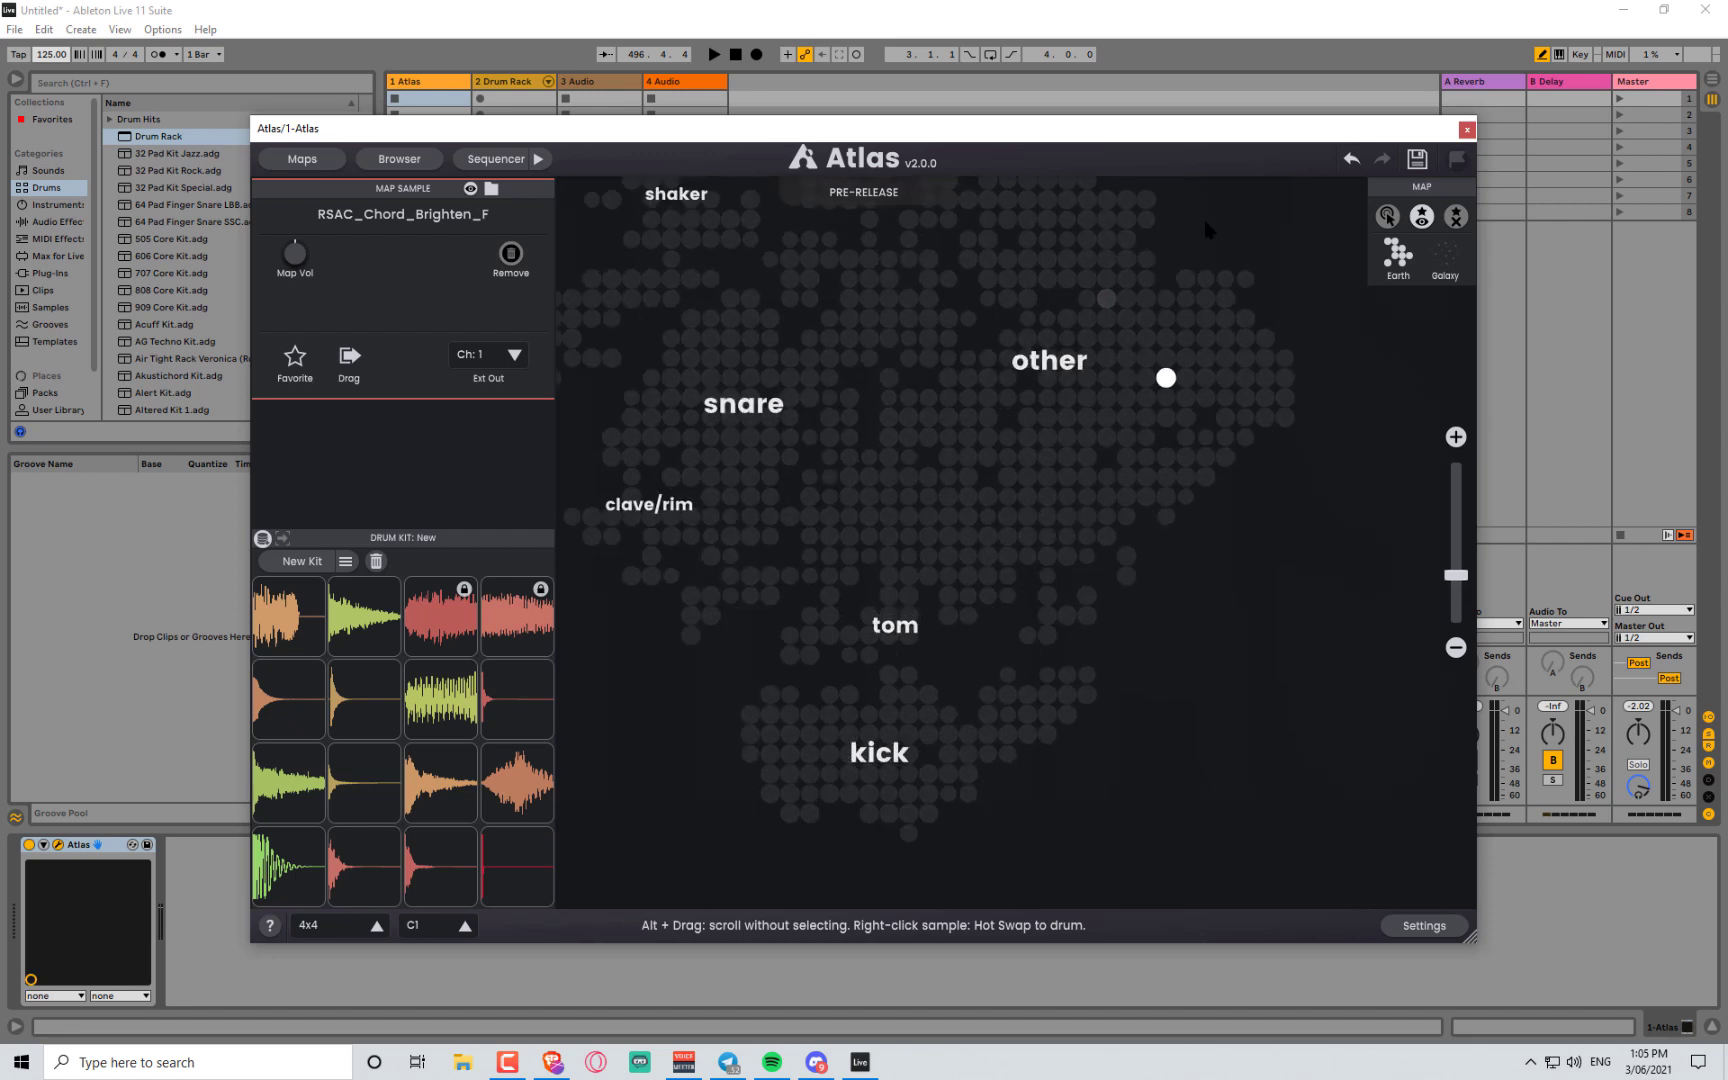
pyautogui.moveTo(1204, 220); pyautogui.dragTo(1207, 424)
pyautogui.click(976, 697)
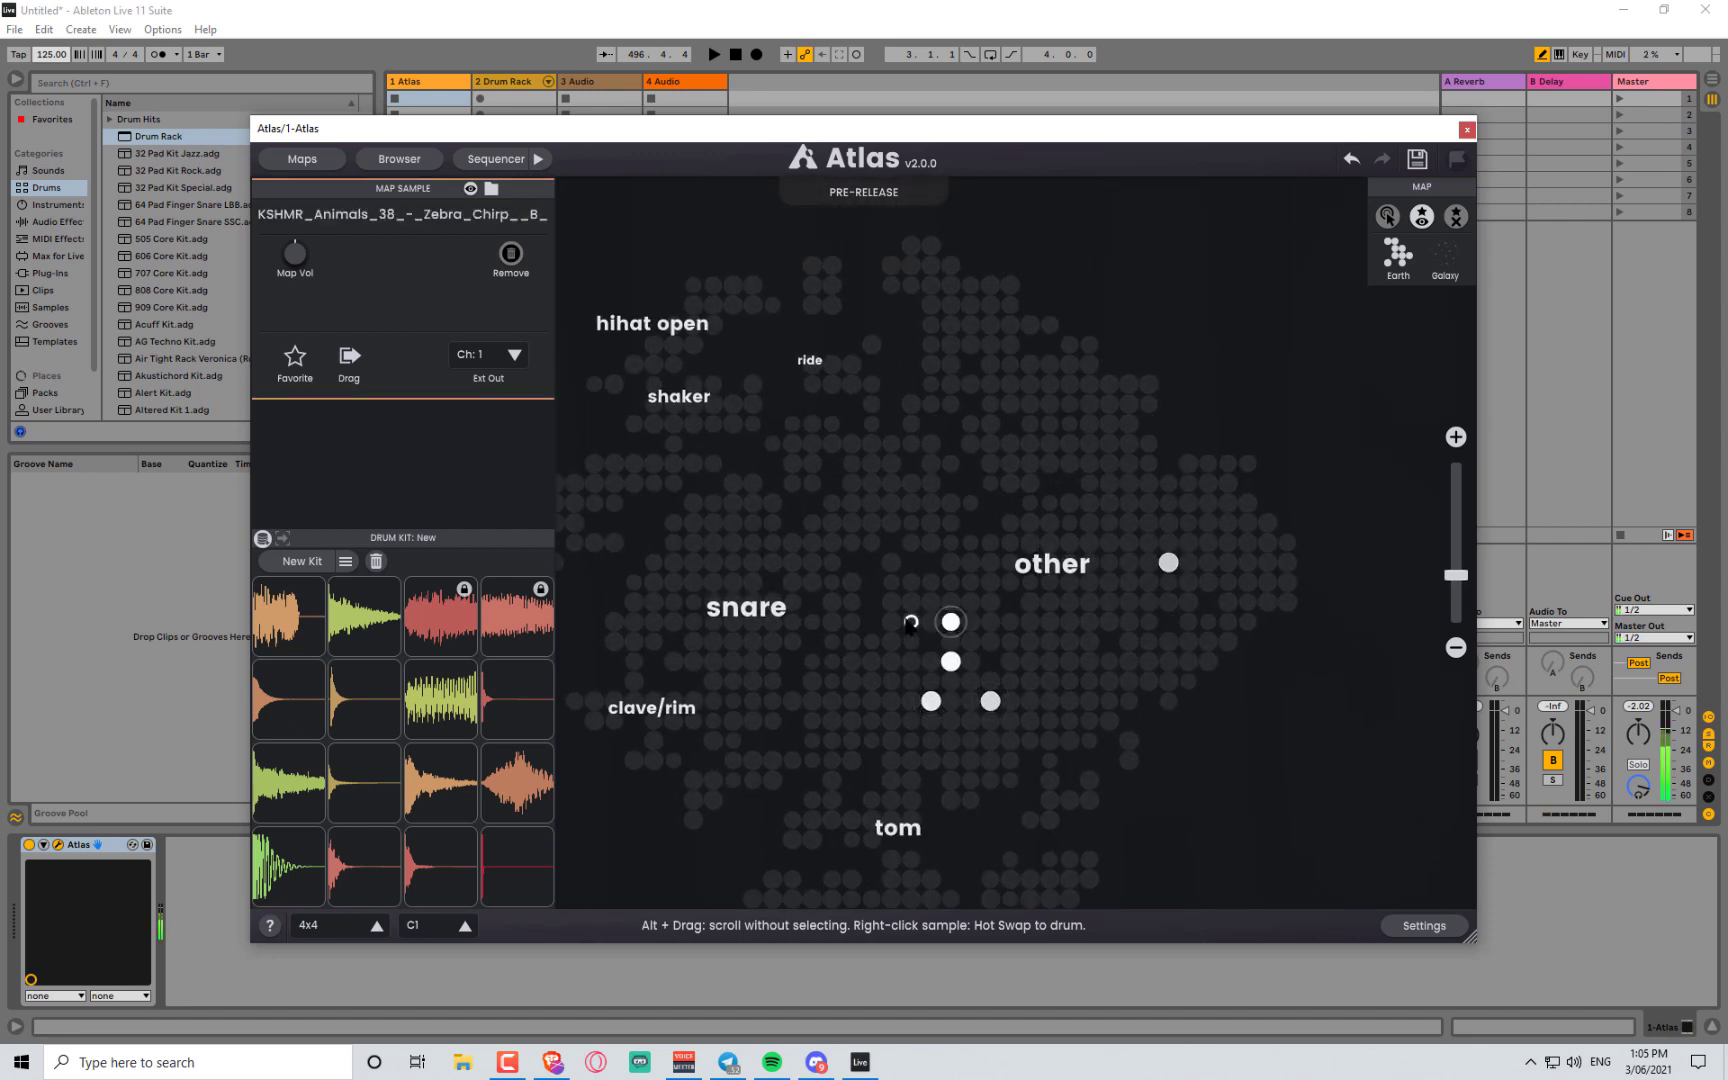
pyautogui.moveTo(910, 622)
pyautogui.mouseDown()
pyautogui.moveTo(913, 737)
pyautogui.moveTo(852, 679)
pyautogui.moveTo(871, 522)
pyautogui.mouseUp()
pyautogui.click(1388, 218)
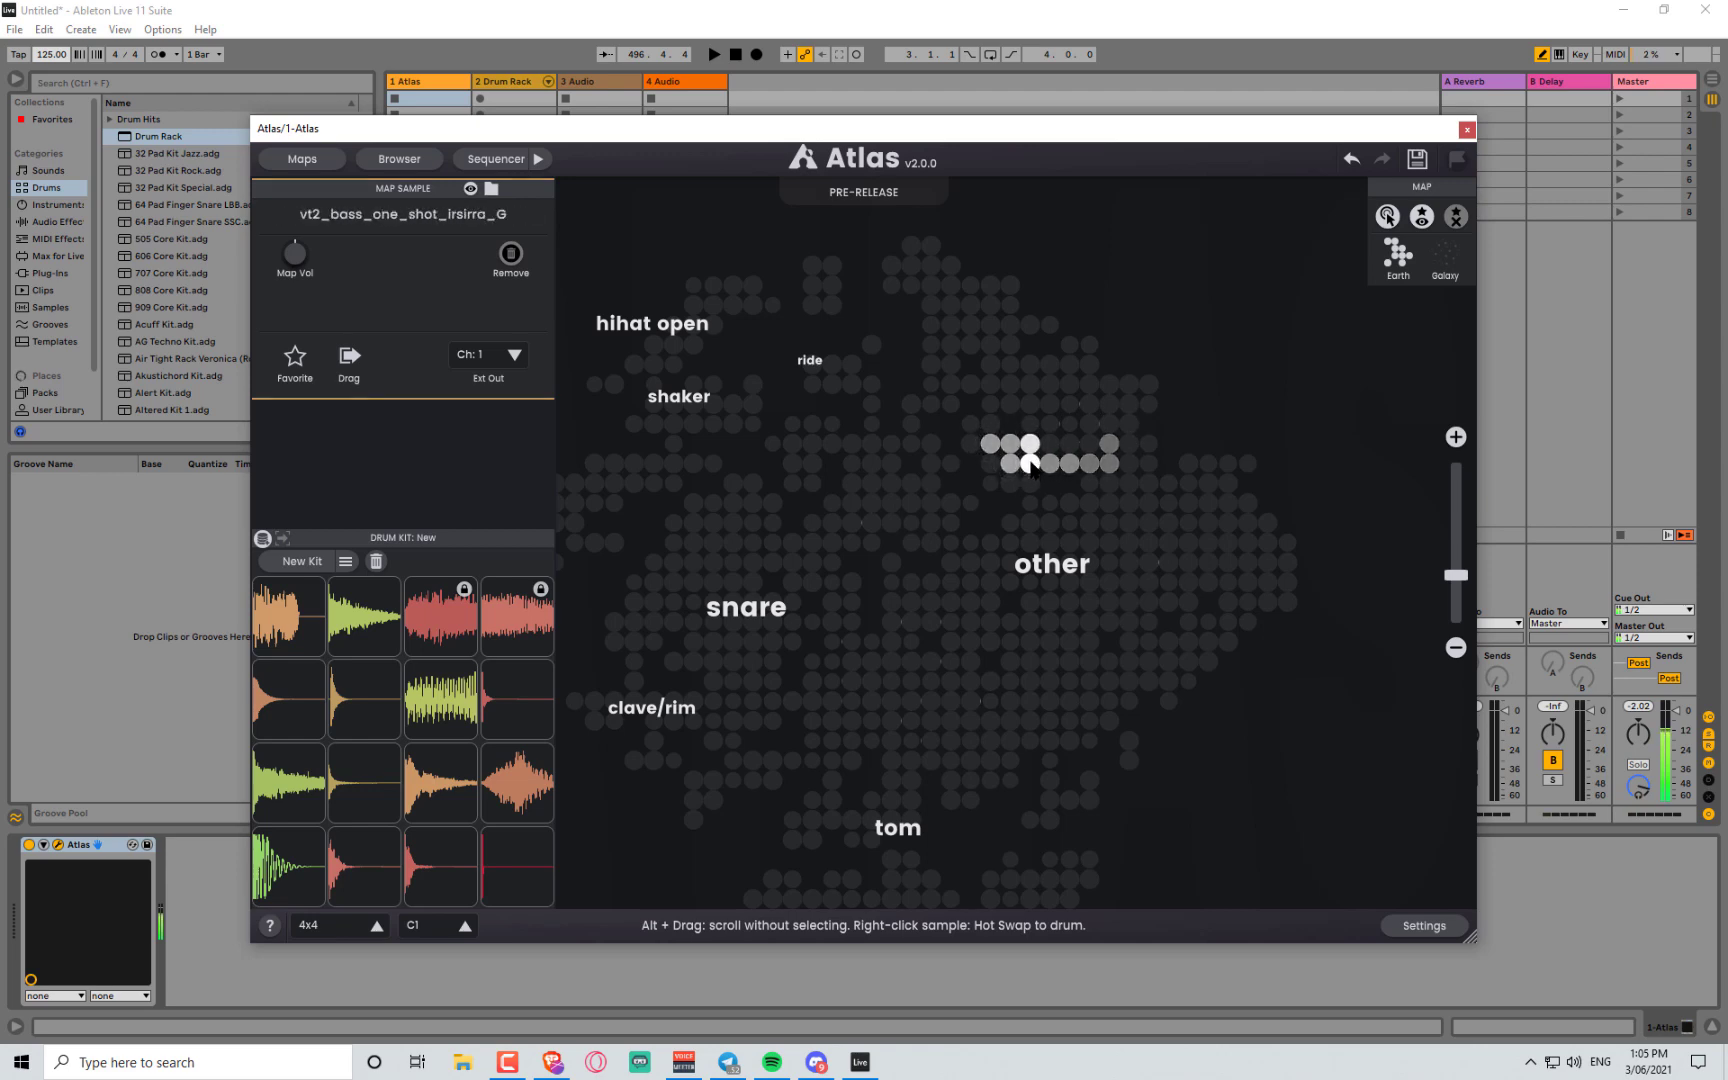
# - Audition melodic, vocal and chord one-shots across the other region of the map to find a replacement for pad 8
pyautogui.scroll(5, 1030, 462)
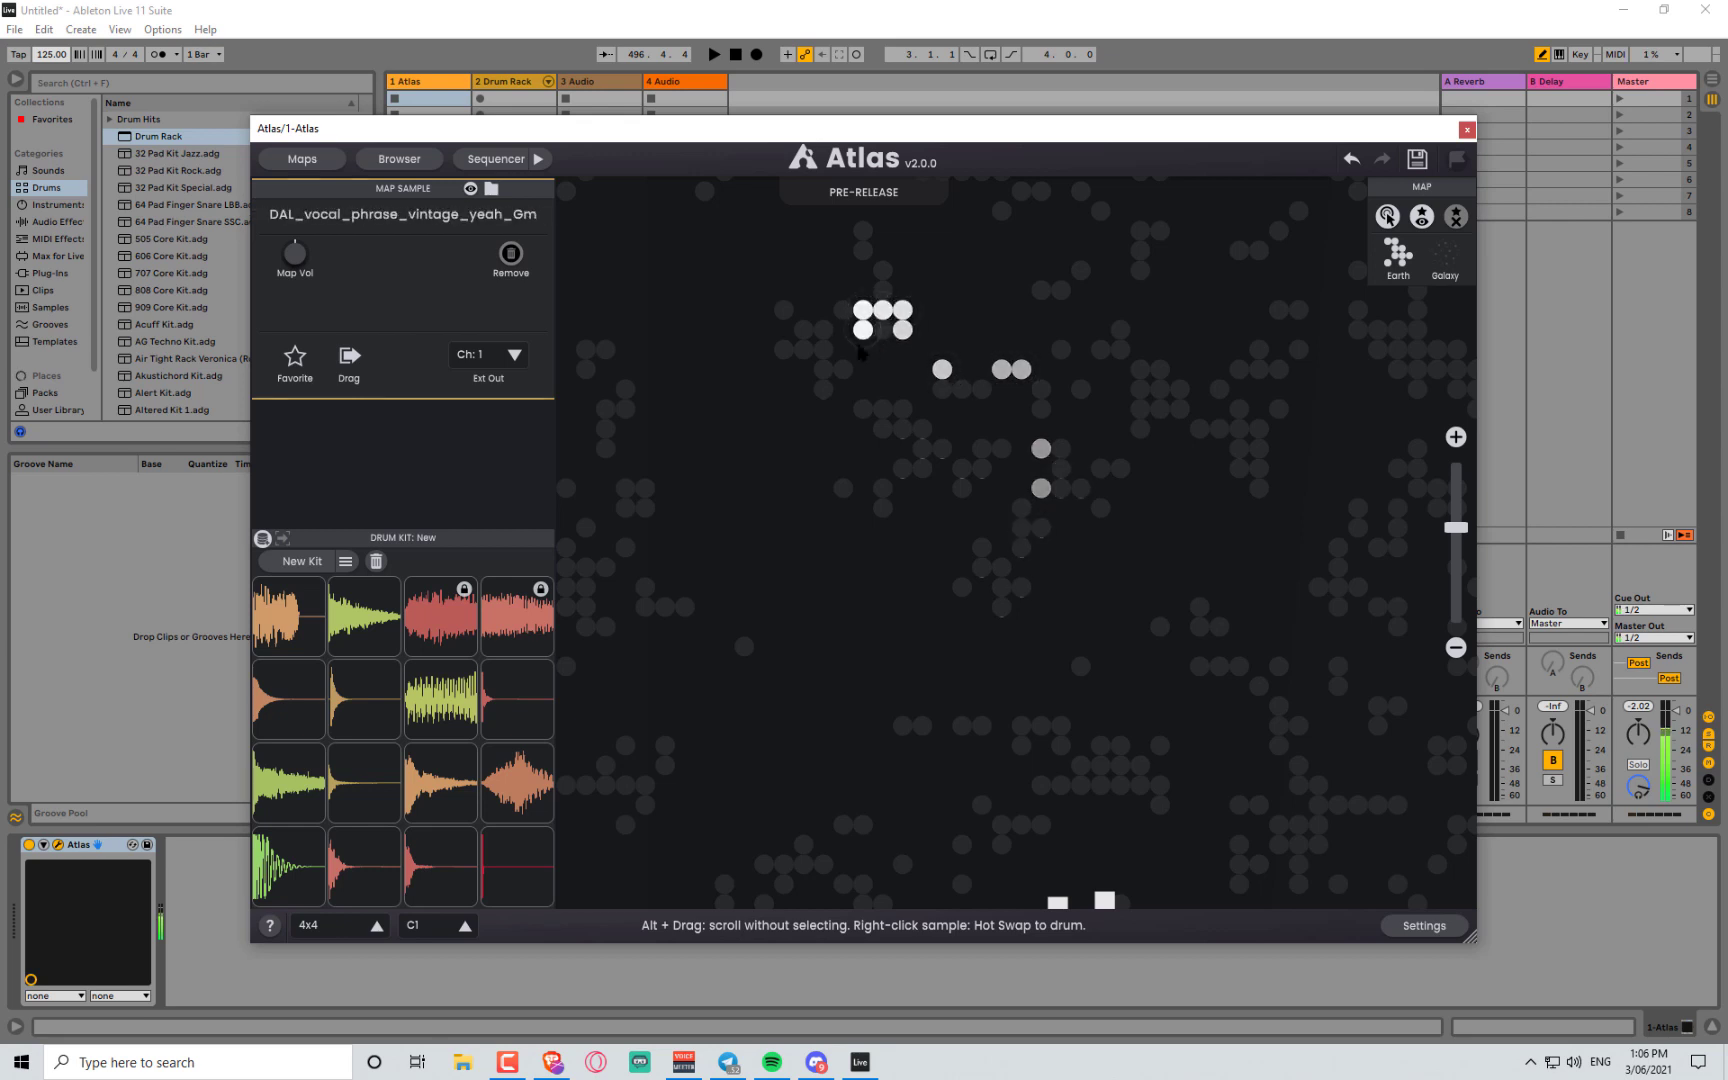
pyautogui.moveTo(823, 370)
pyautogui.mouseDown()
pyautogui.moveTo(903, 419)
pyautogui.moveTo(872, 431)
pyautogui.moveTo(883, 508)
pyautogui.mouseUp()
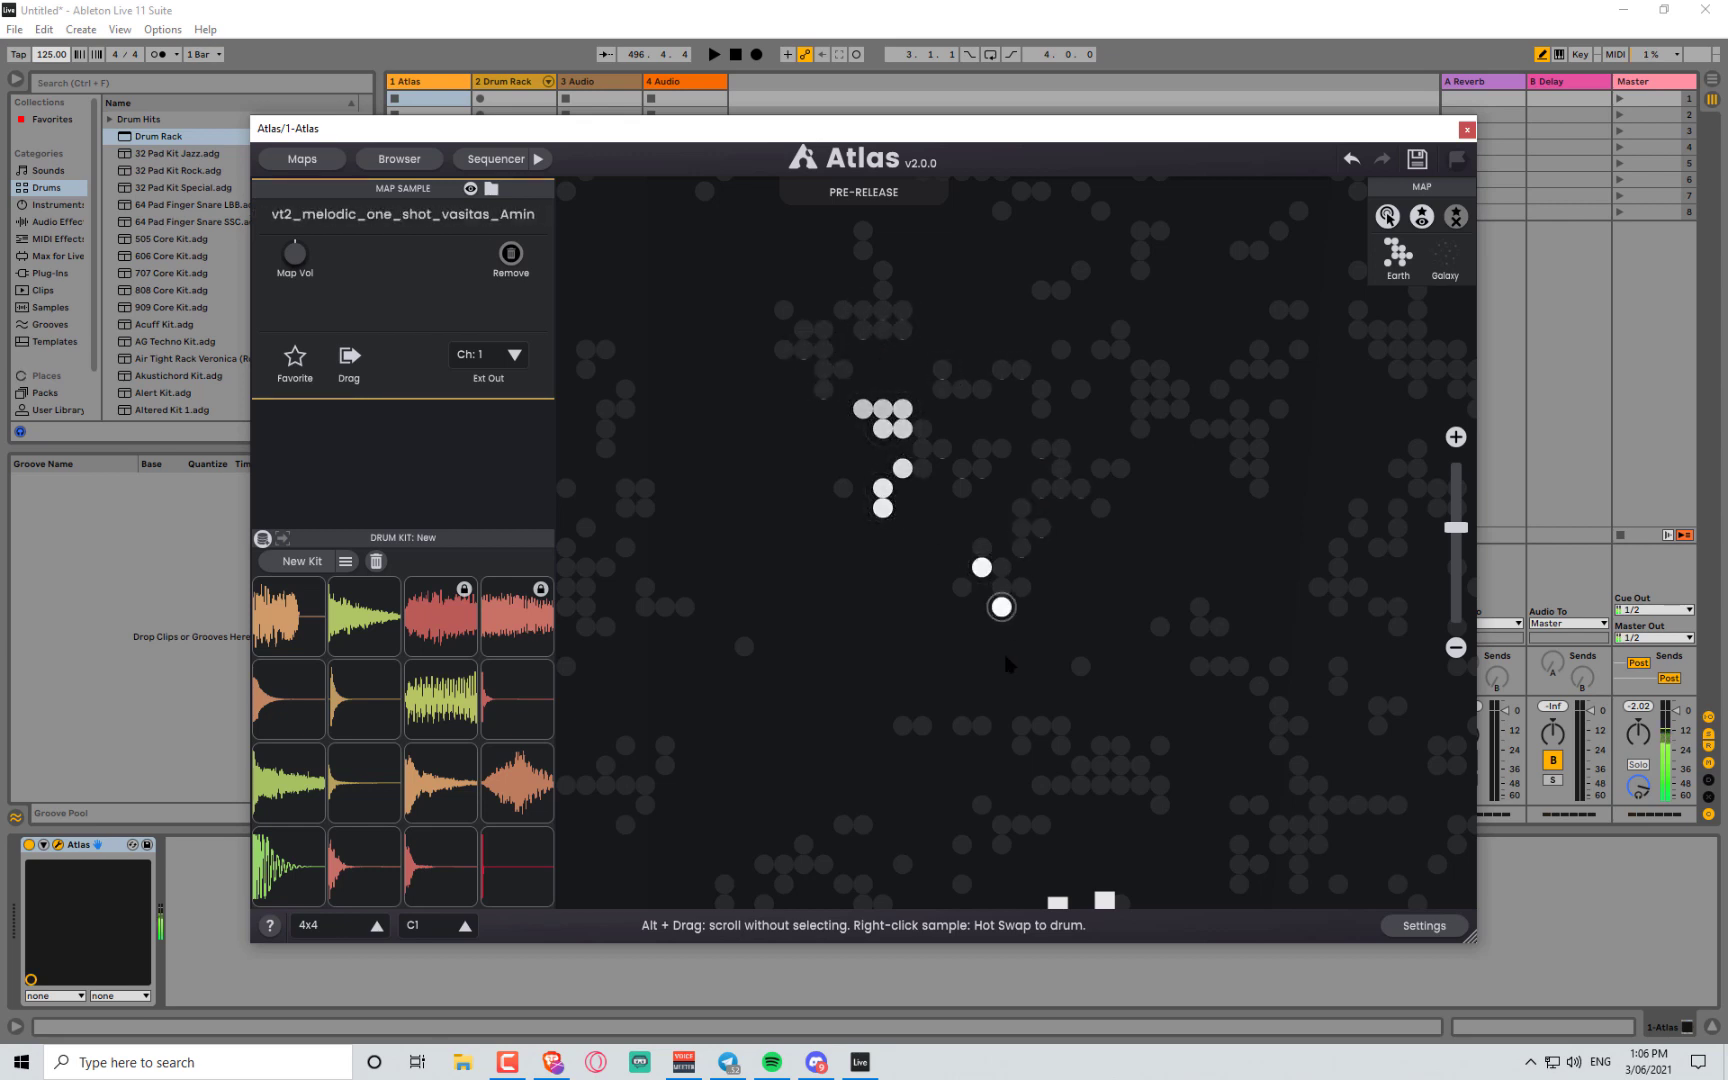
pyautogui.moveTo(1052, 743)
pyautogui.mouseDown()
pyautogui.moveTo(1098, 763)
pyautogui.moveTo(1111, 798)
pyautogui.moveTo(1206, 728)
pyautogui.moveTo(1197, 582)
pyautogui.mouseUp()
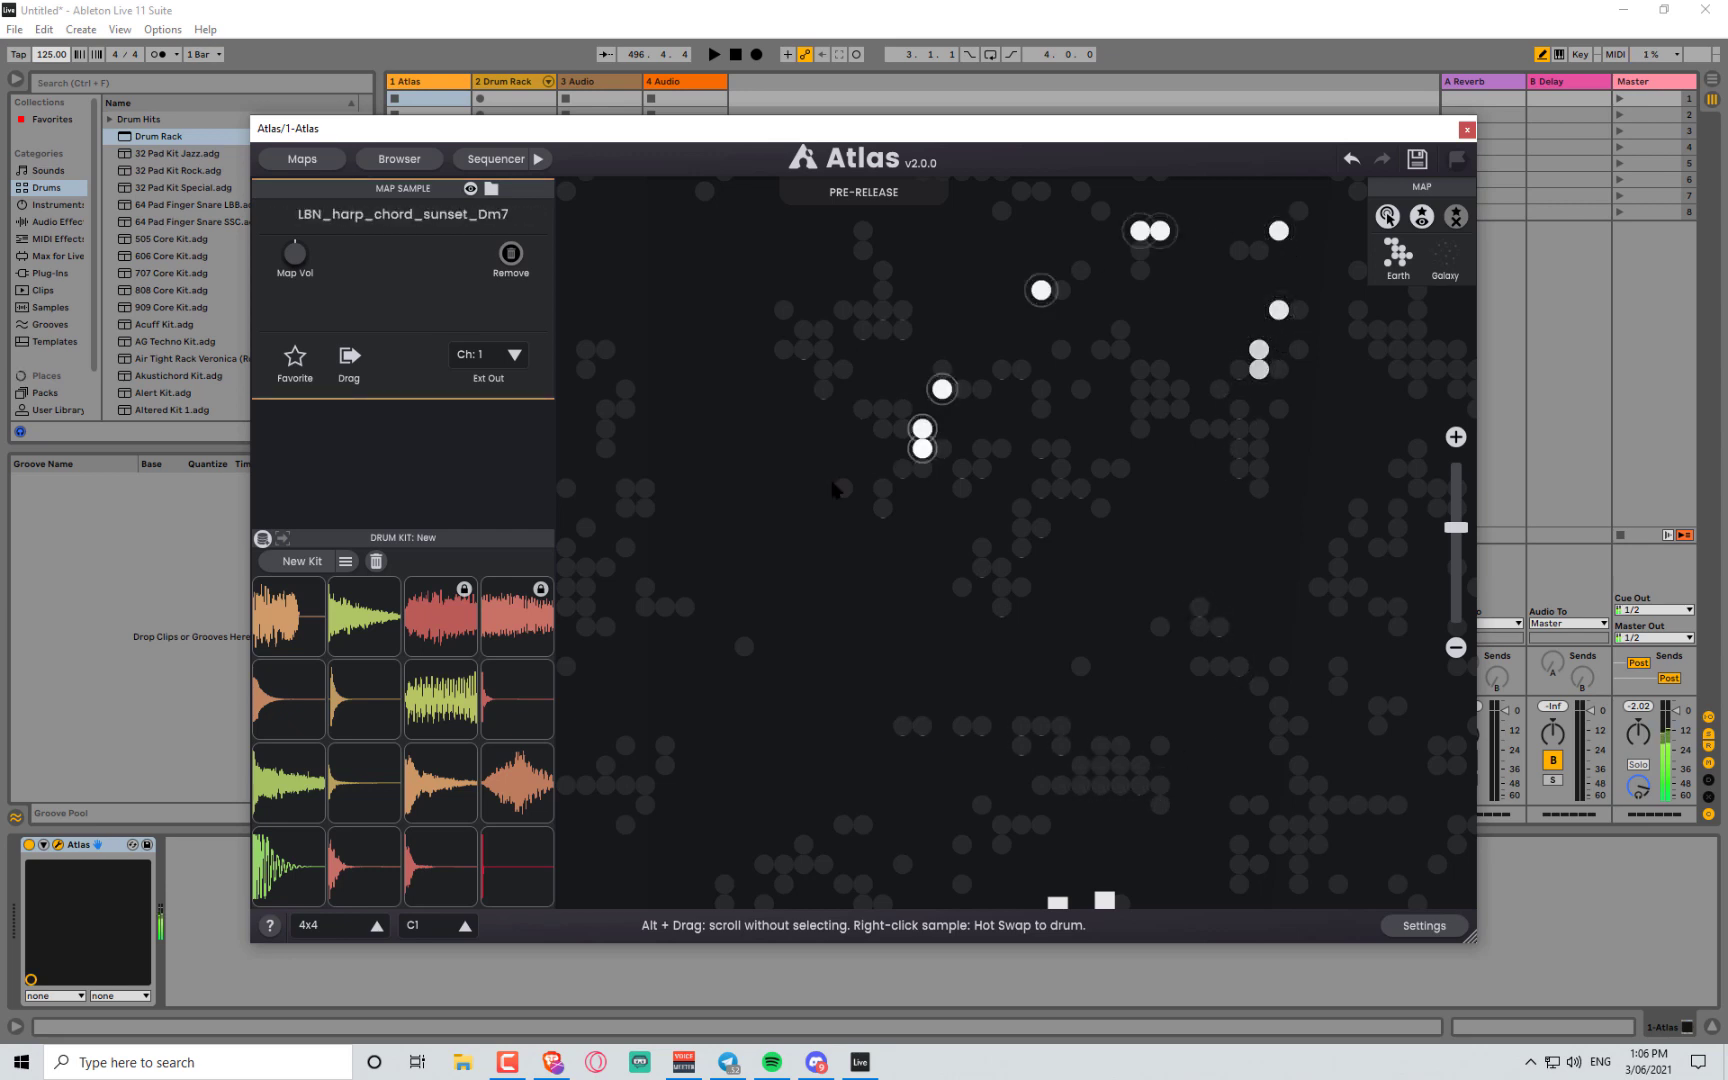
pyautogui.moveTo(758, 592); pyautogui.dragTo(862, 530)
pyautogui.moveTo(664, 684); pyautogui.dragTo(709, 718)
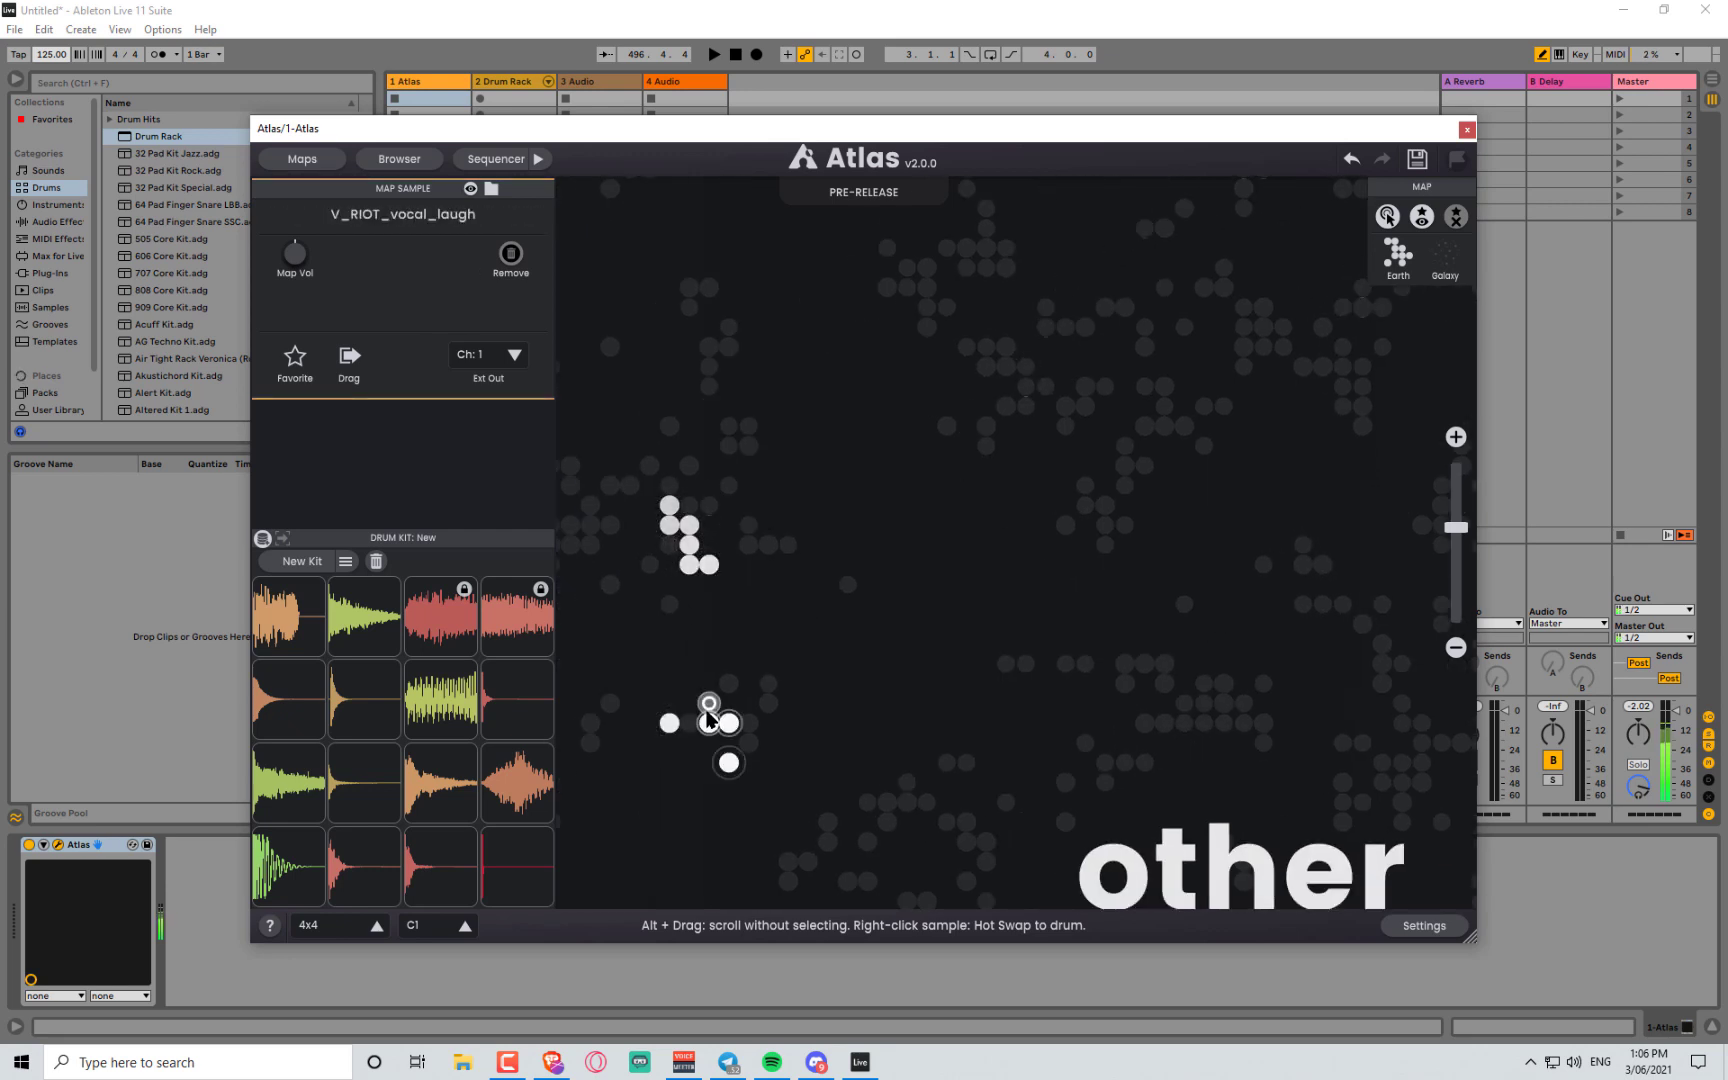
pyautogui.moveTo(820, 720); pyautogui.dragTo(826, 450)
pyautogui.moveTo(825, 559); pyautogui.dragTo(876, 628)
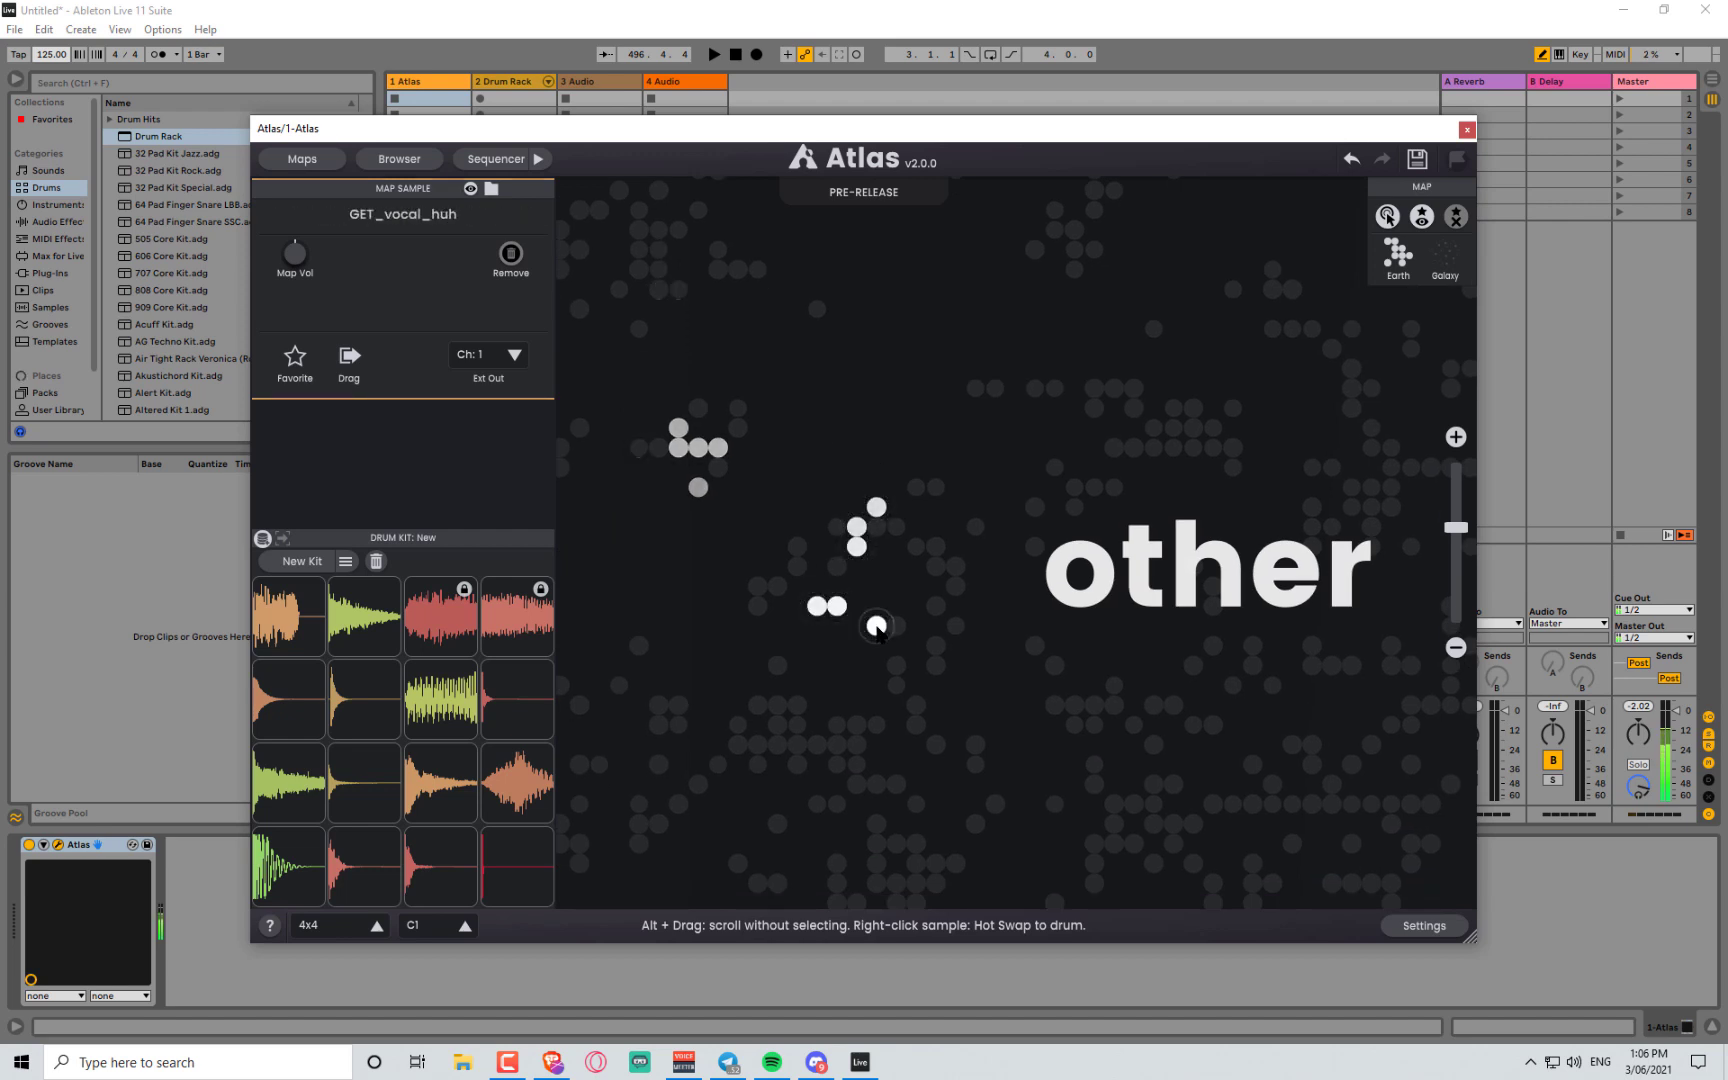
pyautogui.moveTo(762, 591)
pyautogui.mouseDown()
pyautogui.moveTo(782, 644)
pyautogui.moveTo(776, 729)
pyautogui.moveTo(749, 743)
pyautogui.moveTo(854, 750)
pyautogui.moveTo(863, 781)
pyautogui.moveTo(932, 808)
pyautogui.moveTo(1100, 810)
pyautogui.moveTo(1134, 836)
pyautogui.moveTo(1385, 809)
pyautogui.moveTo(1410, 715)
pyautogui.mouseUp()
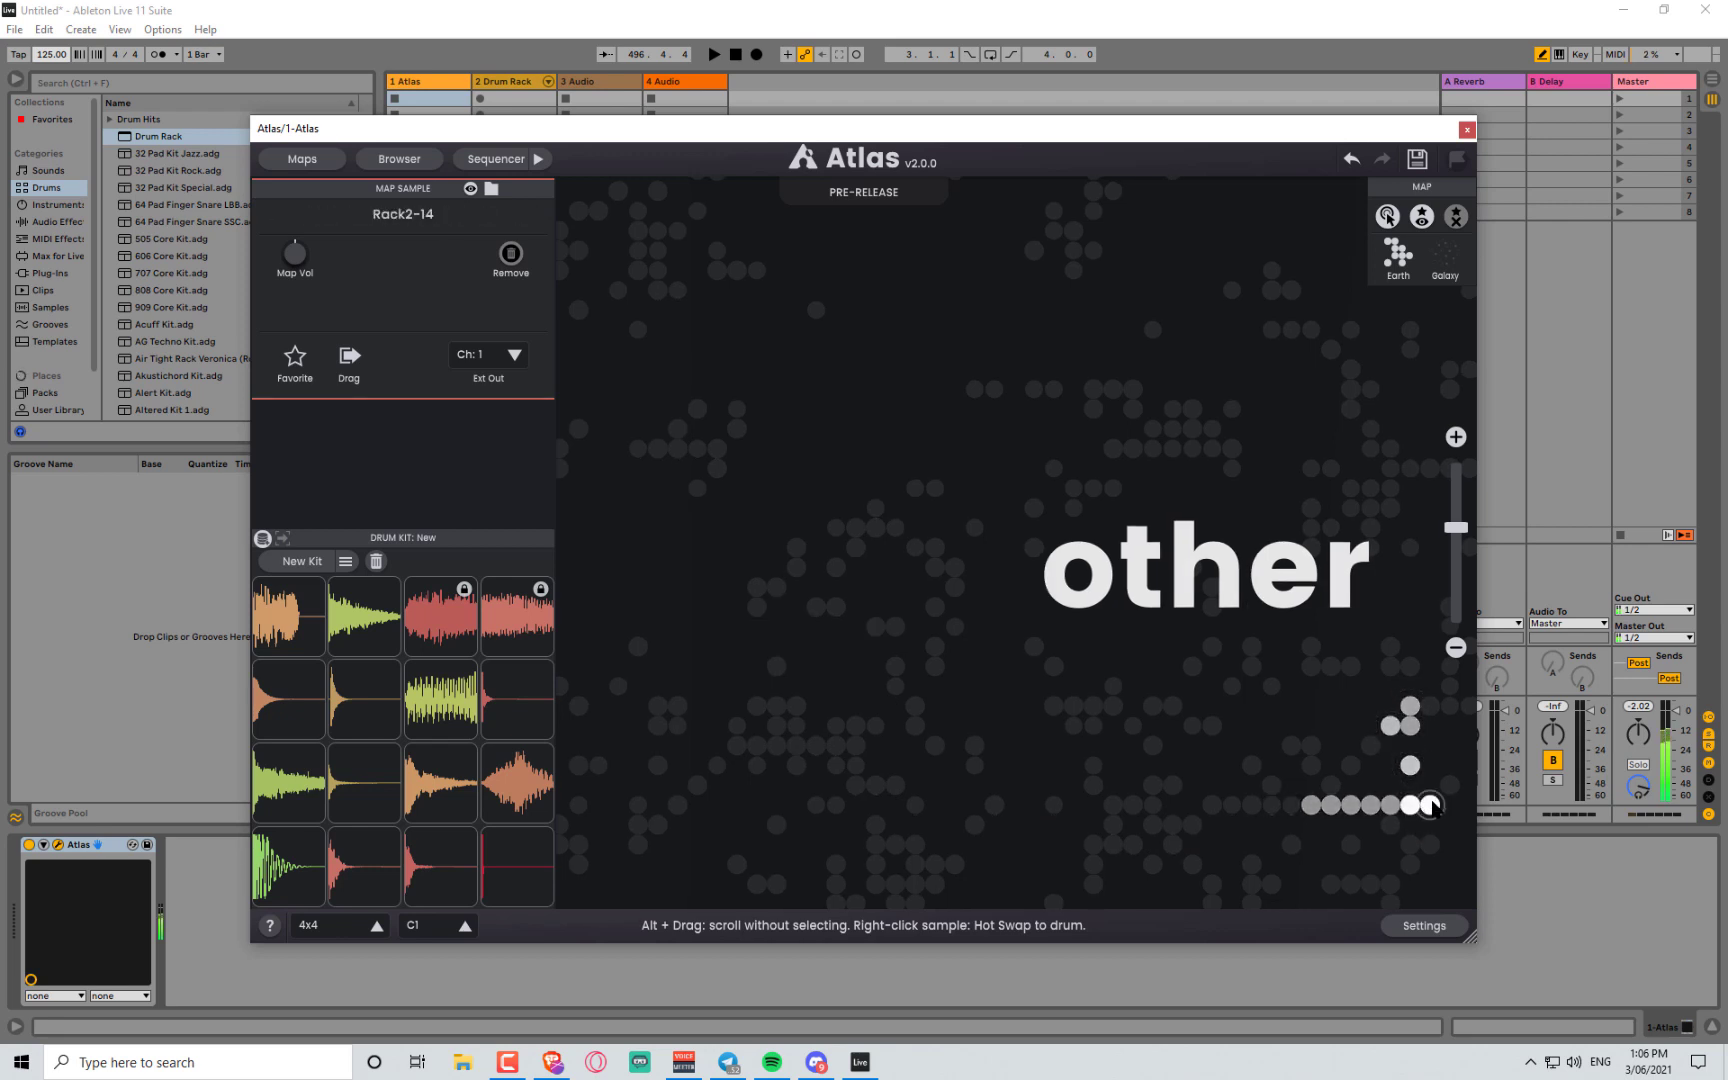
pyautogui.moveTo(1447, 840); pyautogui.dragTo(1342, 740)
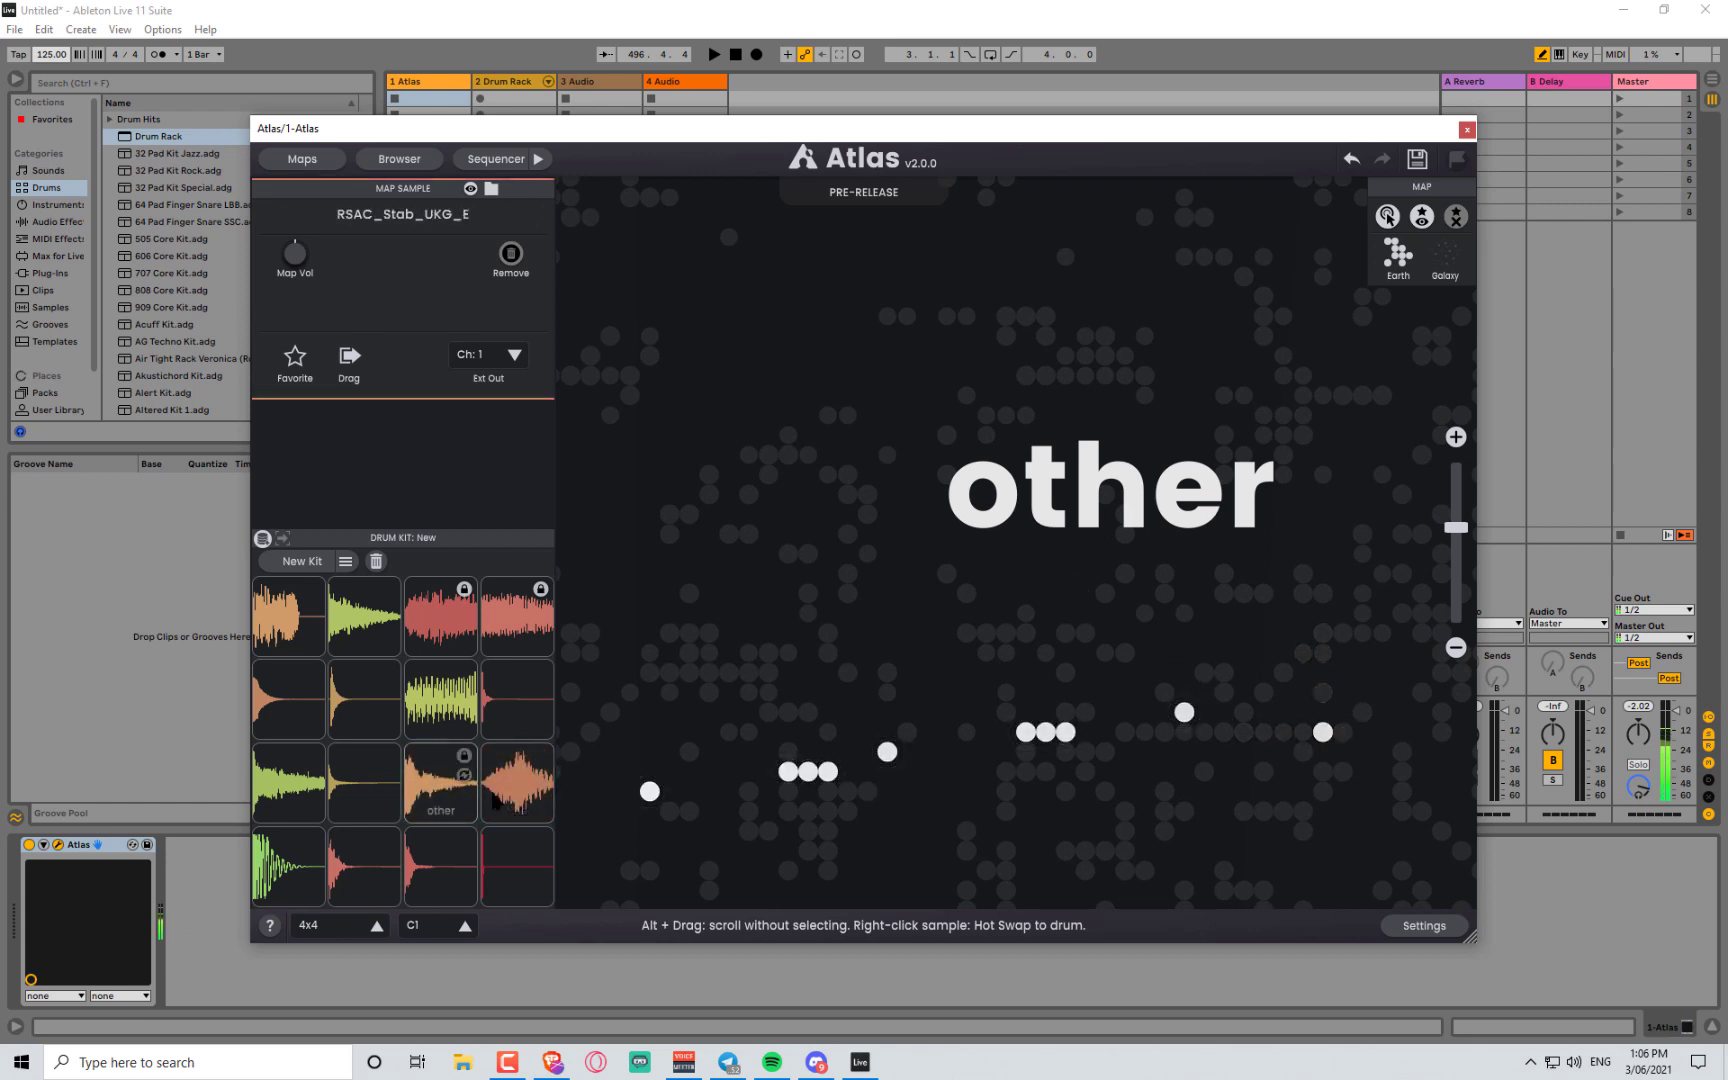
# - Compare pads 7 and 8, replace pad 8's sample with AD_CZ101_Organ_4_-_C from the map, and start playback
pyautogui.click(451, 796)
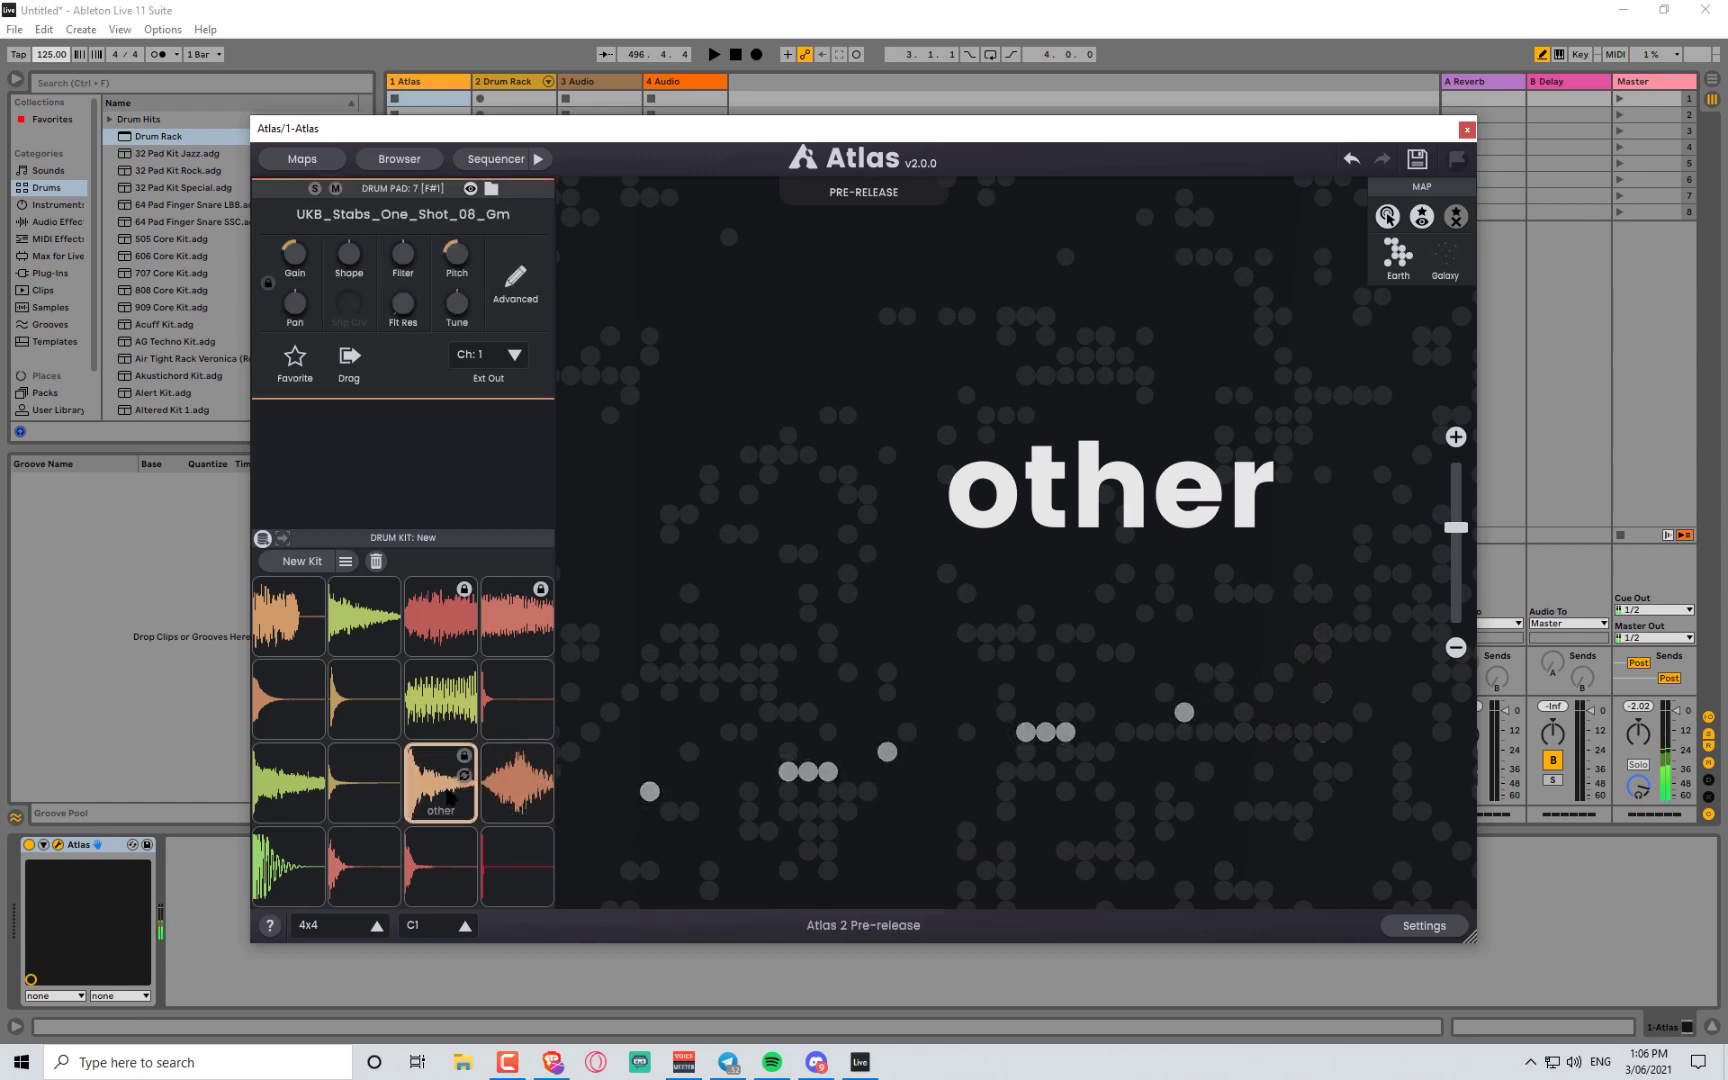
pyautogui.click(506, 796)
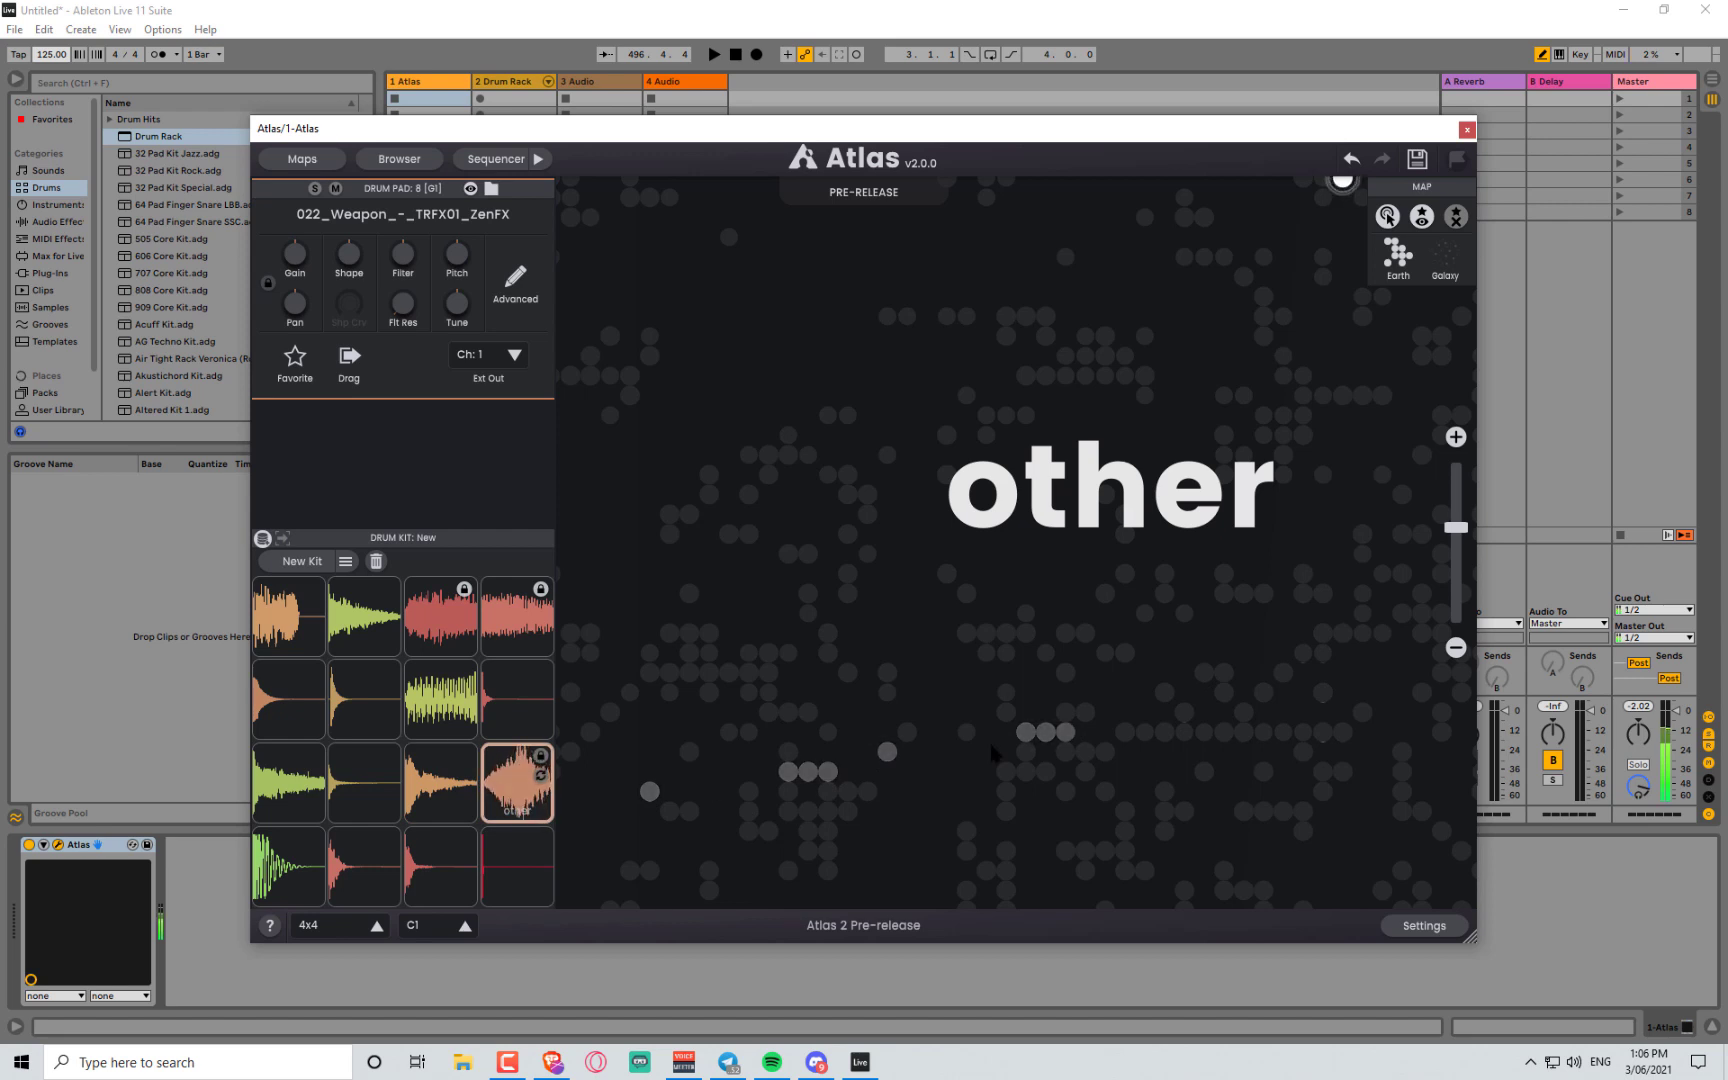
pyautogui.moveTo(993, 752)
pyautogui.mouseDown()
pyautogui.moveTo(1107, 726)
pyautogui.moveTo(1345, 737)
pyautogui.mouseUp()
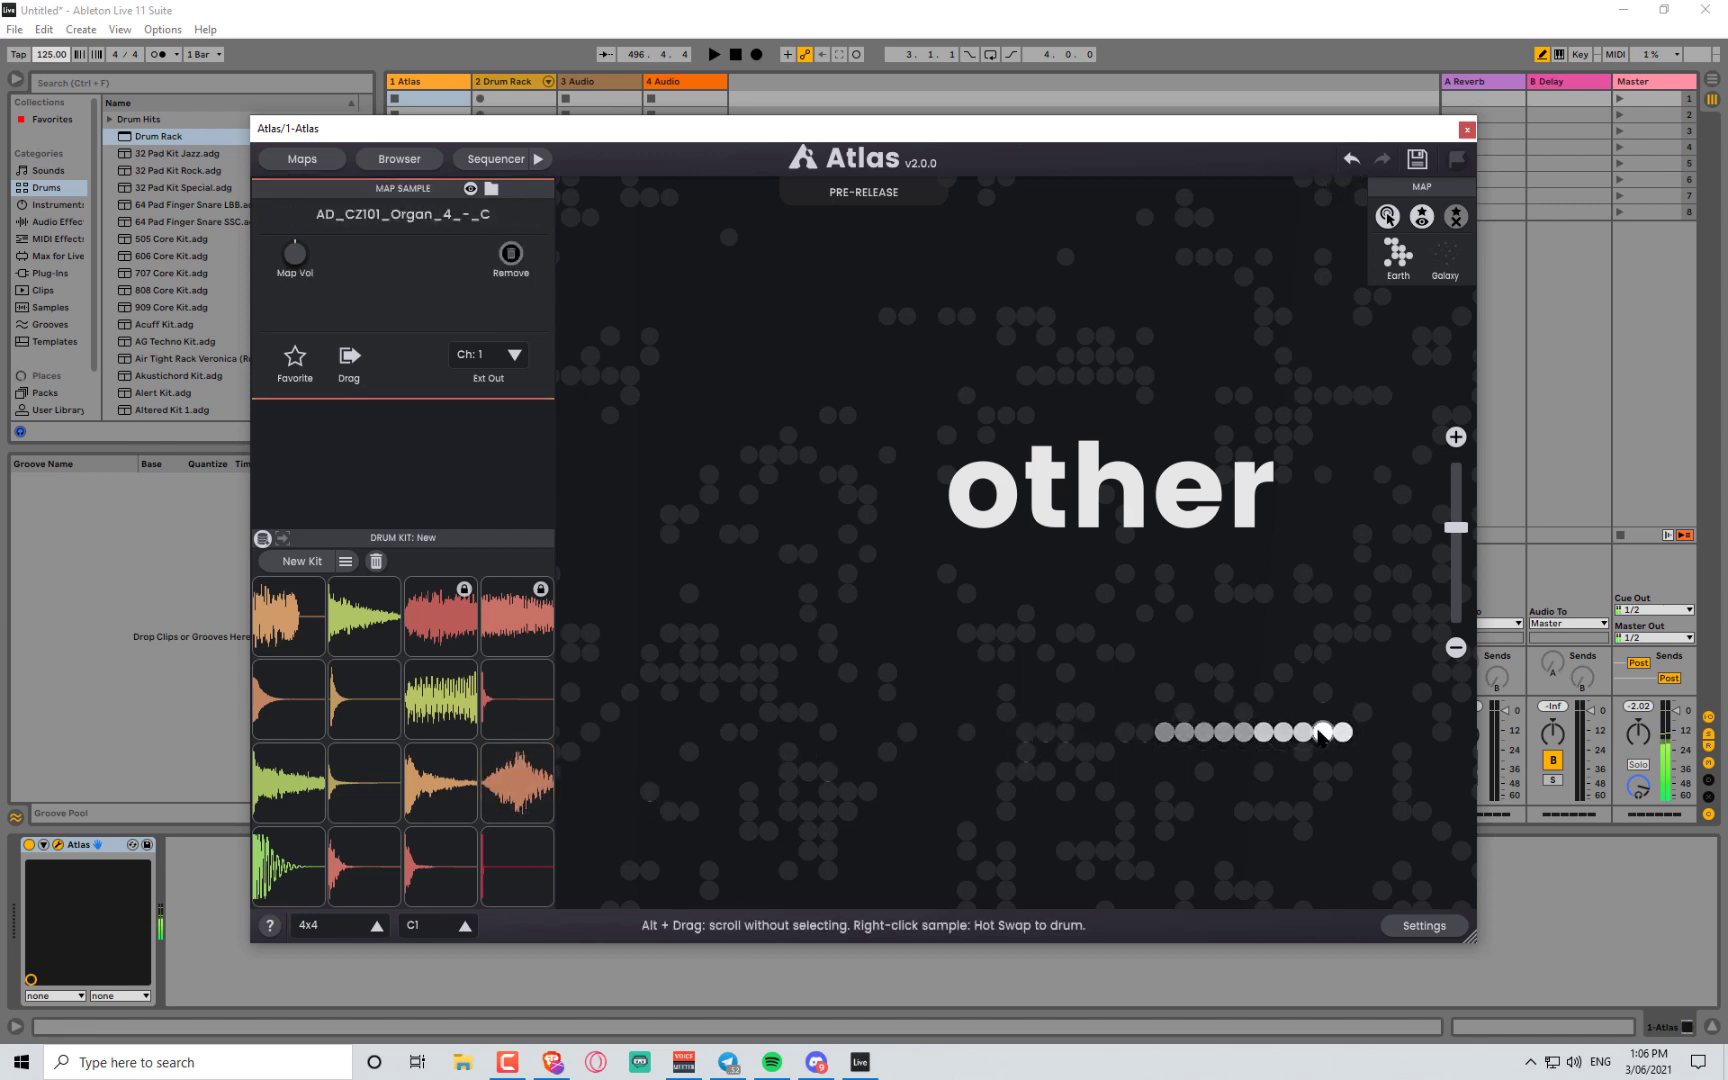
pyautogui.moveTo(522, 810); pyautogui.dragTo(523, 809)
pyautogui.press('space')
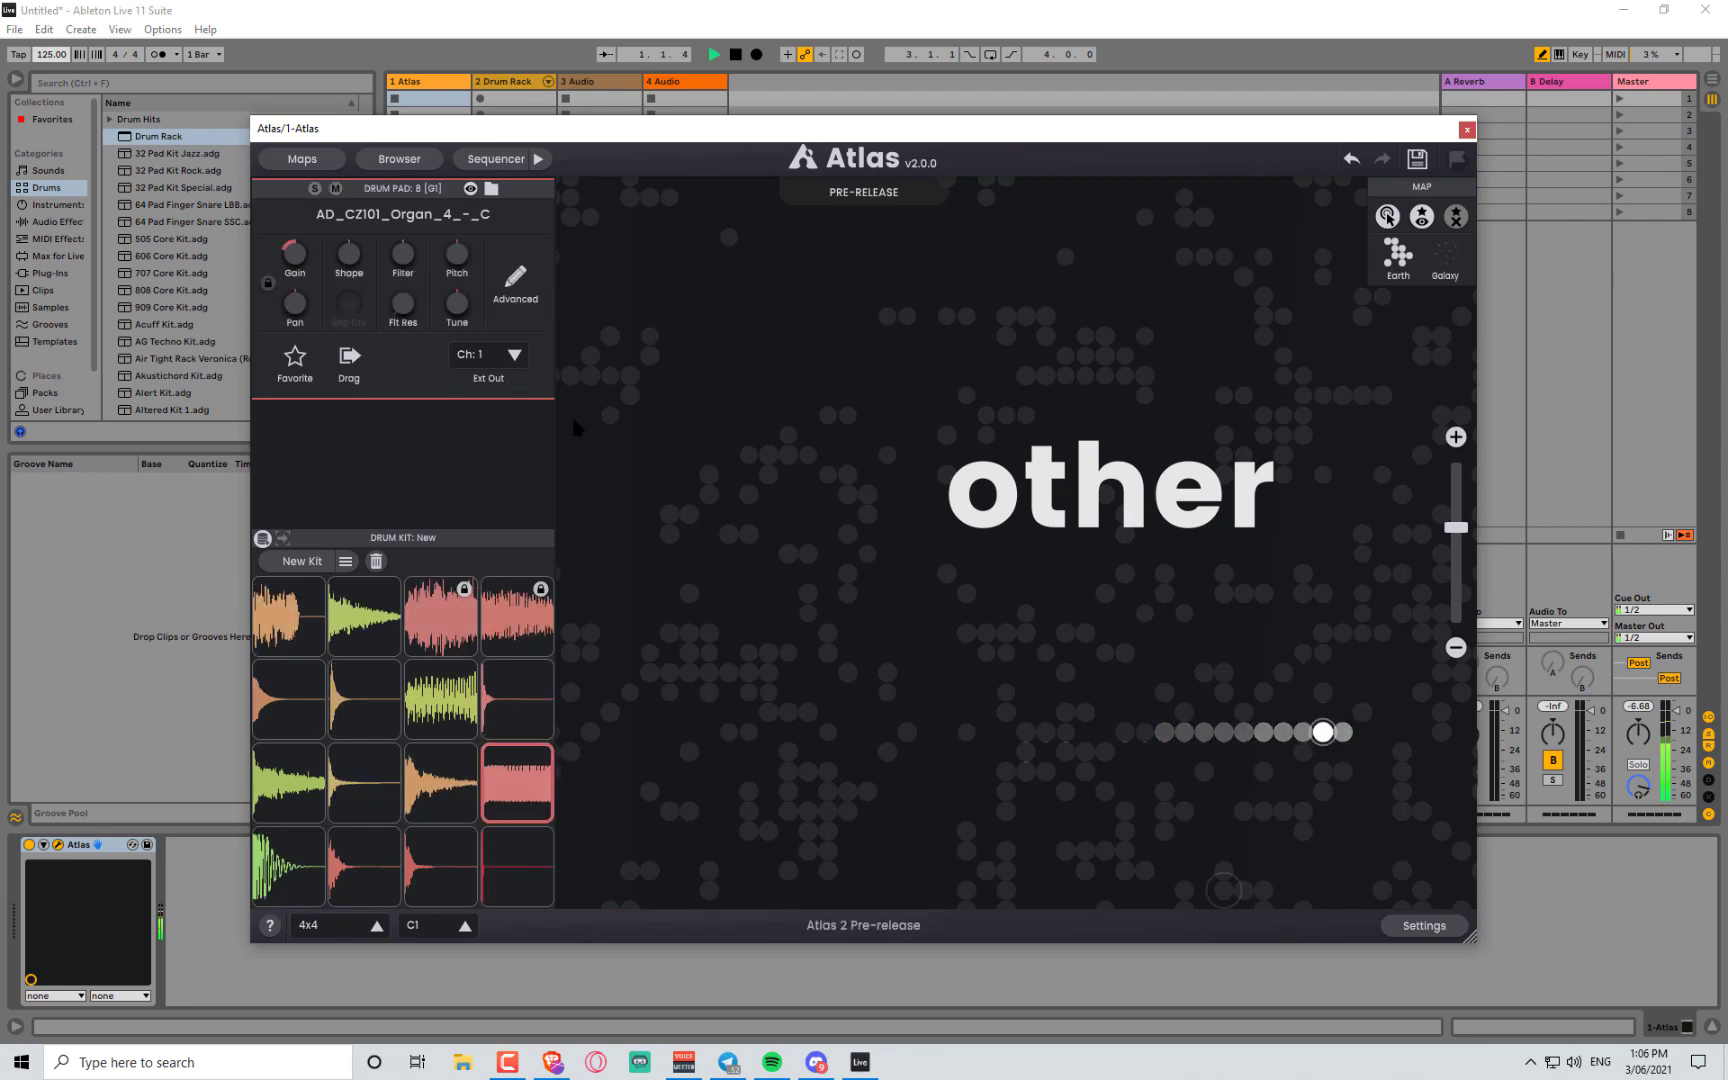
# - Show the sequencer and shape pad 8's organ sample with a shorter volume shape and a pitch of -12 st
pyautogui.click(500, 160)
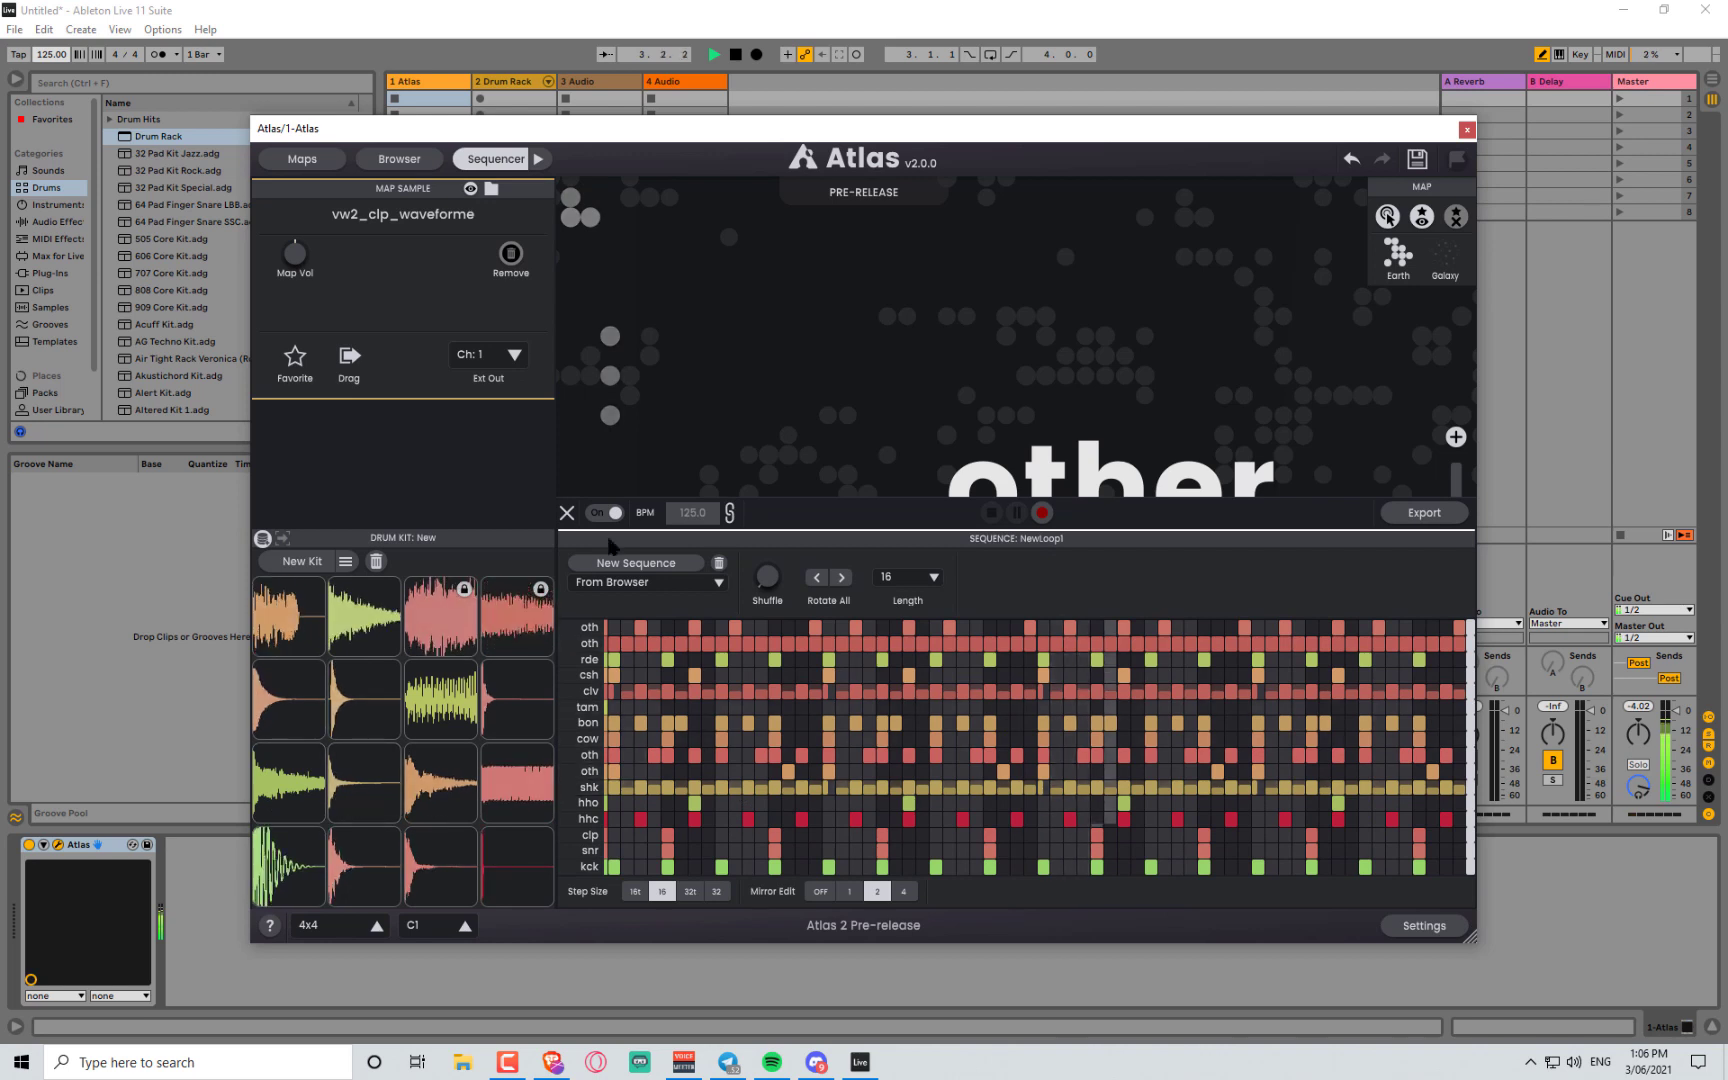
pyautogui.click(517, 785)
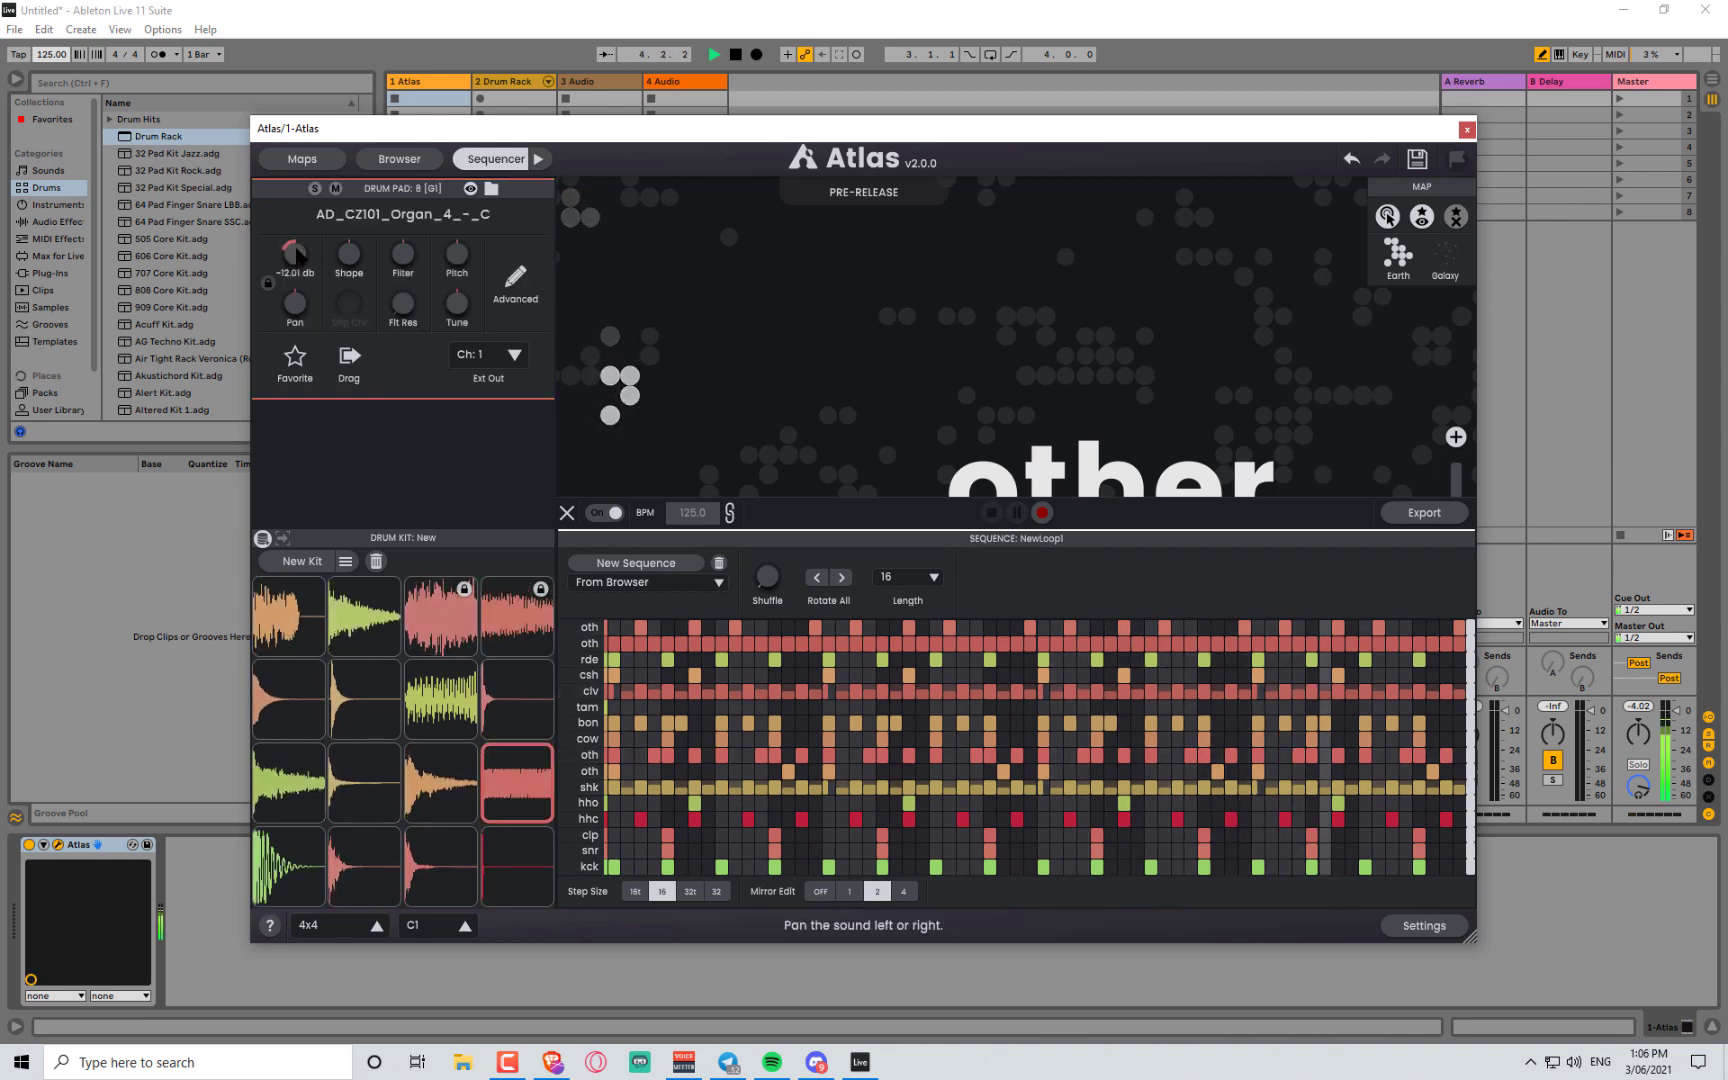
pyautogui.moveTo(349, 253); pyautogui.dragTo(341, 310)
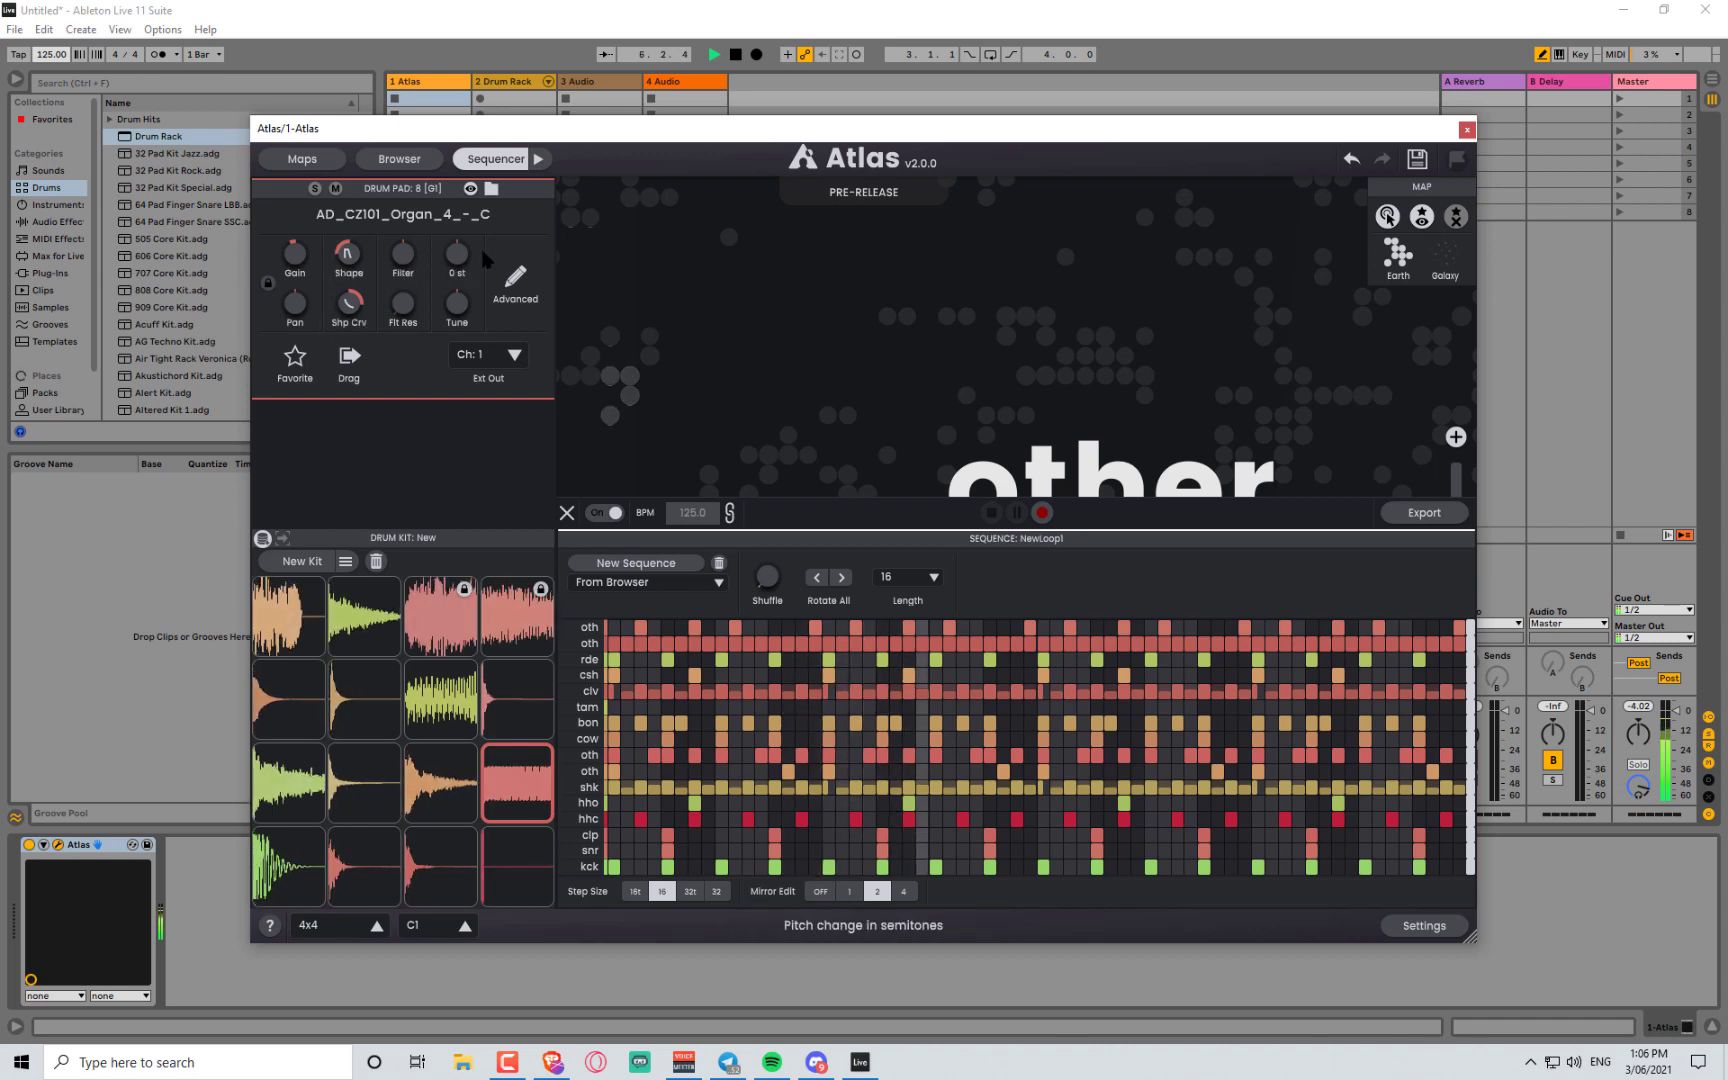
pyautogui.moveTo(464, 277); pyautogui.dragTo(461, 300)
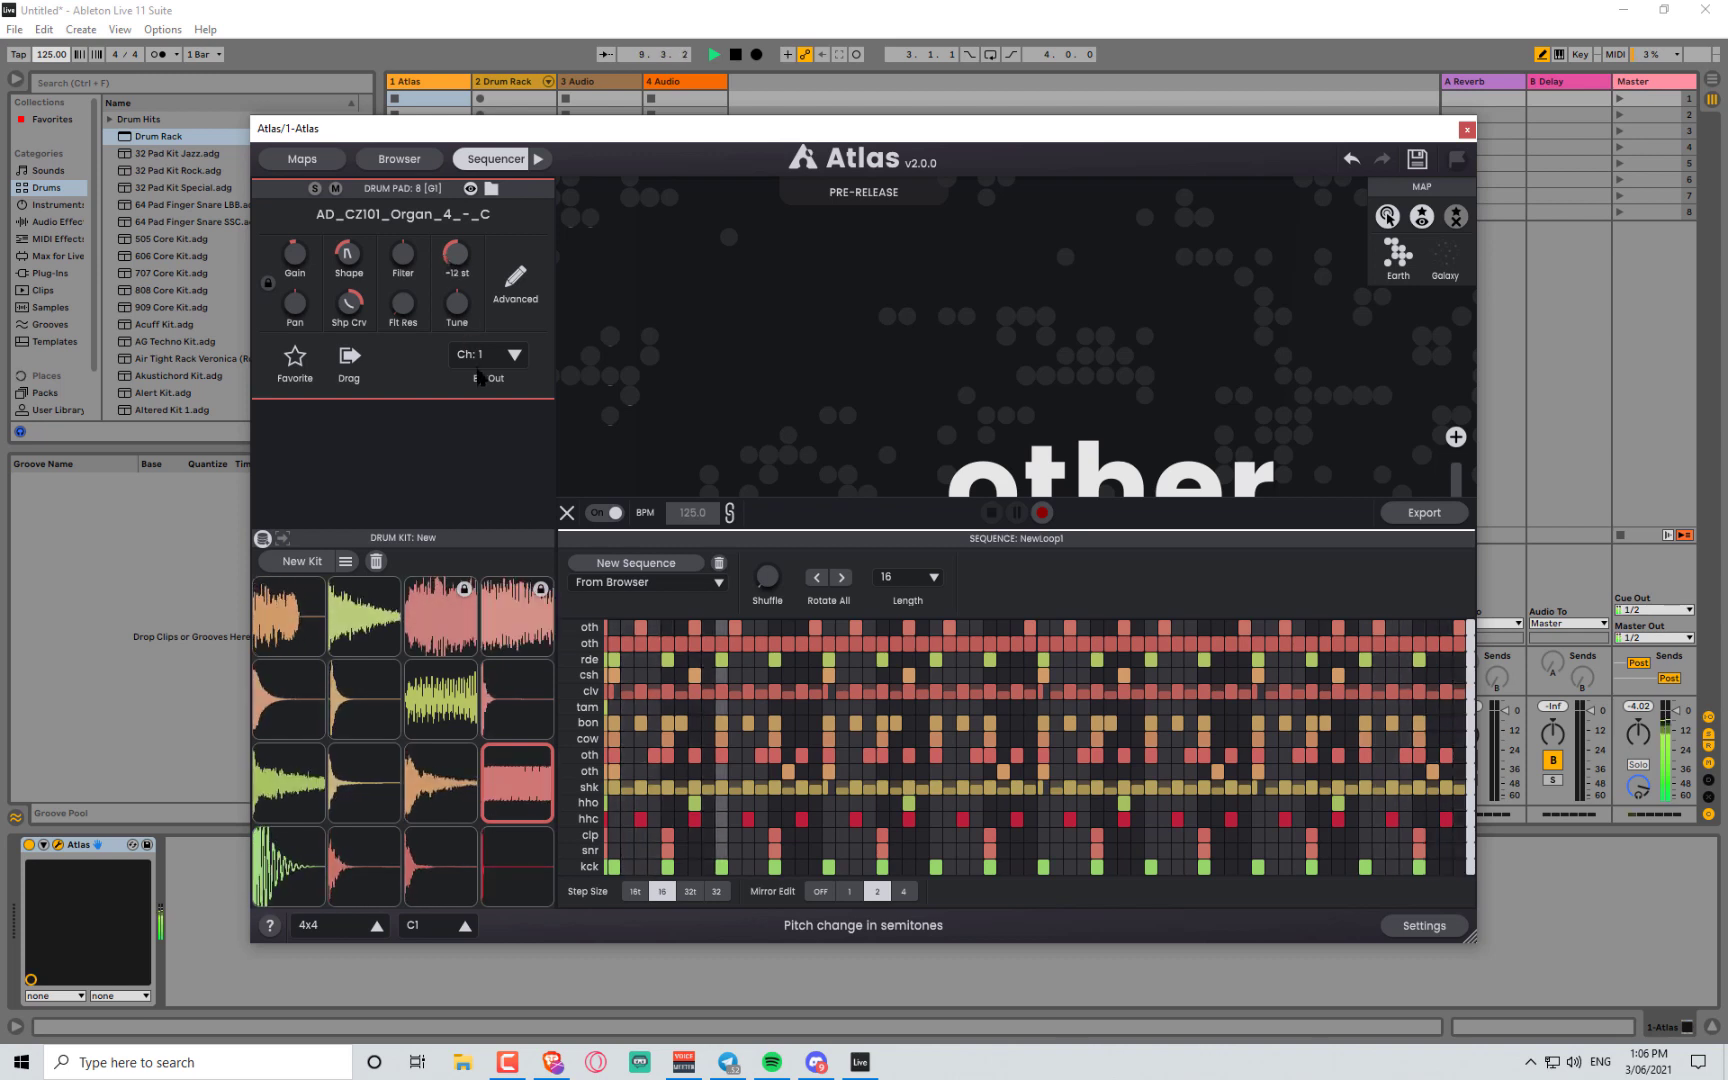
pyautogui.moveTo(478, 377); pyautogui.dragTo(478, 377)
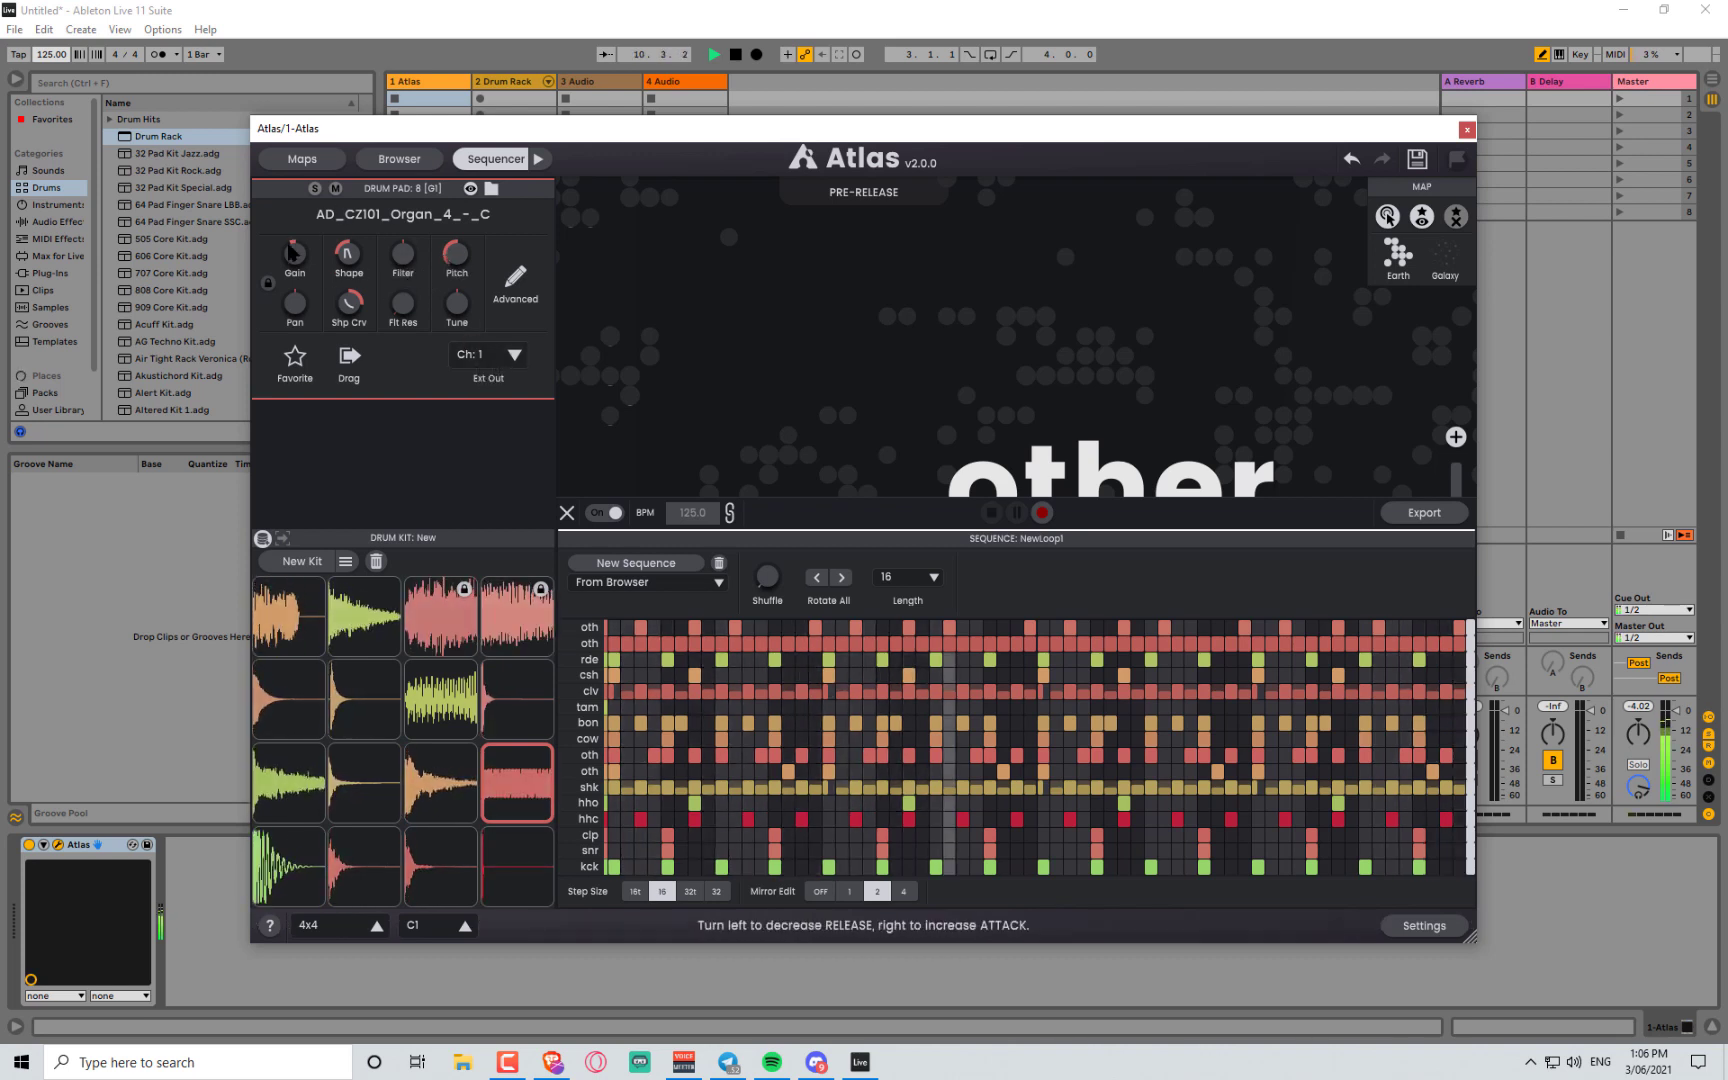
pyautogui.moveTo(349, 256); pyautogui.dragTo(352, 283)
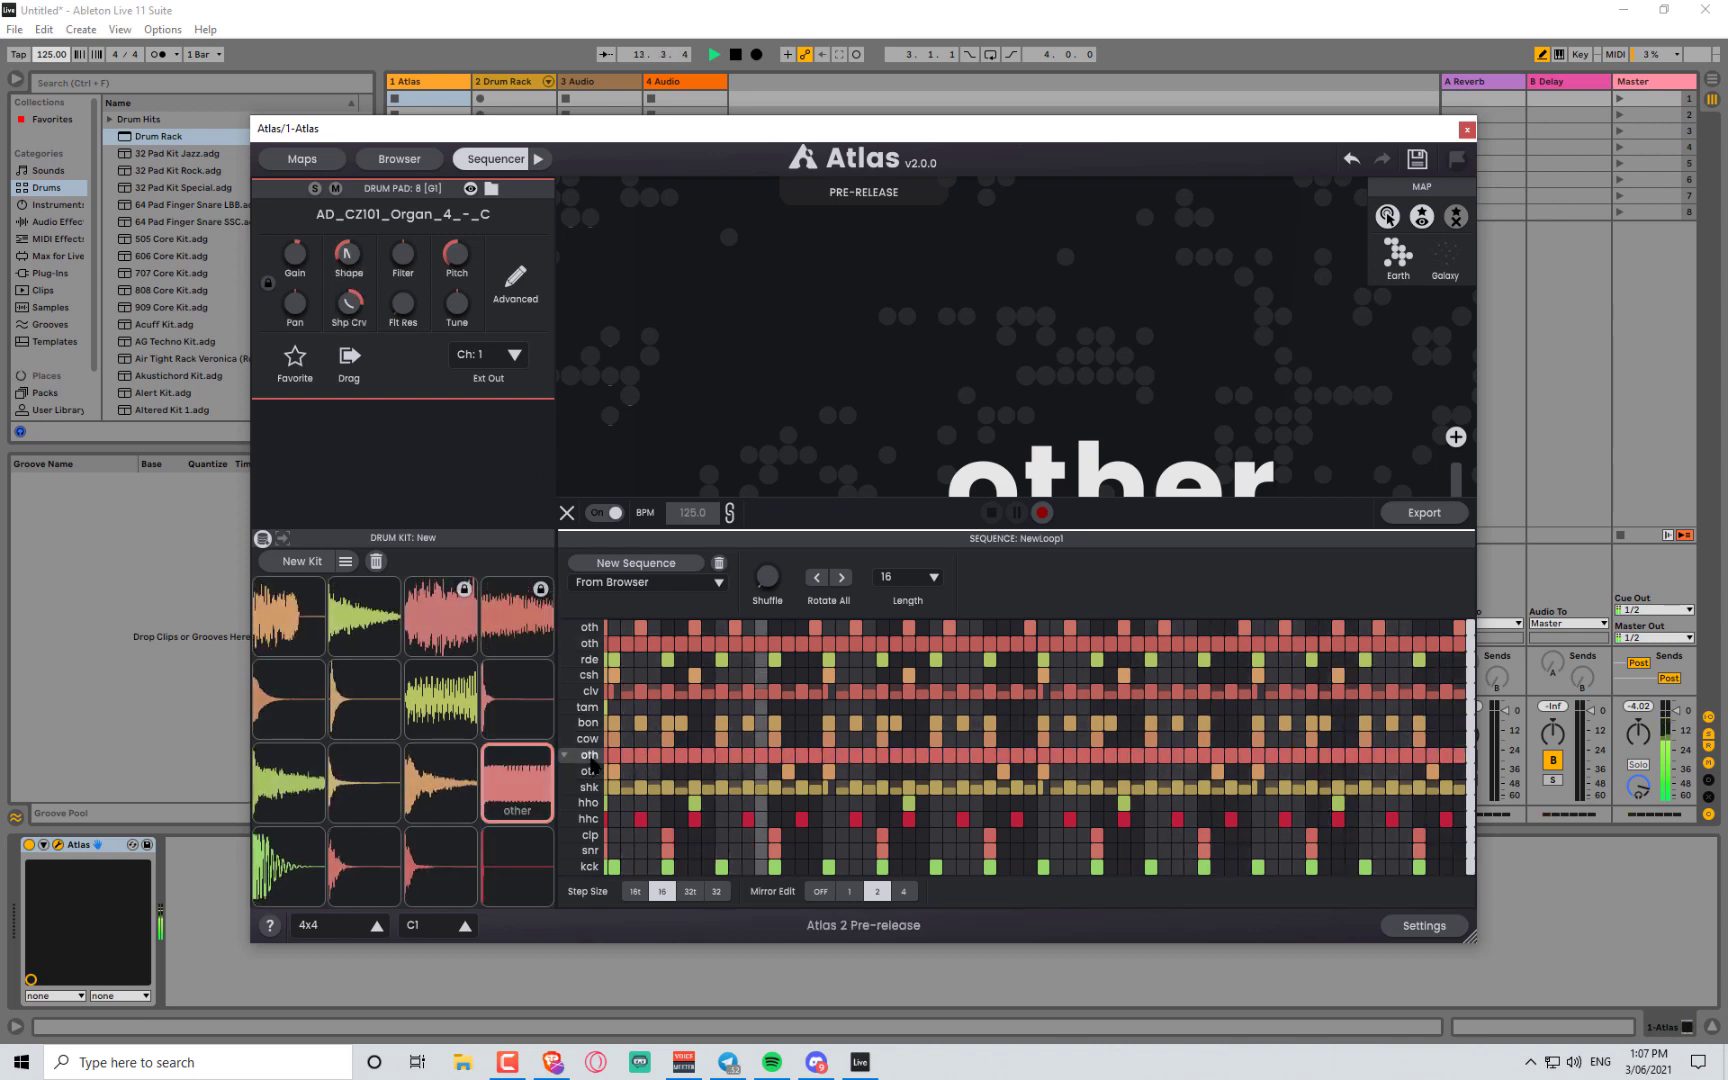
# - Expand pad 8's sequencer channel and draw a repeating pattern of varied velocities across its hits
pyautogui.click(566, 757)
pyautogui.moveTo(624, 760); pyautogui.dragTo(698, 748)
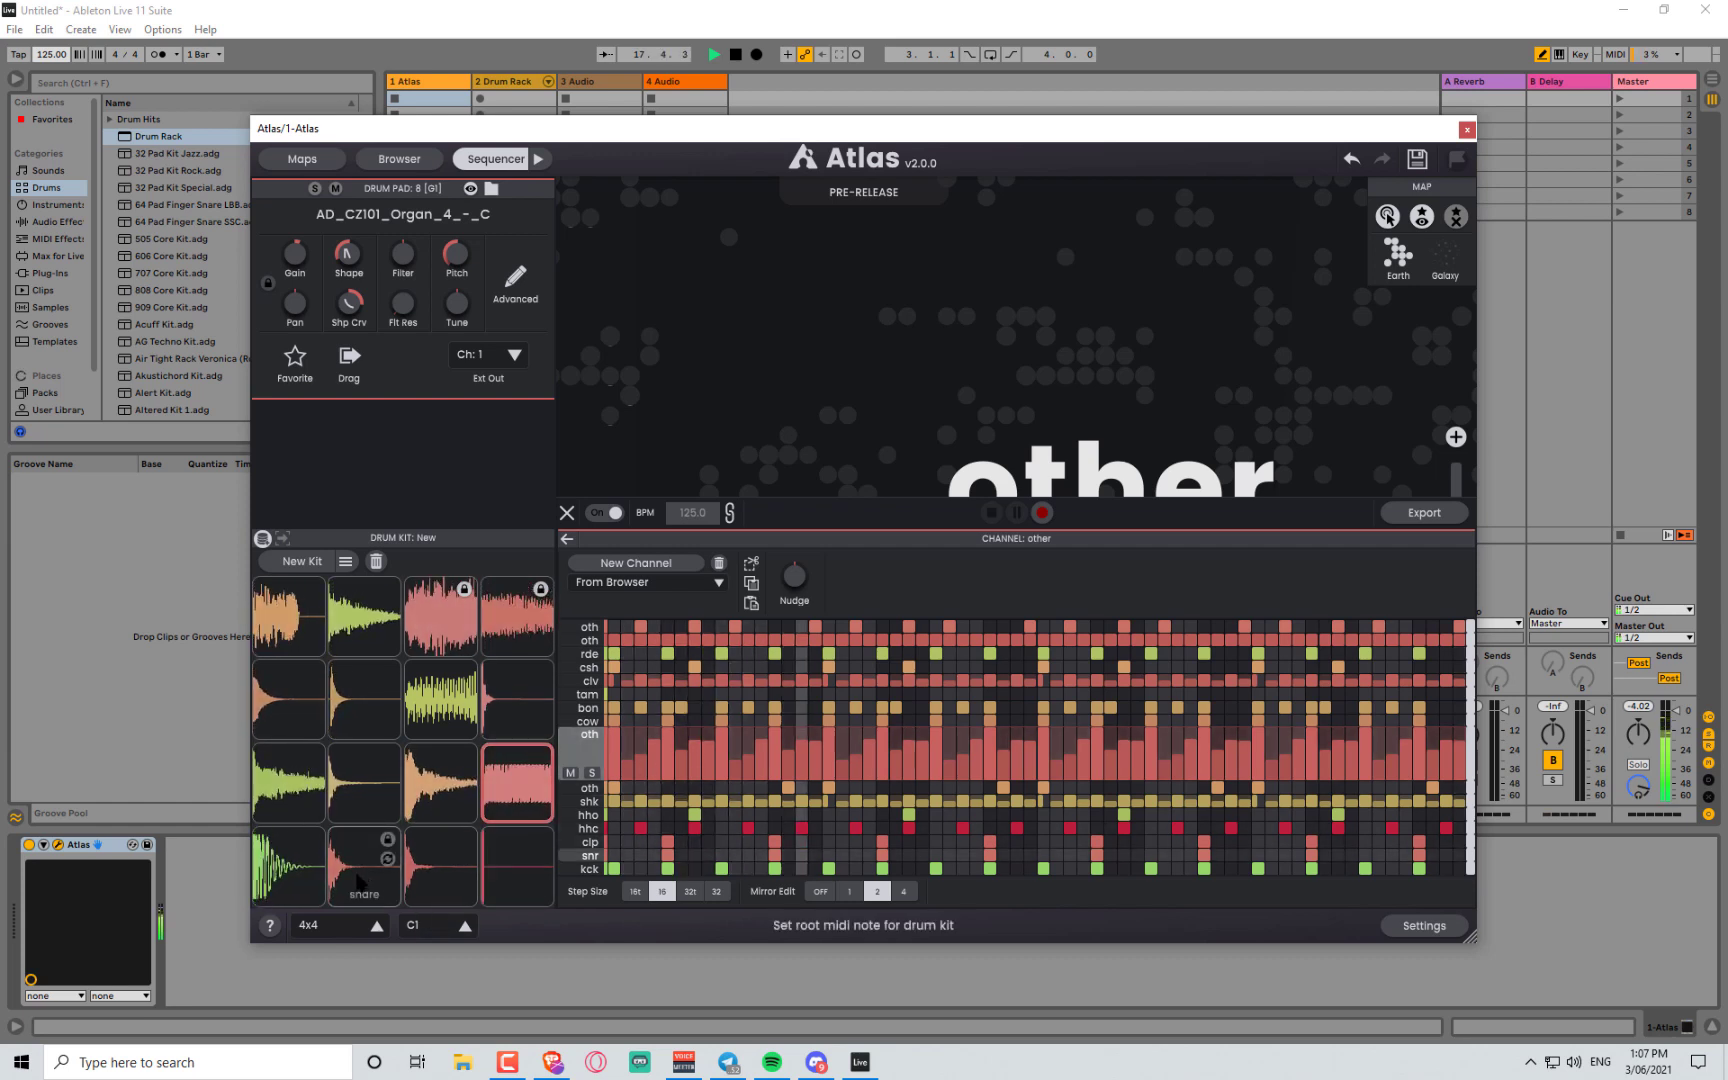
# - Cycle through replacement samples for the snare on pad 2, settling on BBL_perc_knock_little_sun
pyautogui.click(390, 869)
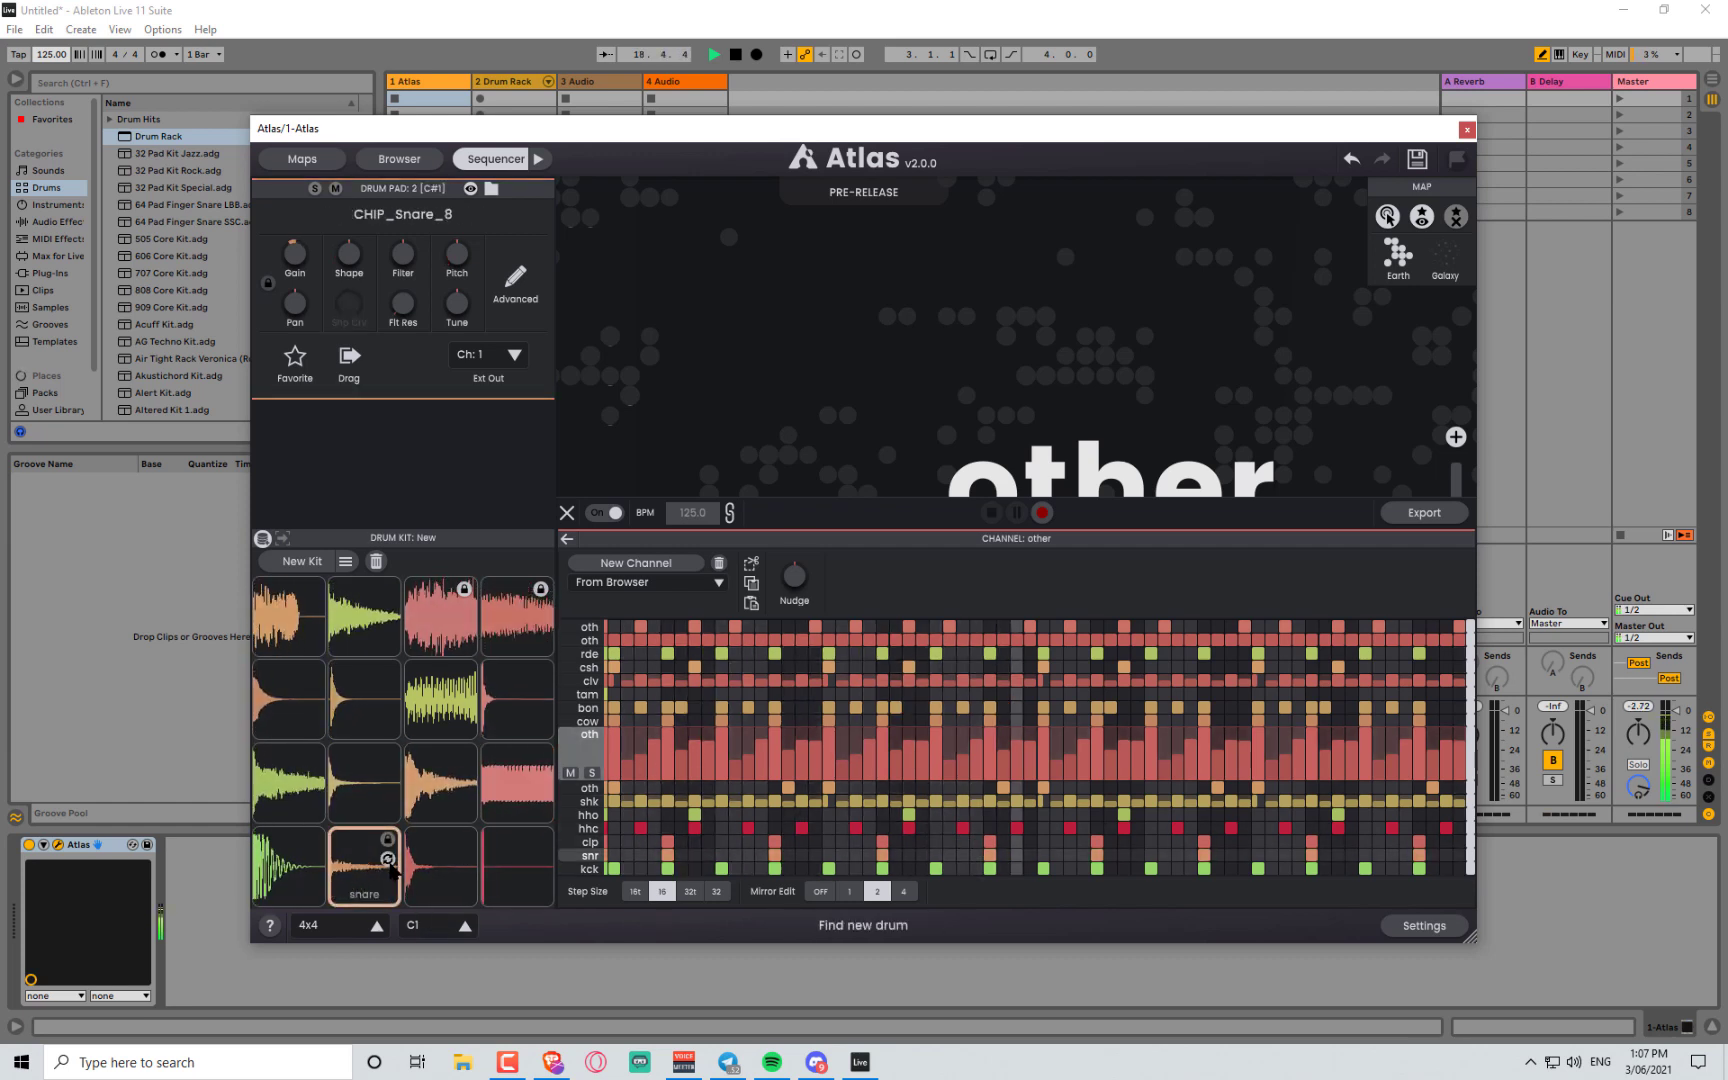
pyautogui.click(389, 864)
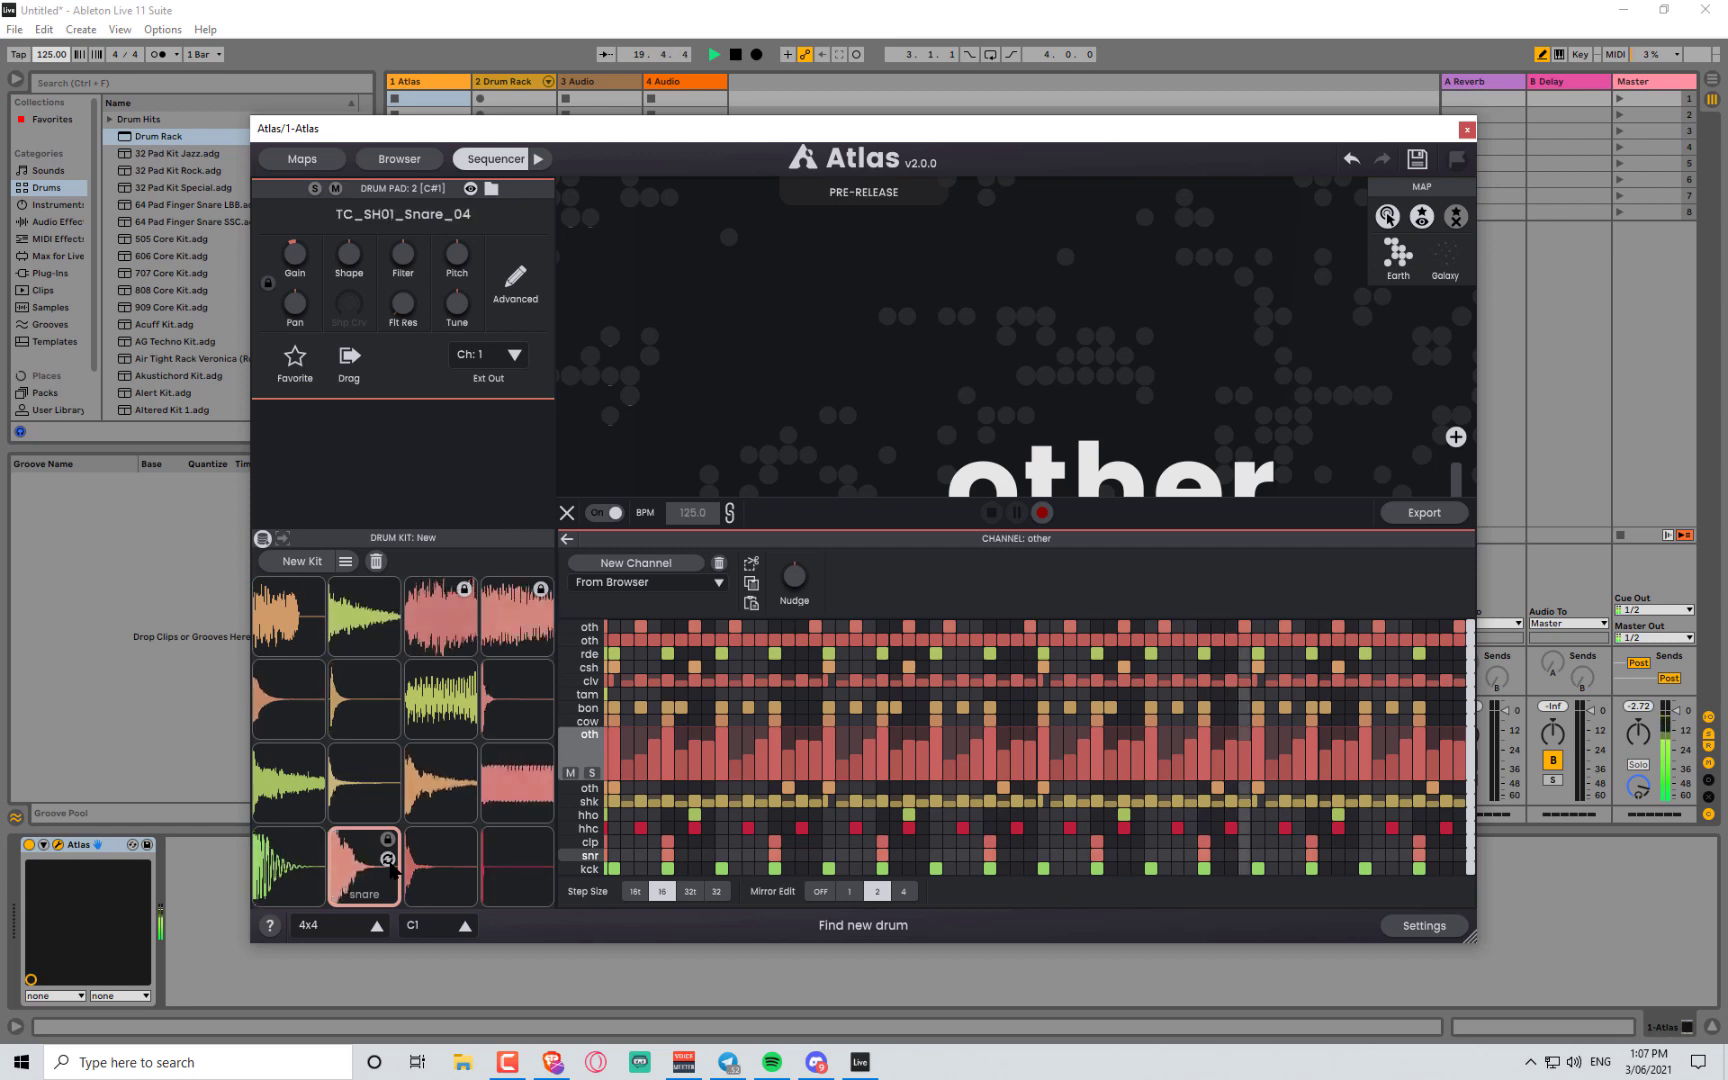
pyautogui.click(389, 864)
pyautogui.click(389, 862)
pyautogui.click(389, 862)
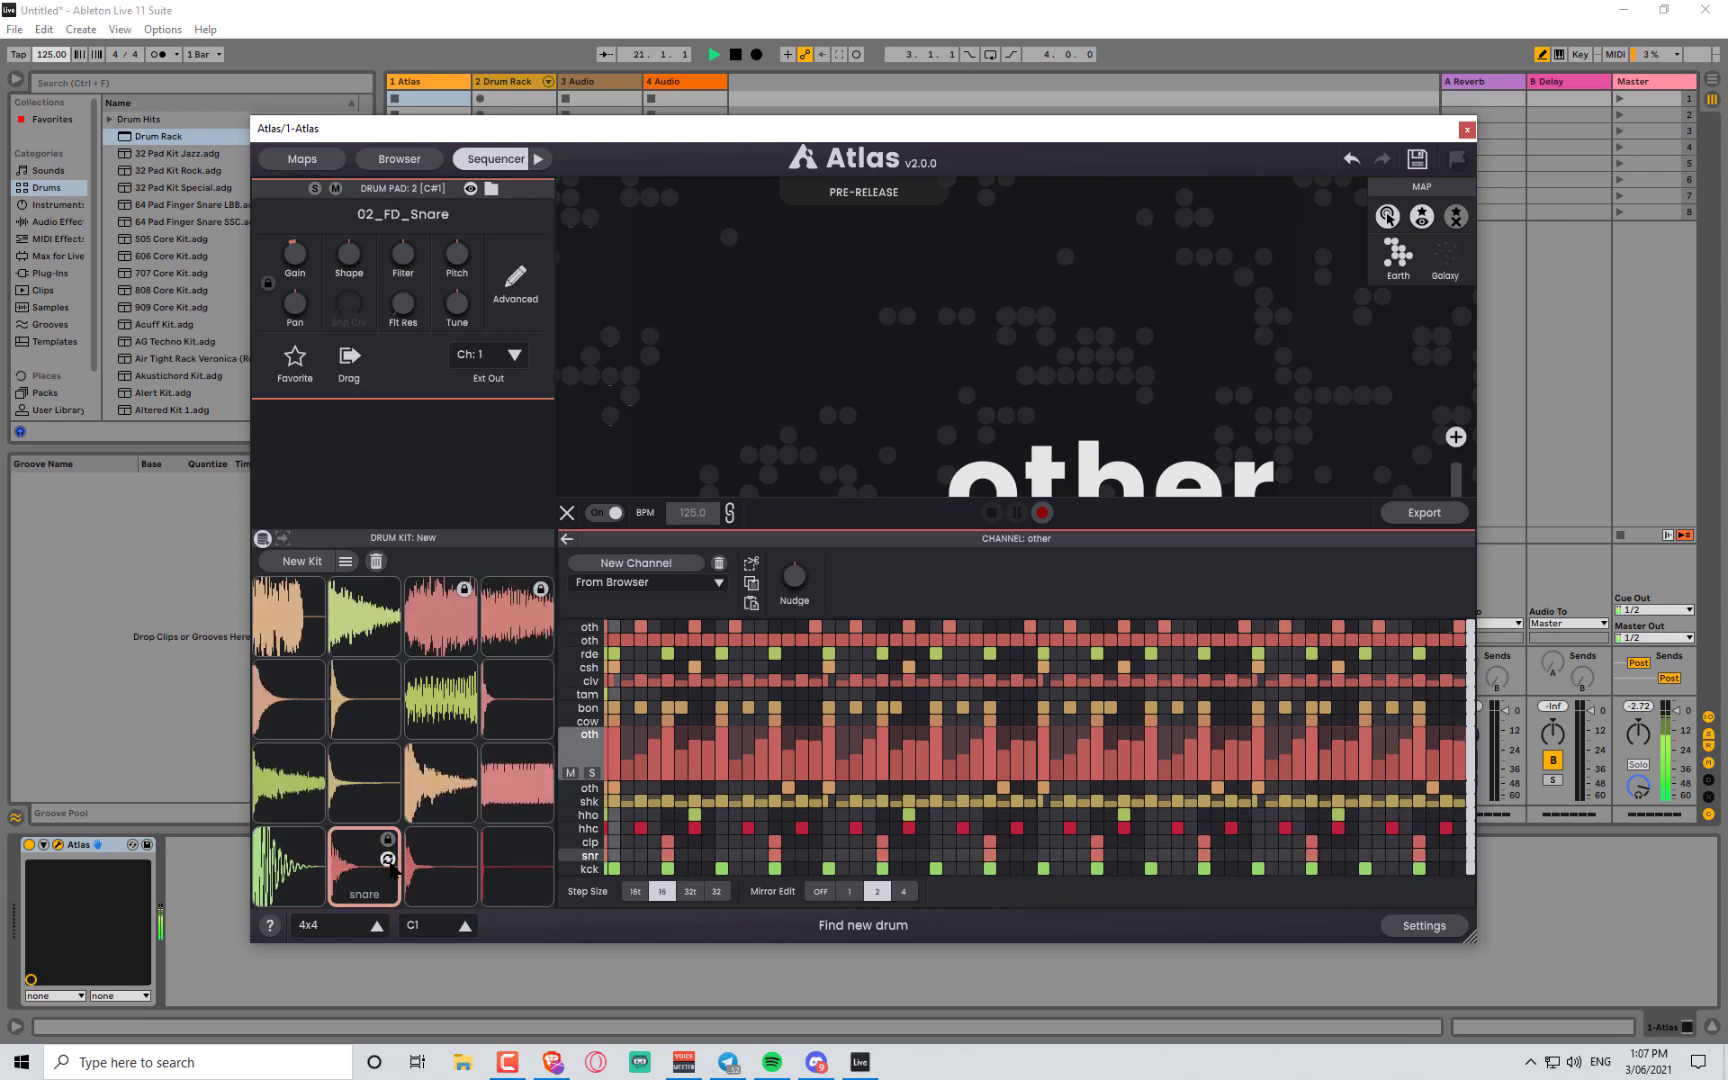
pyautogui.click(389, 862)
pyautogui.click(389, 862)
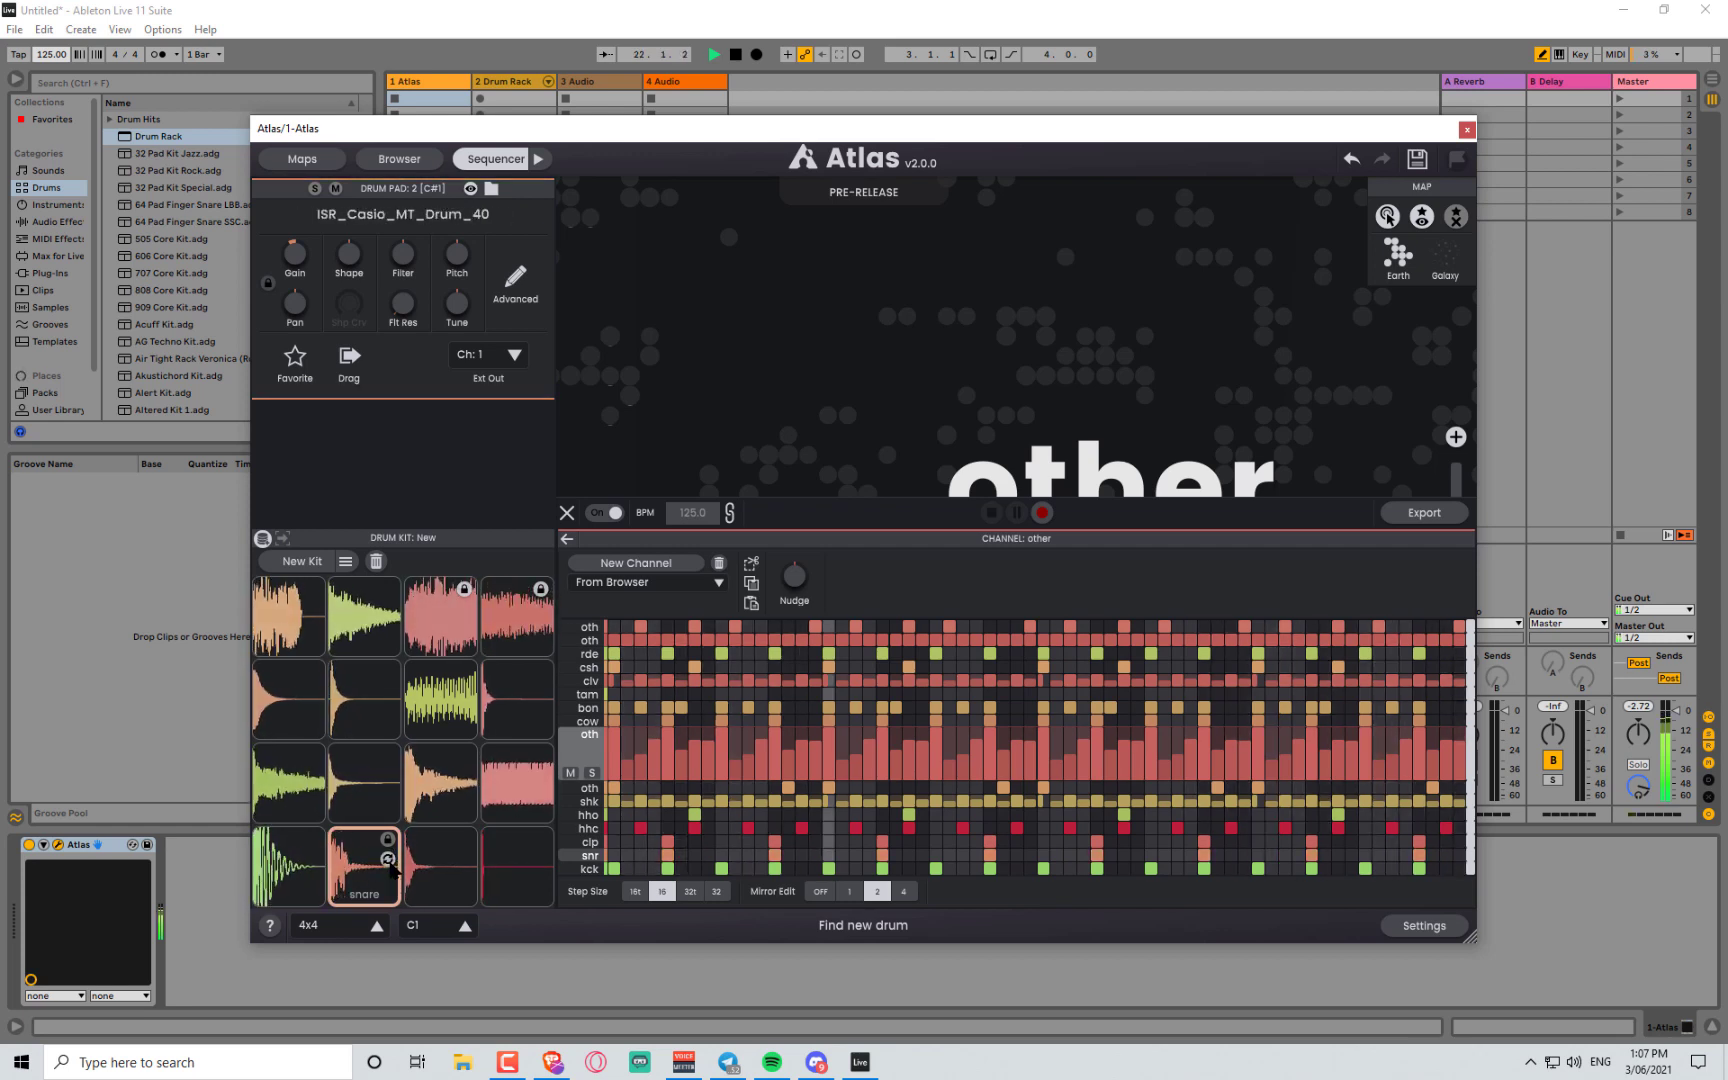
pyautogui.click(389, 862)
pyautogui.click(389, 862)
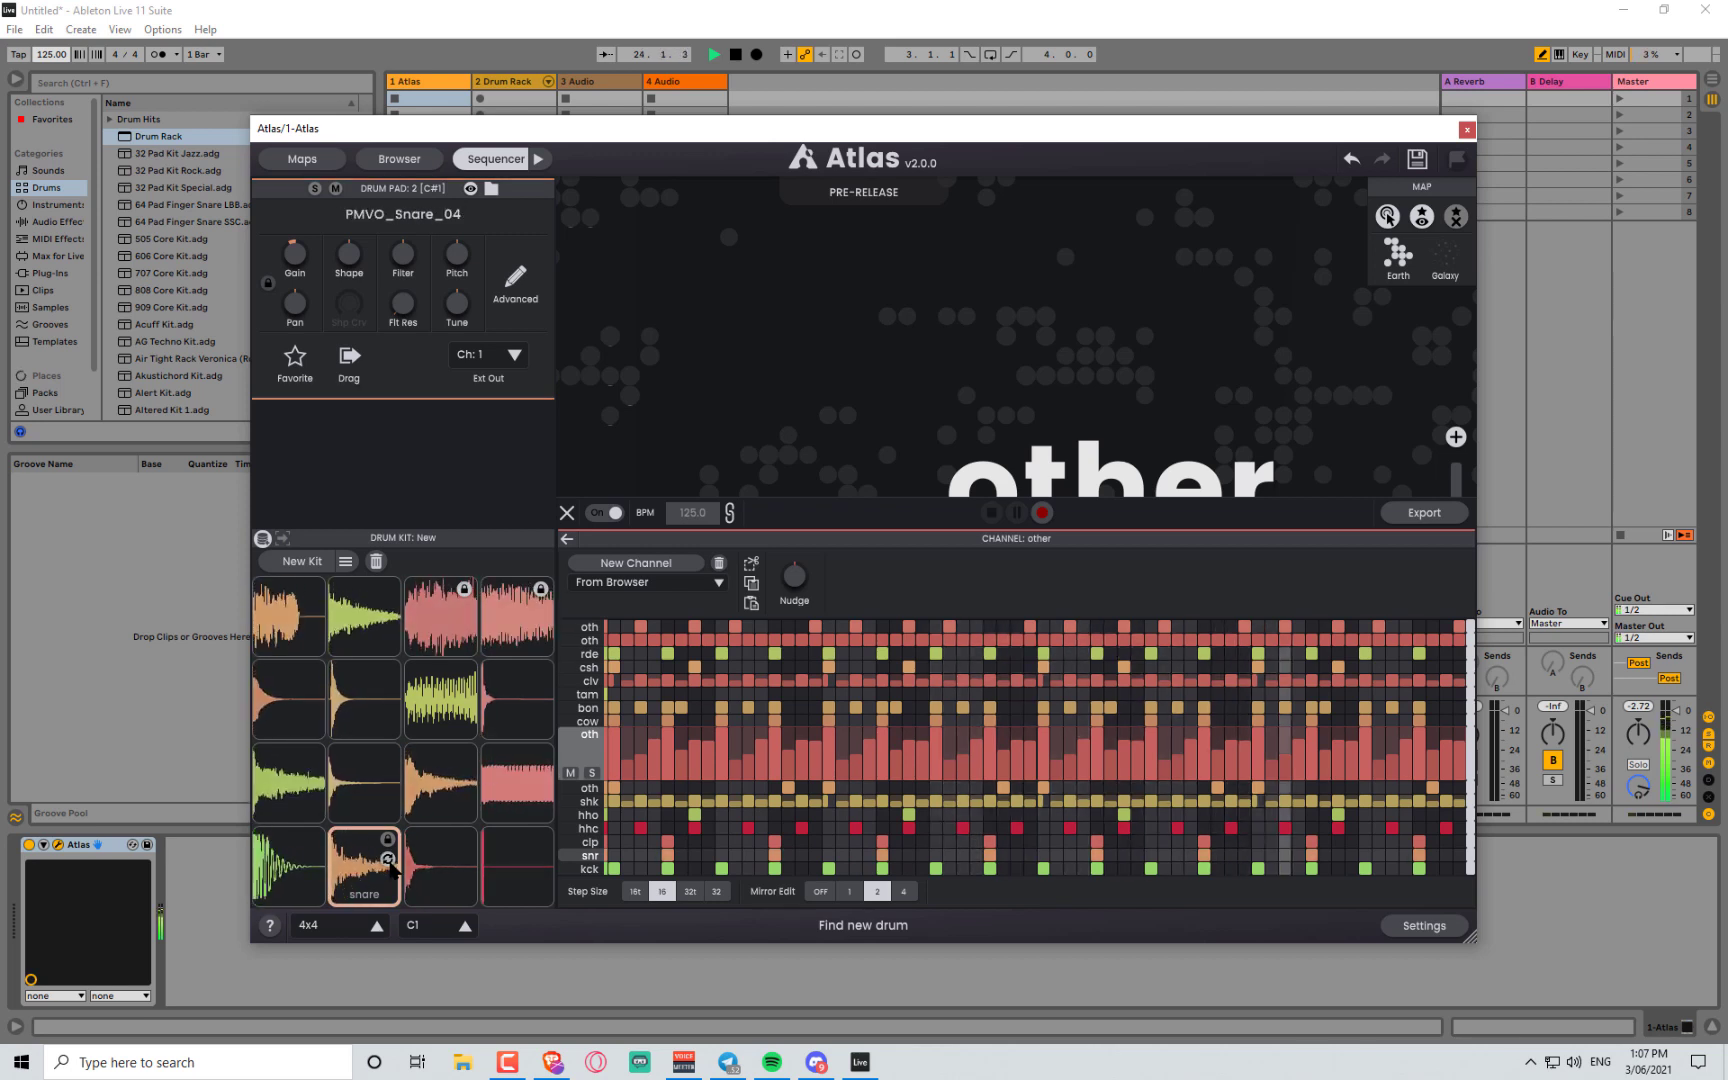
pyautogui.click(389, 862)
pyautogui.click(389, 862)
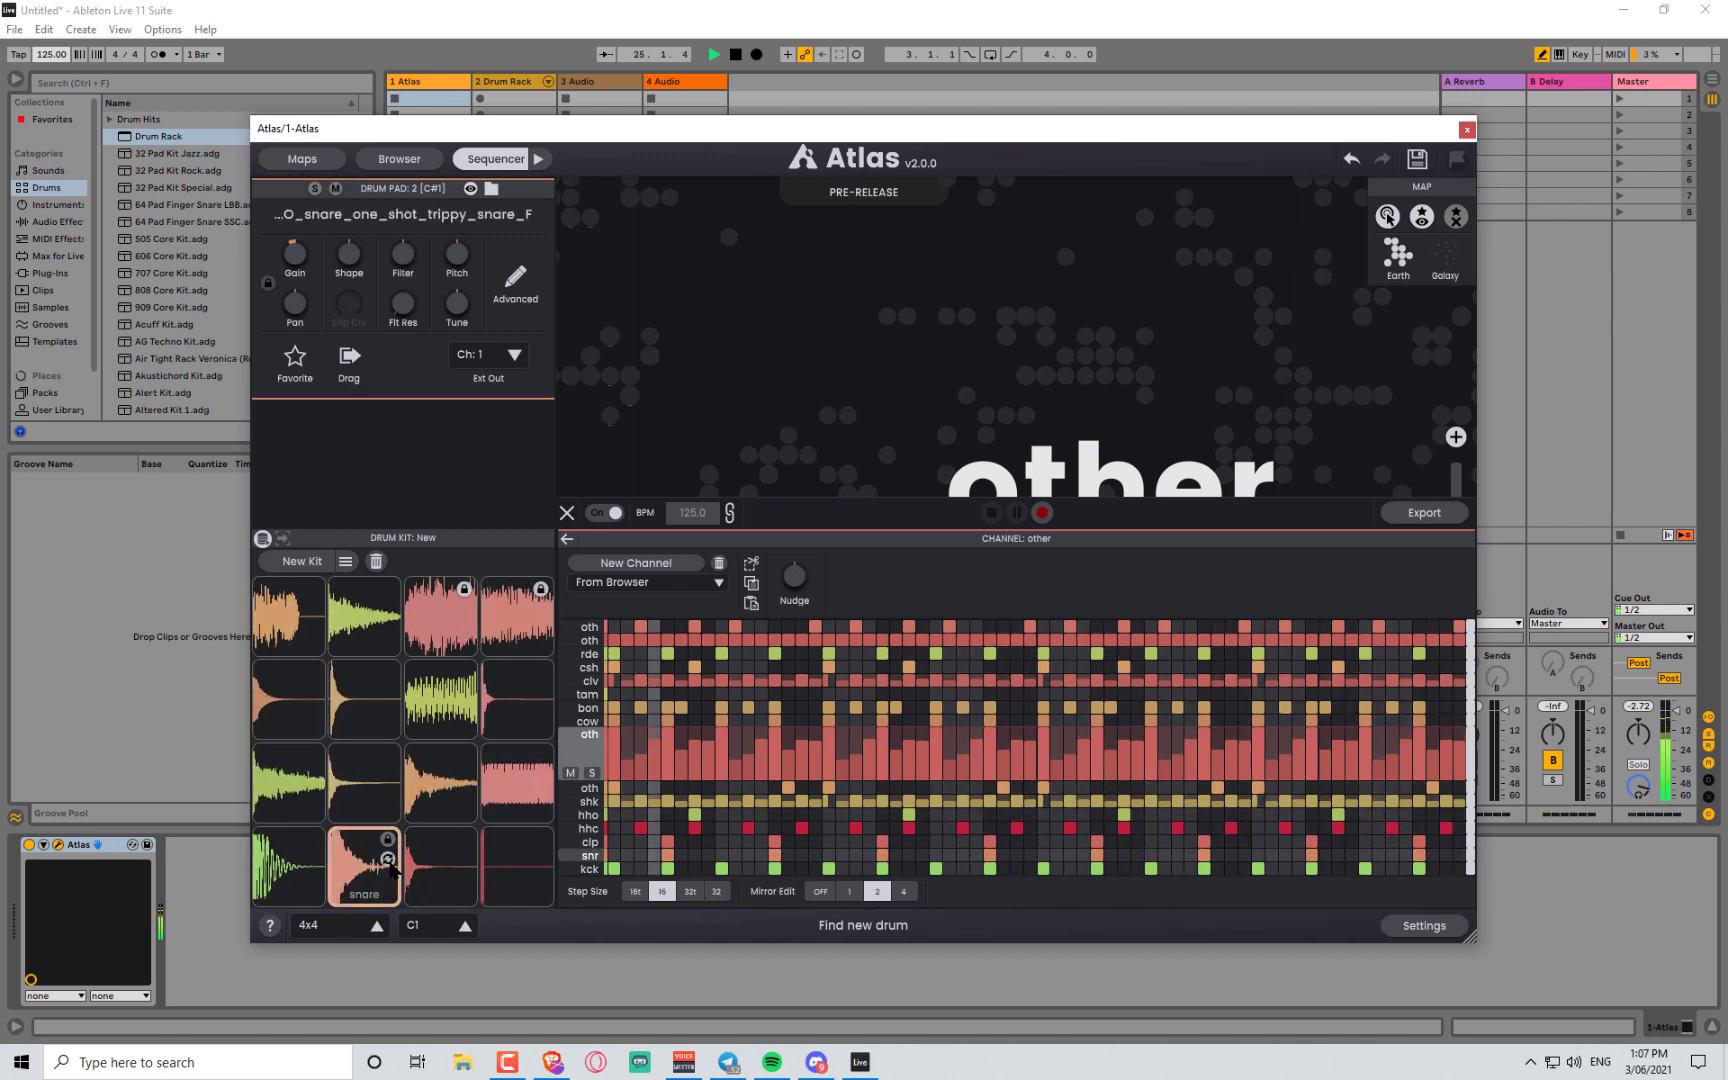
pyautogui.click(389, 862)
pyautogui.click(389, 862)
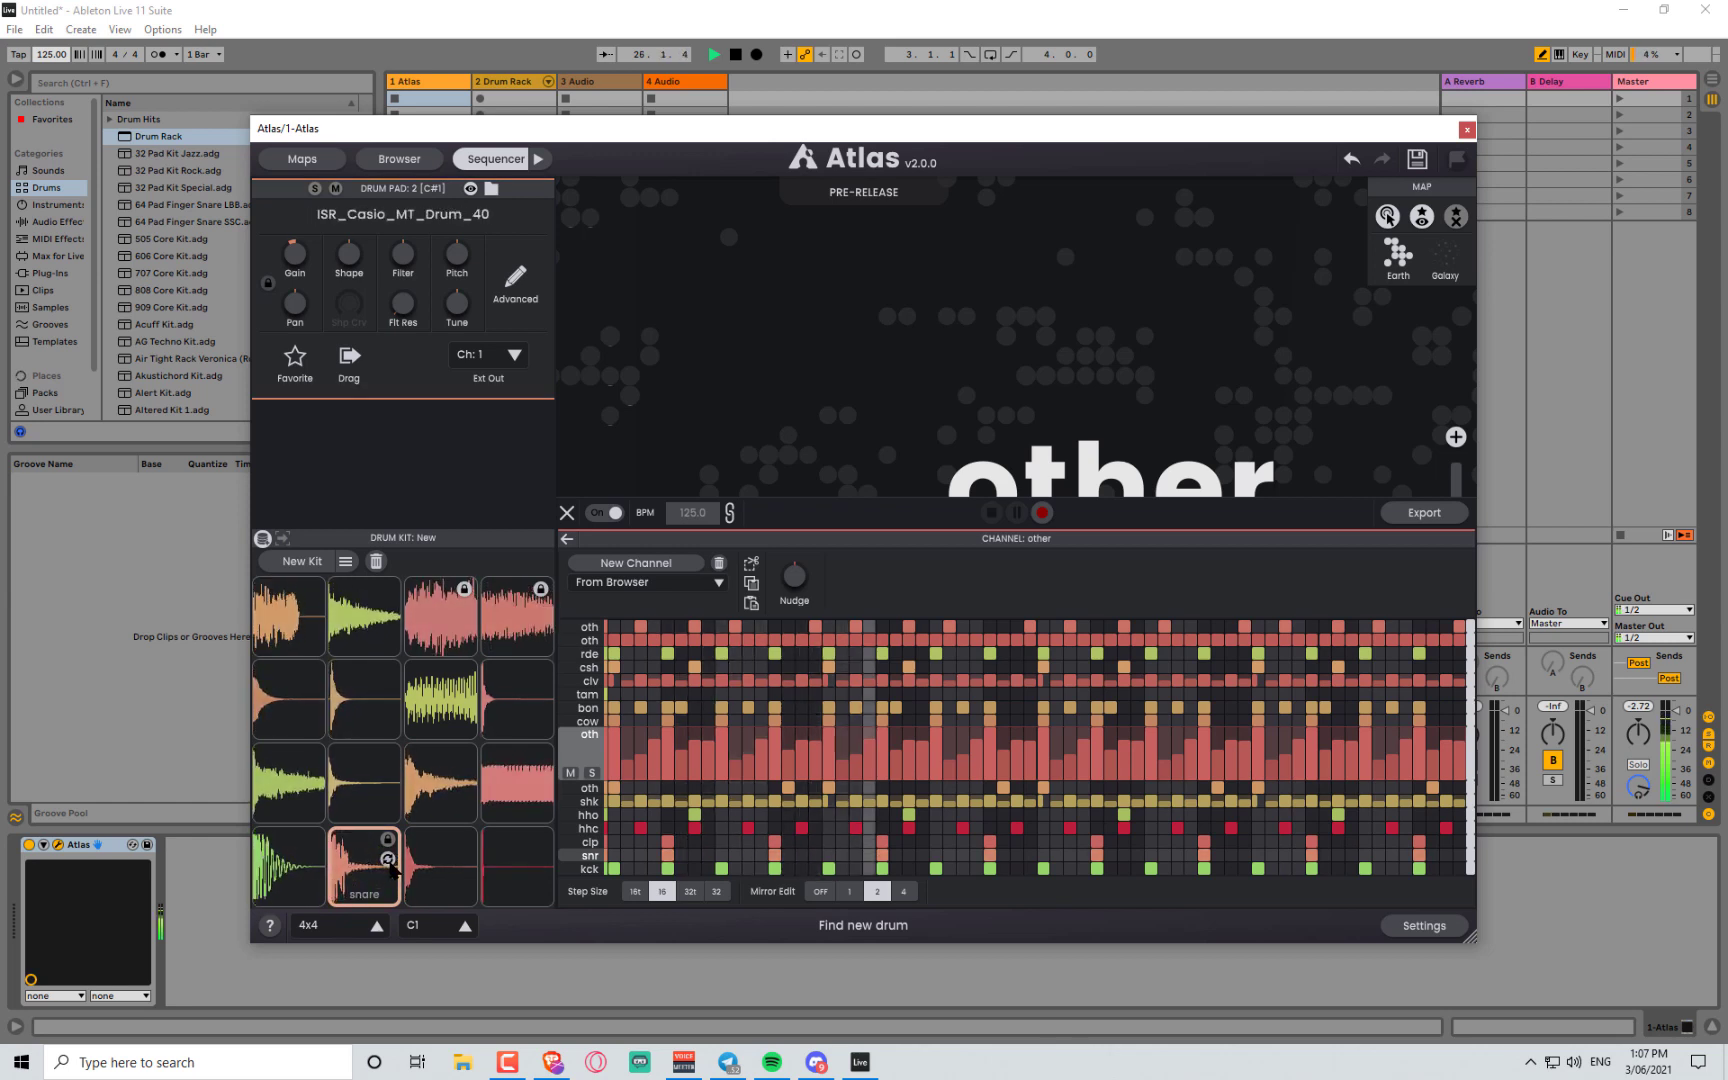
pyautogui.click(389, 862)
pyautogui.click(389, 862)
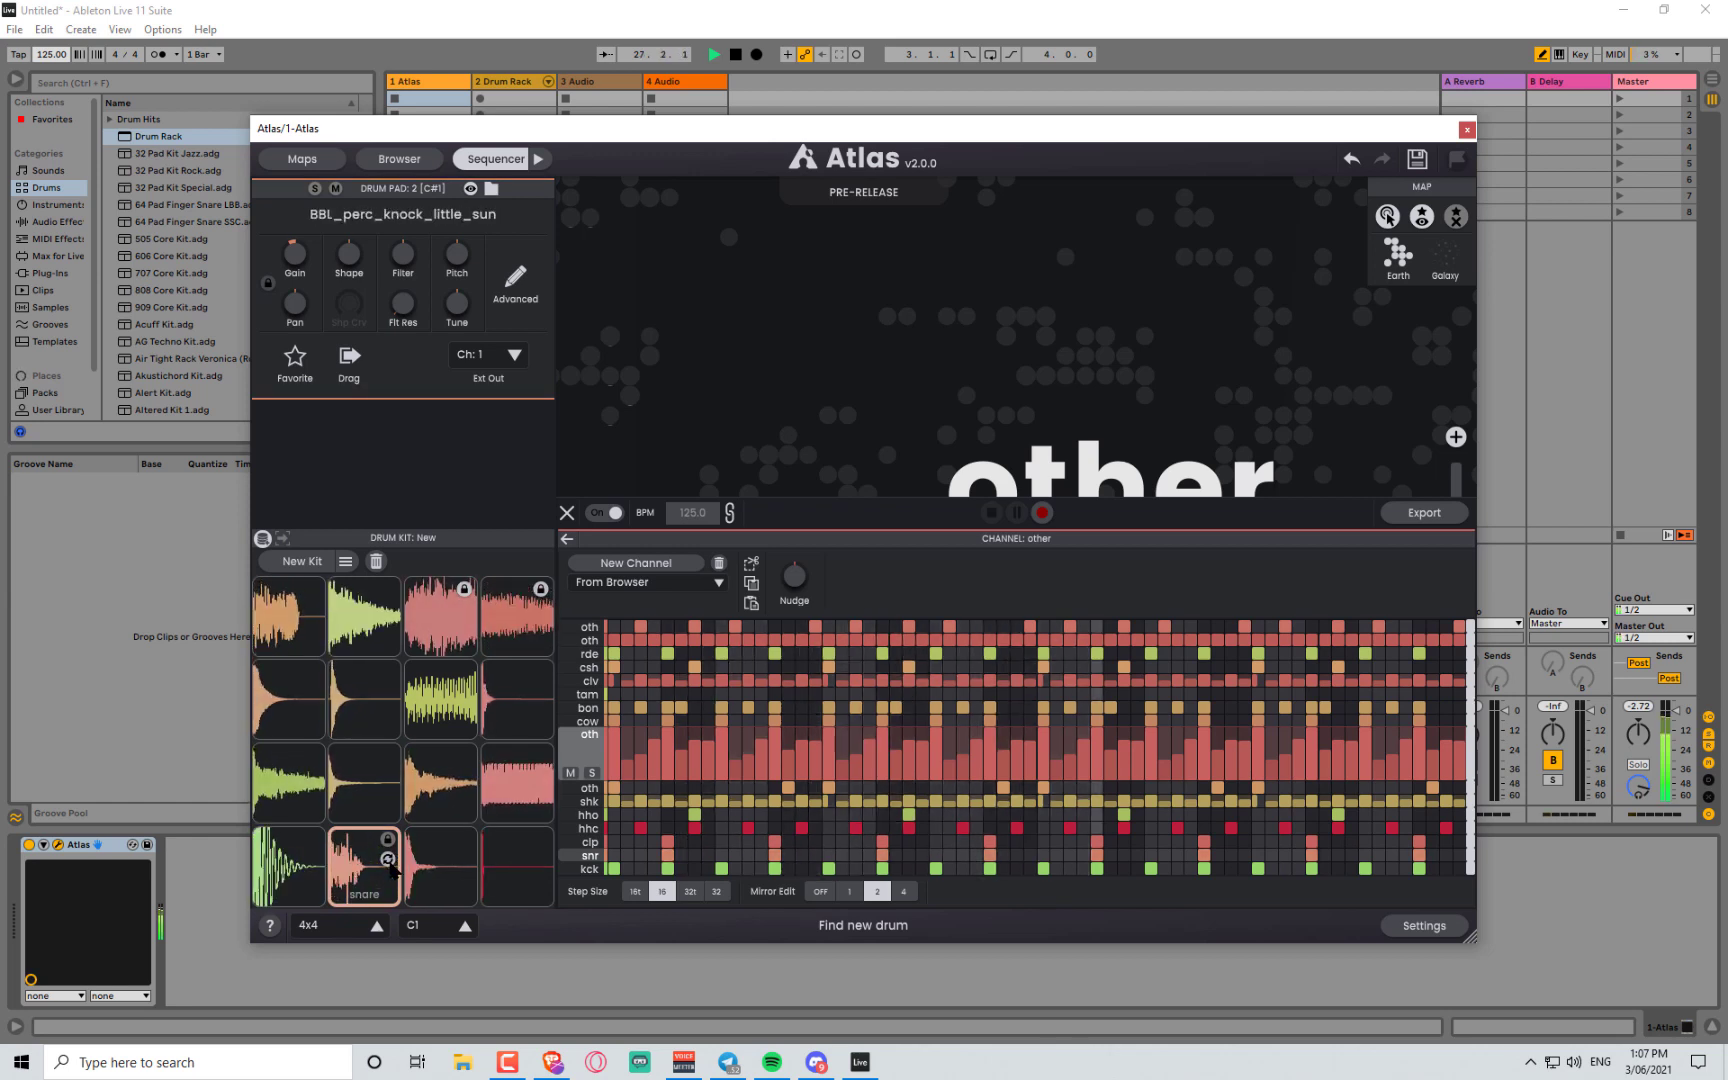
# - Cycle through replacement samples for the clap on pad 3, settling on LBN_clap_flames
pyautogui.click(455, 880)
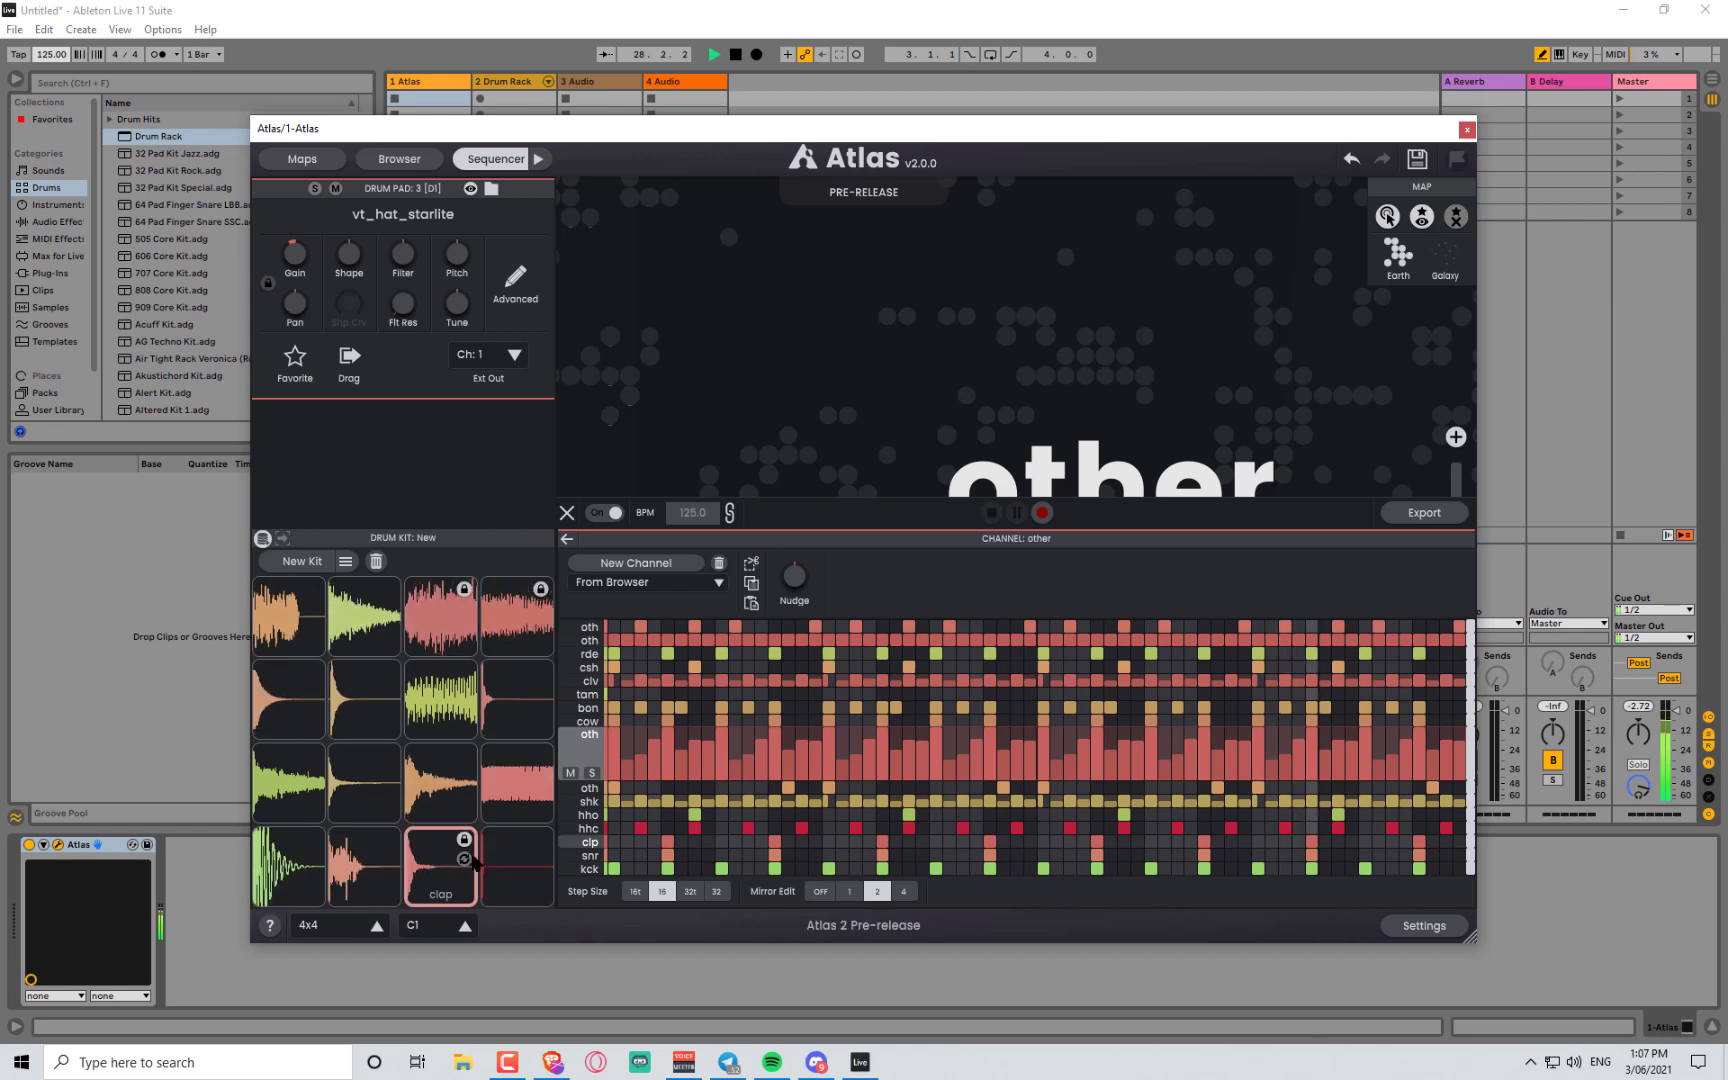
pyautogui.click(465, 860)
pyautogui.click(465, 860)
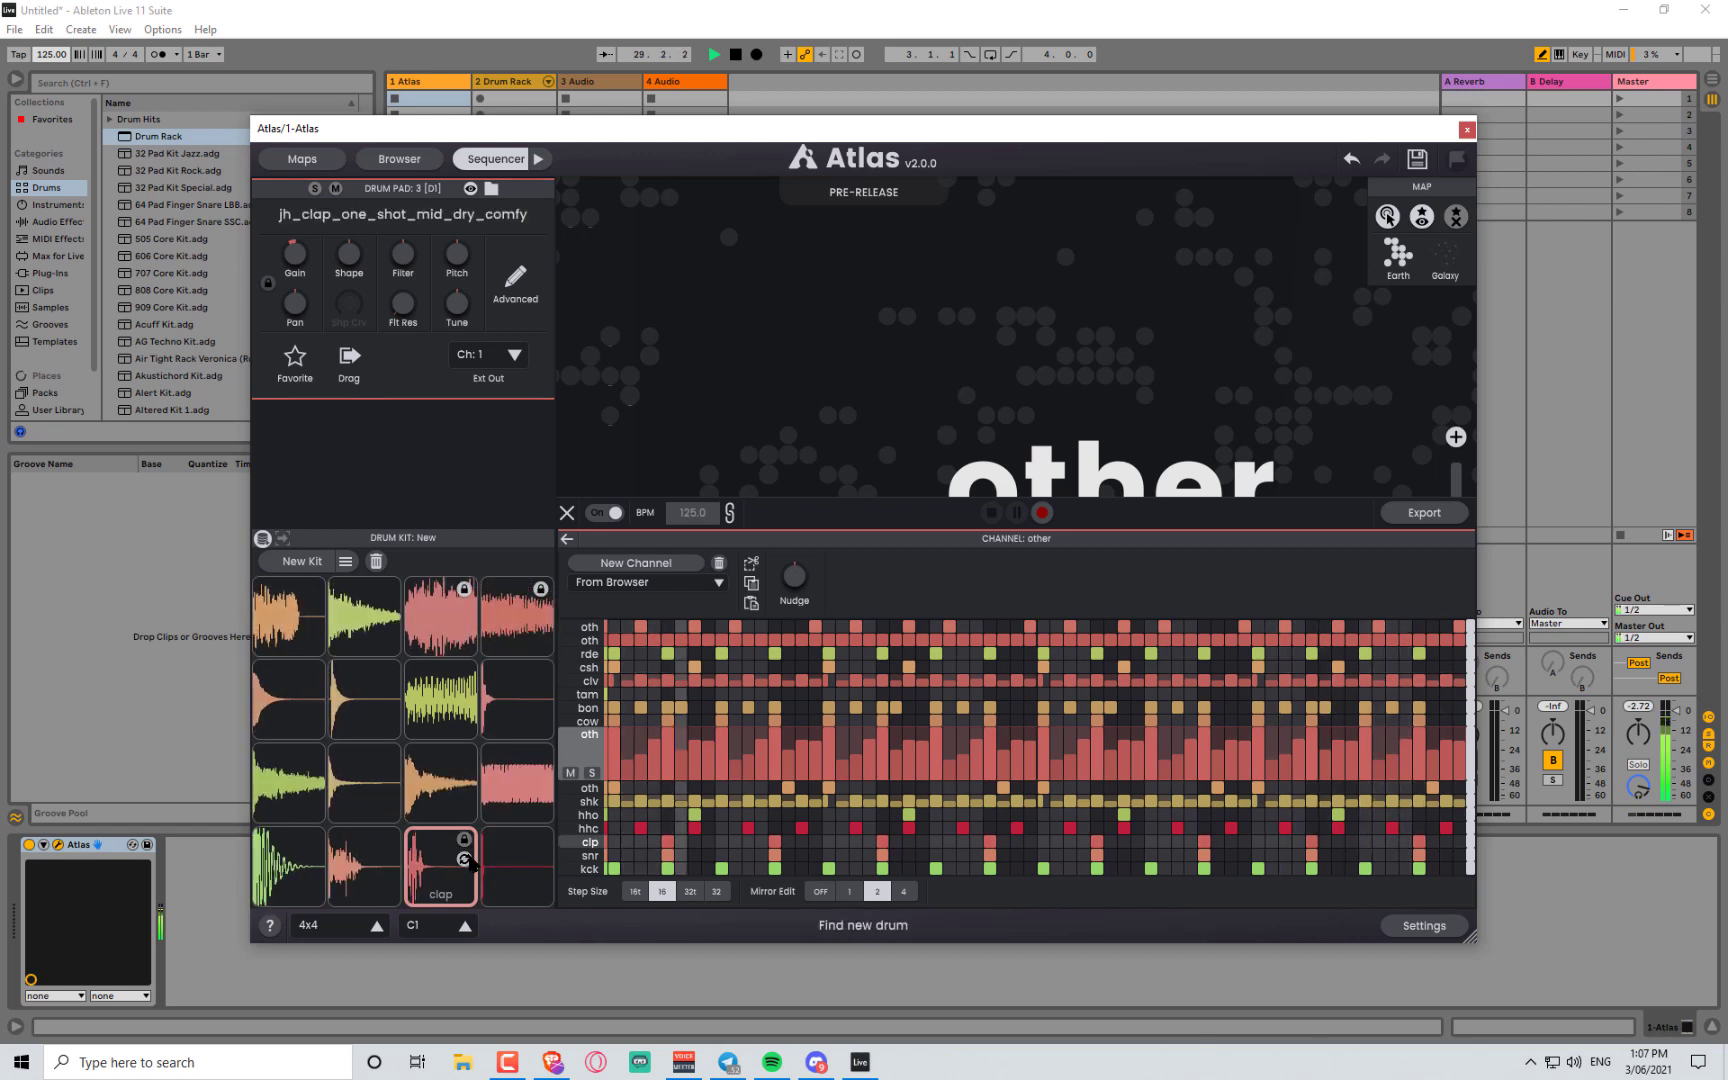
pyautogui.click(465, 860)
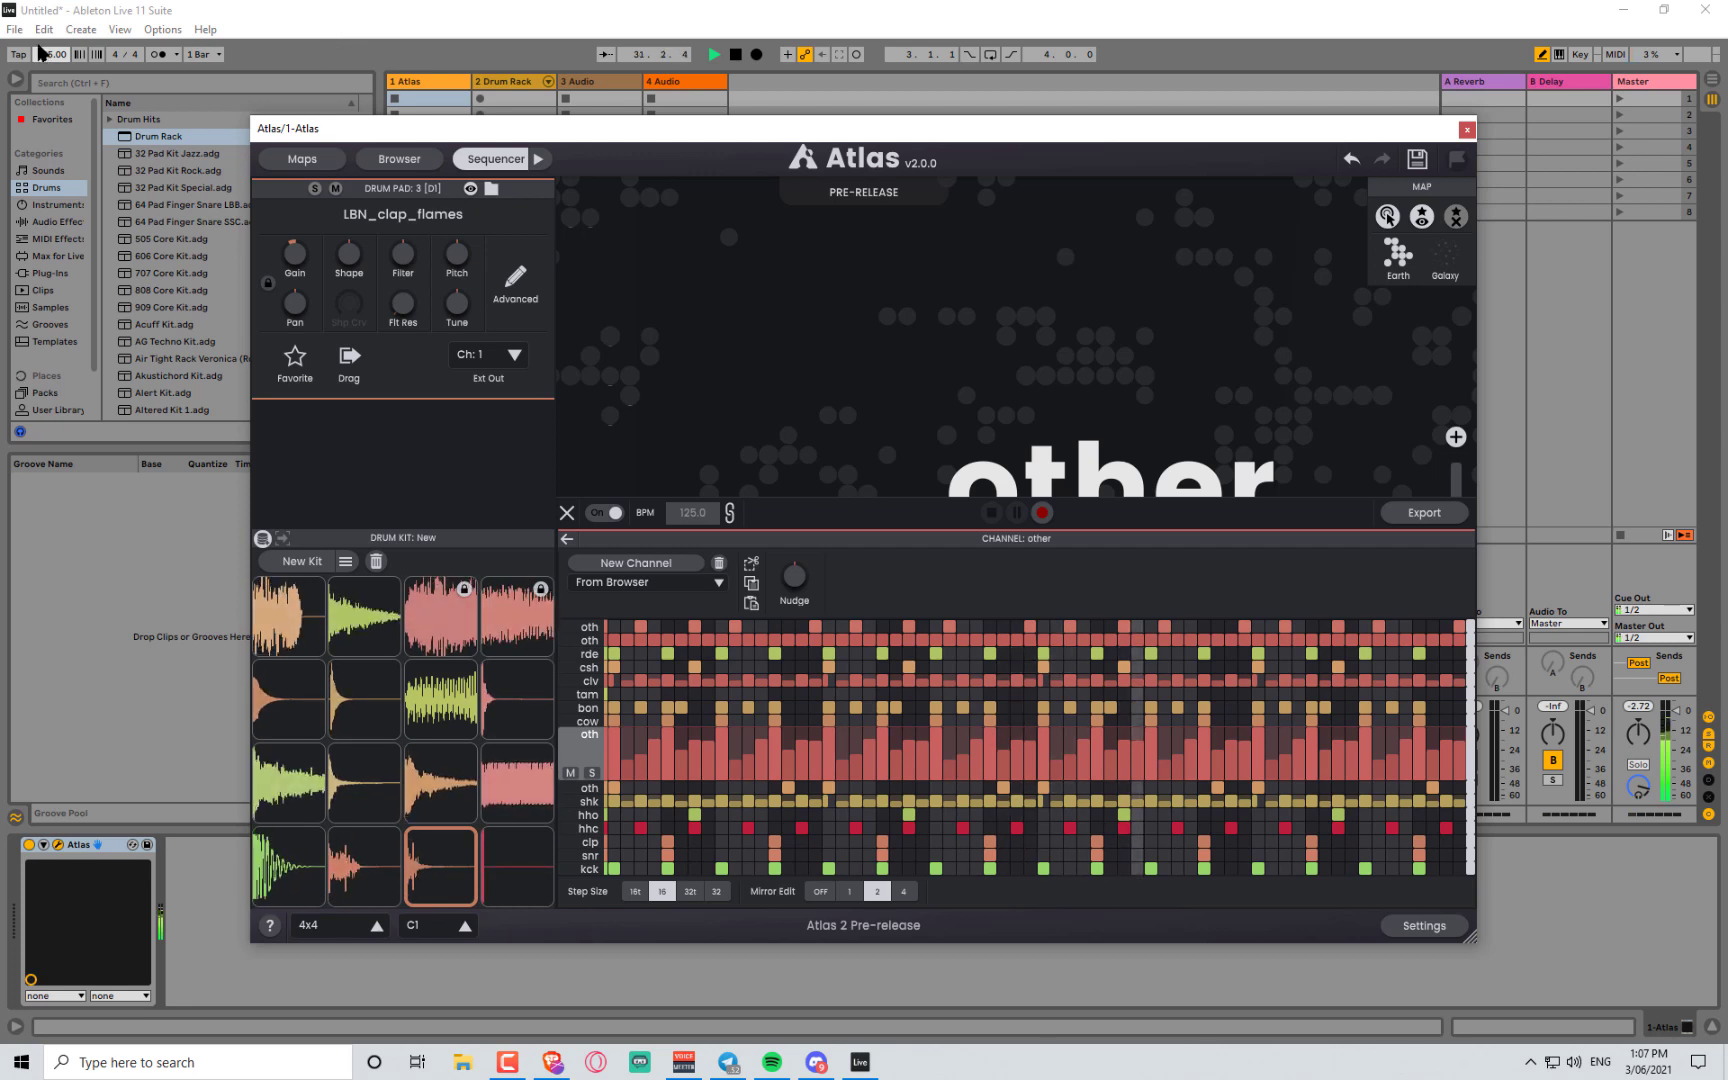
# - Set the project tempo to 97 BPM and return from the expanded channel to the full sequence
pyautogui.moveTo(40, 54); pyautogui.dragTo(40, 66)
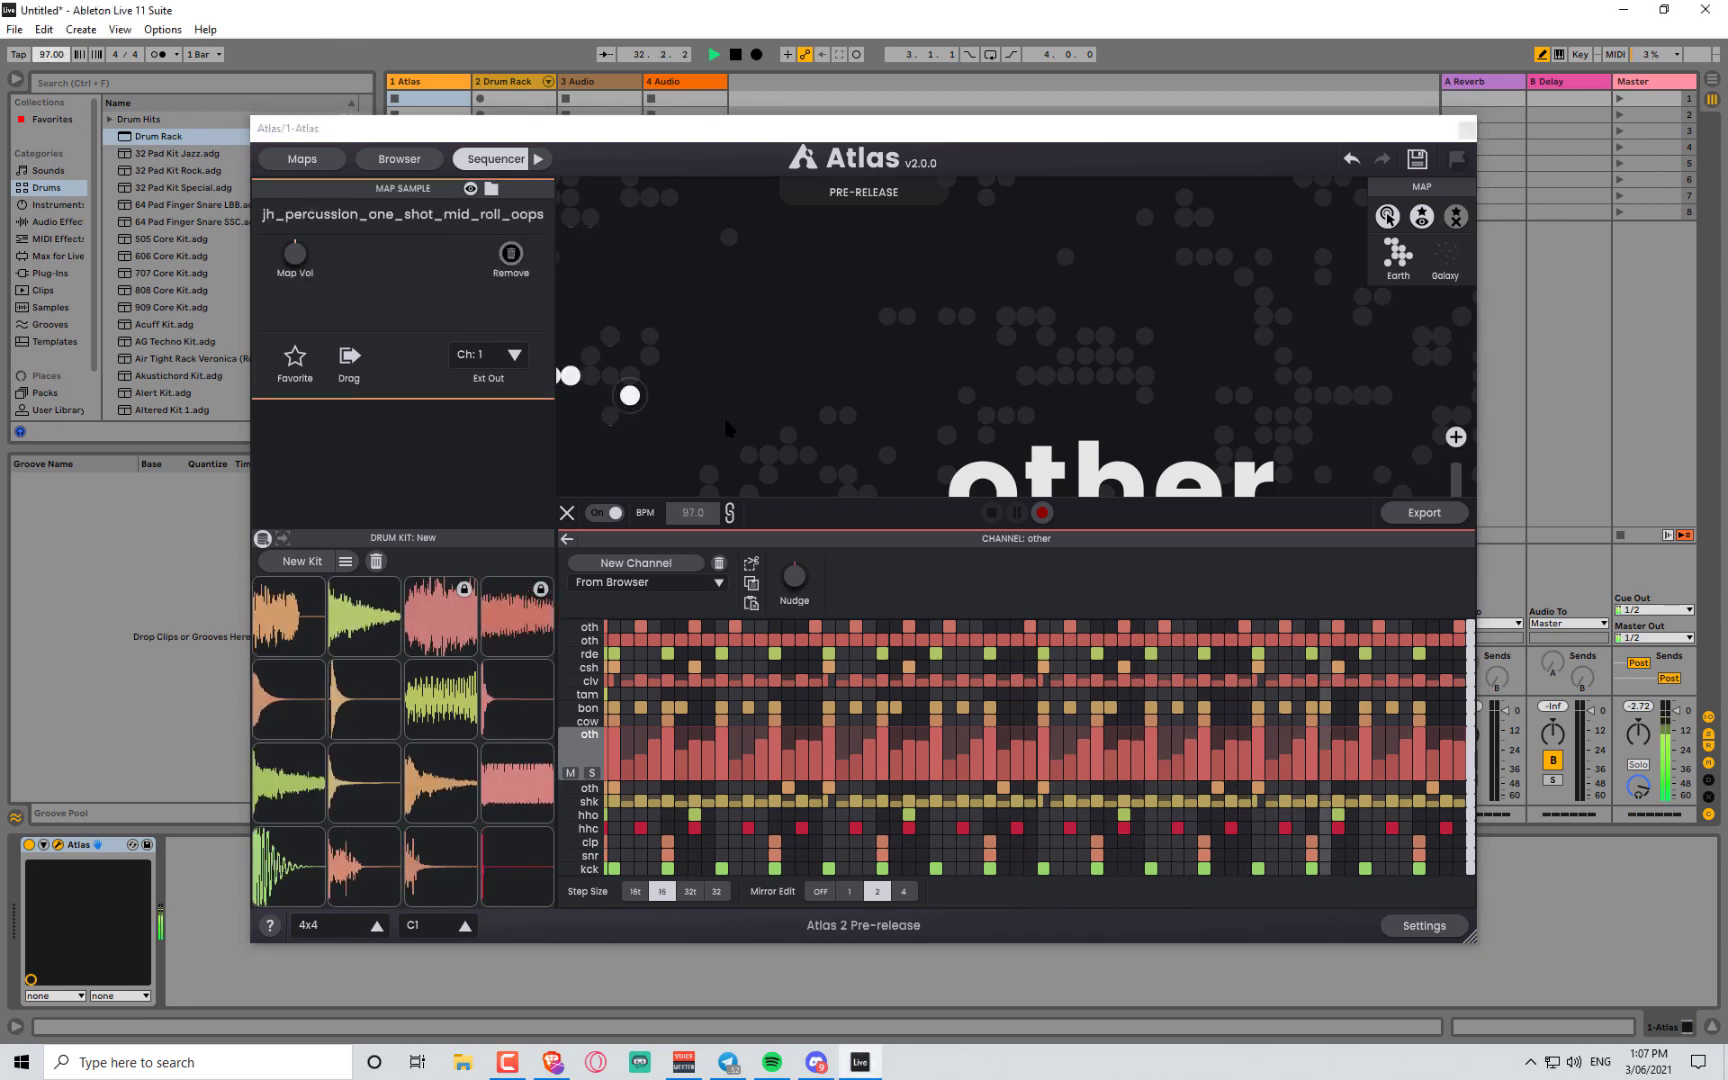
pyautogui.click(573, 752)
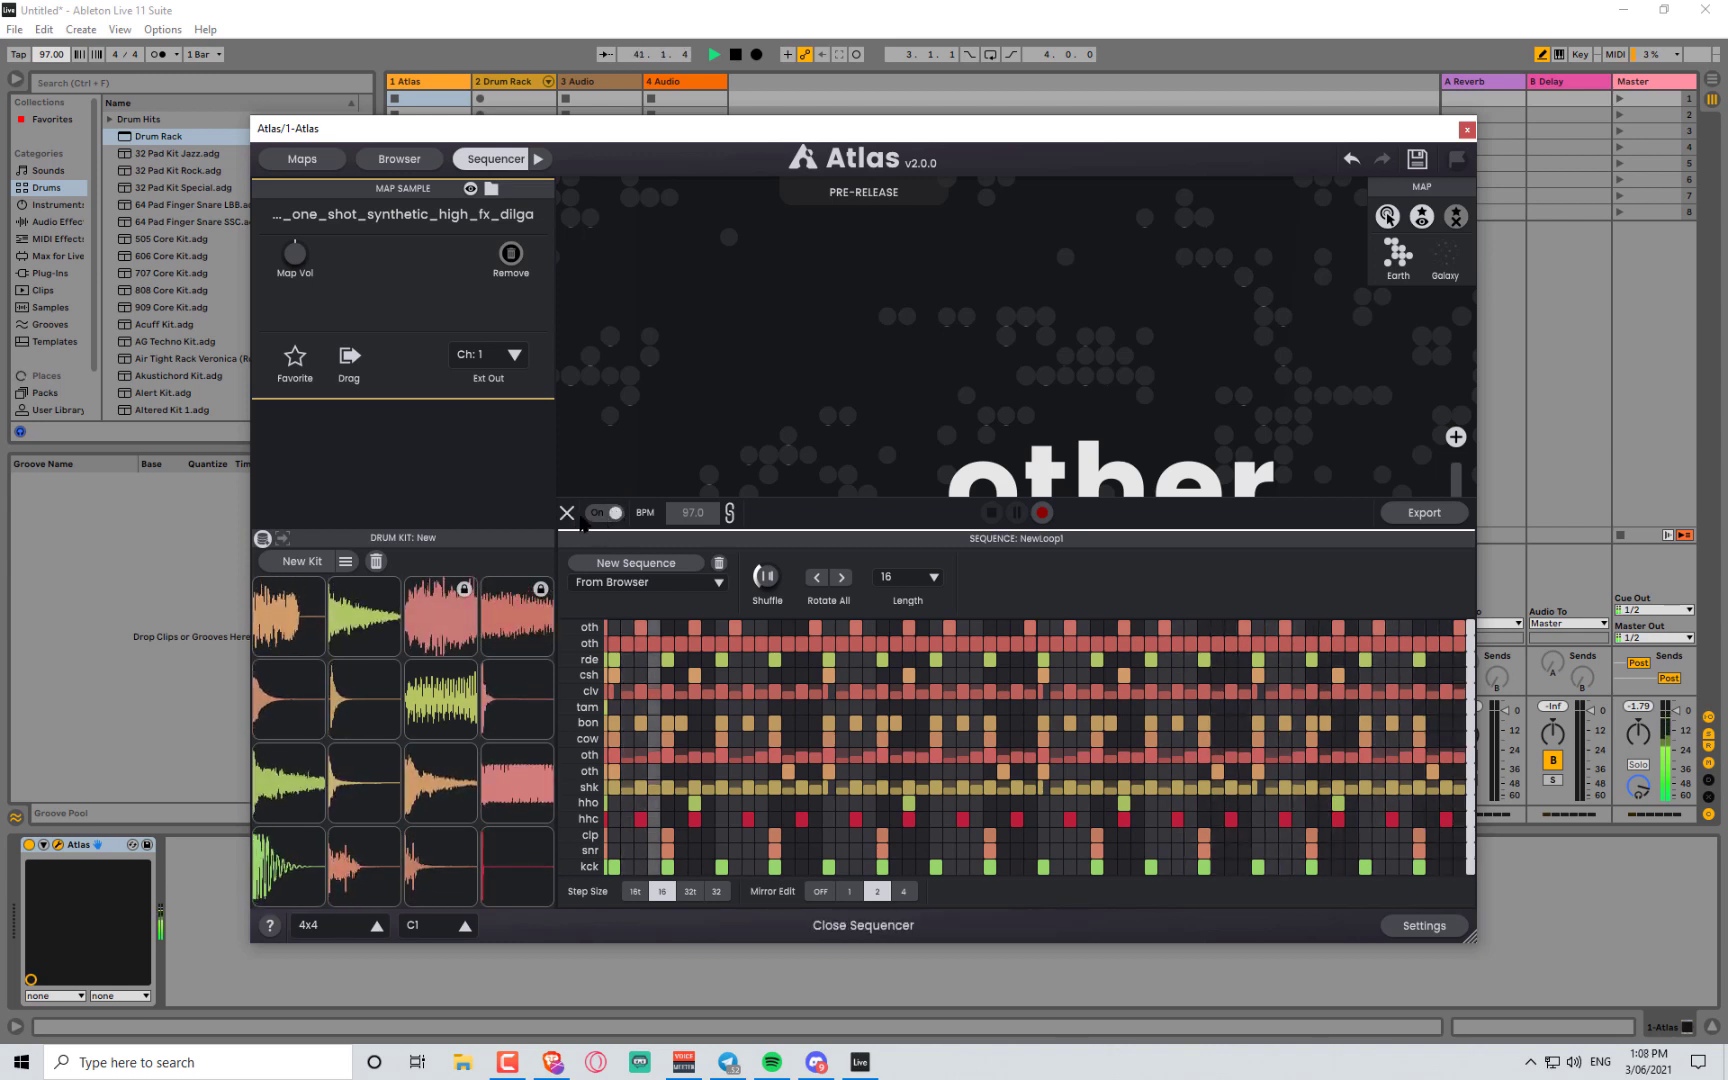
# - Turn the Atlas sequencer off and on again, leaving it enabled
pyautogui.click(609, 513)
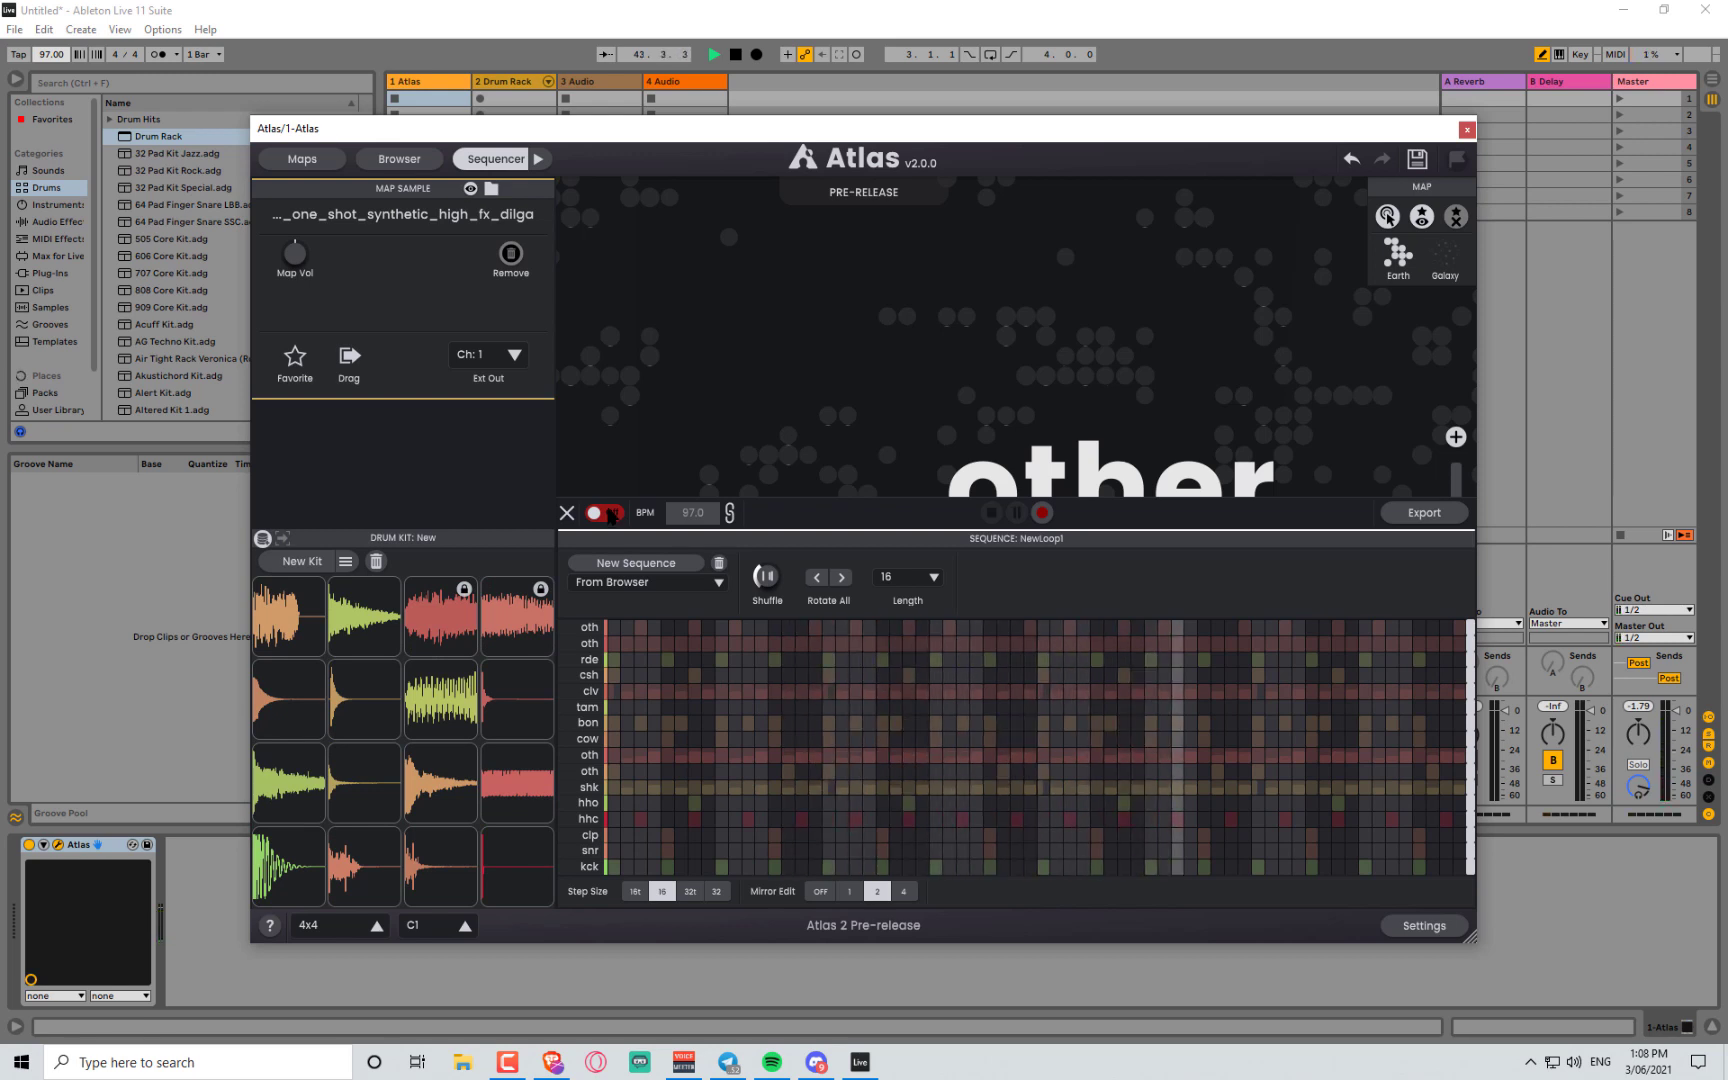
pyautogui.click(609, 513)
pyautogui.click(609, 513)
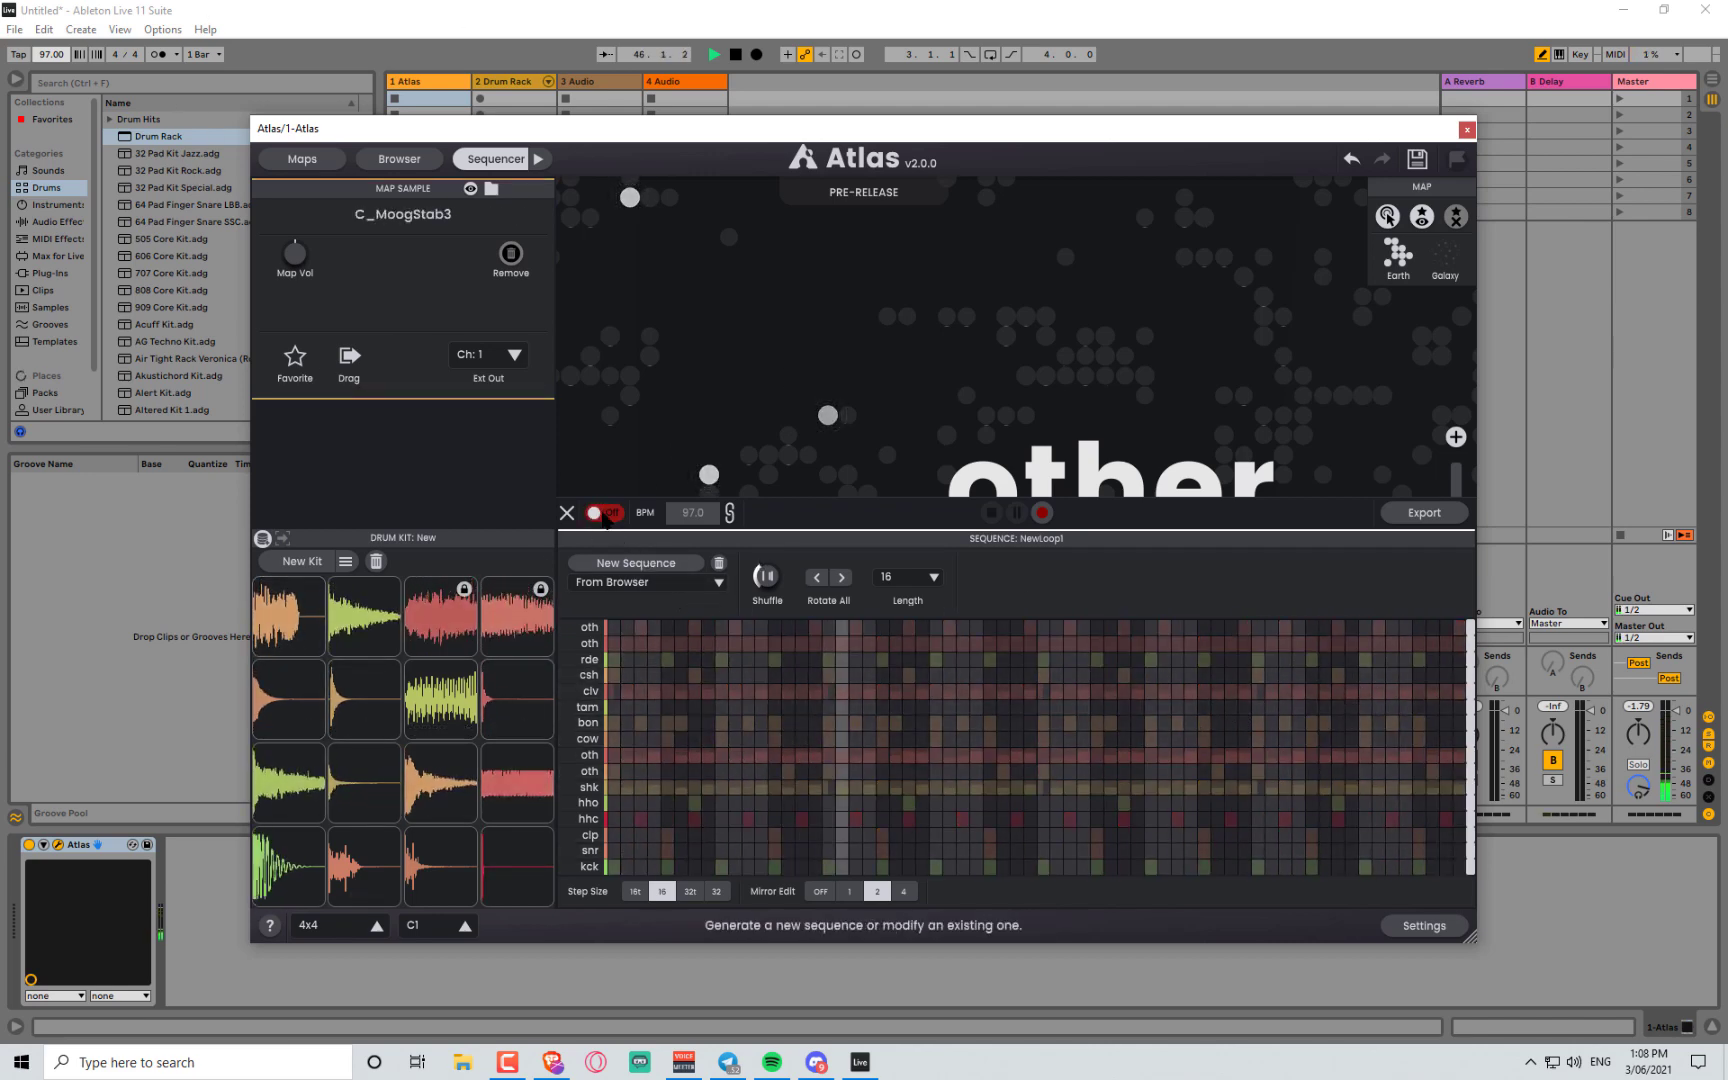
pyautogui.click(605, 513)
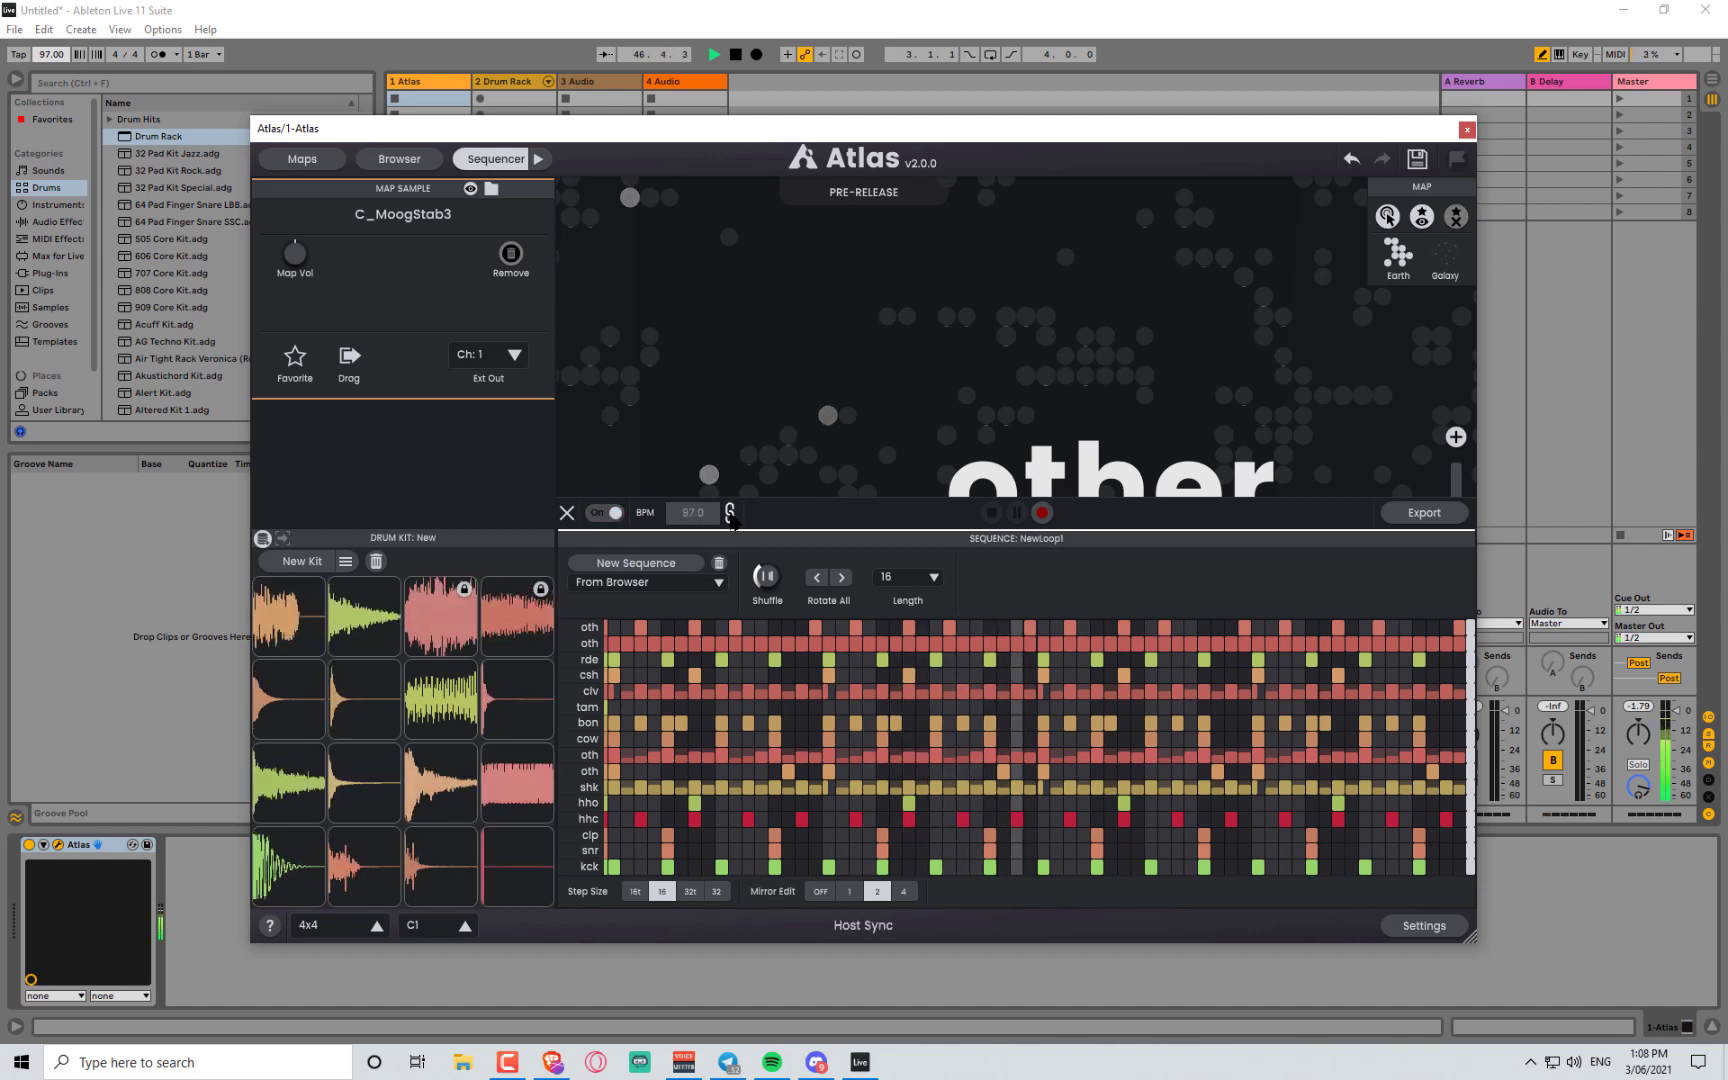
# - Unlink the sequencer's tempo from host sync and link it again, toggling between the two states
pyautogui.click(730, 513)
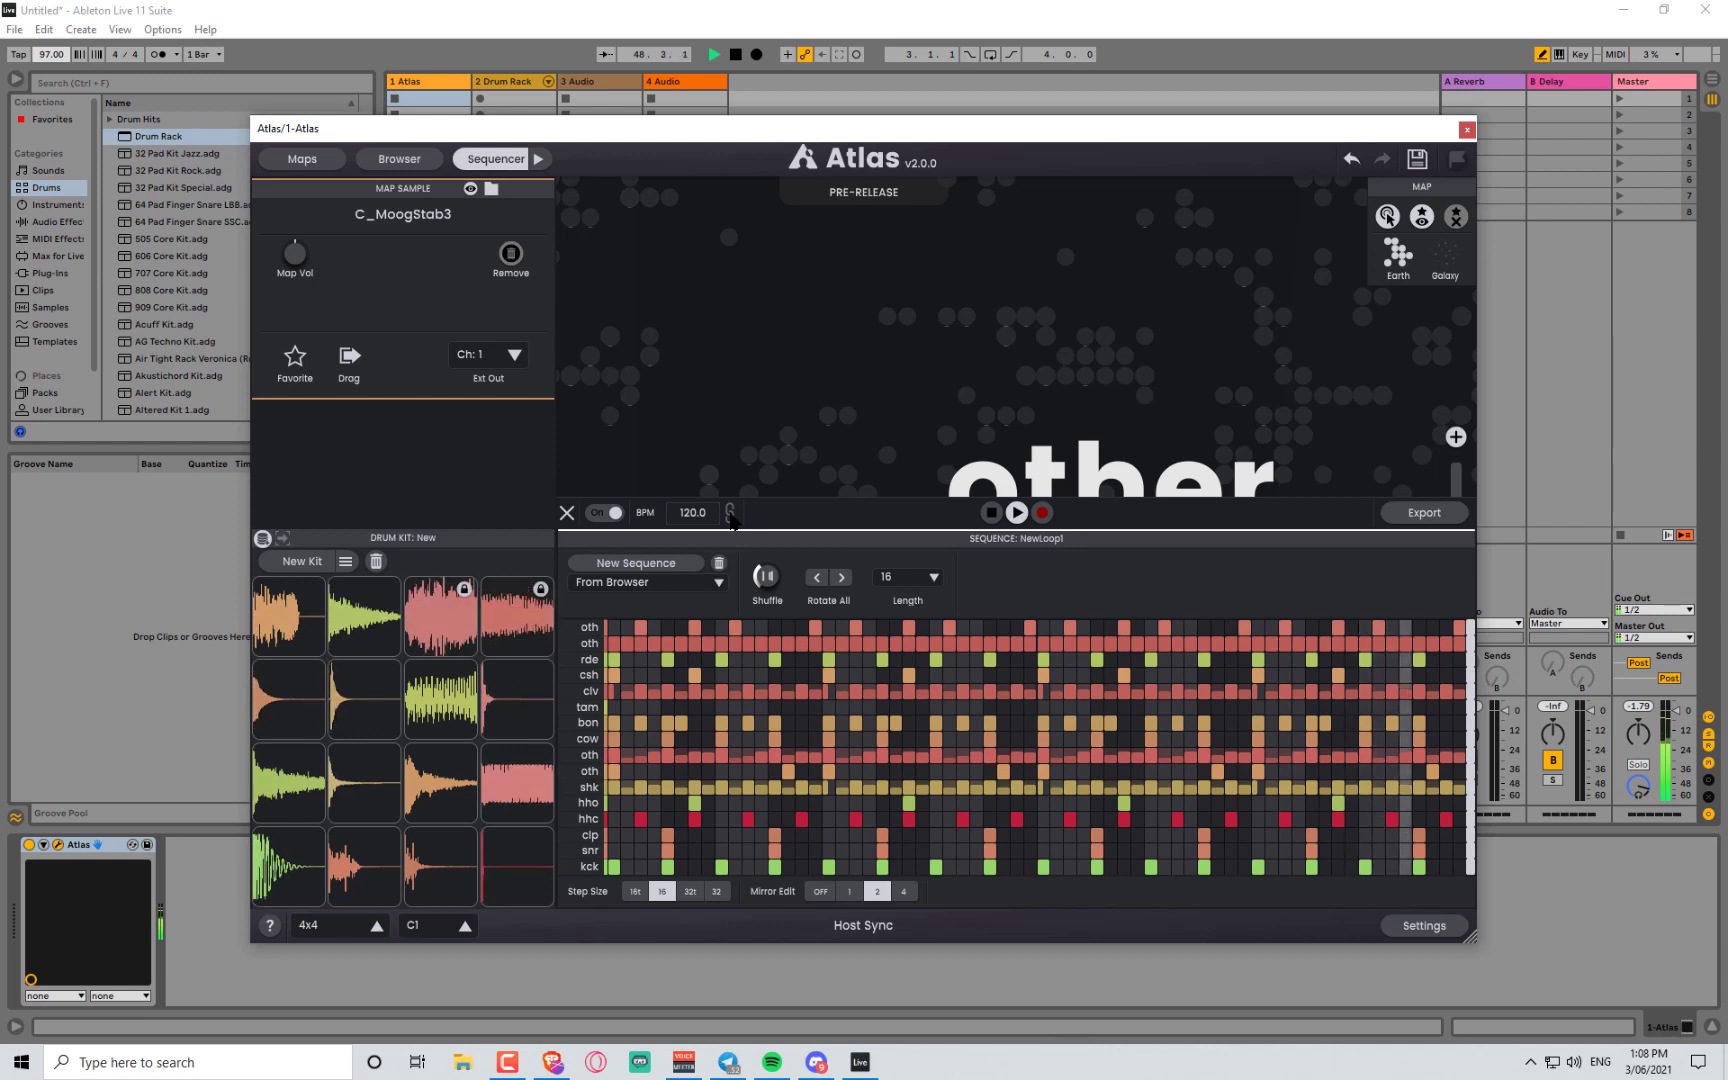
pyautogui.click(730, 512)
pyautogui.click(730, 512)
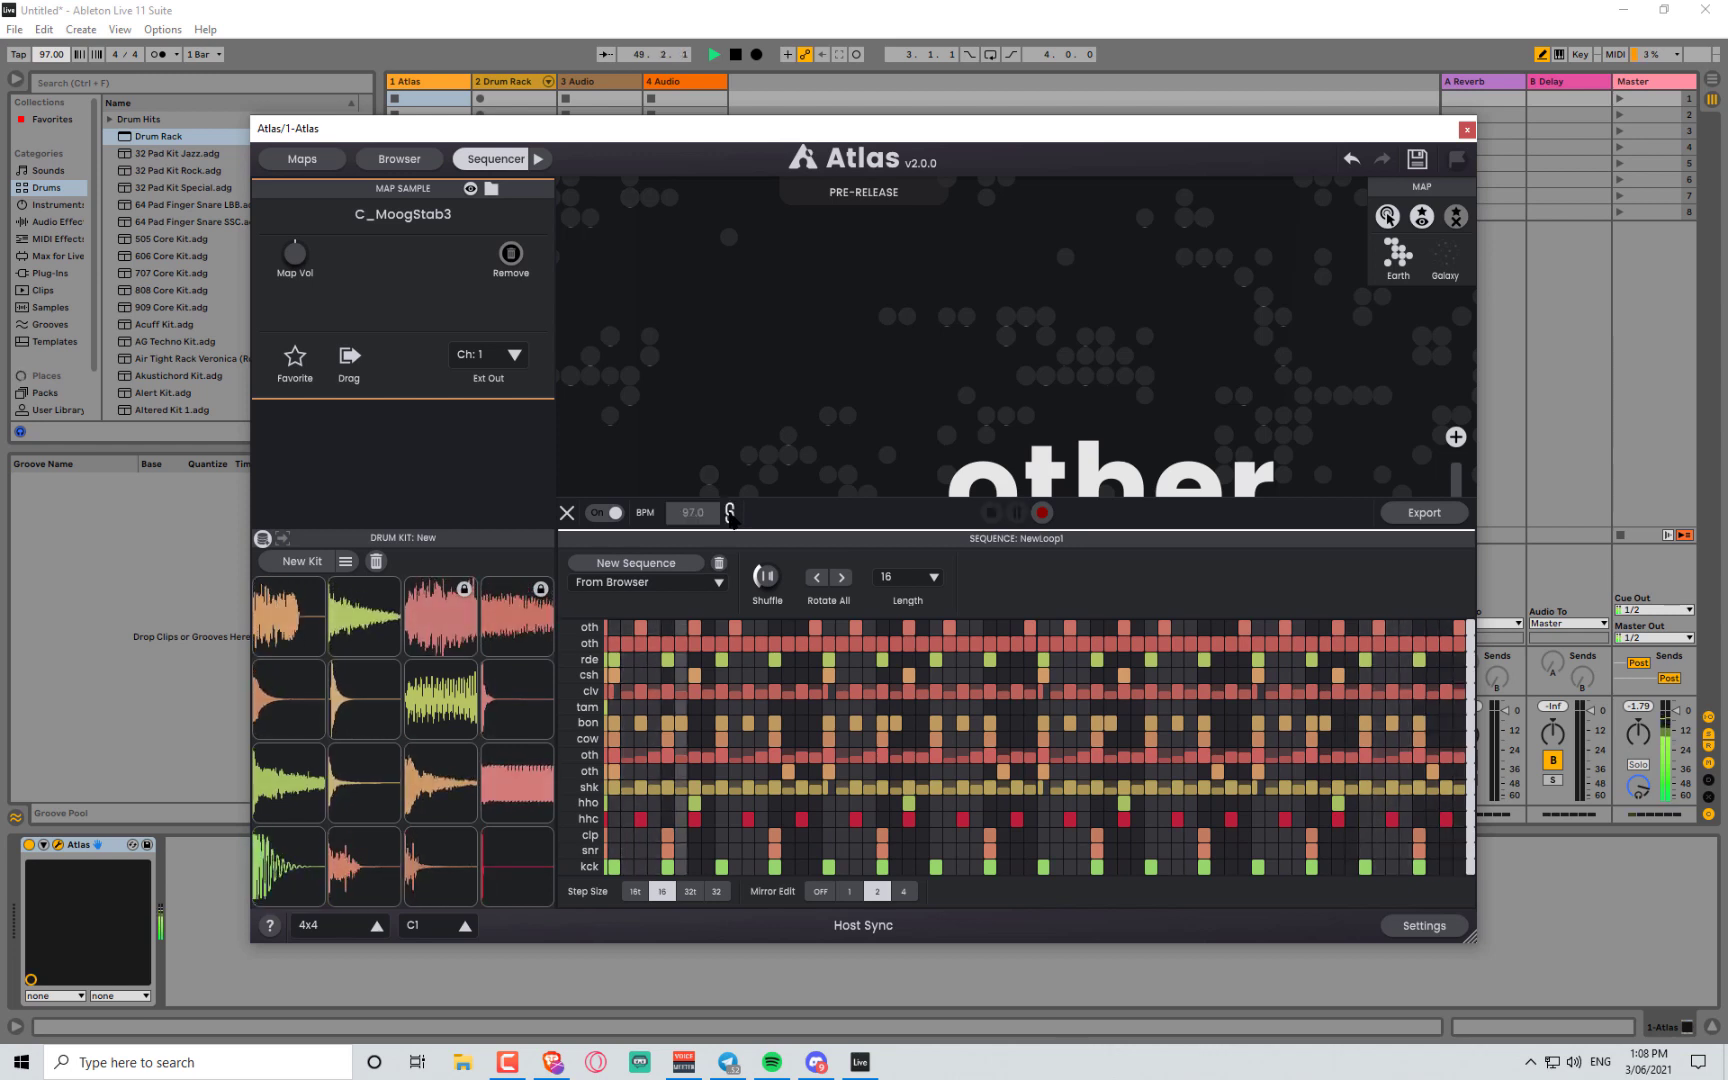
pyautogui.click(730, 513)
pyautogui.click(730, 513)
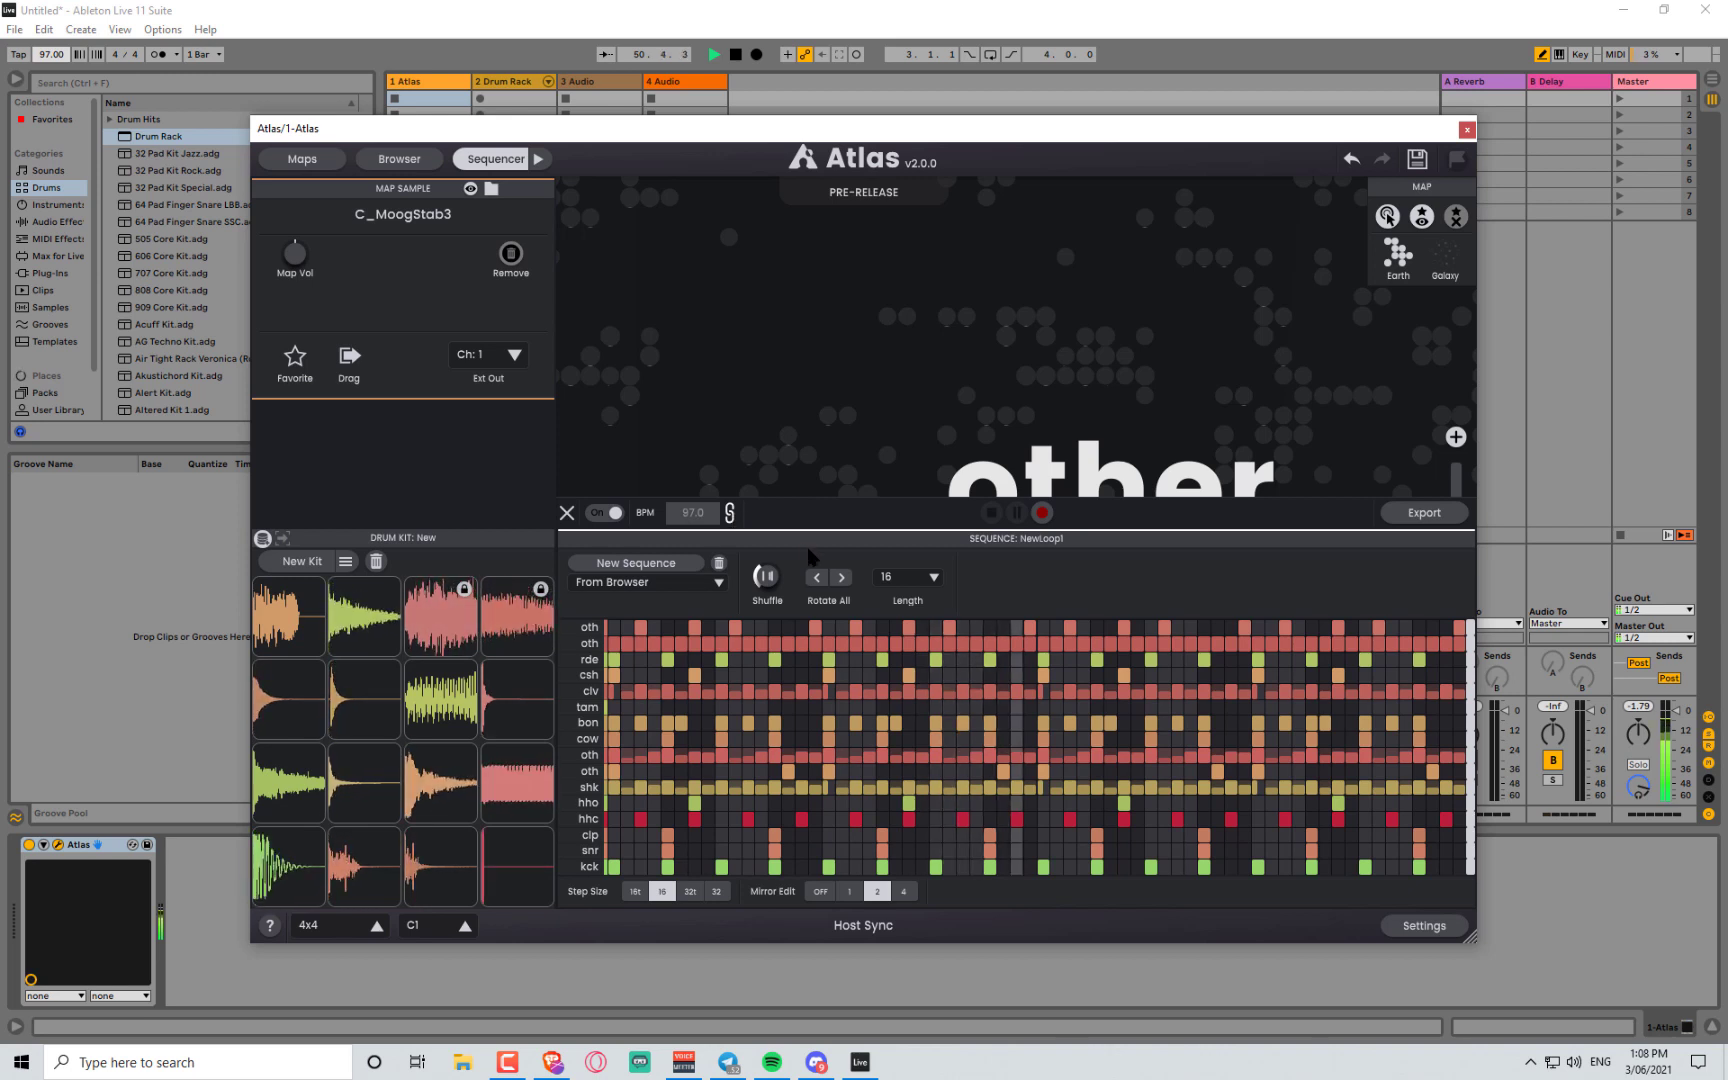
pyautogui.click(1424, 512)
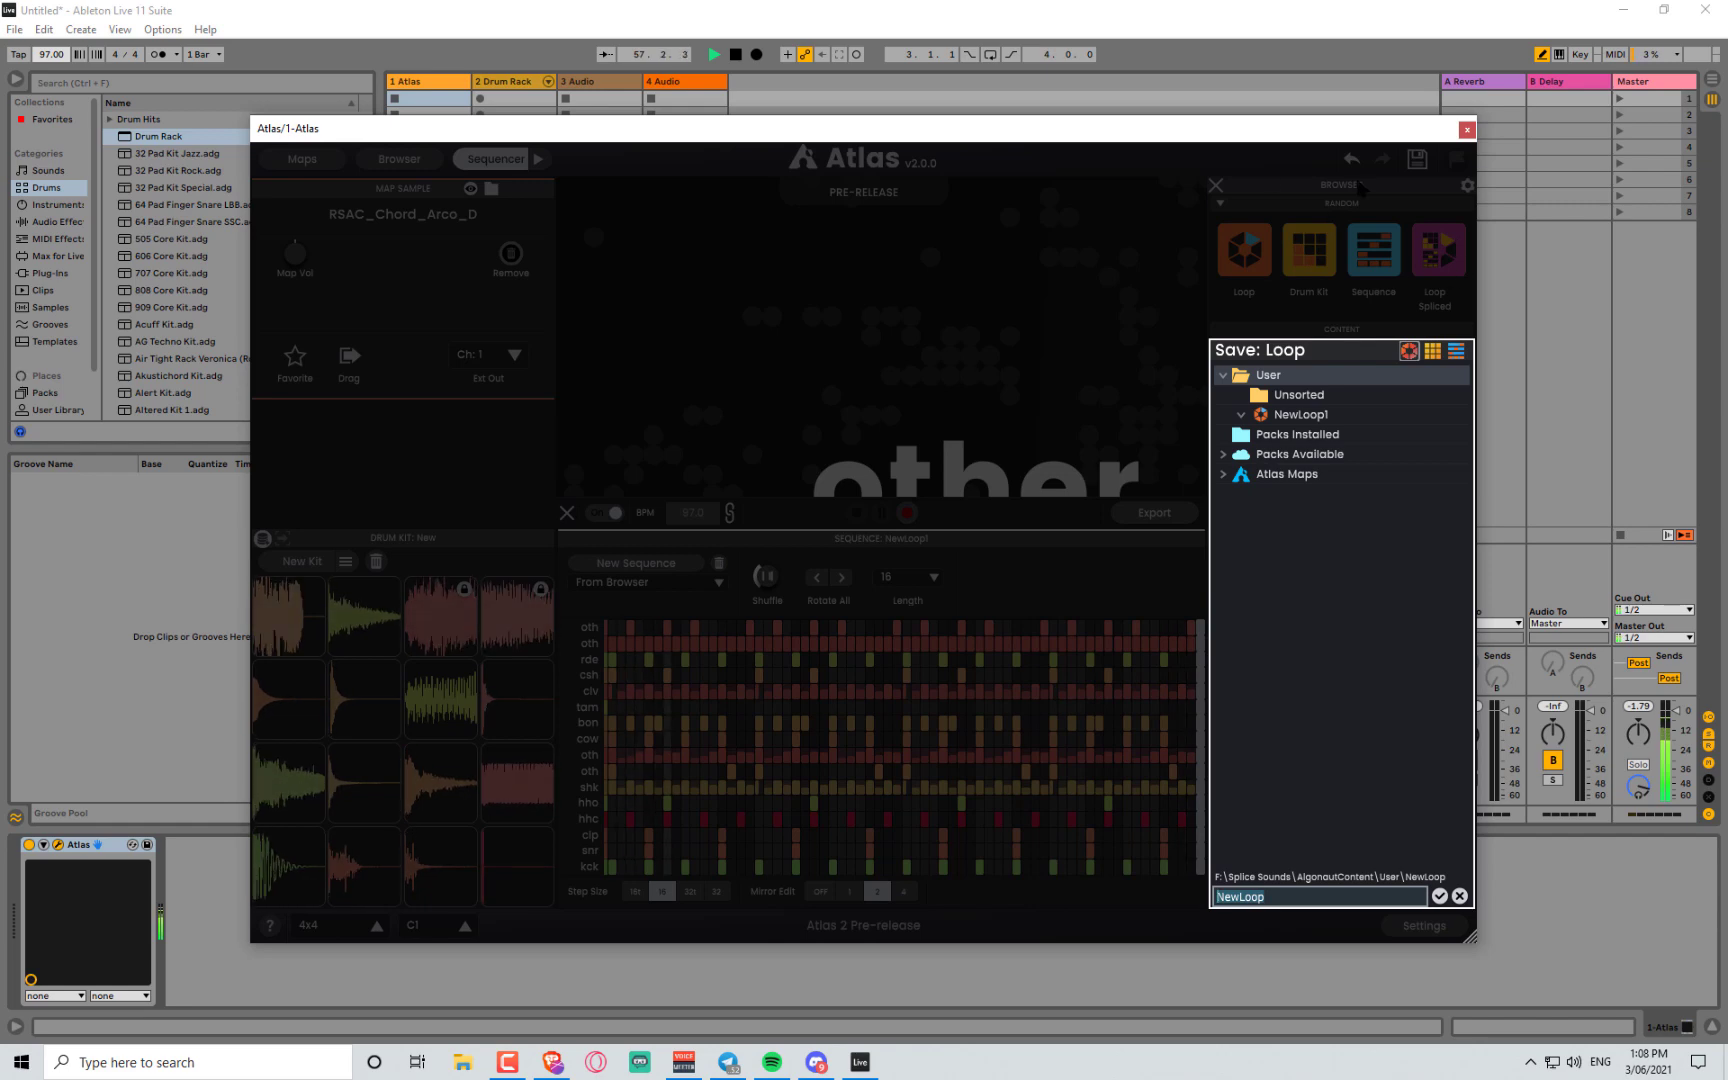
pyautogui.click(1219, 183)
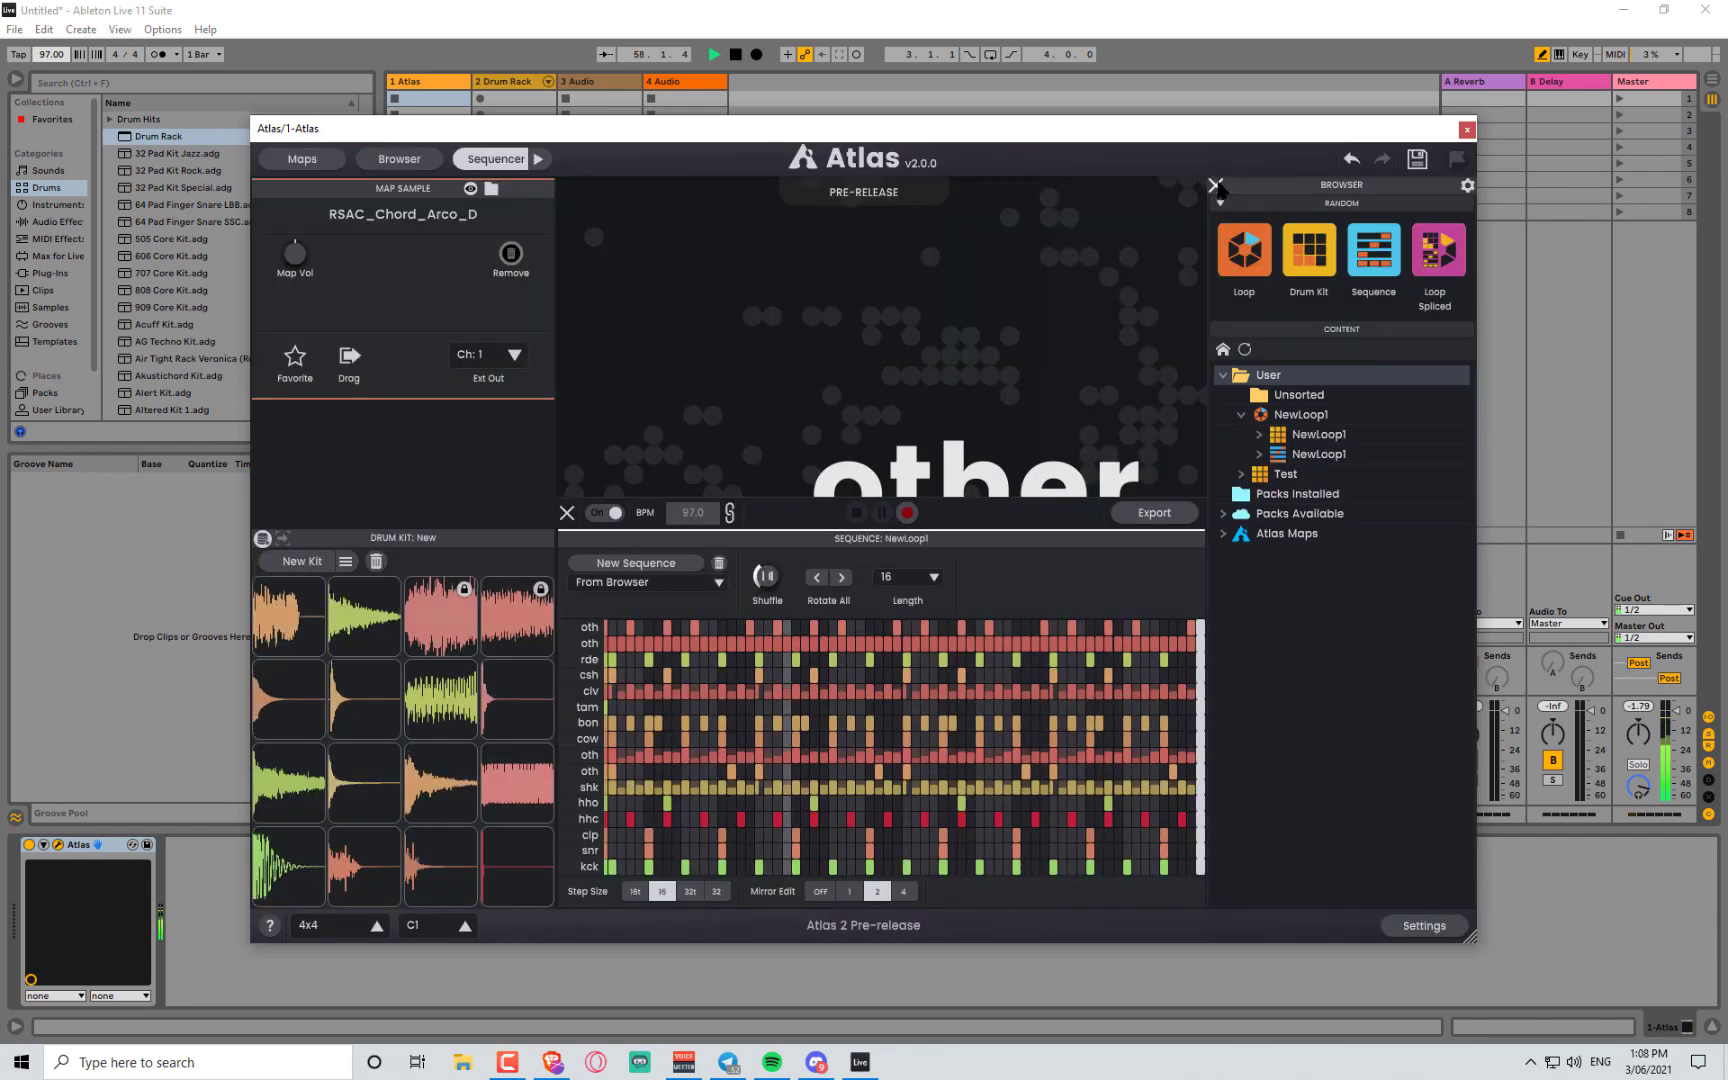
pyautogui.click(1215, 185)
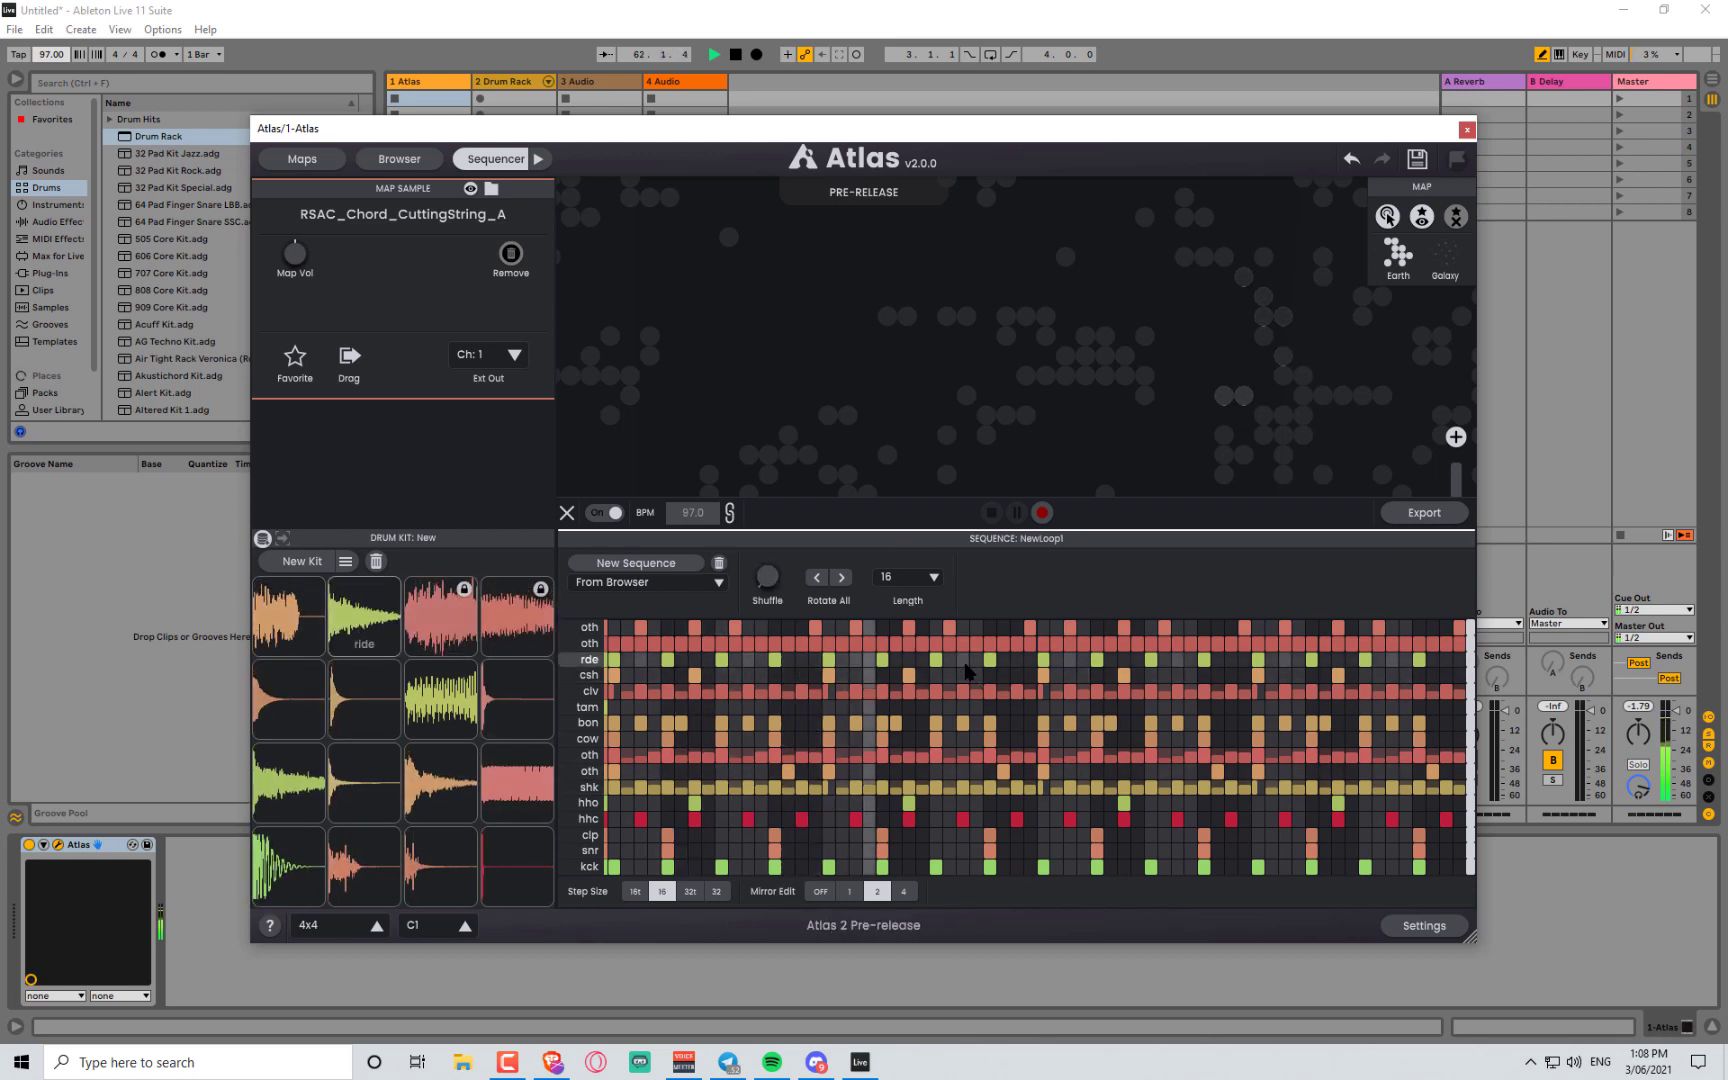
# - Set the project tempo to 107 BPM and generate new drum kits around the locked pads
pyautogui.click(40, 57)
pyautogui.write('107')
pyautogui.press('Return')
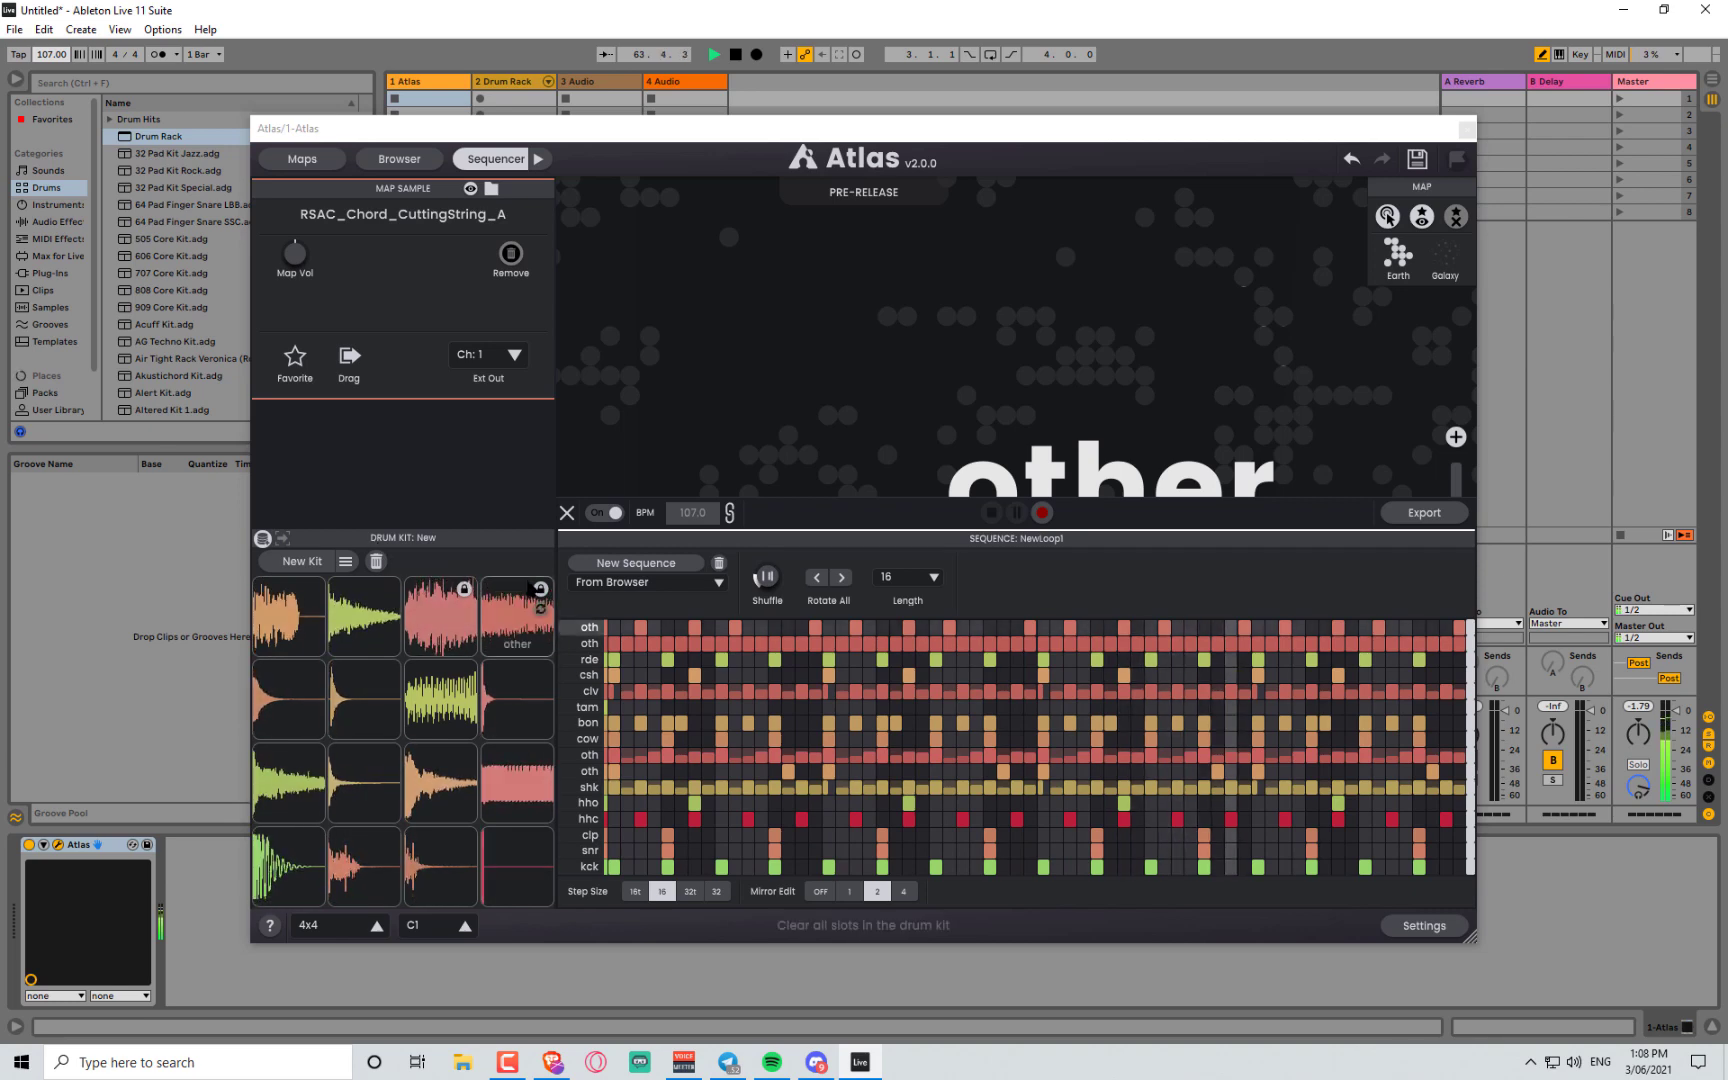
pyautogui.click(308, 563)
pyautogui.click(308, 563)
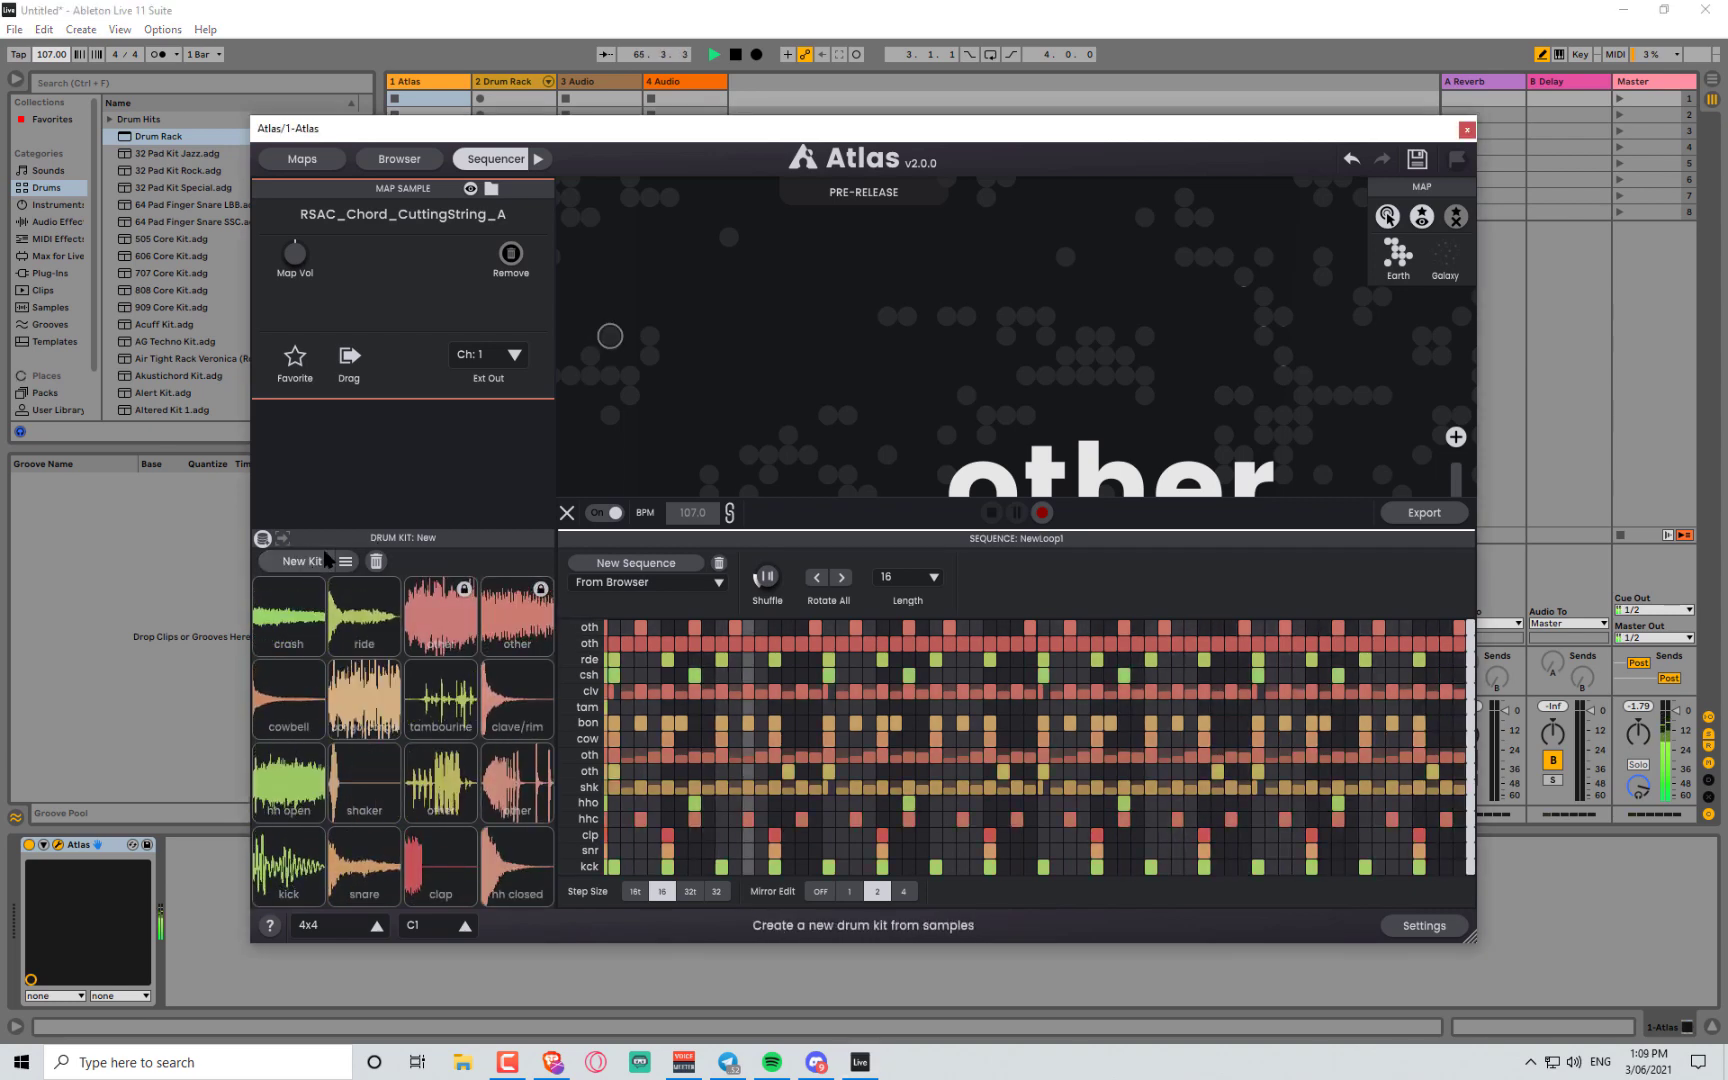
# - Set the category configuration for new kits to Native, check the pad categories and generate new kits with it
pyautogui.click(345, 561)
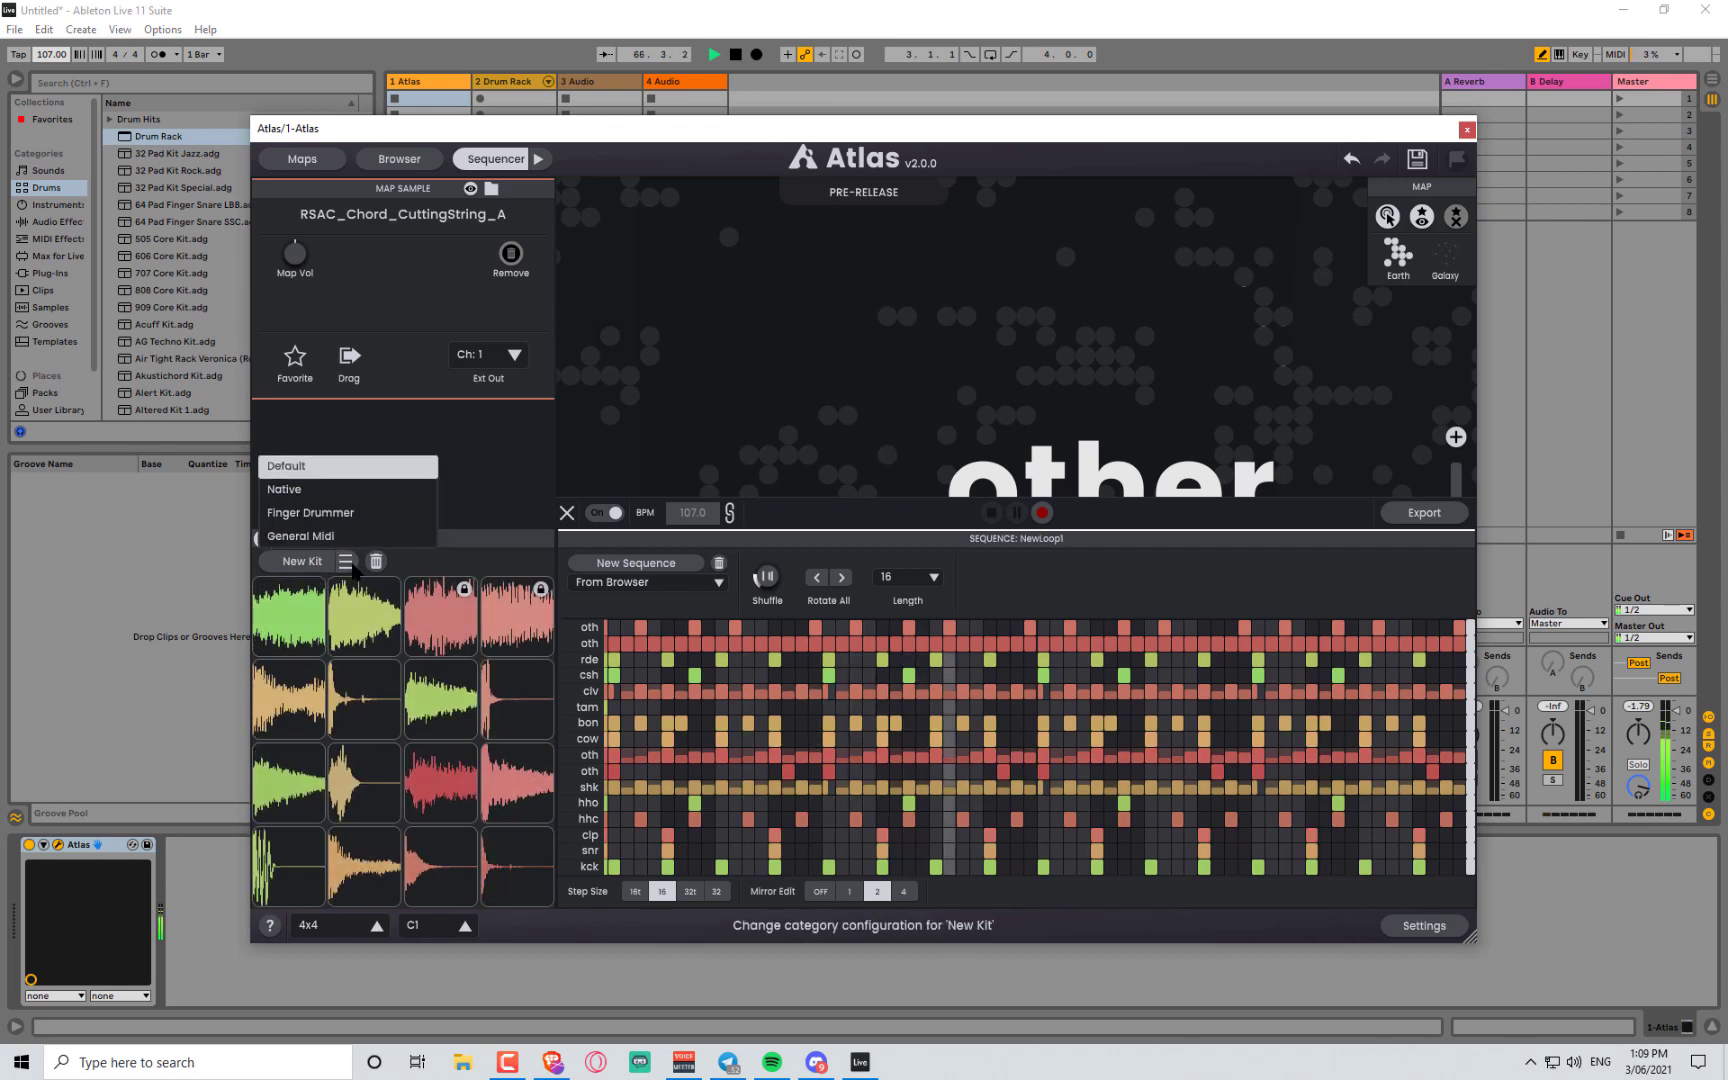
pyautogui.click(345, 562)
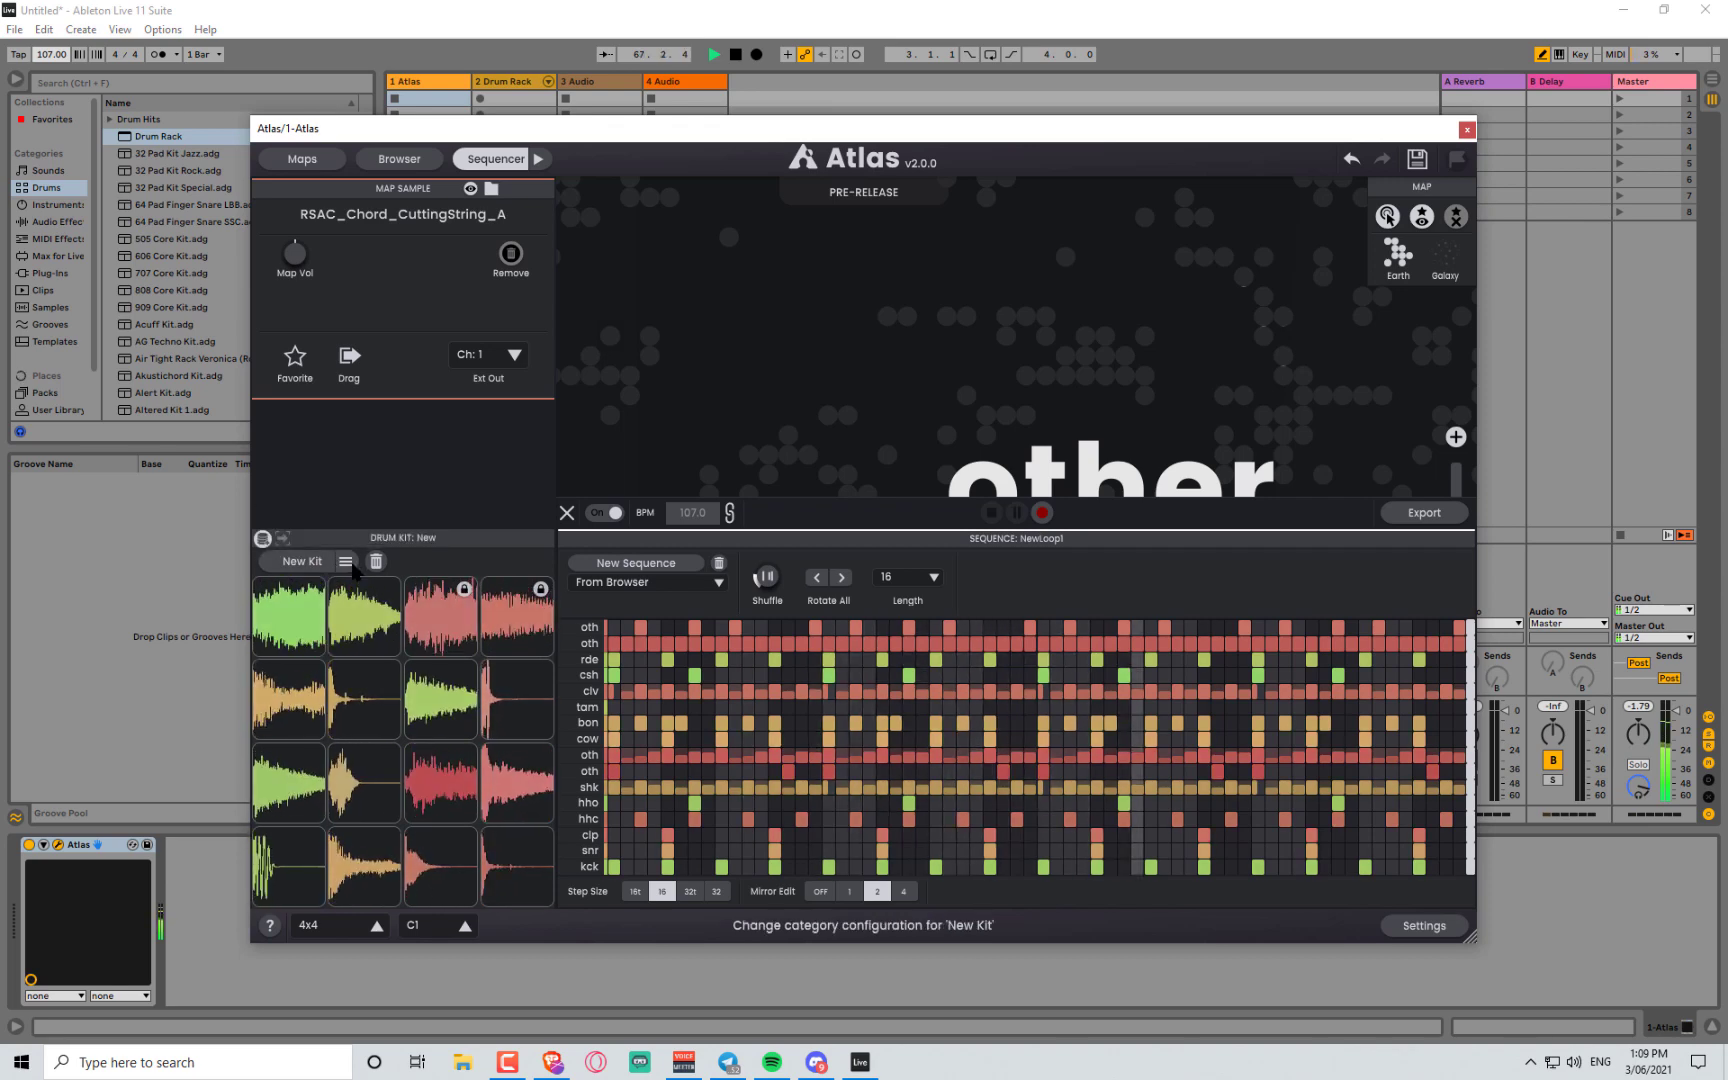
pyautogui.click(345, 562)
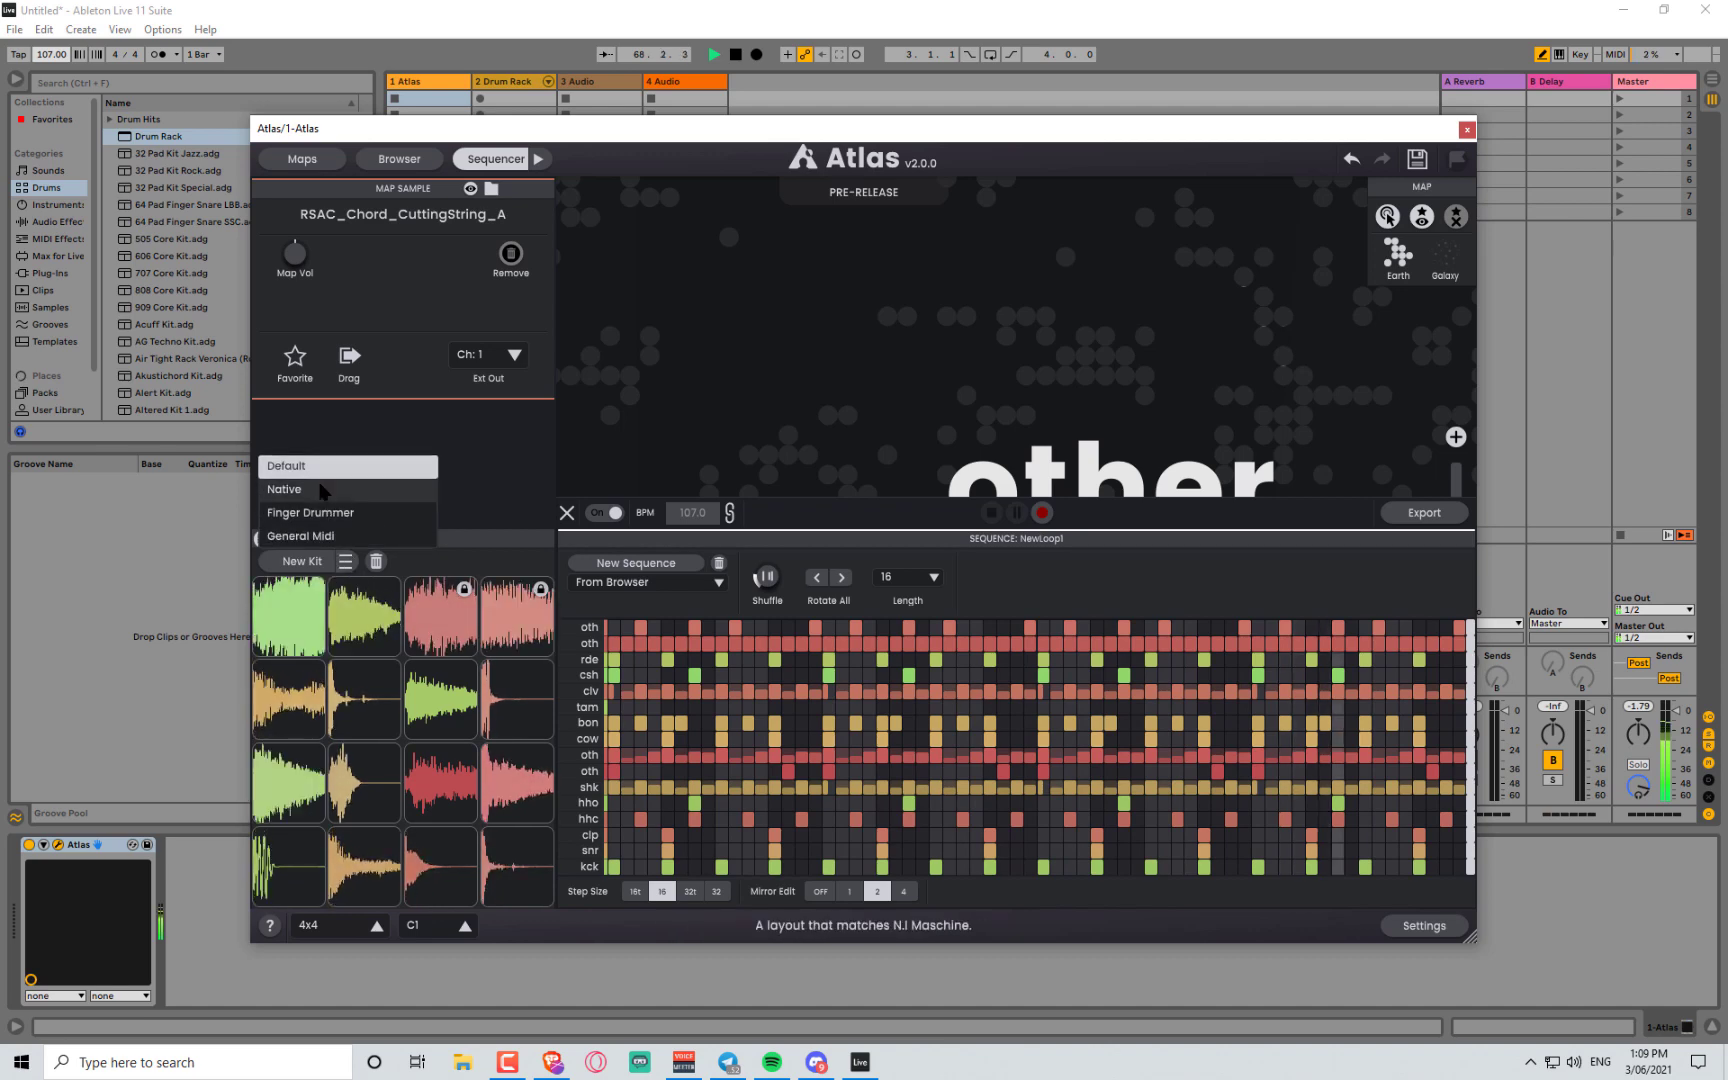
pyautogui.click(320, 490)
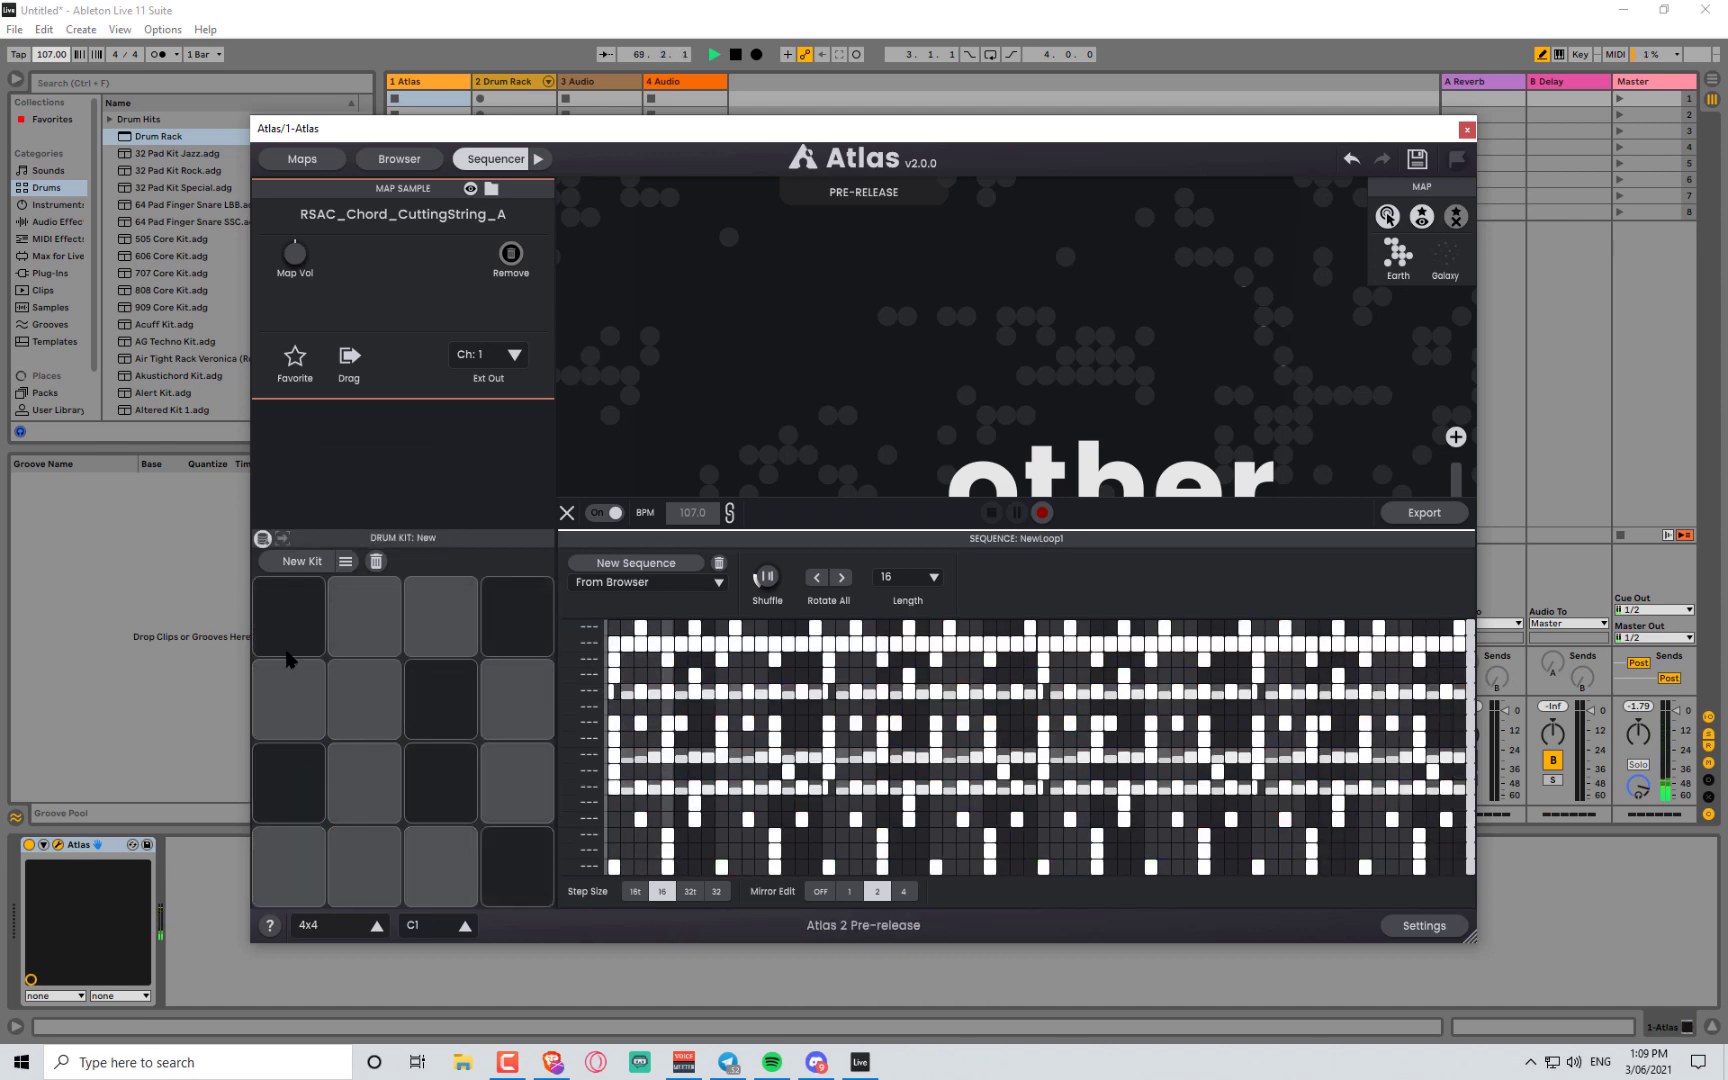
pyautogui.moveTo(300, 860)
pyautogui.moveTo(505, 775)
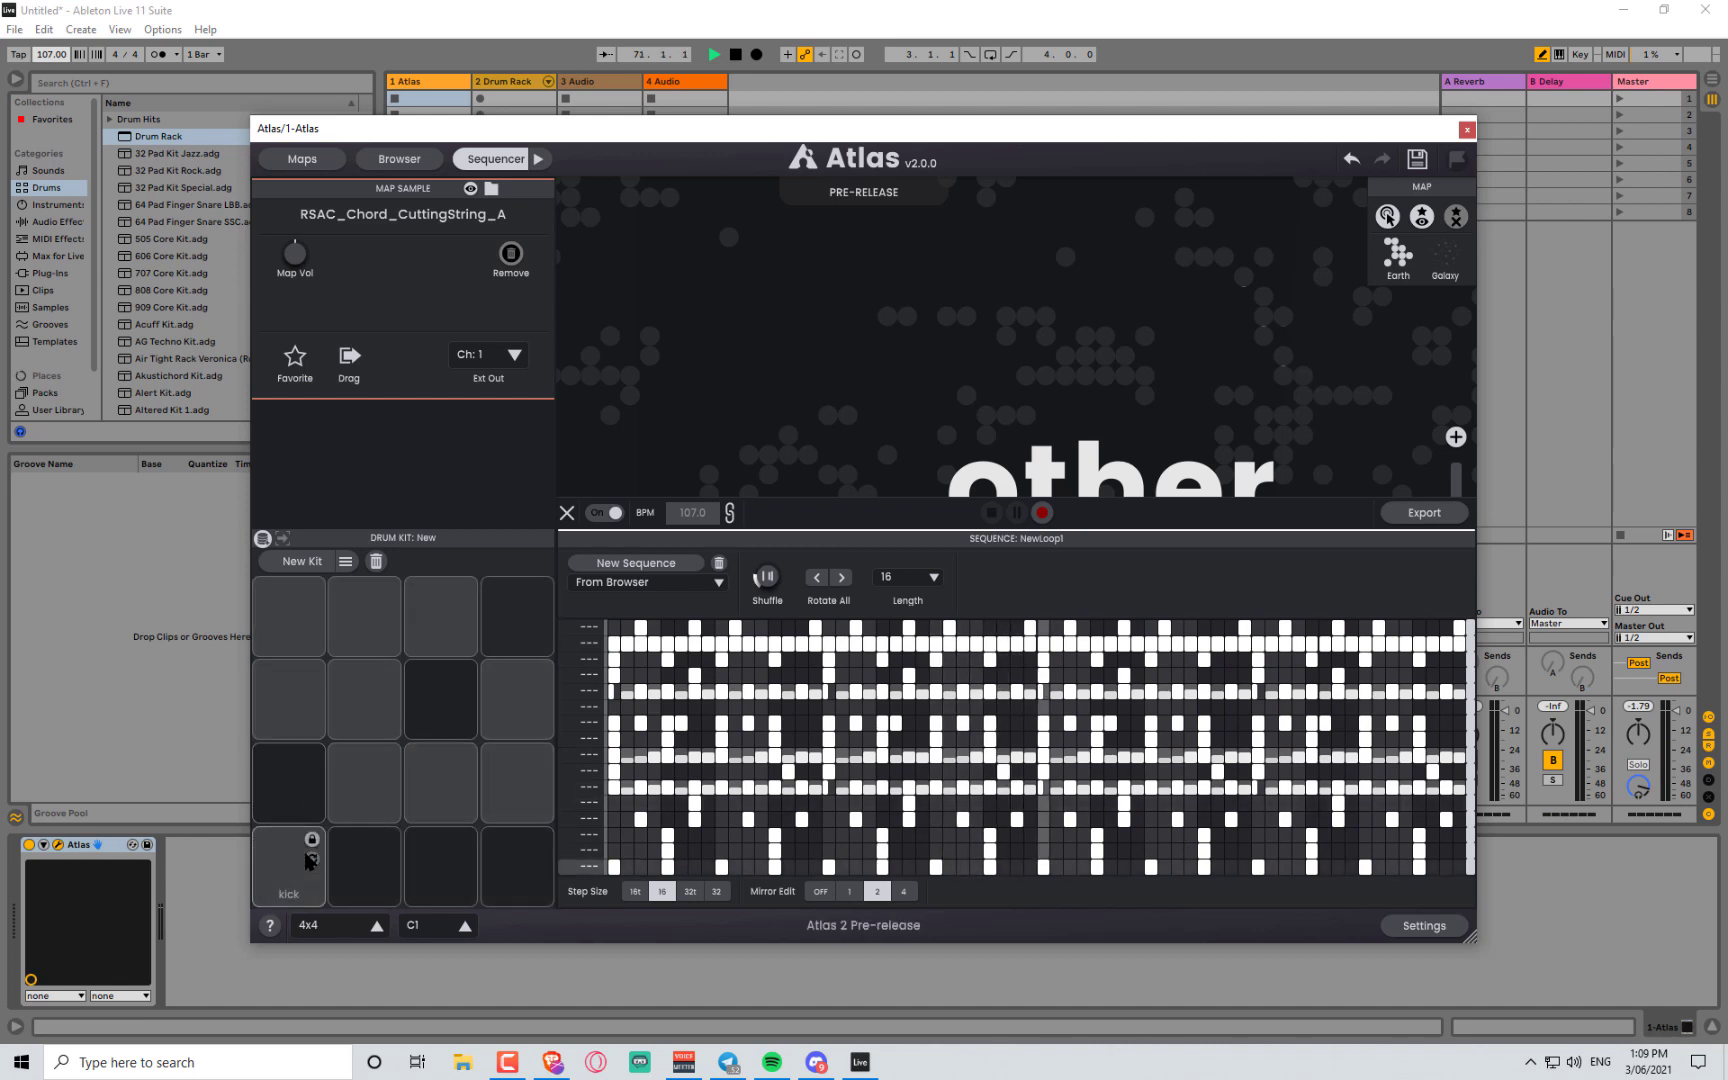
pyautogui.moveTo(468, 838)
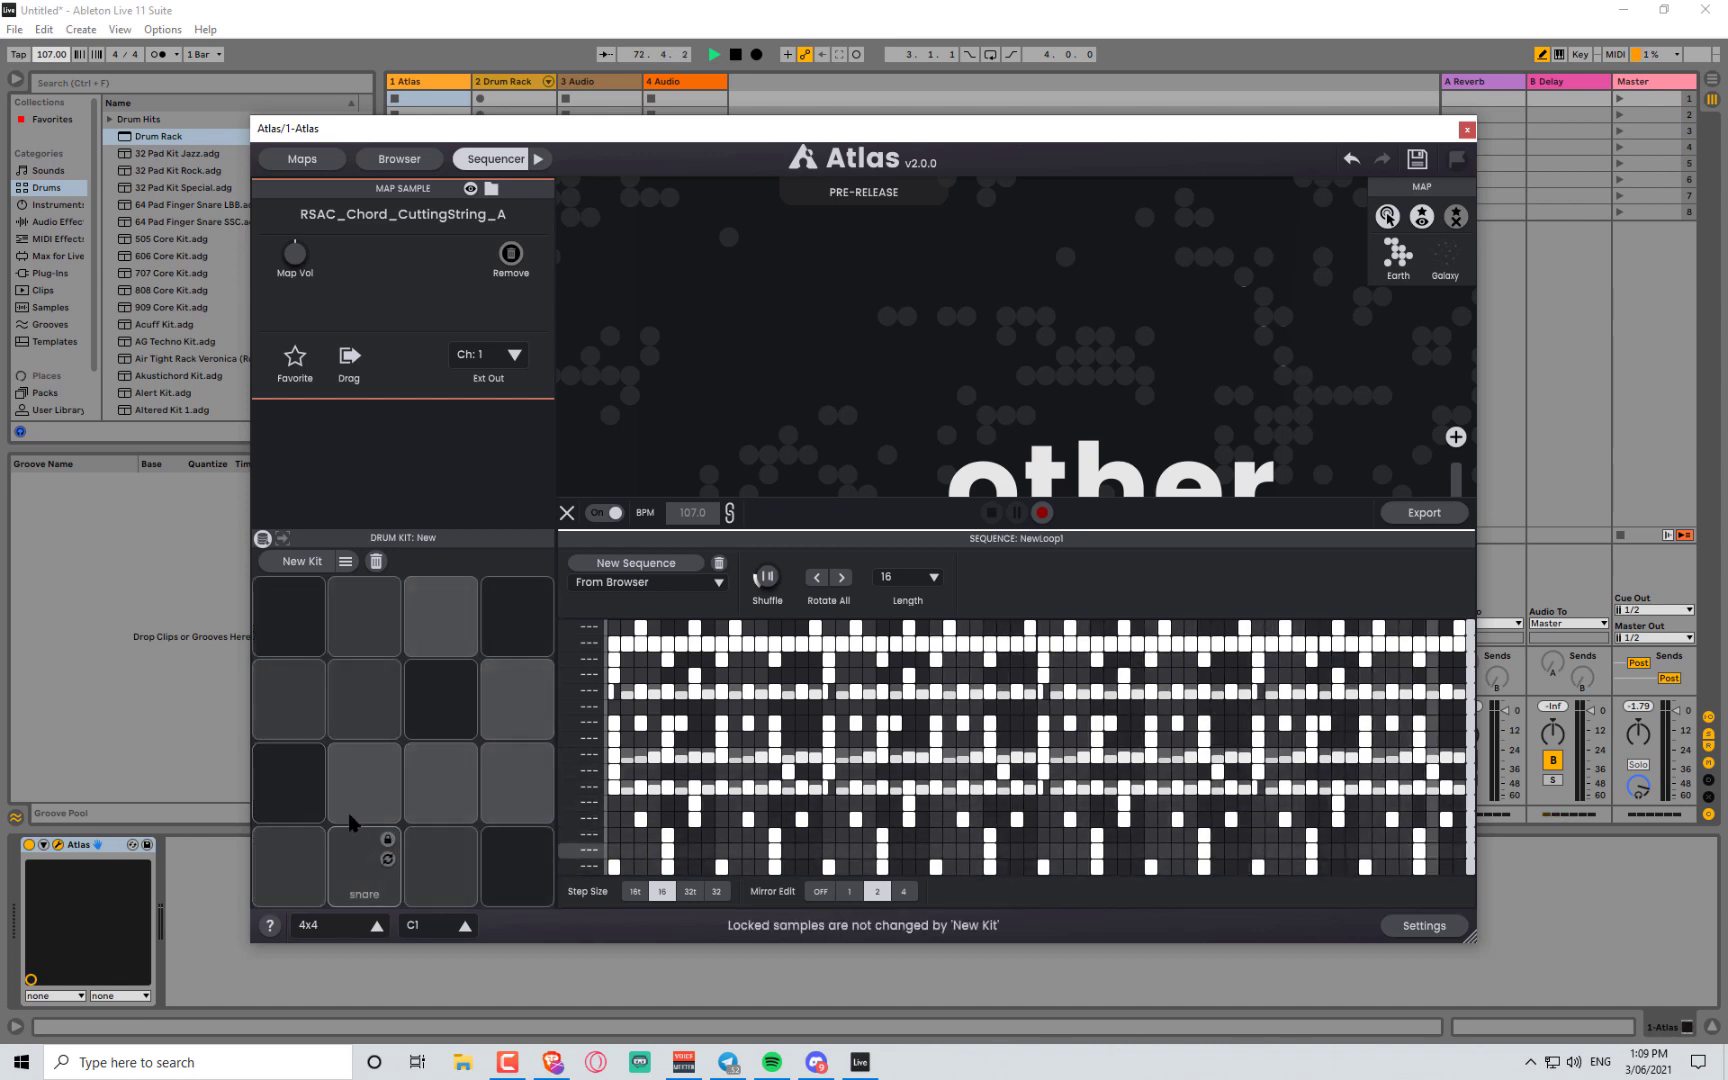
pyautogui.moveTo(298, 714)
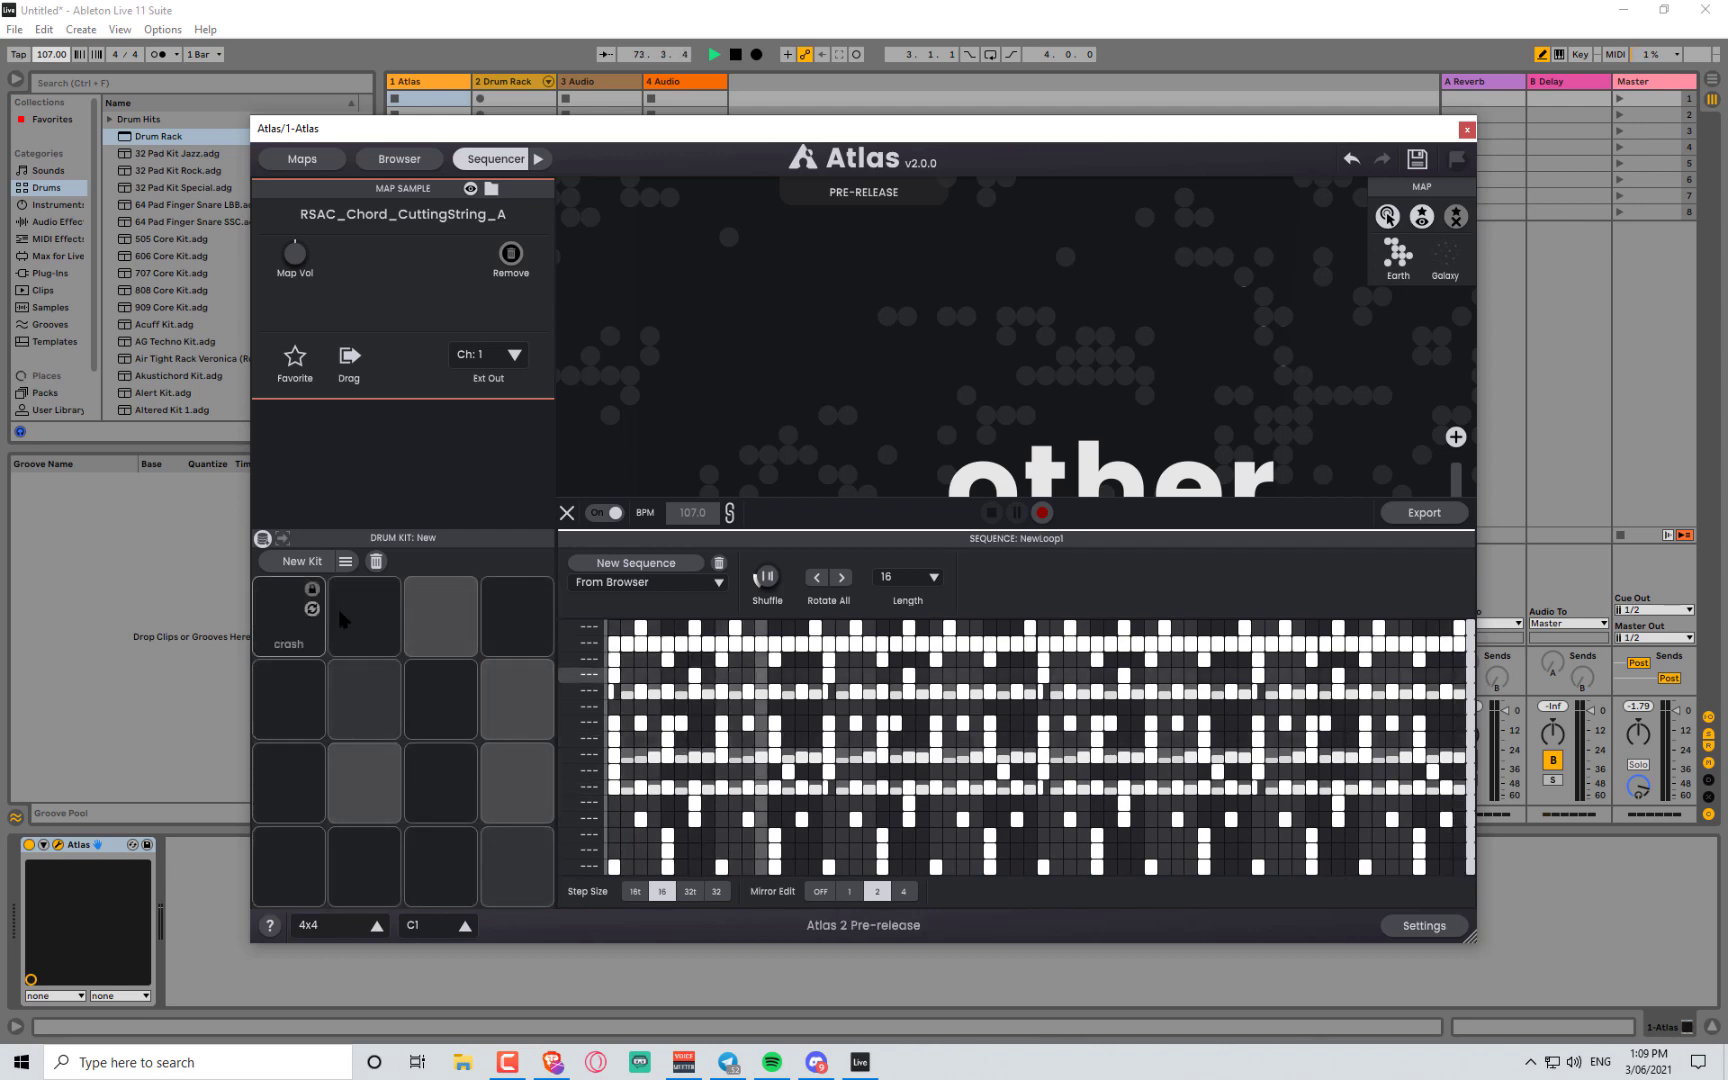
pyautogui.click(297, 563)
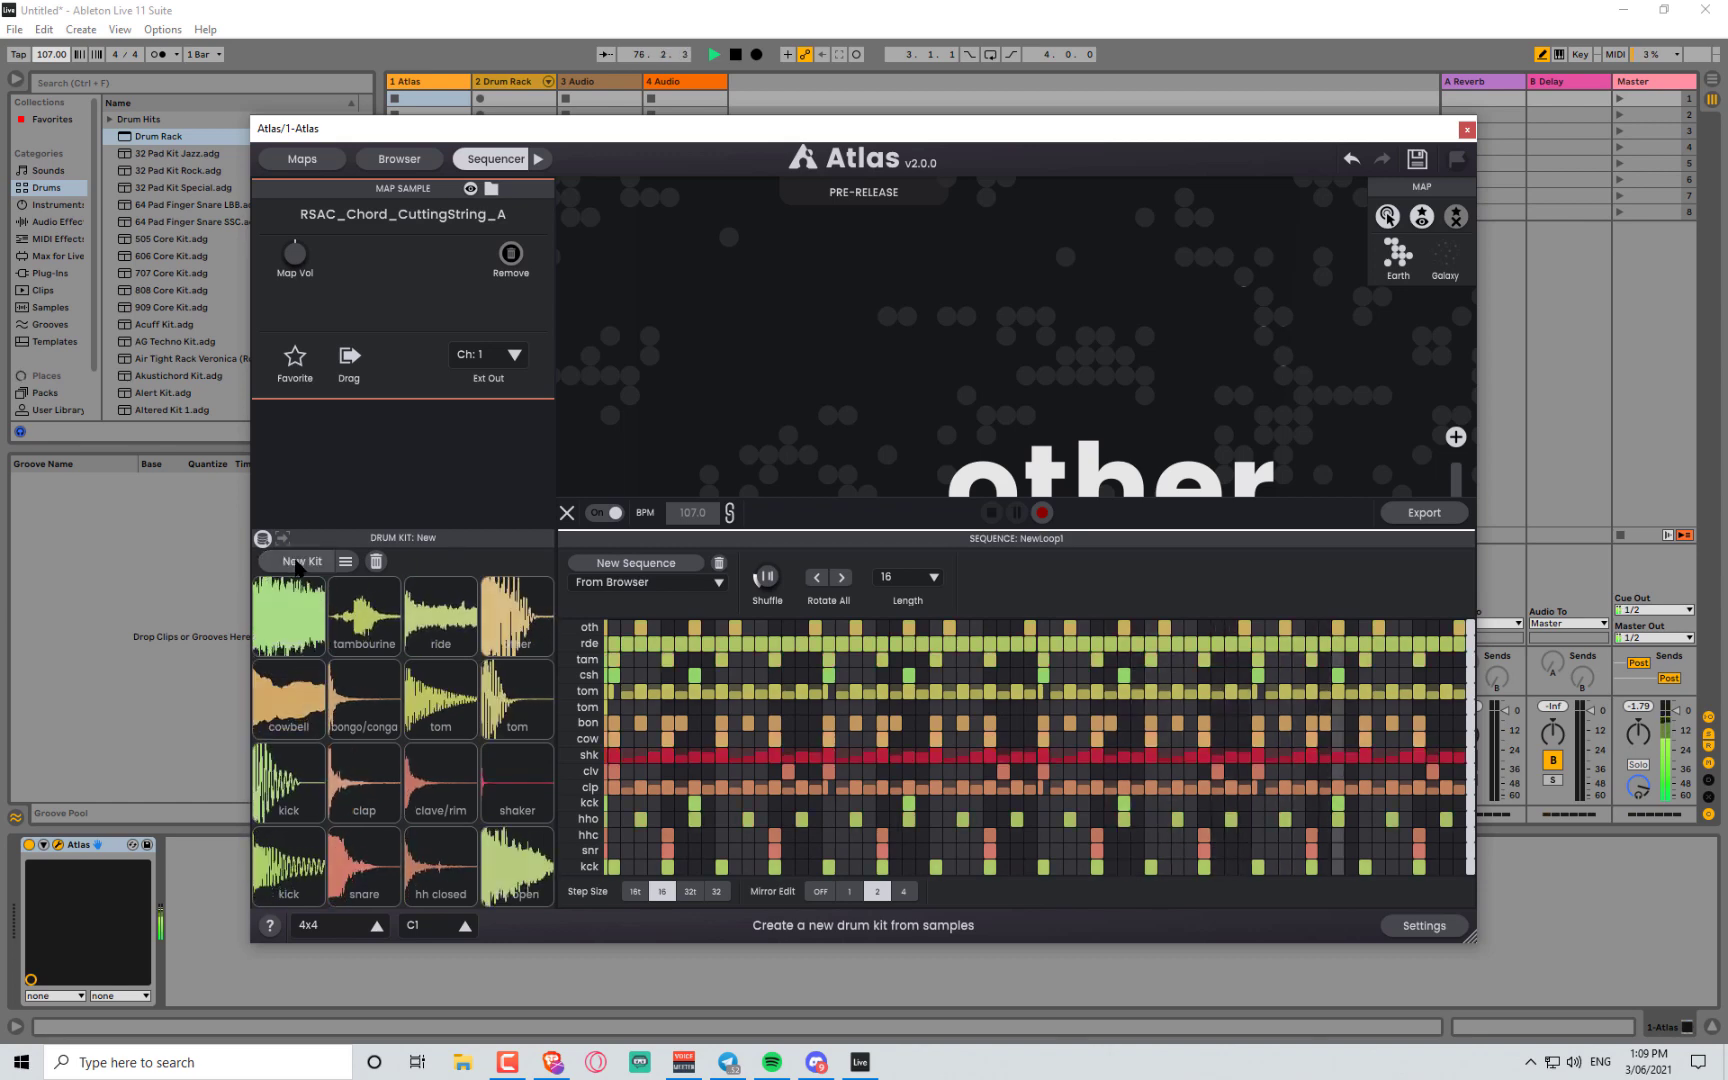
pyautogui.click(297, 563)
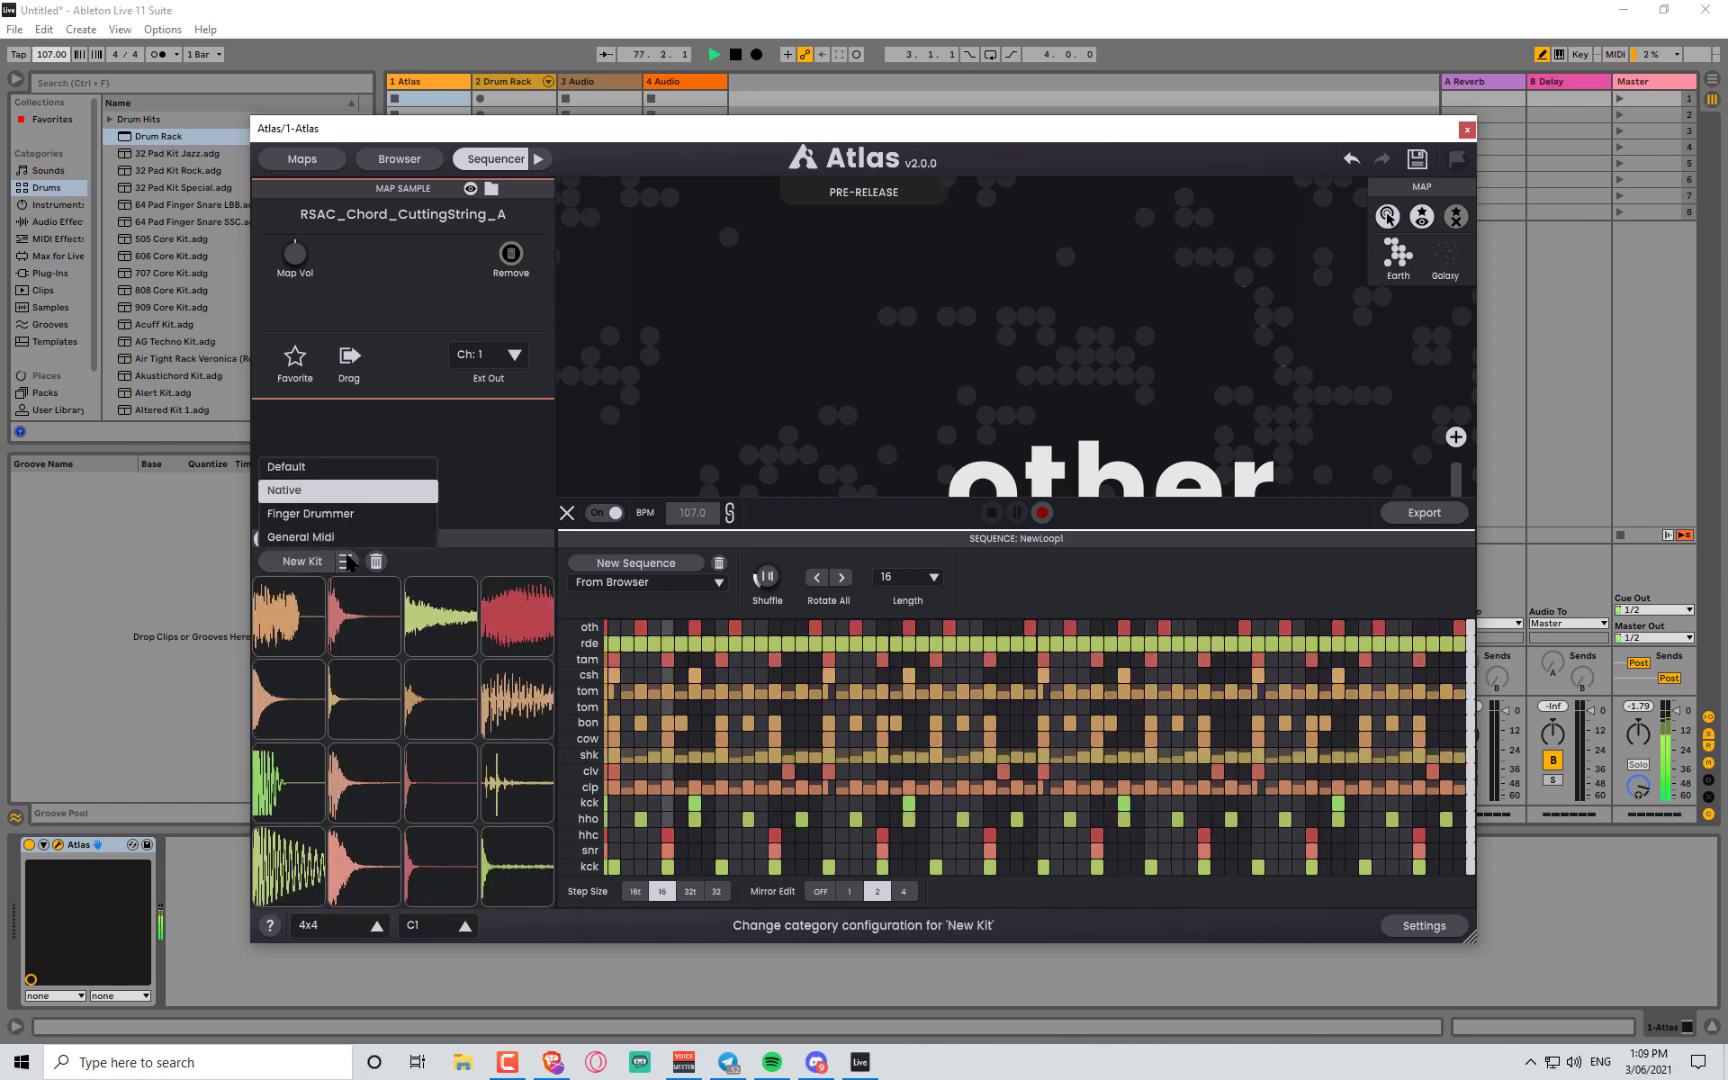
# - Set the new-kit configuration to Finger Drummer and try the 1x8 and 2x8 pad layouts before returning to 4x4
pyautogui.click(312, 514)
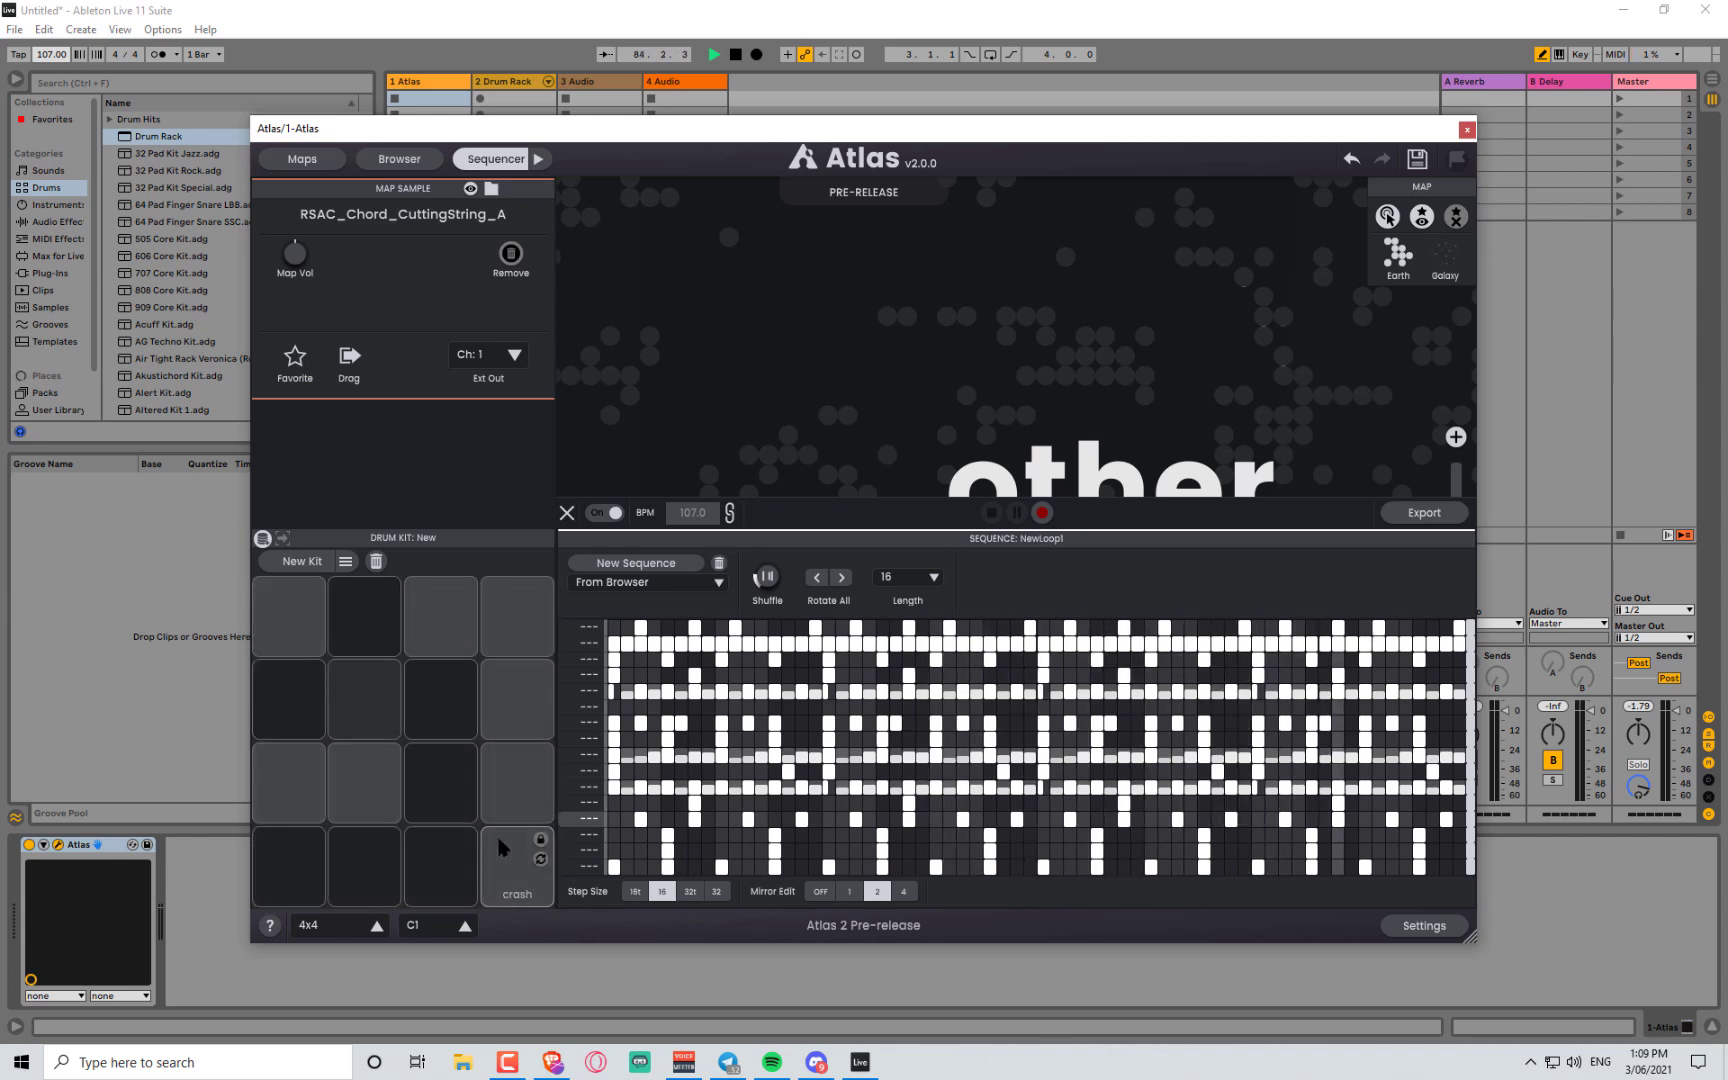
pyautogui.click(376, 928)
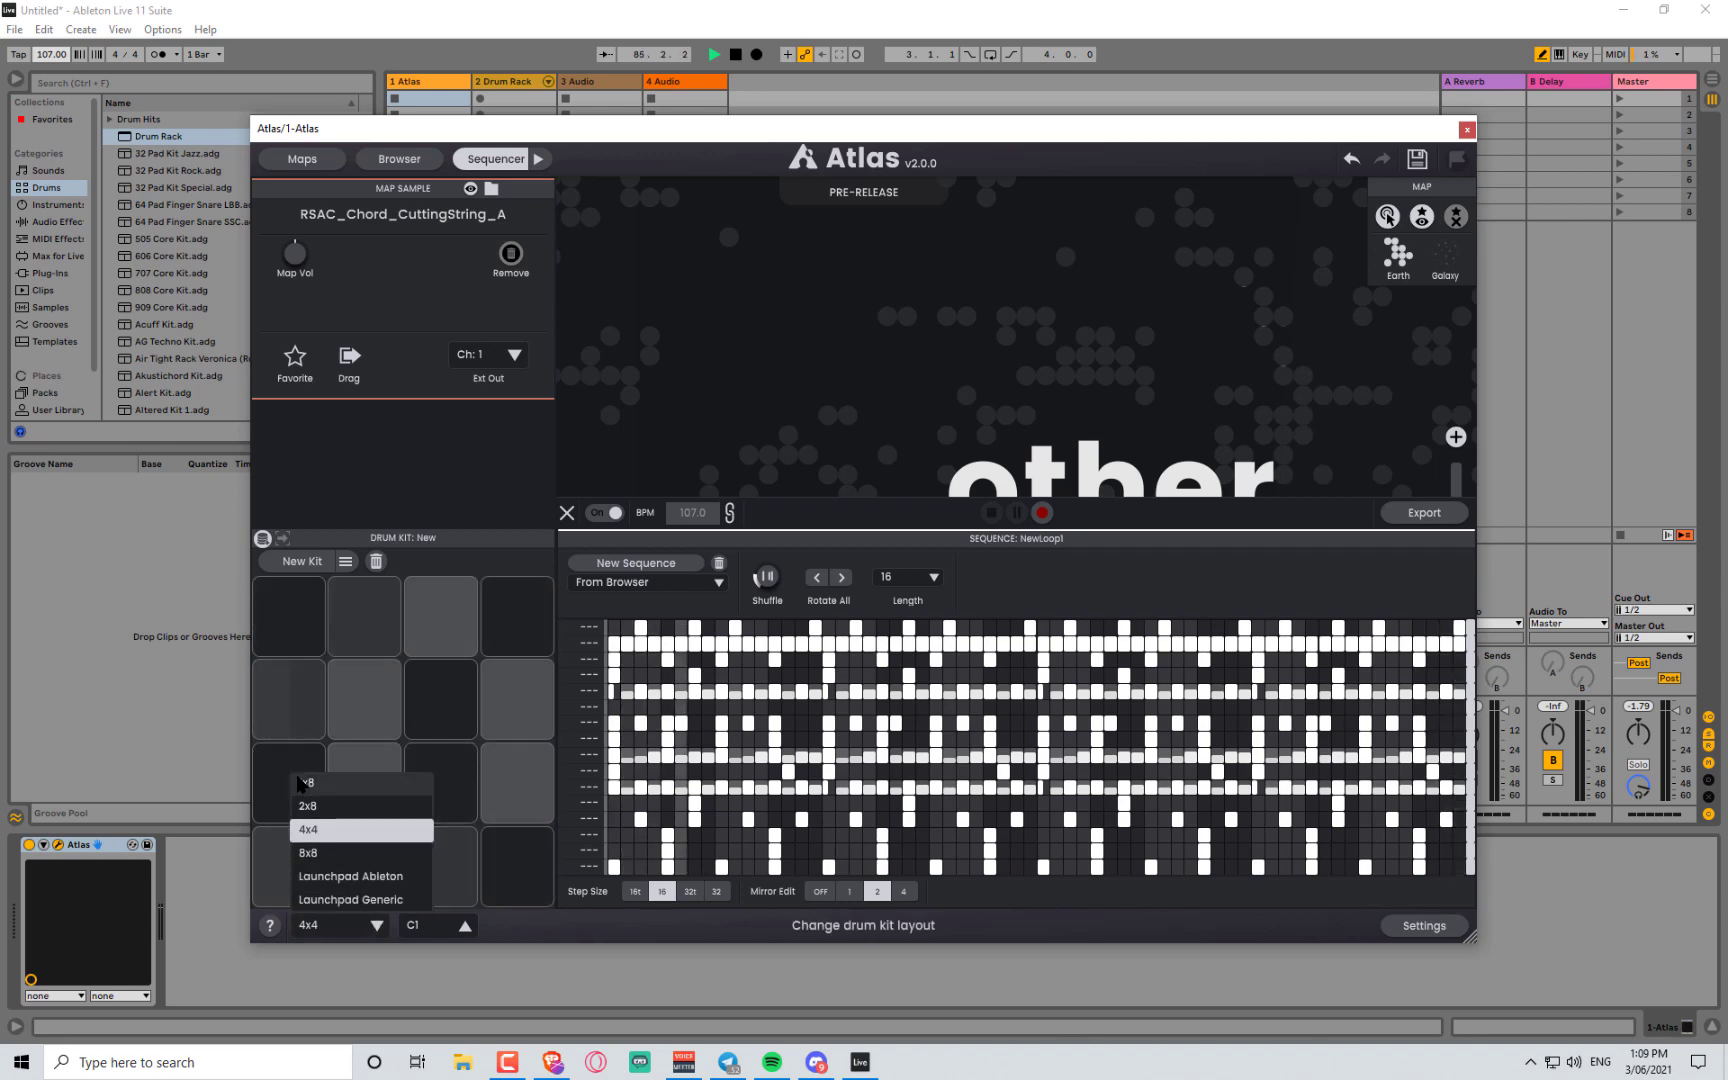
pyautogui.click(318, 786)
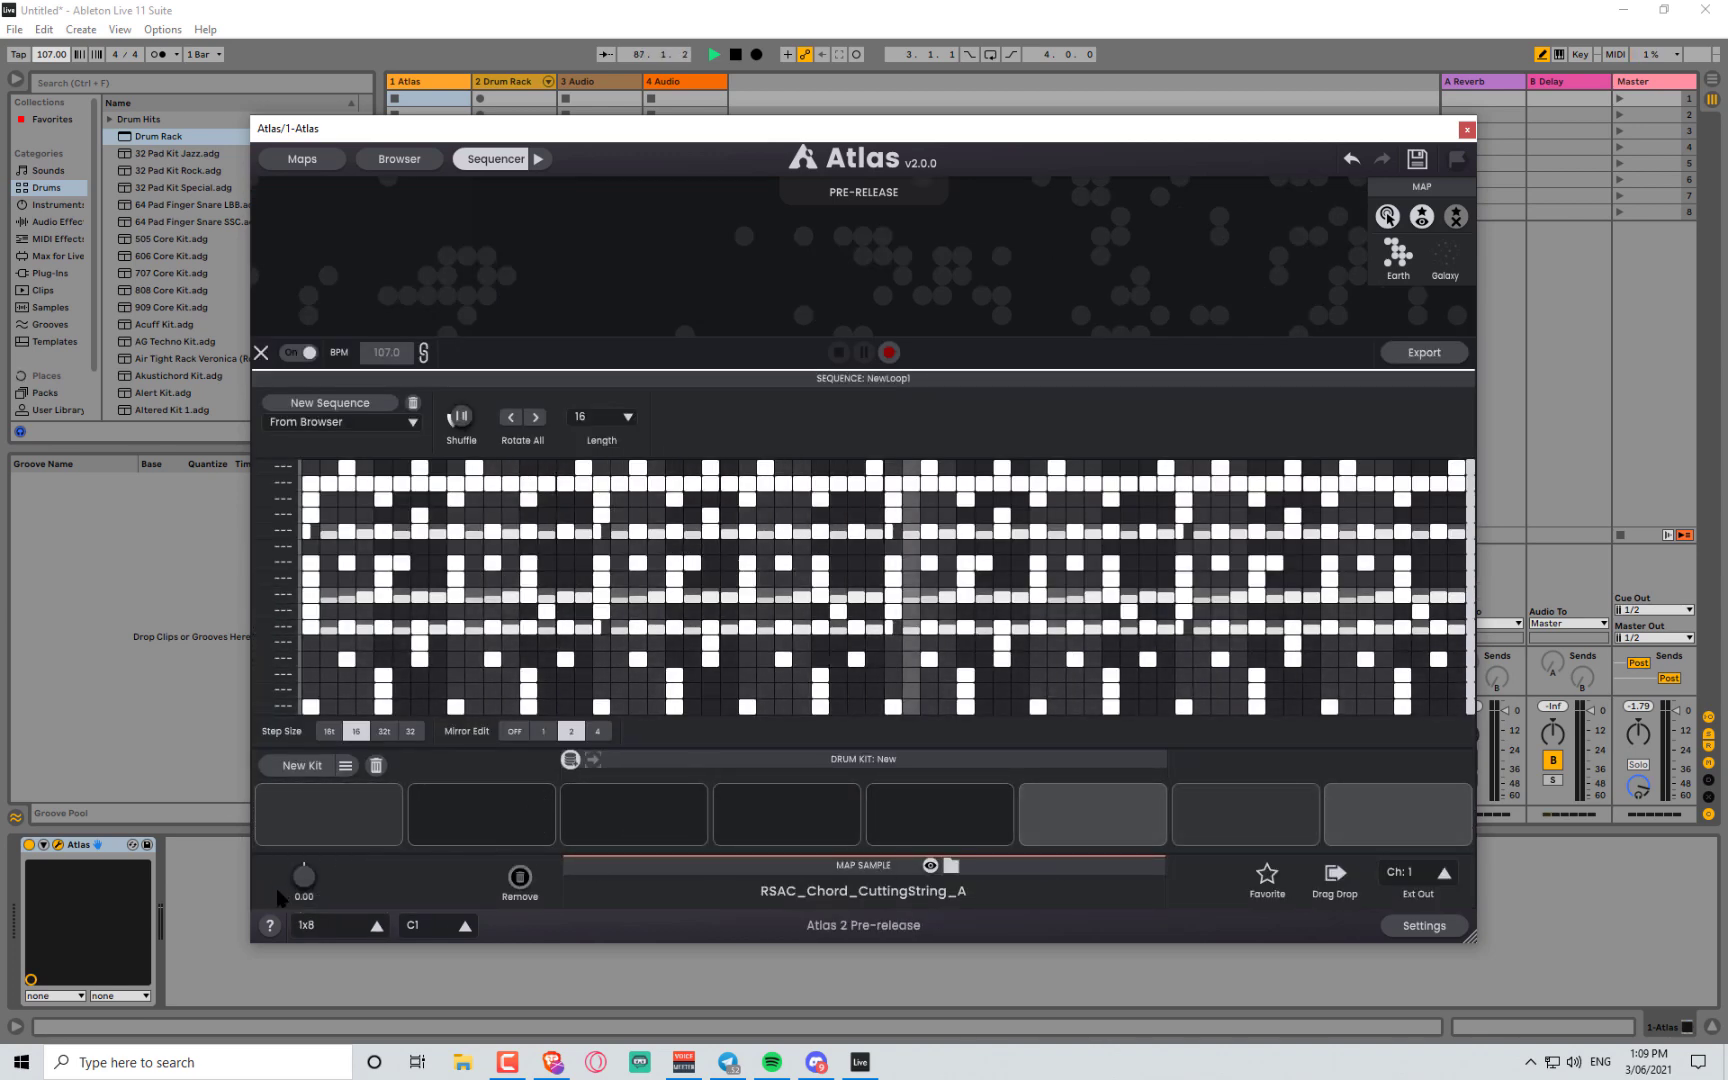
pyautogui.click(331, 930)
pyautogui.click(318, 810)
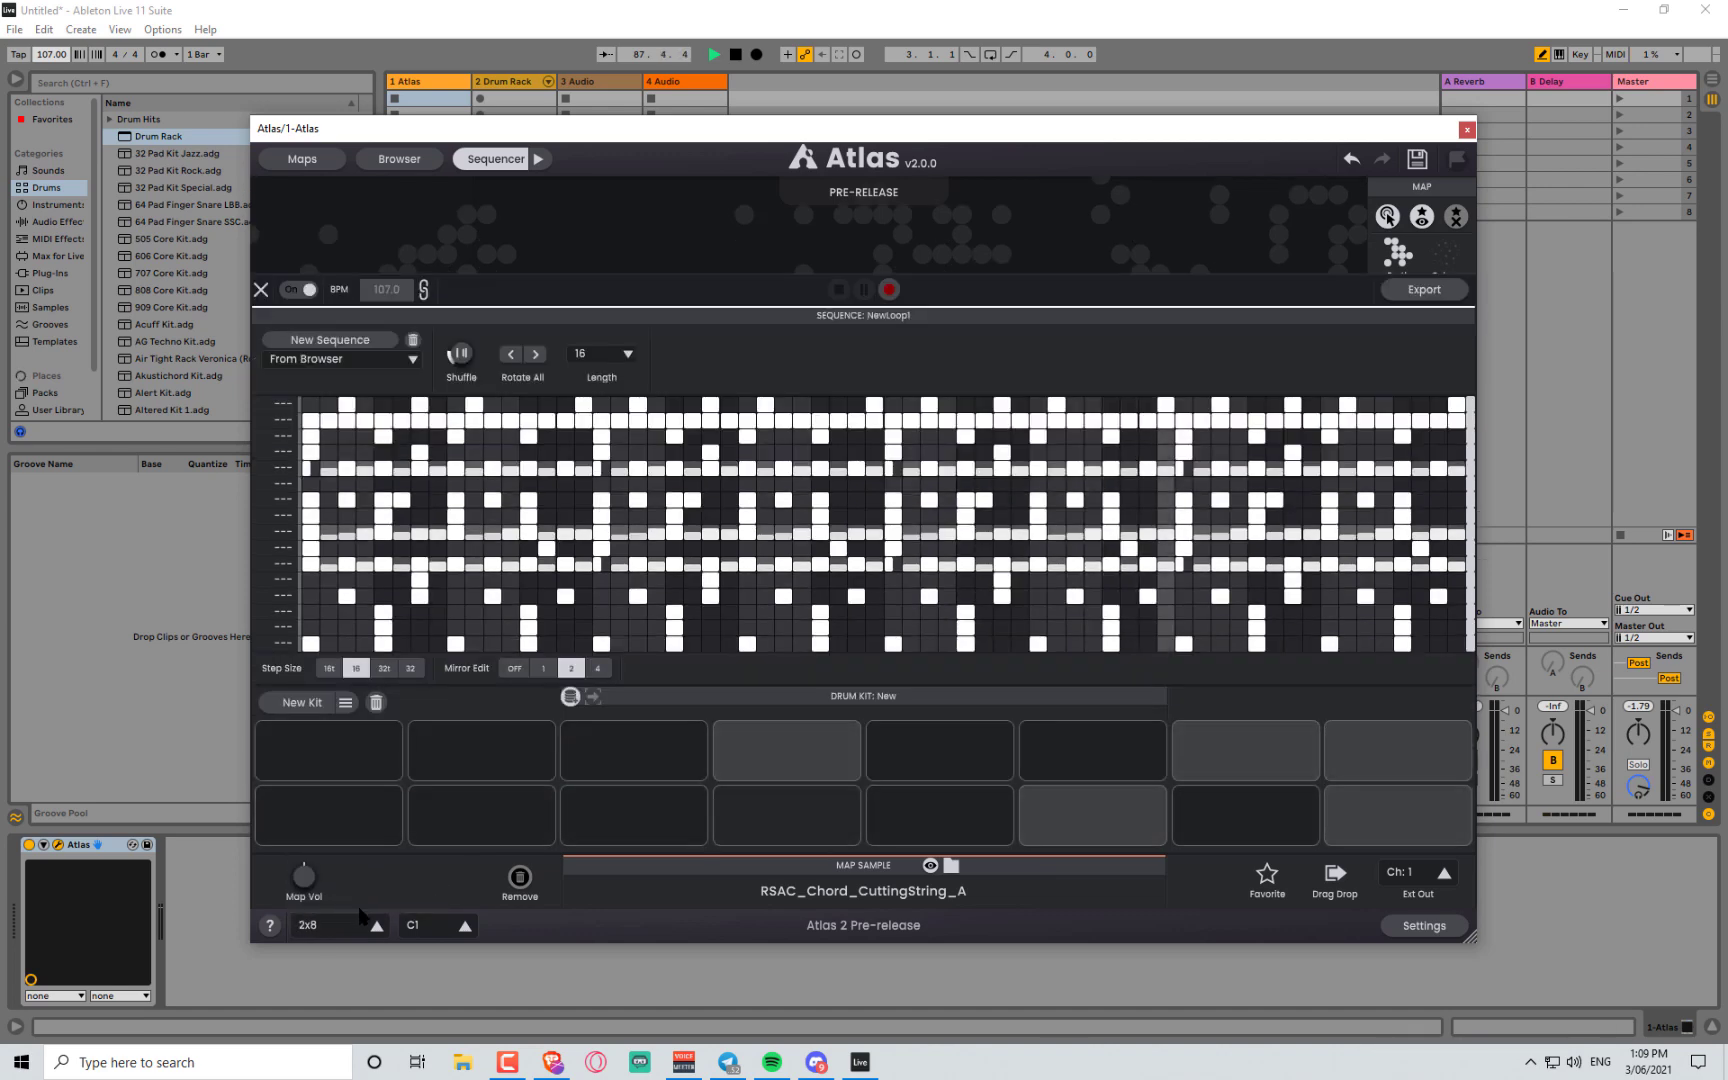
pyautogui.click(370, 926)
pyautogui.click(310, 829)
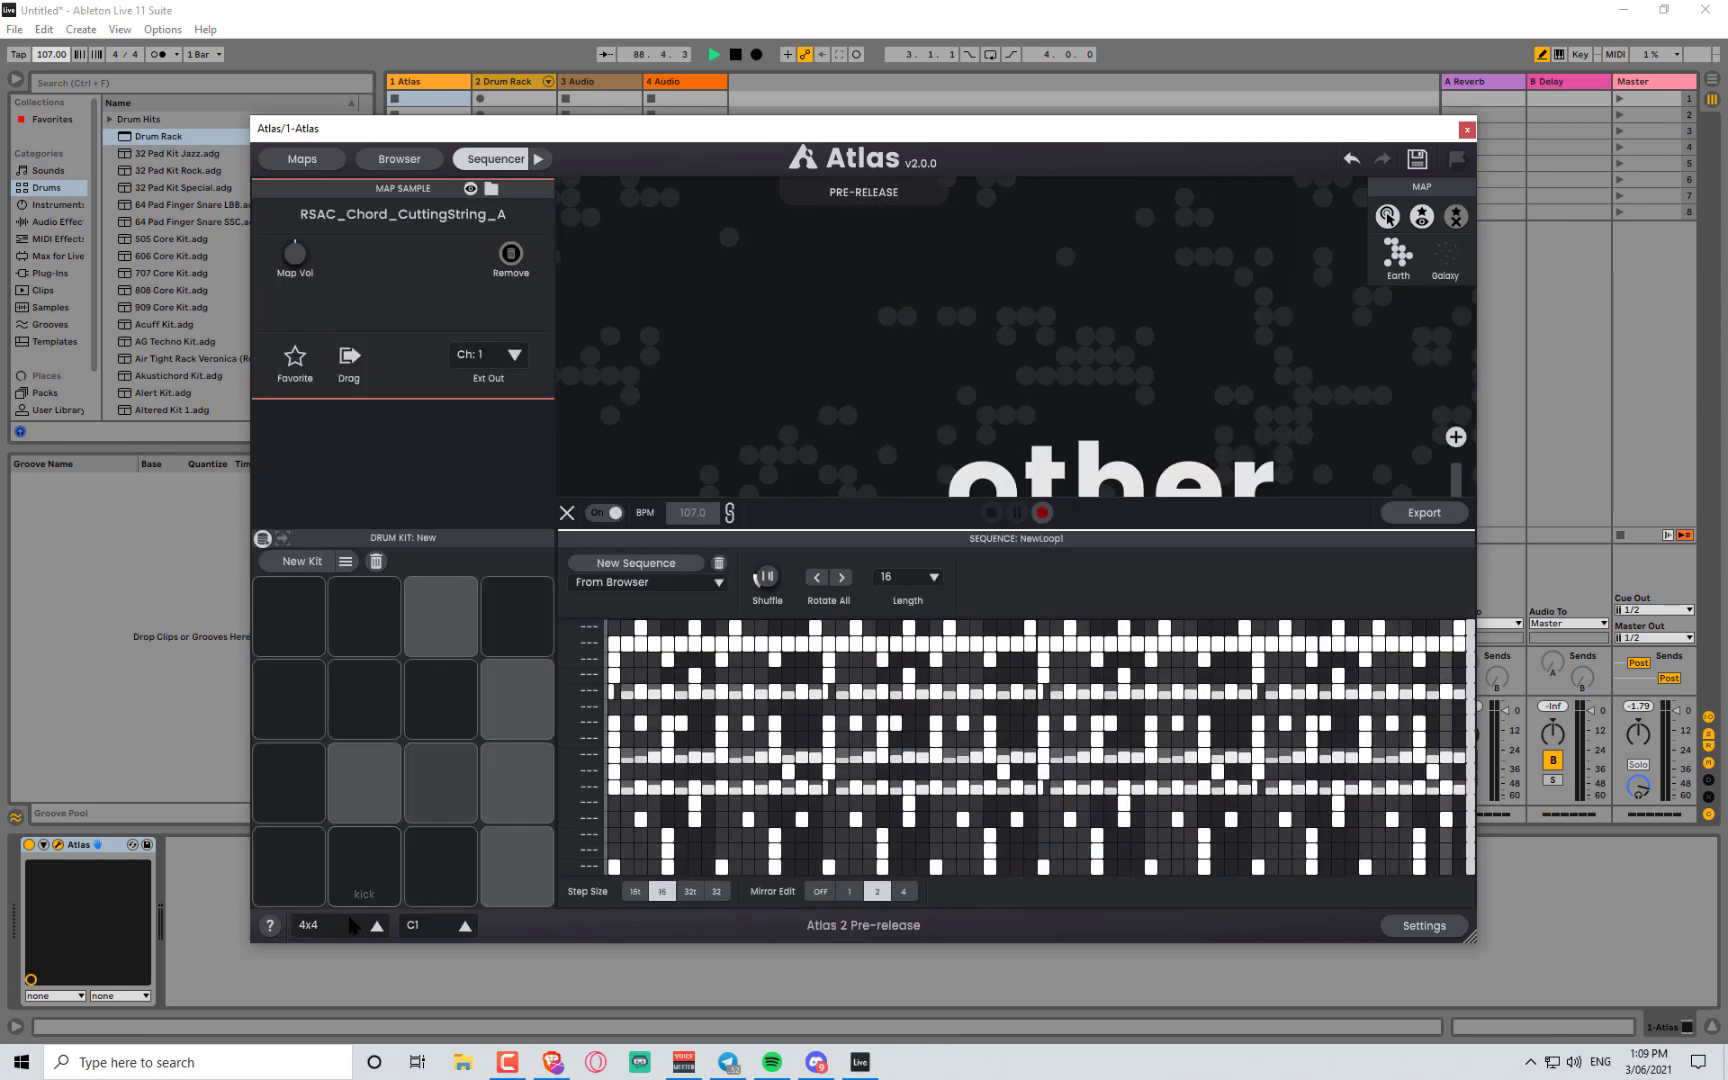
# - Set the drum kit layout to 8x8, fill it with a new kit and audition pads in the fourth row
pyautogui.click(350, 926)
pyautogui.click(310, 852)
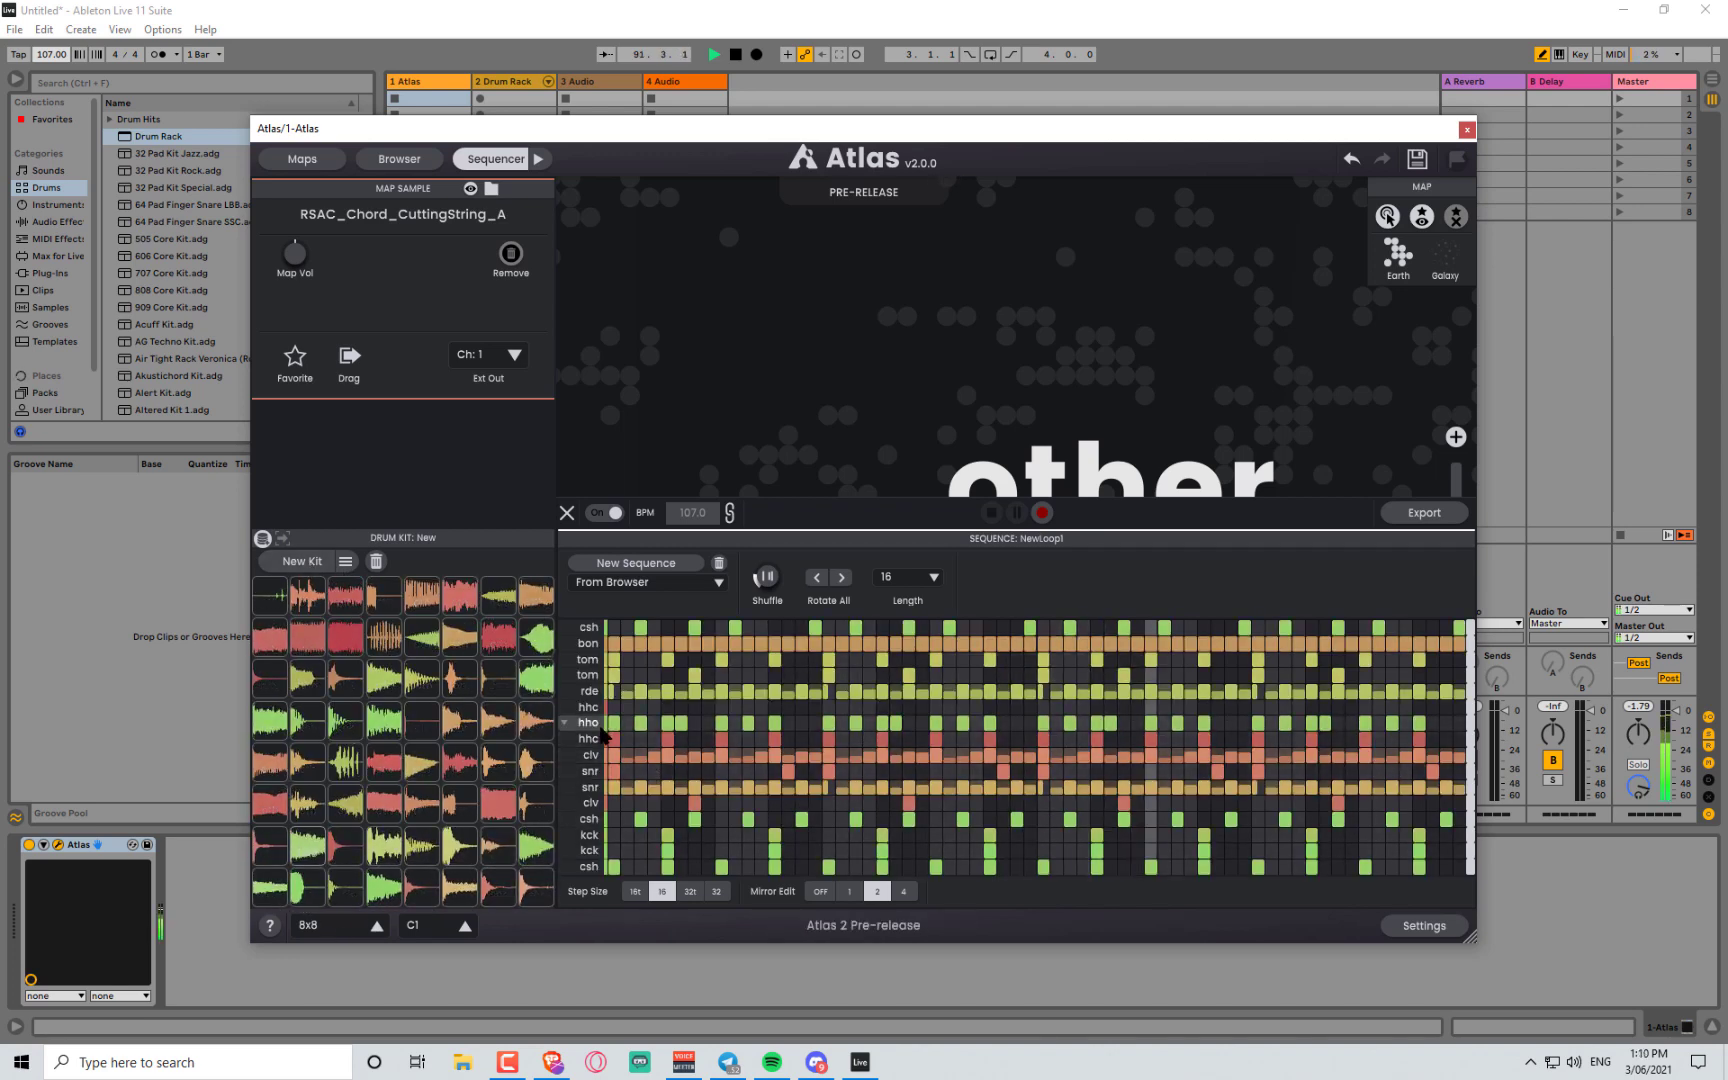
pyautogui.click(422, 722)
pyautogui.click(385, 722)
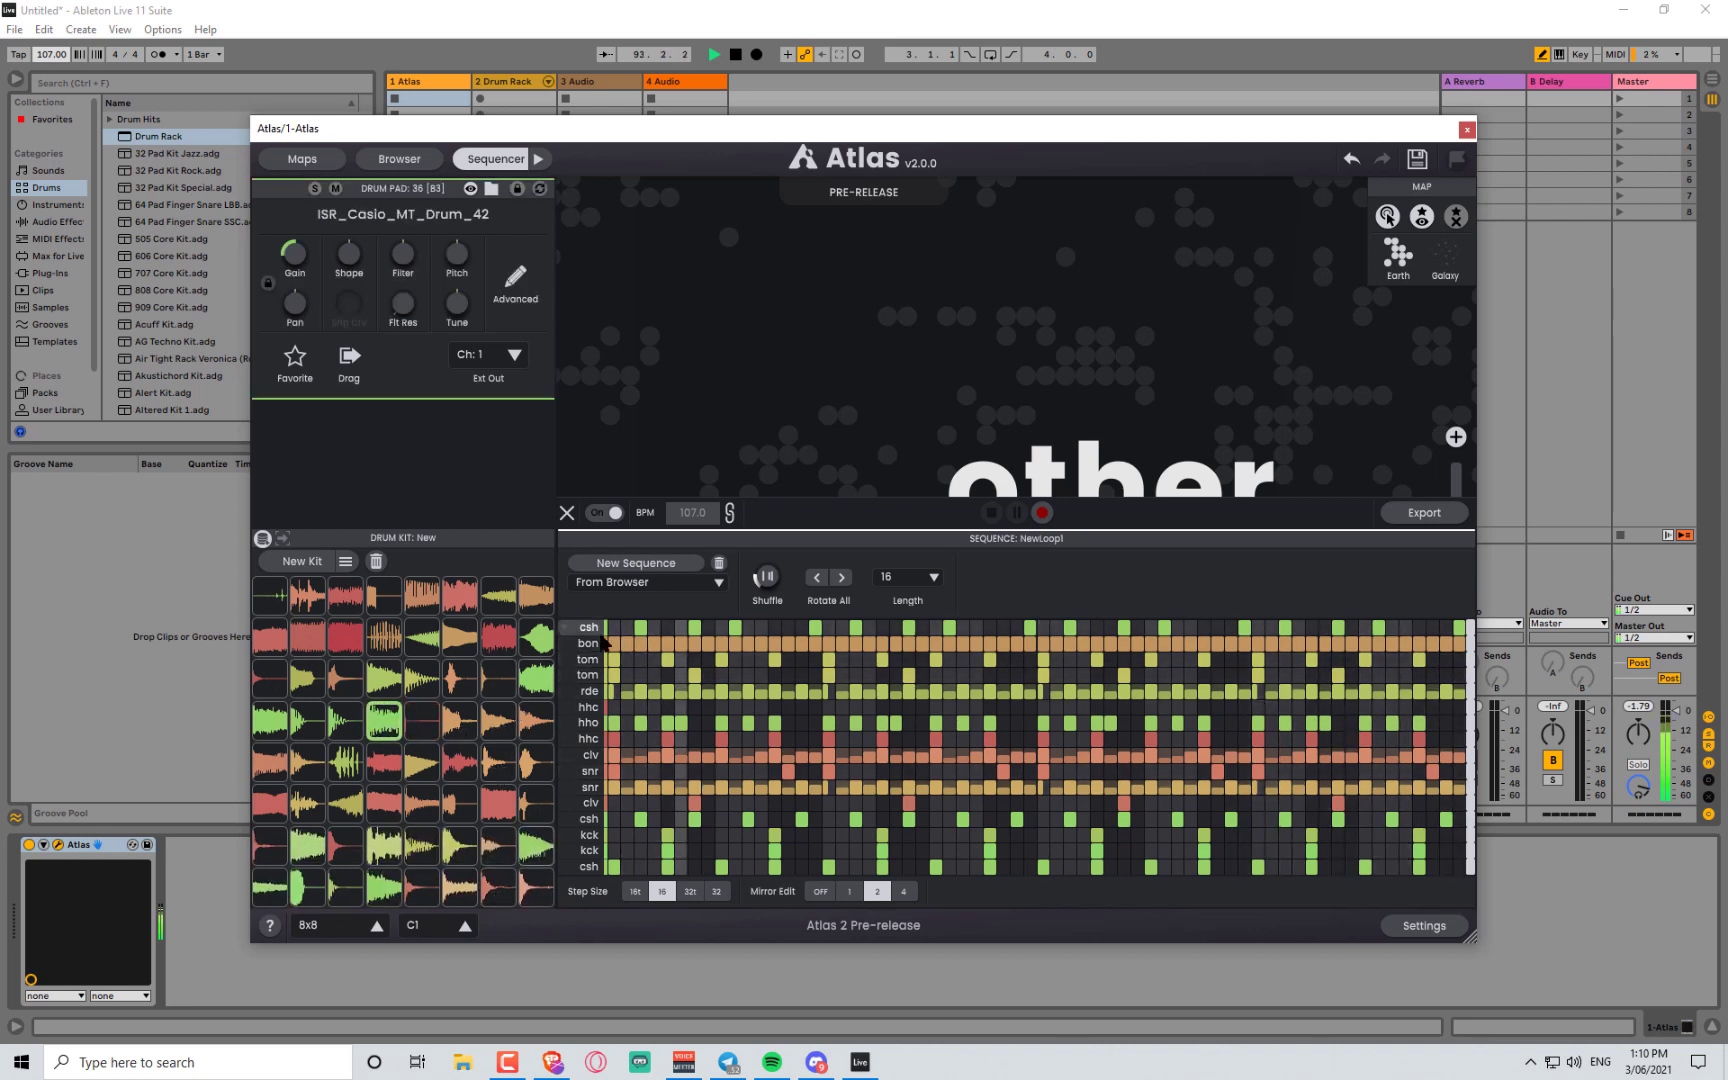
# - Stop playback and paint over steps in the sequence's tom and ride rows
pyautogui.click(687, 9)
pyautogui.press('space')
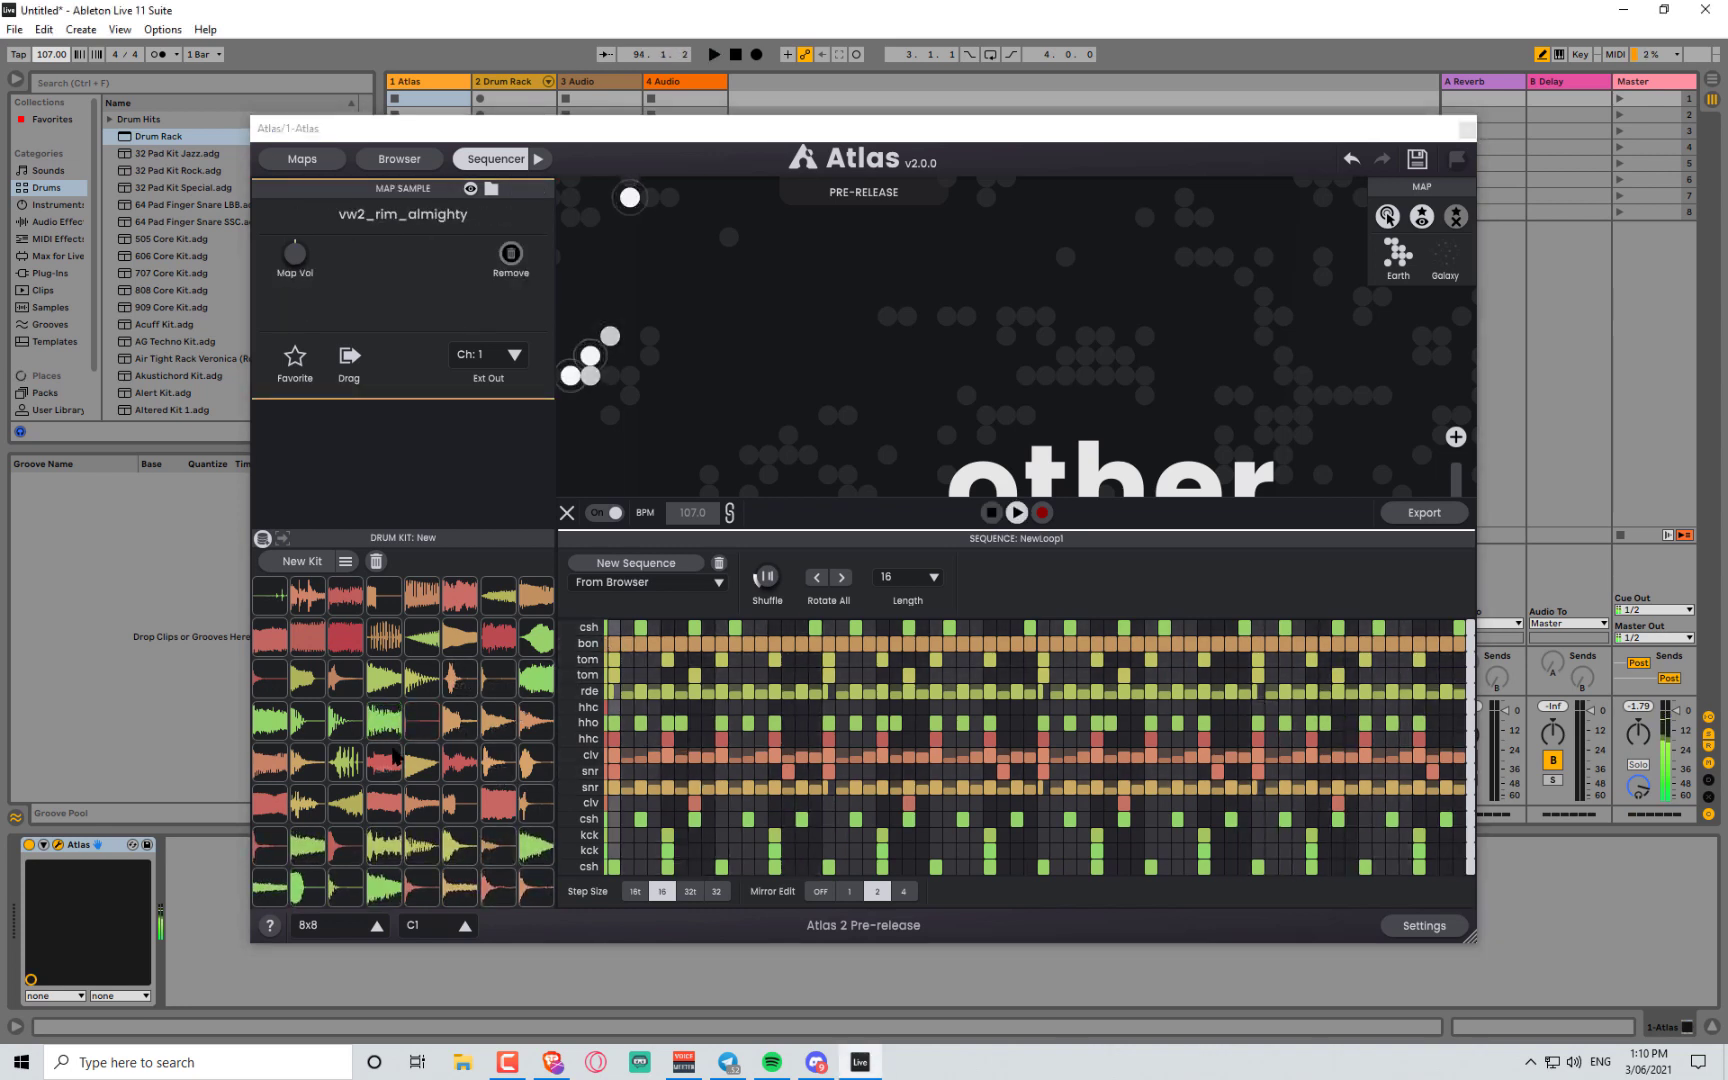
pyautogui.click(800, 676)
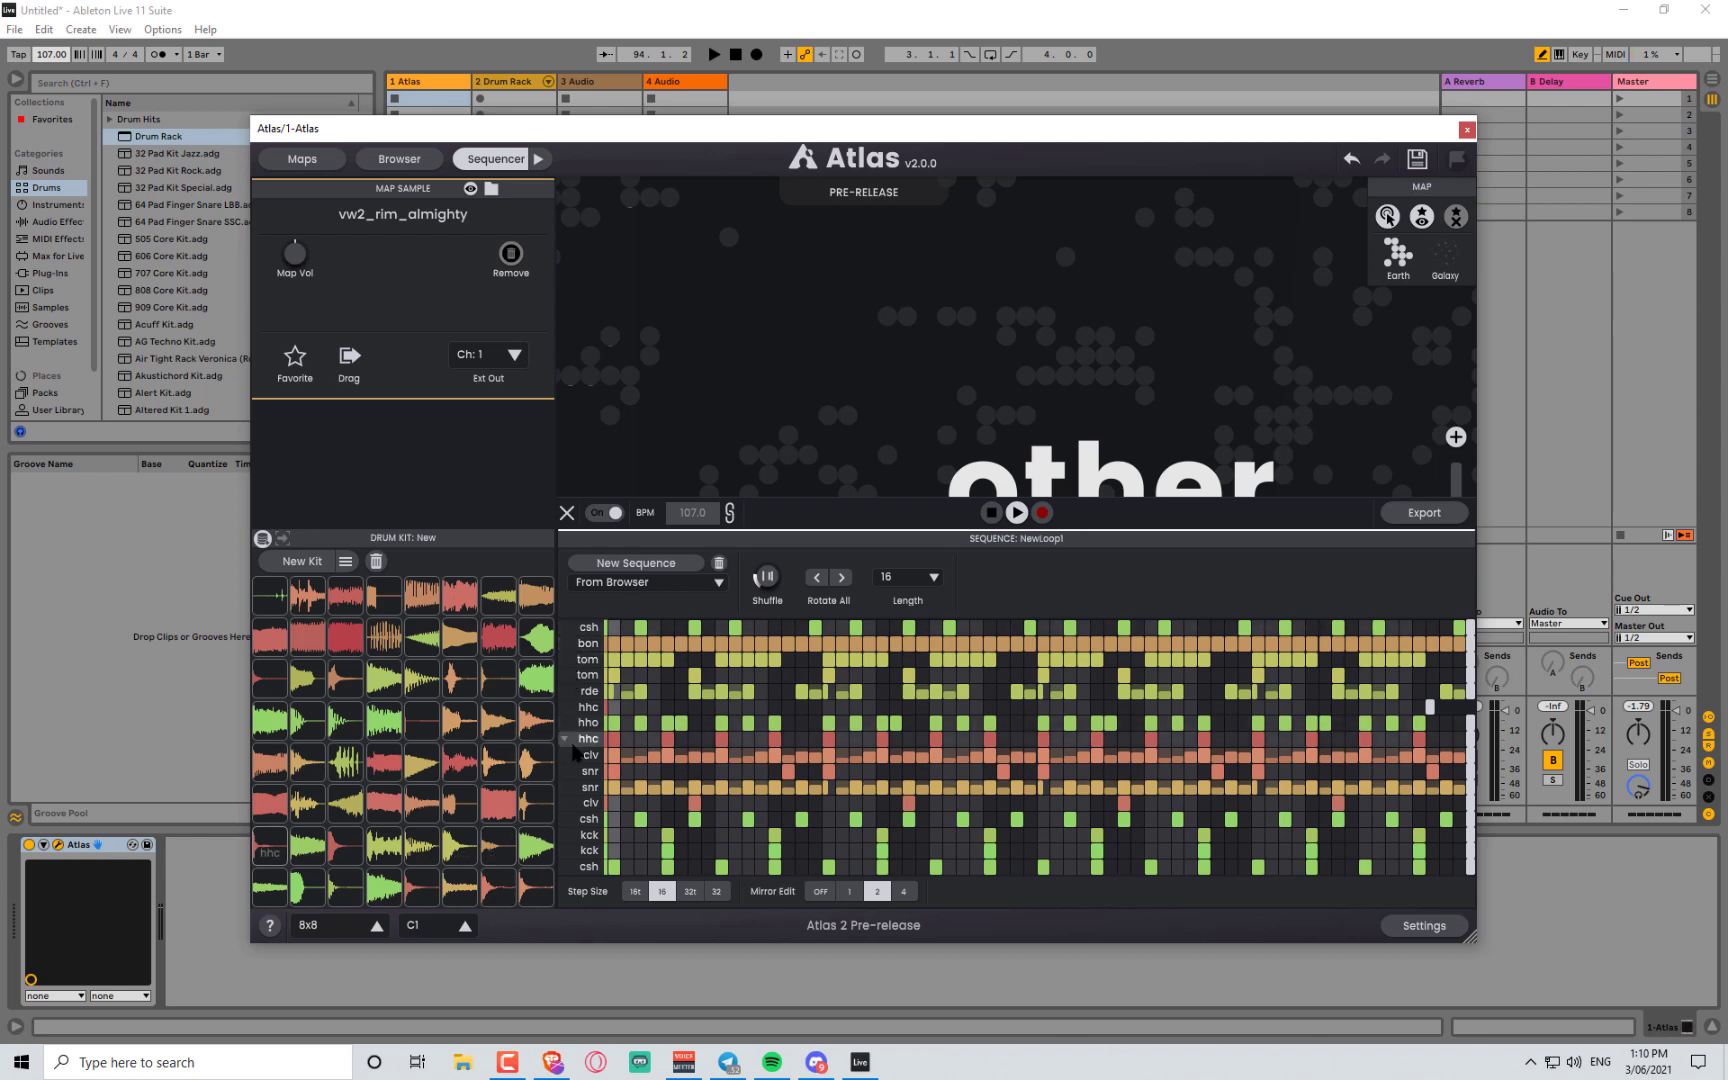
# - Return the drum kit to the 4x4 layout and generate a new kit
pyautogui.click(385, 925)
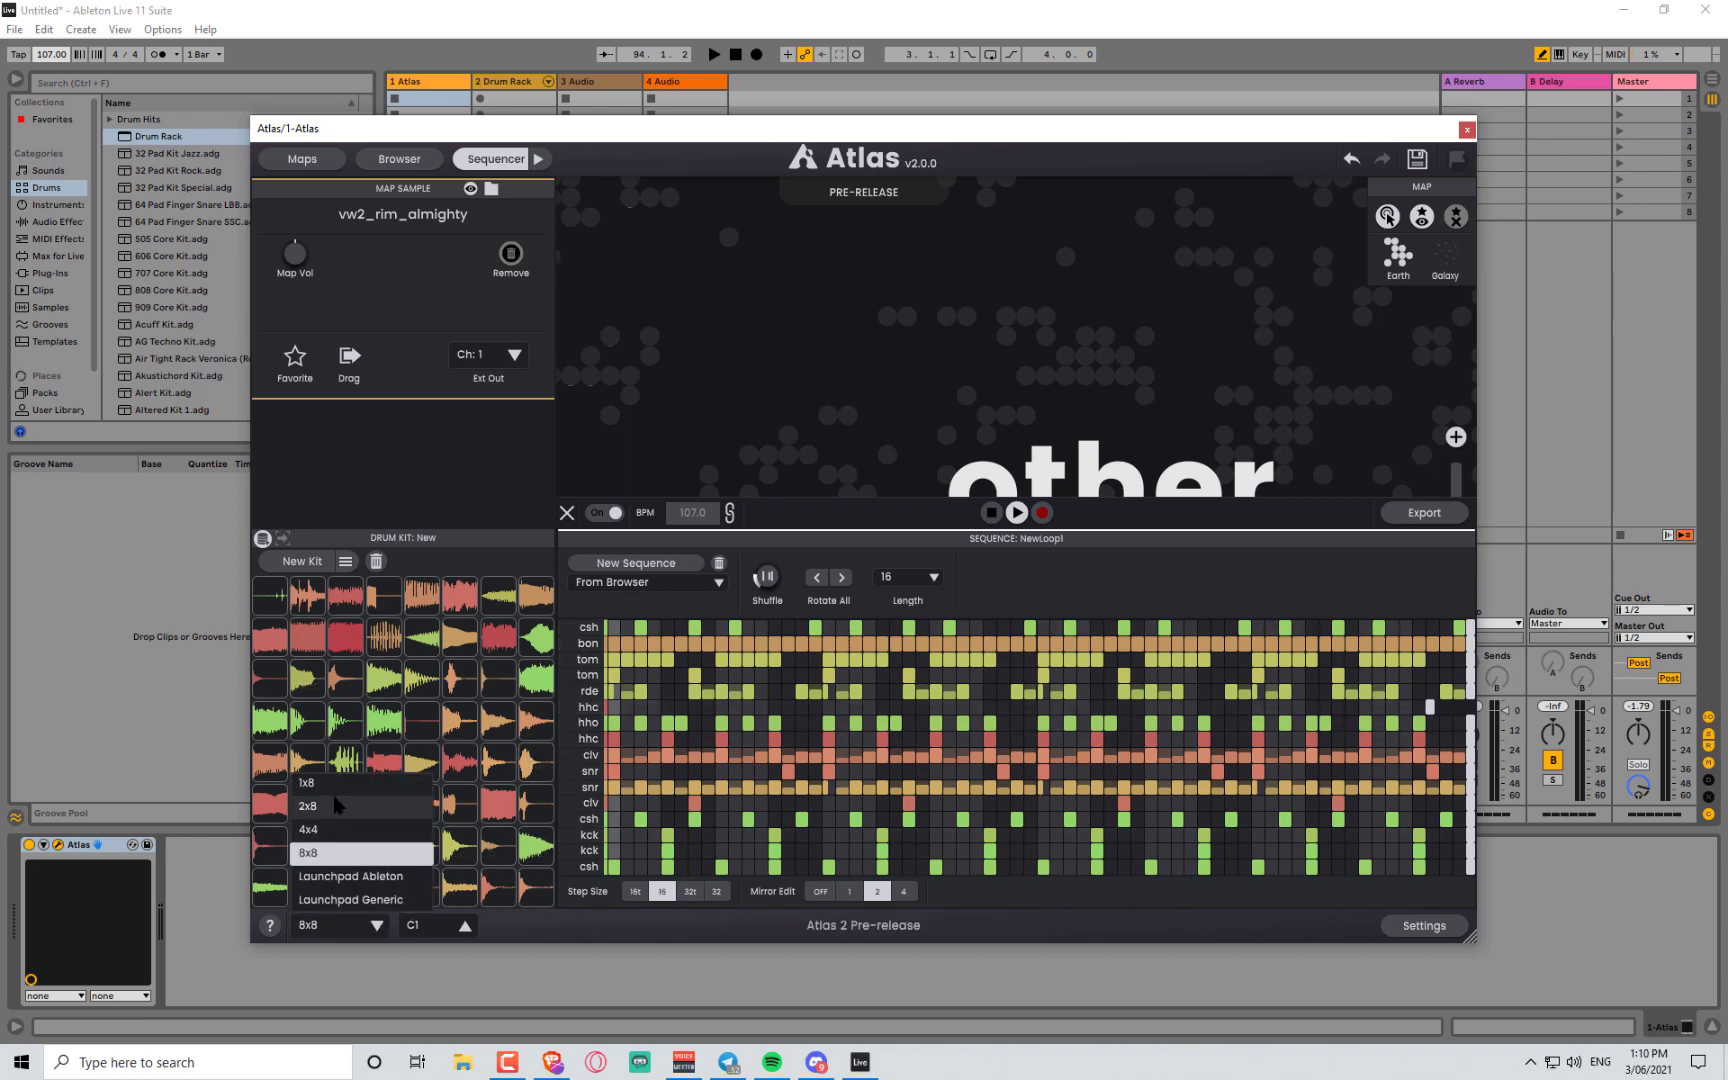
pyautogui.click(332, 838)
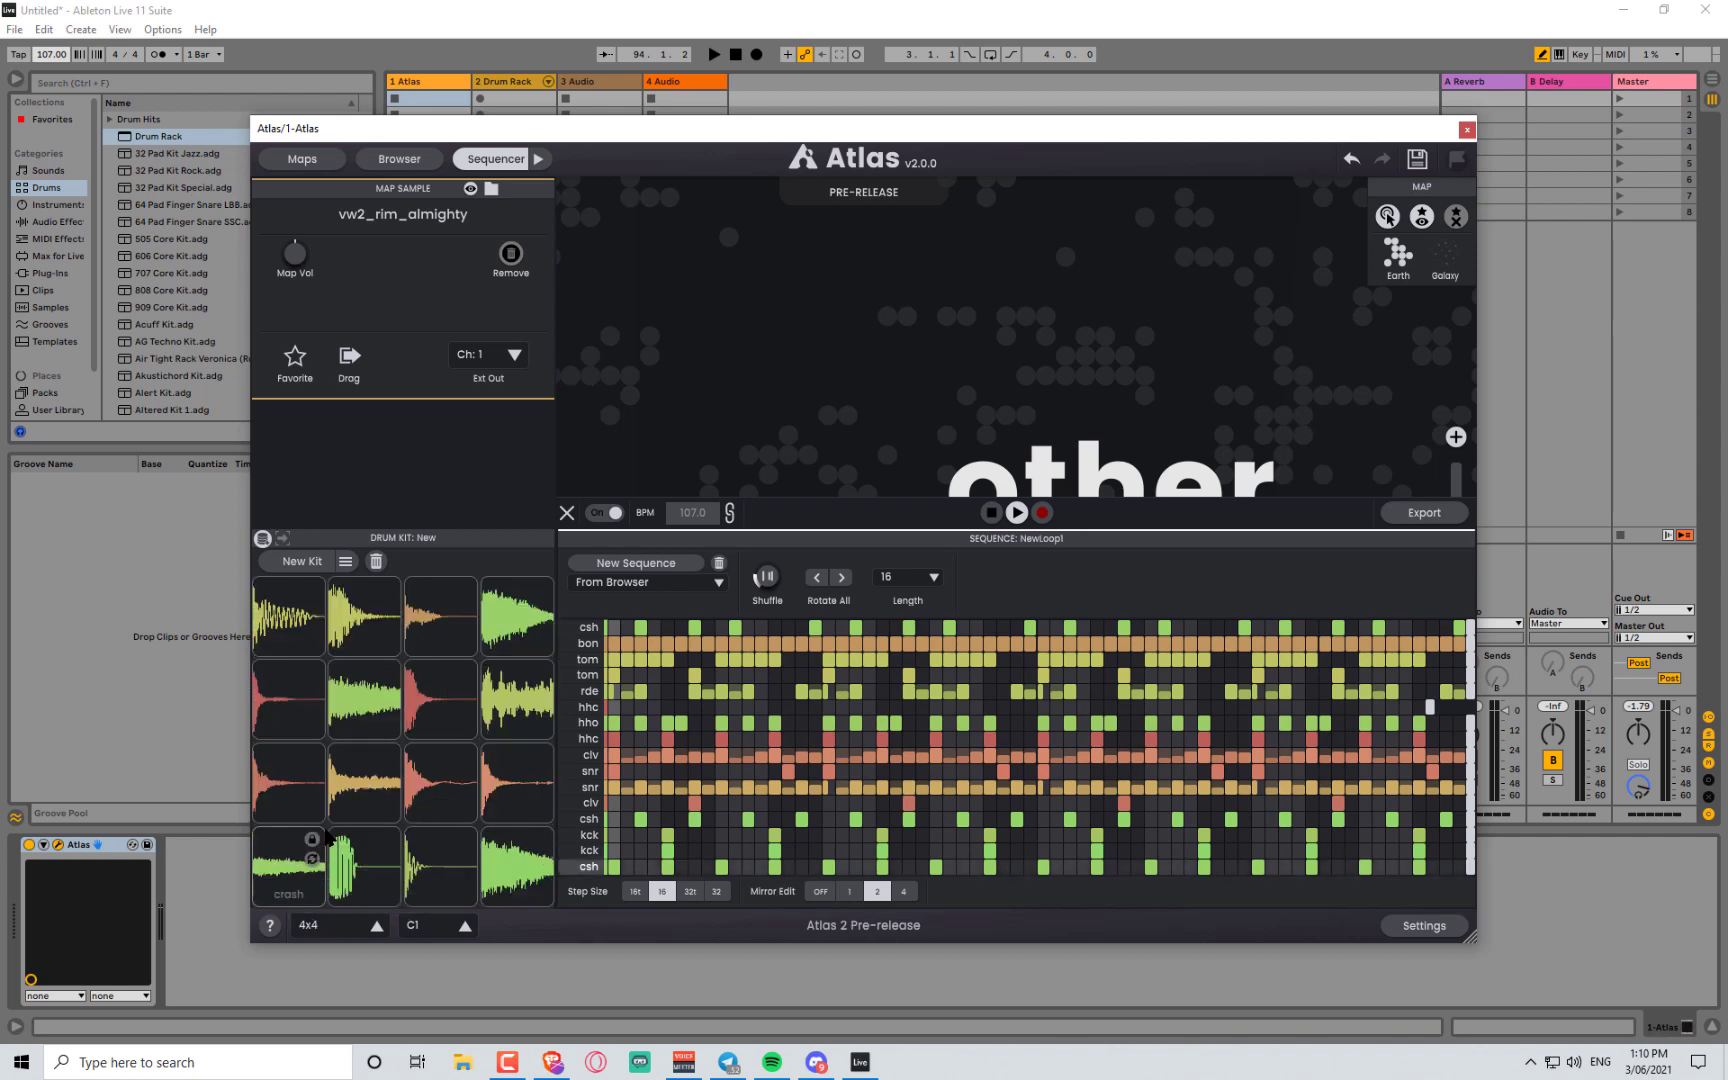
pyautogui.click(297, 561)
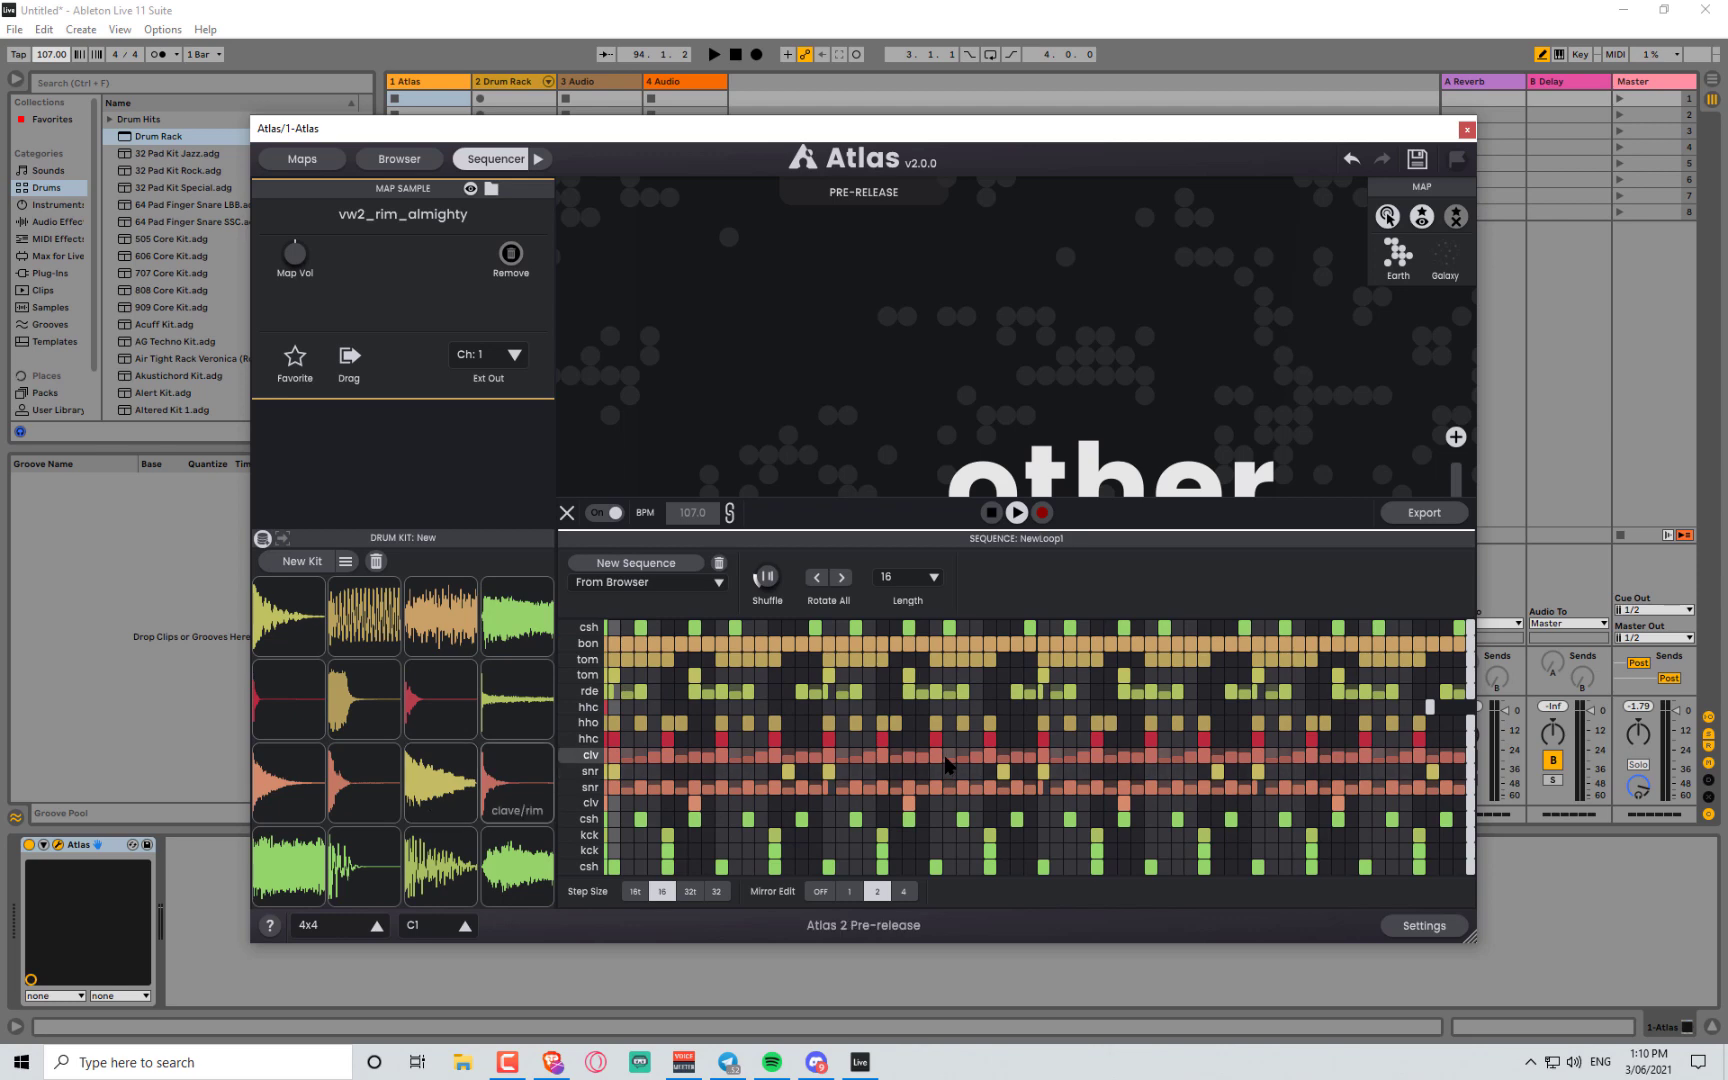
# - Open the Atlas settings and review the drum kit, MIDI output, MIDI mapping and shortcut key options
pyautogui.click(1422, 925)
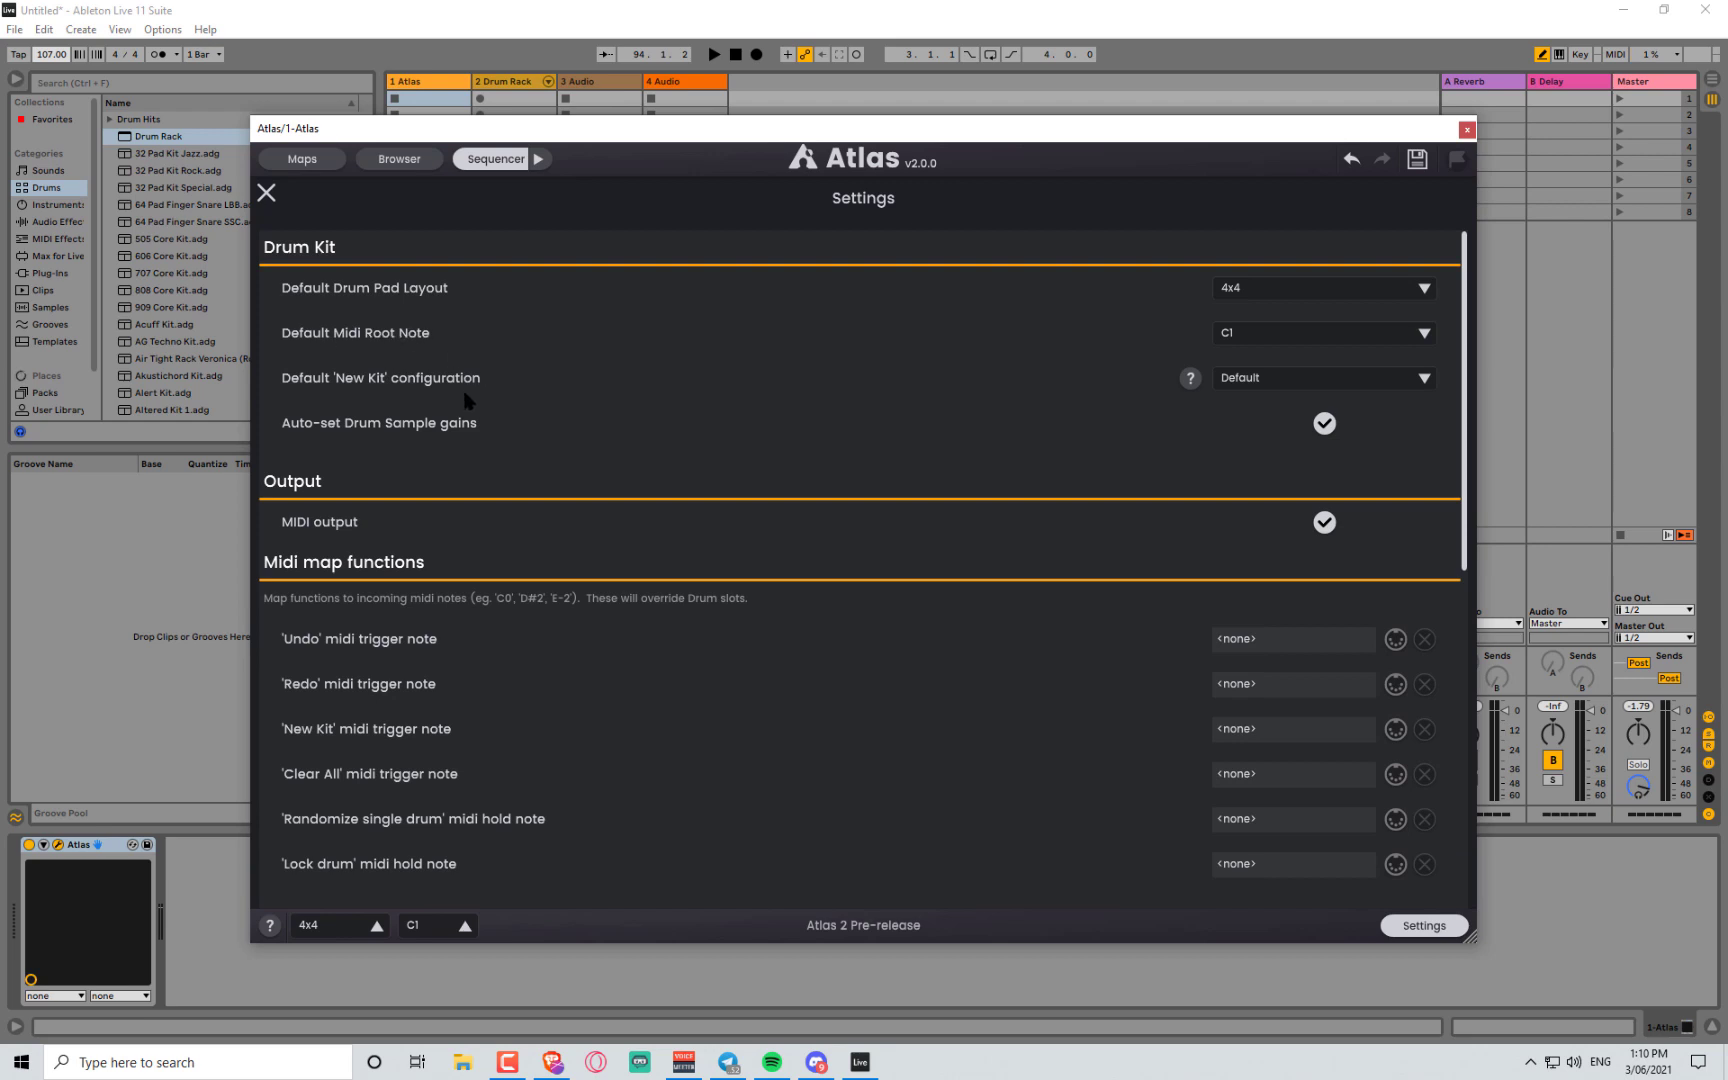
pyautogui.scroll(-2, 570, 552)
pyautogui.scroll(-7, 567, 552)
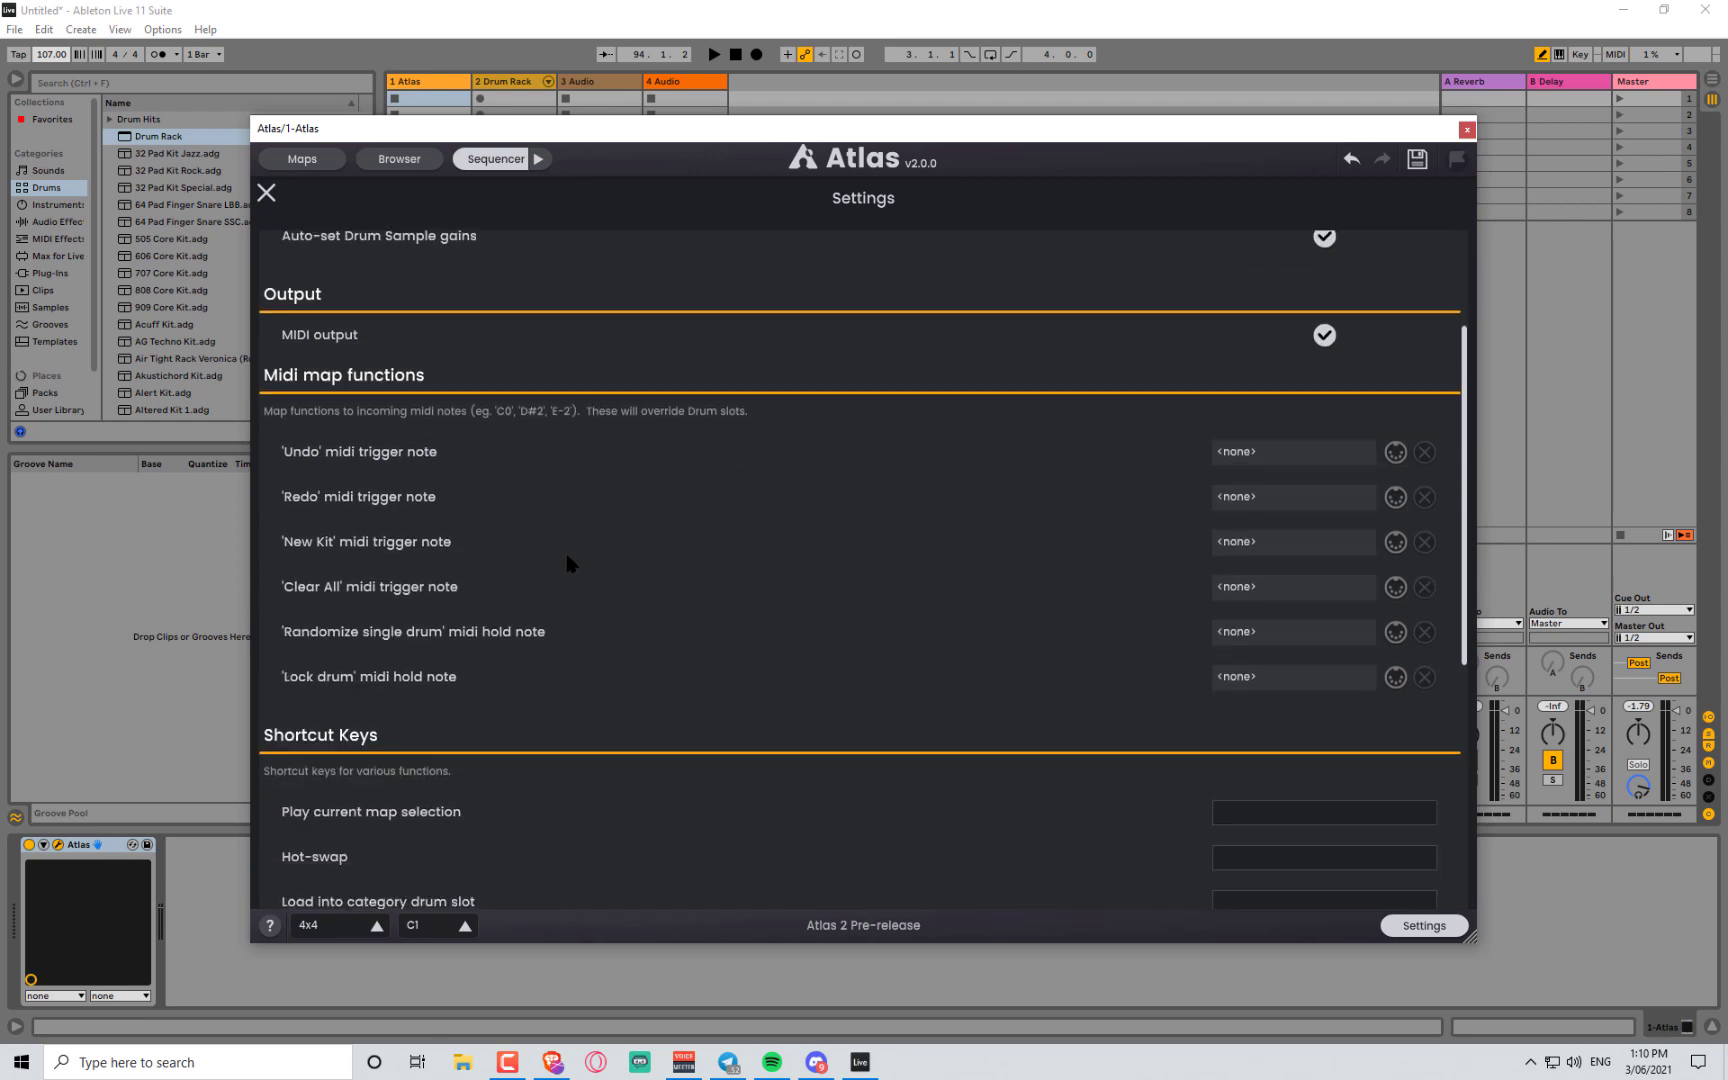
pyautogui.scroll(3, 1130, 629)
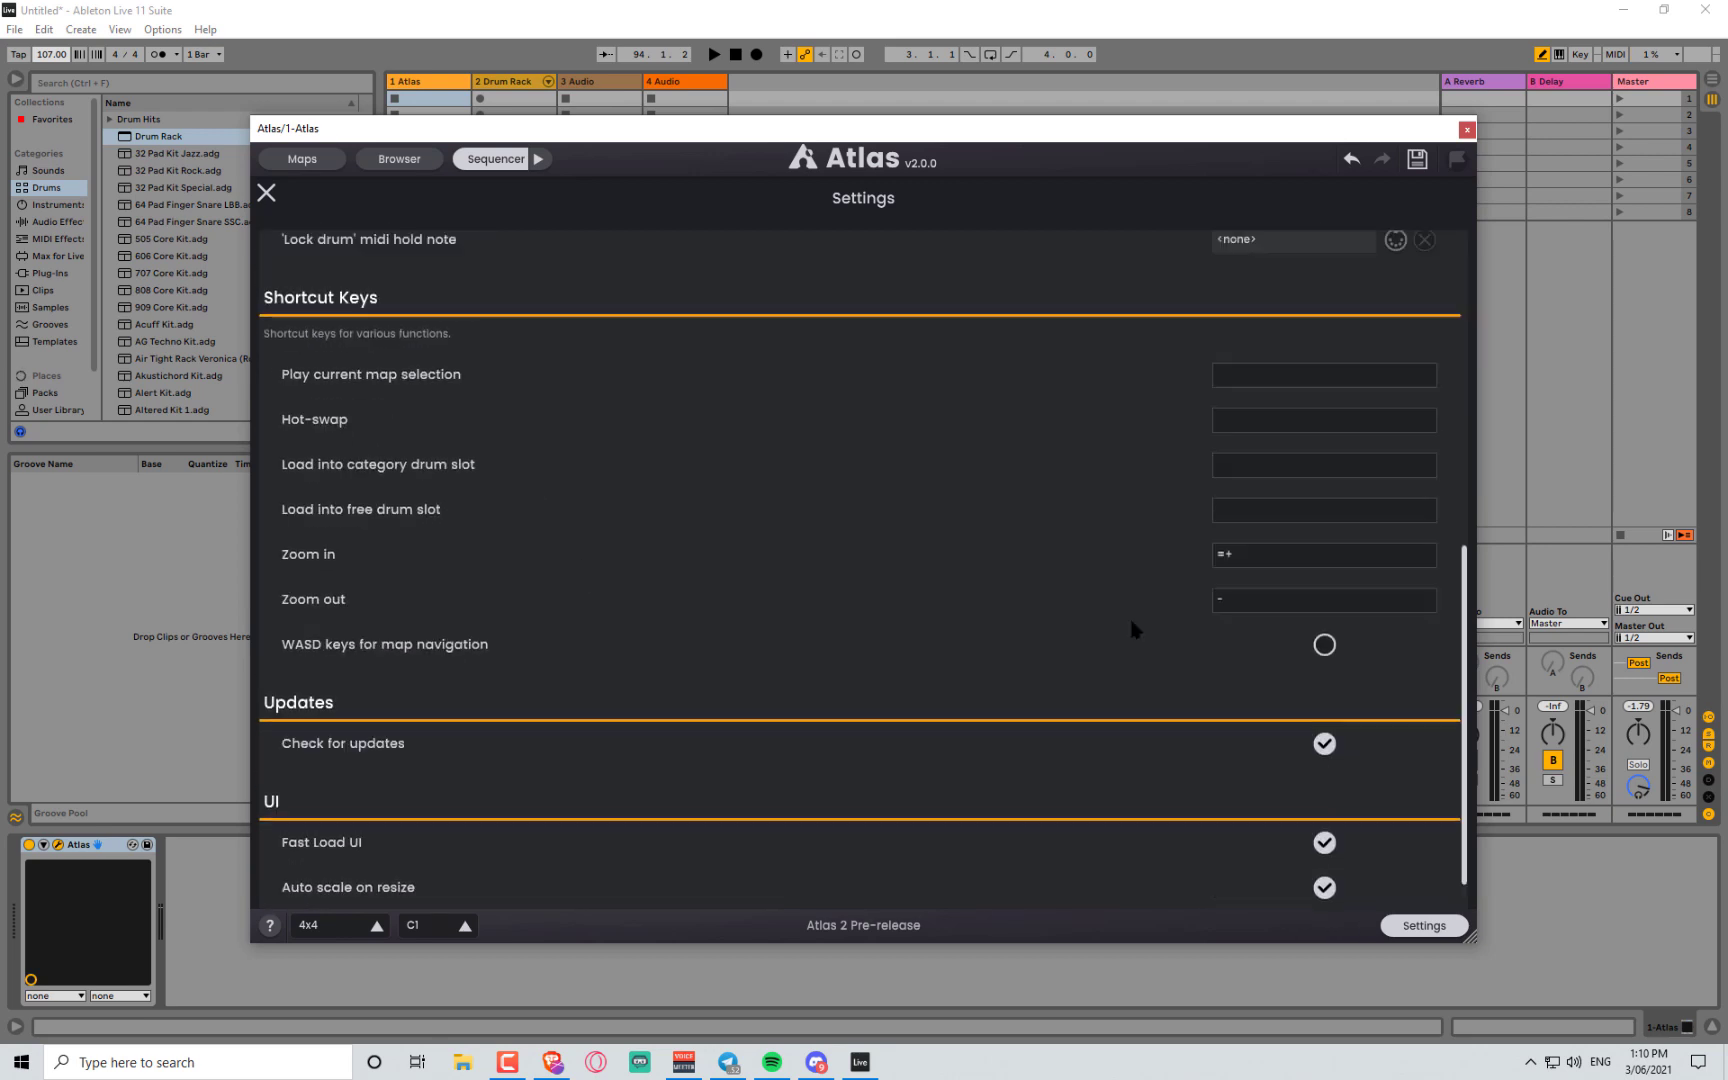
# - Close the settings and preview the 8x8, Launchpad Ableton and Launchpad Generic drum kit layouts
pyautogui.click(266, 193)
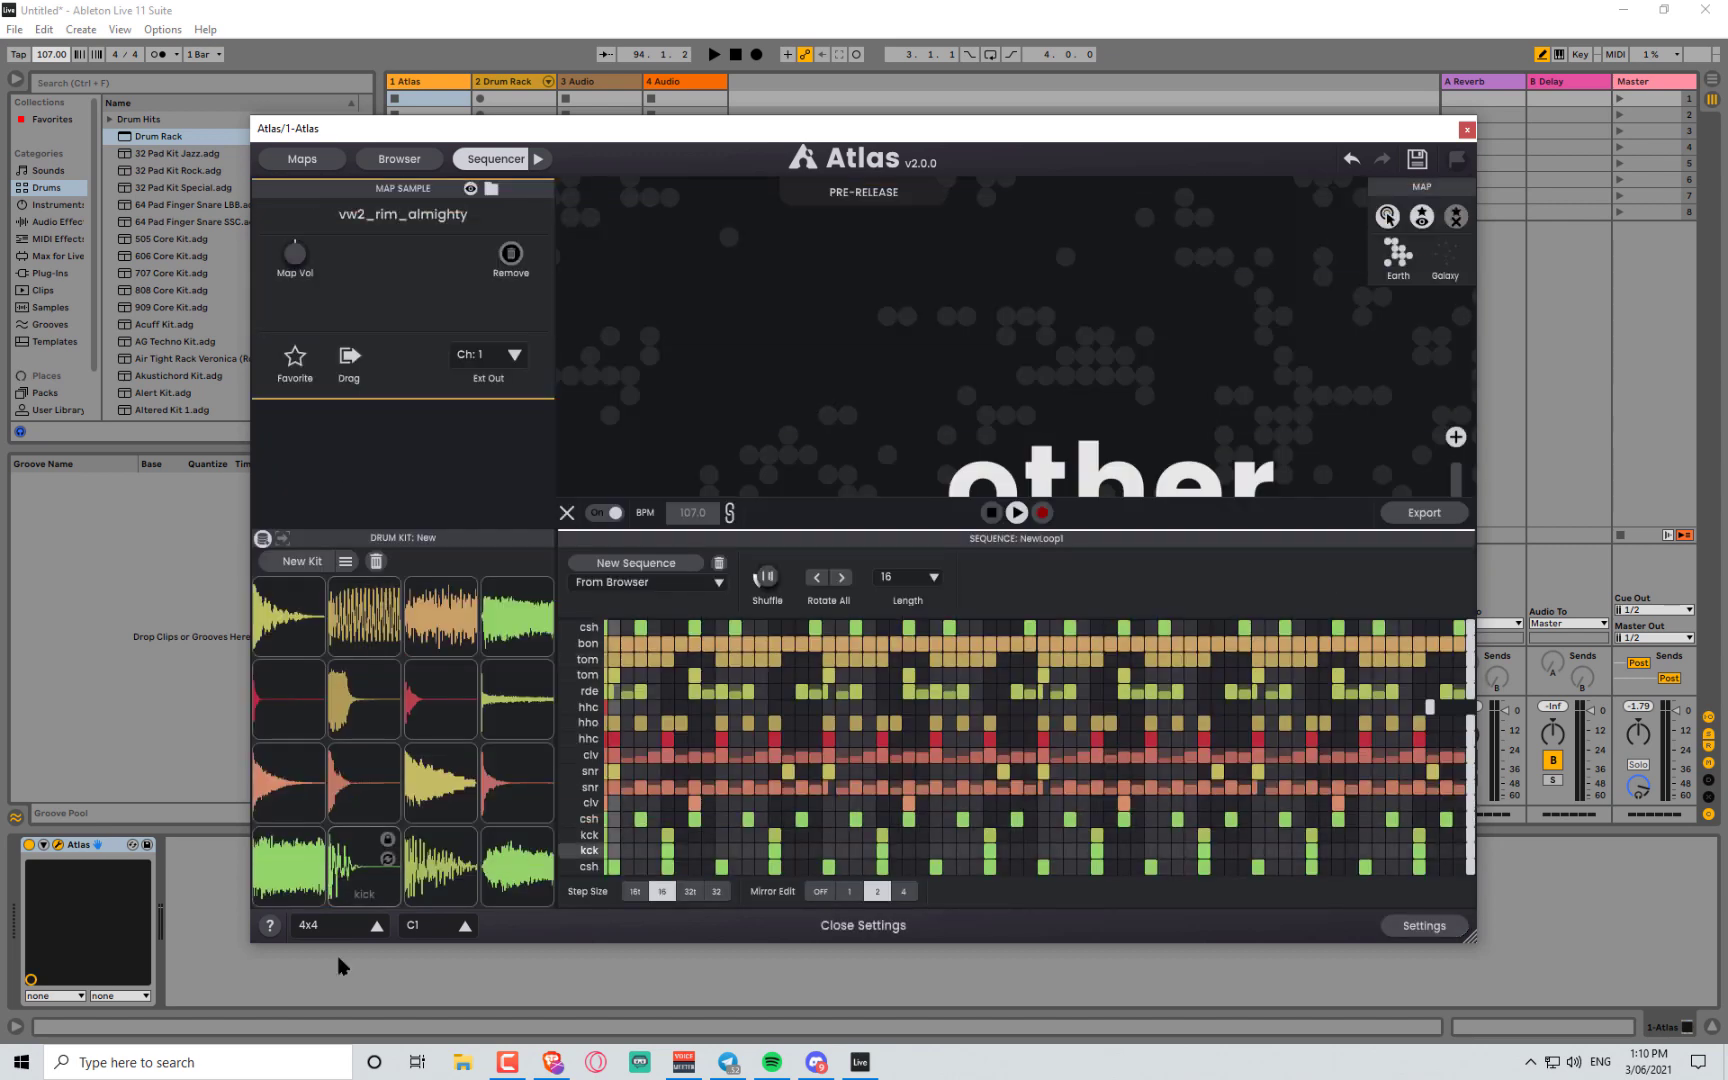
pyautogui.click(352, 930)
pyautogui.click(305, 812)
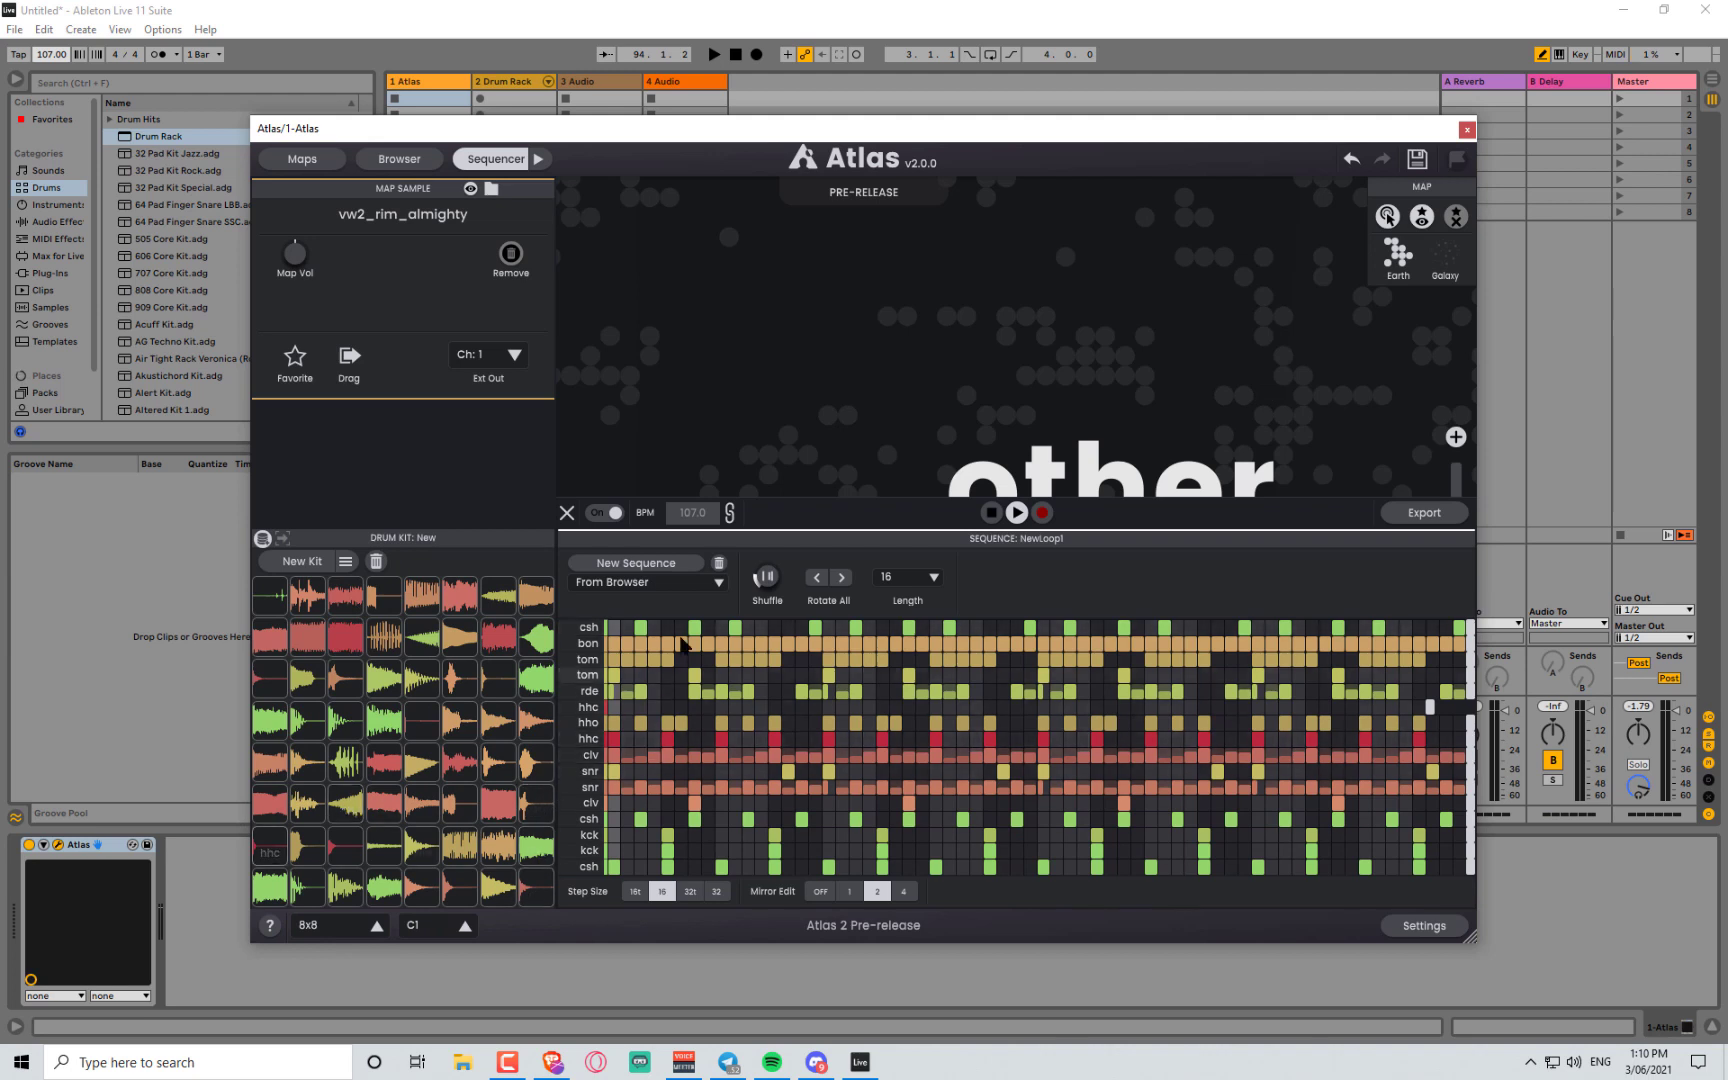
pyautogui.click(357, 922)
pyautogui.click(340, 875)
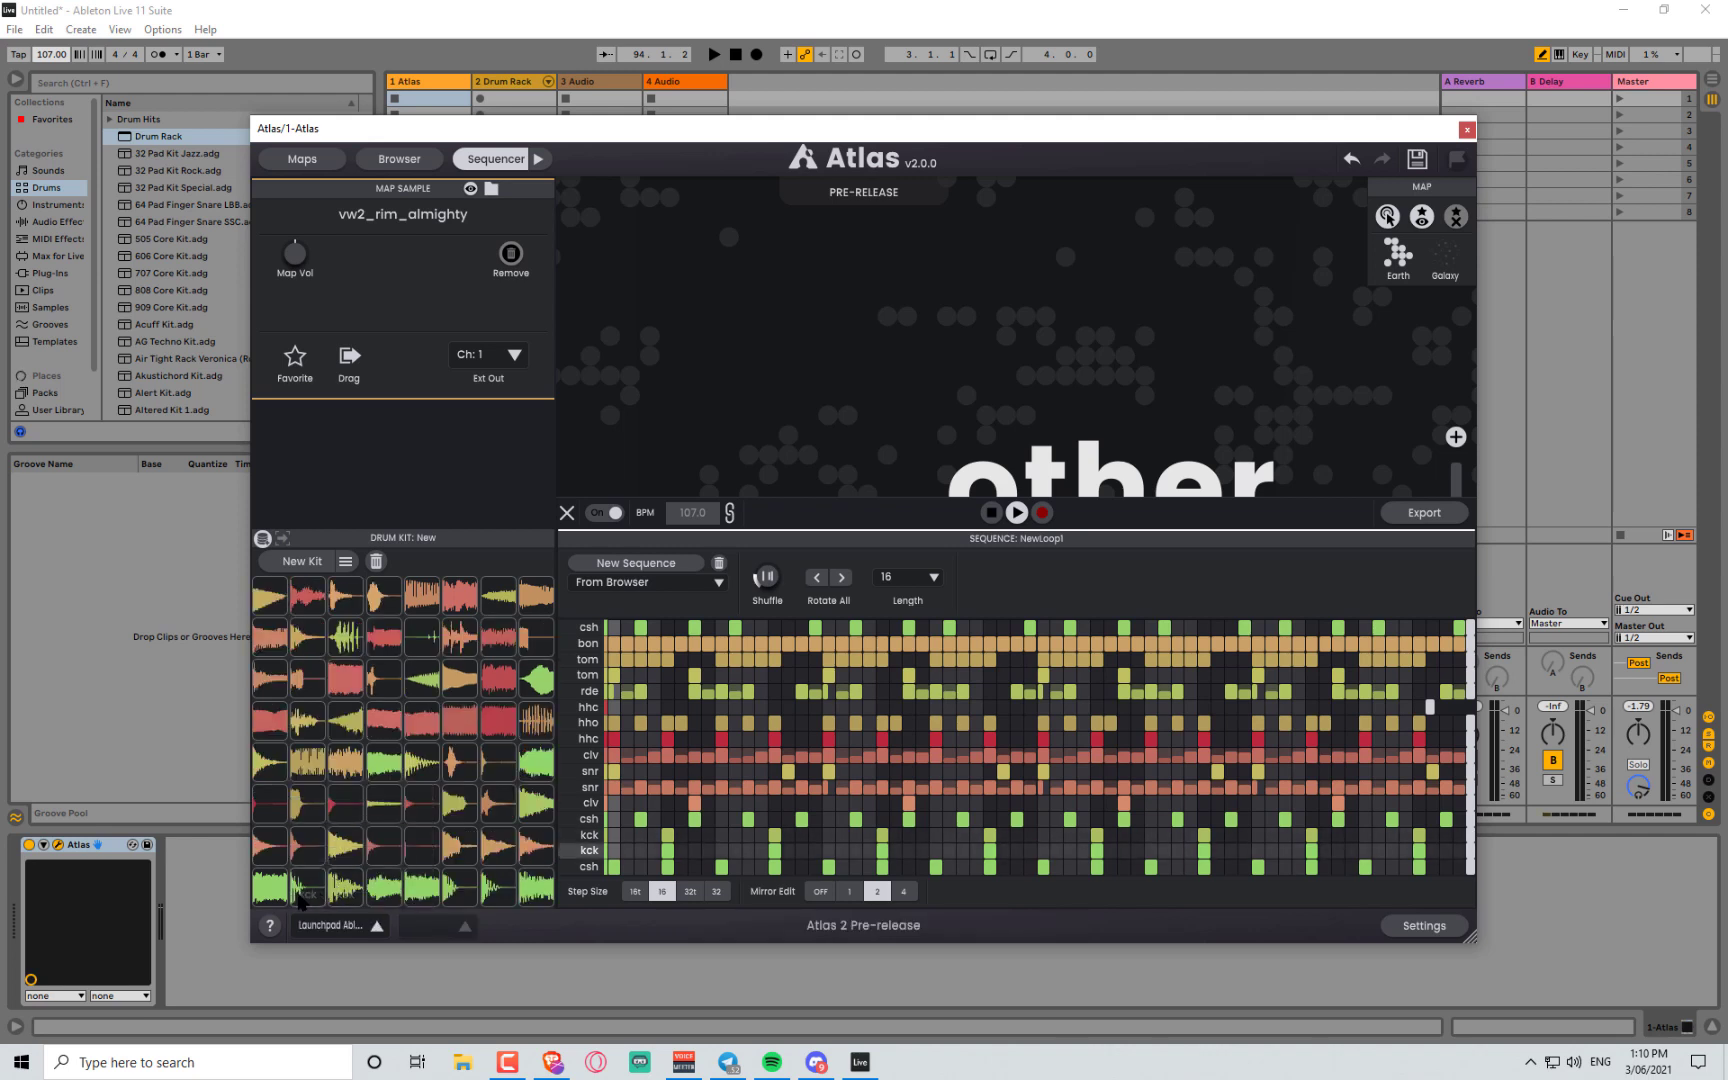
pyautogui.click(337, 933)
pyautogui.click(339, 927)
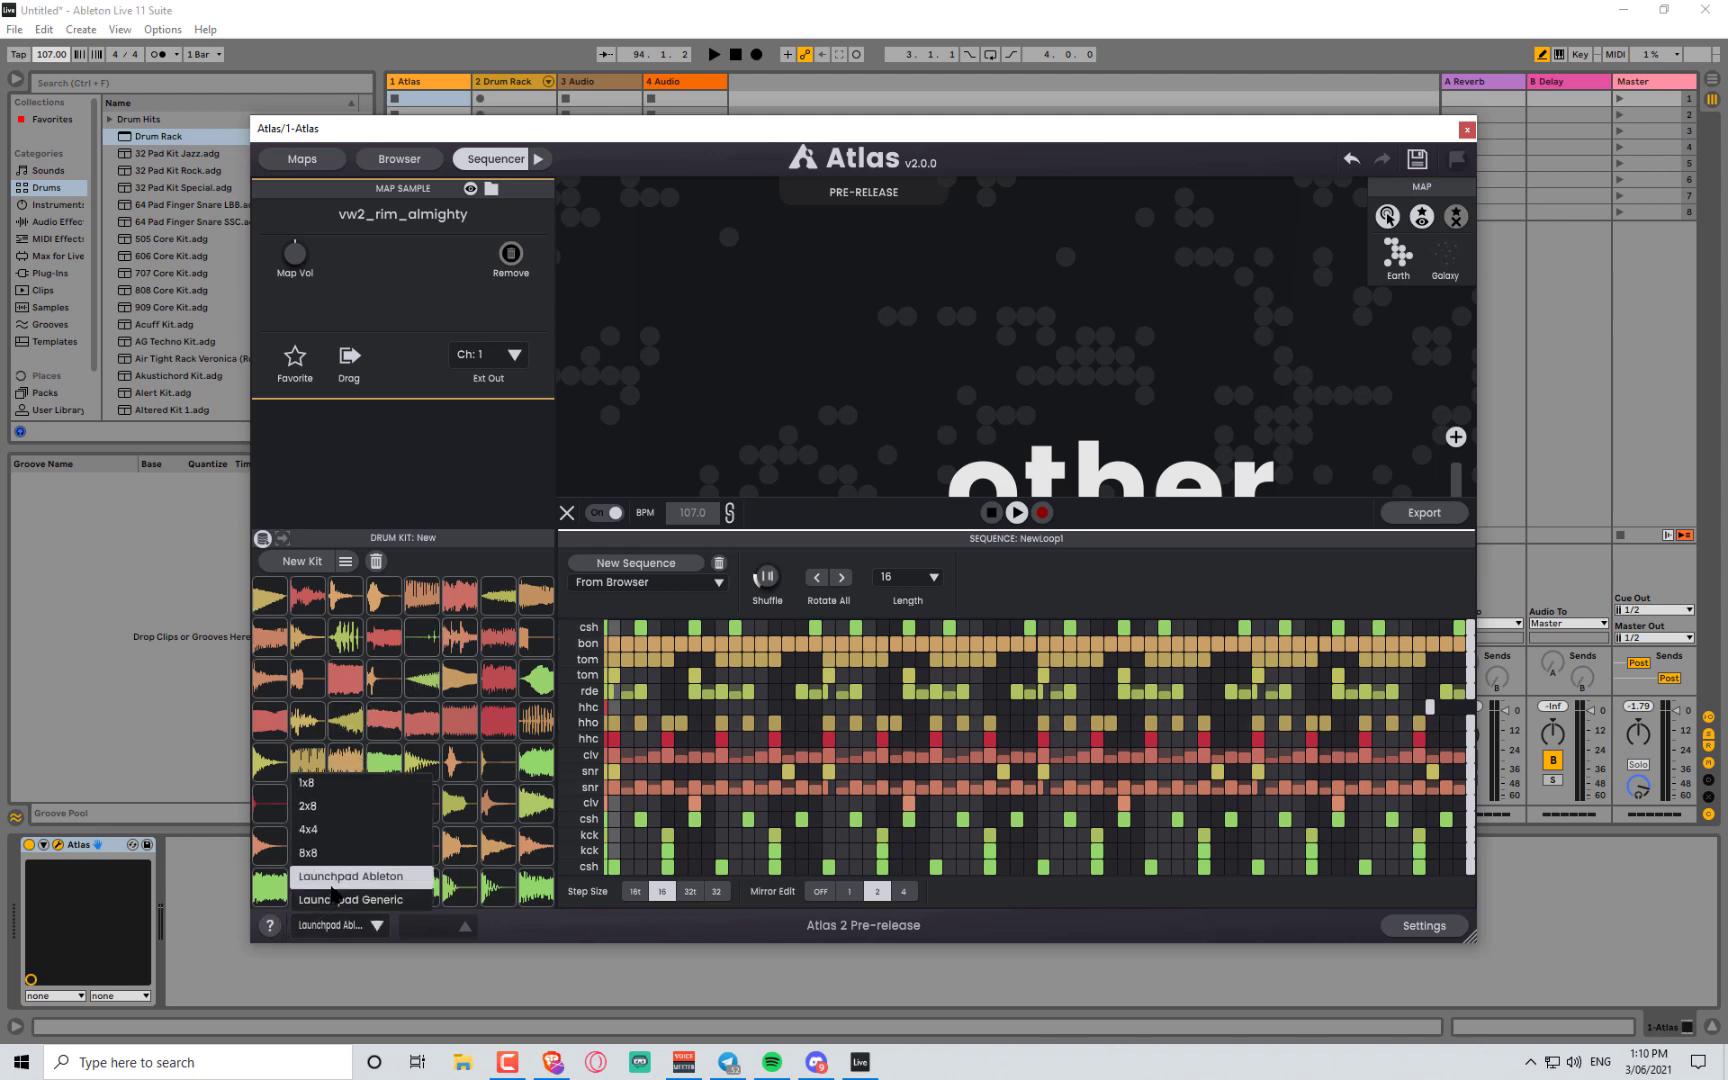
pyautogui.click(344, 900)
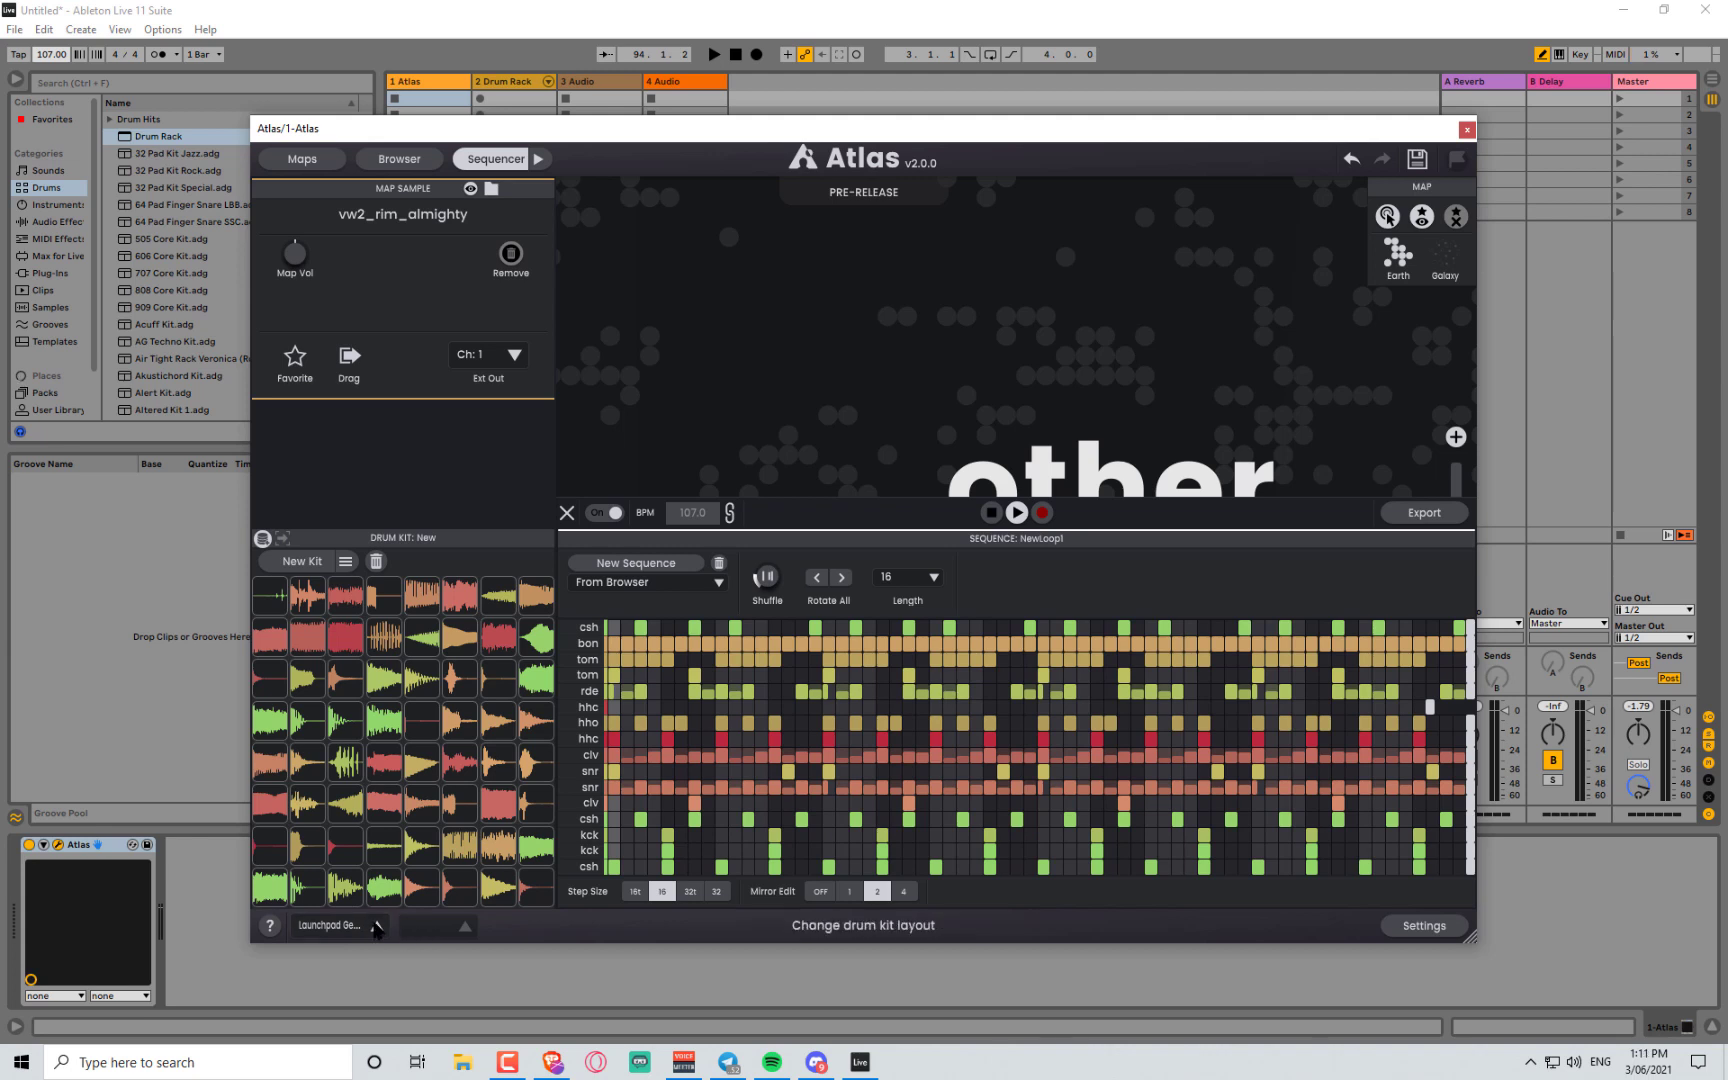
# - Return the drum kit layout to 4x4 and view the root MIDI note options
pyautogui.click(377, 926)
pyautogui.click(340, 830)
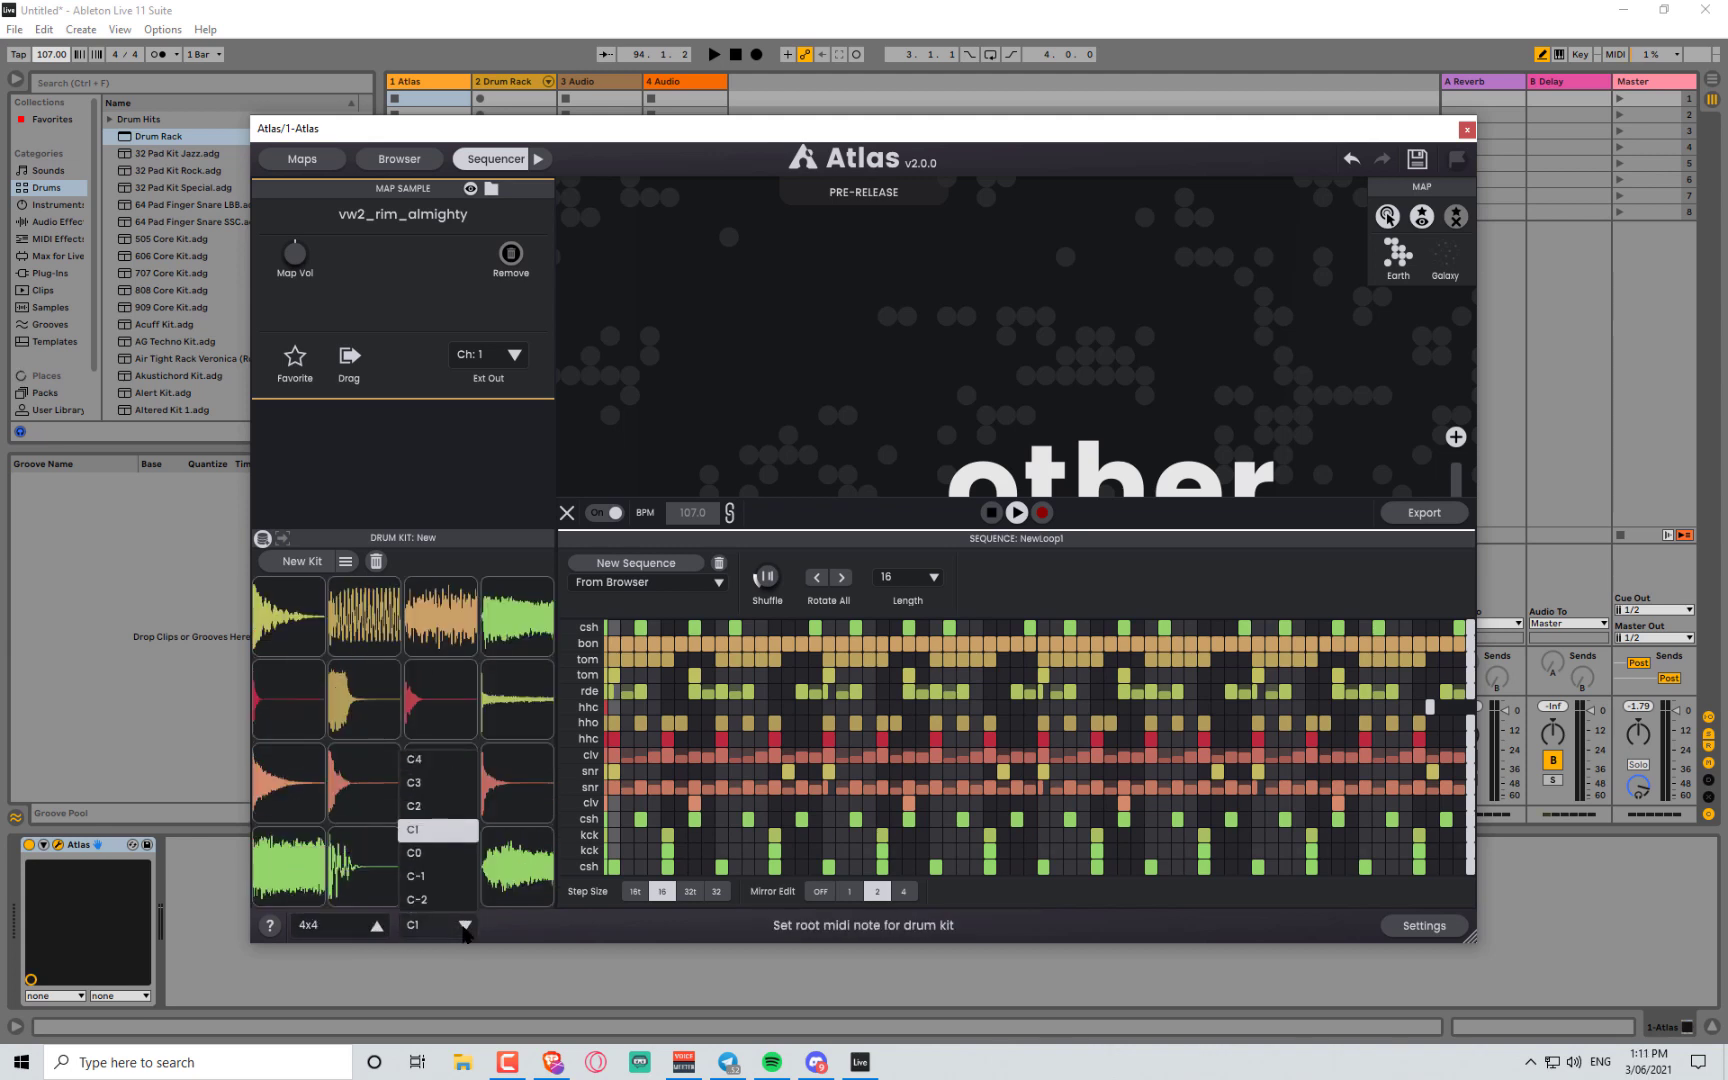
pyautogui.click(464, 928)
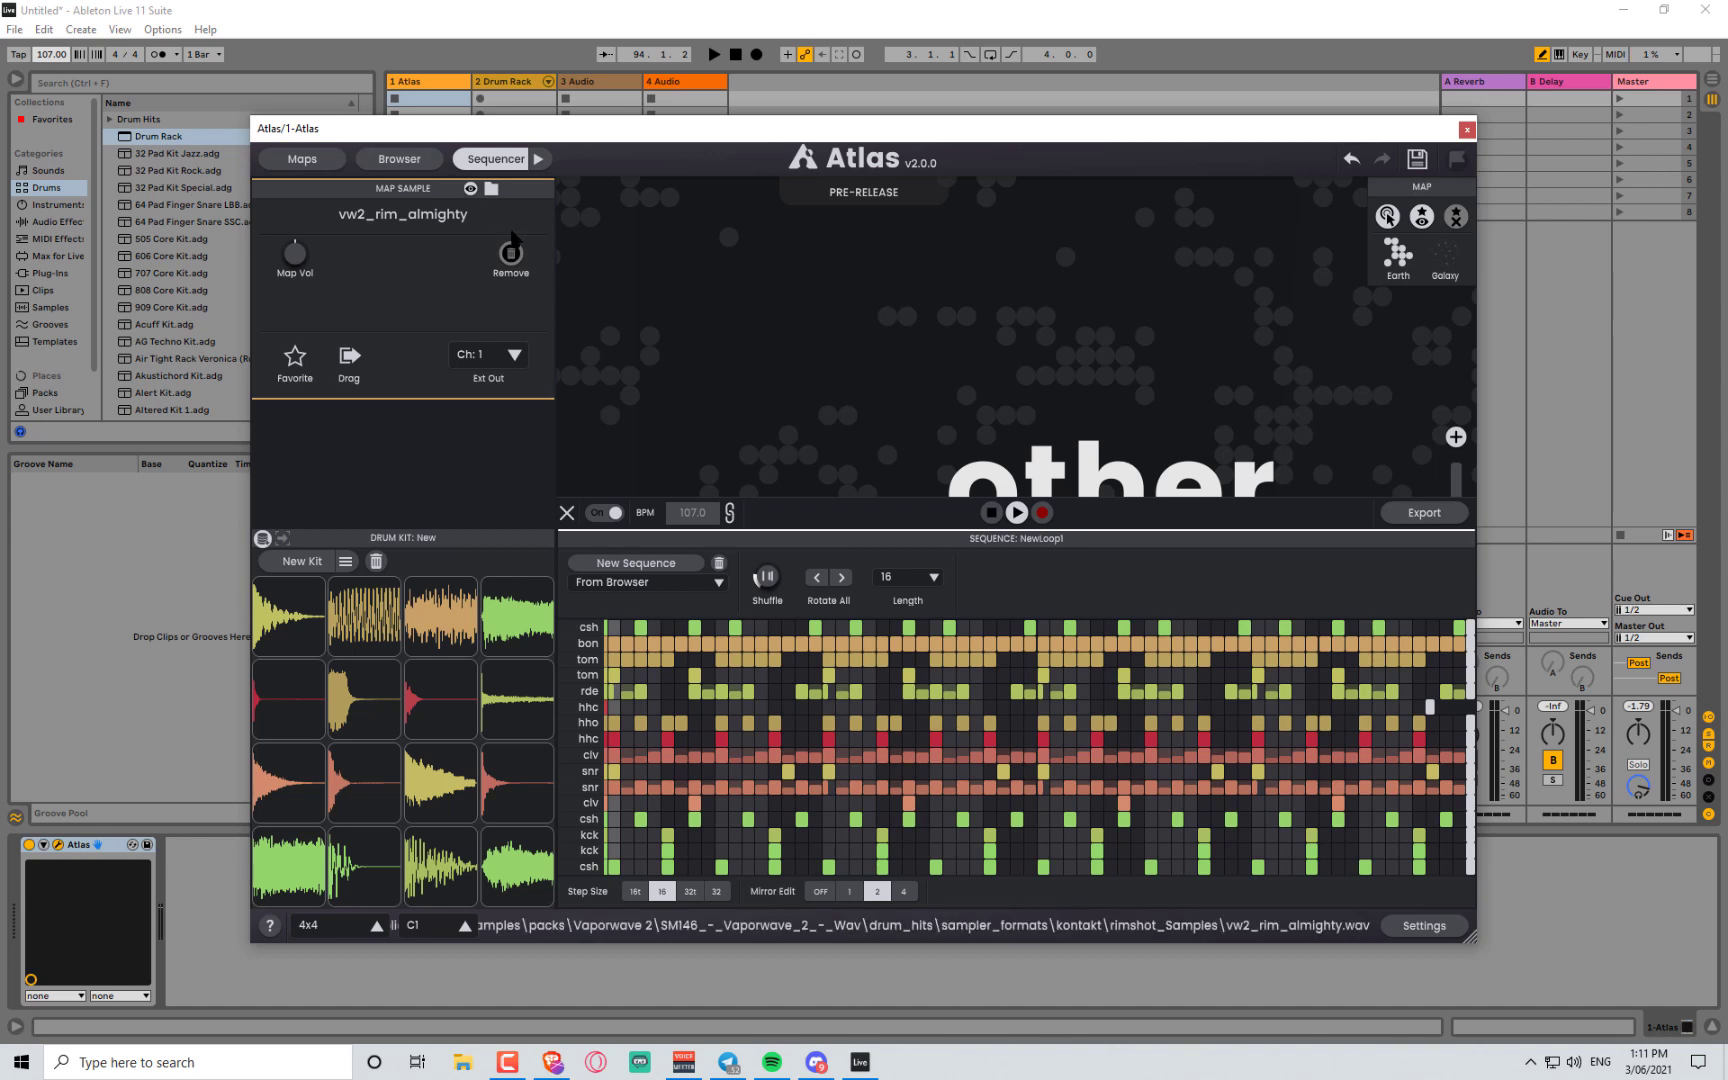
# - Generate a new drum kit and audition it with the current sequence
pyautogui.click(444, 12)
pyautogui.press('space')
pyautogui.press('space')
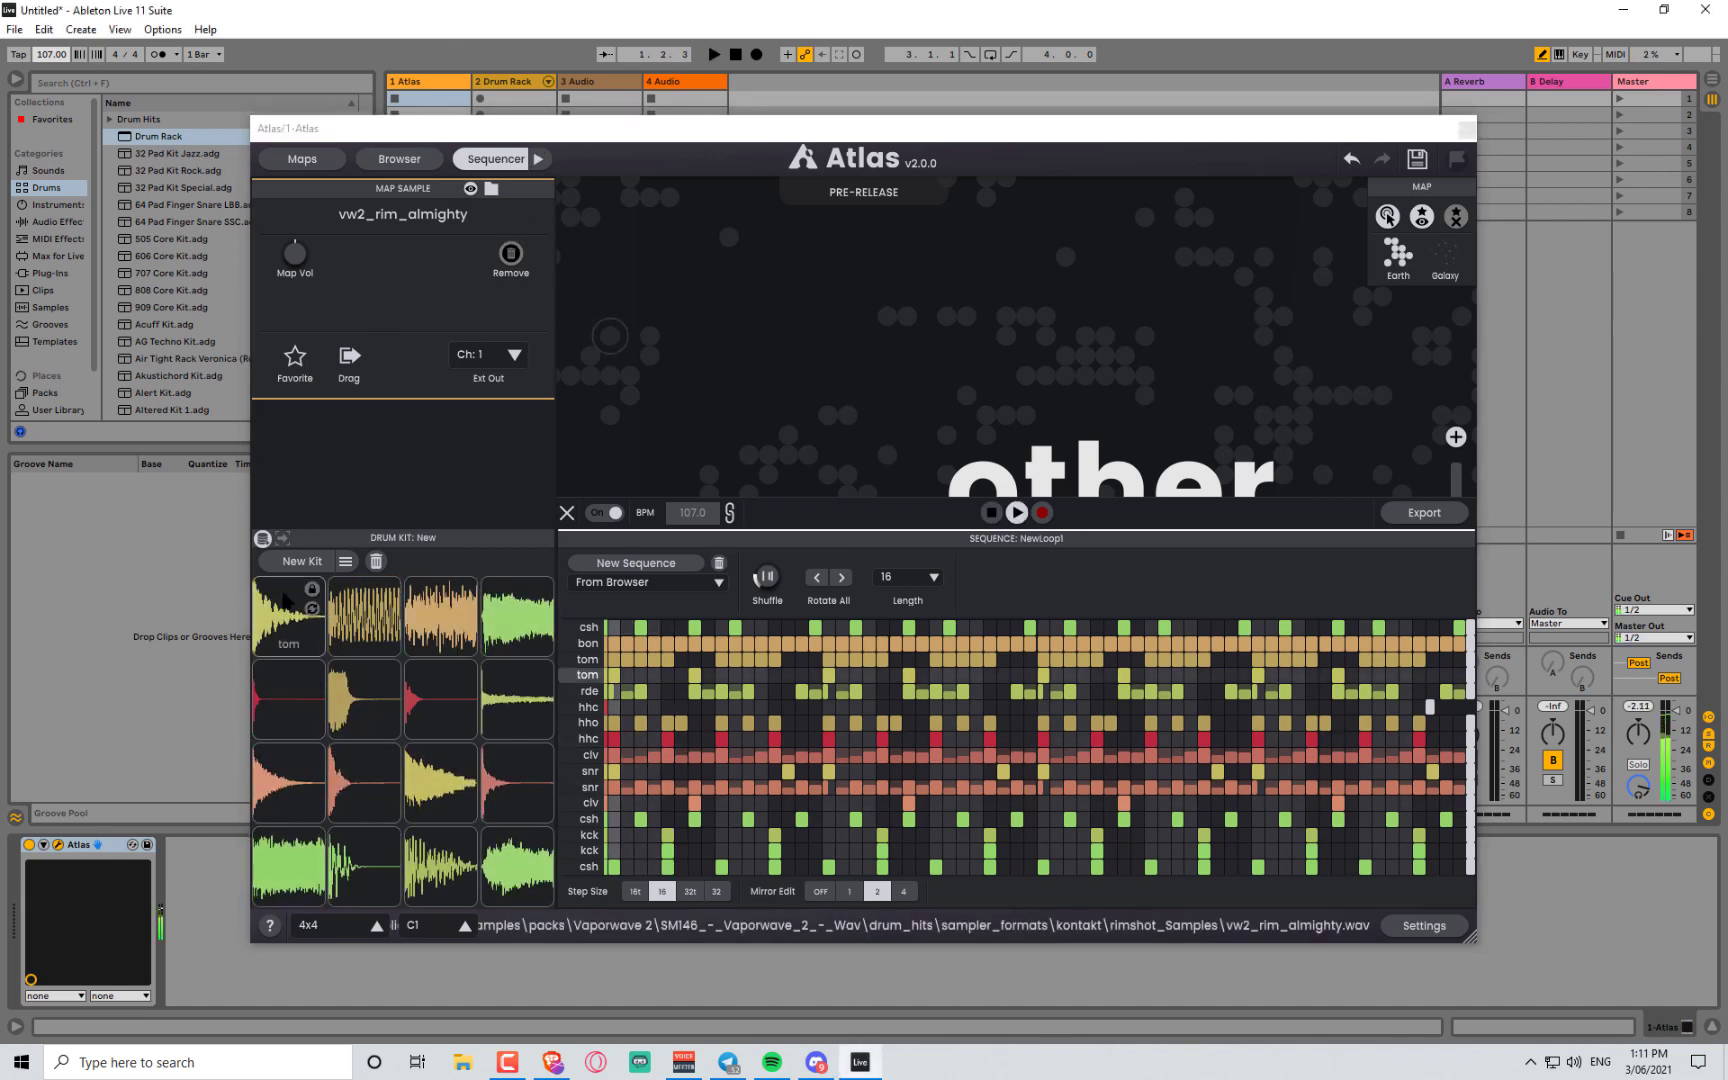
pyautogui.click(309, 560)
pyautogui.press('space')
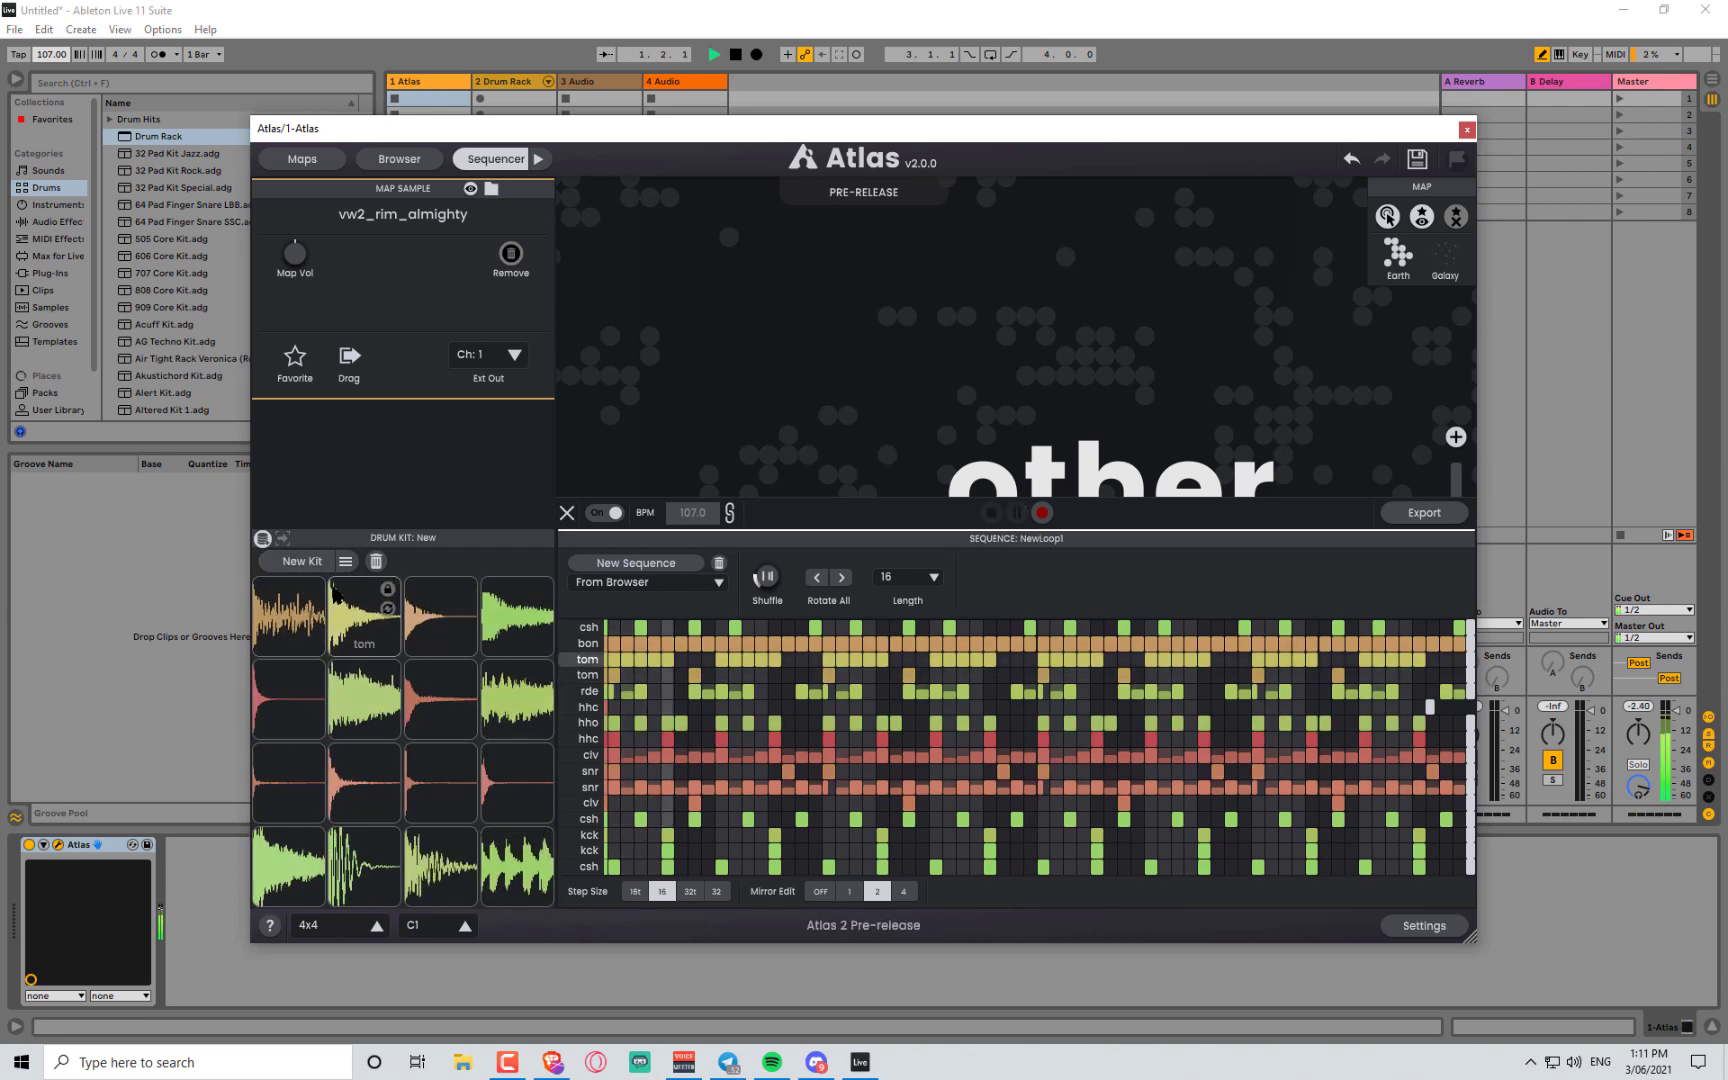
pyautogui.press('space')
# - Load the saved NewLoop1 sequence and its NewLoop1 drum kit from the Atlas browser's user content
pyautogui.click(1415, 162)
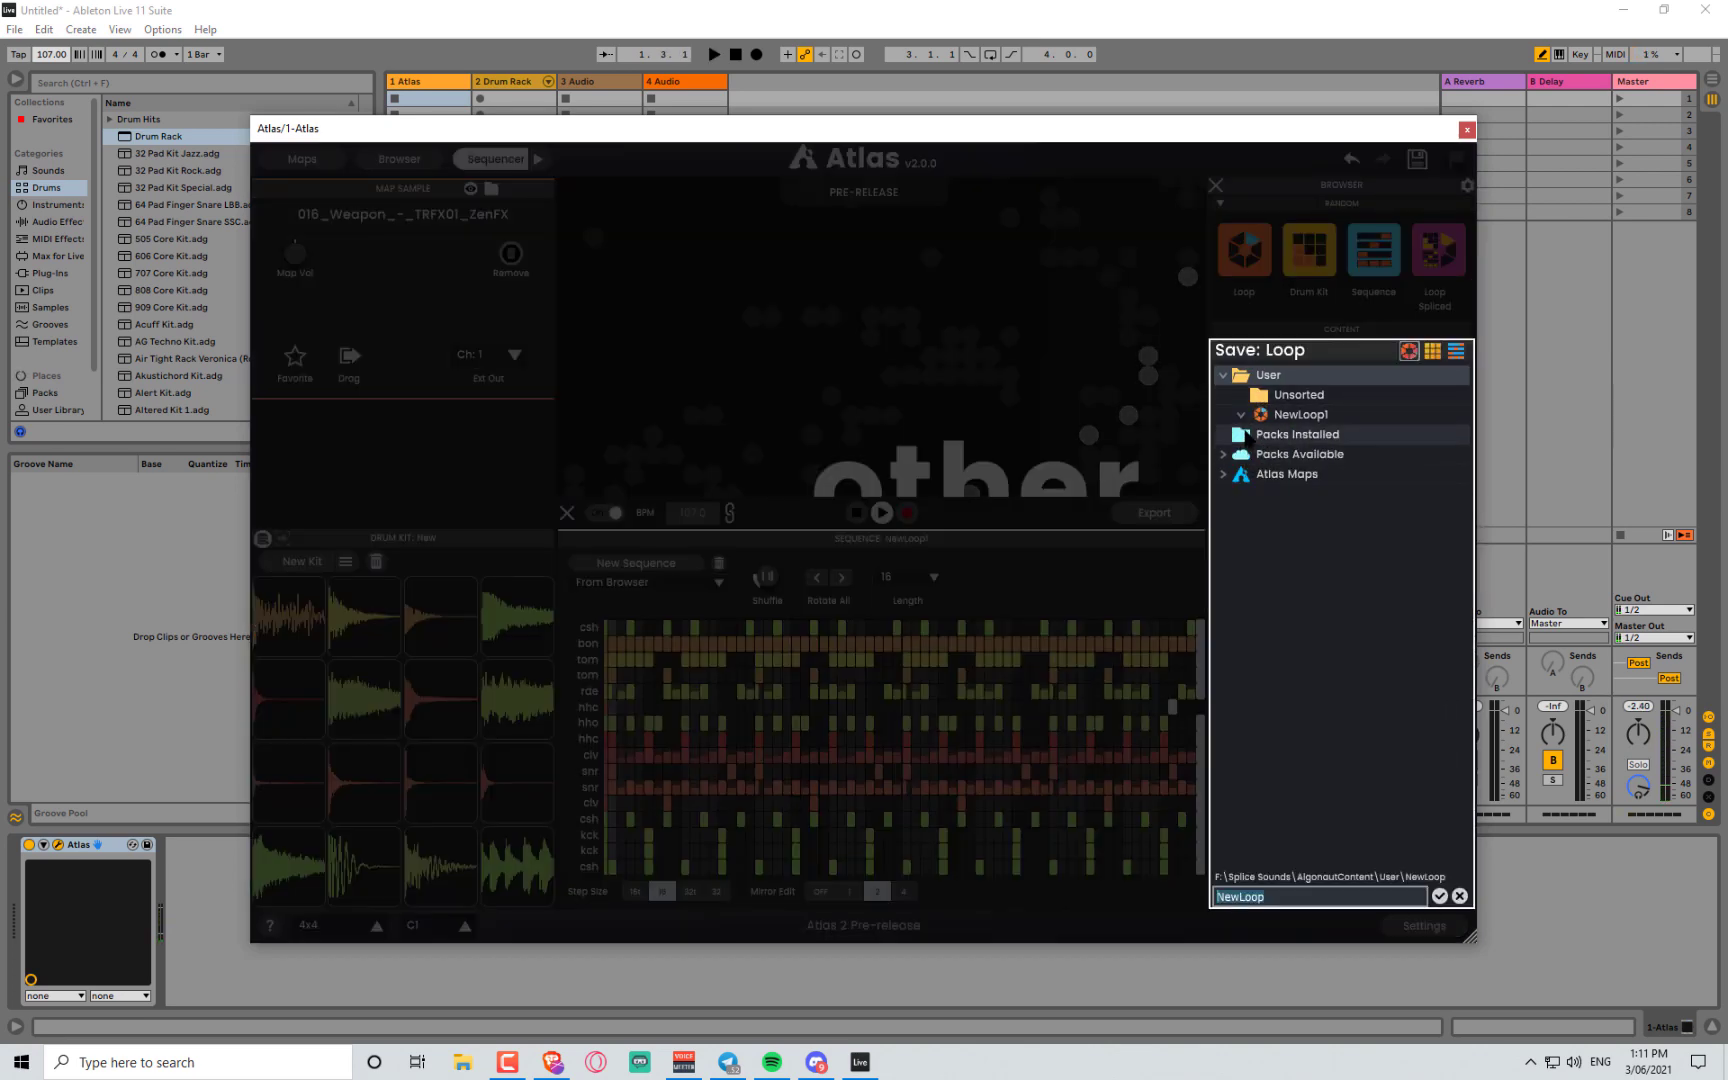
pyautogui.click(1394, 155)
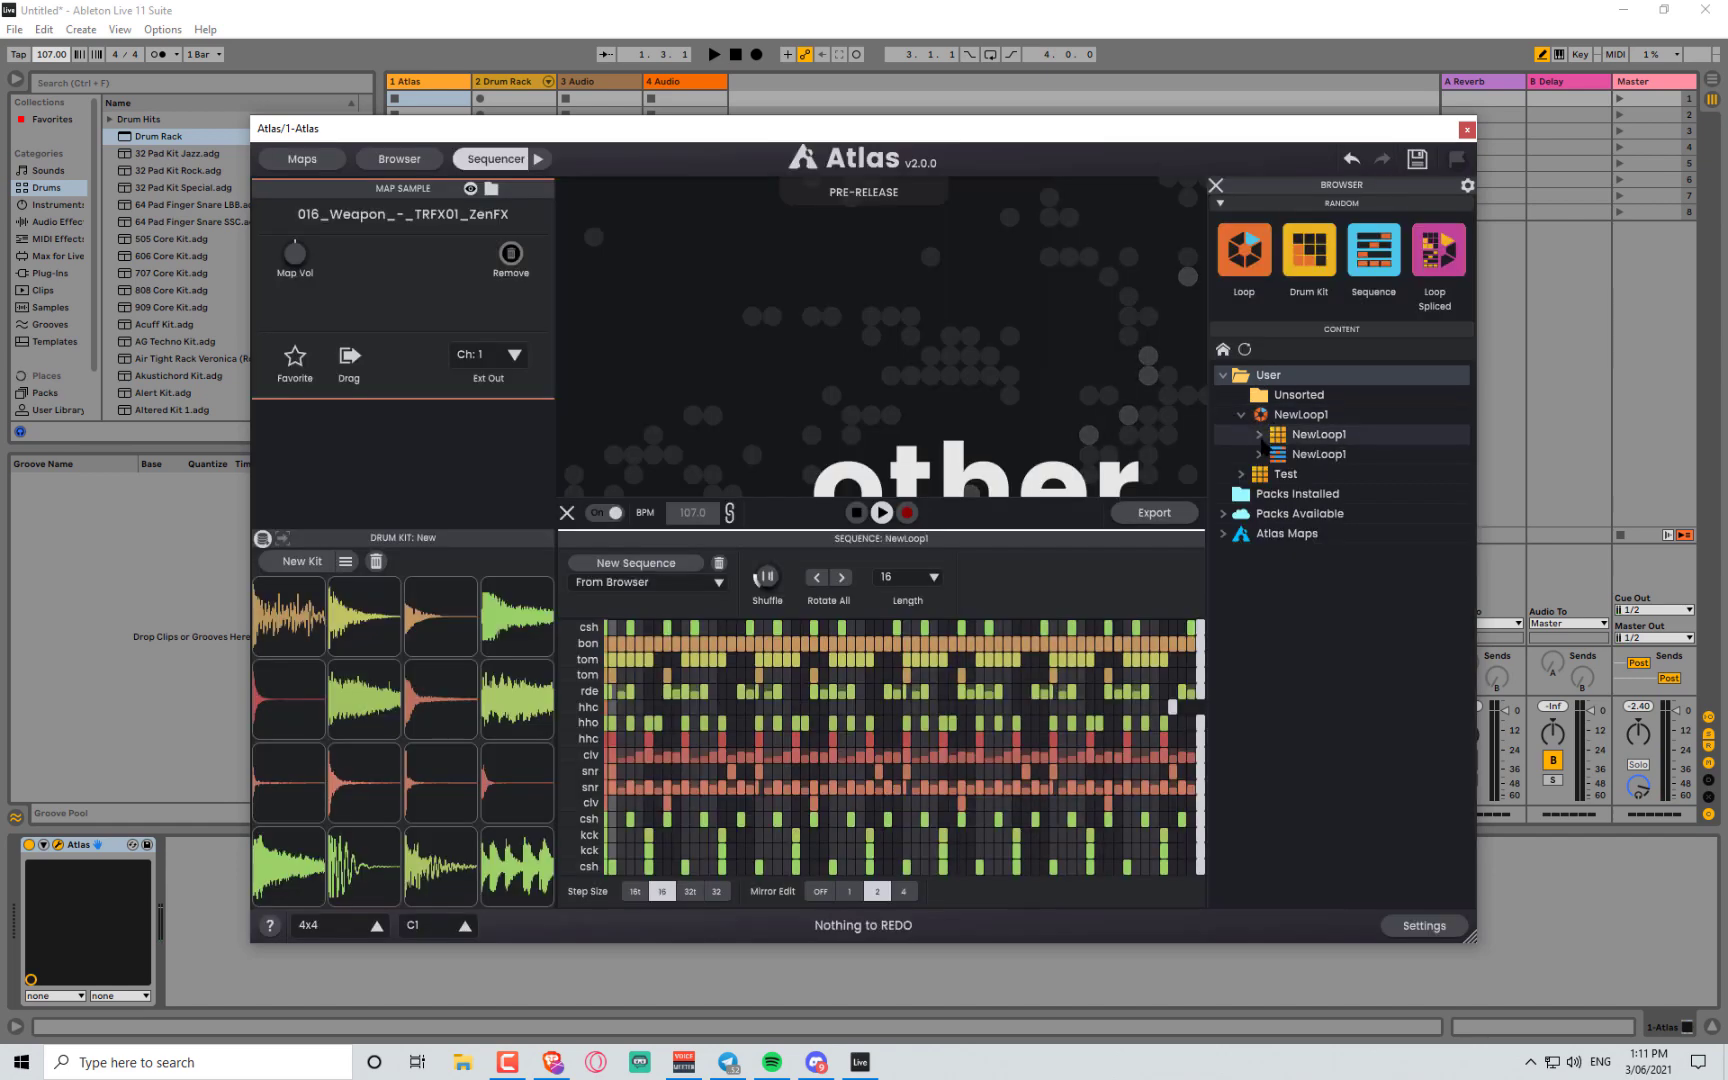
pyautogui.click(1282, 456)
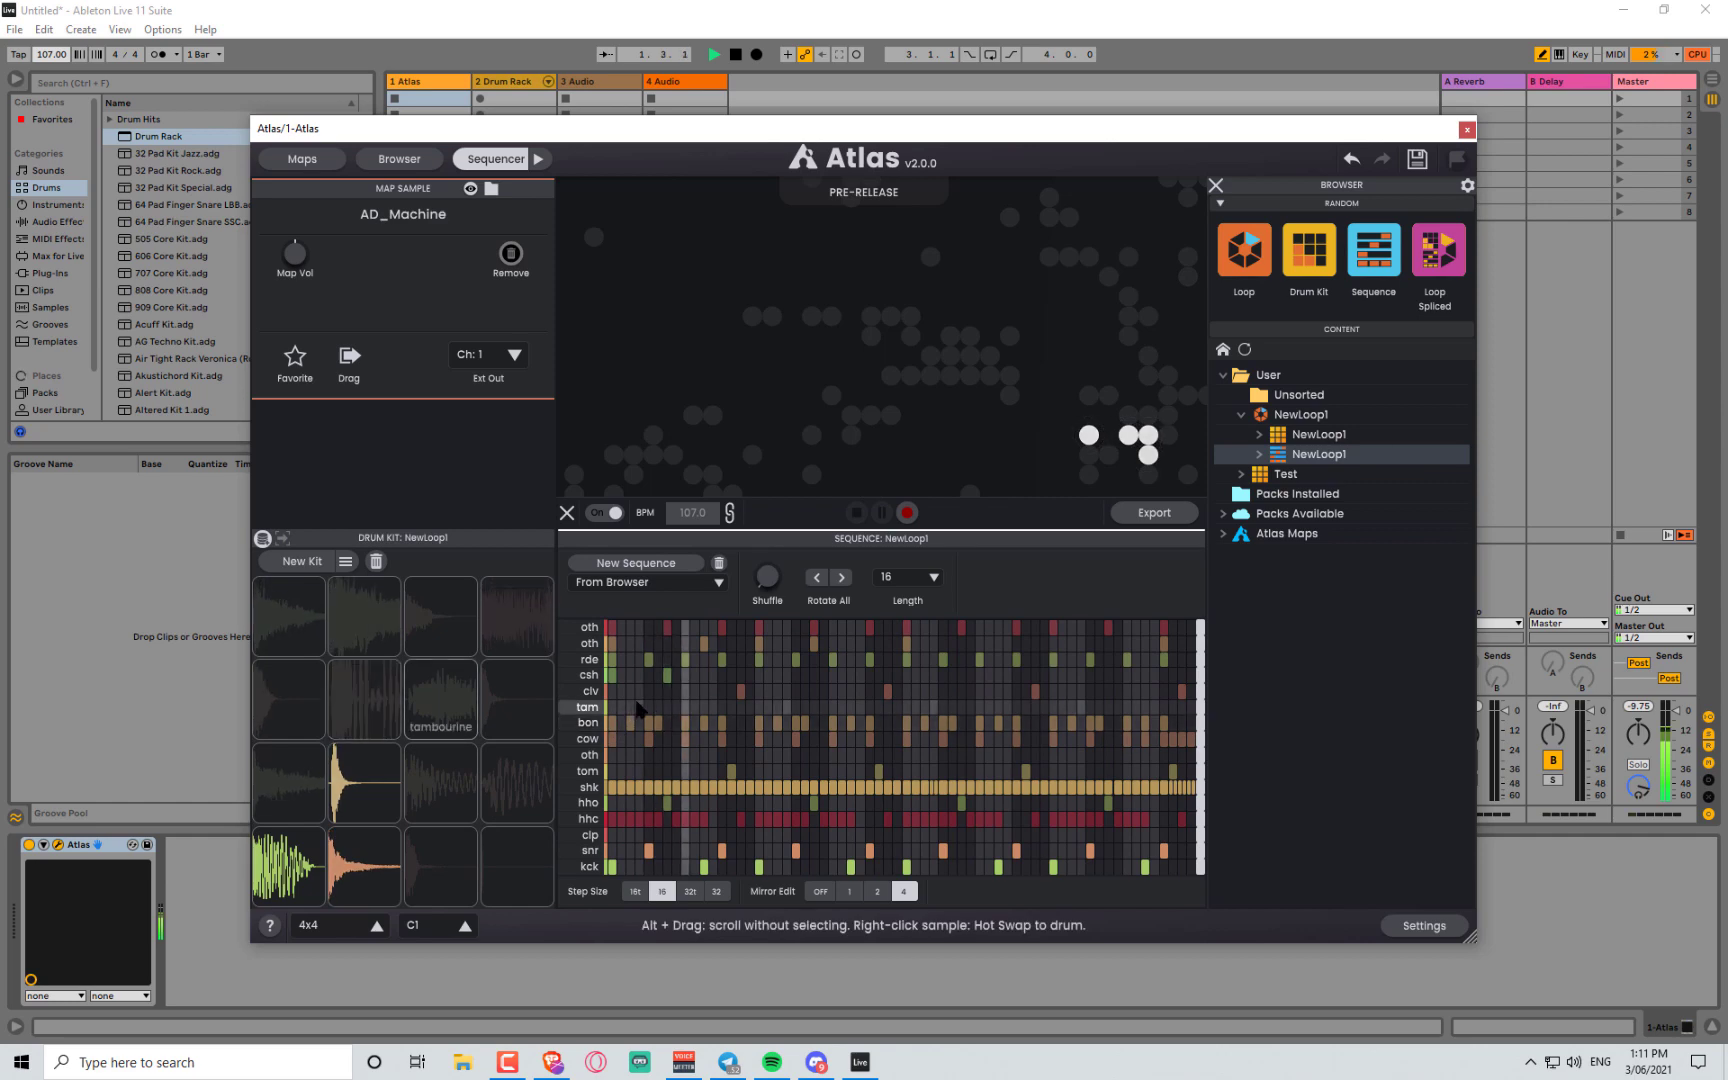
pyautogui.click(1289, 436)
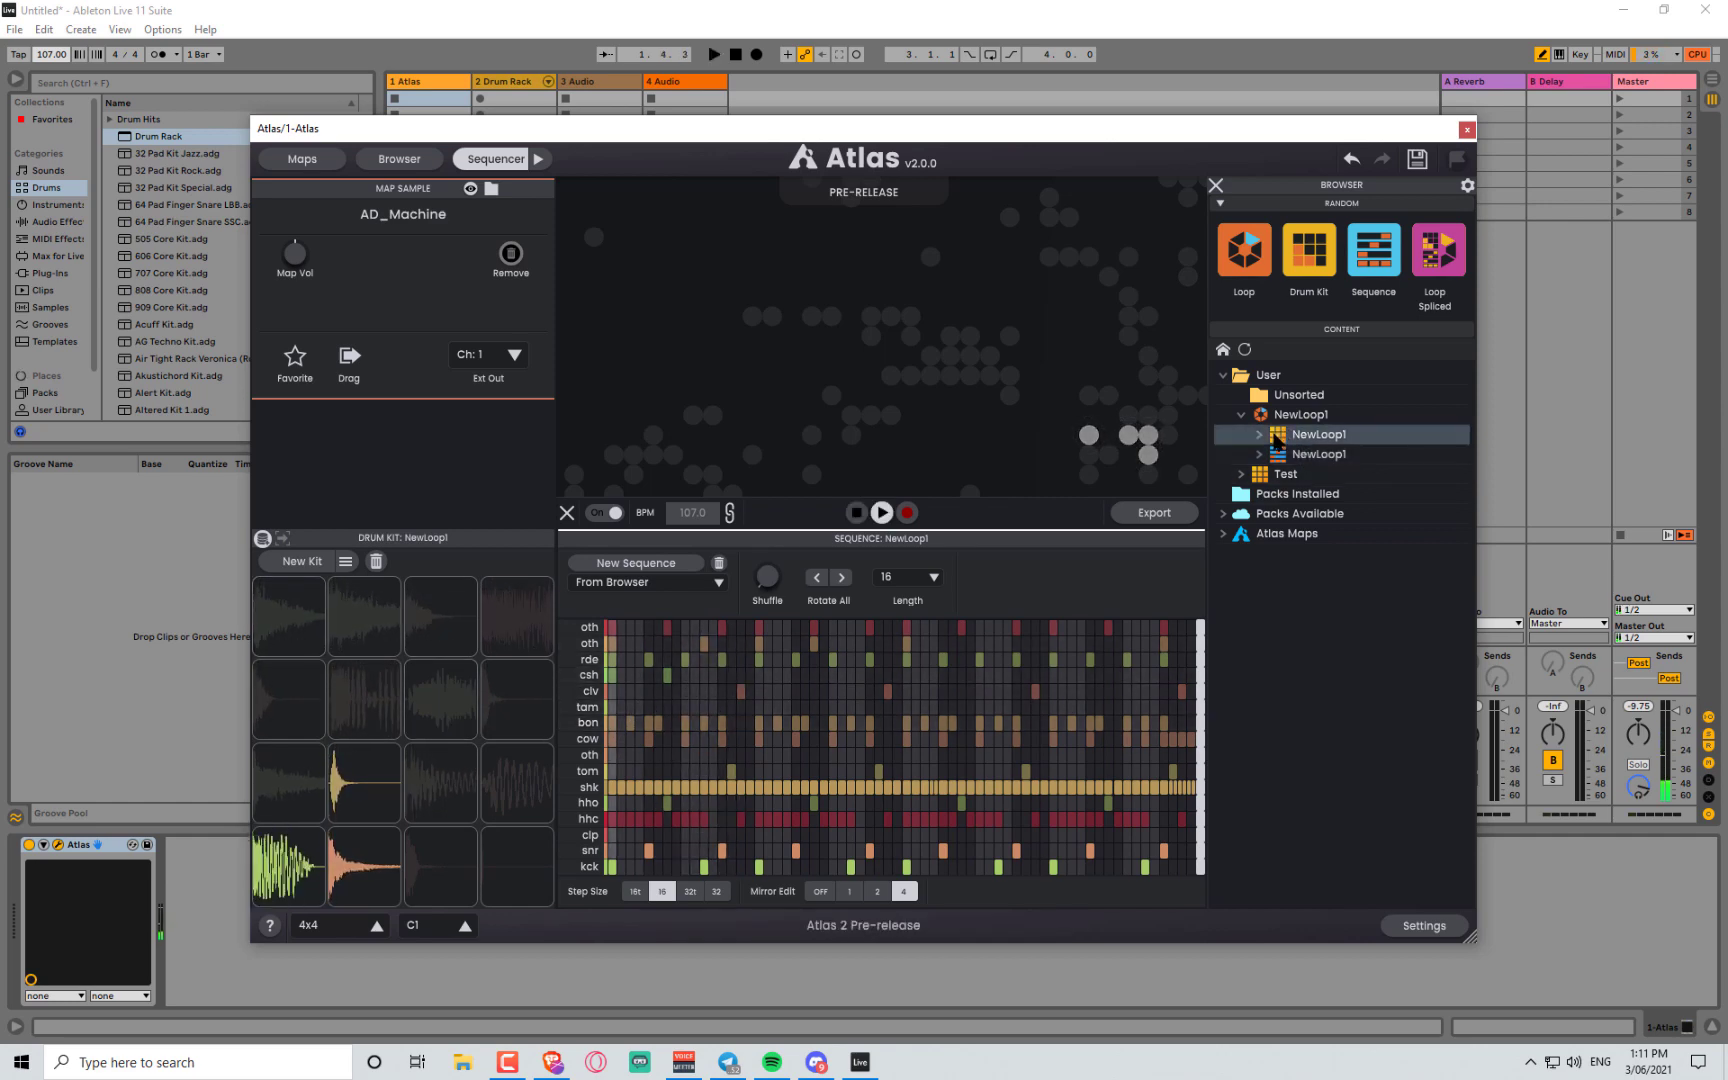
pyautogui.moveTo(1277, 440); pyautogui.dragTo(392, 785)
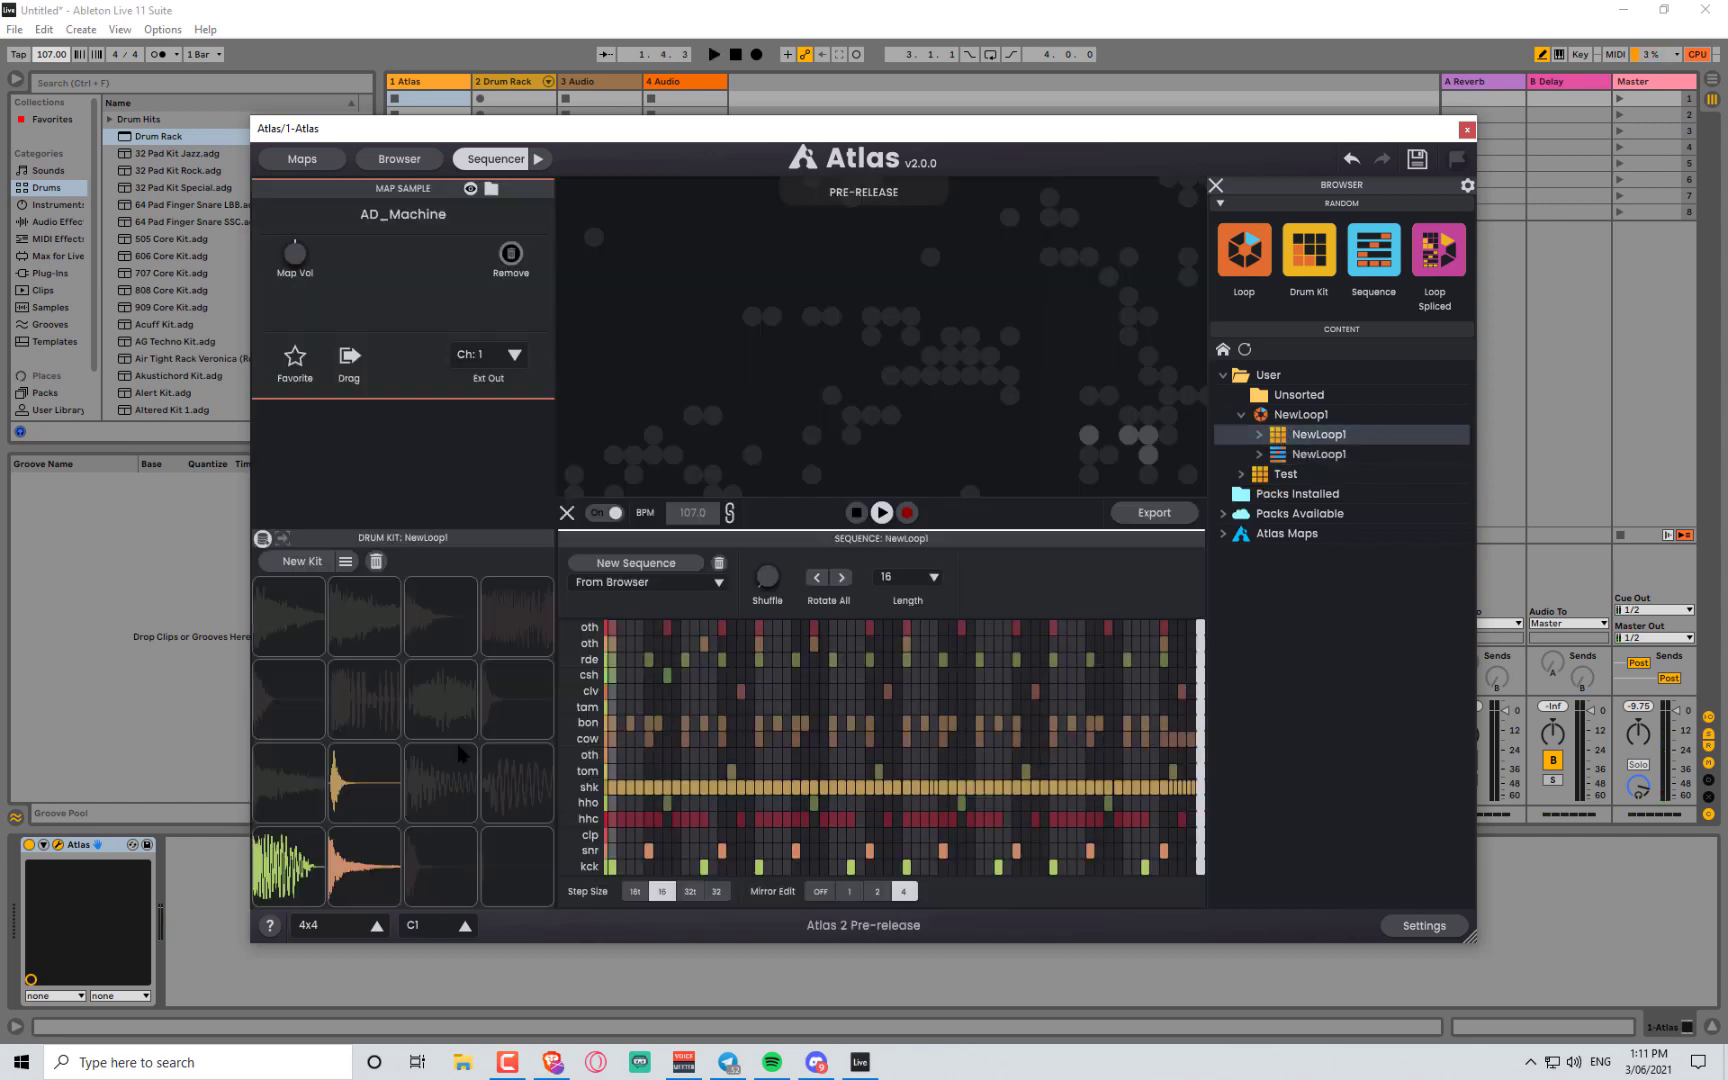
# - Play the loaded loop, raise the Live project tempo to 170 BPM and stop playback
pyautogui.press('space')
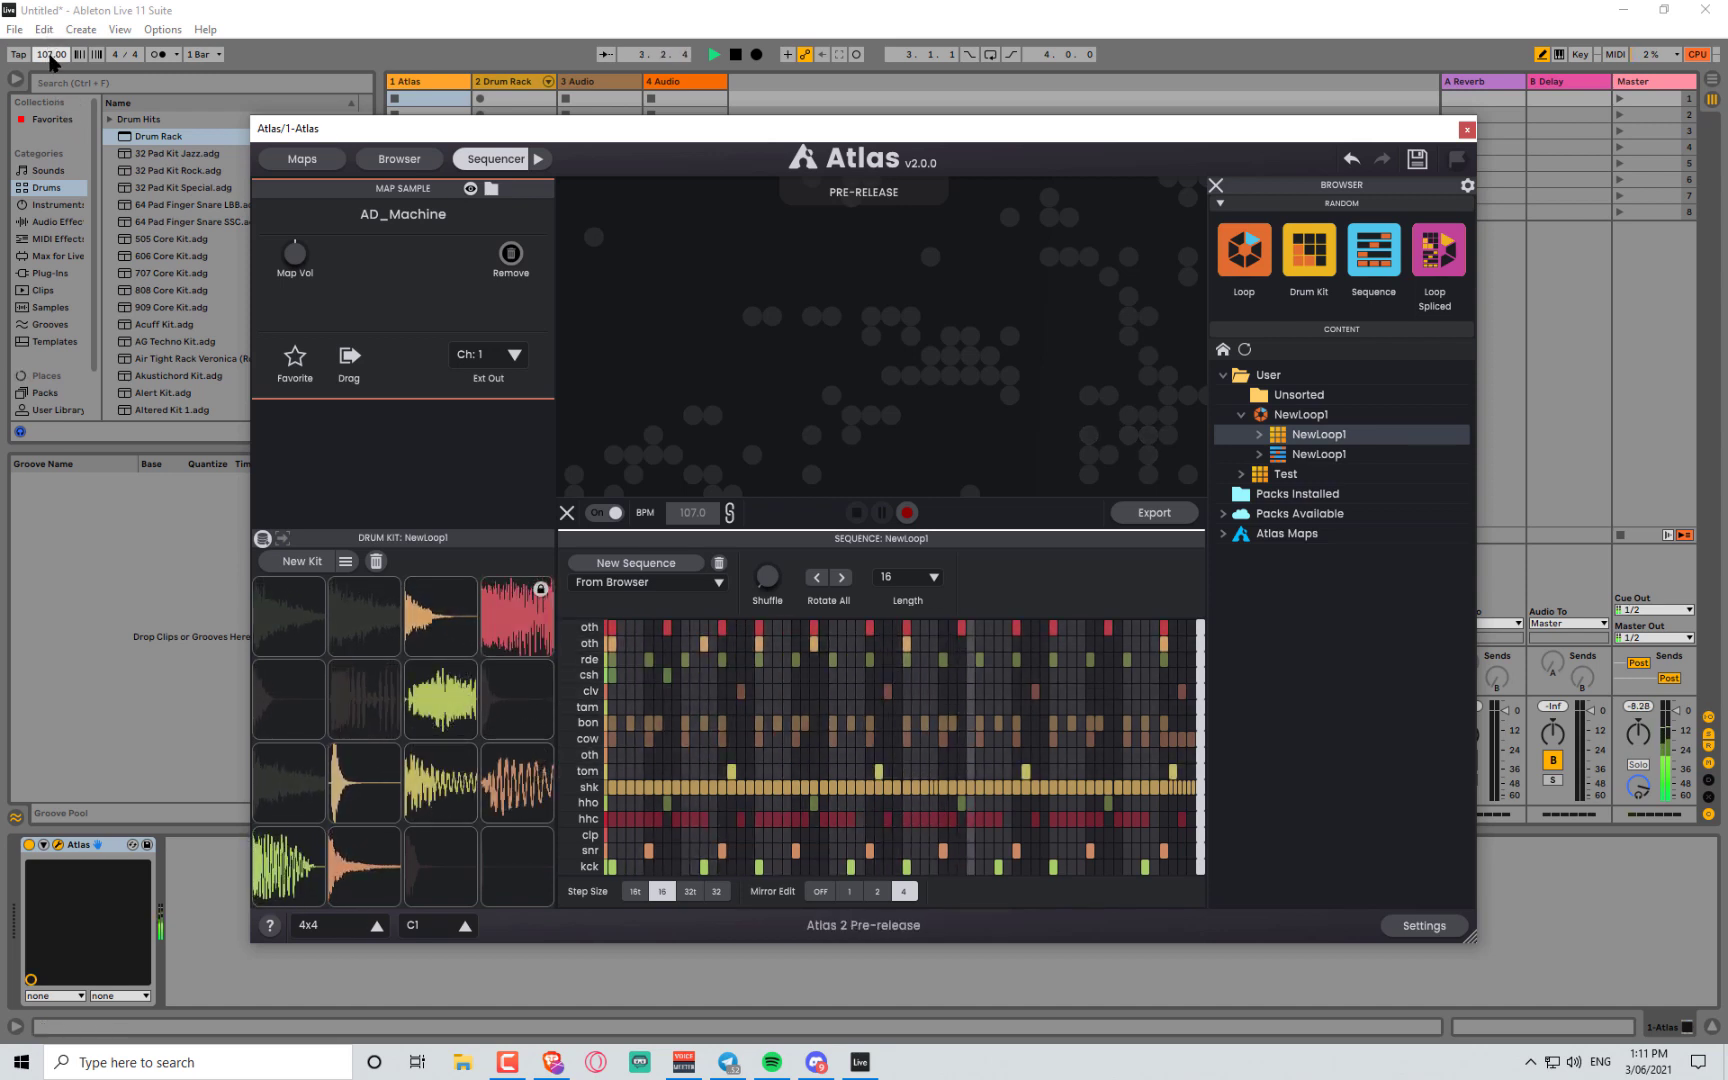
pyautogui.moveTo(52, 55); pyautogui.dragTo(52, 1)
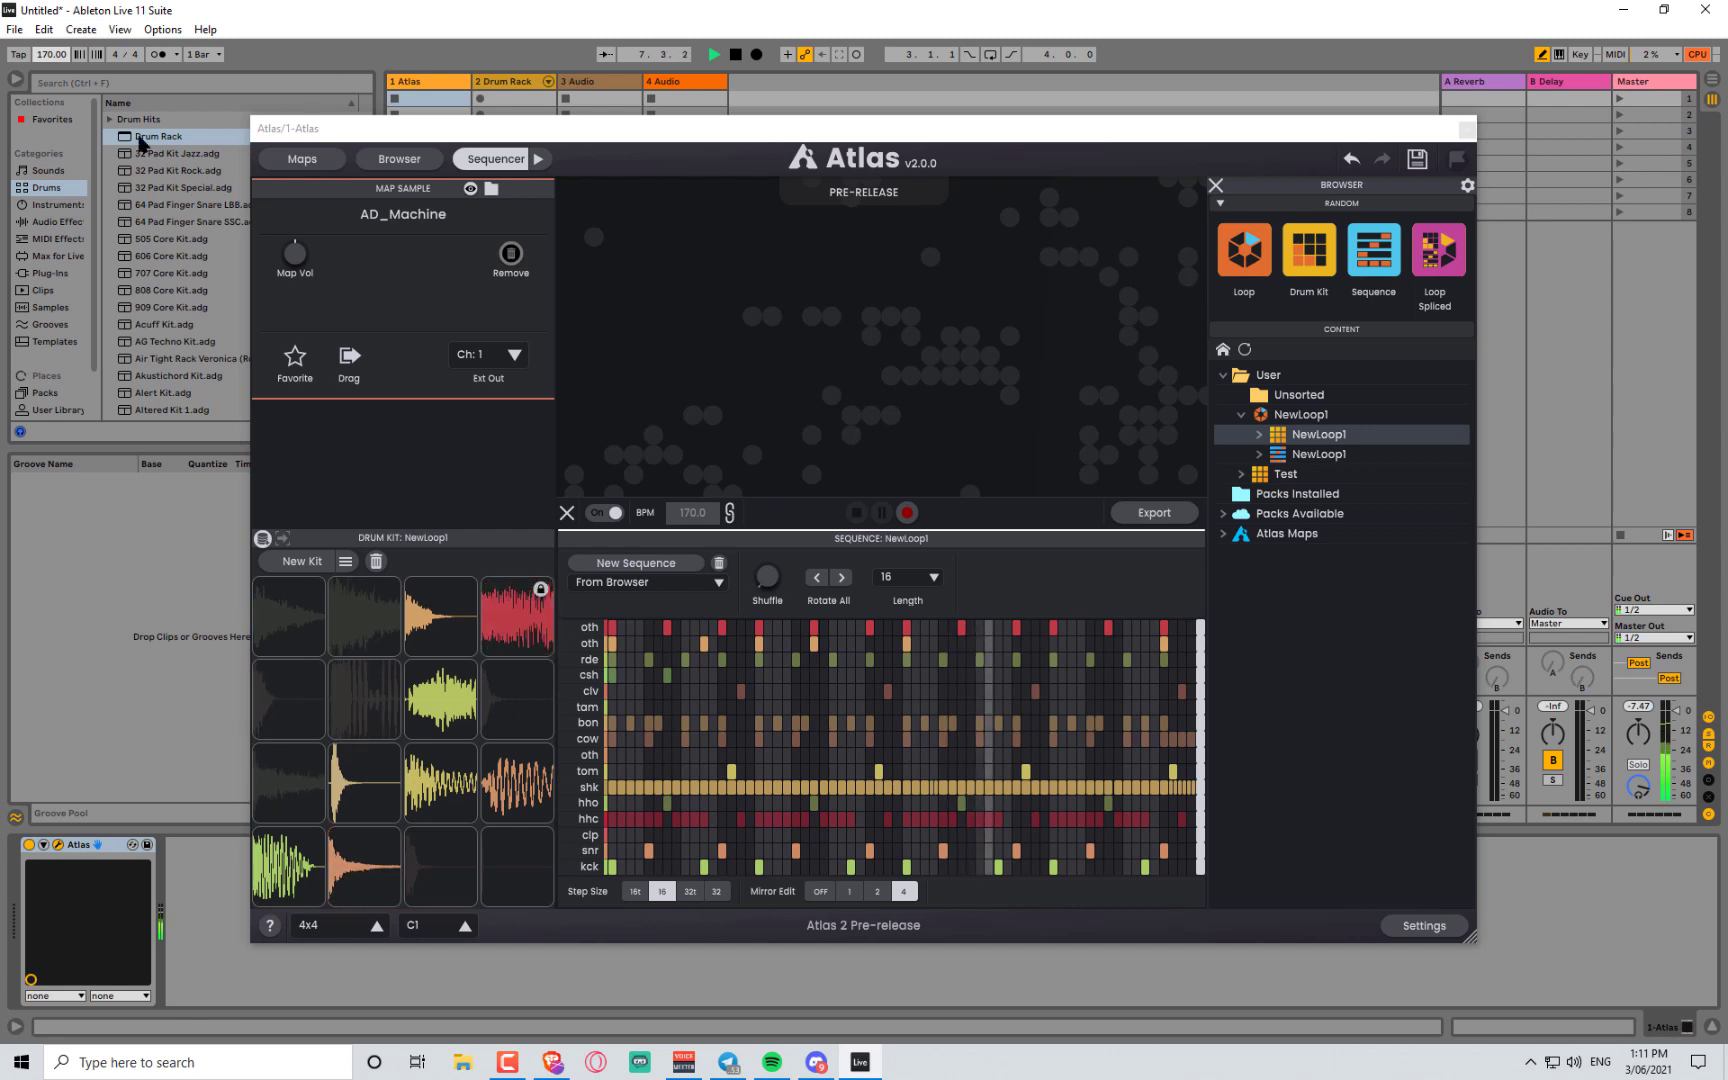
pyautogui.press('space')
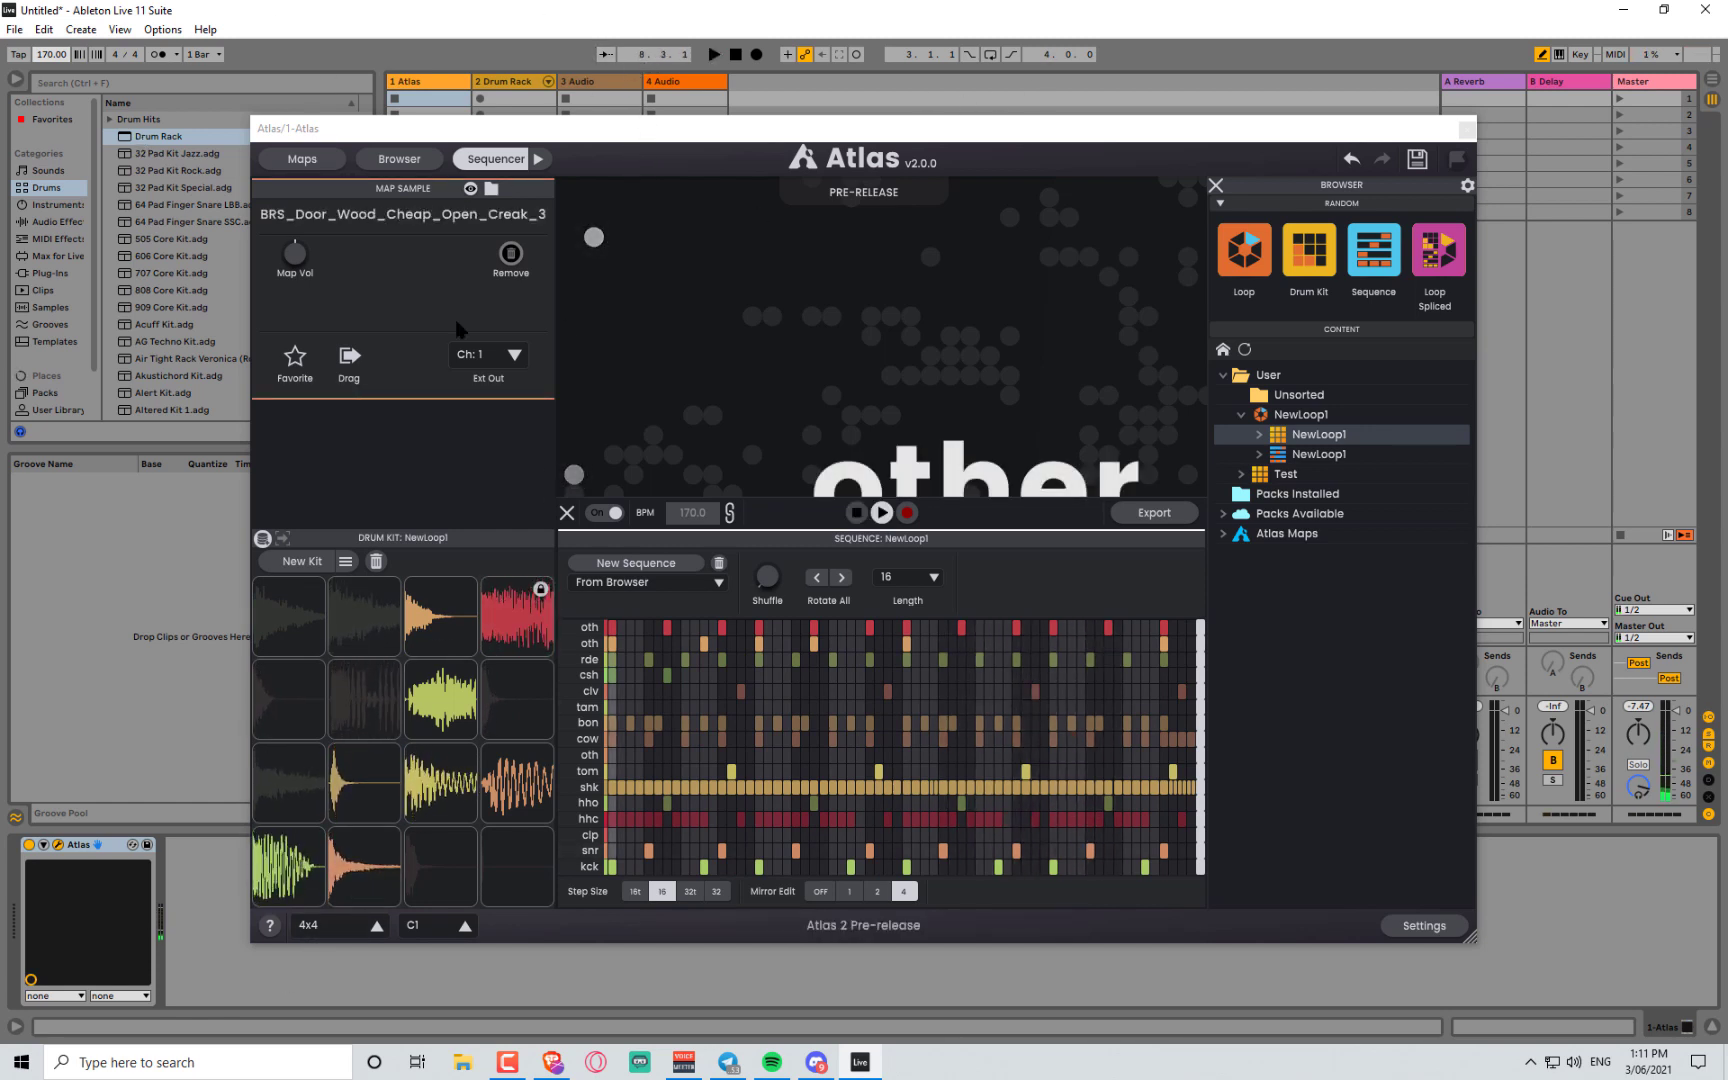
# - View the external output channel options for the selected map sample and close the Atlas window
pyautogui.click(505, 355)
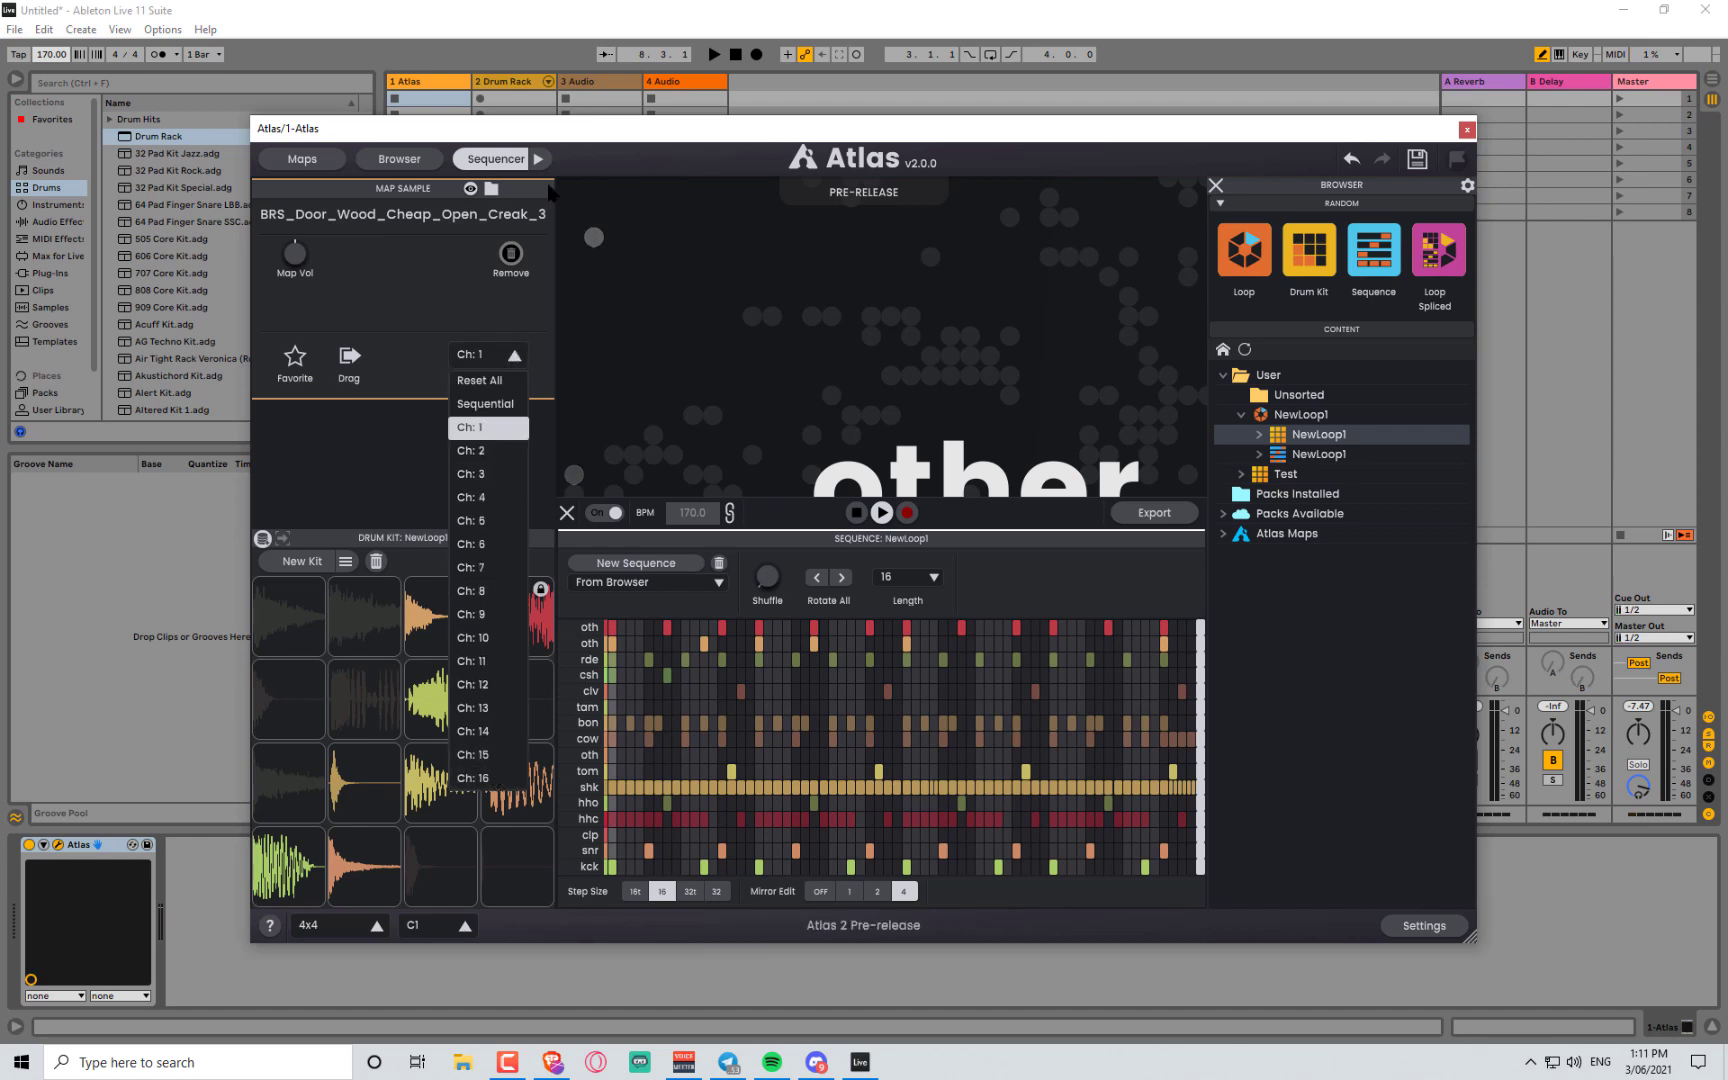
pyautogui.click(695, 9)
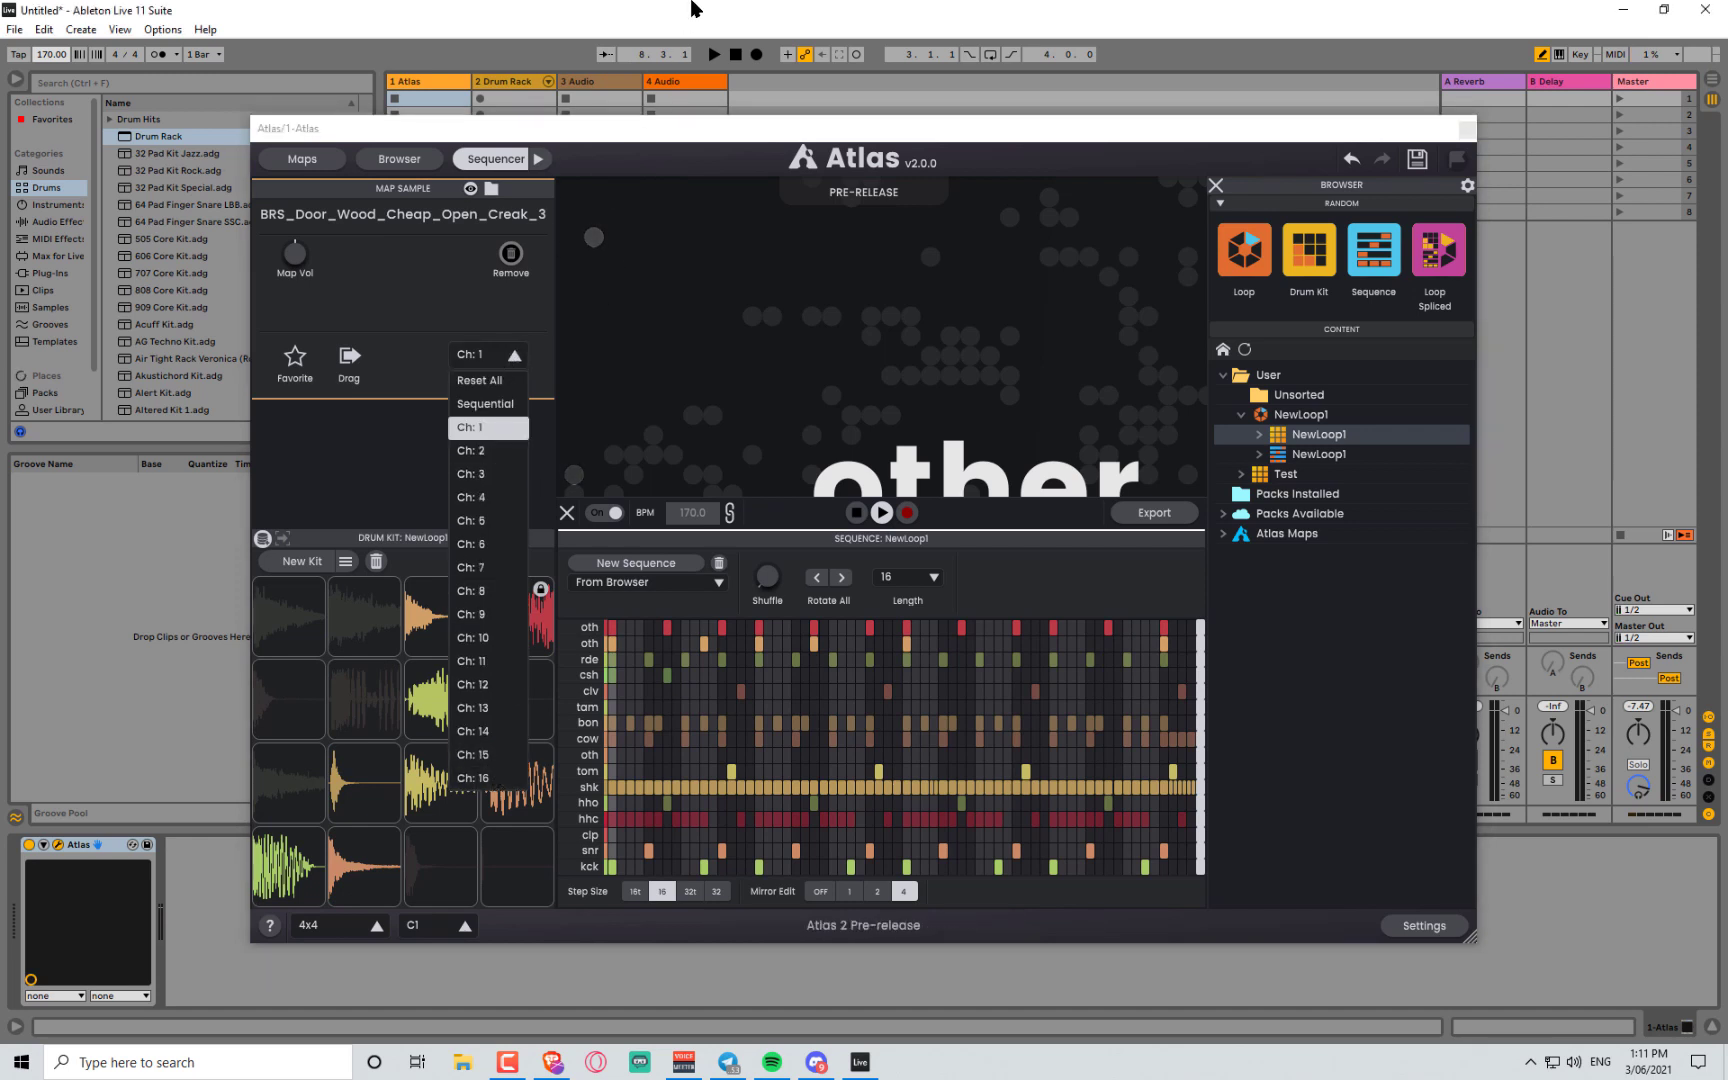
pyautogui.click(1465, 129)
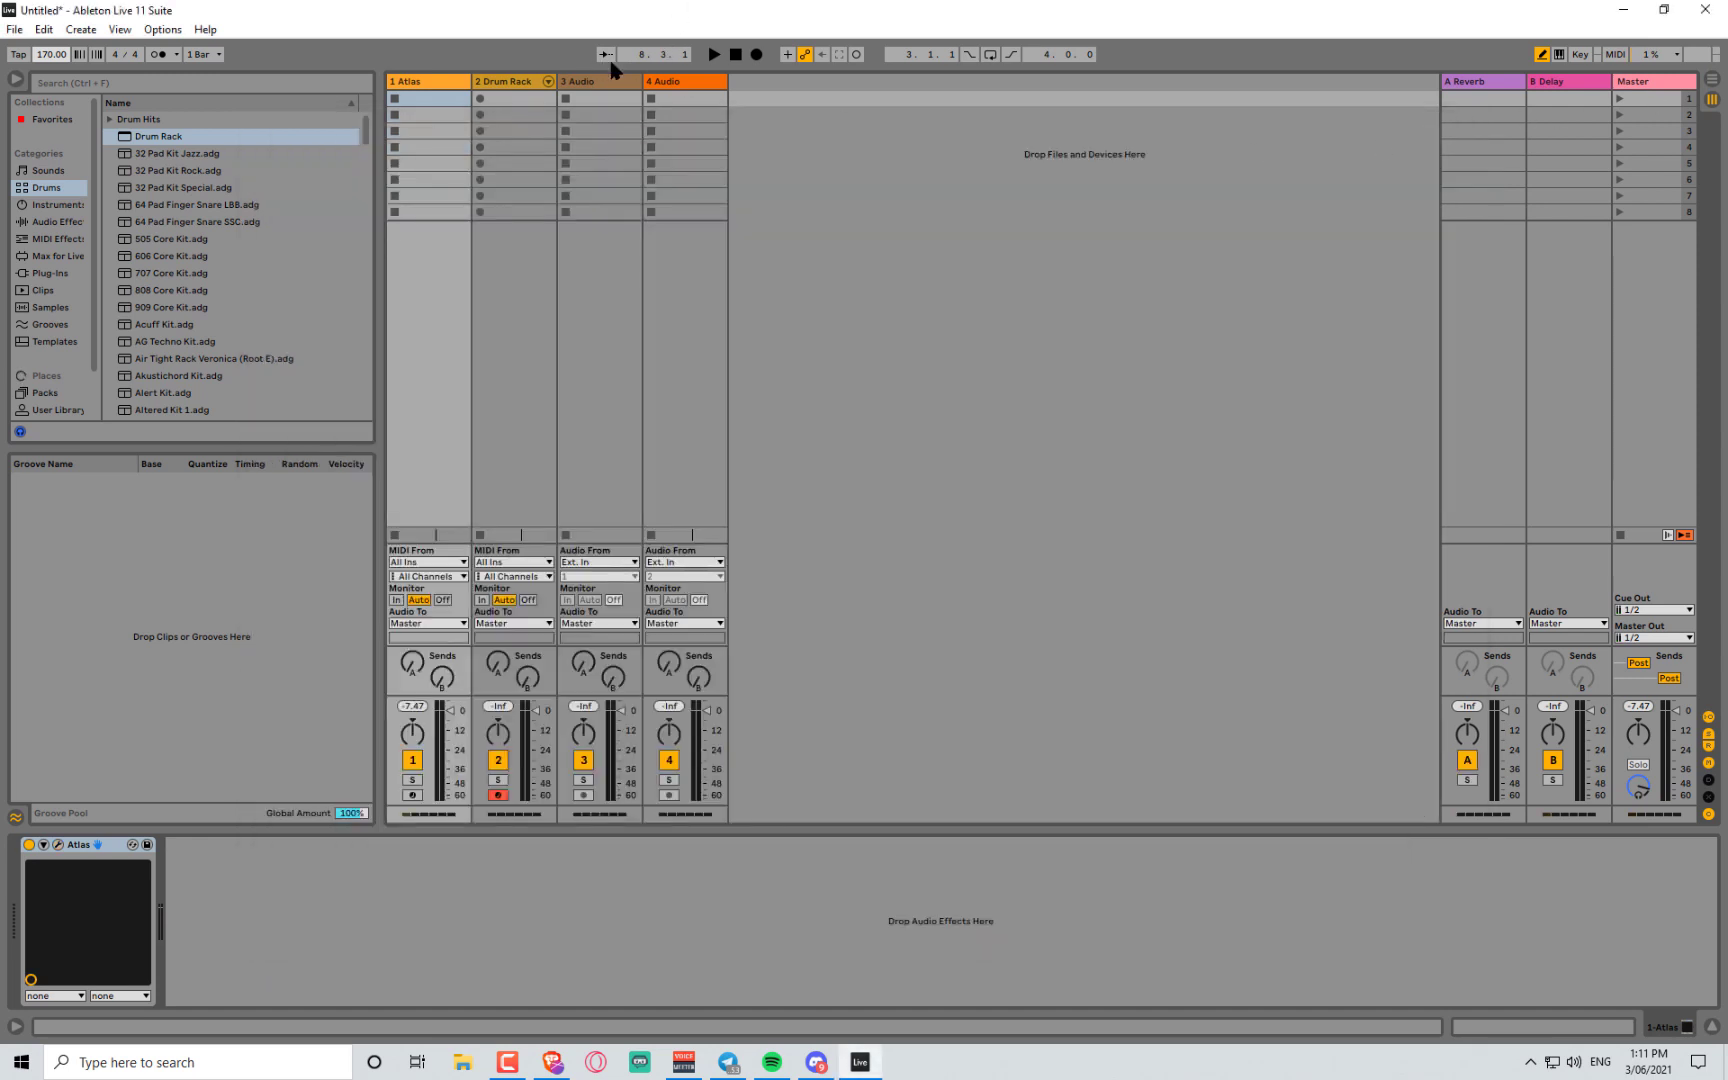
# - Add a third audio track next to the two existing audio tracks in the Live set
pyautogui.click(619, 81)
pyautogui.click(685, 98)
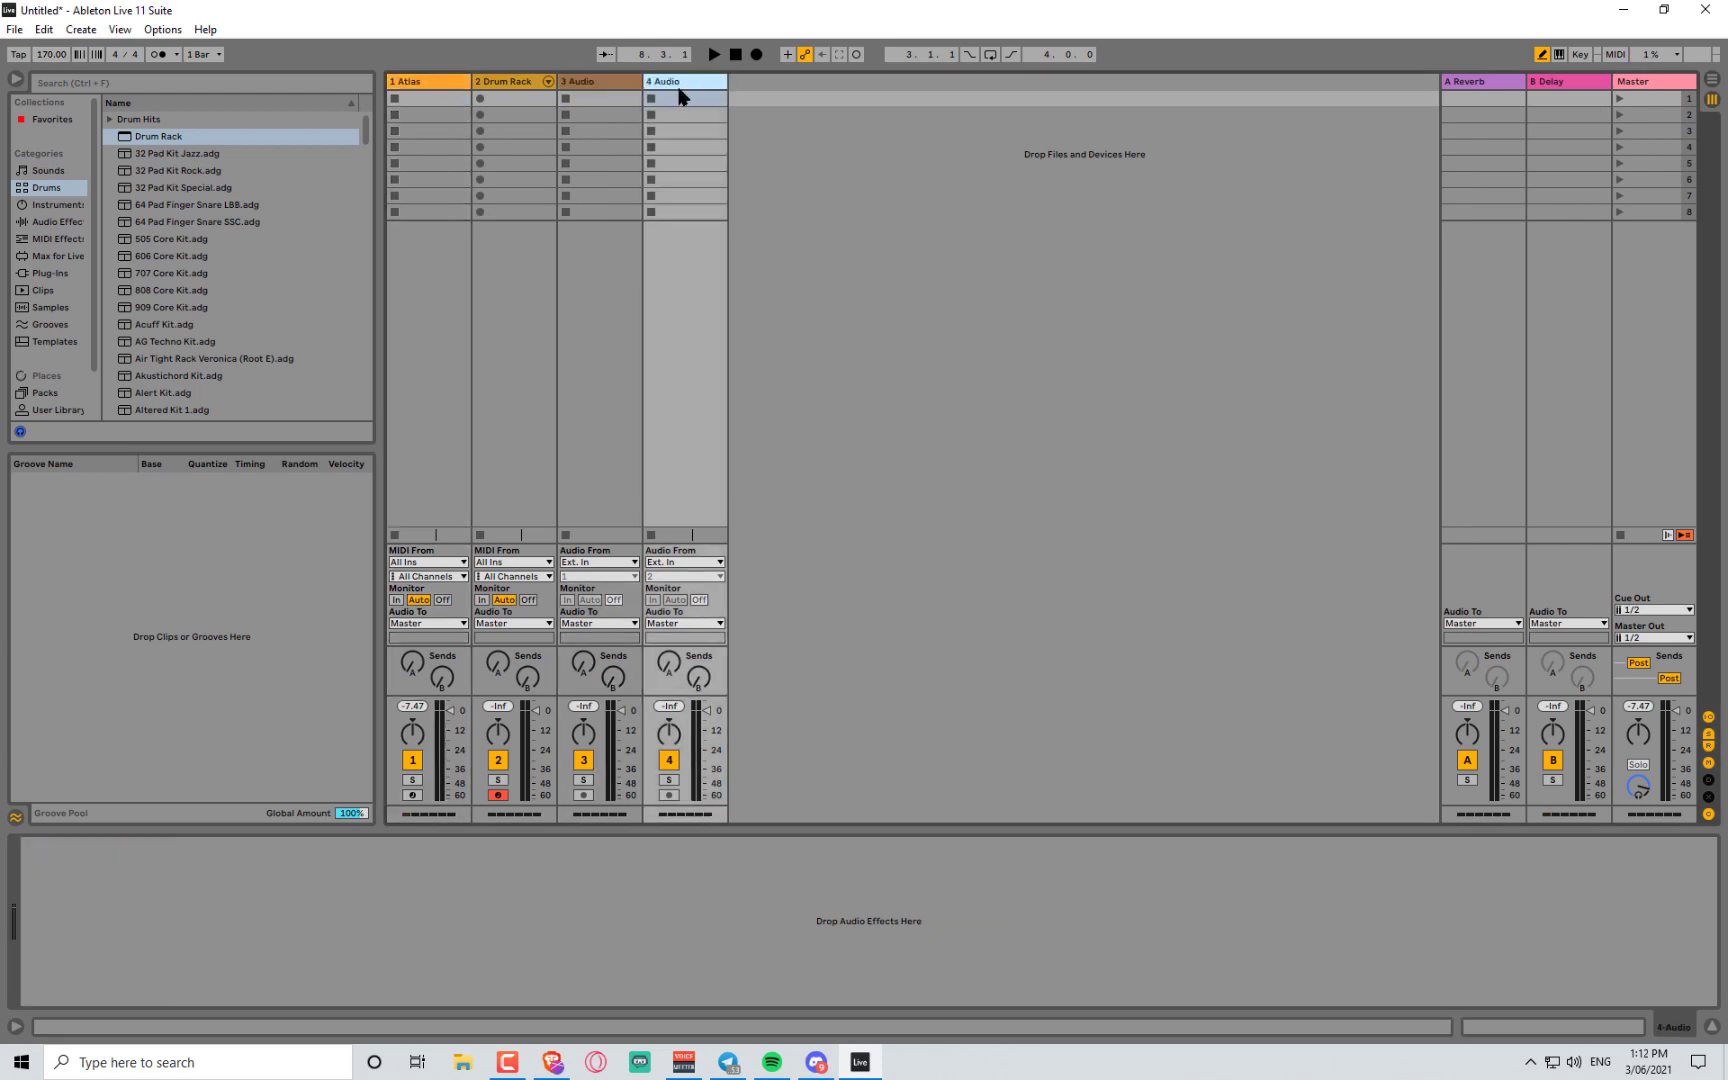
pyautogui.click(588, 99)
pyautogui.click(647, 97)
pyautogui.hotkey('ctrl', 't')
pyautogui.click(617, 305)
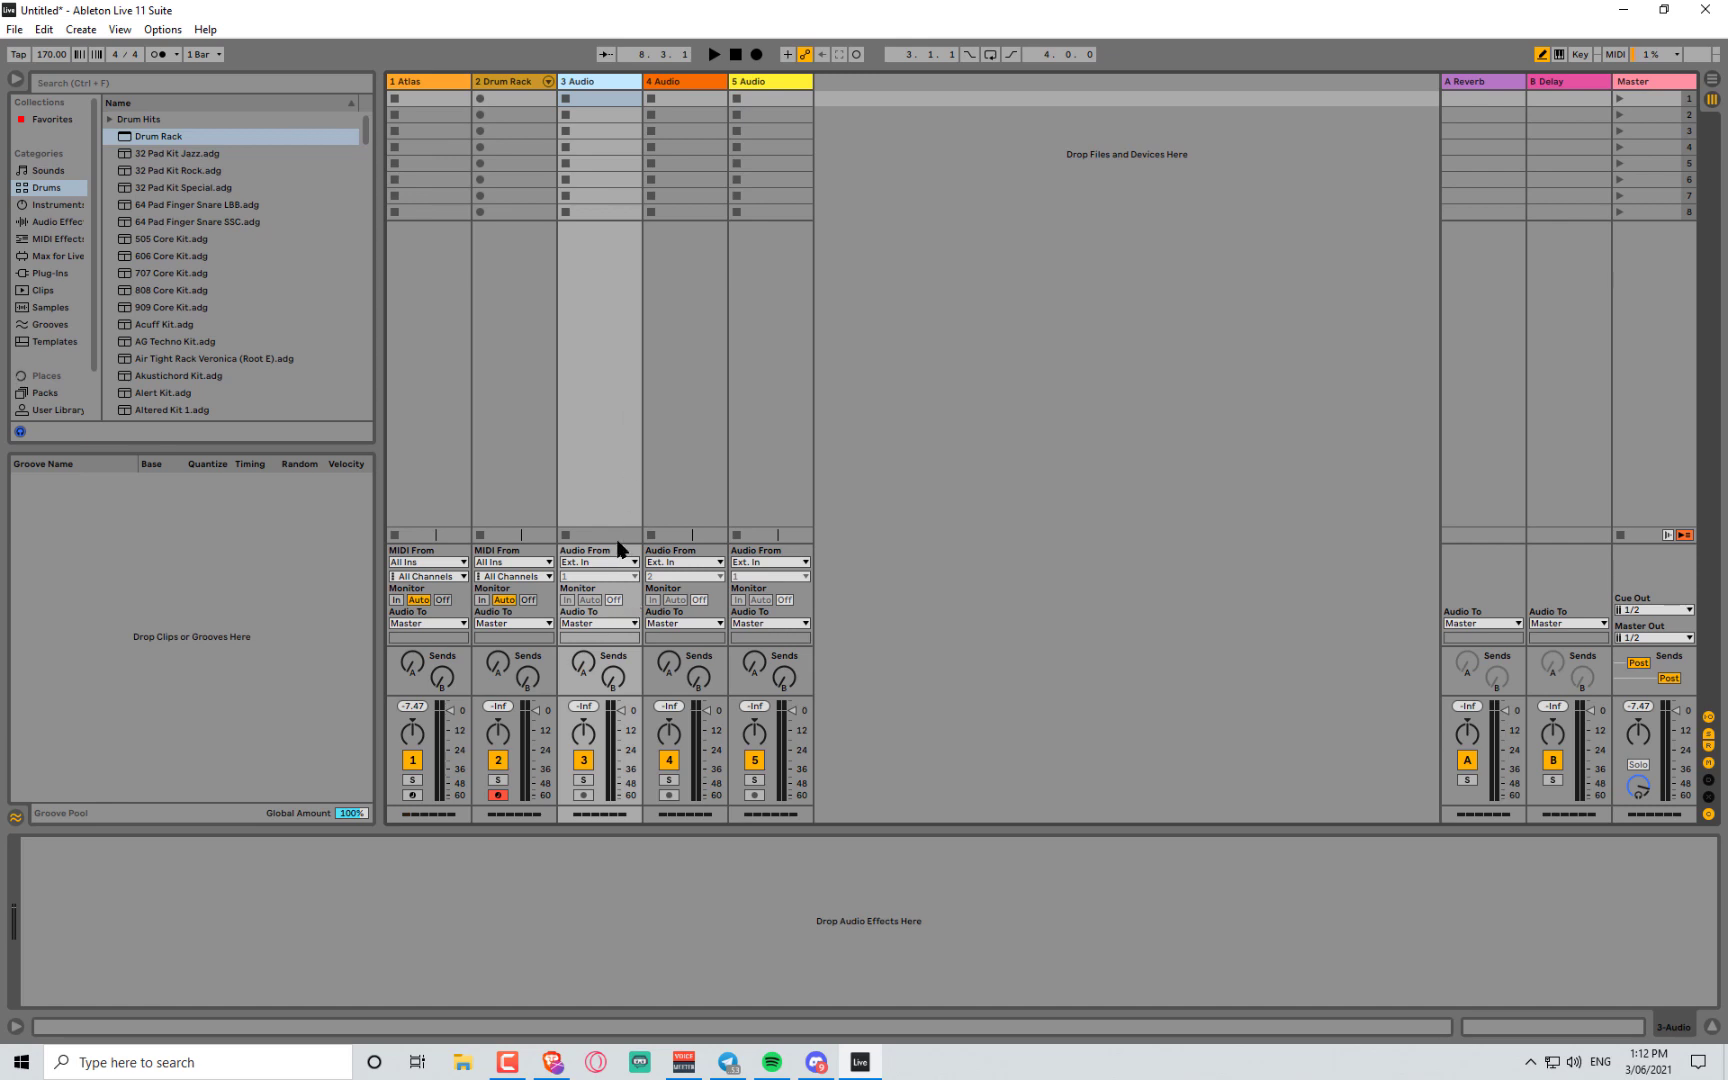
# - Set track 3's audio input source to 1-Atlas and view its available input channels
pyautogui.click(604, 565)
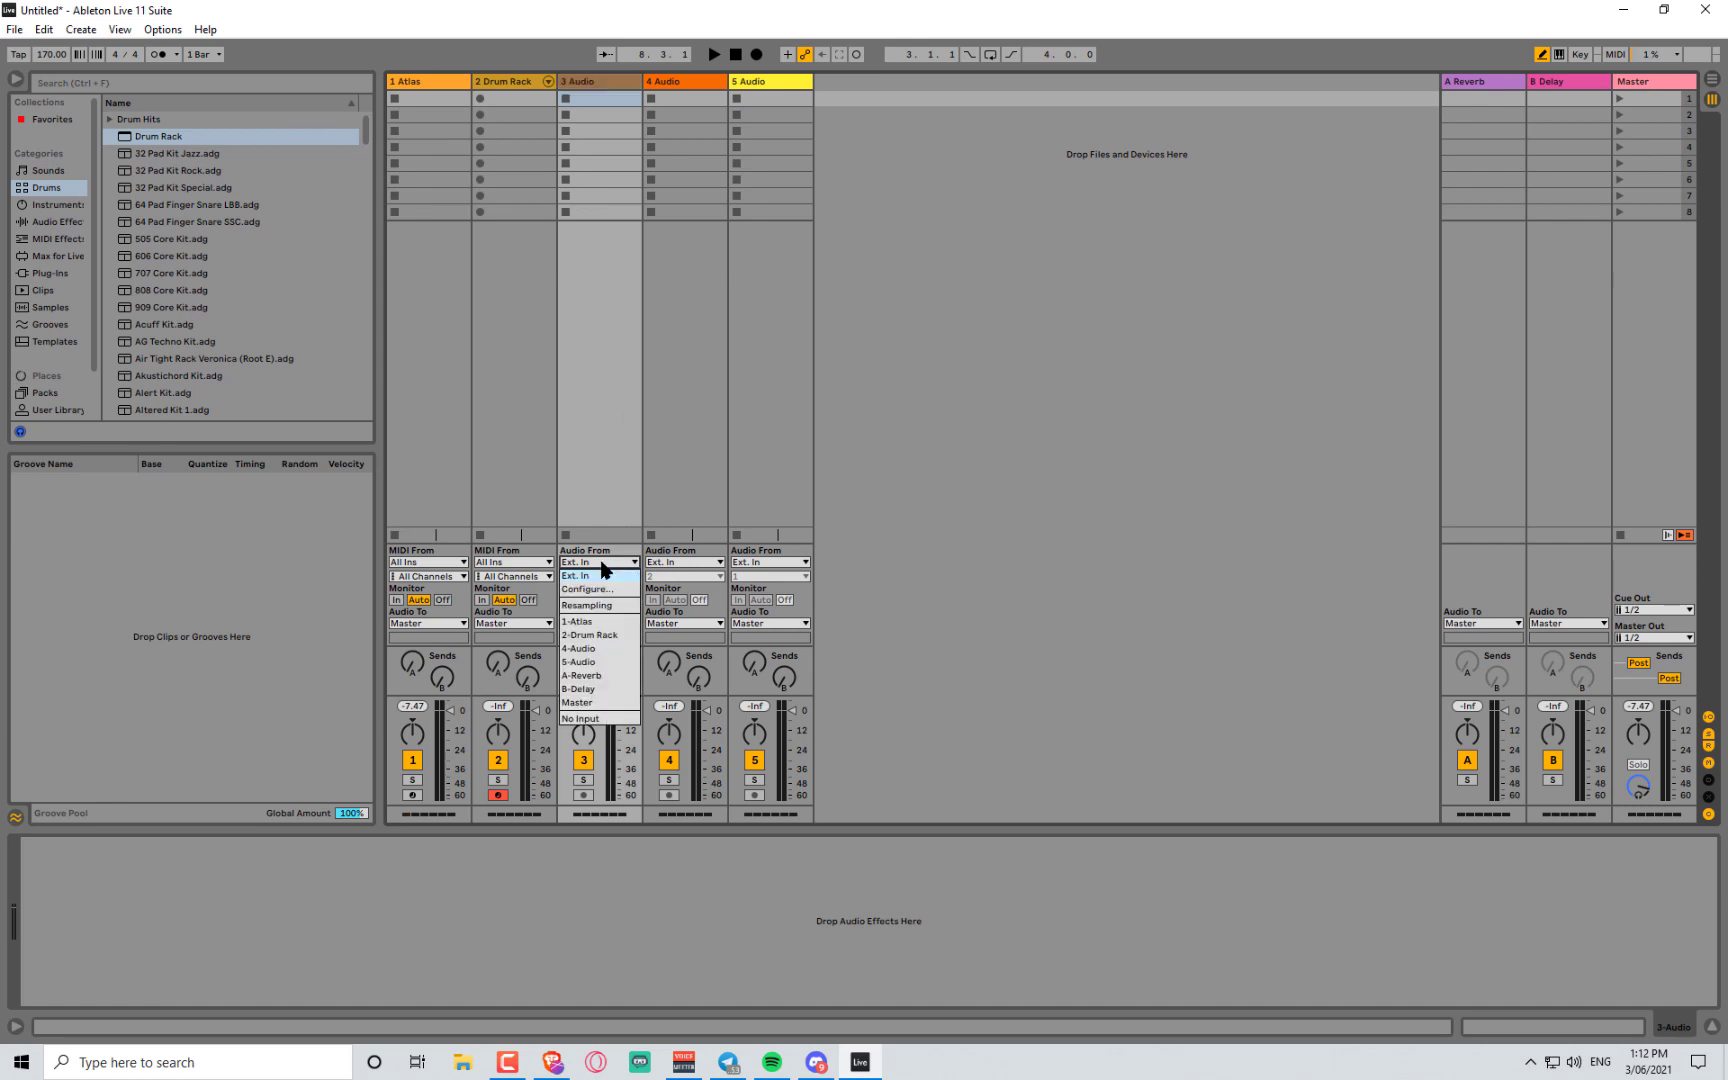
pyautogui.click(598, 628)
pyautogui.click(625, 624)
pyautogui.click(625, 624)
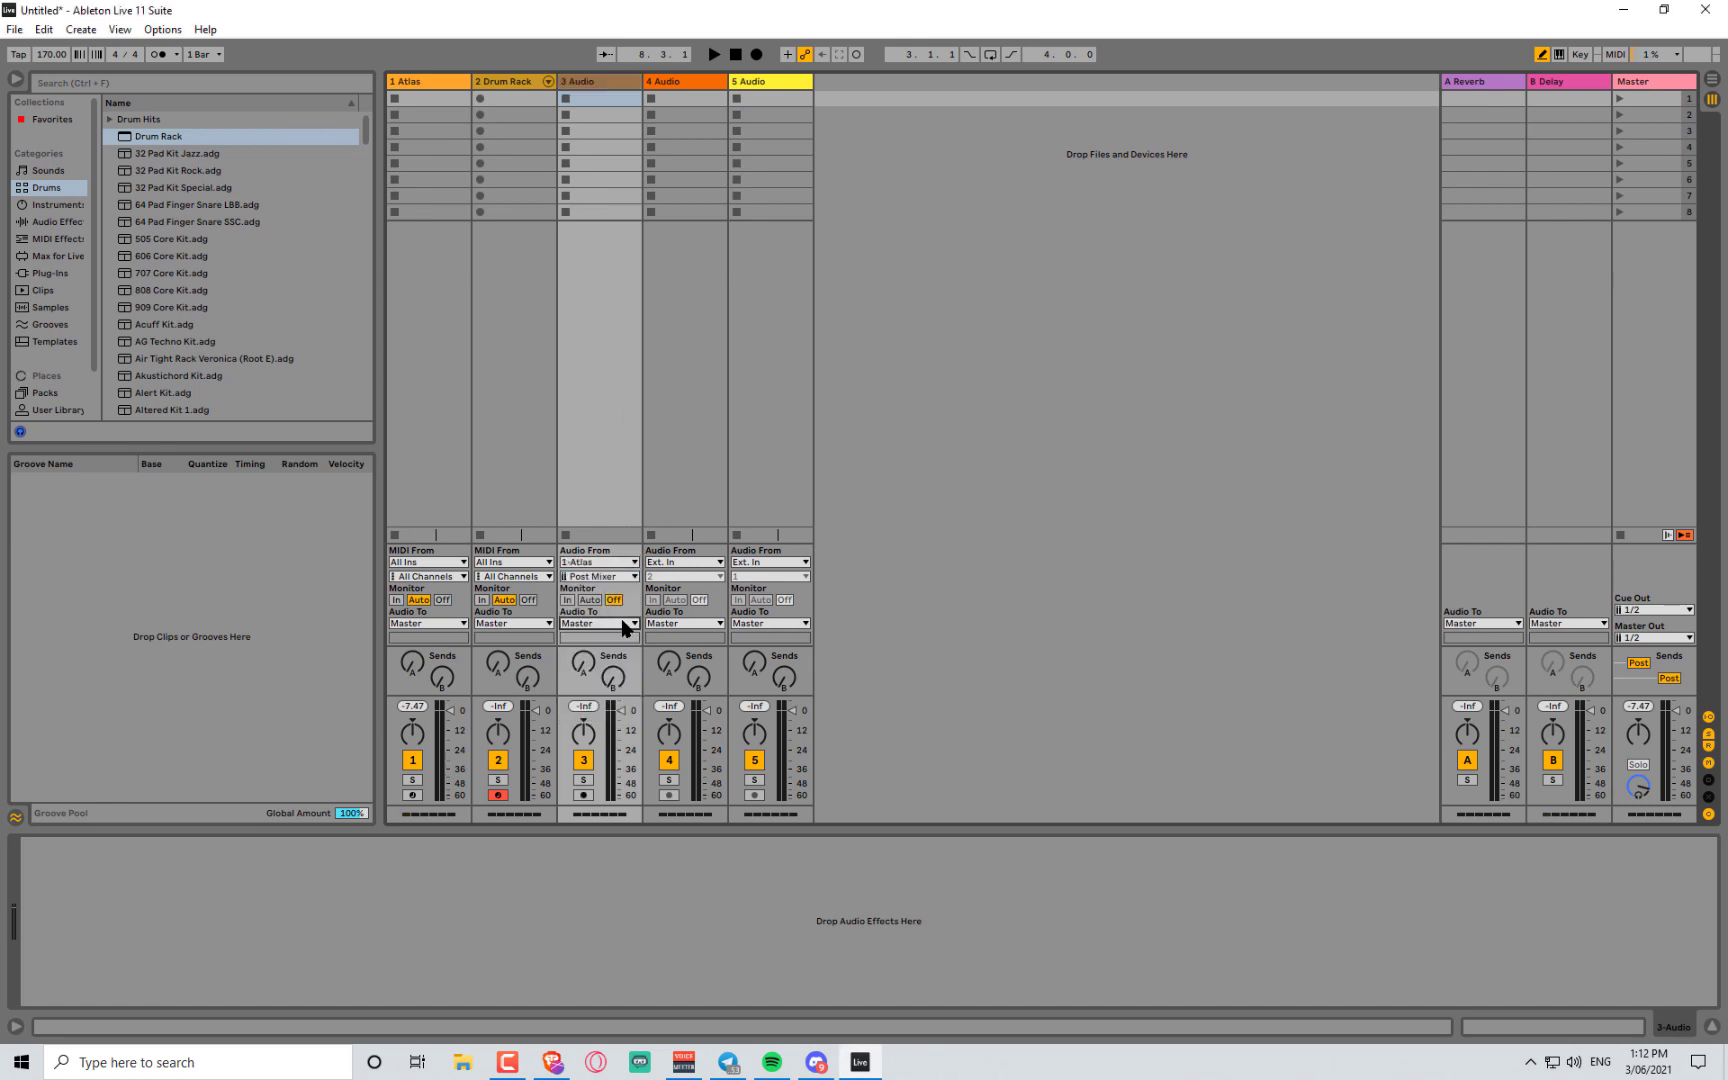
pyautogui.click(598, 577)
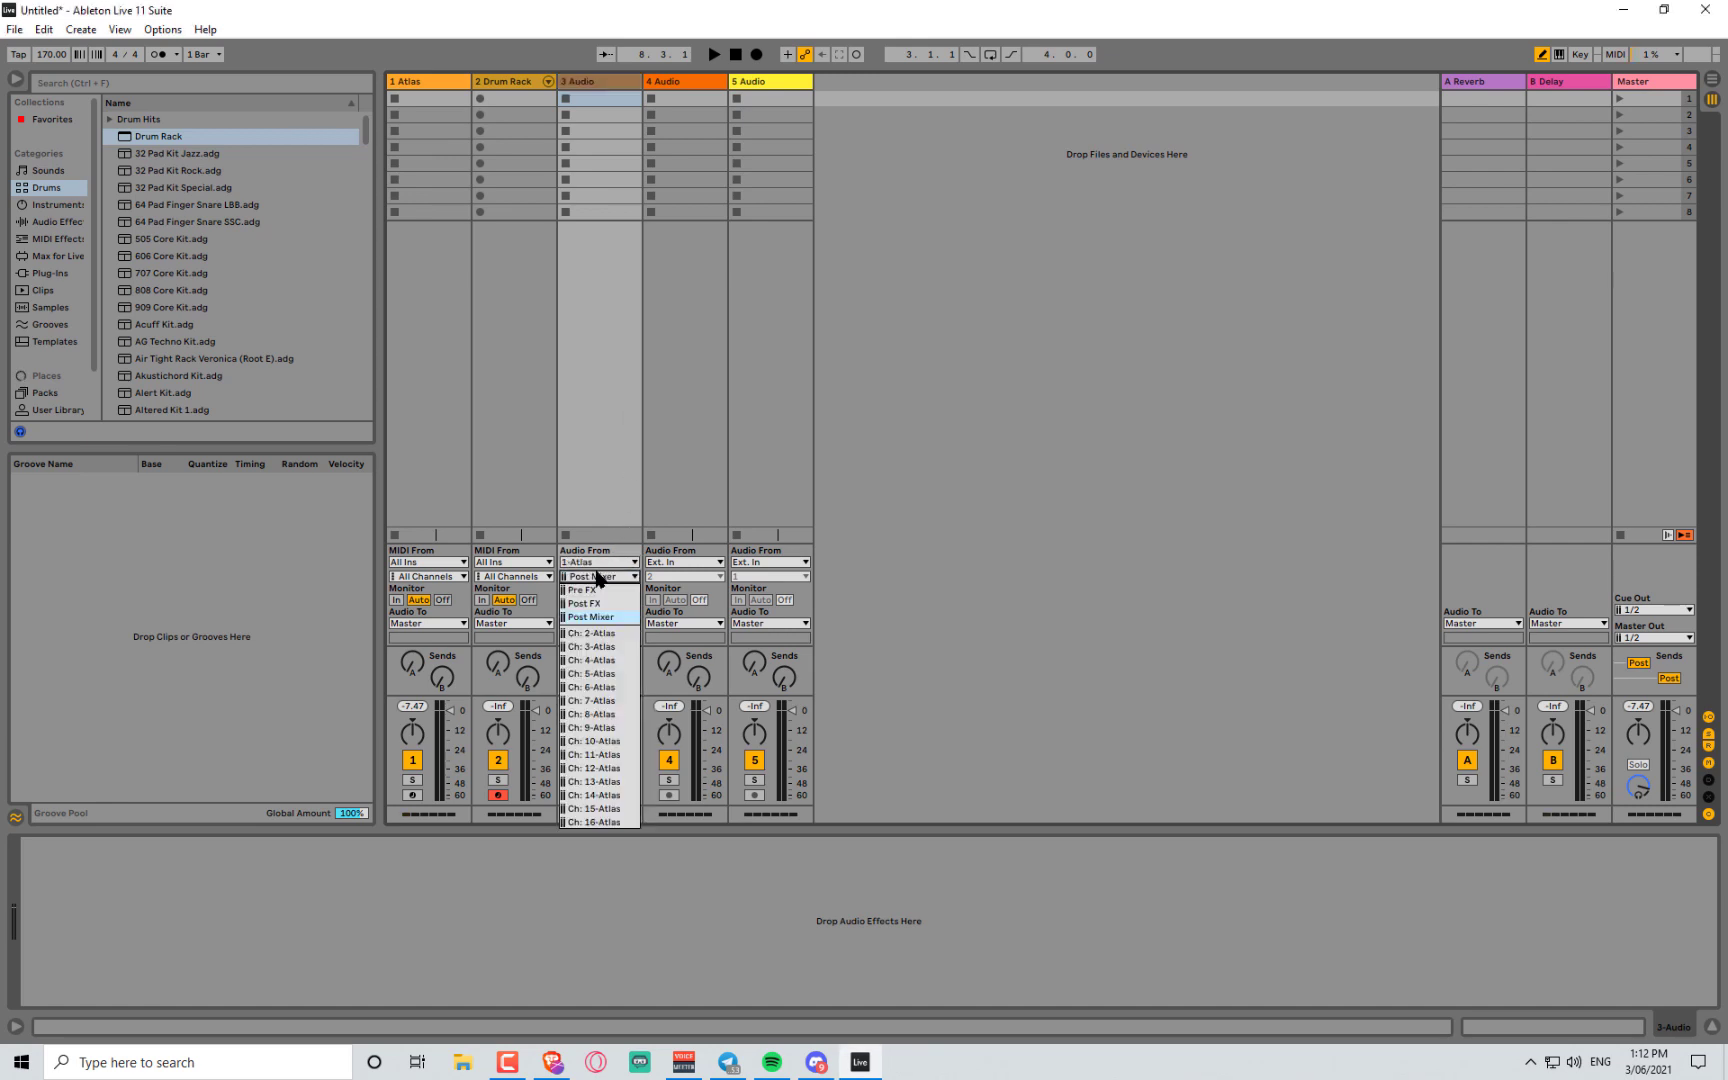
pyautogui.click(1048, 572)
# - Set track 4's audio input to 1-Atlas, assigning channel Ch: 2-Atlas to track 3 and Ch: 3-Atlas to track 4
pyautogui.click(672, 565)
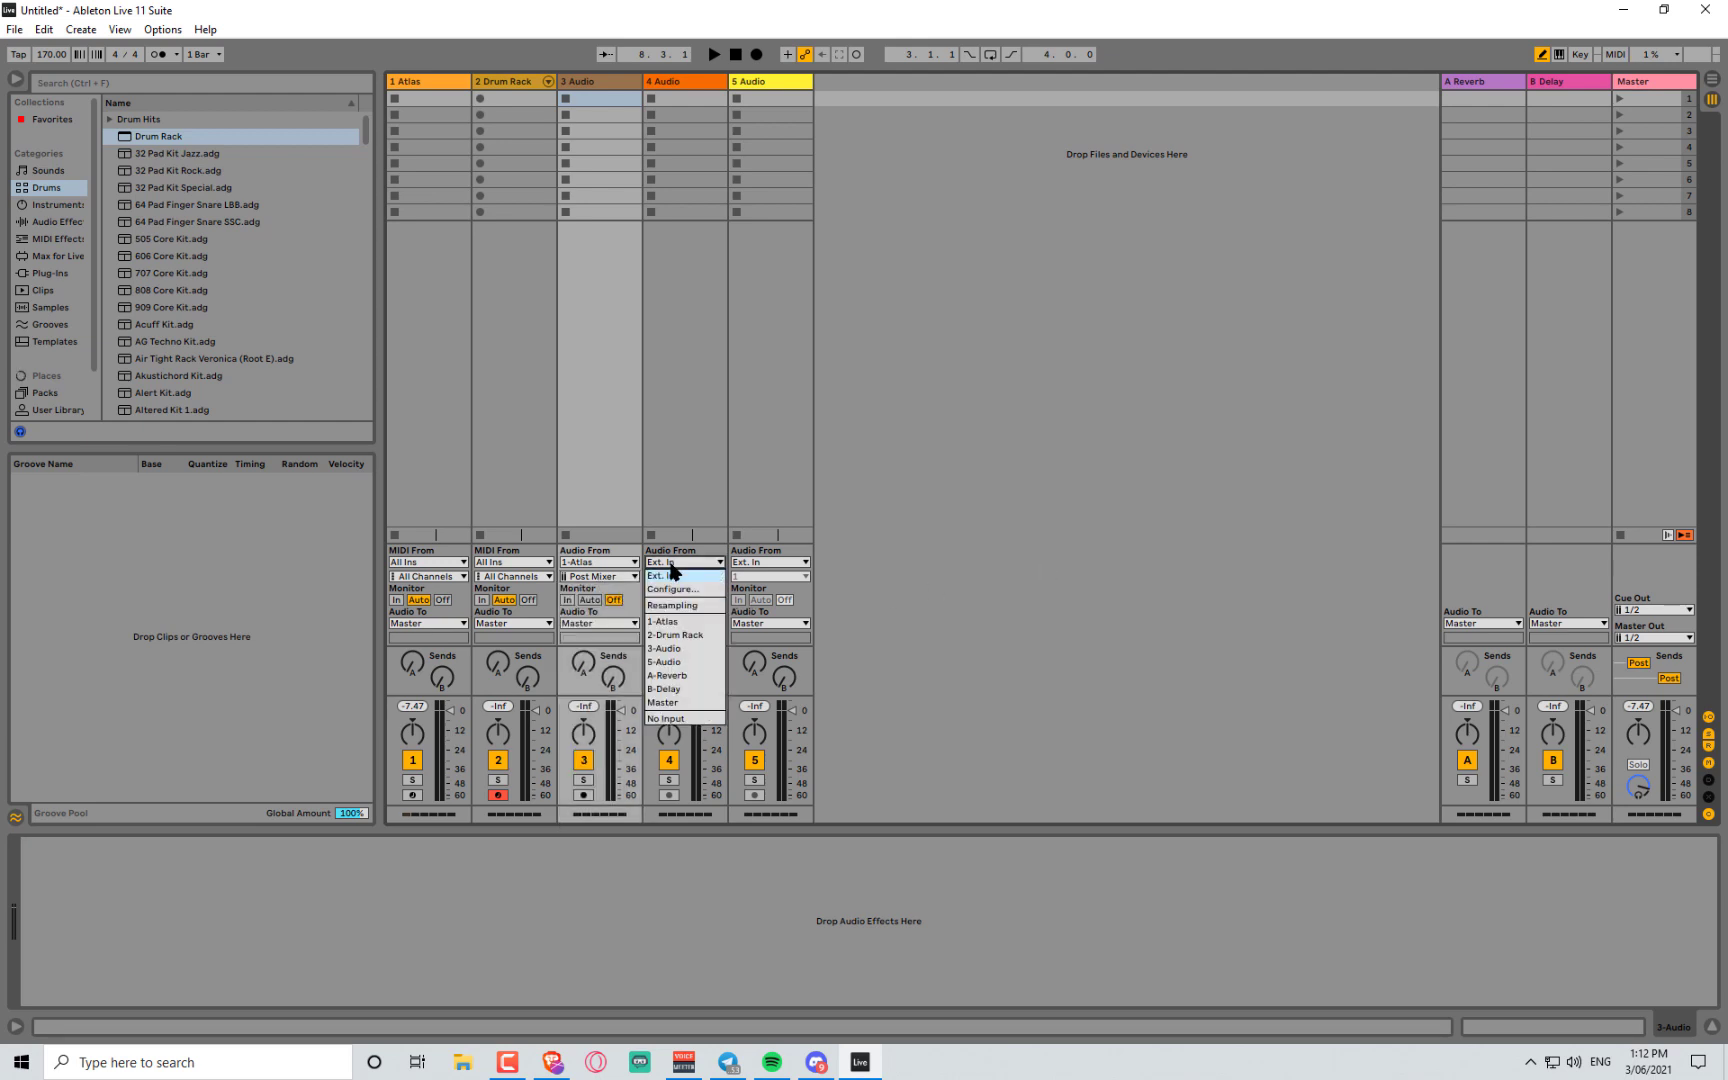
pyautogui.click(662, 621)
pyautogui.click(662, 577)
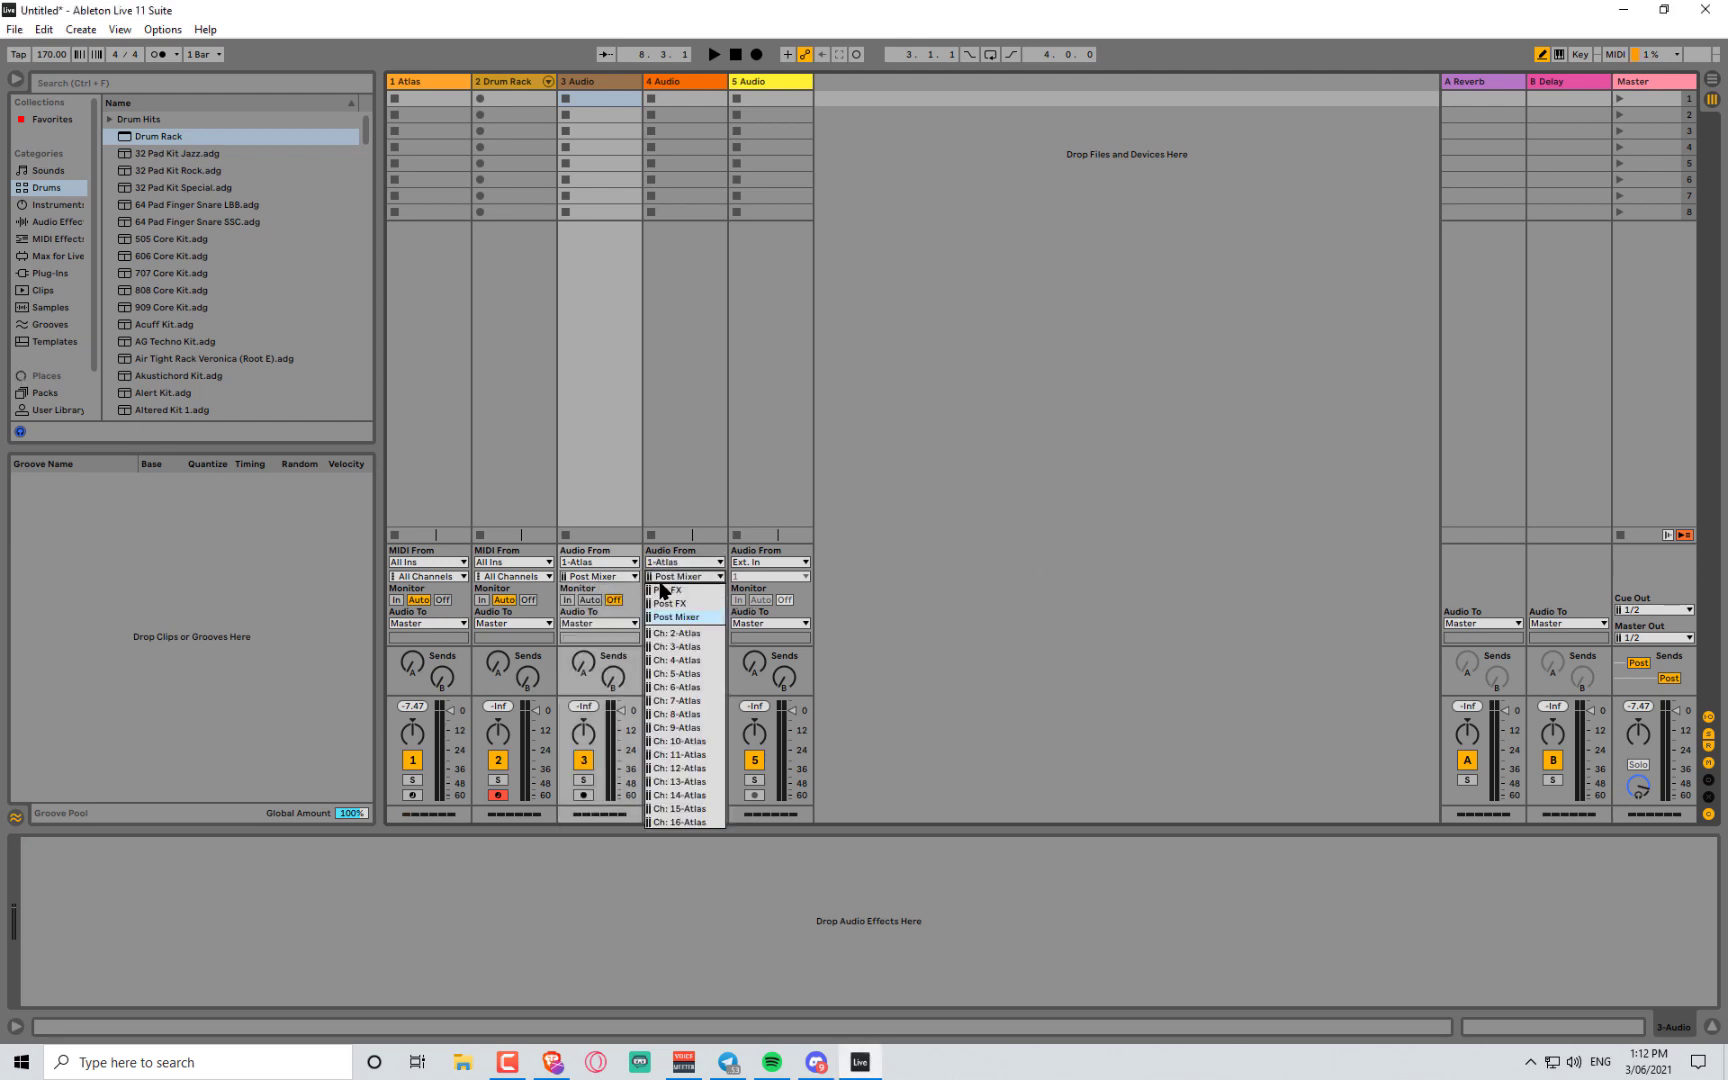
pyautogui.click(600, 580)
pyautogui.click(598, 577)
pyautogui.click(605, 633)
pyautogui.click(681, 577)
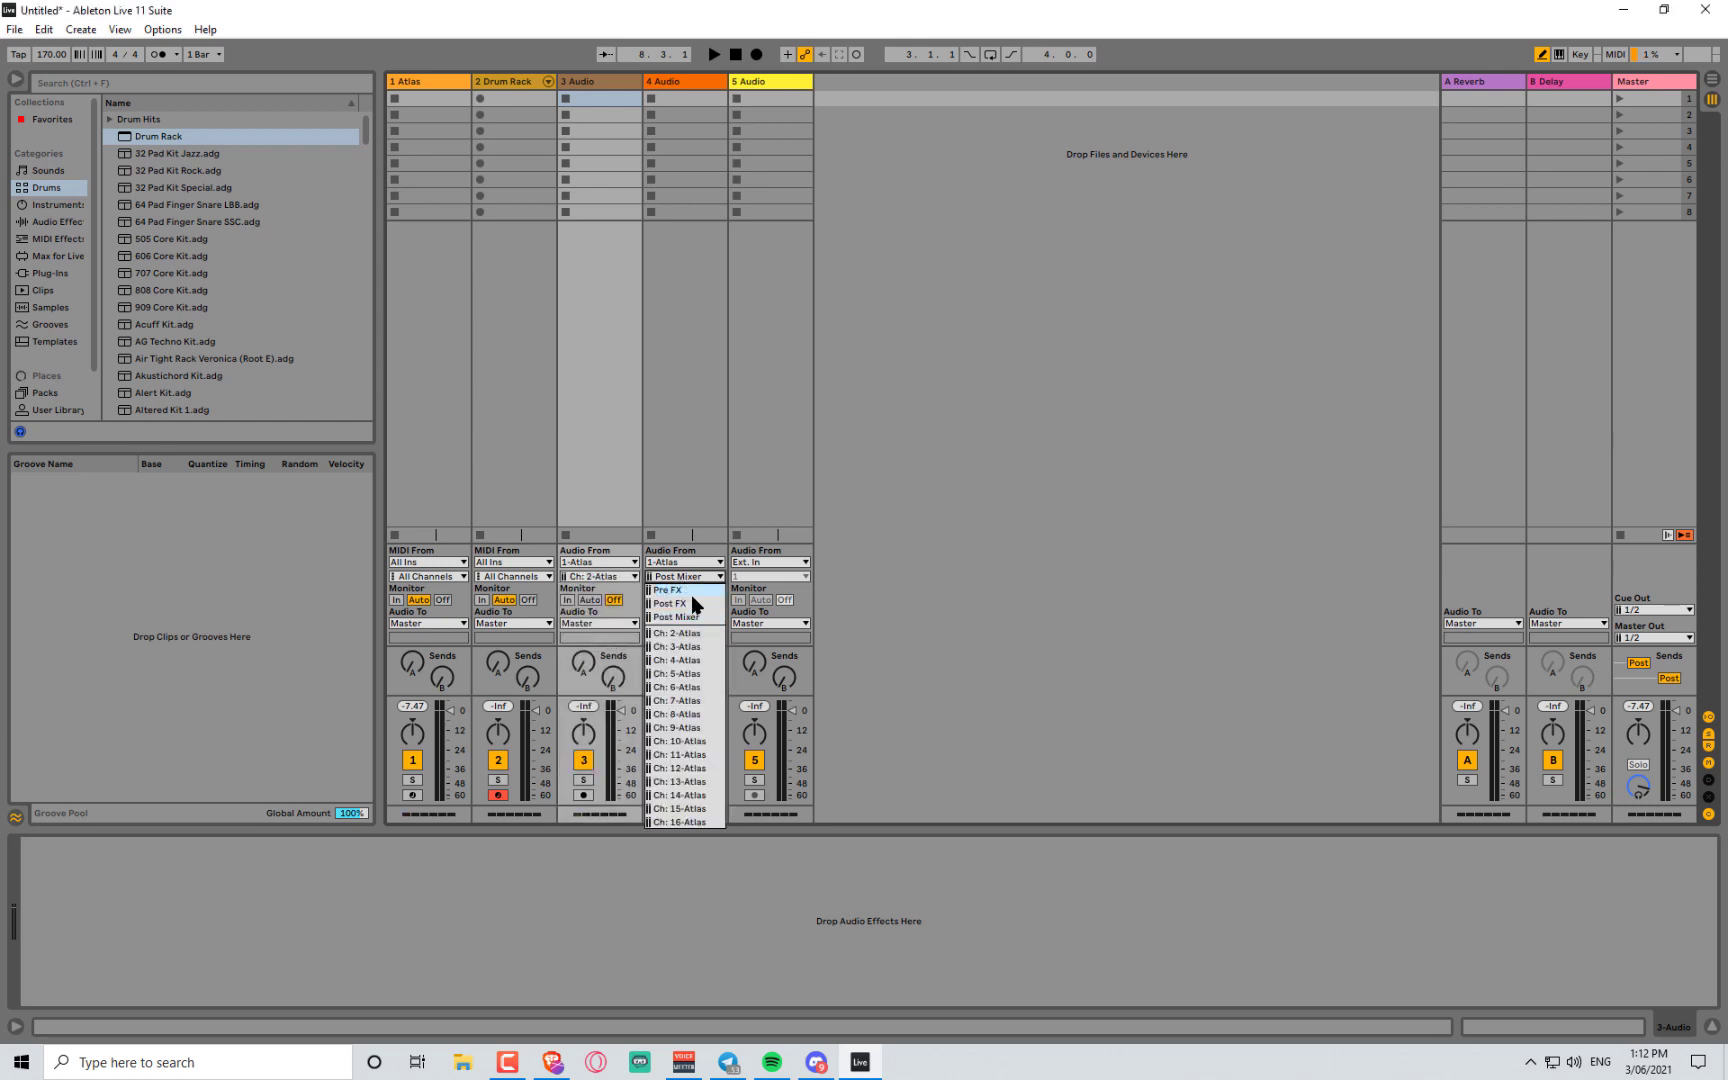
pyautogui.click(694, 647)
# - Set track 5's audio input source to 1-Atlas on channel Ch: 4-Atlas
pyautogui.click(768, 563)
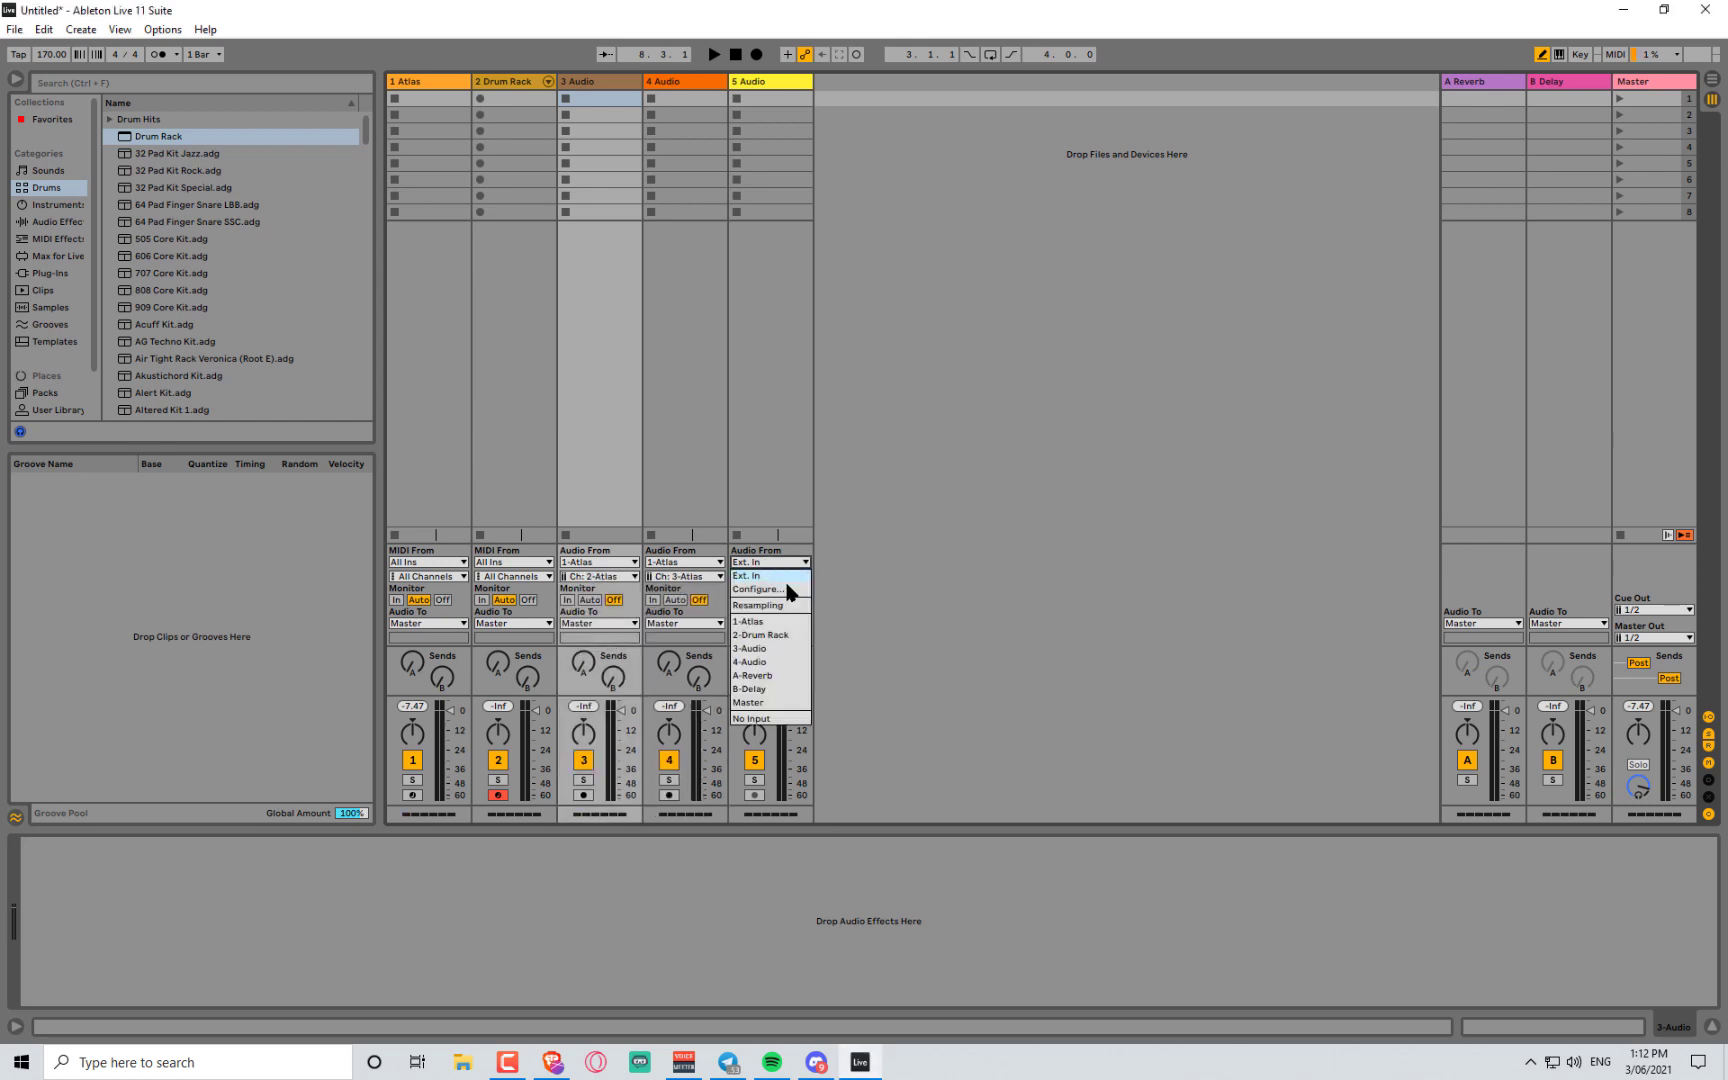
pyautogui.click(767, 609)
pyautogui.click(770, 577)
pyautogui.click(768, 663)
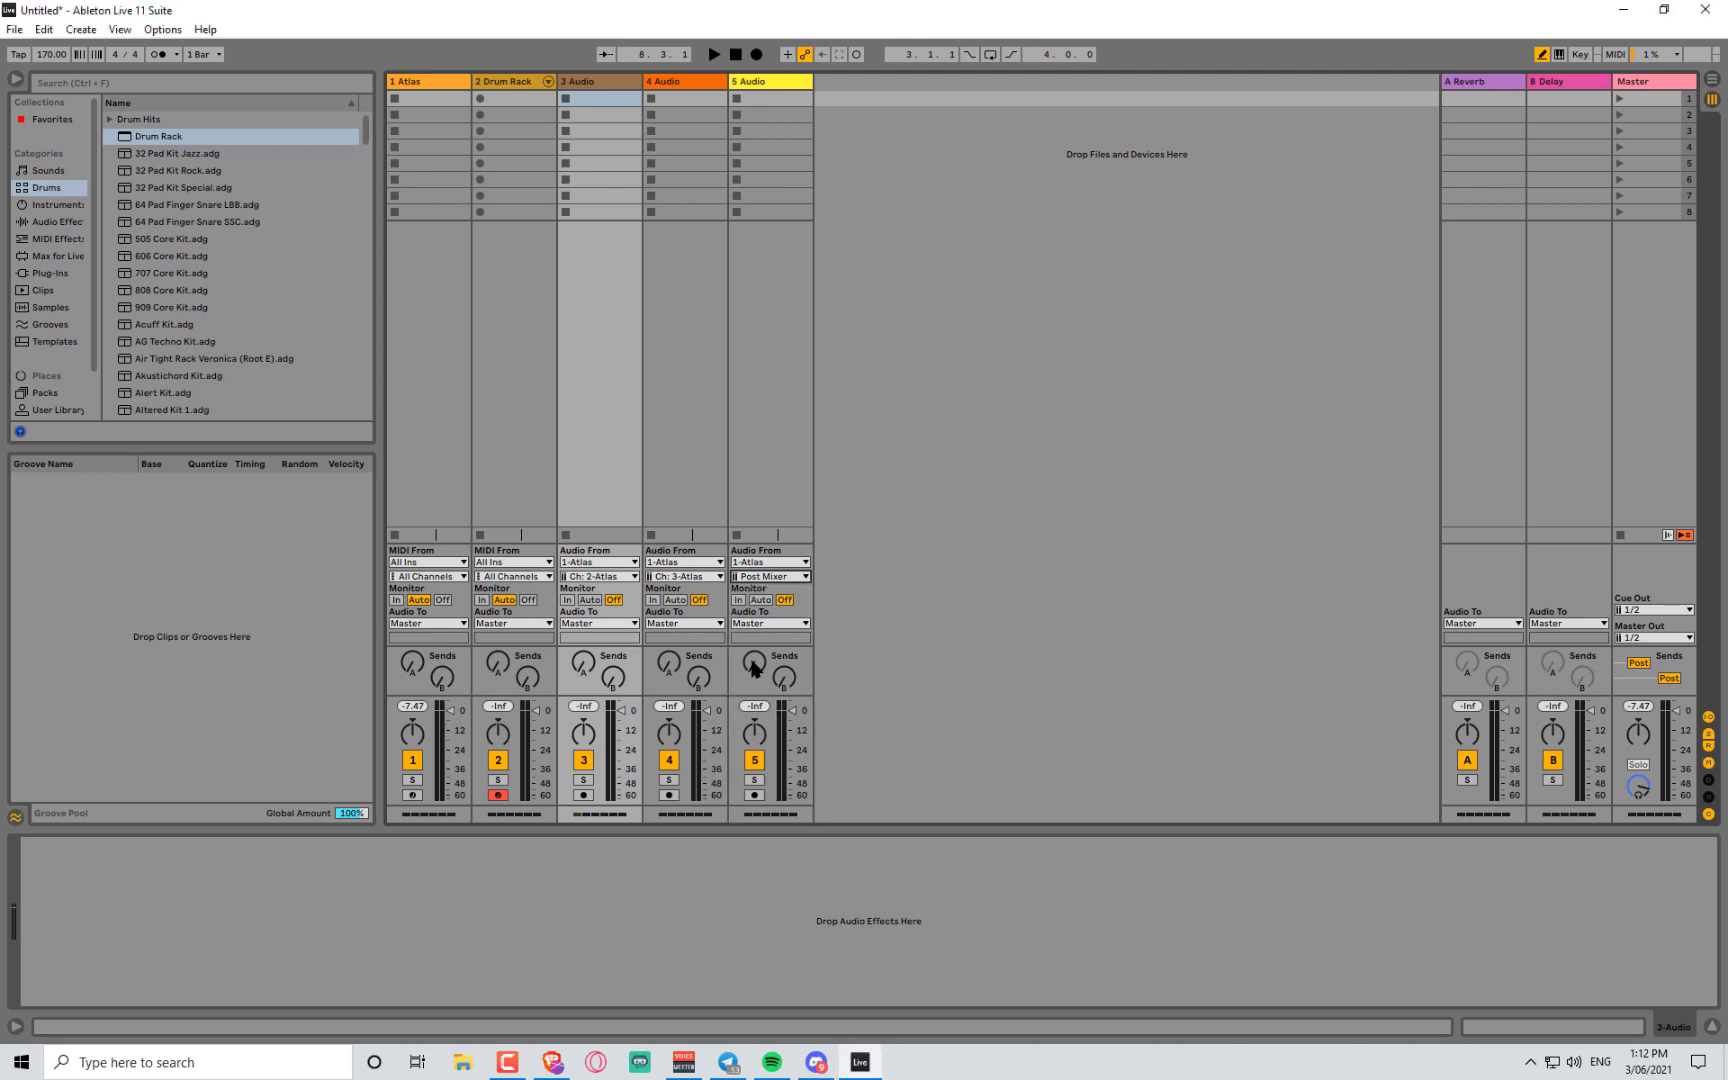
# - Set input monitoring to In on audio tracks 3, 4 and 5
pyautogui.click(567, 600)
pyautogui.click(652, 600)
pyautogui.click(738, 600)
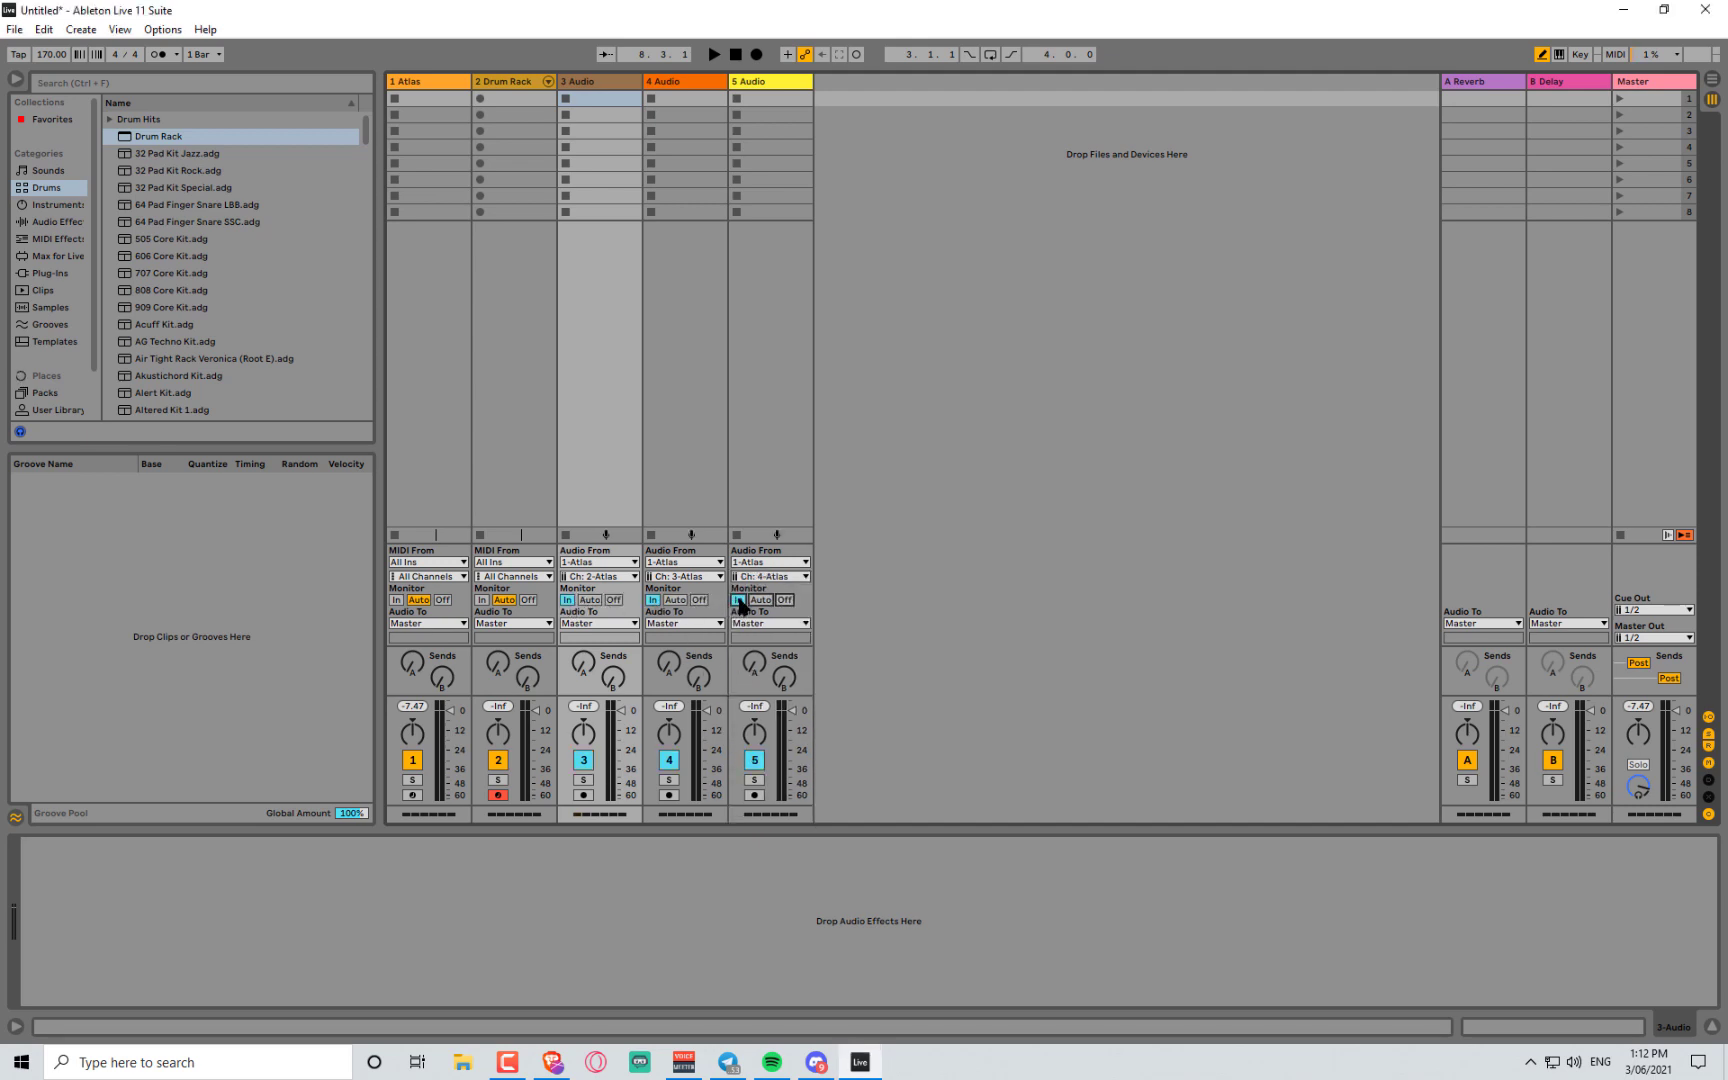
# - Open the Atlas device on track 1 and route the kick on drum pad 1 to external output Ch: 2
pyautogui.click(419, 85)
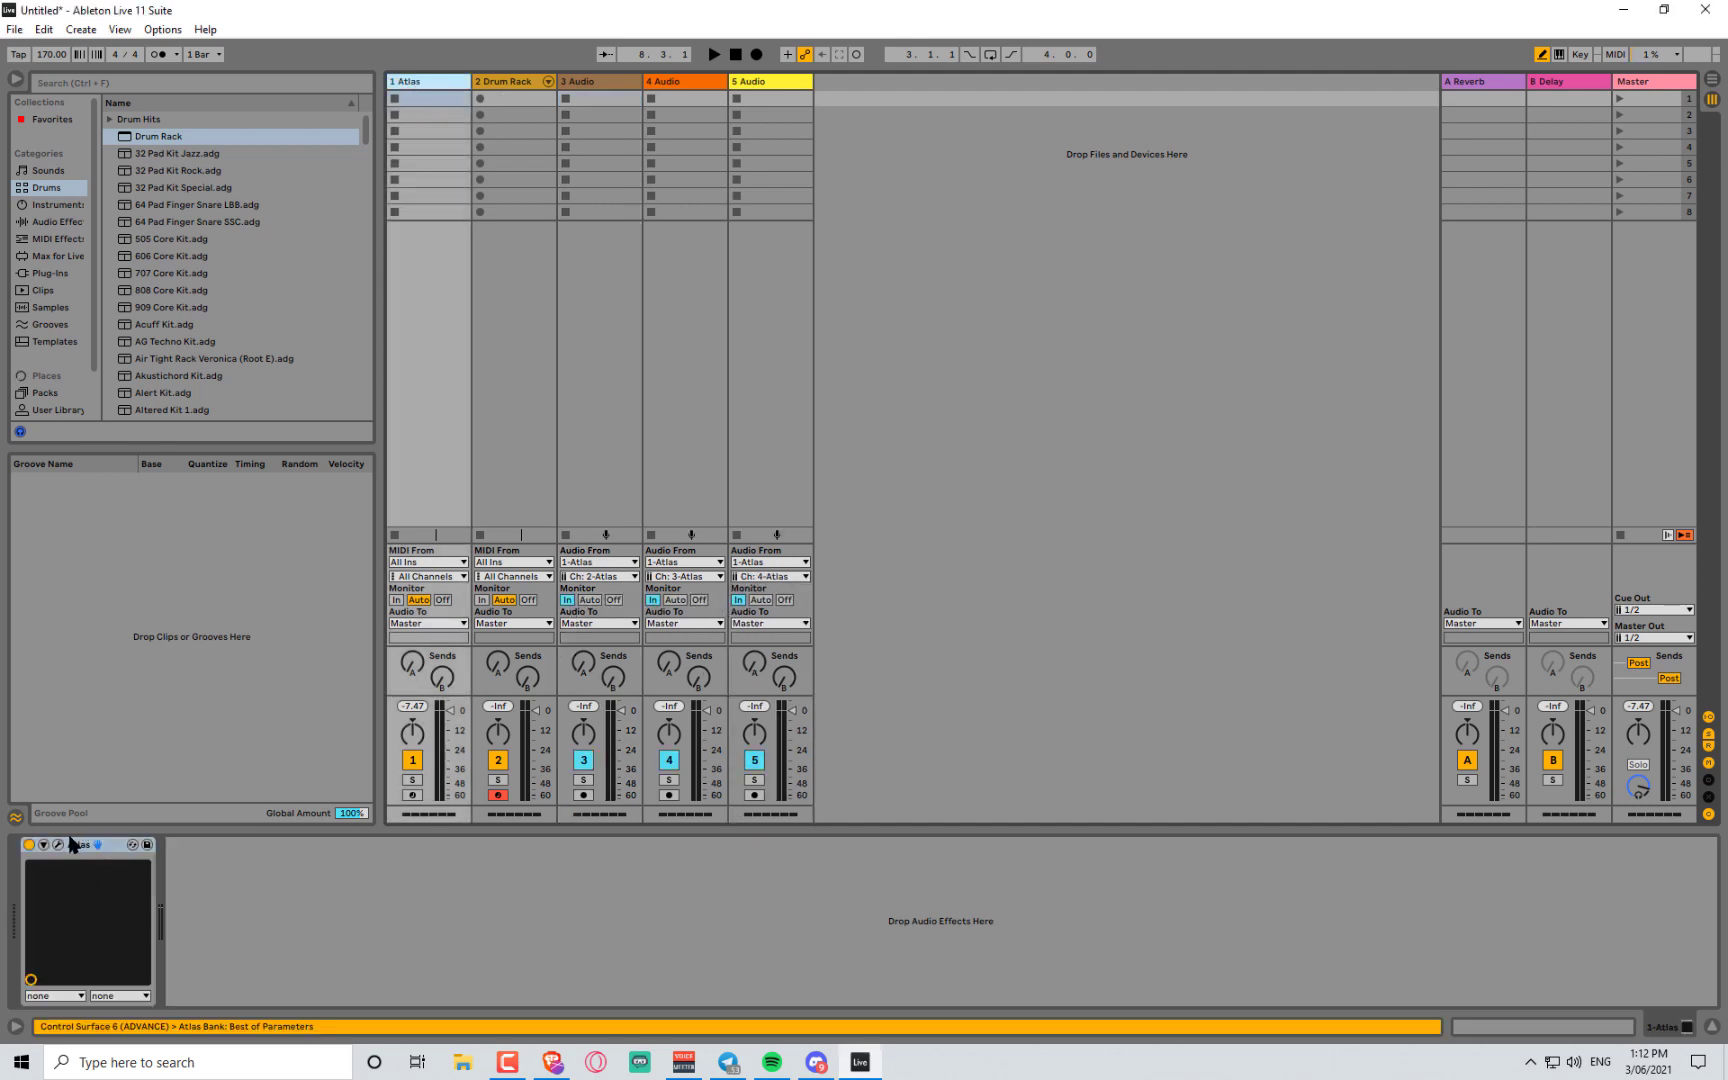
pyautogui.click(58, 845)
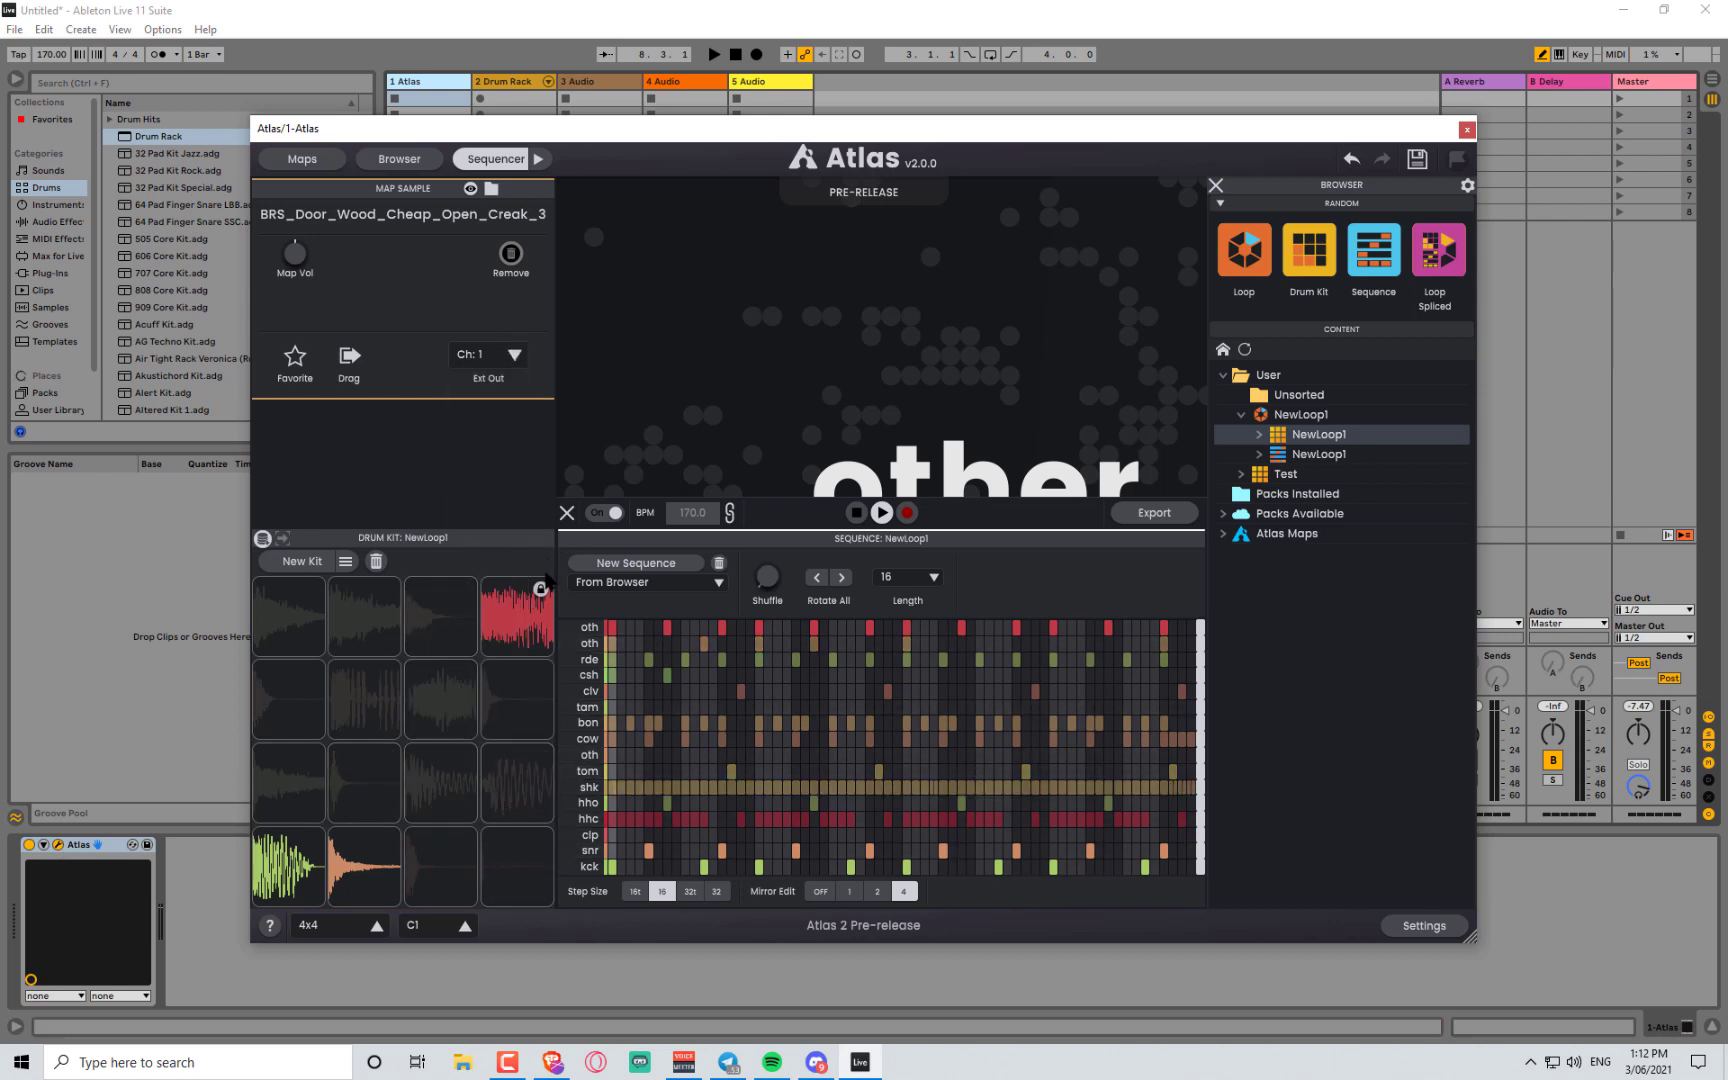
pyautogui.click(285, 852)
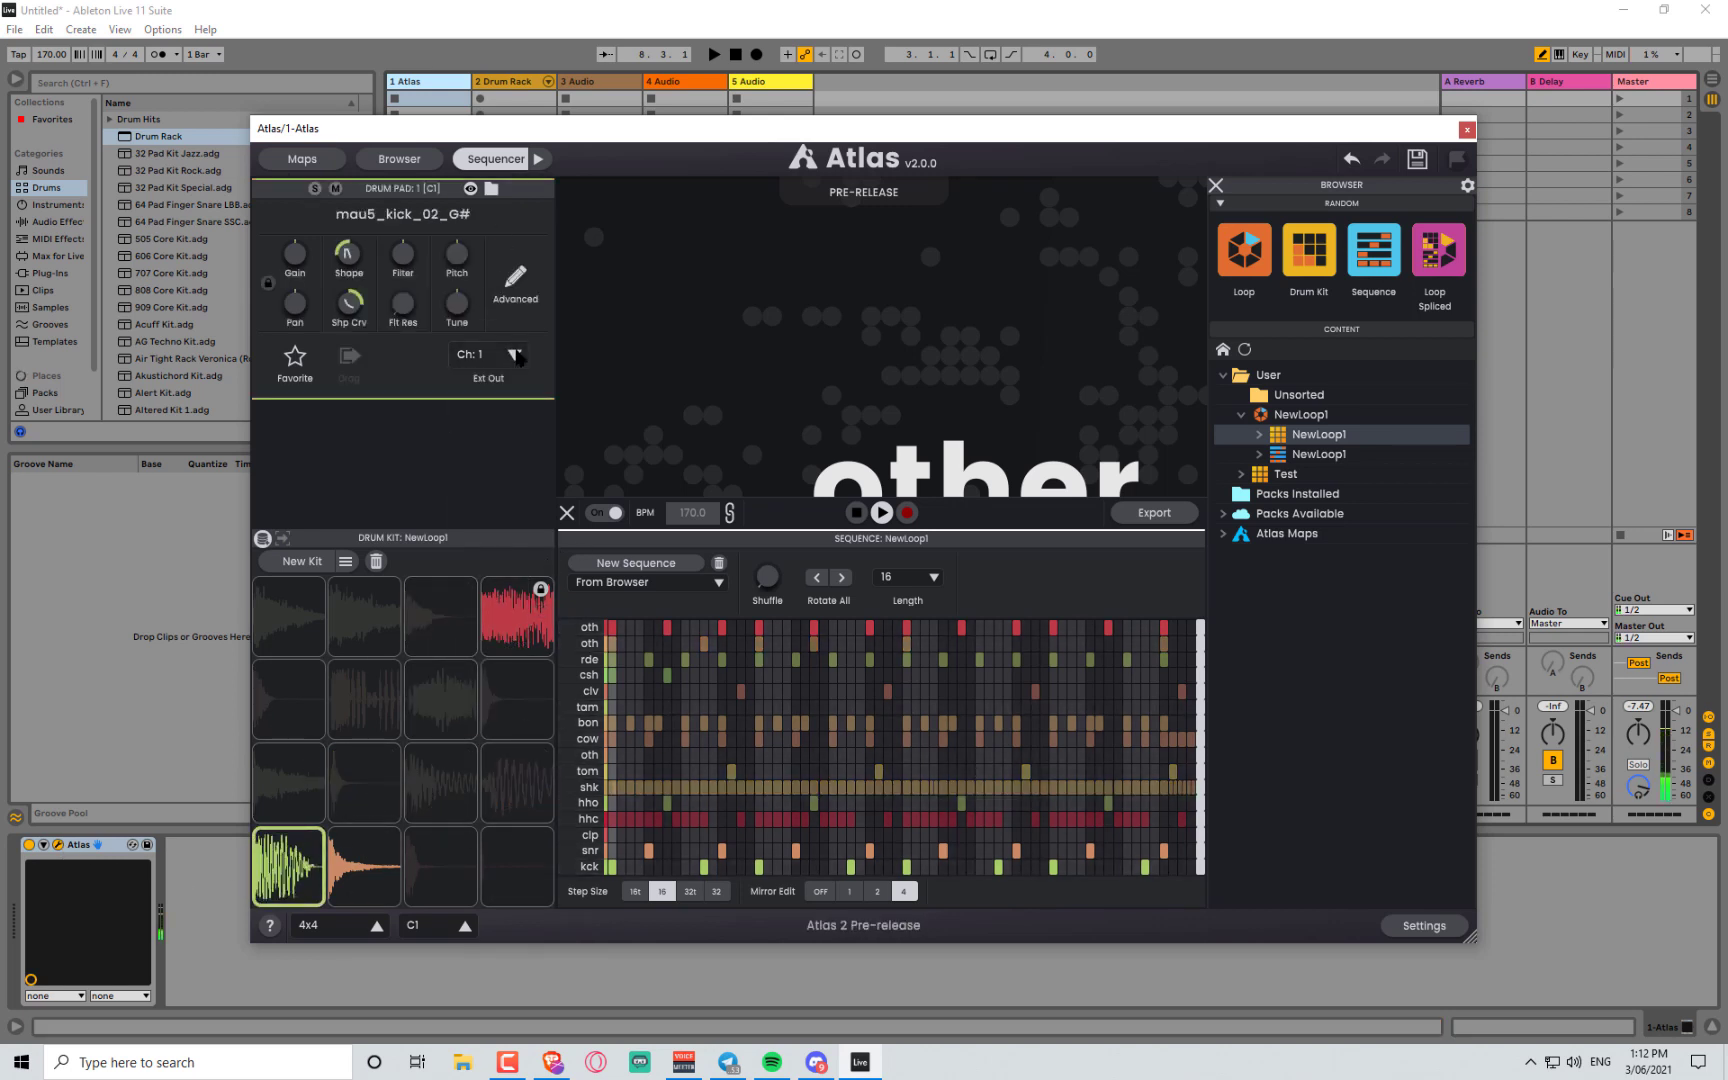
pyautogui.click(514, 355)
pyautogui.click(484, 452)
# - Route drum pad 2 to external output Ch: 3 and drum pad 16 to Ch: 4
pyautogui.click(370, 852)
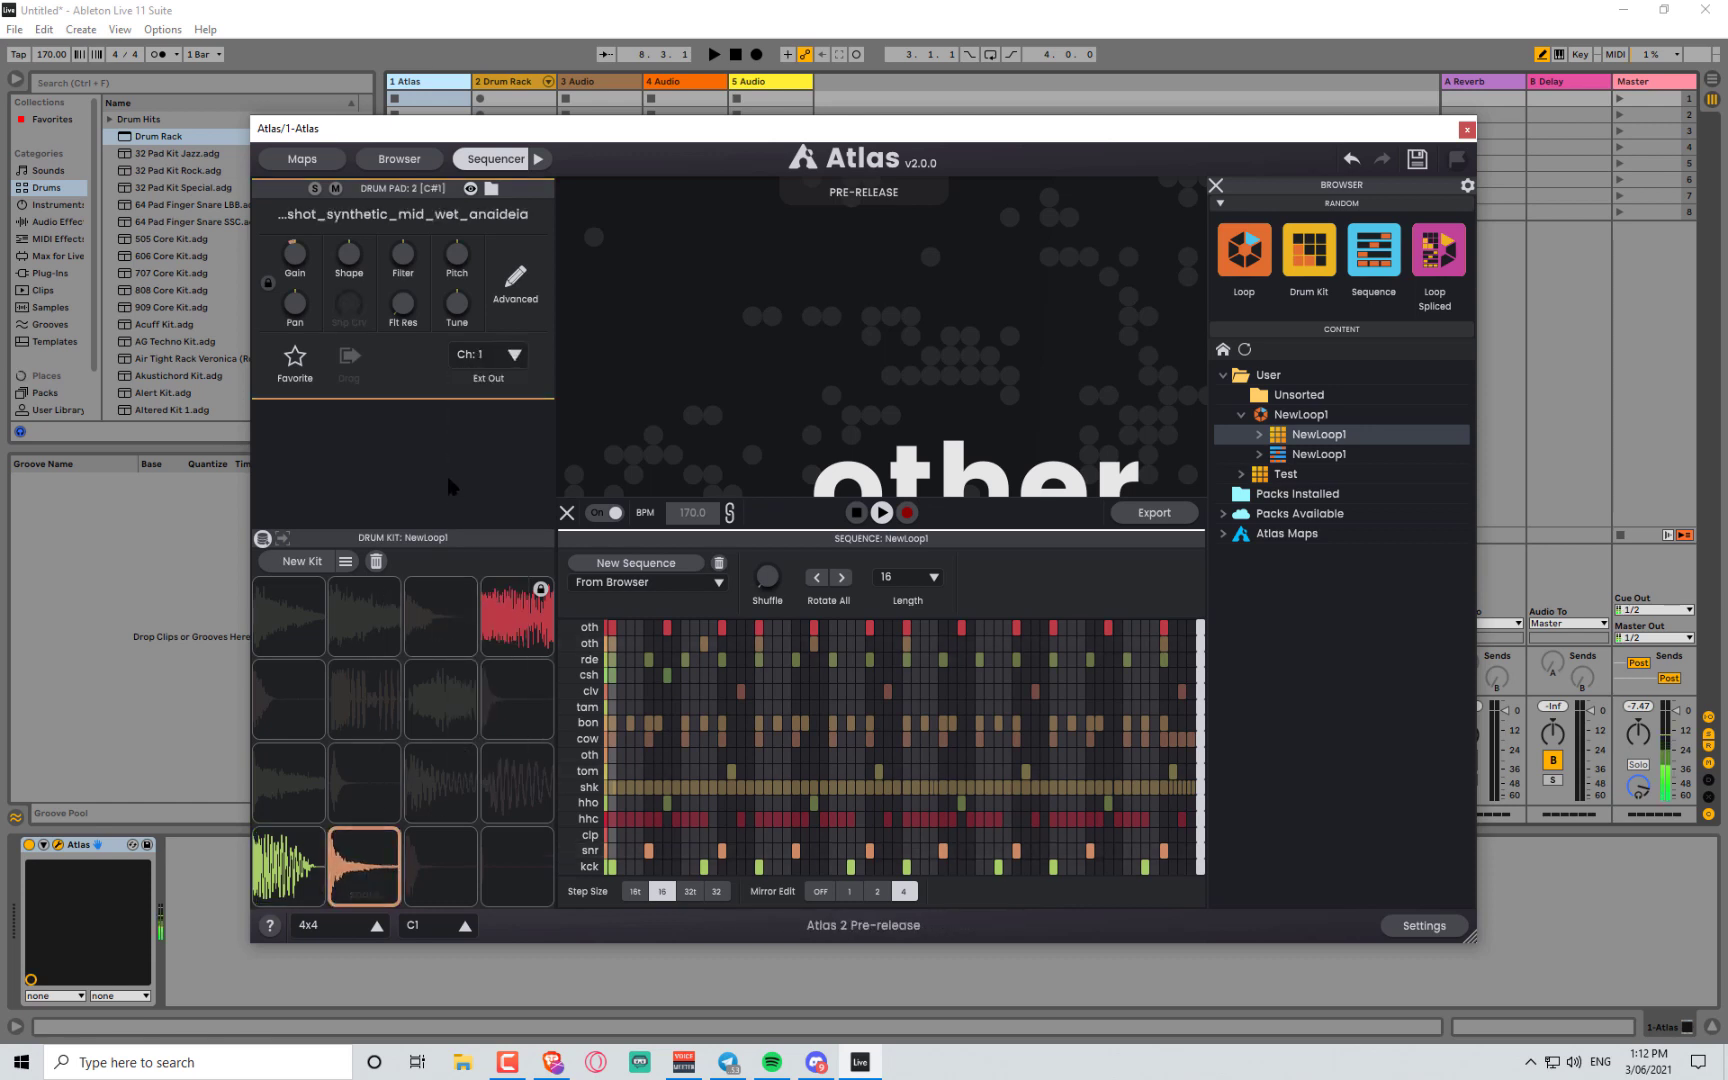
pyautogui.click(511, 354)
pyautogui.click(485, 475)
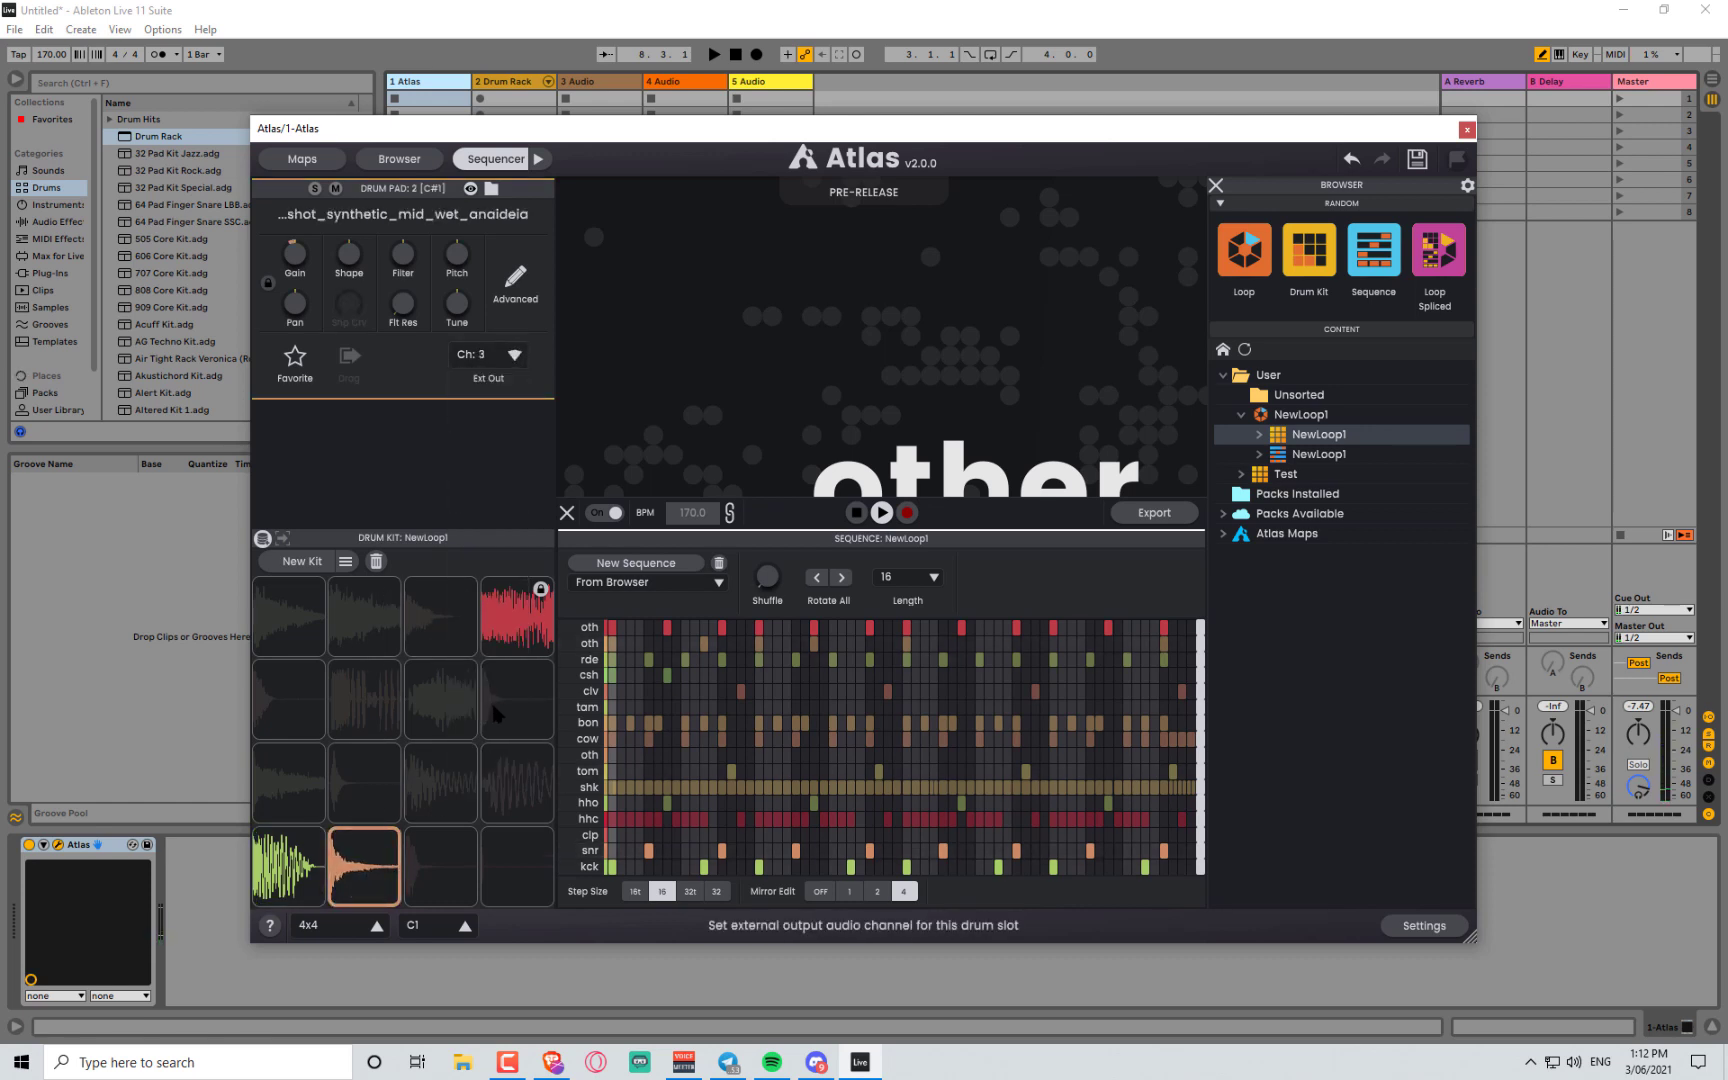
pyautogui.click(510, 652)
pyautogui.click(514, 354)
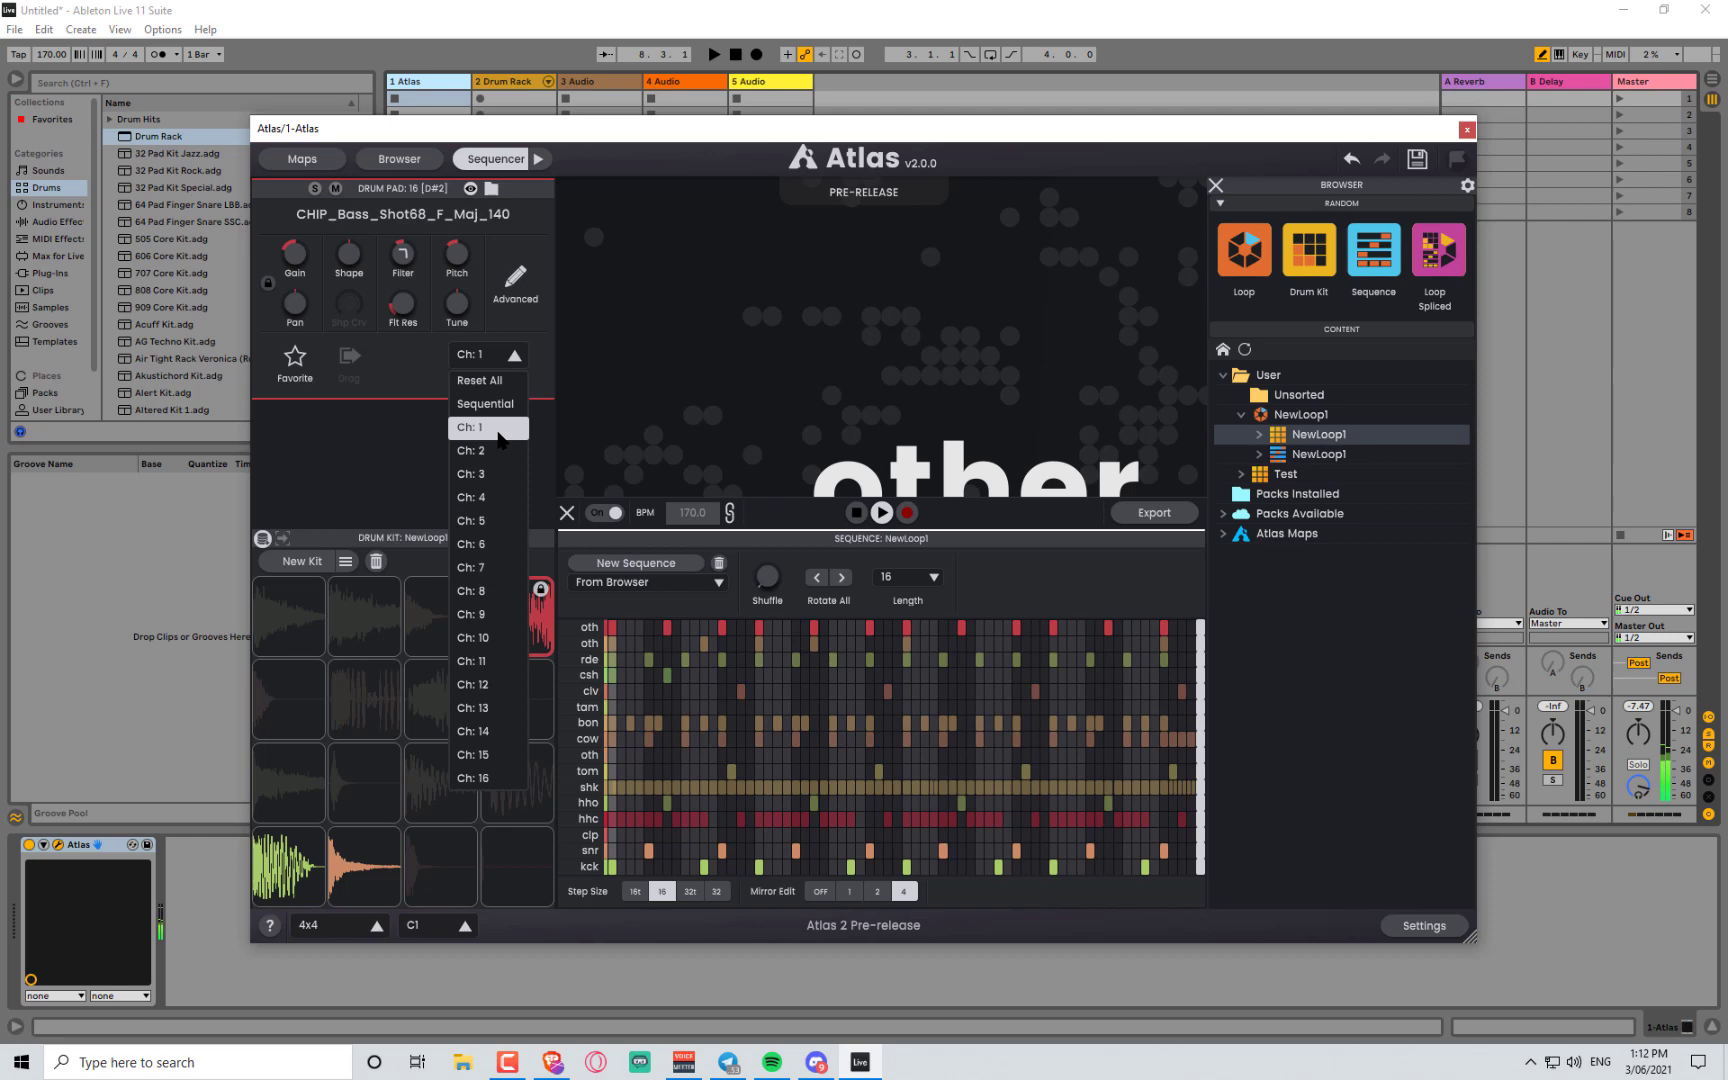
pyautogui.click(487, 498)
# - Start playback and close the Atlas window to check the signal arriving on the audio tracks
pyautogui.click(757, 15)
pyautogui.press('space')
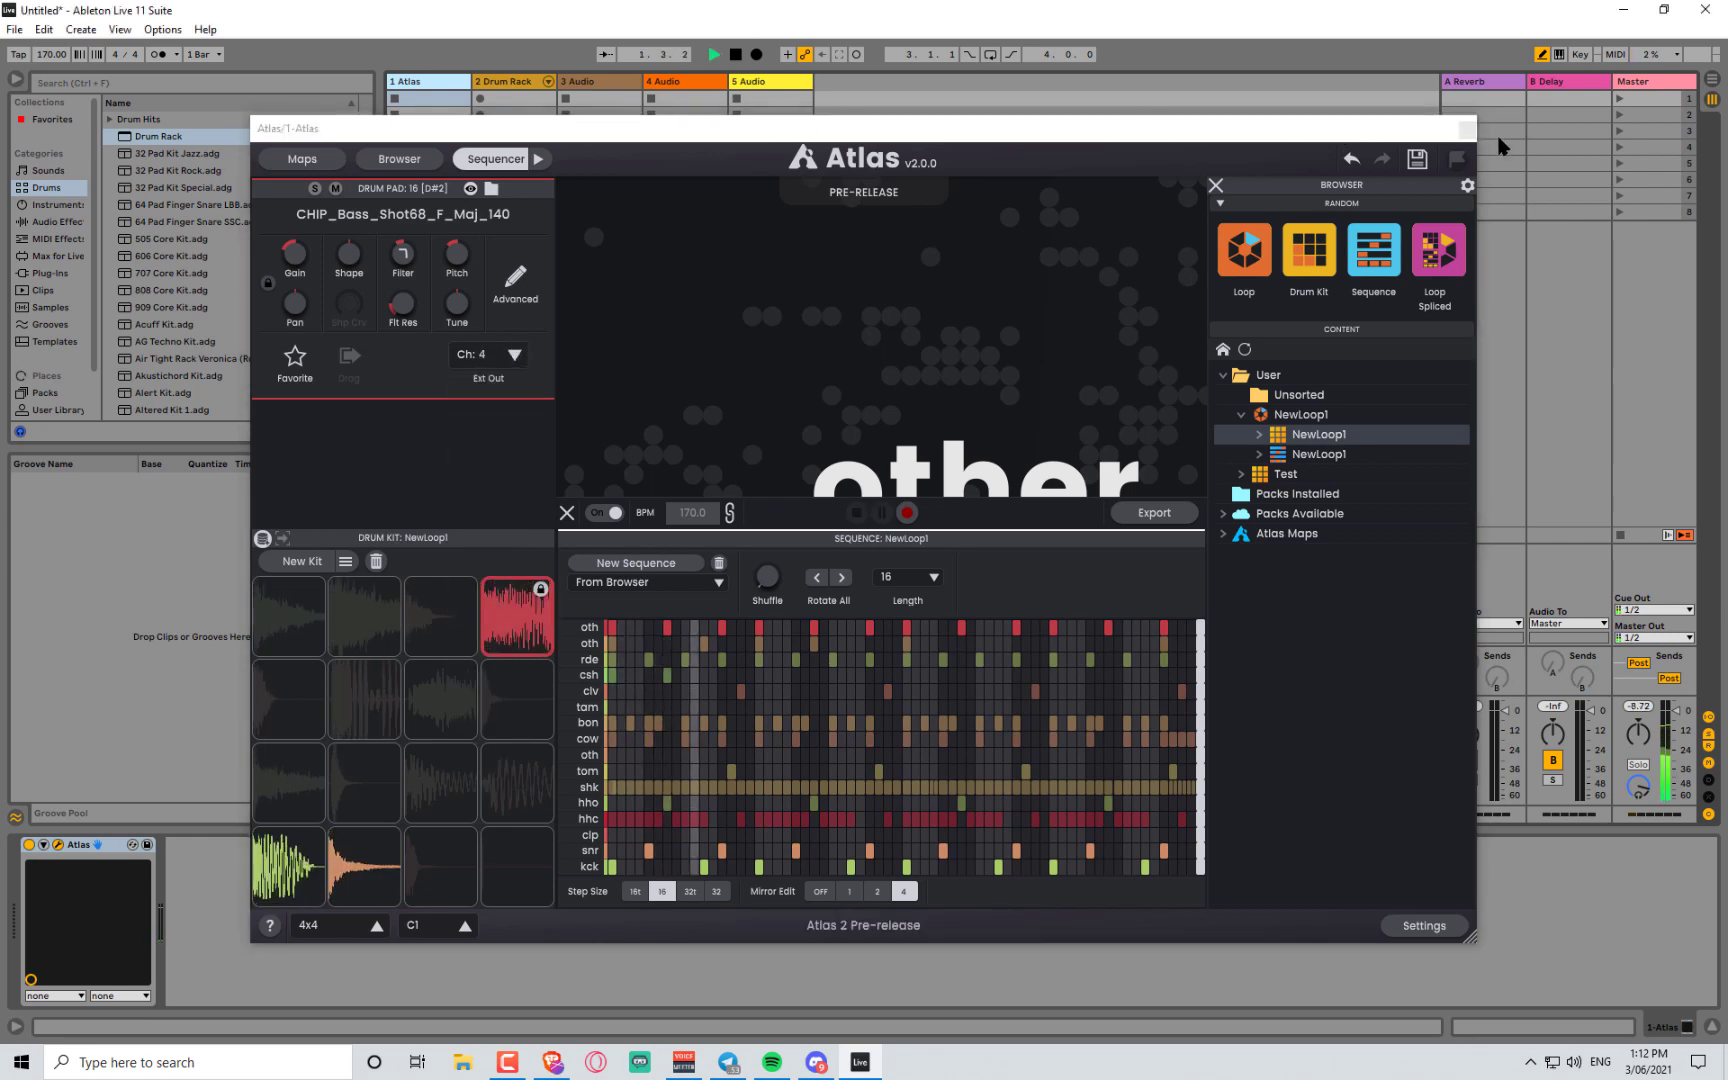
pyautogui.click(1466, 130)
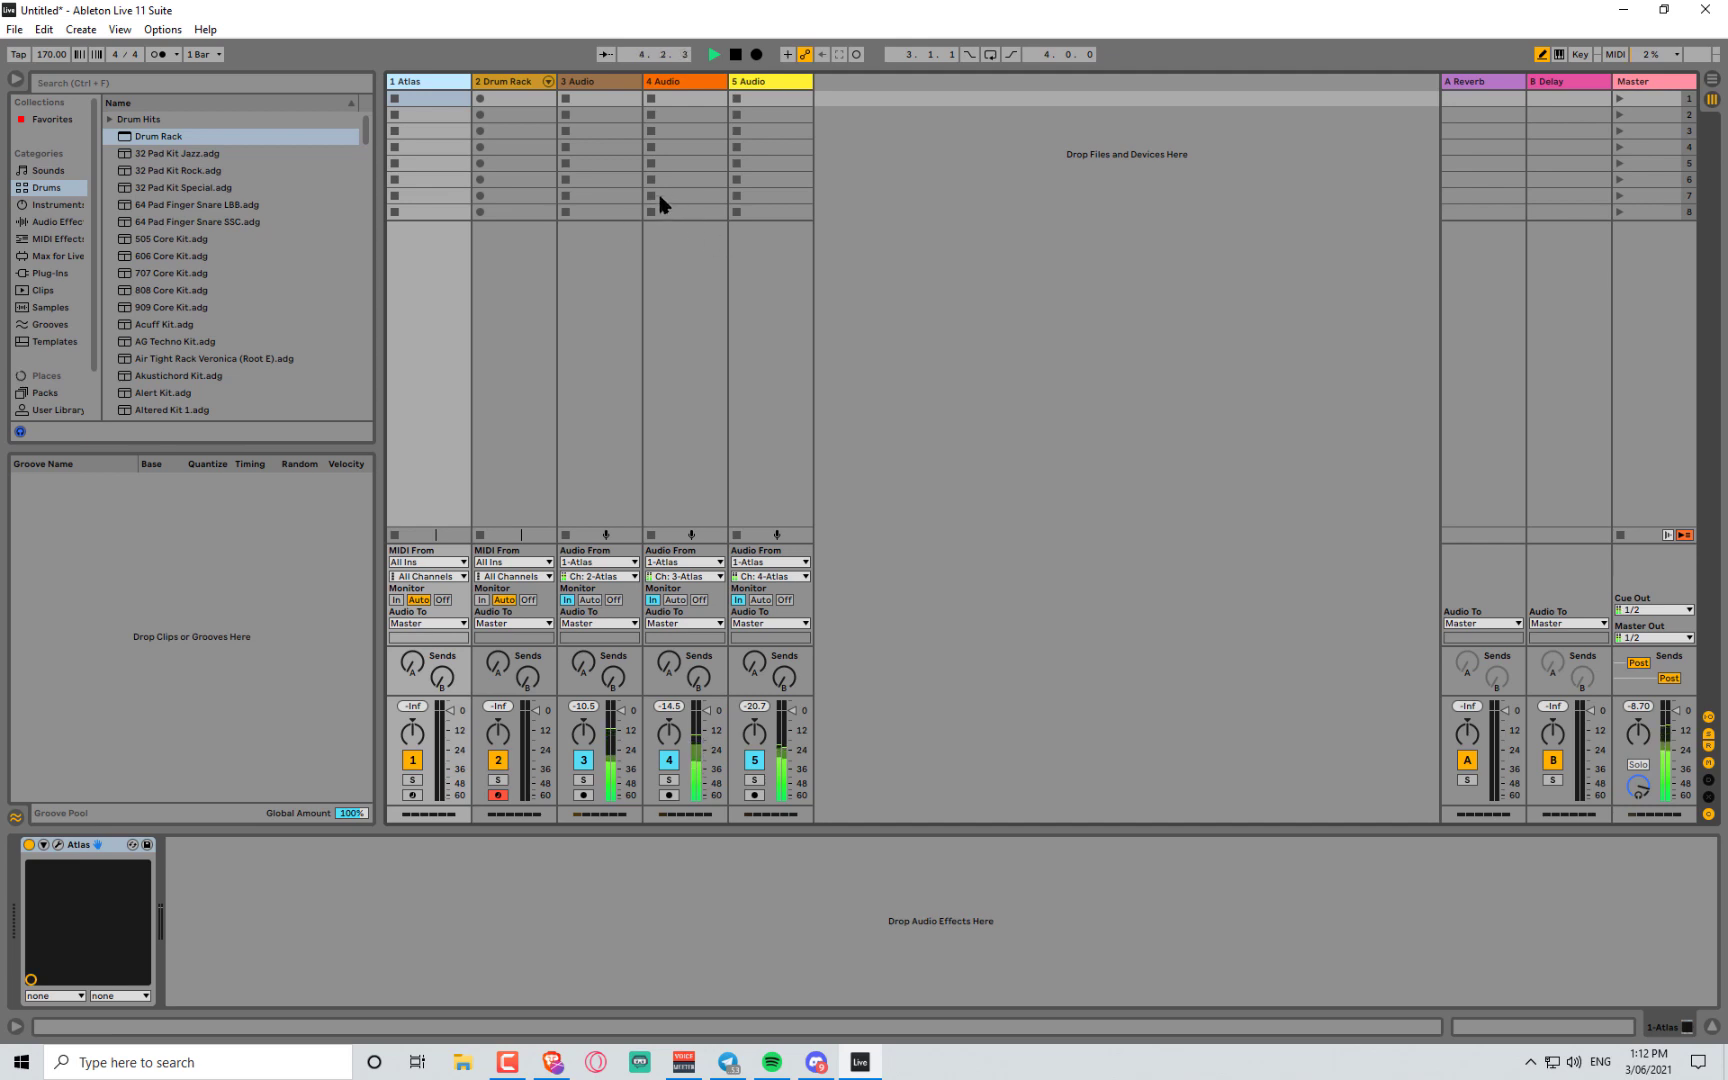
pyautogui.click(600, 98)
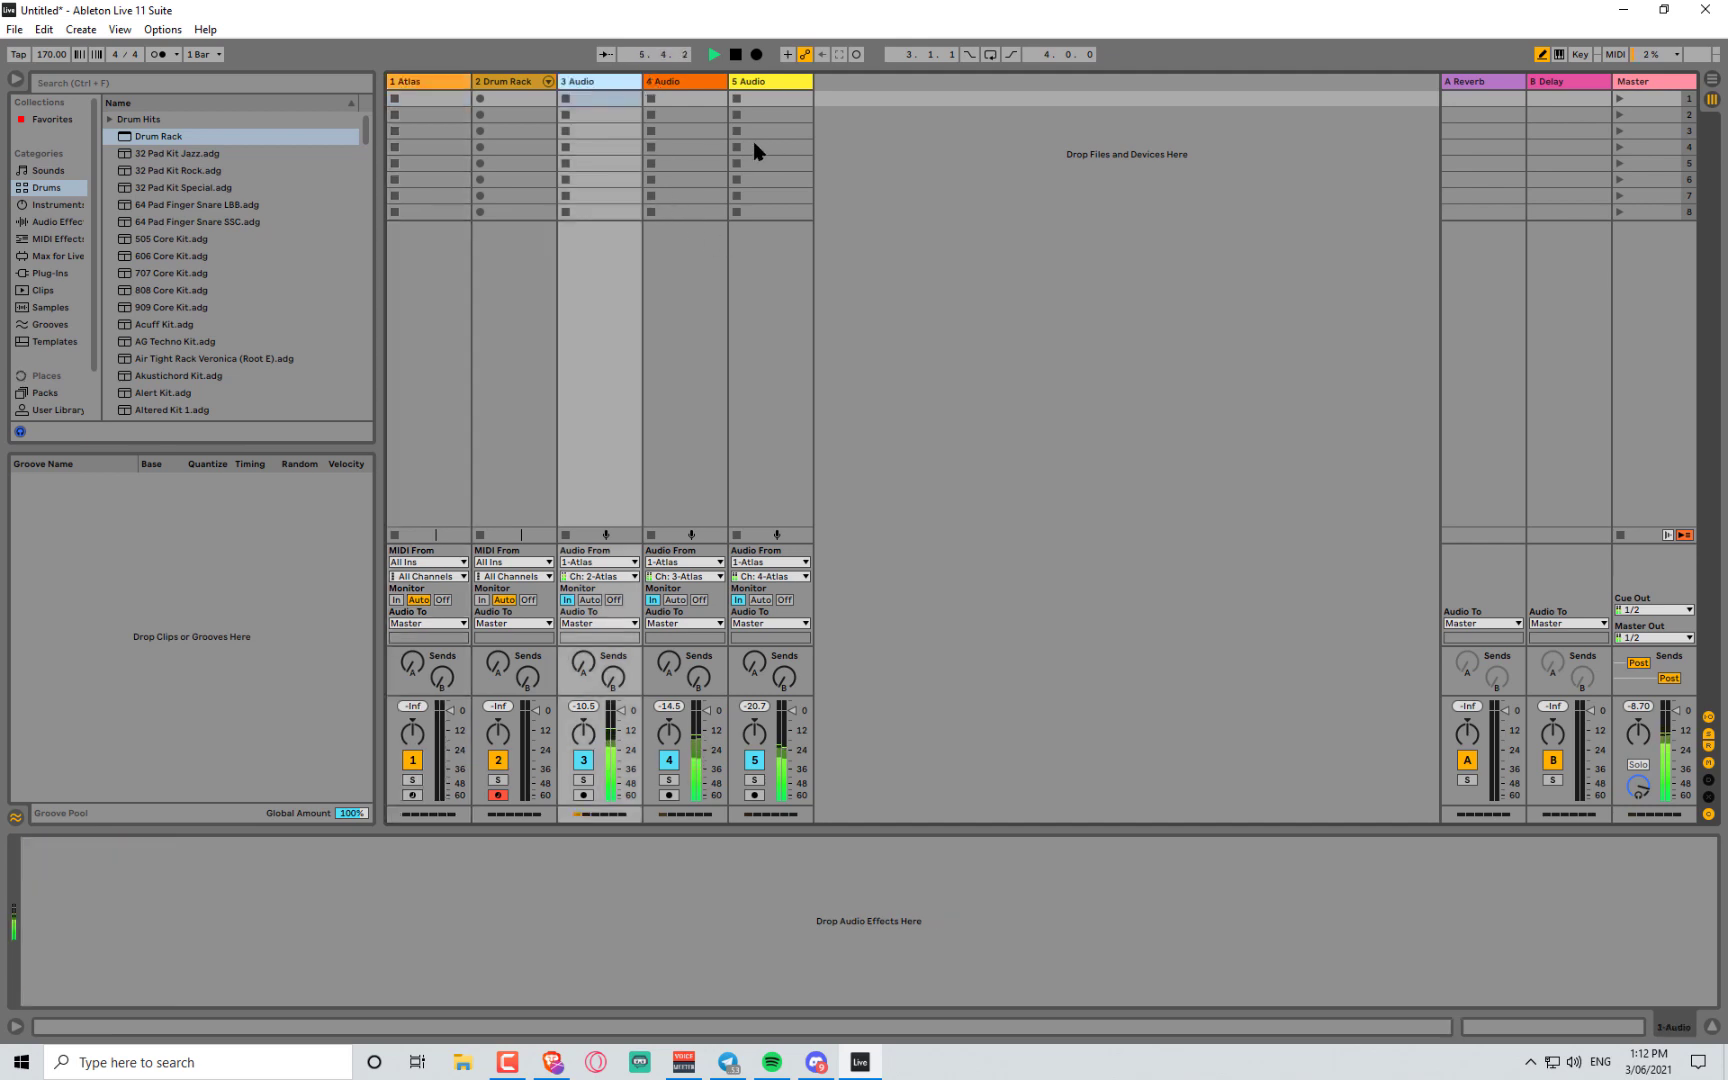
# - Add the Frequency Shifter audio effect to track 5 and set its coarse frequency to about -1.76 kHz
pyautogui.click(760, 98)
pyautogui.click(58, 221)
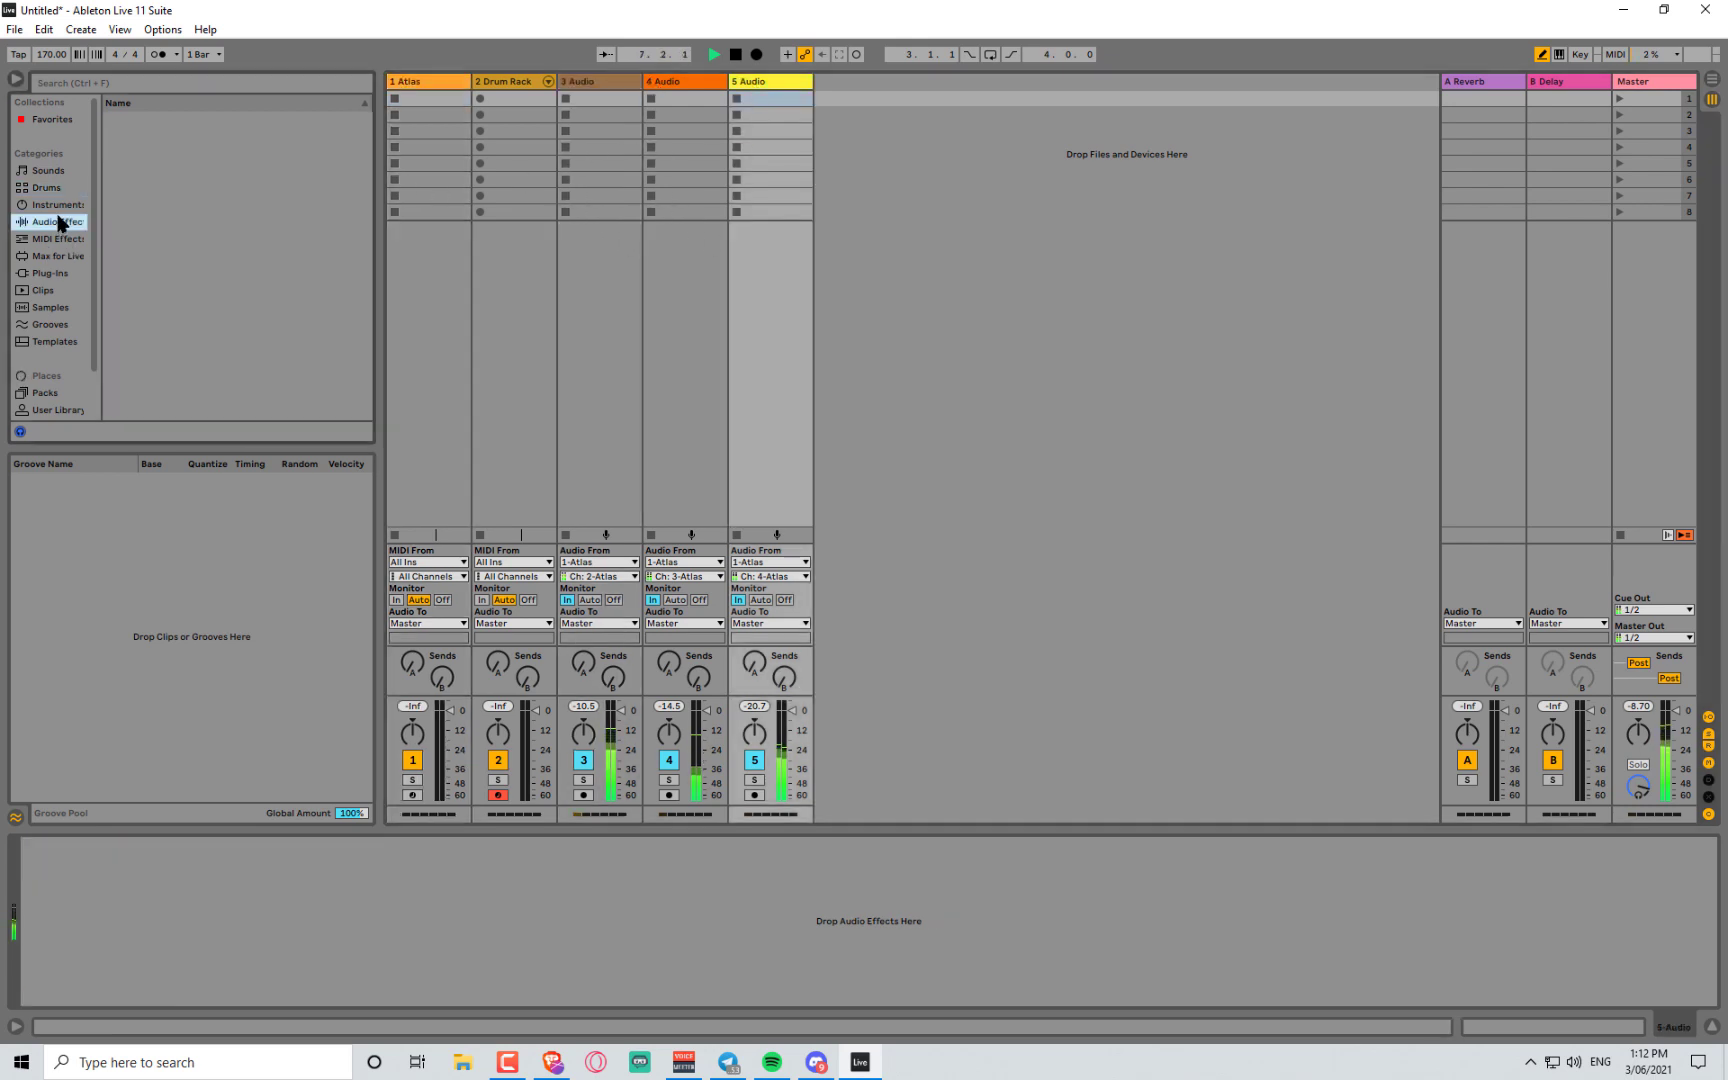
pyautogui.click(109, 204)
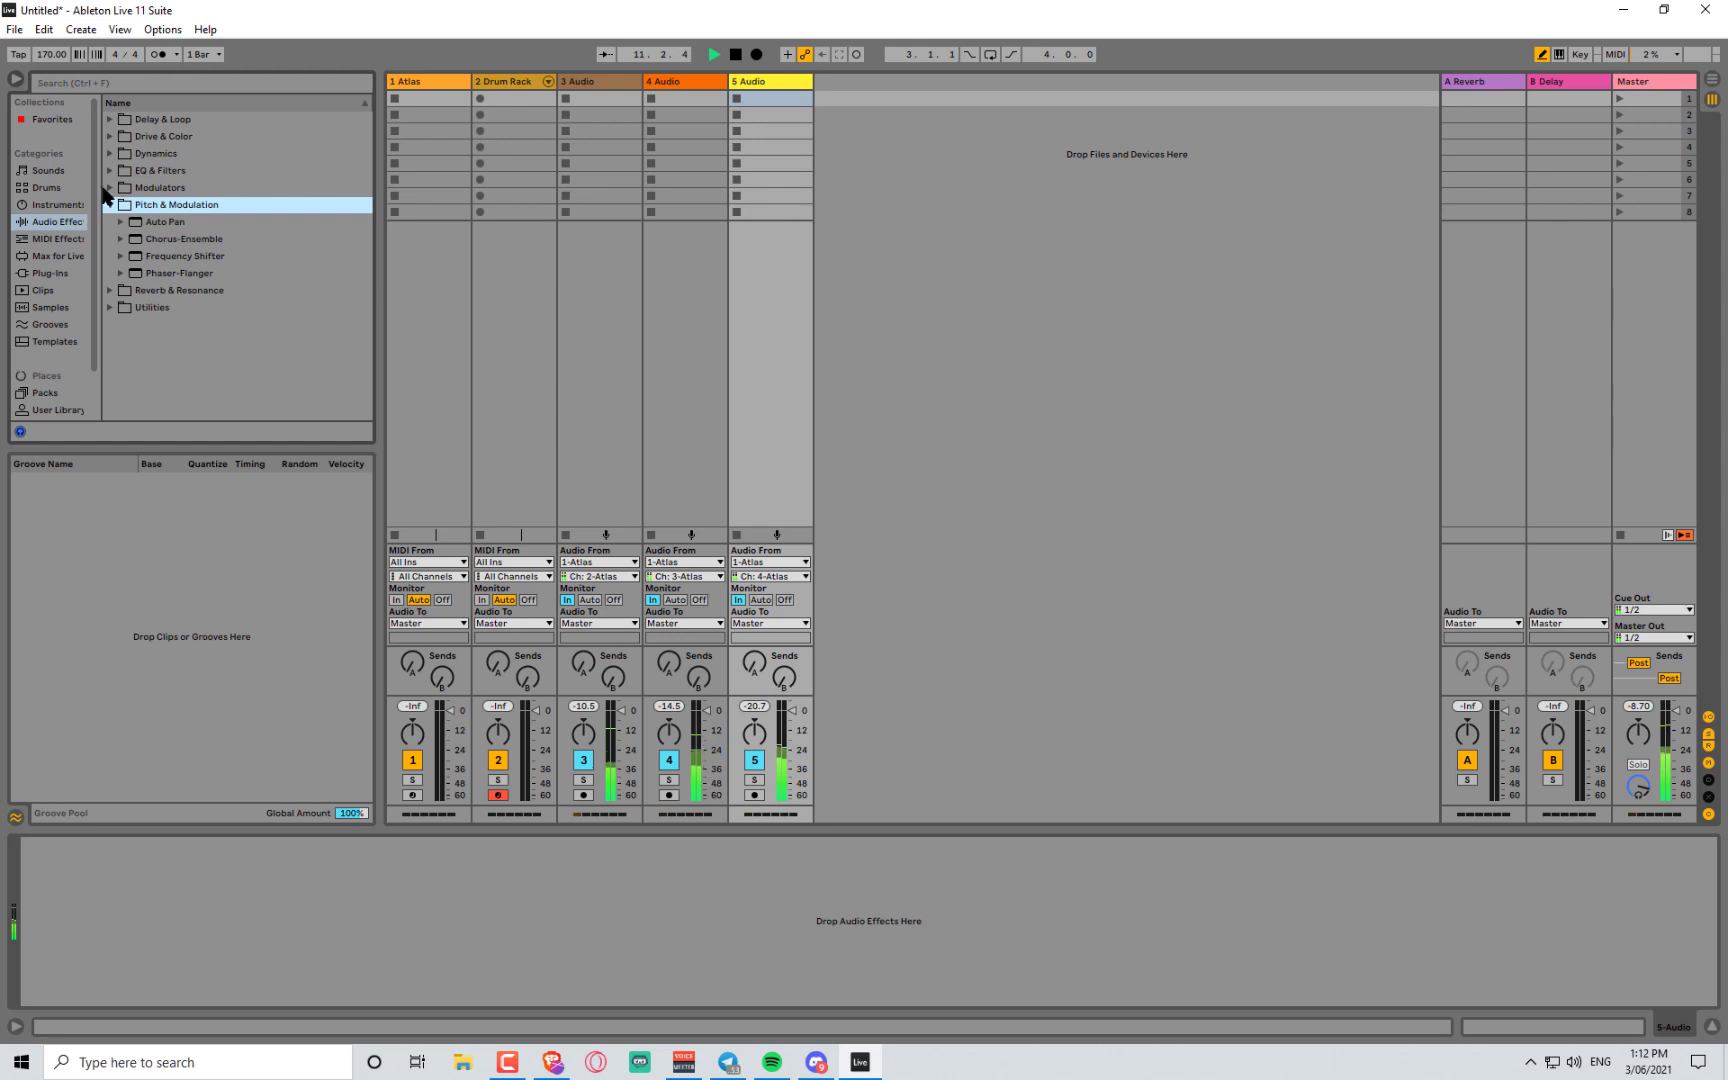
pyautogui.doubleClick(183, 257)
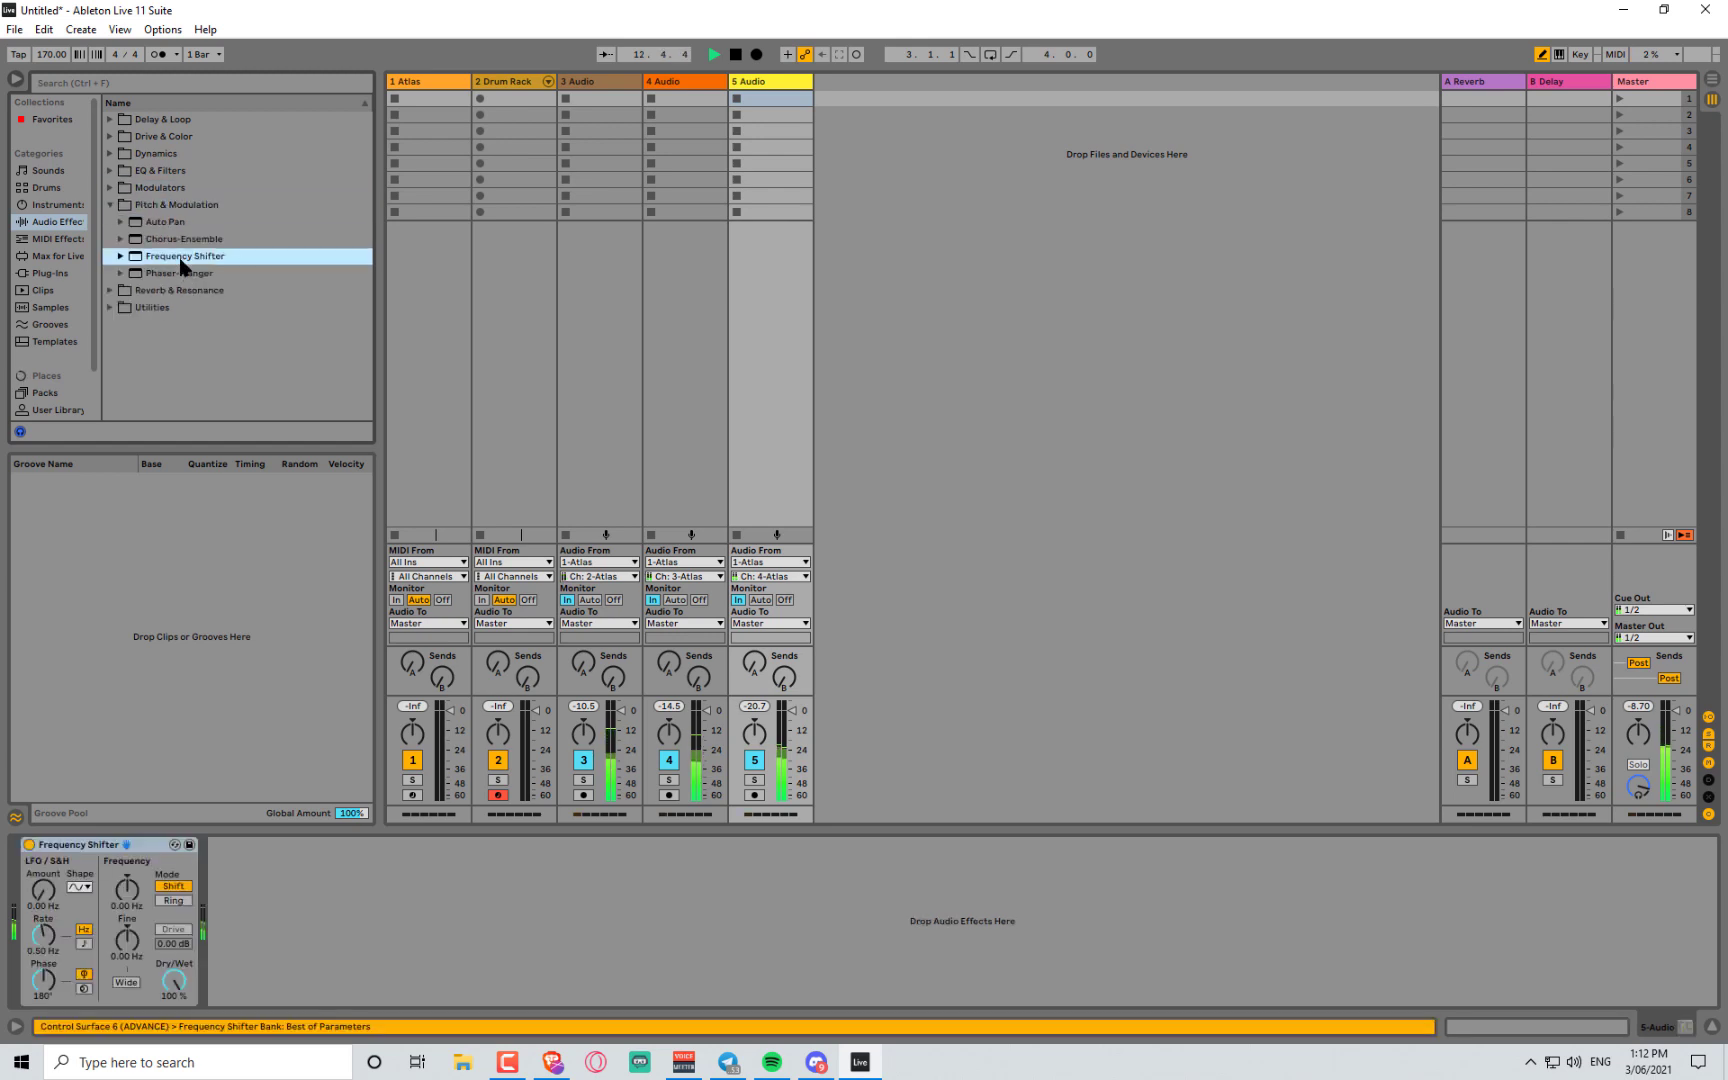
pyautogui.moveTo(135, 895); pyautogui.dragTo(135, 940)
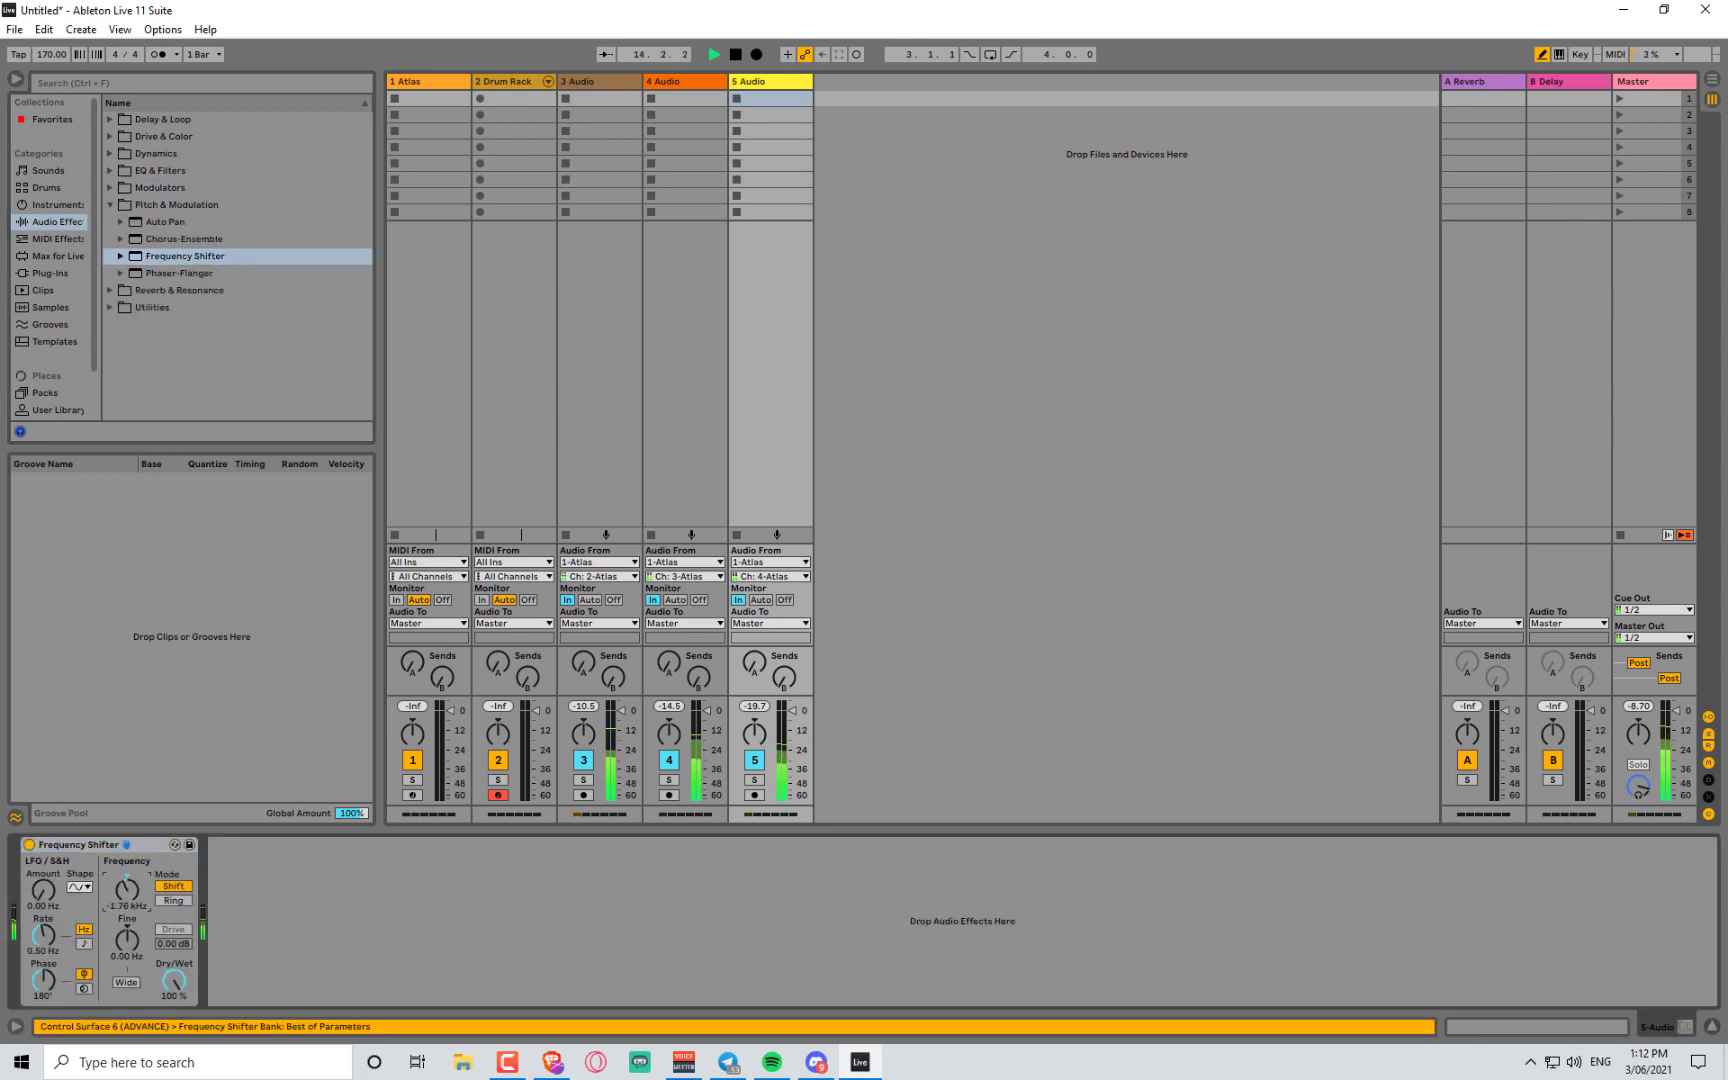
# - Group audio tracks 3 and 4, leaving track 5 outside the group
pyautogui.click(111, 188)
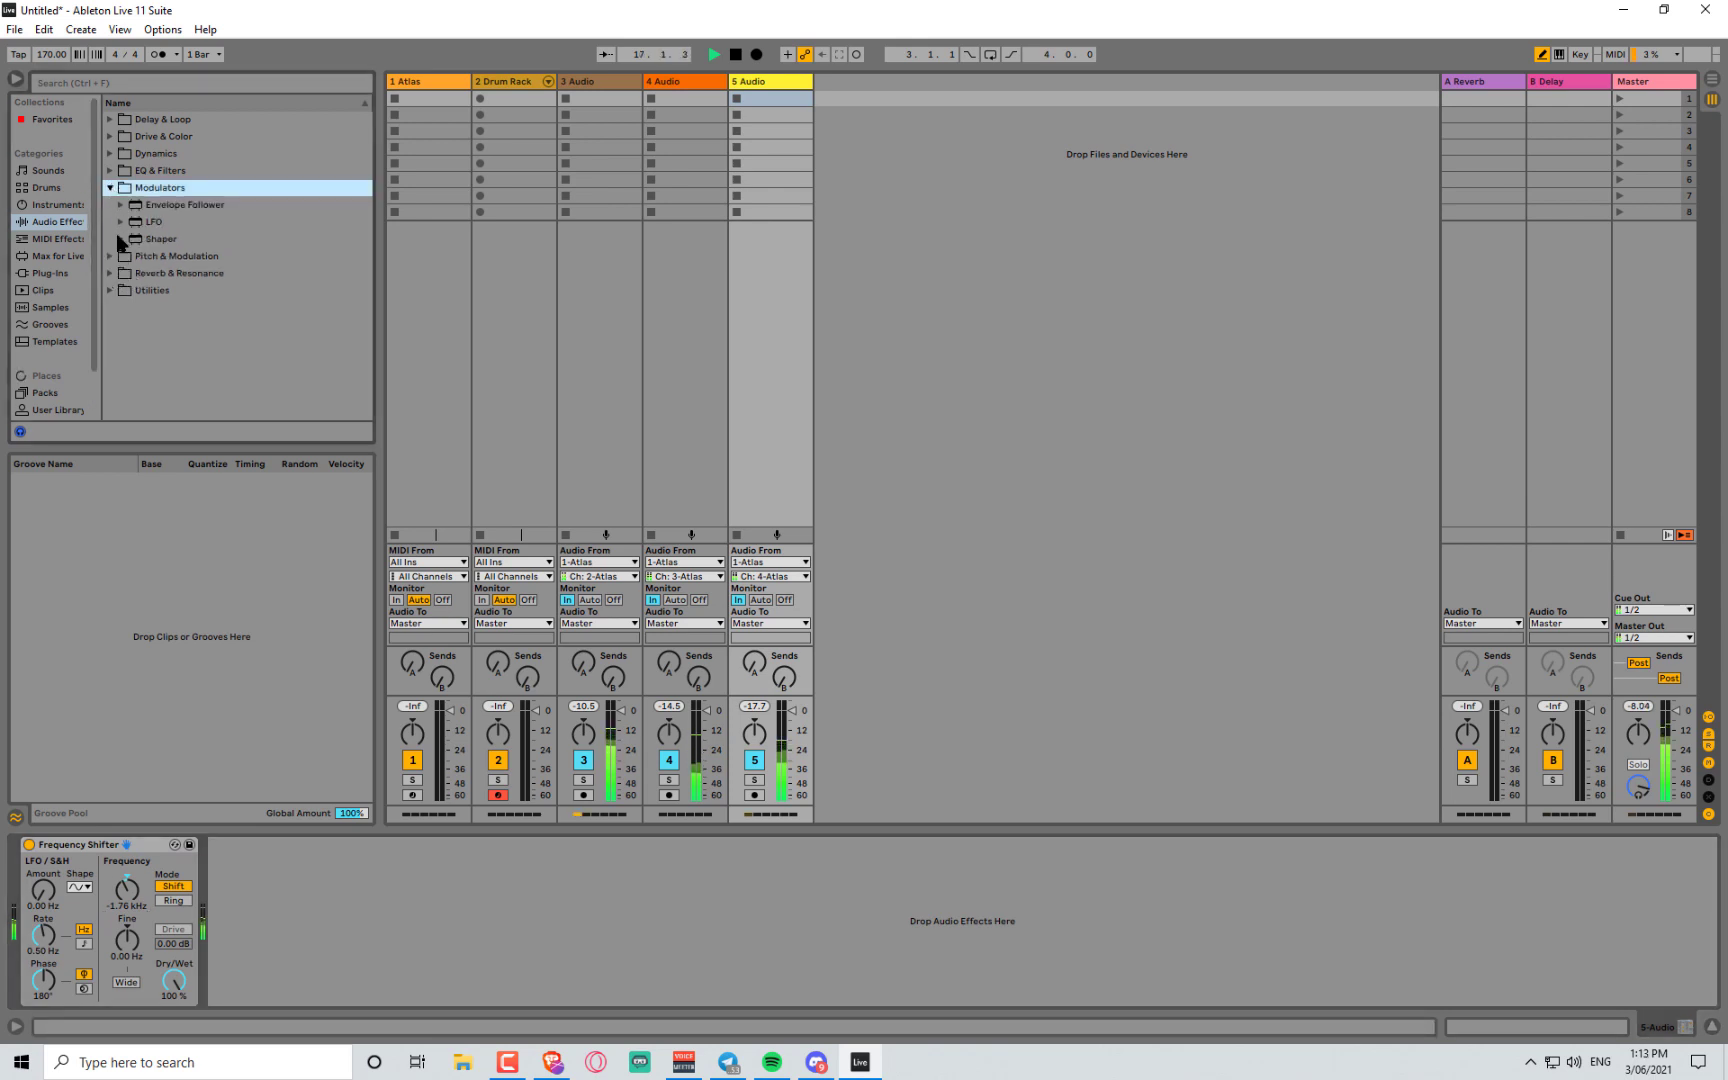
pyautogui.click(111, 154)
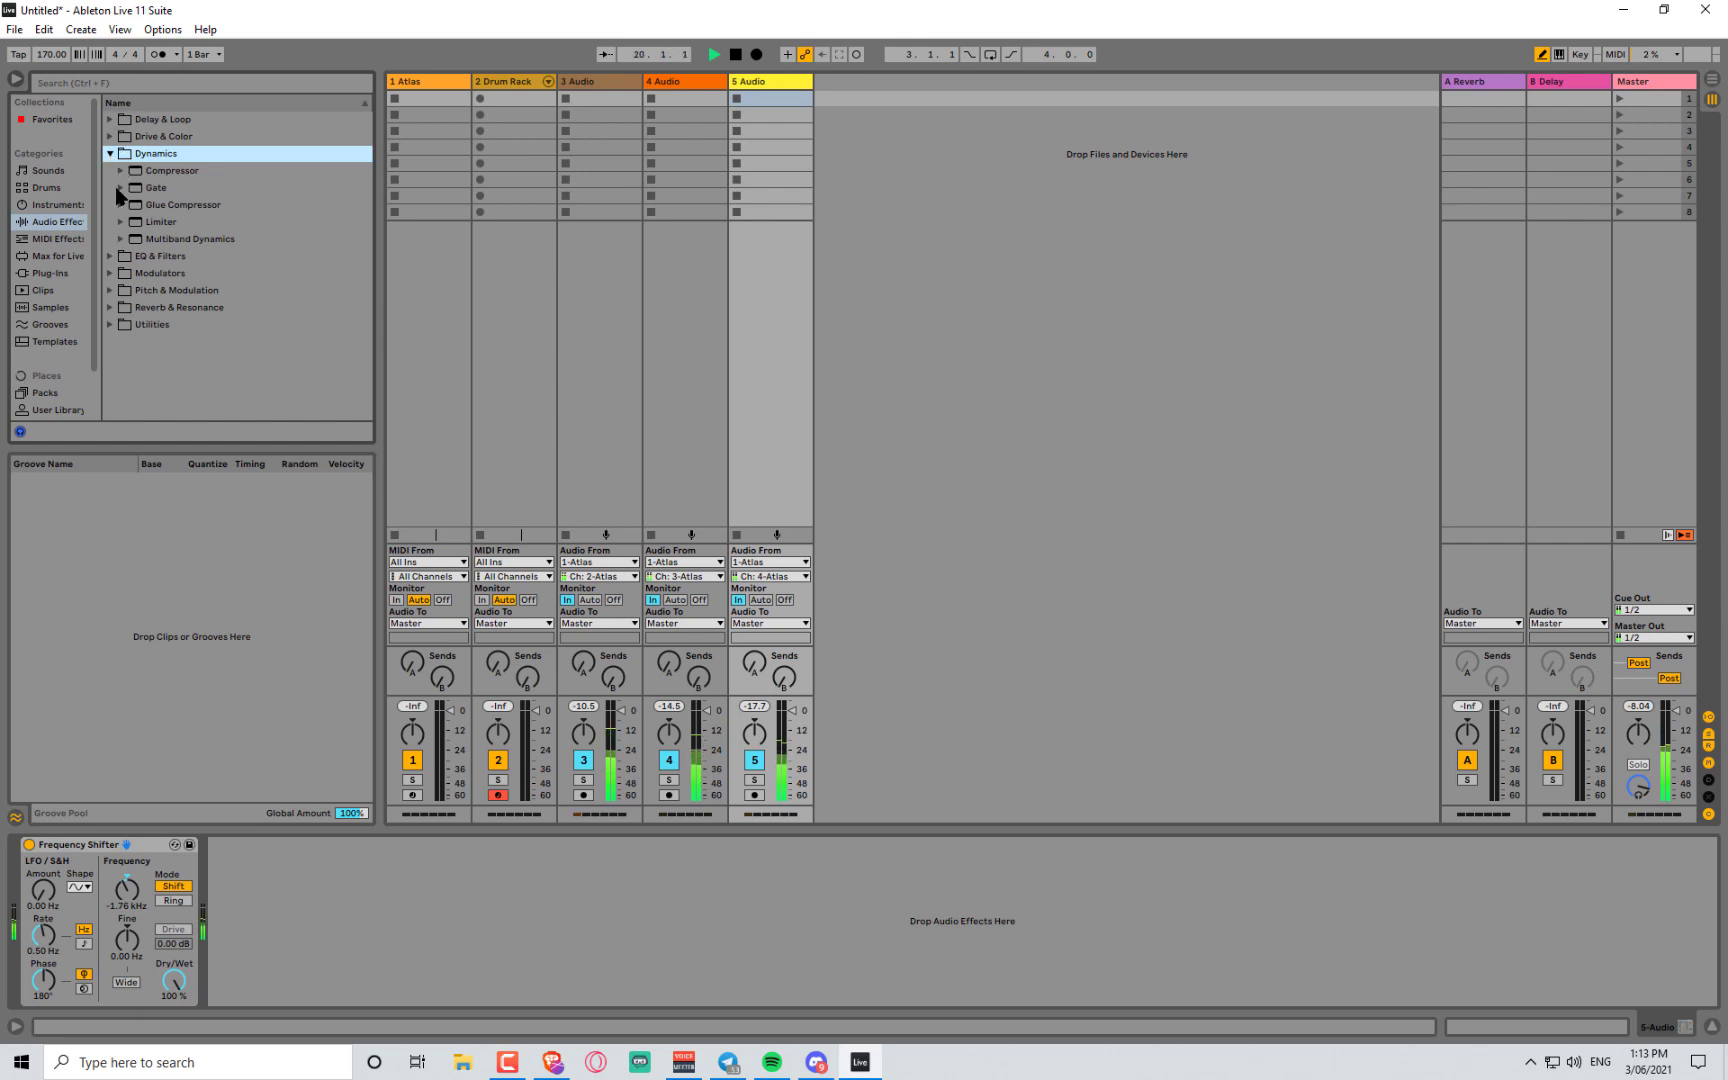
pyautogui.click(625, 92)
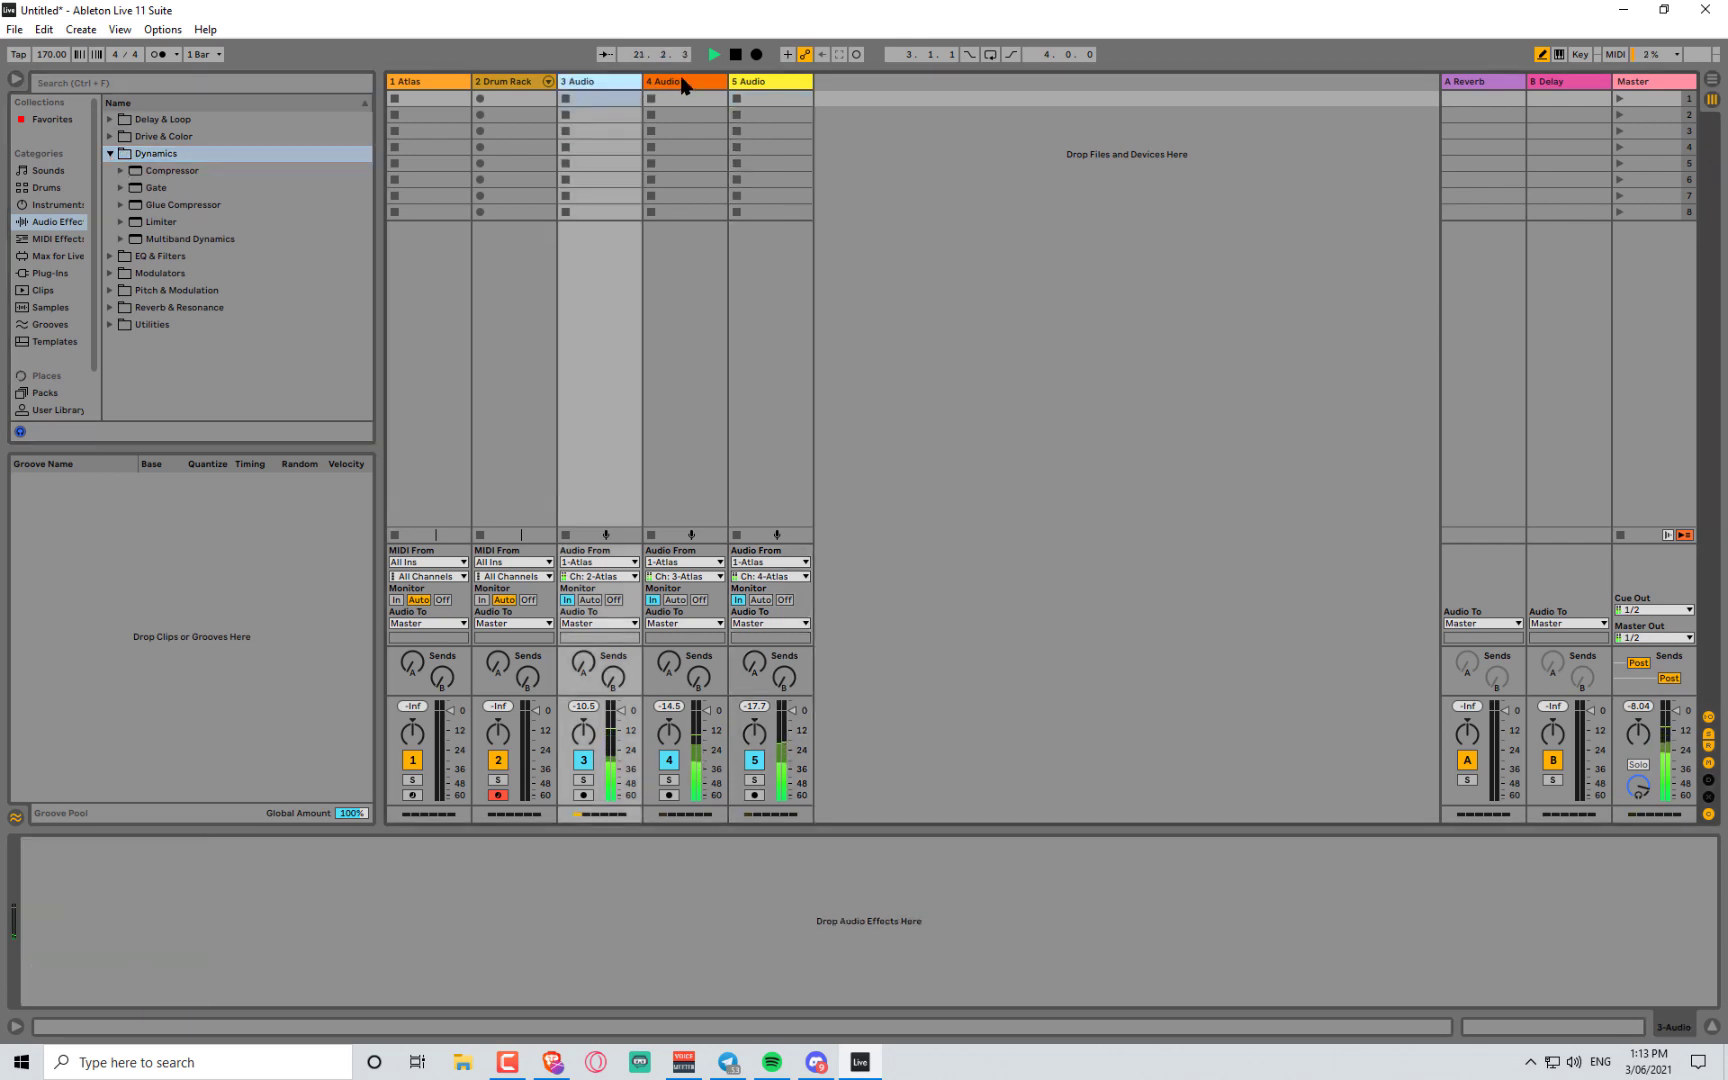
pyautogui.rightClick(689, 88)
pyautogui.click(754, 218)
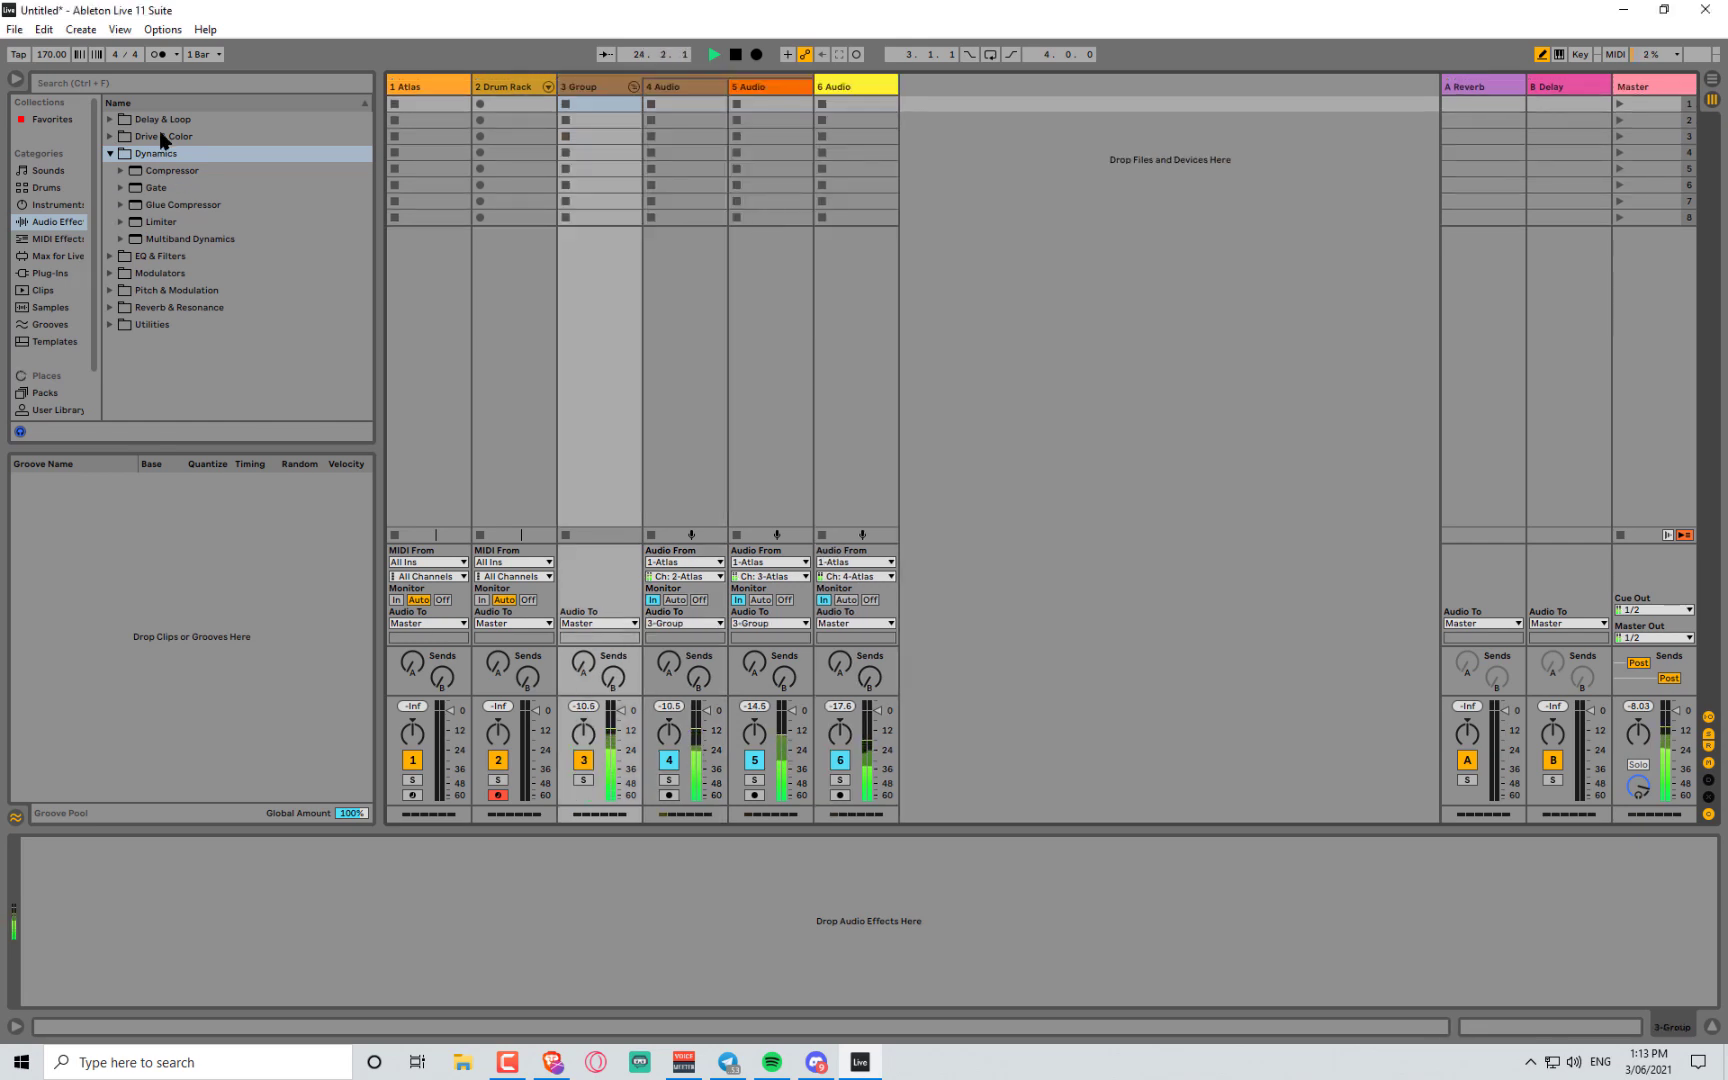
# - Add Drum Buss to the new group track, with Crunch about 53 %, Boom about 88 % and Freq about 38.7 Hz
pyautogui.click(124, 137)
pyautogui.click(110, 137)
pyautogui.doubleClick(160, 192)
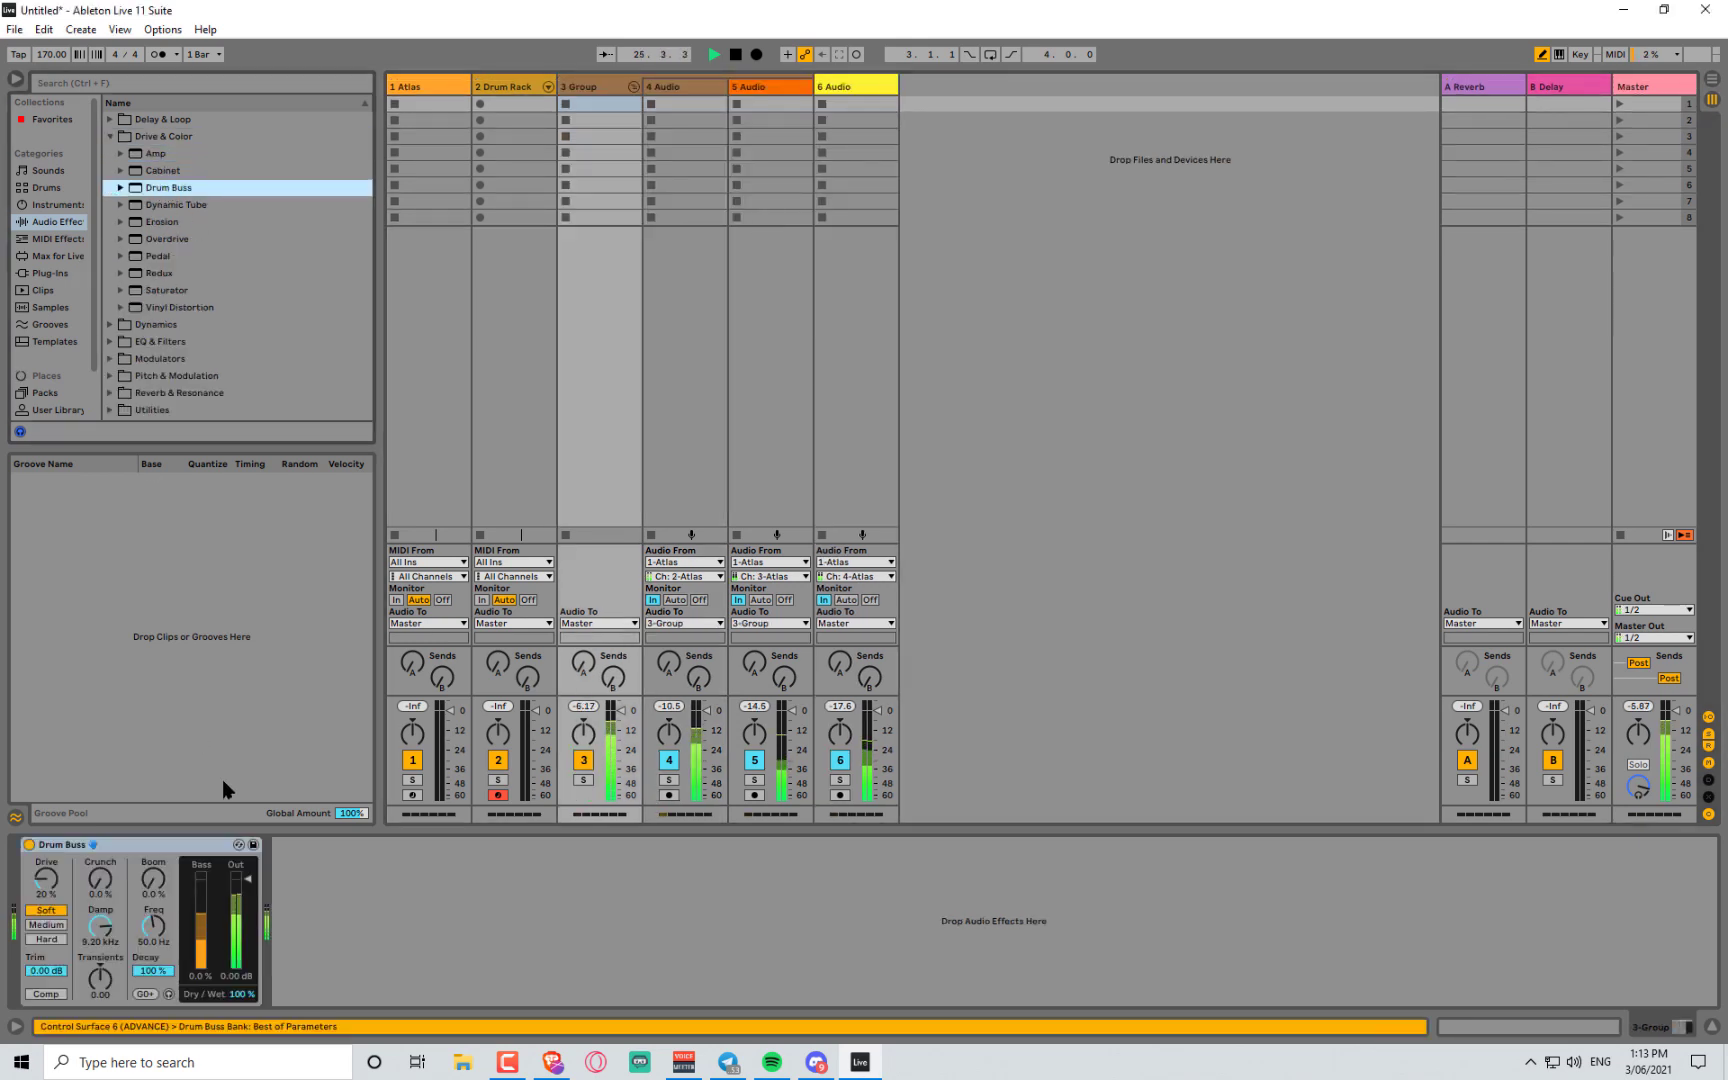
pyautogui.moveTo(100, 880); pyautogui.dragTo(153, 765)
pyautogui.moveTo(156, 928); pyautogui.dragTo(156, 942)
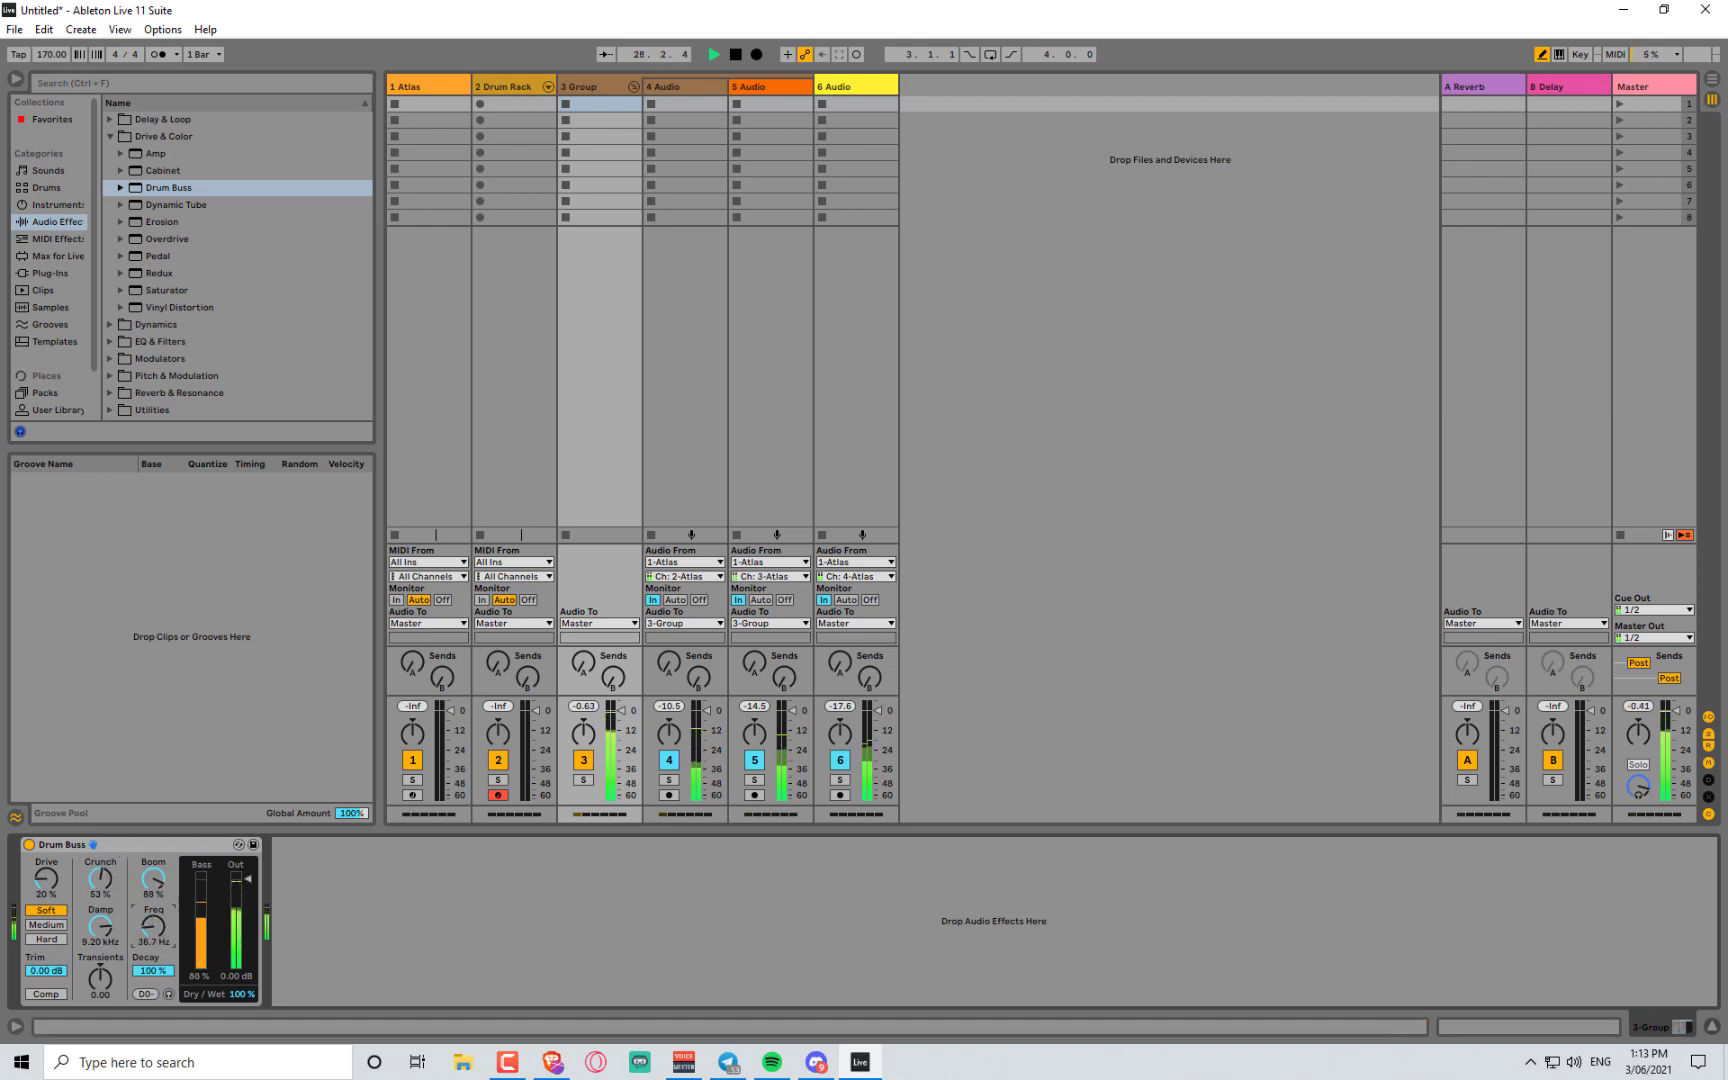
# - Stop playback, reopen the Atlas device on track 1, and hide its sequencer and browser to reveal the full sample map
pyautogui.click(832, 90)
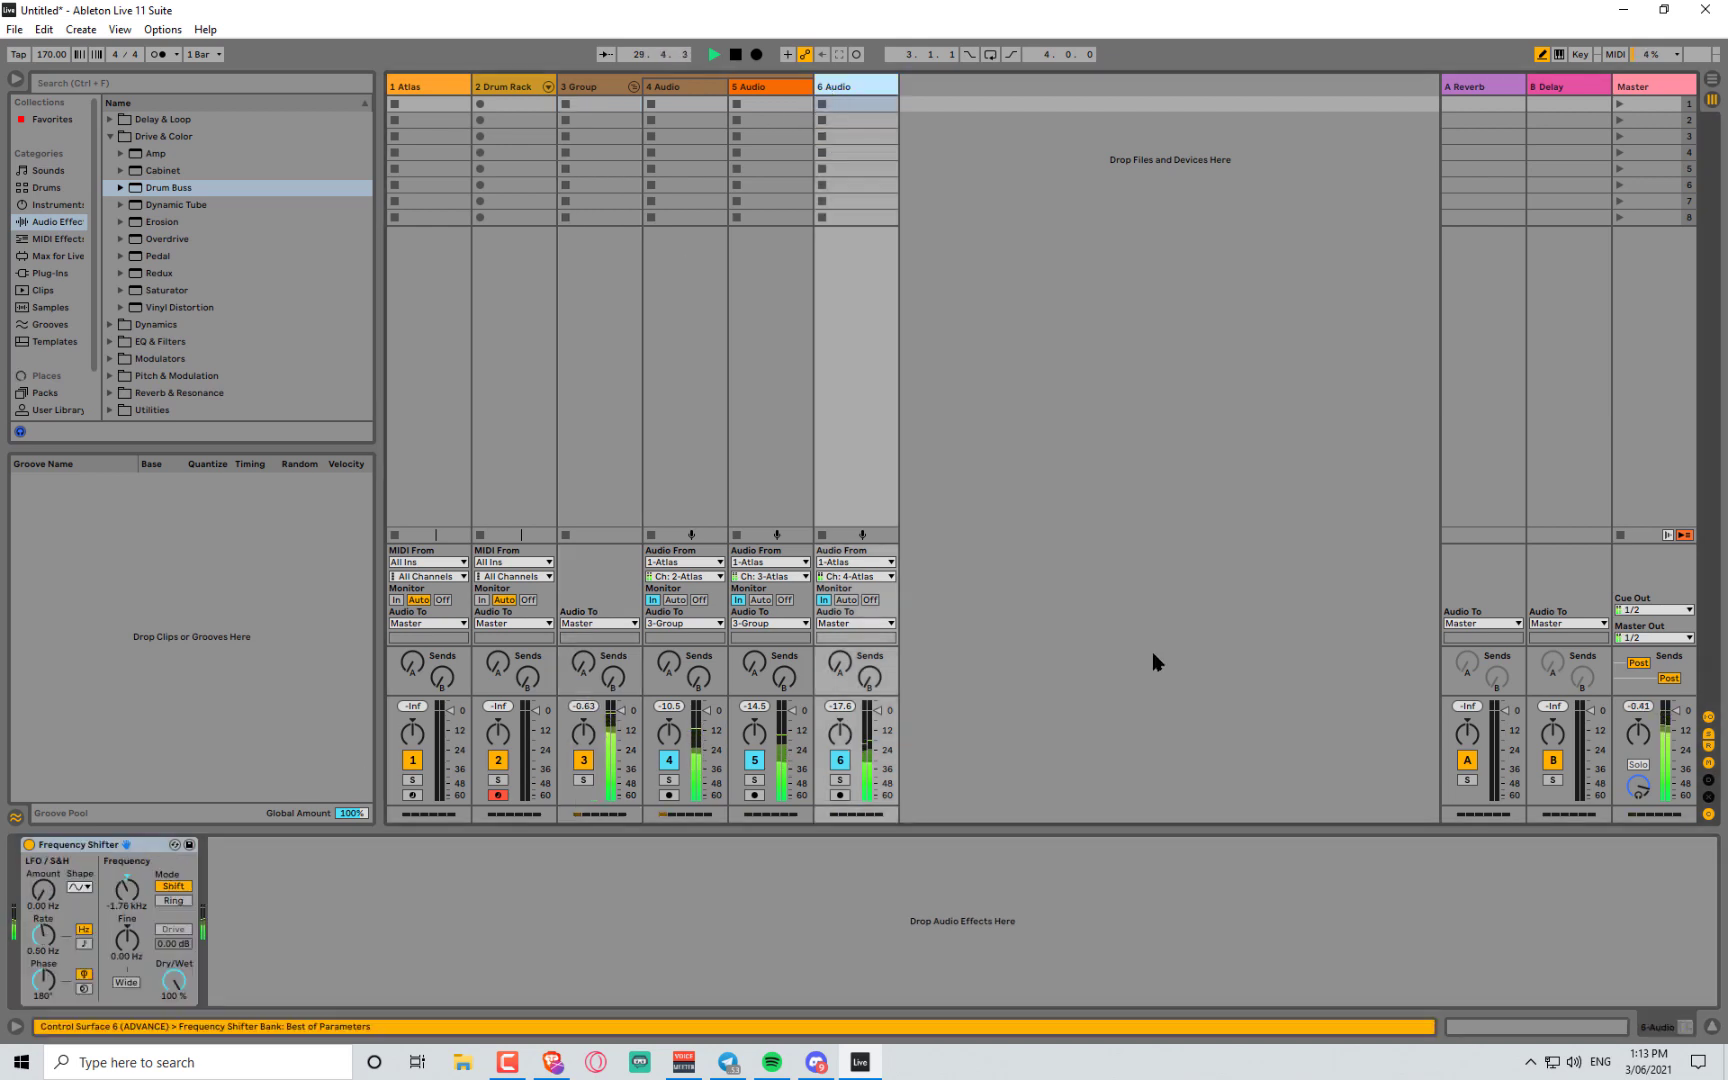
pyautogui.click(420, 86)
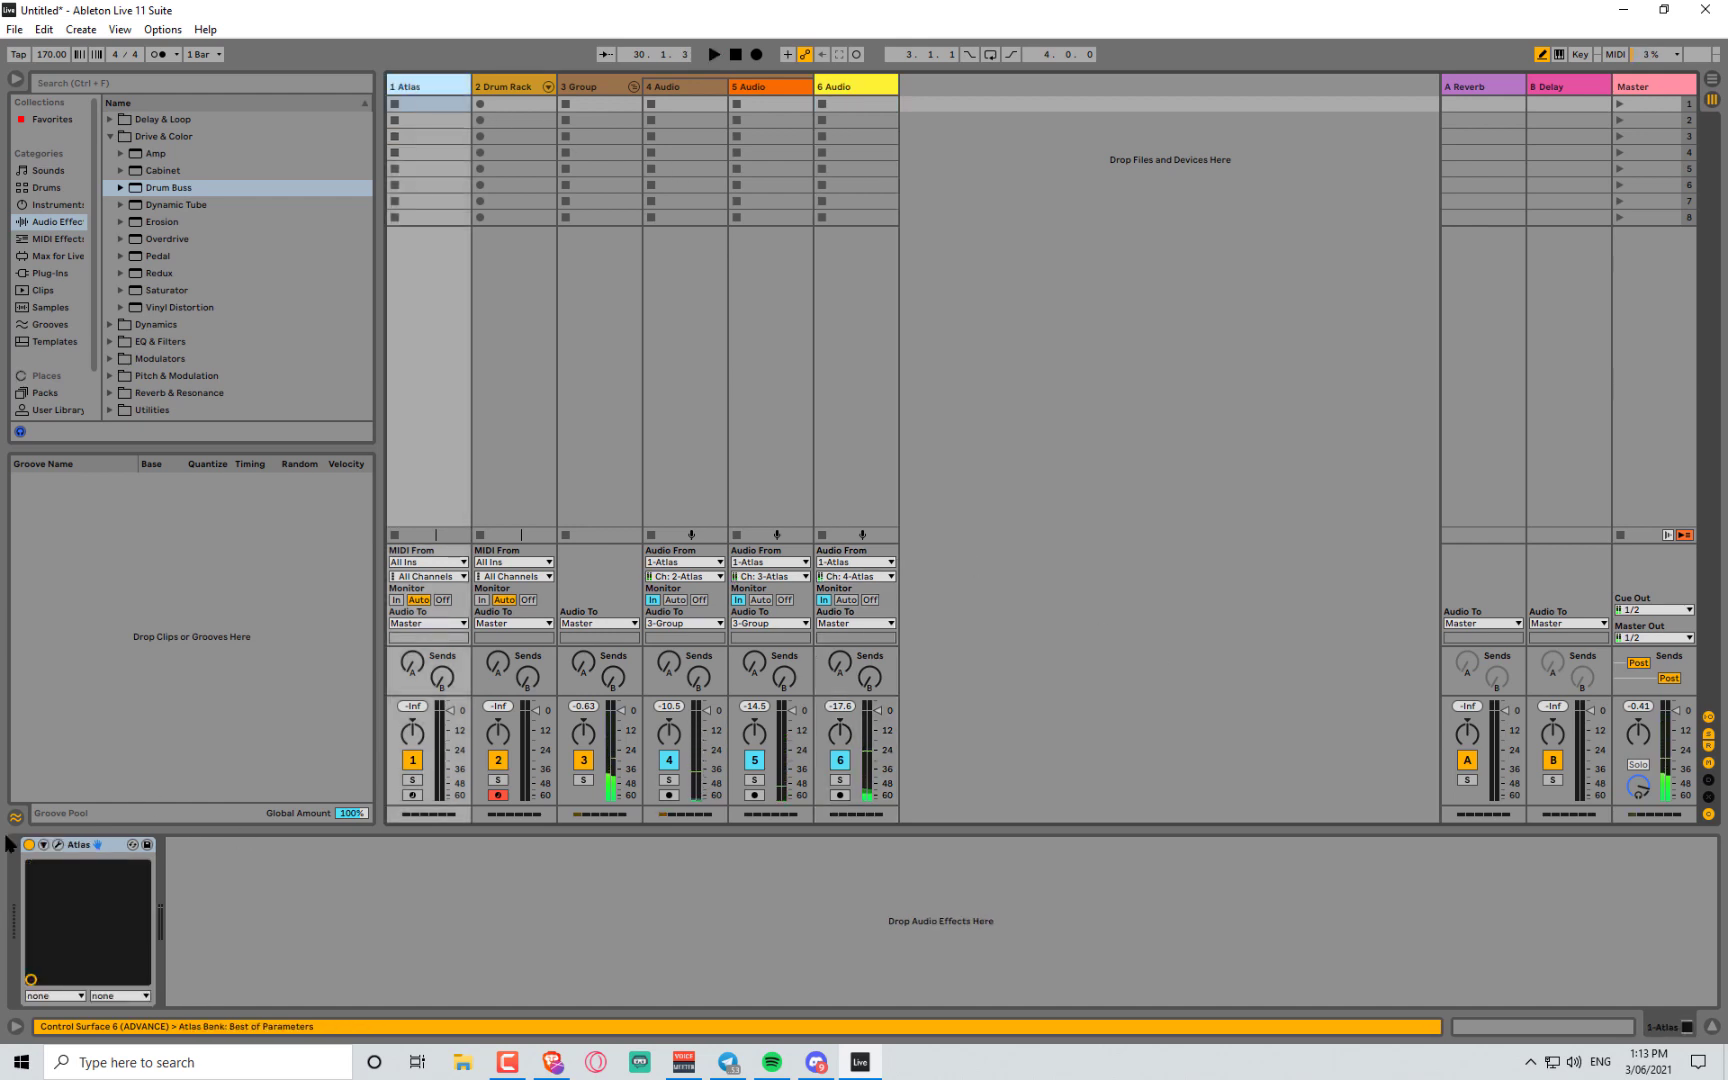
pyautogui.click(57, 845)
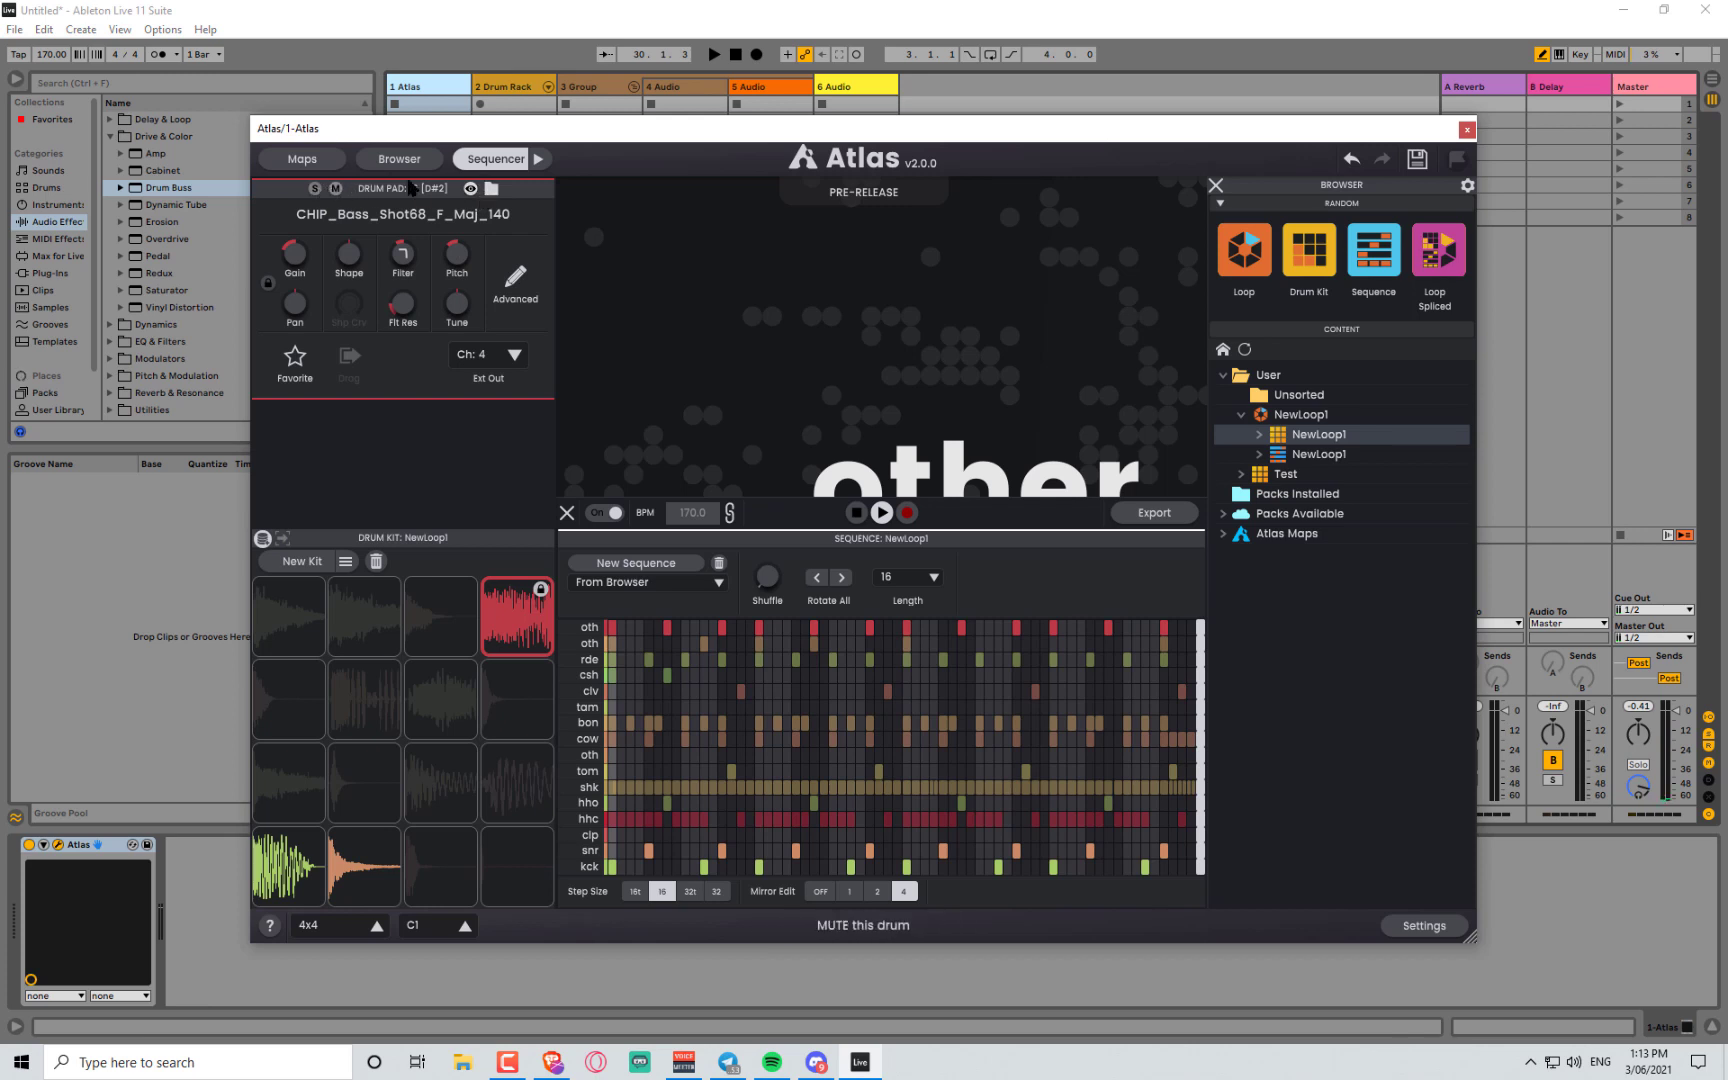
pyautogui.click(831, 316)
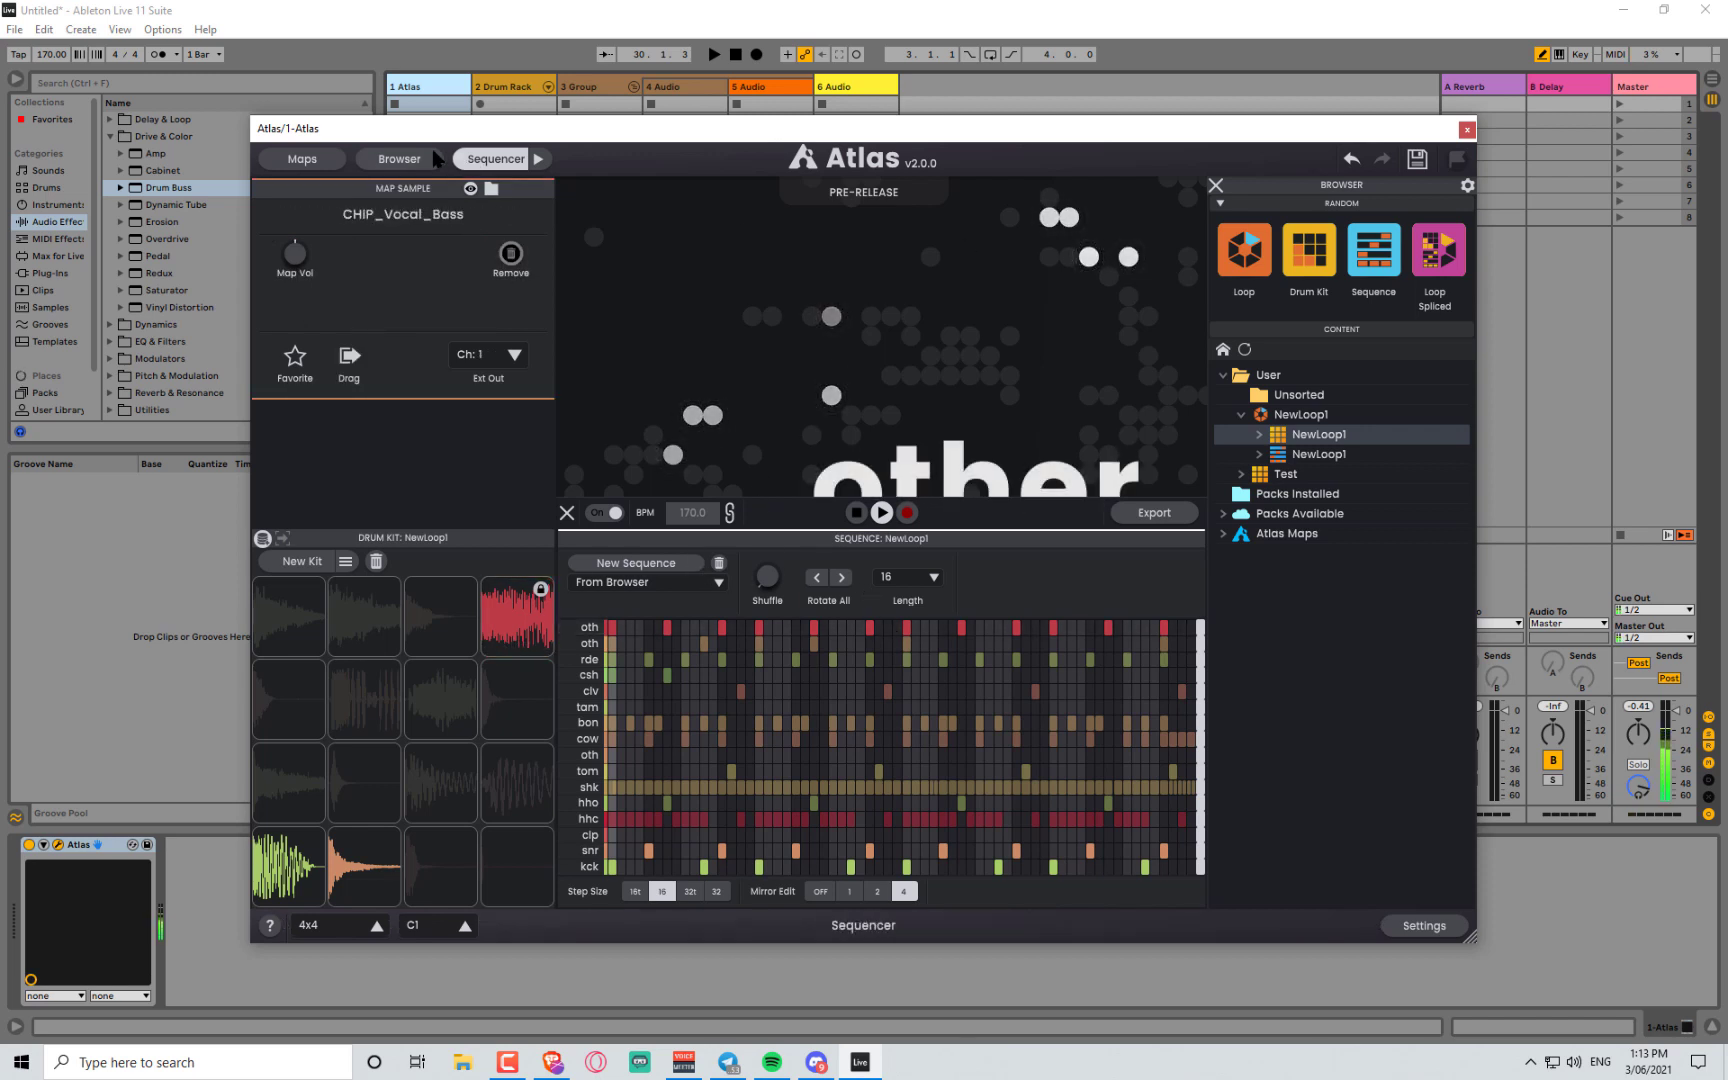
pyautogui.click(539, 163)
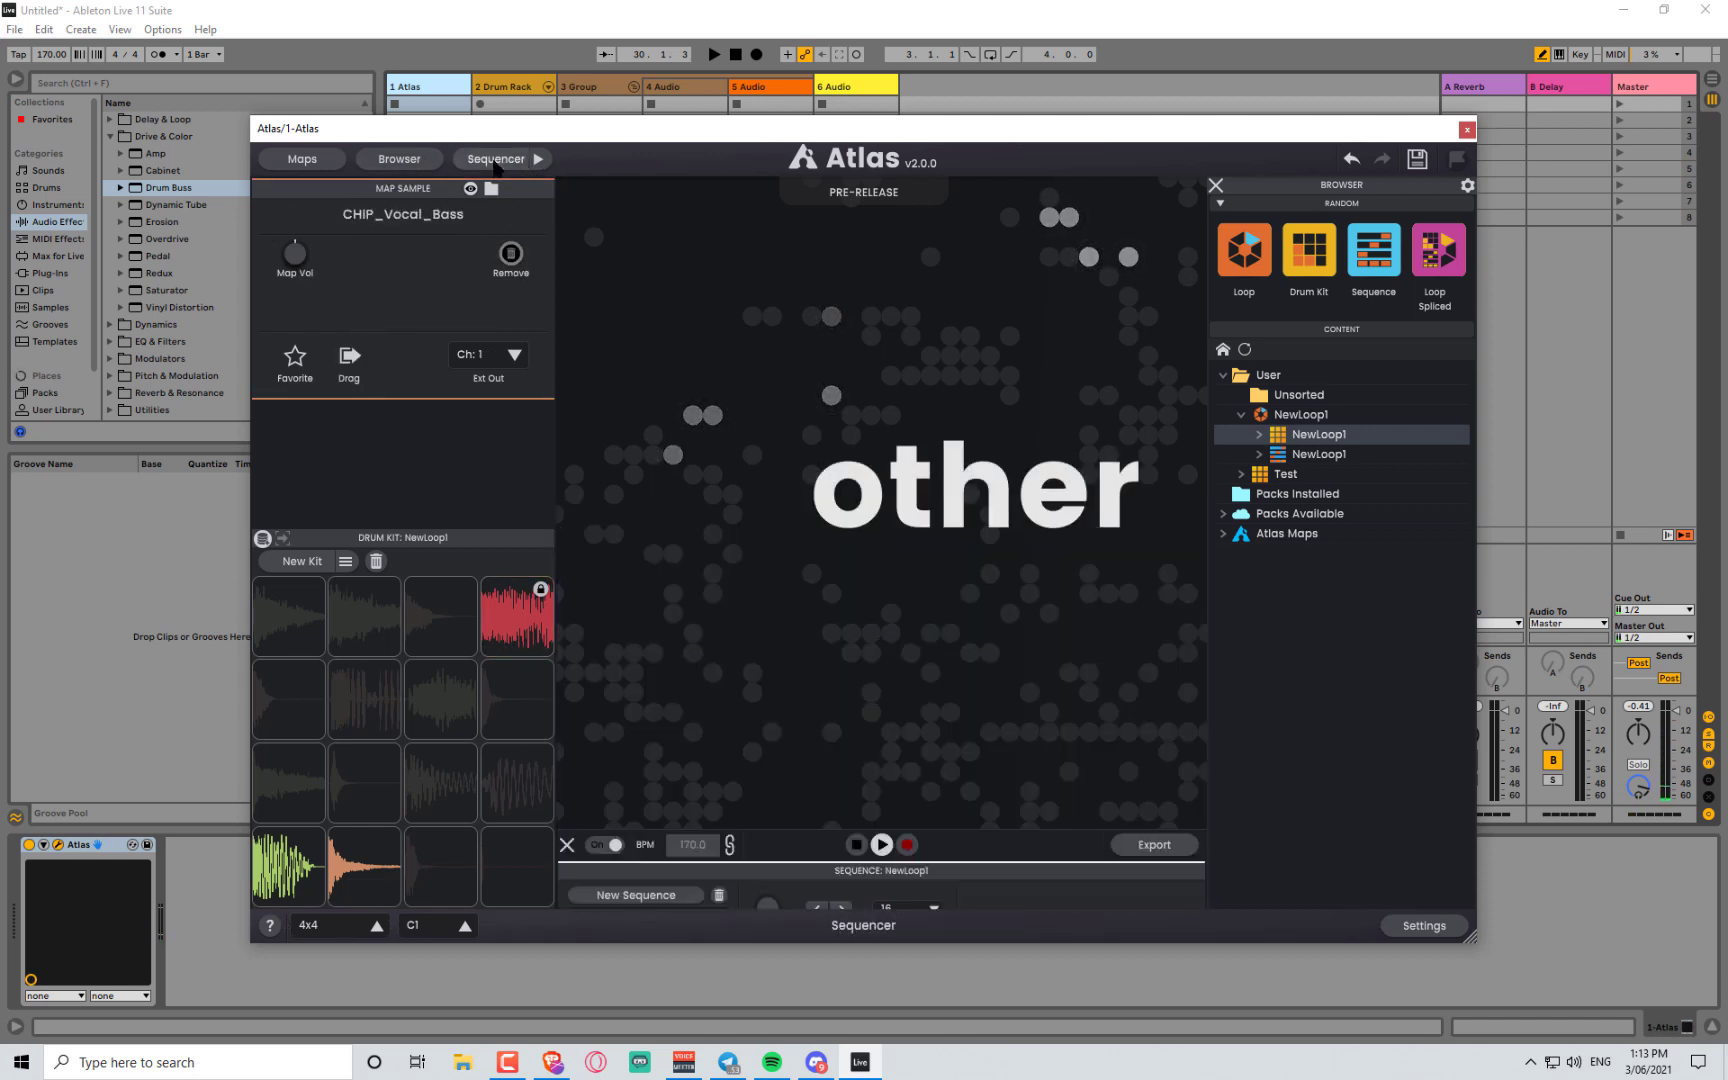
pyautogui.click(1216, 185)
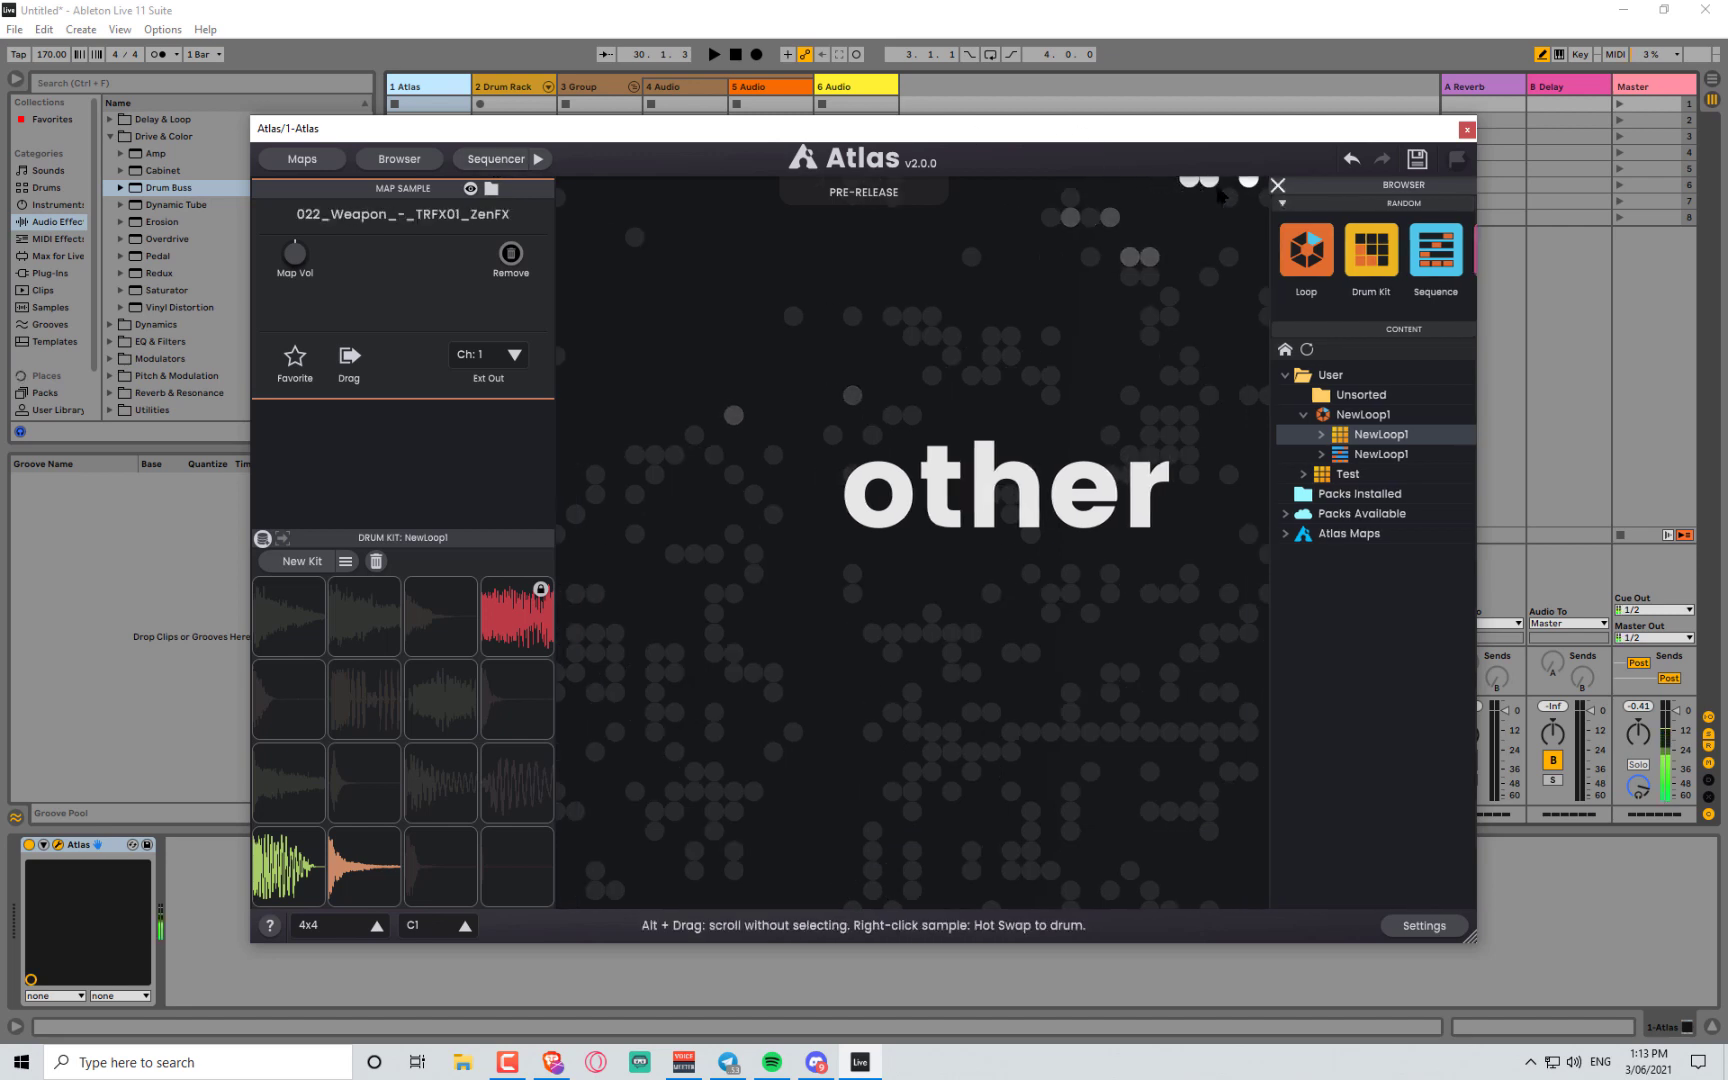
pyautogui.click(1456, 159)
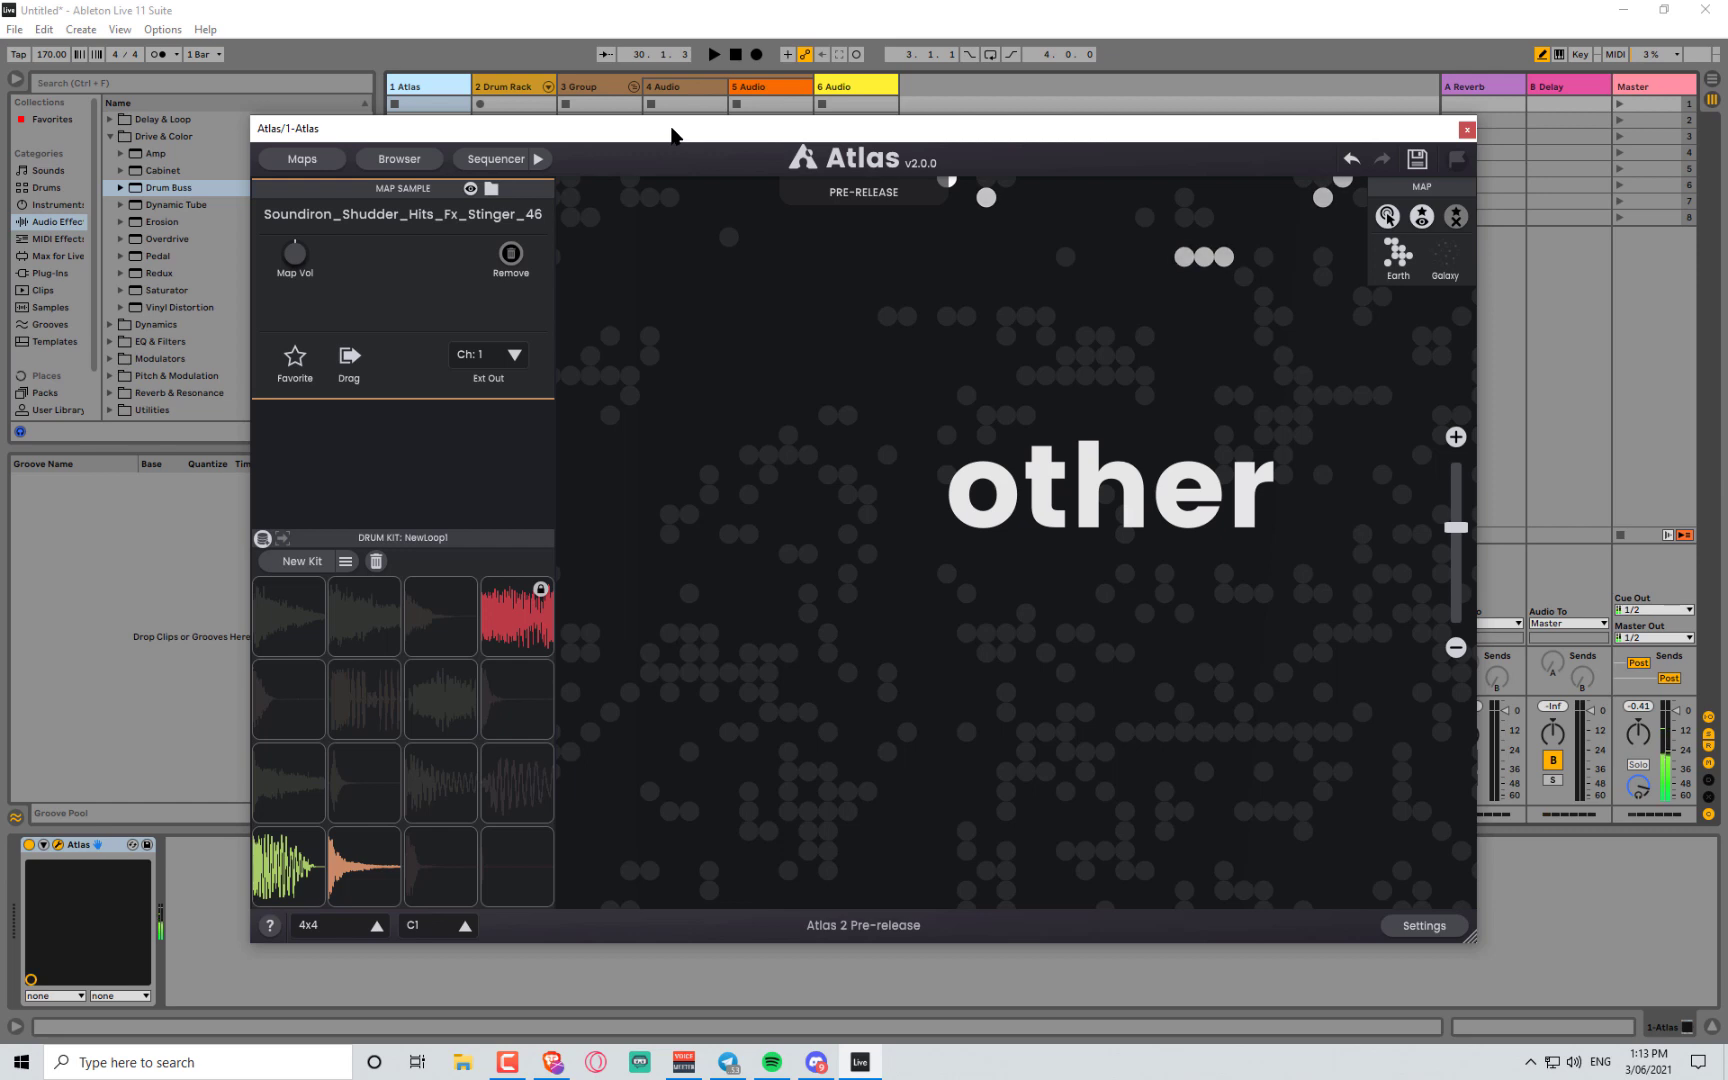
# - View the Atlas maps page, return to the content browser, and expand Packs Available and Atlas Maps
pyautogui.click(299, 158)
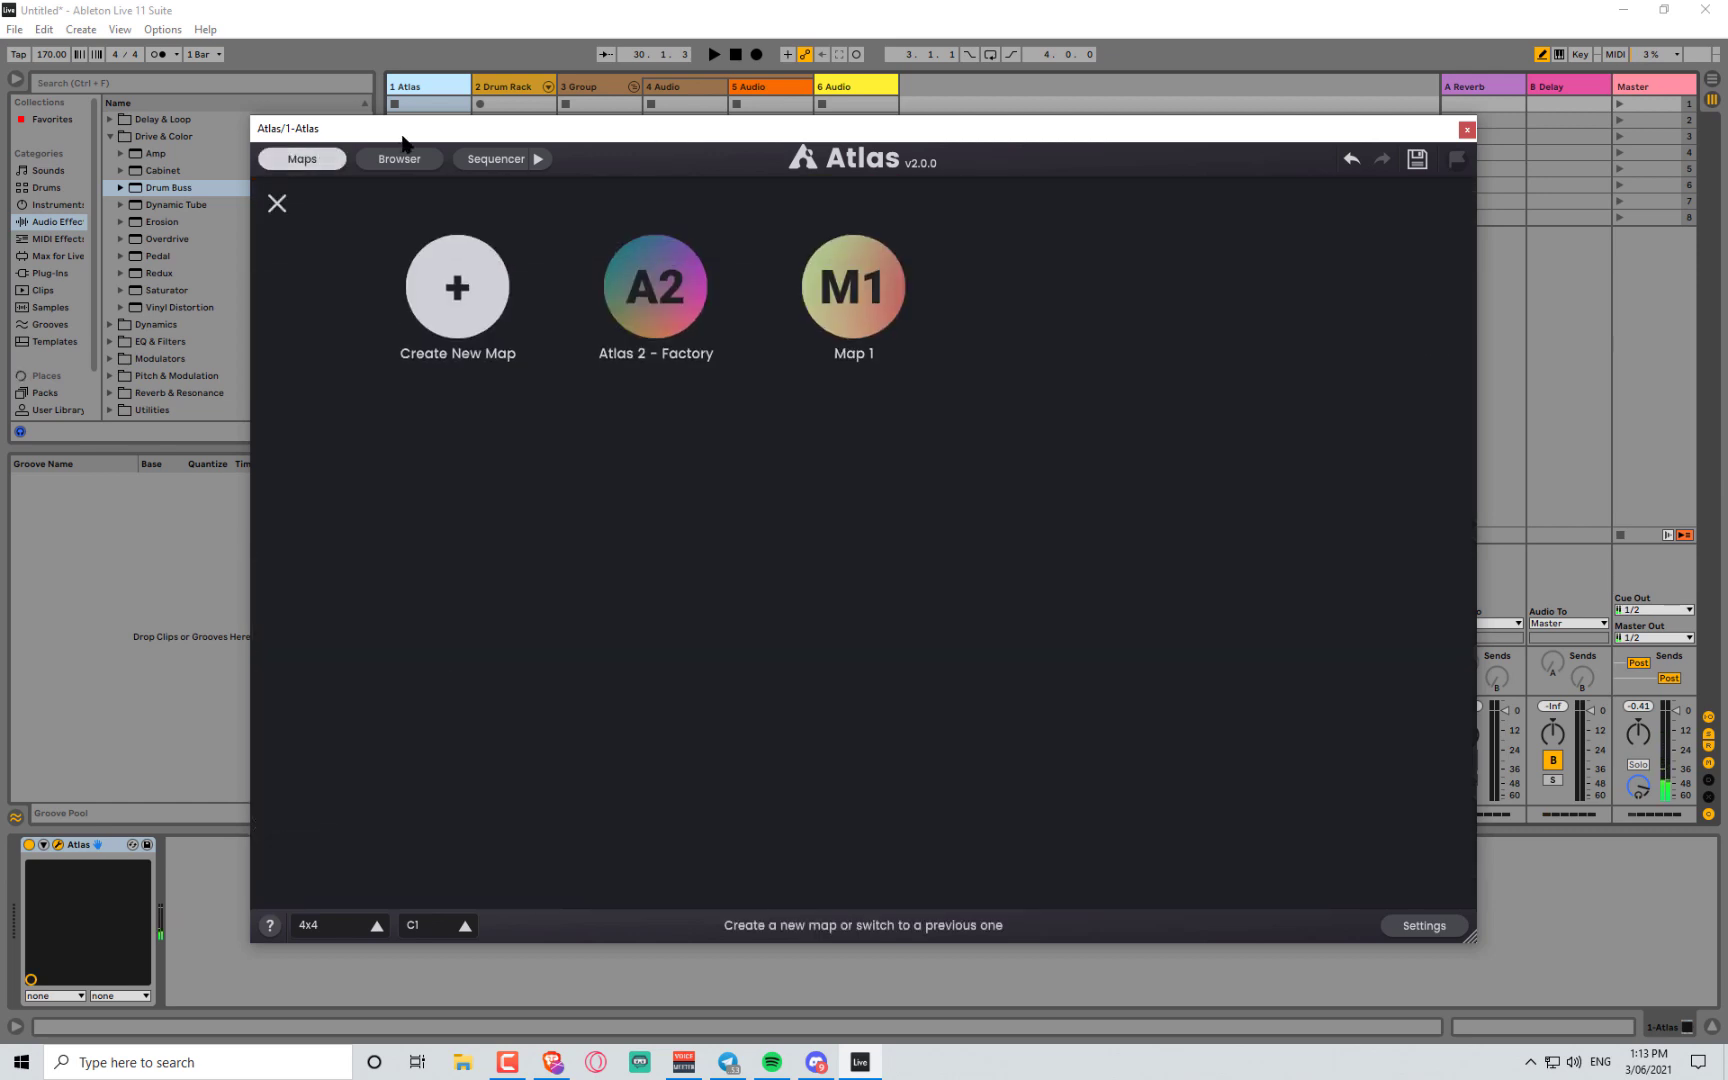
pyautogui.click(277, 203)
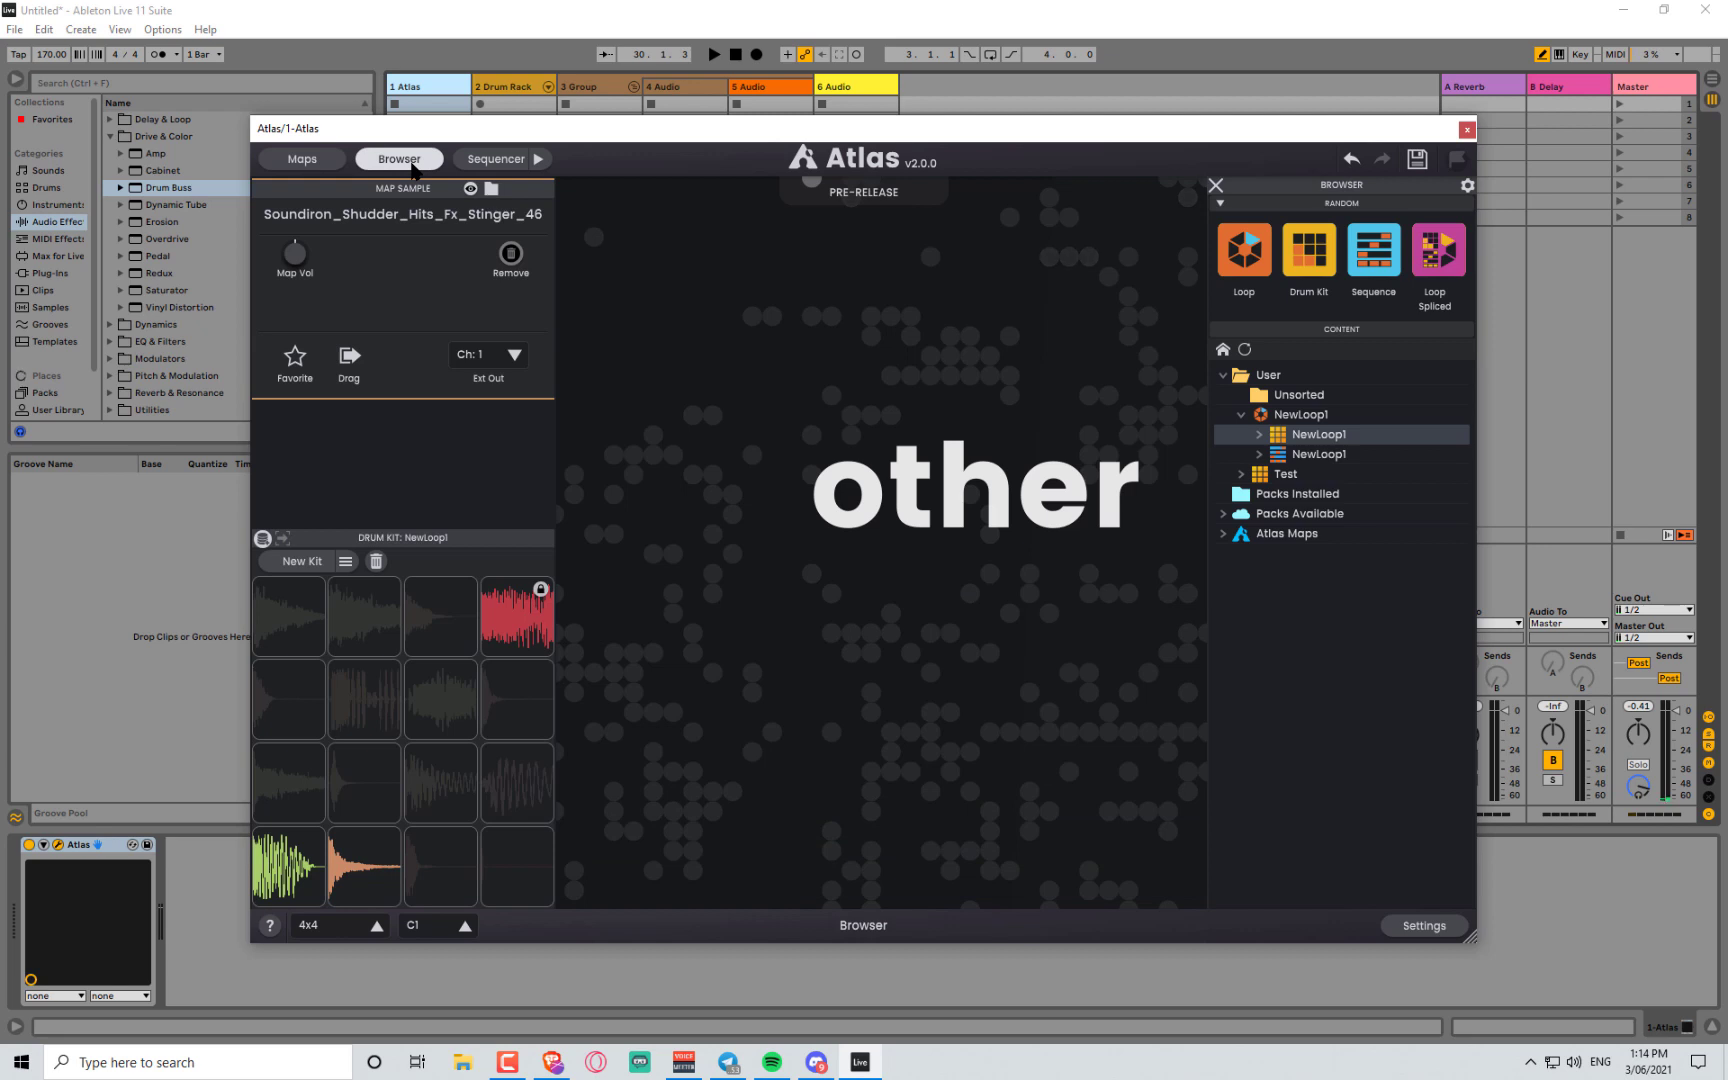
pyautogui.click(1221, 516)
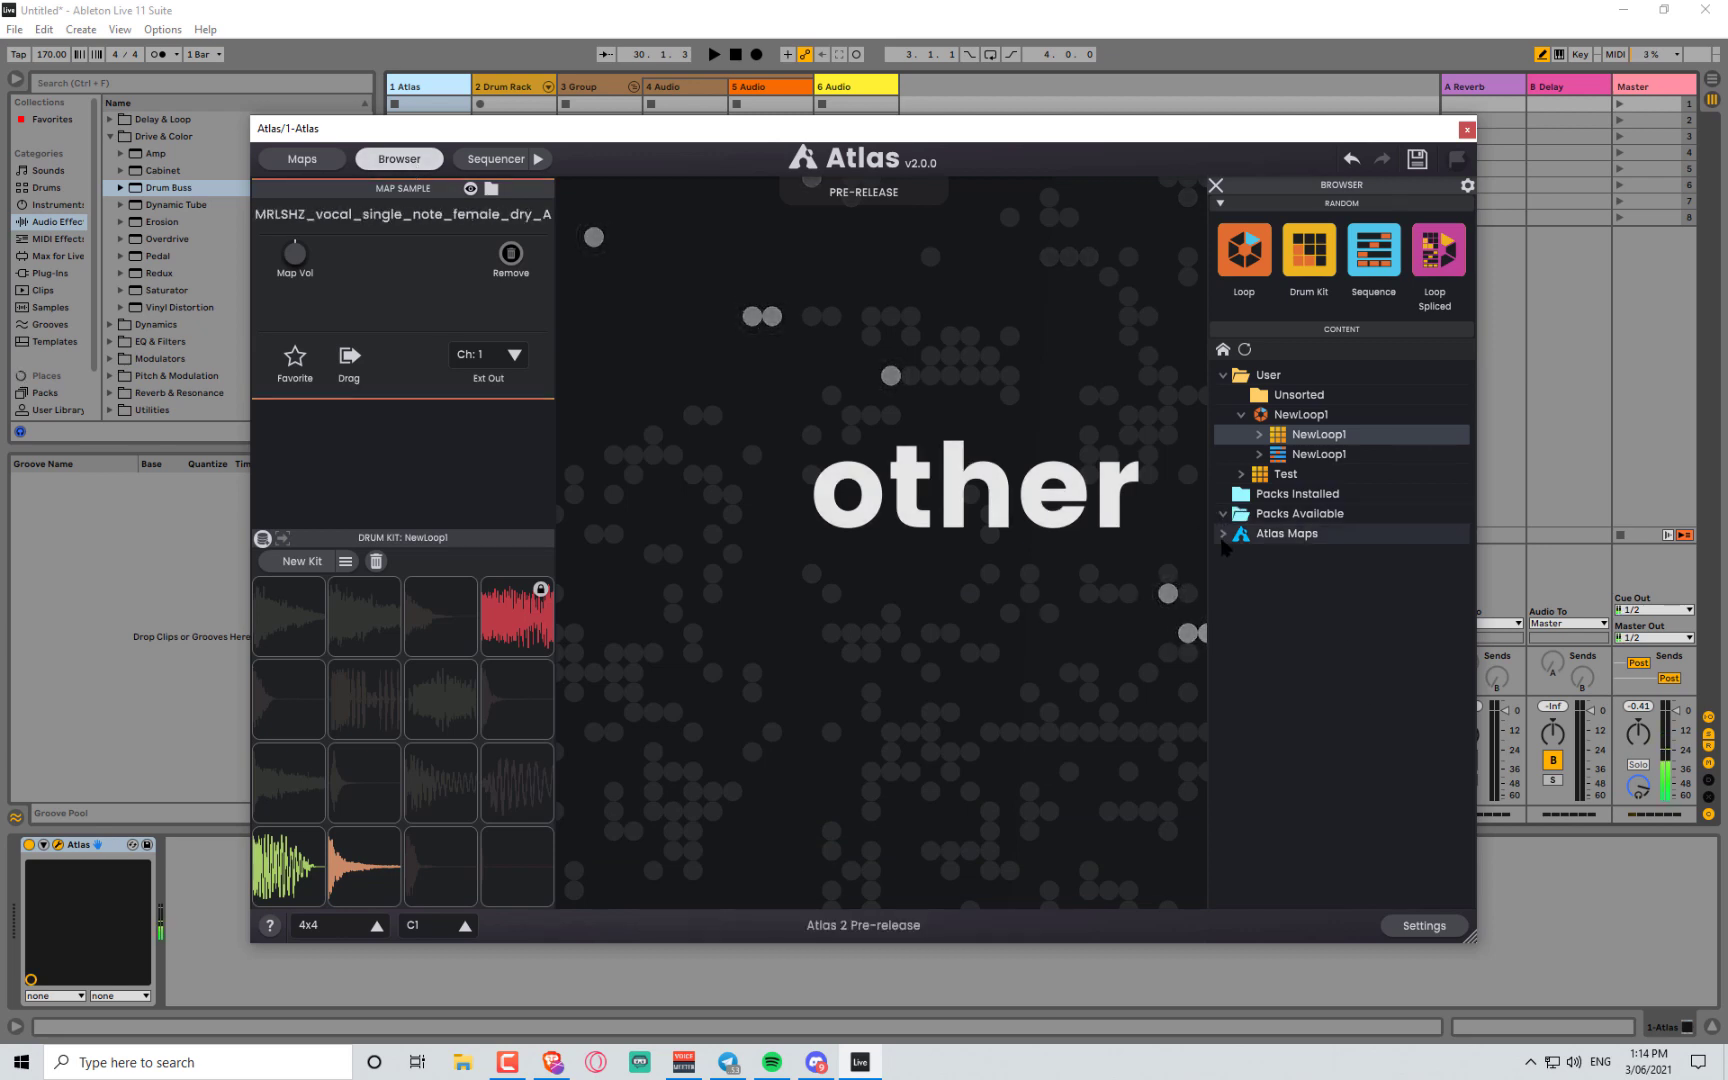
pyautogui.click(1222, 536)
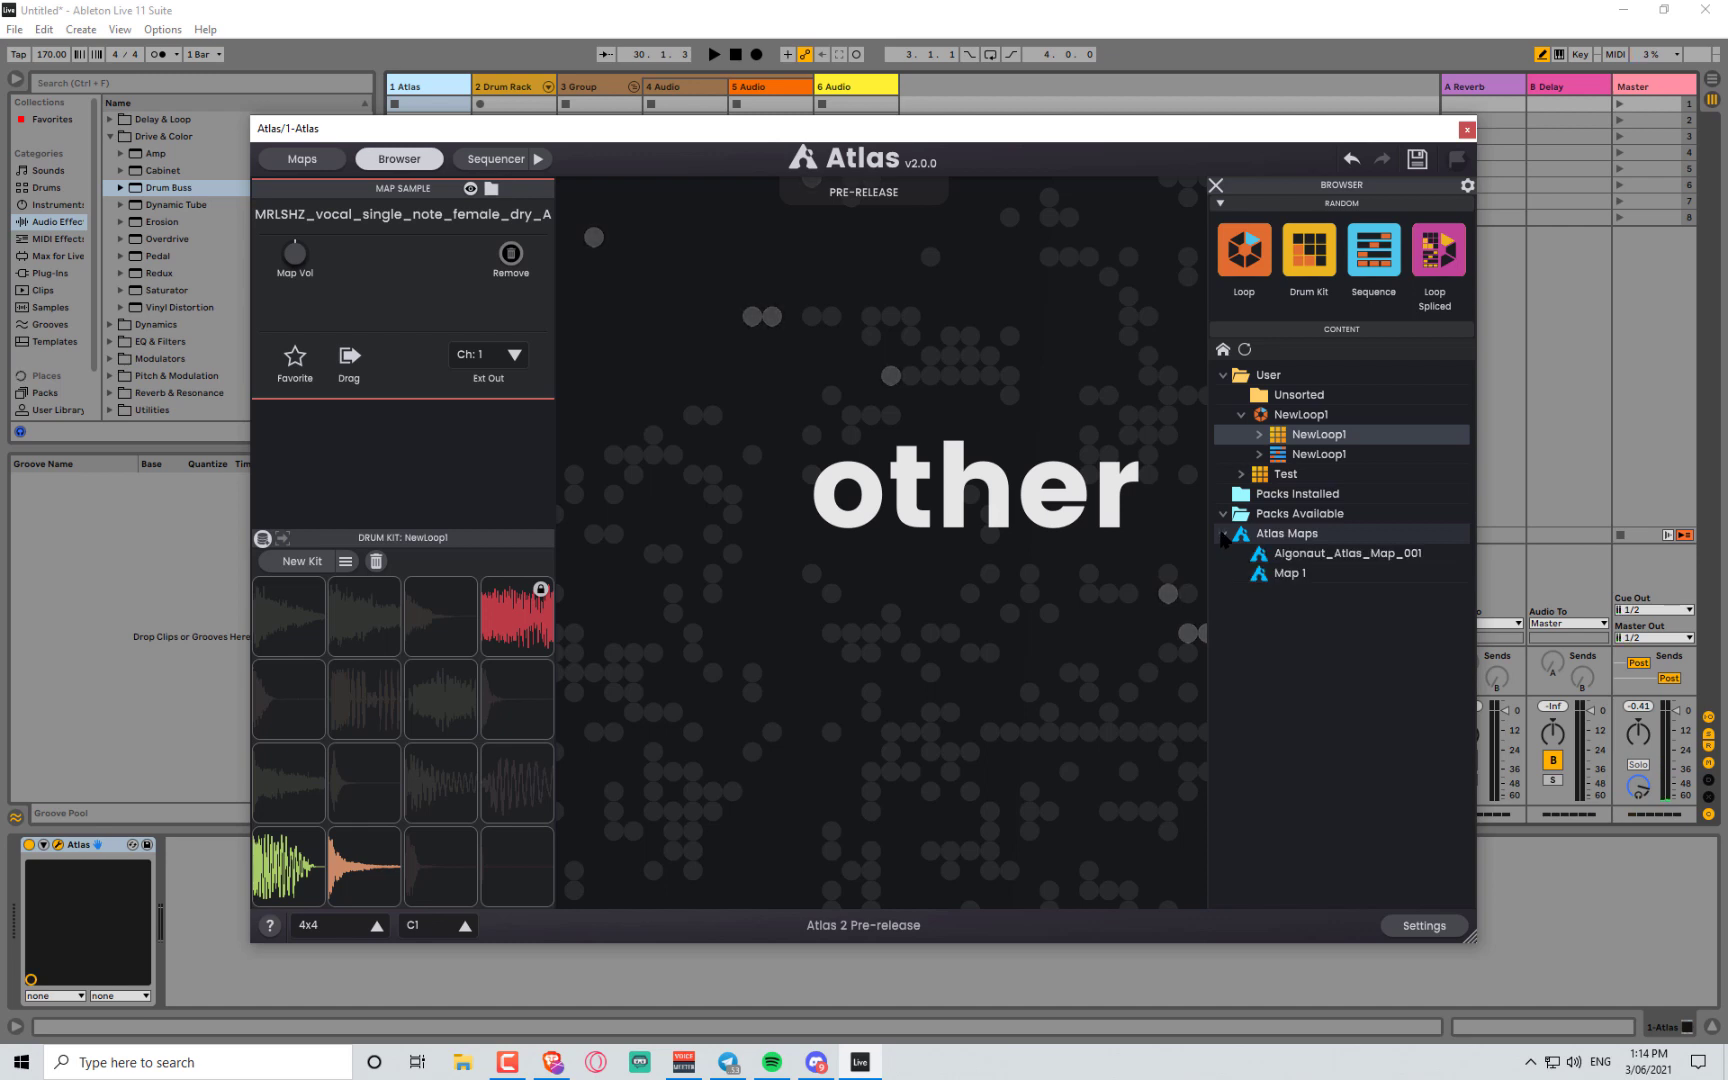